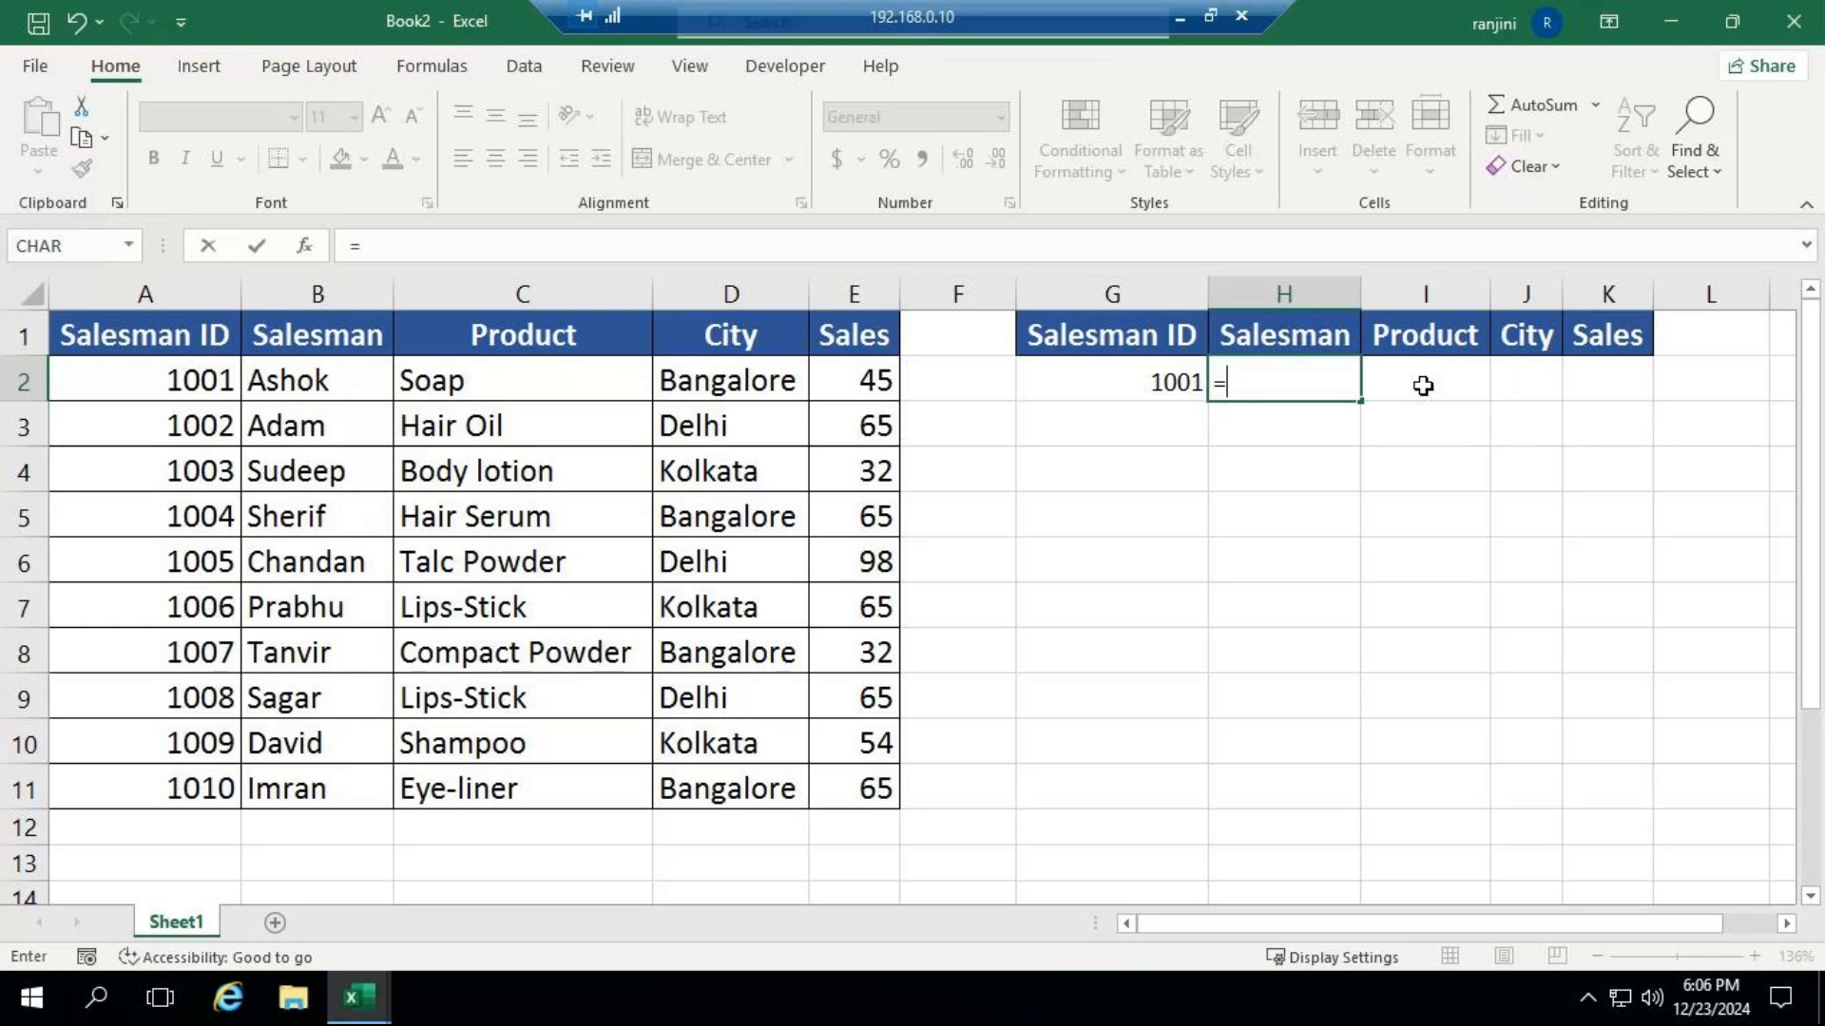
Enter an exact-match VLOOKUP in the Salesman cell H2 that looks up G2 in A1:E11 and returns column 2.
text(vl)
text(u)
key(Tab)
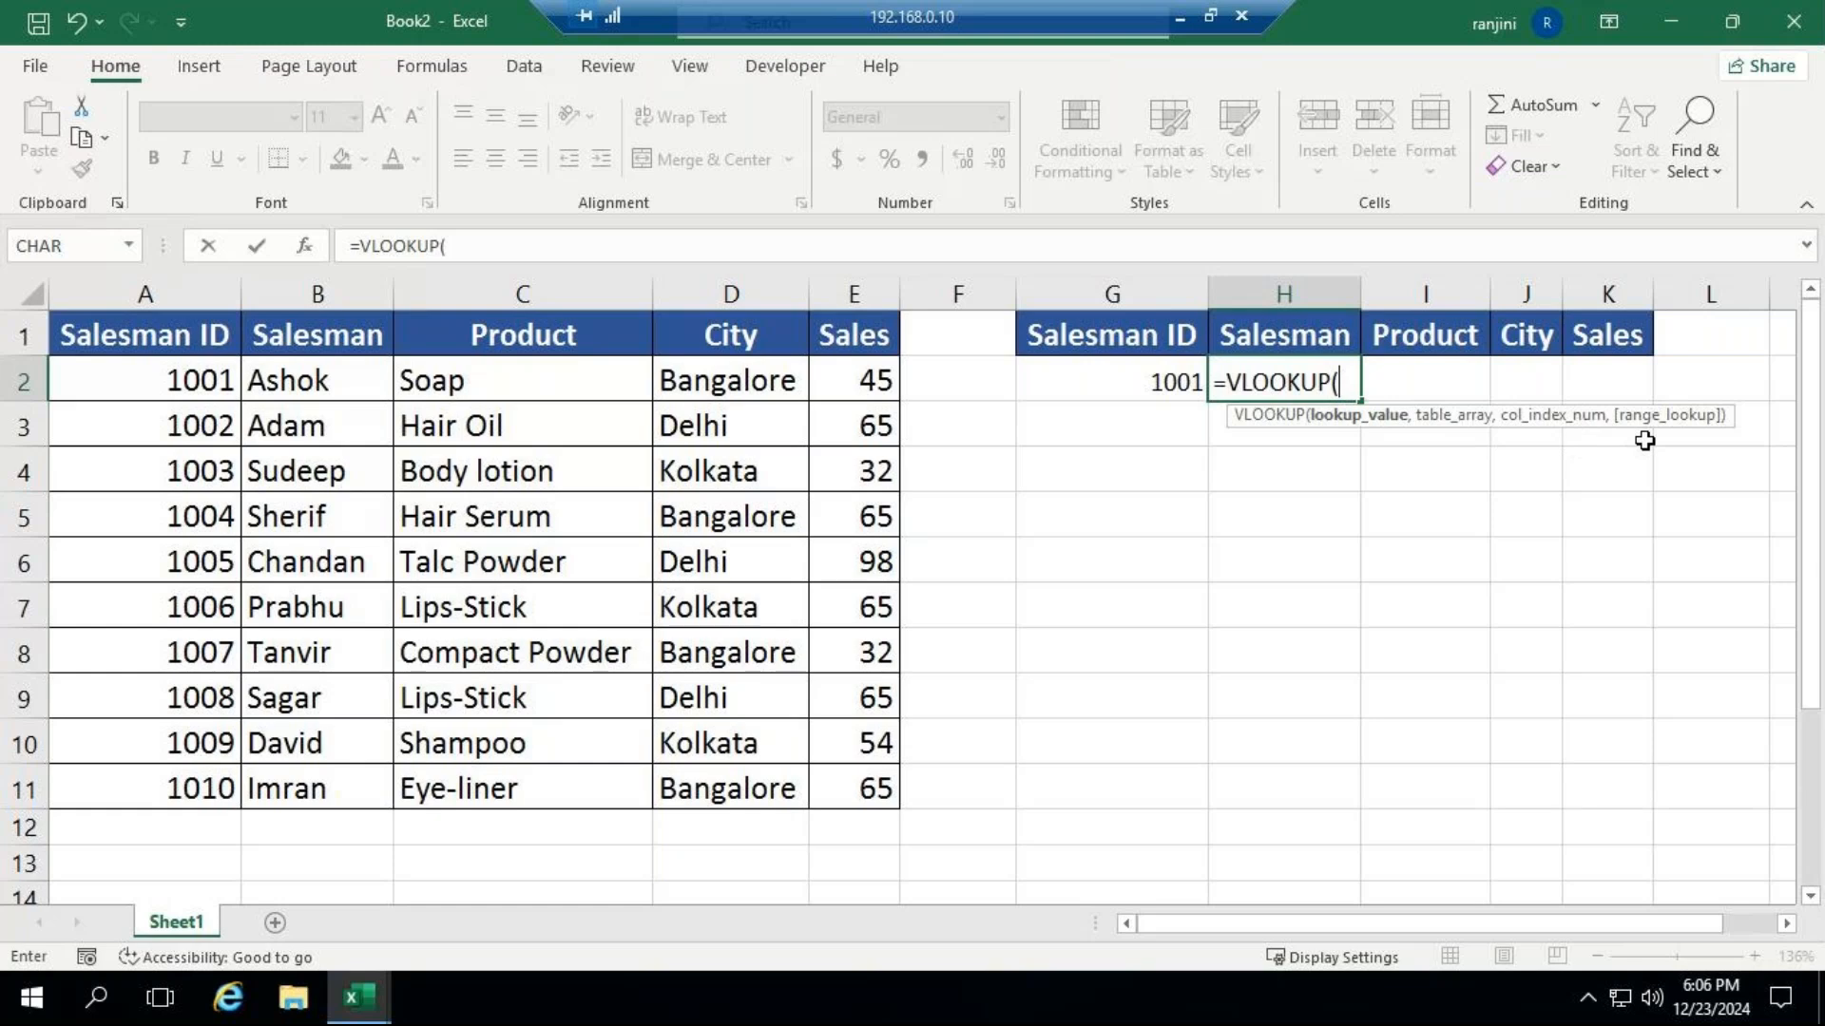
click(1086, 385)
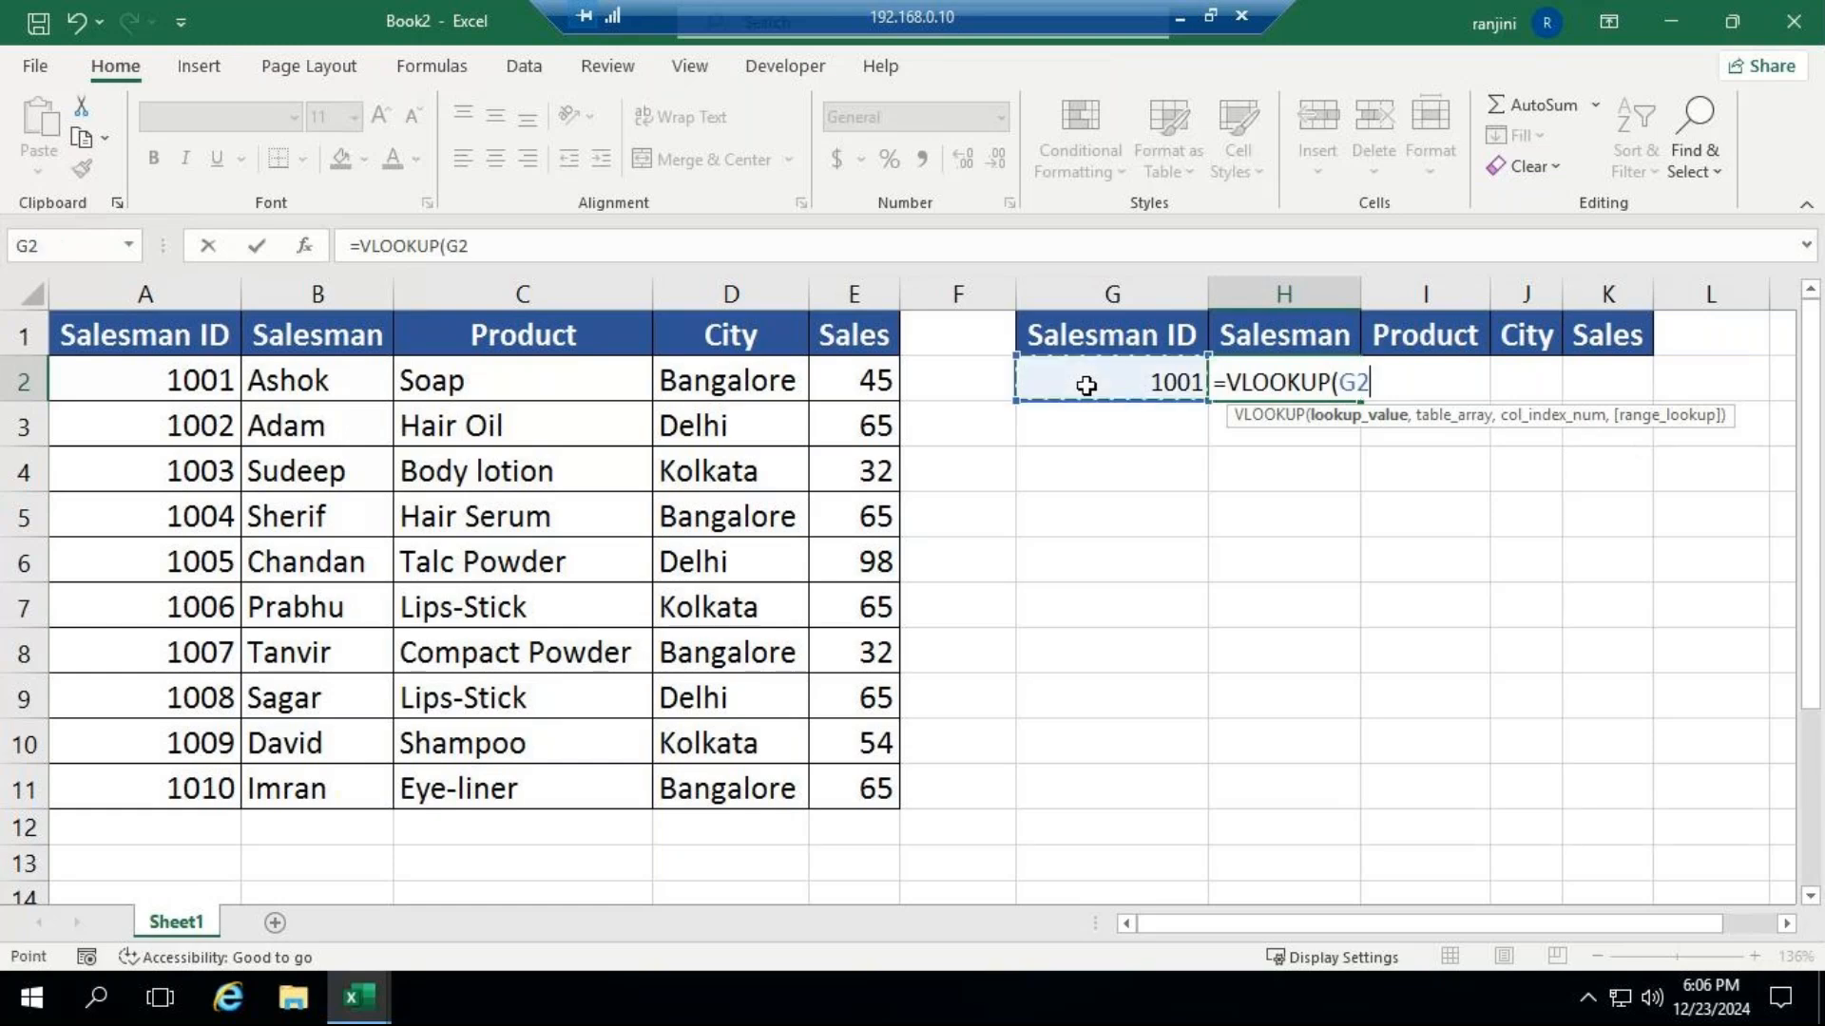
text(,)
drag(117, 323, 838, 788)
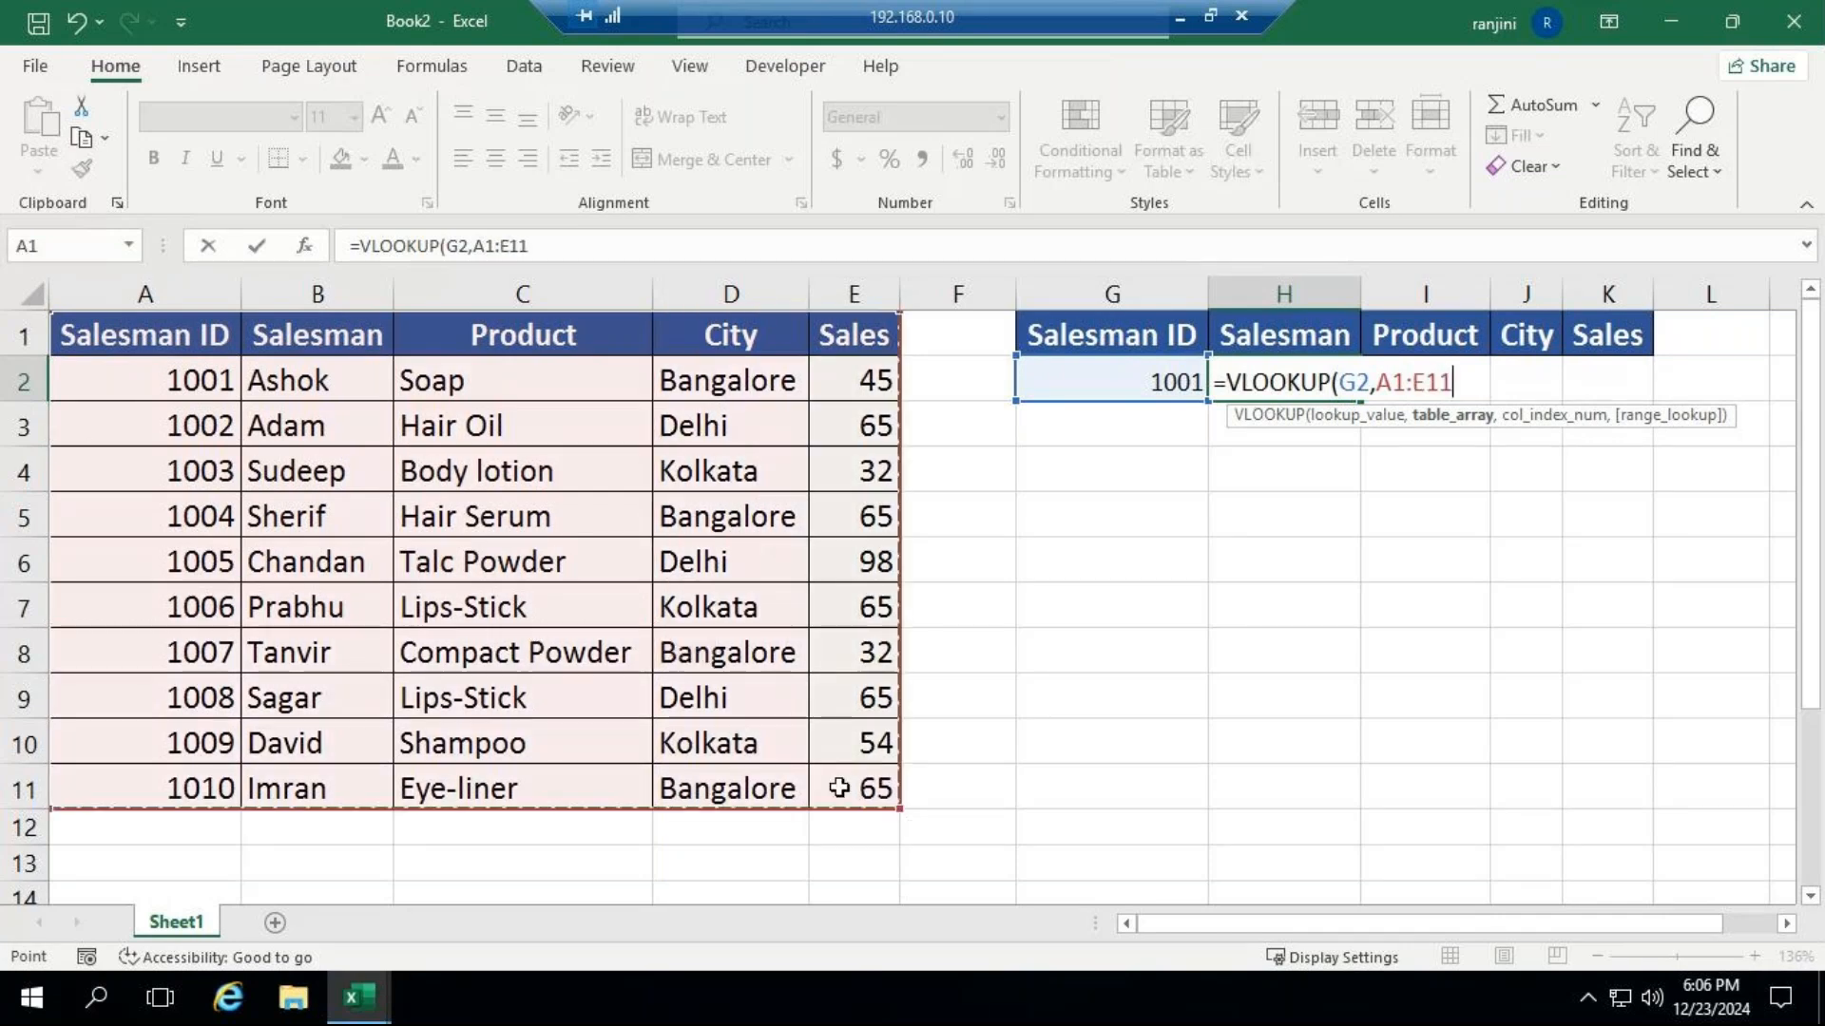
text(,)
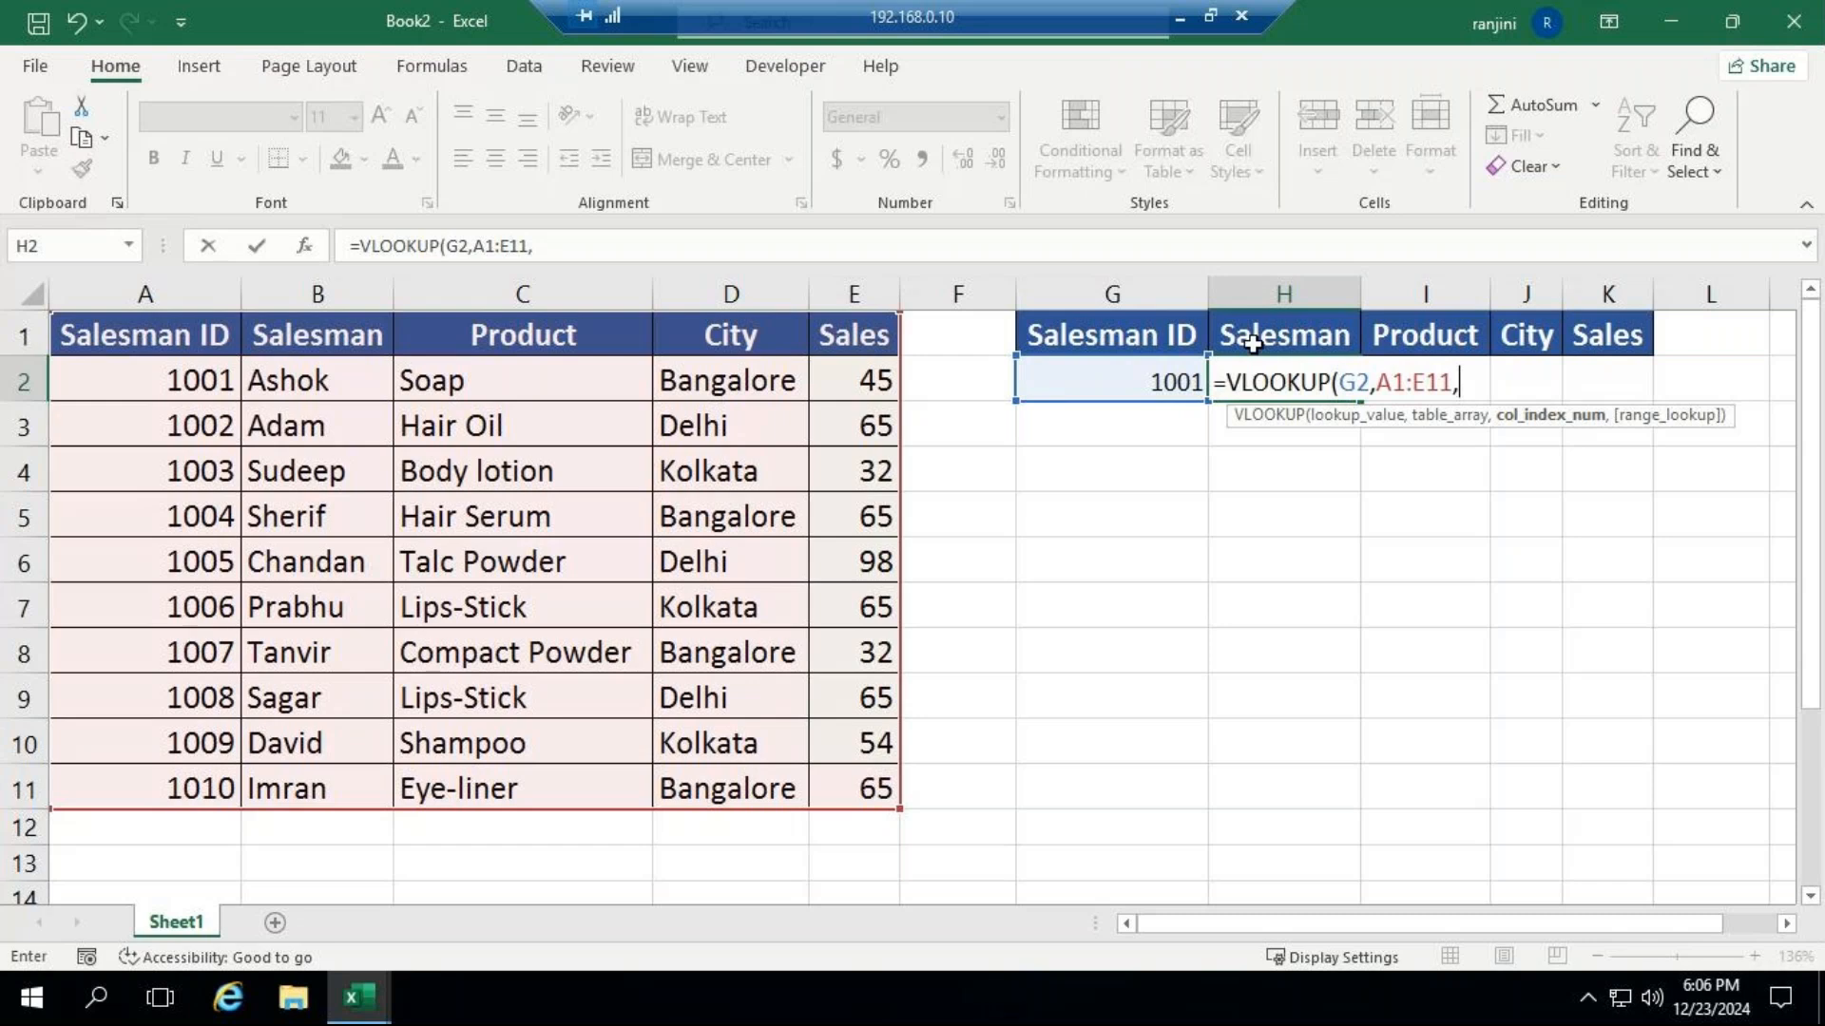
text(2,)
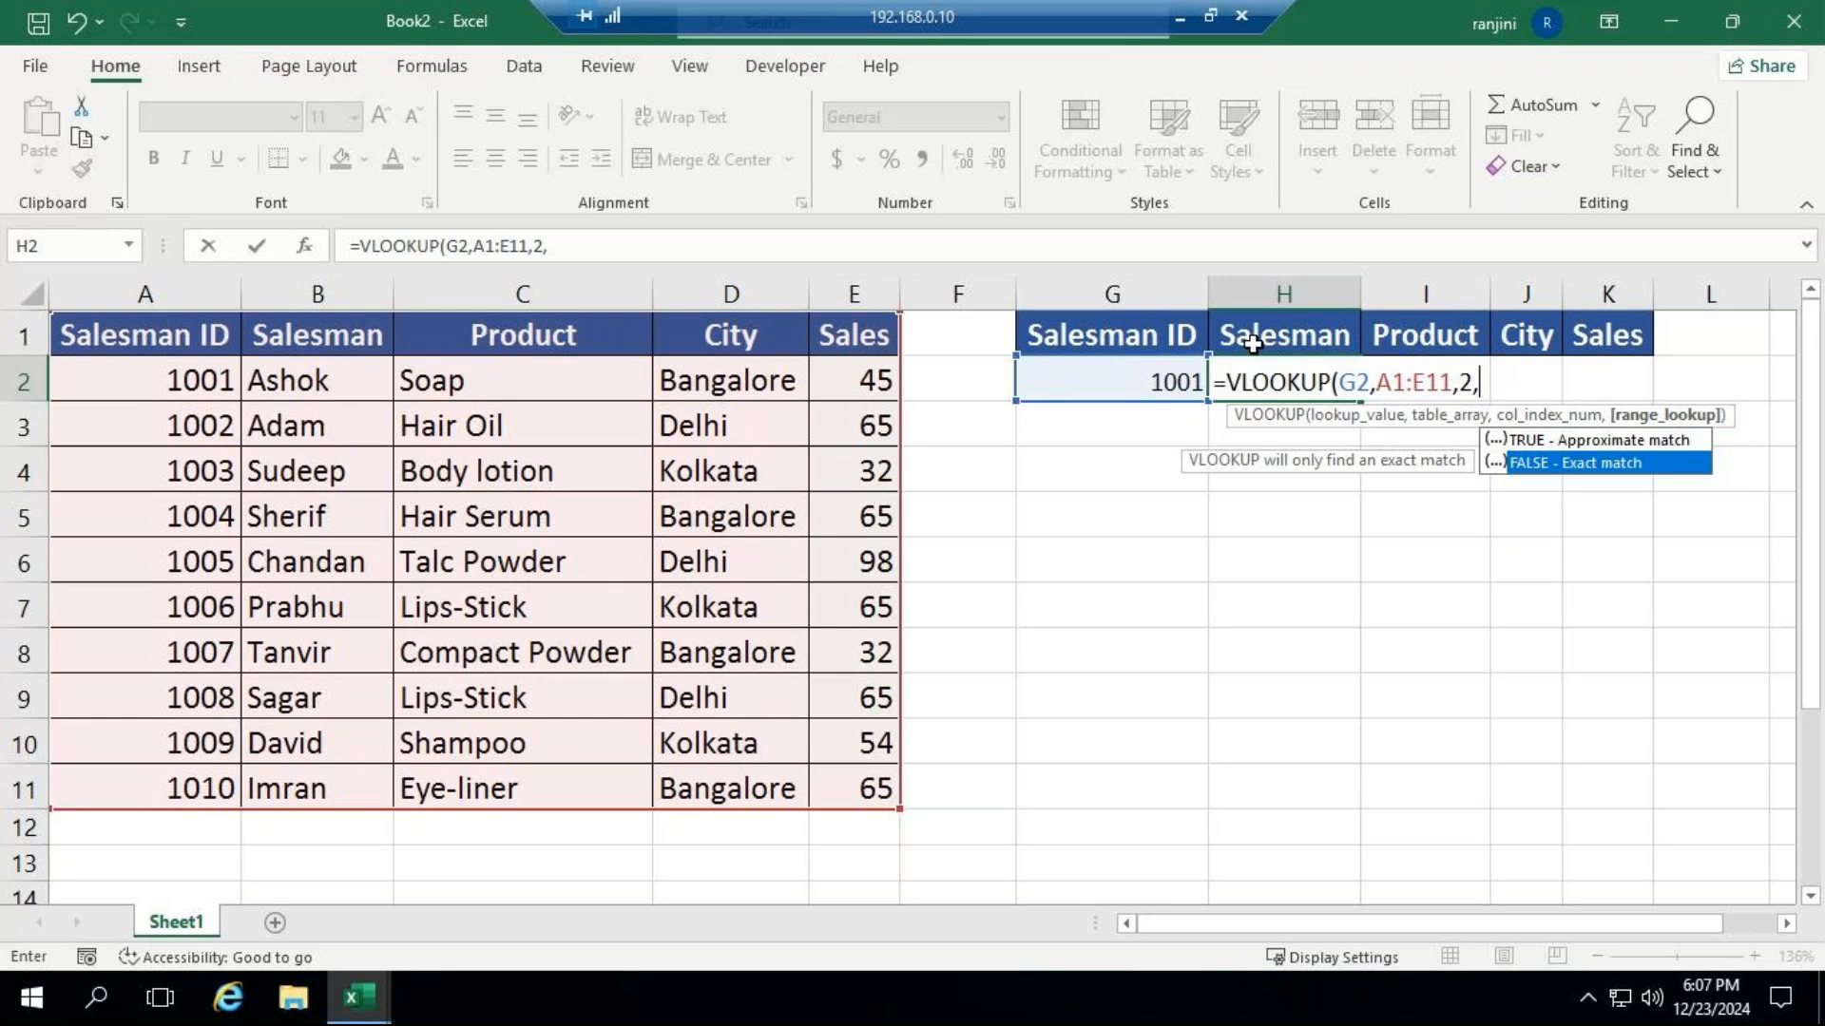
key(Escape)
text(FALSE)
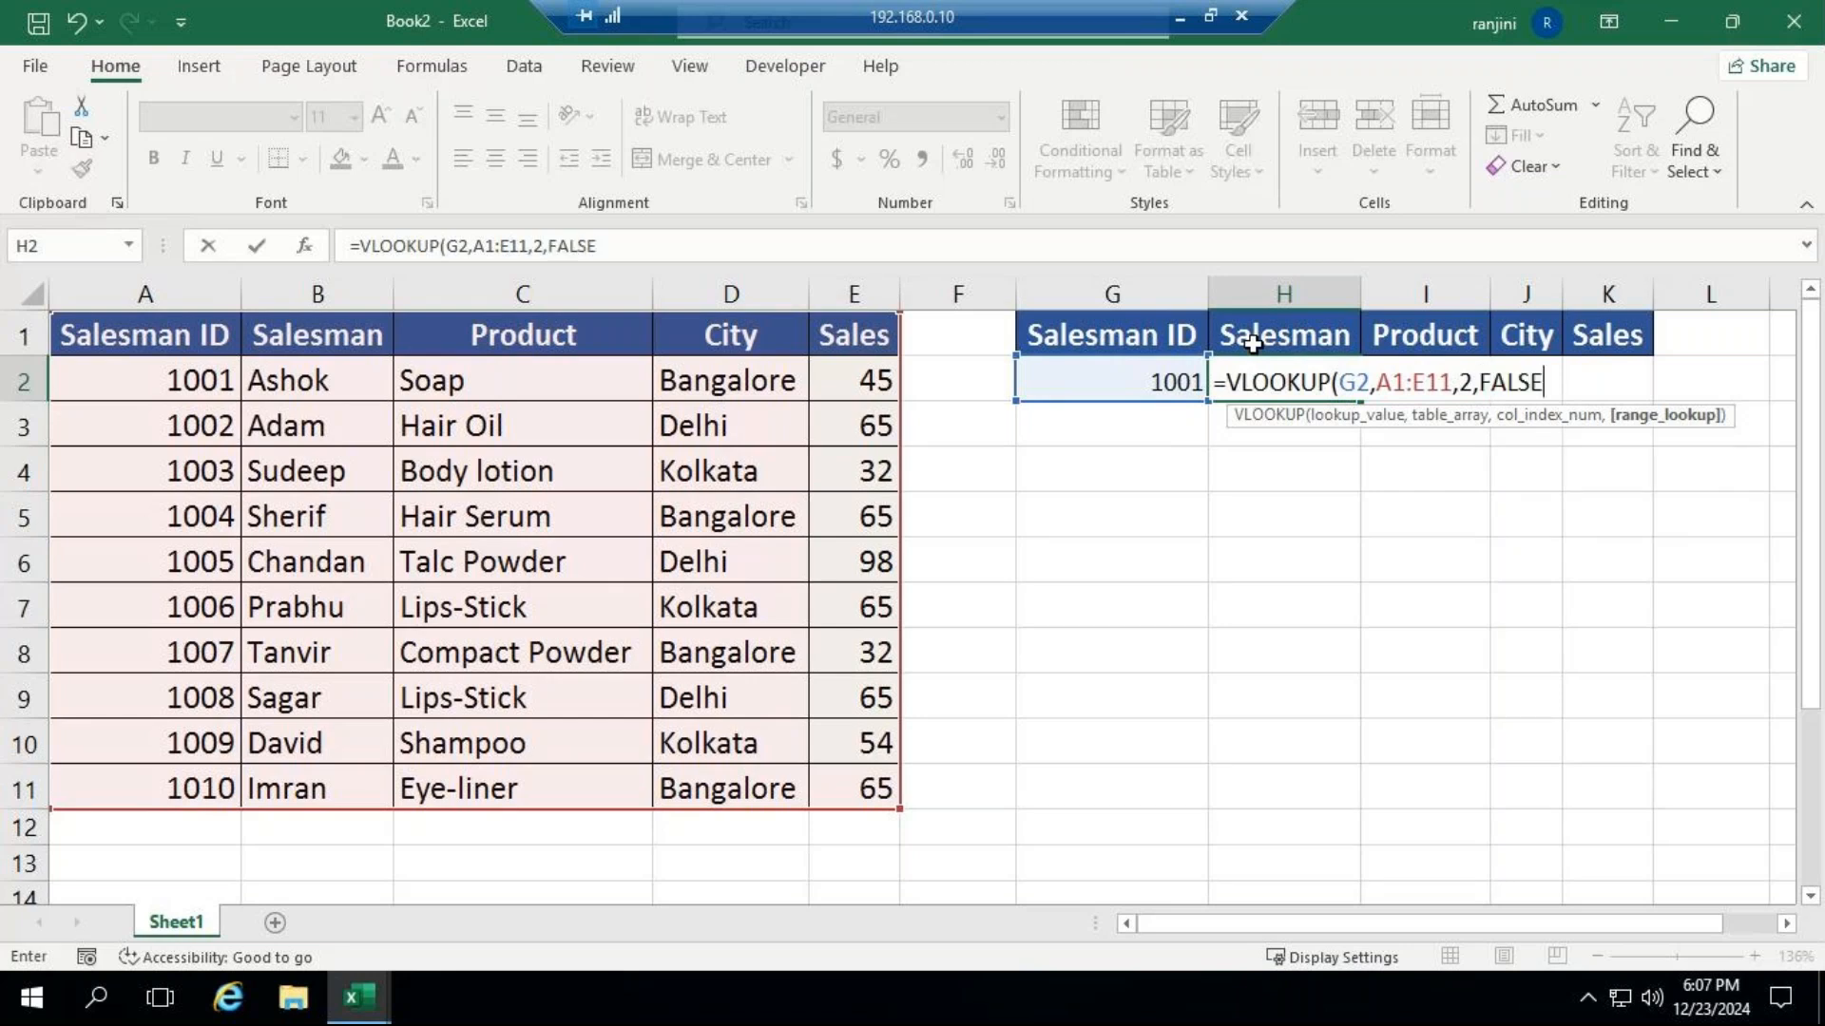
text())
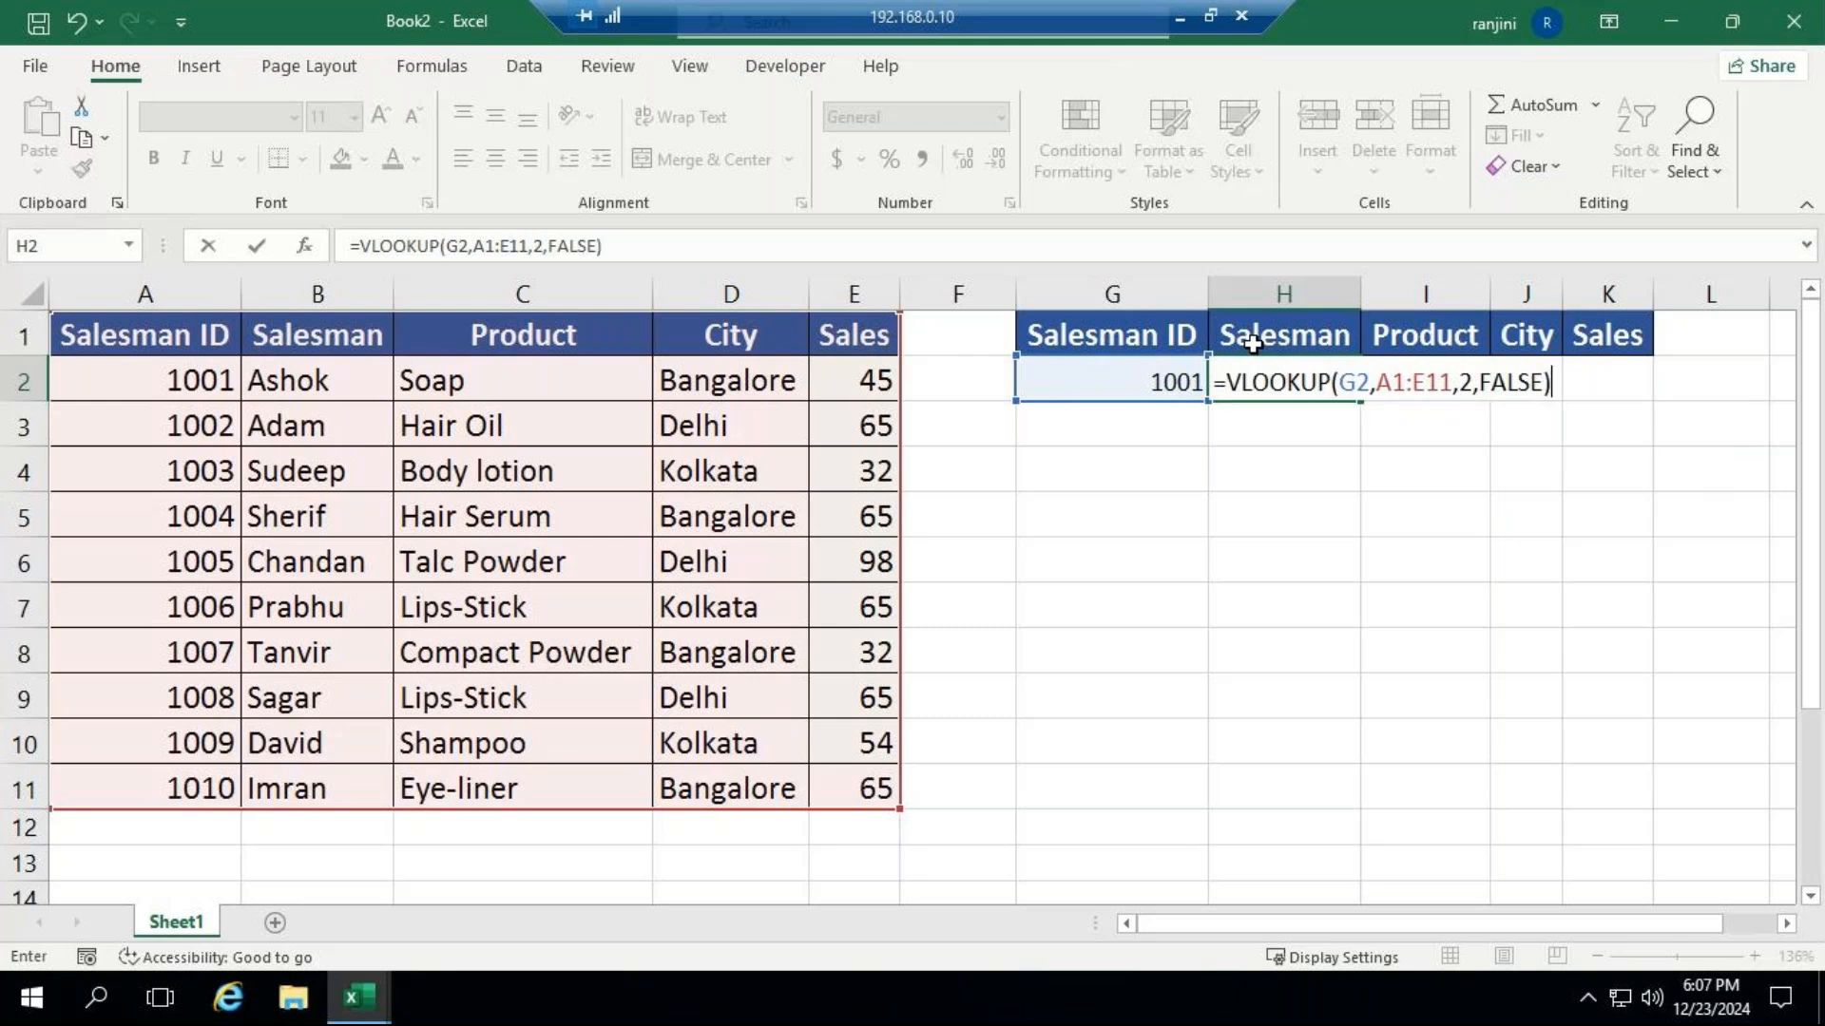
key(Return)
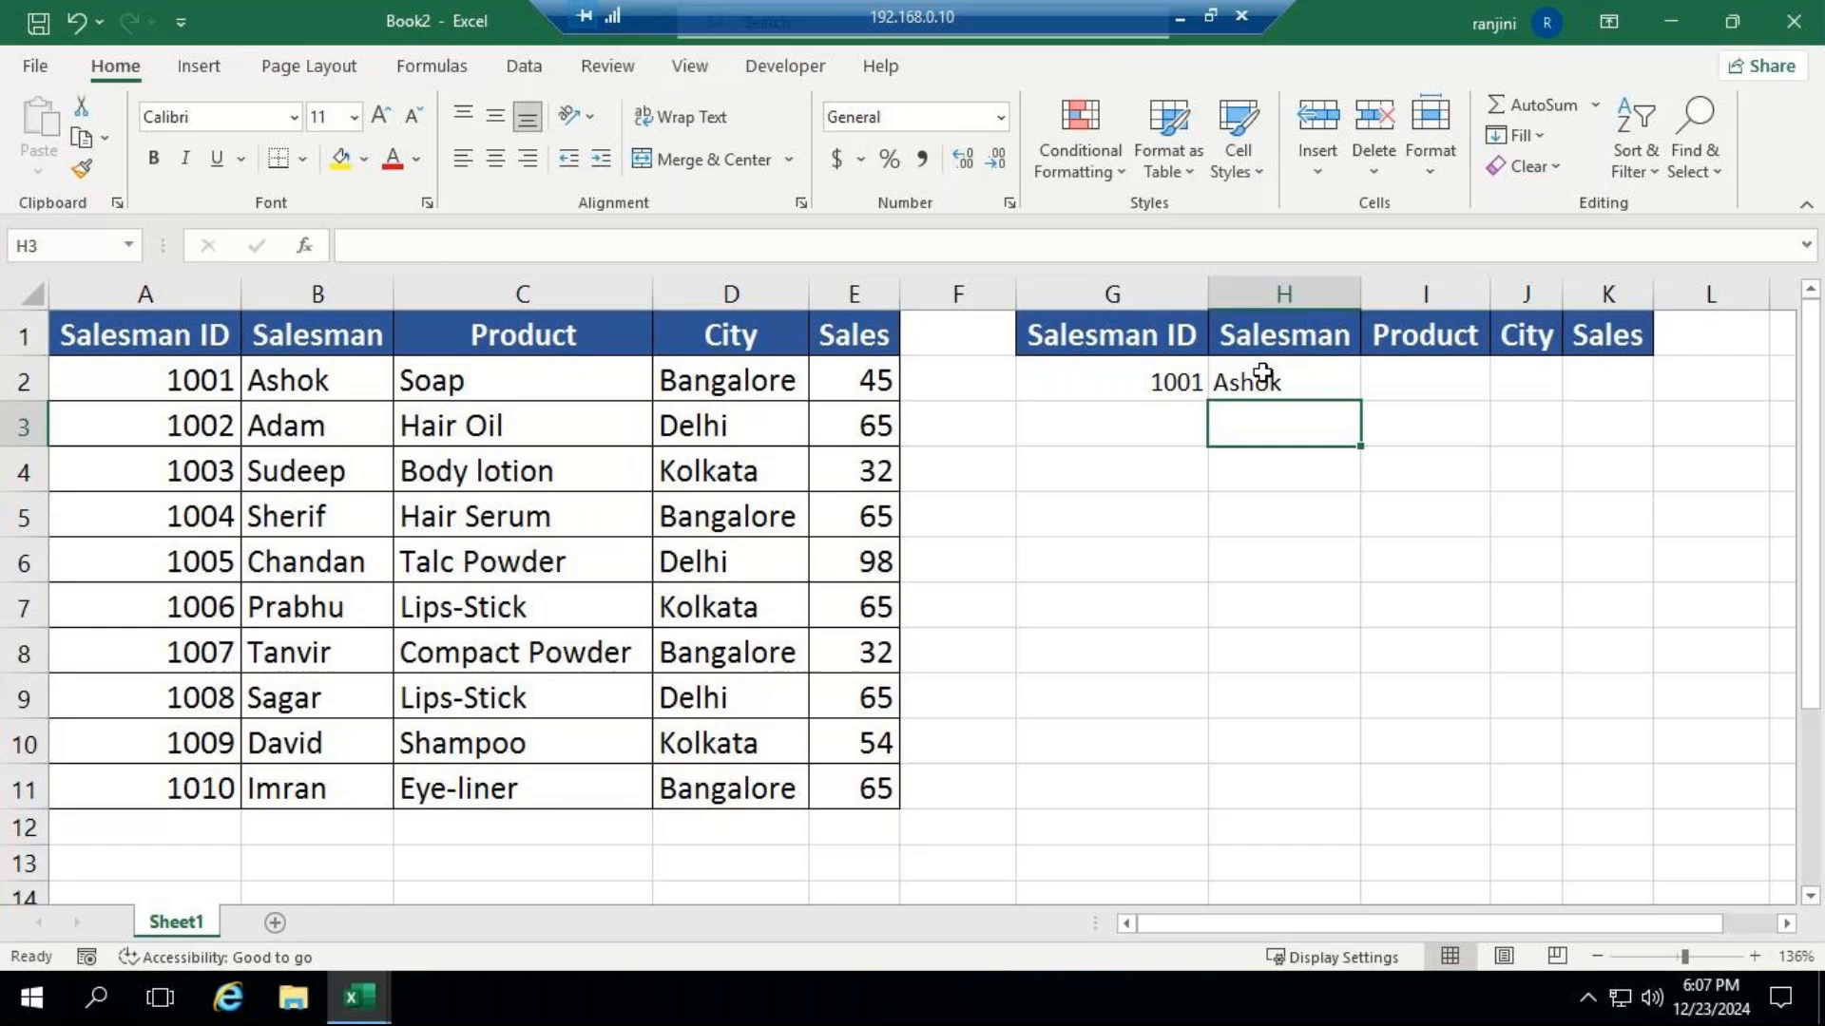
Fill the H2 lookup formula across to K2 and inspect the copy in the Product cell I2.
click(1262, 374)
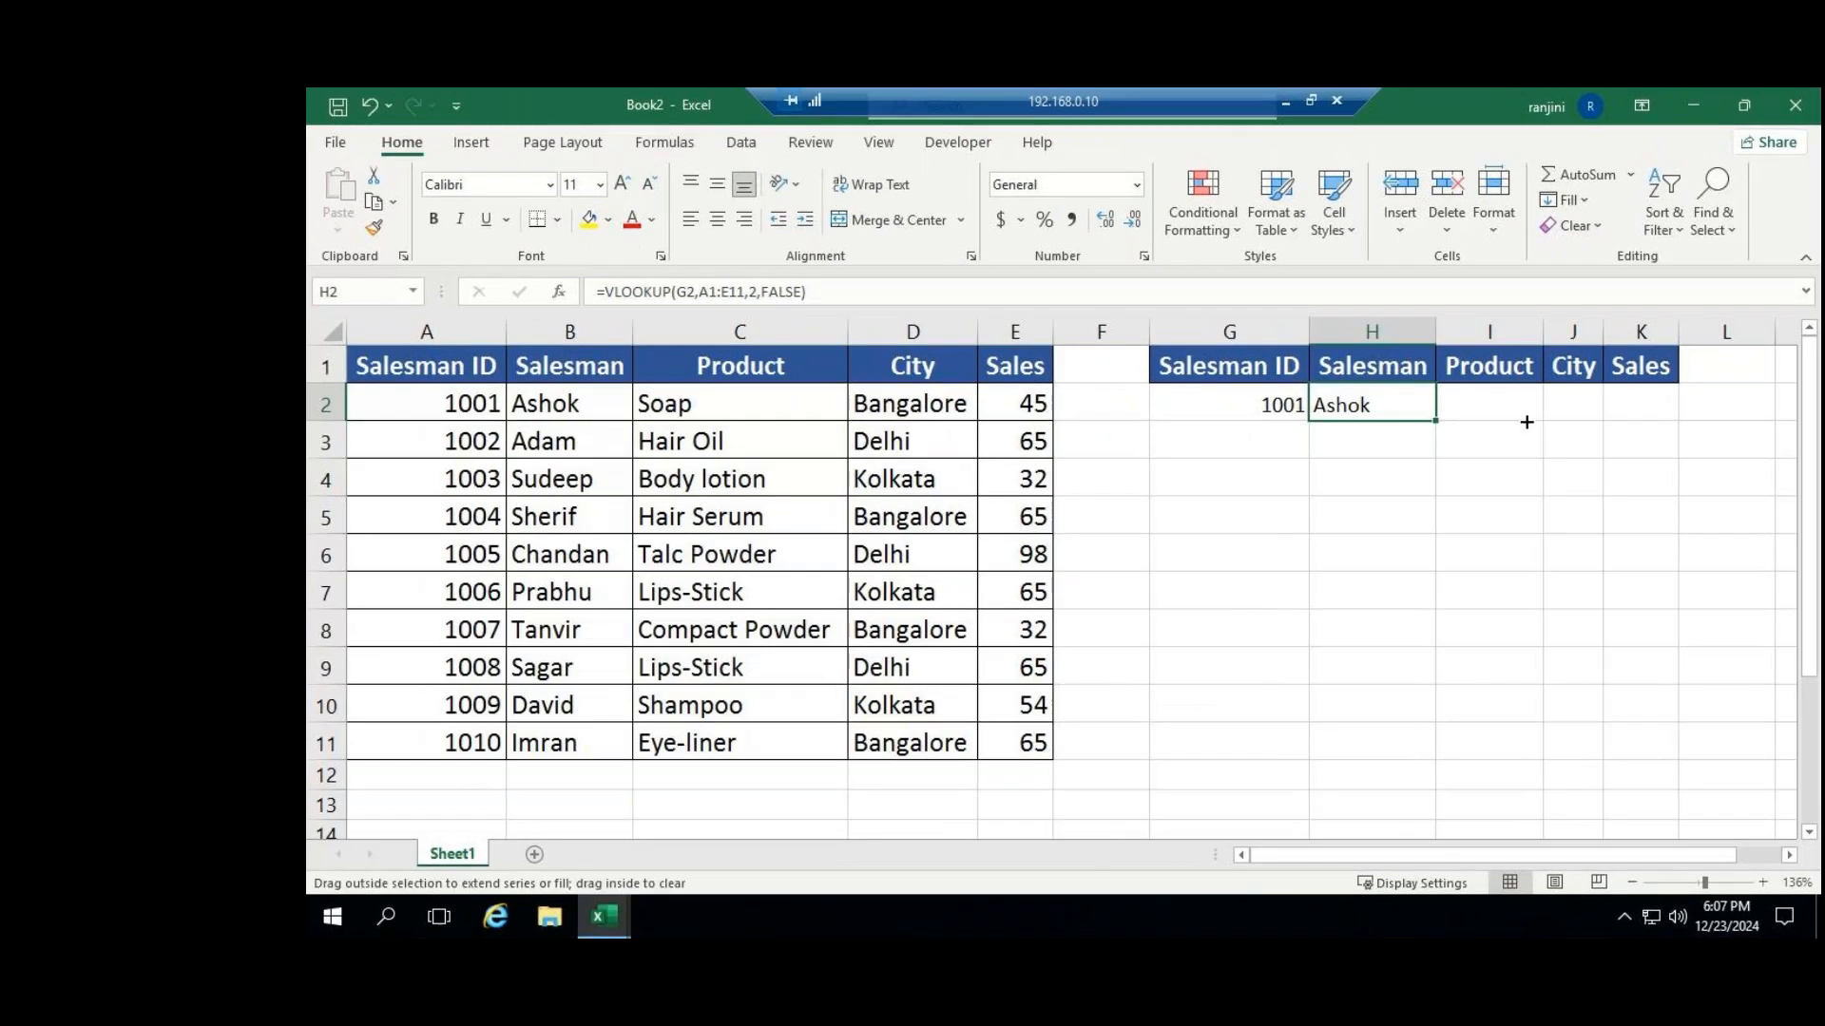
drag(1360, 400, 1669, 403)
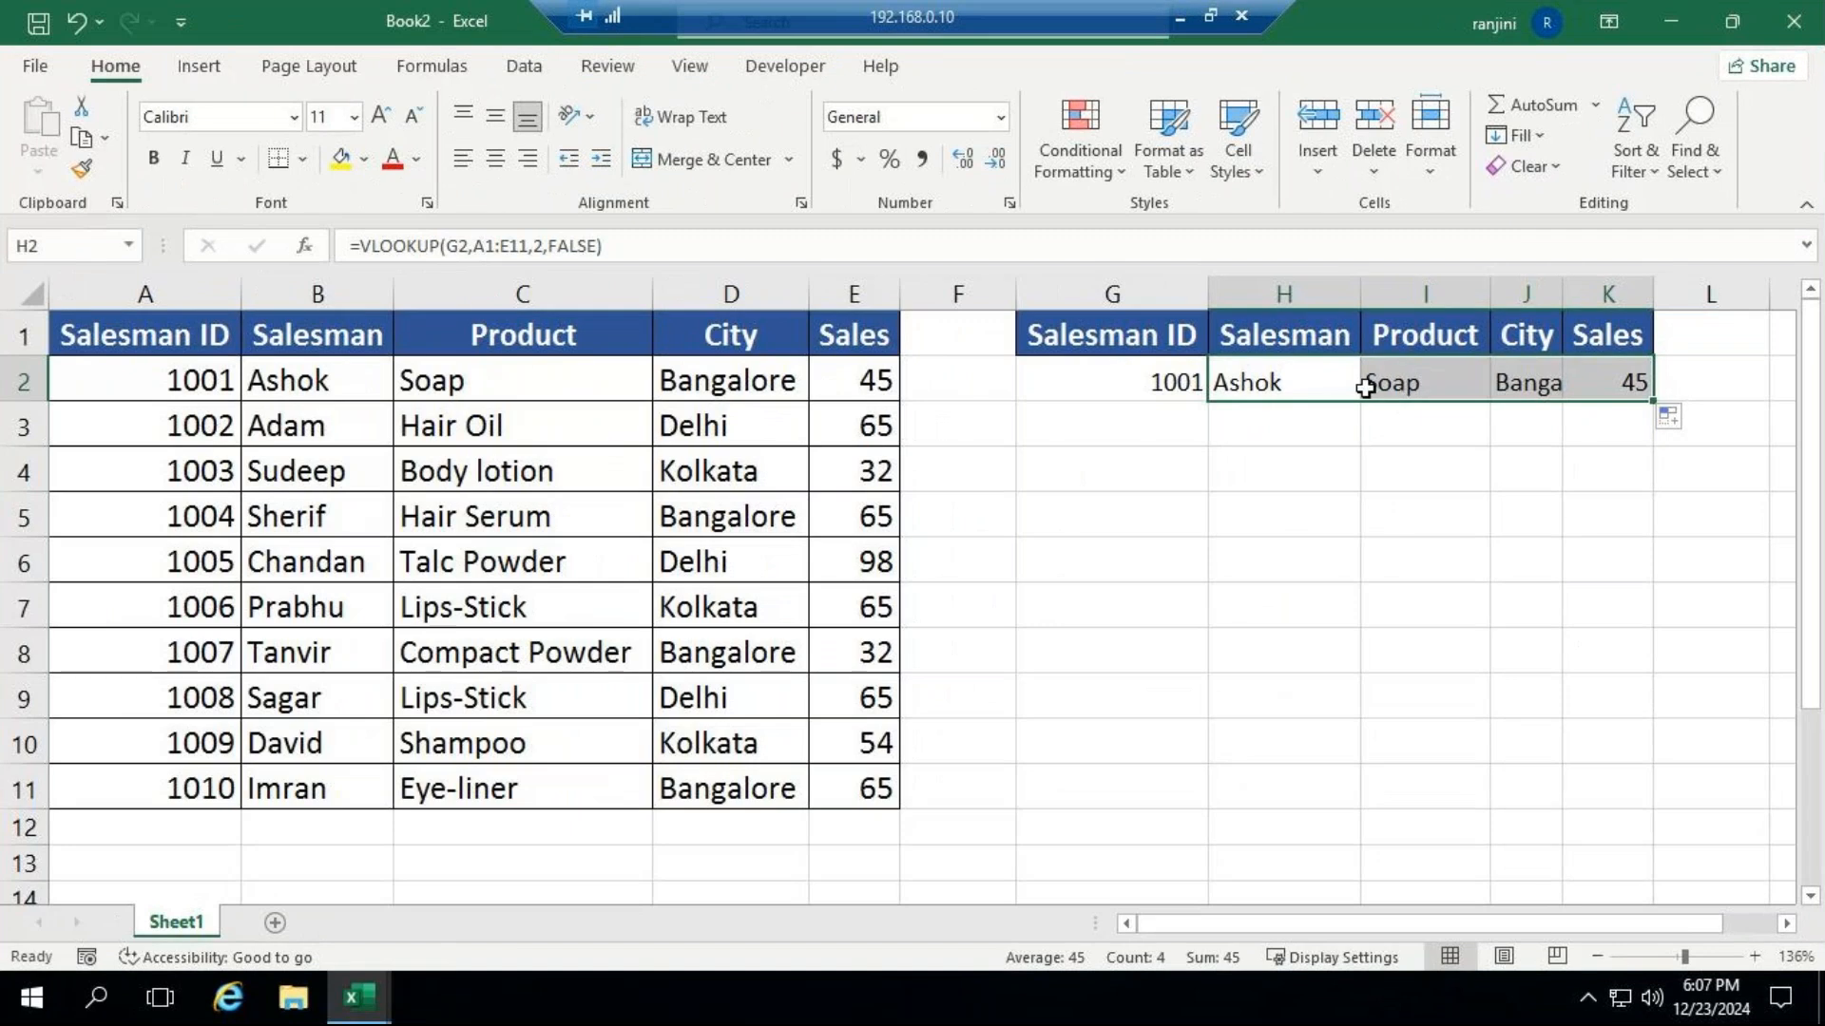
click(1386, 377)
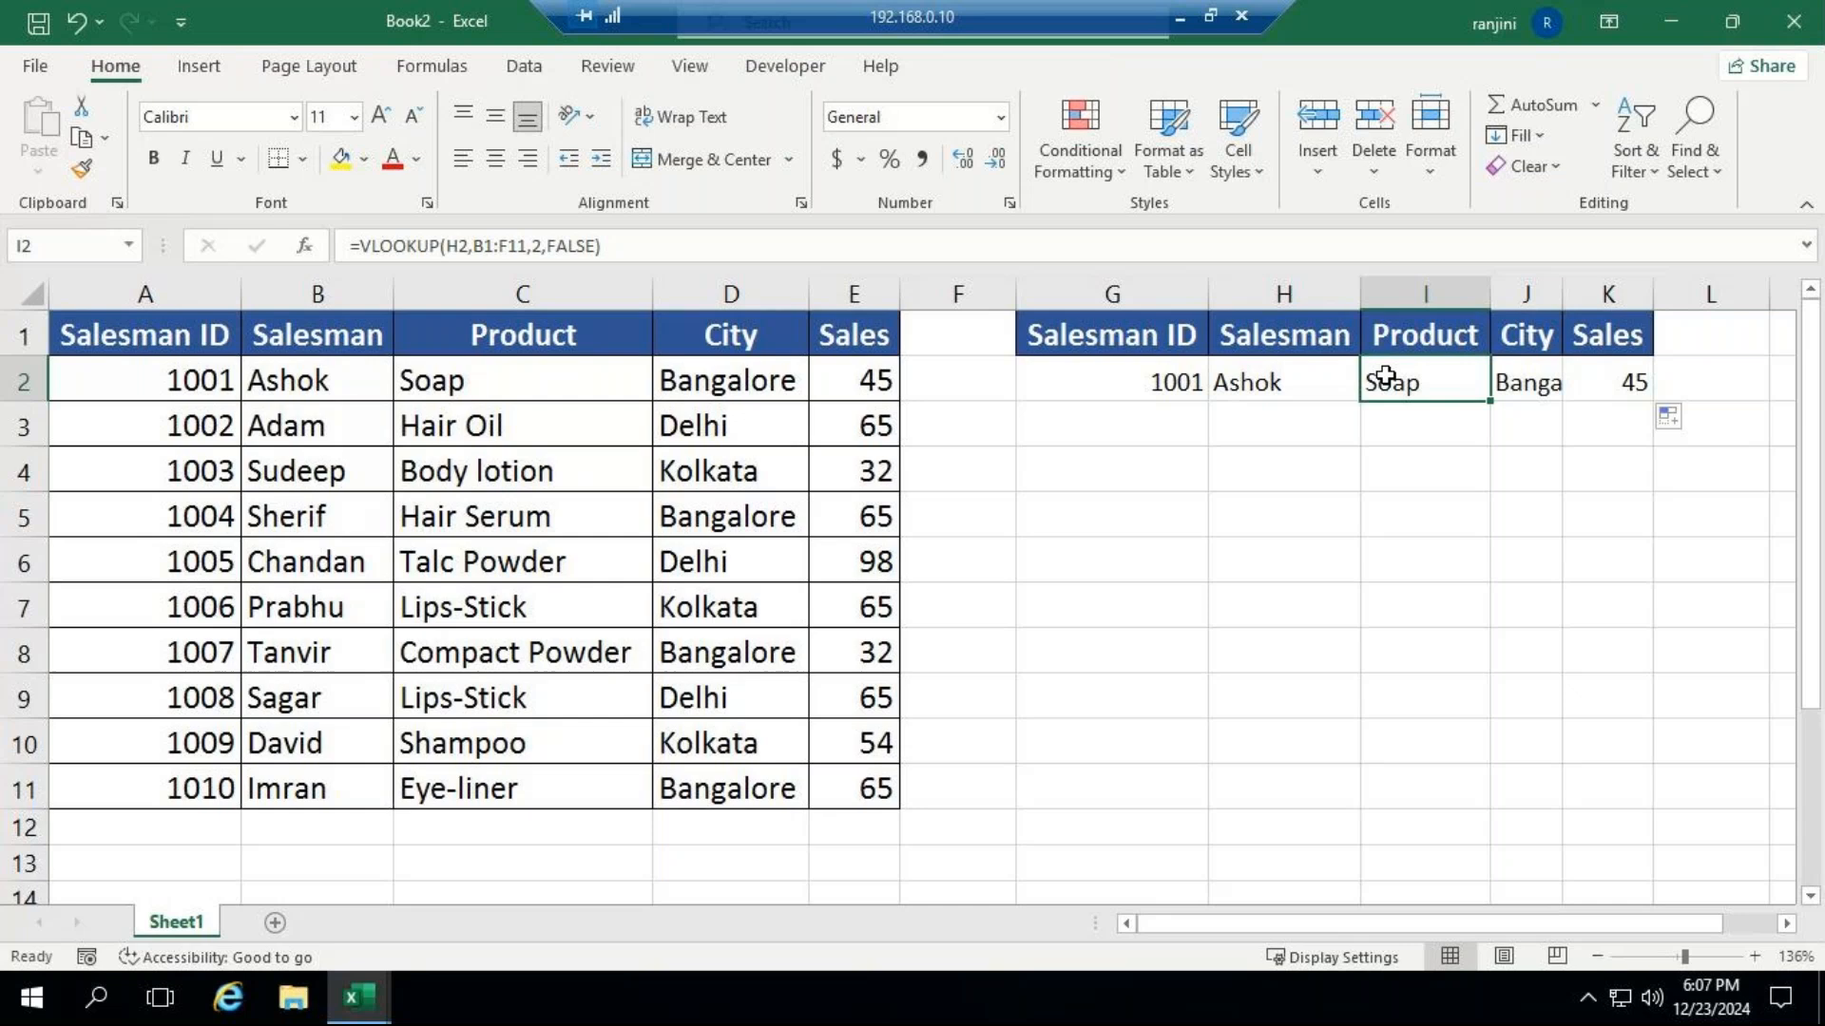
double_click(1389, 380)
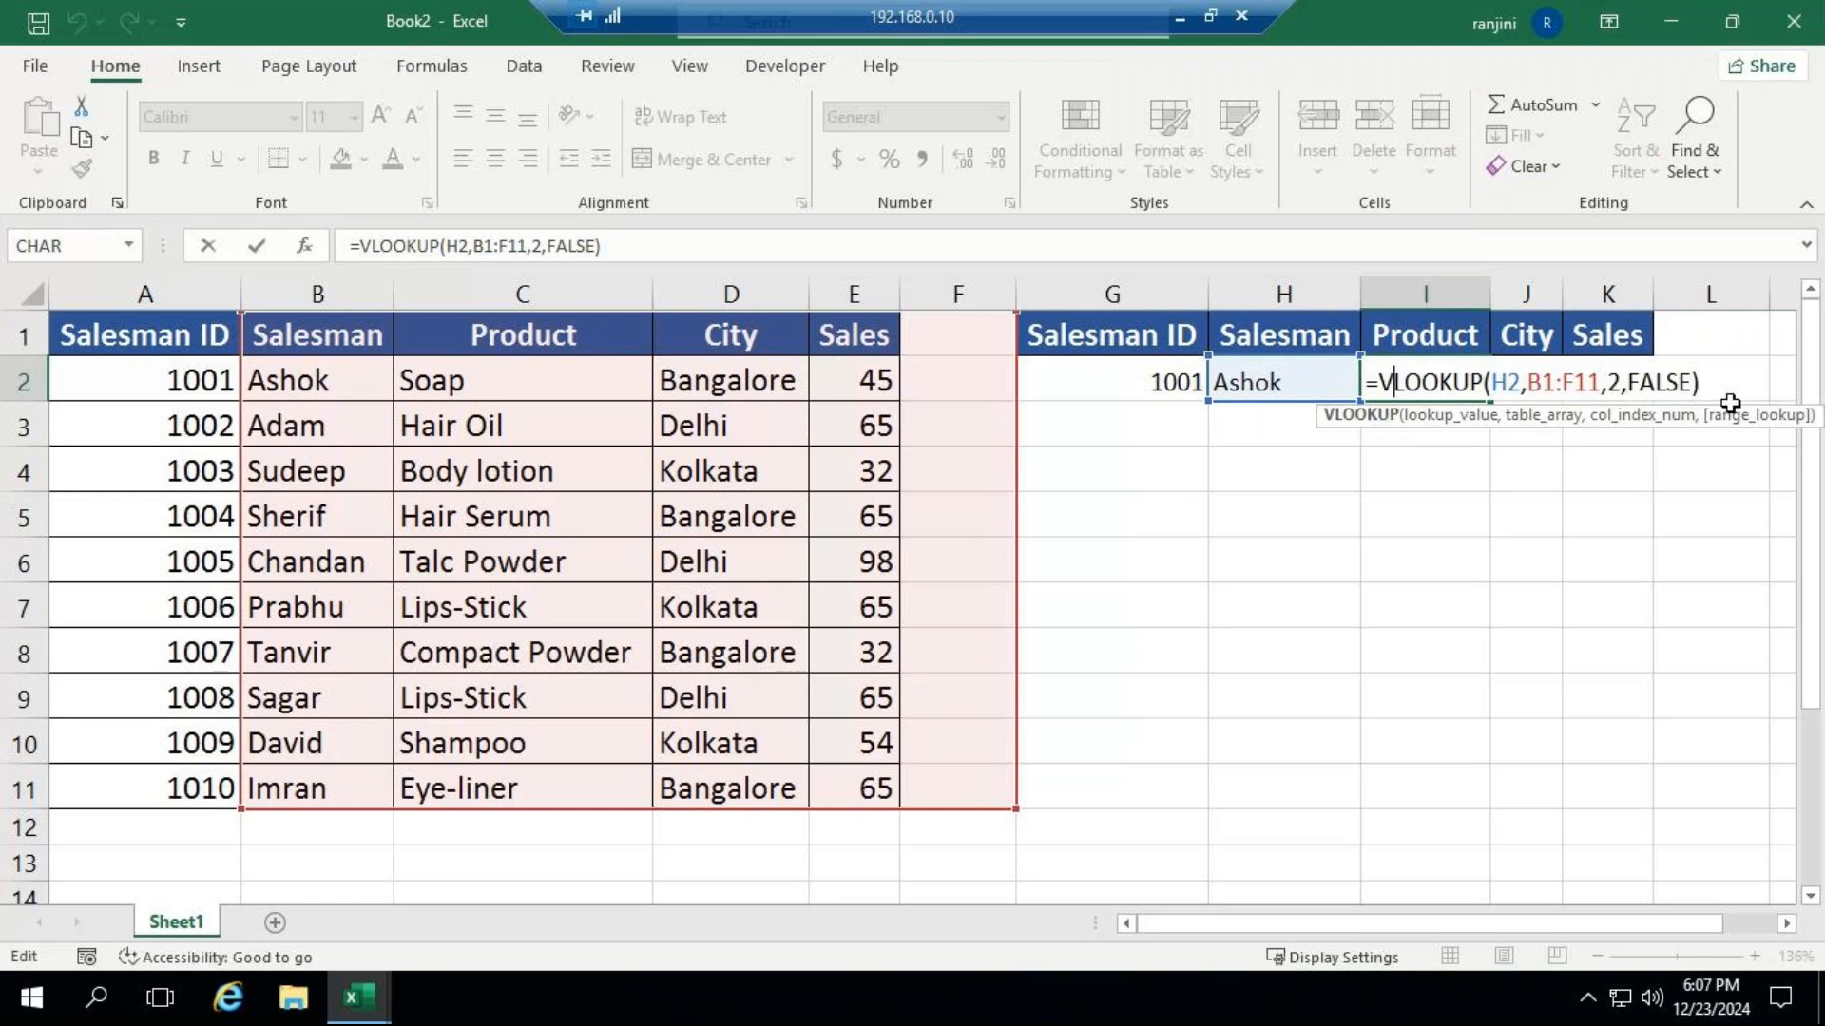
key(ctrl+Return)
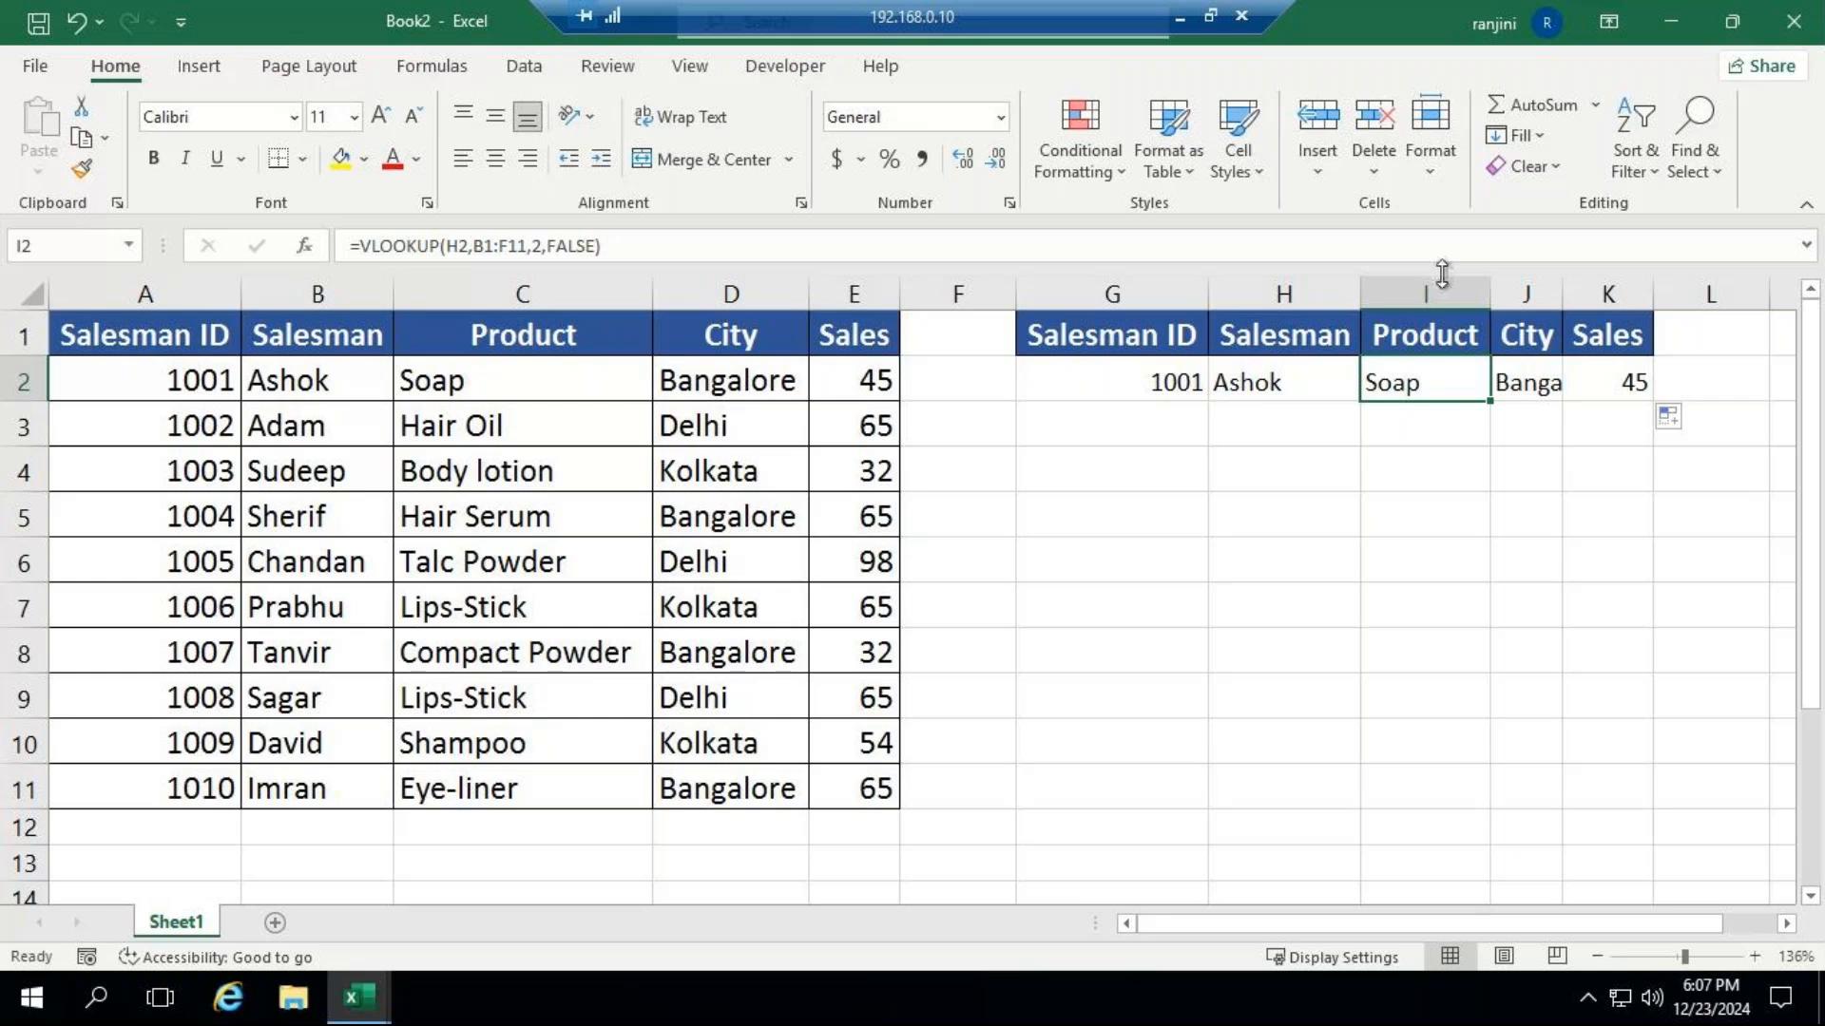
Replace the lookup Salesman ID in G2 with the ID listed in A4.
drag(1425, 382, 1597, 380)
click(1157, 385)
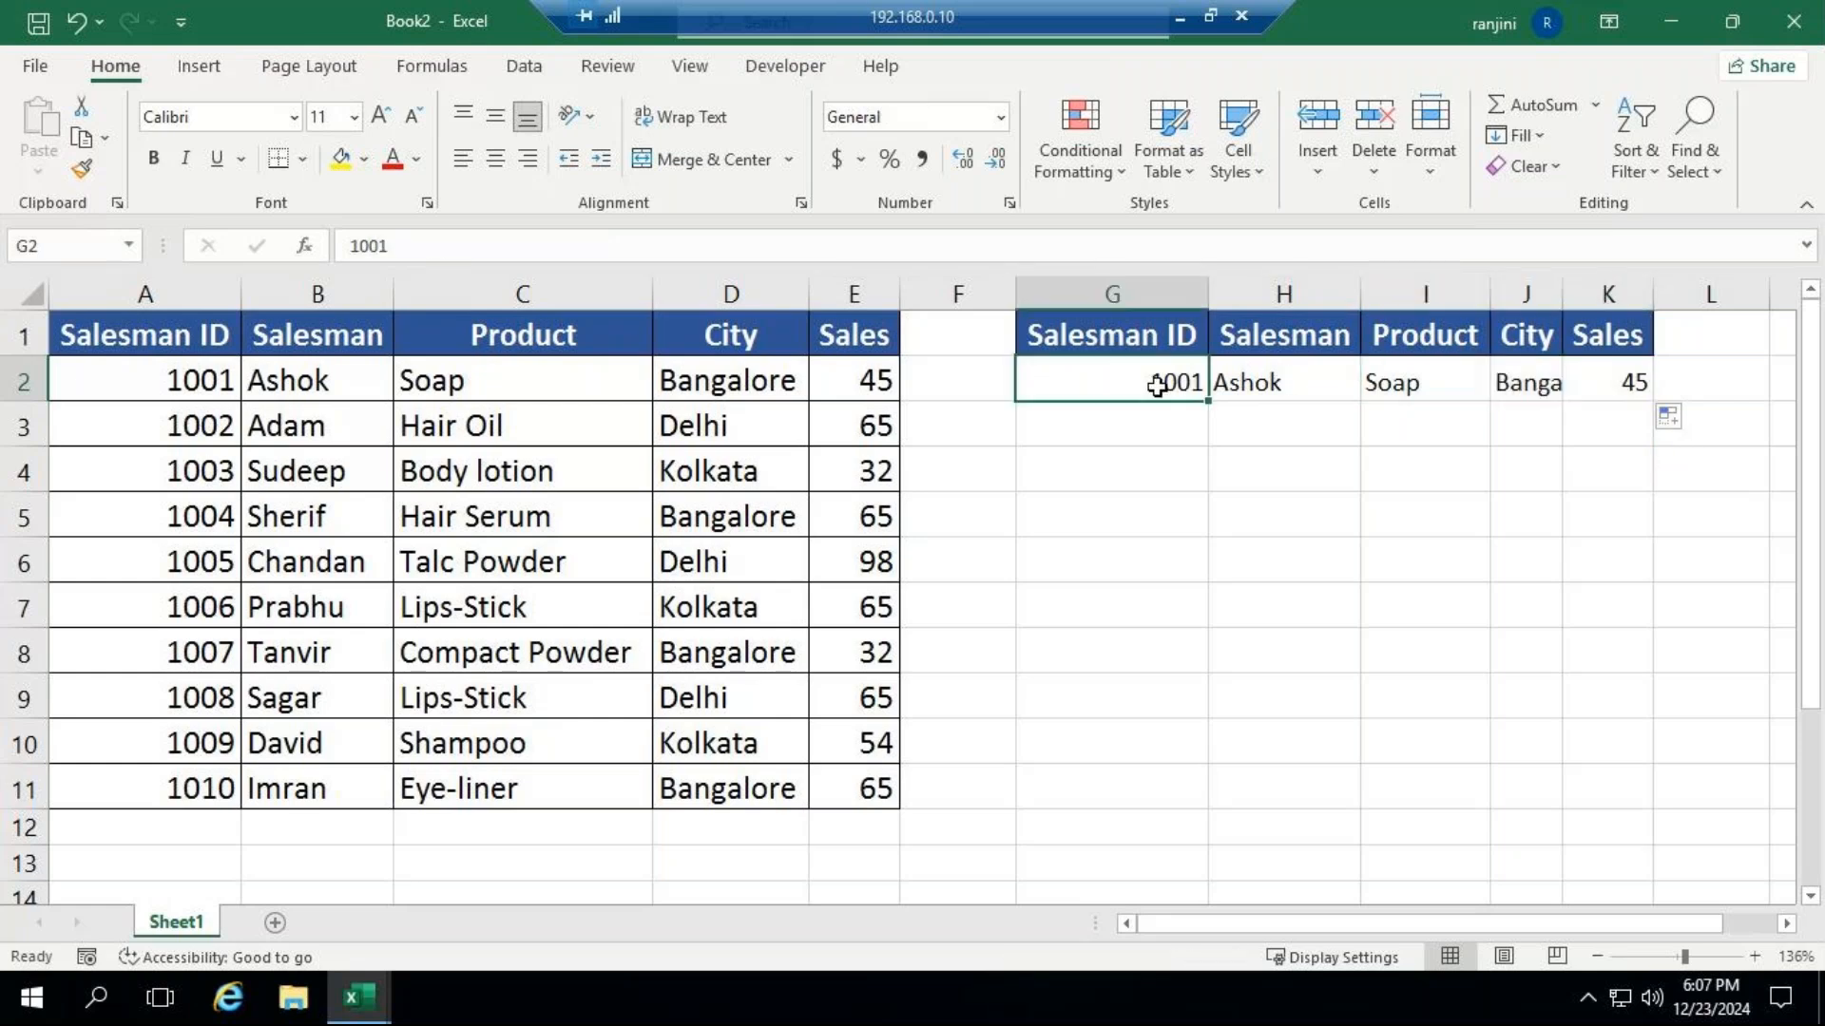
text(1003)
key(Return)
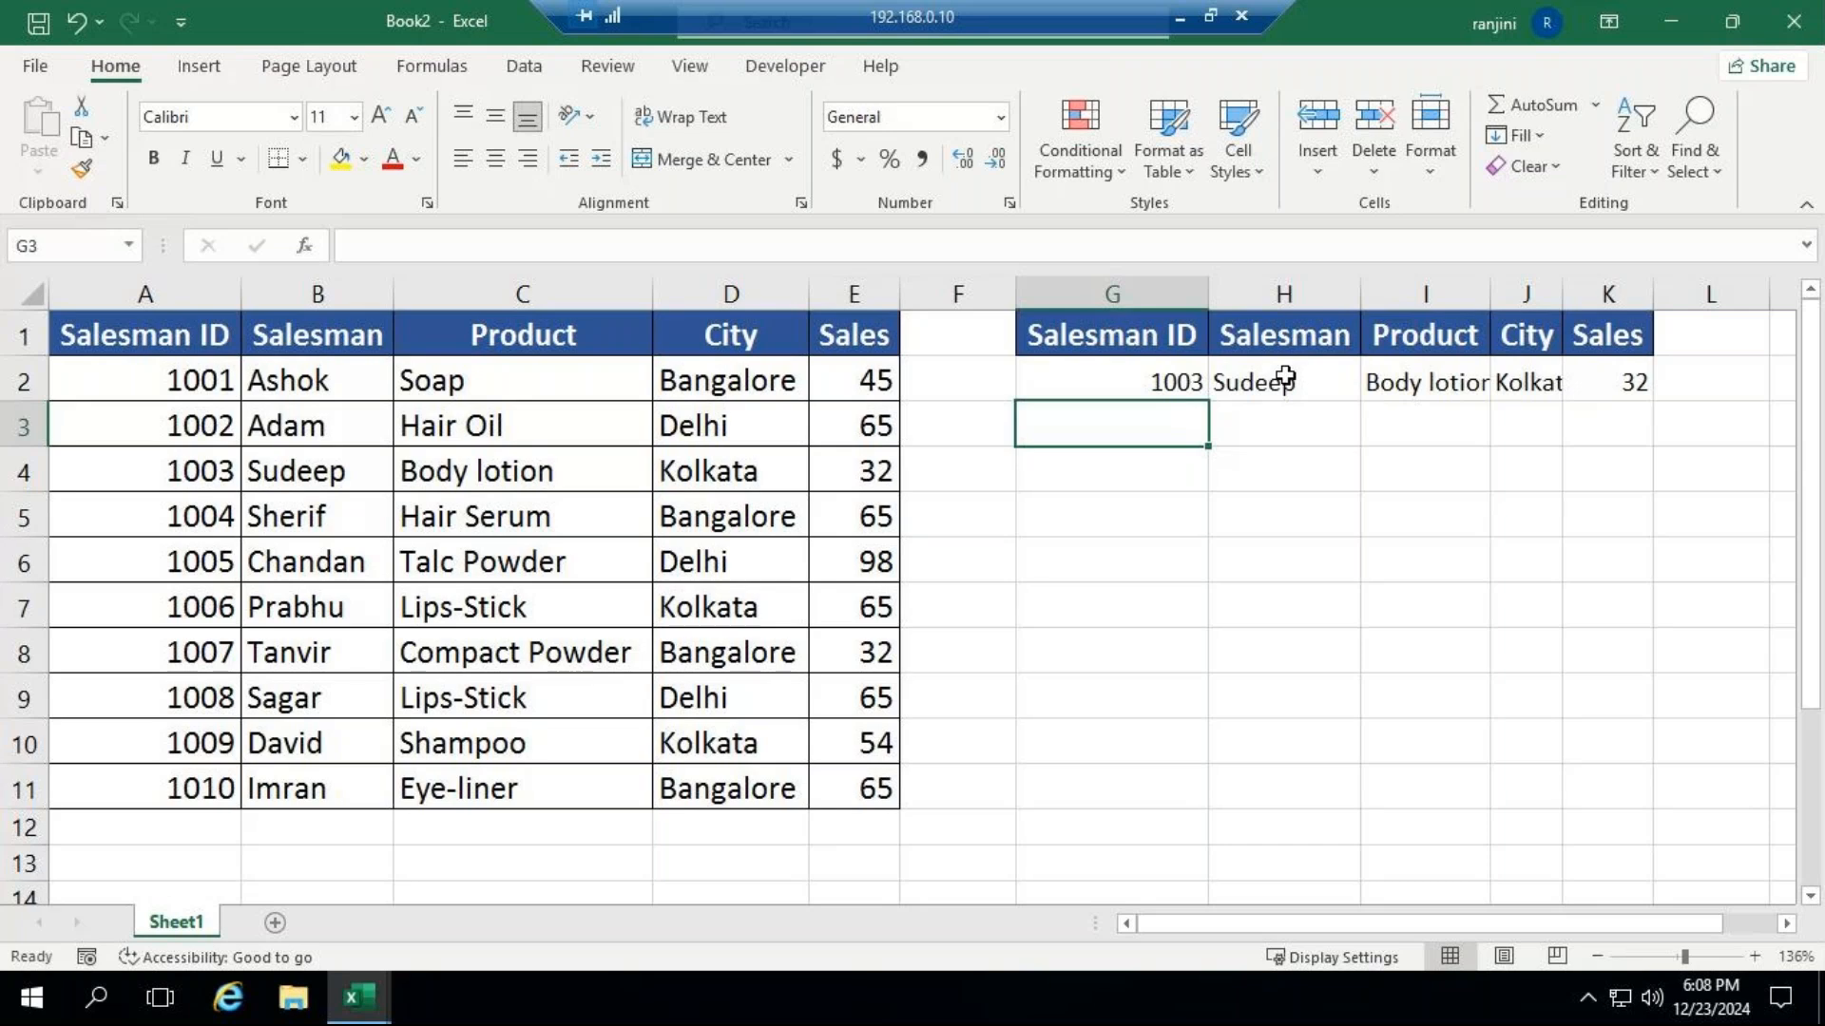
Inspect the copied VLOOKUP formula in the City cell J2 and delete it.
drag(1378, 381, 1701, 381)
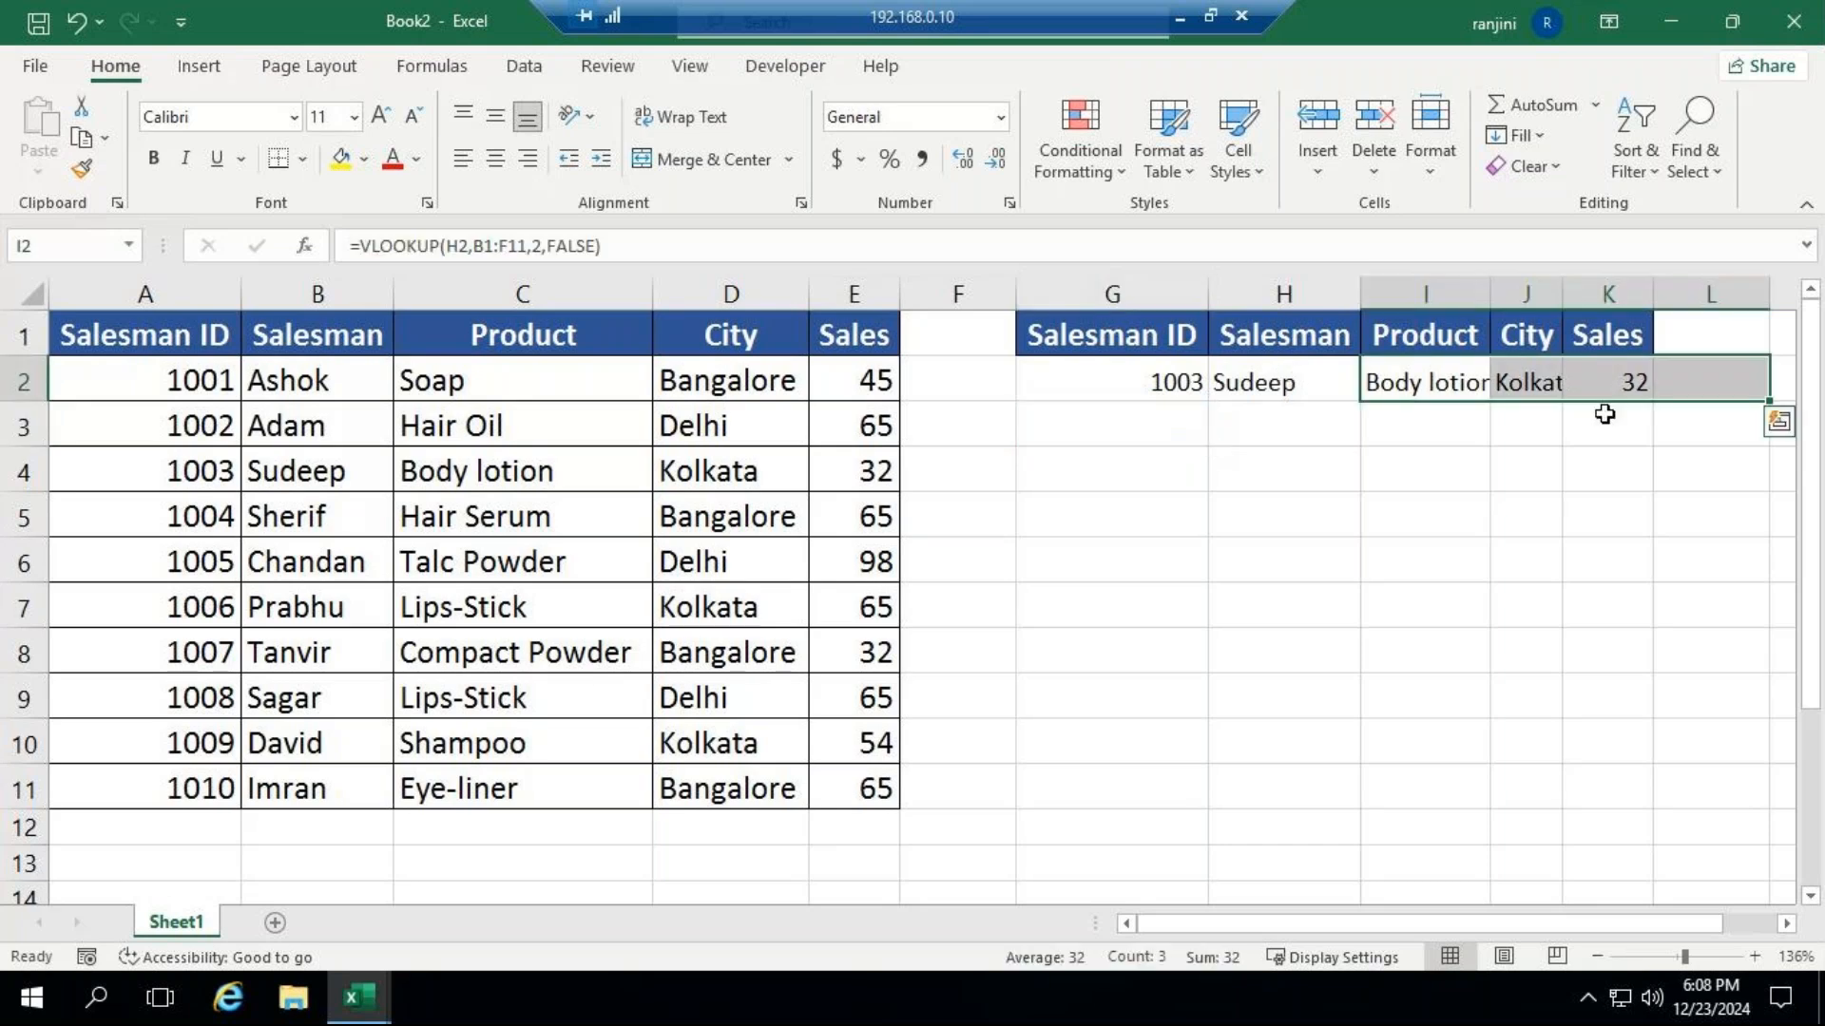
click(1555, 382)
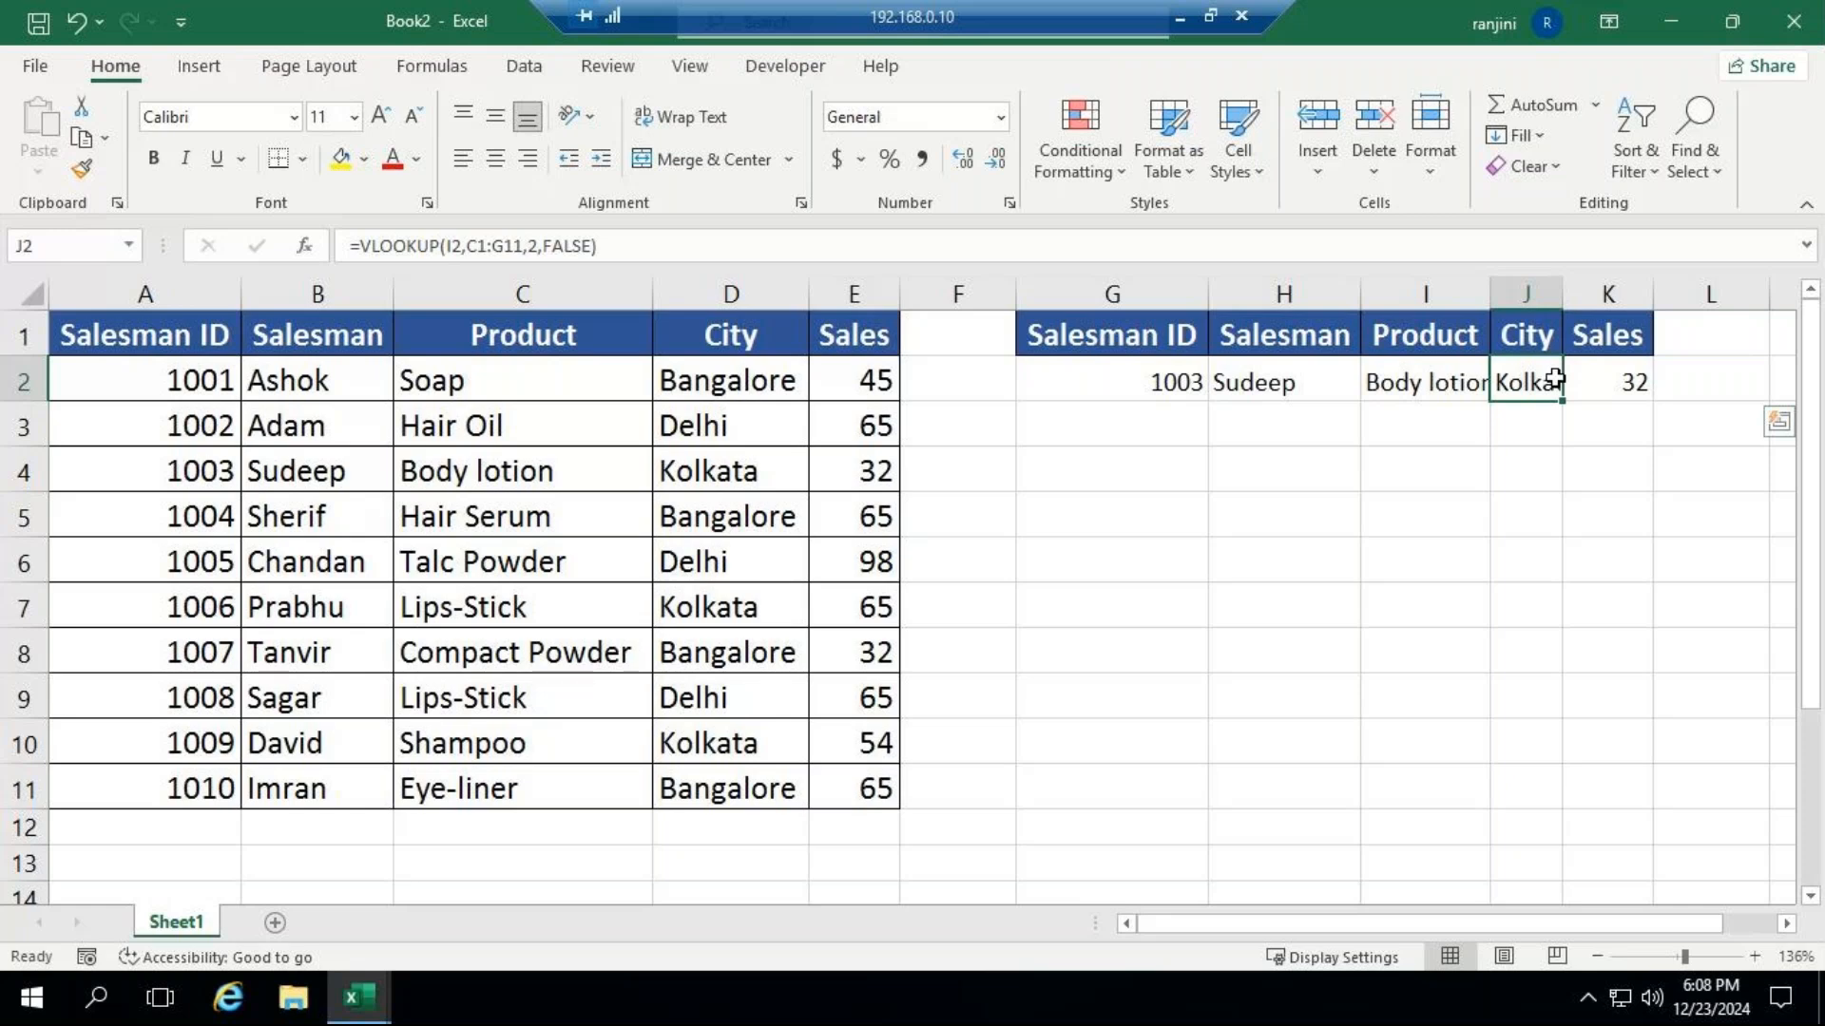
double_click(1554, 380)
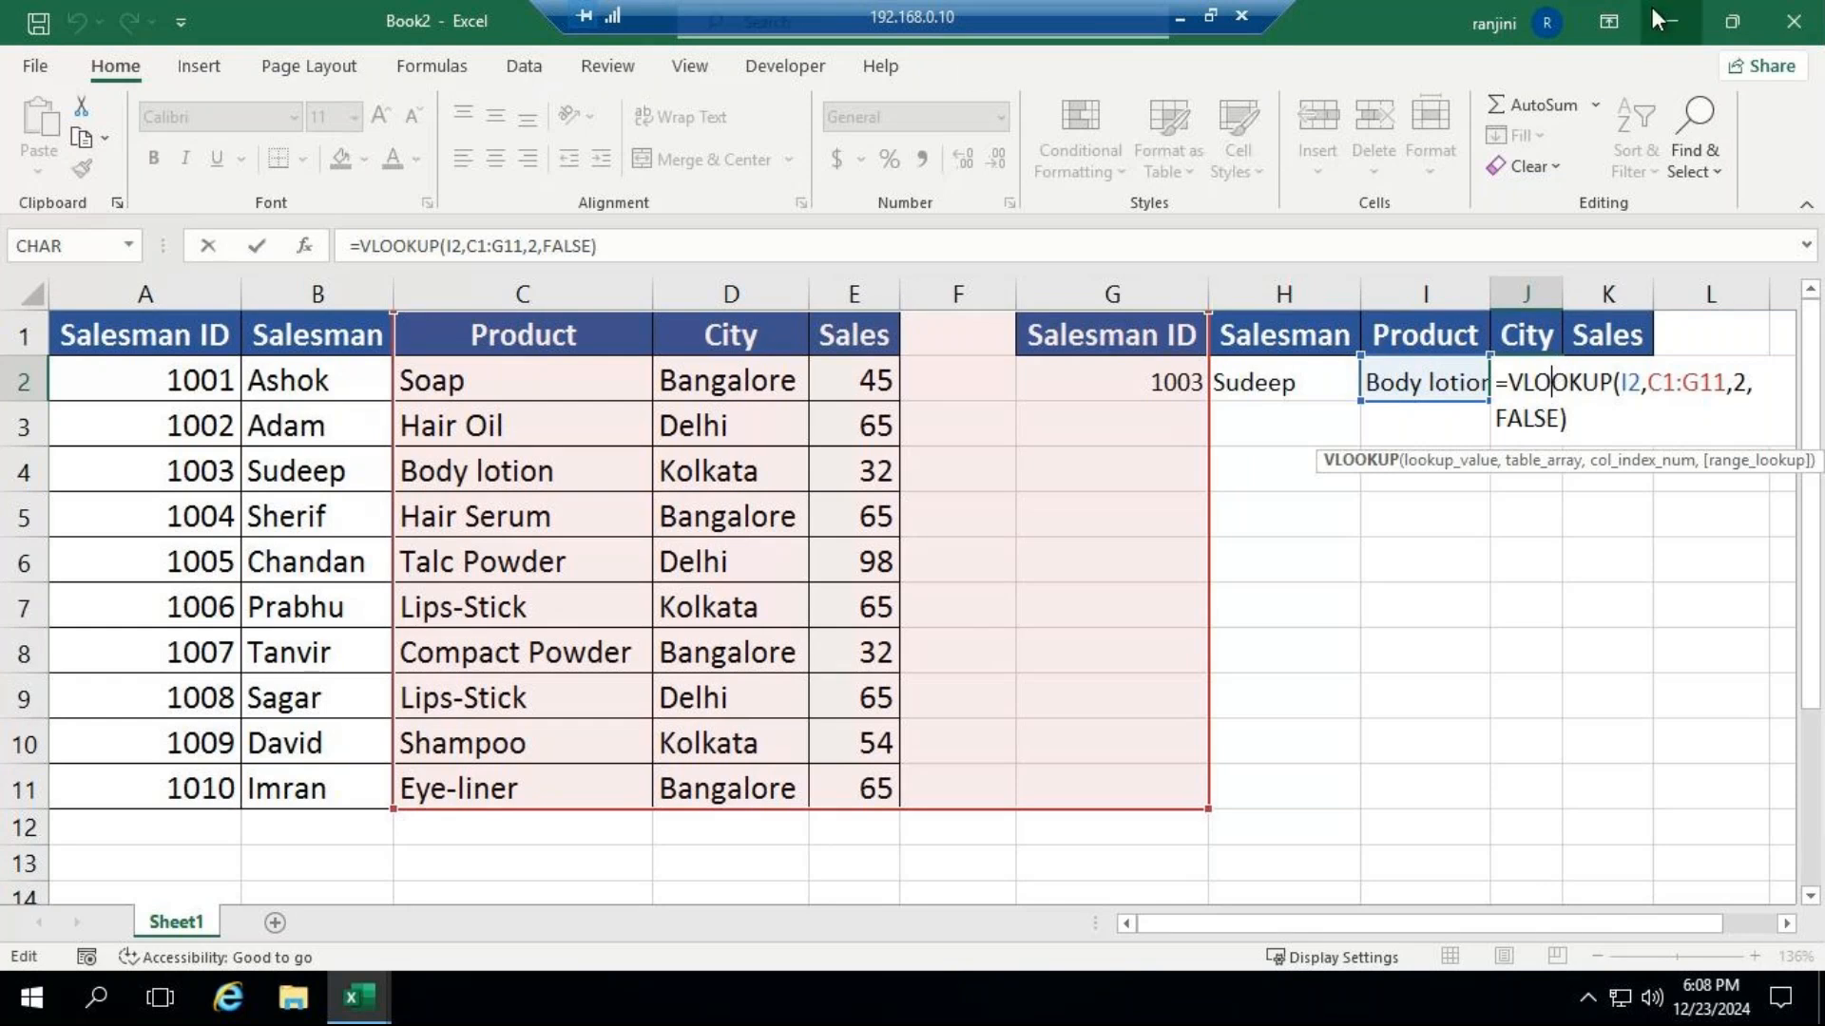
click(1180, 19)
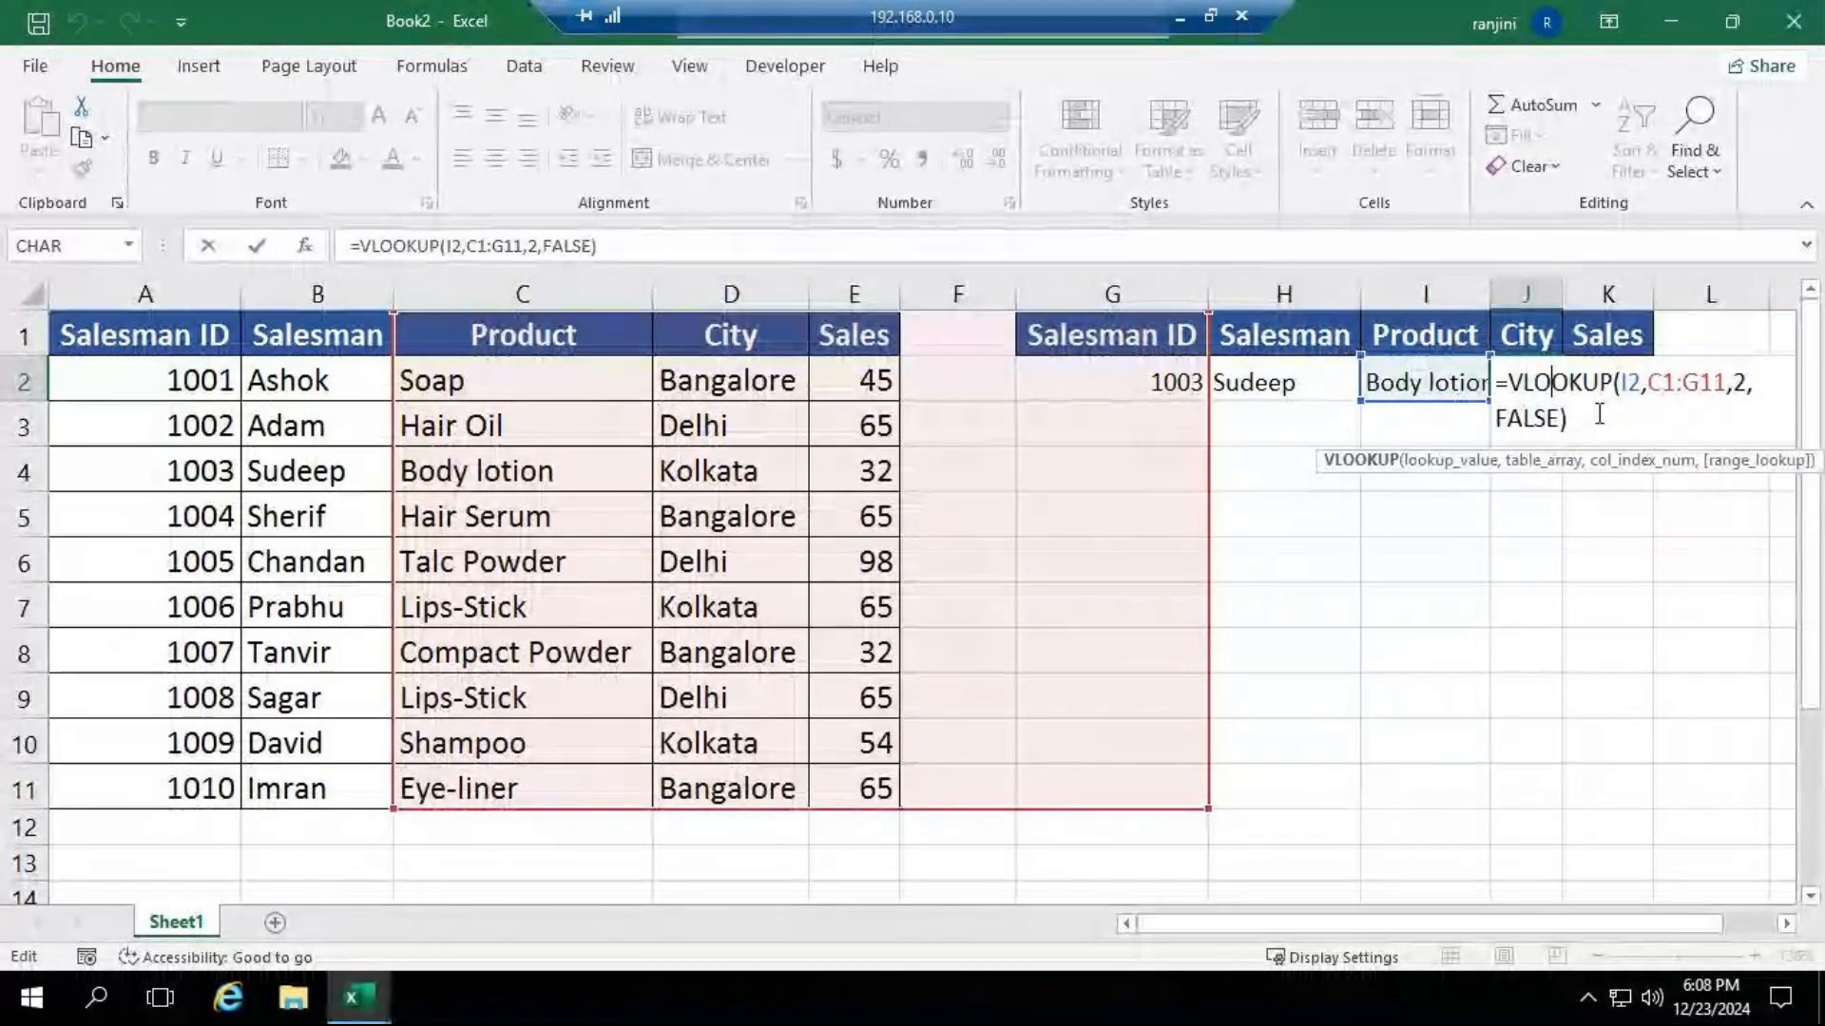
click(610, 243)
drag(609, 243, 306, 235)
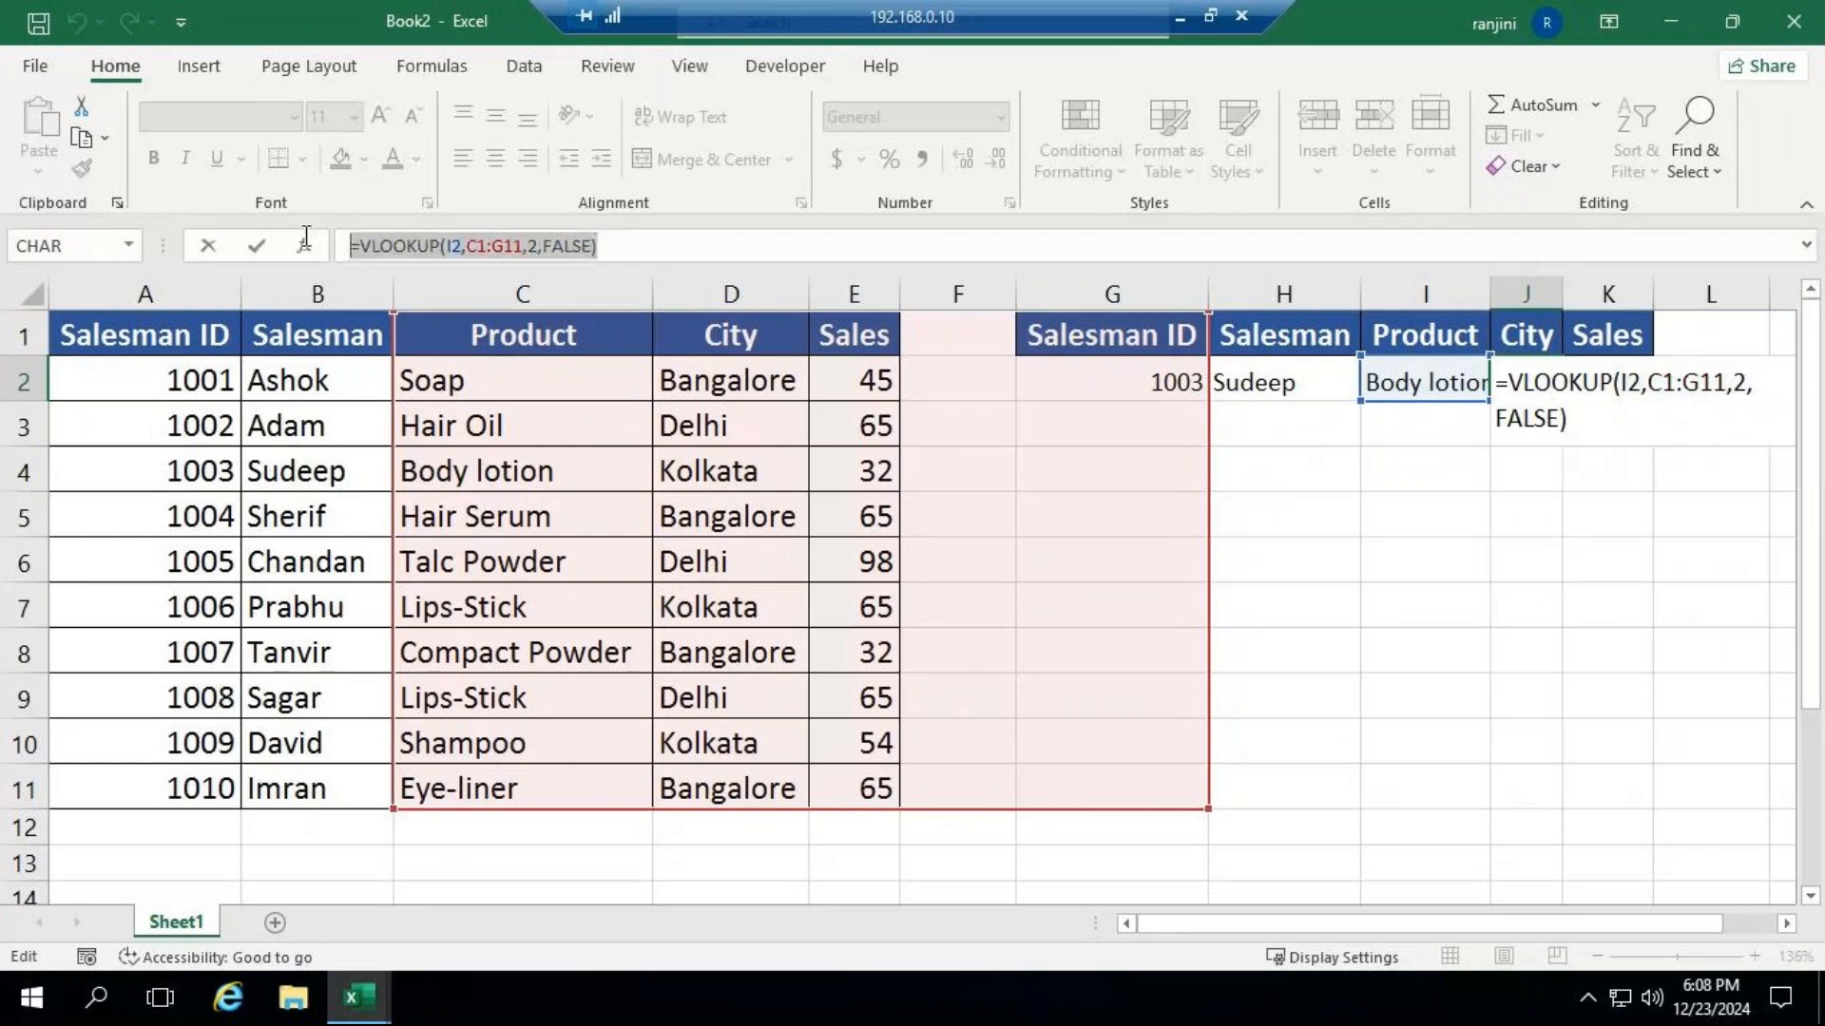
key(BackSpace)
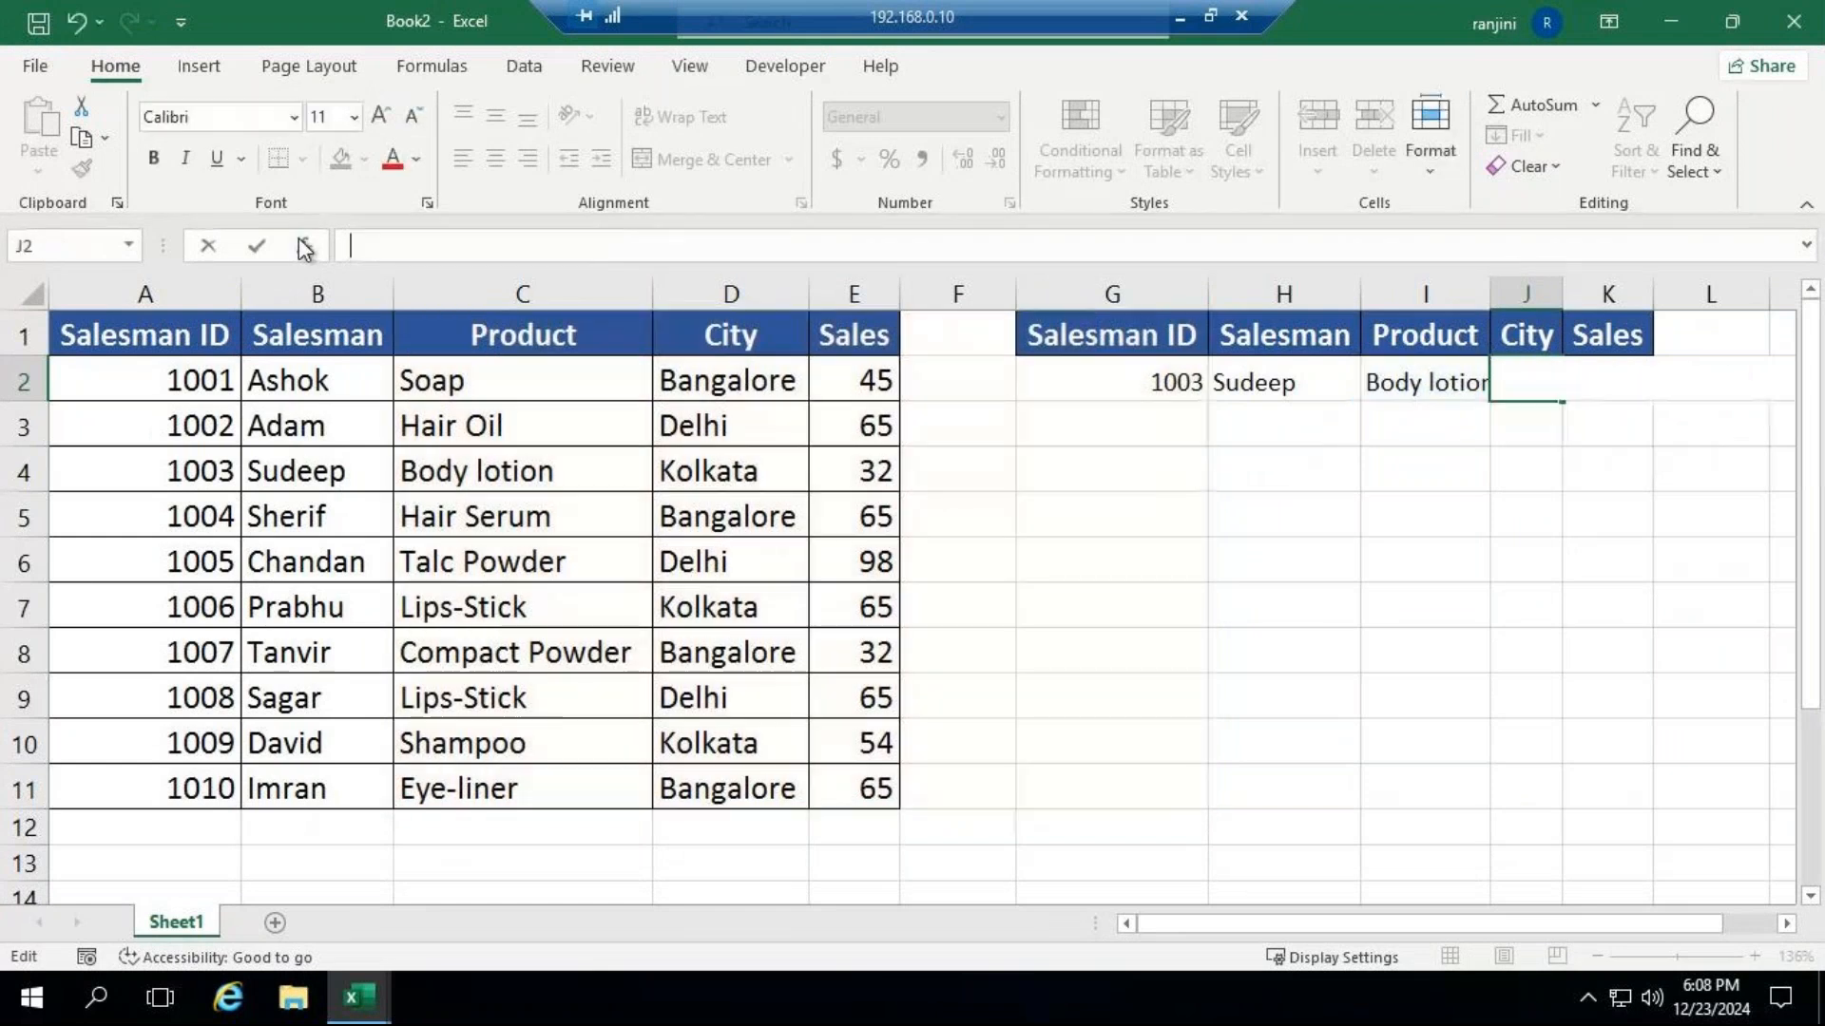
text(=v)
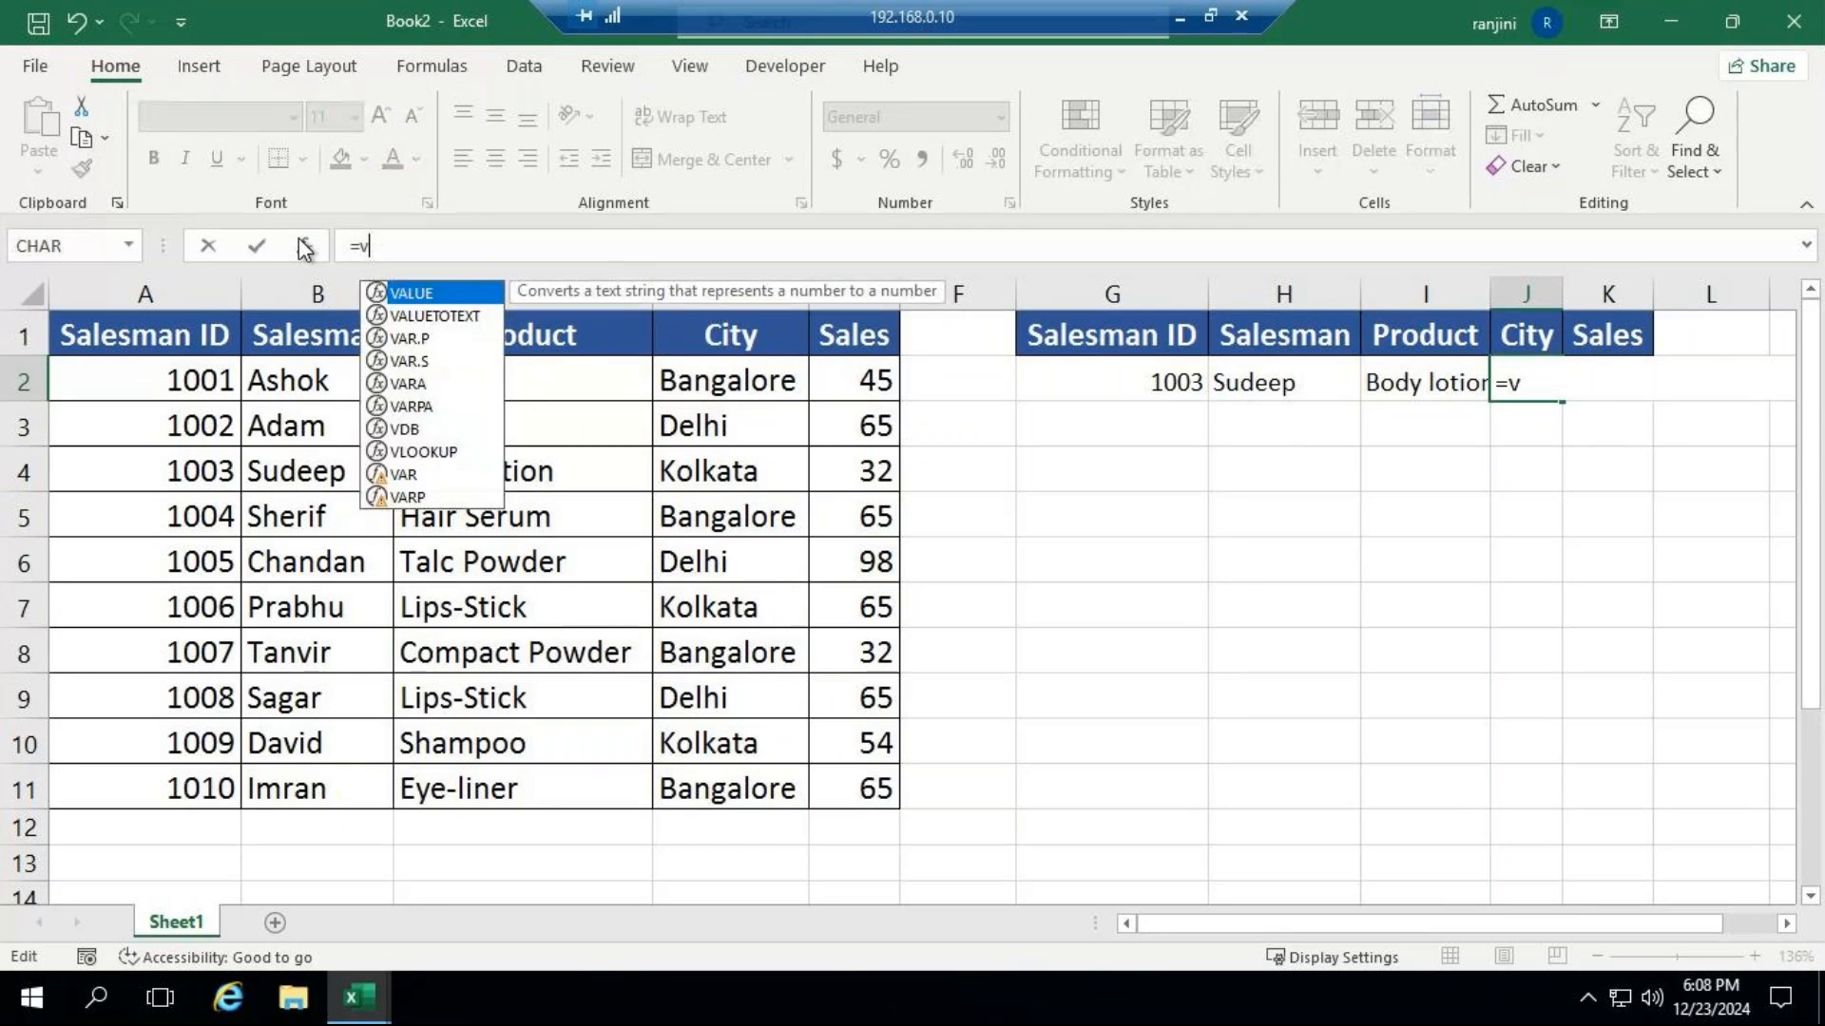
text(lo)
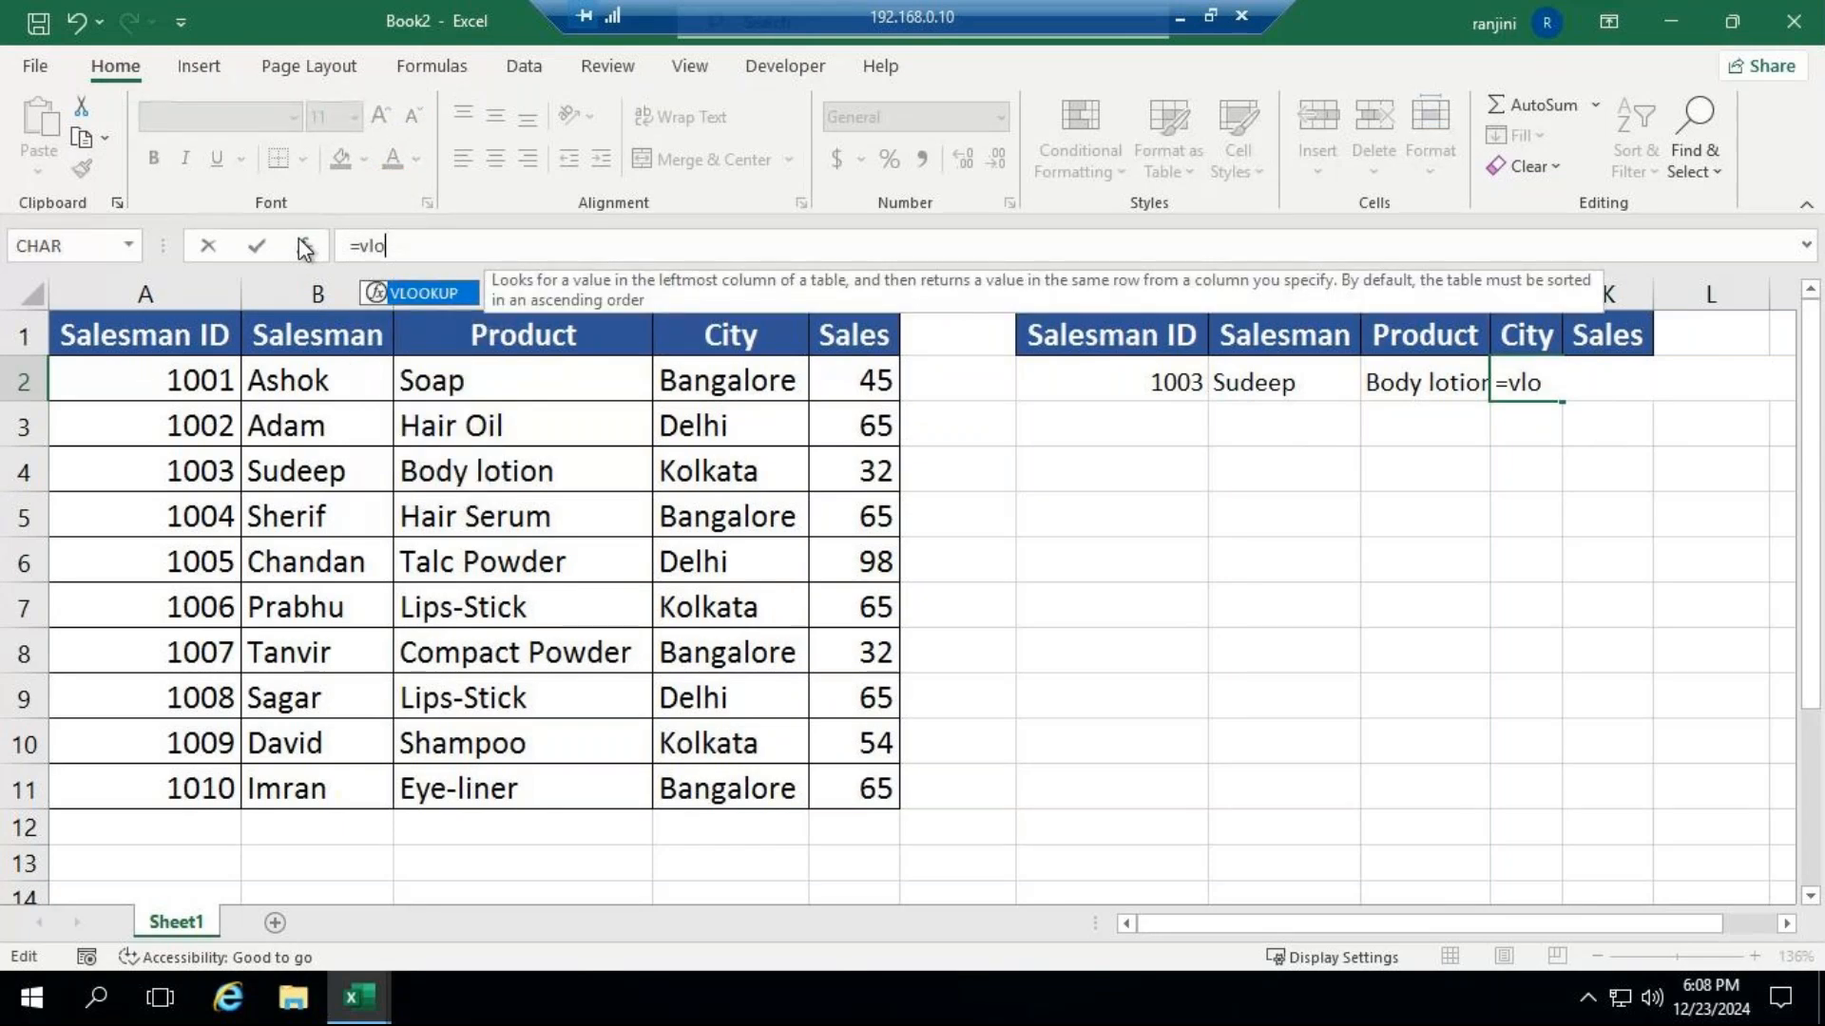
key(Tab)
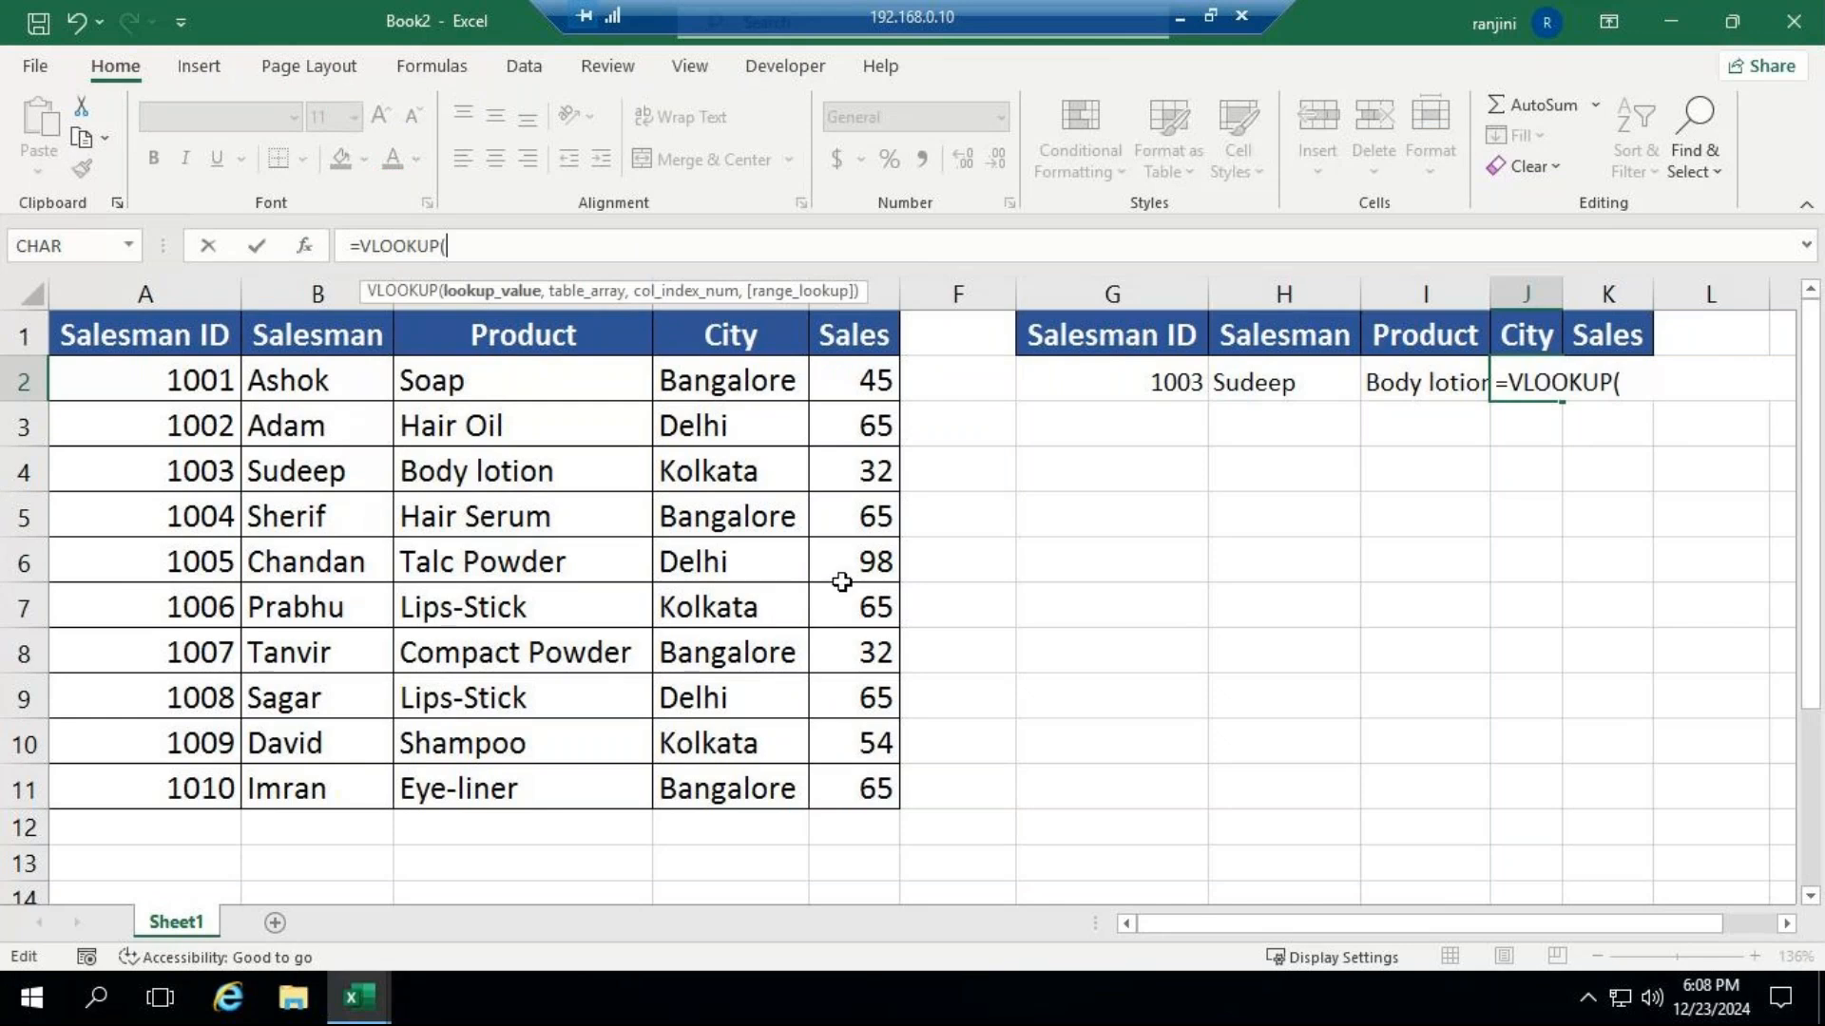
key(BackSpace)
key(BackSpace)
key(BackSpace)
key(BackSpace)
key(BackSpace)
key(BackSpace)
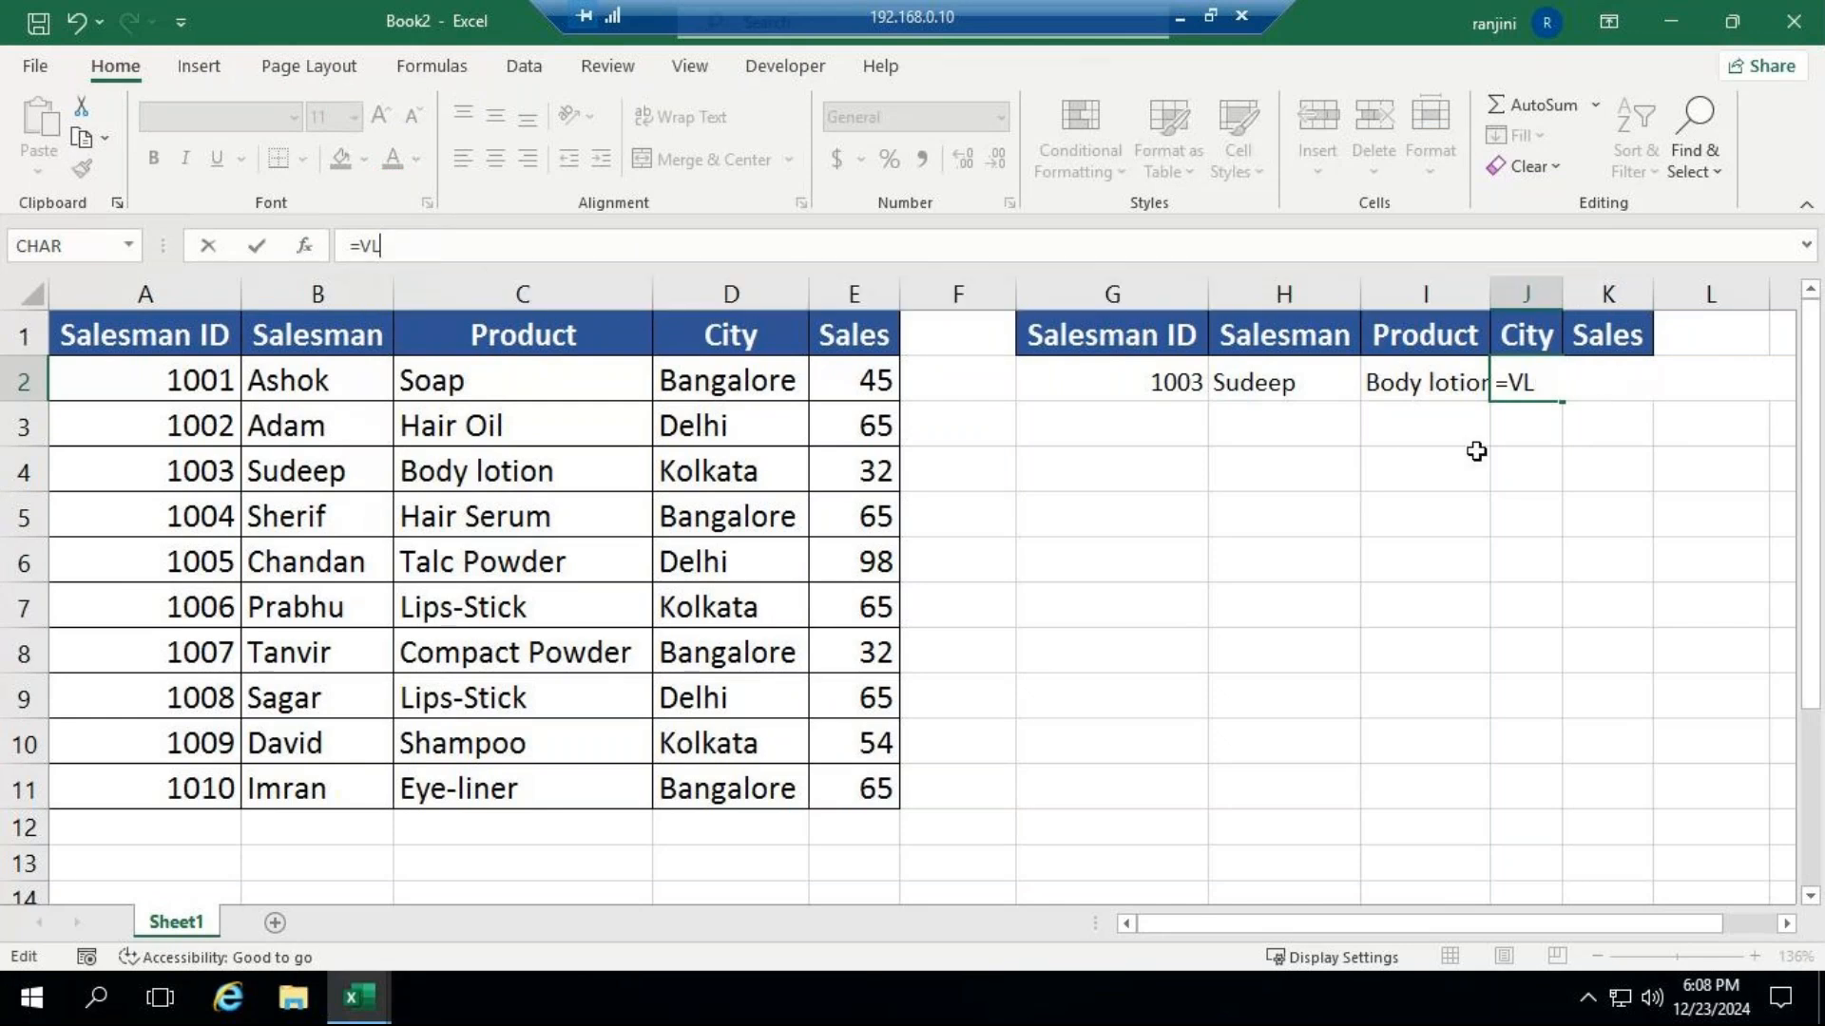
key(Escape)
click(1464, 426)
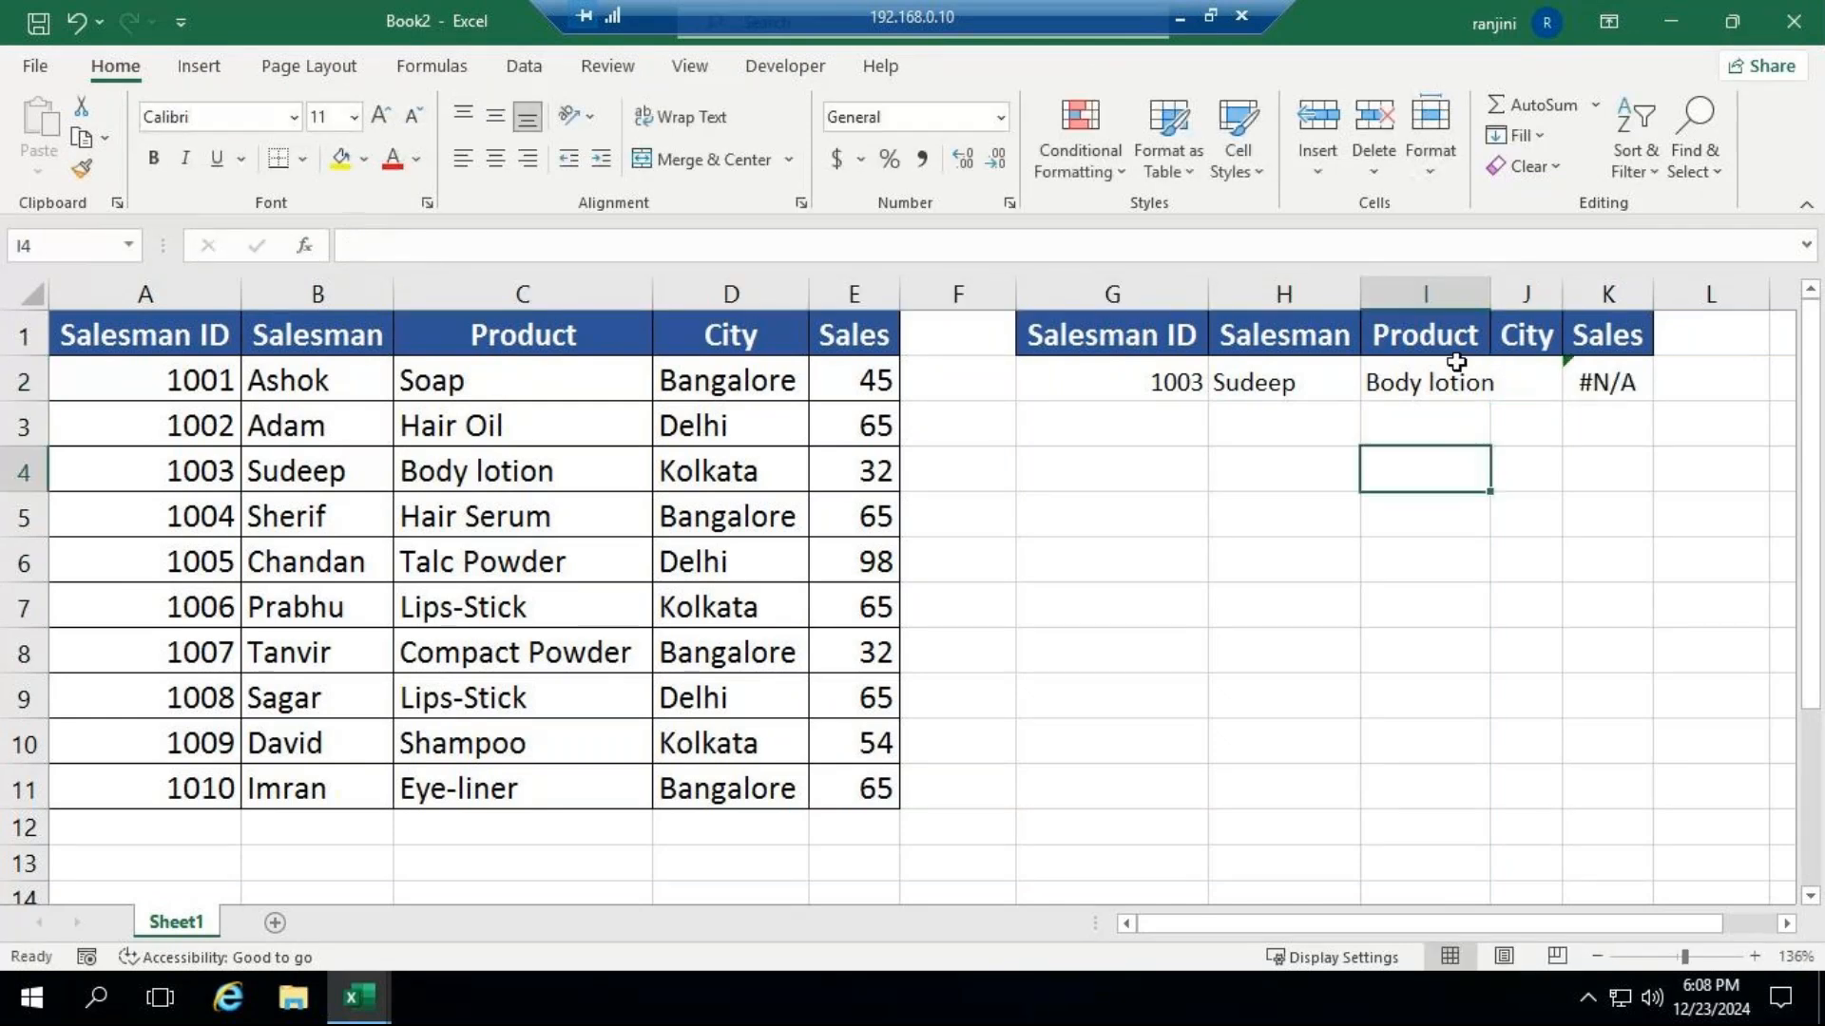
Replace the Product formula in I2 with an exact-match VLOOKUP that looks up G2 in A1:E11 and returns column 3.
click(1454, 378)
double_click(1455, 378)
text(=vl)
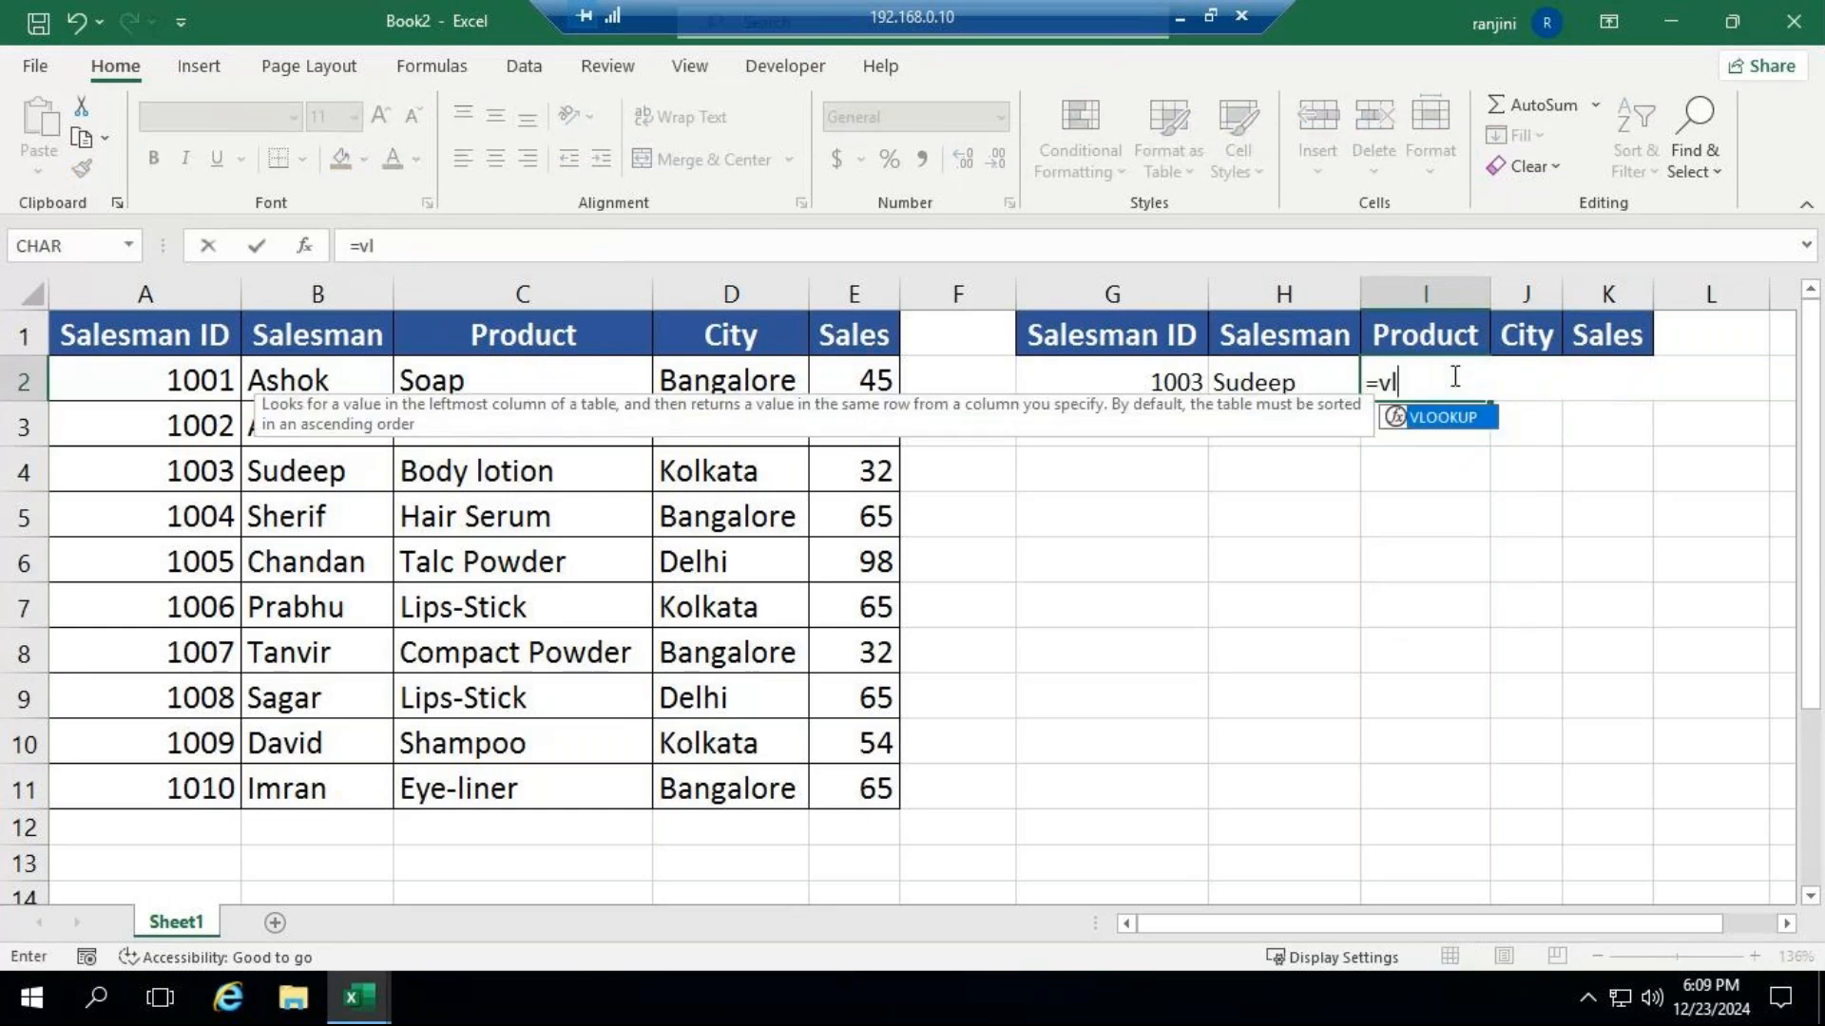
key(Tab)
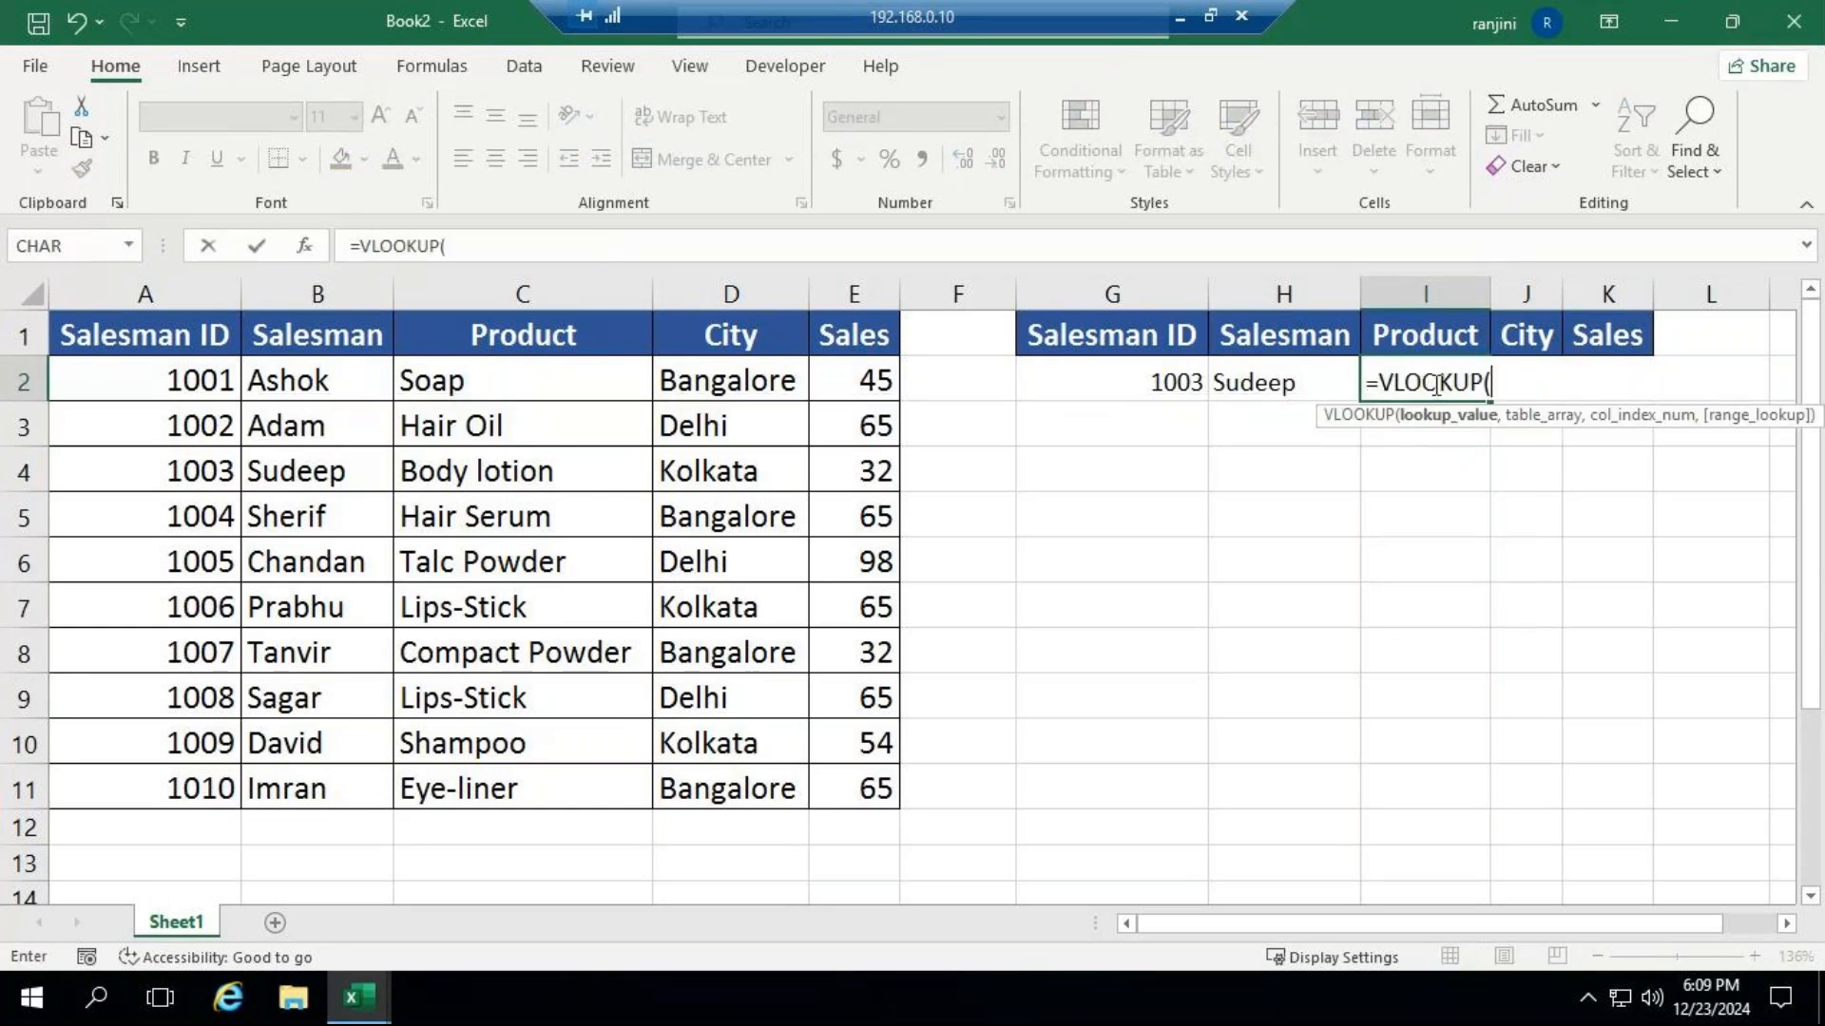
click(1163, 381)
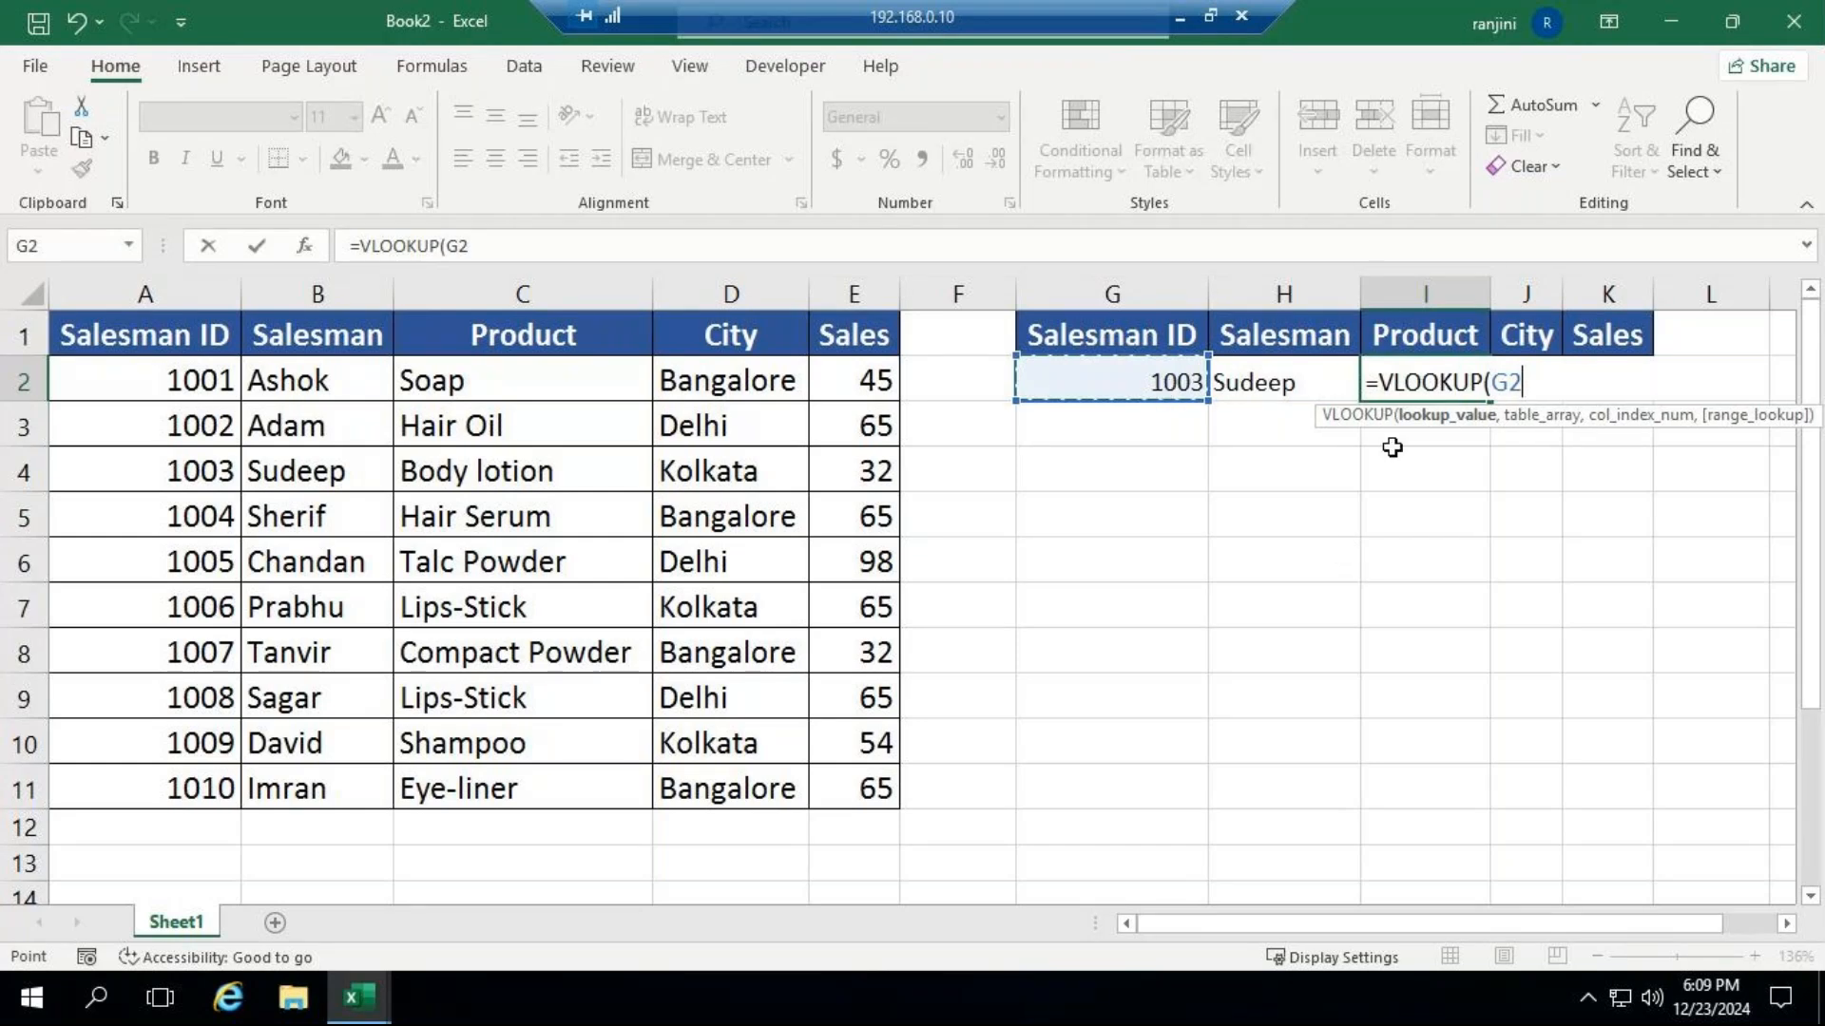
text(,)
drag(144, 336, 282, 490)
drag(386, 601, 820, 794)
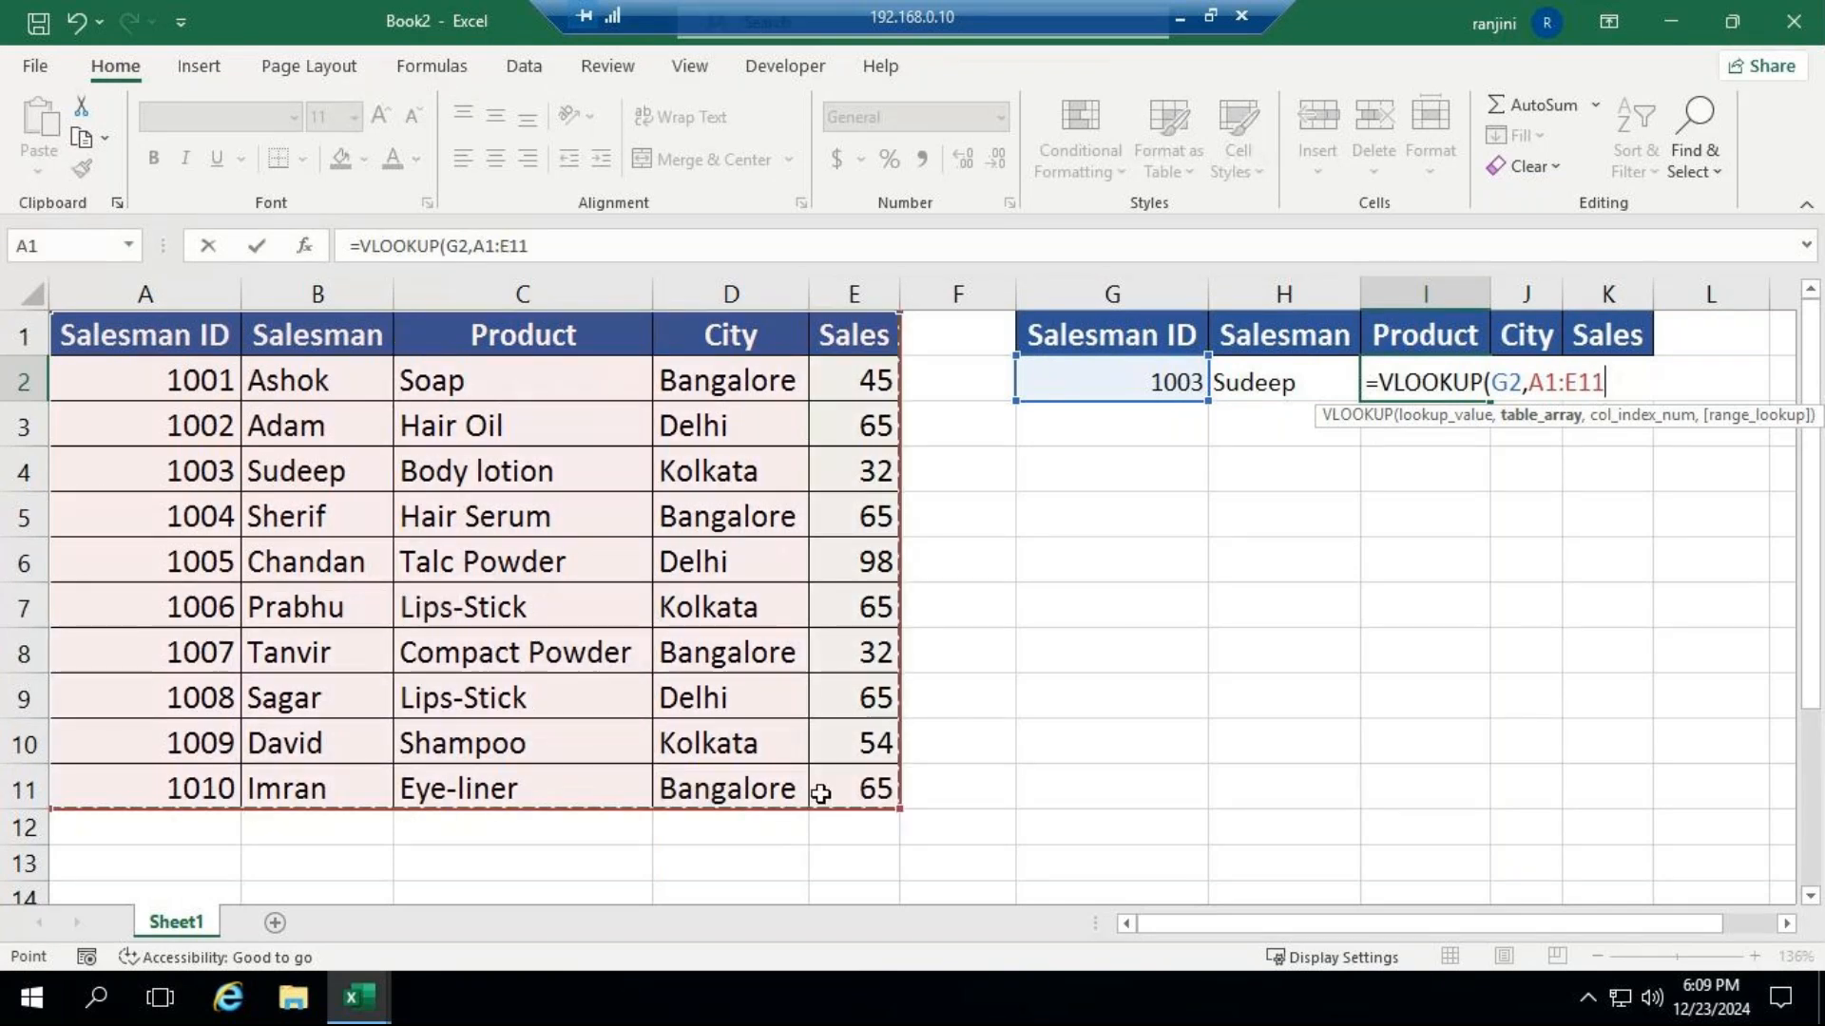
text(,)
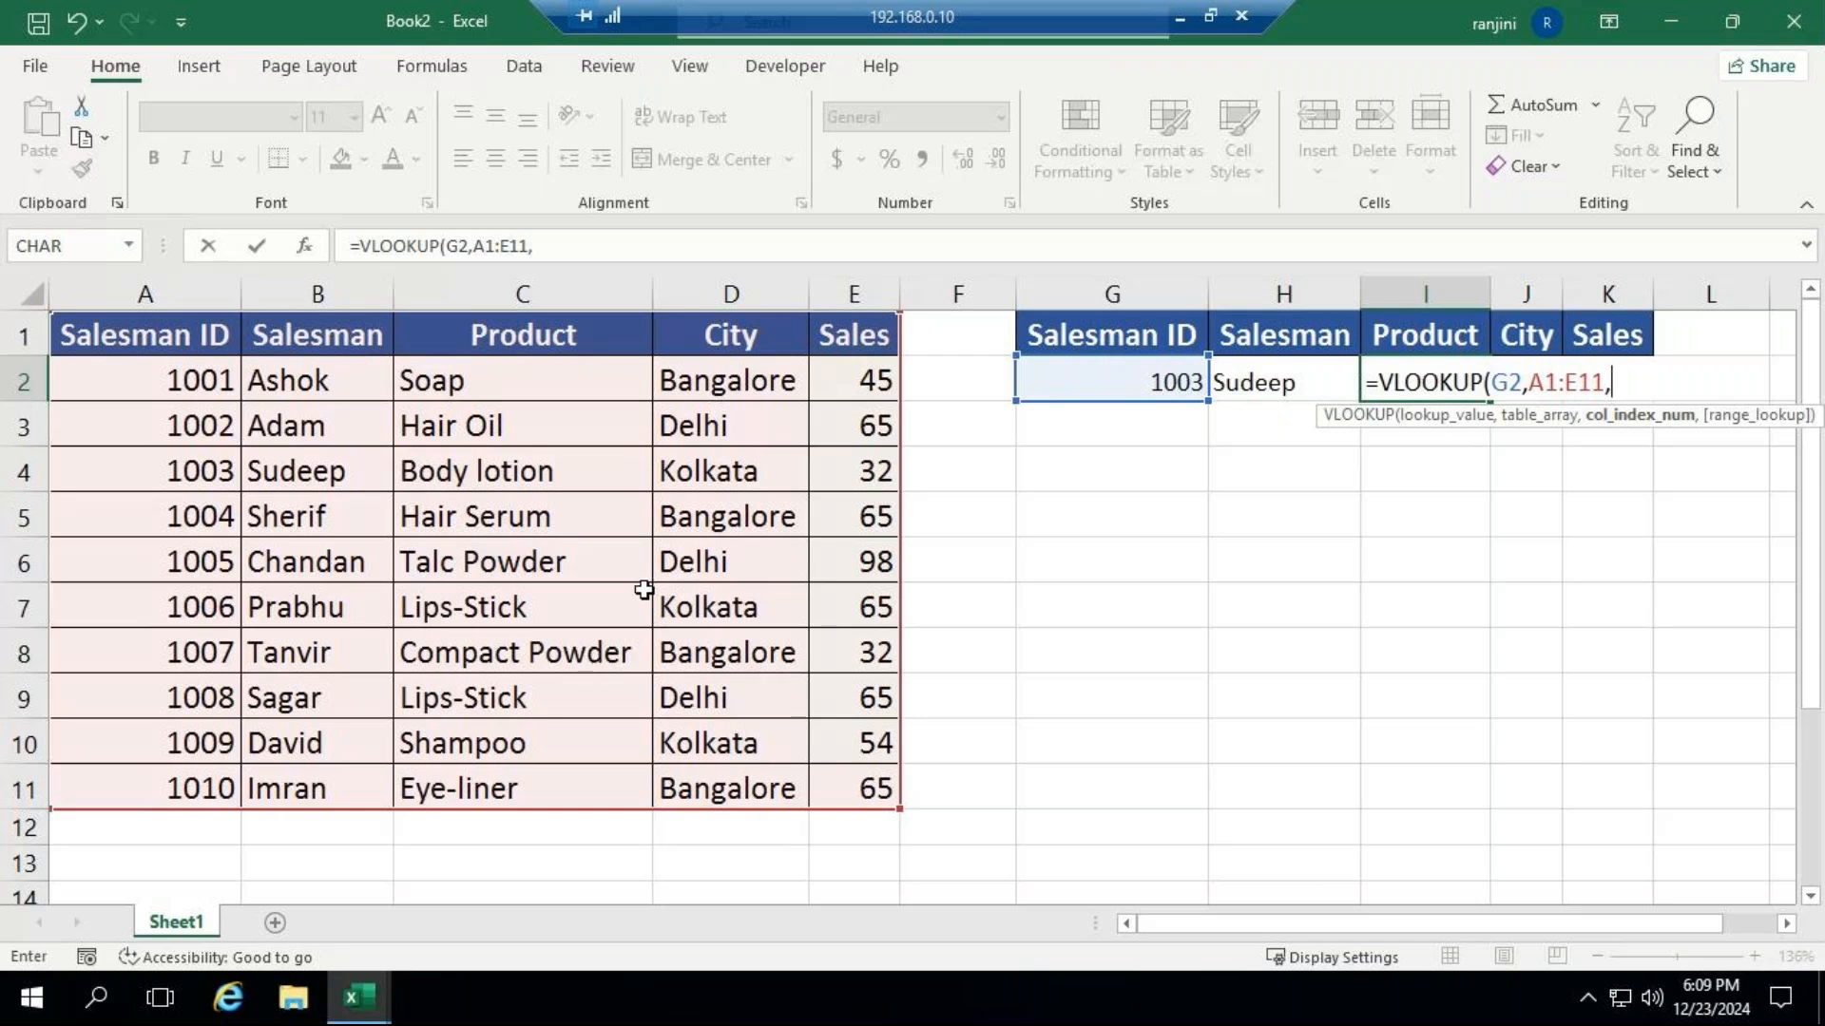
text(3)
text(,)
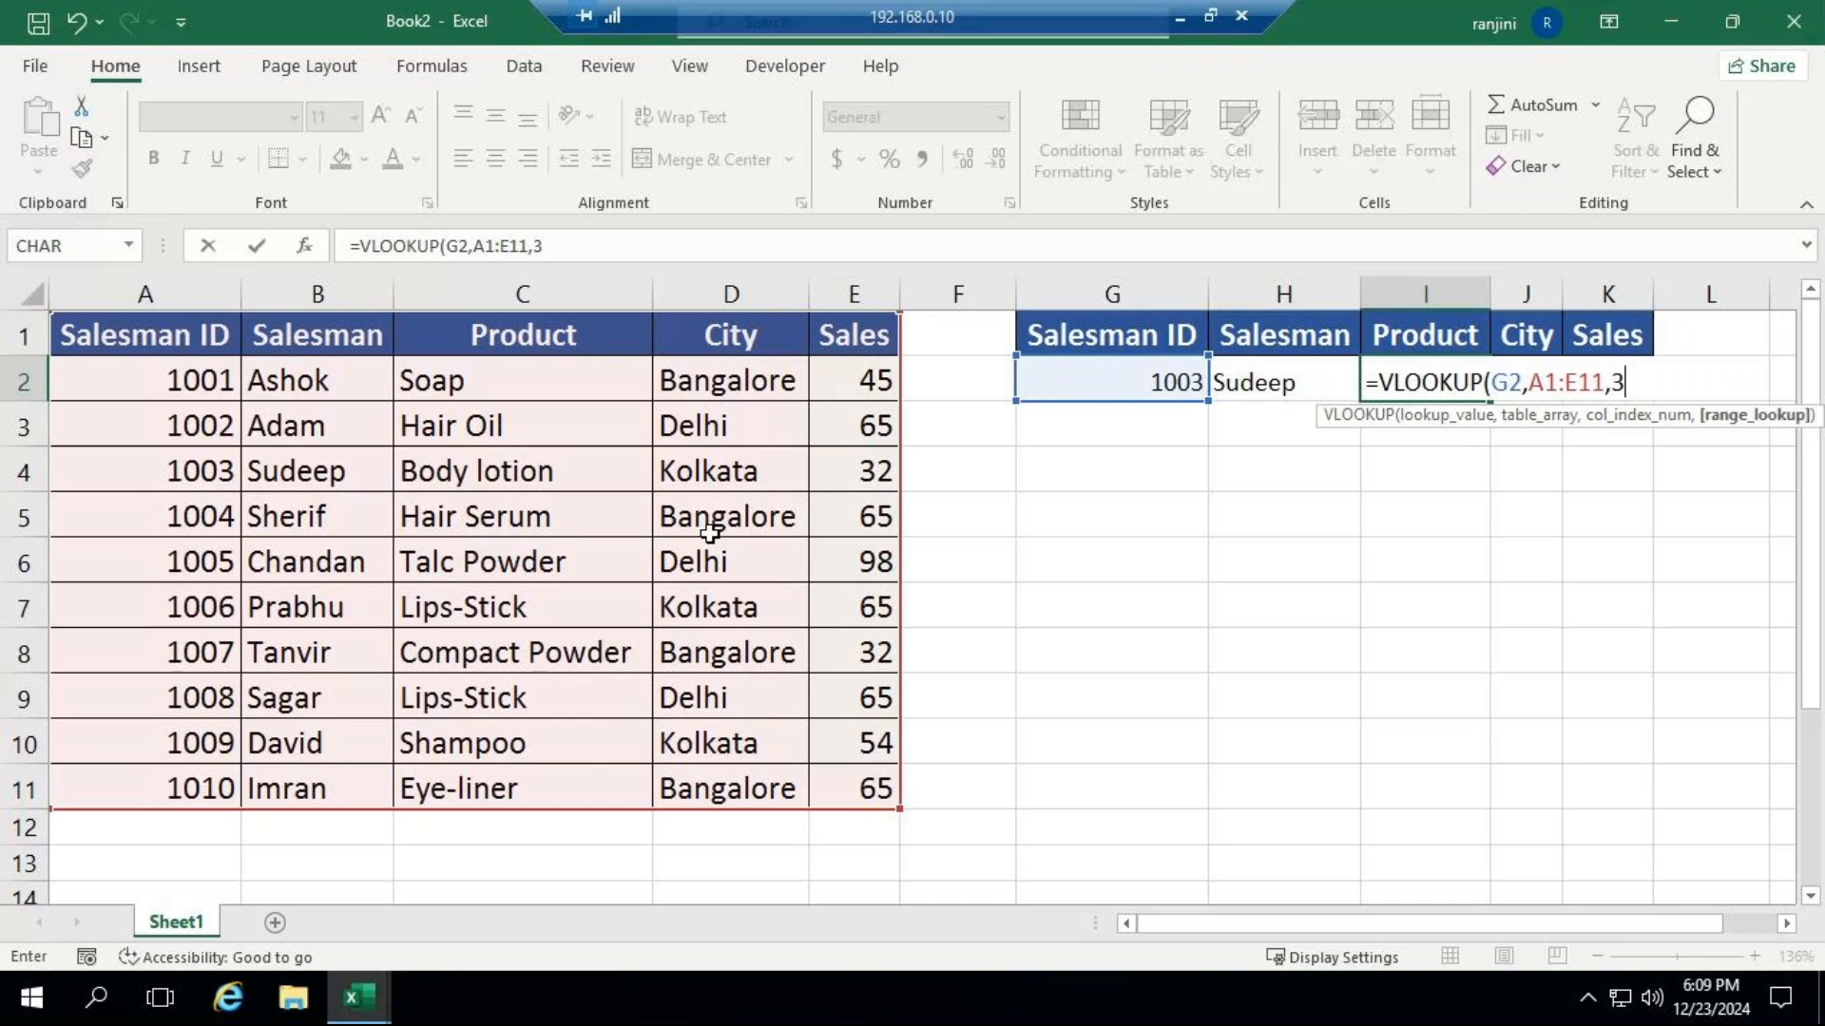
text(,)
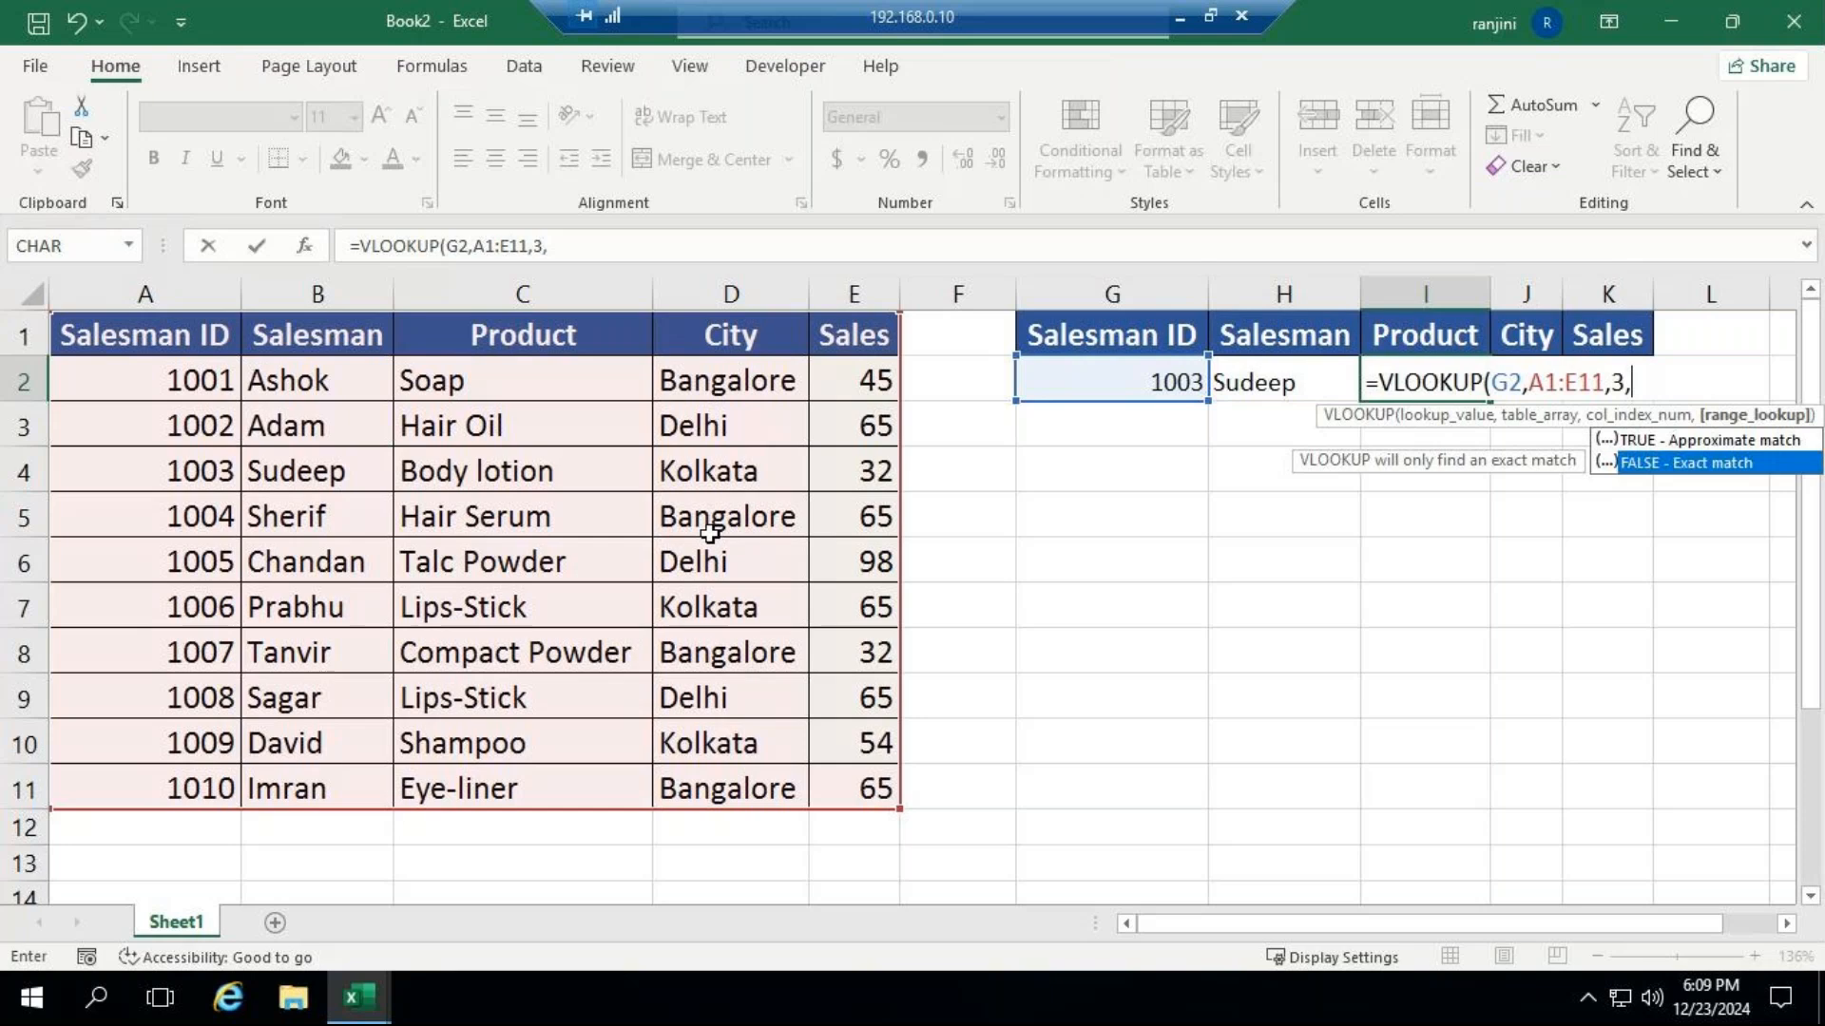
key(Tab)
text())
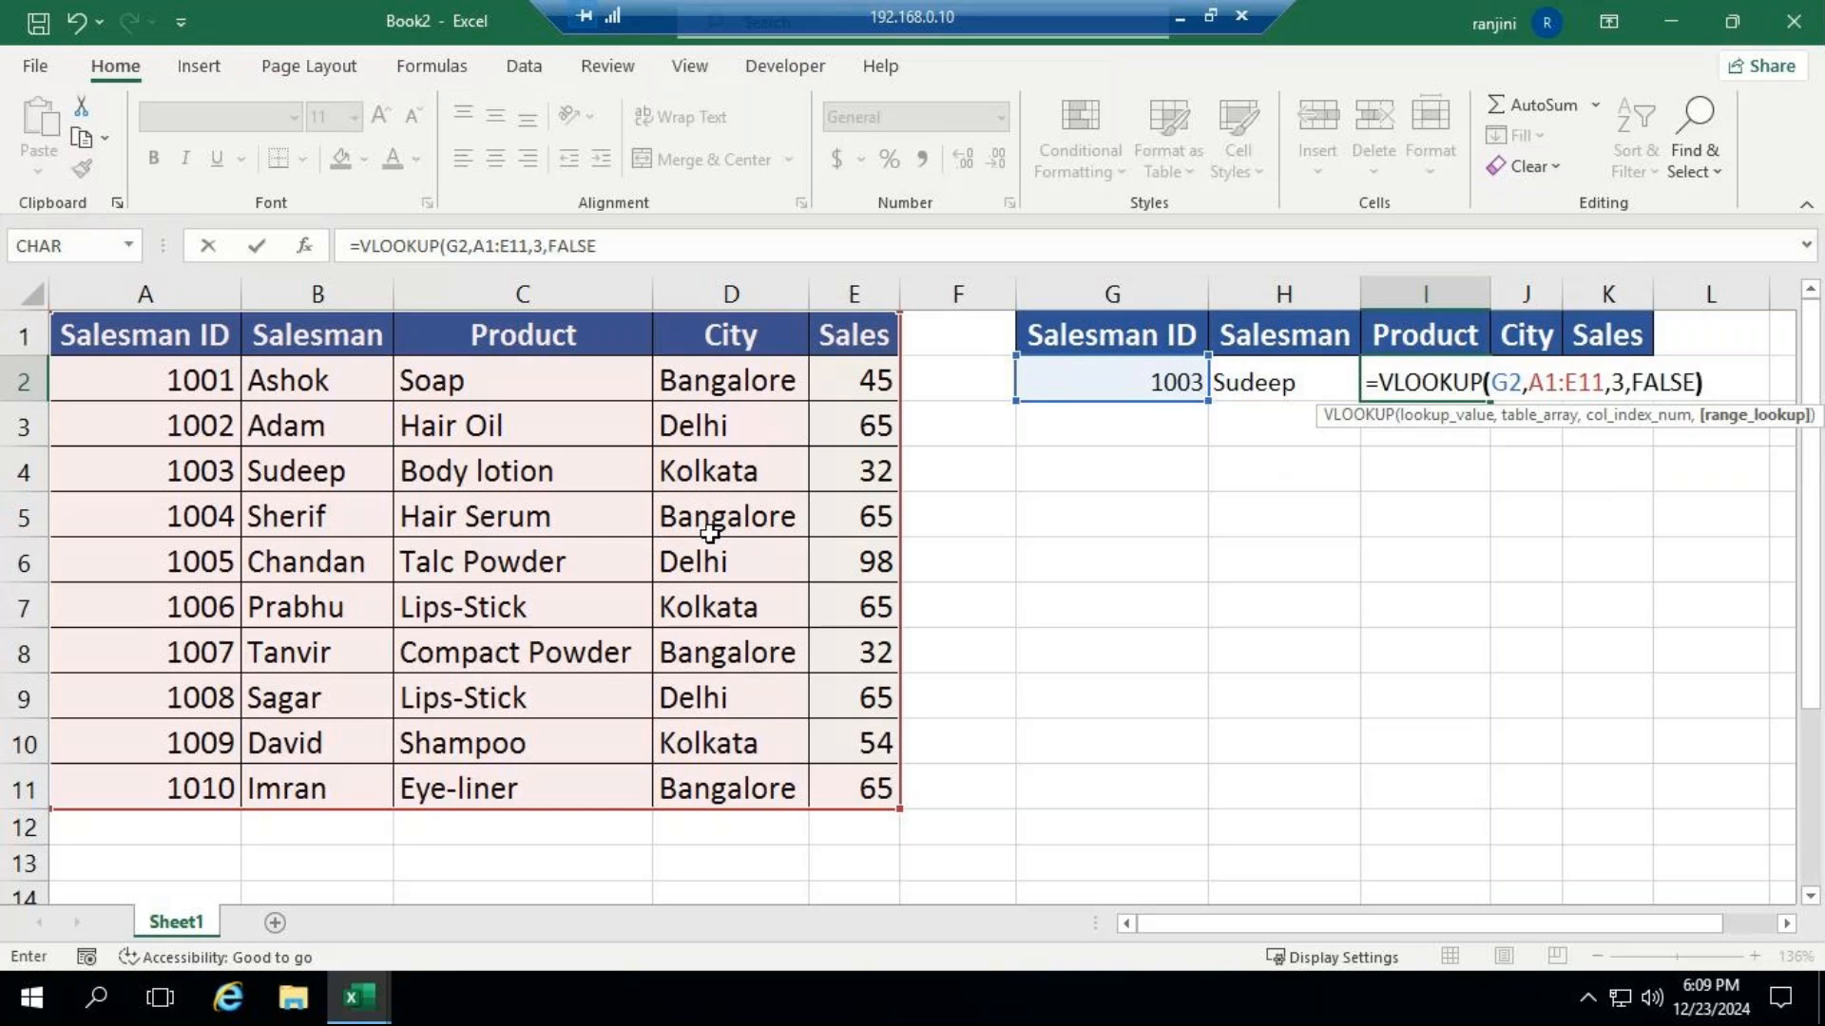
key(Return)
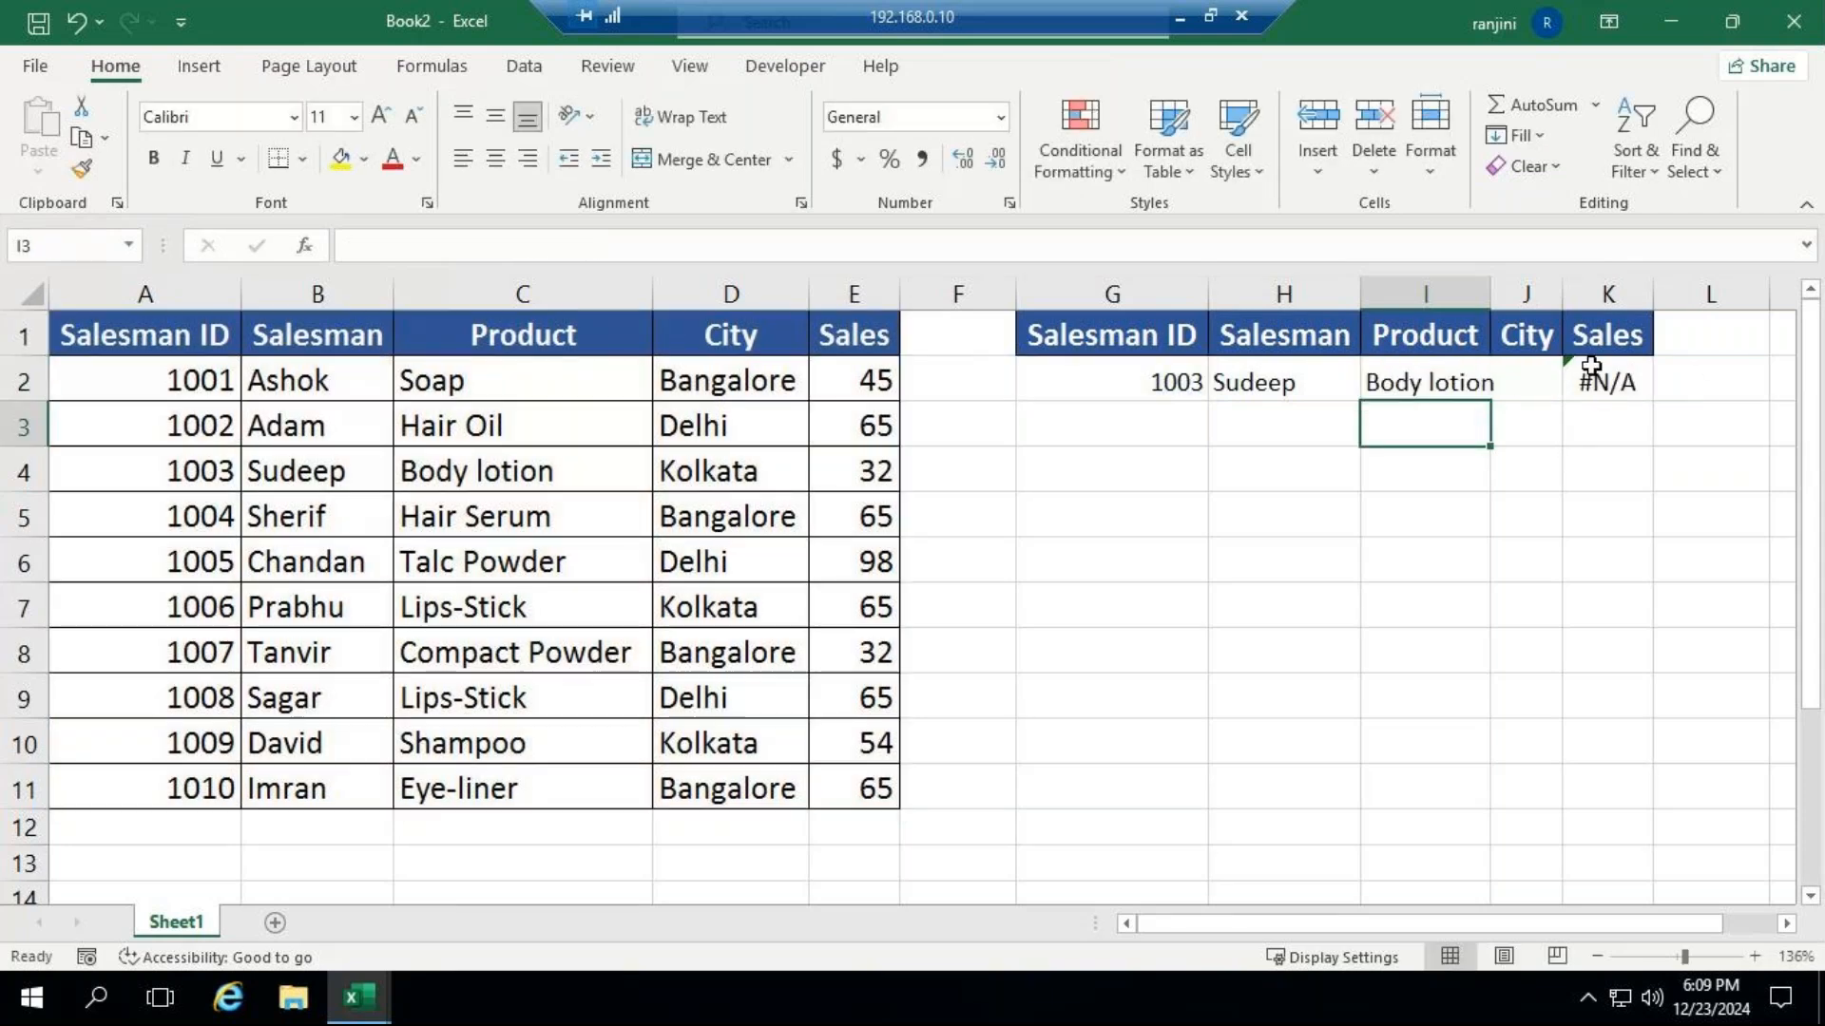
Enter an exact-match VLOOKUP in the City cell J2 that looks up G2 in A1:E11 and returns column 4, and autofit column J.
click(1550, 388)
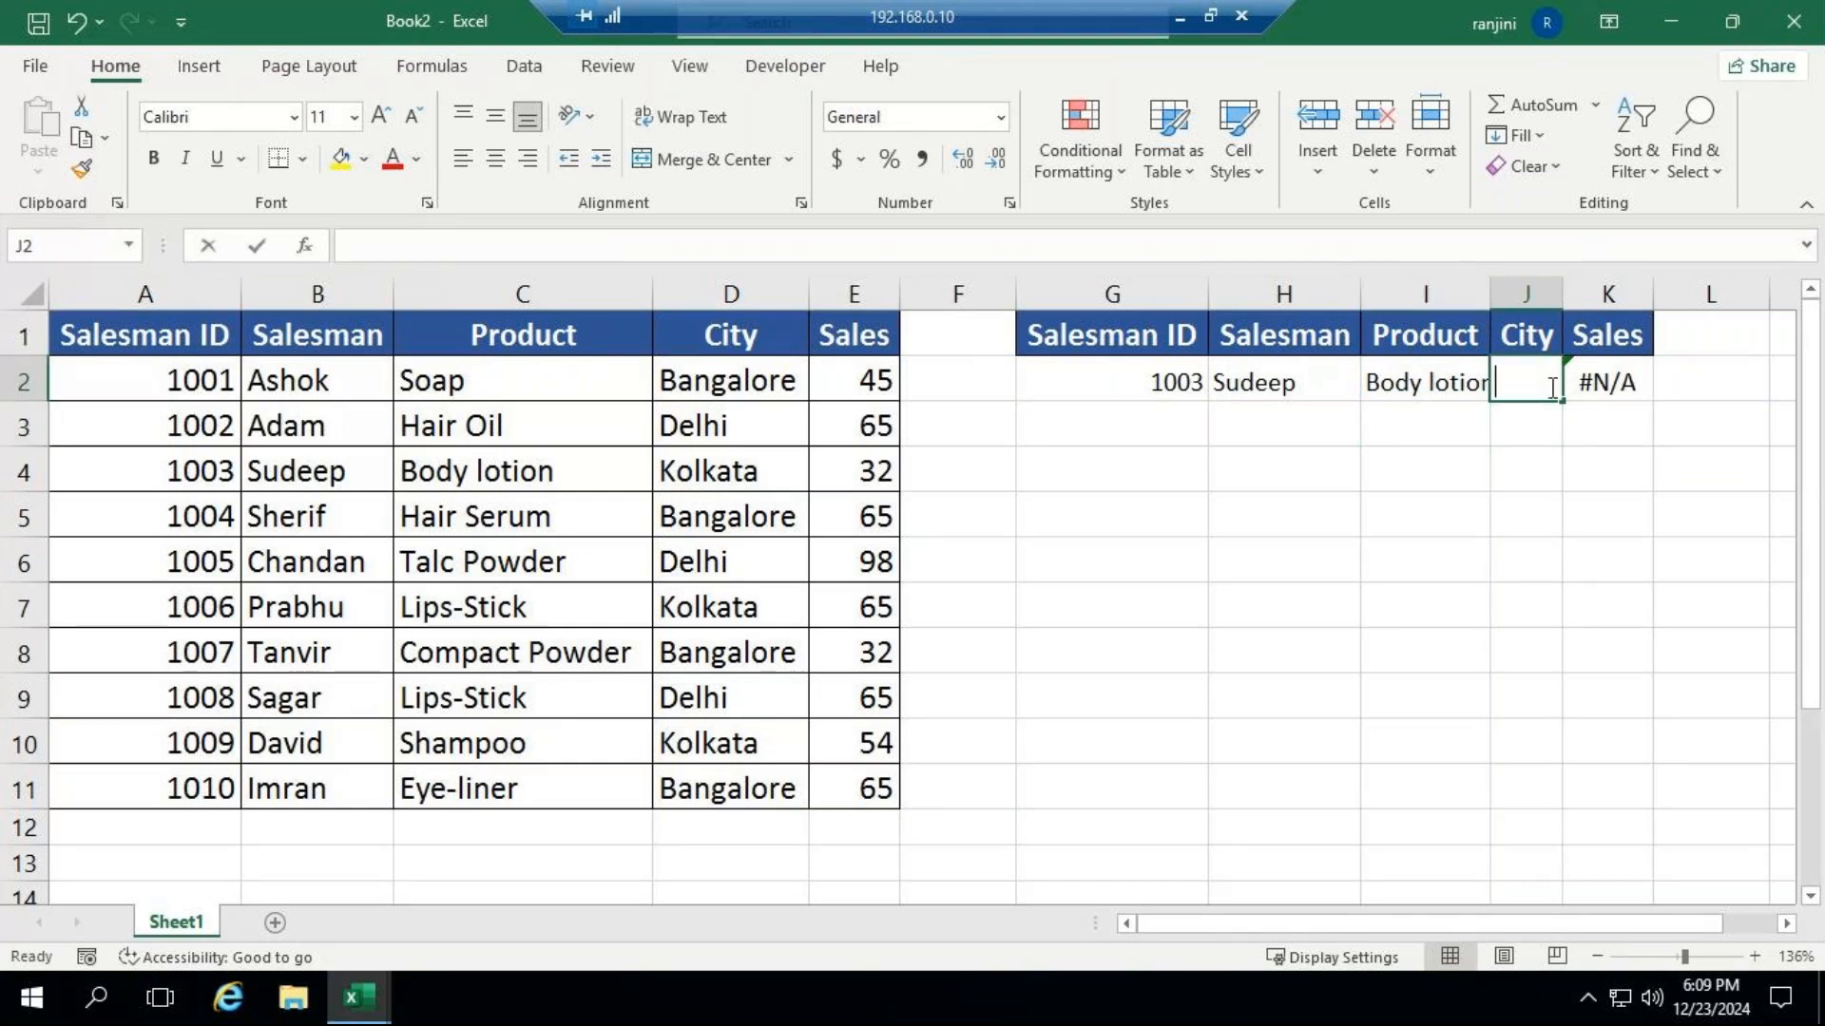
text(=vl)
key(Tab)
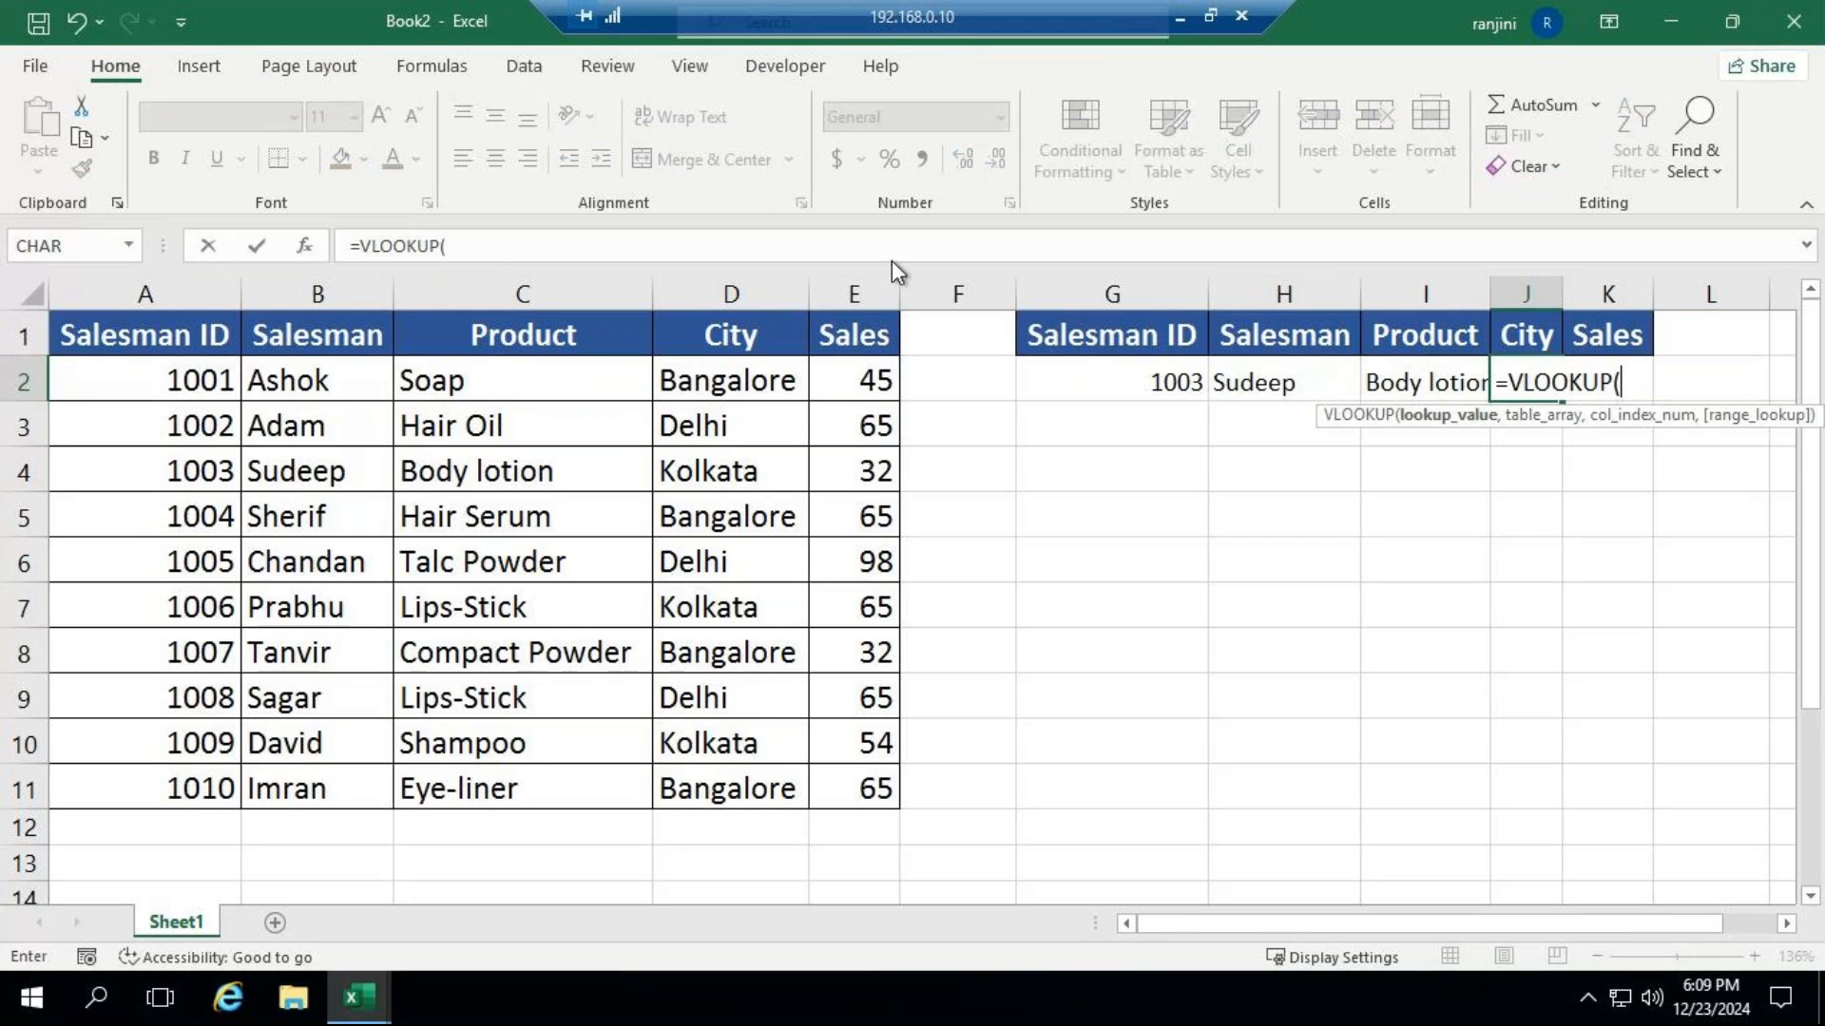
click(1074, 382)
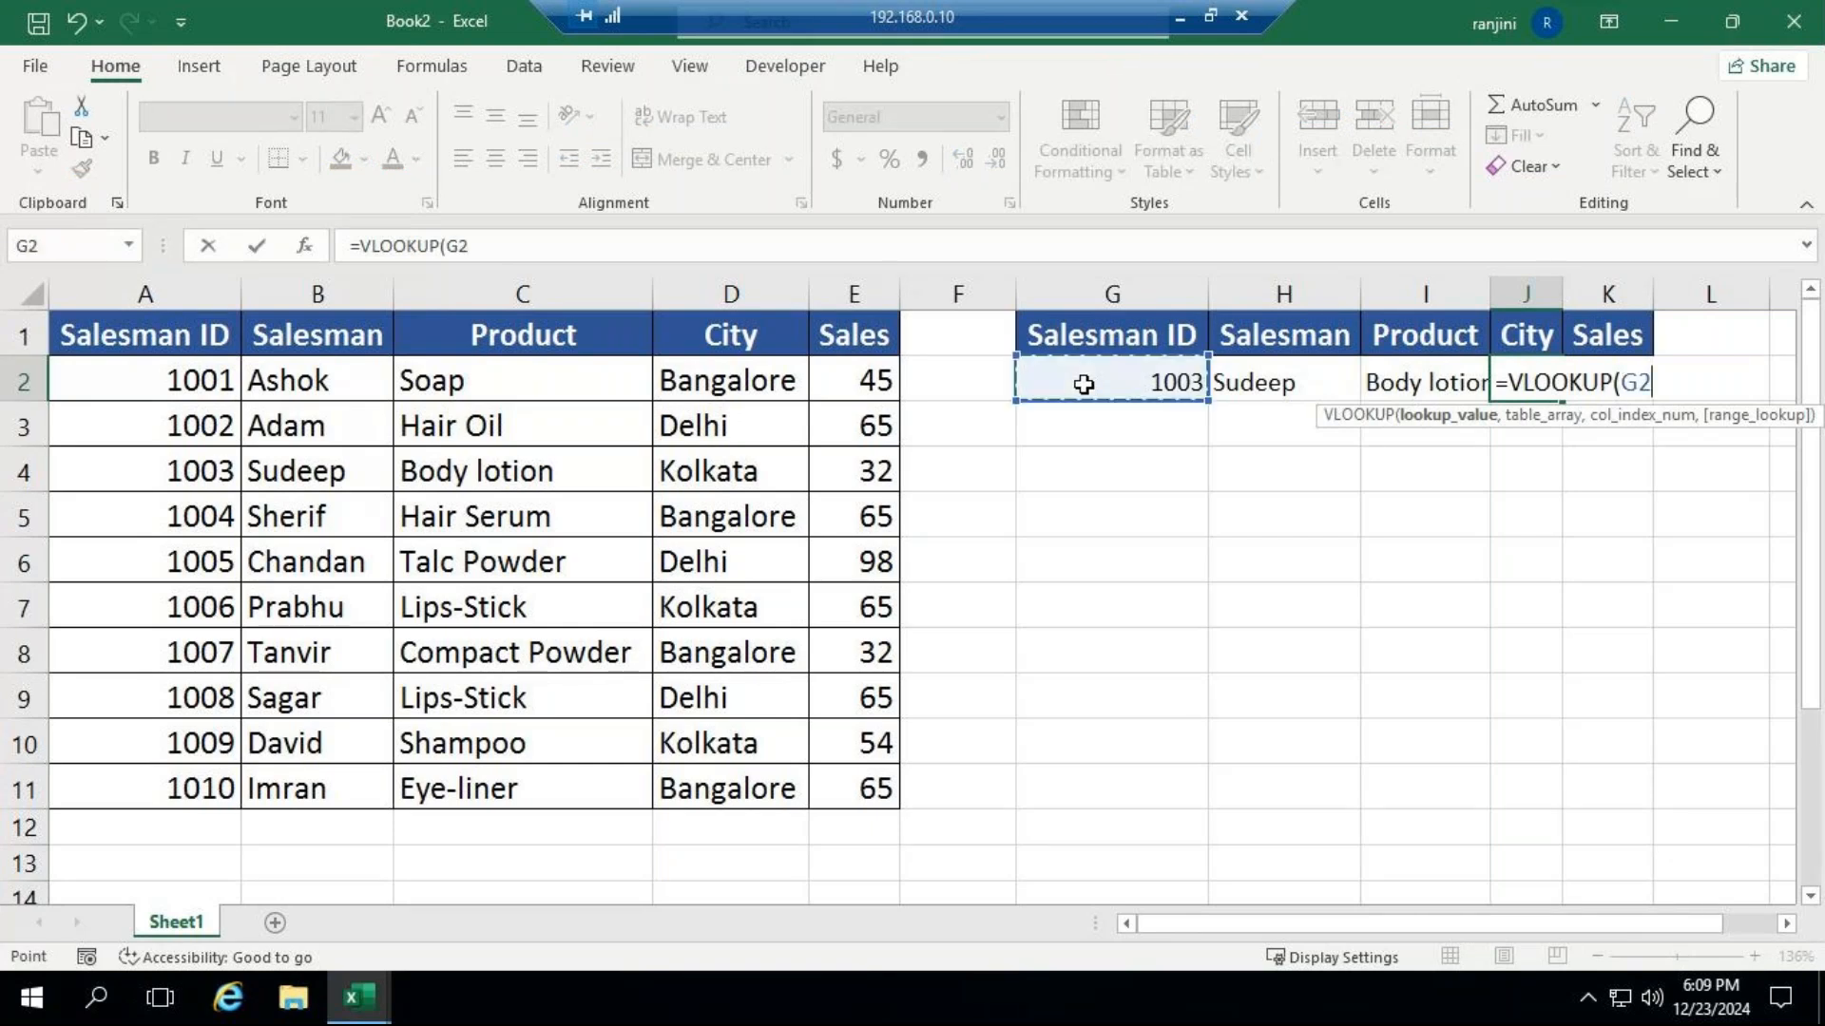
text(,)
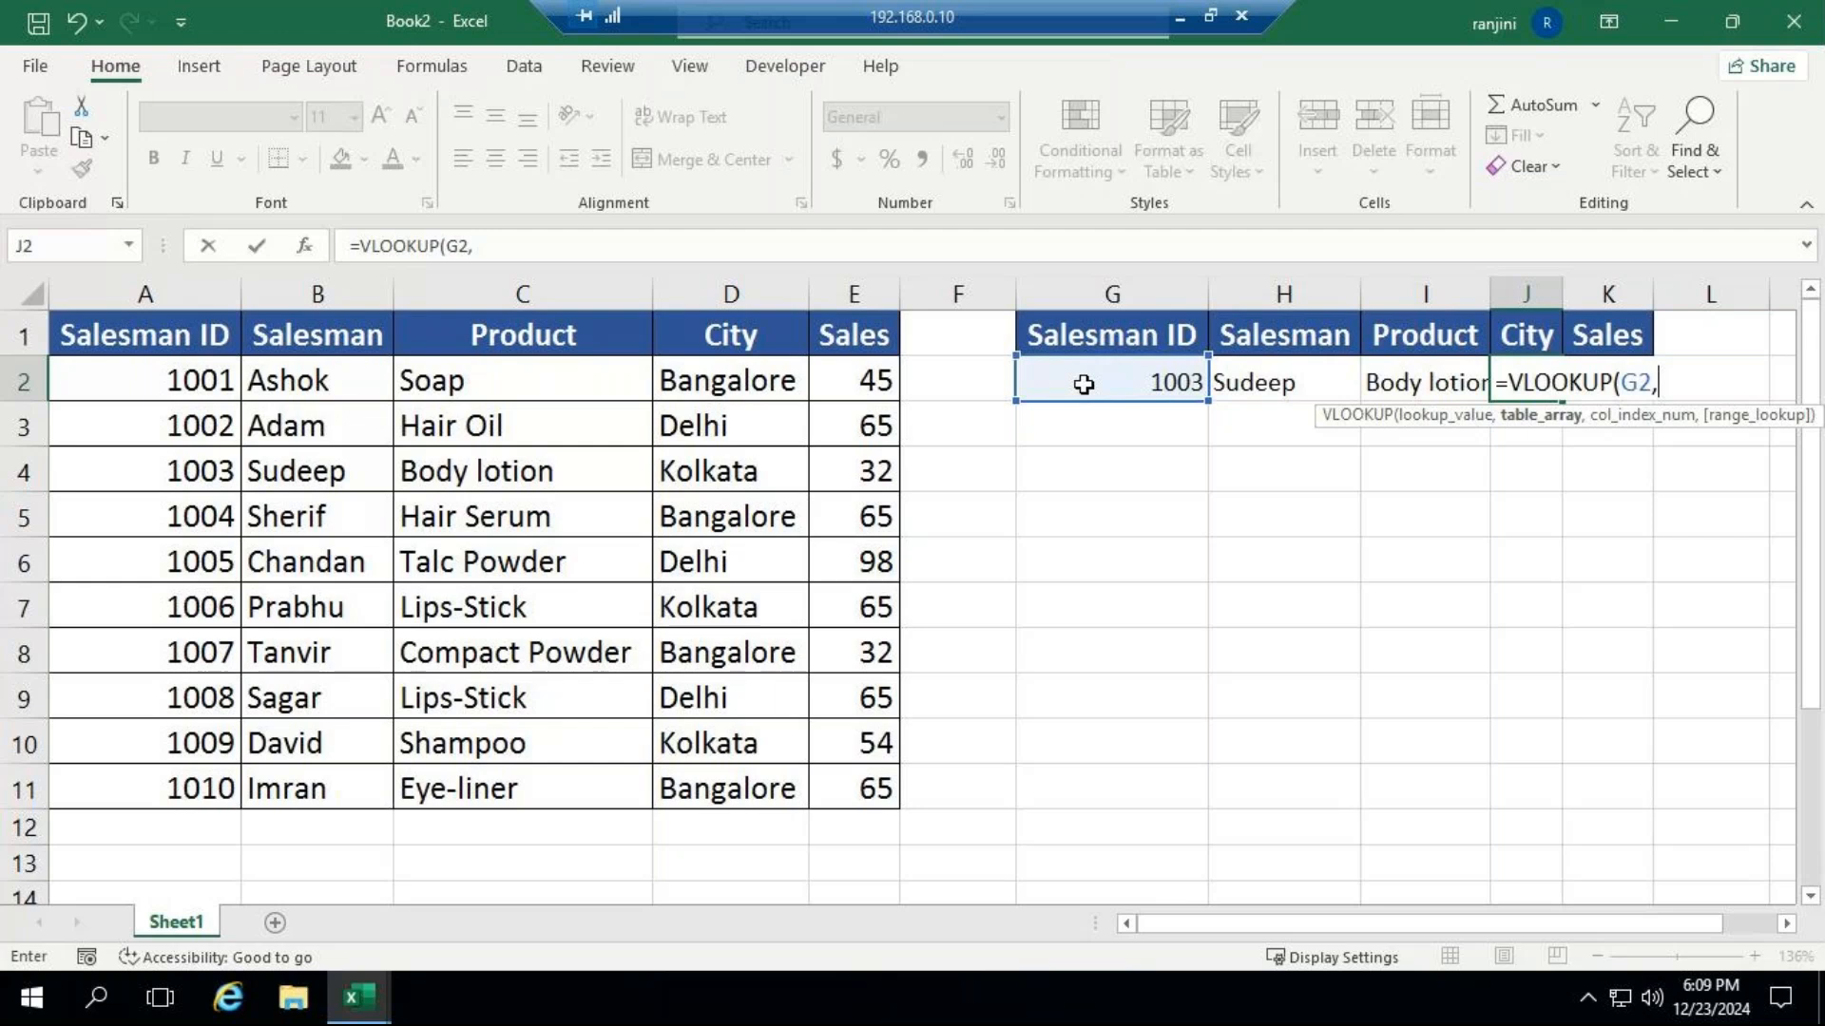
drag(142, 334, 869, 782)
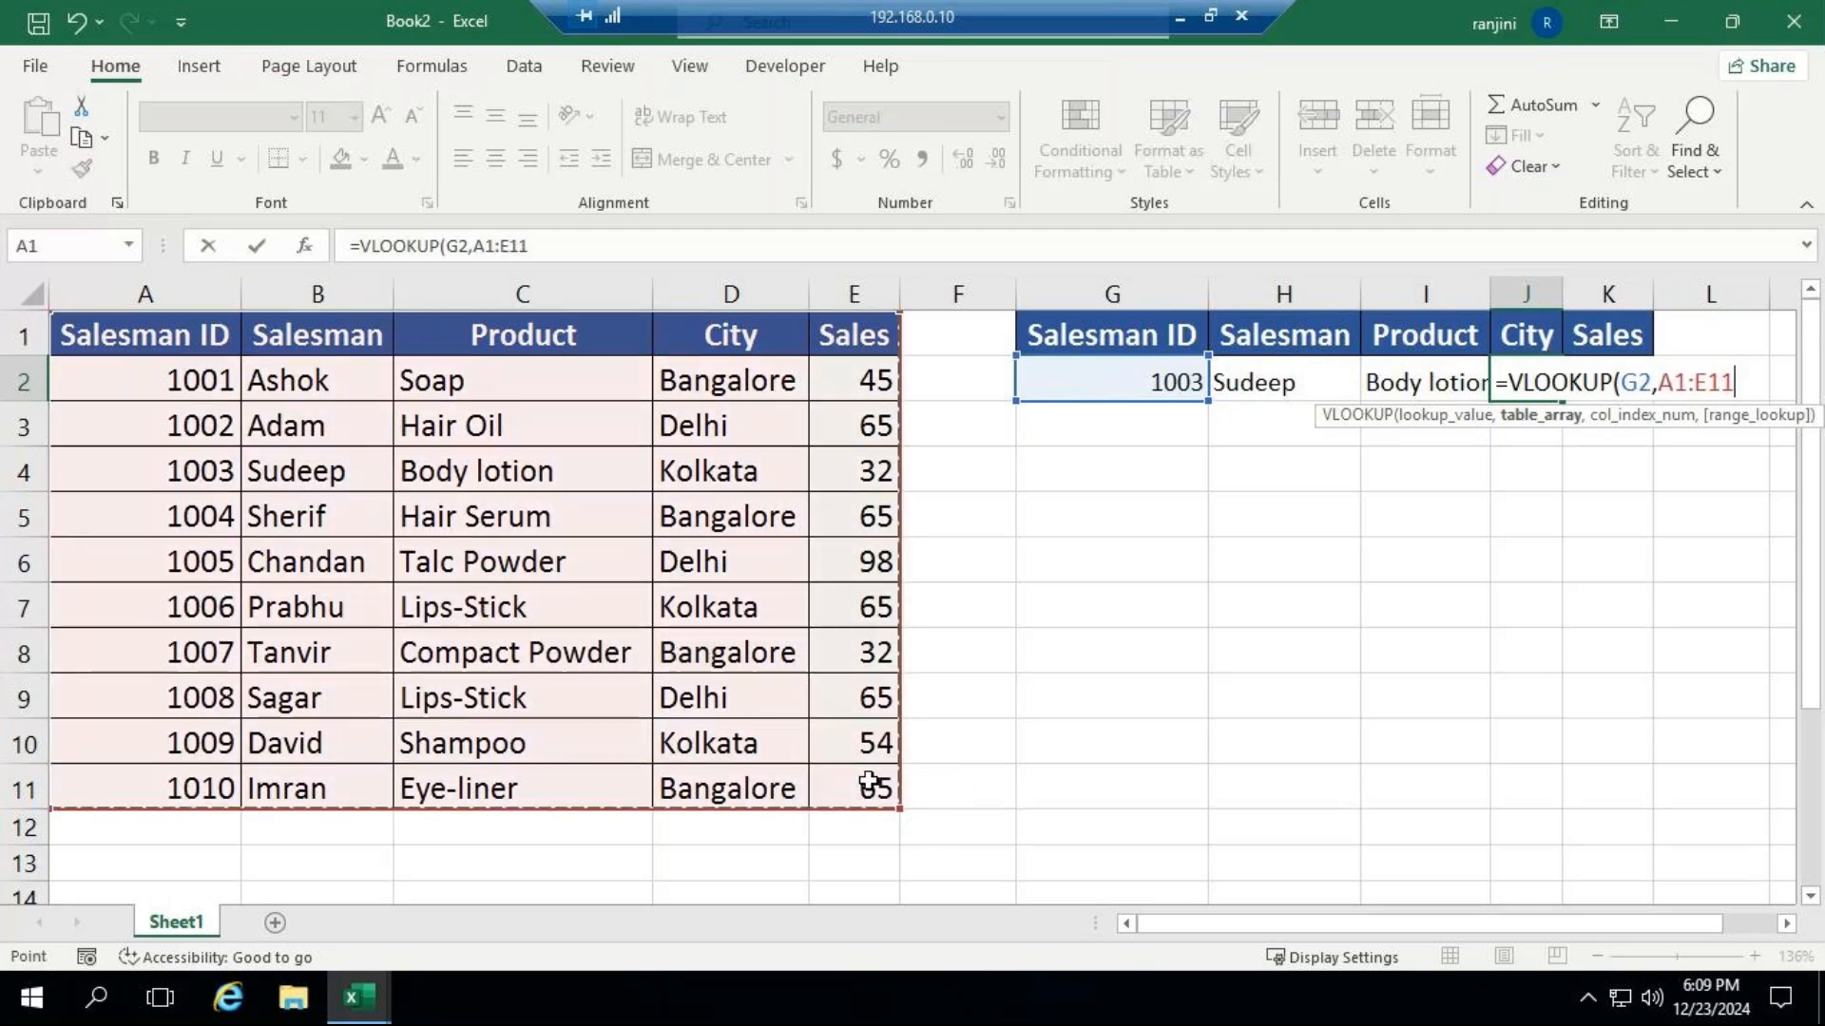
text(,)
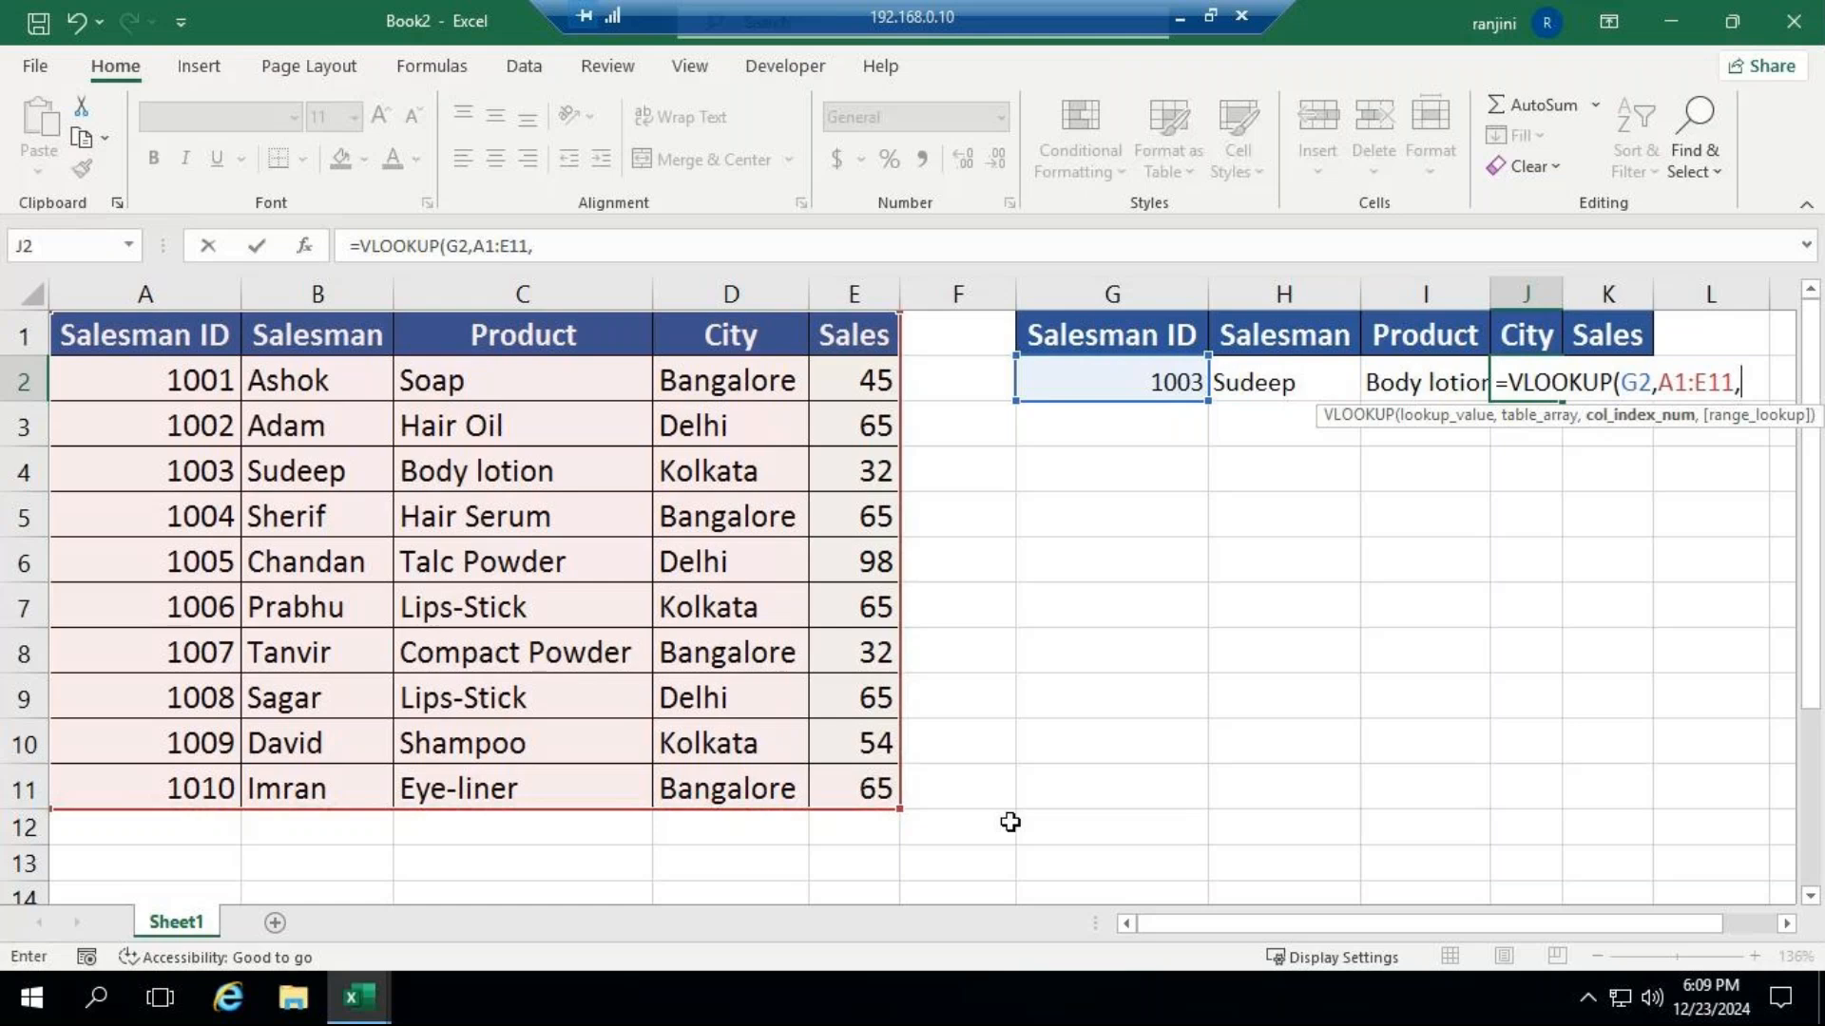
text(4,)
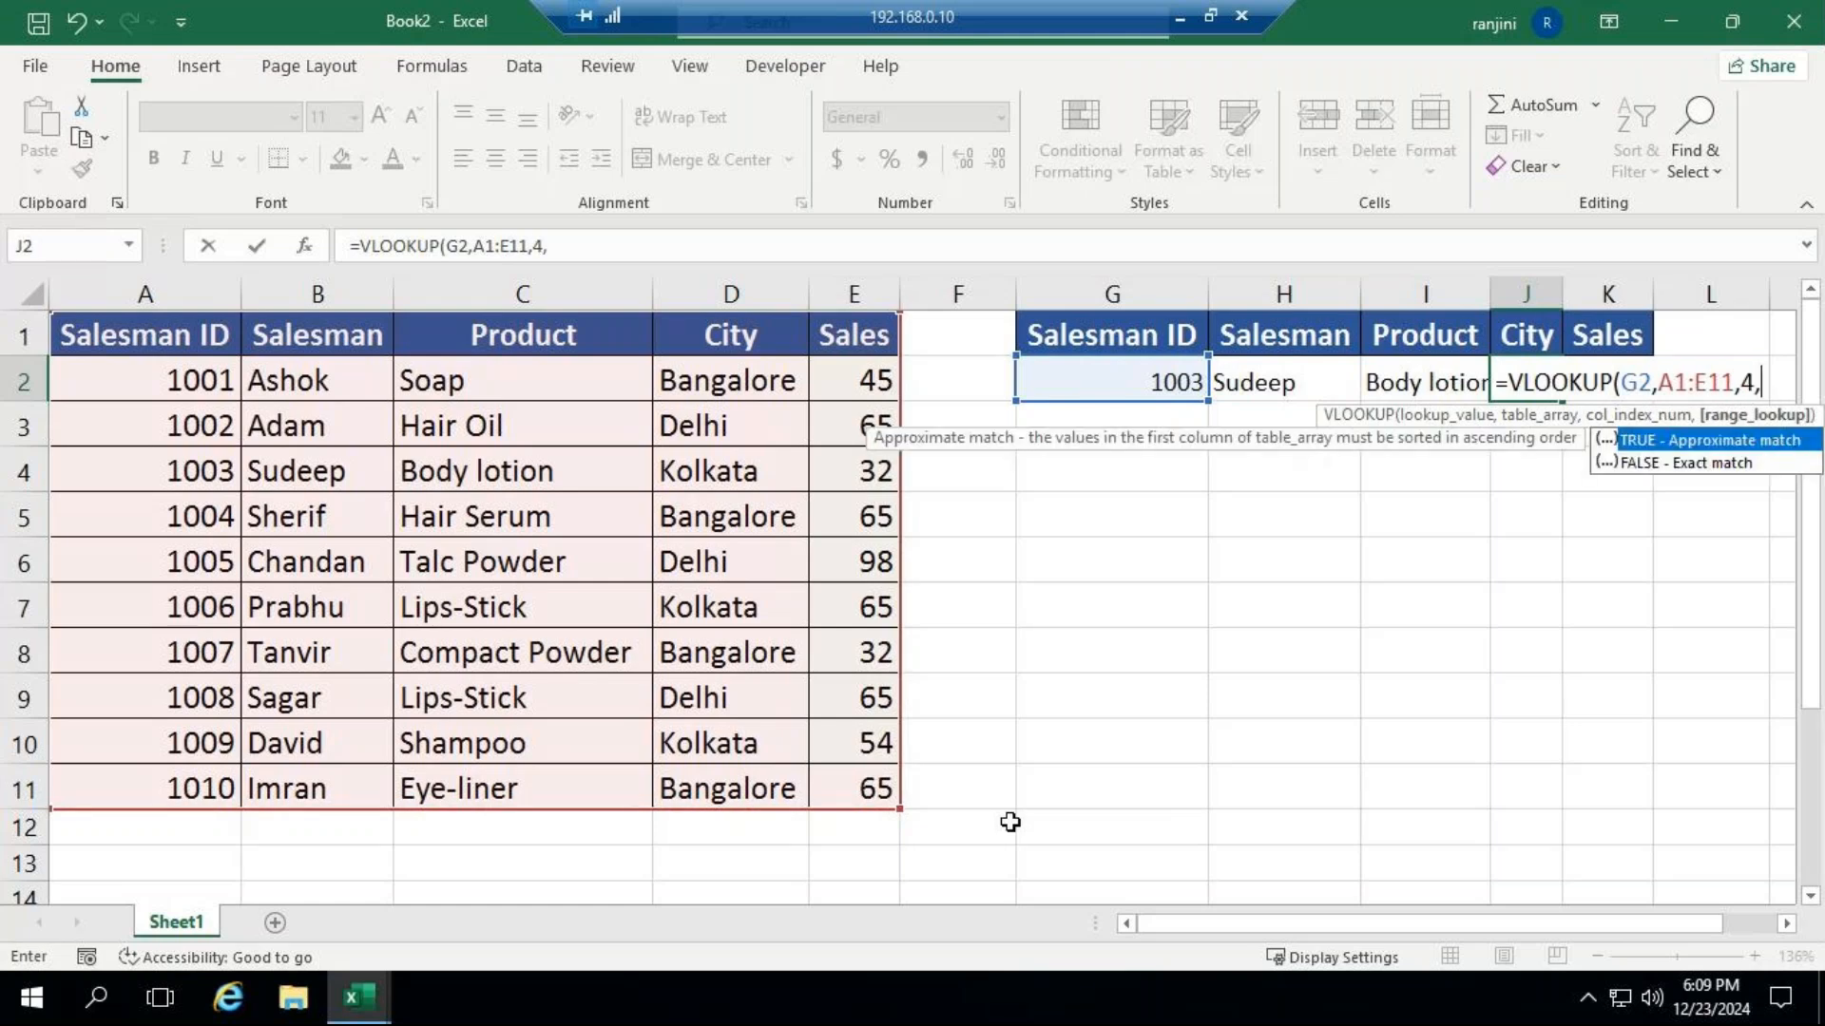
key(Down)
key(Tab)
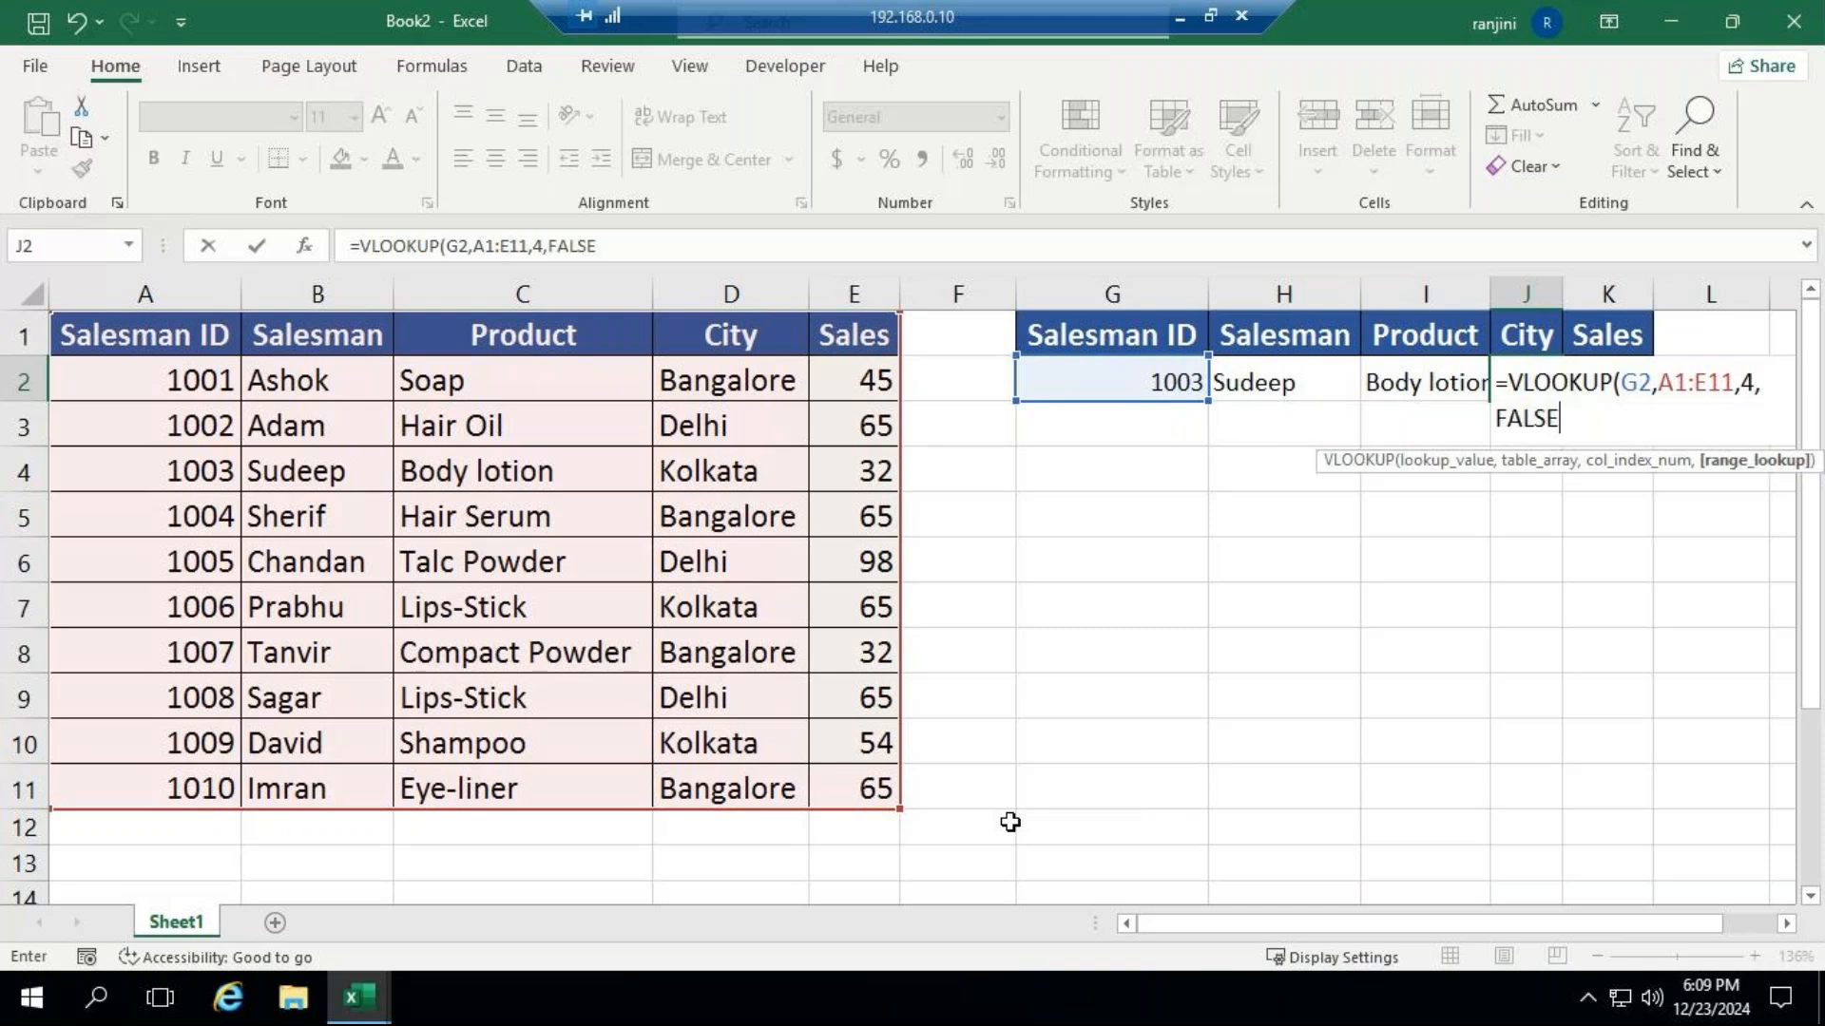
key(Return)
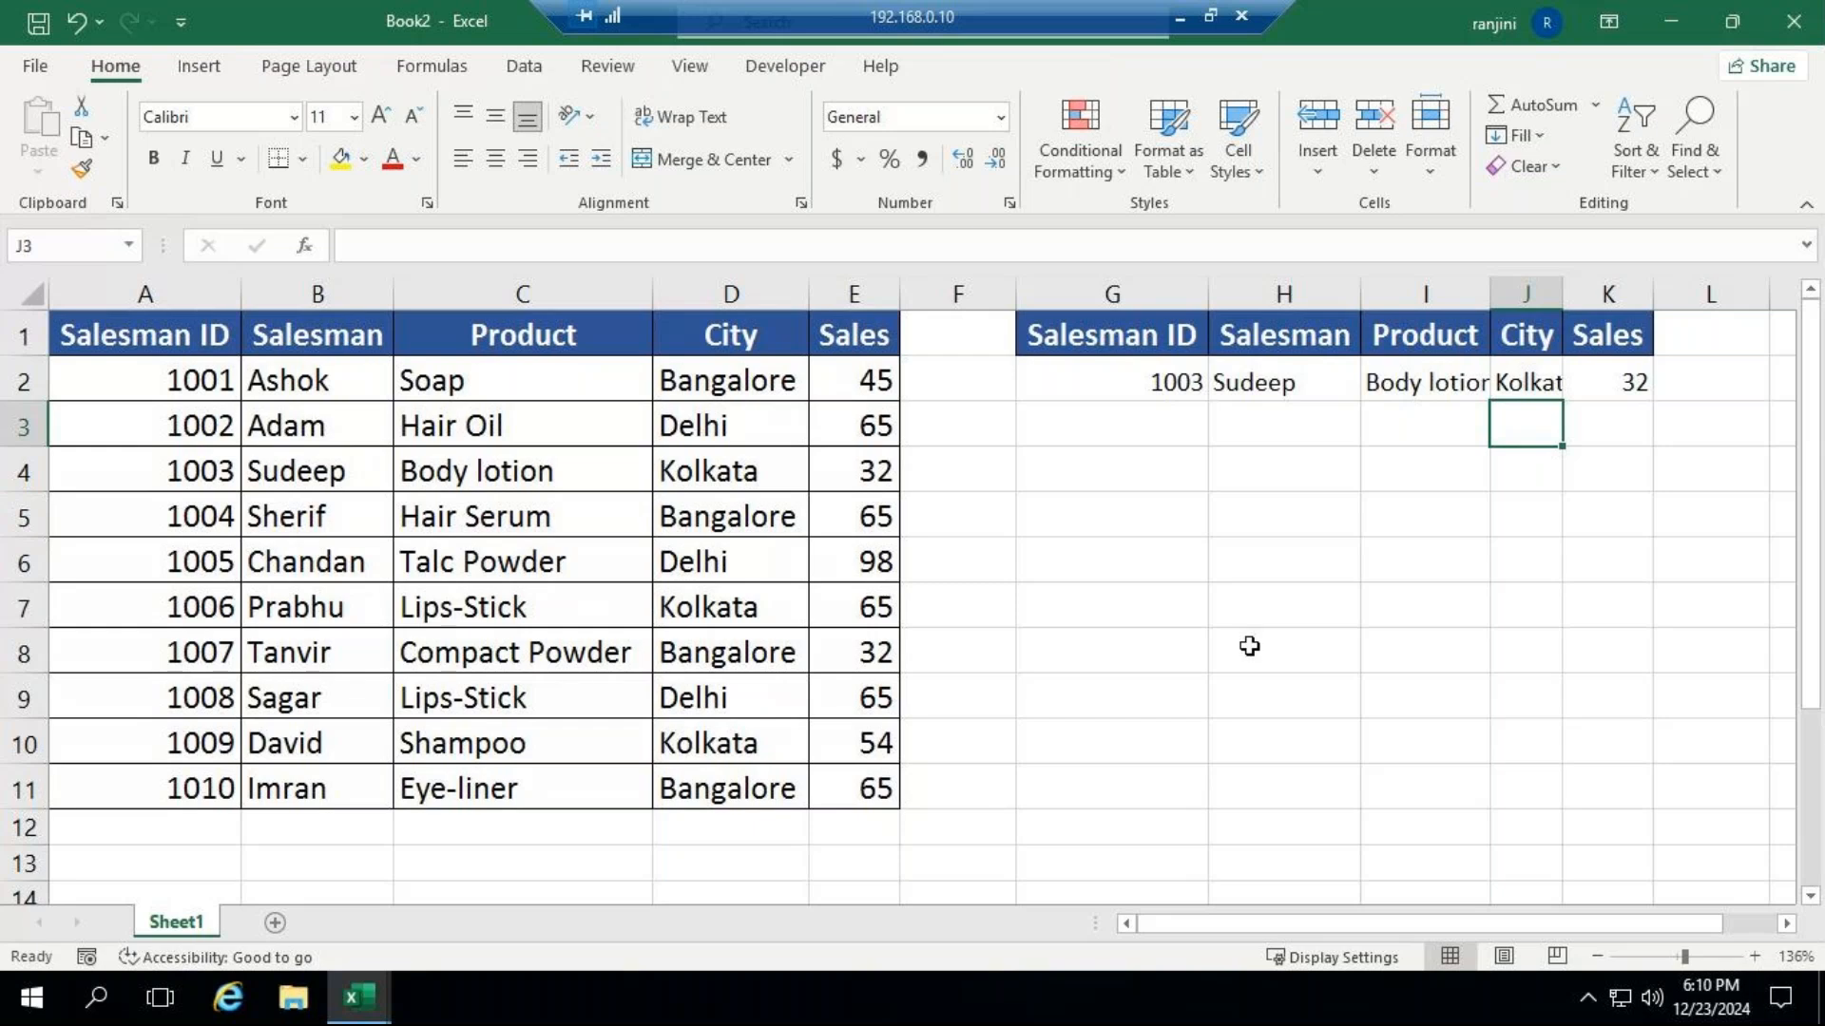
double_click(1563, 295)
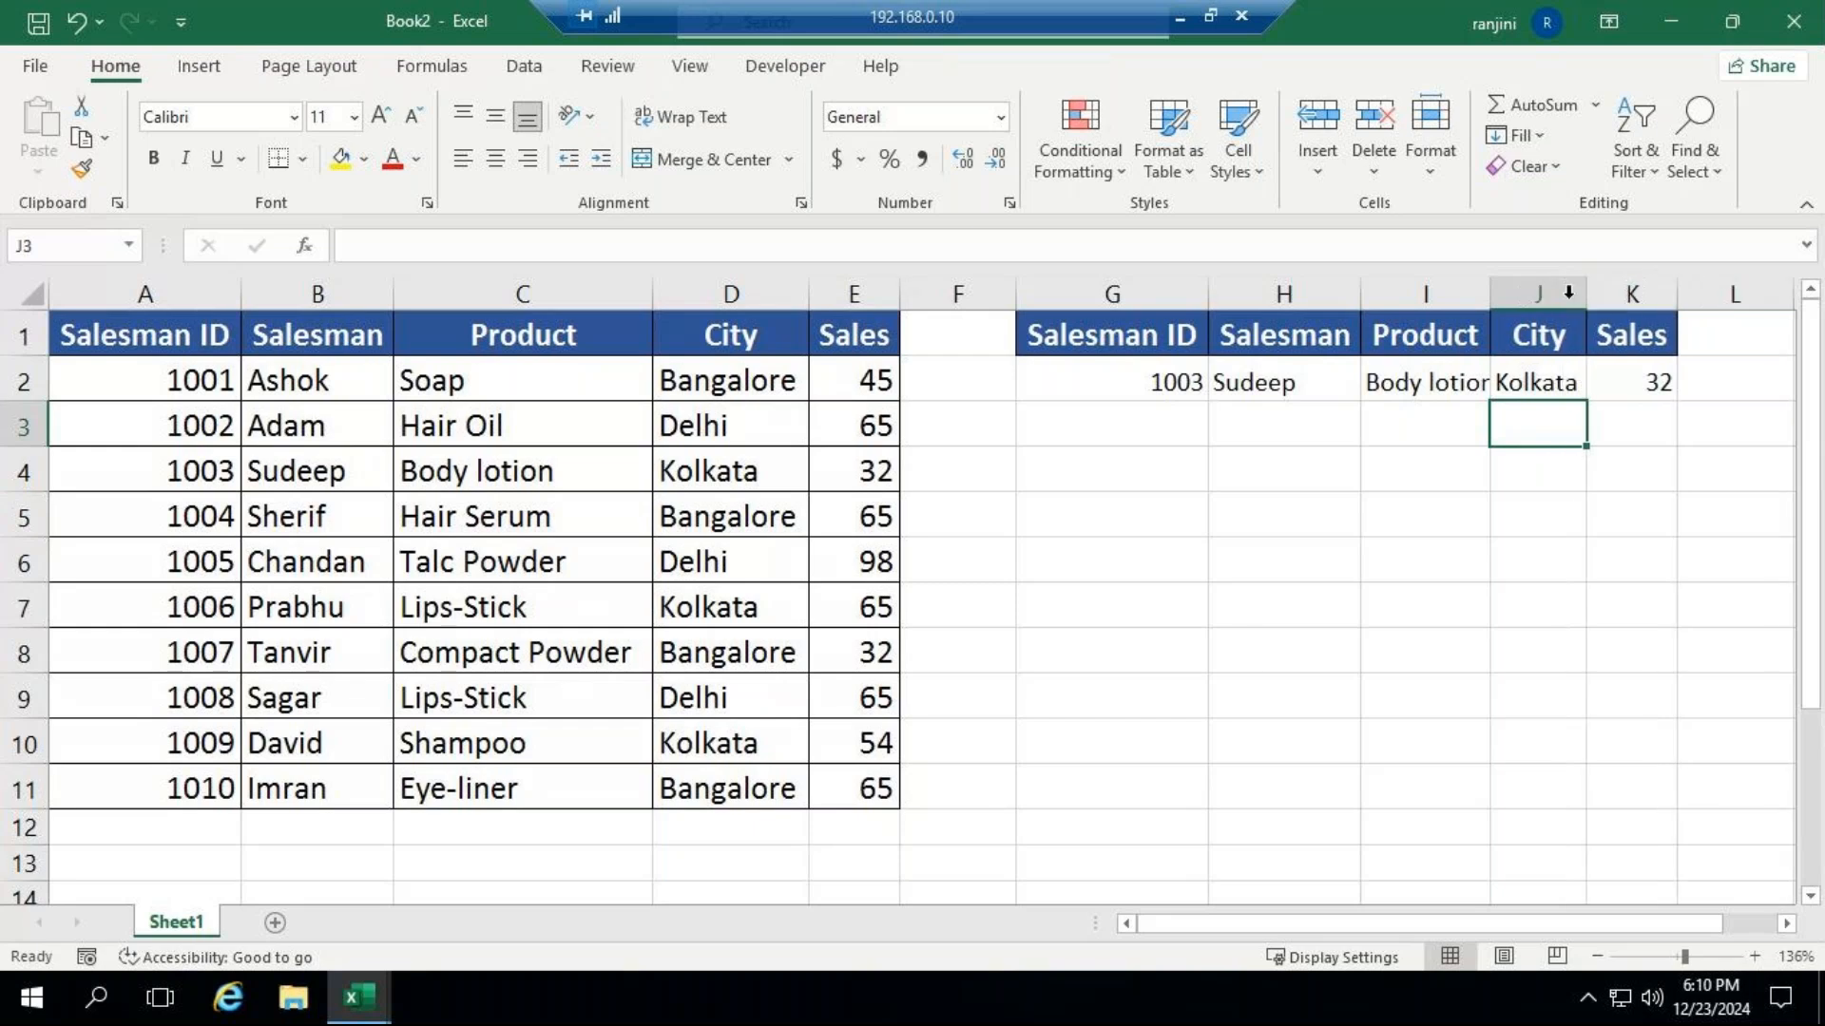
Replace the Sales formula in K2 with an exact-match VLOOKUP that looks up G2 in A1:E11 and returns column 5.
click(1625, 385)
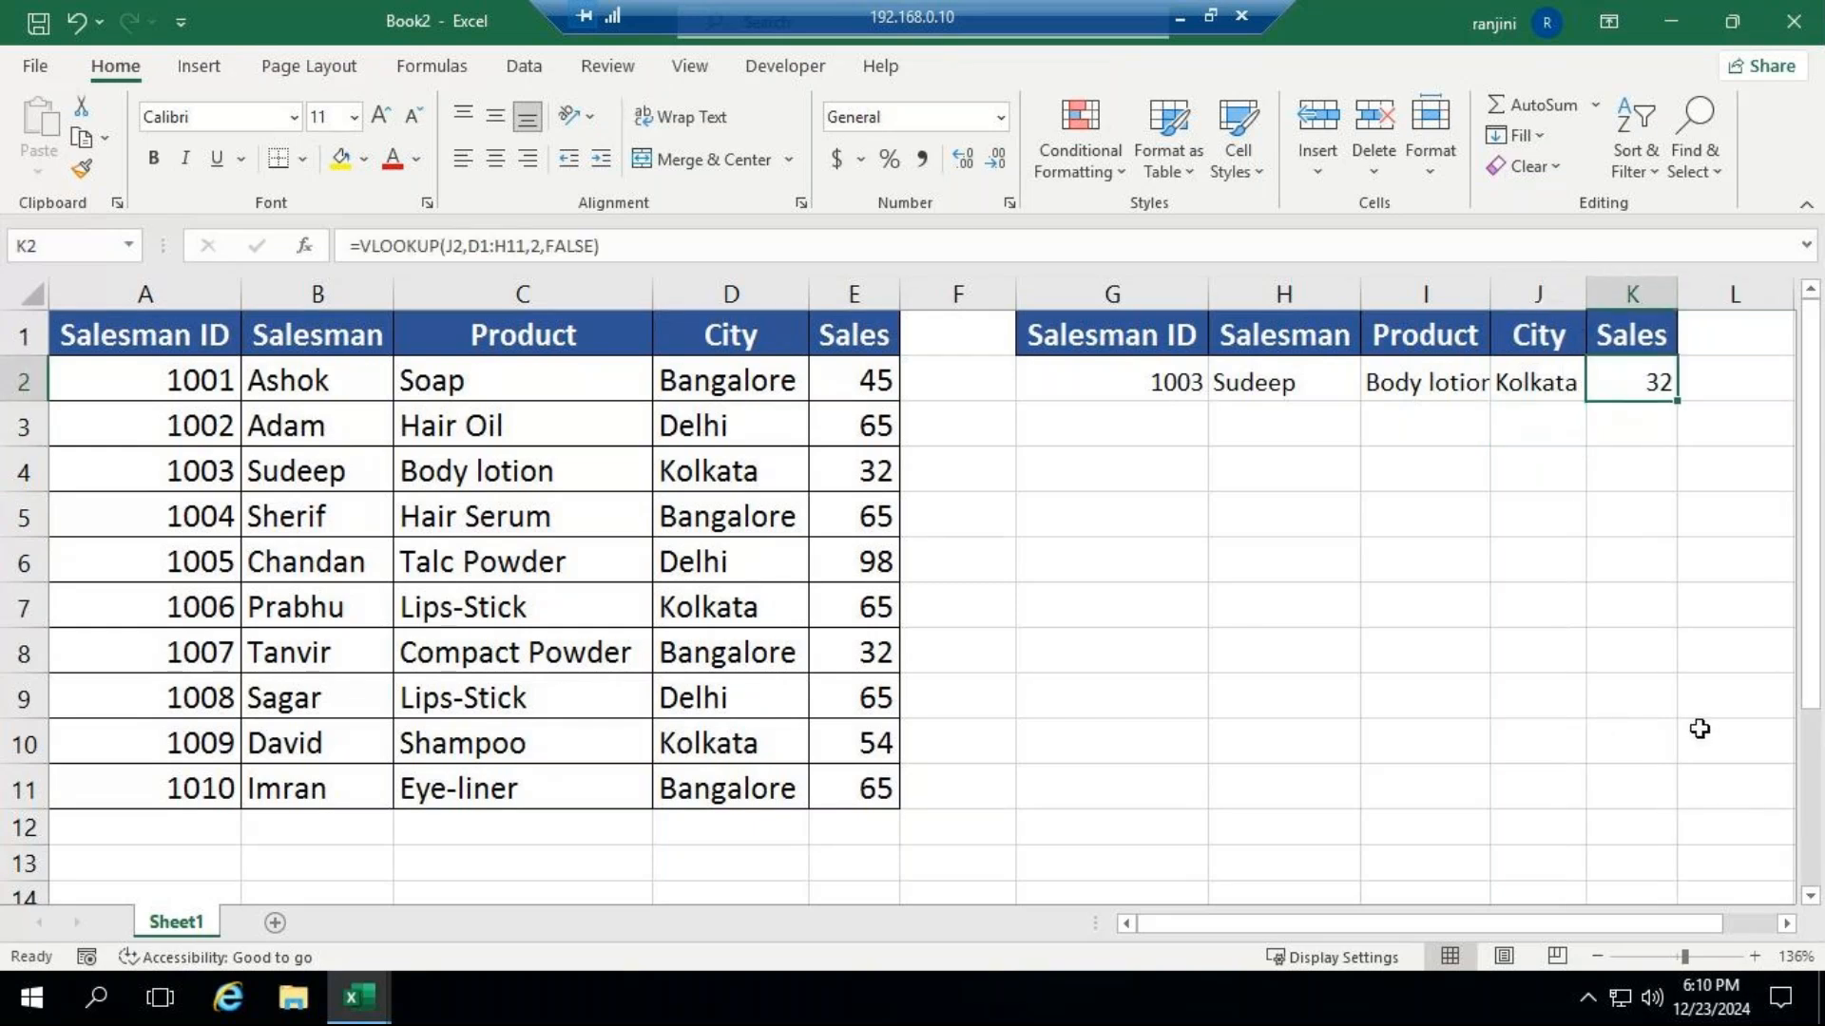
key(Delete)
text(=v)
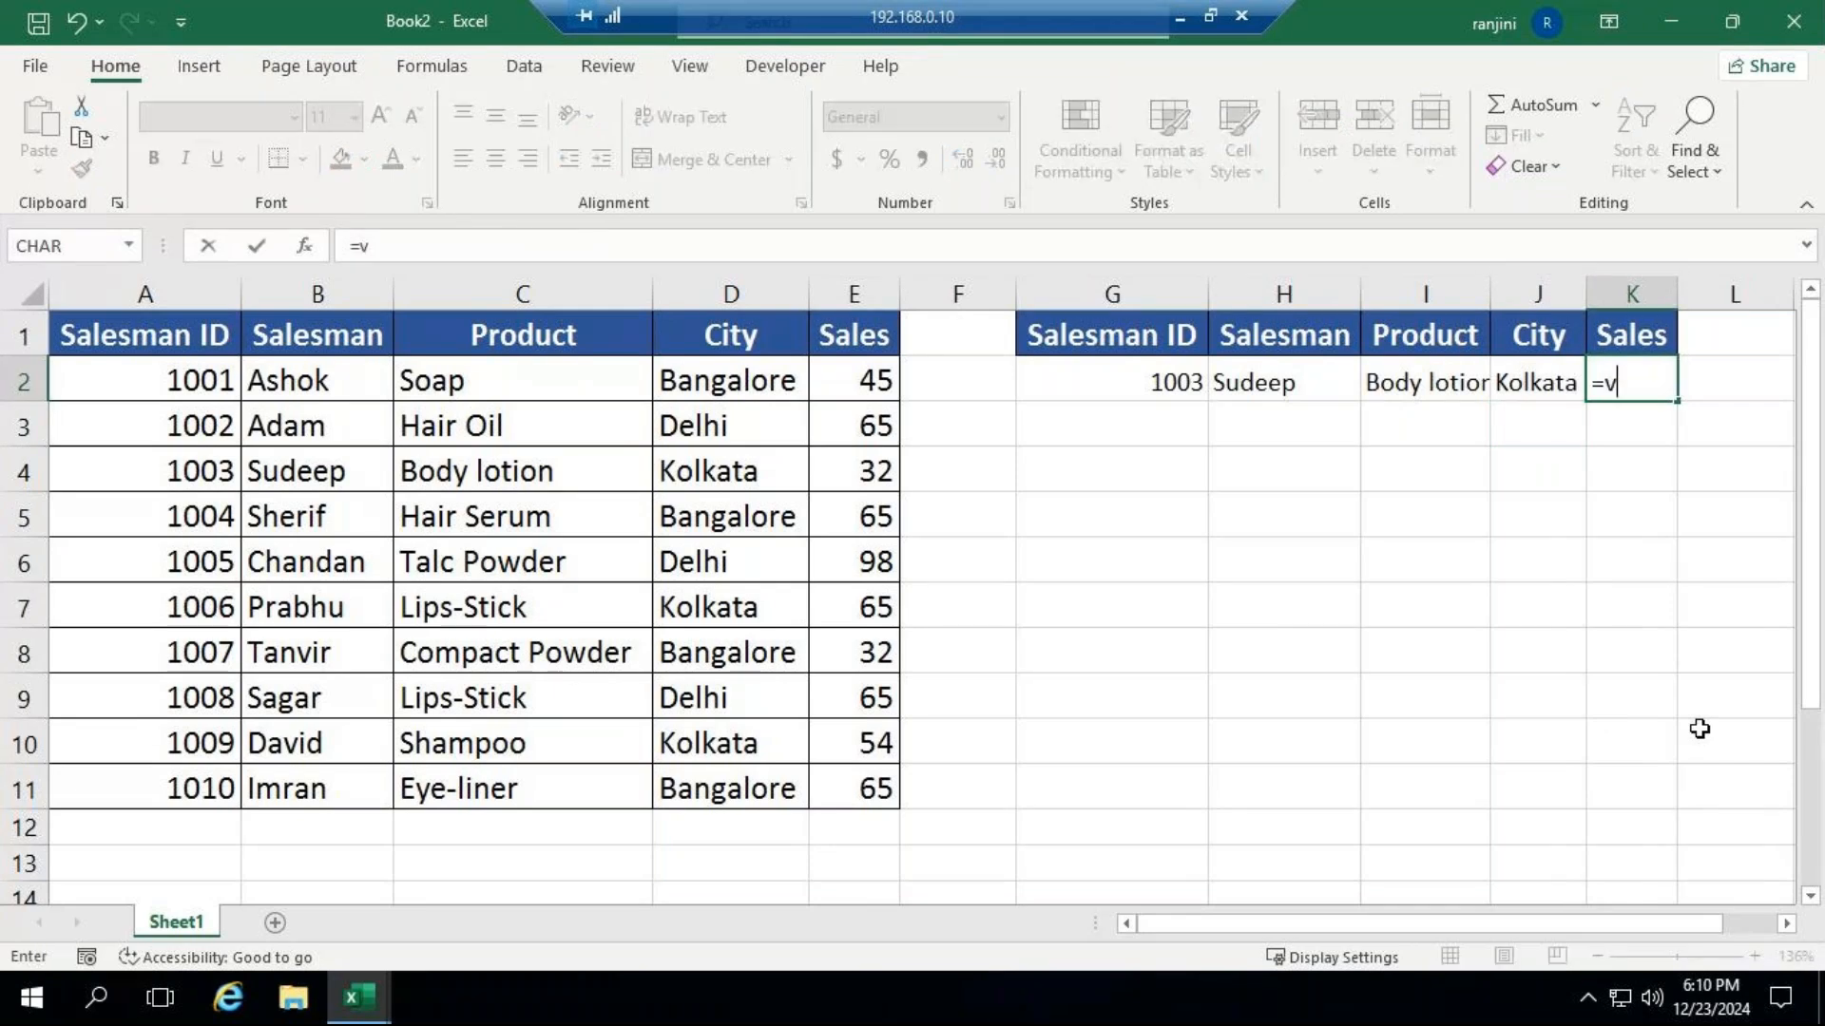
text(l)
key(Tab)
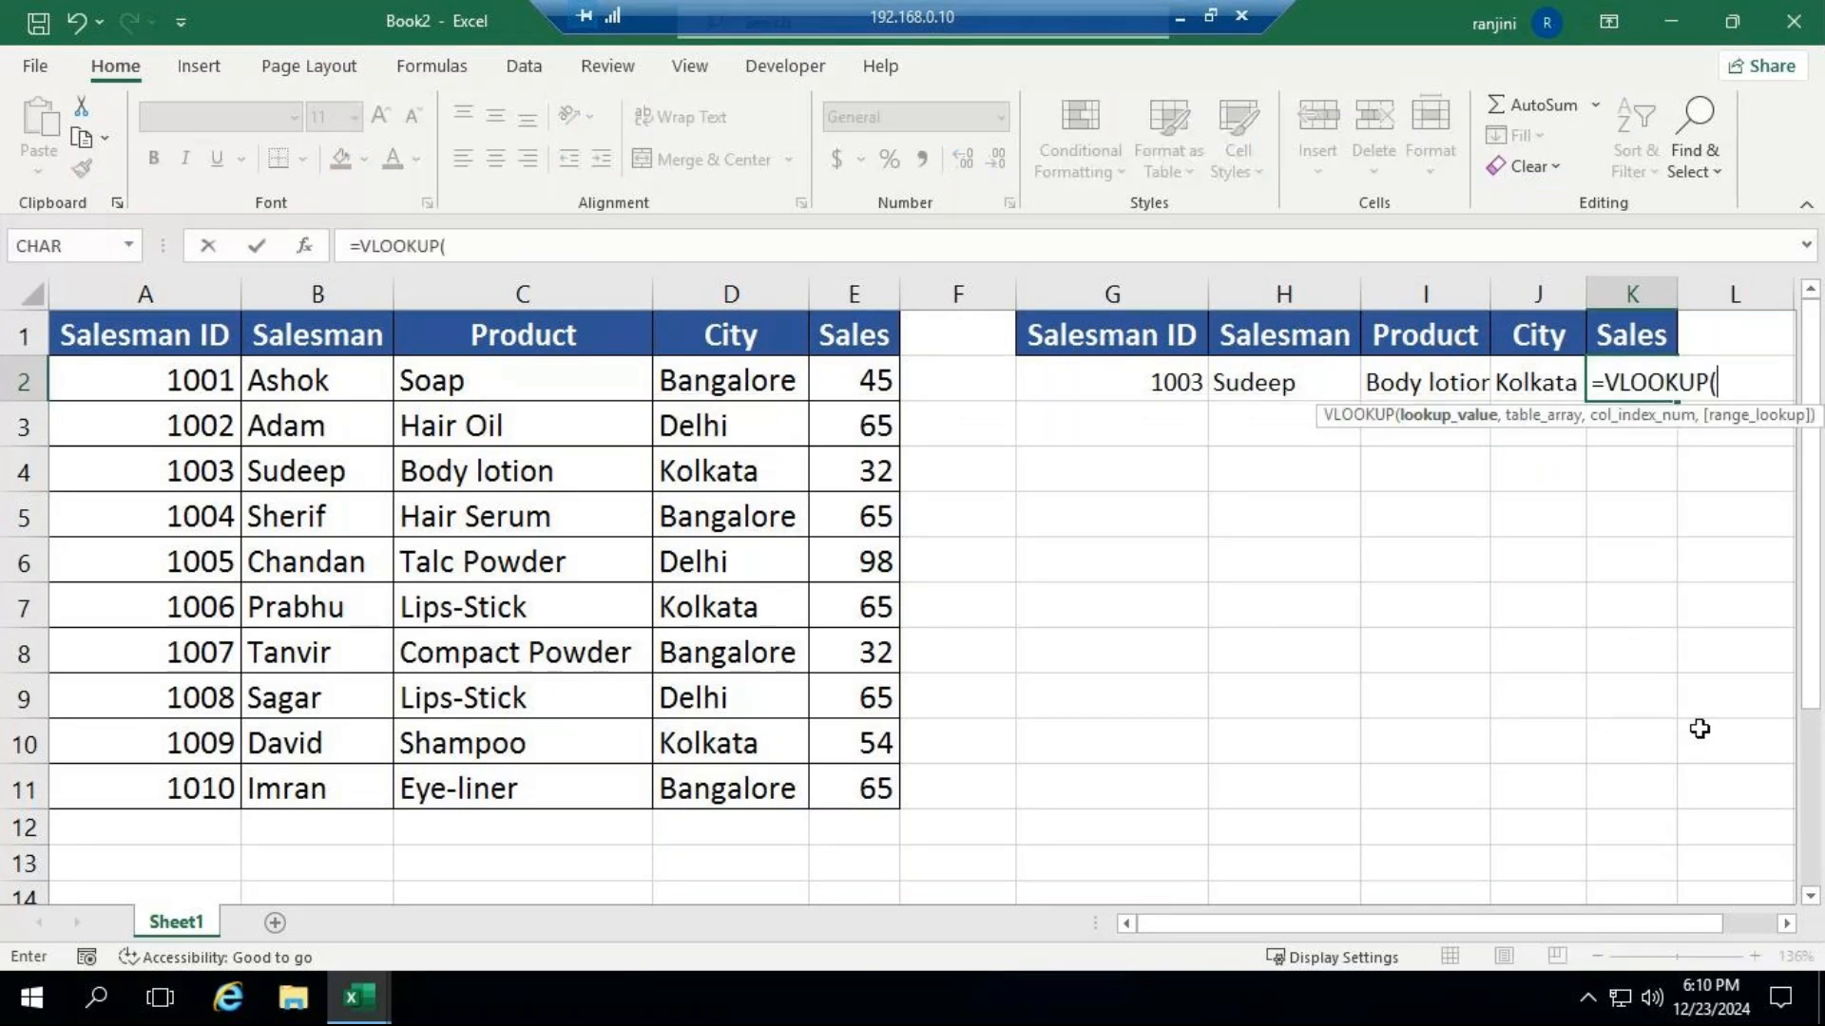
click(1153, 383)
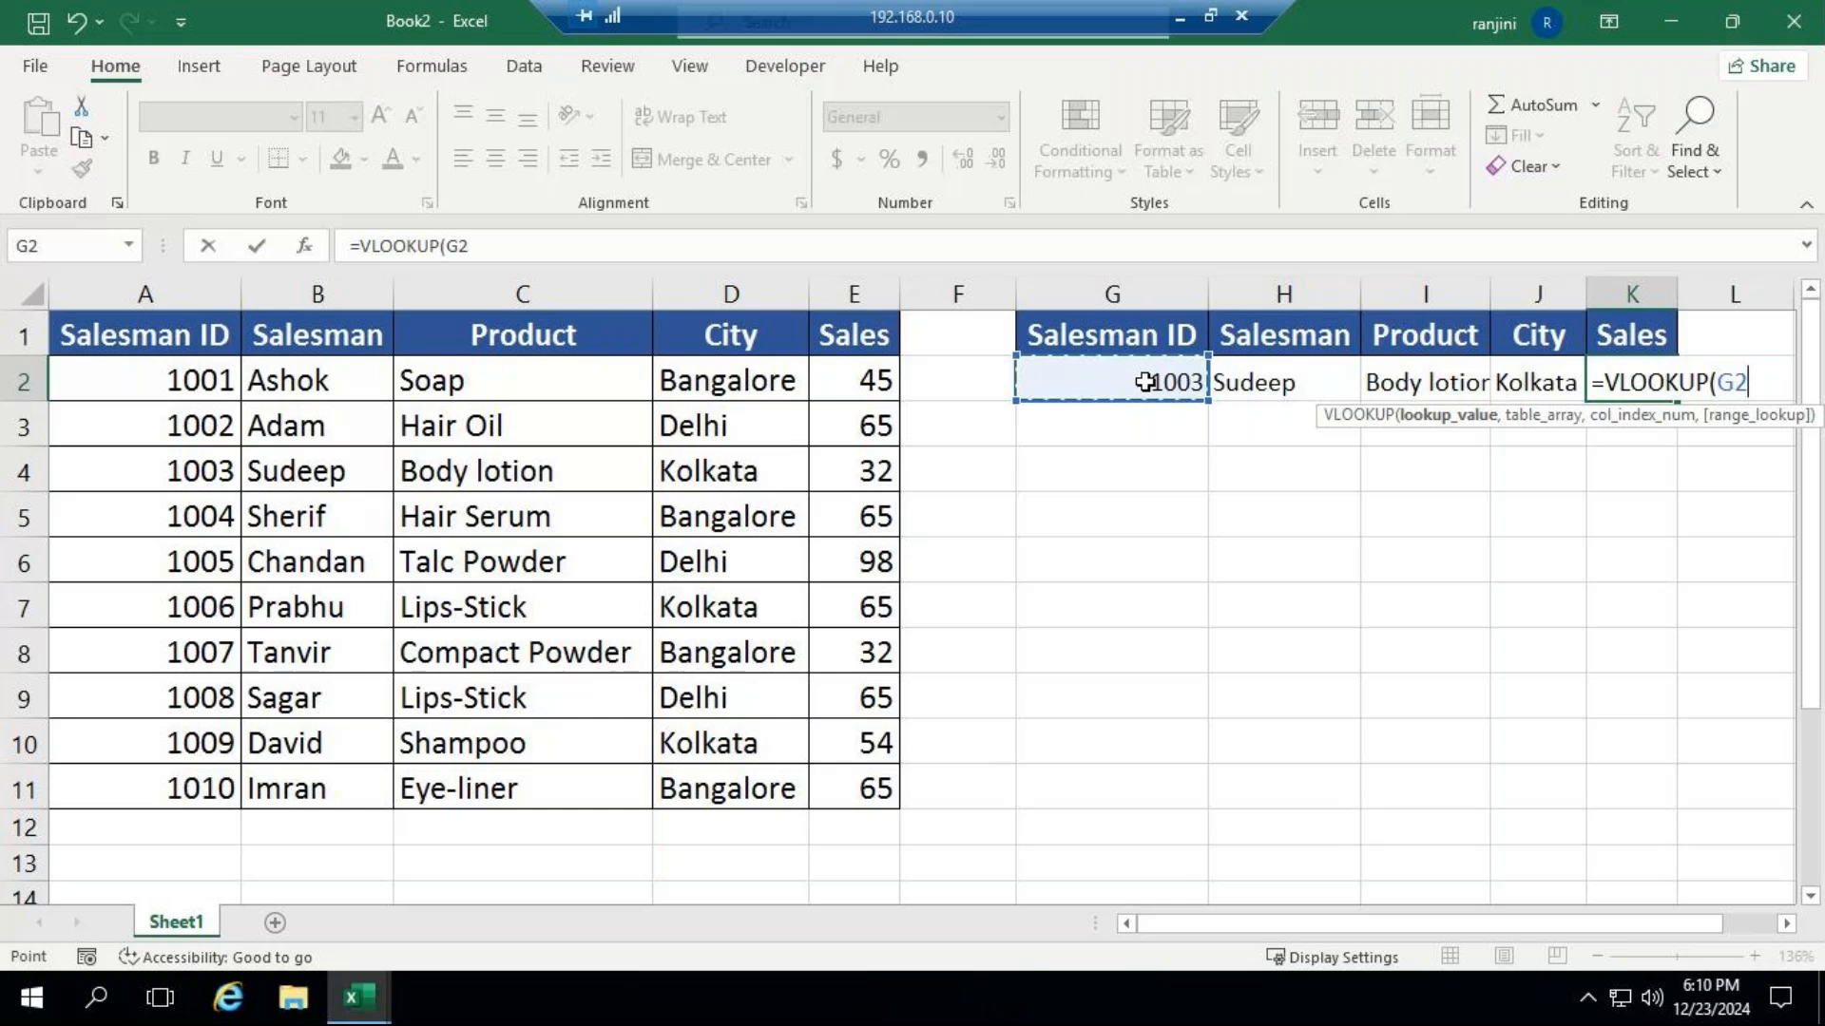
text(,)
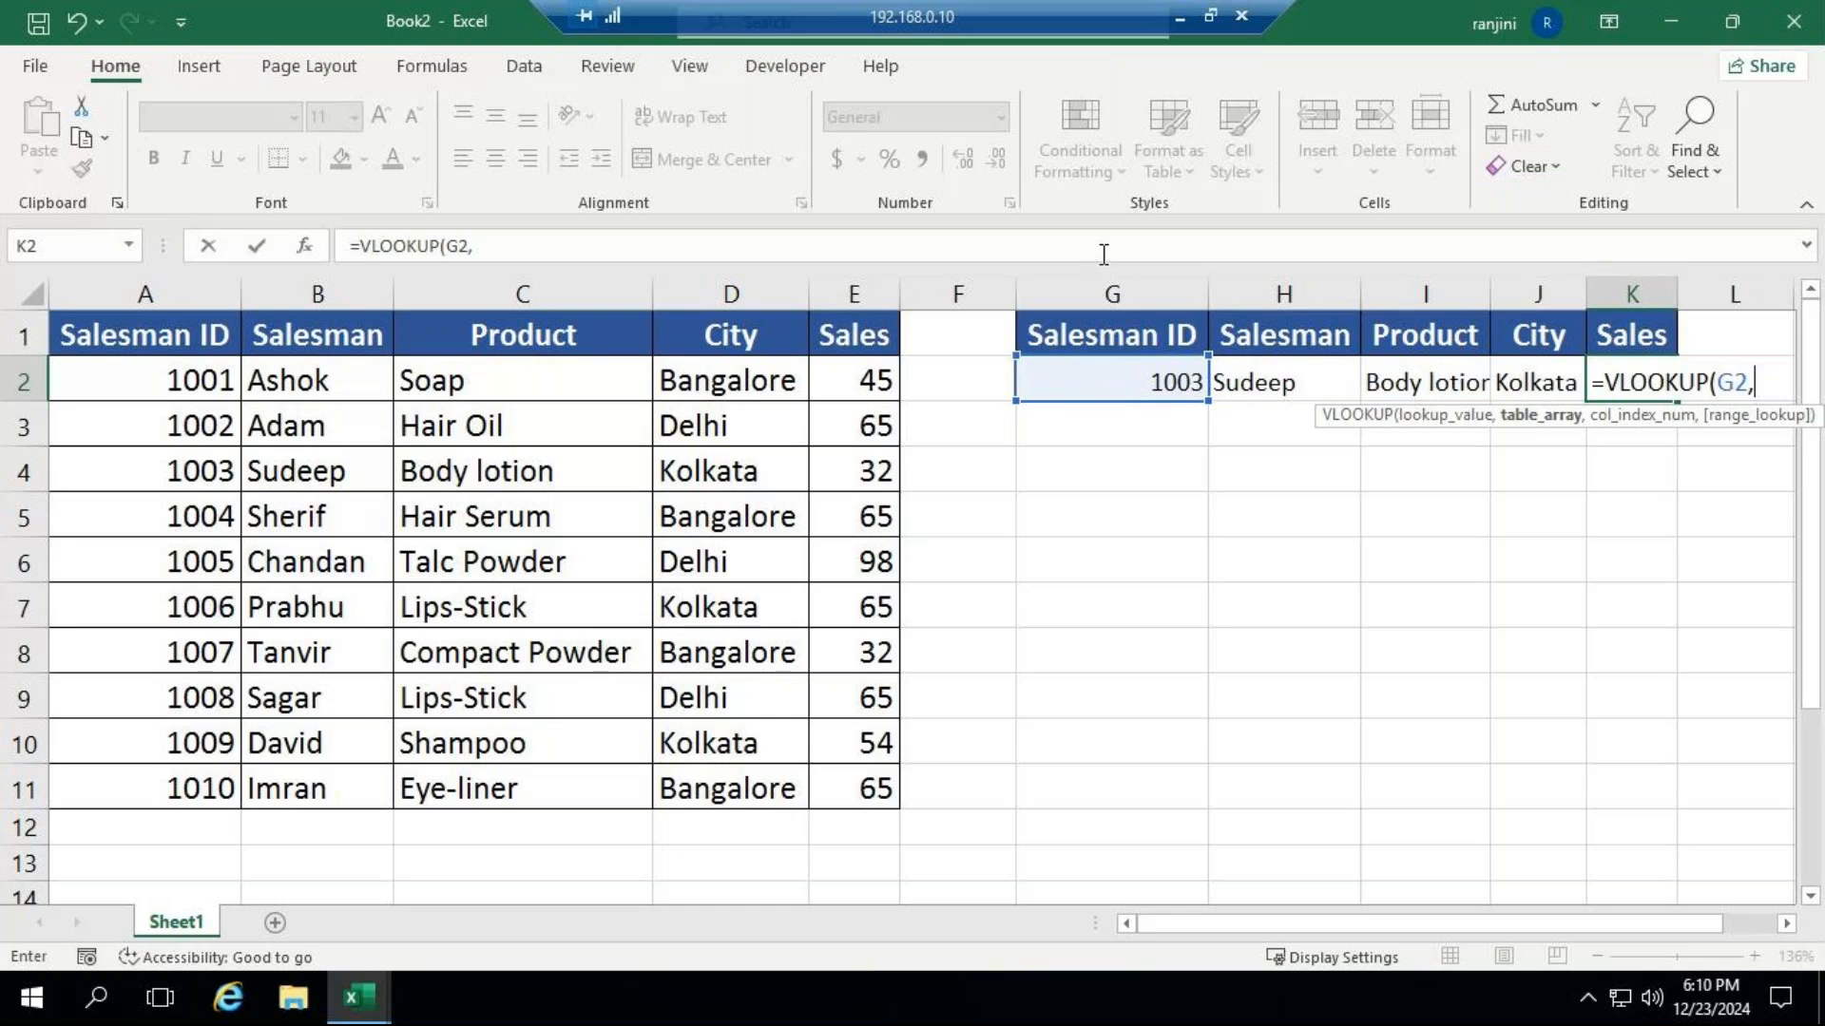
drag(173, 337, 850, 771)
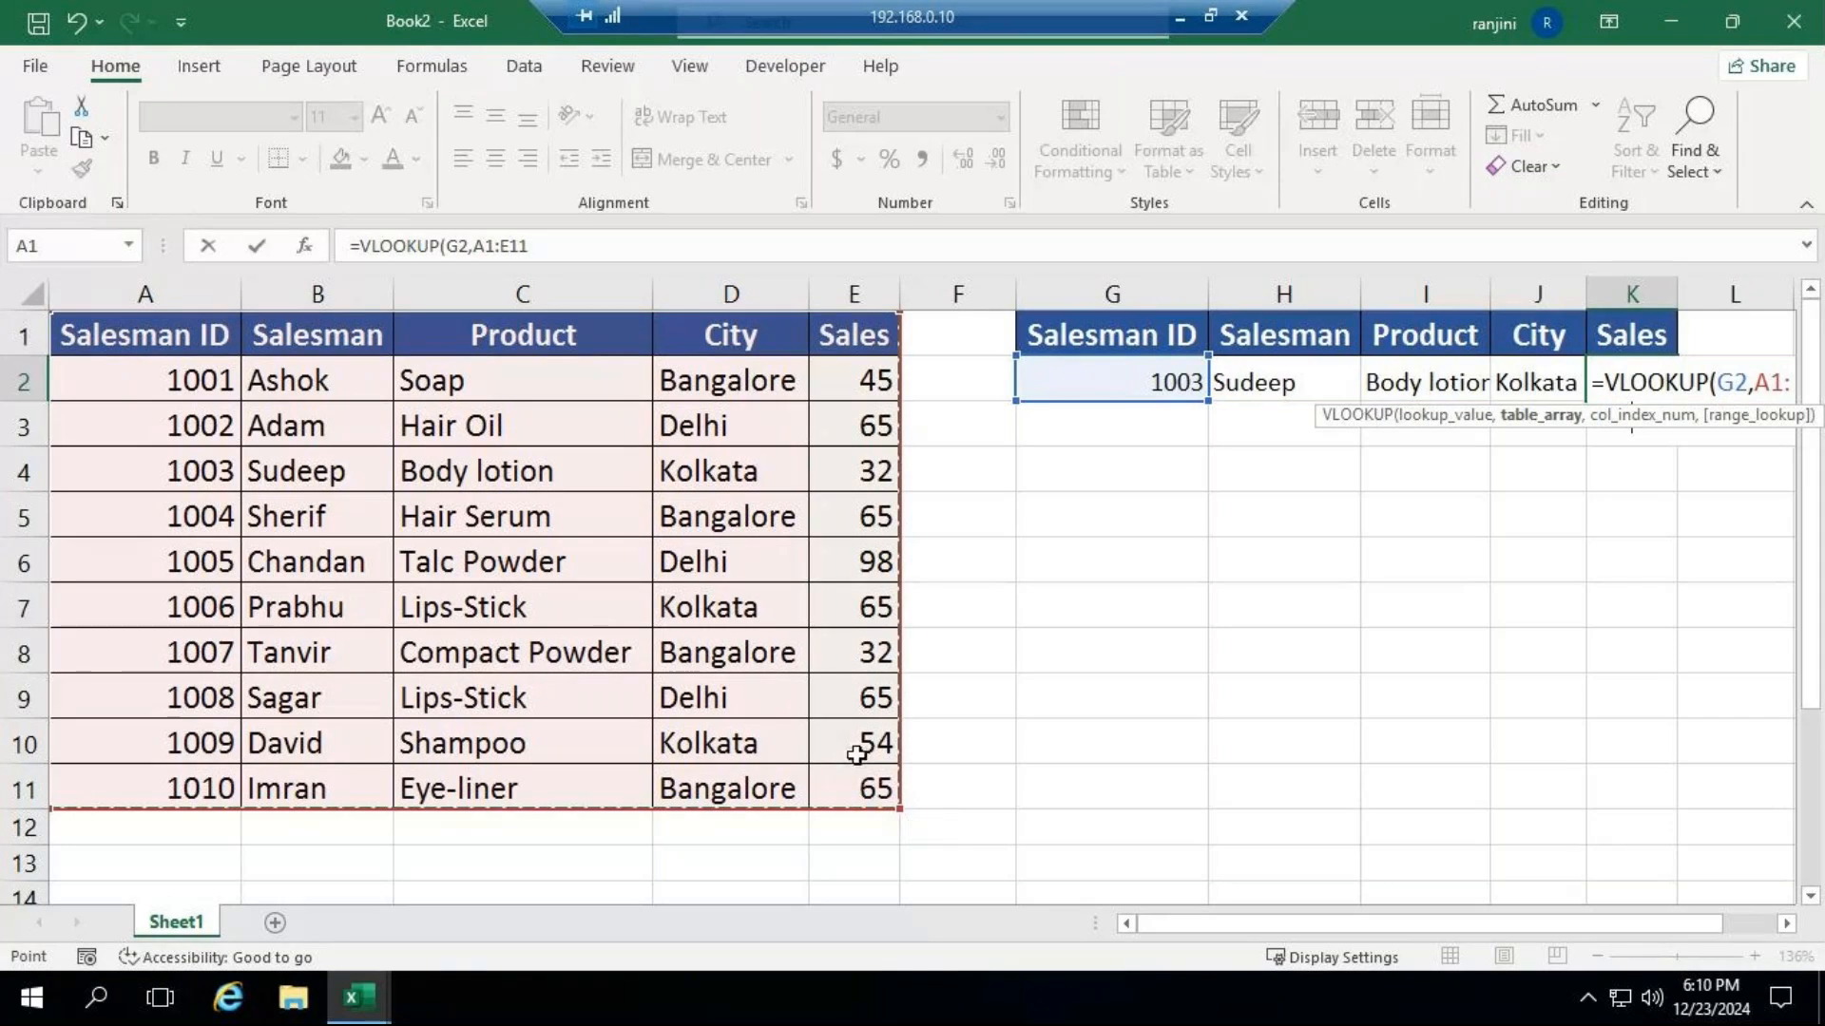
text(,)
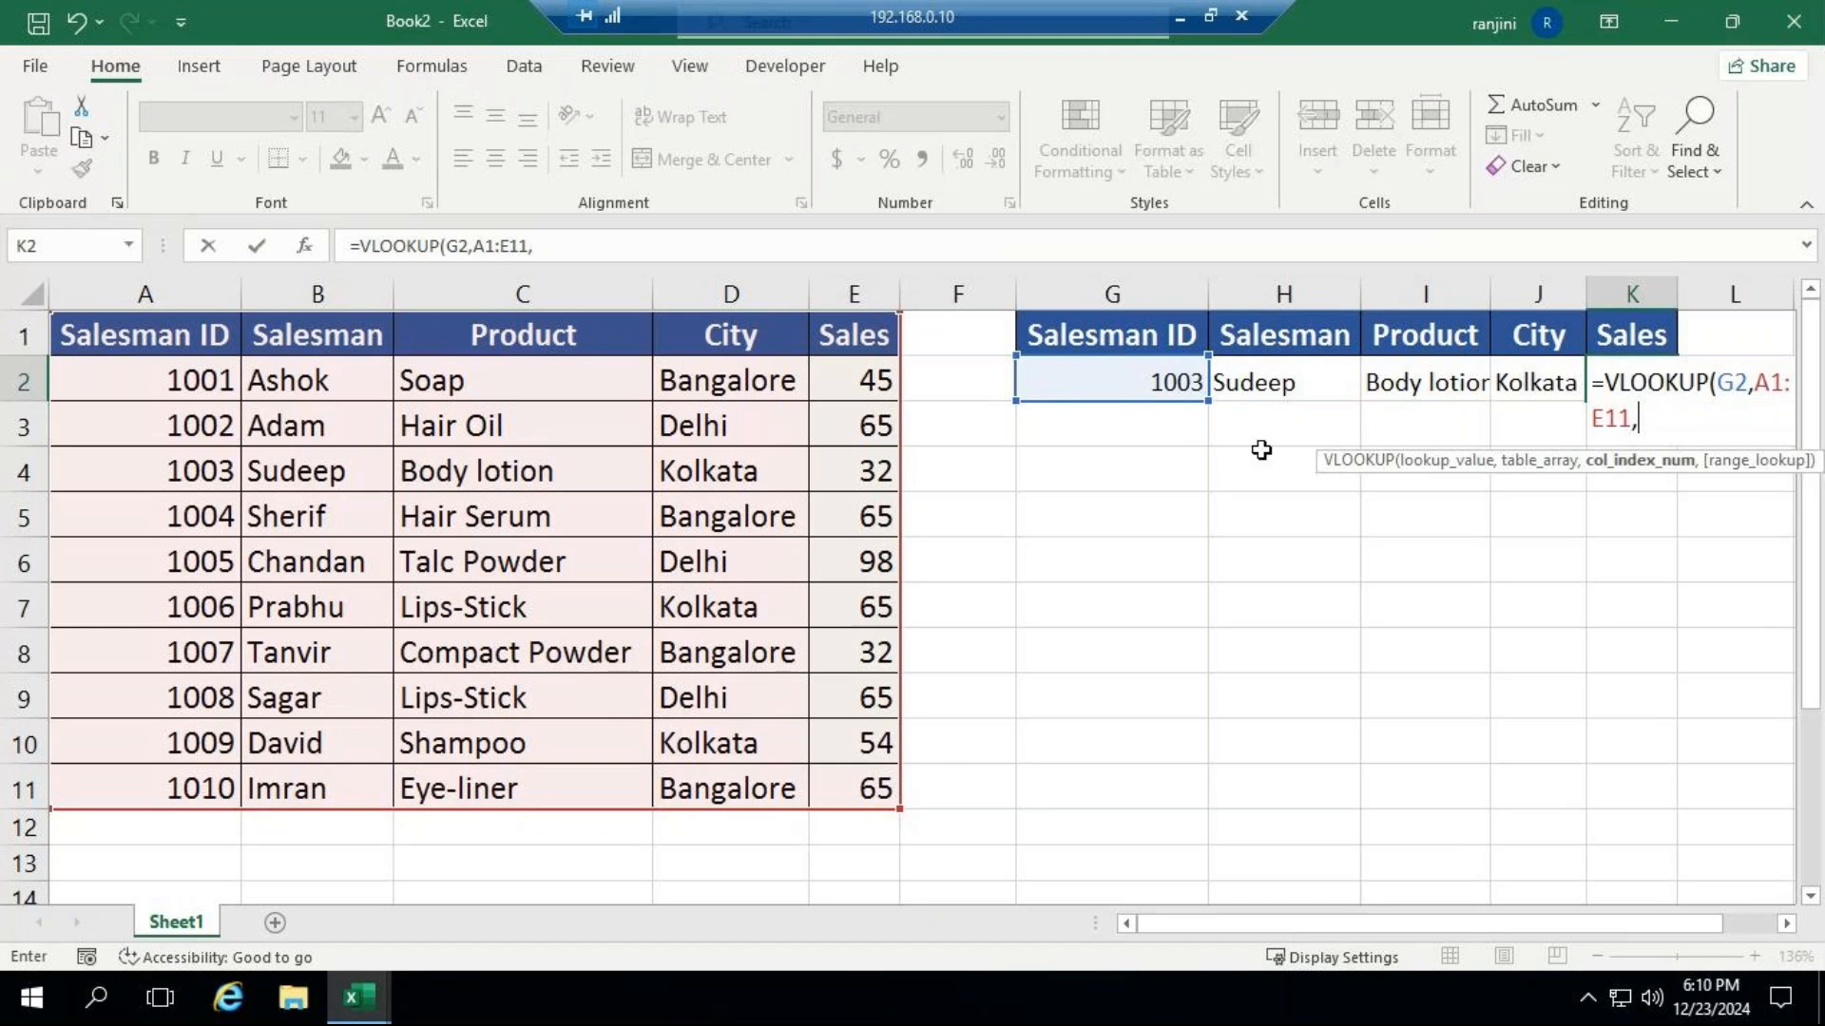
text(5,)
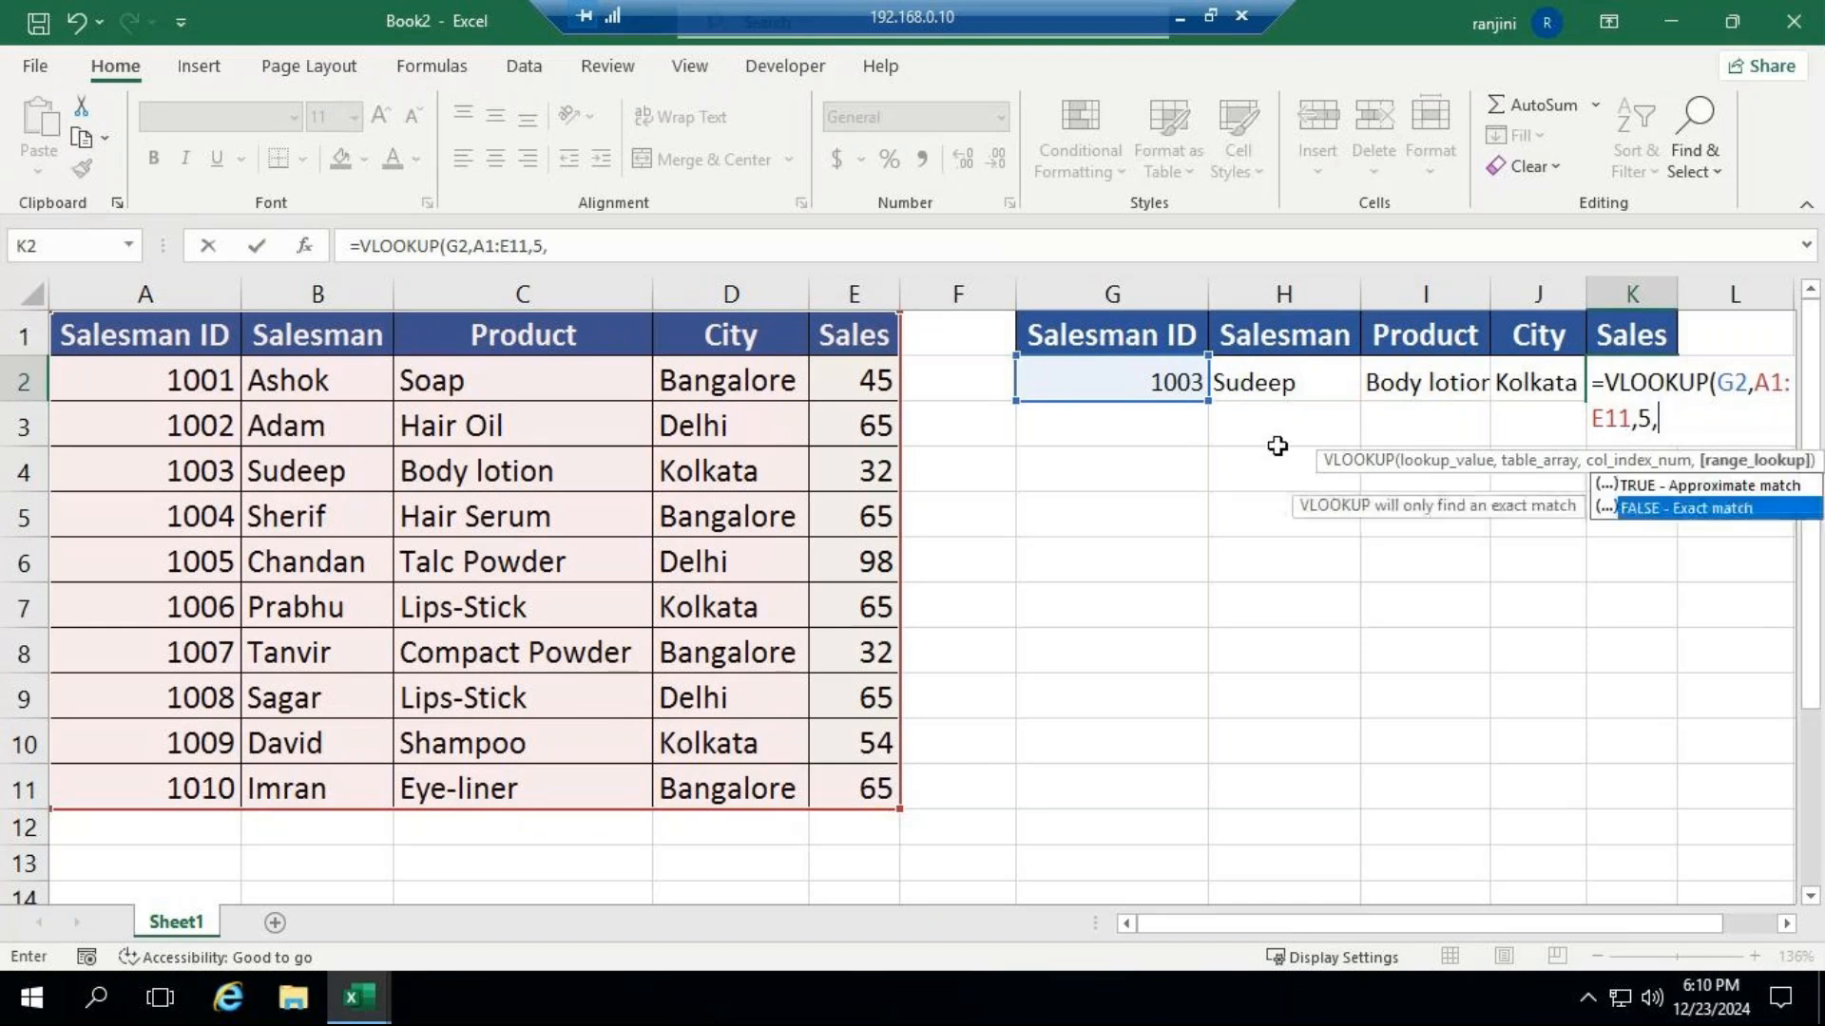
text(FALSE)
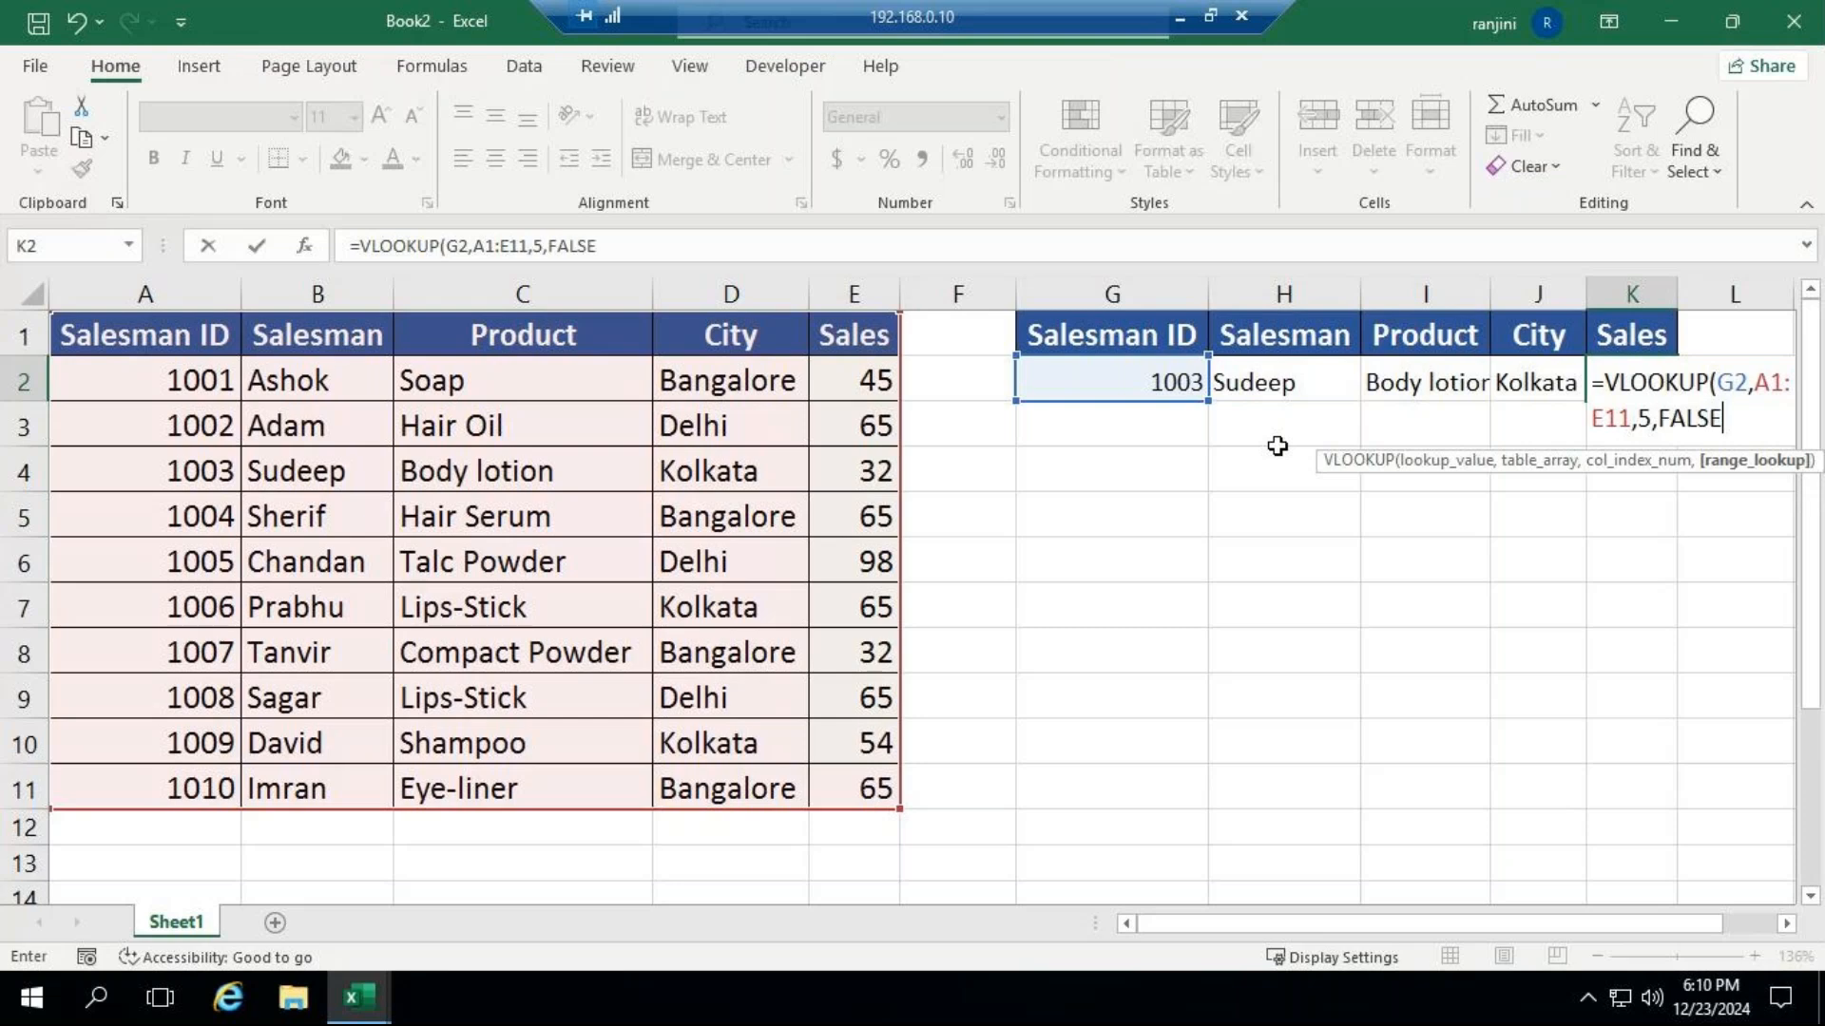
text())
key(Return)
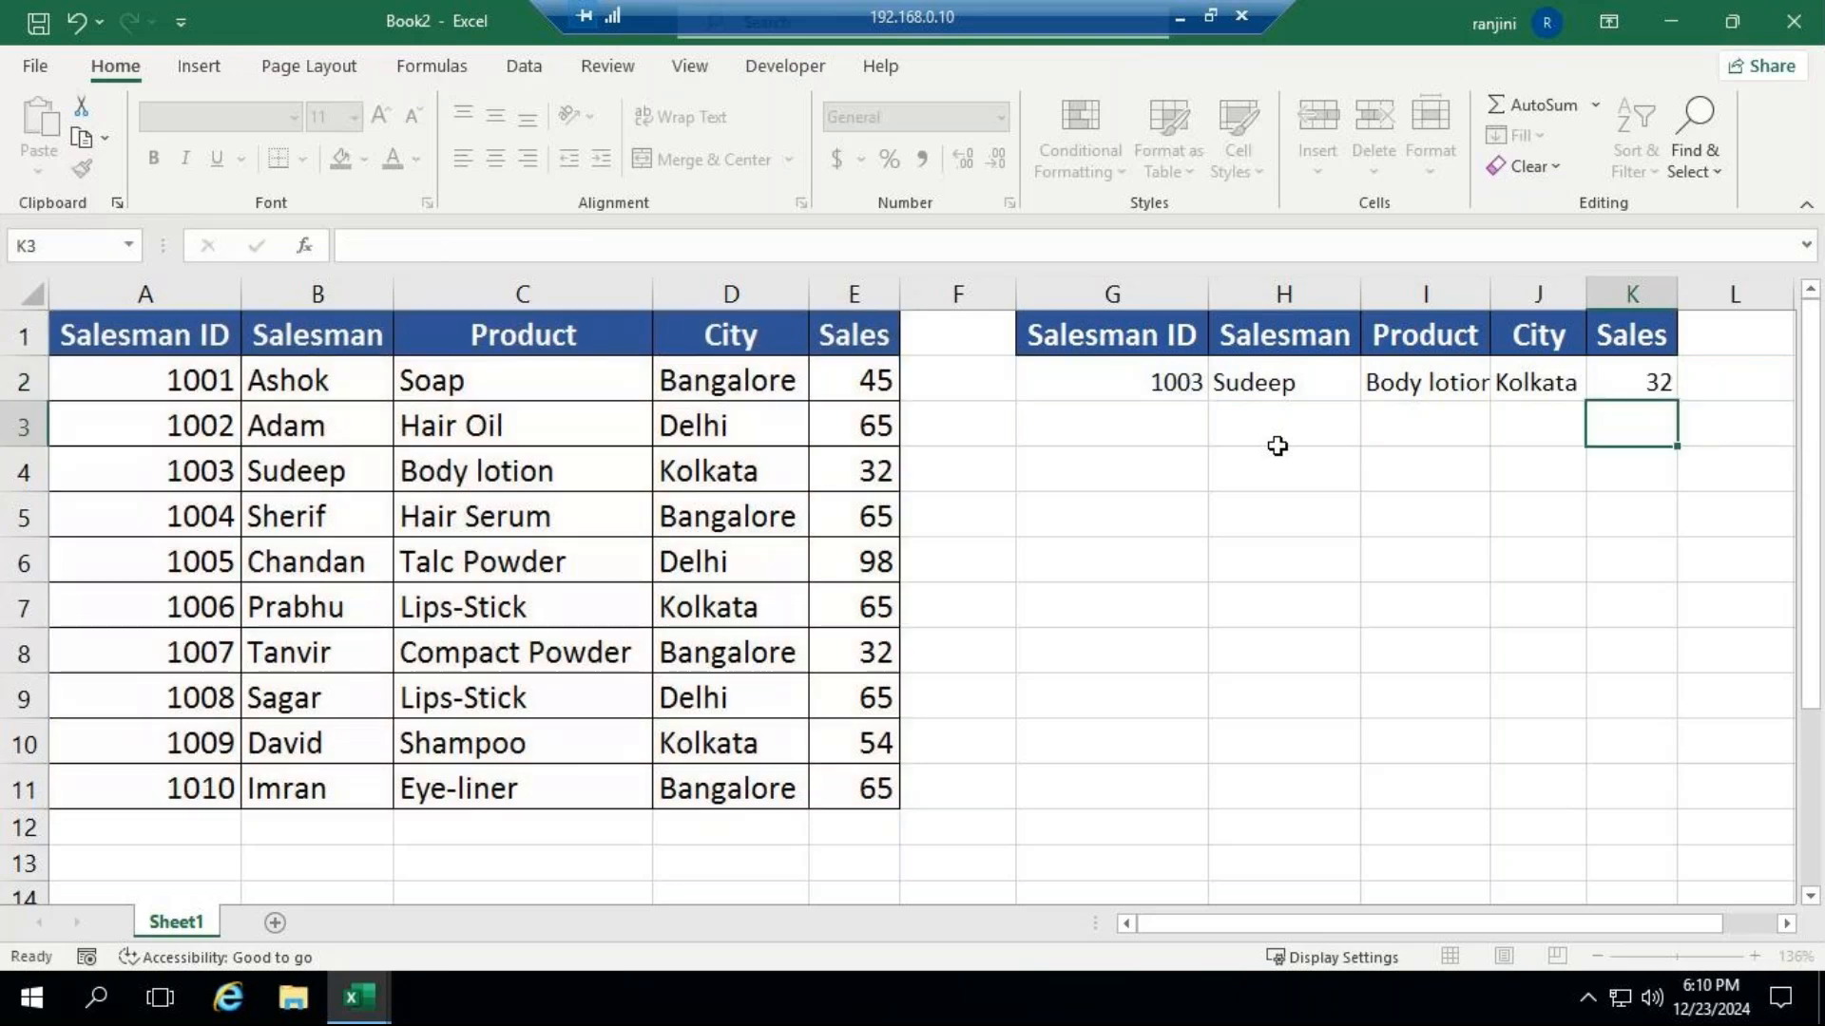
Replace the lookup Salesman ID in G2 with the ID listed in A11, and autofit the lookup table's City column.
click(1117, 383)
text(110)
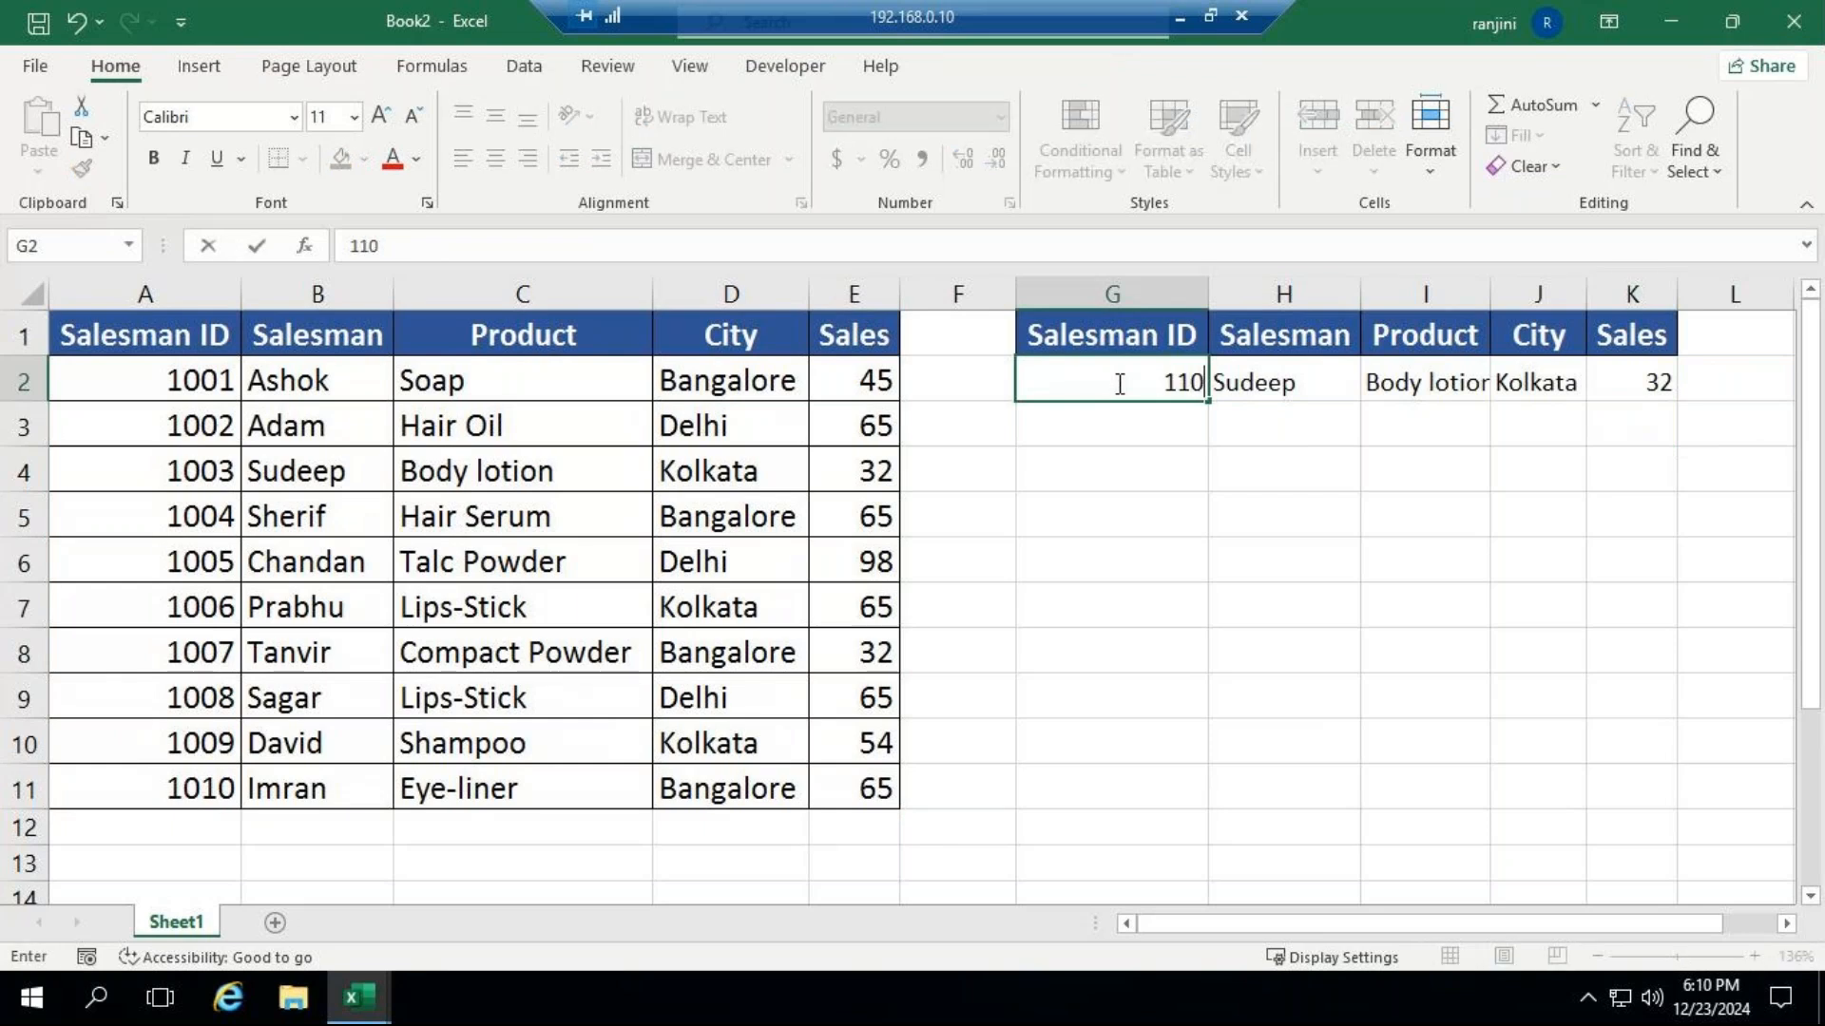
key(BackSpace)
key(BackSpace)
text(010)
key(ctrl+Return)
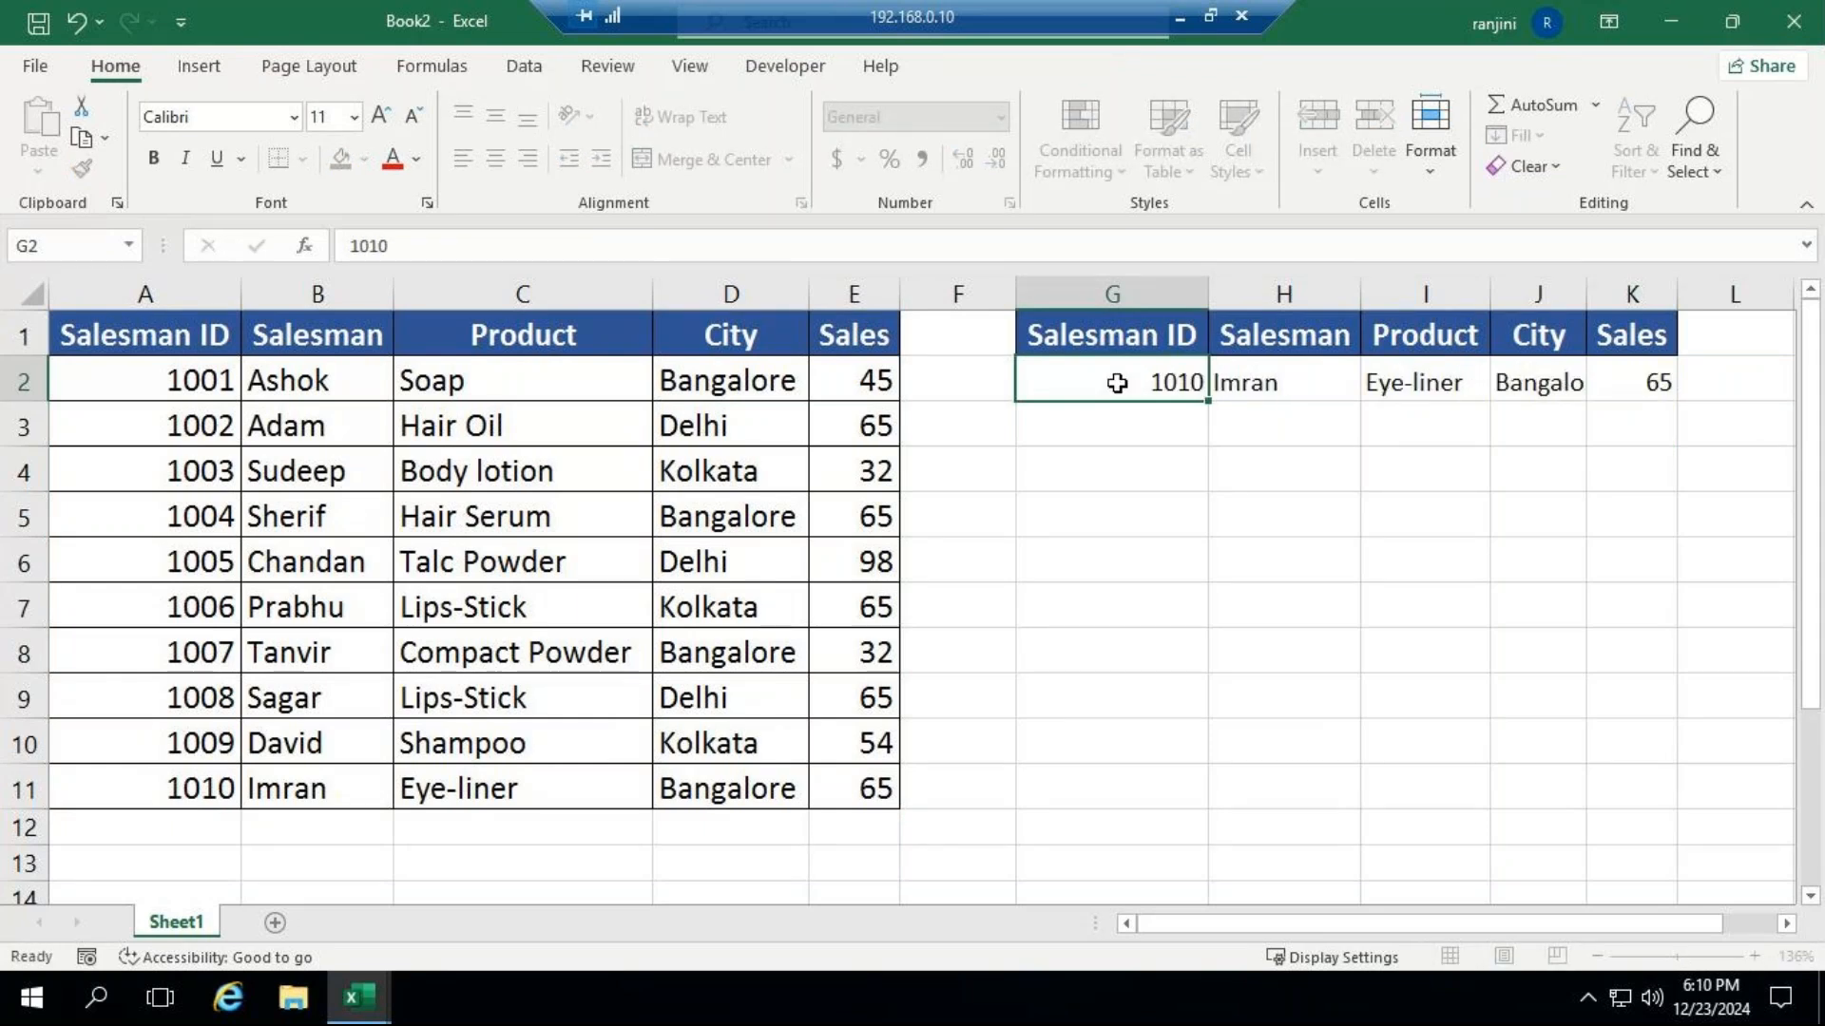
key(Return)
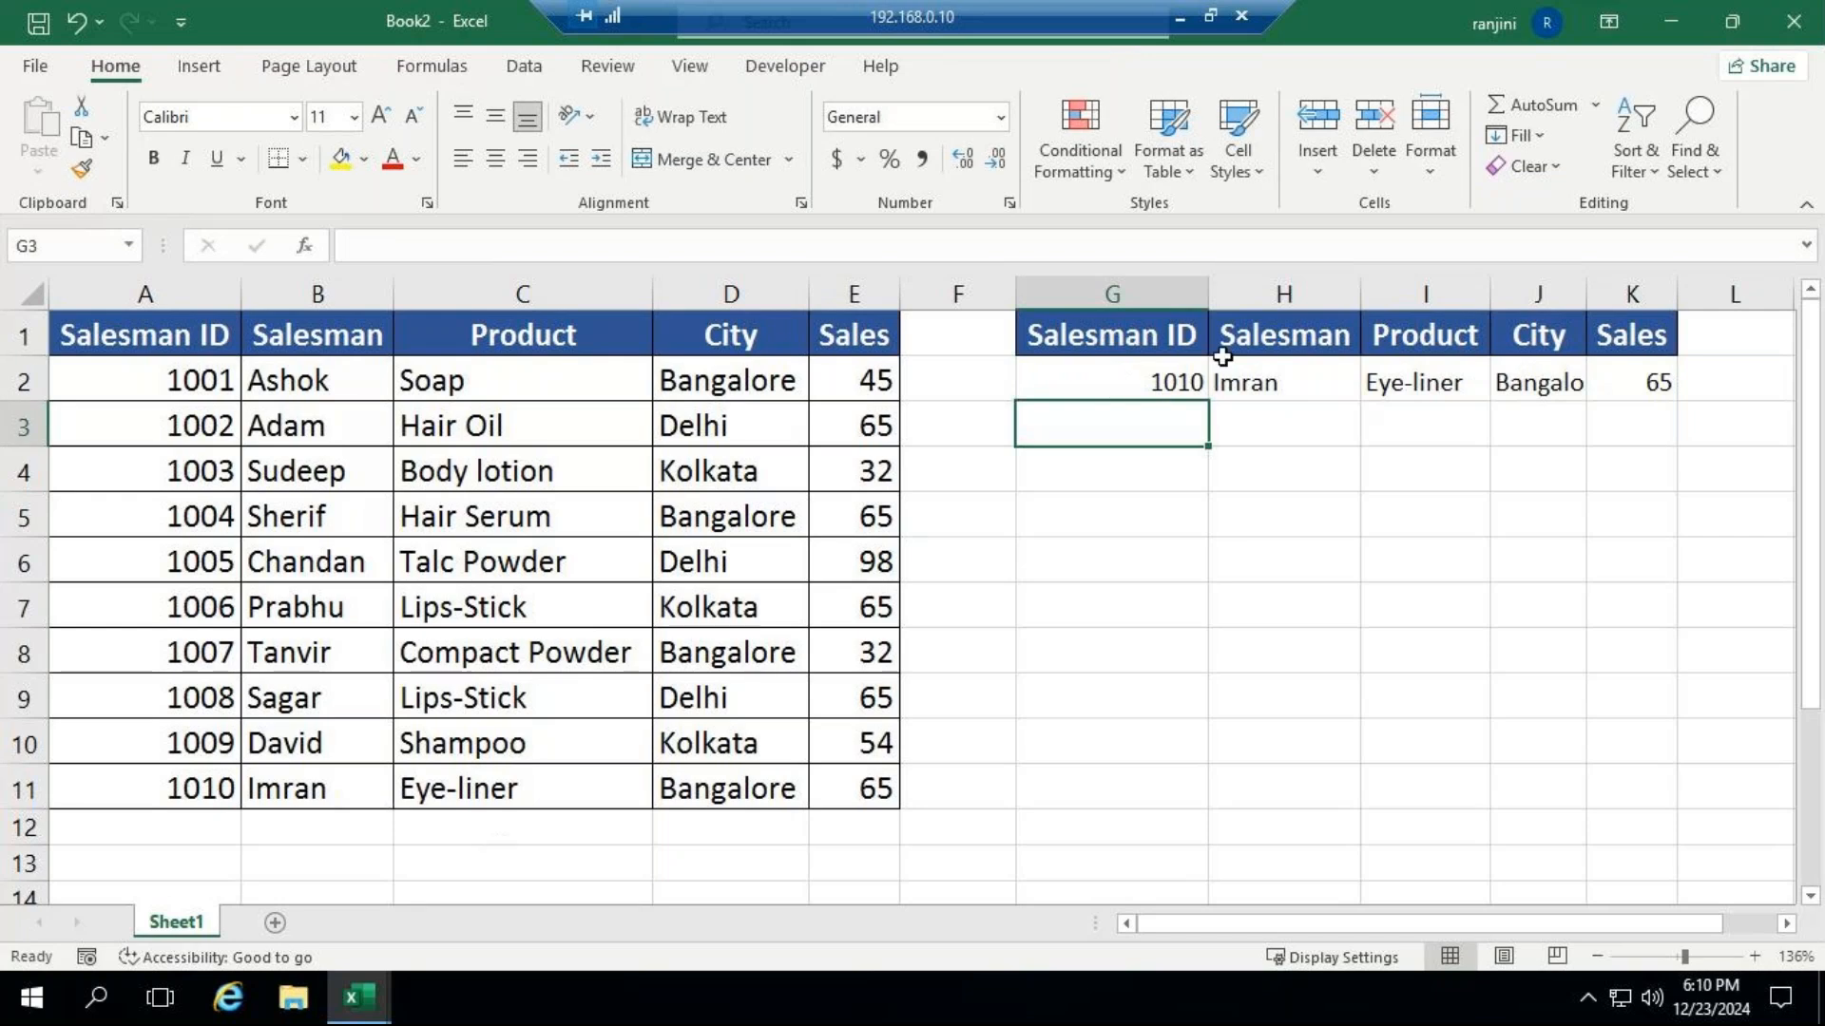
double_click(1585, 294)
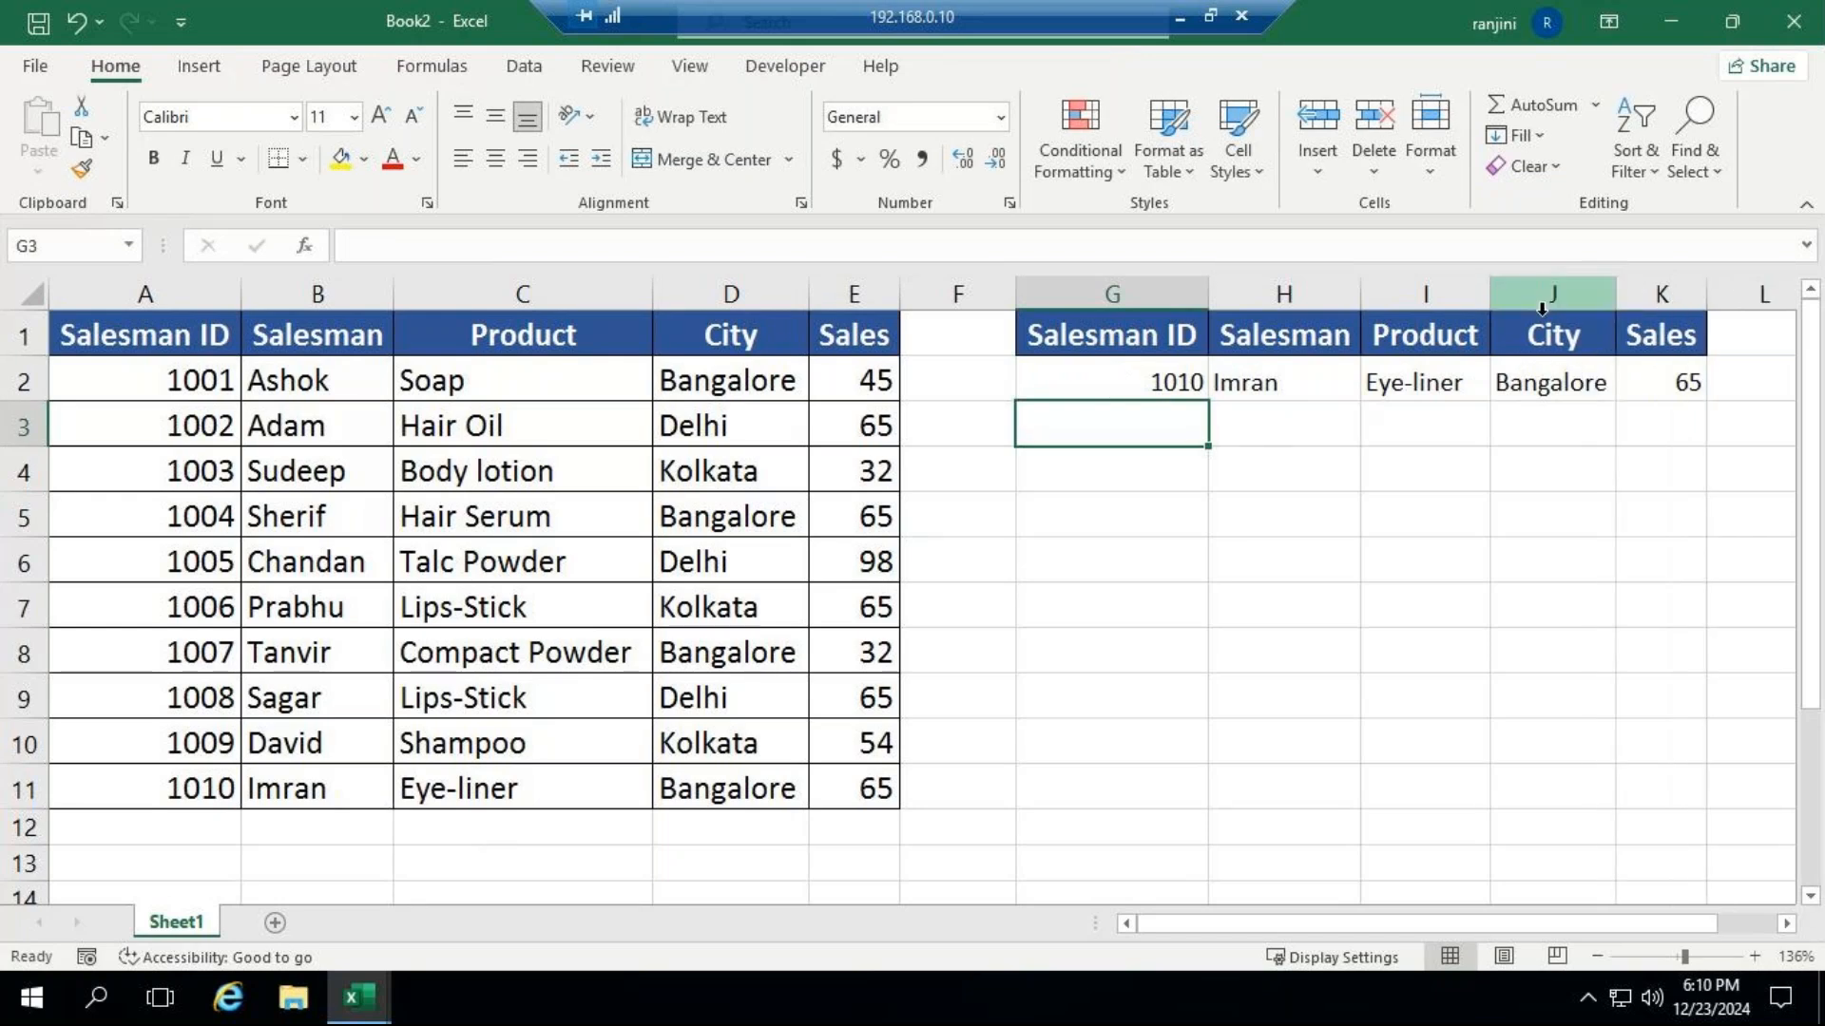
Start a data validation rule on the Salesman ID cell G2 that allows values from a List.
click(1170, 386)
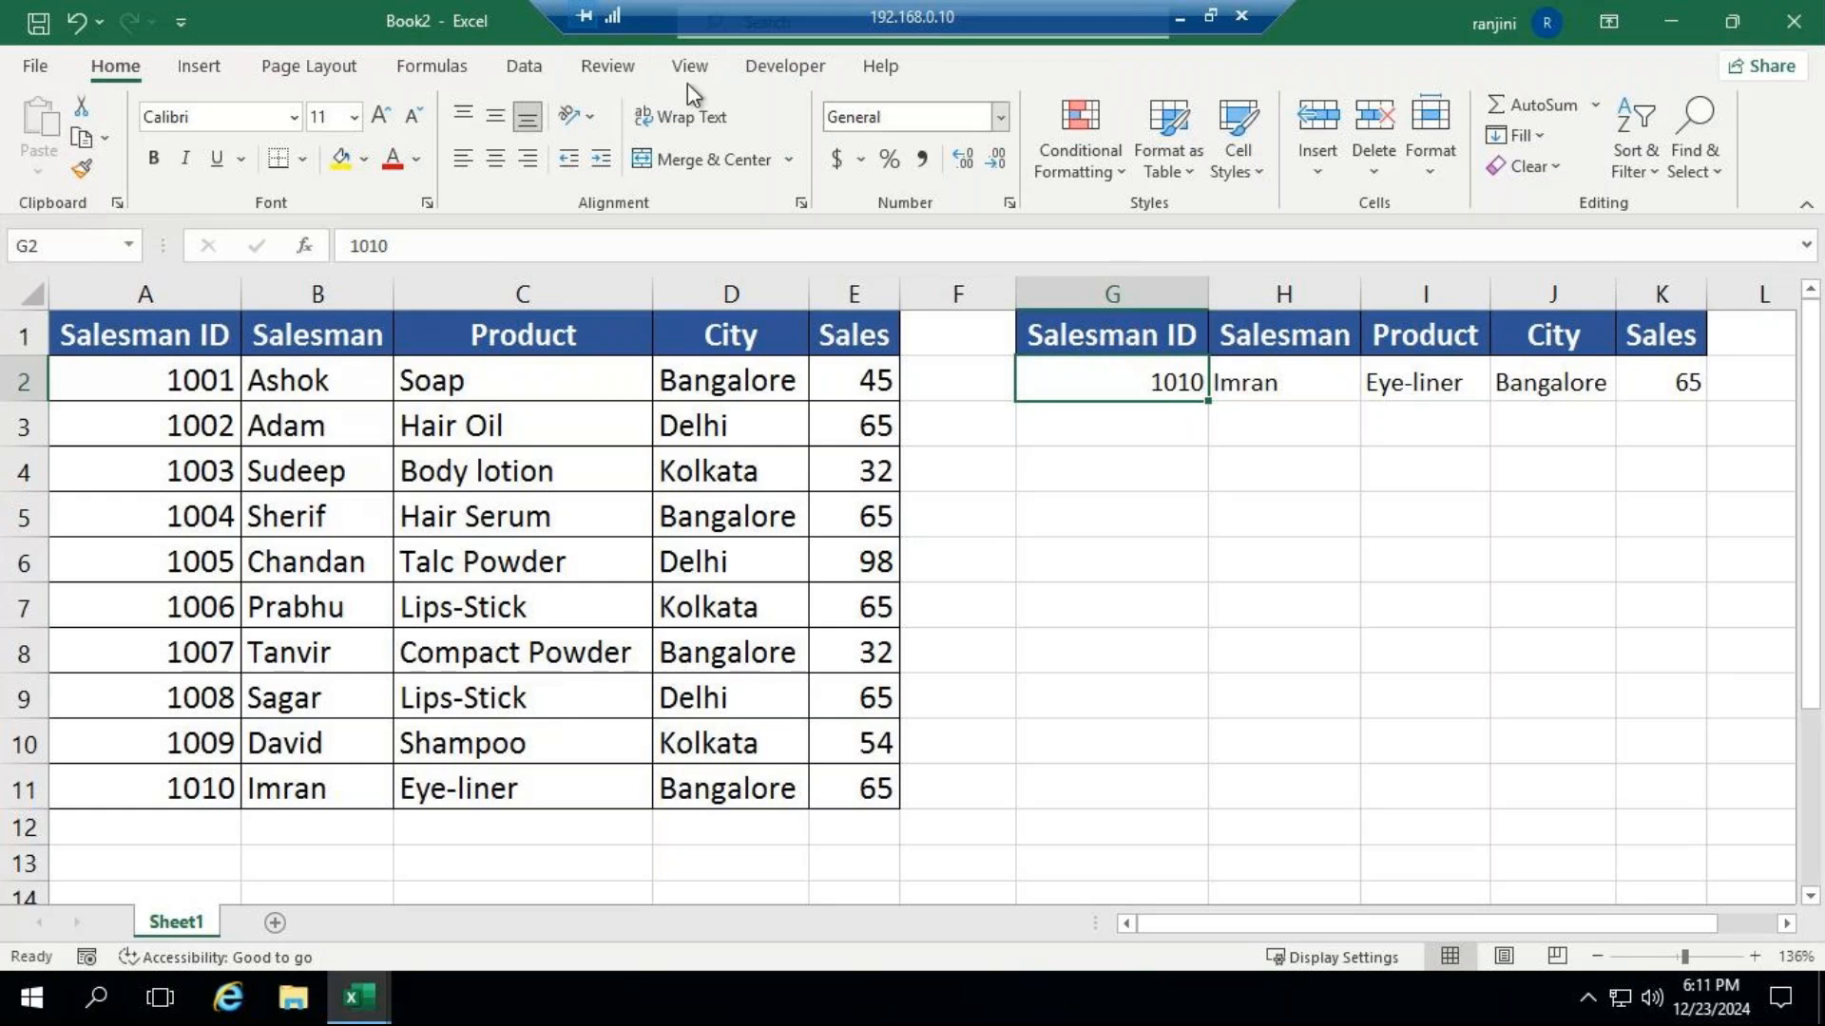
click(525, 69)
click(1235, 167)
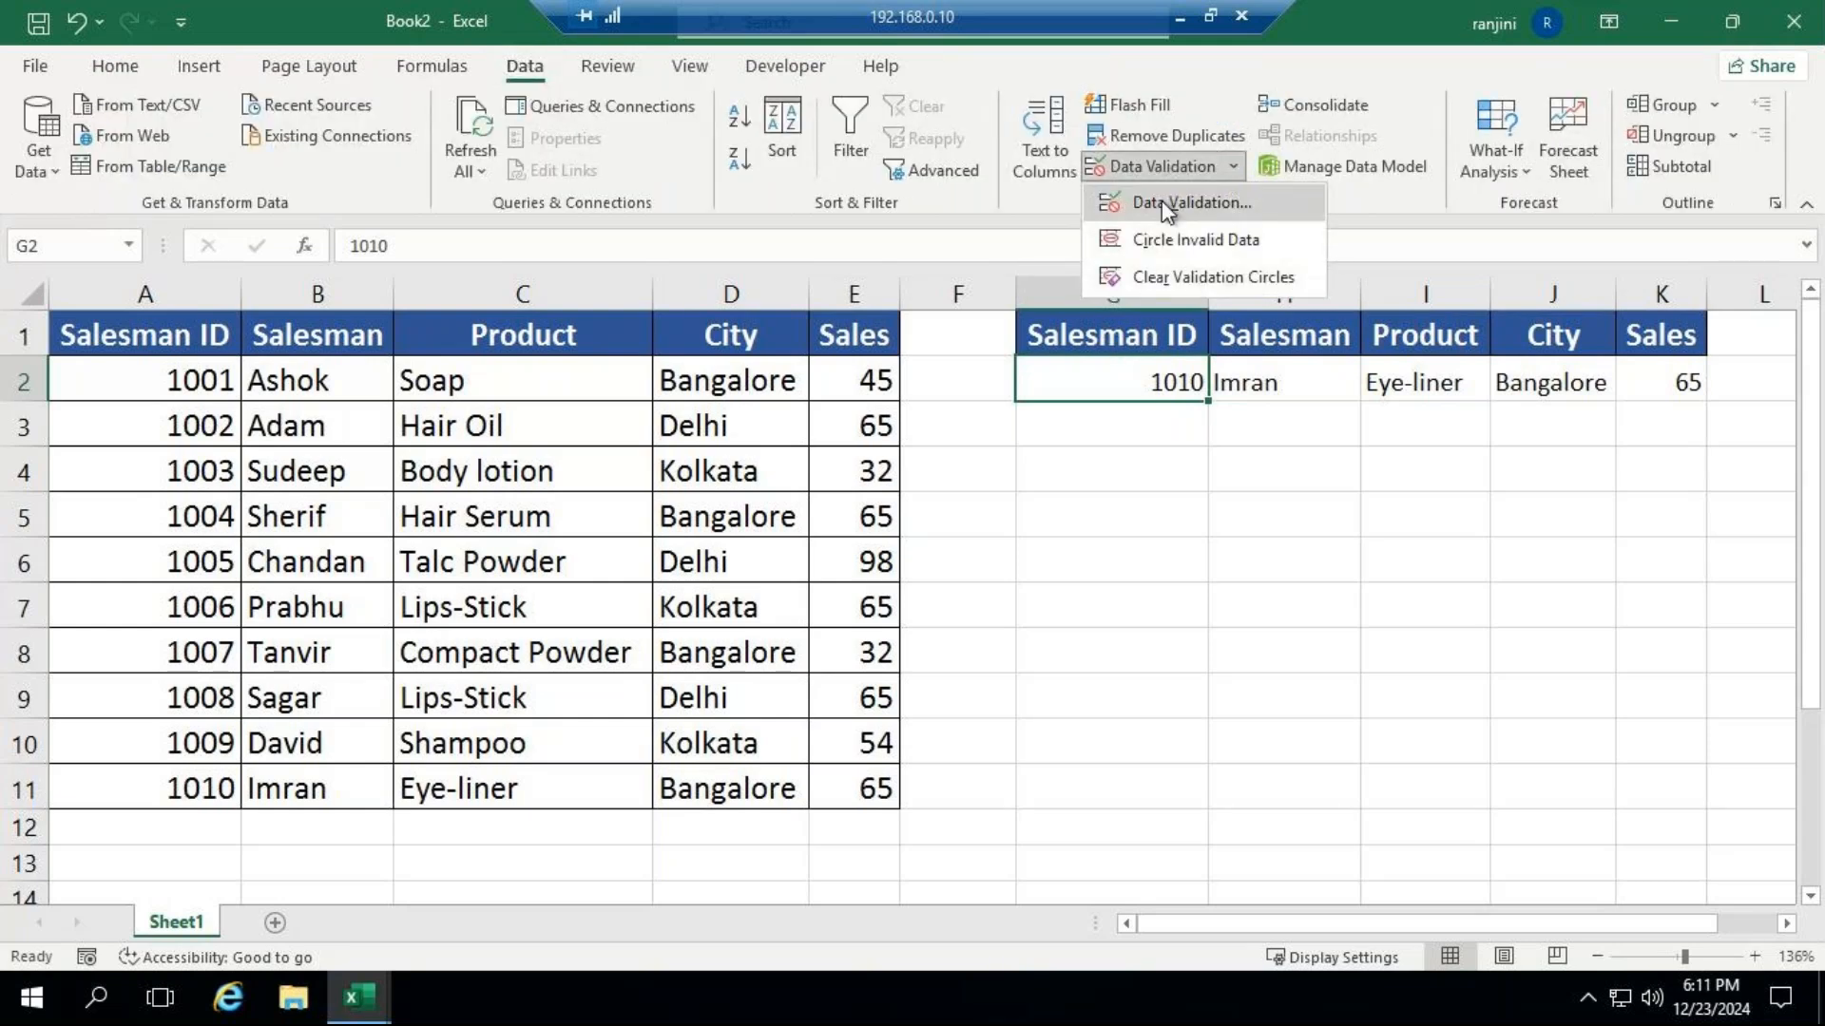
click(1190, 202)
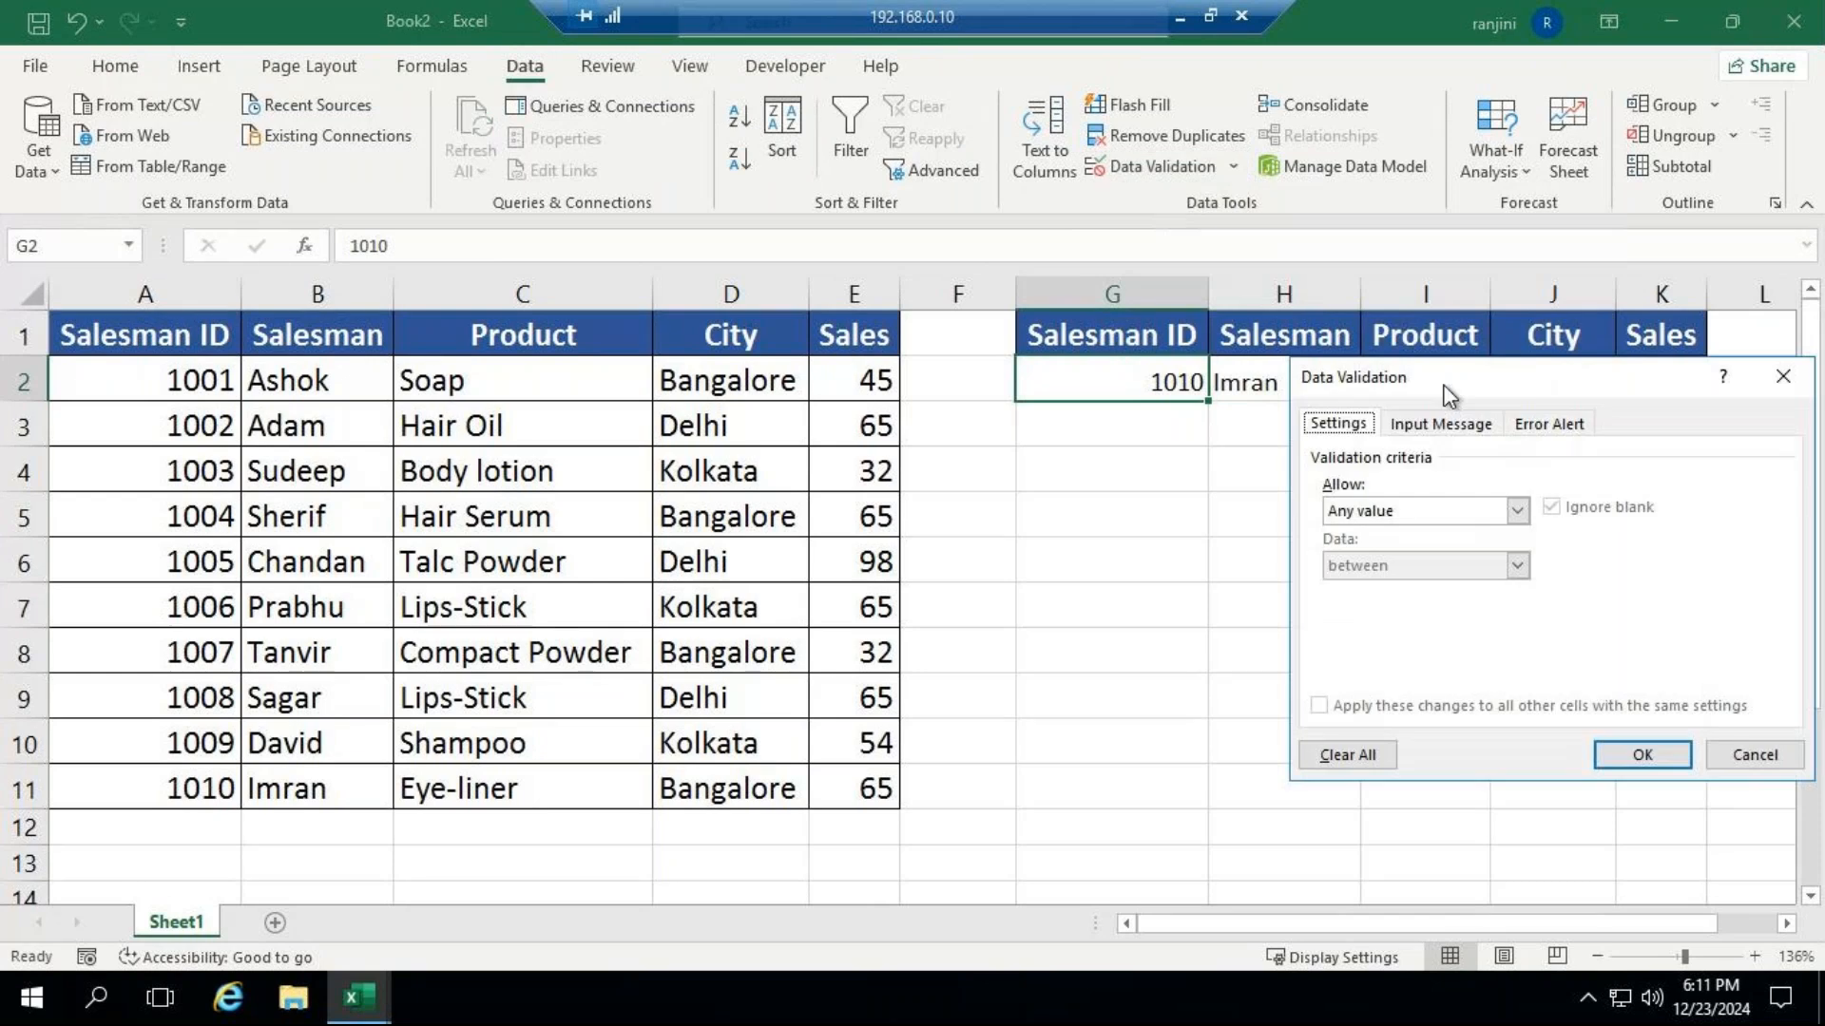
drag(1428, 390, 1124, 513)
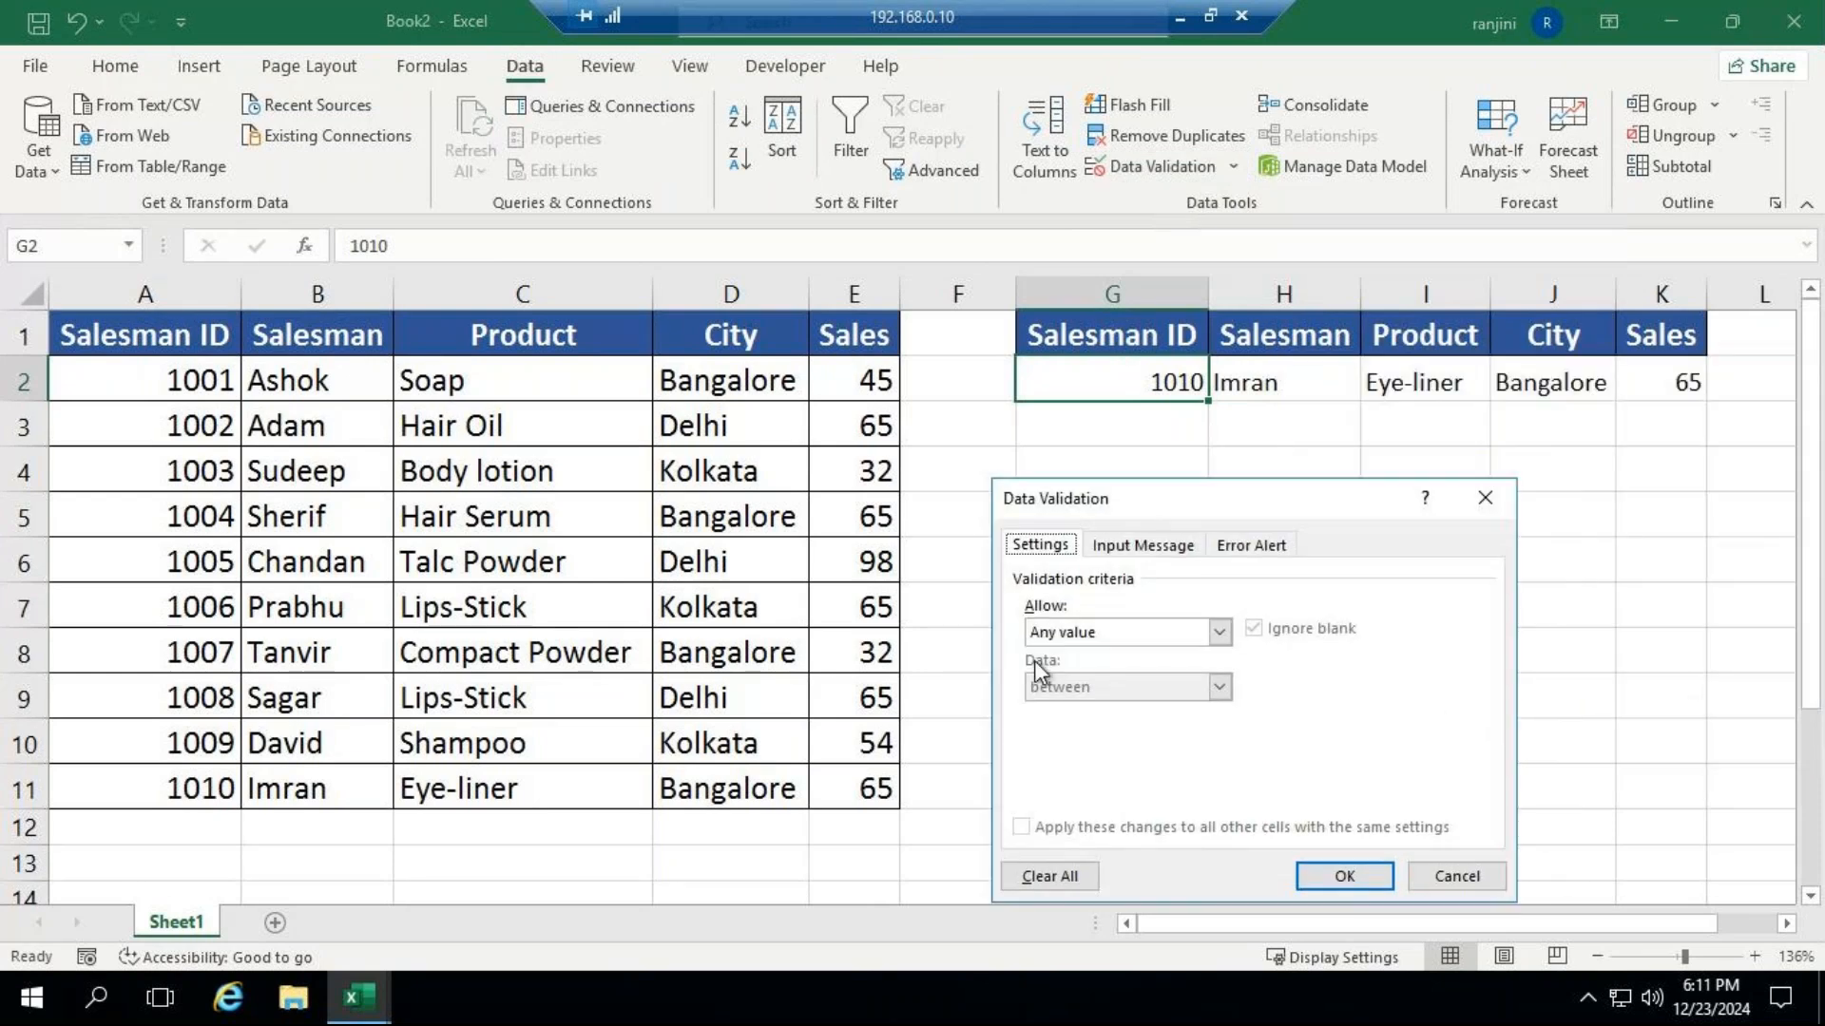
click(1121, 632)
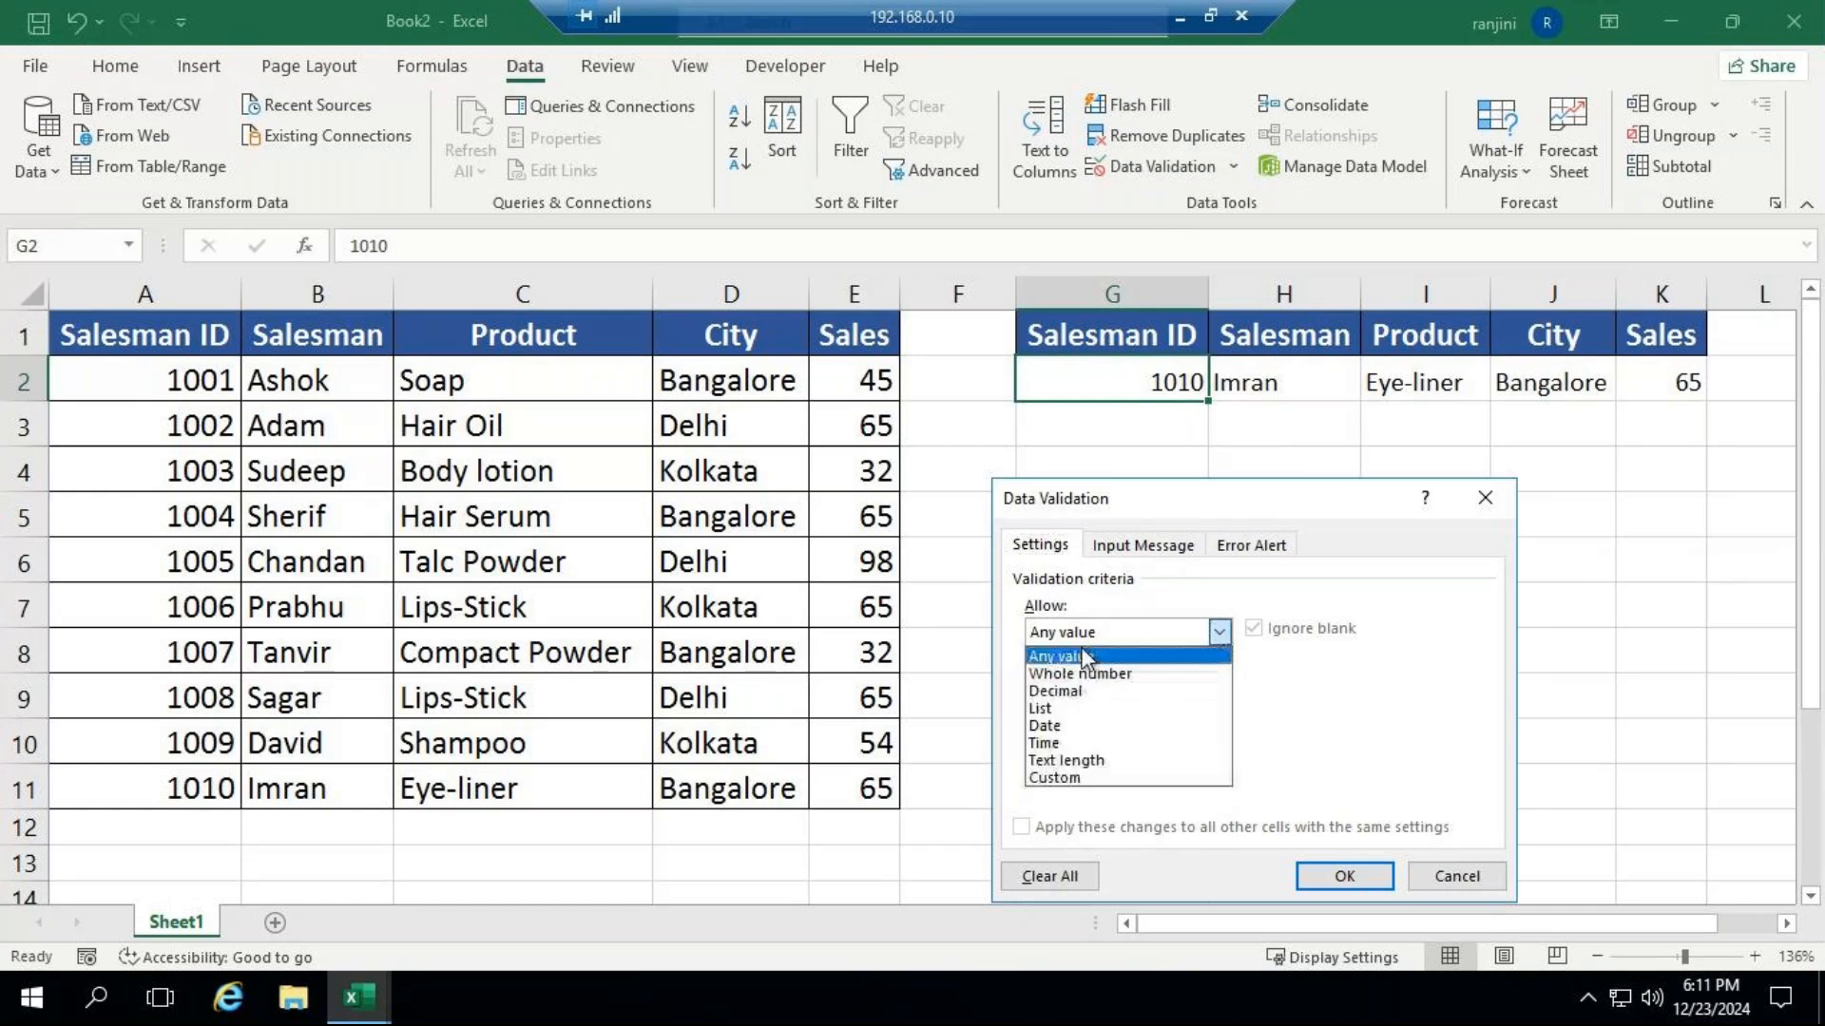
click(1152, 673)
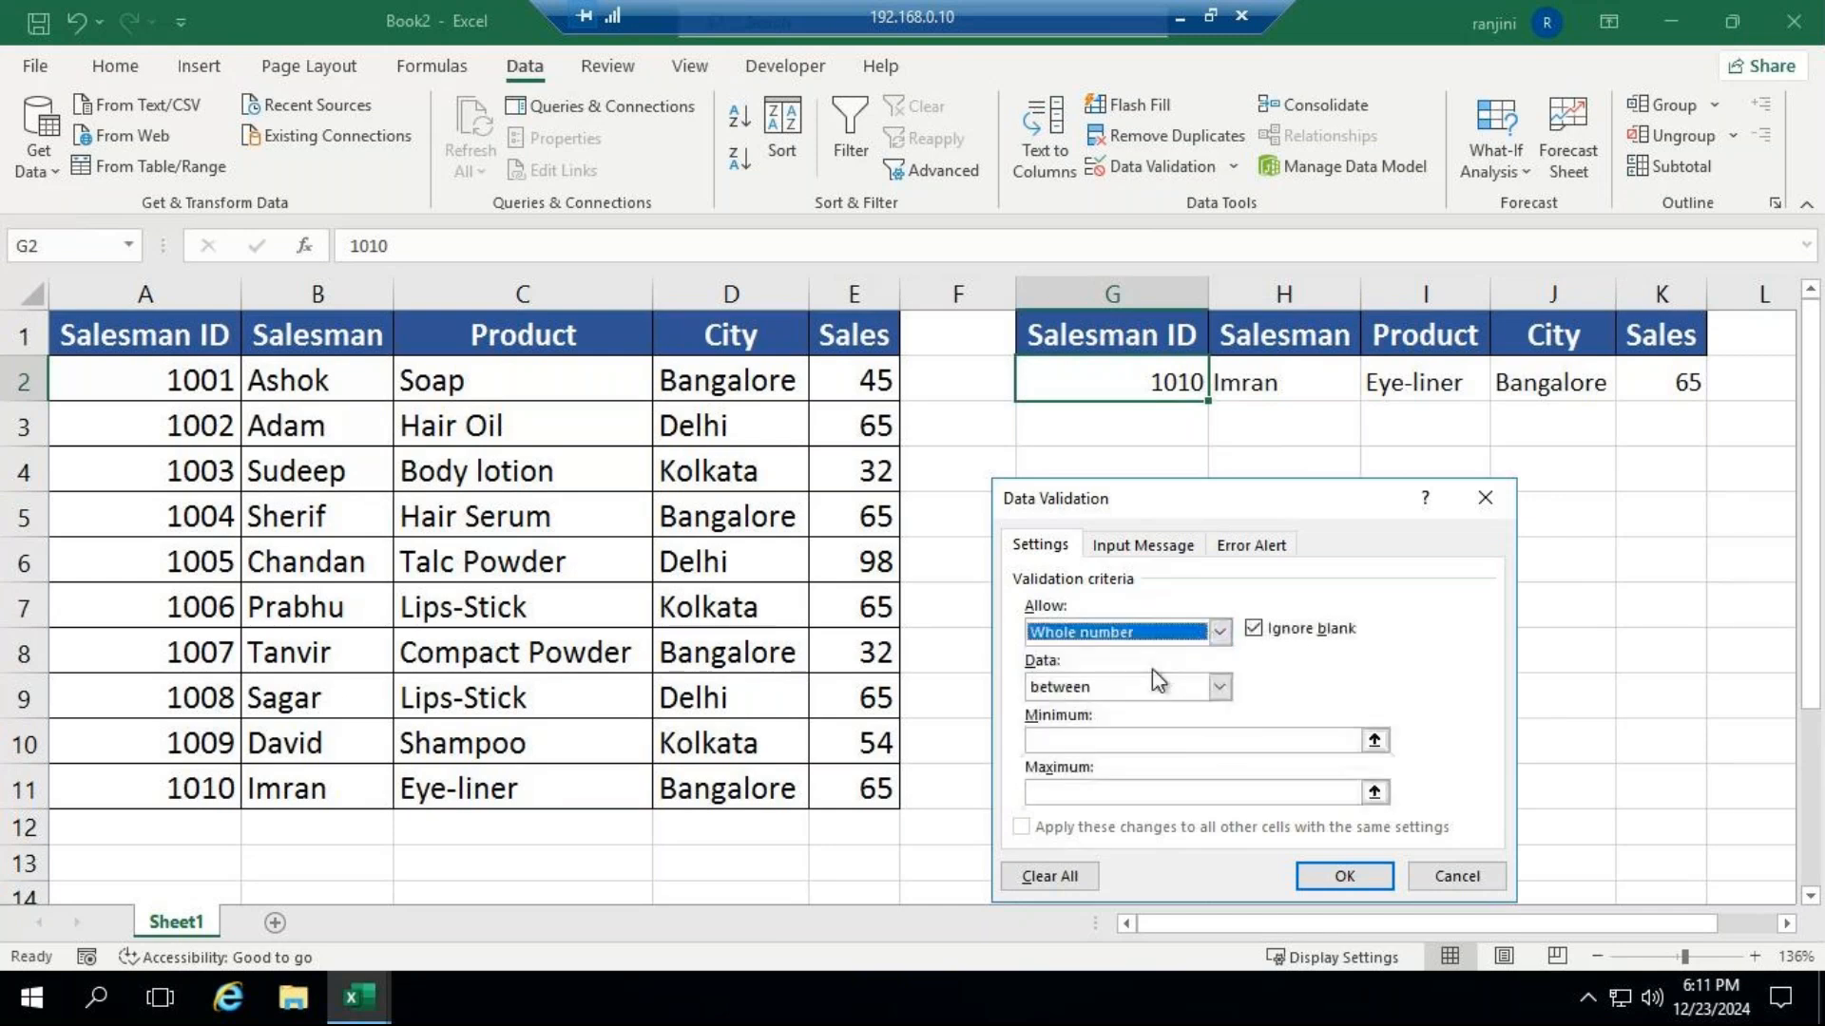
click(1221, 632)
click(1103, 708)
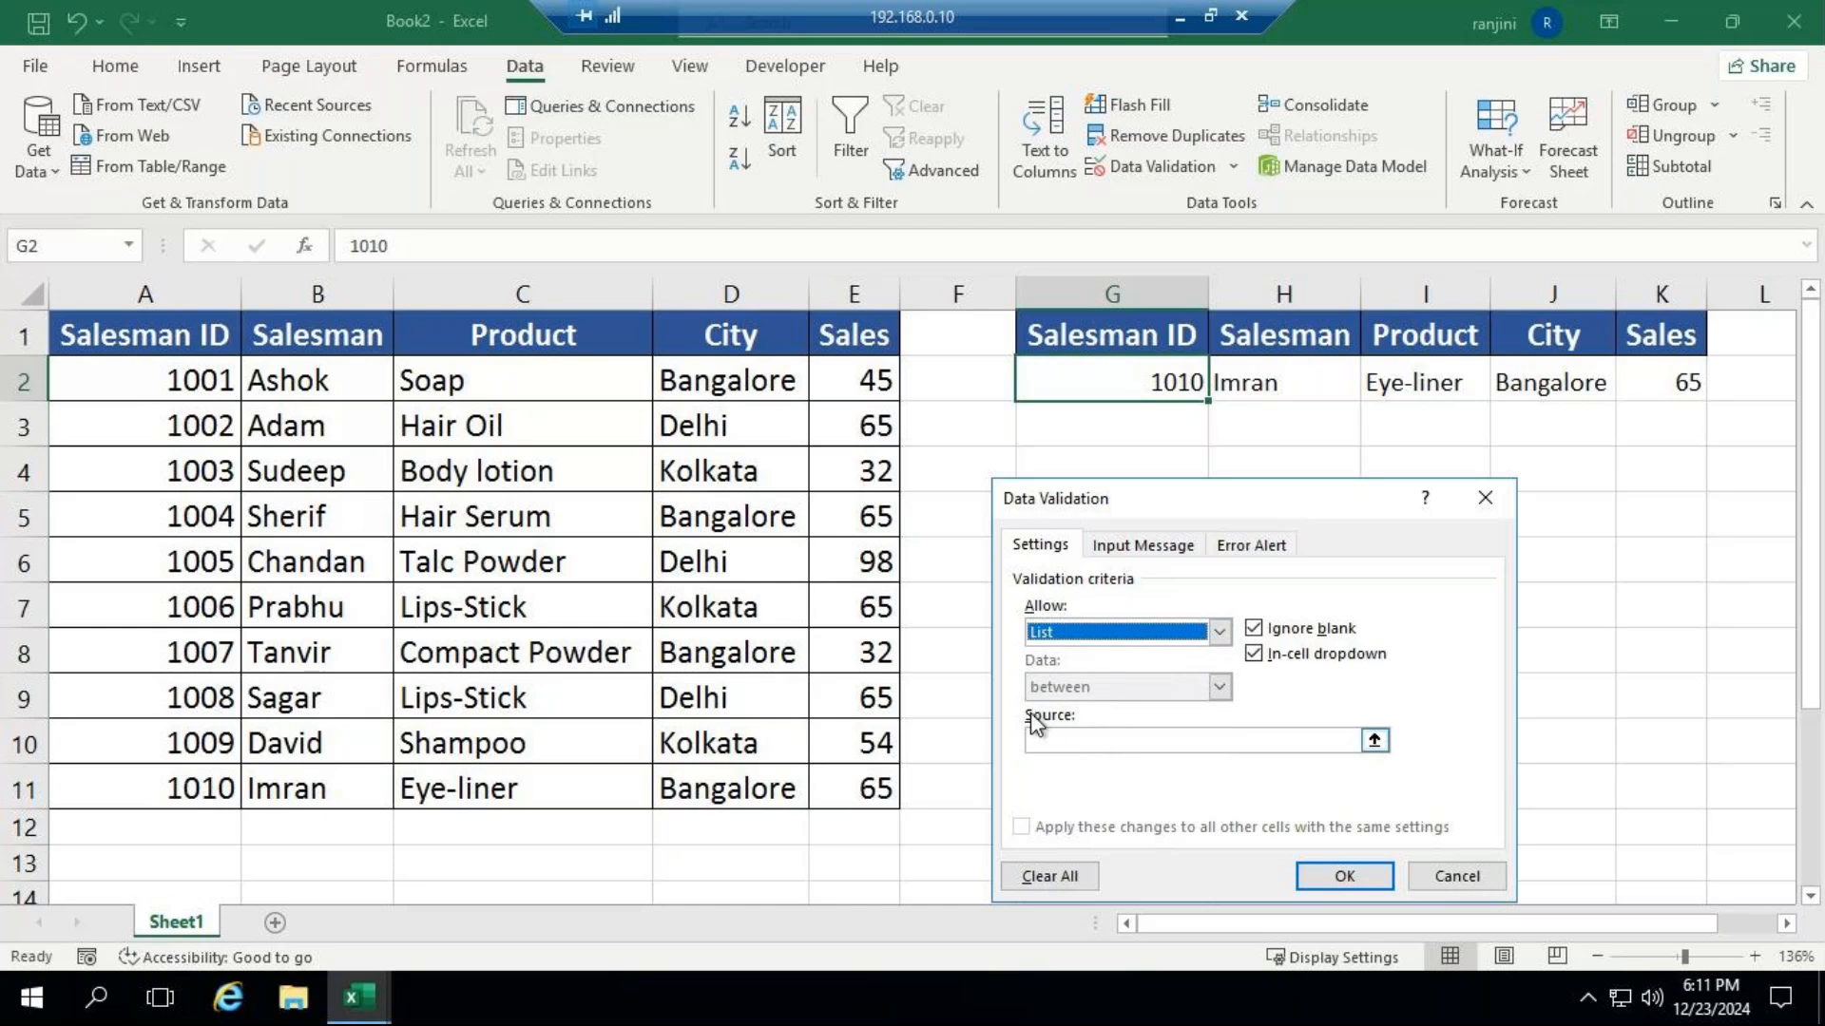
Apply $A$2:$A$11 as the validation list source for G2 and choose the Salesman ID listed in A7 from its drop-down.
click(1037, 740)
drag(214, 380, 174, 771)
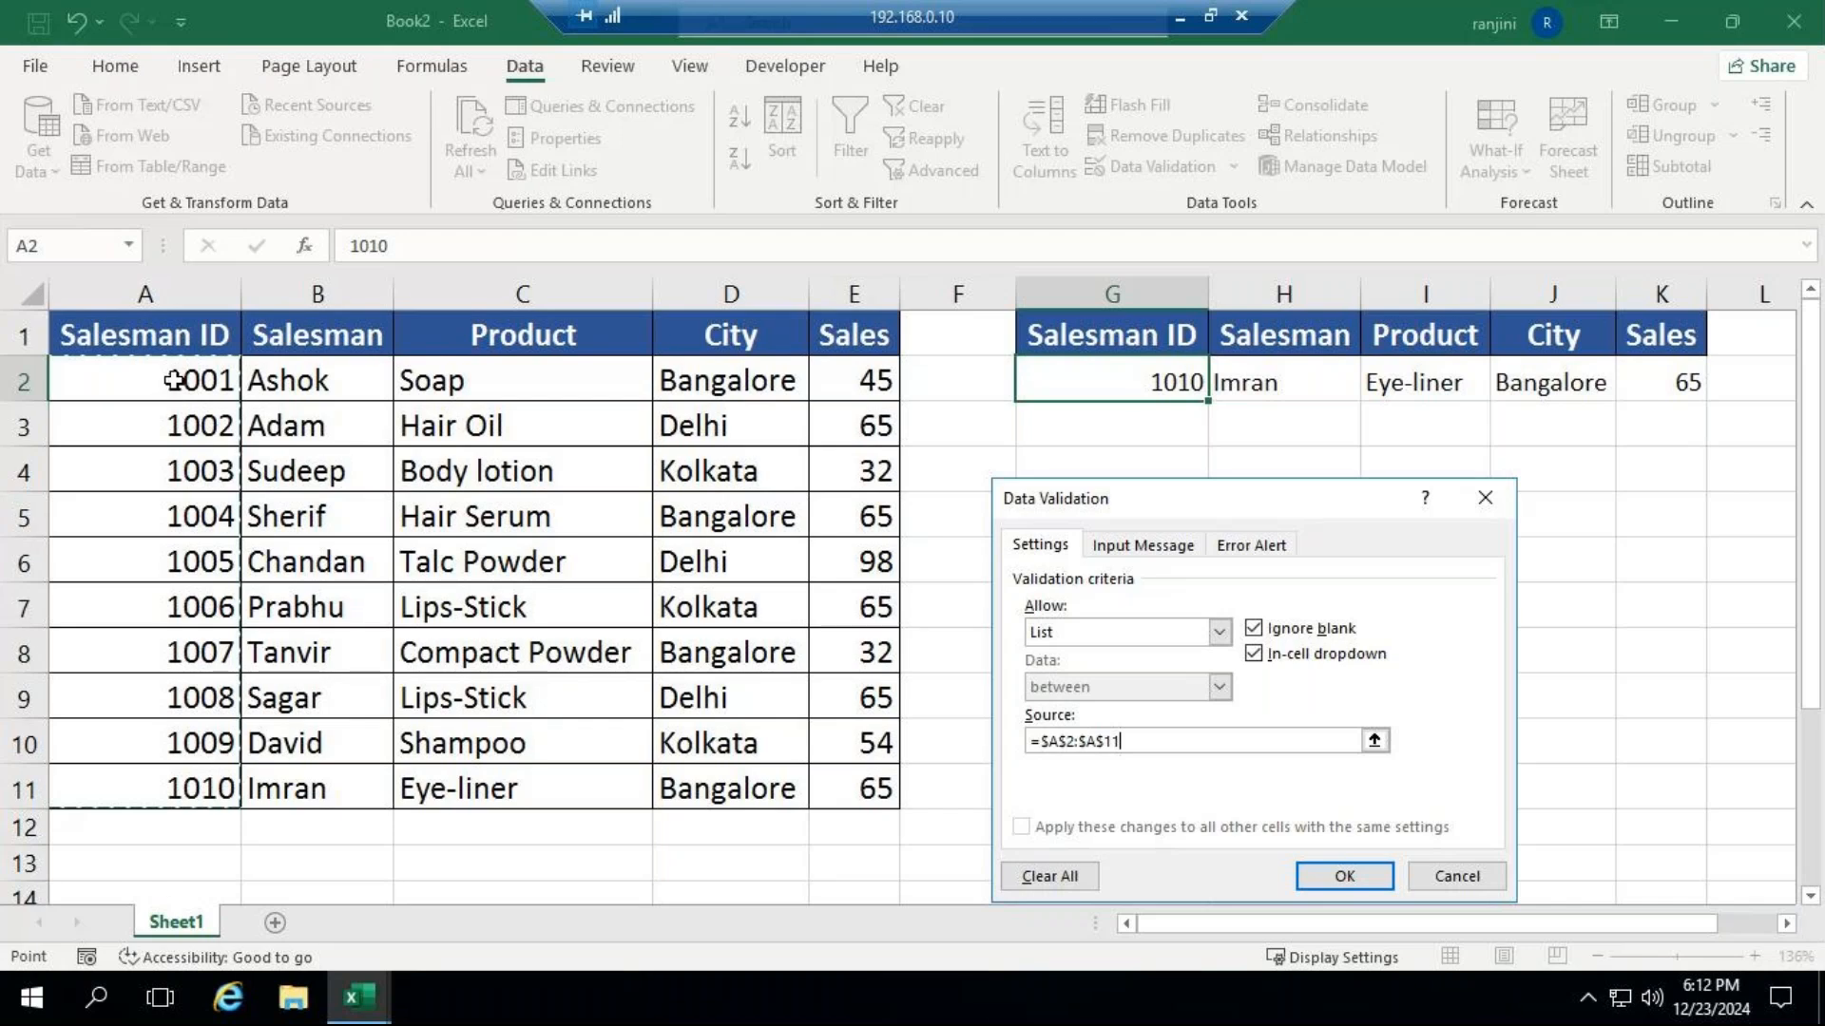
click(1344, 875)
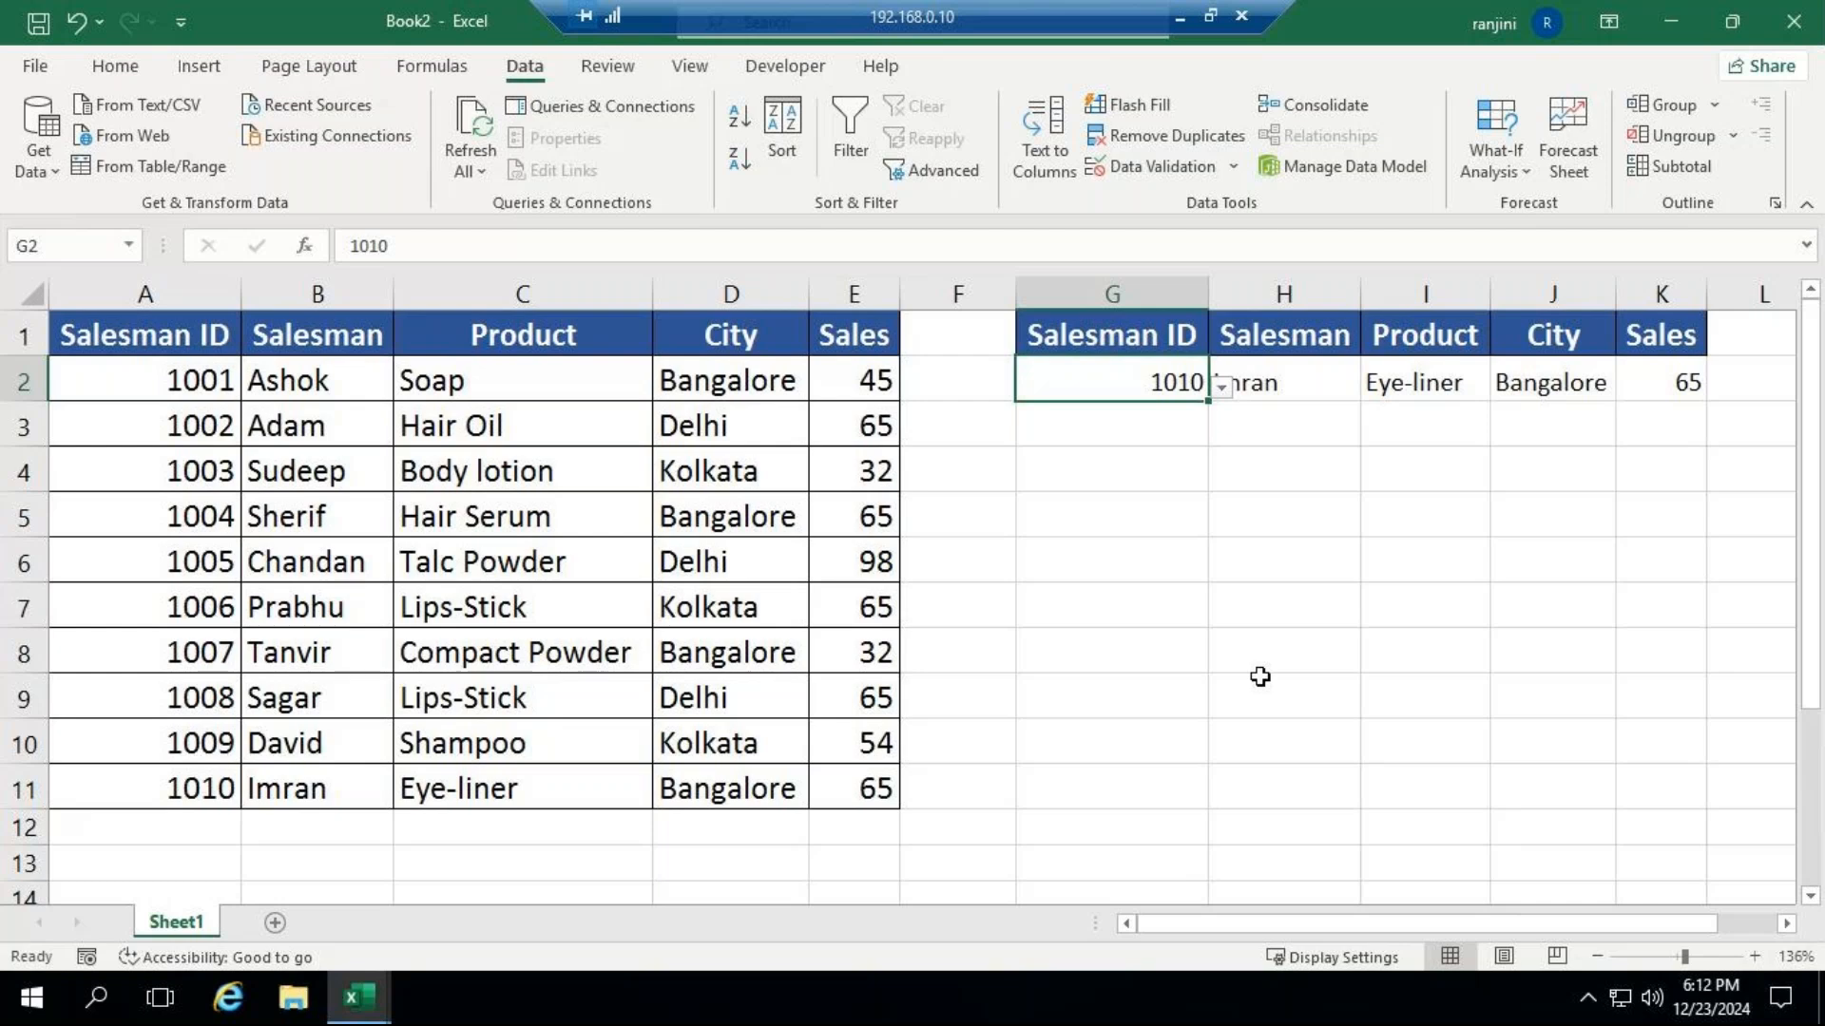
click(1223, 385)
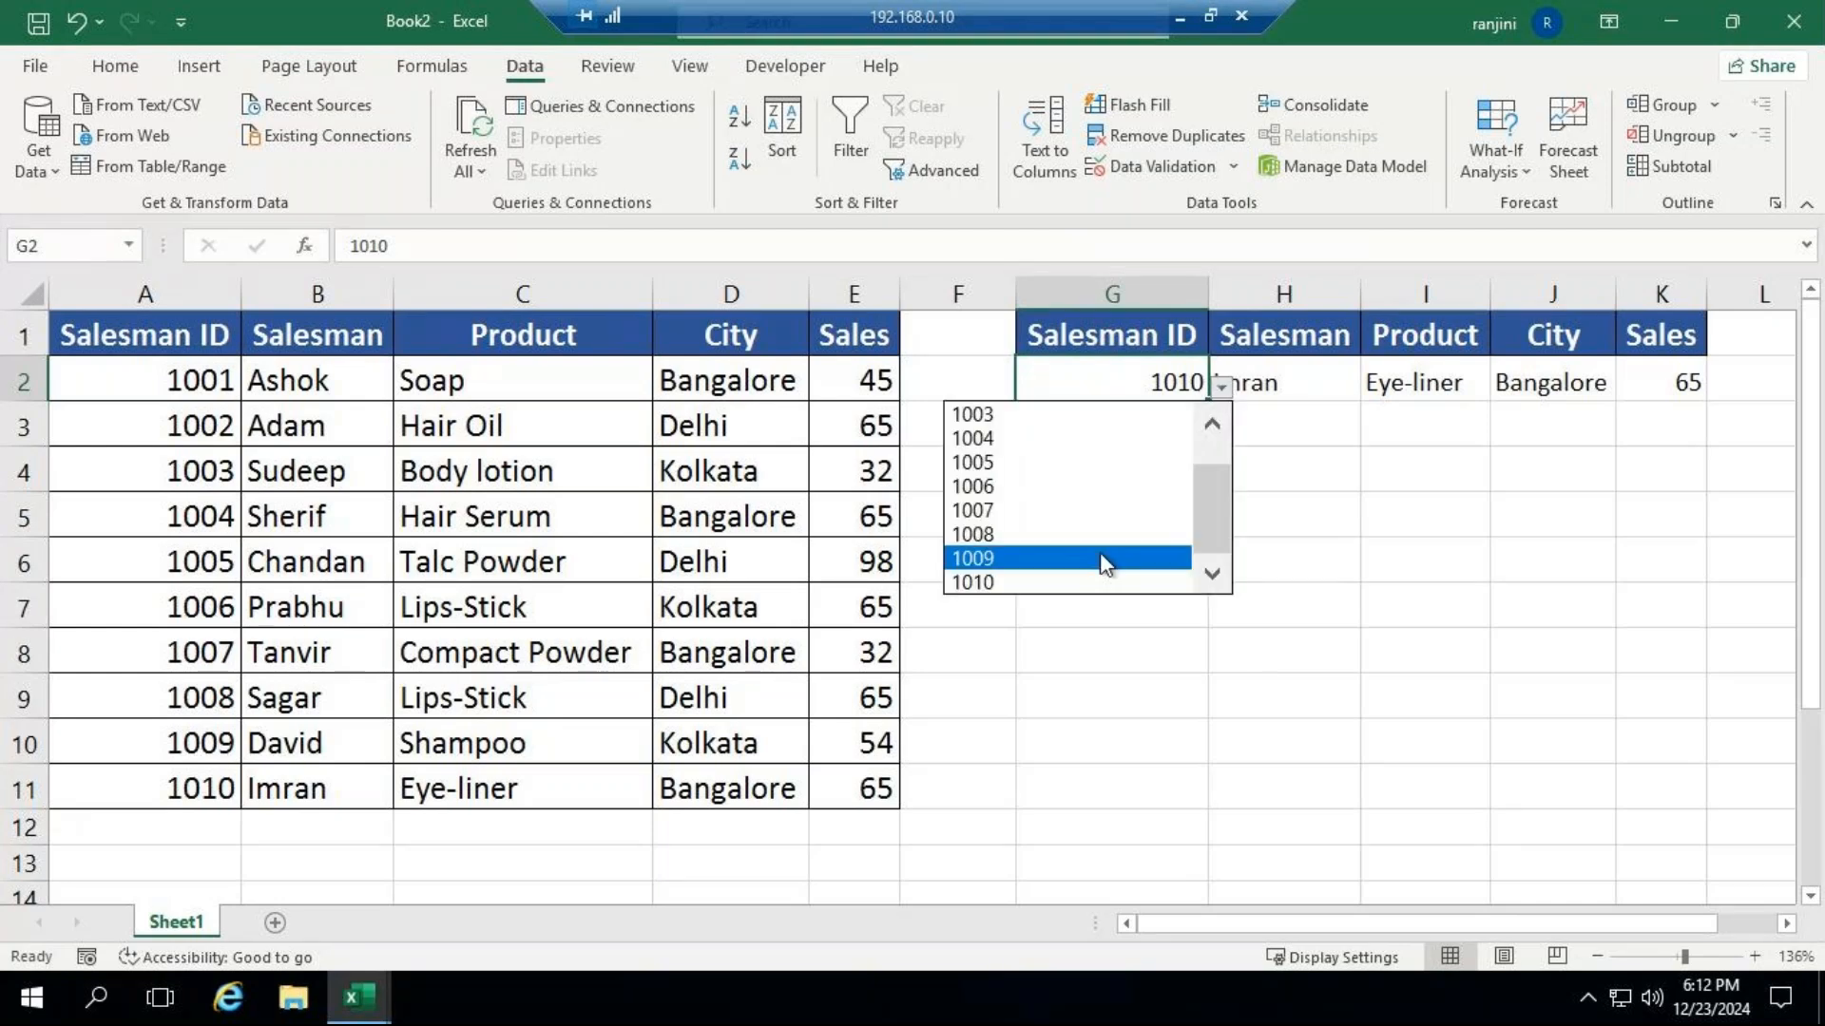
click(1087, 486)
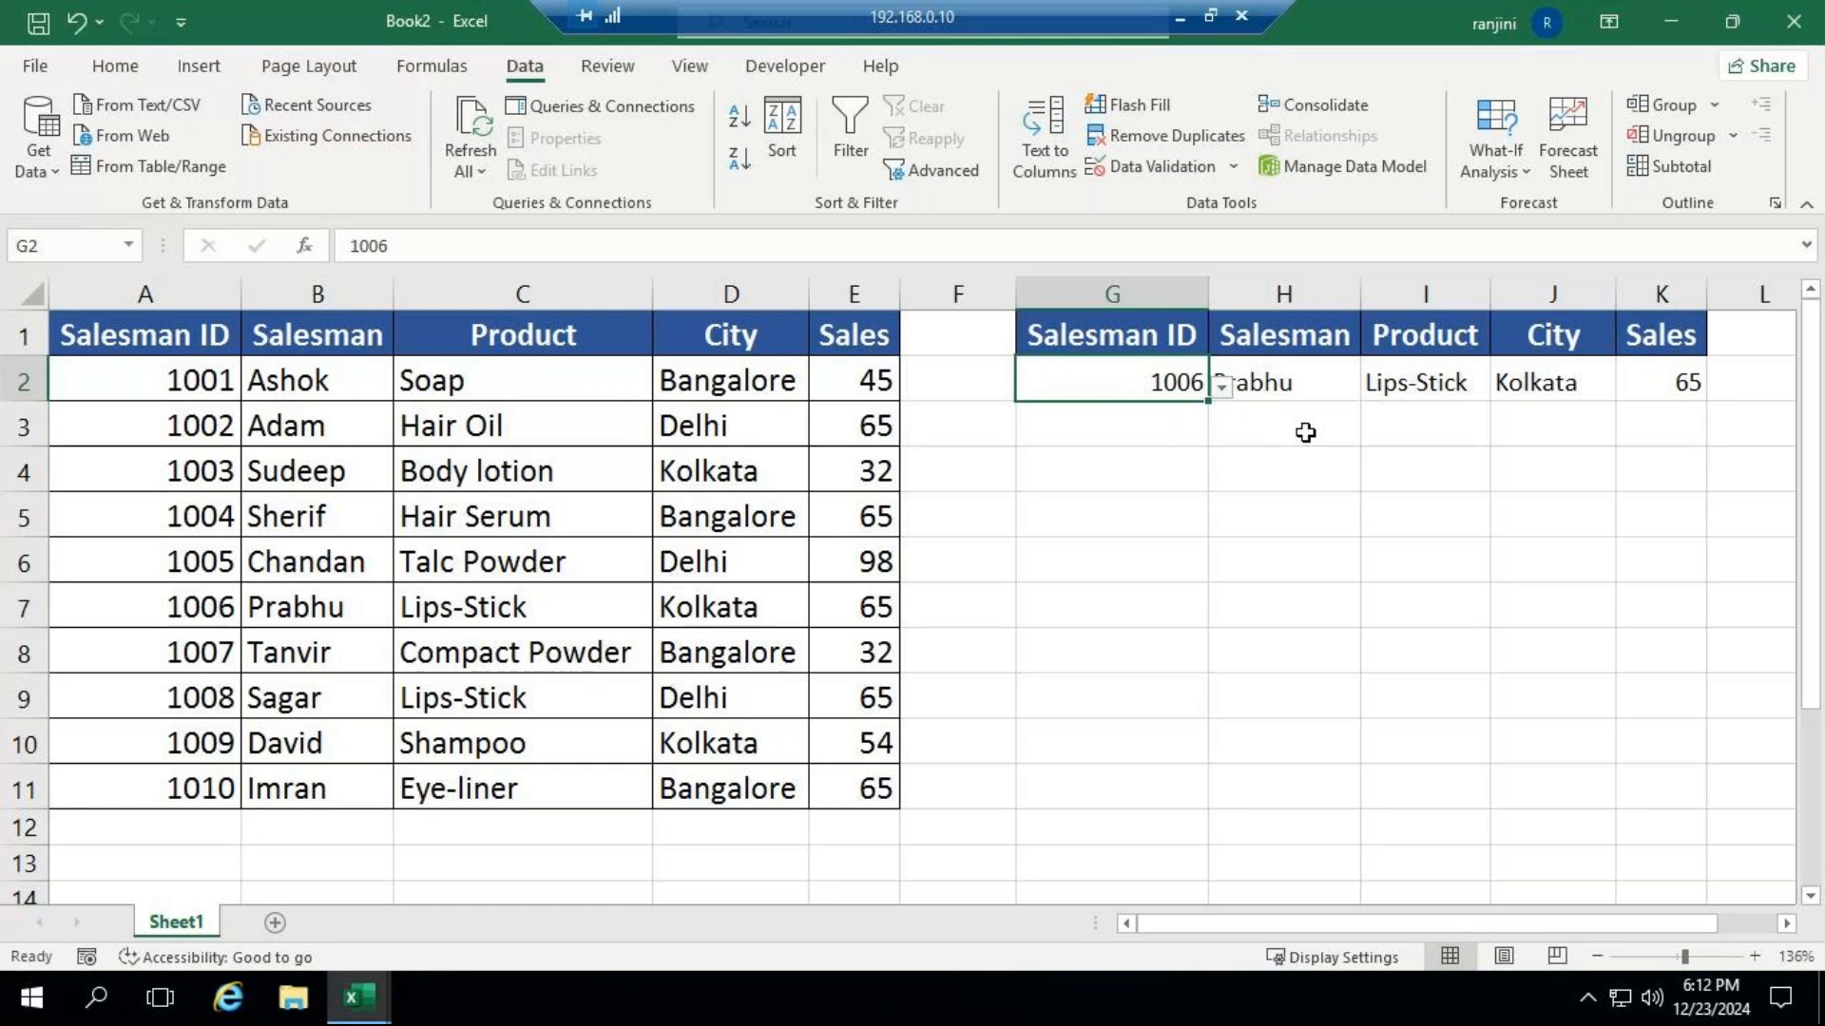
Choose the Salesman ID listed in A5 from the drop-down in G2.
click(1224, 386)
click(1087, 440)
click(1495, 594)
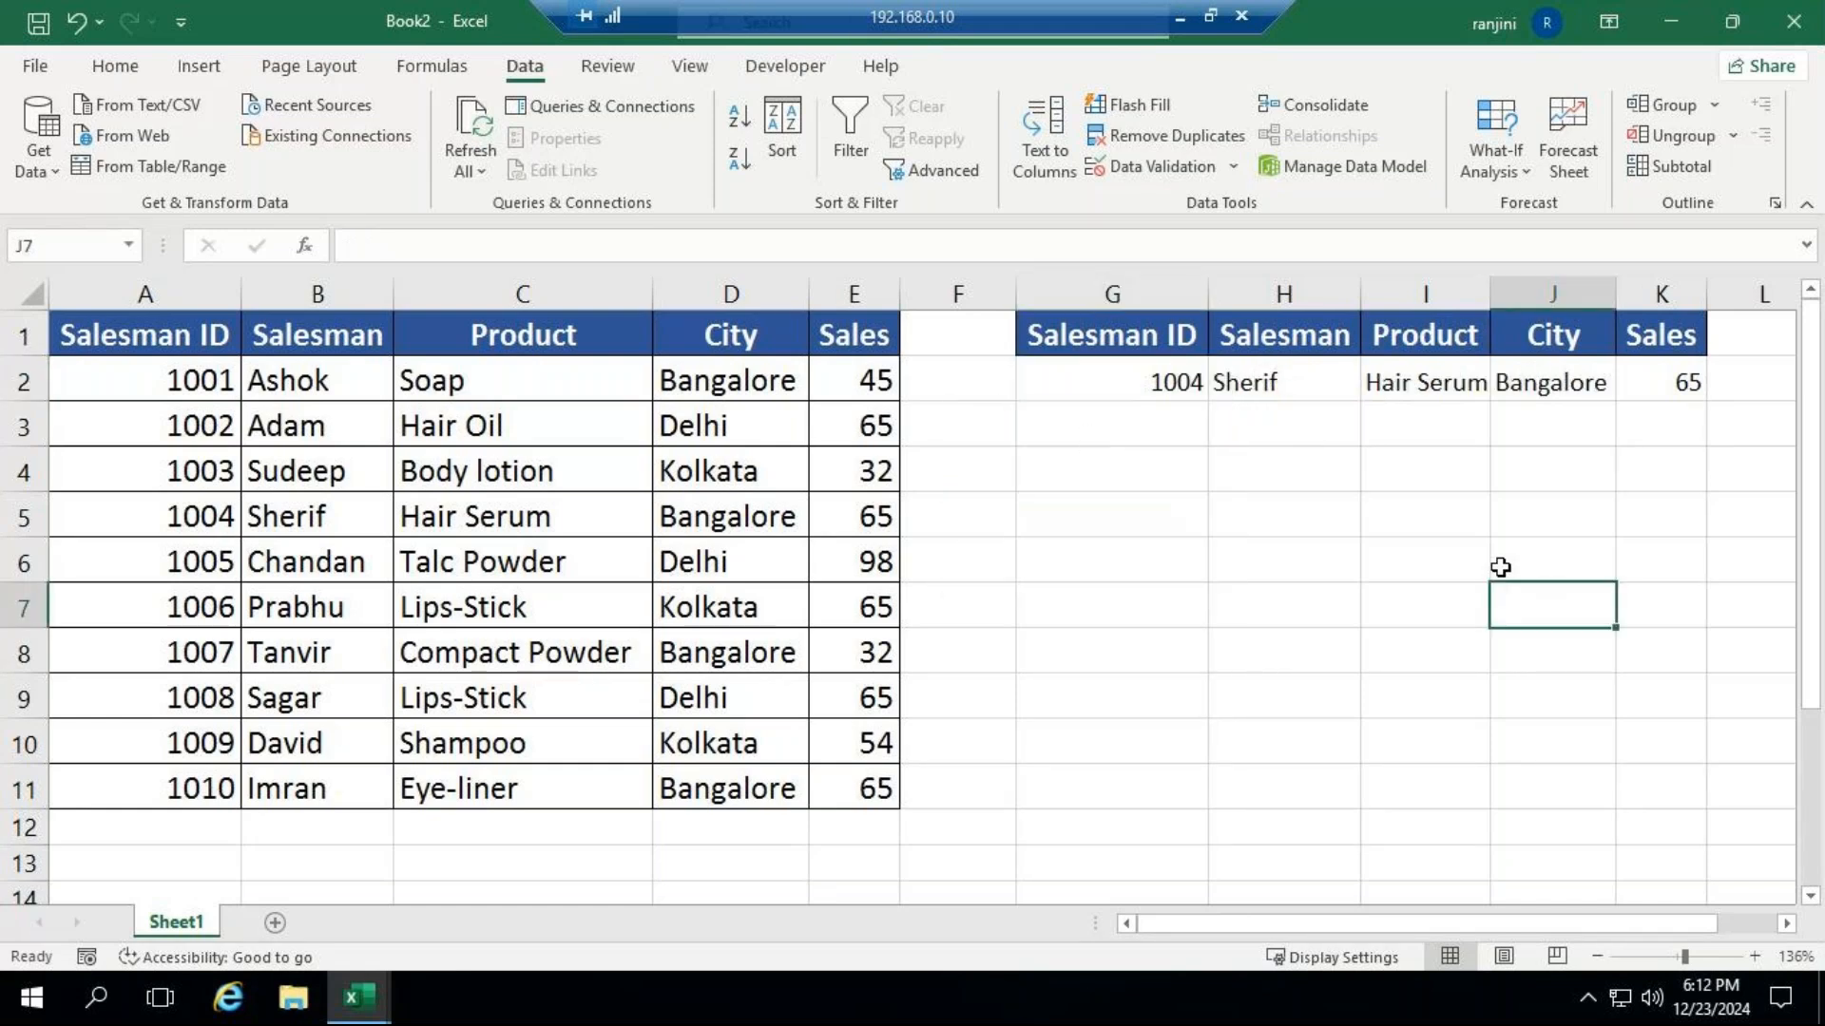
click(1179, 16)
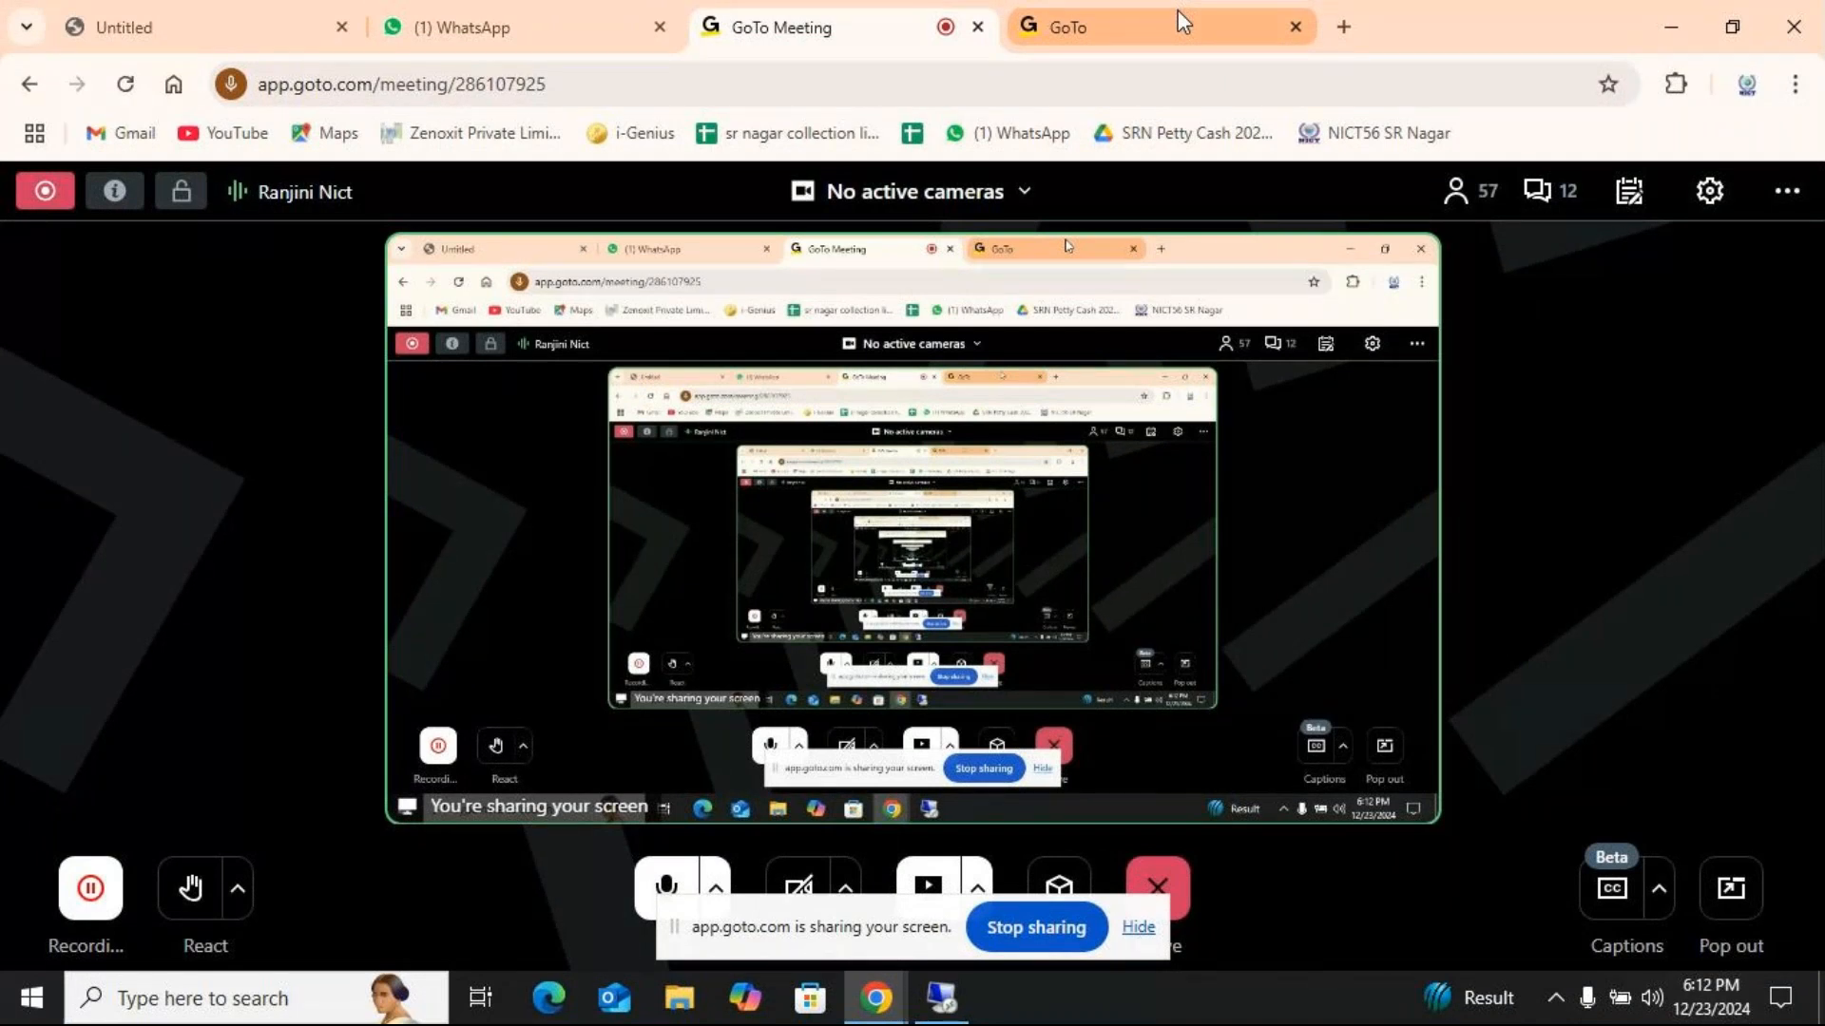
mouse_move(940, 996)
click(934, 882)
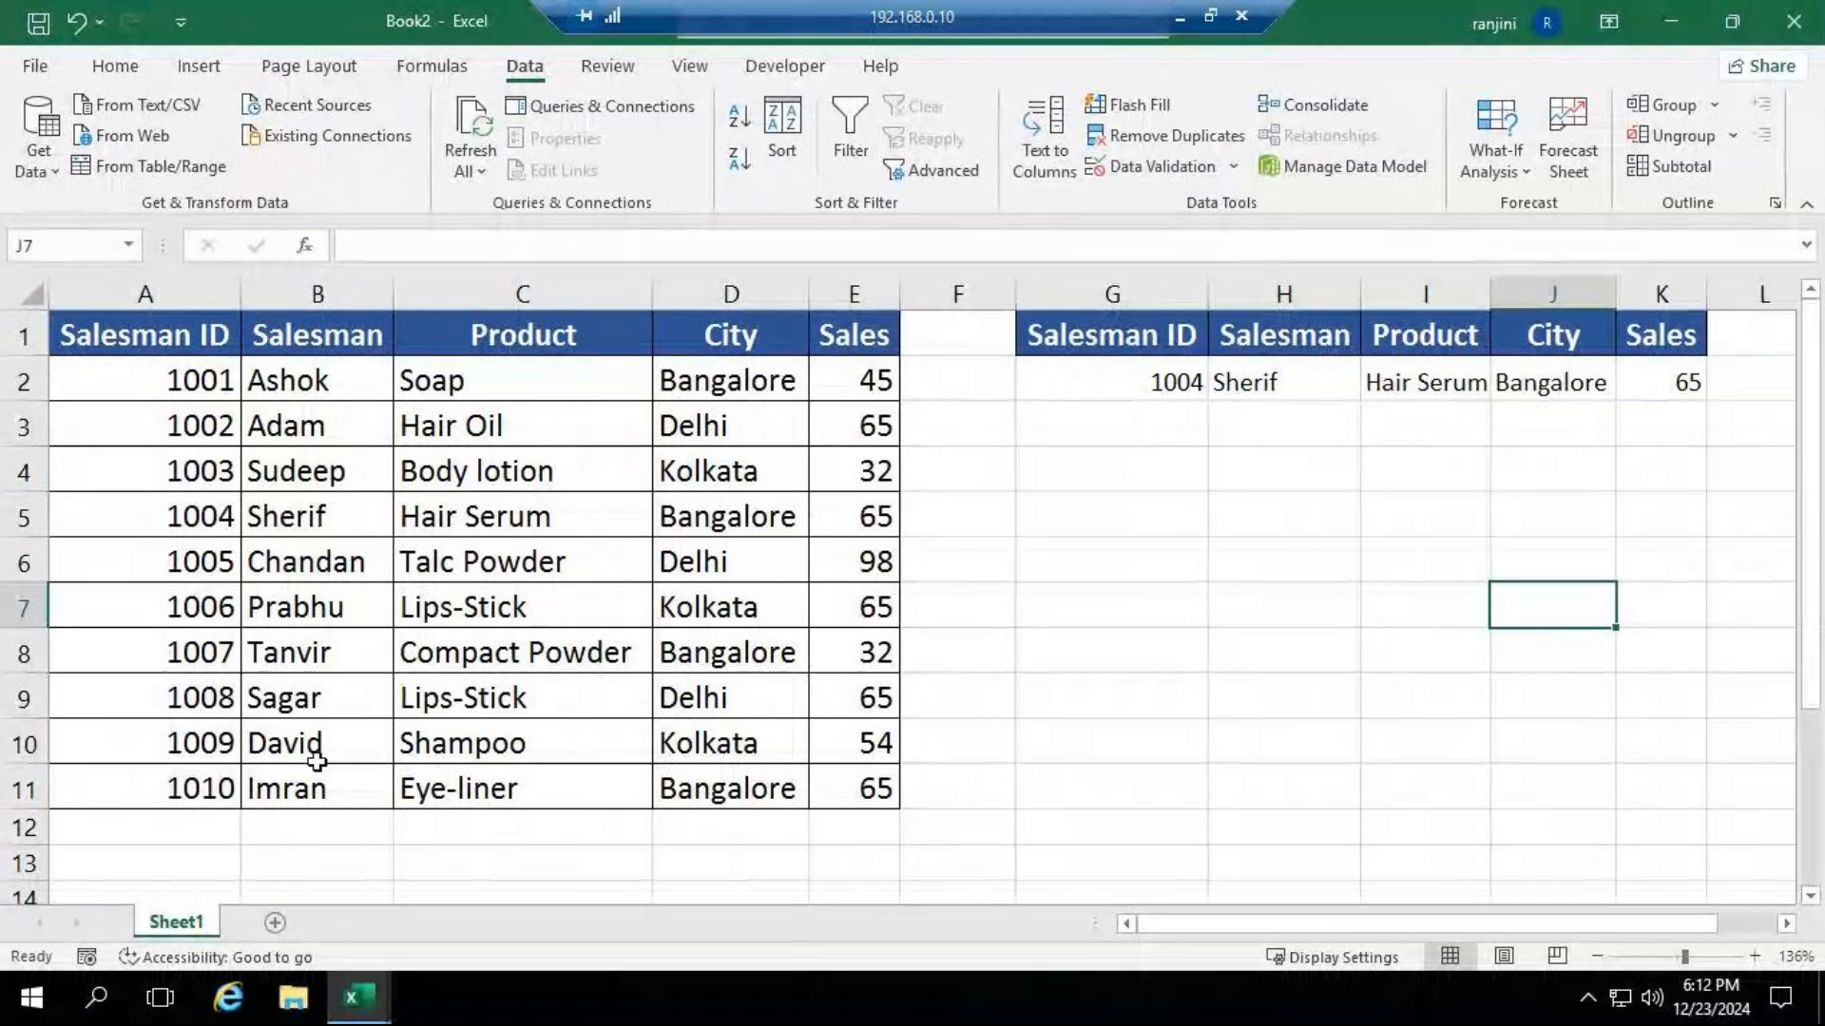
Check the Salesman and Product lookup formulas in H2 and I2, and enter the label Match in G5.
click(1340, 380)
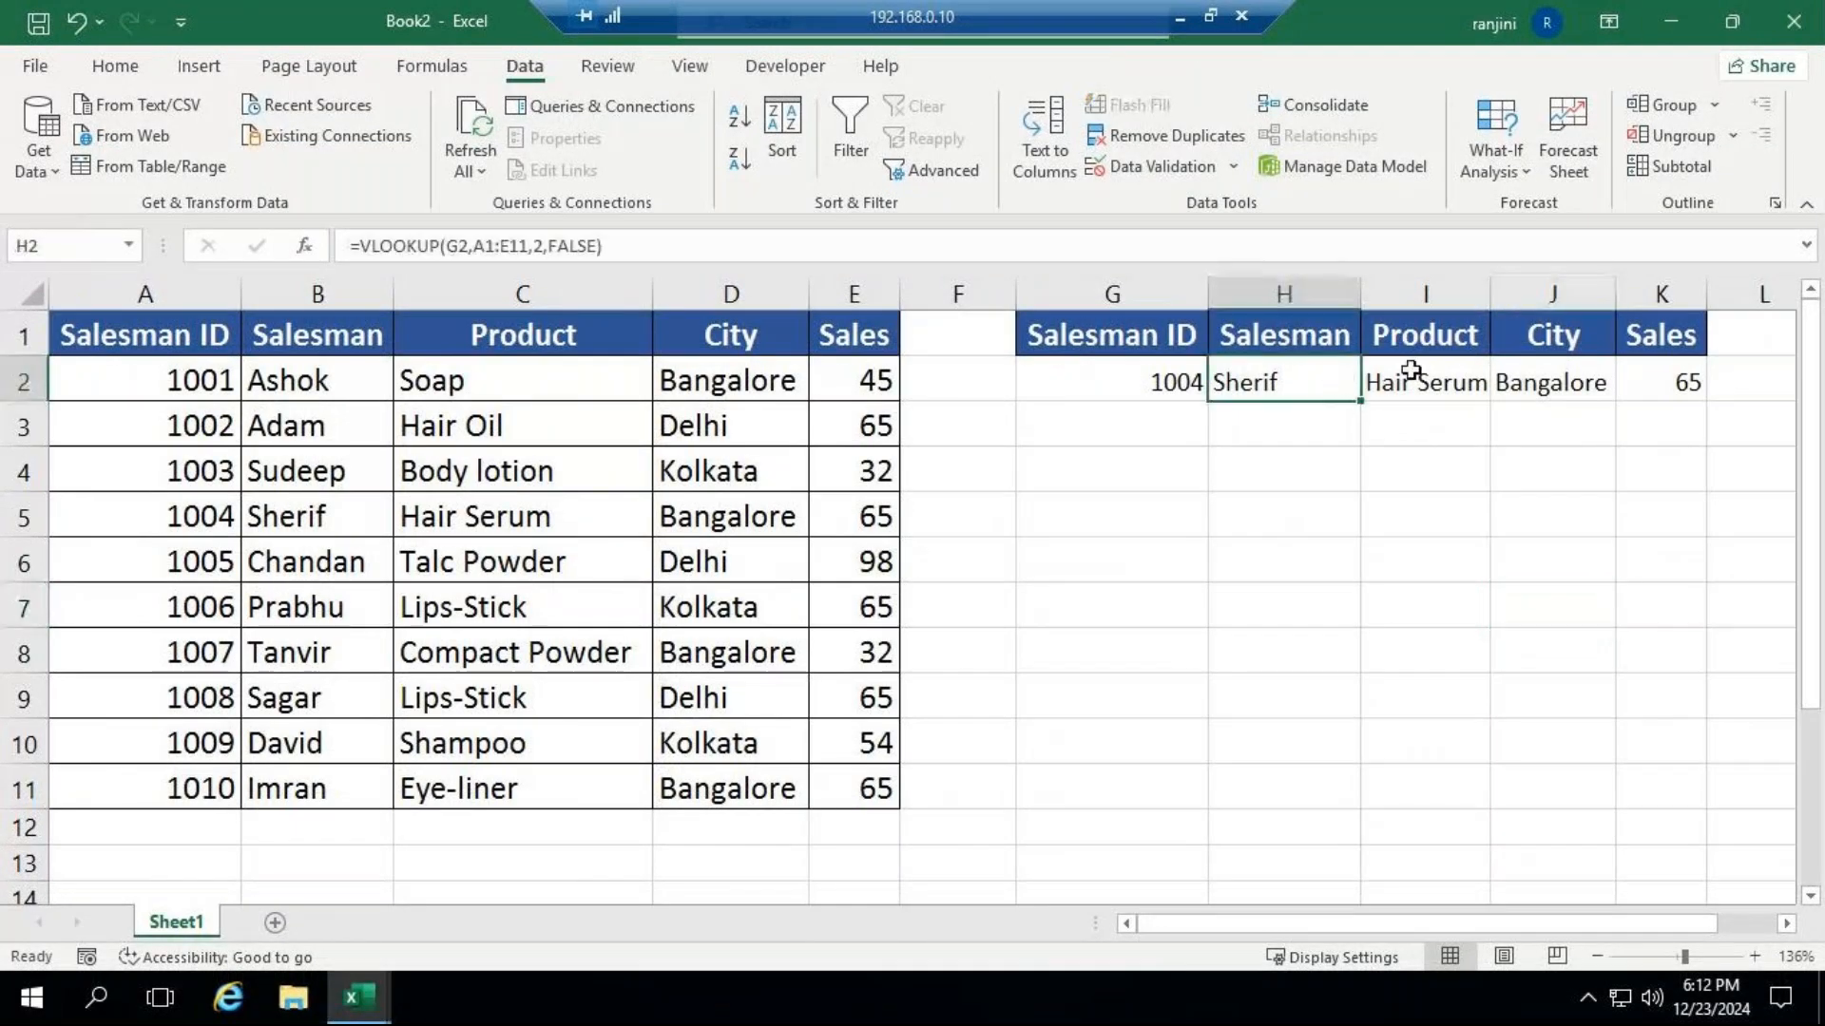
click(1425, 380)
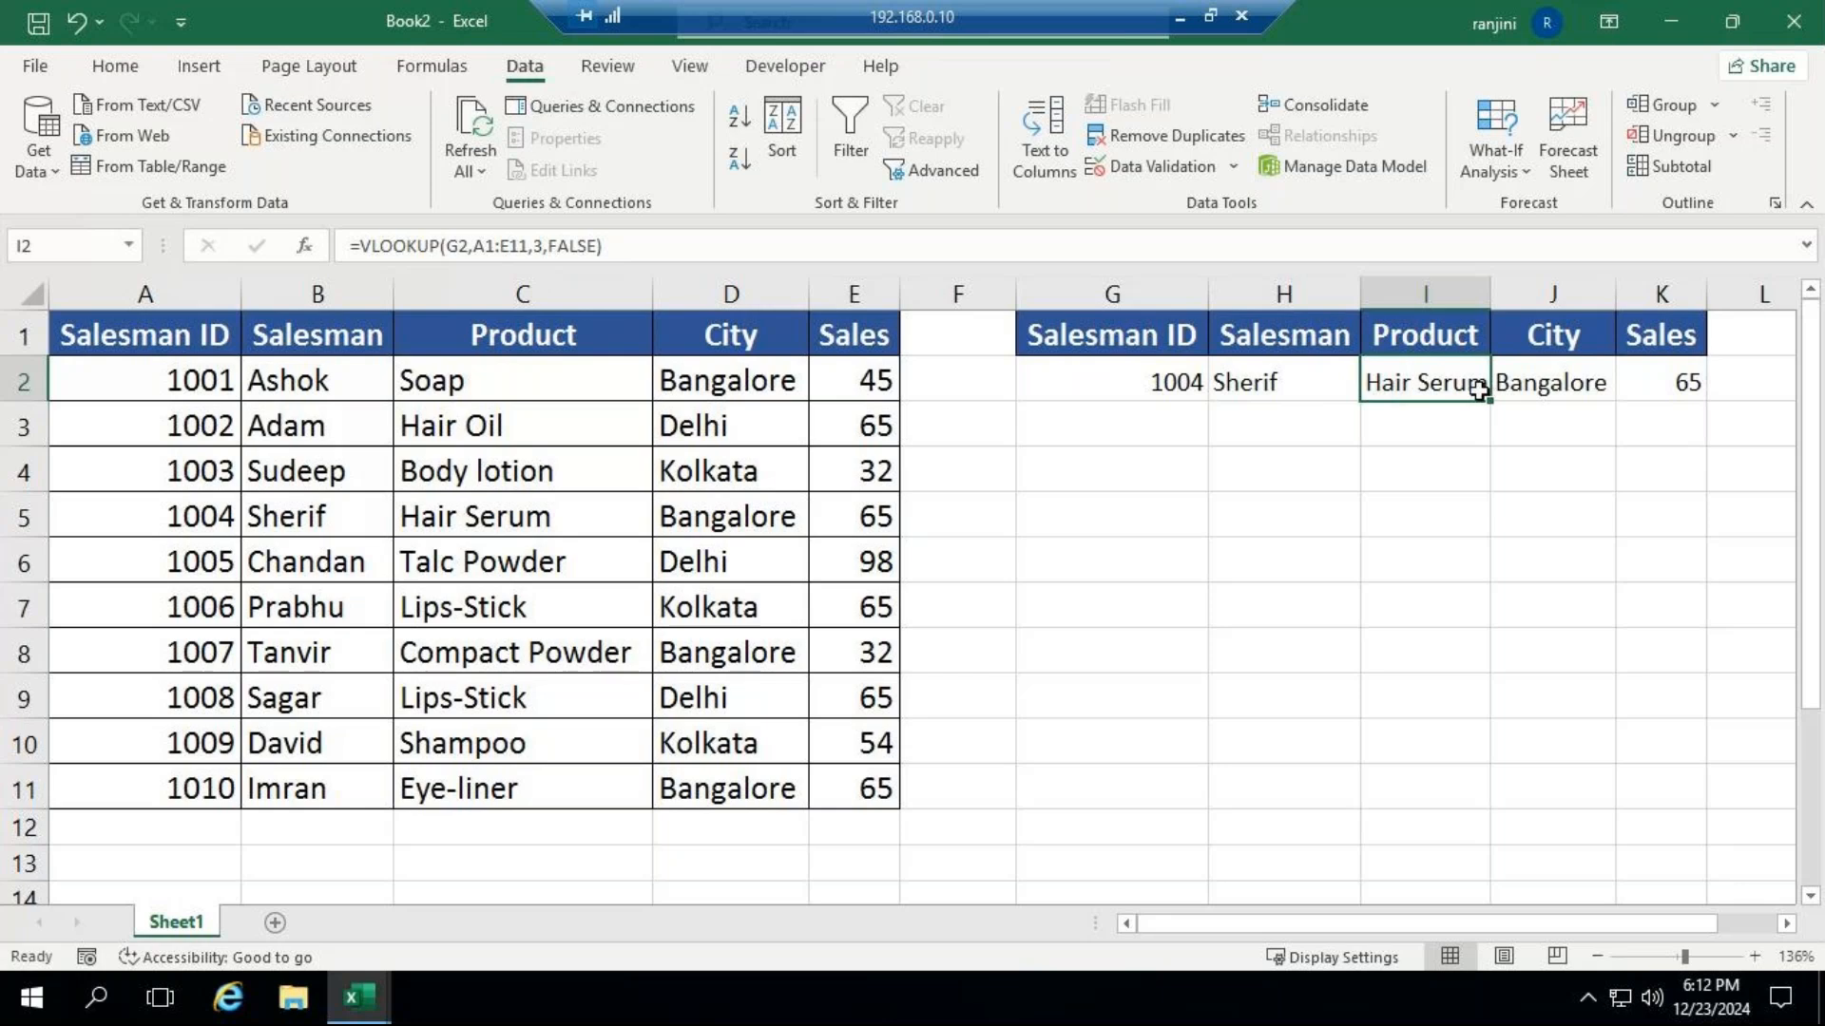
click(1126, 518)
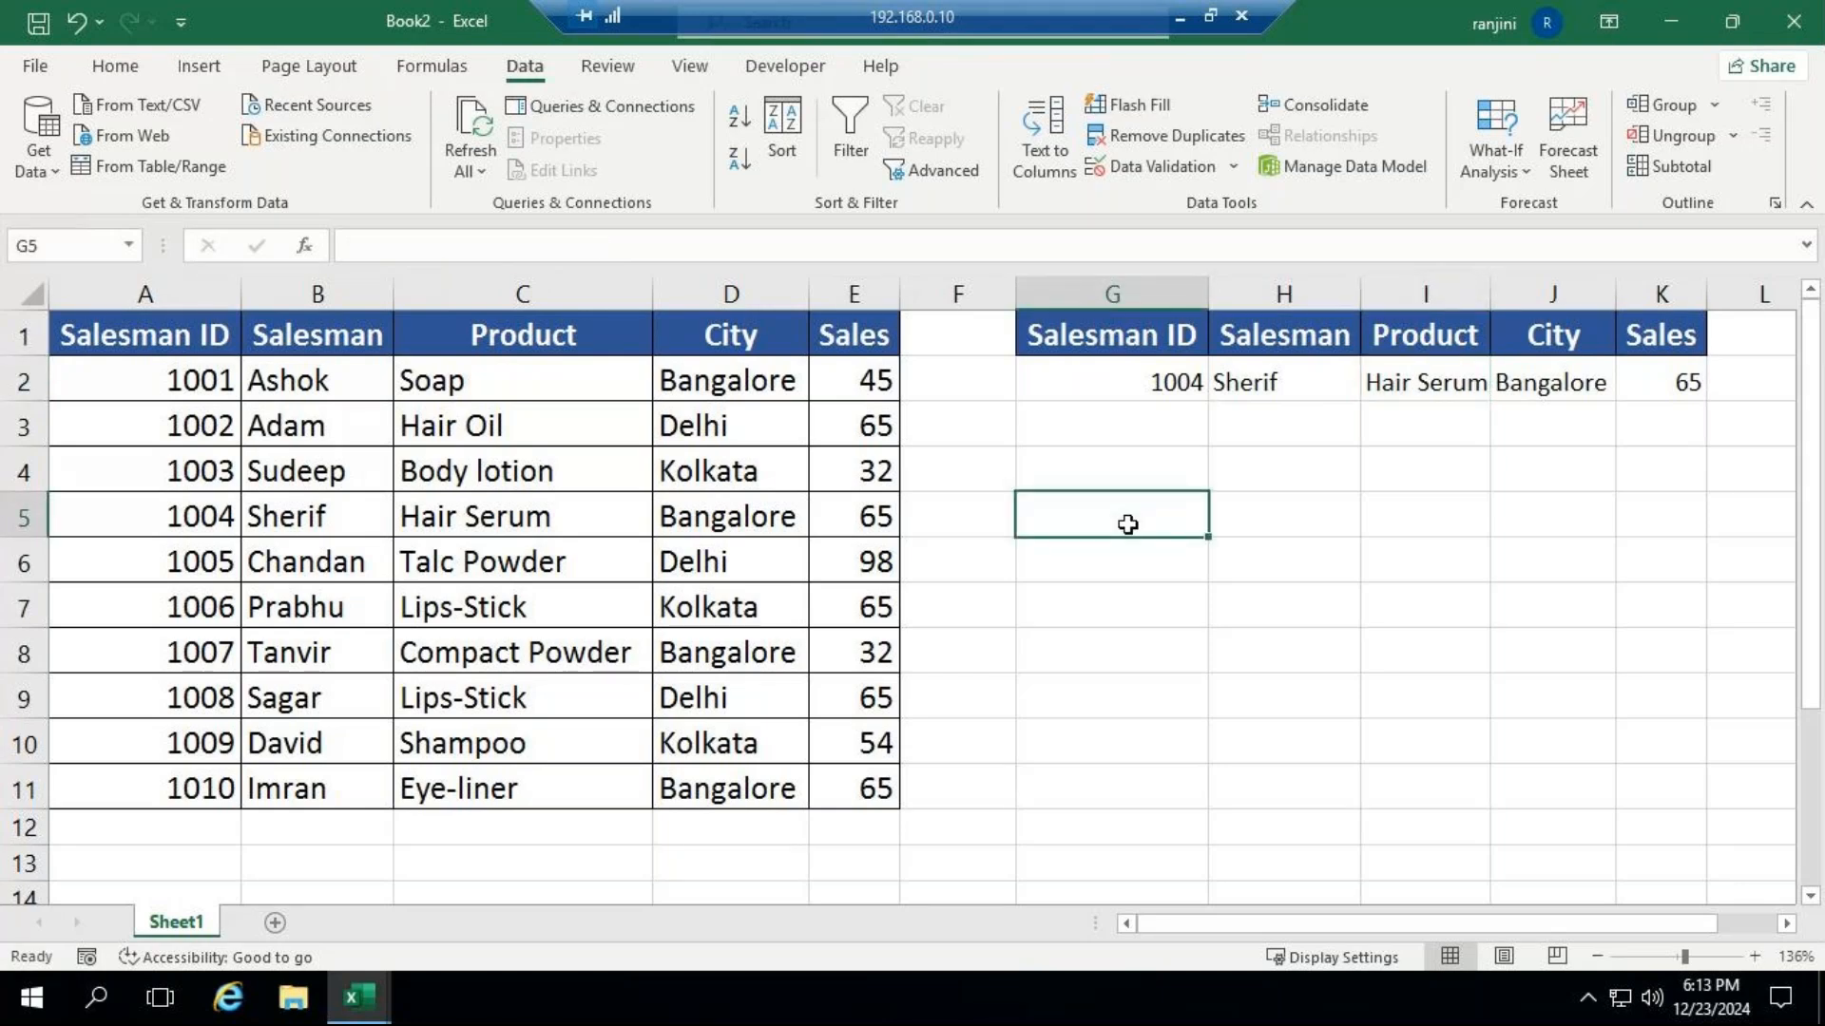
text(Match)
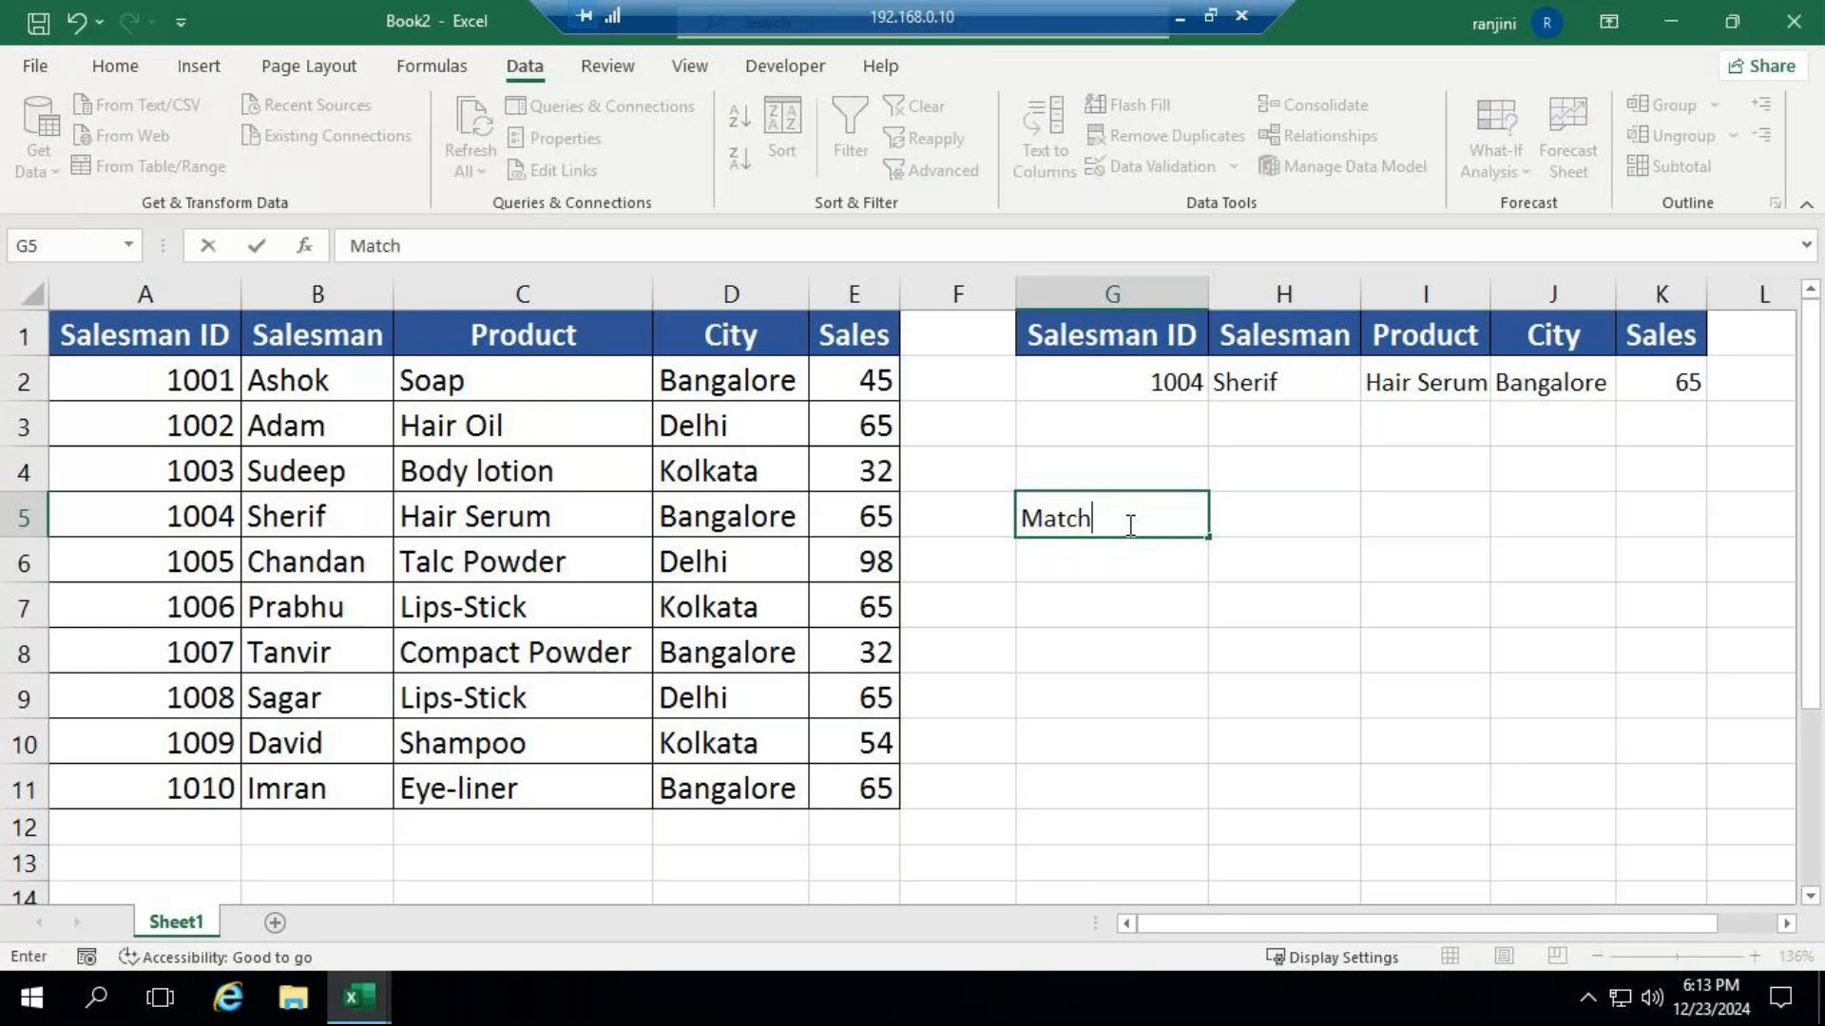
key(Return)
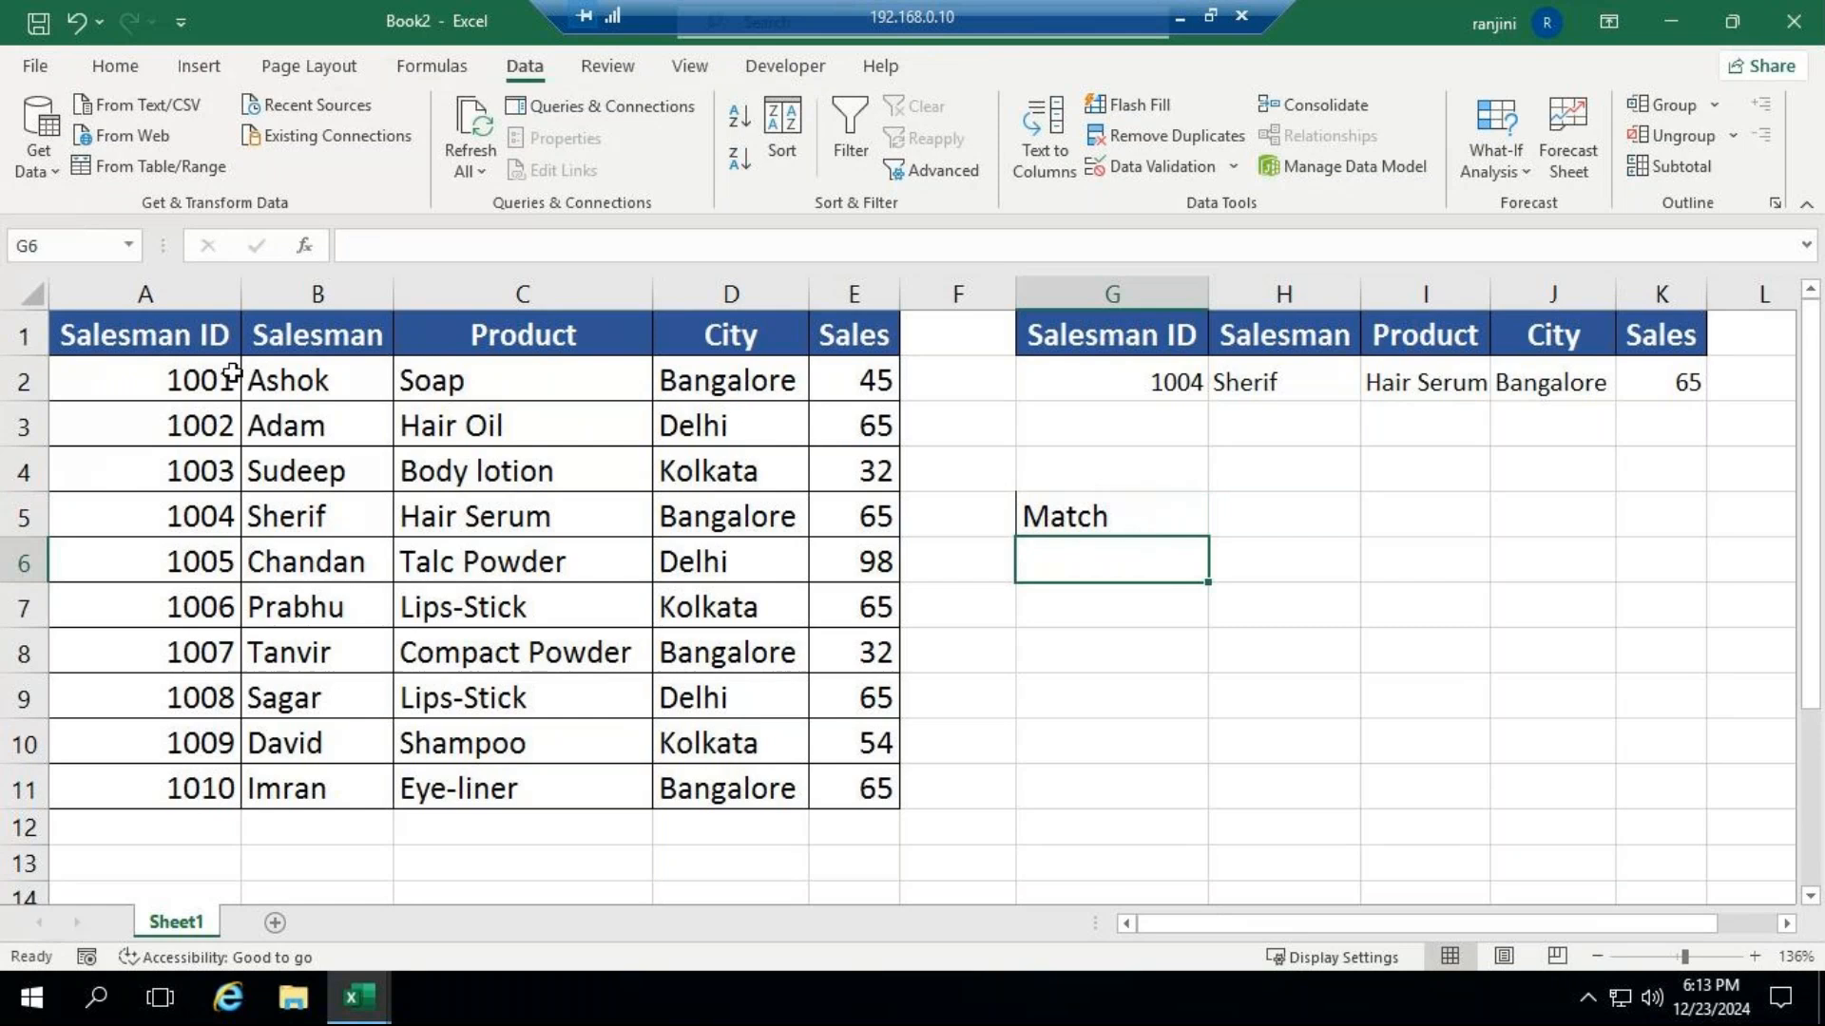
Copy the header row A1:E1 of the source table to G6, below the Match label.
click(201, 326)
drag(201, 326, 842, 339)
key(ctrl+c)
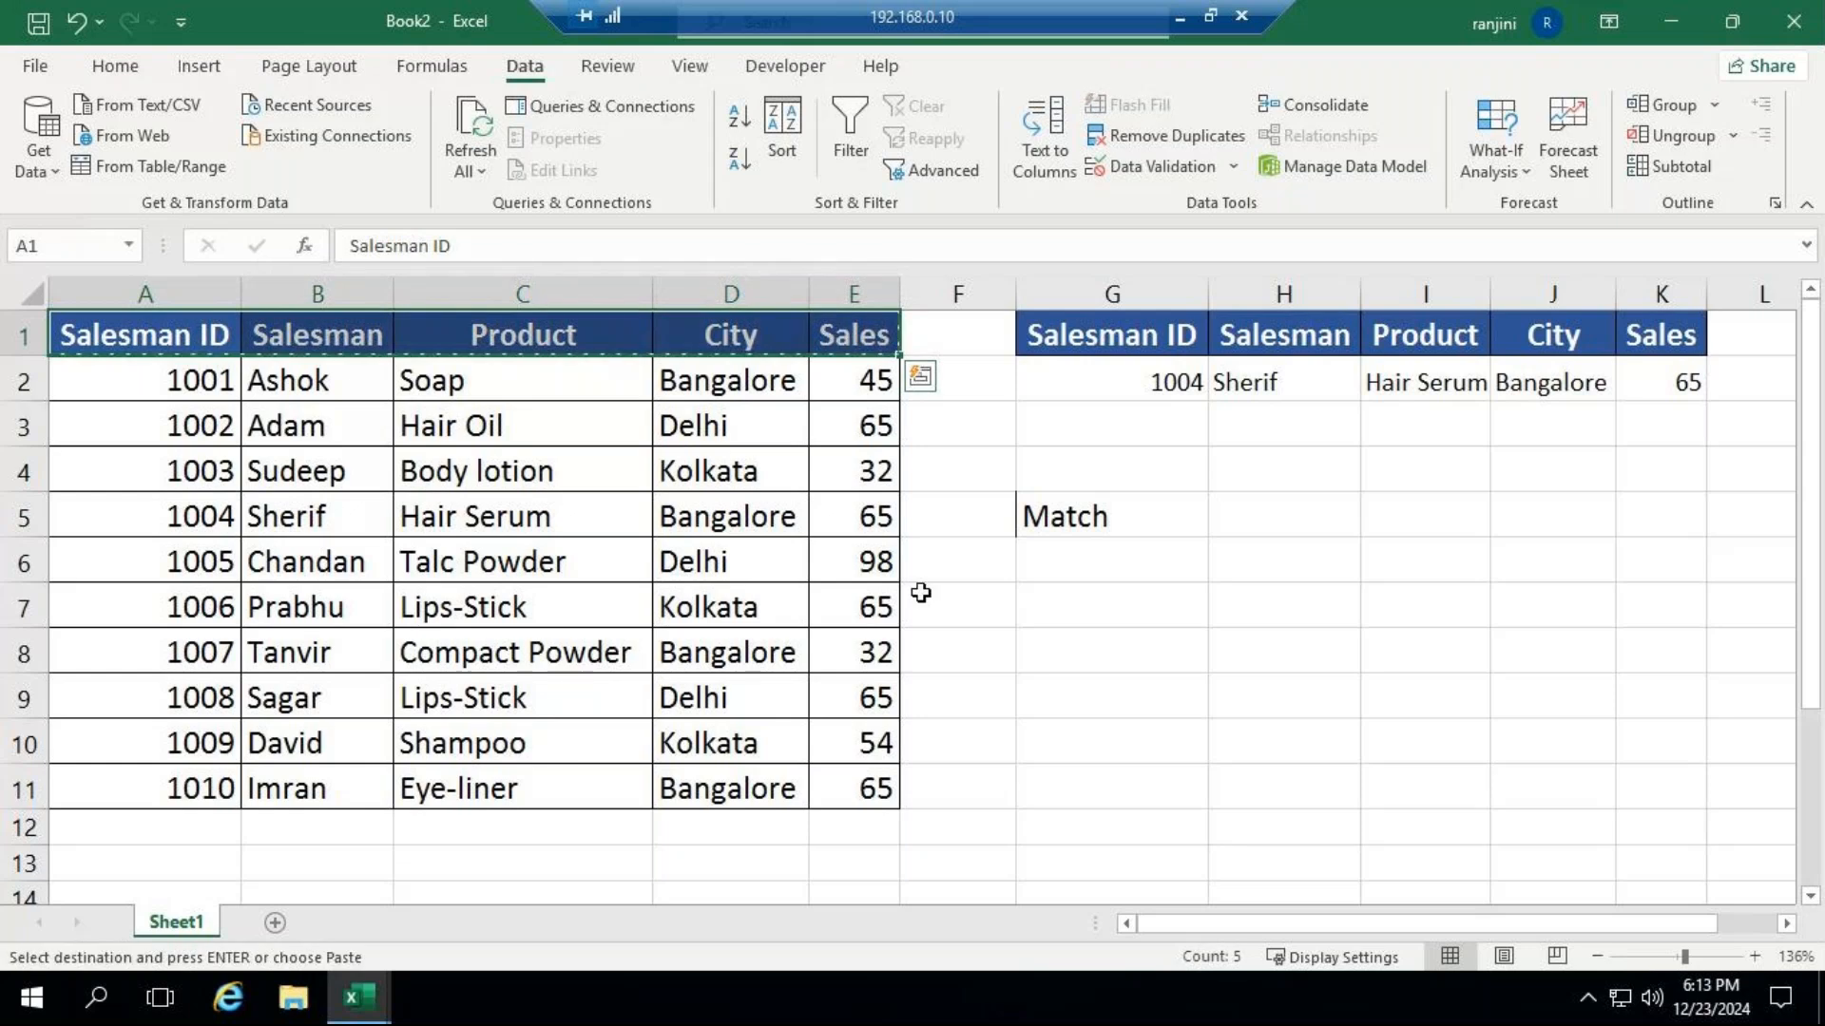
click(1094, 564)
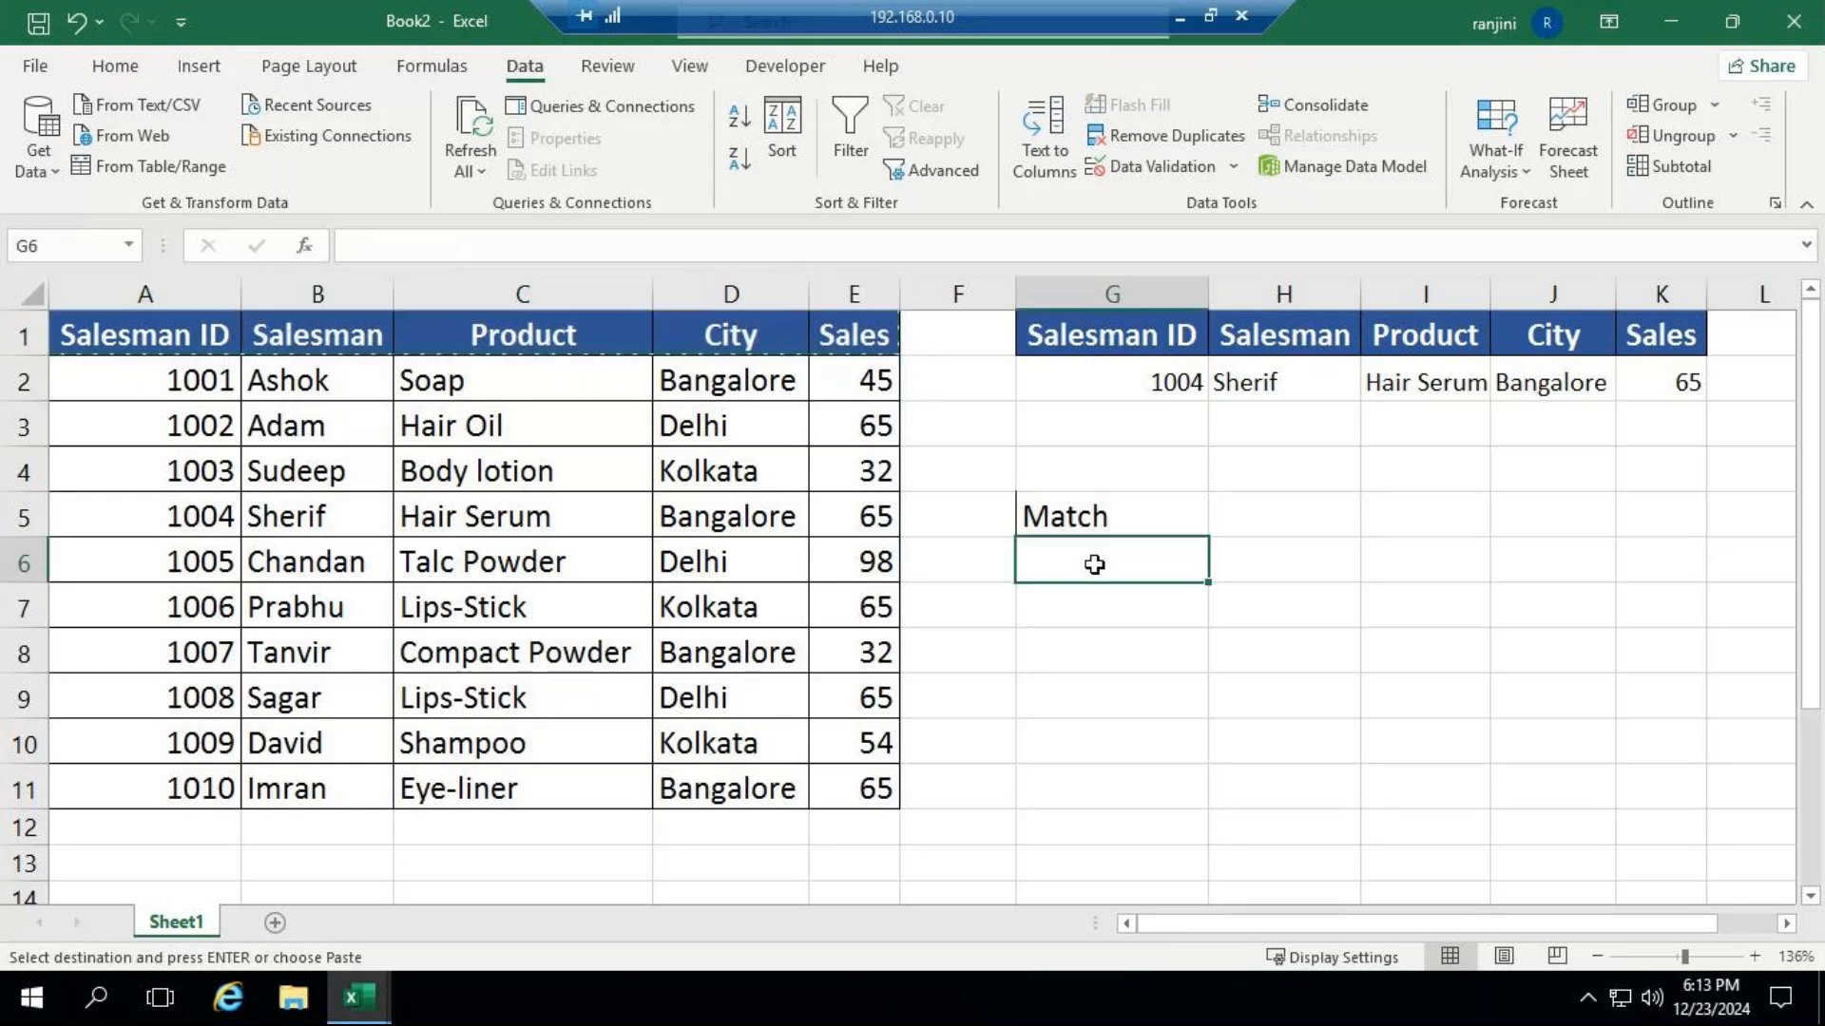
key(ctrl+v)
Enter the Salesman ID listed in A9 as the lookup value in G7.
click(1091, 603)
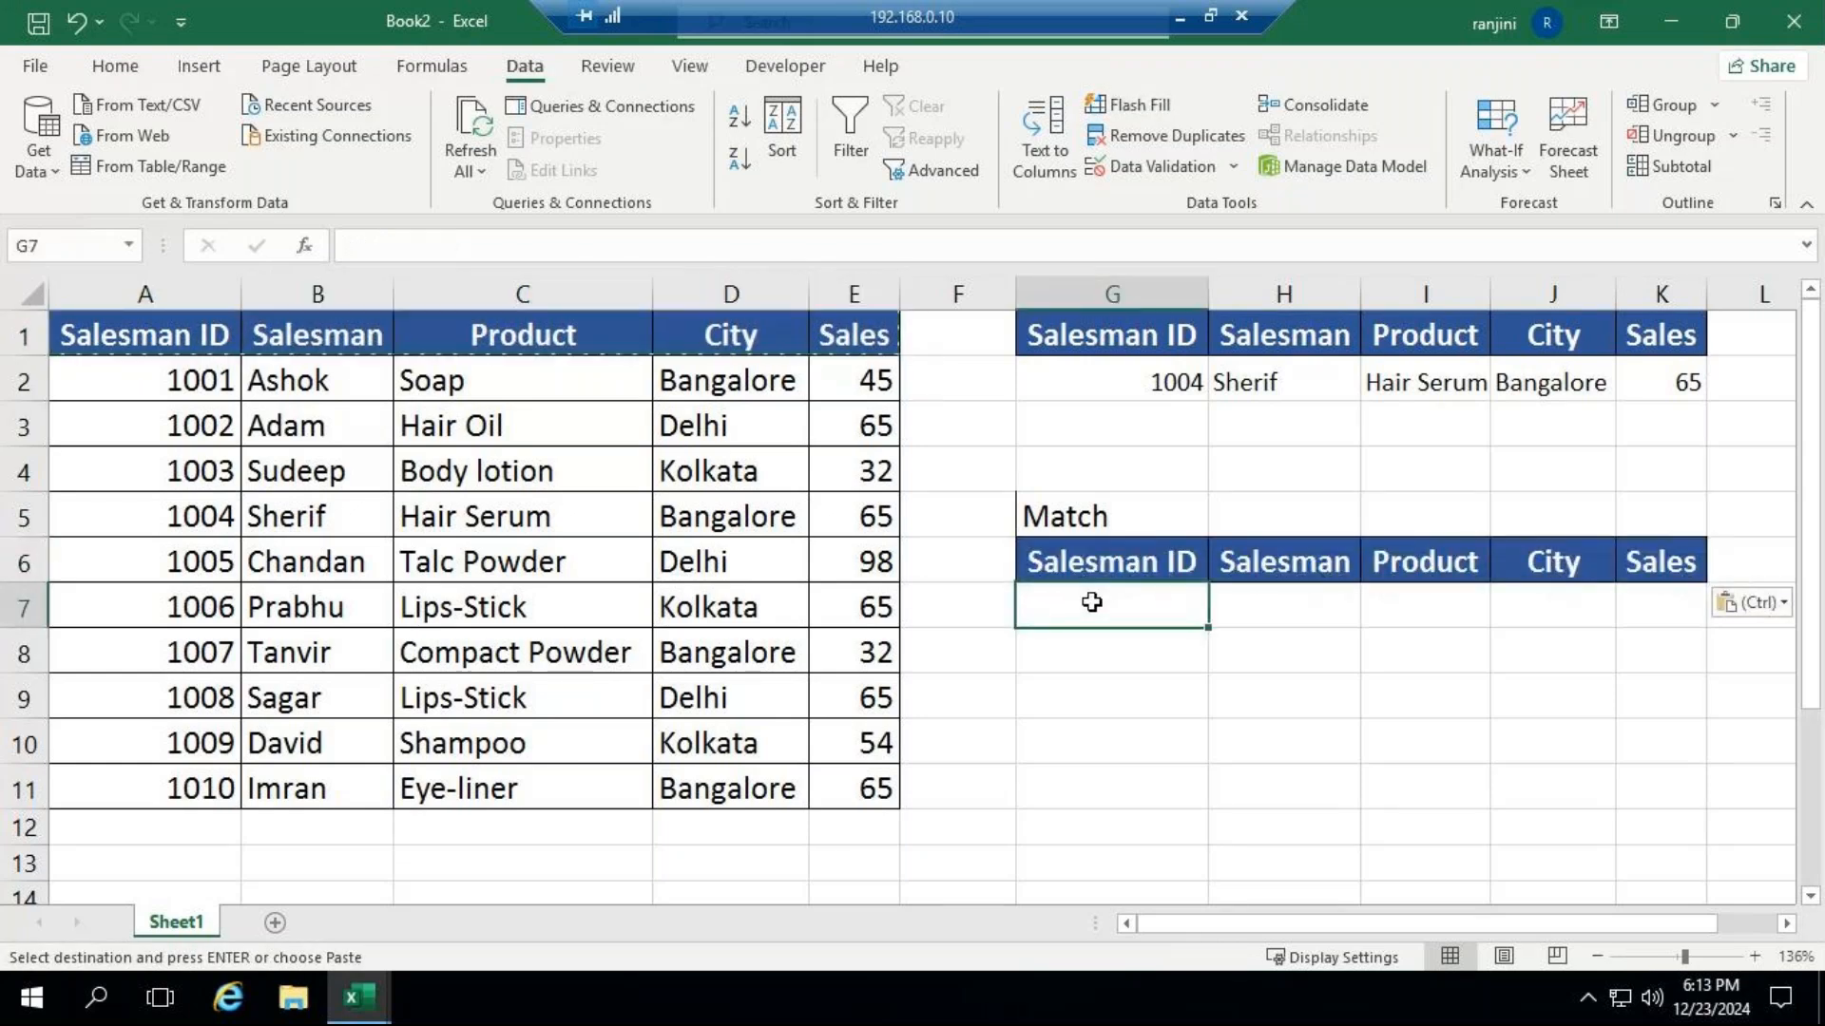
text(100)
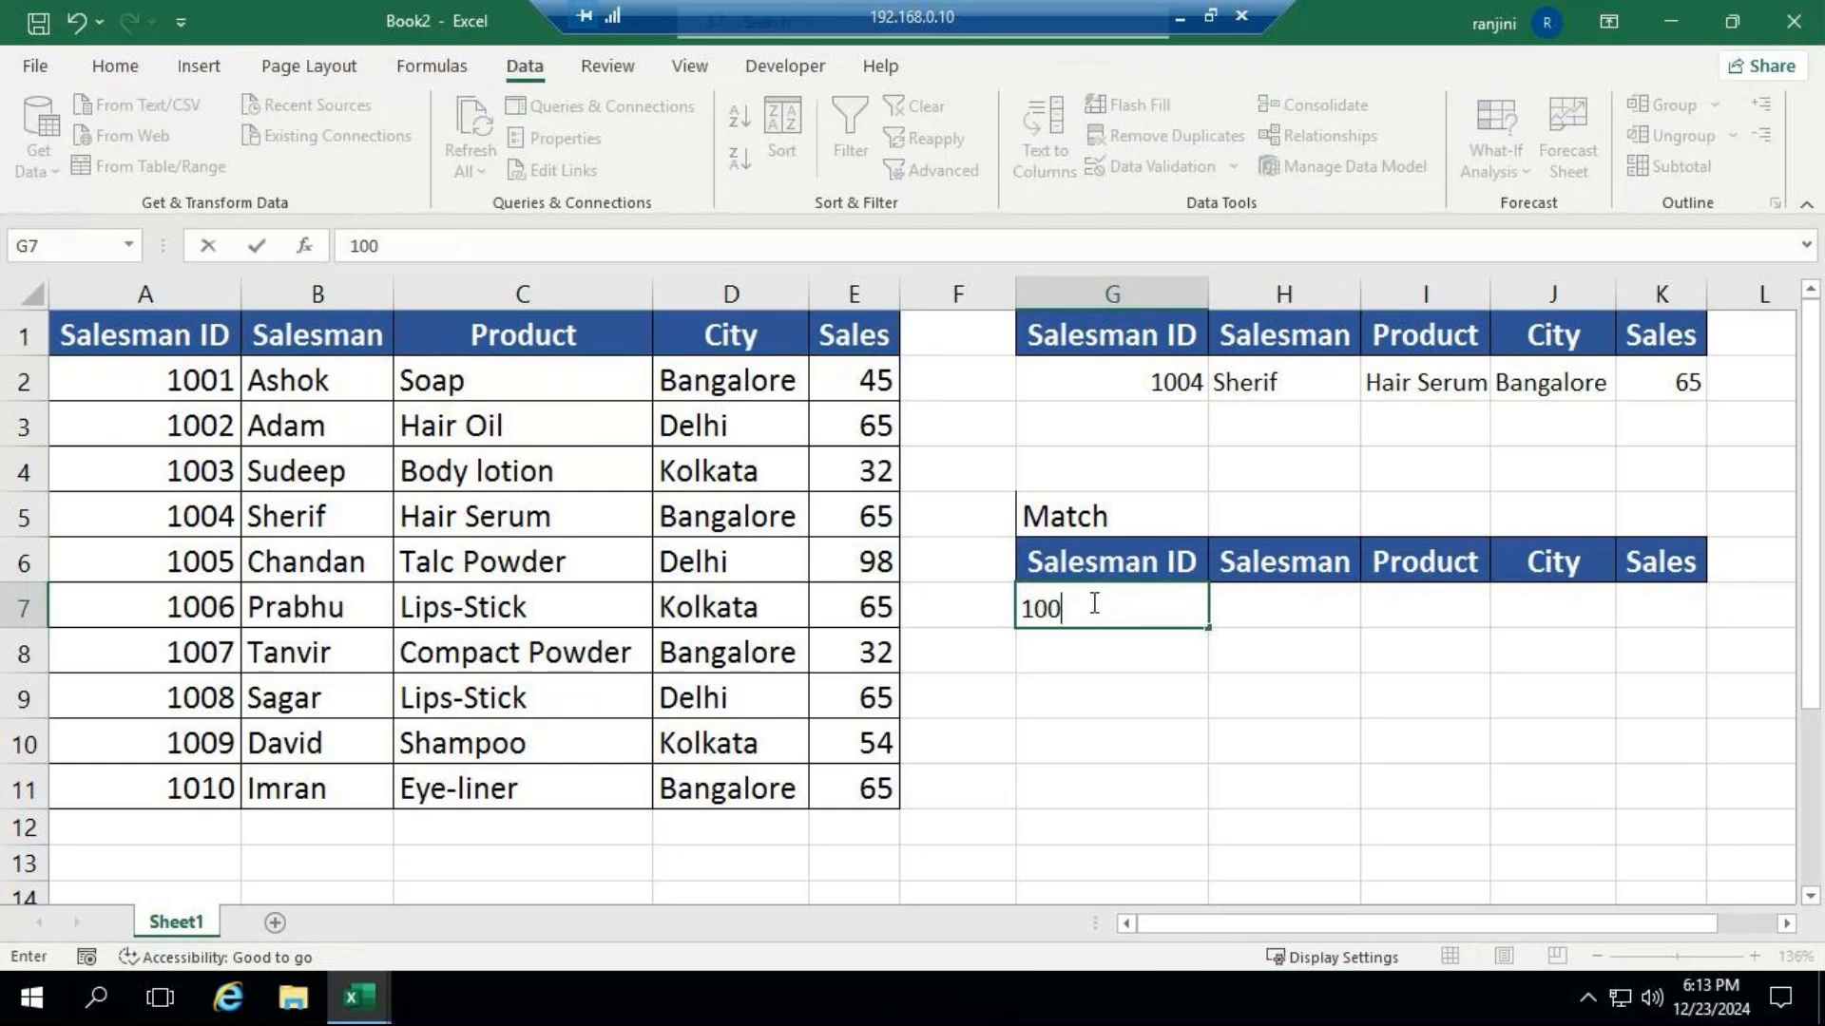
text(8)
key(Return)
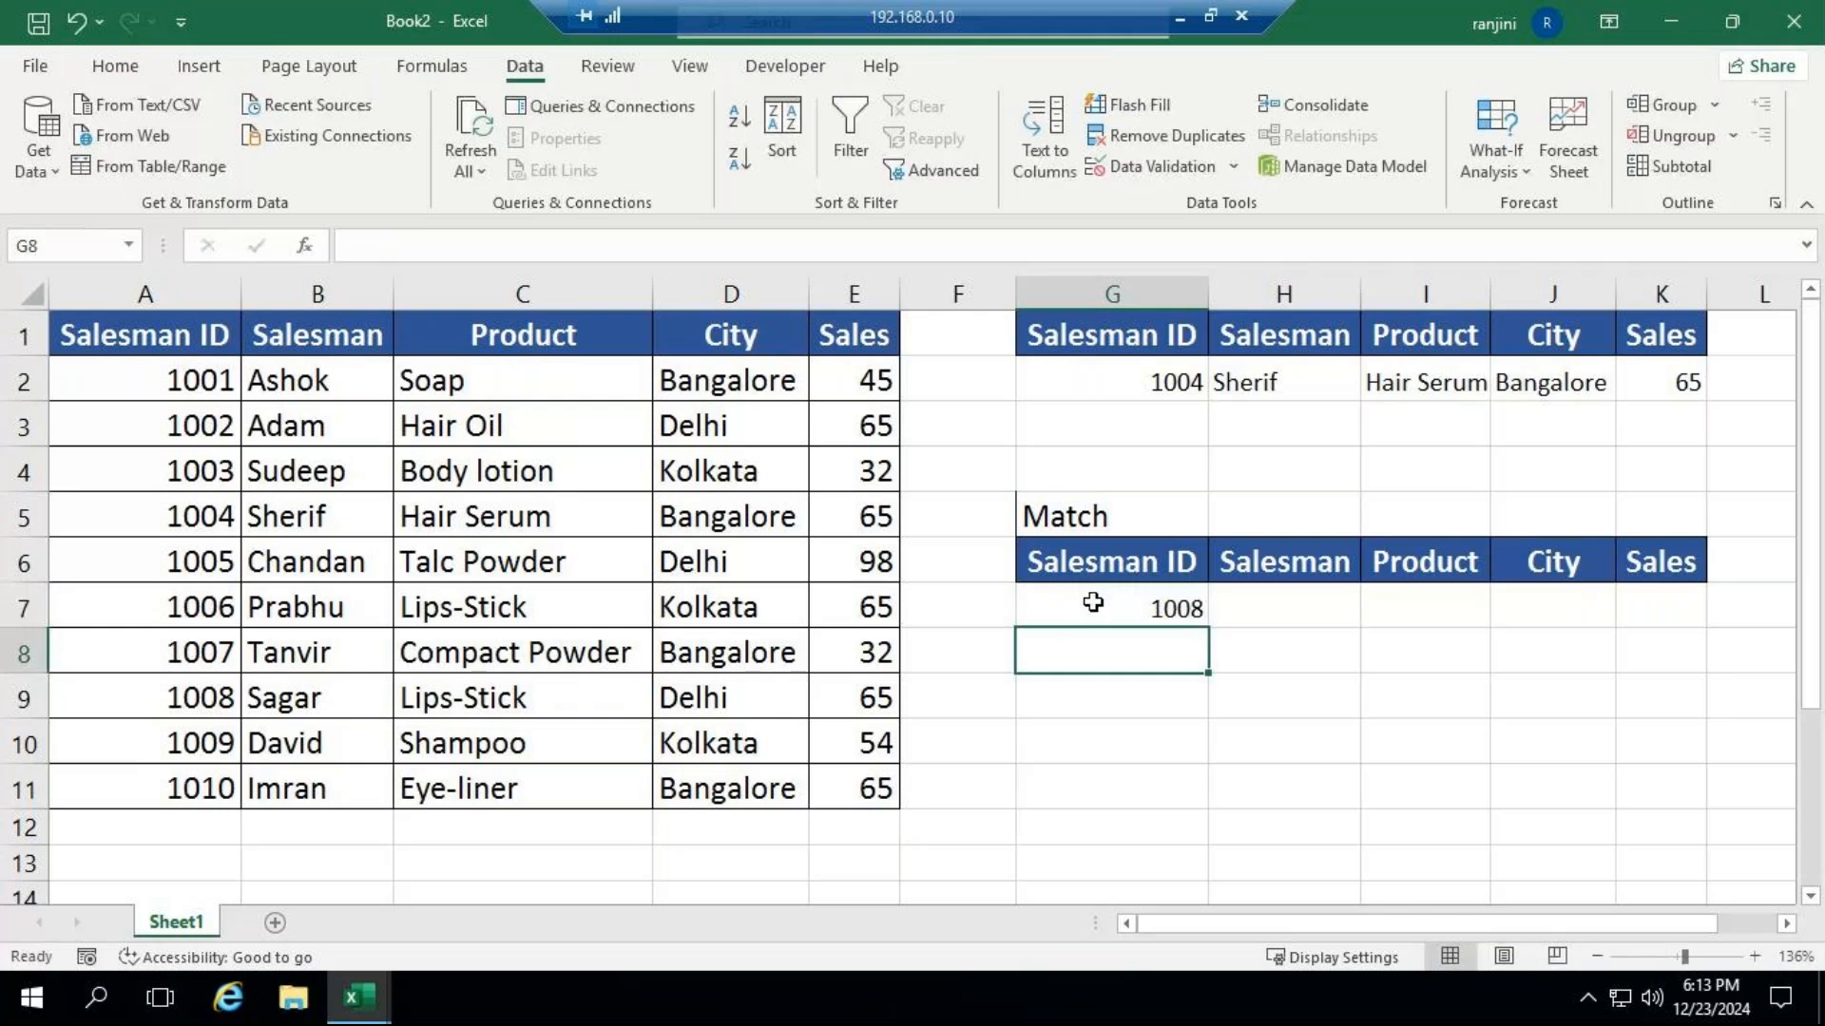
Begin a VLOOKUP formula in H7 with G7 as the lookup value and A1:E11 as the table array.
click(1274, 613)
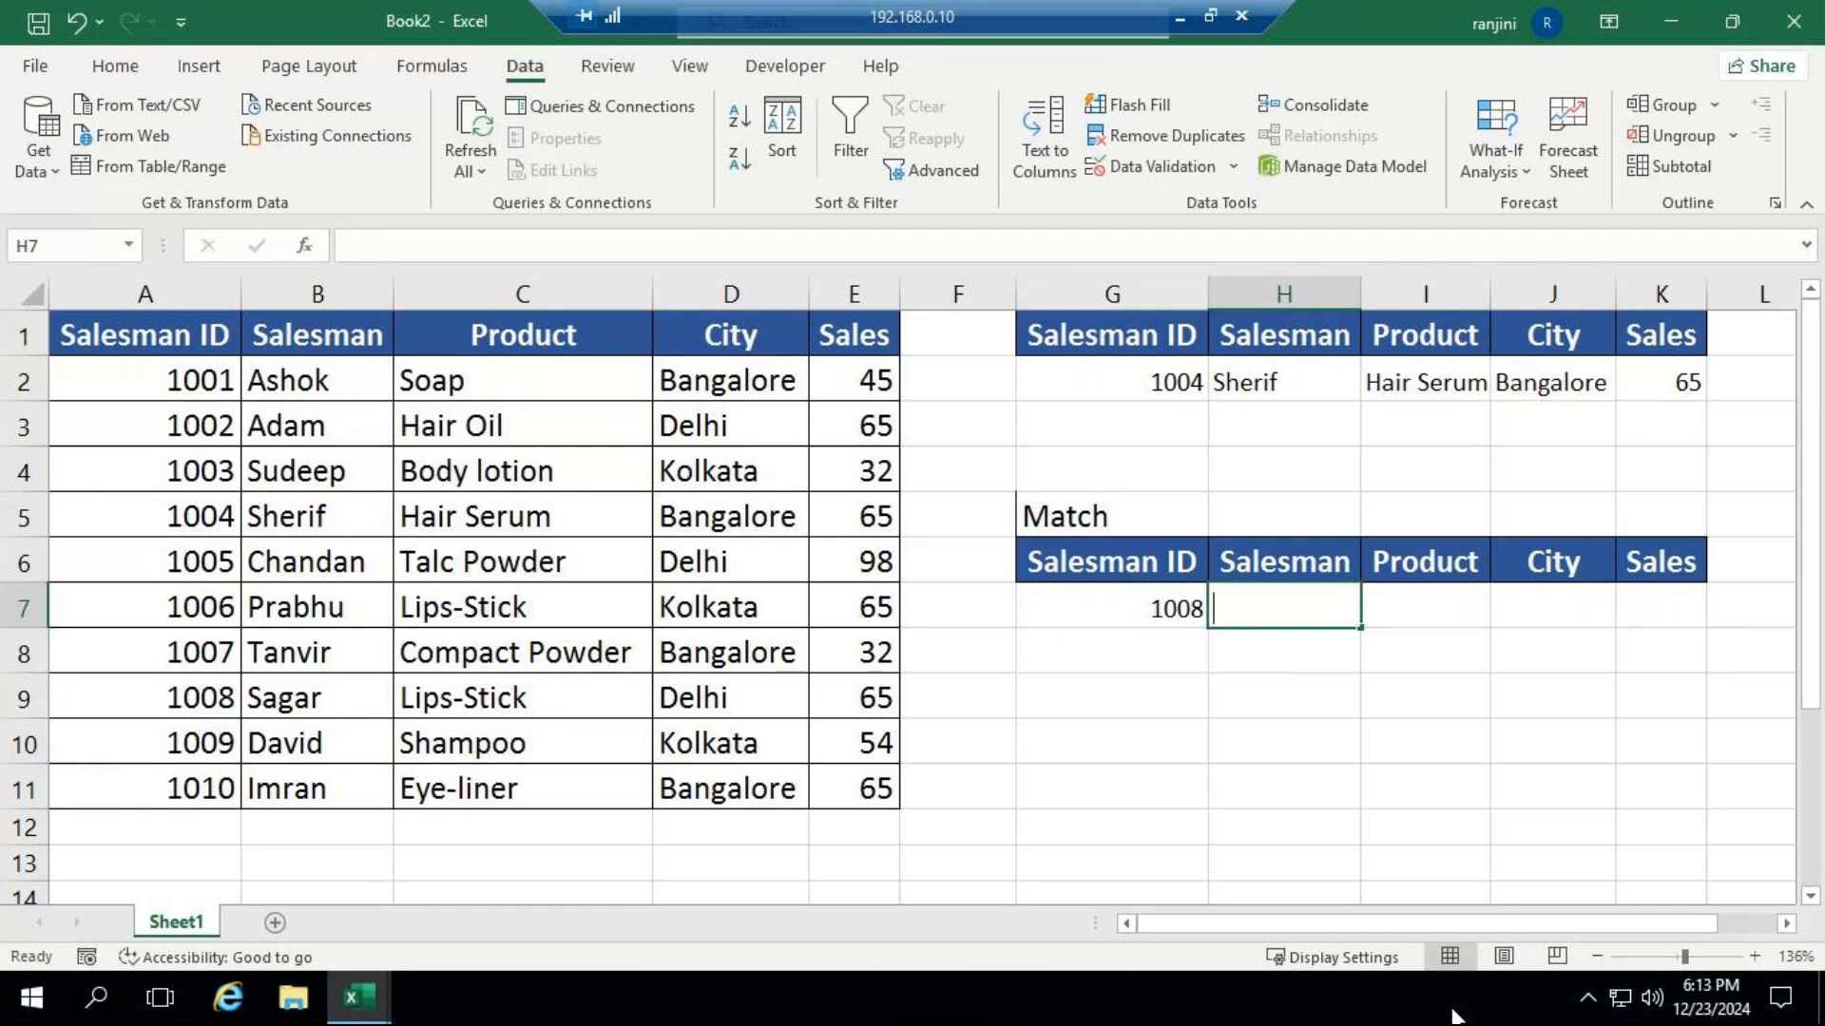
text(=vl)
key(Tab)
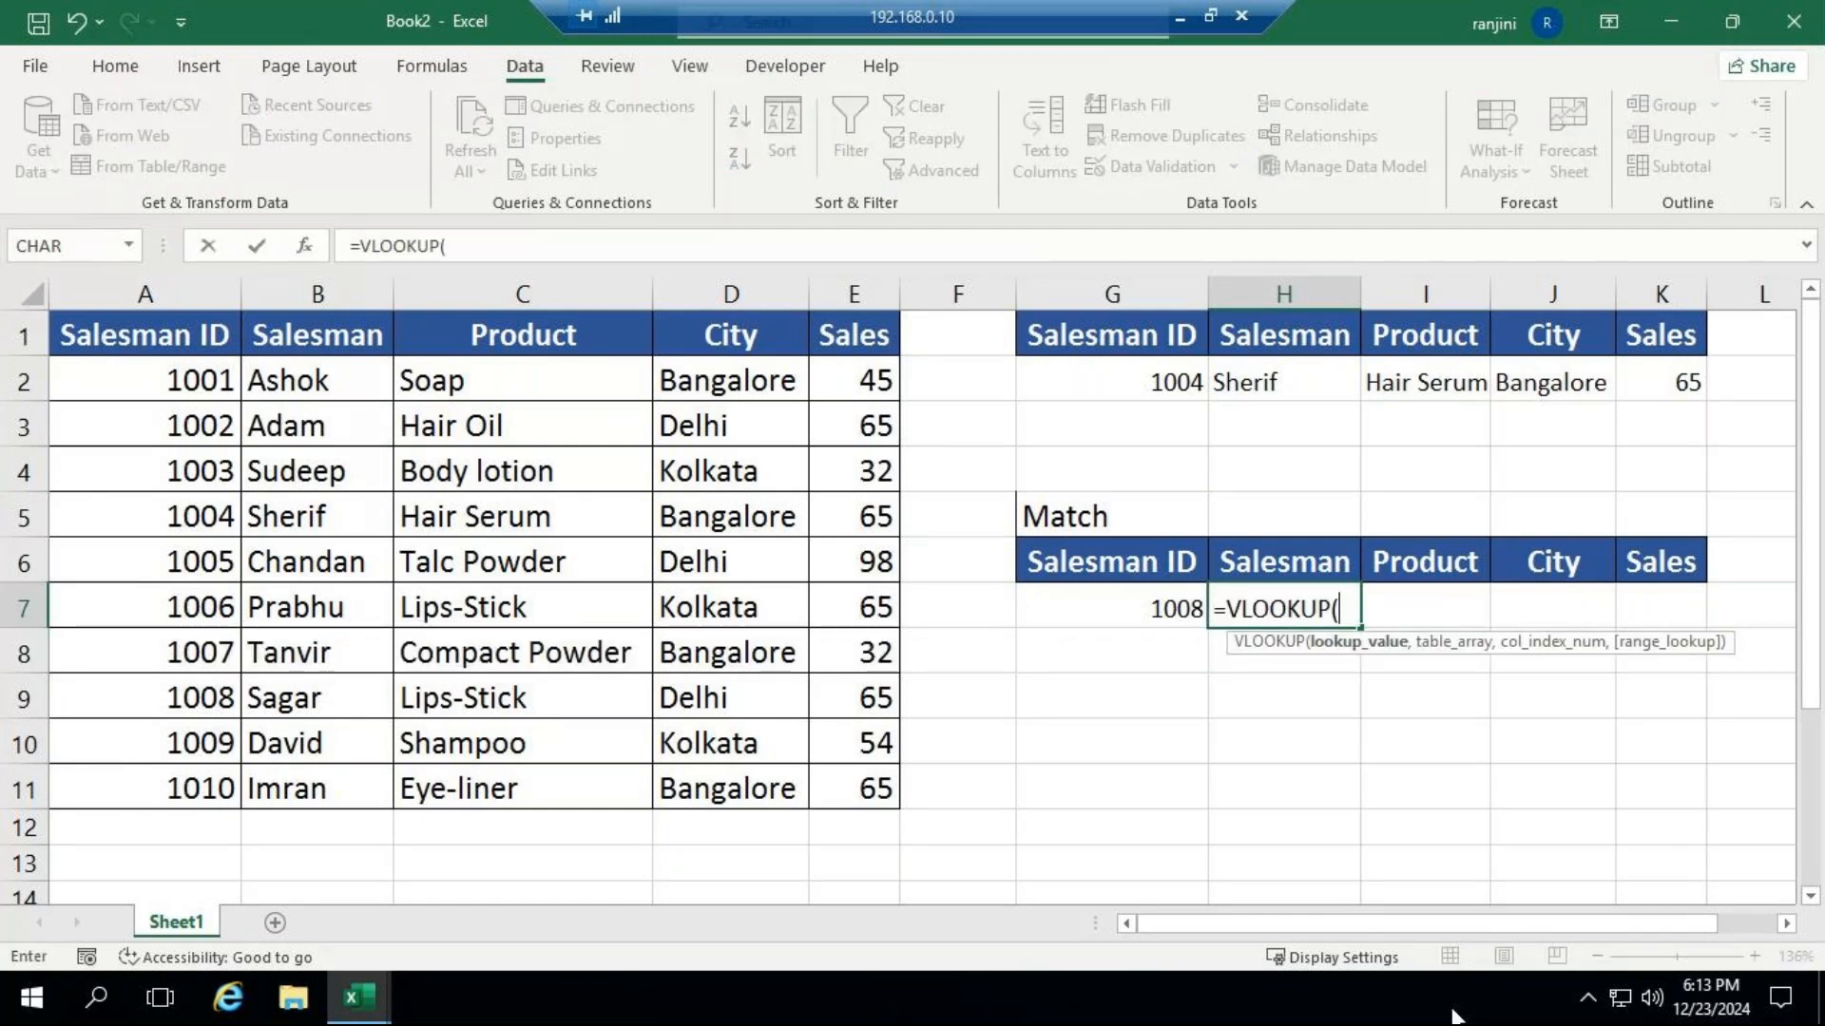
click(1121, 603)
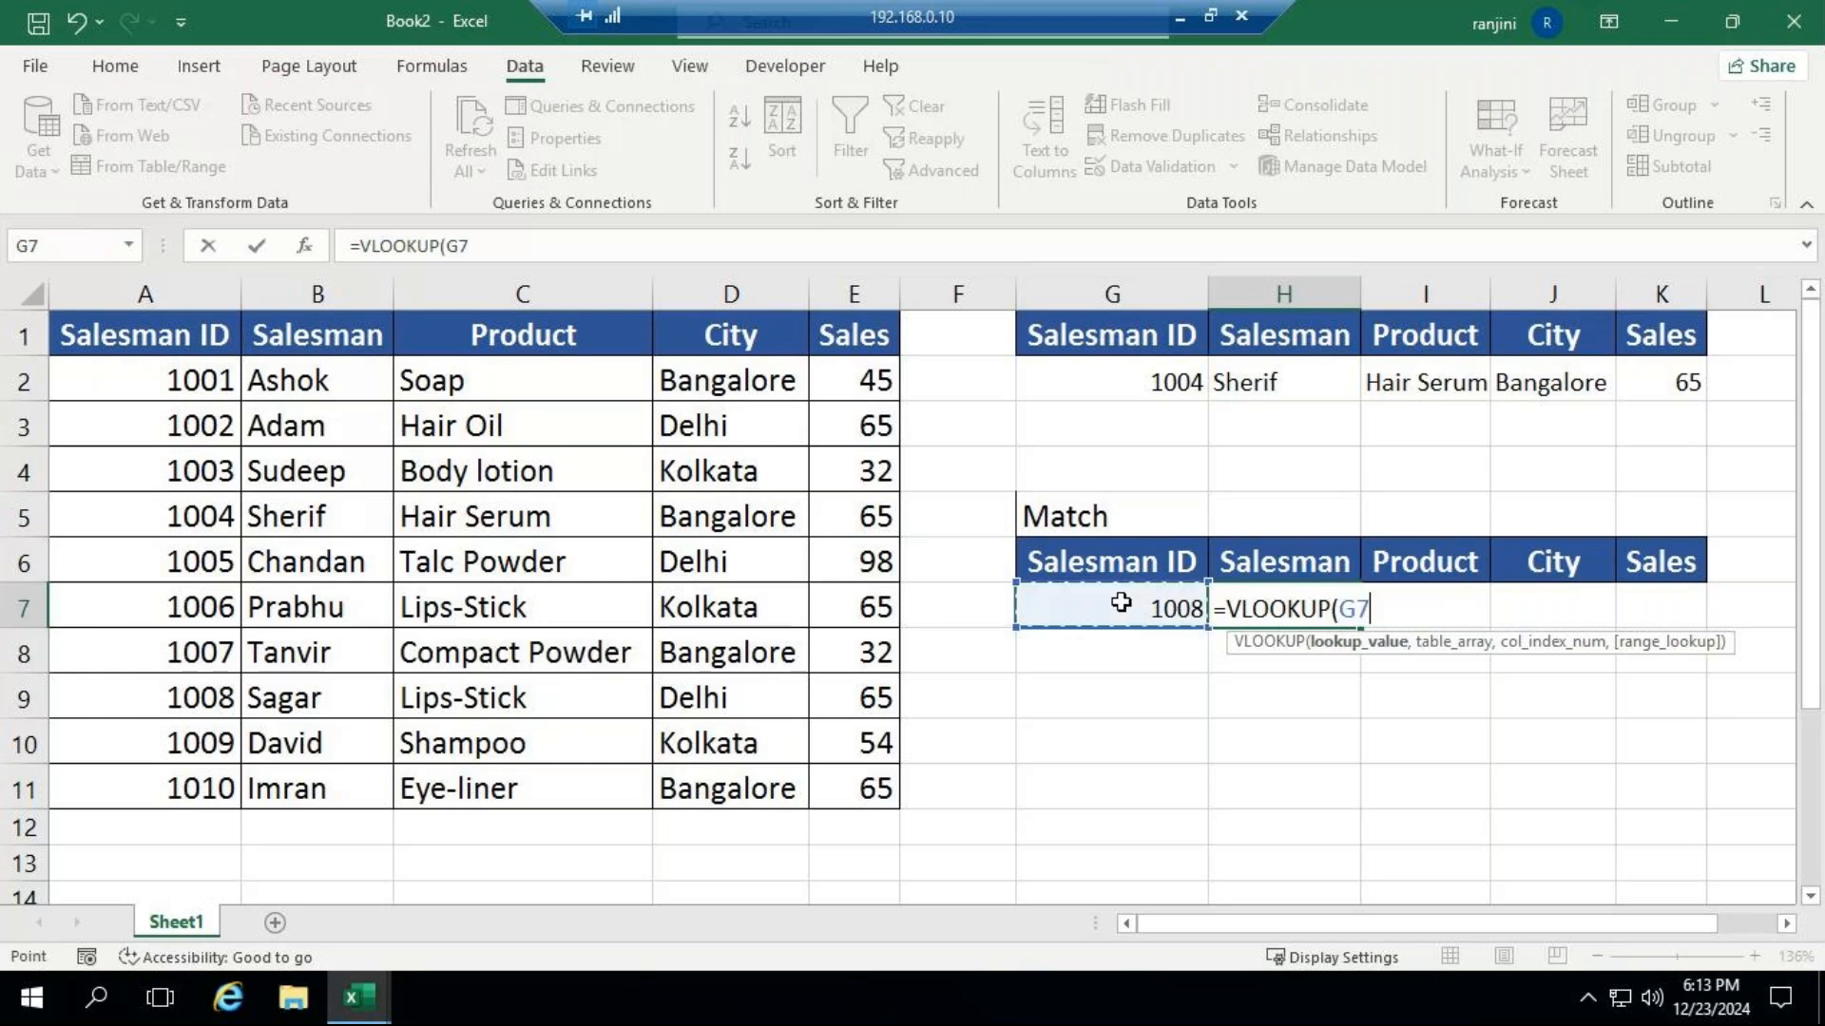
text(,)
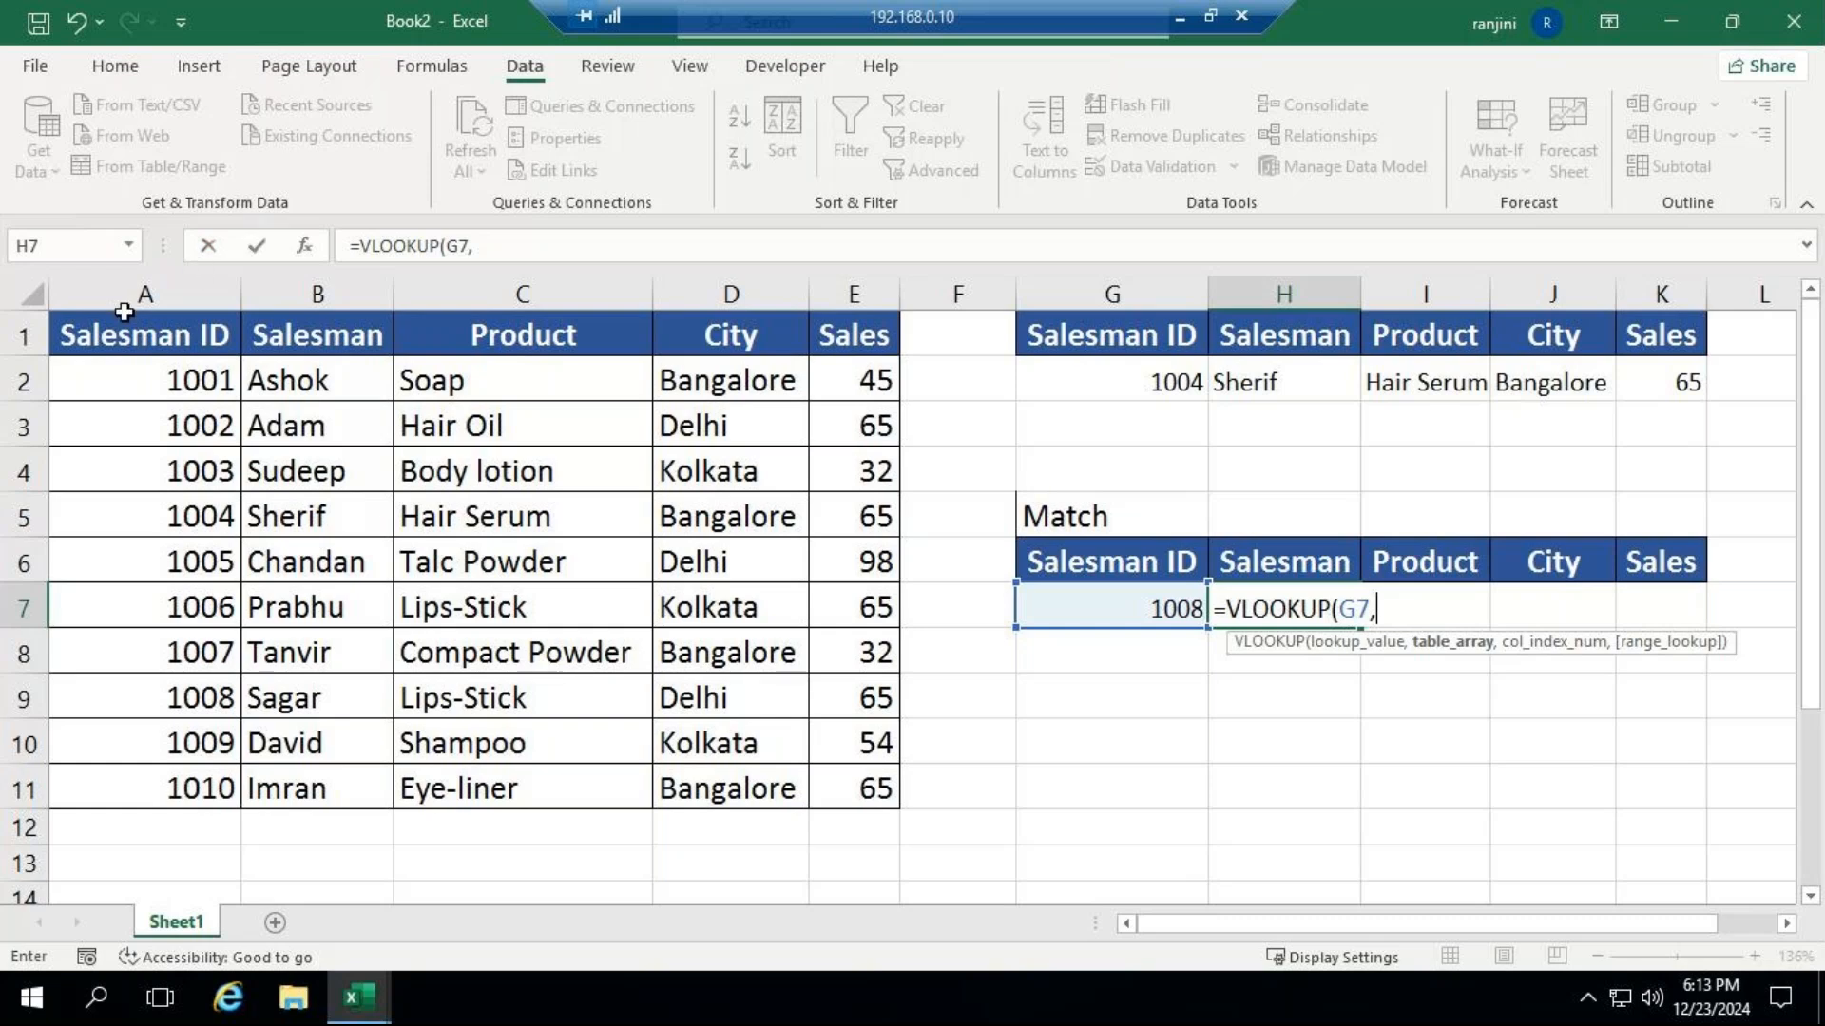
drag(124, 314, 854, 785)
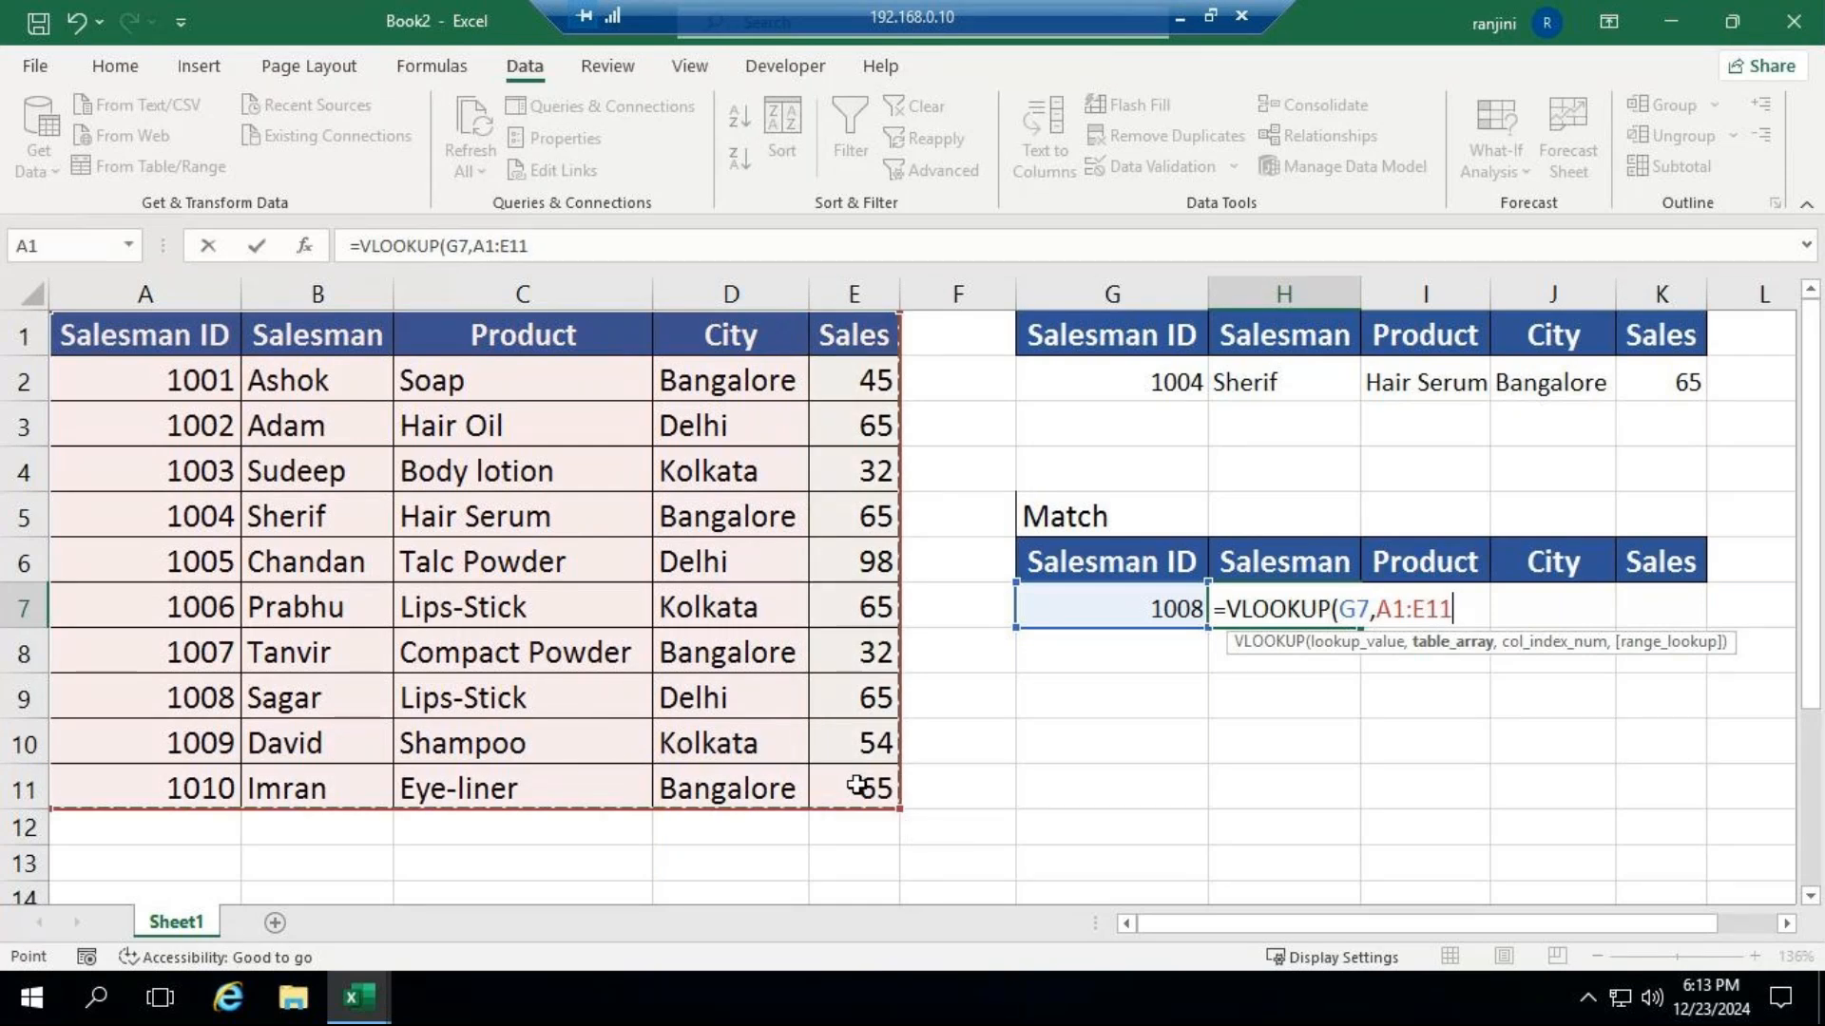
text(,)
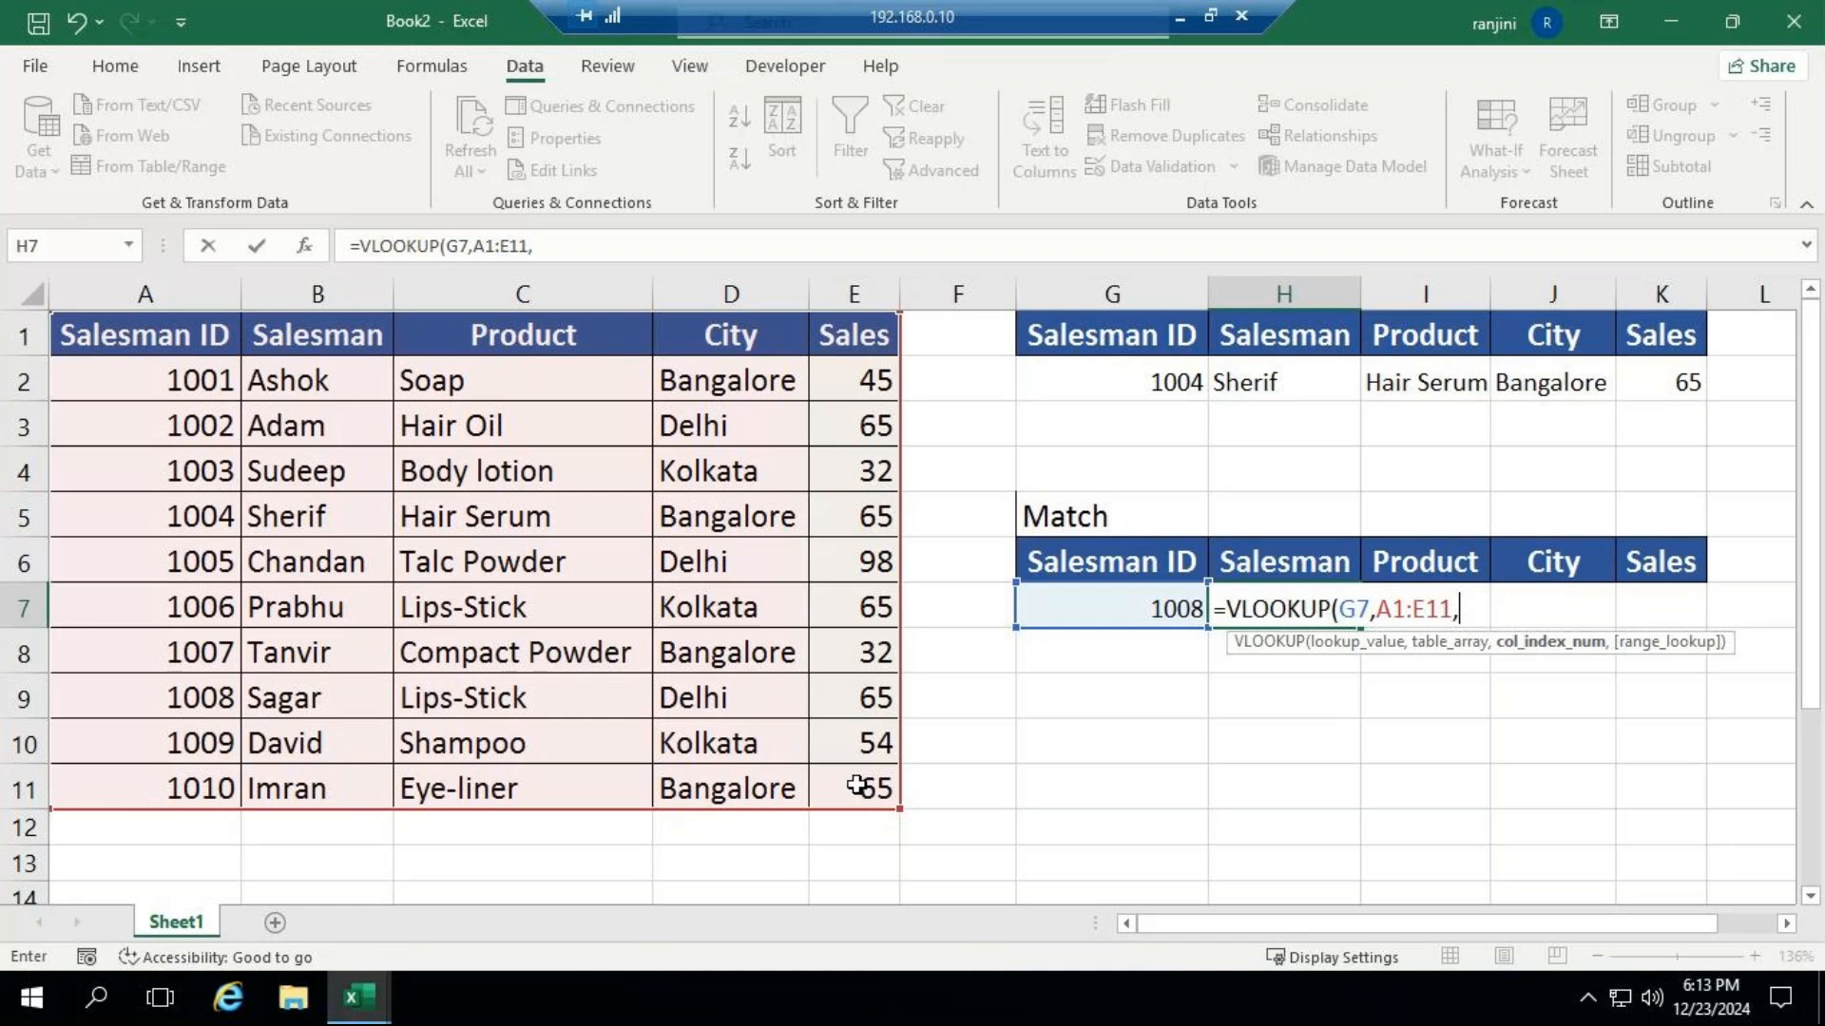
Nest MATCH(H6,A1:E1,0) in the H7 formula as the VLOOKUP column index.
text(mat)
key(Tab)
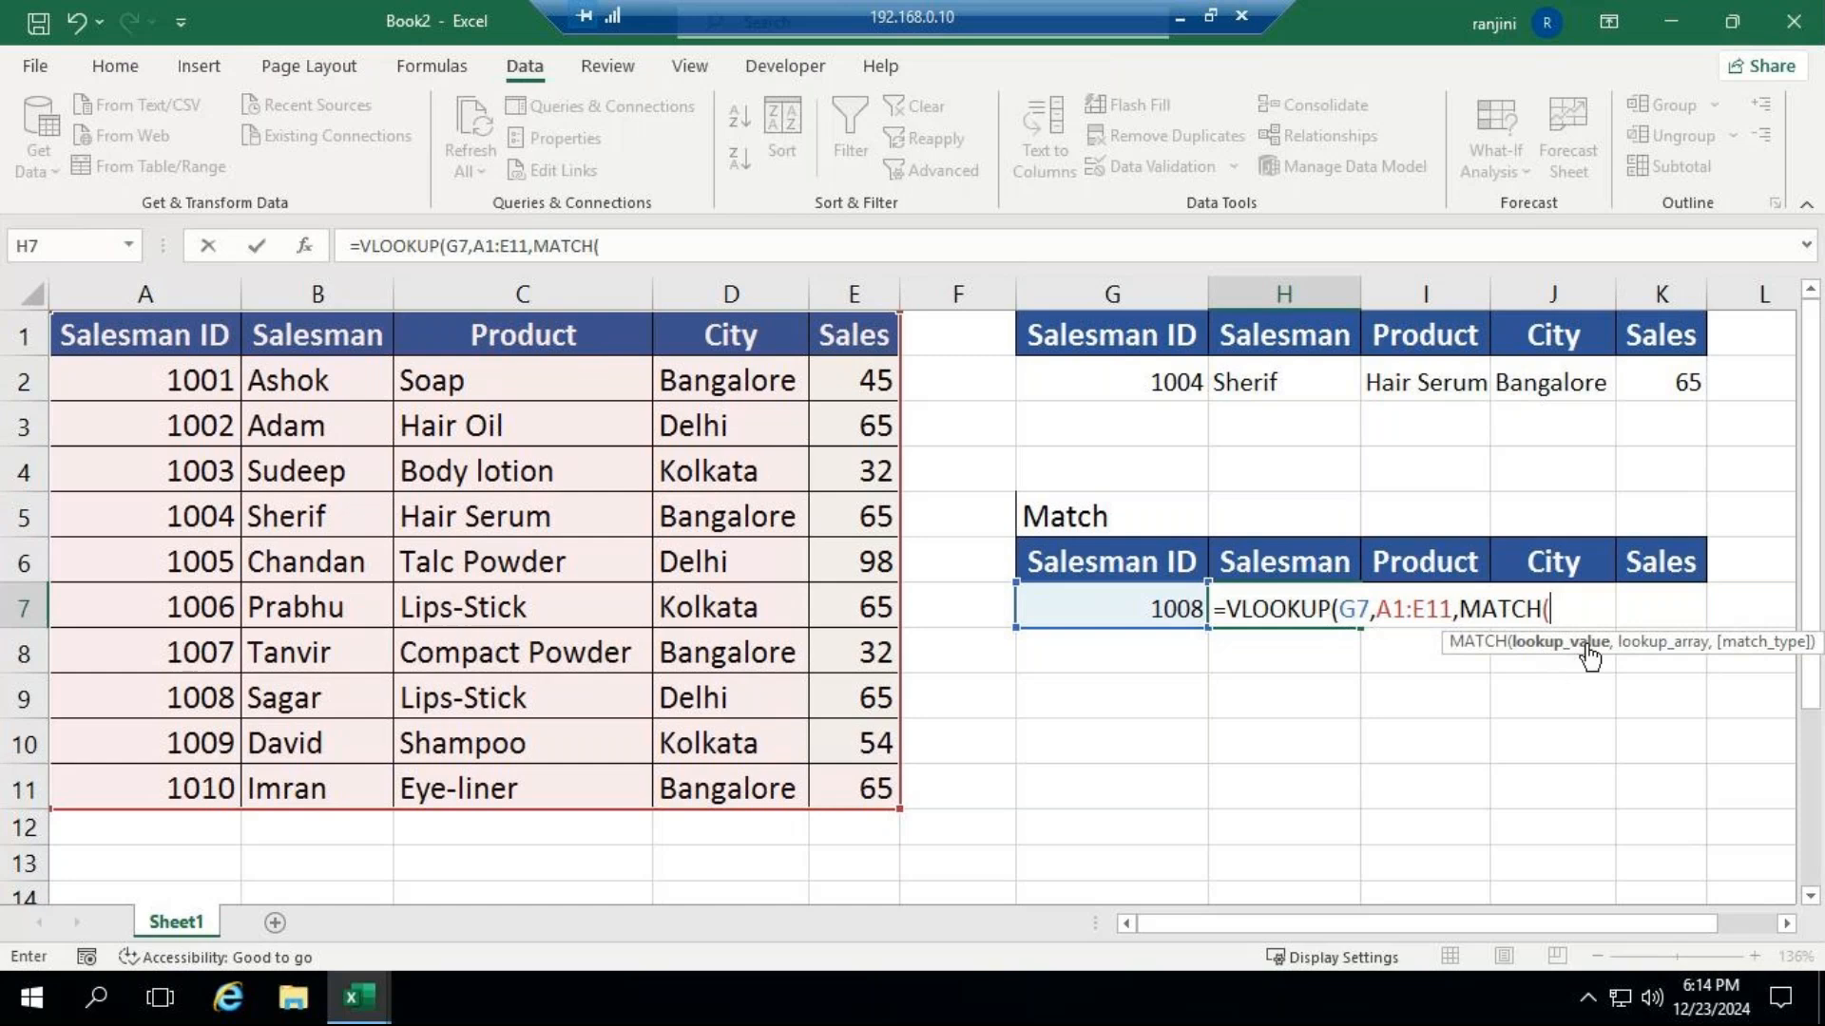
click(1309, 562)
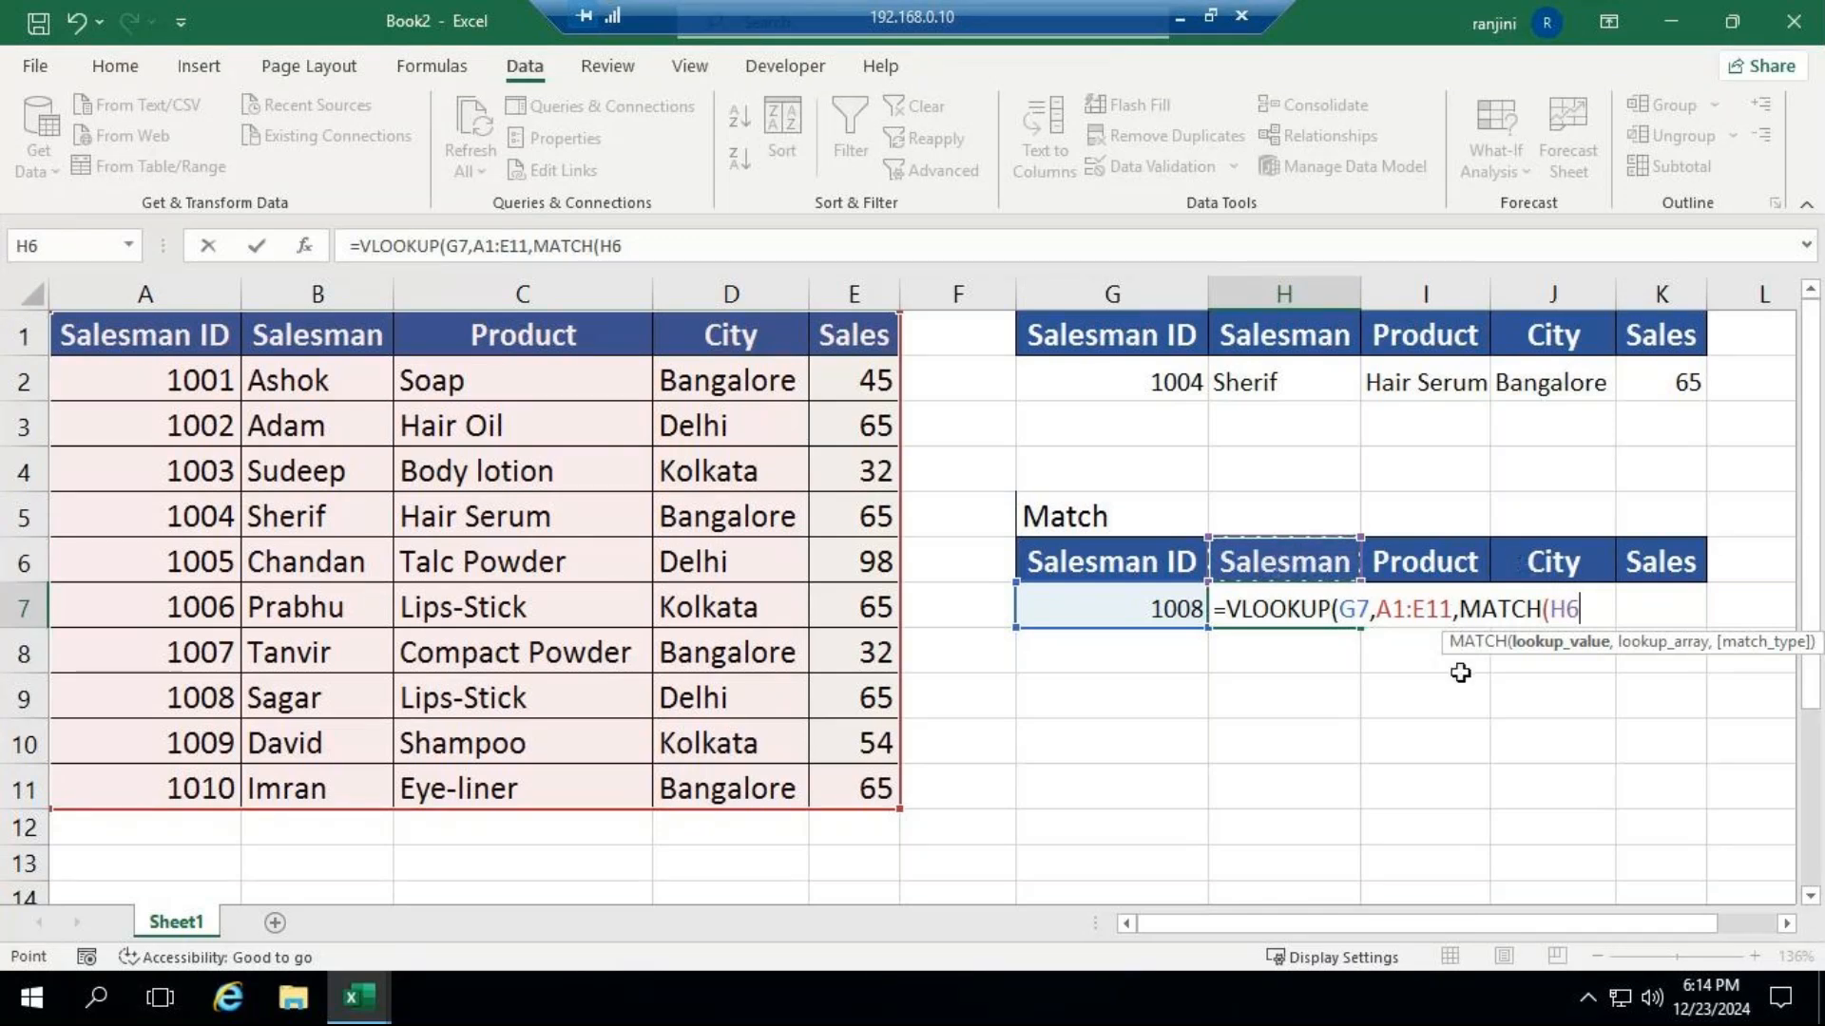
text(,)
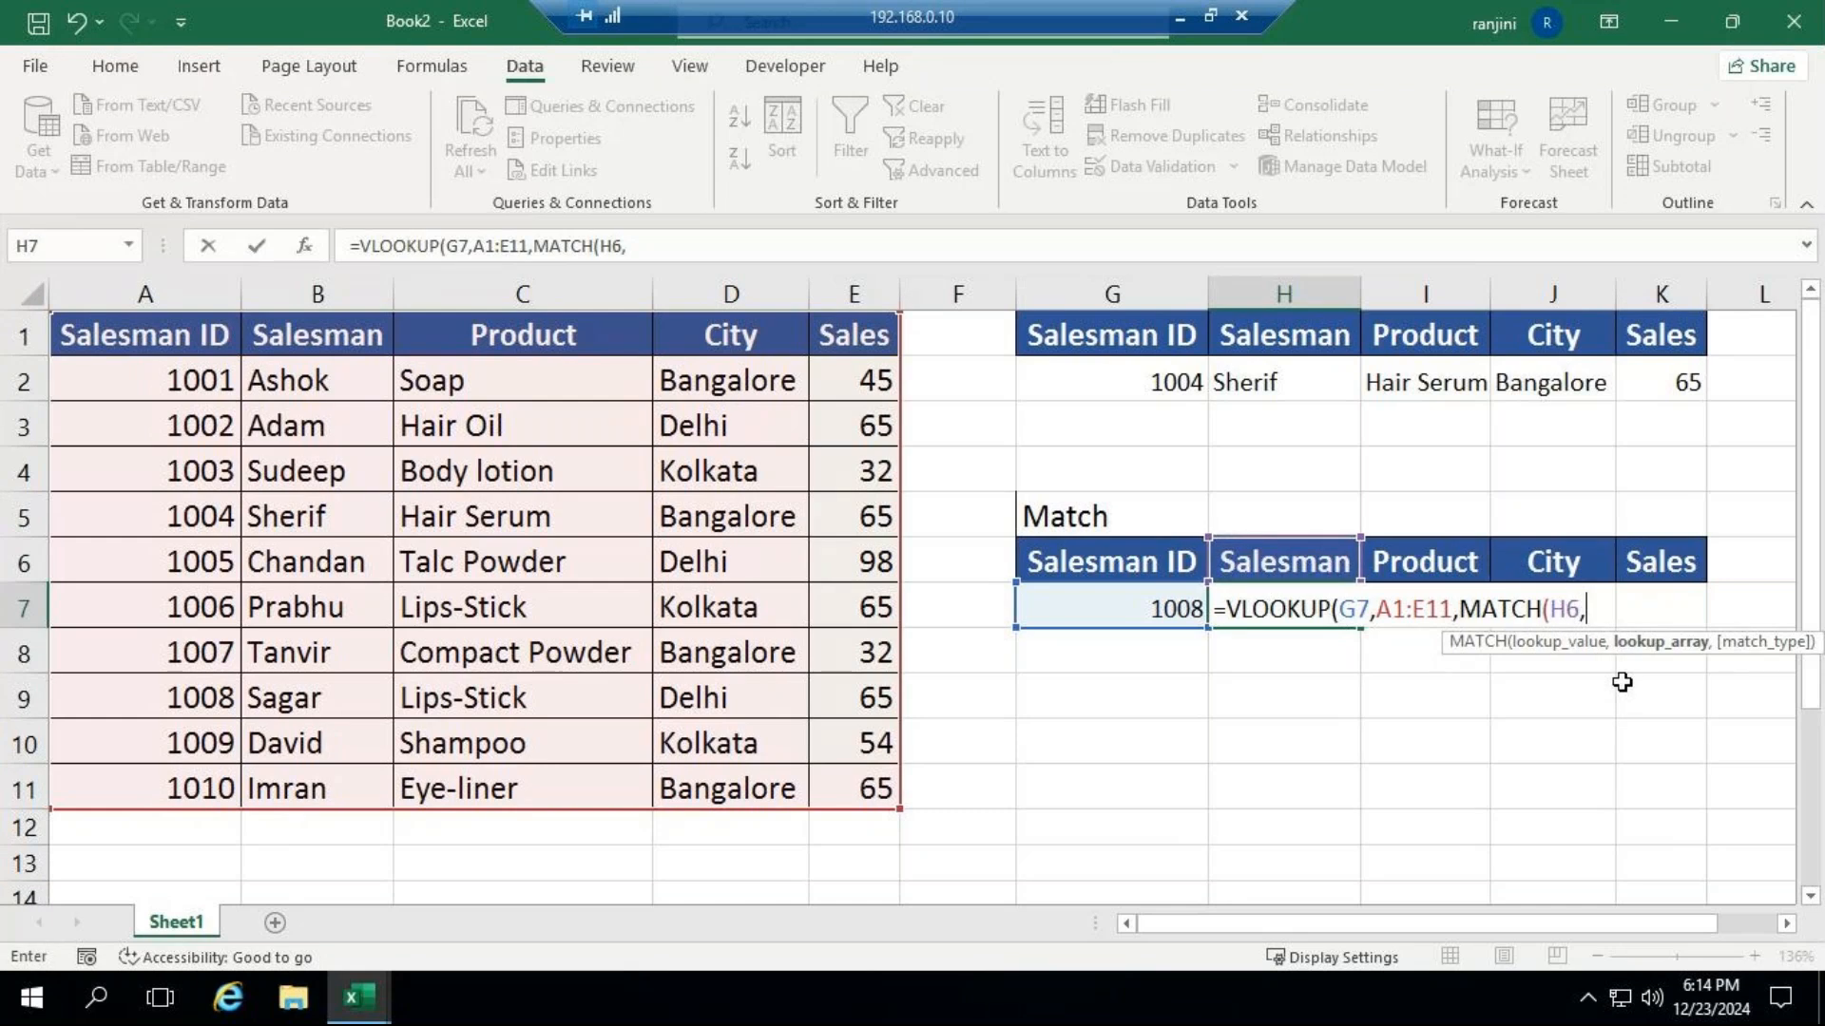
click(215, 334)
drag(215, 334, 831, 343)
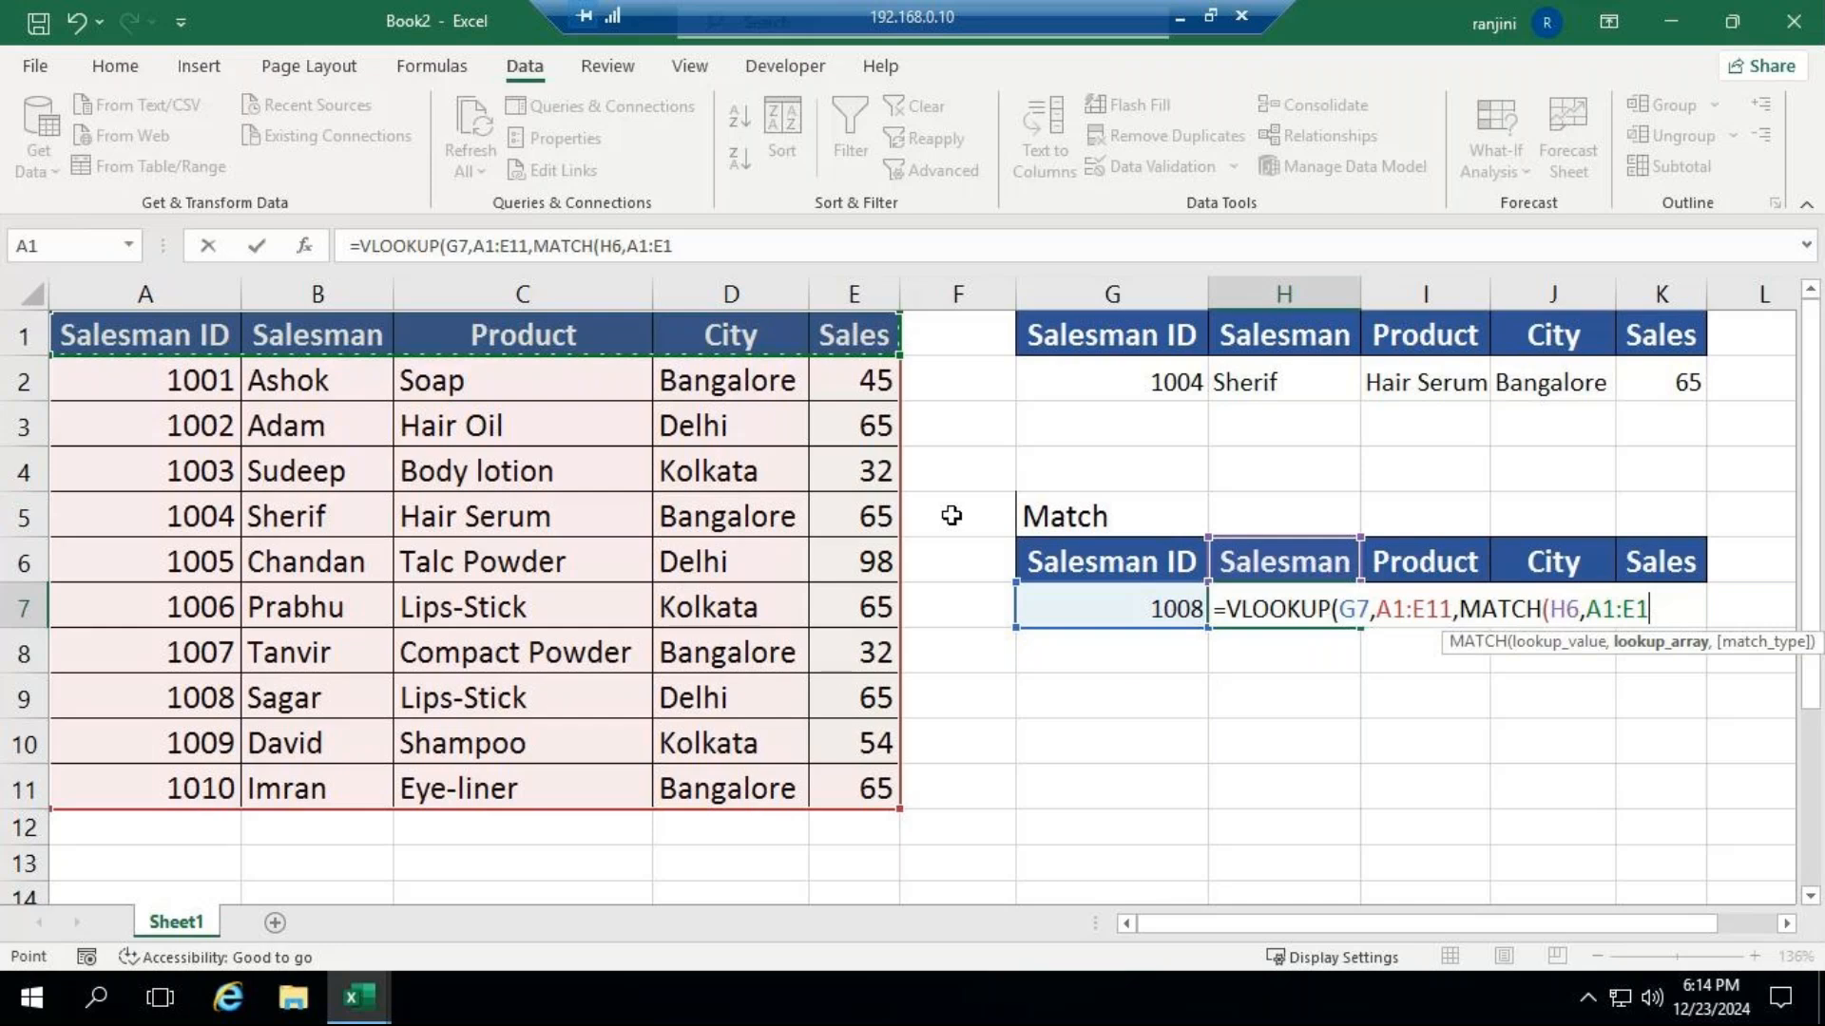
text(,)
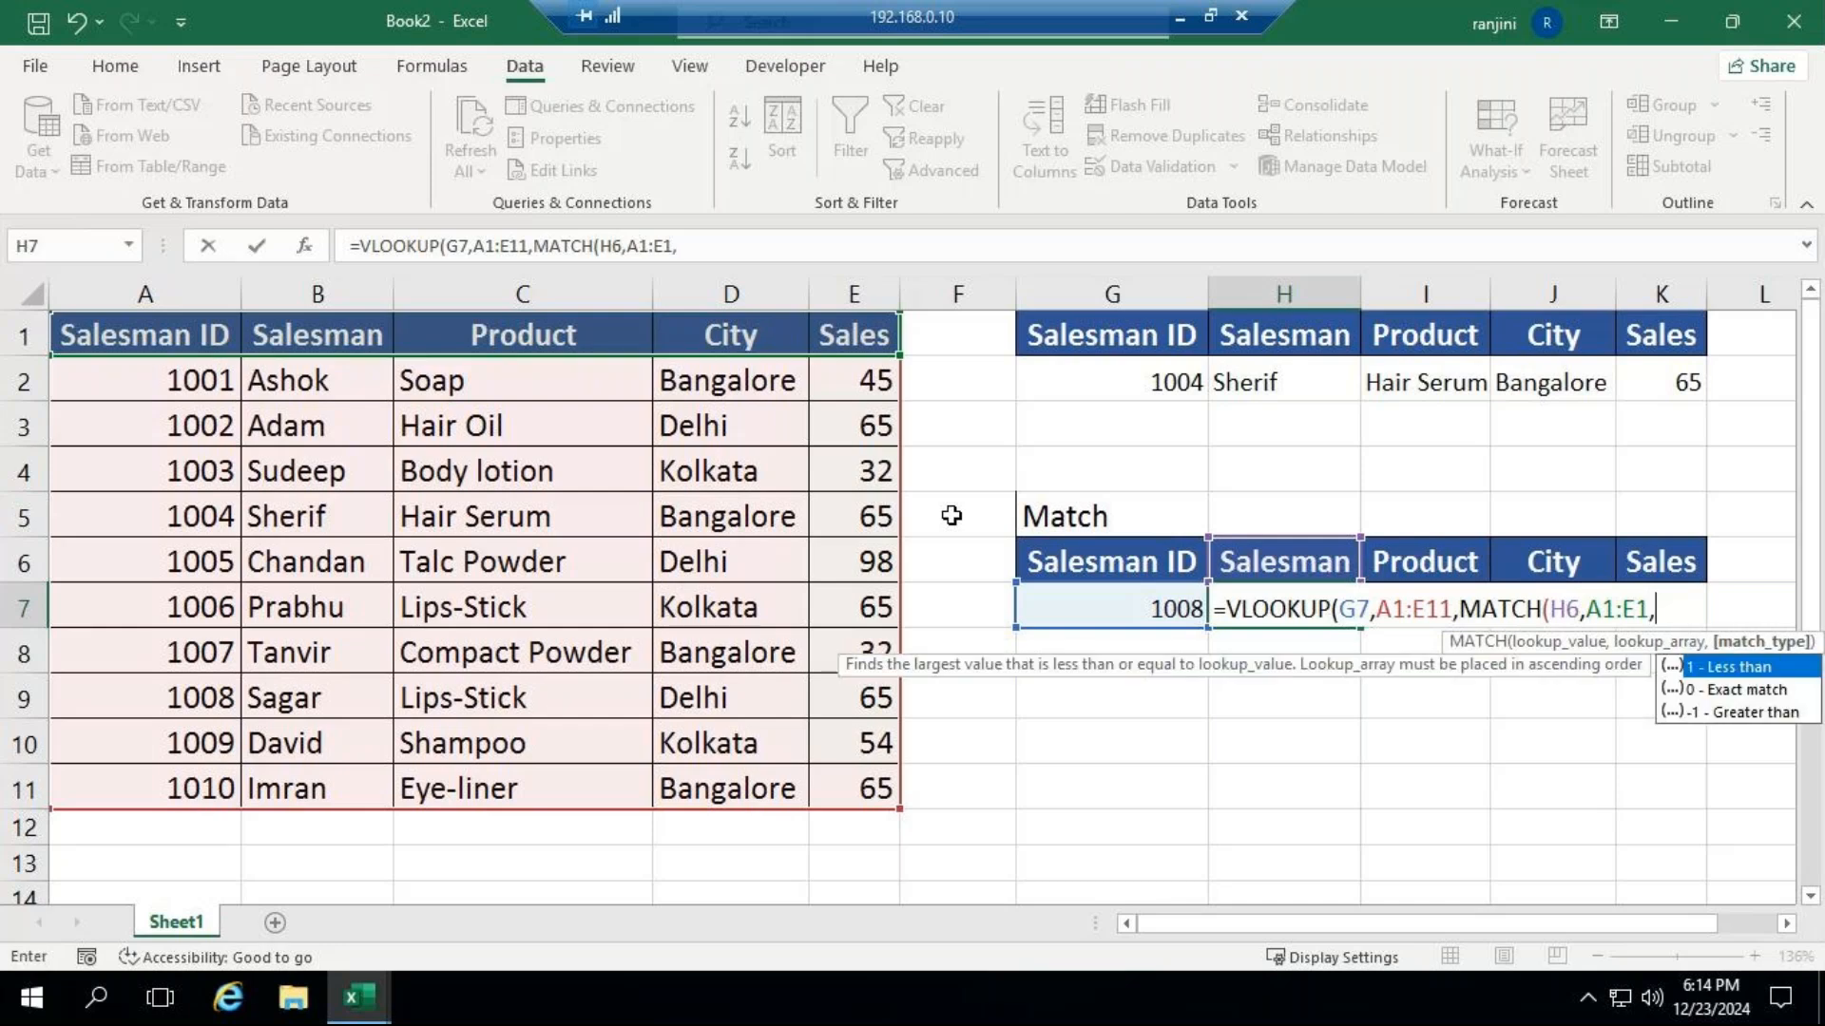
key(Down)
key(Tab)
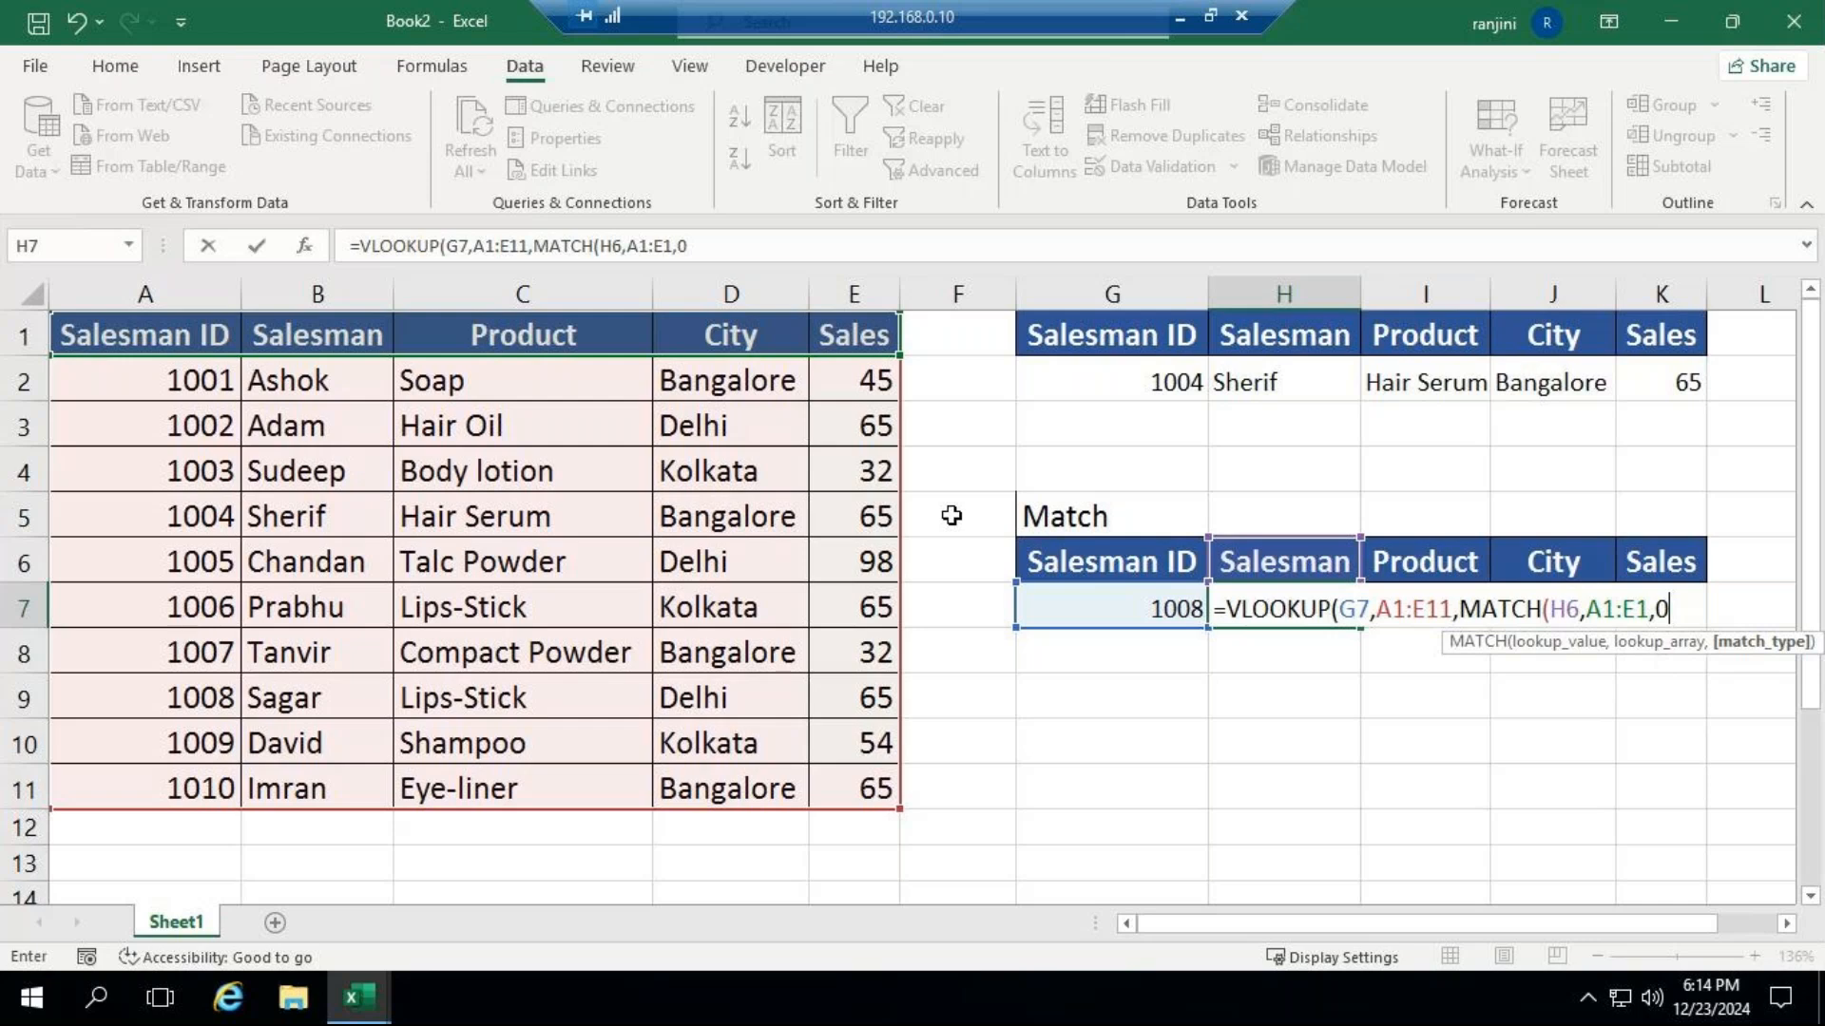
text())
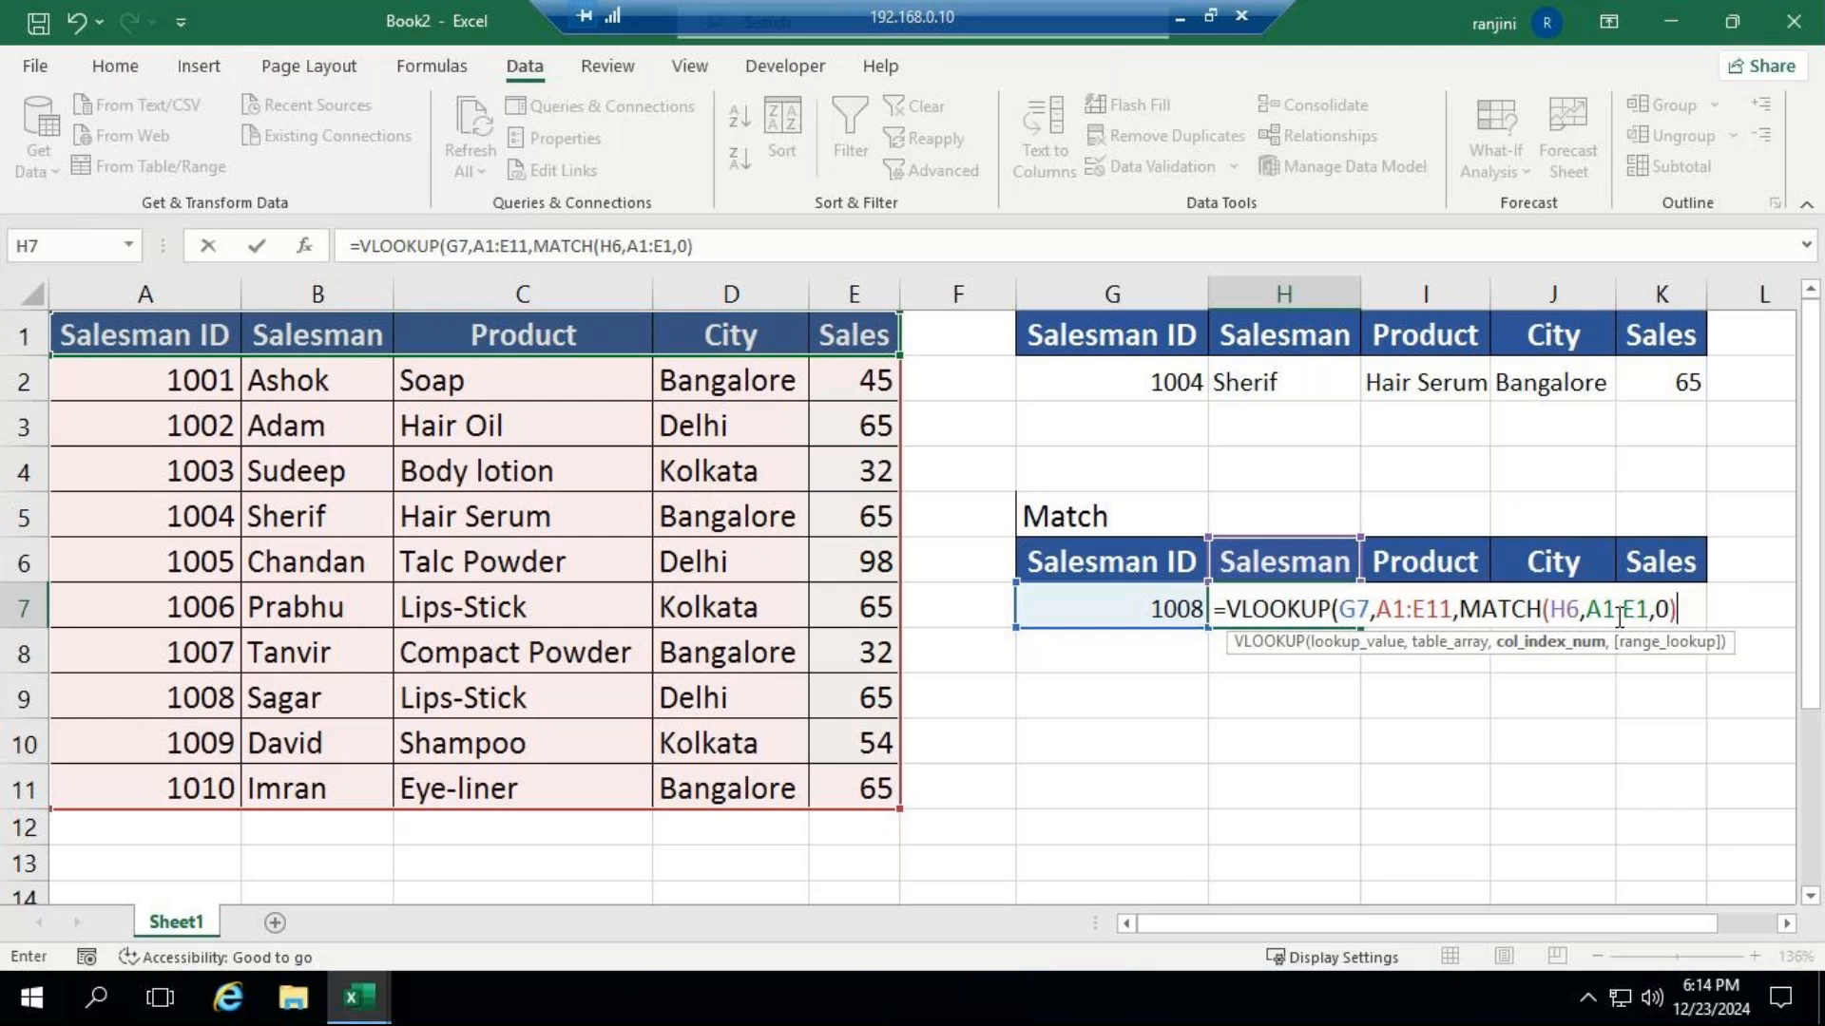
Complete the H7 VLOOKUP formula with FALSE as the range lookup for an exact match.
text(,)
key(Down)
key(Tab)
text())
key(Return)
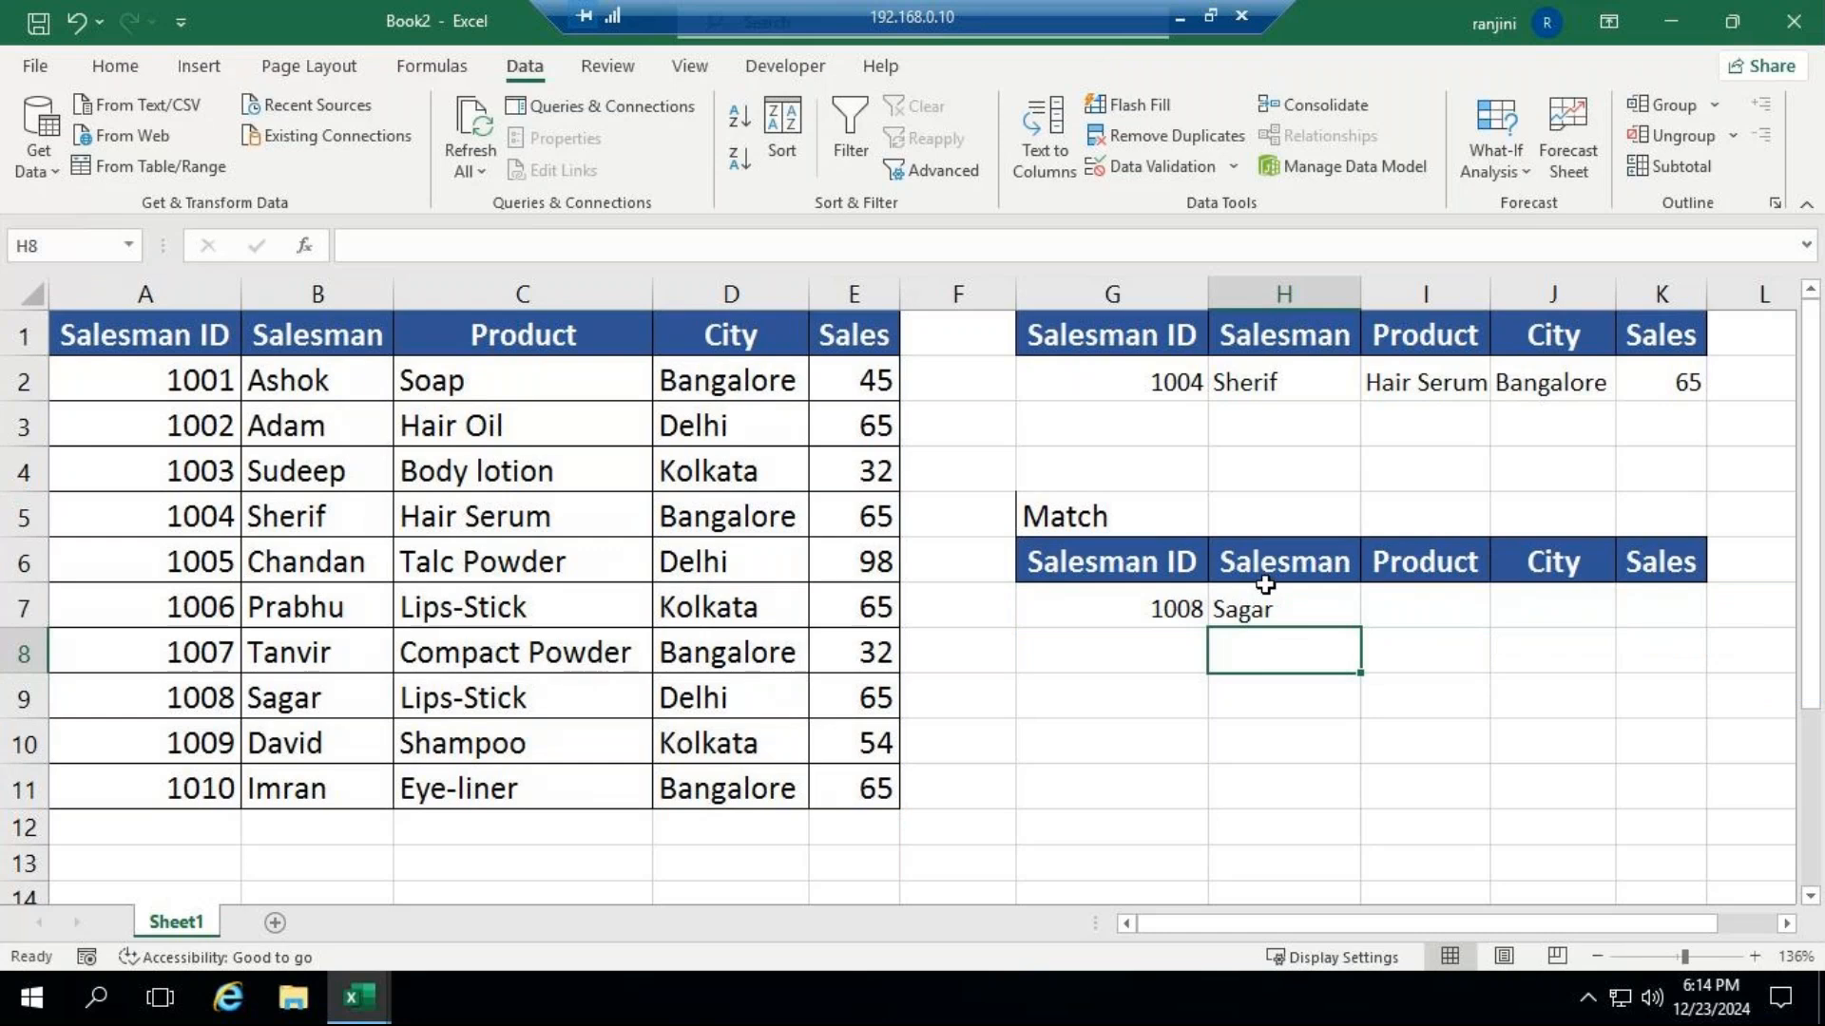
Fill the H7 formula across to K7 and check the copied formula in I7.
click(1250, 617)
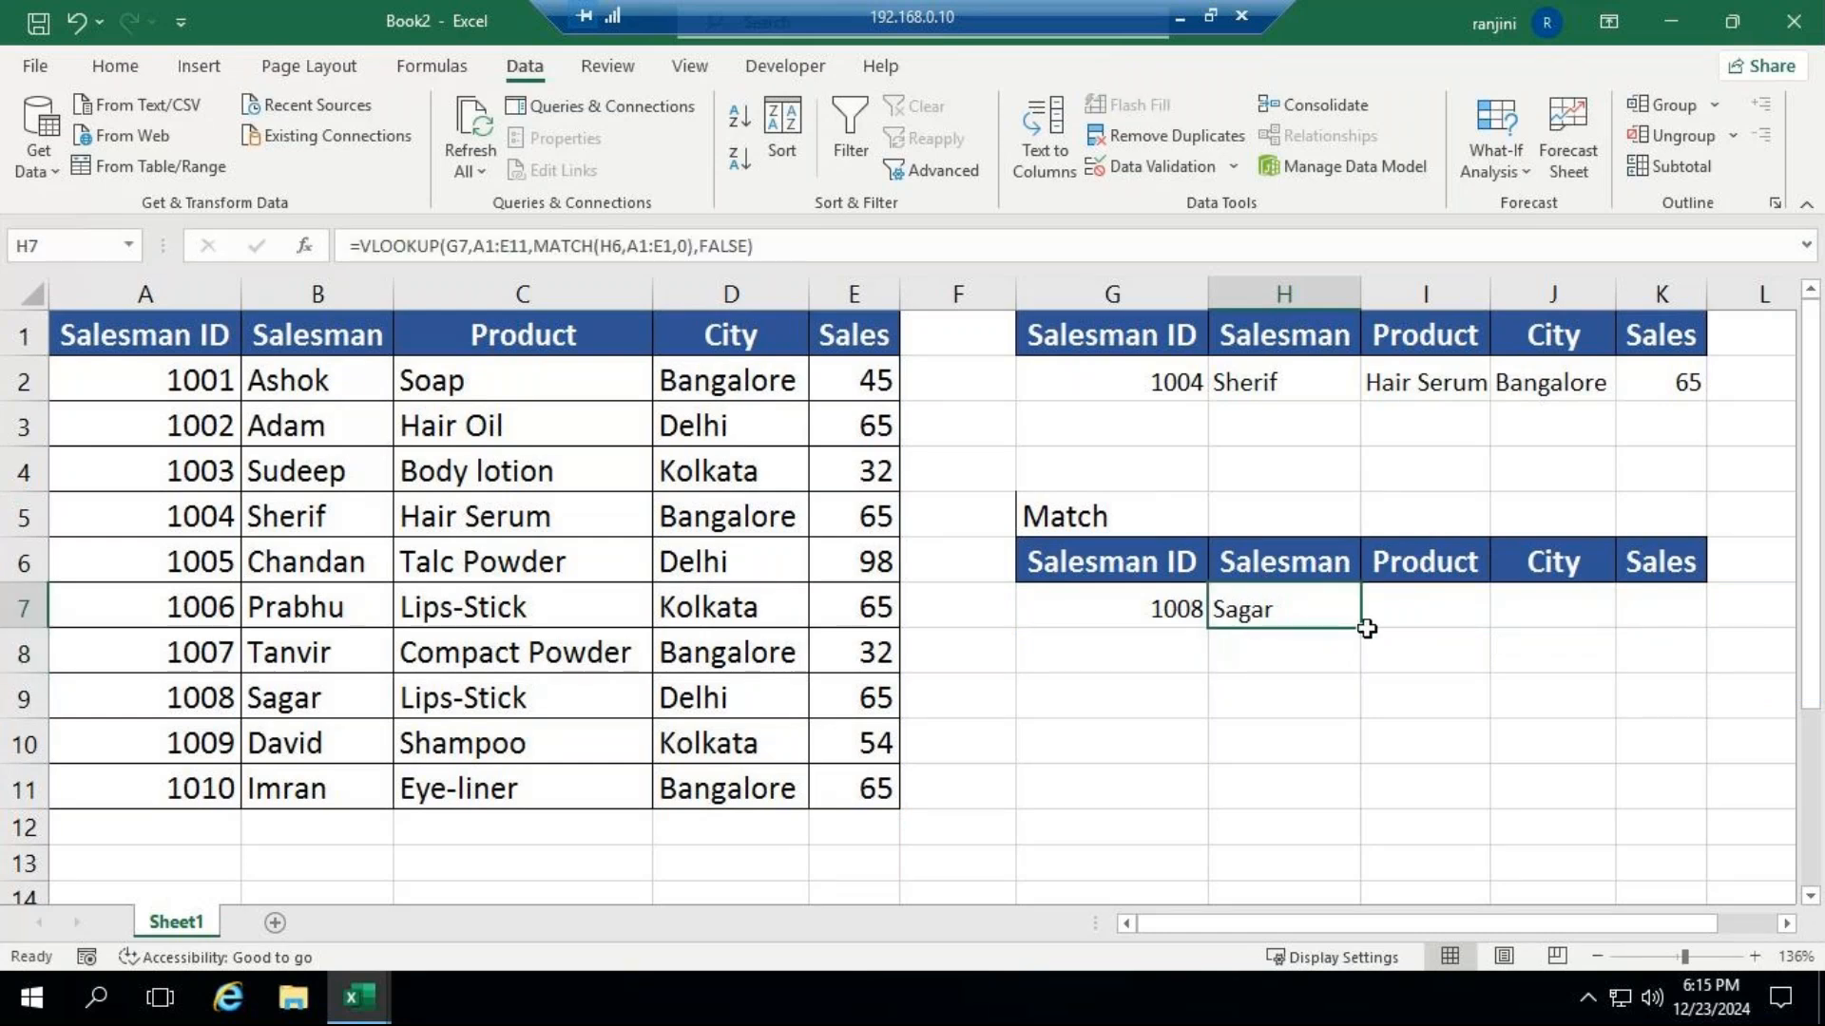
drag(1361, 627, 1678, 610)
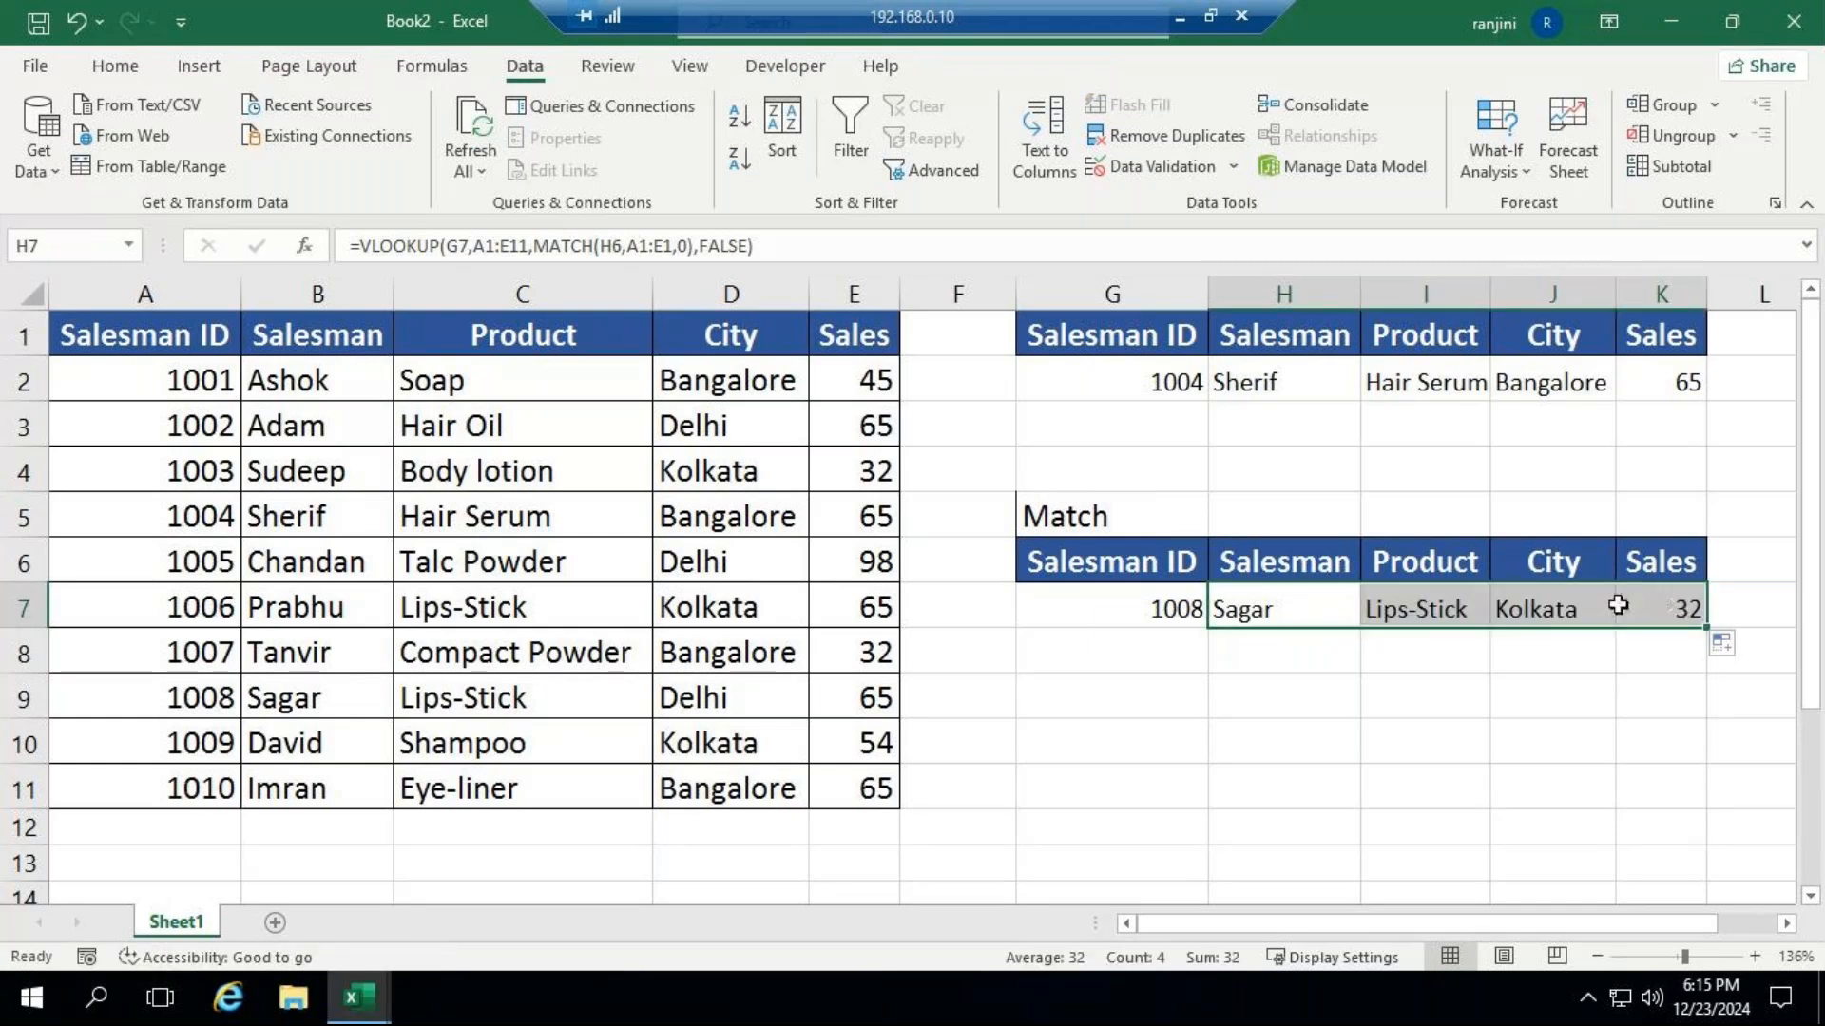
click(1441, 611)
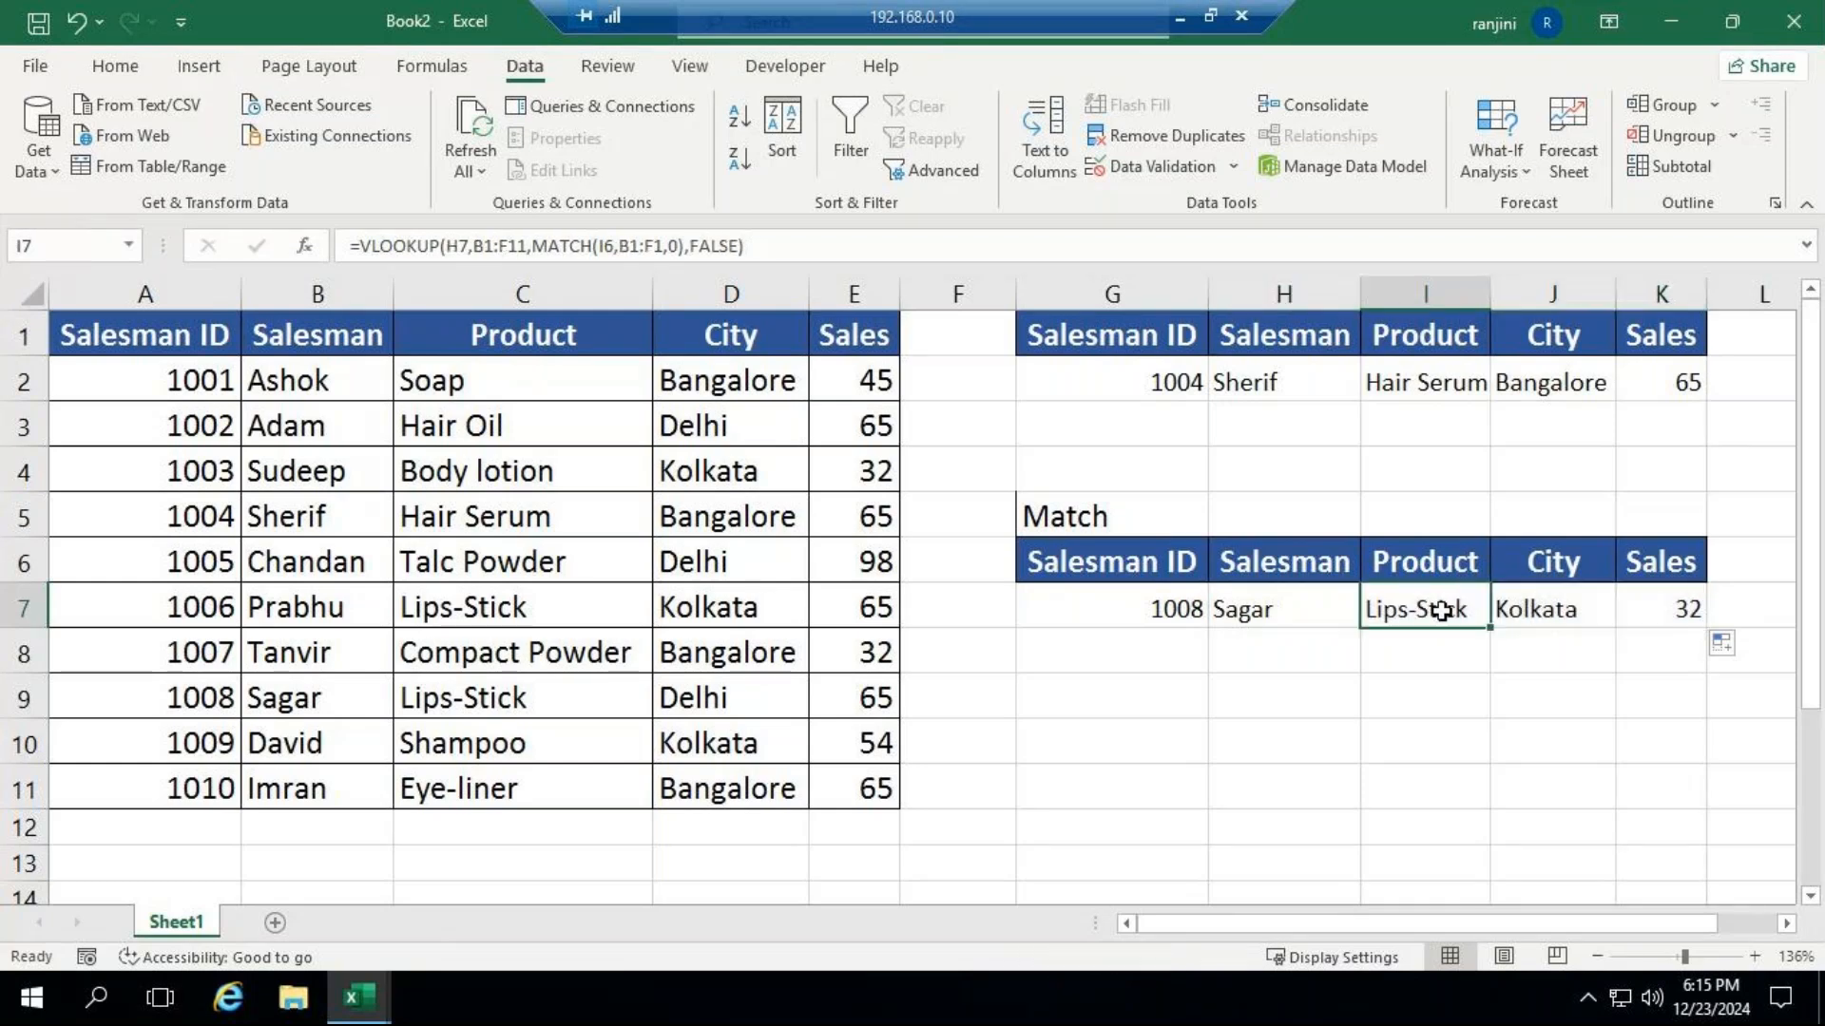
Delete the VLOOKUP-MATCH formula from H7 and clear its filled copies in I7:K7.
click(1273, 620)
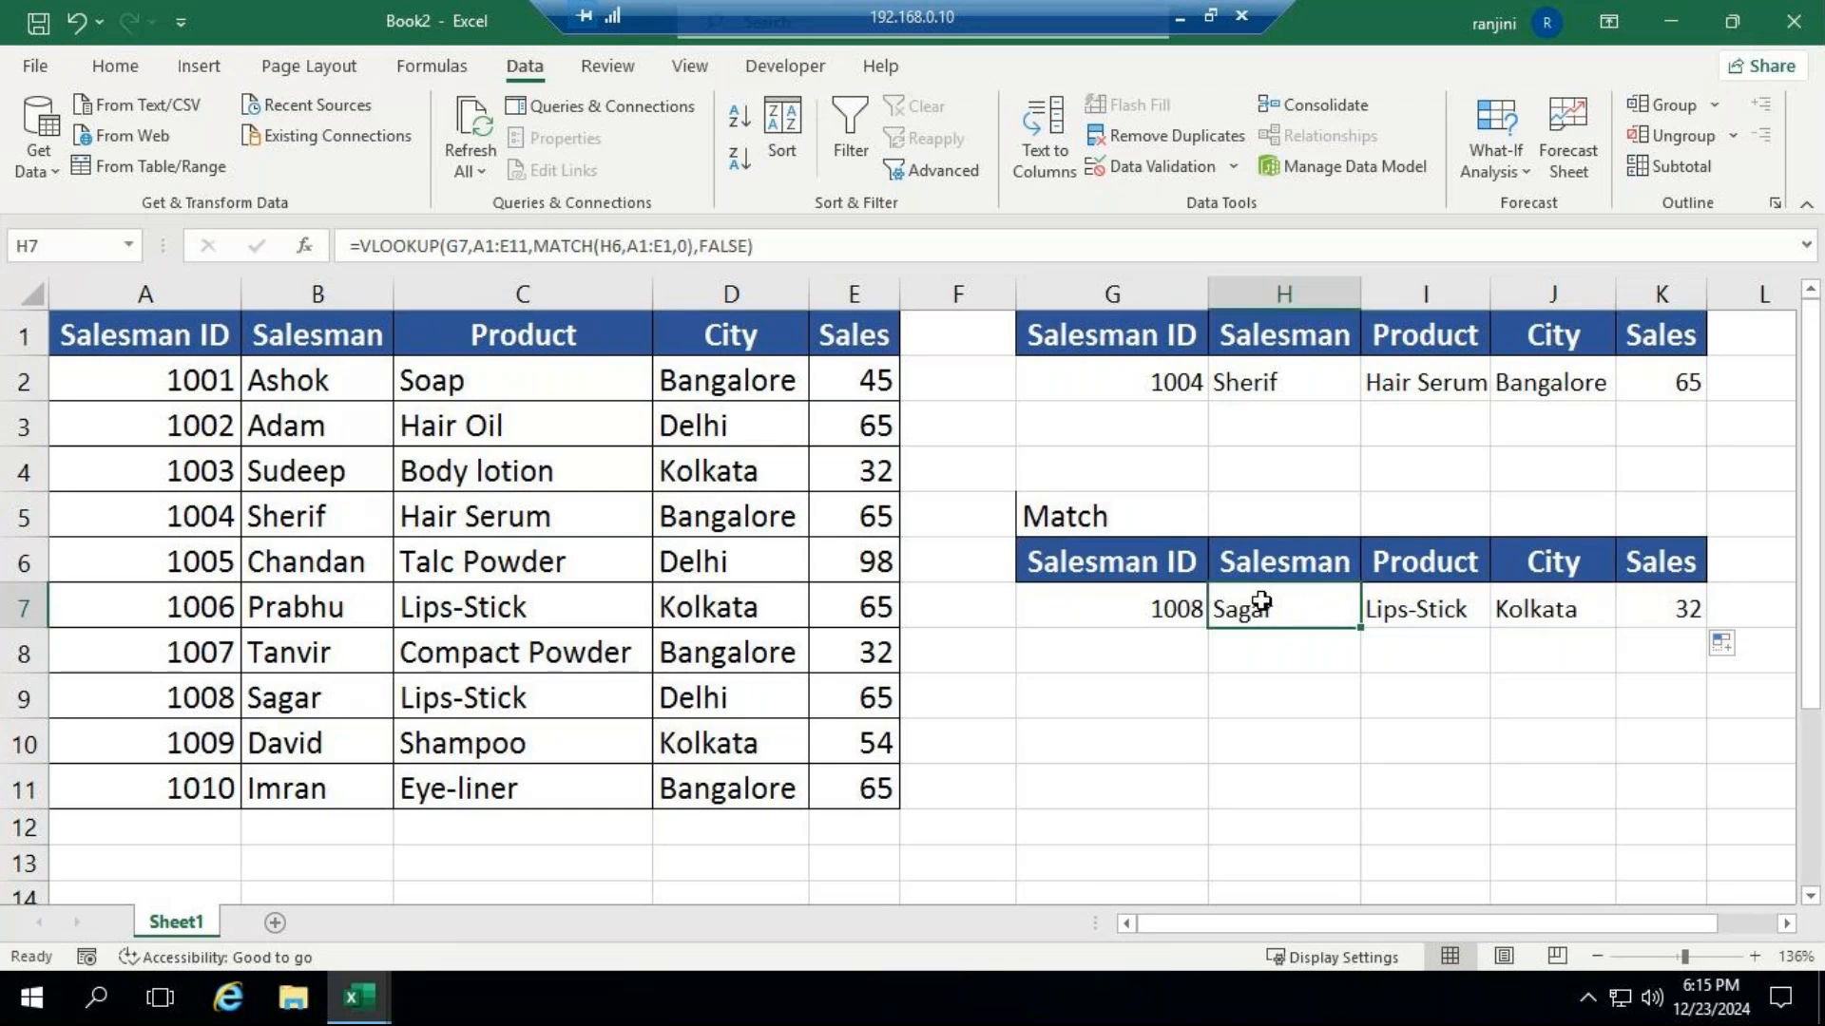
click(450, 243)
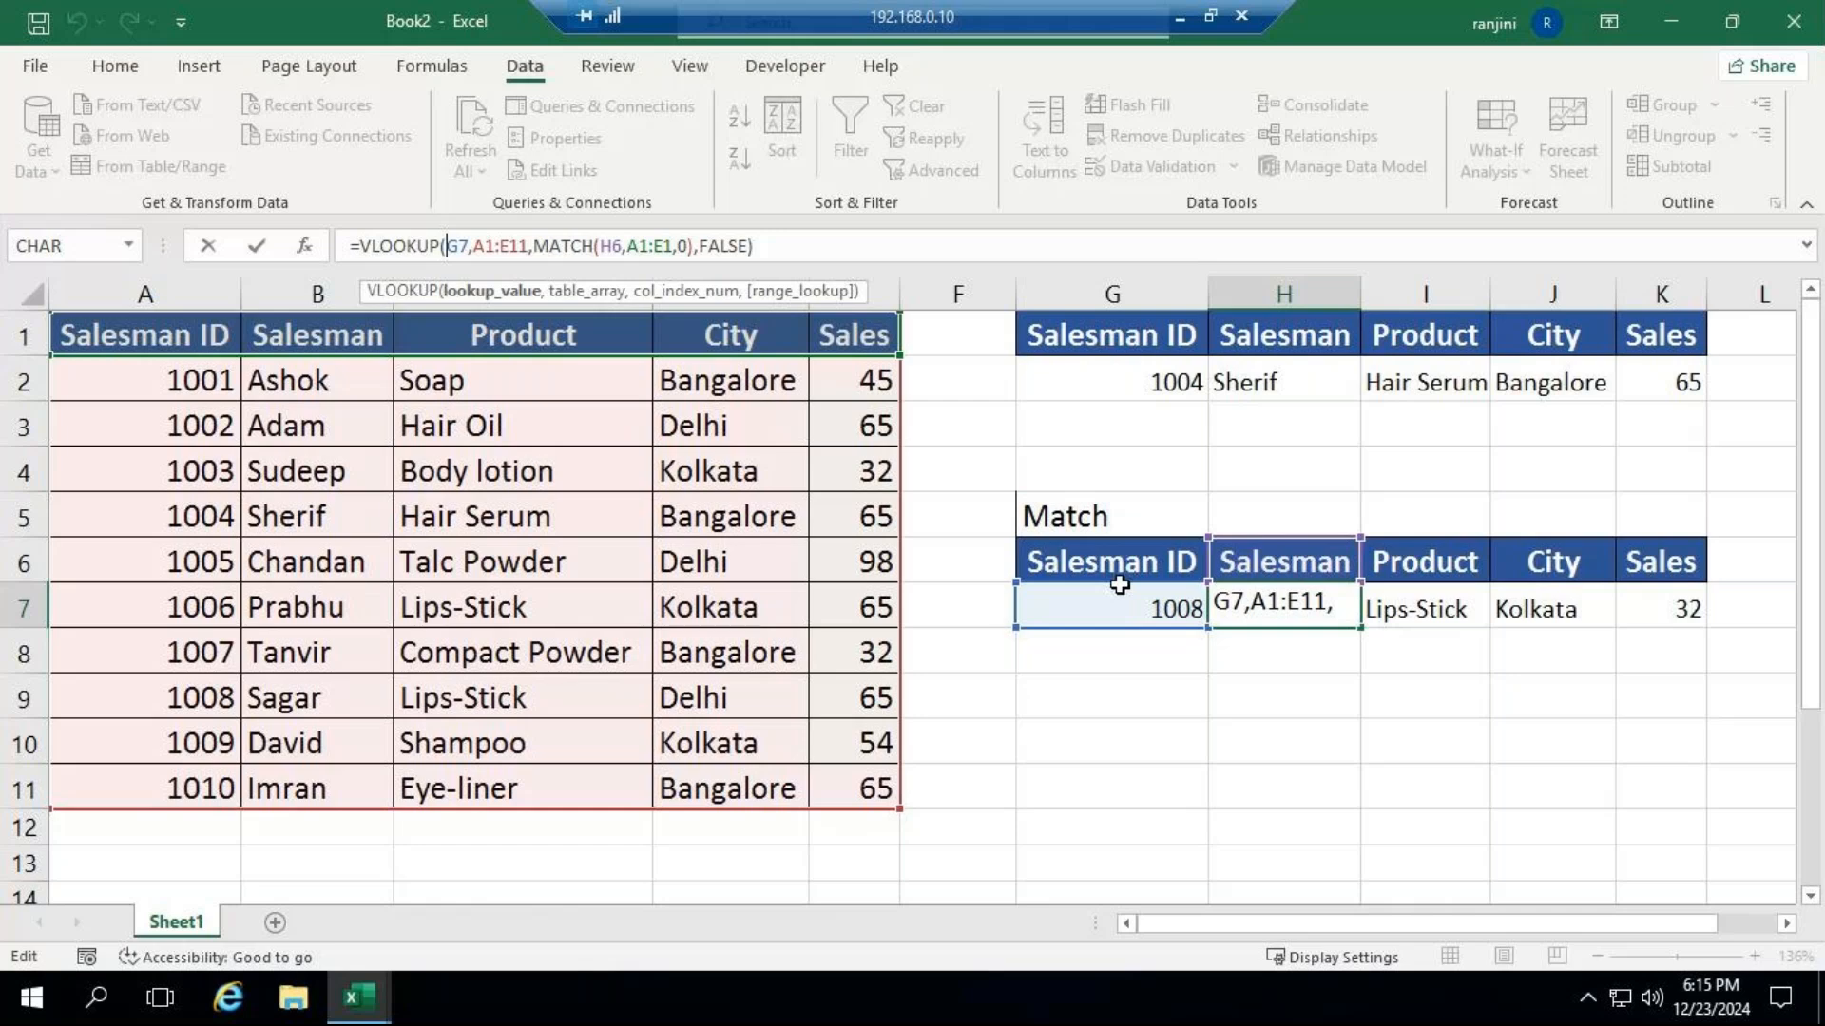
drag(1262, 674, 1266, 643)
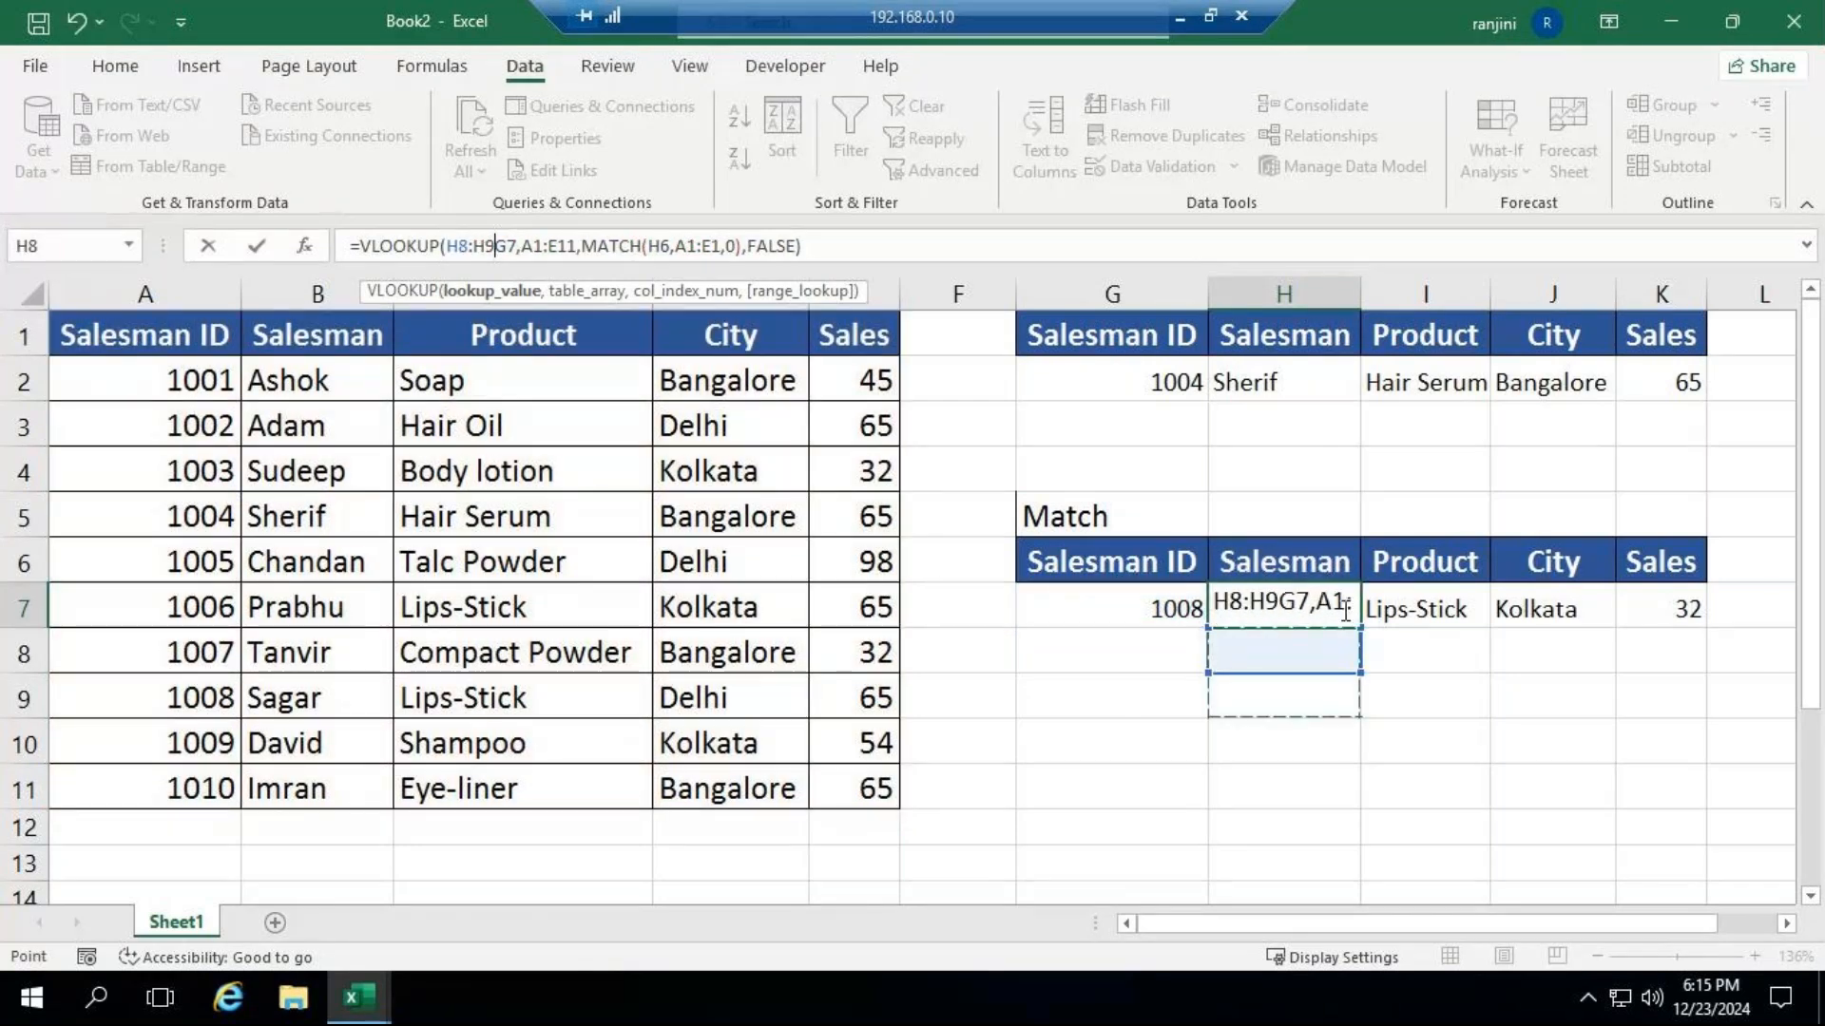
click(1682, 605)
drag(787, 246, 282, 221)
key(BackSpace)
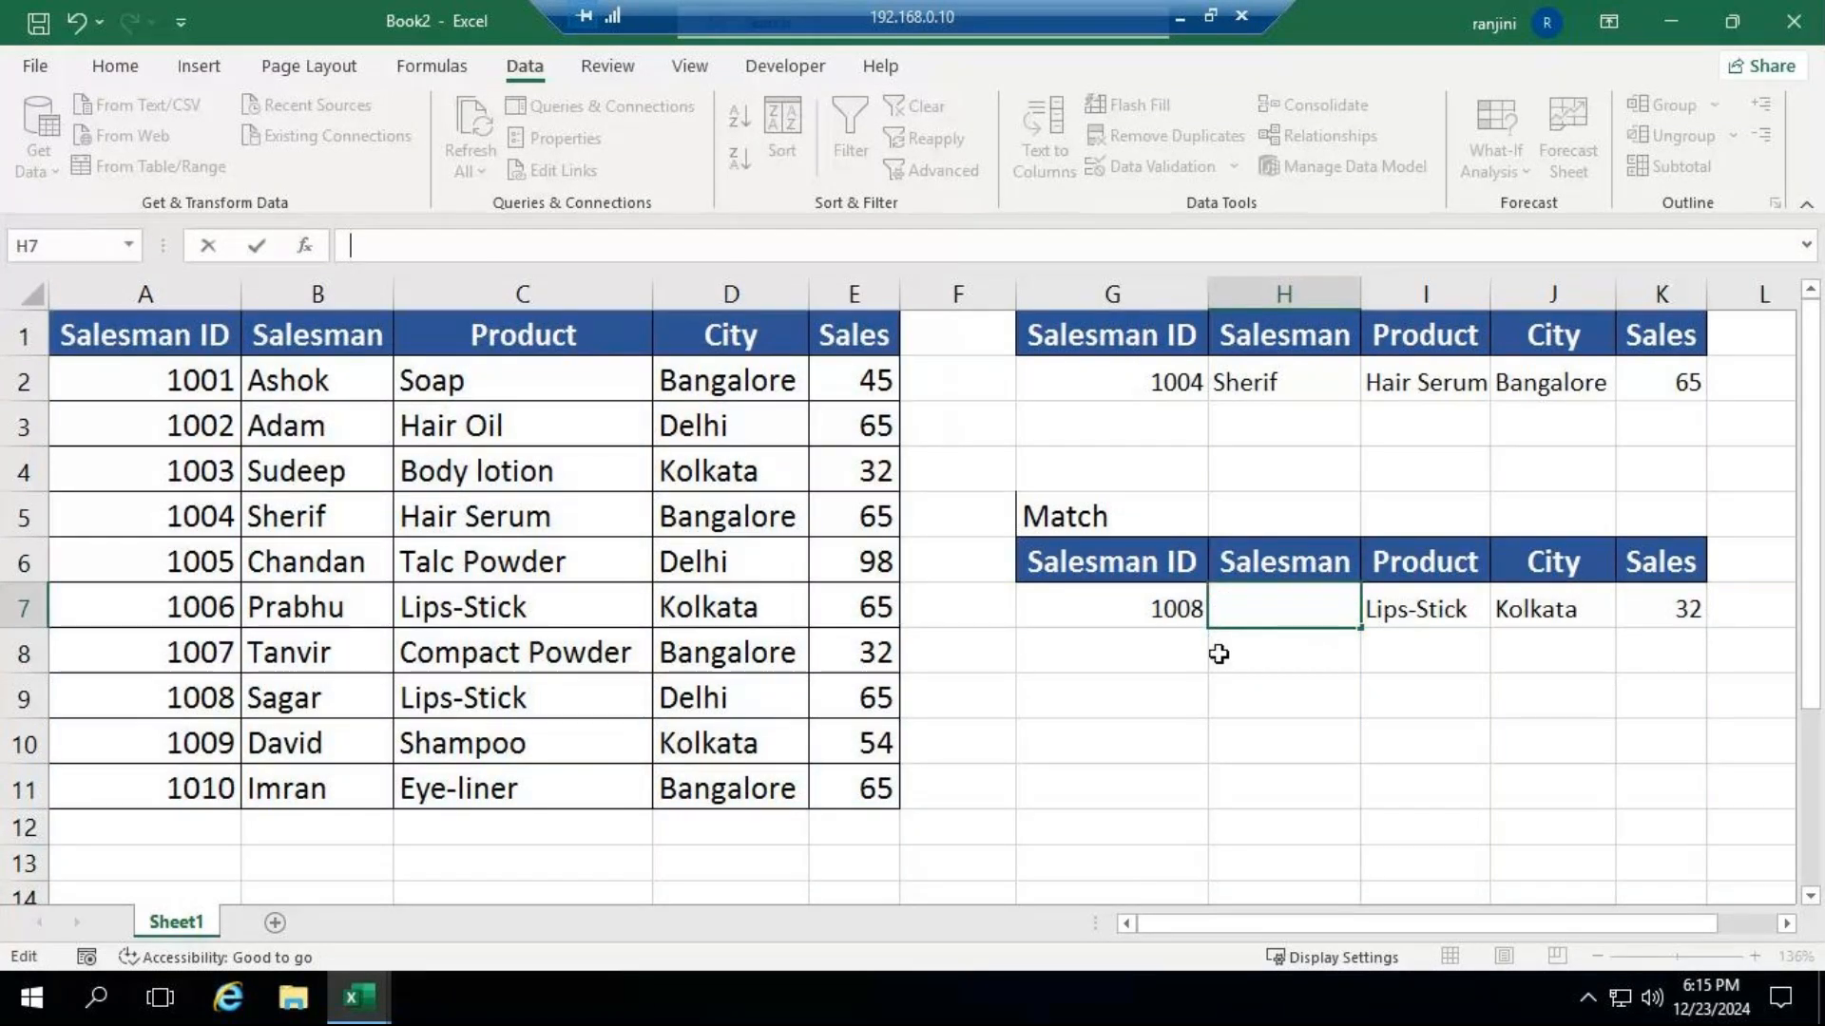
click(1423, 616)
drag(1414, 608, 1658, 607)
key(Delete)
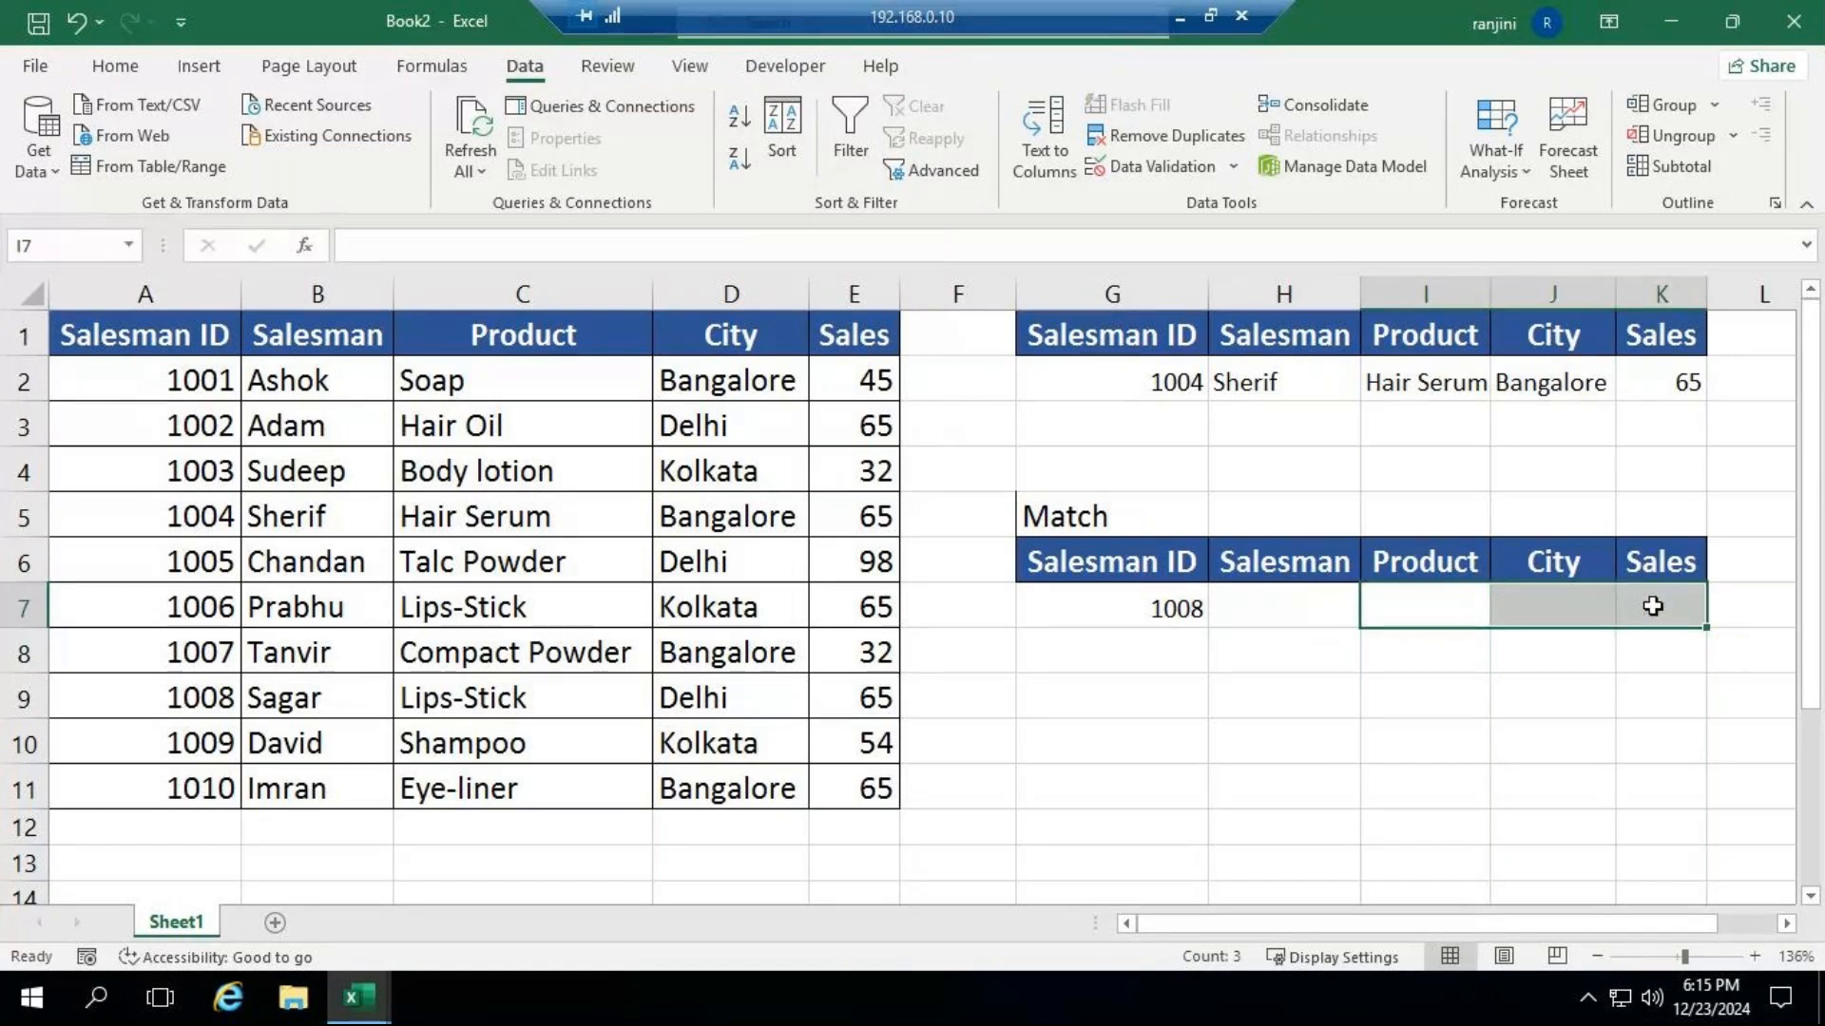
Start a VLOOKUP in H7 with absolute $G$7 as the lookup value and absolute $A$1:$E$11 as the table array.
click(1290, 619)
text(=vlo)
key(Tab)
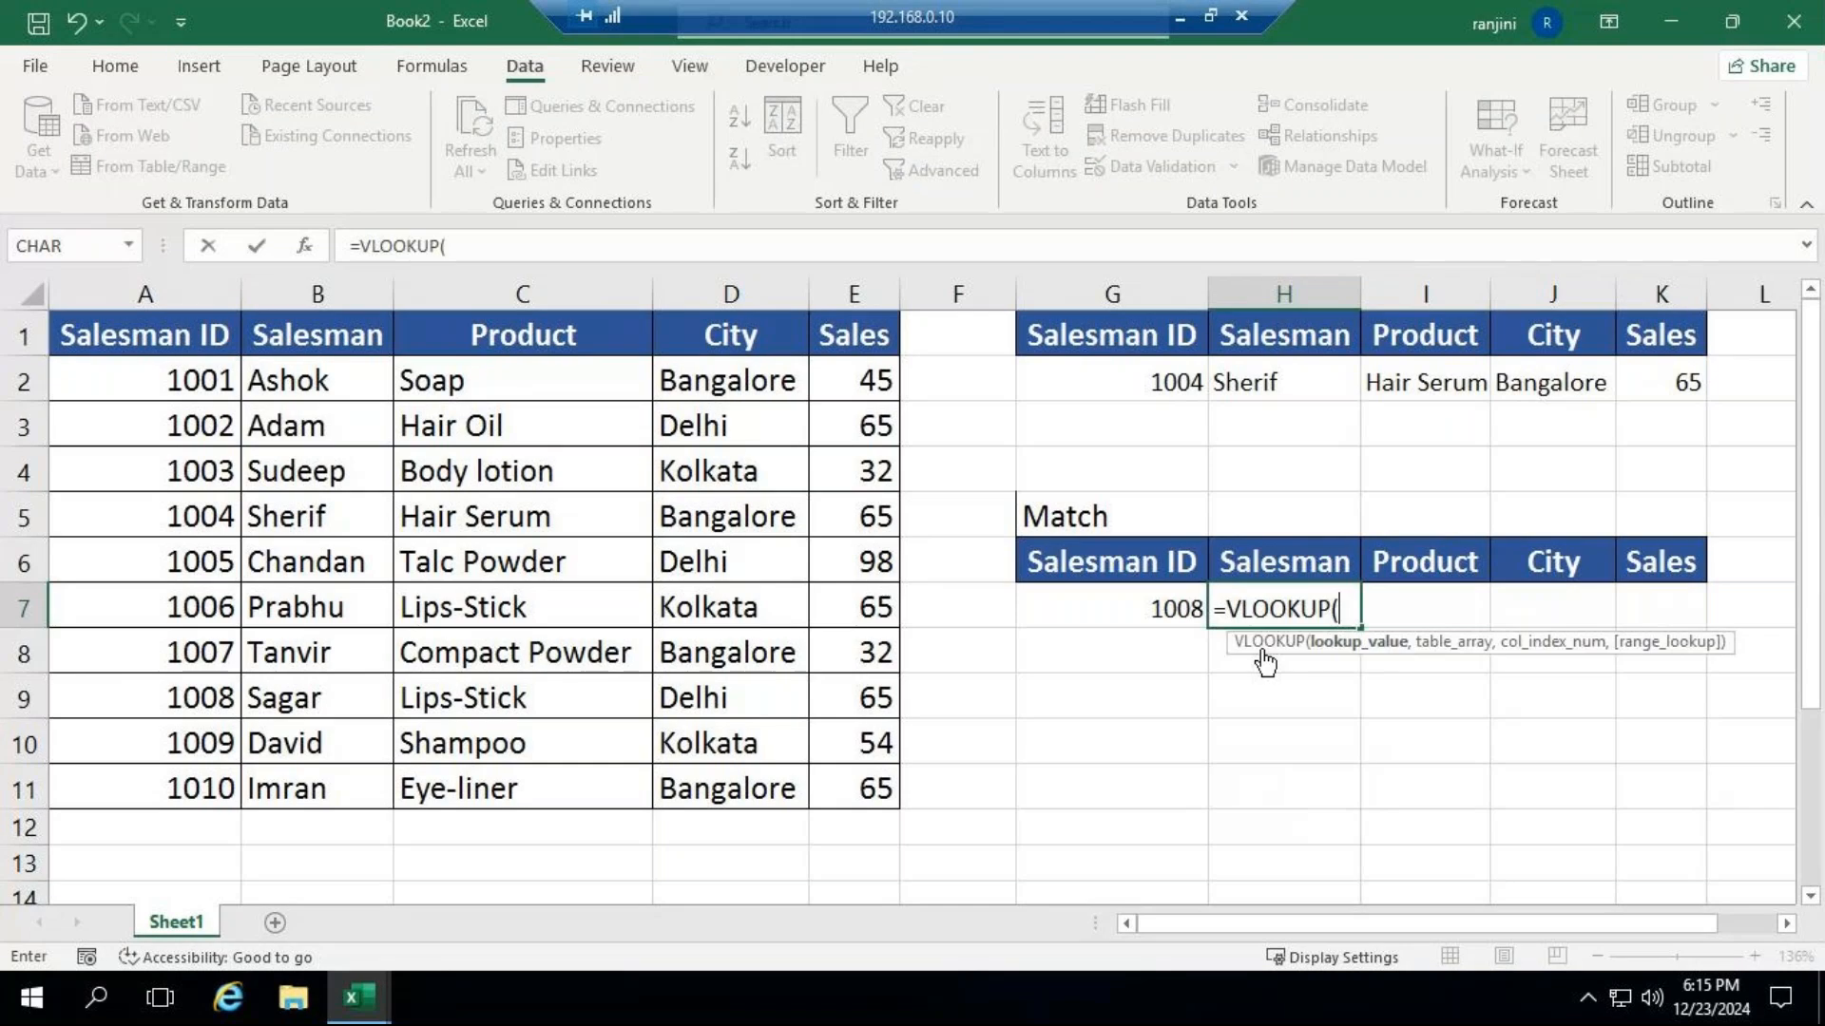
click(1143, 609)
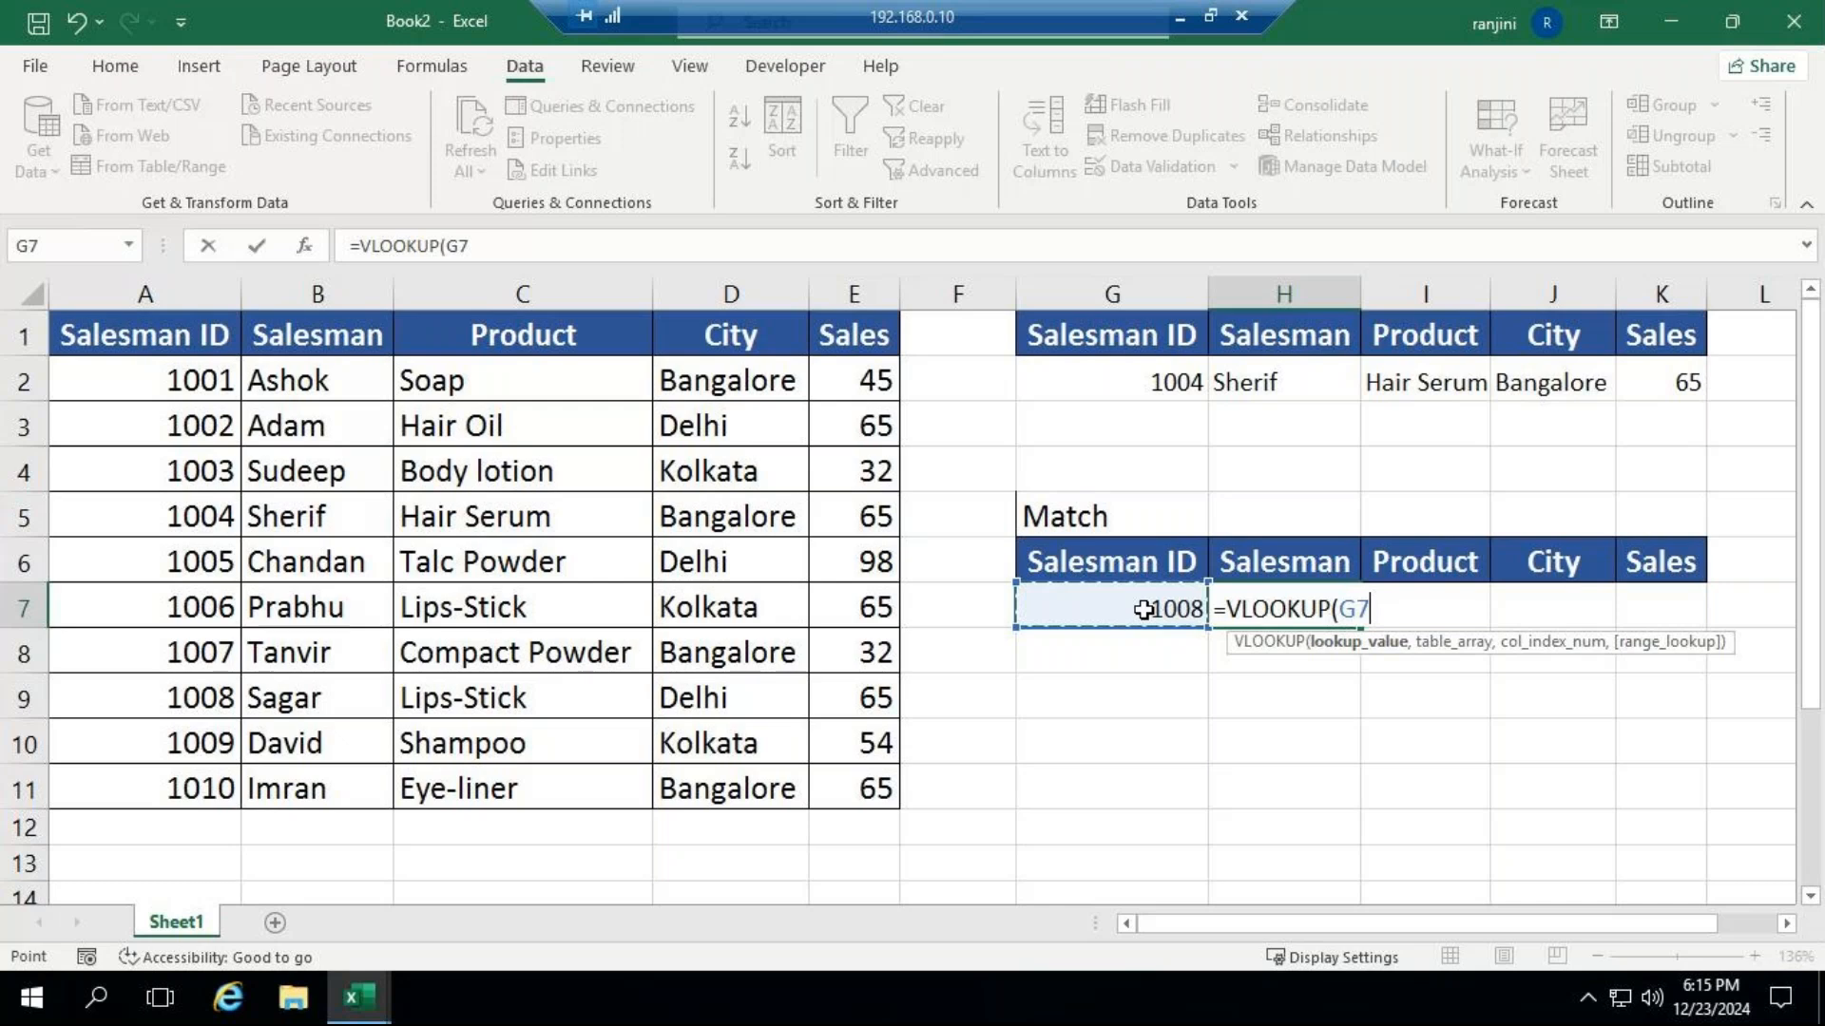
key(F4)
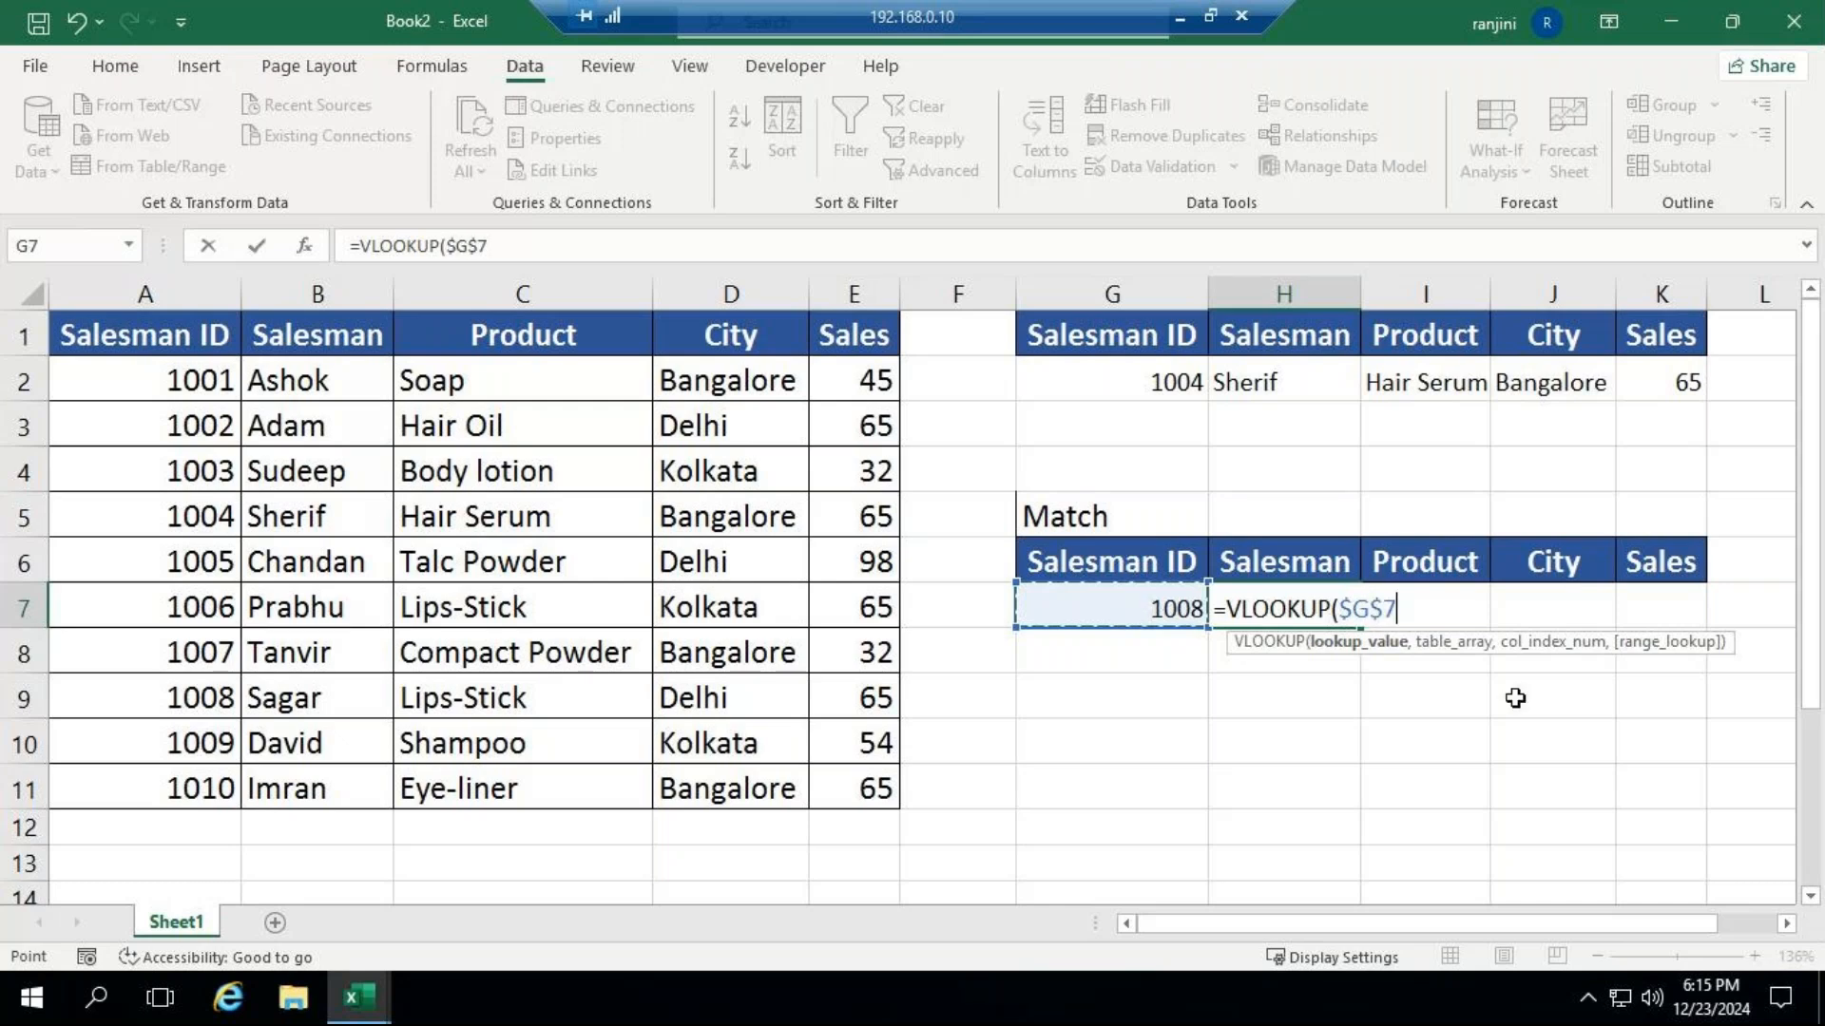
text(,)
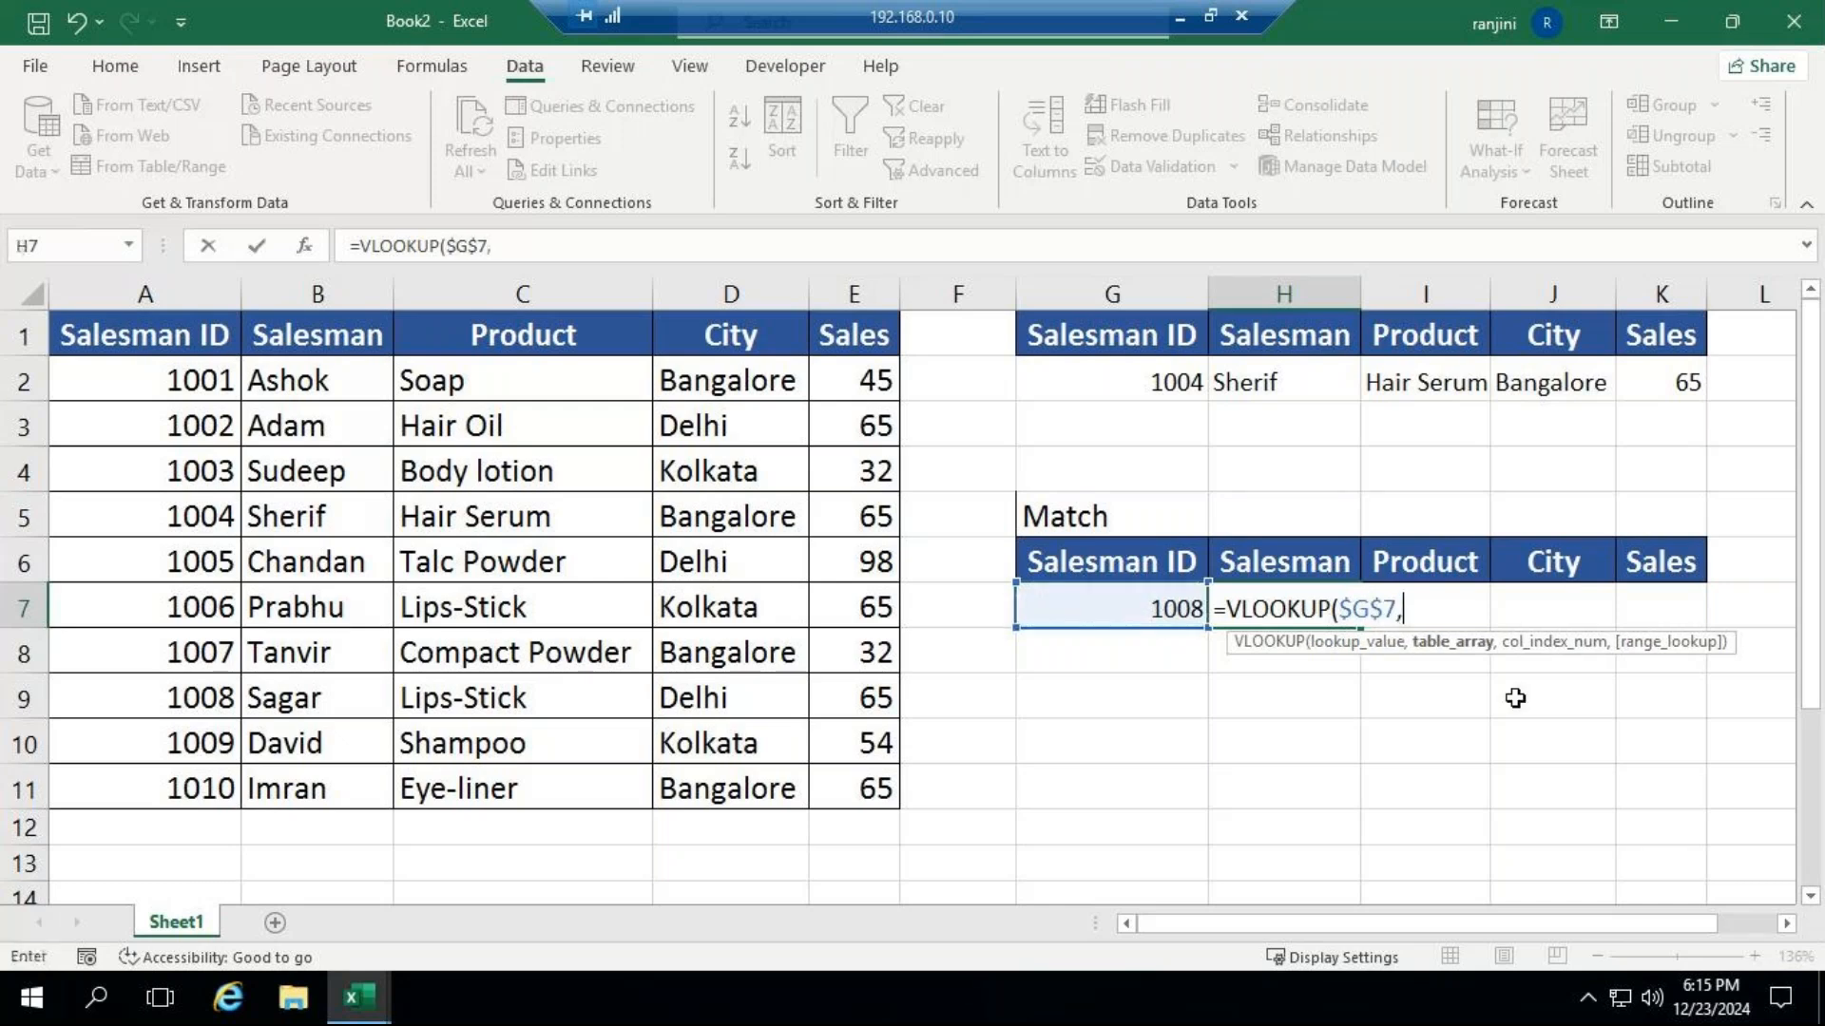
drag(157, 333, 875, 788)
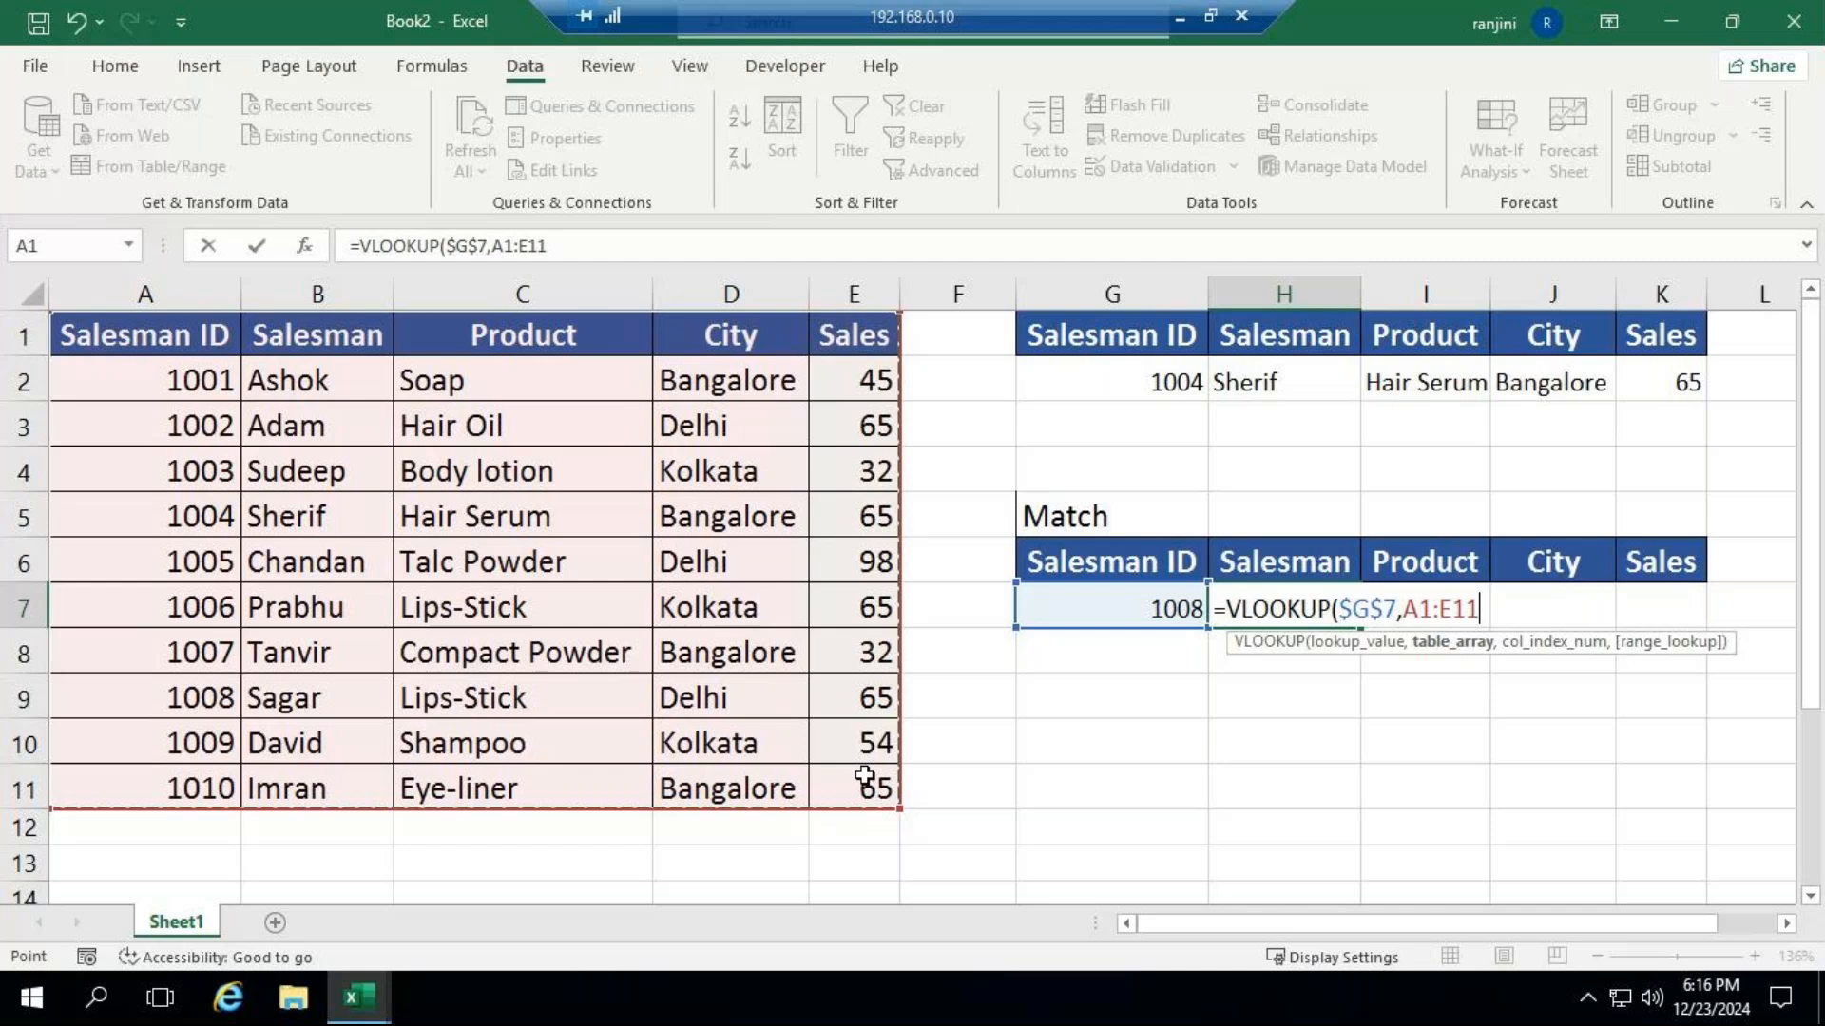
key(F4)
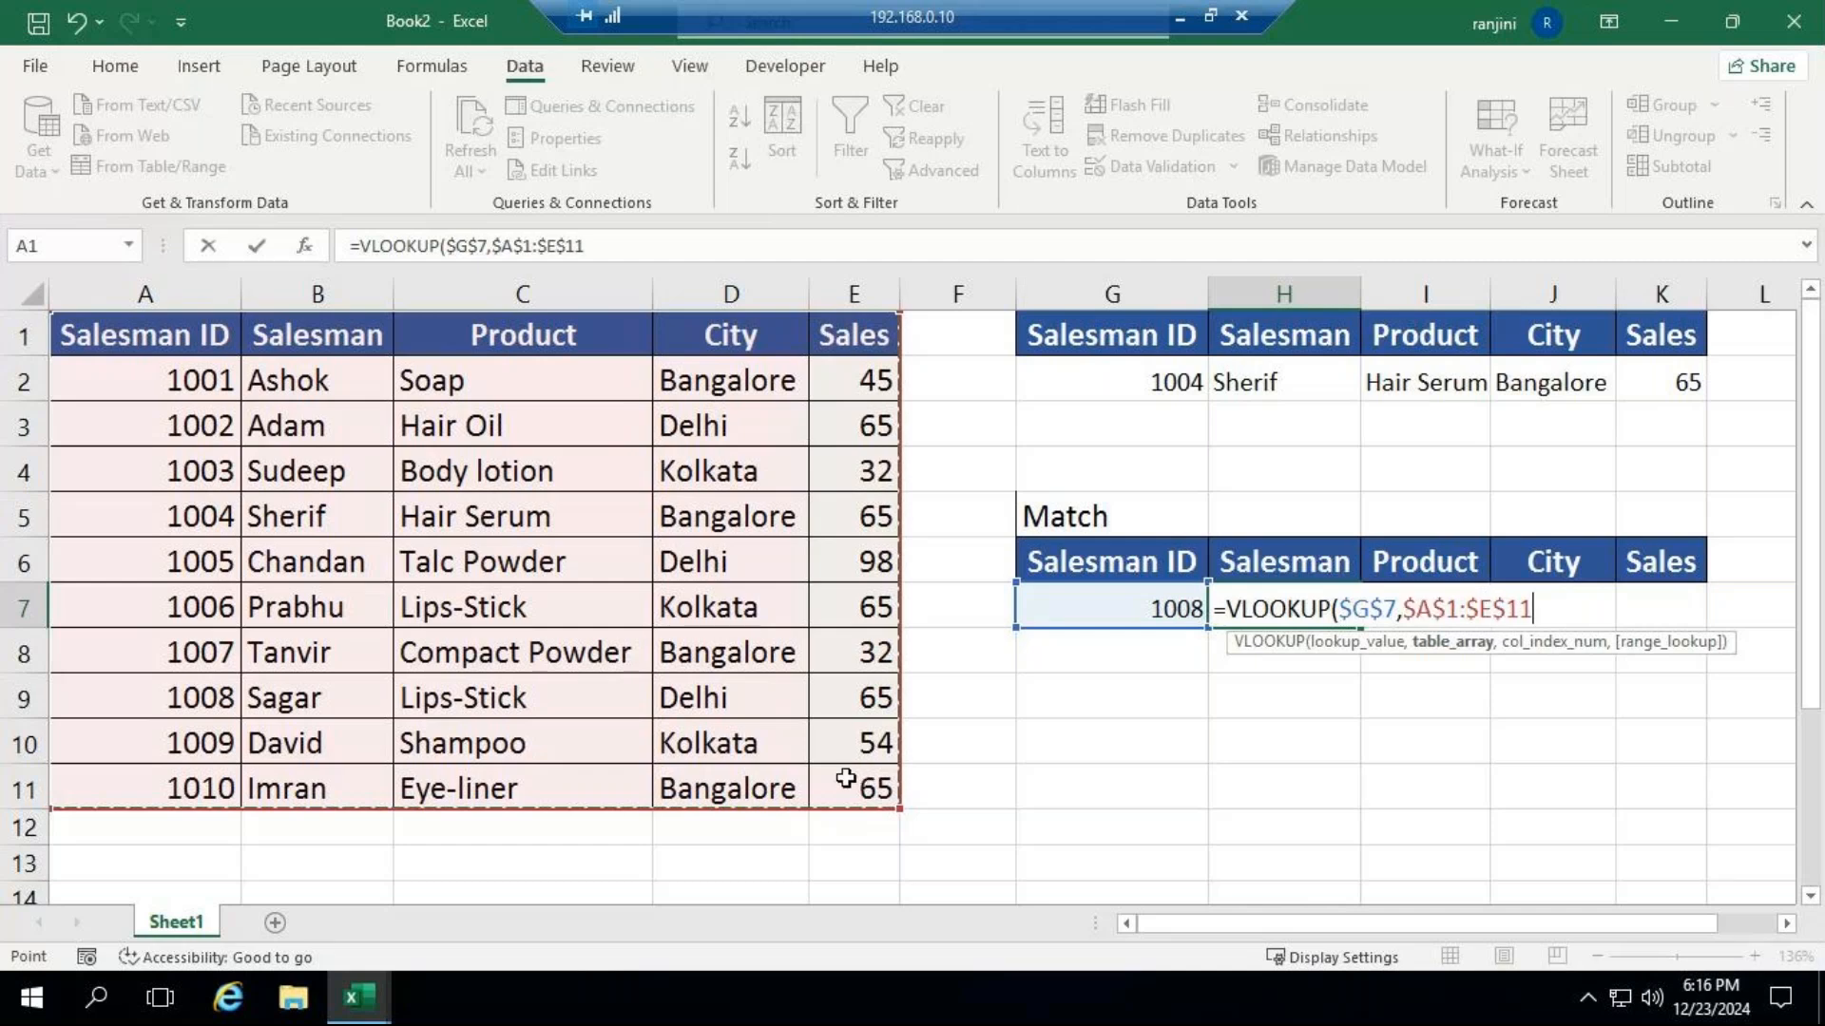
Nest MATCH as the column index of the H7 formula, looking up H6 in the absolute header range $A$1:$E$1.
text(,)
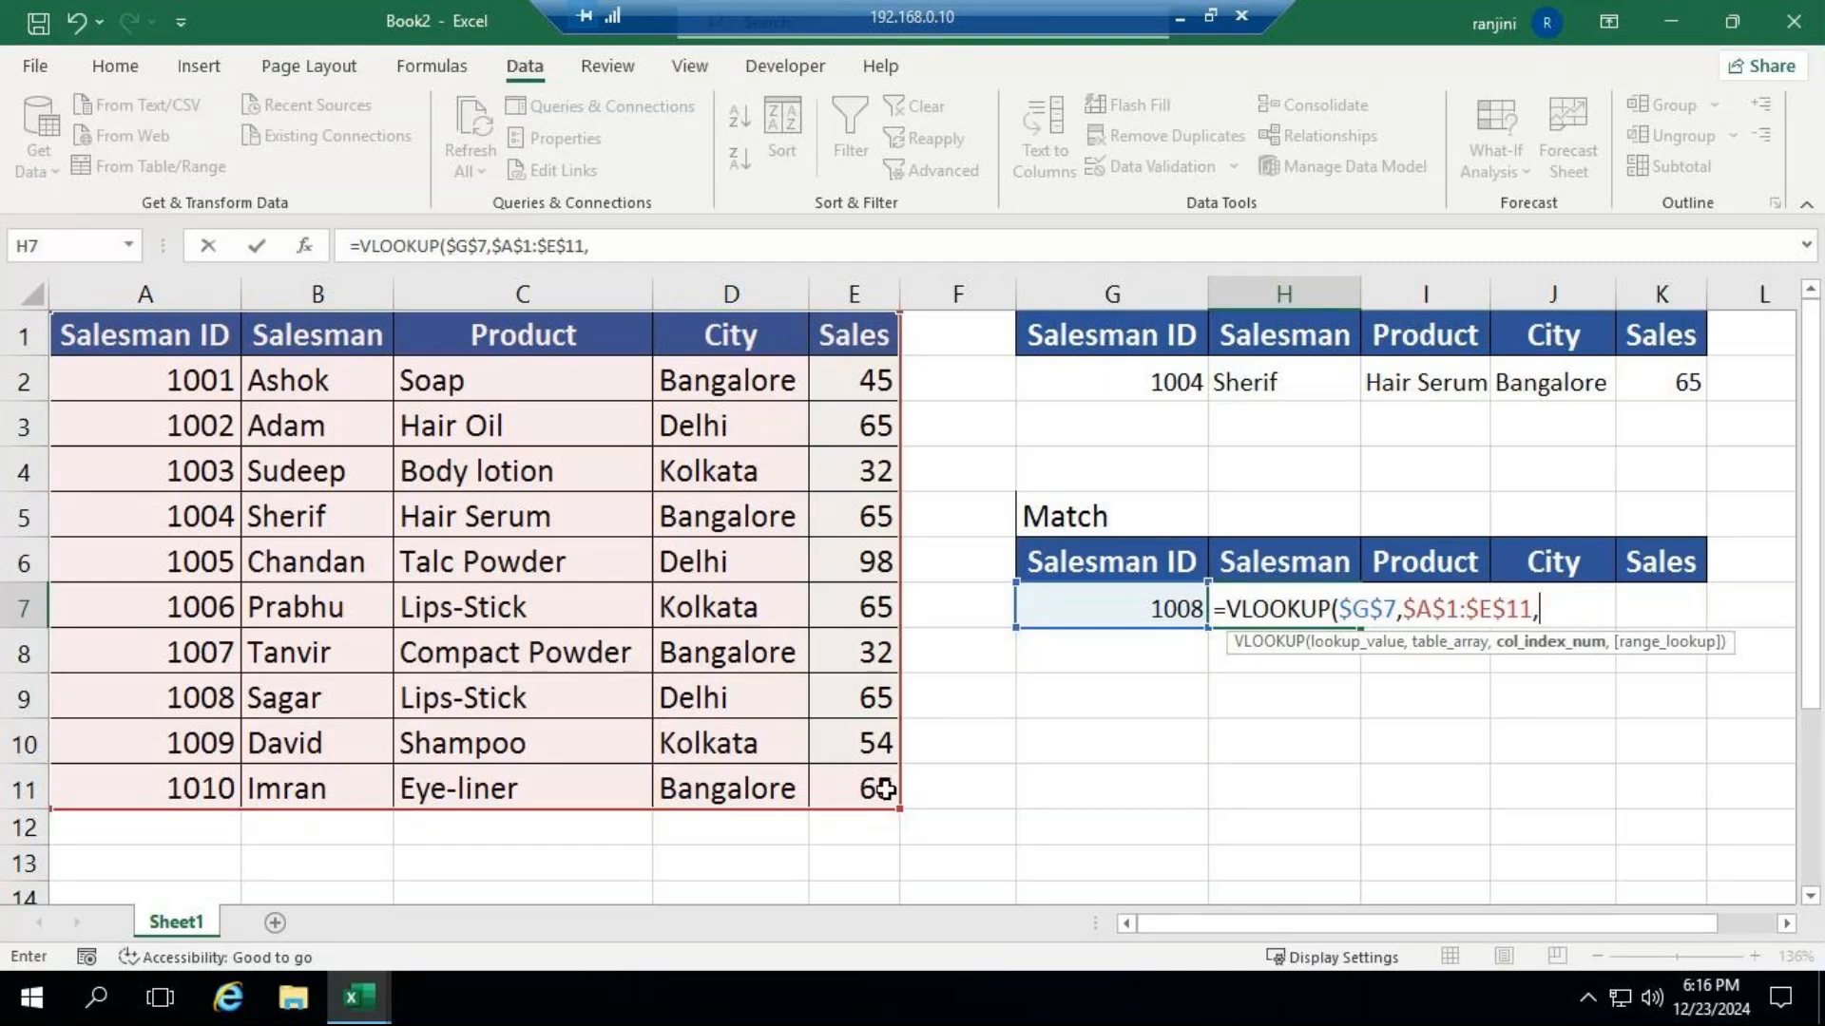
text(ma)
key(Tab)
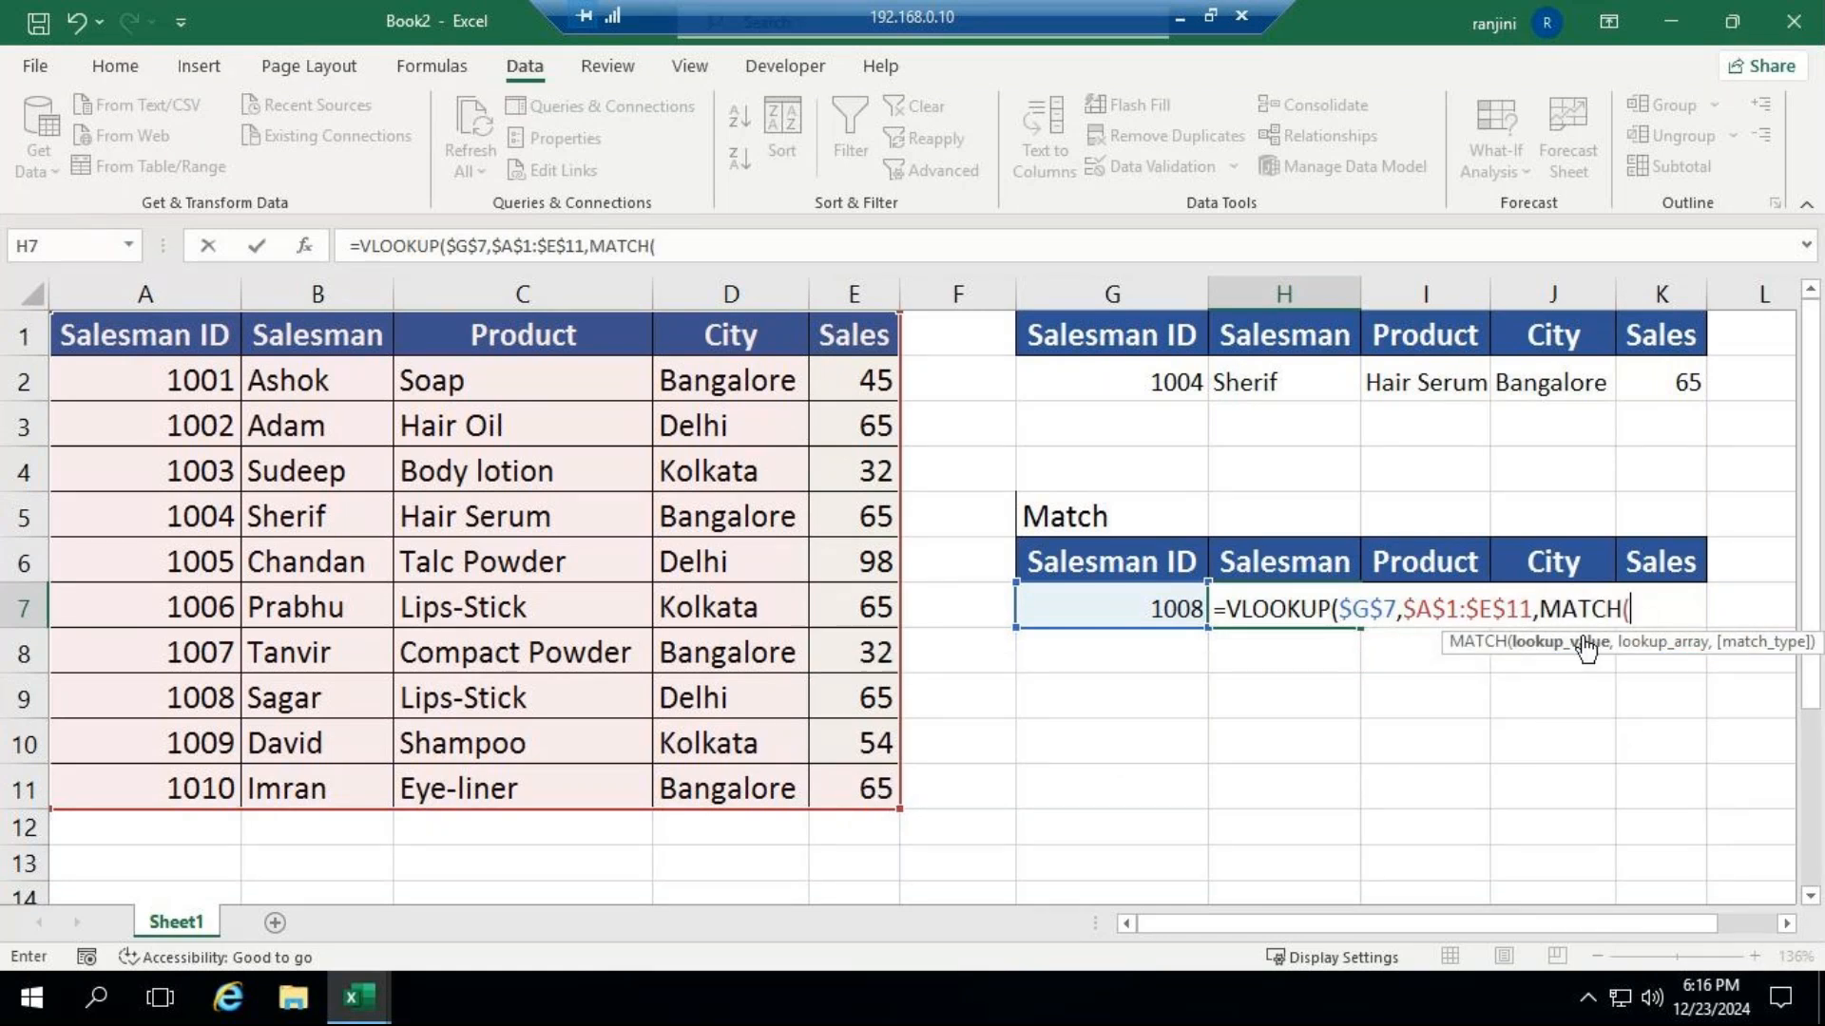
click(1286, 564)
text(,)
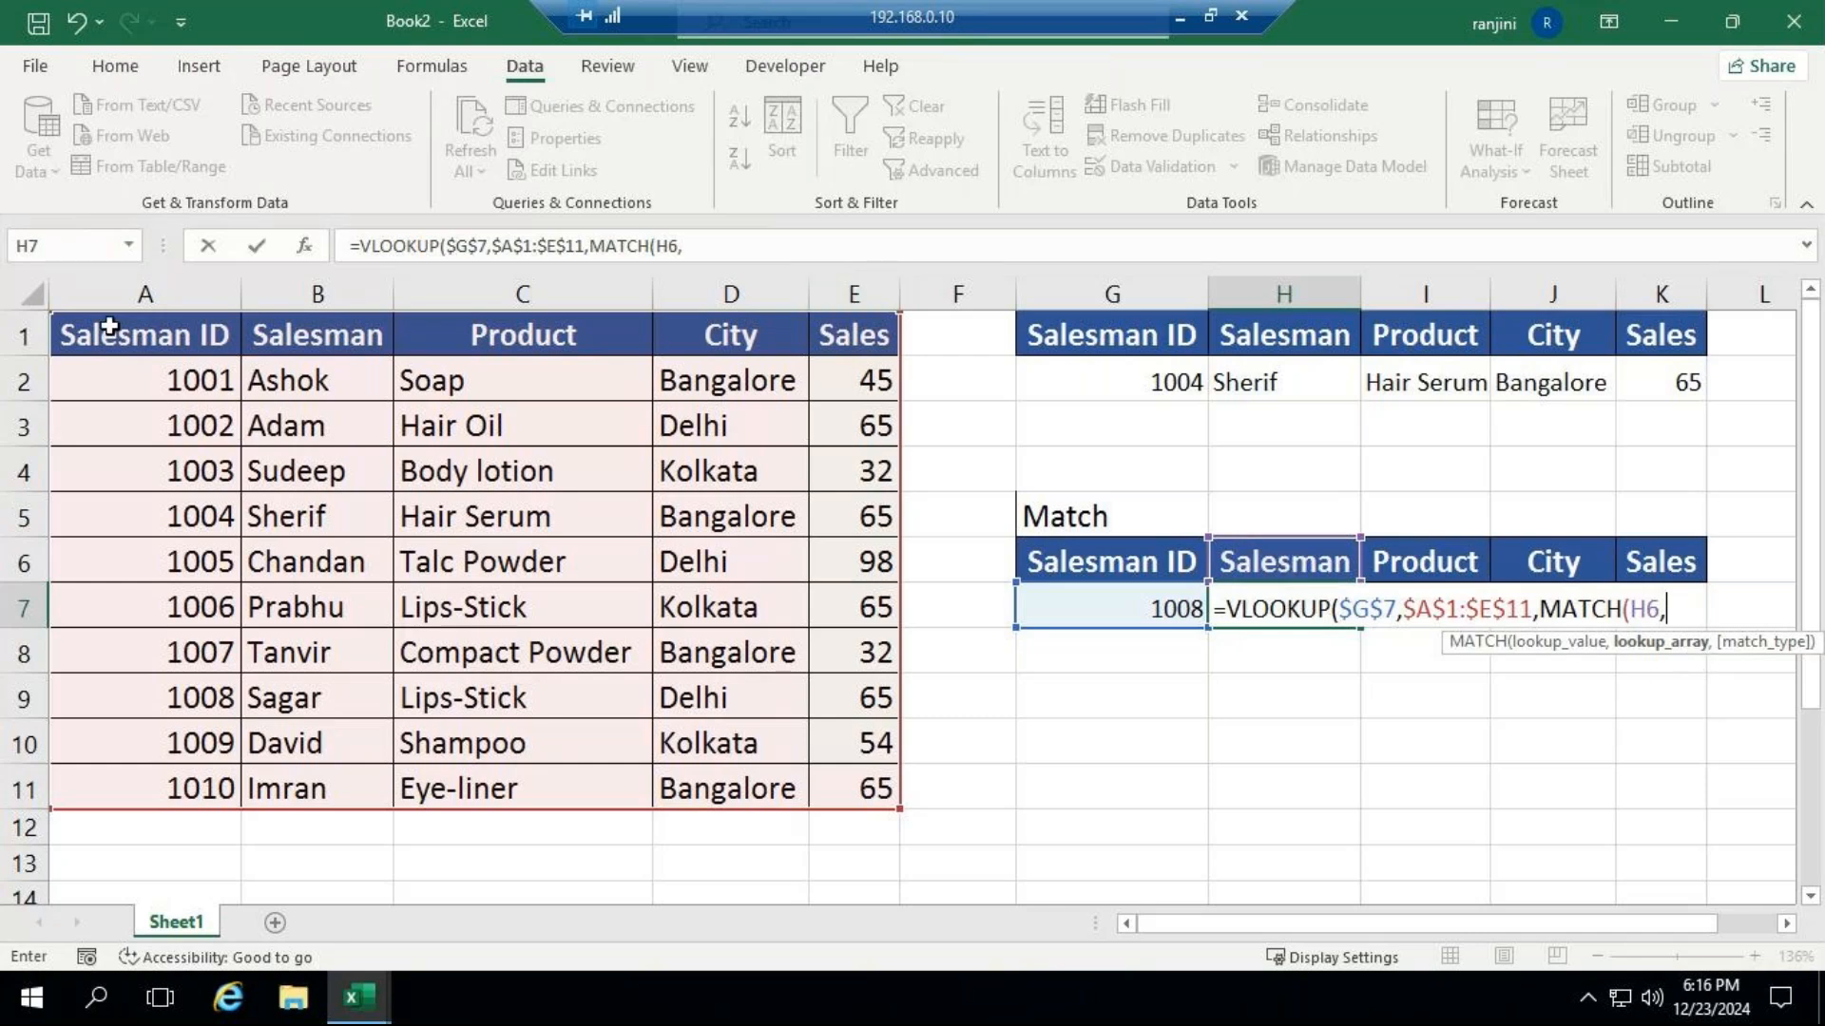
drag(109, 326, 817, 347)
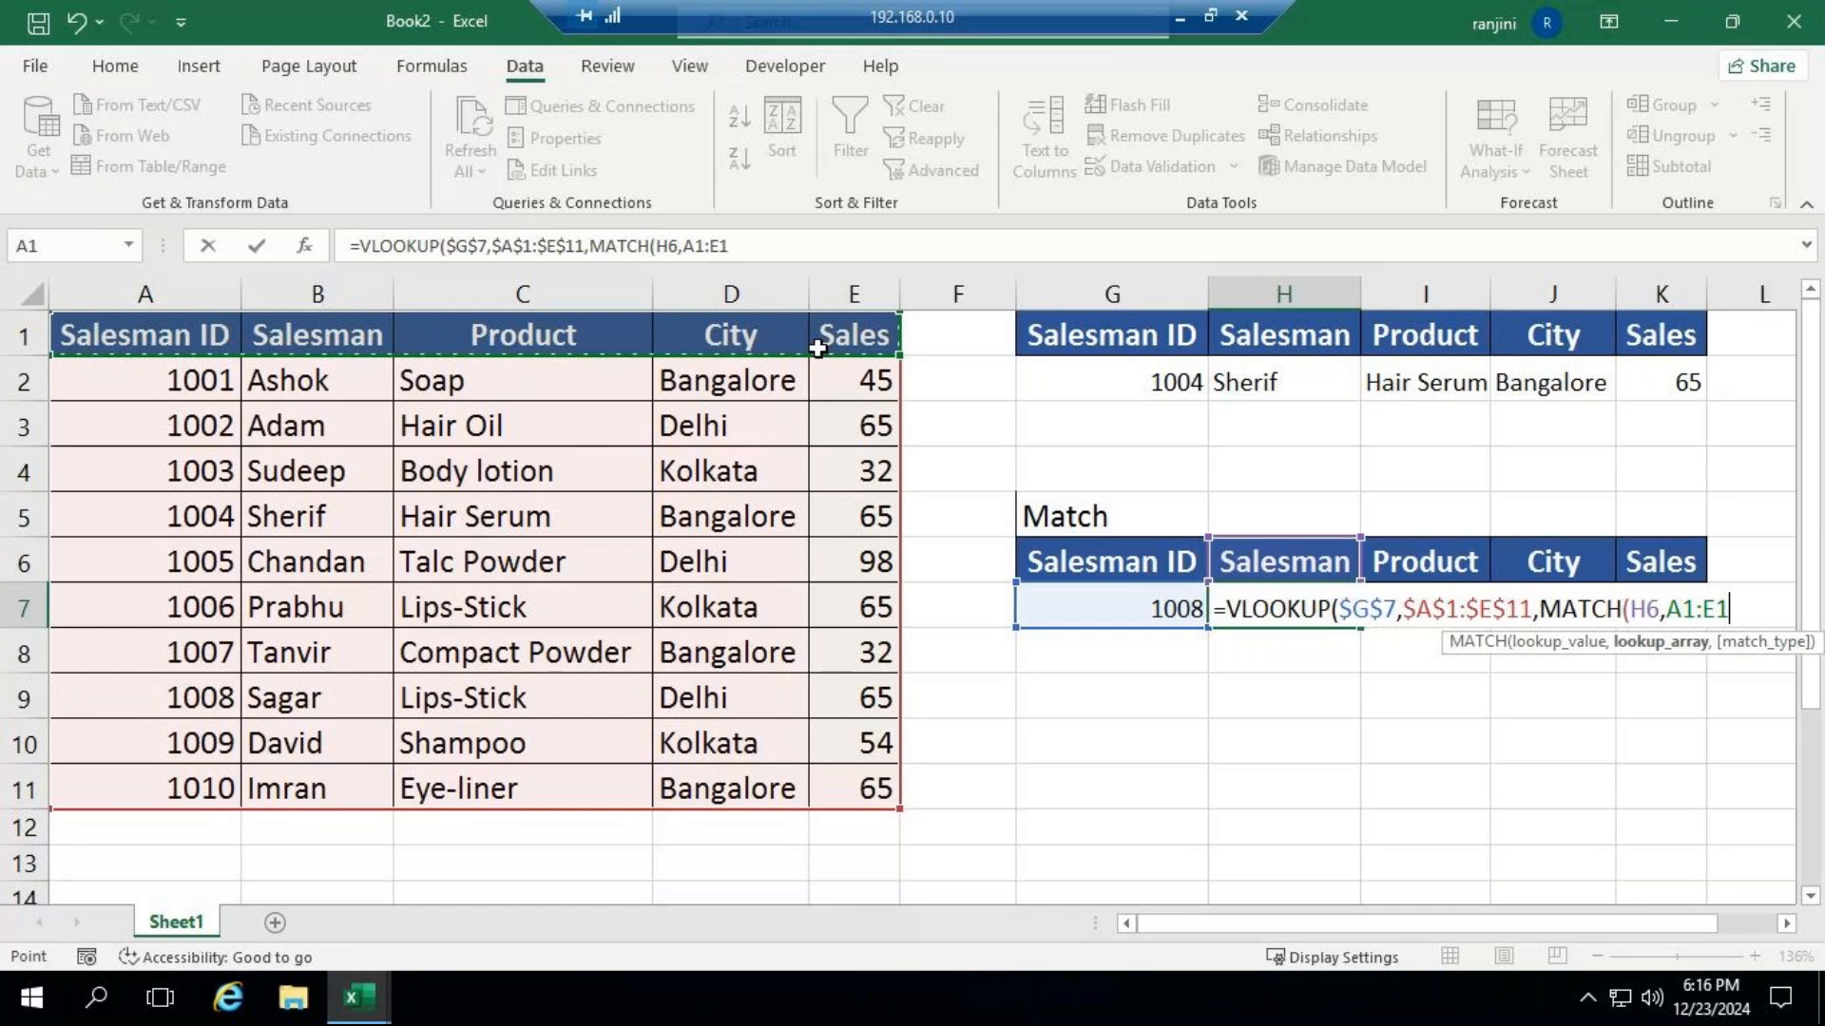
key(F4)
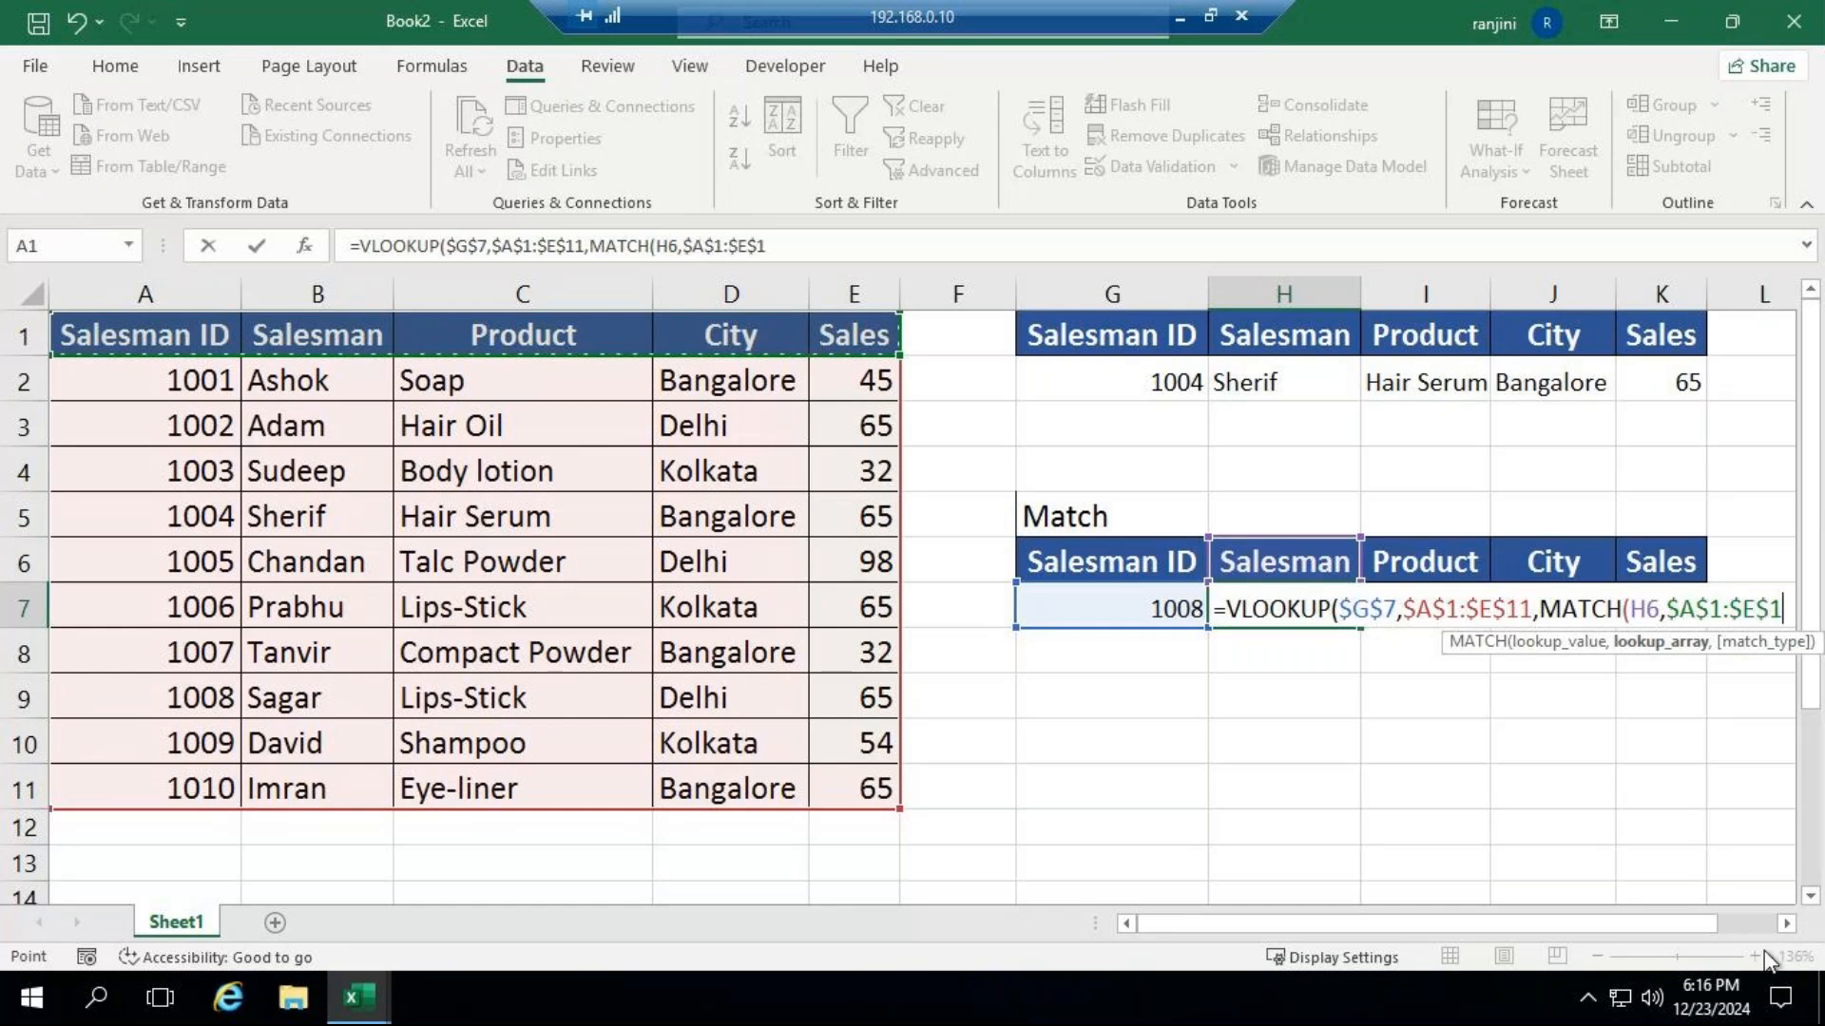
Close the nested MATCH in the H7 formula with match type 0 for an exact match.
click(1787, 924)
text(,)
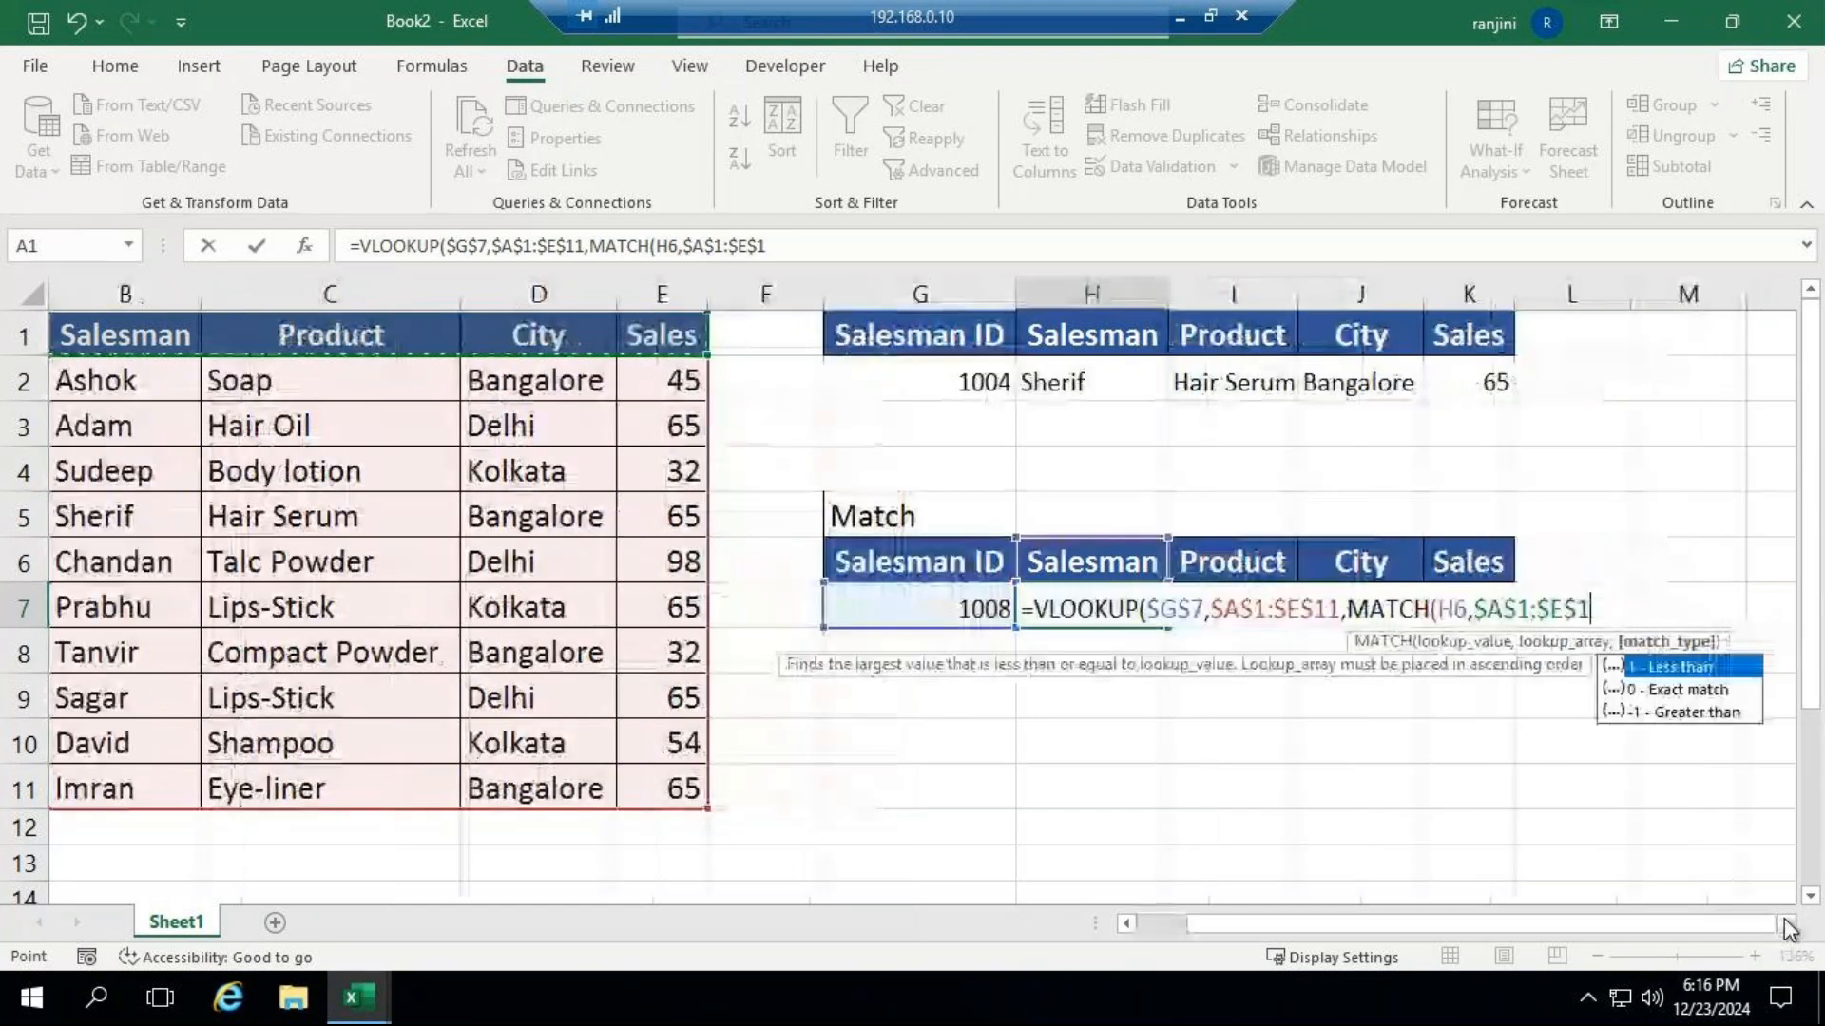
key(Down)
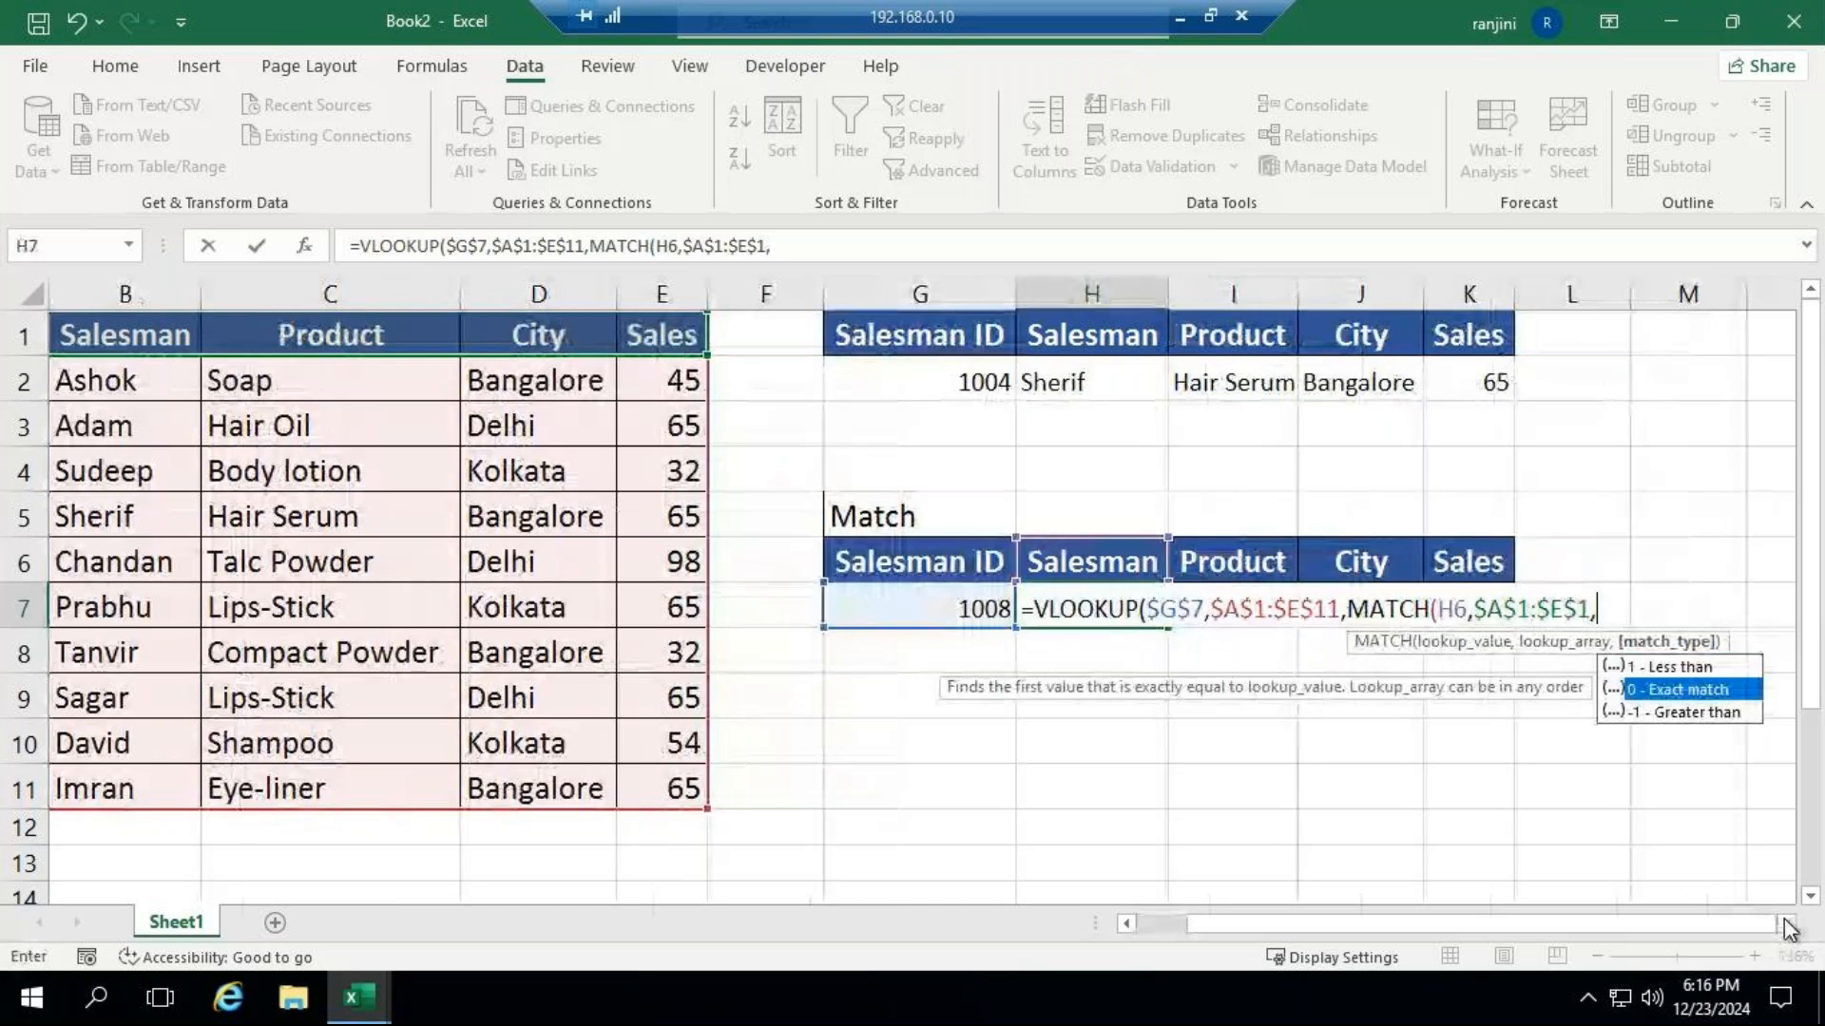
key(Escape)
text(0)
key(BackSpace)
text())
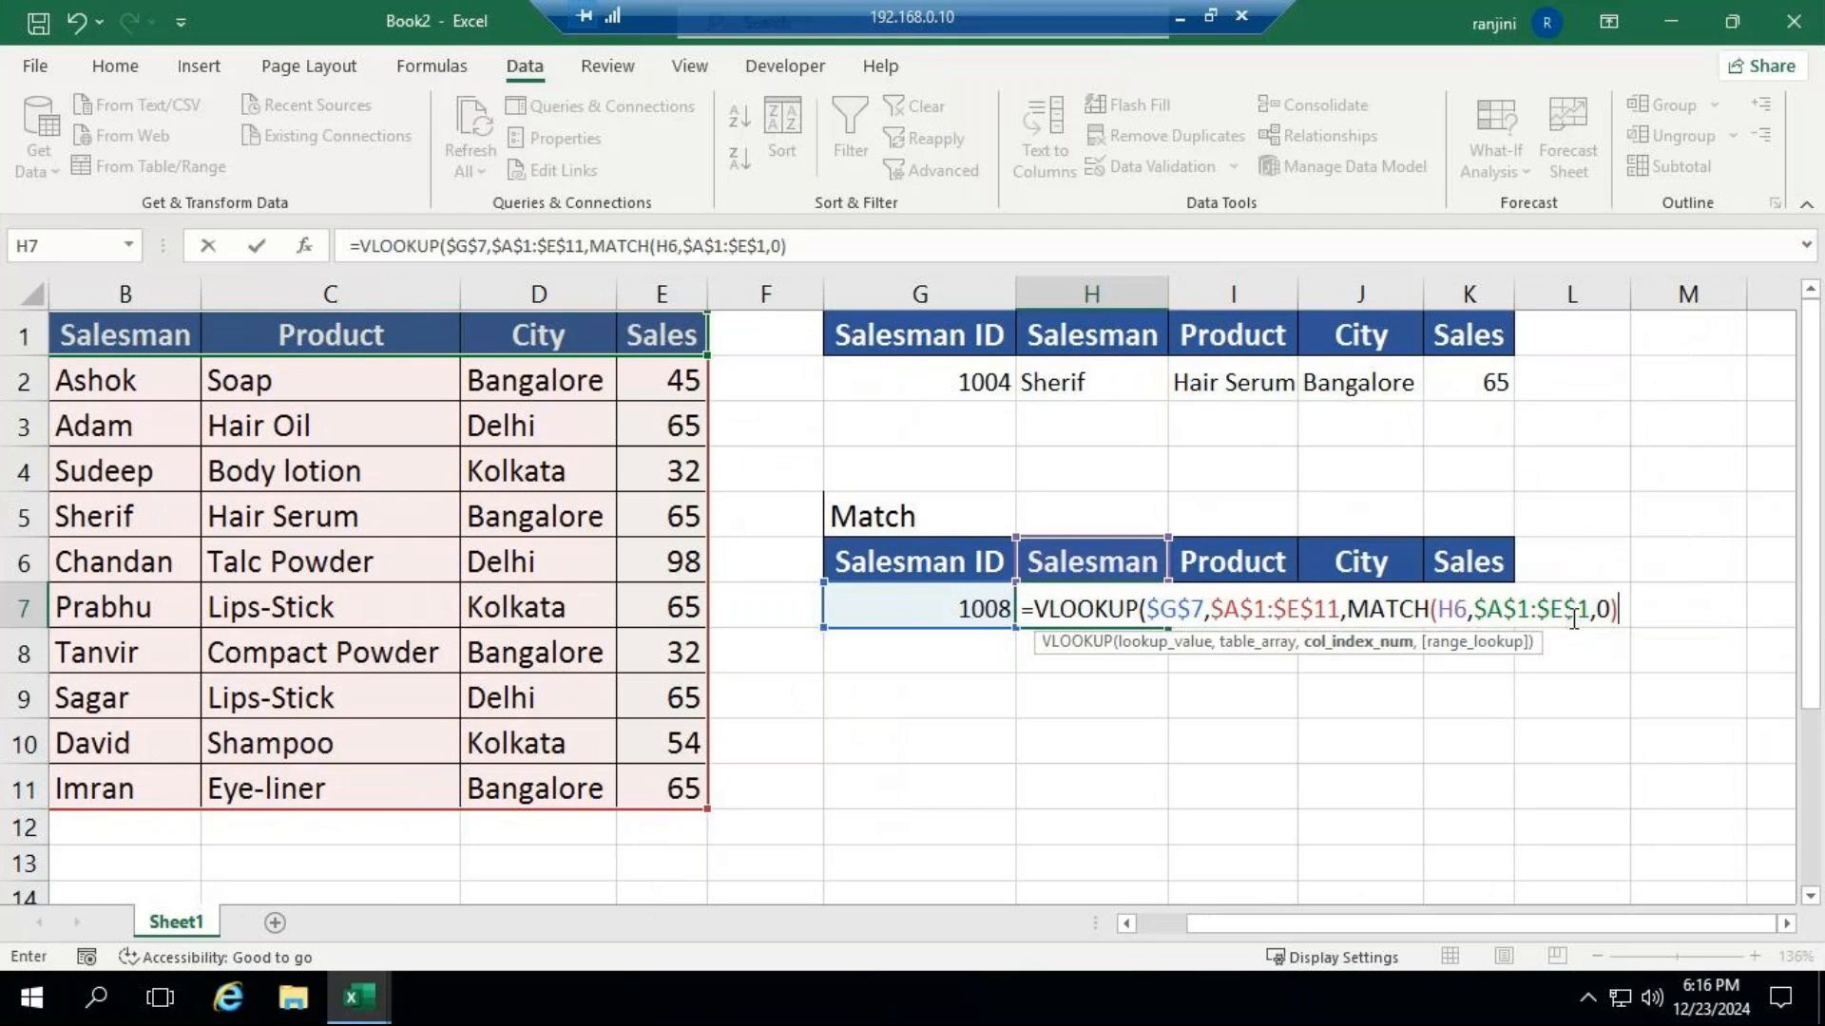
text(,)
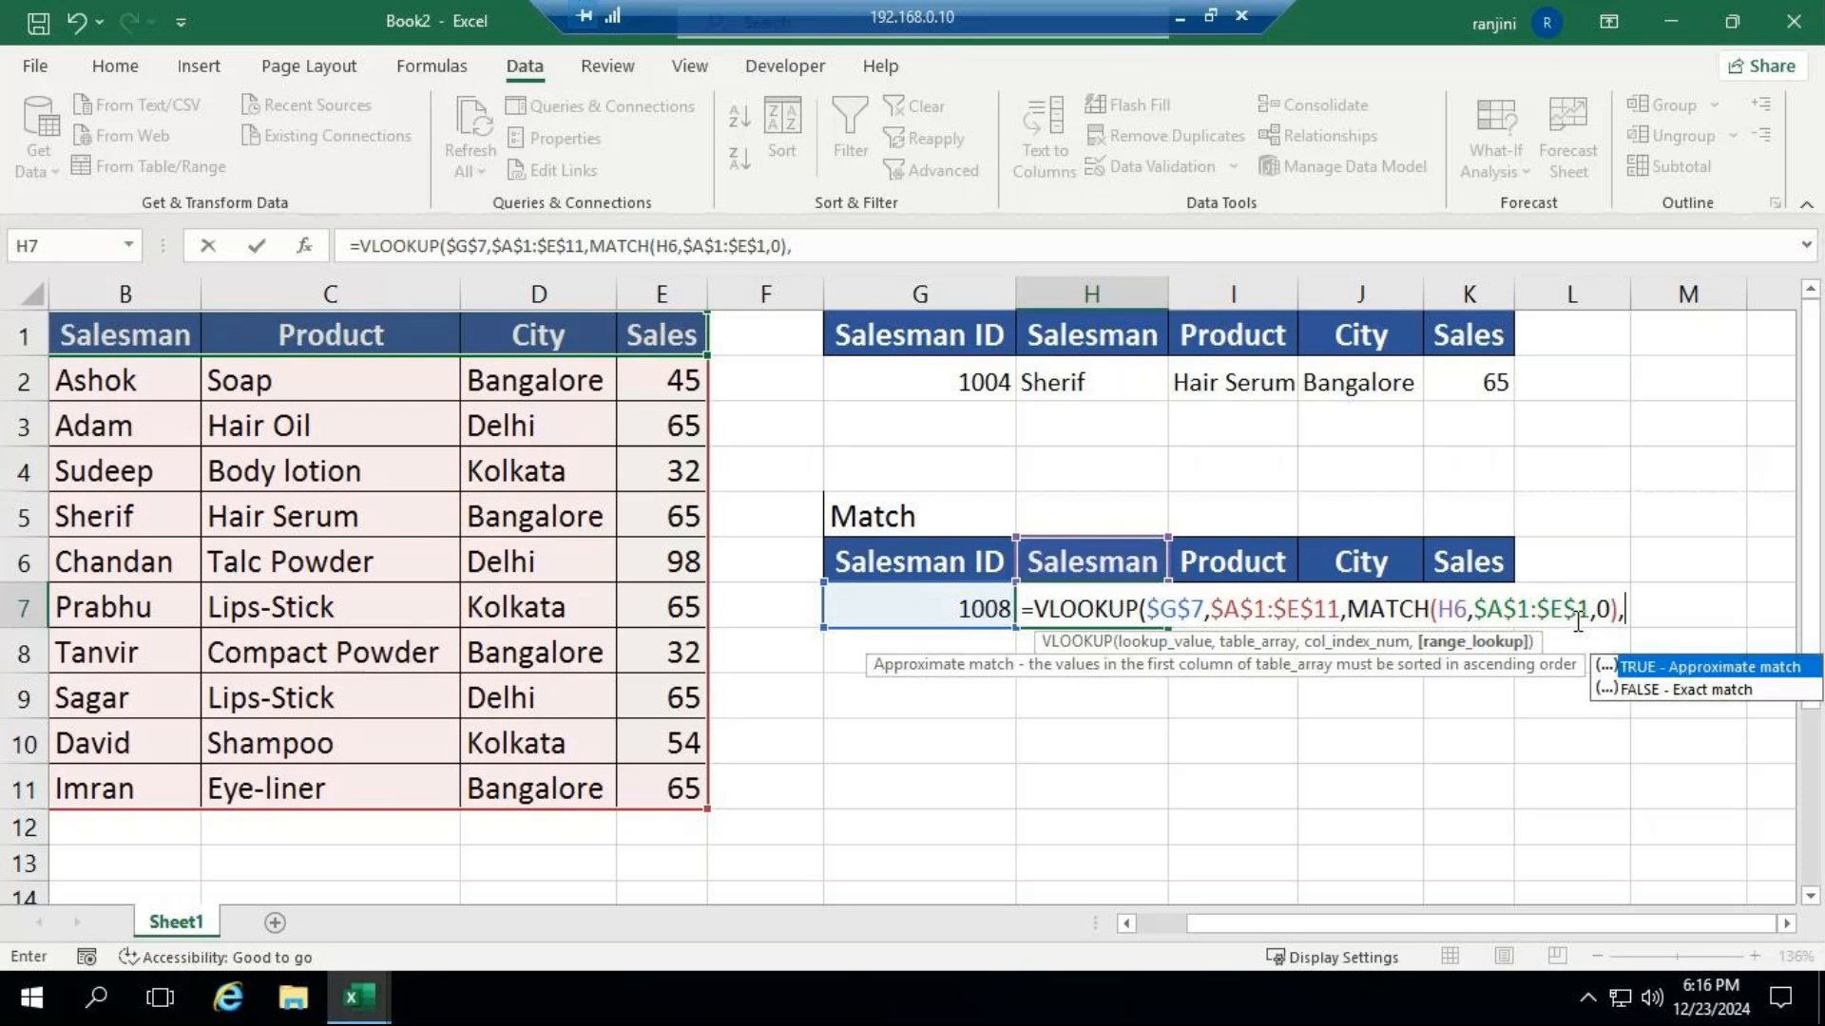
Complete the H7 VLOOKUP with FALSE as the range lookup and fill the formula across to K7.
key(Down)
key(Tab)
text())
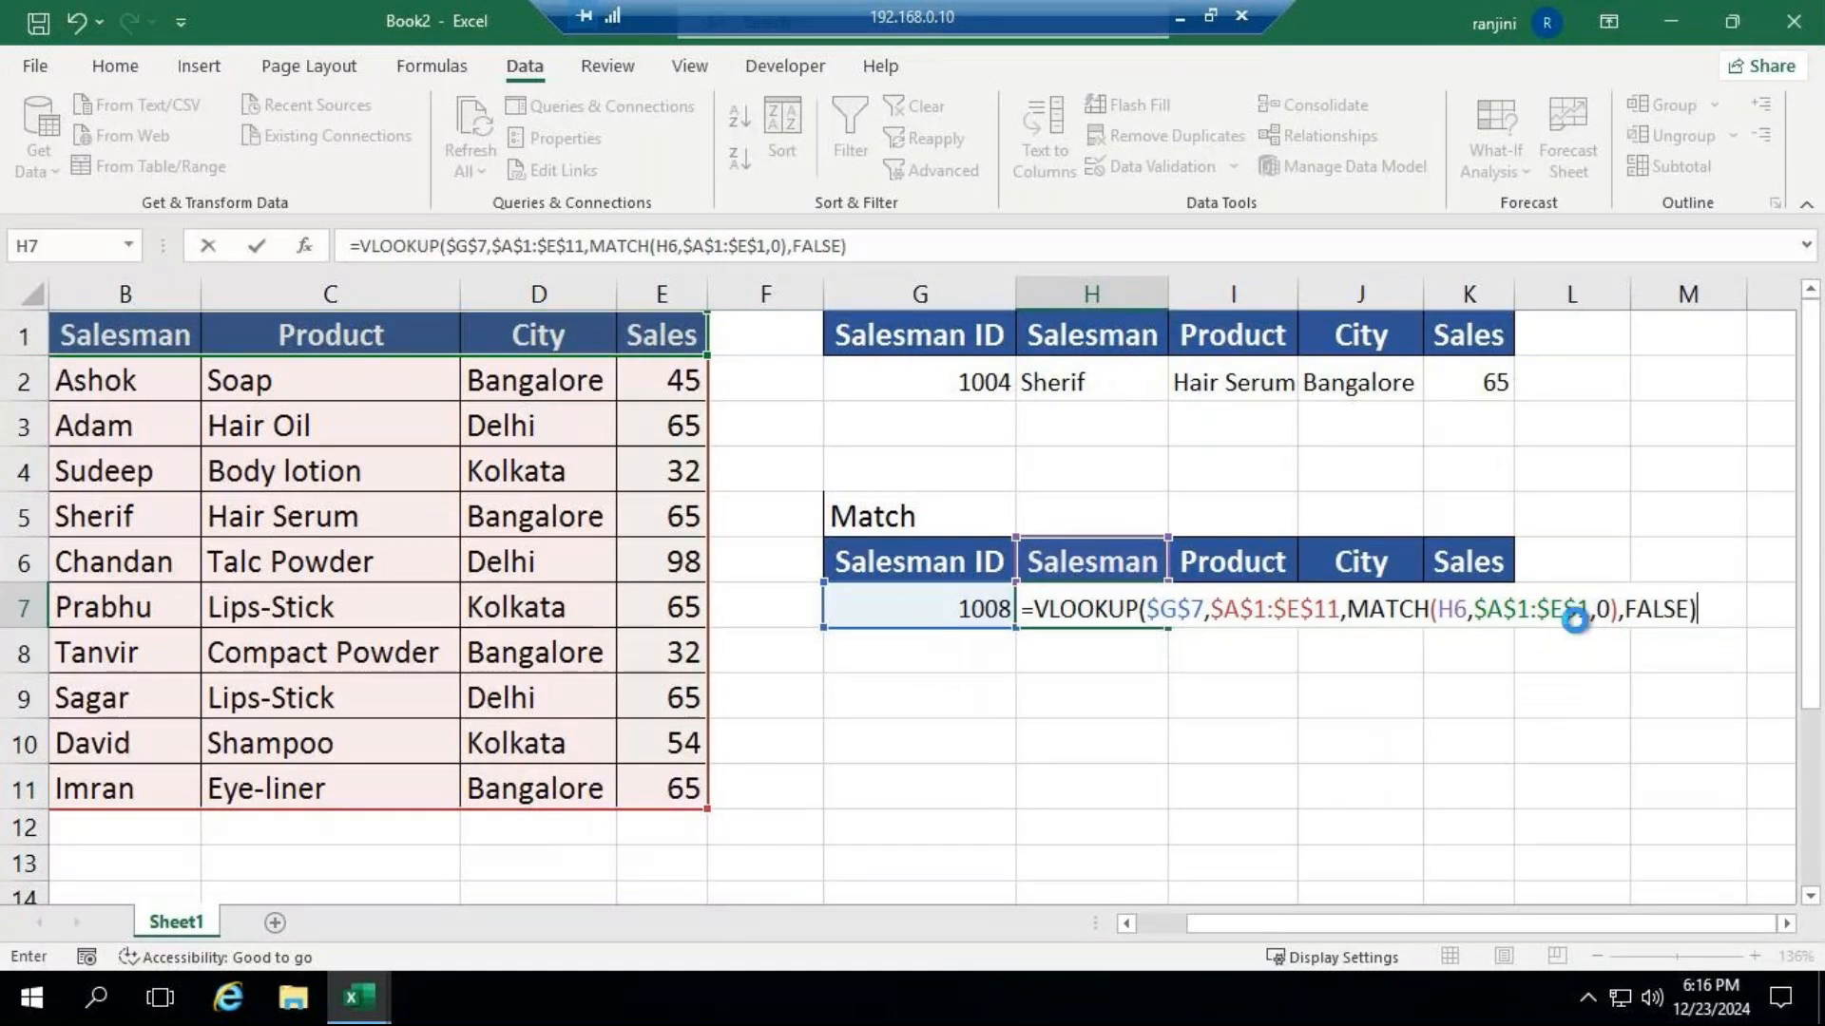
key(Return)
click(1069, 611)
drag(1167, 628, 1500, 623)
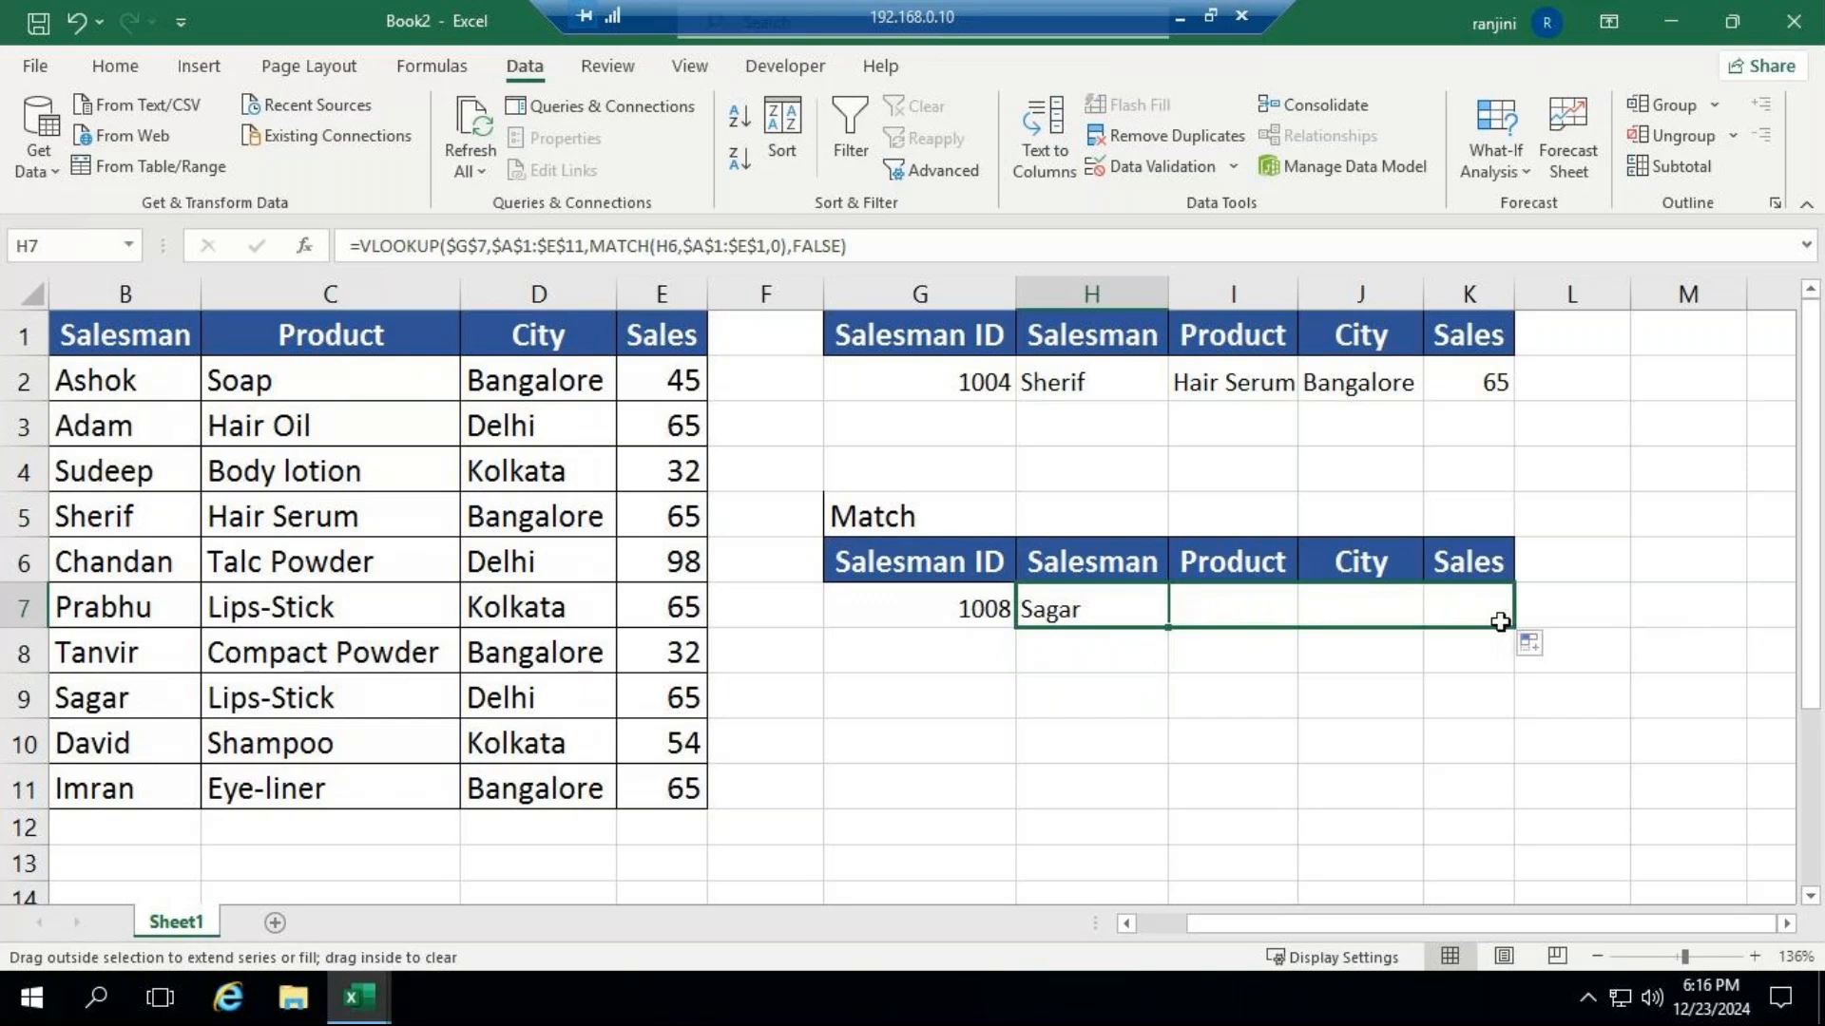
Set the Salesman ID in G7 to 1001 to test the filled lookup formulas.
click(950, 601)
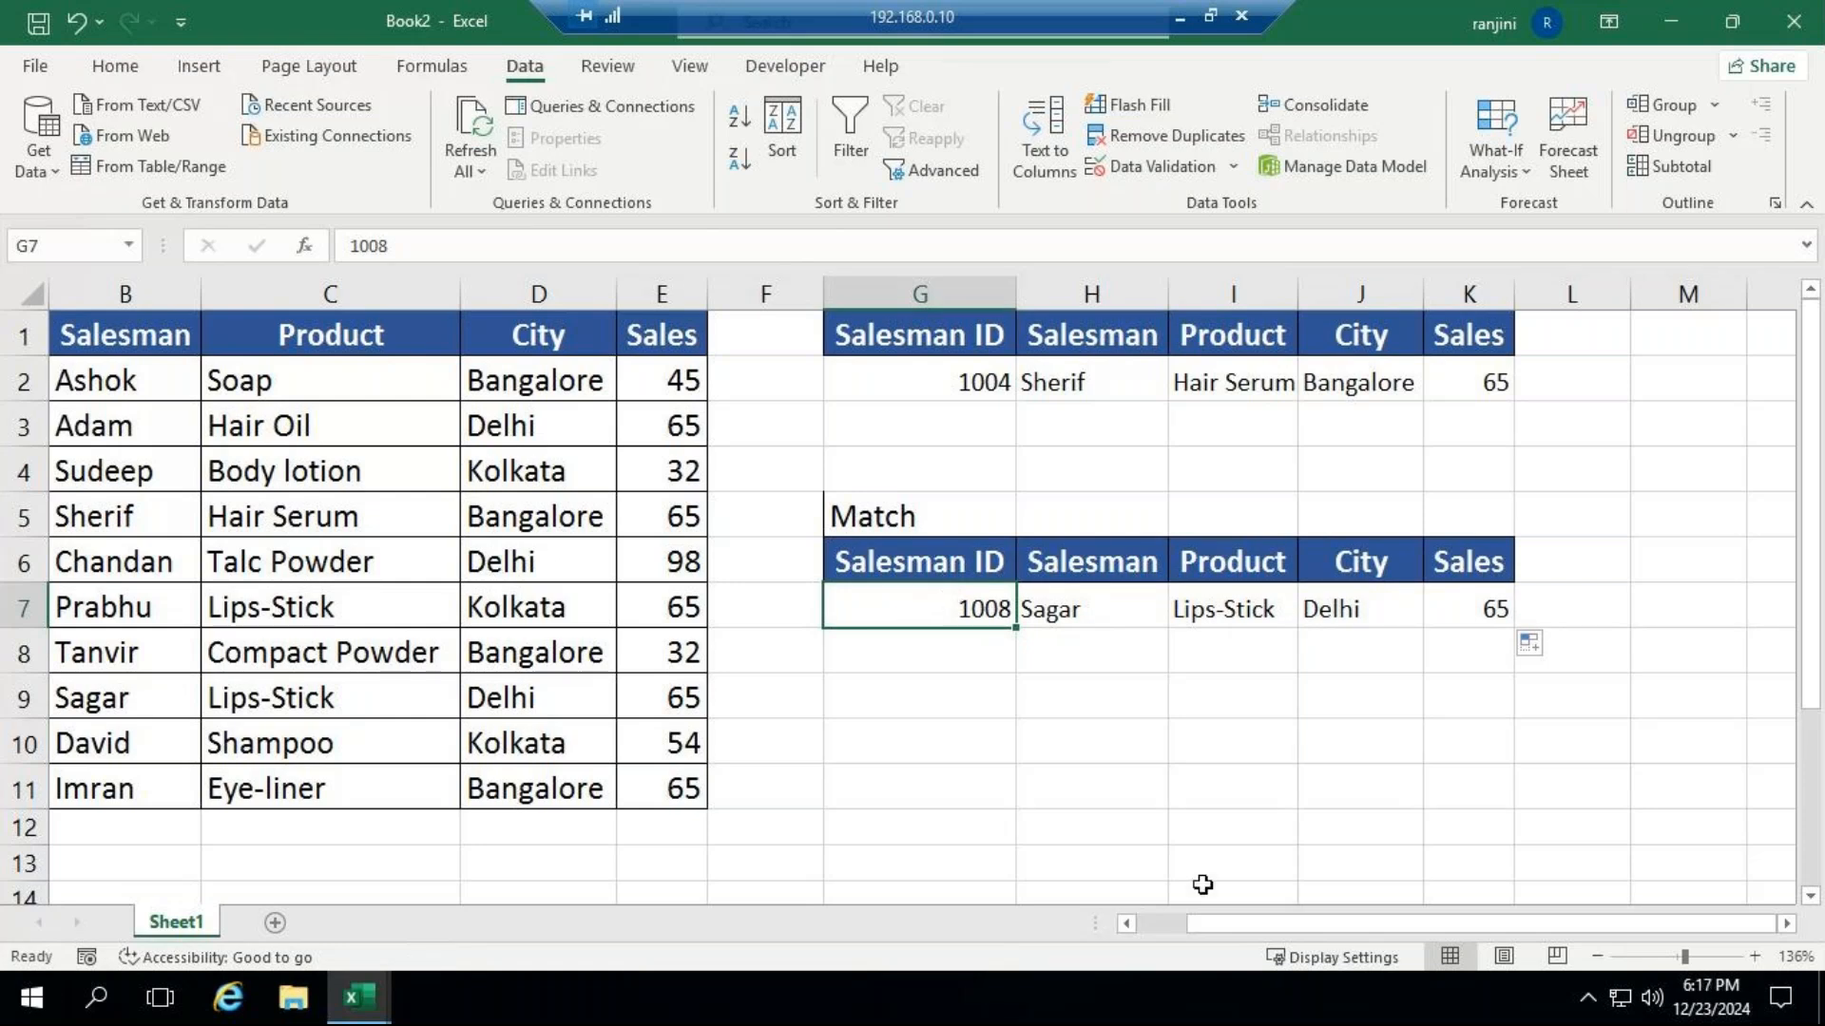
drag(1218, 918, 1156, 941)
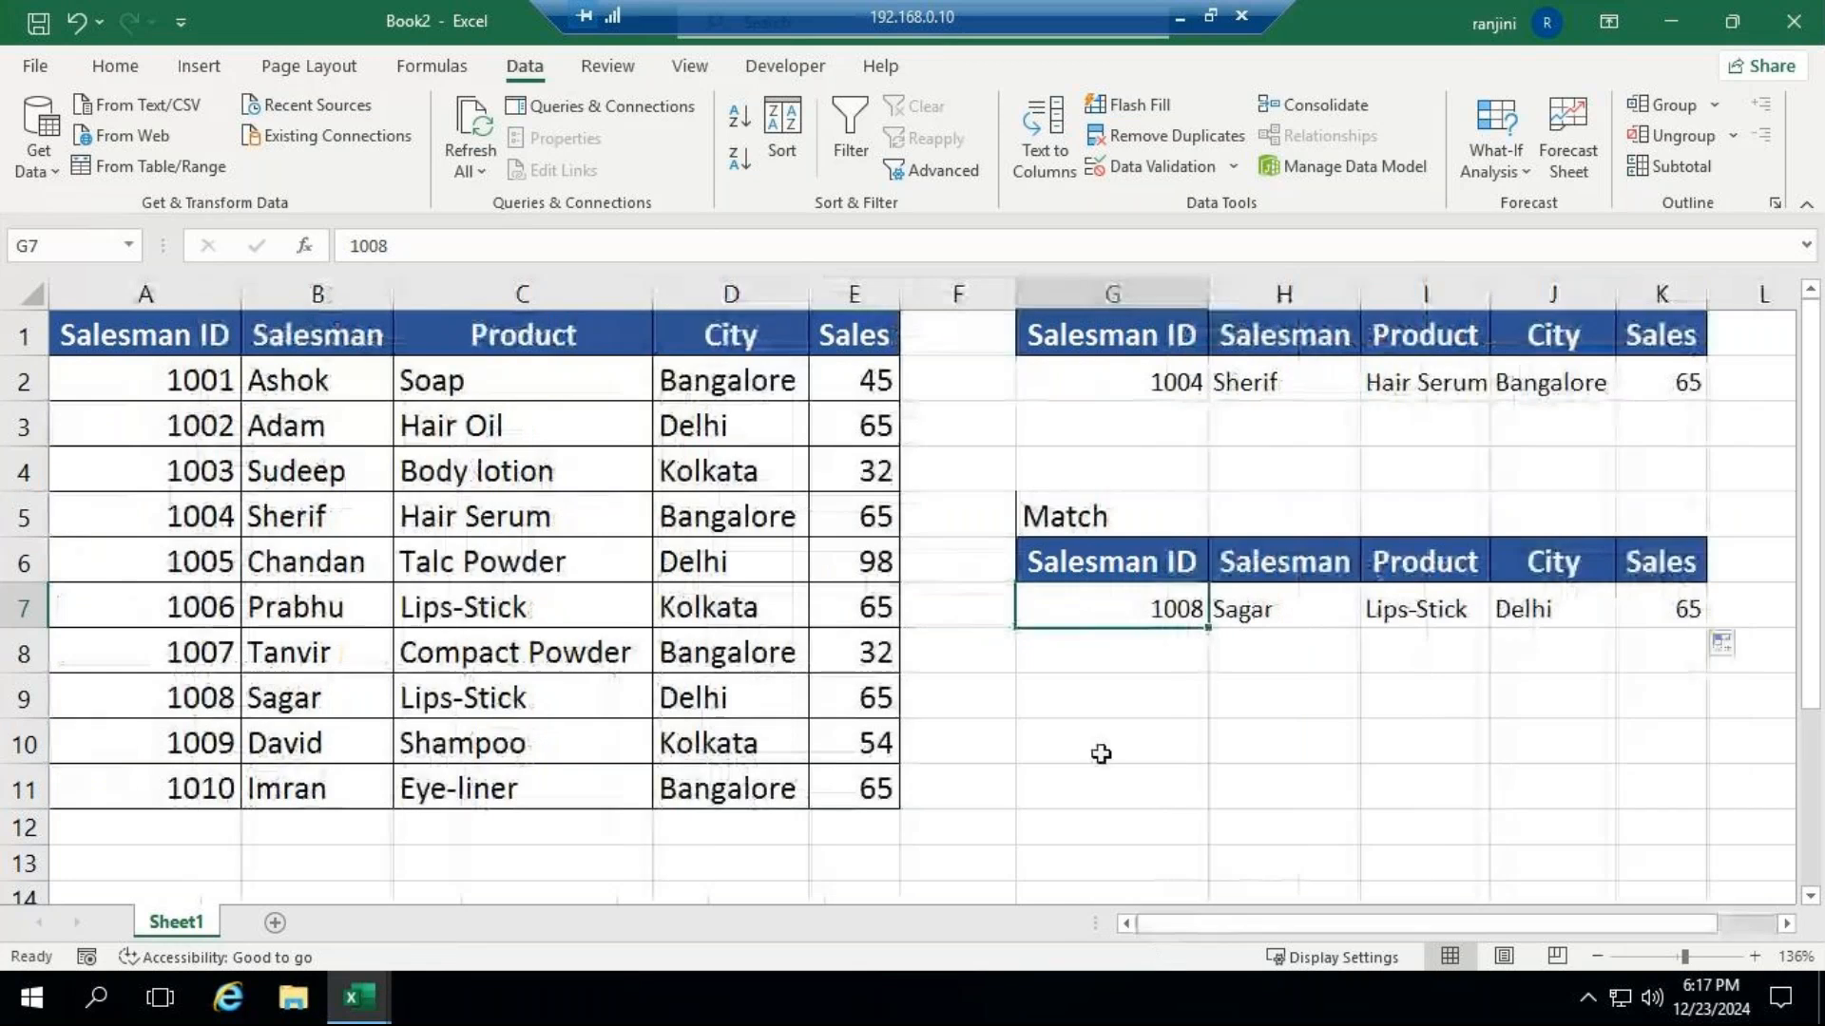
text(1001)
key(Return)
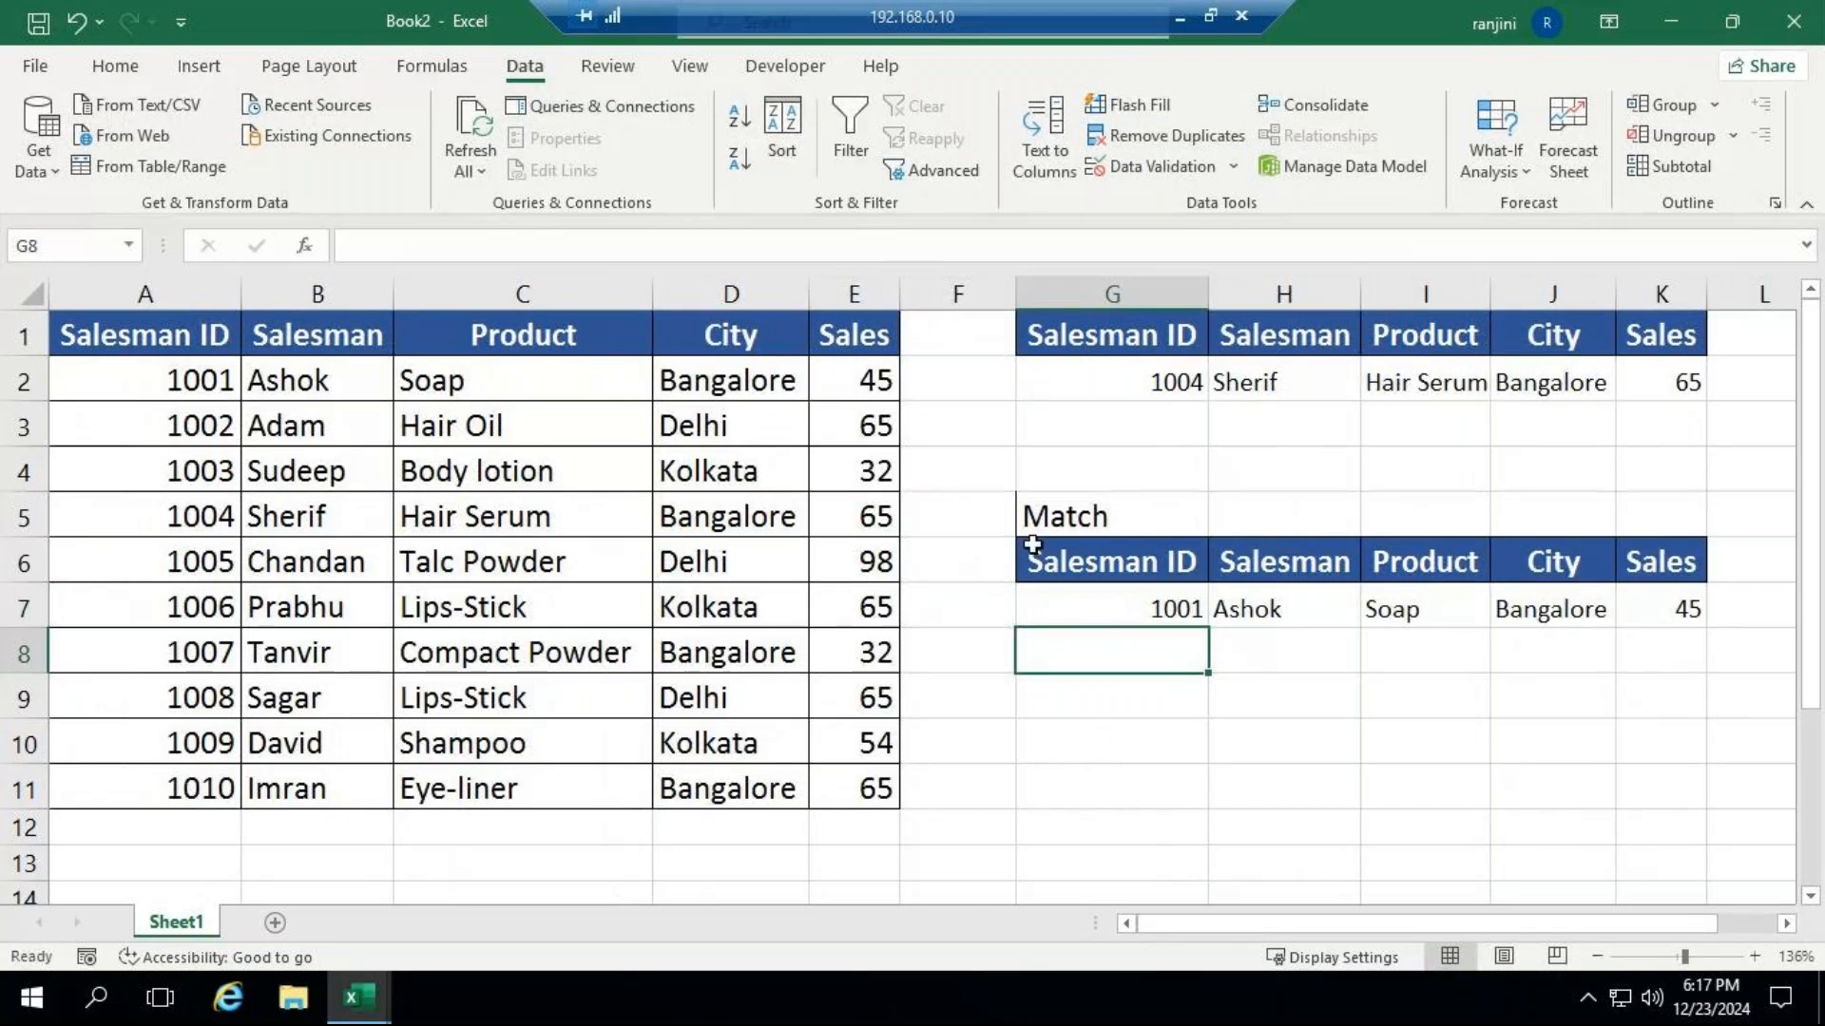
click(1176, 16)
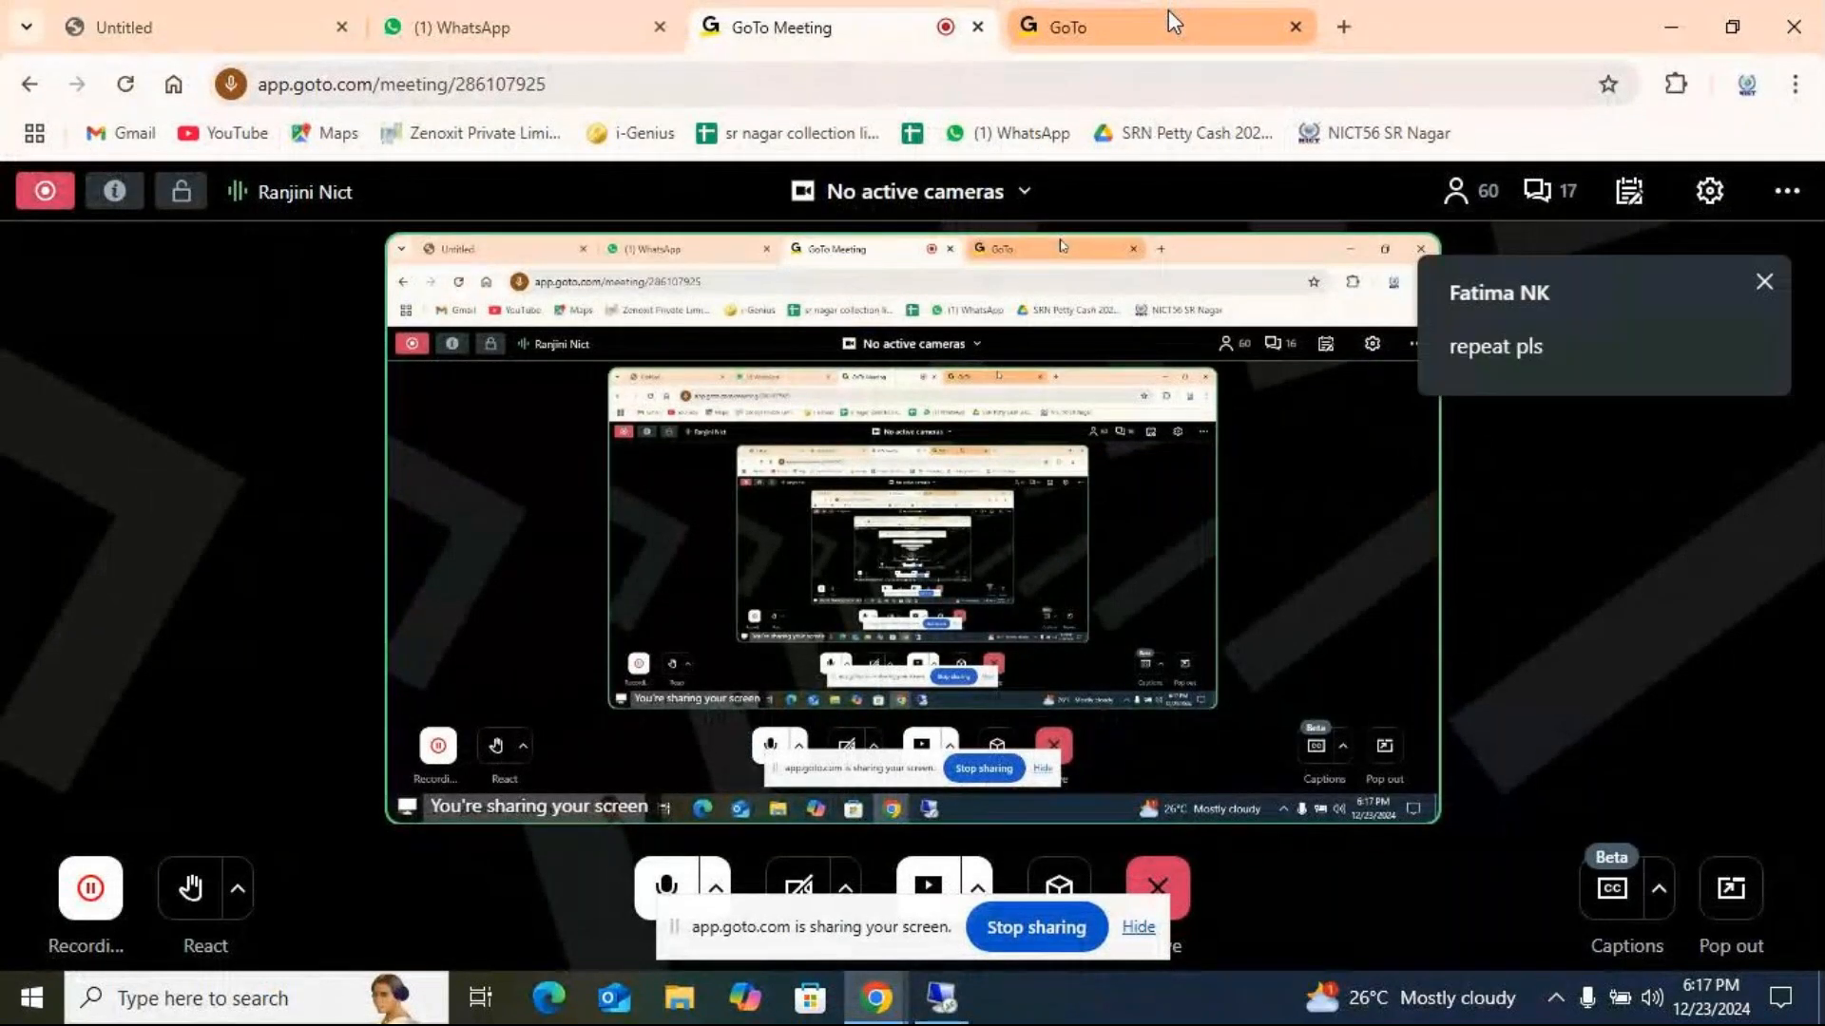
click(945, 998)
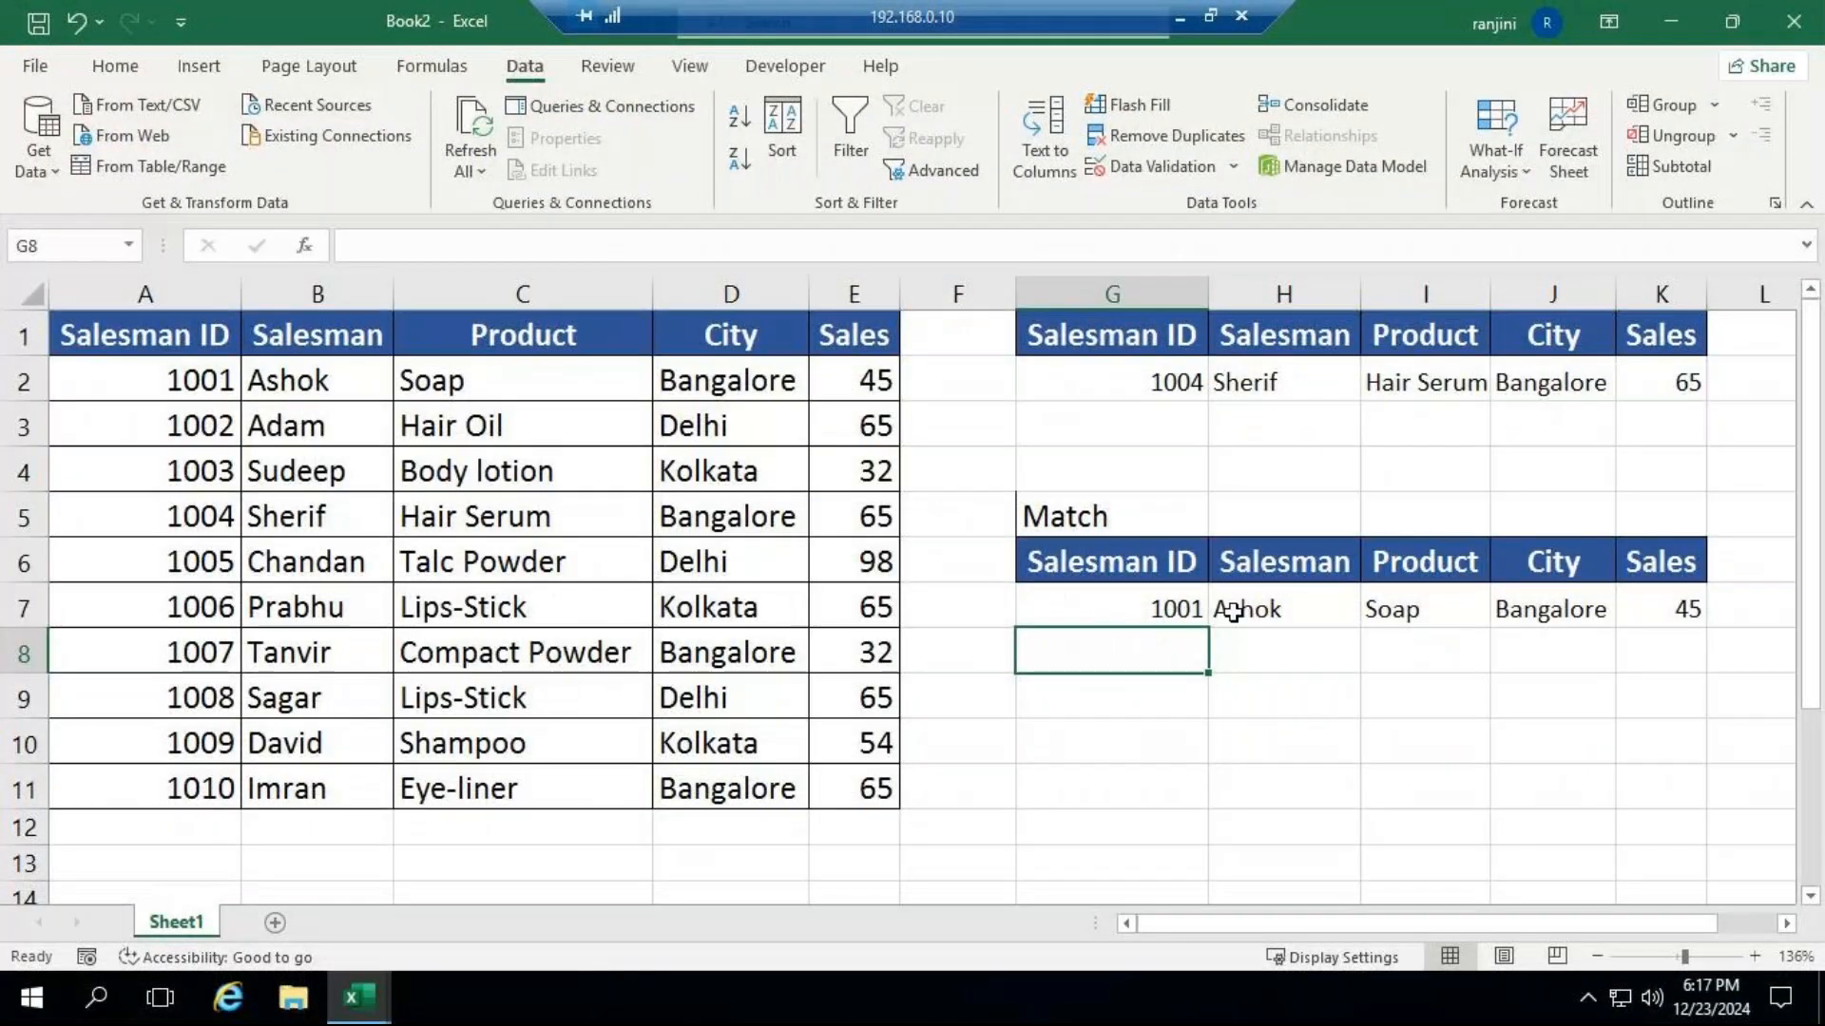
Clear the VLOOKUP-MATCH formulas from H7:K7.
drag(1233, 611, 1663, 609)
key(Delete)
Begin a new VLOOKUP in H7 using absolute $G$7 as the lookup value and absolute $A$1:$E$11 as the table array.
click(1294, 605)
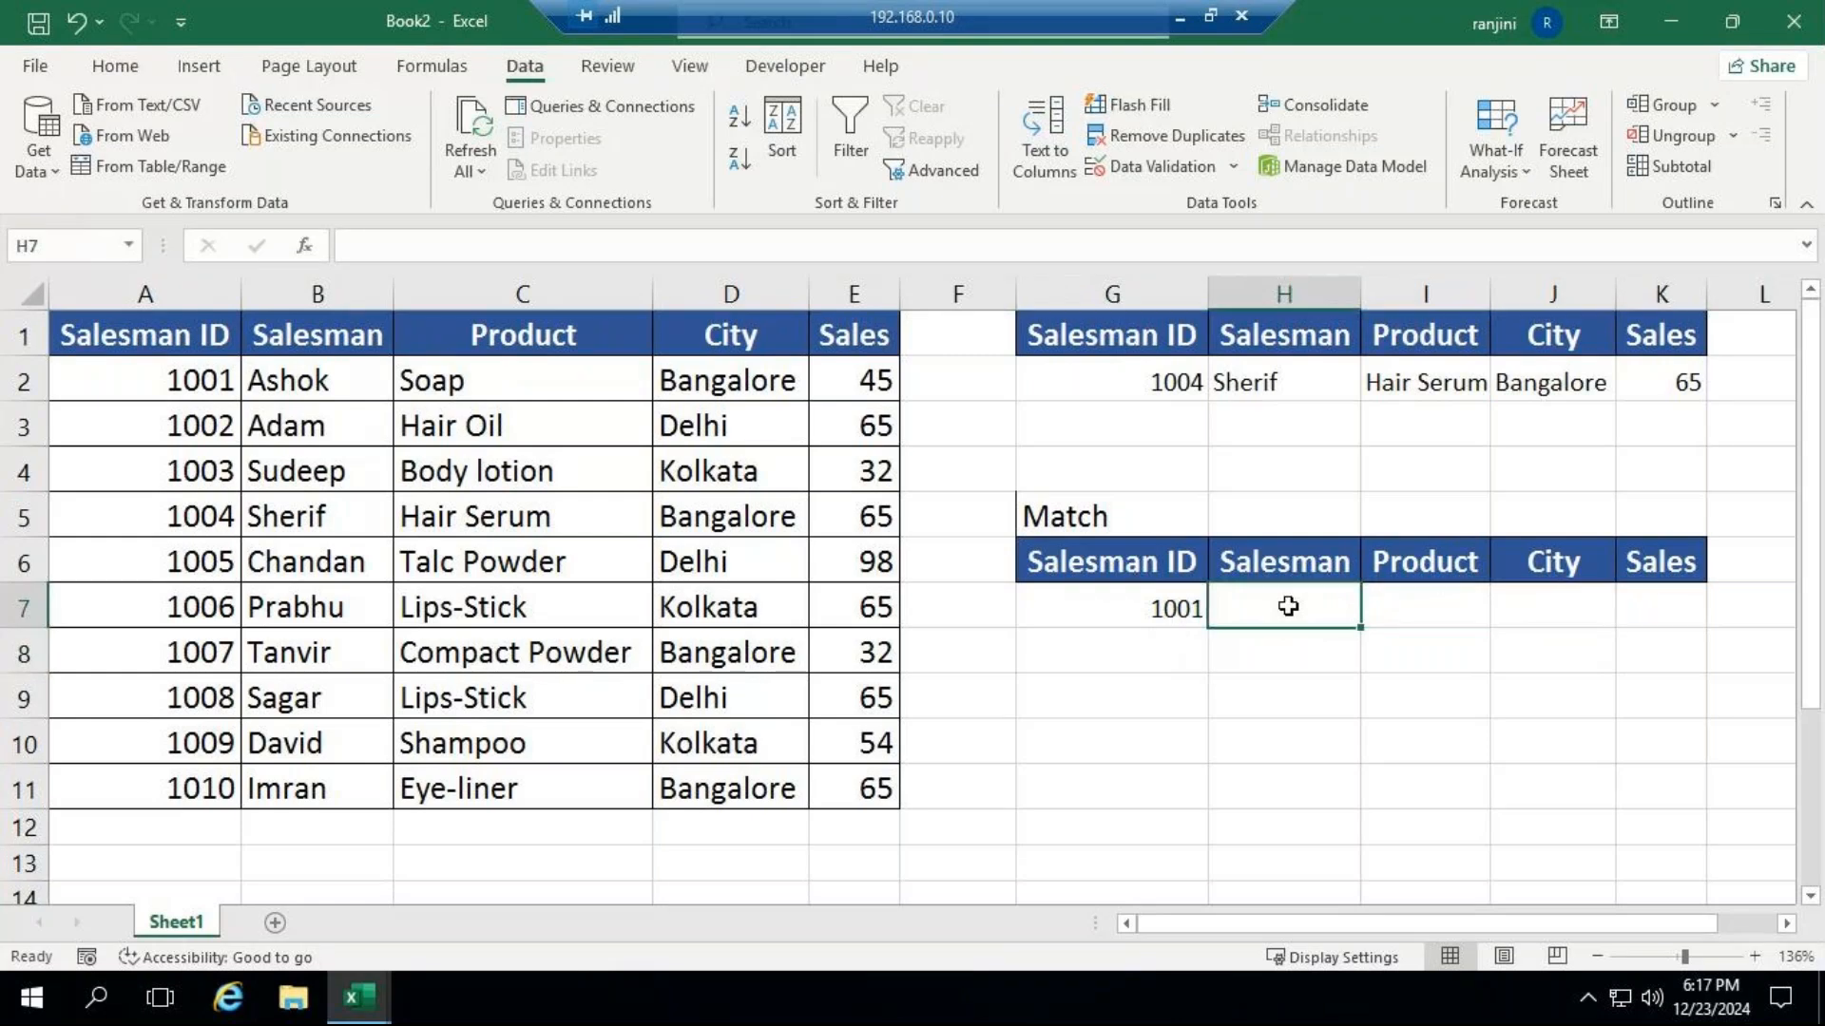
text(=v)
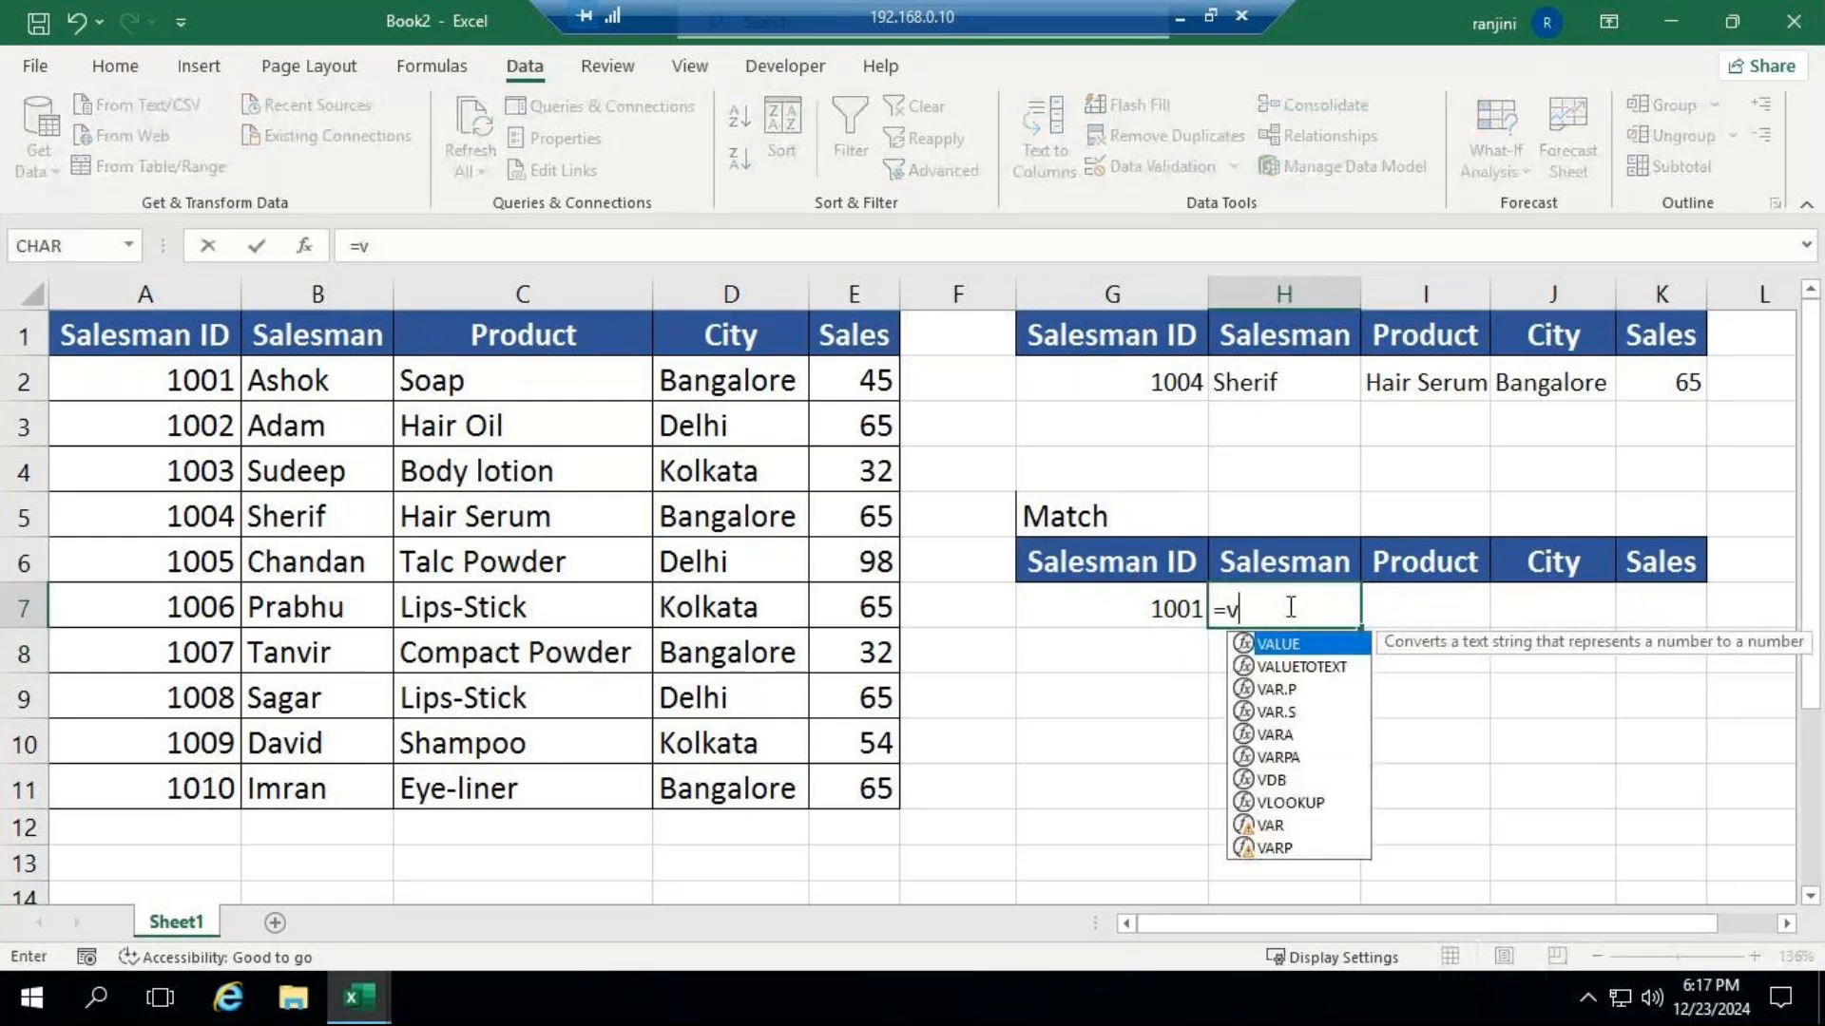
text(lo)
key(Tab)
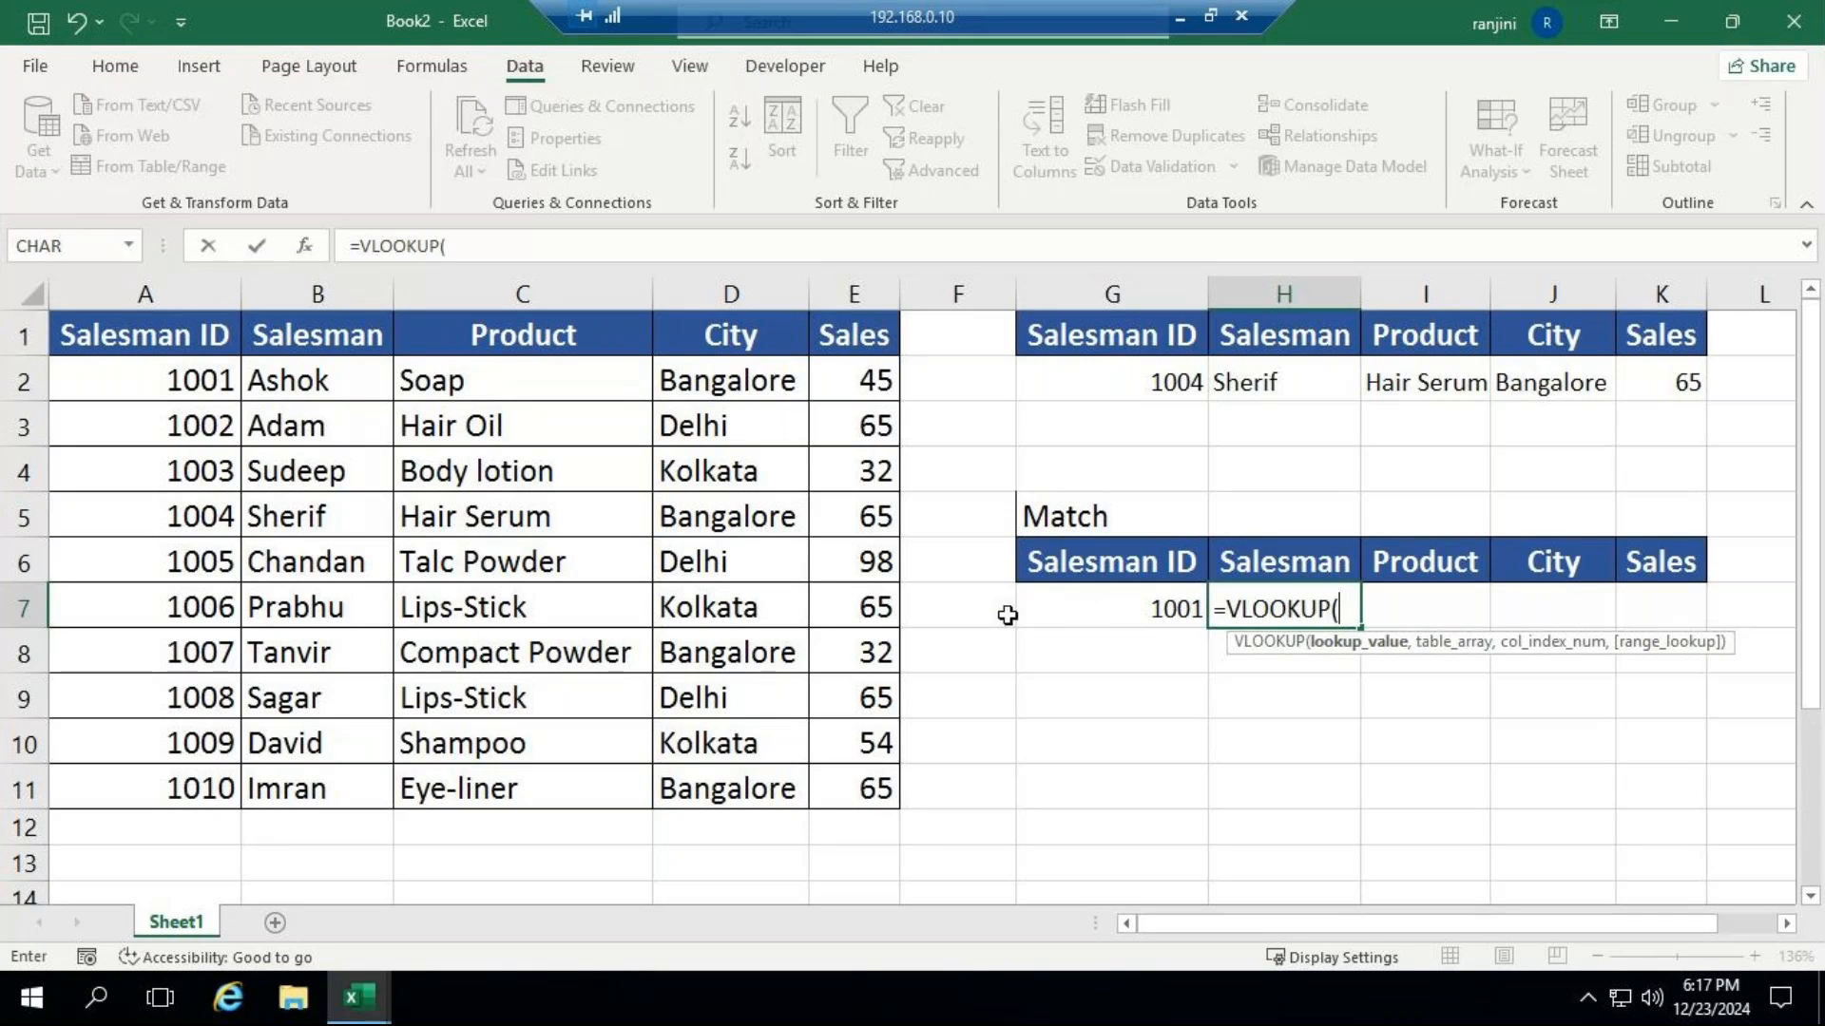
click(1157, 611)
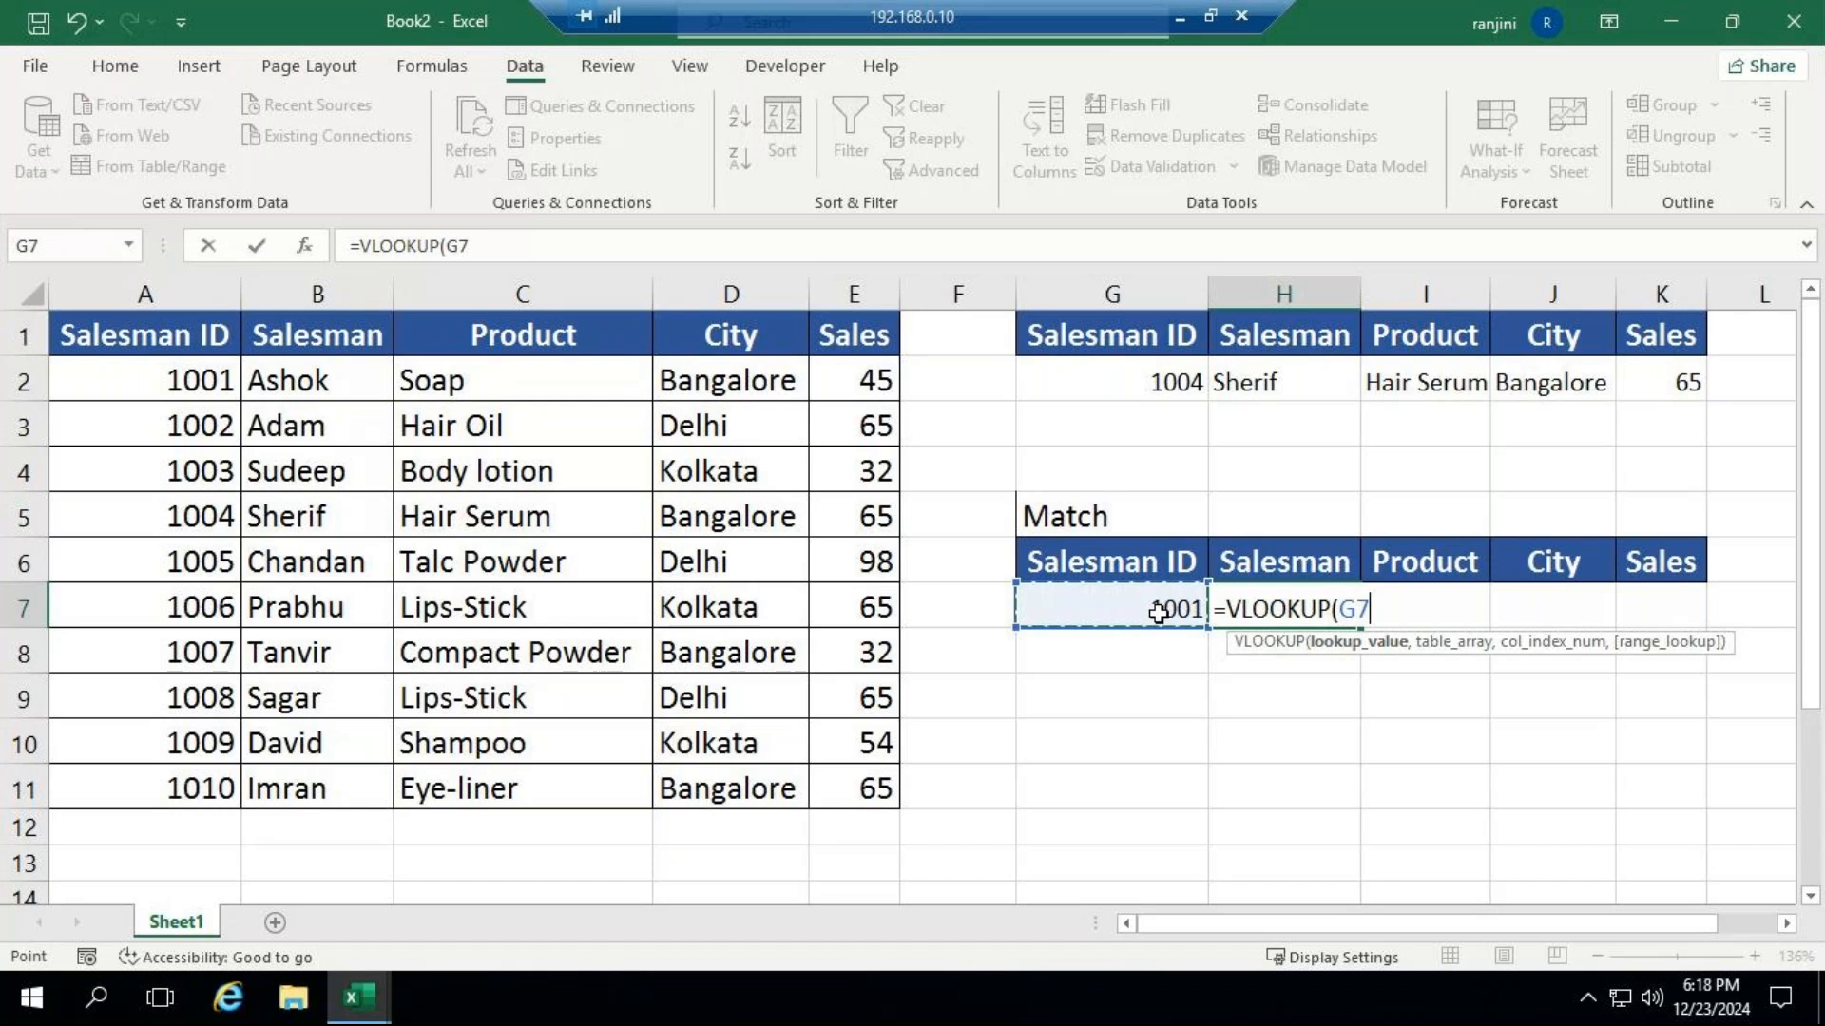
key(F4)
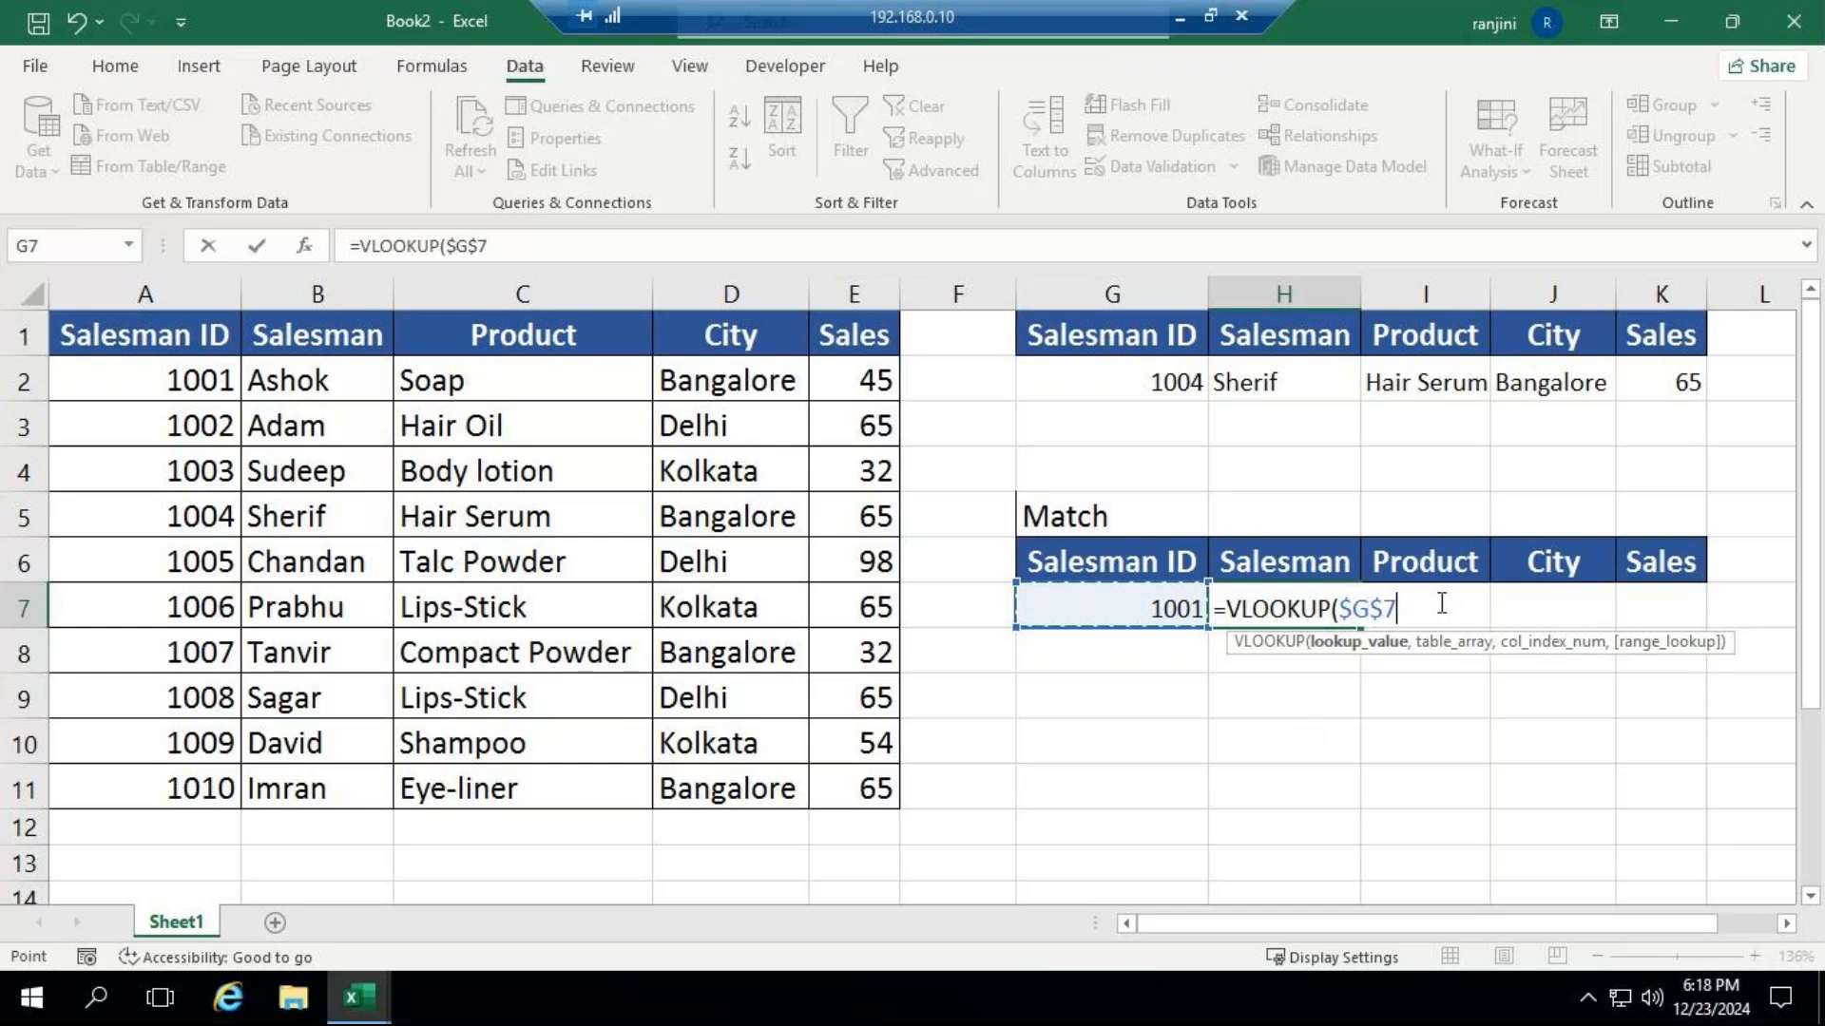
text(,)
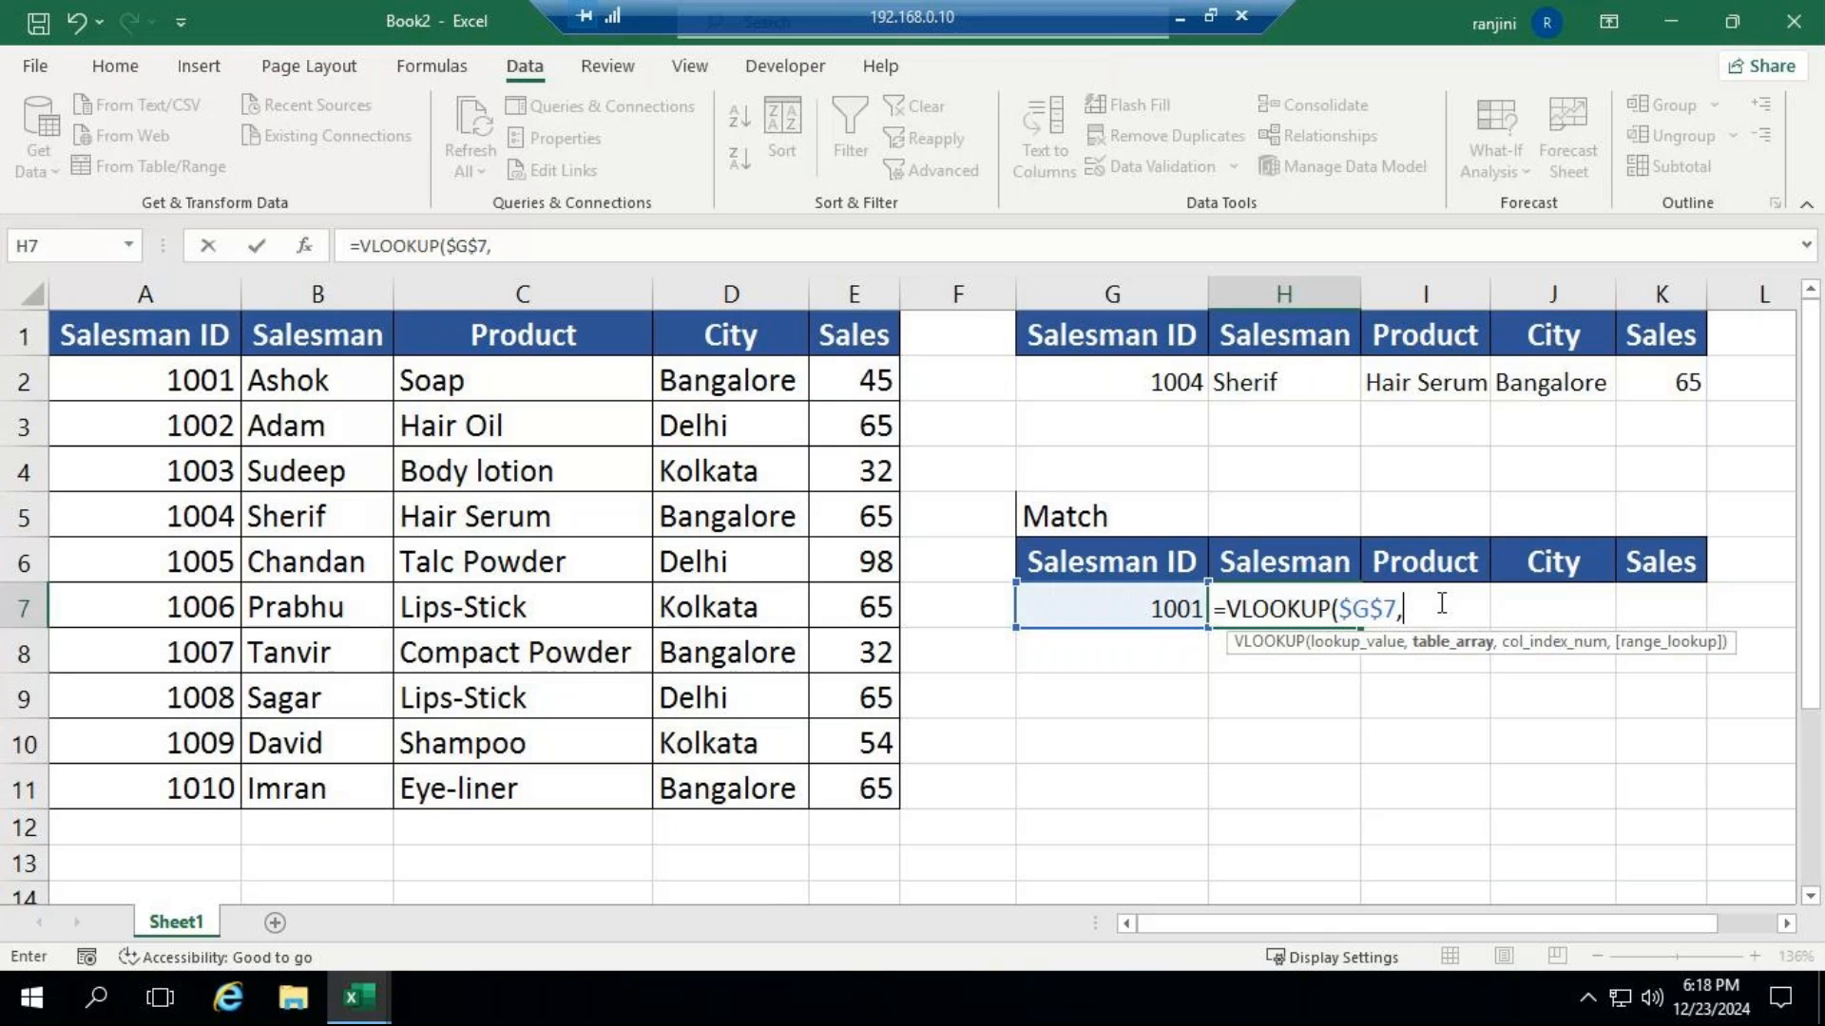
drag(142, 339, 855, 766)
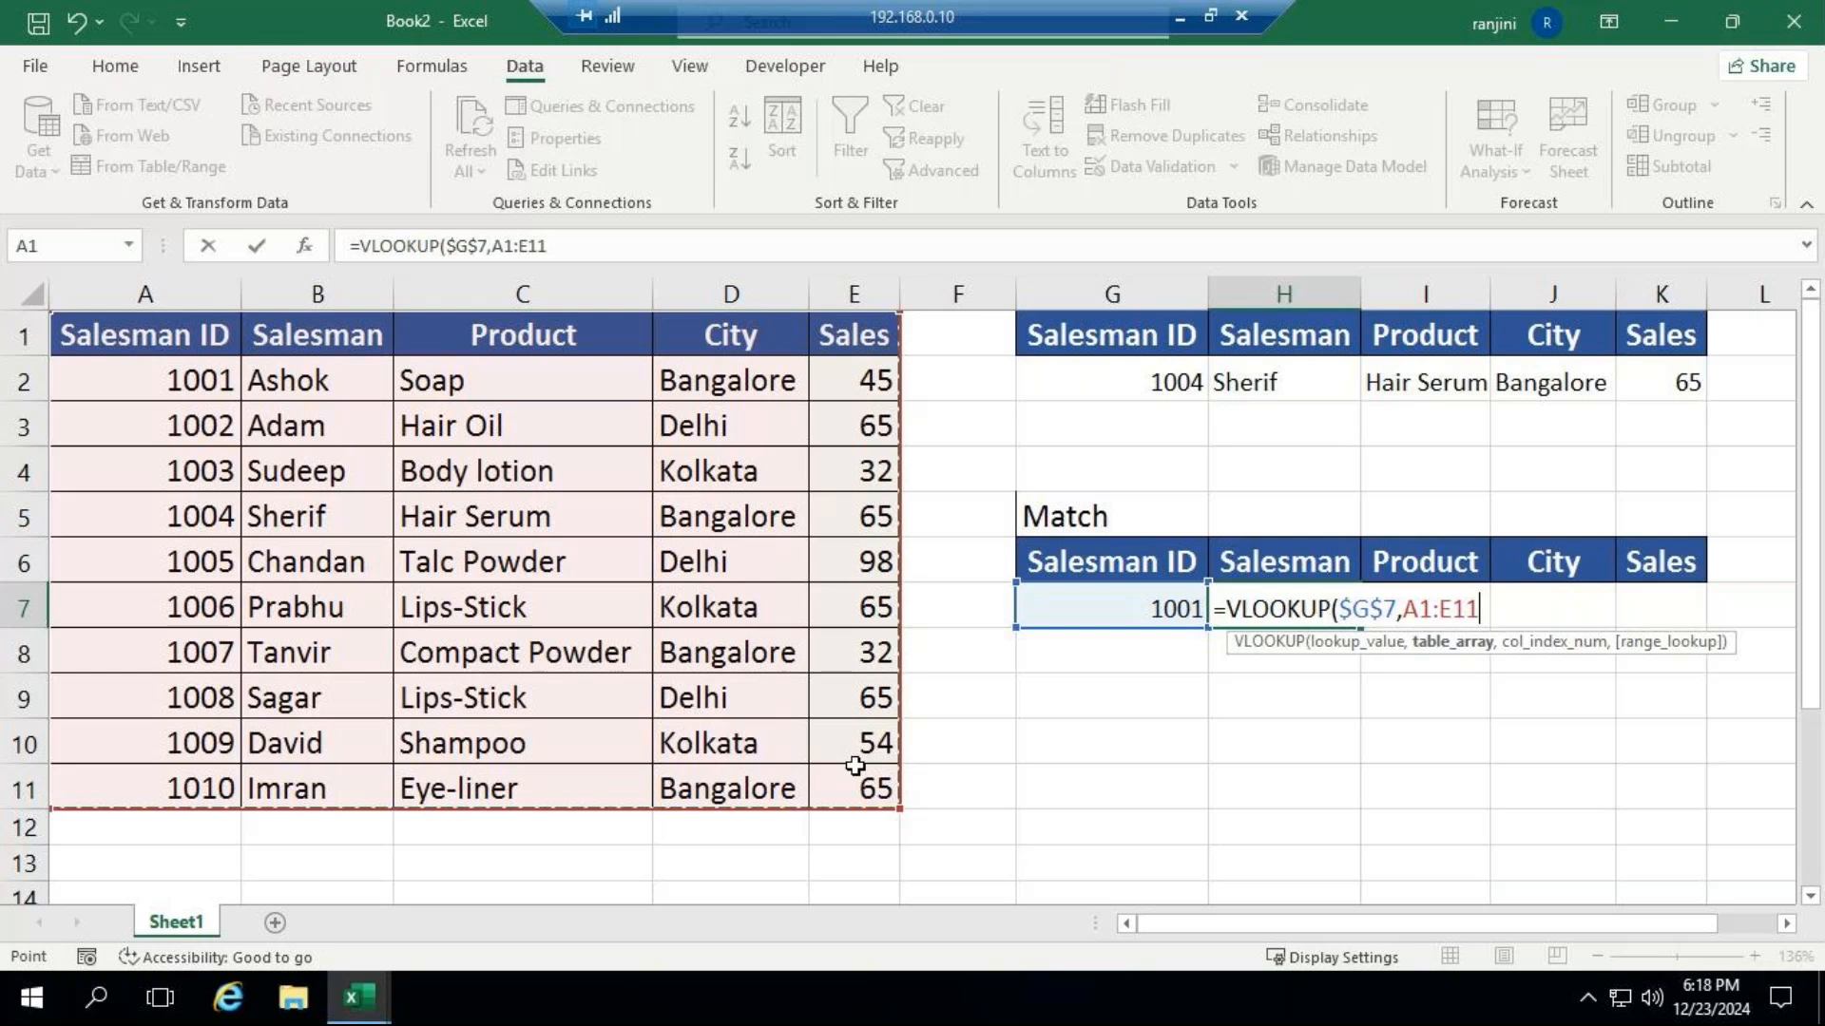
key(F4)
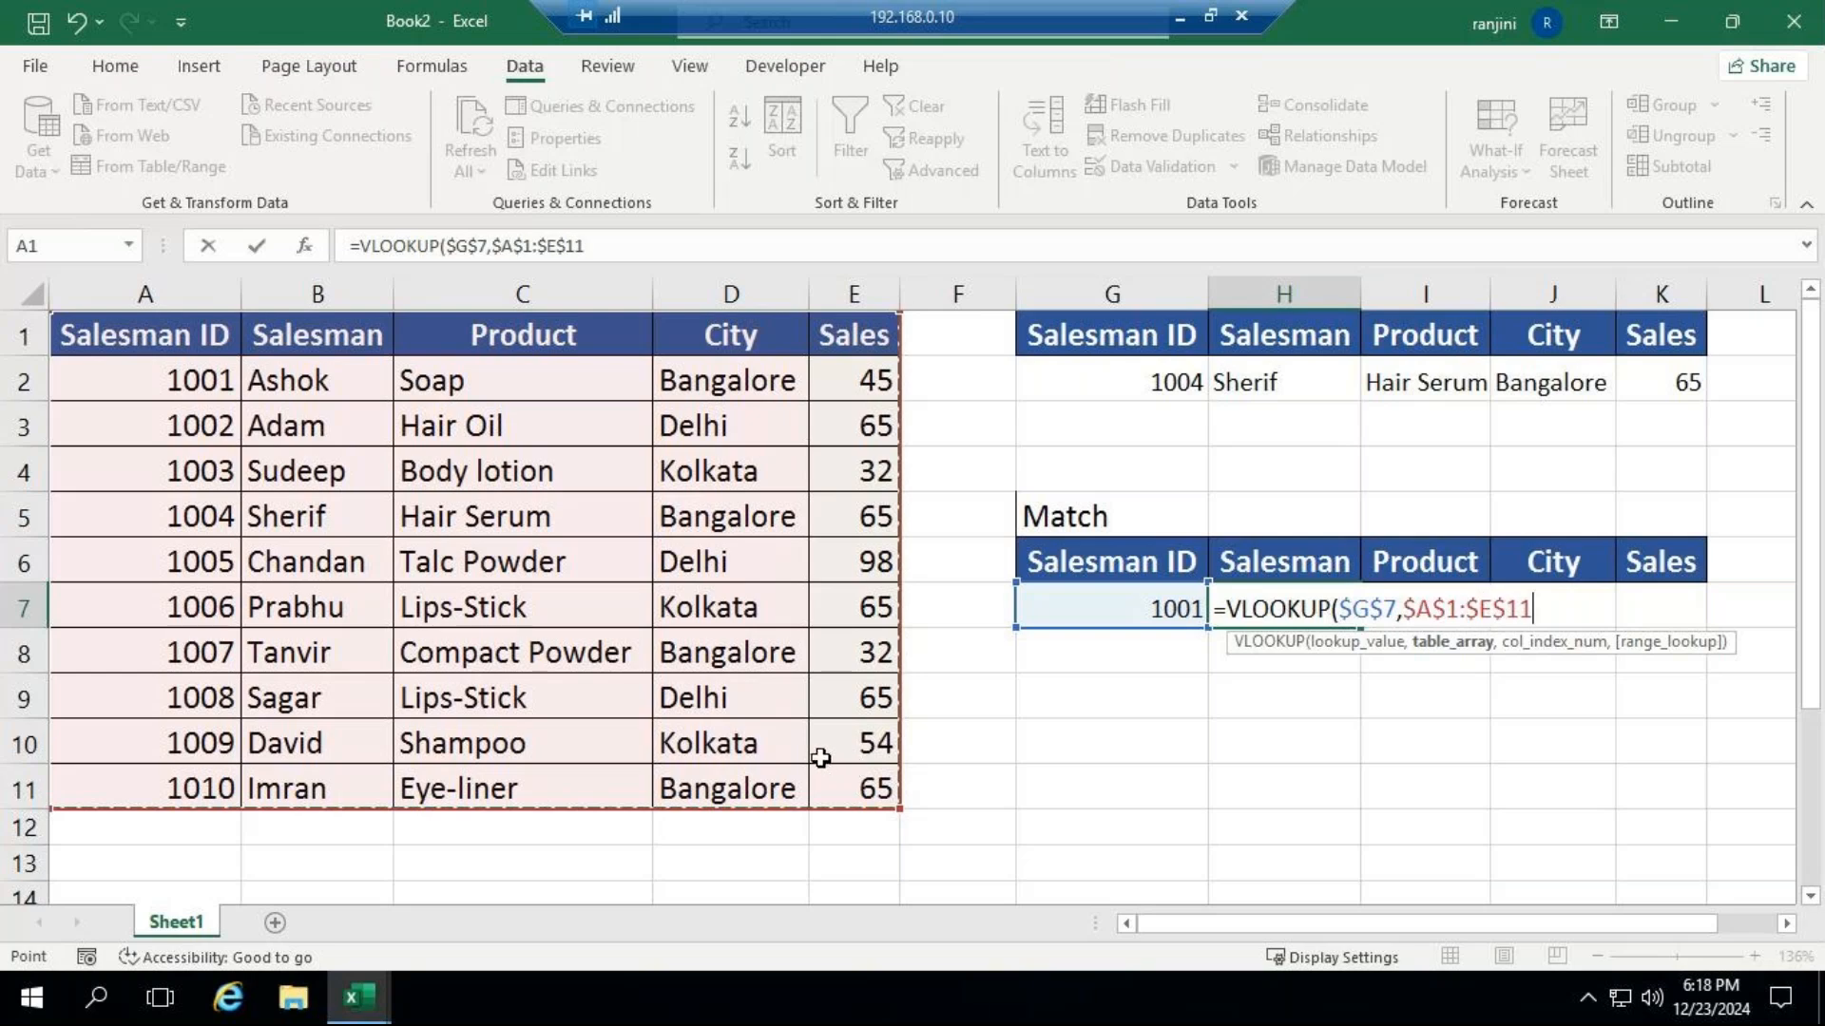
Nest a MATCH as the H7 VLOOKUP's column index, with H6 as lookup value and absolute $A$1:$E$1 as lookup array.
text(,)
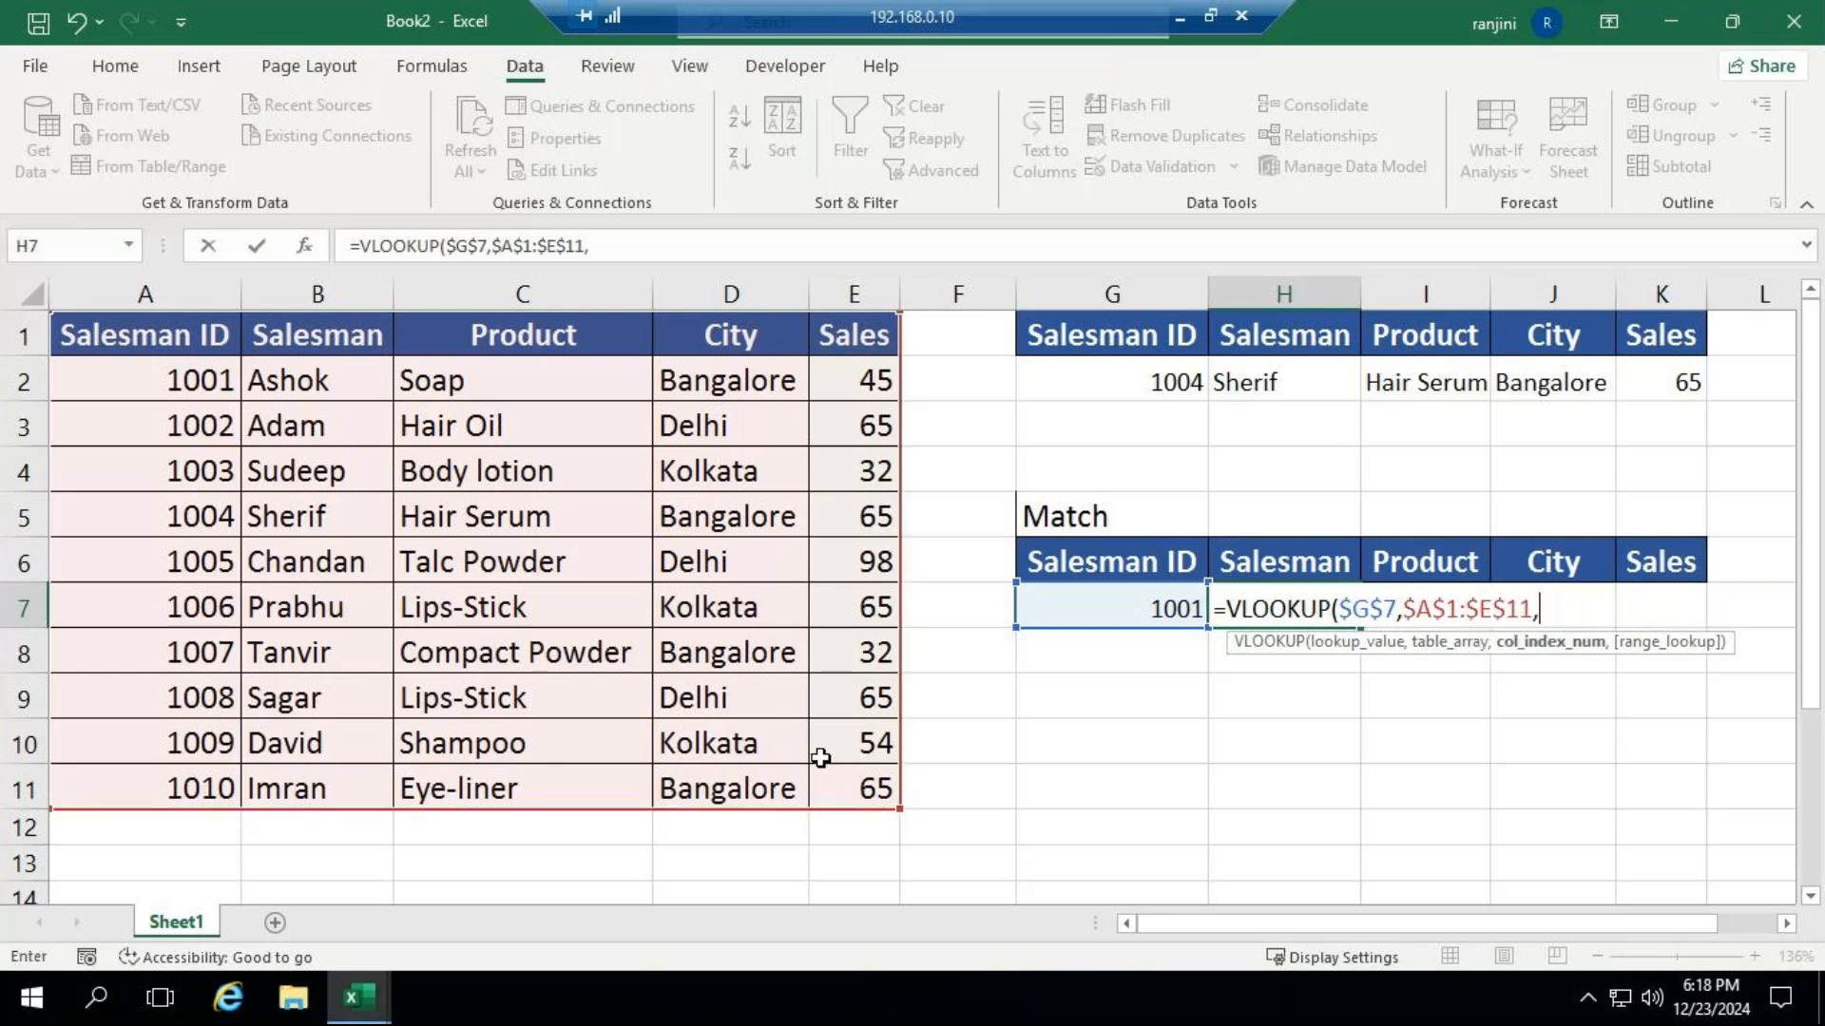
text(mat)
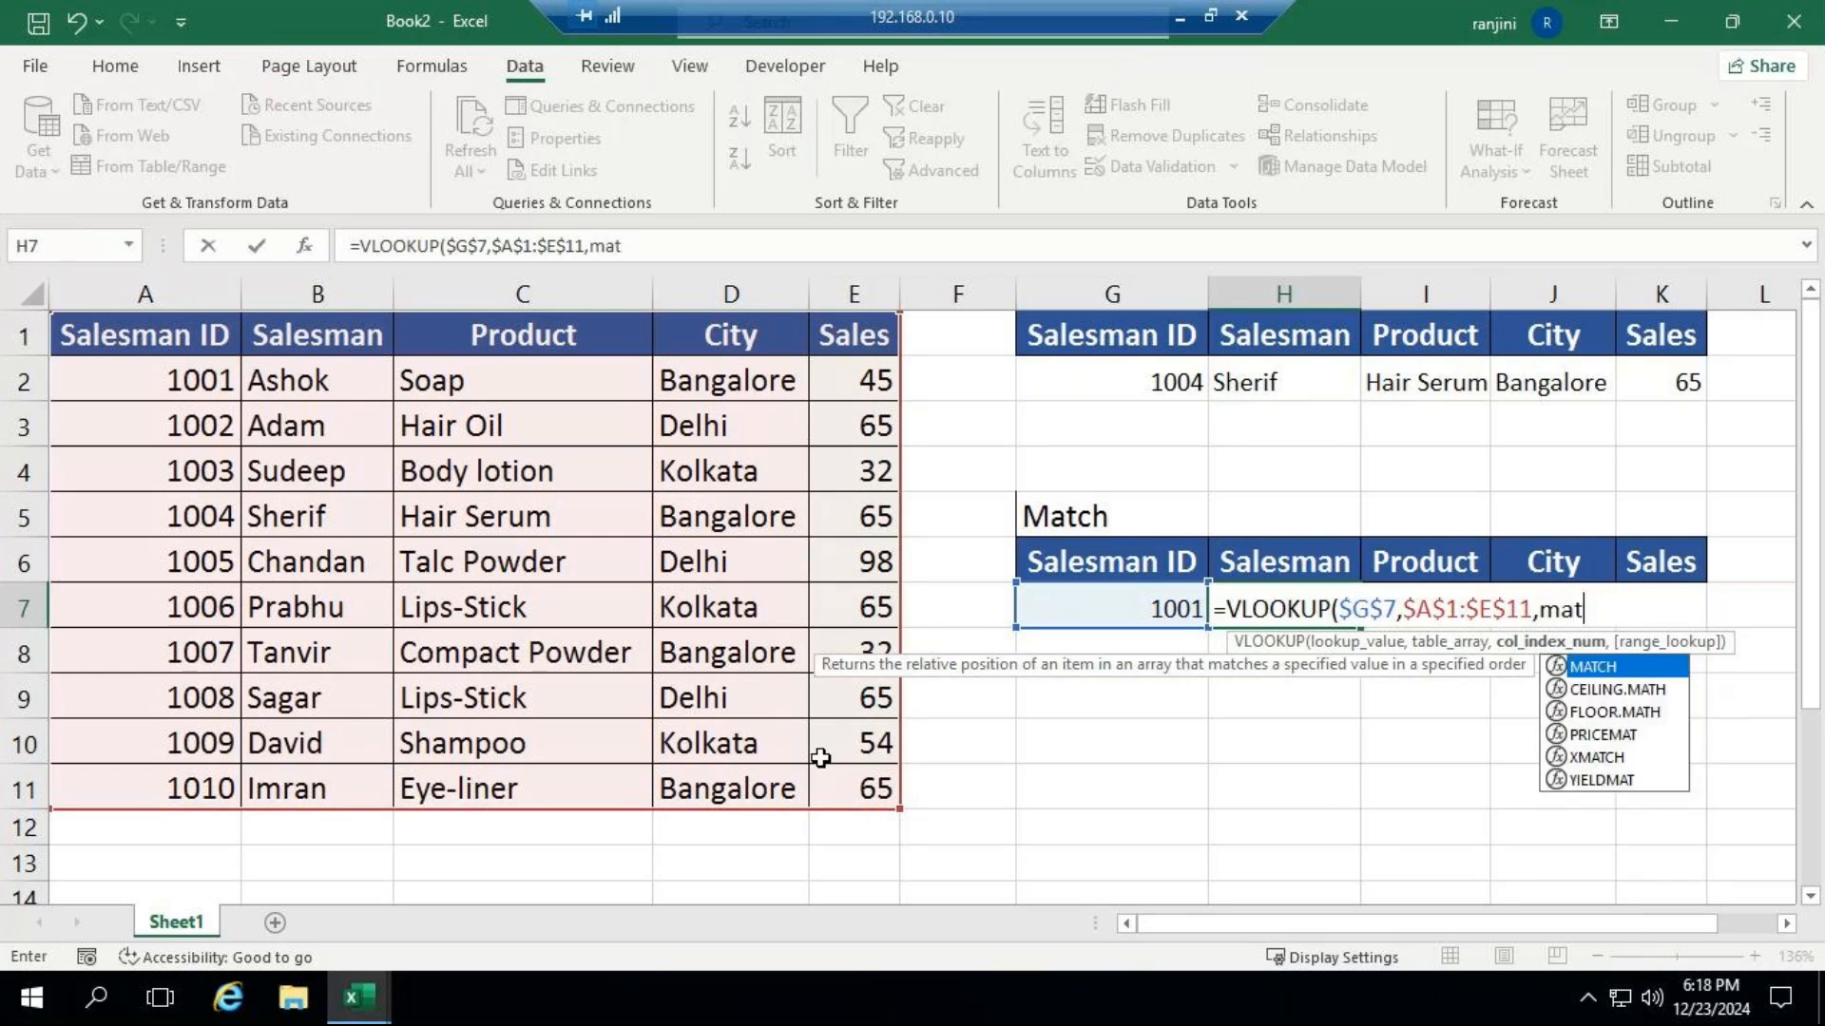
key(Tab)
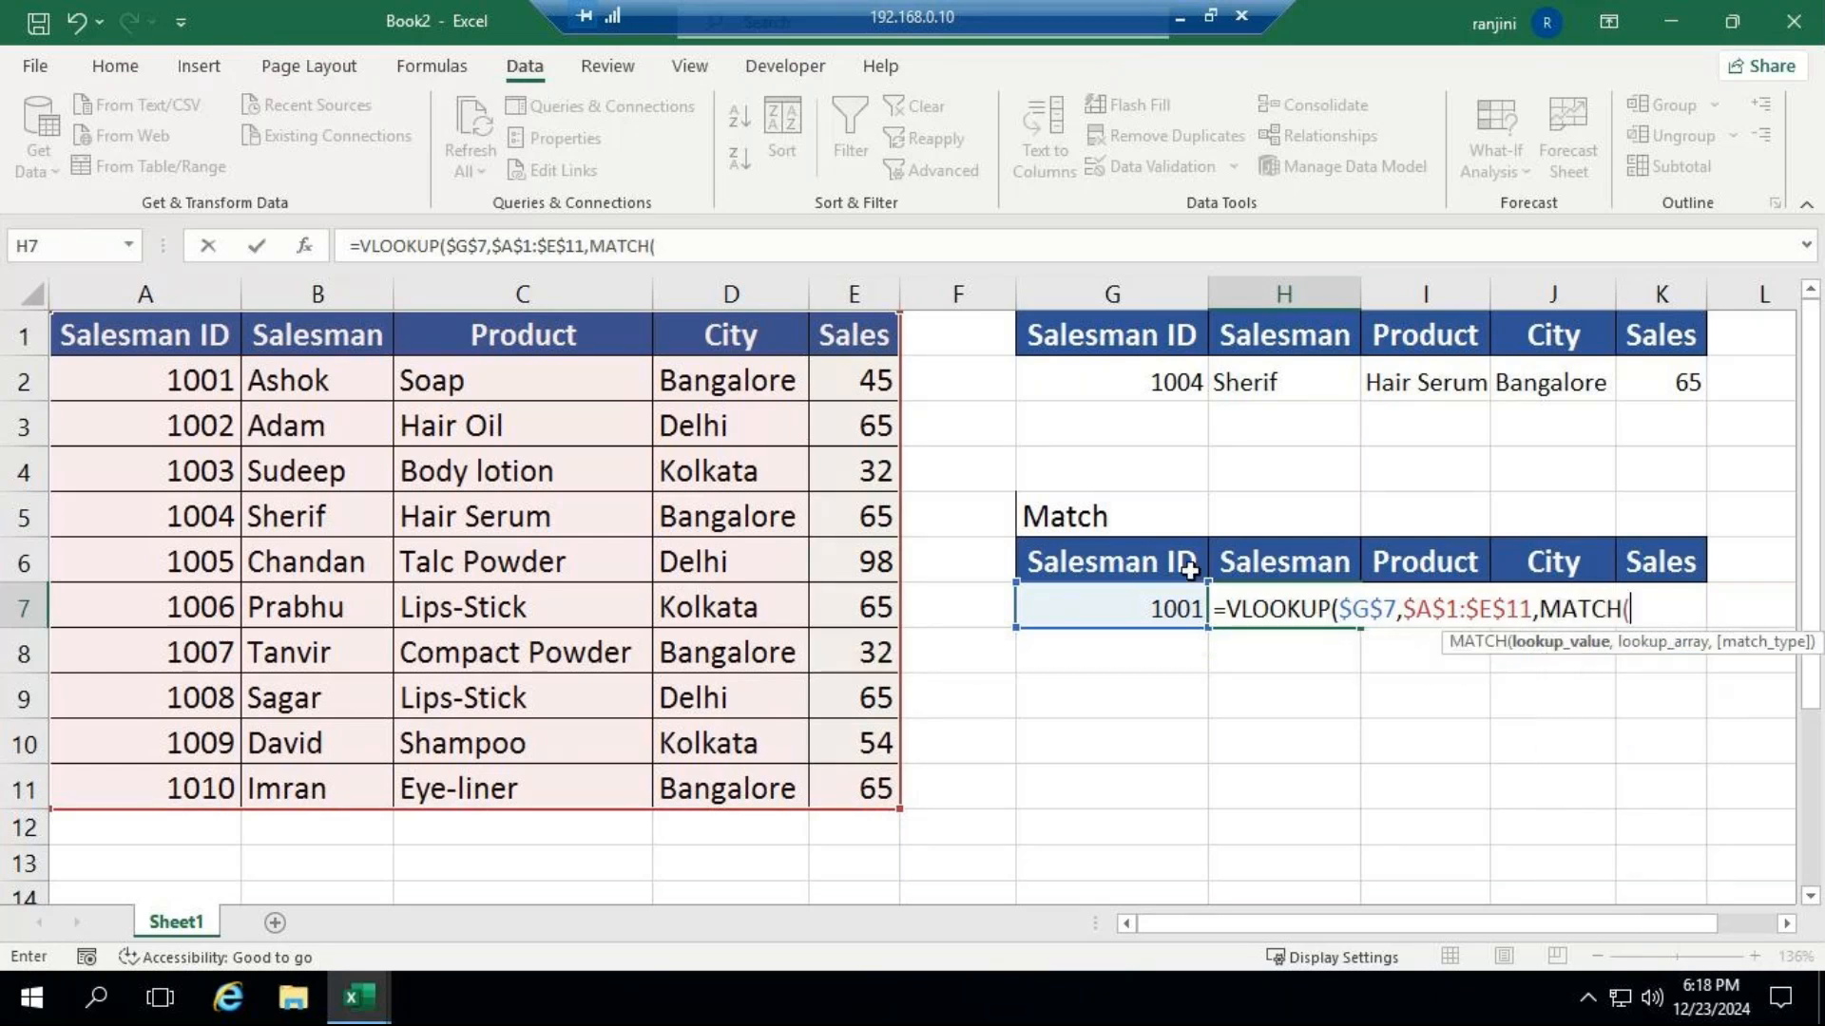
click(1307, 553)
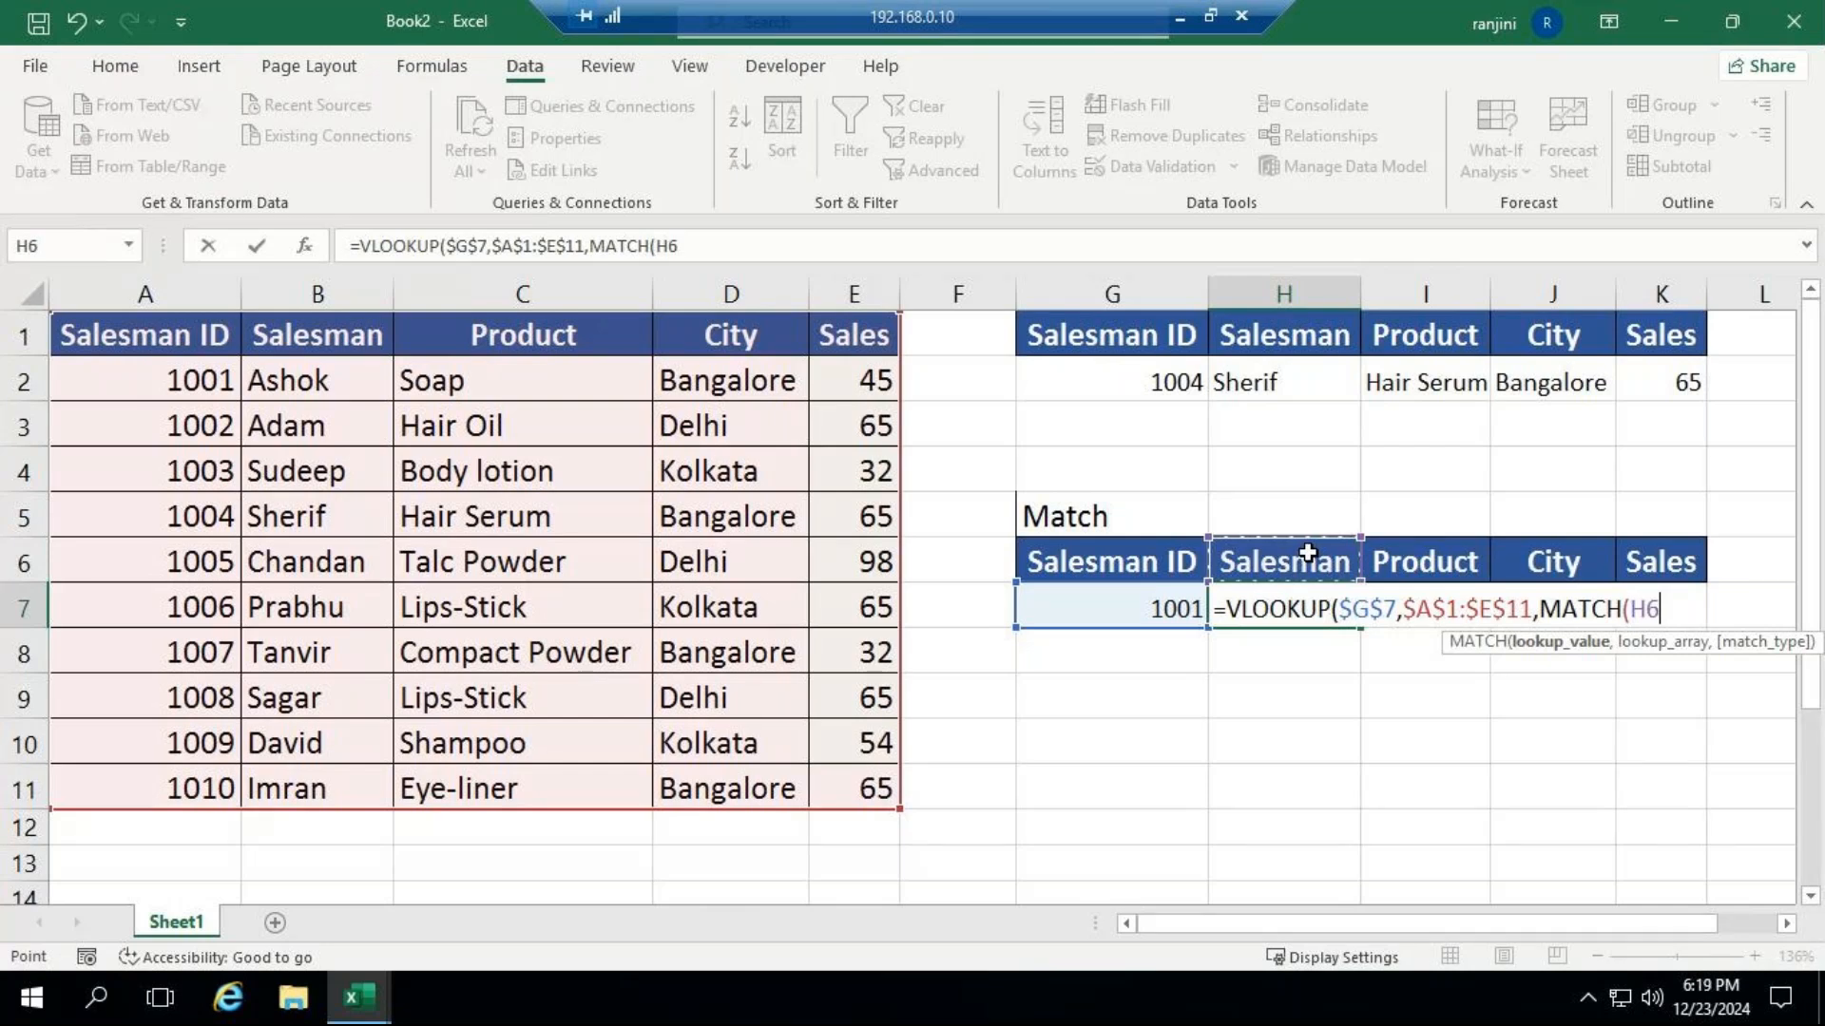
text(,)
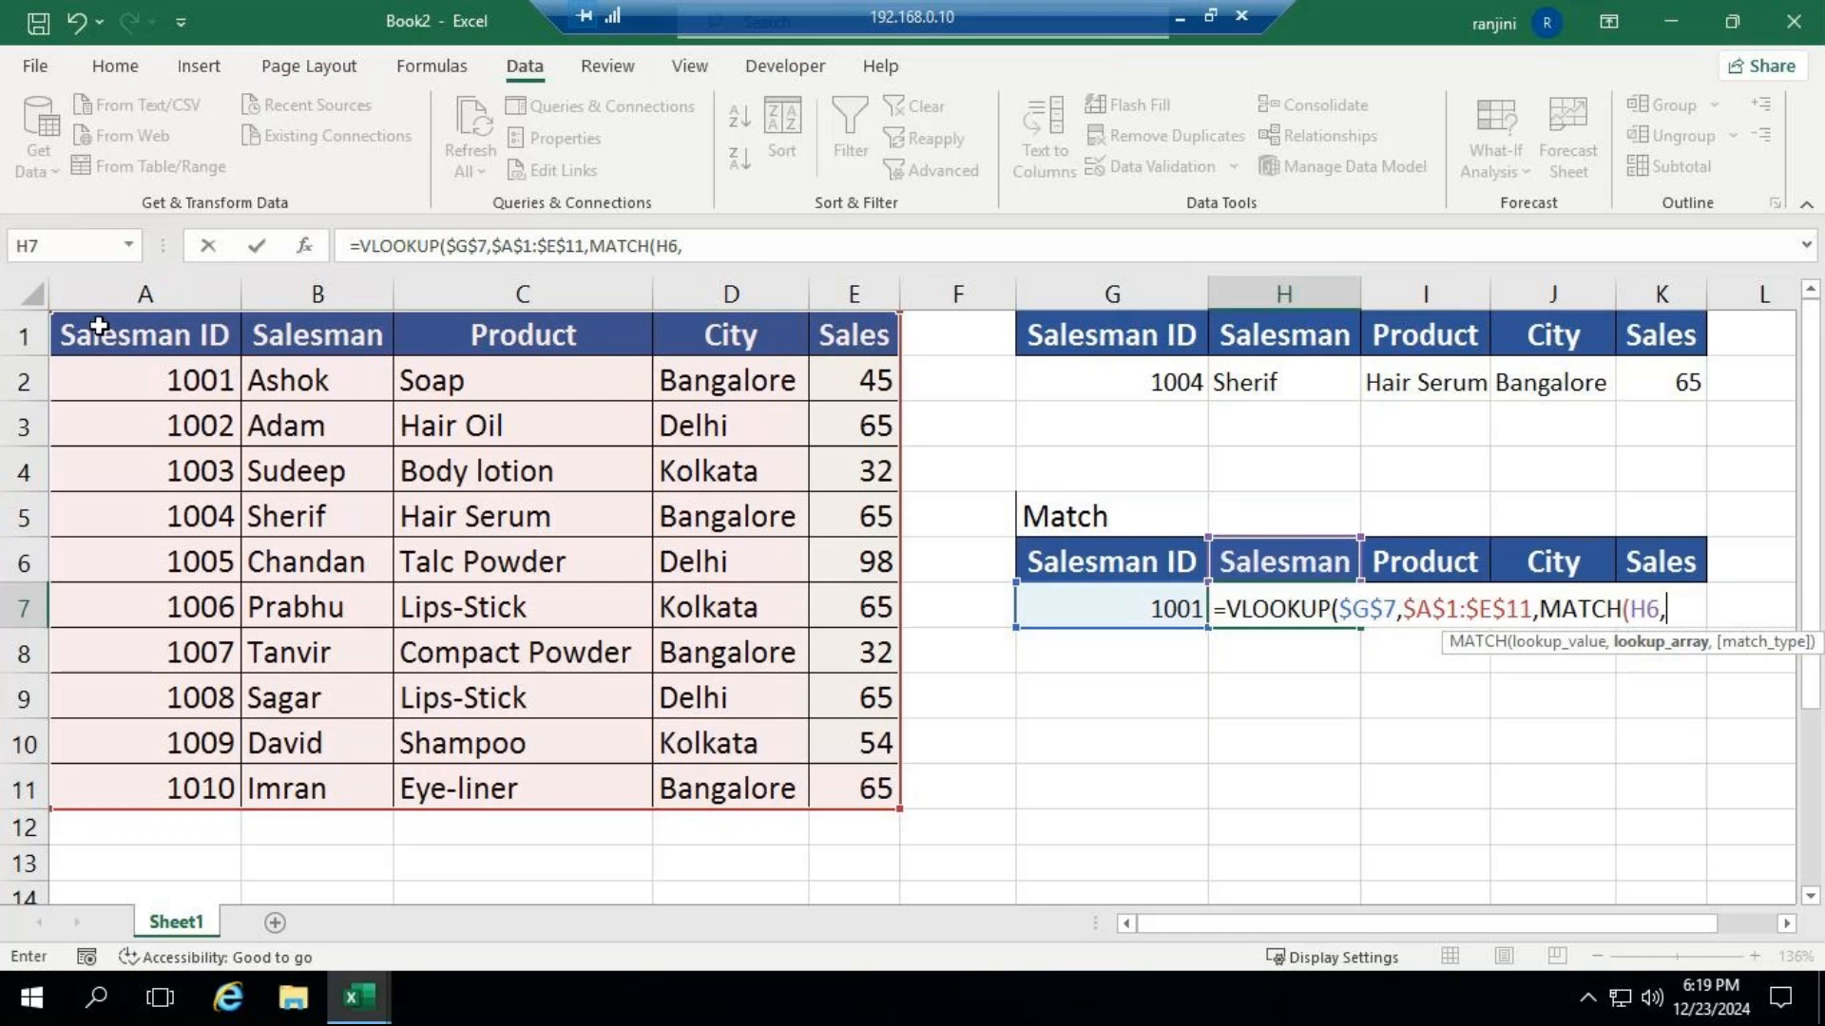
drag(98, 326, 393, 343)
drag(520, 343, 823, 347)
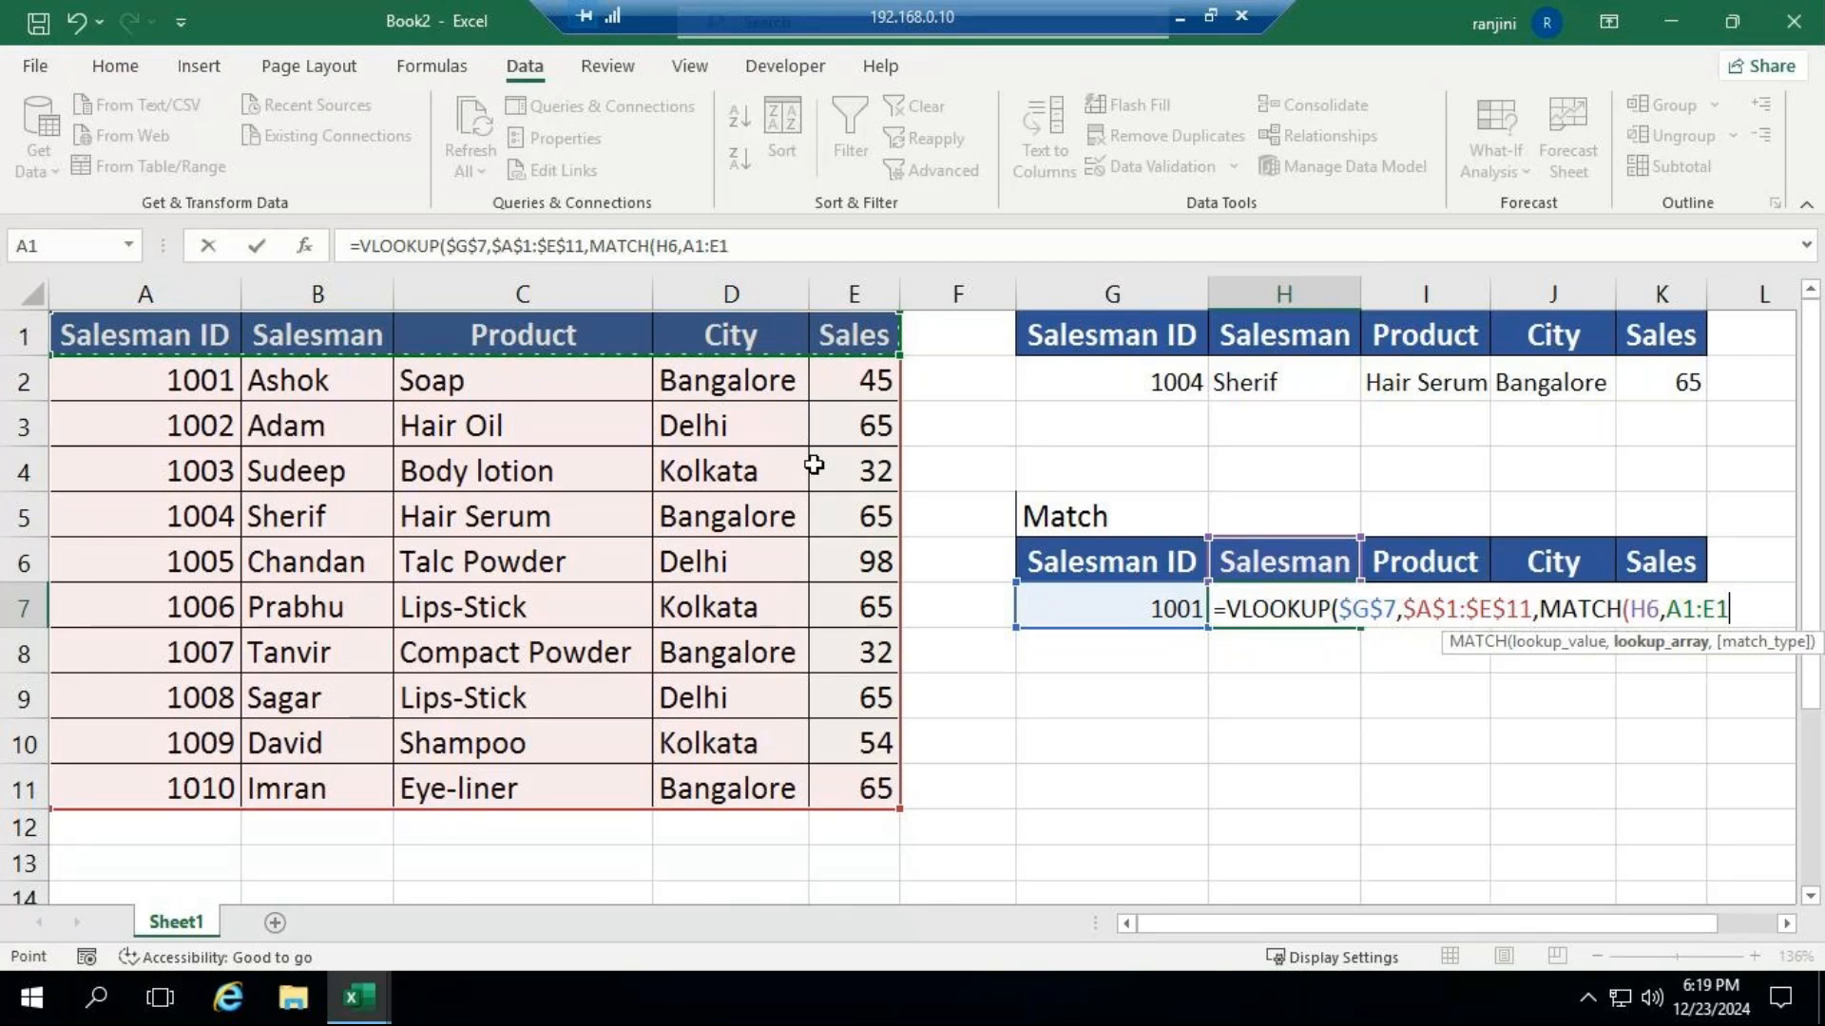
key(F4)
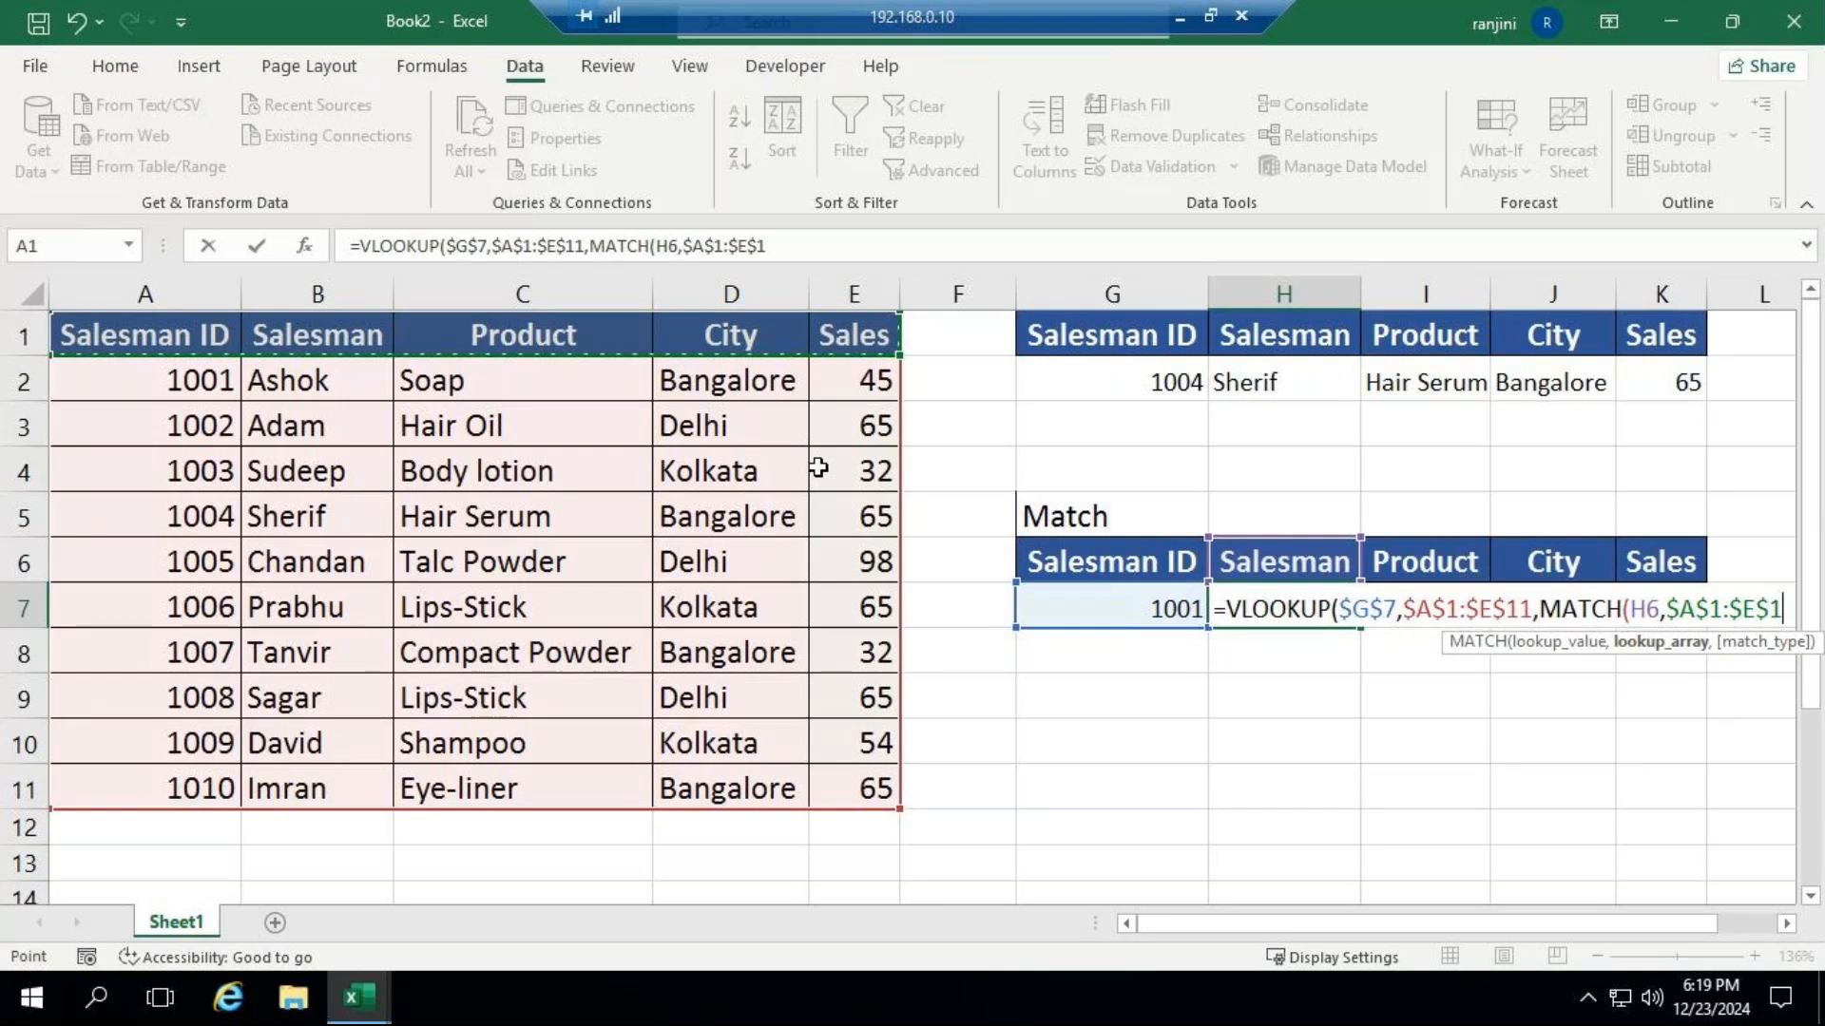
Complete the H7 formula with match type 0 and FALSE as the range lookup, and fill it across to K7.
text(,)
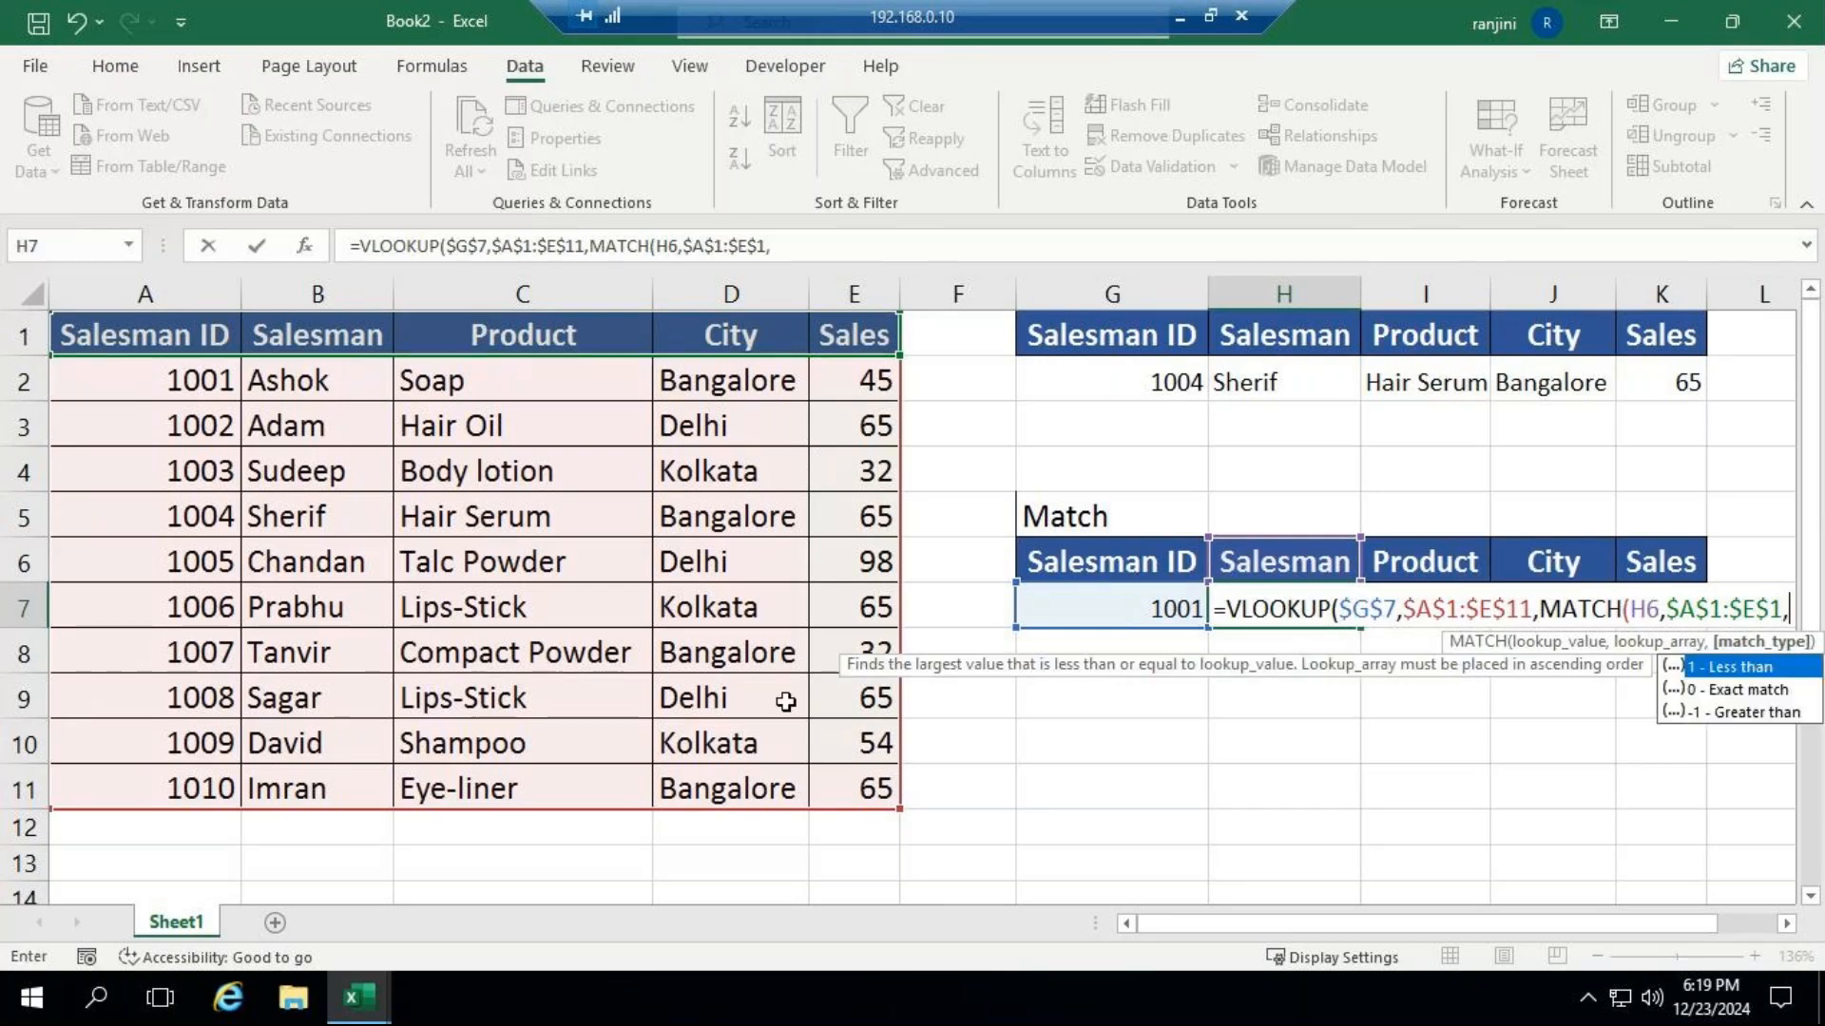
click(1701, 699)
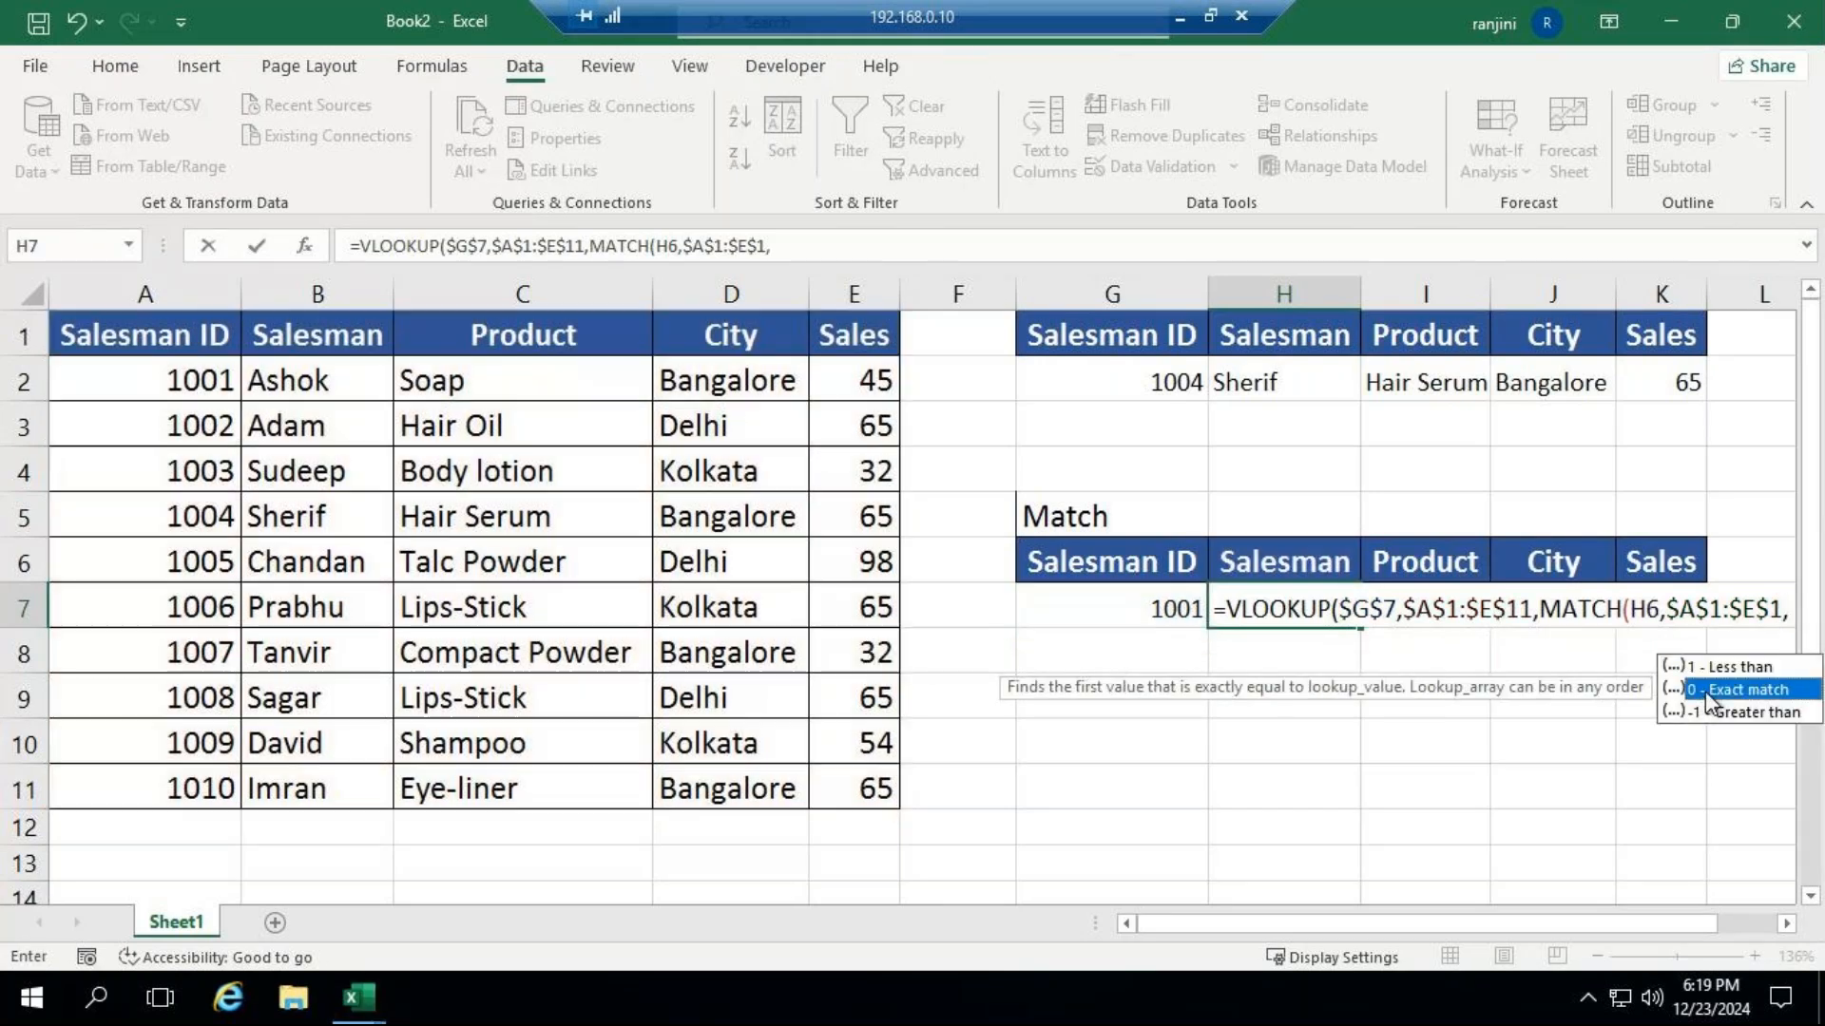
double_click(1708, 701)
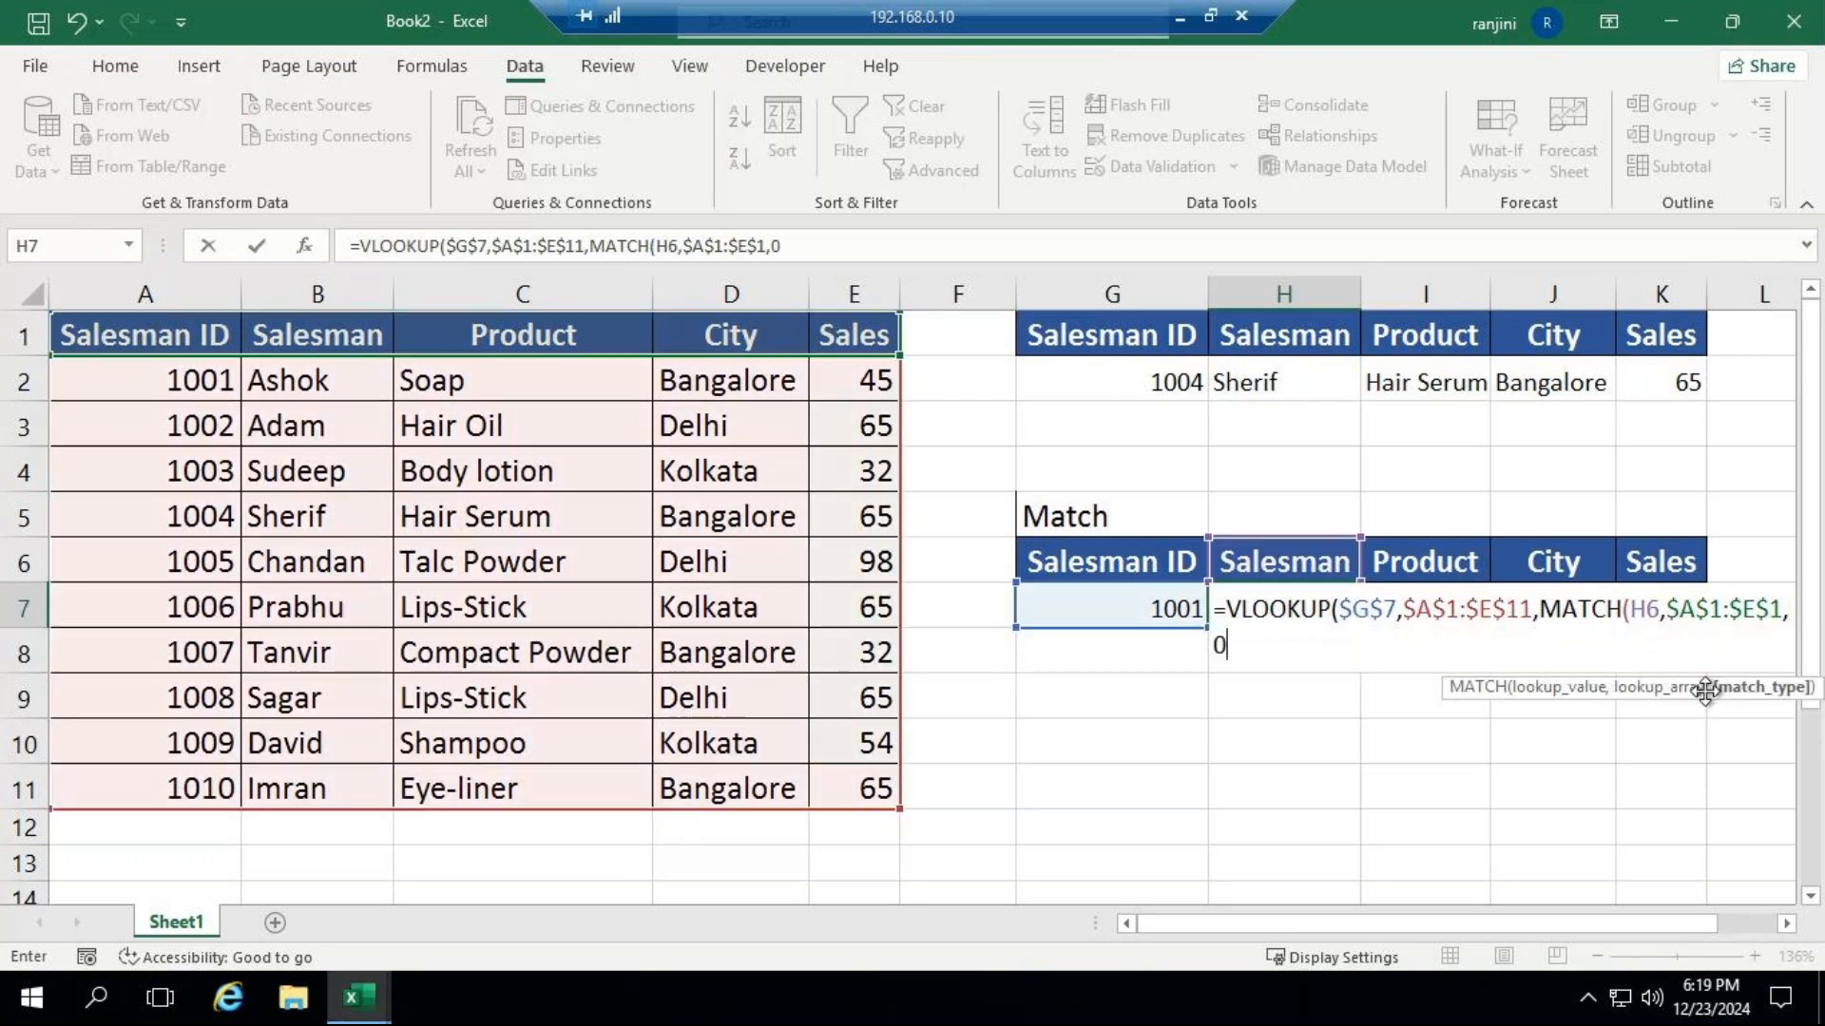
text())
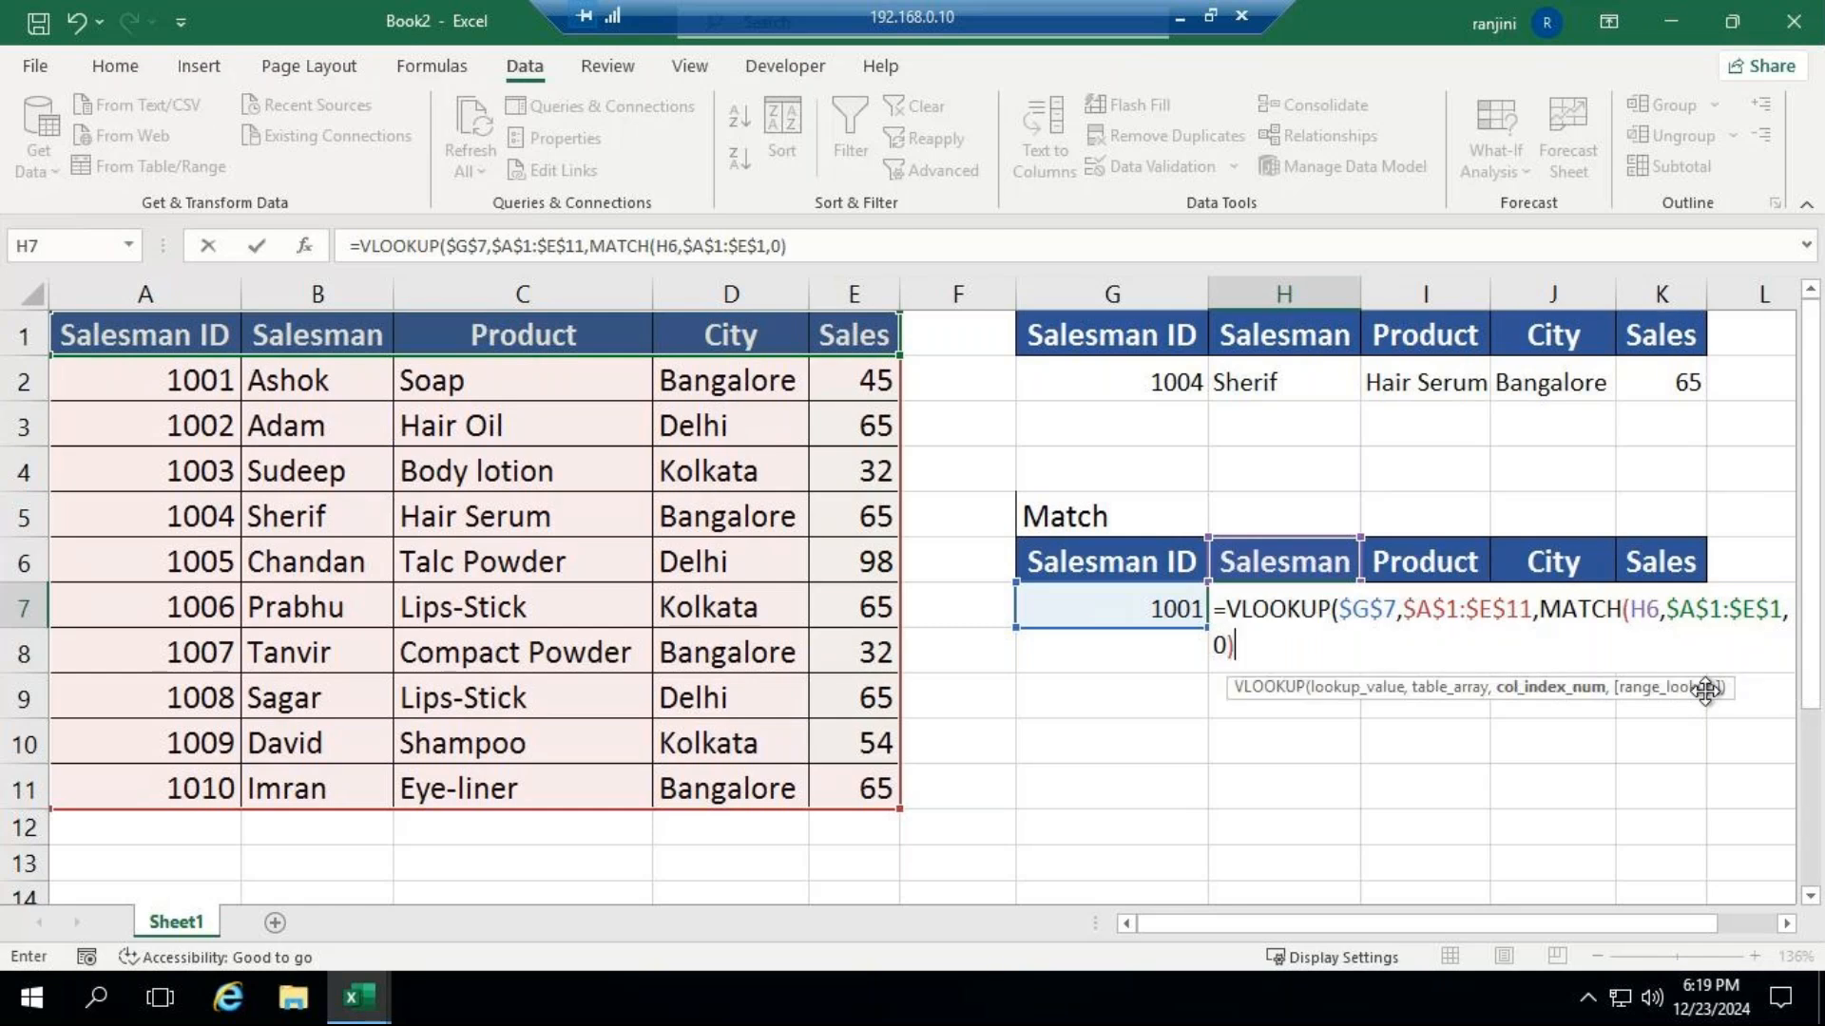
text(,)
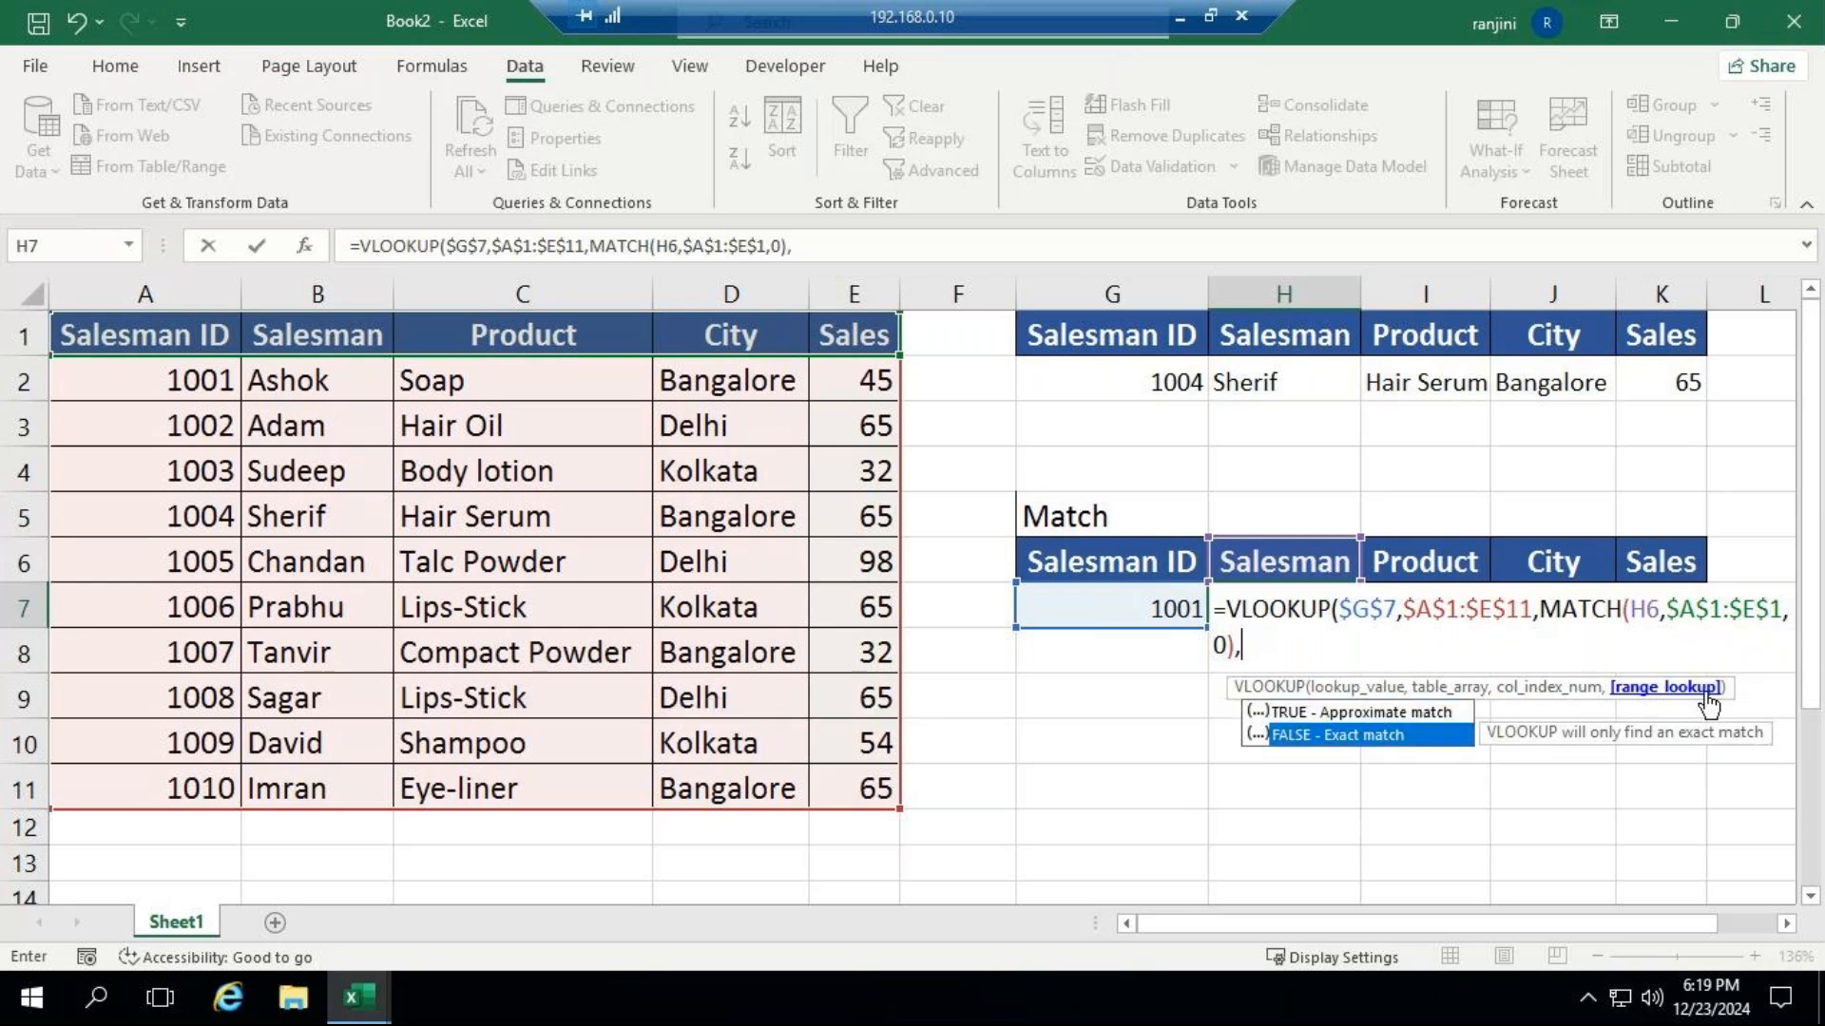
key(Tab)
text())
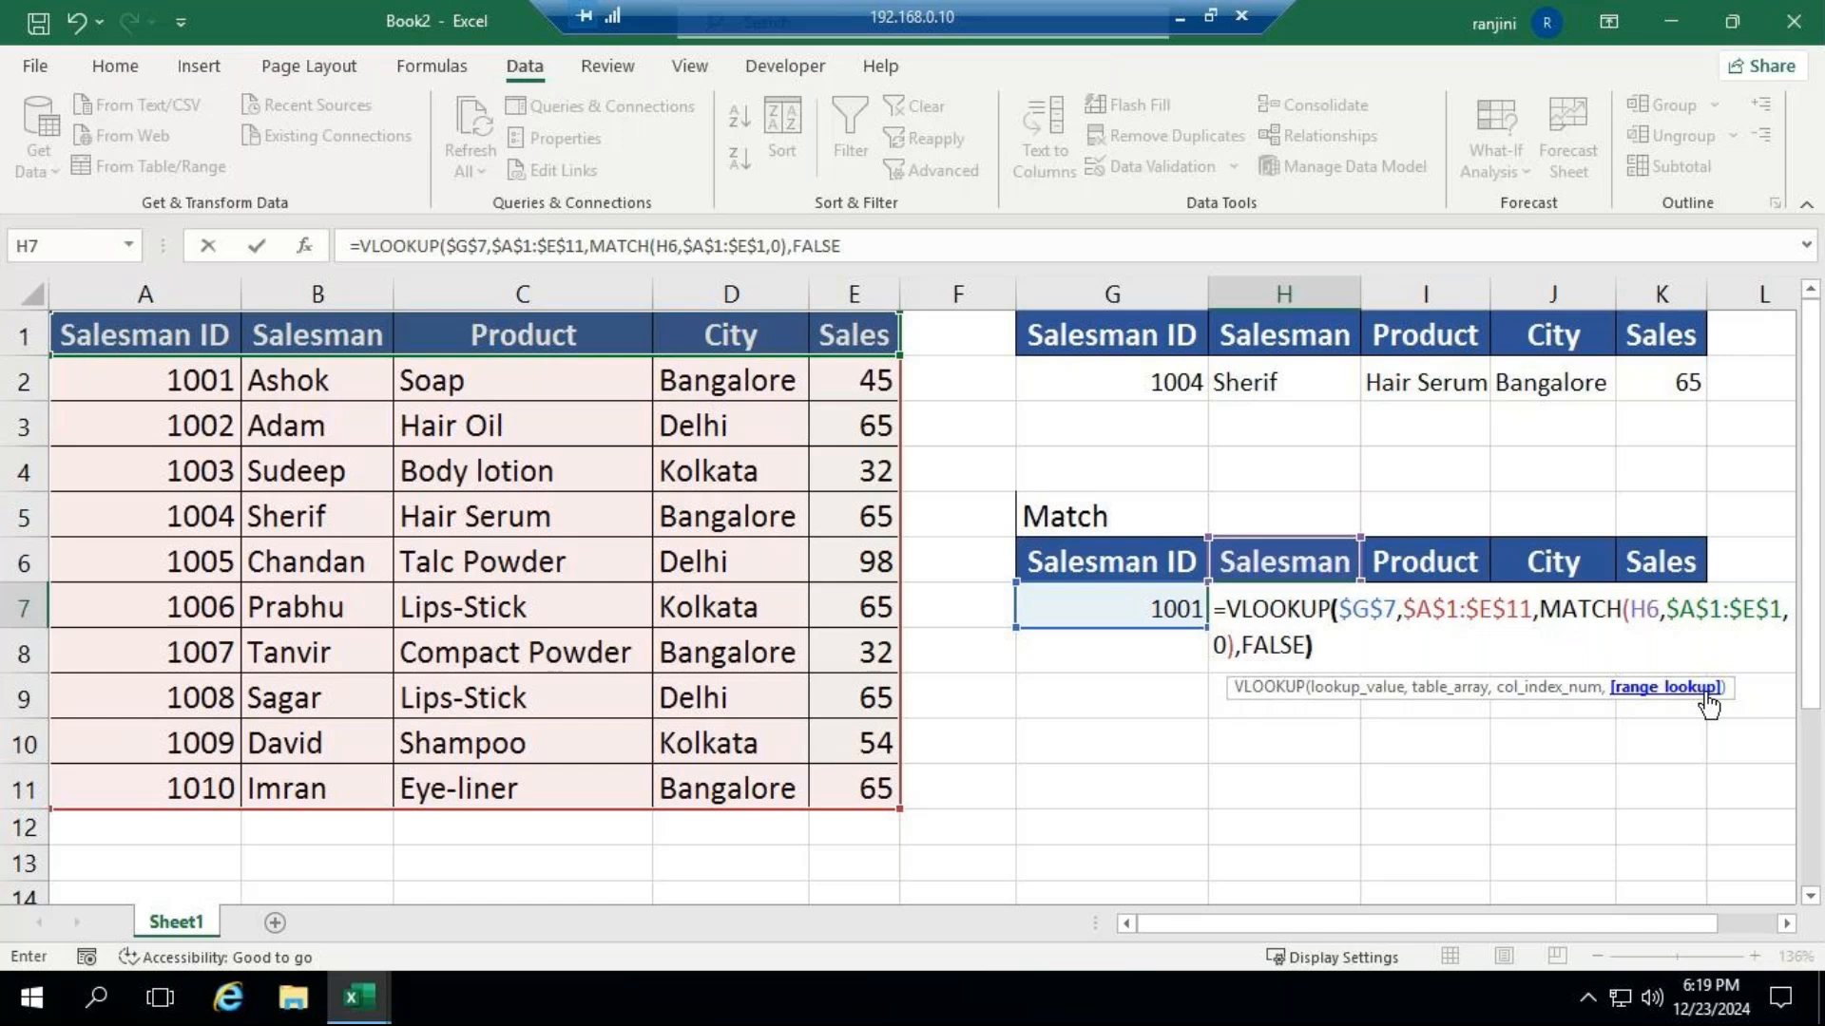
key(Return)
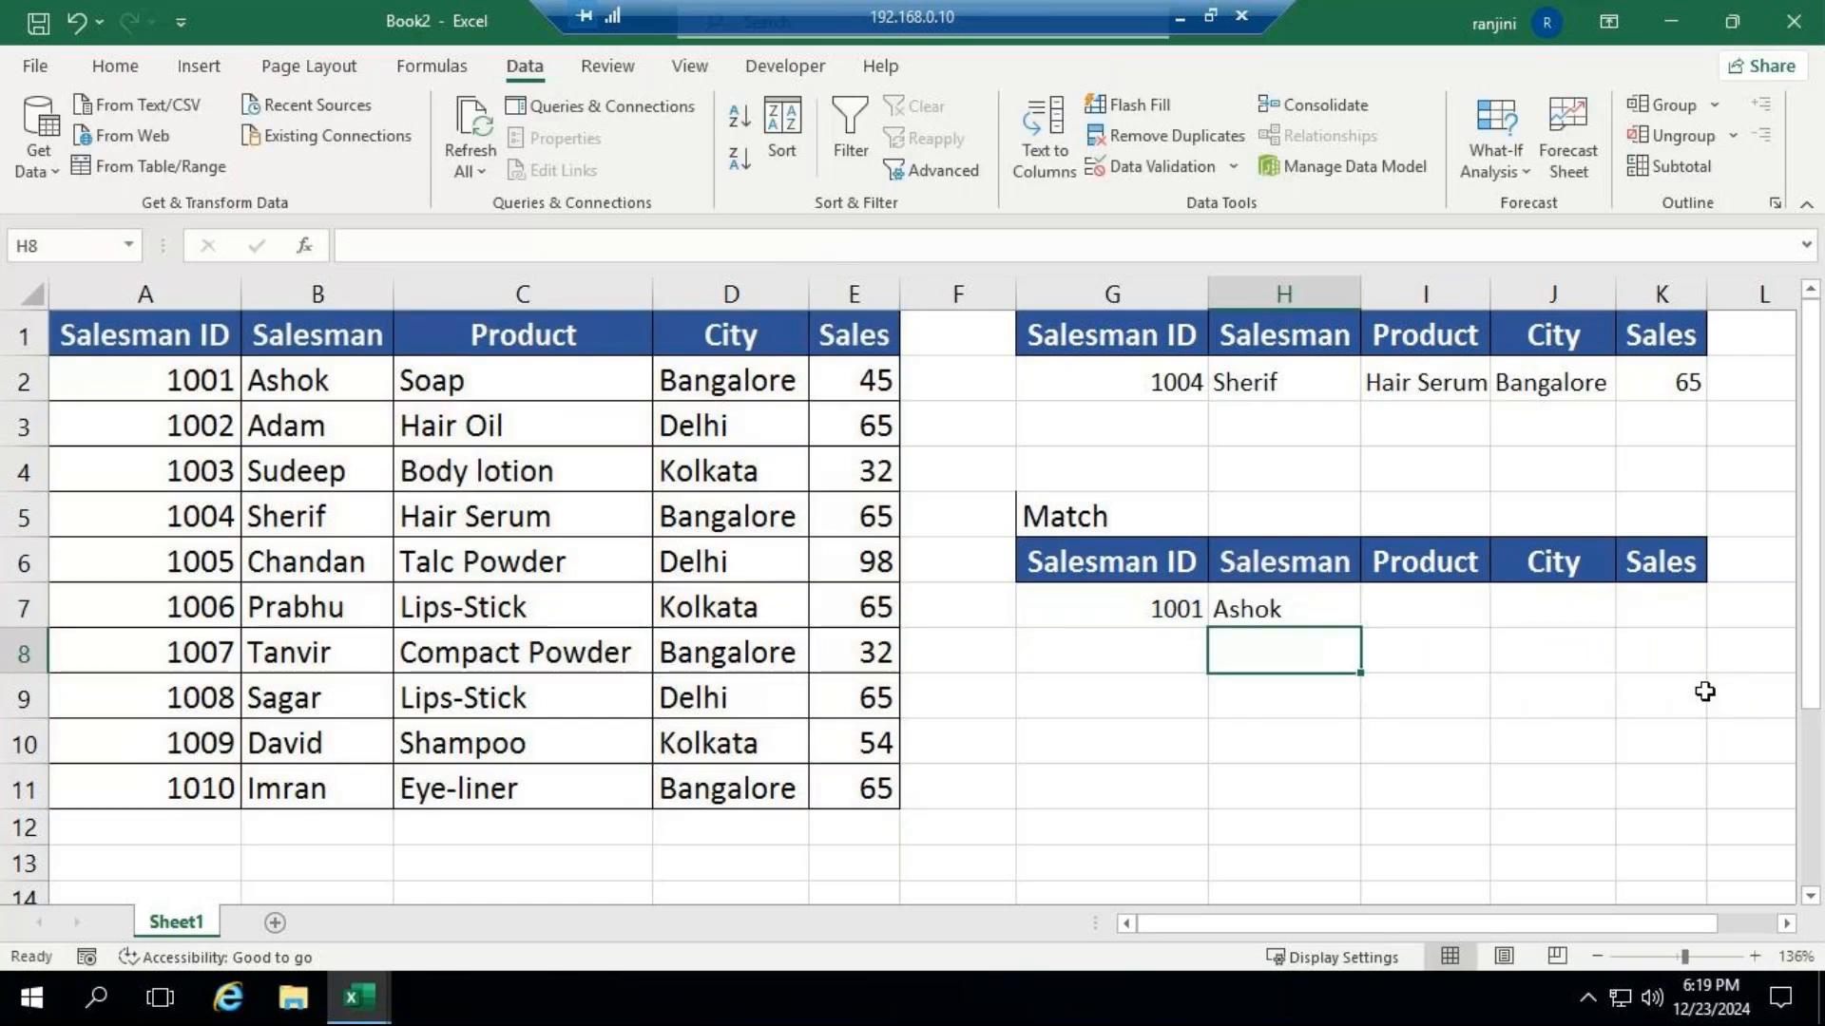
click(1289, 608)
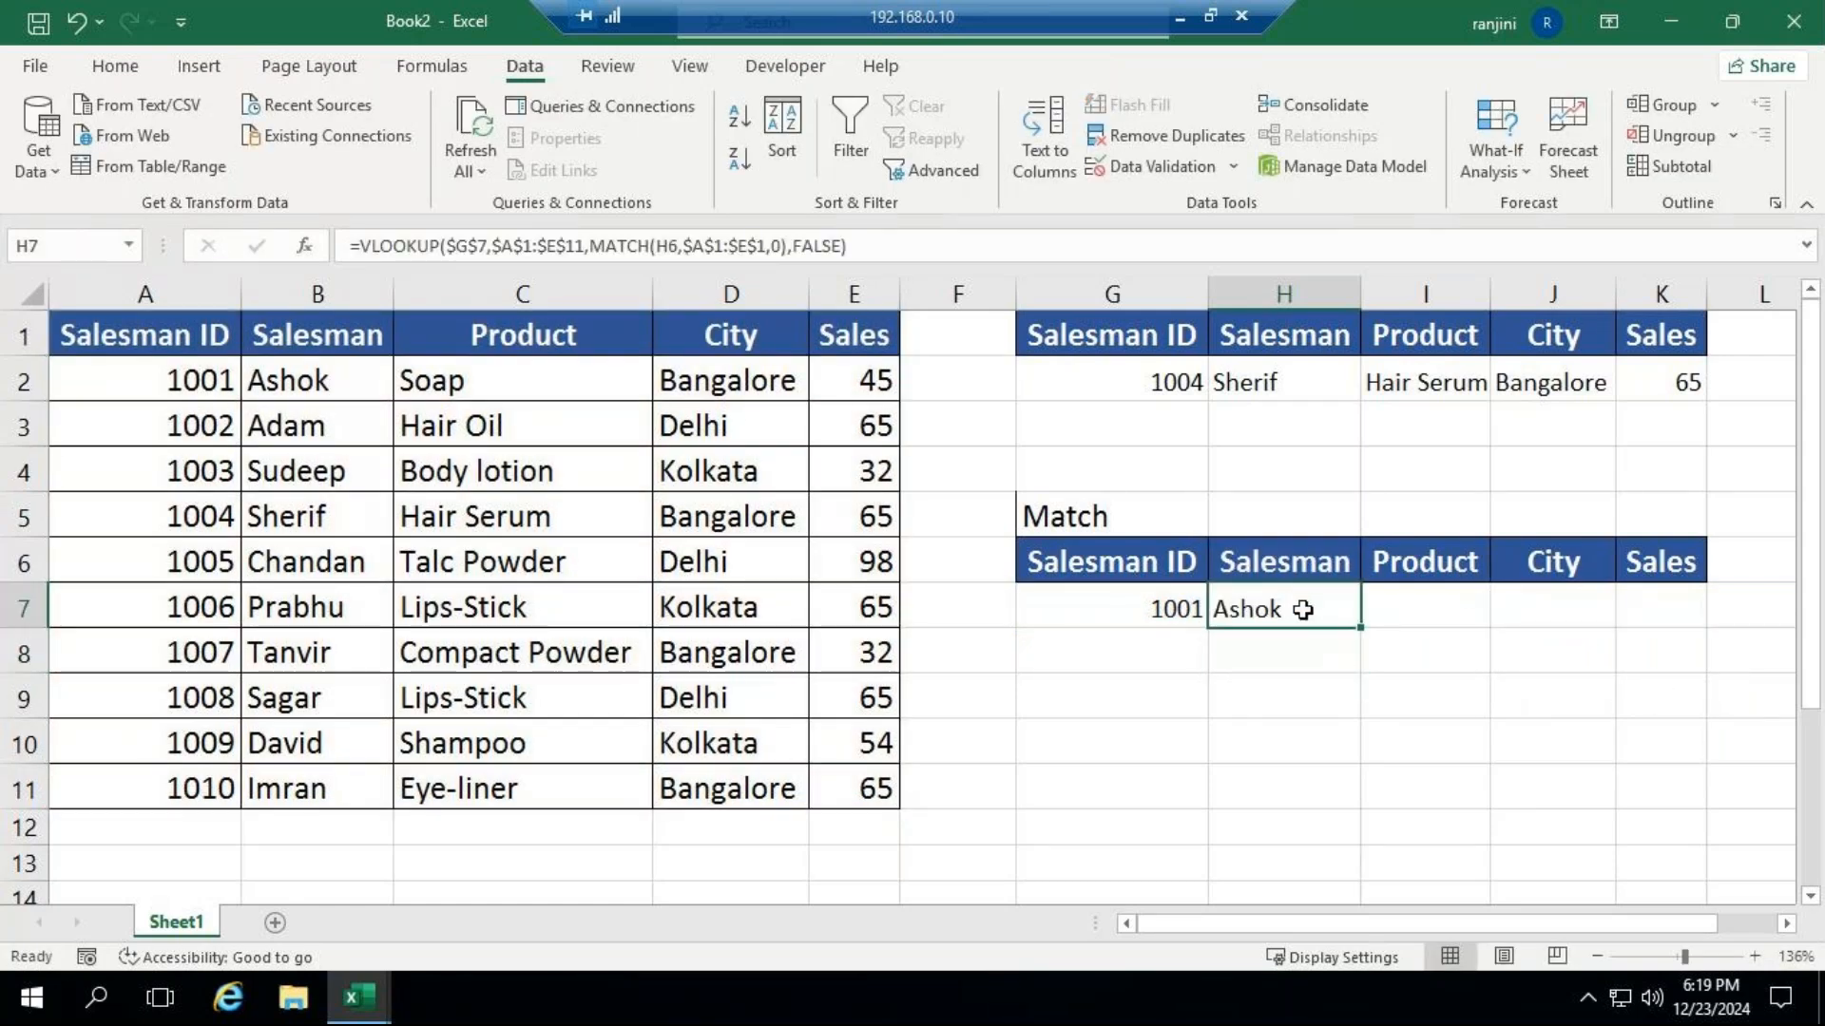
drag(1359, 629, 1674, 631)
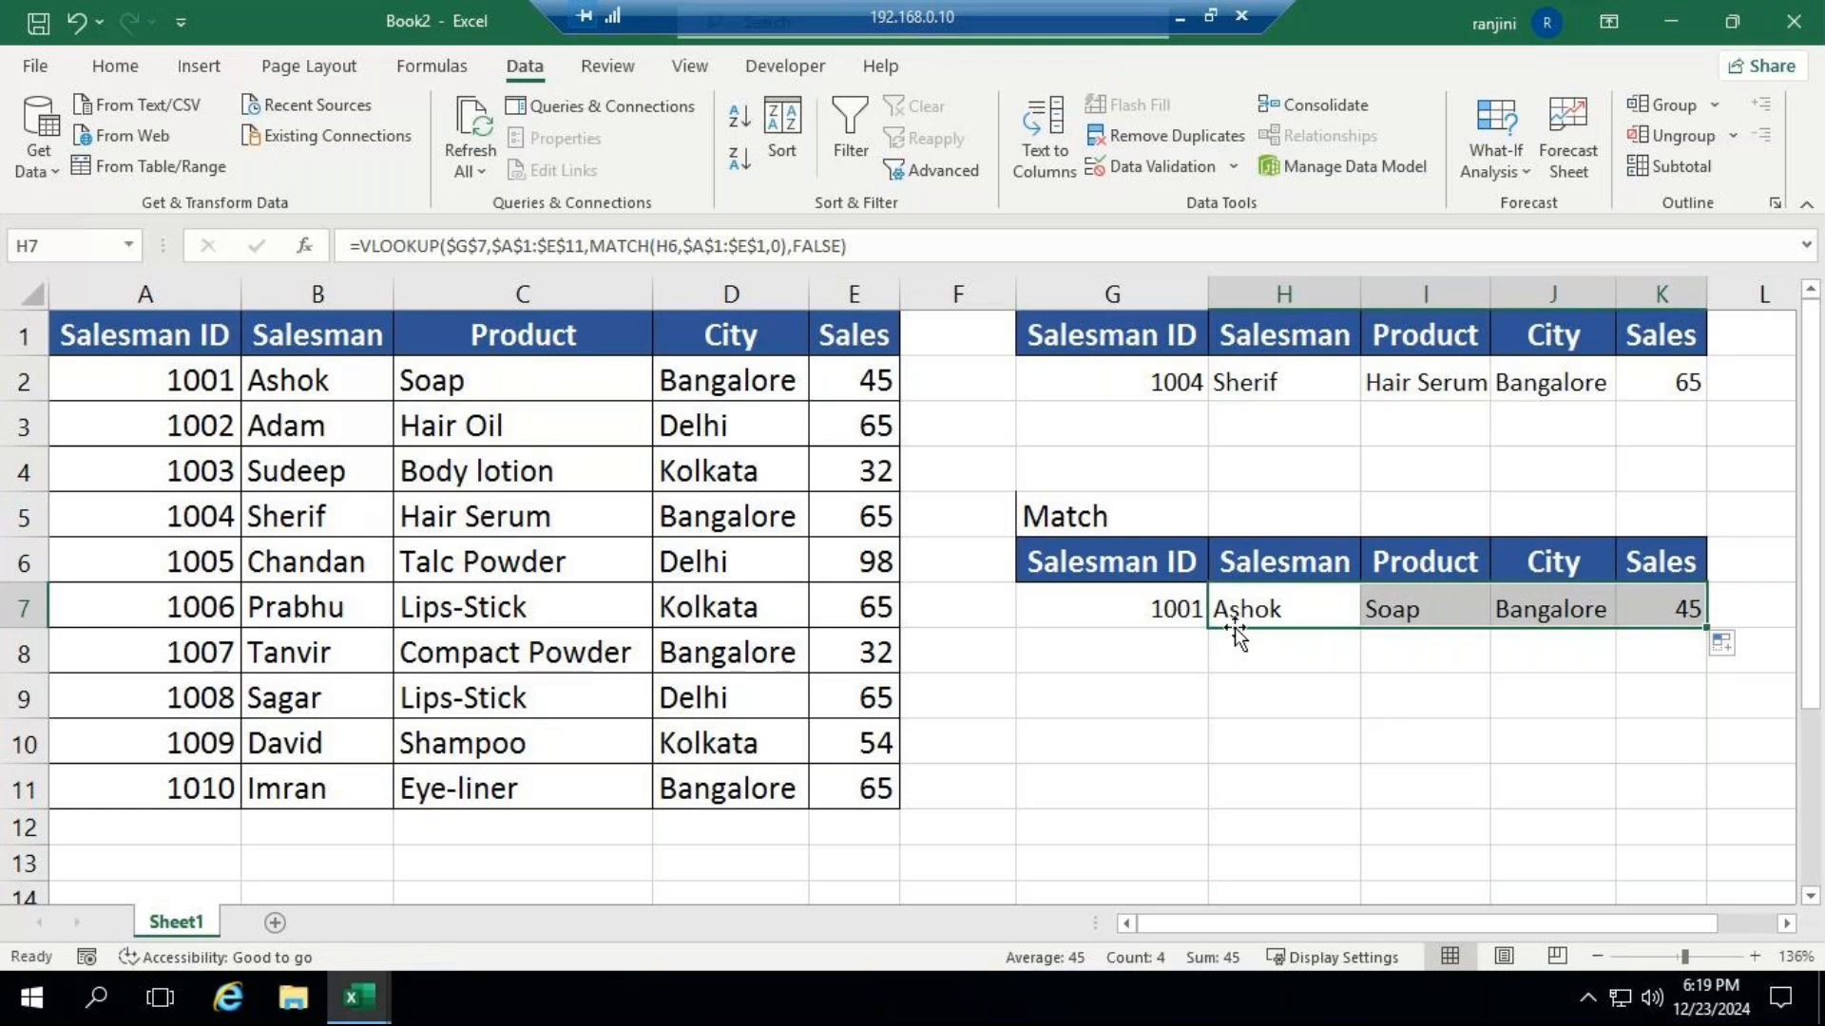
Set the Salesman ID in G7 to 1006 to test the filled lookup formulas.
click(1169, 608)
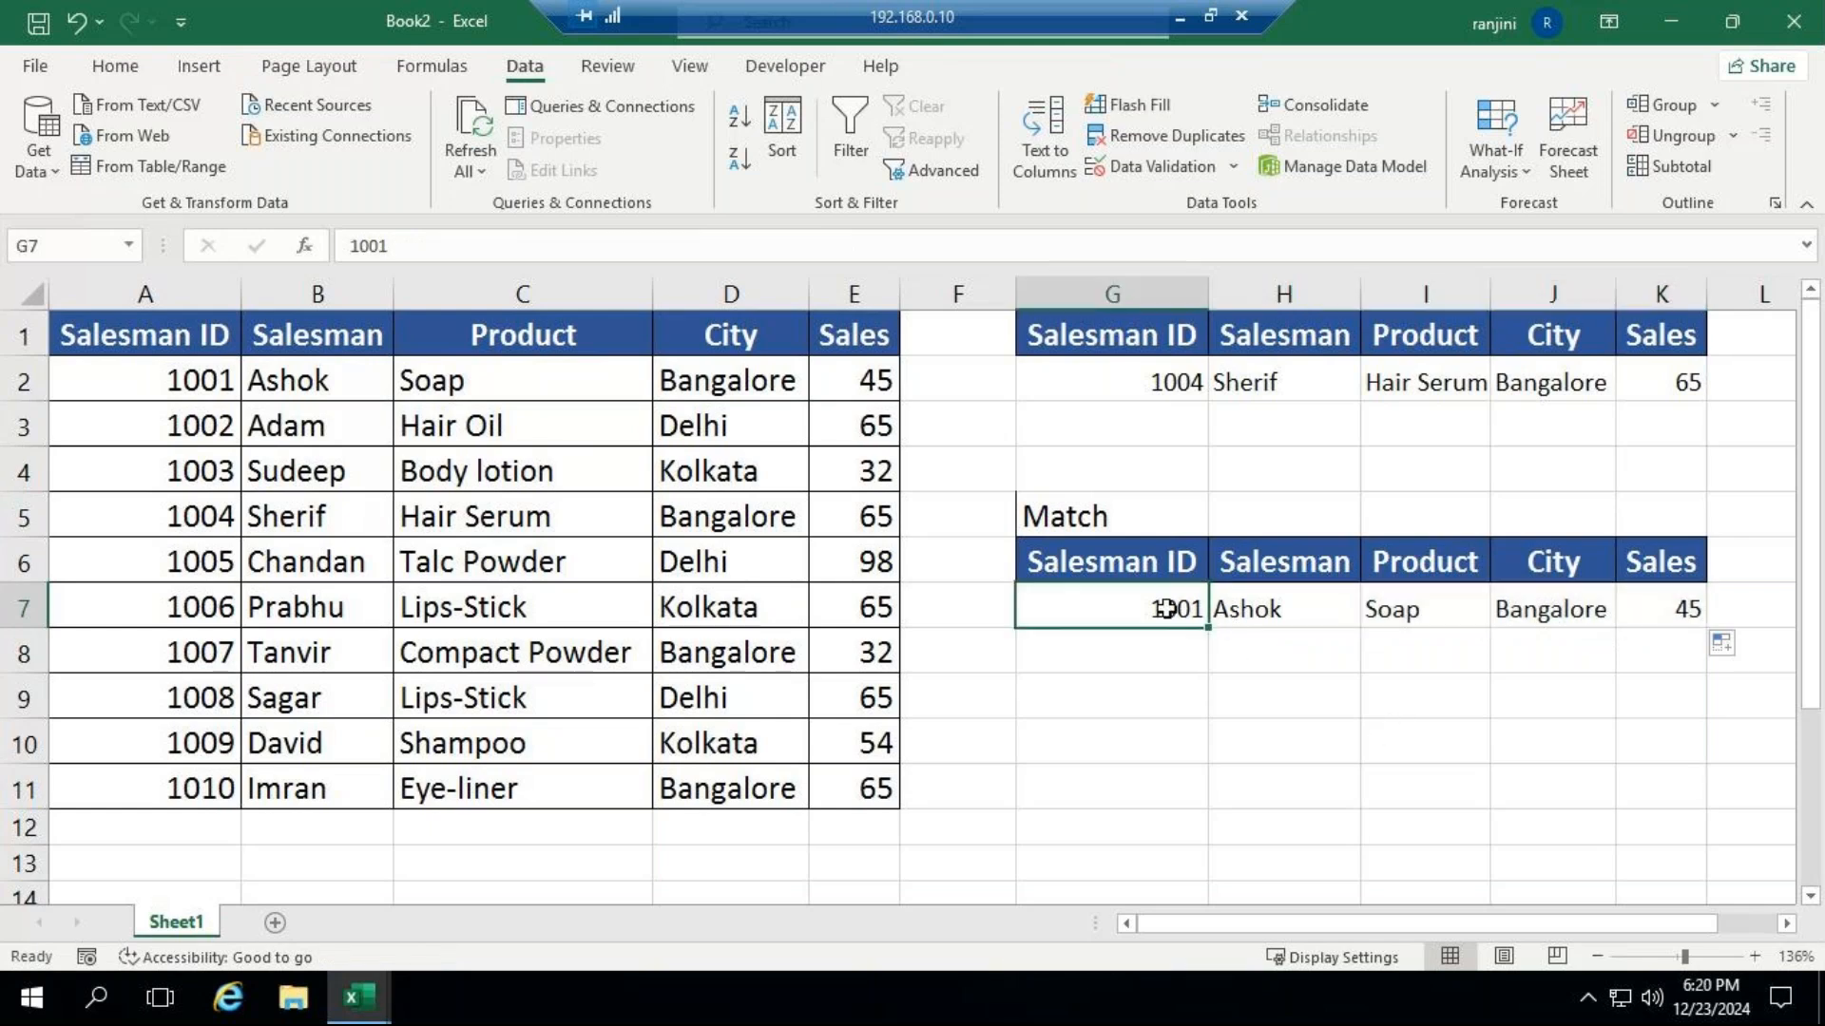
text(1000)
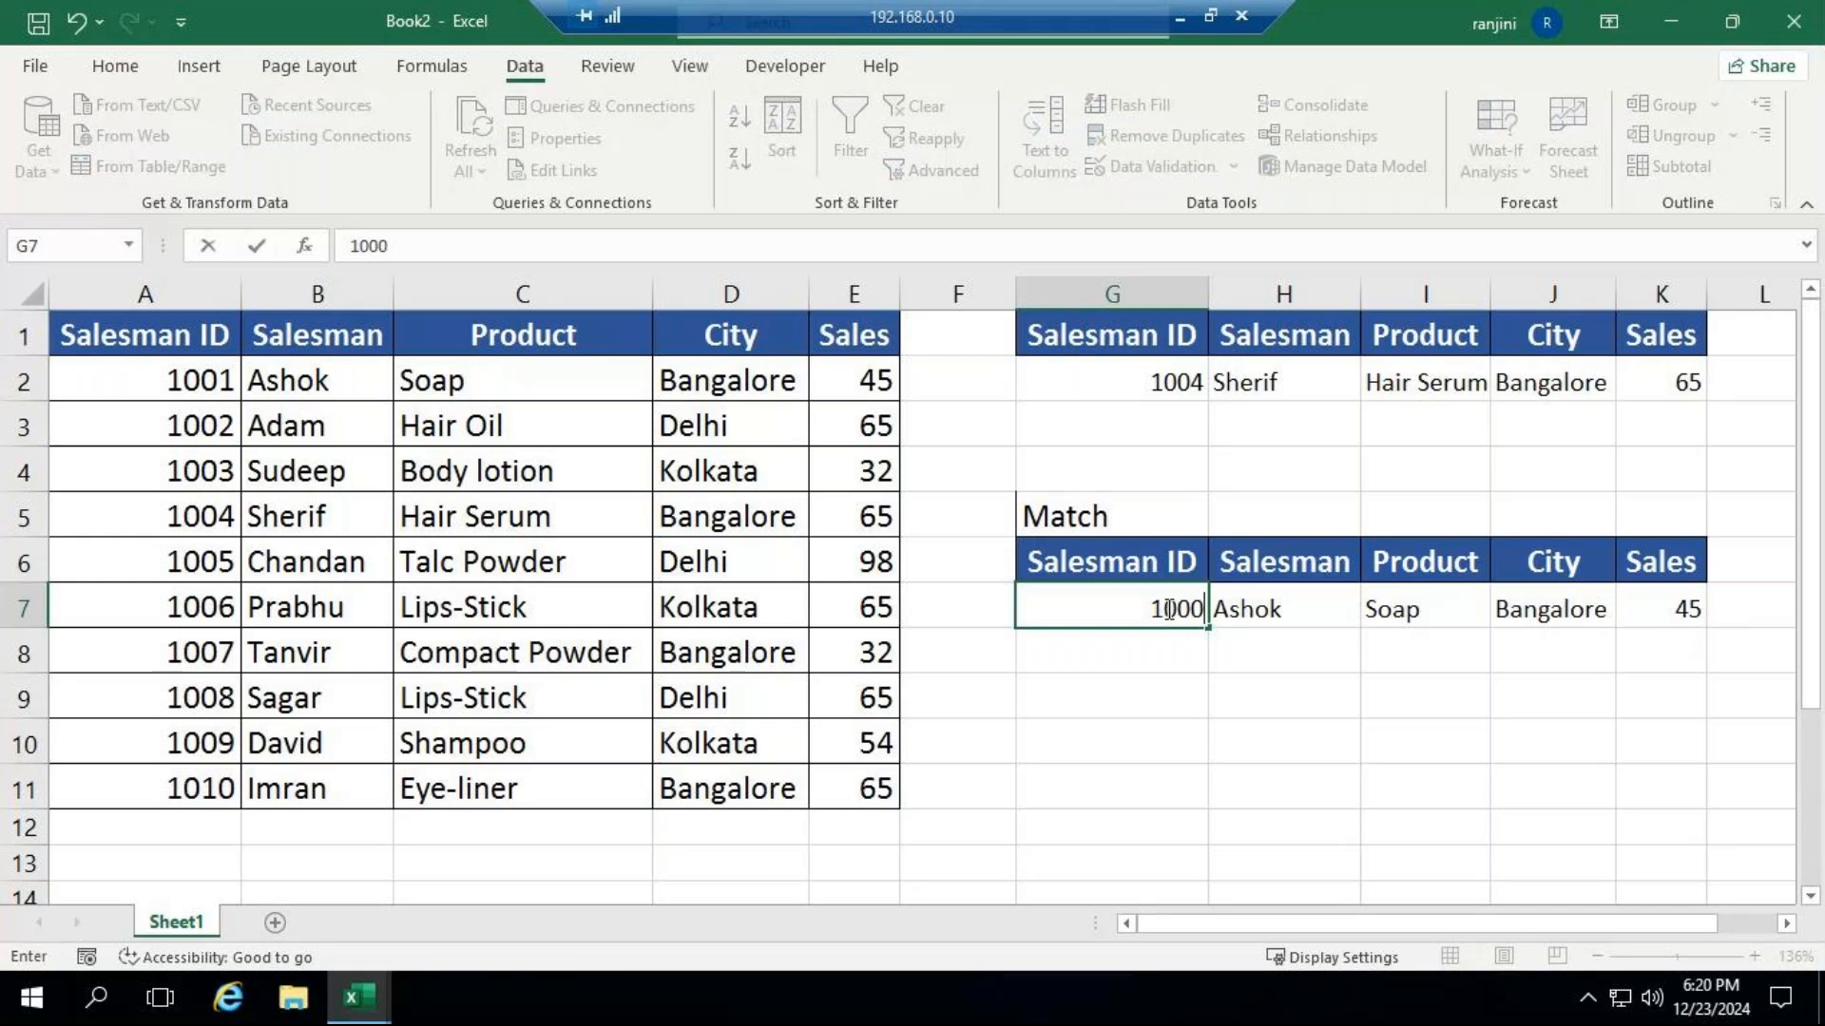
key(BackSpace)
text(6)
key(Return)
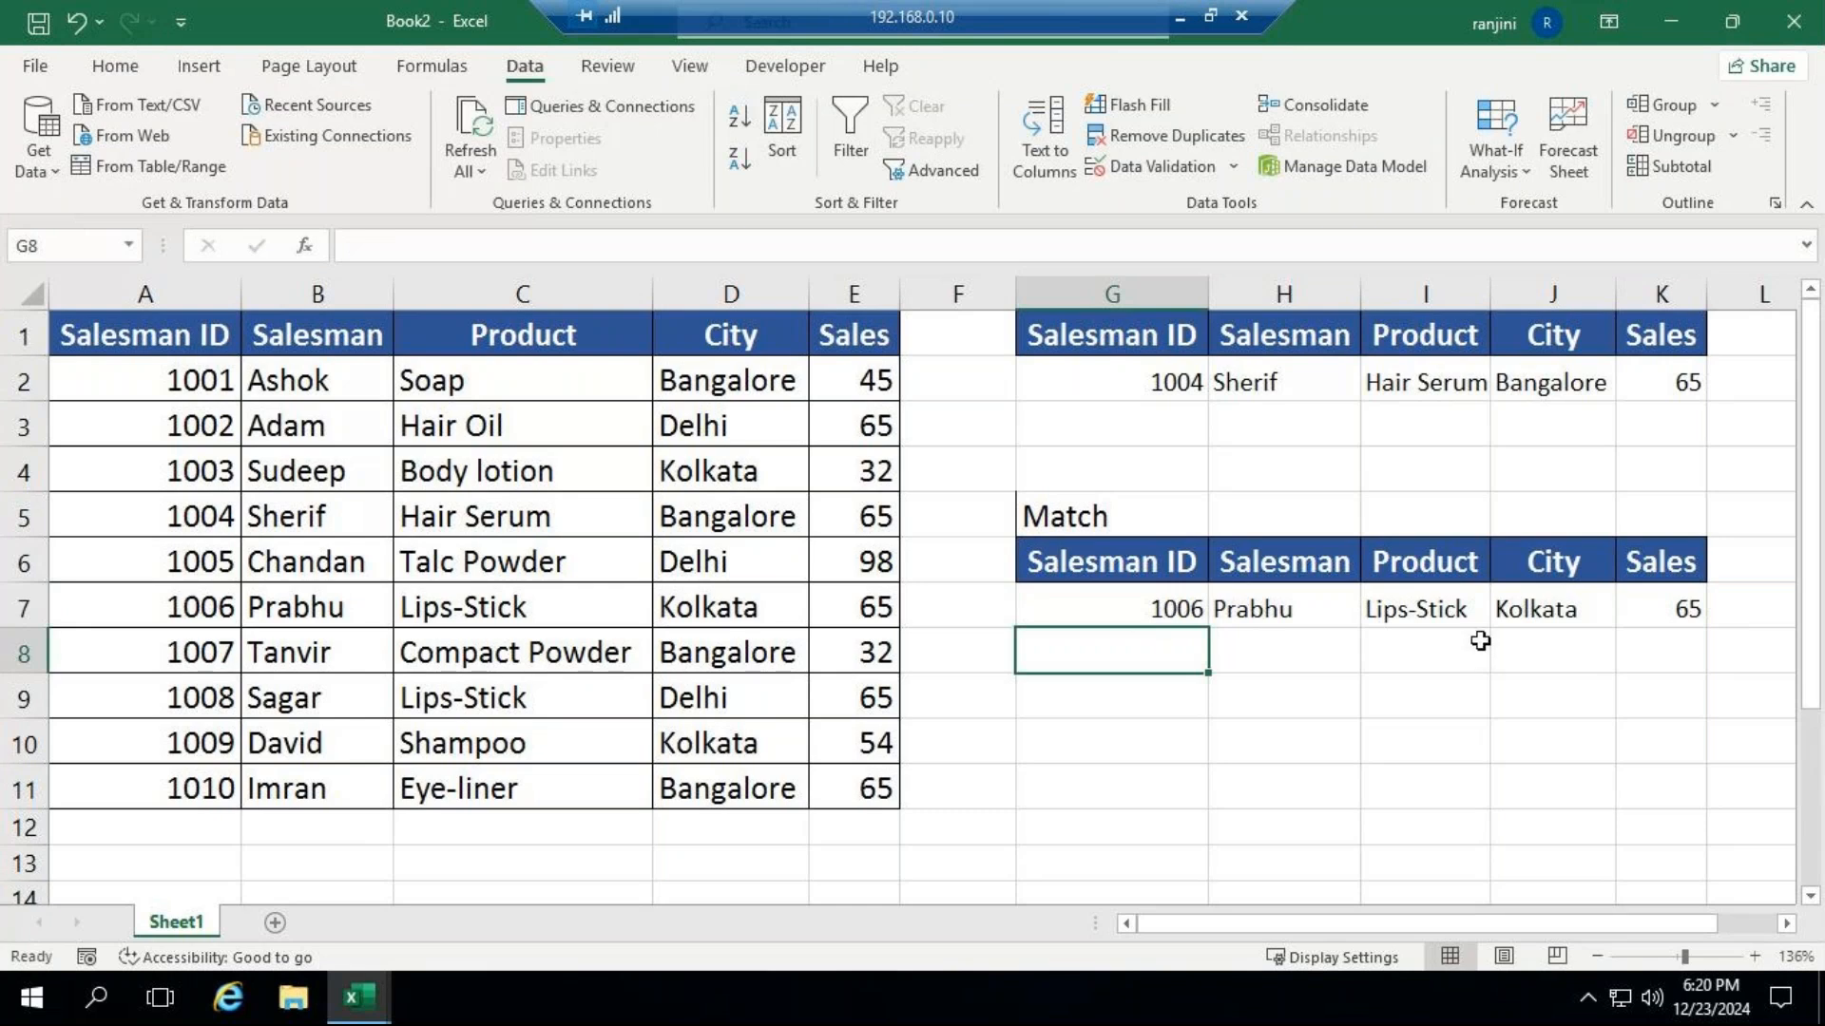
click(1180, 16)
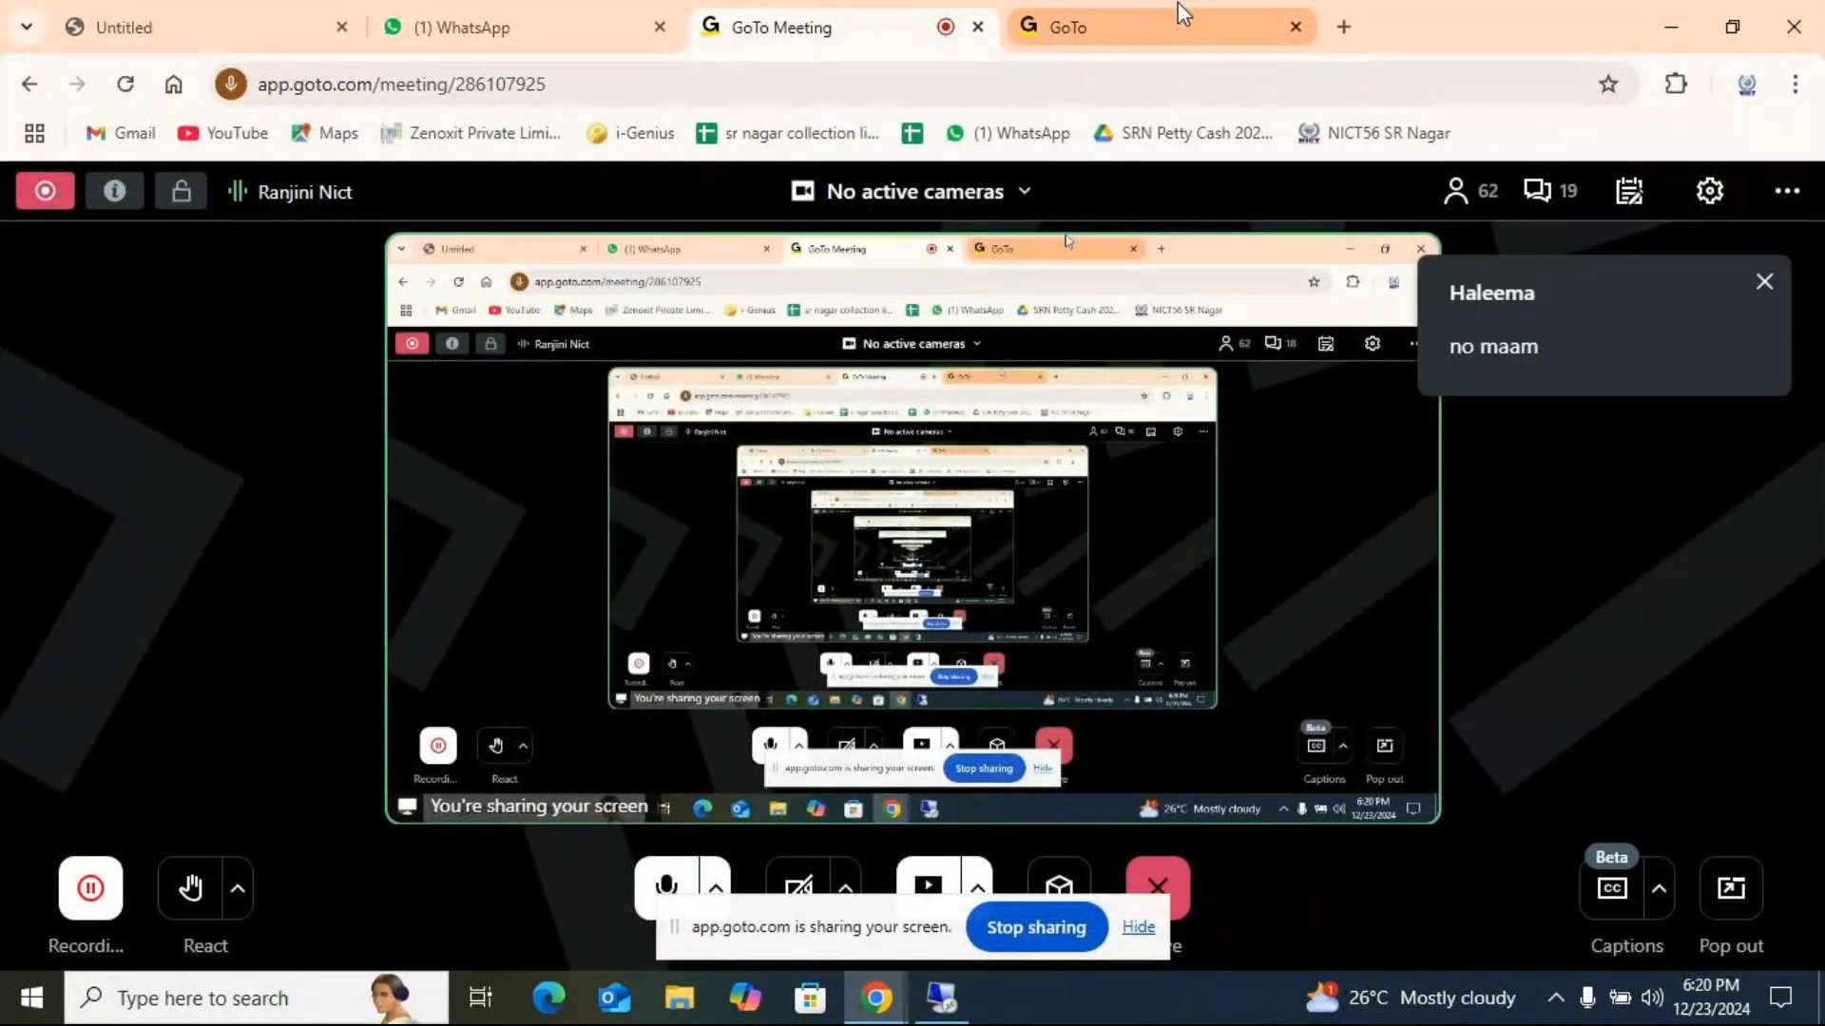
click(945, 1003)
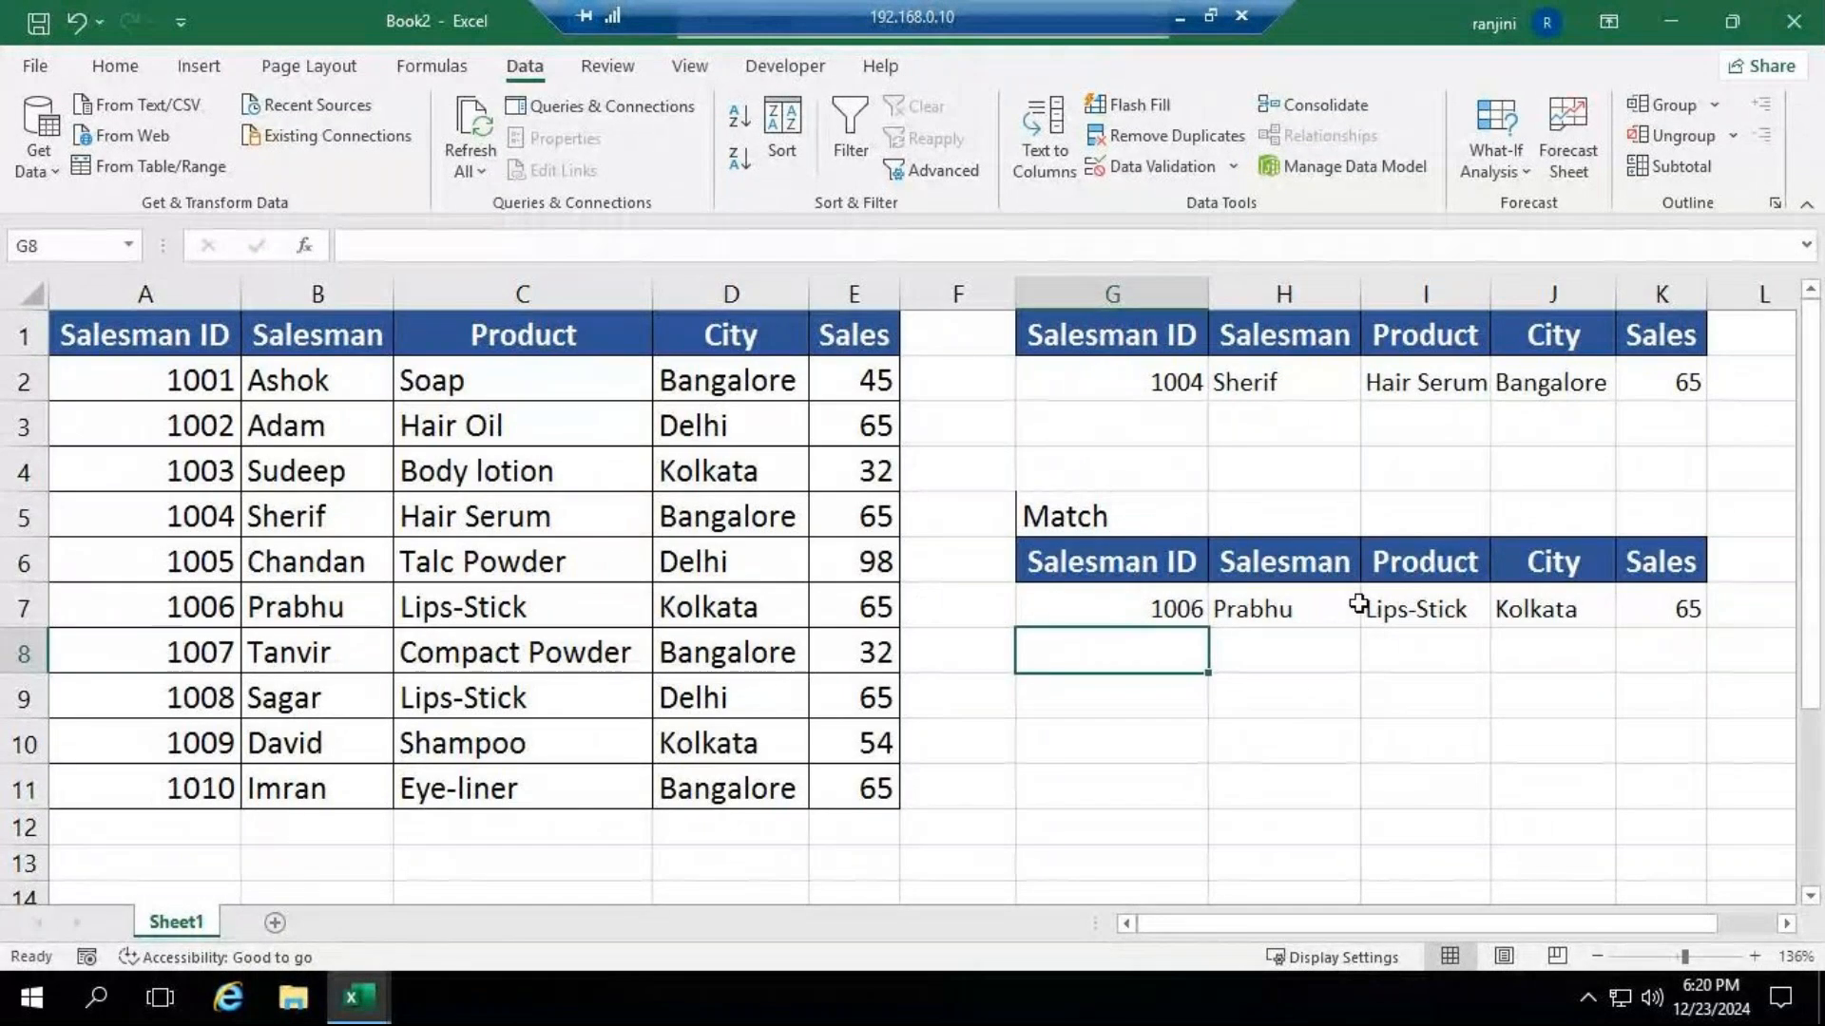
Copy the sales table A1:E11 and paste it at A1 of a new worksheet.
drag(152, 337, 856, 801)
key(ctrl+c)
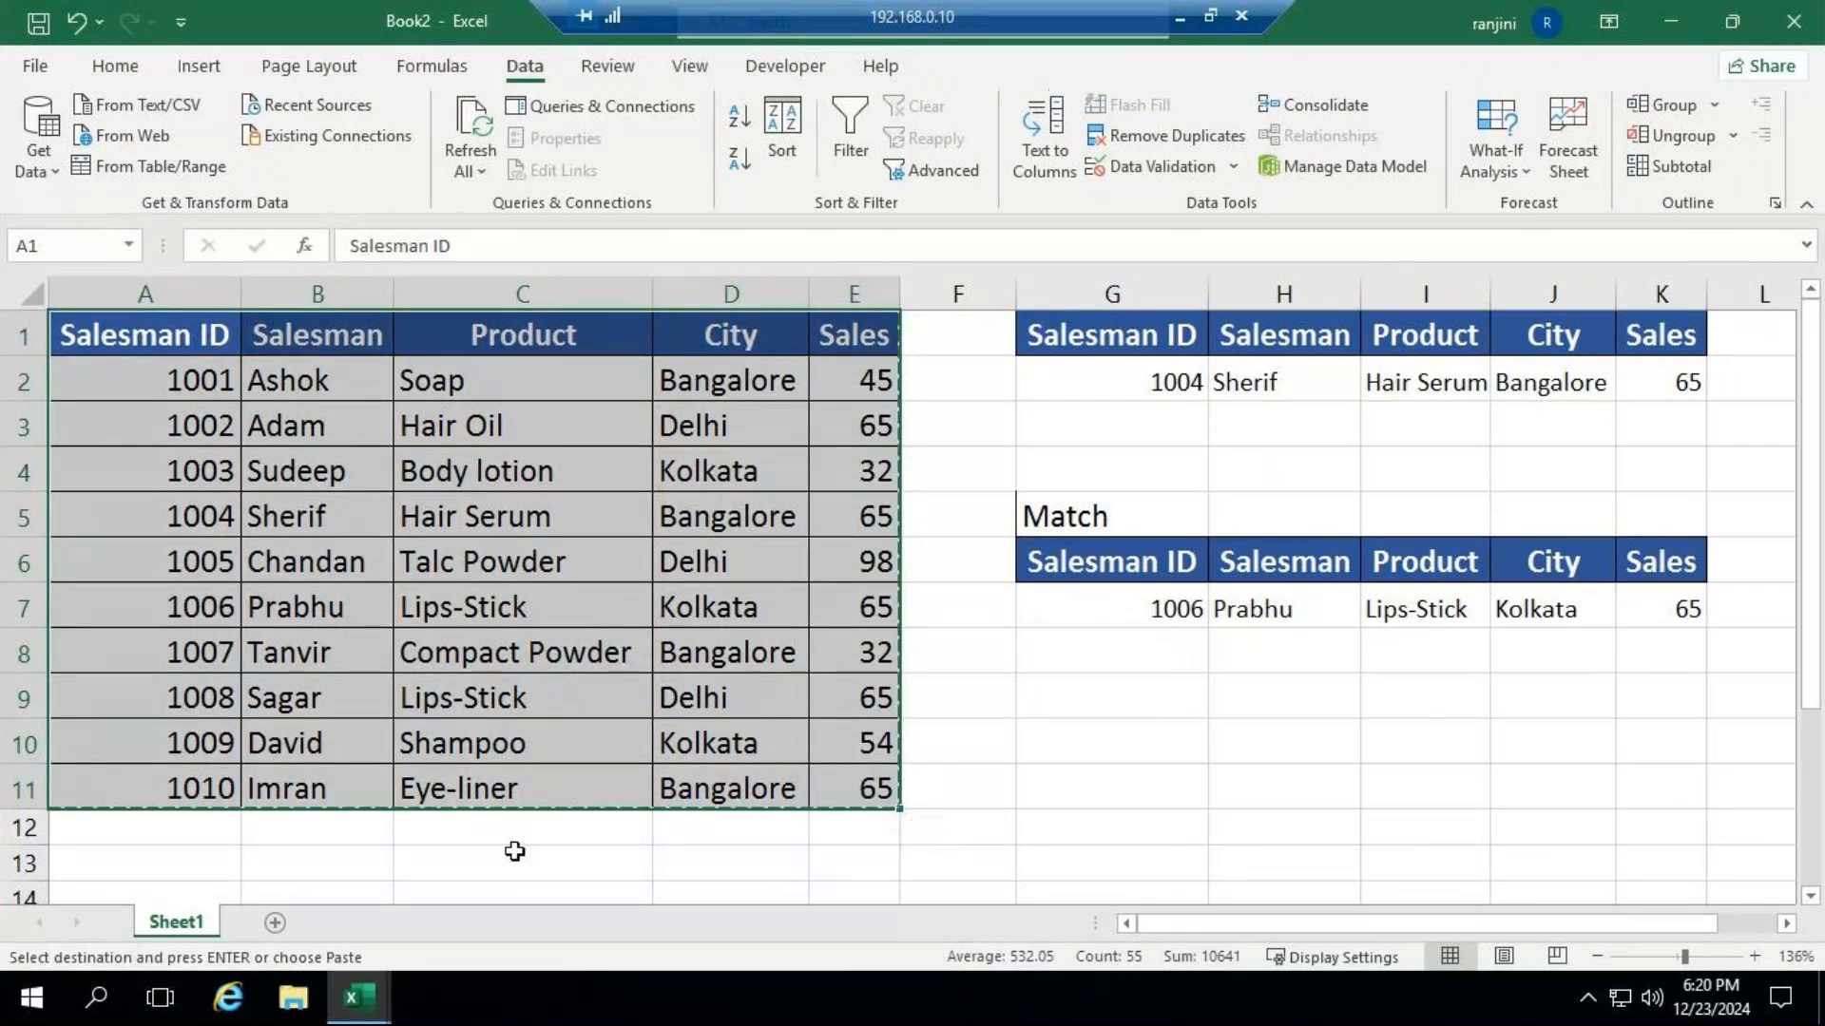
click(275, 923)
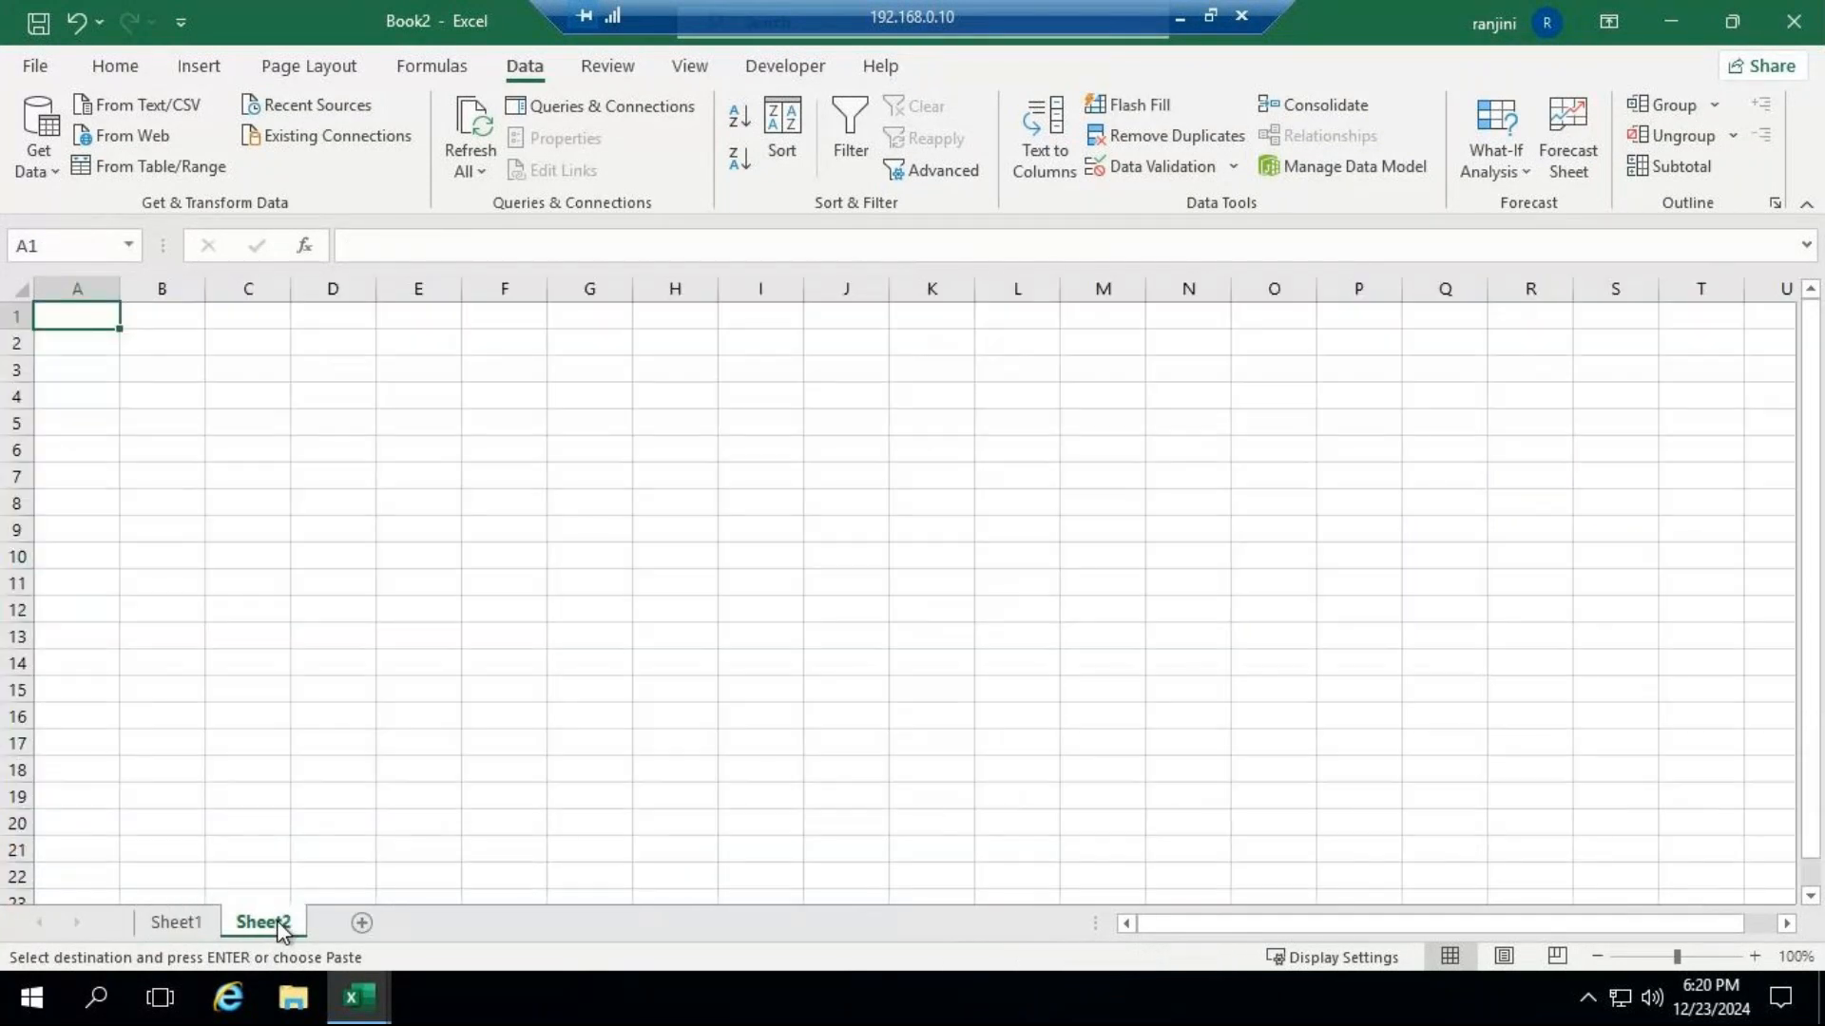
key(ctrl+v)
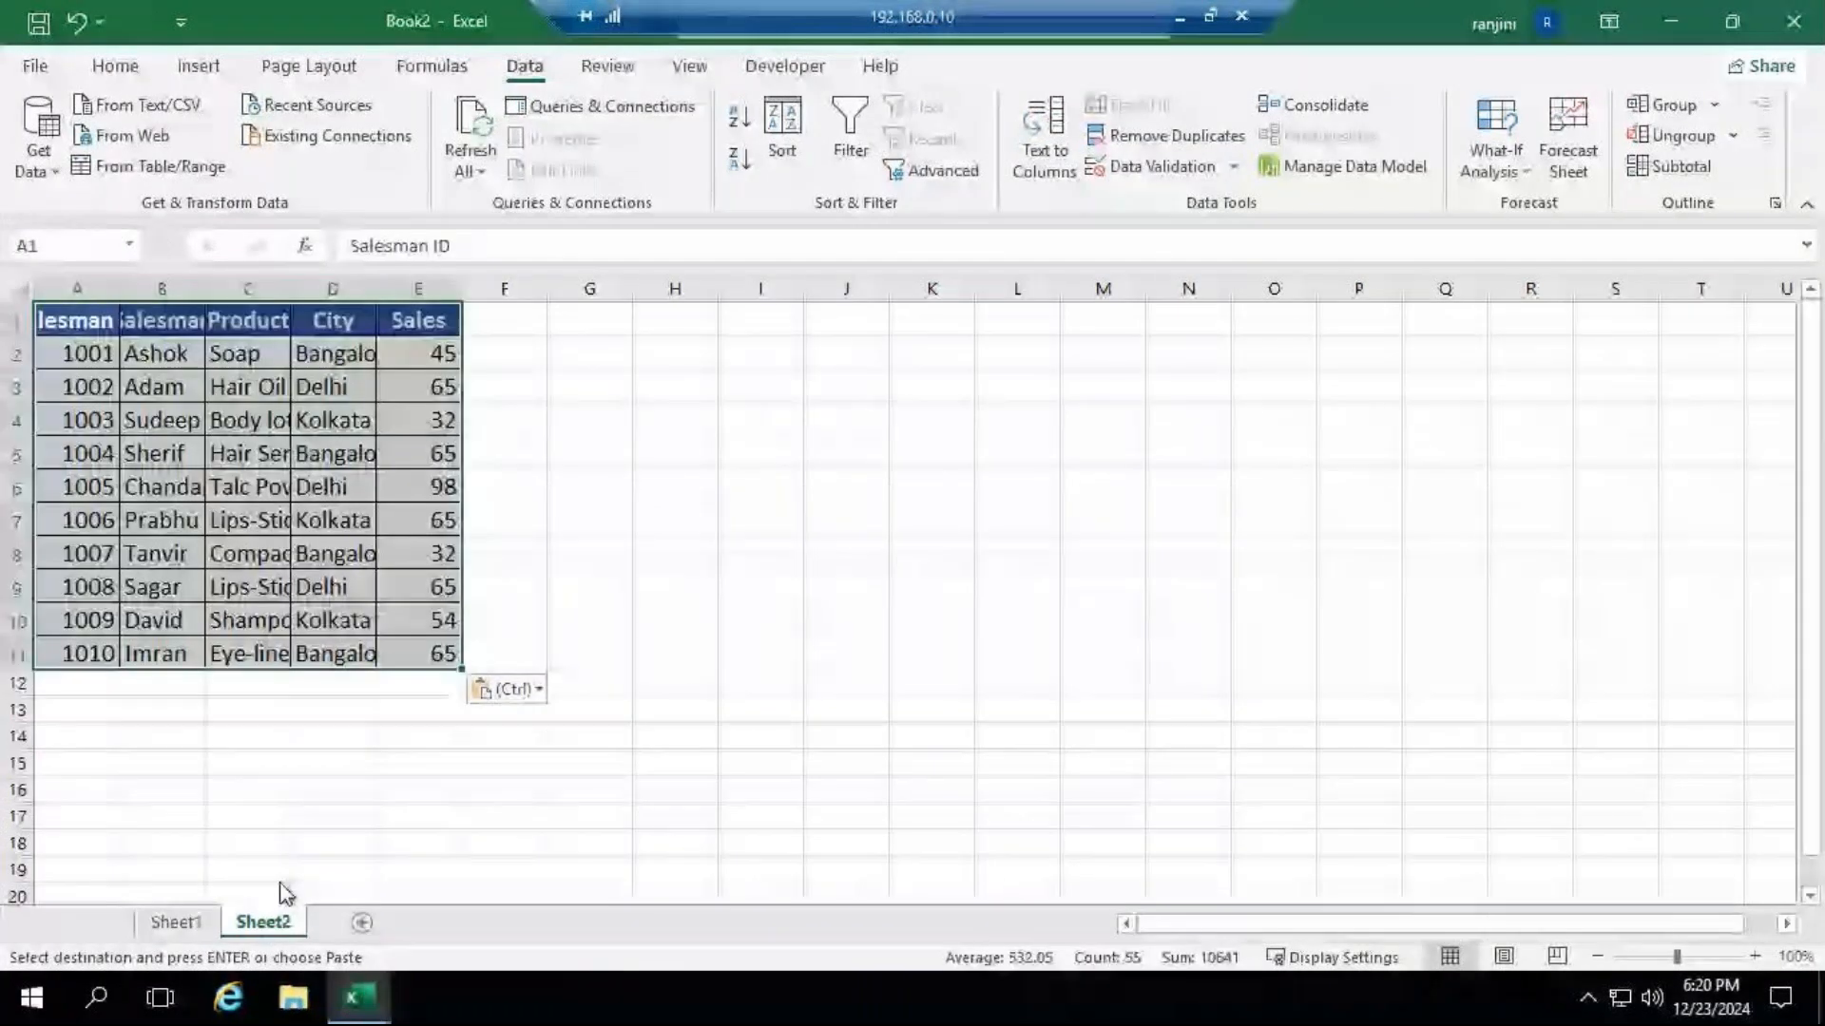
Fit the widths of columns A to E on Sheet2 to the pasted table's contents.
double_click(119, 289)
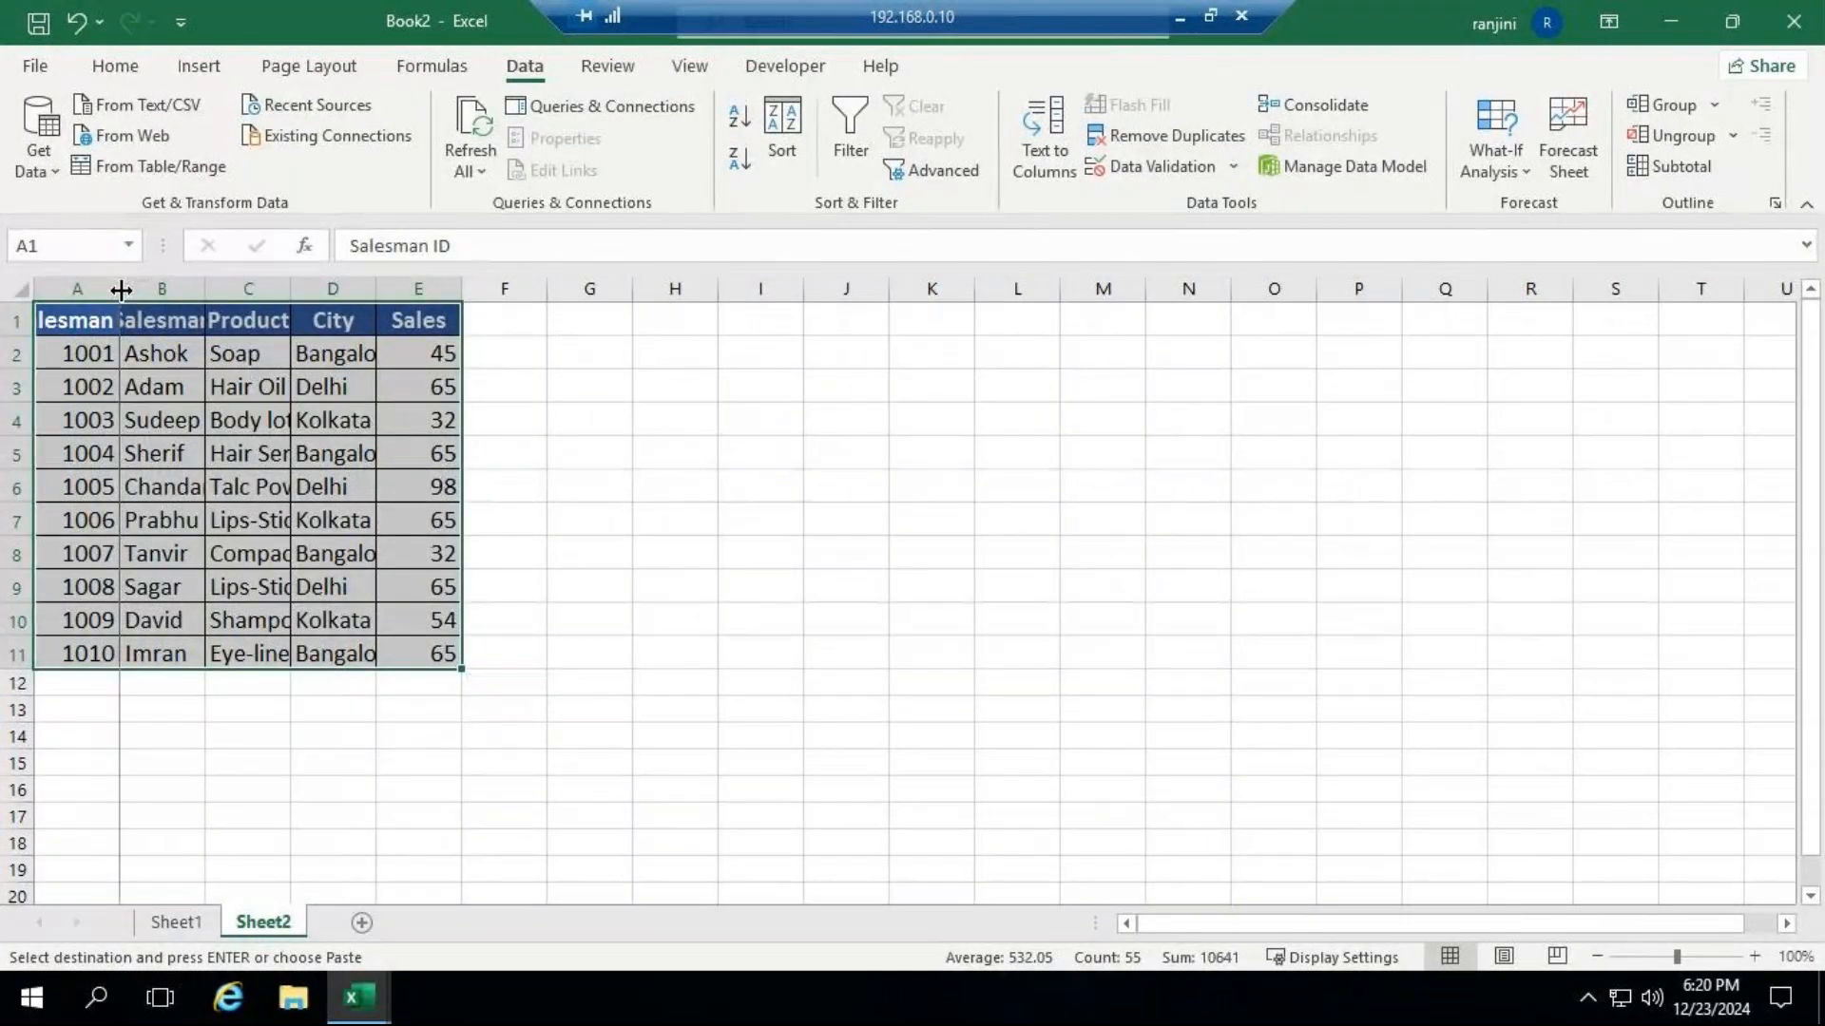
double_click(263, 289)
double_click(373, 289)
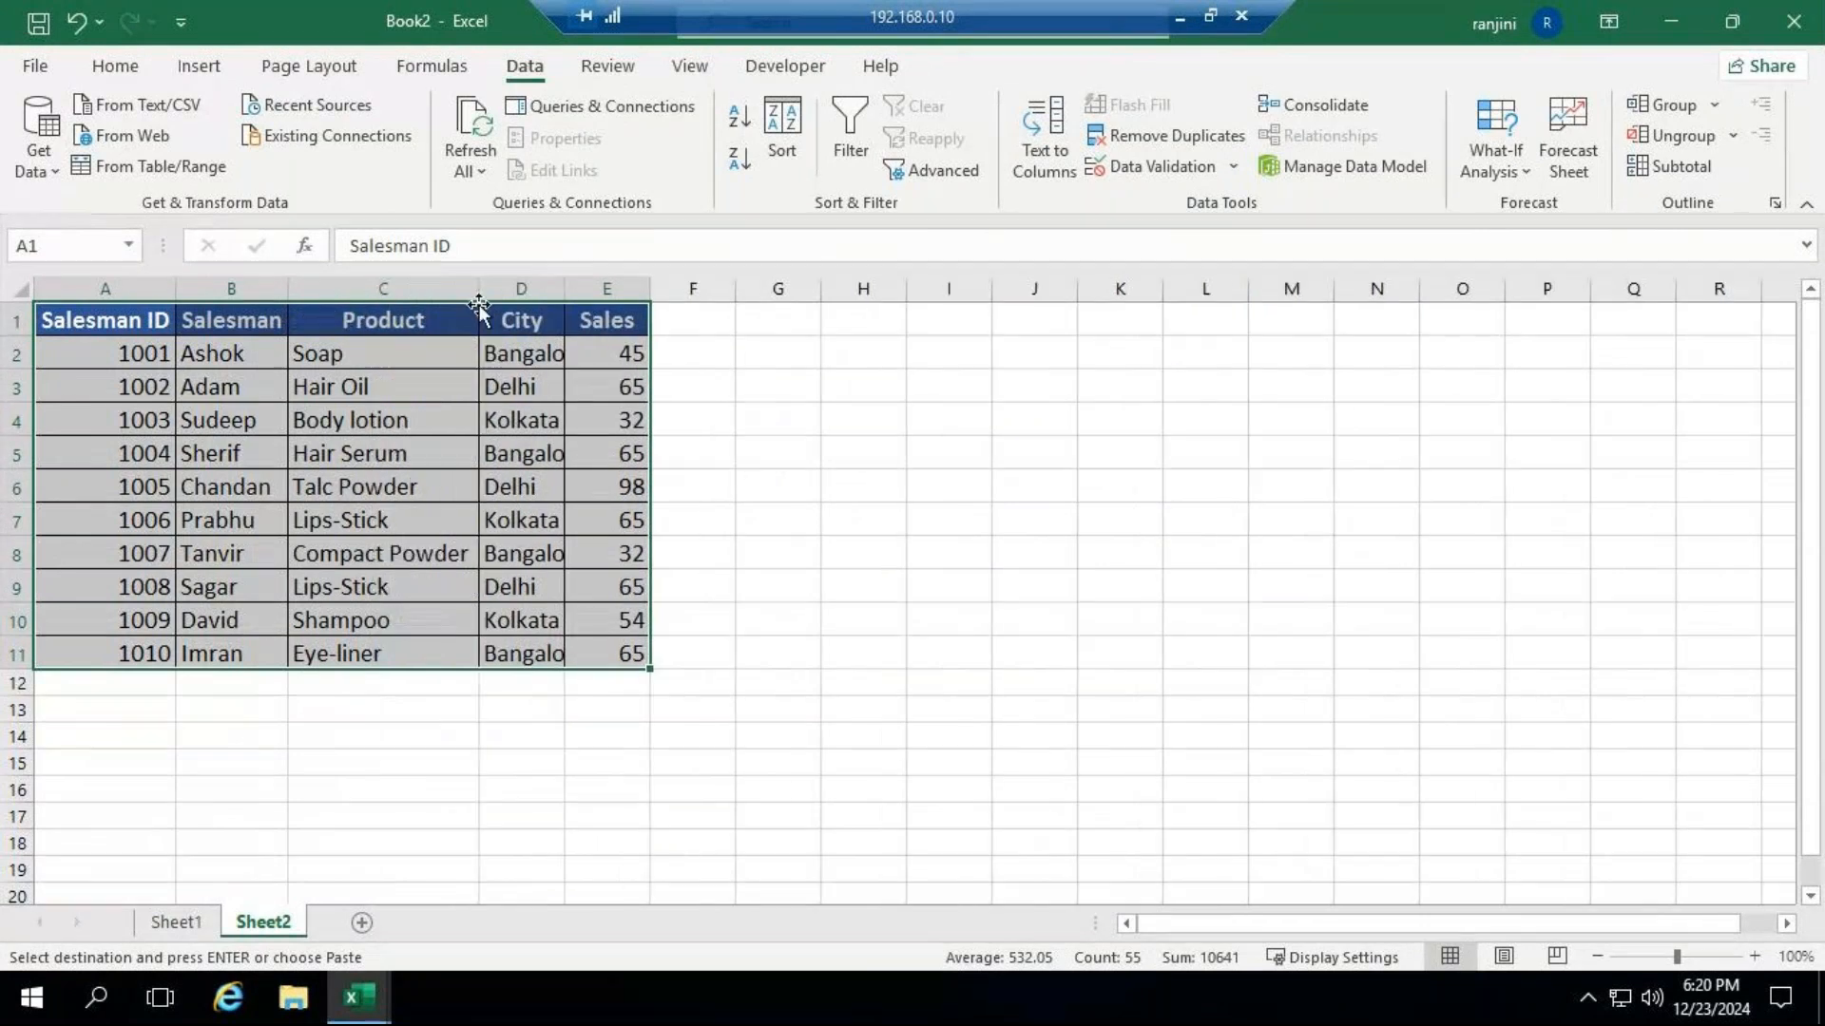
double_click(562, 289)
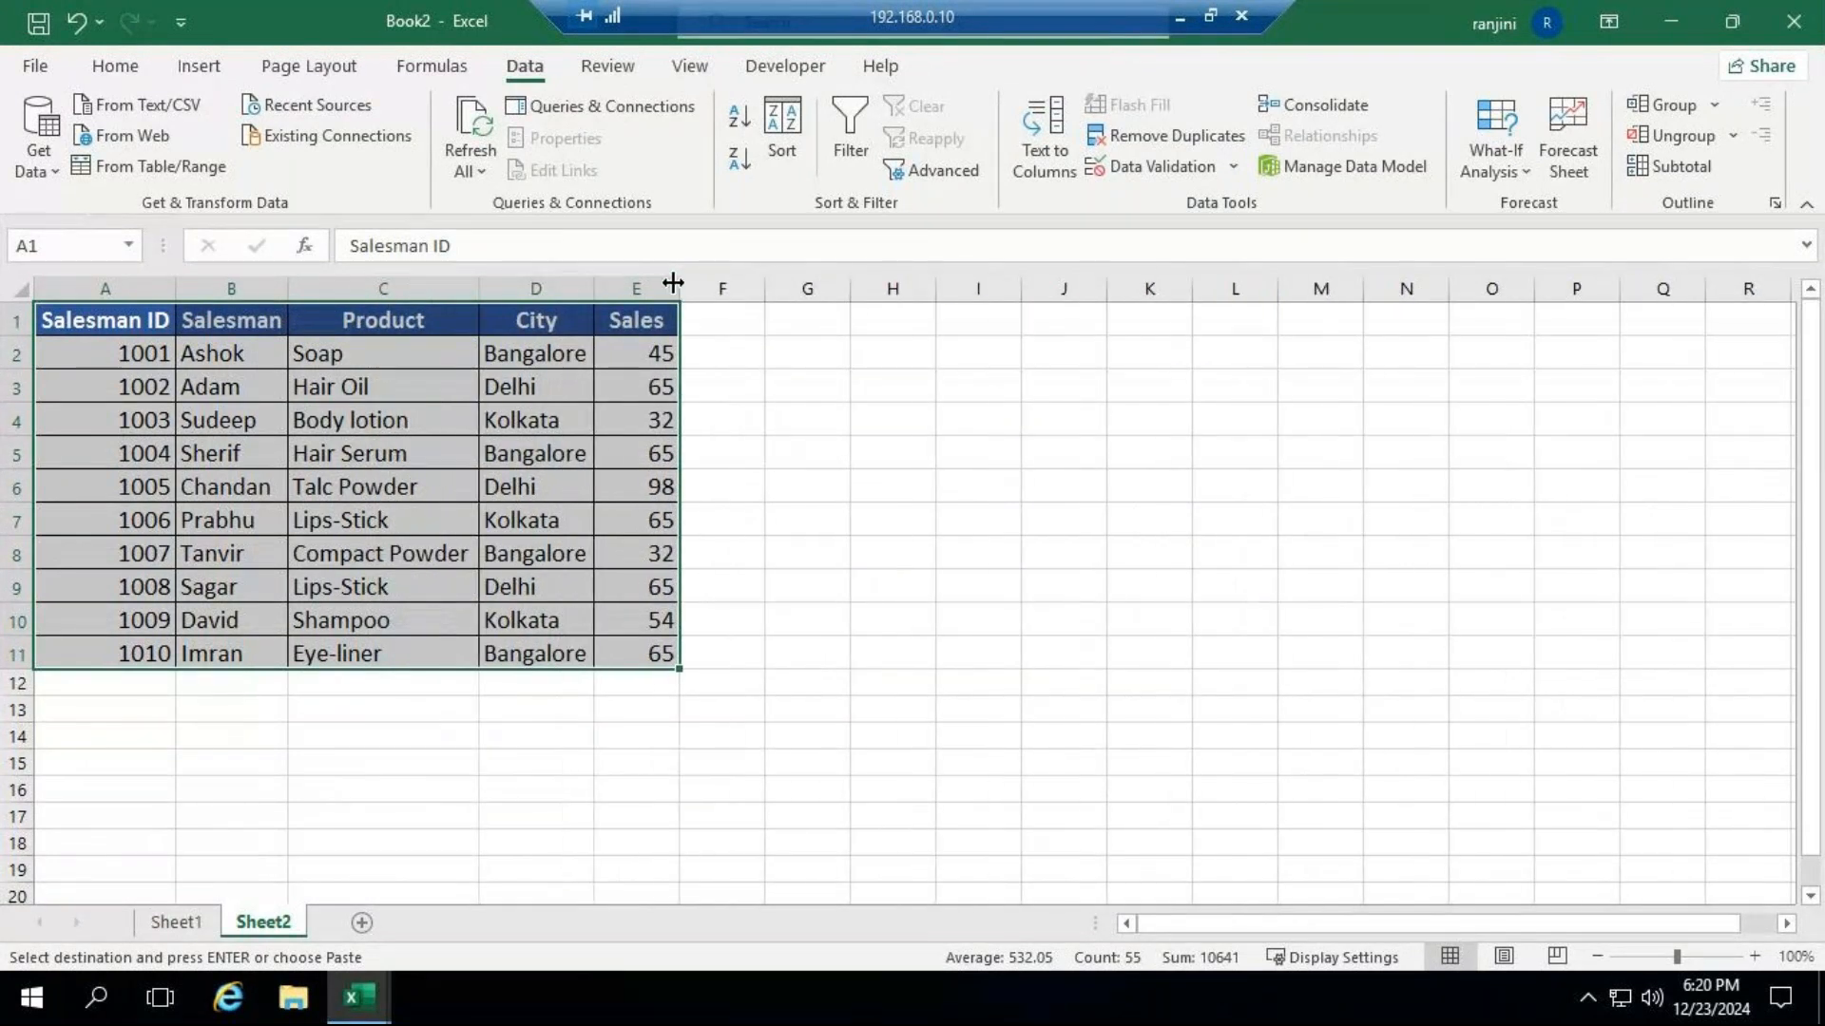
double_click(678, 283)
click(747, 520)
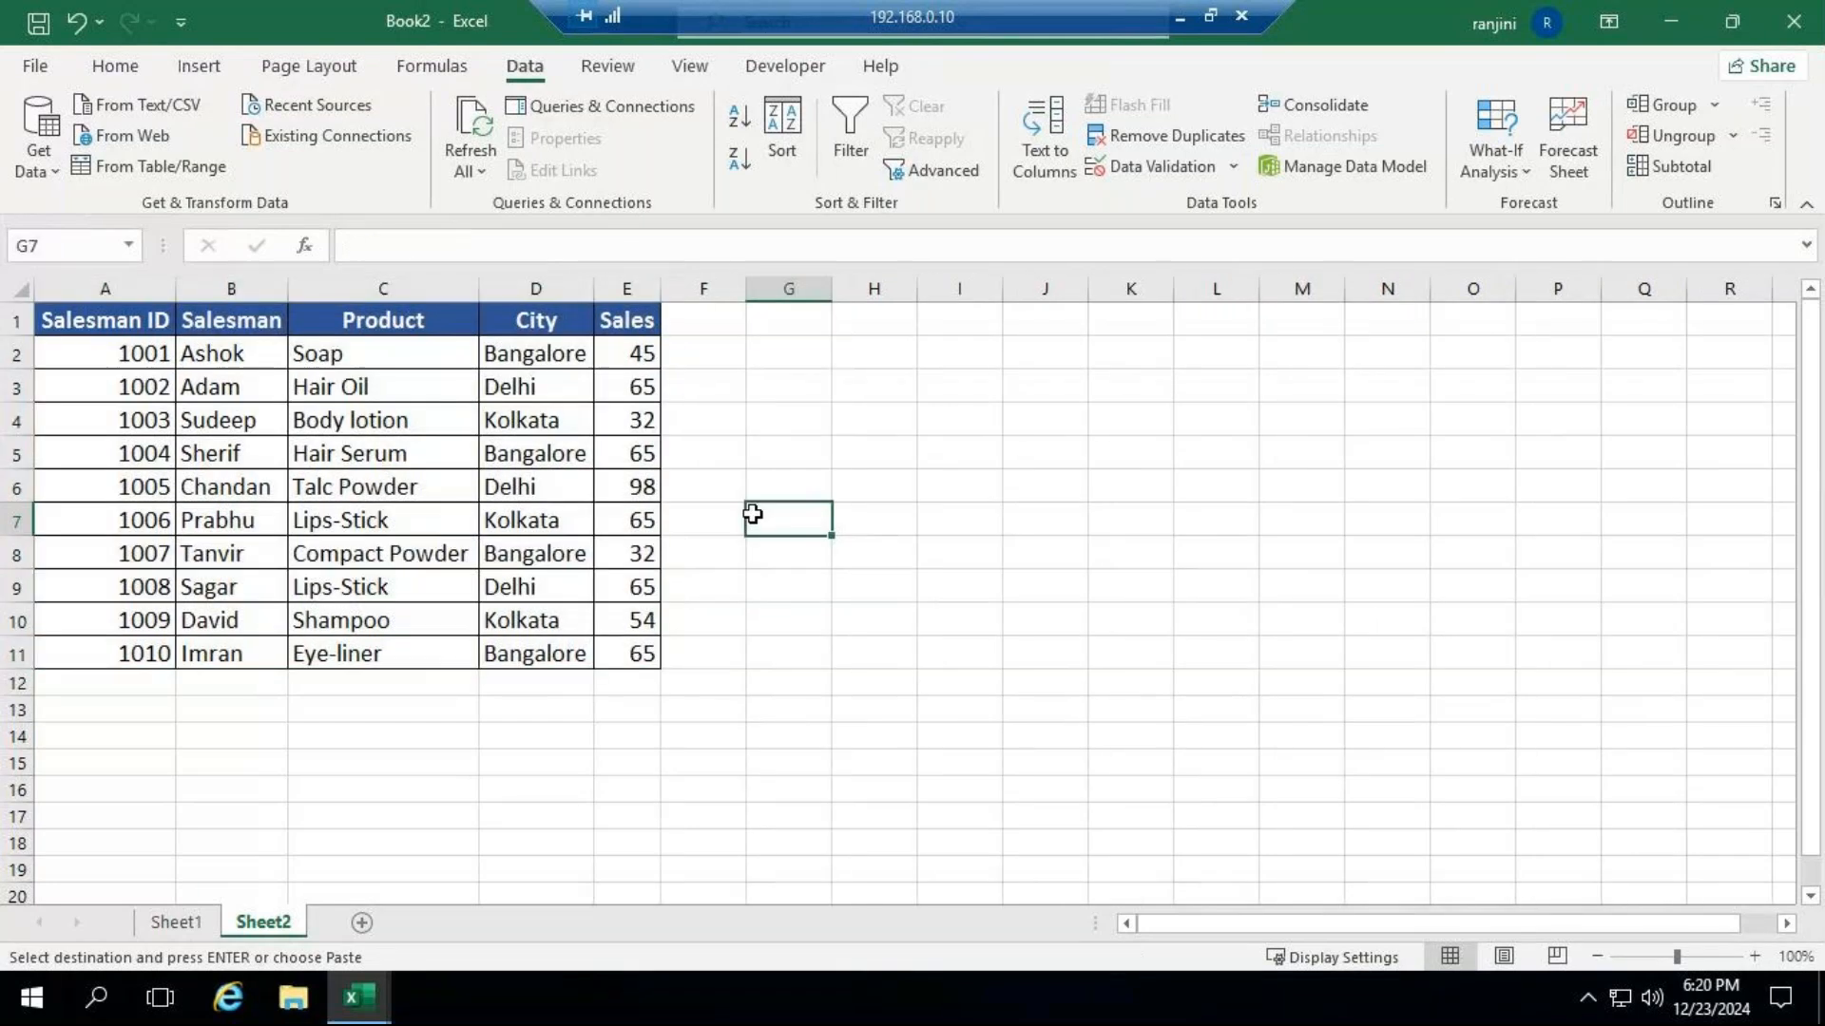
Copy the Sheet2 table A1:E11 and paste it transposed starting at A14.
click(131, 308)
drag(131, 307, 662, 665)
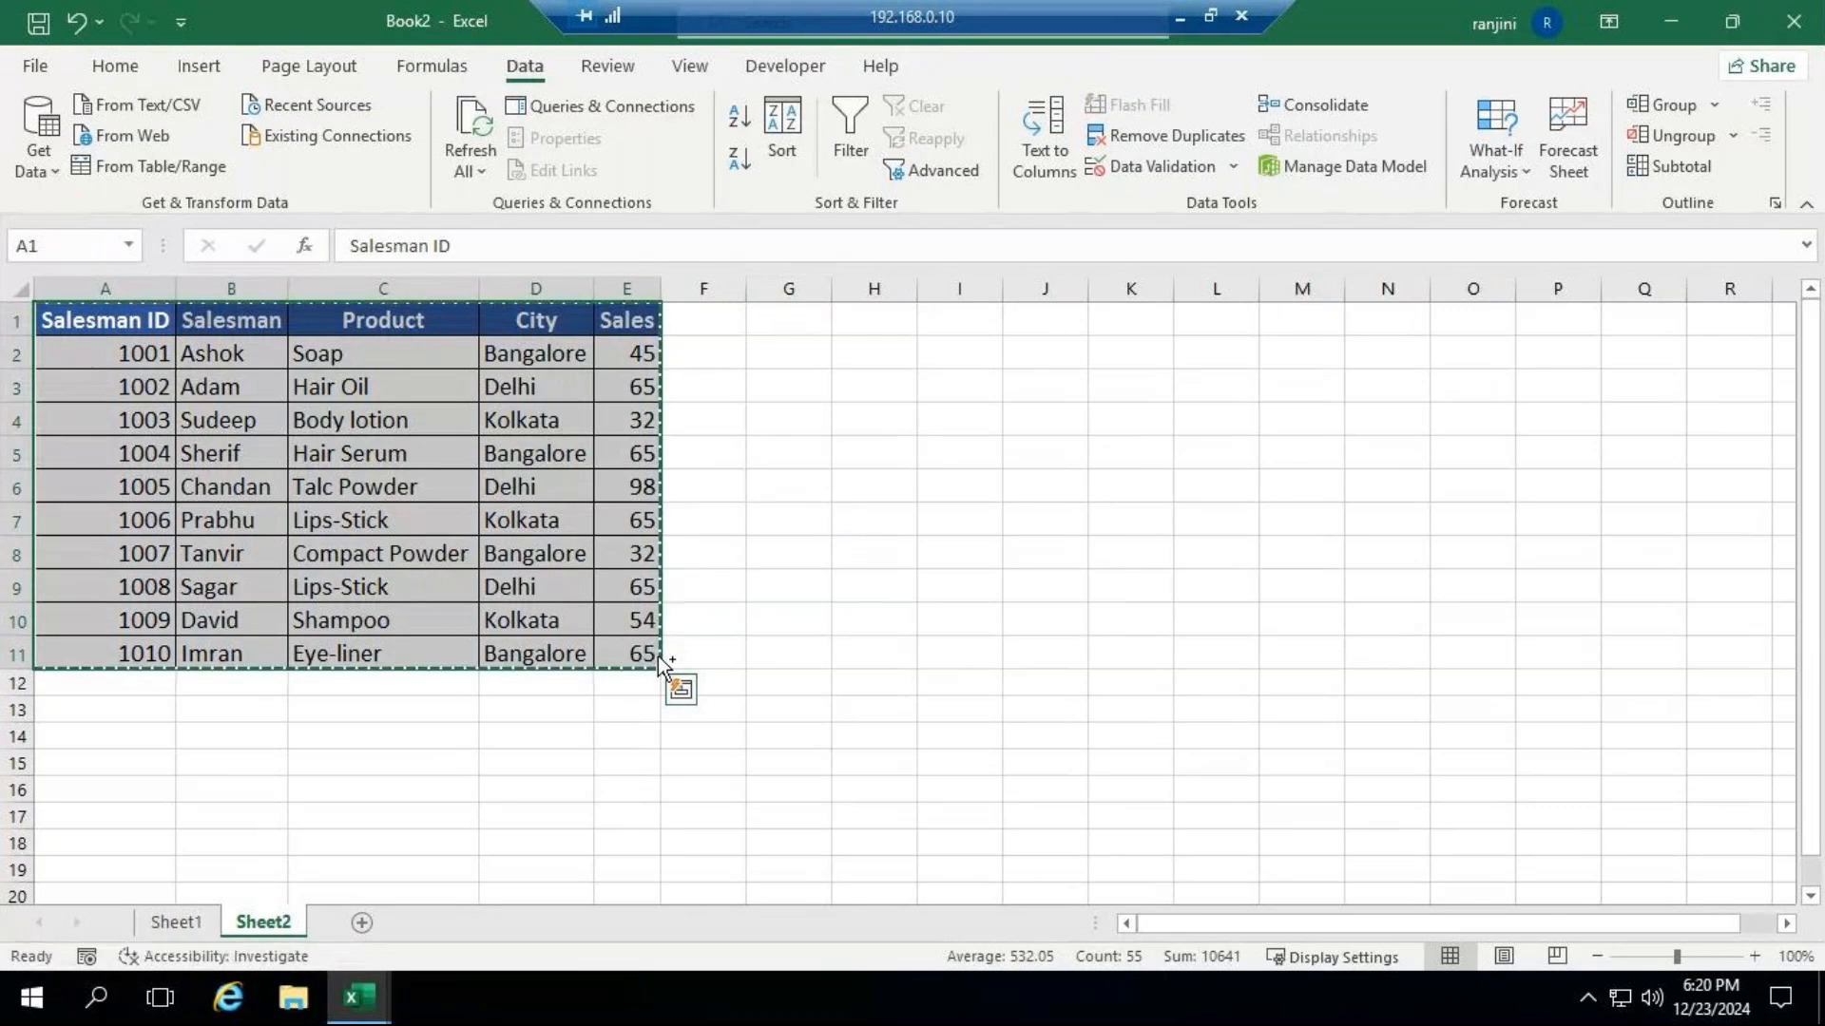
click(872, 320)
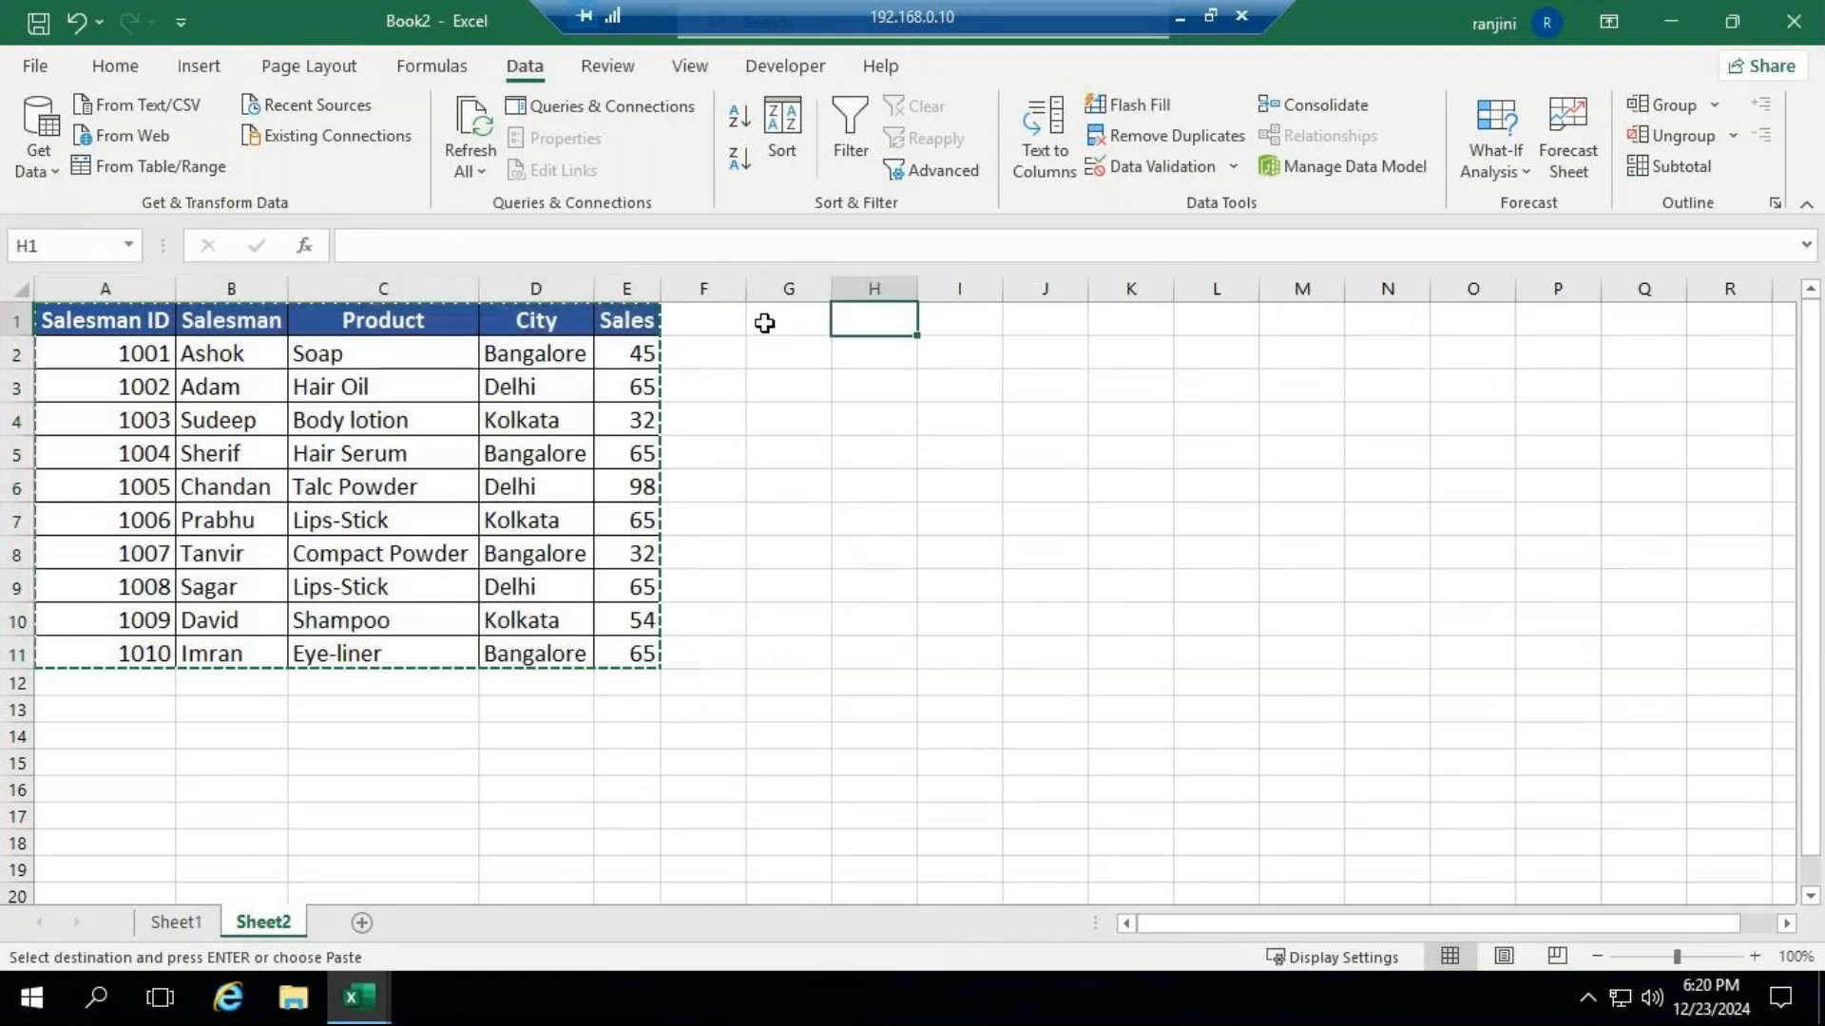
click(110, 744)
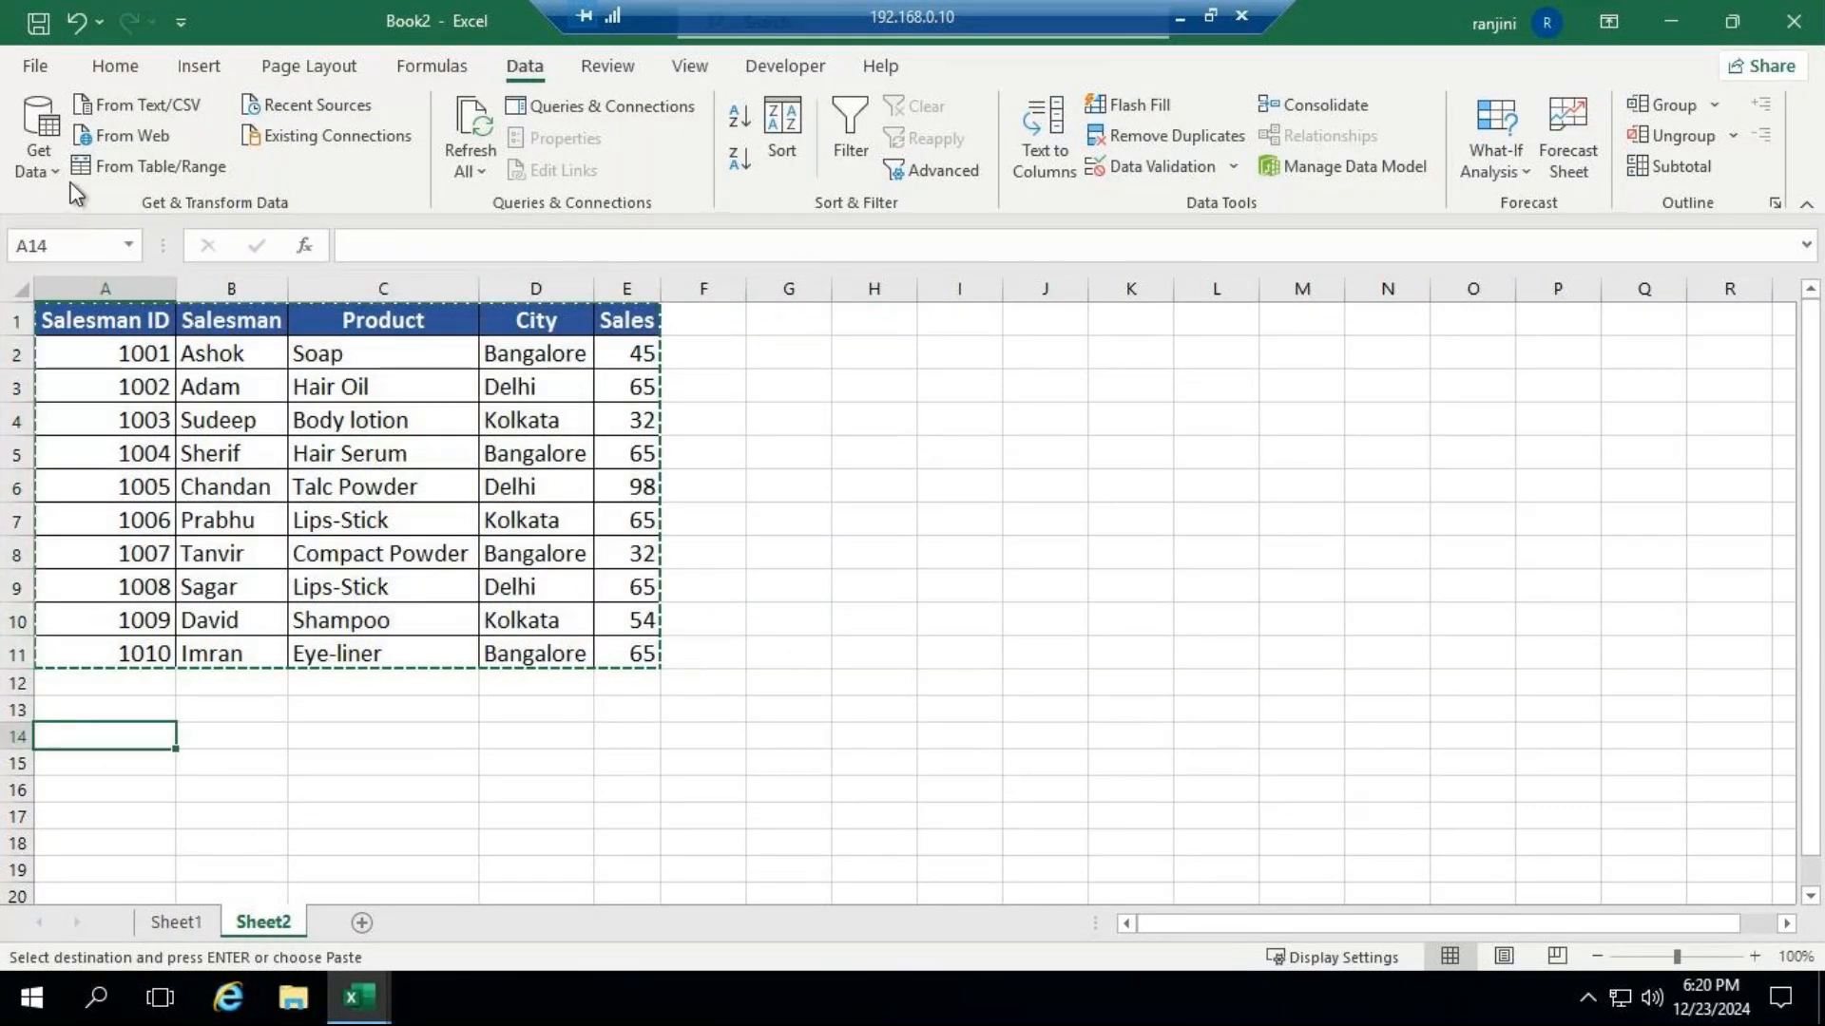
click(112, 66)
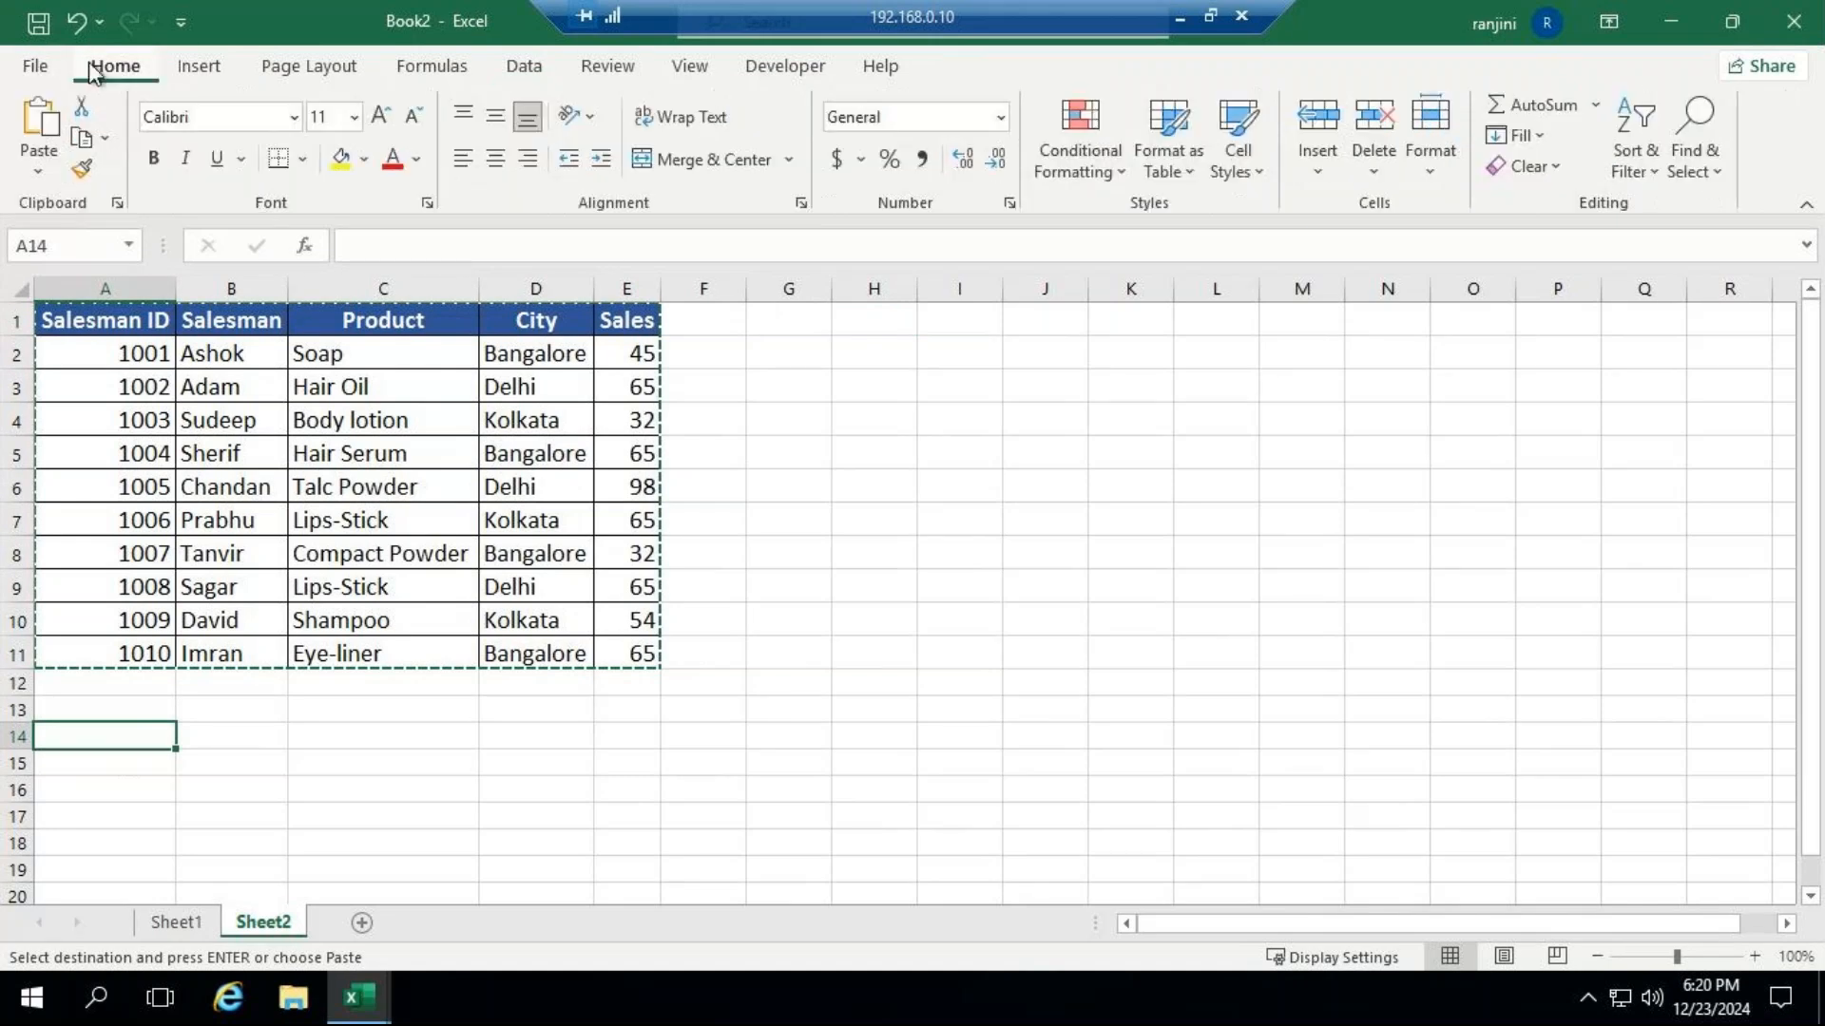
click(42, 178)
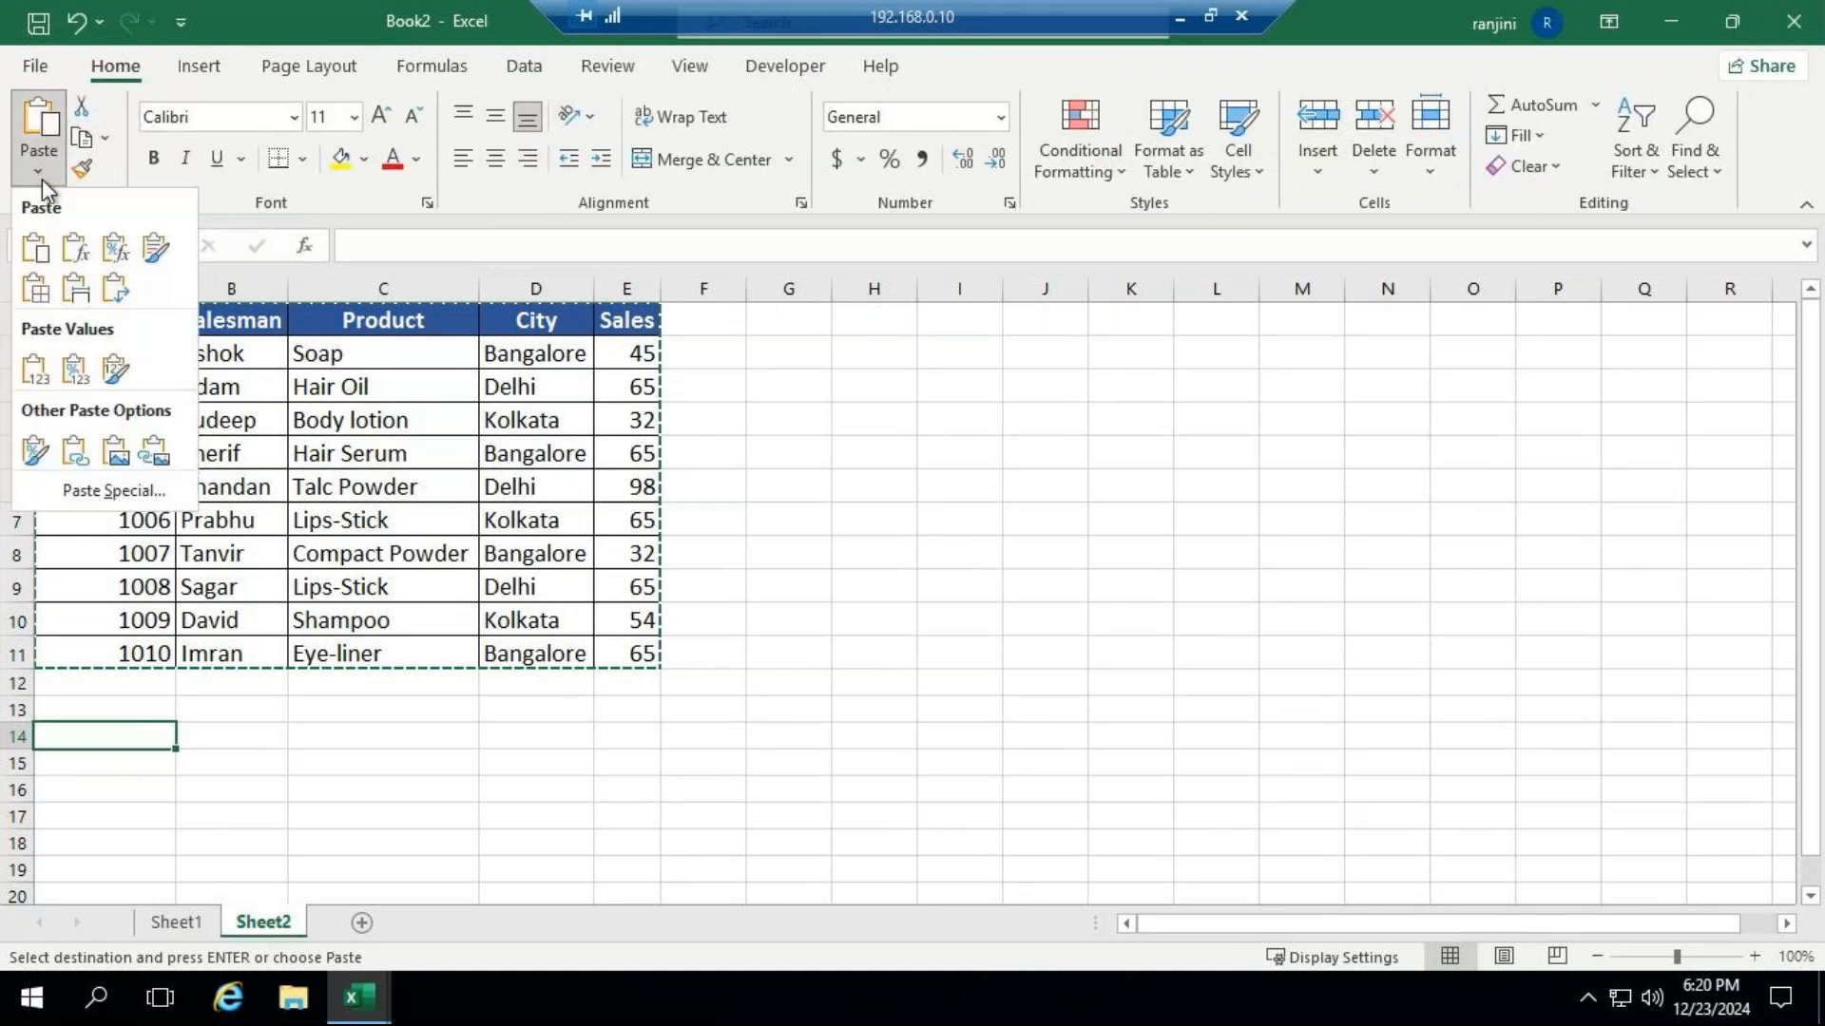
click(118, 302)
AutoFit the column widths to the transposed table in A14:K18.
scroll(693, 558, down, 3)
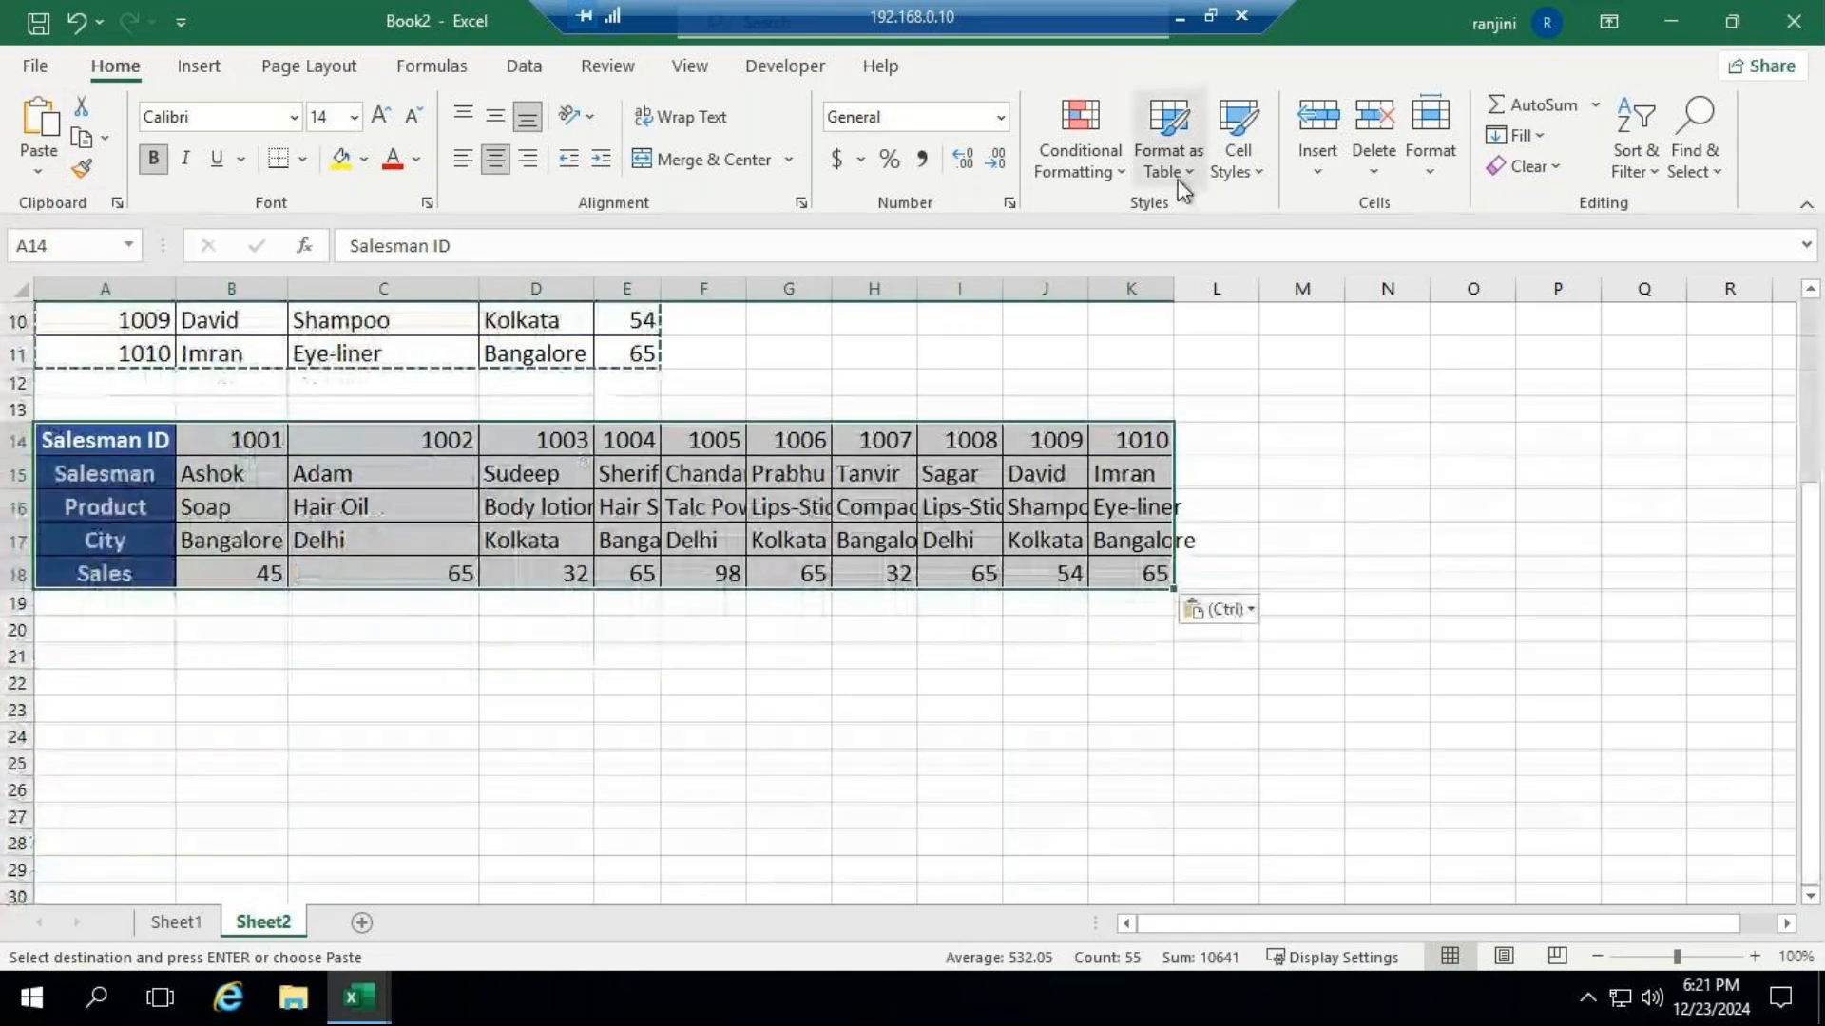
click(1435, 181)
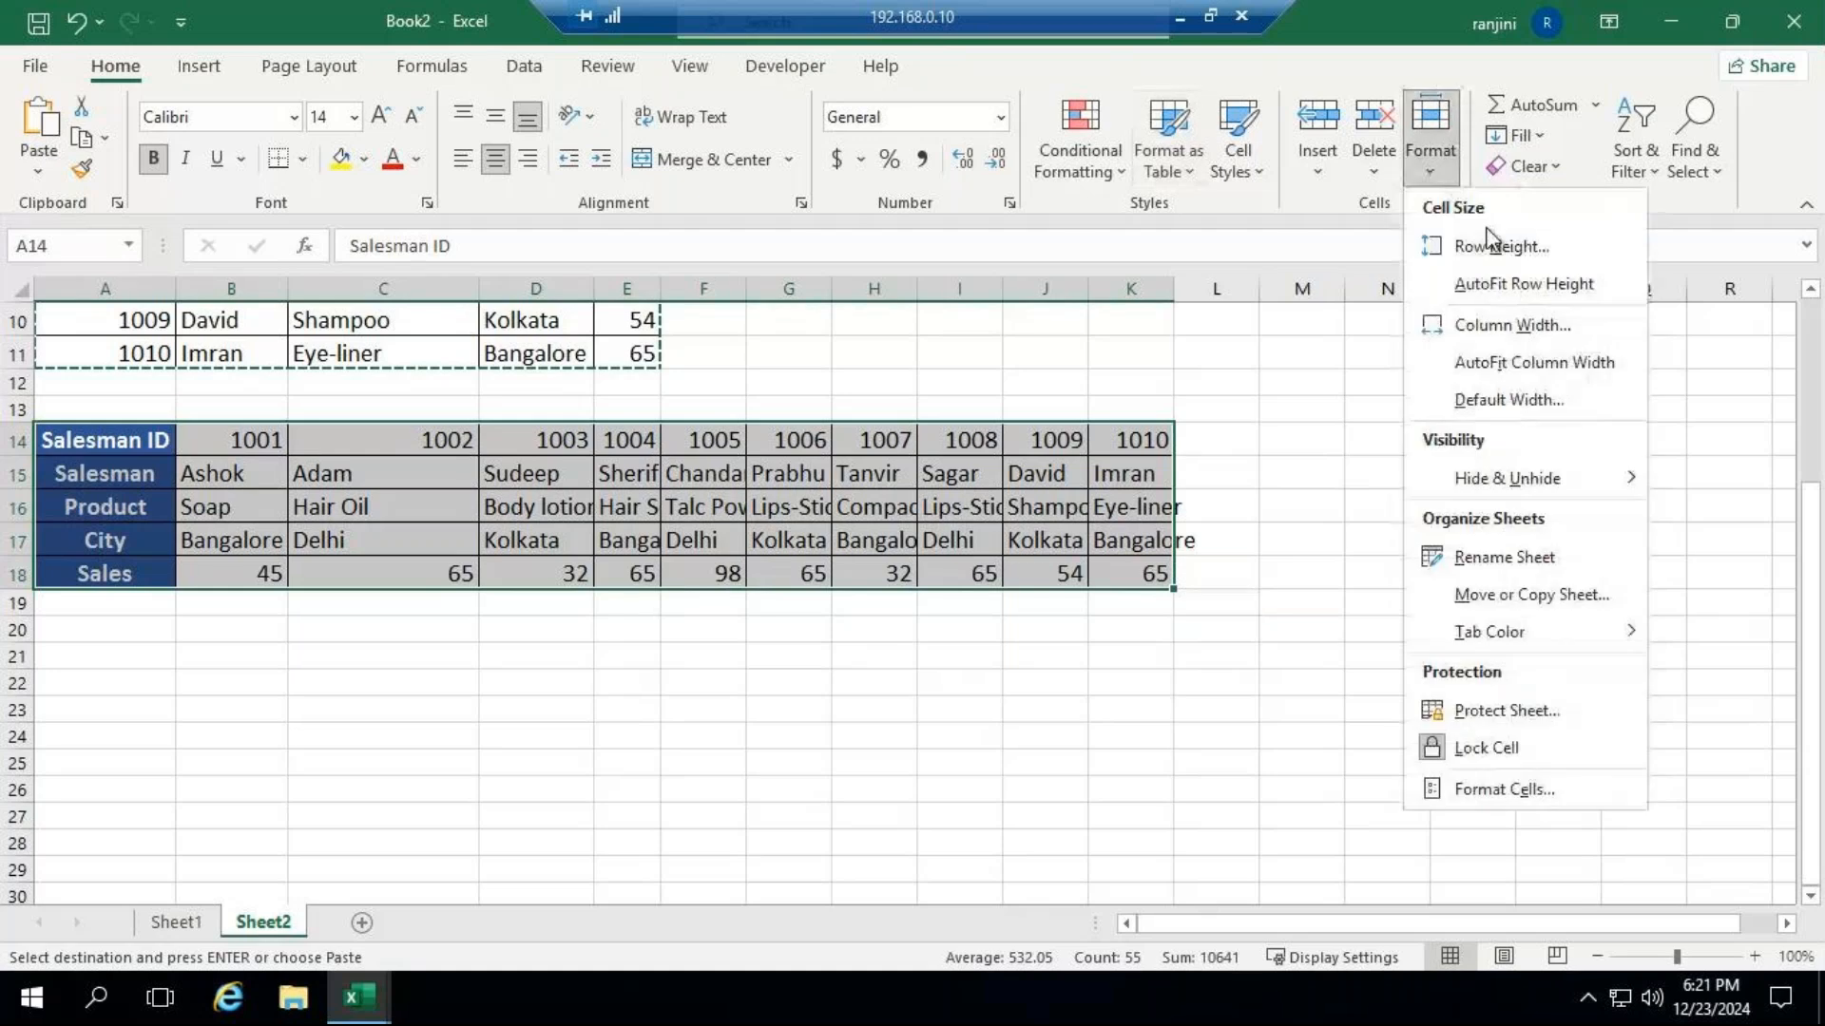
click(1518, 357)
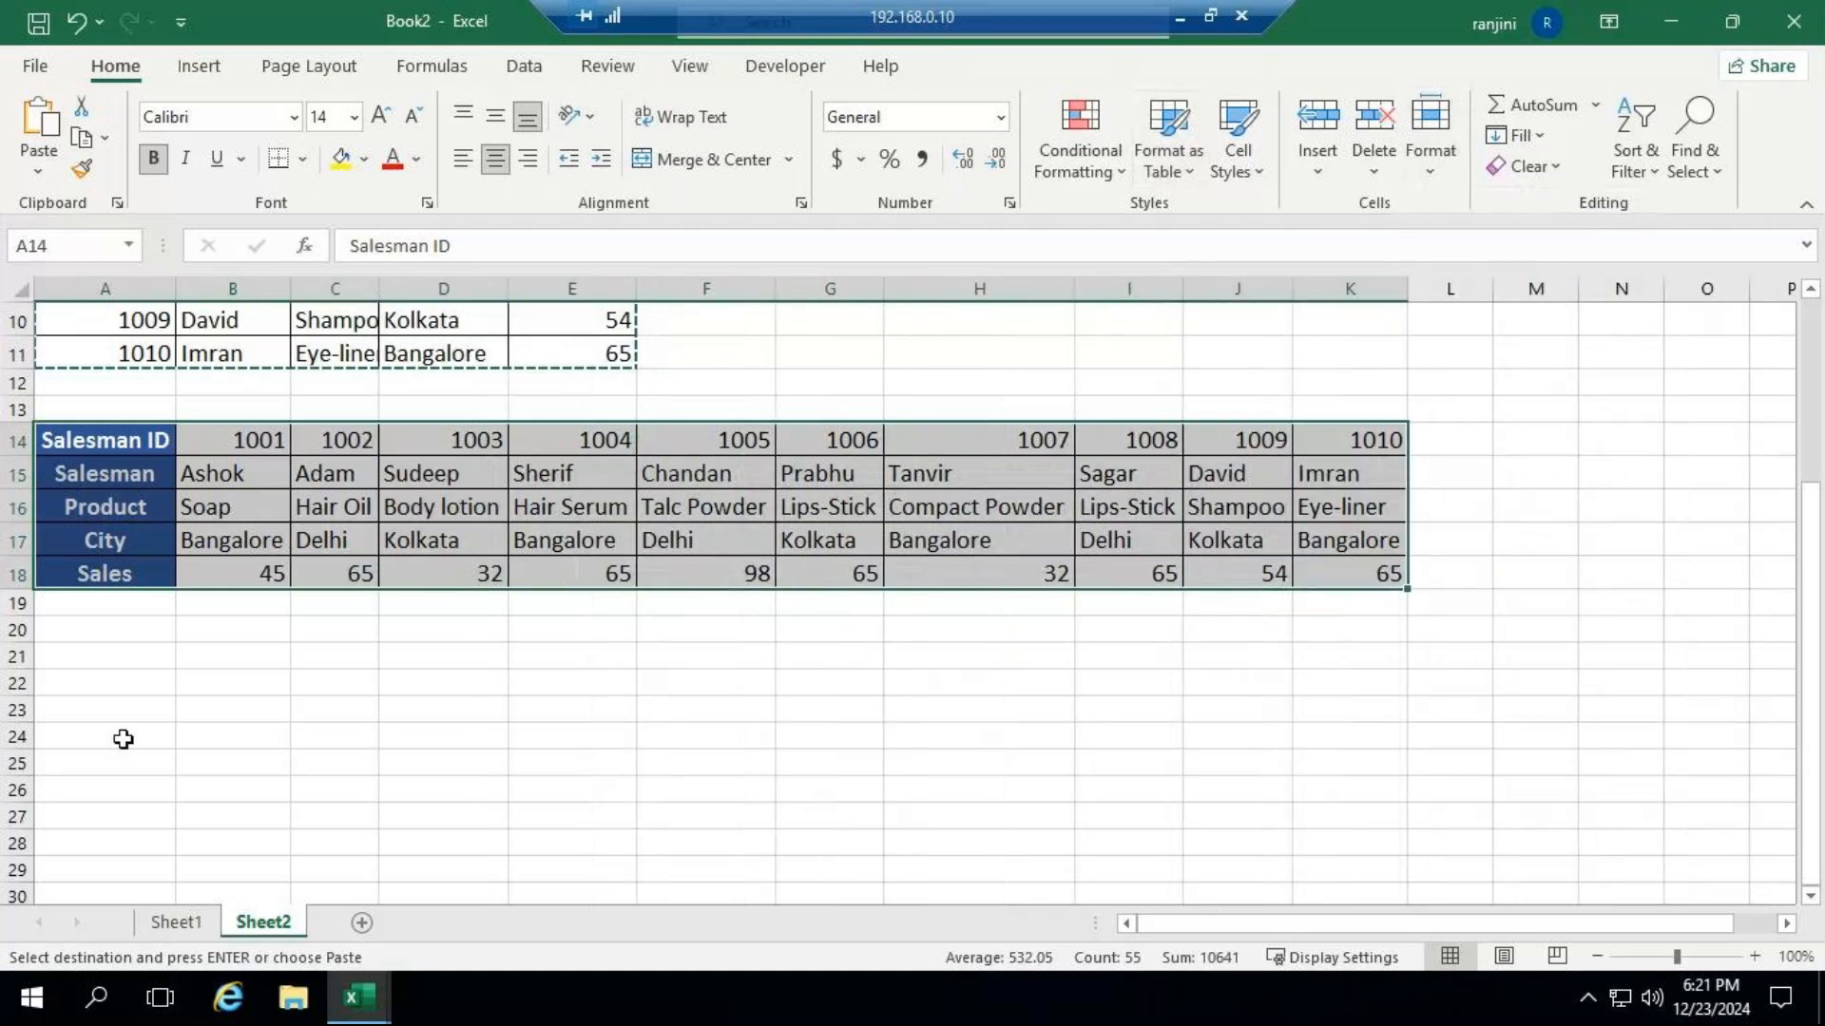
Copy the row headings in A14:A18 and paste them starting at A21.
click(133, 656)
click(123, 445)
drag(133, 493, 132, 566)
key(ctrl+c)
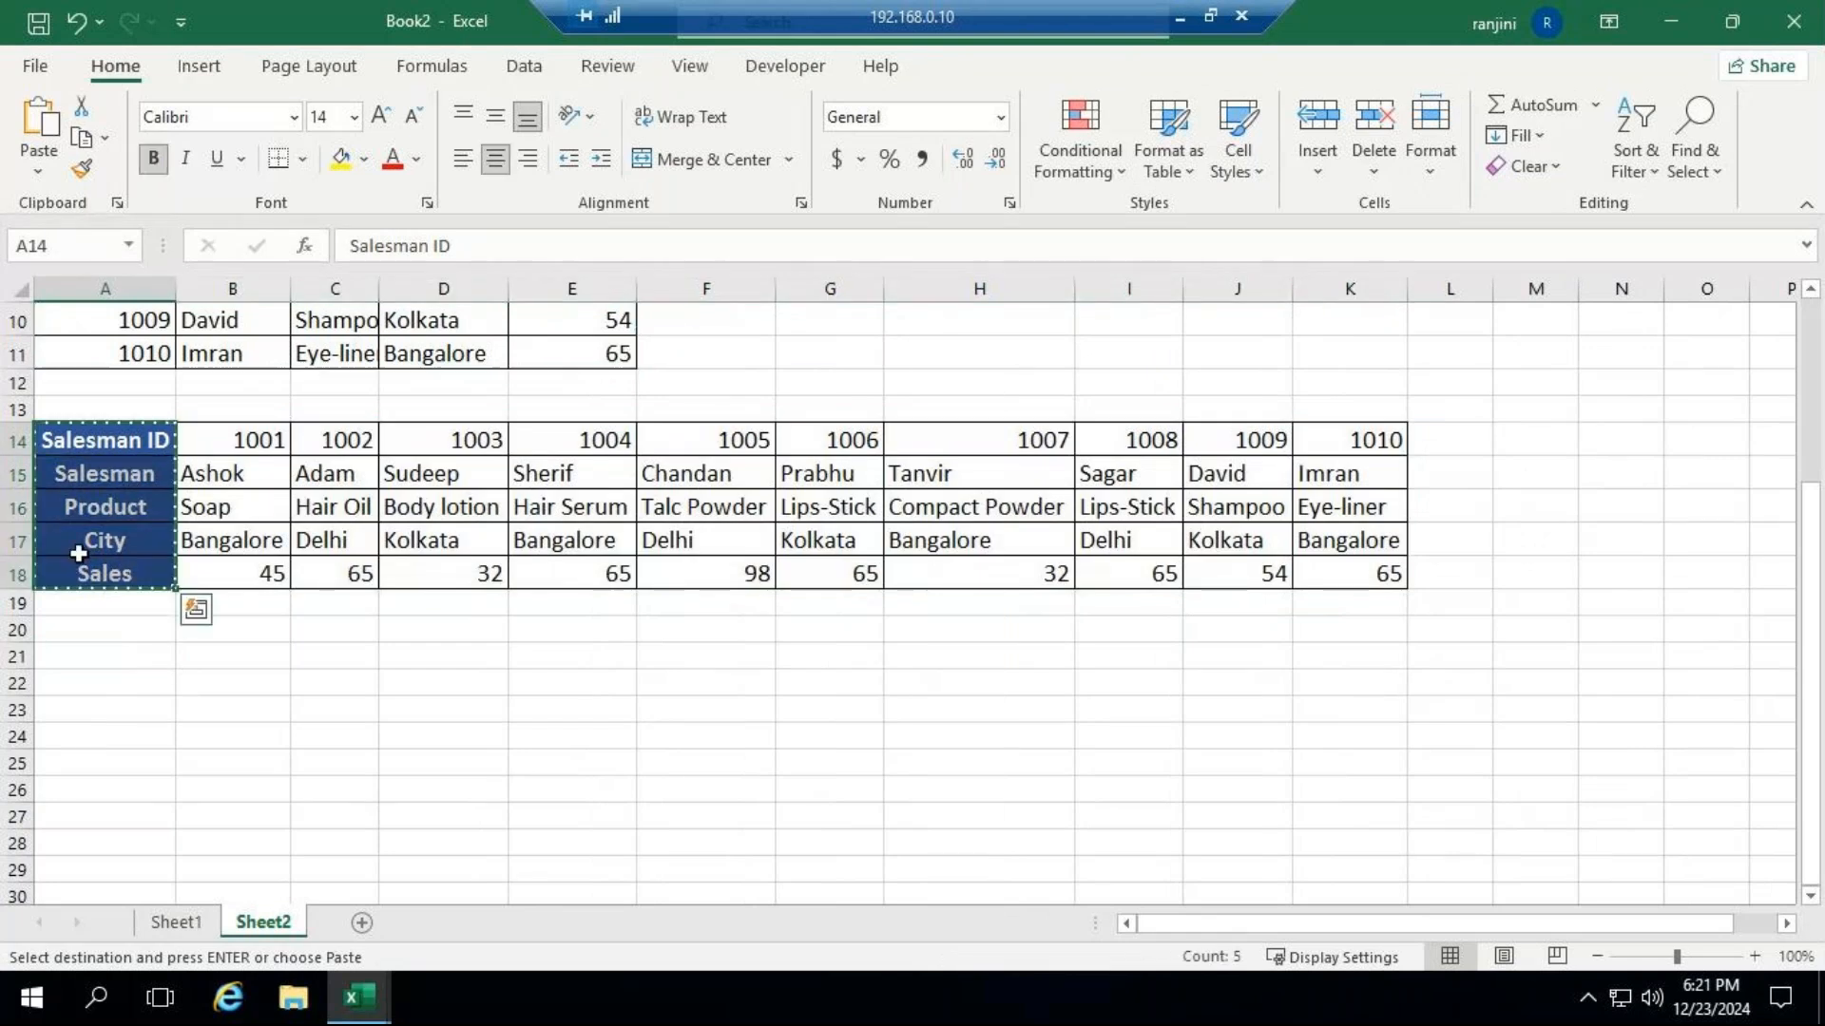
click(82, 664)
key(ctrl+v)
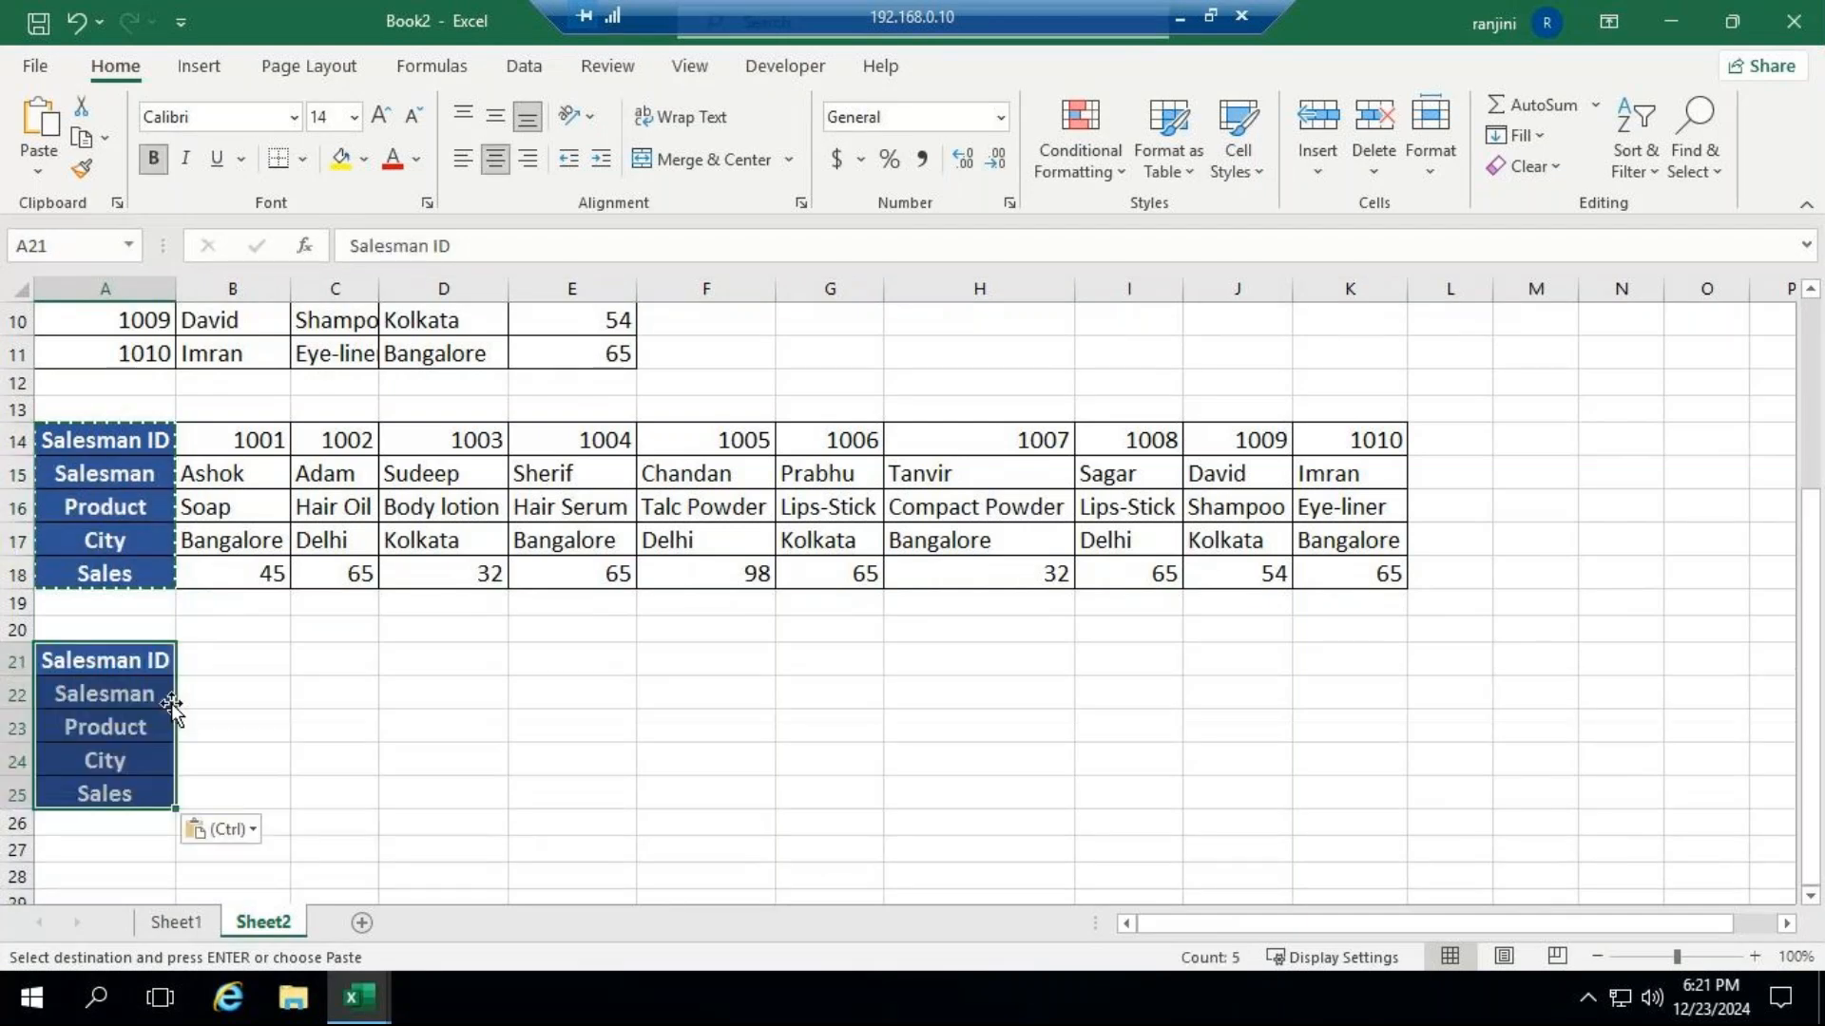
Enter 1005 as the Salesman ID in B21.
click(220, 662)
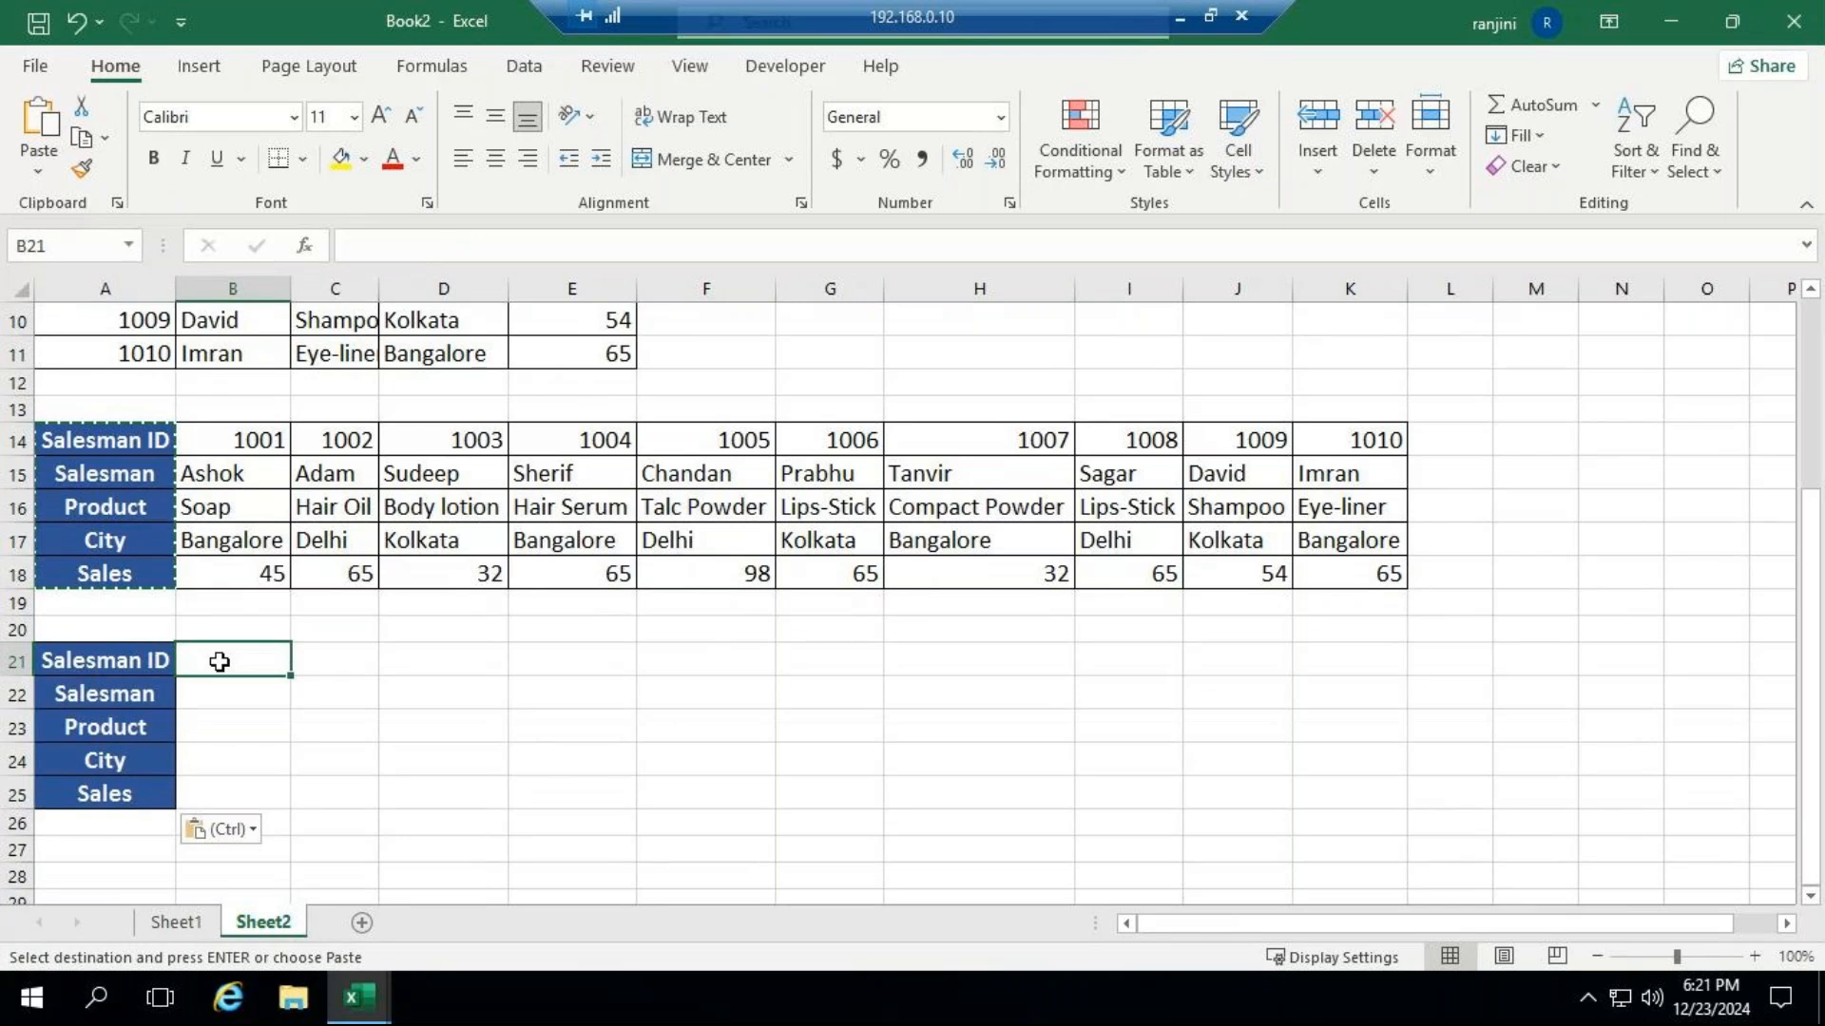
key(Escape)
text(100)
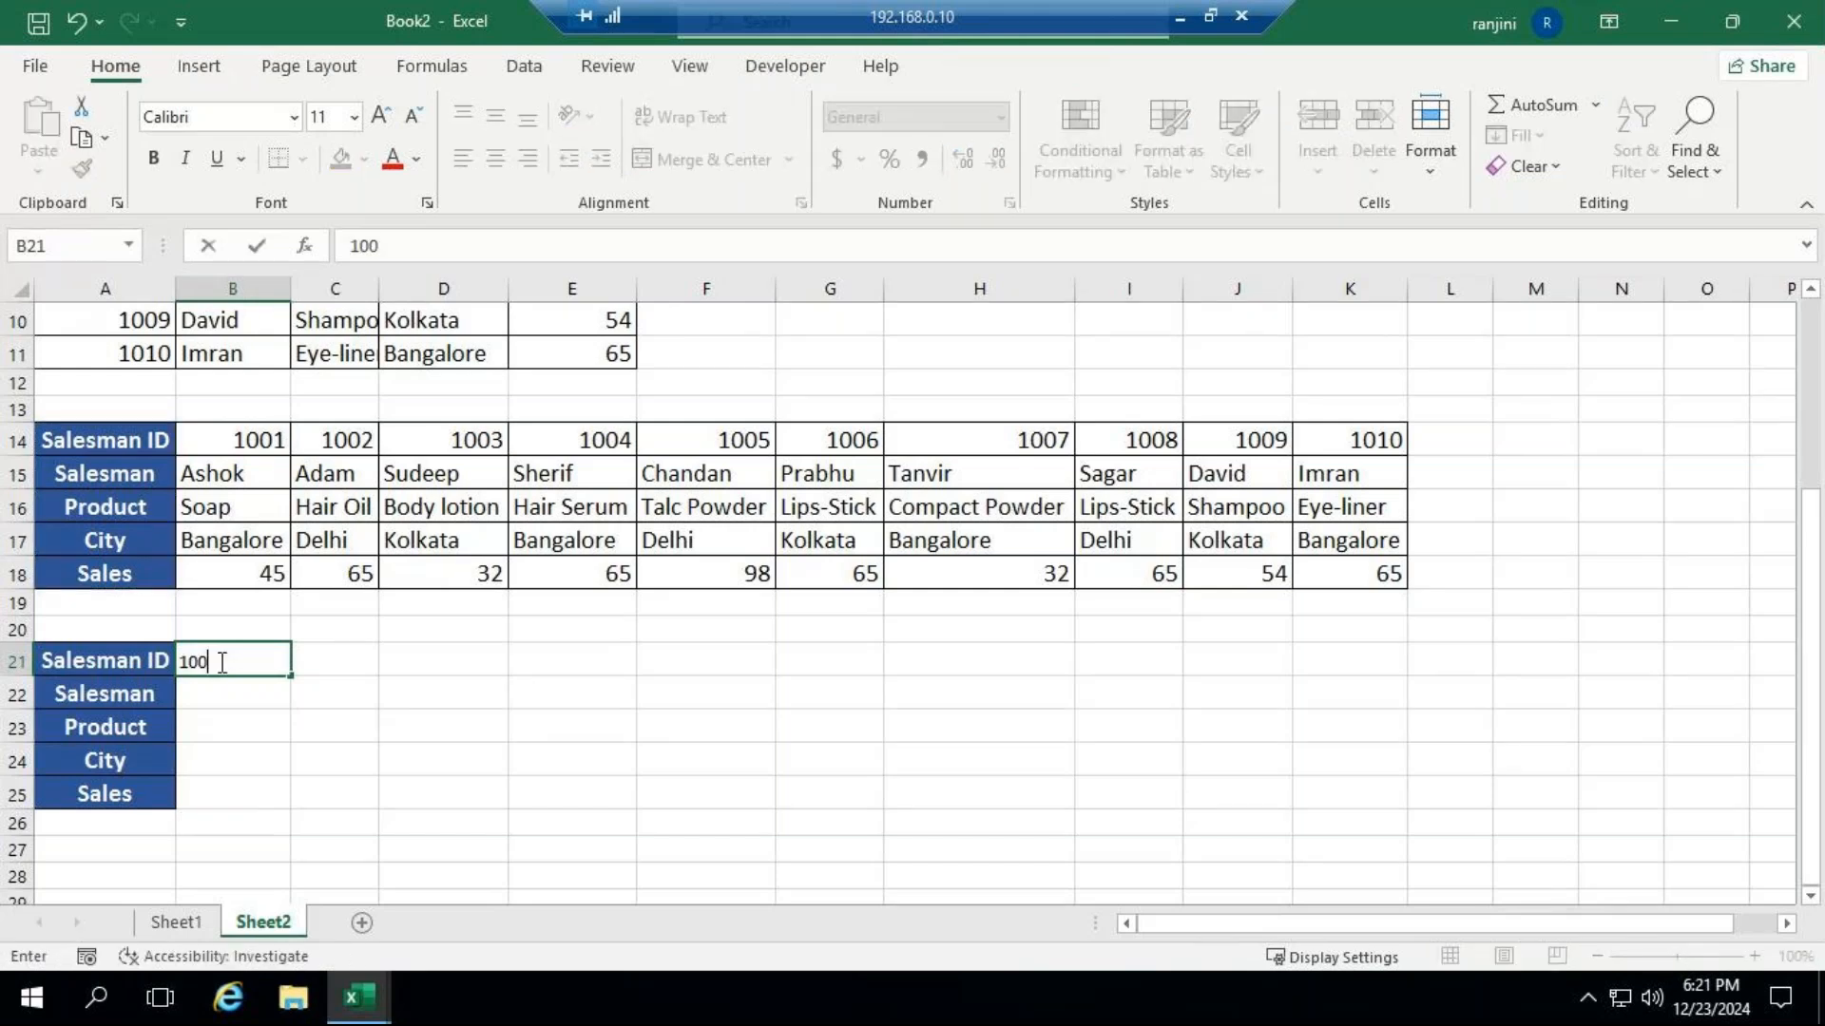
text(5)
key(Return)
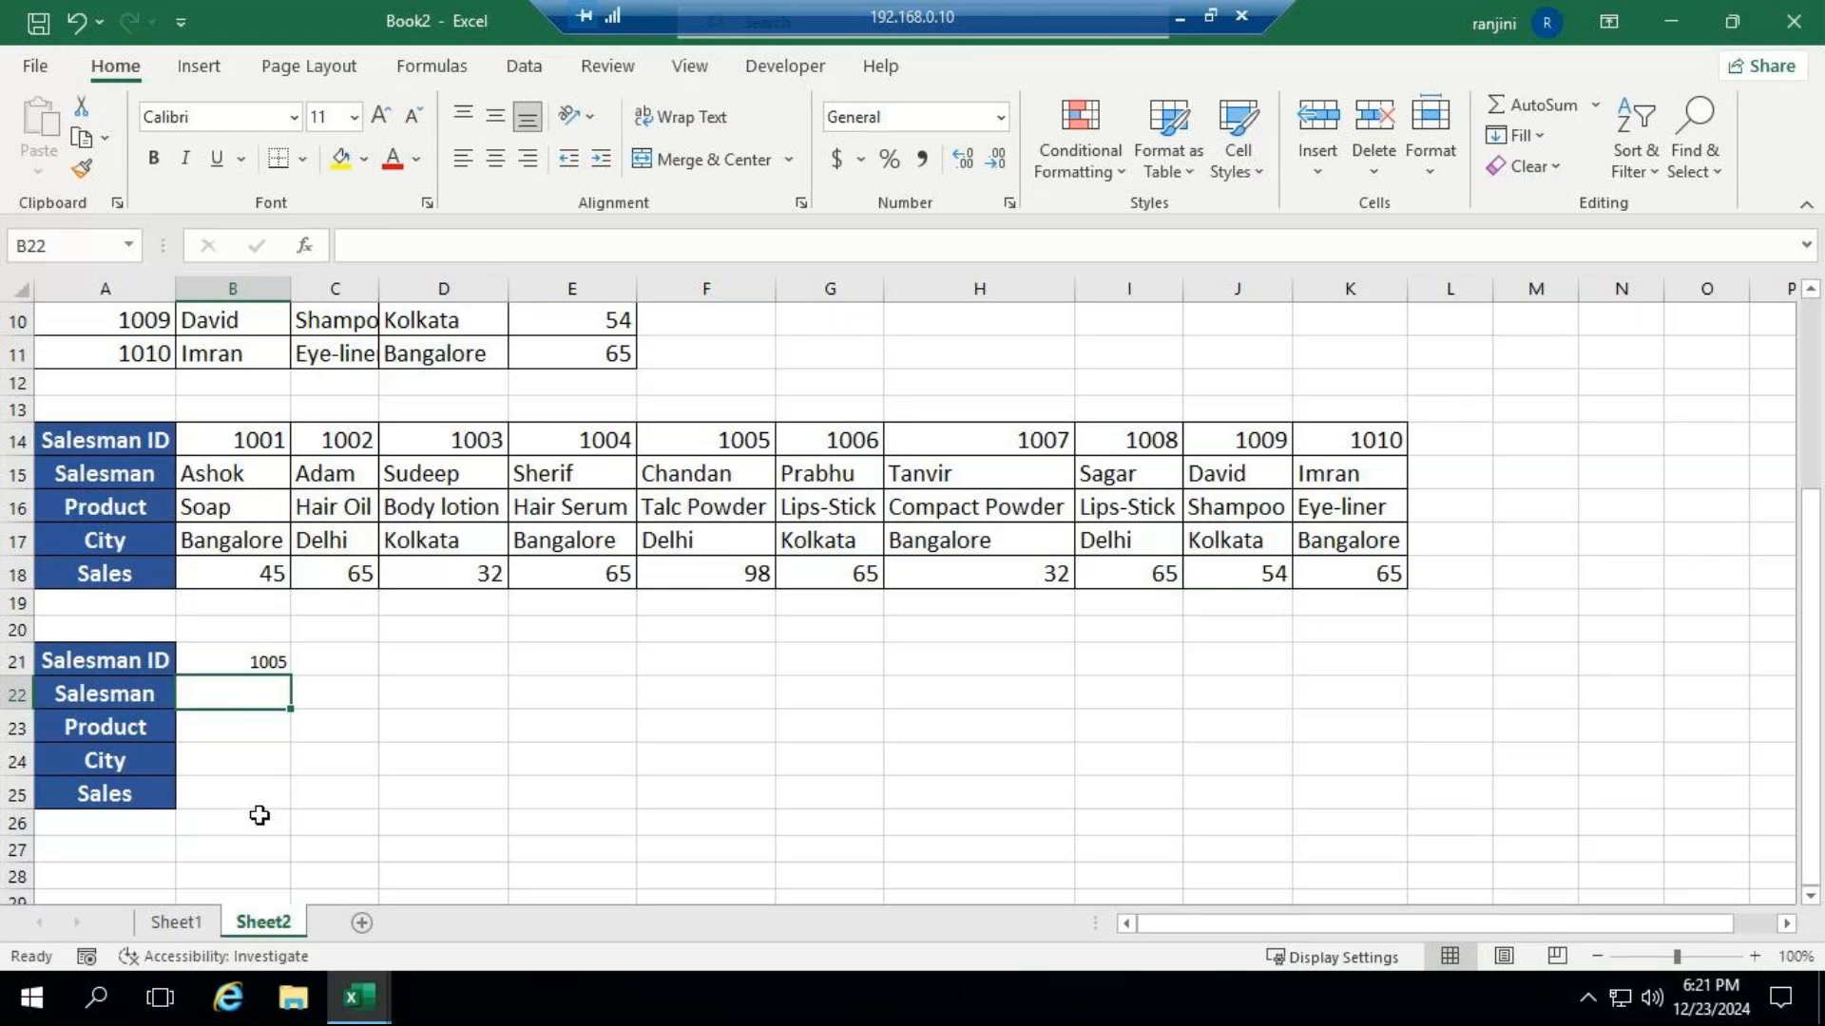
Begin an HLOOKUP formula in B22 with the Salesman ID cell B21 as the lookup value.
text(=hlo)
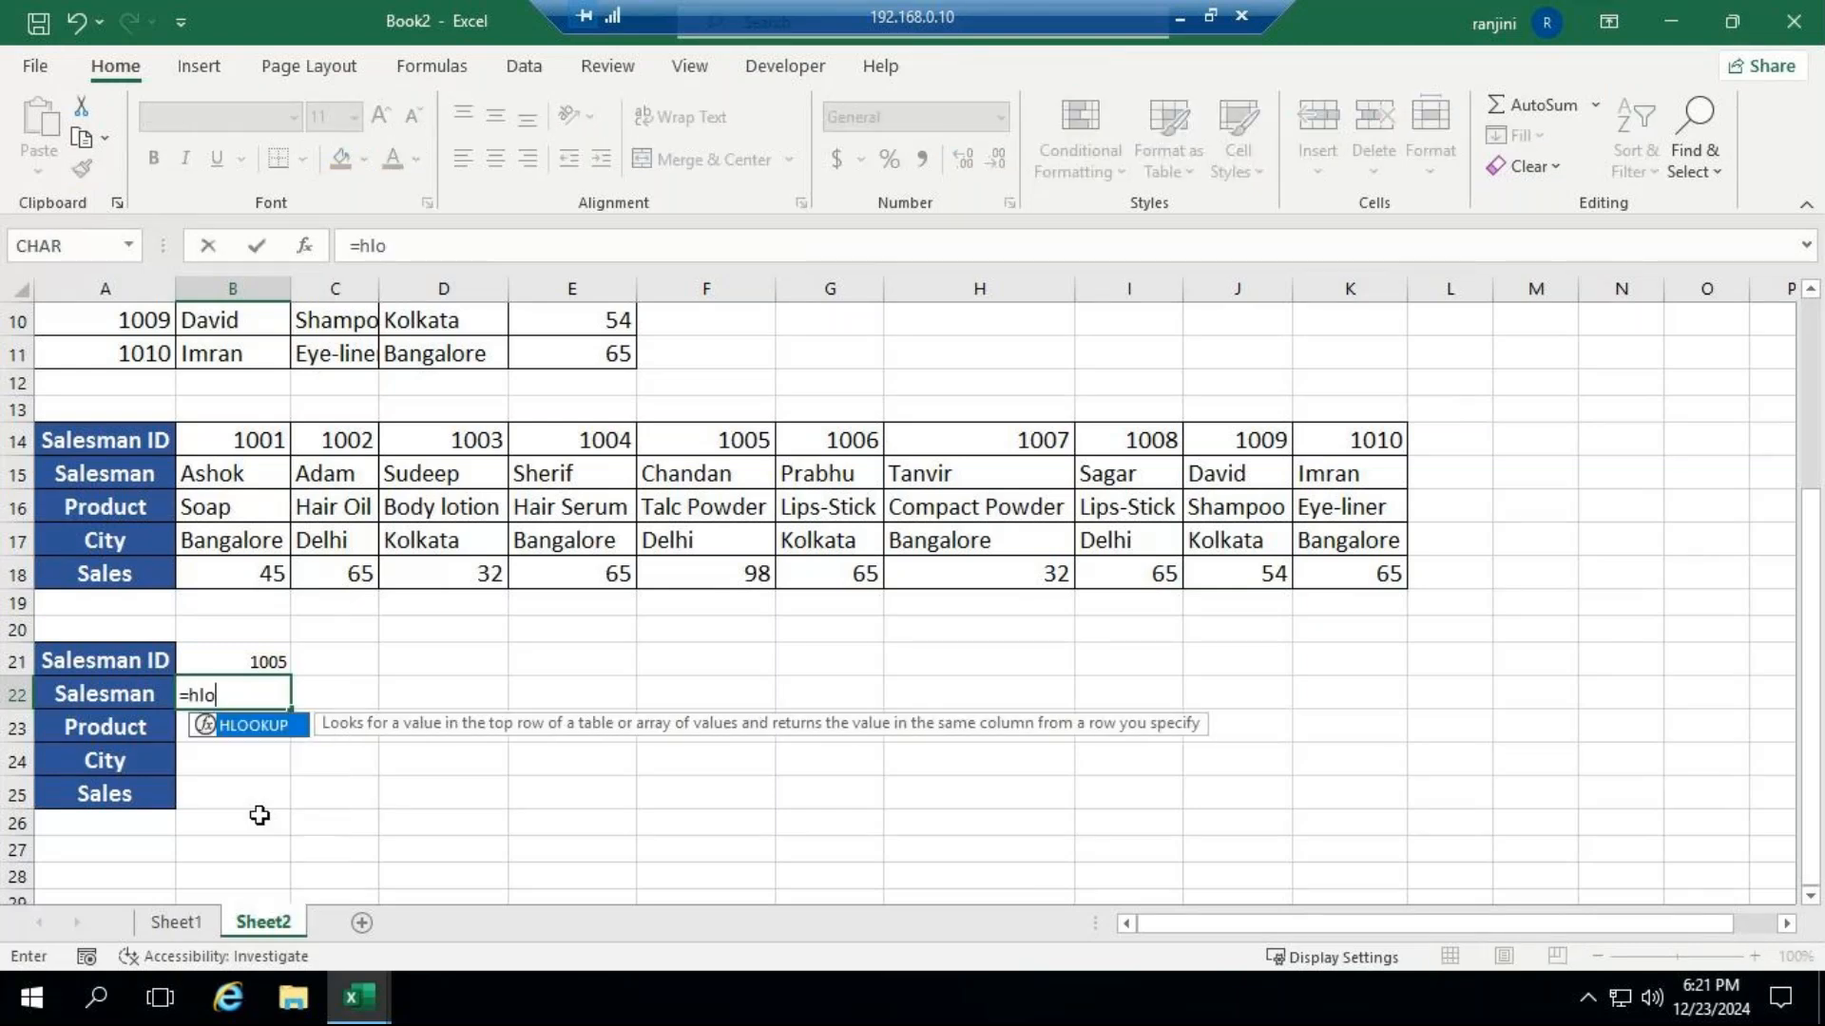
key(Tab)
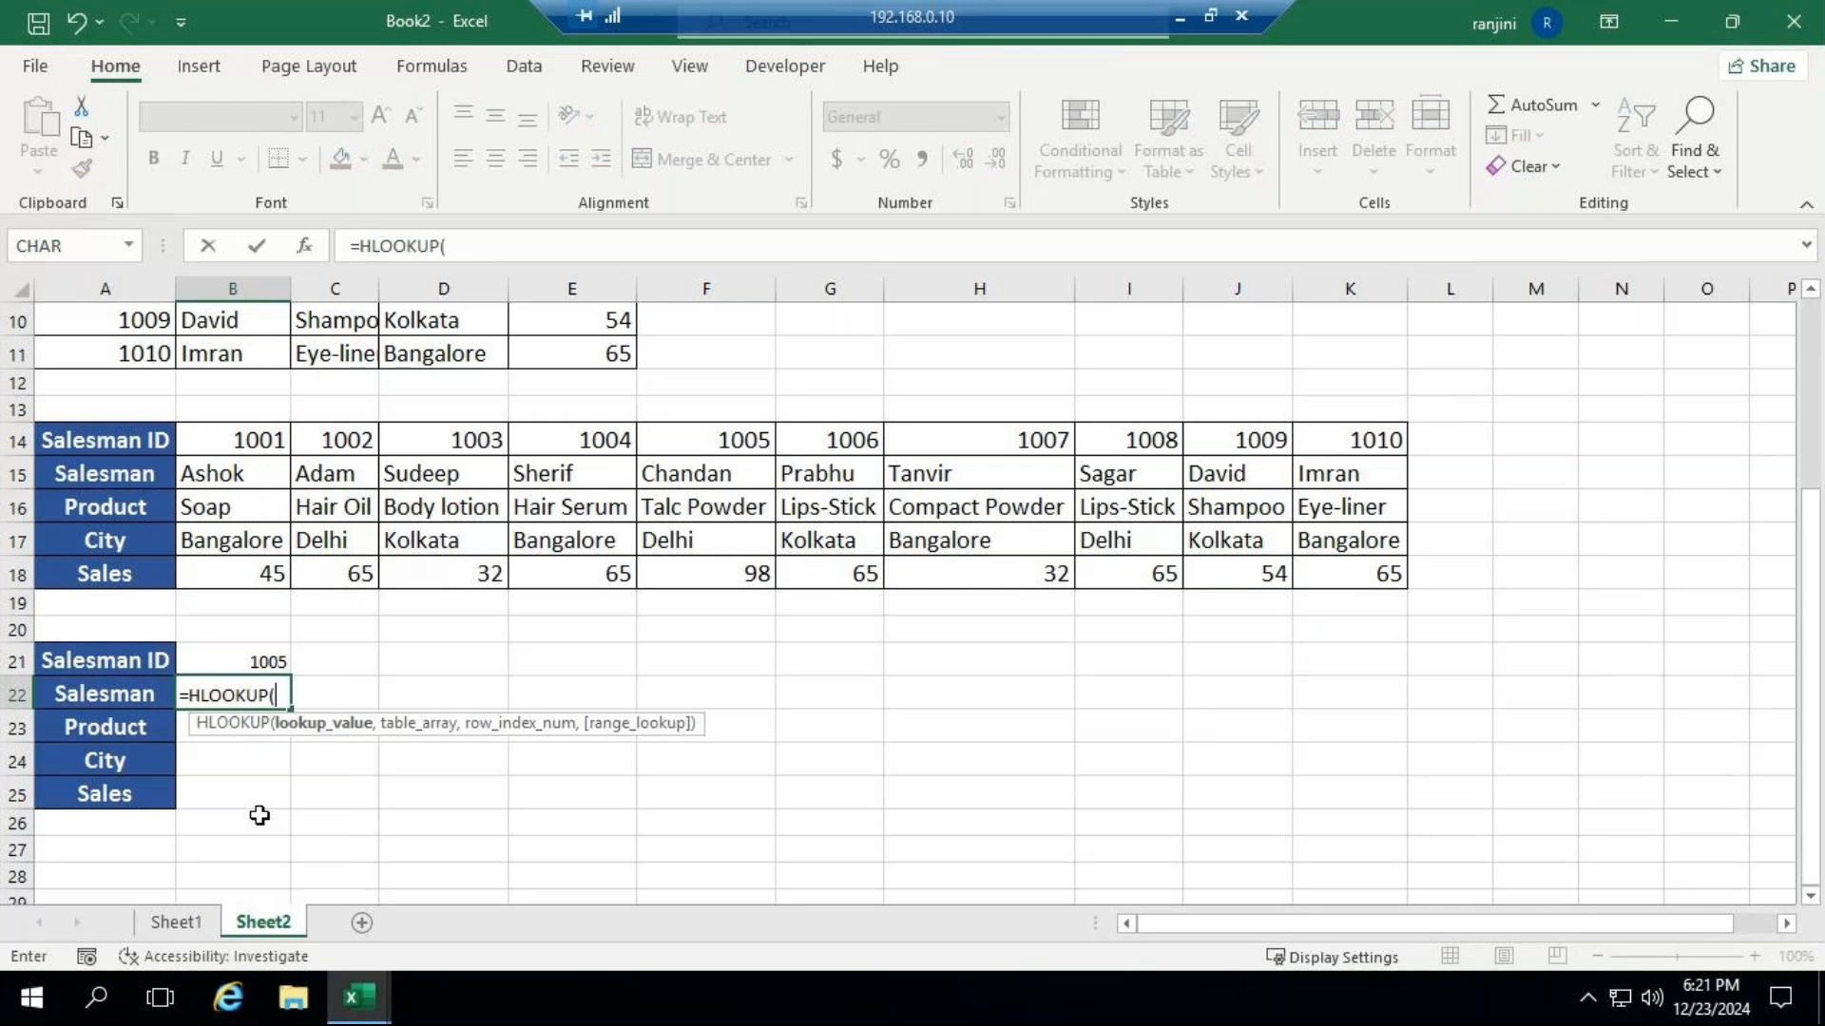
click(256, 663)
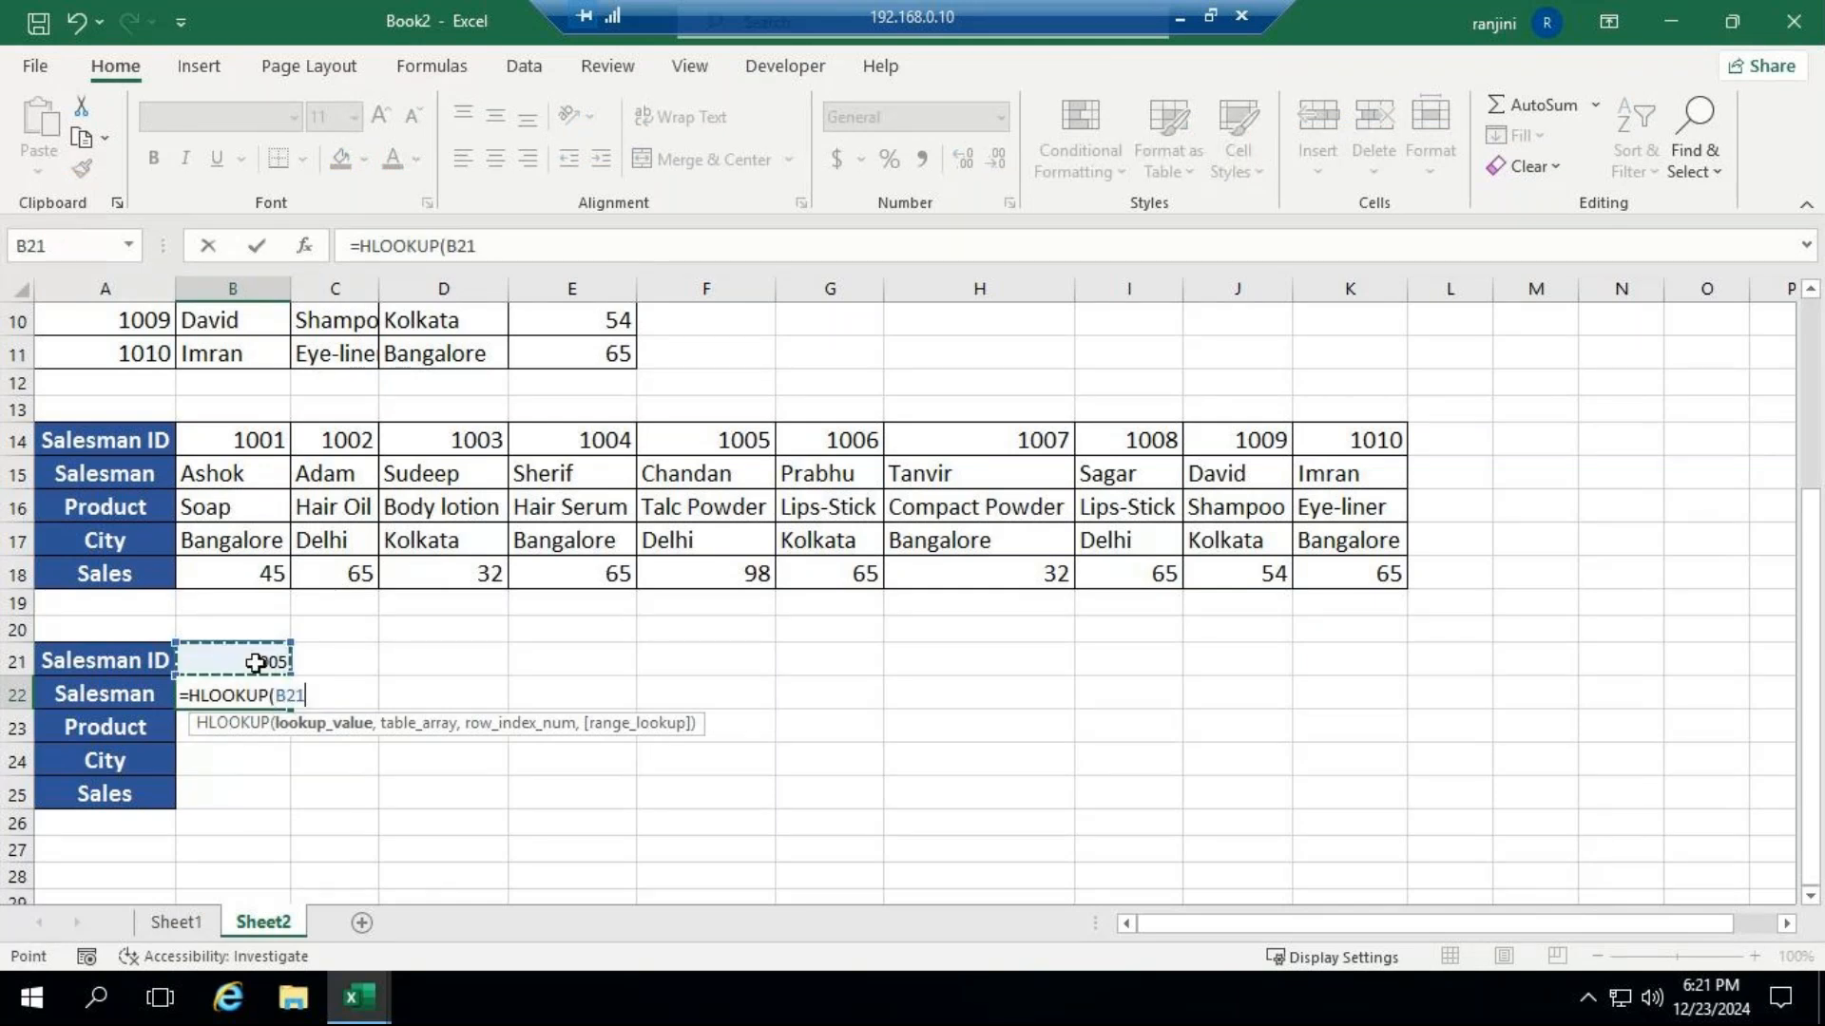
text(,)
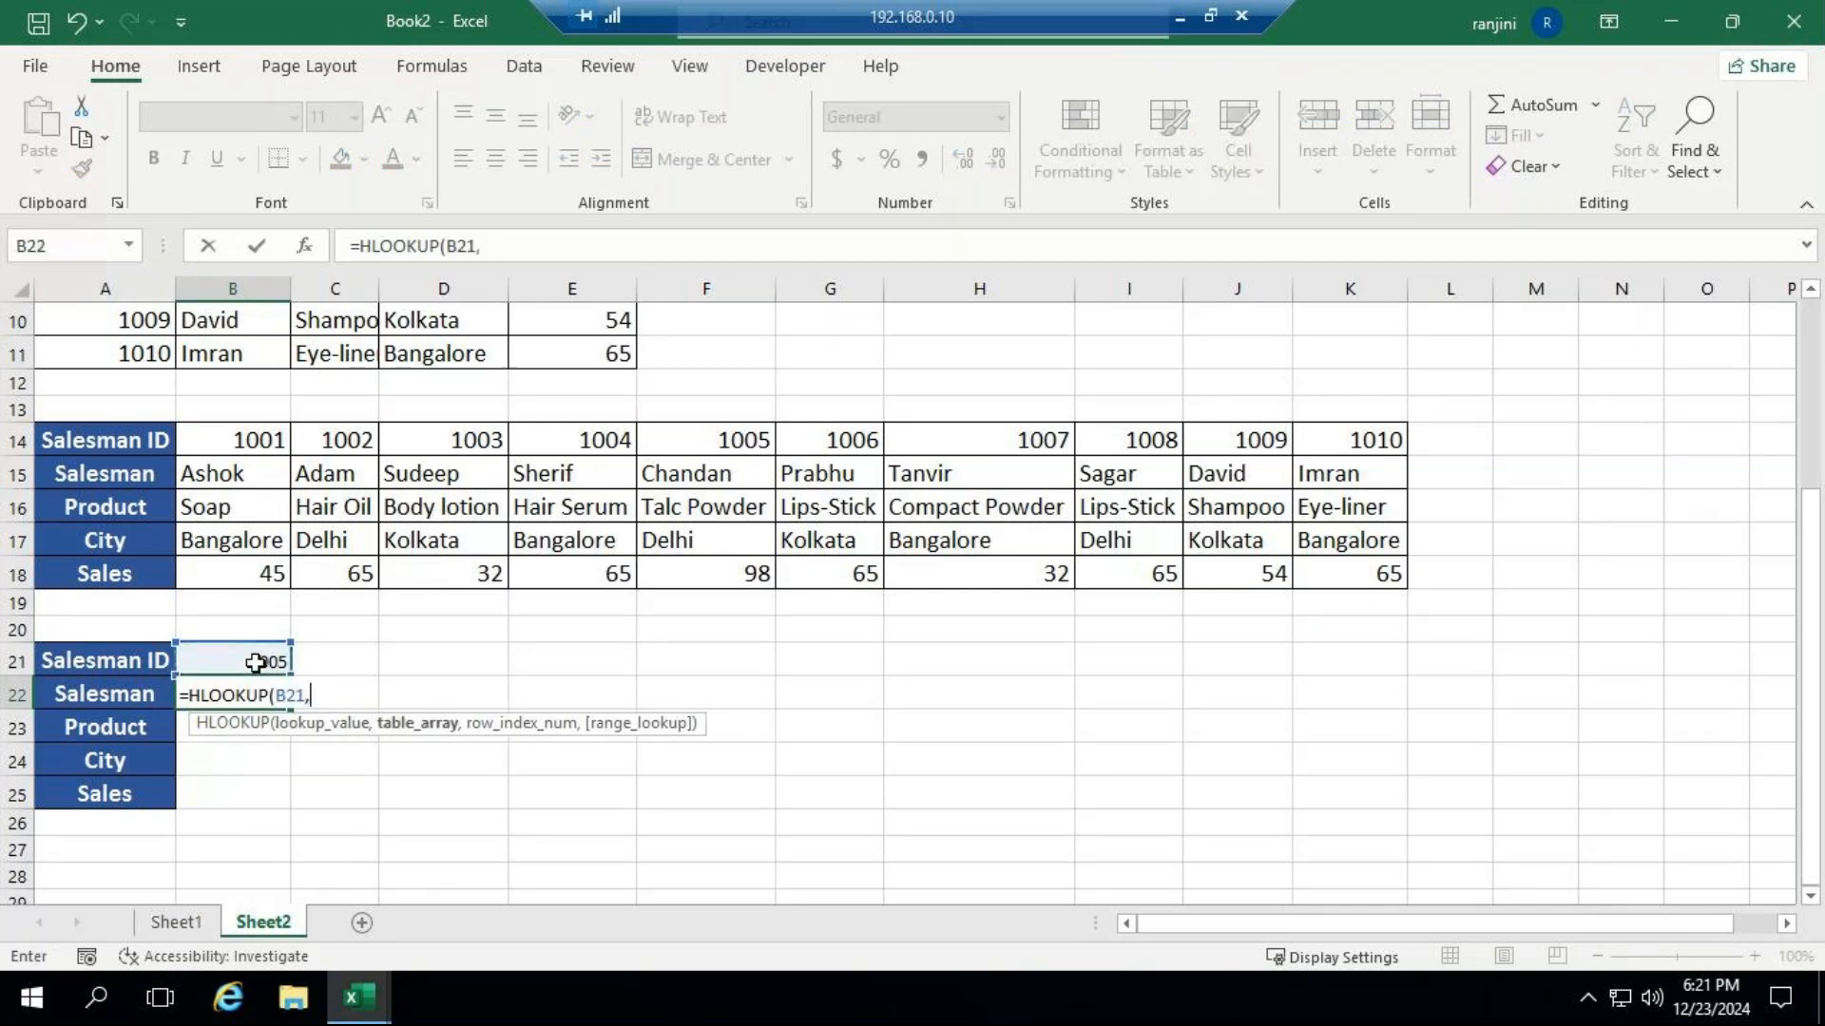
key(BackSpace)
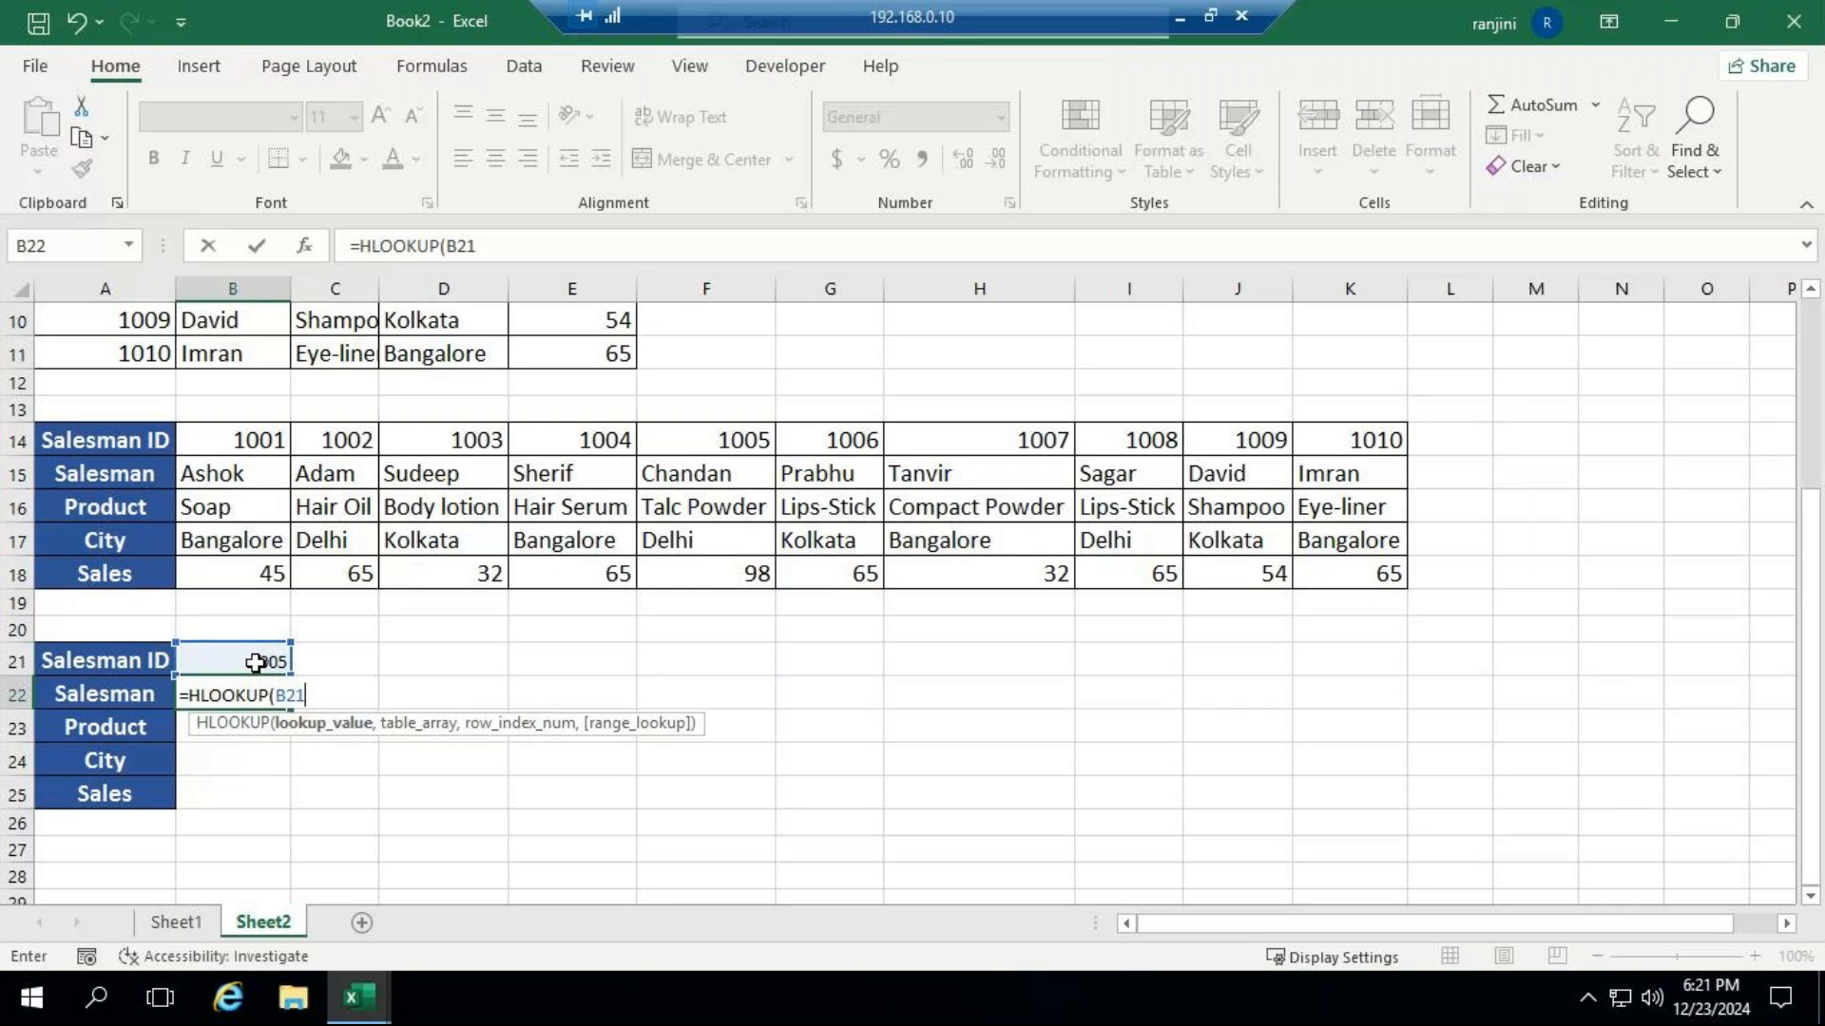
key(BackSpace)
key(BackSpace)
key(BackSpace)
key(BackSpace)
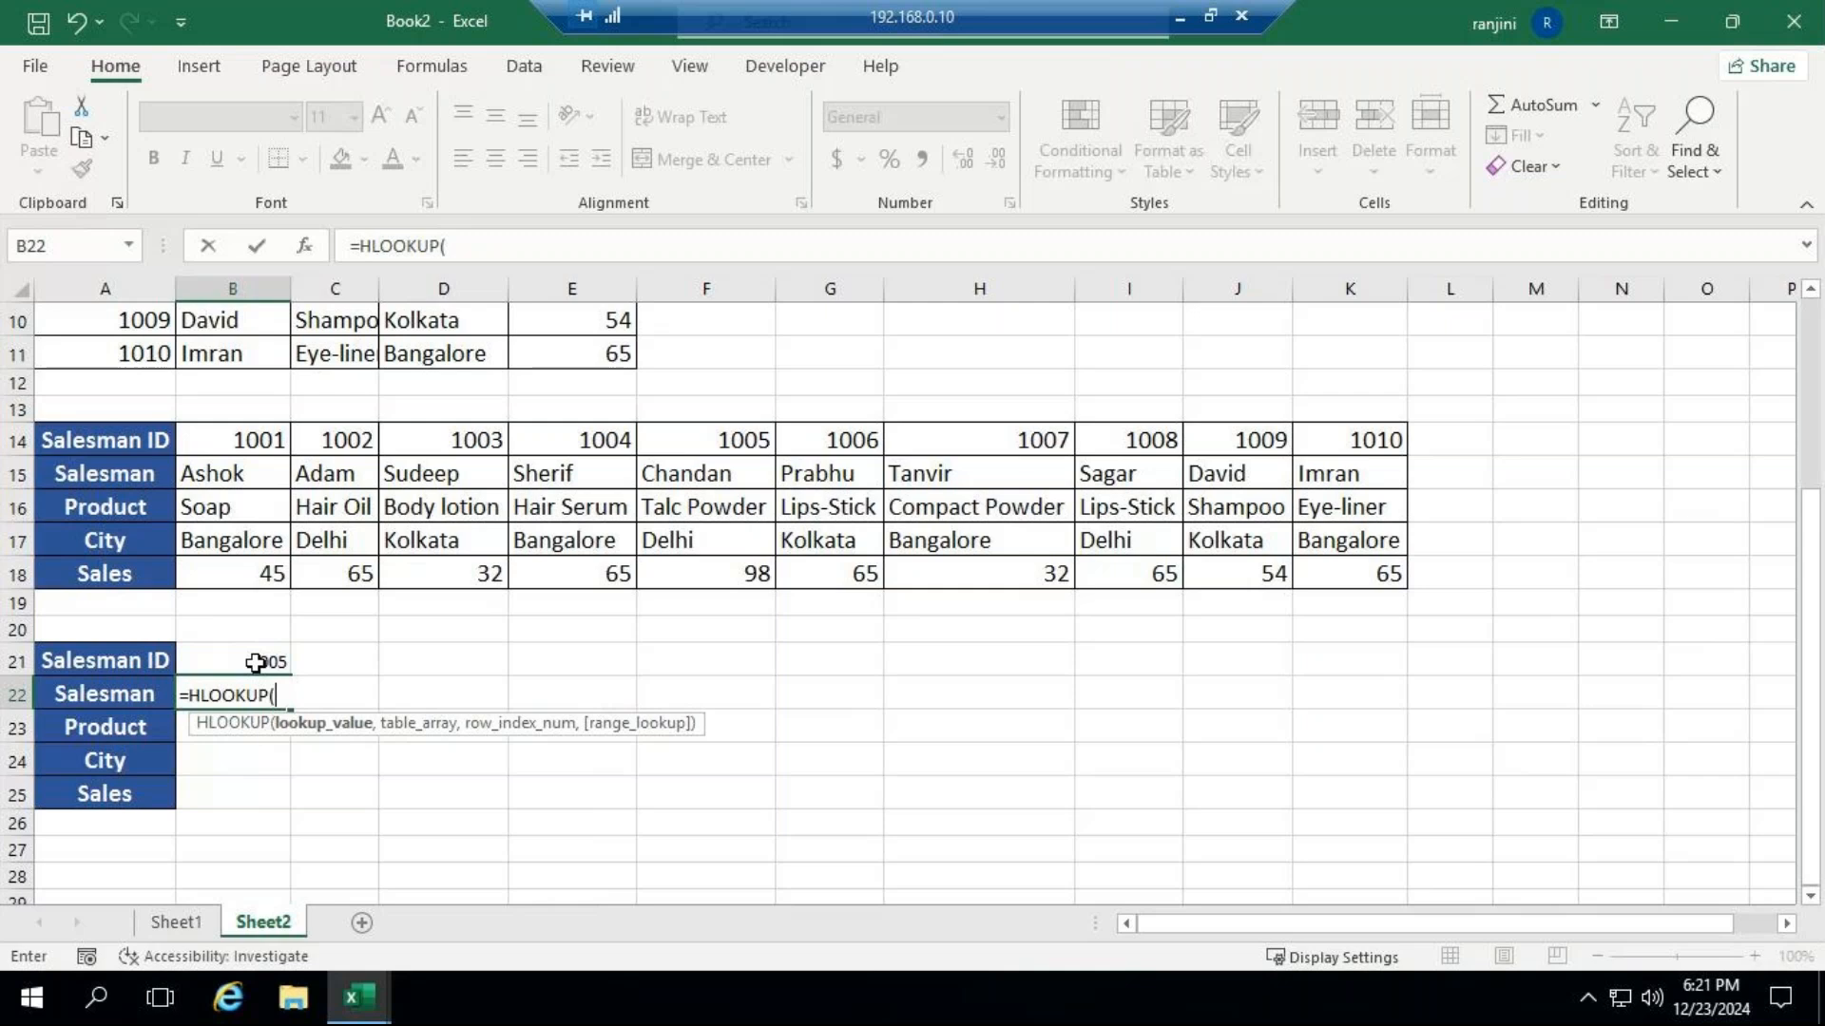
click(255, 662)
text(,)
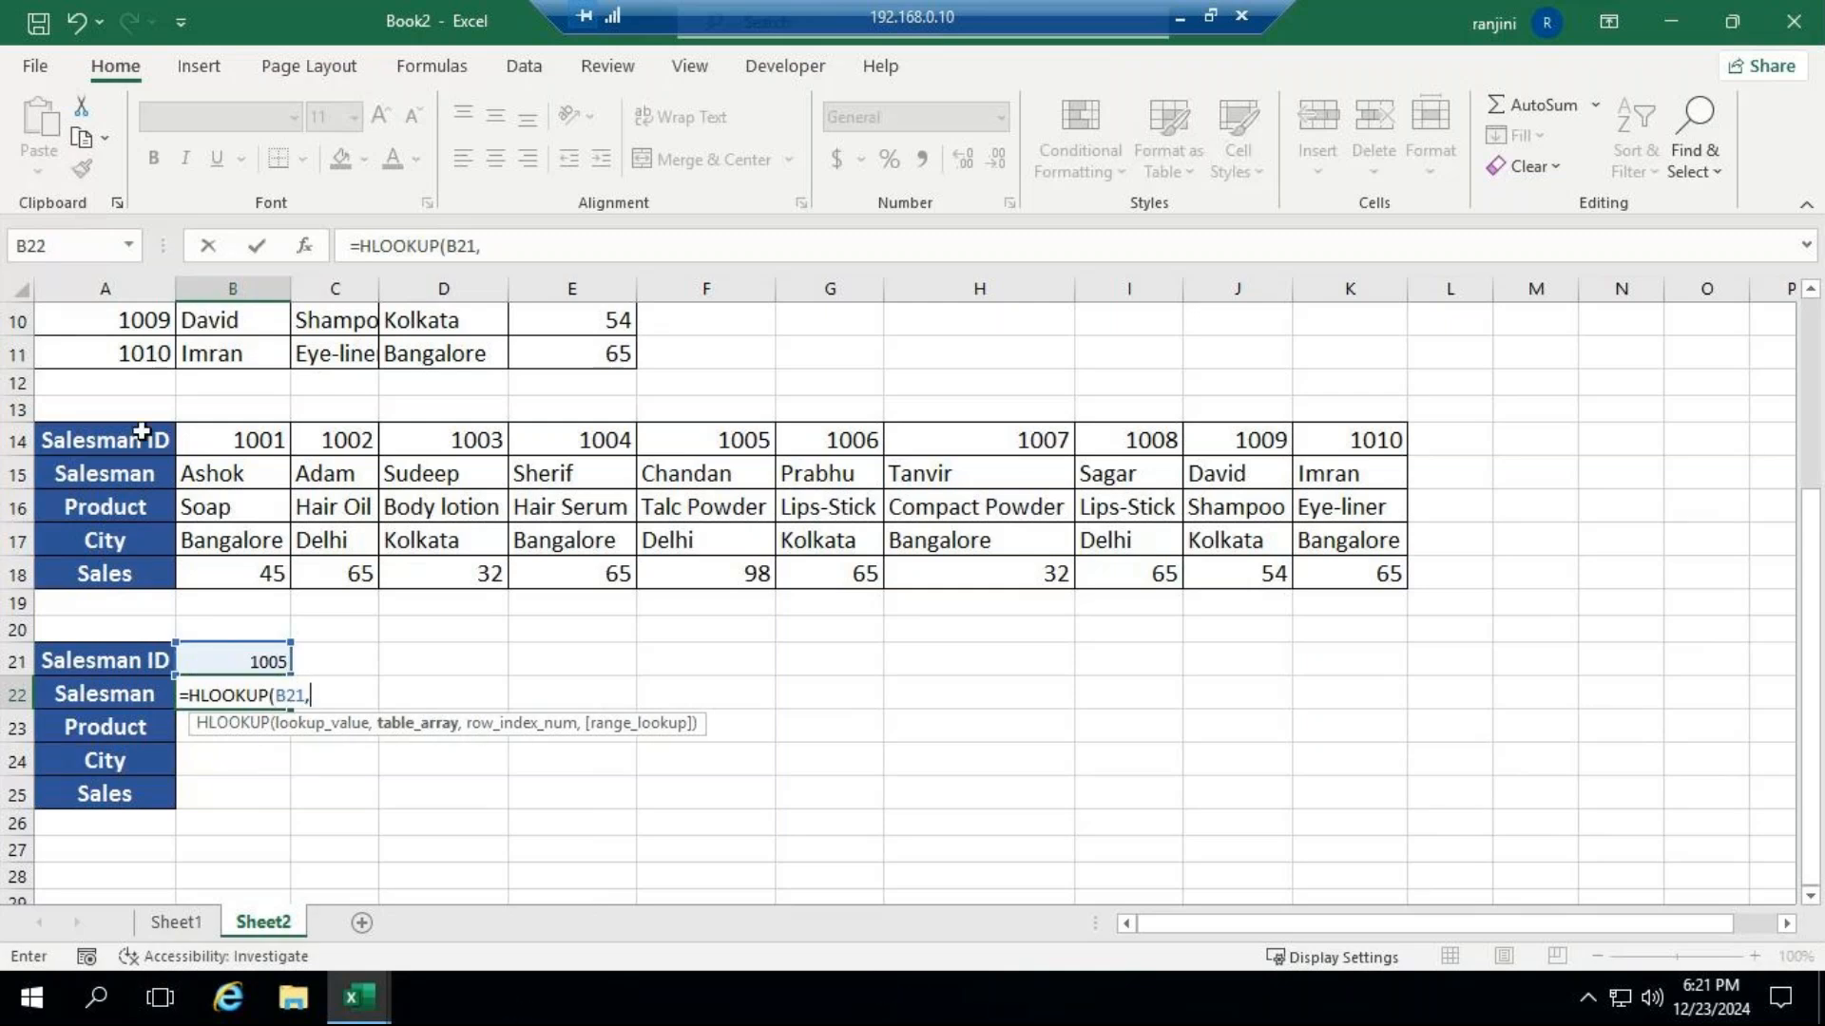
Complete the B22 HLOOKUP formula with table range A14:K18, row index 2 and FALSE for an exact match.
mouse_move(117, 442)
mouse_down()
mouse_move(211, 508)
mouse_move(639, 590)
mouse_move(1314, 566)
mouse_up()
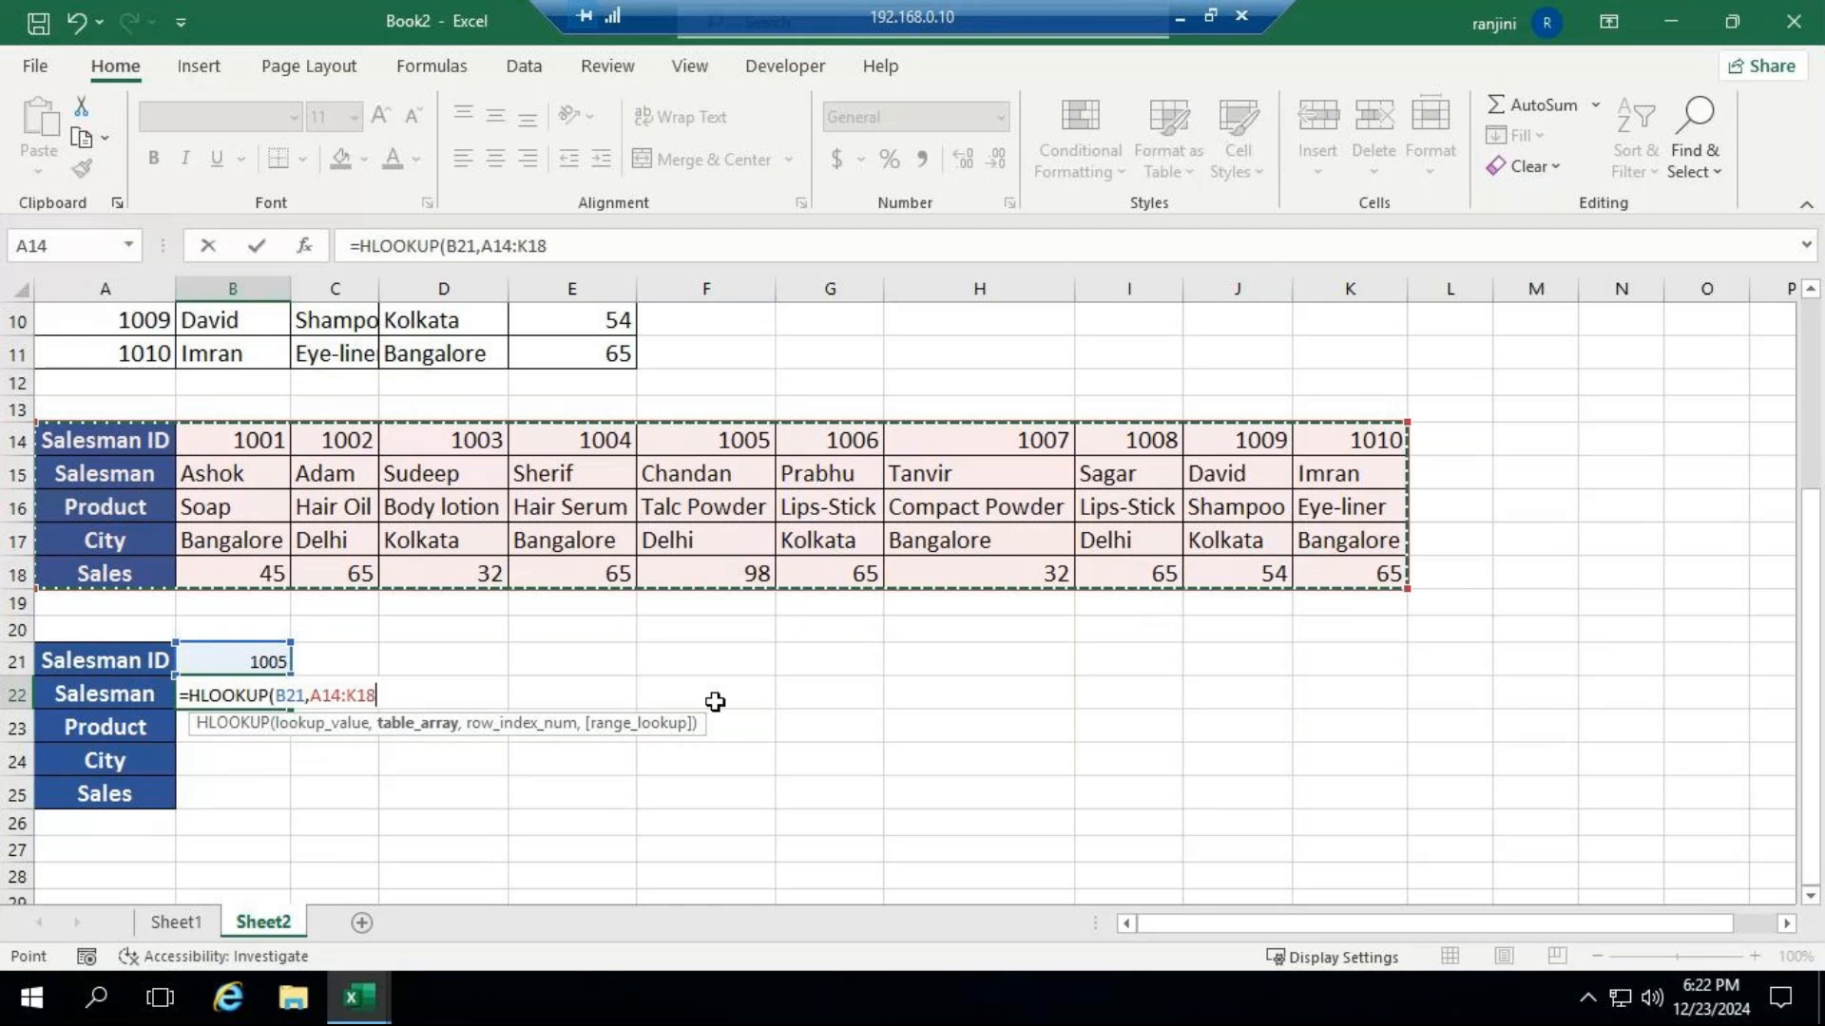
text(,)
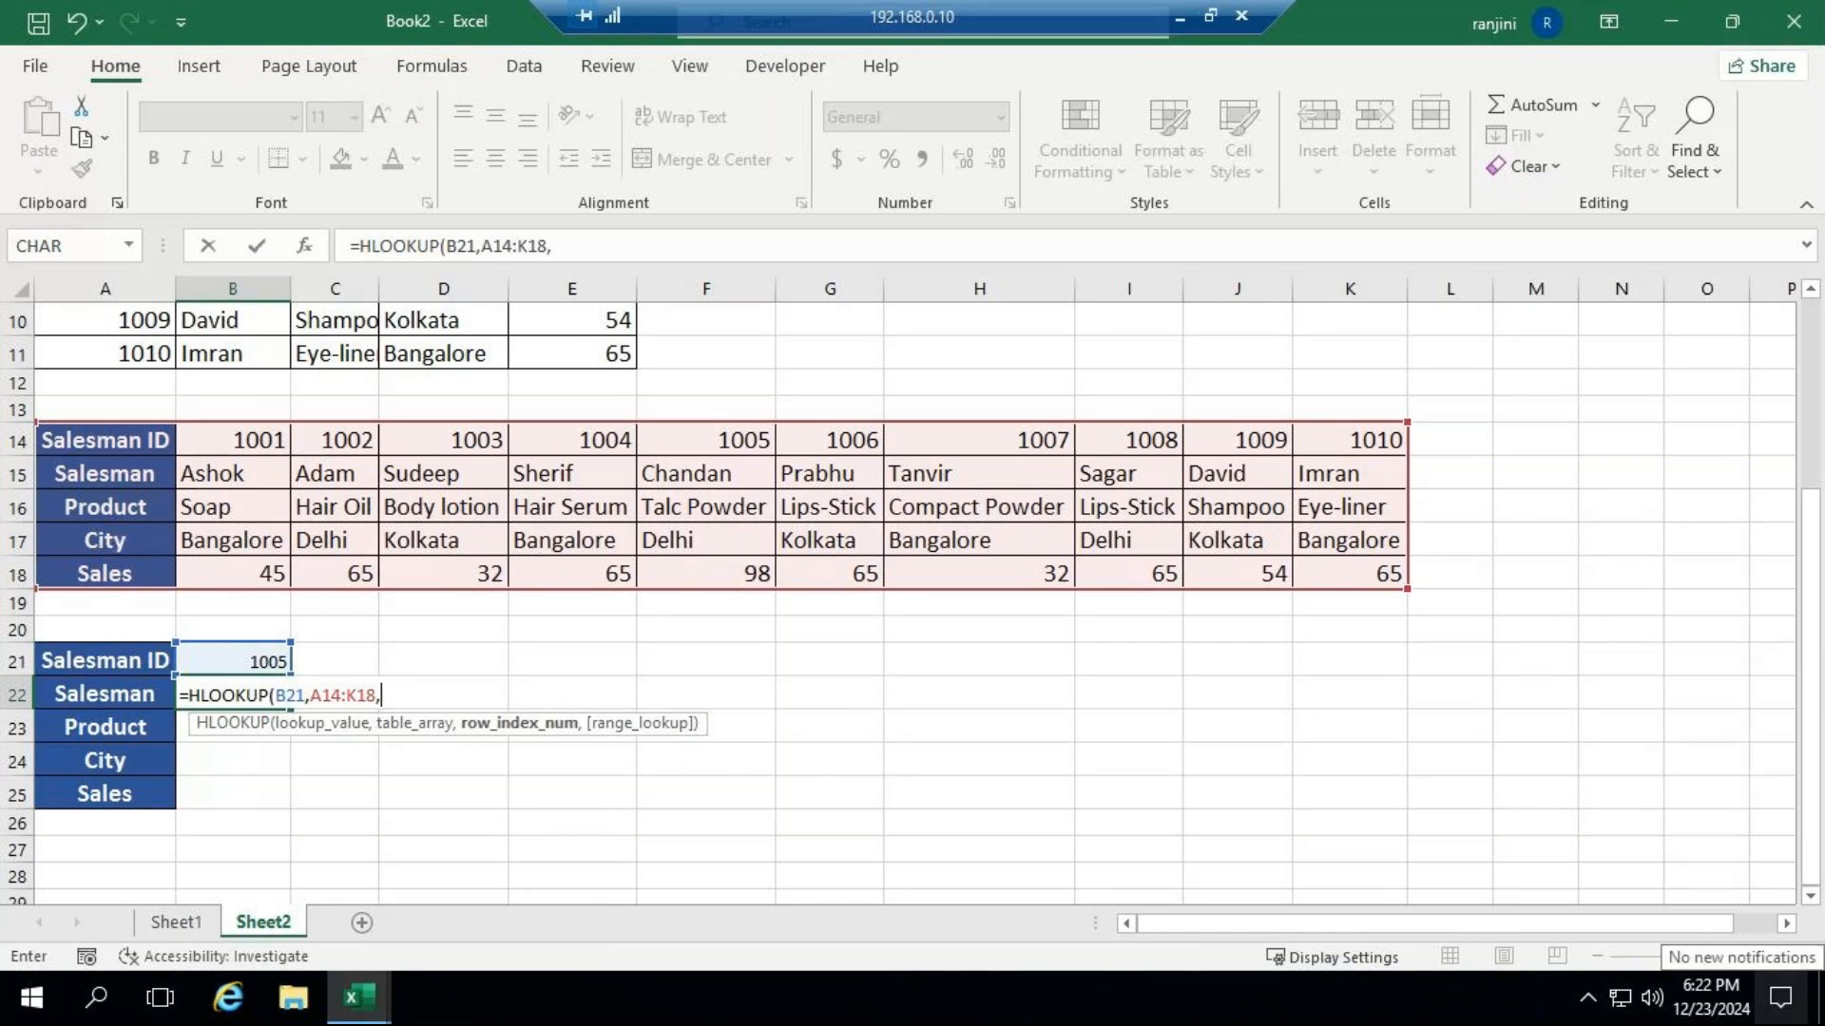
text(2m)
key(BackSpace)
text(,)
key(Down)
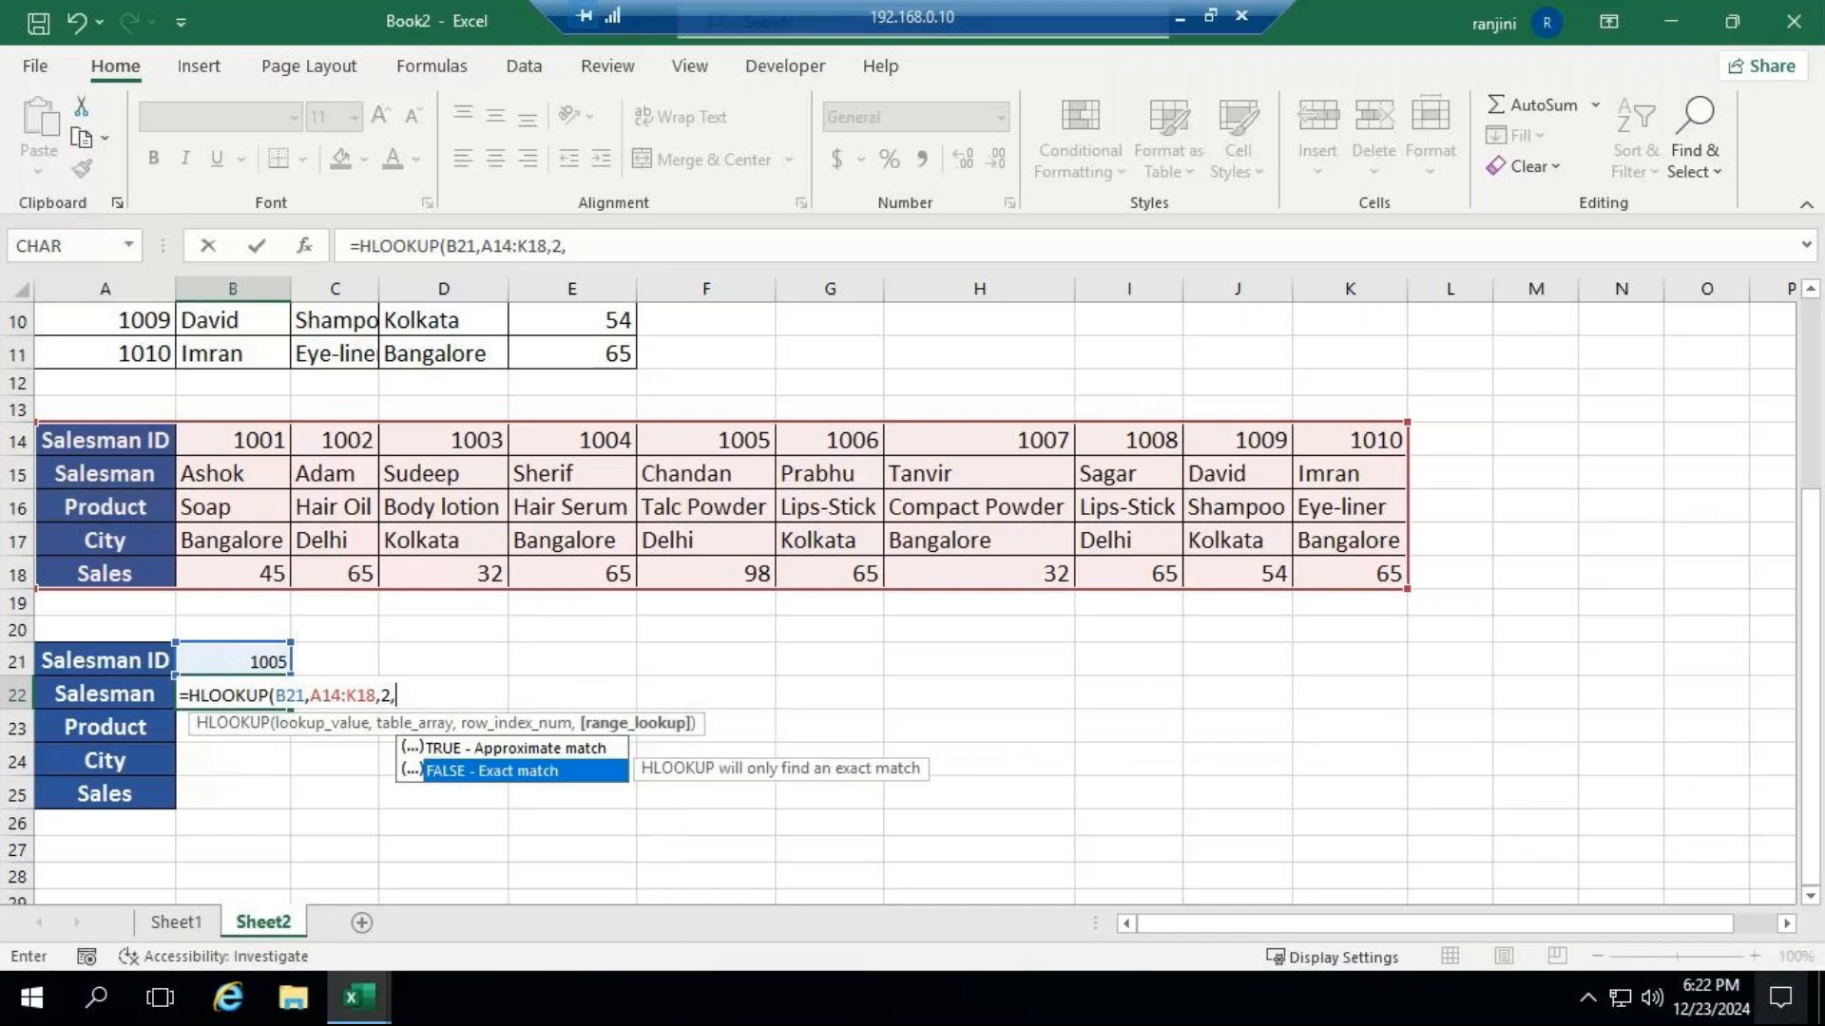
key(Escape)
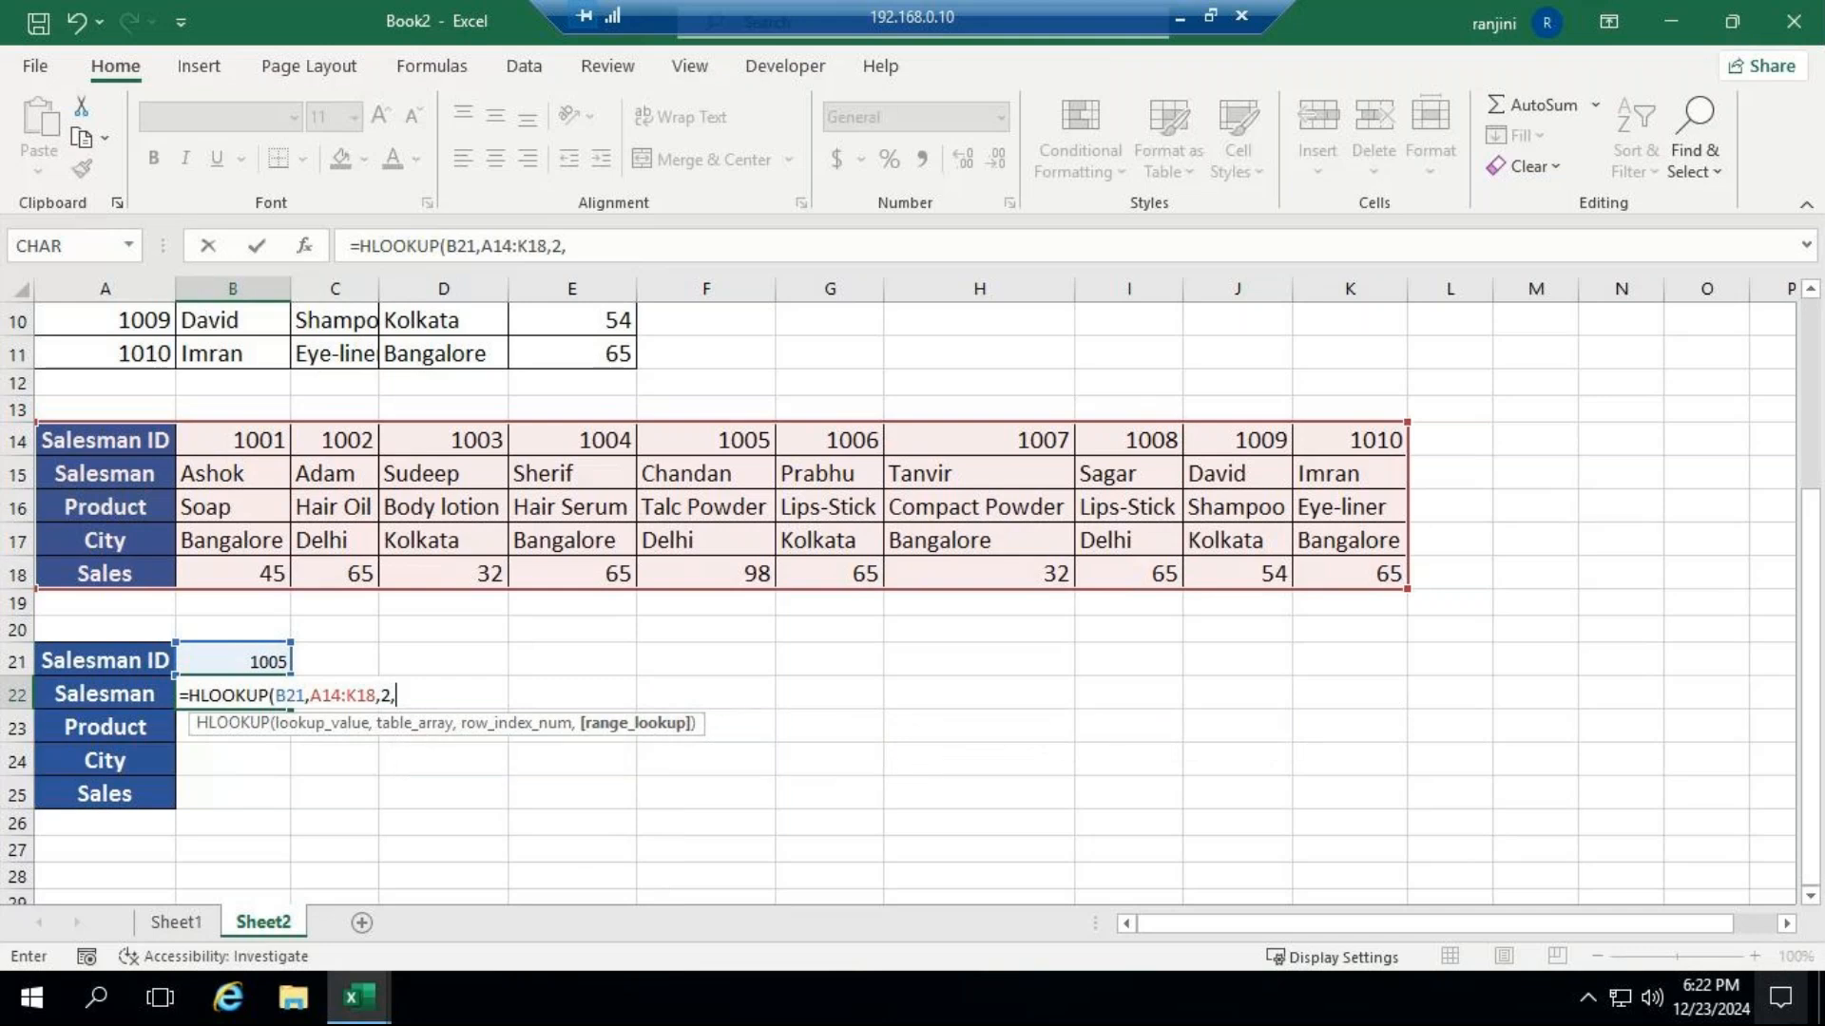
text(FALSE))
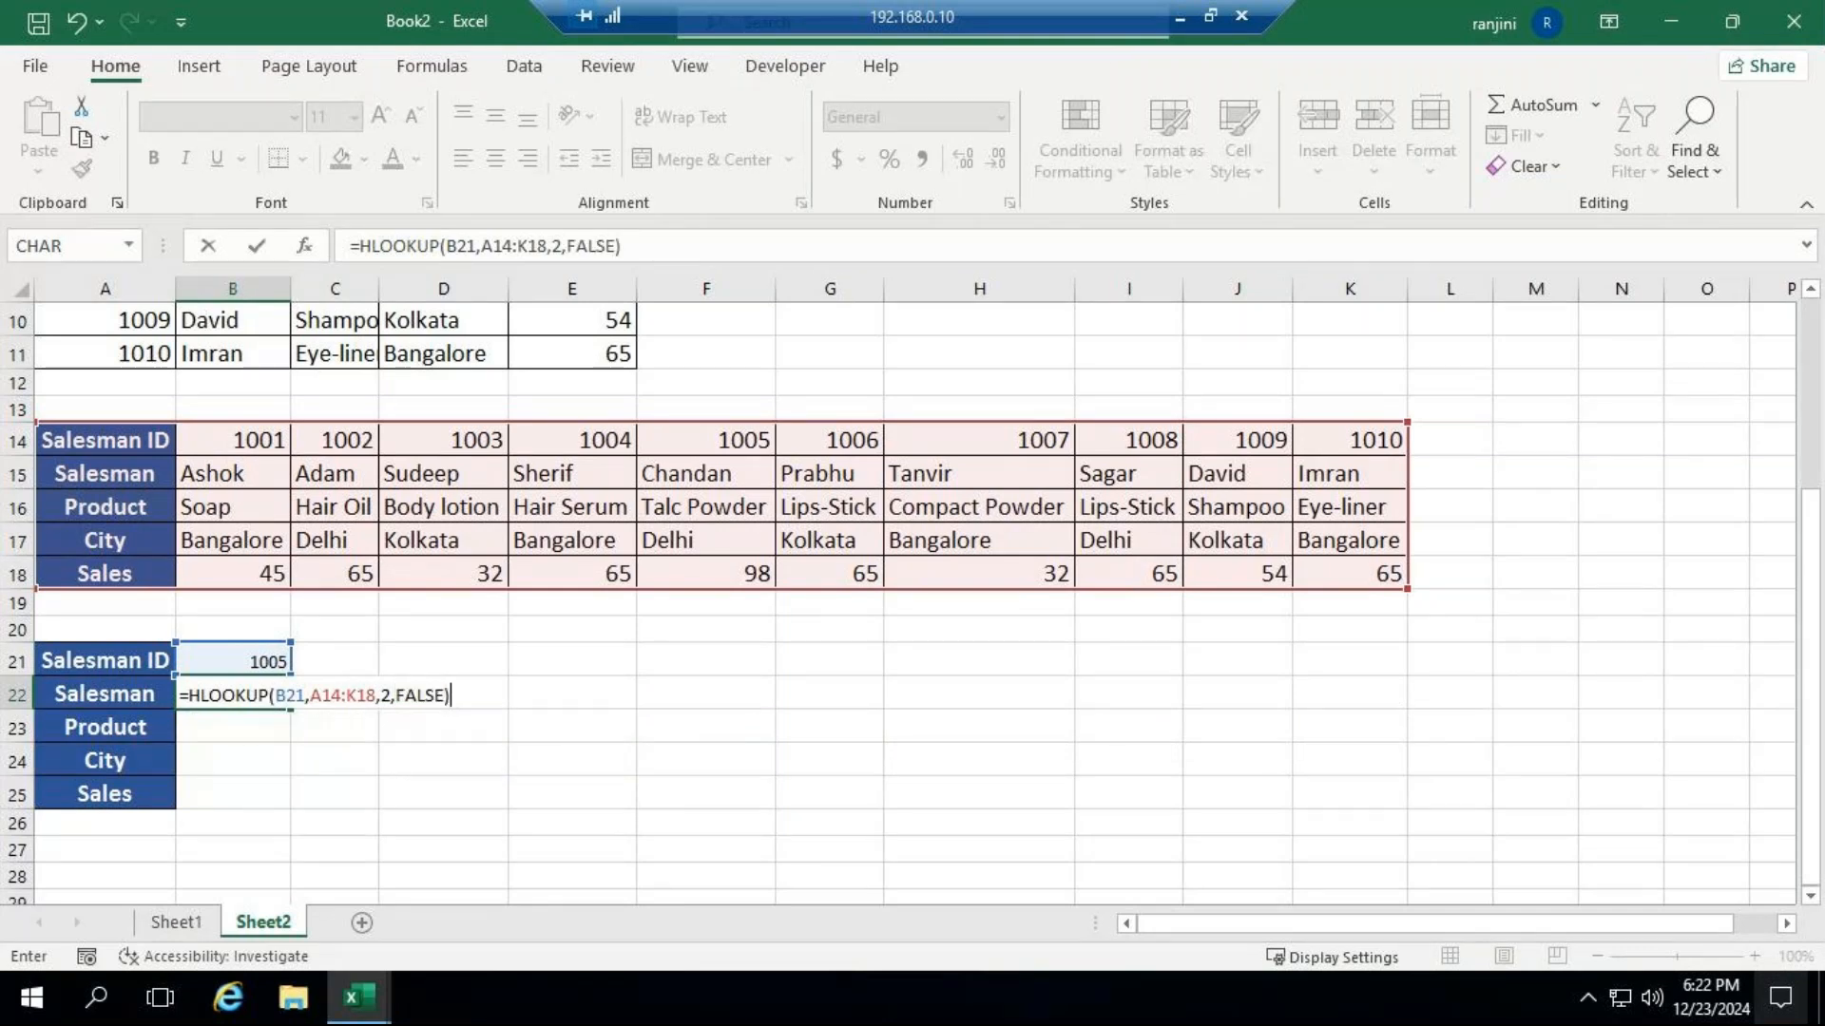
key(Return)
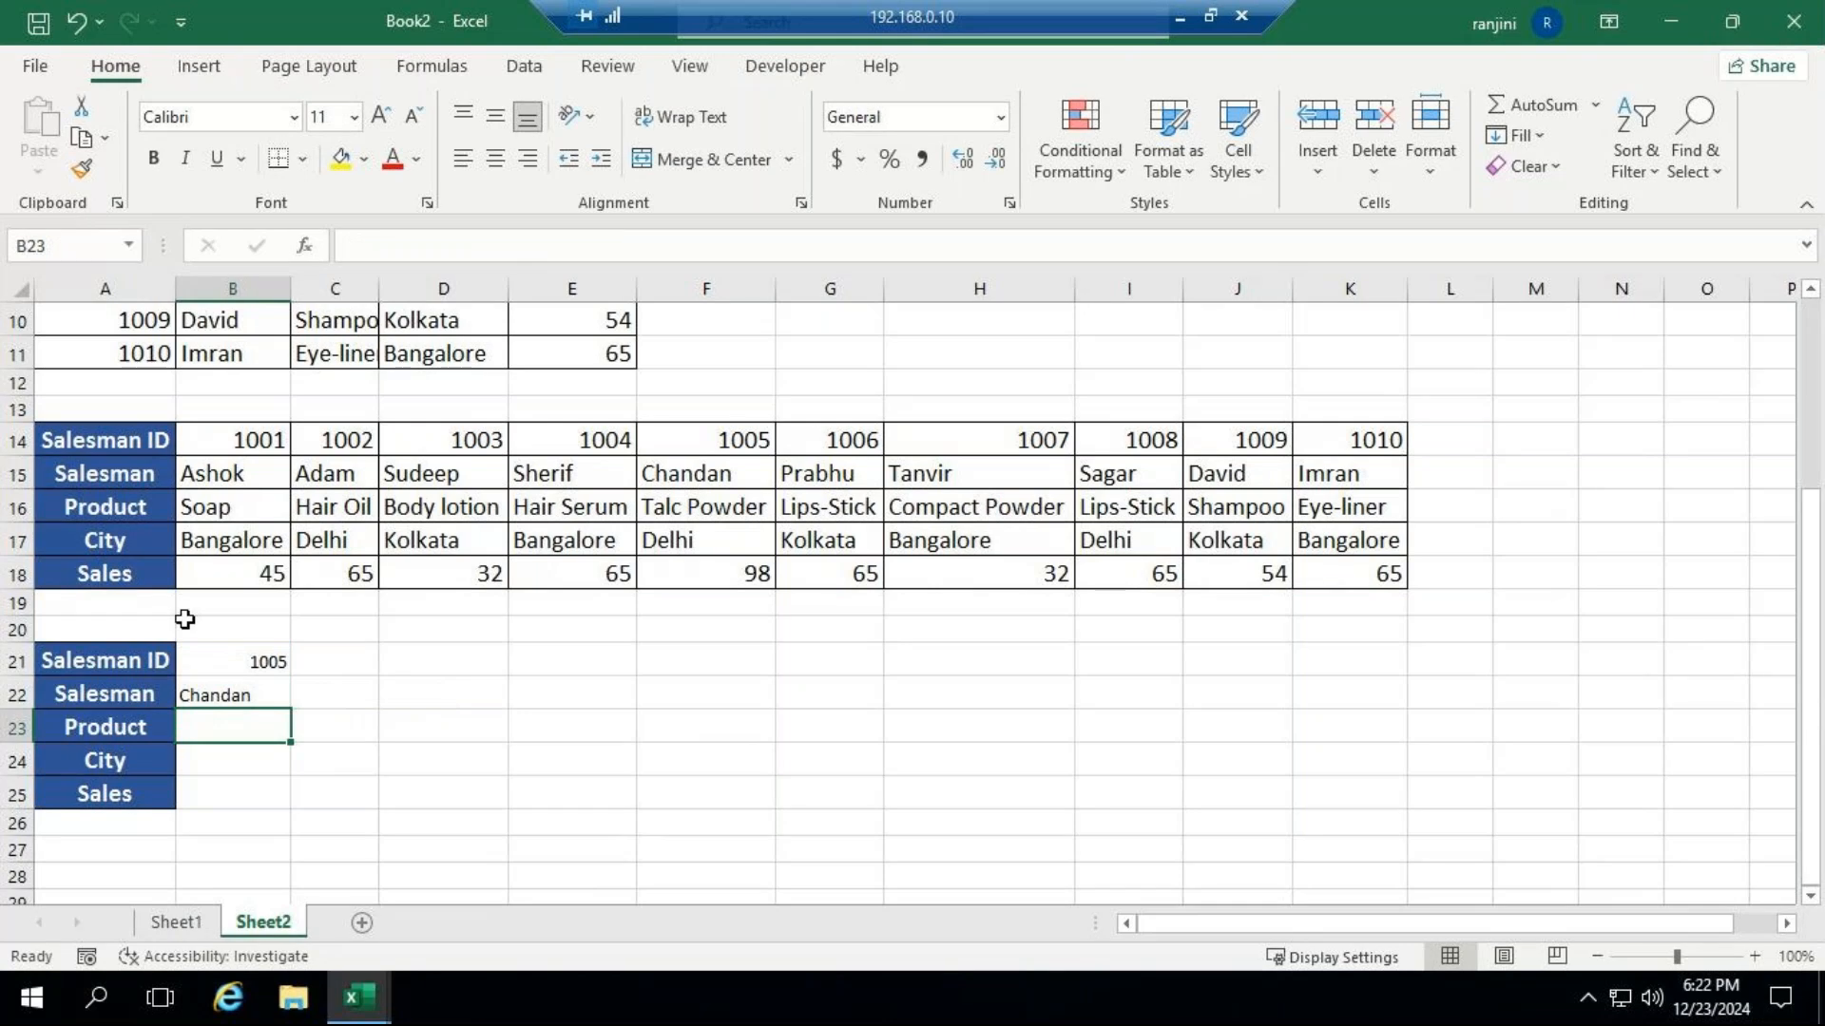
Fill the HLOOKUP formula in B22 down through B25.
click(215, 692)
drag(289, 705, 296, 800)
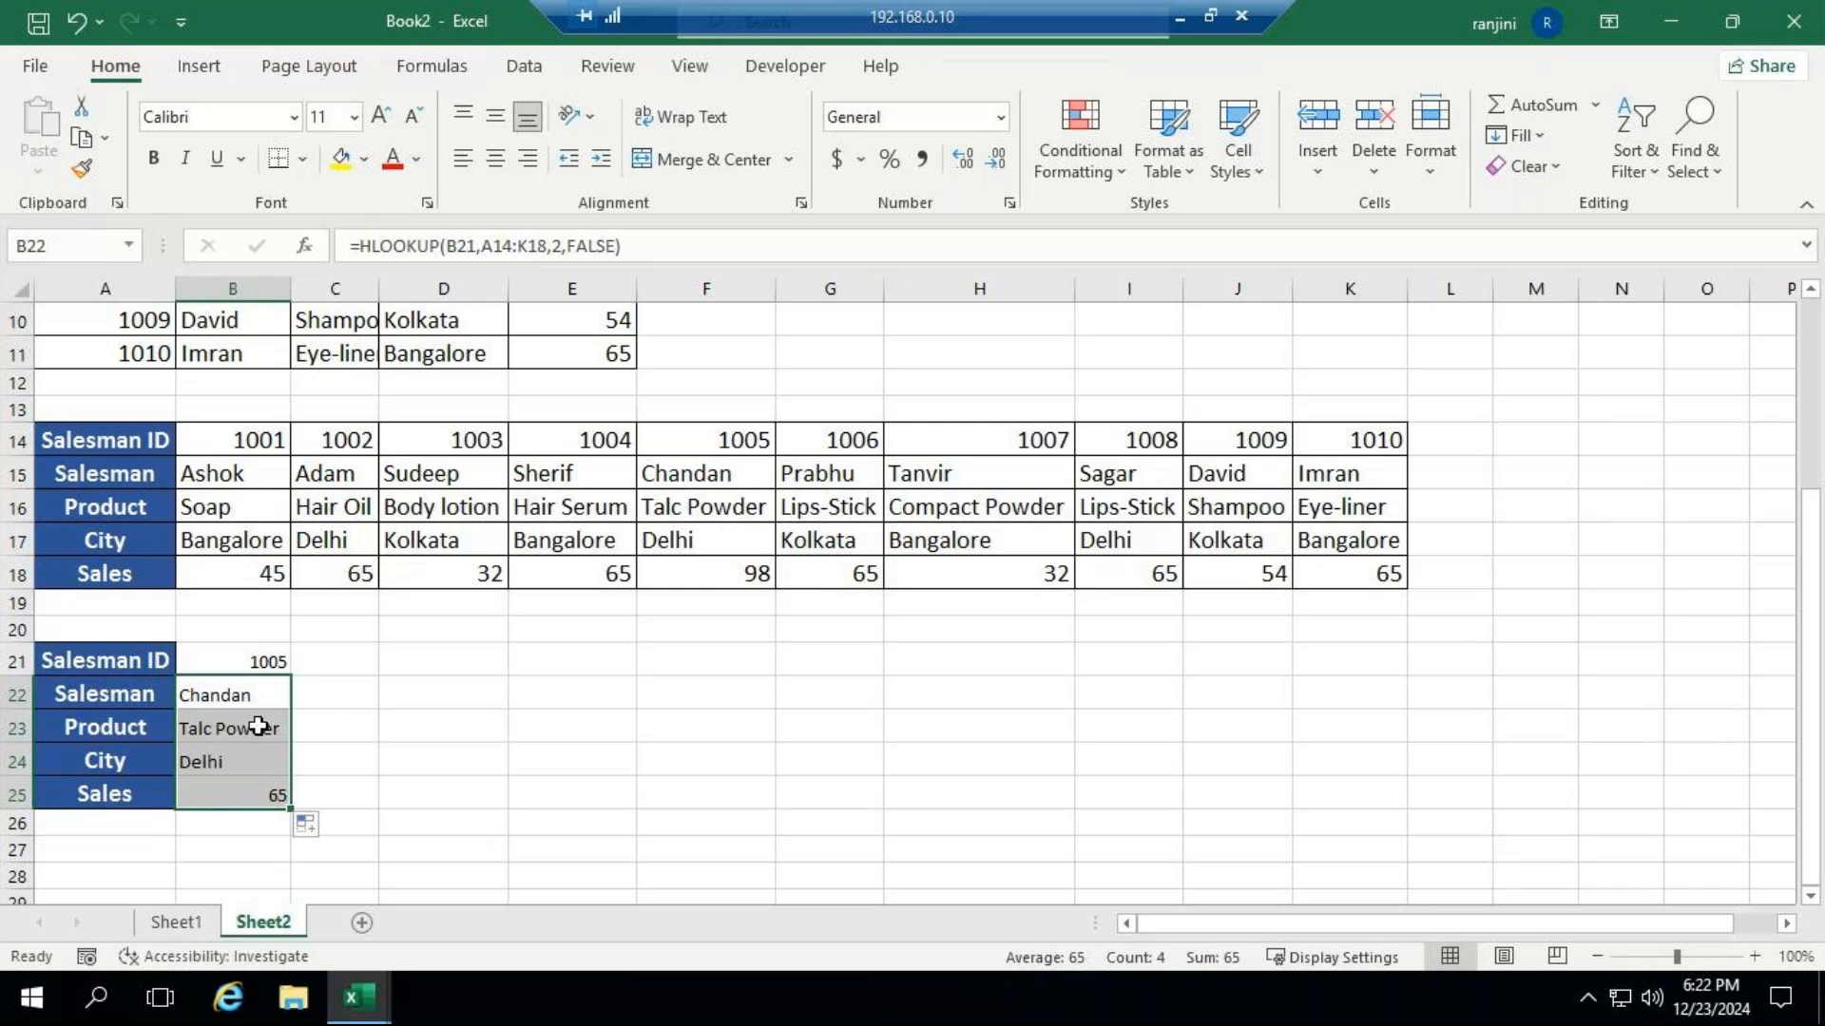
Clear the Product formula in B23 and begin a new HLOOKUP there with B21 as the lookup value.
click(259, 726)
double_click(258, 726)
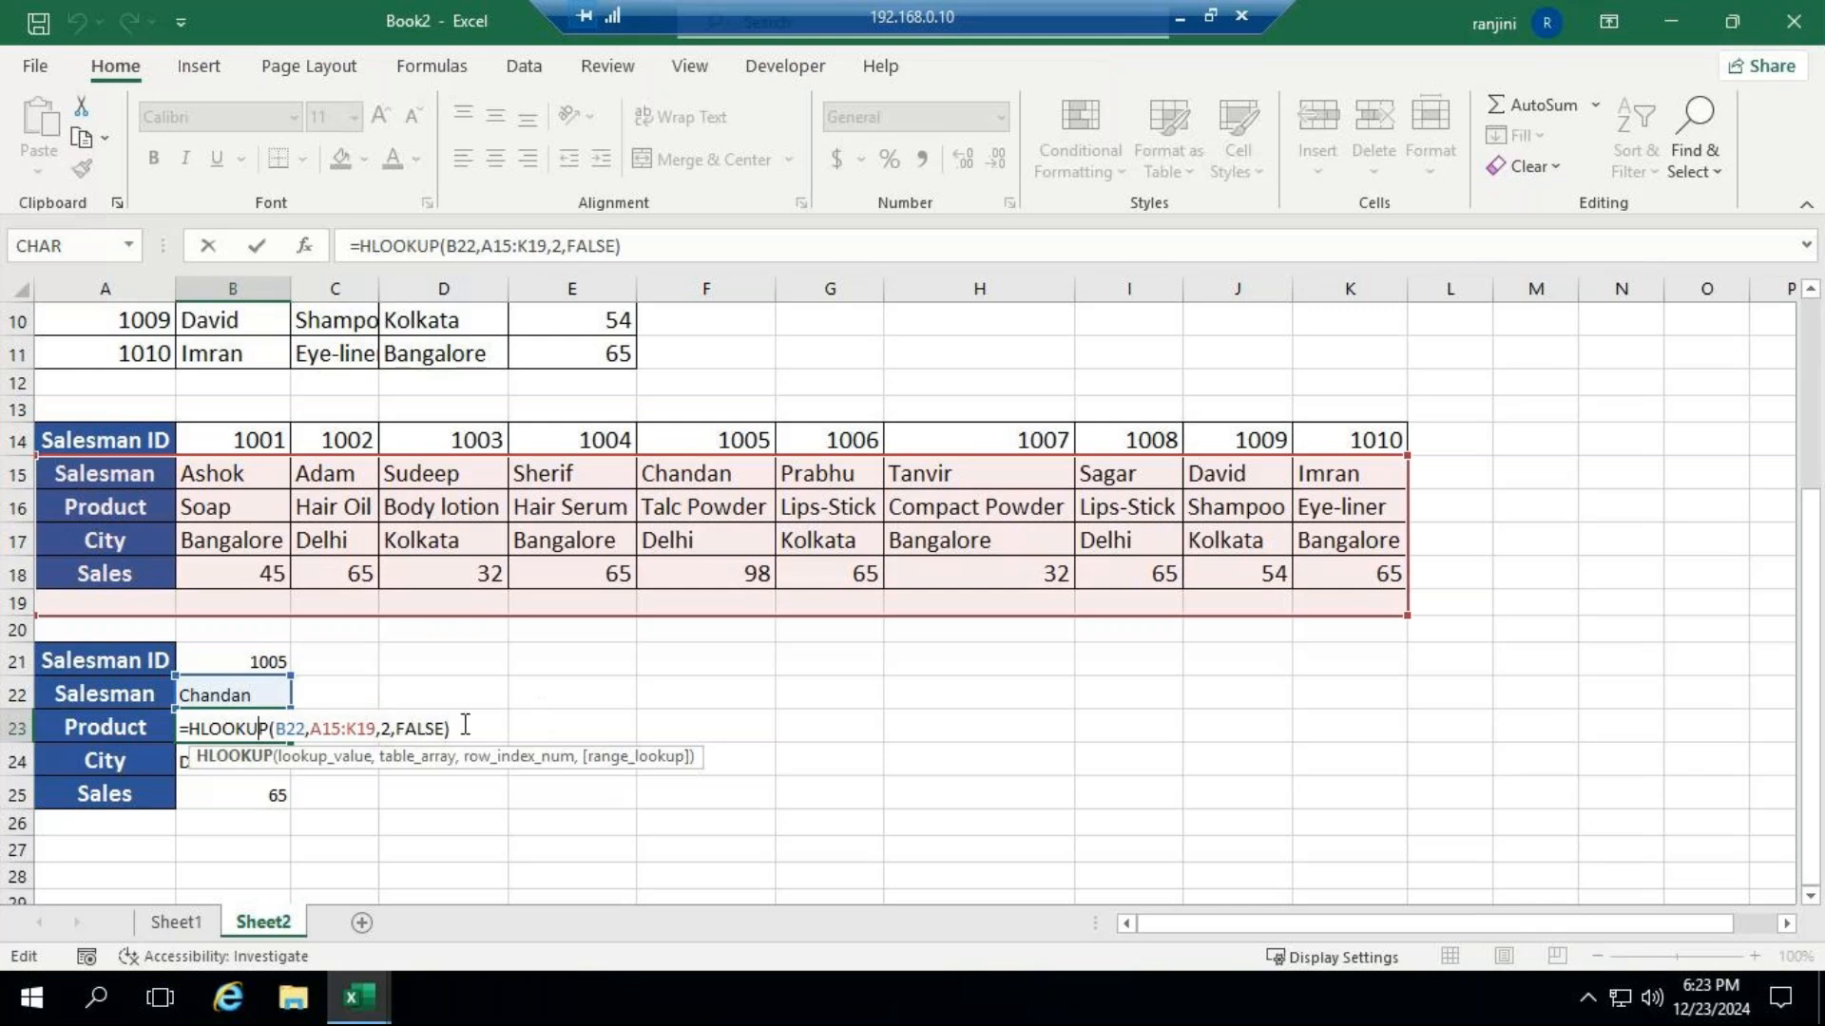
drag(622, 245, 285, 247)
key(BackSpace)
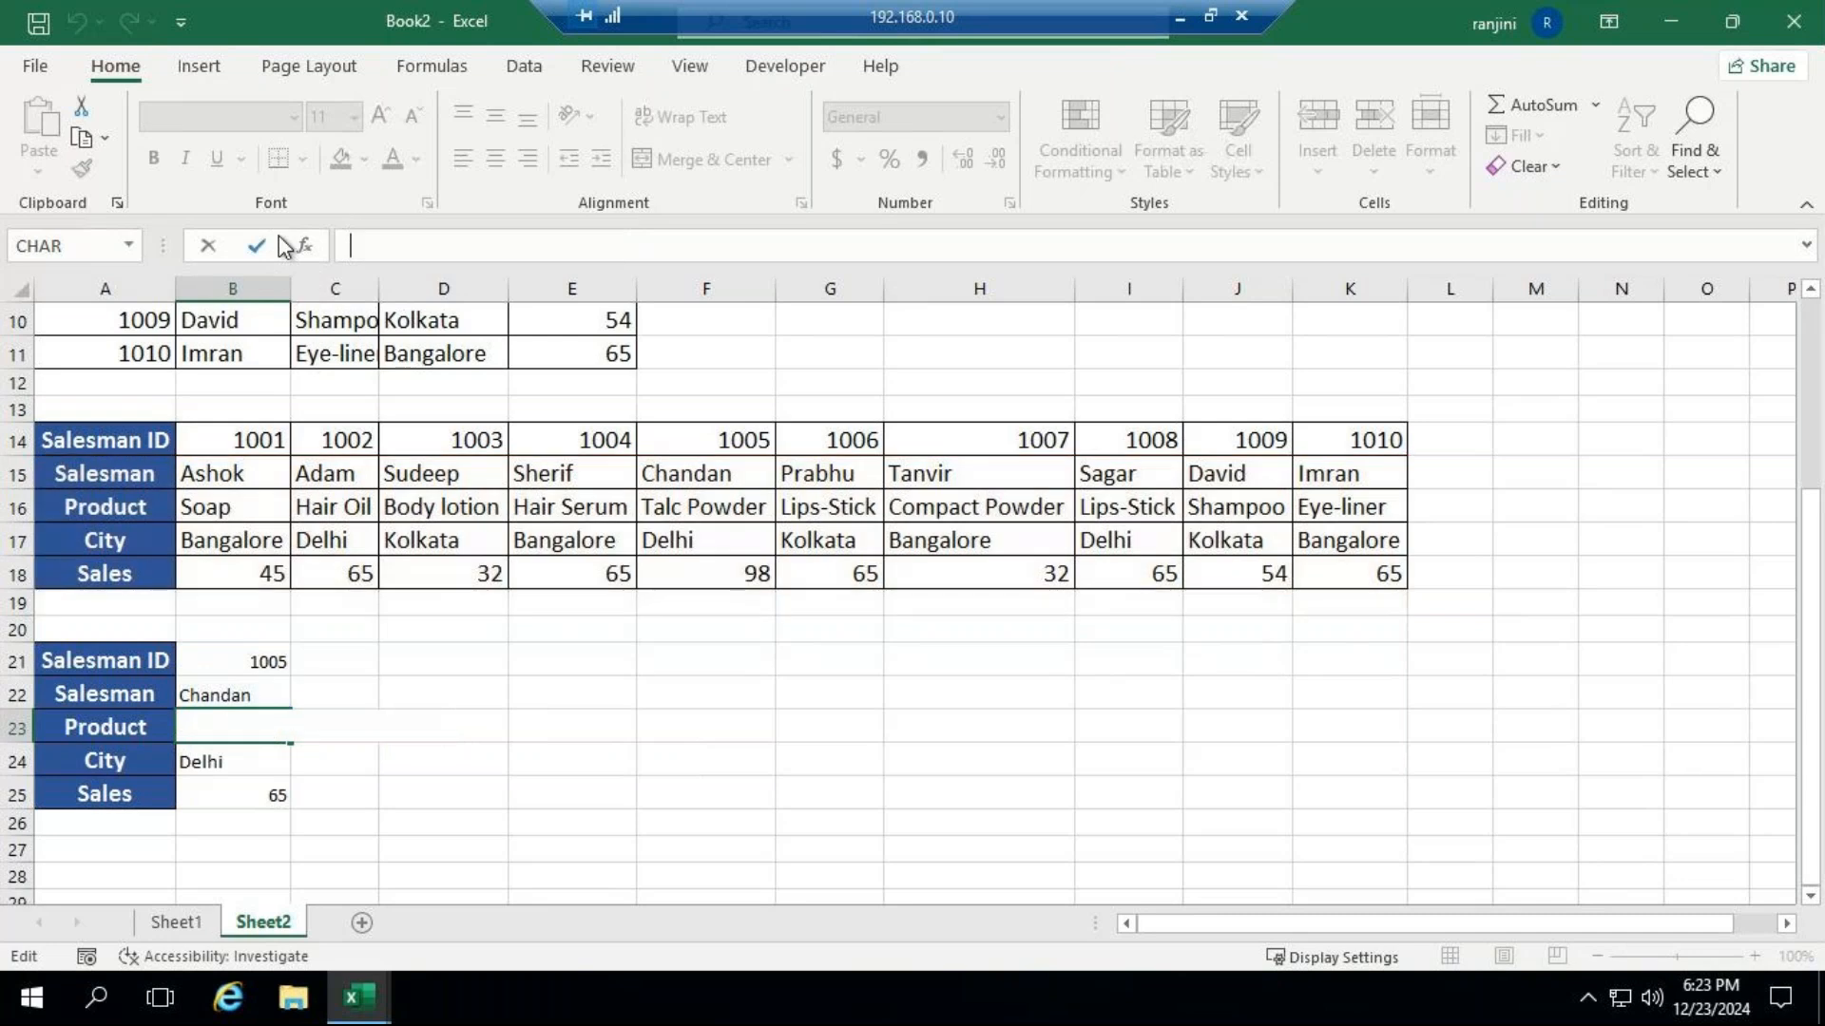
text(=hl)
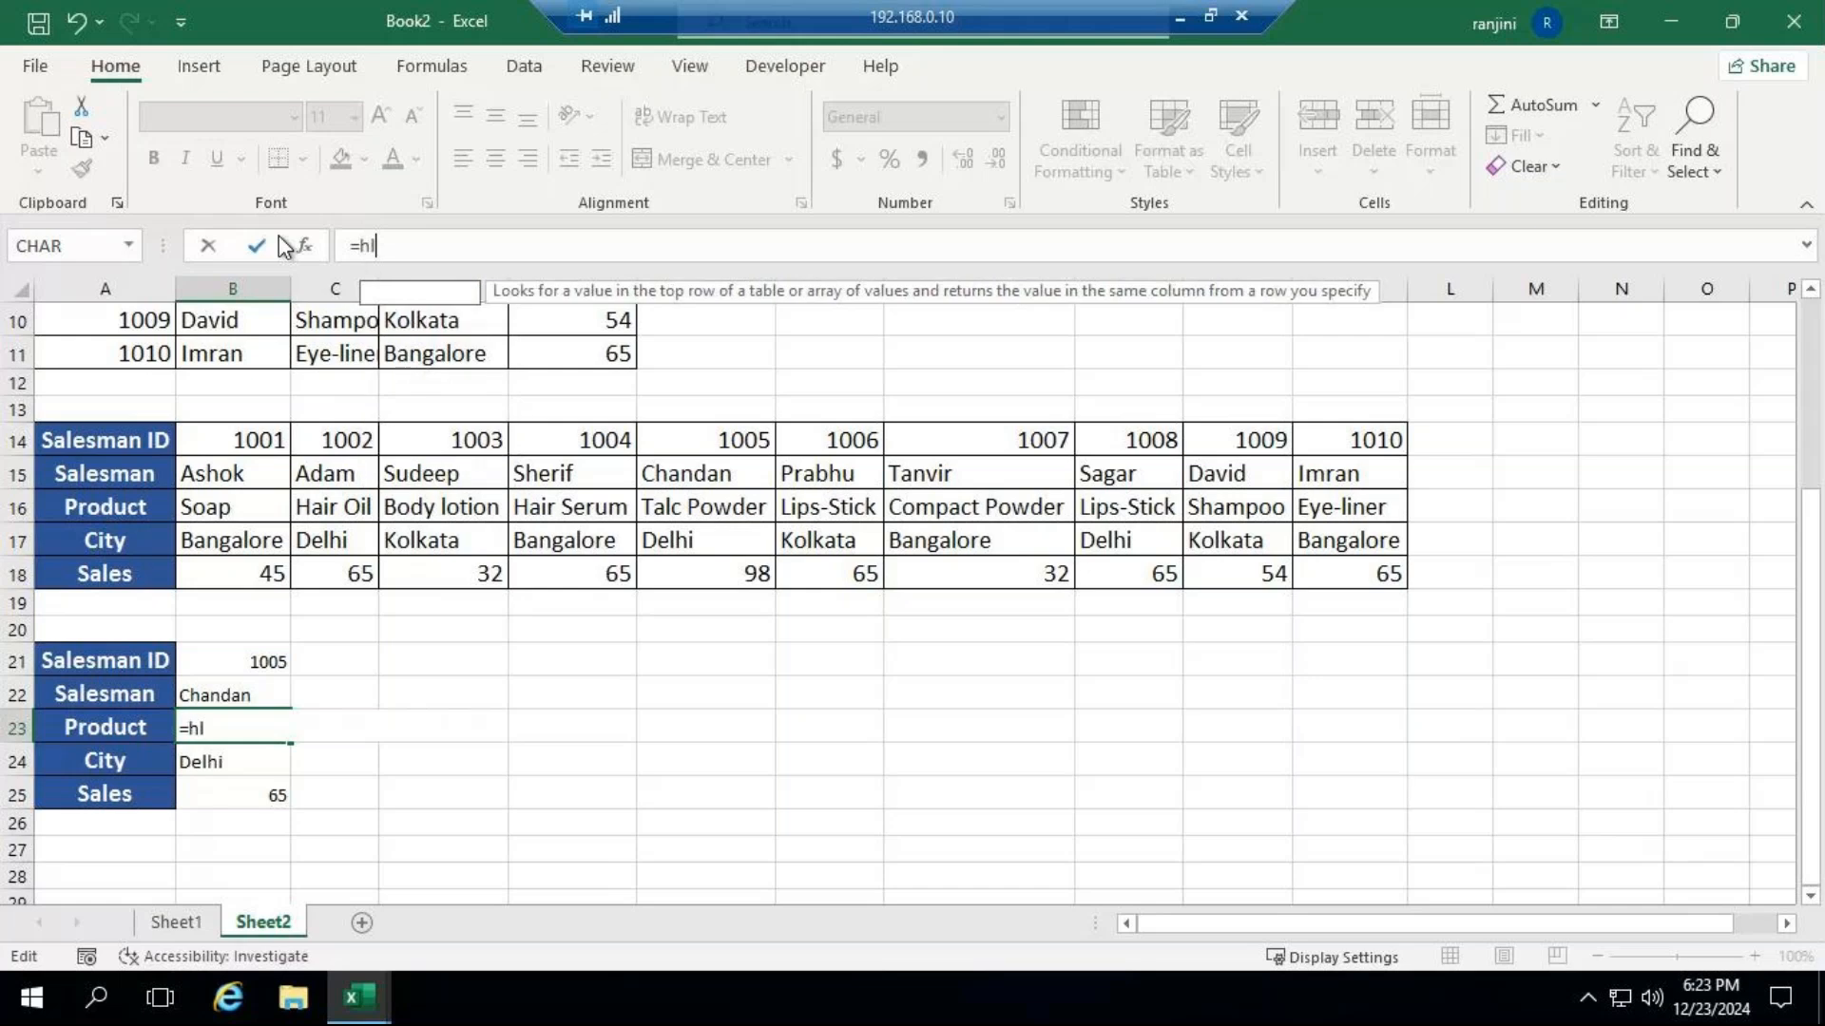
key(Tab)
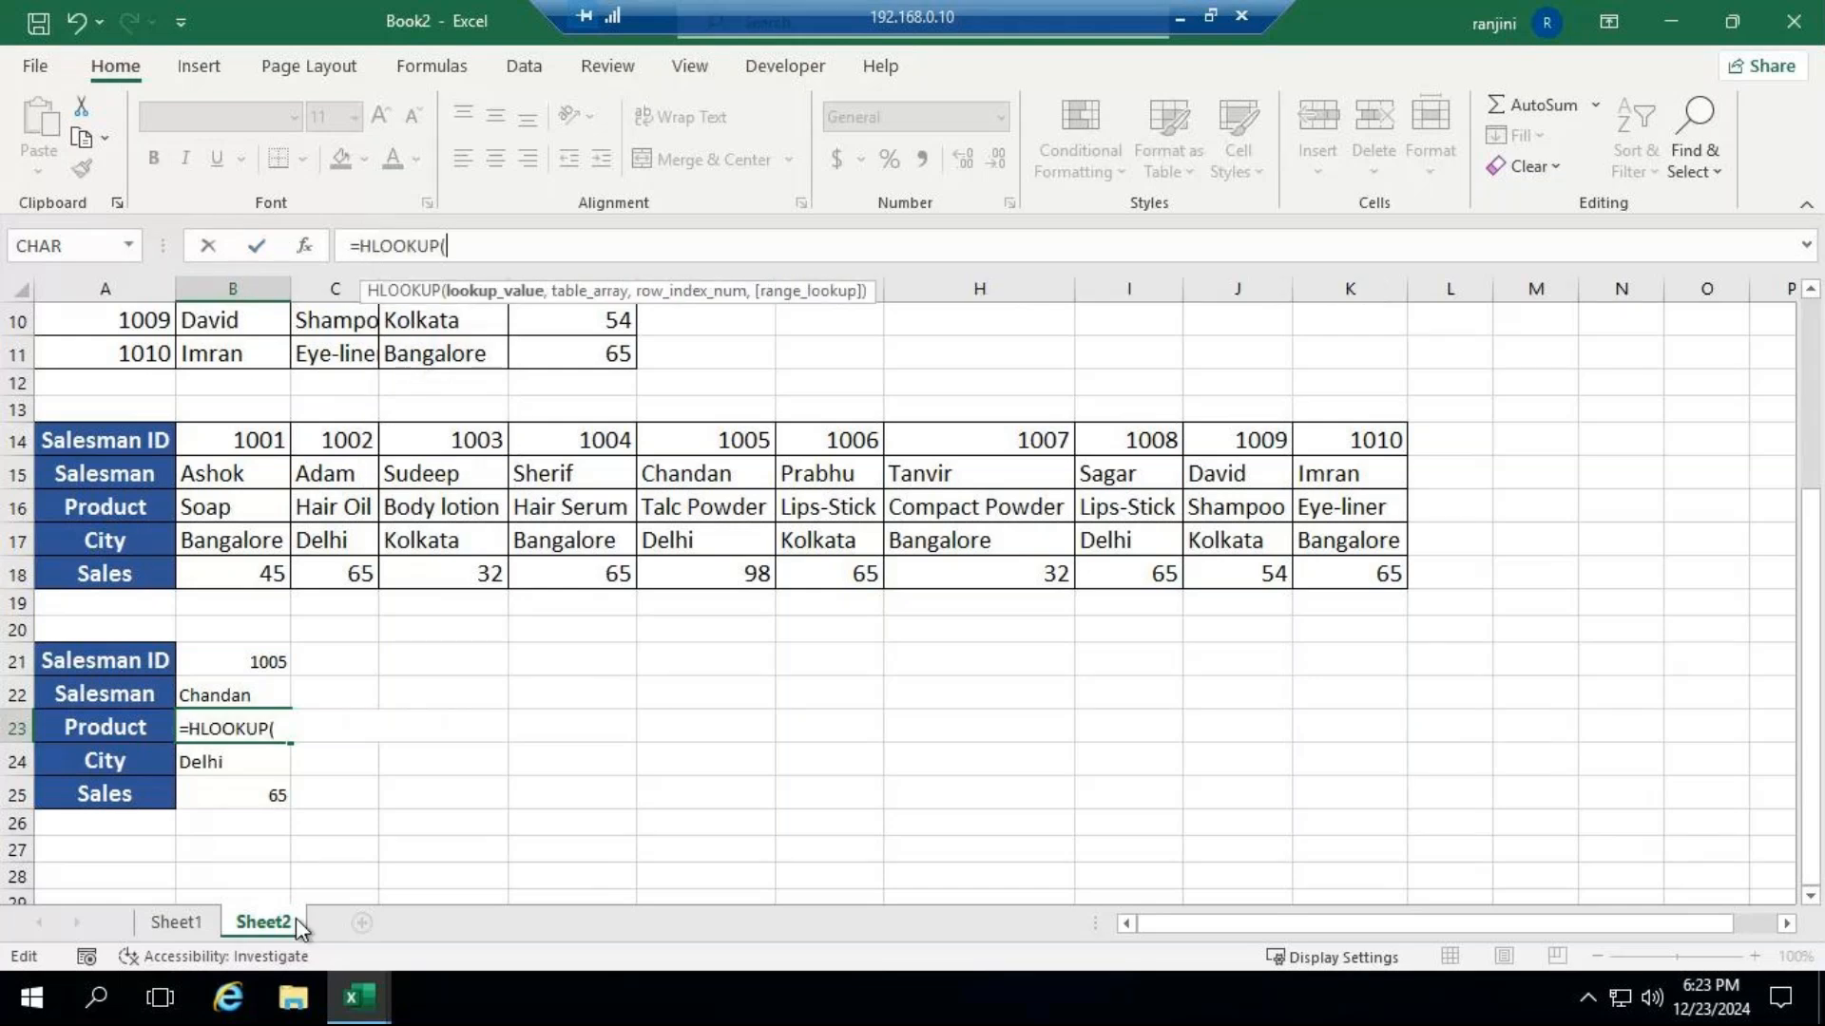
click(255, 662)
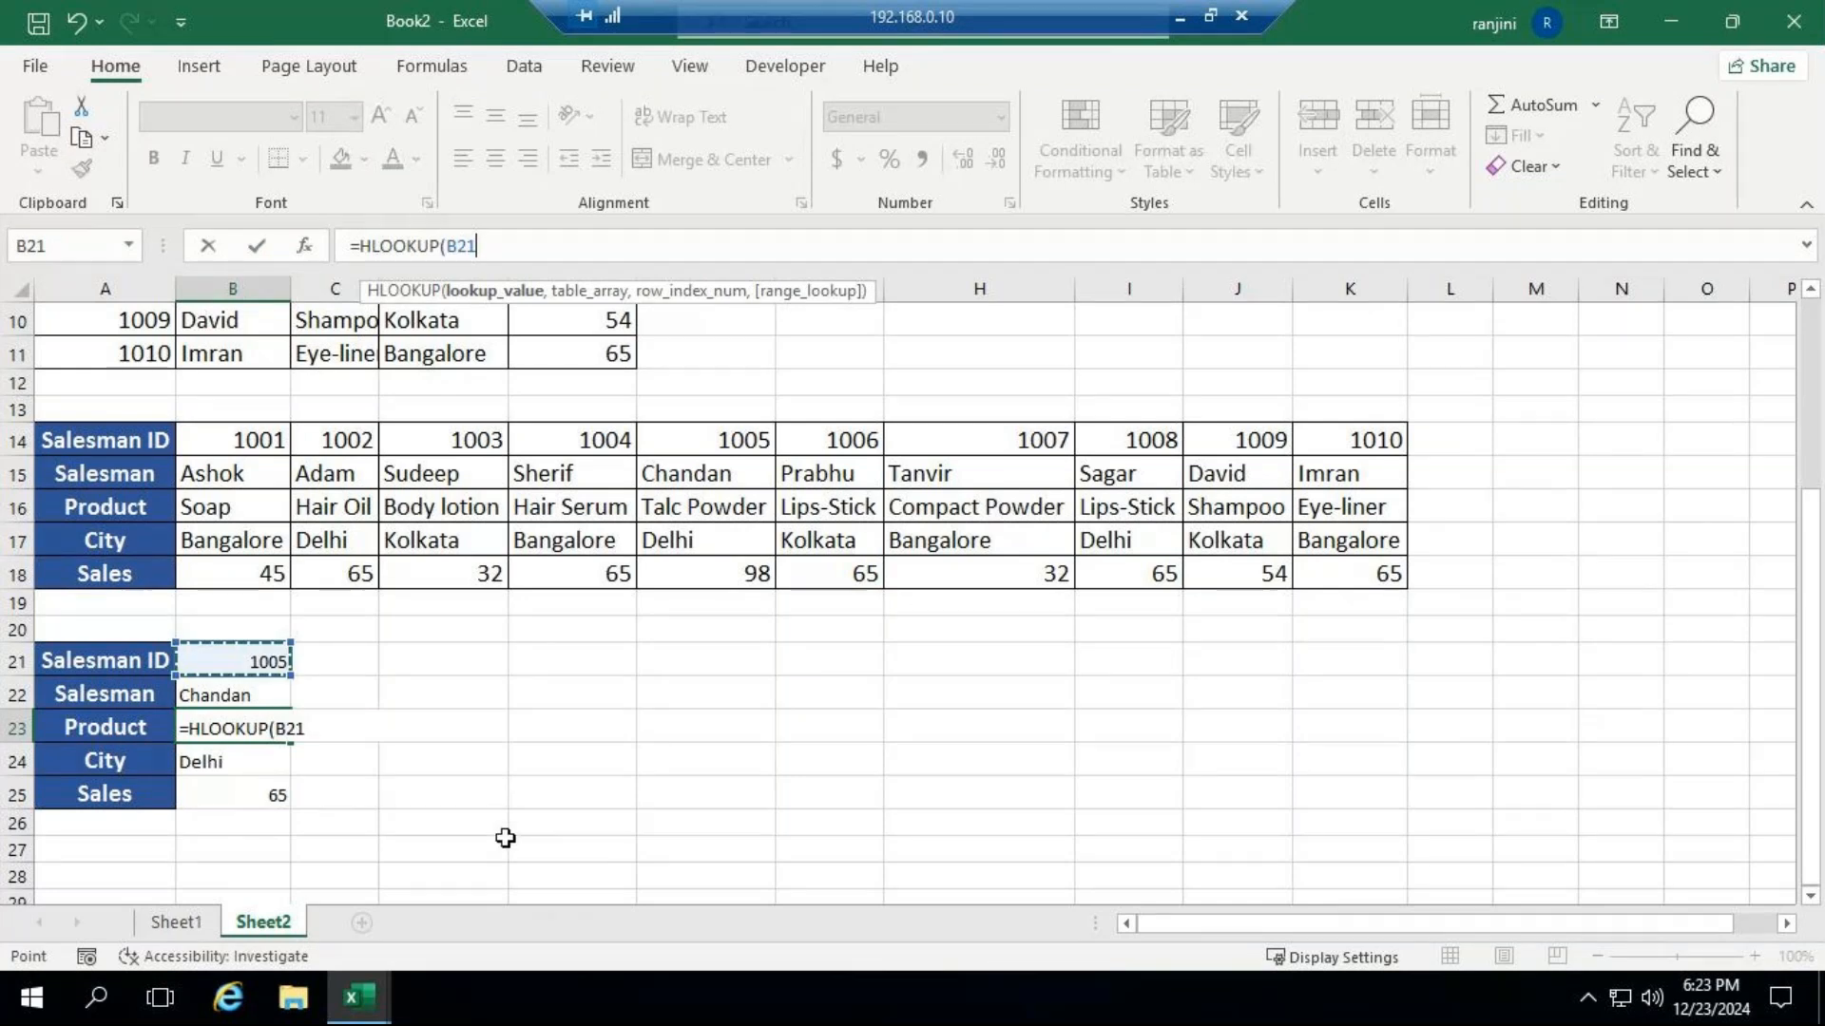
text(,)
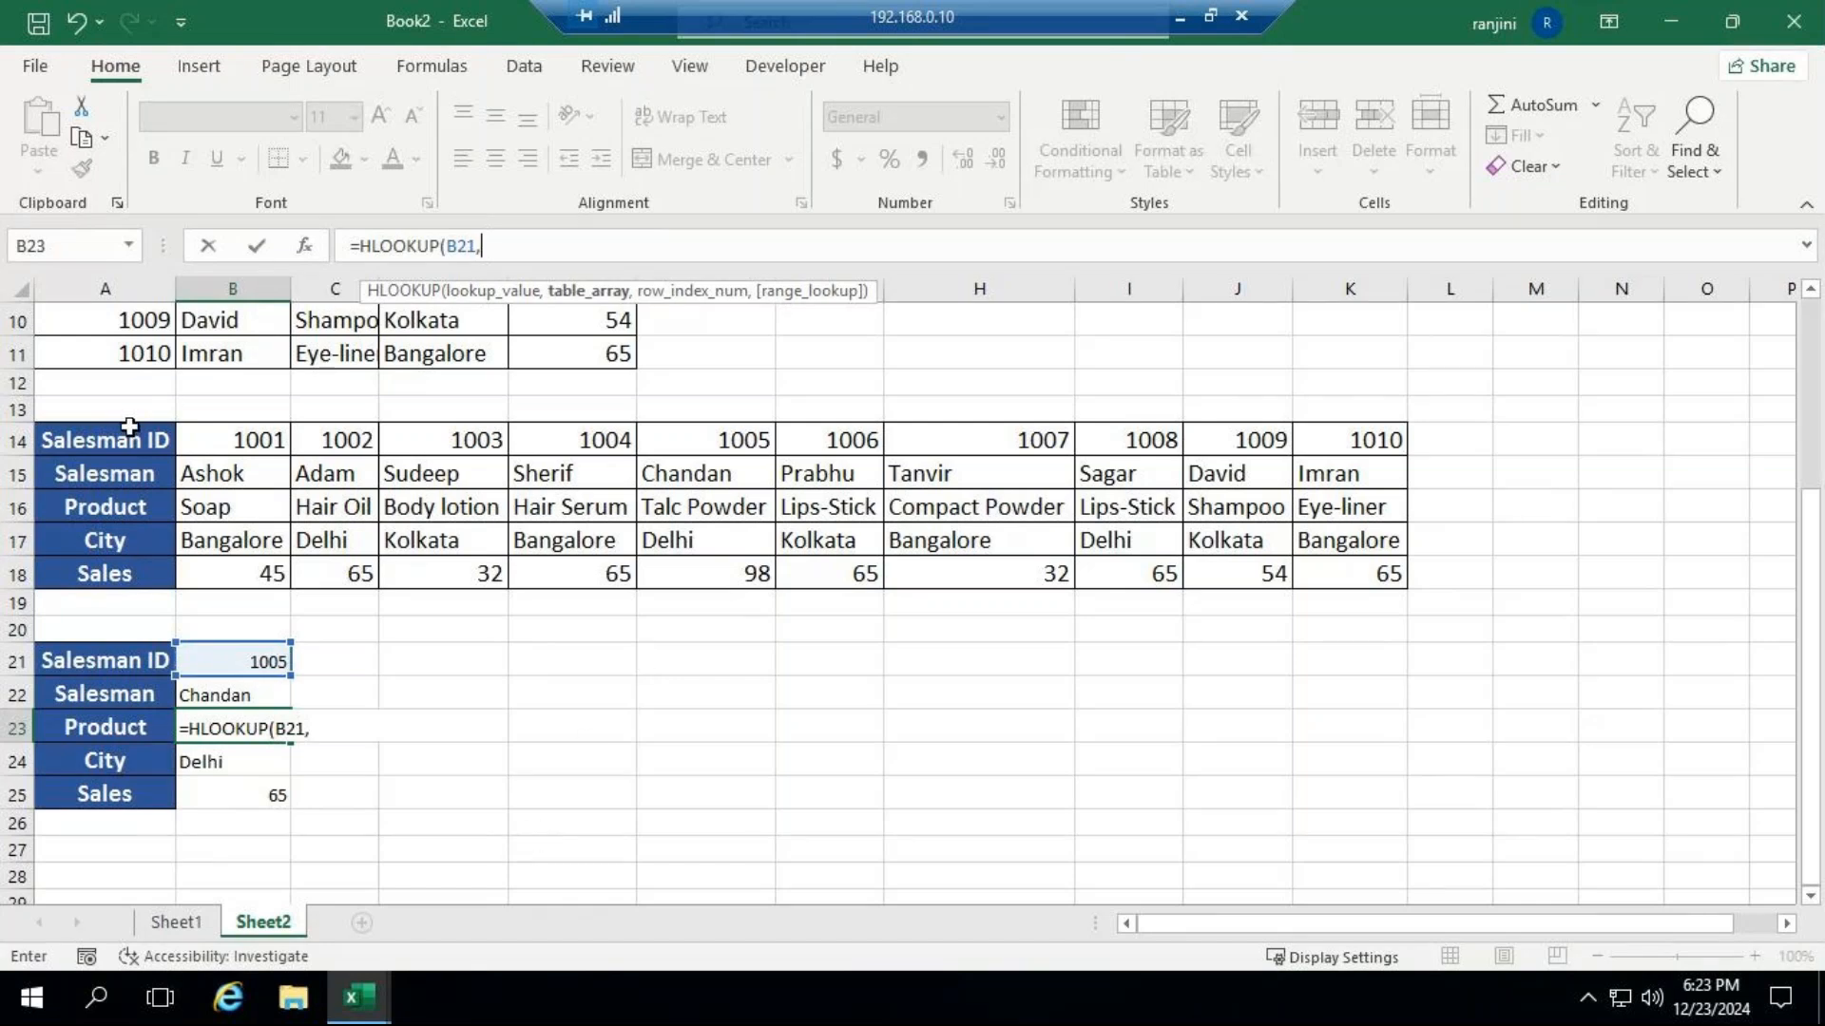
Complete the B23 HLOOKUP formula with table range A14:K18, row index 3 and FALSE for an exact match.
drag(130, 427, 1383, 581)
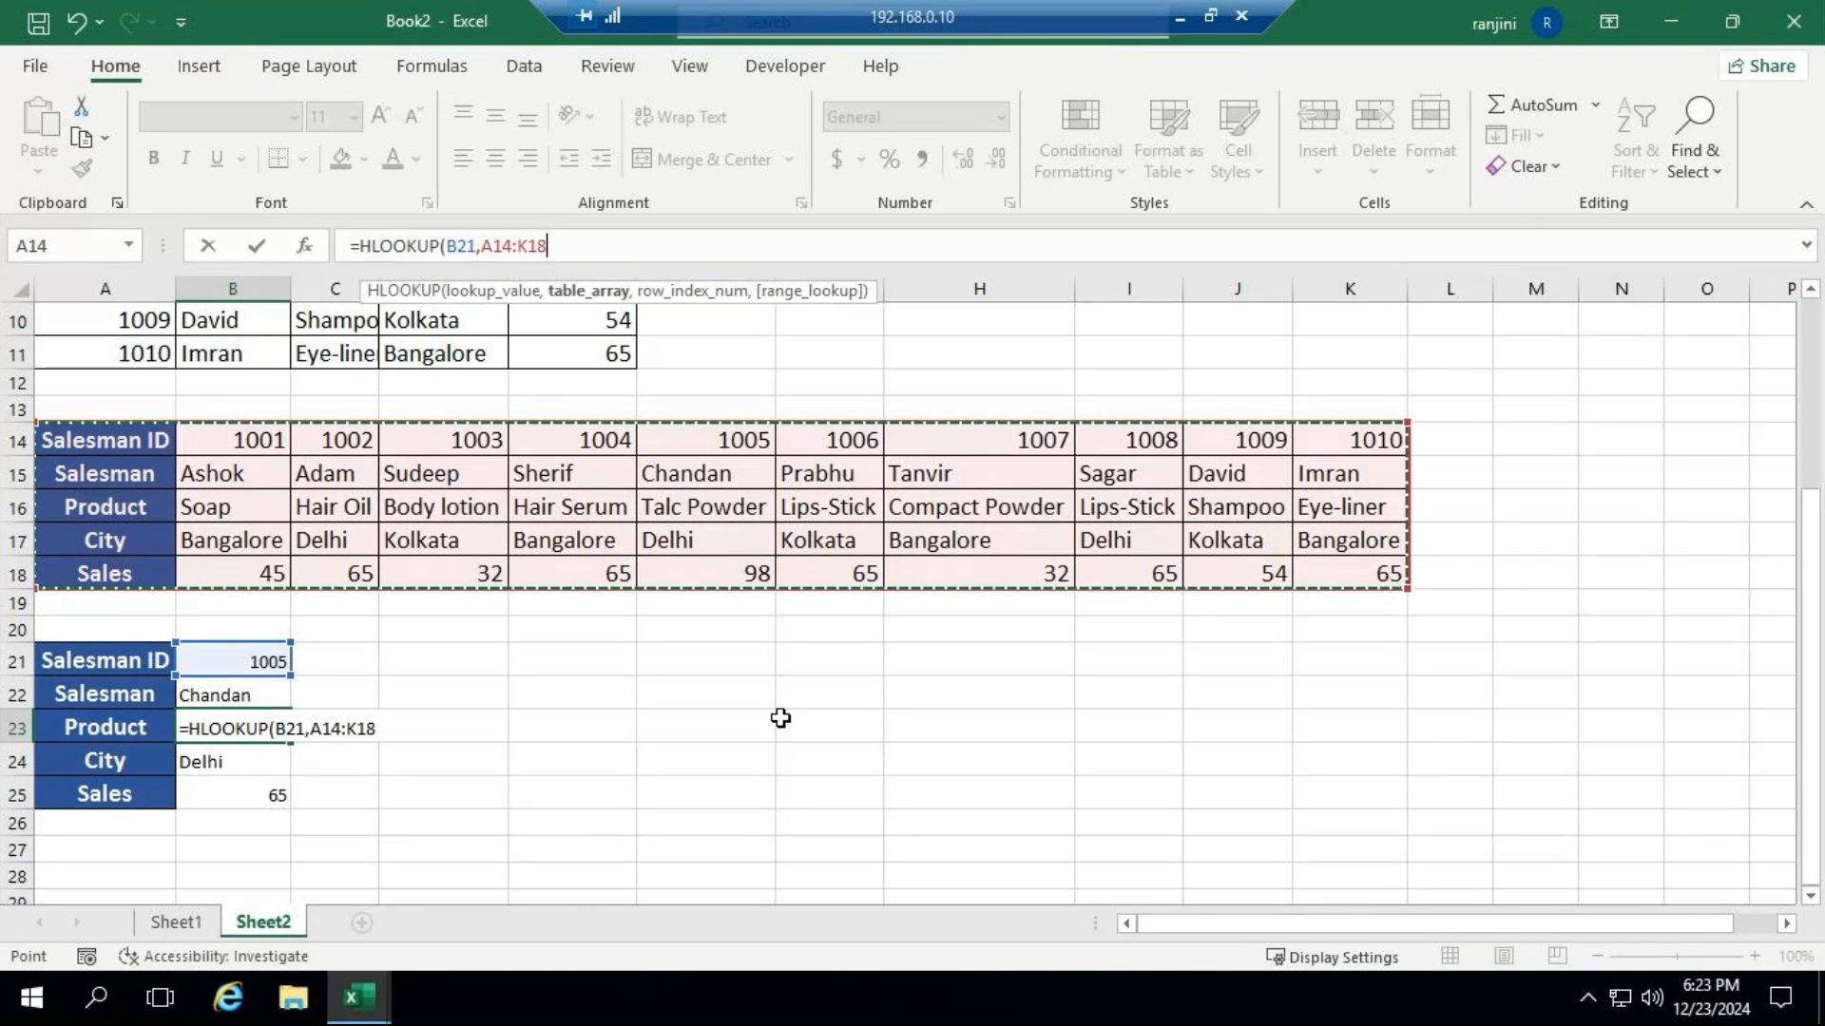
text(,)
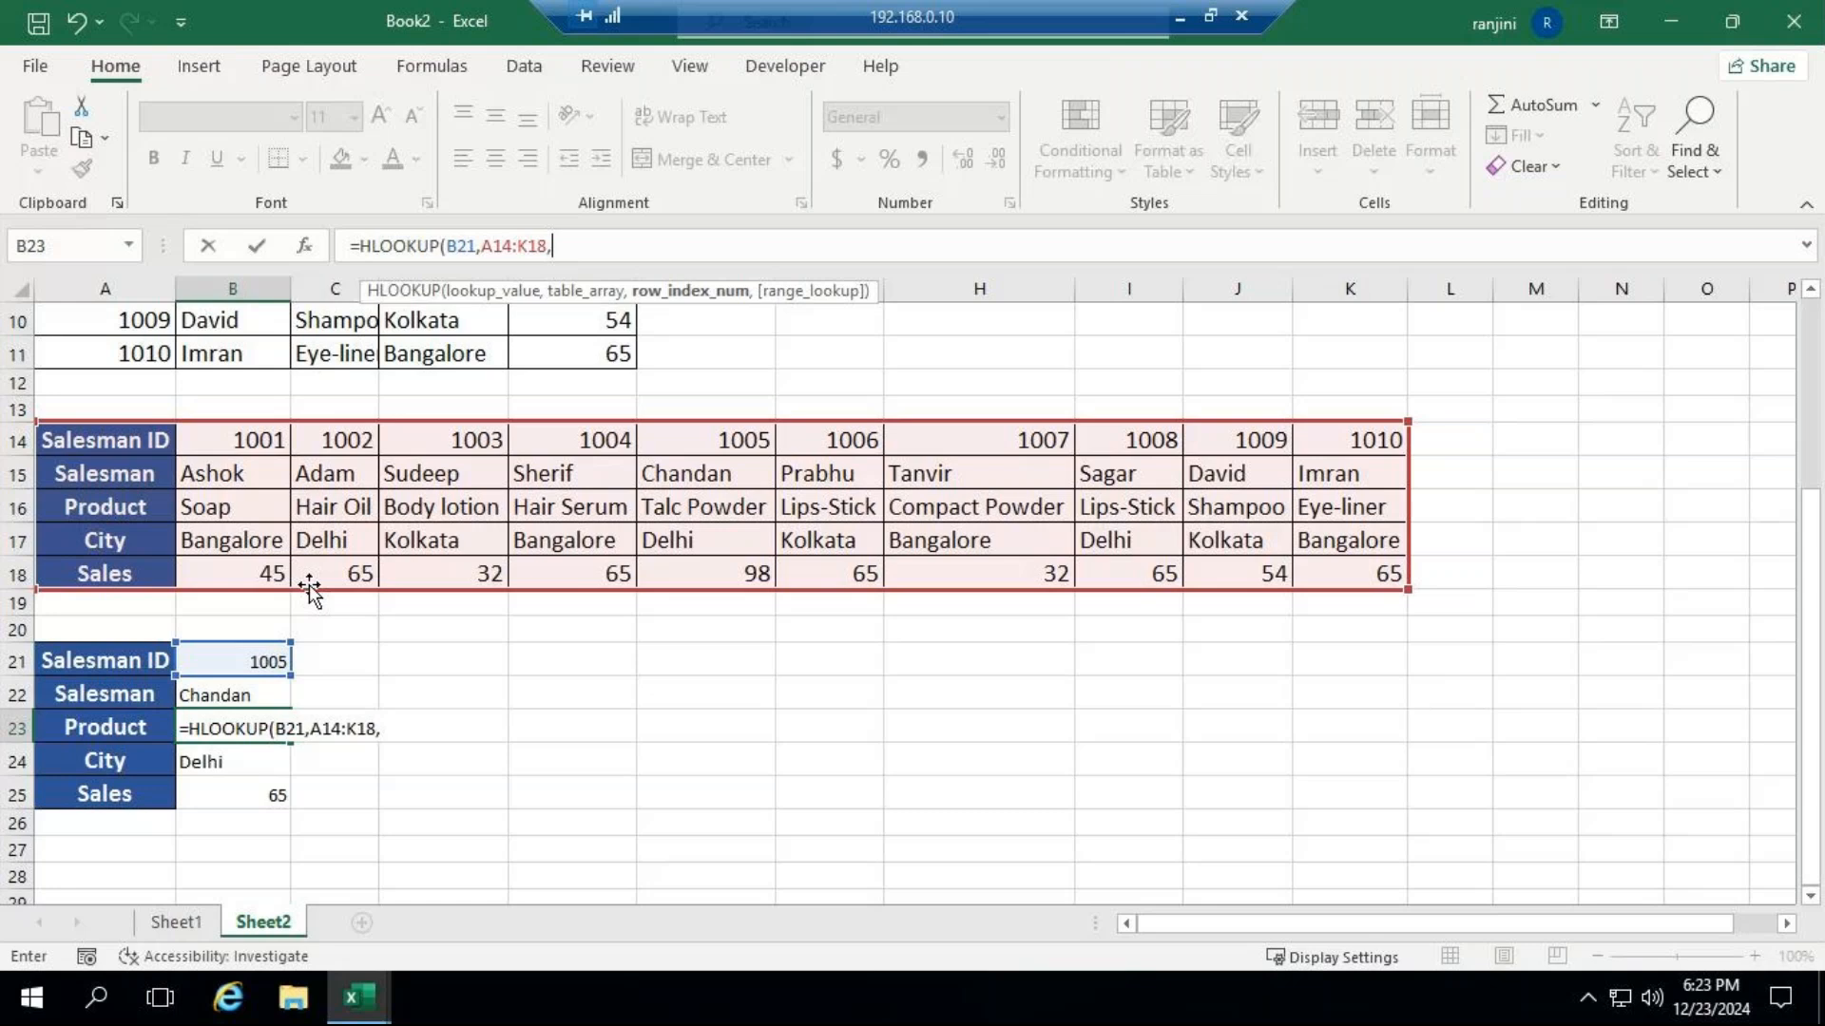
text(3,)
key(Down)
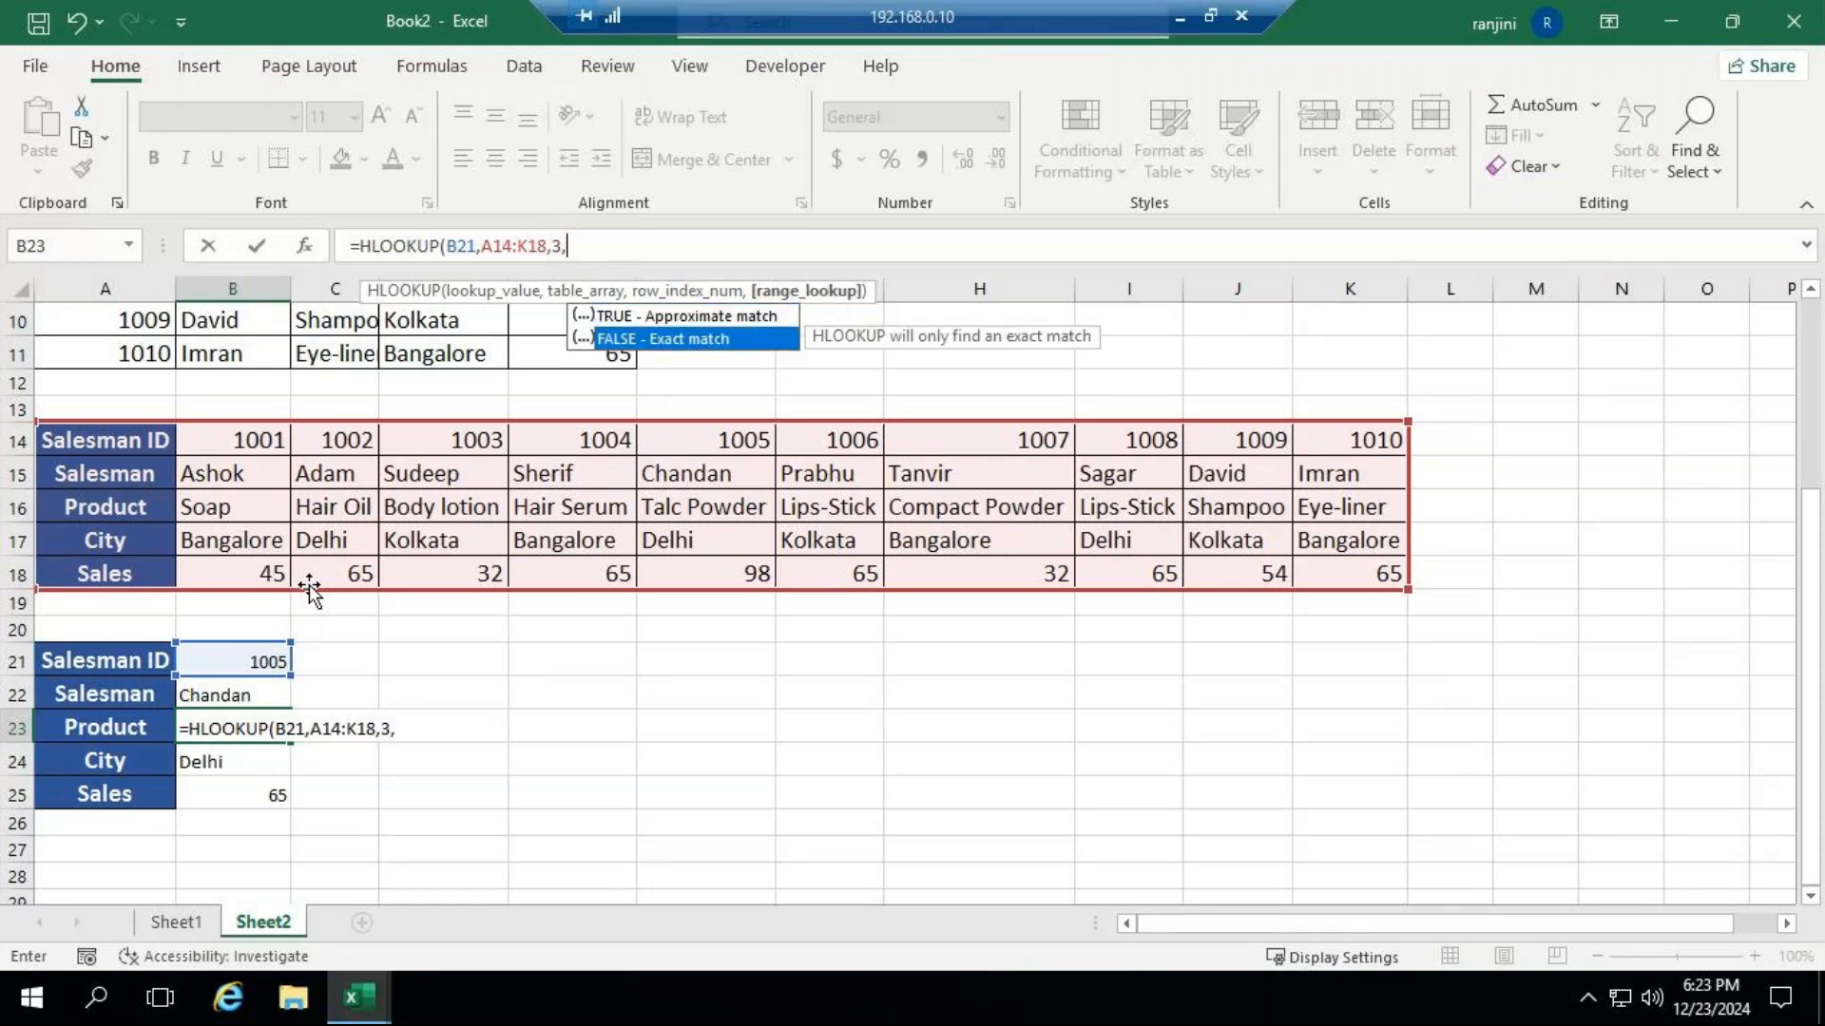
key(Escape)
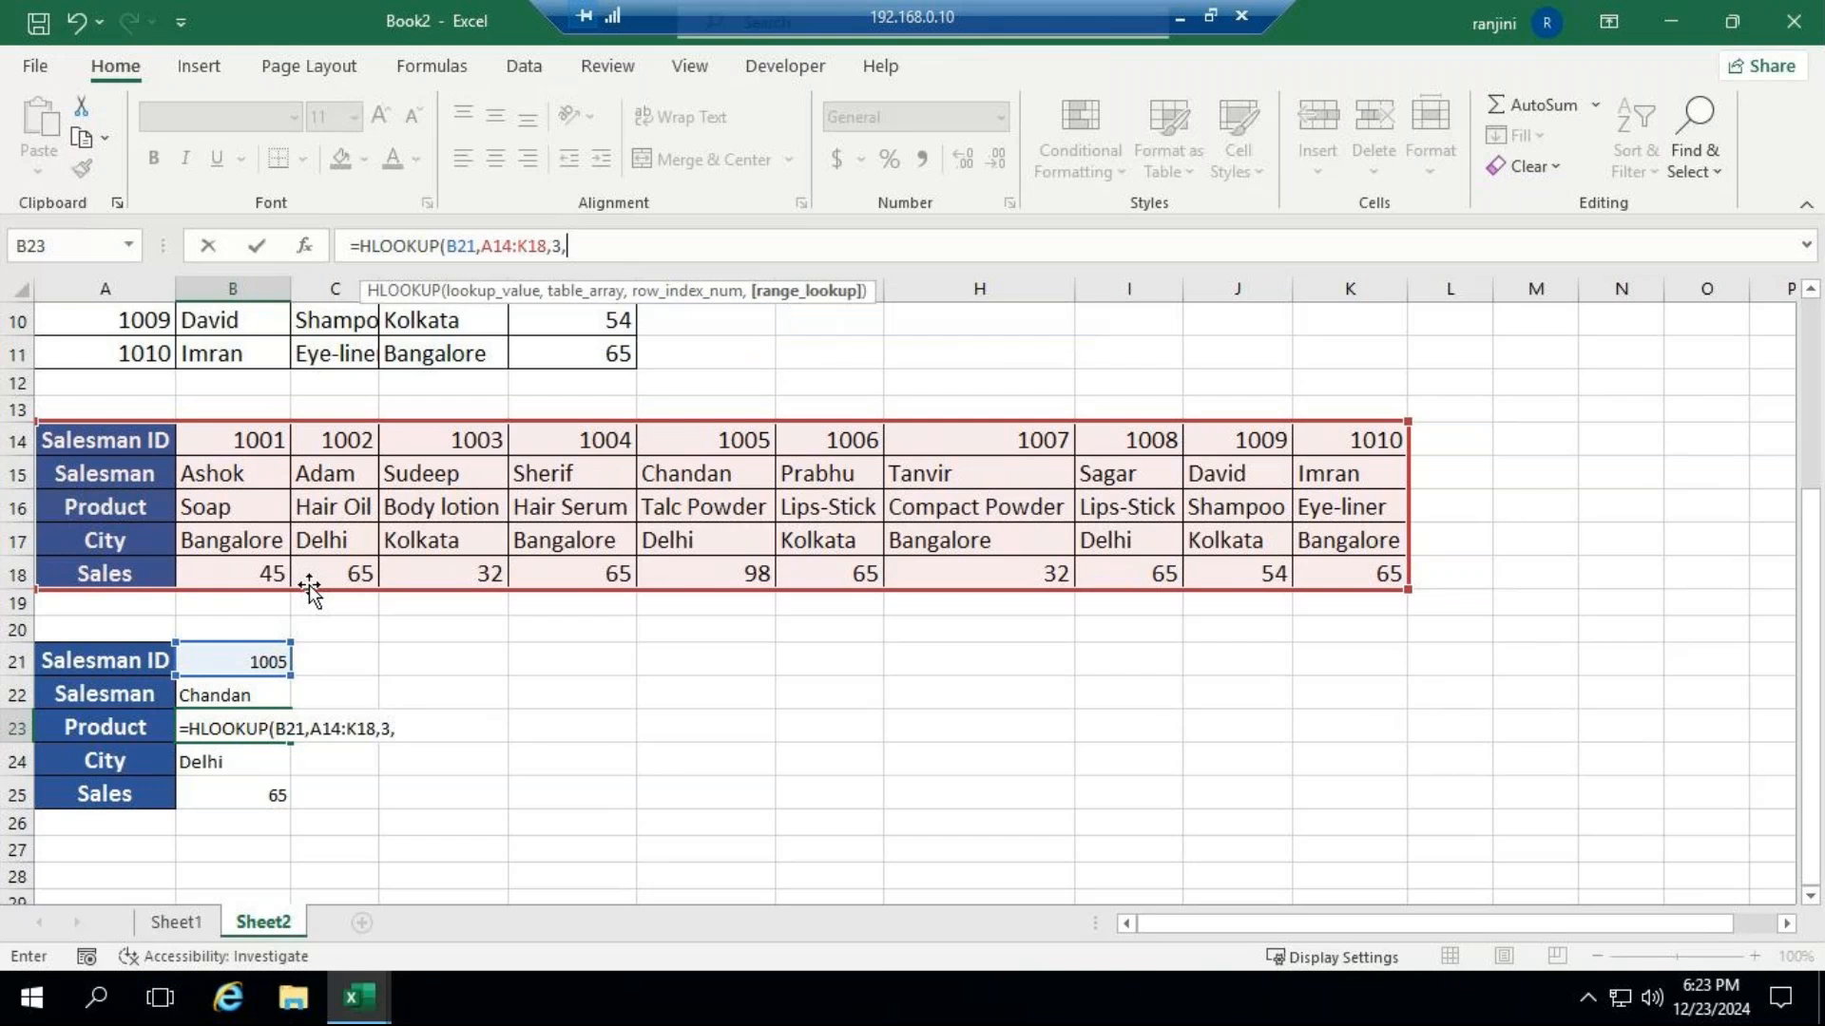
text(FALSE))
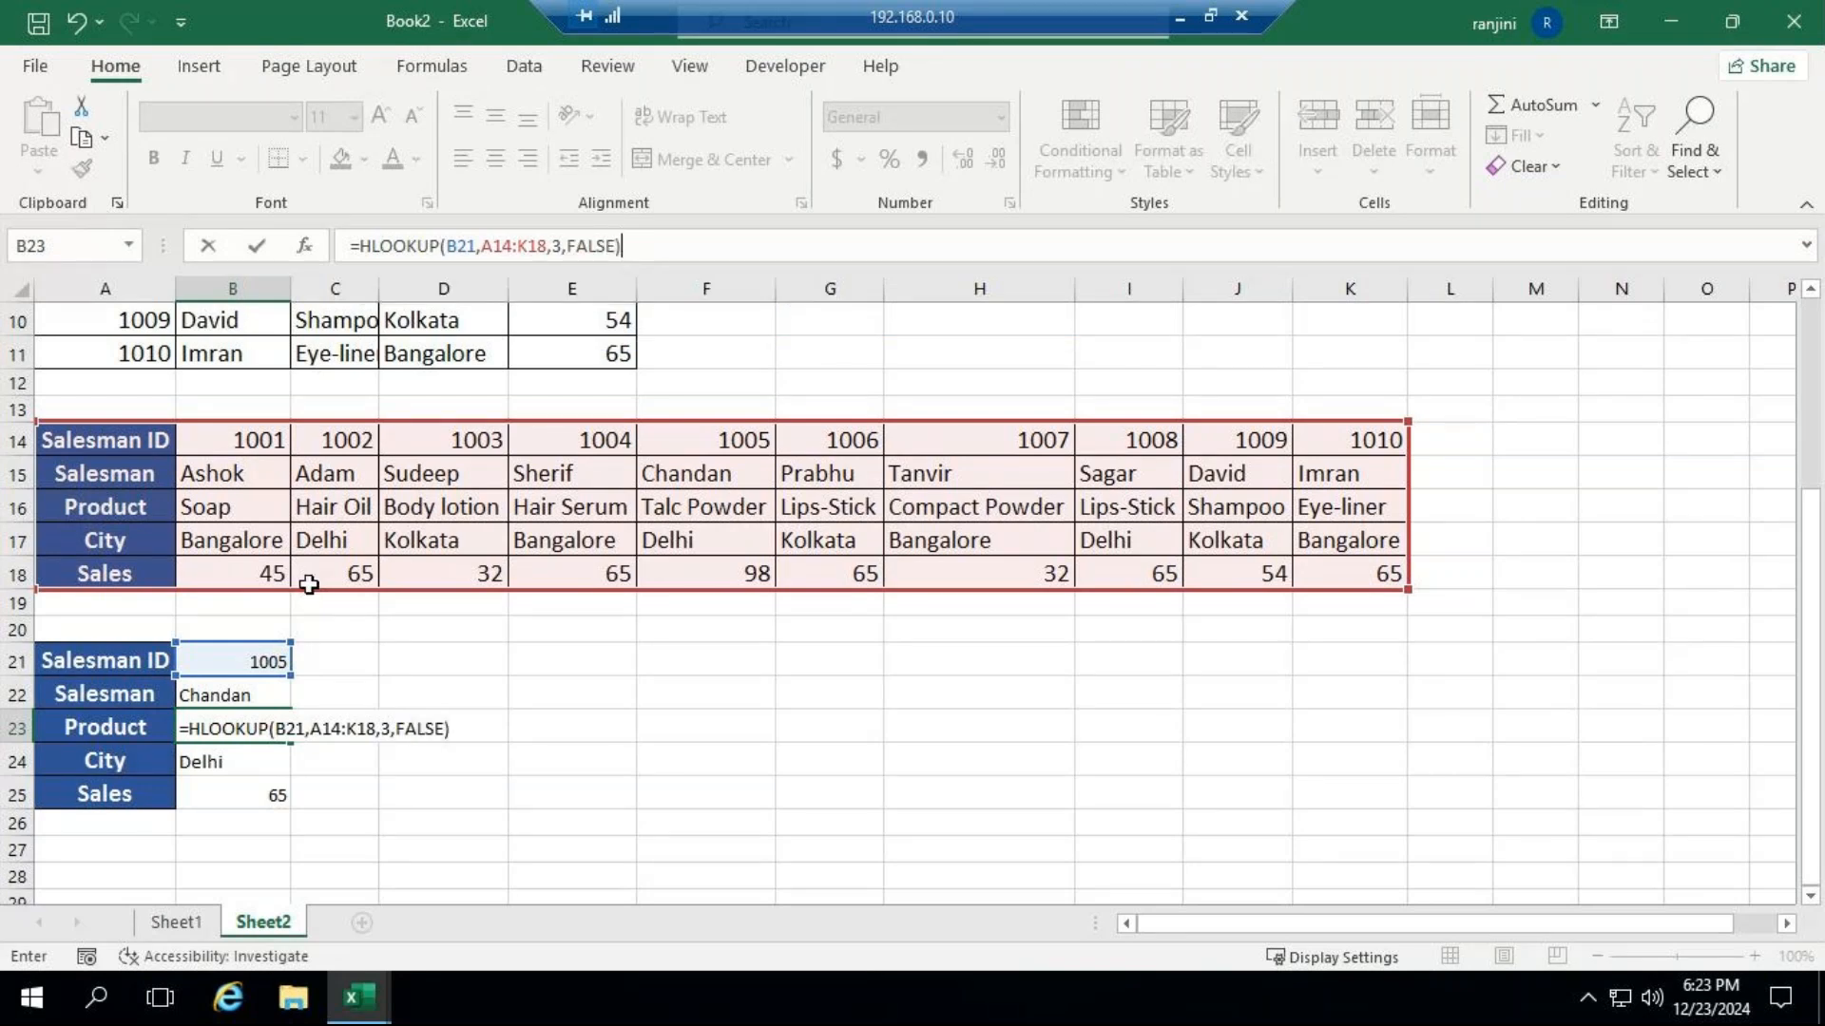
key(Return)
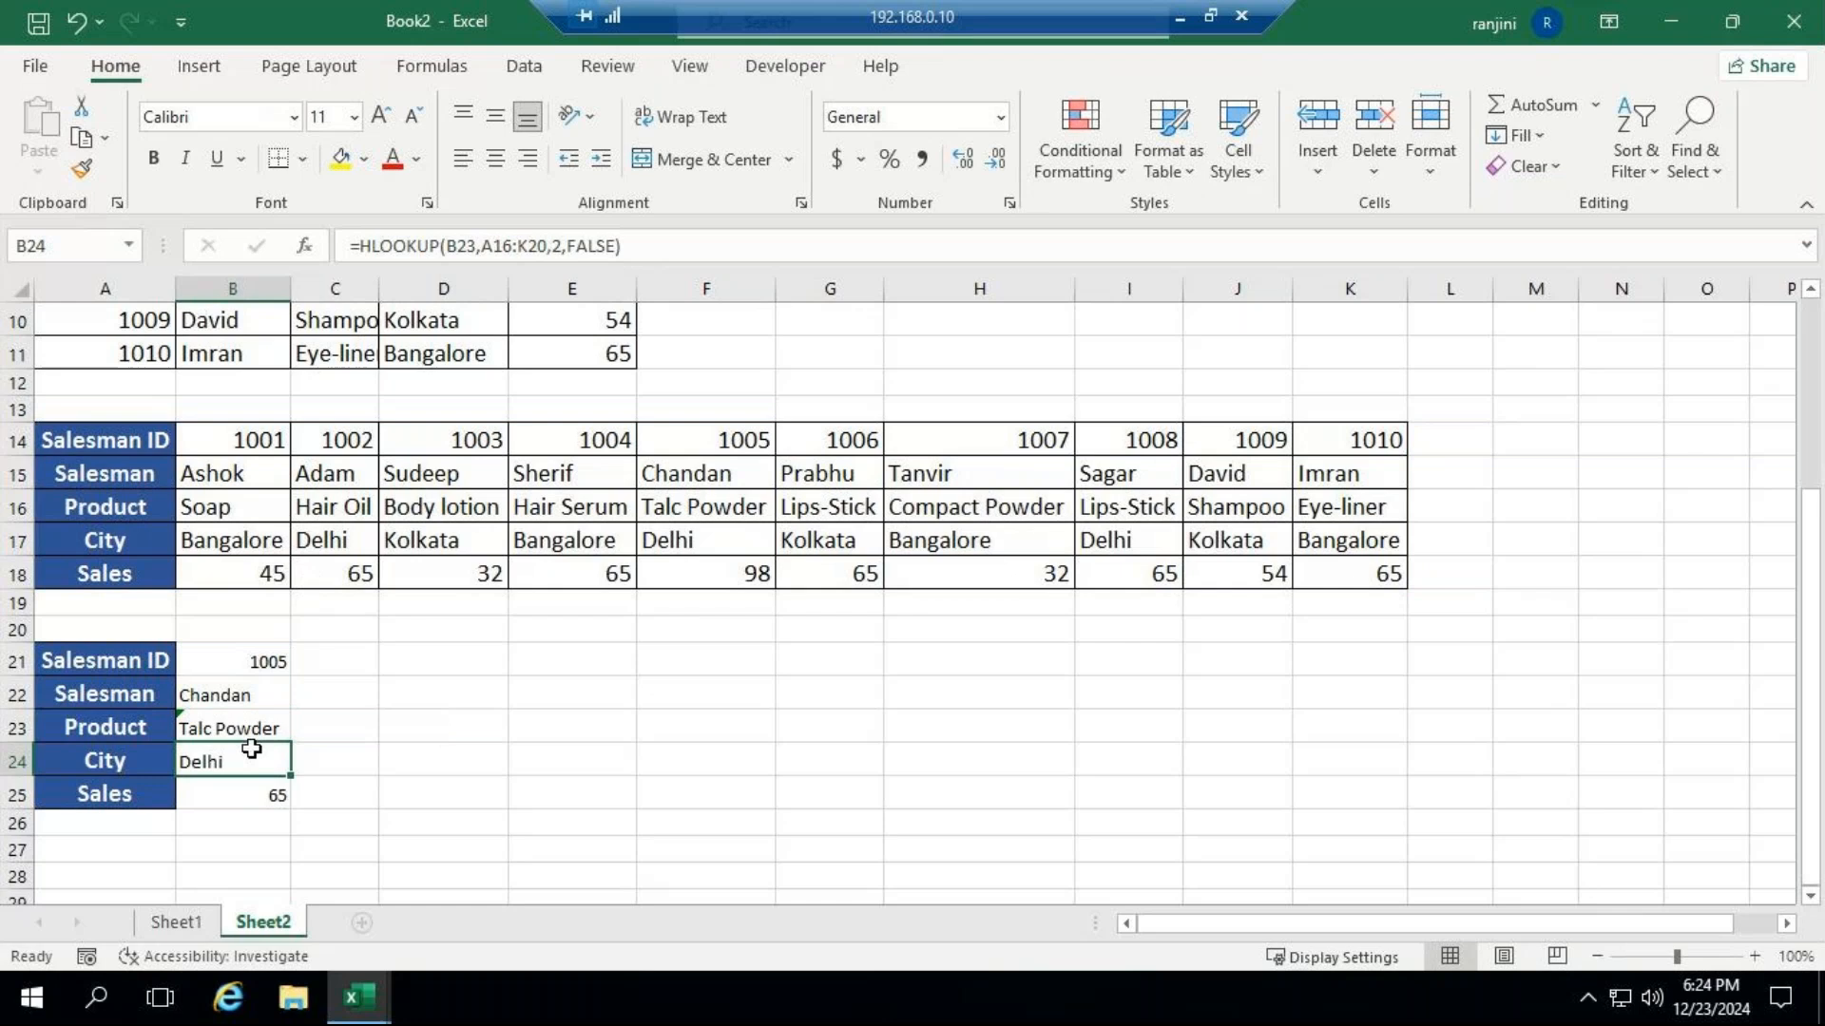
Delete the filled formulas from the City and Sales cells B24:B25.
drag(289, 776, 251, 782)
key(Delete)
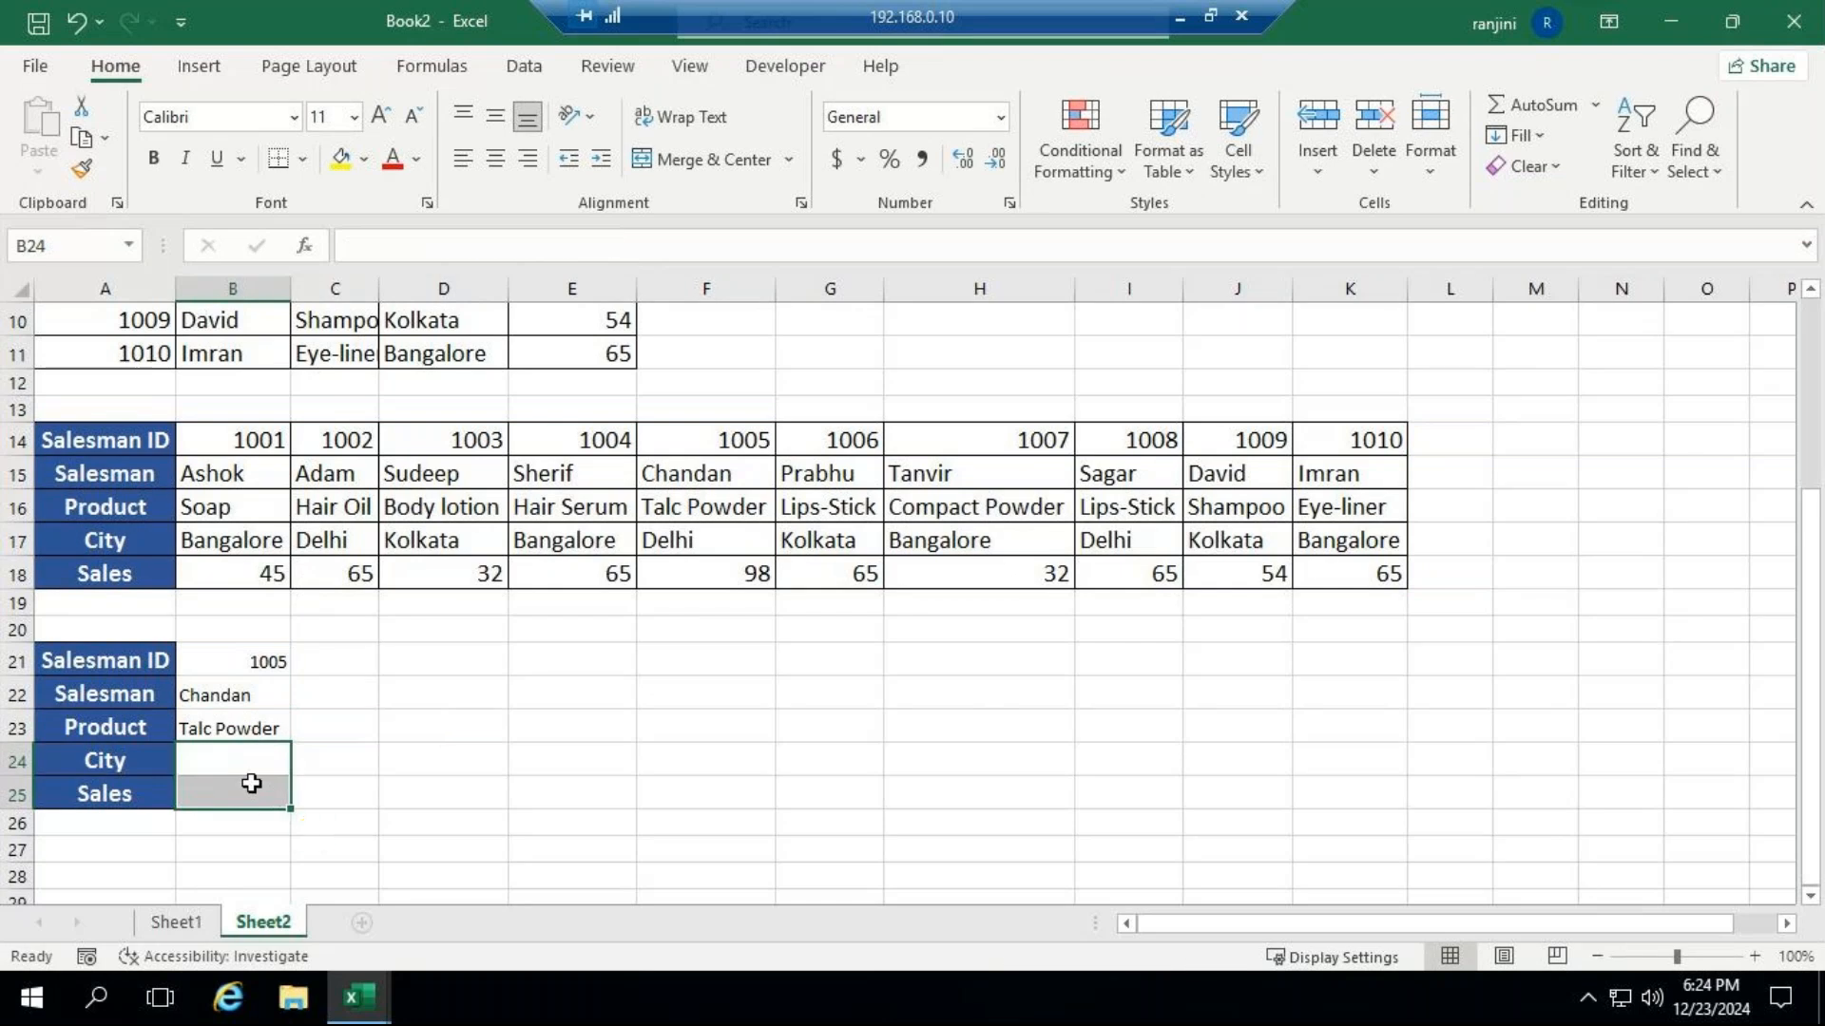
Begin an HLOOKUP formula in the City cell B24 with B21 as the lookup value.
click(183, 757)
text(=)
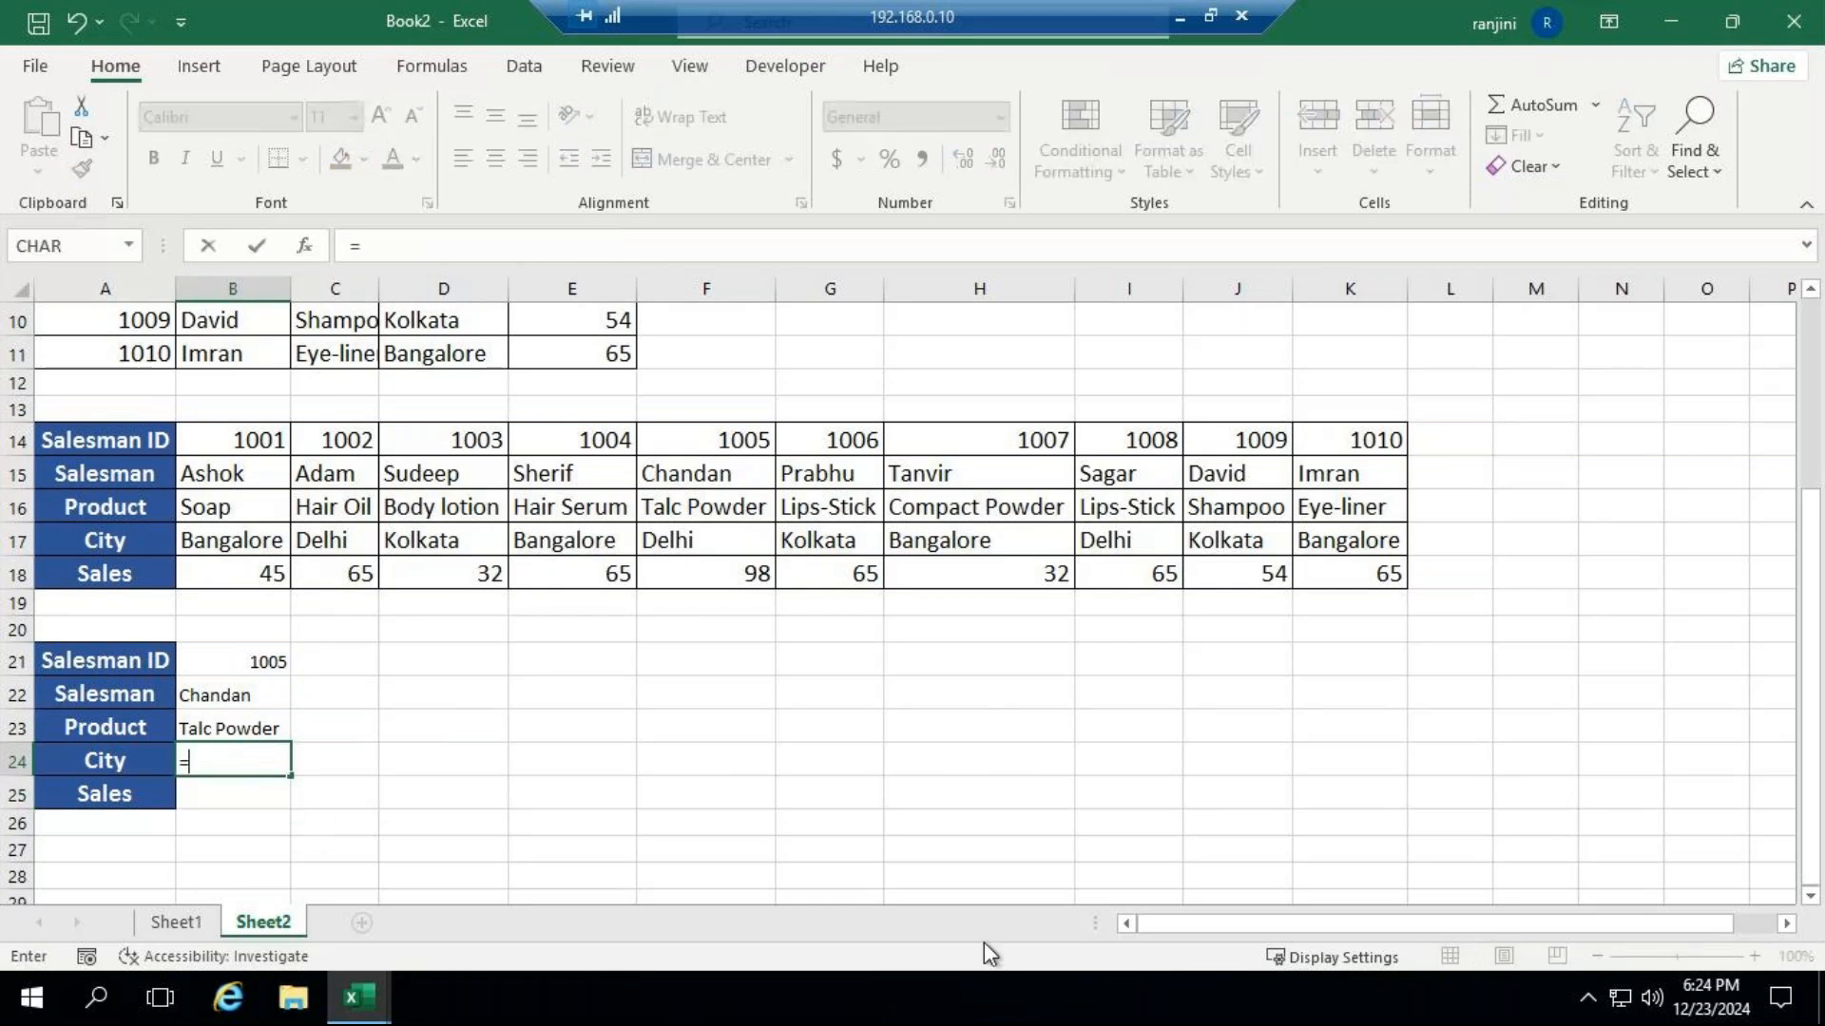
text(hlo)
key(Tab)
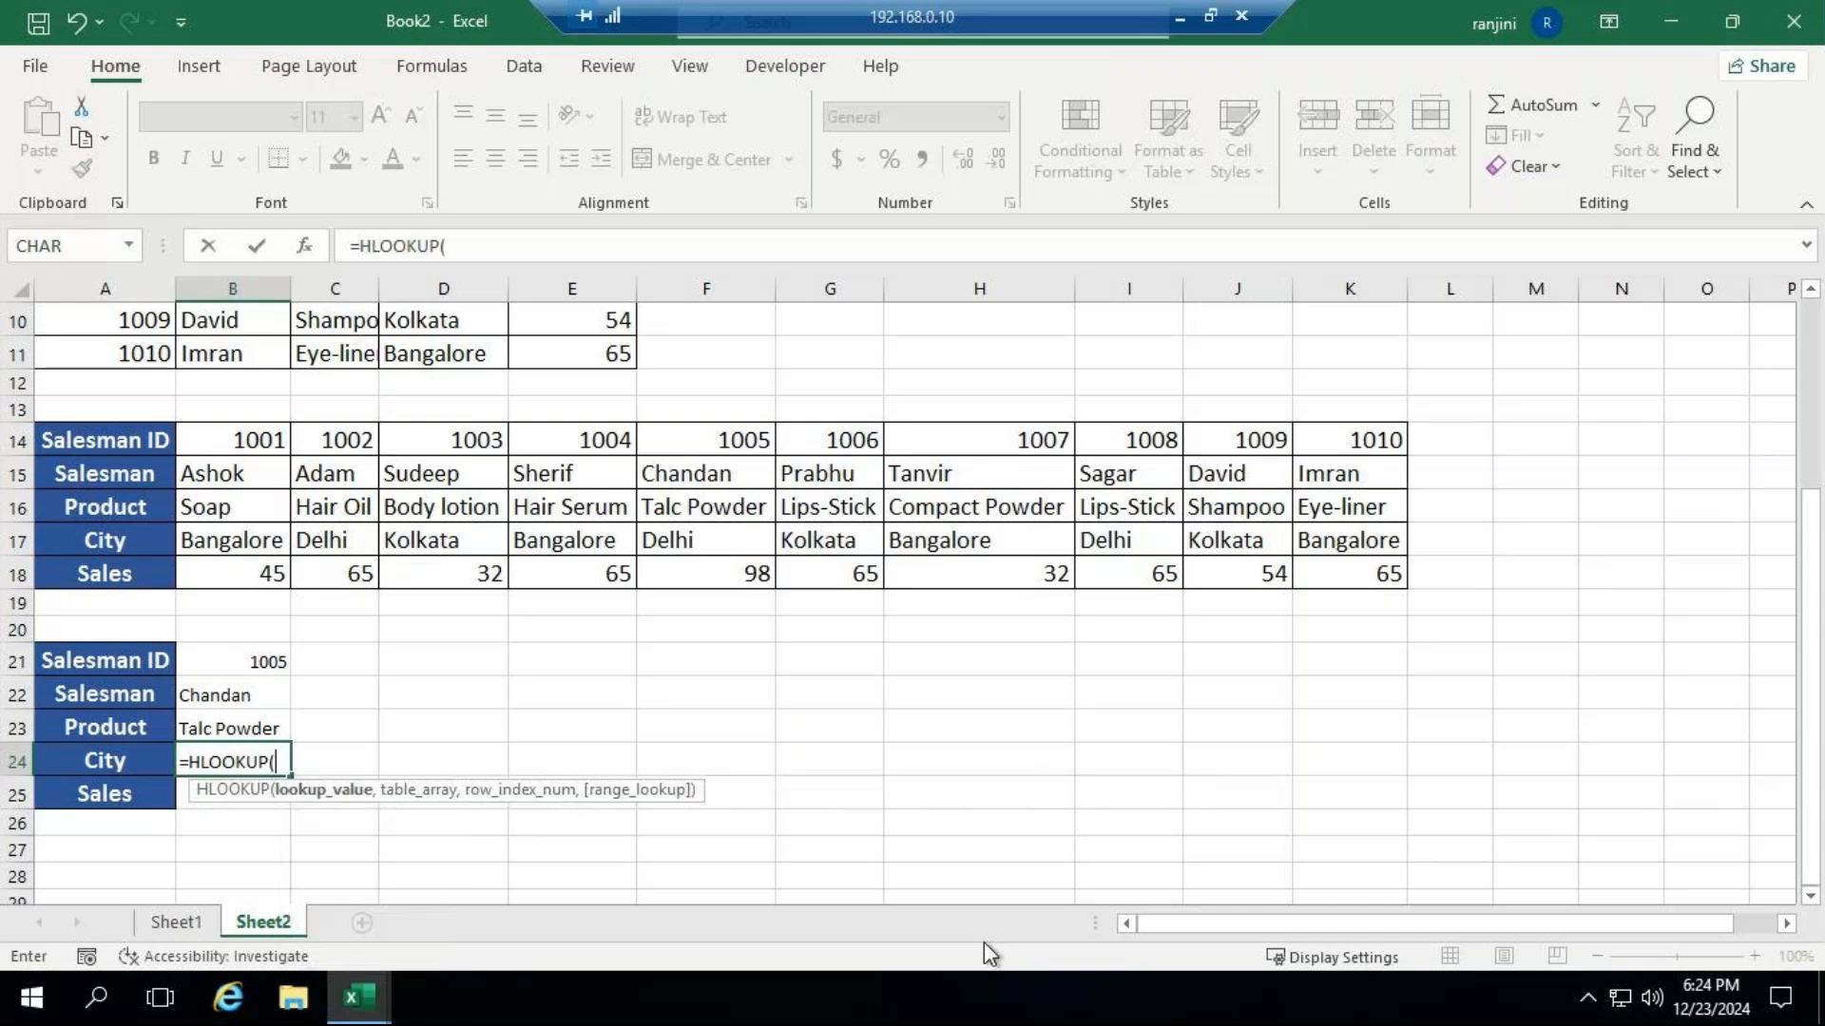
click(266, 655)
text(,)
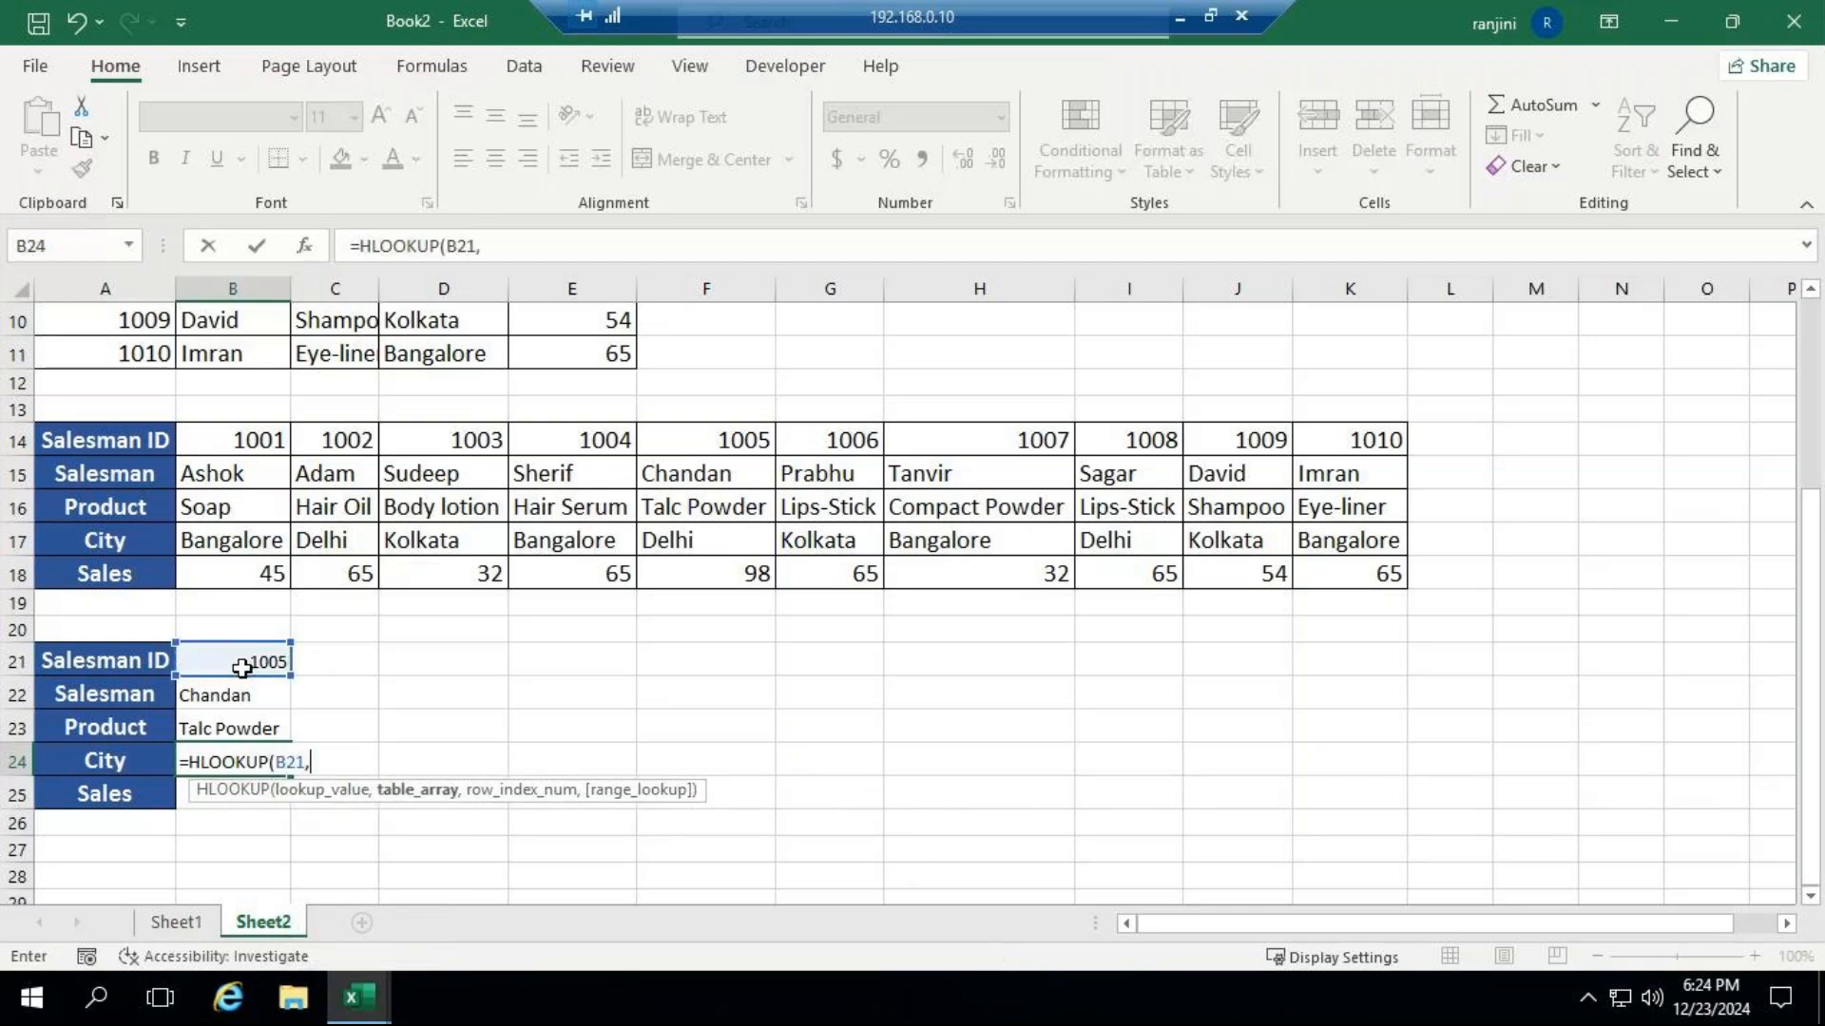
Complete the B24 HLOOKUP formula with table range A14:K18, row index 4 and FALSE for an exact match.
drag(133, 442, 1343, 574)
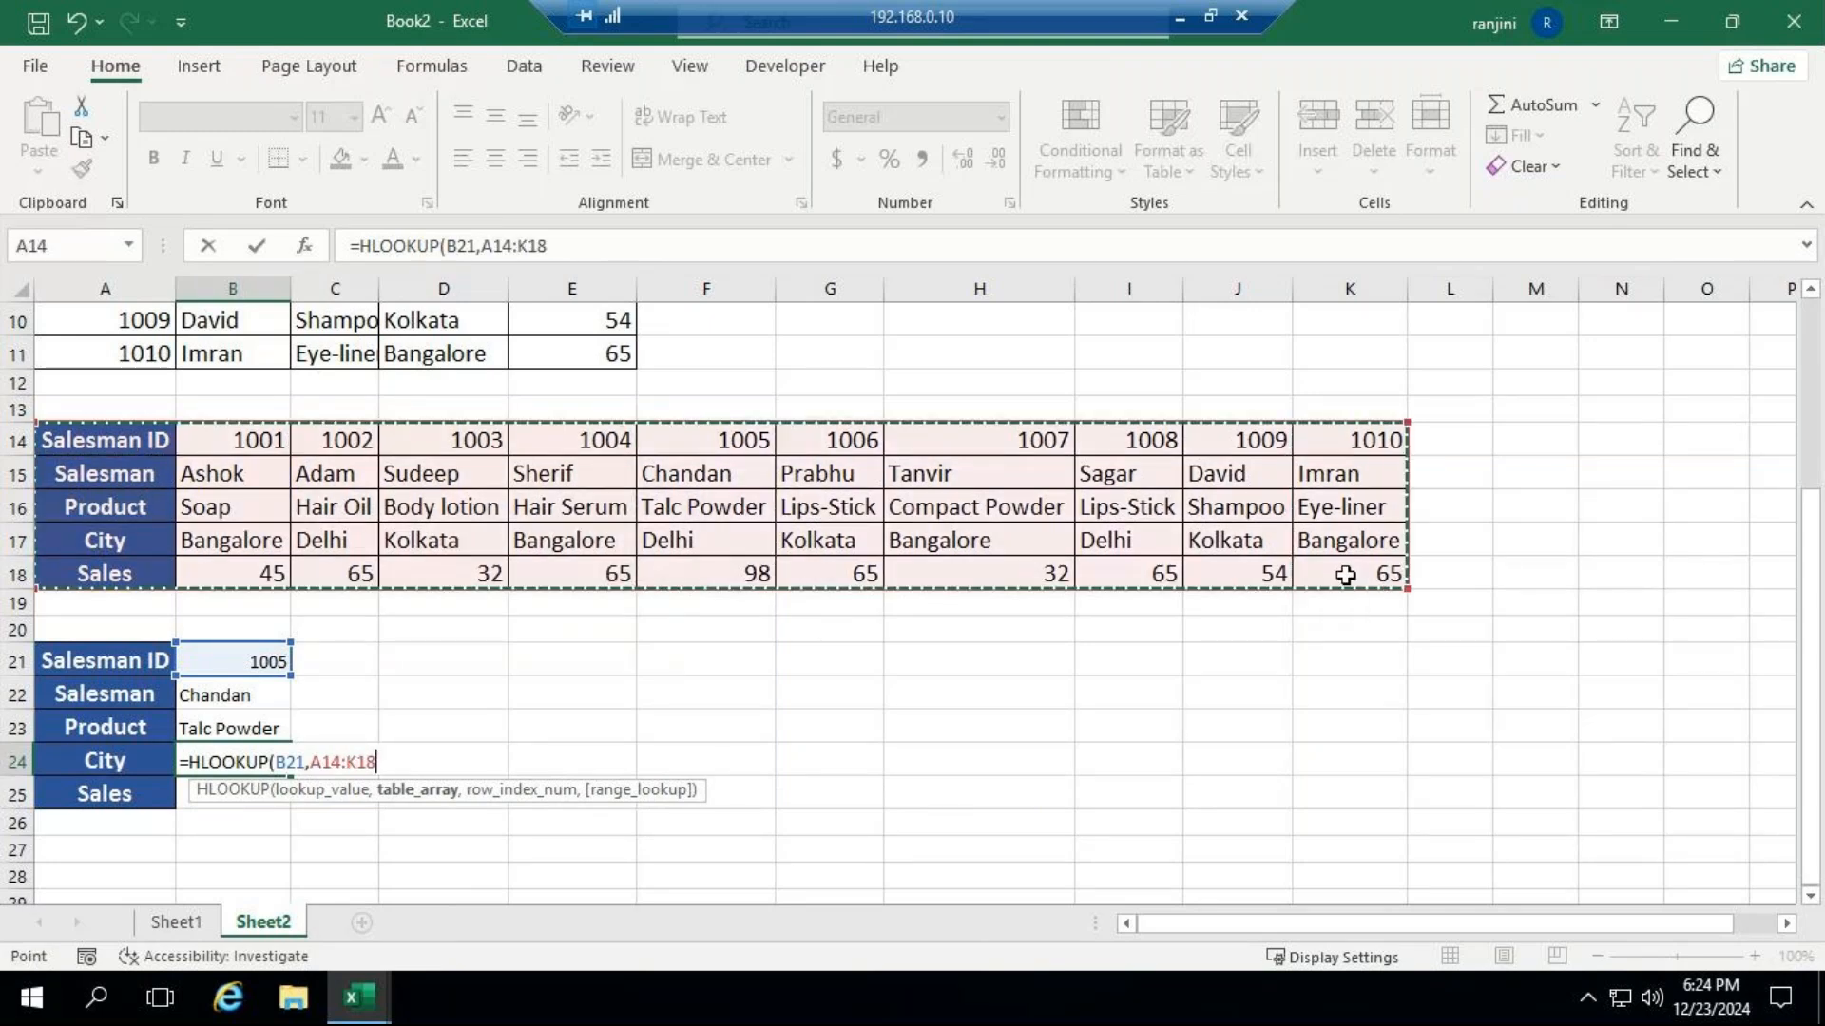
text(,4,)
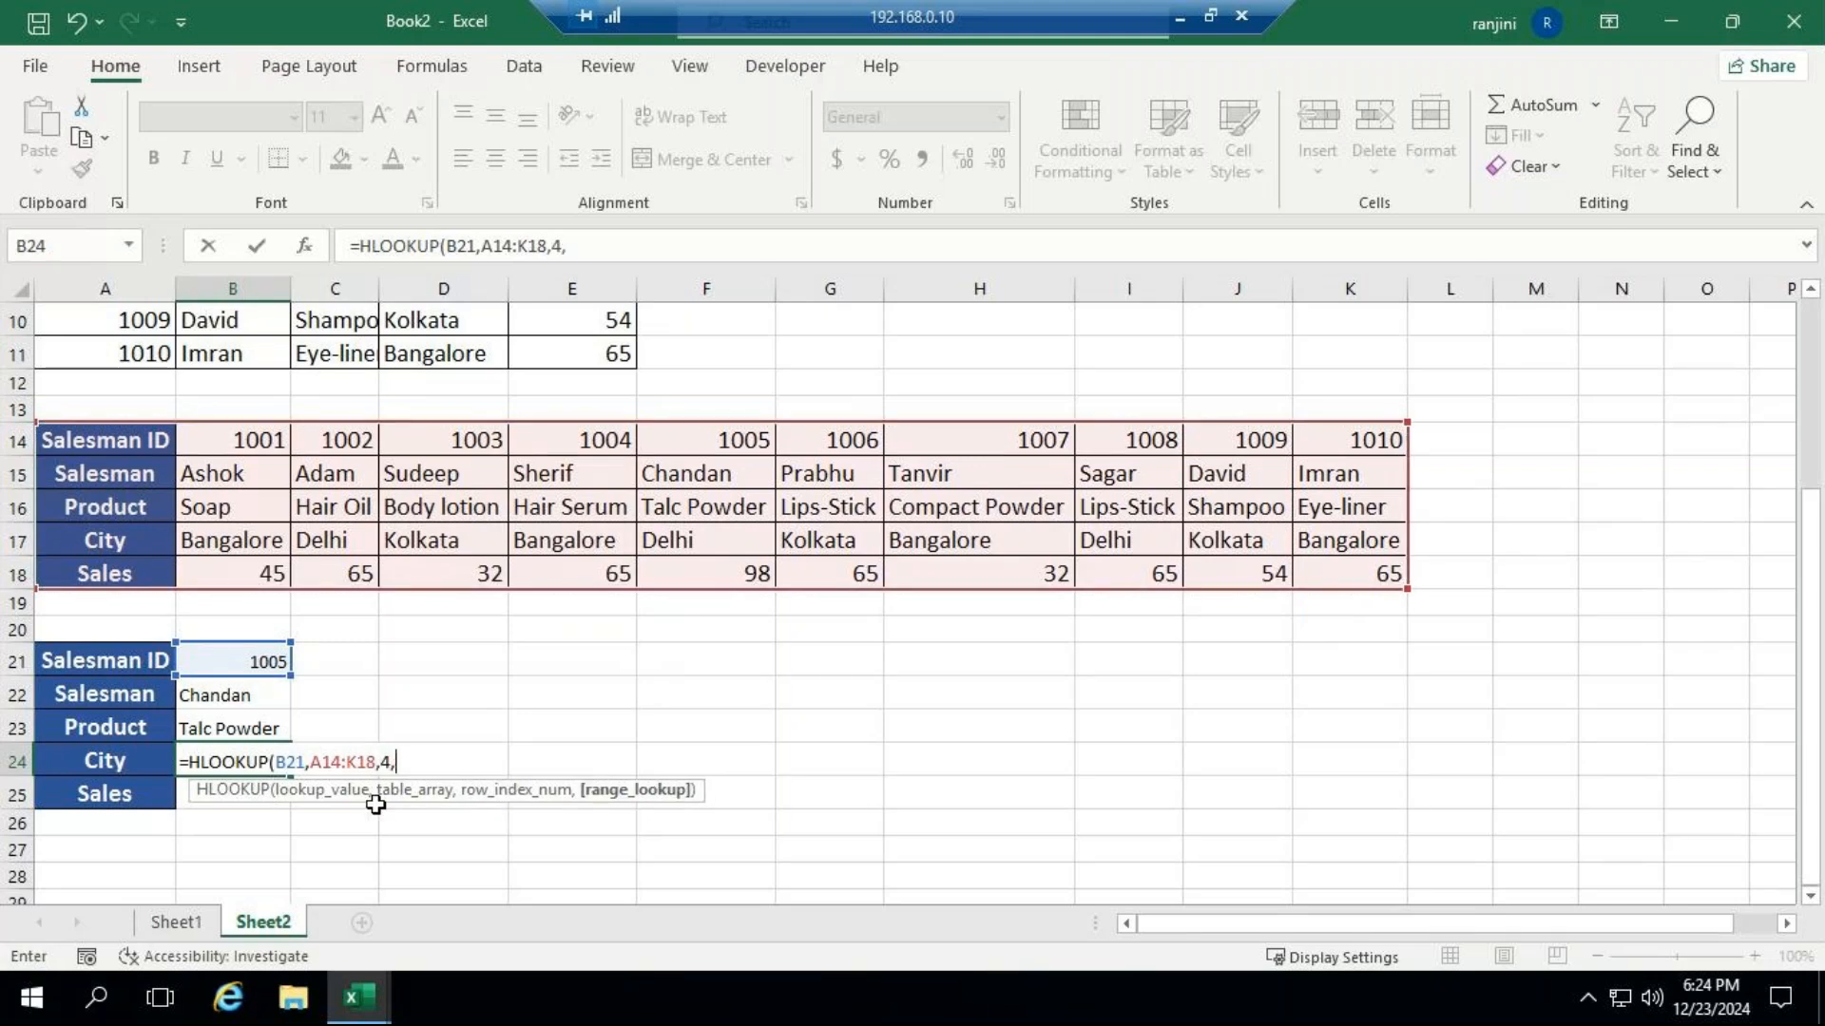
key(Down)
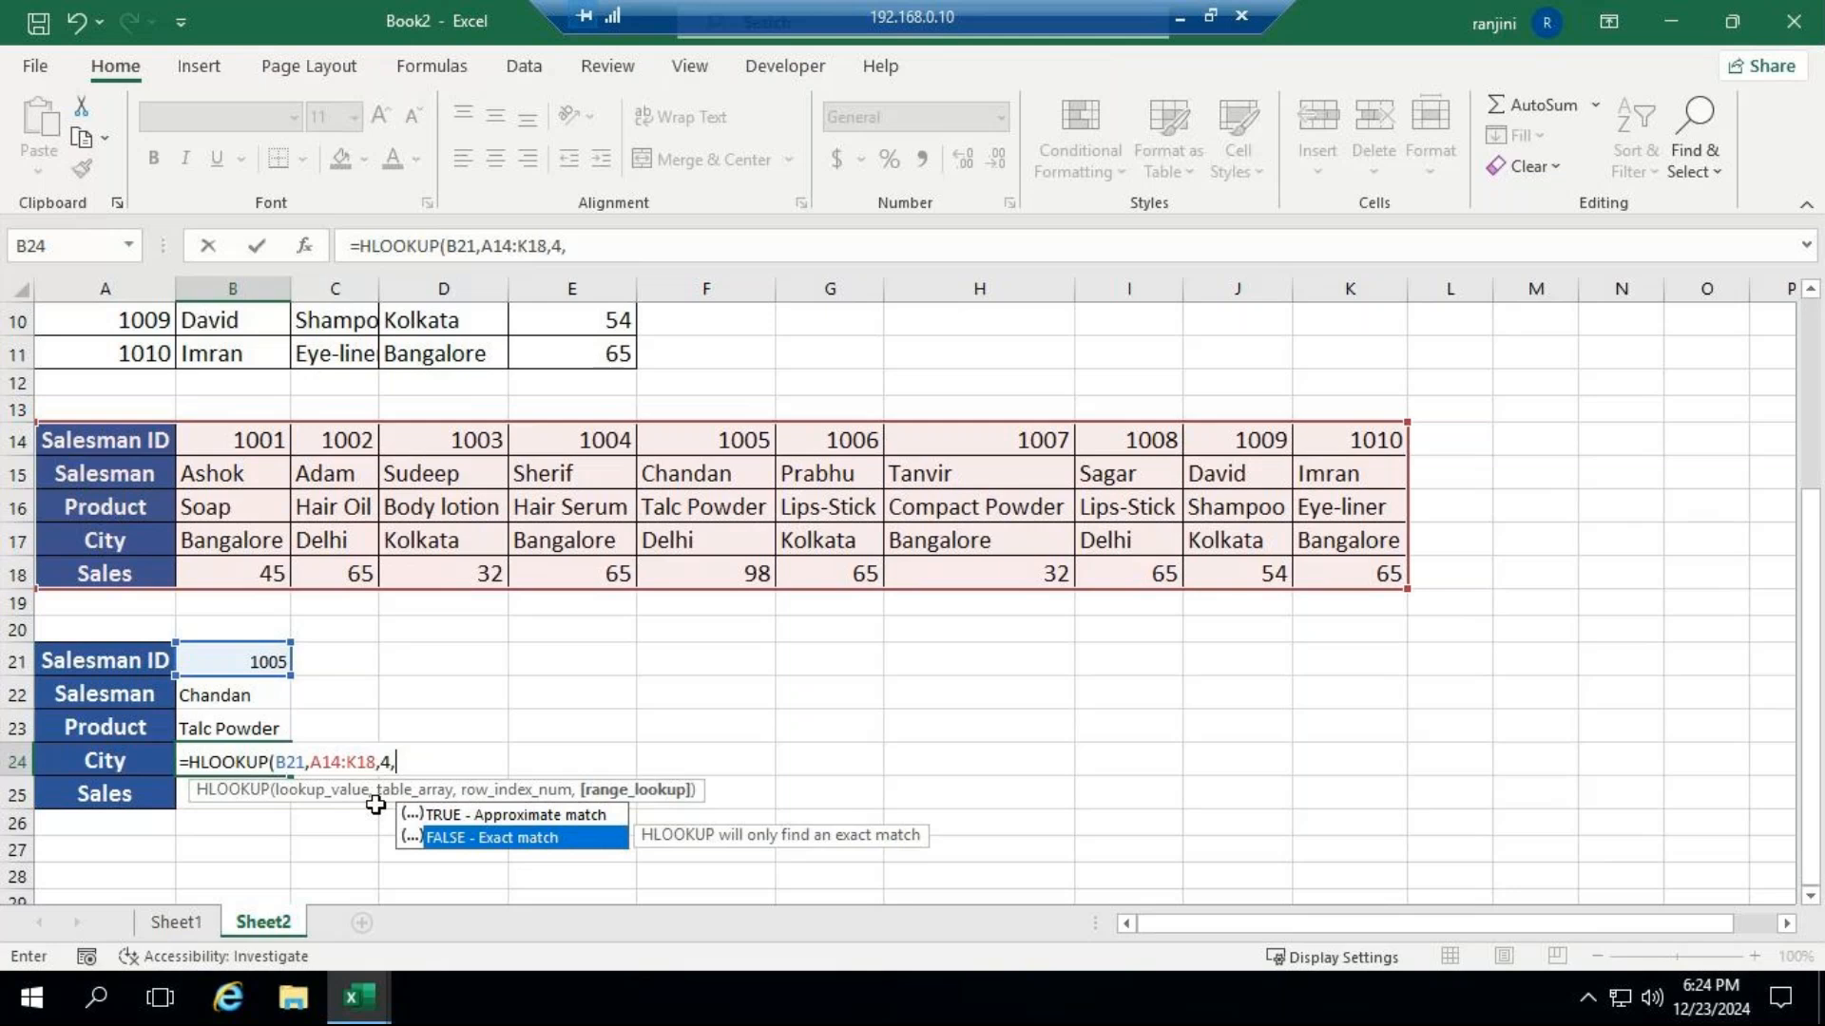
key(Tab)
key(Return)
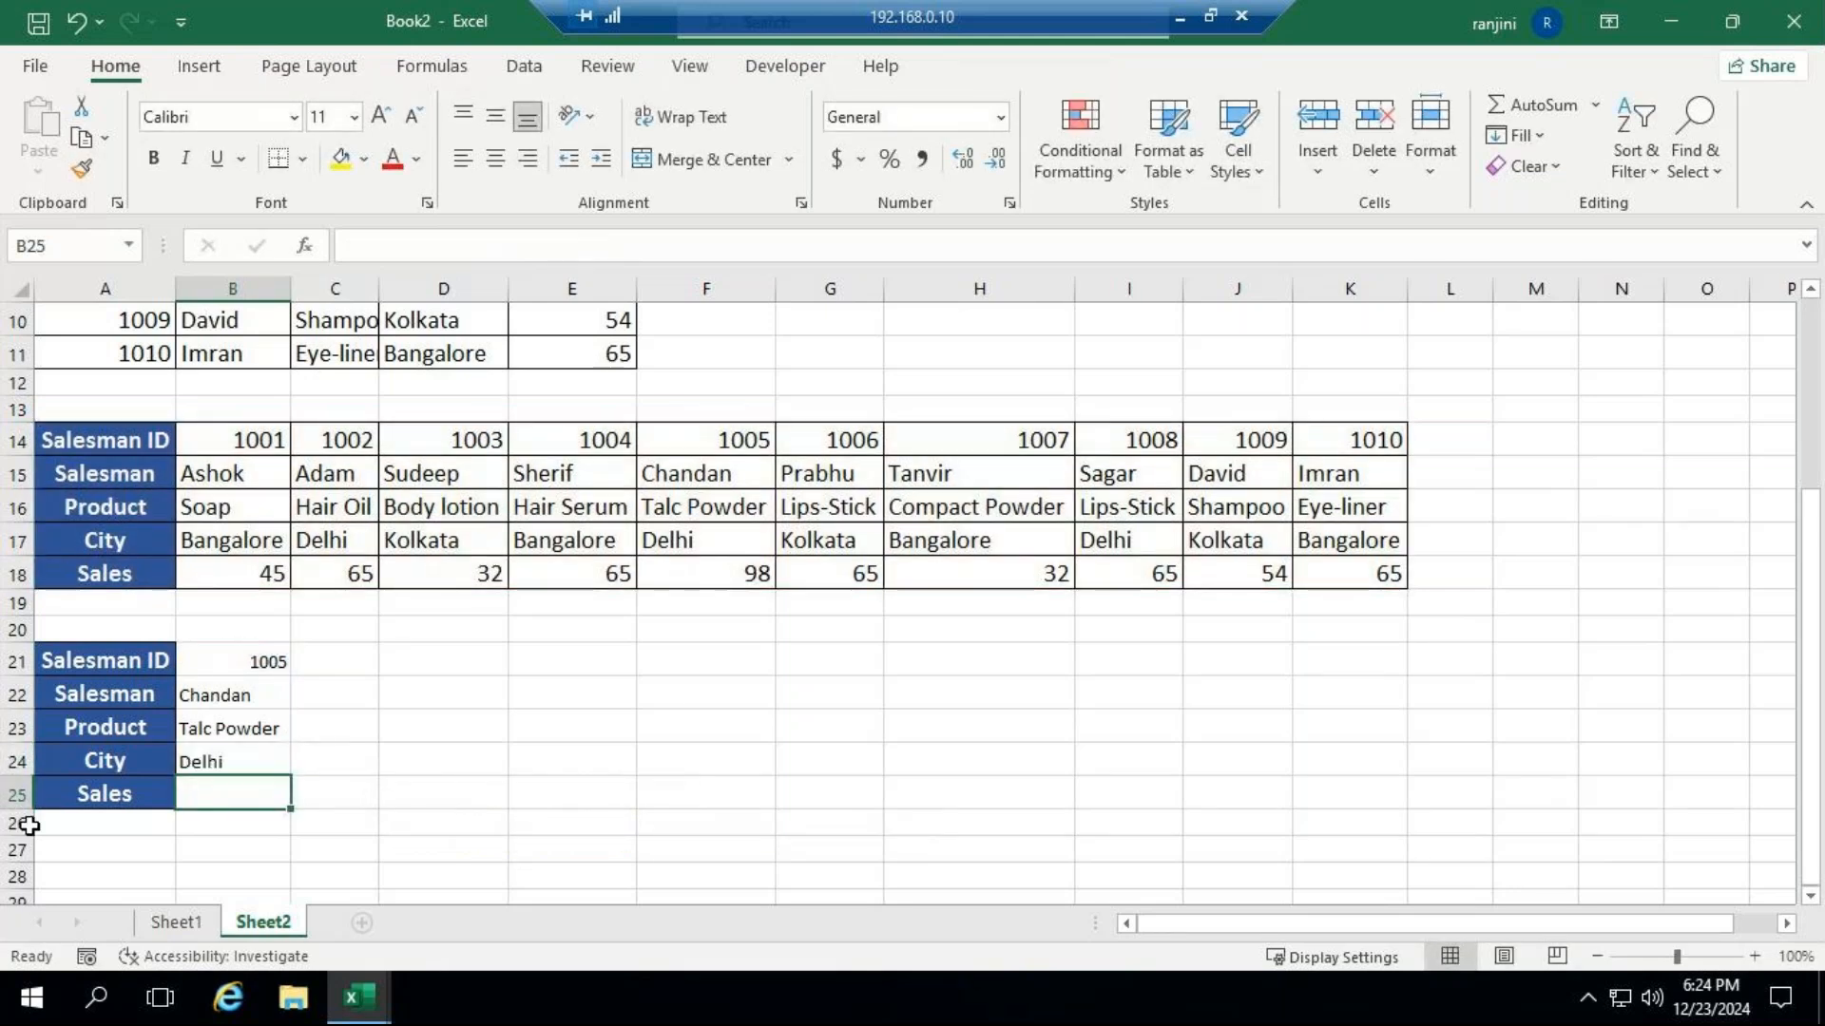
Enter an HLOOKUP formula in the Sales cell B25 with lookup value B21, table range A14:K18, row index 5 and FALSE.
text(=hlo)
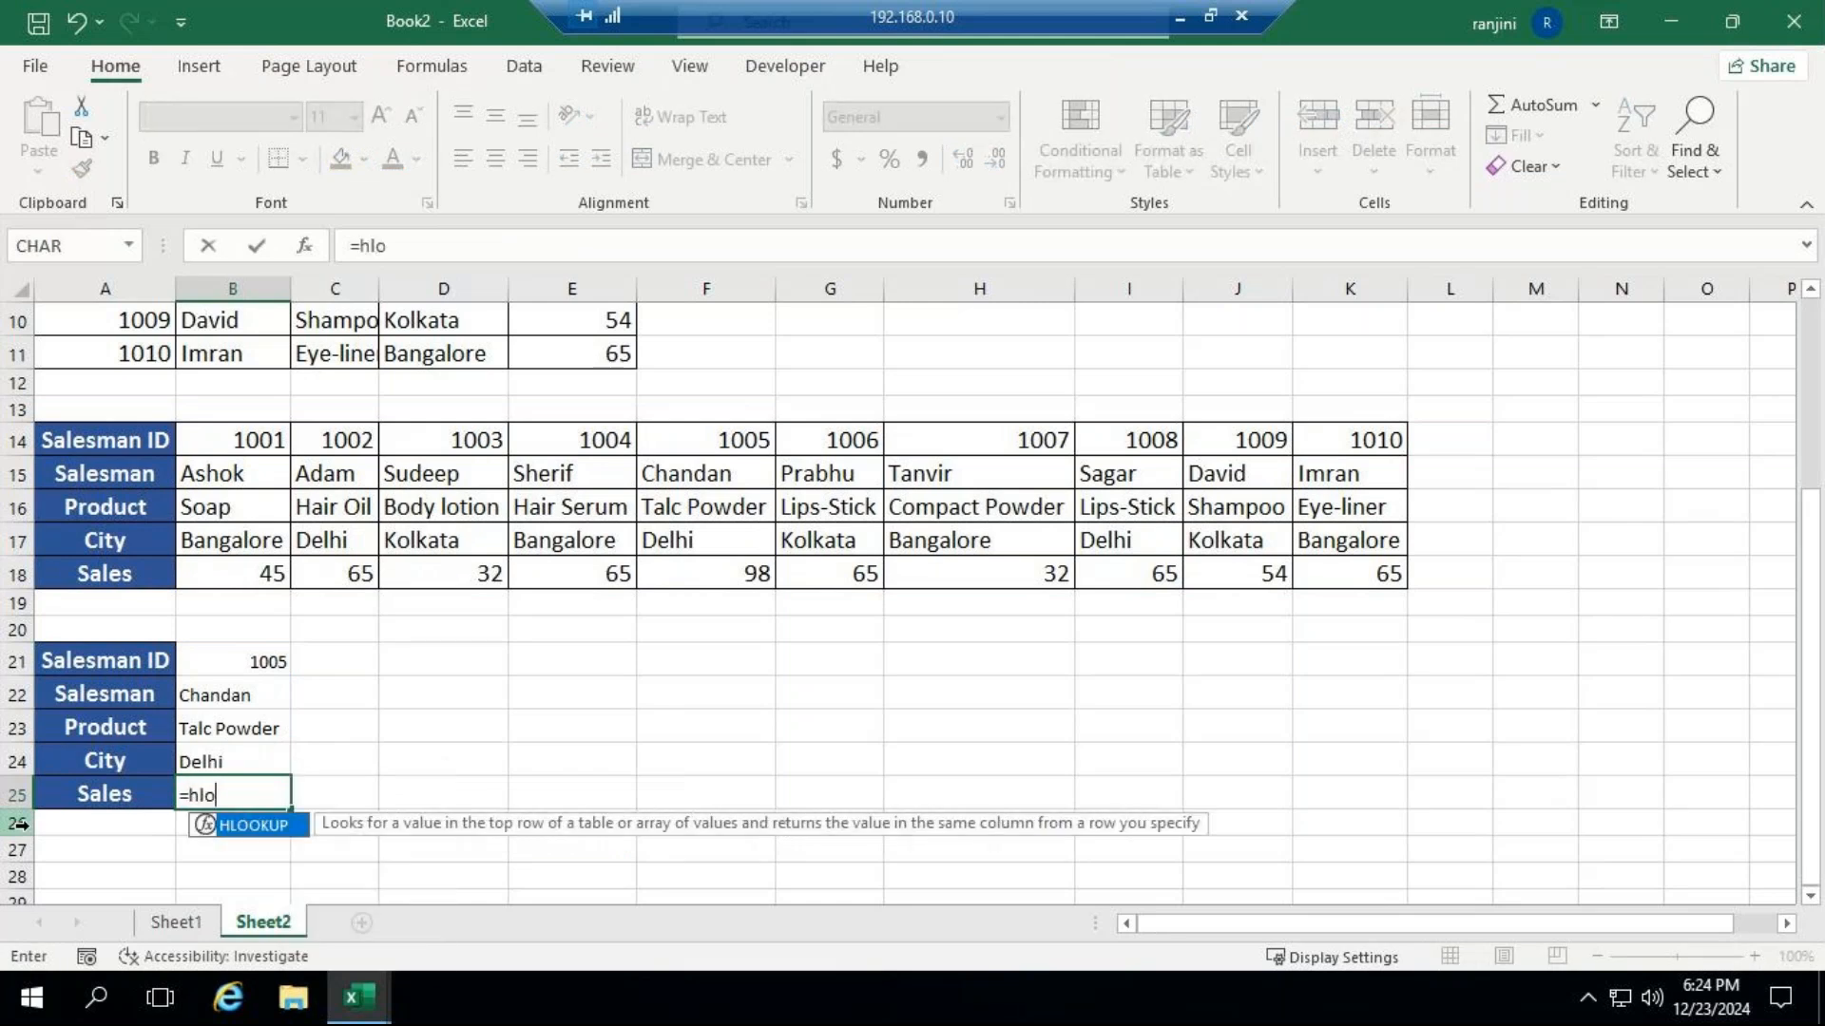
key(Tab)
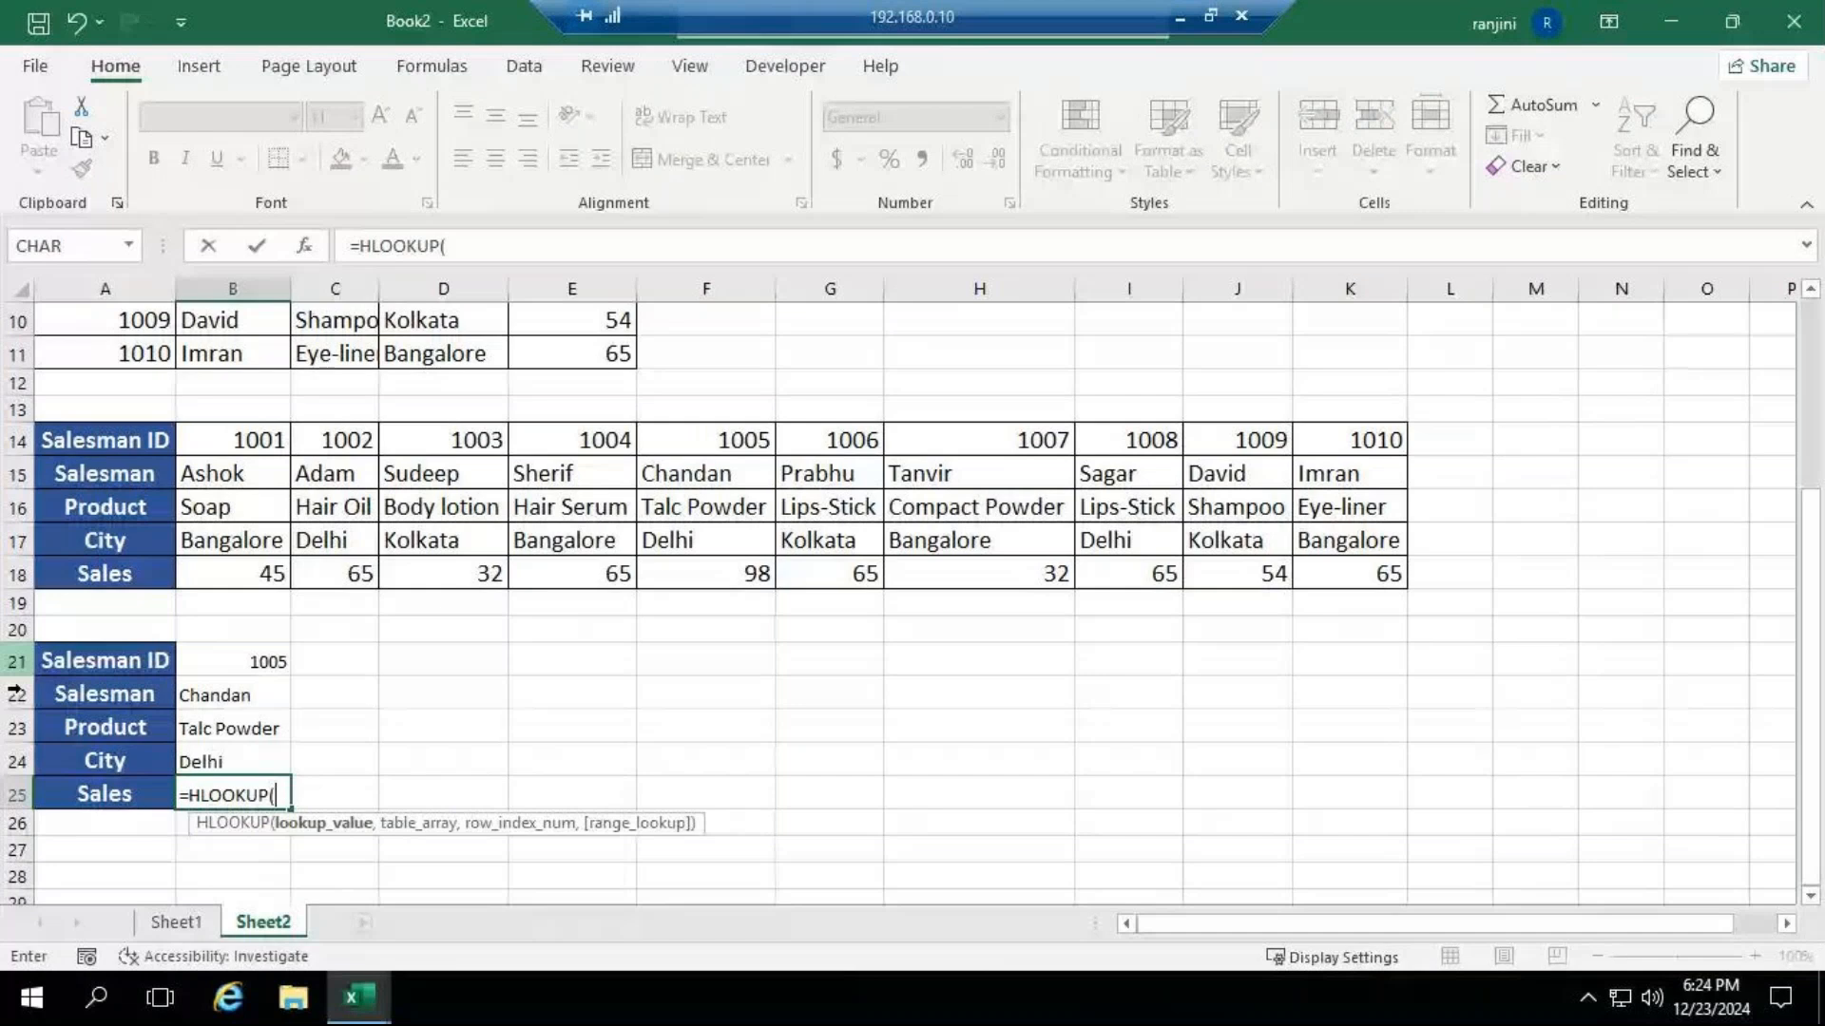
click(233, 661)
text(,)
drag(95, 439, 1346, 576)
text(,5)
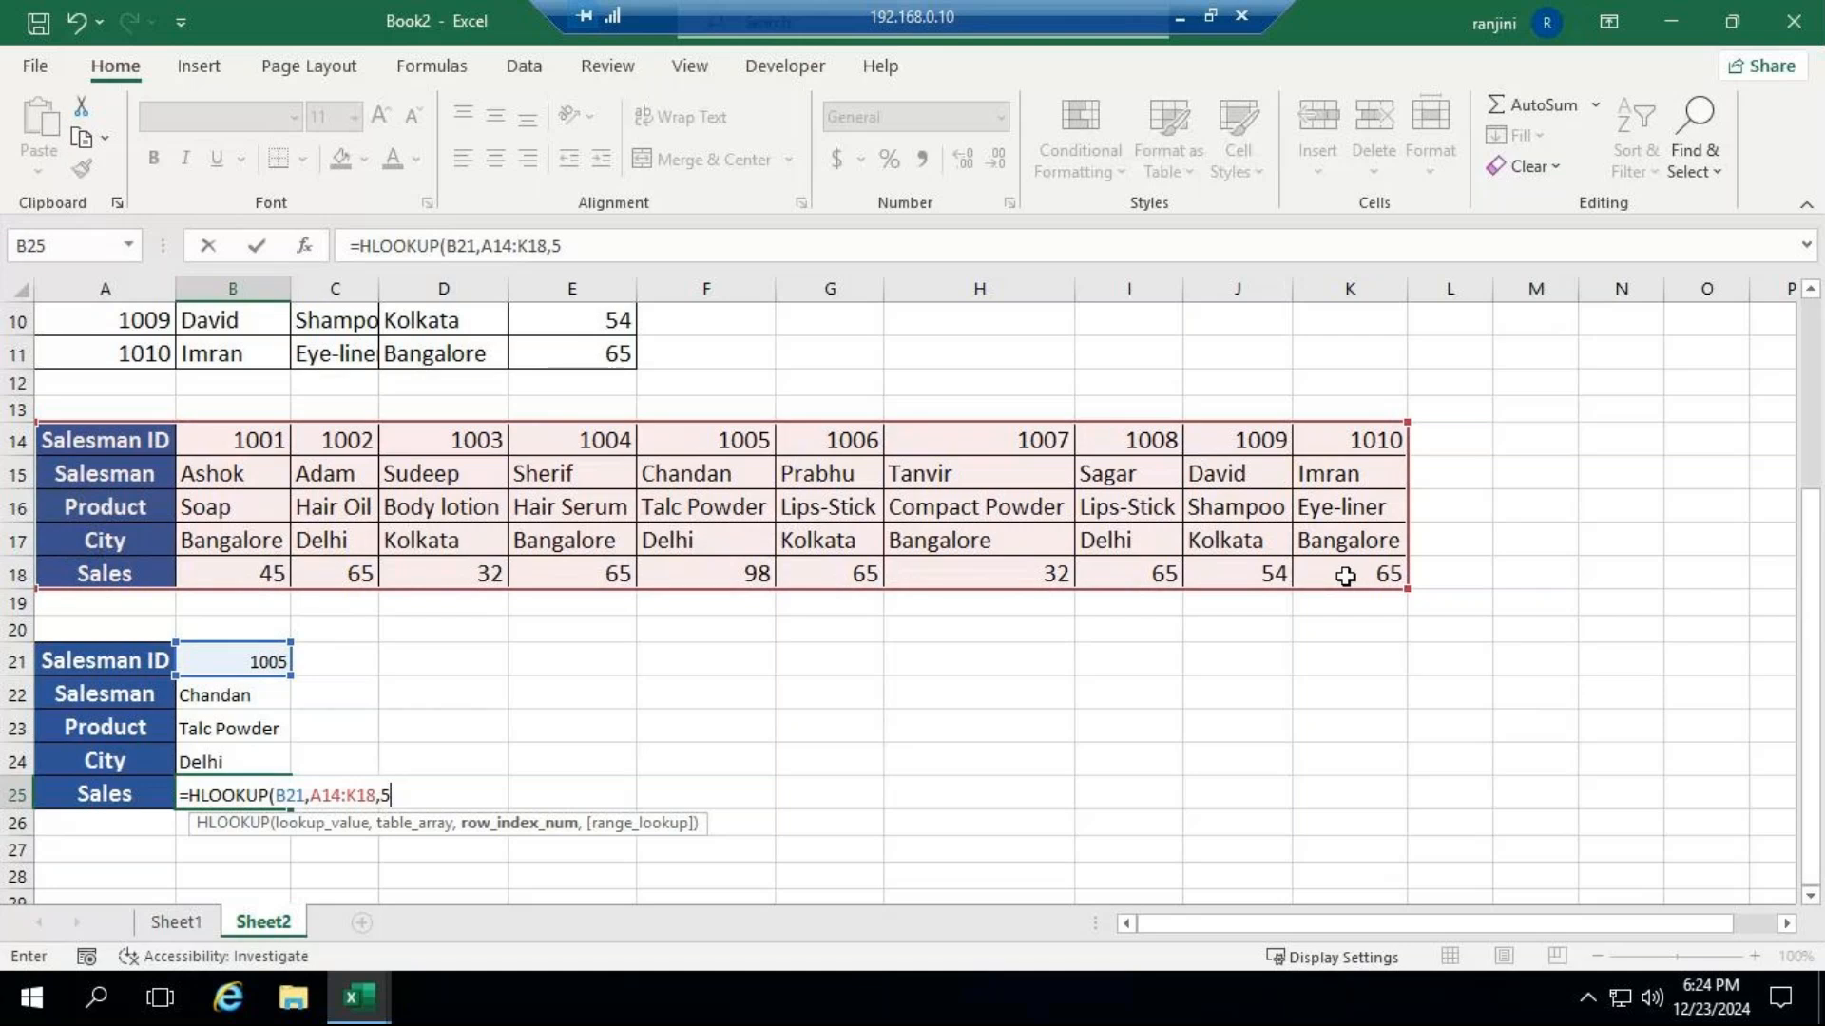
text(,)
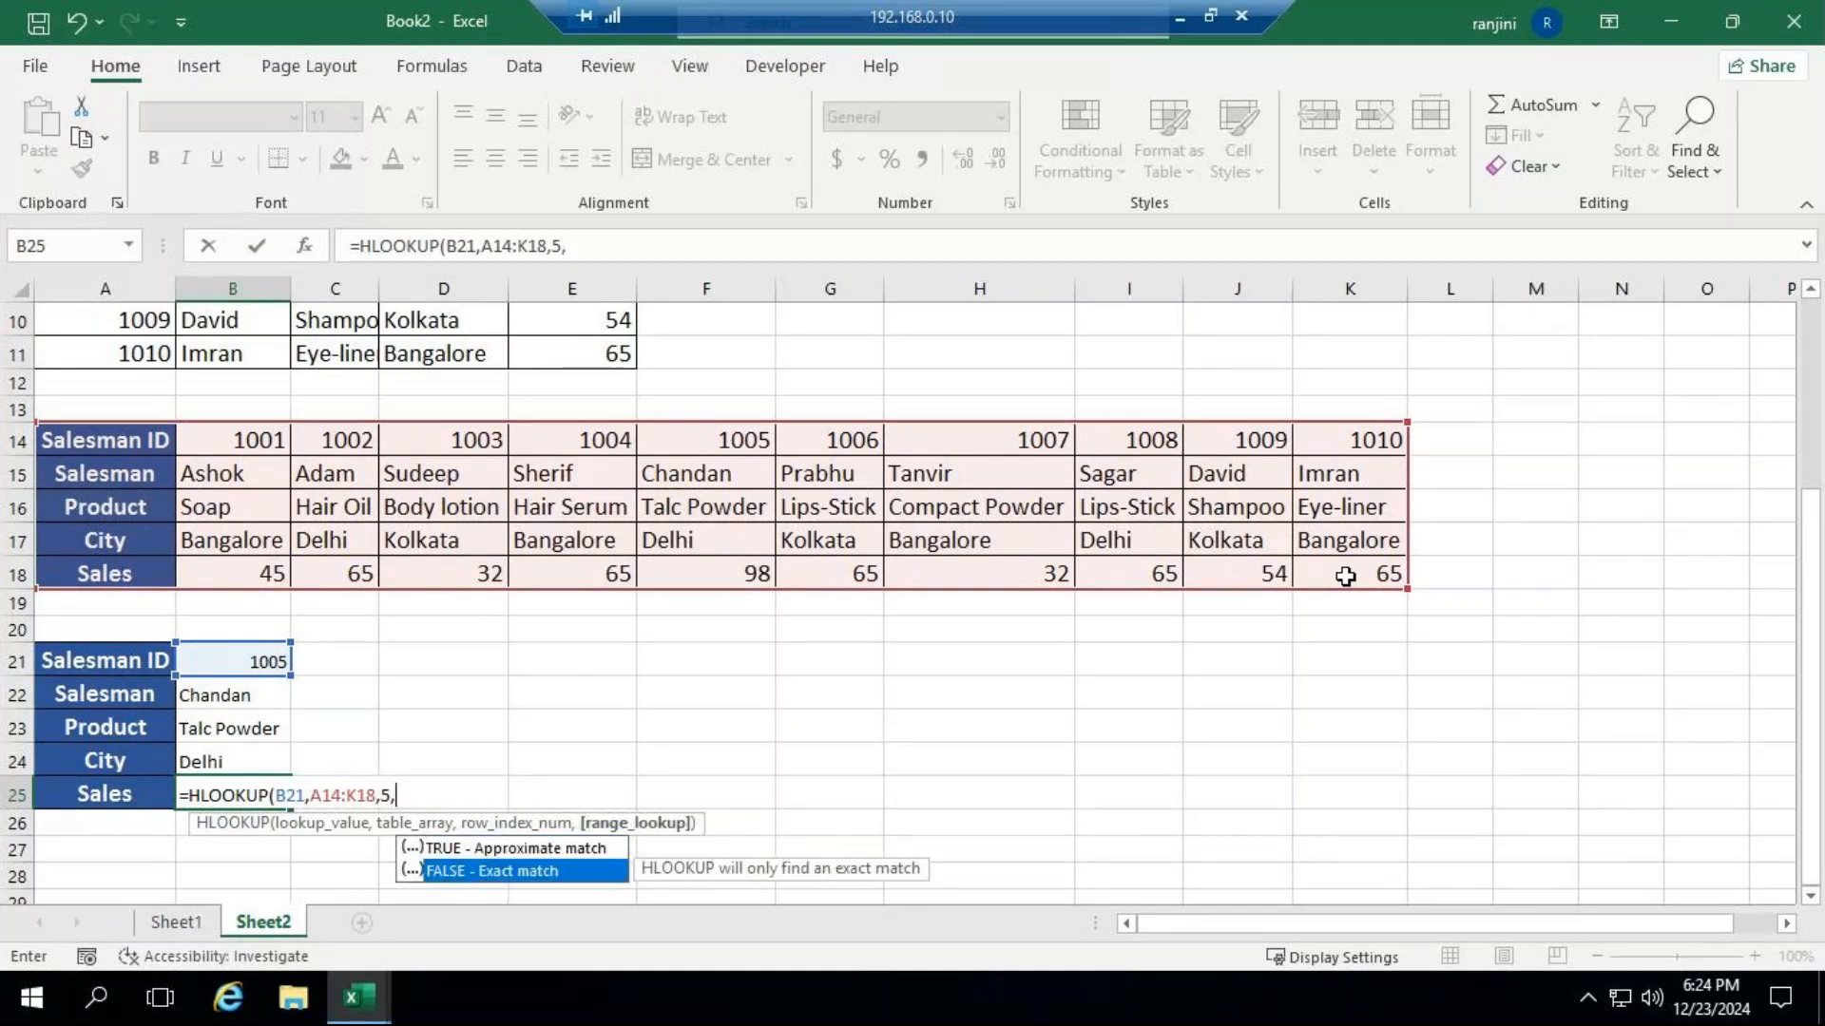
key(Tab)
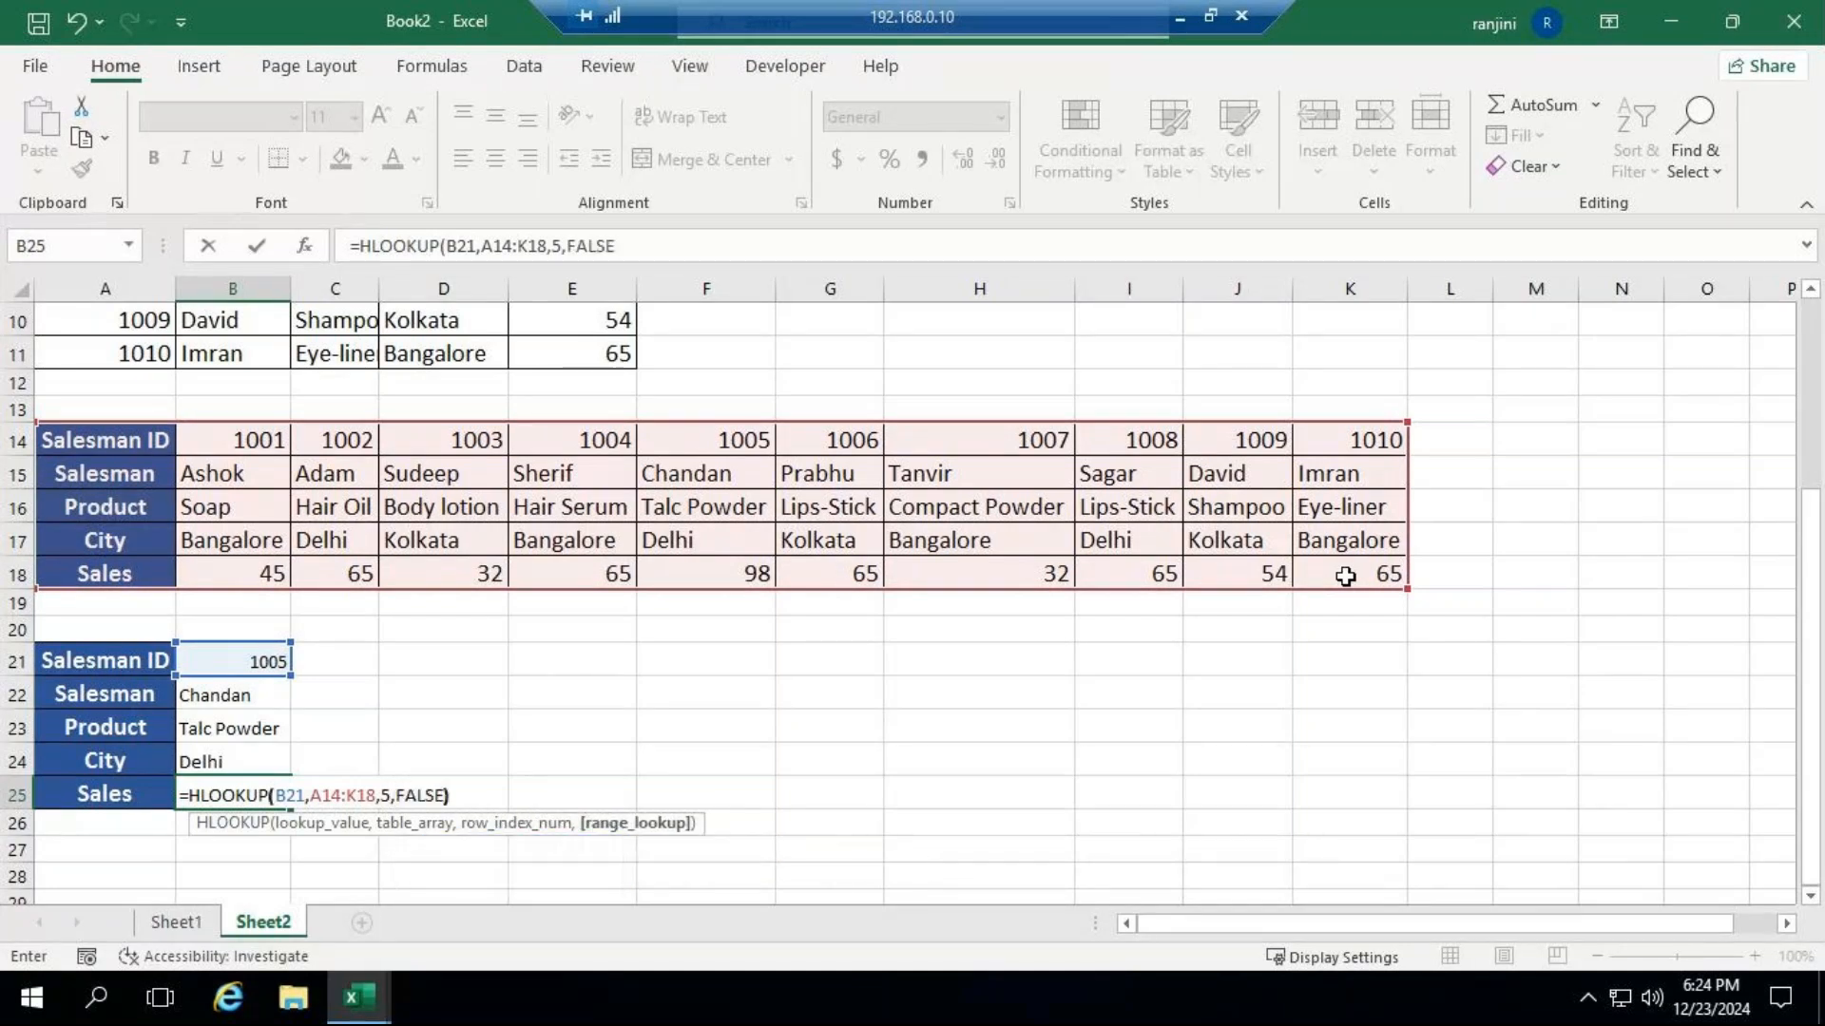
key(Return)
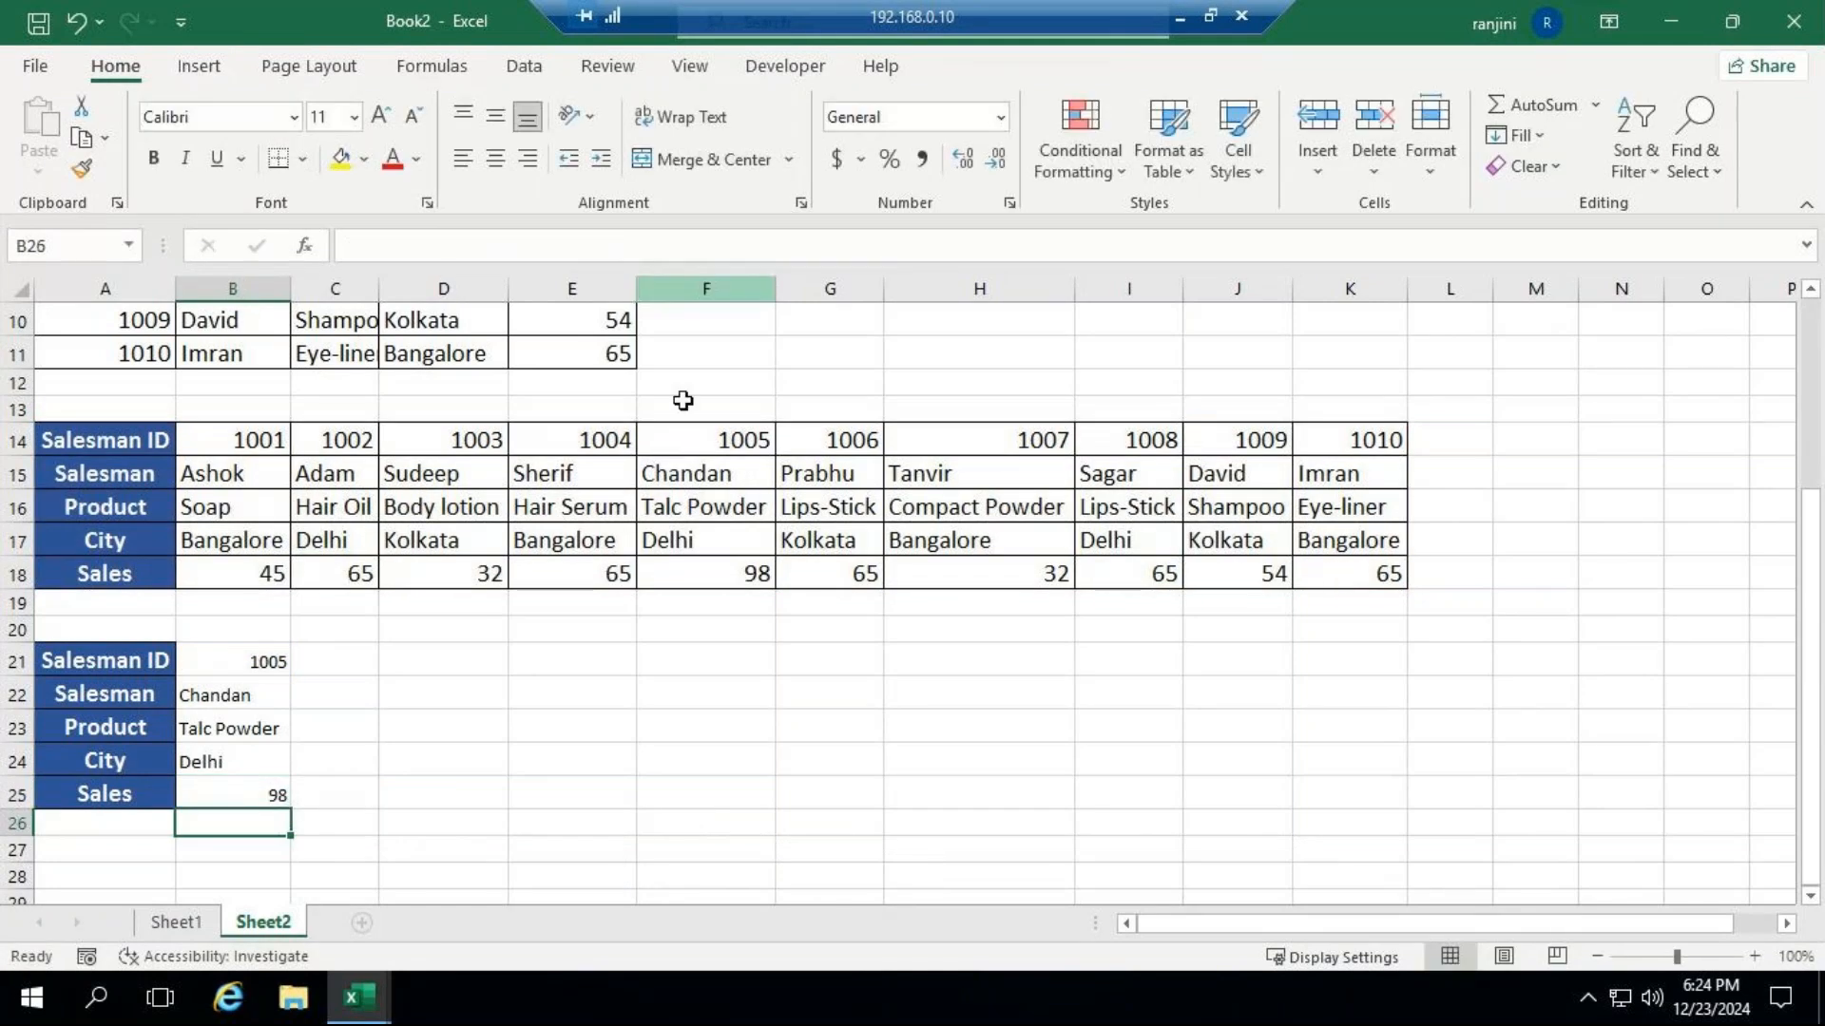
Set the Salesman ID in B21 to 1007 and autofit the width of column B.
click(232, 665)
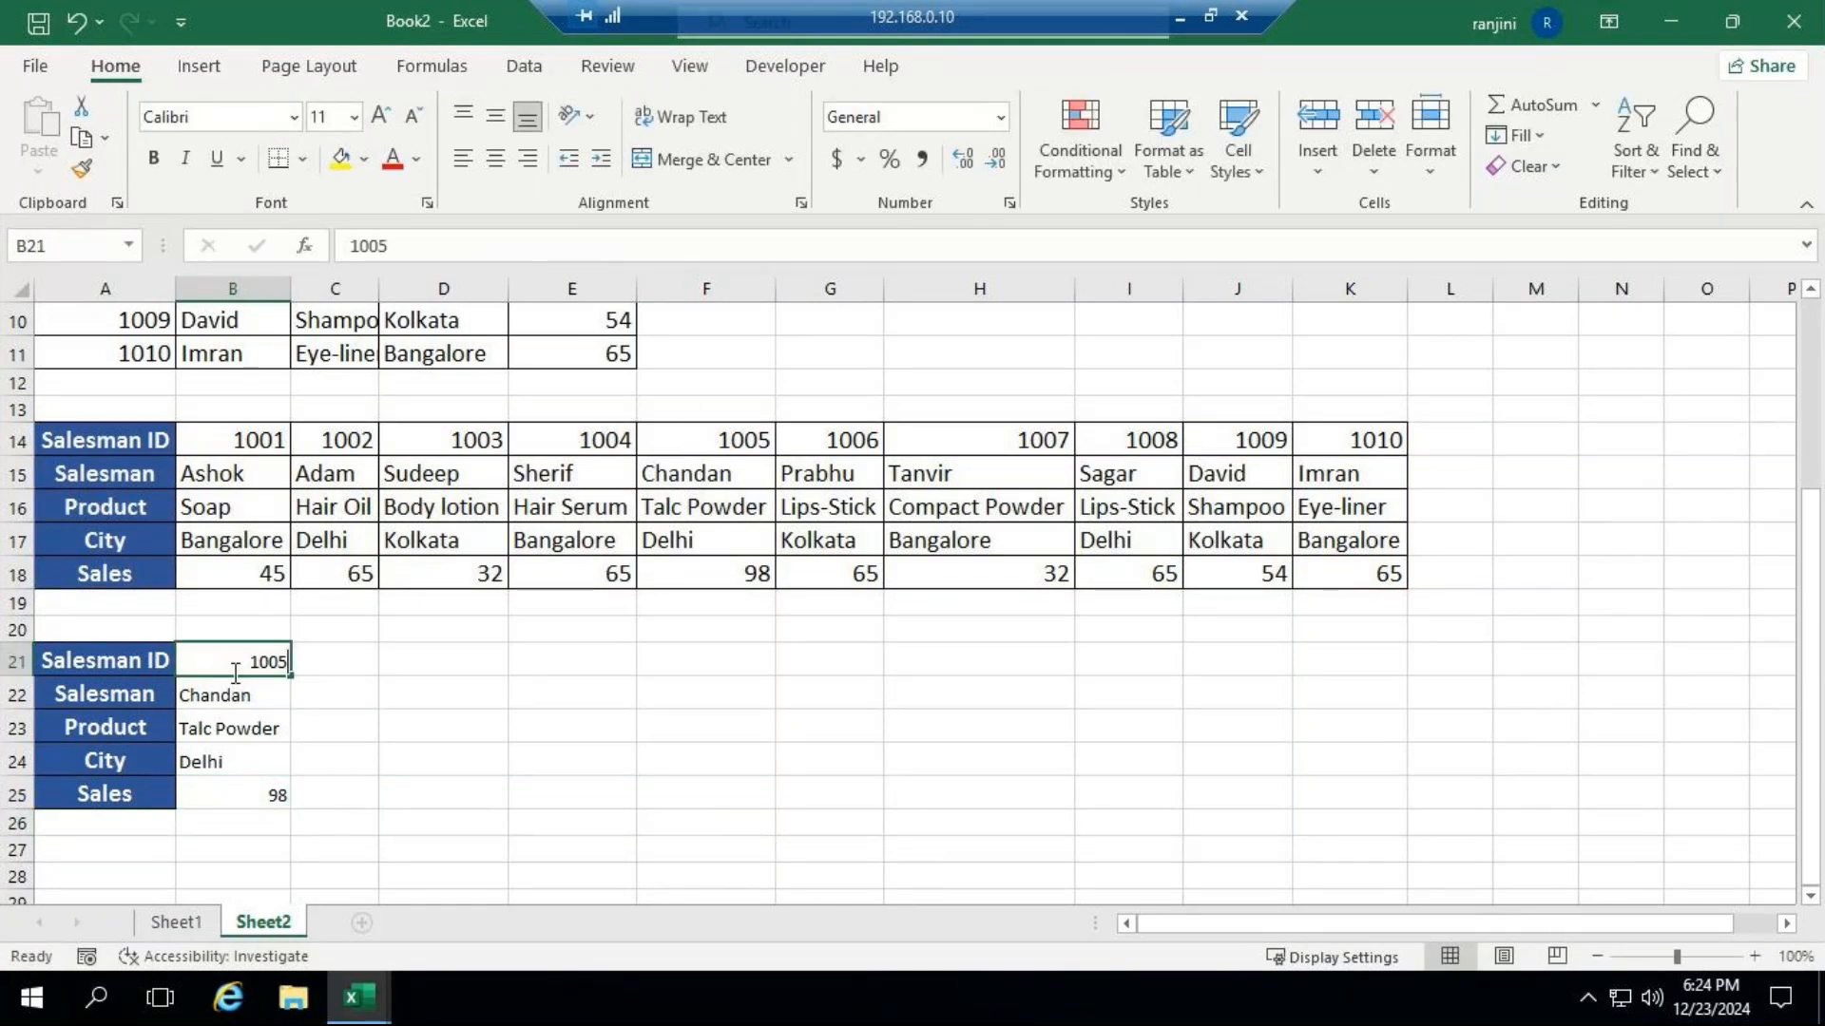
text(10)
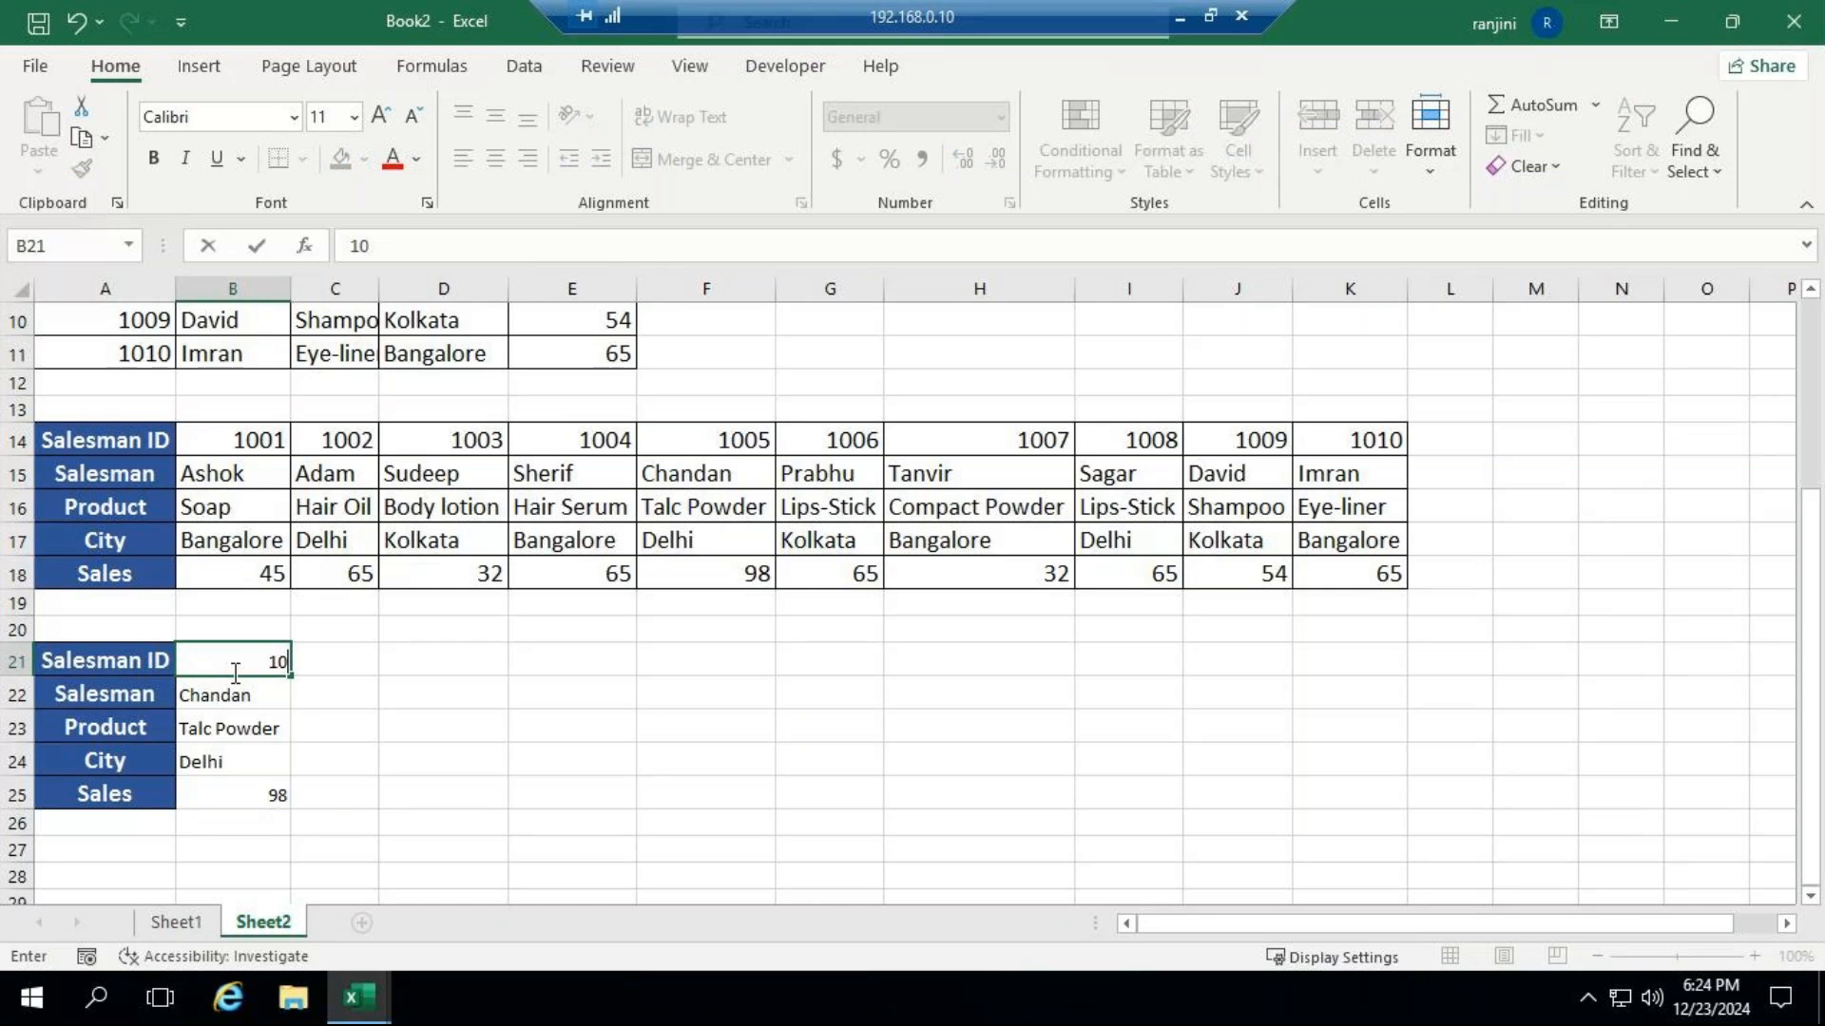
text(07)
key(Return)
double_click(289, 288)
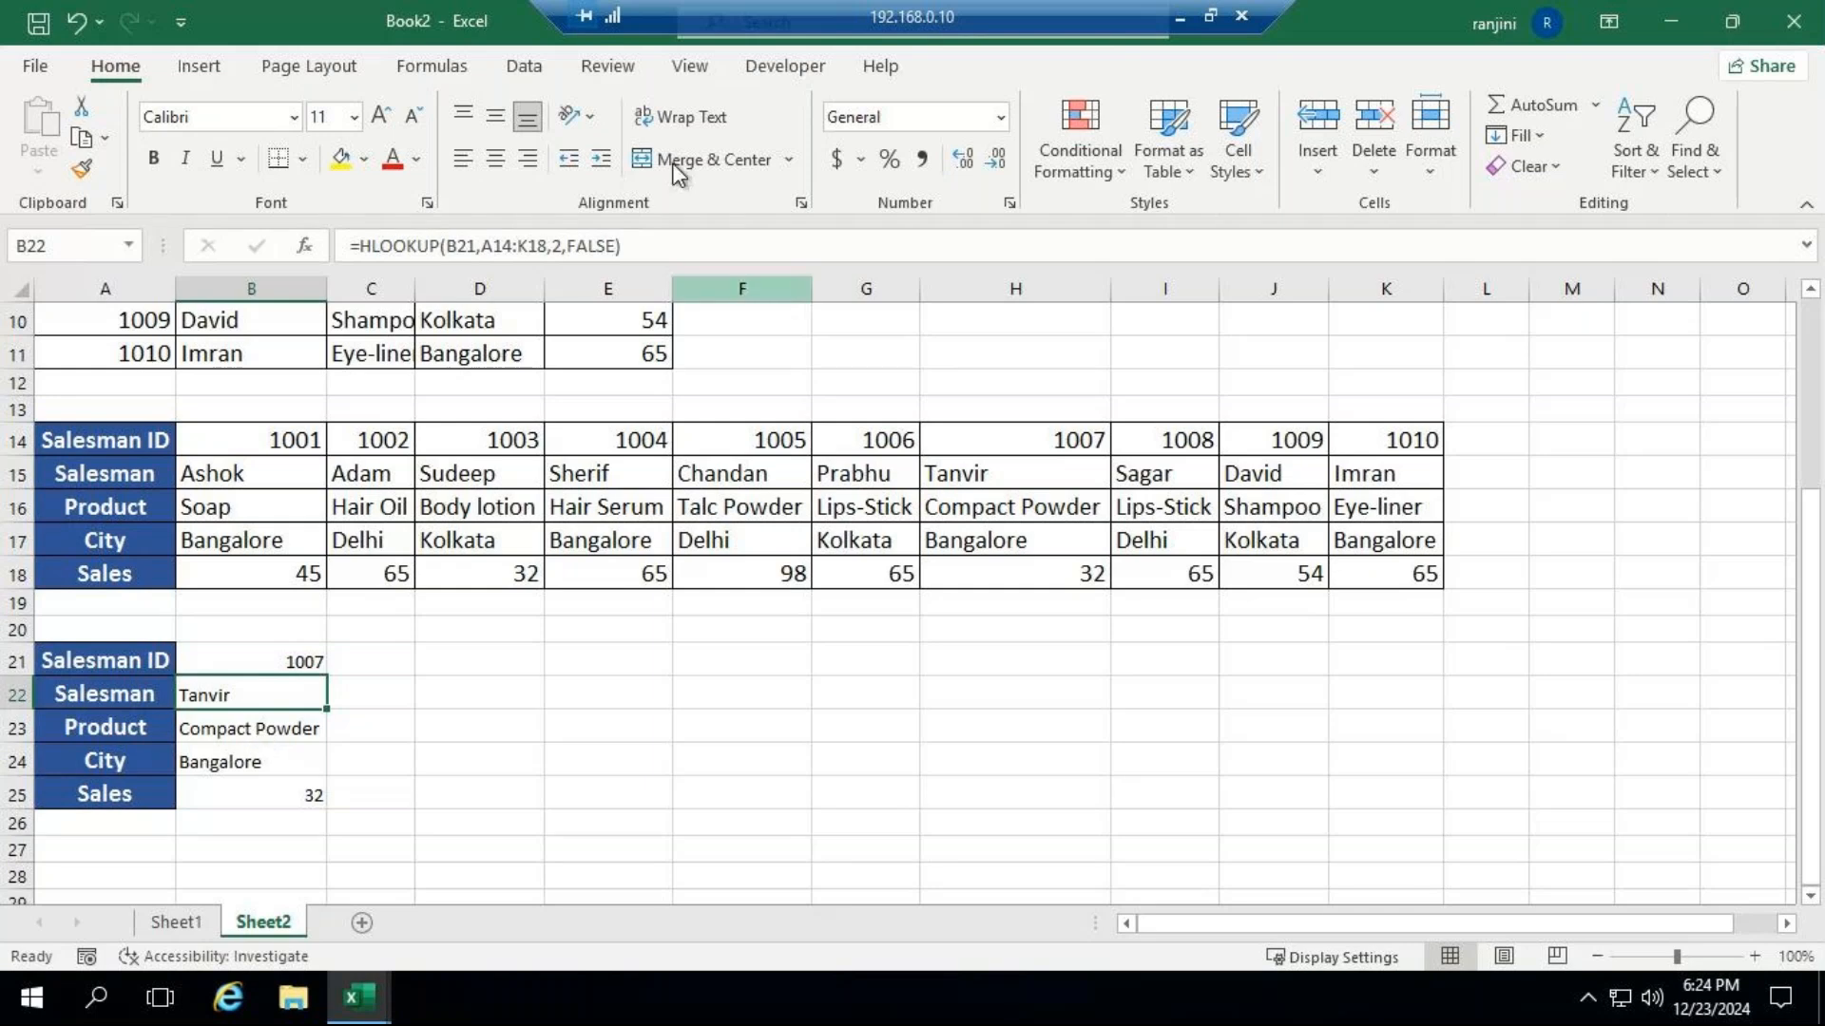
click(1177, 15)
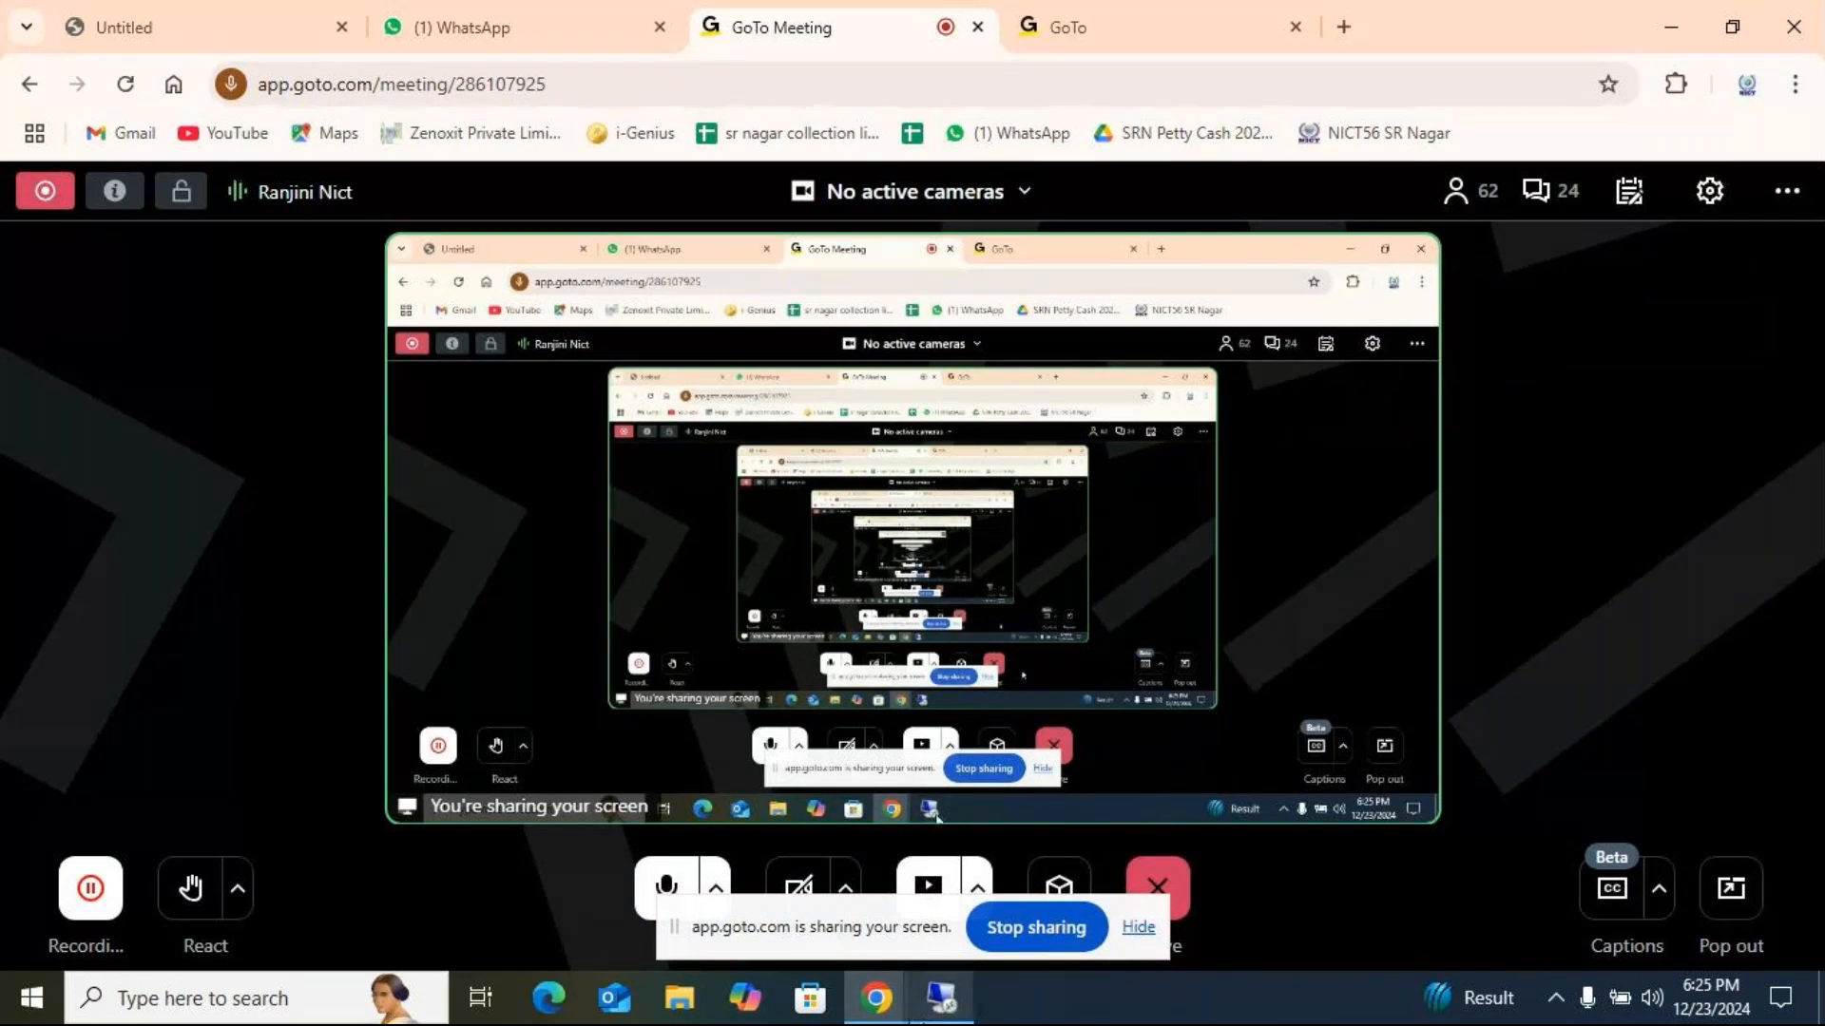
click(945, 1002)
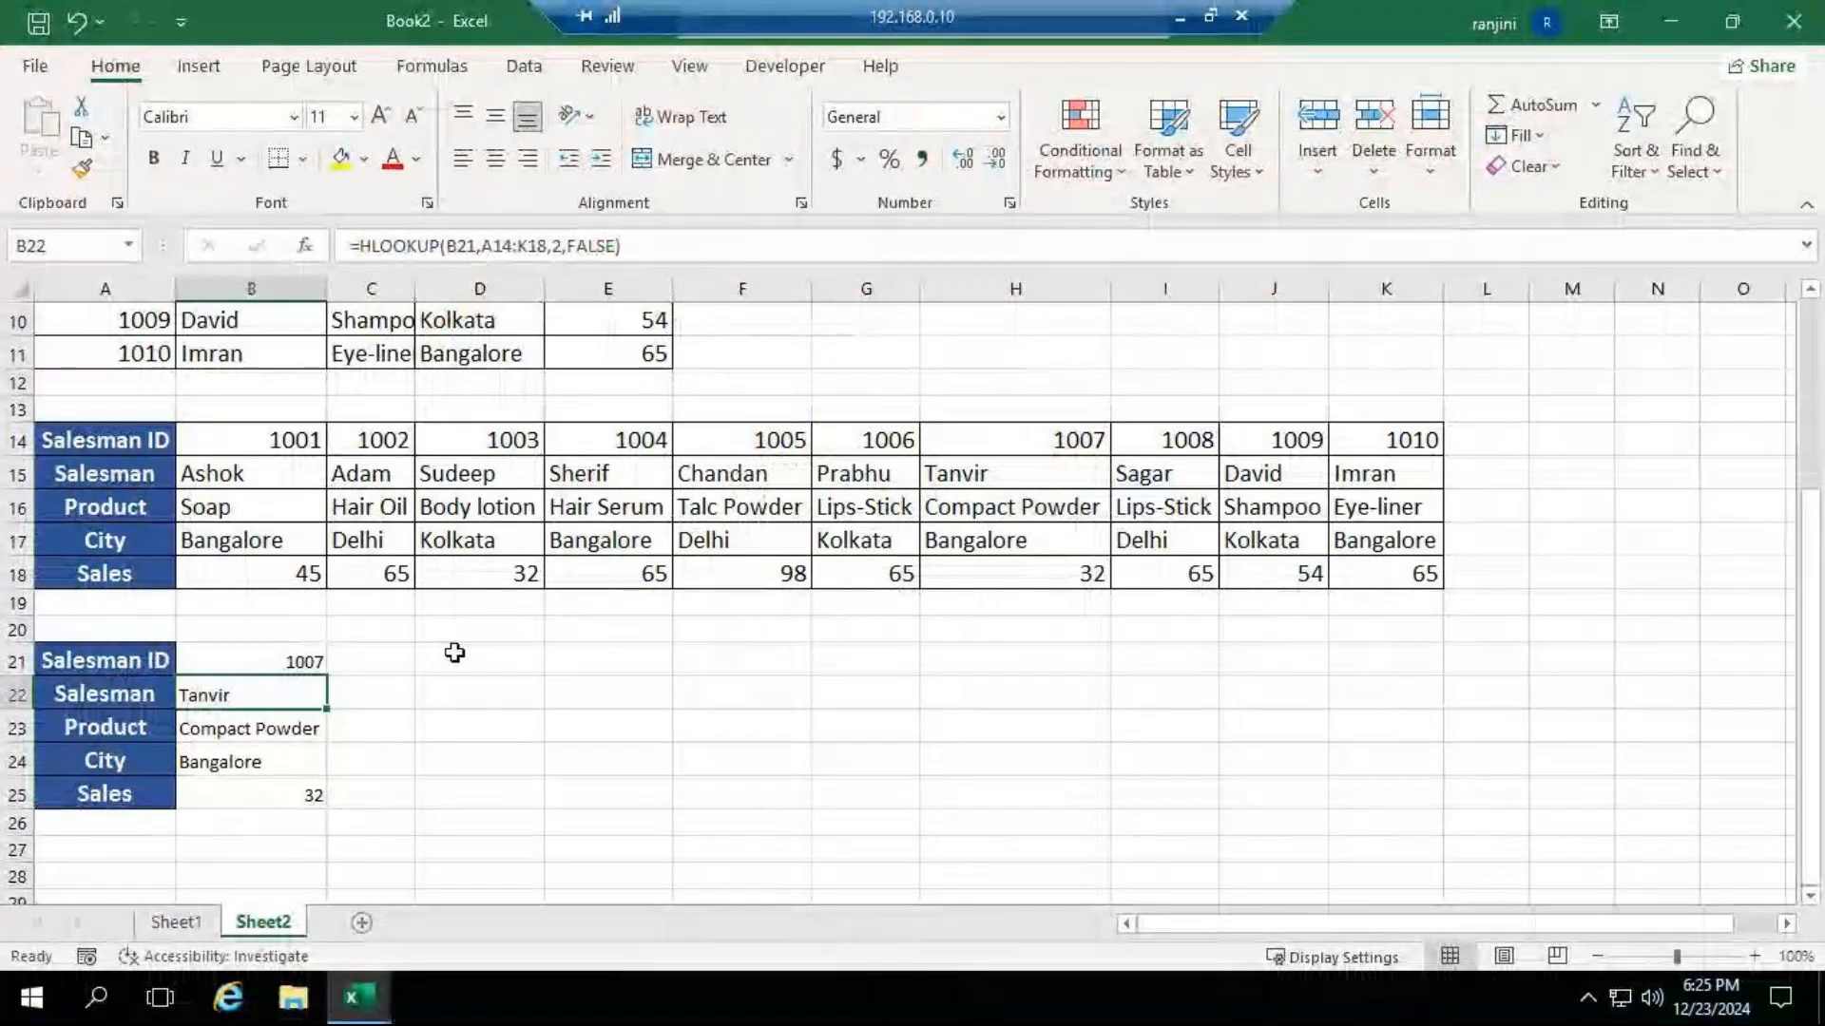
Examine the row index argument in the HLOOKUP formulas of cells B22 through B25.
scroll(465, 661, down, 3)
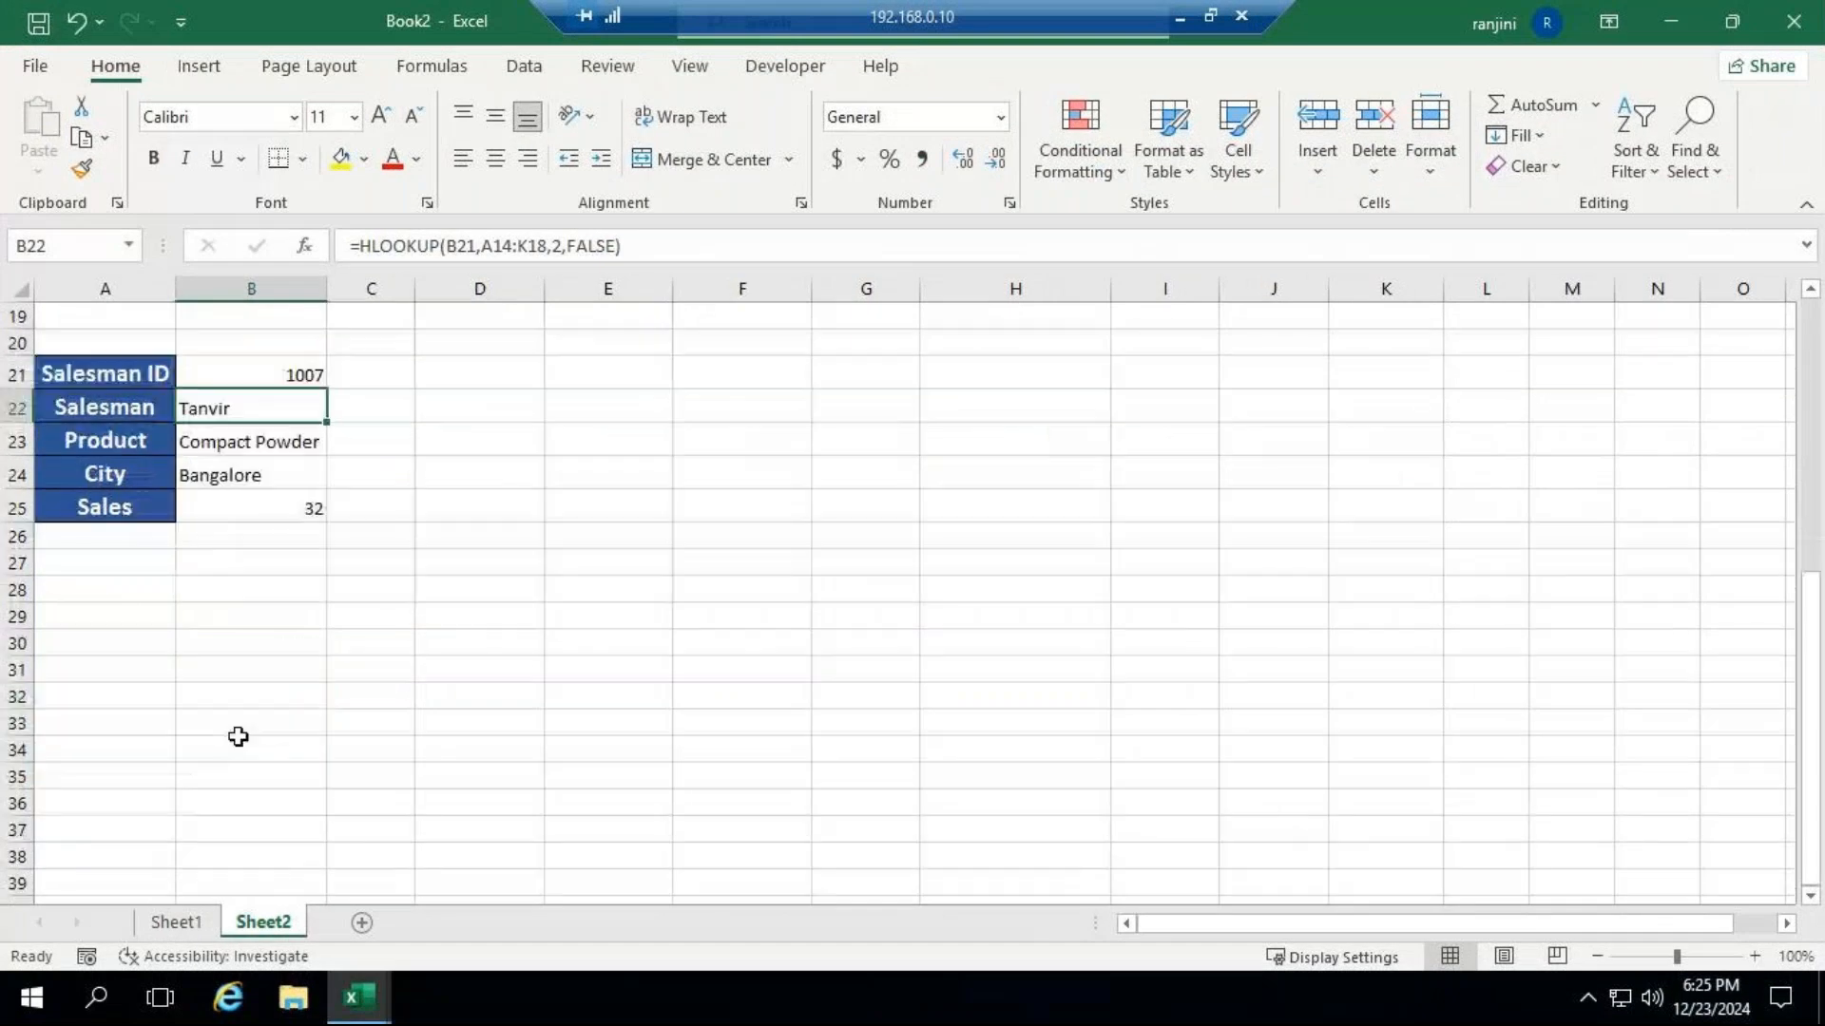
click(128, 593)
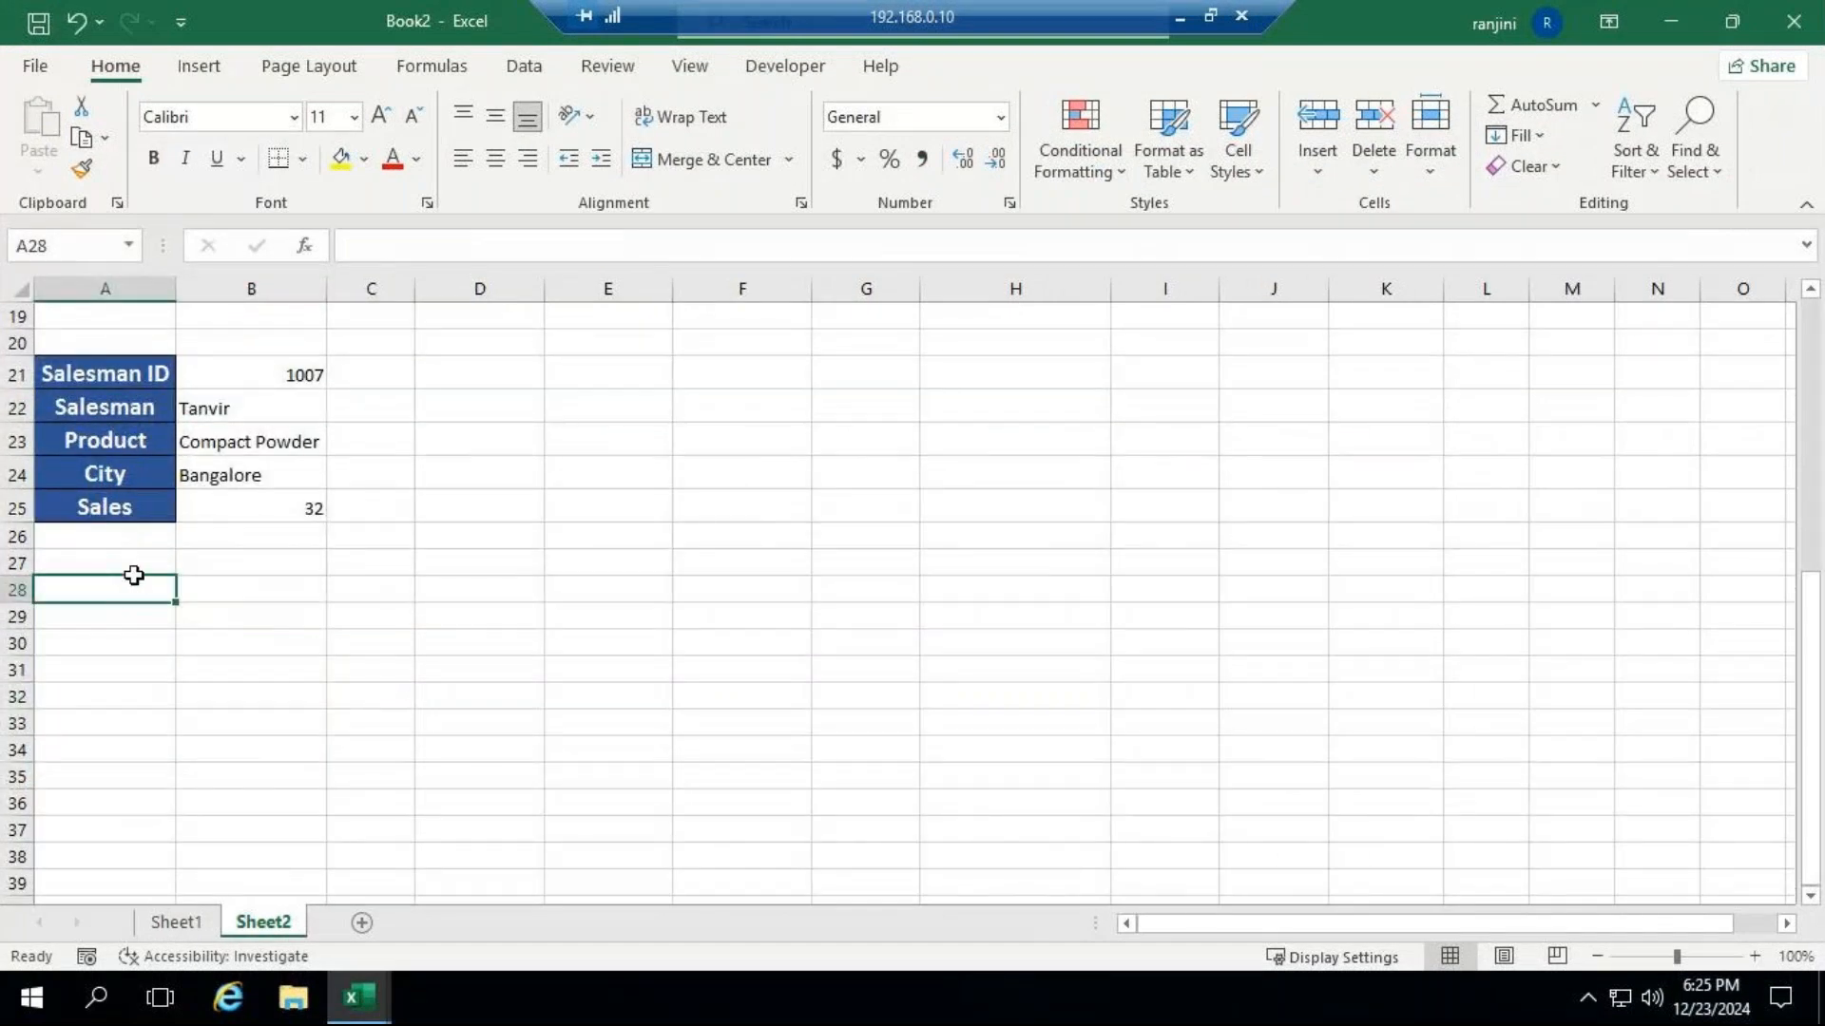
click(213, 403)
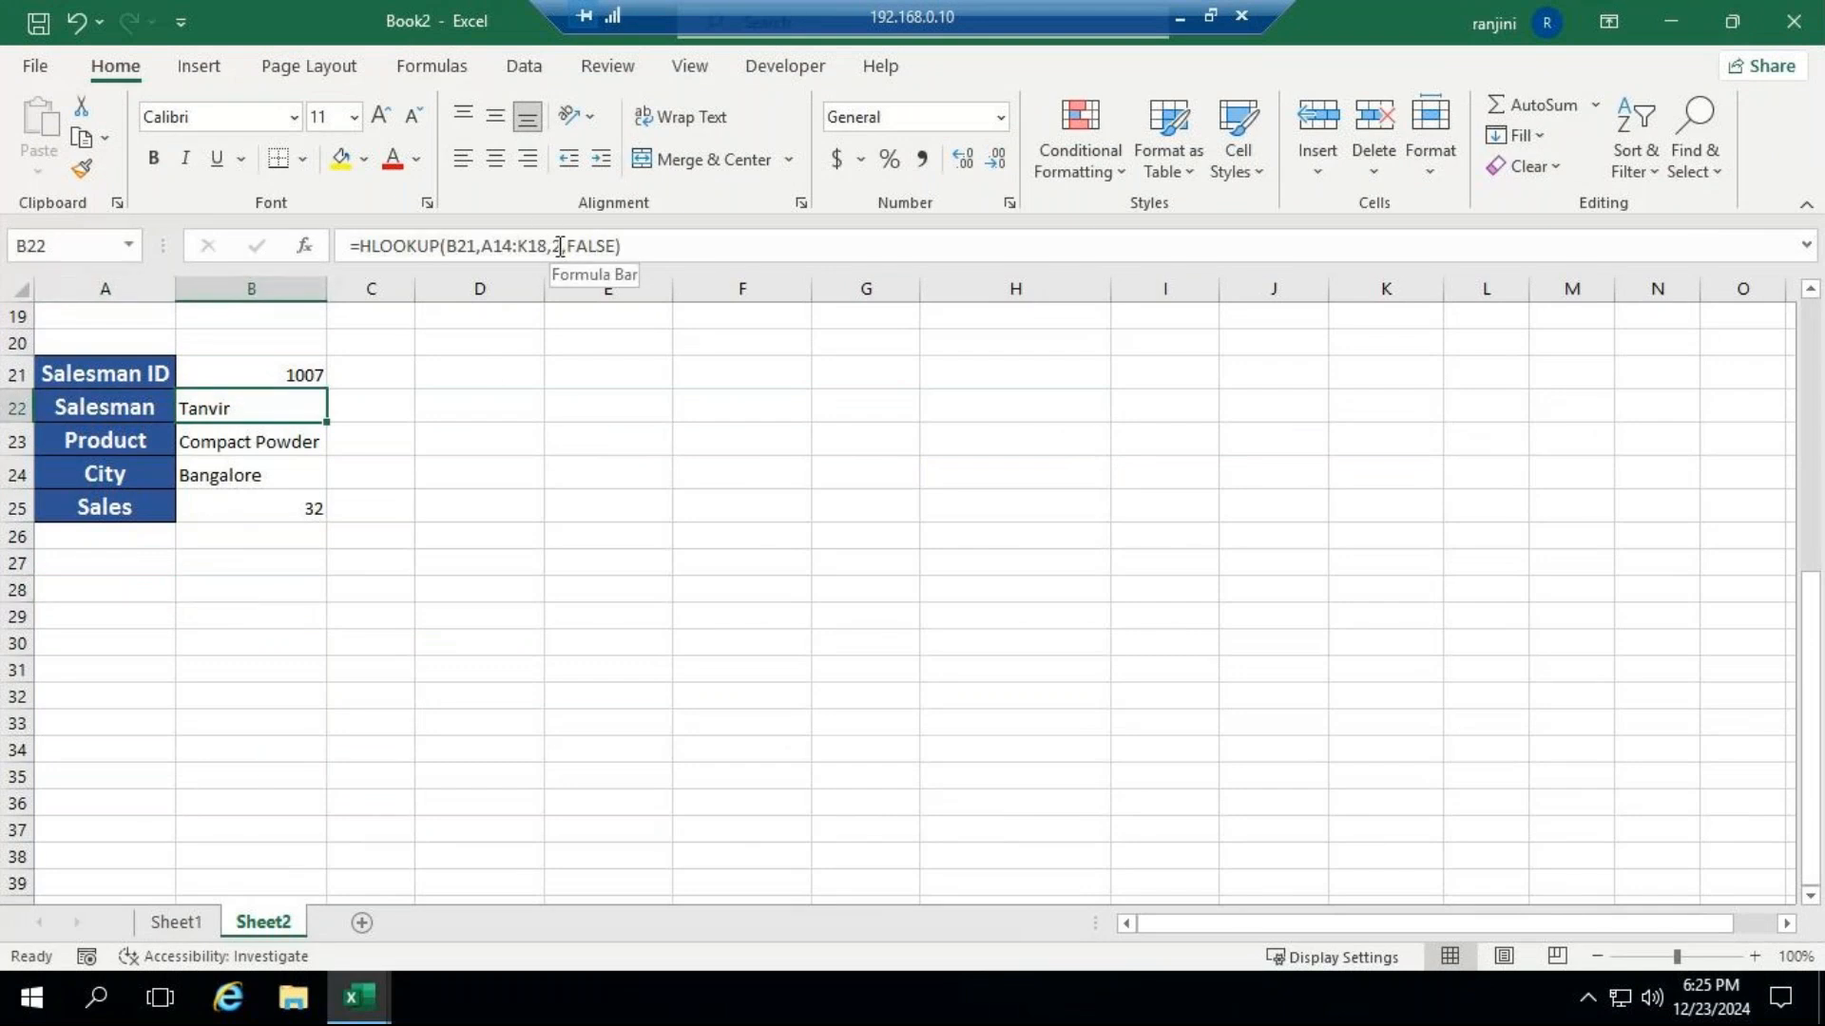
key(Down)
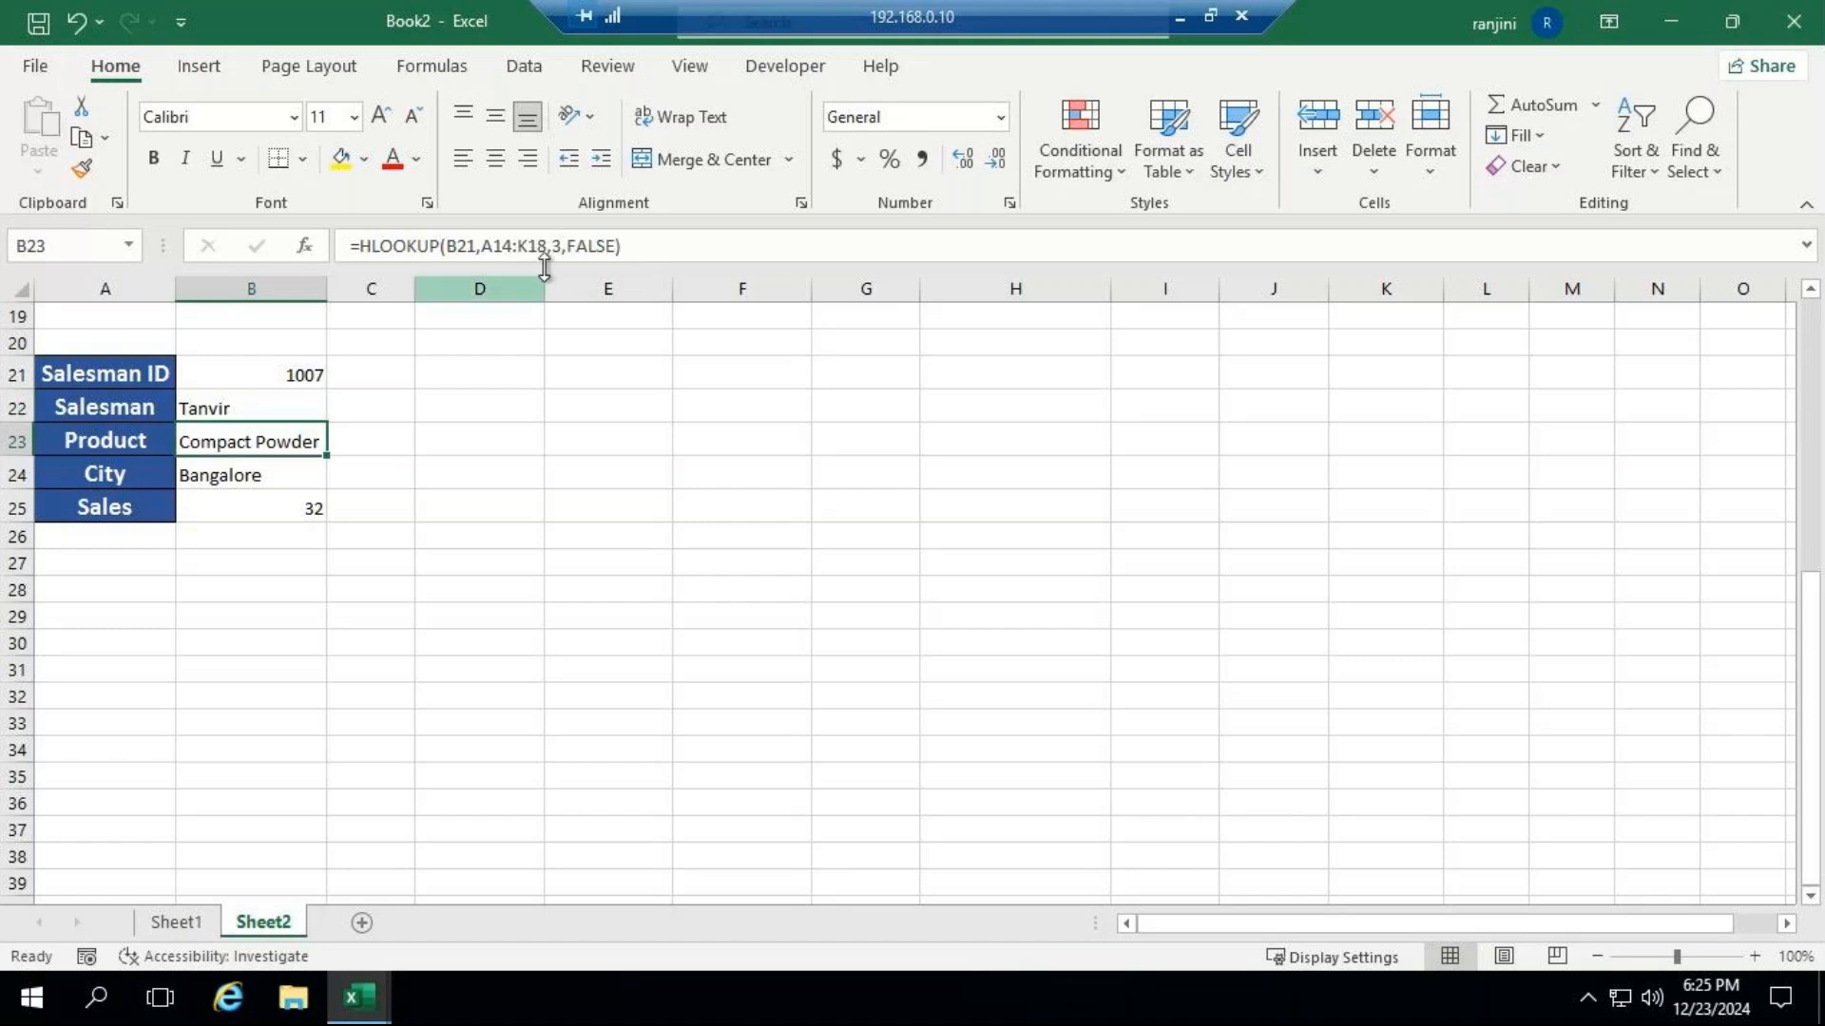
click(294, 470)
click(267, 503)
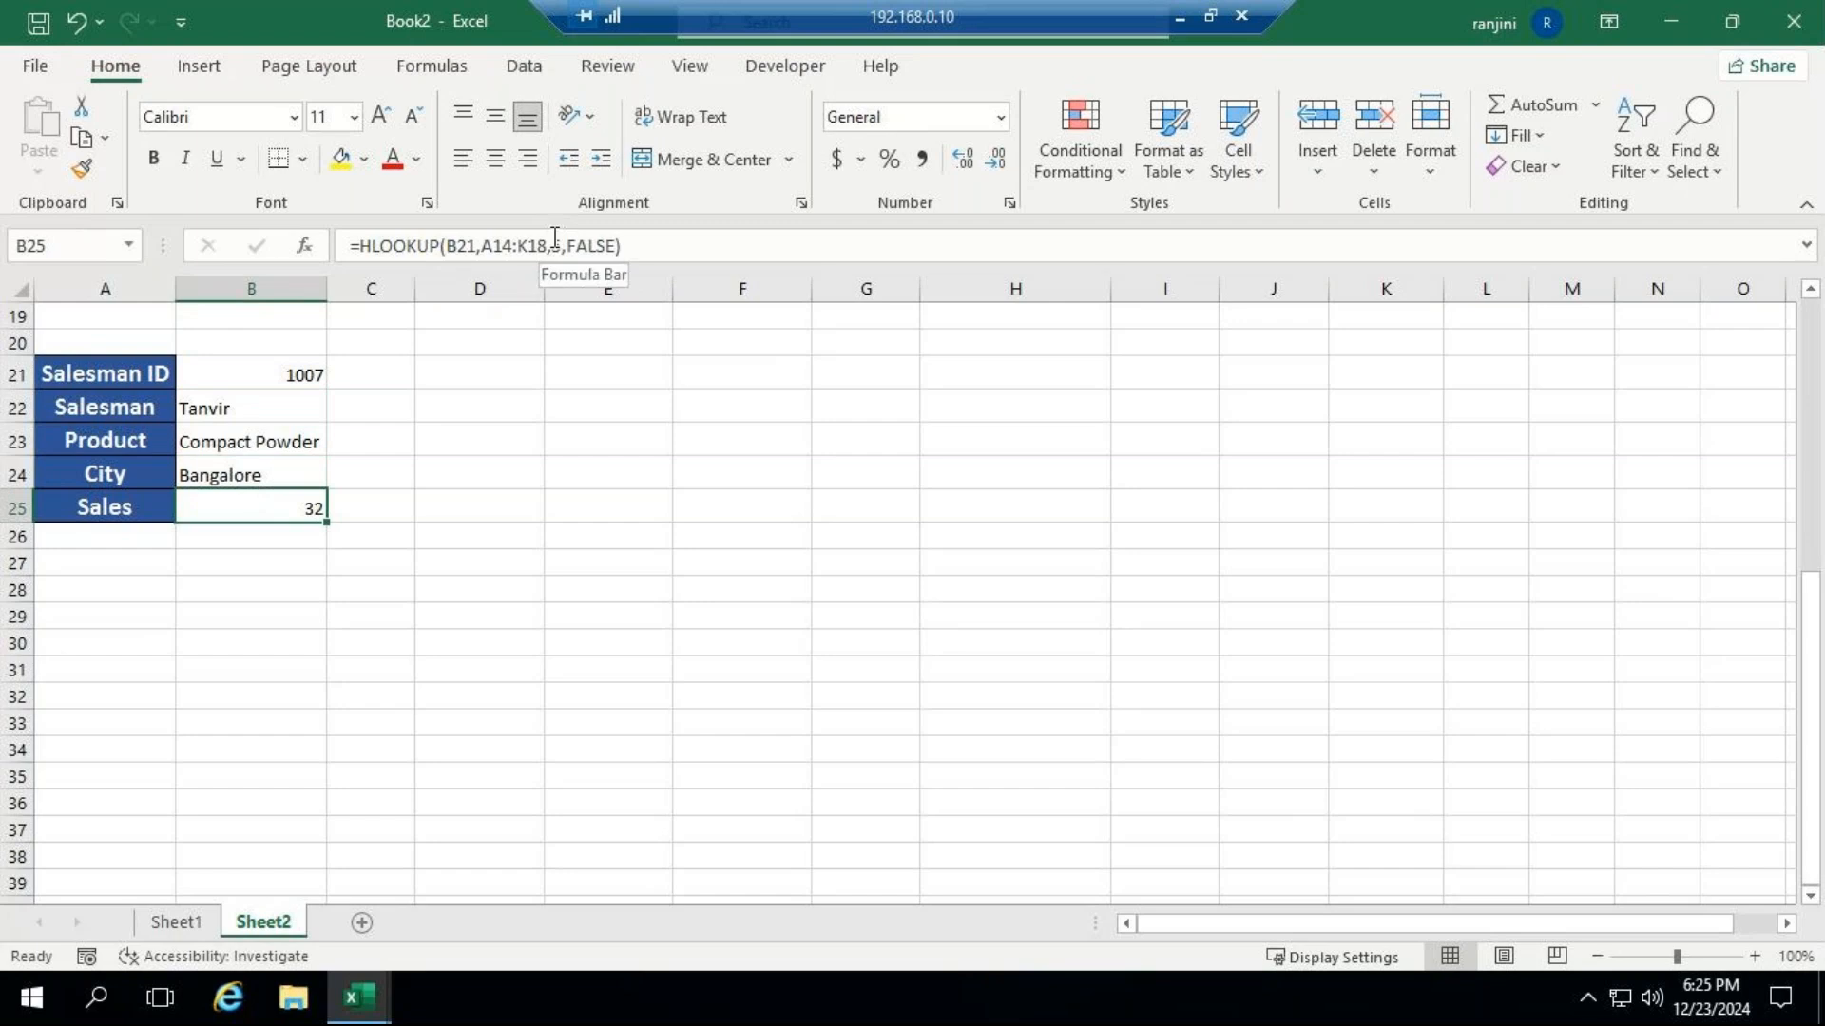
scroll(530, 570, up, 2)
scroll(530, 571, up, 1)
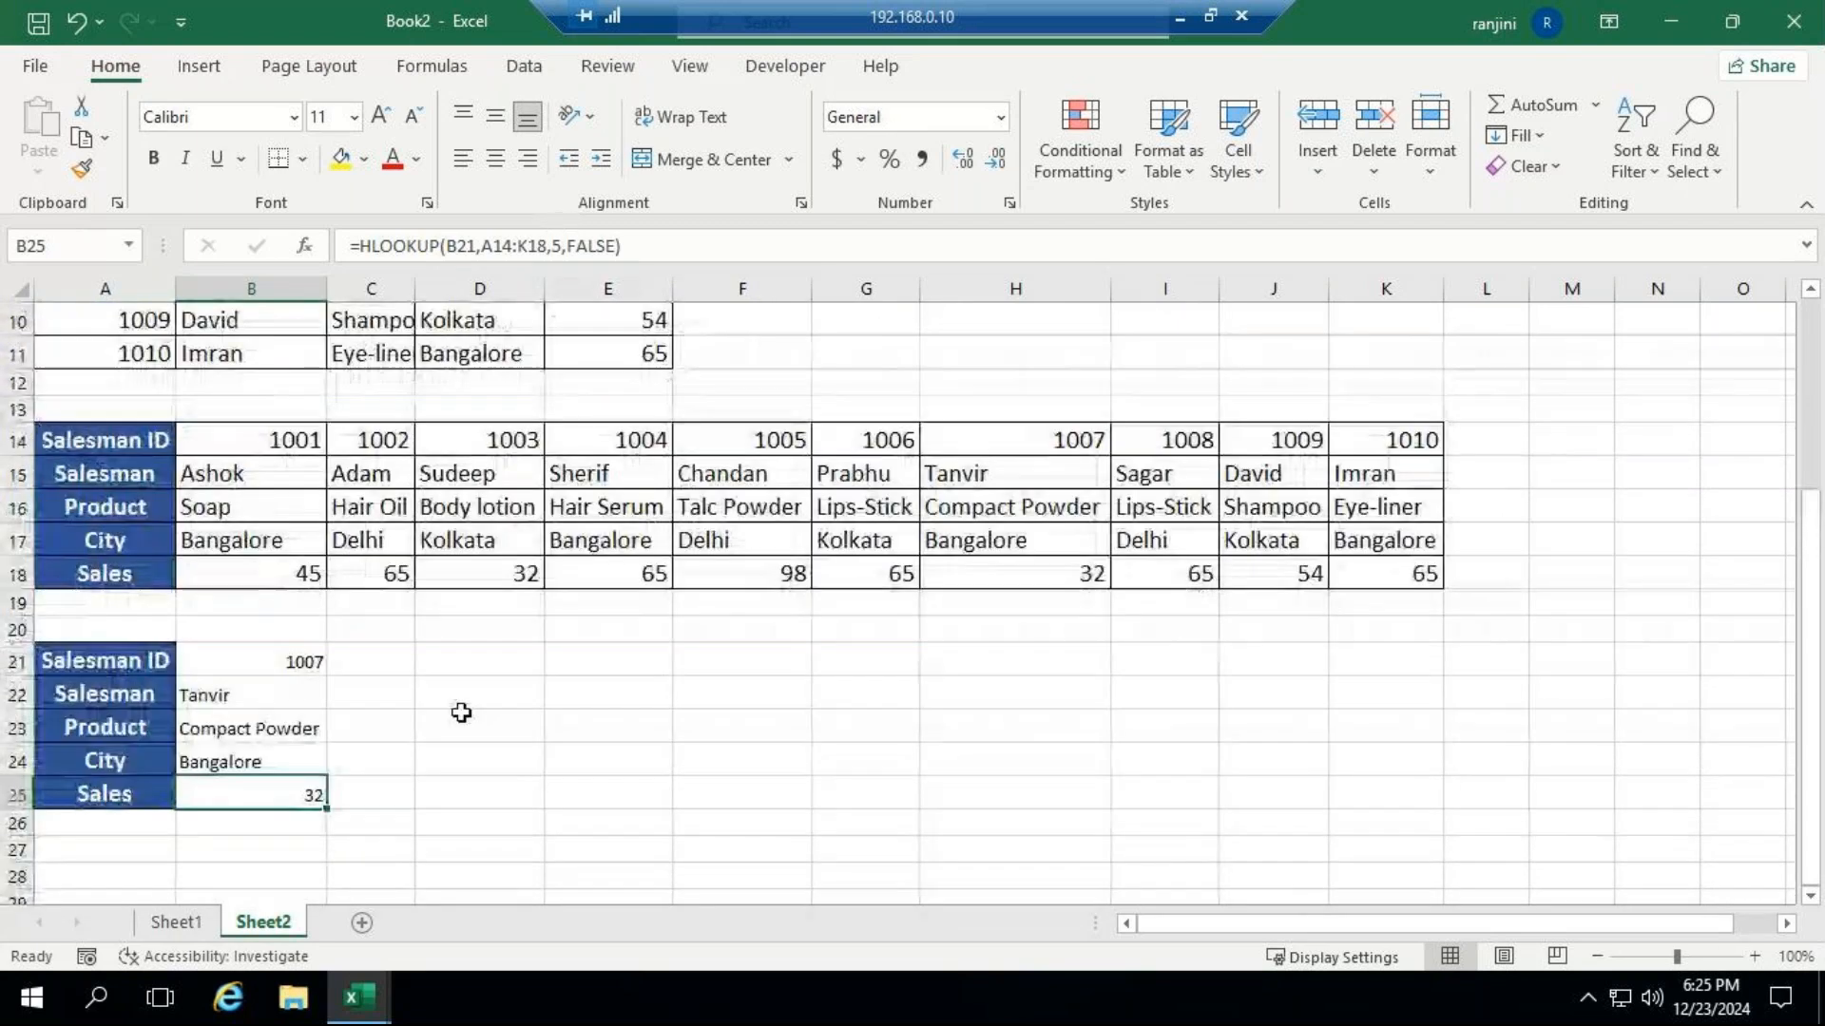
Enter the heading "Match" in cell D27 below the lookup block.
click(527, 848)
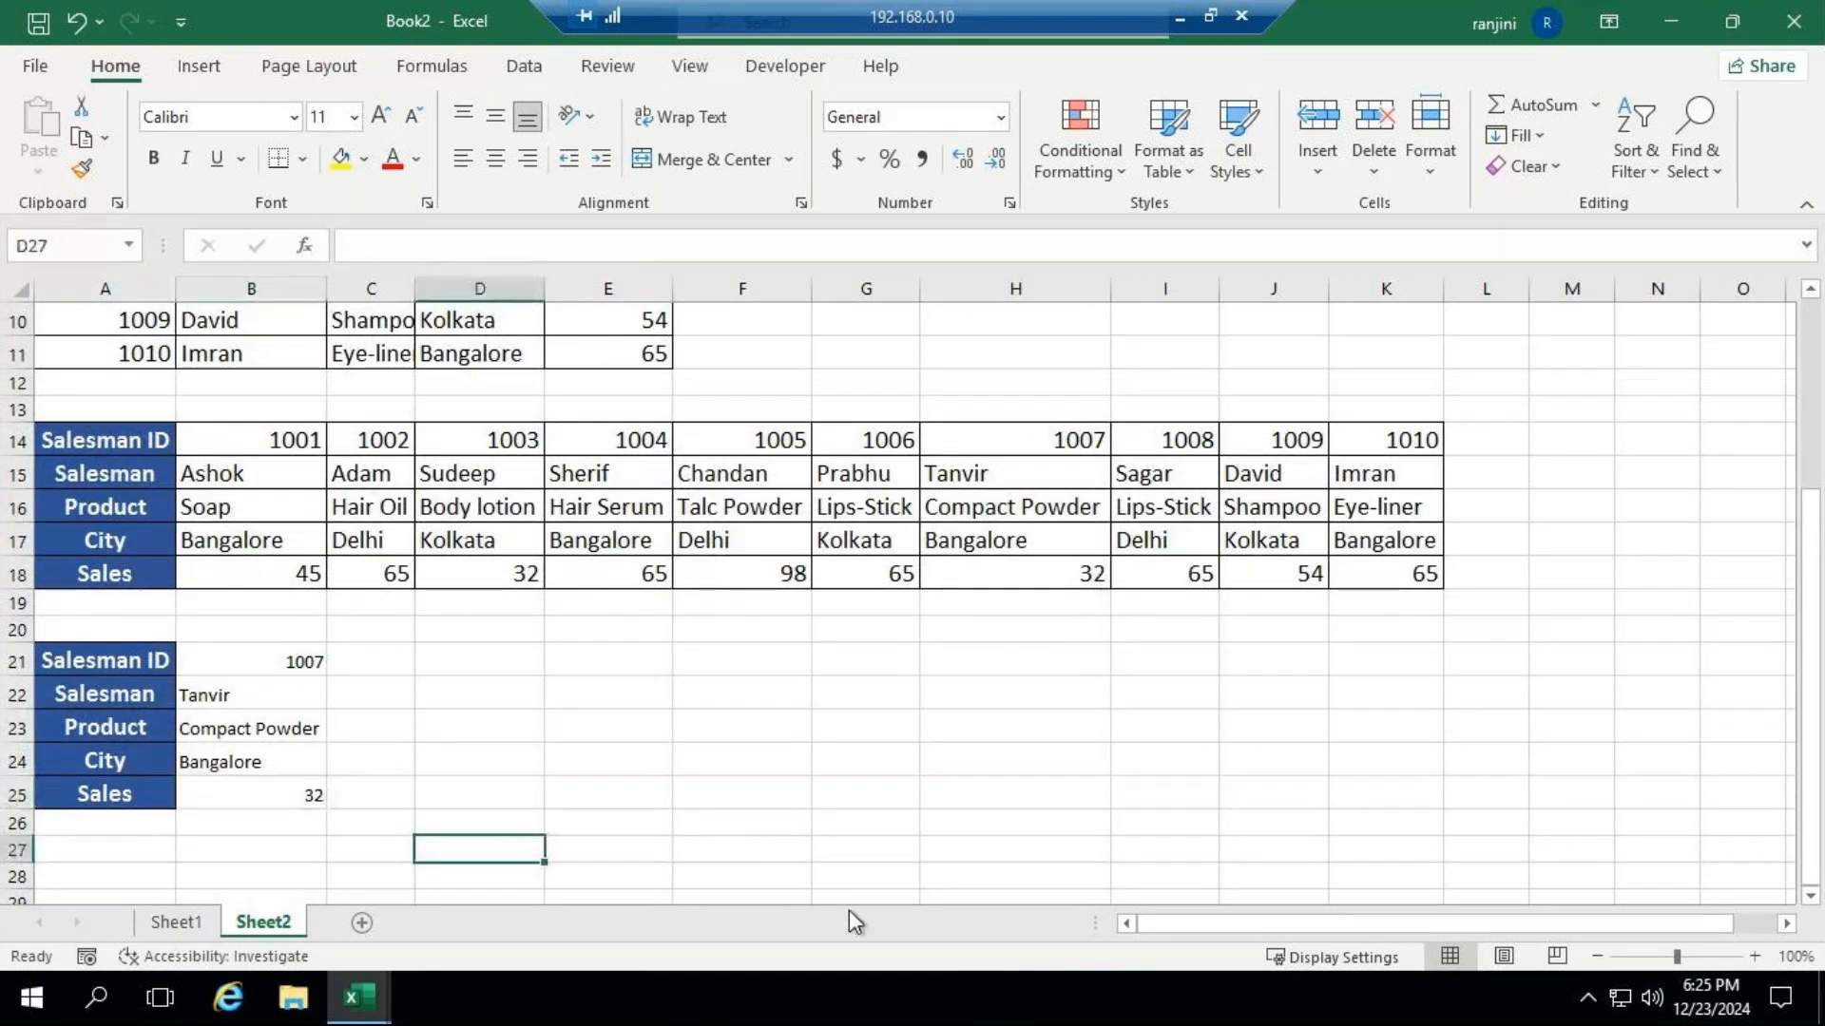
text(Match)
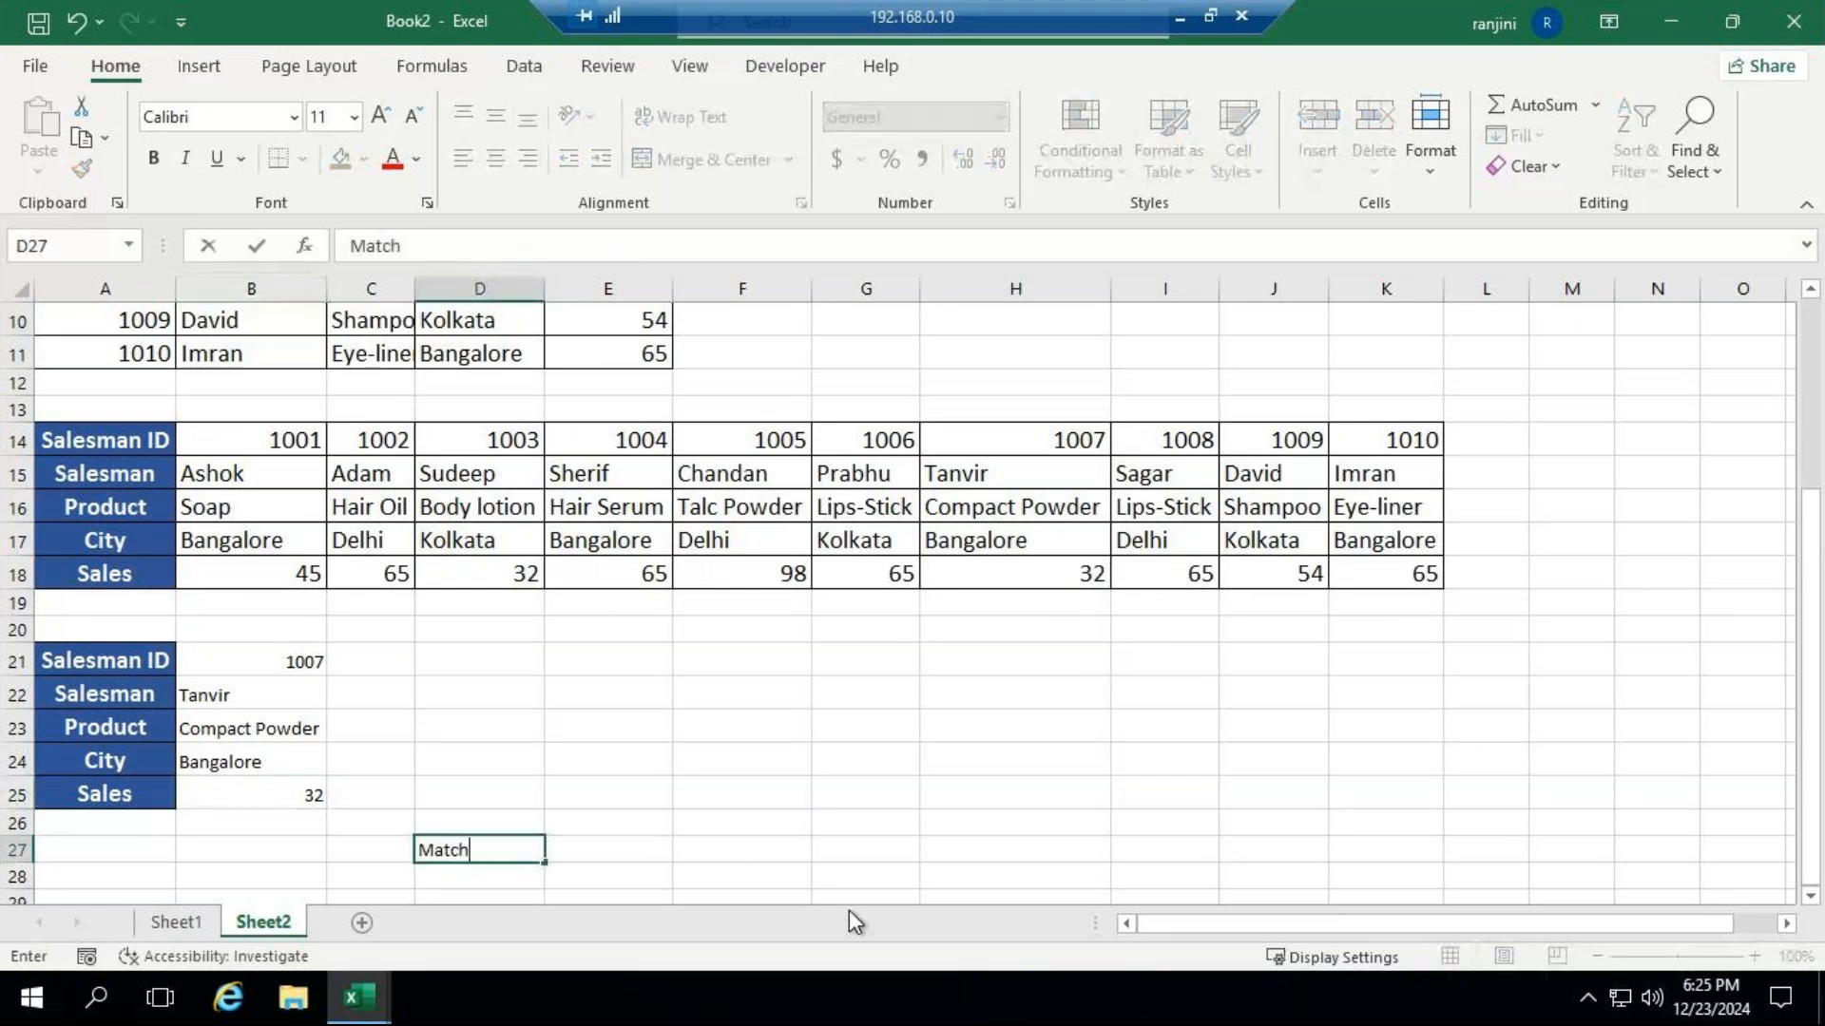
key(Return)
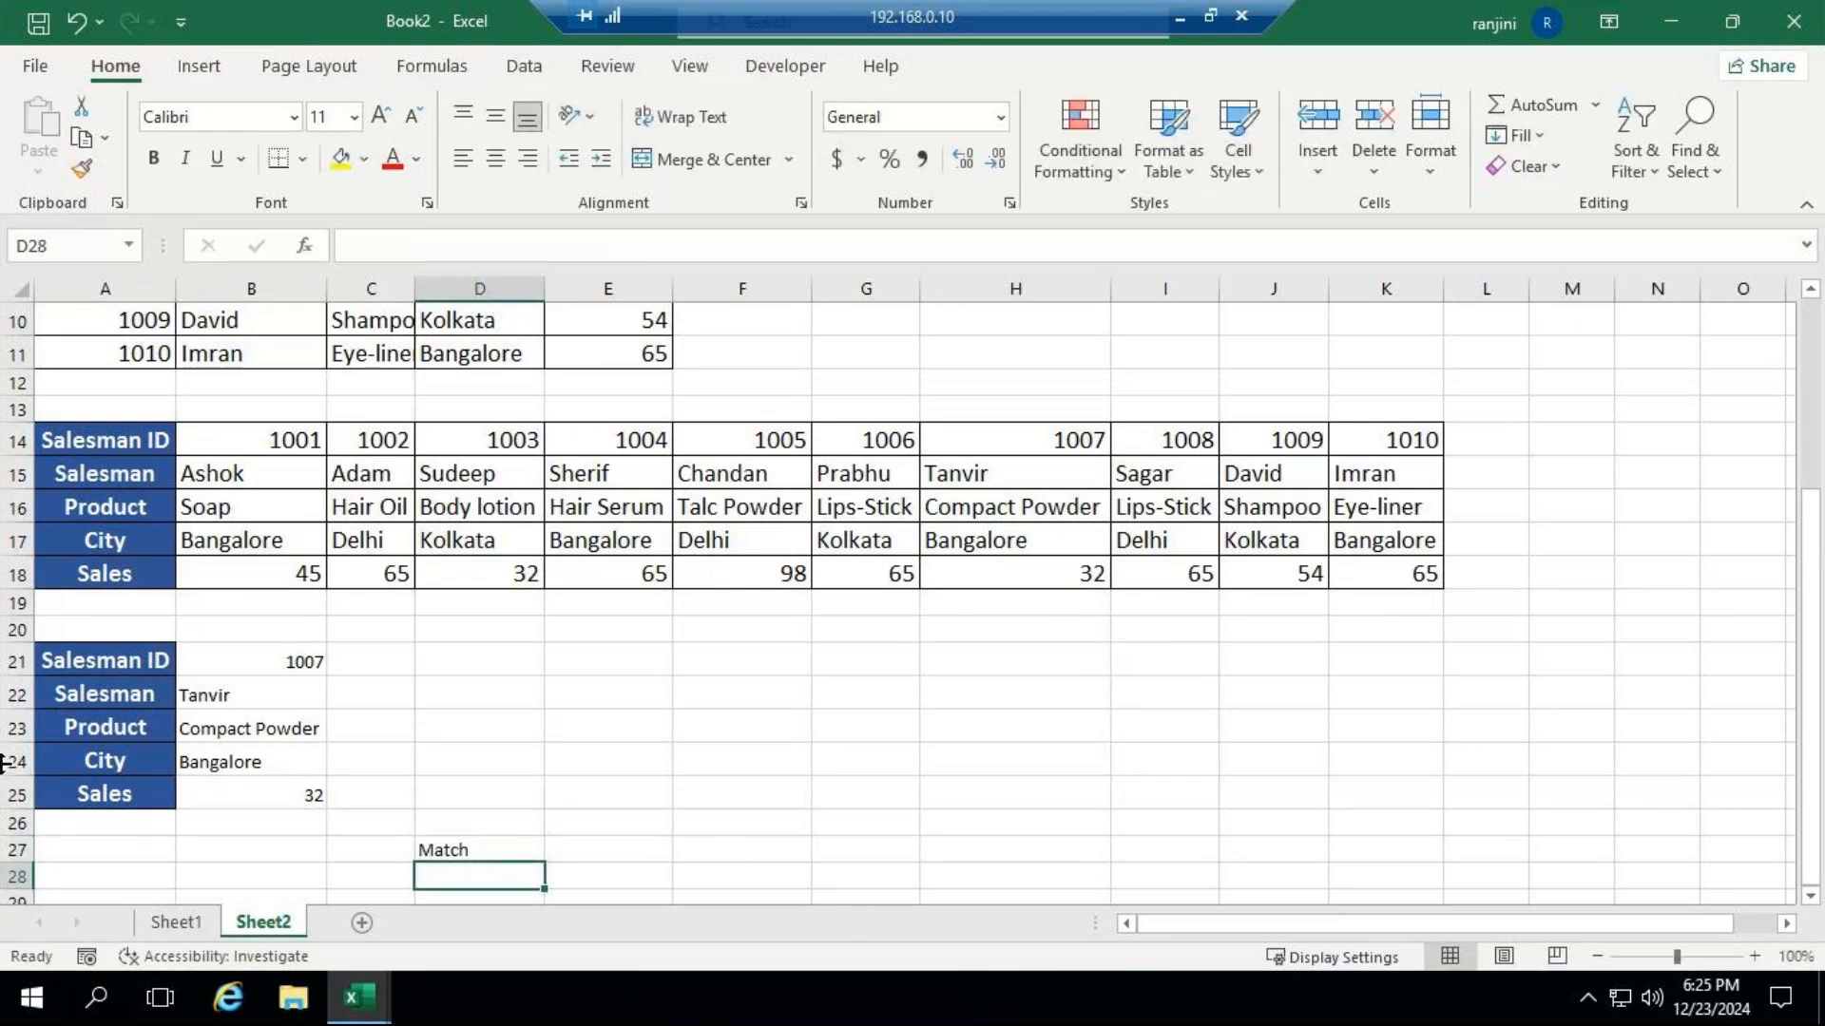
Copy the field labels in A21:A25 and paste them starting at A29 for a second lookup block.
scroll(353, 761, down, 1)
click(133, 571)
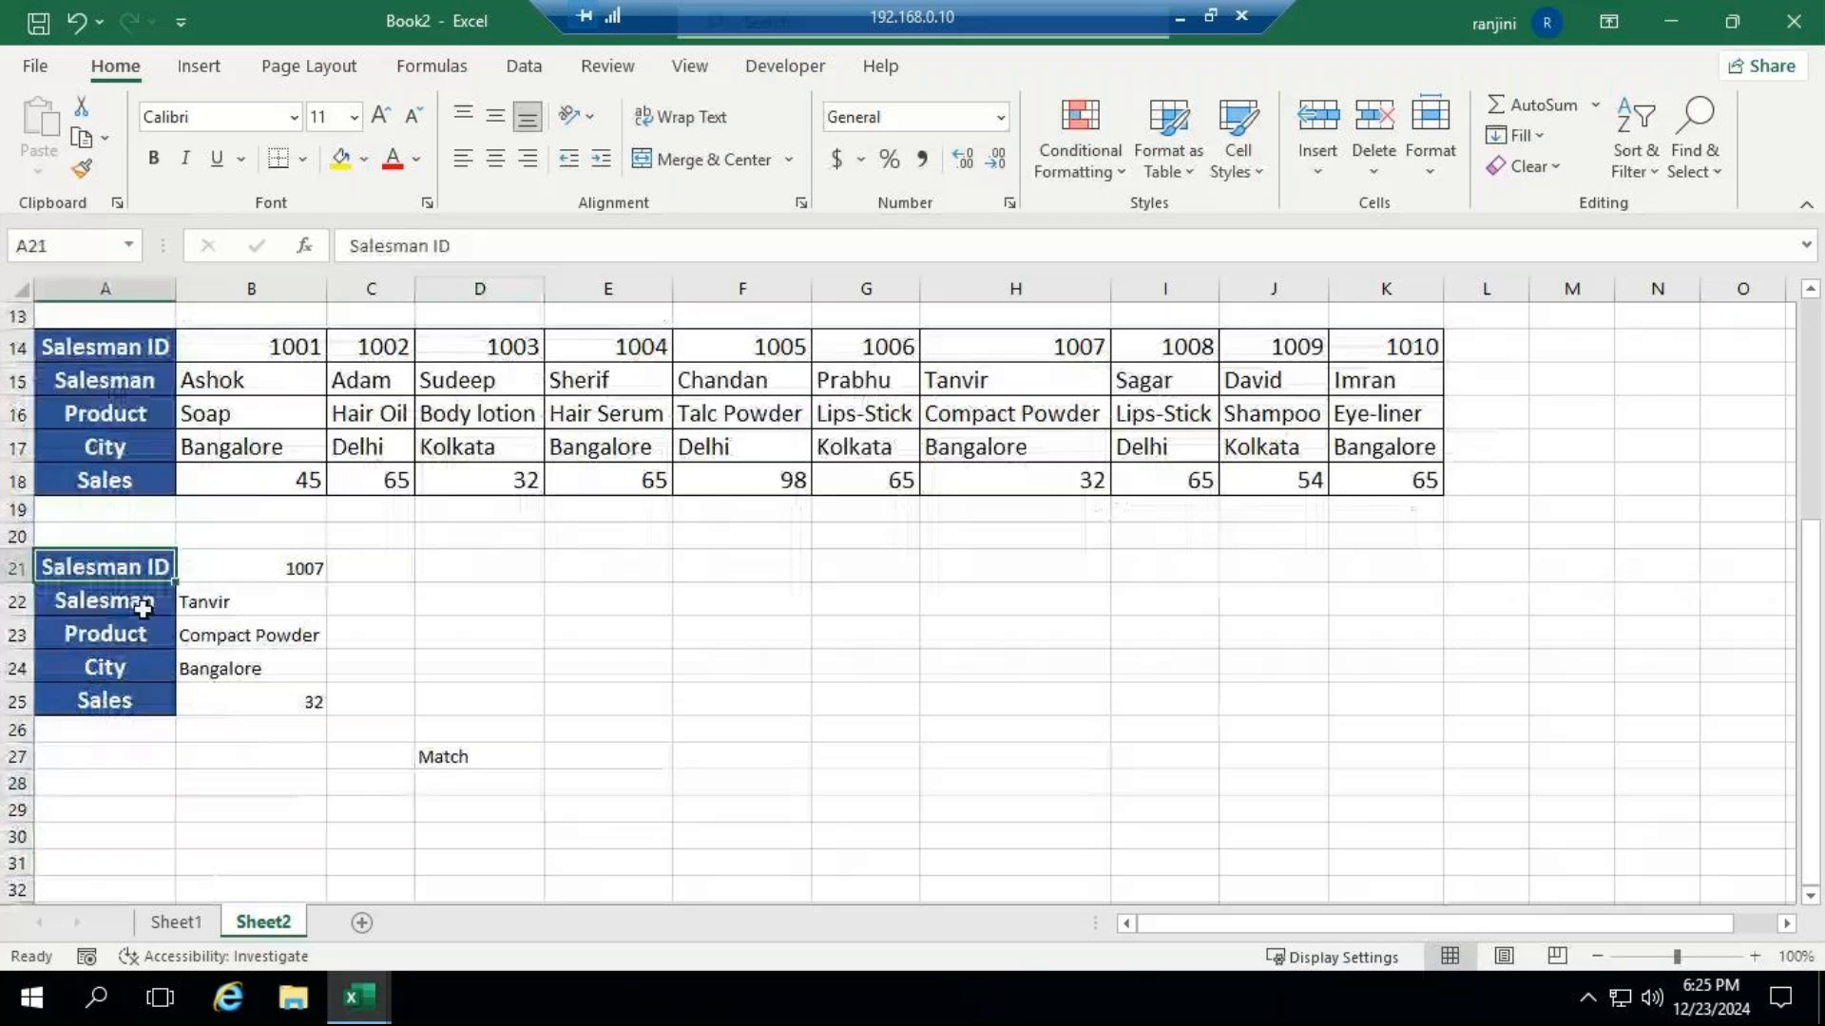
drag(142, 608, 142, 701)
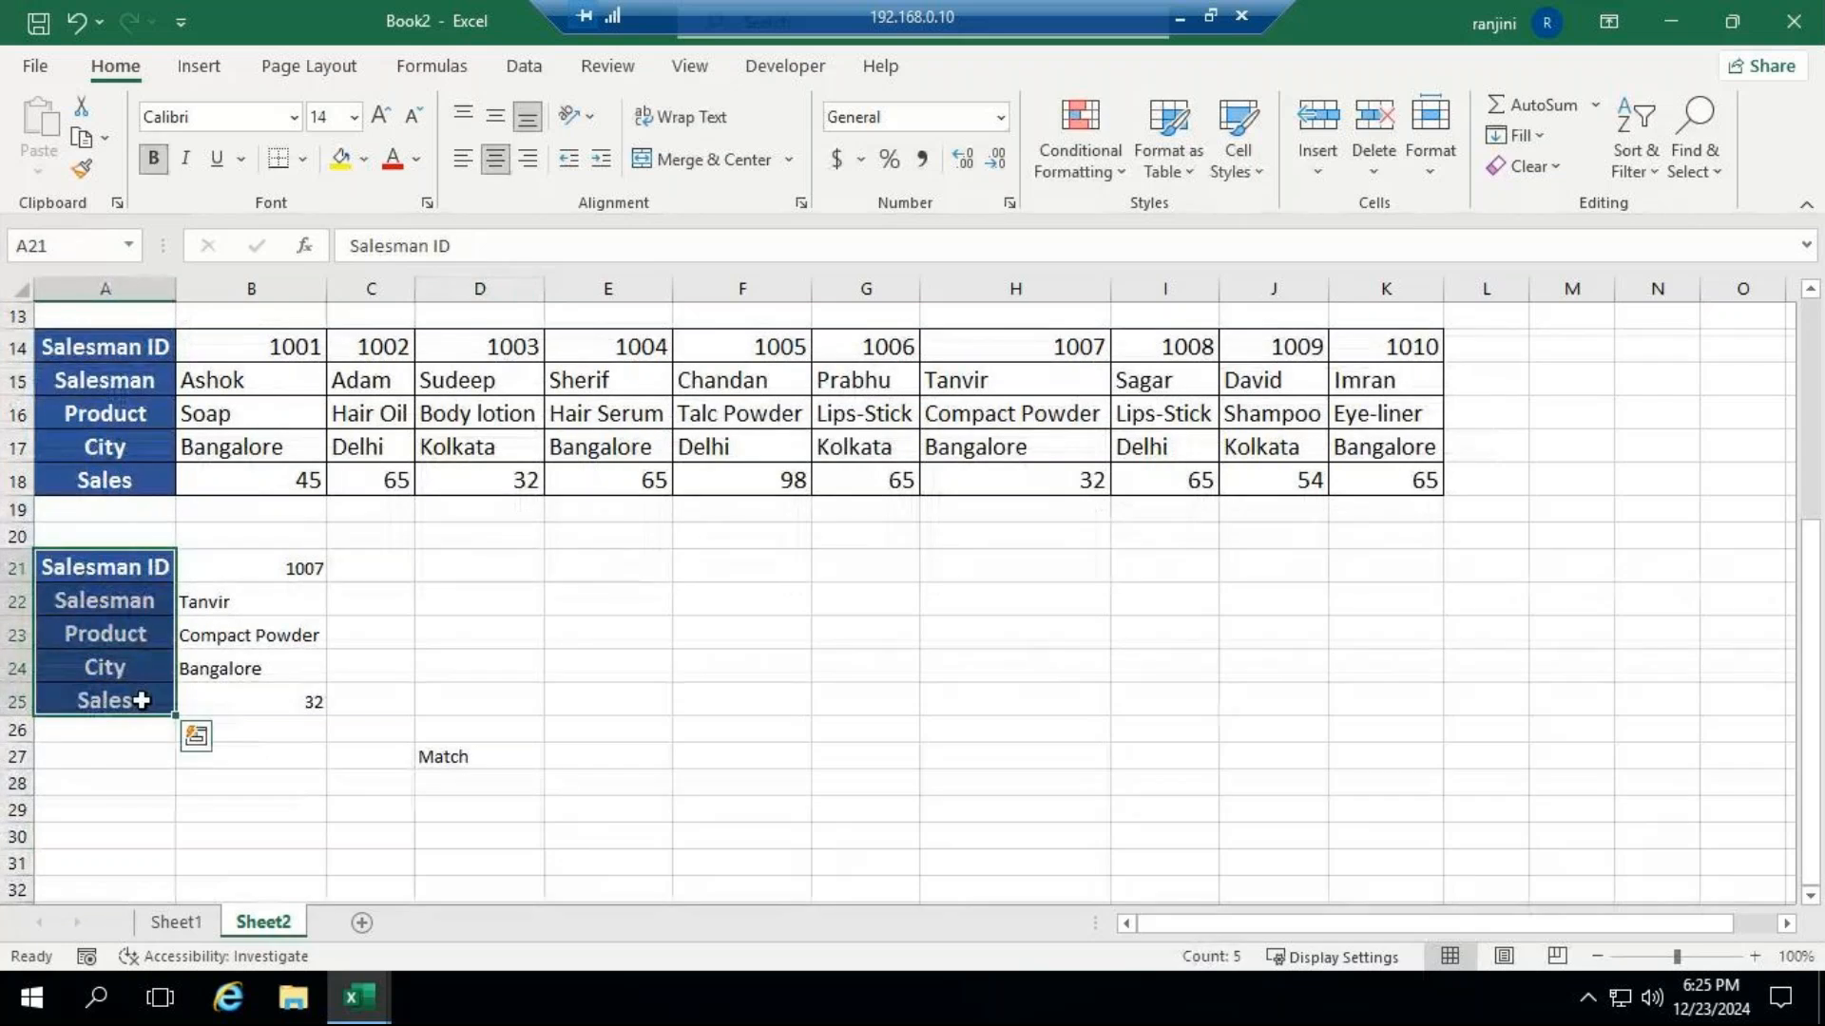
key(ctrl+c)
scroll(114, 733, down, 1)
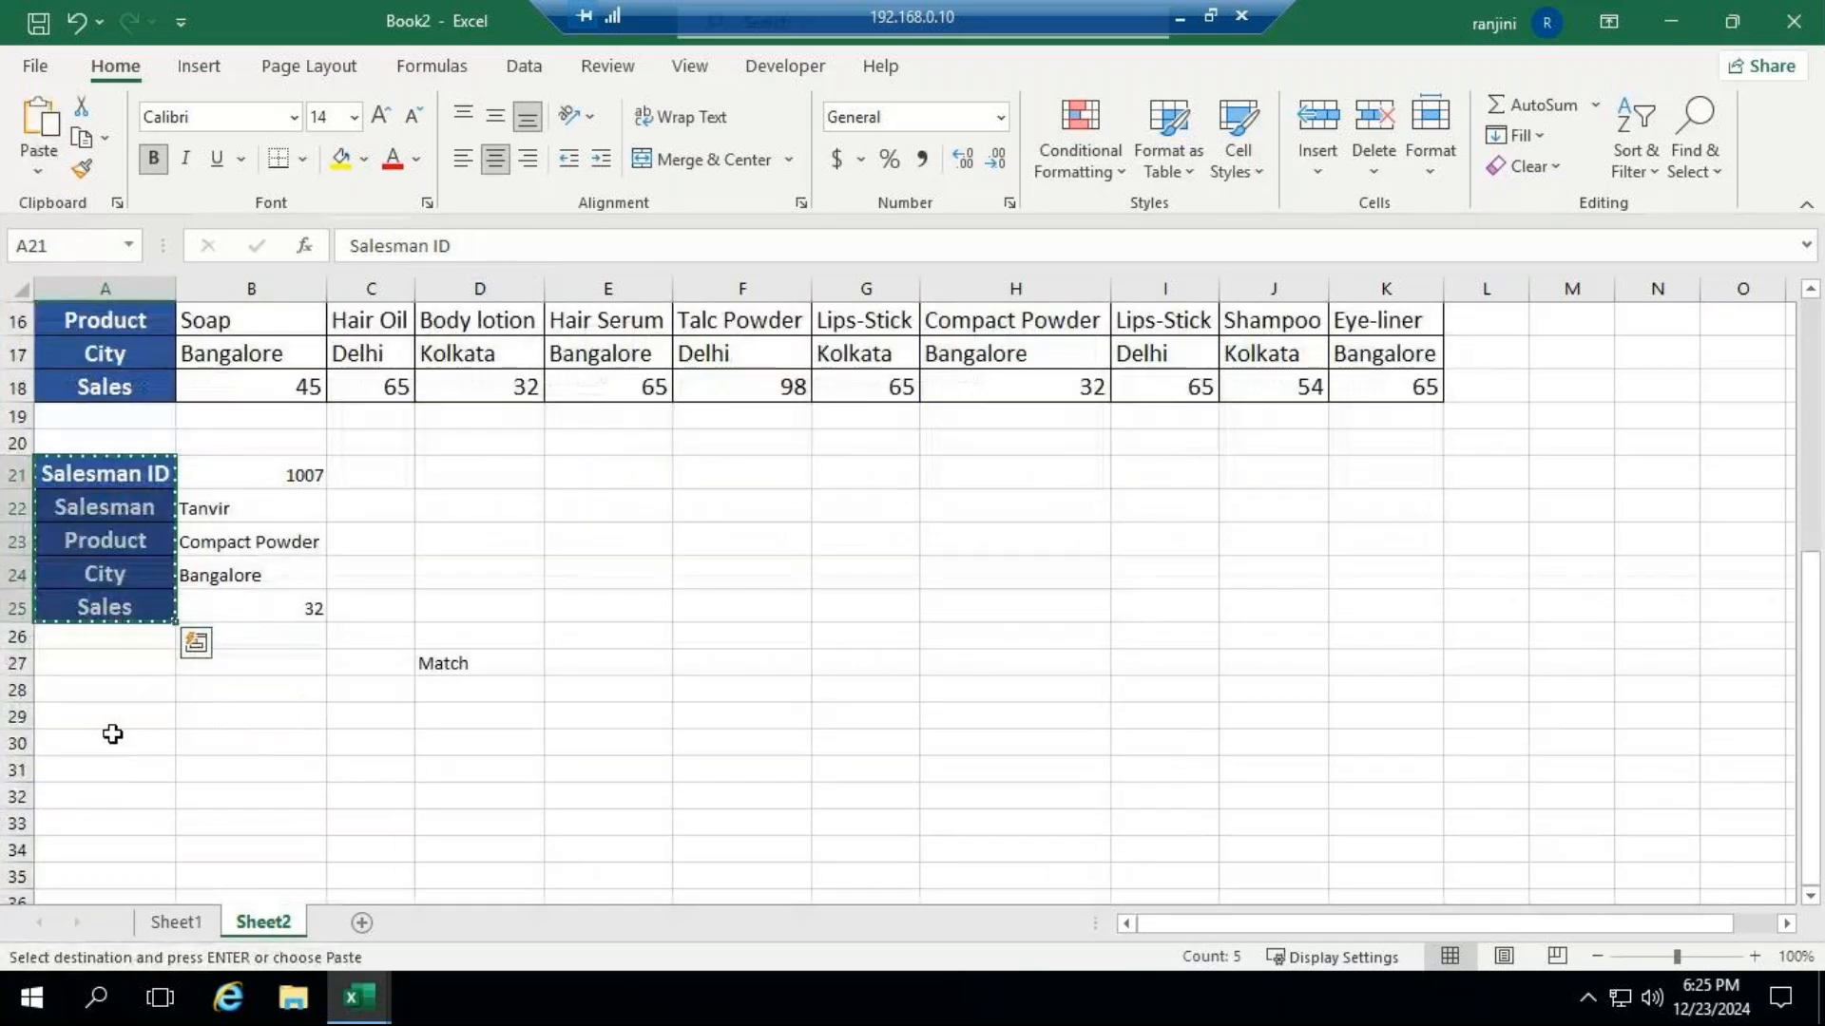
click(118, 721)
key(ctrl+v)
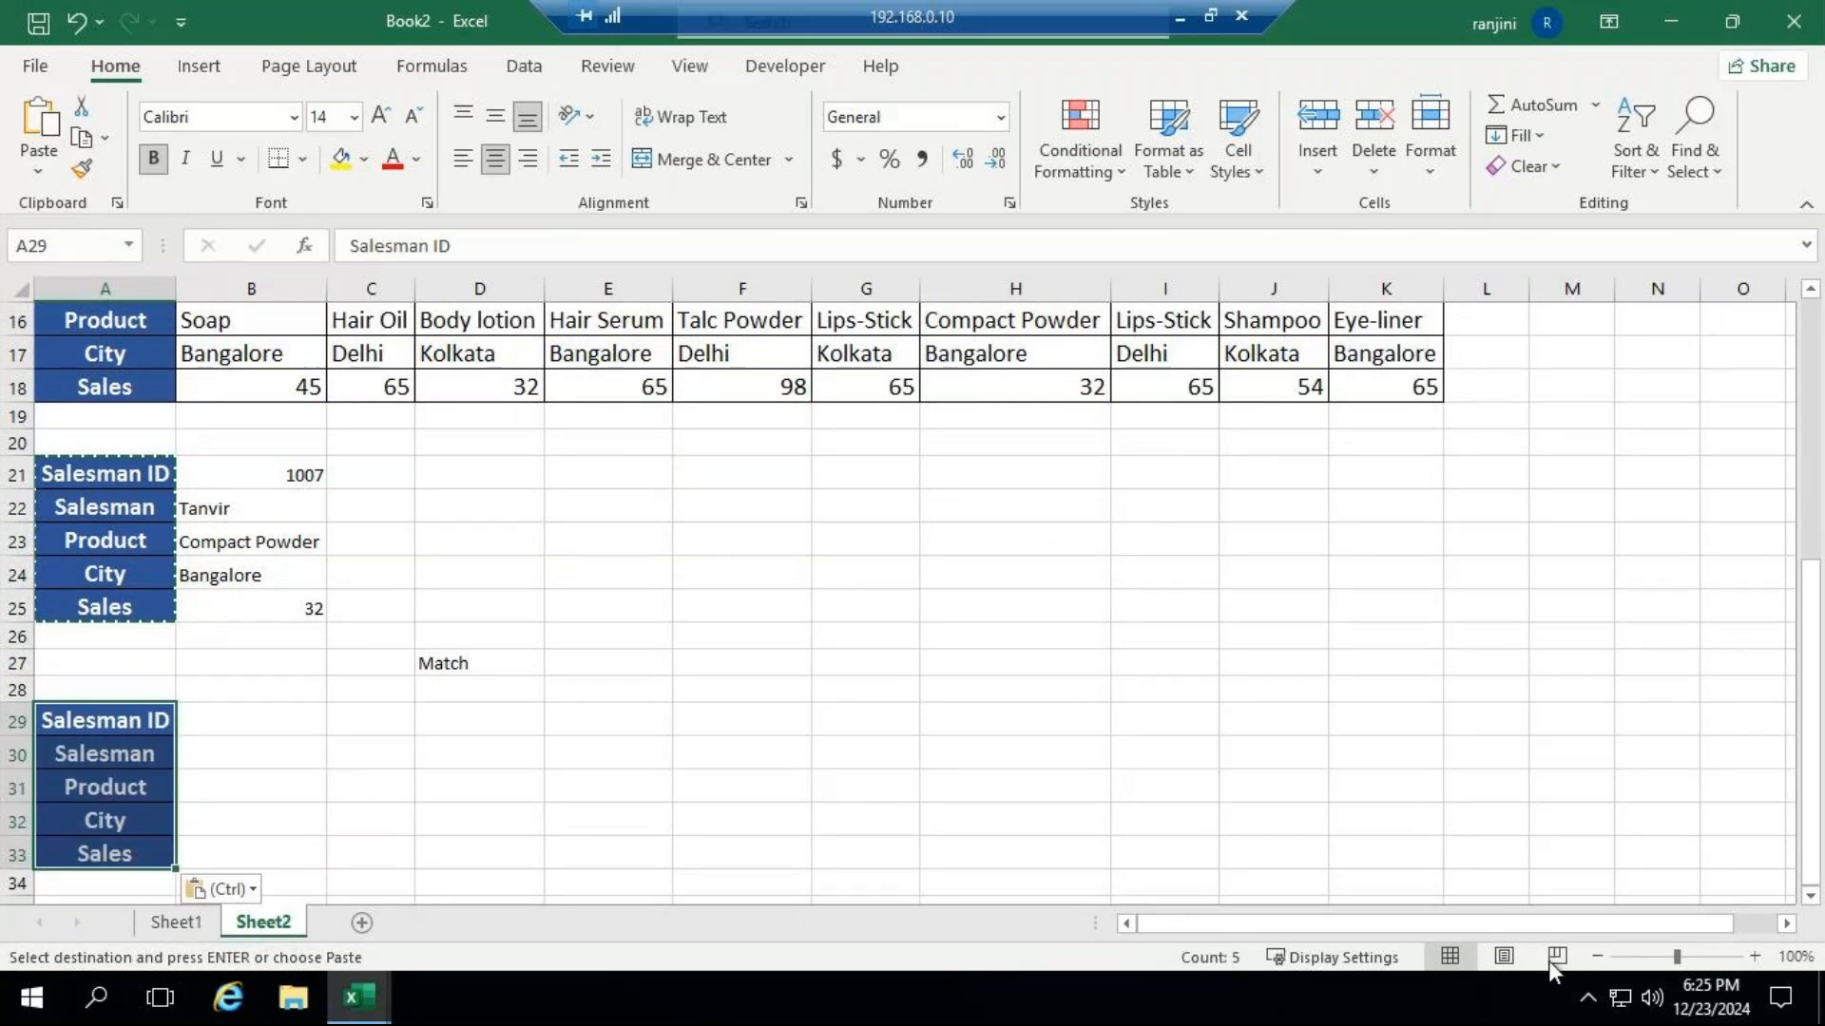
Enter 1002 as the Salesman ID in cell B29 of the new lookup block.
scroll(639, 611, up, 1)
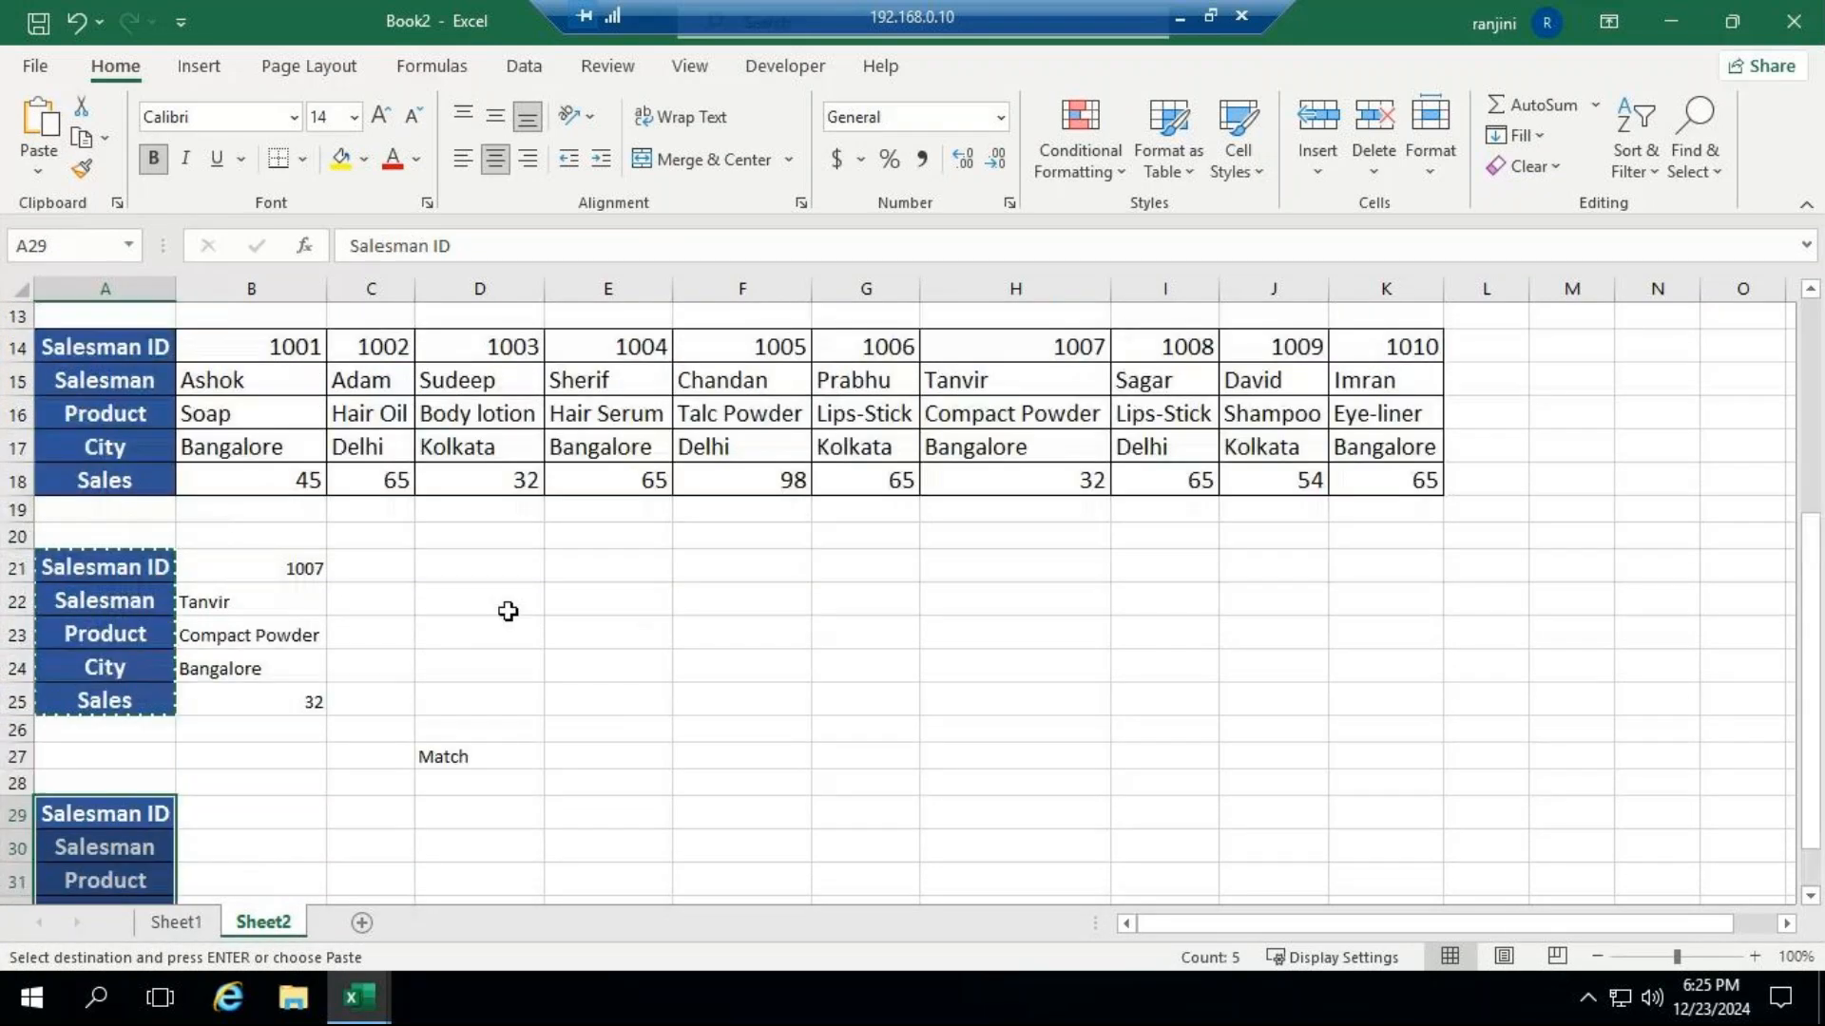
click(257, 809)
text(10)
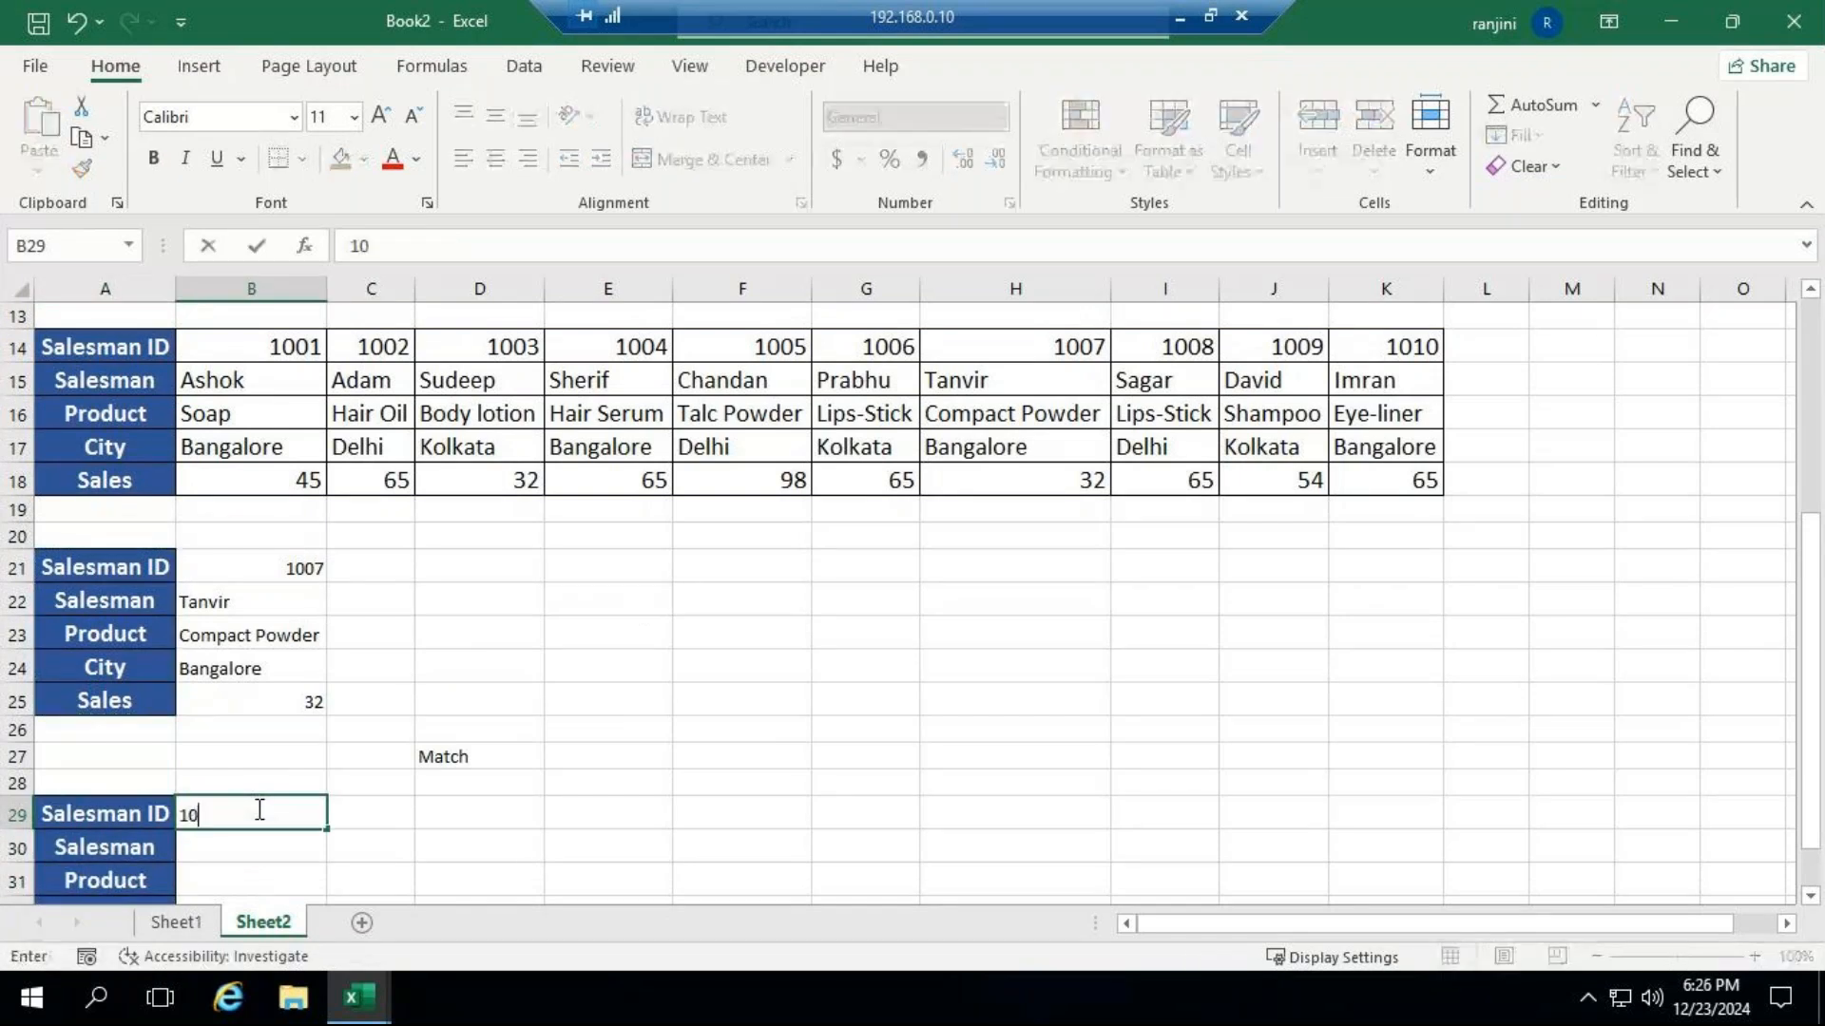
text(02)
key(ctrl+Return)
key(Return)
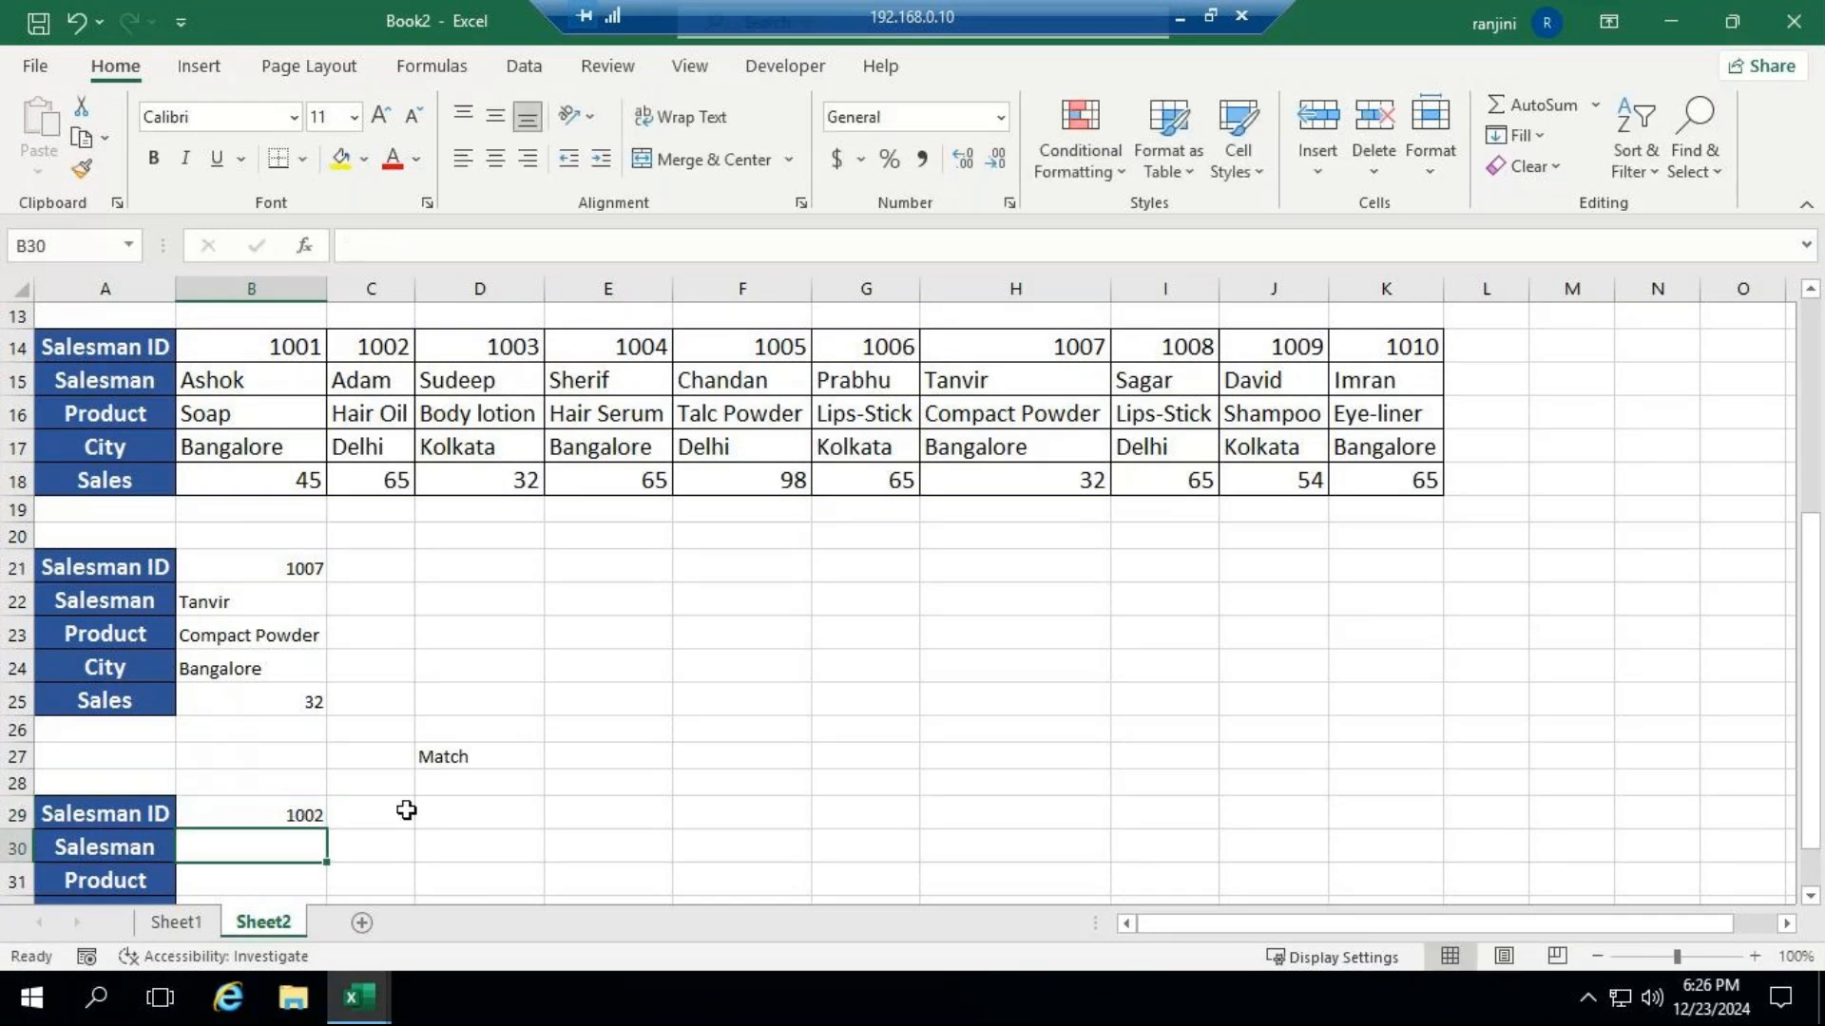
Start an HLOOKUP formula in B30 with lookup value $B$29 and table array $A$14:$K$18, both as absolute references.
text(=)
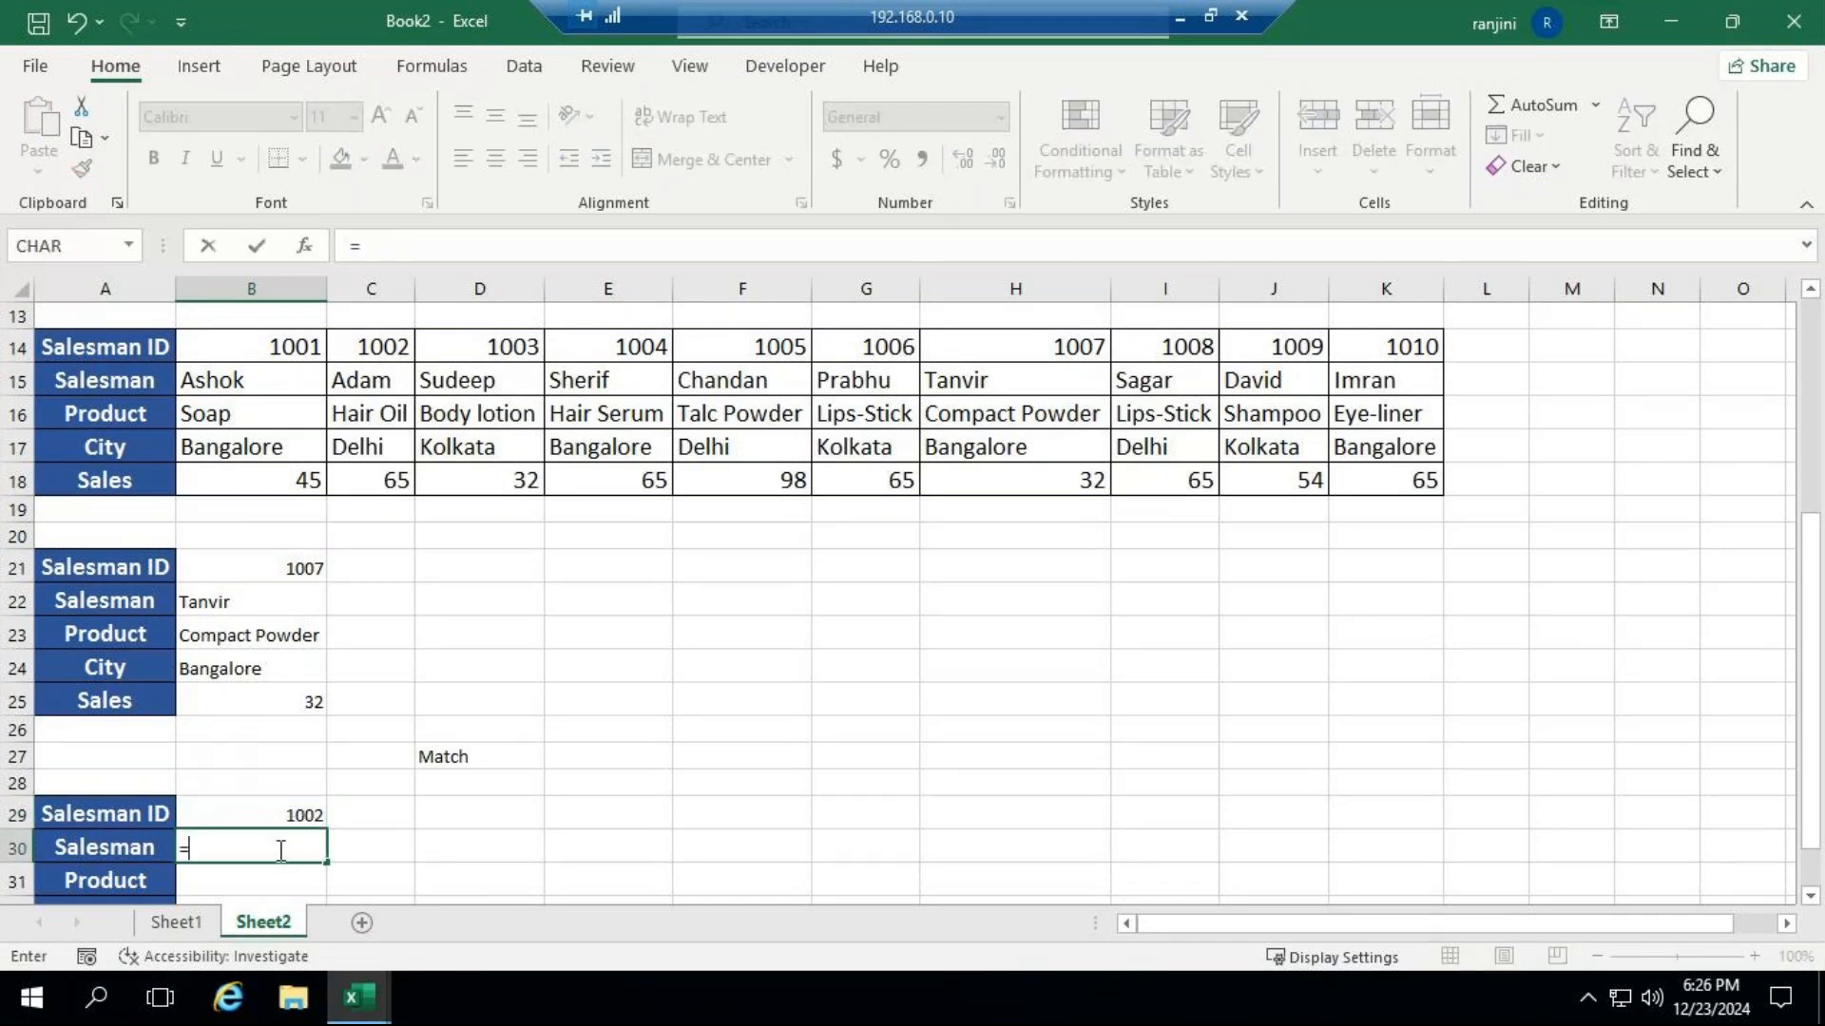
text(hl)
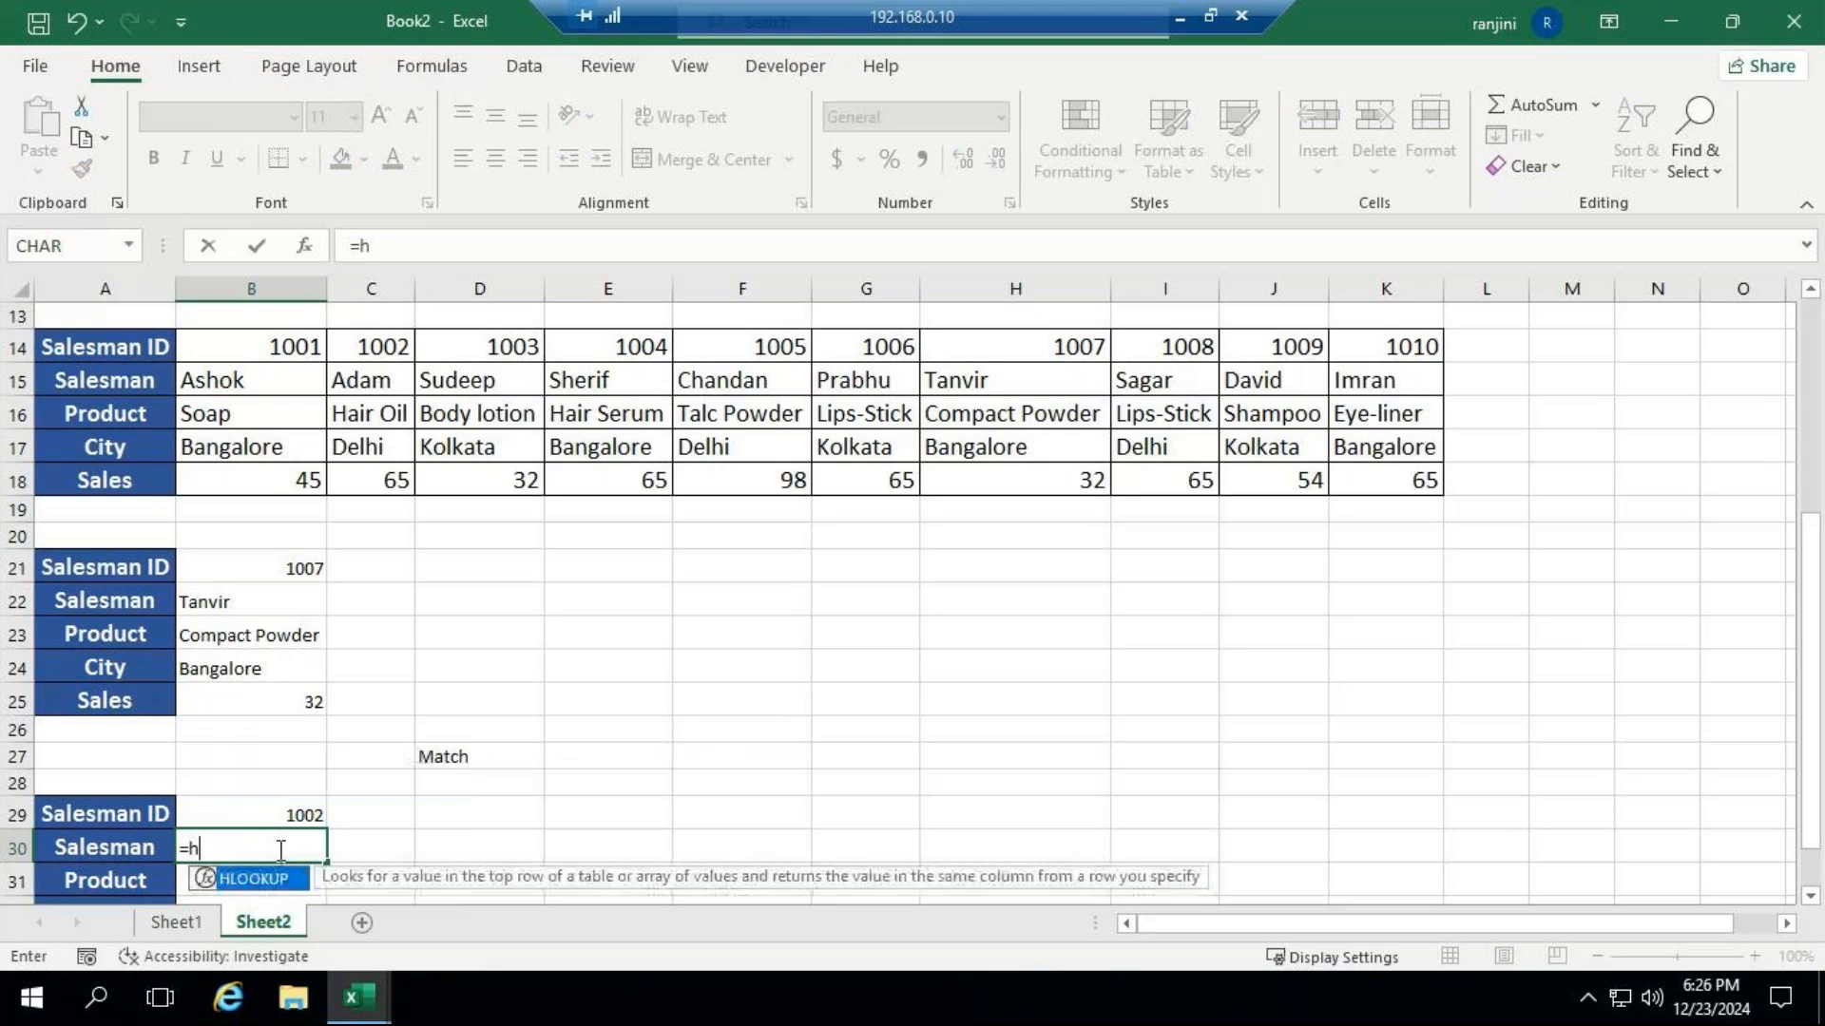
key(Tab)
click(293, 815)
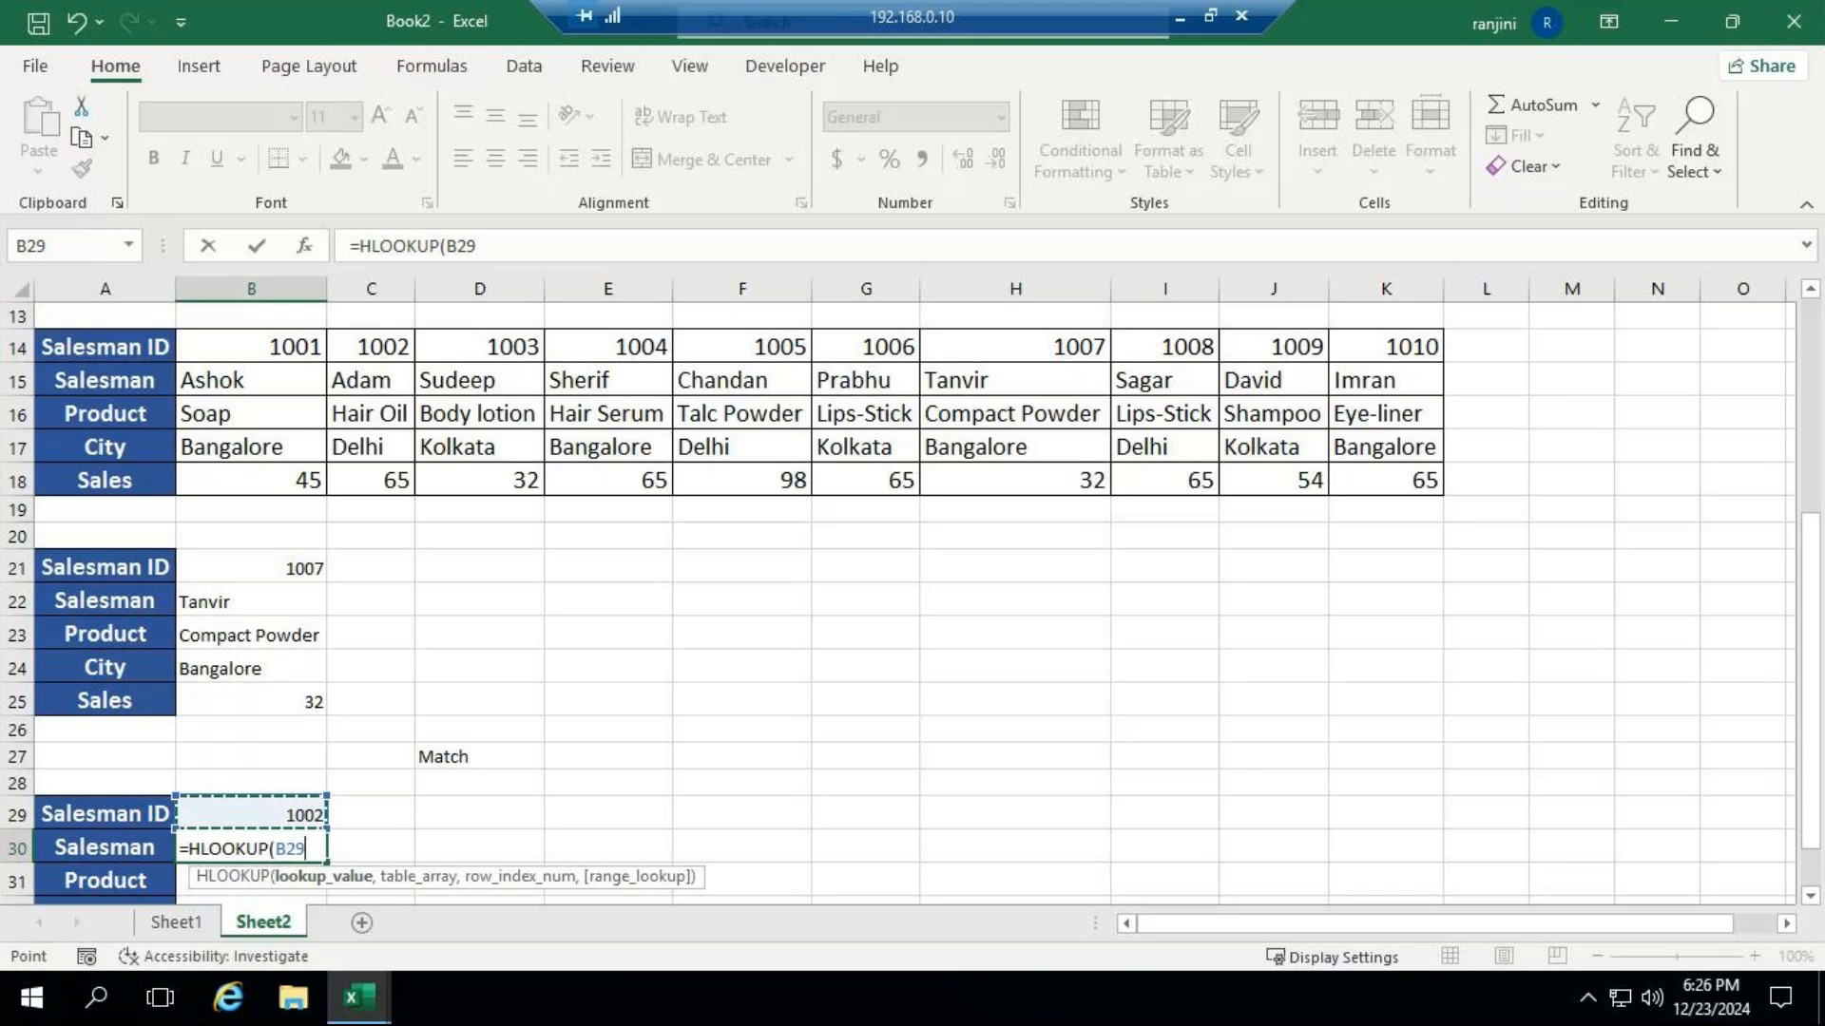
key(F4)
text(,)
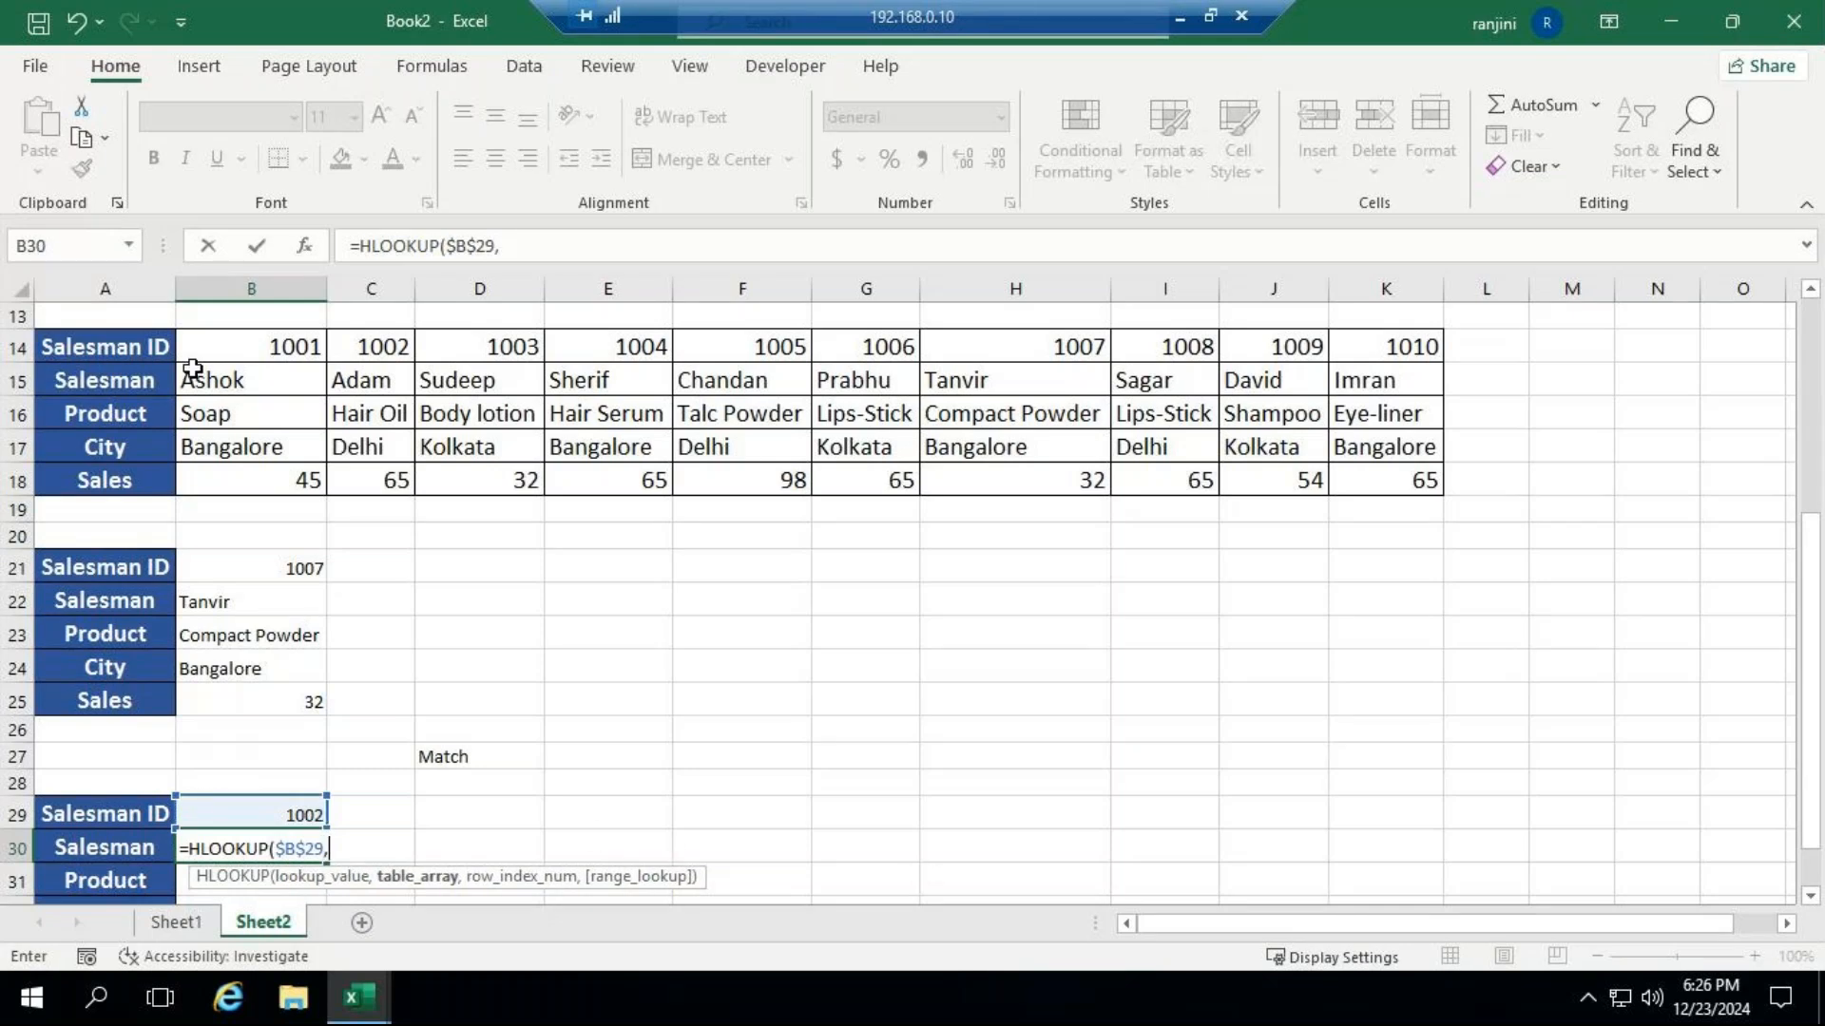
drag(146, 346, 1384, 485)
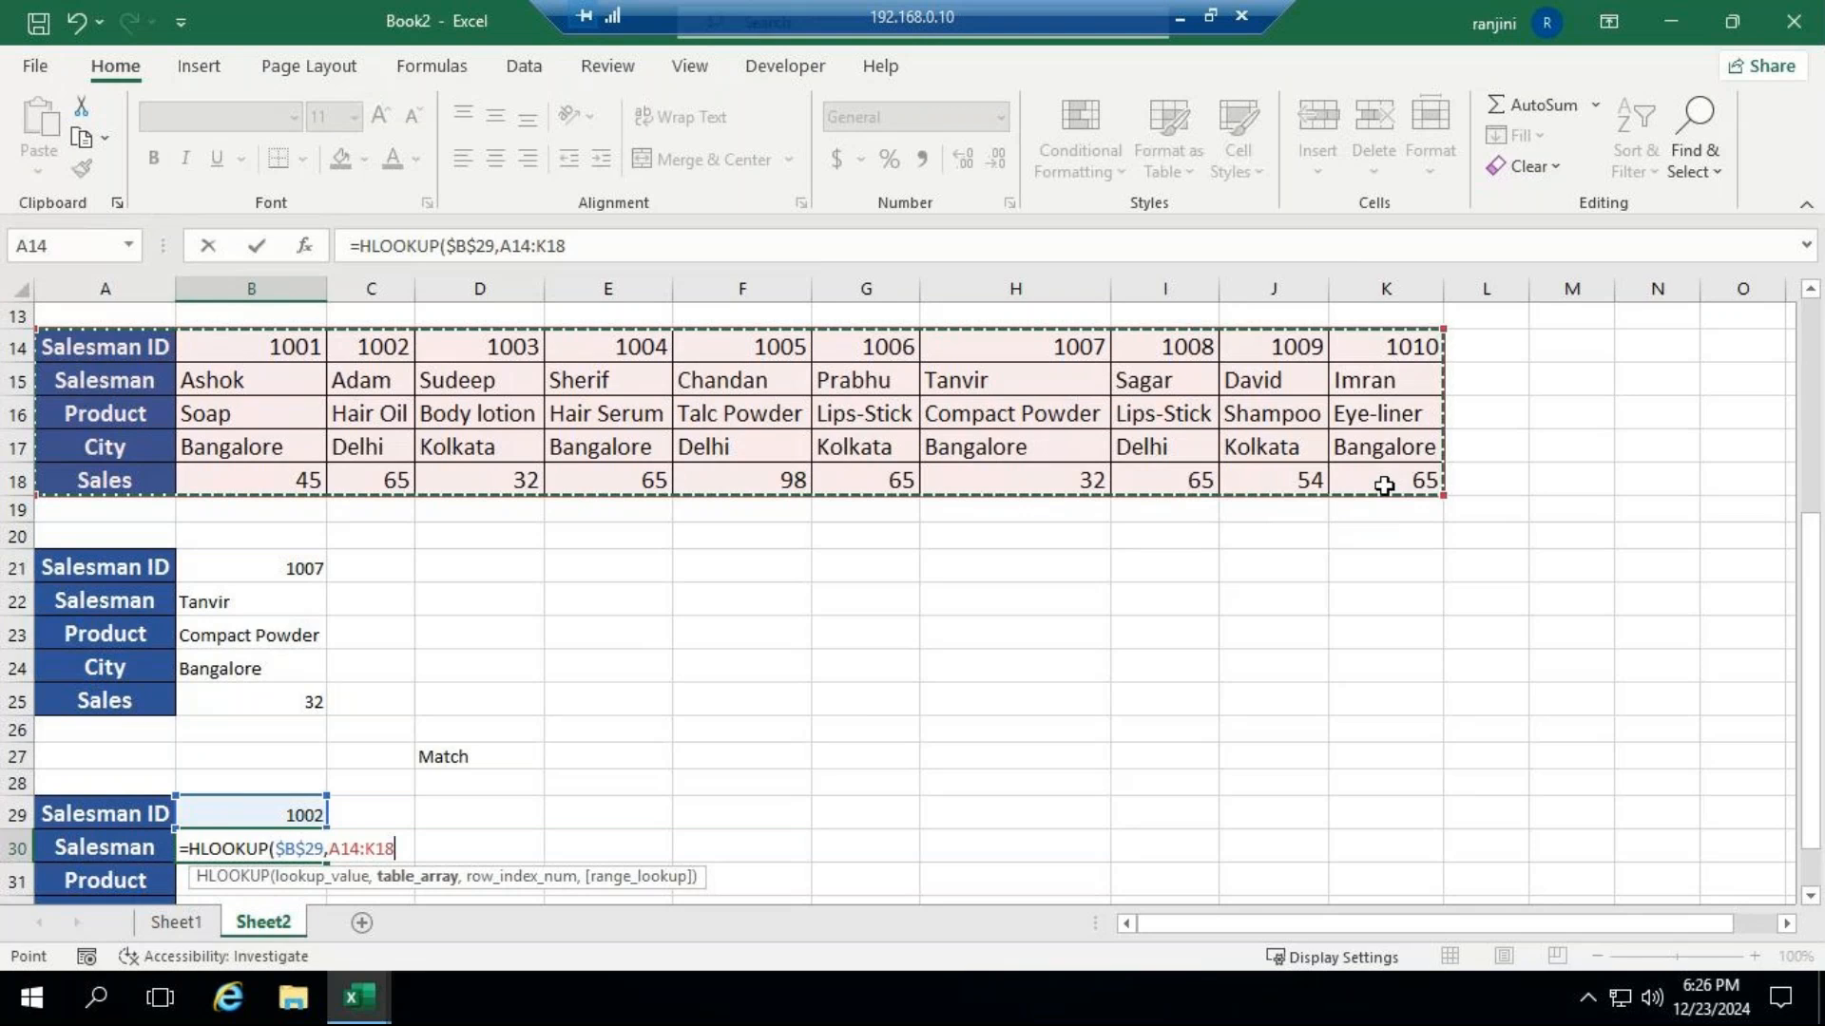
key(F4)
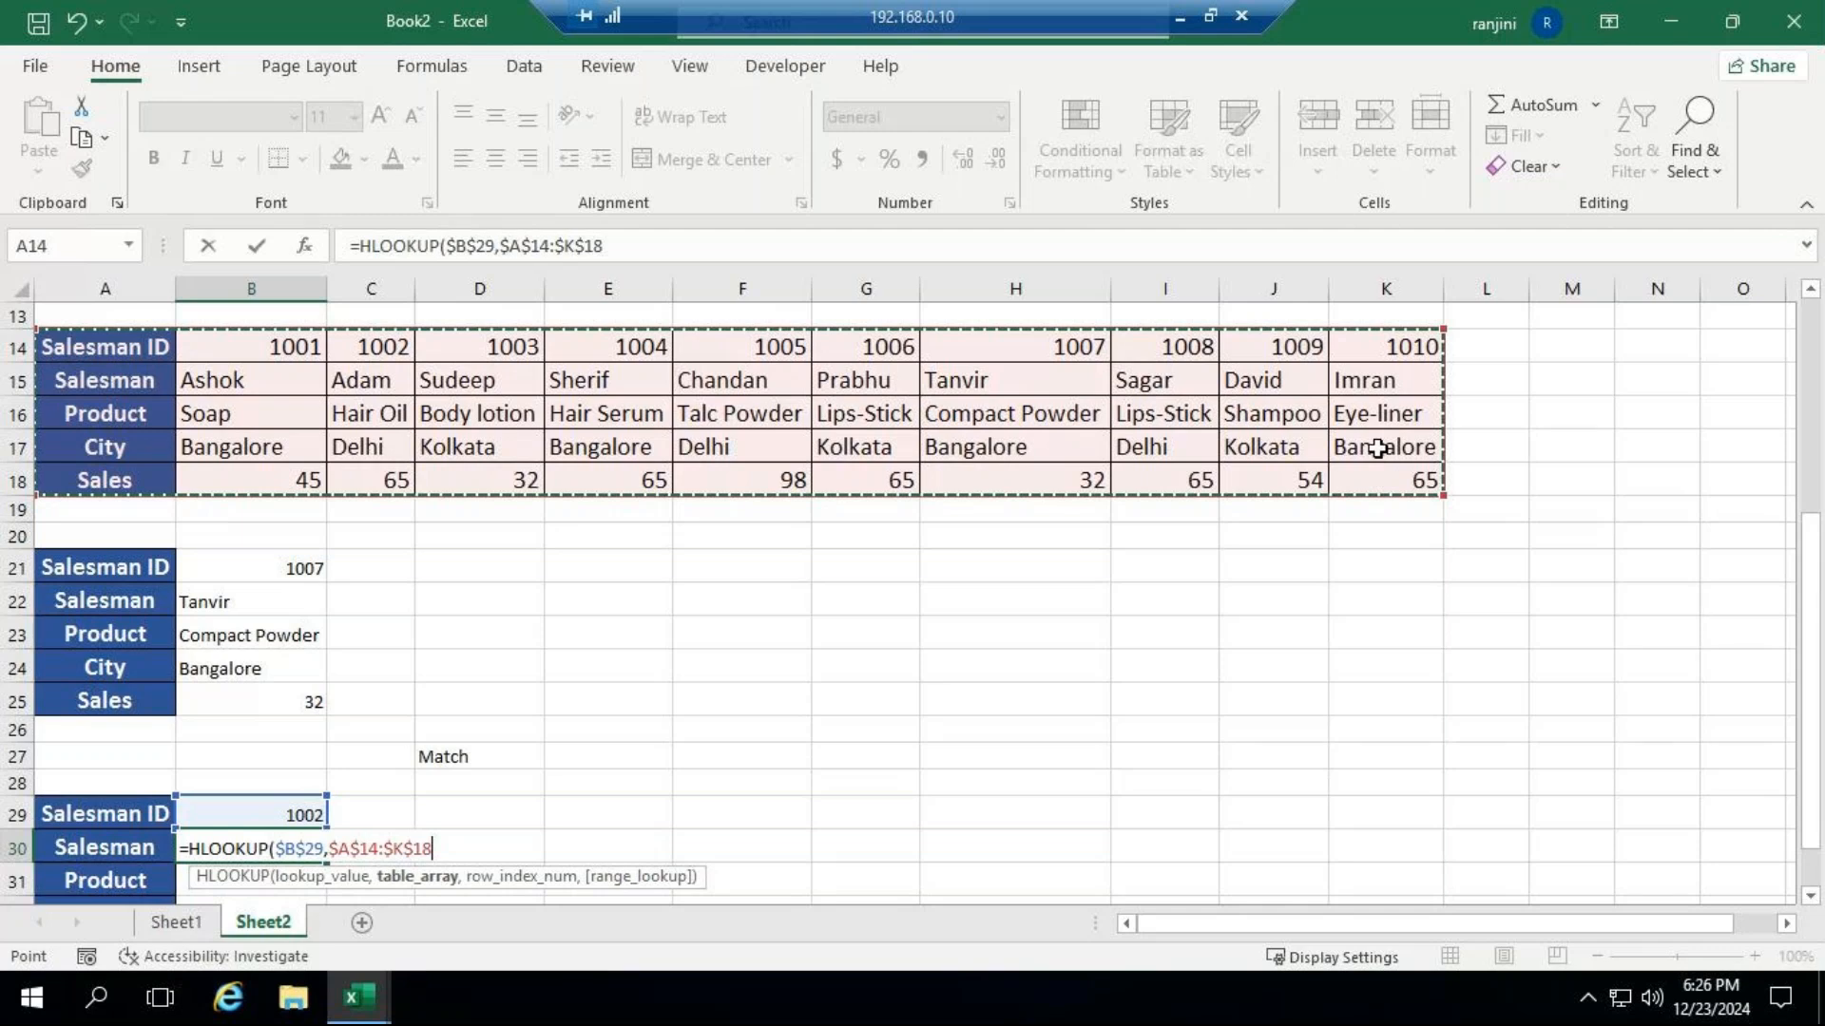
text(,)
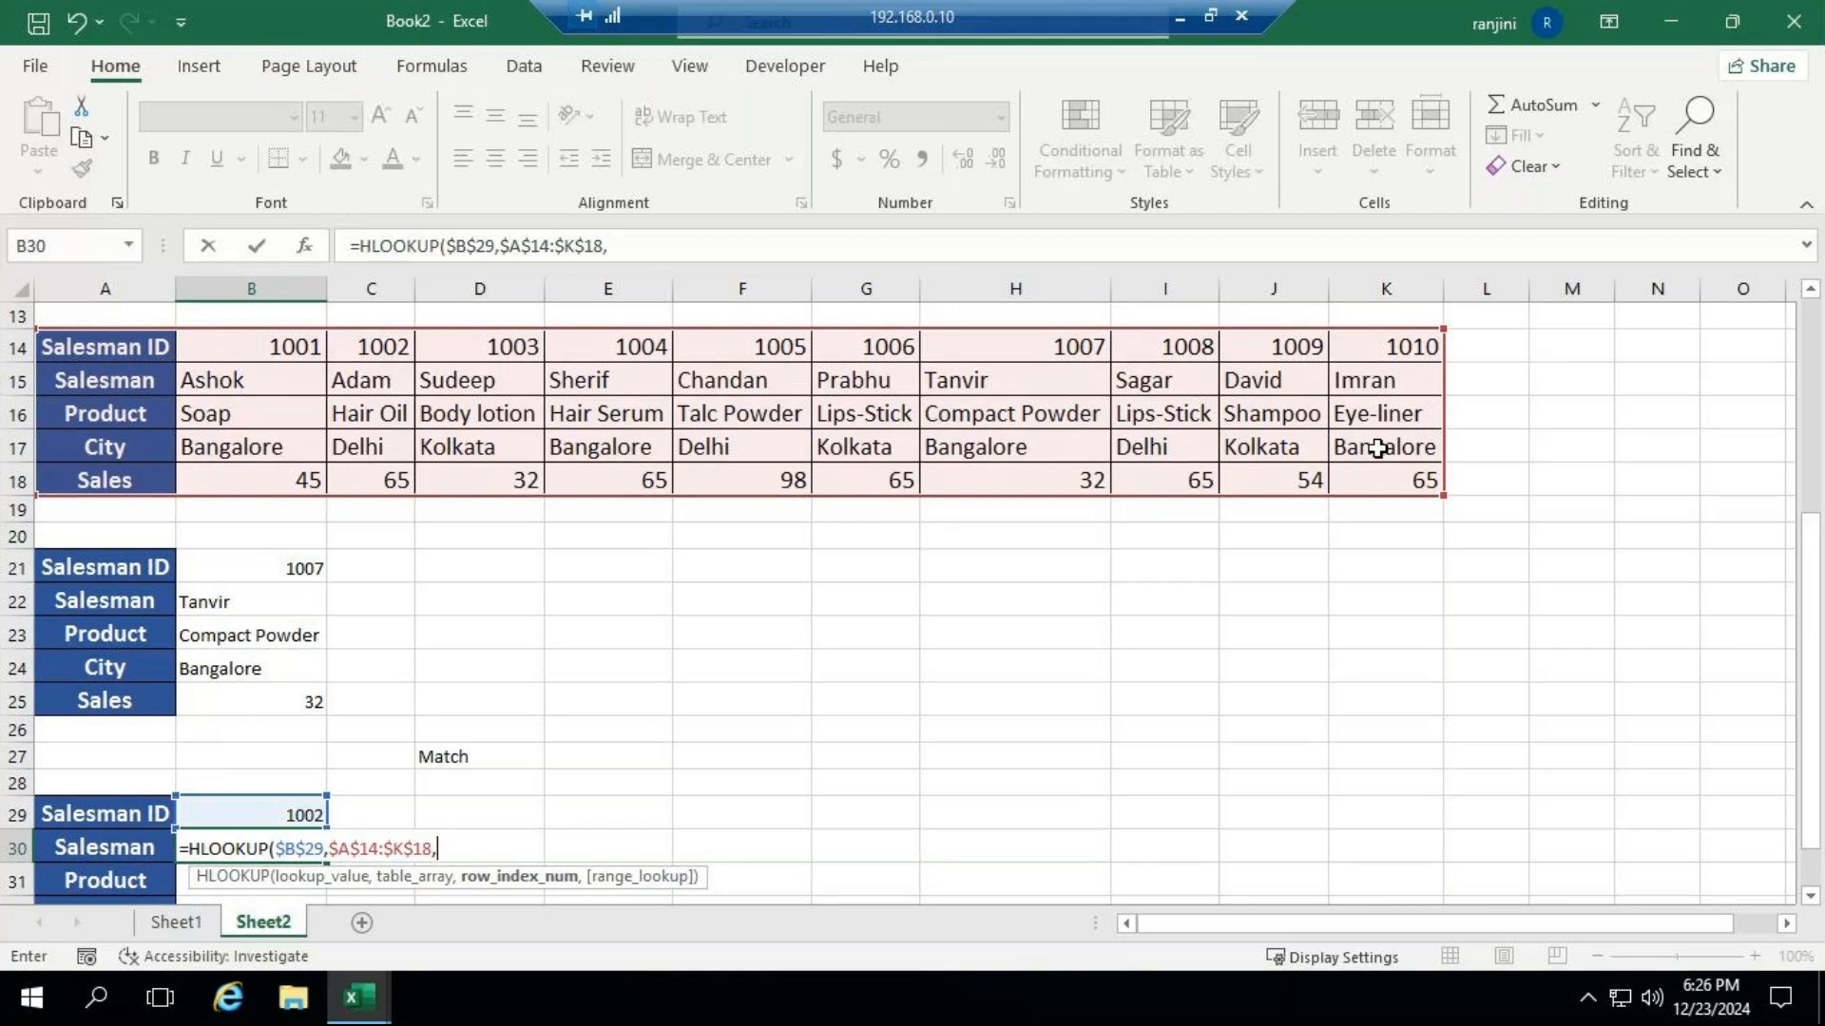
text(m)
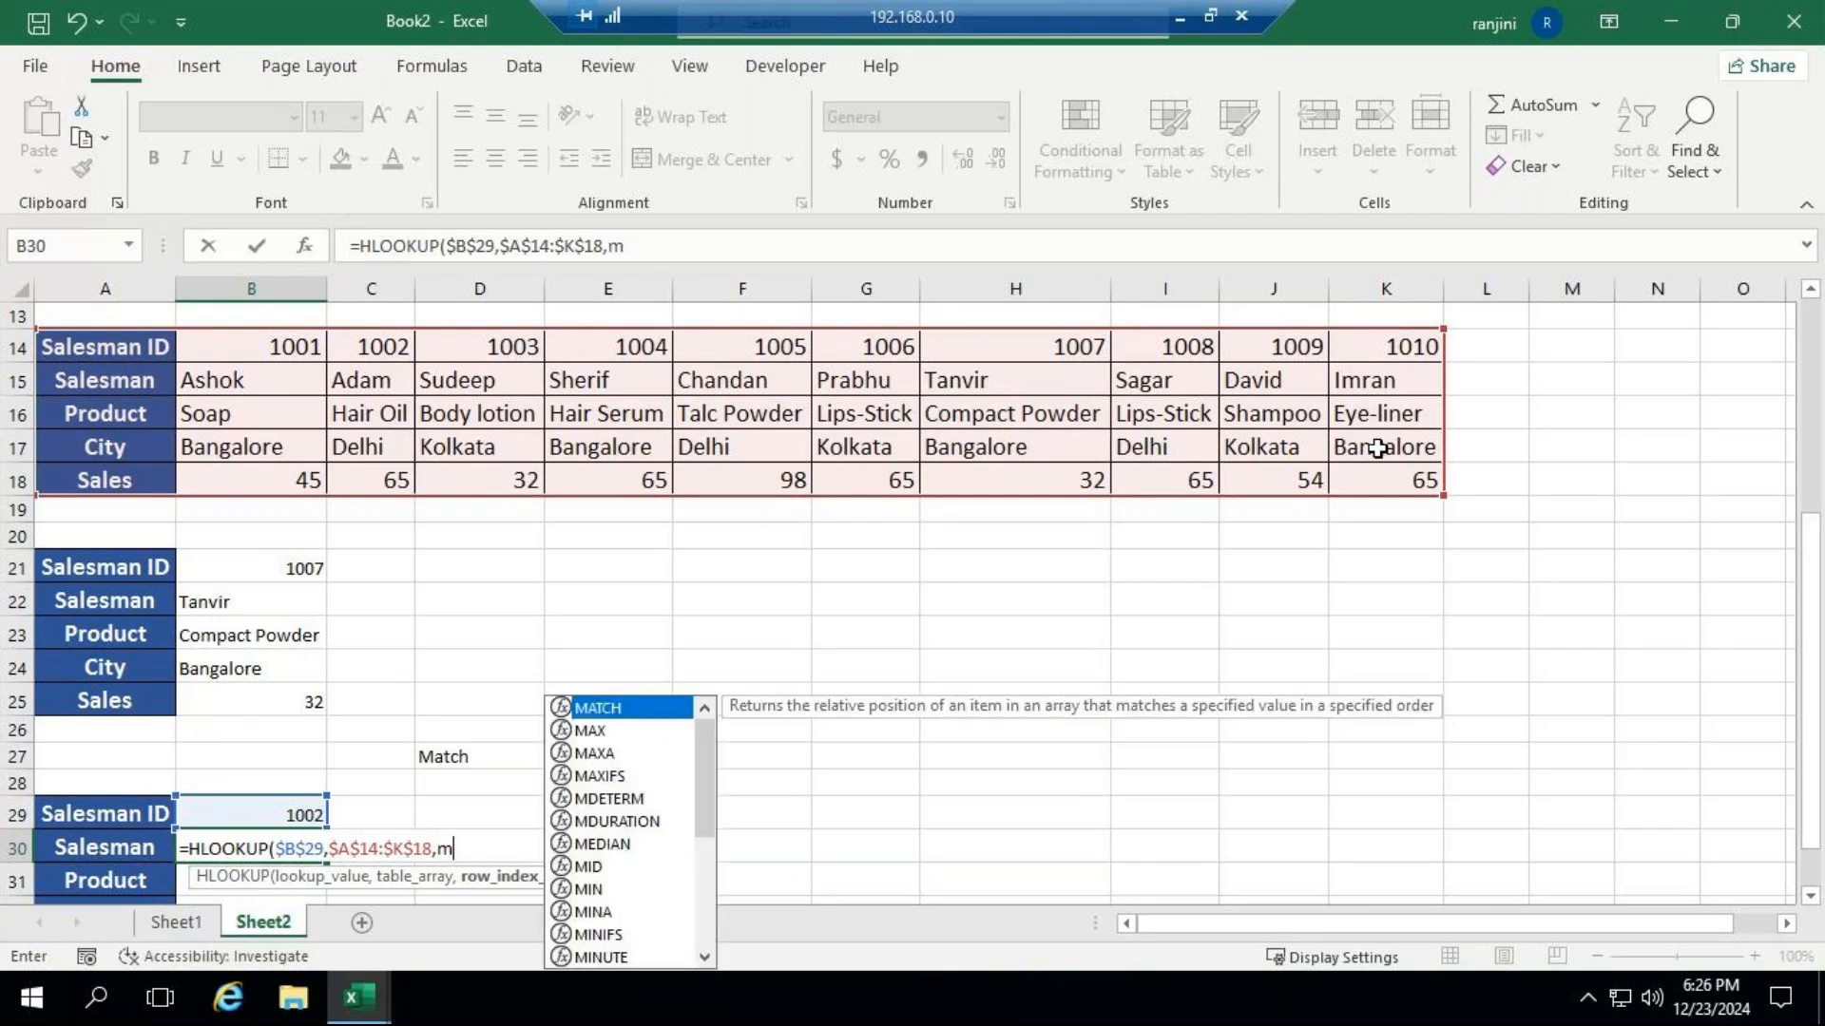
Nest MATCH(A30,$A$14:$A$18,0) as the row index argument of the HLOOKUP formula.
key(Tab)
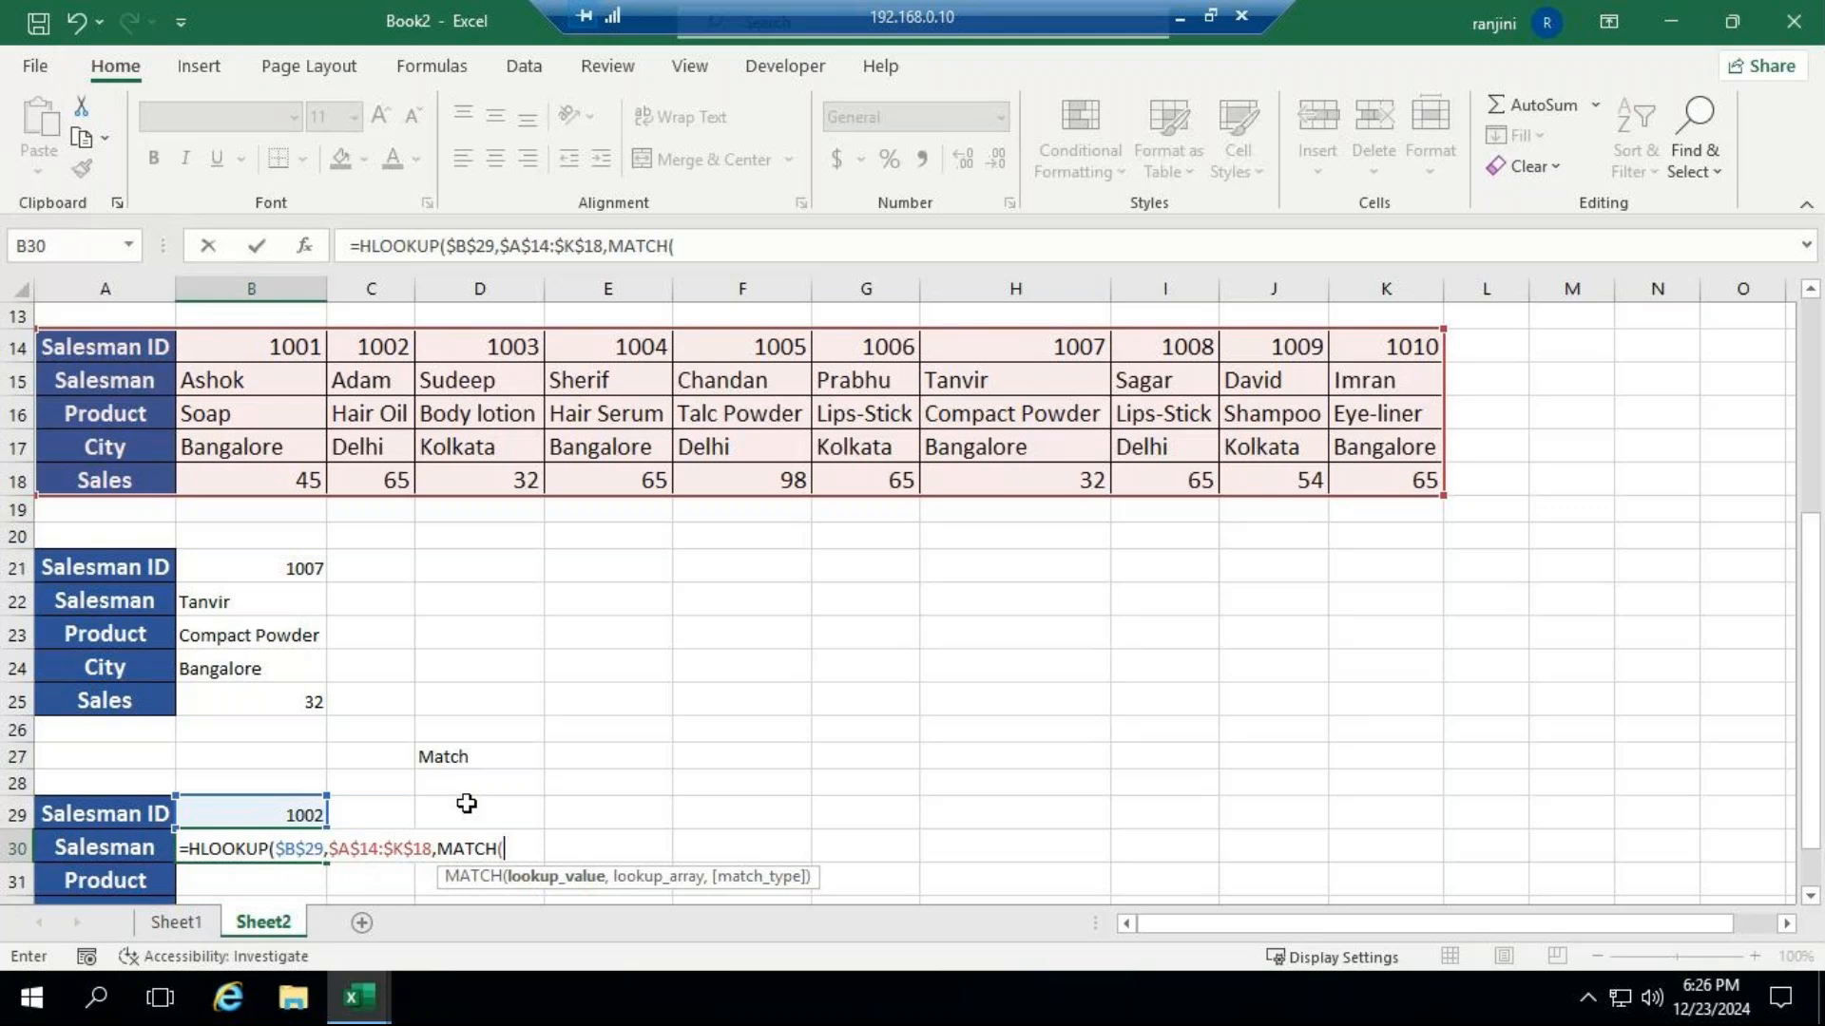
click(105, 851)
text(,)
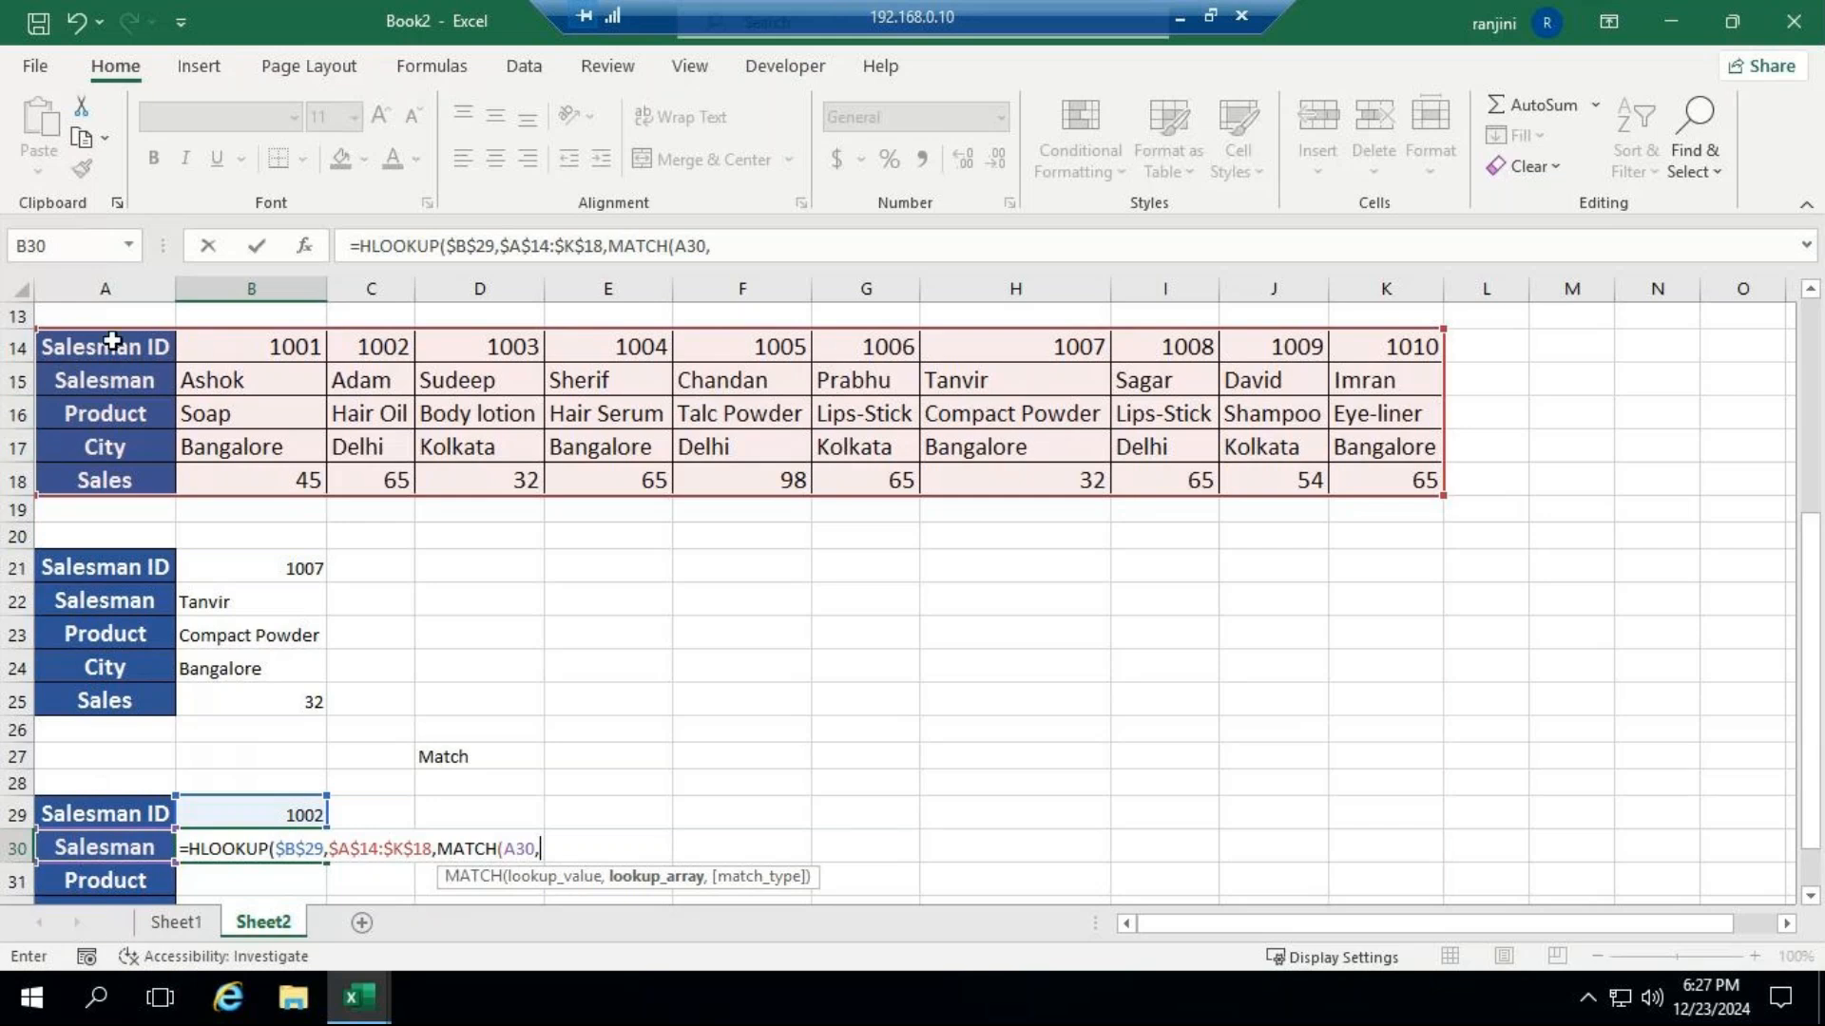
drag(105, 339, 112, 472)
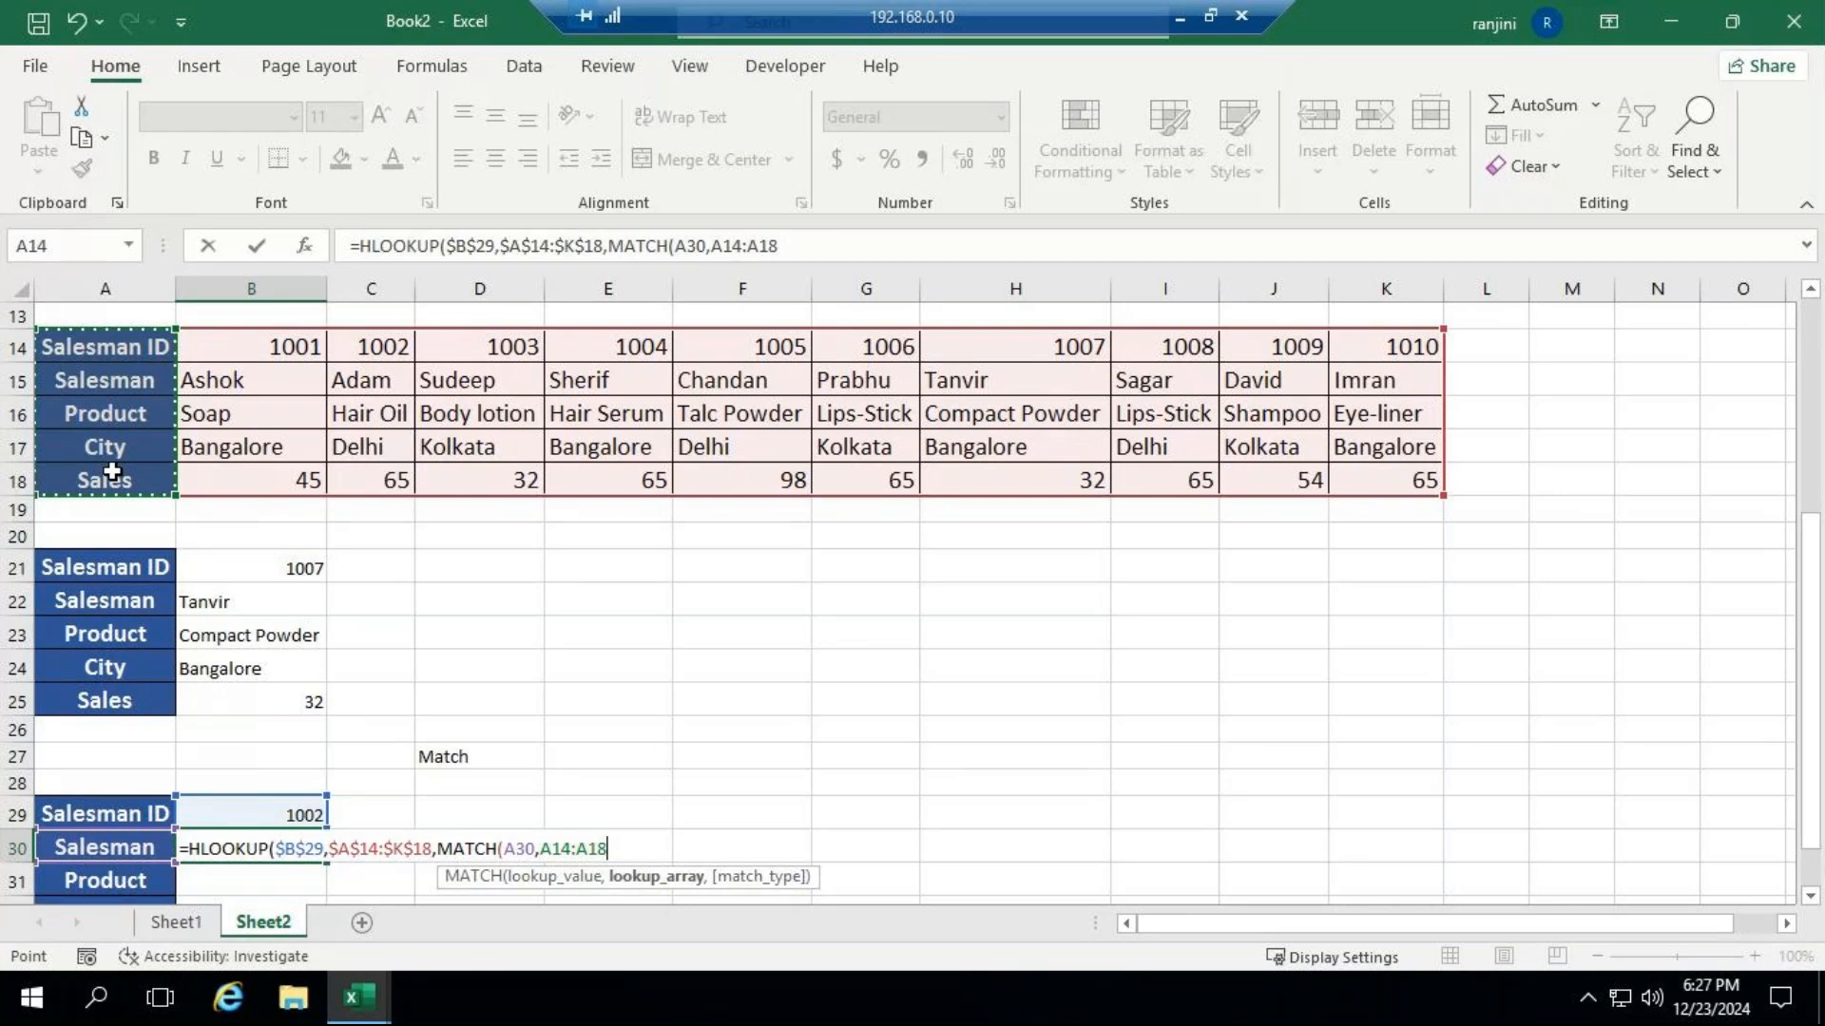
key(F4)
text(,)
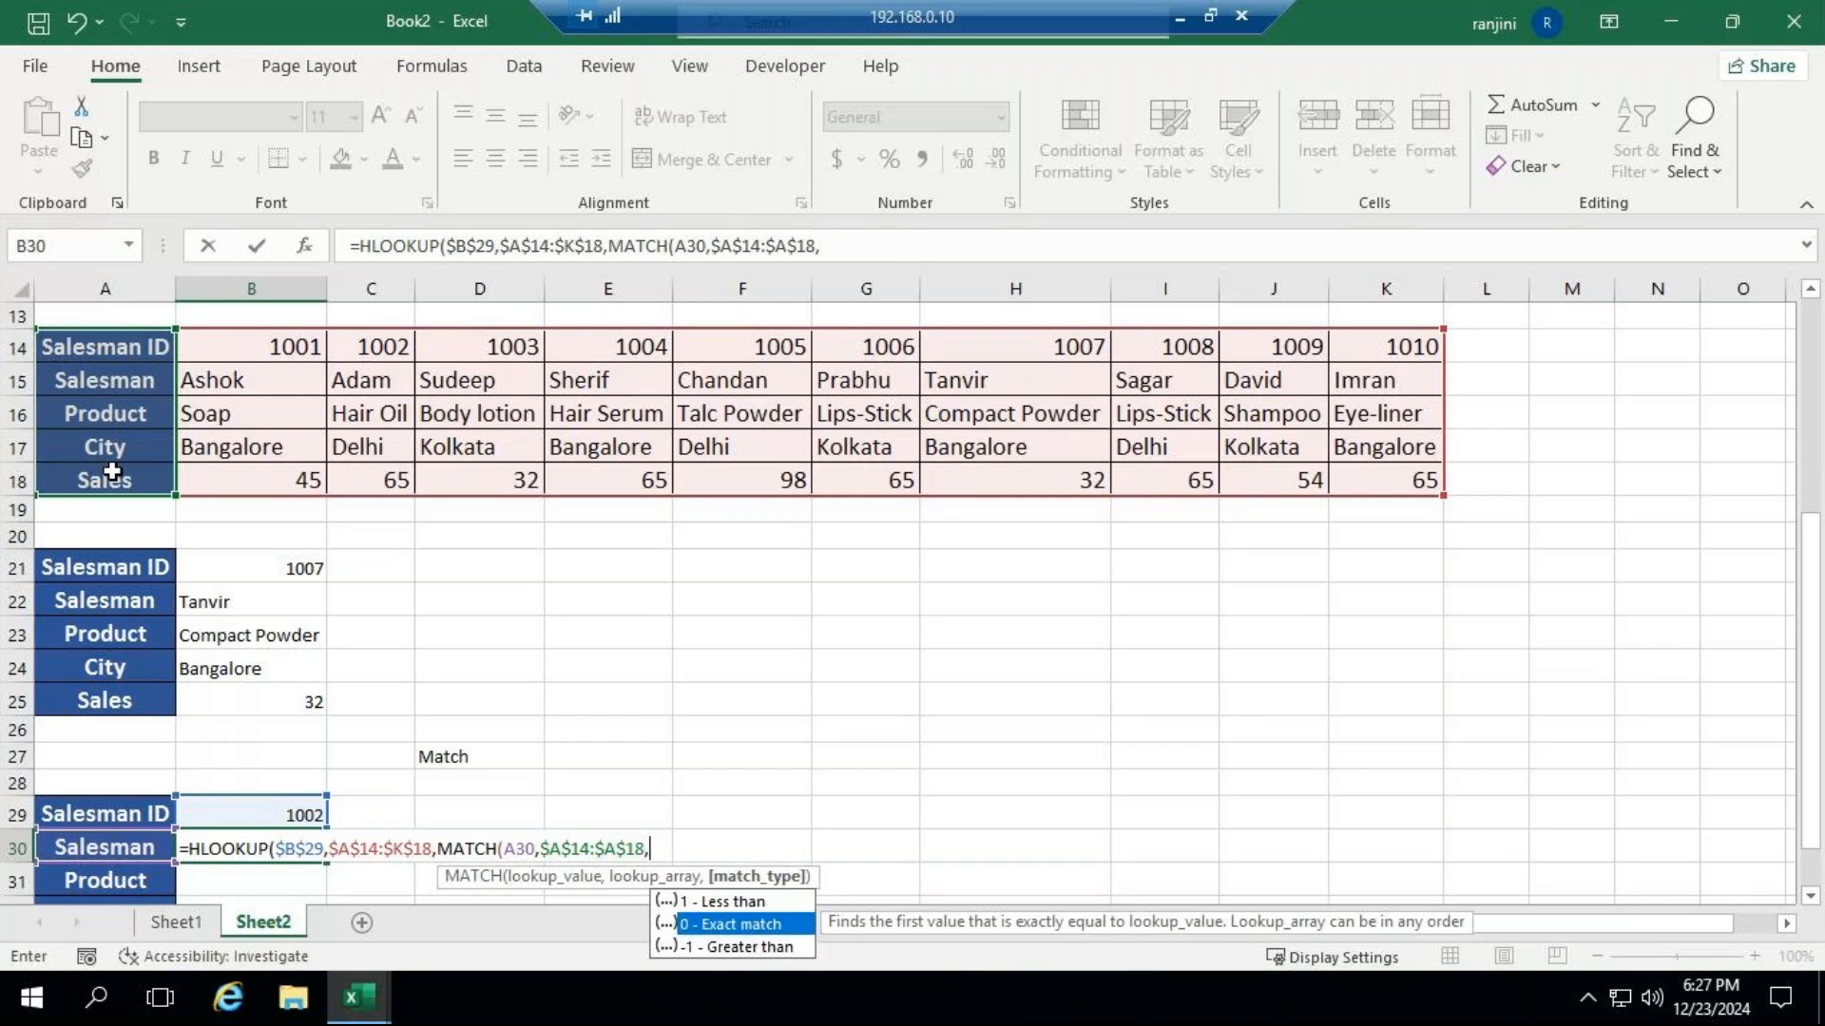
key(Escape)
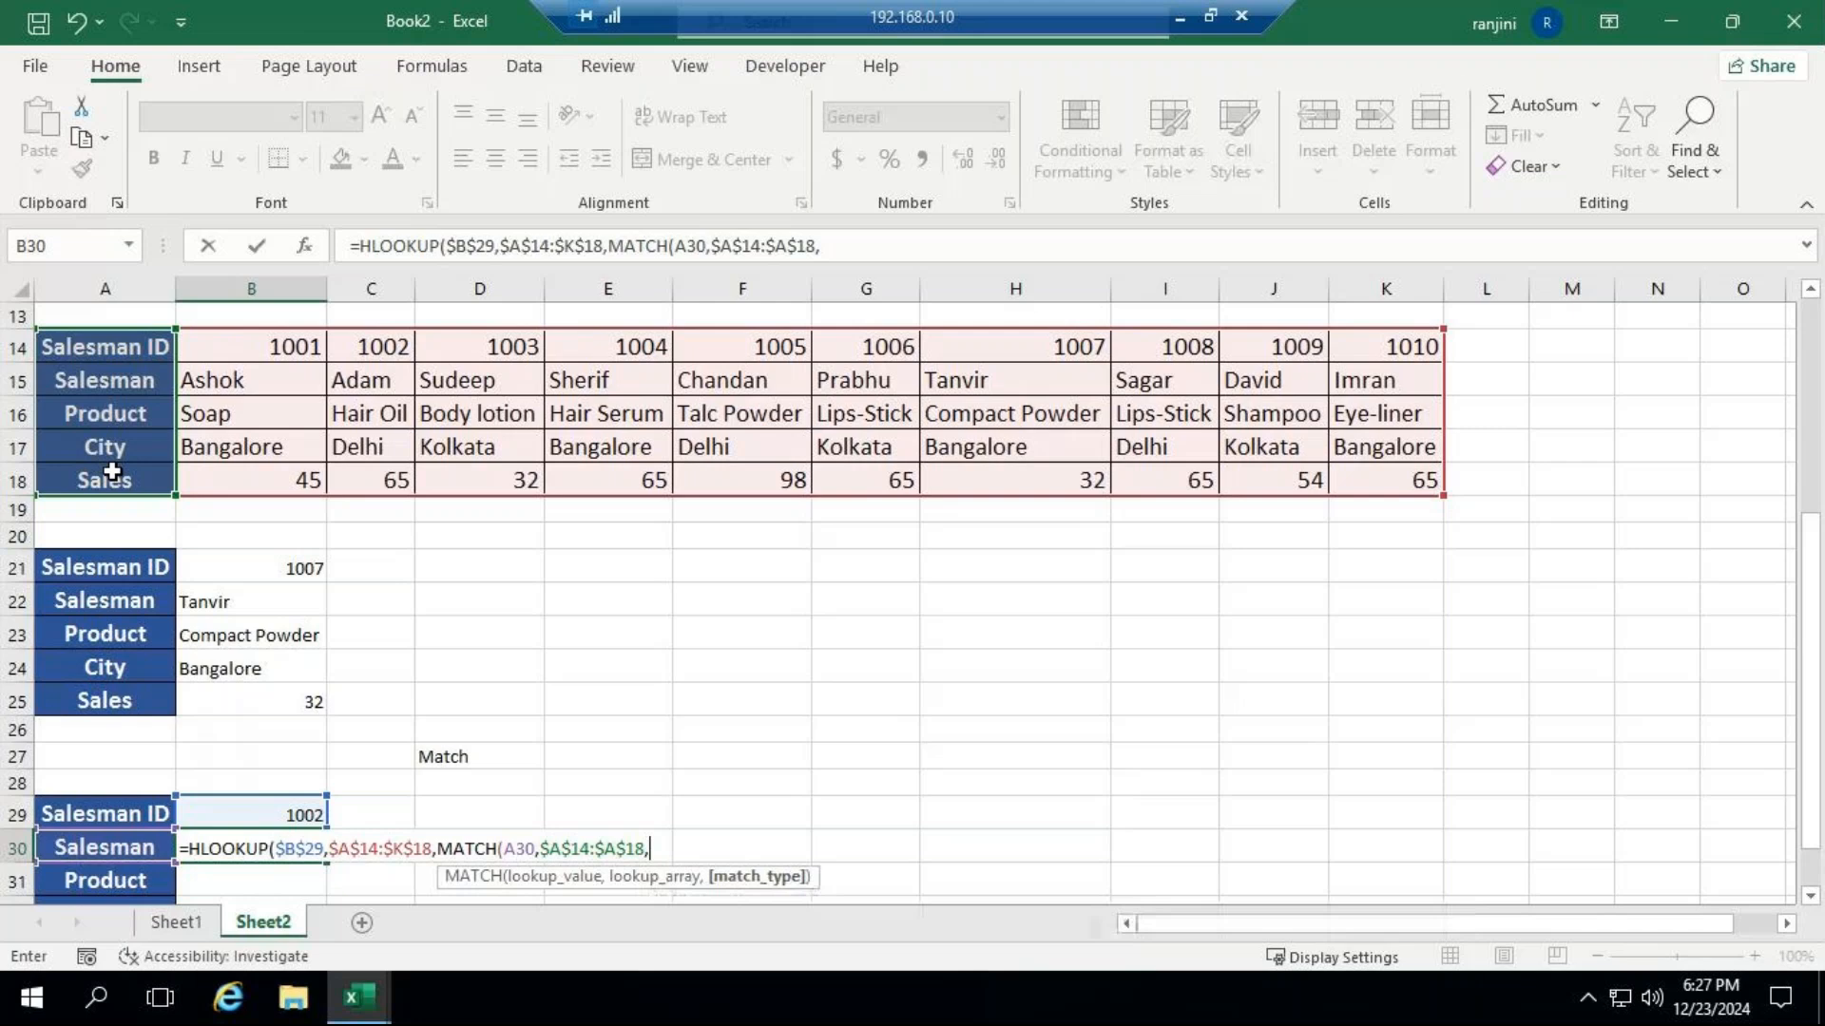
text(0))
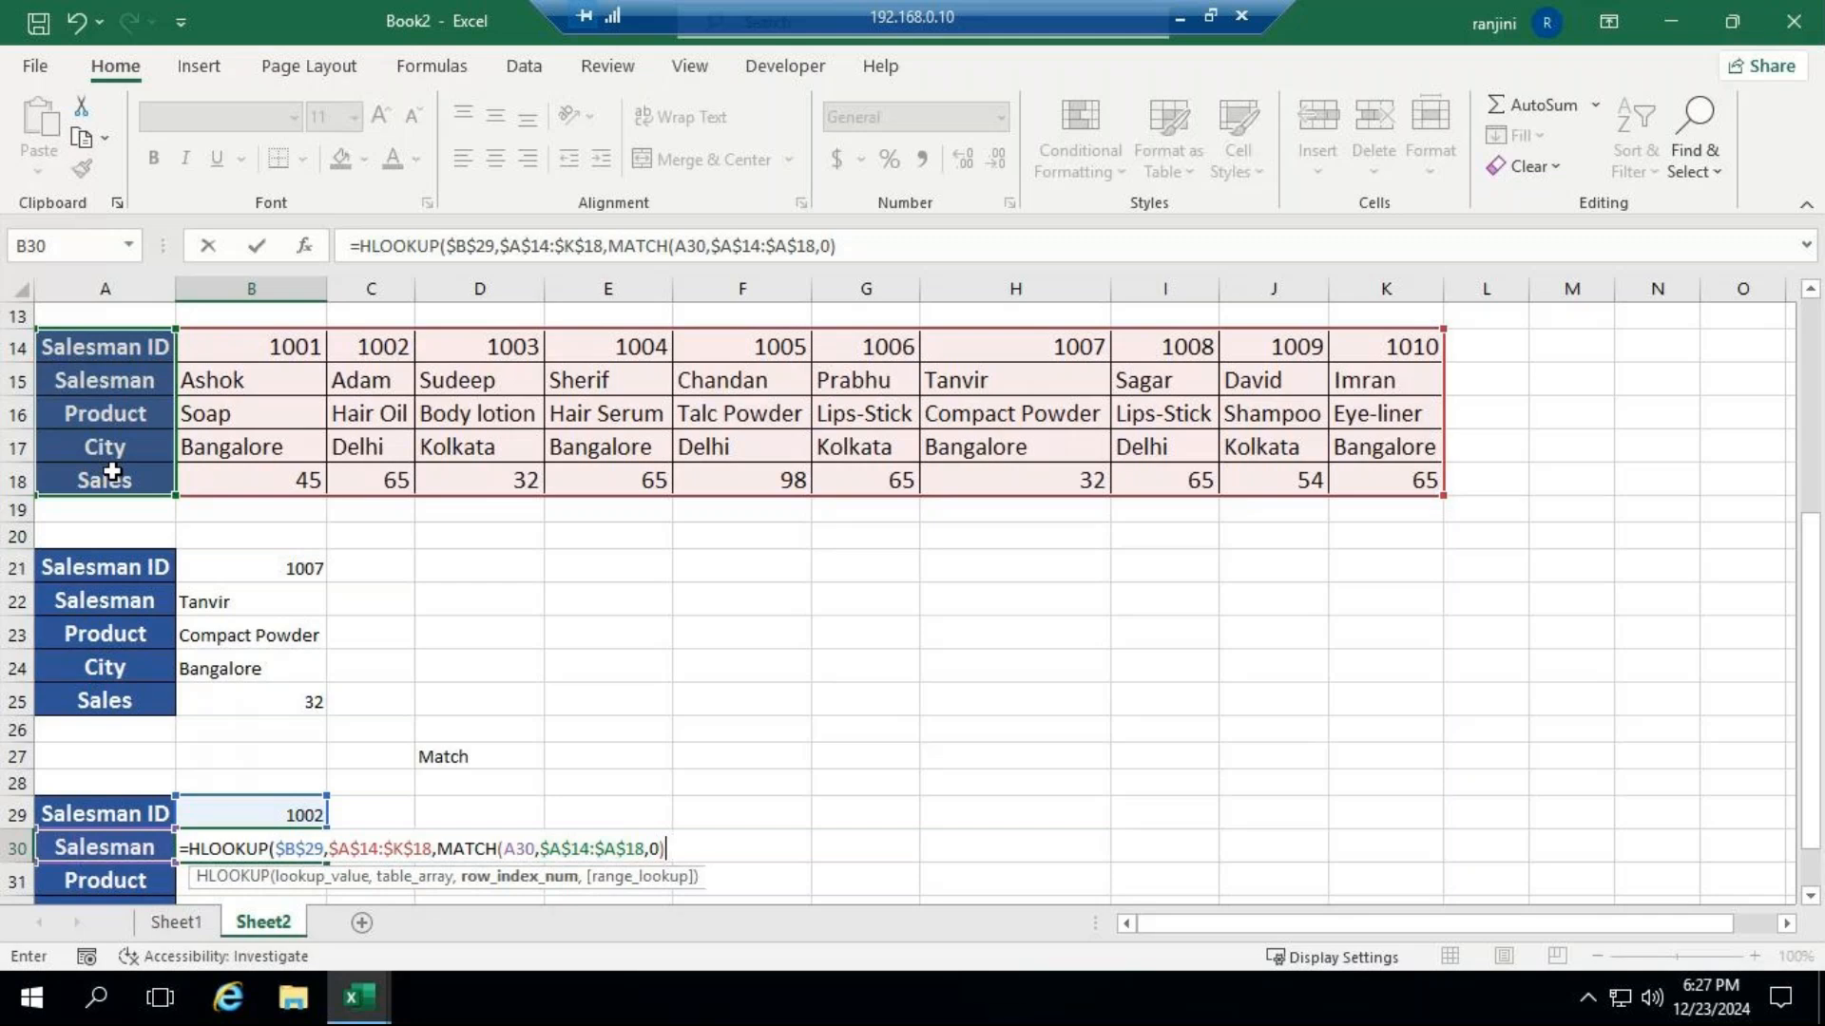
Set the HLOOKUP range lookup to FALSE for an exact match and complete the formula in B30.
text(,)
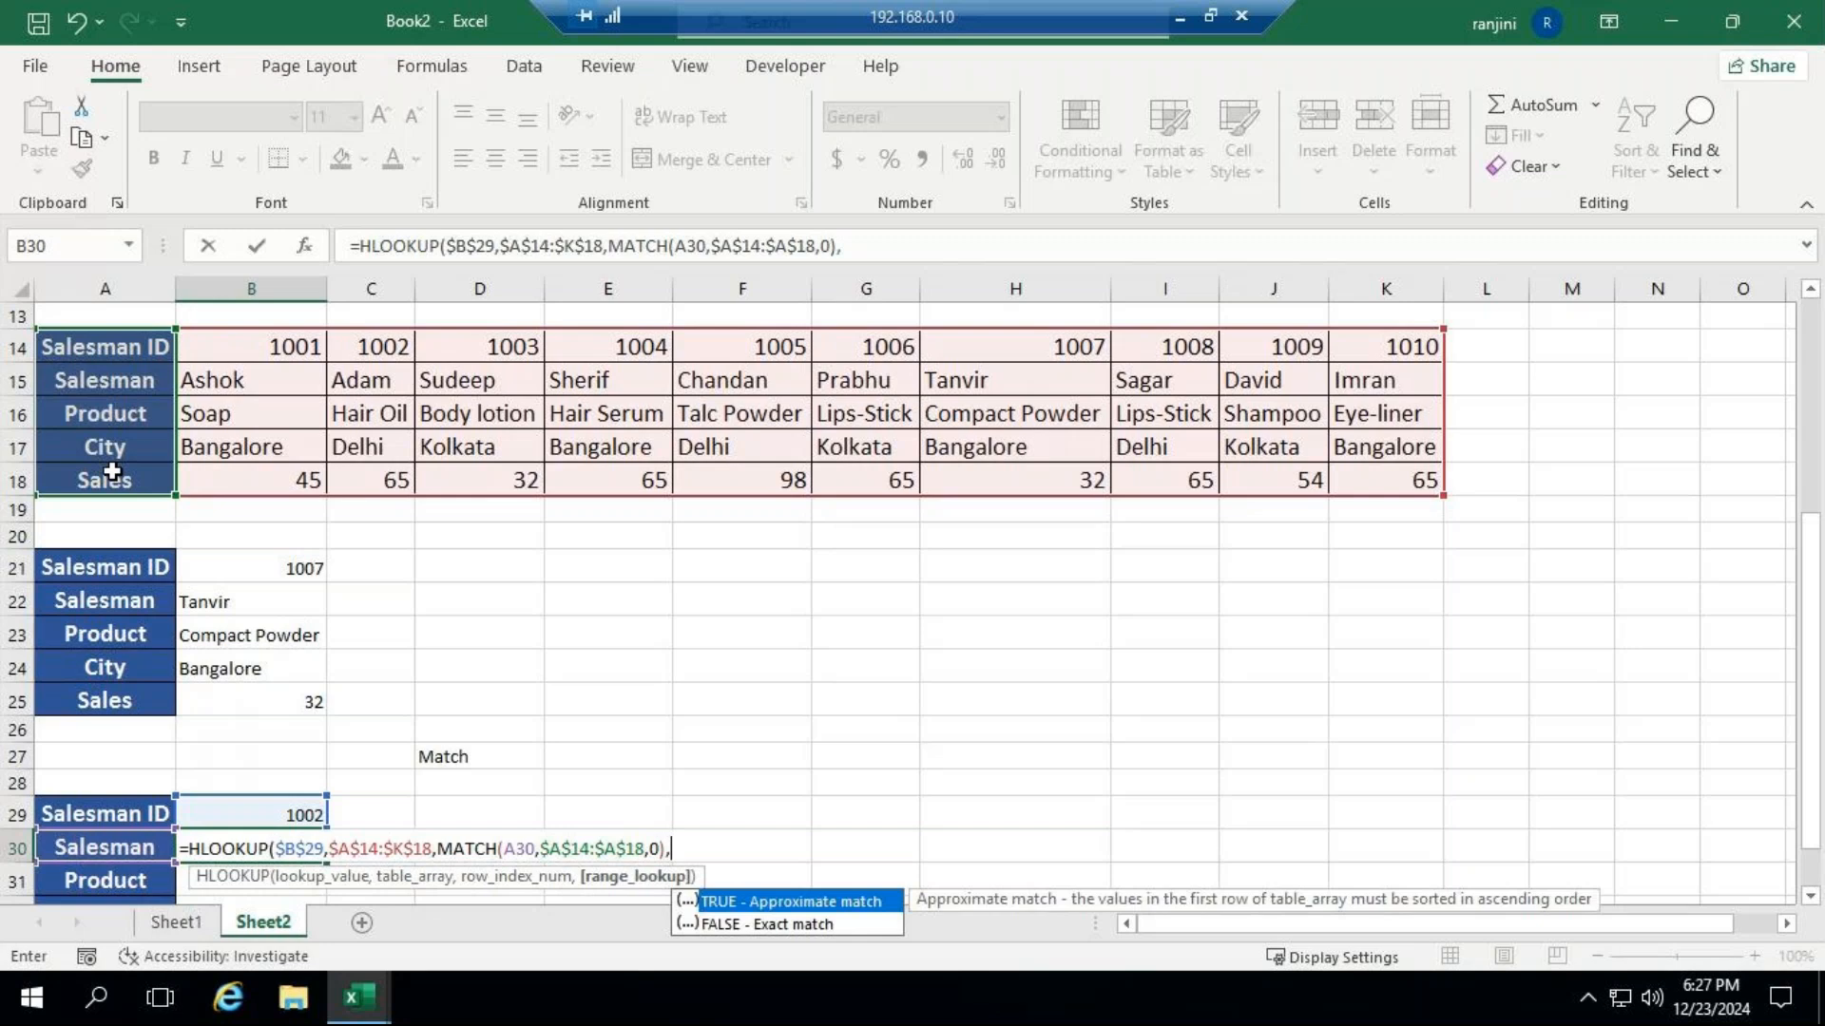
key(Down)
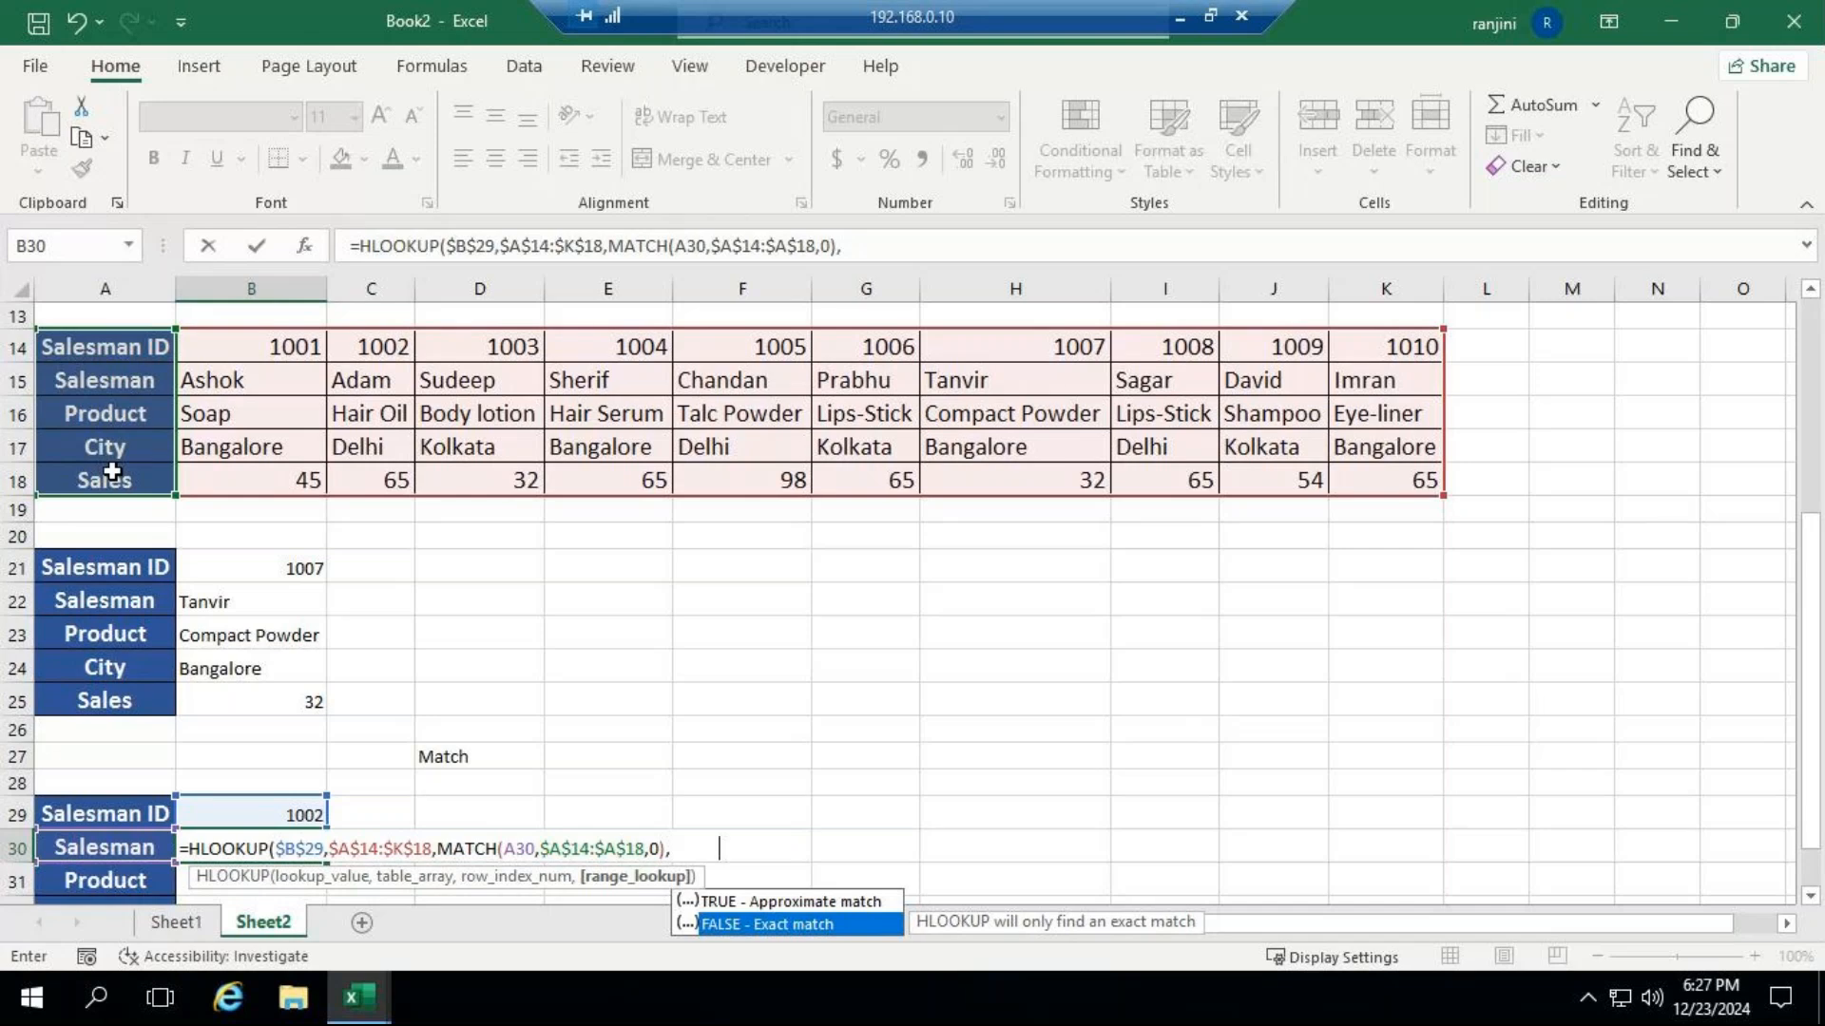
key(Tab)
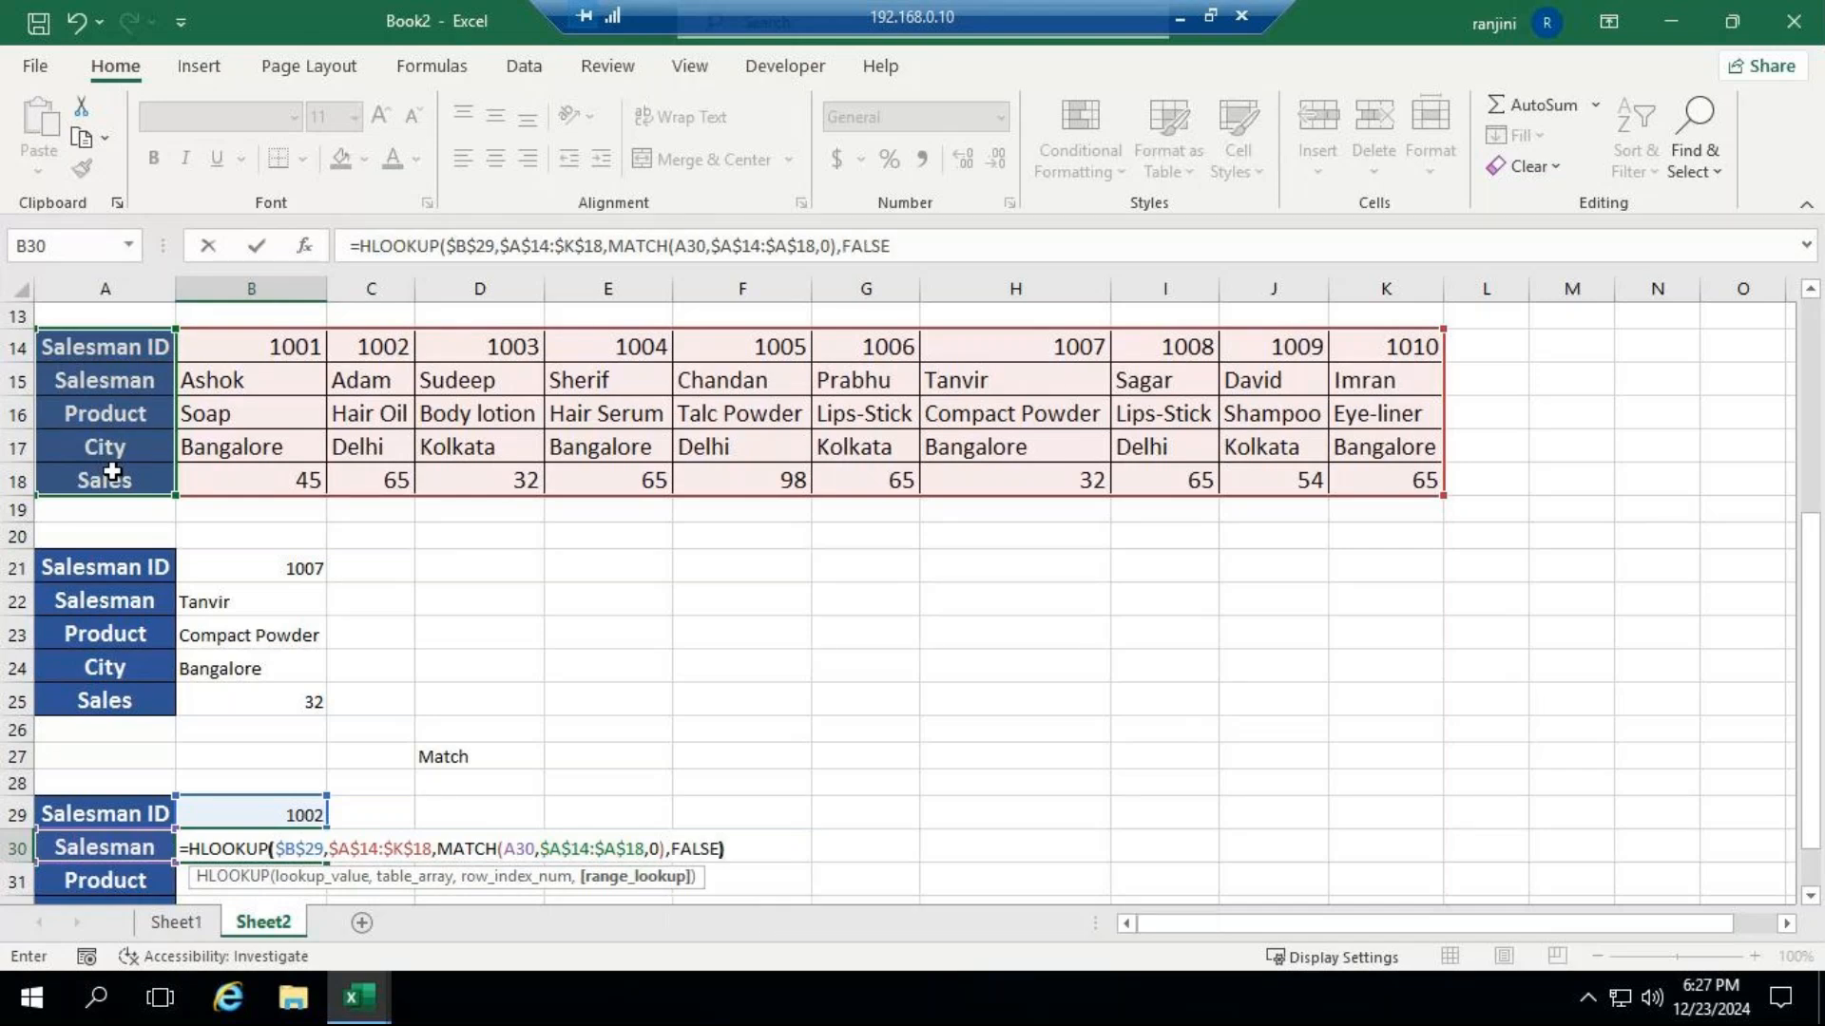
text())
key(ctrl+Return)
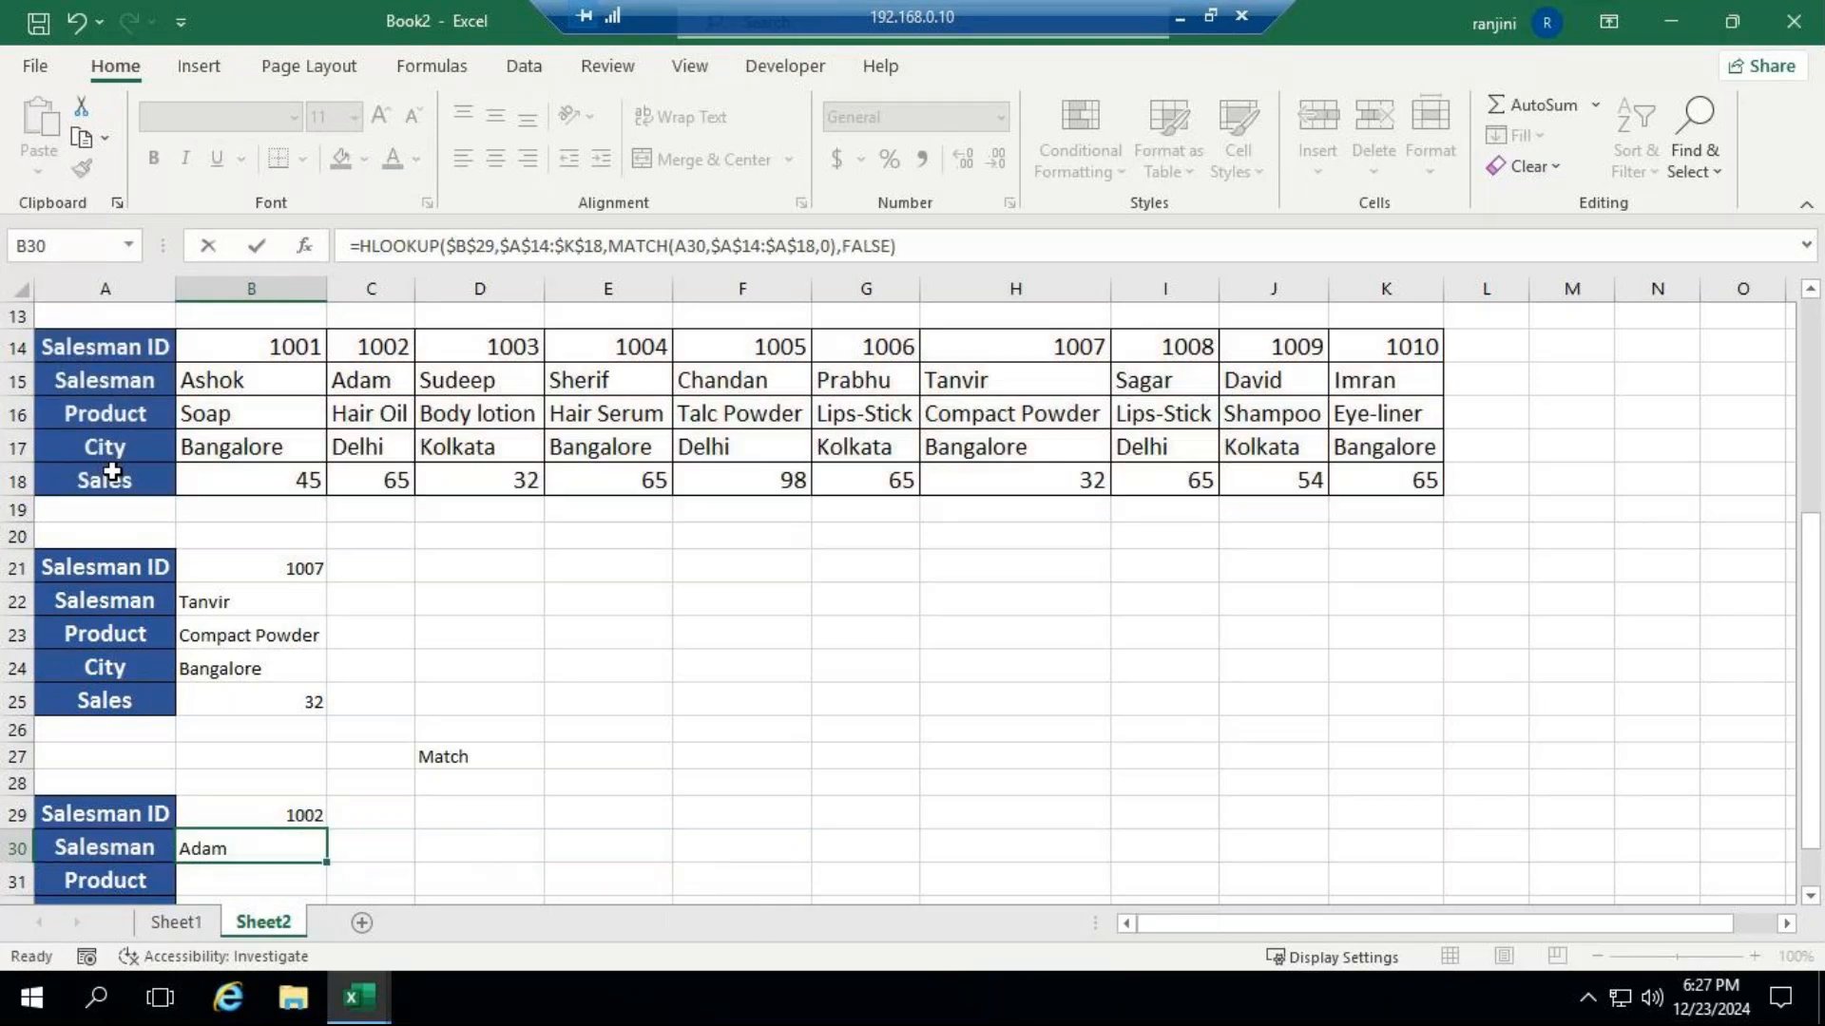
Fill the HLOOKUP and MATCH formula from B30 down to B33 and inspect the copy in B31.
scroll(504, 827, down, 2)
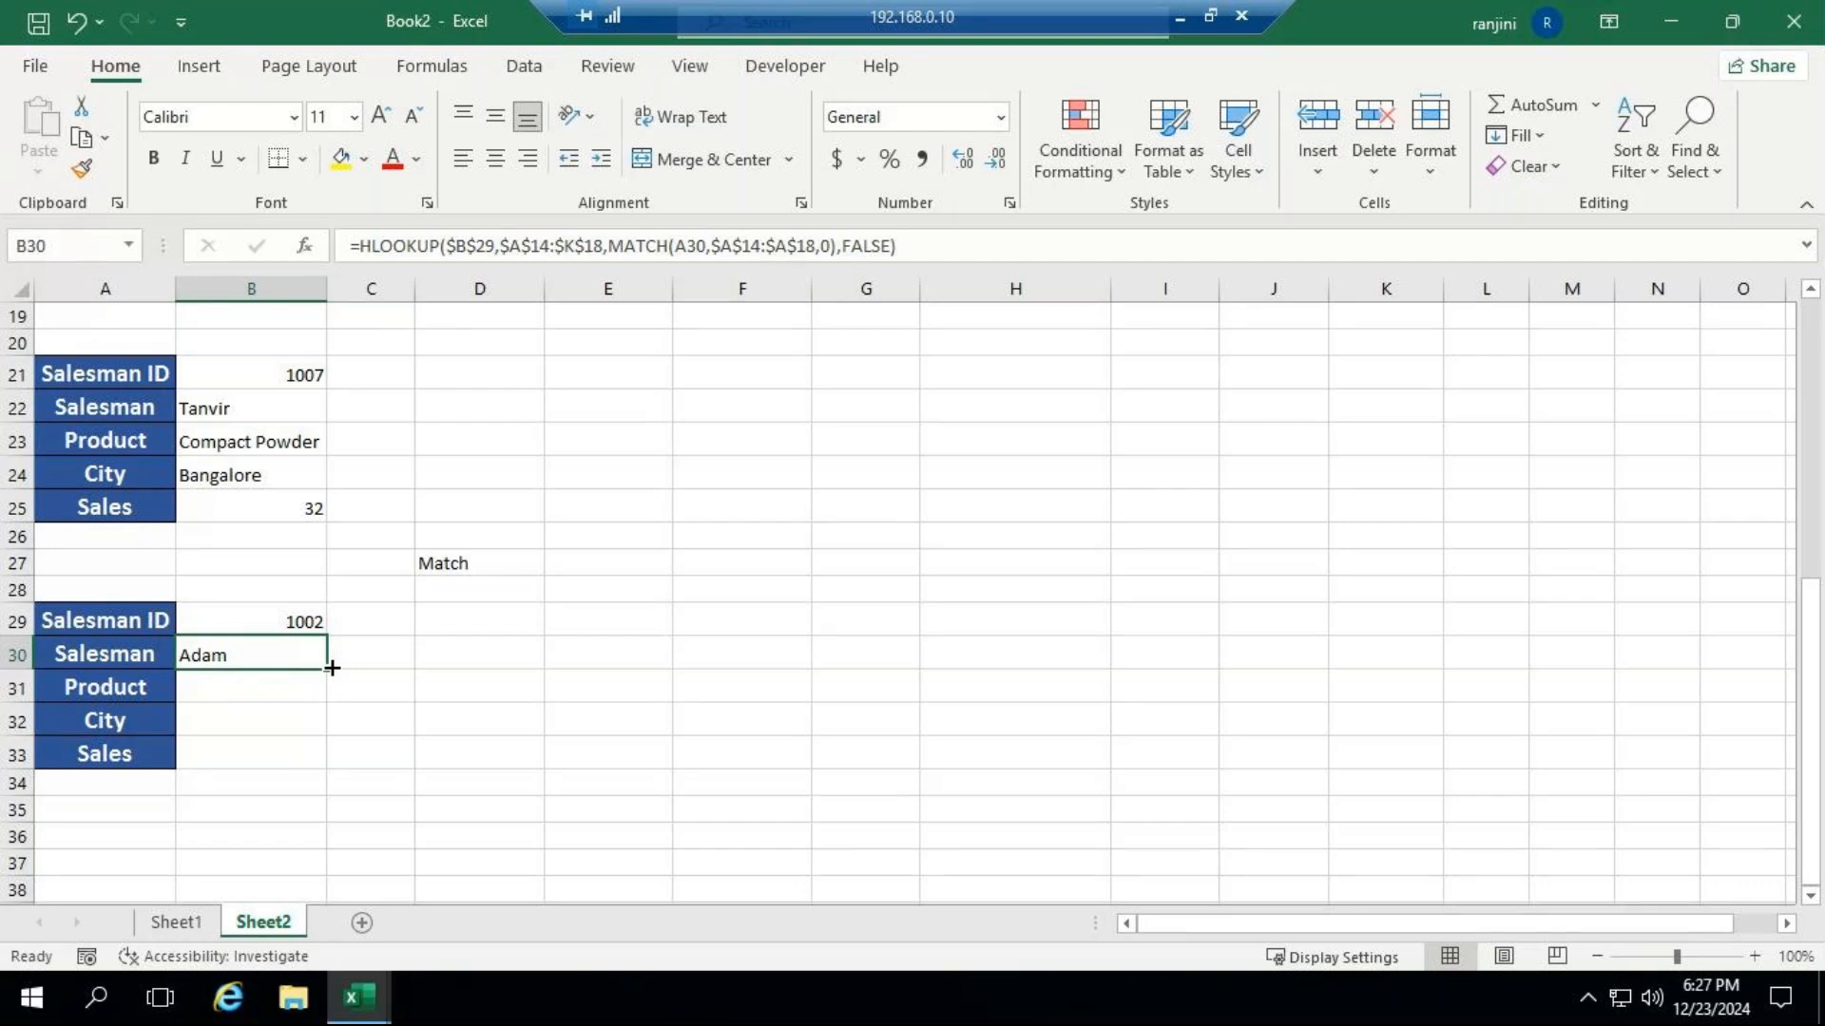
drag(331, 668, 344, 756)
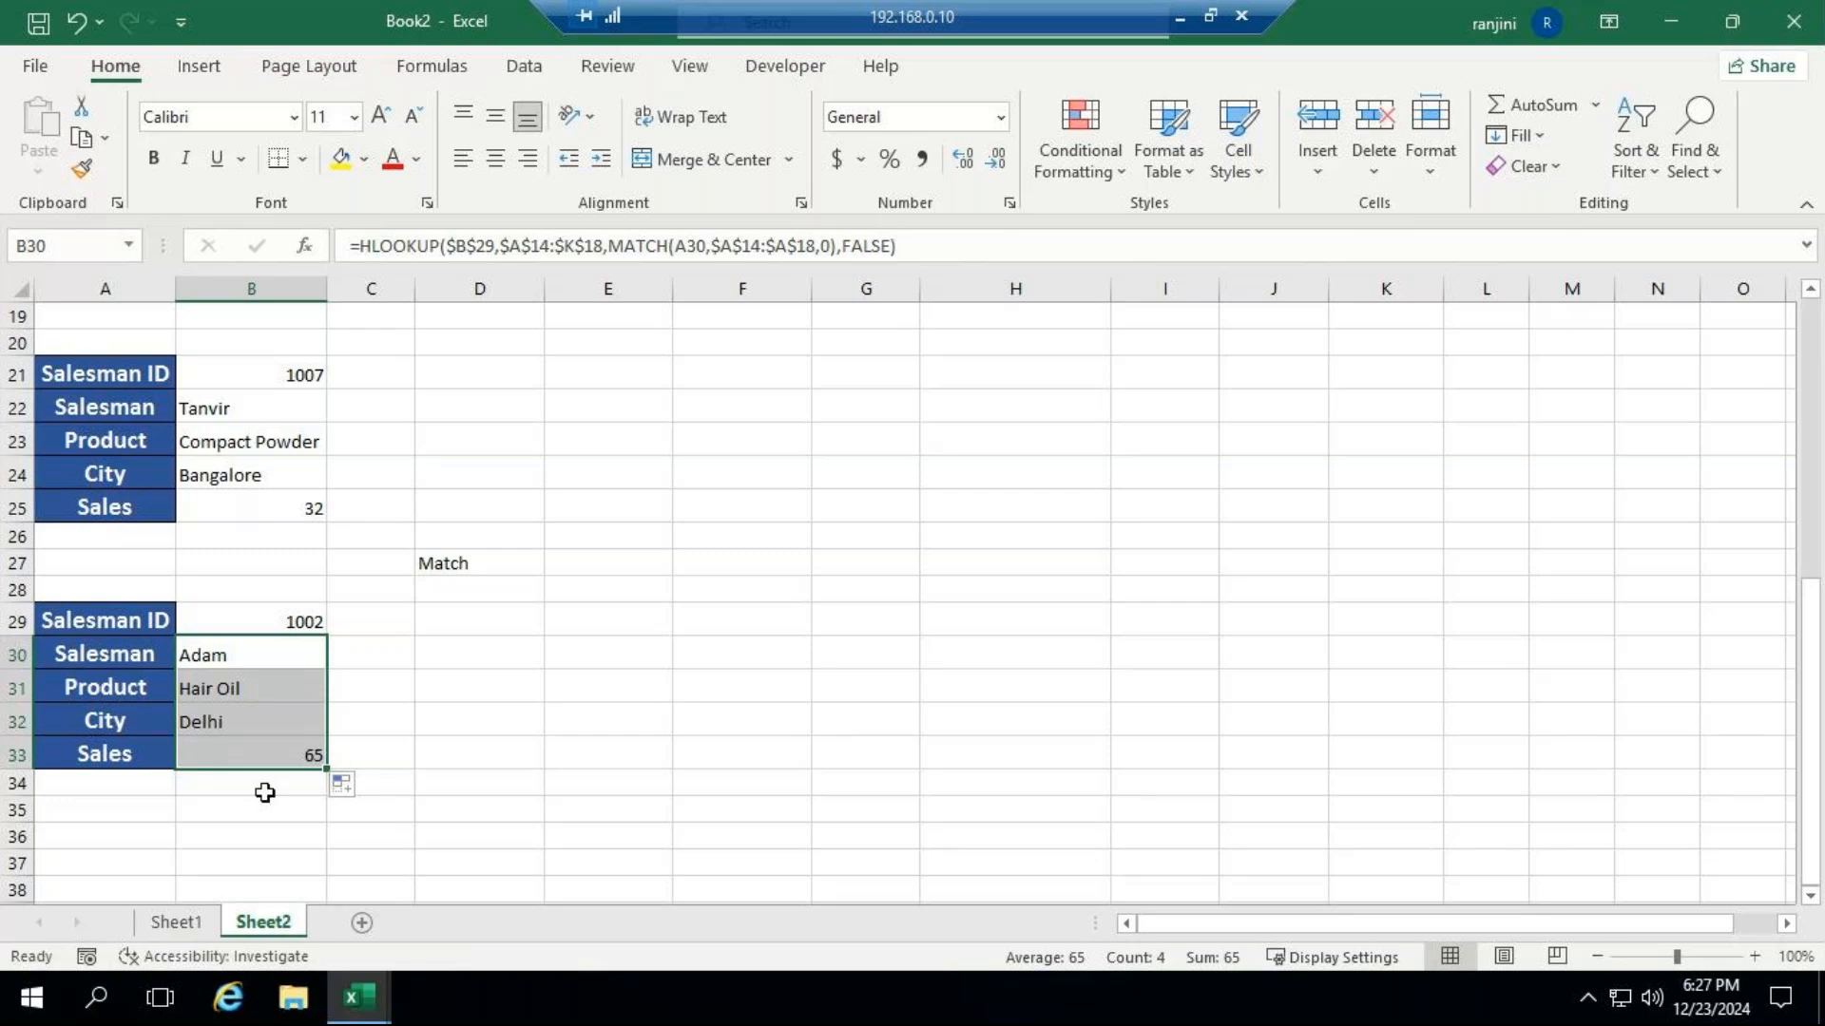
click(243, 680)
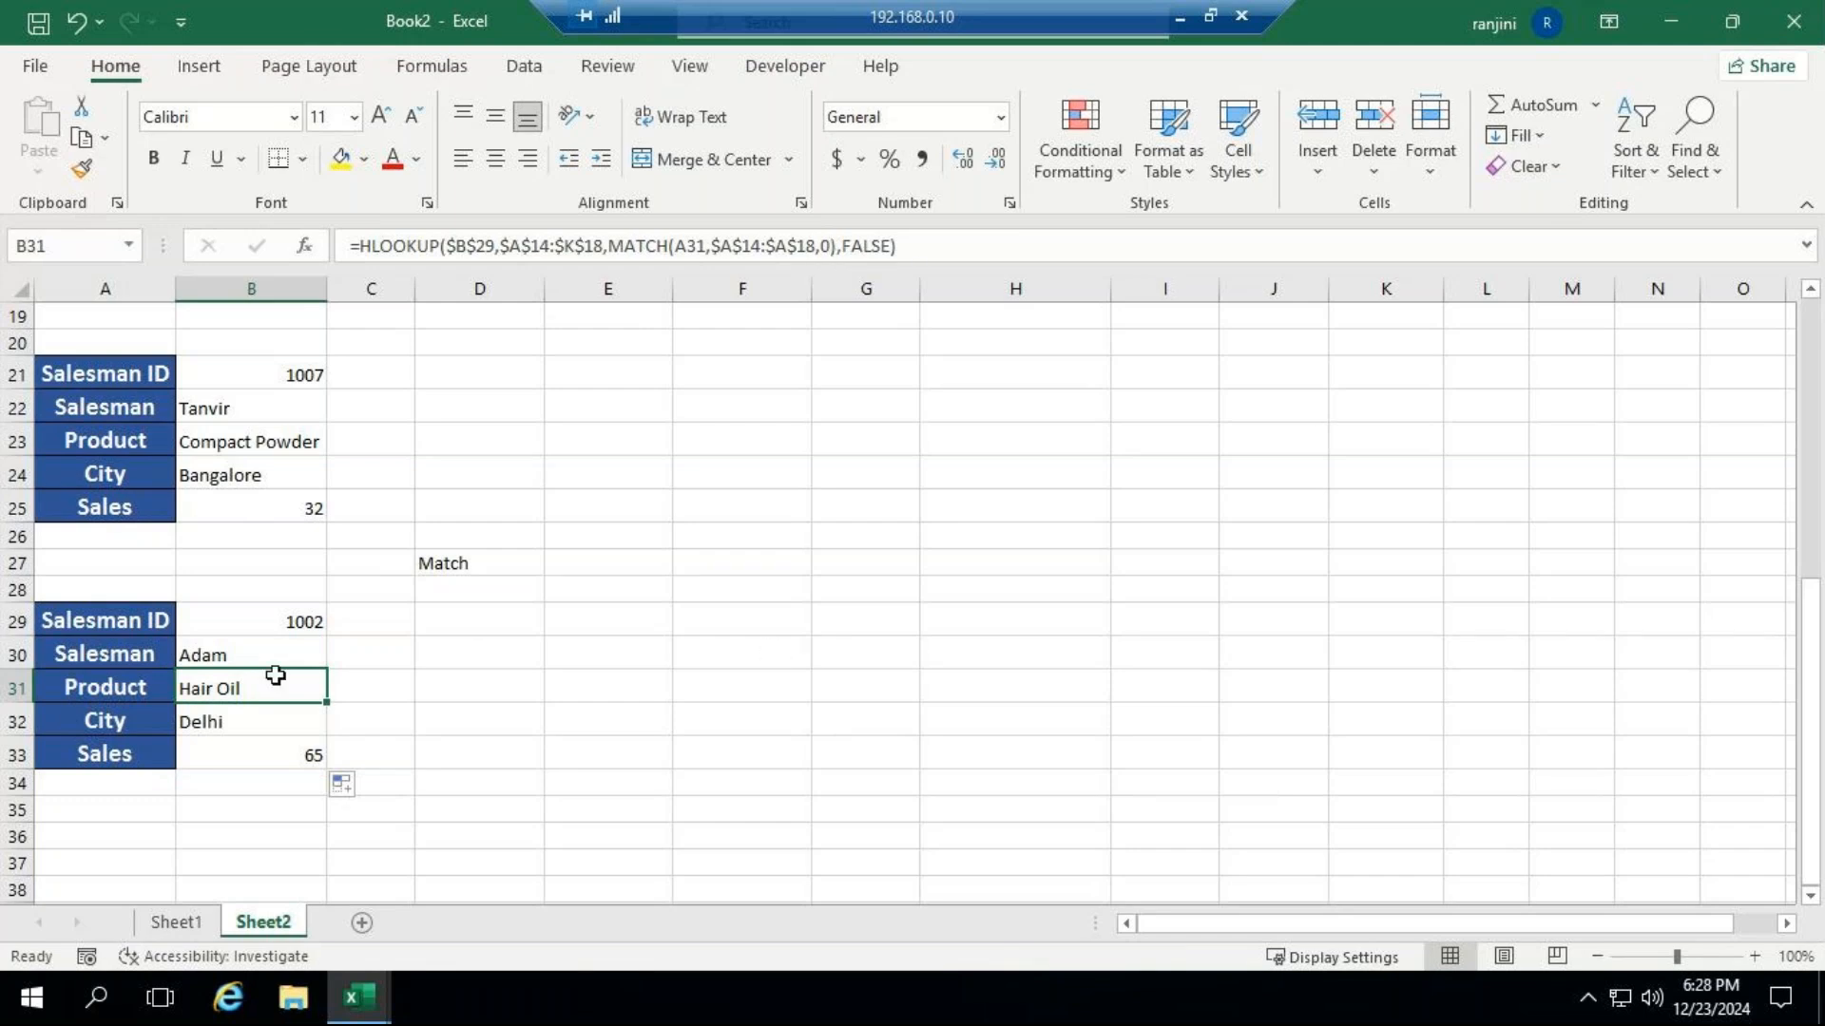
Change the Salesman ID in B29 to 1007 and compare the returned details with the sales table.
click(281, 621)
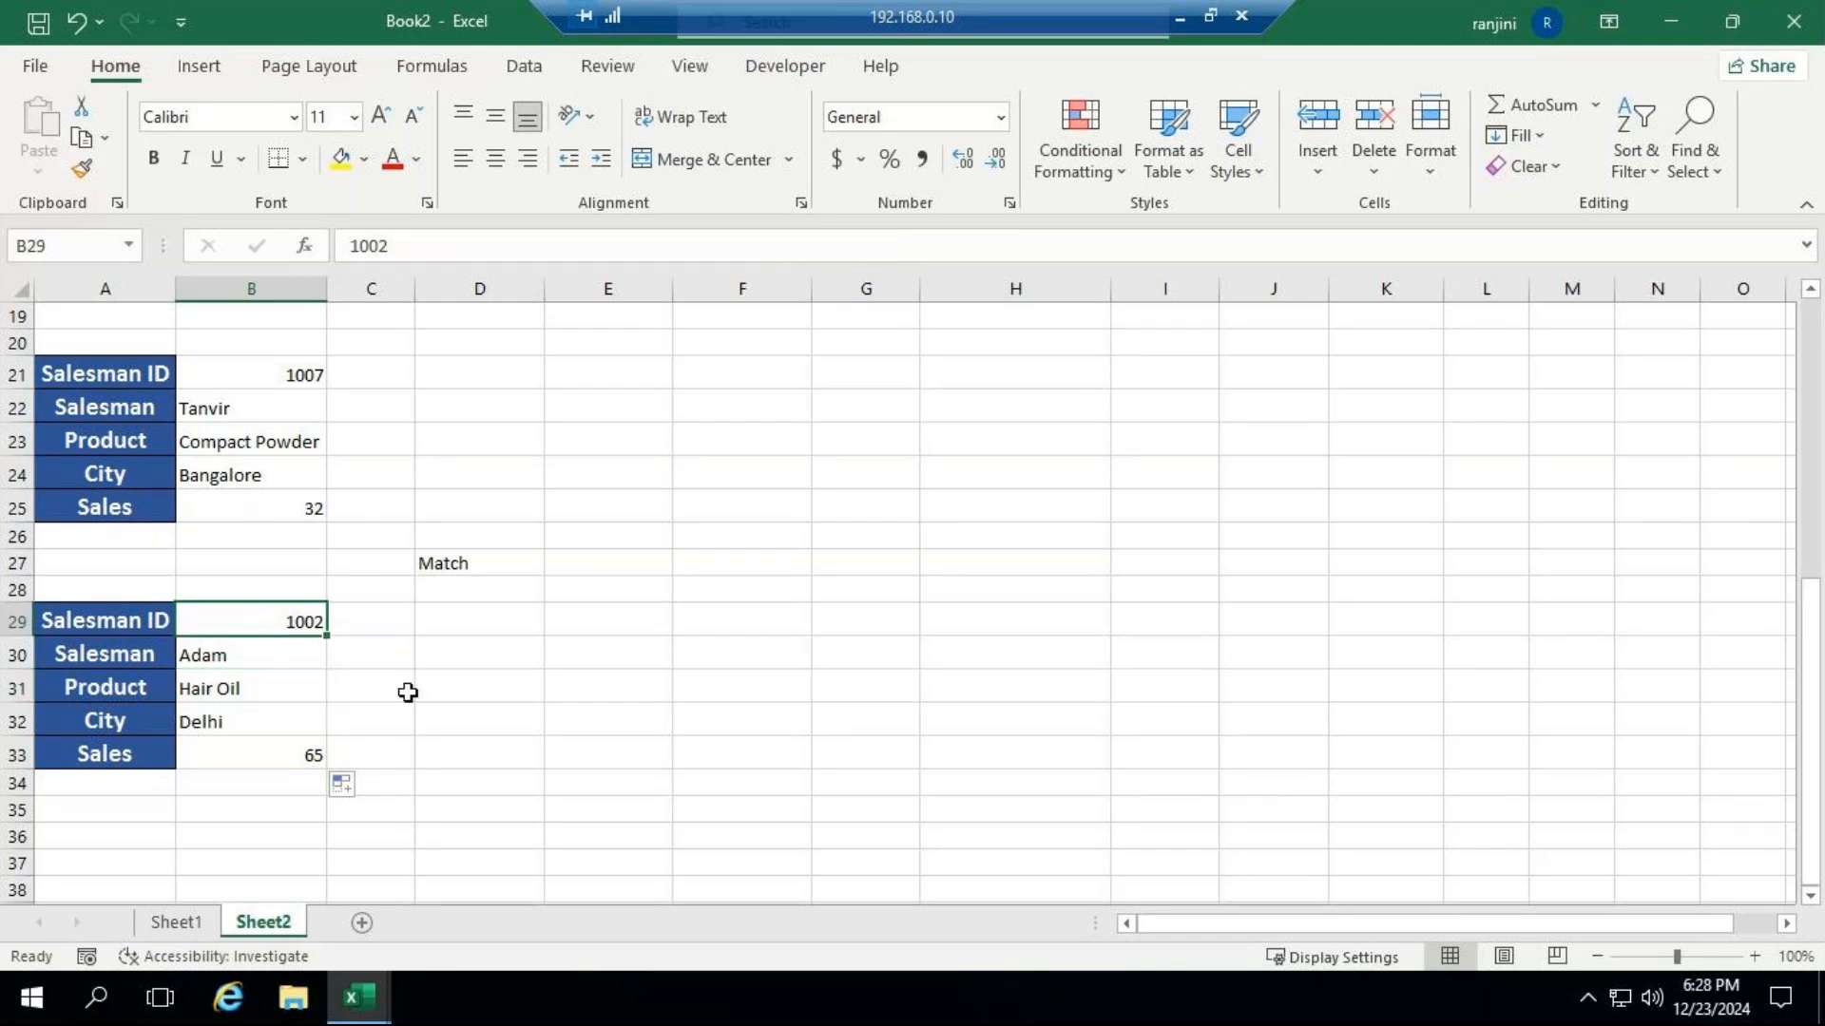
text(1007)
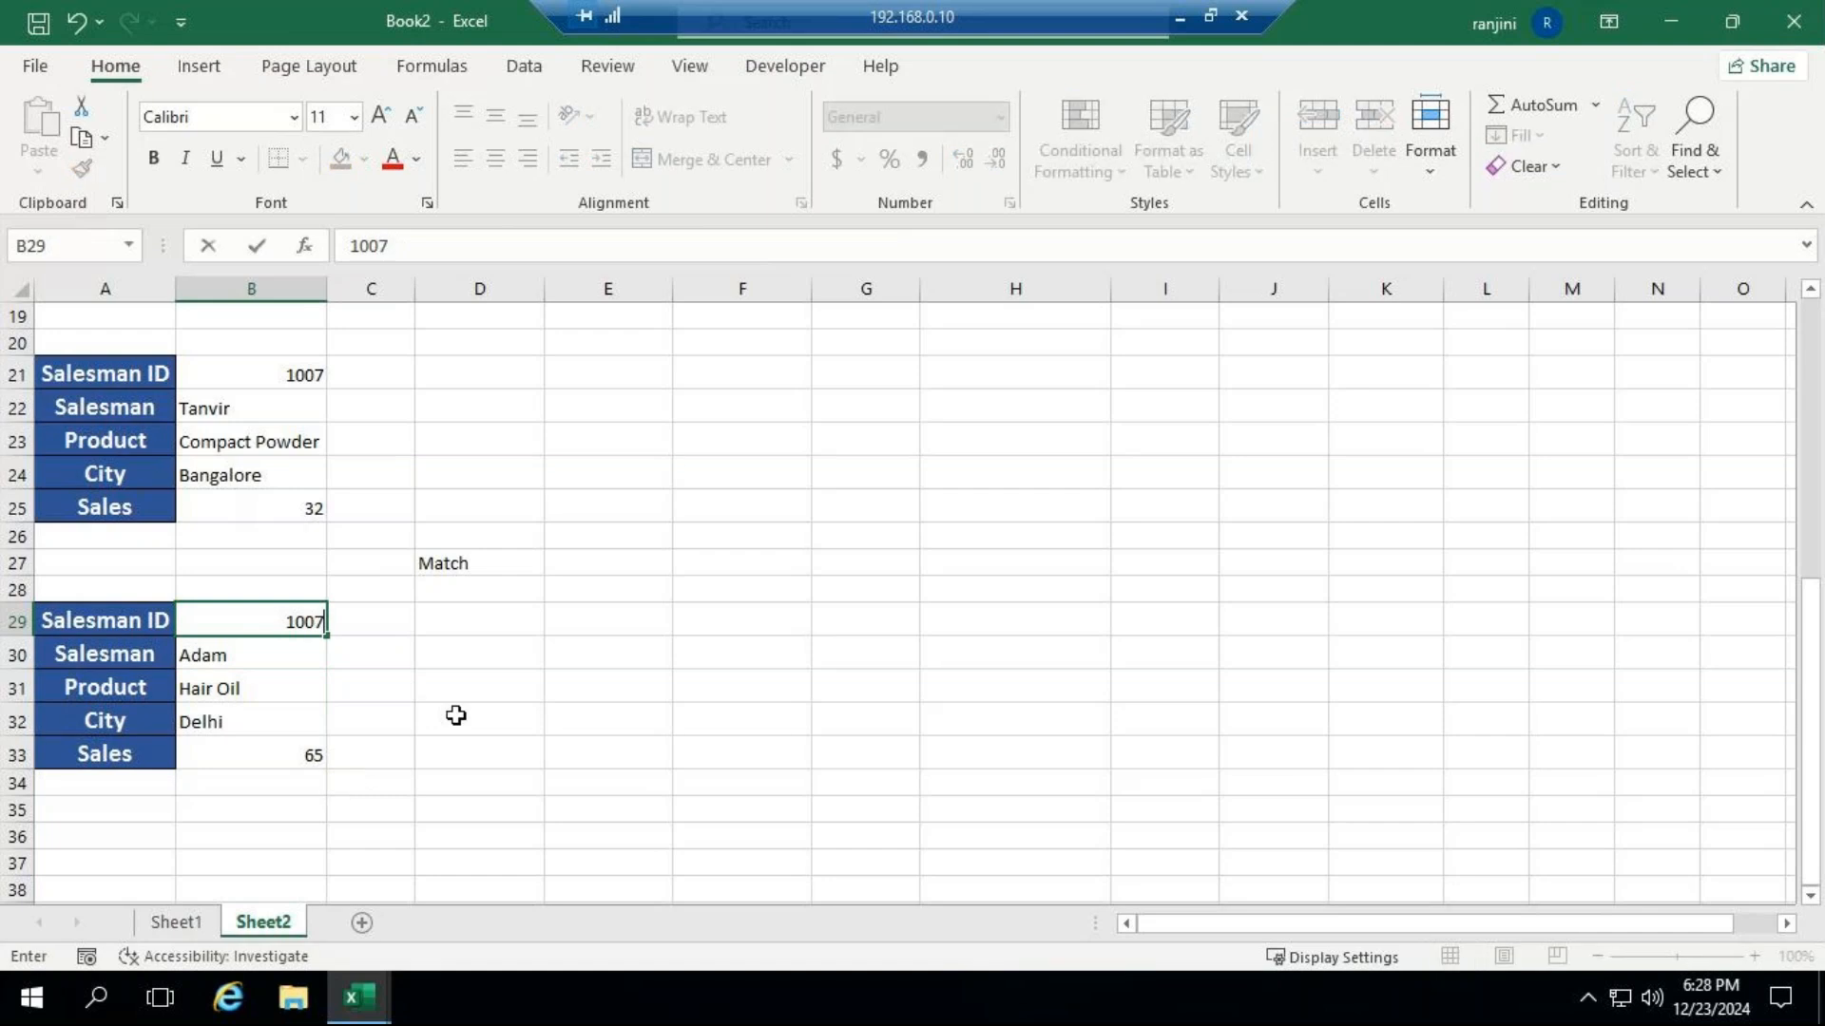
key(Return)
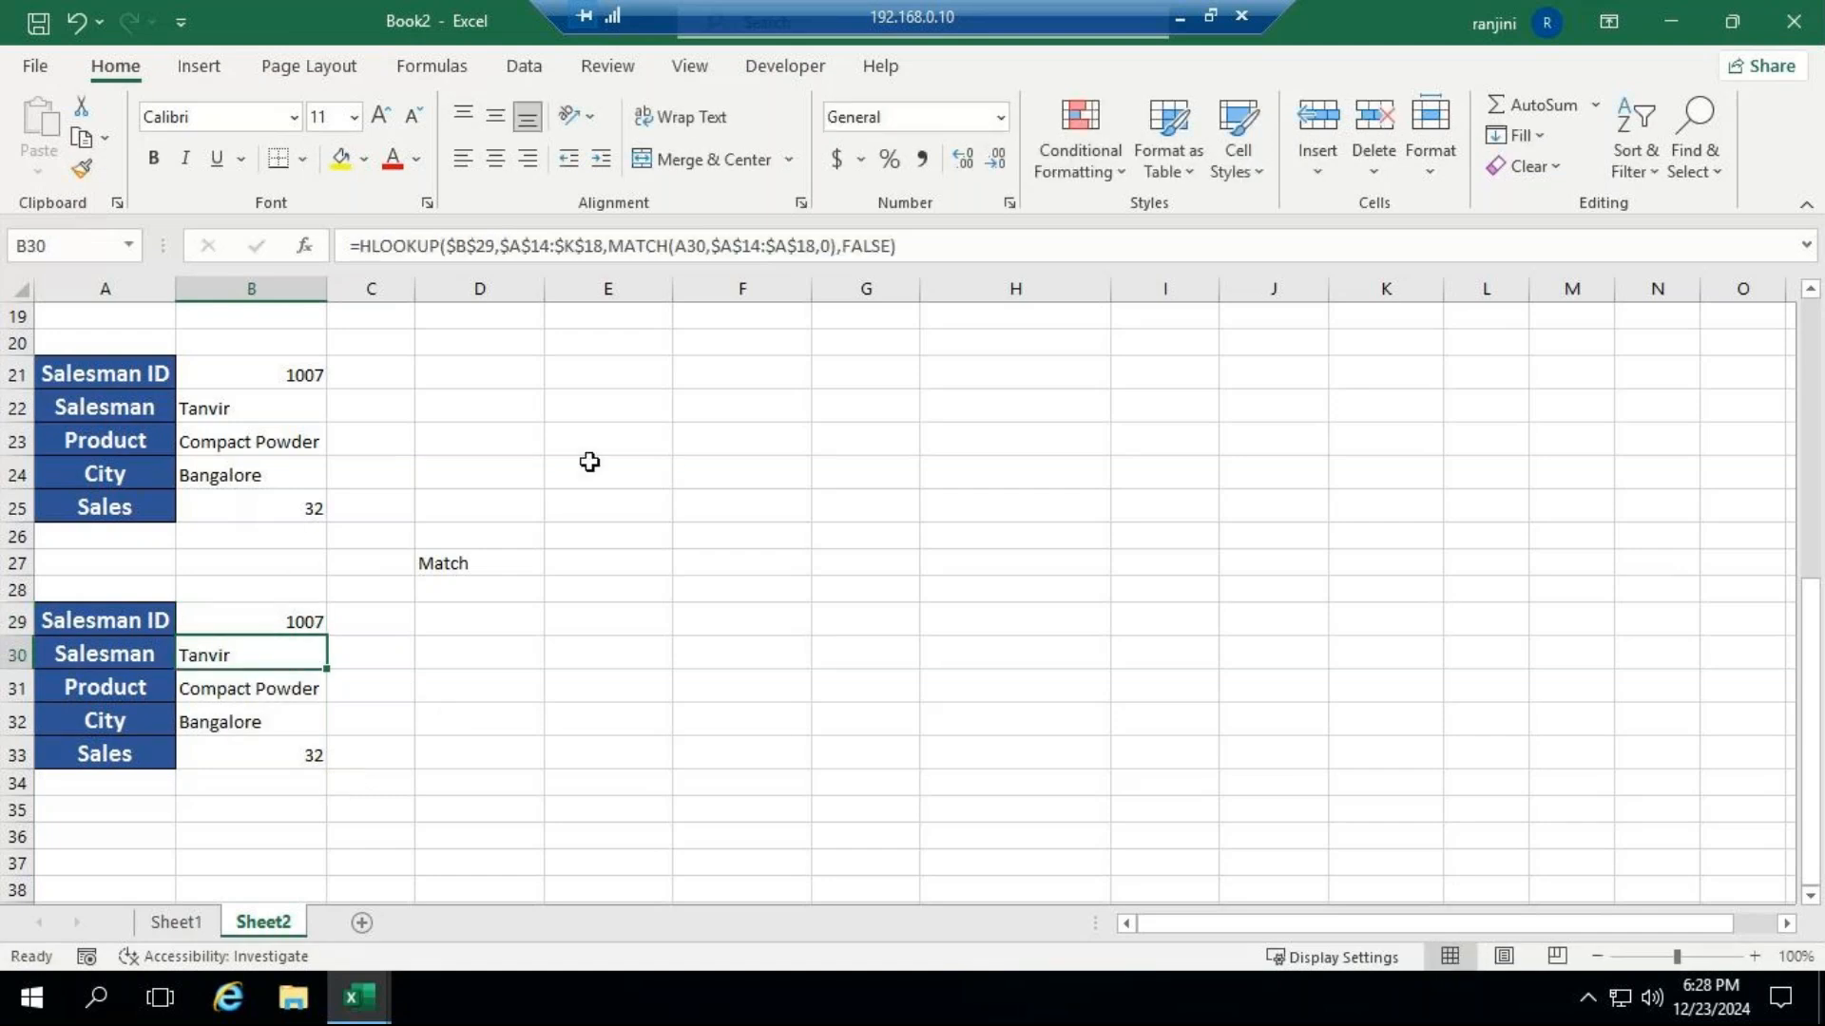
scroll(993, 598, up, 1)
scroll(941, 525, up, 1)
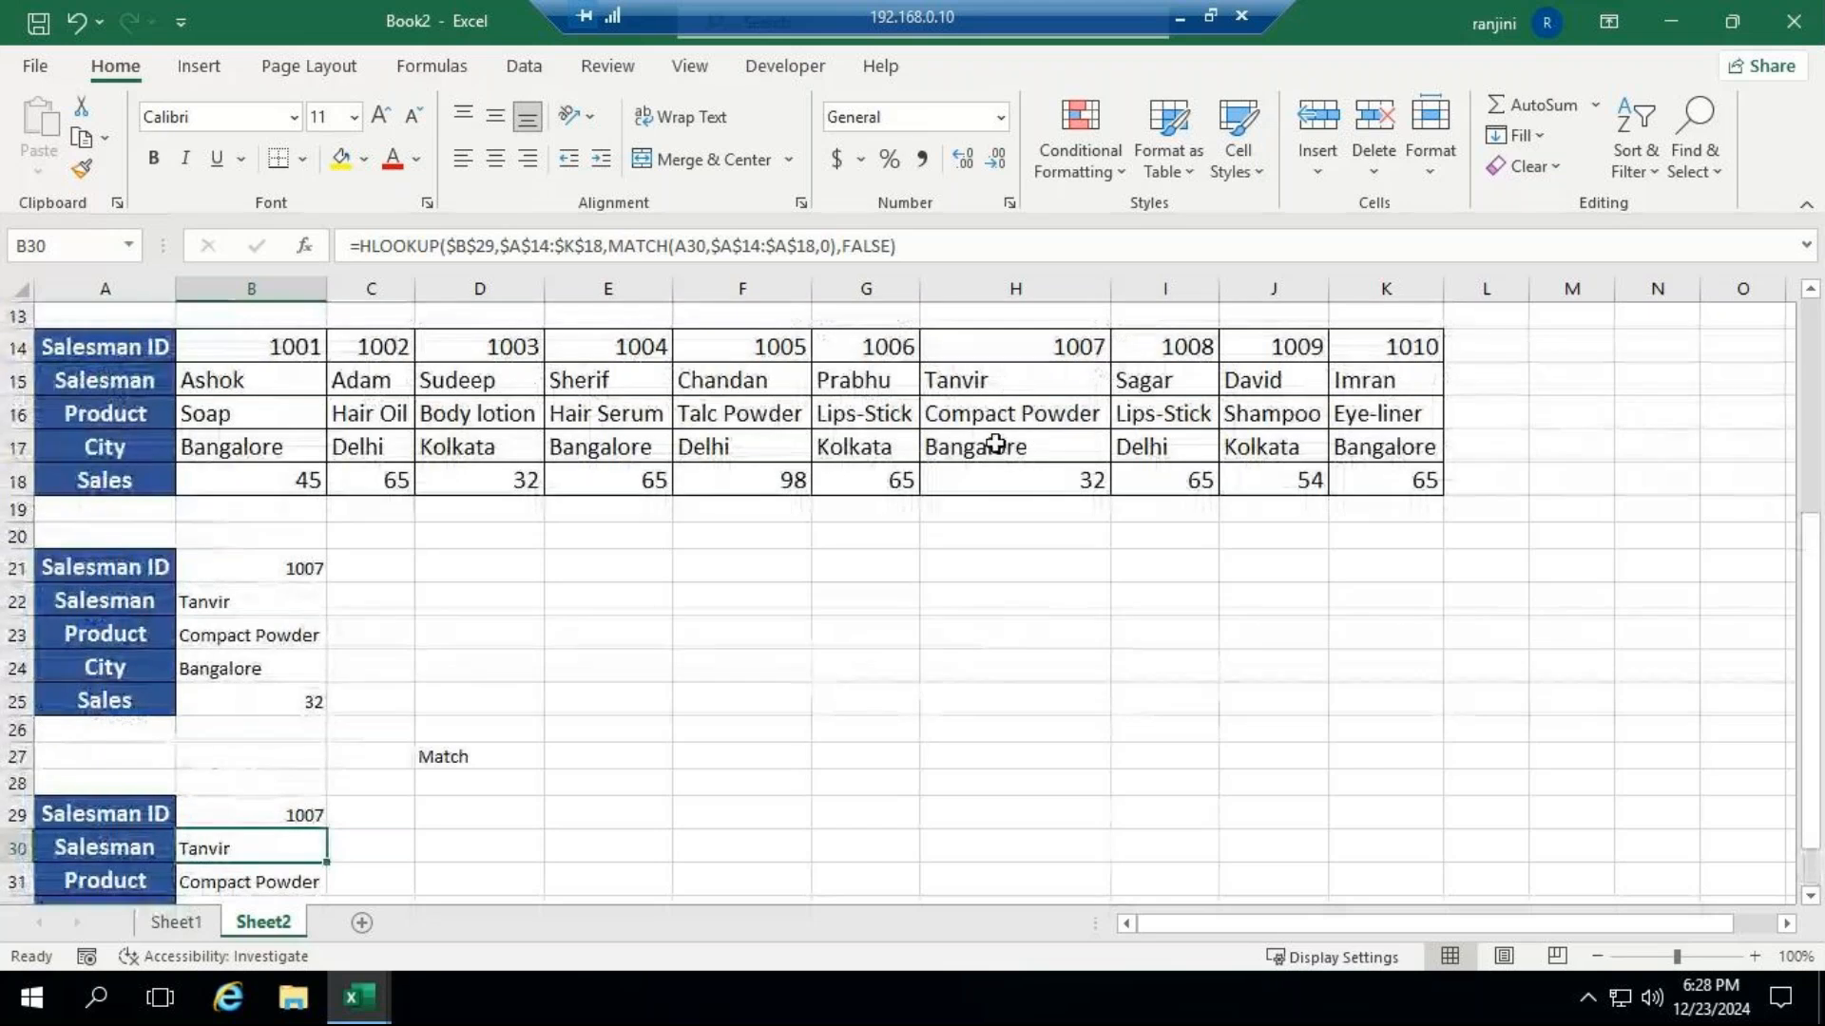
scroll(656, 693, down, 2)
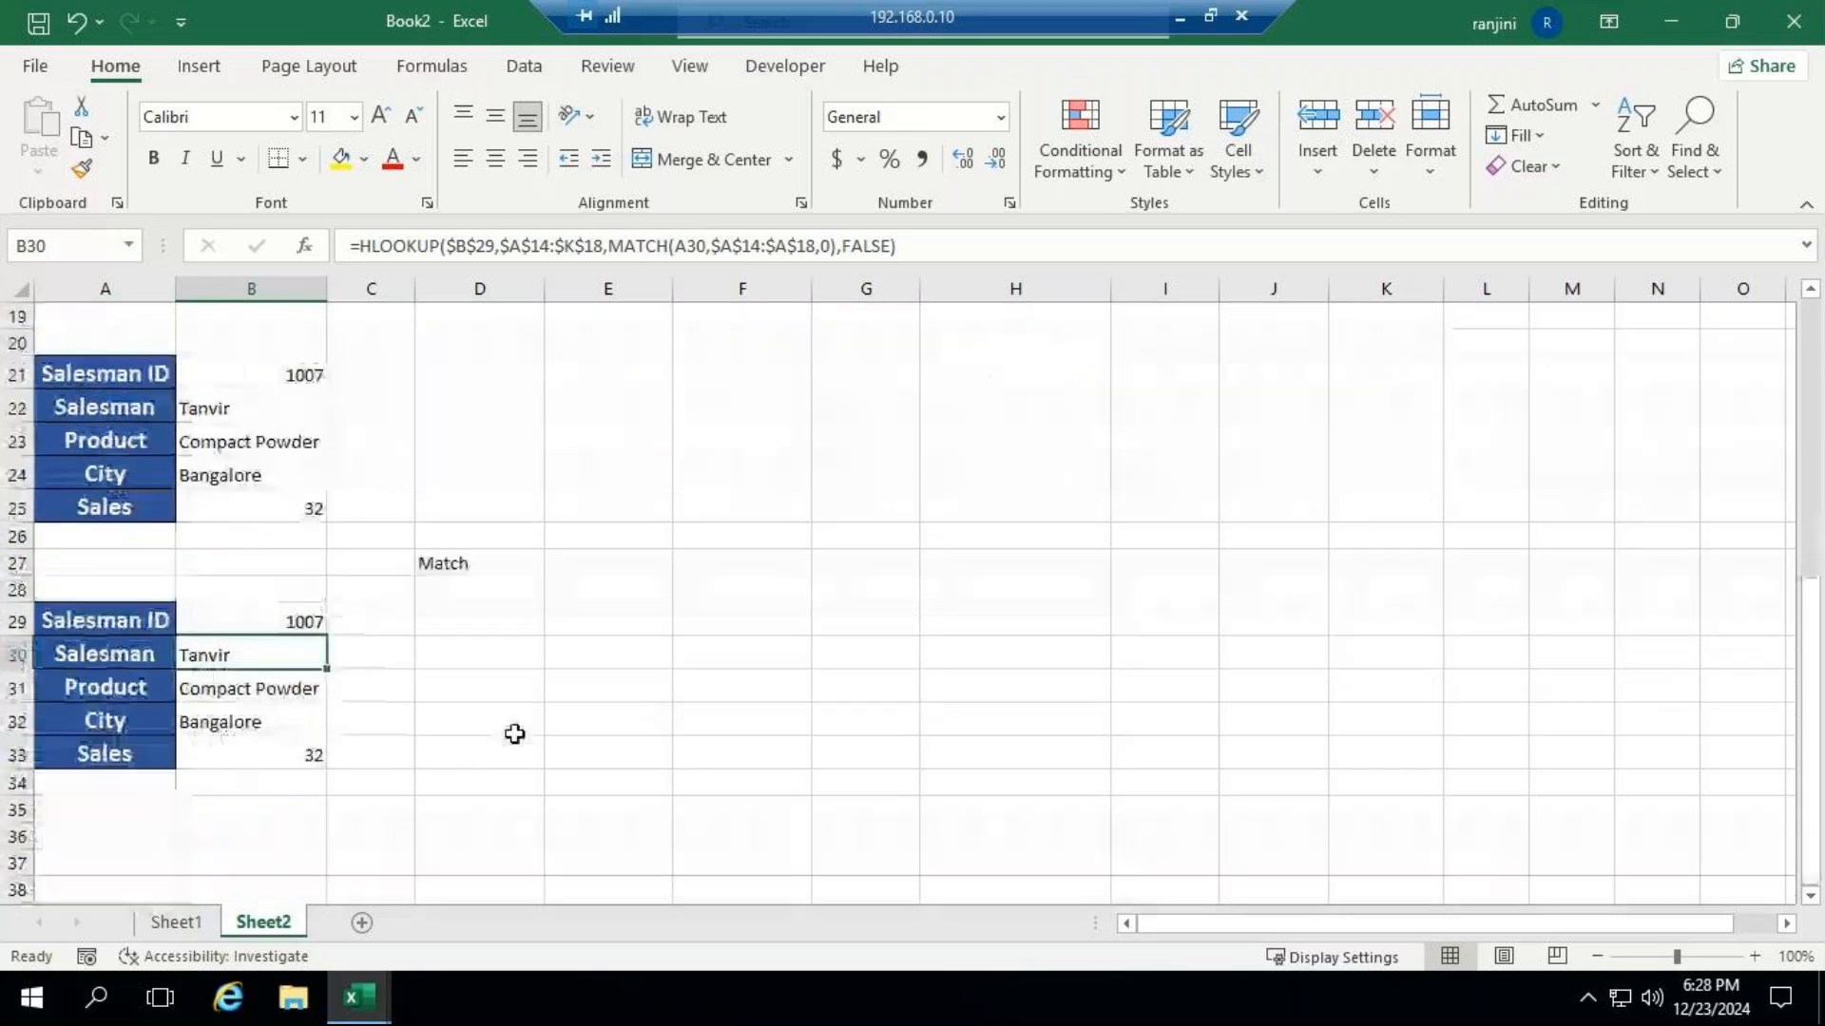
click(1171, 16)
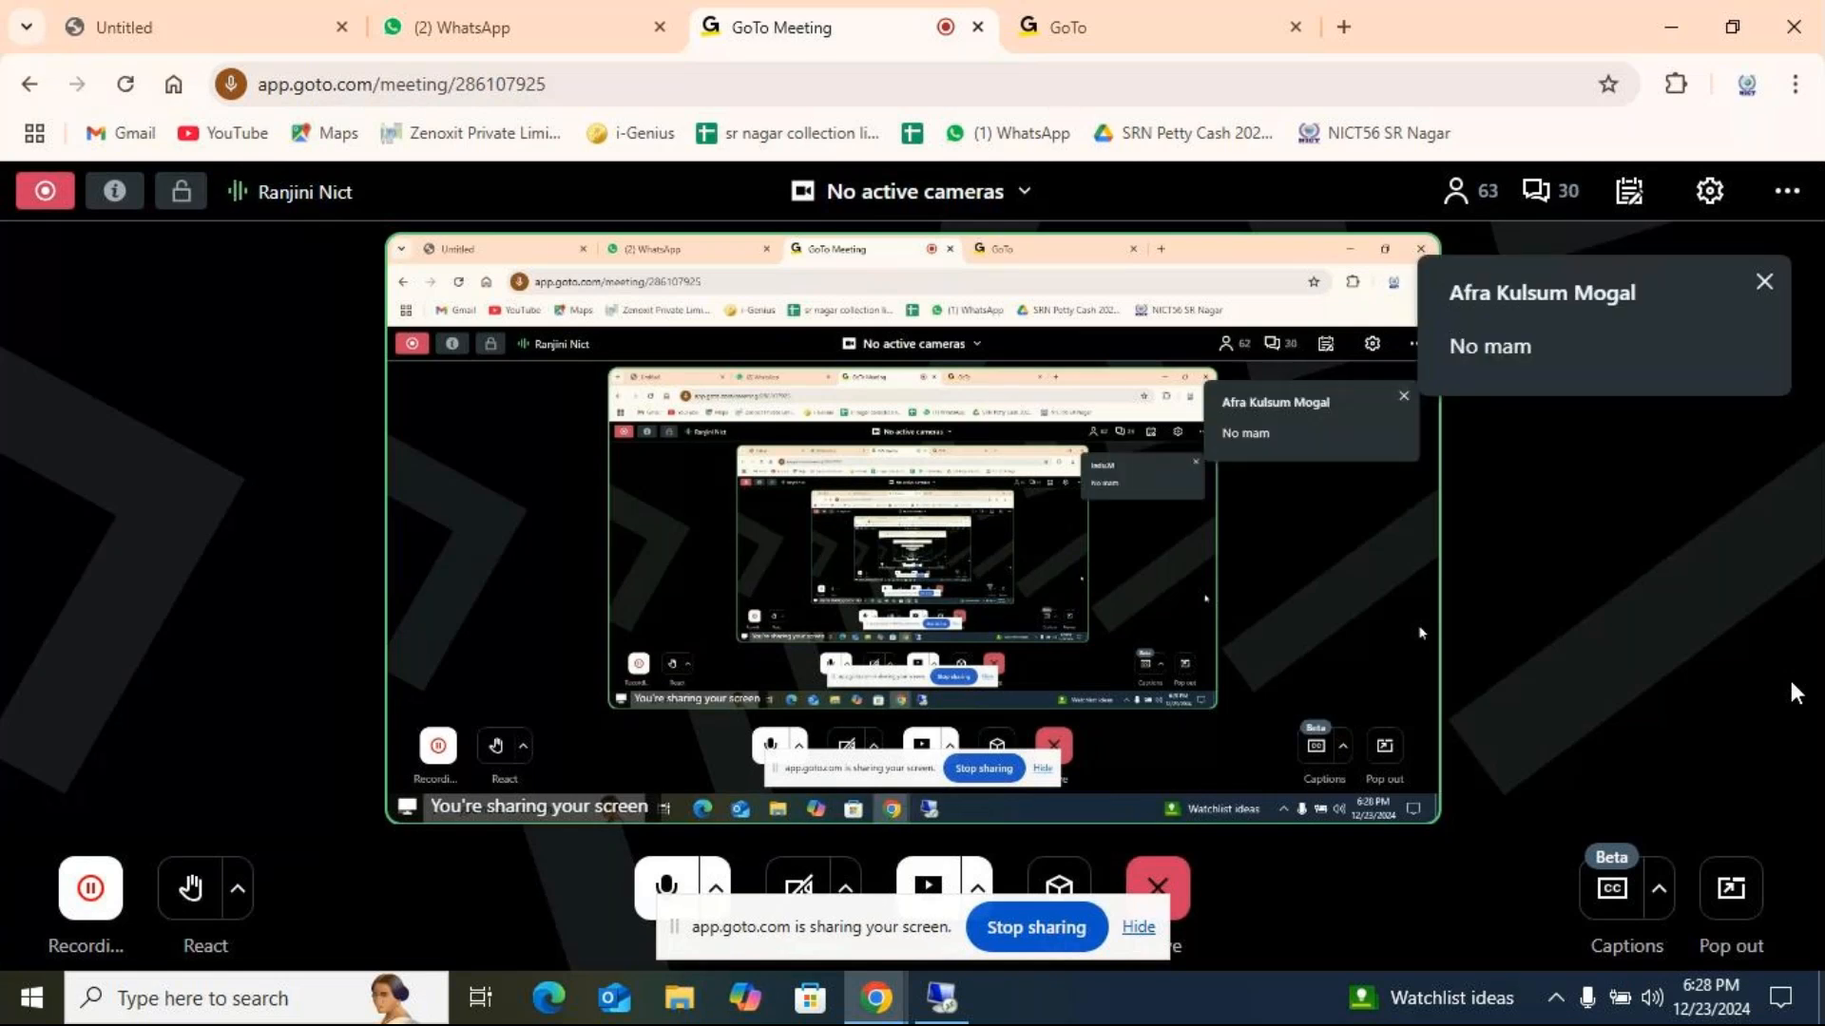
click(945, 996)
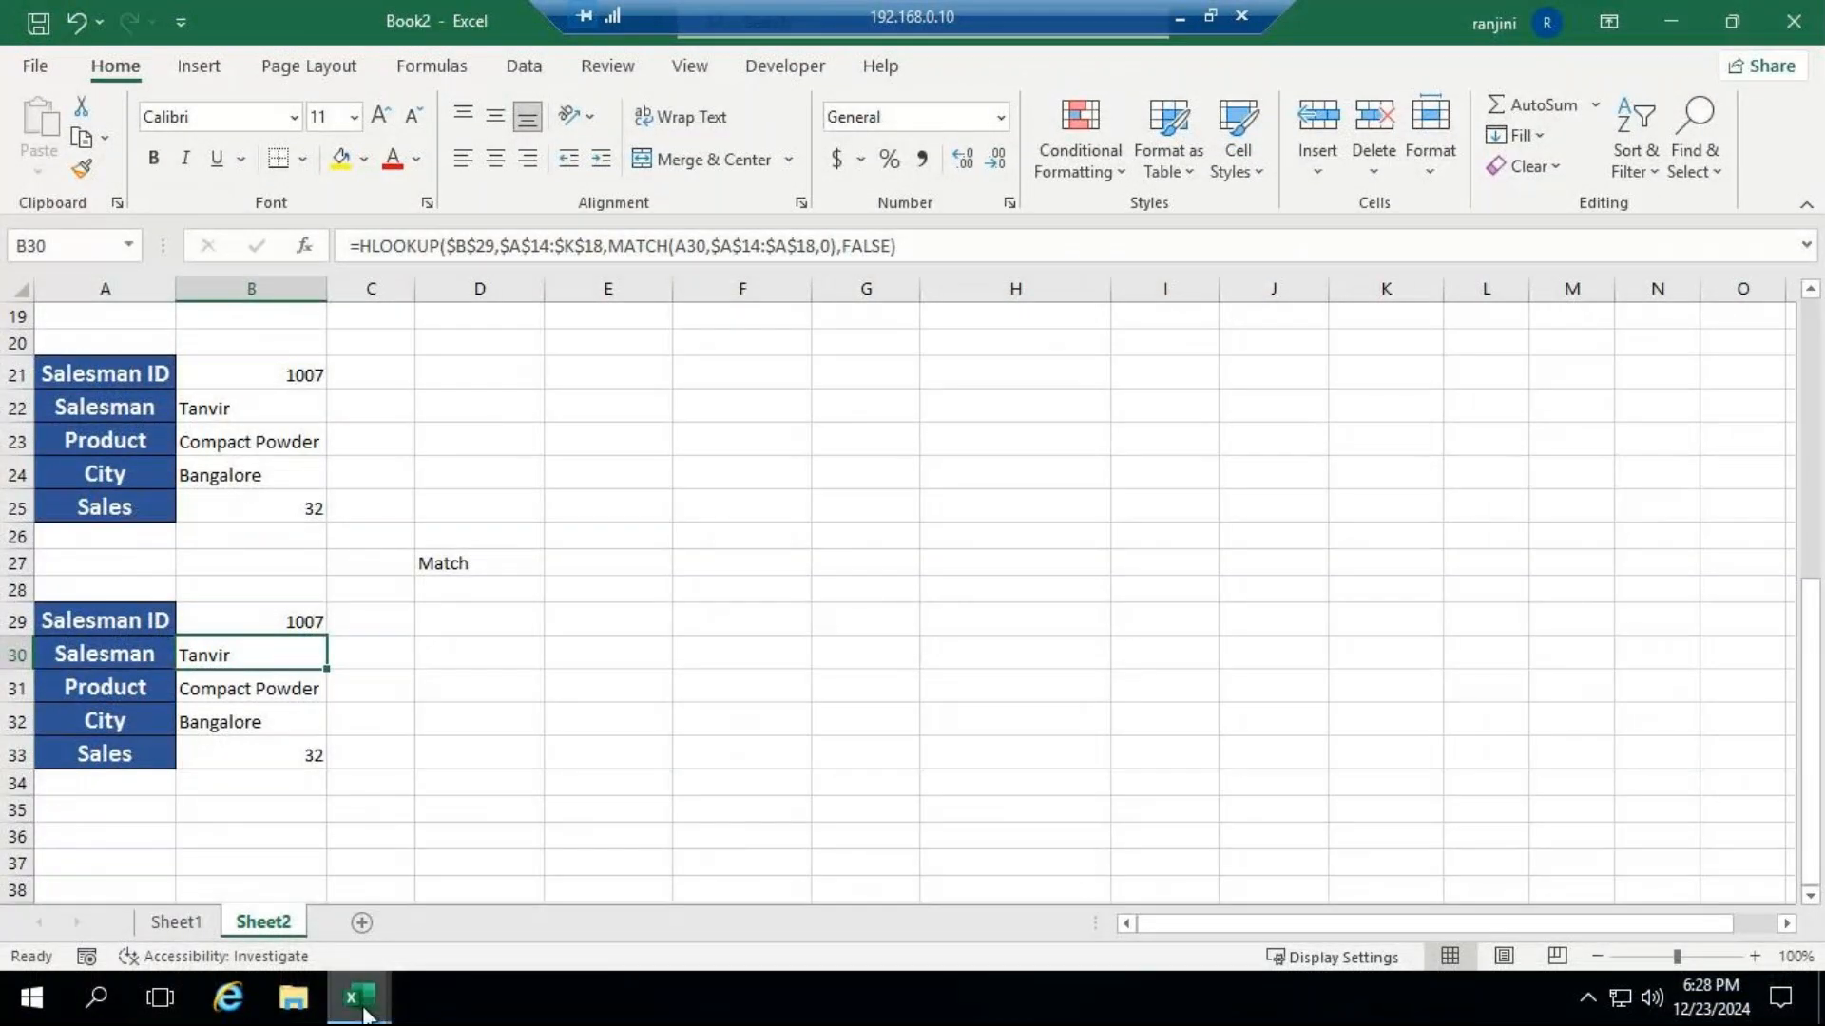
Switch to the lookup functions workbook and copy the approximate match example with its salary grade table, A1:I8 on Sheet6.
mouse_move(365, 1007)
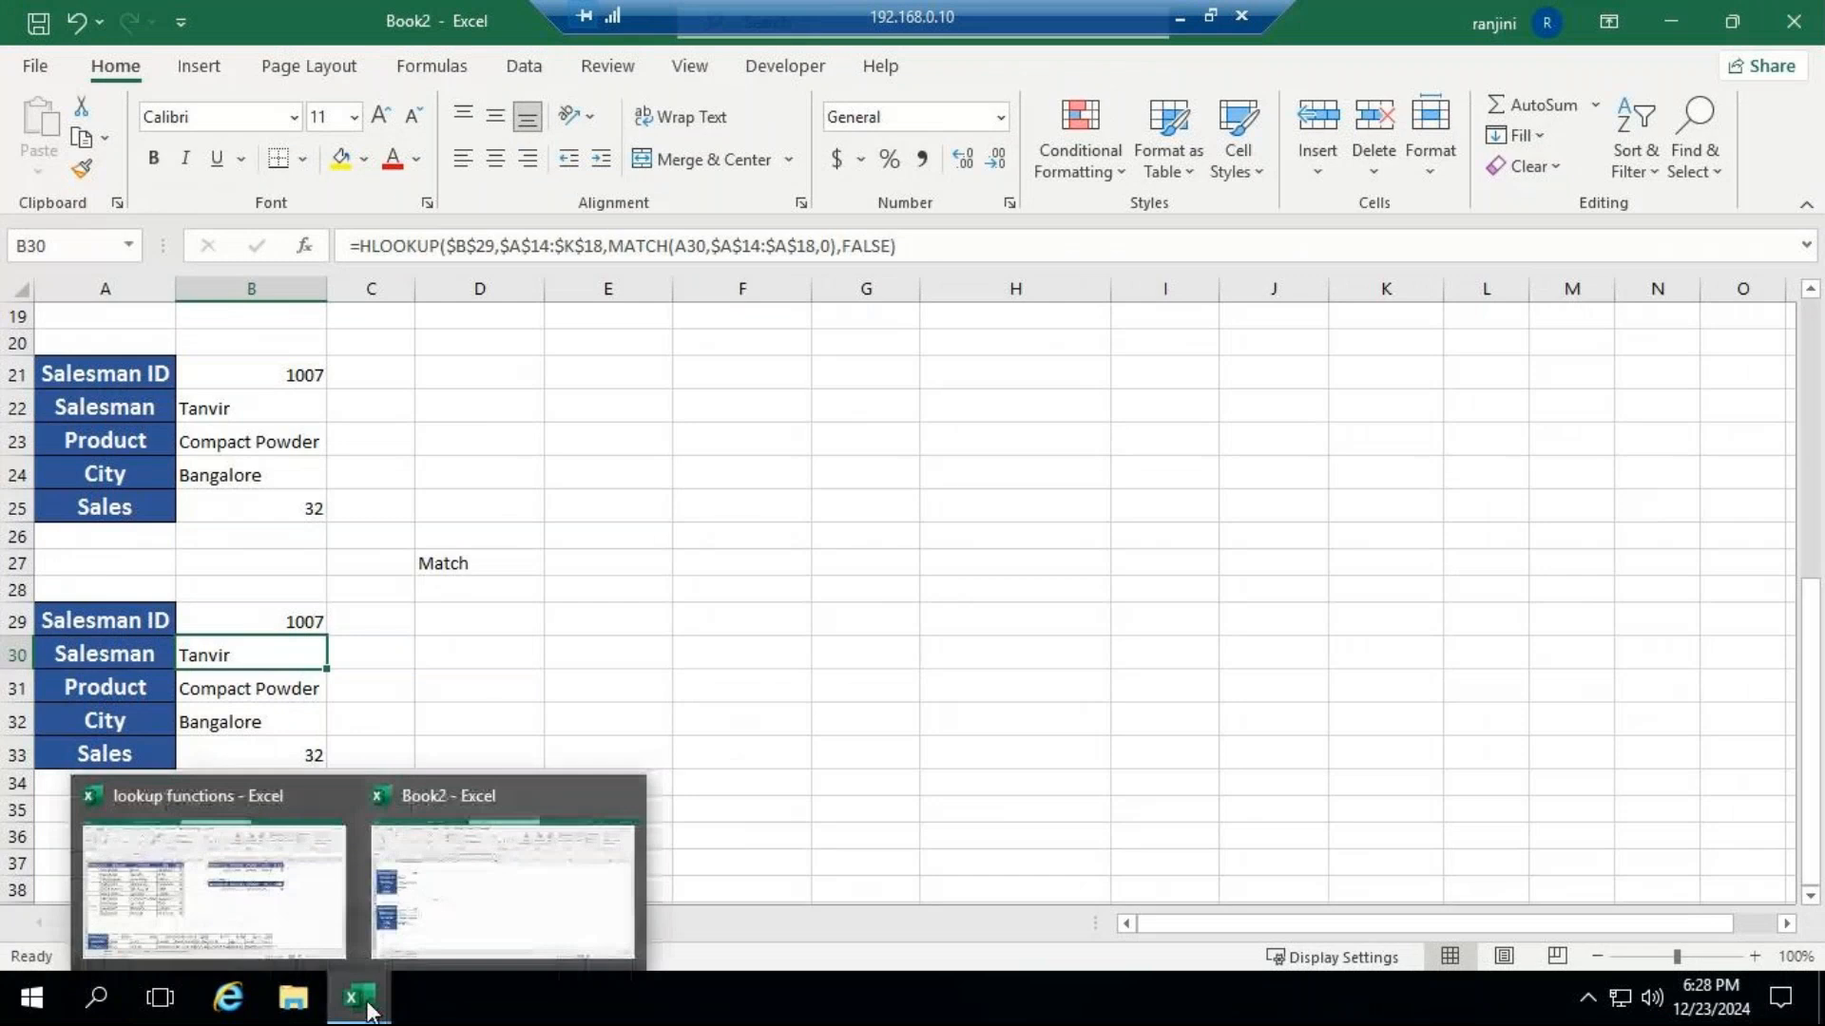
click(293, 928)
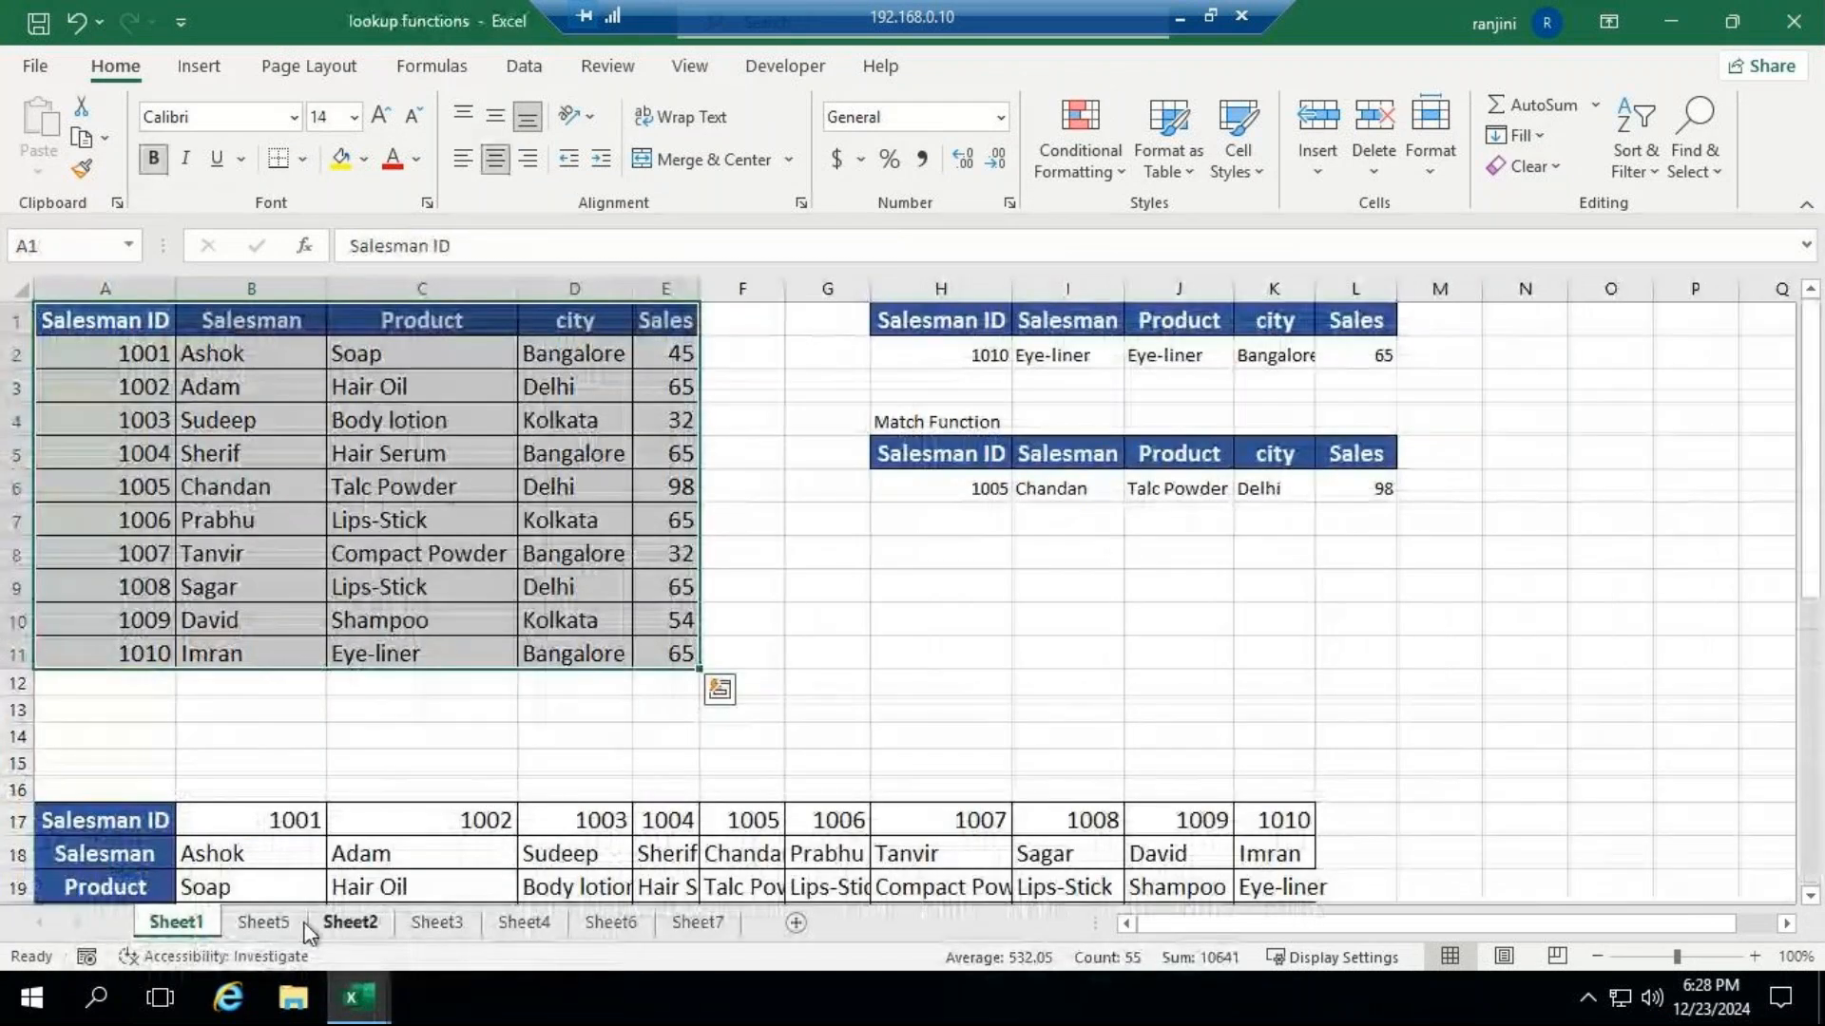
click(289, 926)
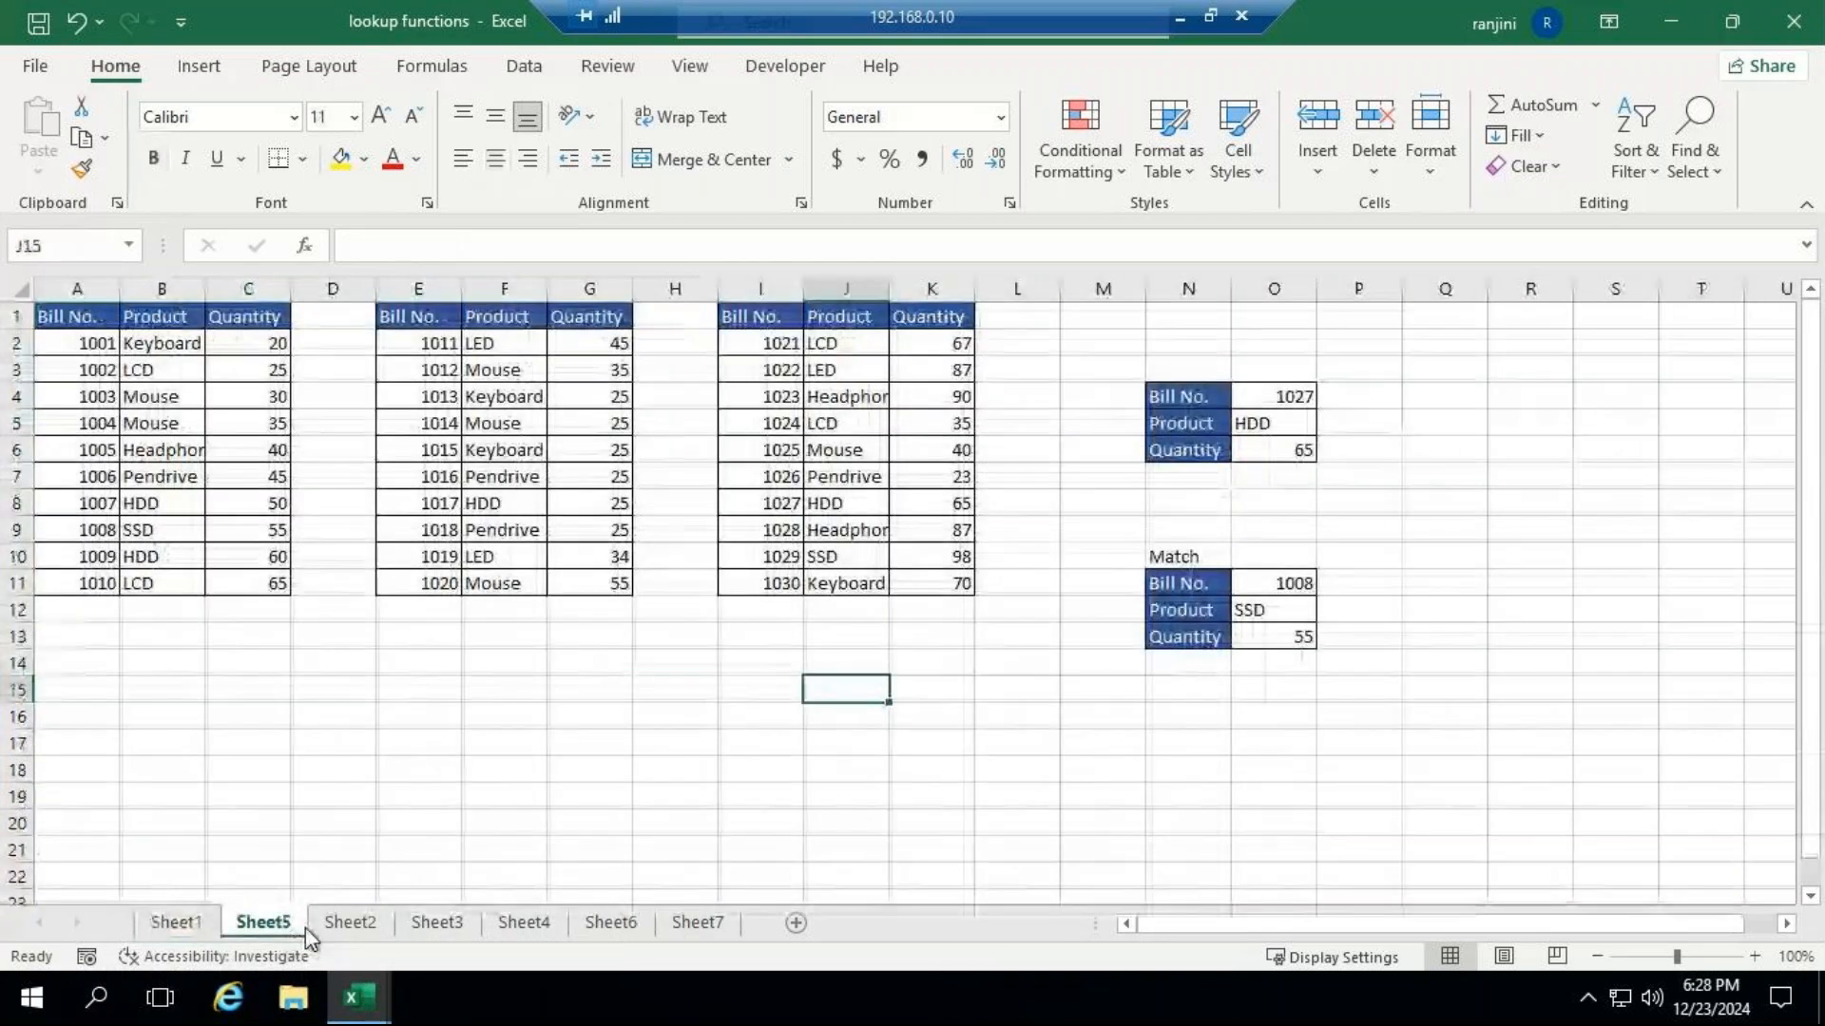
click(352, 923)
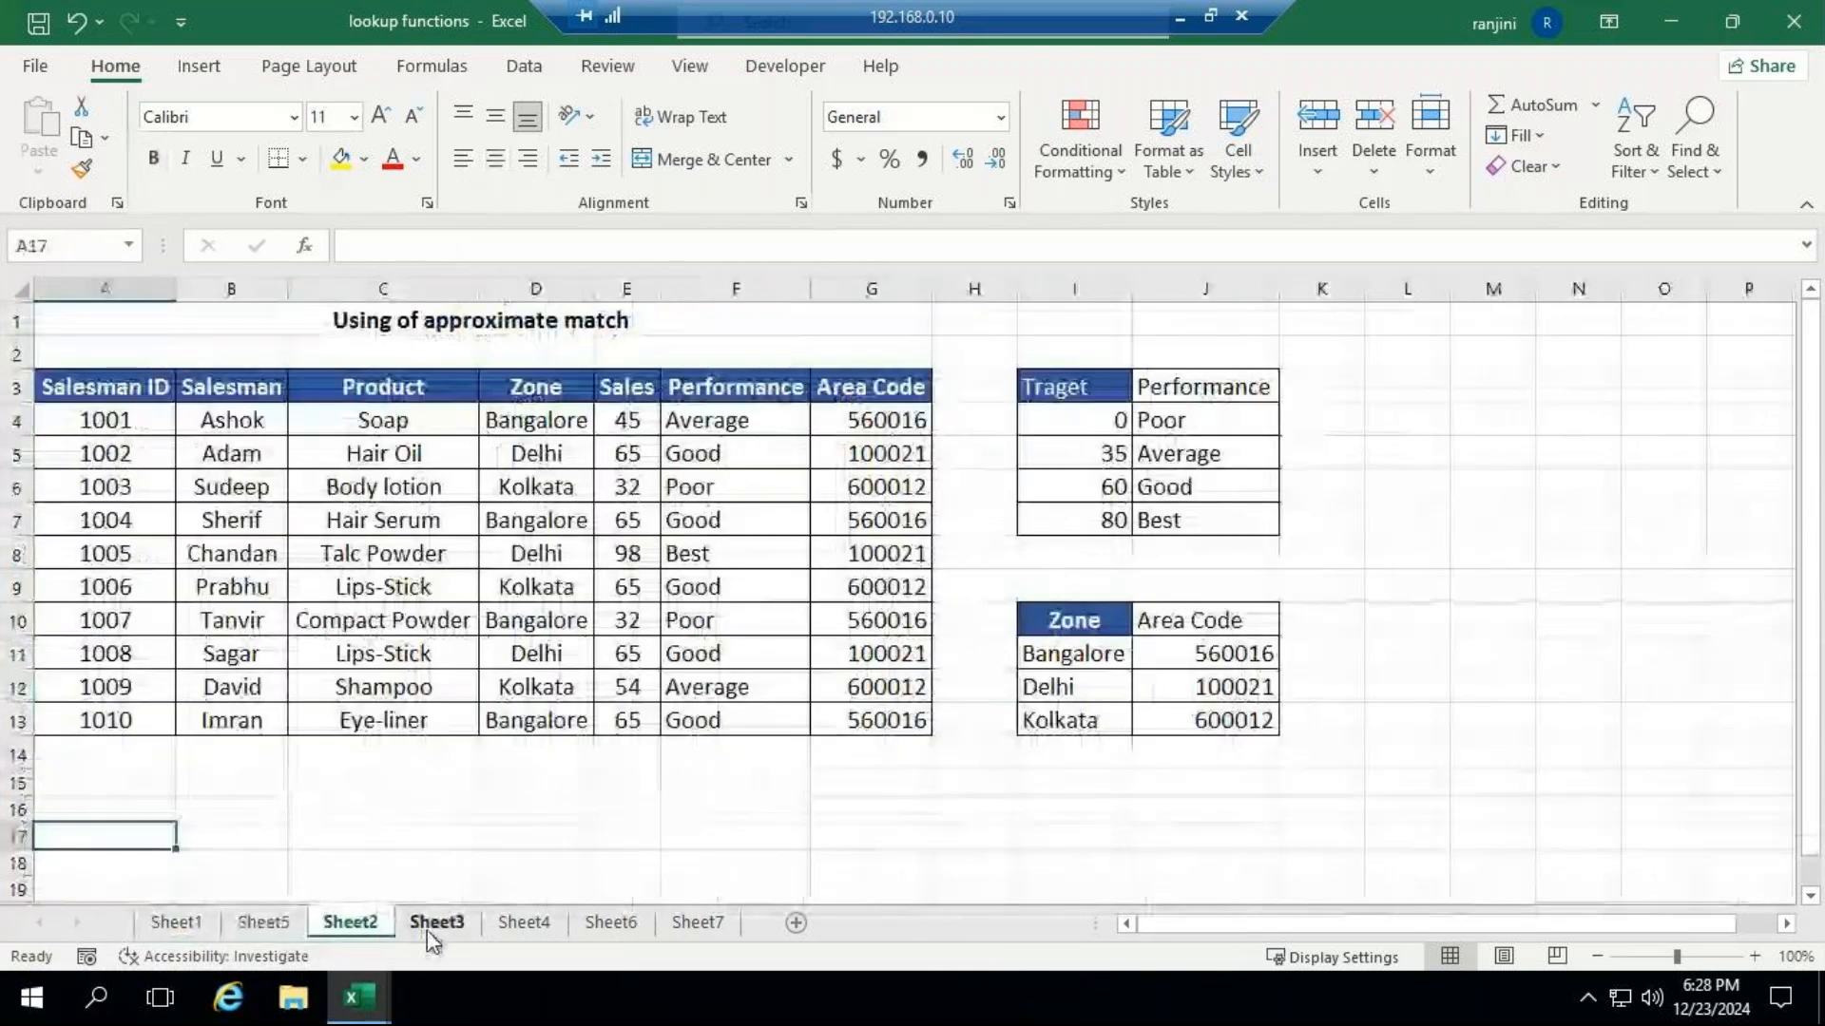
click(696, 924)
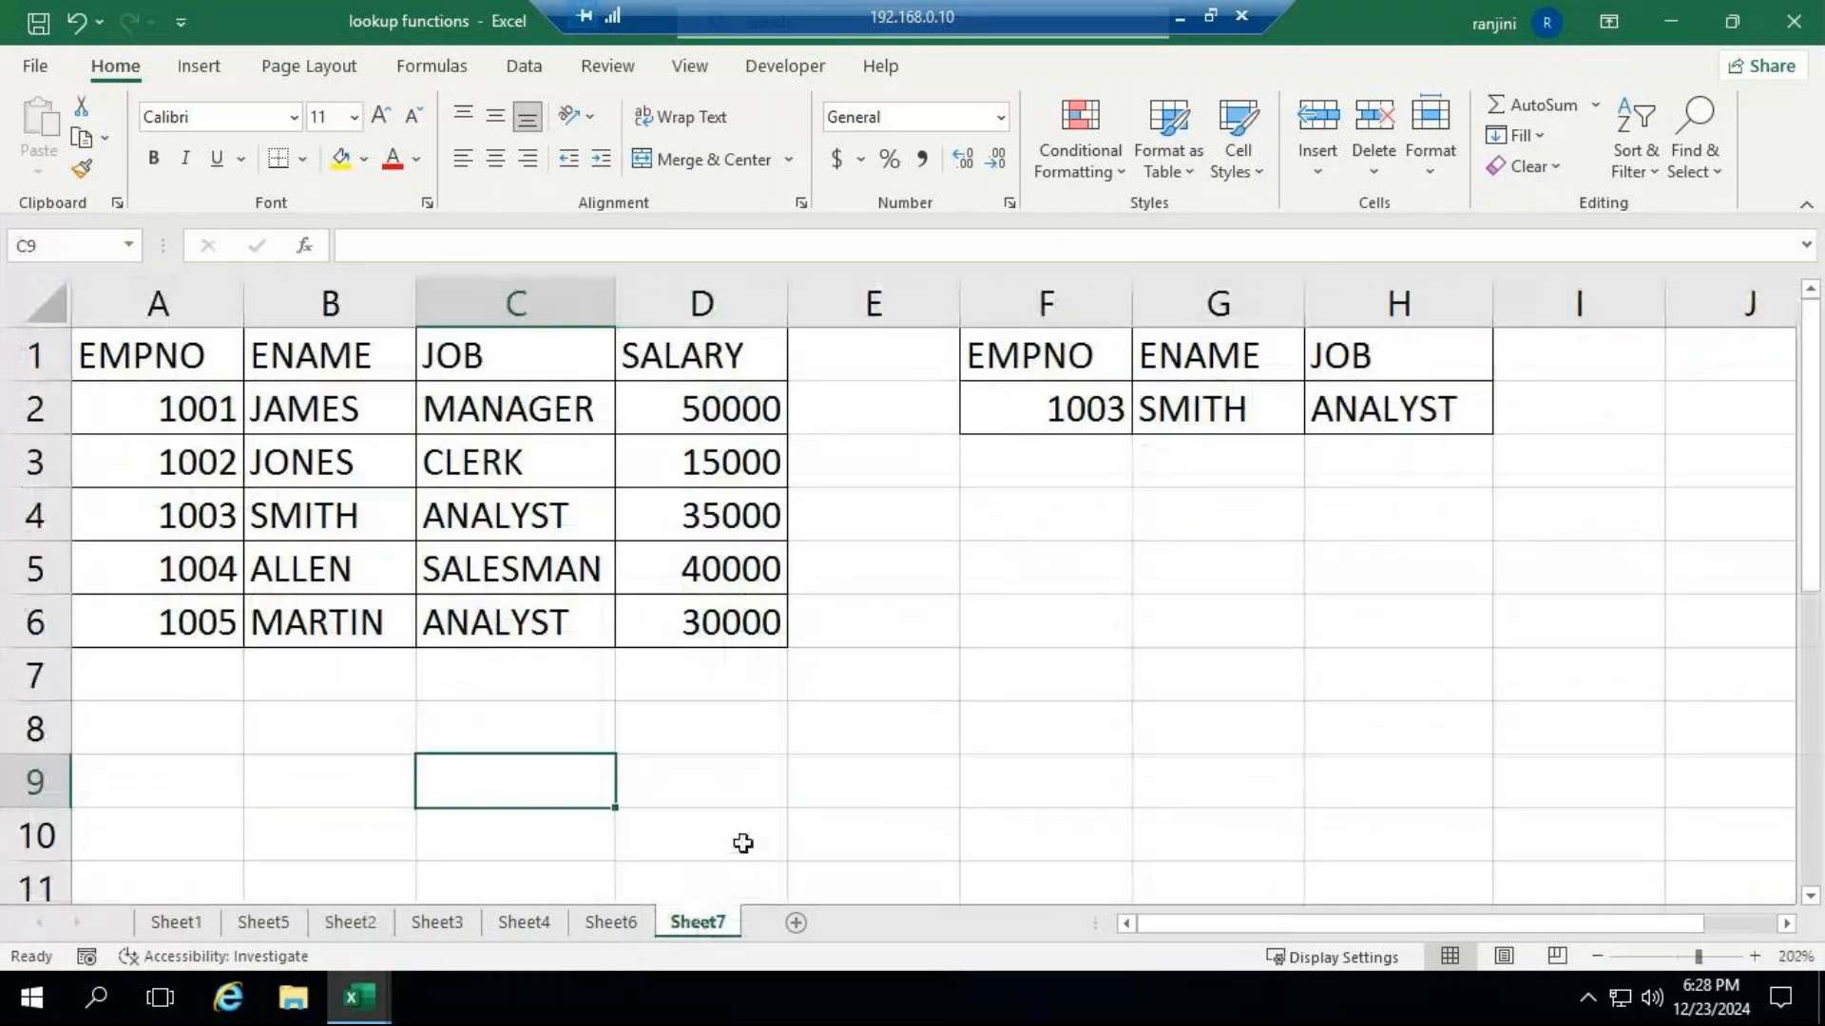
click(643, 934)
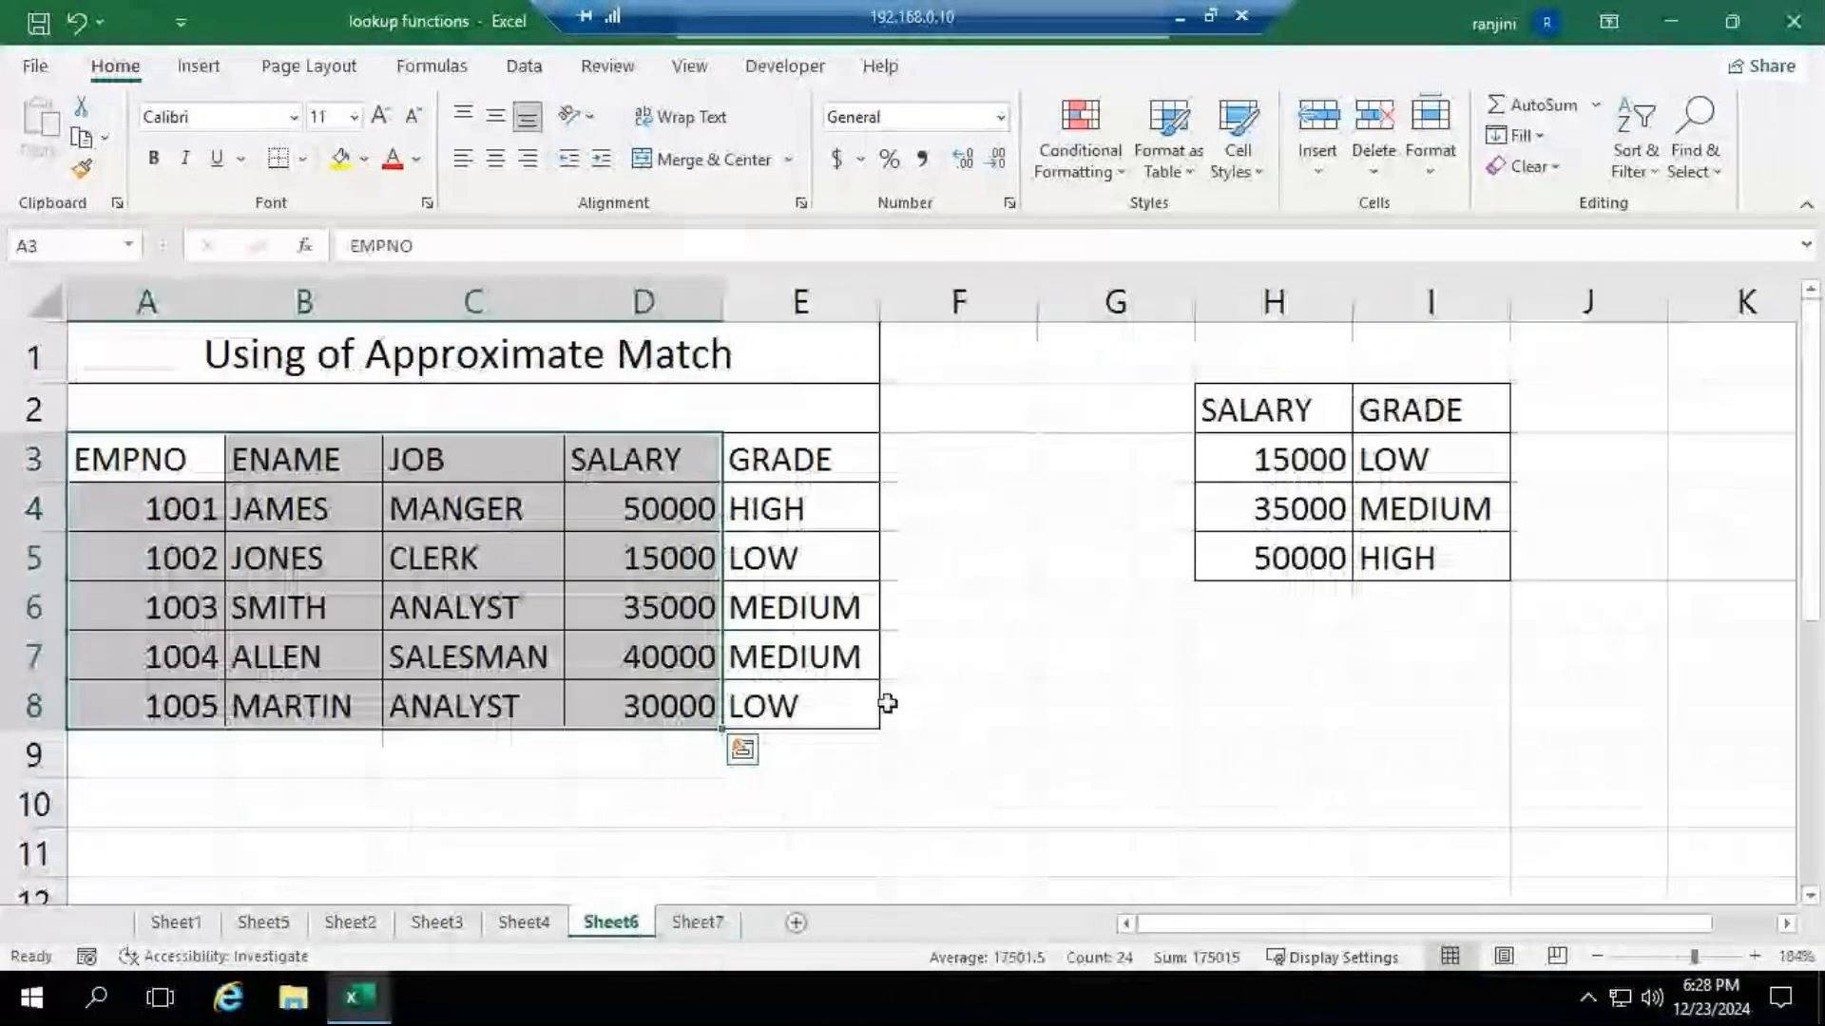
drag(196, 346, 1449, 727)
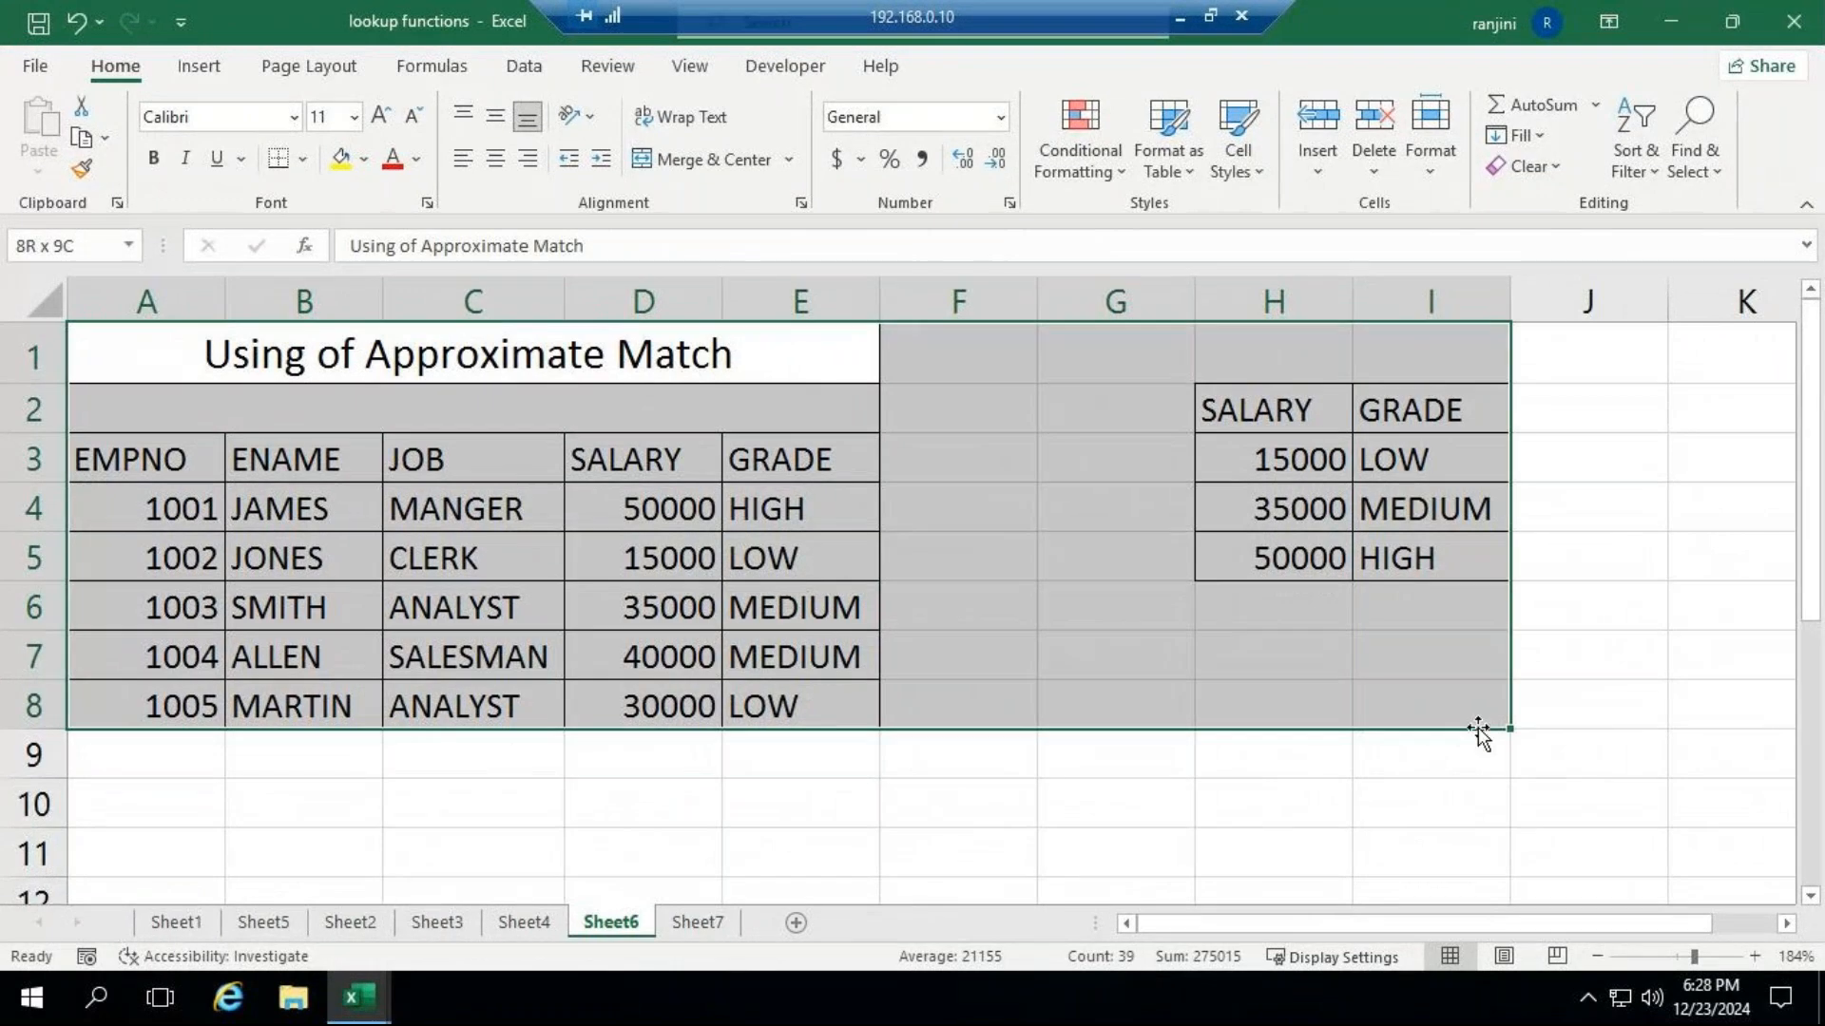
key(ctrl+c)
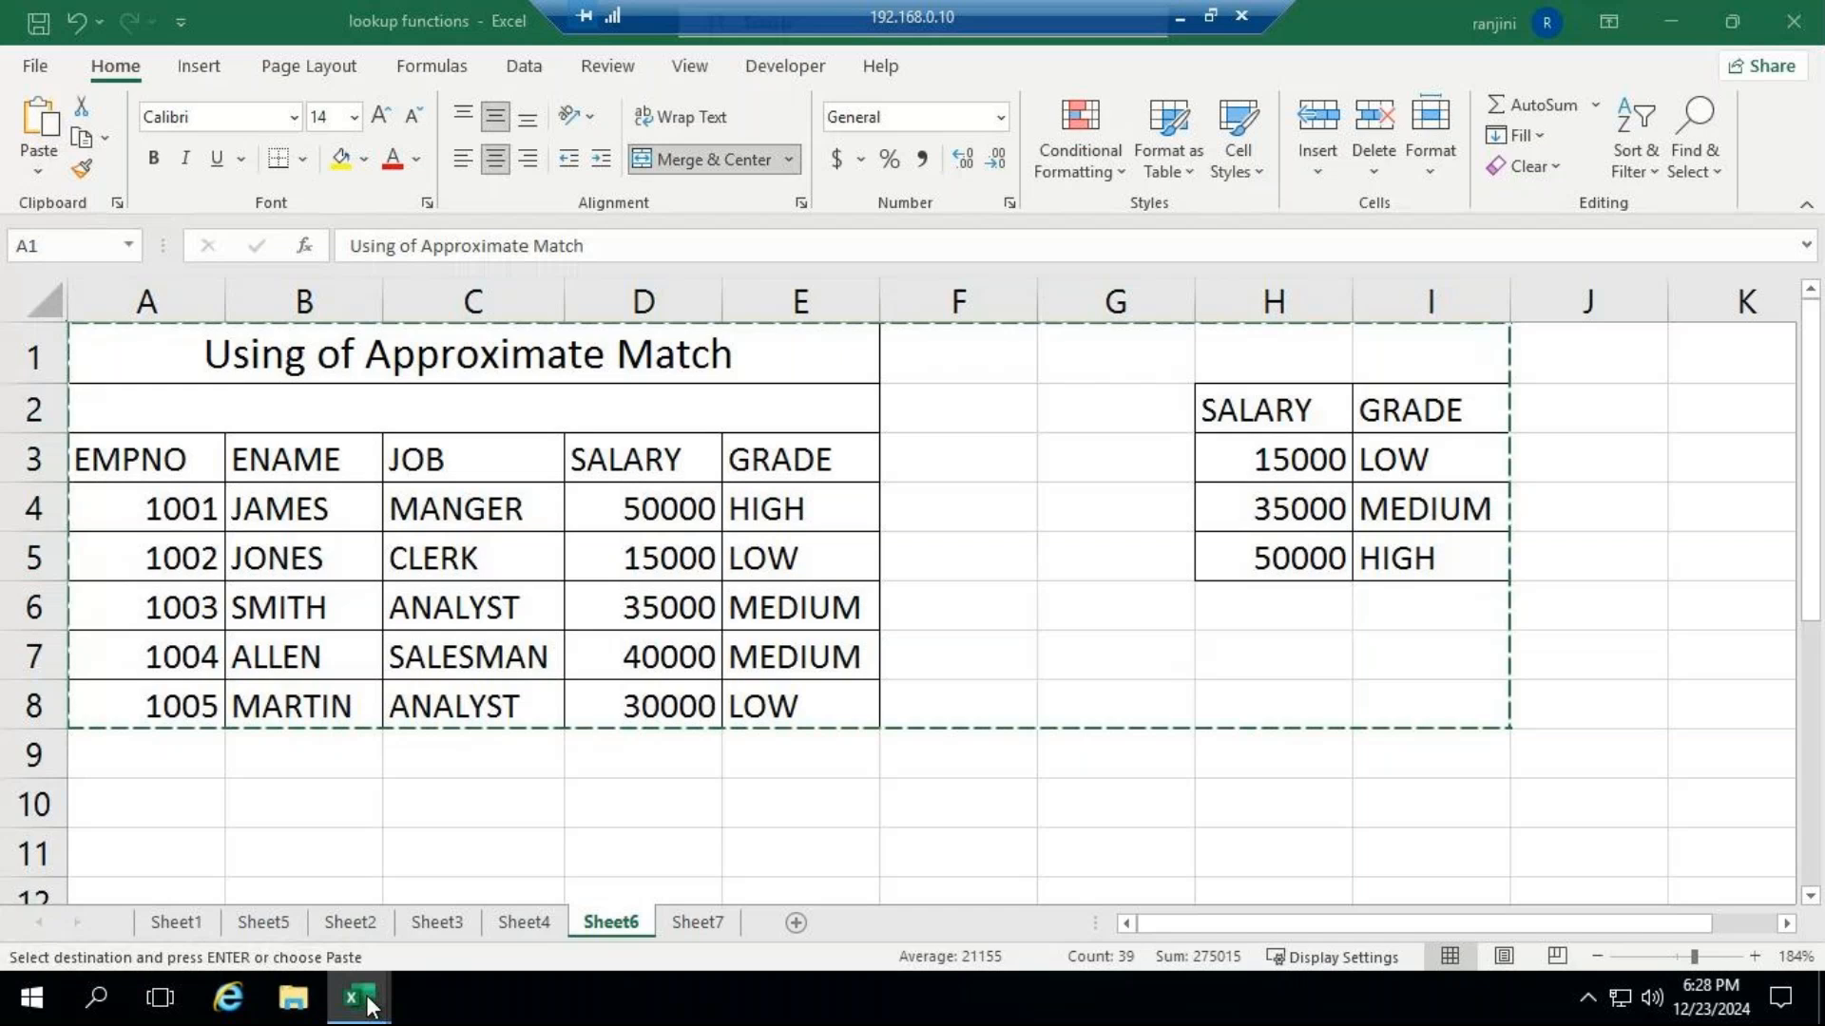
Switch back to Book2 and paste the copied approximate match tables at A1 of a new worksheet.
mouse_move(368, 1005)
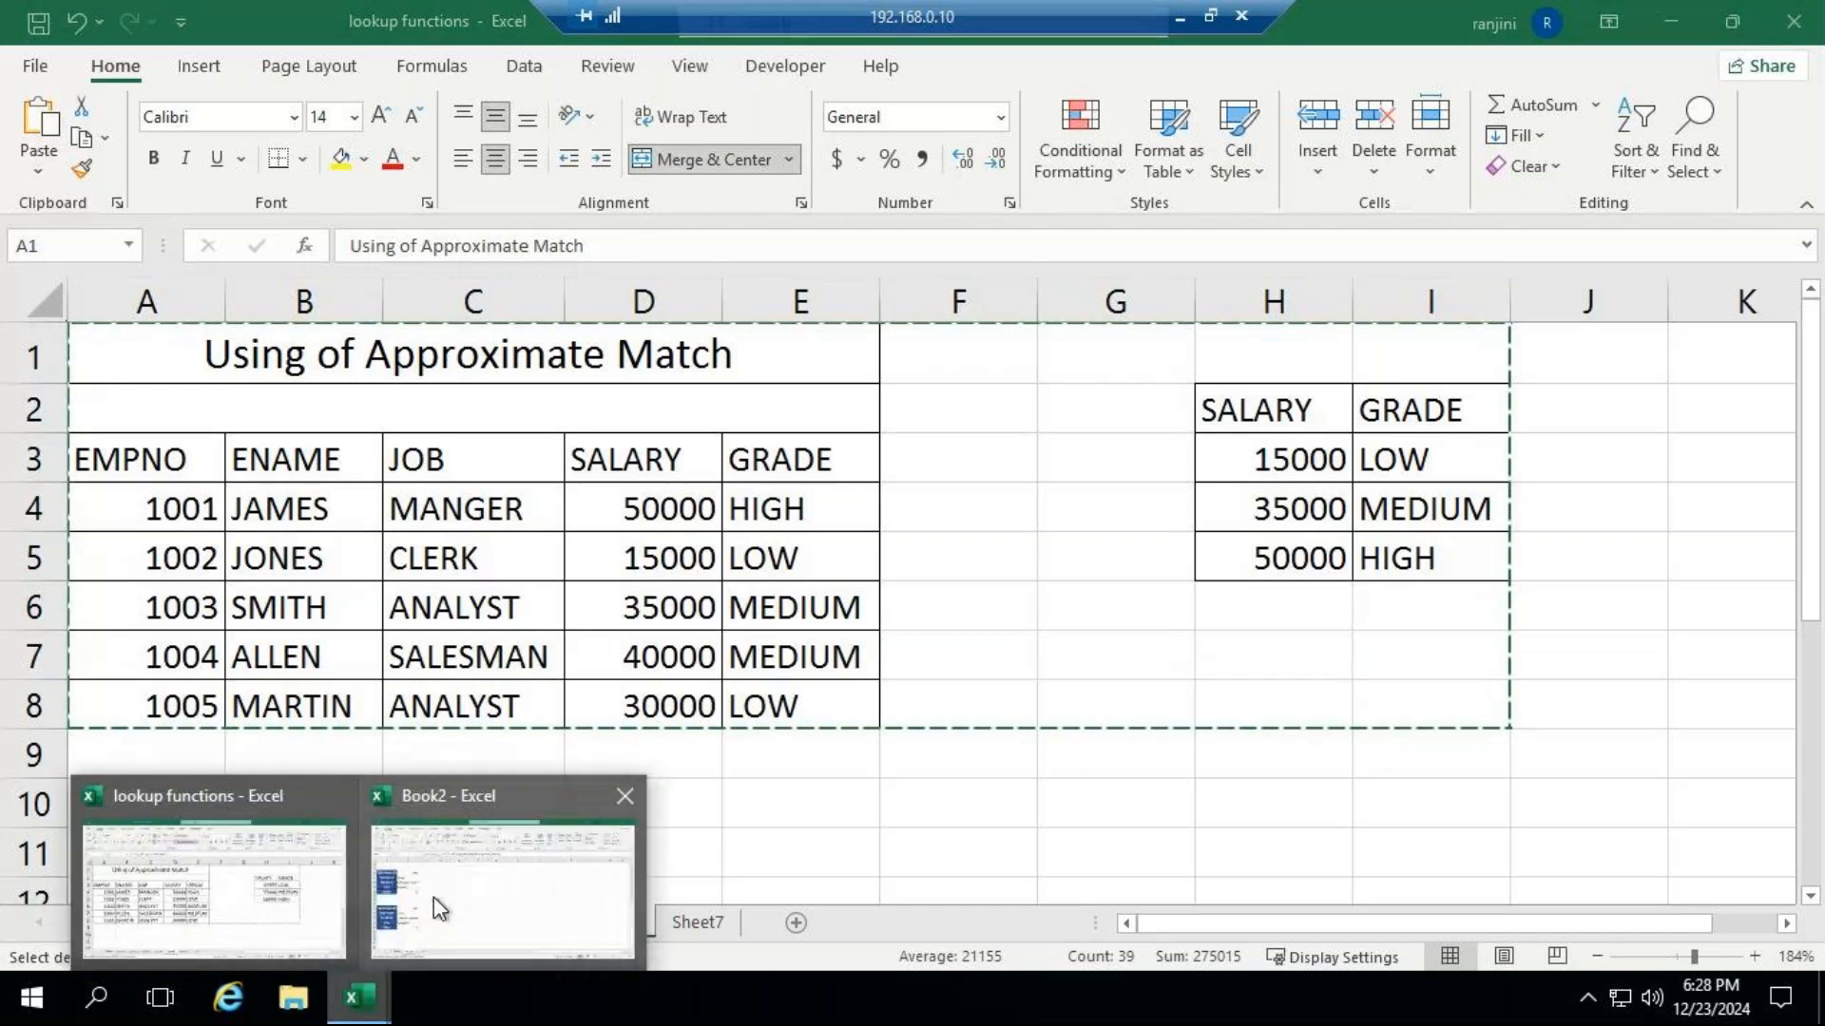
click(468, 794)
click(361, 923)
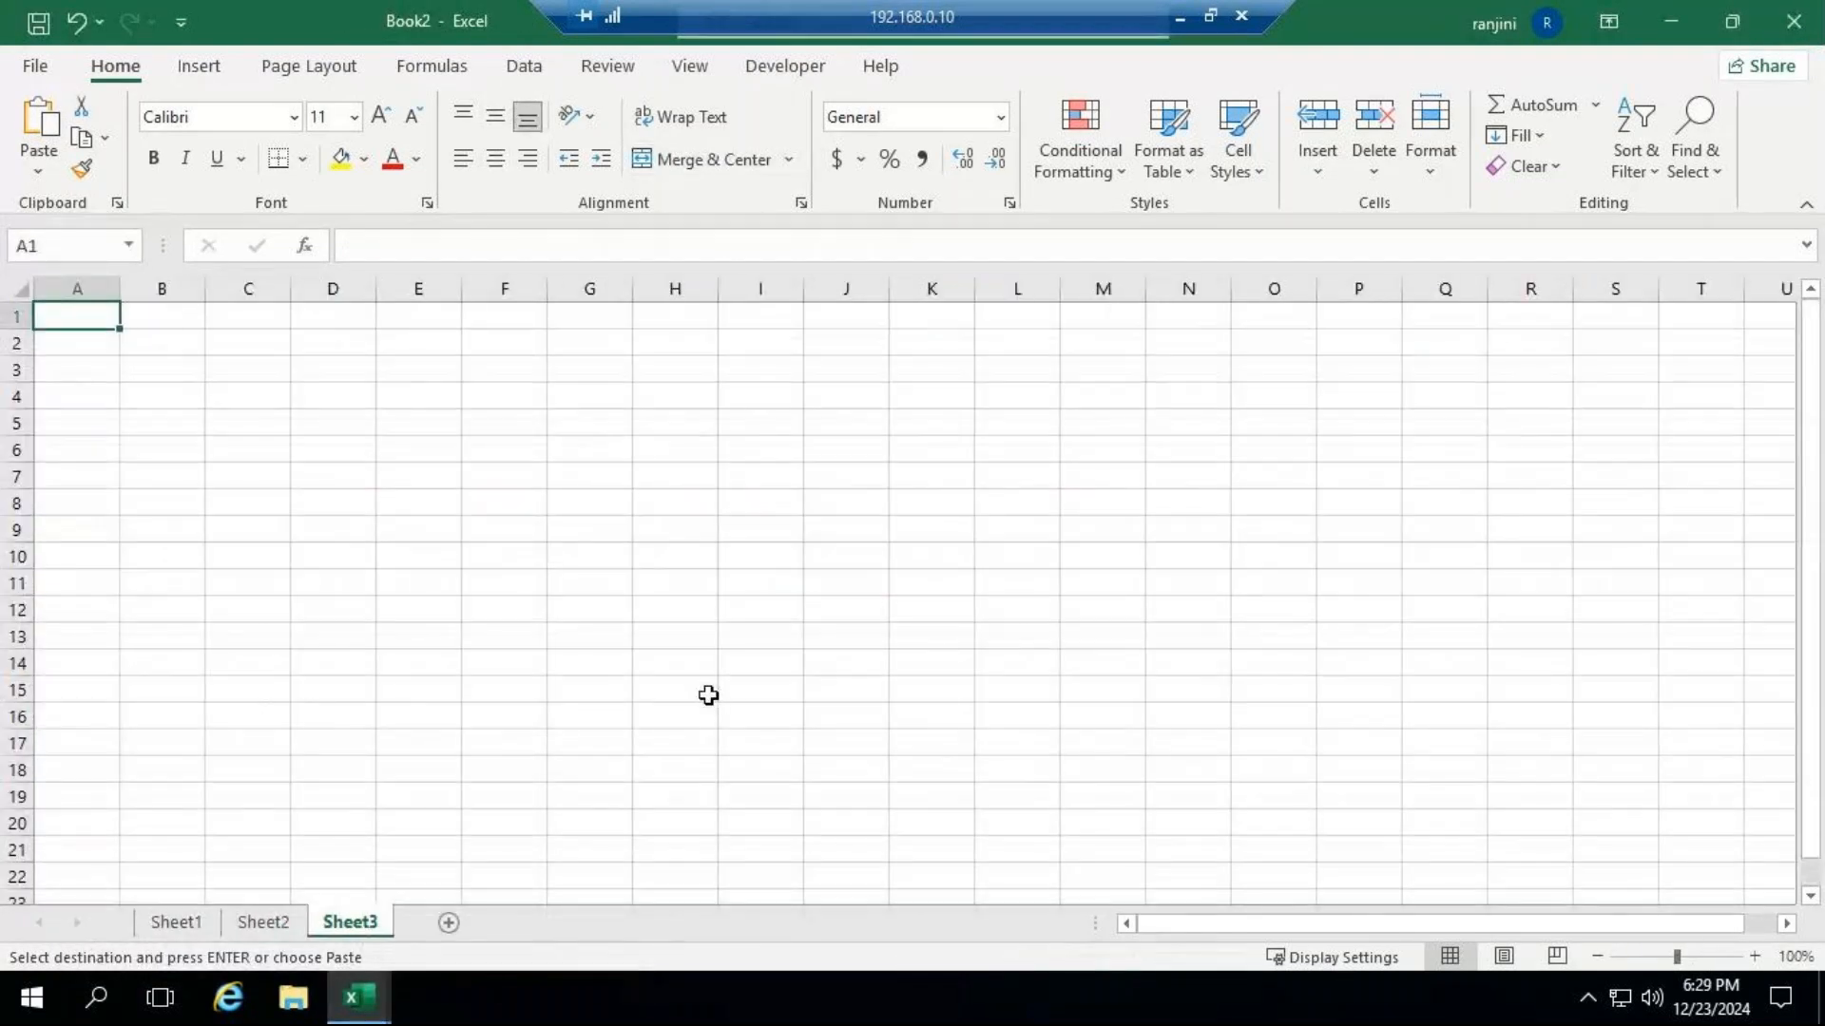
key(ctrl+v)
click(476, 693)
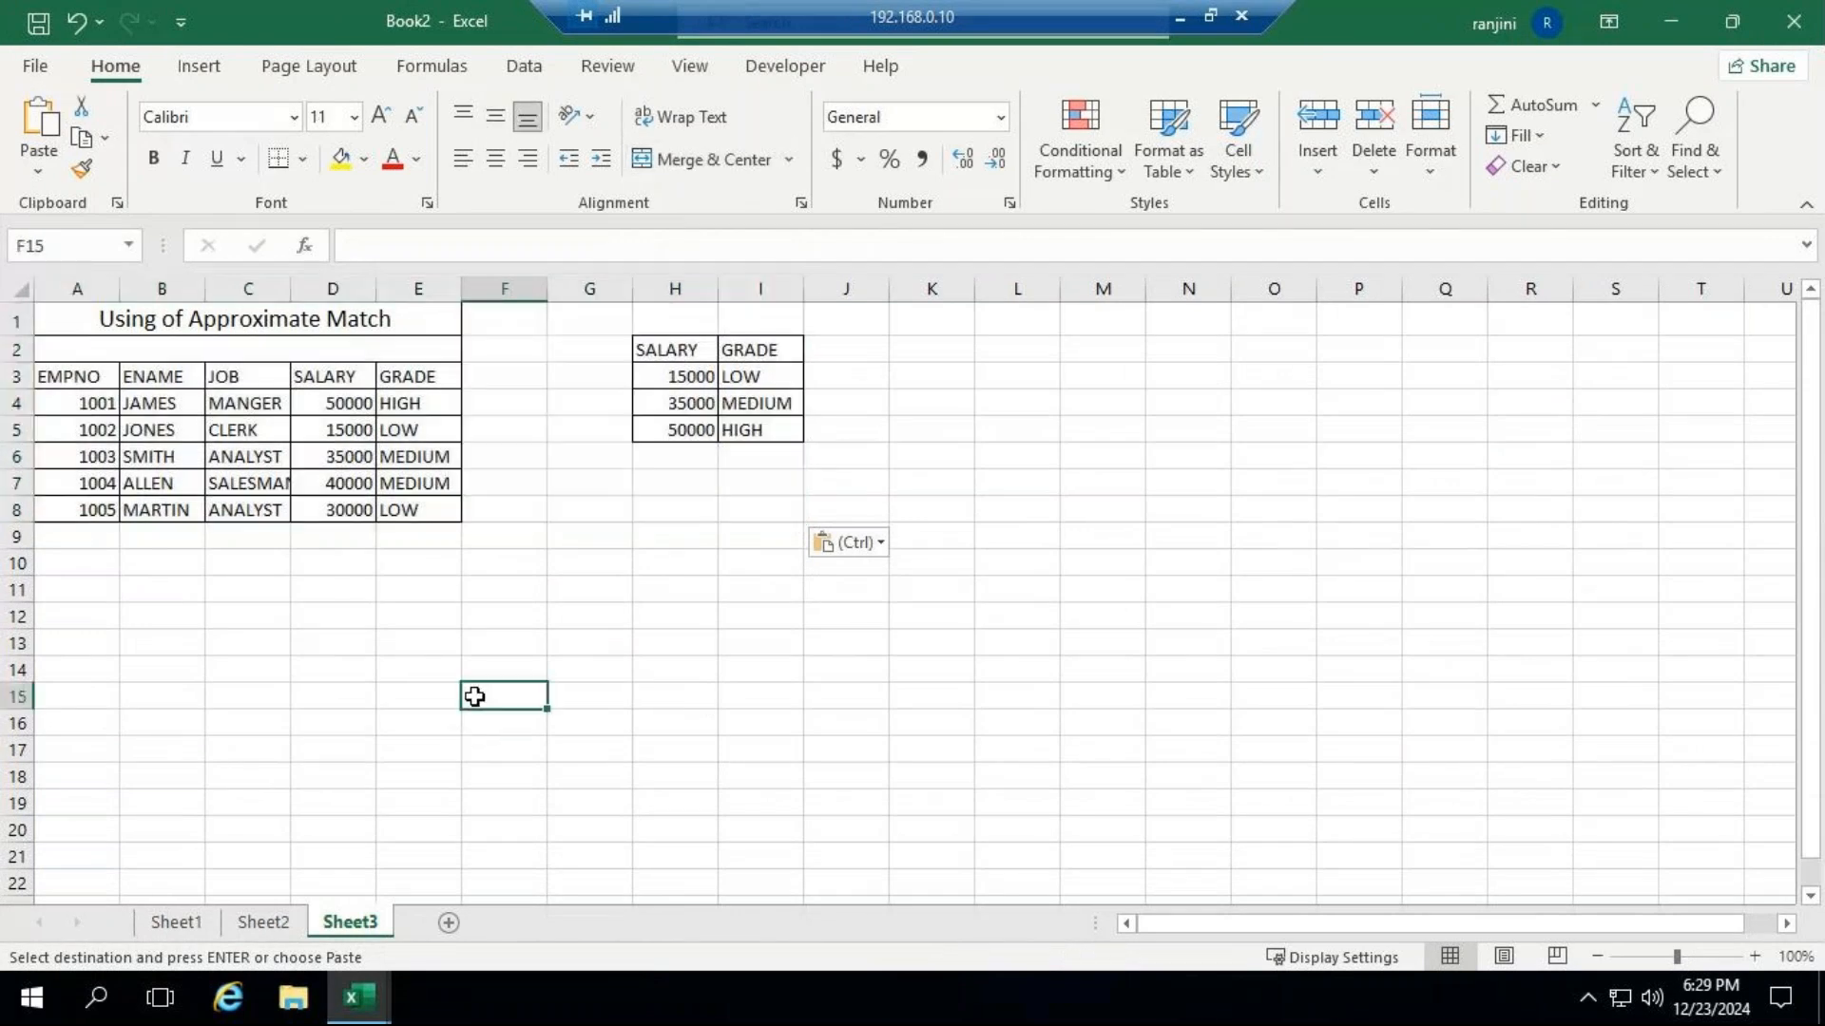
Clear the grades in E4:E8 of the employee table and enlarge the sheet view to about 178%.
click(519, 454)
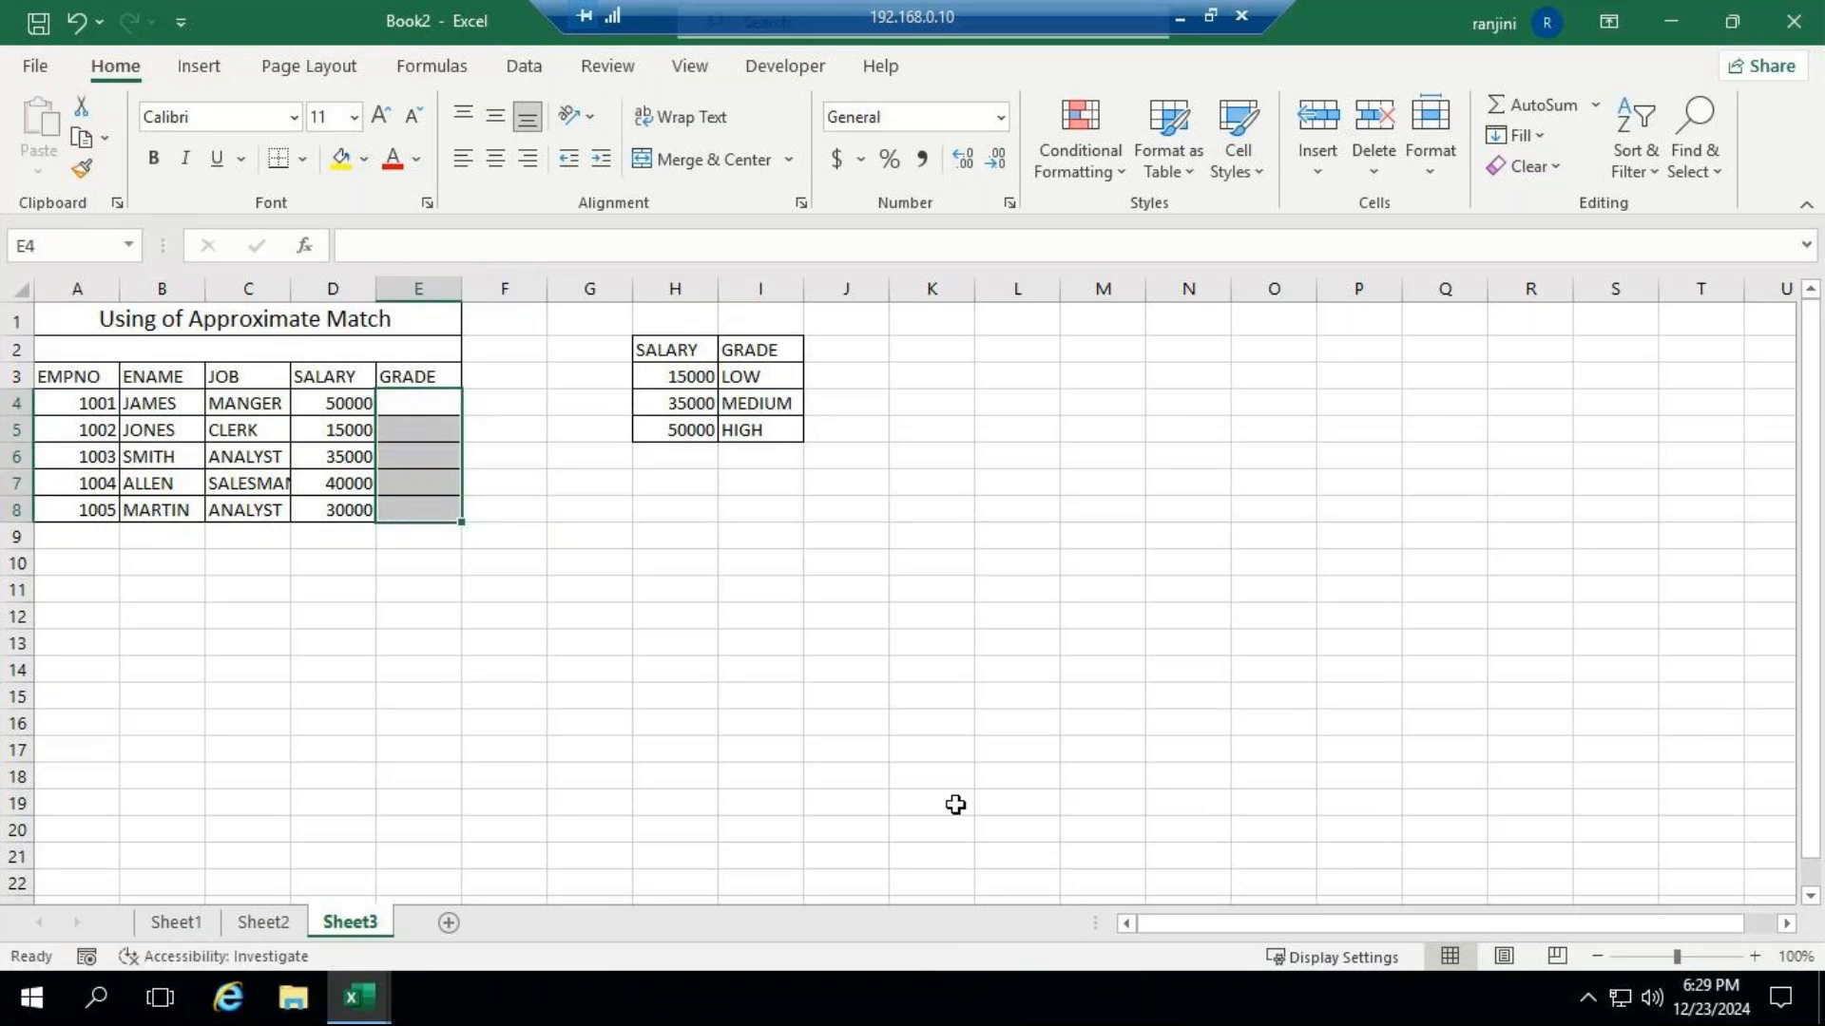
click(1698, 957)
click(1045, 647)
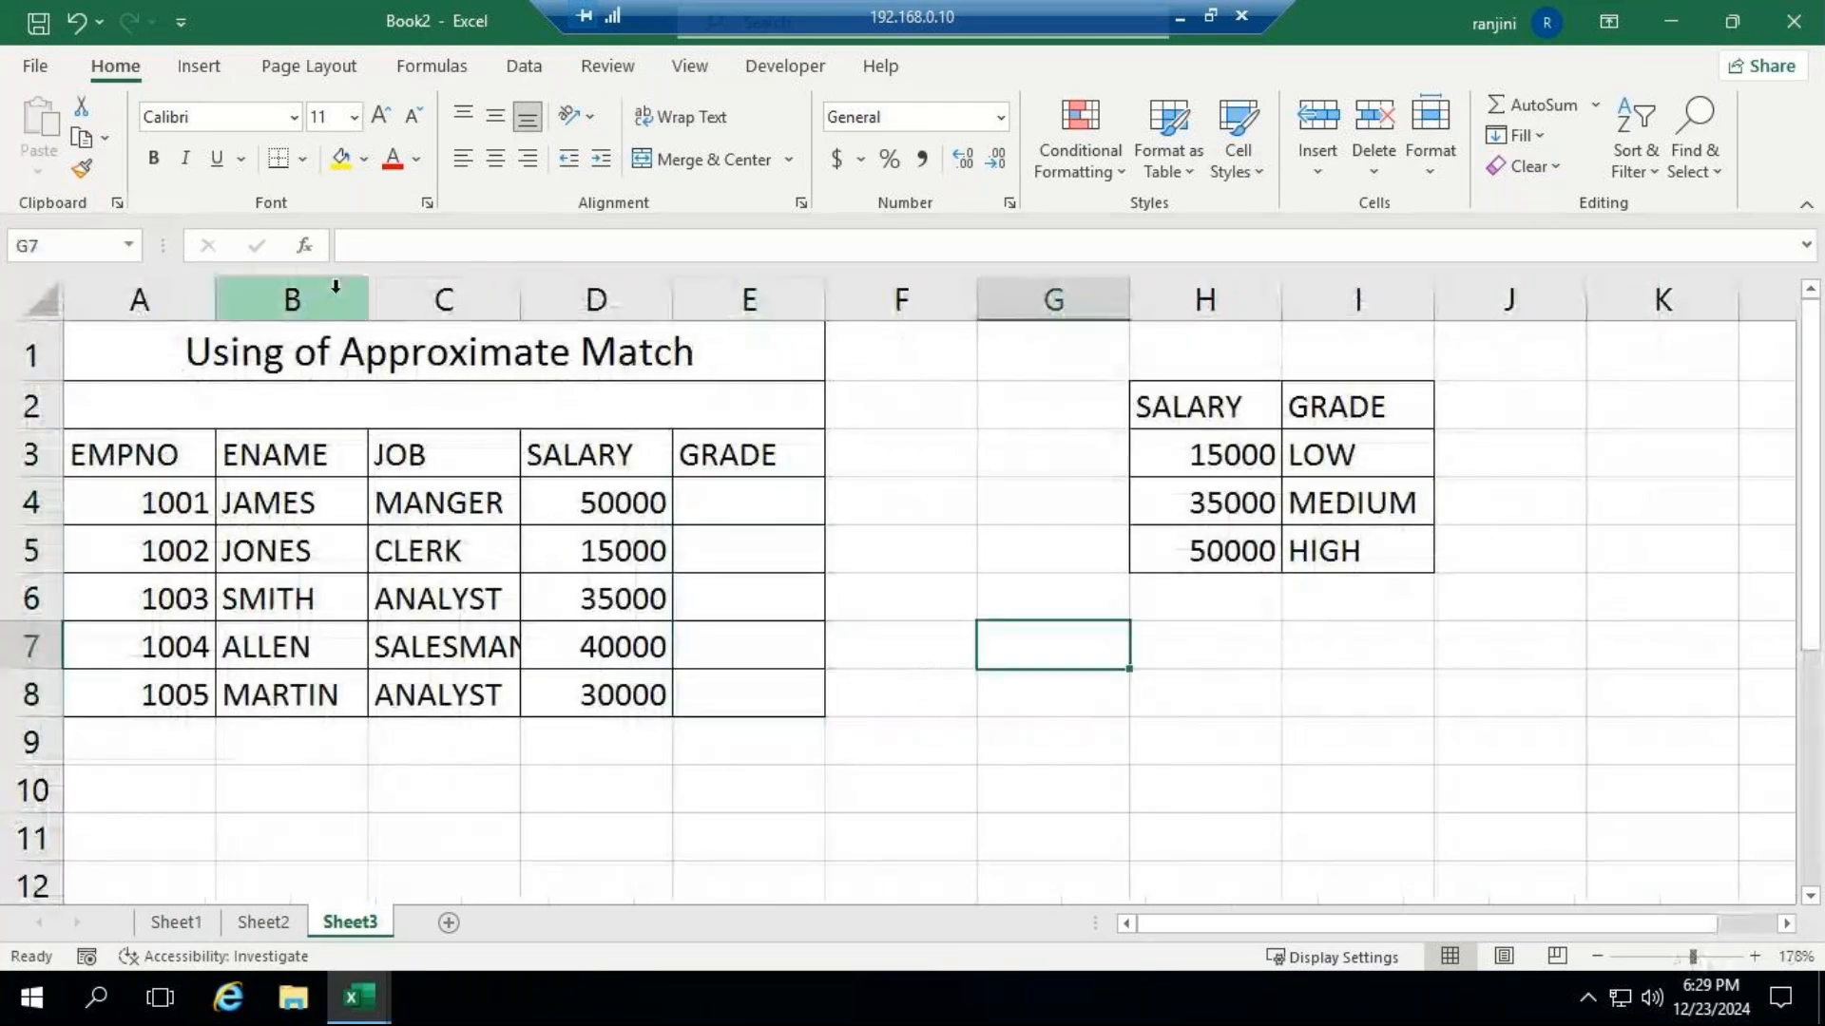
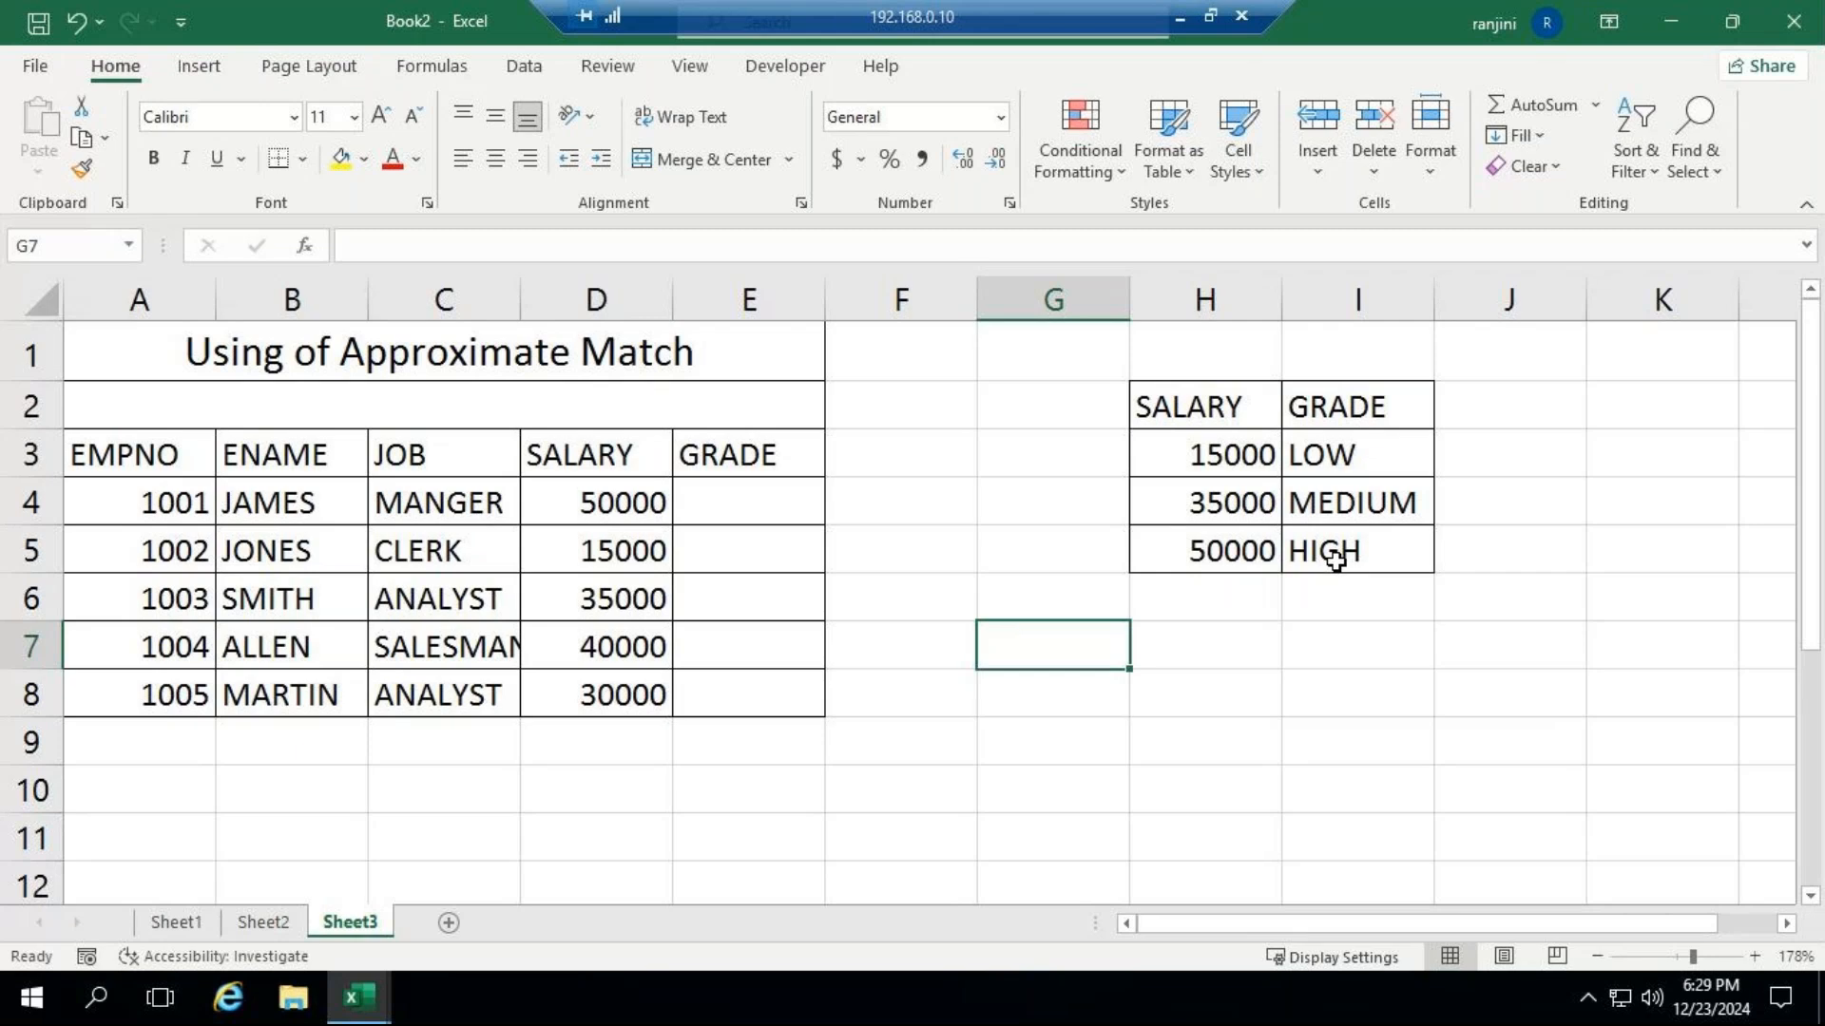
Enter the approximate match formula =VLOOKUP(D4,H2:I5,2,TRUE) in E4 and fill it down the grade column through E8.
click(712, 500)
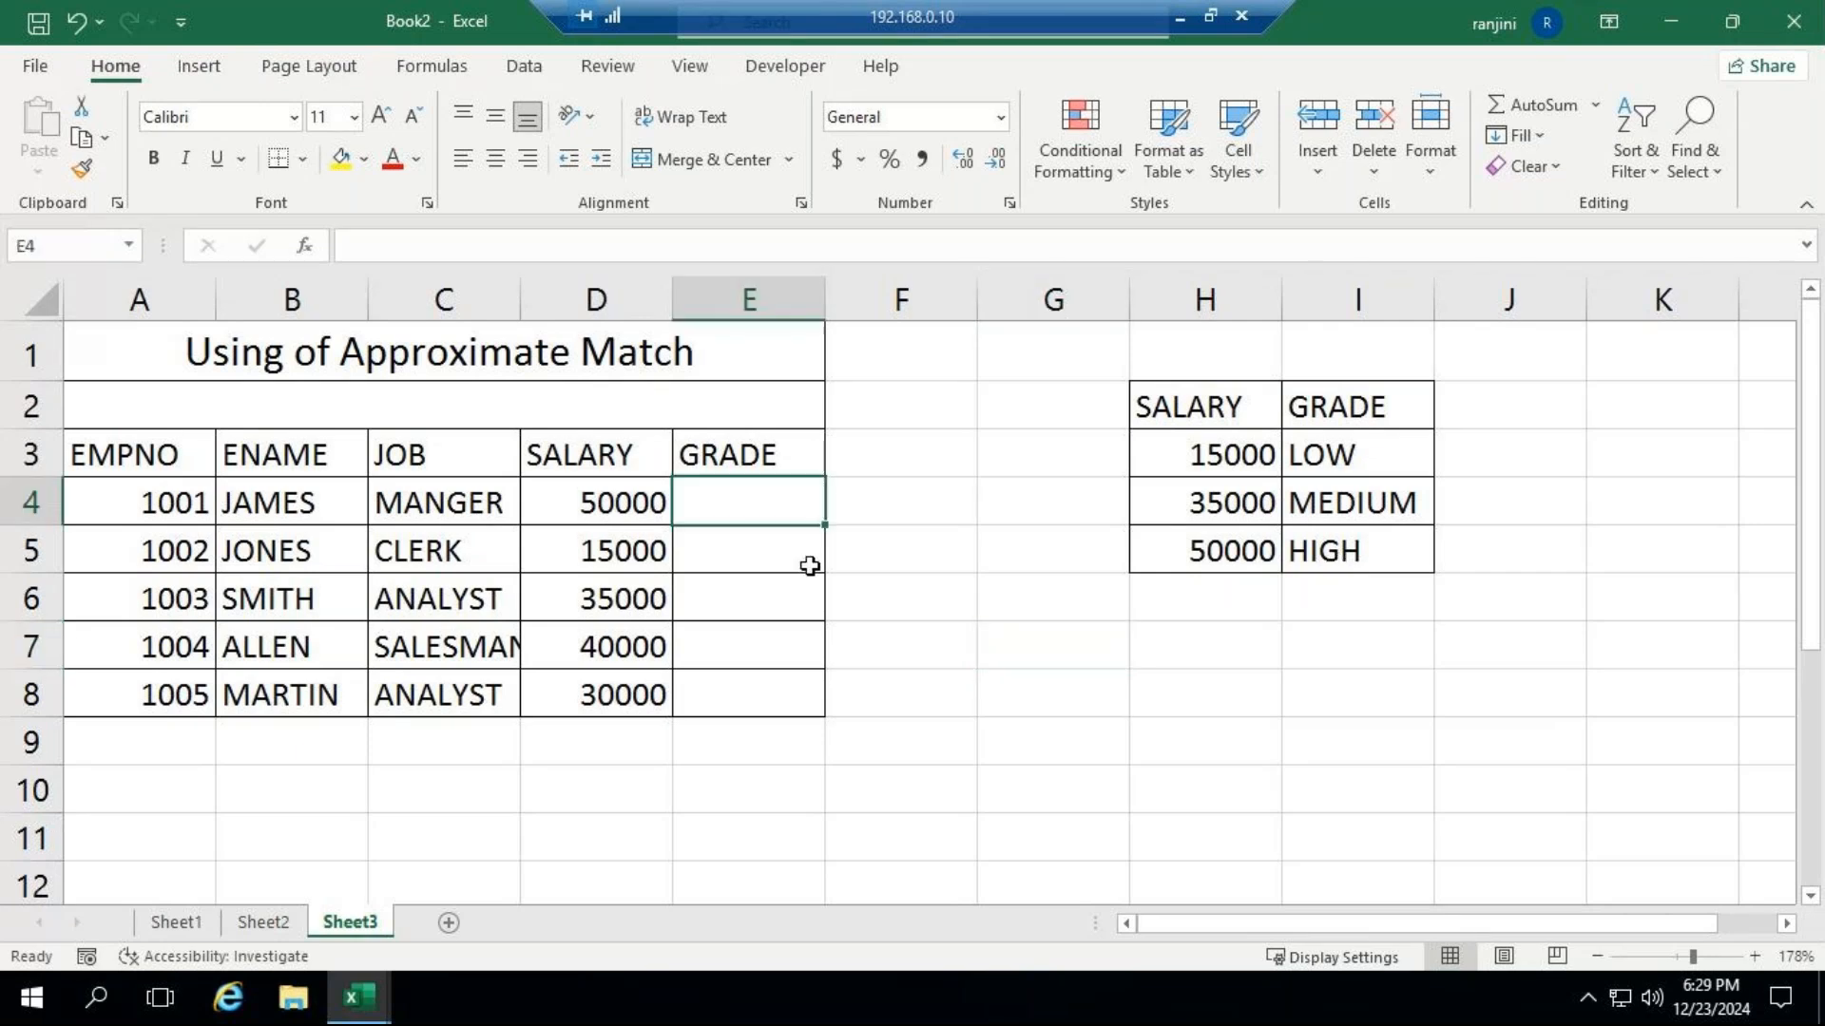
text(=vl)
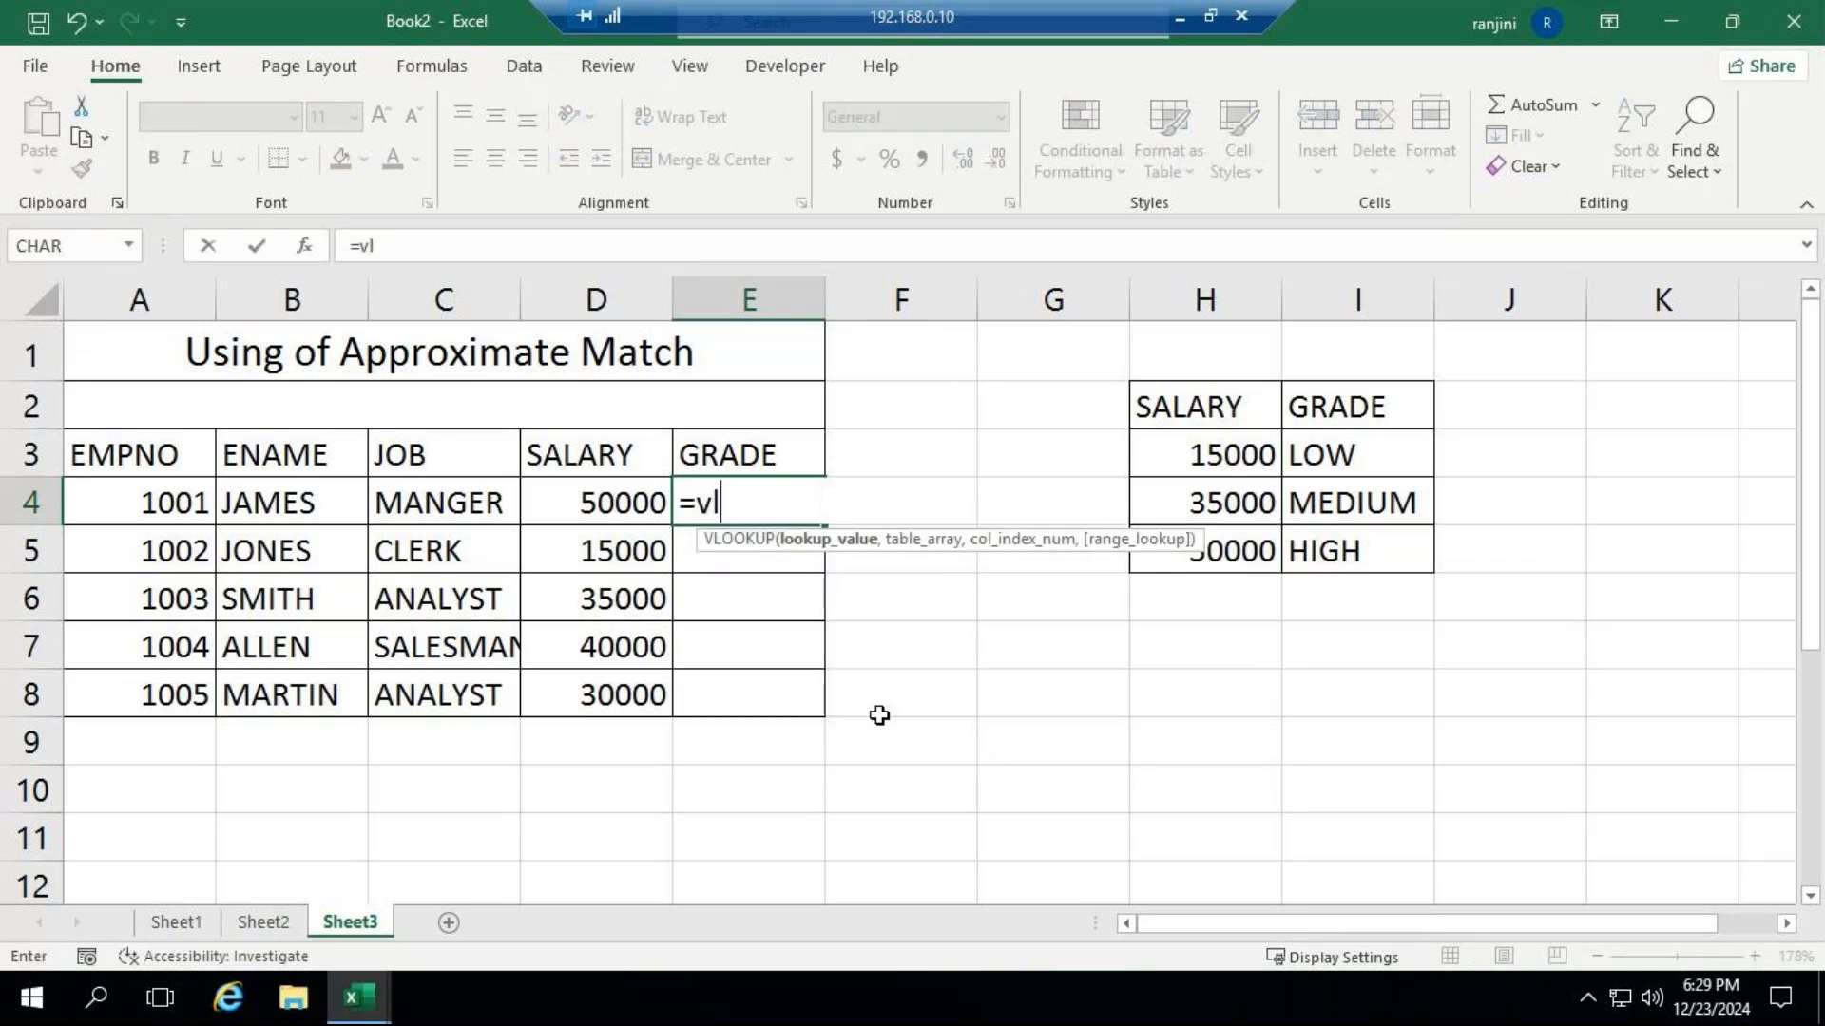
key(Tab)
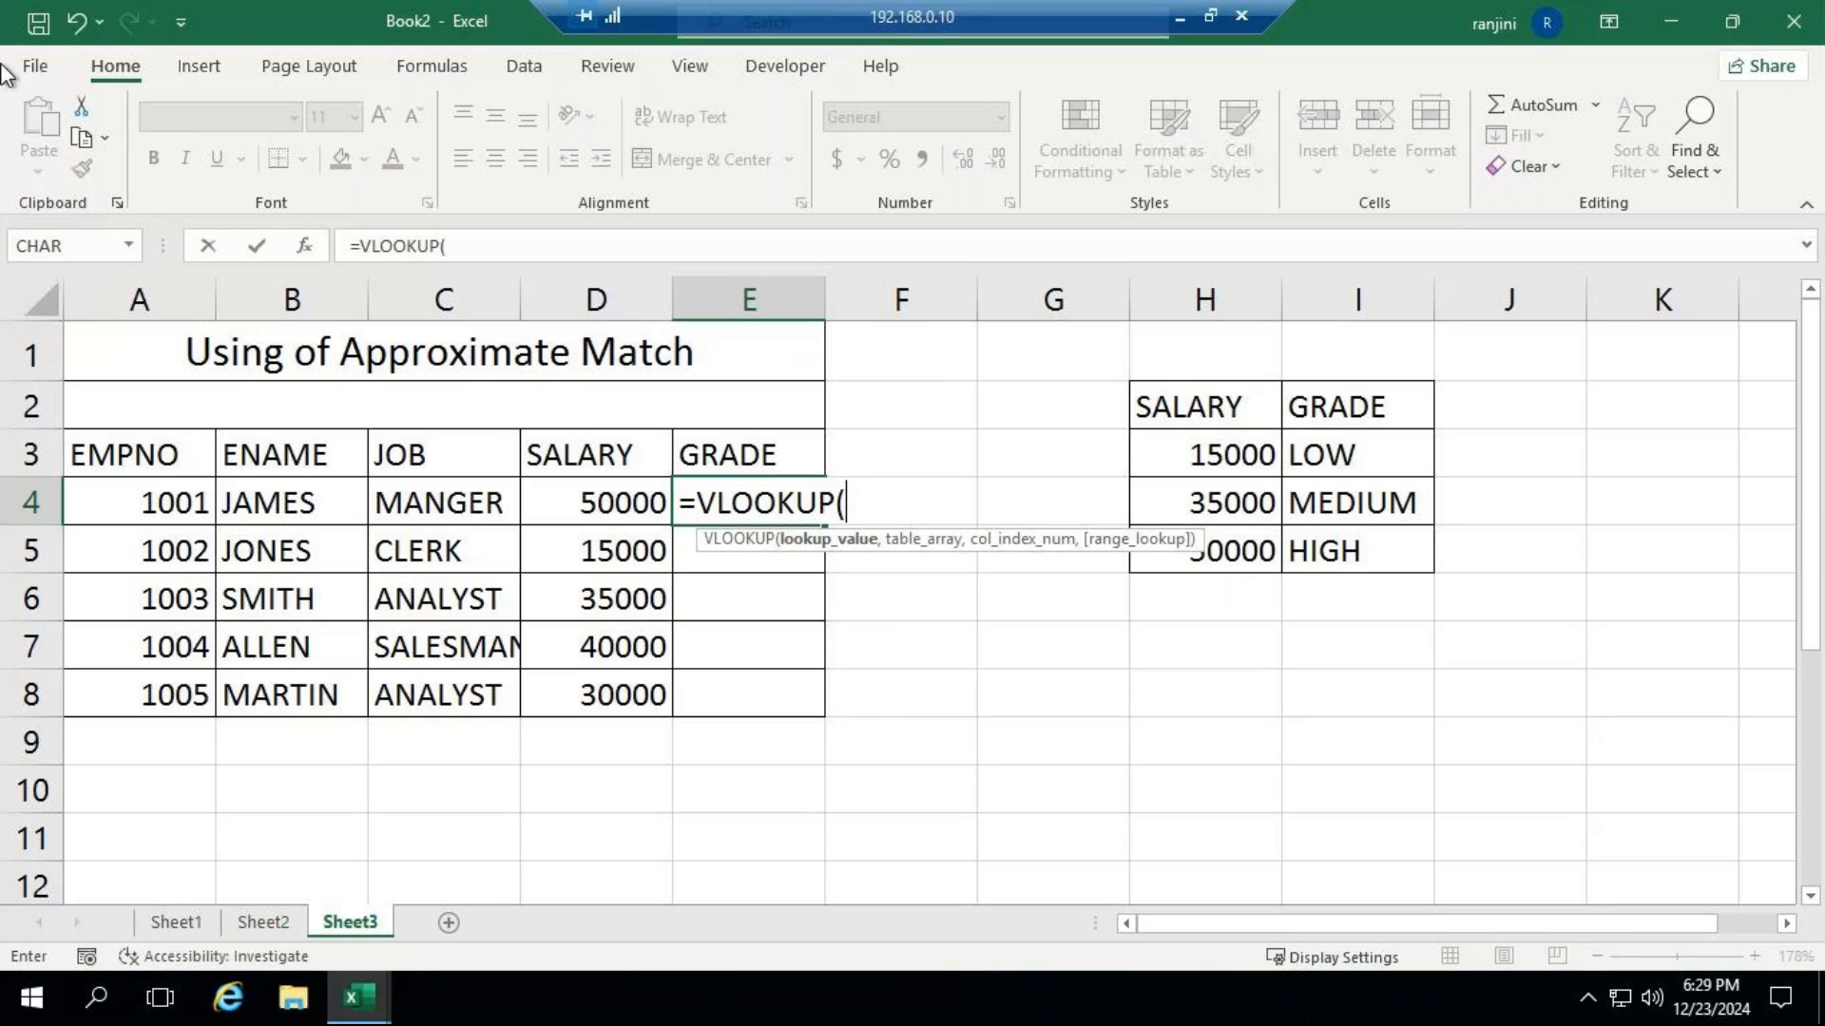
click(584, 505)
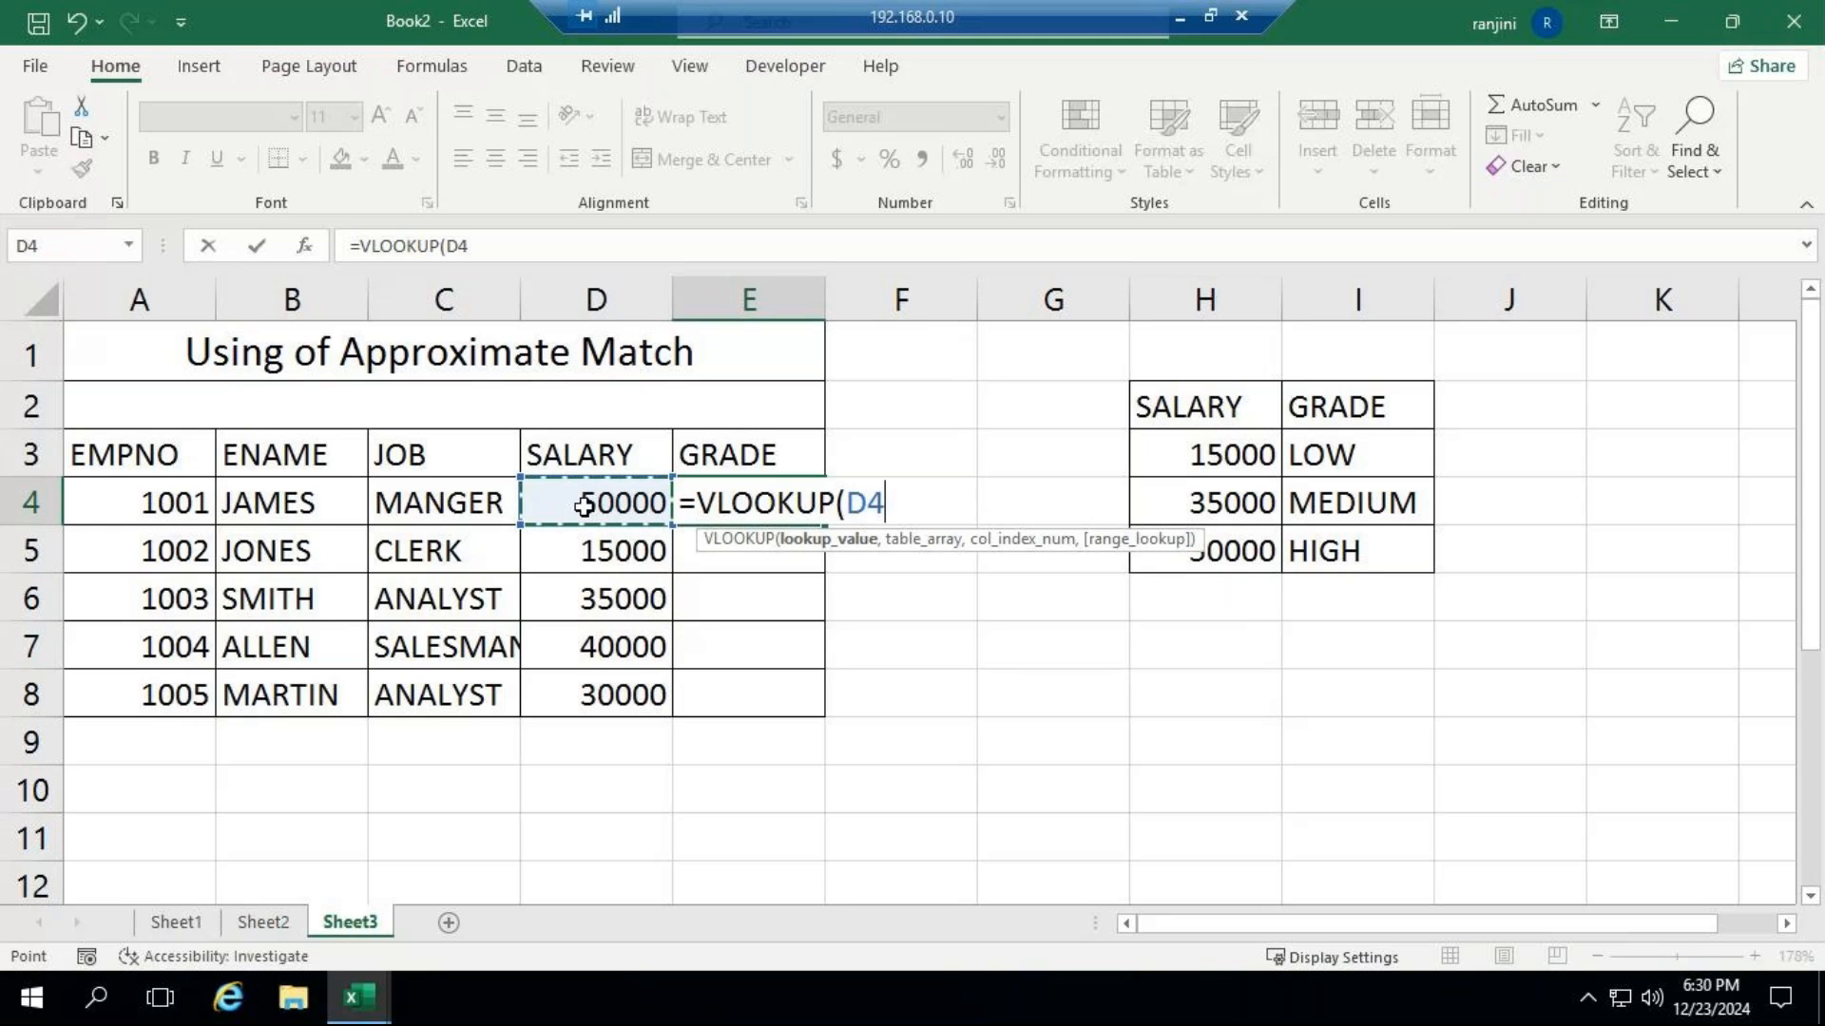
text(,)
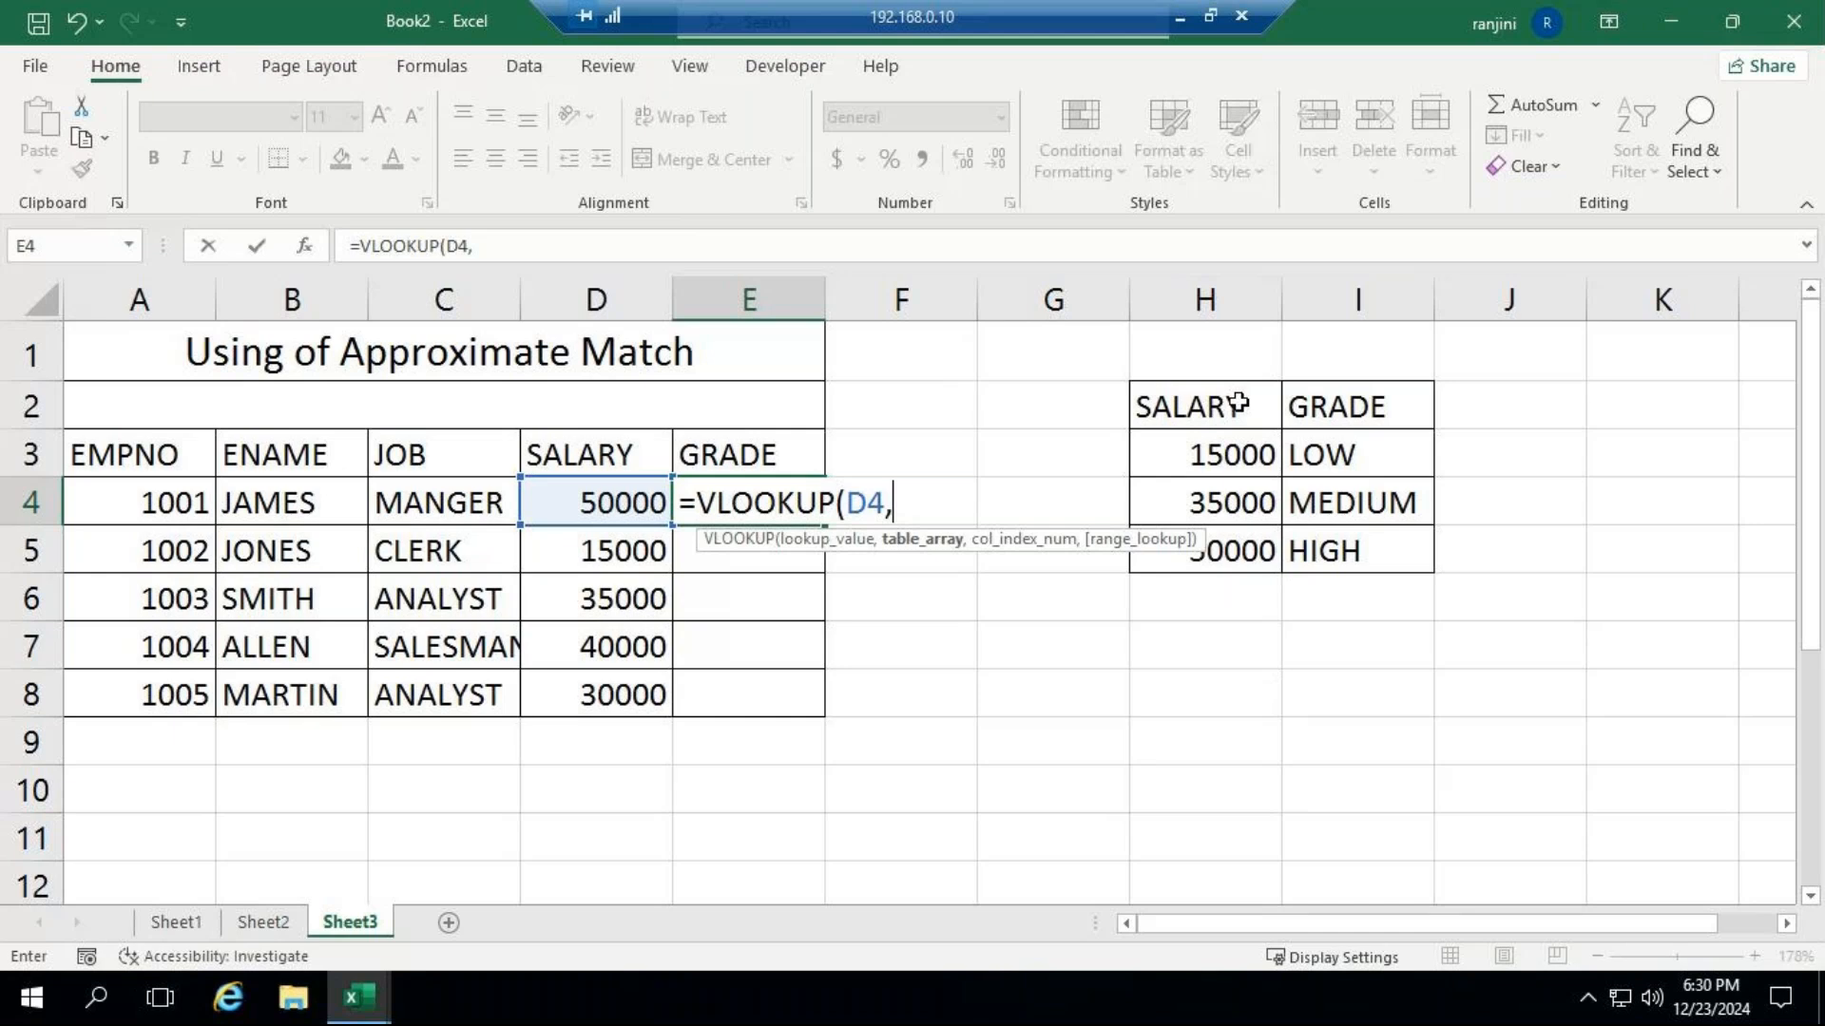
drag(1238, 404, 1346, 544)
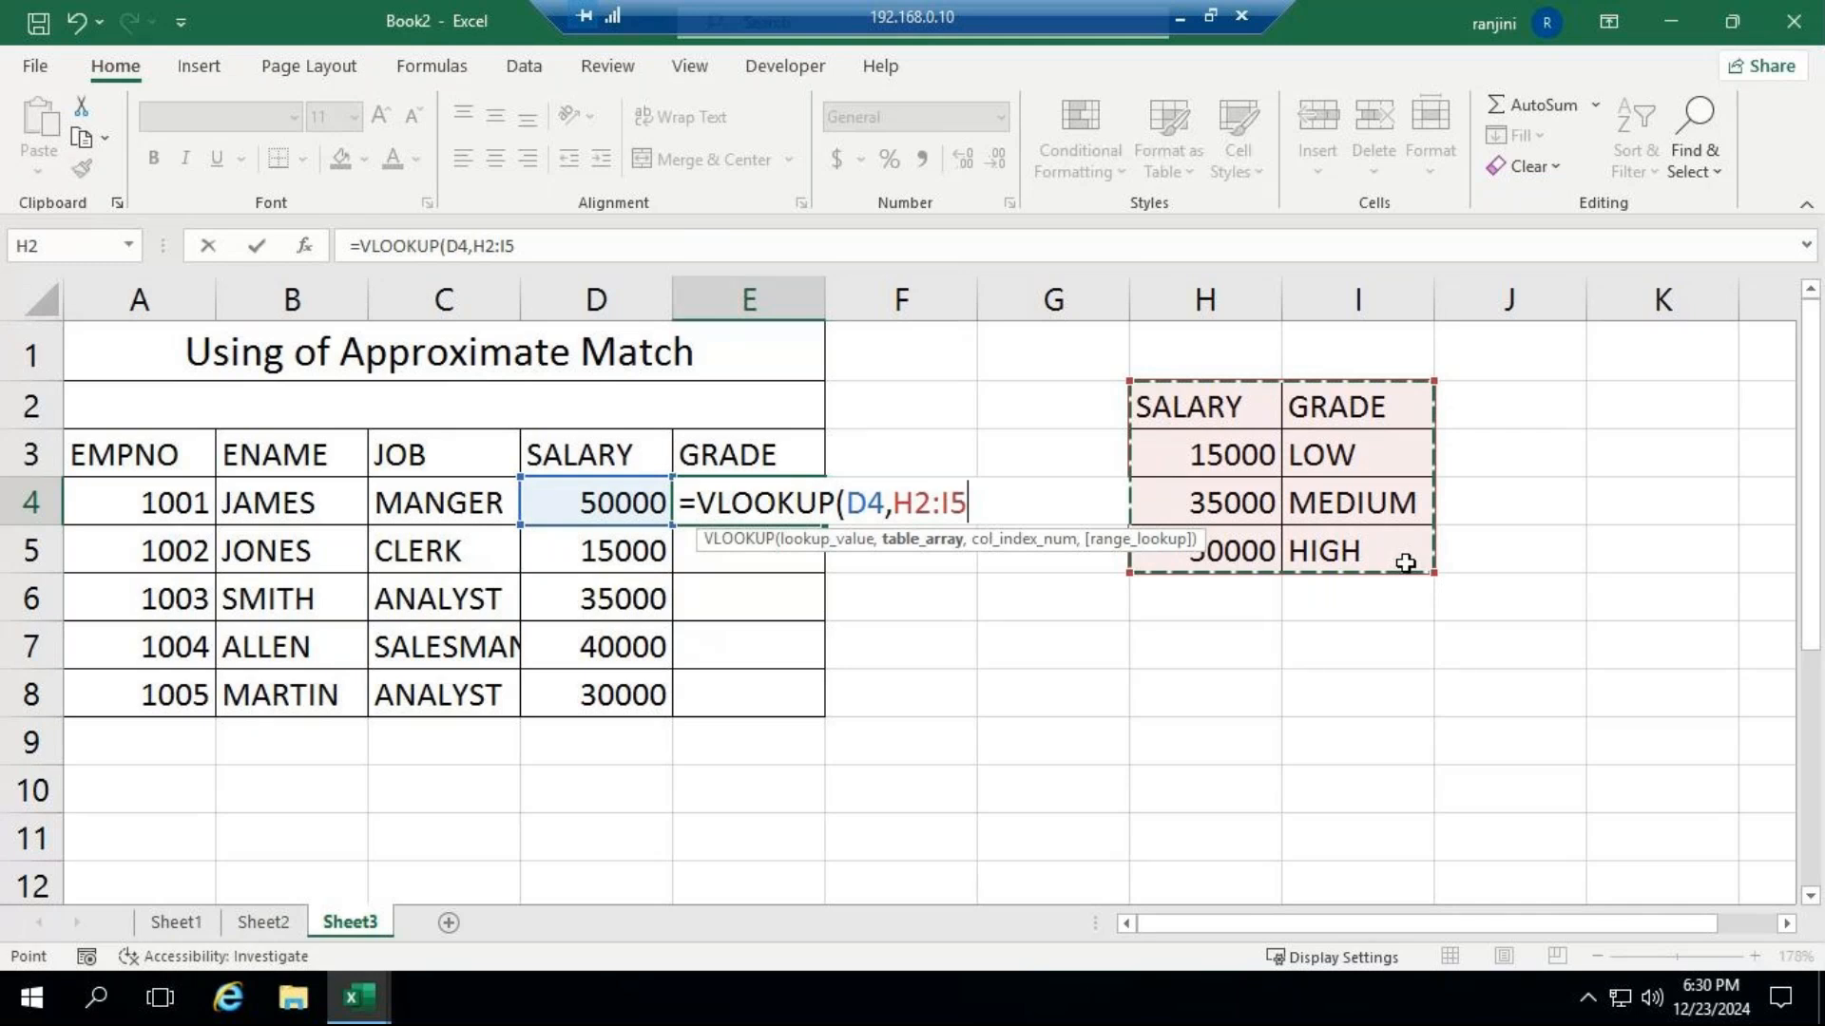
text(,)
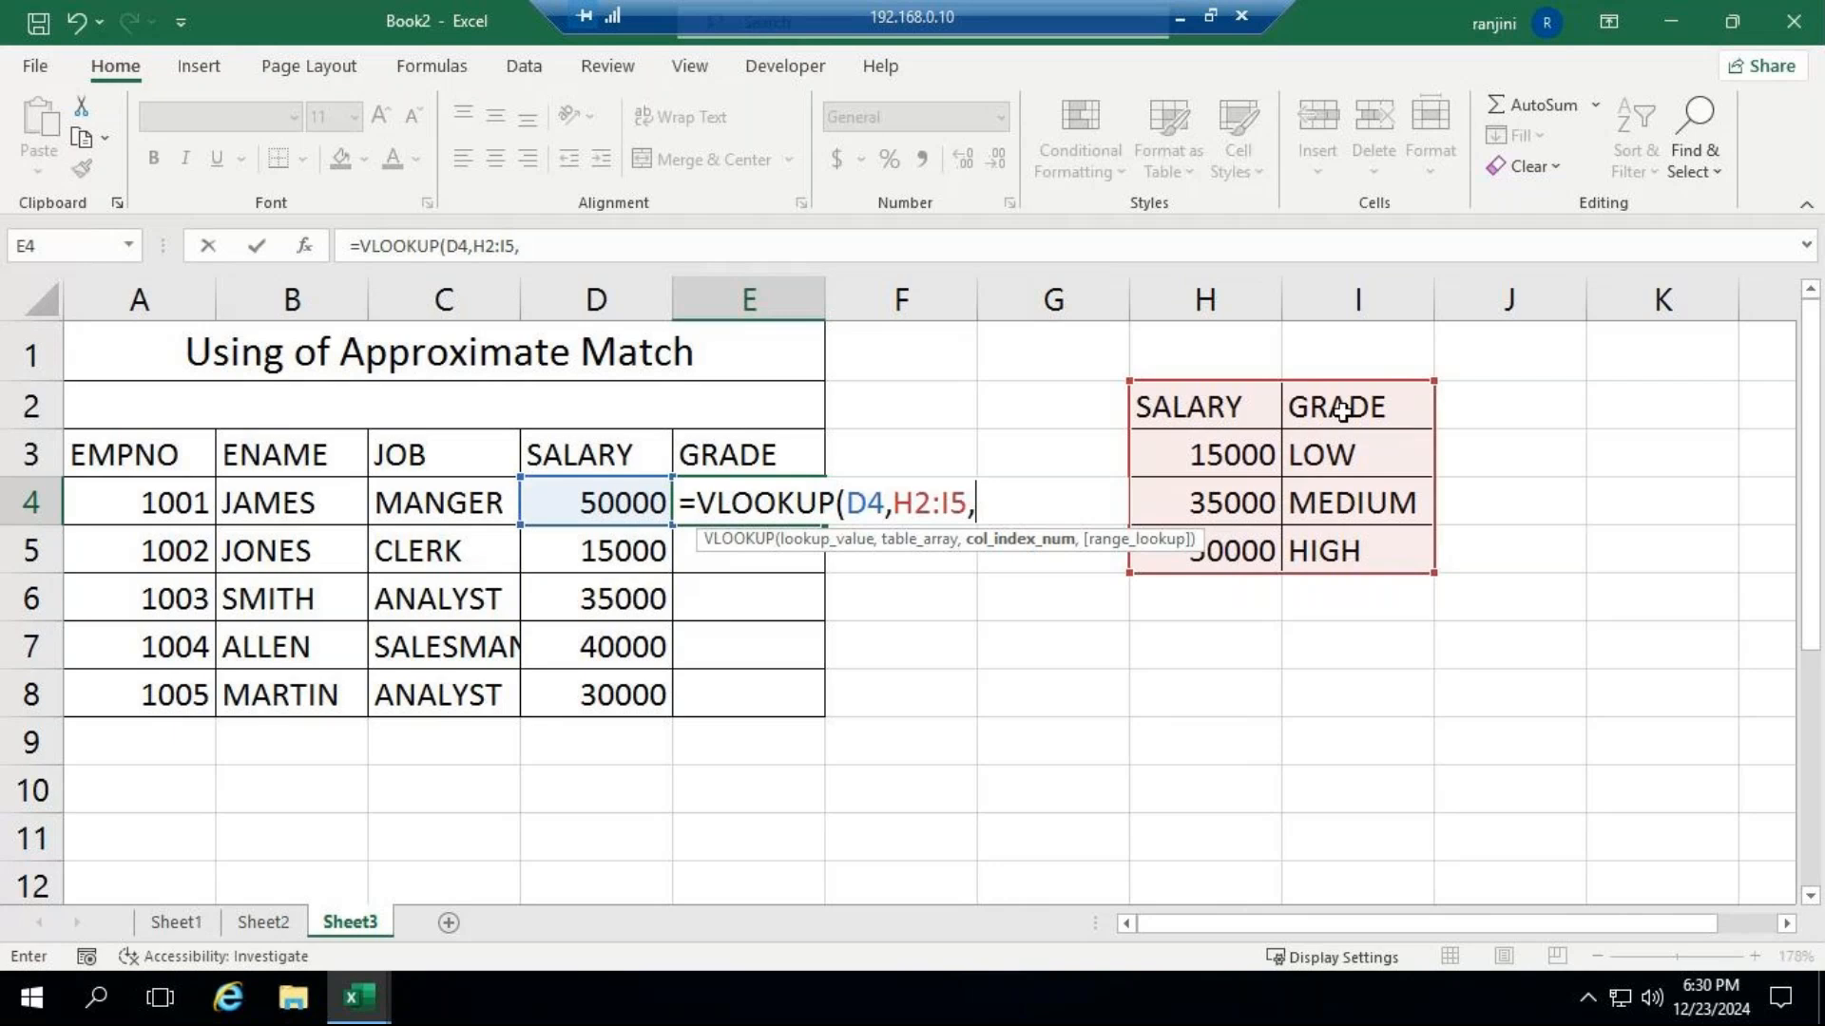
text(2,)
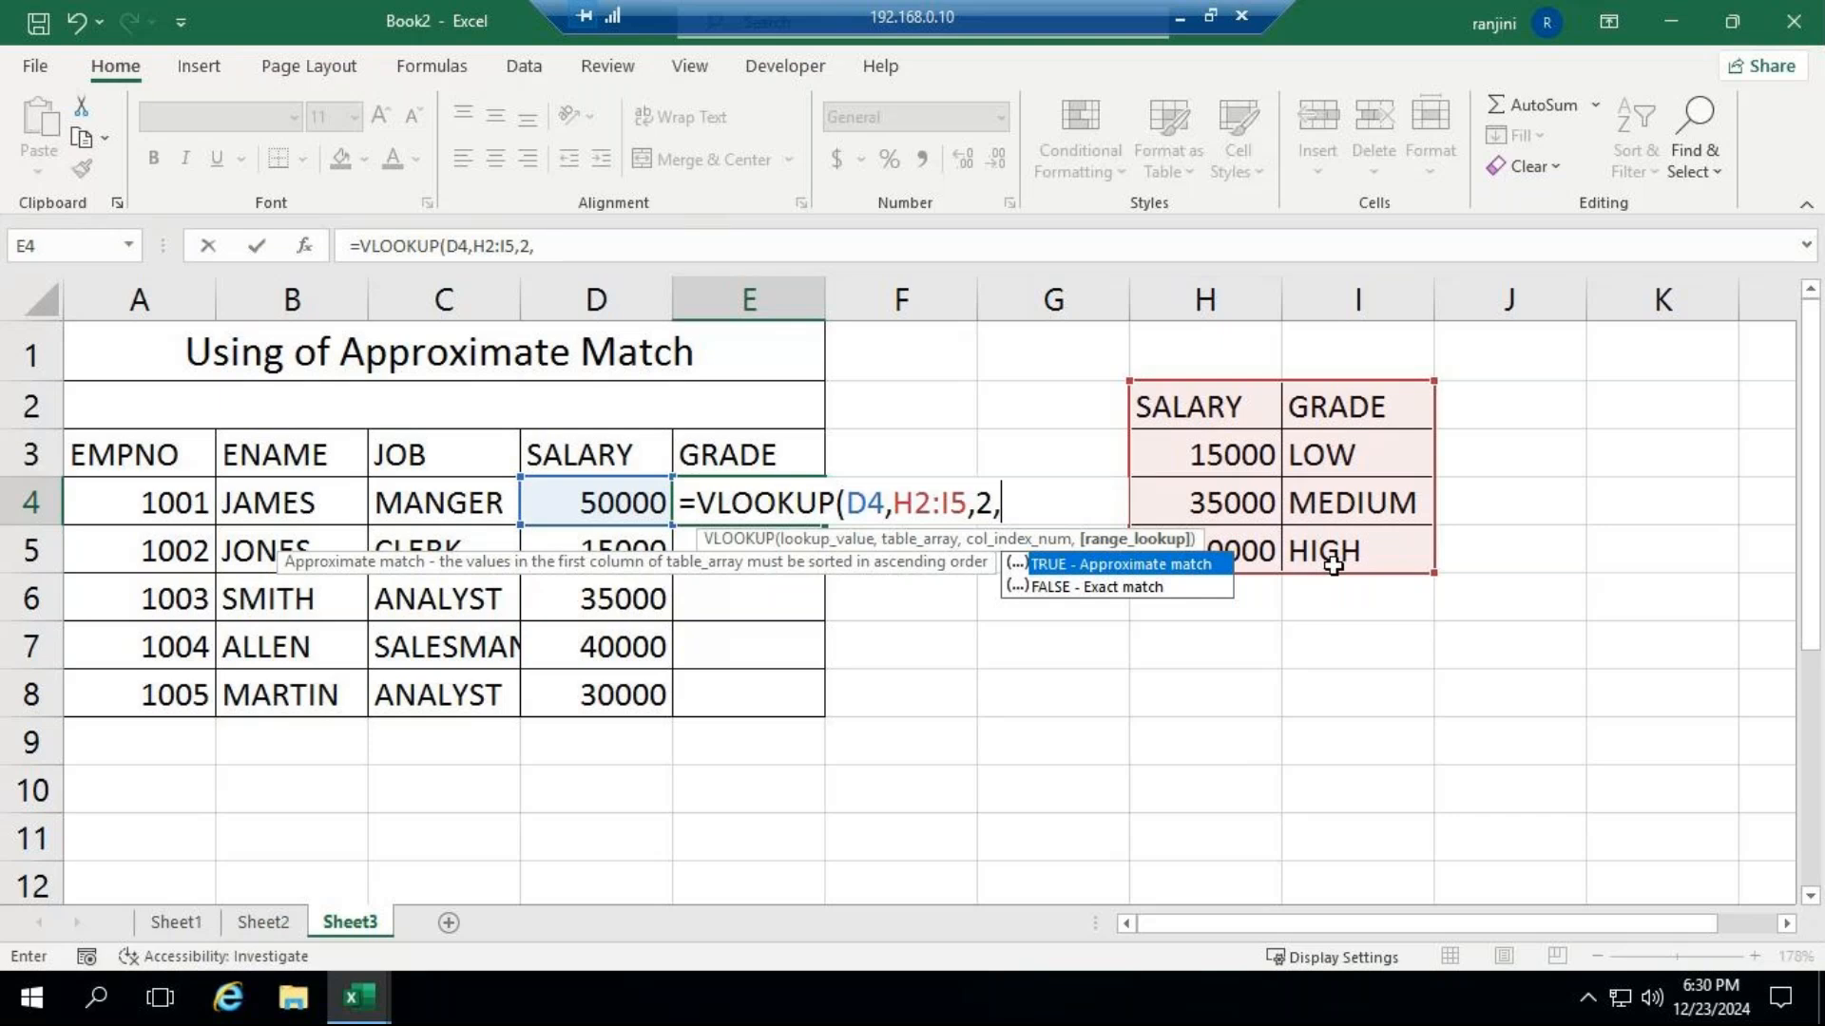
key(Tab)
text())
key(ctrl+Return)
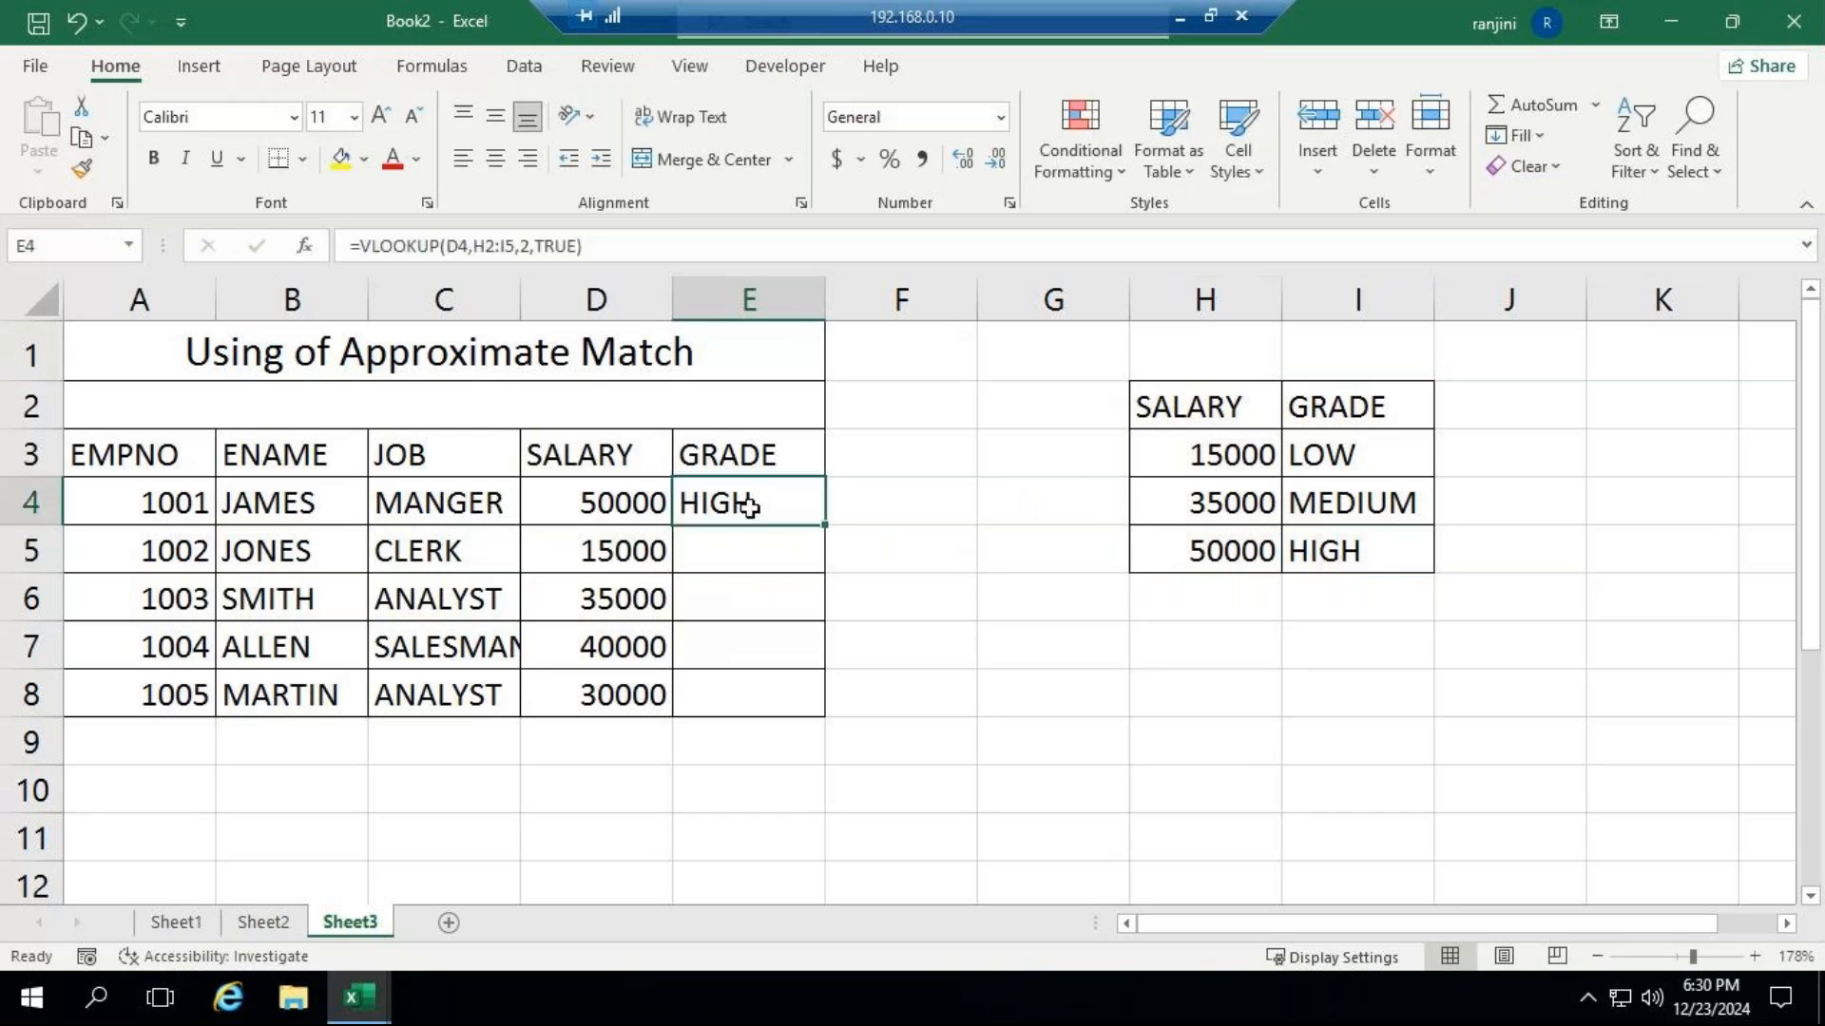
double_click(832, 527)
Delete the existing formula in E4 and begin a new VLOOKUP function in its place.
click(748, 505)
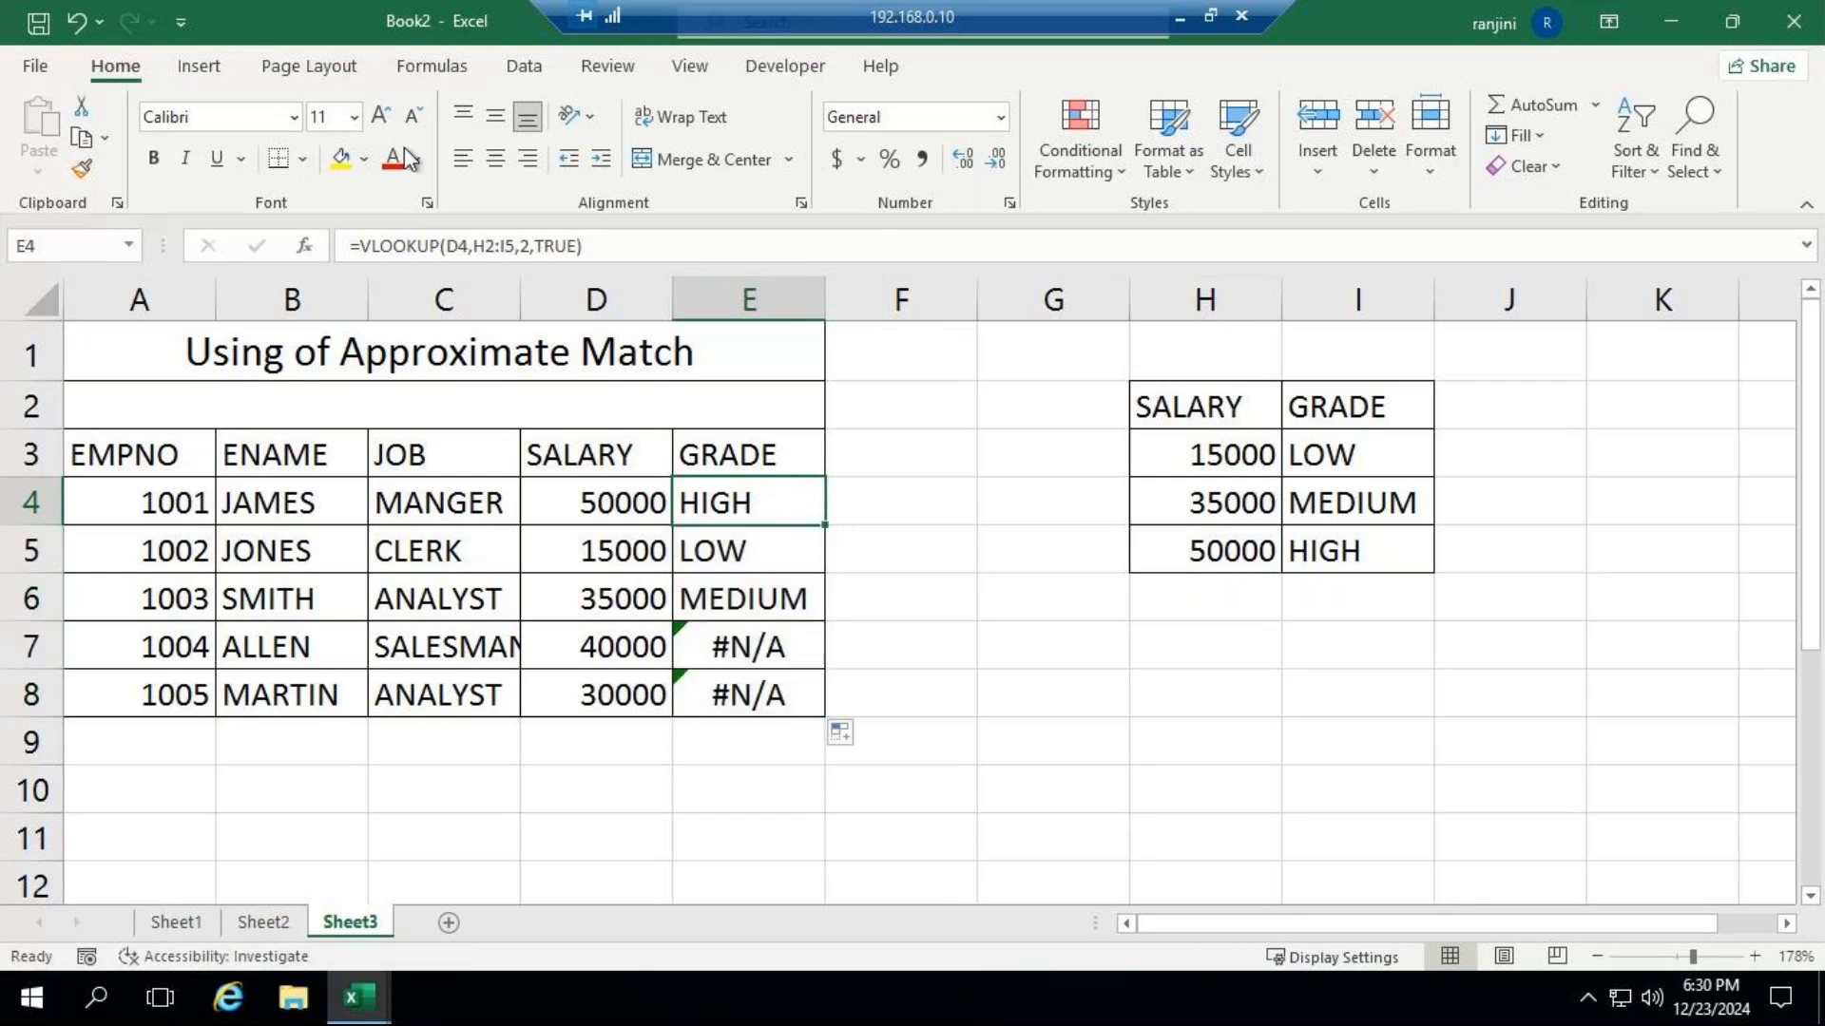
click(467, 245)
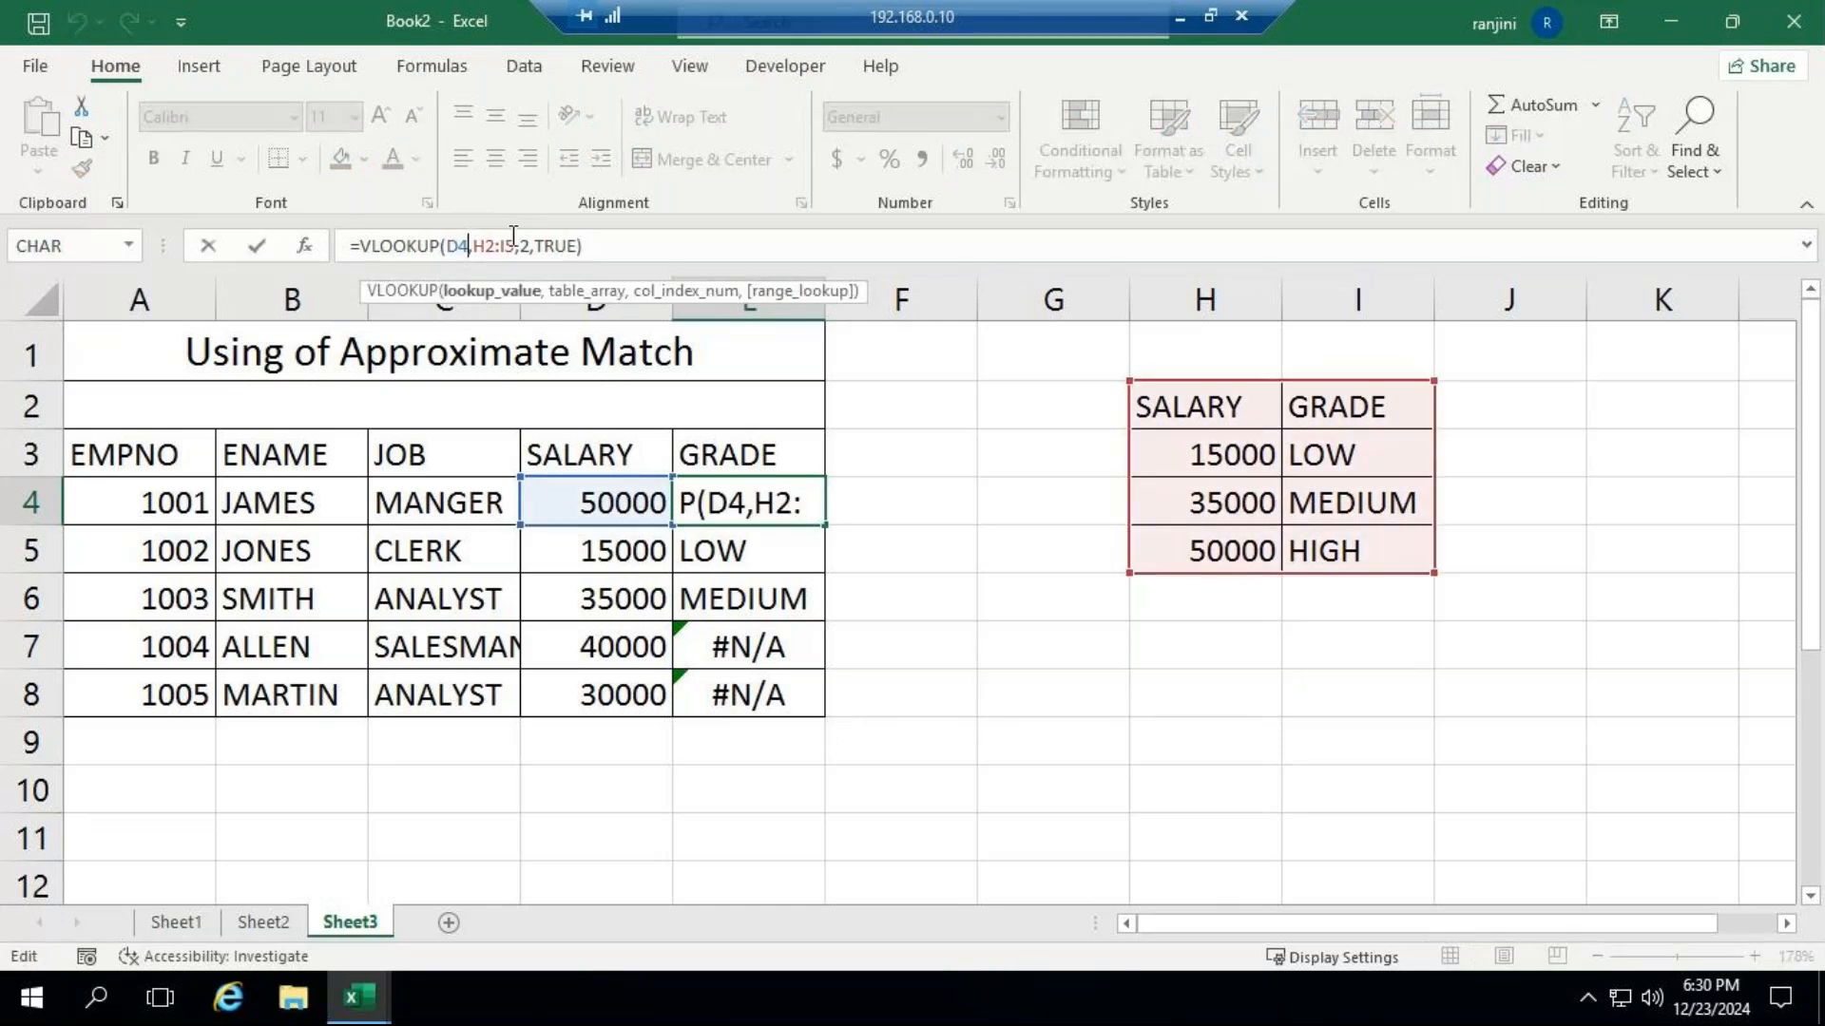
drag(586, 246, 304, 245)
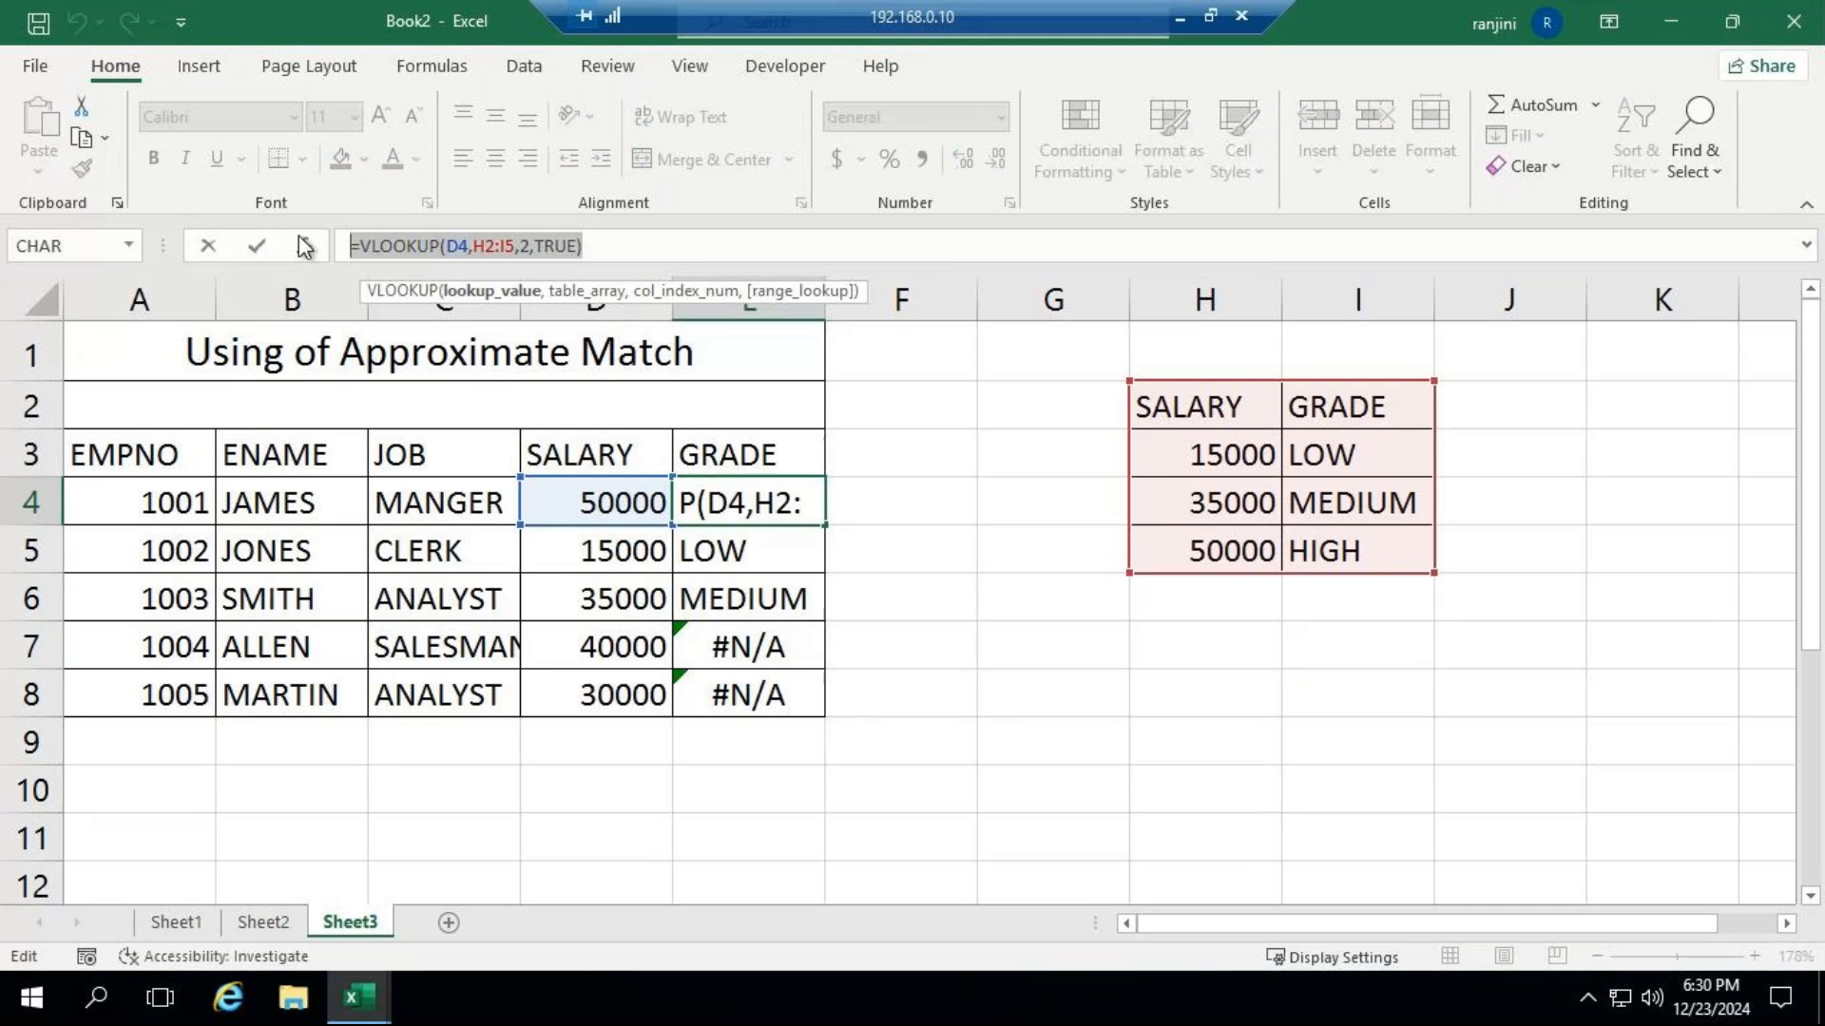
key(BackSpace)
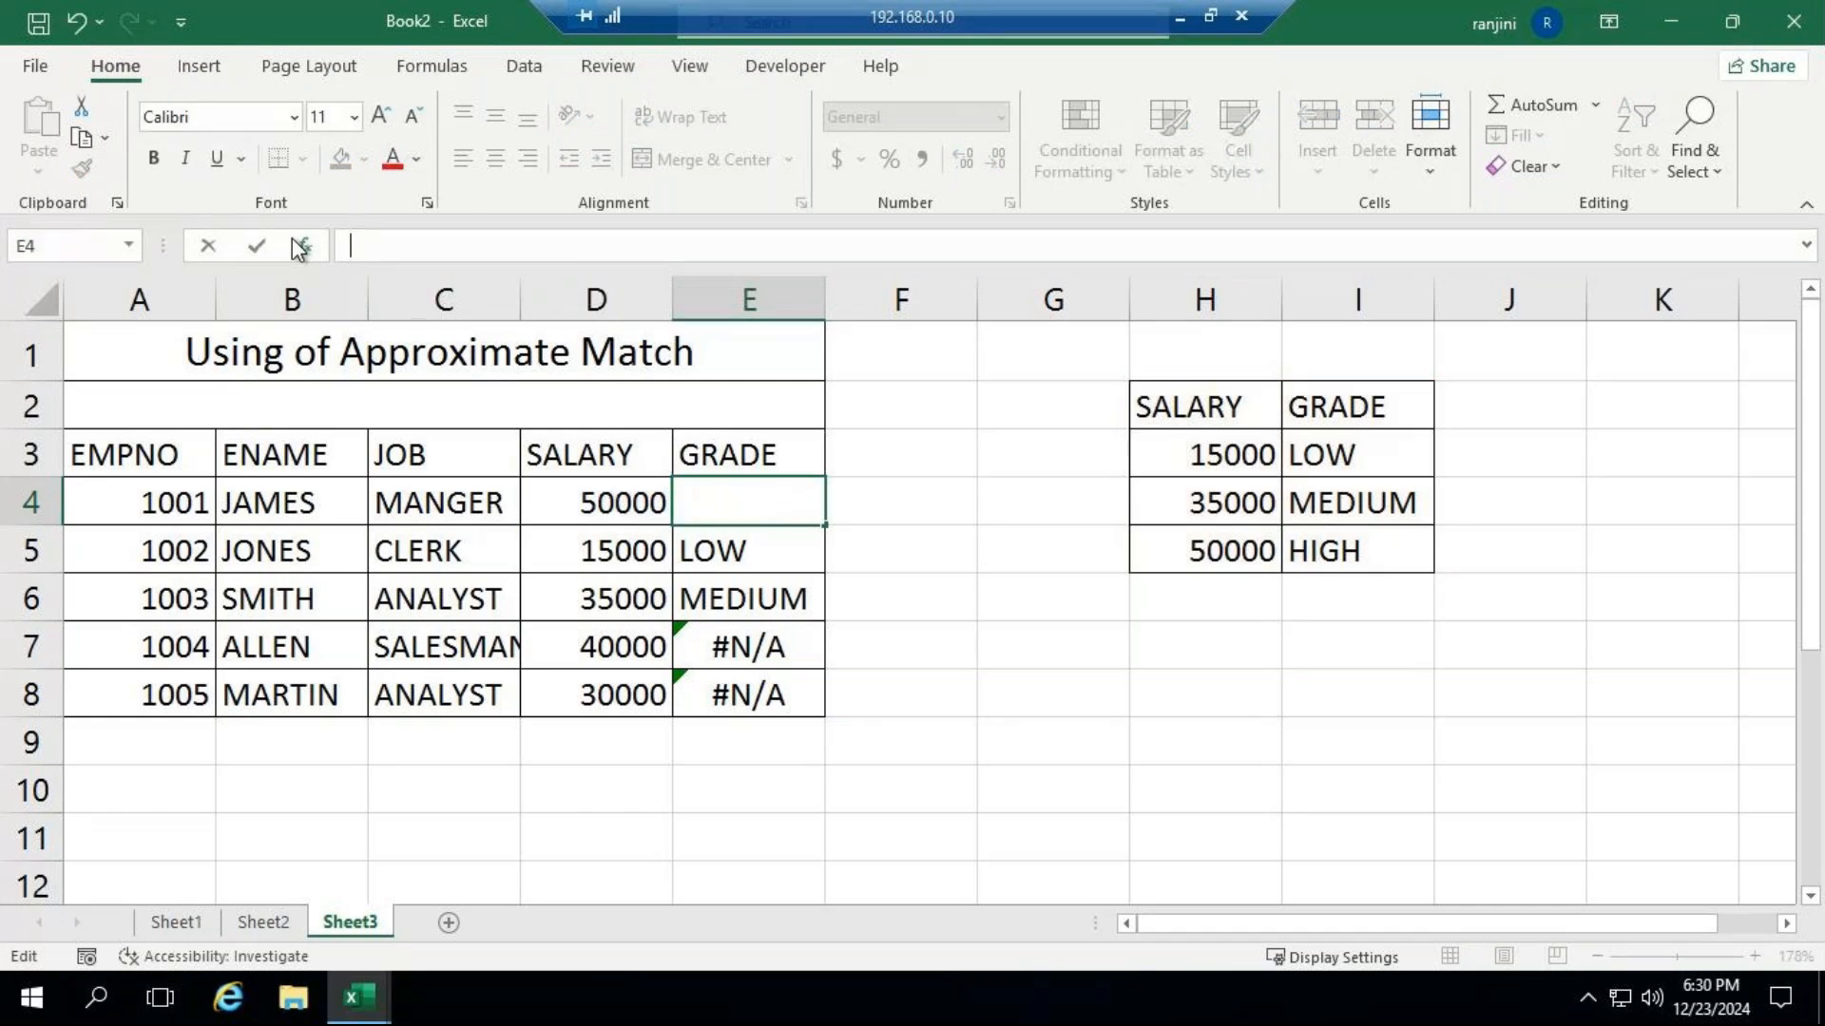
text(=v;o)
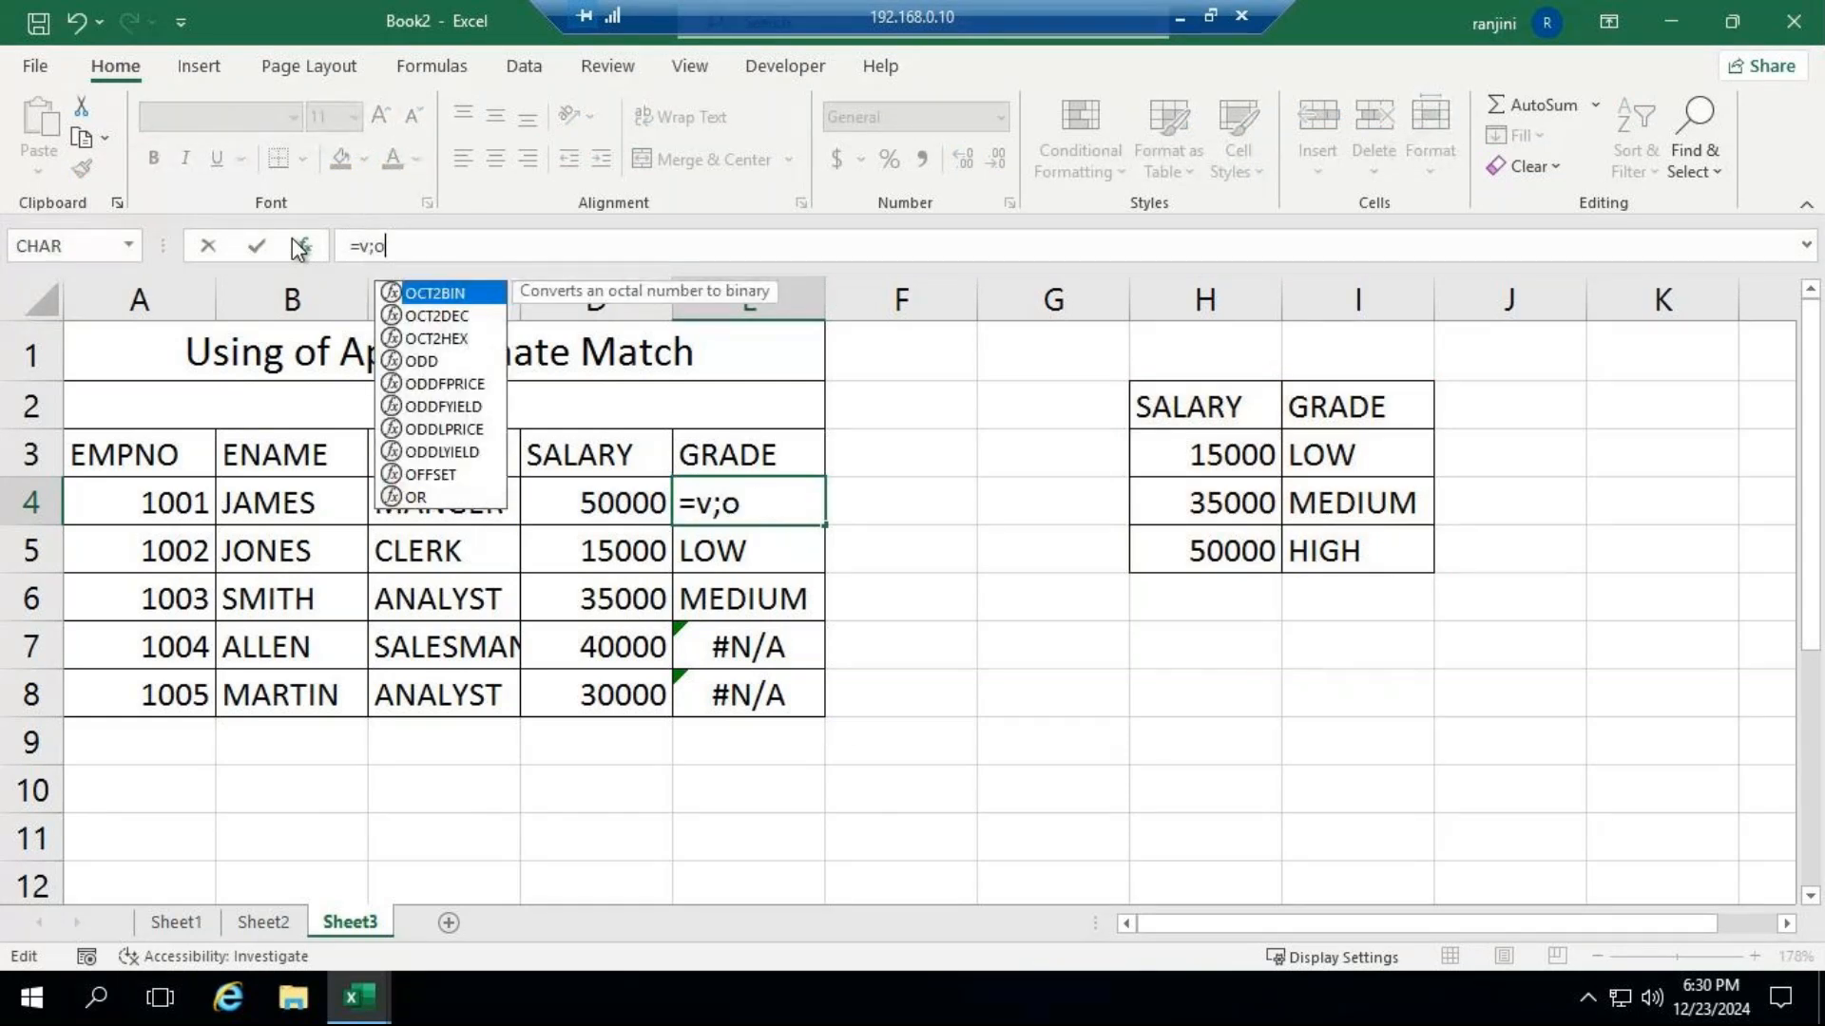
key(BackSpace)
key(BackSpace)
key(BackSpace)
text(vlo)
key(Tab)
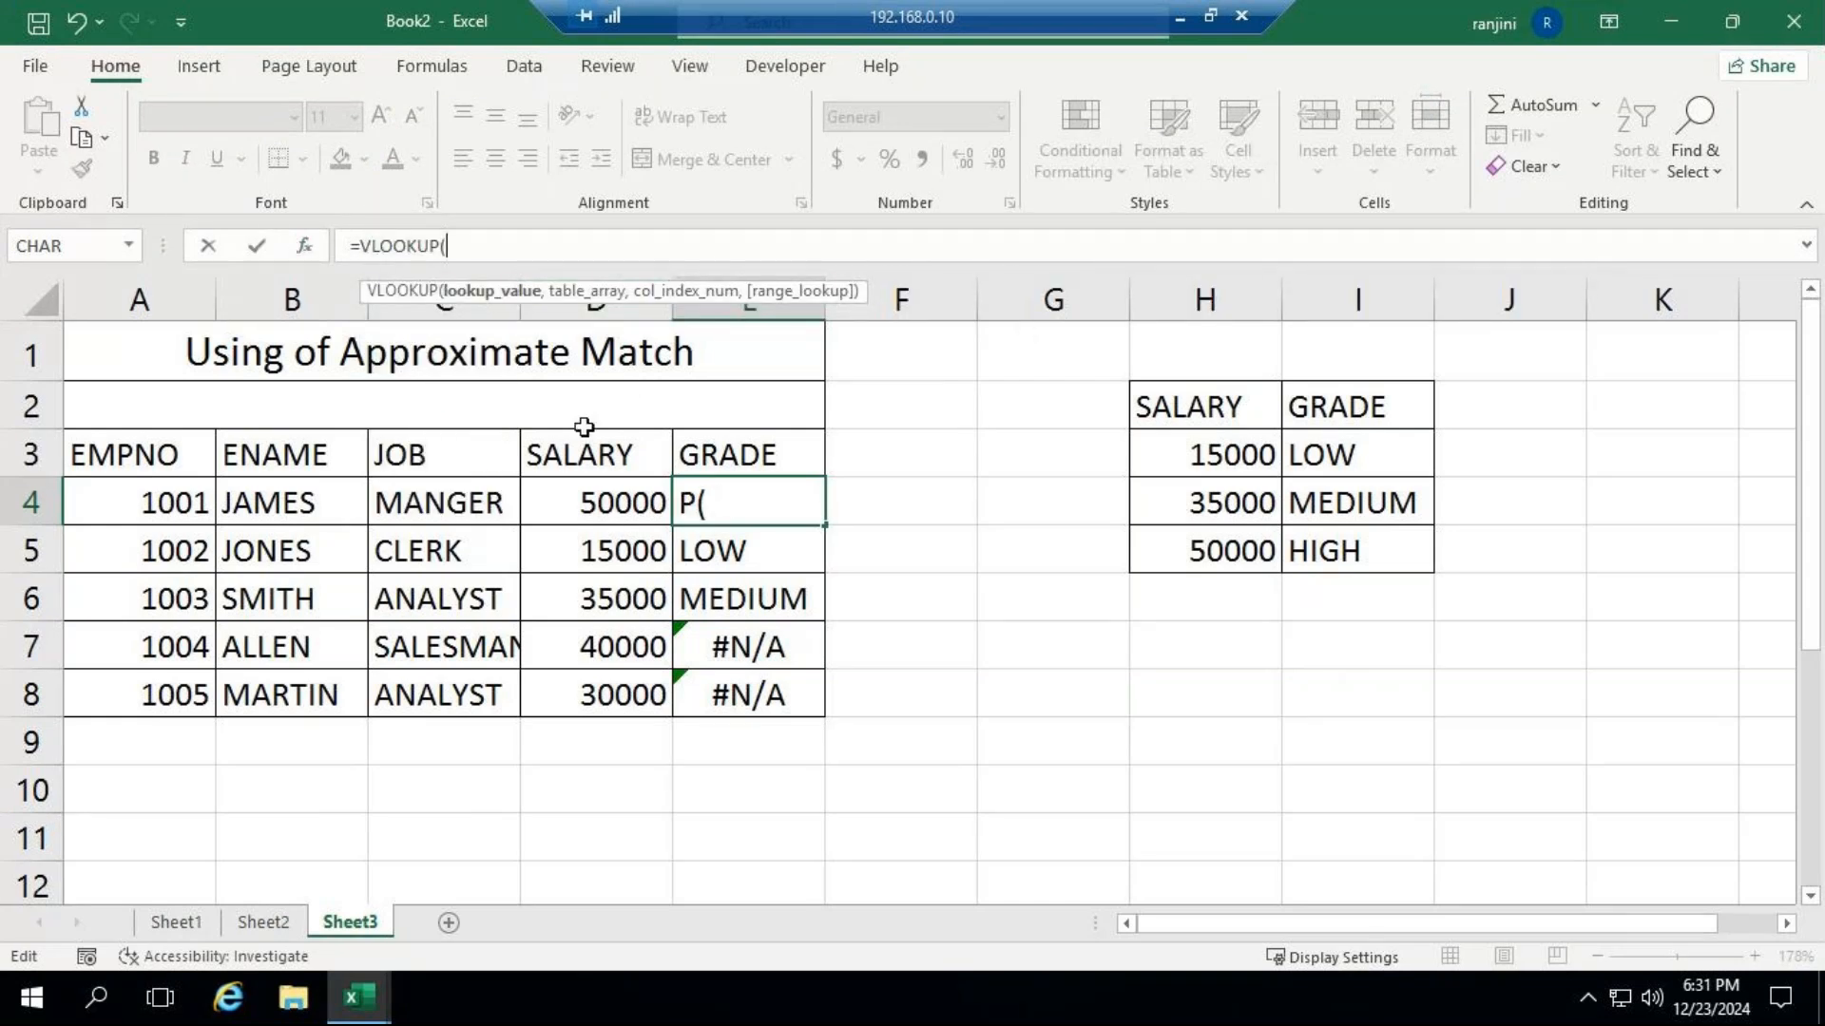
Complete E4 as =VLOOKUP(D4,$H$2:$I$5,2,) with an absolute grade table and blank match type, and fill it down through E8.
click(606, 504)
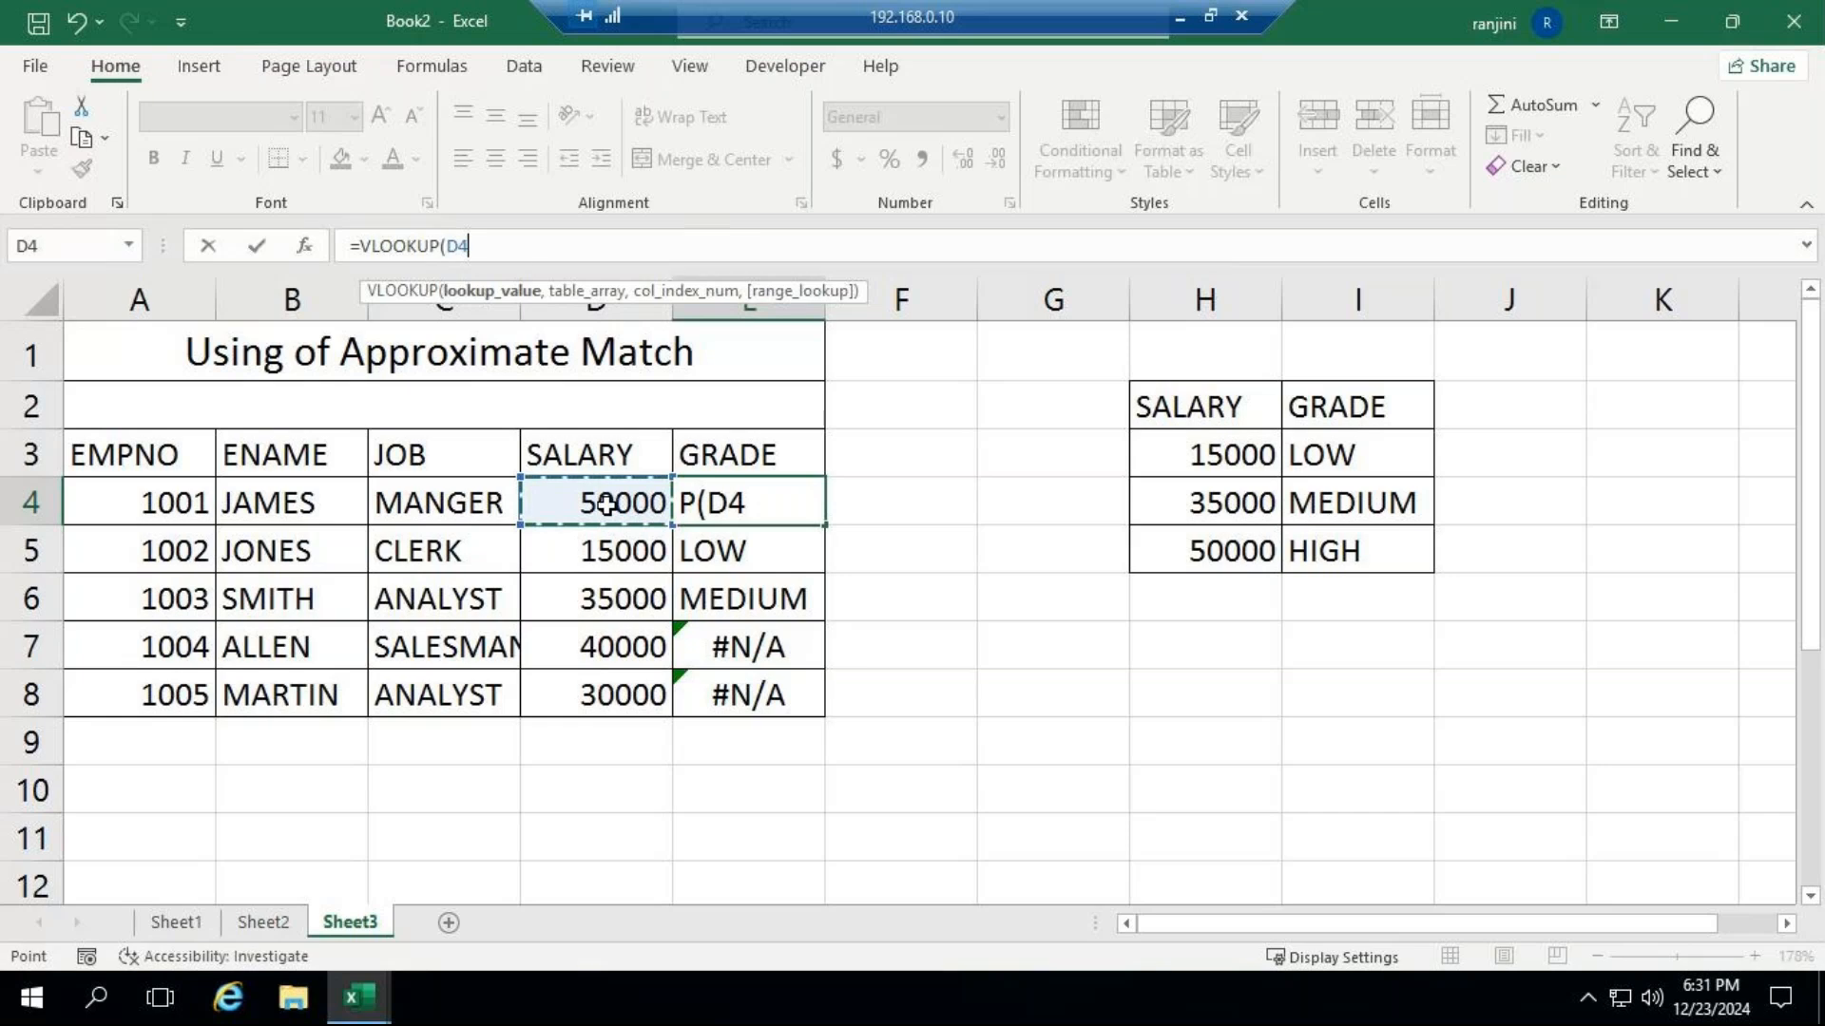
text(,)
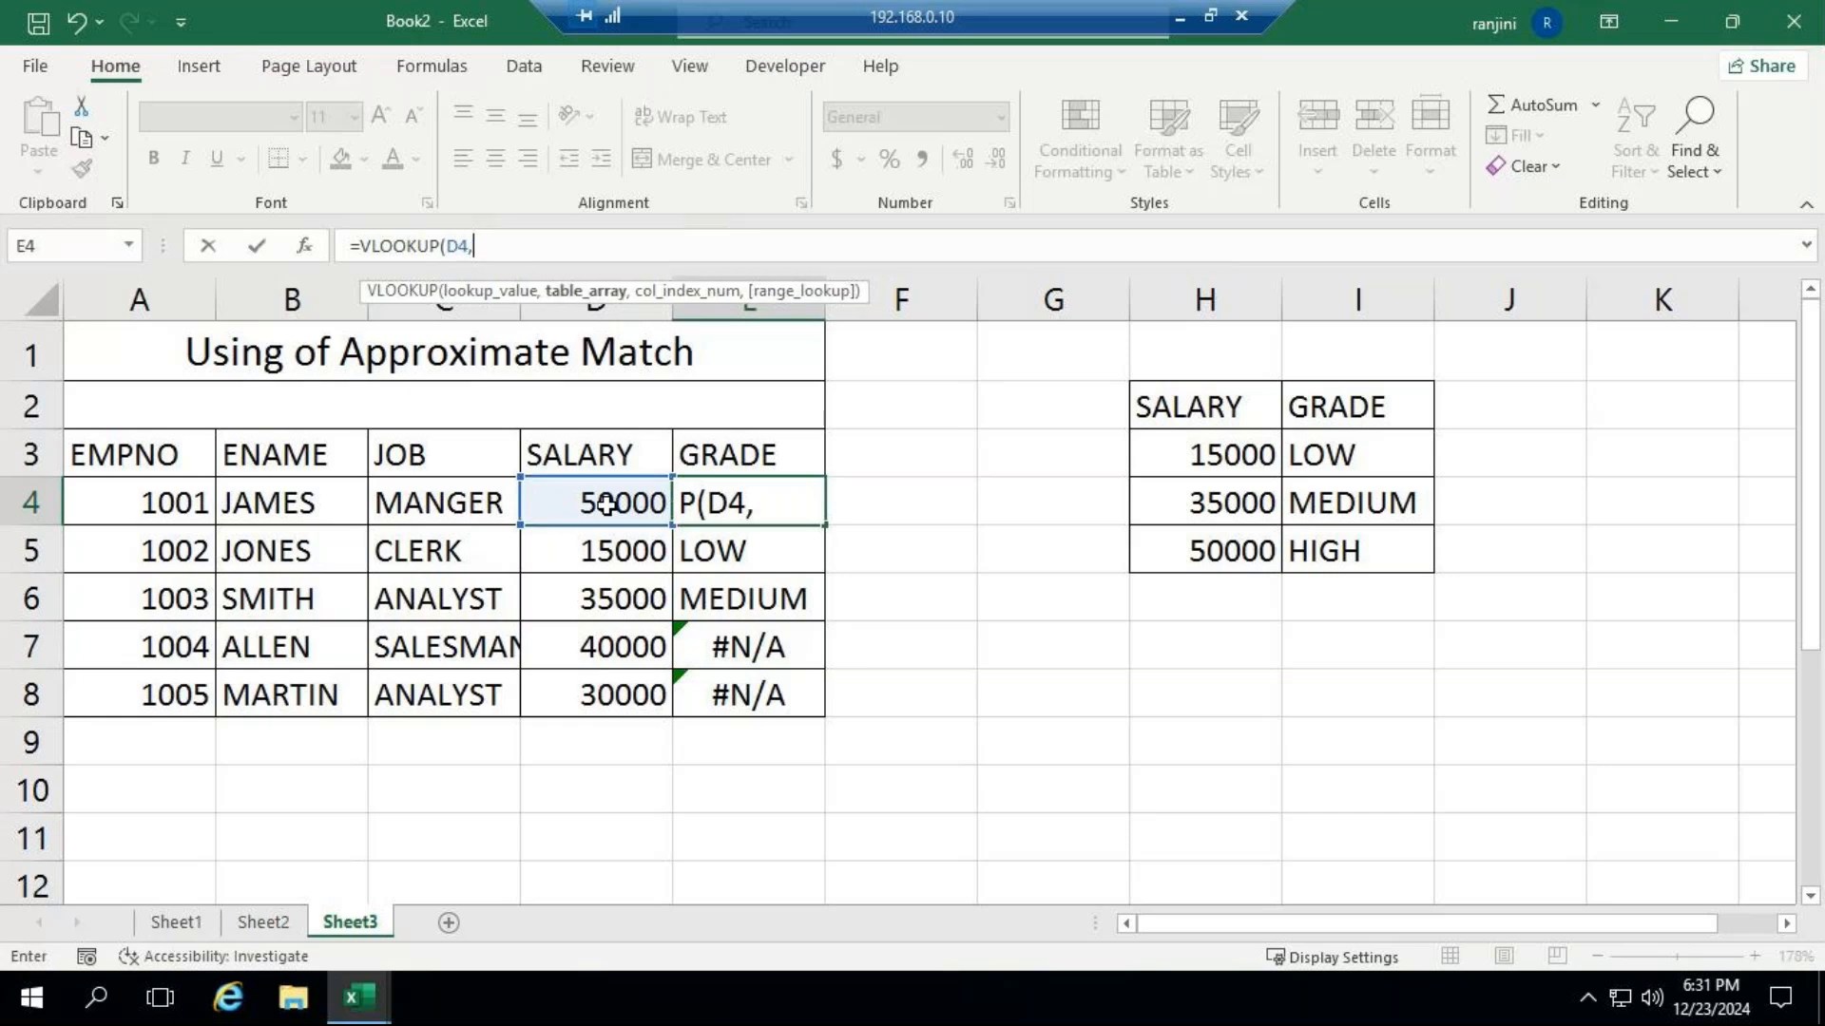
drag(1198, 415, 1376, 538)
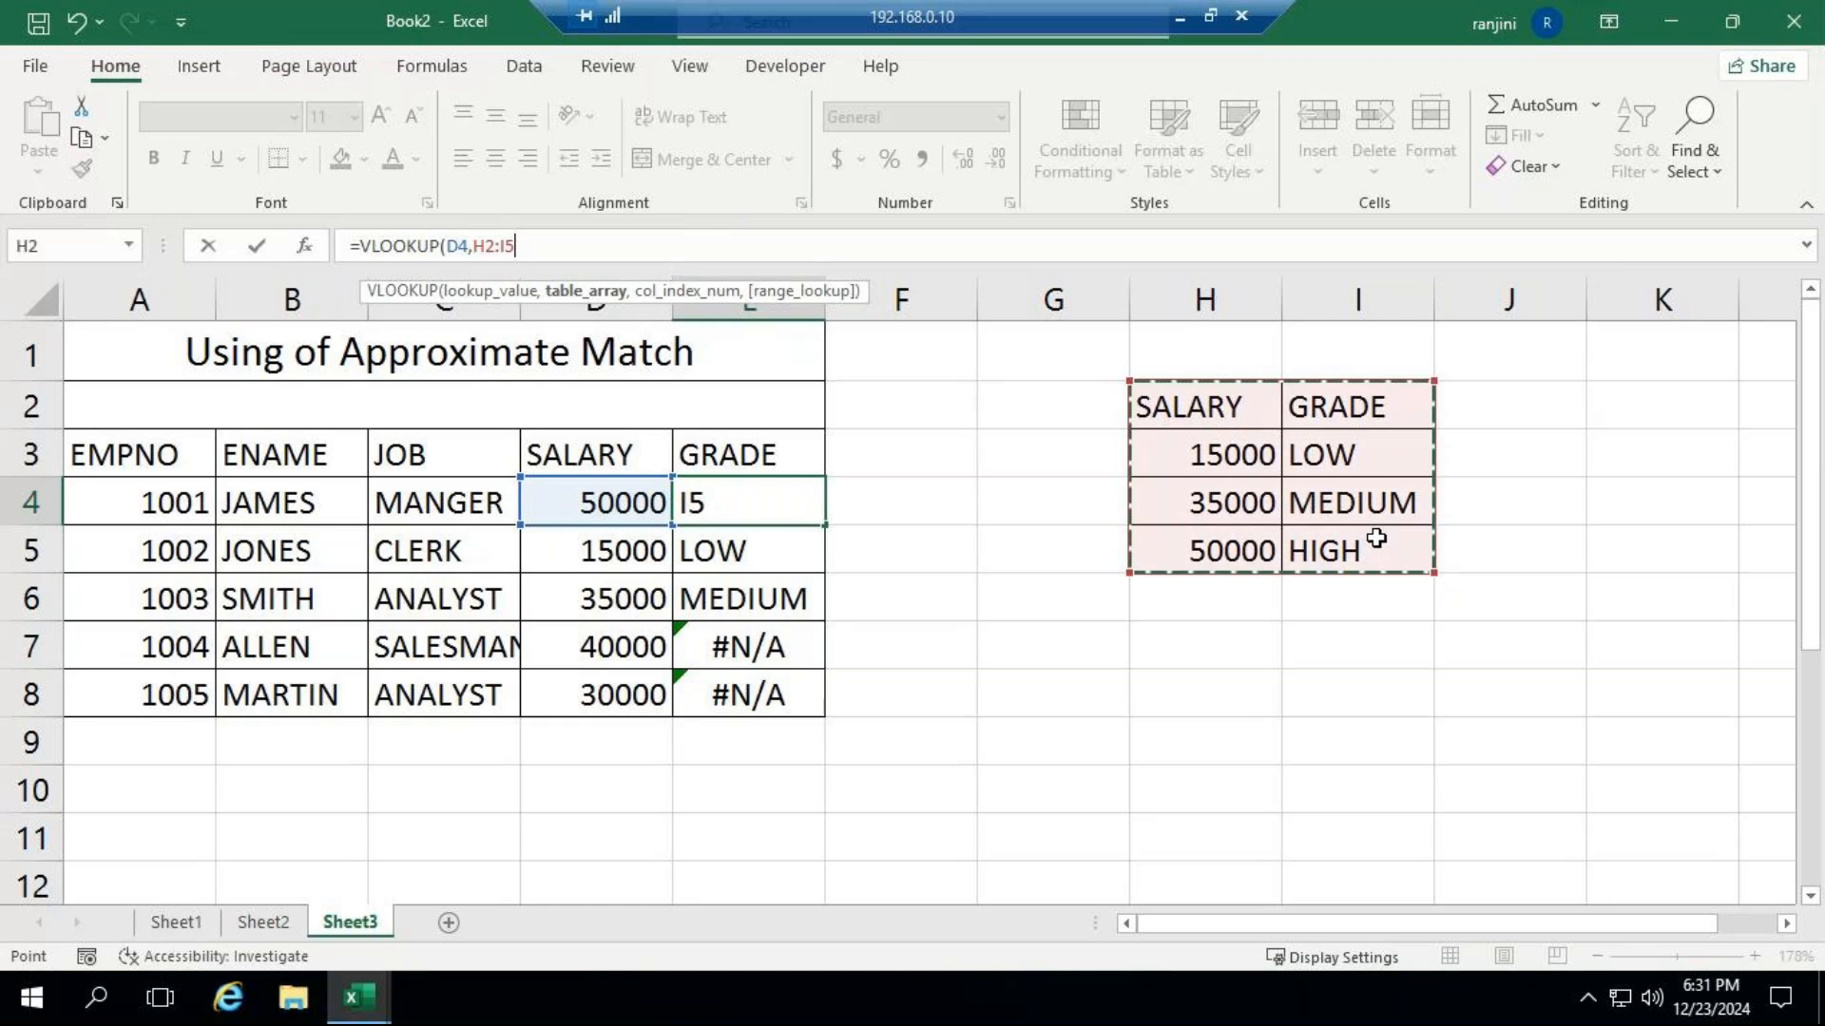
key(F4)
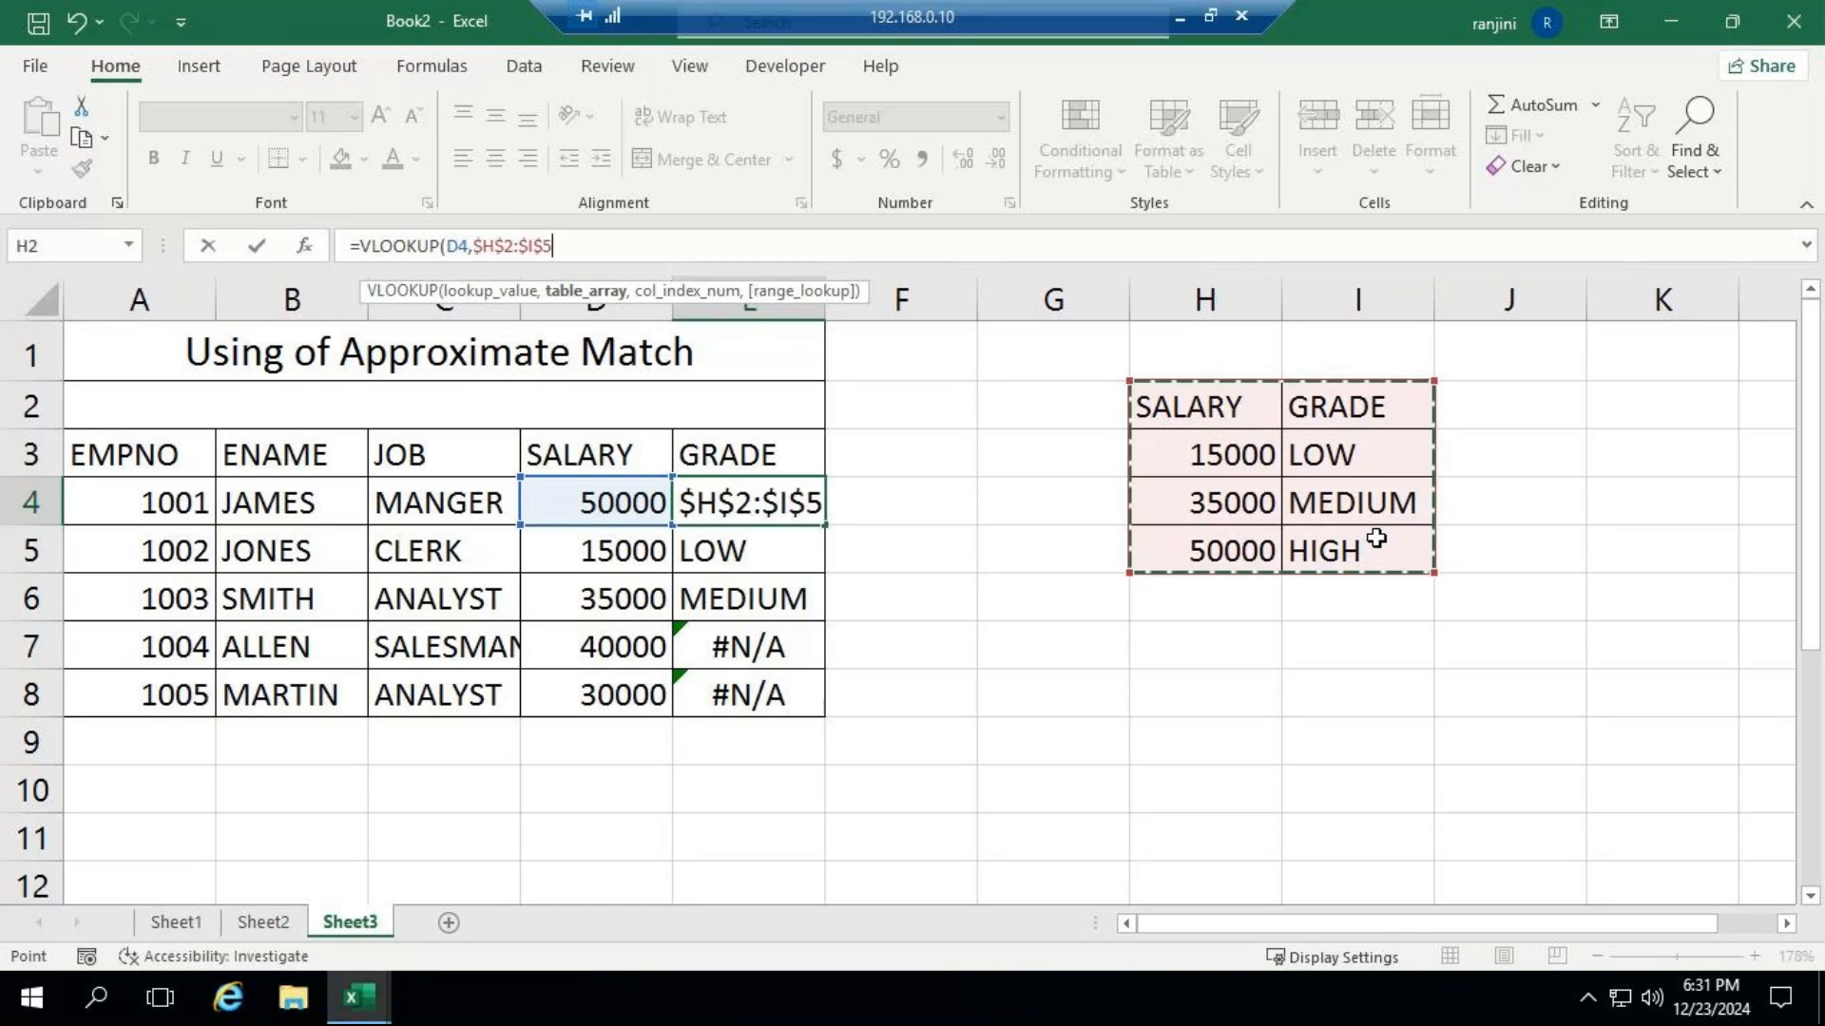
text(,)
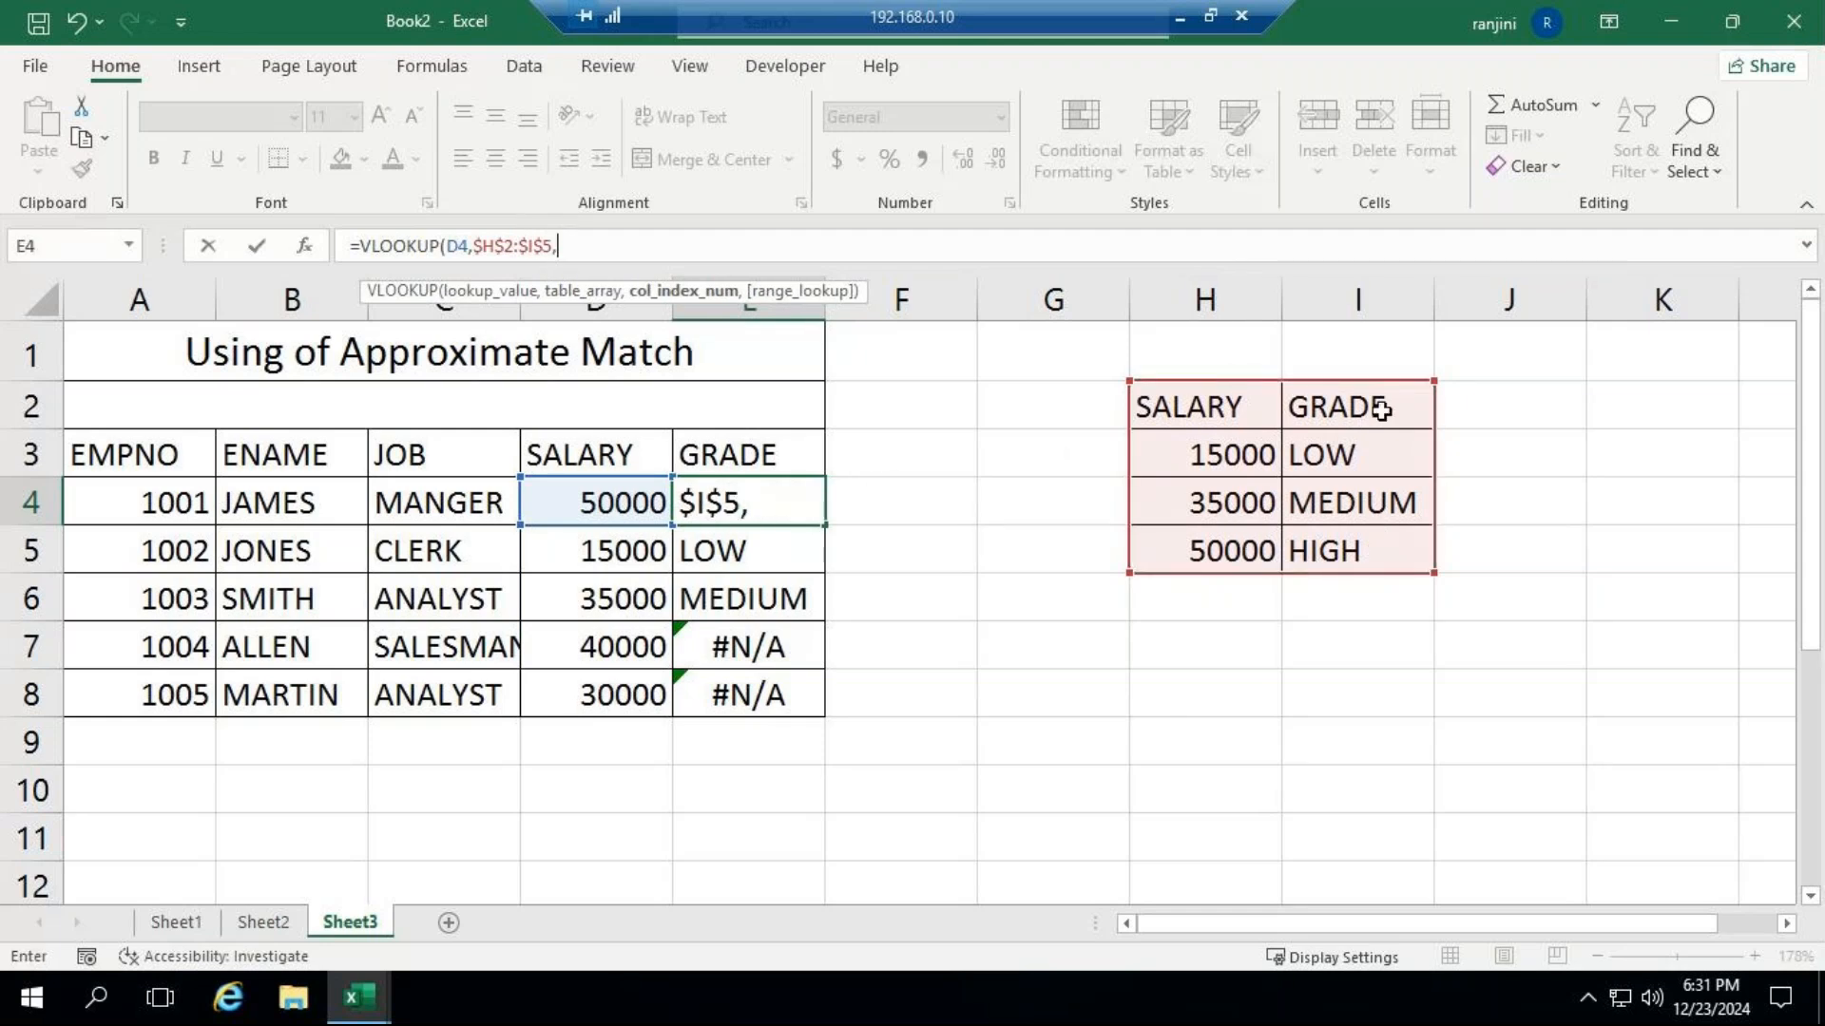
text(2,)
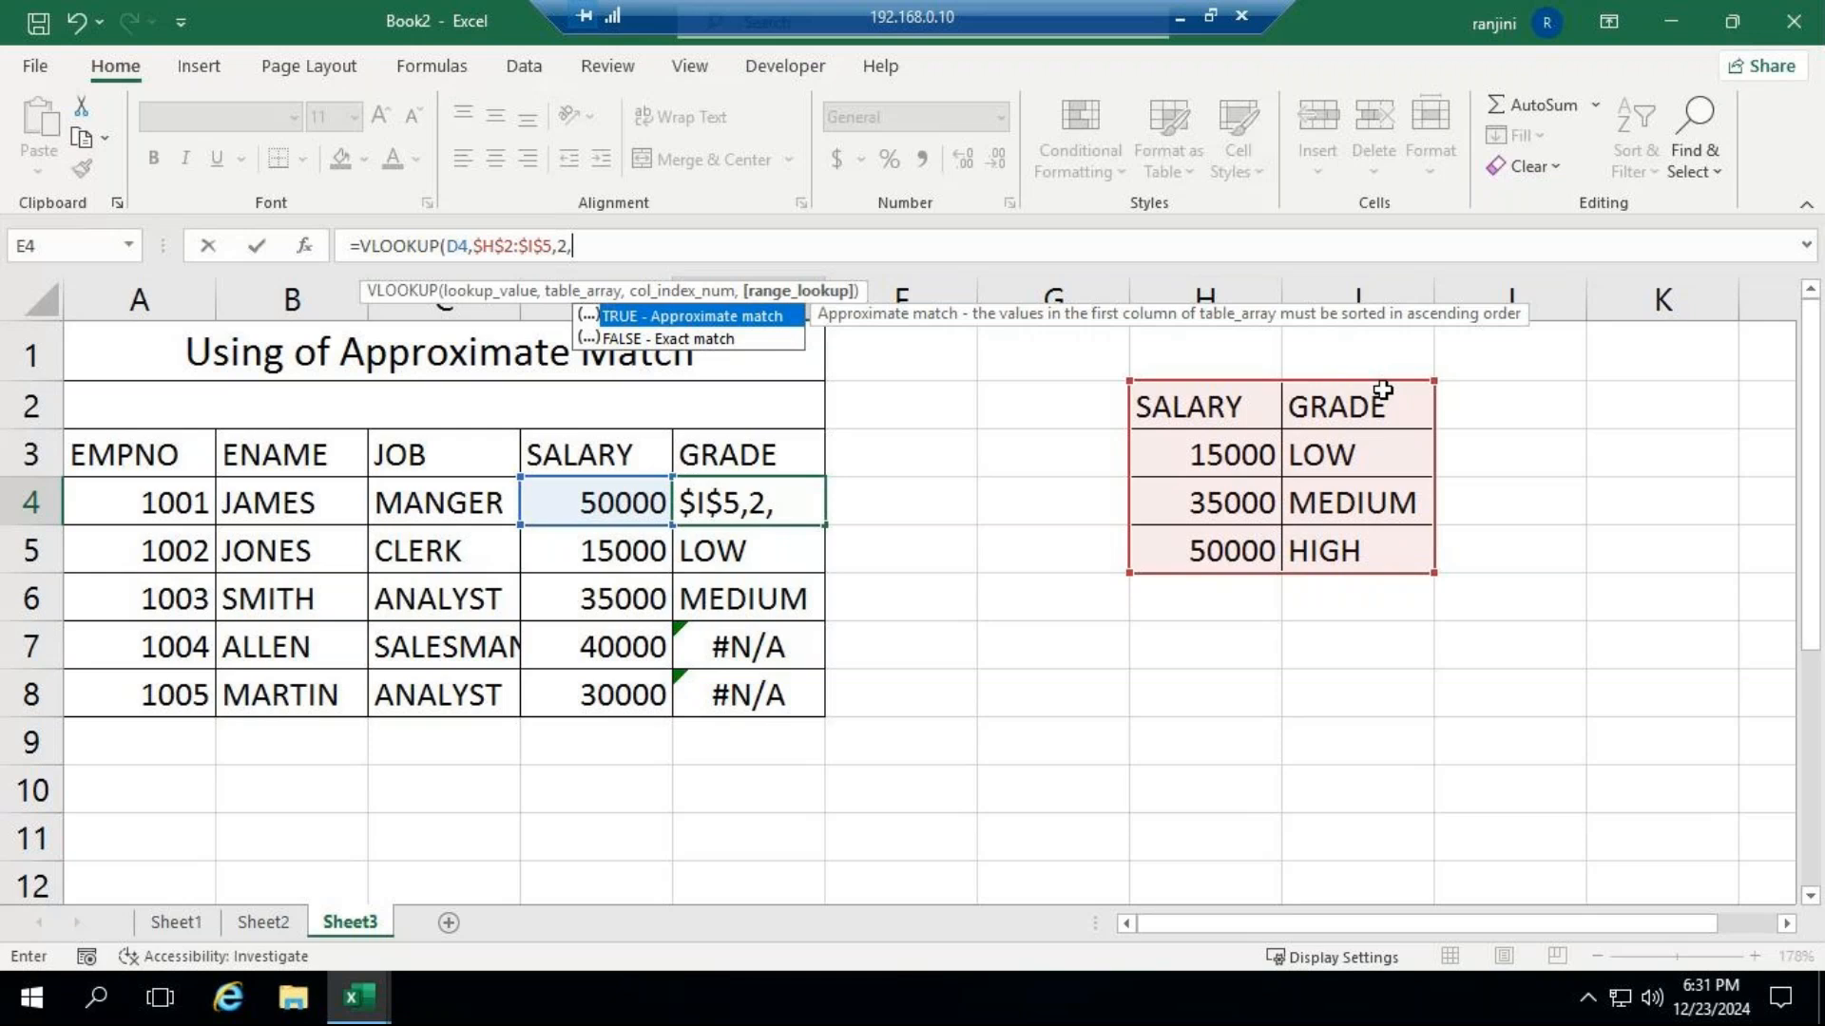
key(Return)
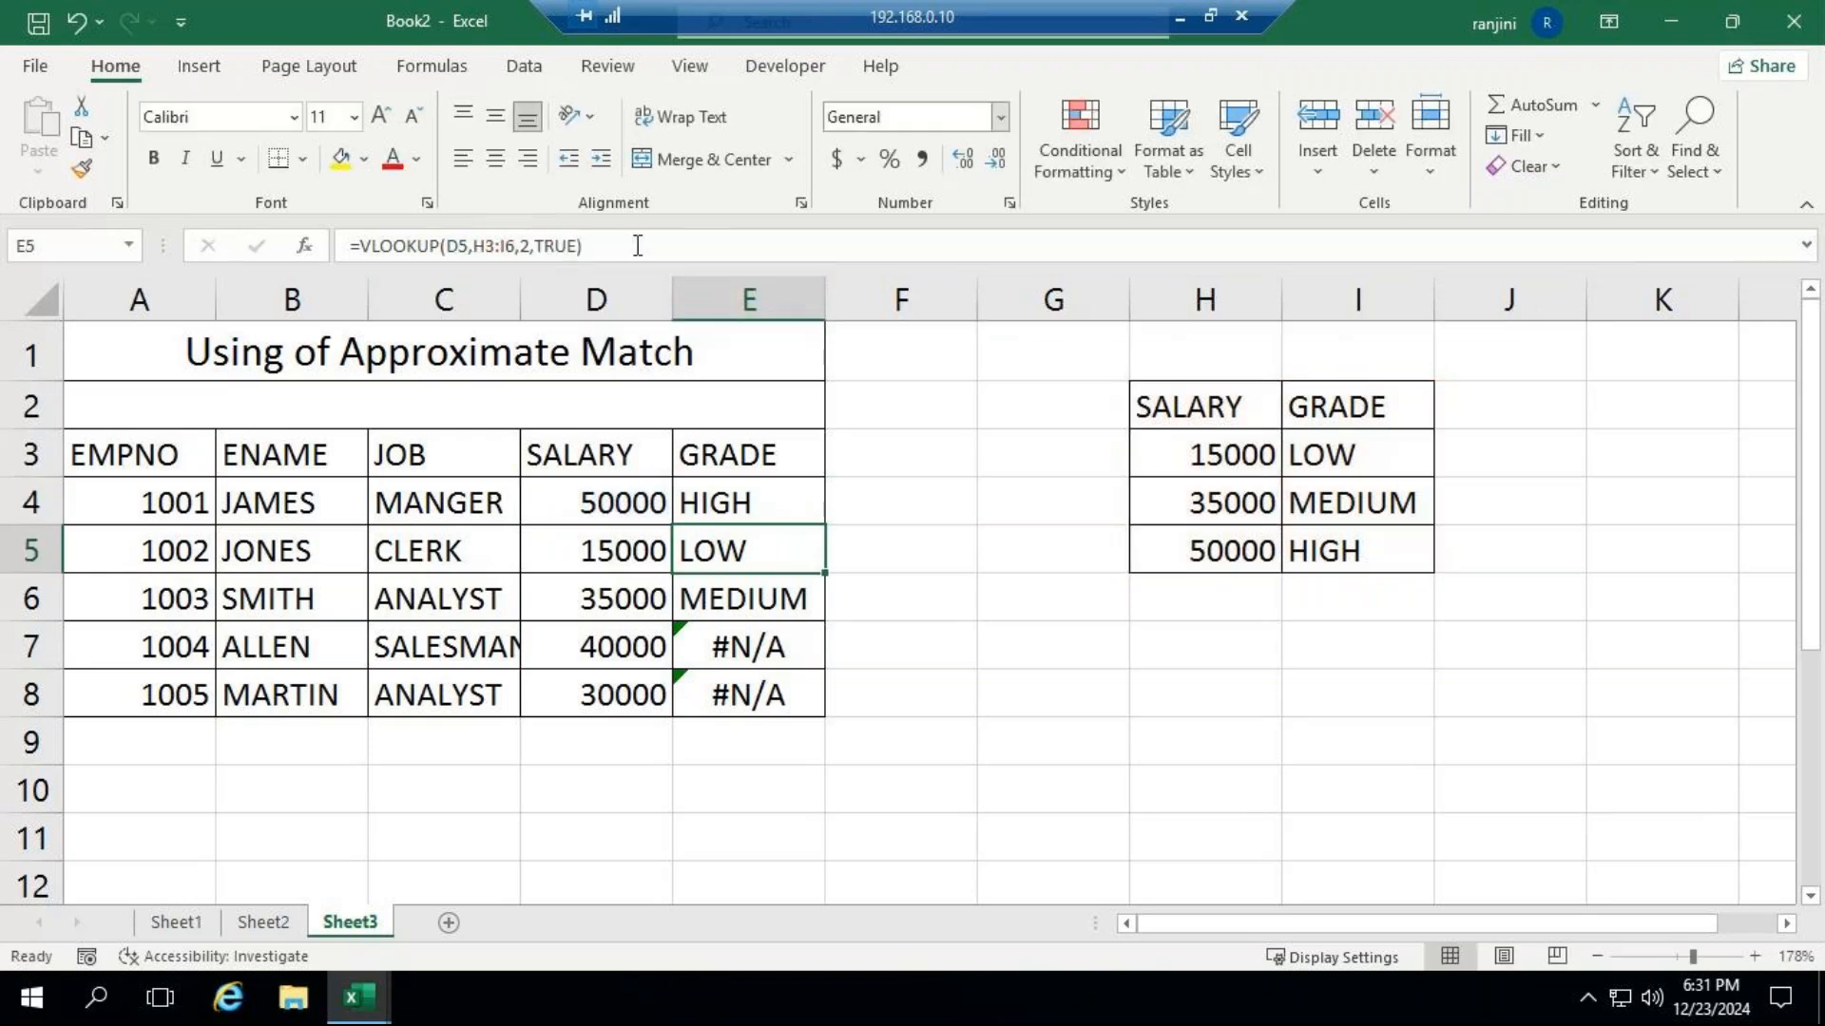
click(638, 246)
key(Return)
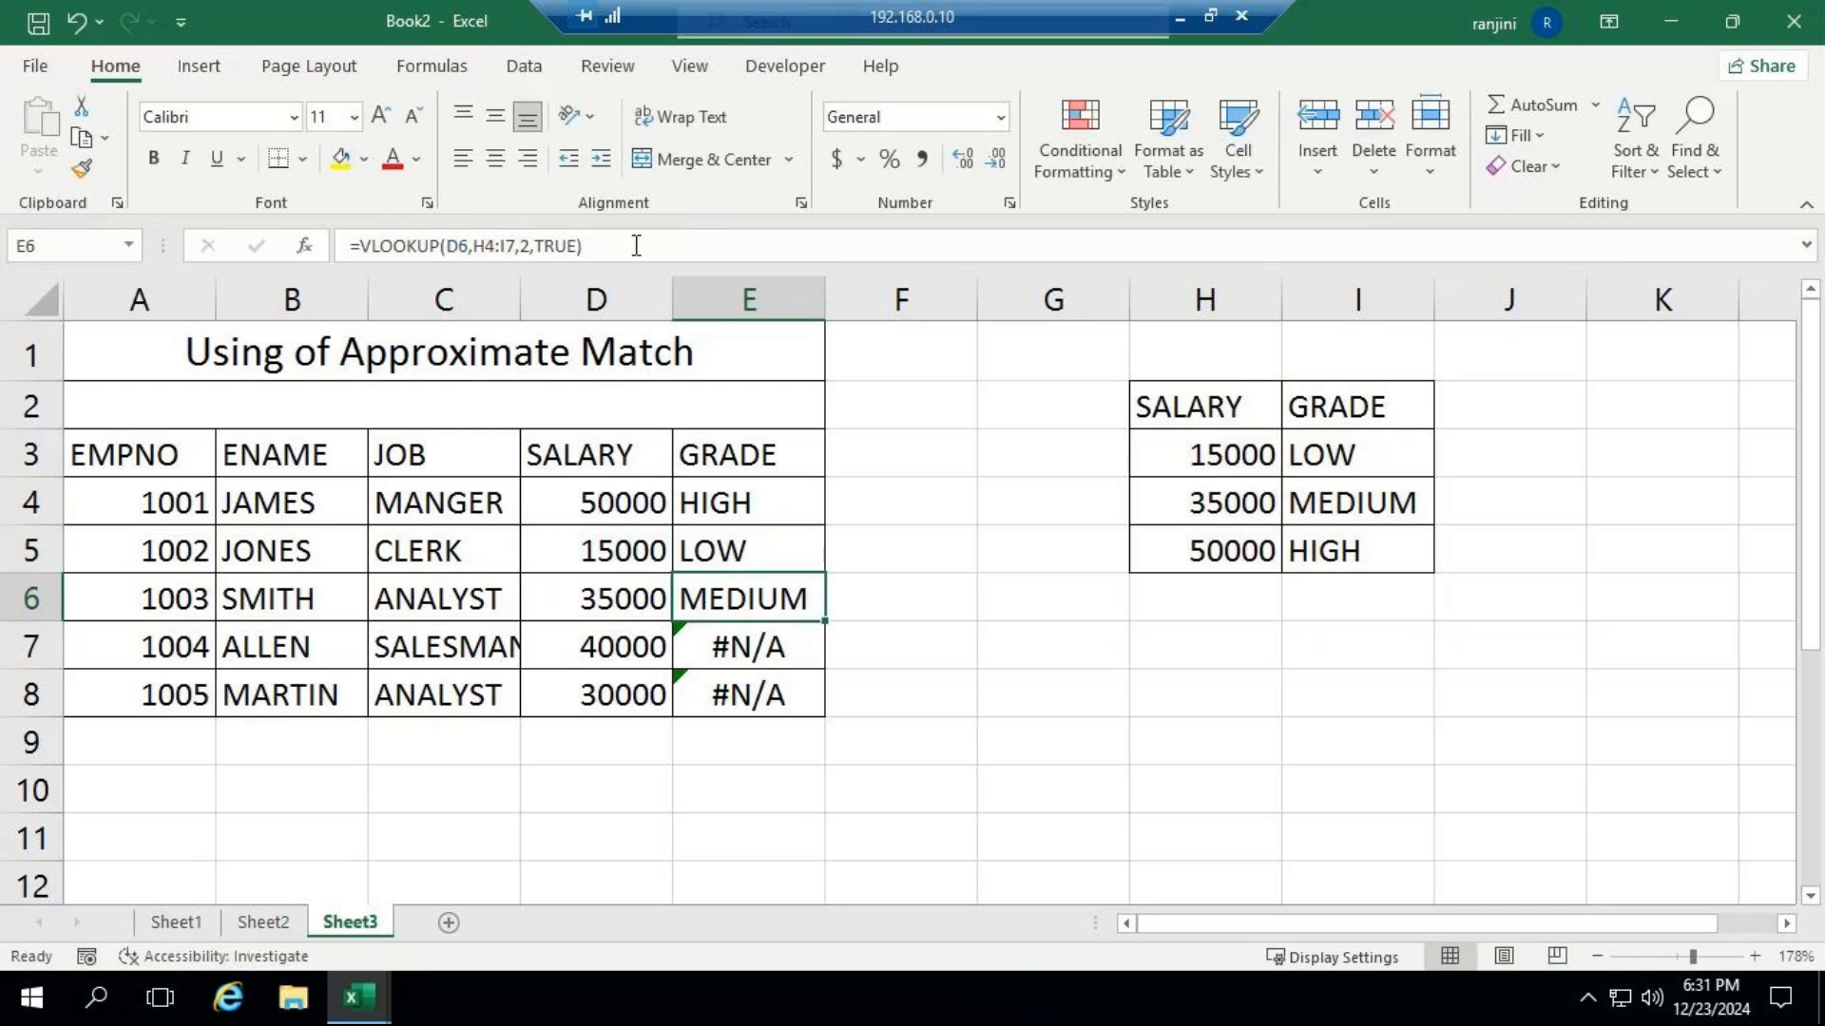
click(794, 520)
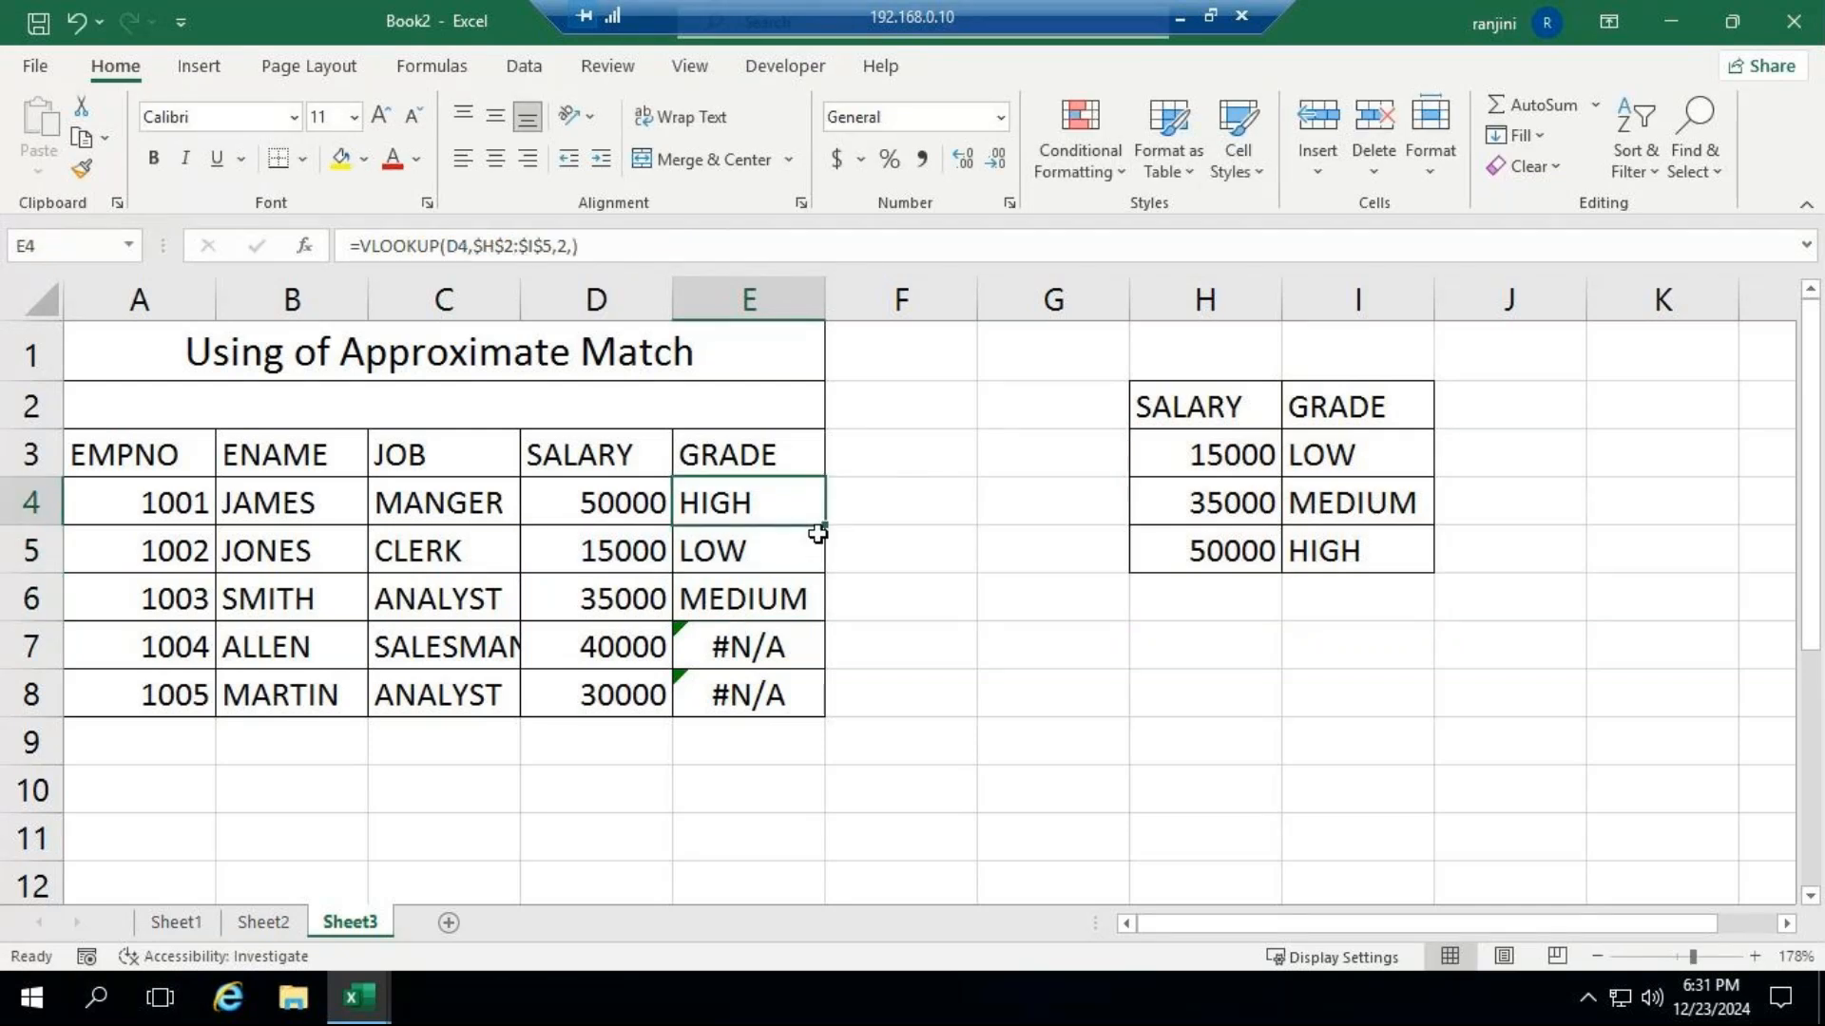
drag(824, 524, 835, 708)
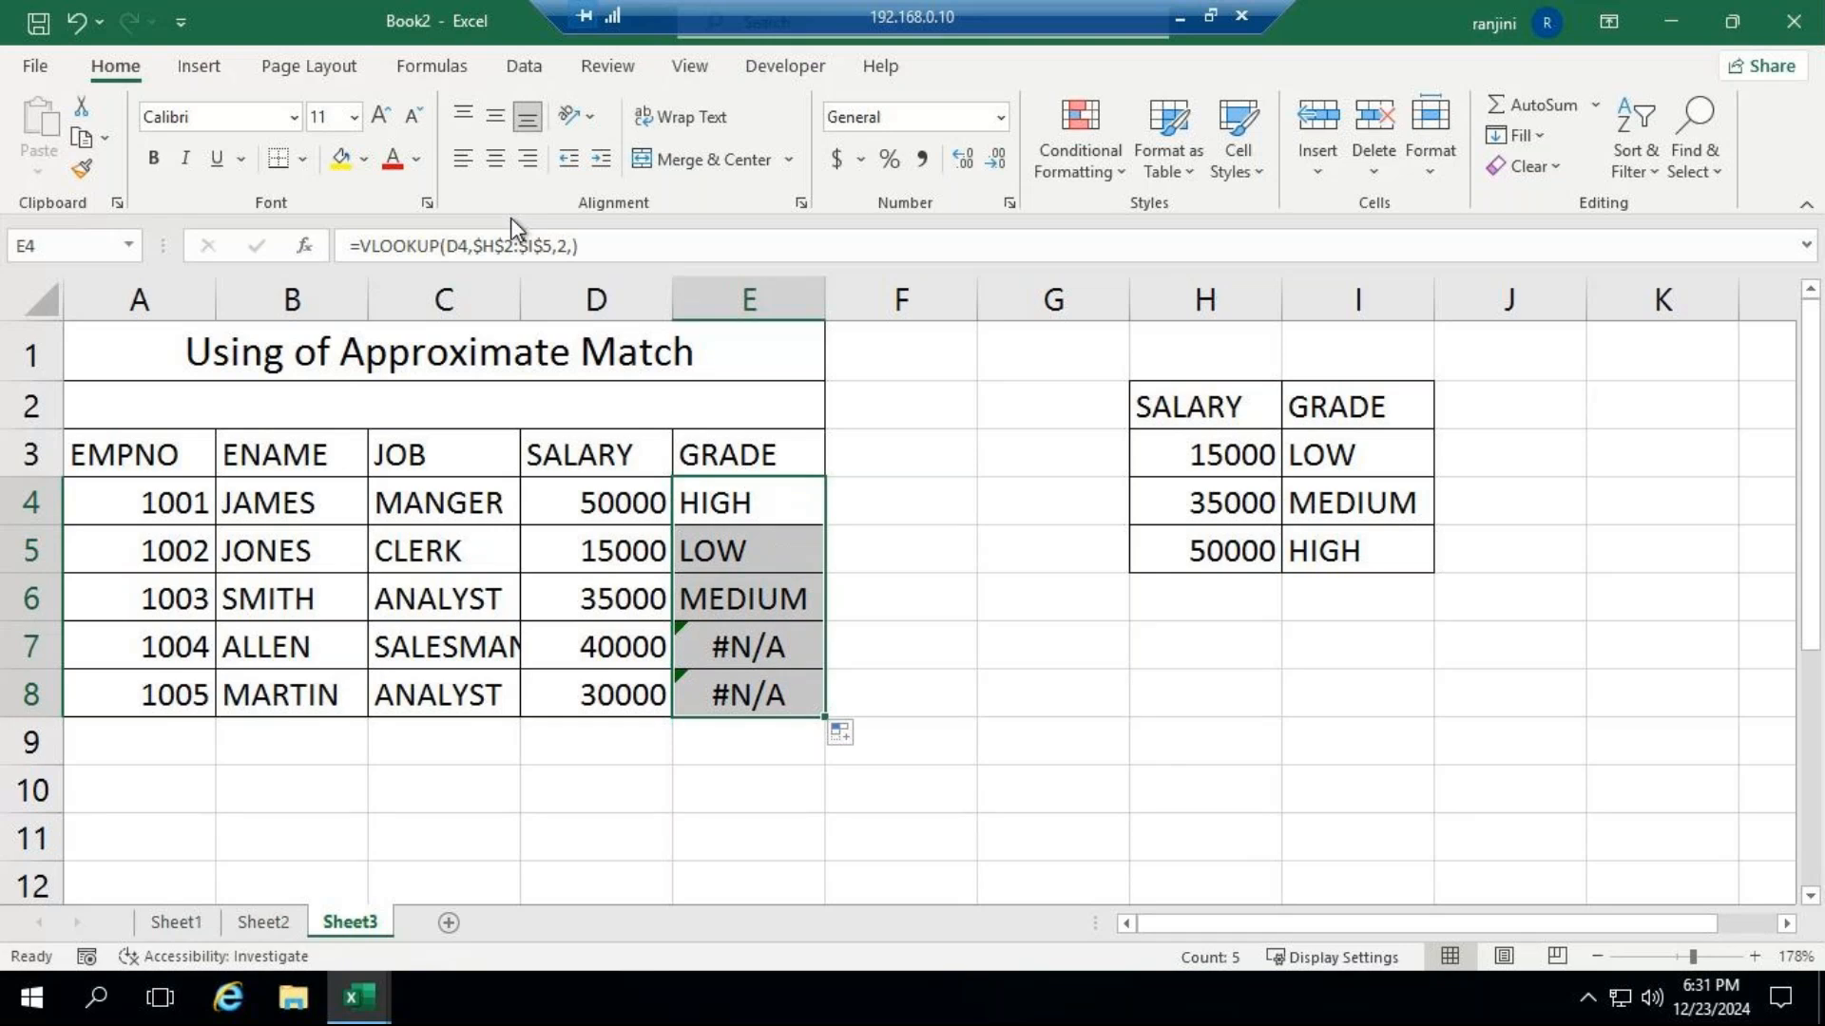
Set the match type in E4's VLOOKUP to TRUE for approximate match and fill the corrected formula down through E8.
click(567, 246)
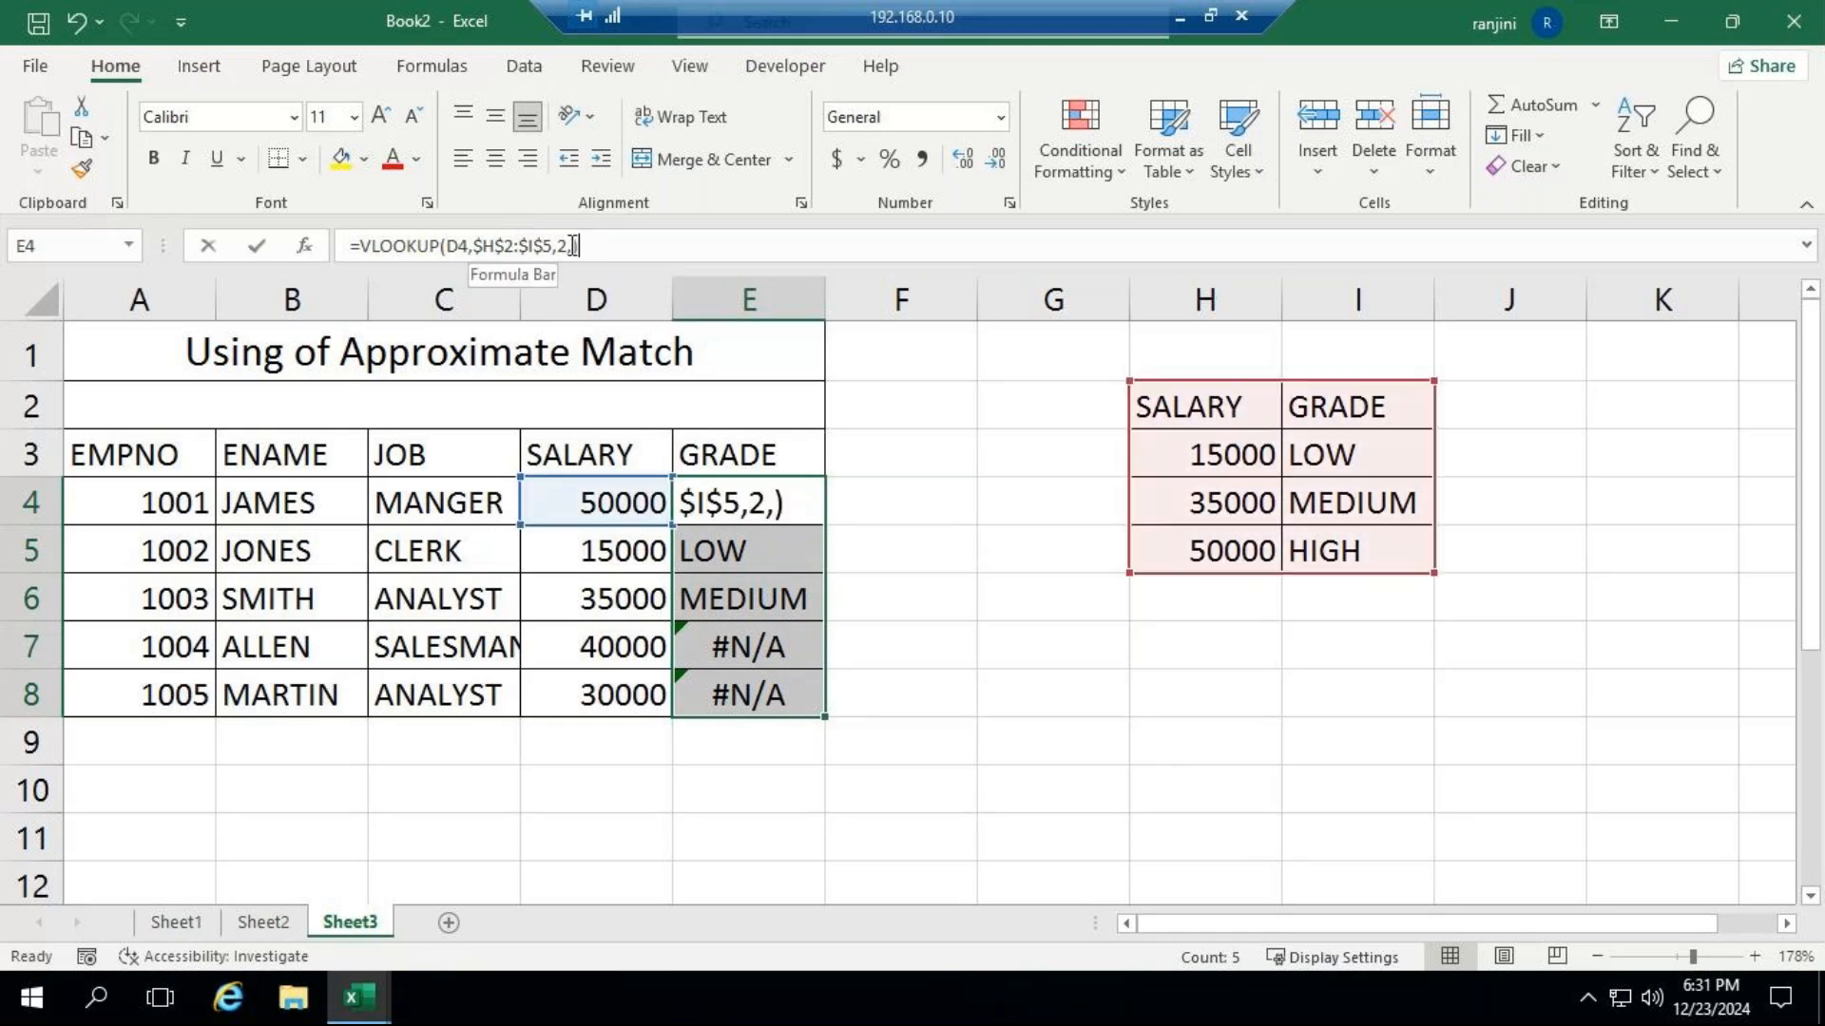
key(Right)
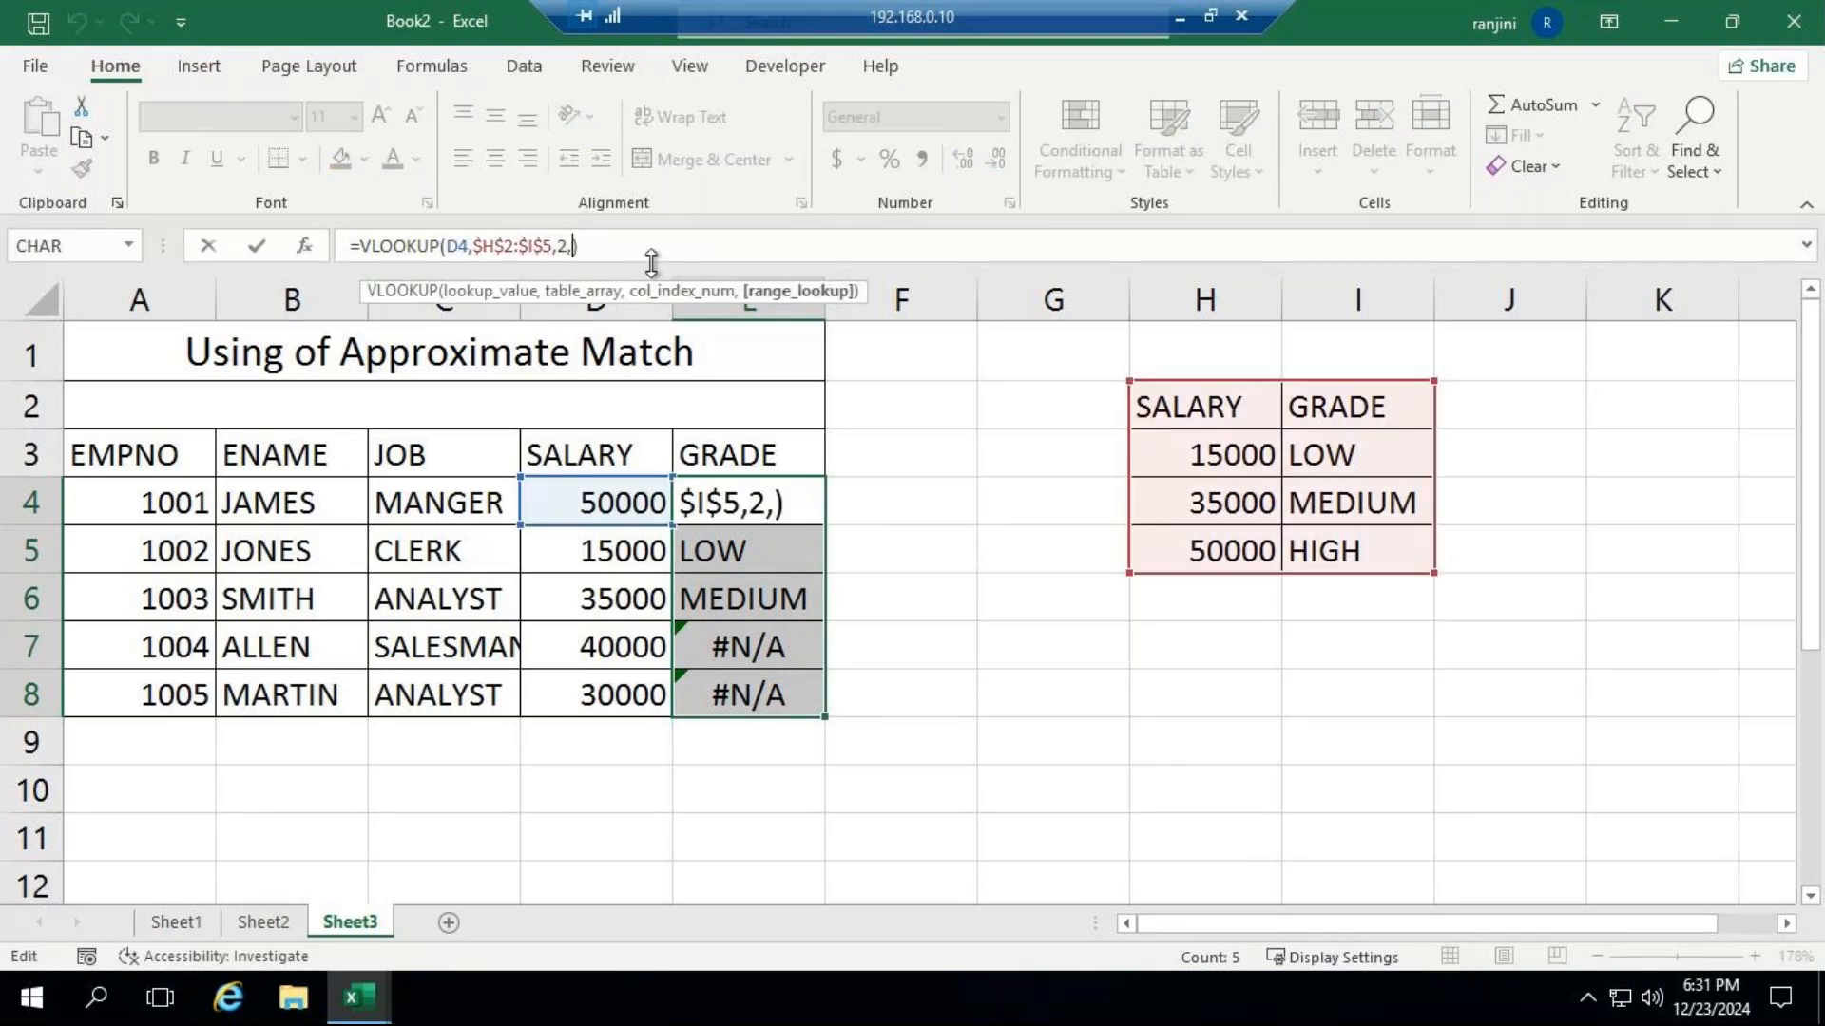
key(BackSpace)
text(,)
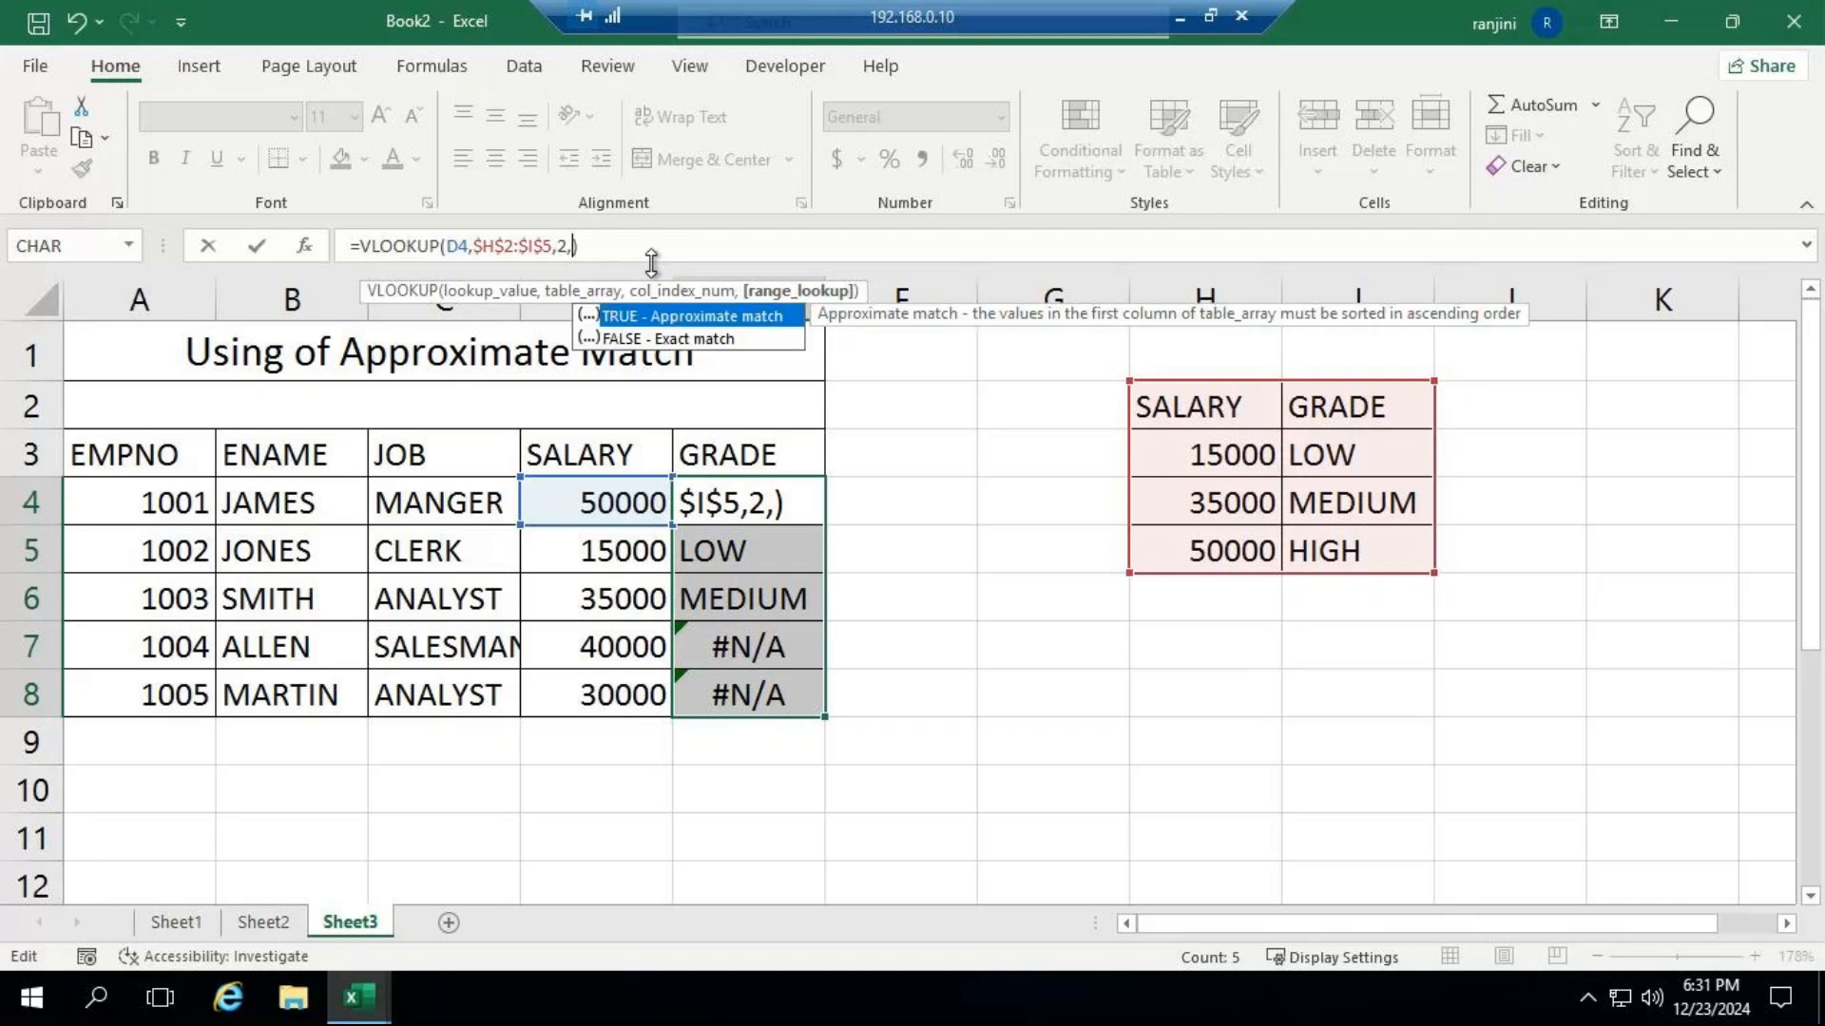
key(Tab)
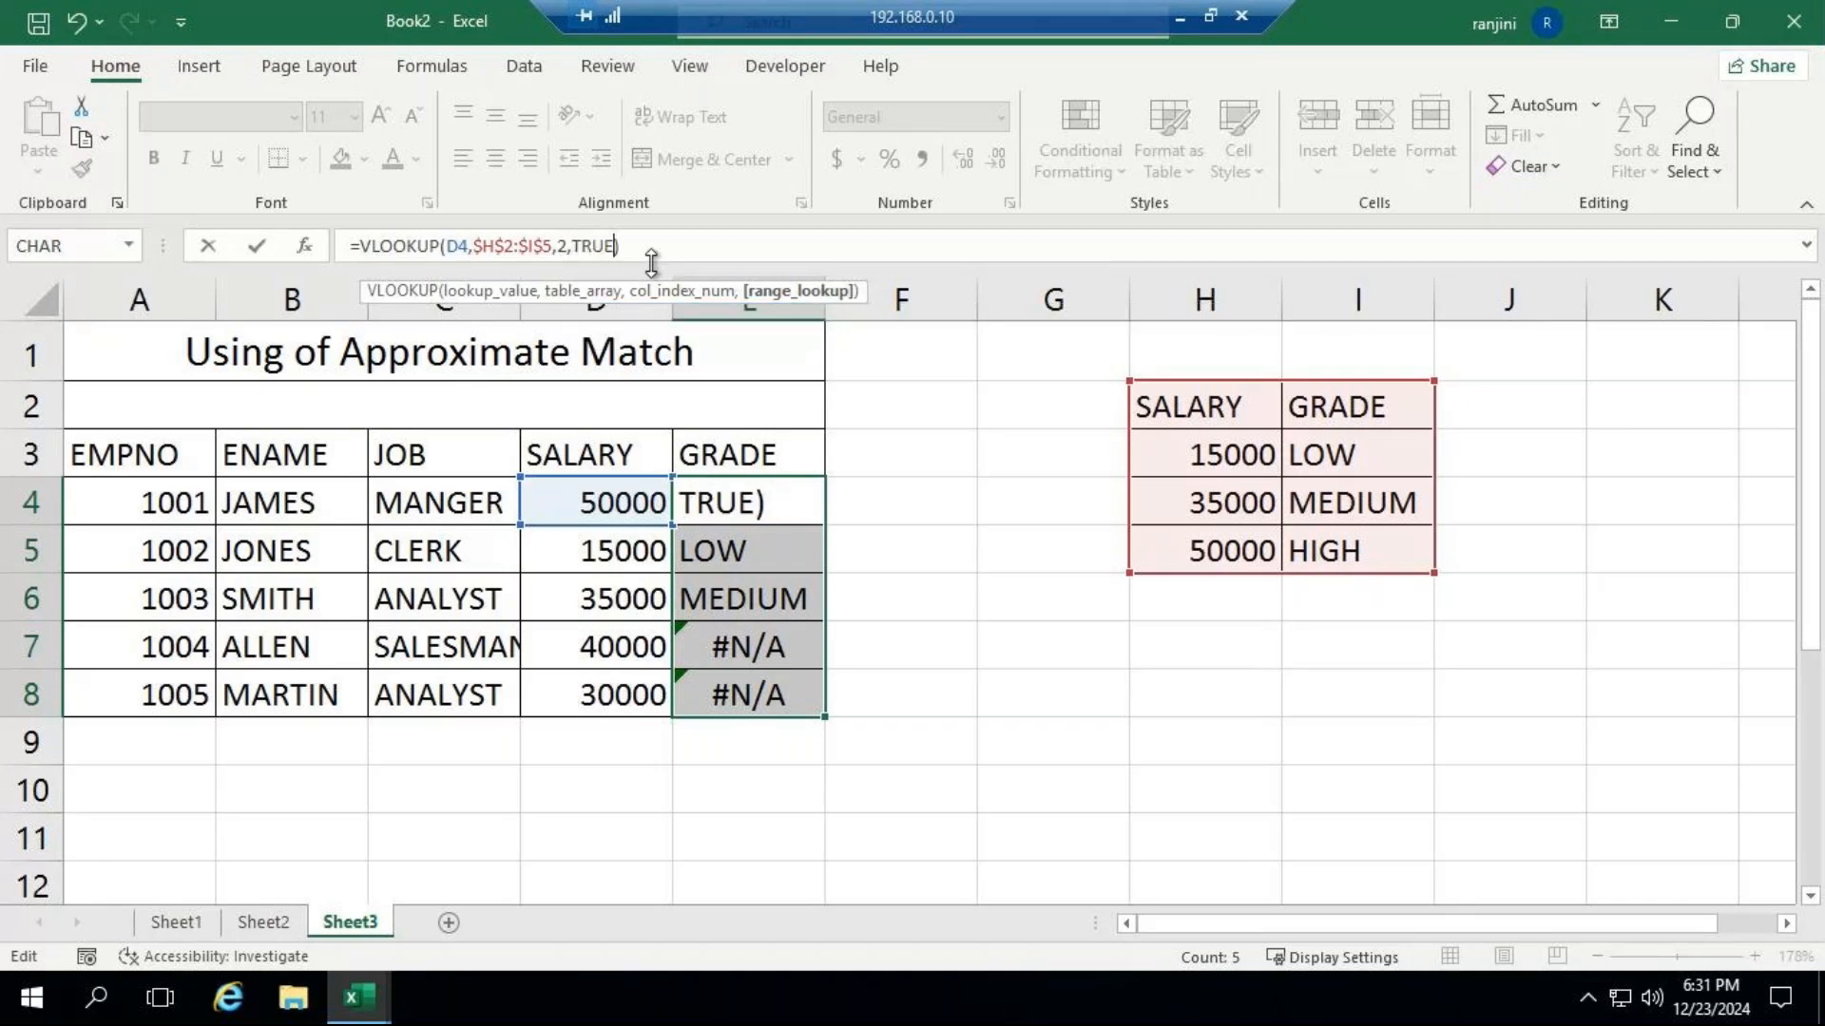
key(Return)
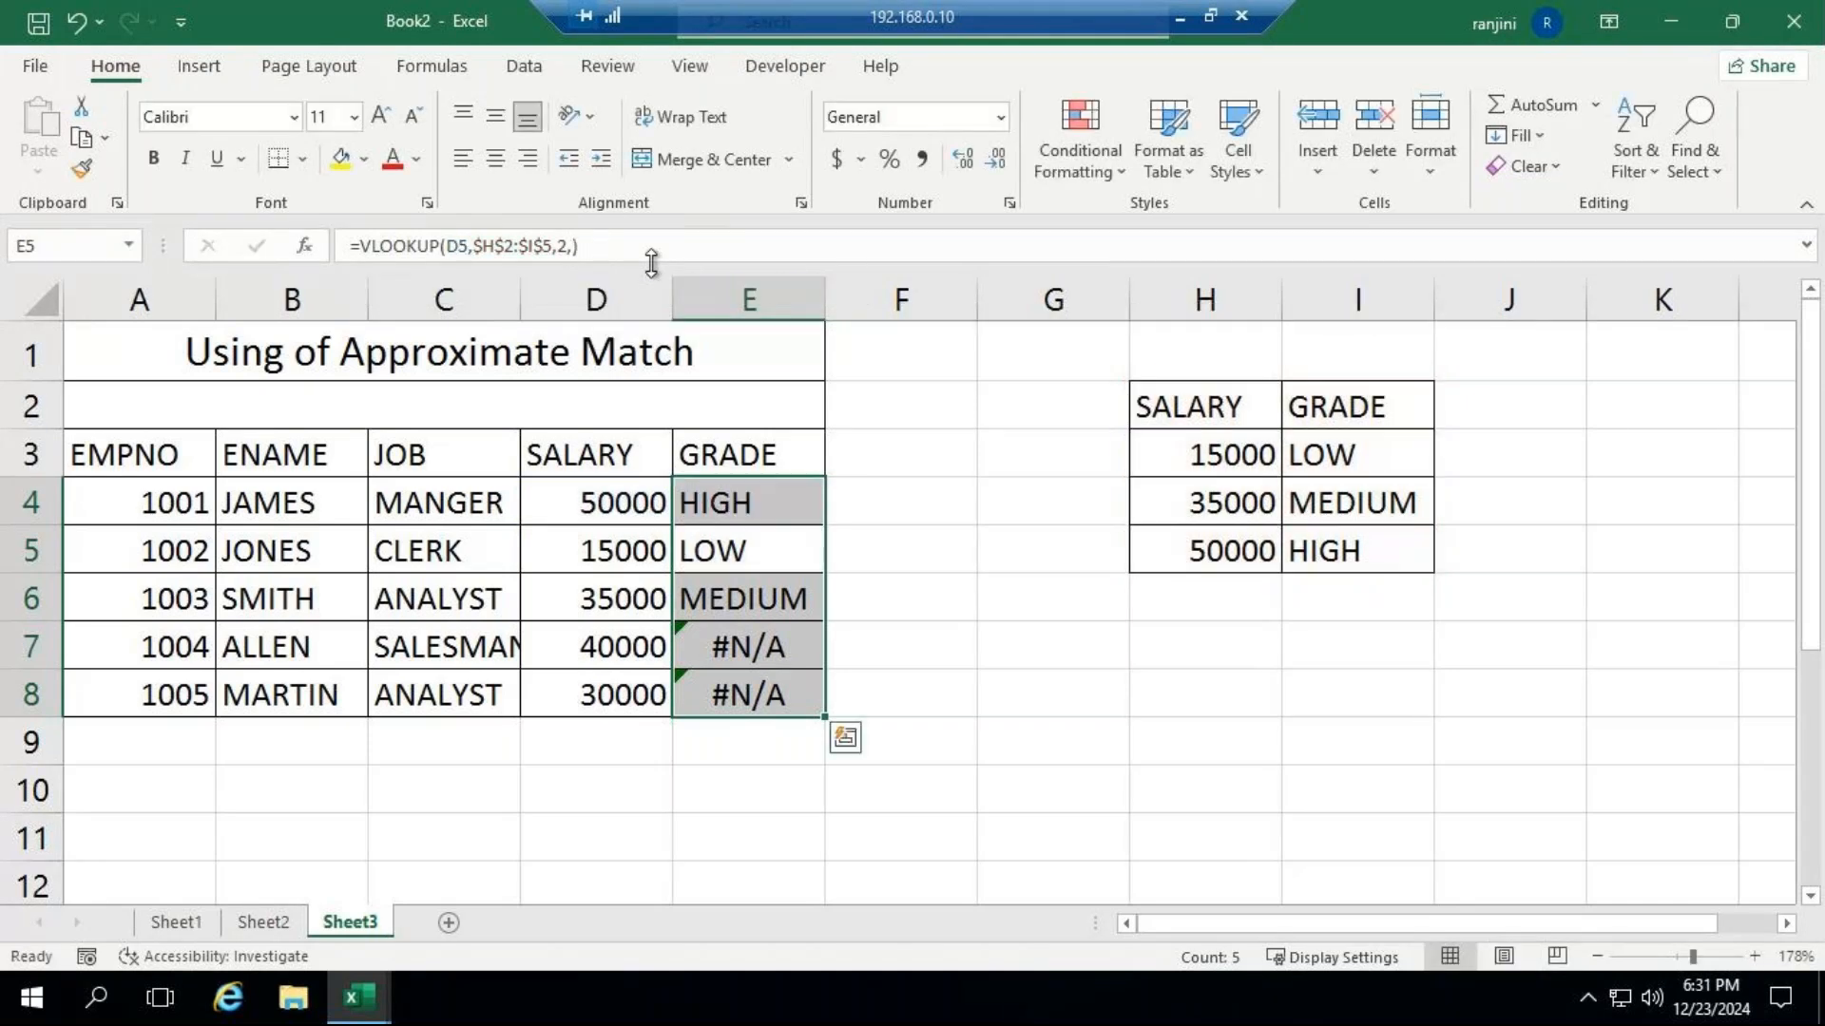
click(777, 522)
drag(823, 525, 825, 718)
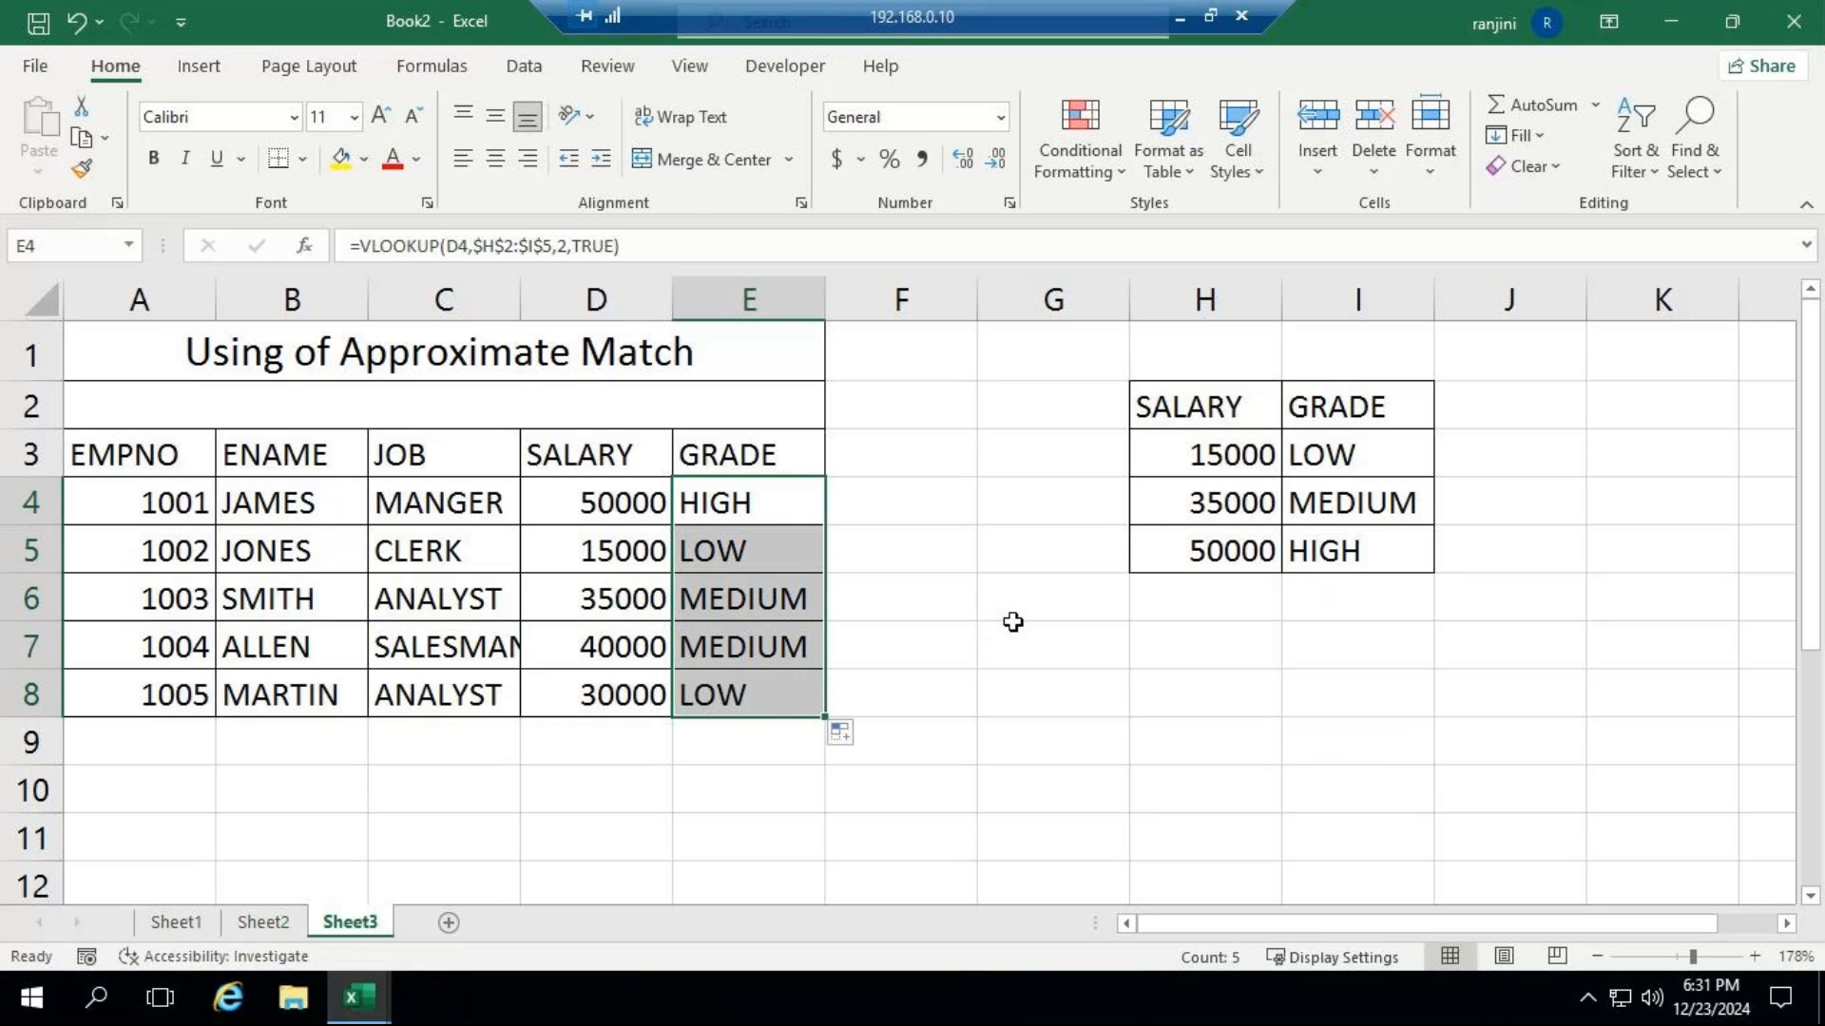
Change the salary in D6 to 5000 to test a value below the lowest grade threshold.
click(620, 601)
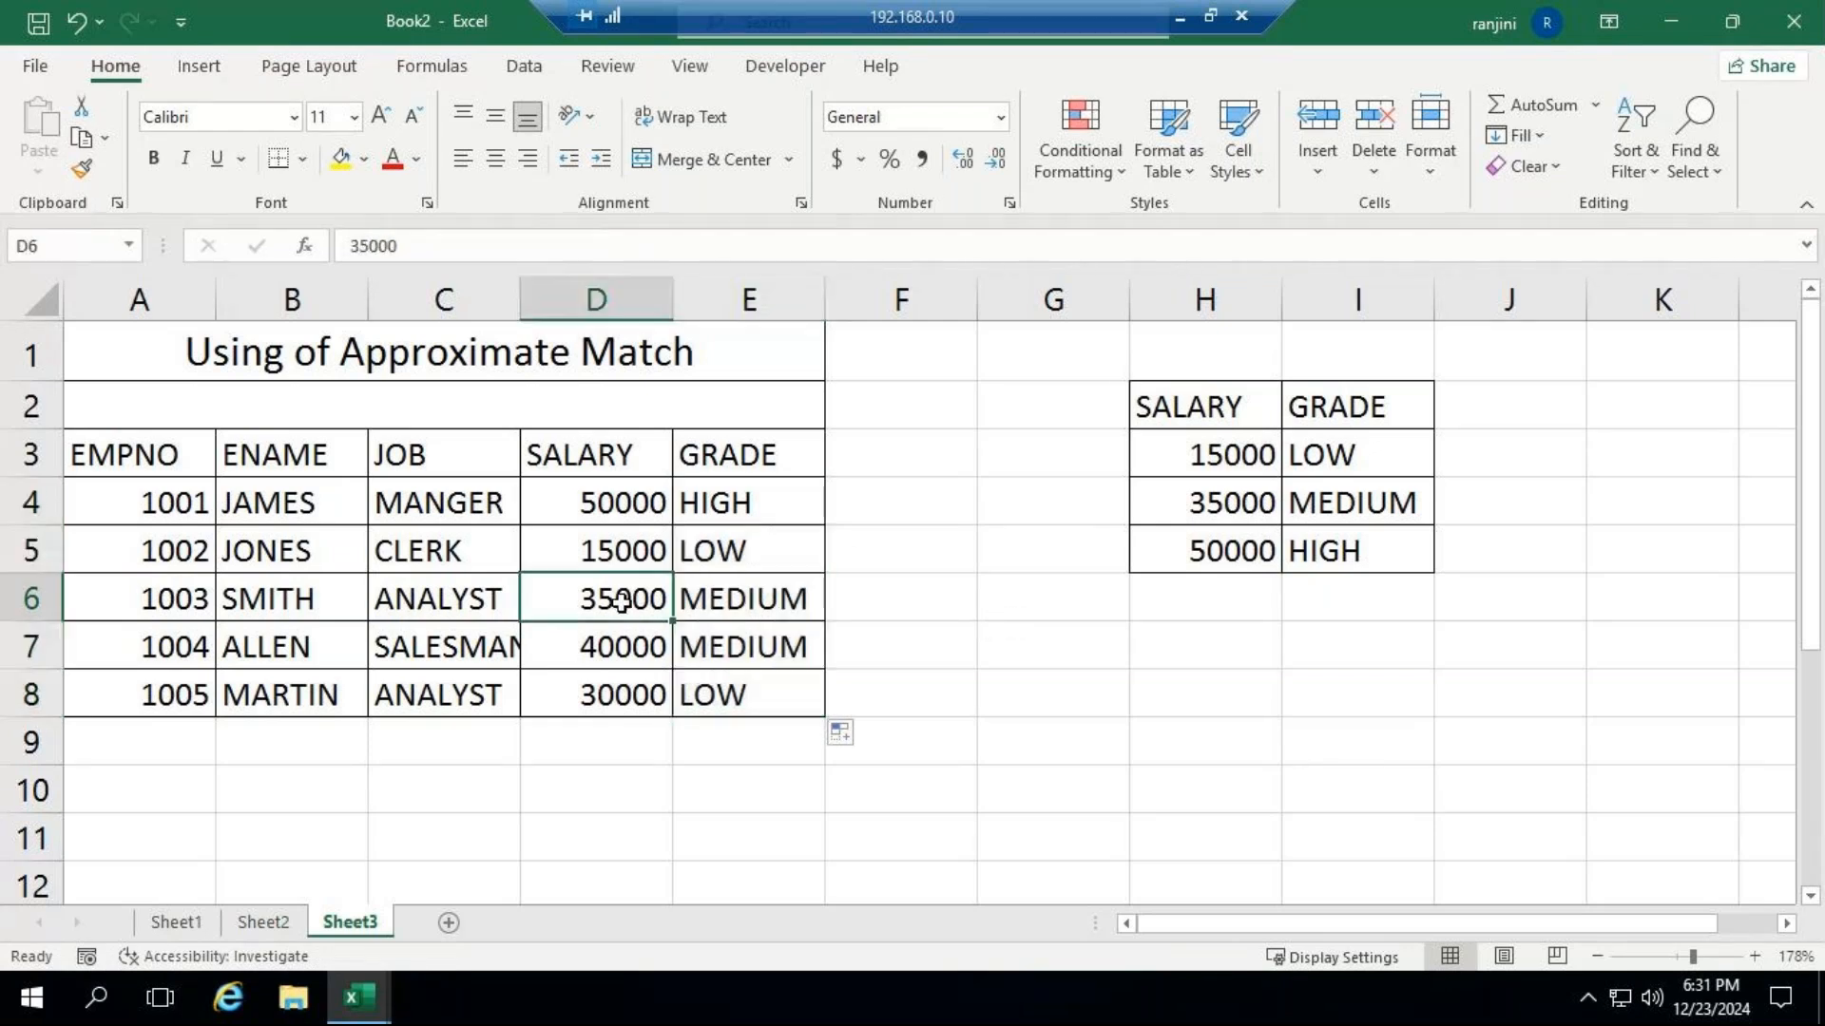
text(5000)
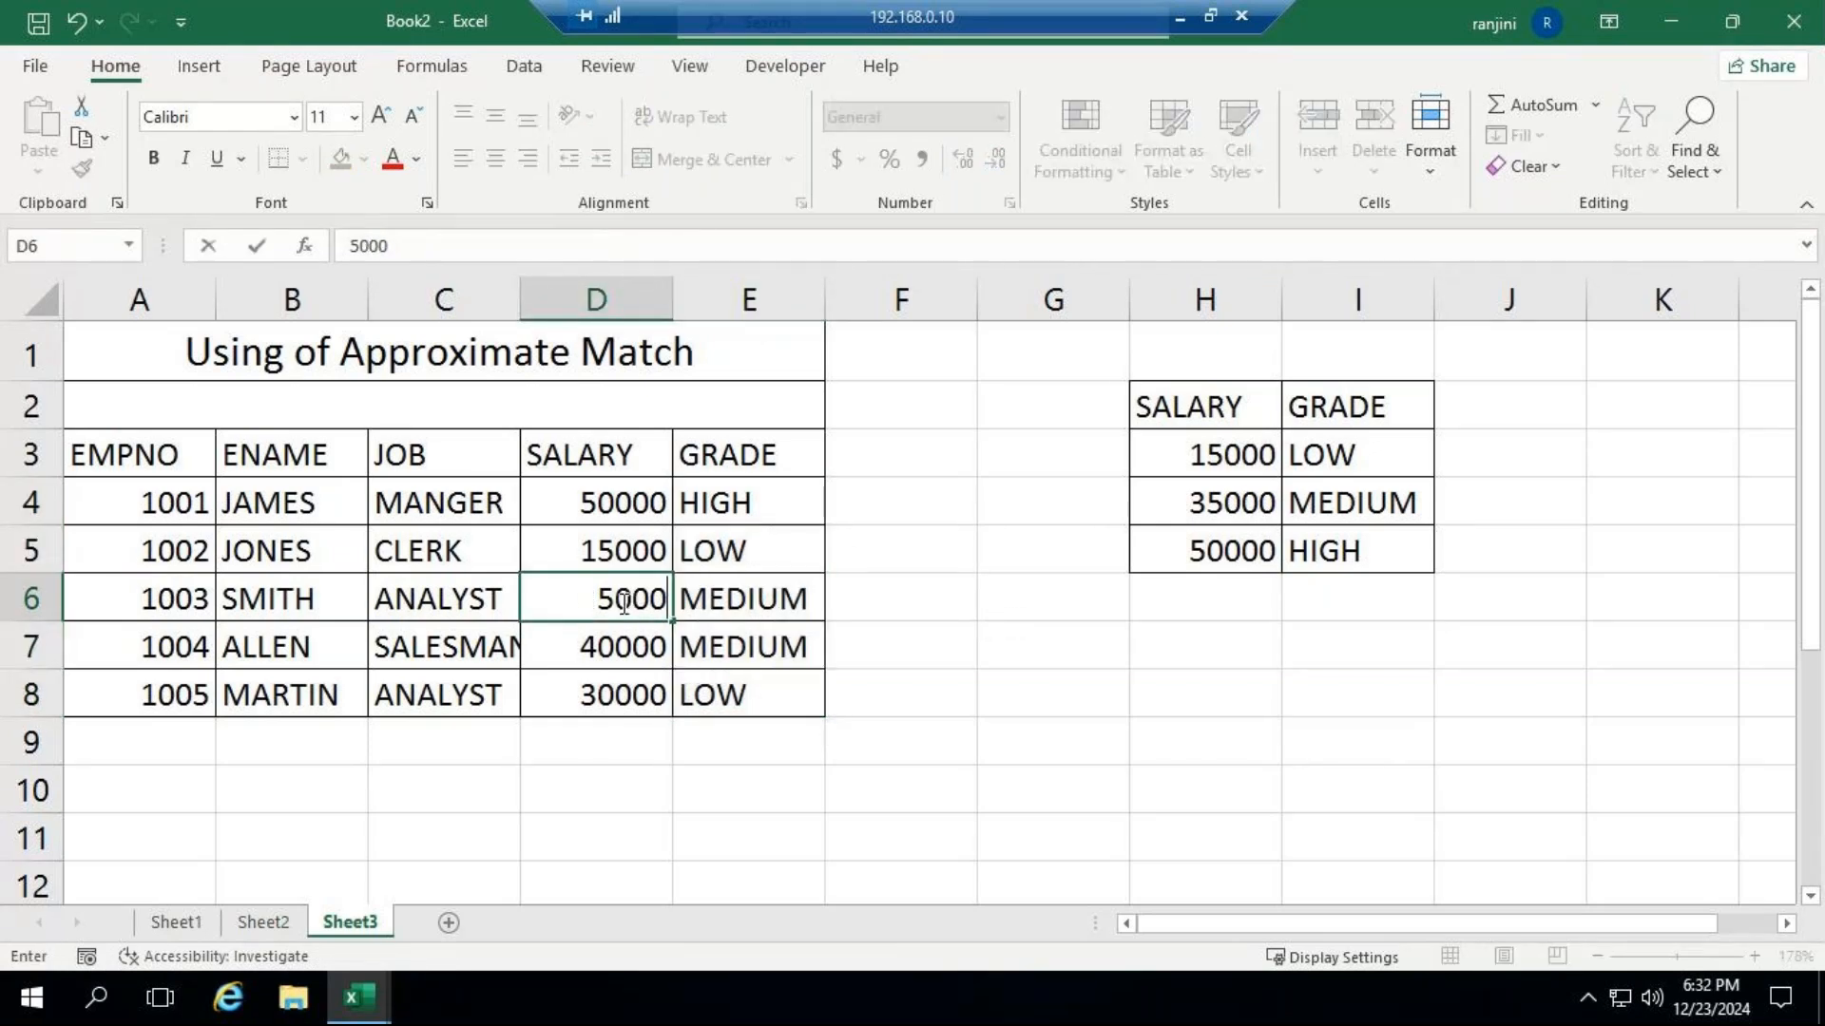
key(Return)
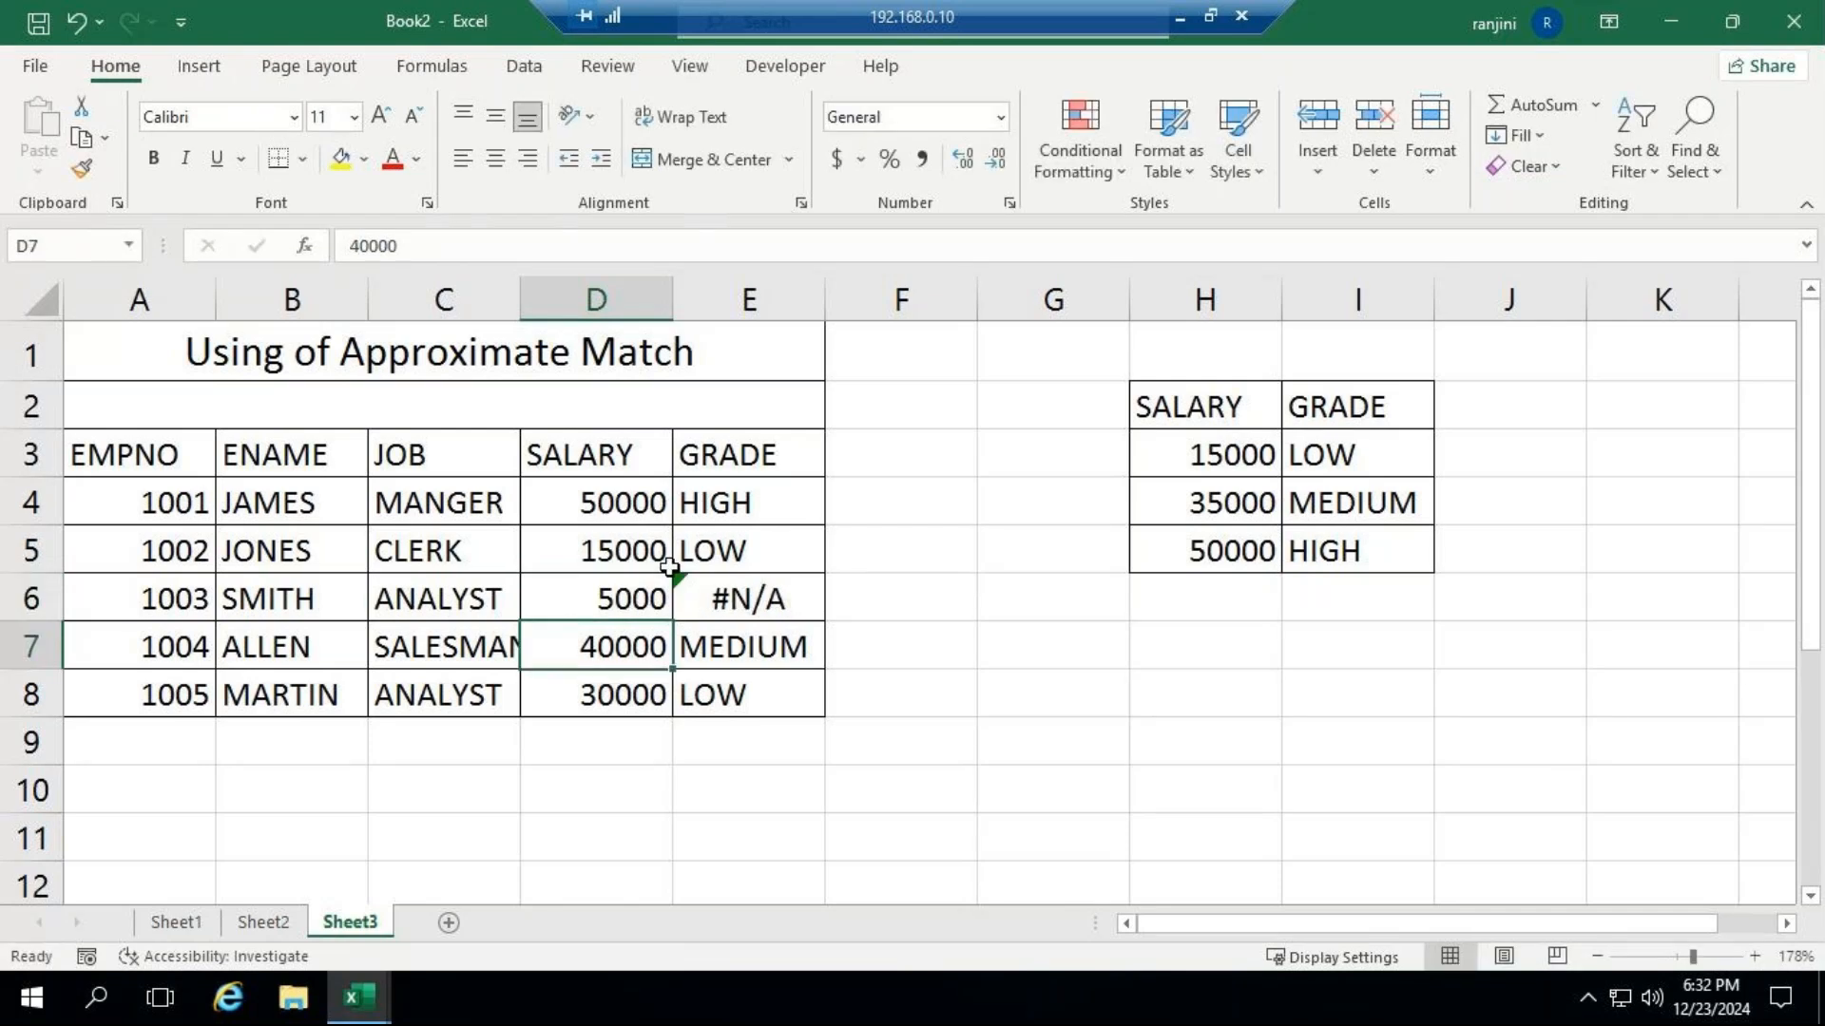
click(627, 600)
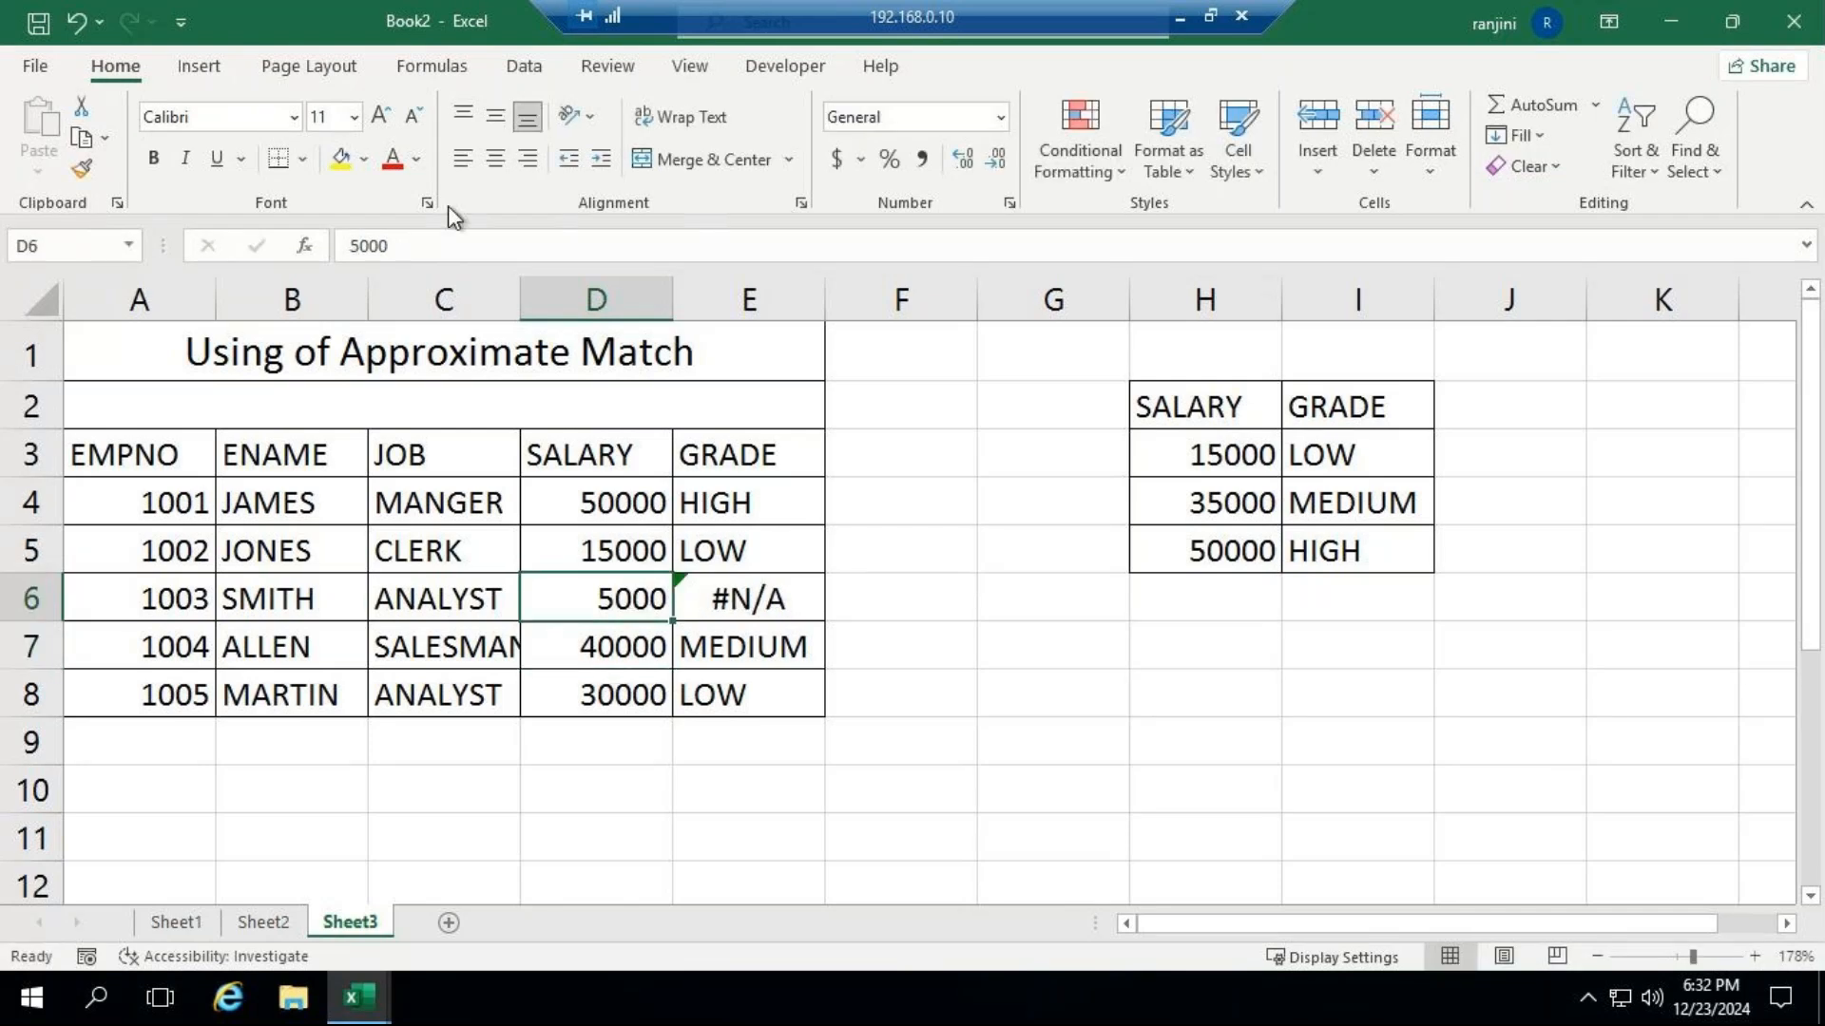
Set the salary in D6 to 12000 and fill E4's grade formula down through E8 again.
click(446, 247)
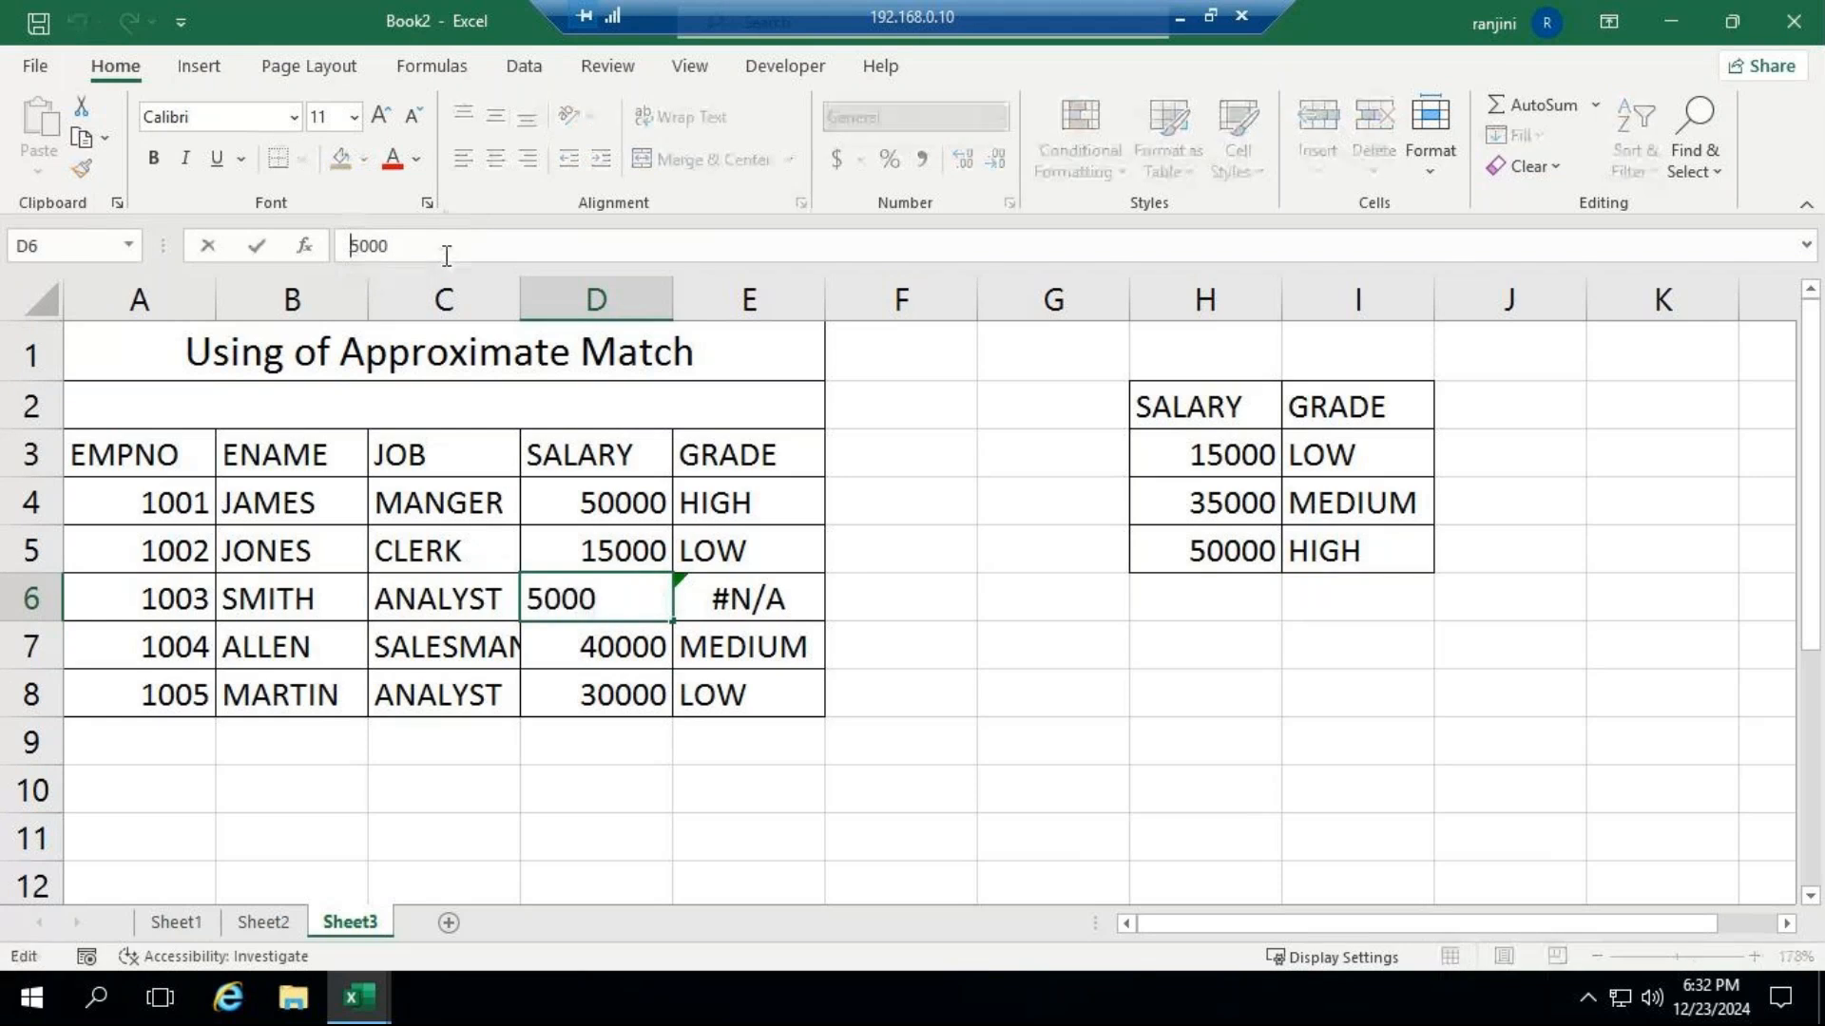
text(12)
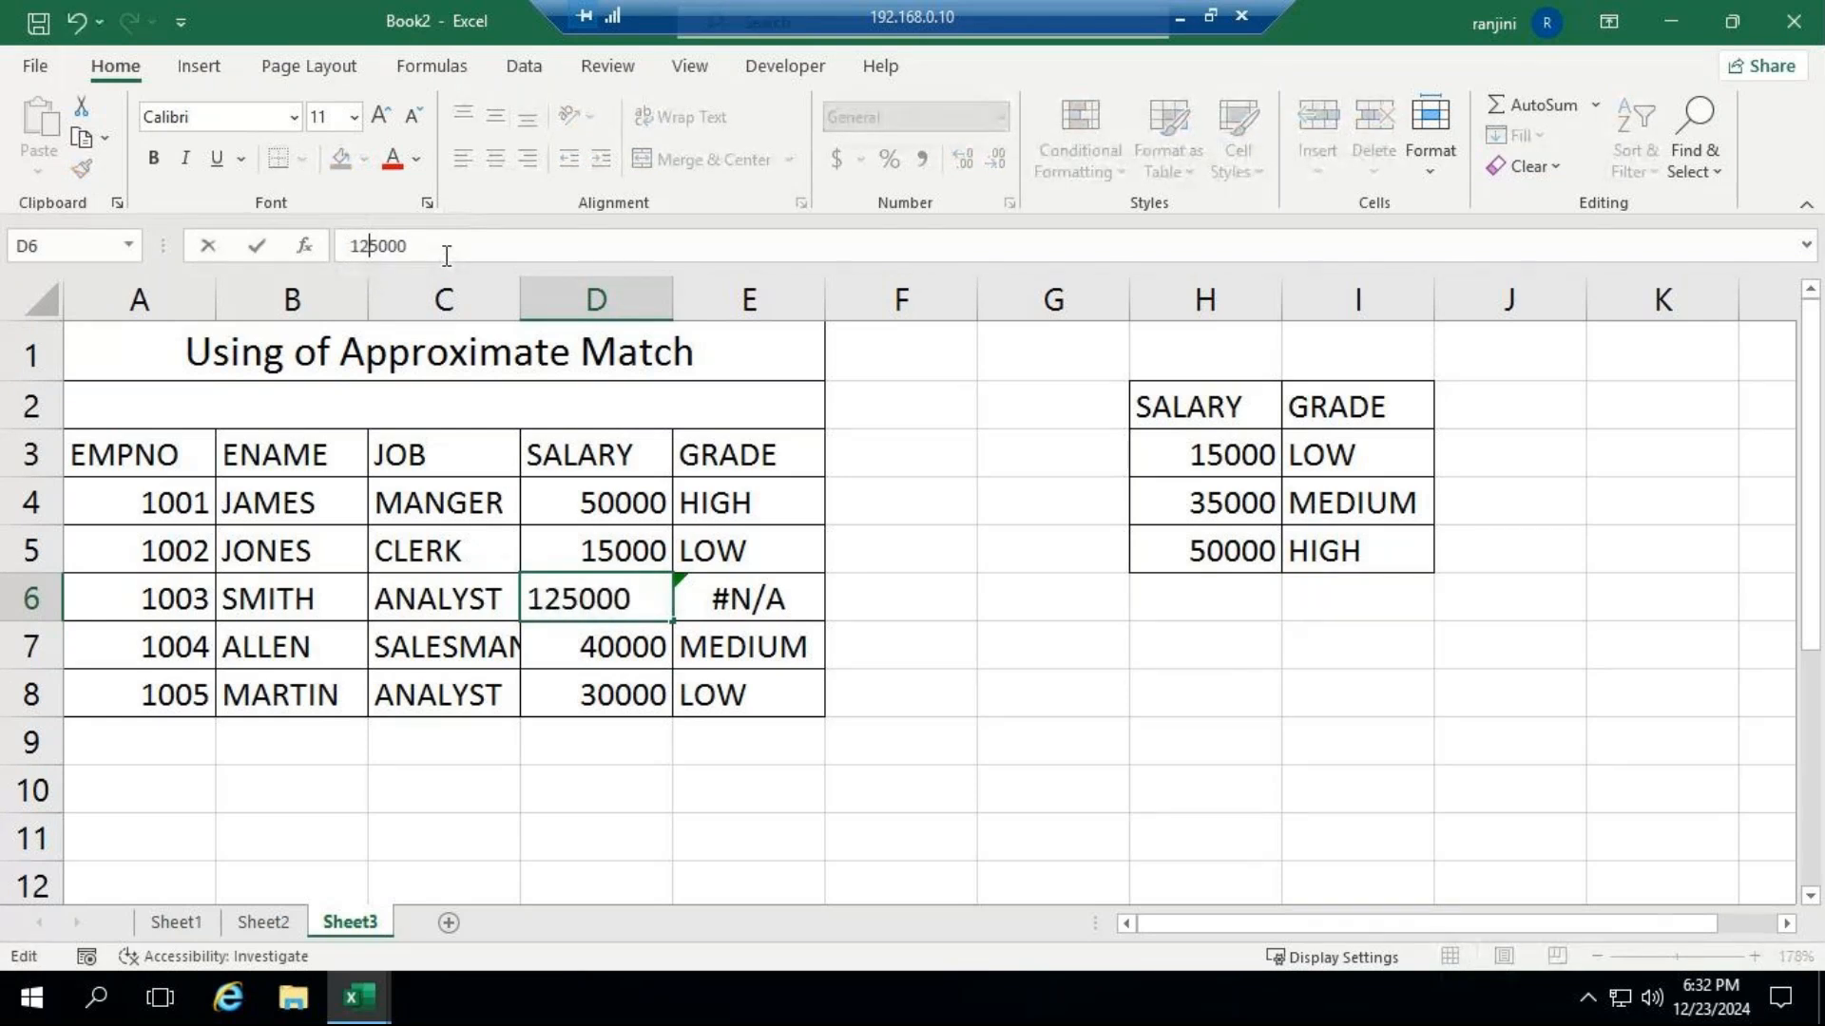
key(Delete)
key(Return)
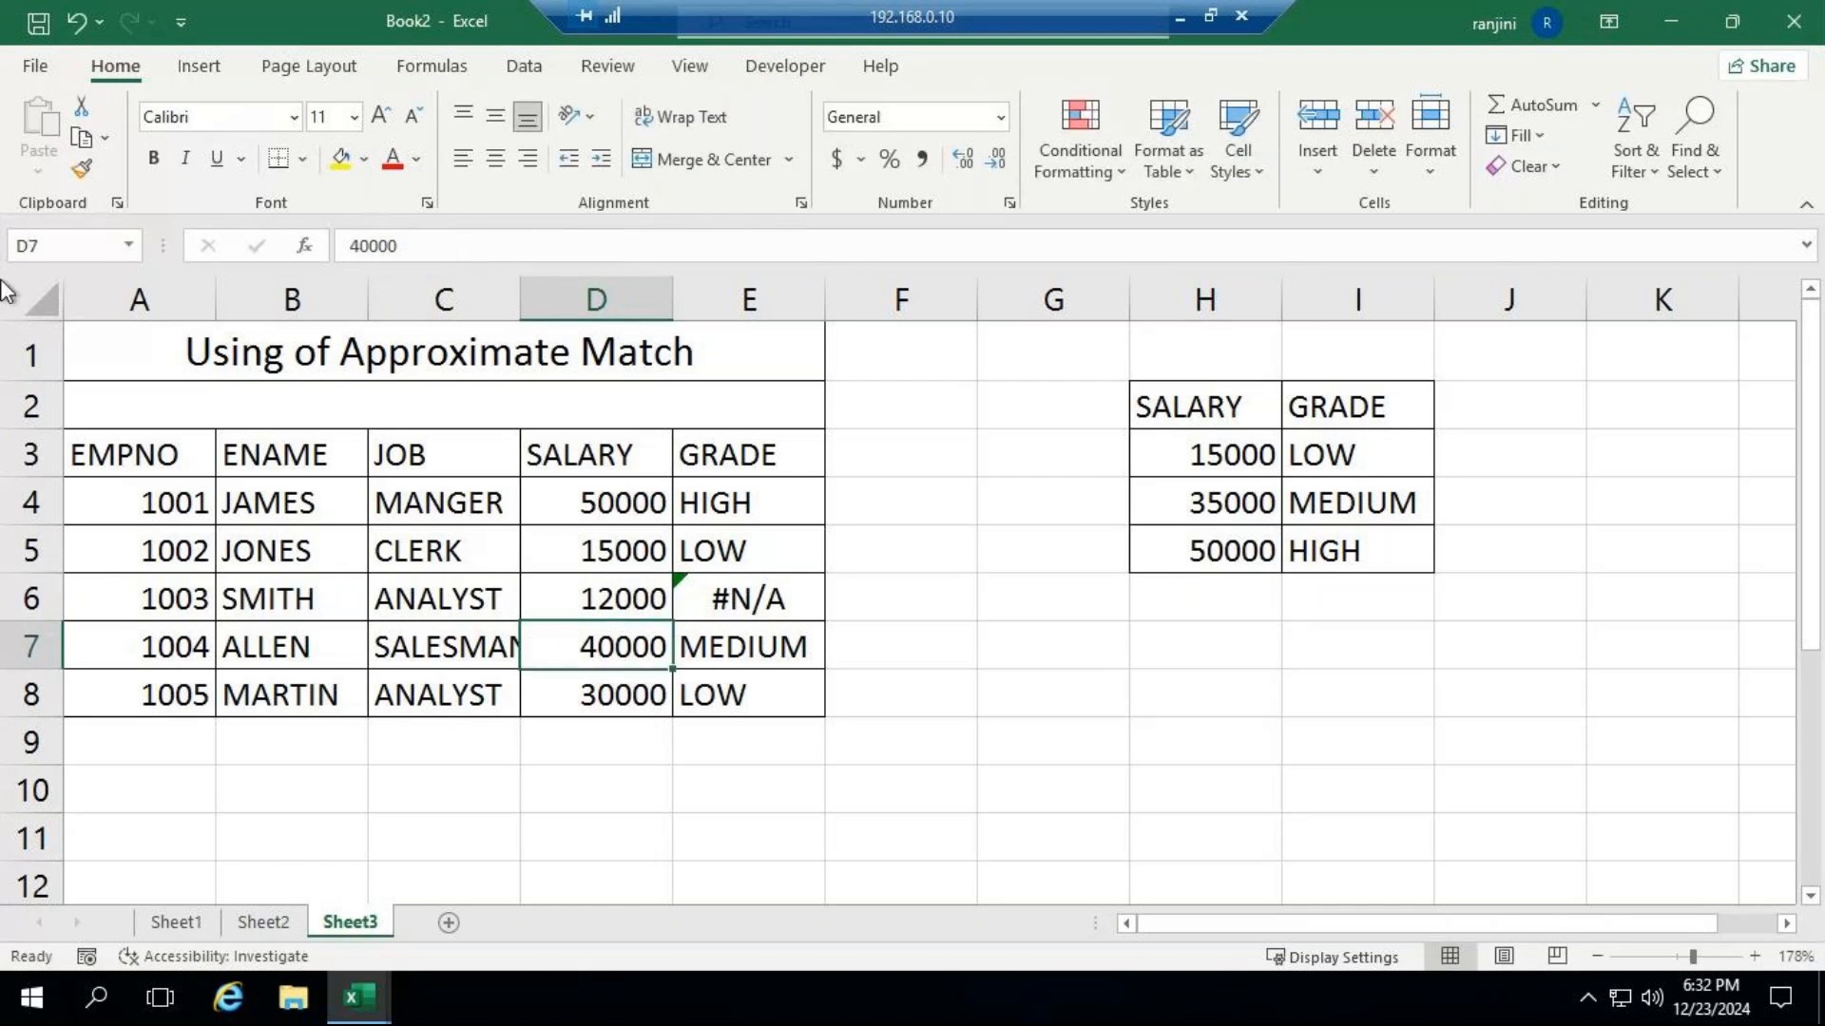
click(629, 605)
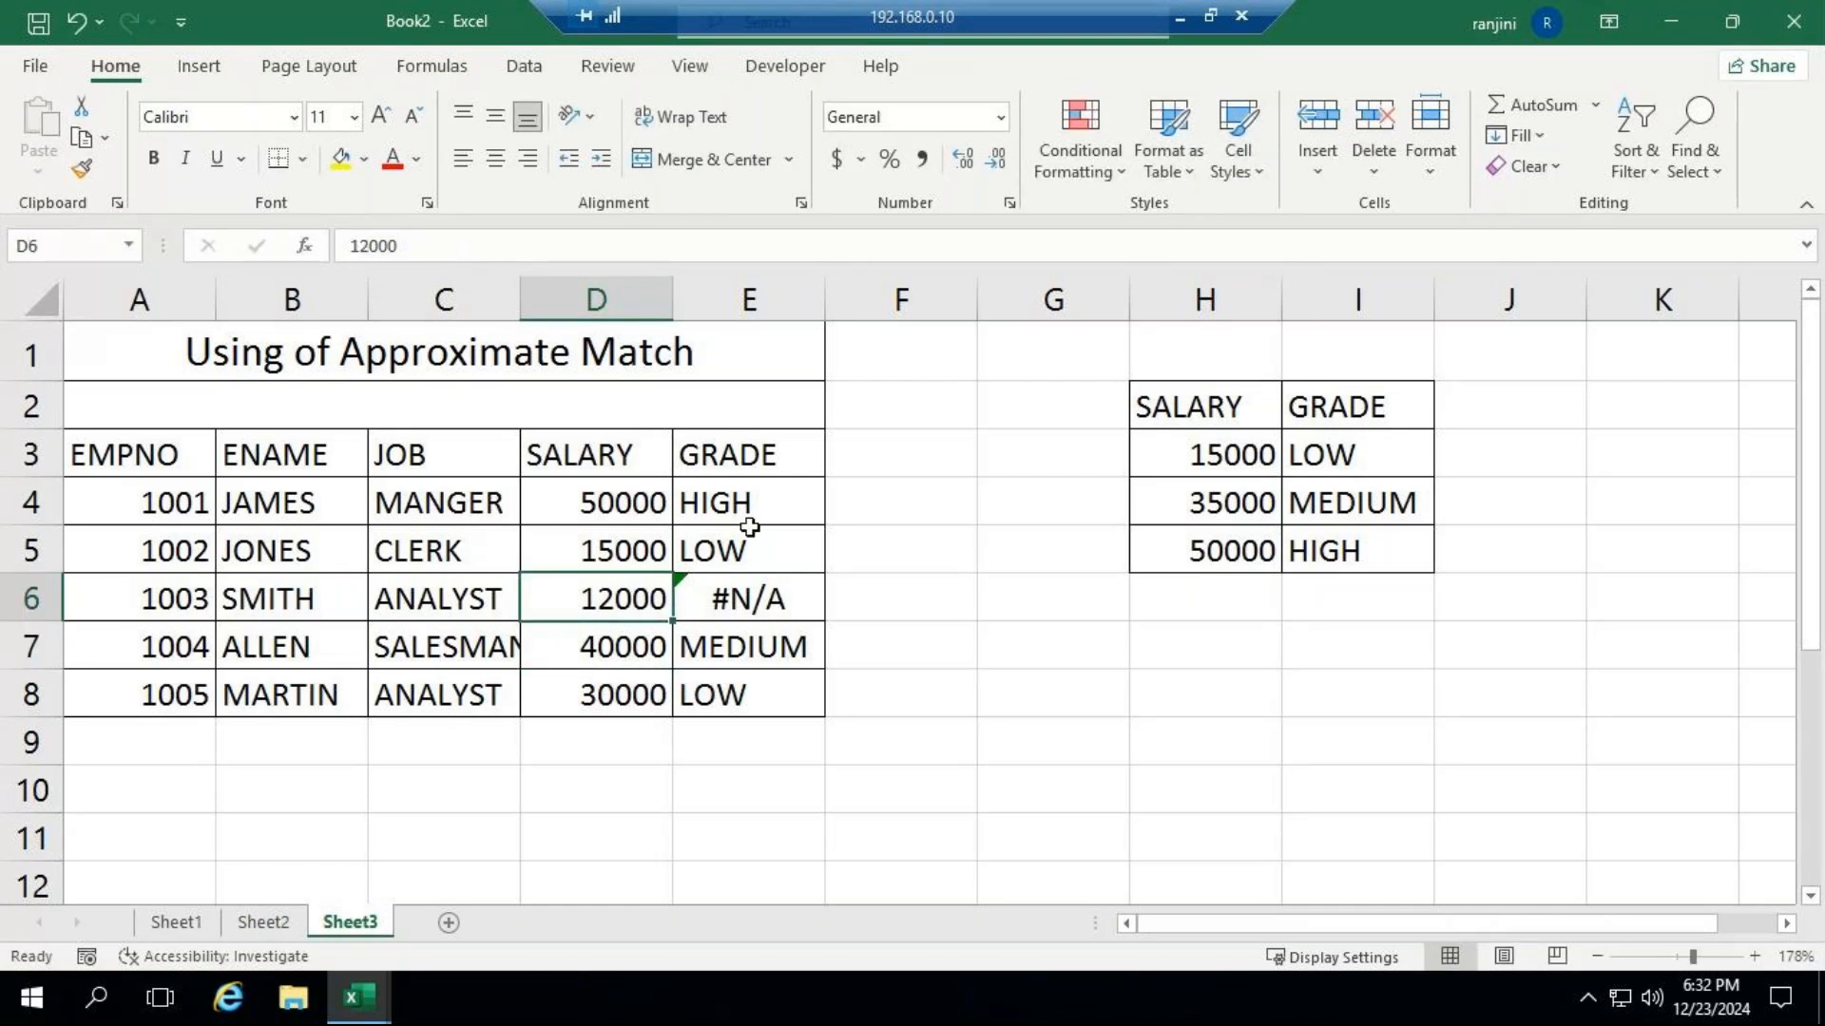
click(720, 506)
drag(824, 525, 823, 719)
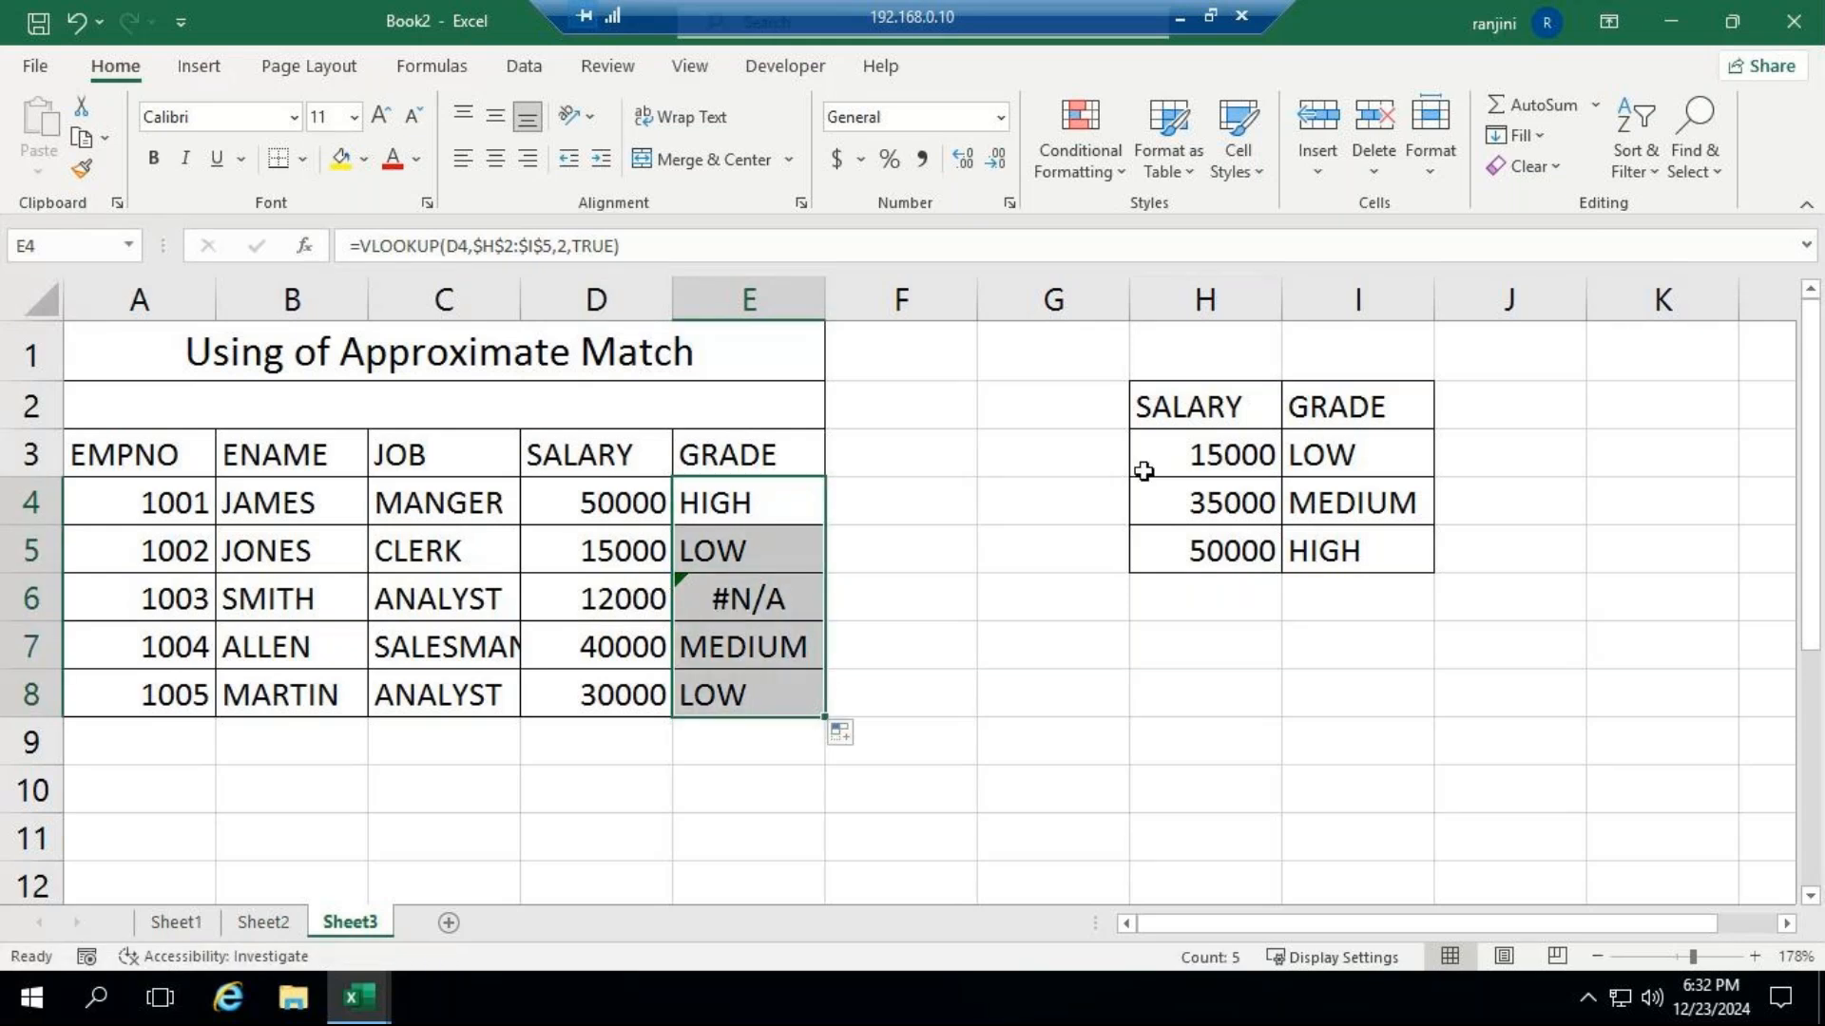
Set the salary in D6 to 17000 to test a value just above the lowest grade threshold.
click(574, 583)
text(17000)
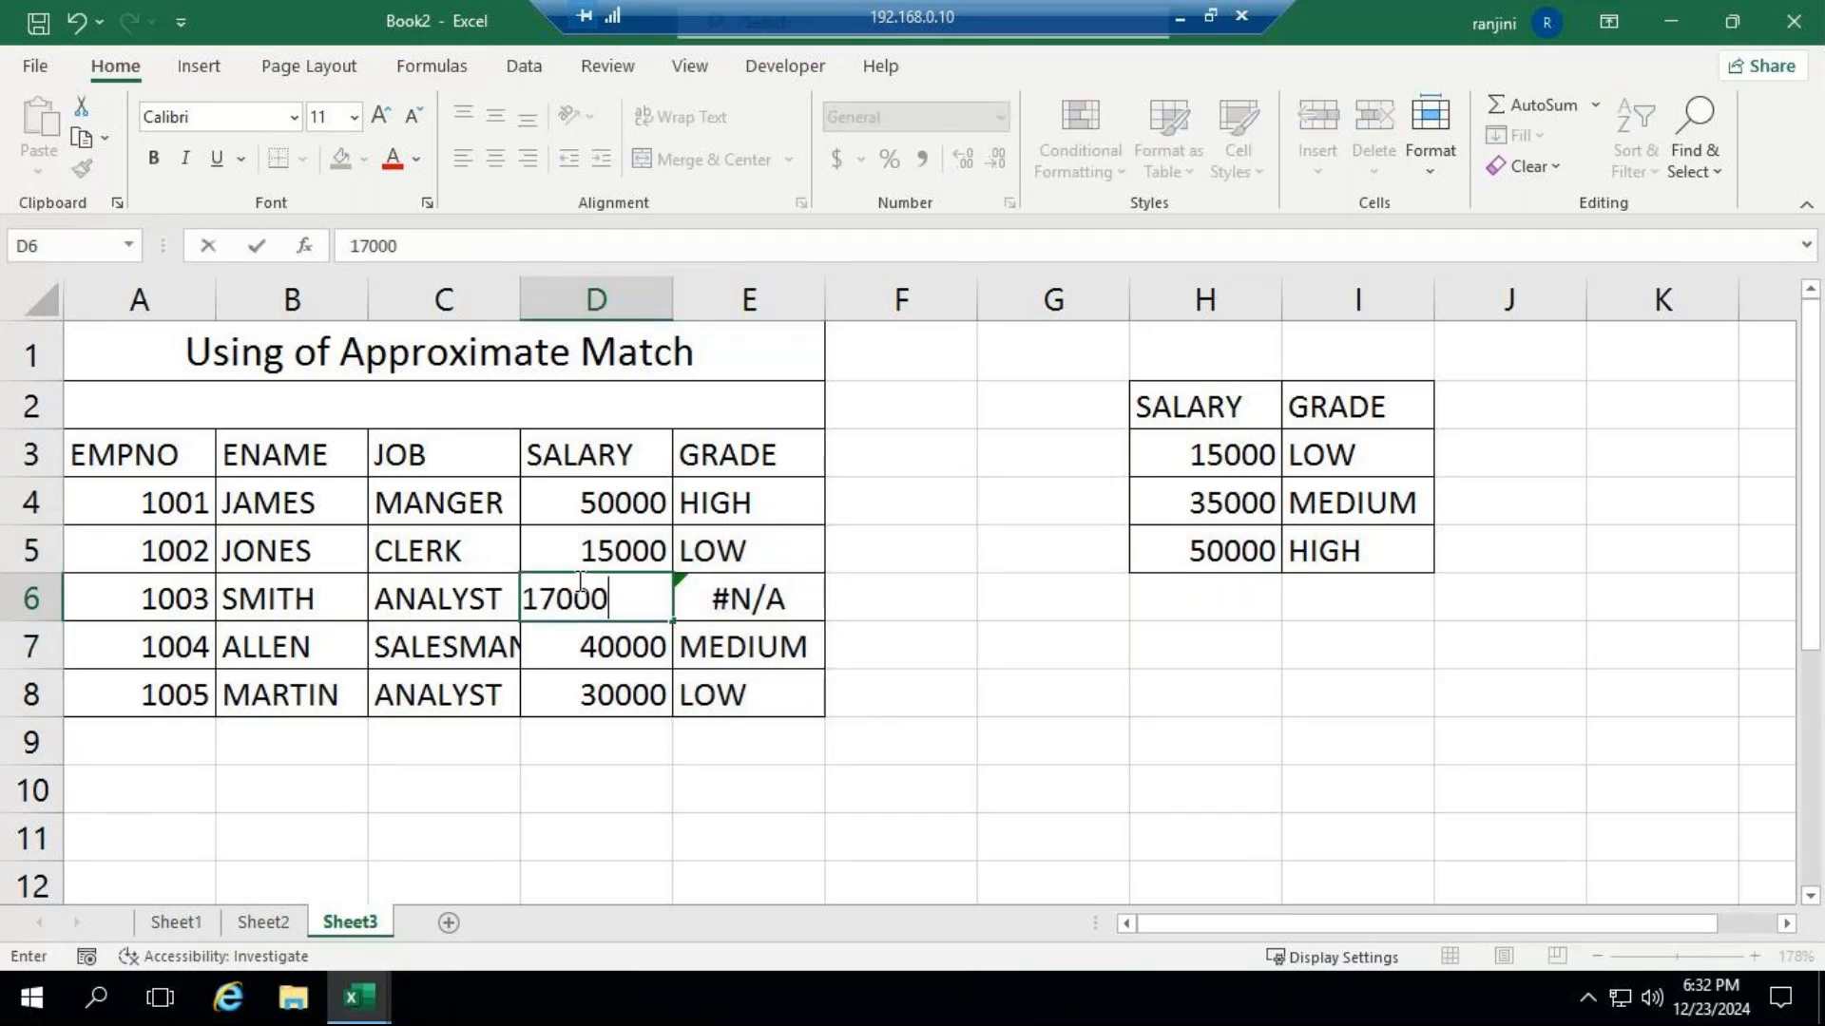
key(Return)
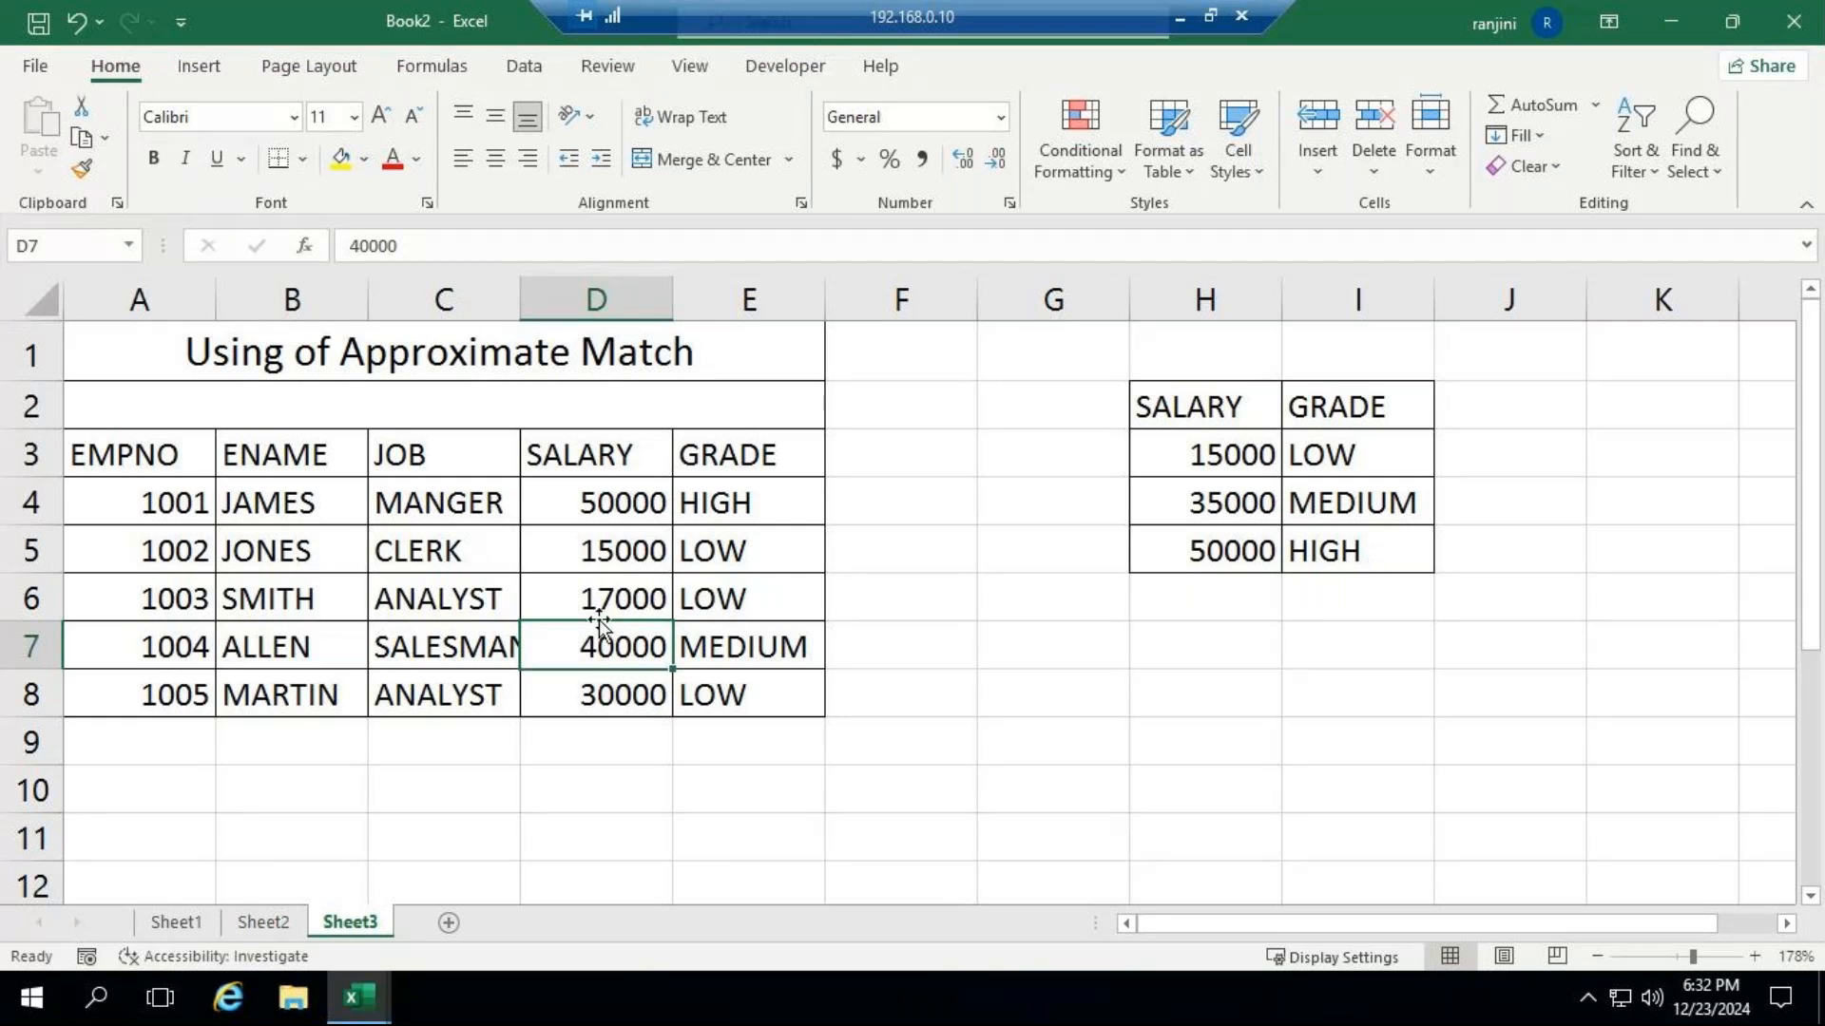
Set the salary in D6 to 36000 to test a value just above the MEDIUM threshold.
click(626, 609)
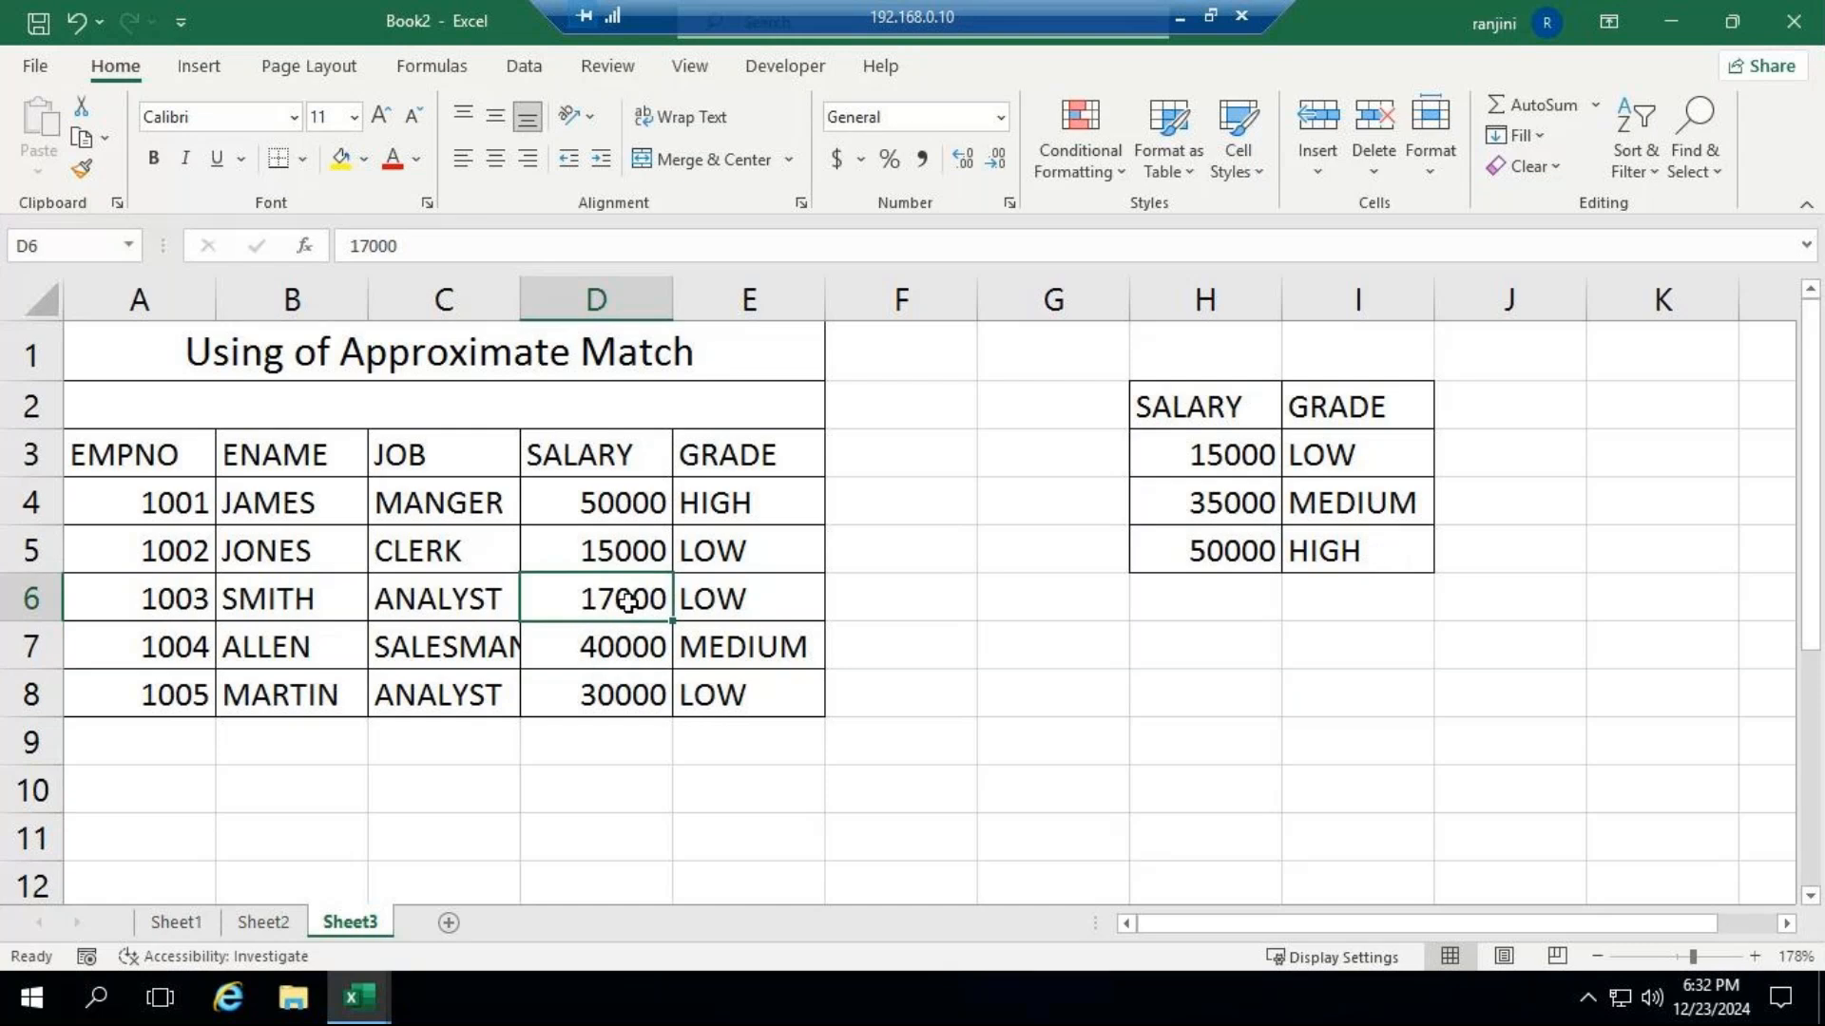
text(36000)
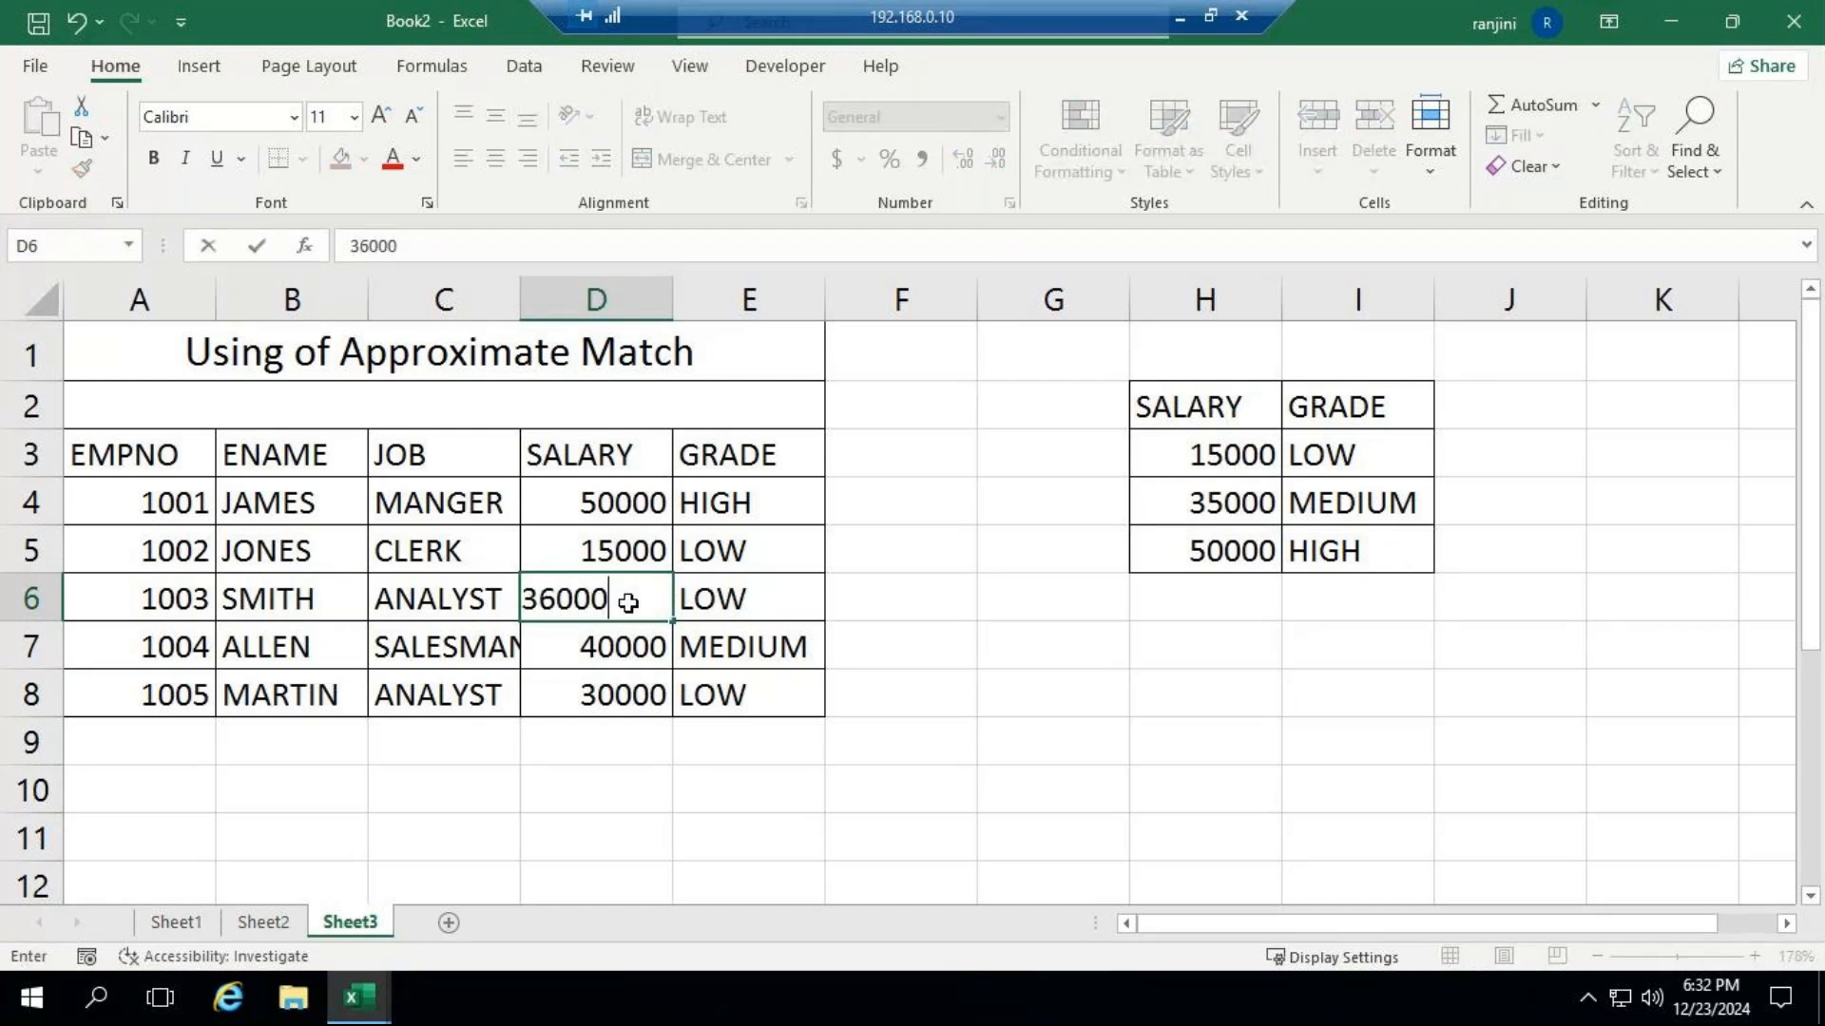
key(Return)
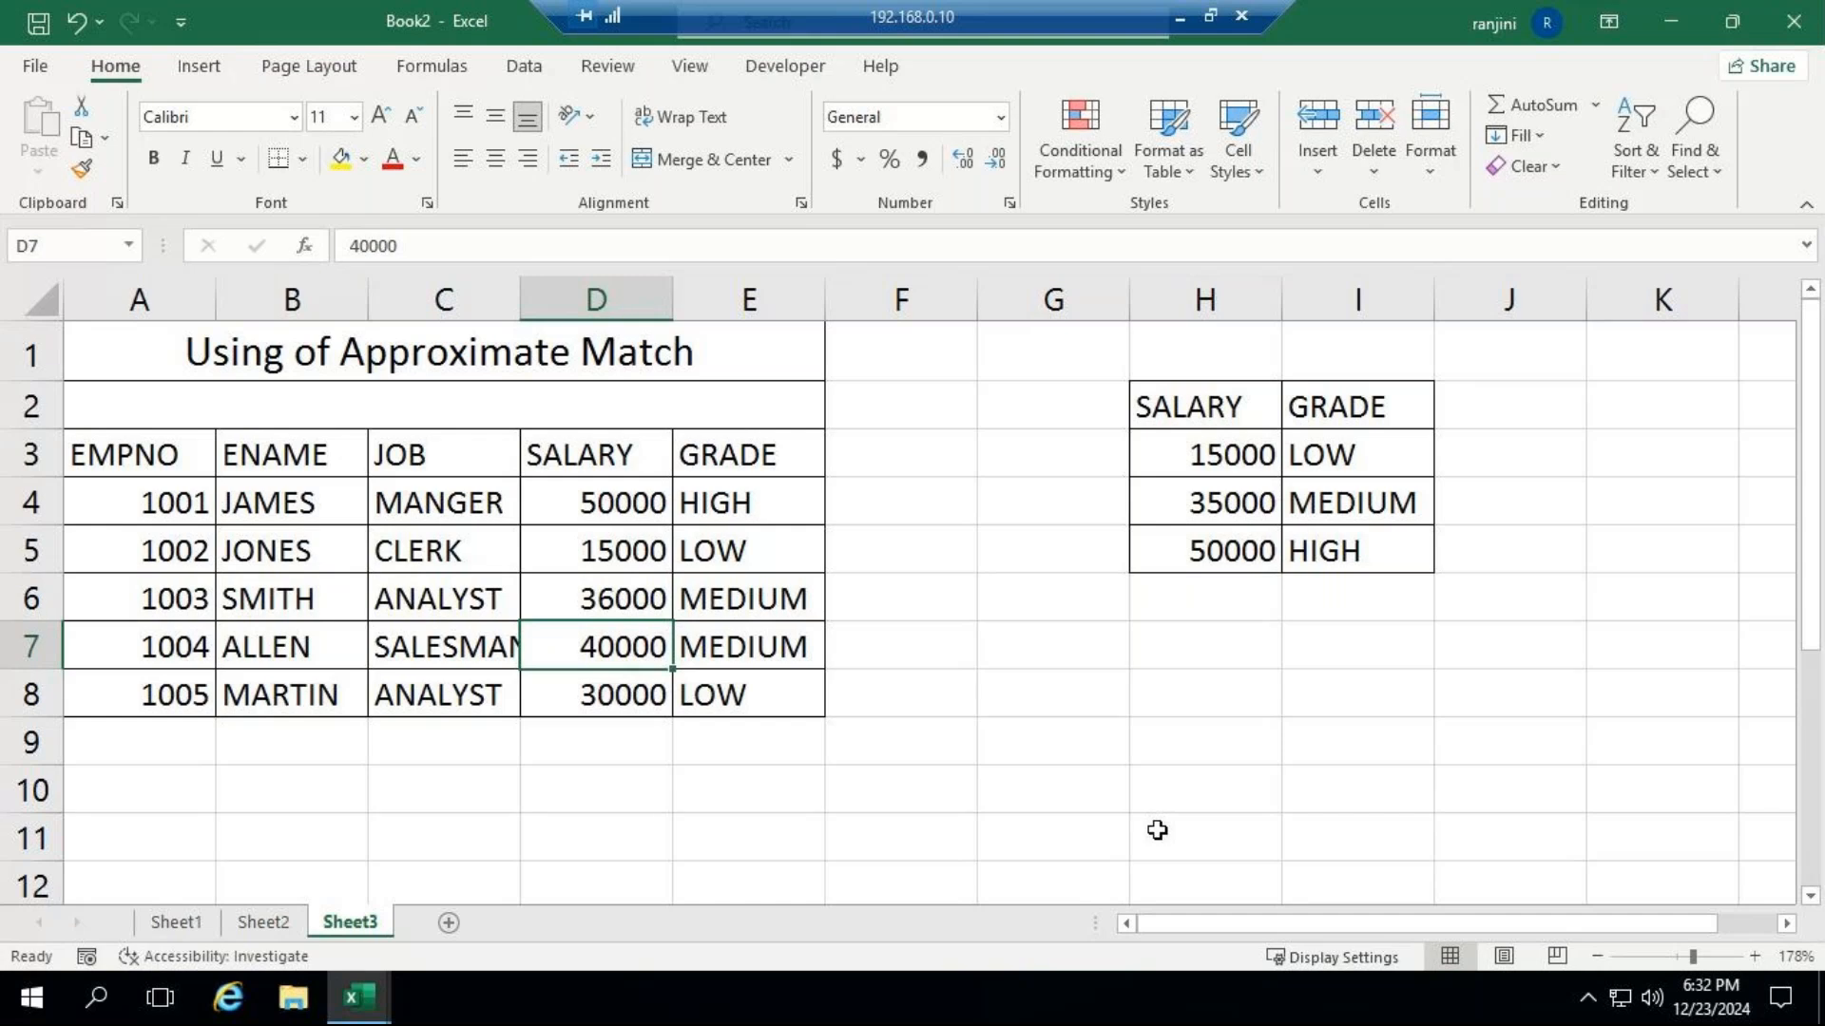
Clear the grade formulas in E4:E8, switching to the GoTo meeting to check its chat messages before and after.
click(1183, 15)
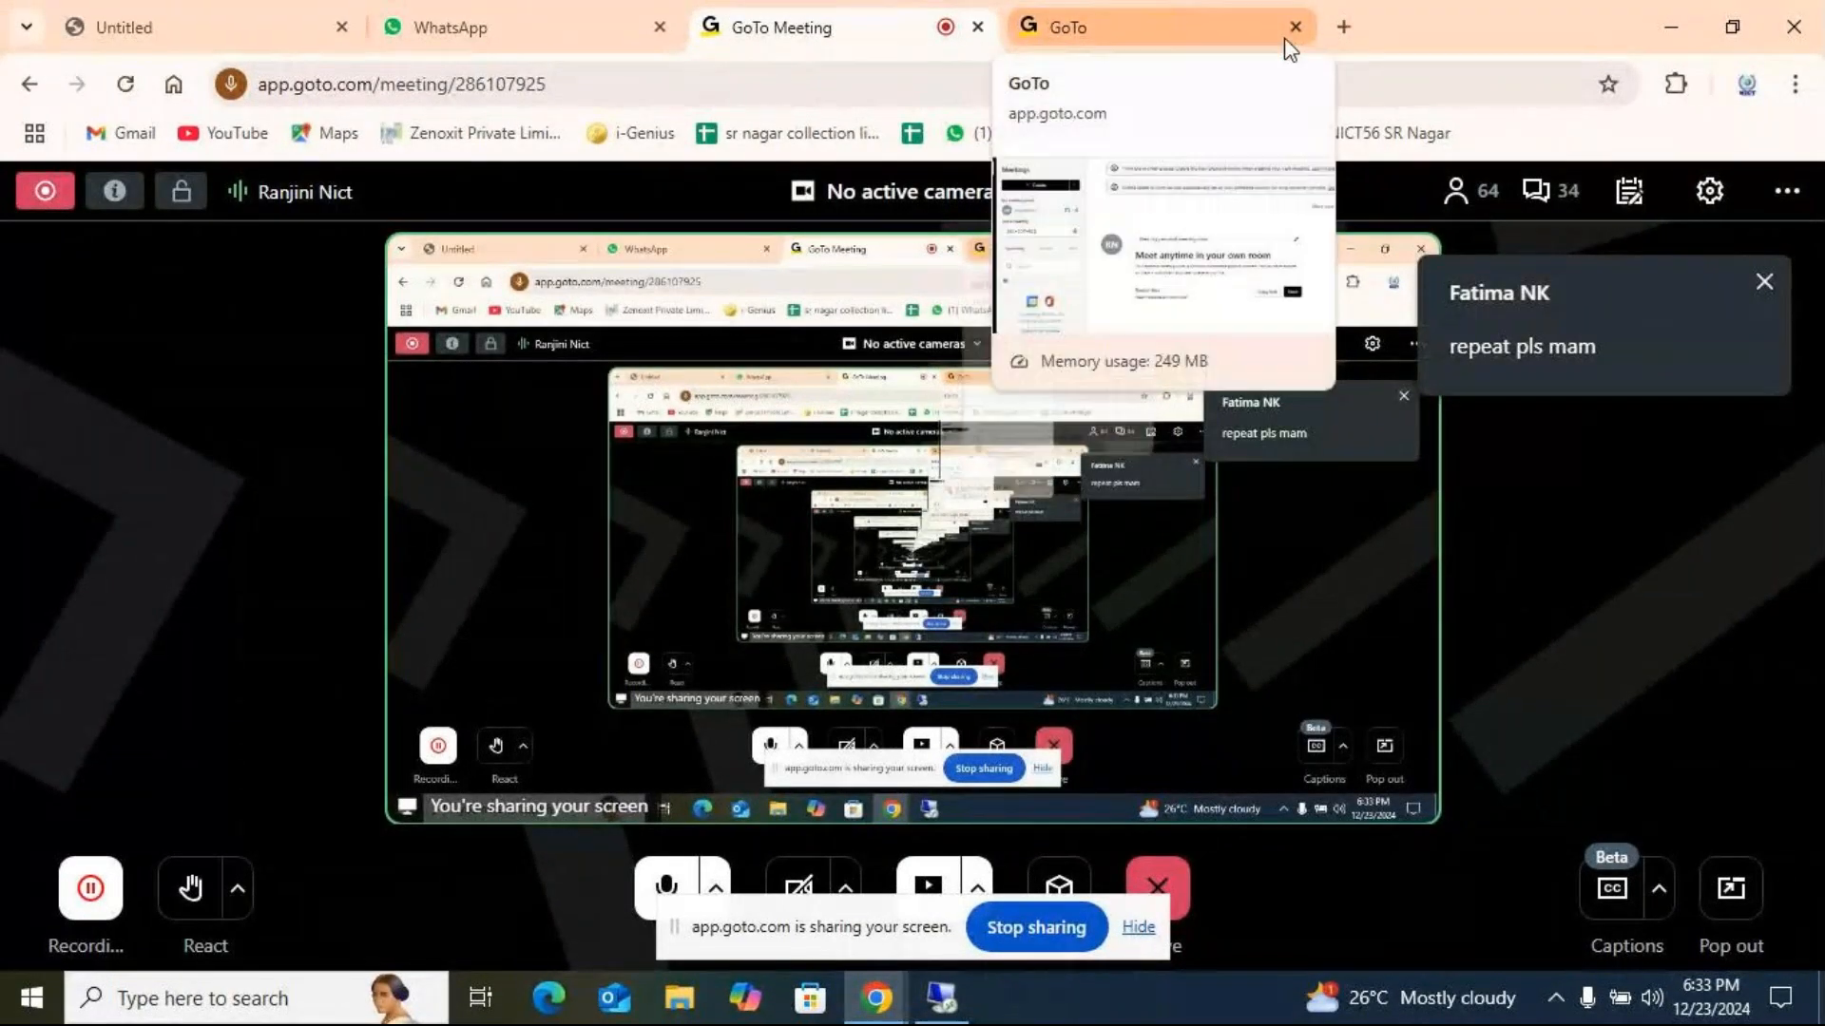
click(941, 997)
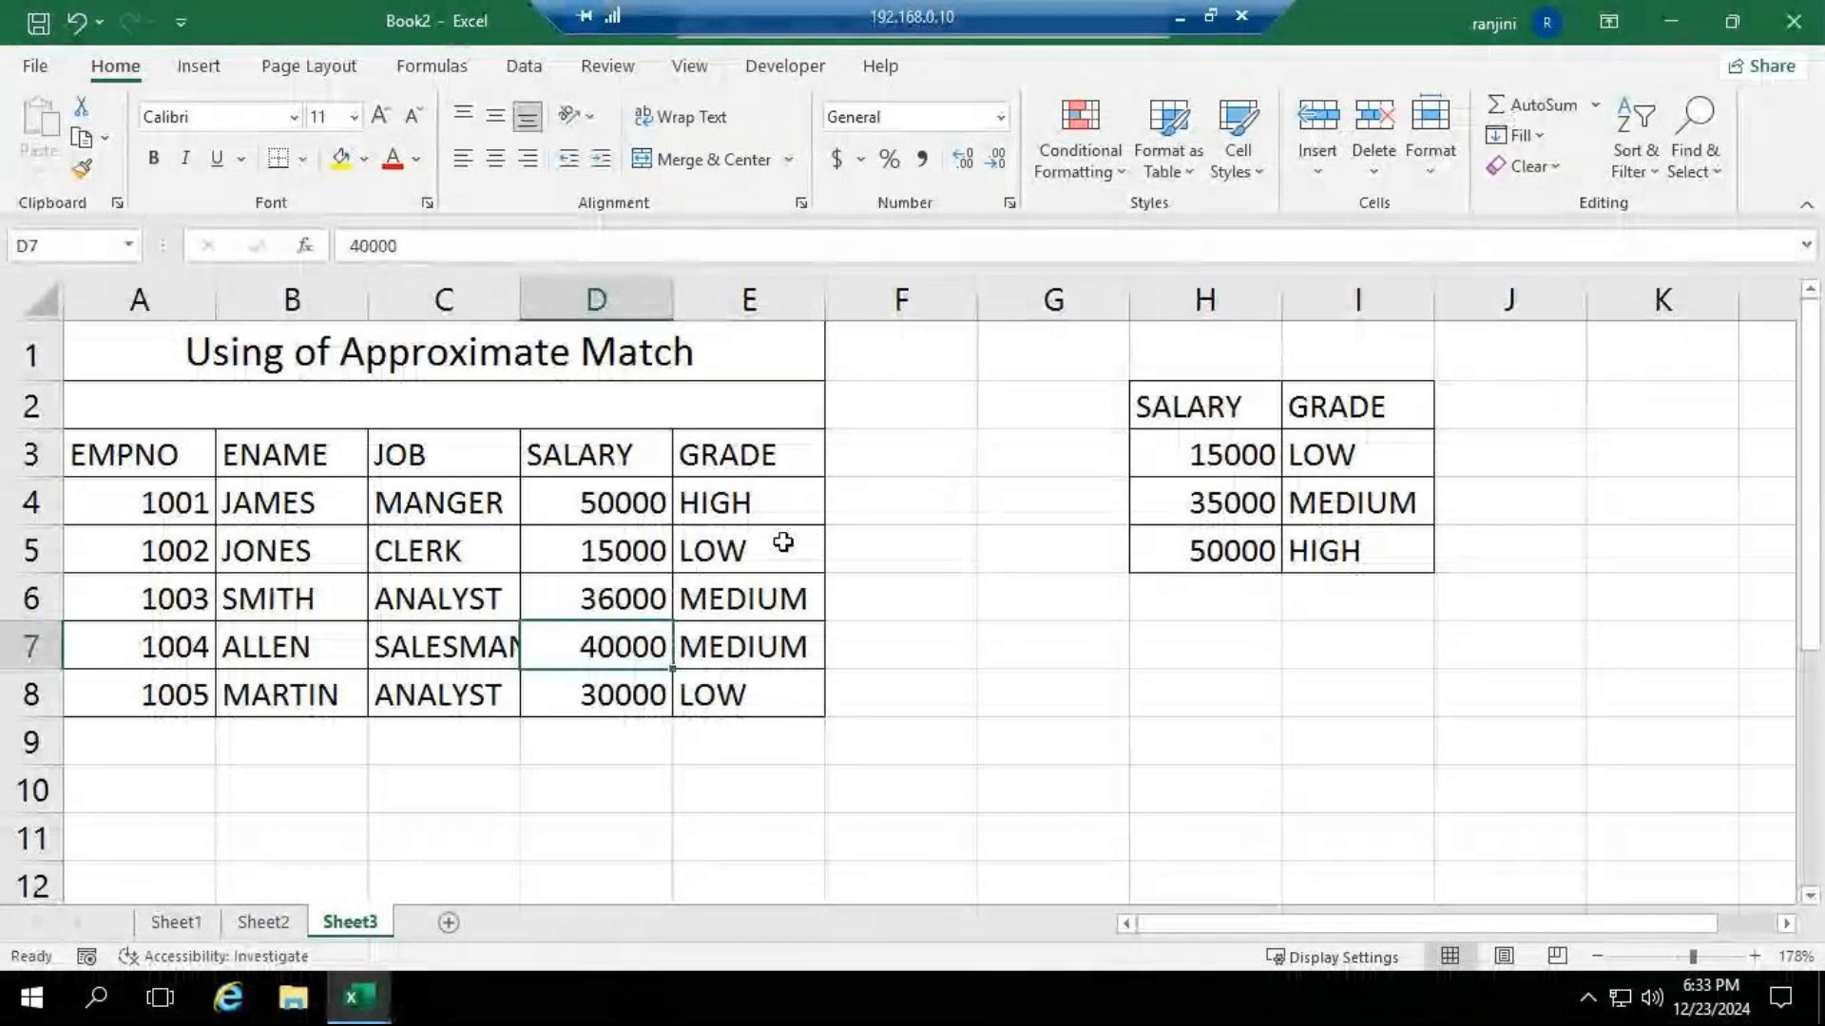
drag(682, 483, 717, 712)
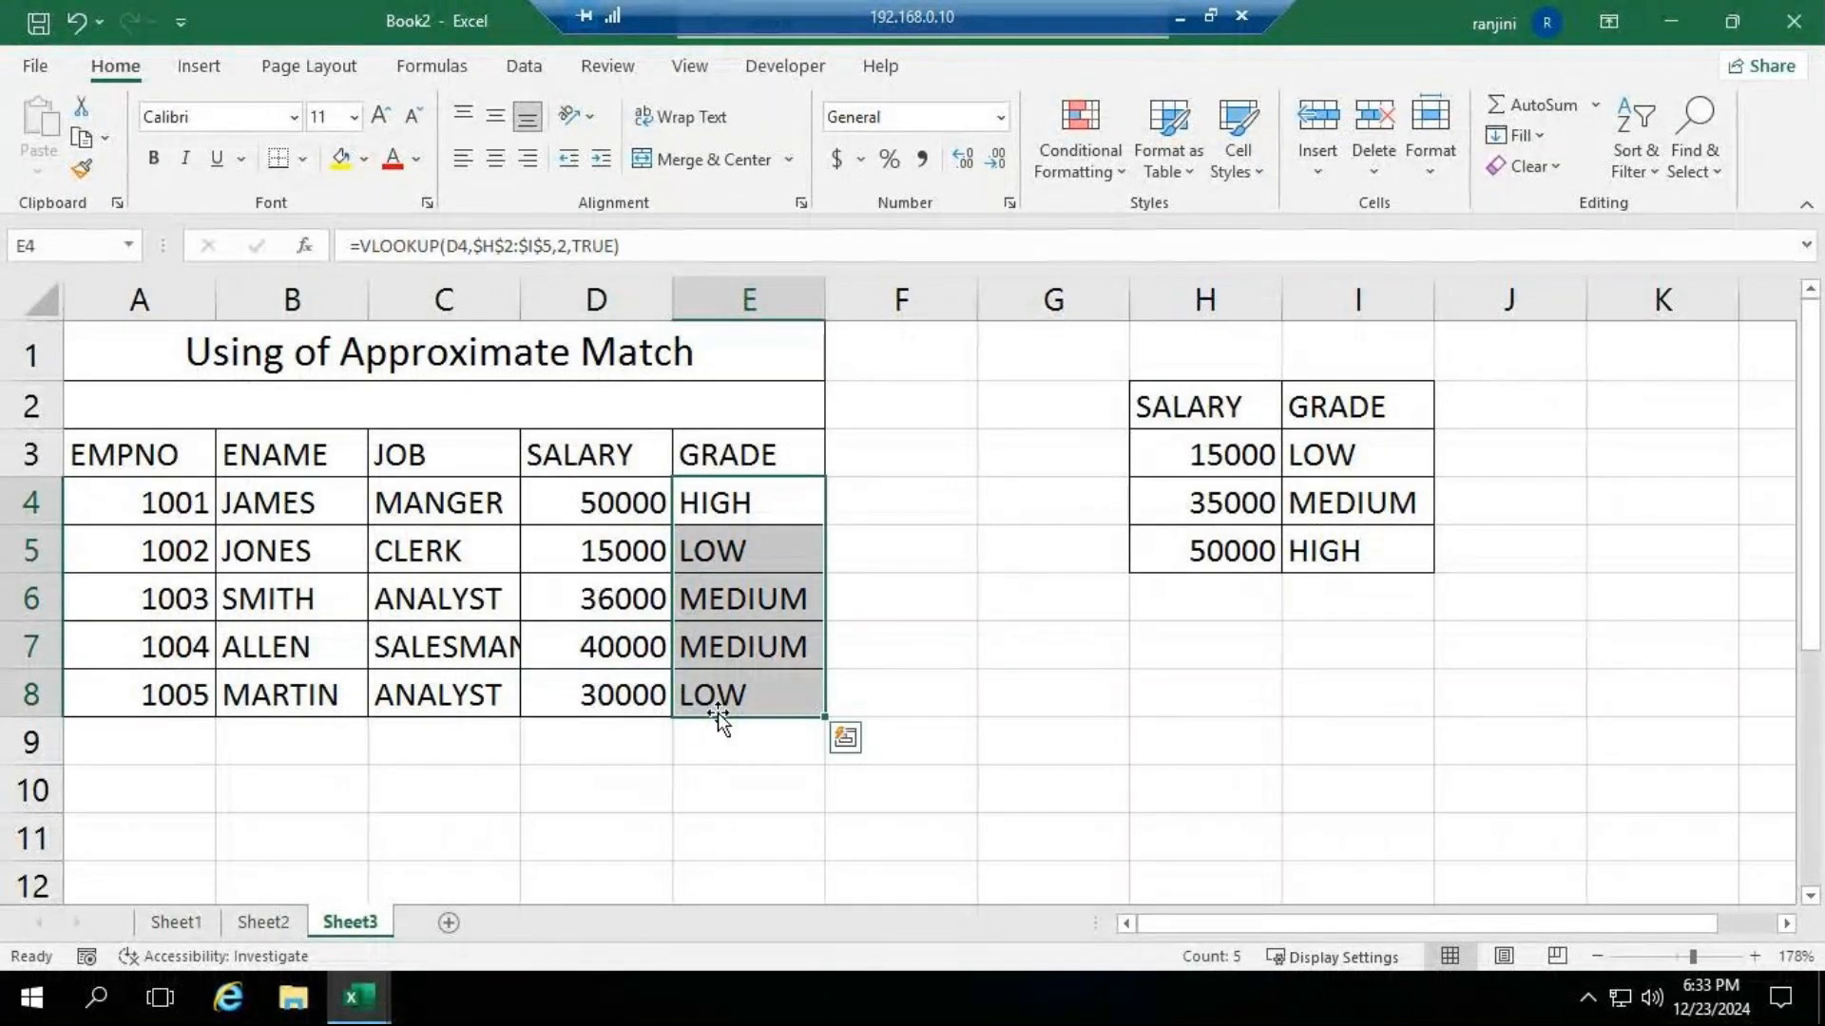
key(Delete)
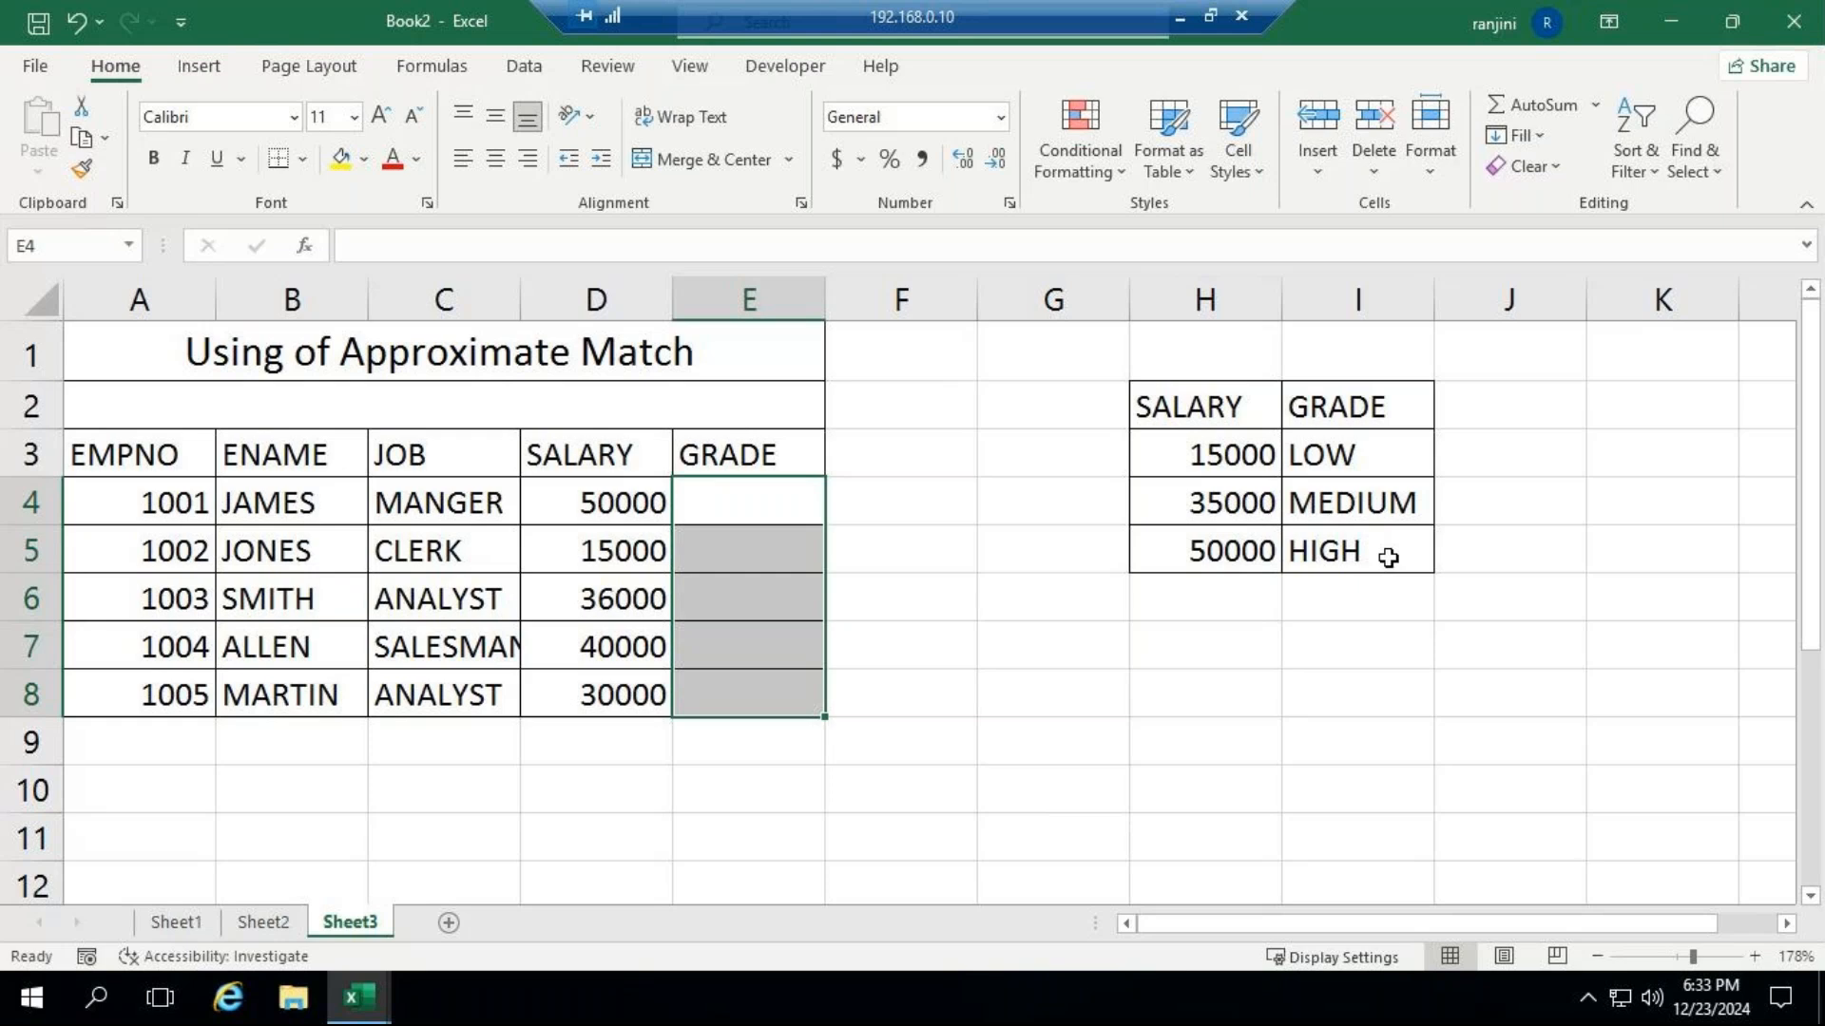
click(1179, 15)
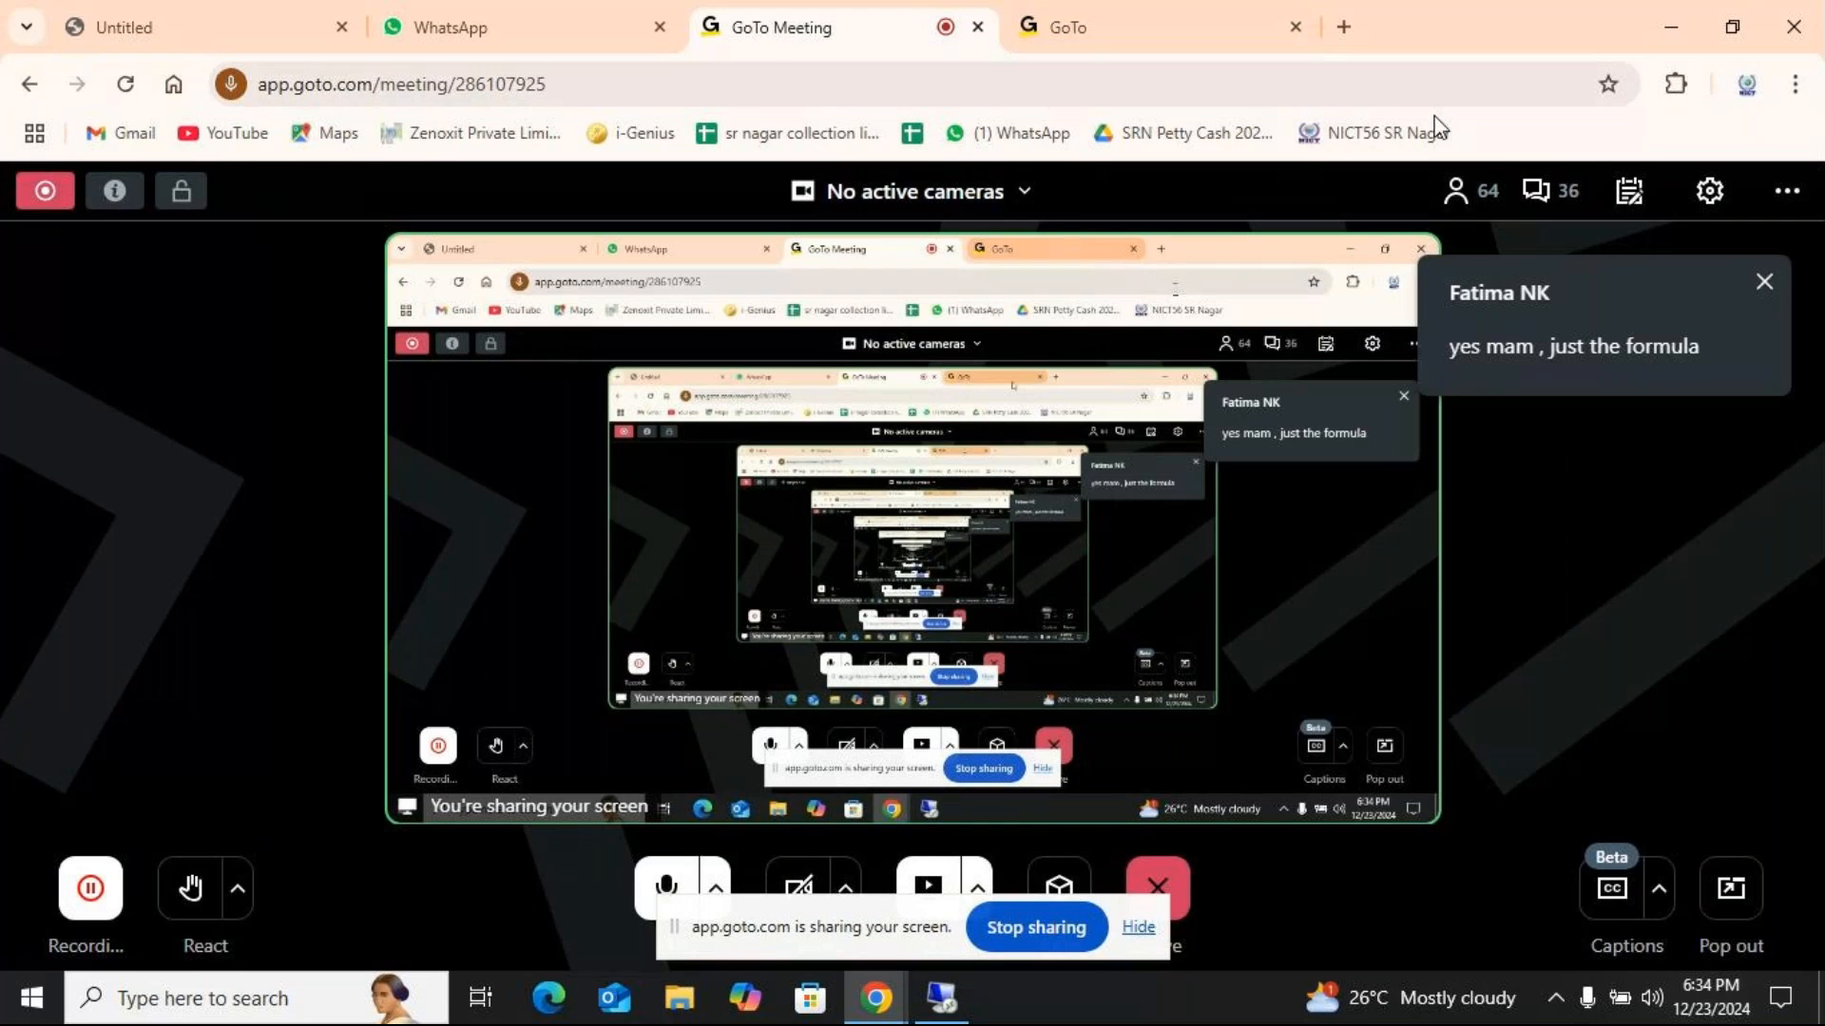
click(942, 998)
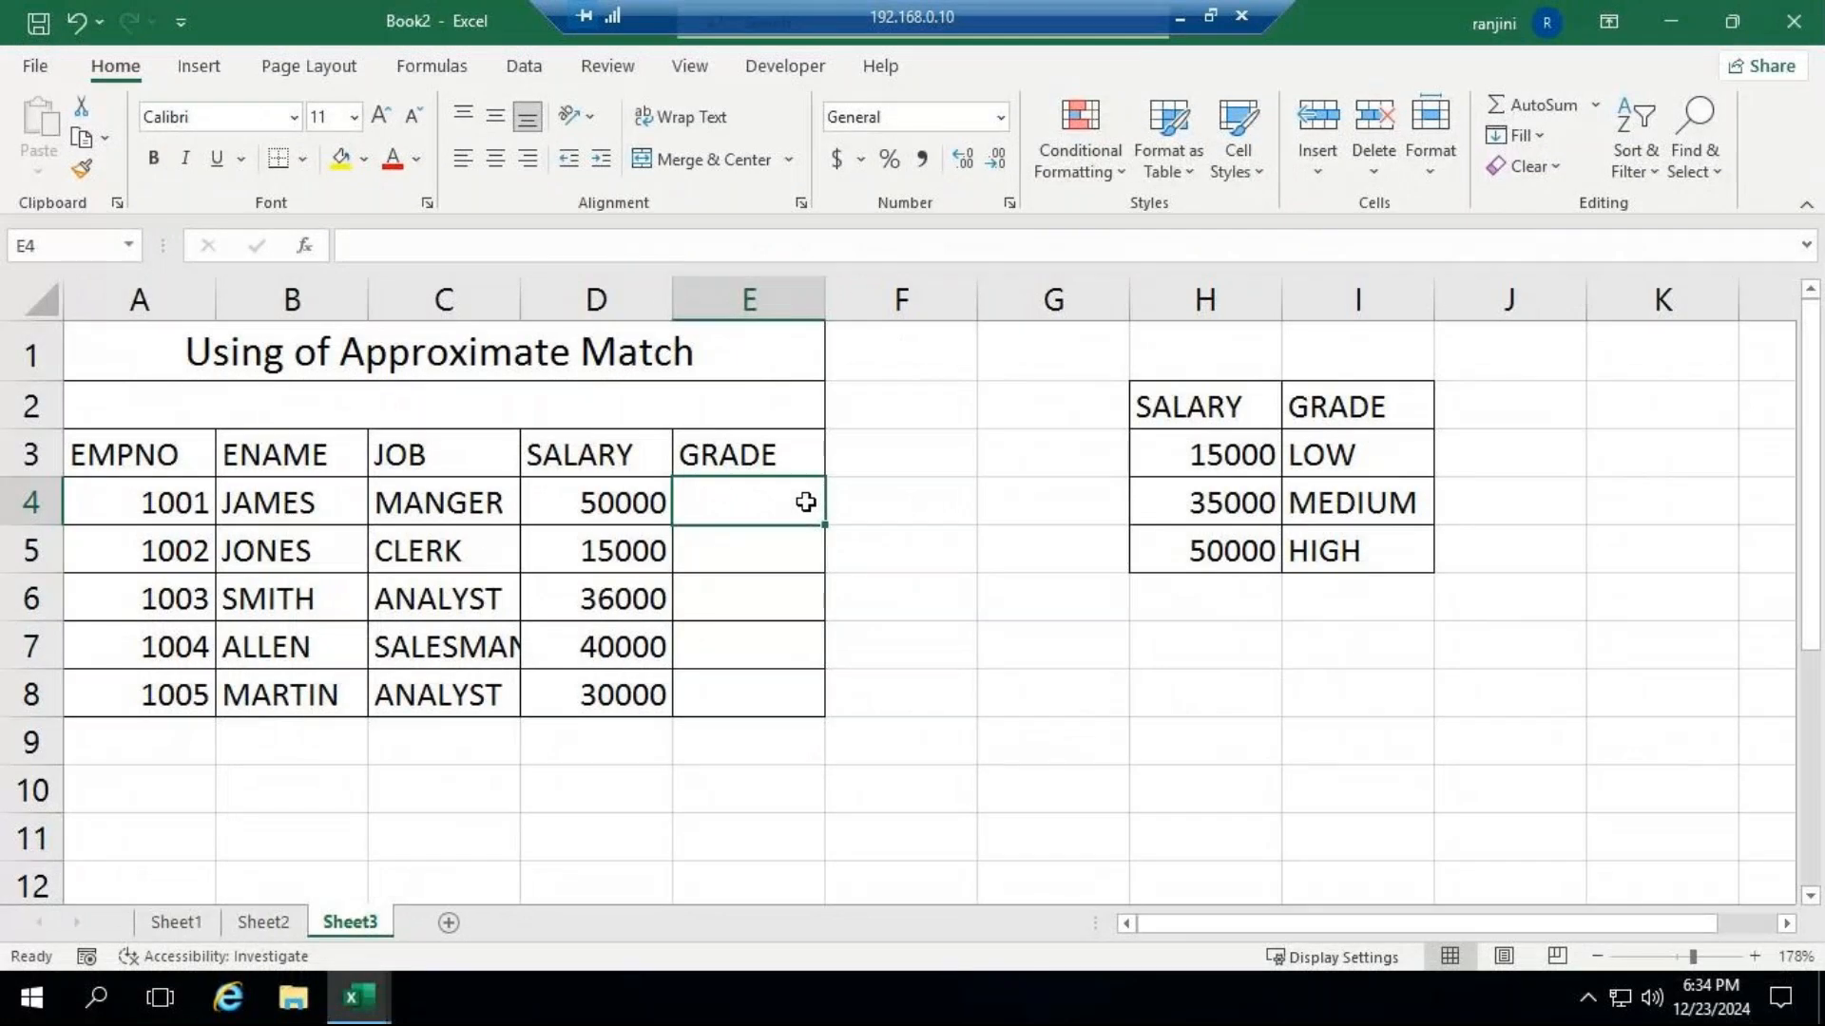
Start a VLOOKUP in E4 with the absolute reference $D$4 as the lookup value.
text(=vl)
key(Tab)
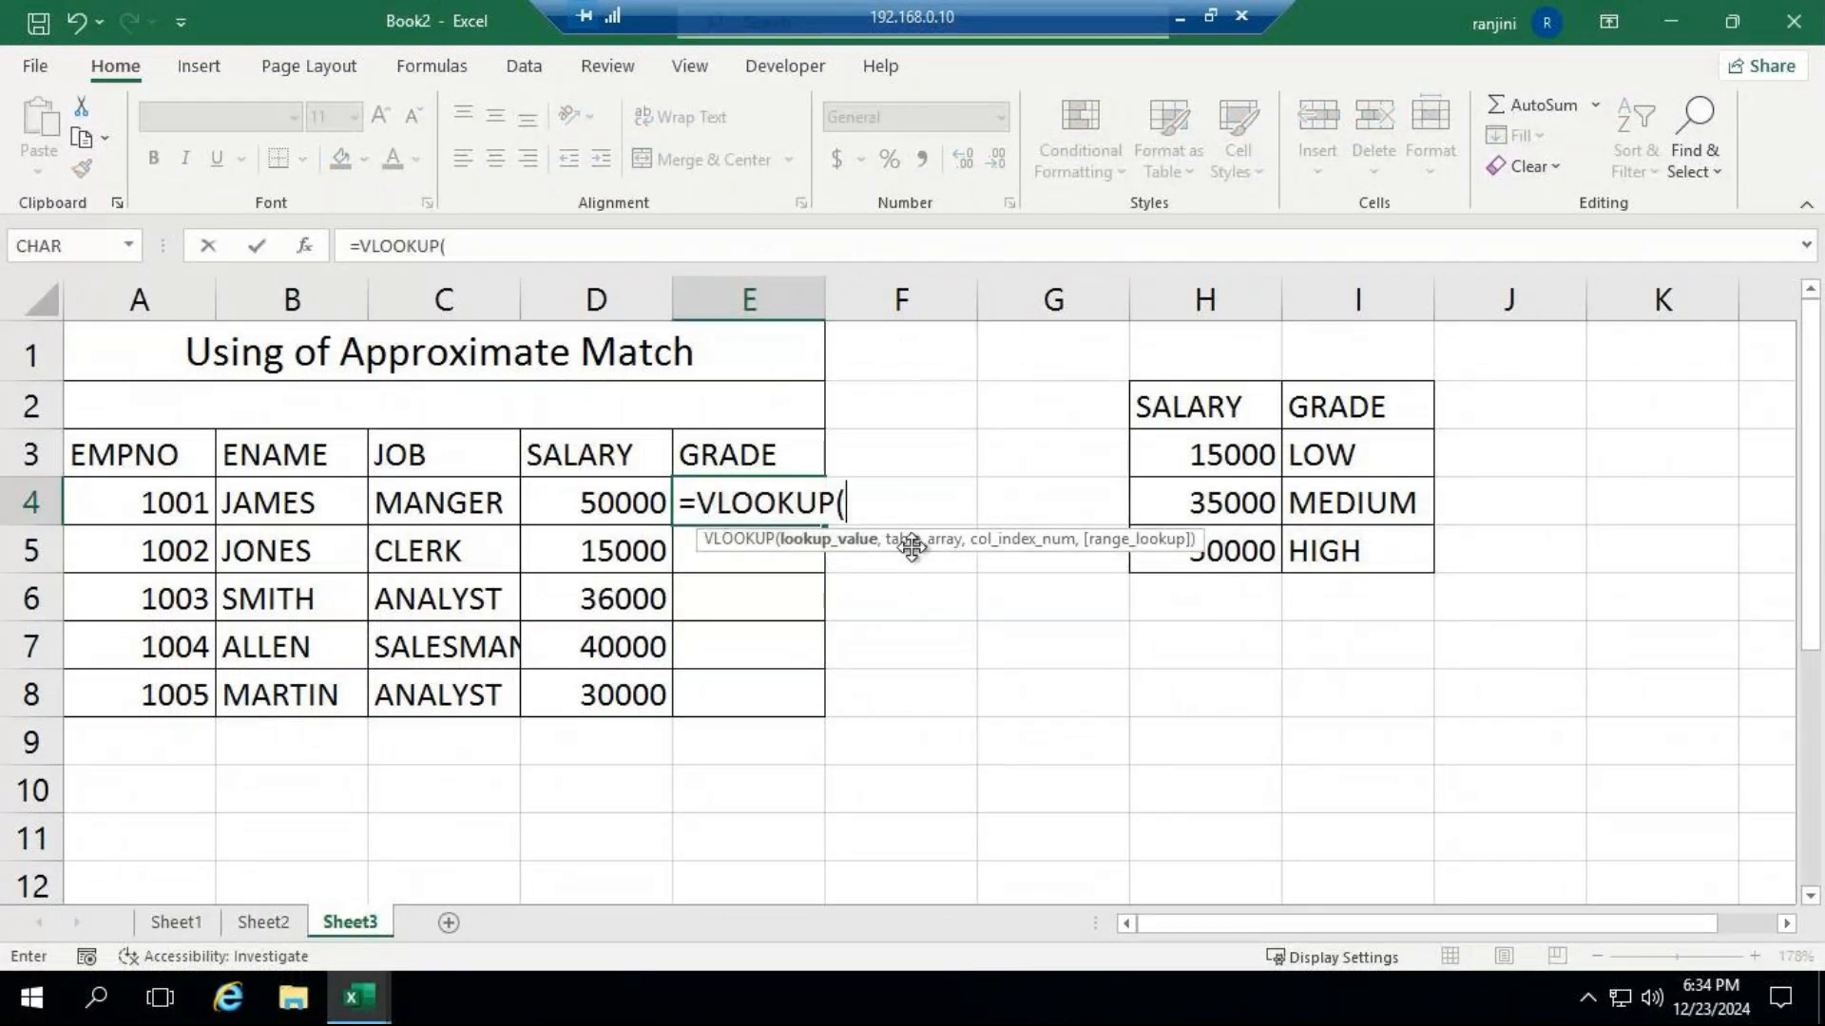
click(602, 501)
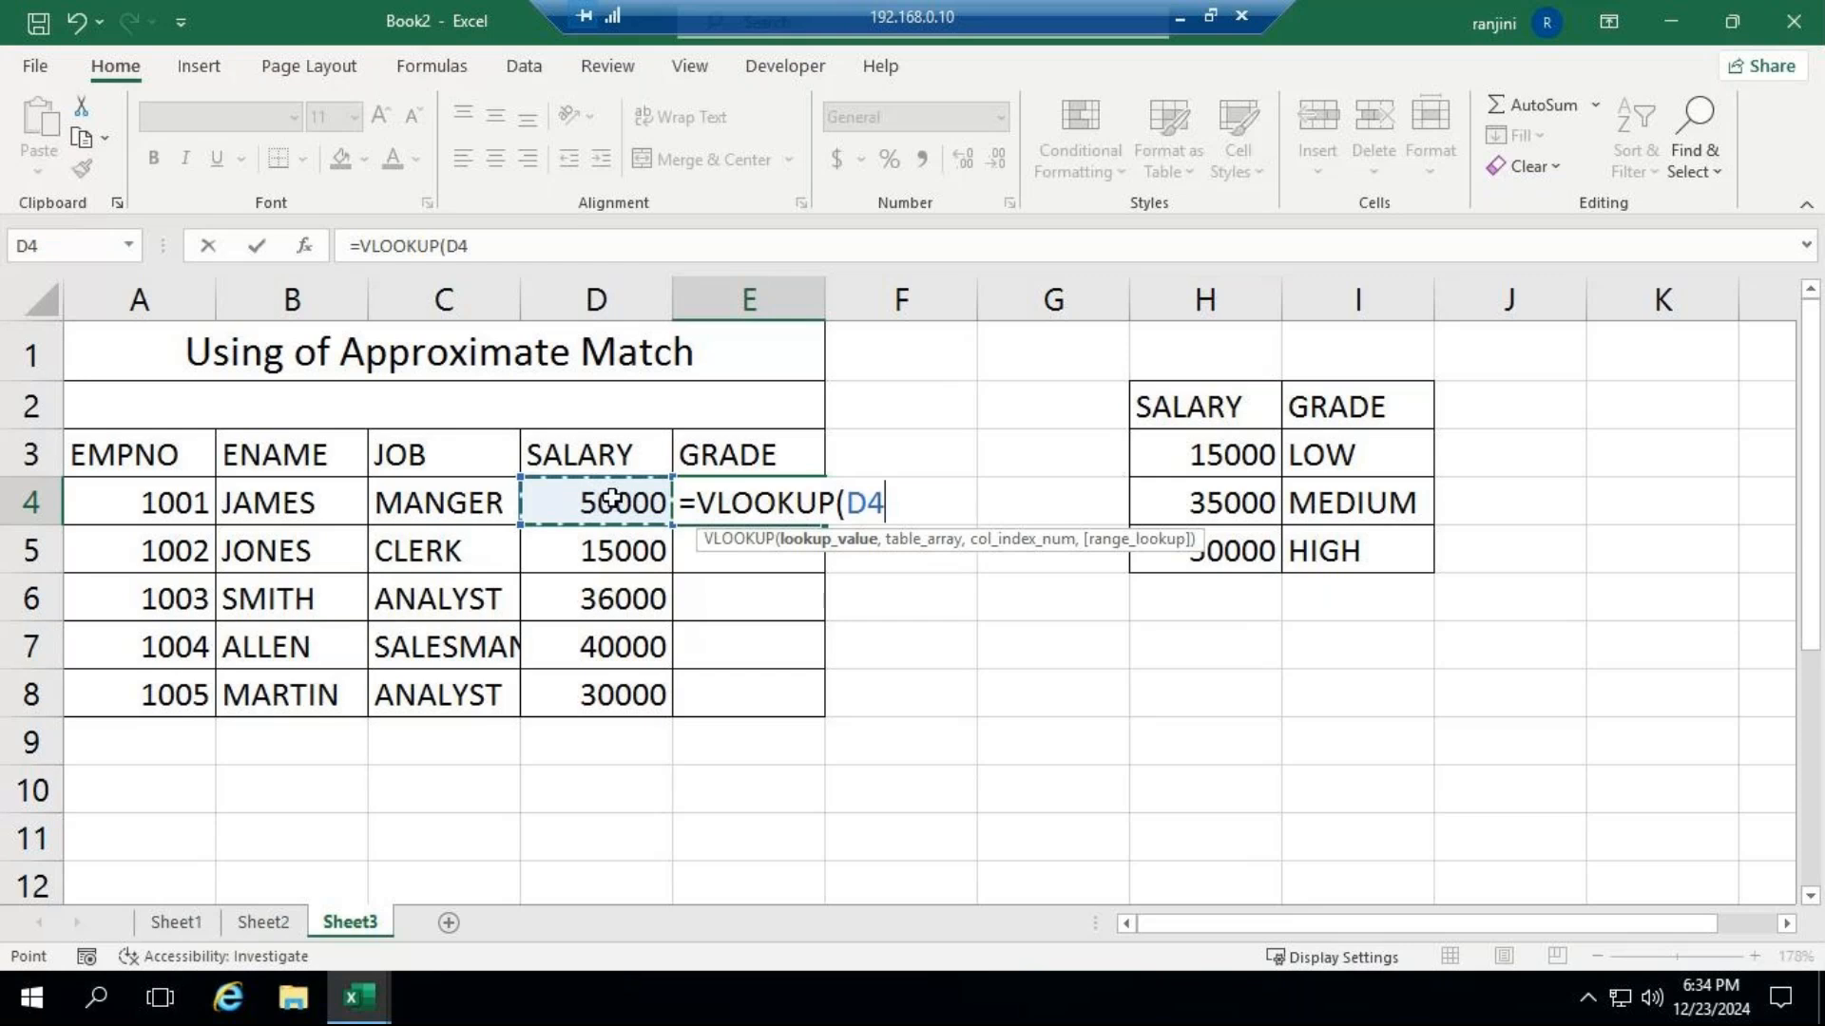
key(F4)
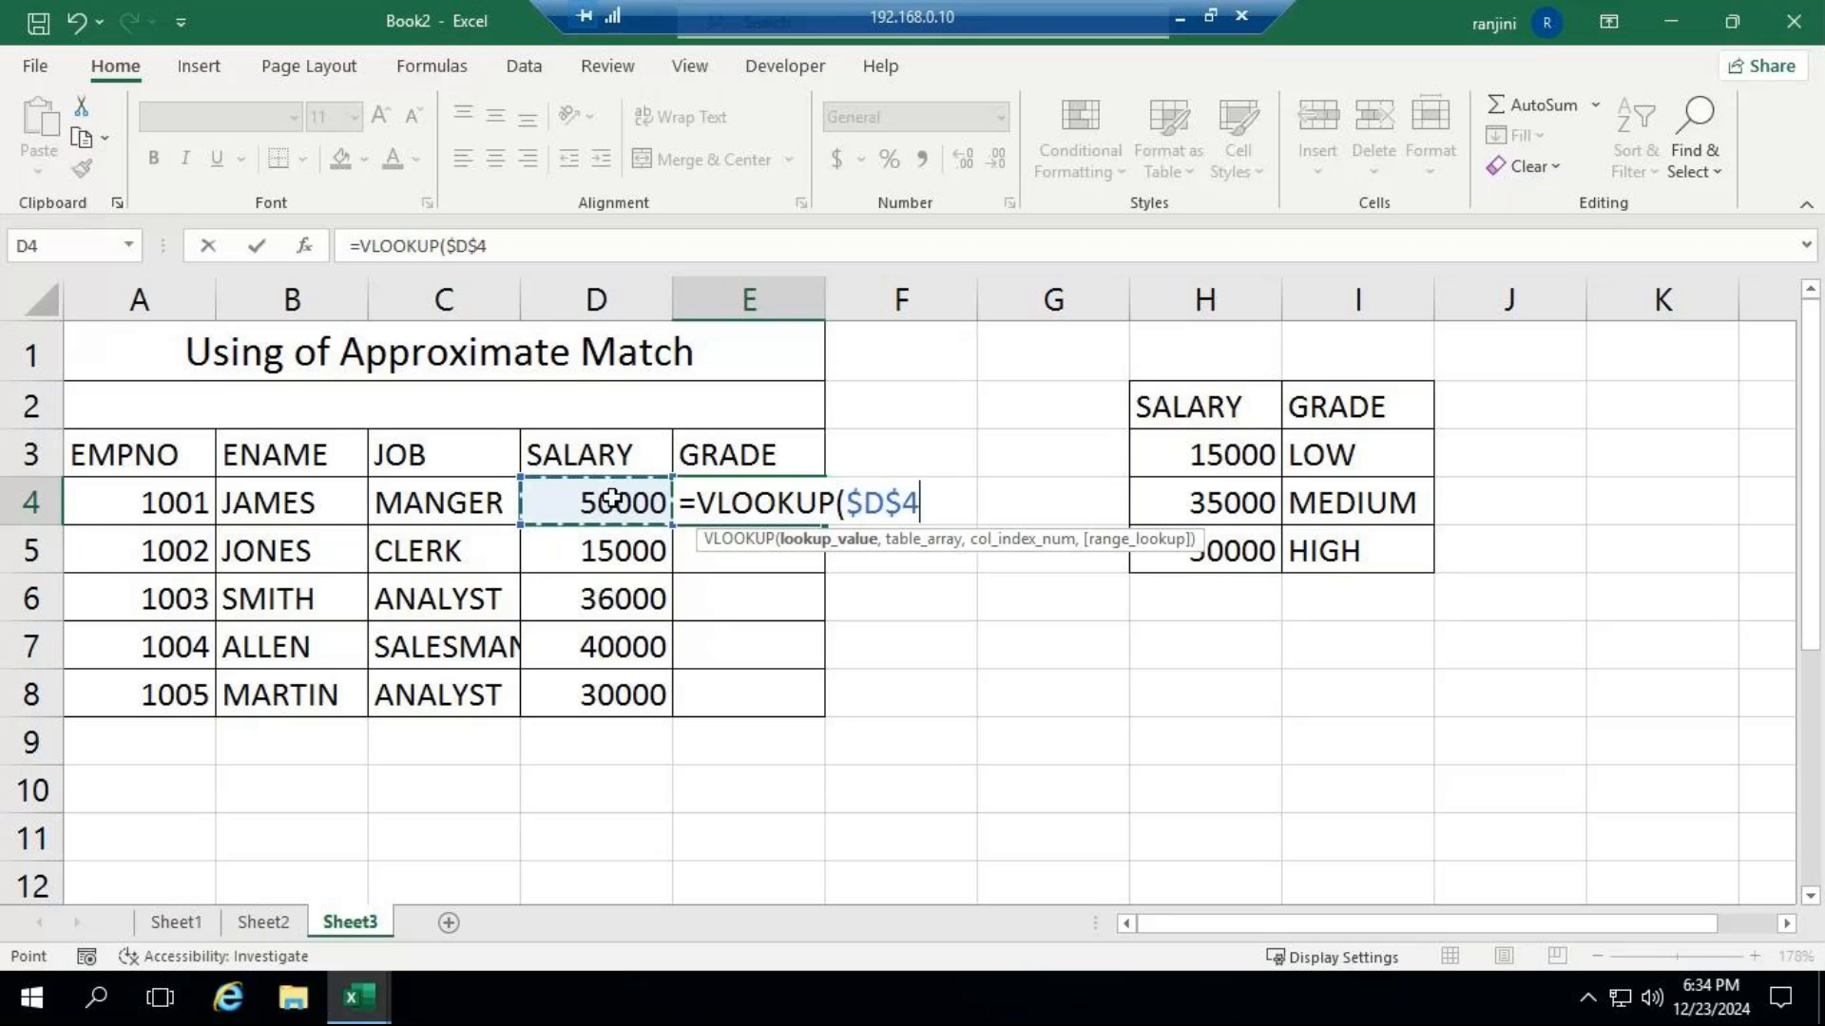
text(,)
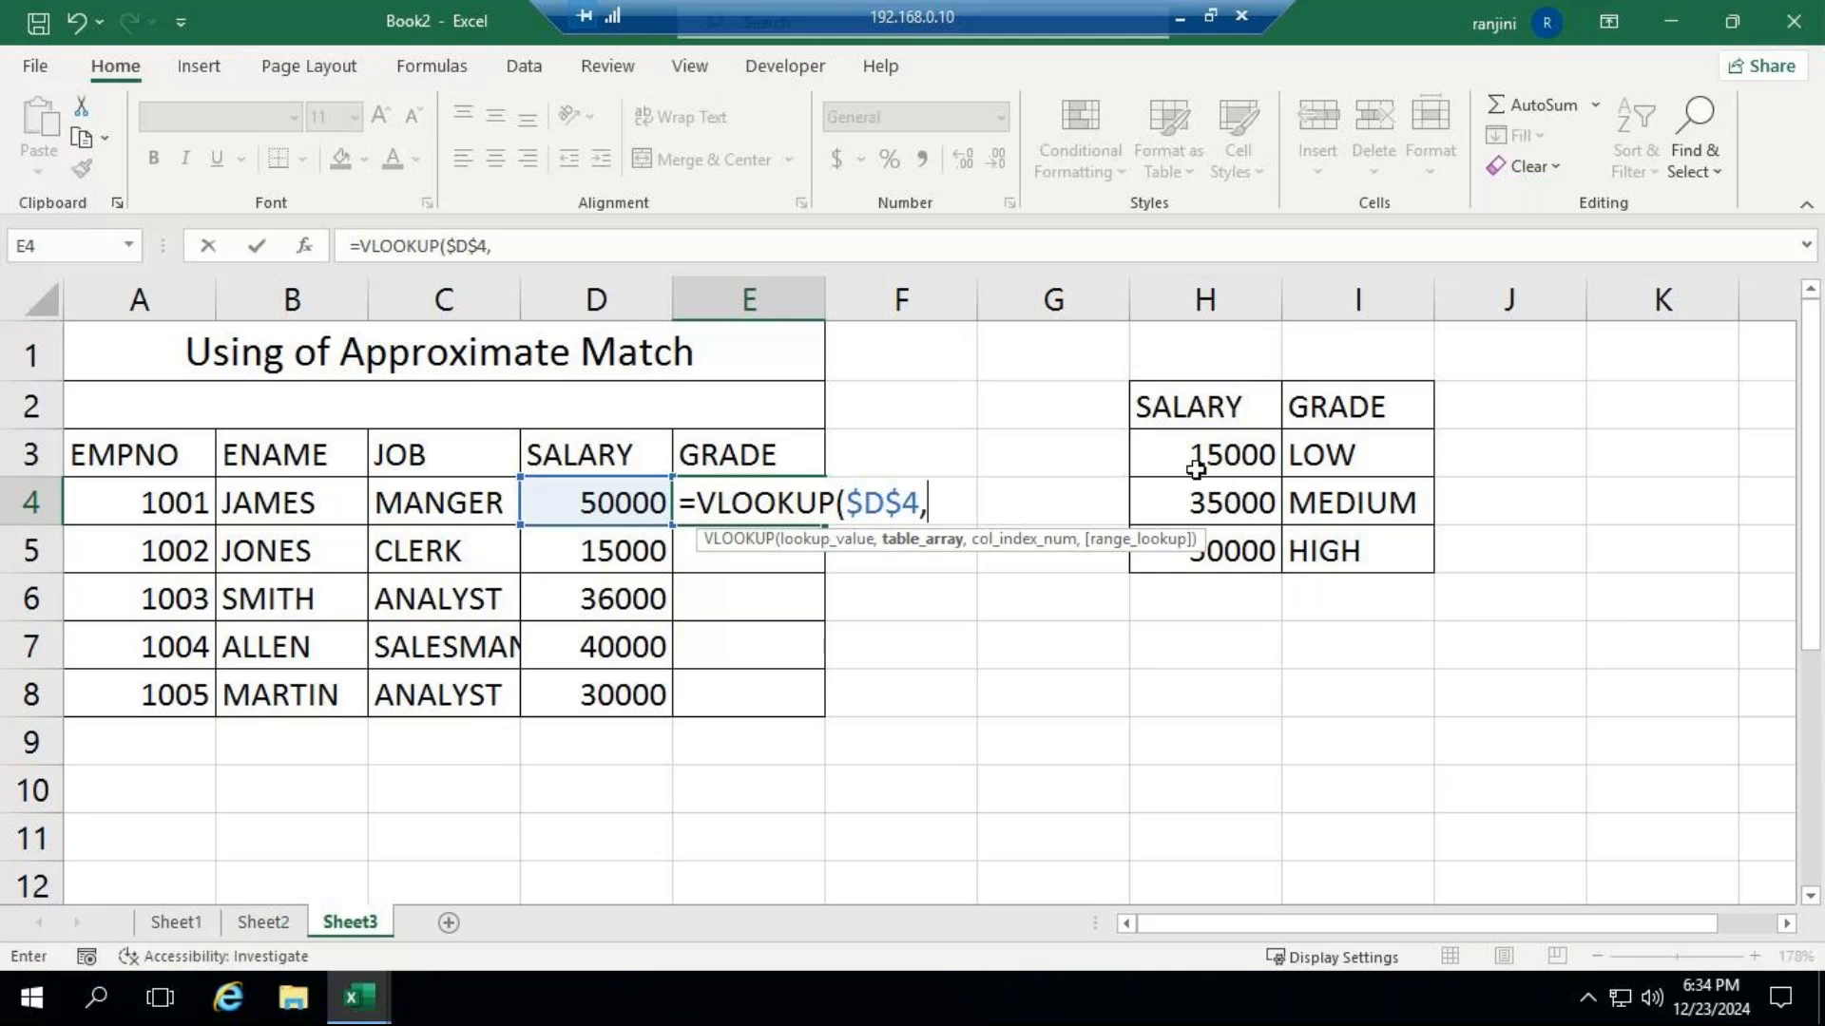
Complete E4's VLOOKUP with the absolute table $H$2:$I$5, column index 2 and TRUE for approximate match.
drag(1233, 406, 1330, 555)
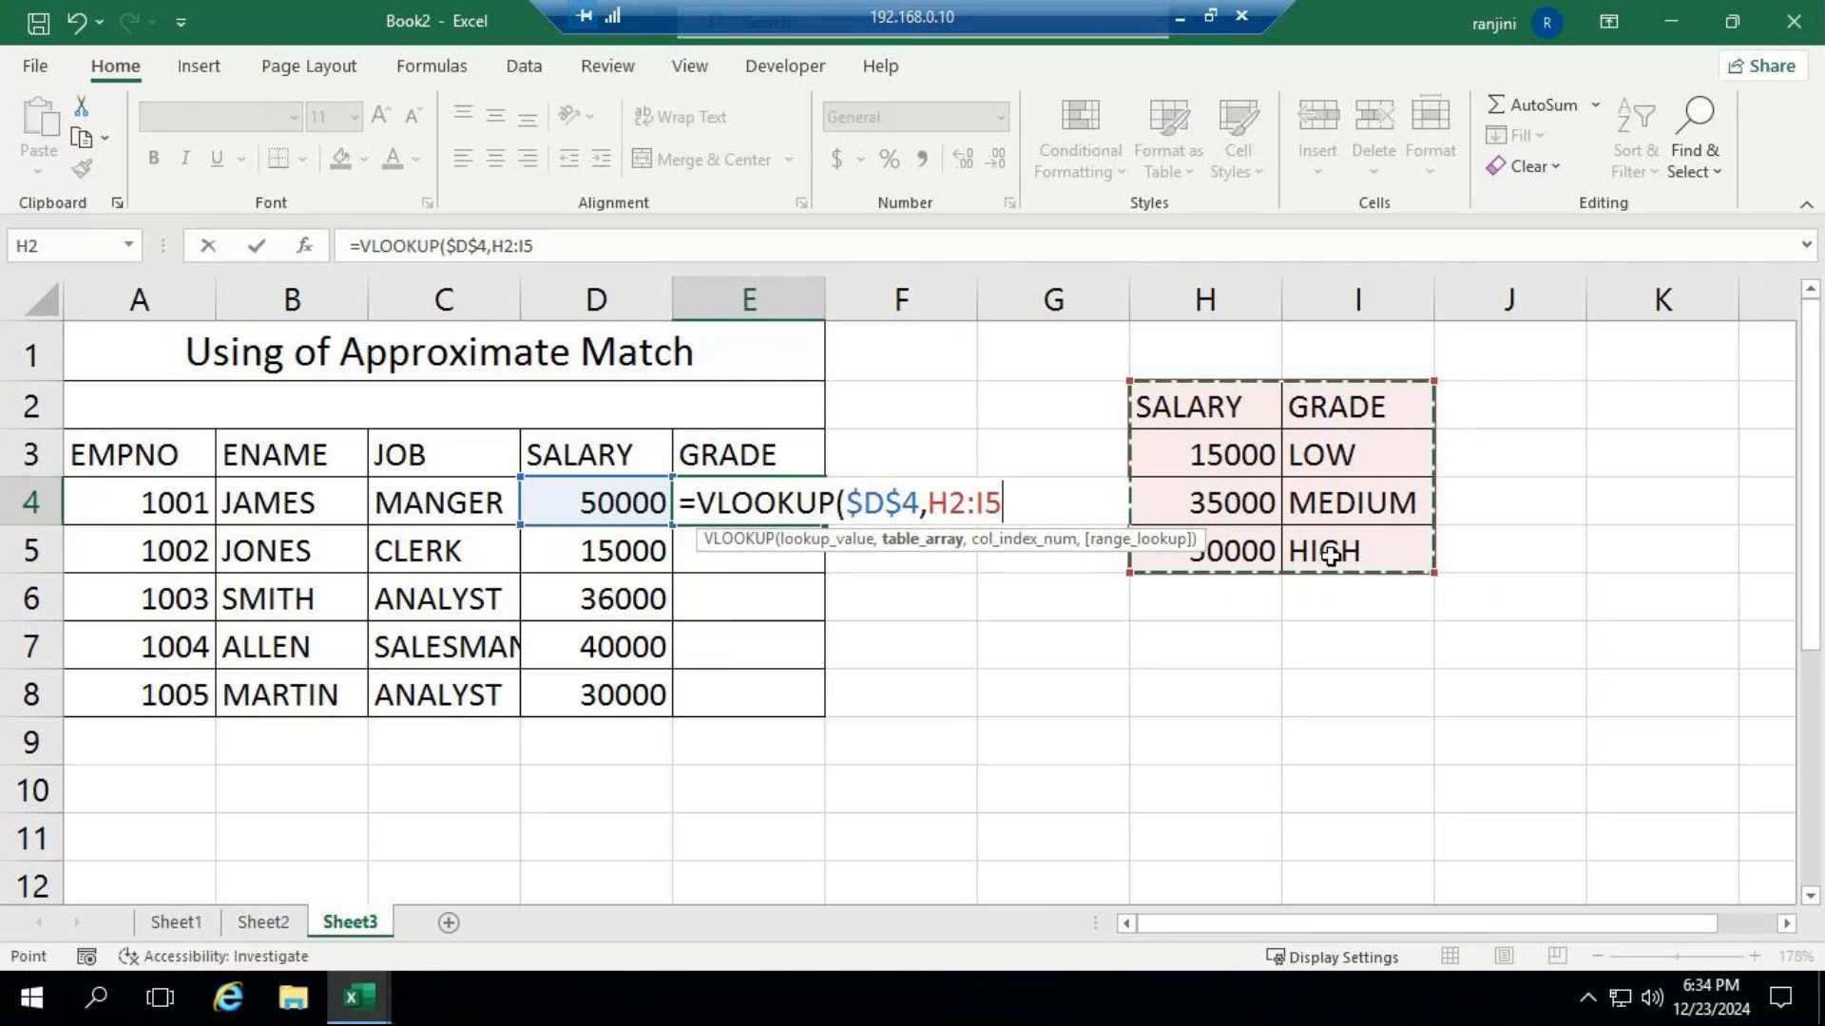
key(F4)
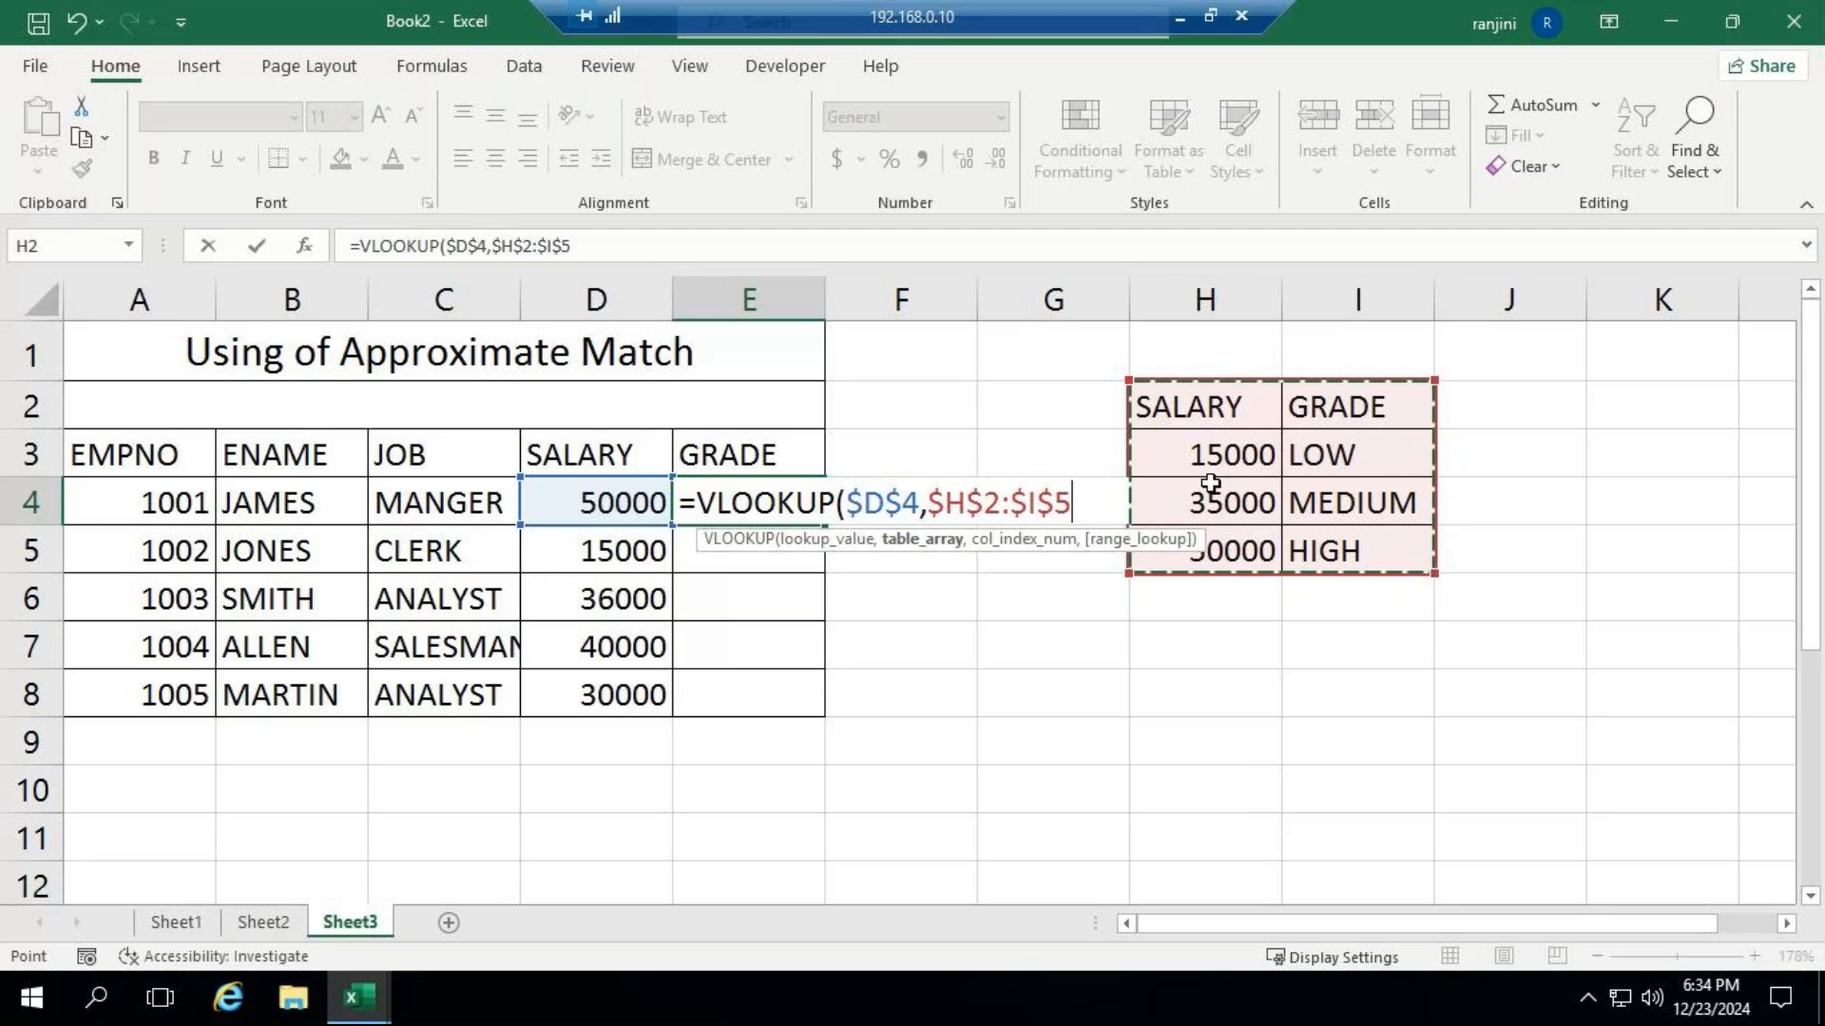
text(,)
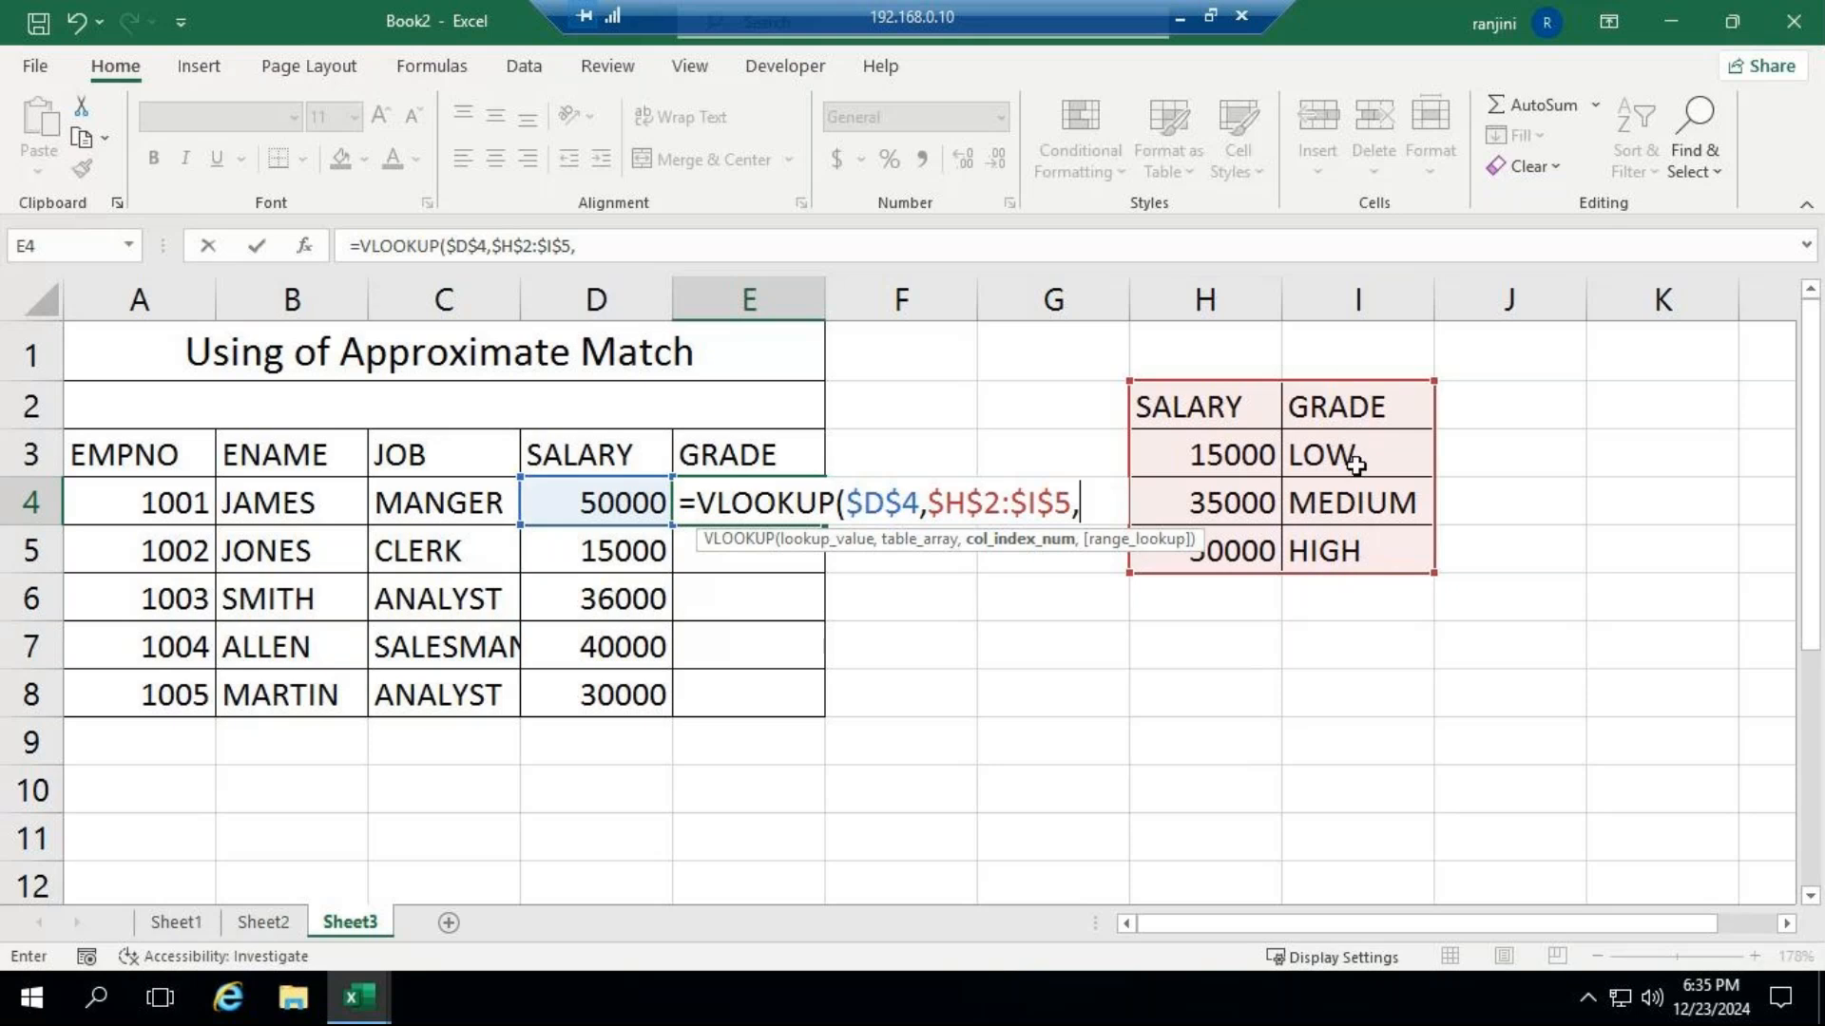
text(2,)
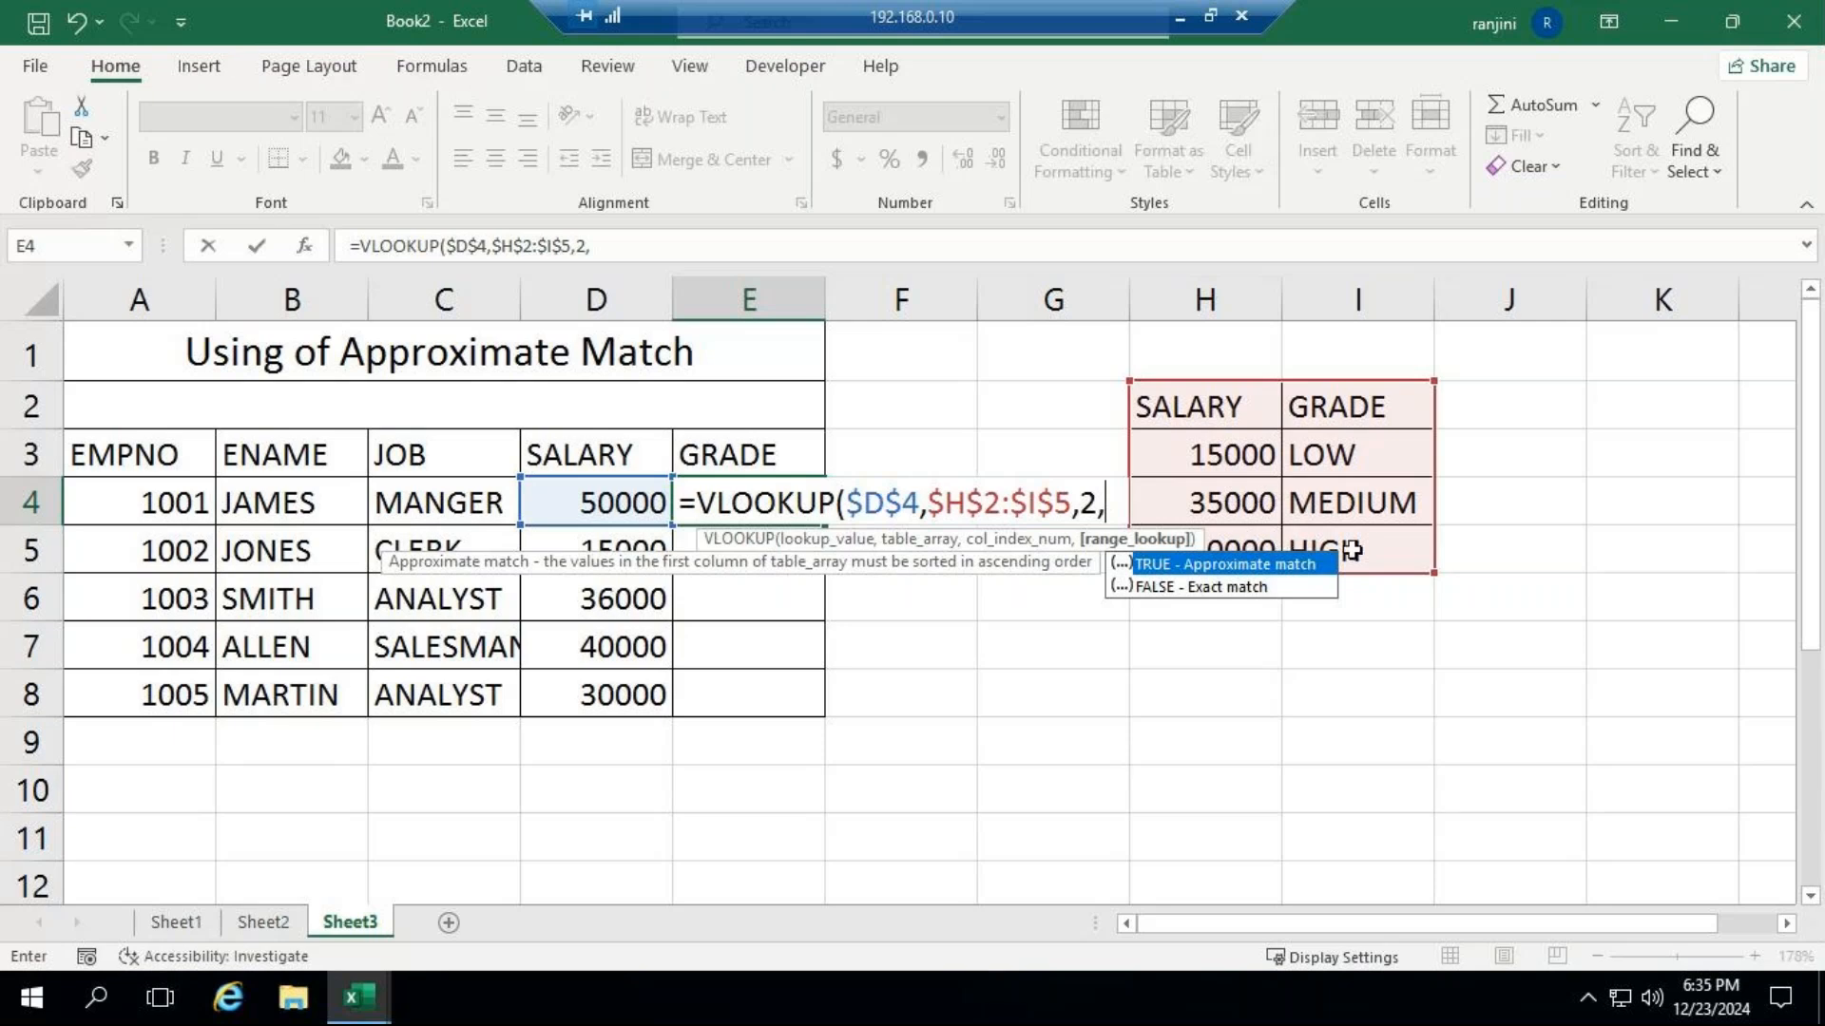
key(Tab)
text())
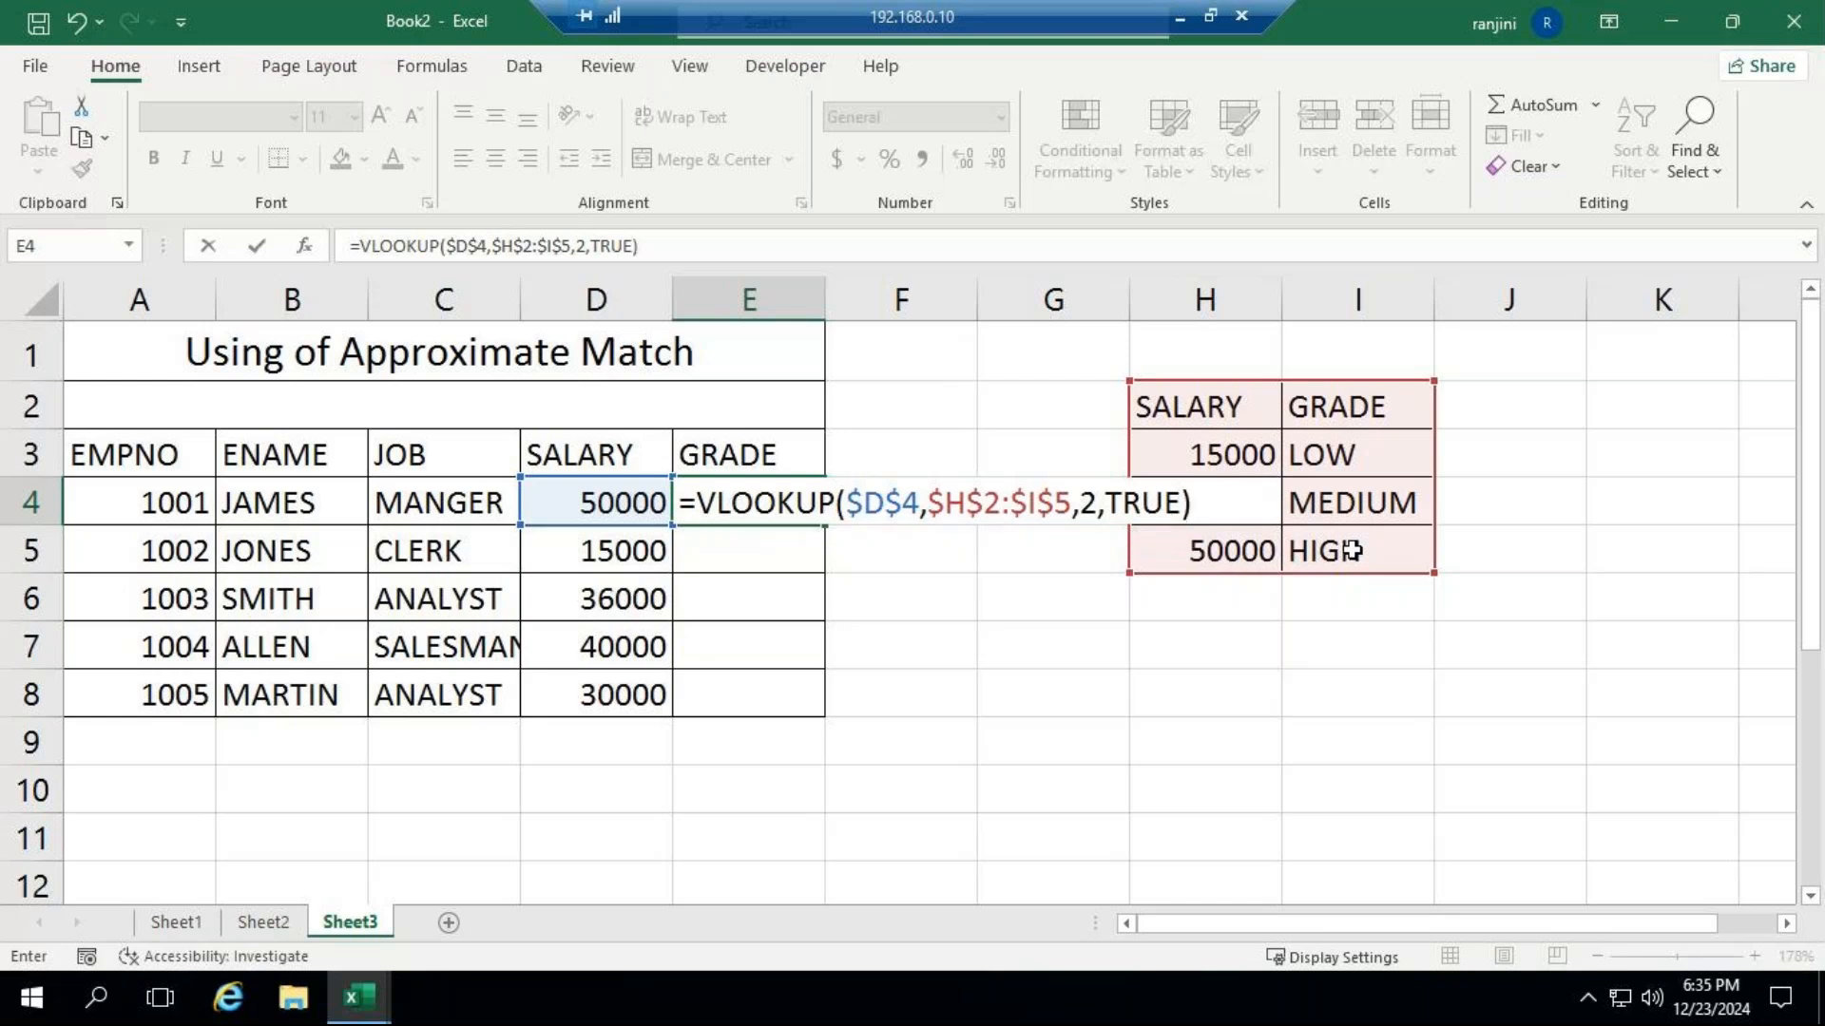
key(Return)
Fill E4's formula with the $D$4 lookup value down through E8, review its arguments, and repeat the fill.
click(793, 503)
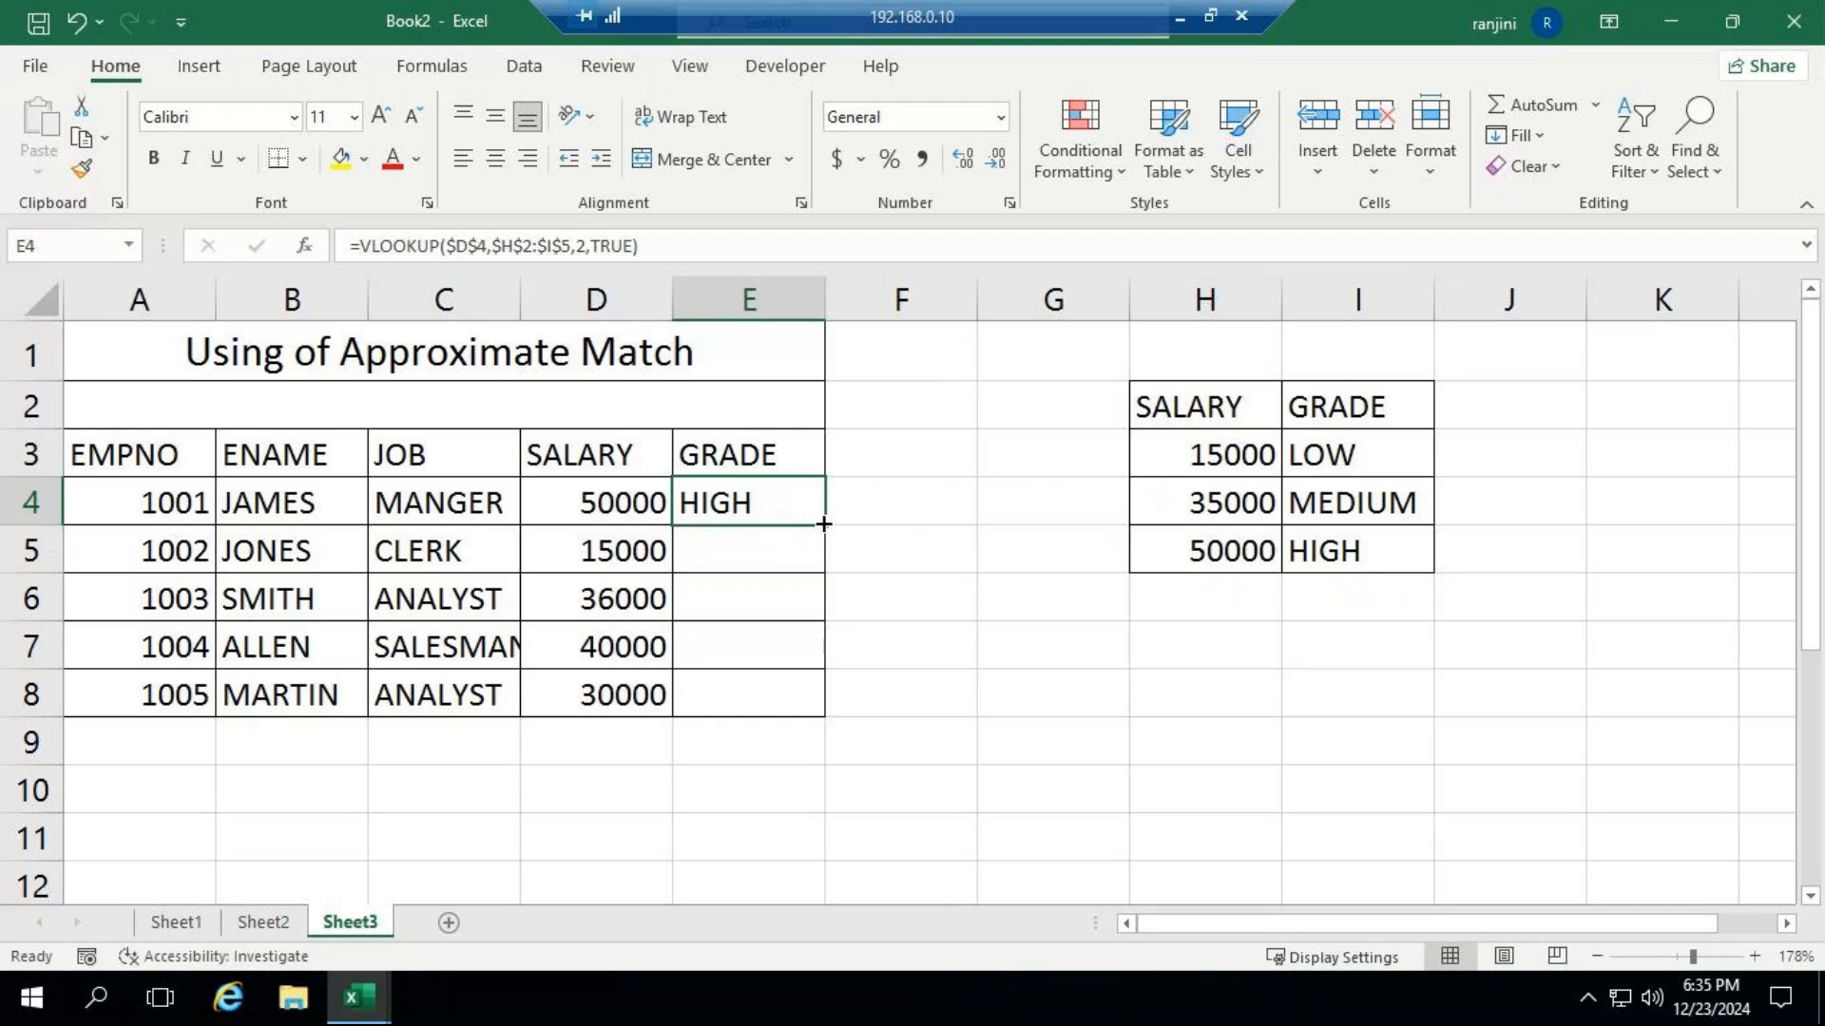
double_click(823, 524)
click(802, 493)
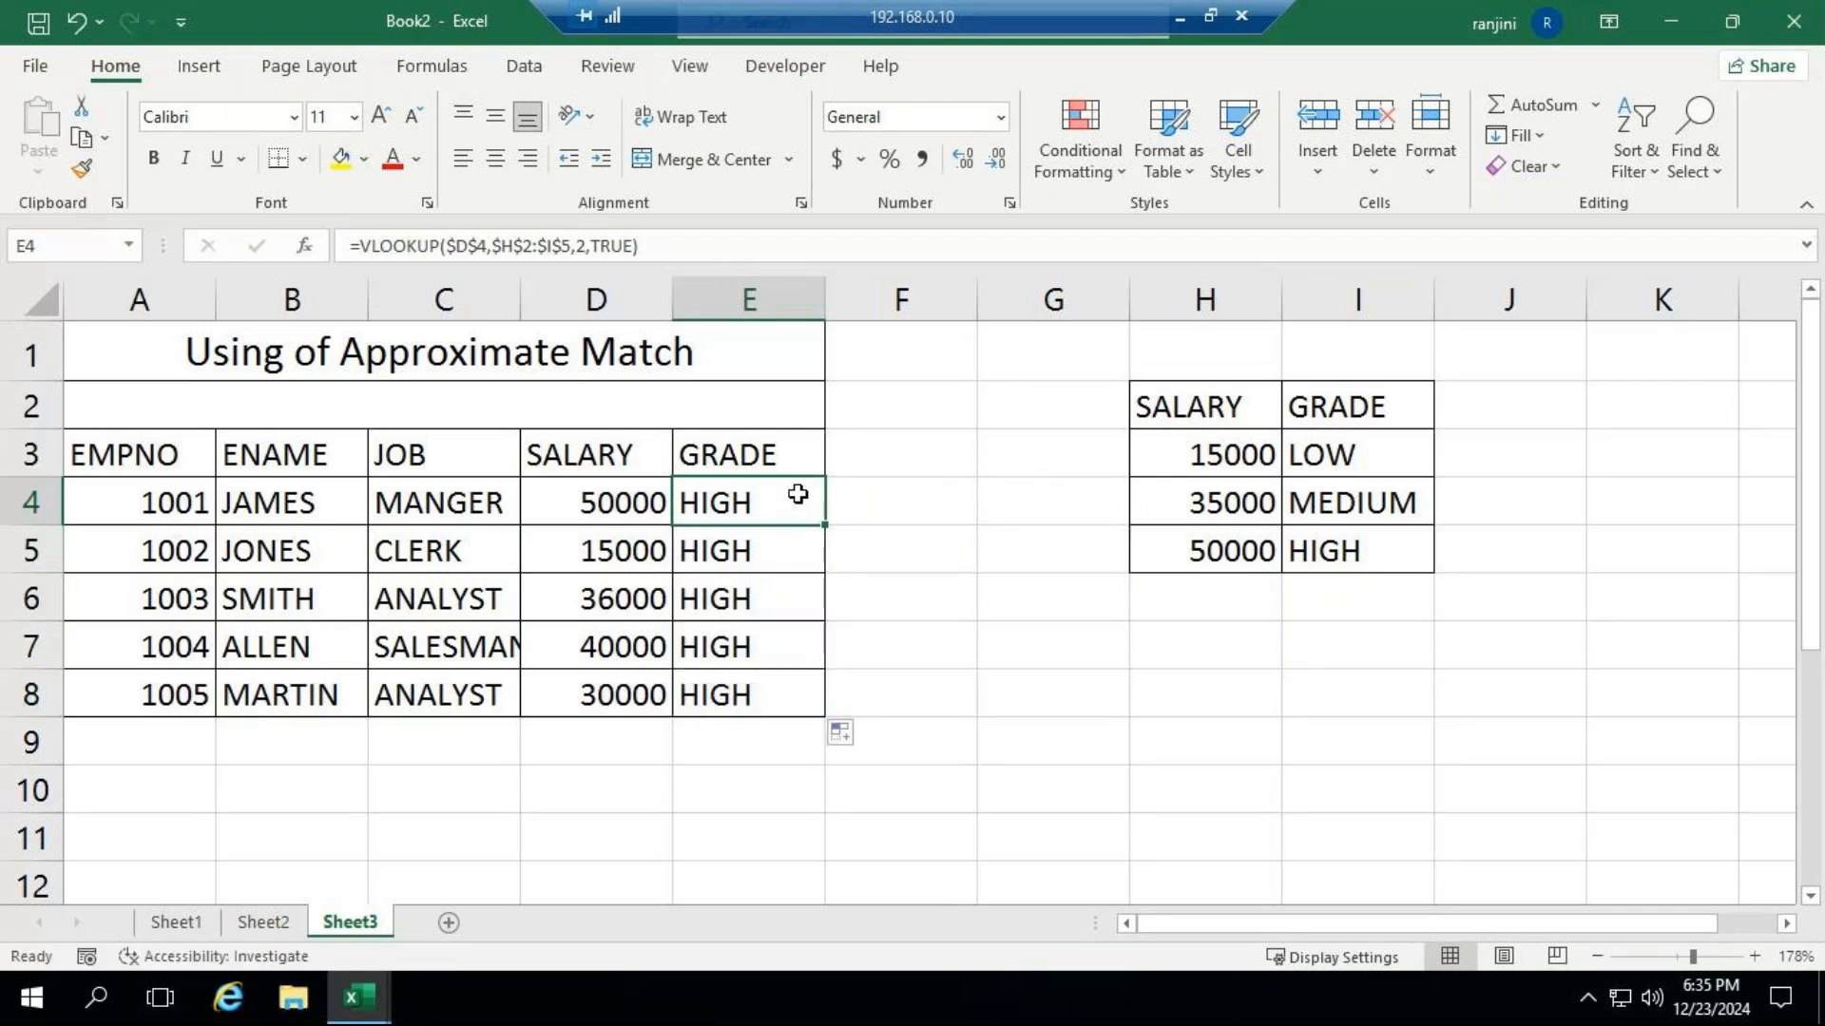
double_click(802, 493)
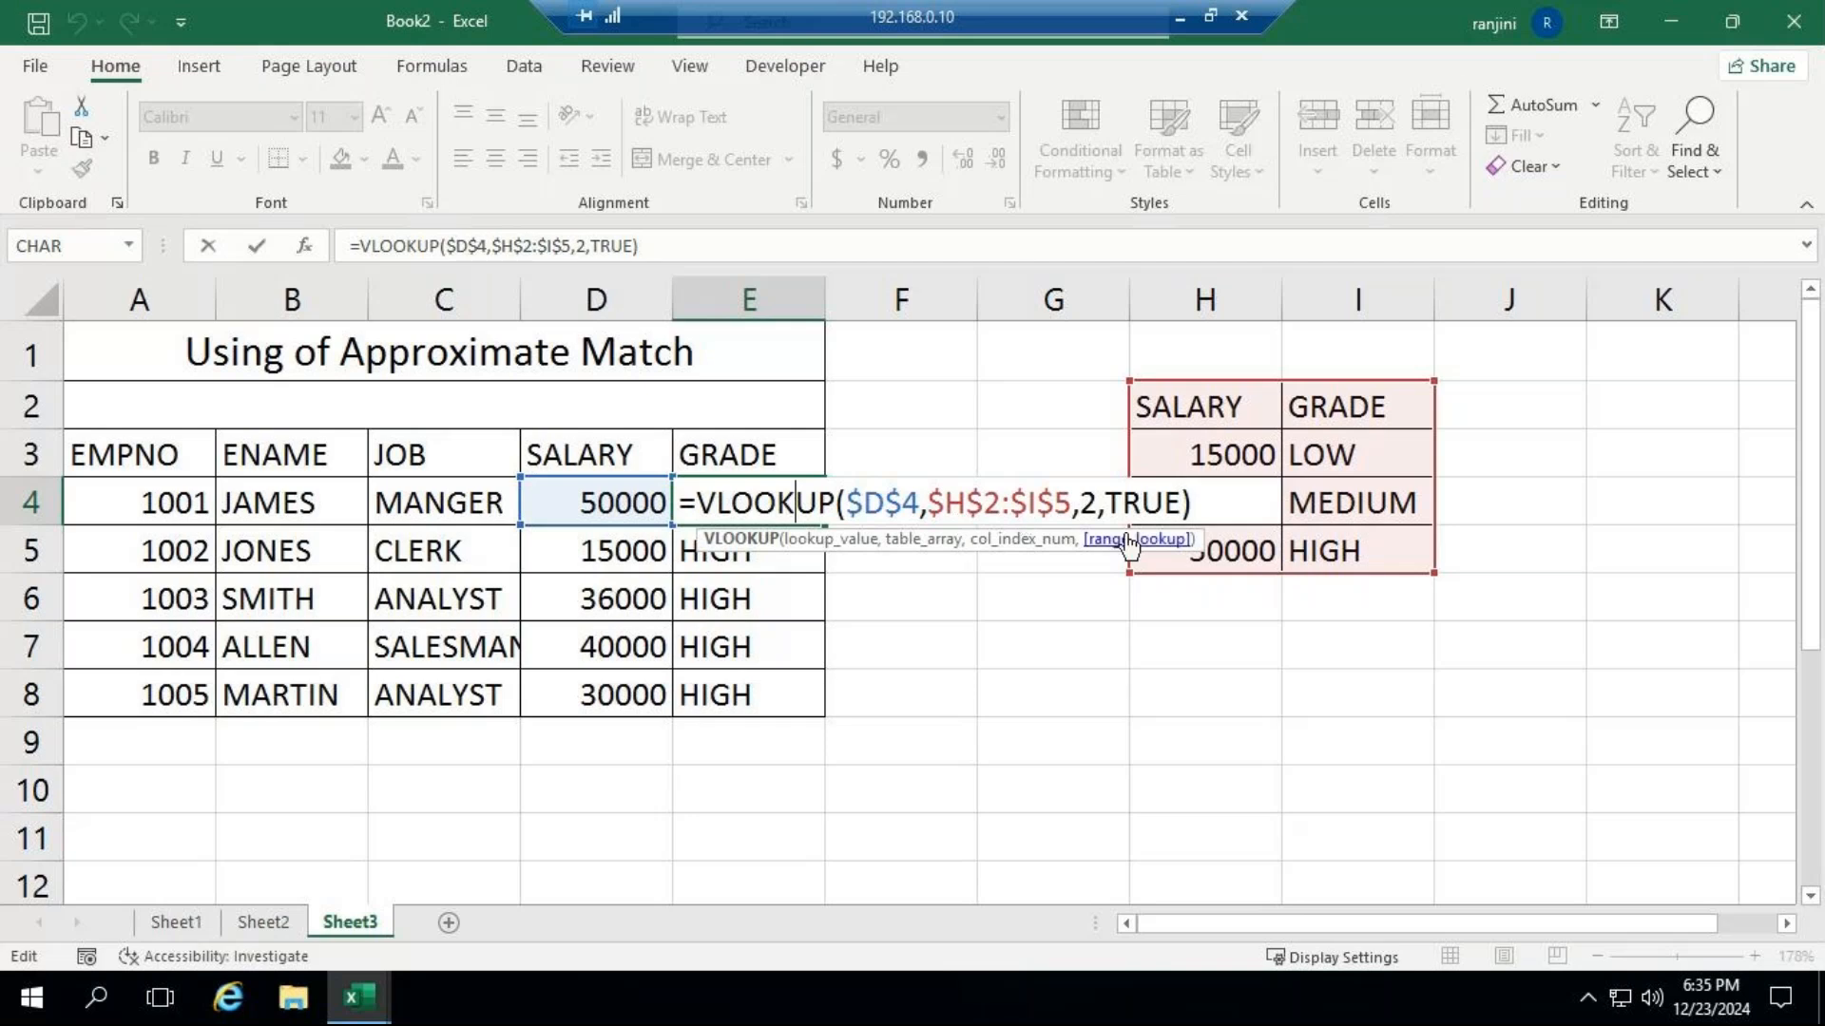
click(679, 232)
key(Return)
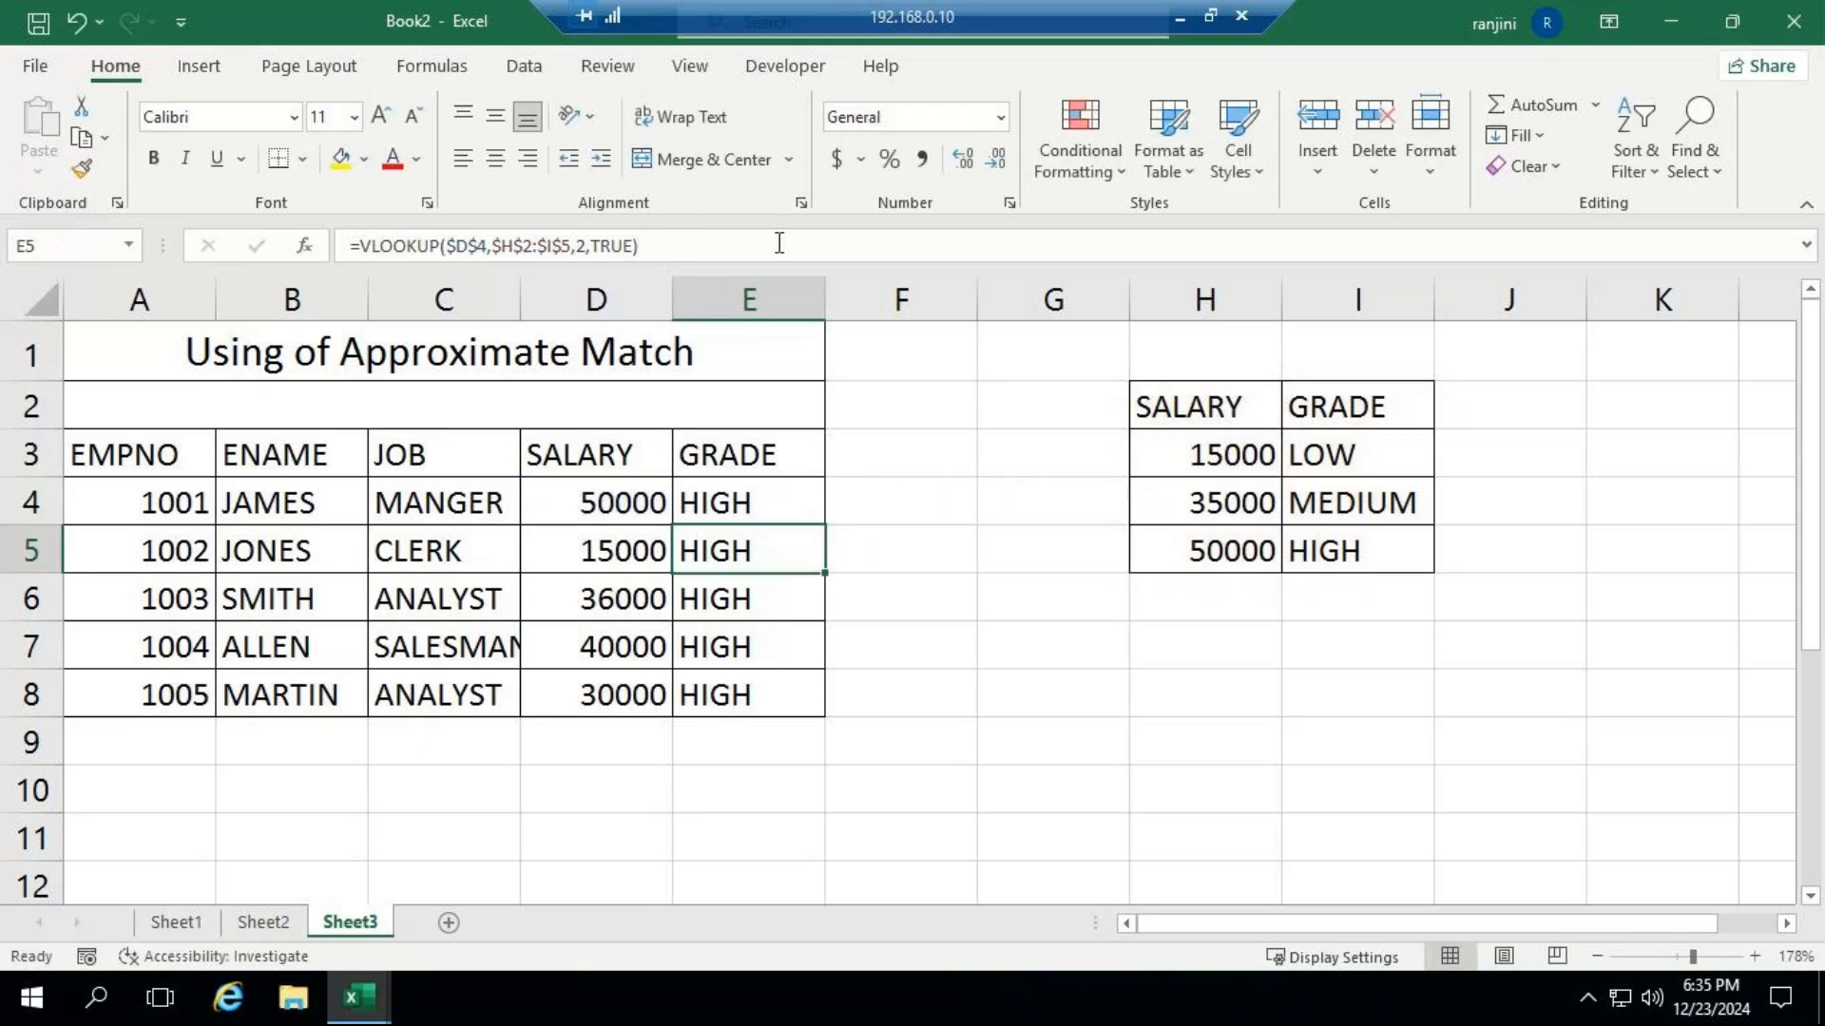
click(722, 496)
drag(825, 525, 825, 714)
Change the lookup value in E4's VLOOKUP to the relative reference D4 and fill the formula down through E8.
click(775, 492)
double_click(776, 492)
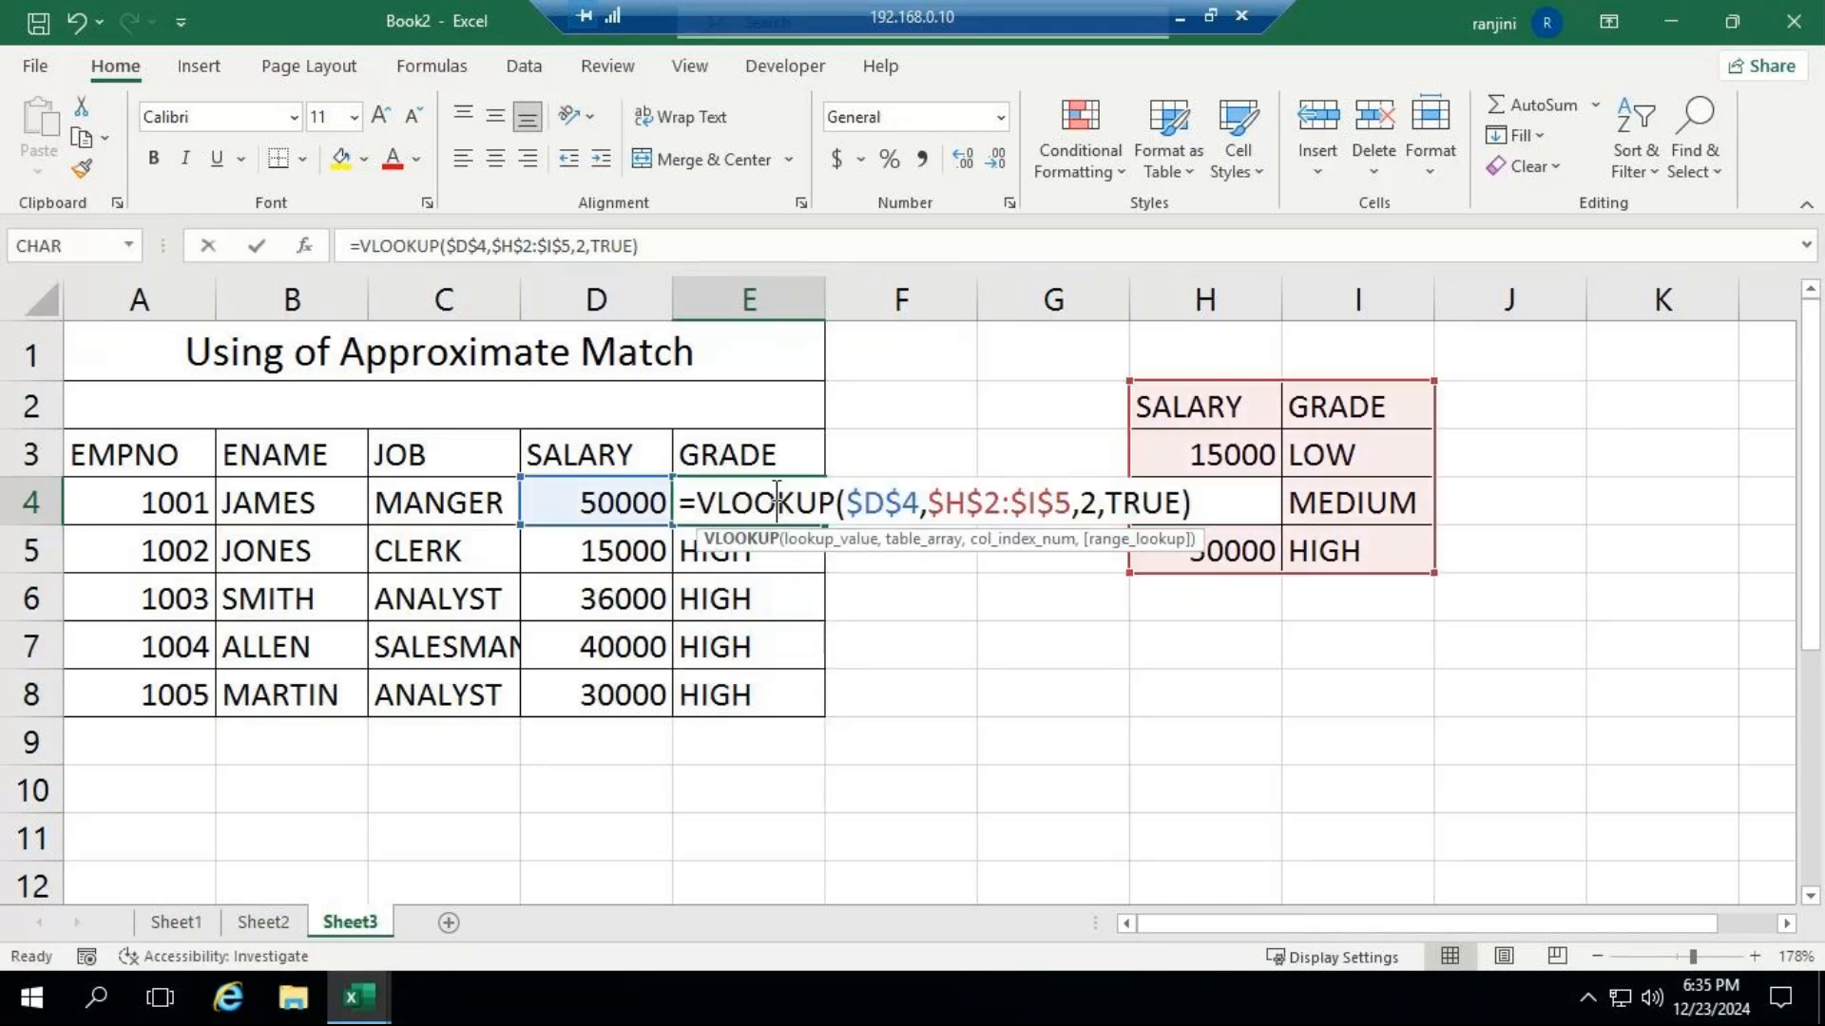
click(866, 503)
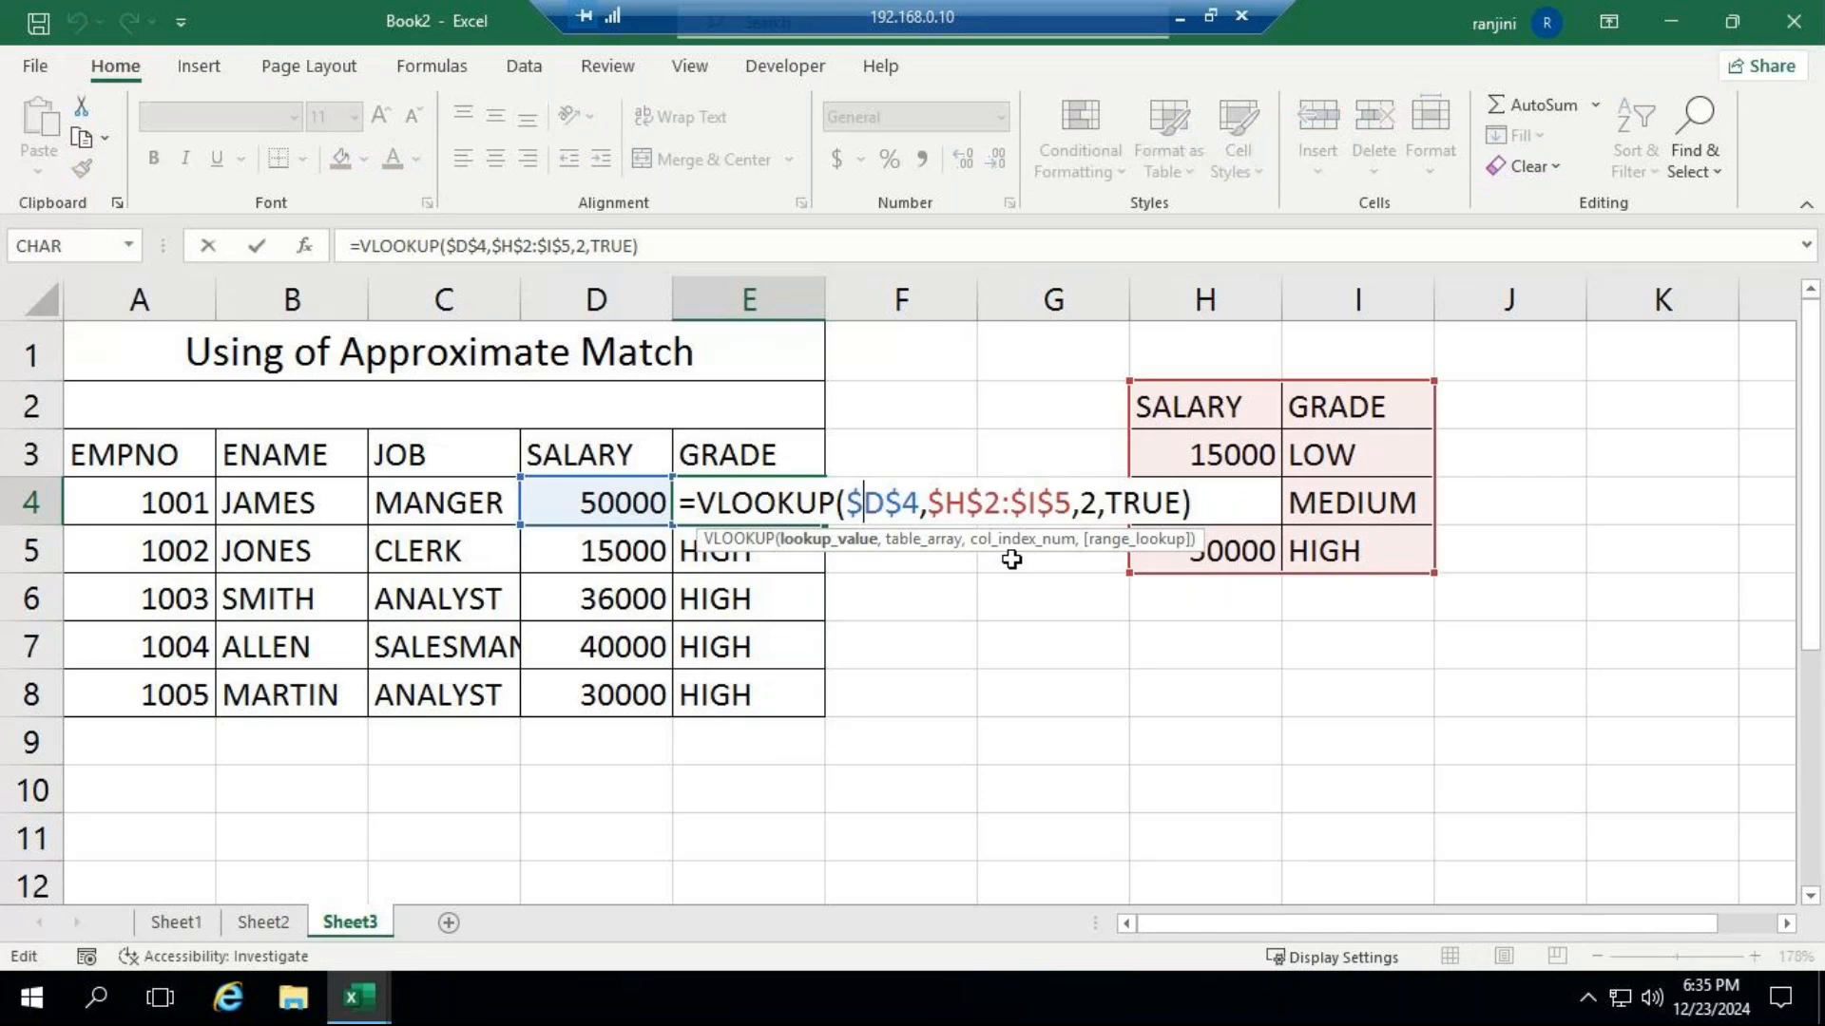
key(BackSpace)
click(889, 501)
key(BackSpace)
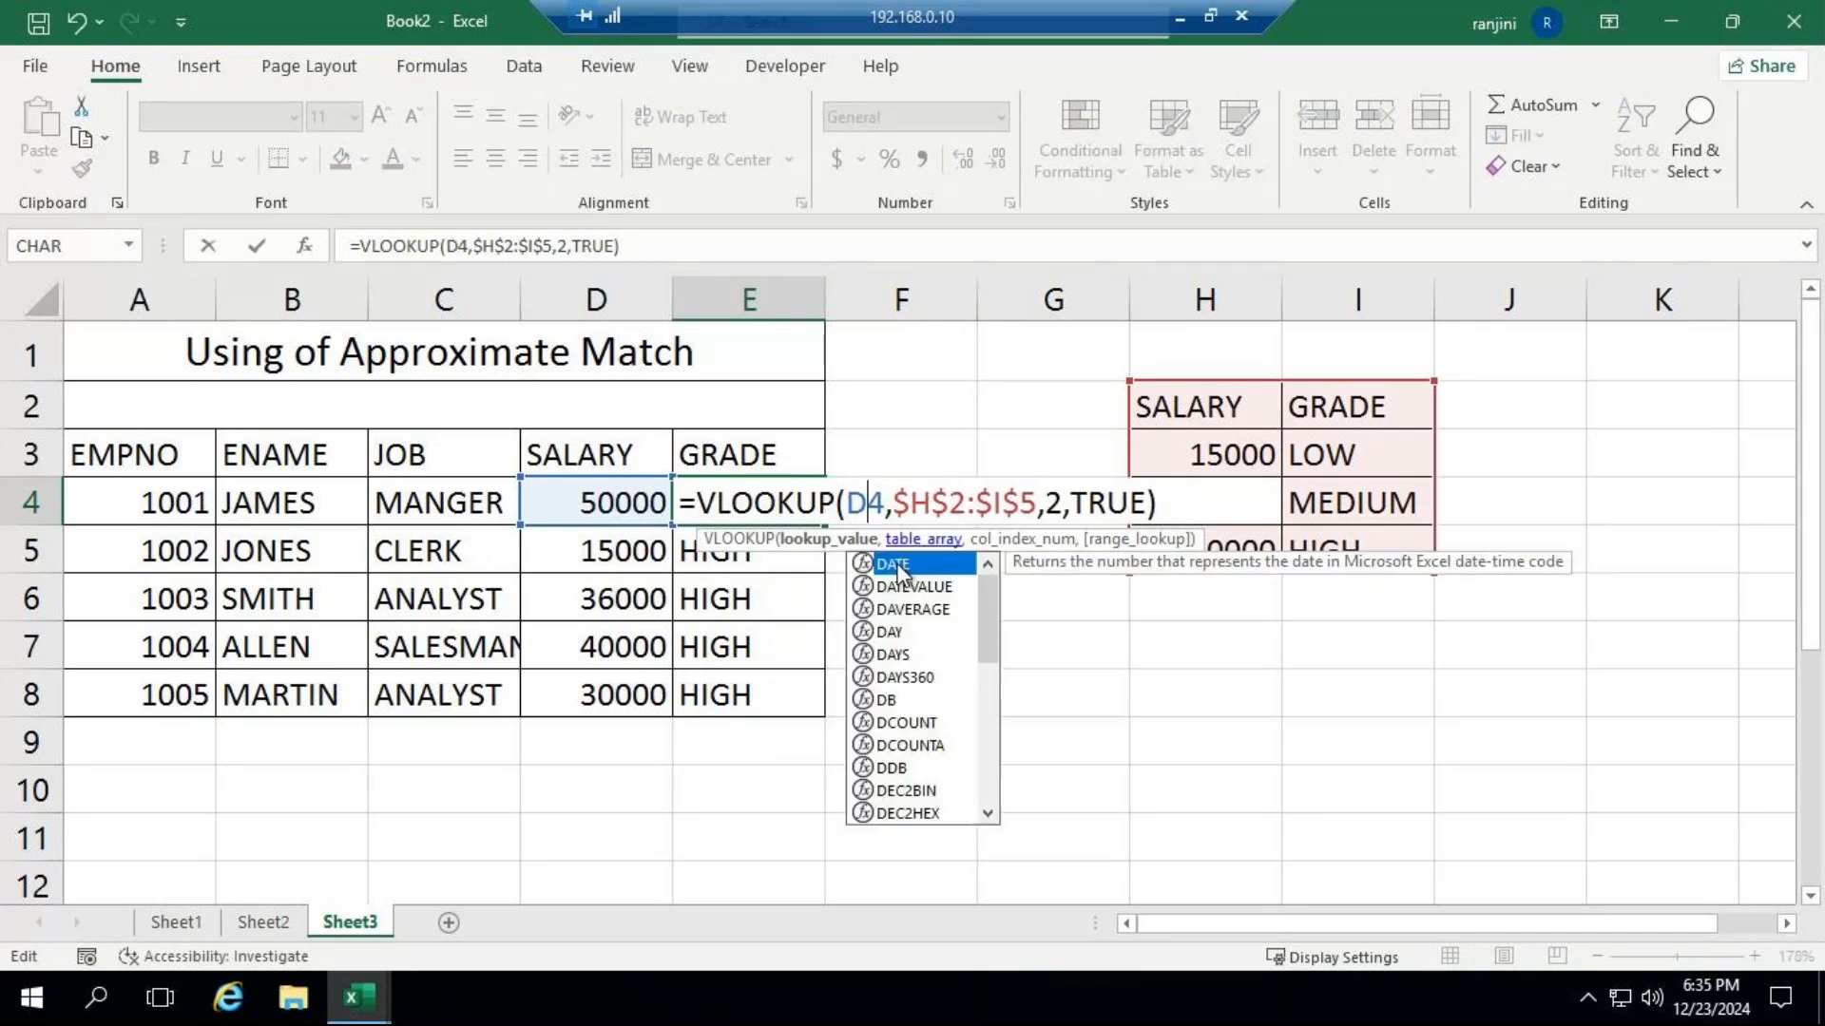
key(Return)
click(789, 511)
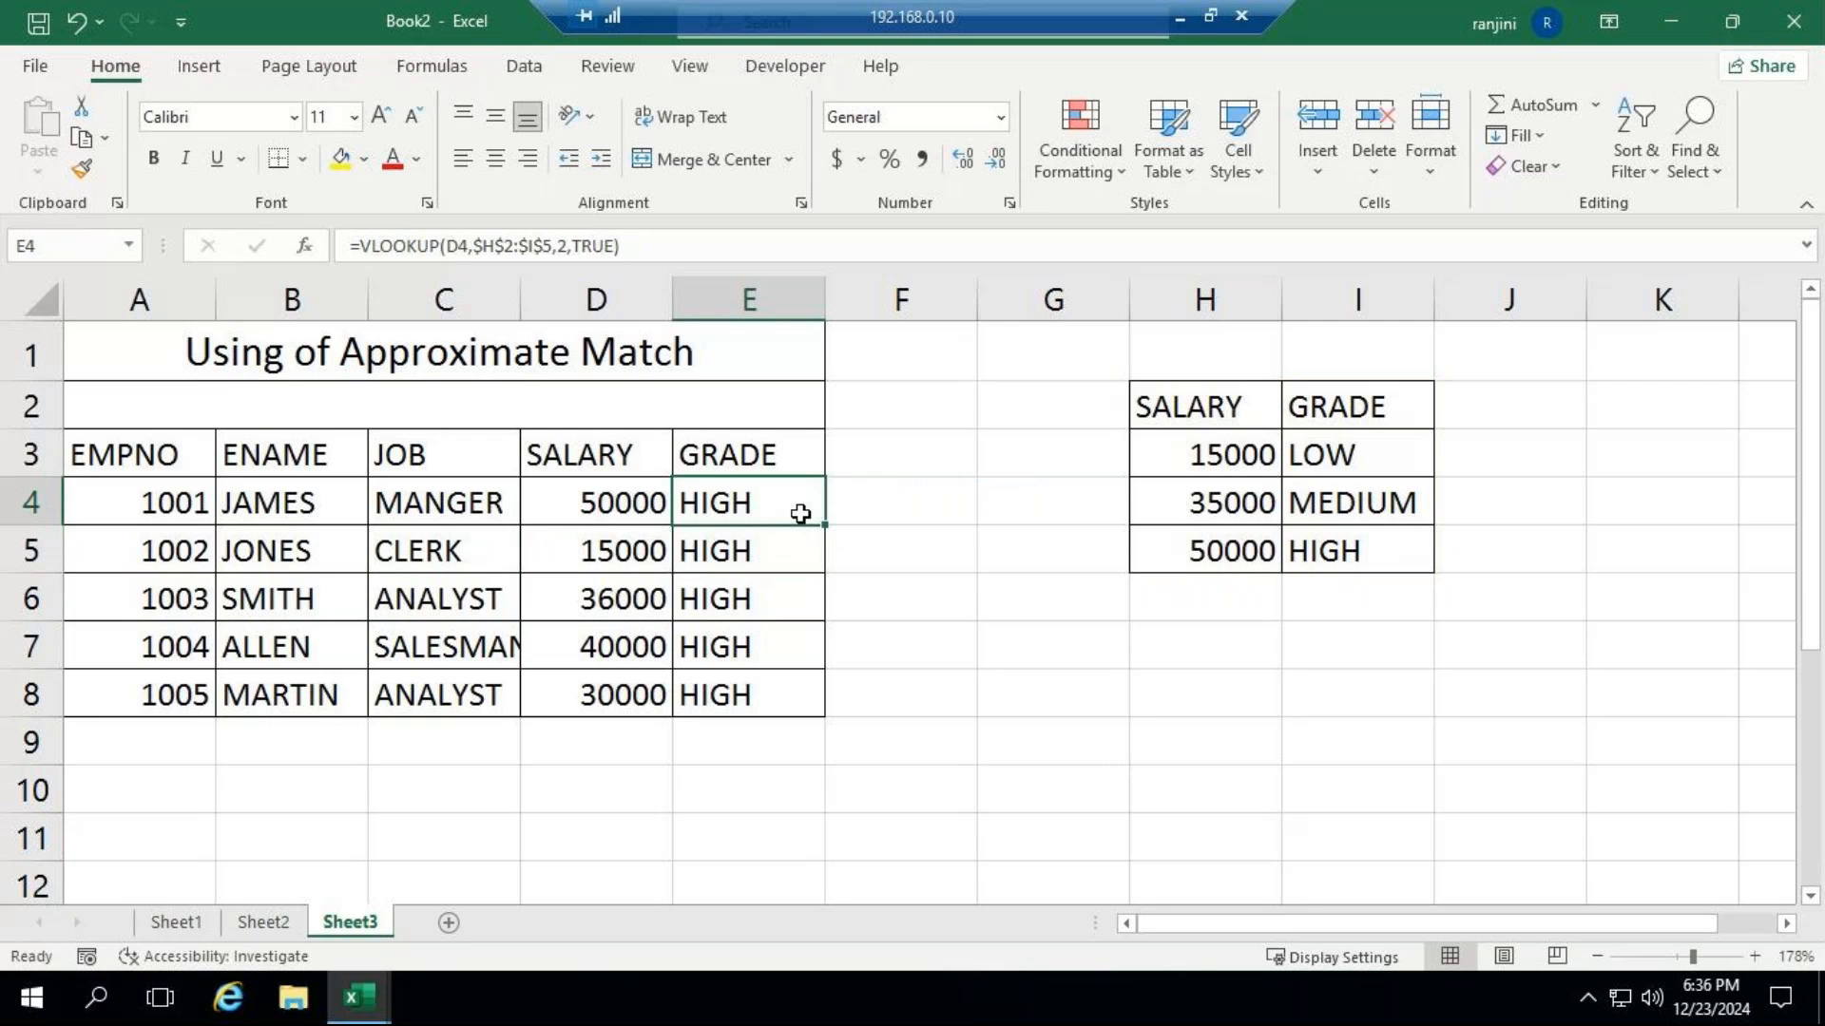
drag(823, 523, 827, 715)
click(722, 505)
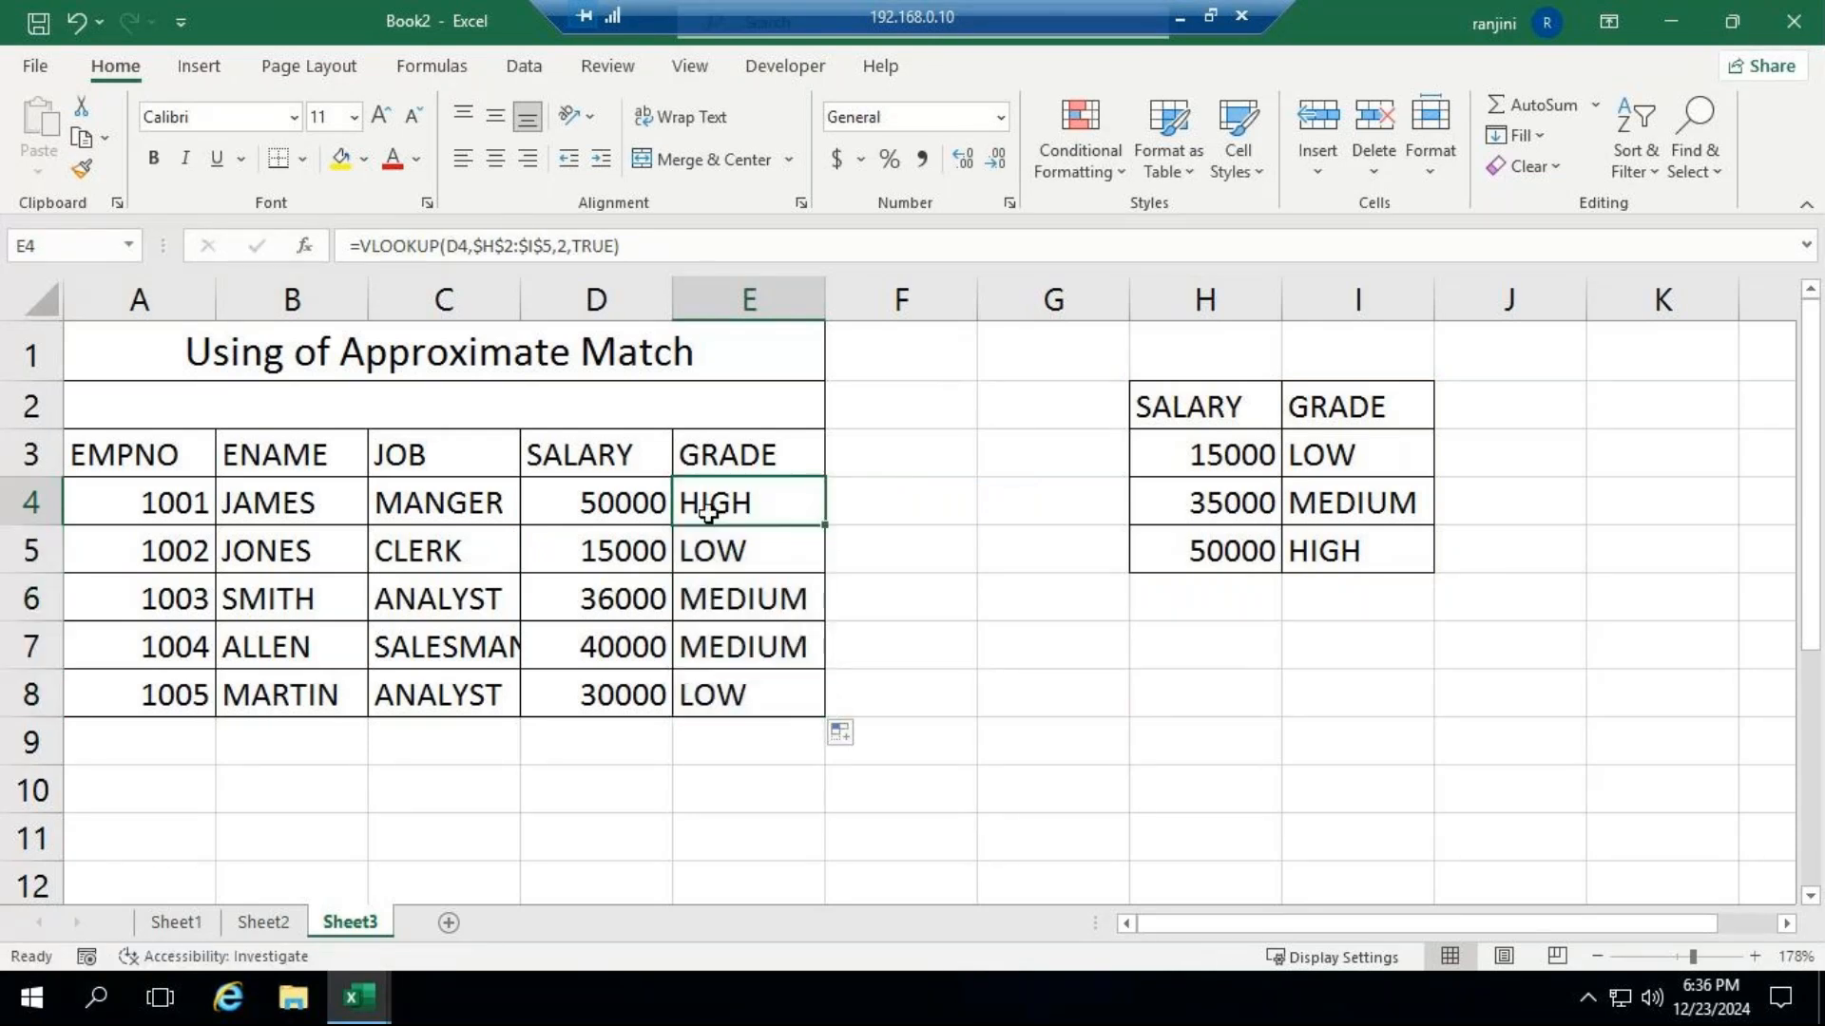
Compare the salary in D4 with its grade and select the filled grades in E4:E8 for review.
click(627, 487)
key(Right)
drag(763, 498, 782, 710)
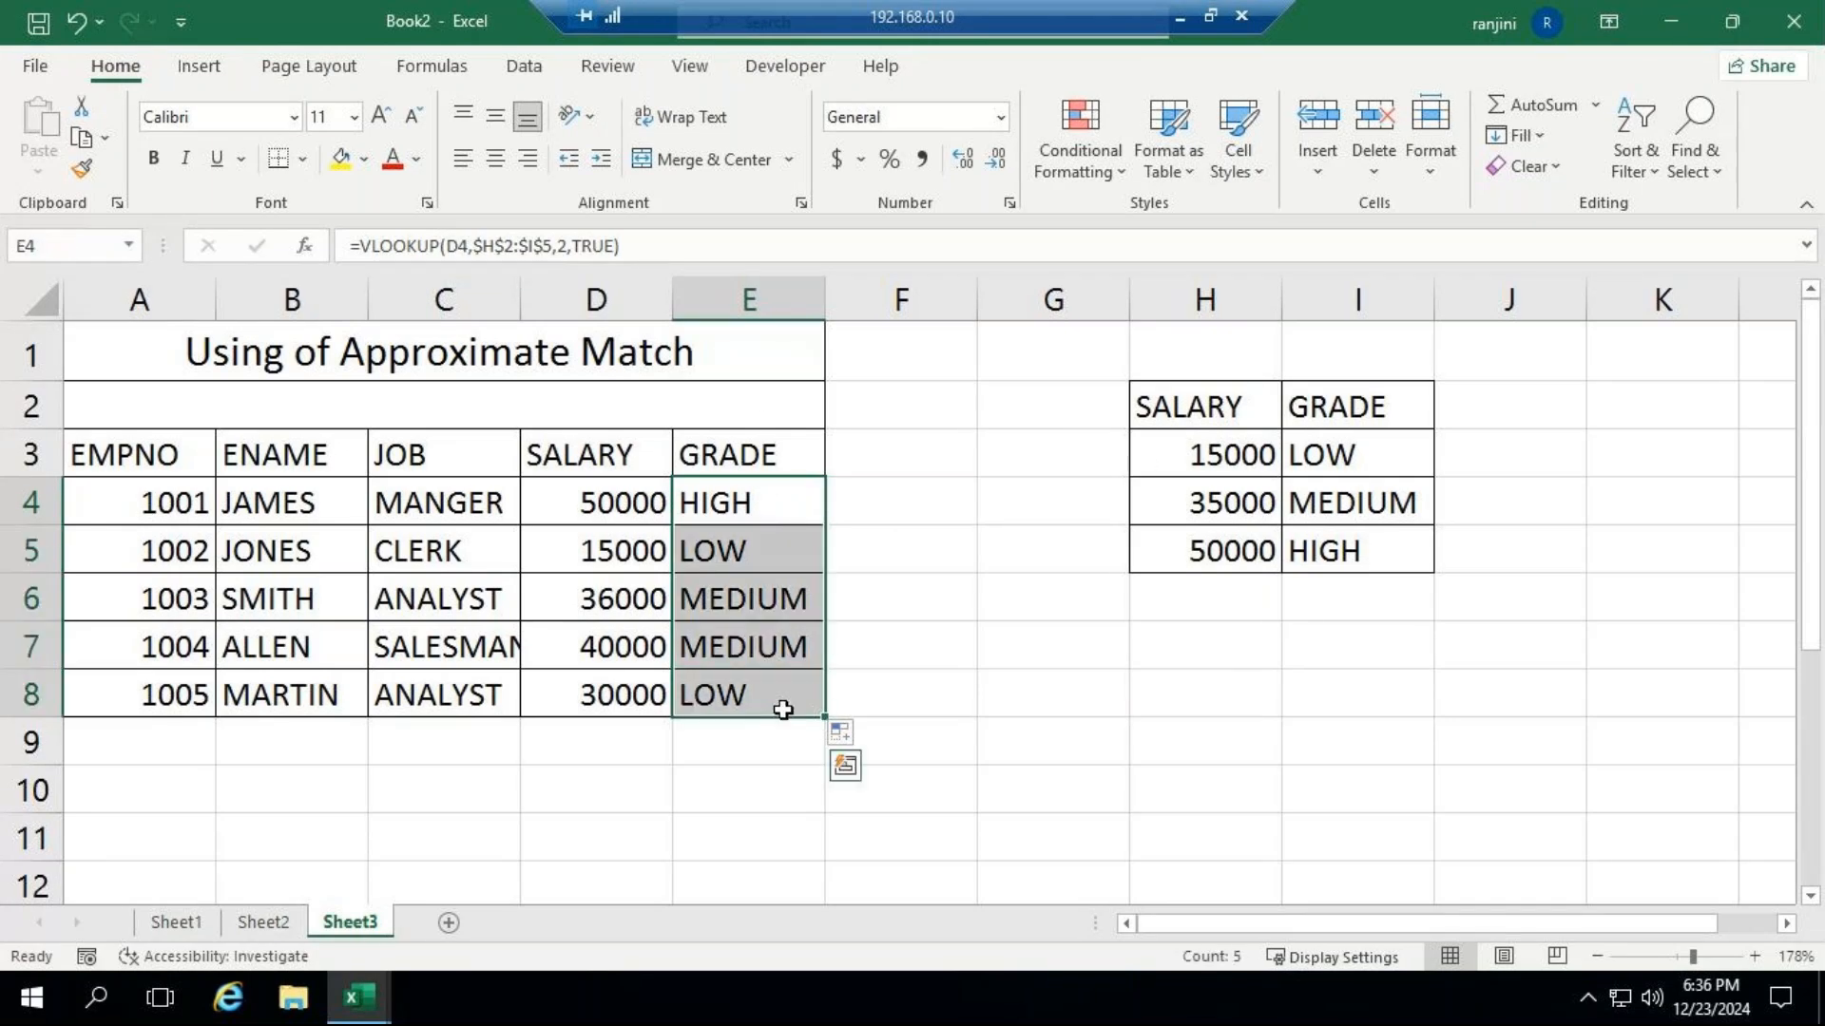
Clear the grades in E4:E8 and begin a VLOOKUP in E4 with lookup value D4 and the absolute table $H$2:$I$5.
key(Delete)
text(=vlo)
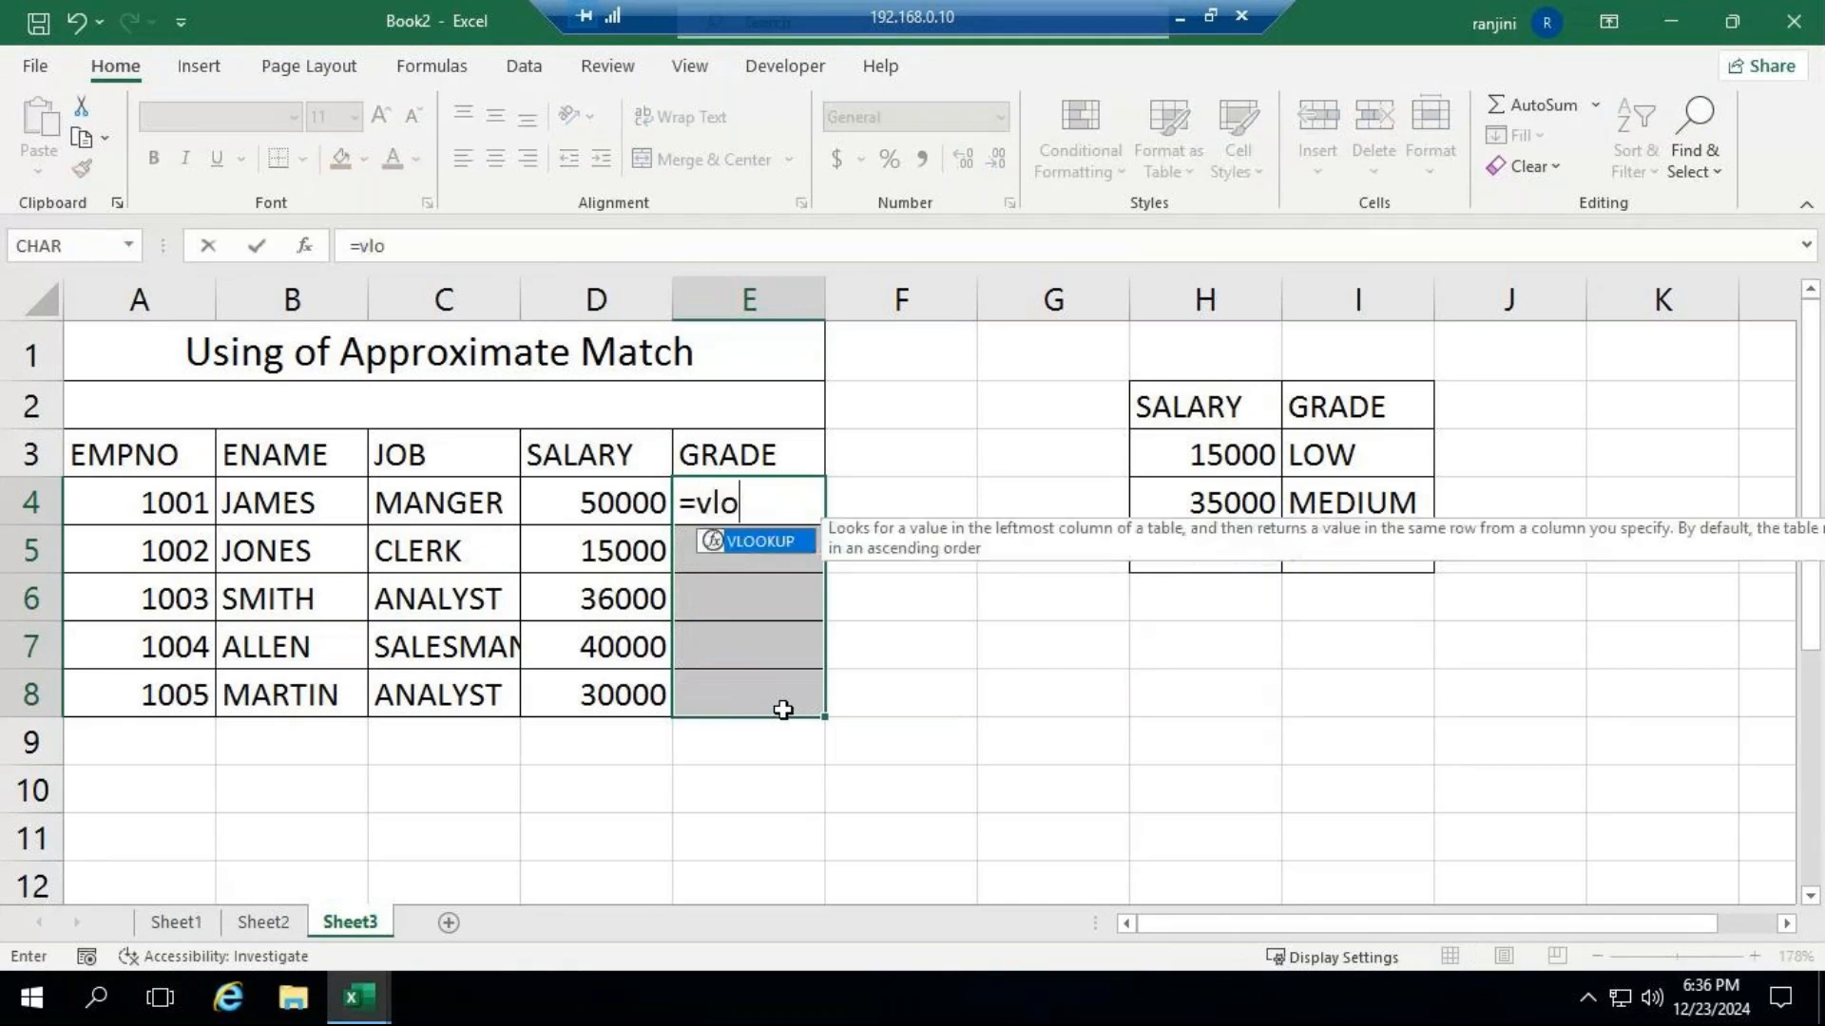
key(Tab)
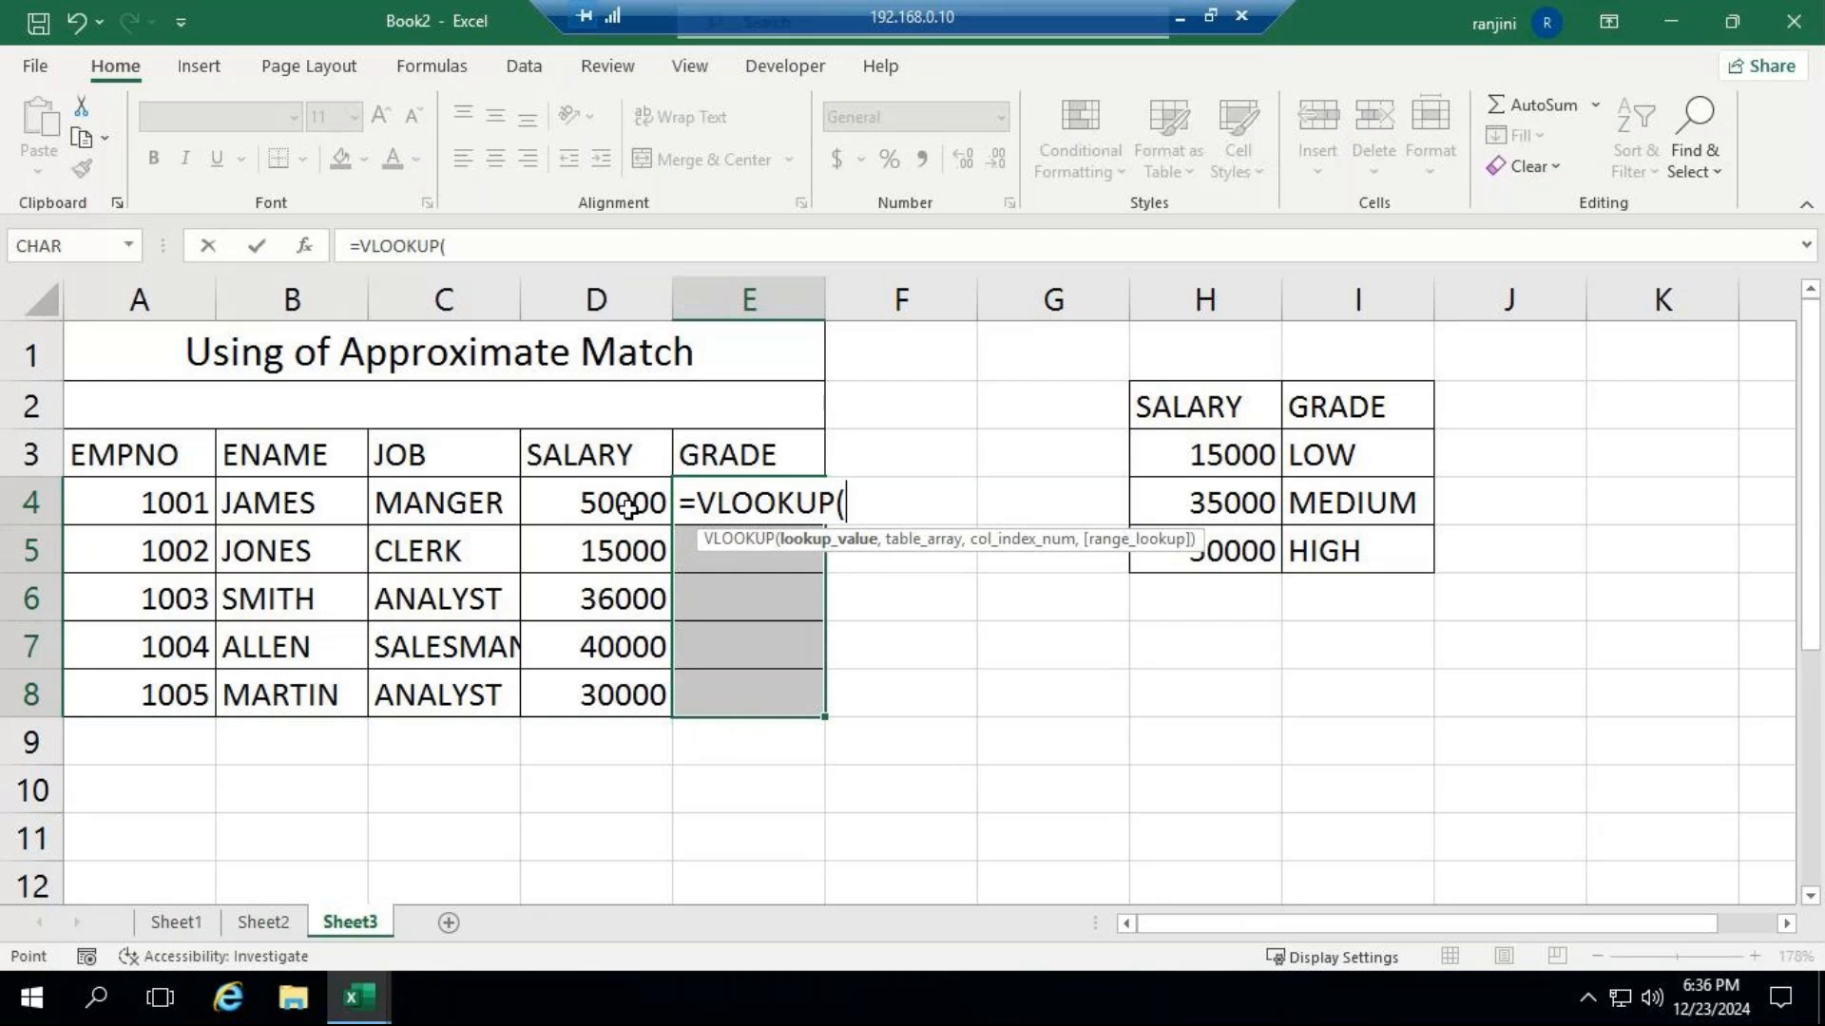
click(628, 508)
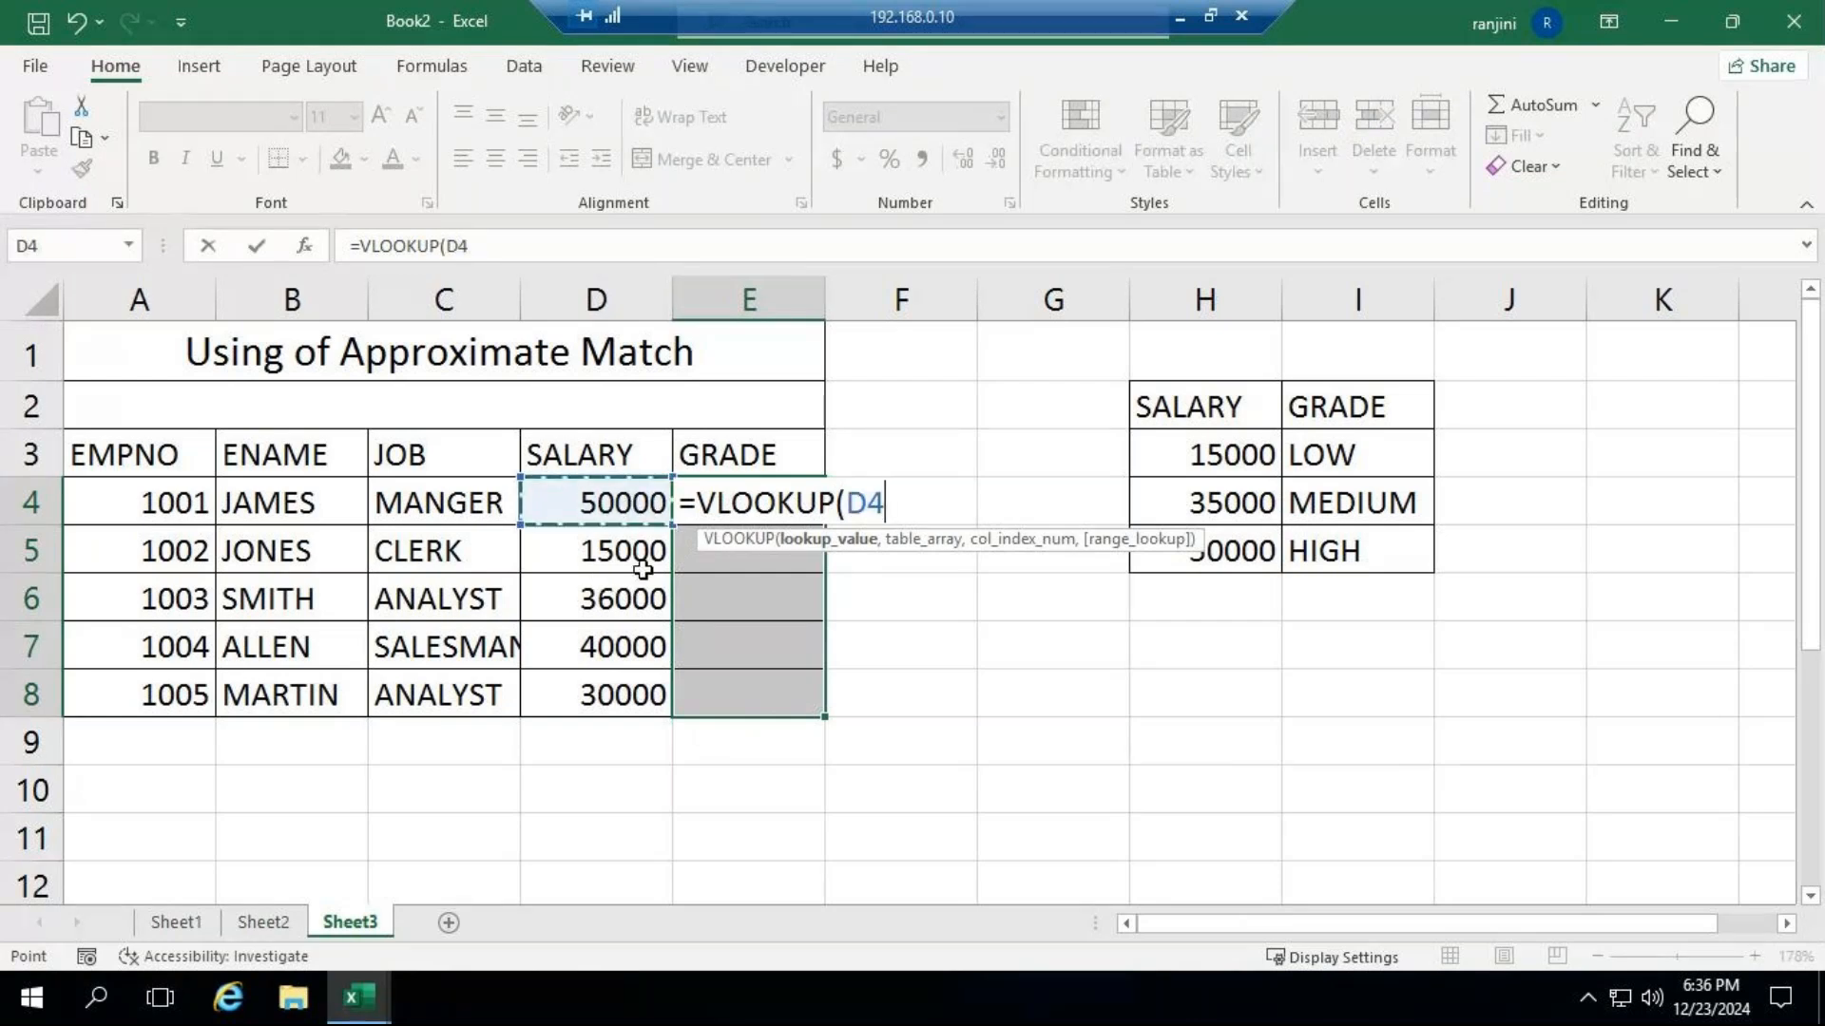
text(,)
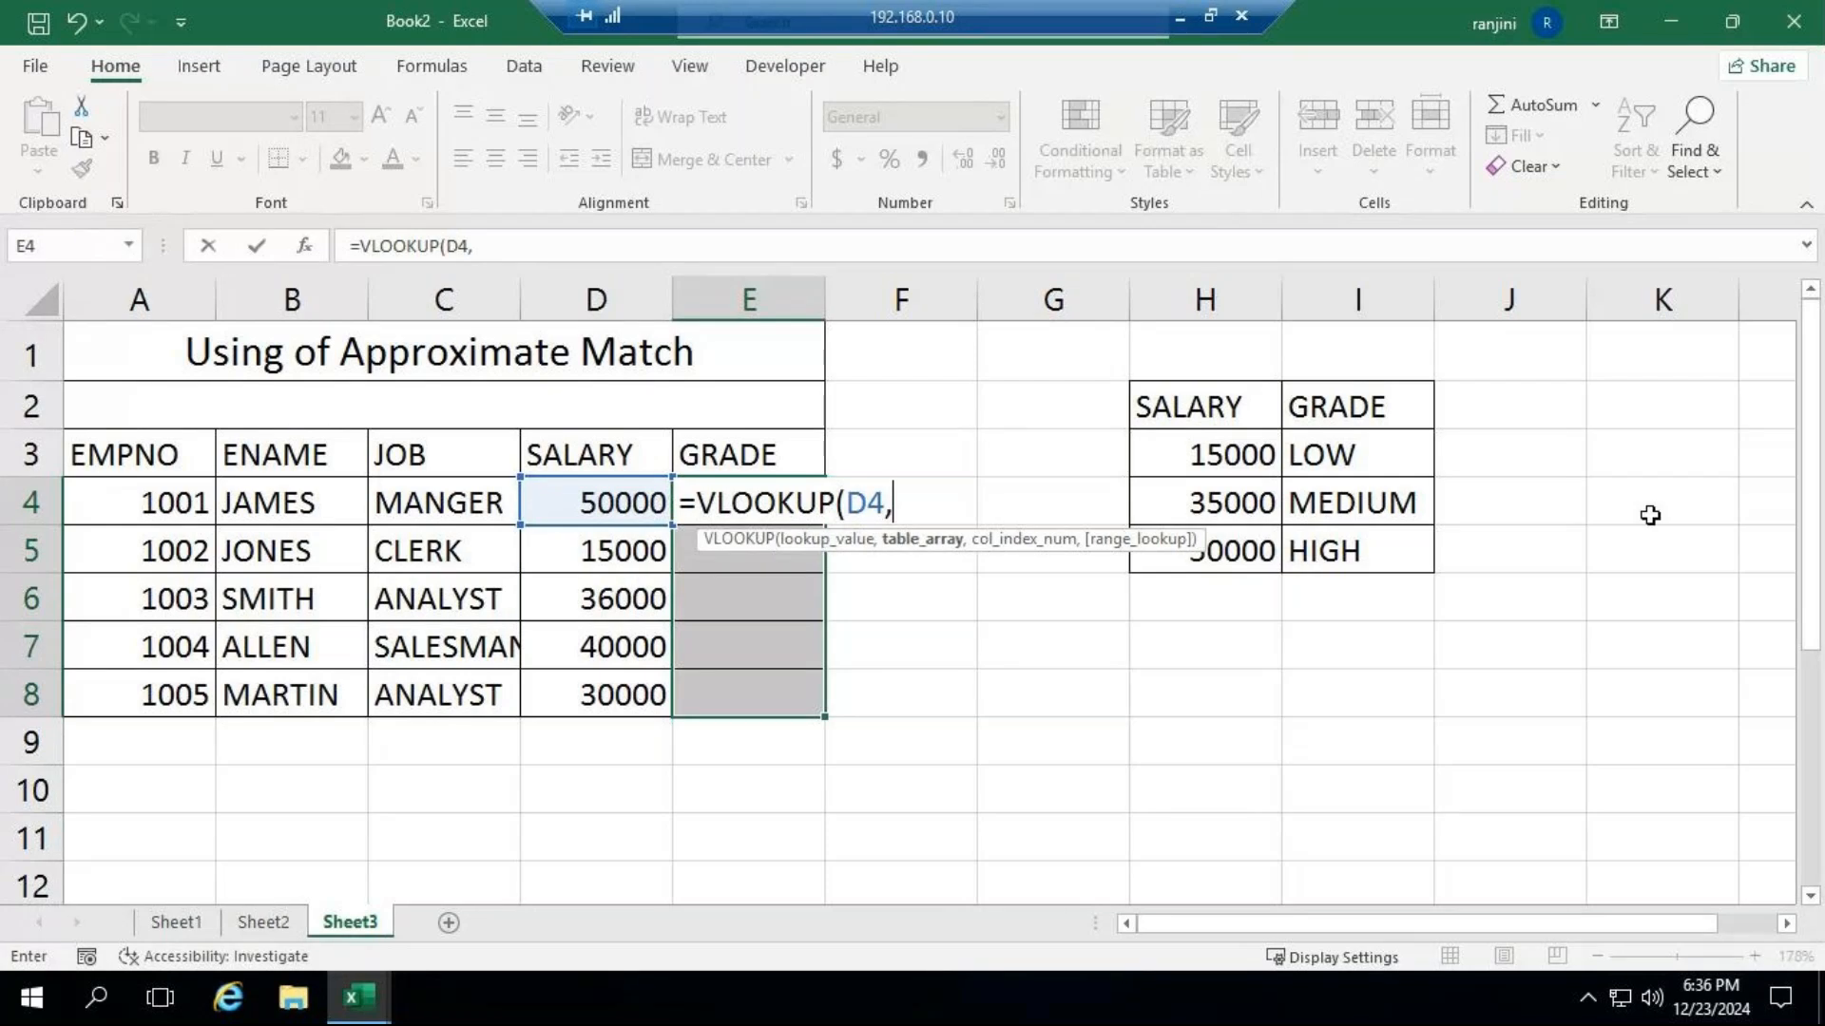
drag(1197, 406, 1352, 549)
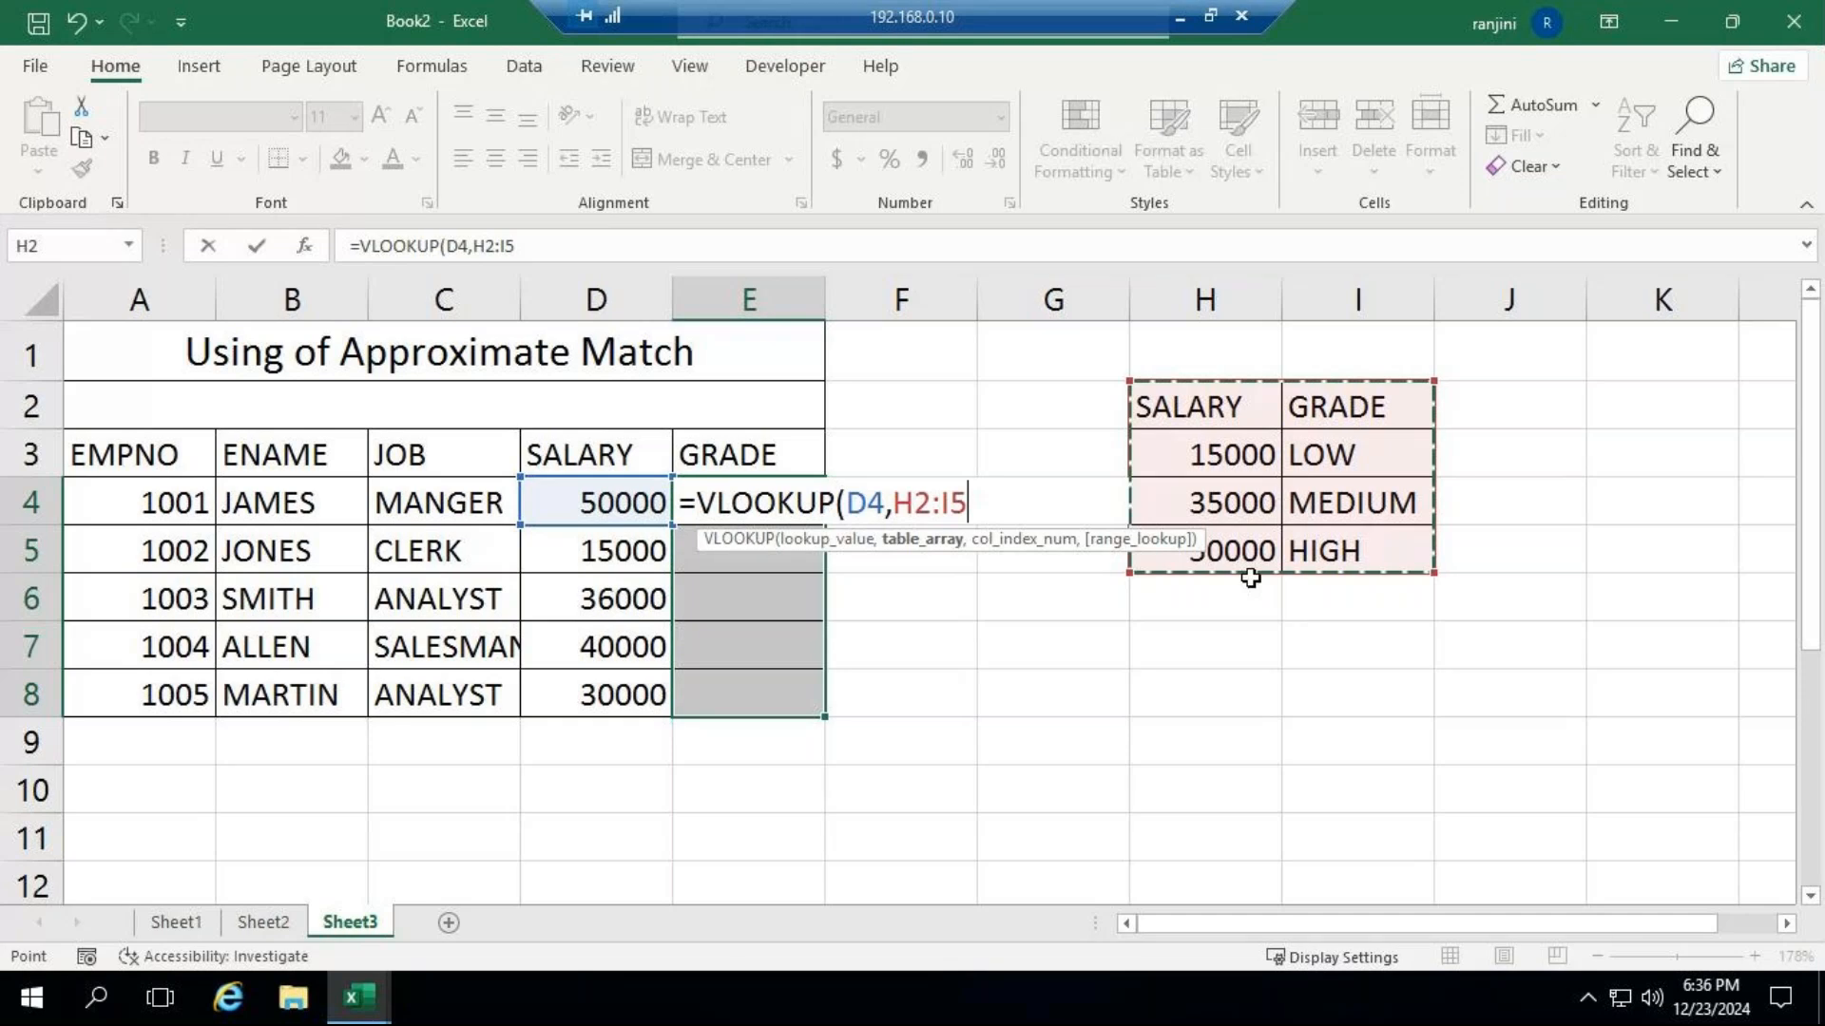
key(F4)
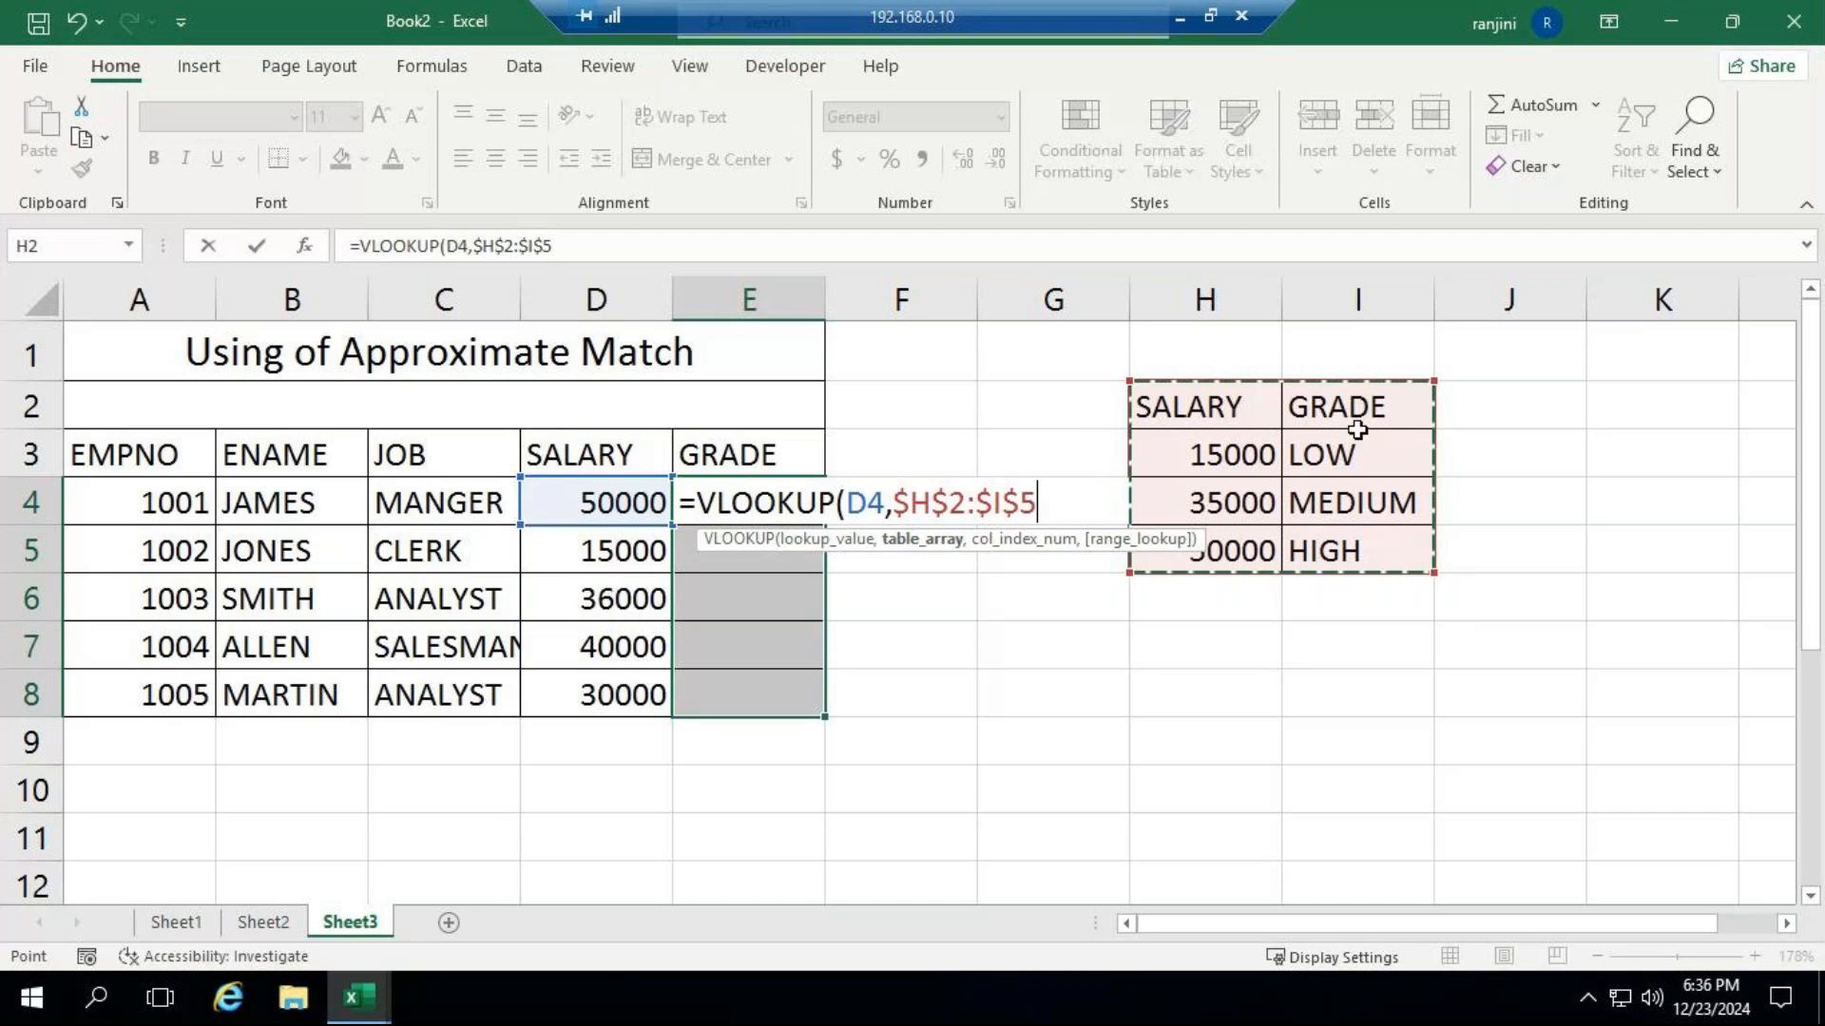
Complete E4's VLOOKUP with column index 2 and TRUE for approximate match, and fill it down through E8.
text(,)
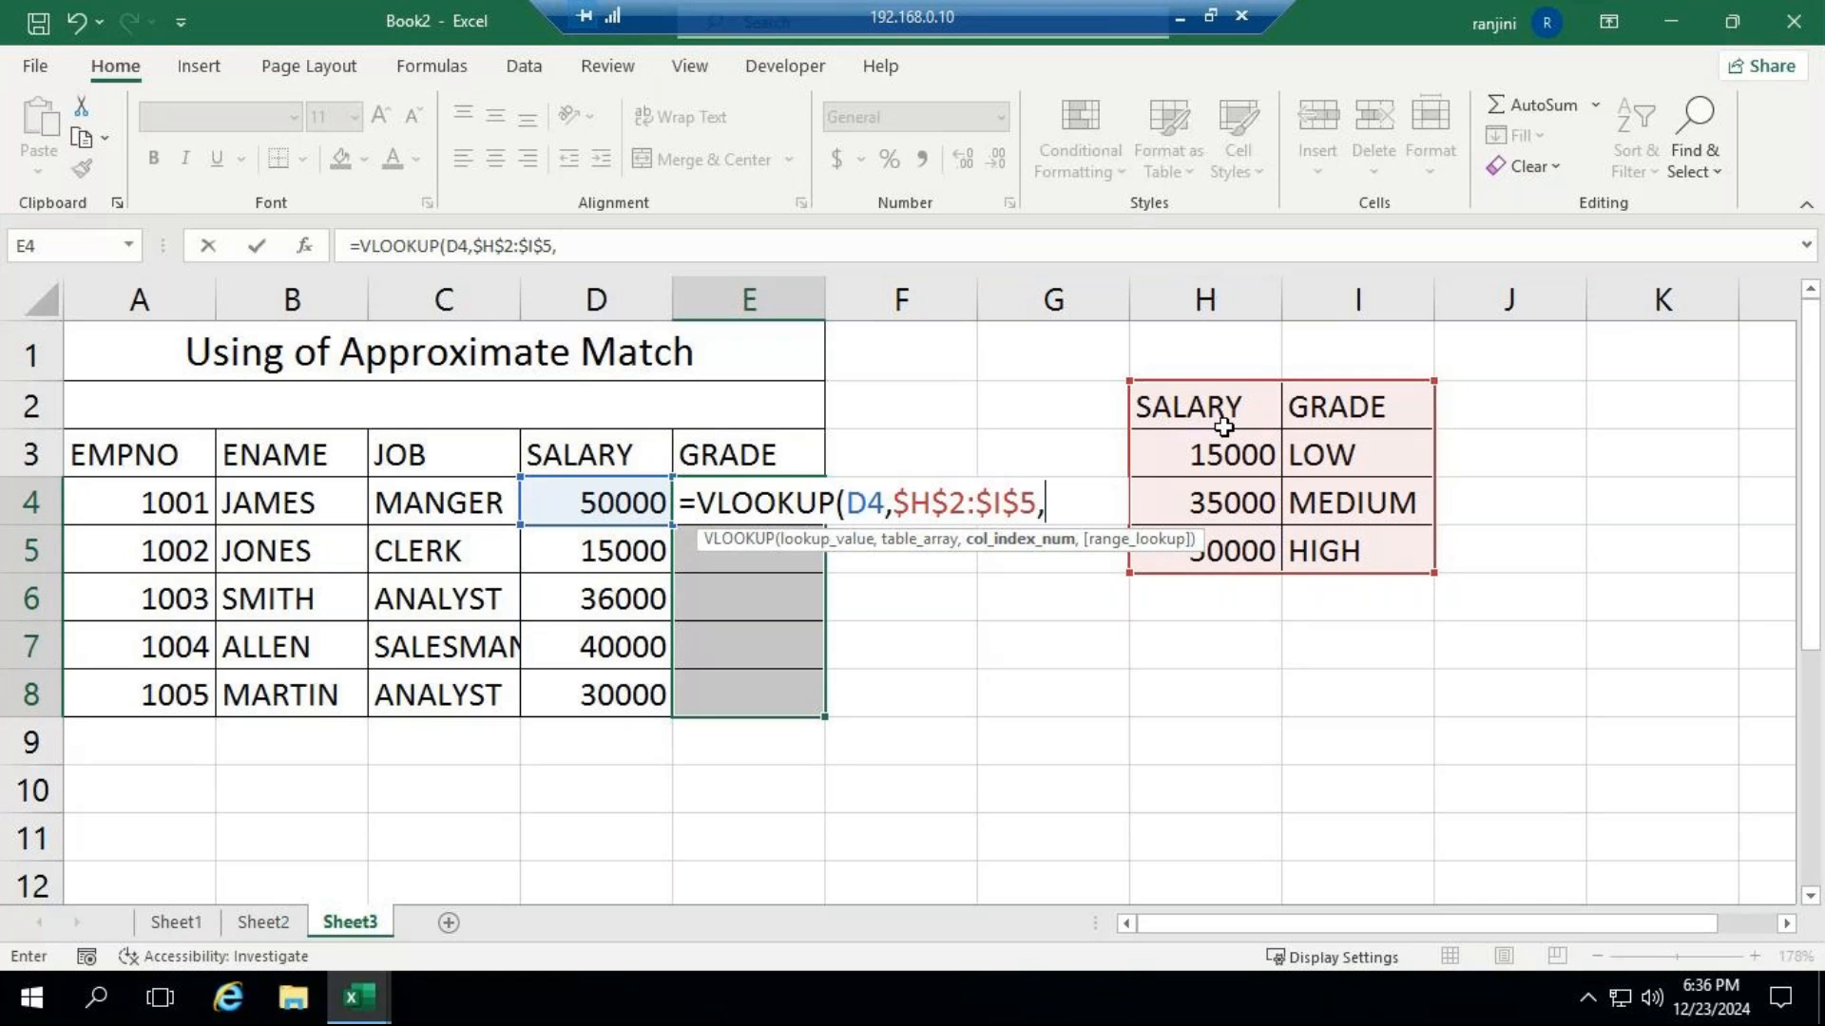
text(2,)
key(Tab)
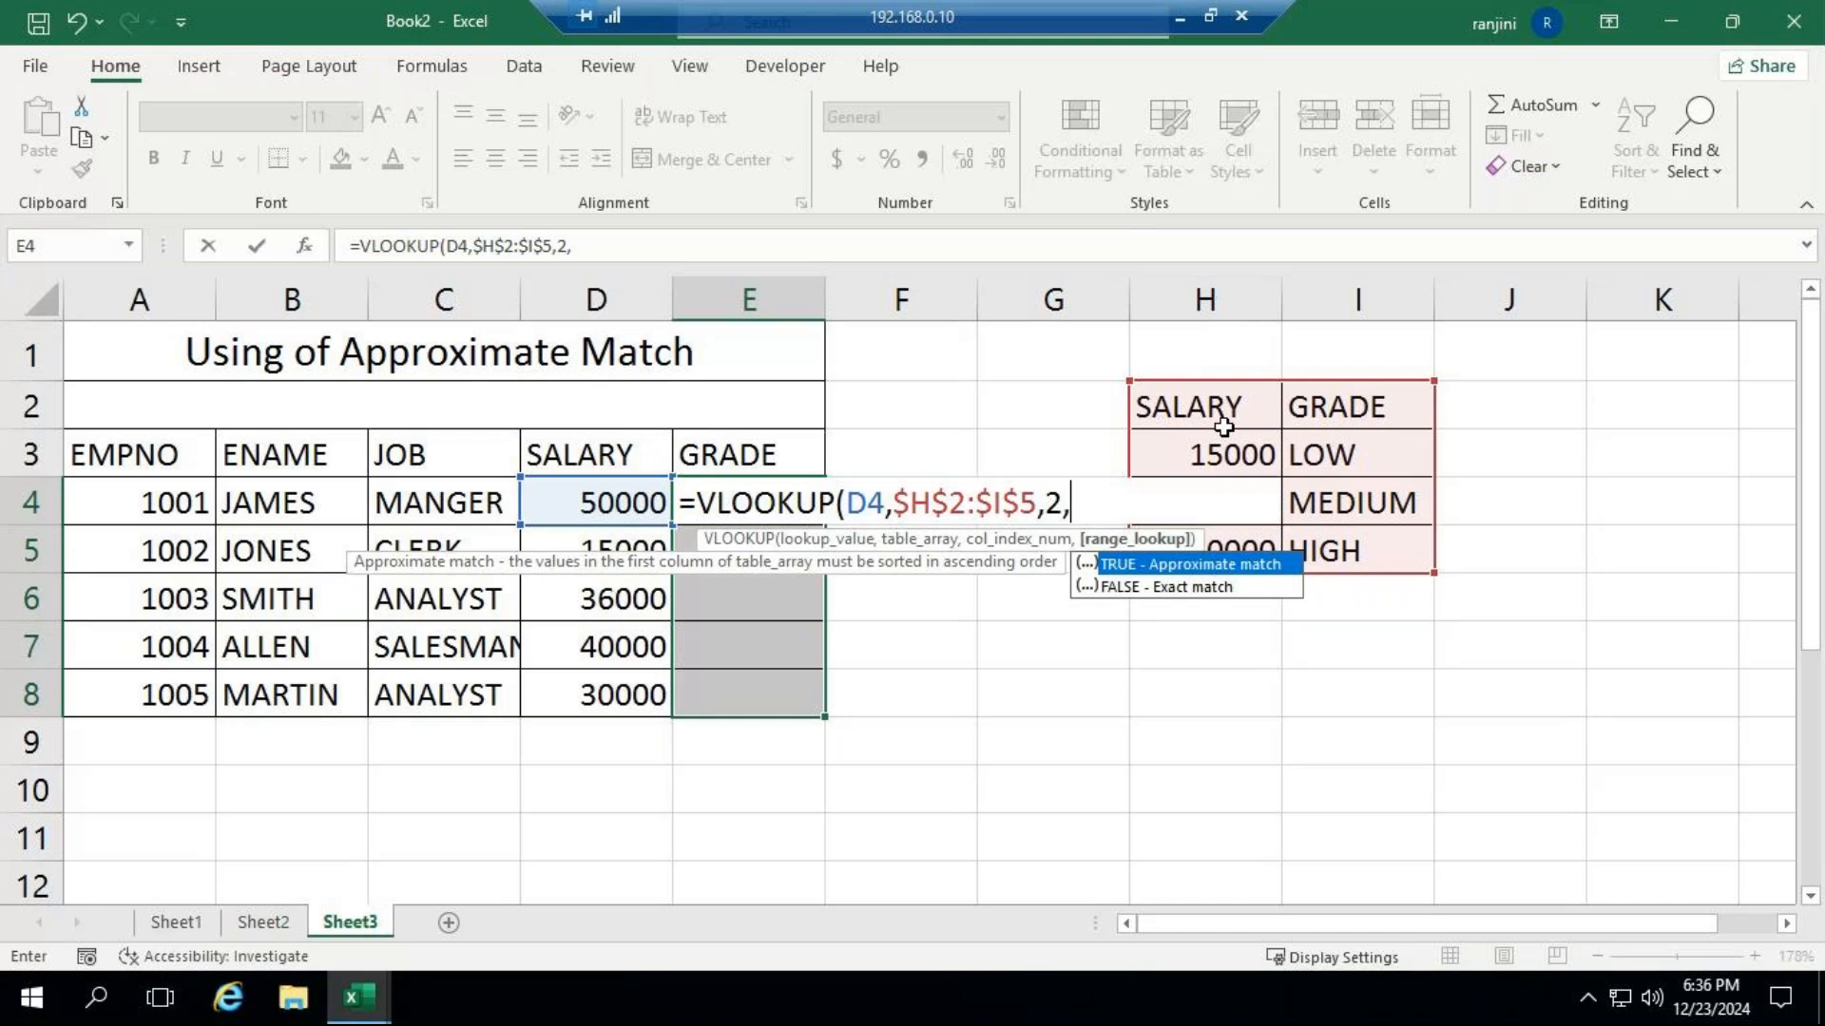
text(TRUE))
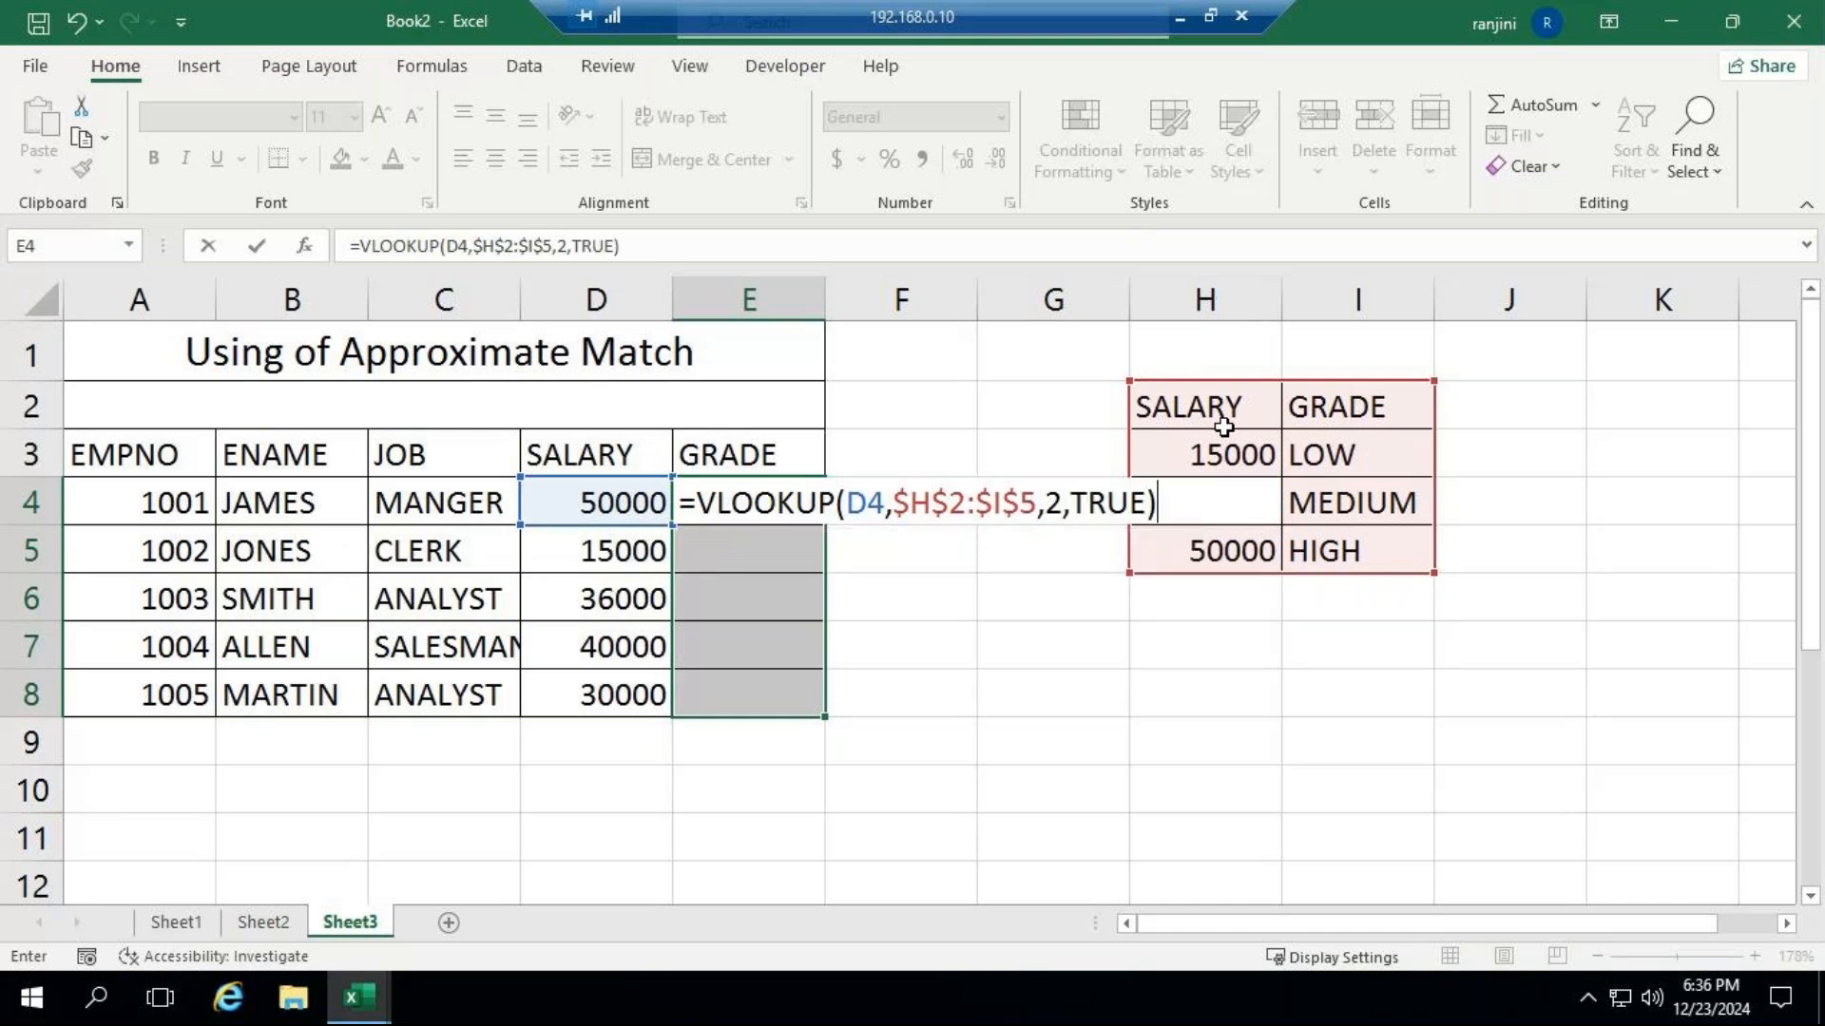
key(Return)
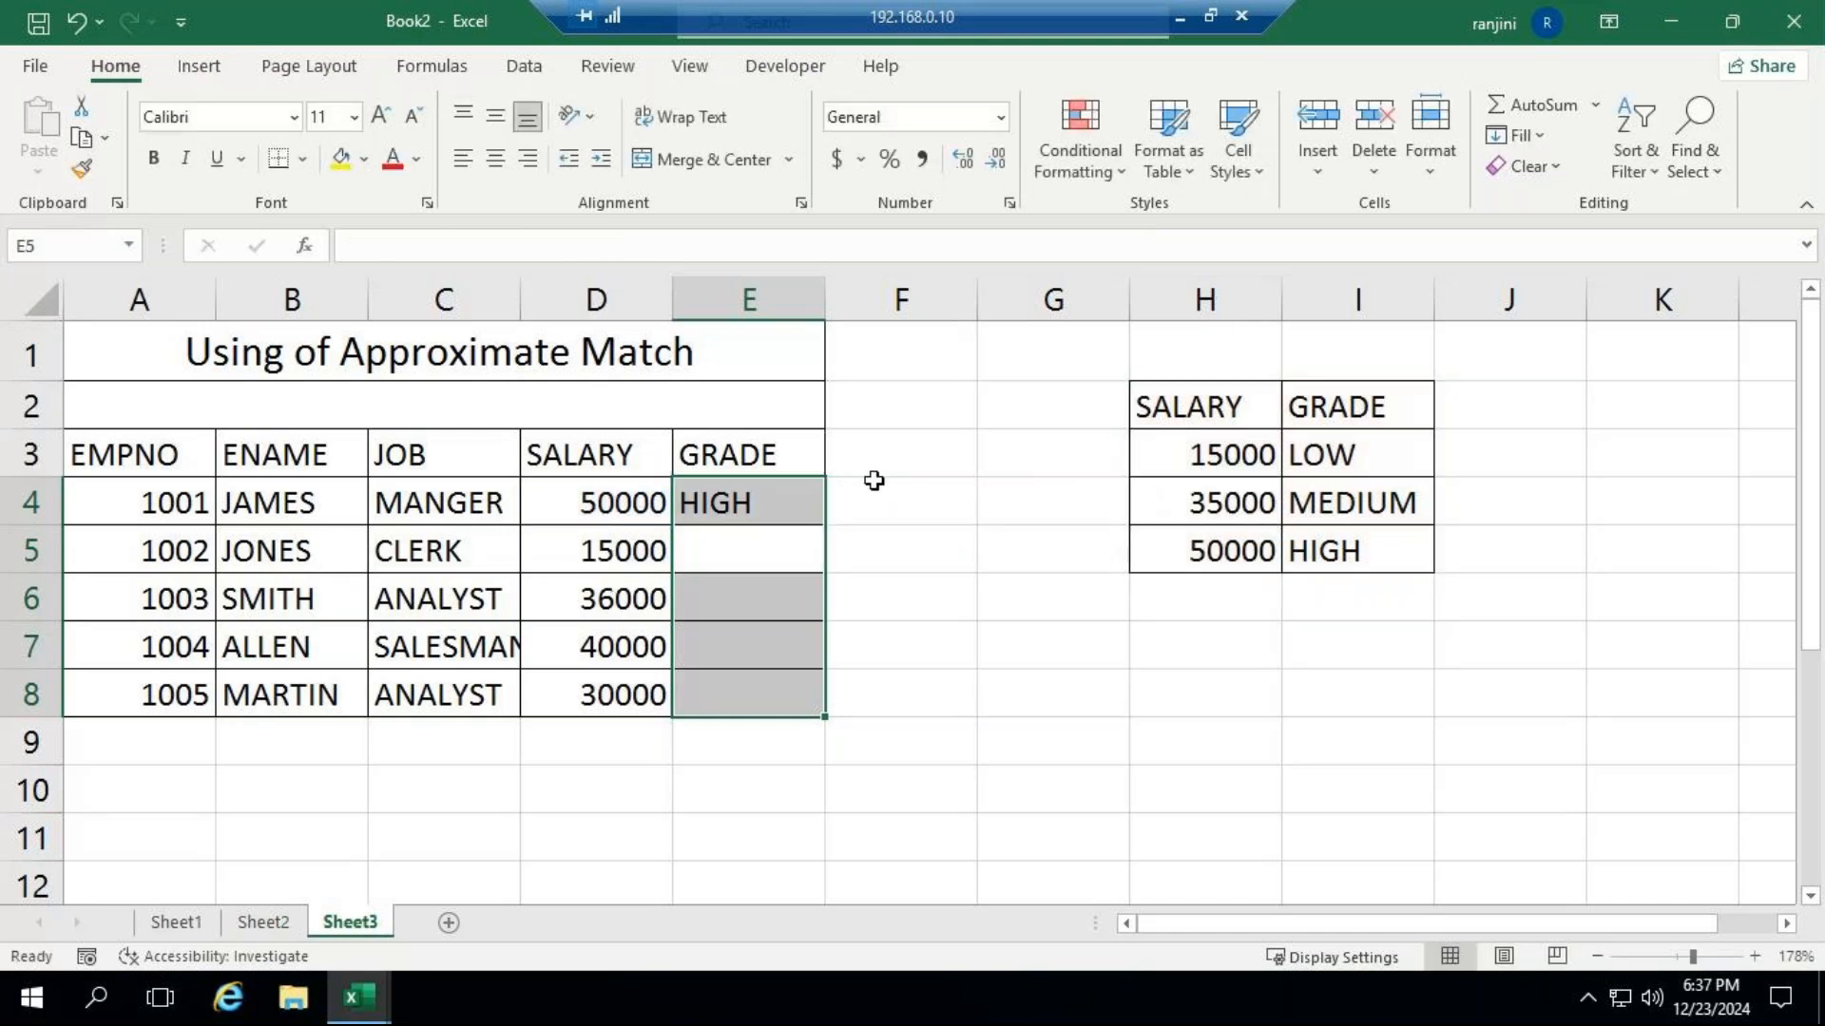
click(727, 492)
drag(824, 524, 826, 705)
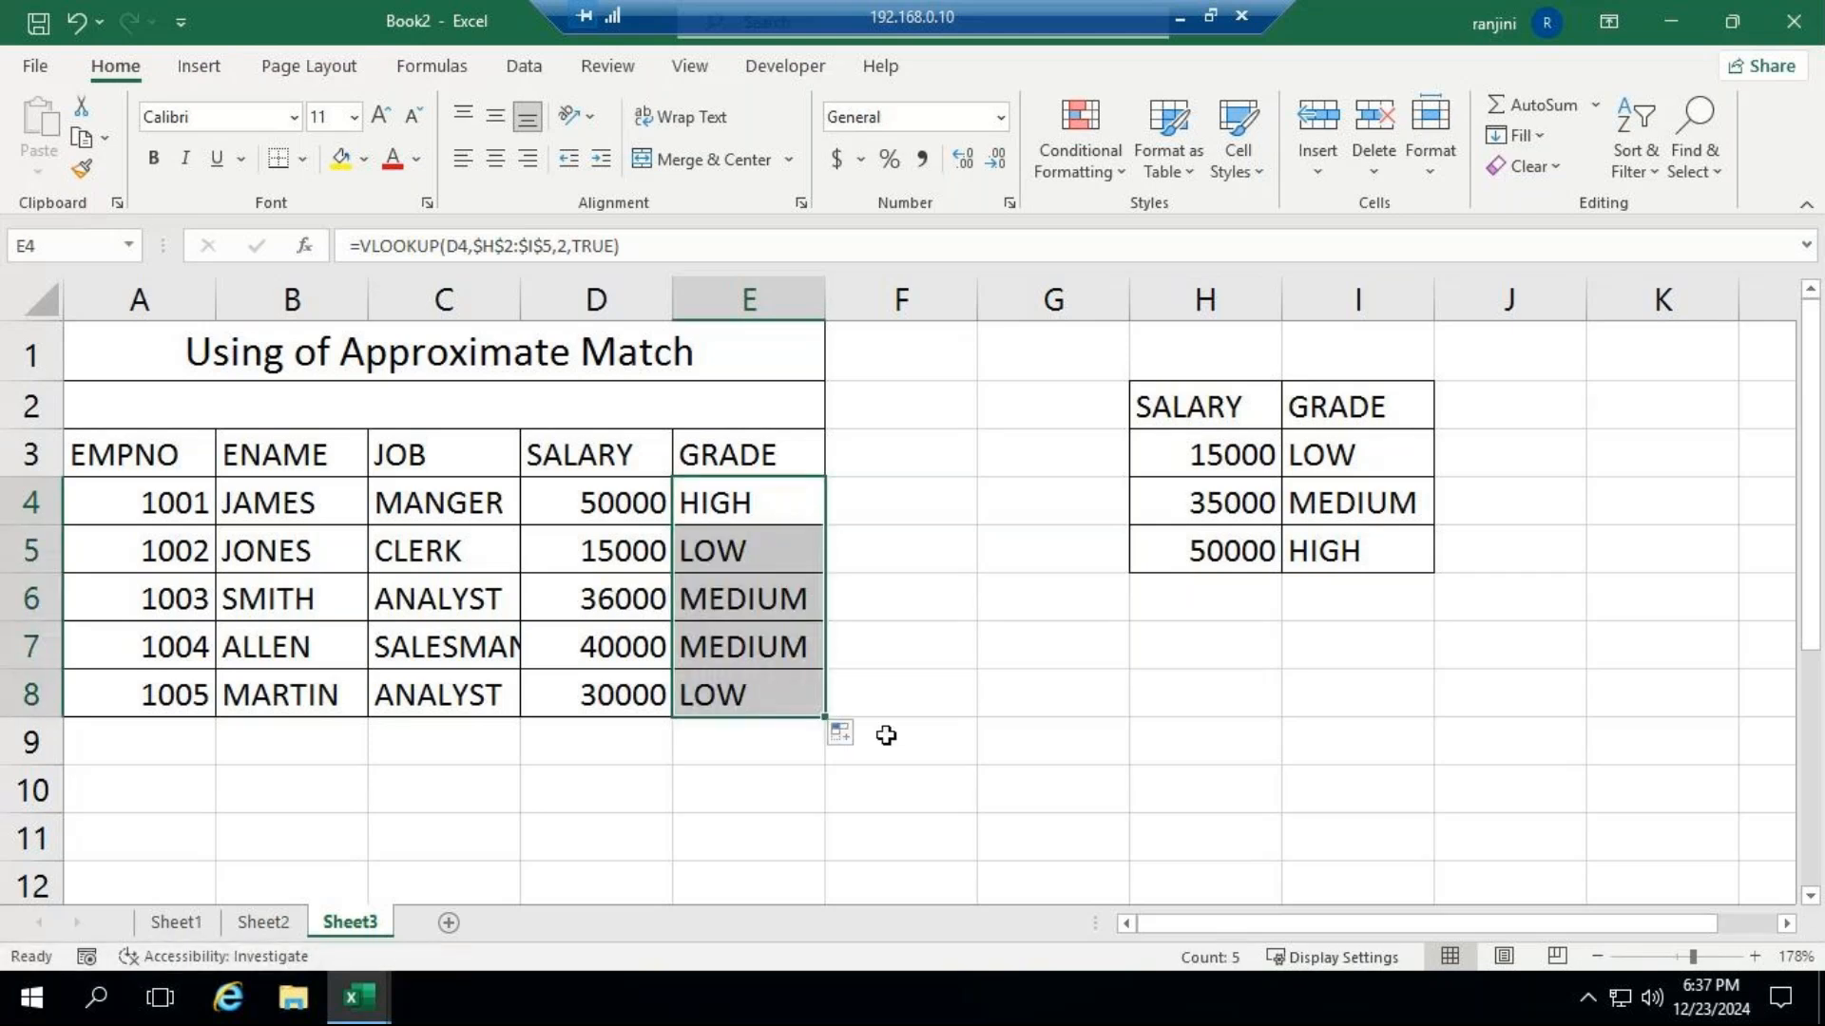
Change the salary in D5 to 45000 to test the approximate-match grade.
click(621, 544)
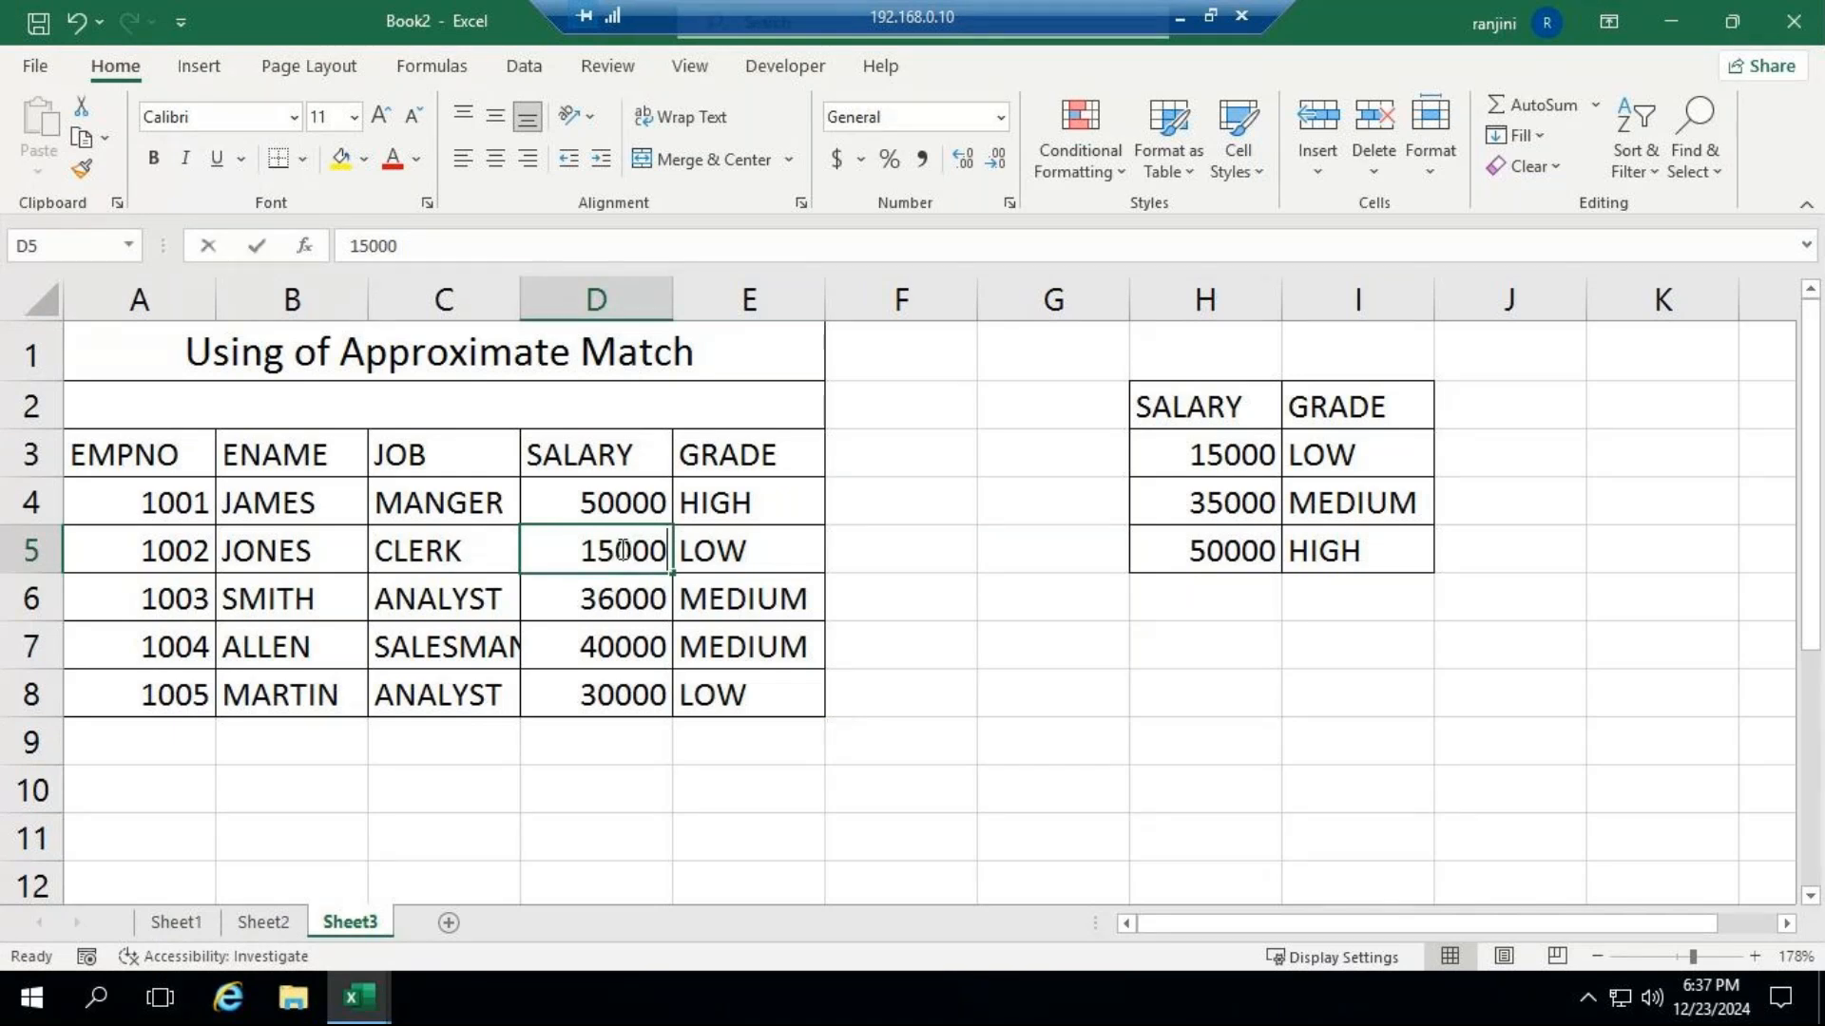
key(BackSpace)
text(45000)
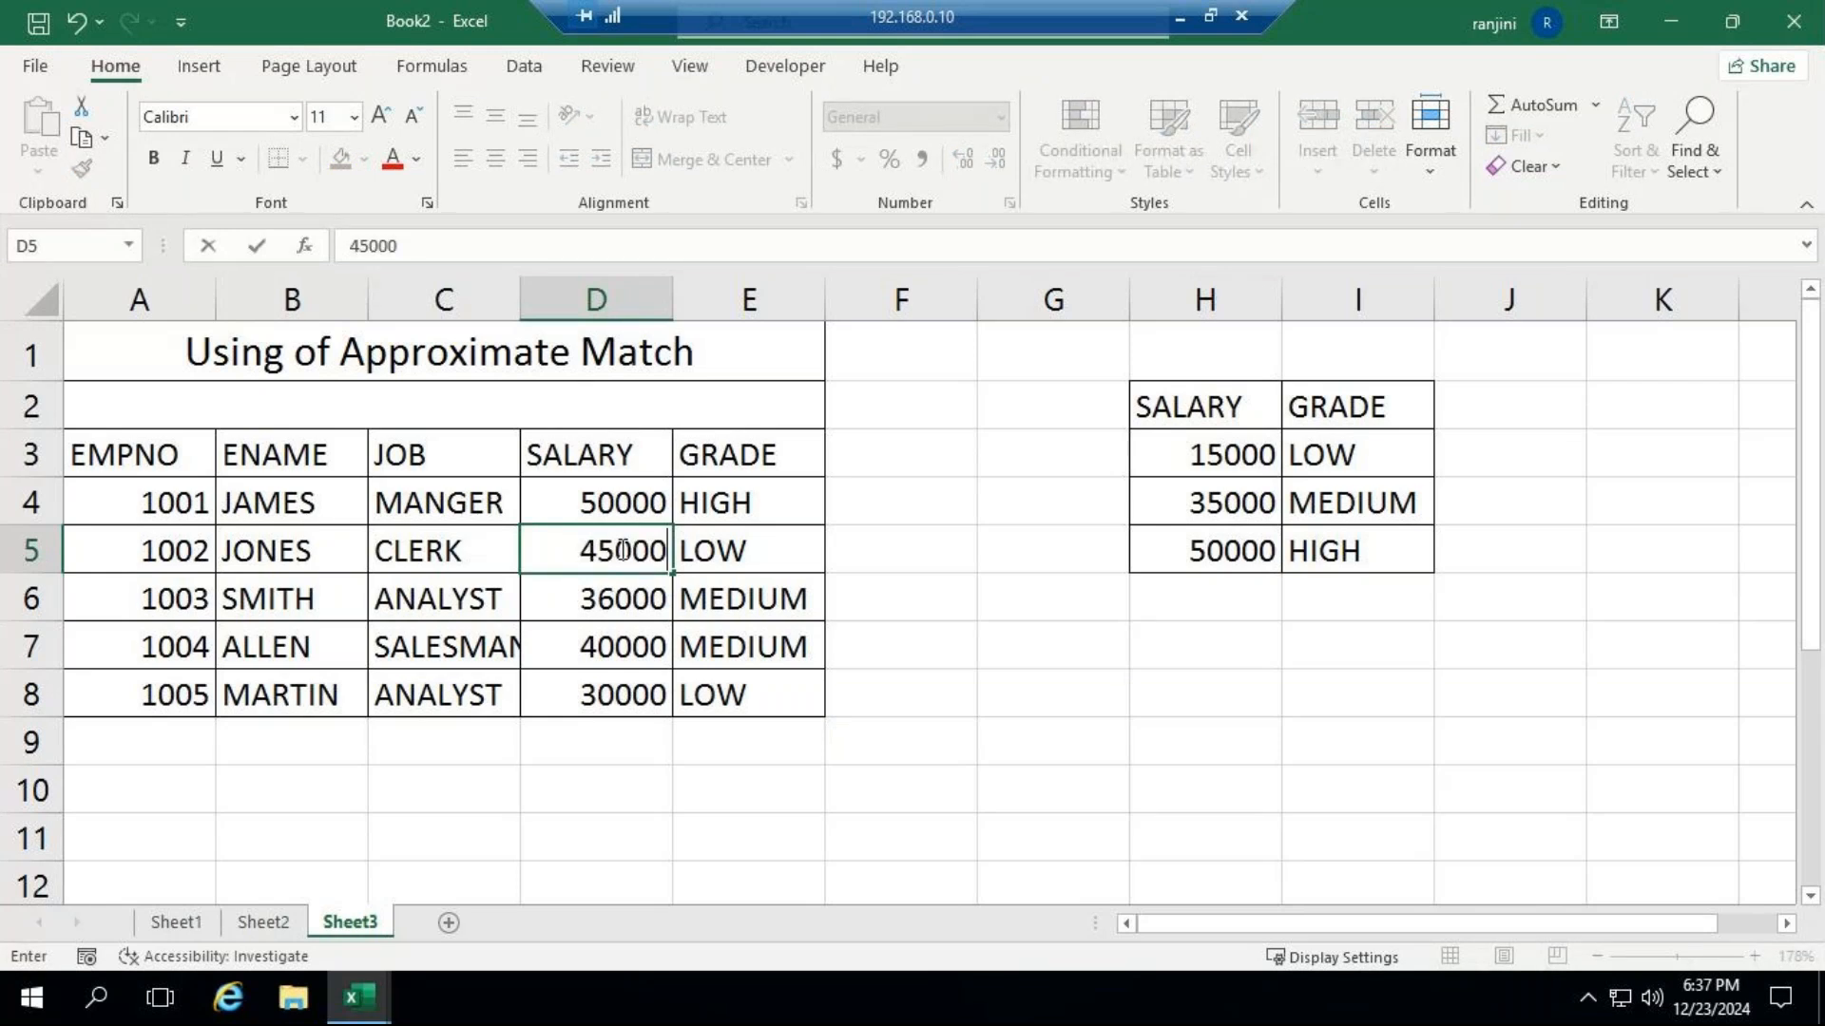
key(Return)
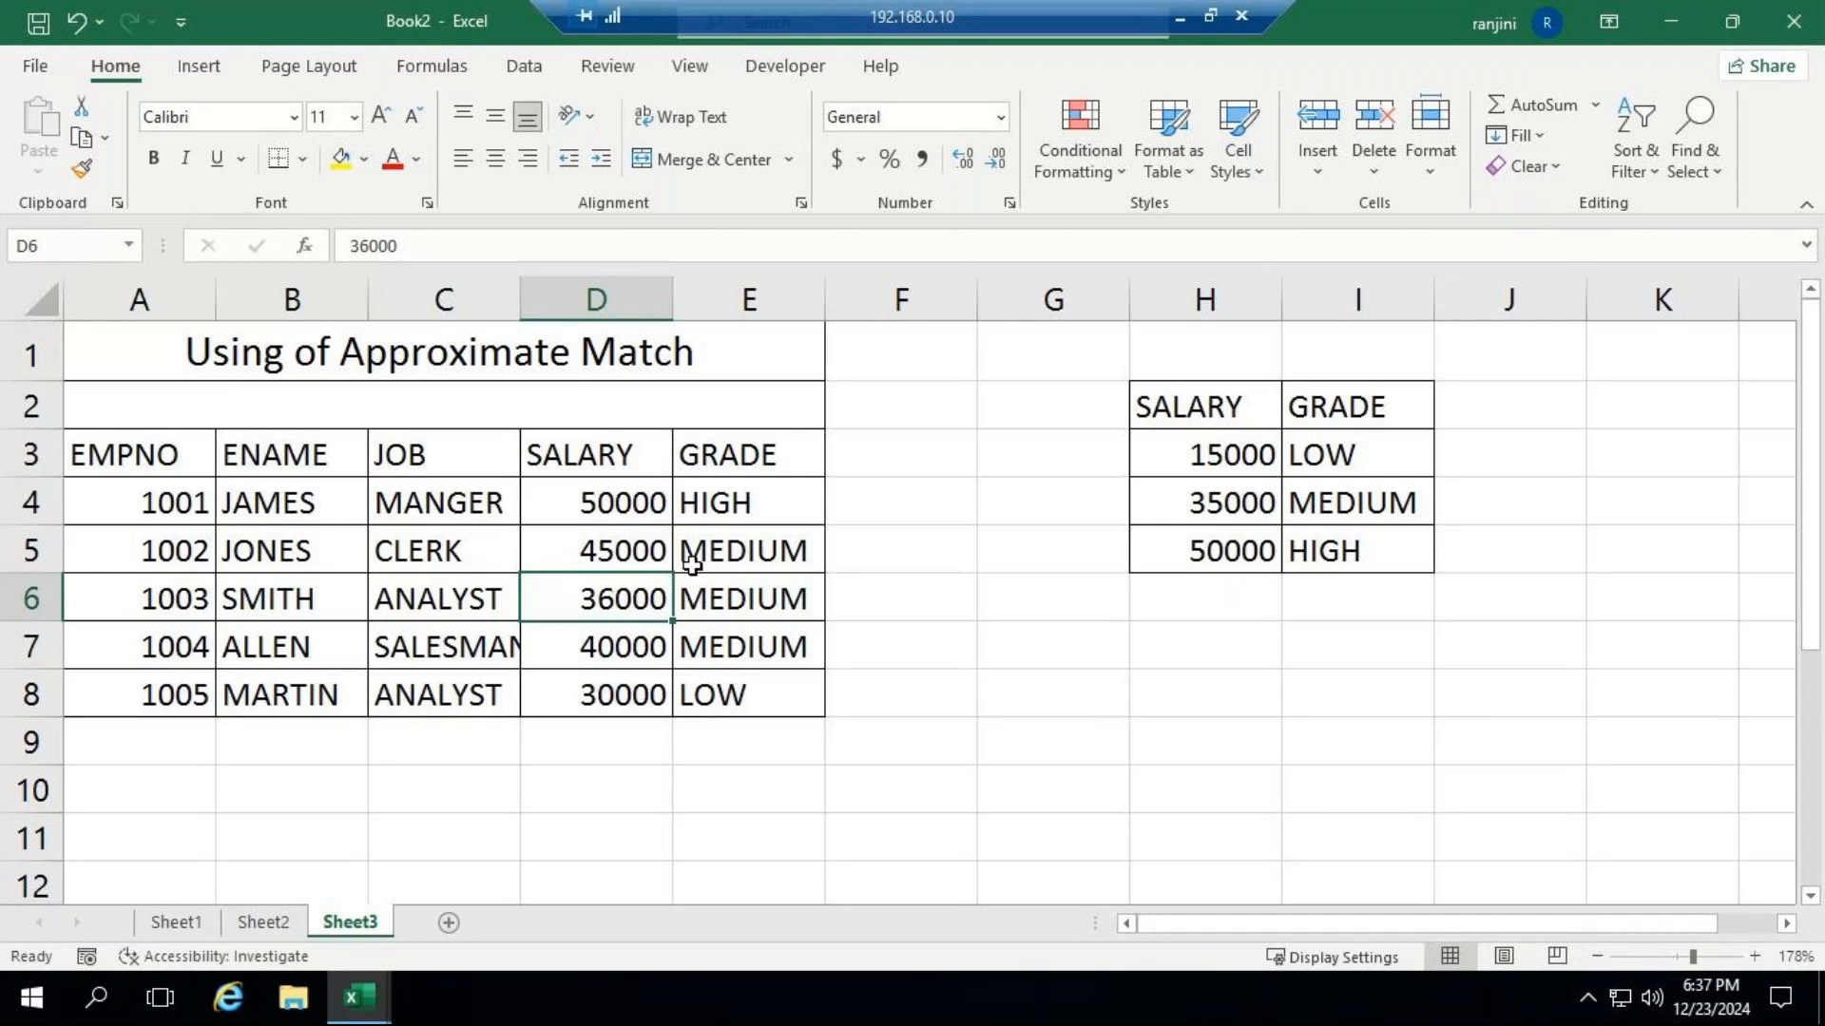
Set the salary in D5 to 33300 to test a value below the 35000 threshold.
click(591, 548)
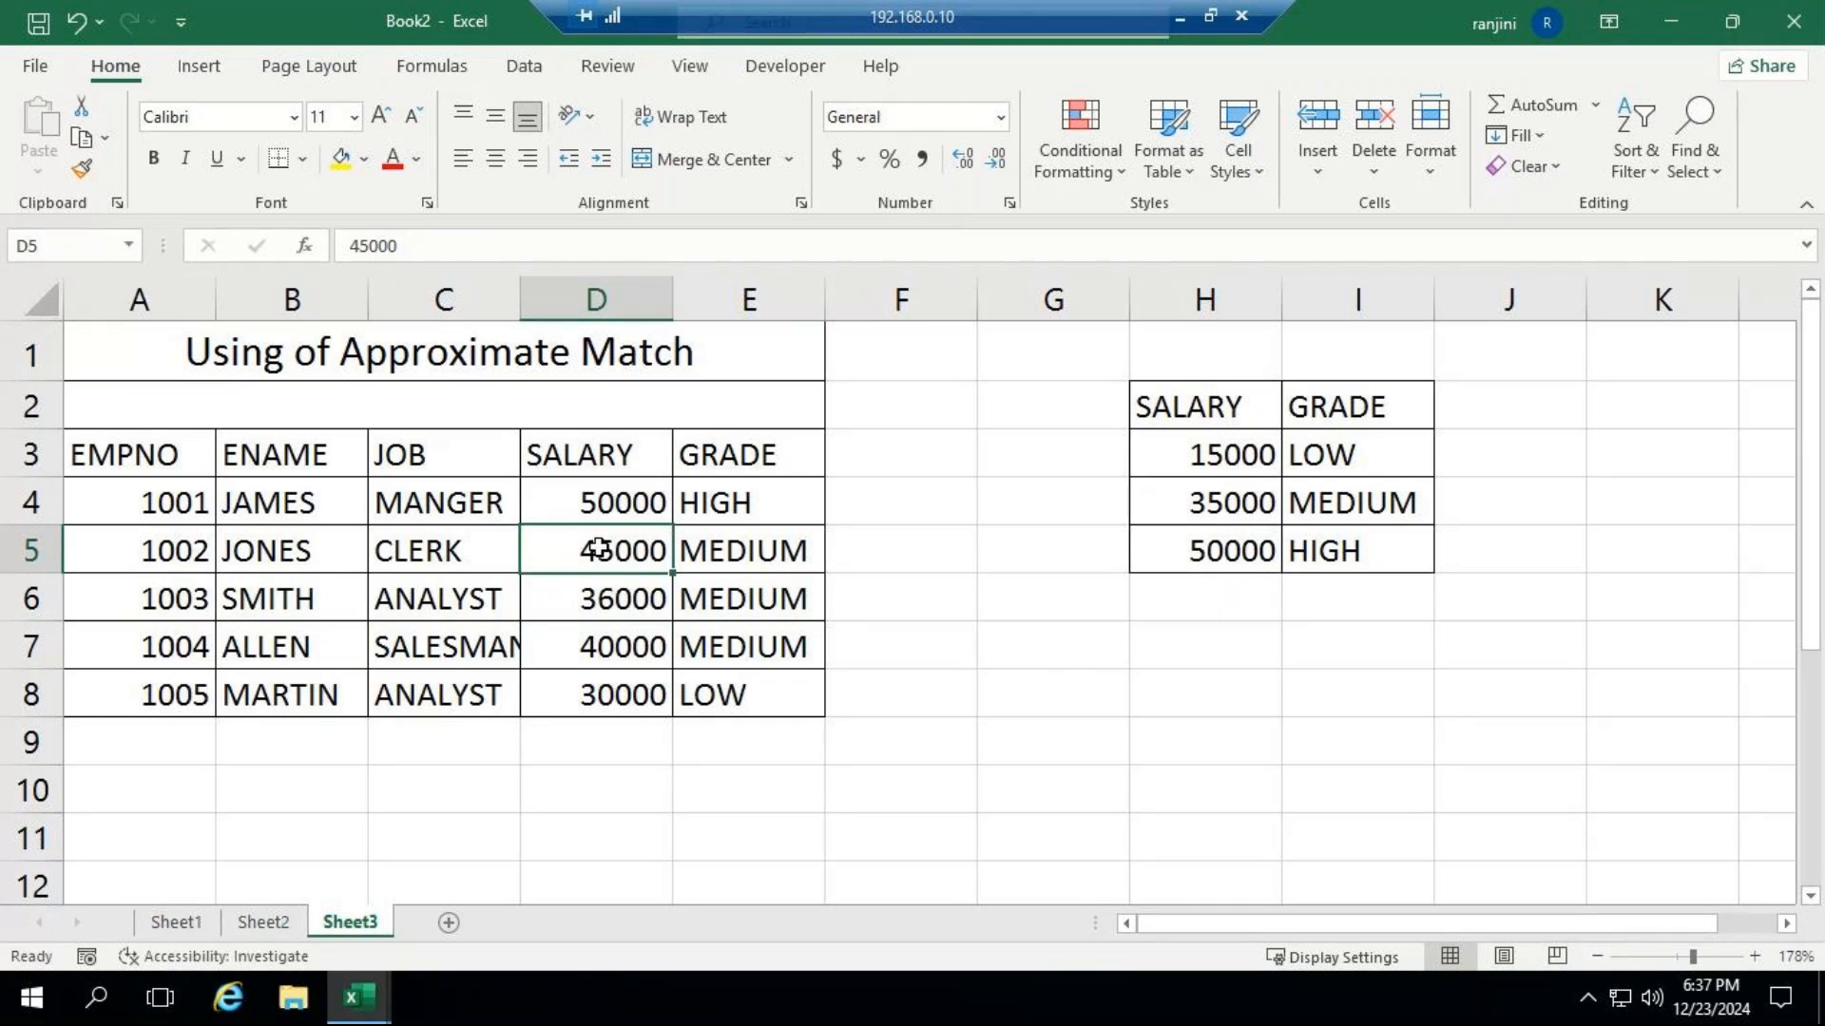
key(BackSpace)
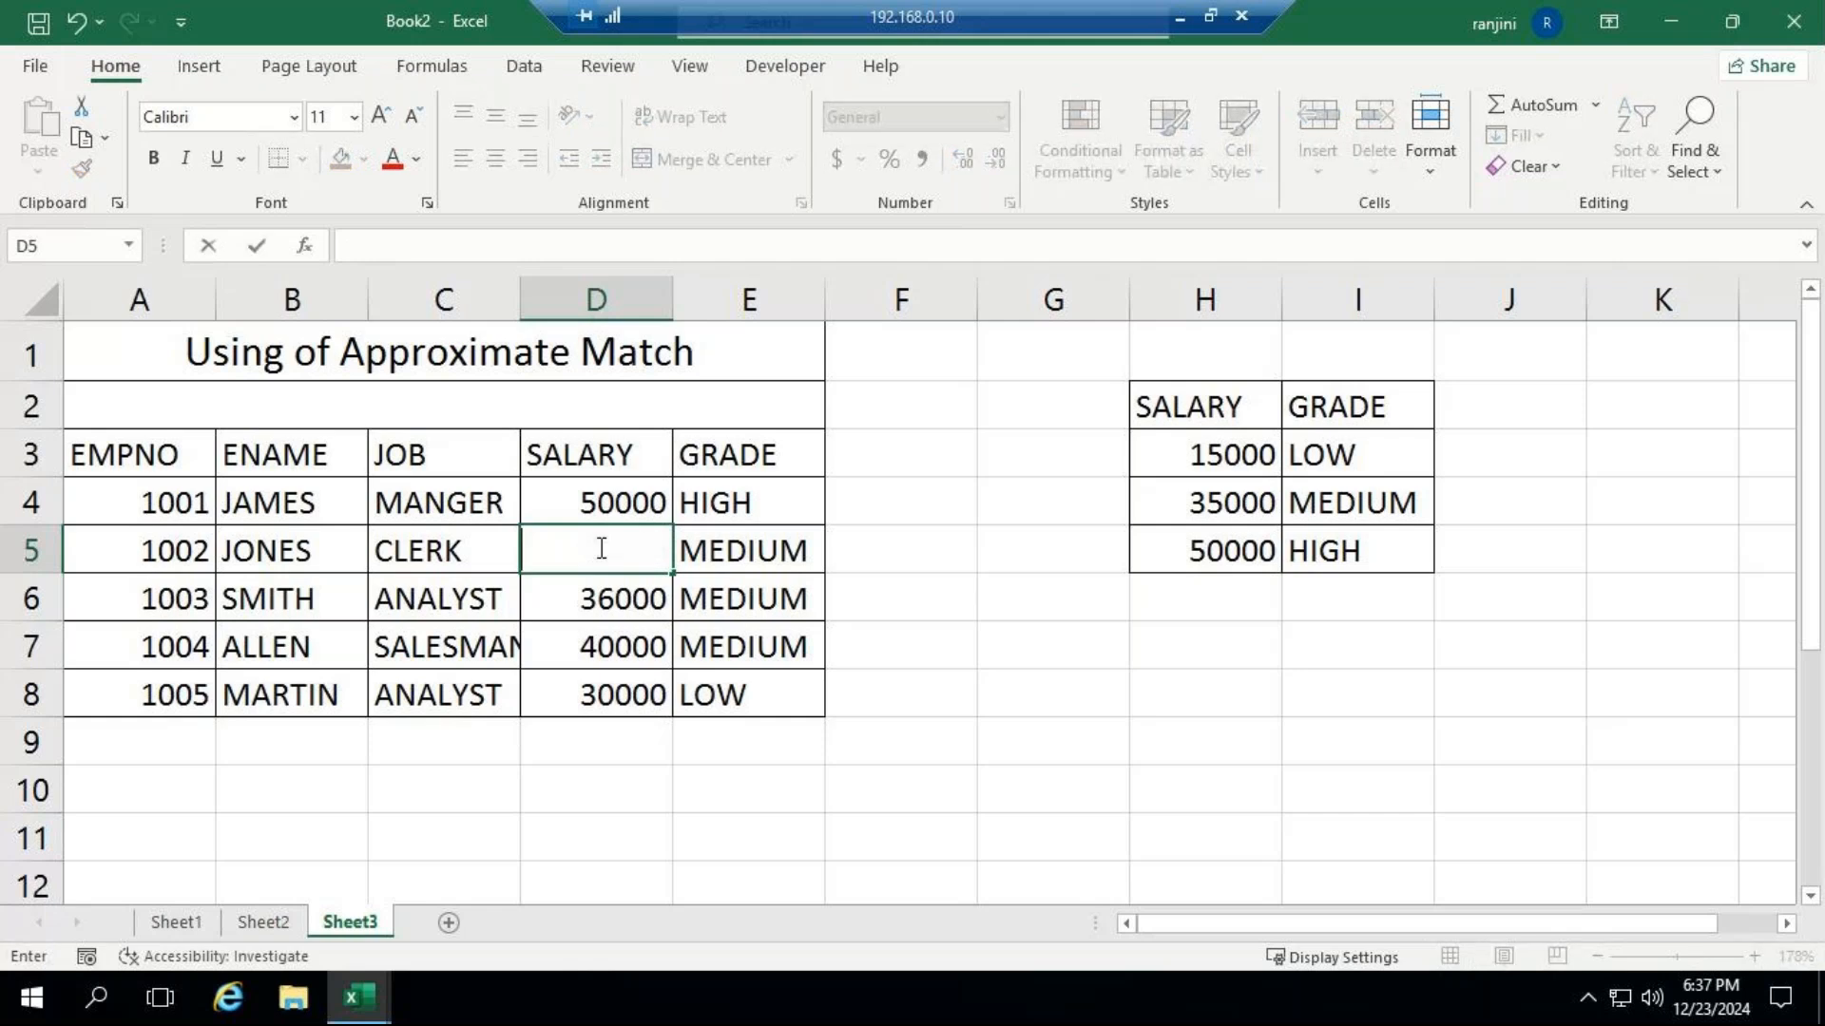
text(33300)
key(Return)
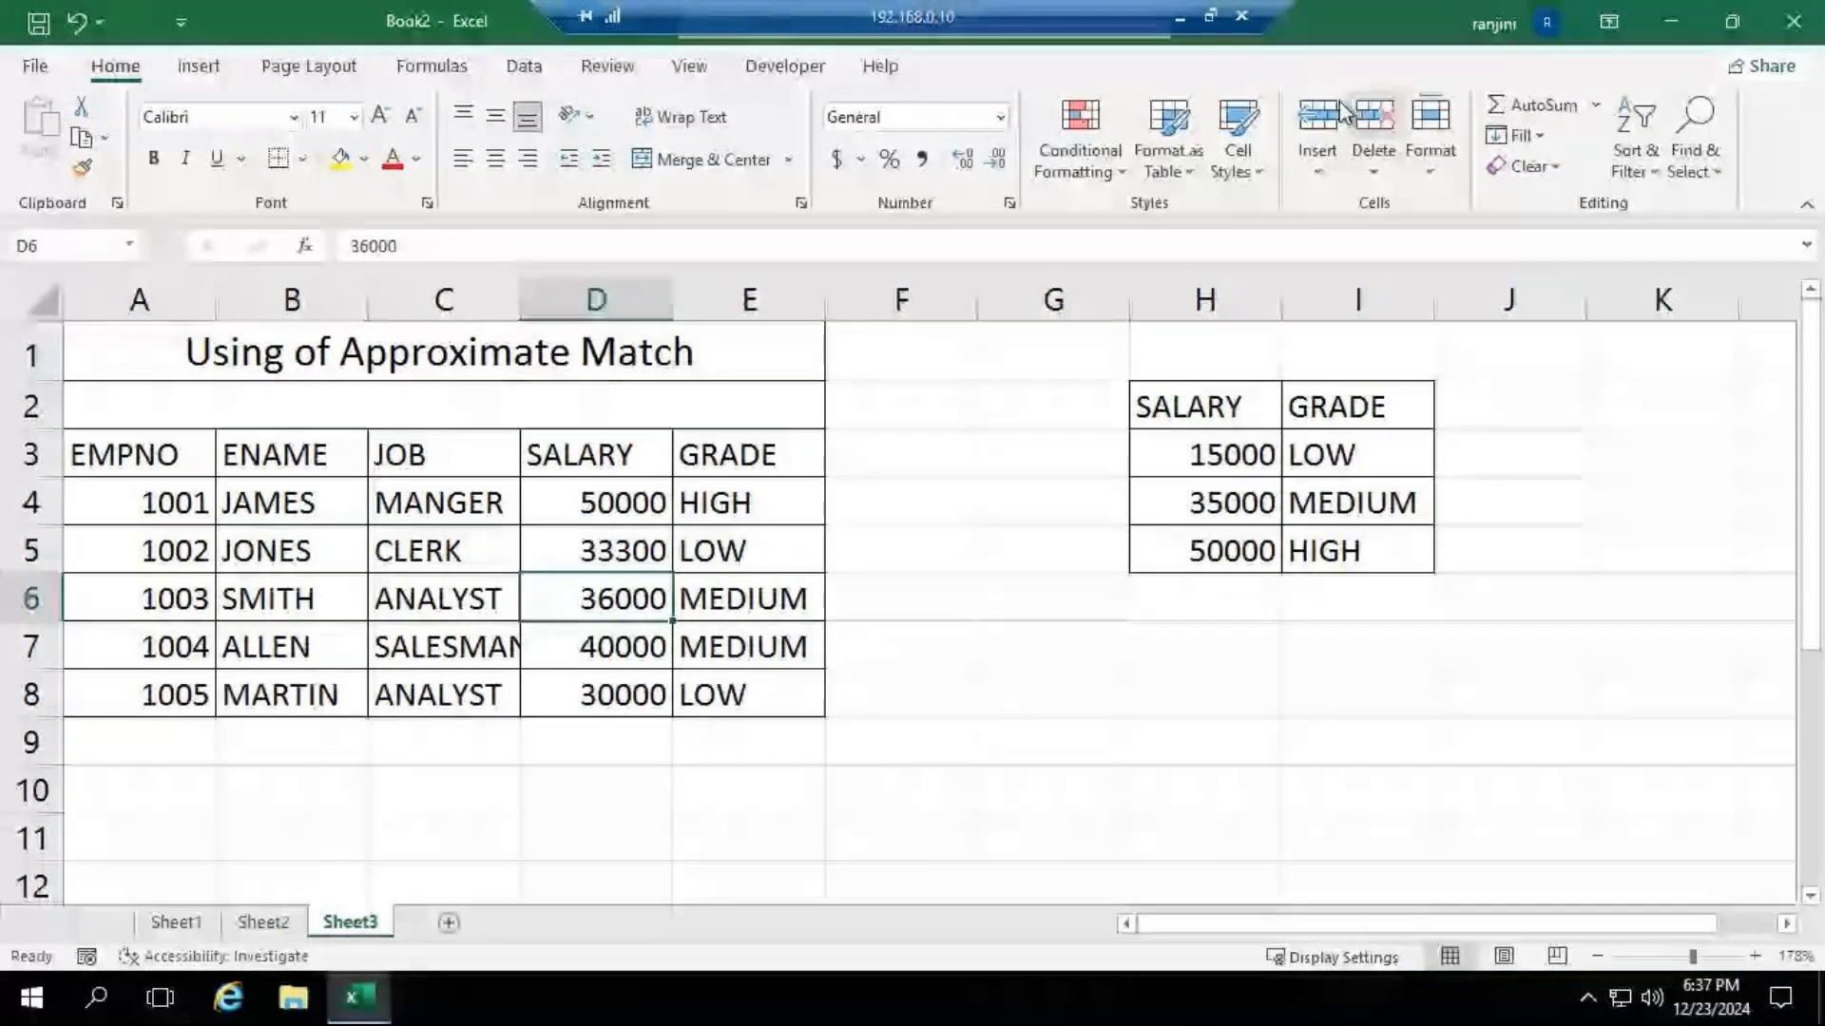
click(1178, 19)
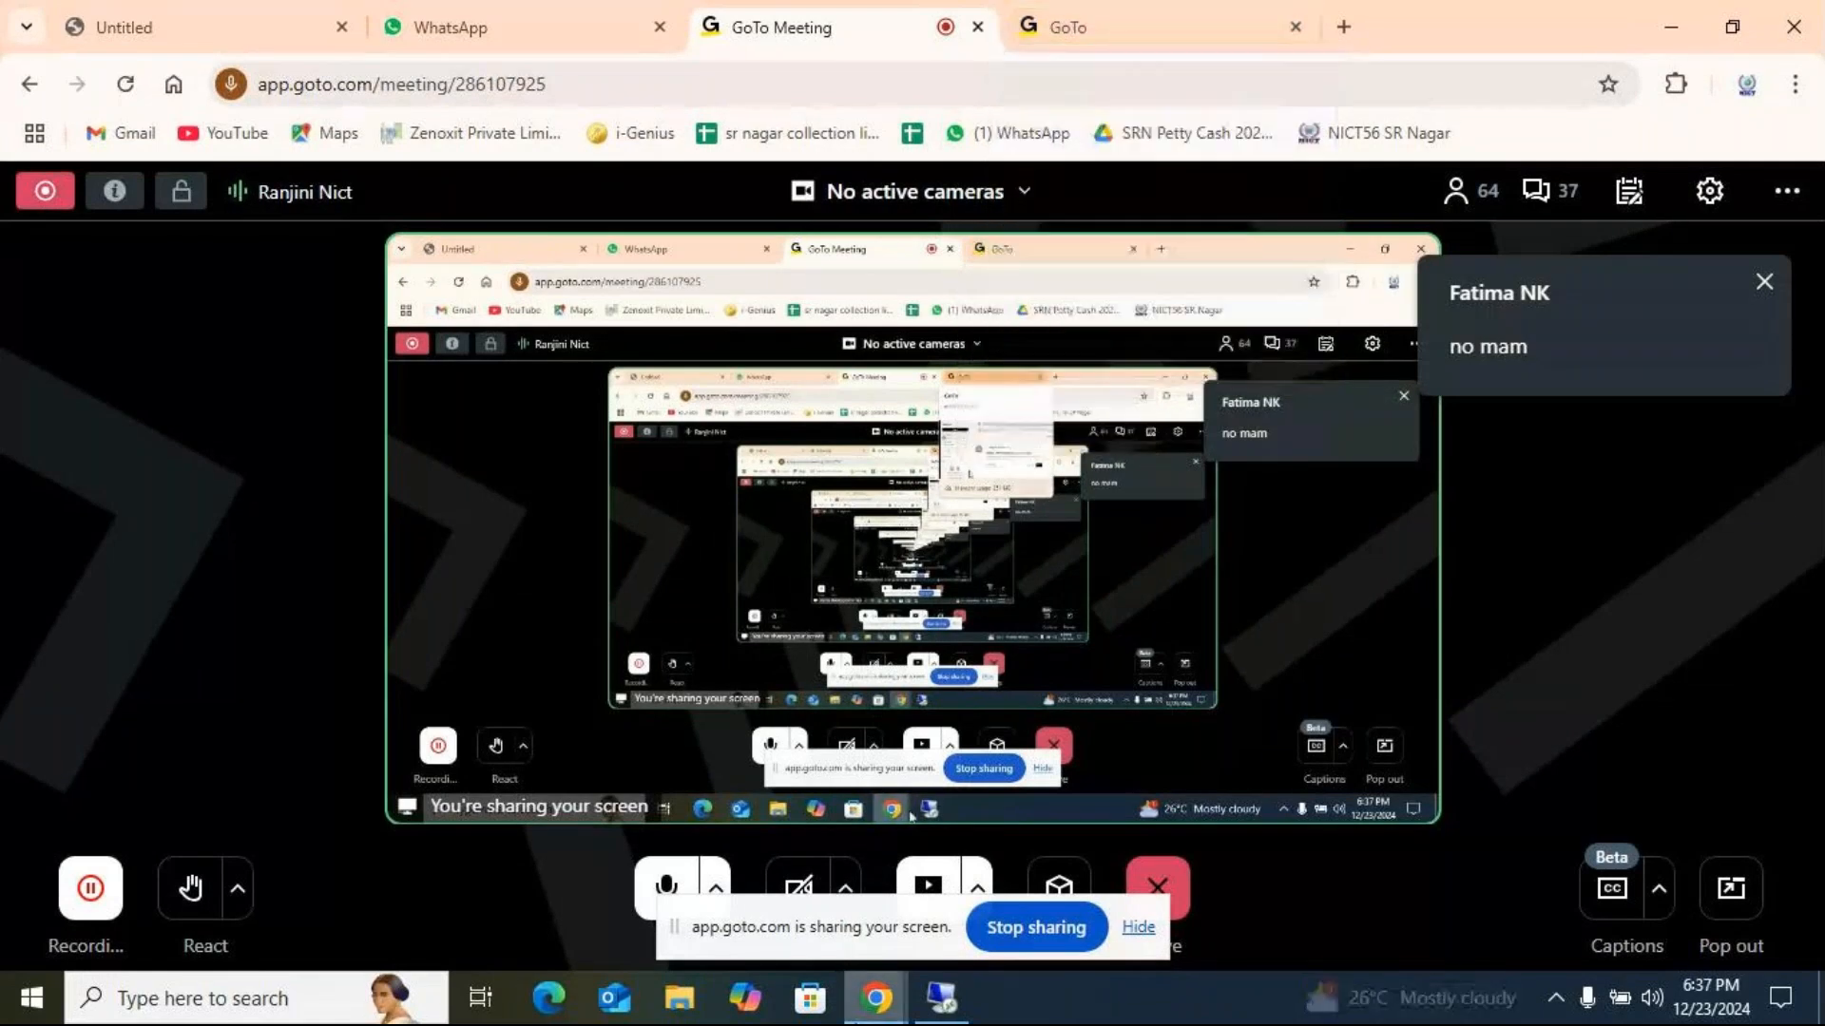
click(963, 1007)
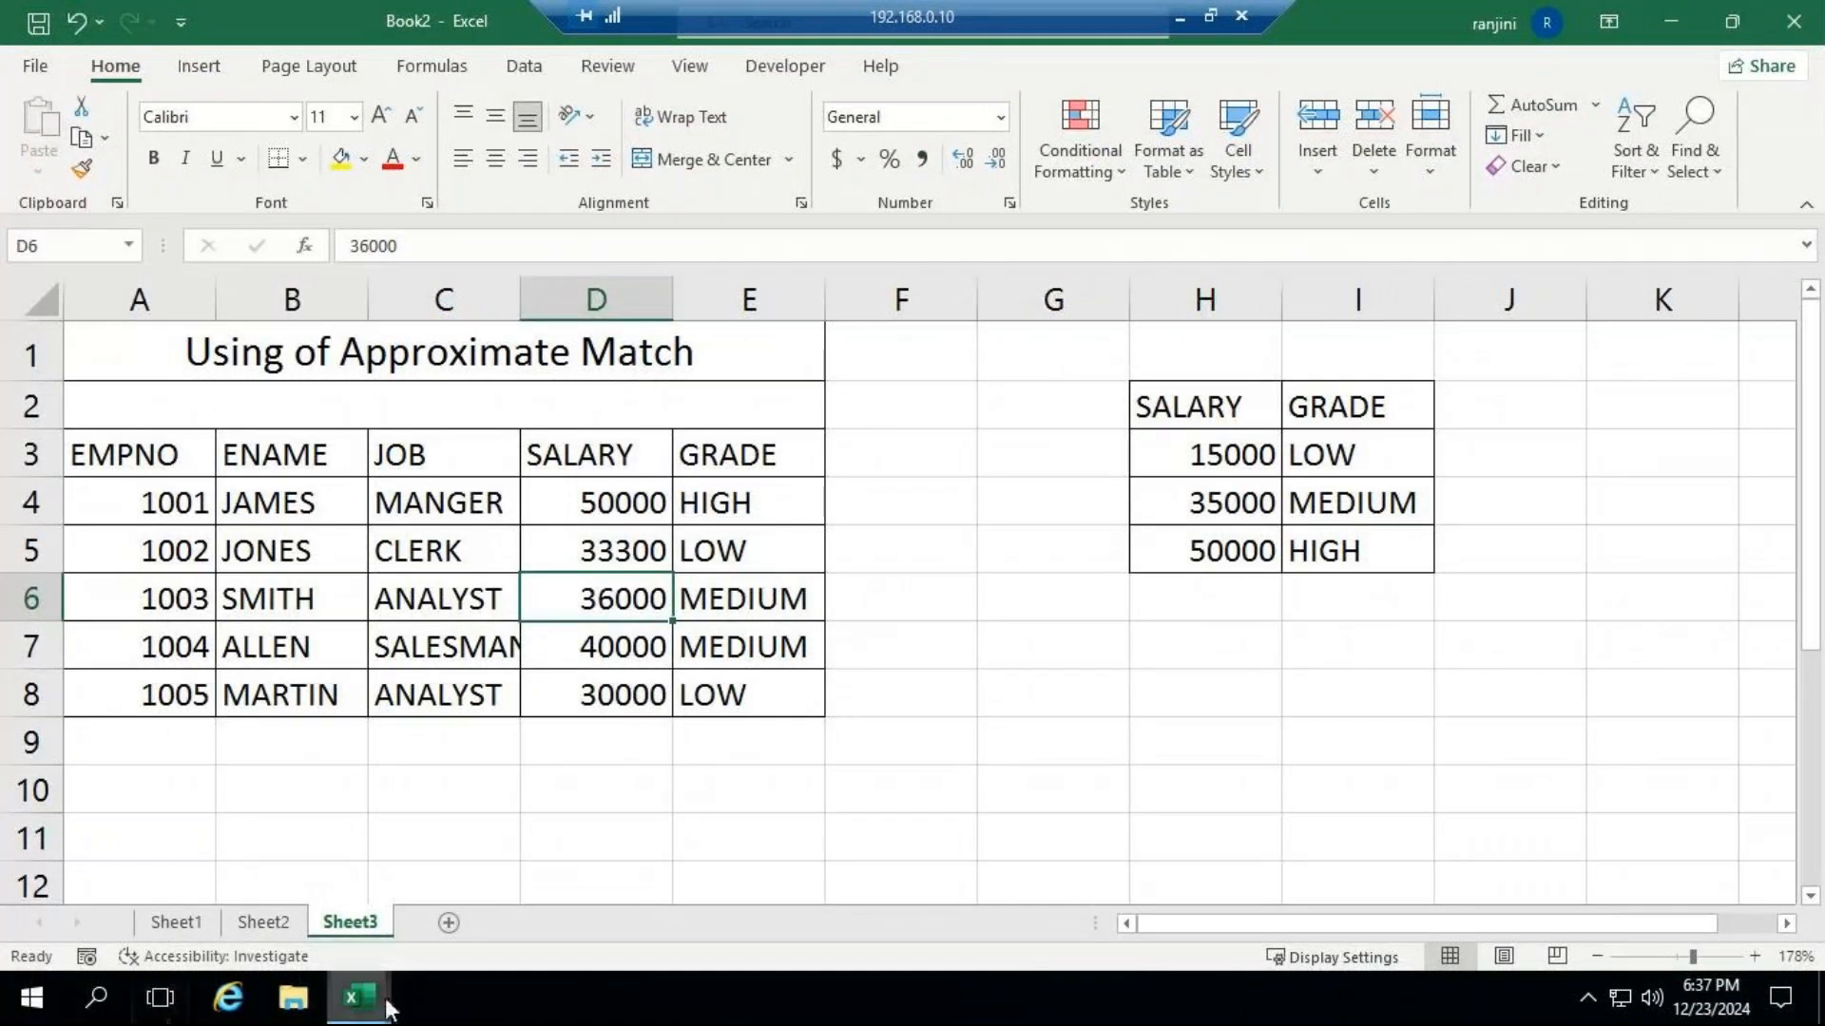
Switch to the lookup functions workbook and copy the three bill tables in A1:K11 of Sheet5.
mouse_move(378, 984)
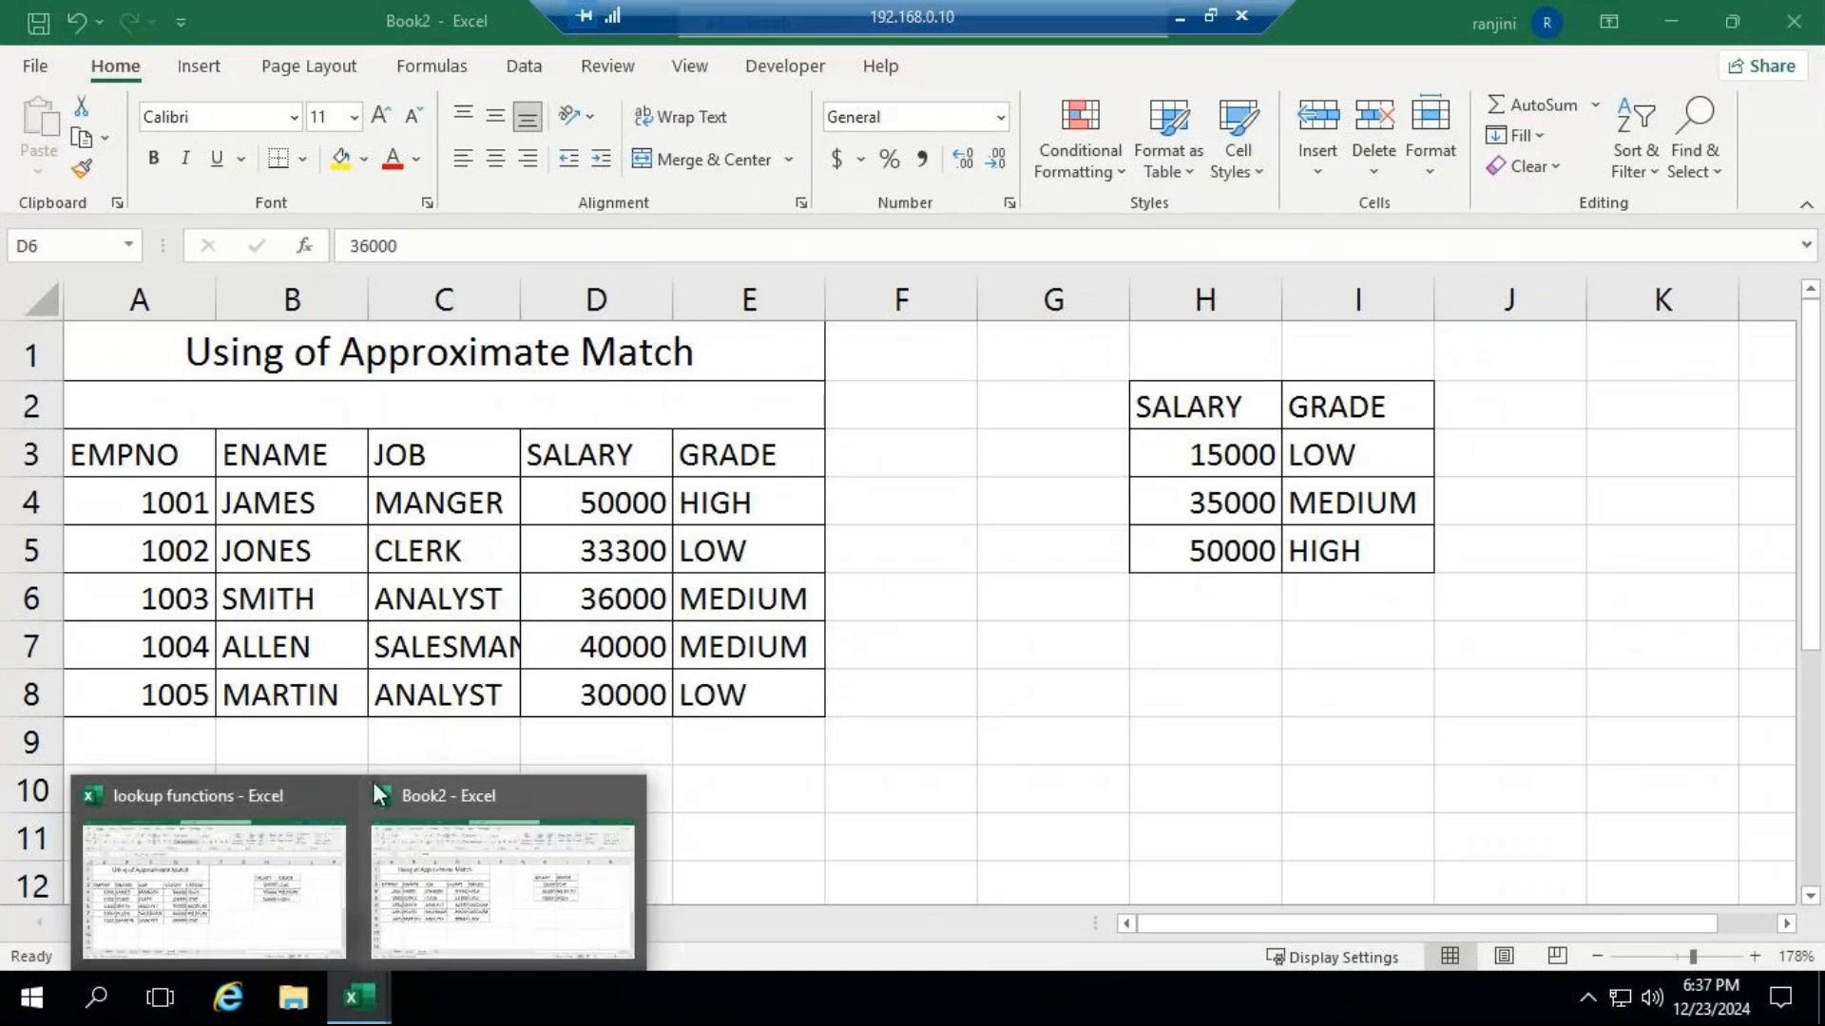
click(253, 797)
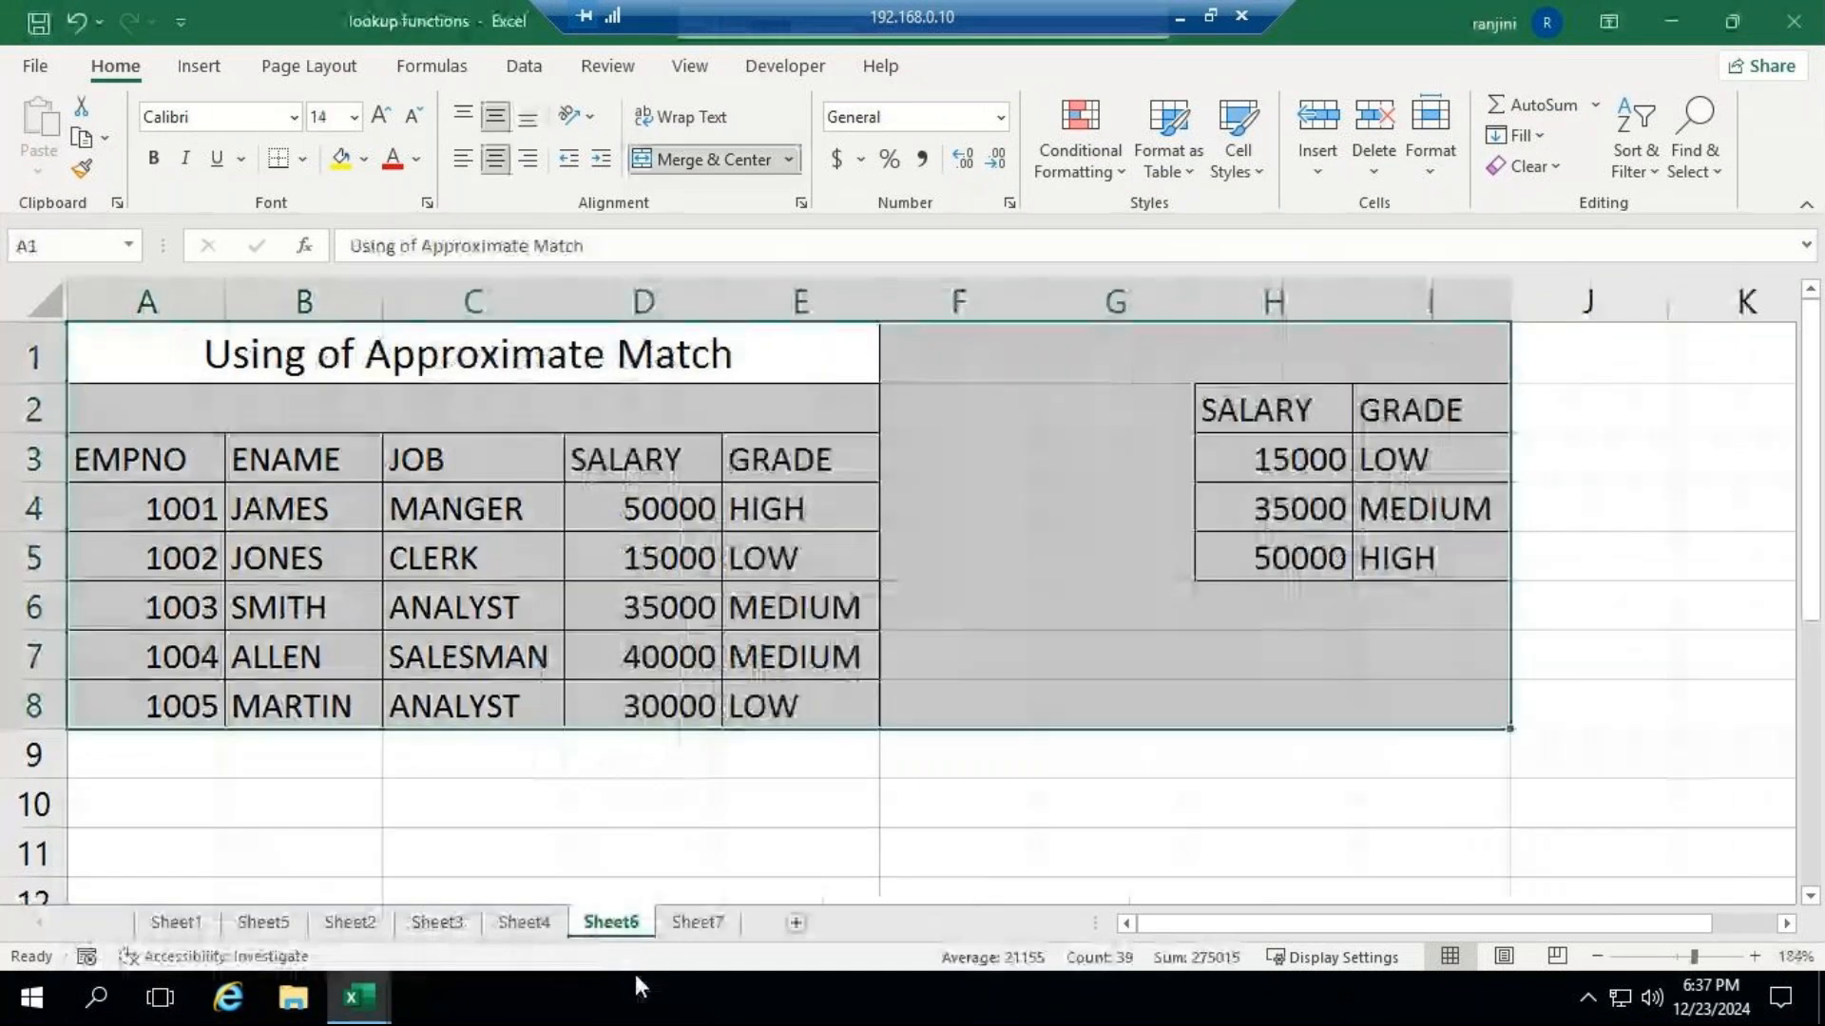
click(263, 923)
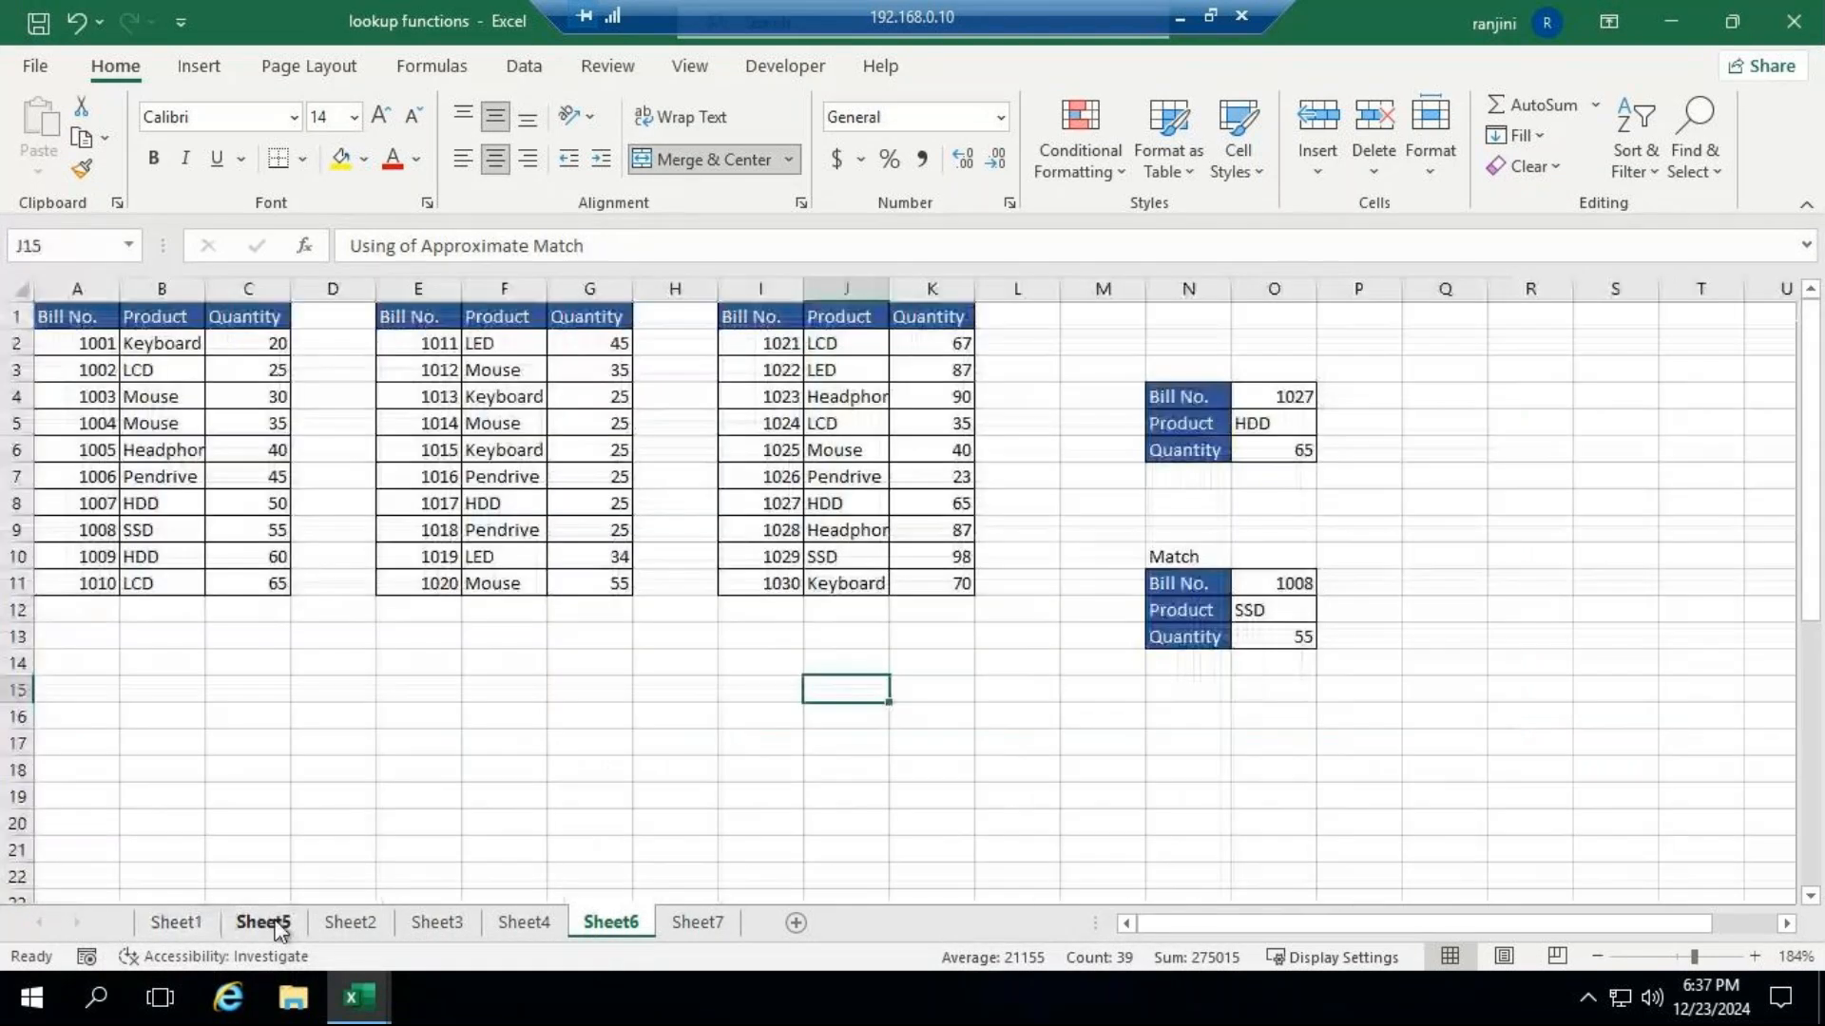
drag(74, 314, 928, 583)
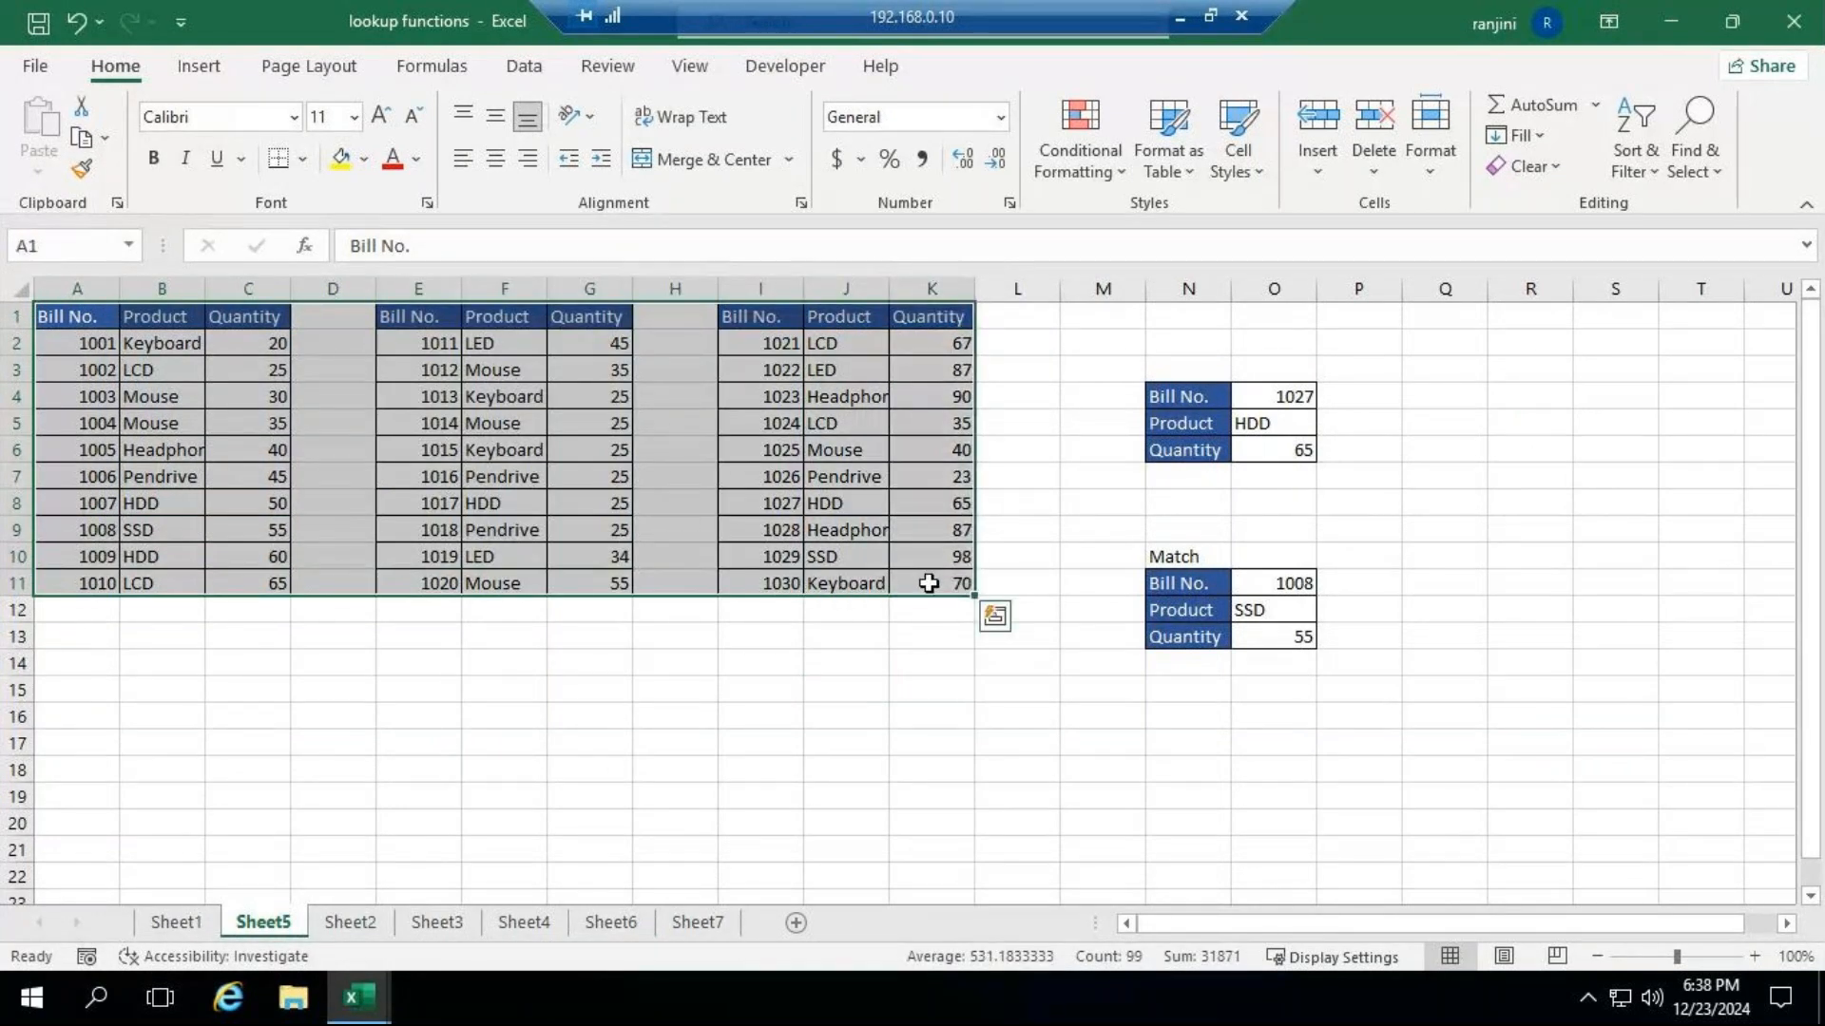
key(ctrl+c)
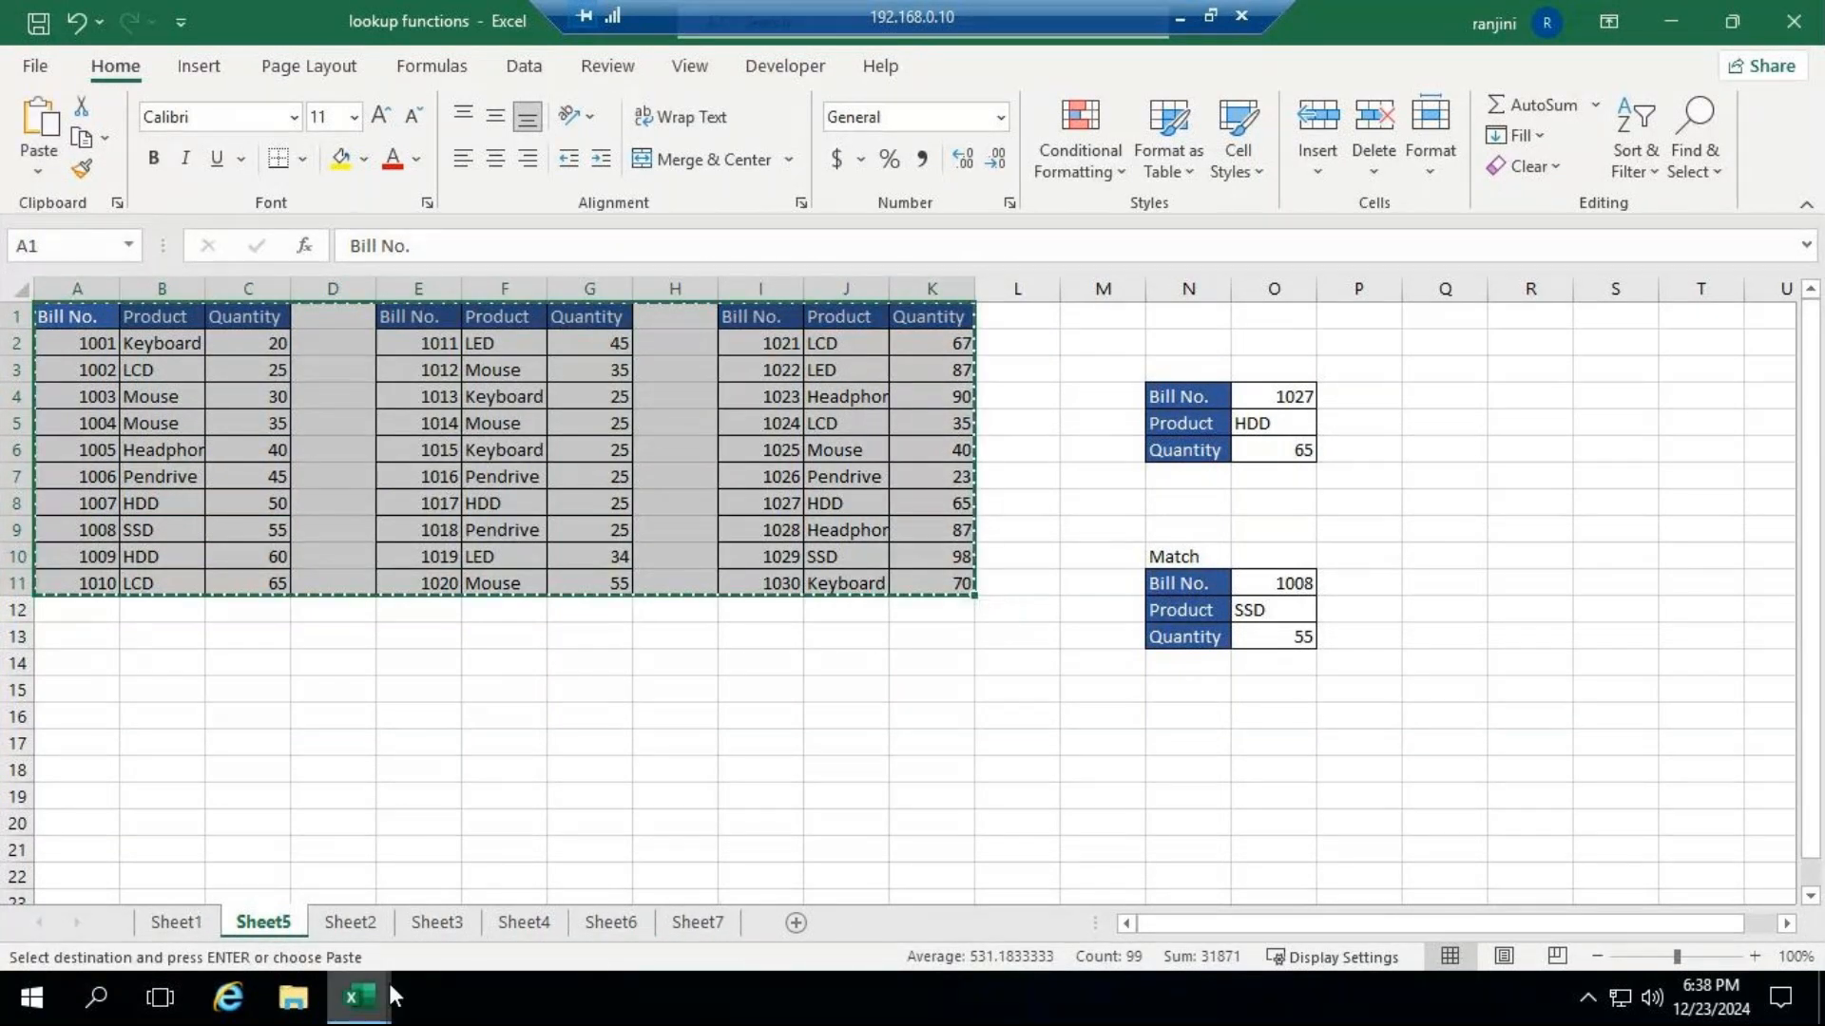
Paste the bill tables at A1 of a new sheet in Book2 and widen column B to fit its product names.
mouse_move(390, 982)
click(509, 810)
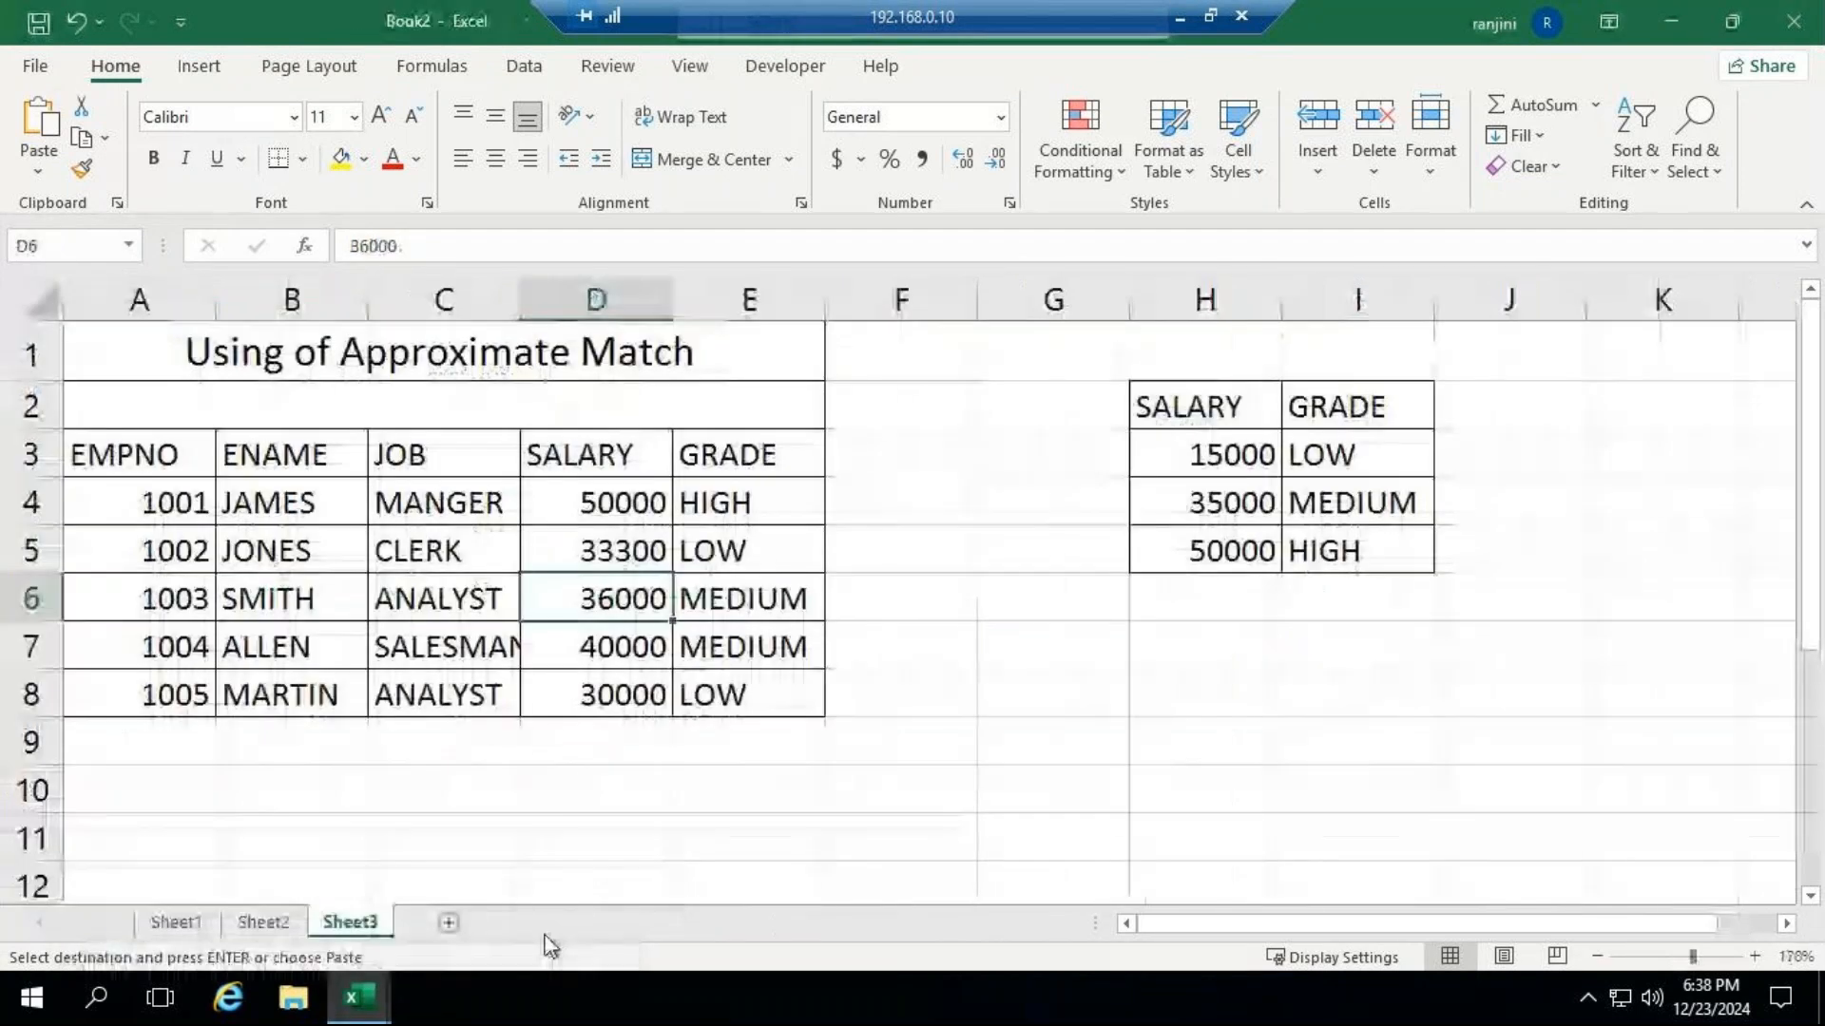
click(448, 922)
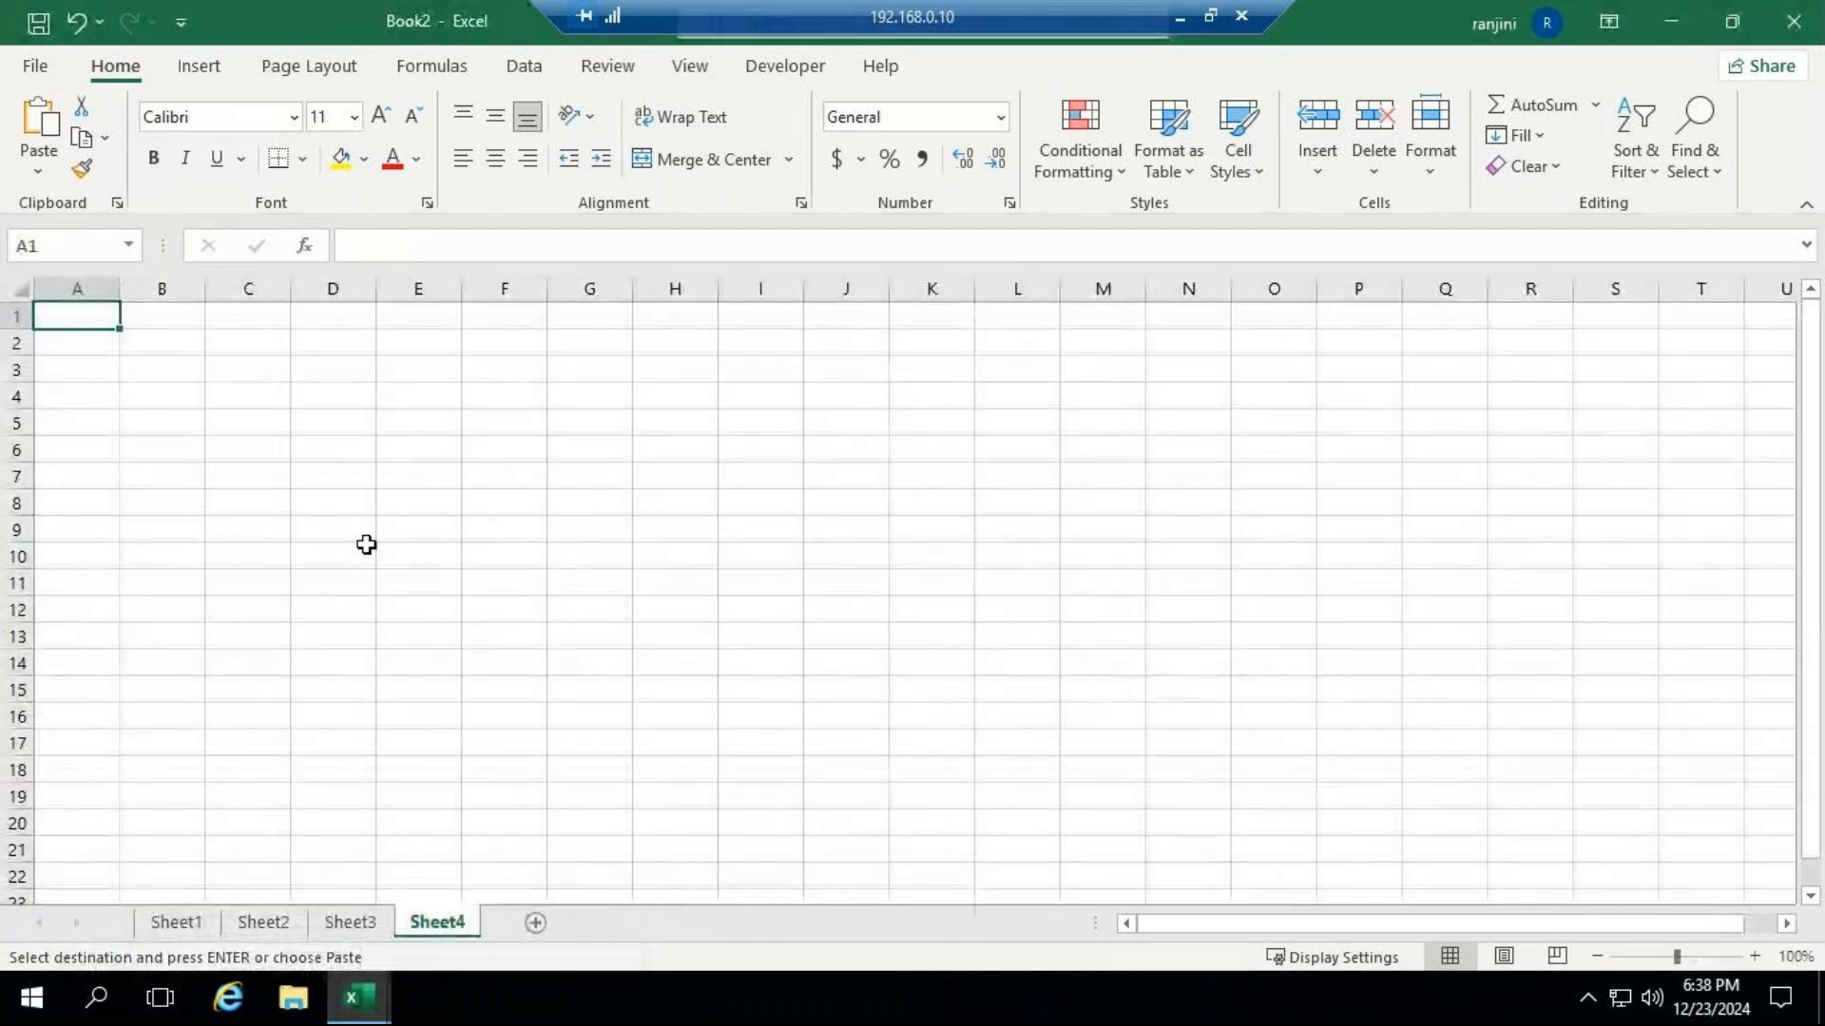
key(ctrl+v)
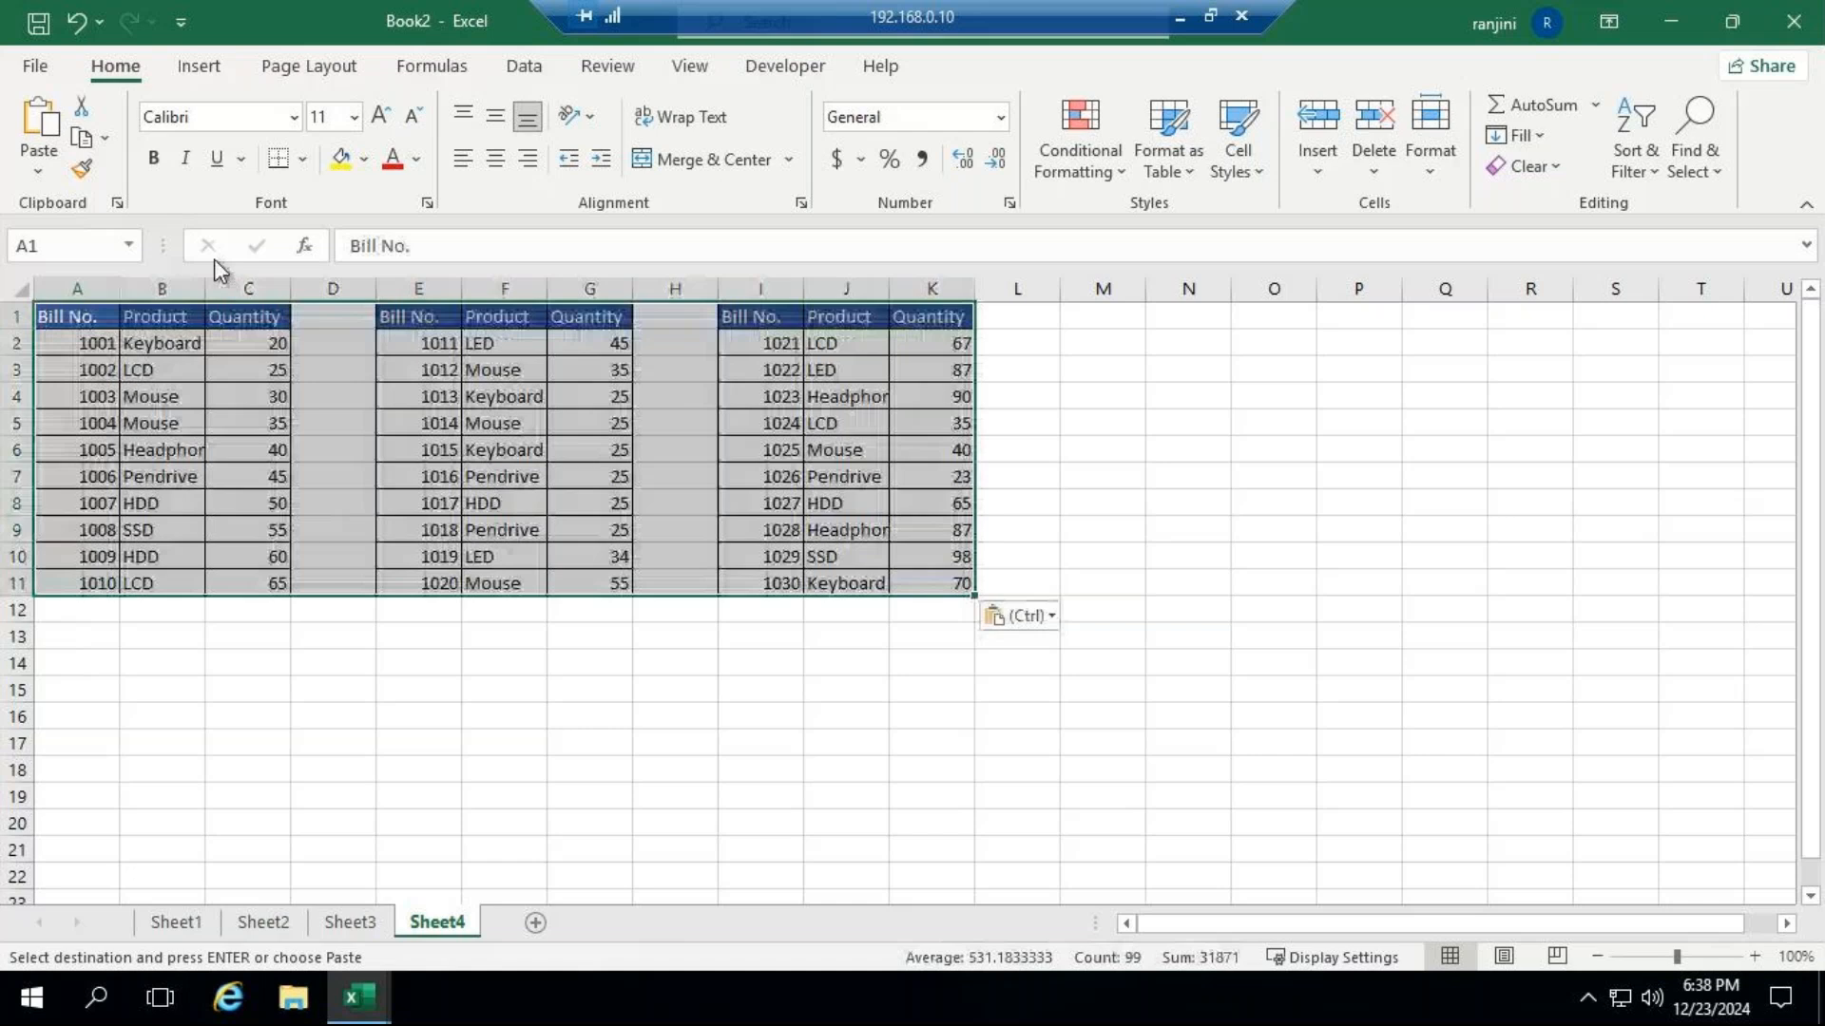
double_click(204, 280)
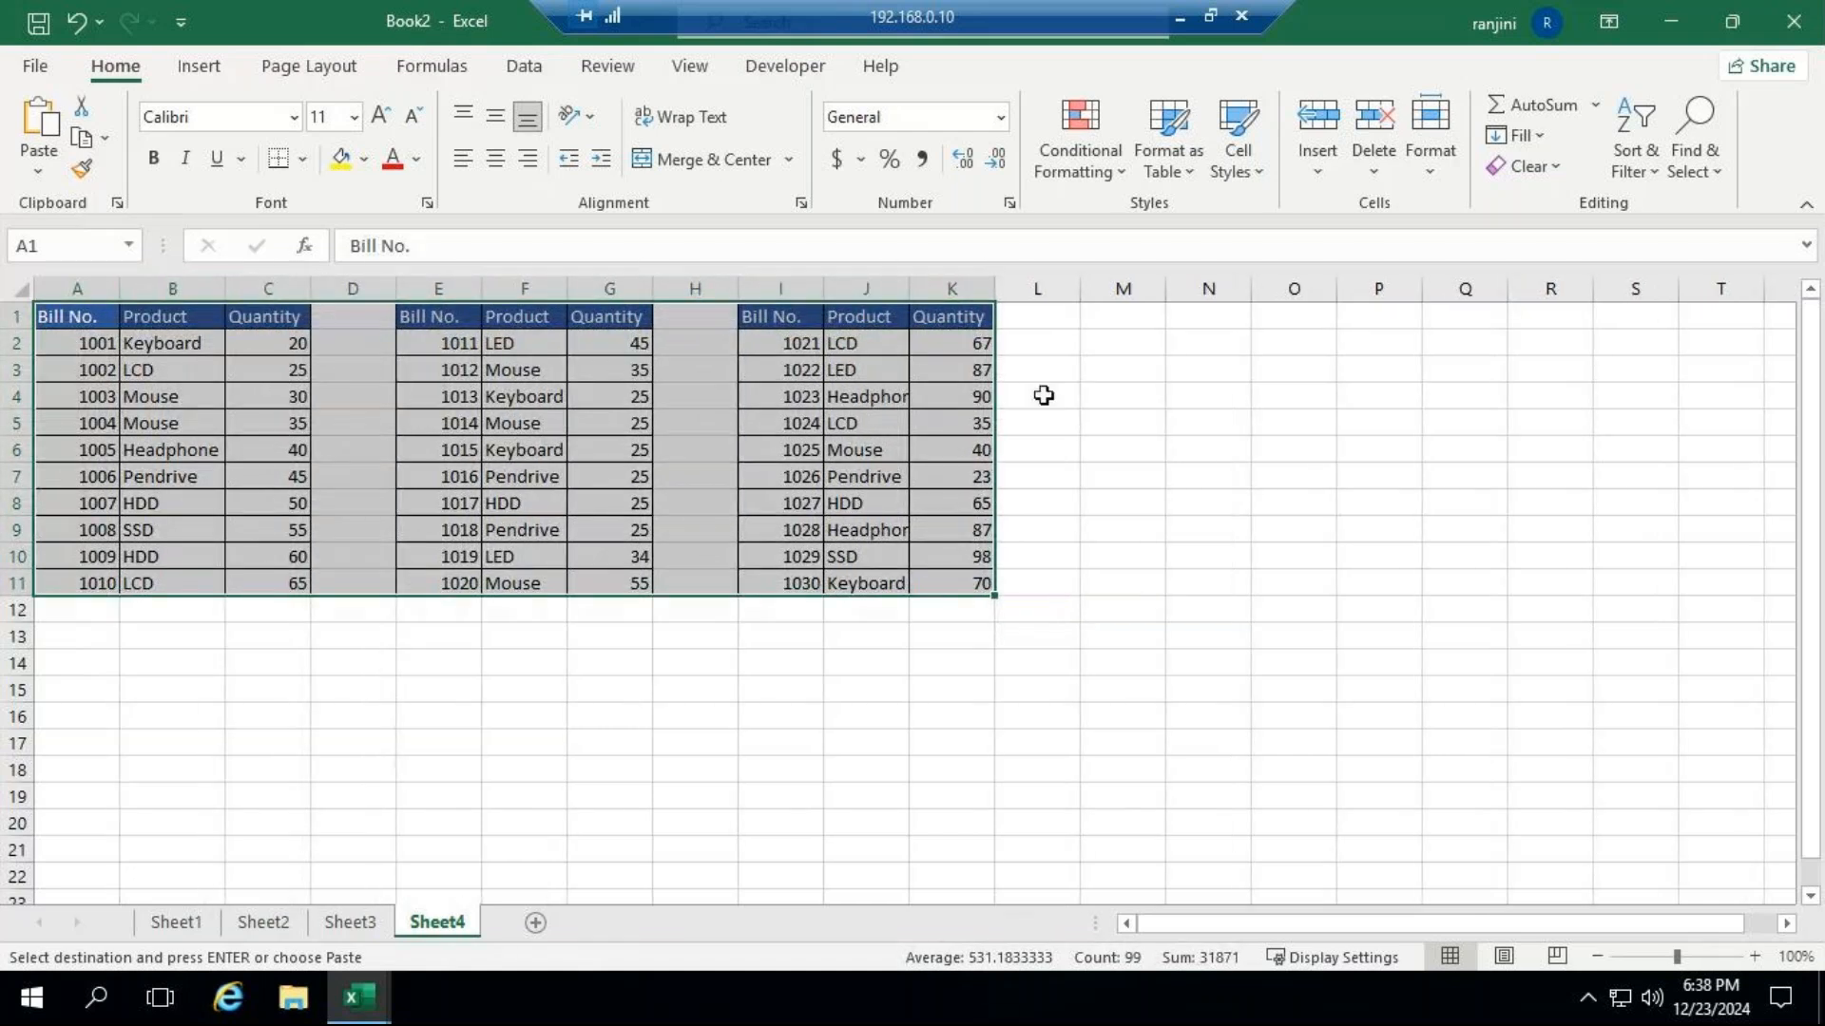
Copy the Bill No., Product and Quantity headers from I1:K1 and paste them transposed starting at M4.
click(1089, 395)
drag(760, 317, 941, 315)
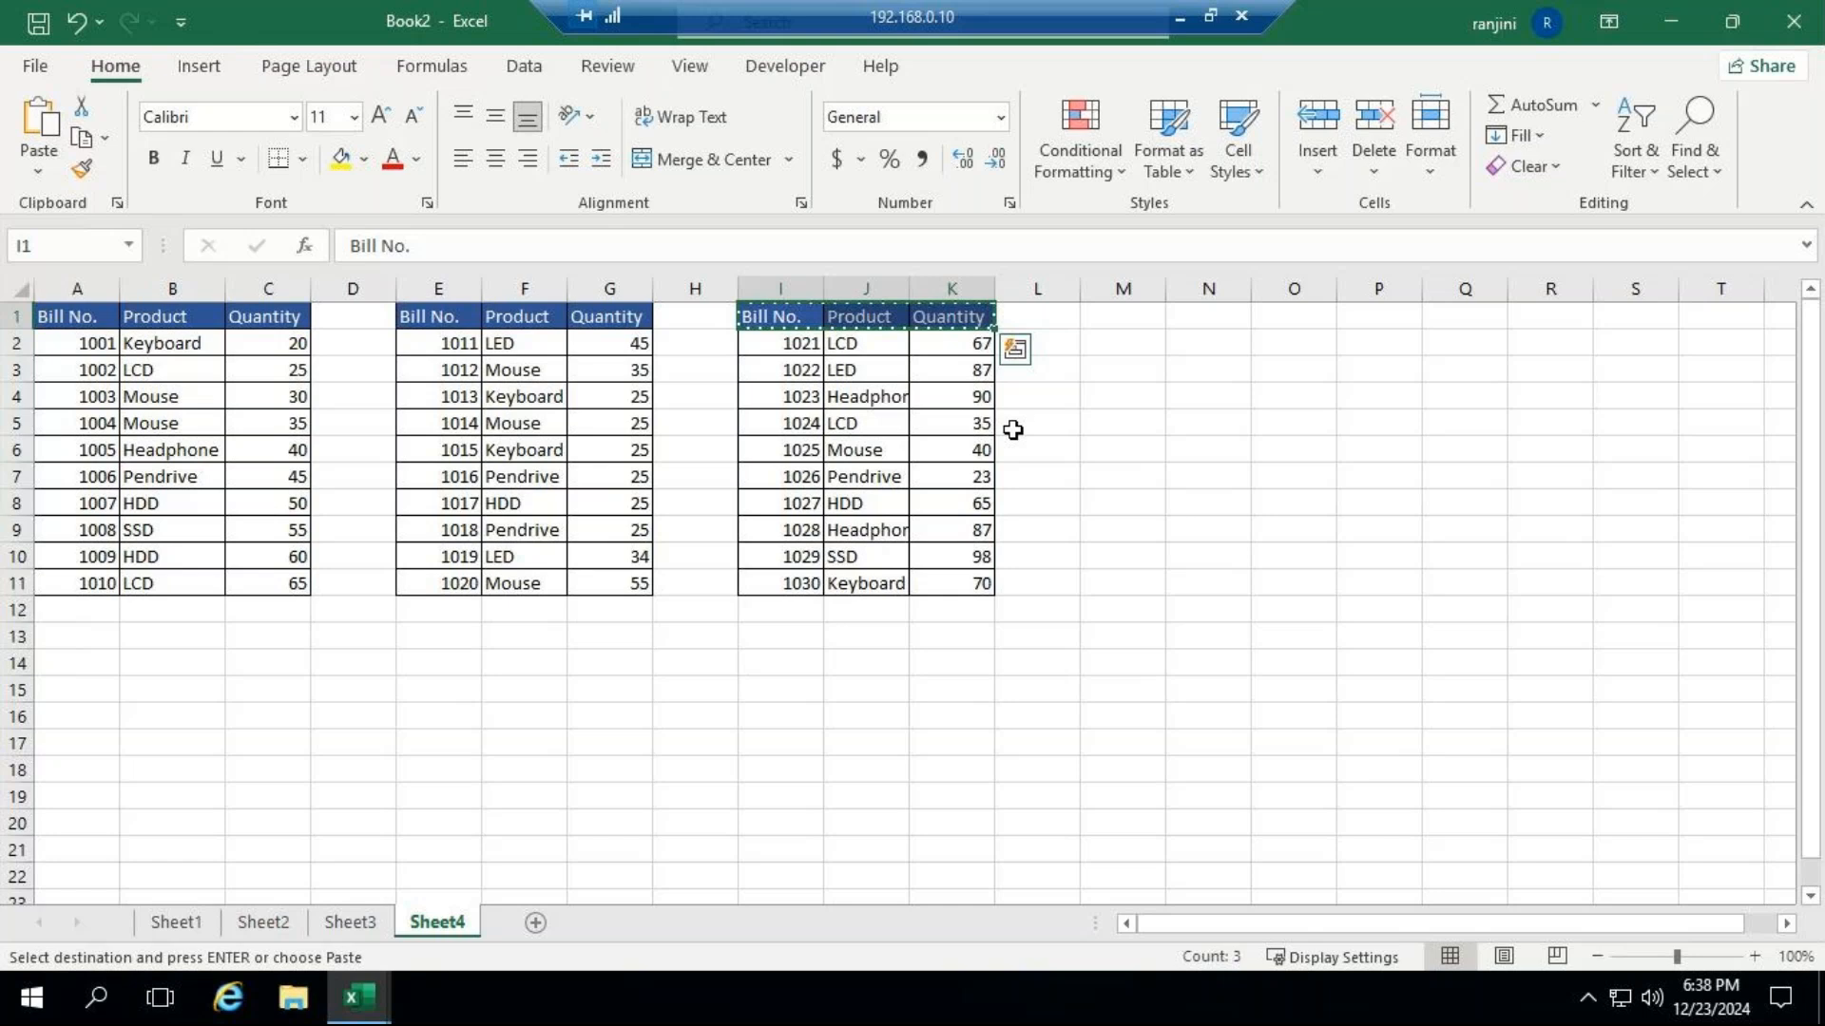
click(1108, 392)
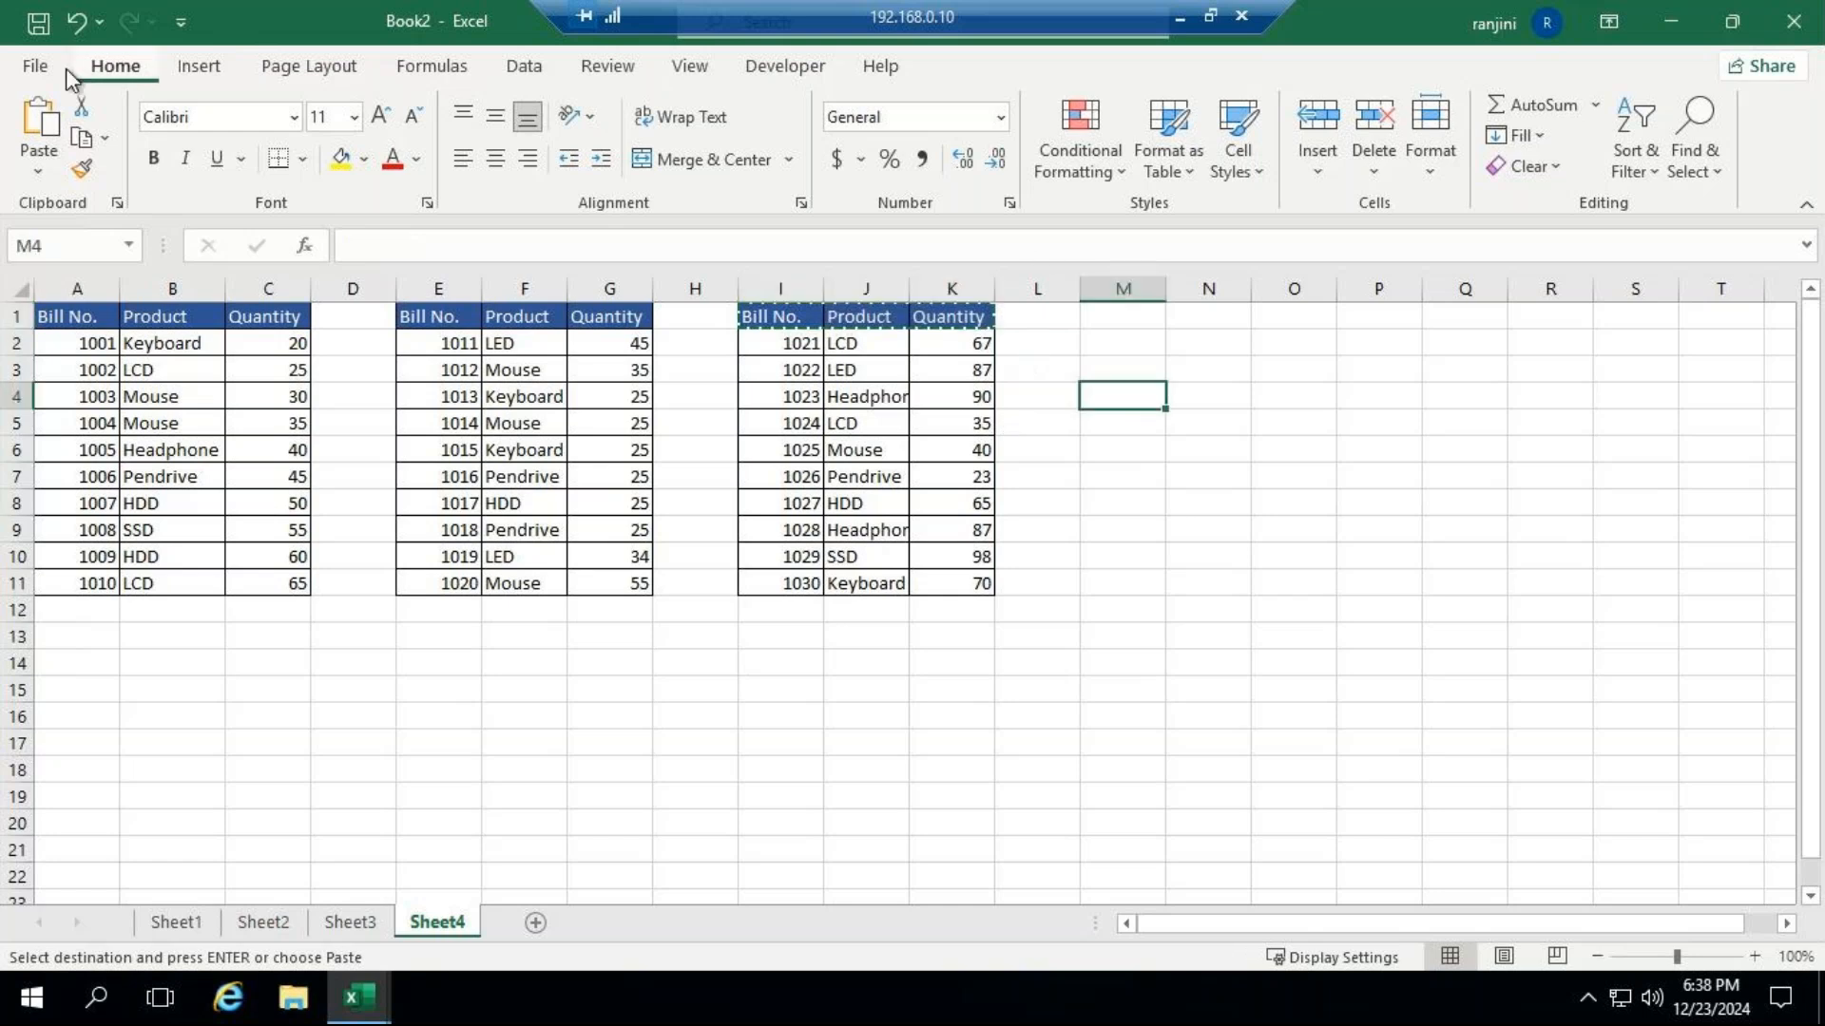
click(38, 66)
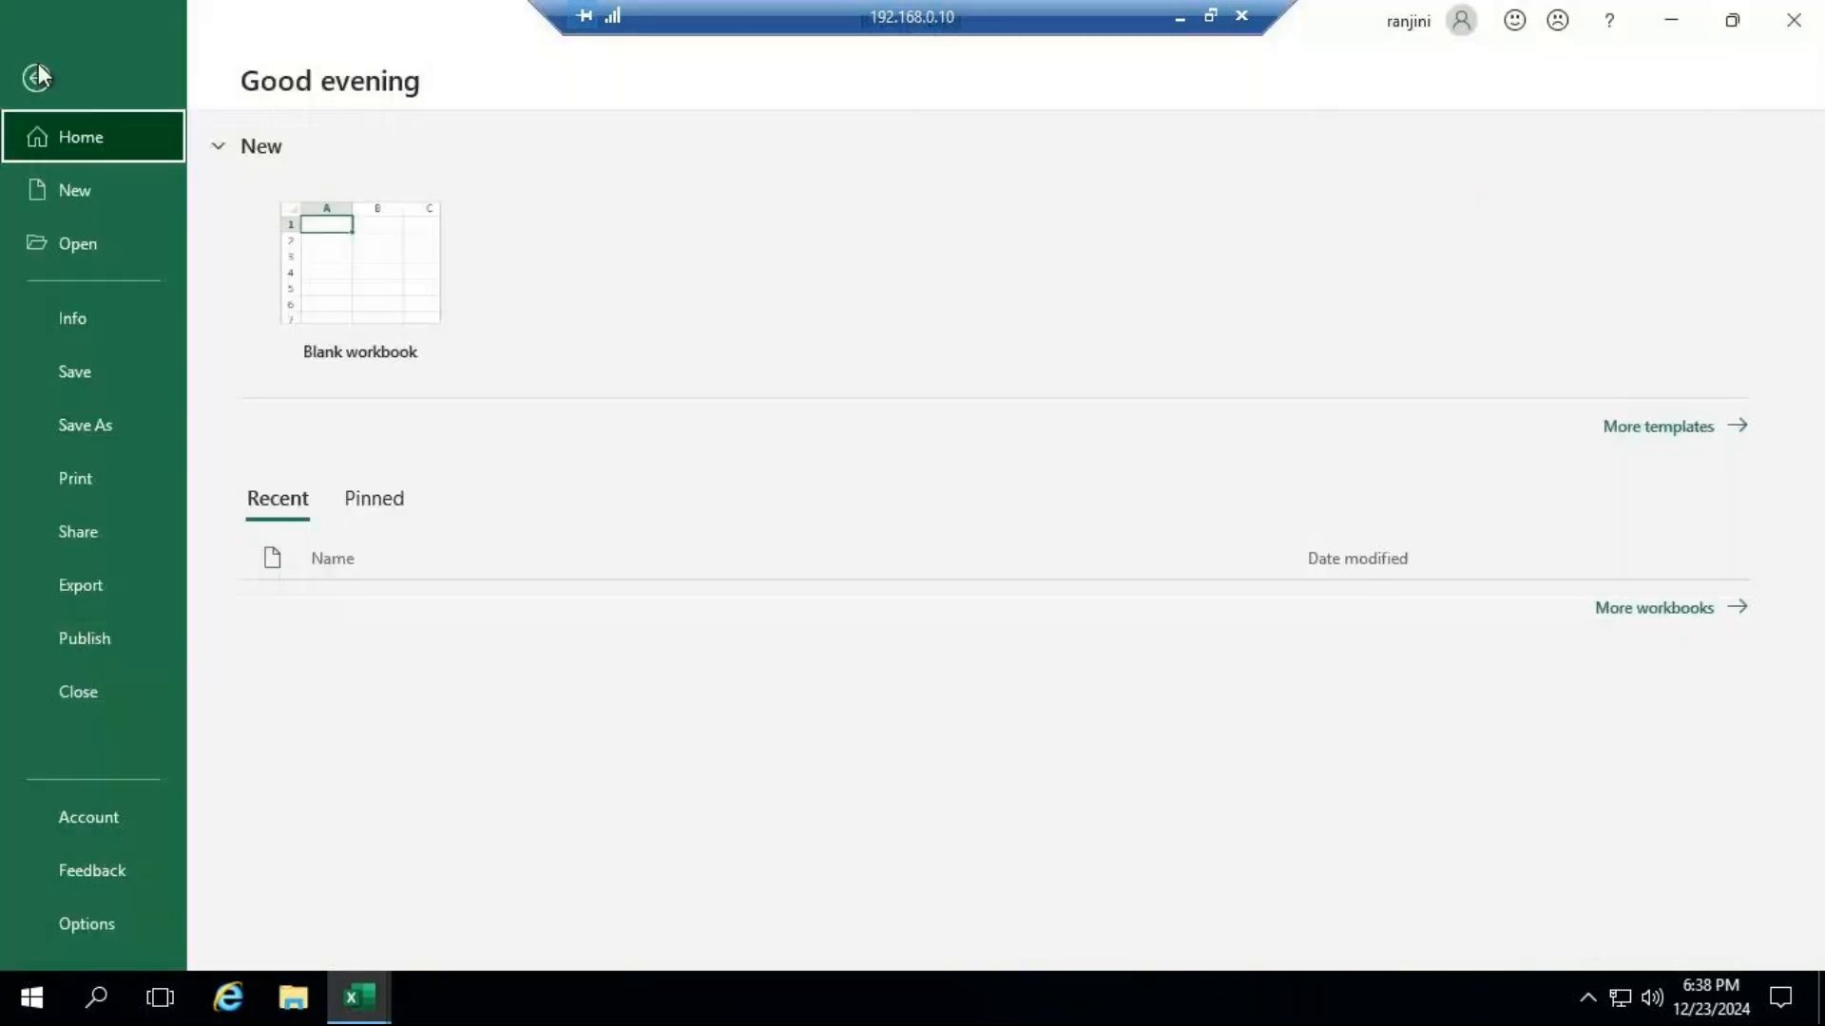
click(37, 76)
click(39, 171)
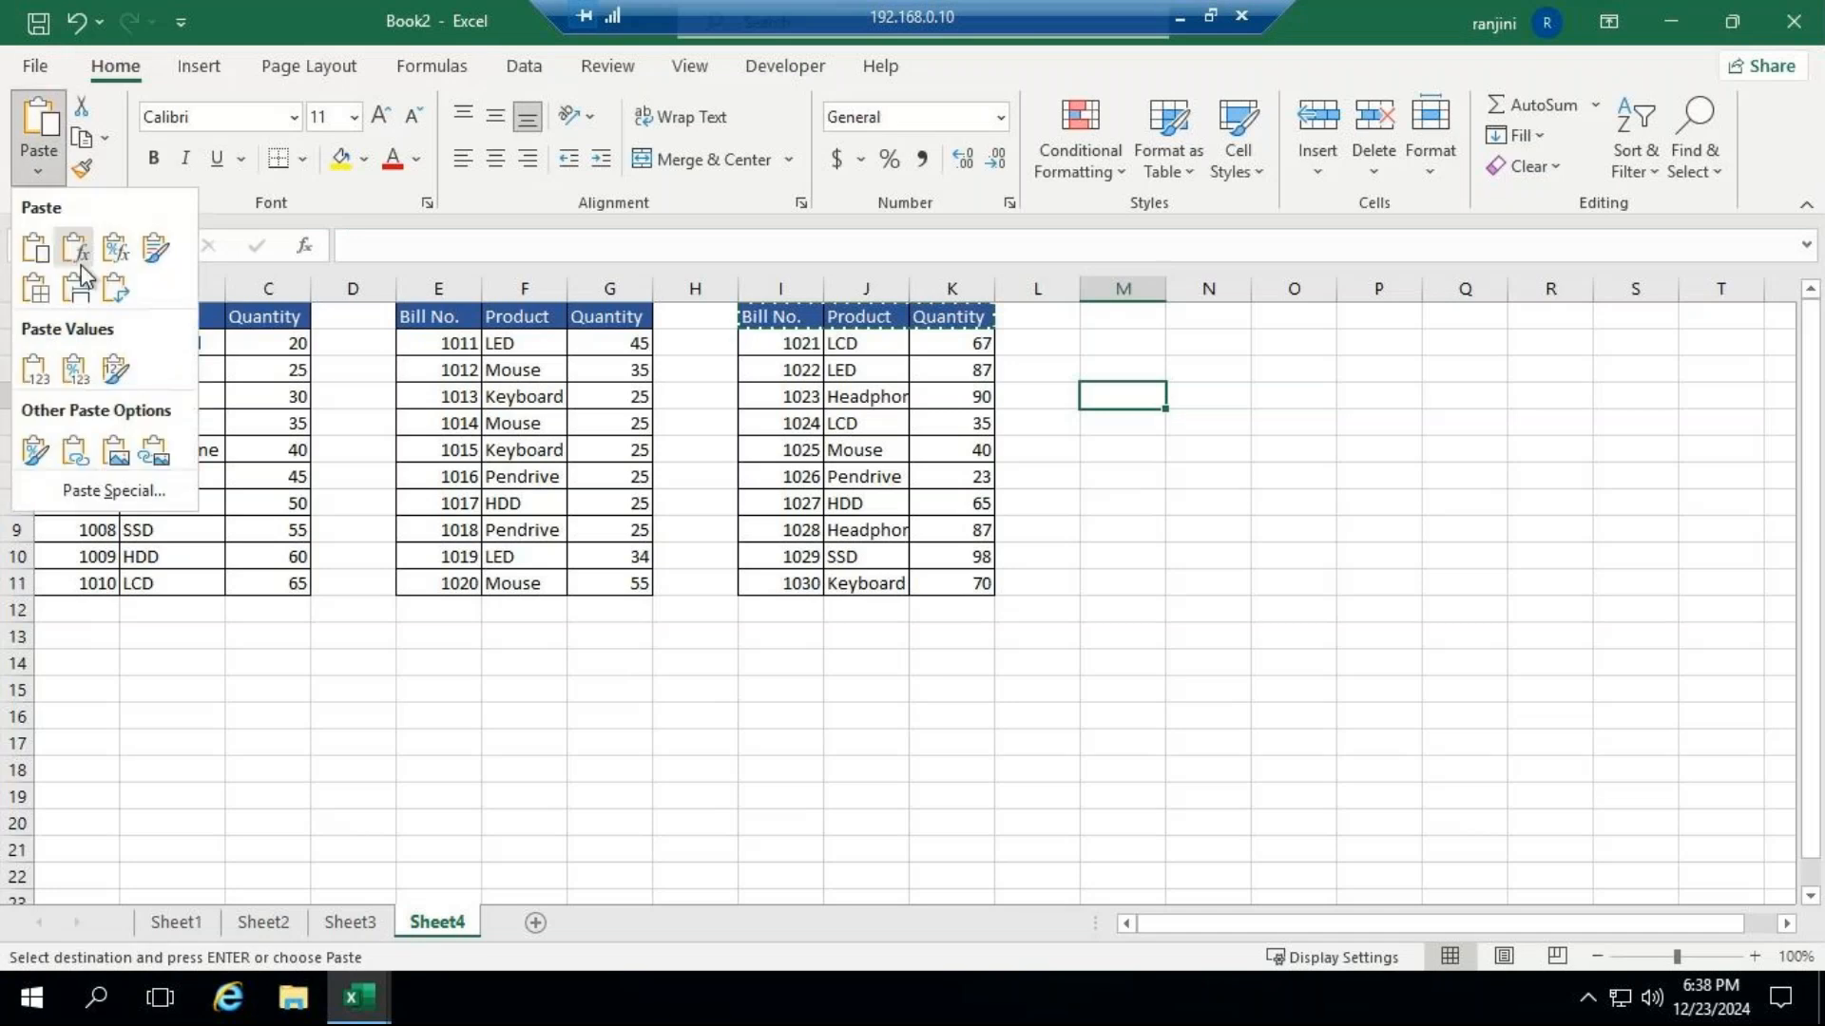
click(123, 297)
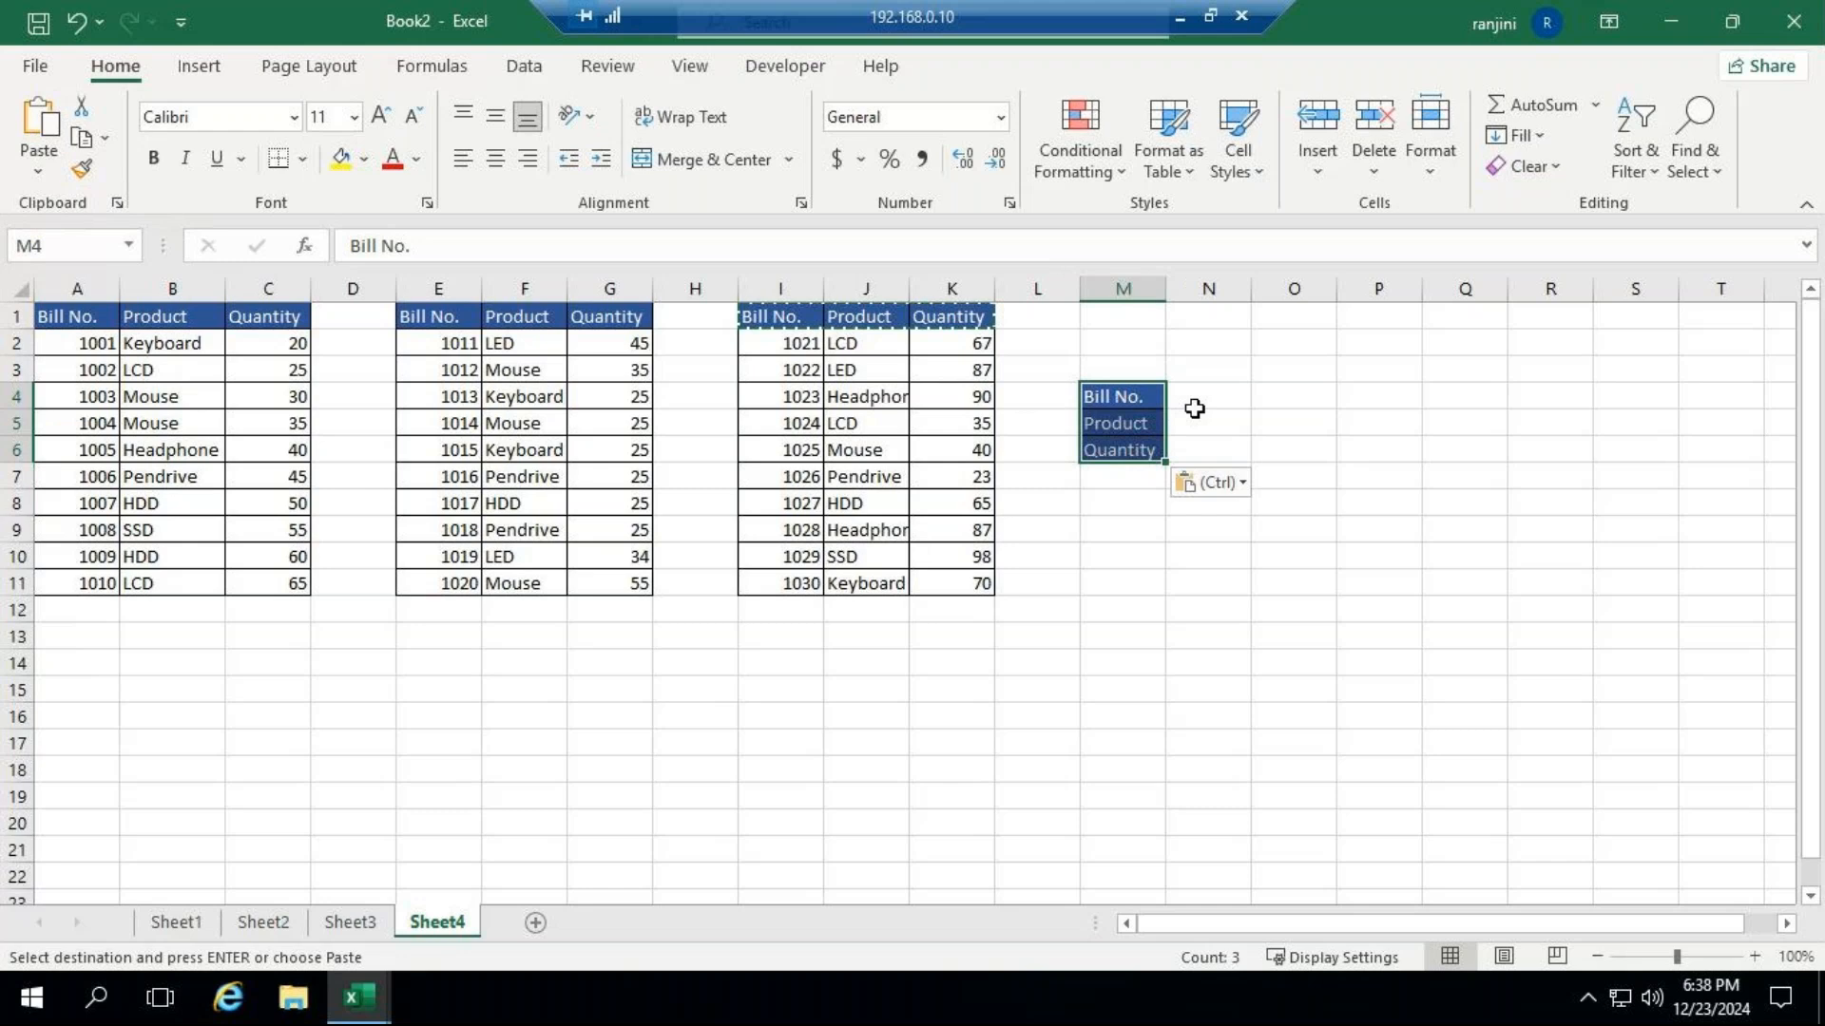
Enter 1005 as the bill number in N4 and move the lookup block M4:N6 below the first table, starting at A14.
click(1195, 408)
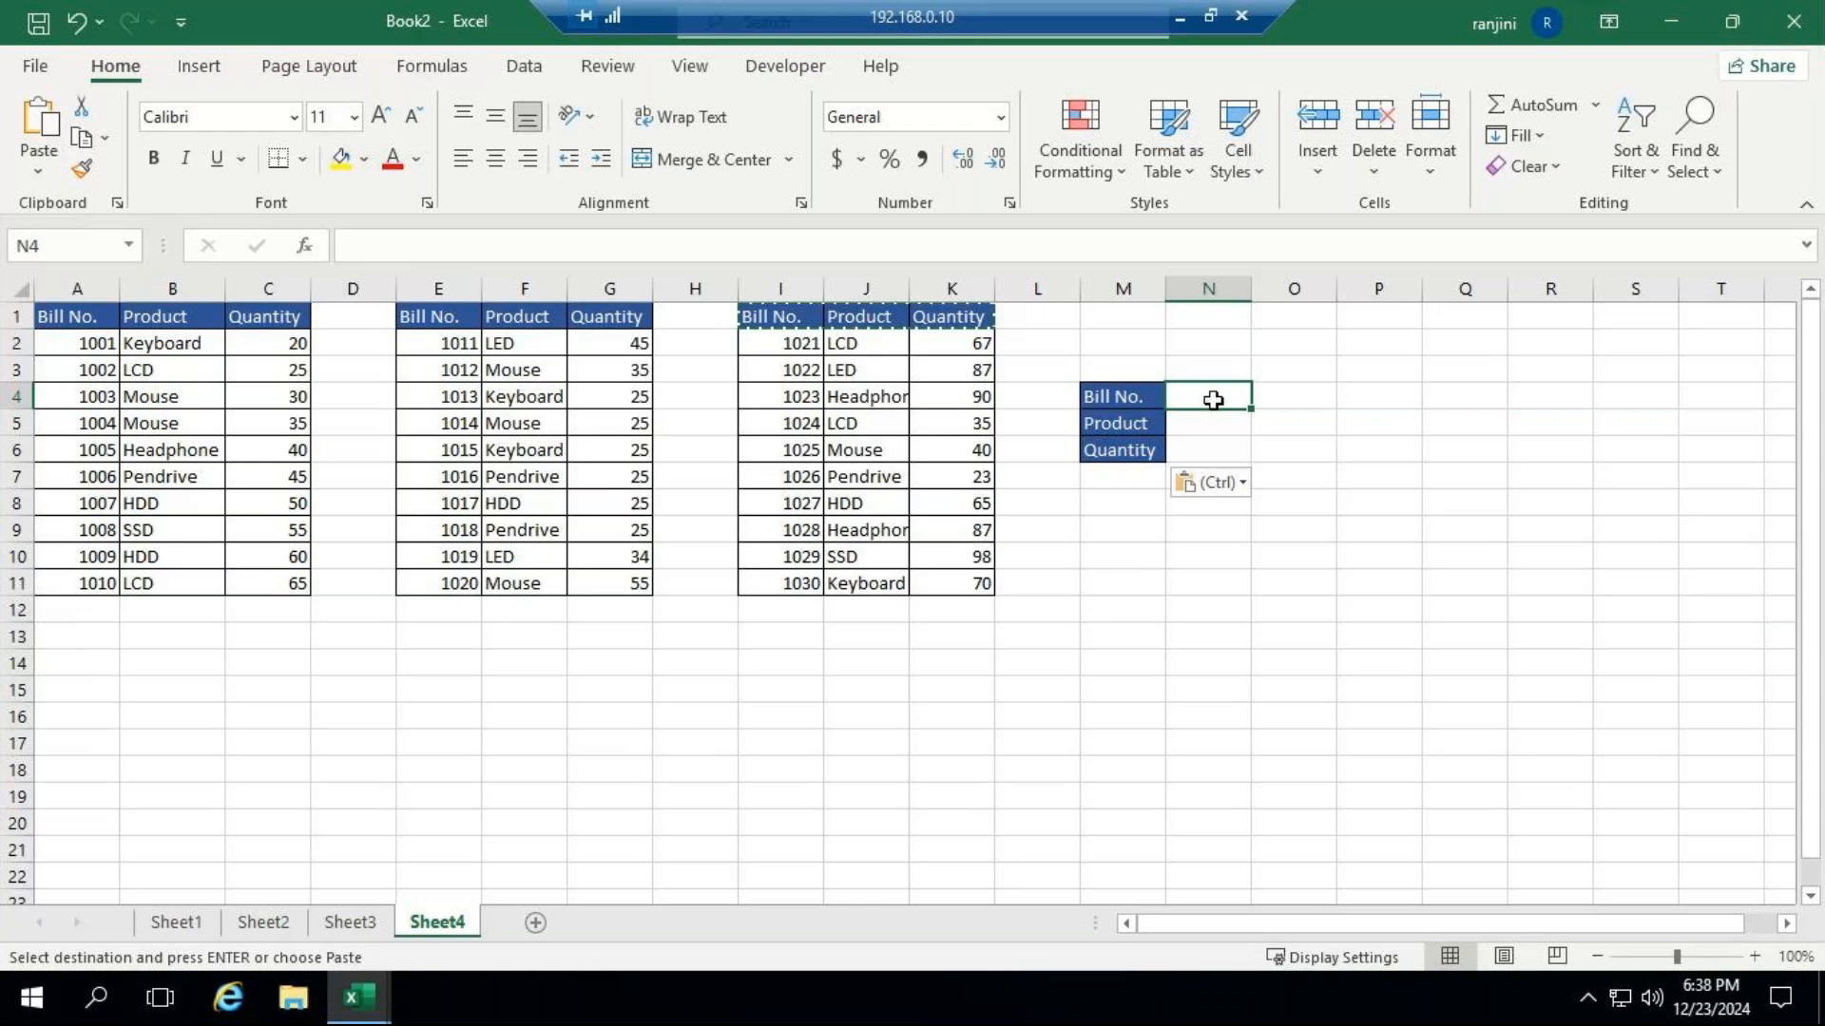
text(1)
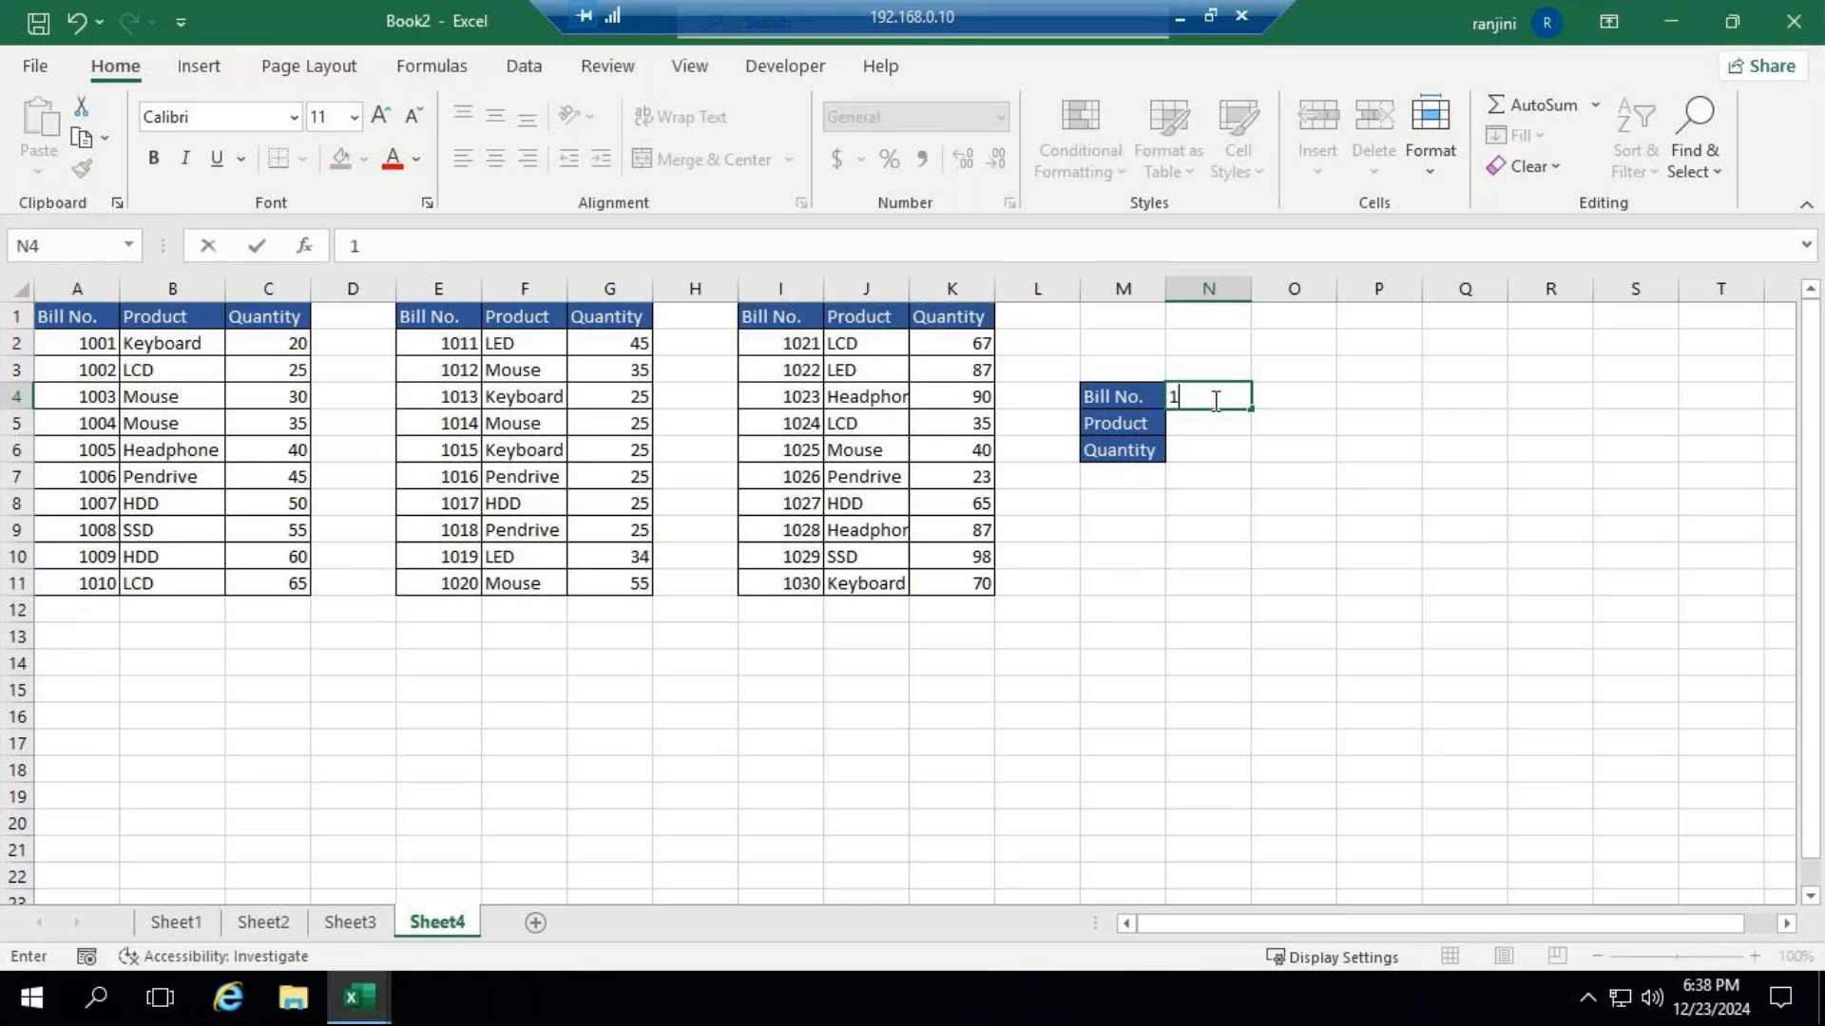
text(005)
click(1213, 399)
key(Return)
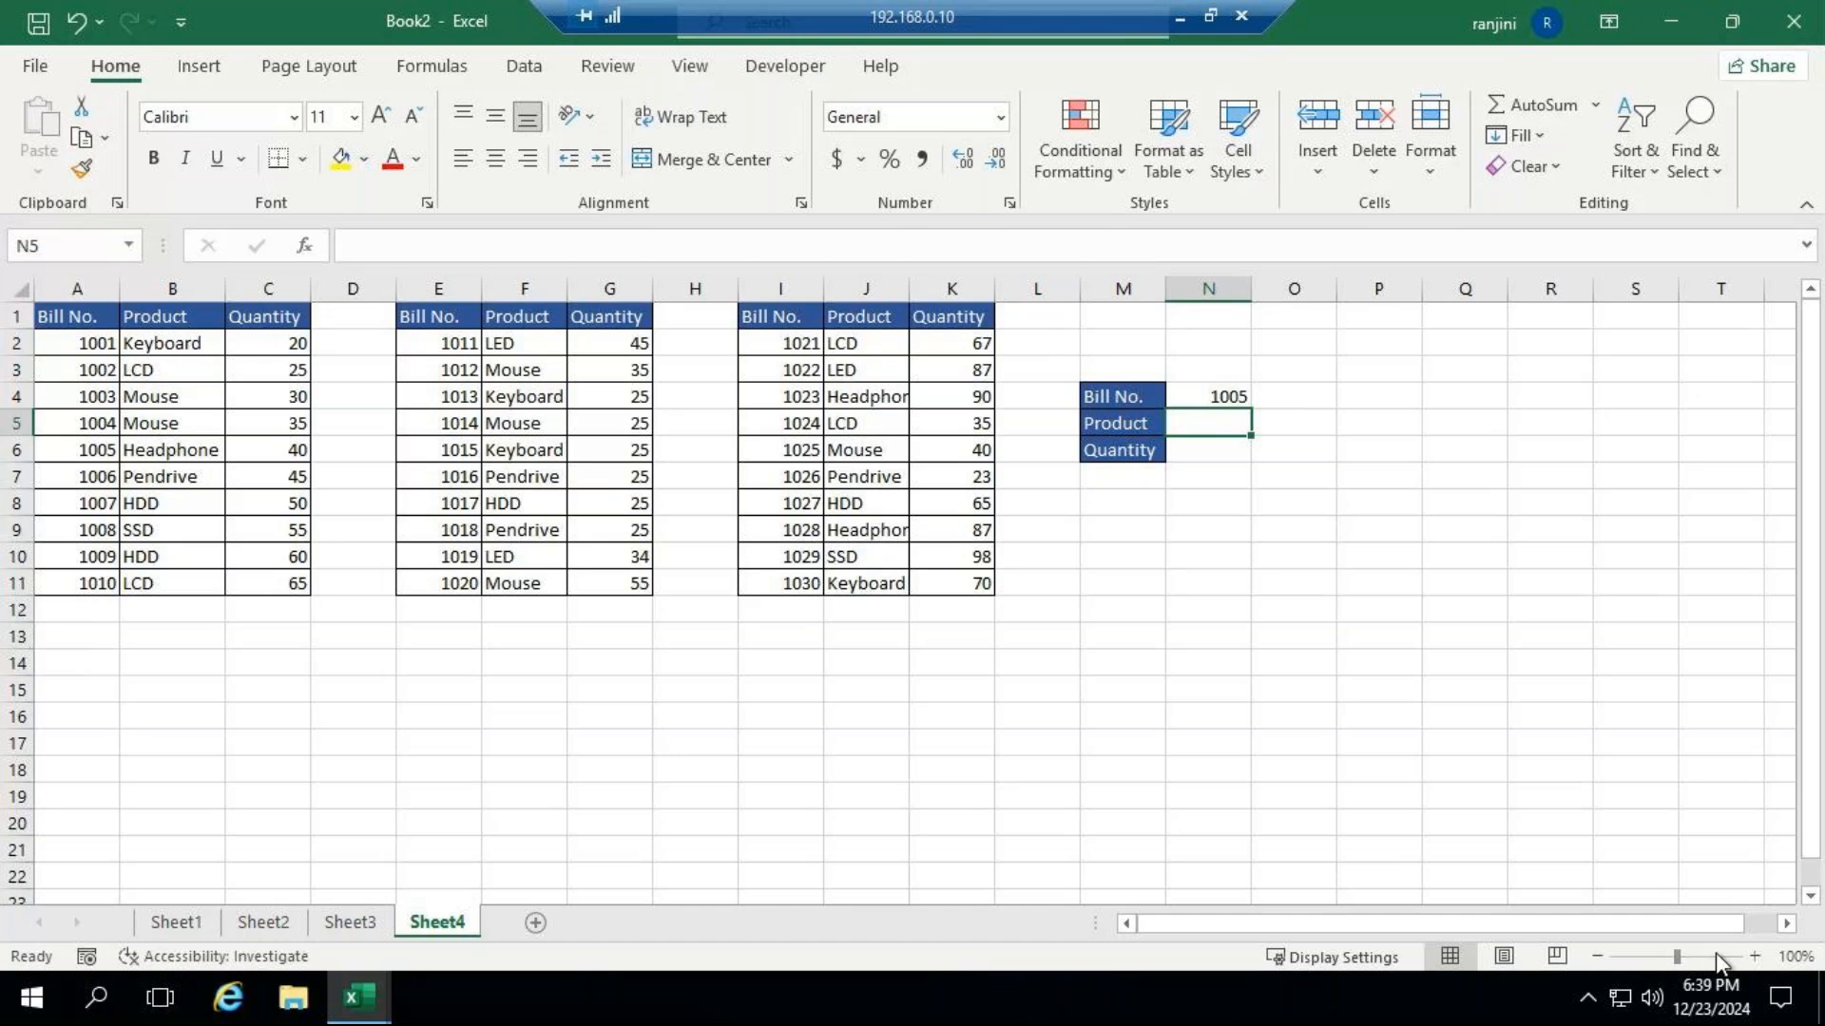
click(1685, 952)
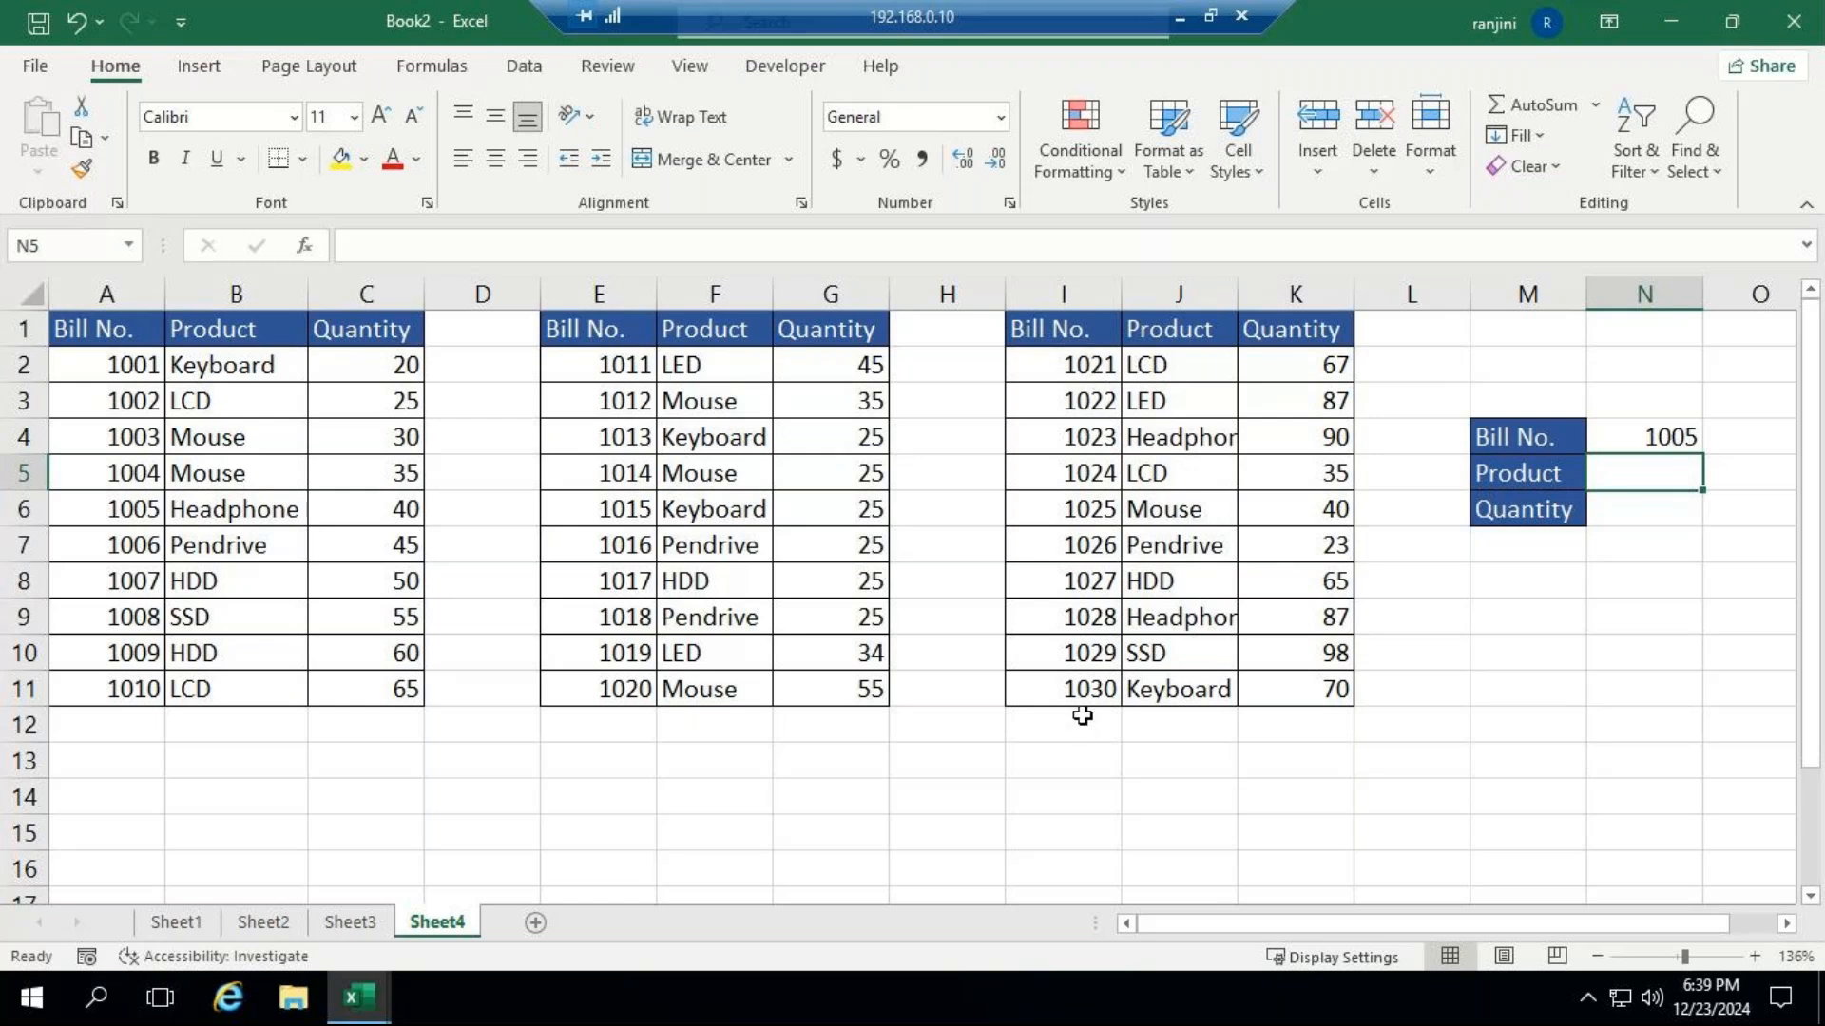
drag(1503, 456, 227, 865)
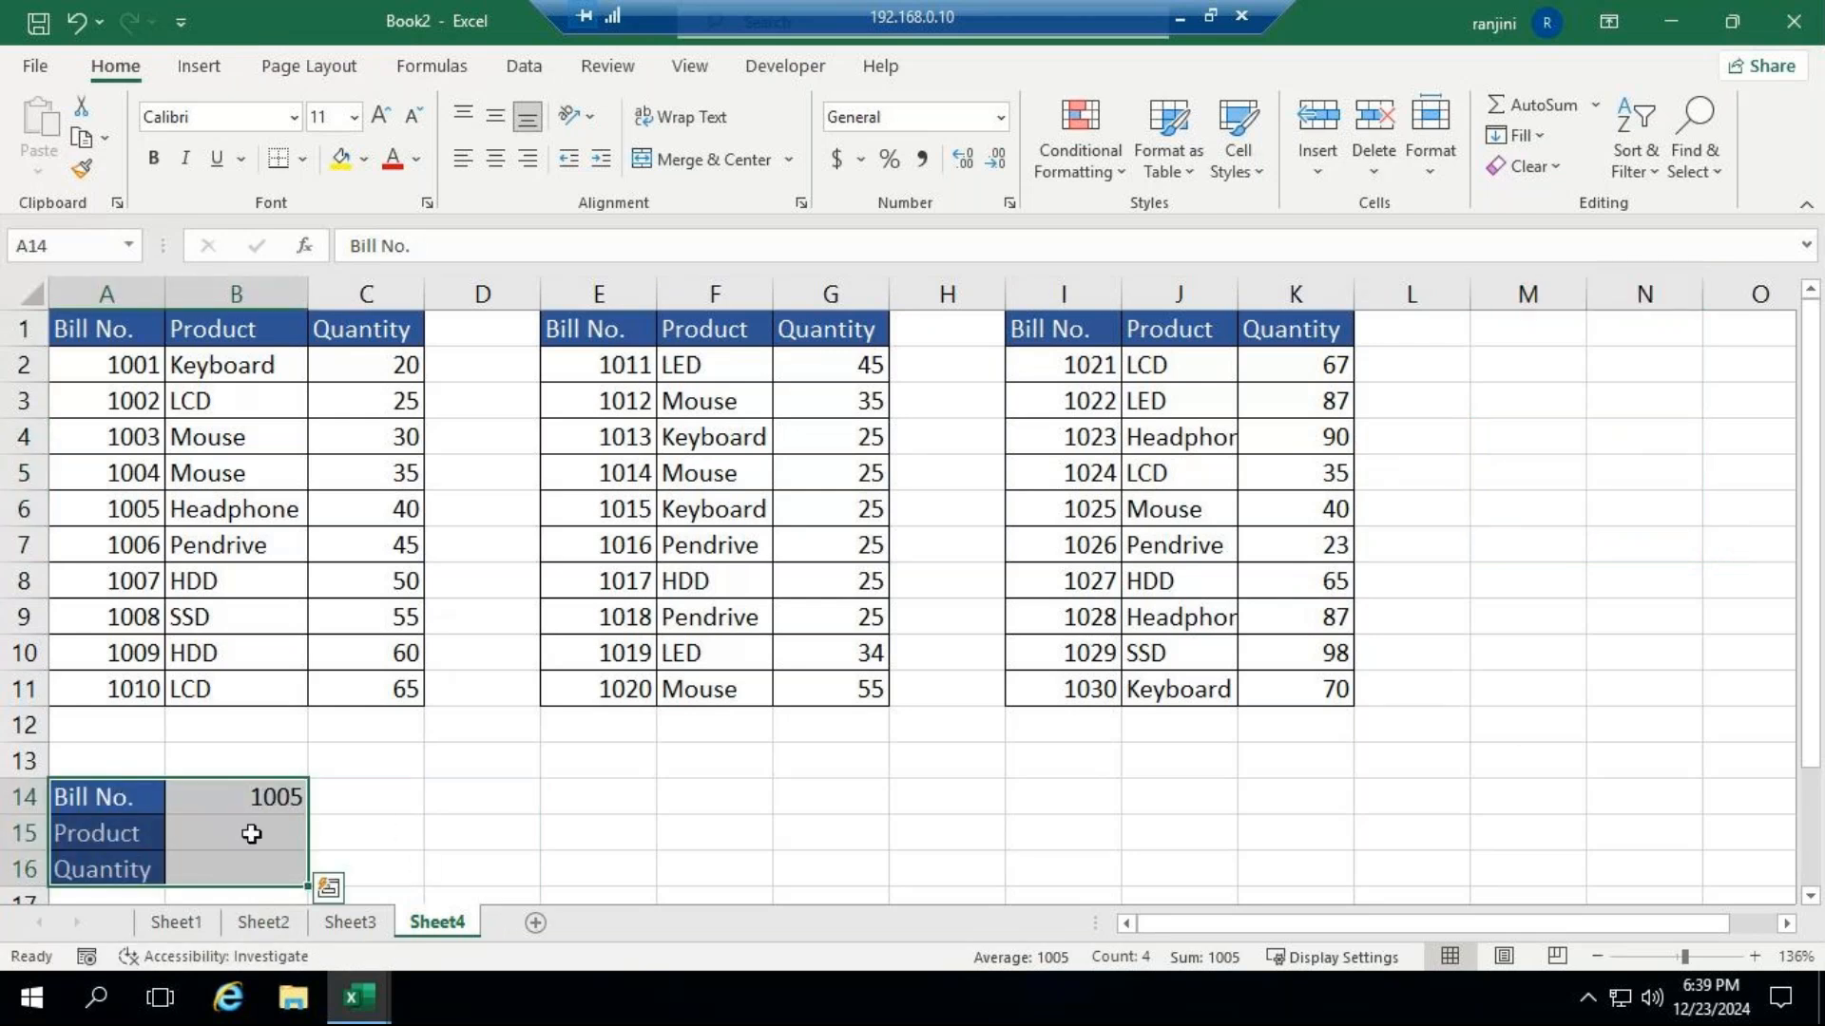
click(213, 829)
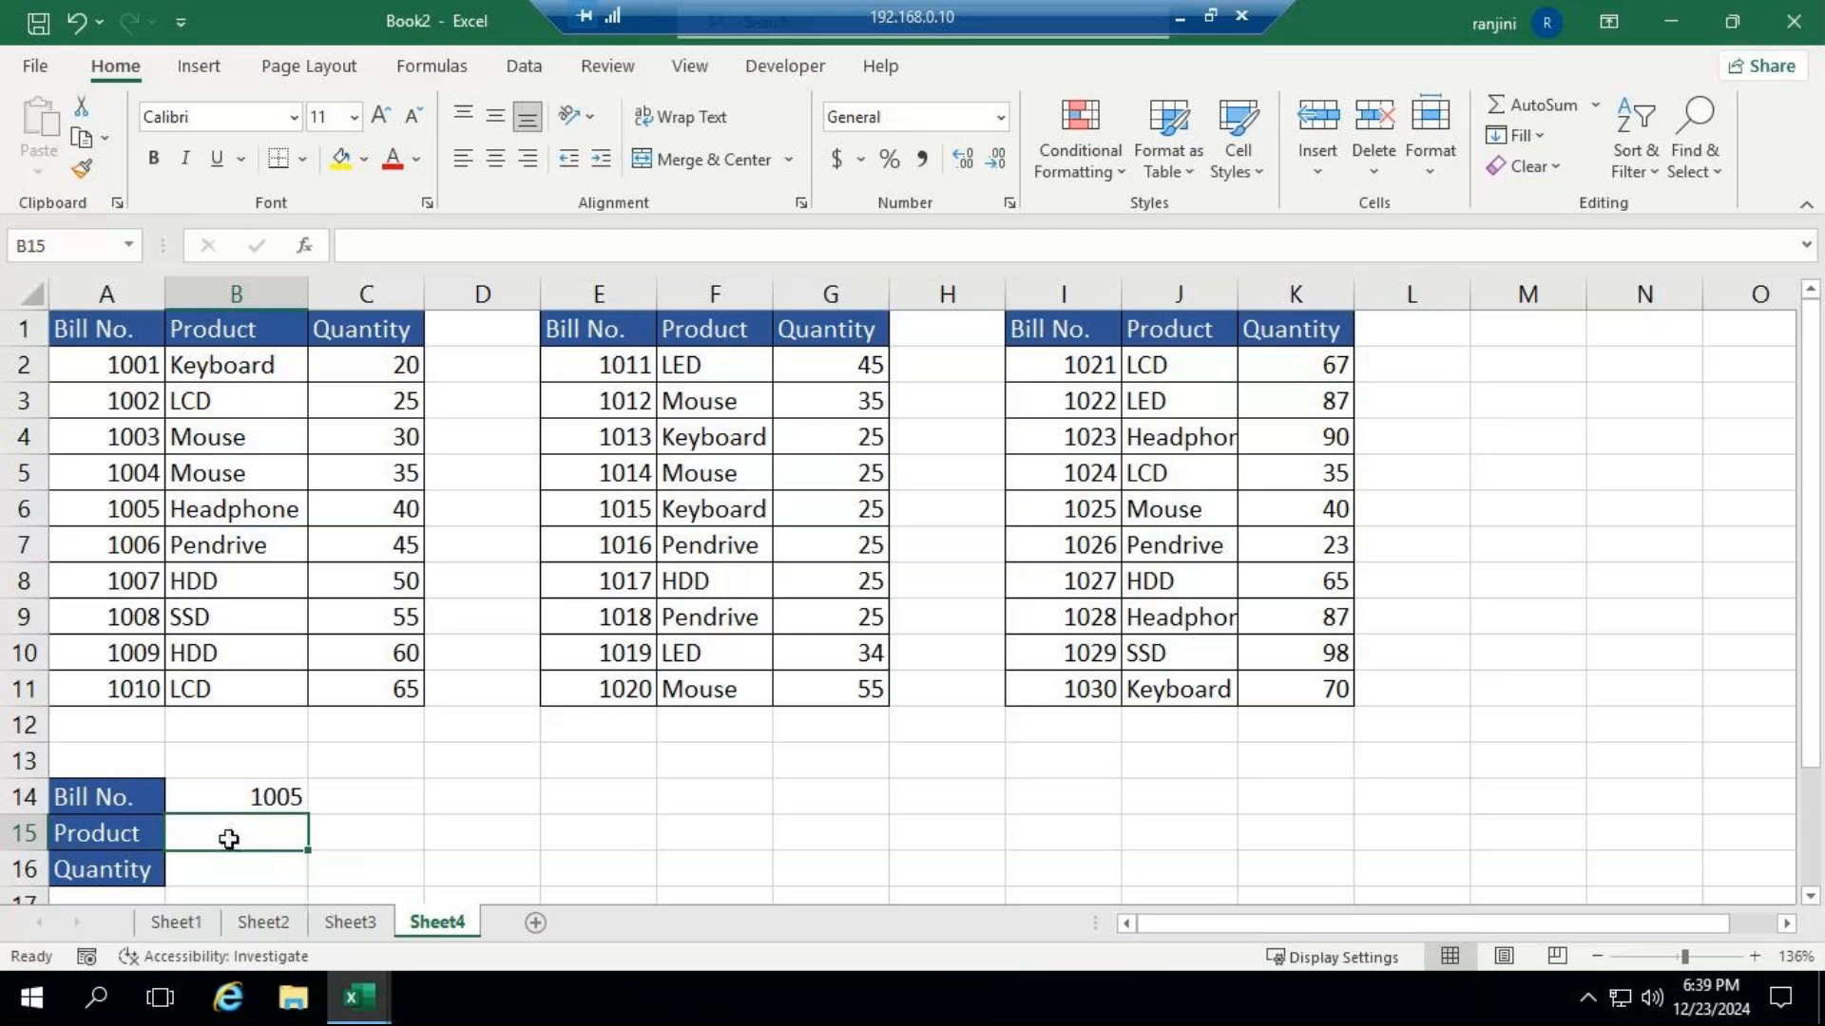
text(=vl)
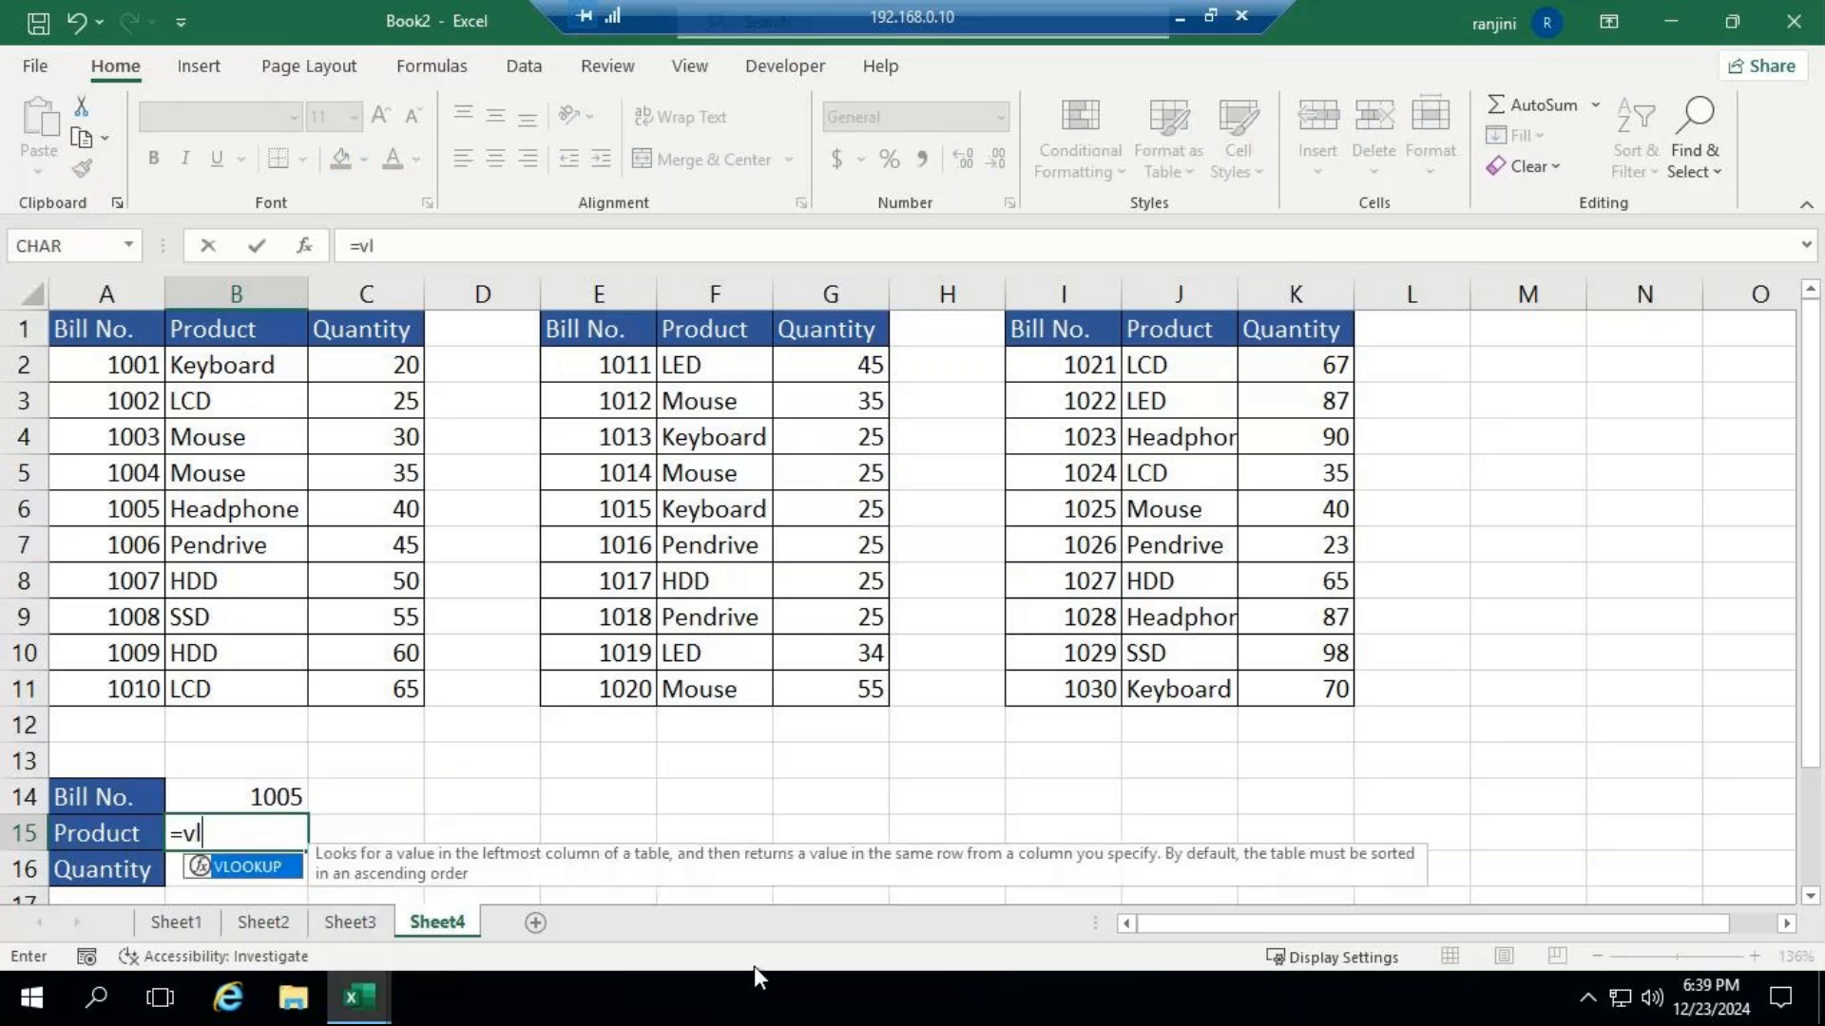
key(Tab)
key(Return)
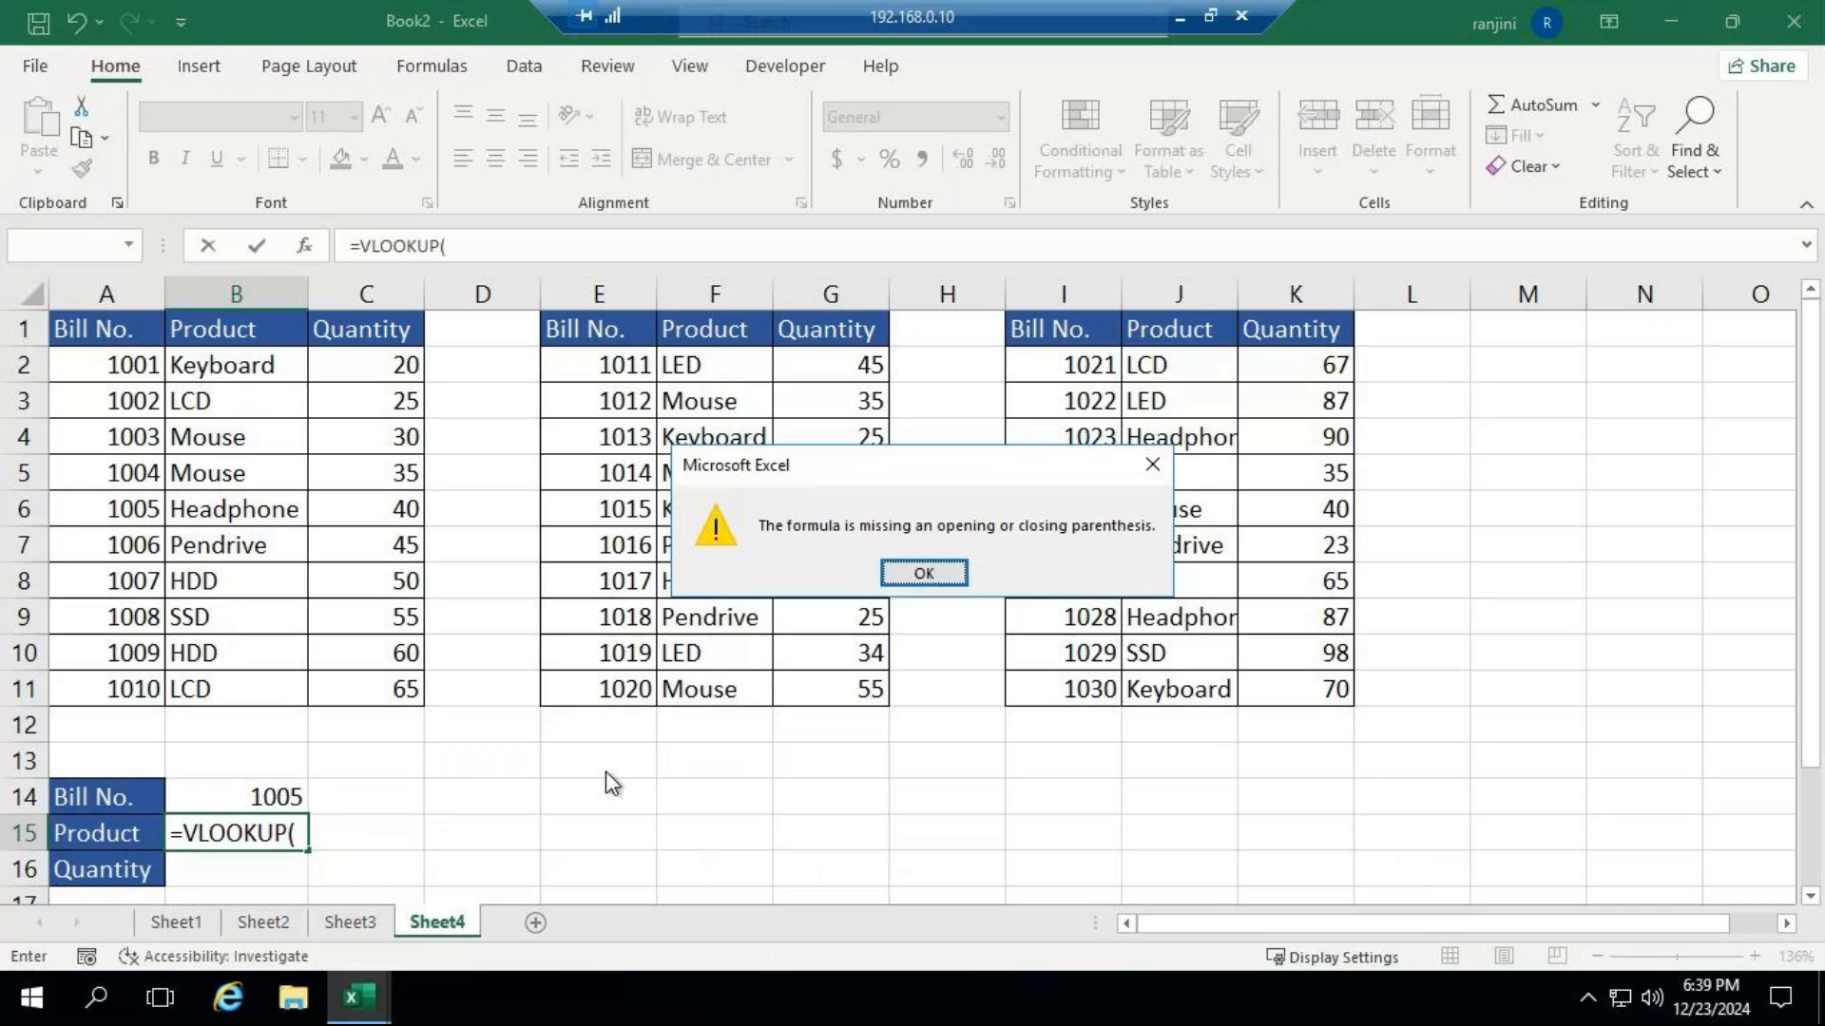
key(Return)
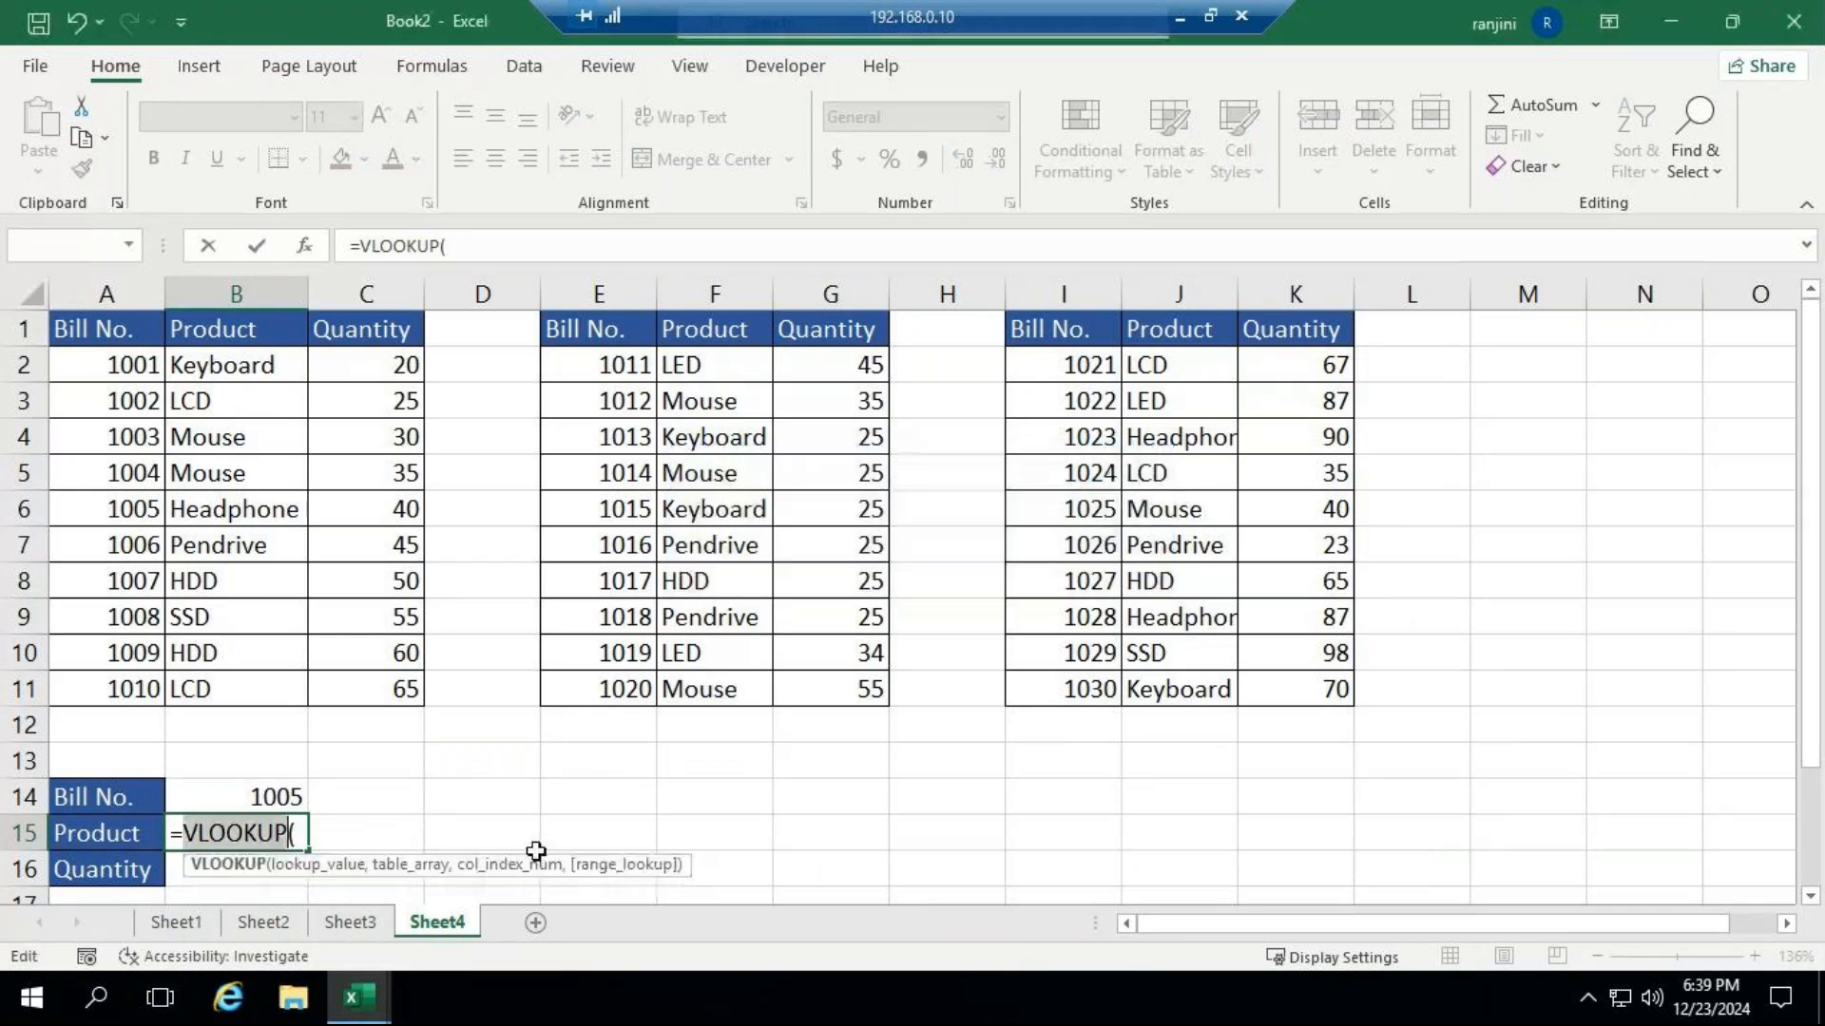
click(272, 798)
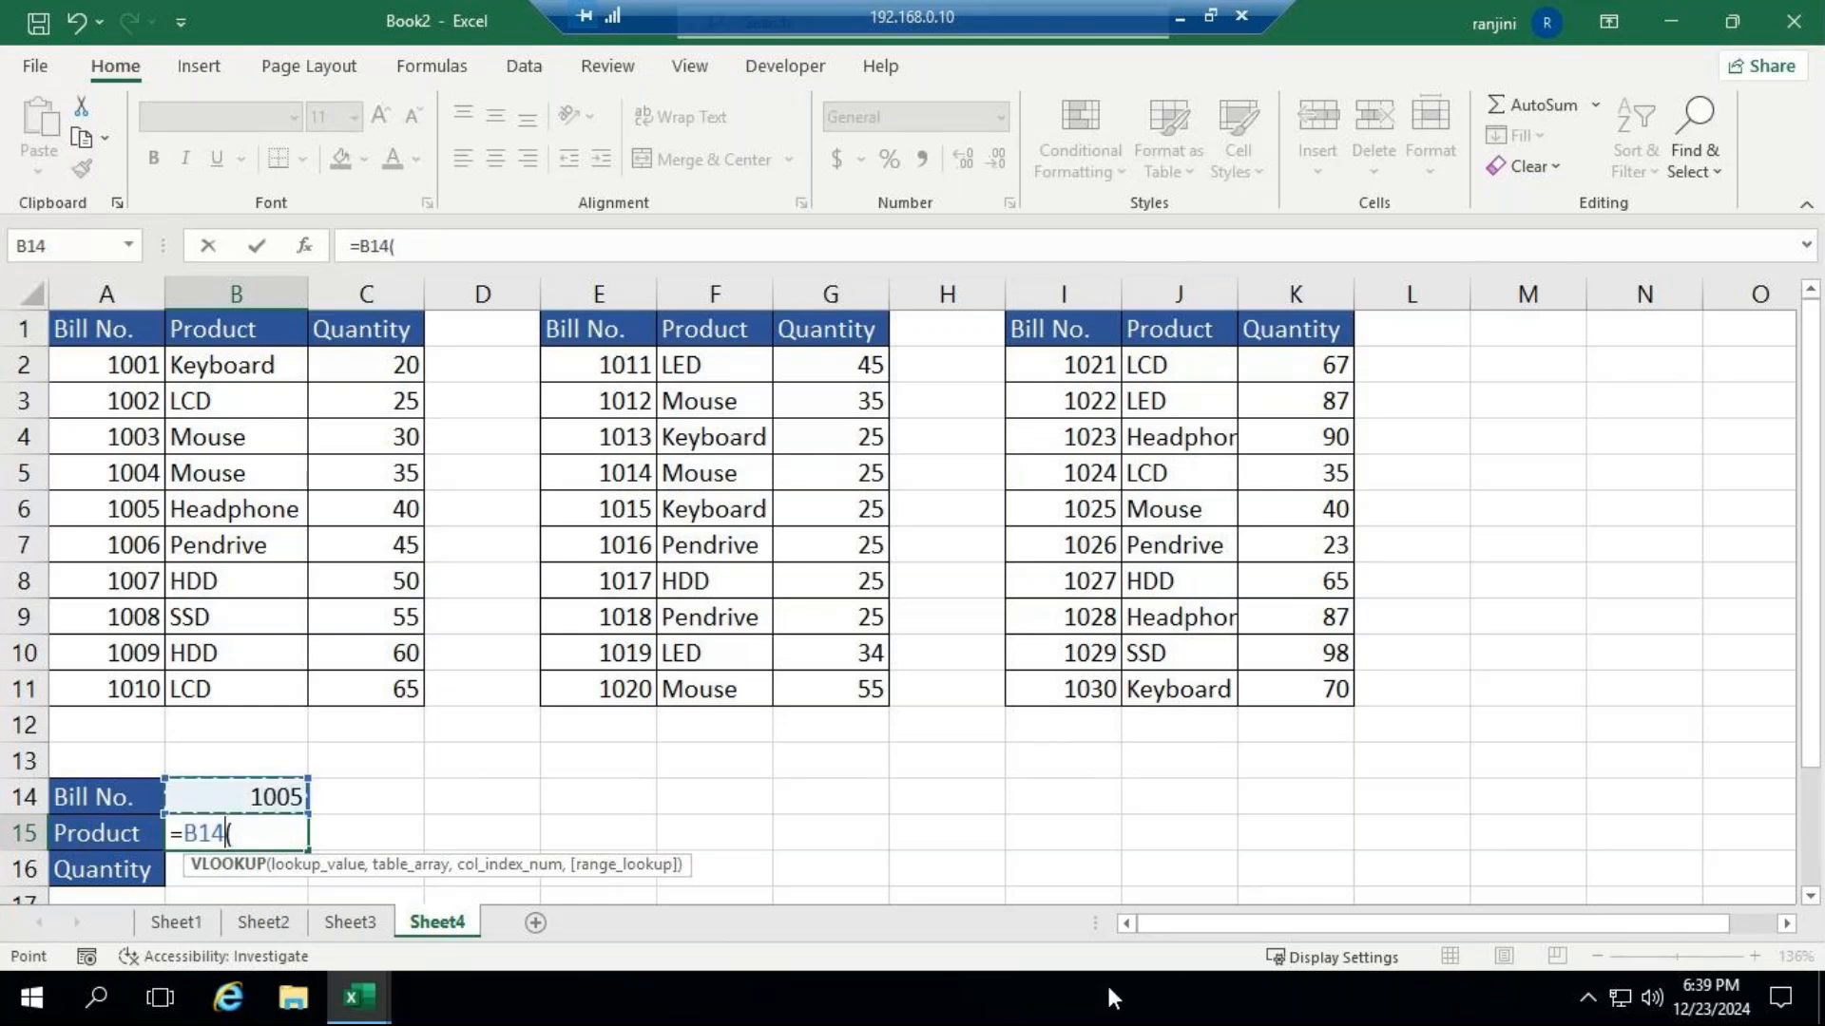
click(453, 247)
key(BackSpace)
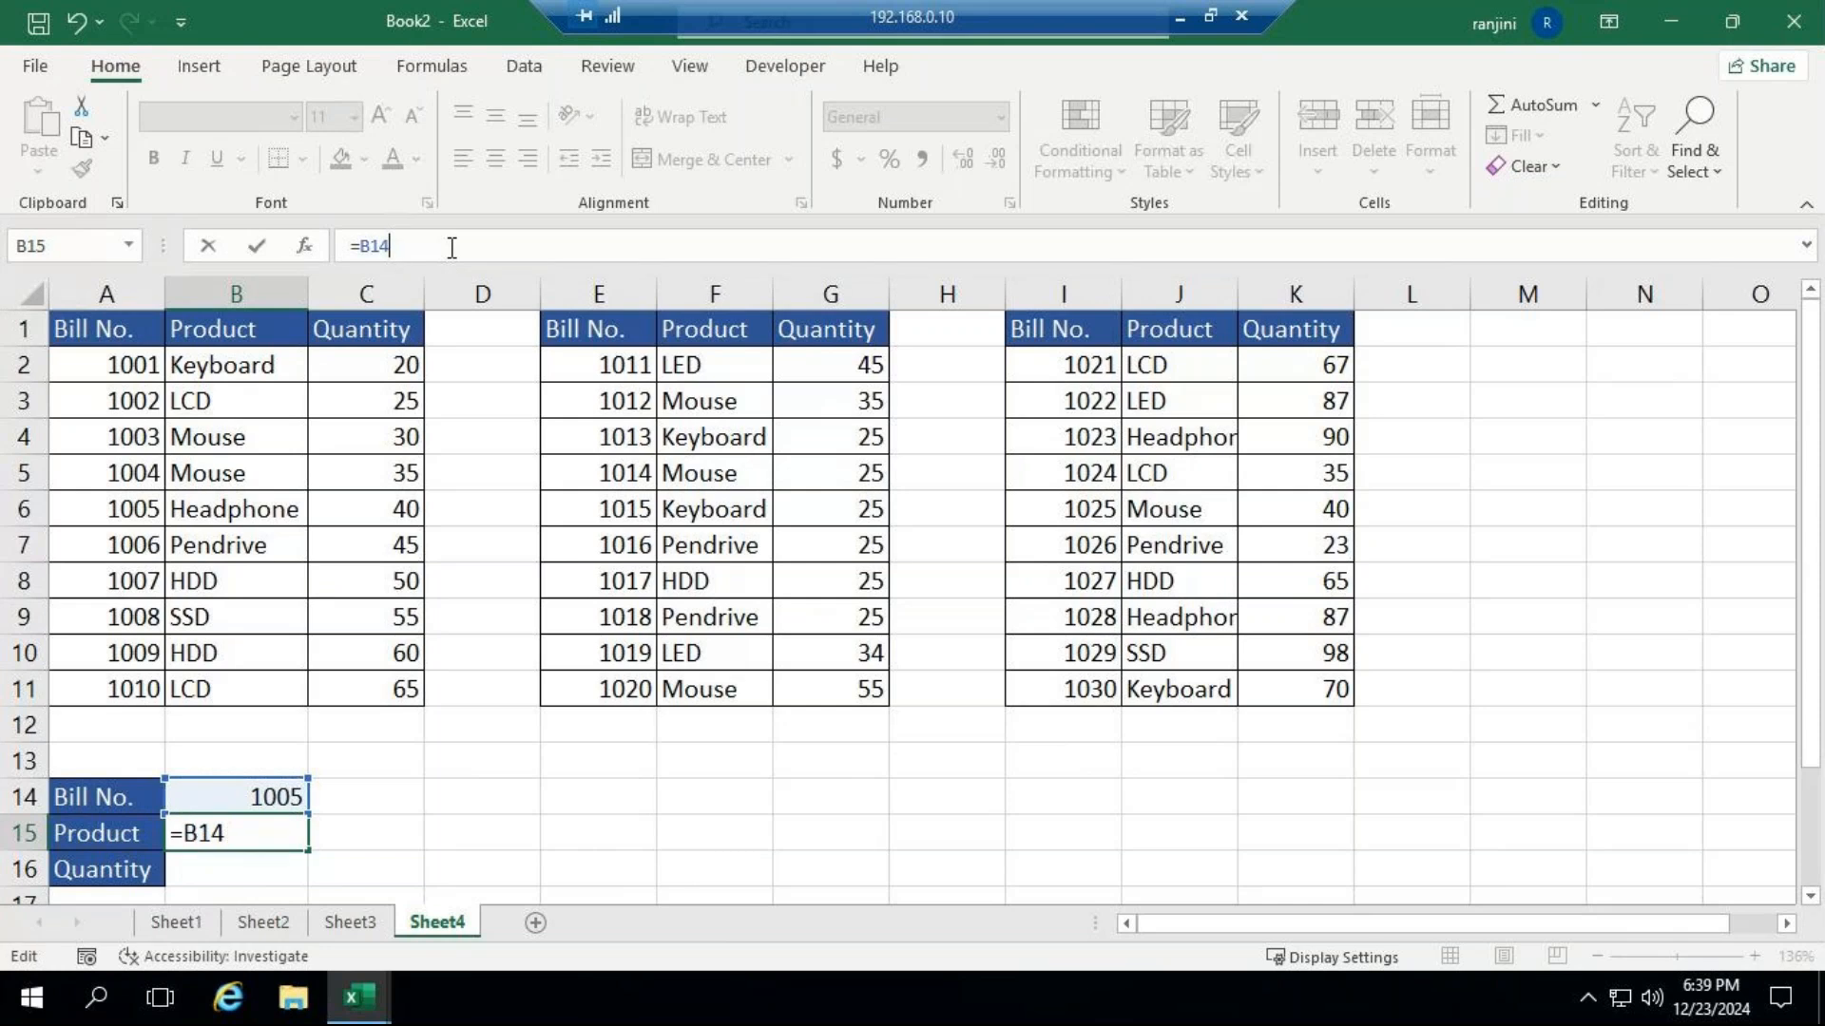
key(BackSpace)
key(BackSpace)
key(BackSpace)
Begin a VLOOKUP formula in B15 with B14 as the lookup value.
text(v)
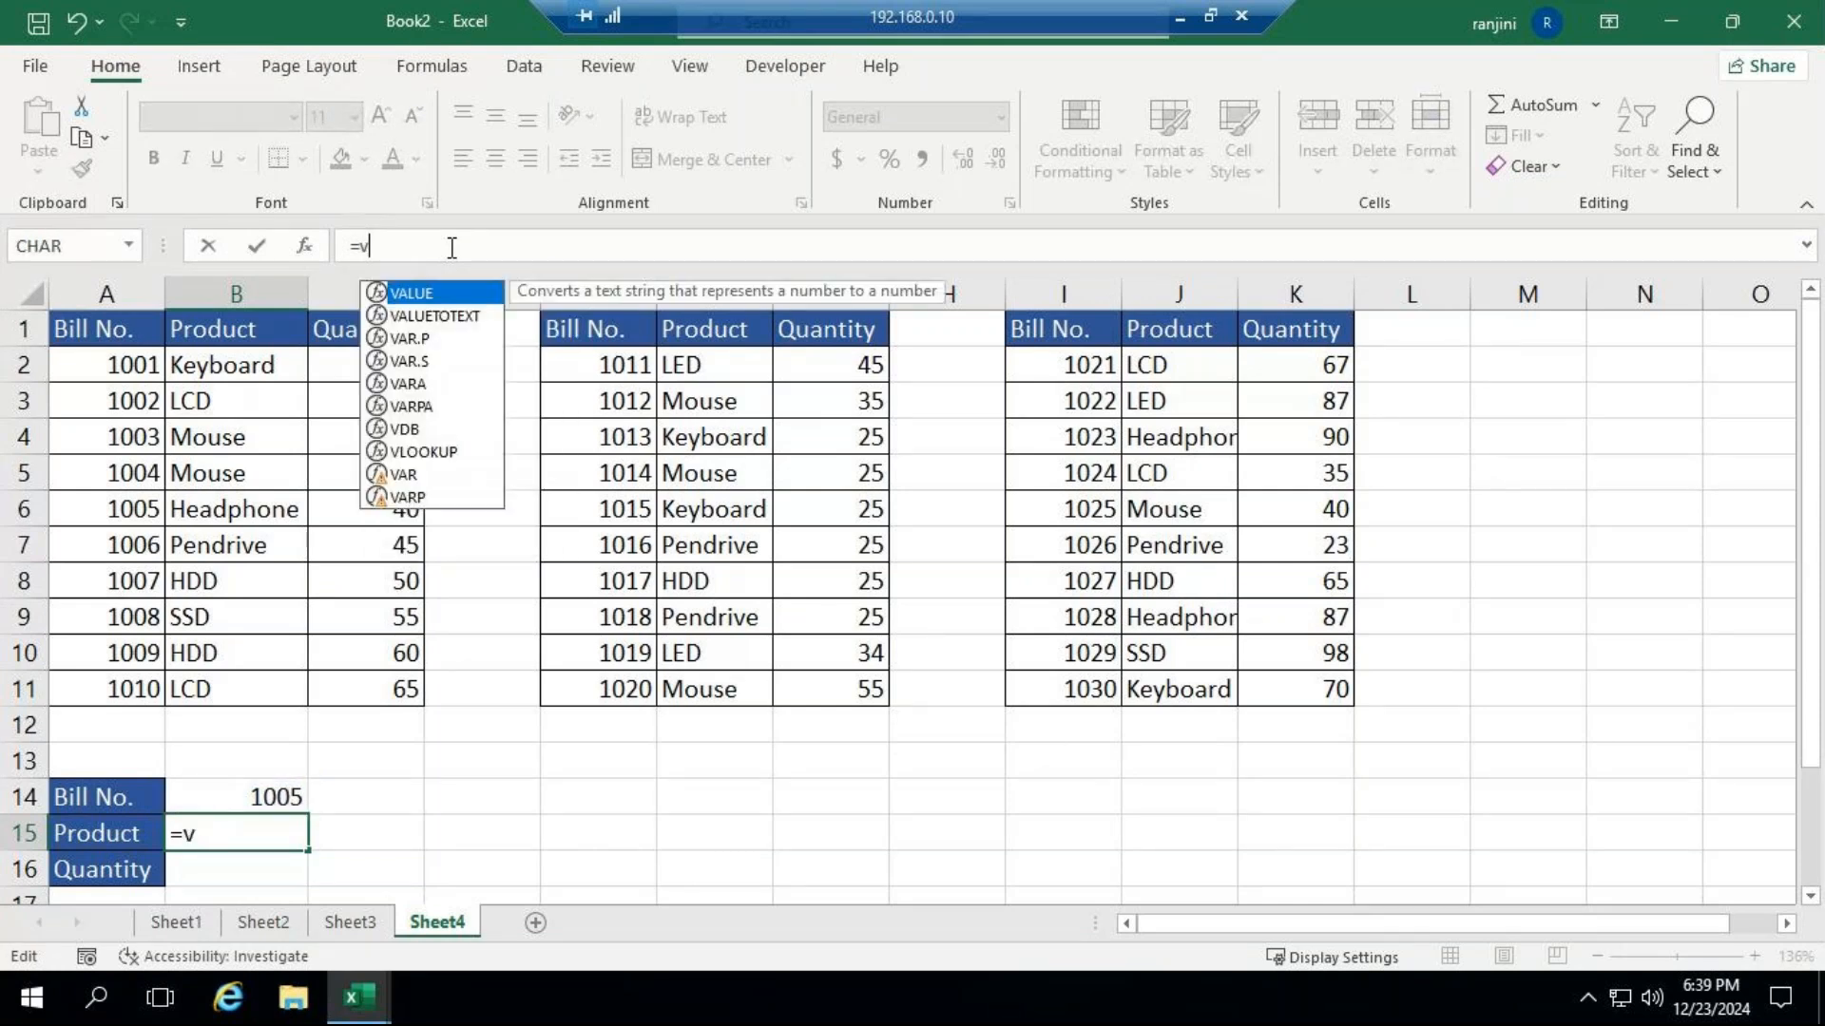
text(lo)
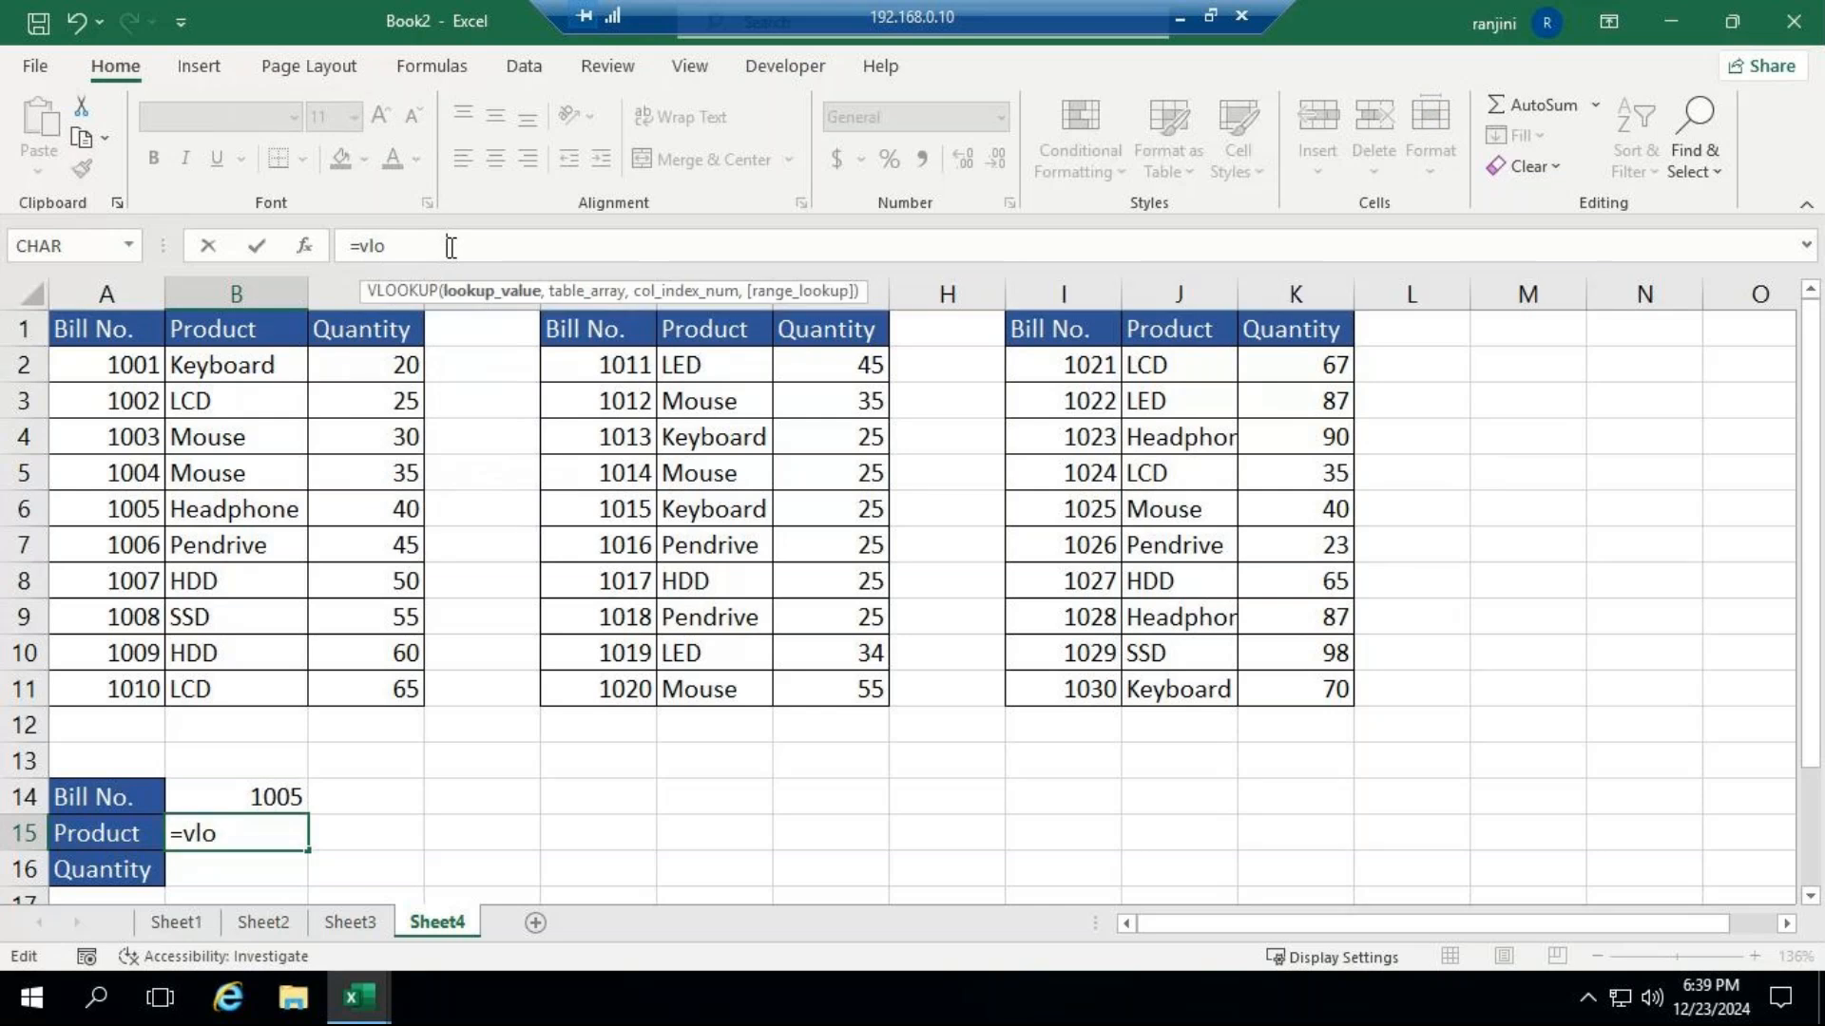
key(Tab)
click(245, 798)
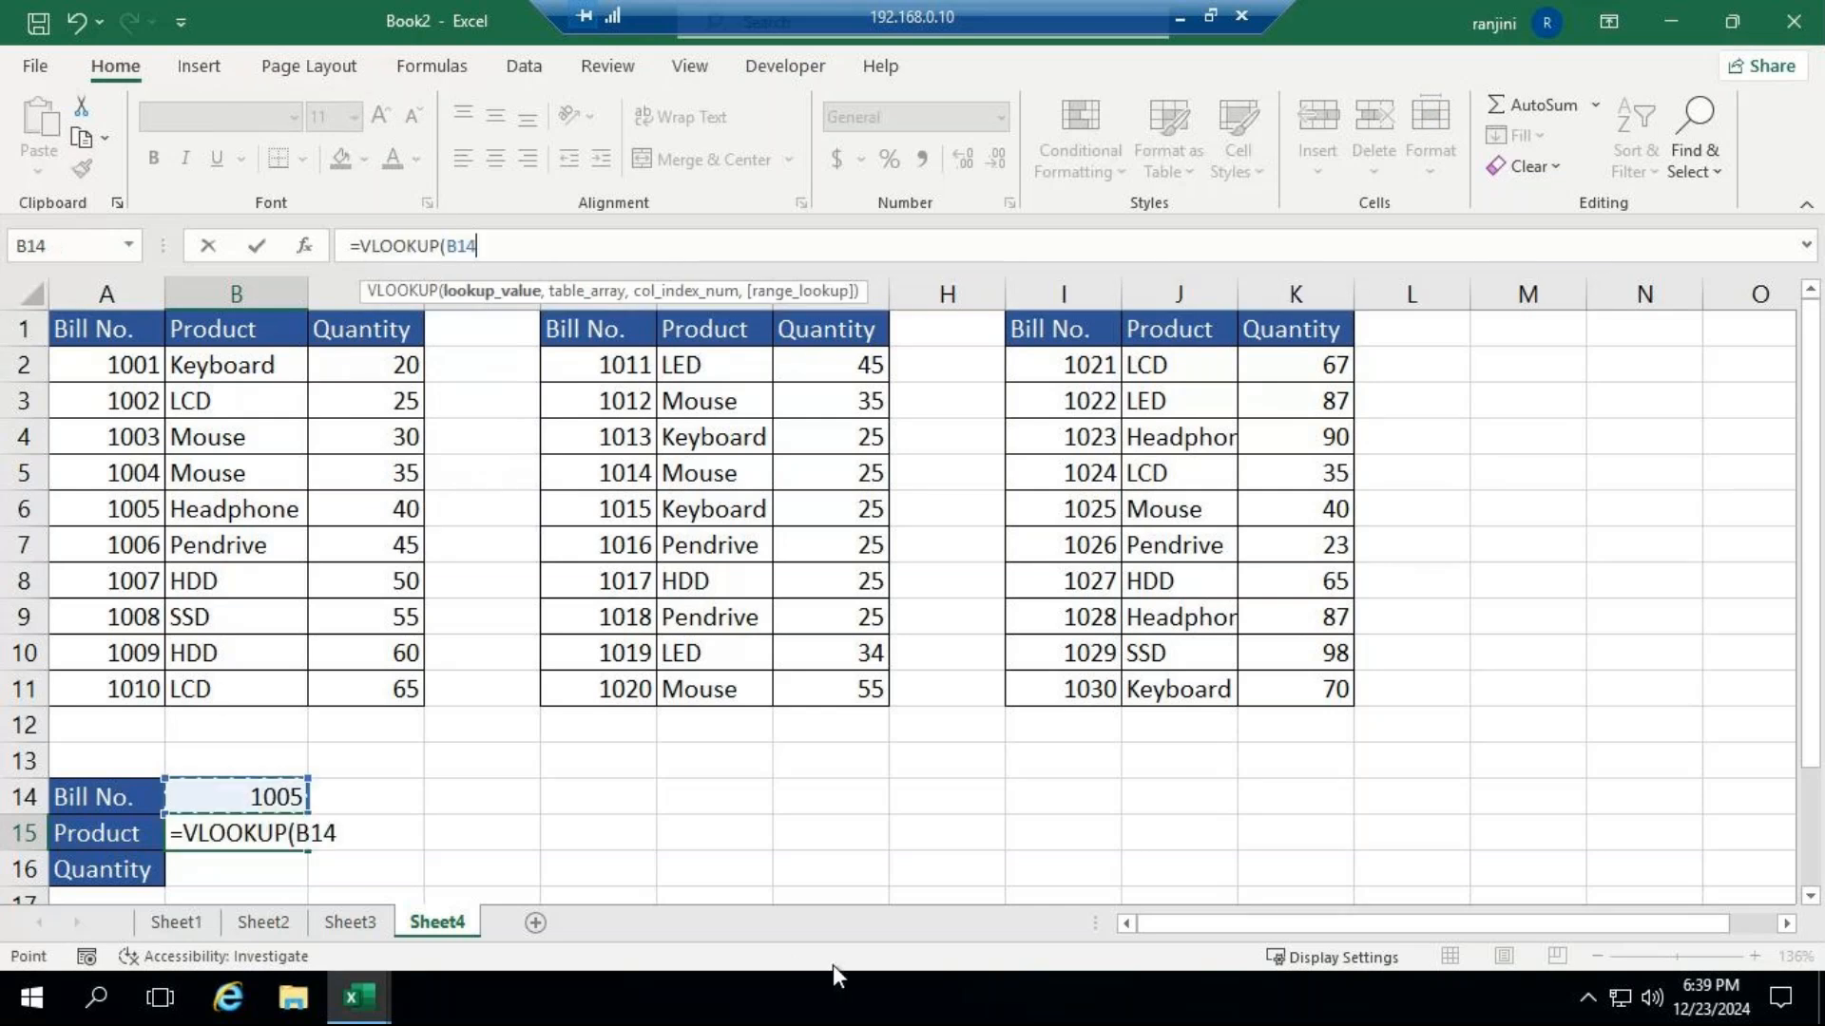
text(,)
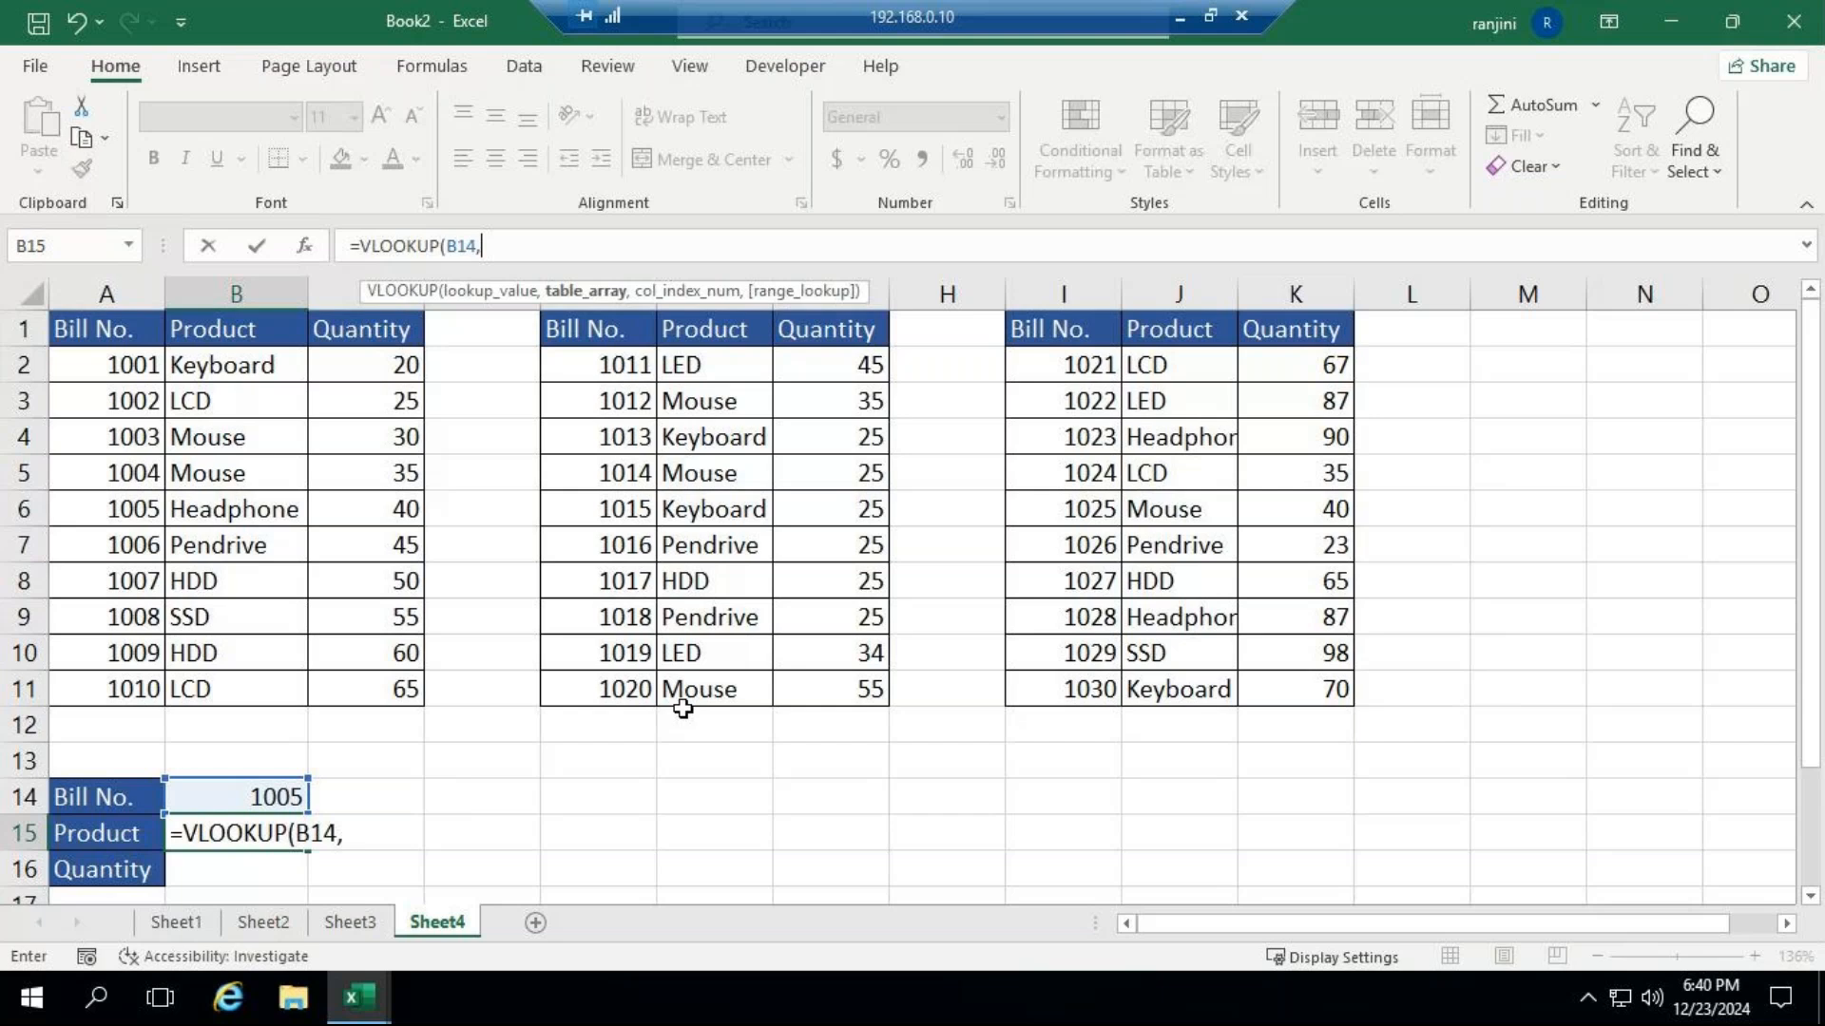
Nest an IF as the VLOOKUP's table array with the logical test B14<=1010.
text(if)
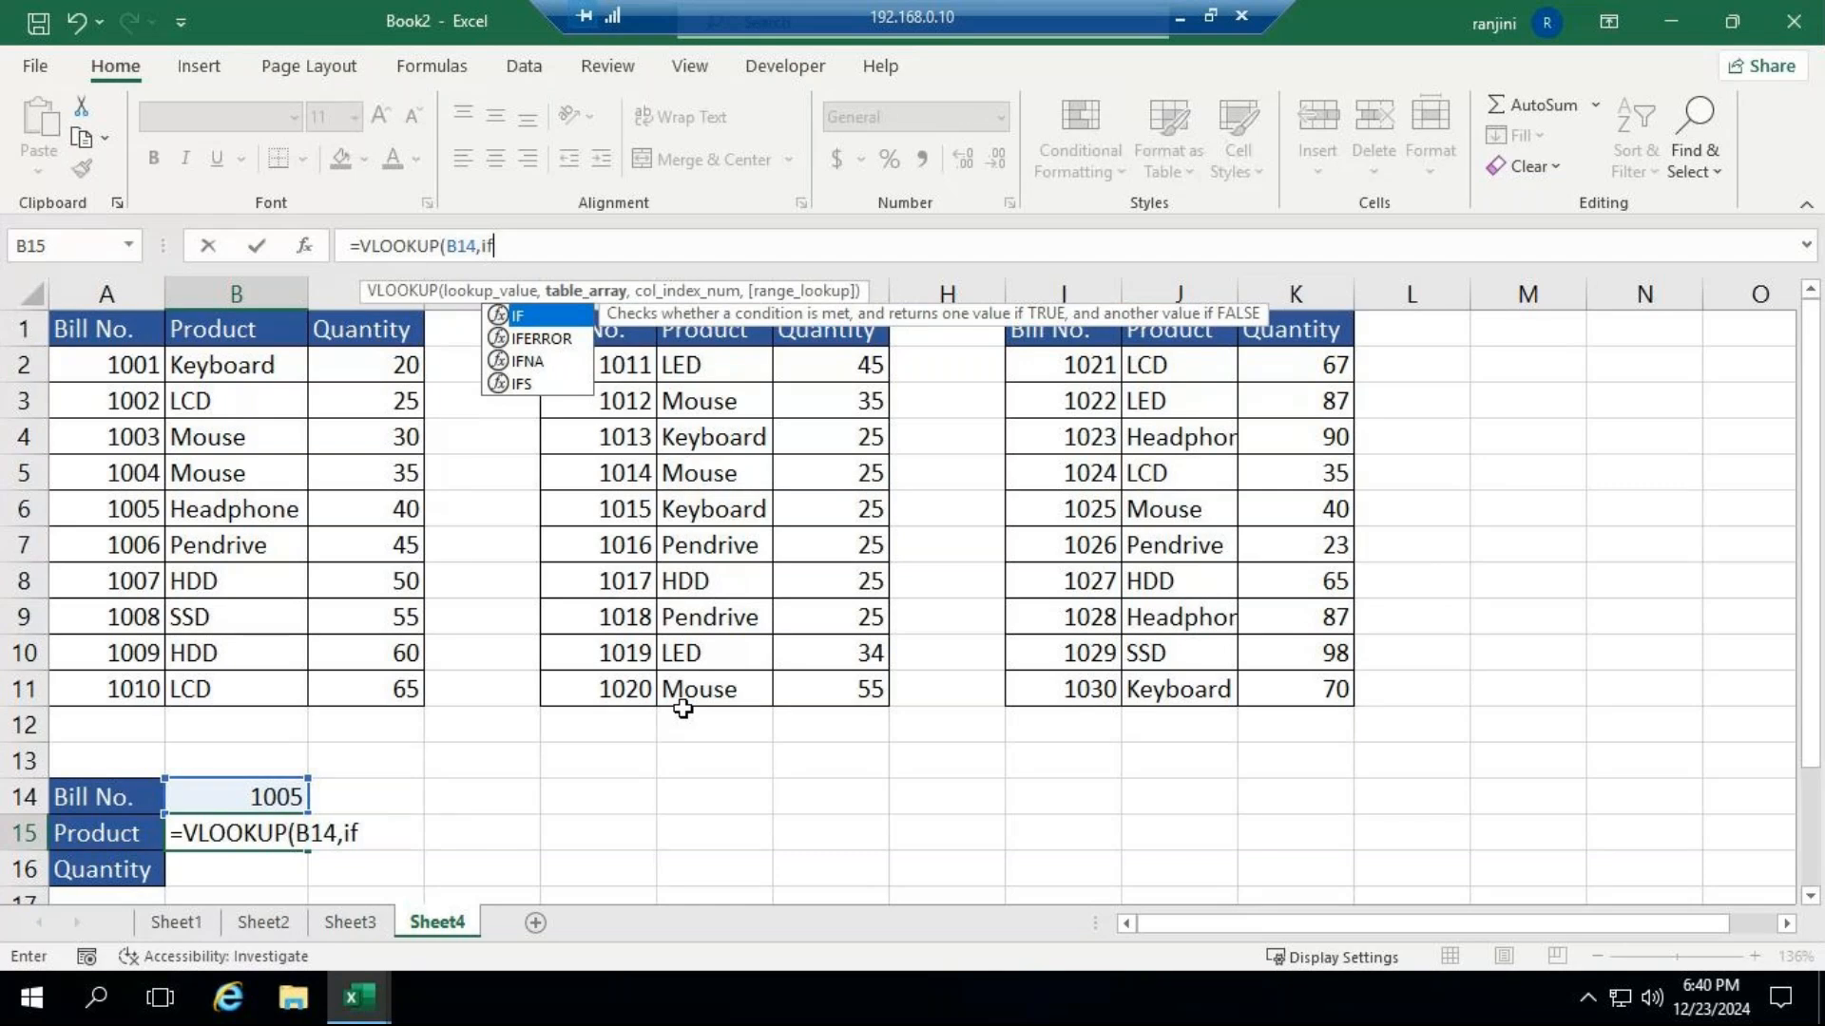
text(()
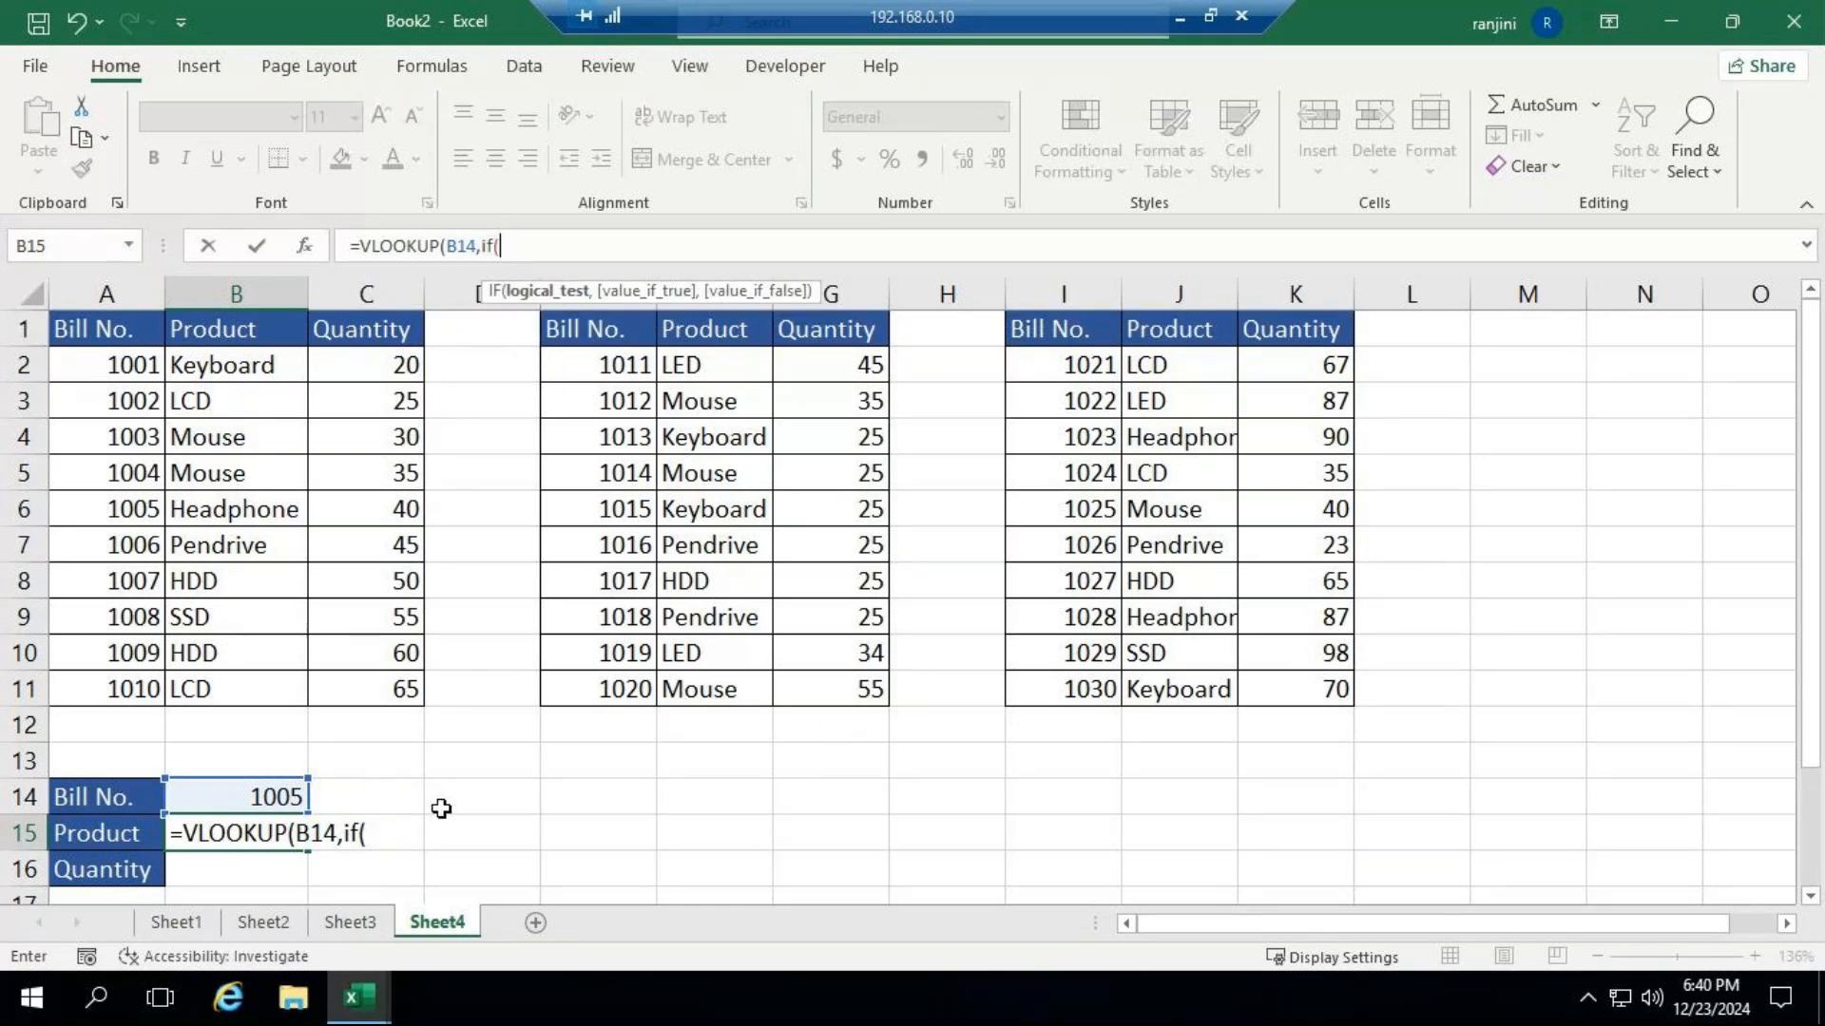
click(277, 791)
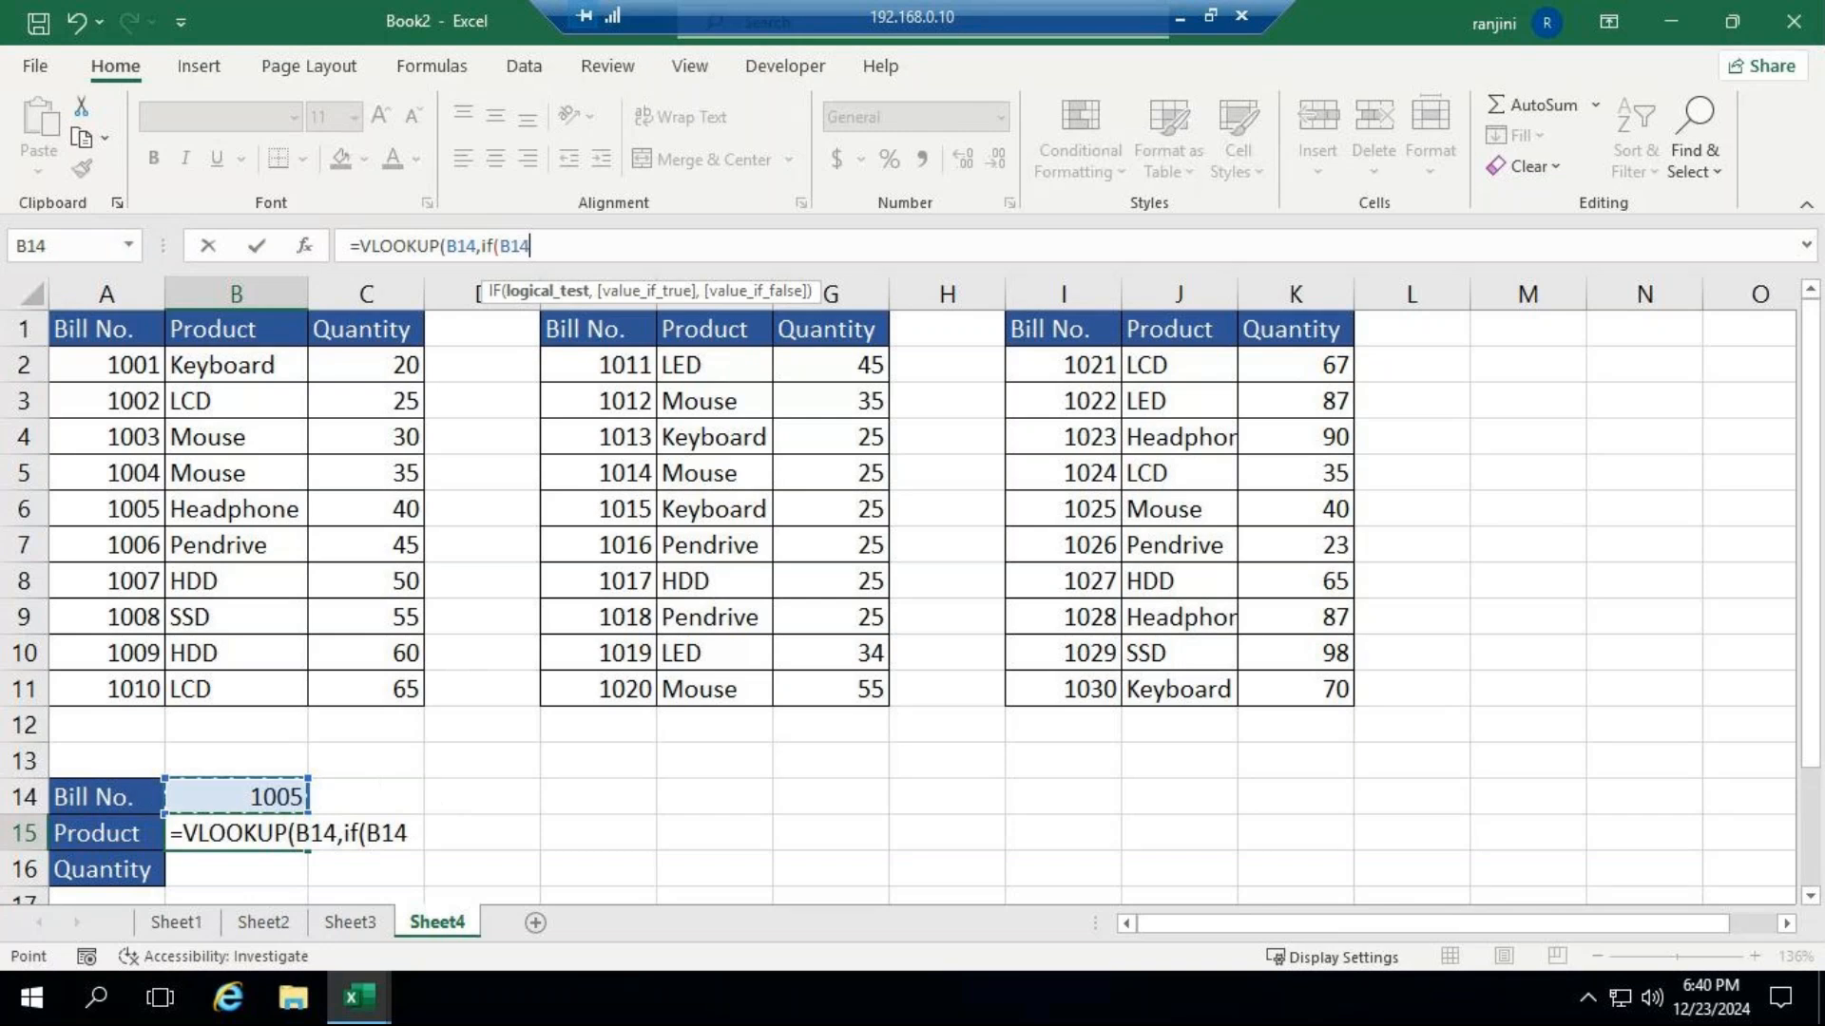
text(<=1010)
click(505, 831)
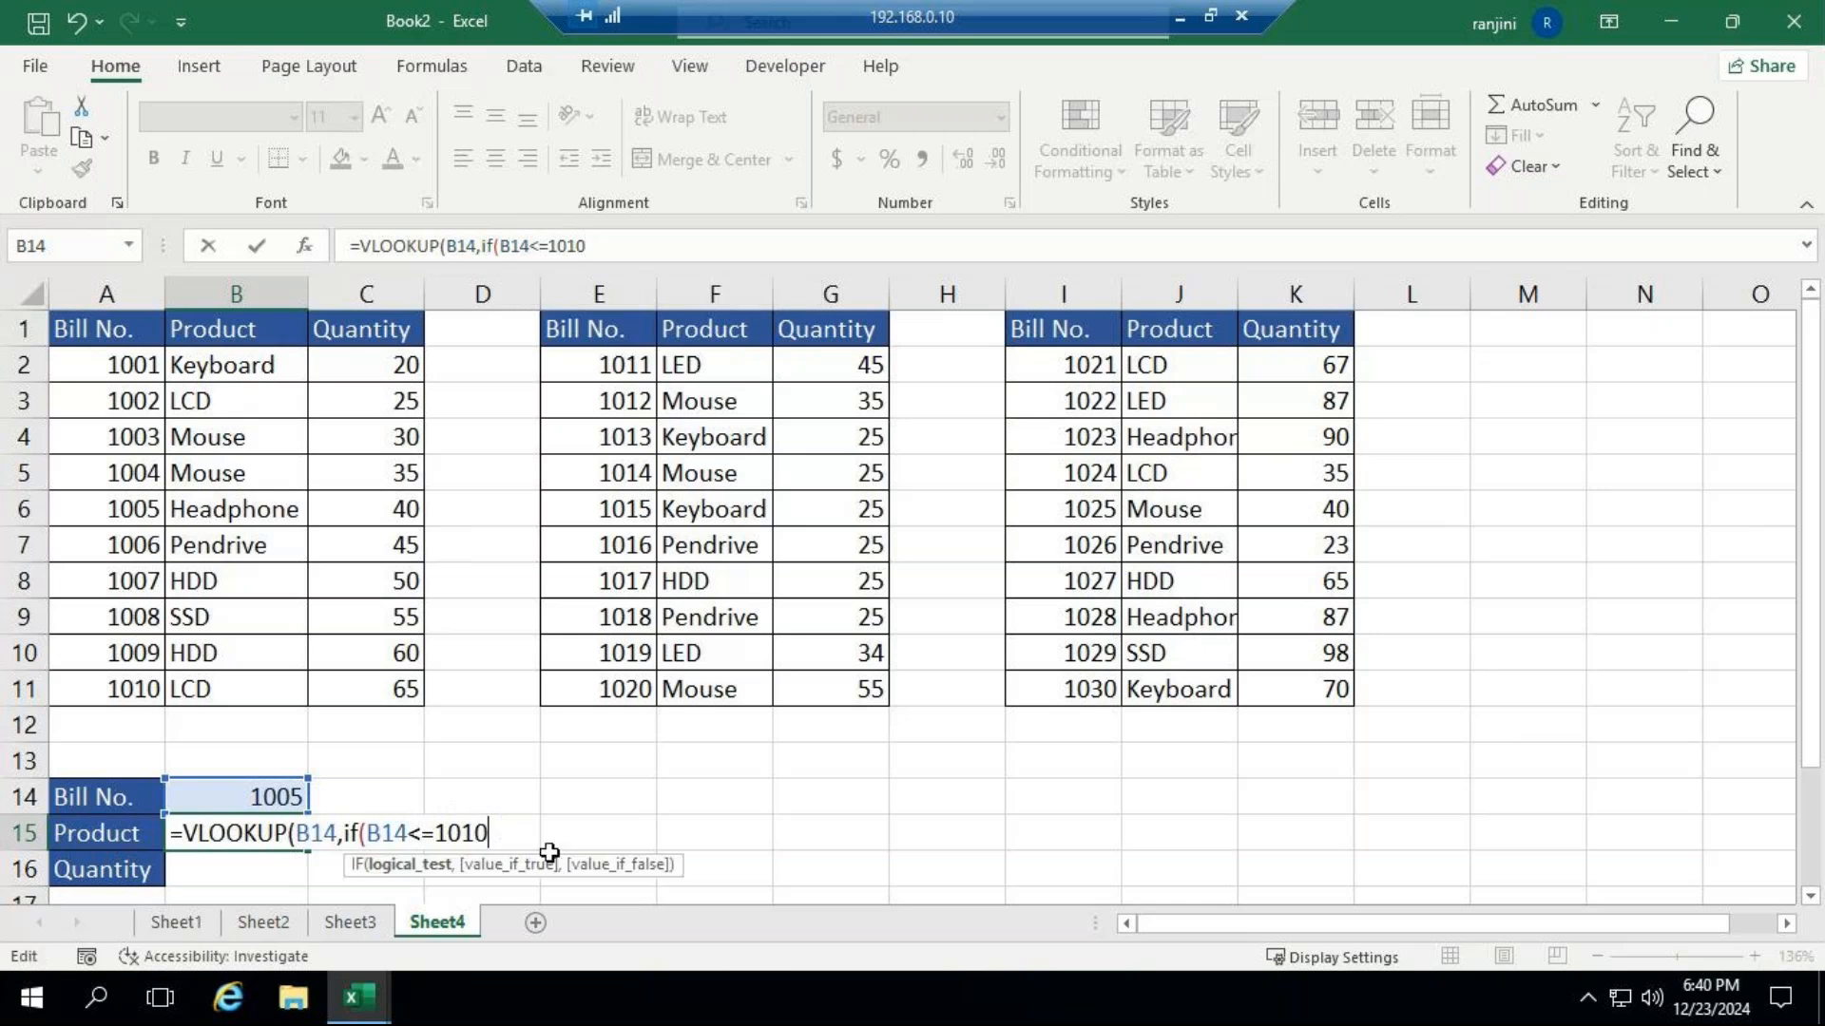
click(305, 830)
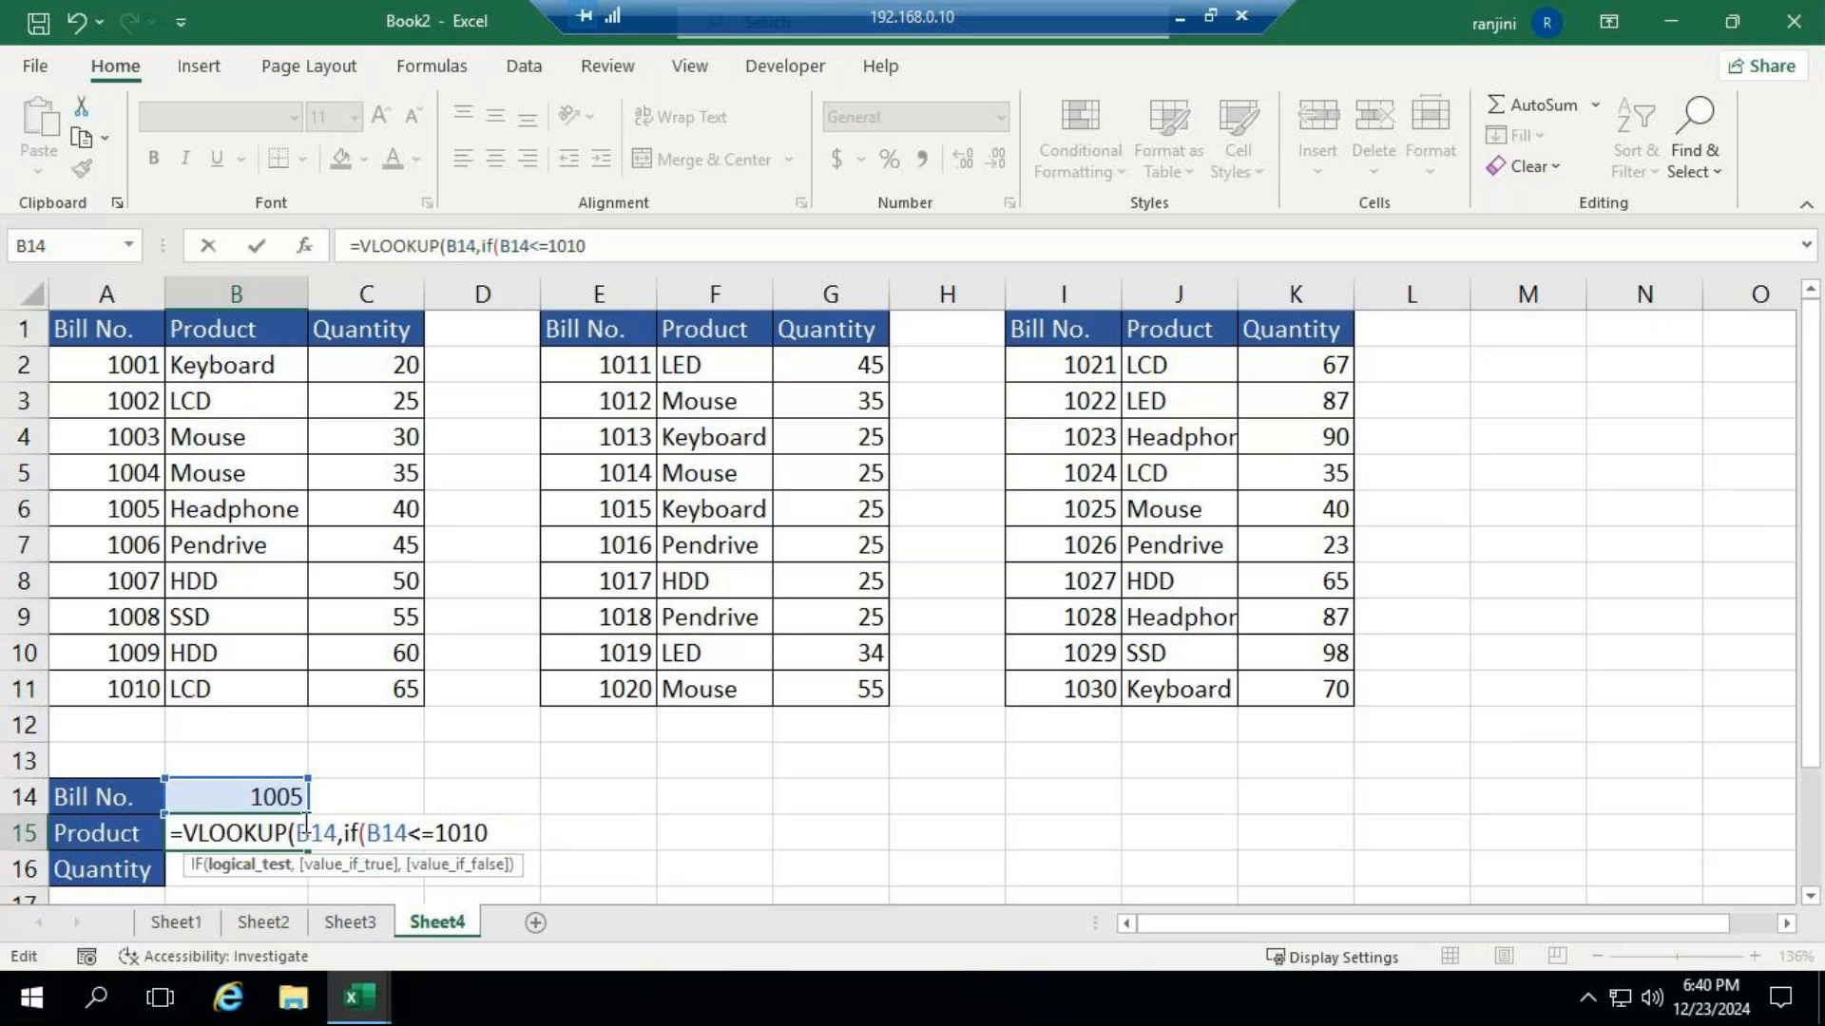
click(494, 832)
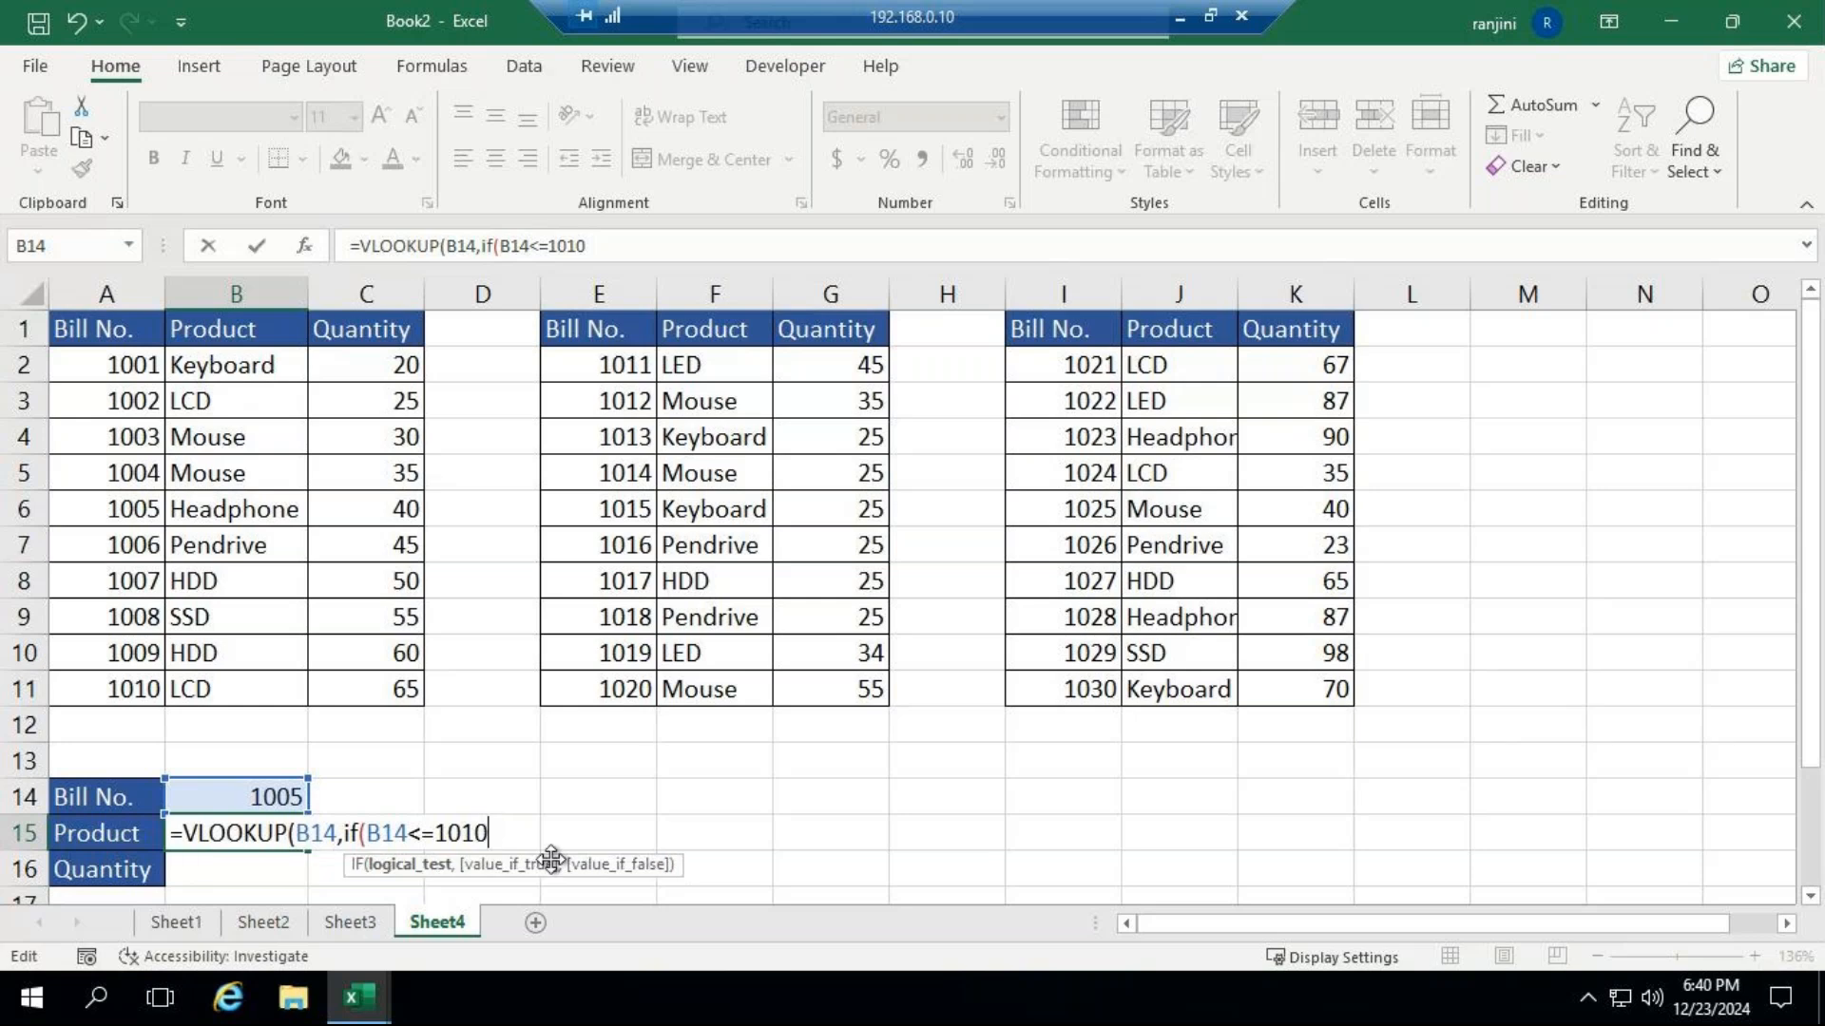
Set the IF's value-if-true to the first bill table as the absolute range $A$1:$C$11.
text(,)
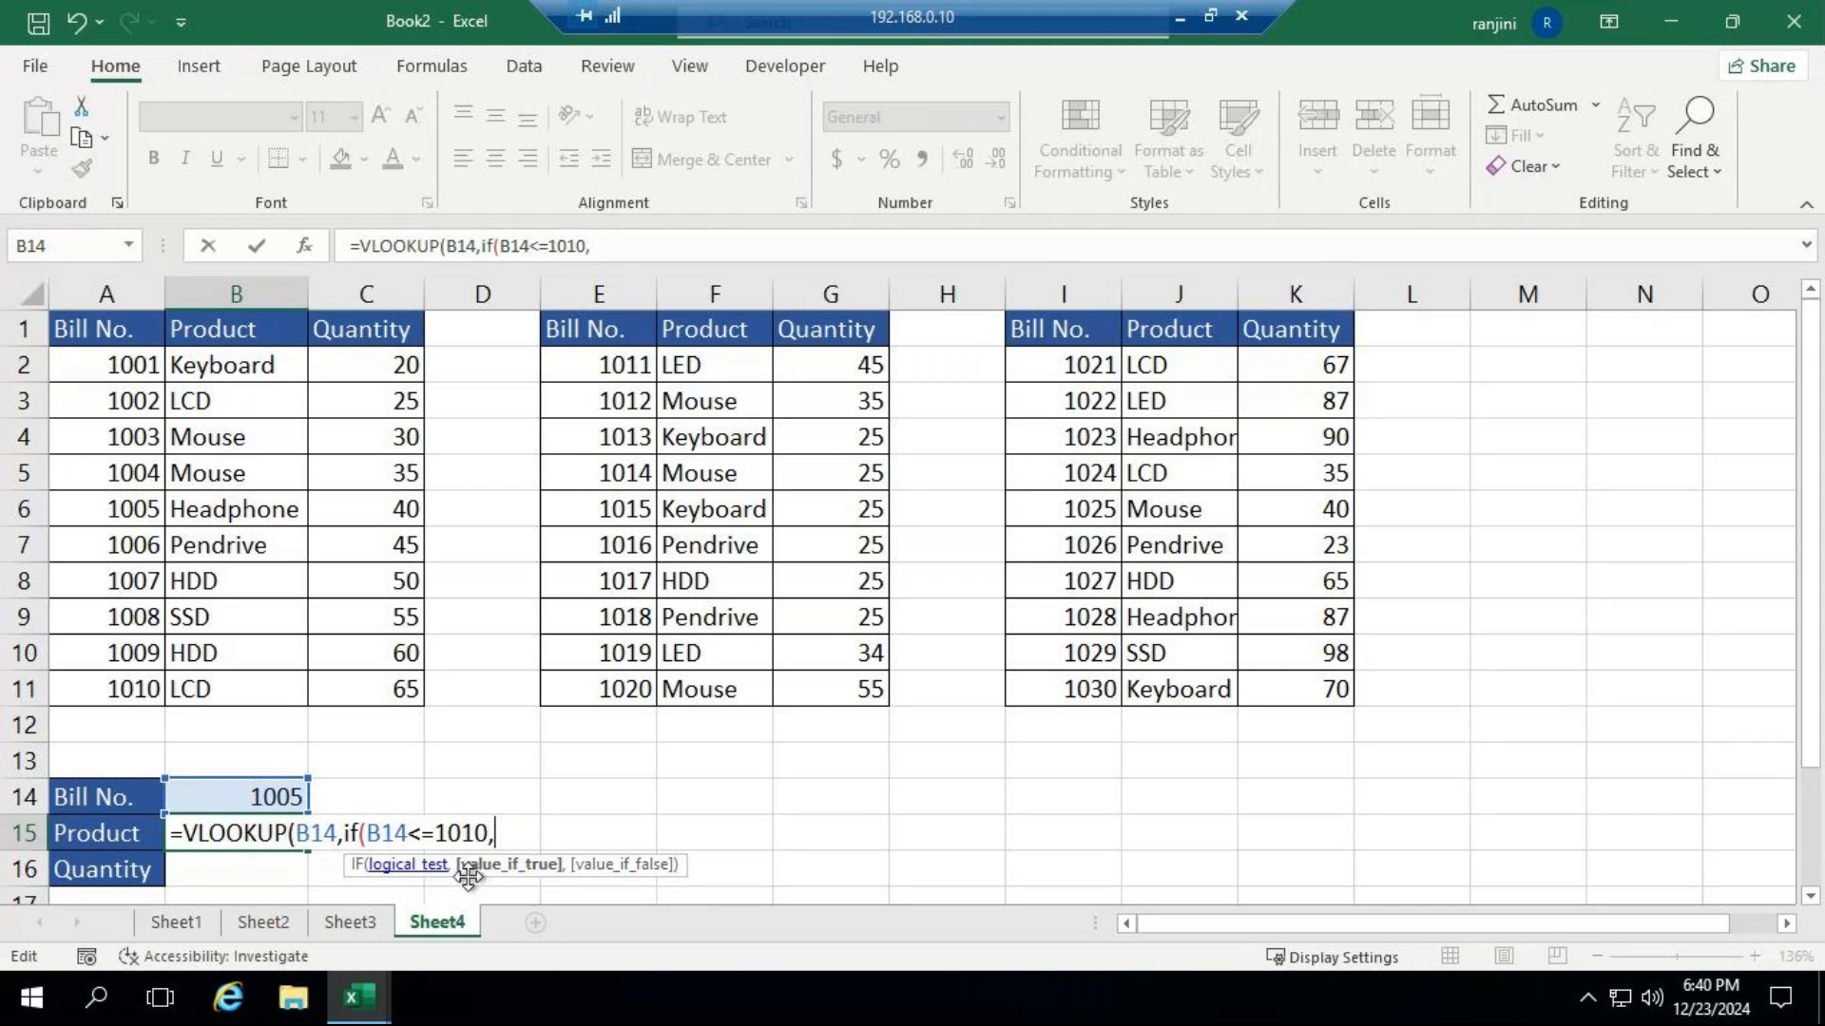
drag(96, 329, 394, 720)
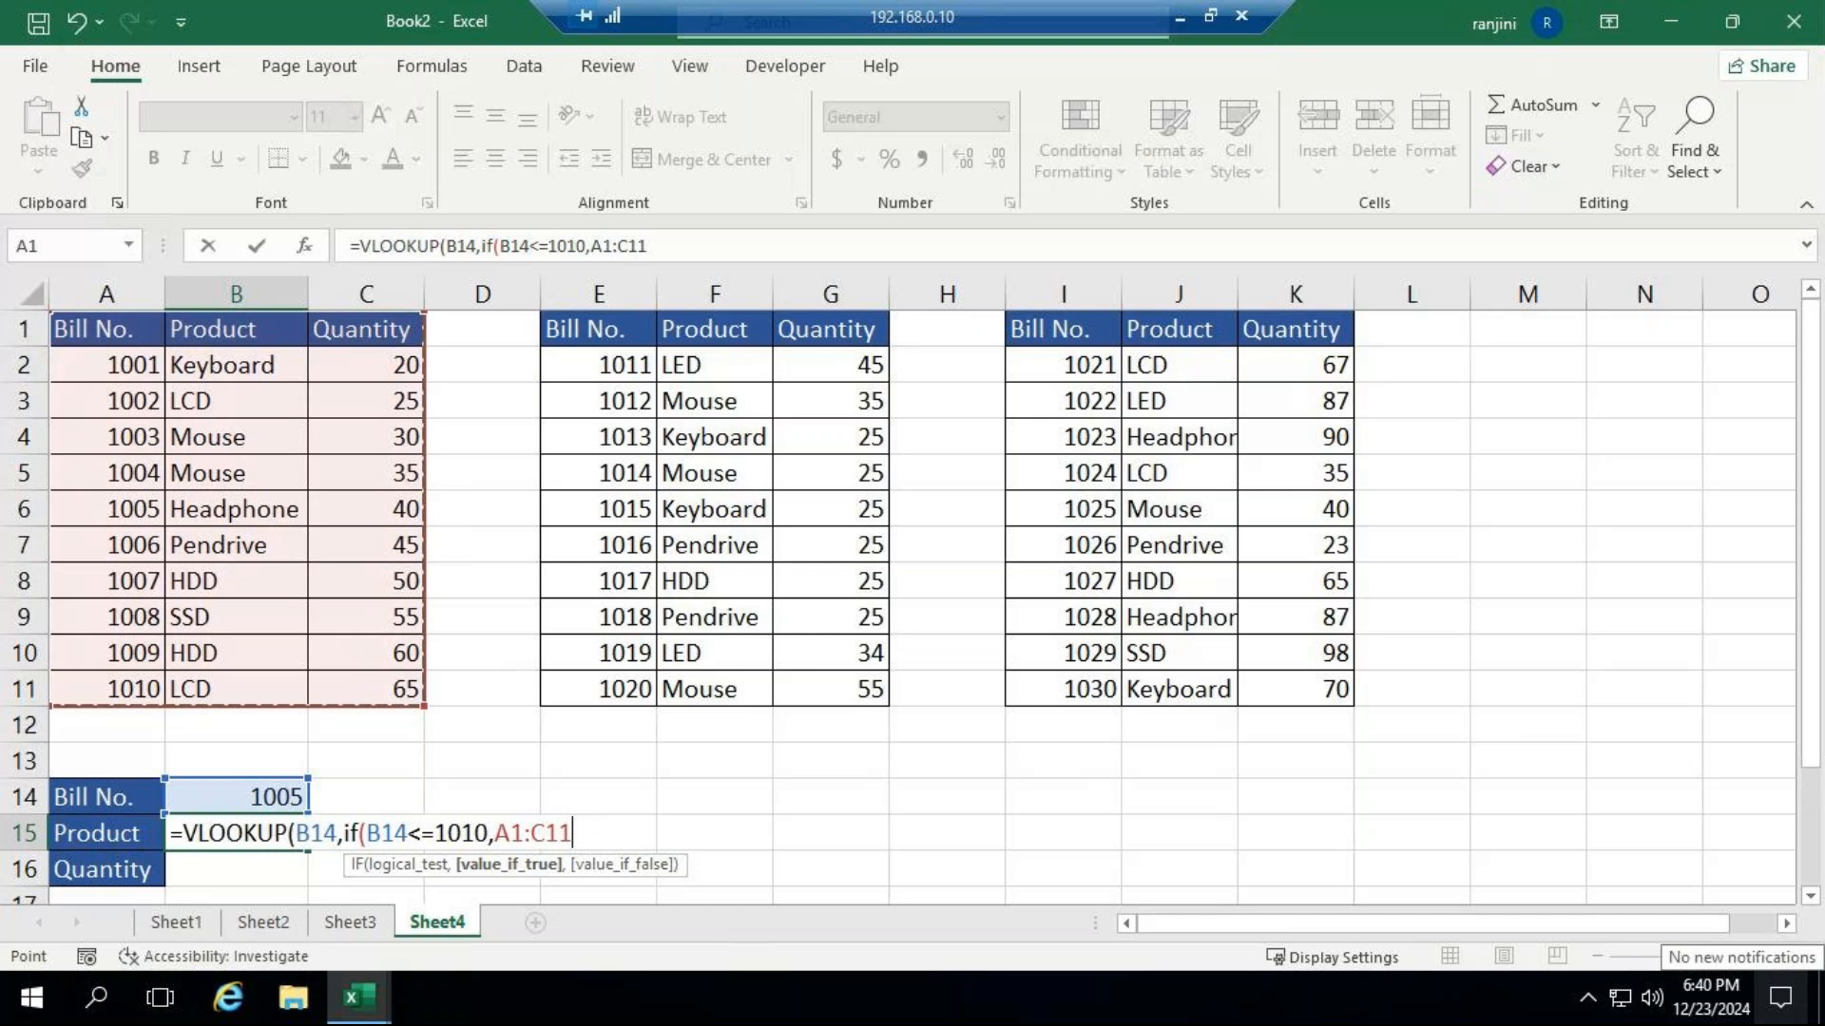
key(F4)
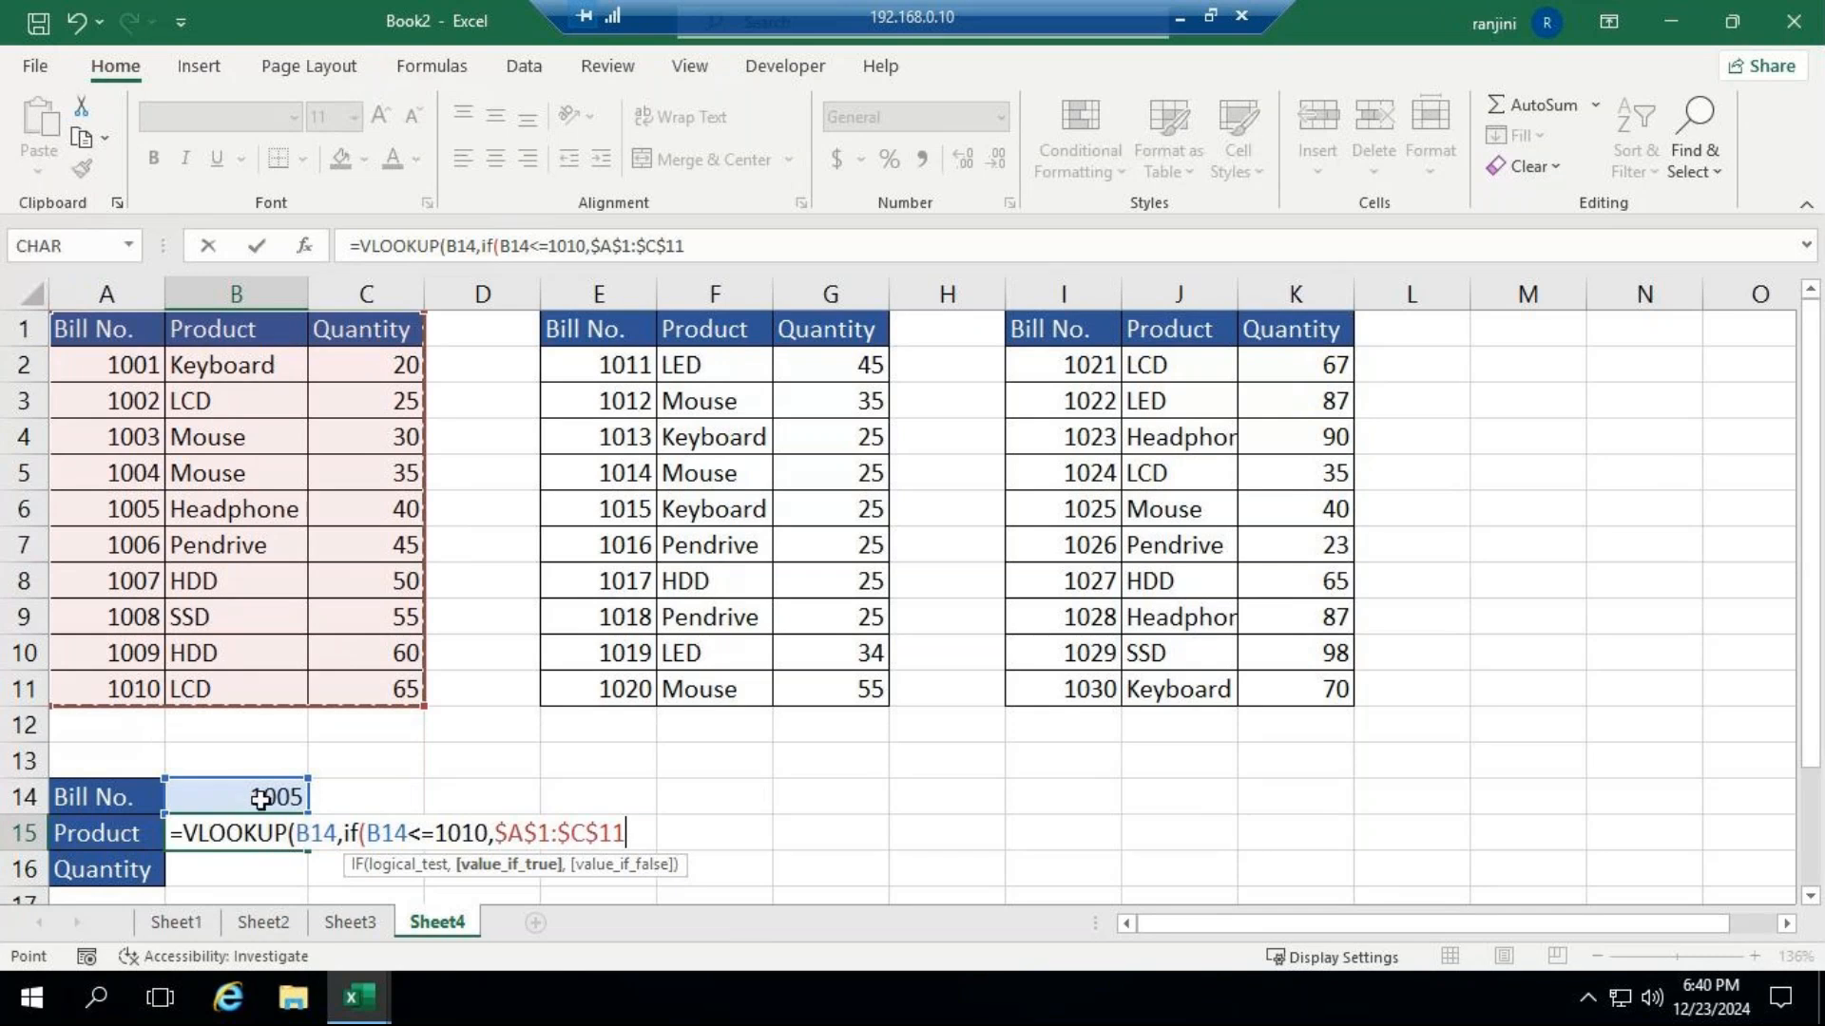
Nest a second IF as the value-if-false, testing B14<=1020 and returning the absolute range $E$1:$G$11.
text(,)
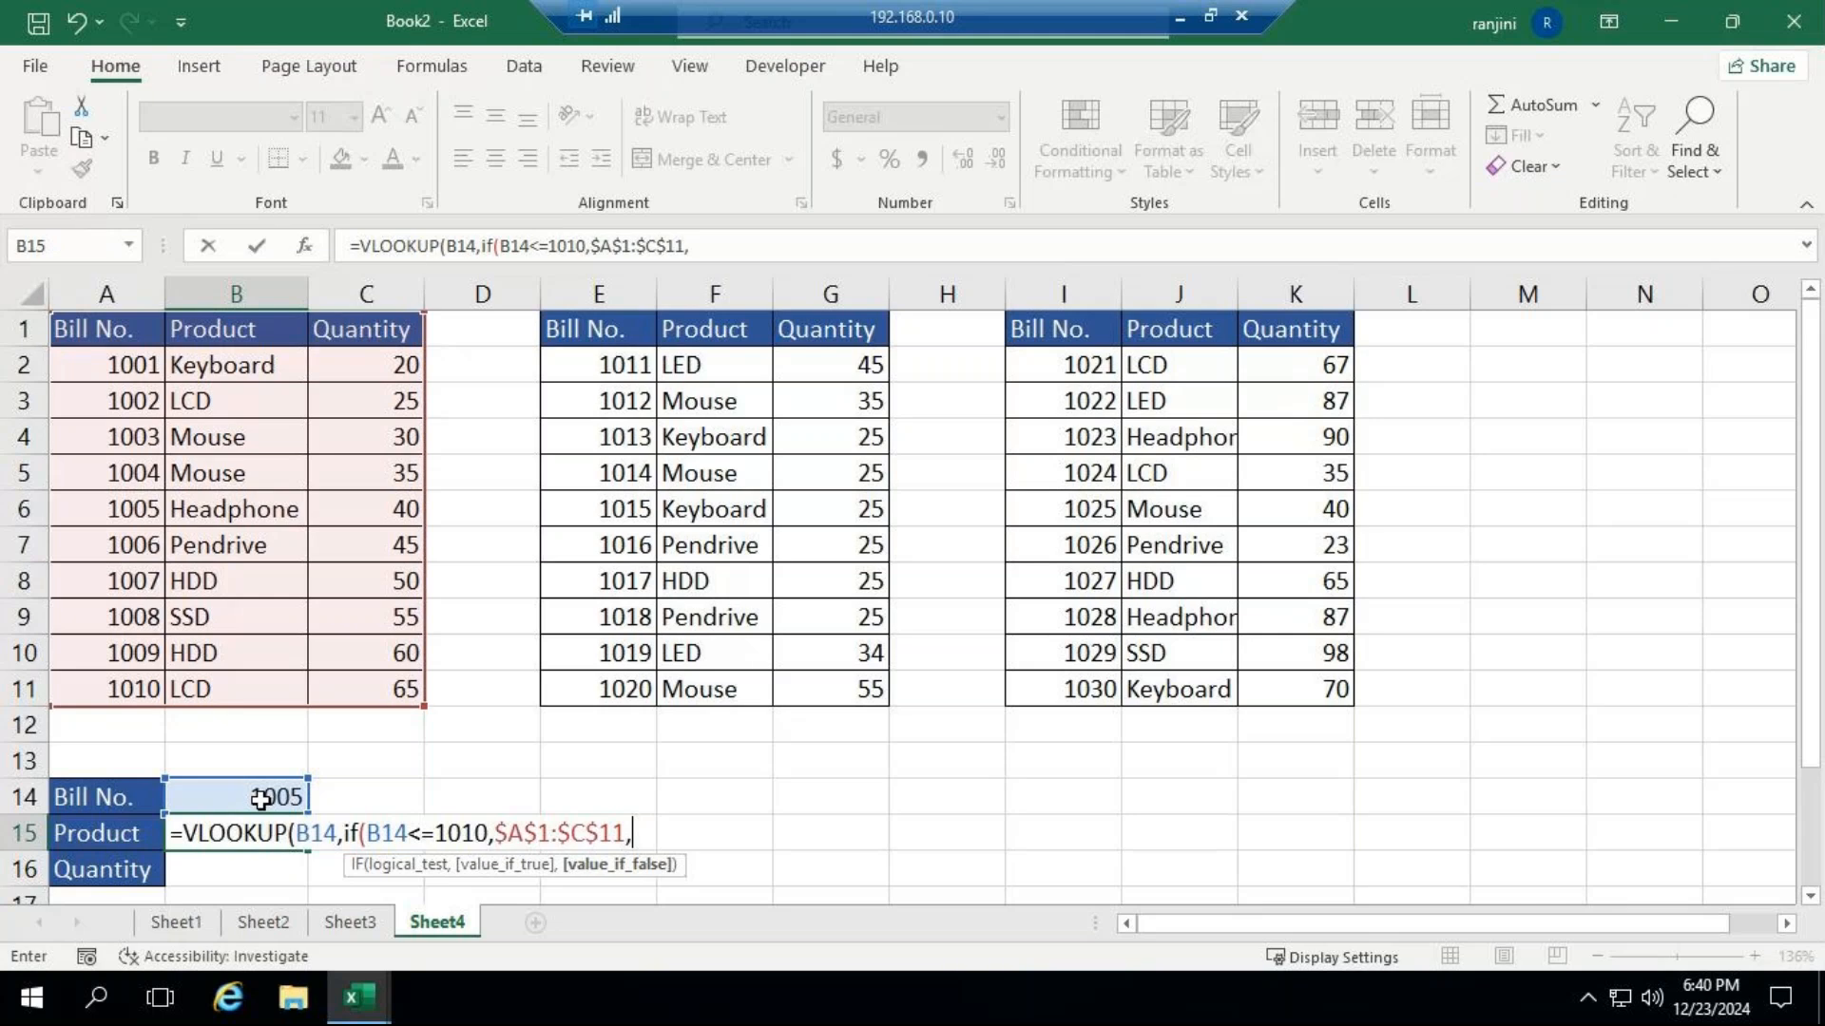
text(if()
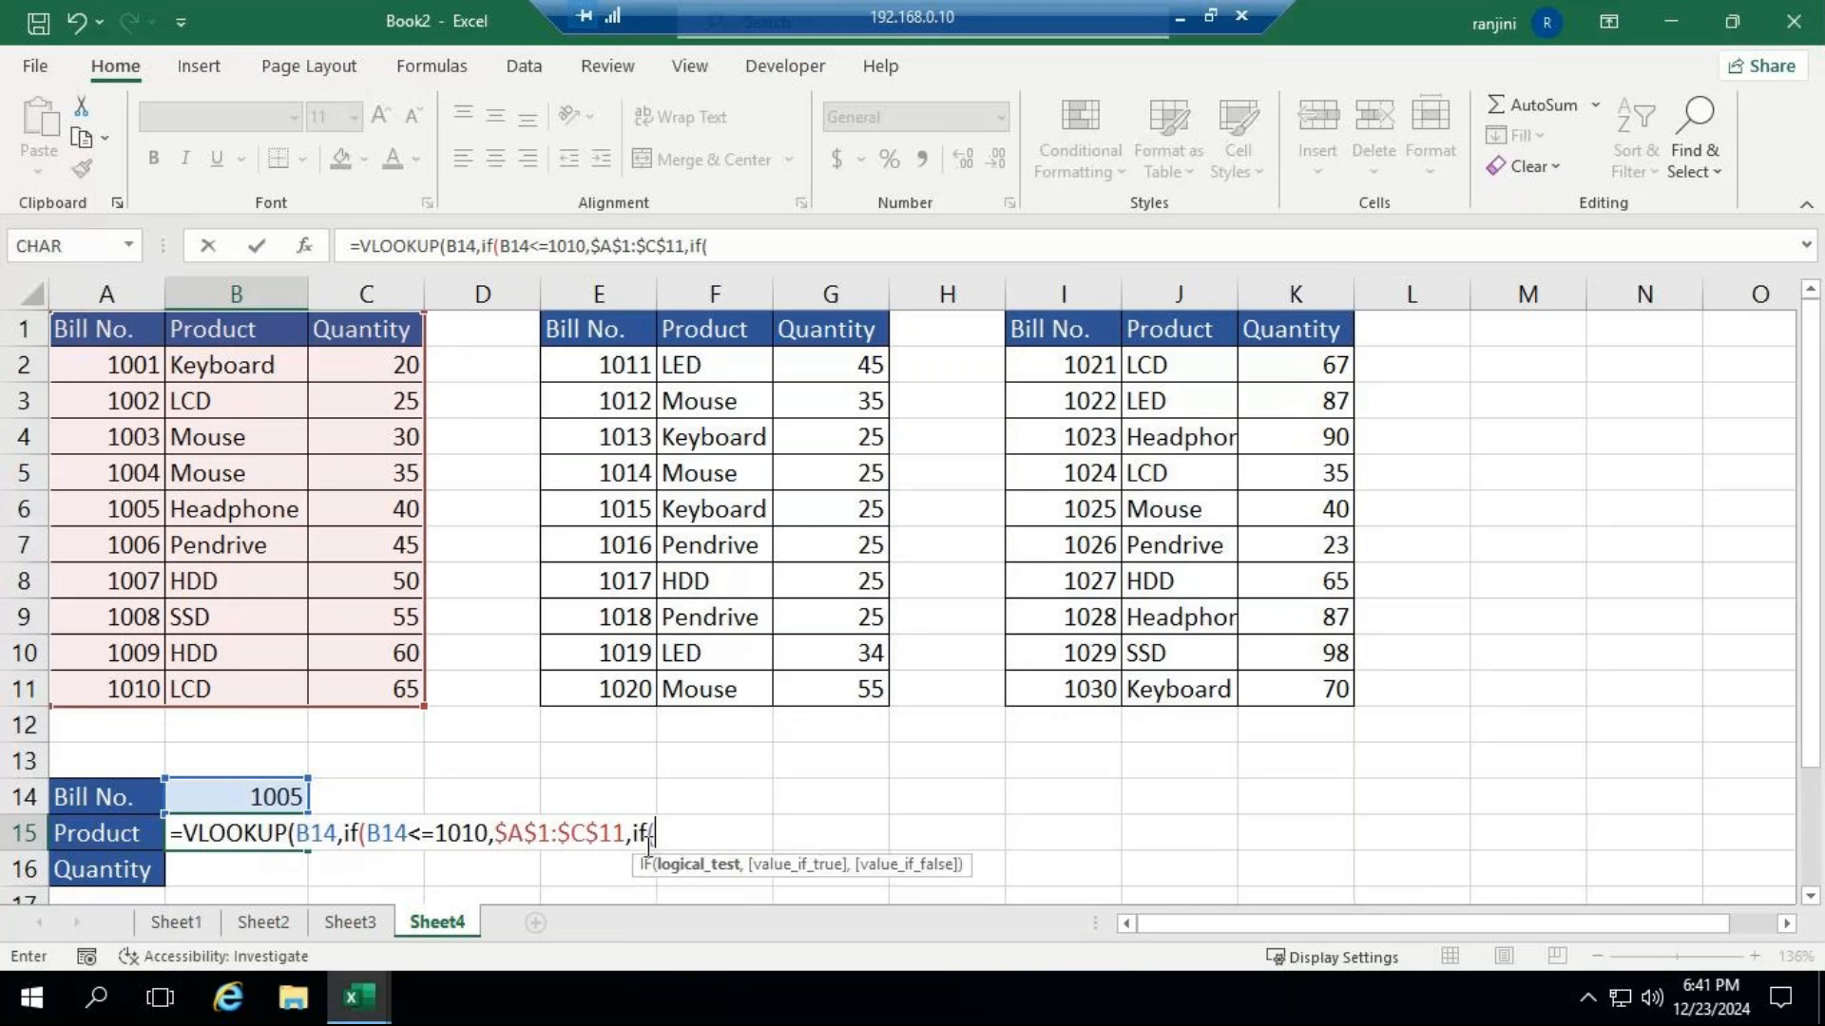
click(280, 798)
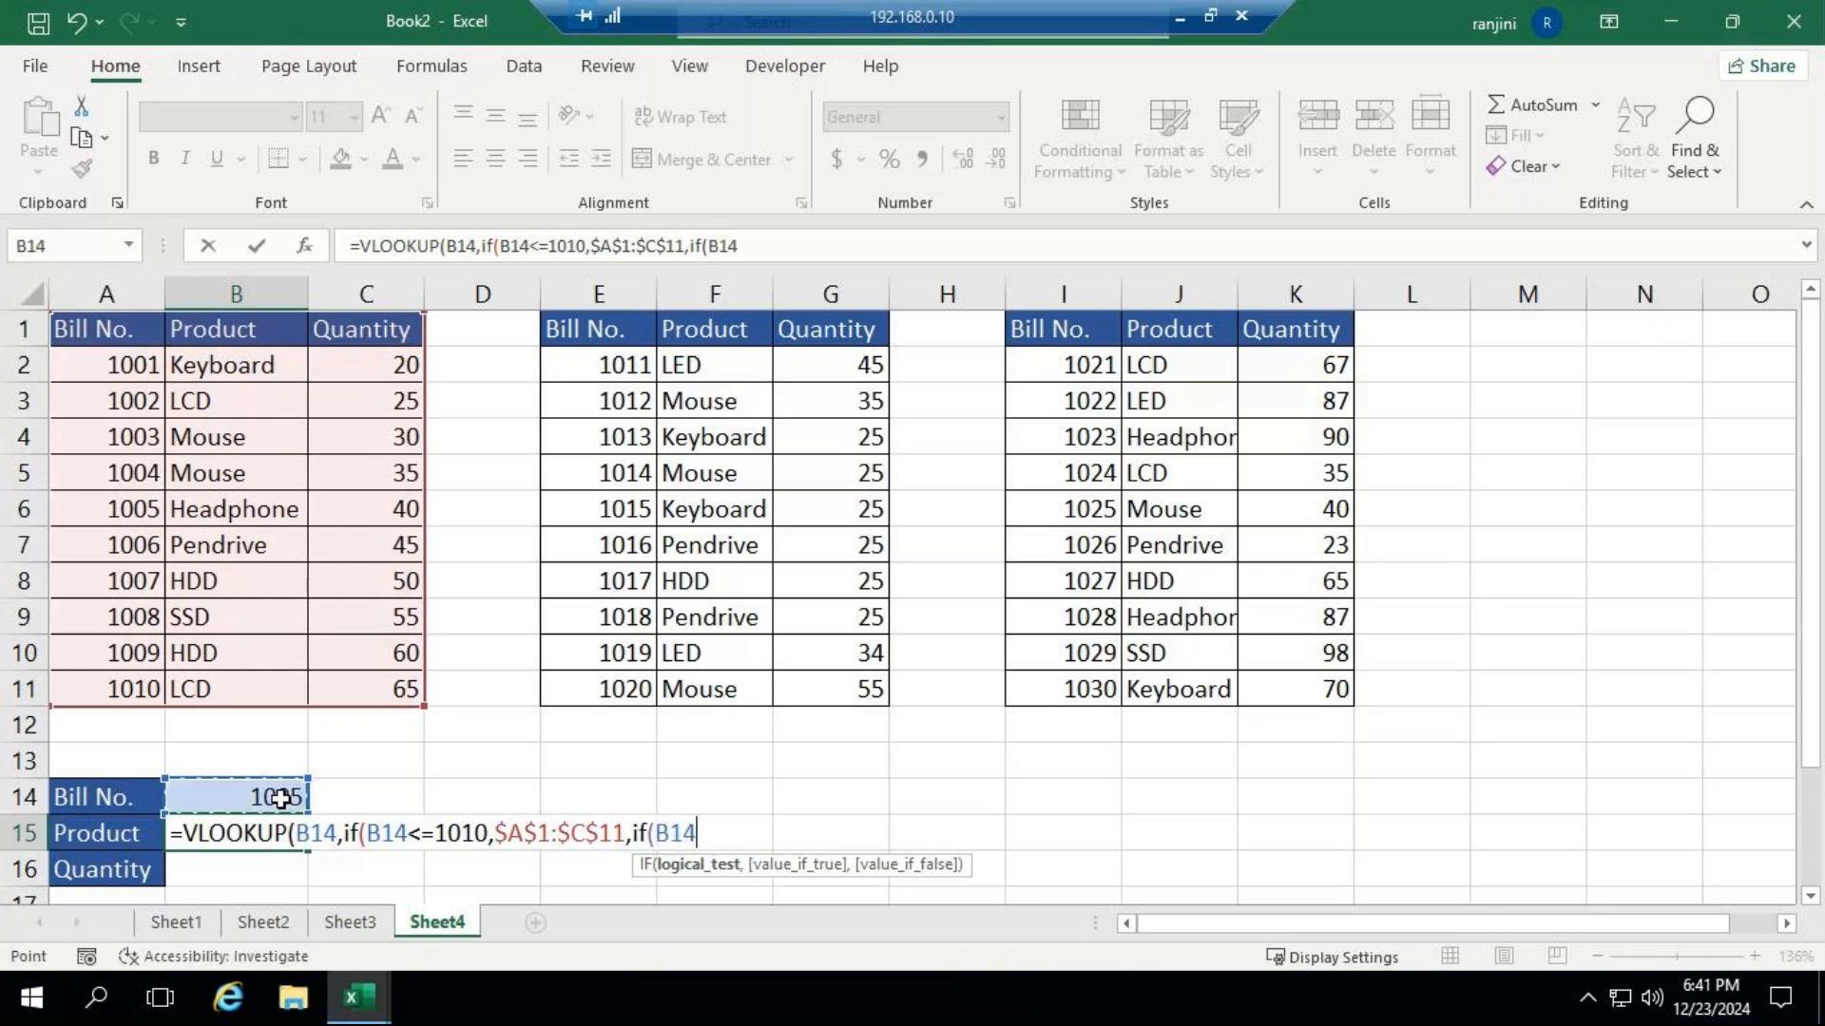
text(<=)
text(1020,)
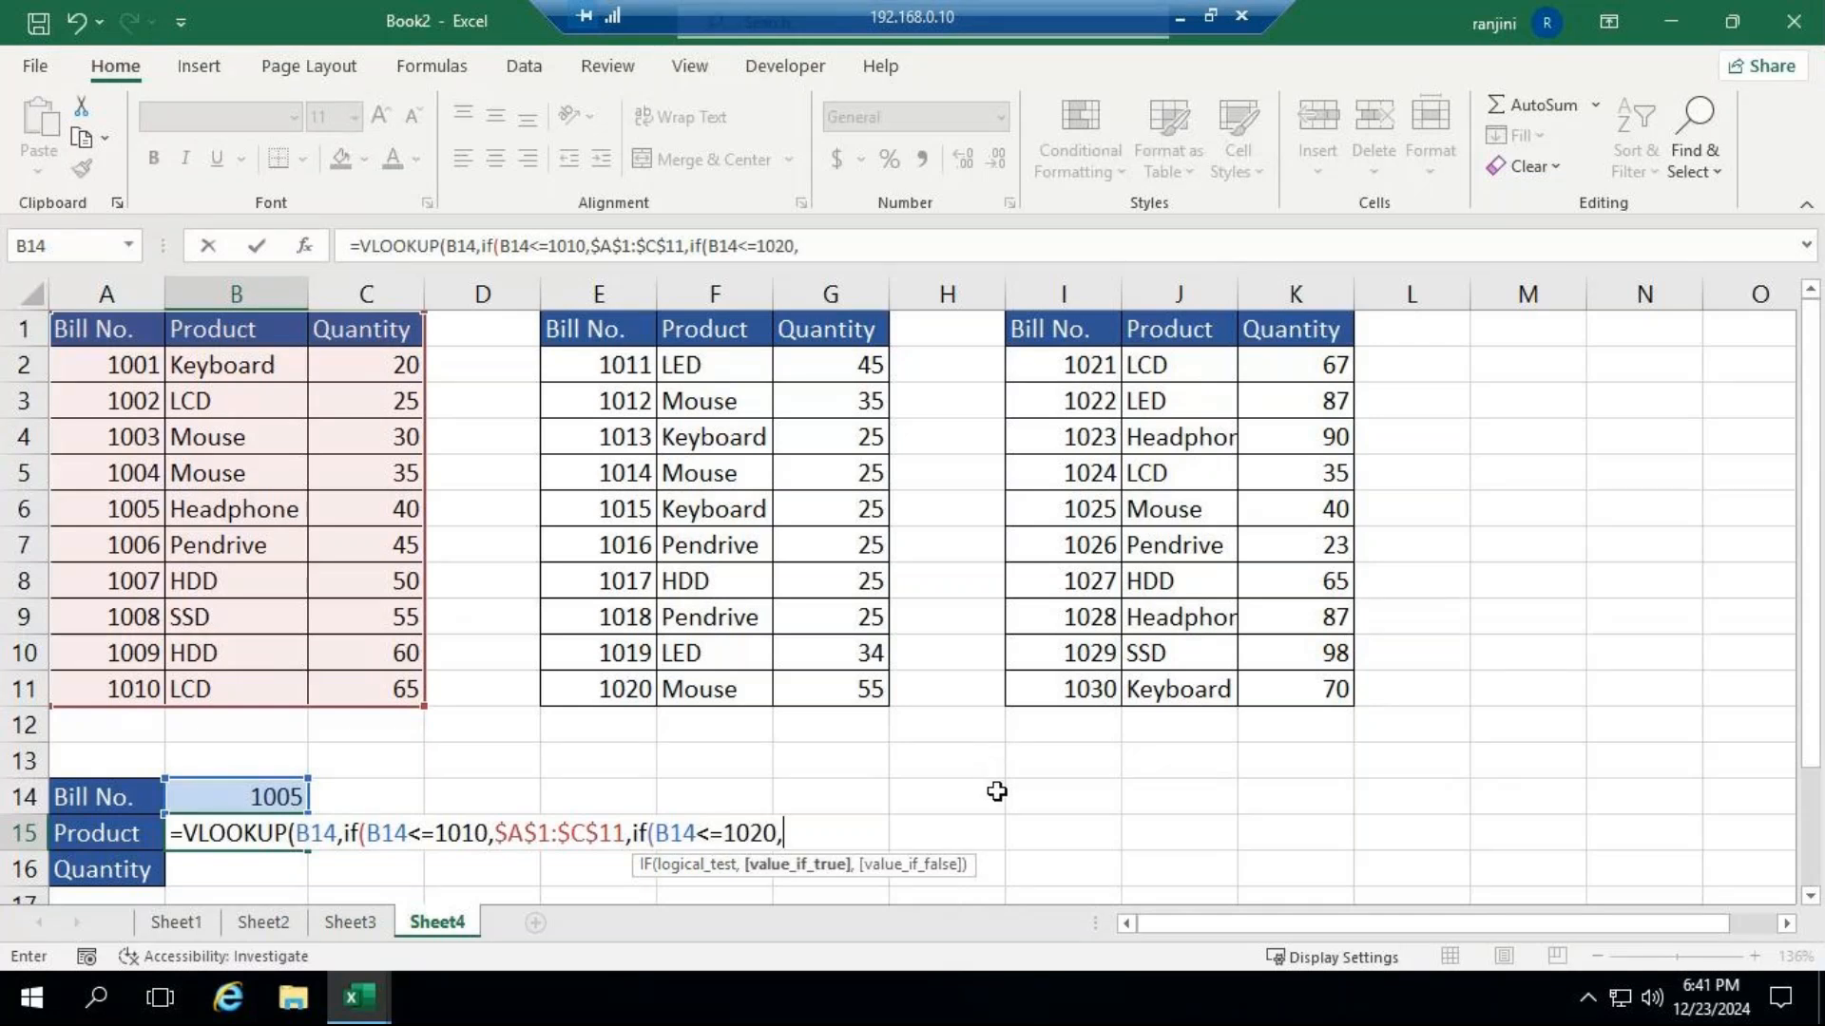
drag(606, 331, 813, 675)
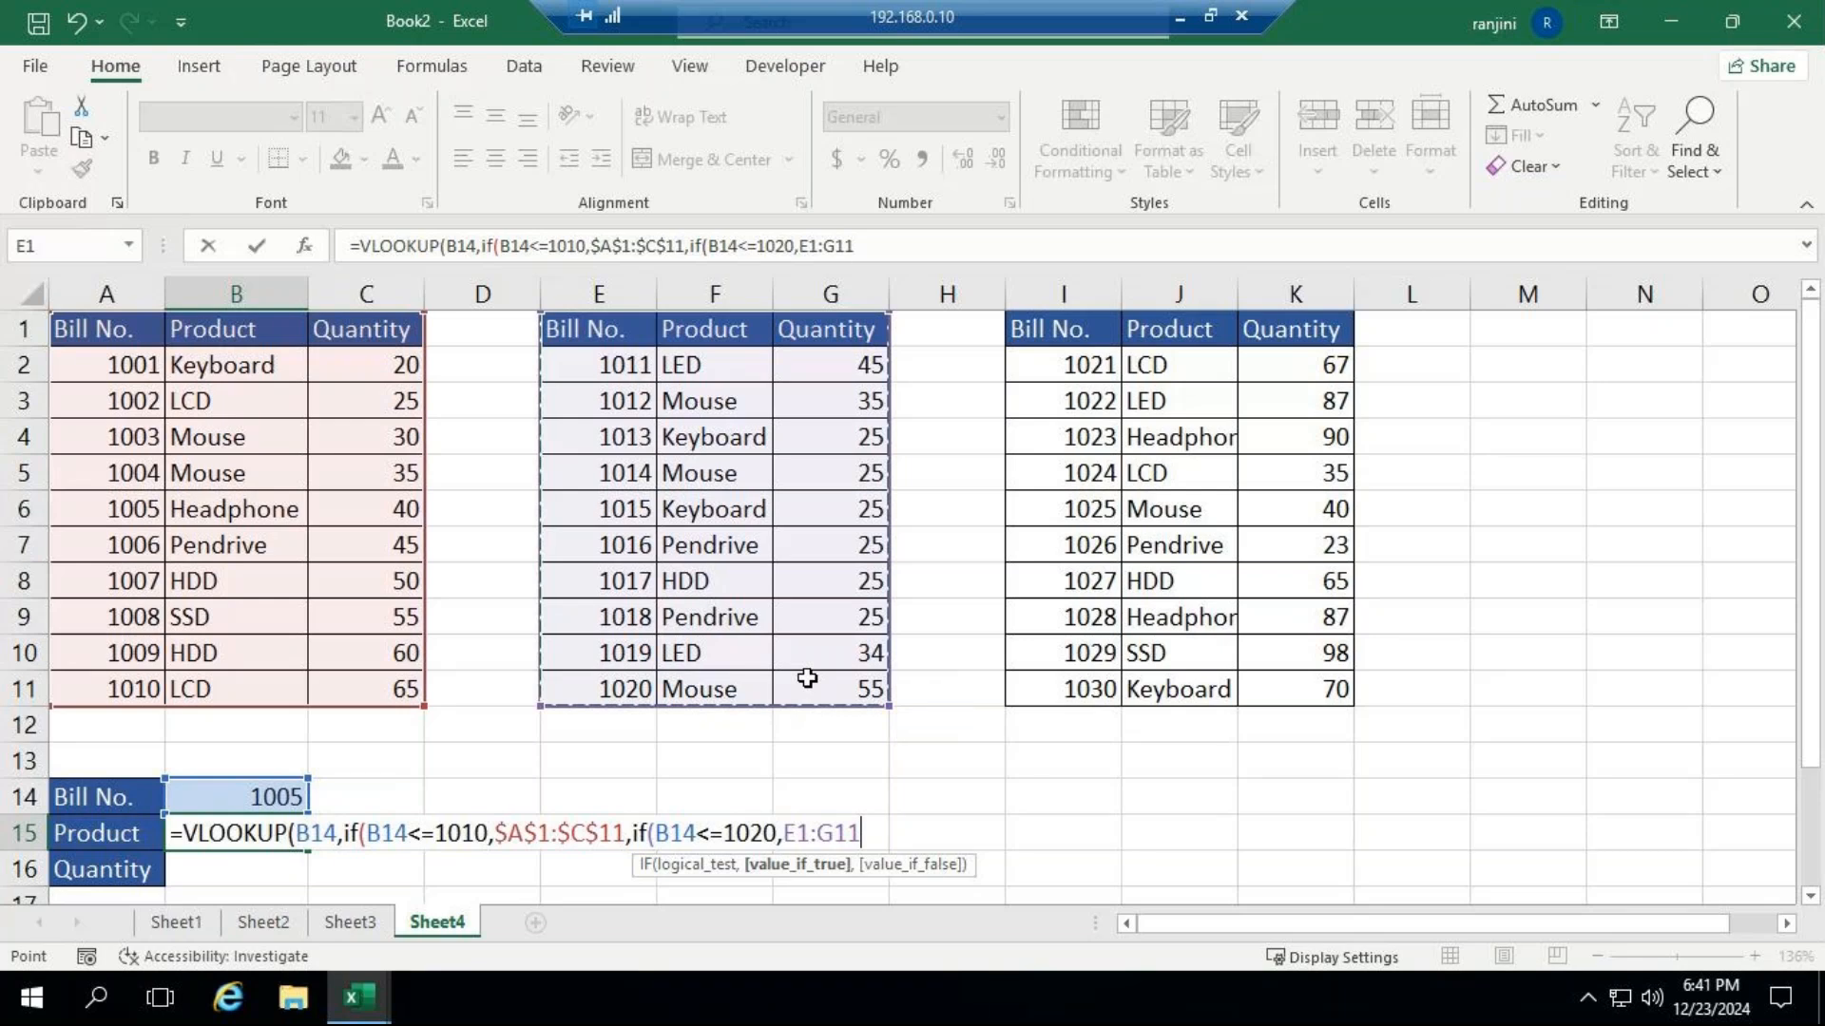
key(F4)
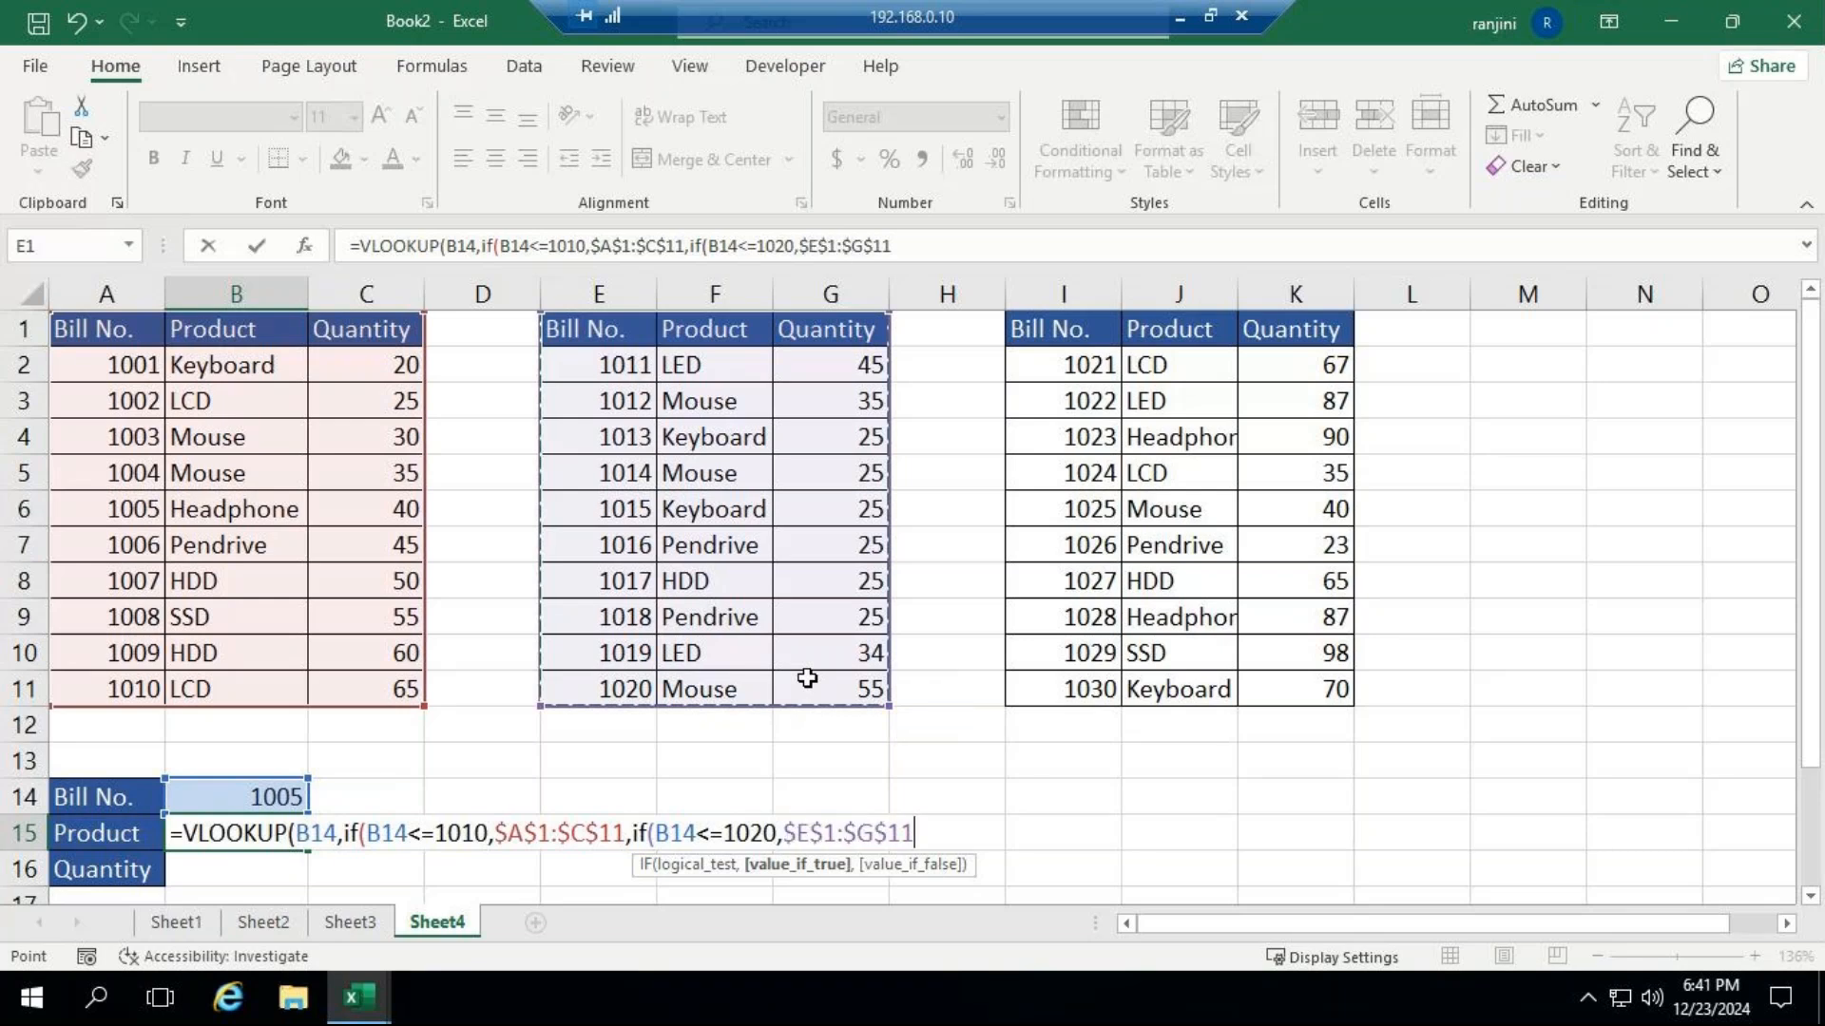
Nest a third IF as the second IF's value-if-false, with the logical test B14<=1030.
text(,if)
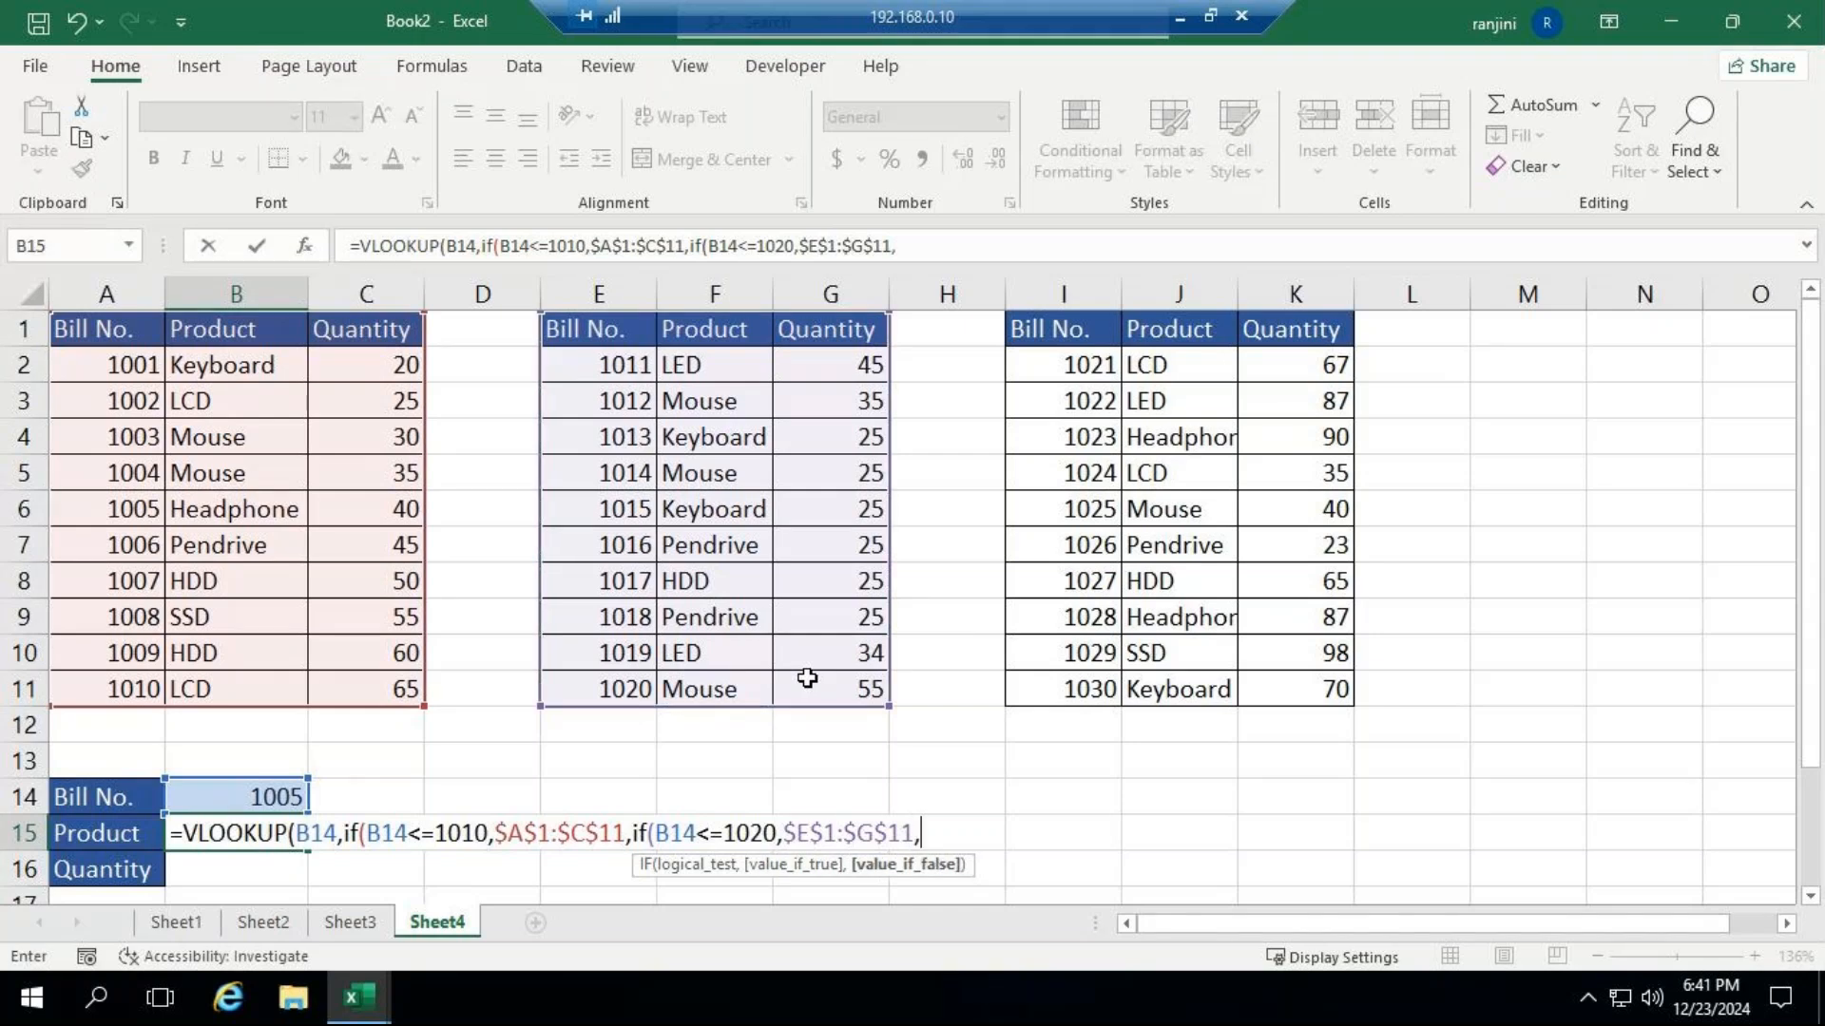
text(()
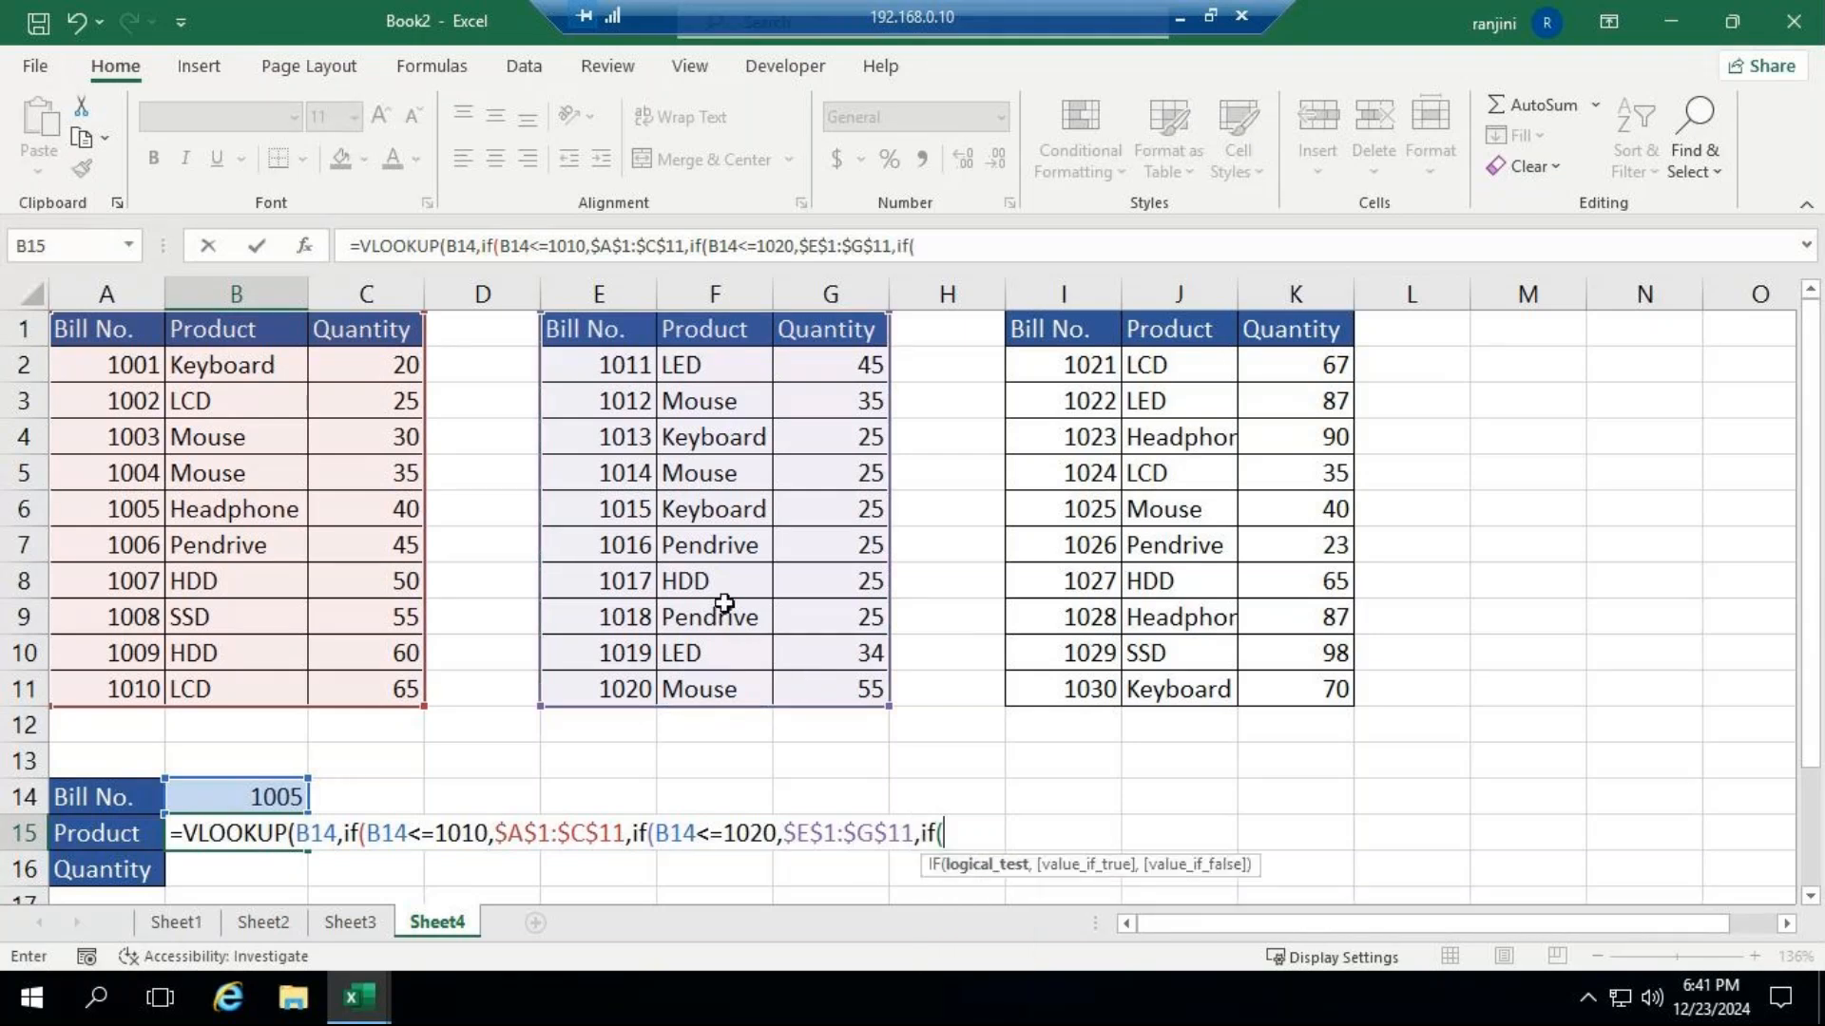
click(226, 797)
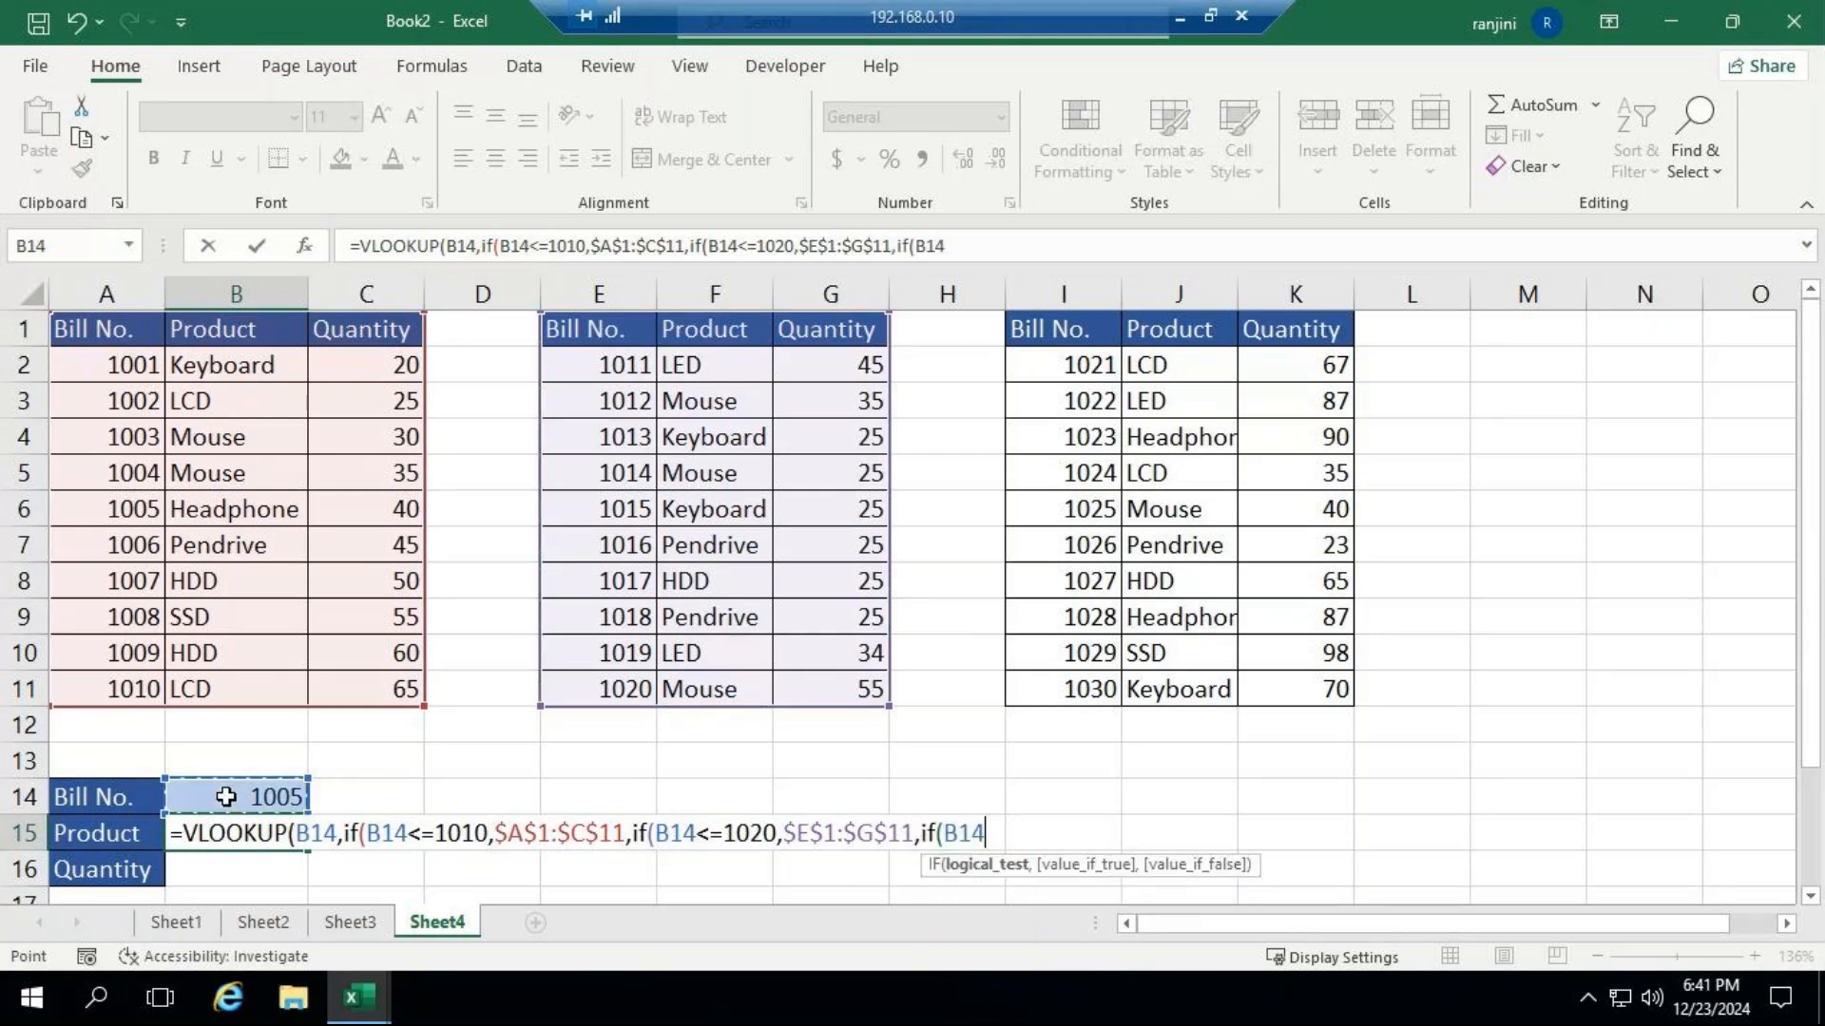
text(<=1030)
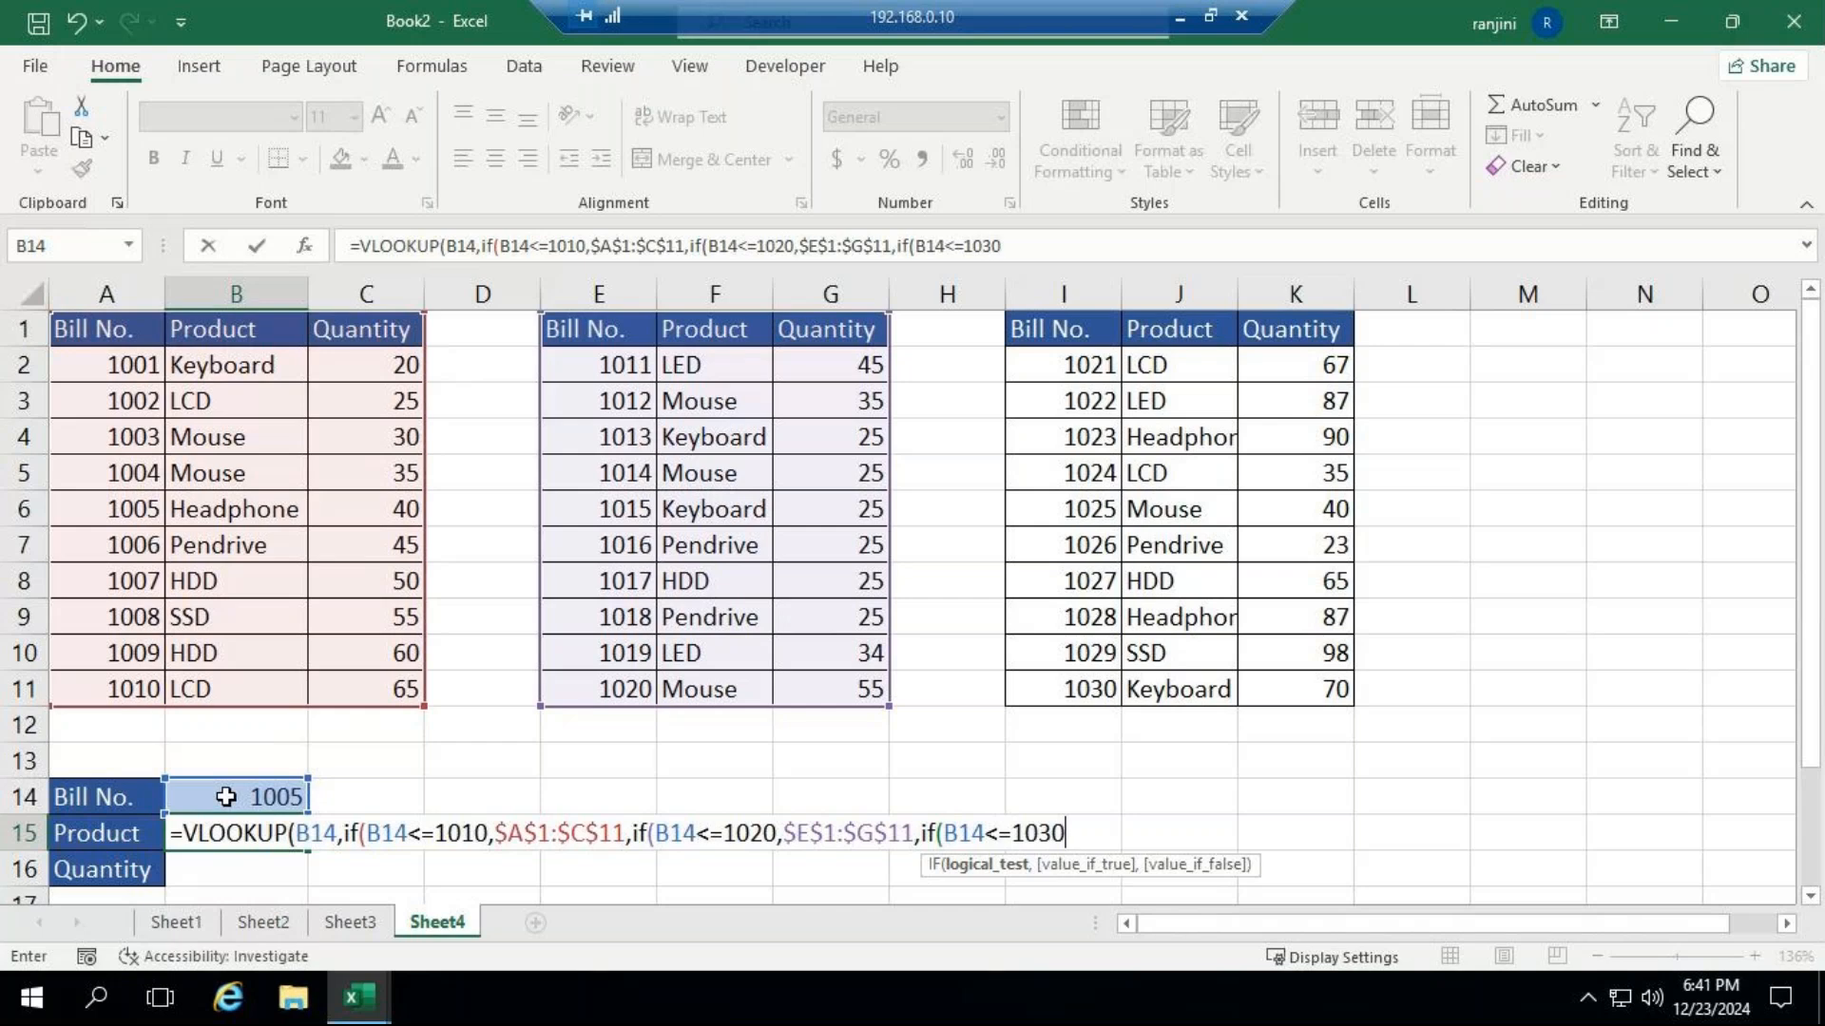
text(,)
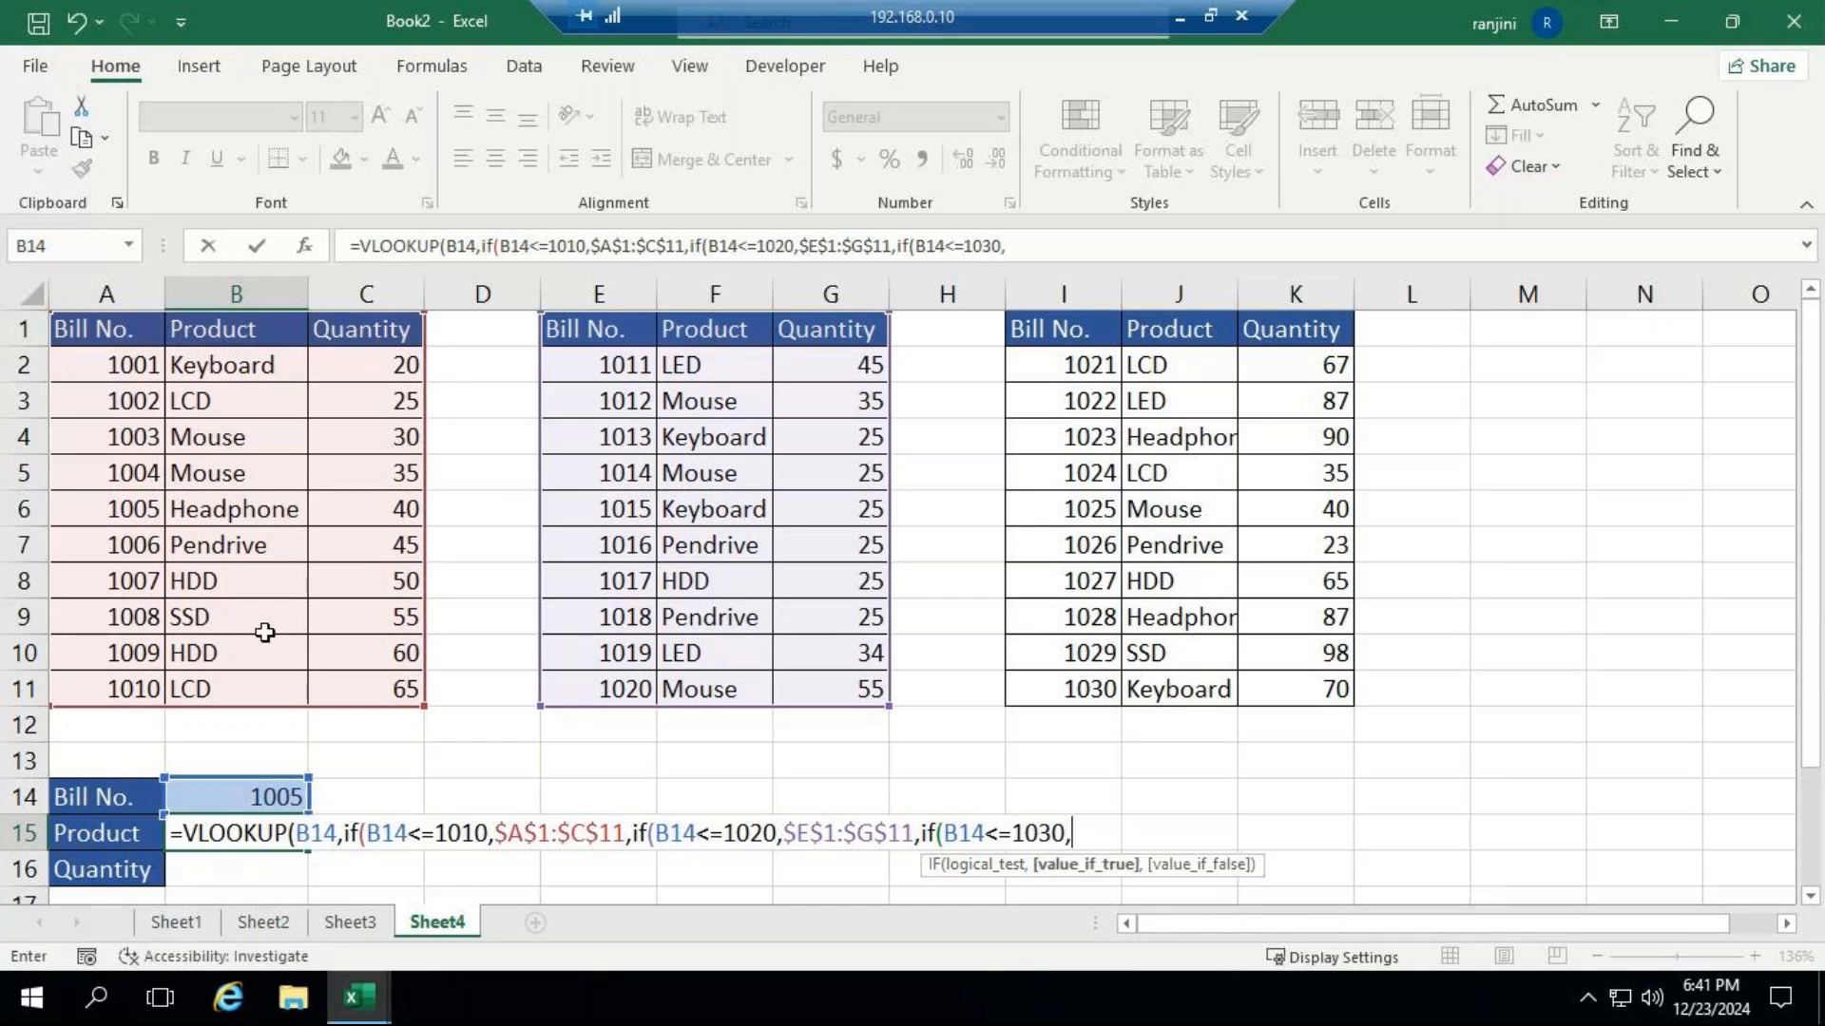
Return the third bill table as the absolute range $I$1:$K$11 and close all three nested IFs.
click(1054, 344)
drag(1055, 344, 1311, 685)
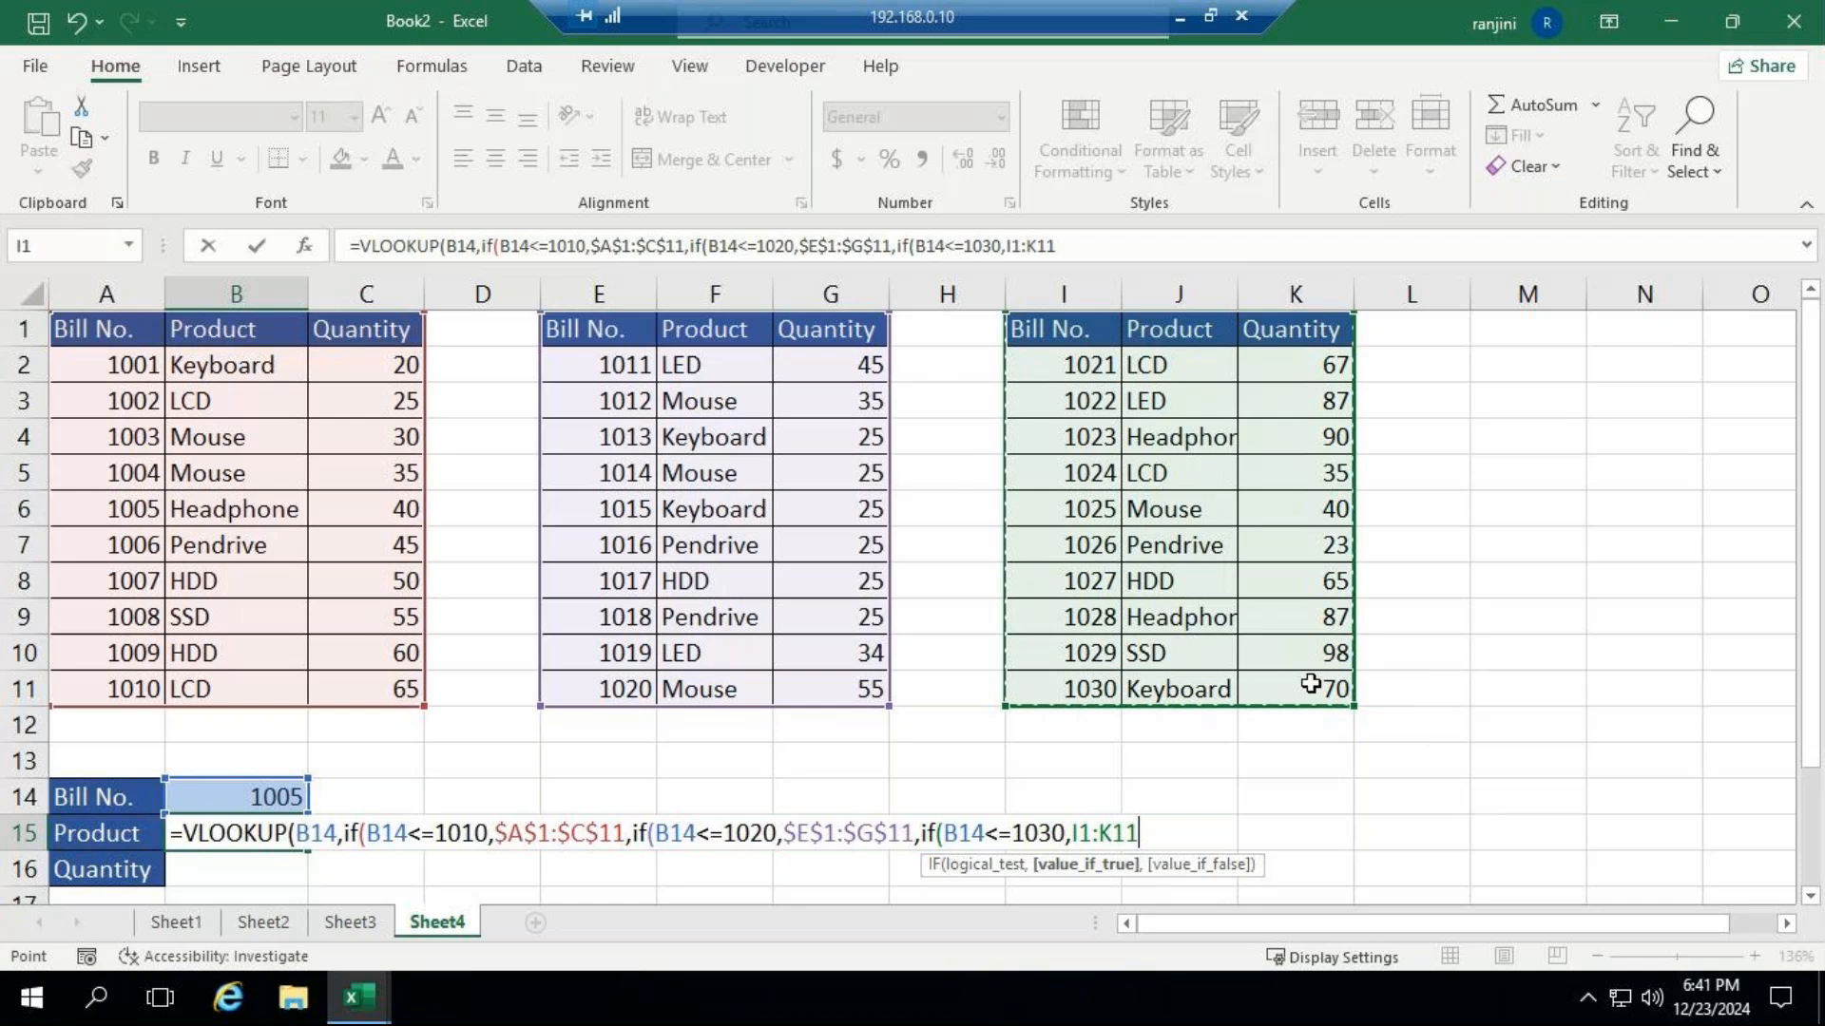
key(F4)
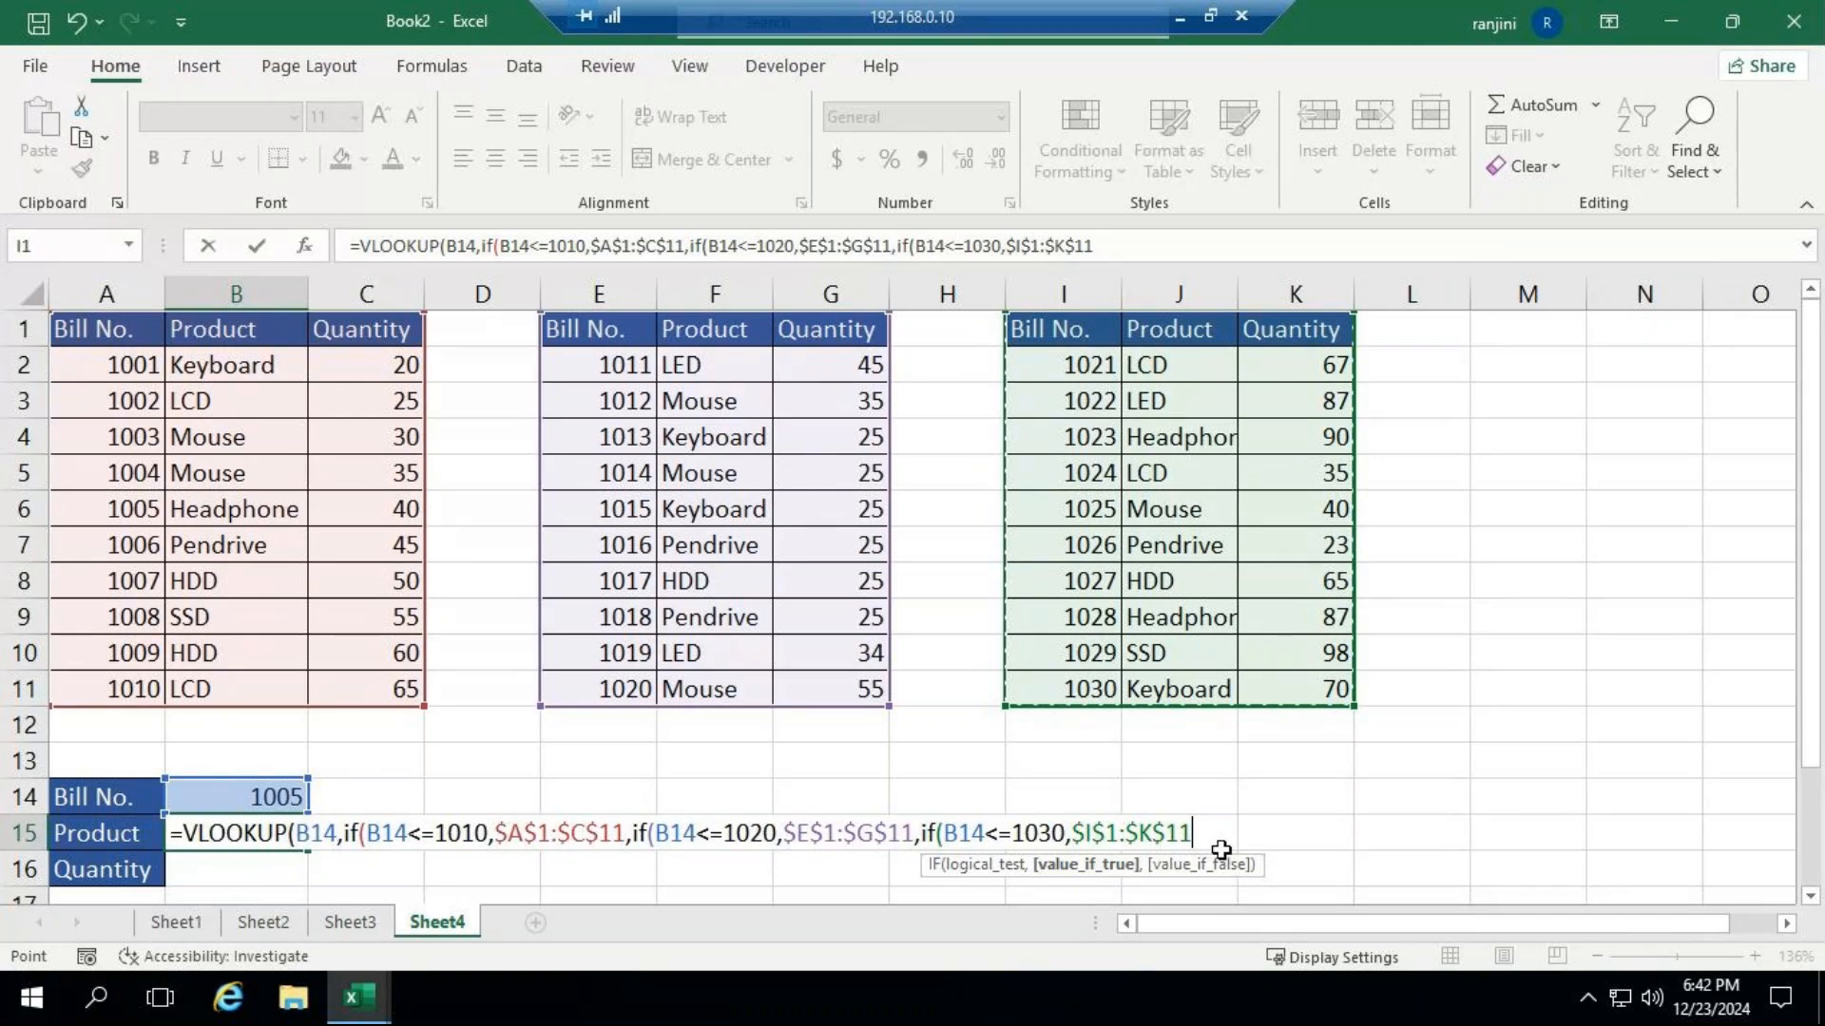
text()))
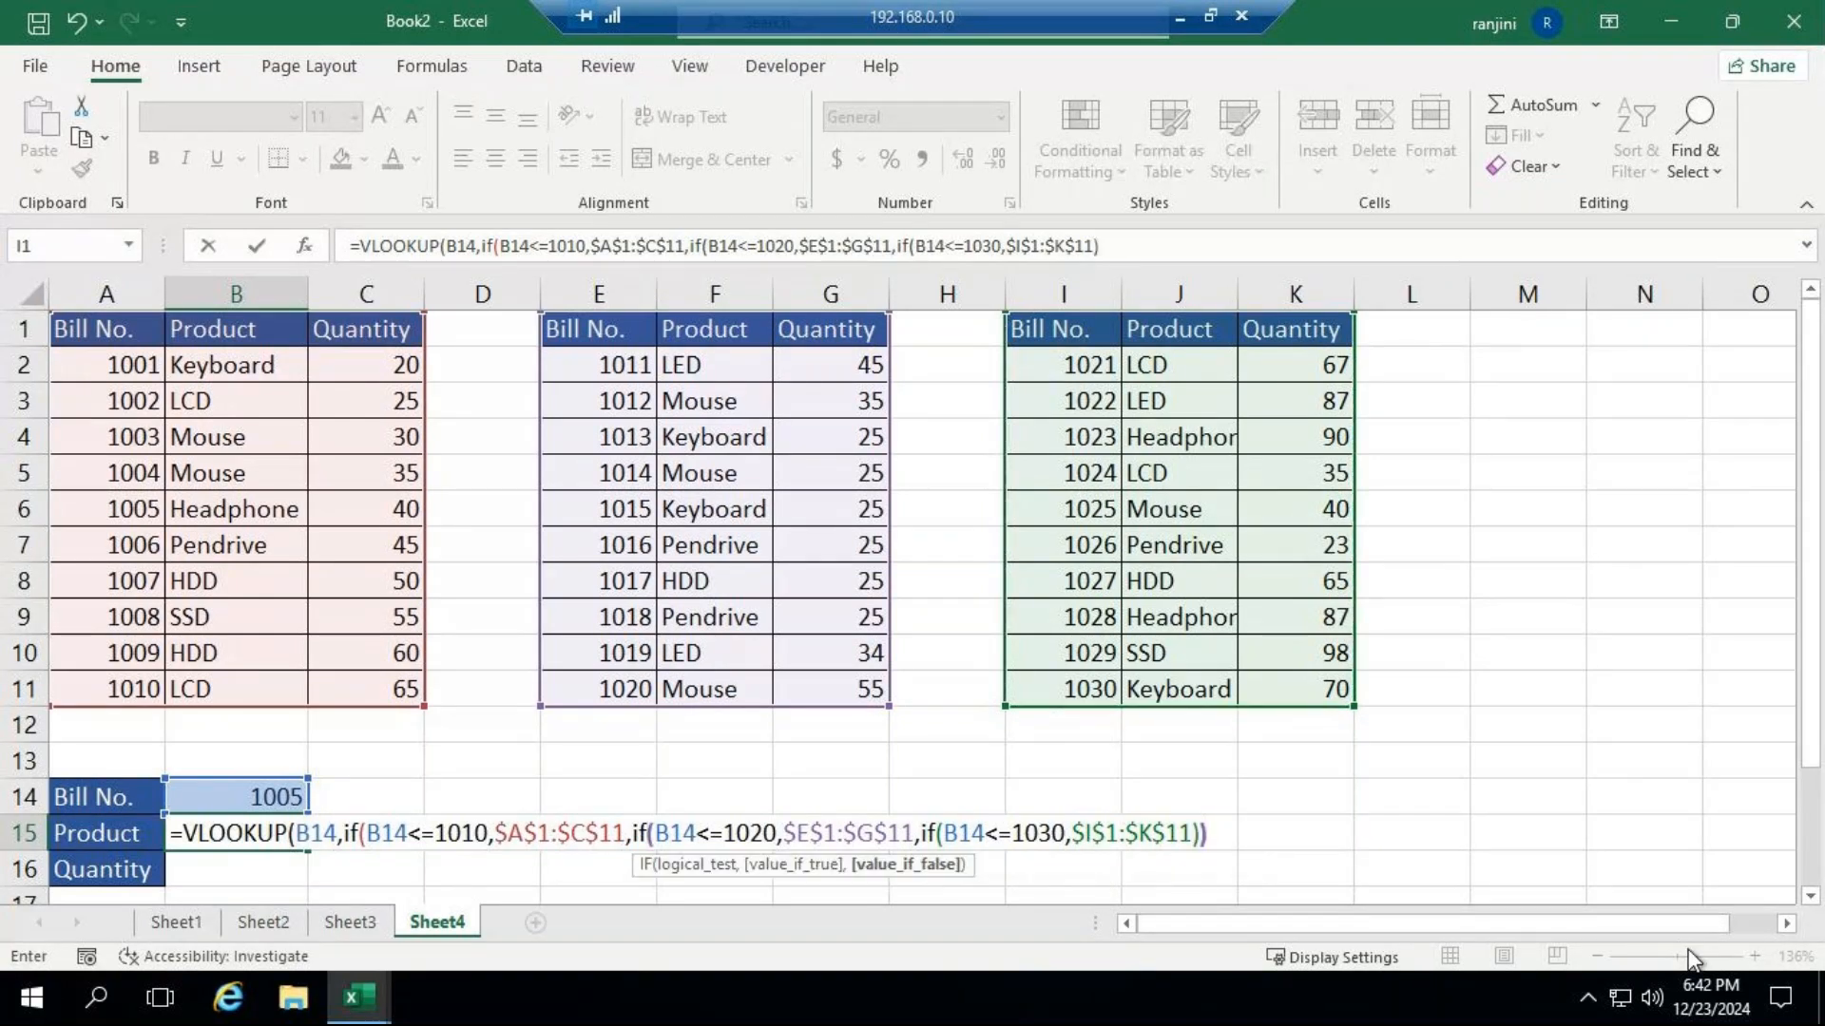
text())))
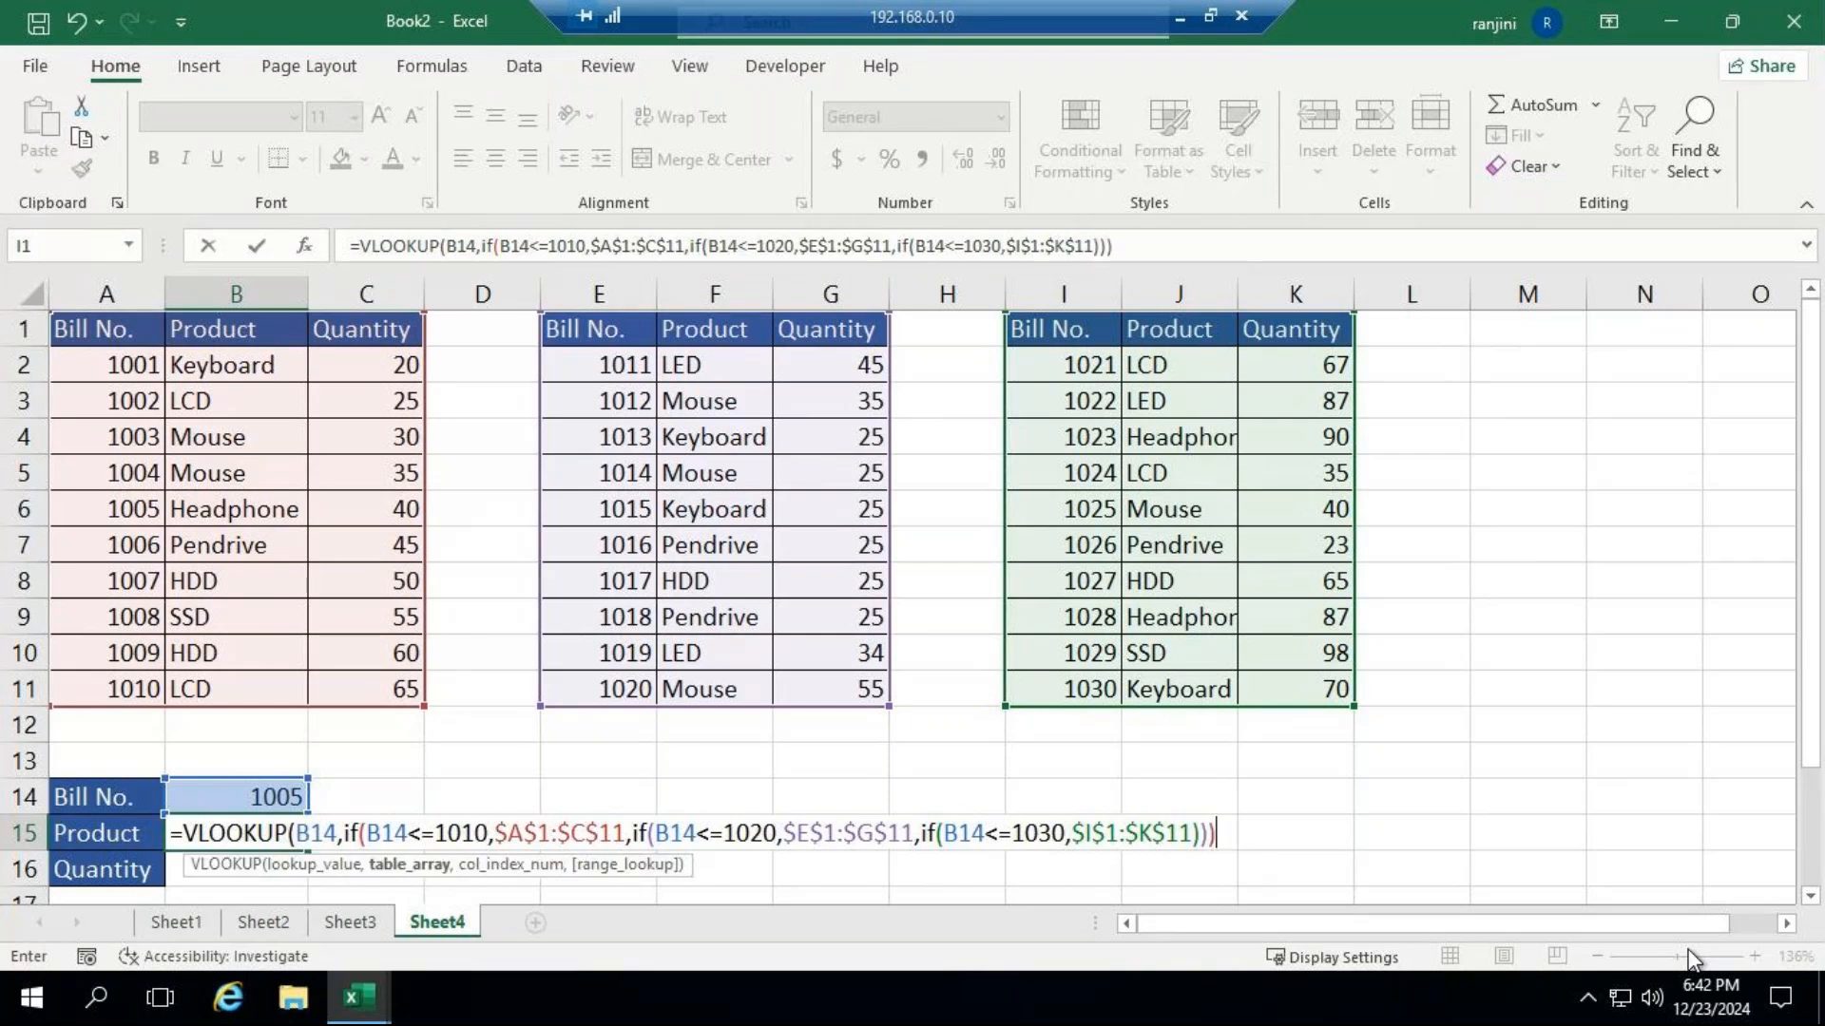
text(,)
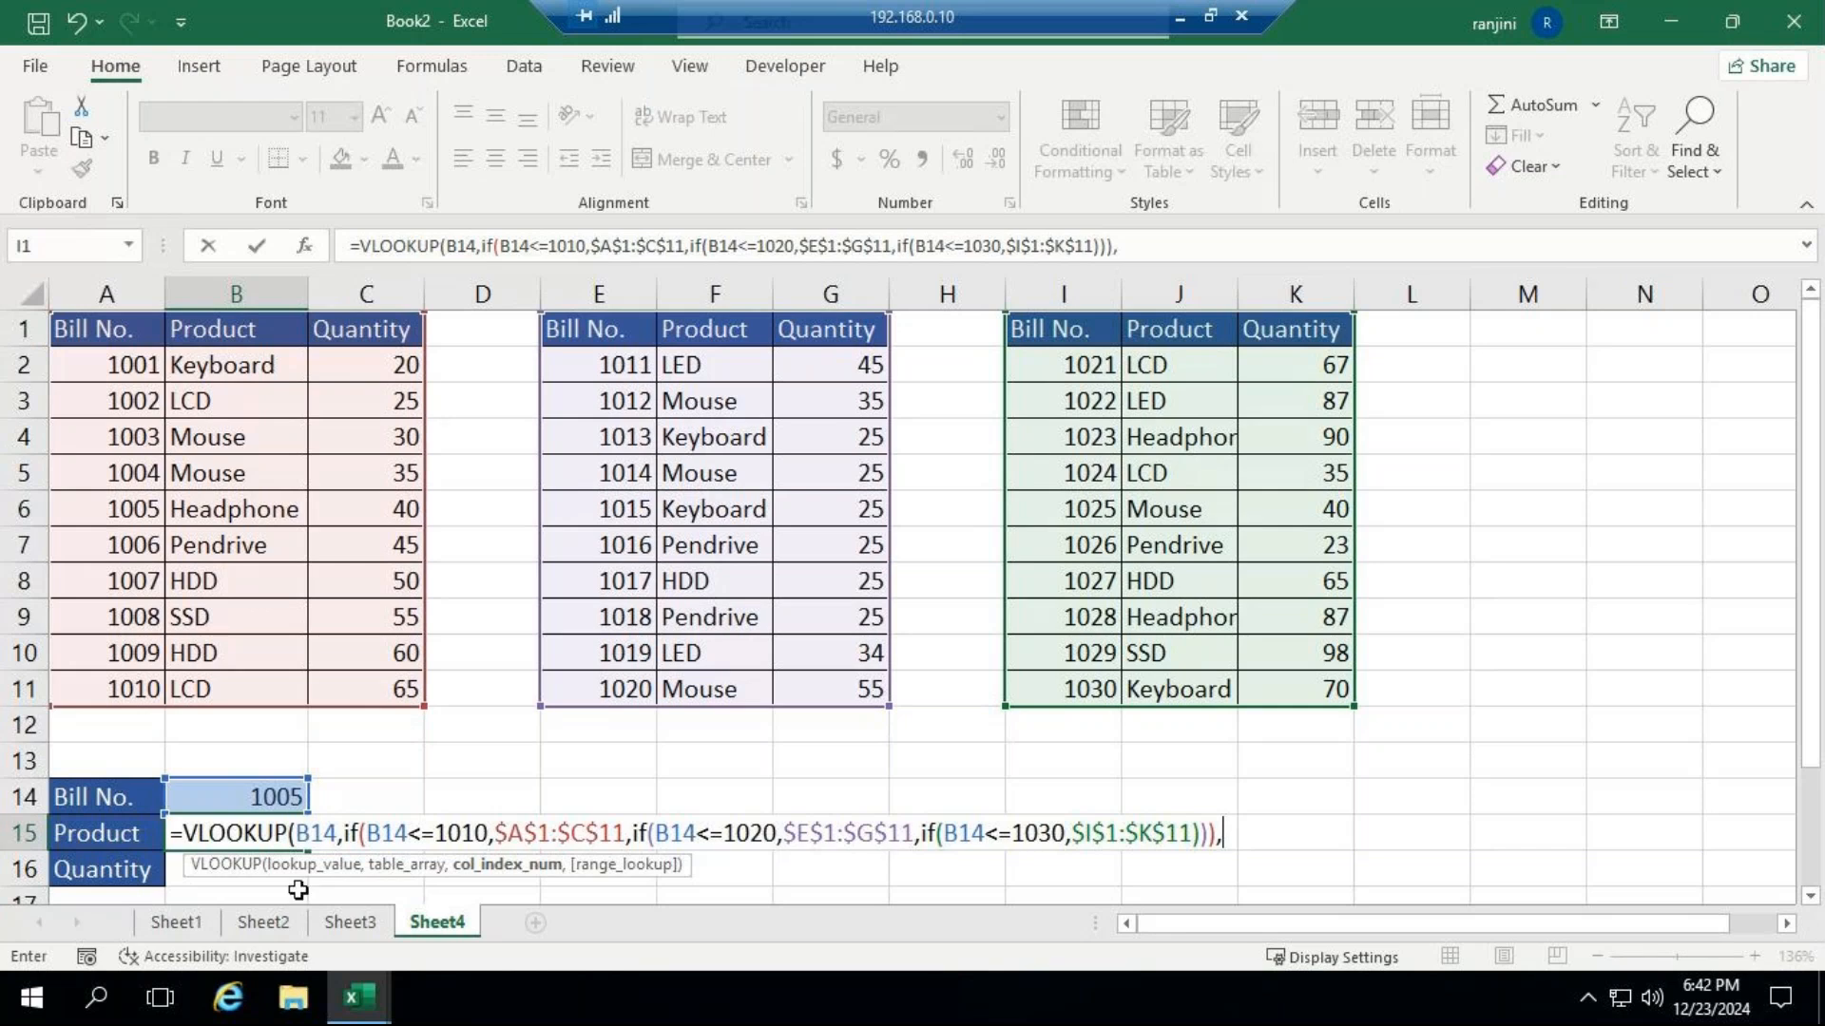
Complete the VLOOKUP in B15 with column index 2 and FALSE for an exact match.
text(2,)
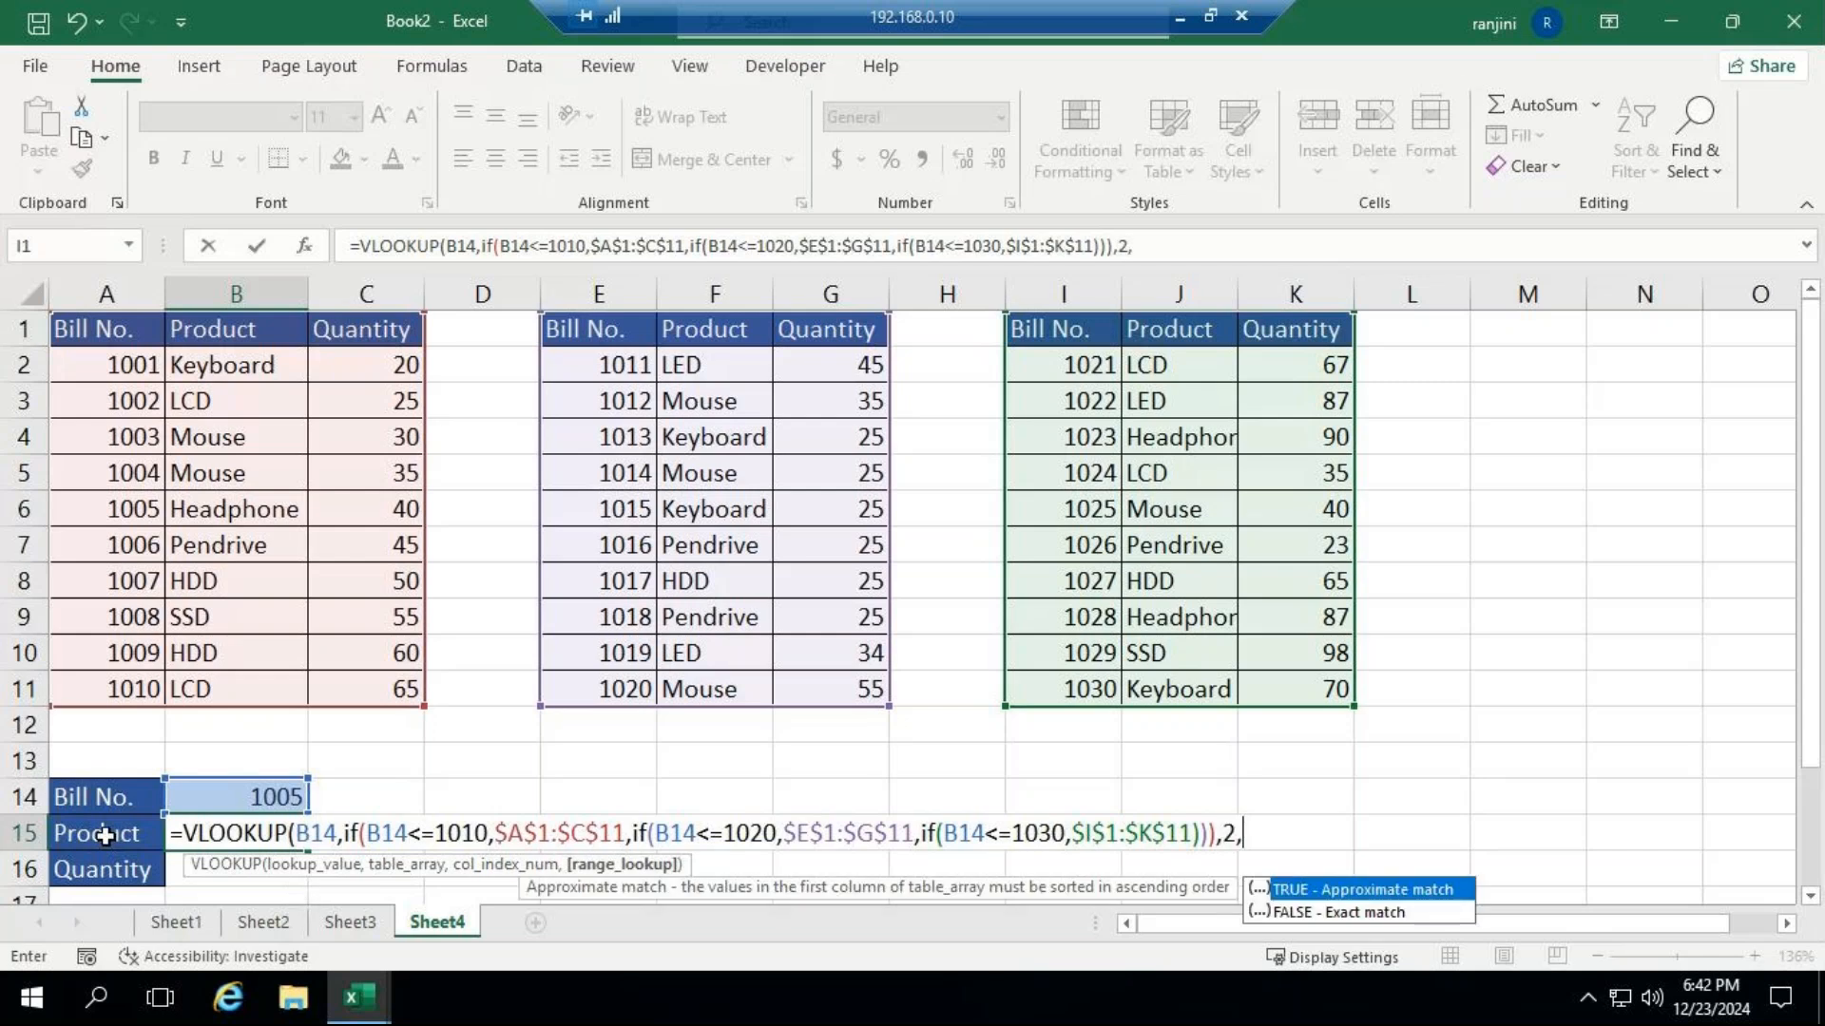
key(Down)
key(Tab)
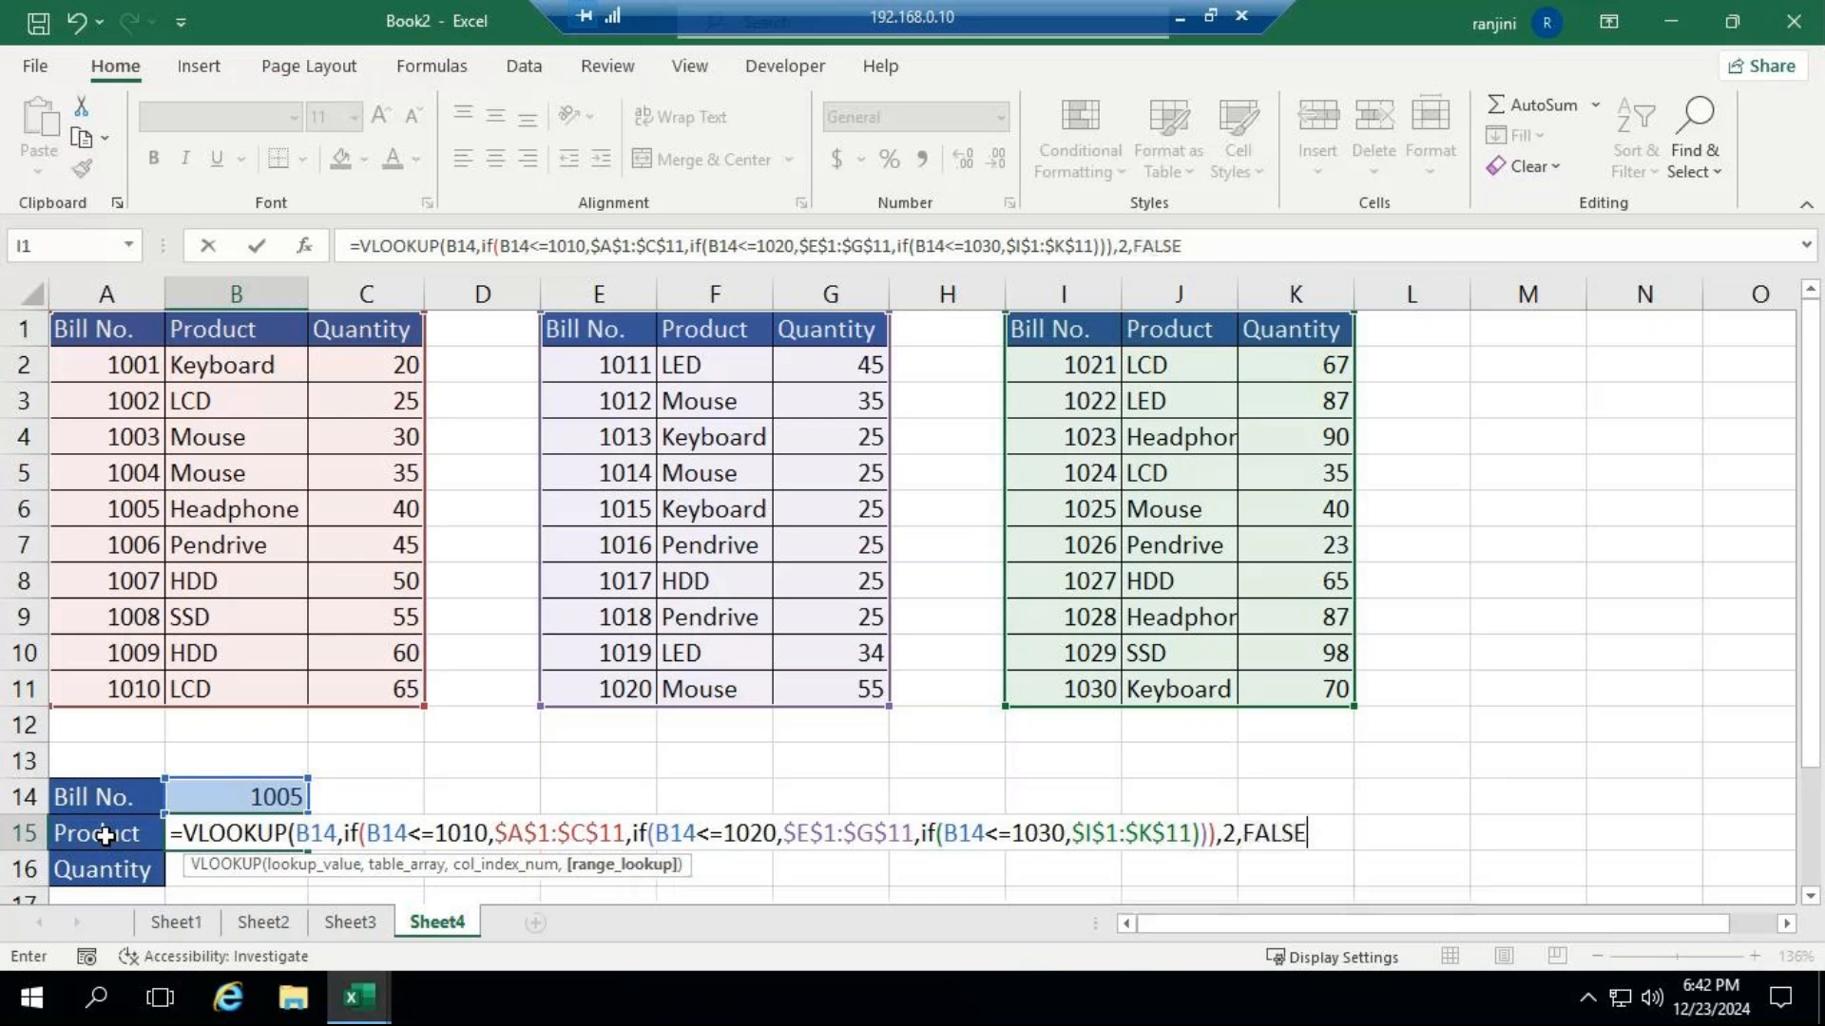
text())
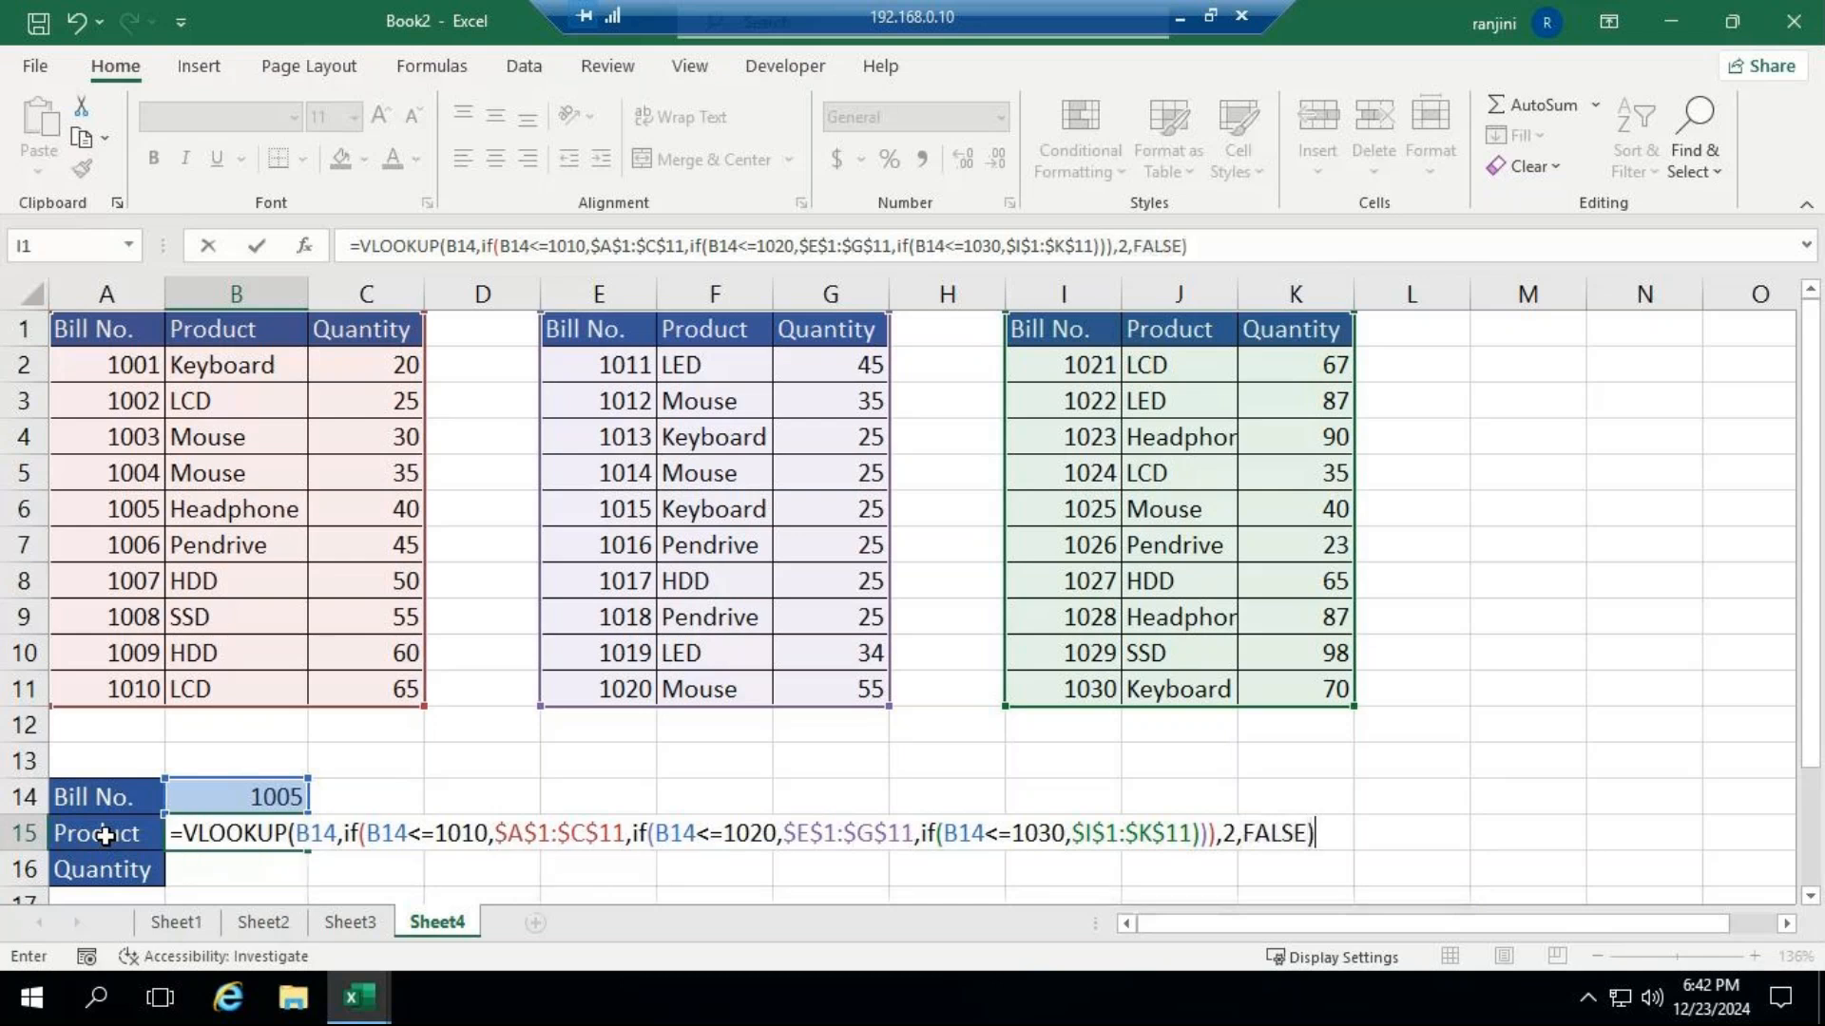
key(Return)
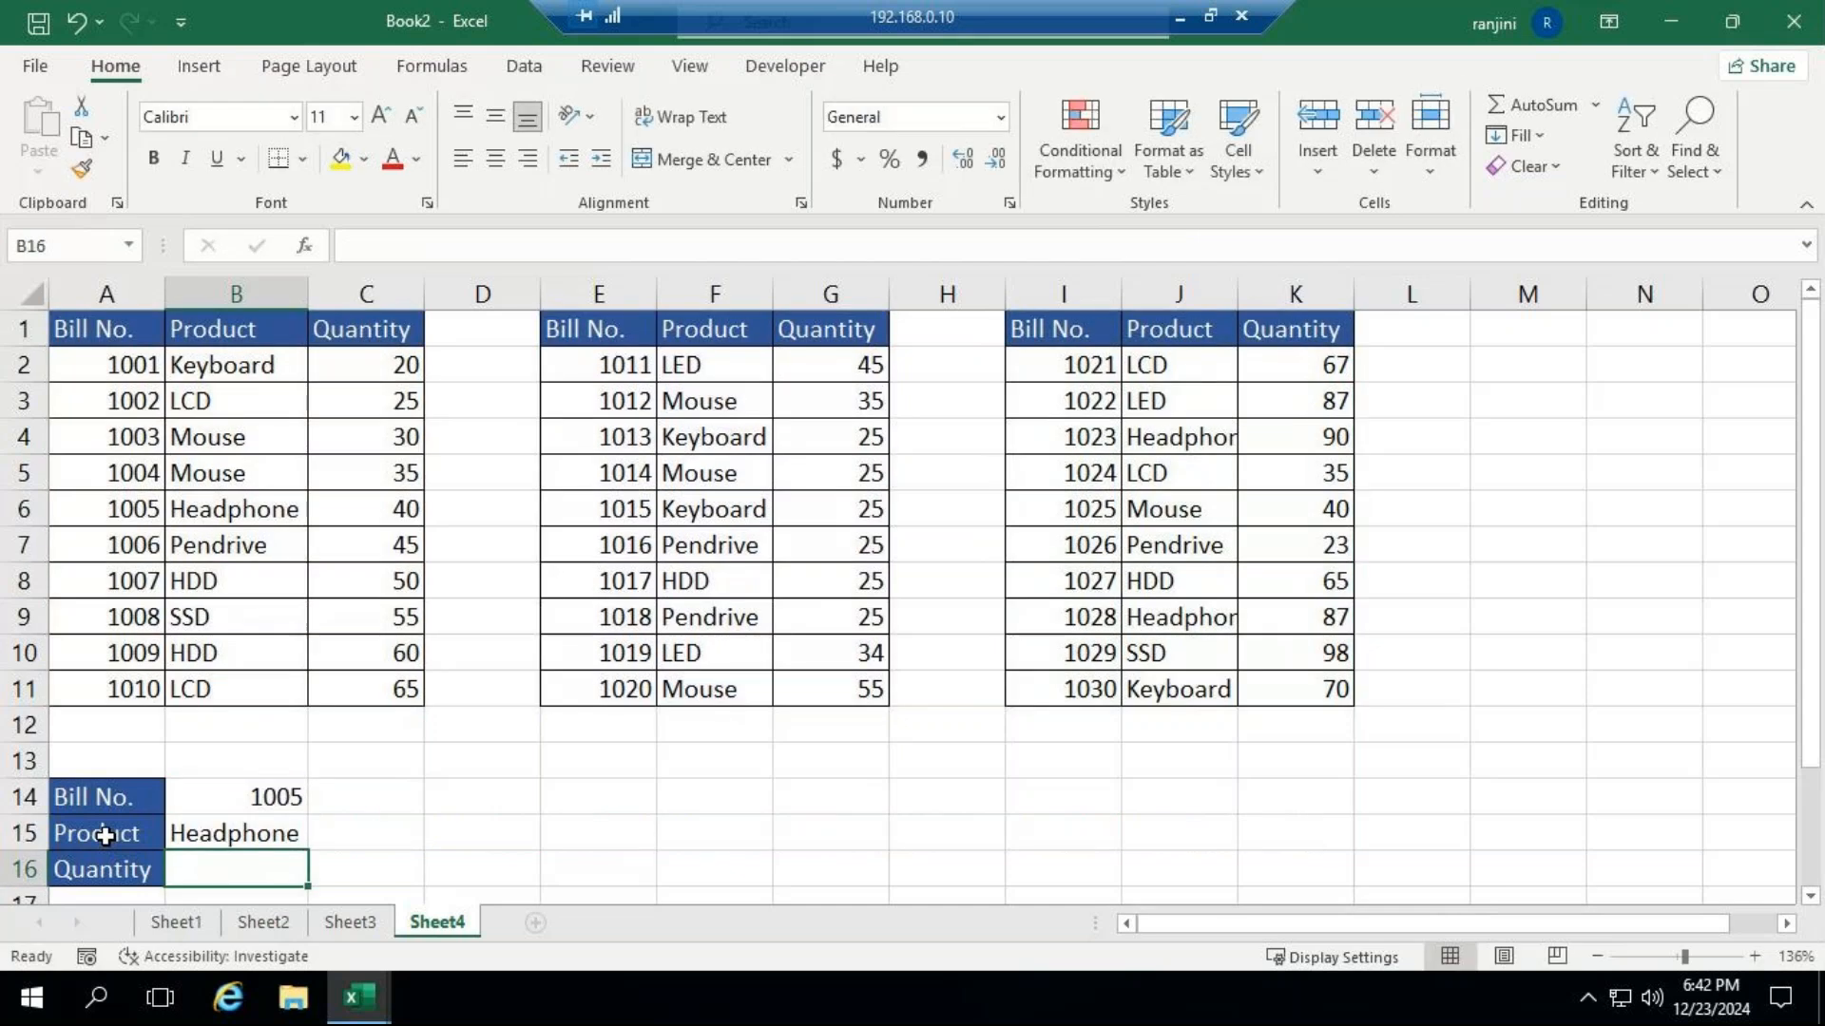
Replace the column index and range lookup arguments at the end of B15's formula with the start of a MATCH function.
click(247, 829)
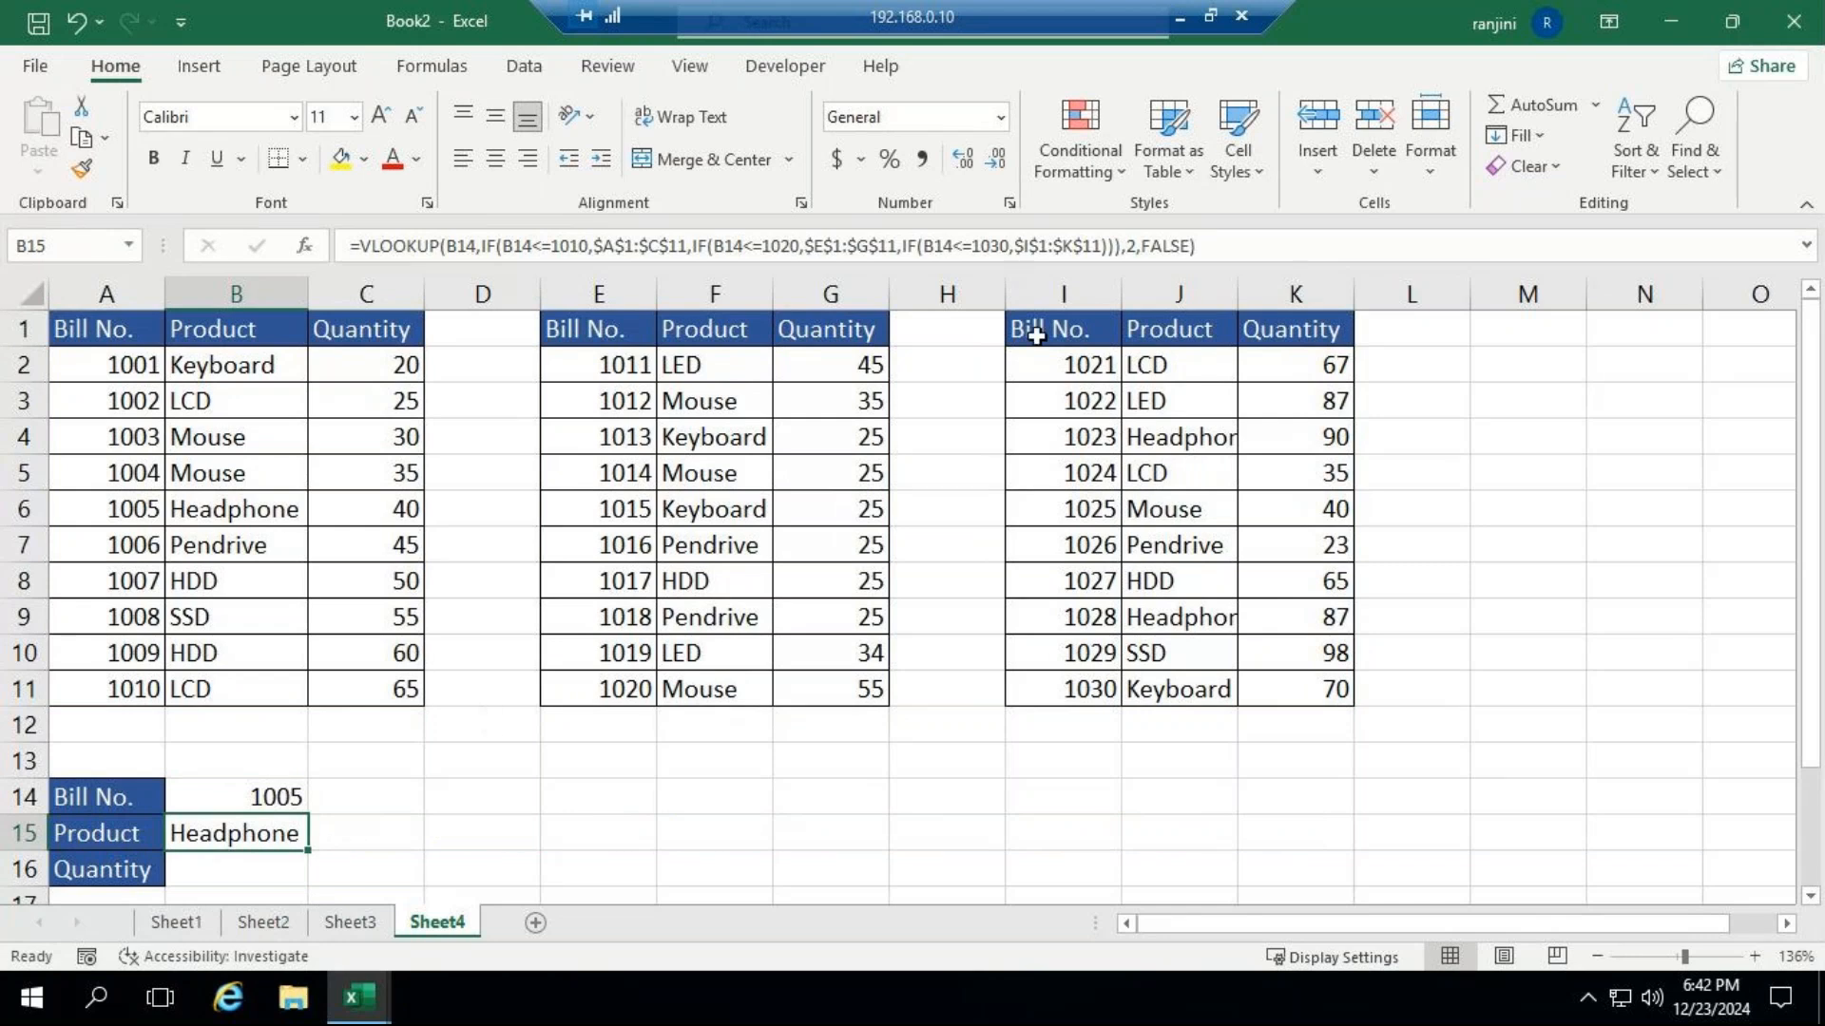
click(1131, 245)
drag(1150, 245, 1201, 248)
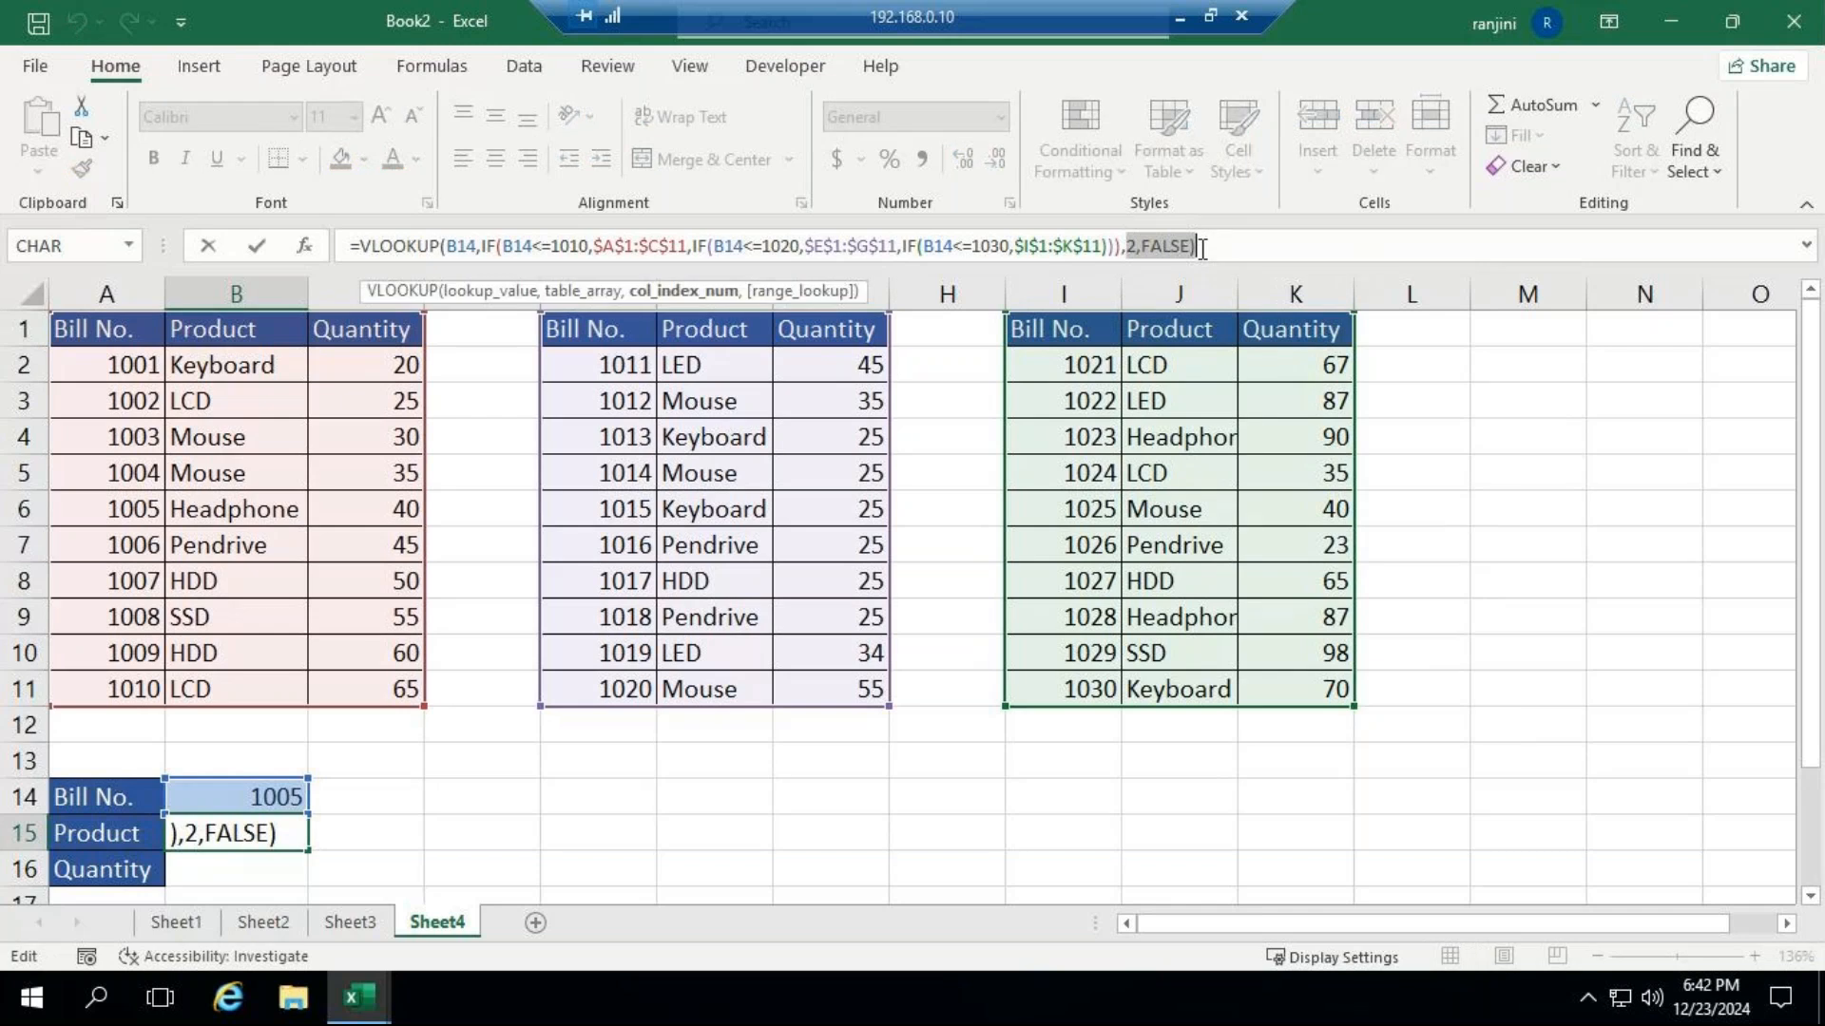
text(matc)
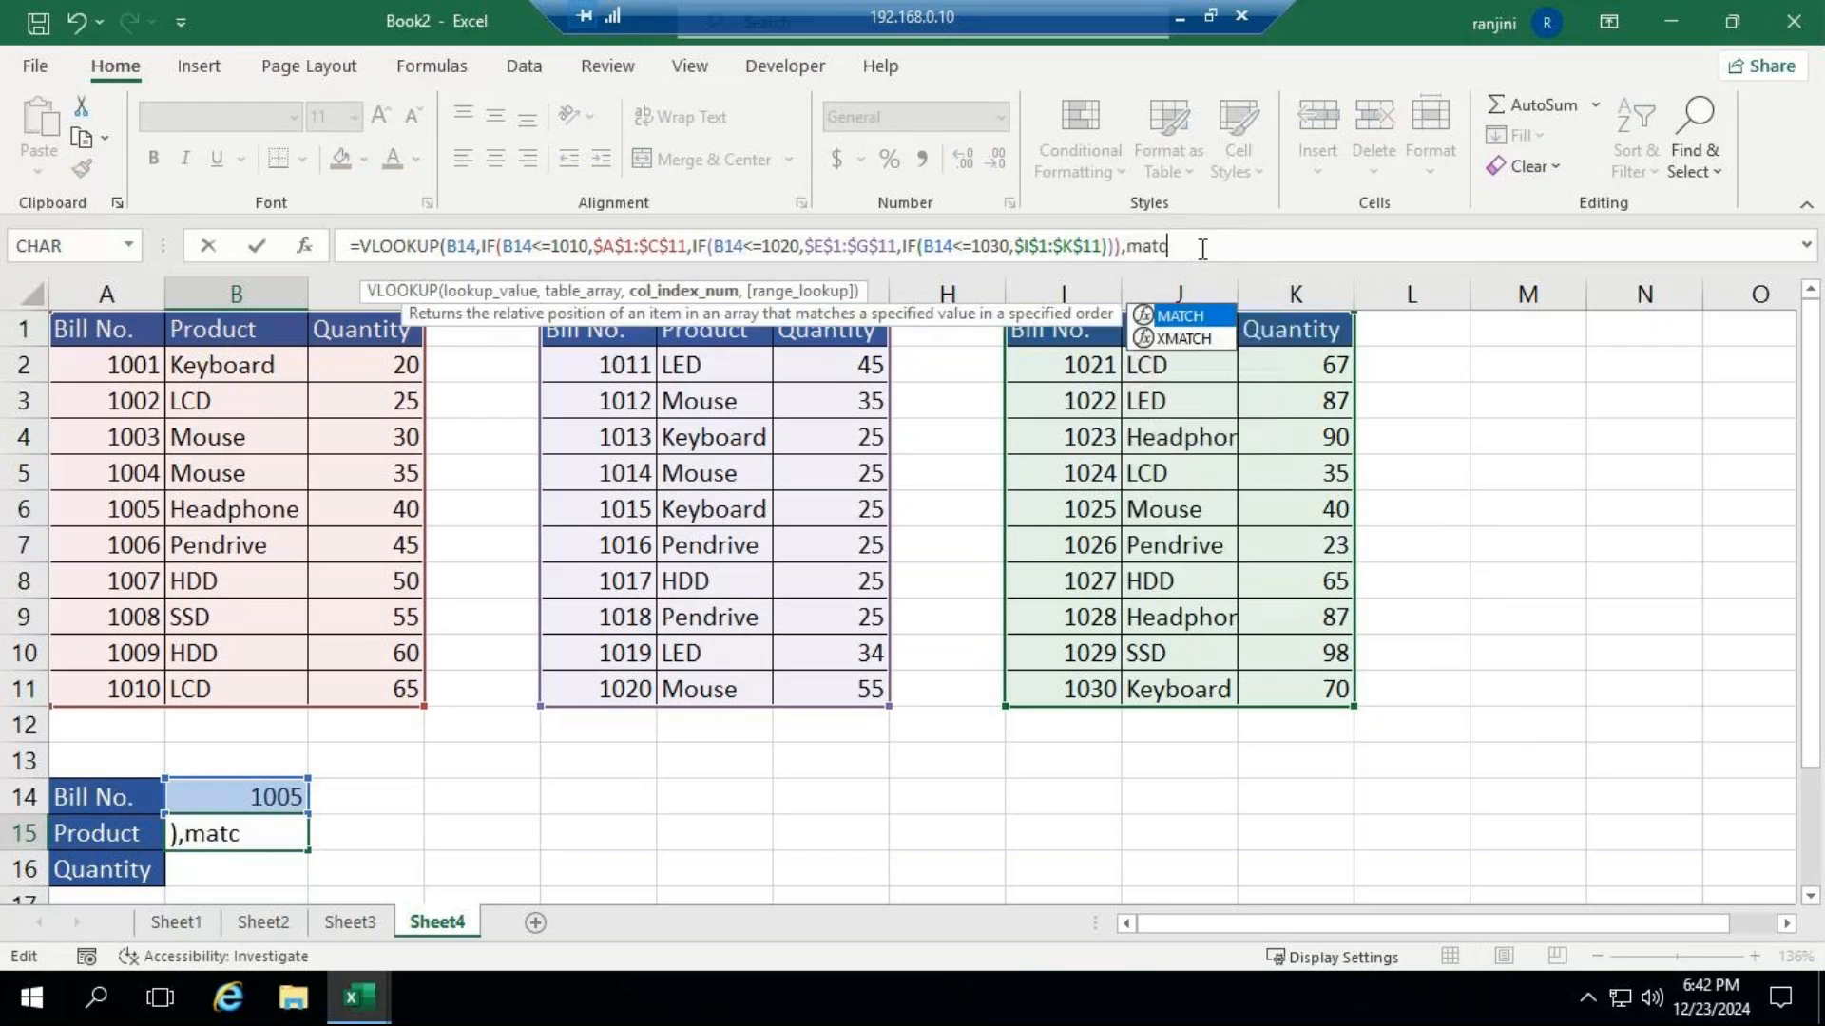
key(Tab)
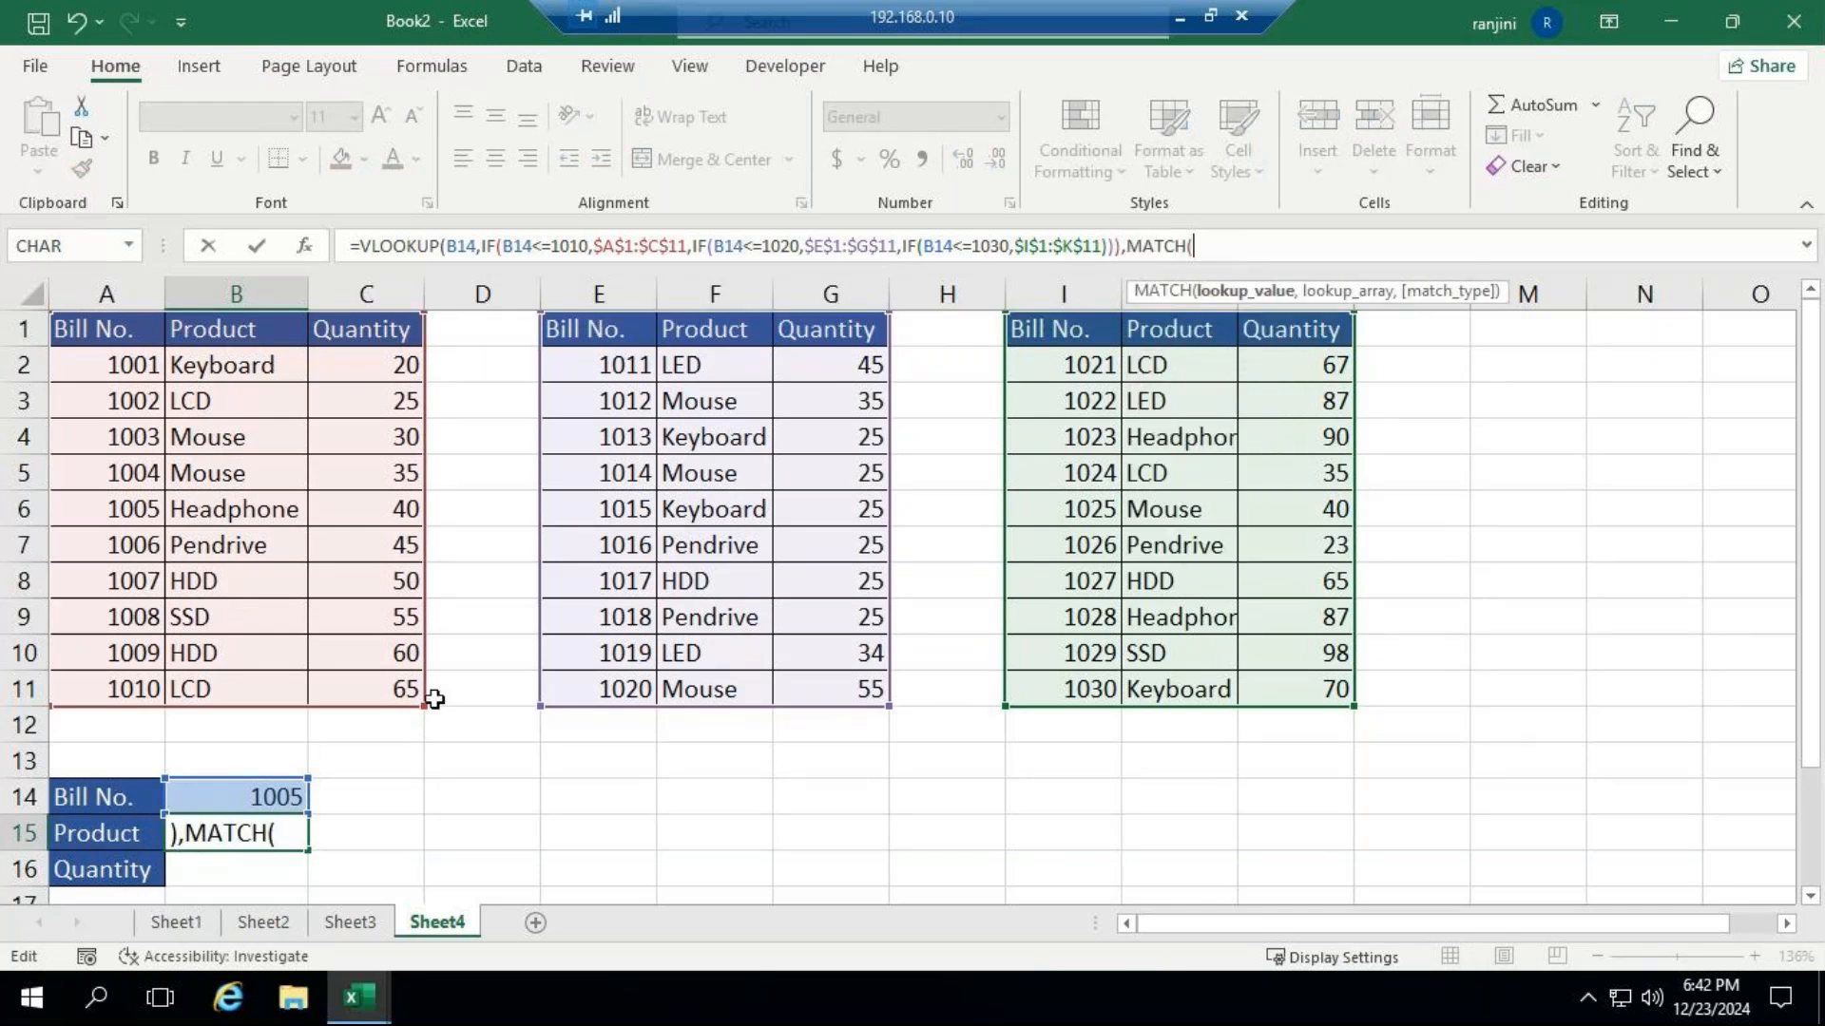
click(245, 794)
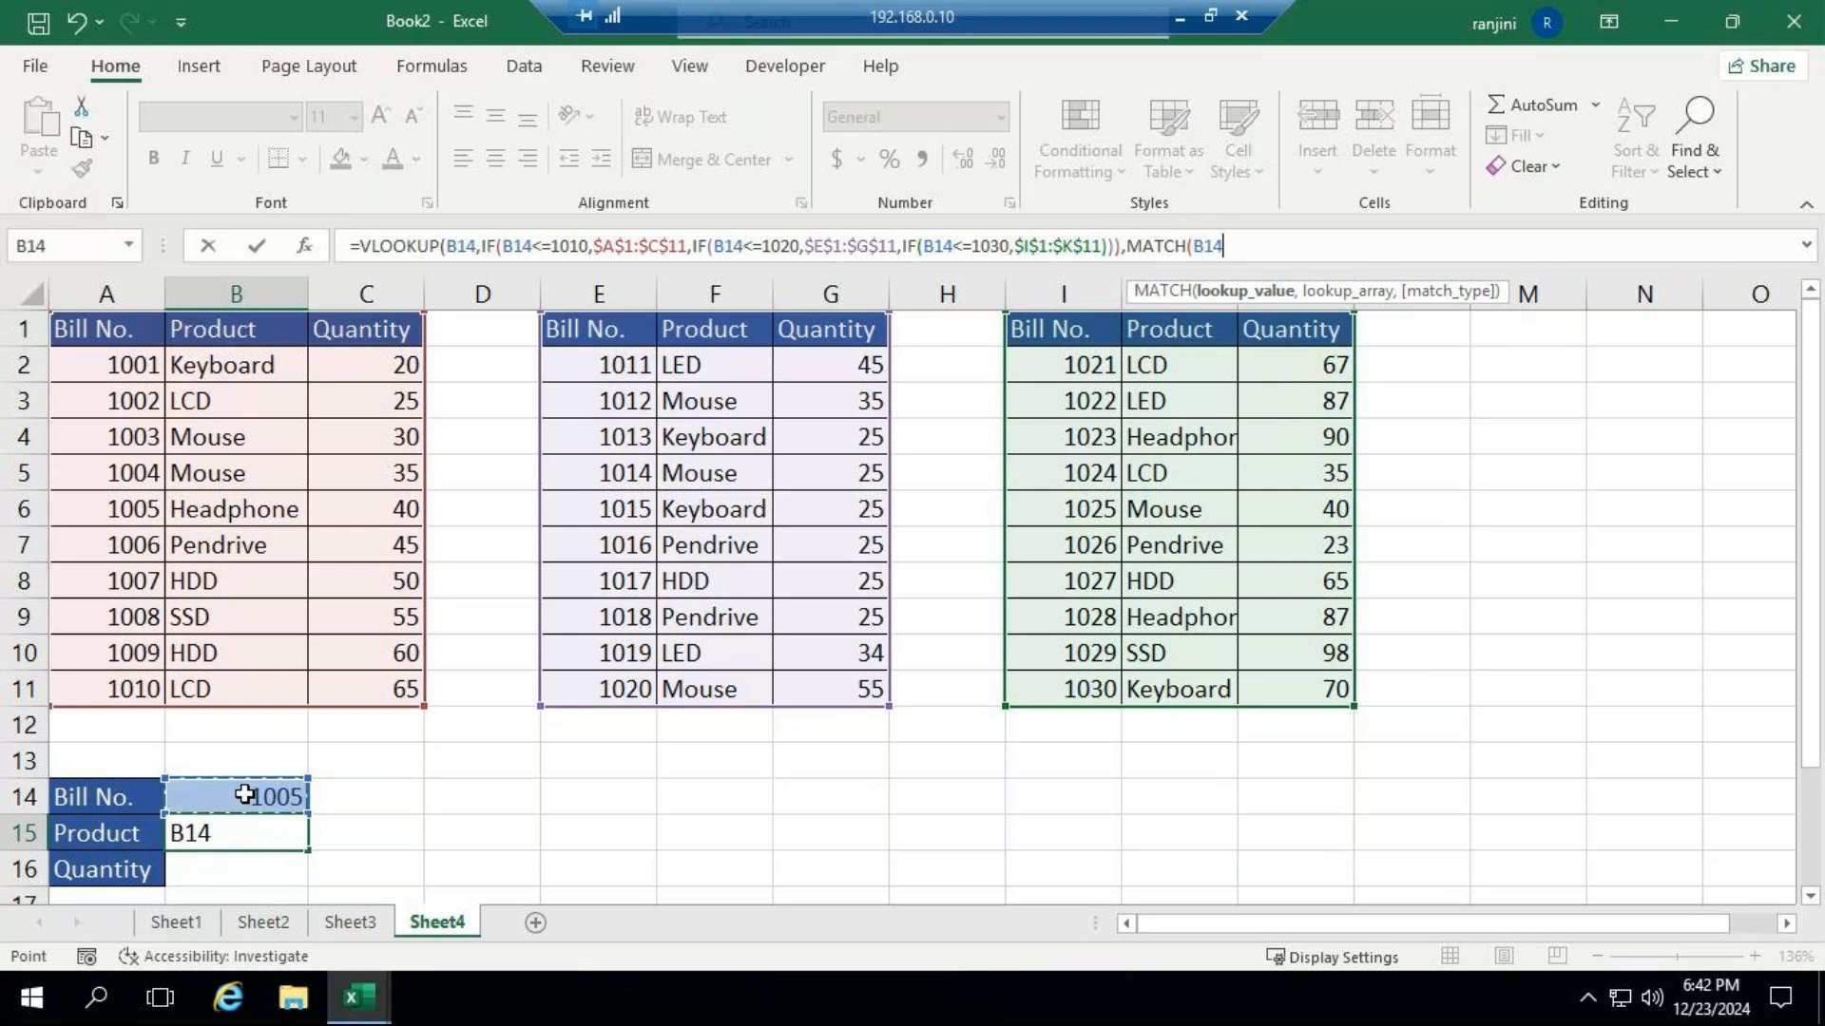
text(,)
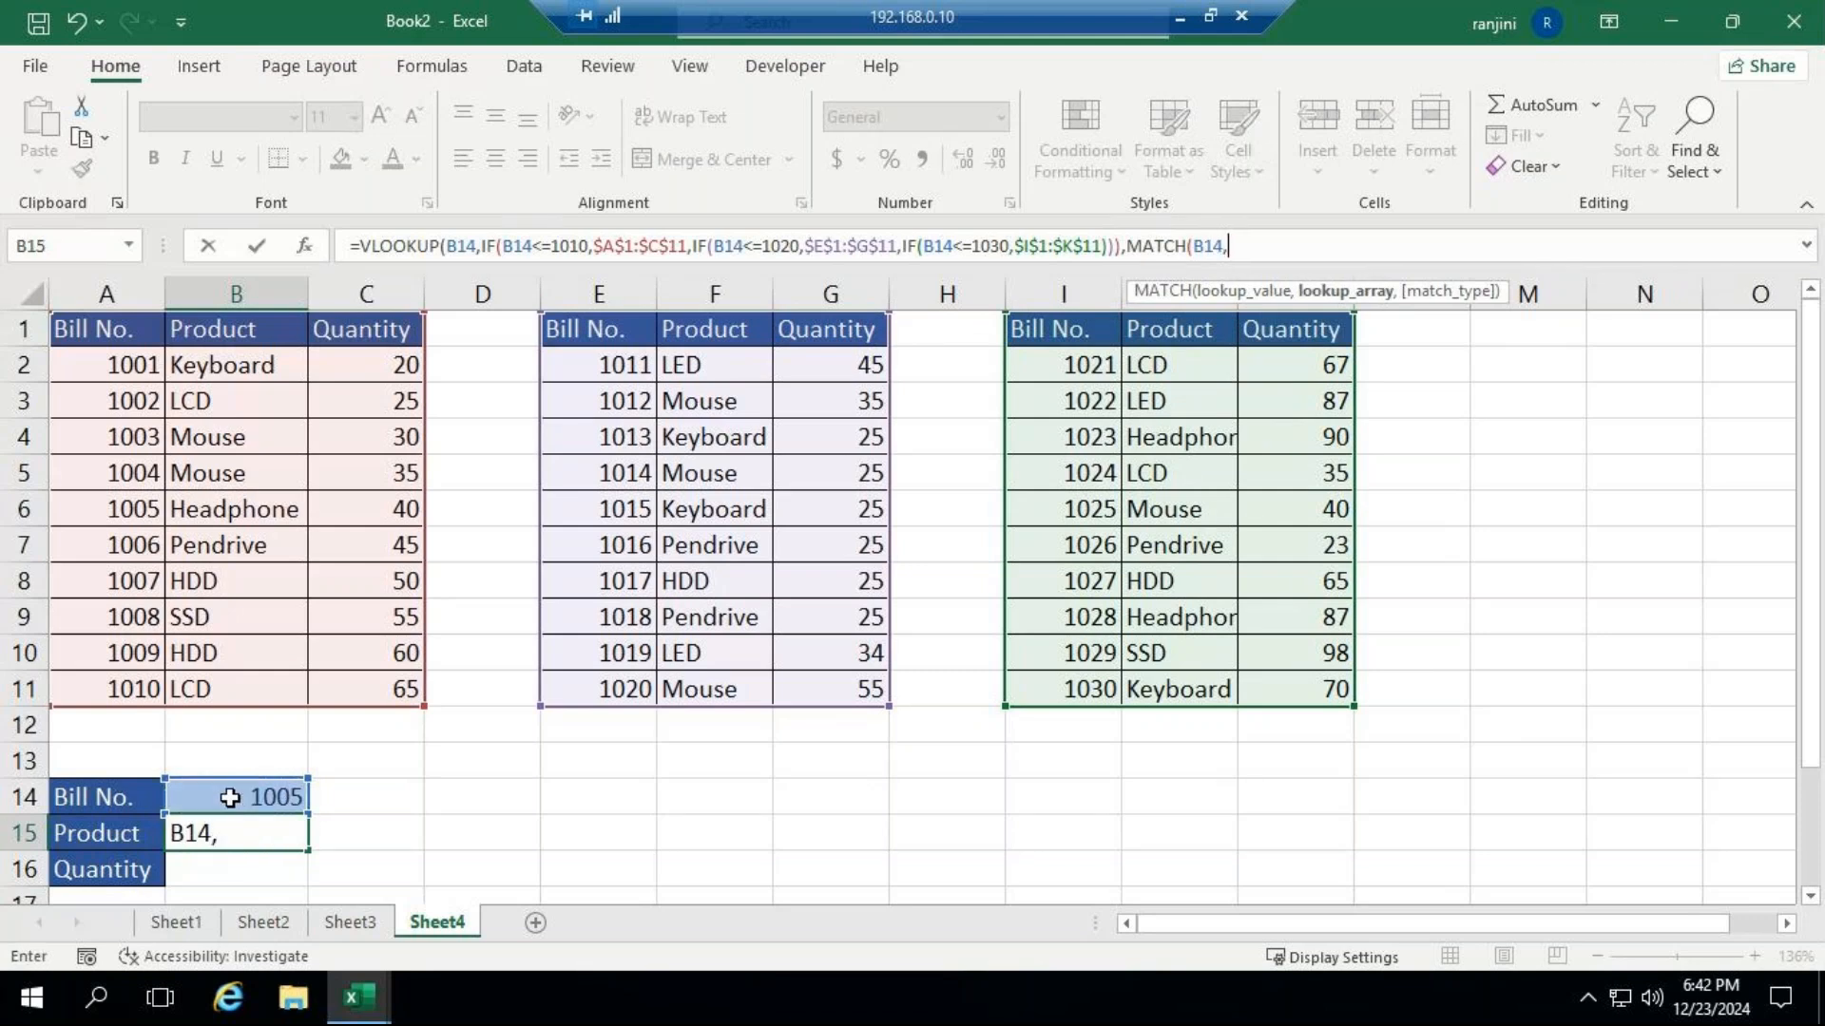
key(BackSpace)
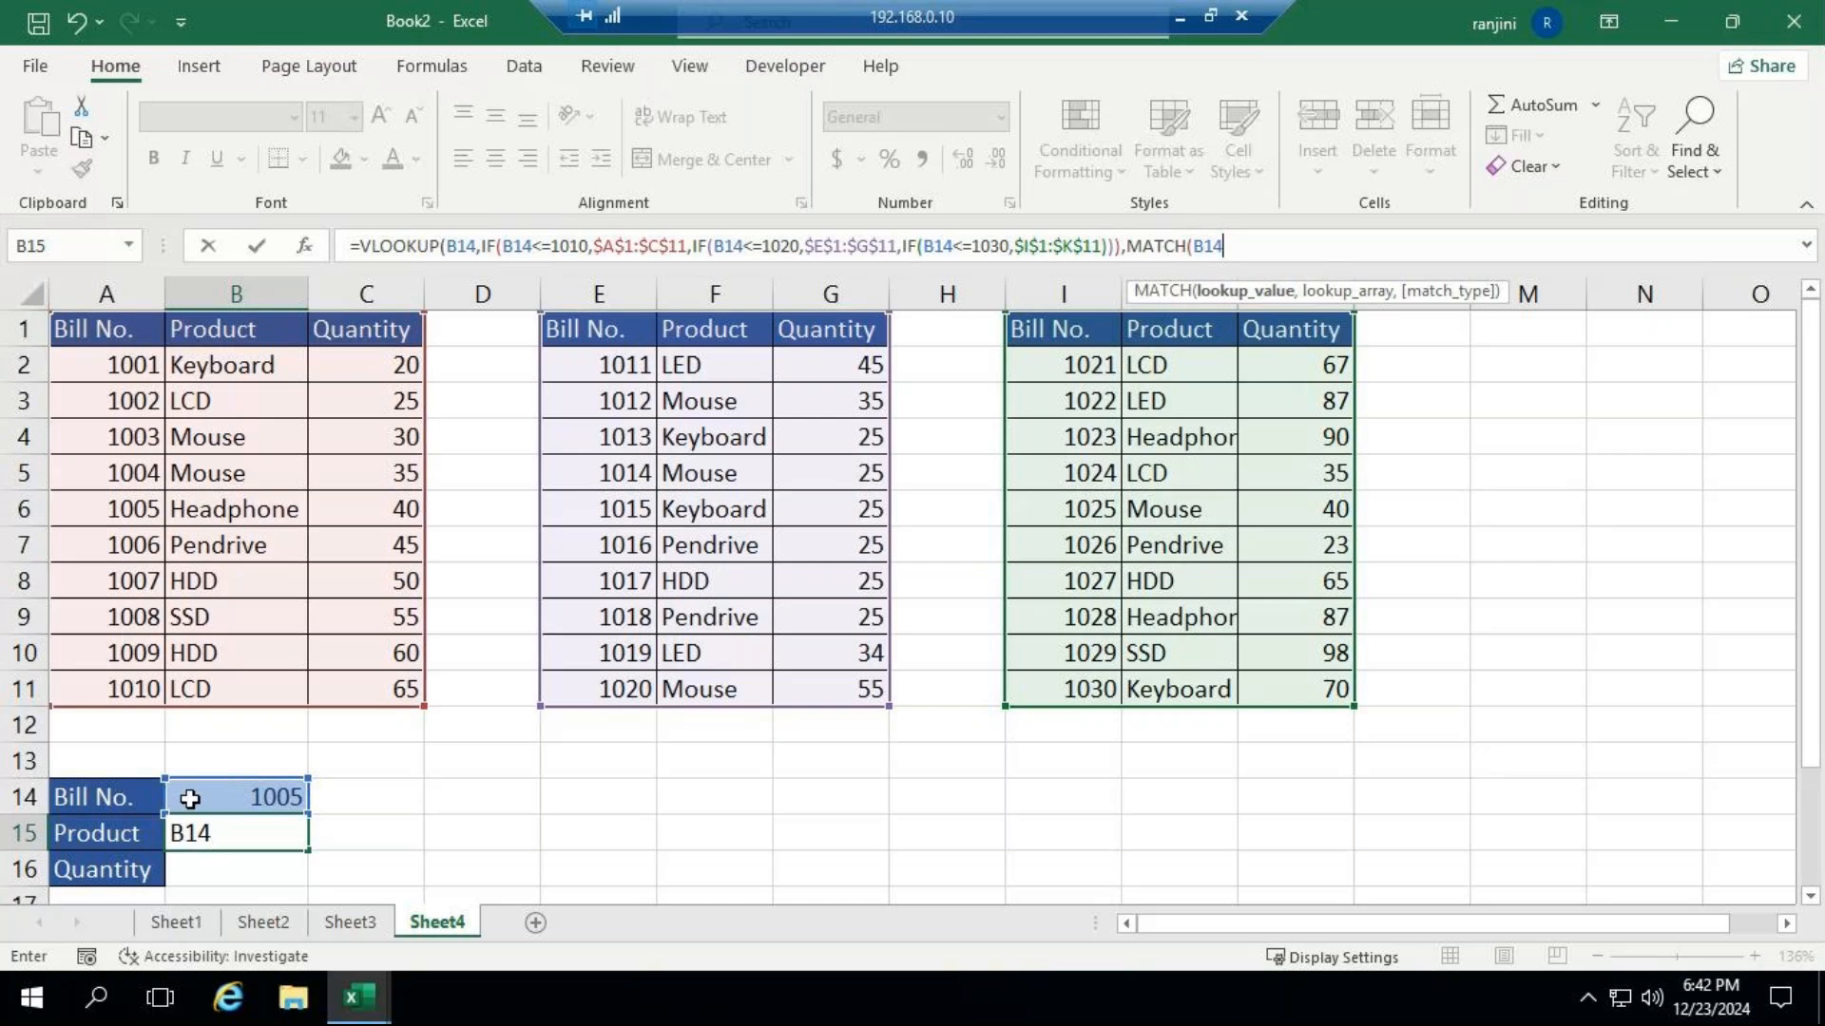
key(BackSpace)
key(BackSpace)
key(BackSpace)
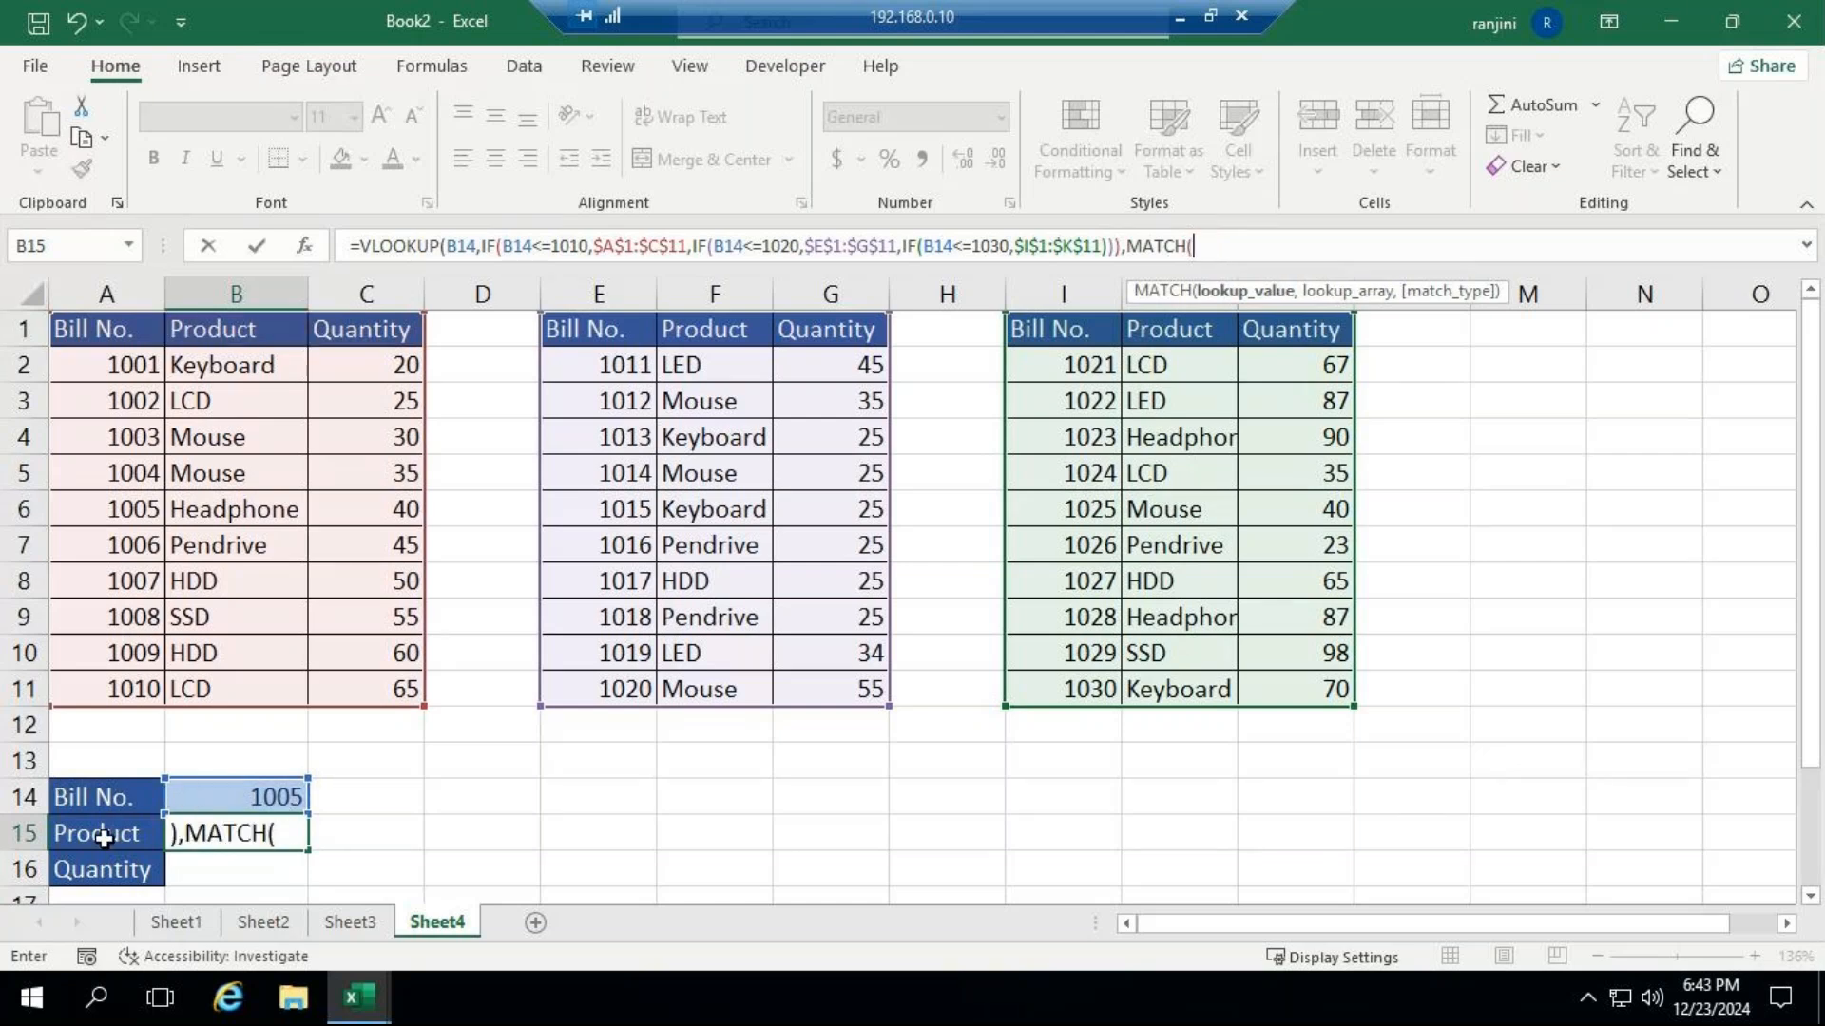
Give MATCH the lookup value A15 and the first table's header row as the absolute range $A$1:$C$1.
click(103, 841)
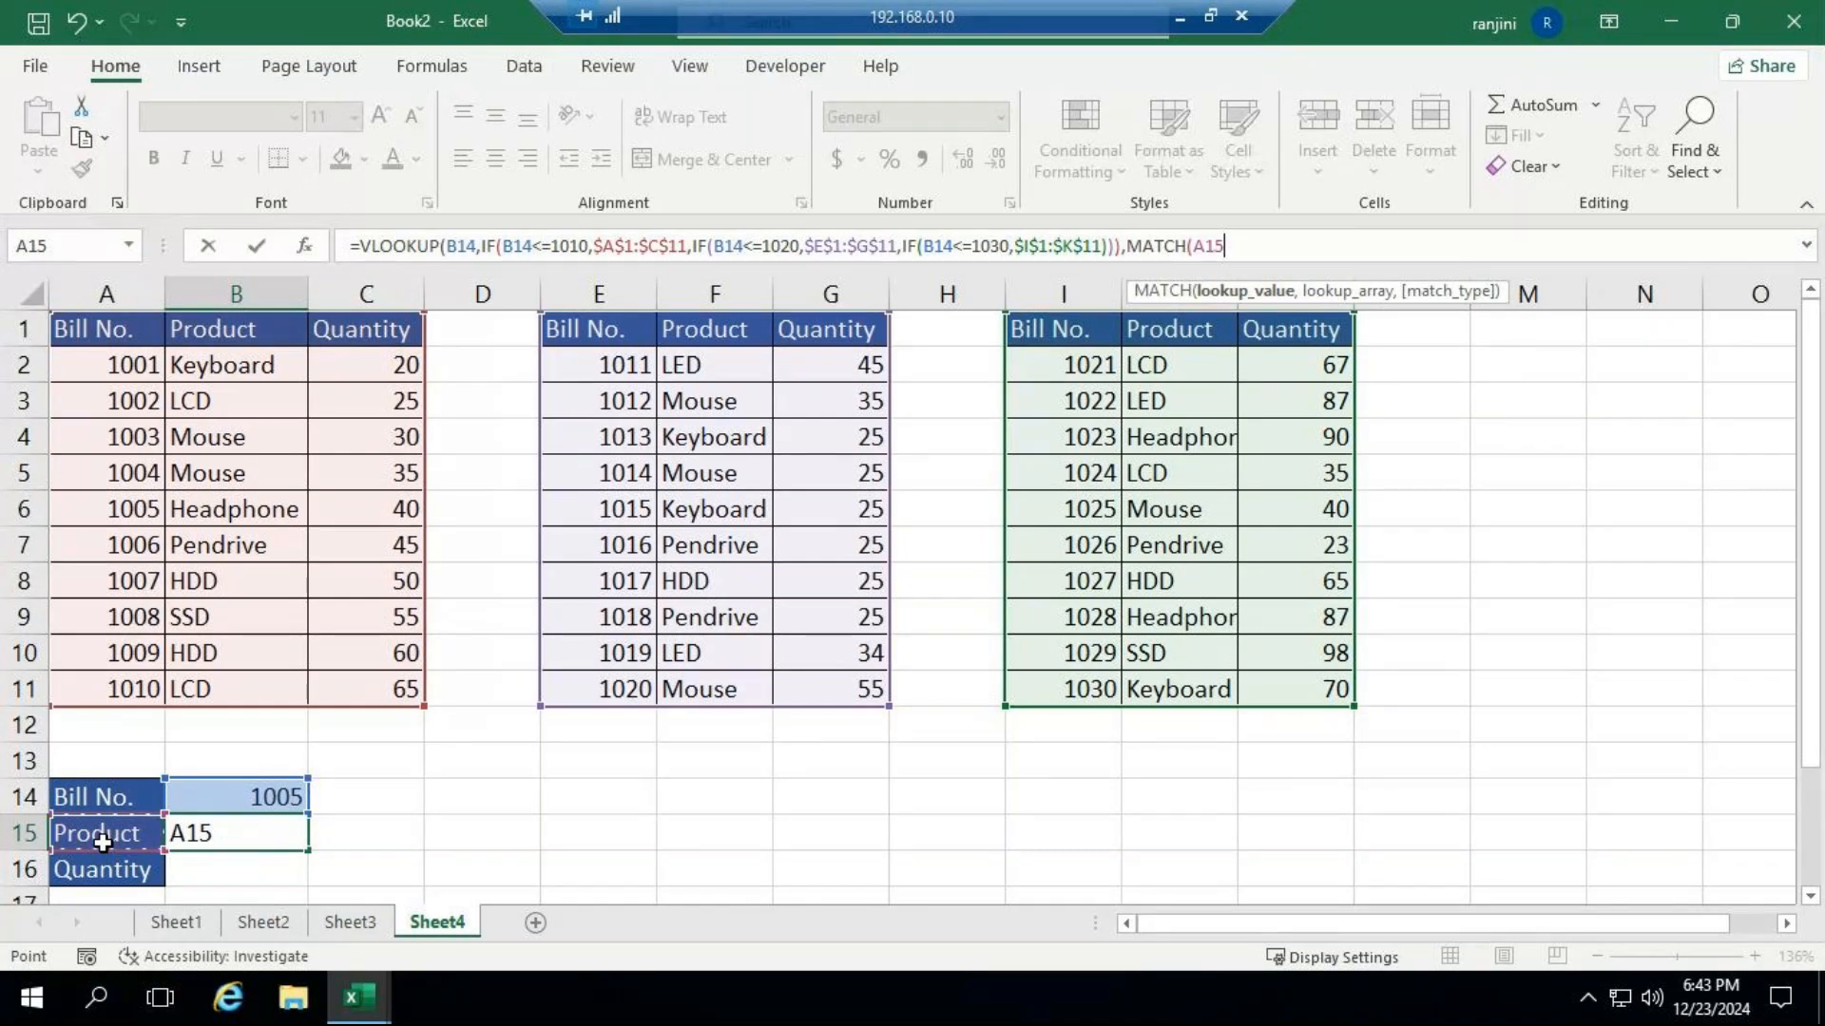
text(,)
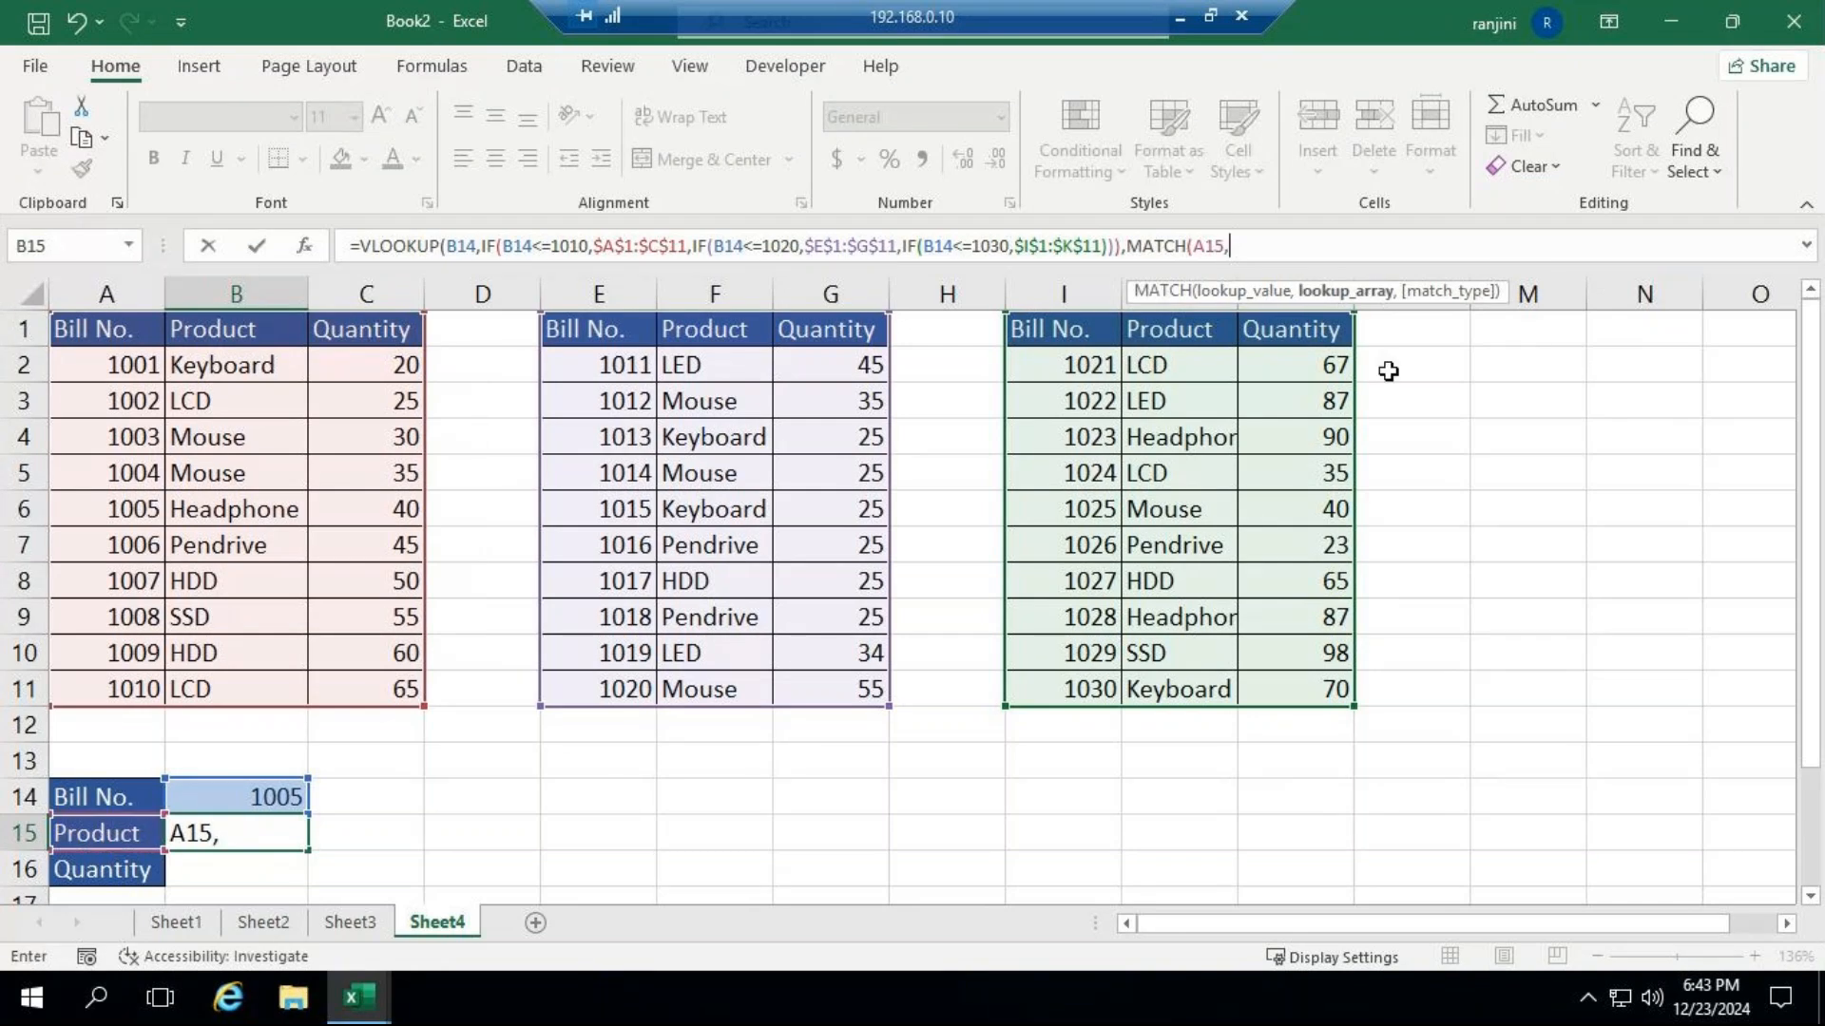
click(100, 329)
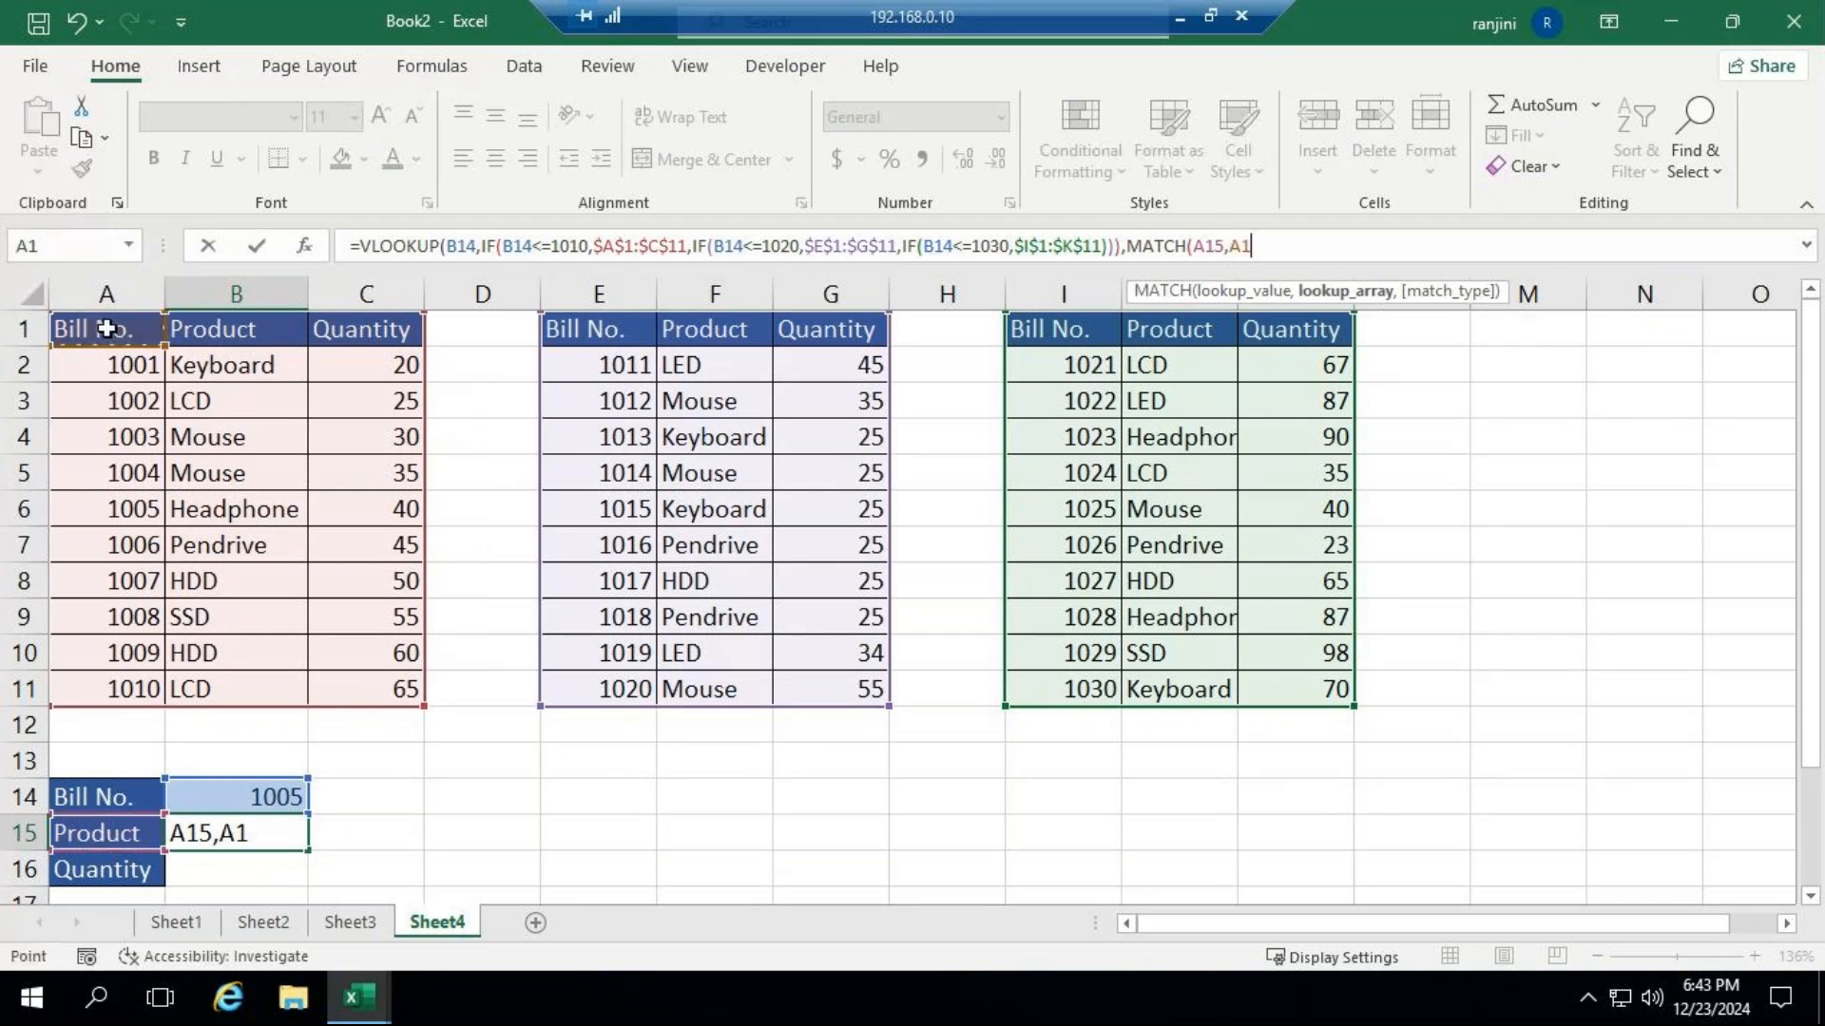
drag(168, 332, 302, 334)
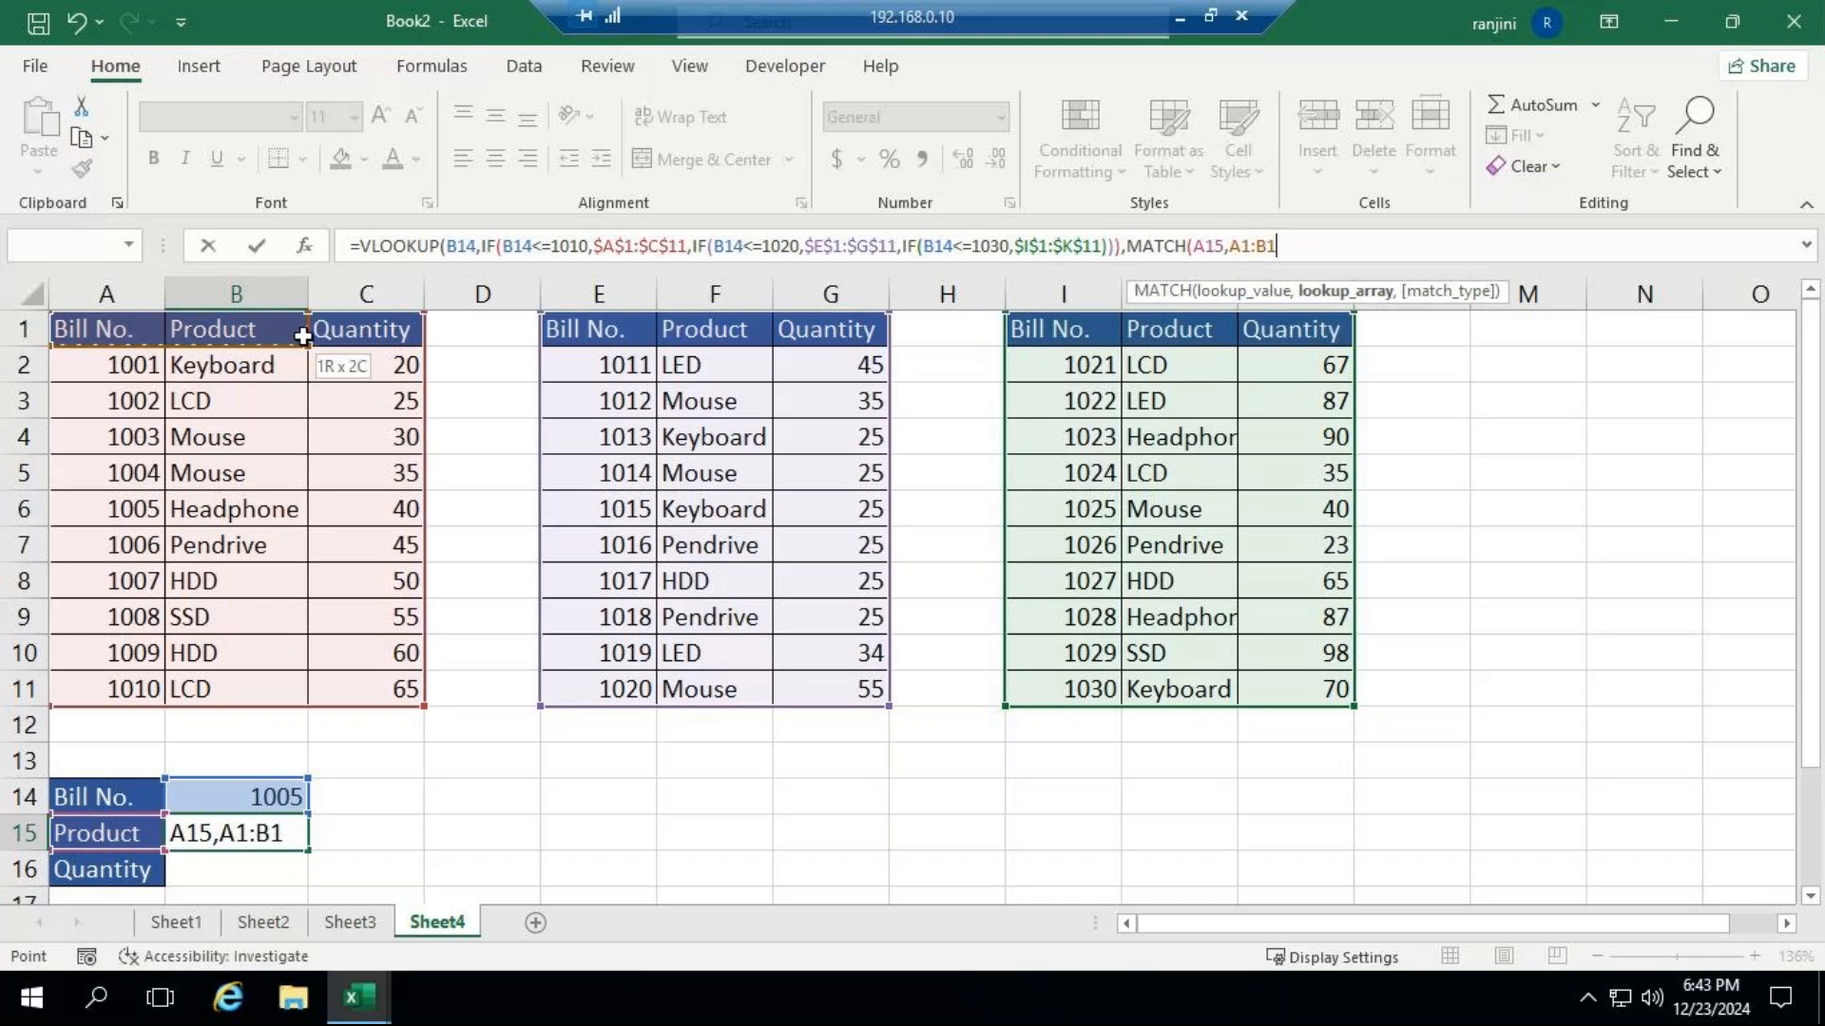
drag(302, 335, 355, 335)
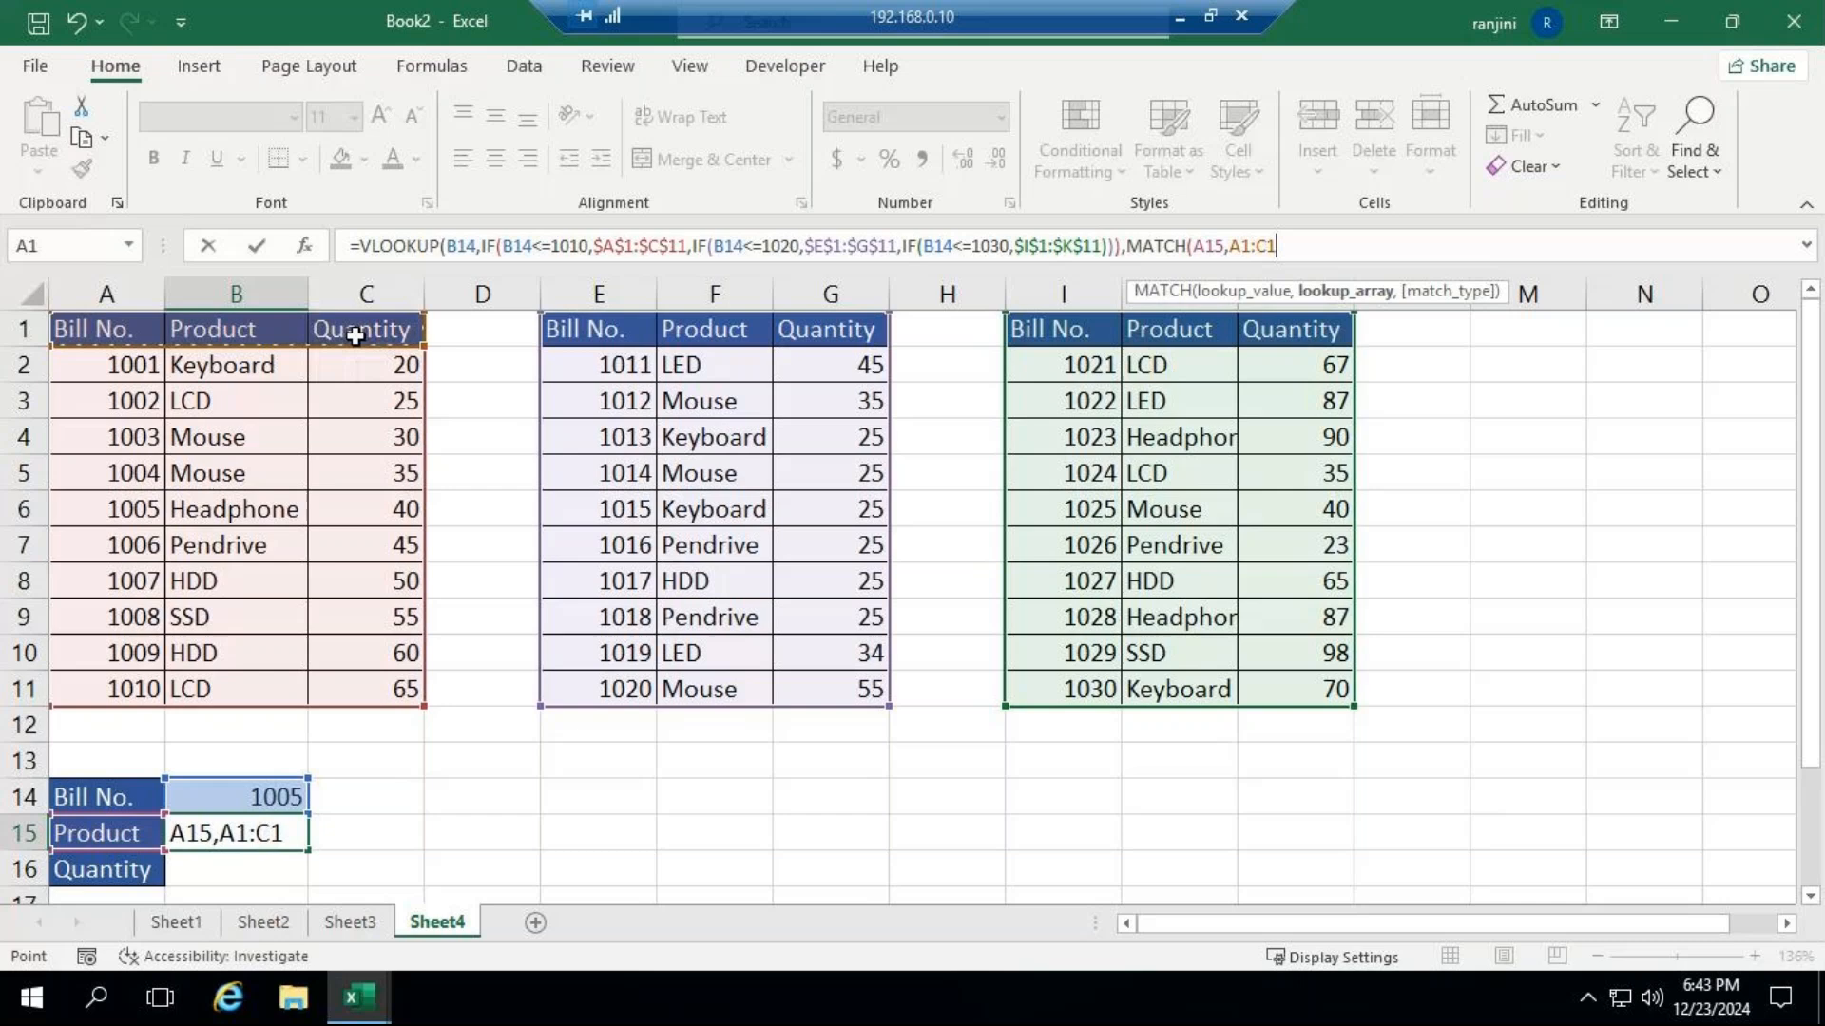
key(F4)
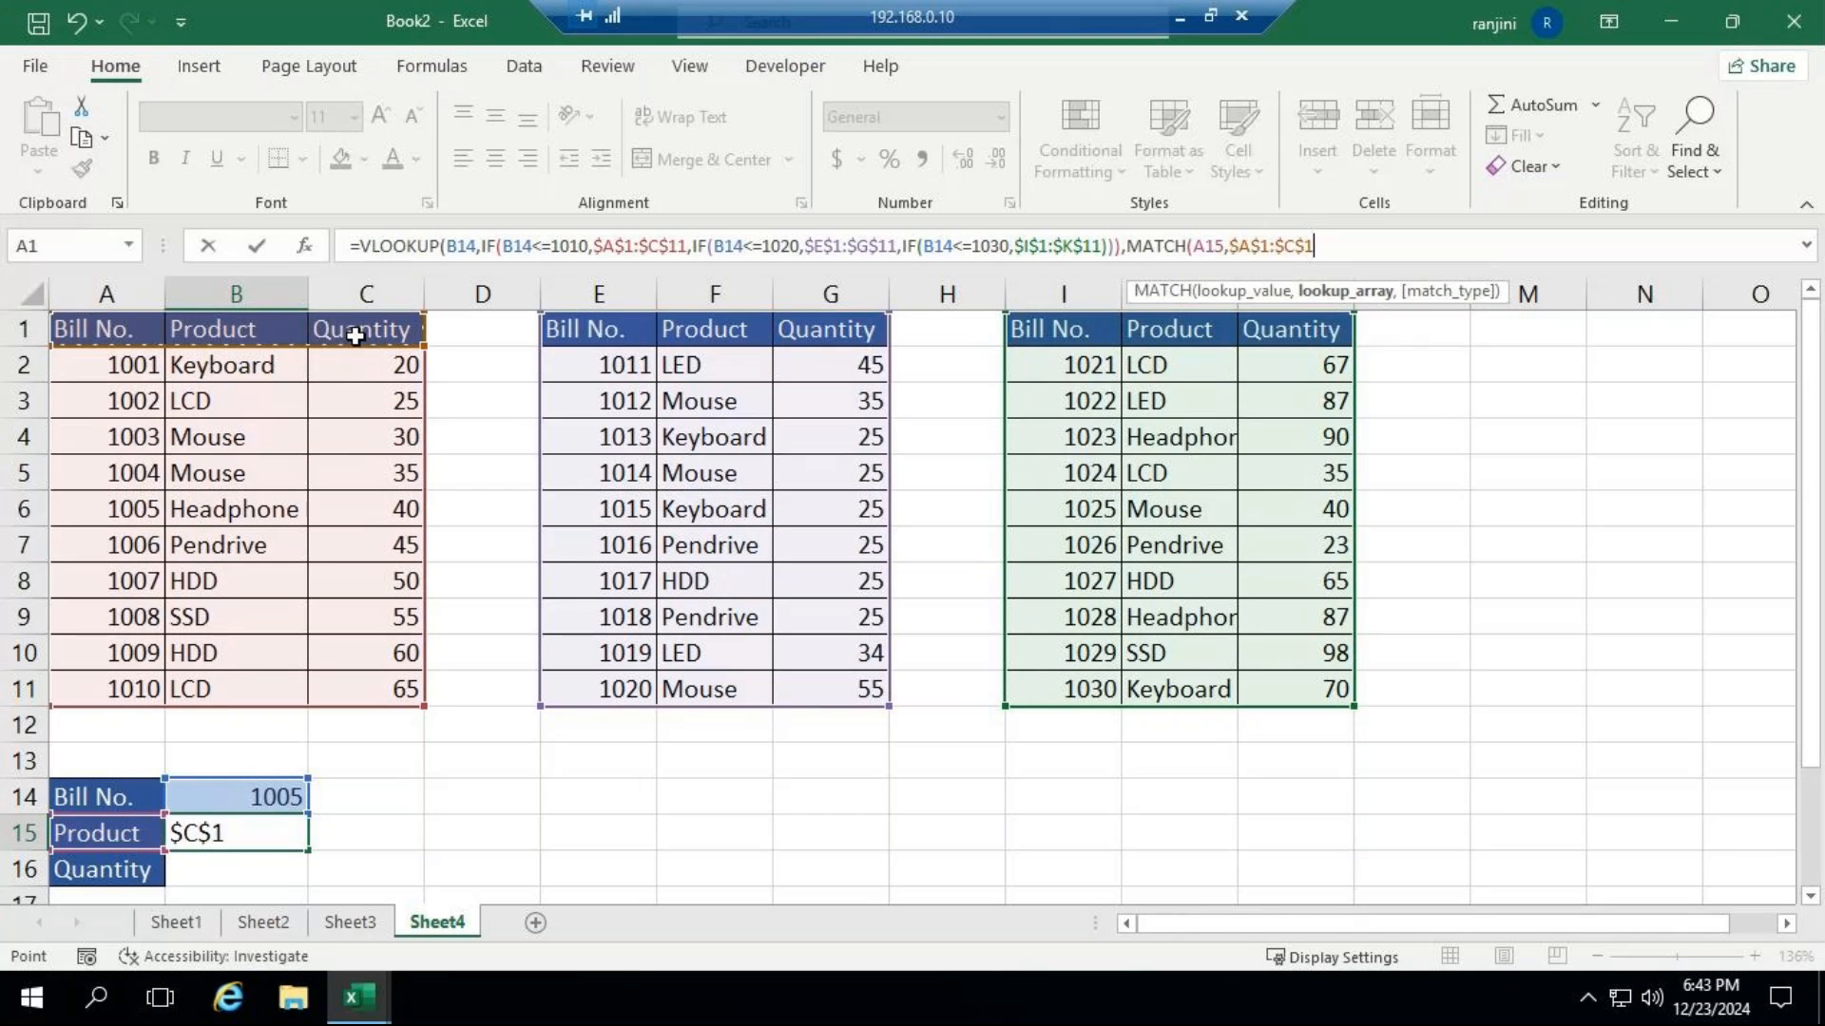
Finish the formula with MATCH type 0 and FALSE for an exact VLOOKUP match, and fill it down to B16.
text(,)
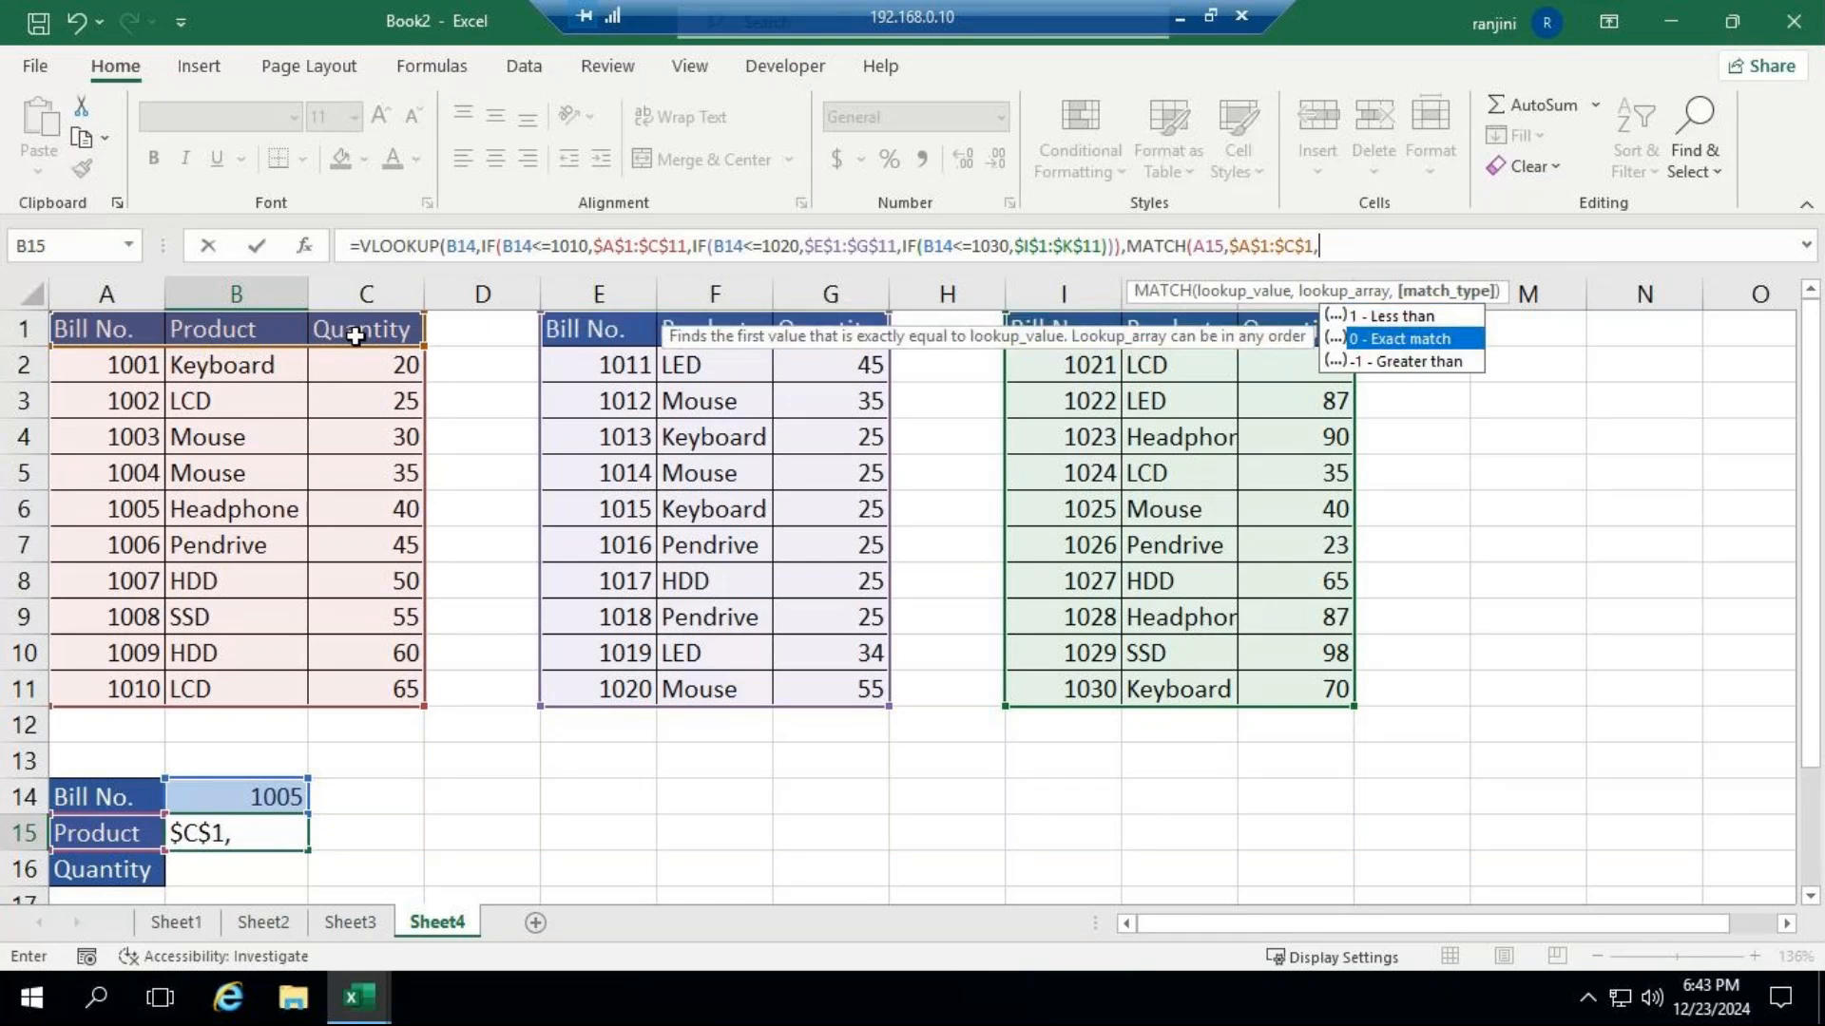
text(0)
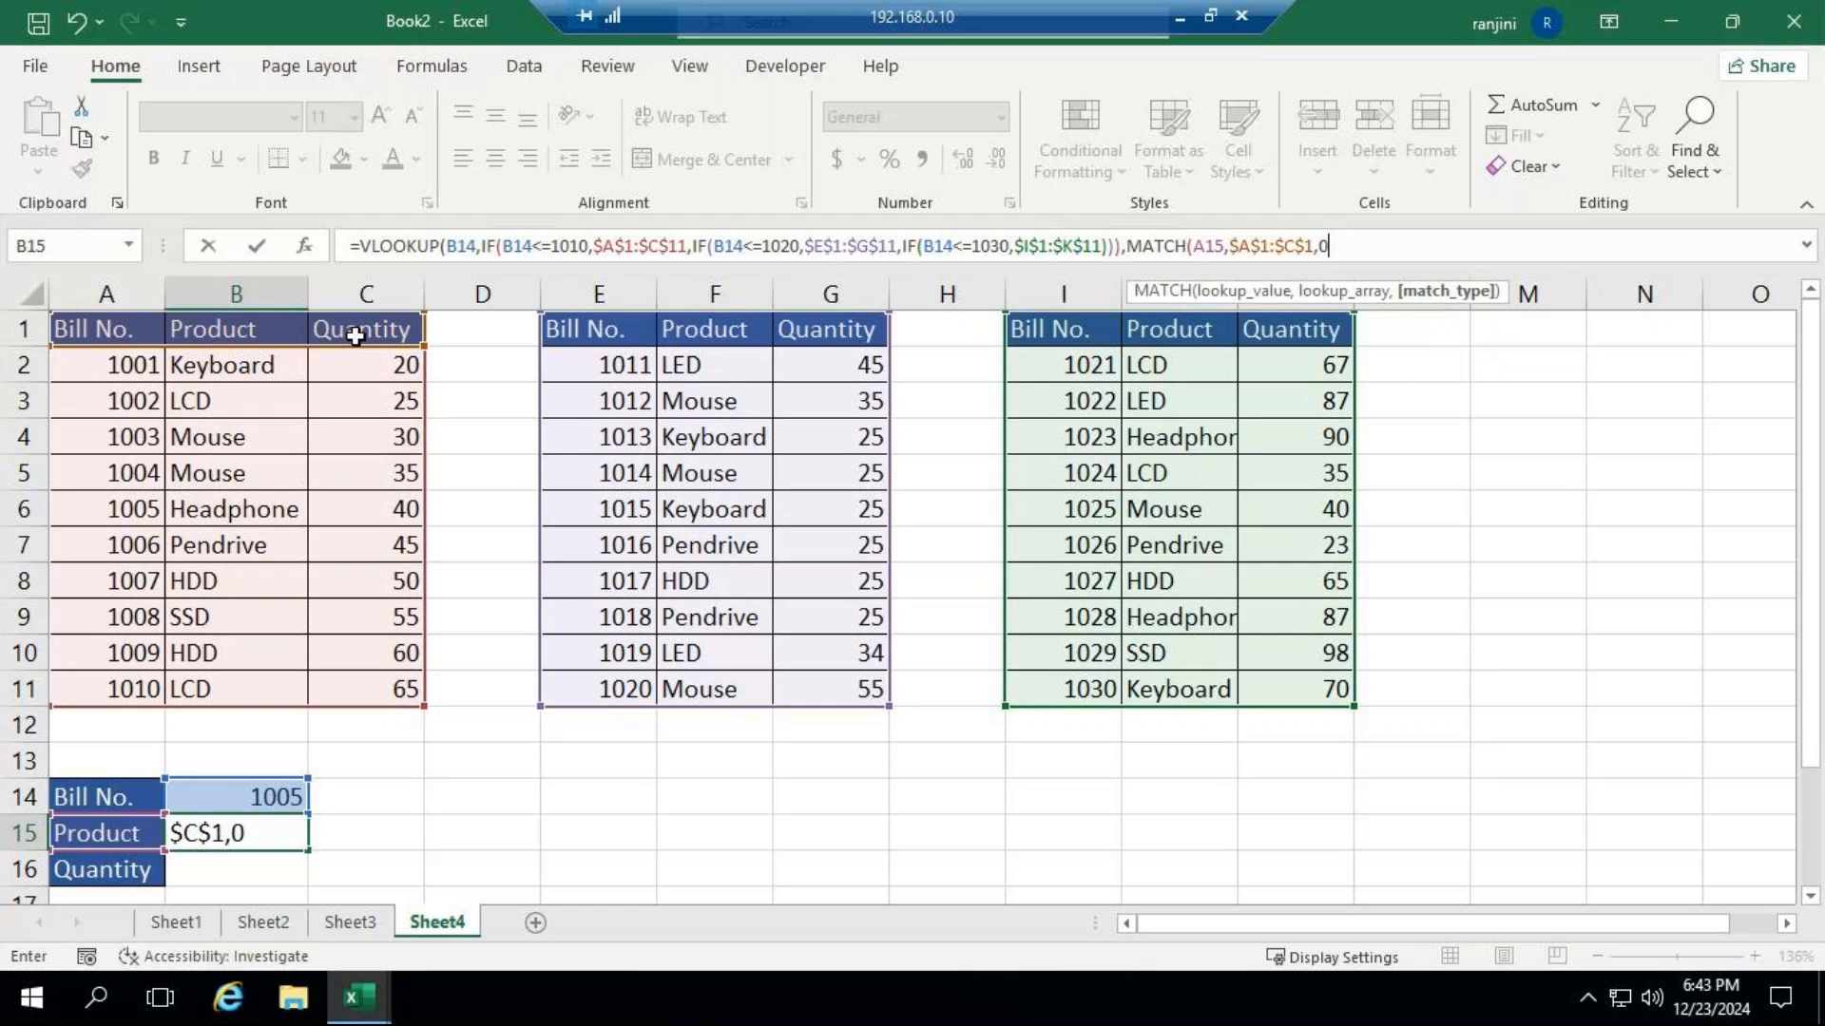
text())
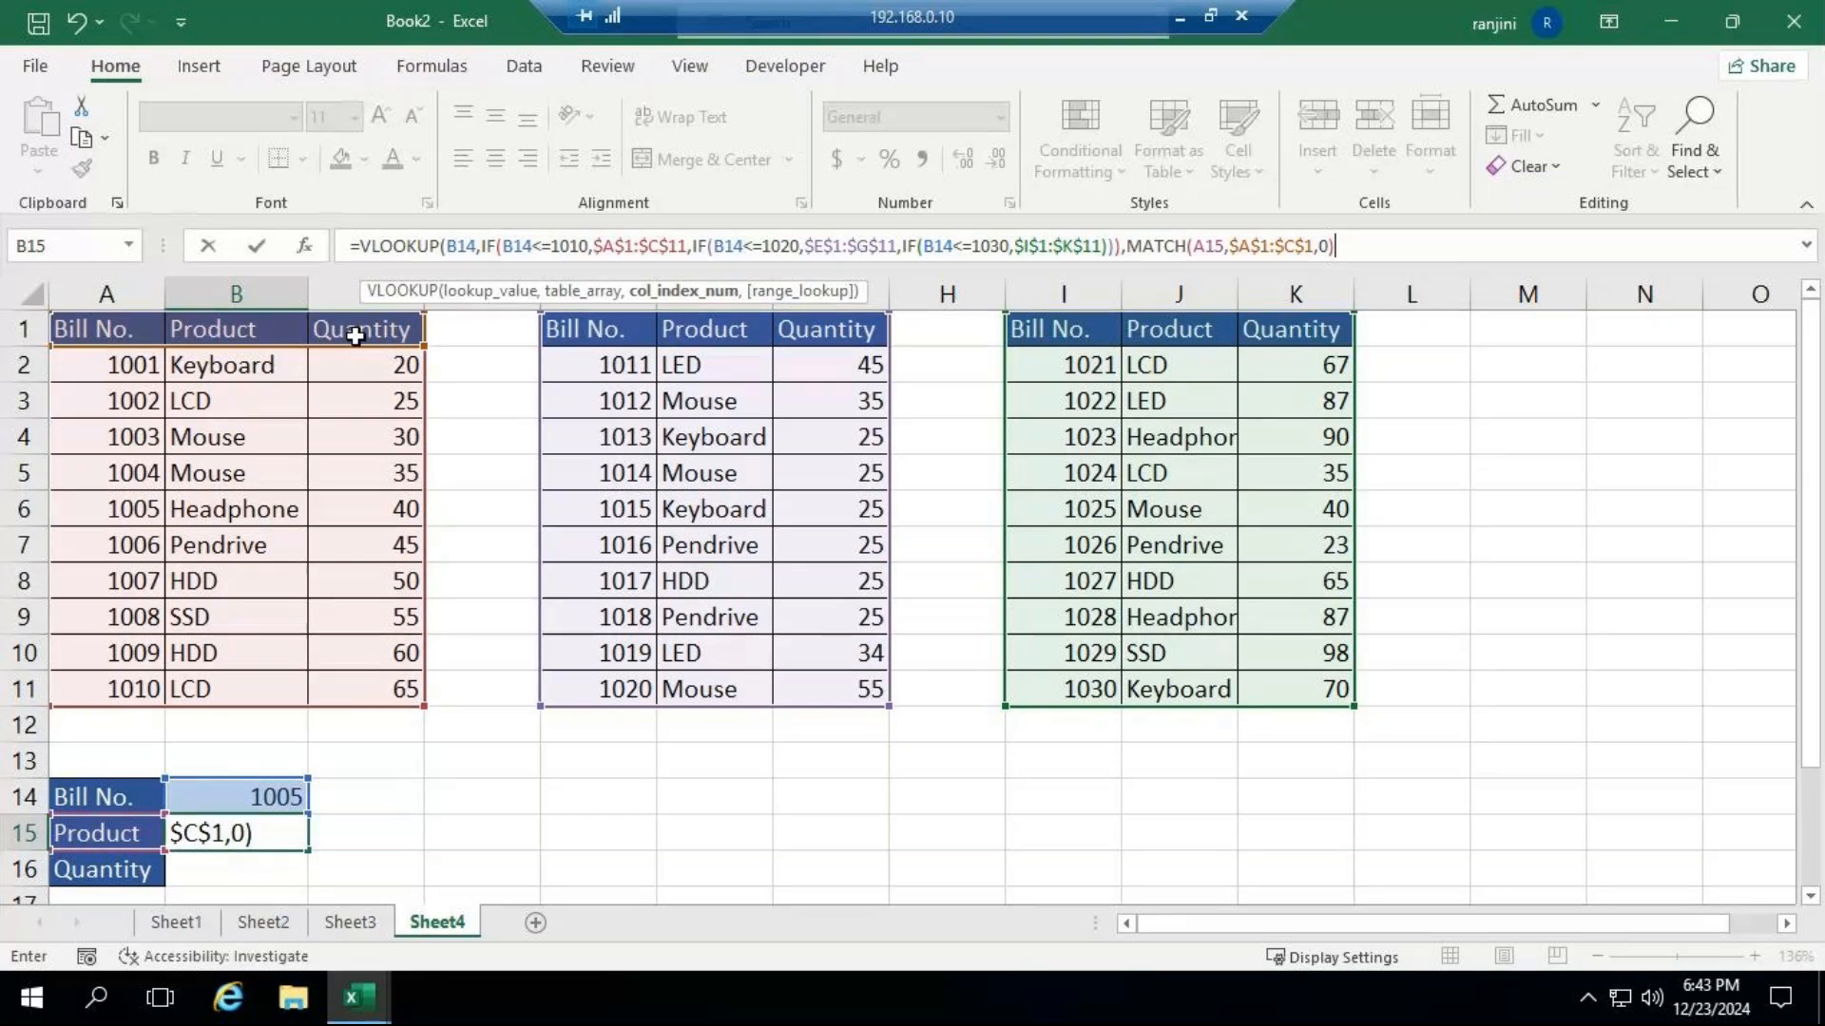
text(,)
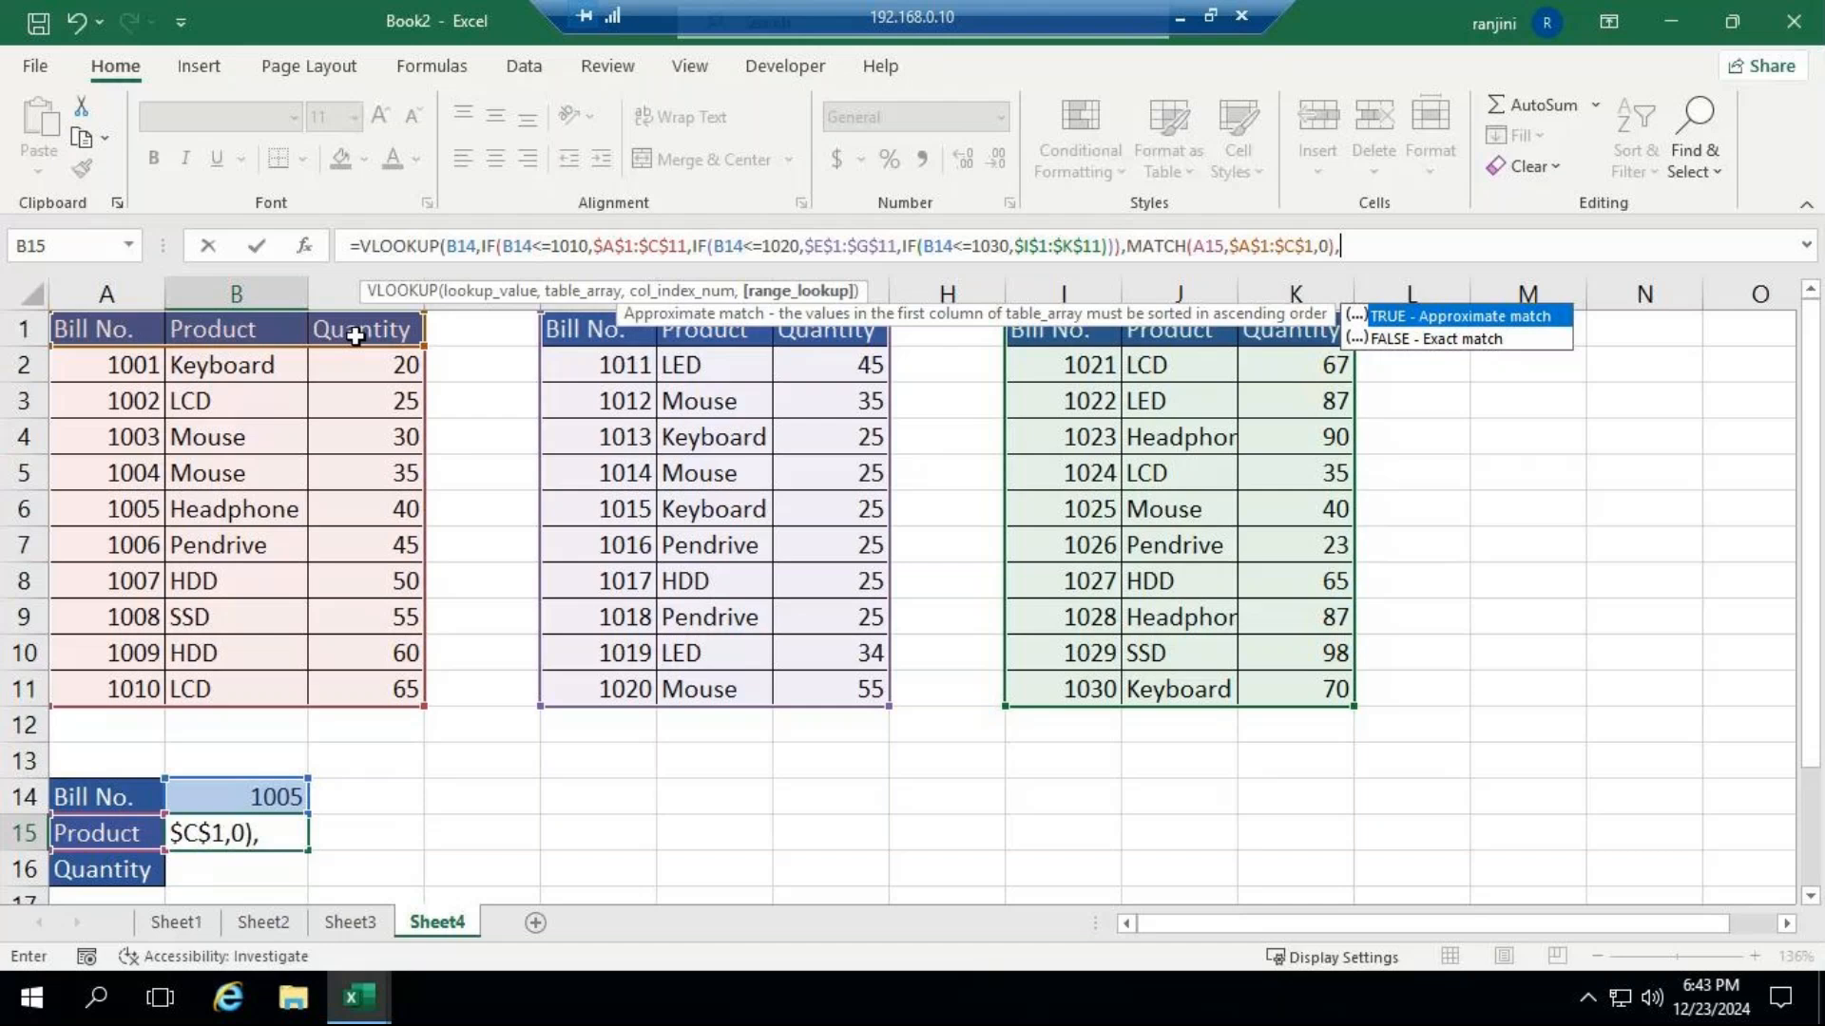
key(Return)
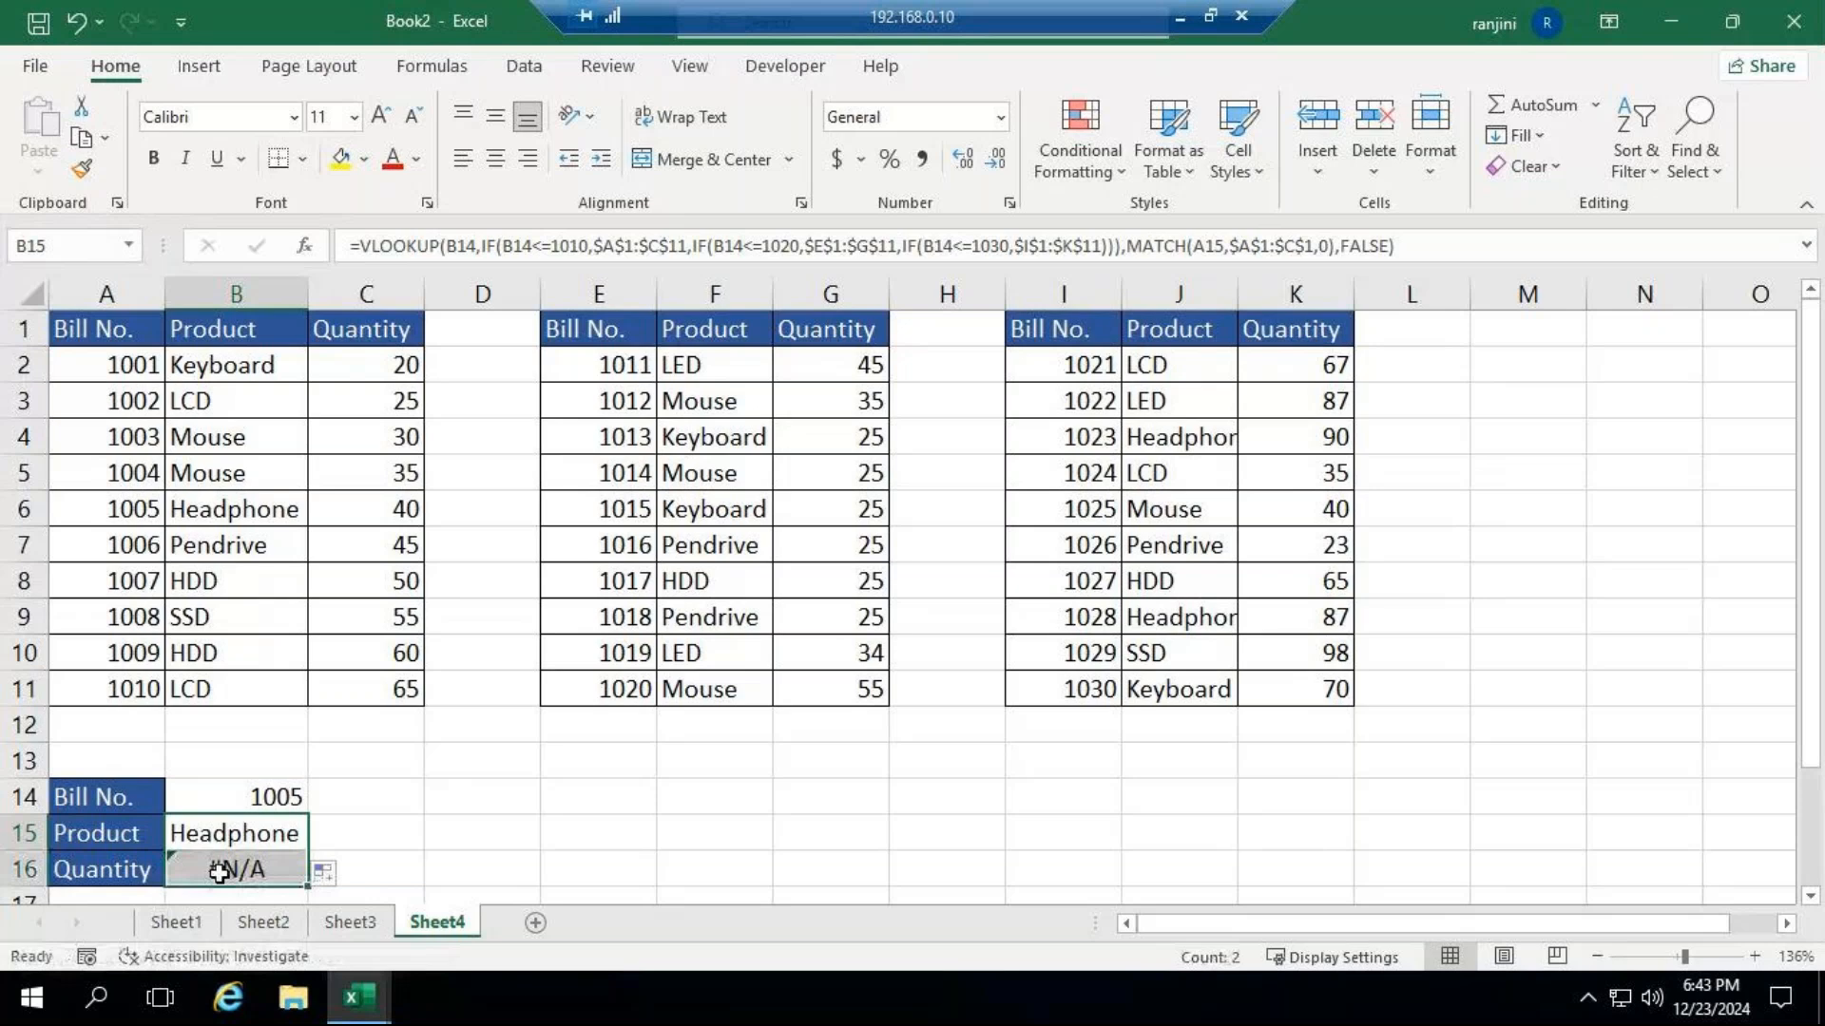
Make the VLOOKUP lookup value in B15 absolute as $B$14 and fill the formula down to B16.
click(223, 838)
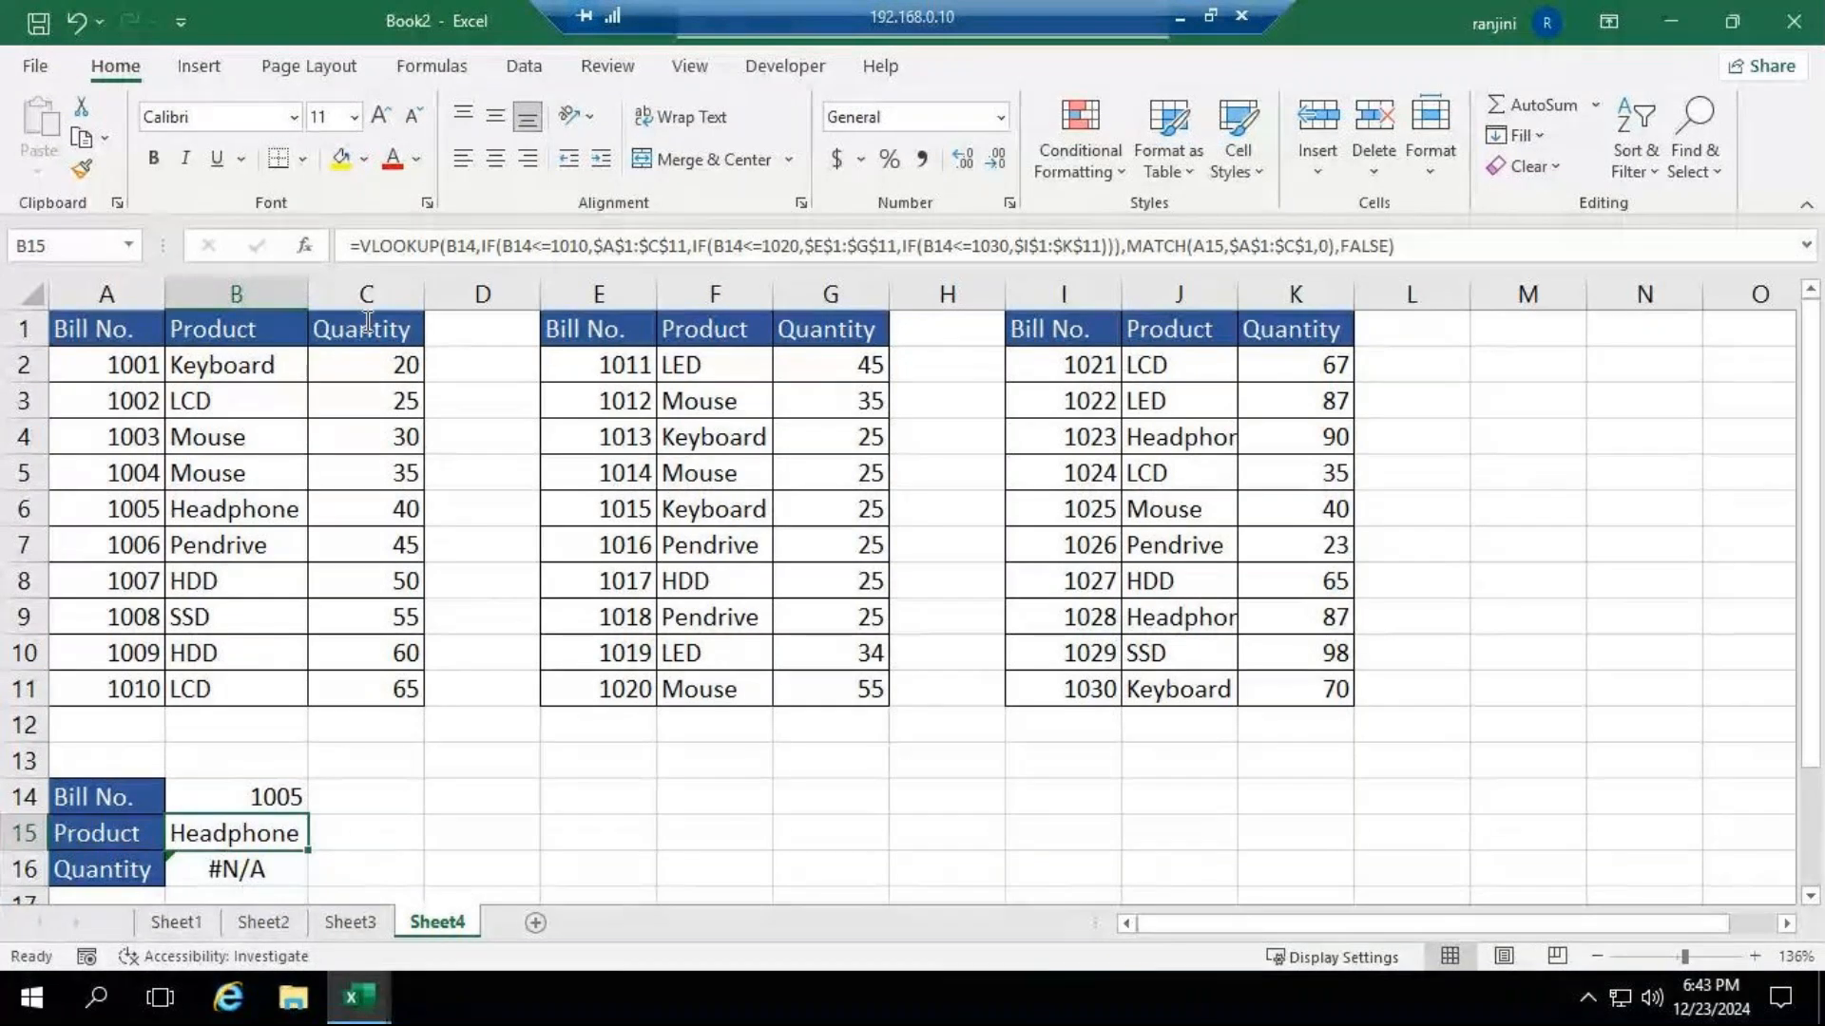
click(447, 246)
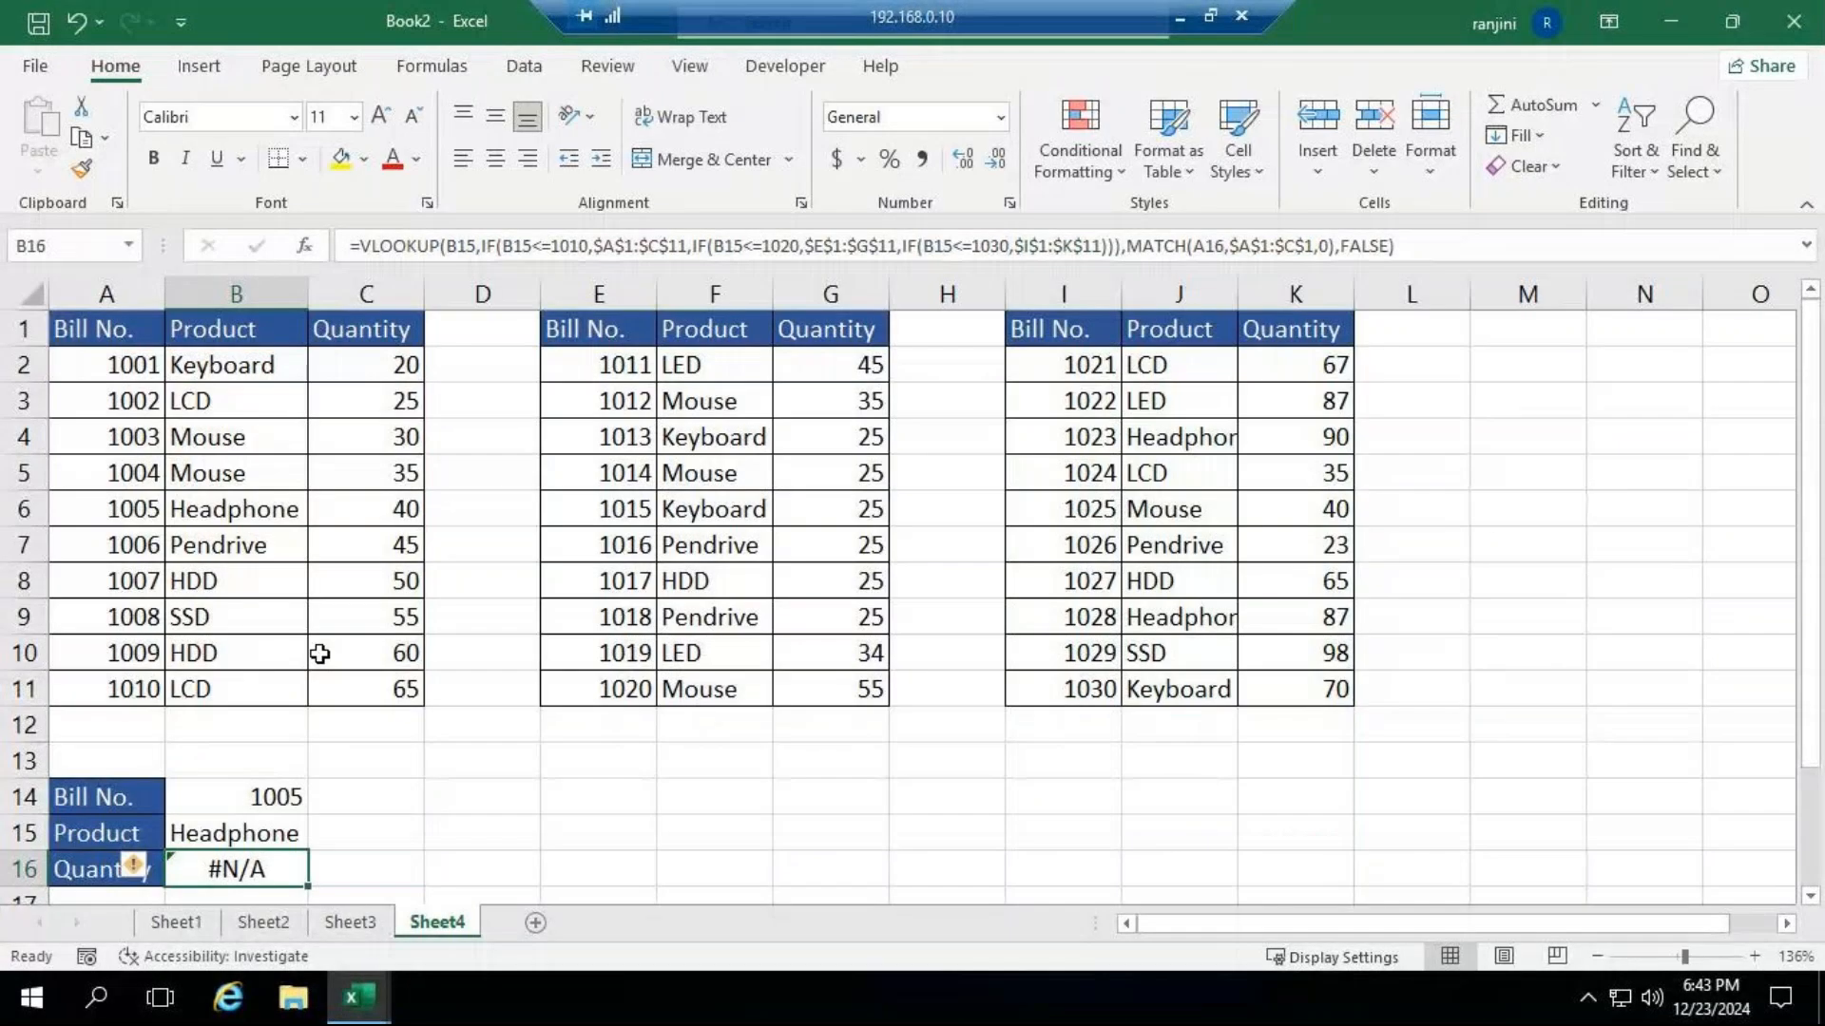
click(302, 838)
drag(306, 842, 306, 879)
click(252, 873)
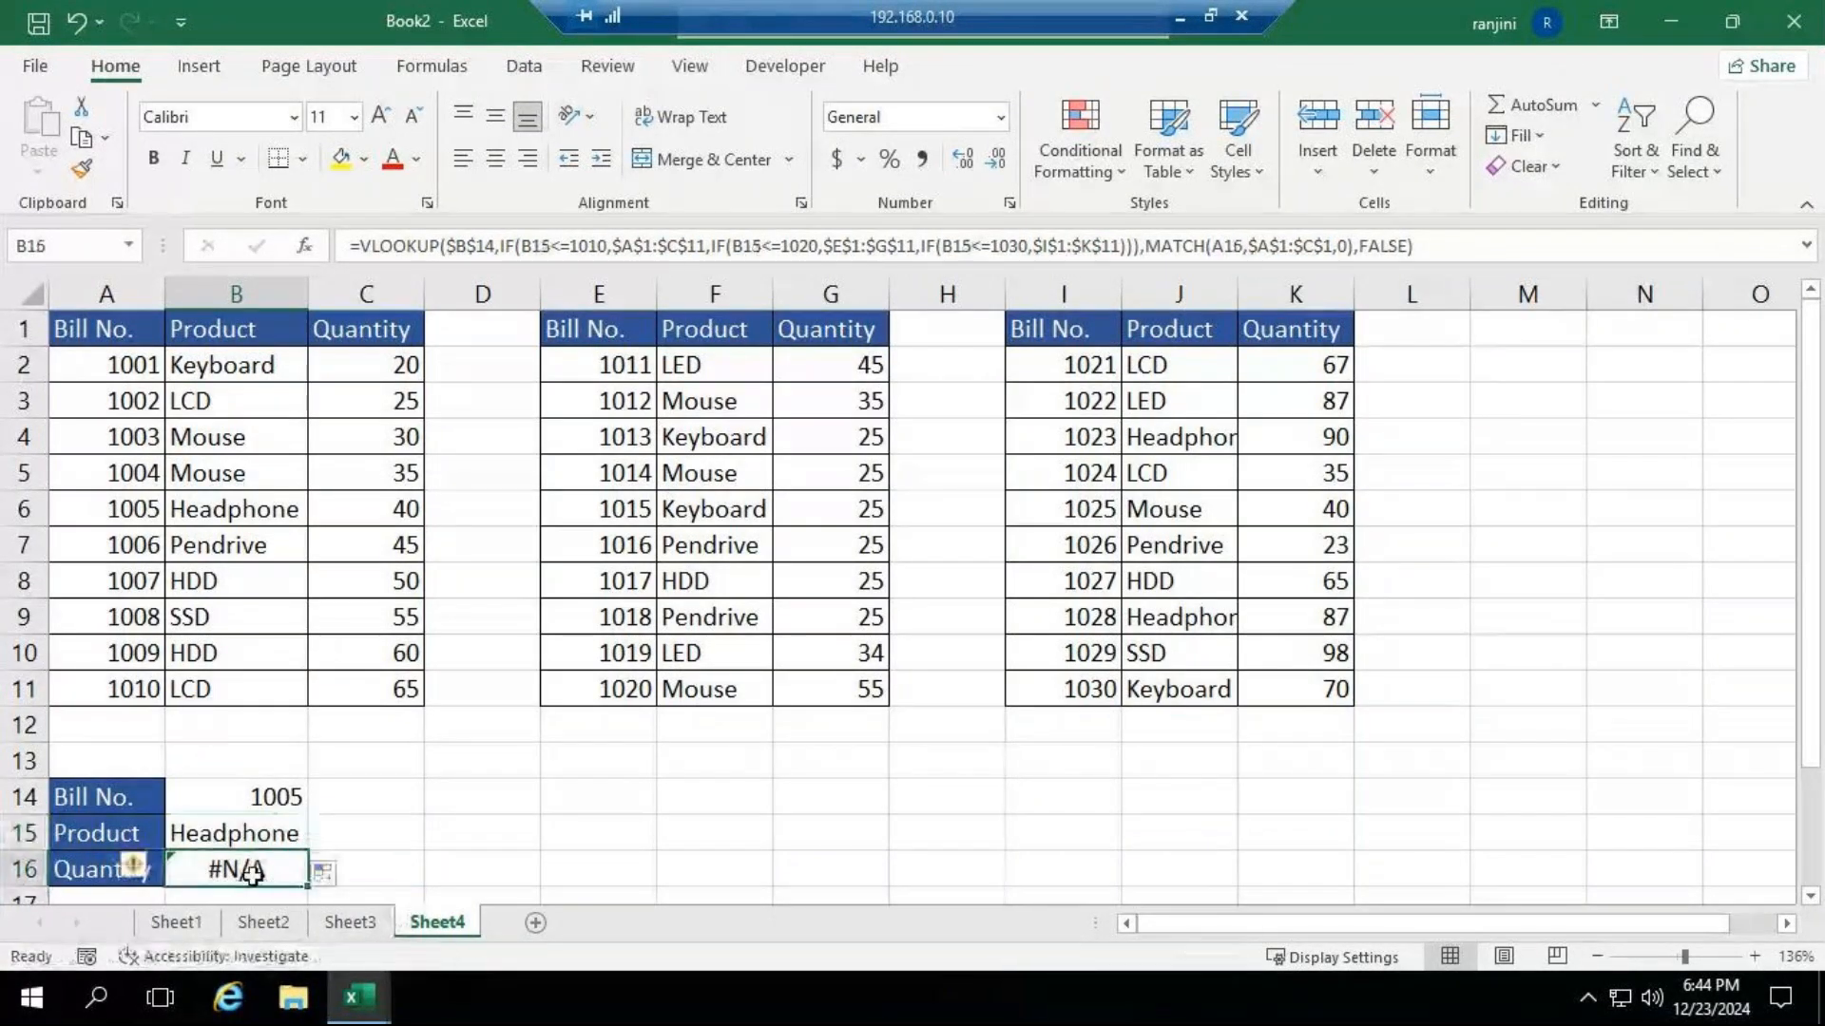
Try to fix B16's formula by making the B15 reference absolute as $B$15 in all three IF tests.
double_click(252, 873)
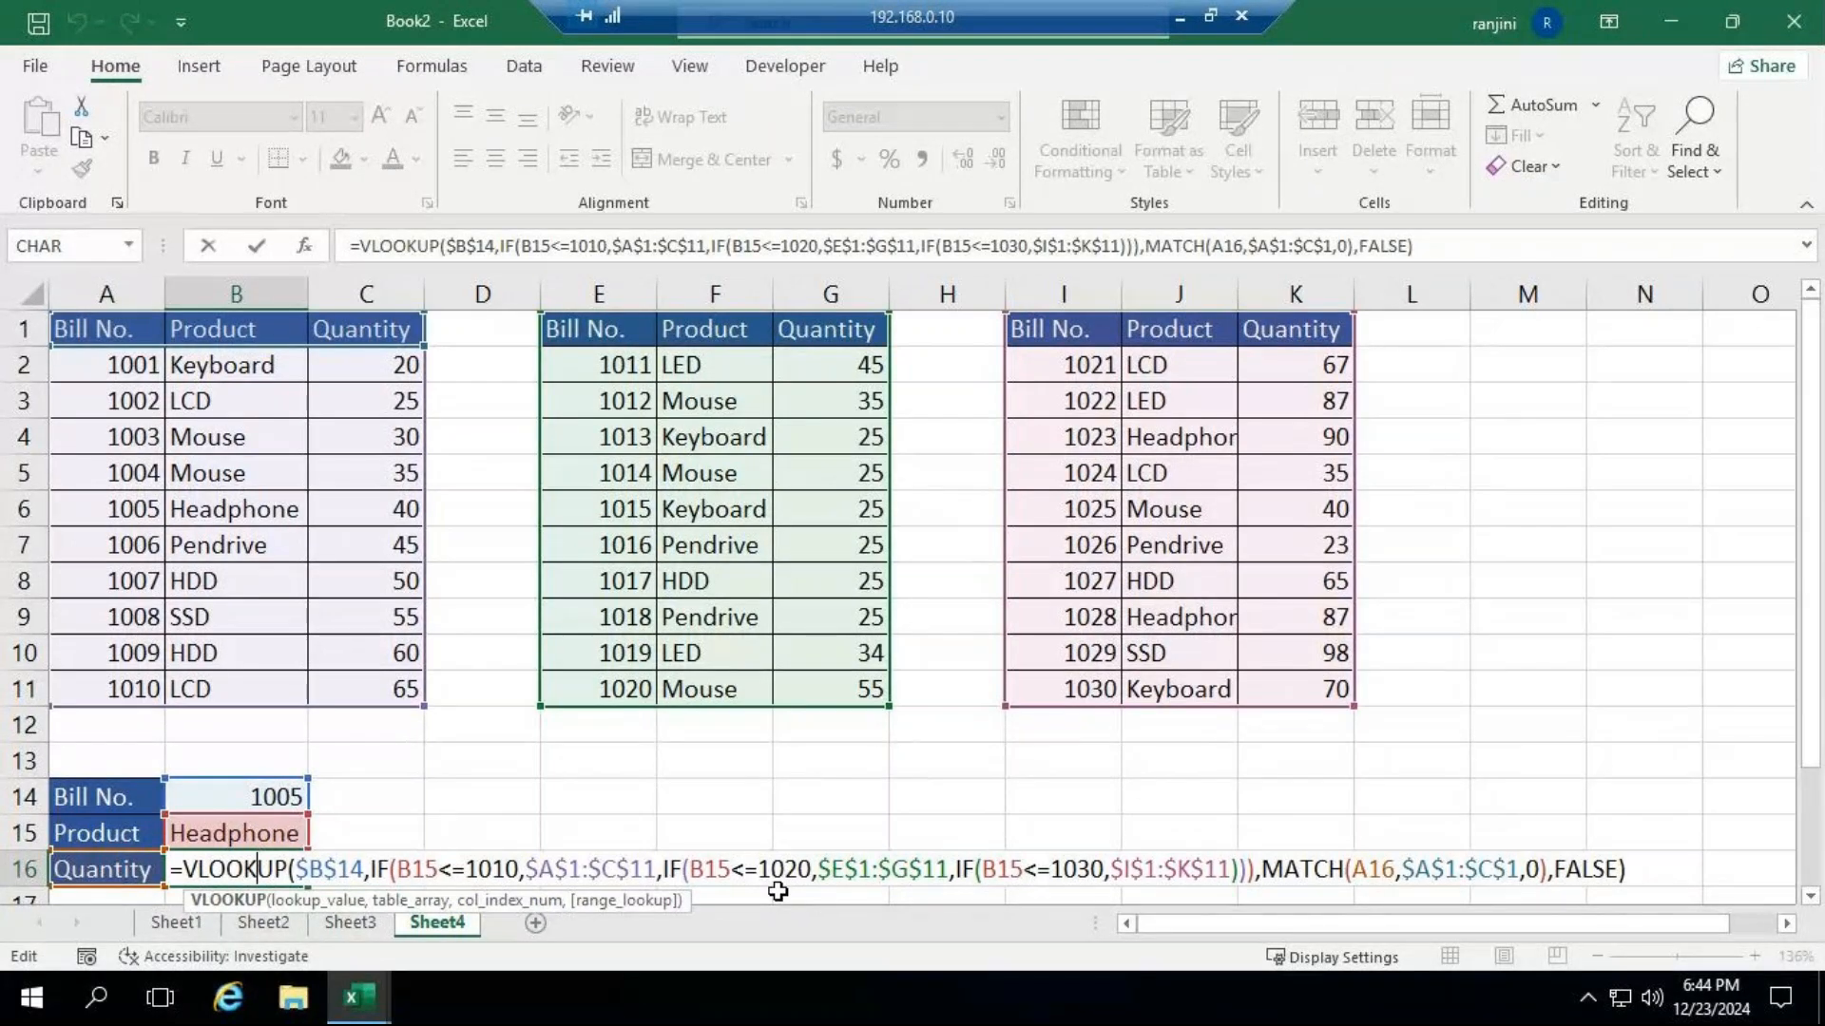
click(410, 873)
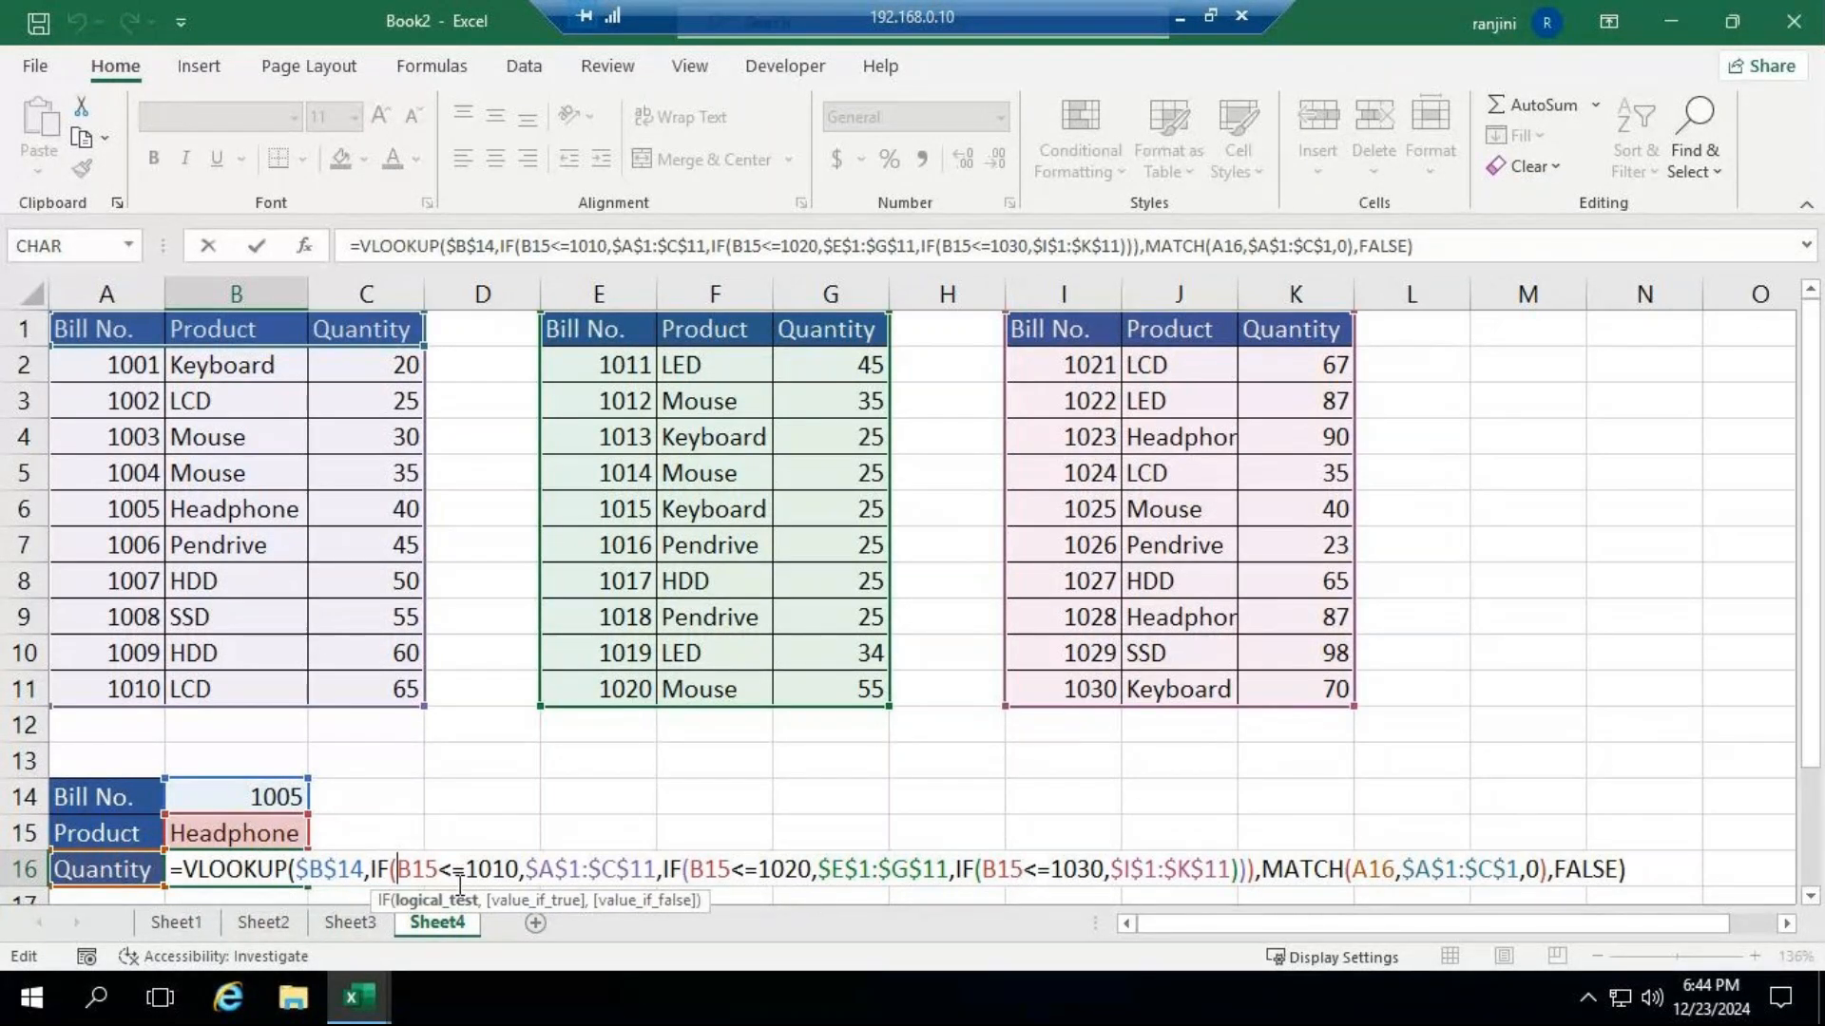
key(F4)
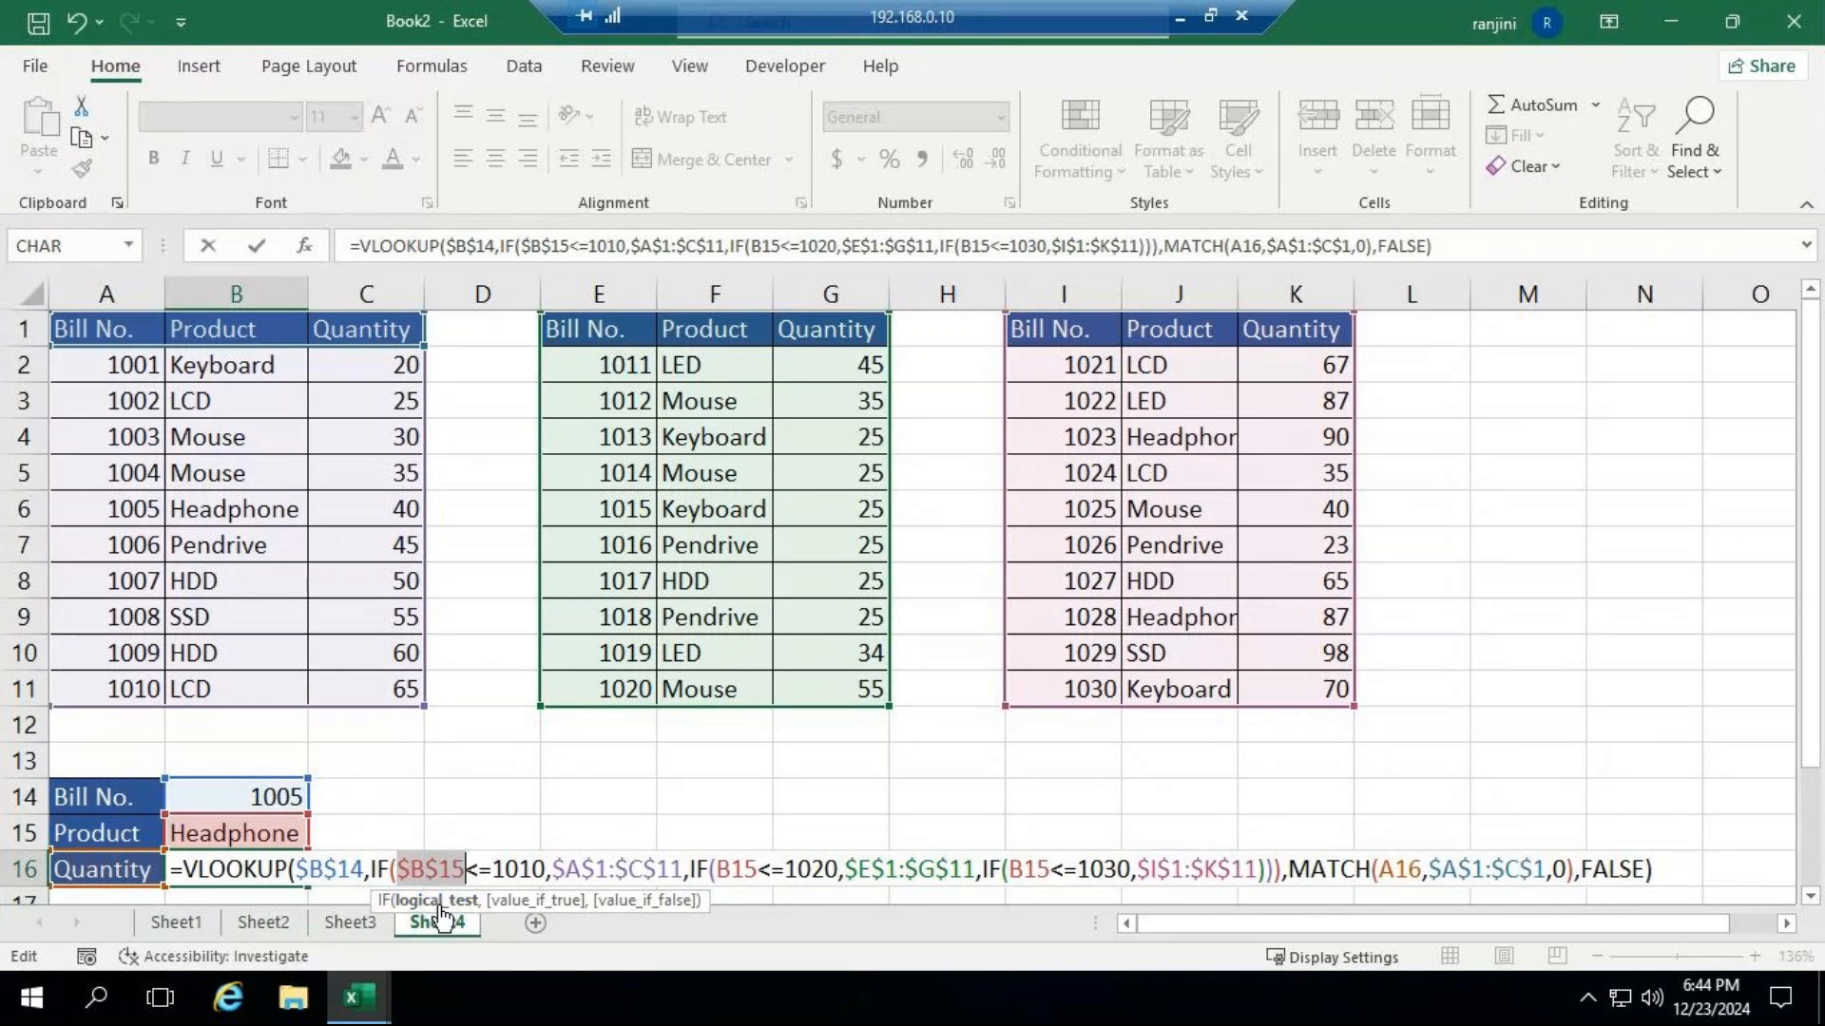
click(718, 871)
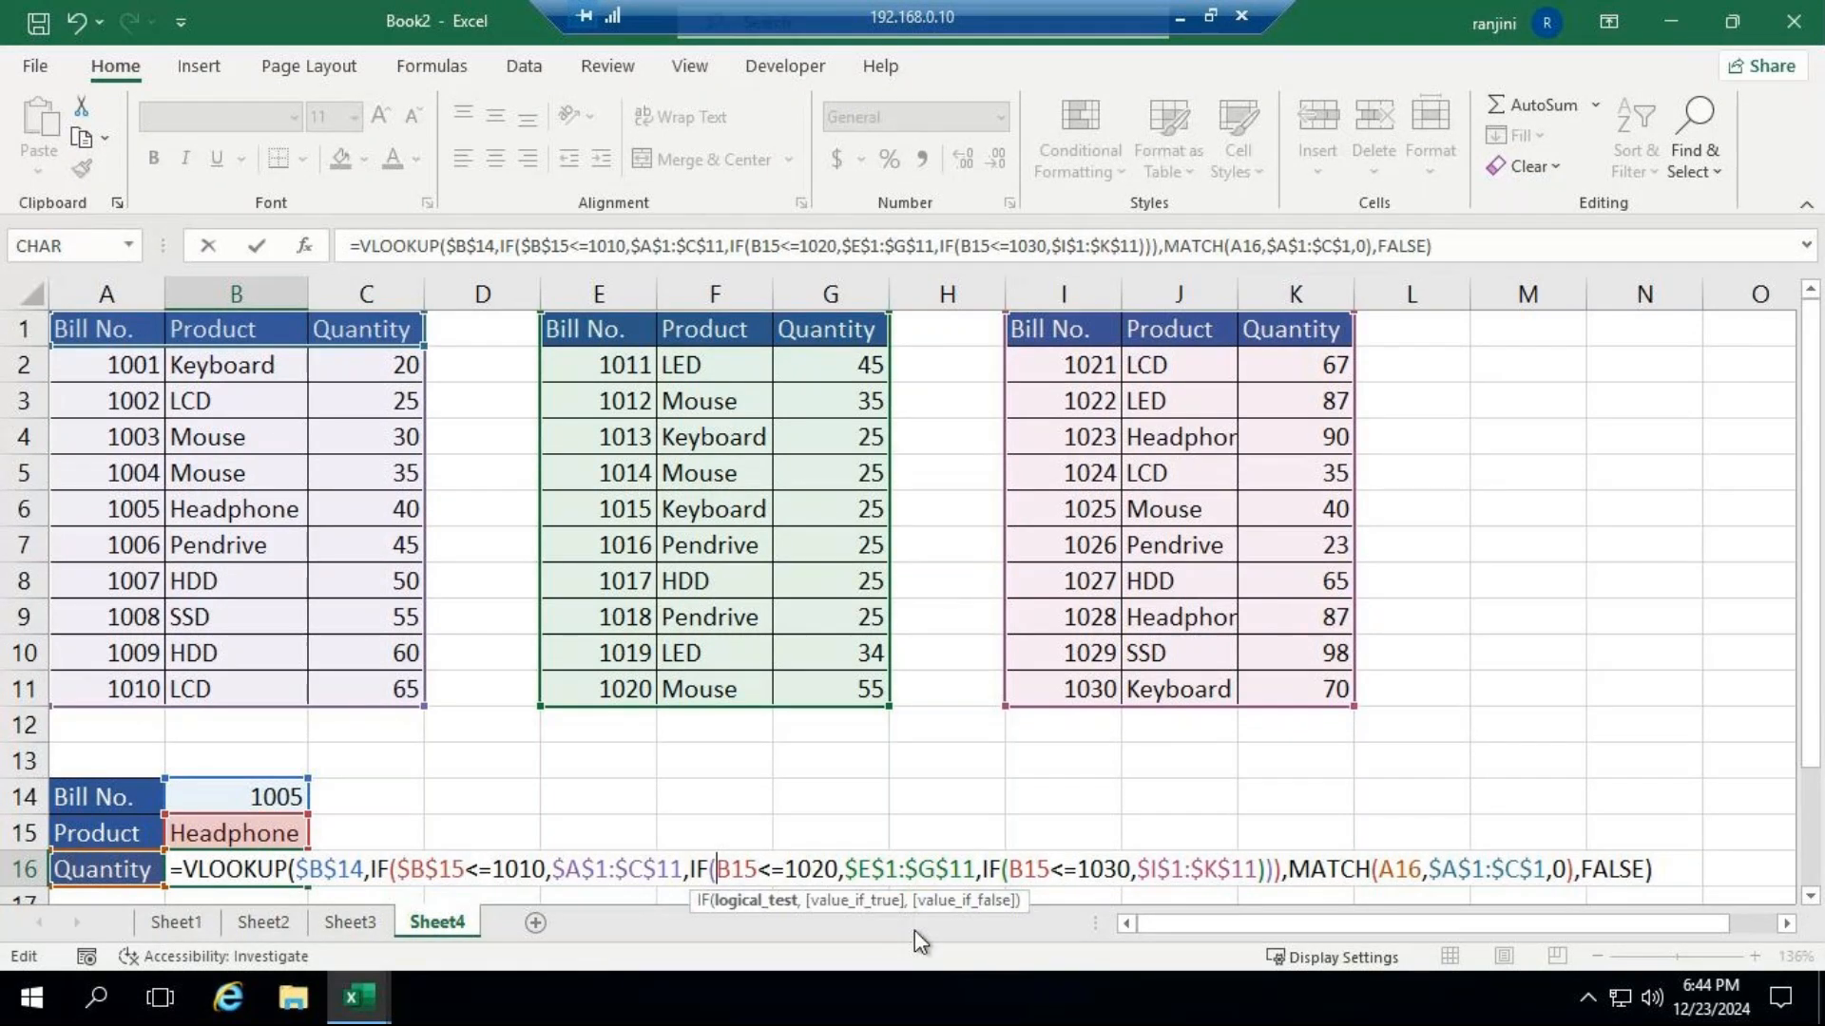
key(F4)
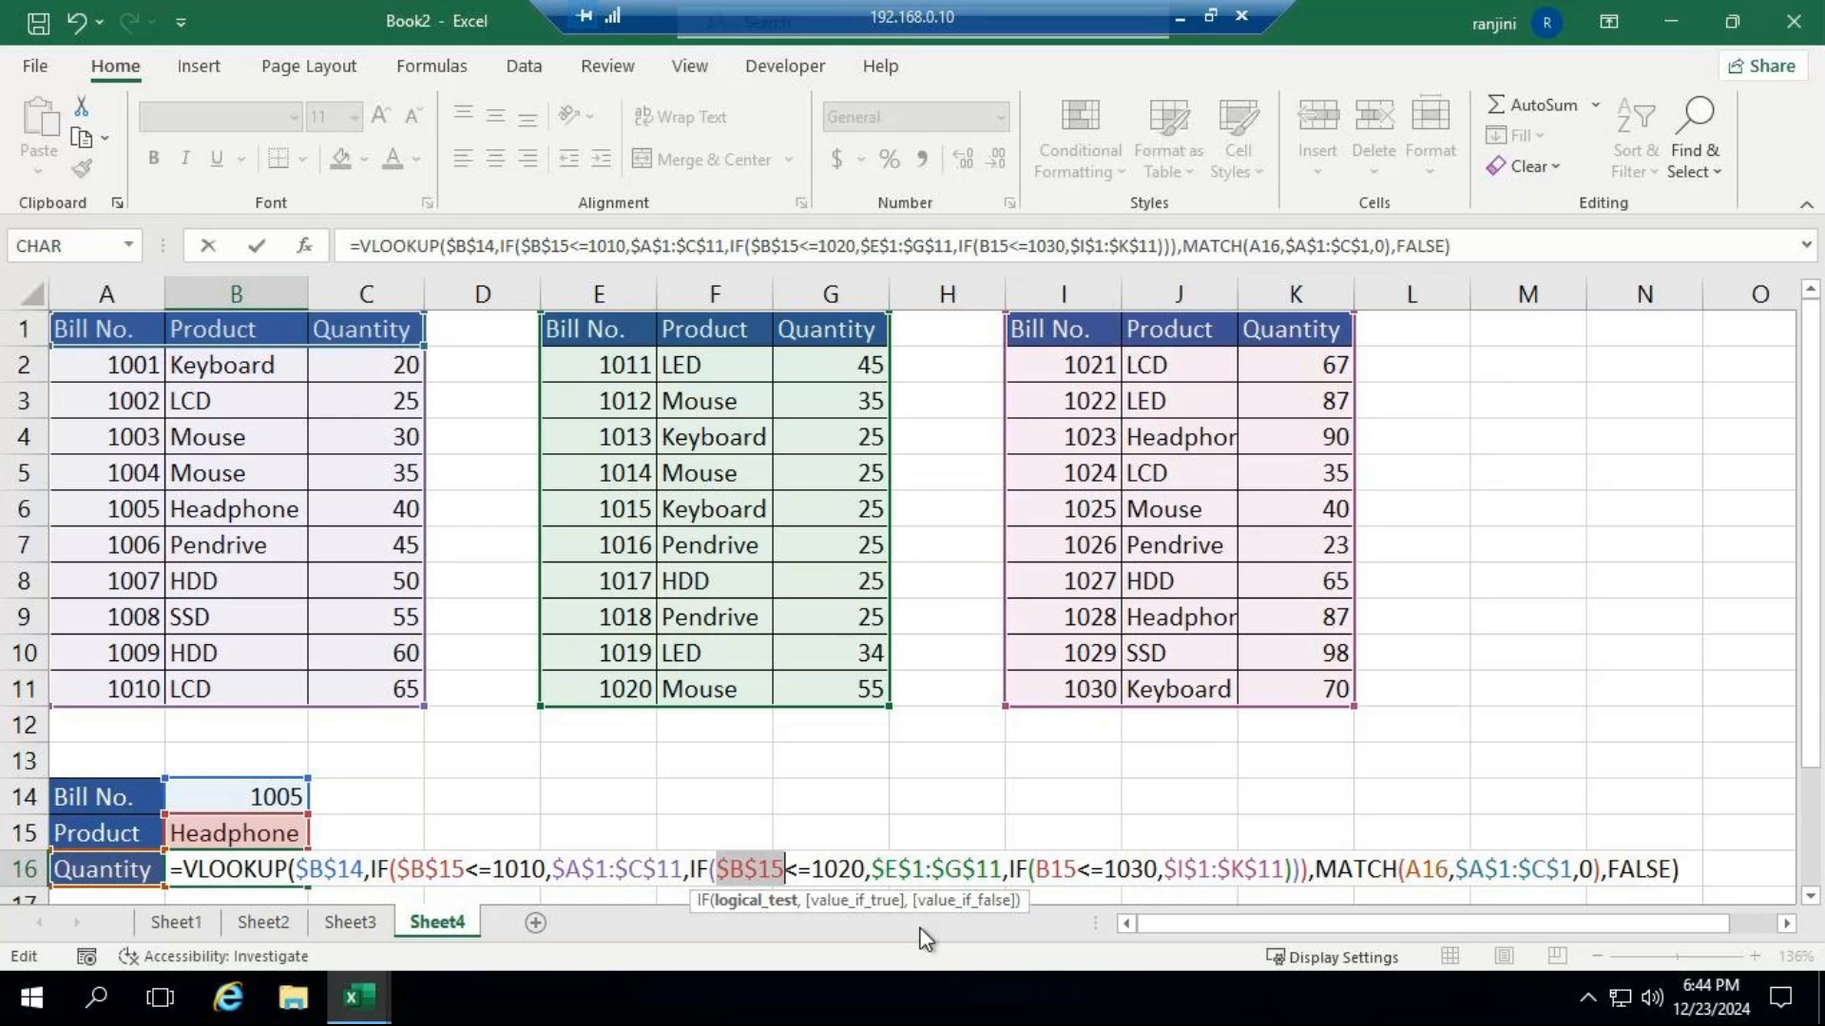
click(1038, 870)
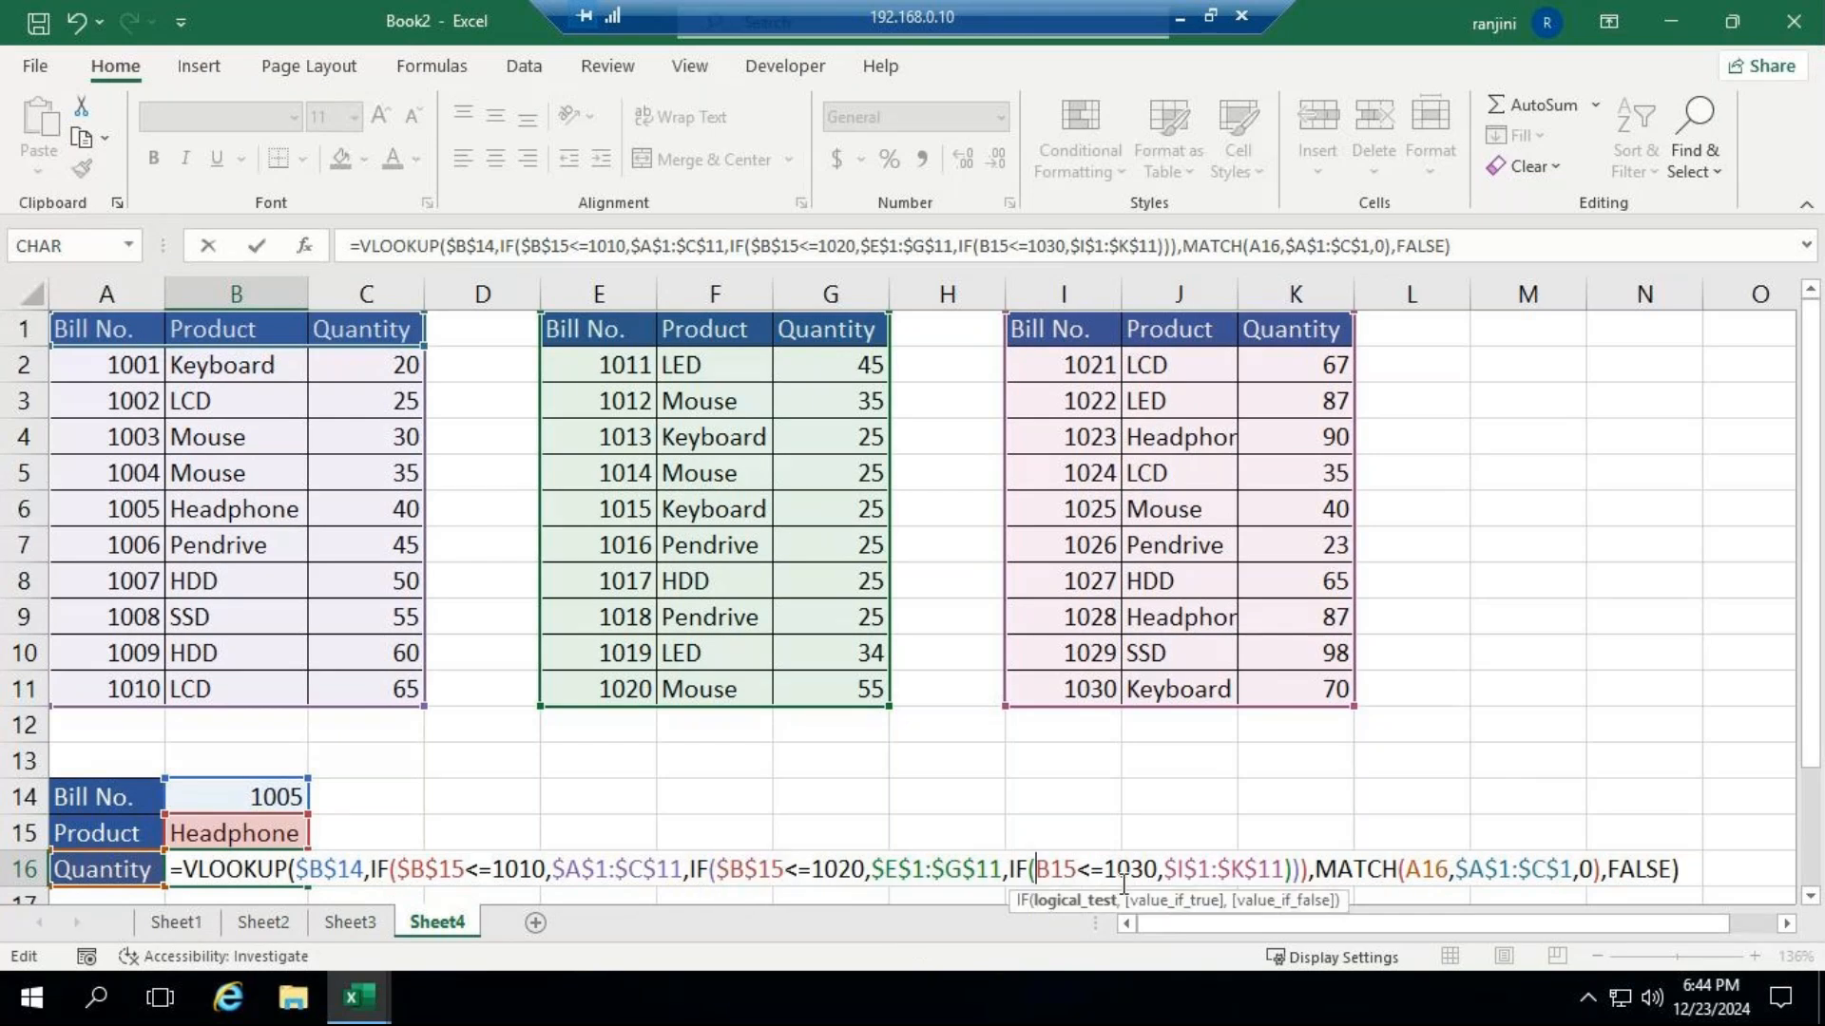
key(F4)
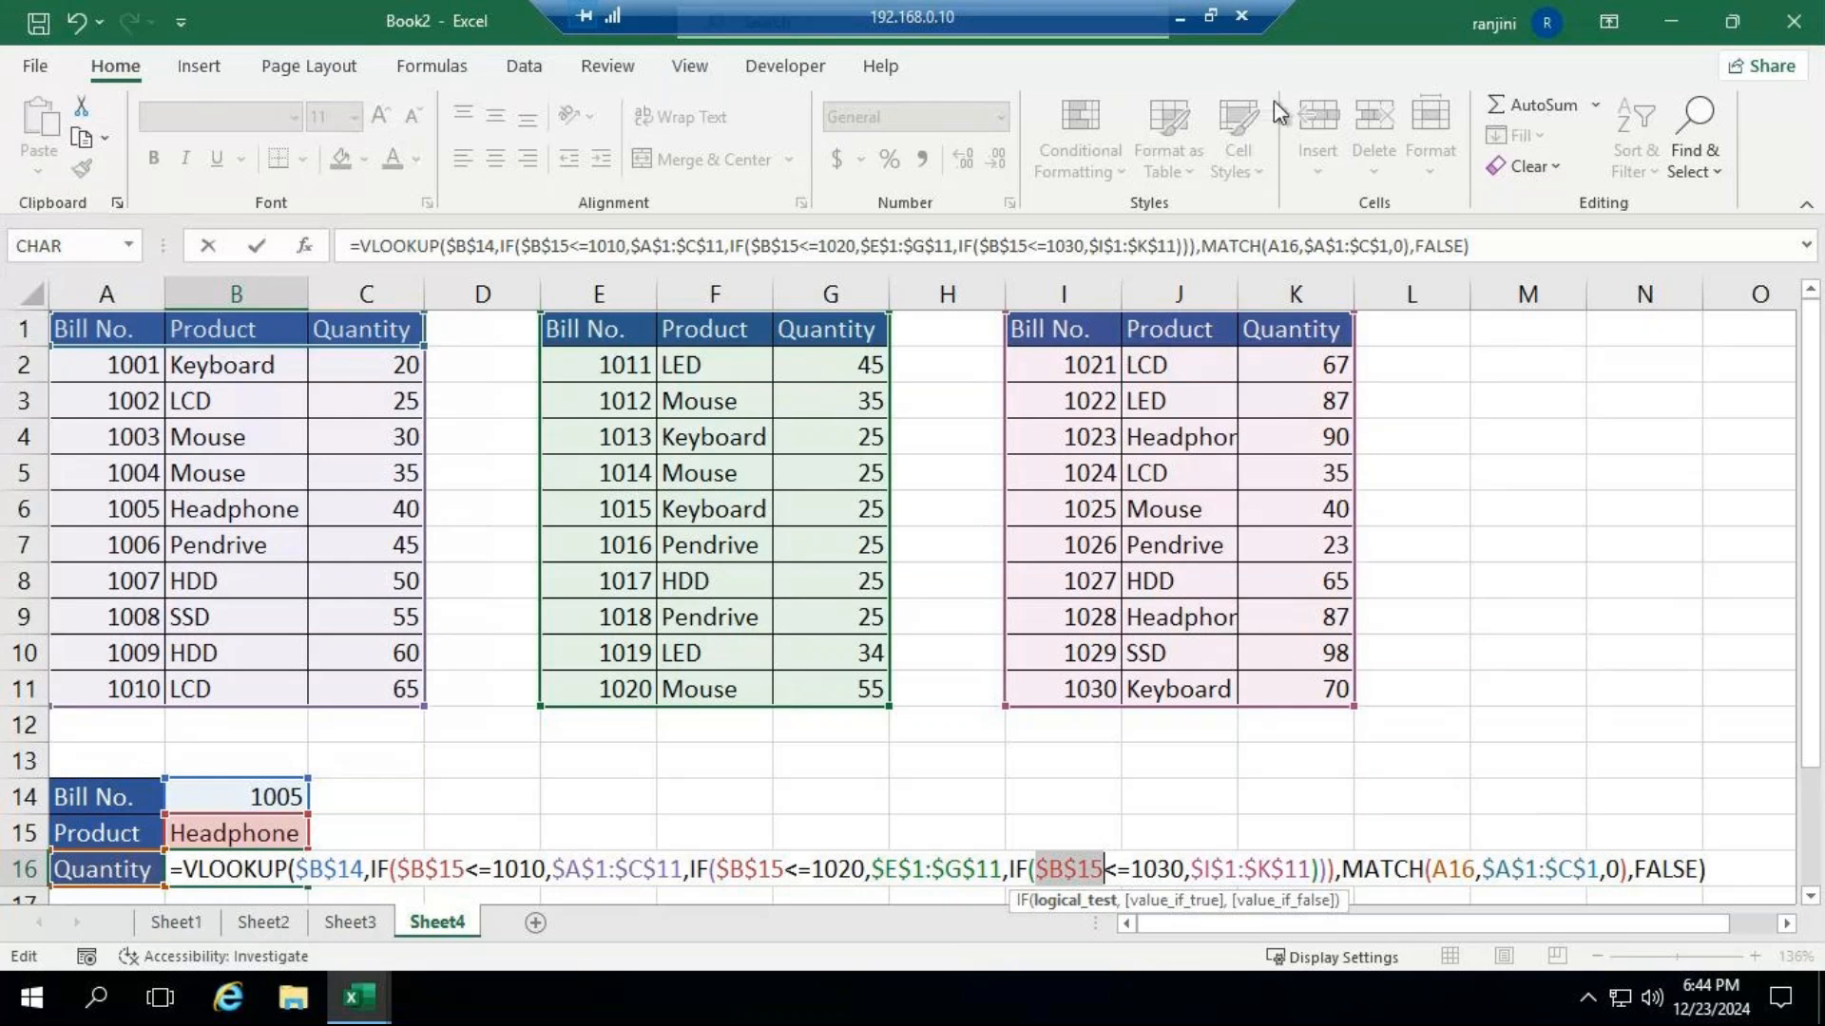
click(1504, 246)
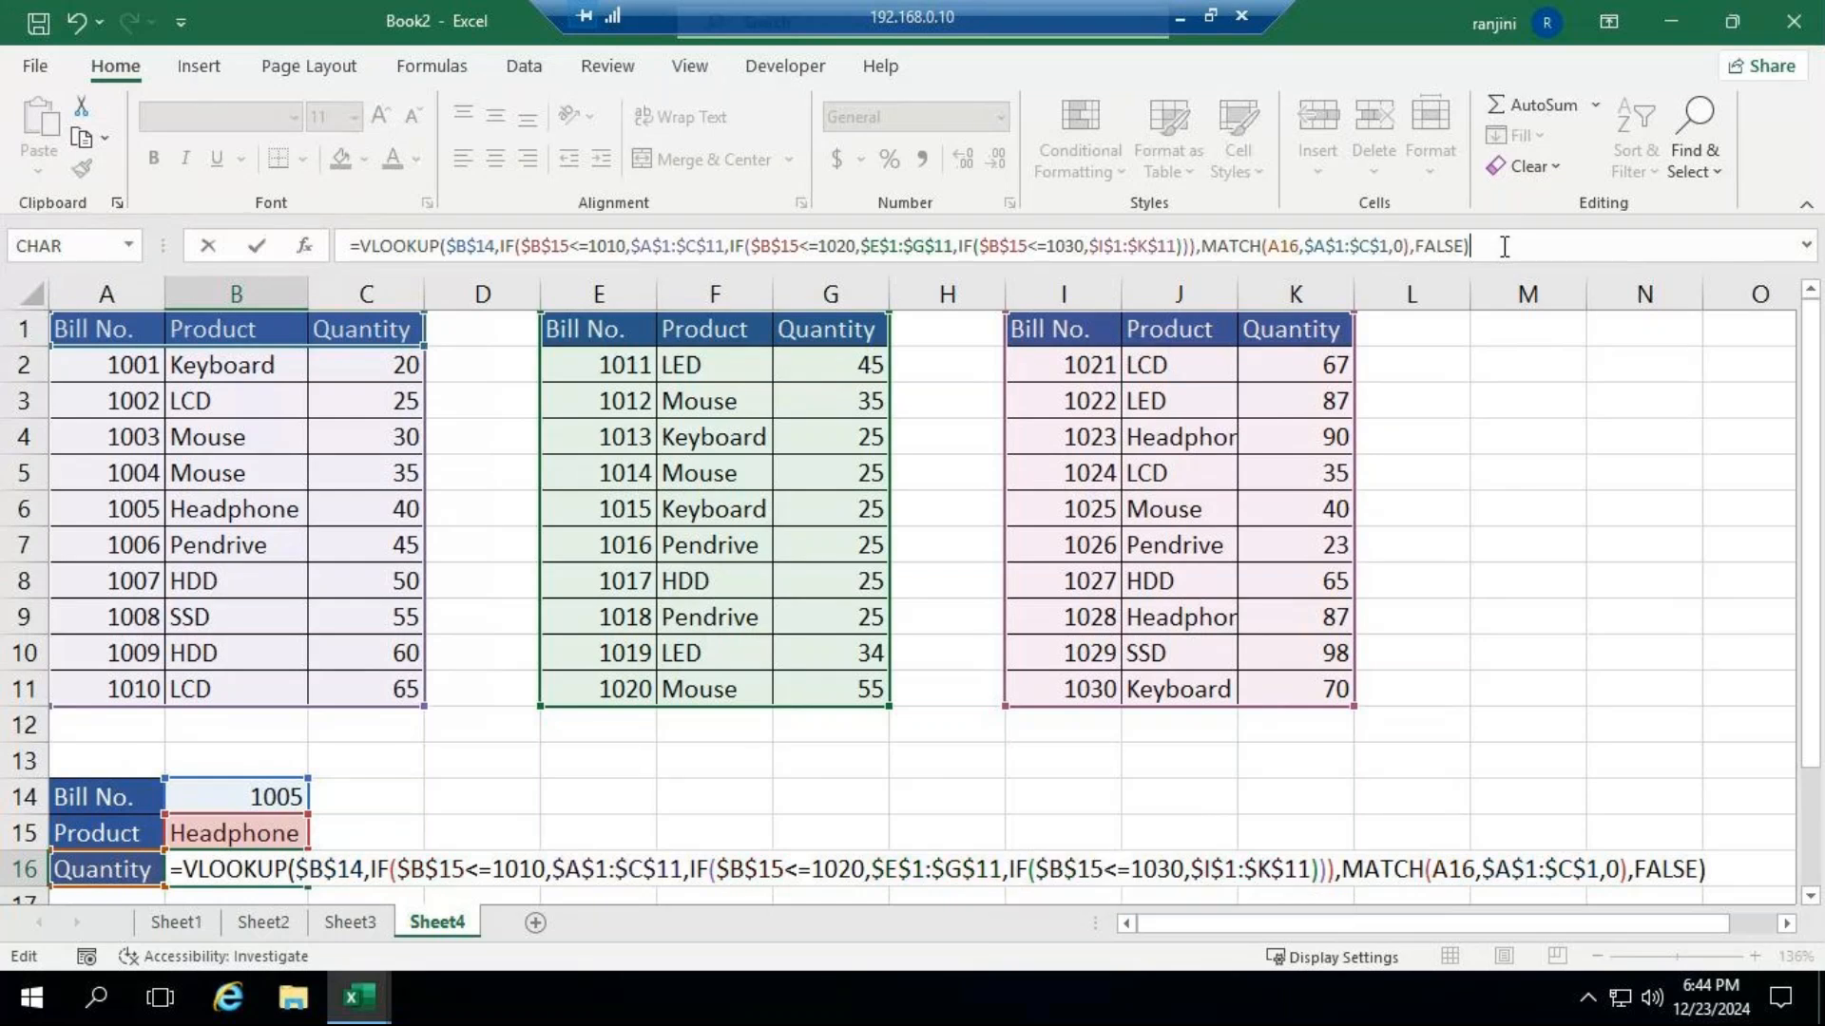
key(Return)
Fill B15's formula down to B16 again and inspect the copied formula.
click(277, 771)
click(276, 797)
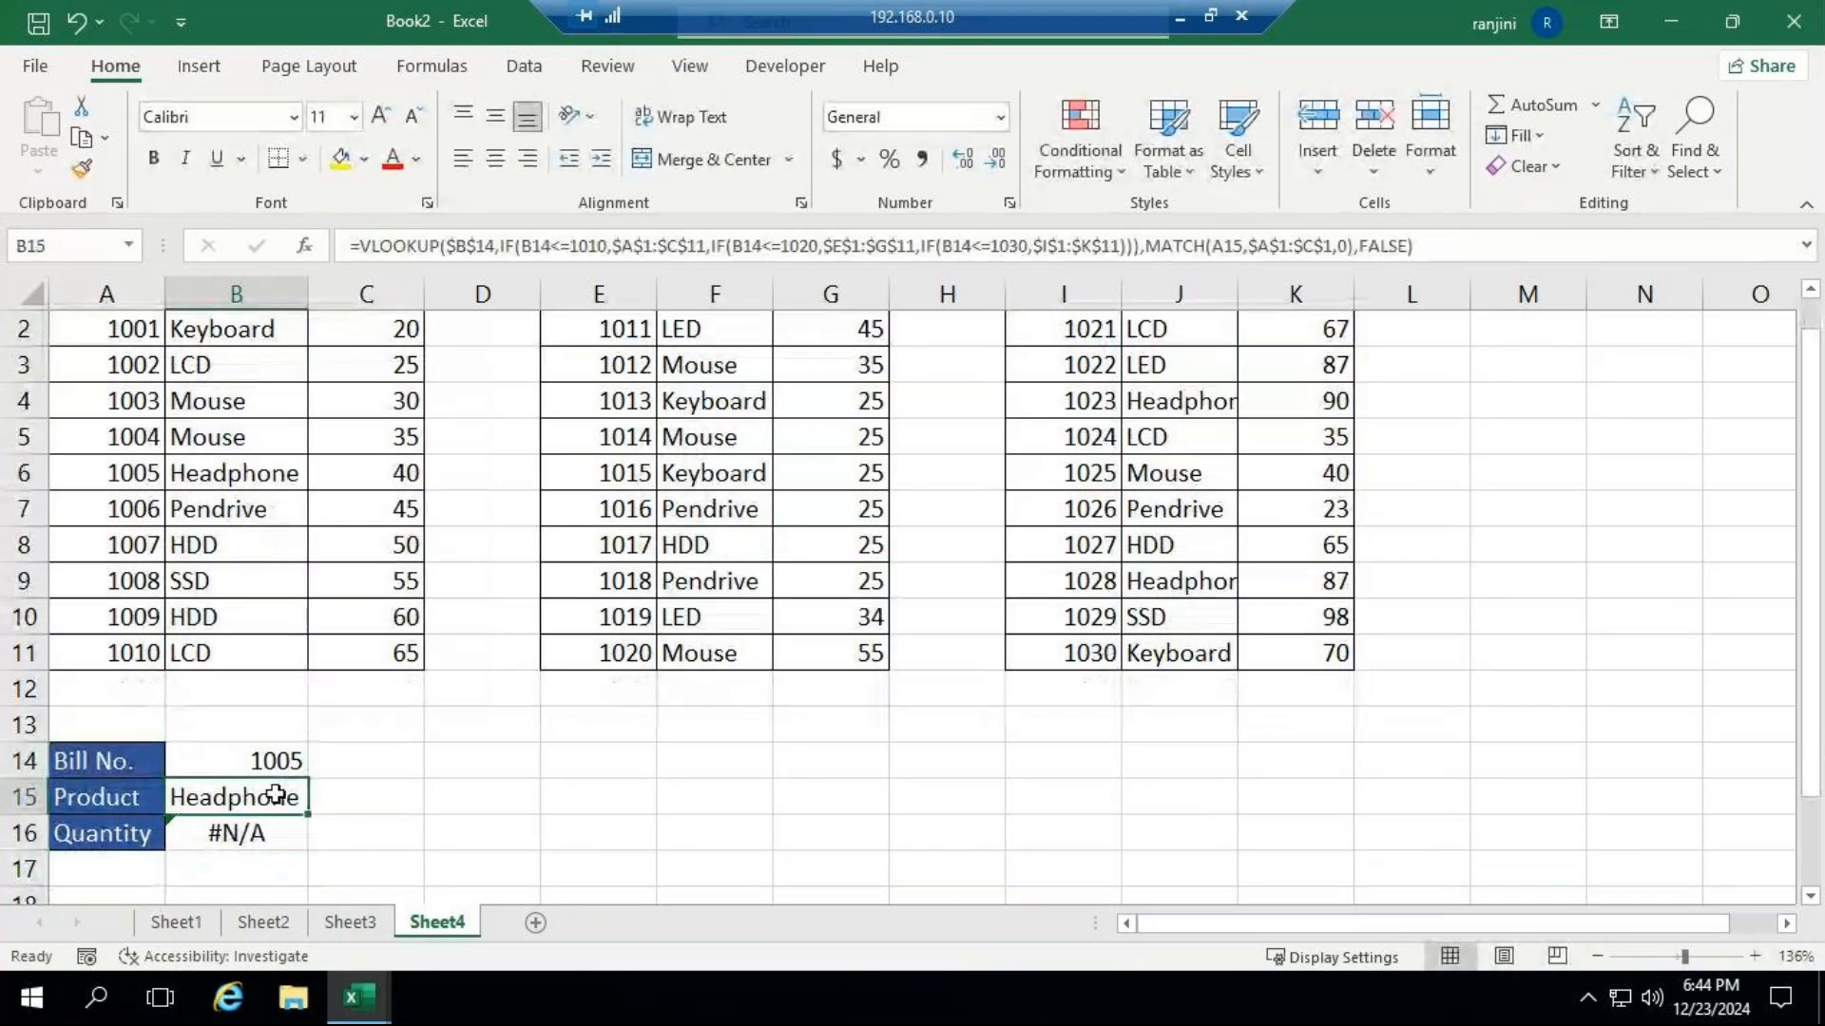
drag(307, 815, 320, 847)
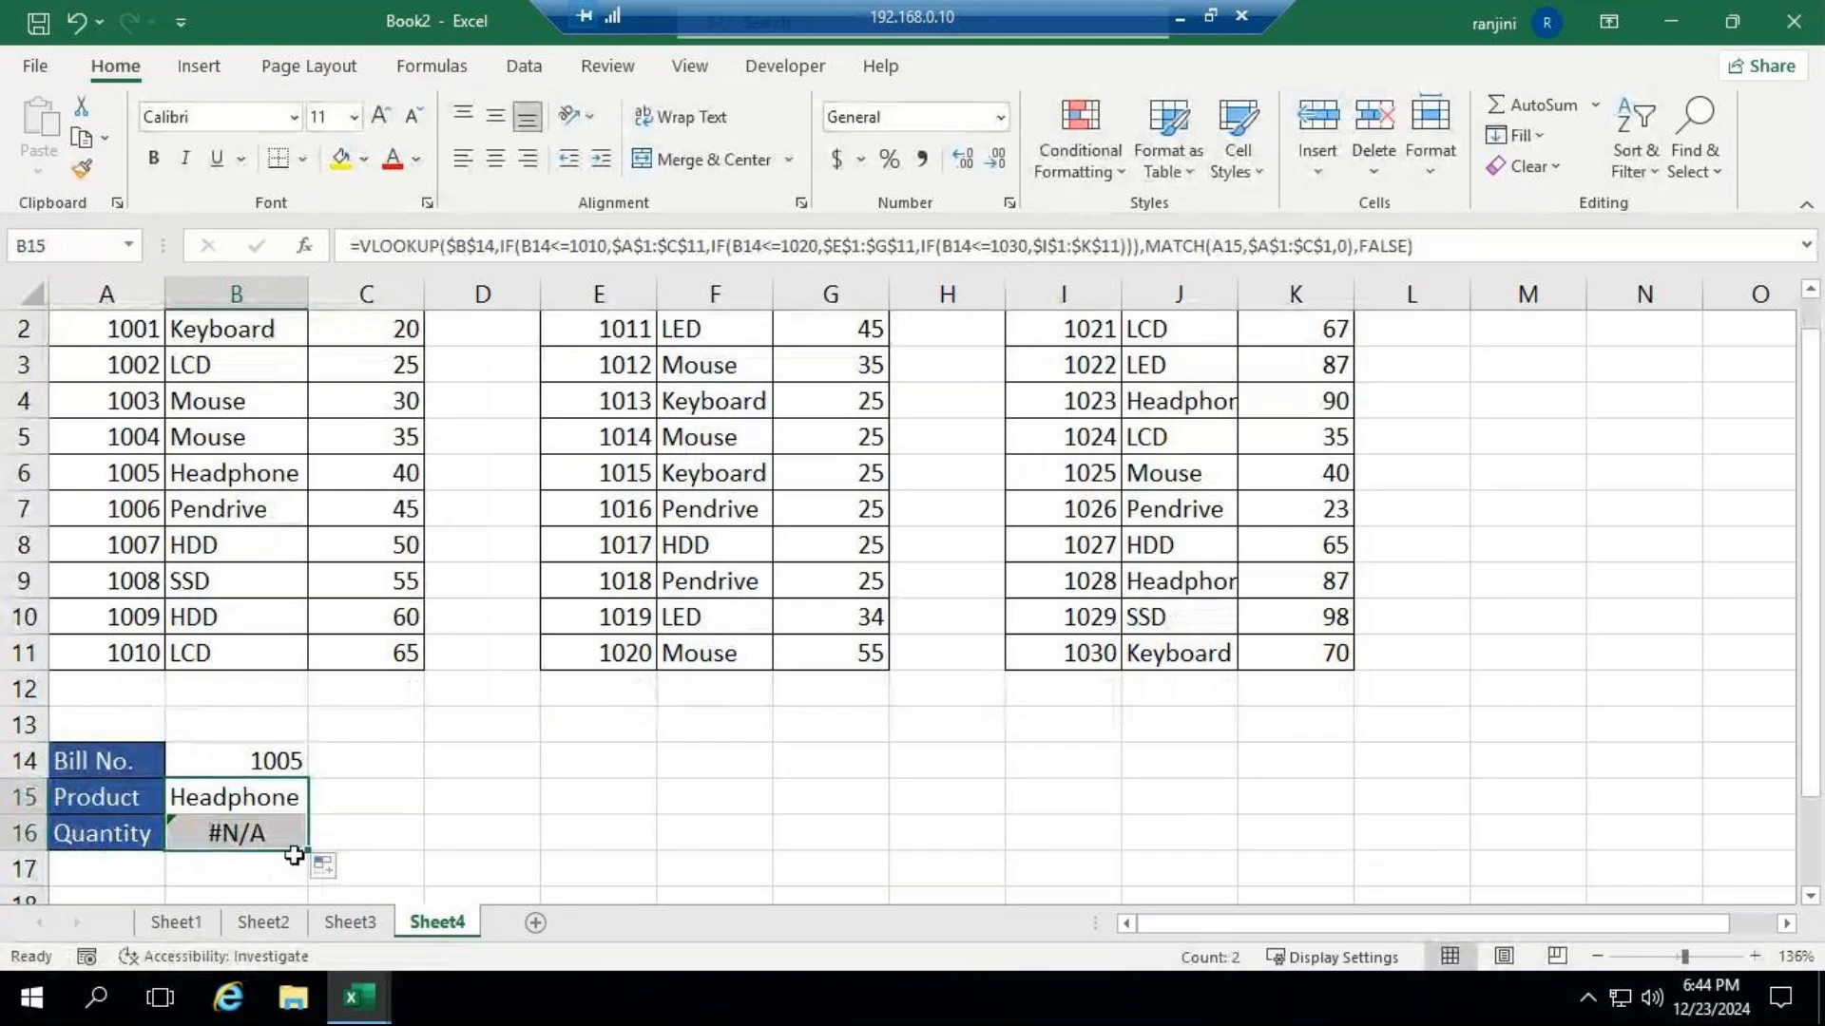
click(277, 804)
click(261, 837)
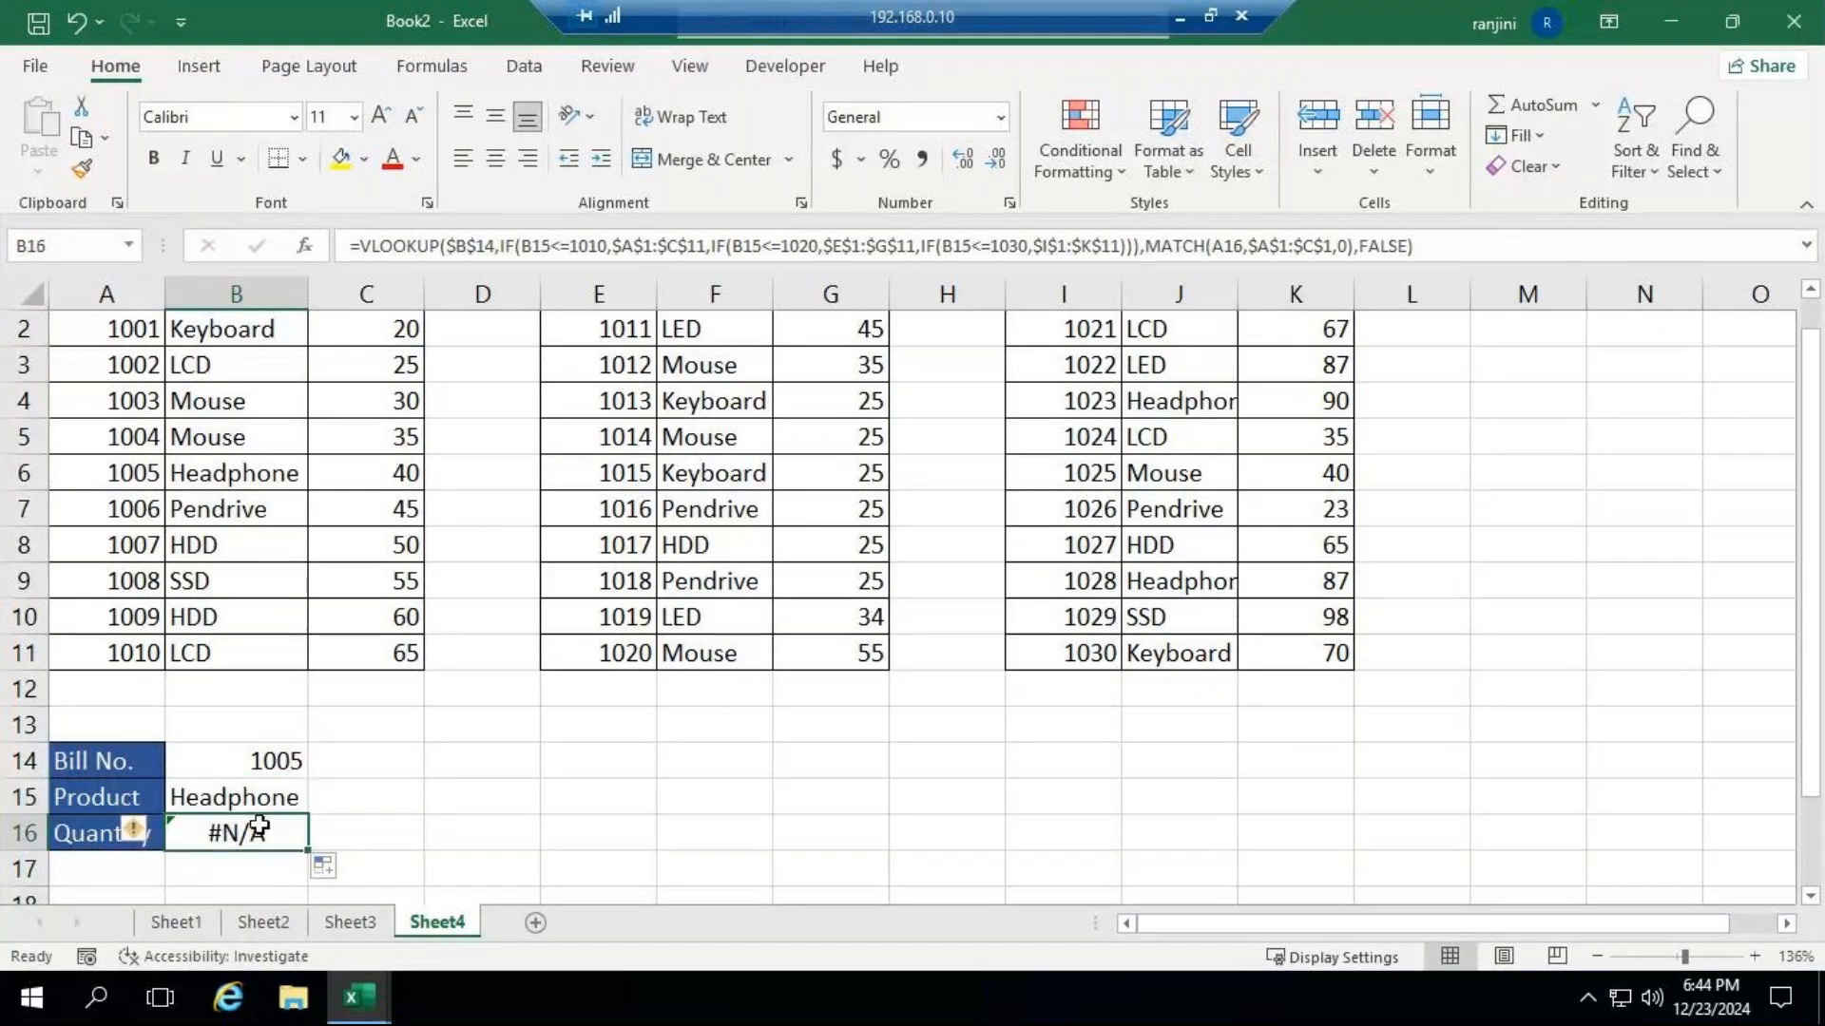
Make the B14 reference in the first IF test of B15's formula absolute as $B$14 and fill it down to B16.
click(257, 801)
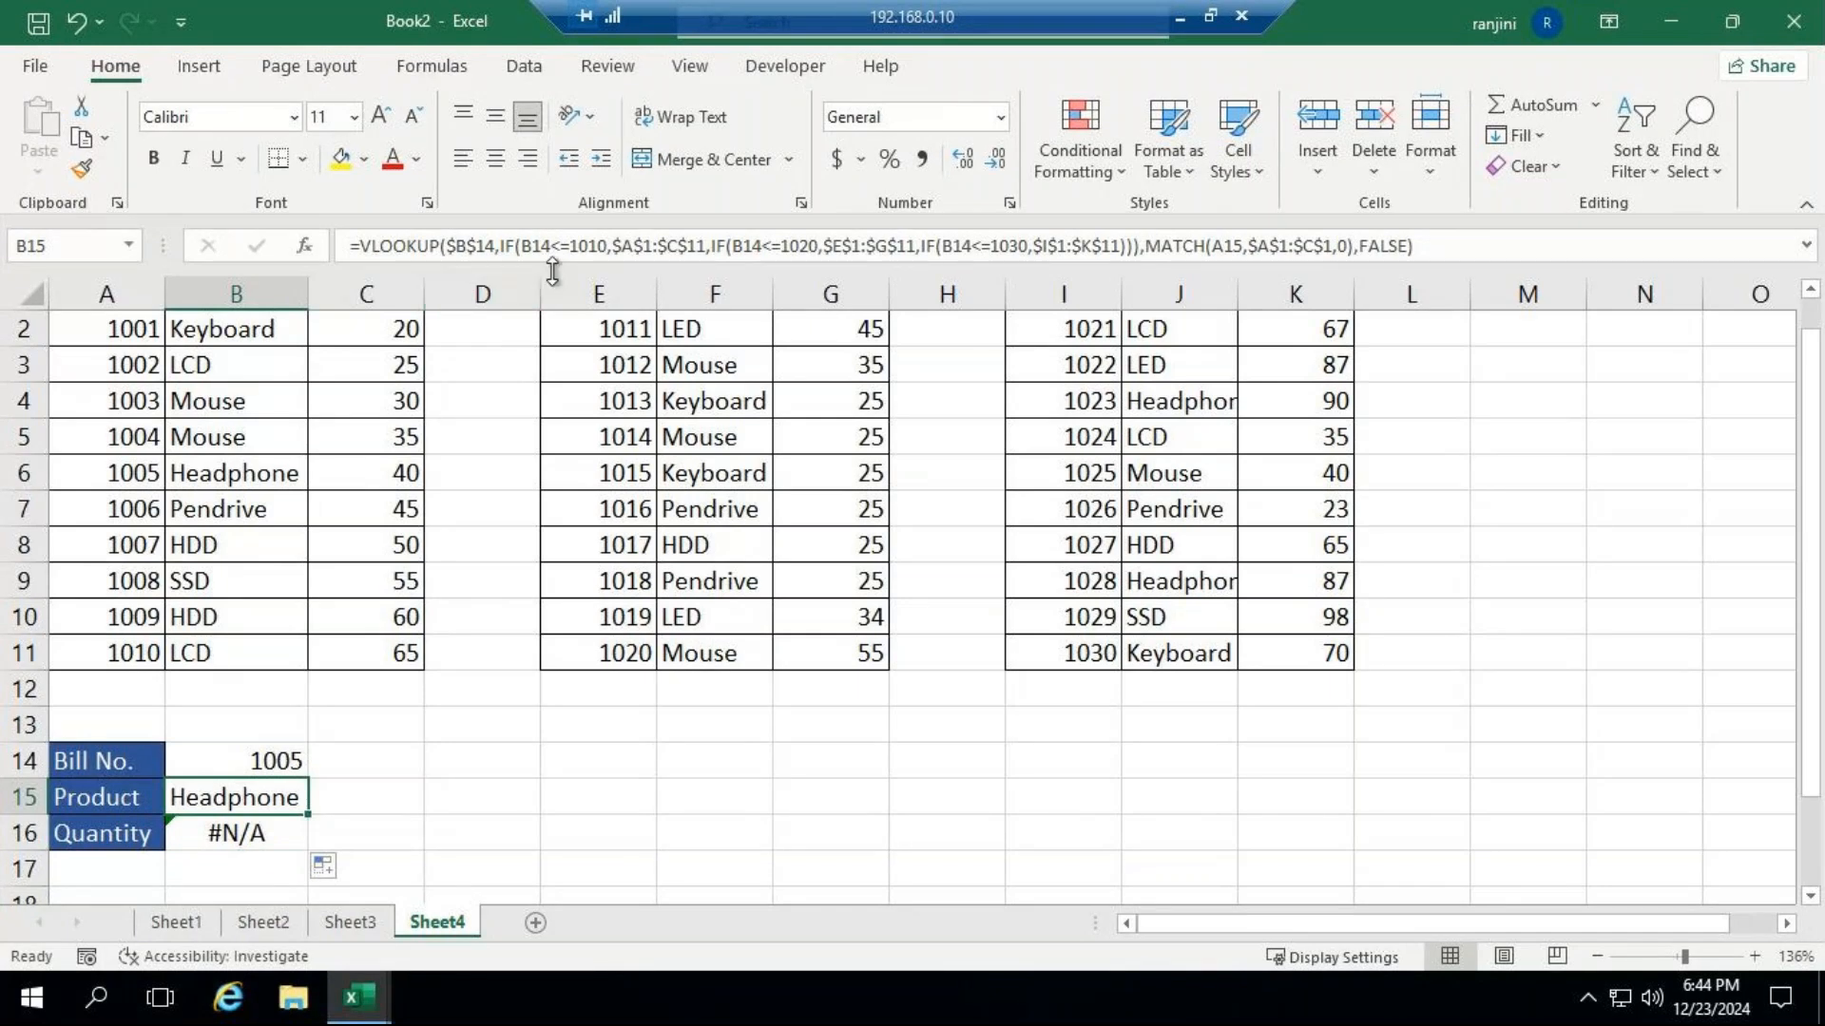
click(520, 248)
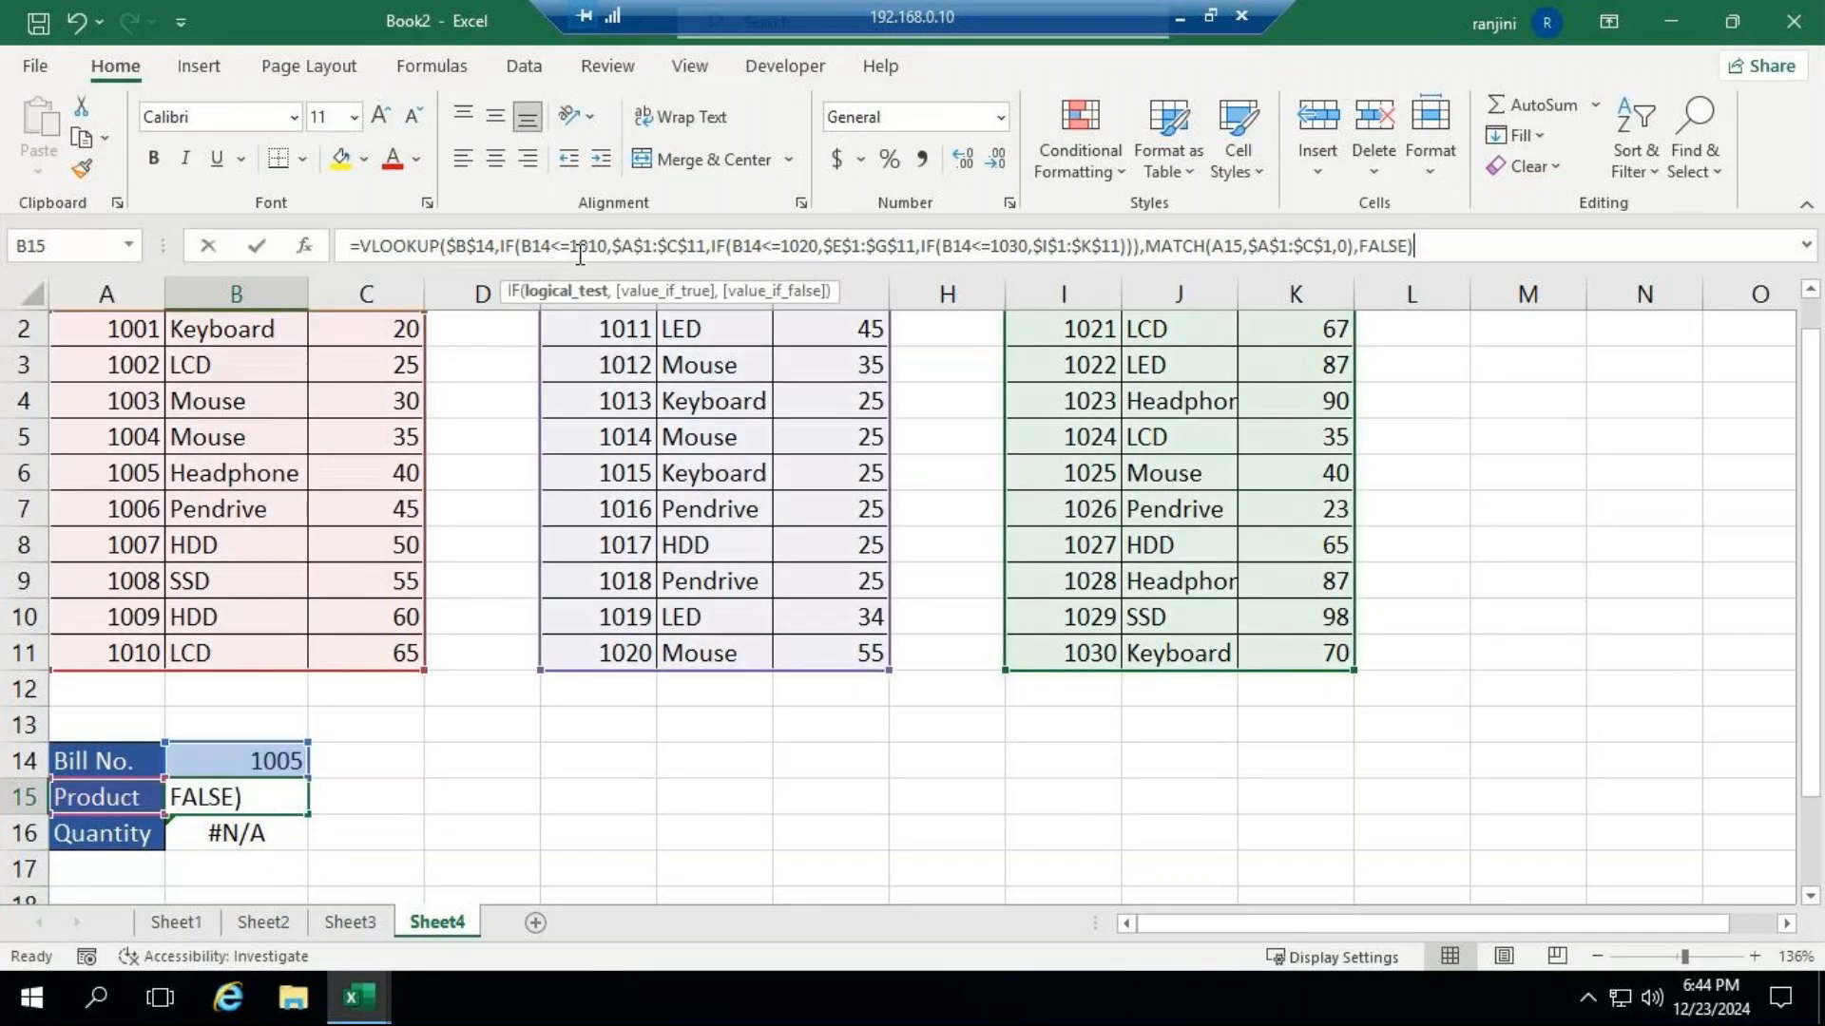
key(F4)
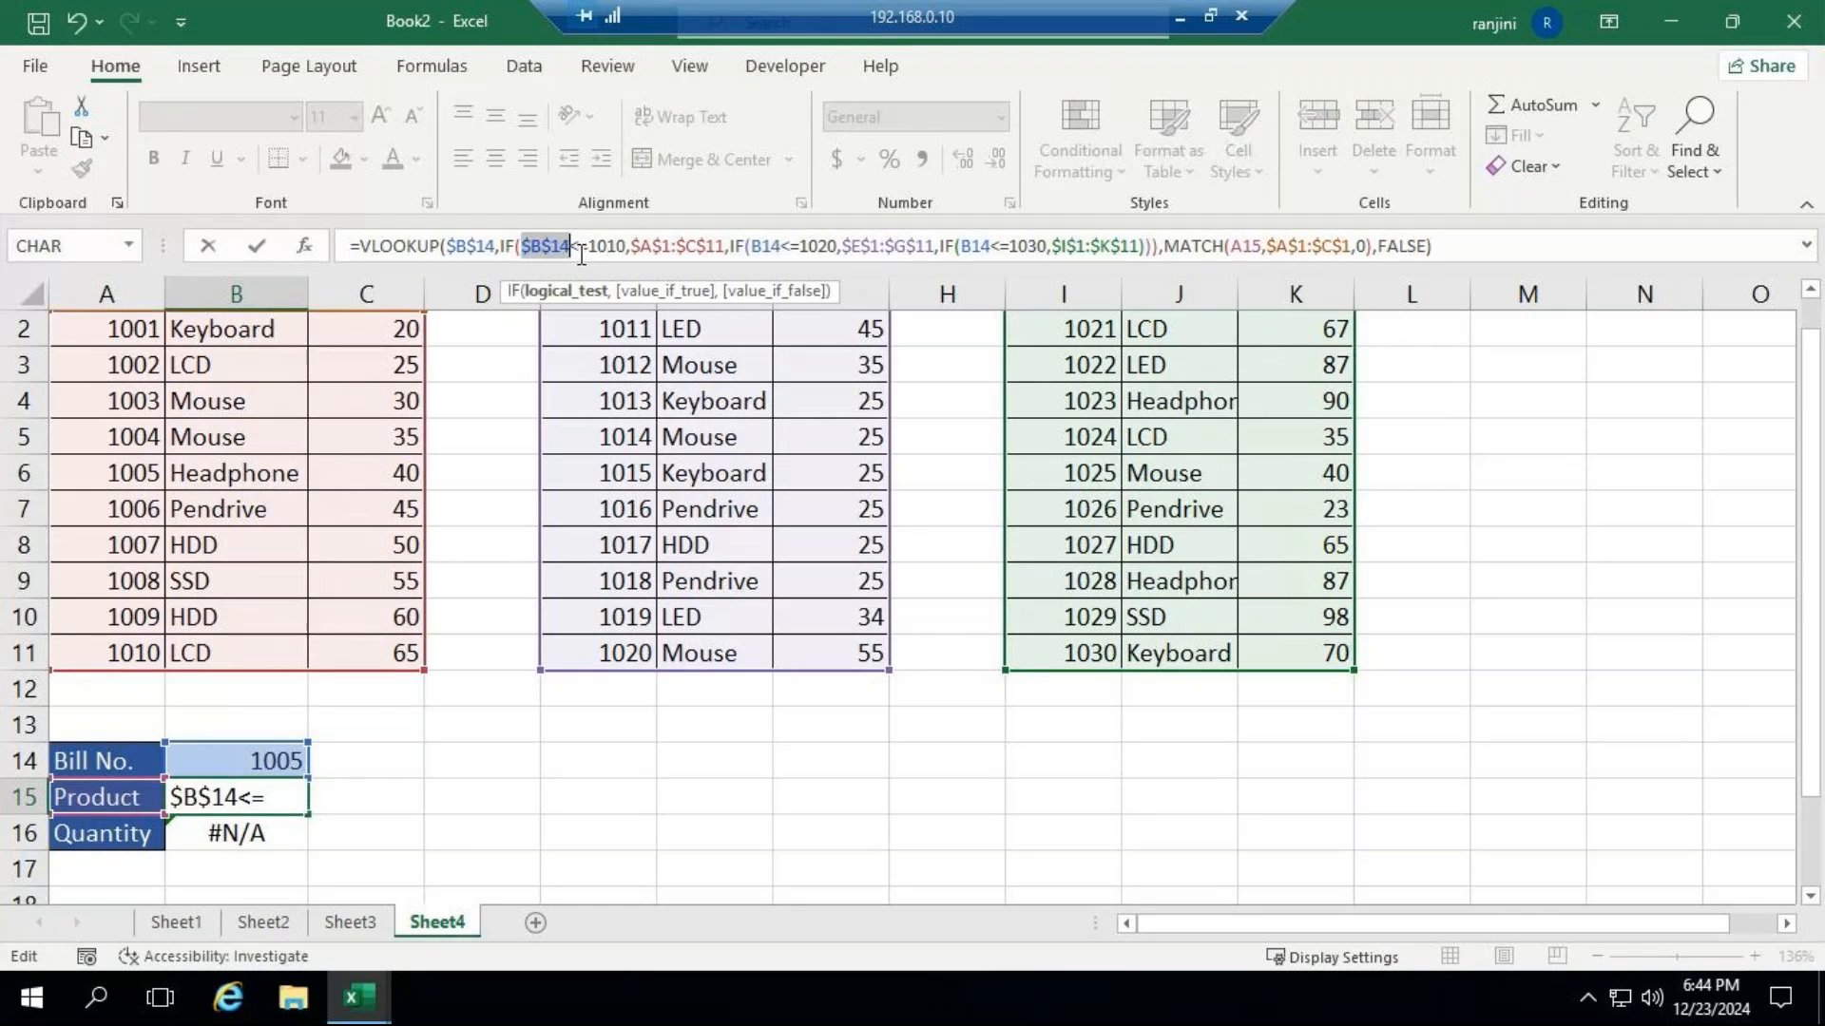
key(Return)
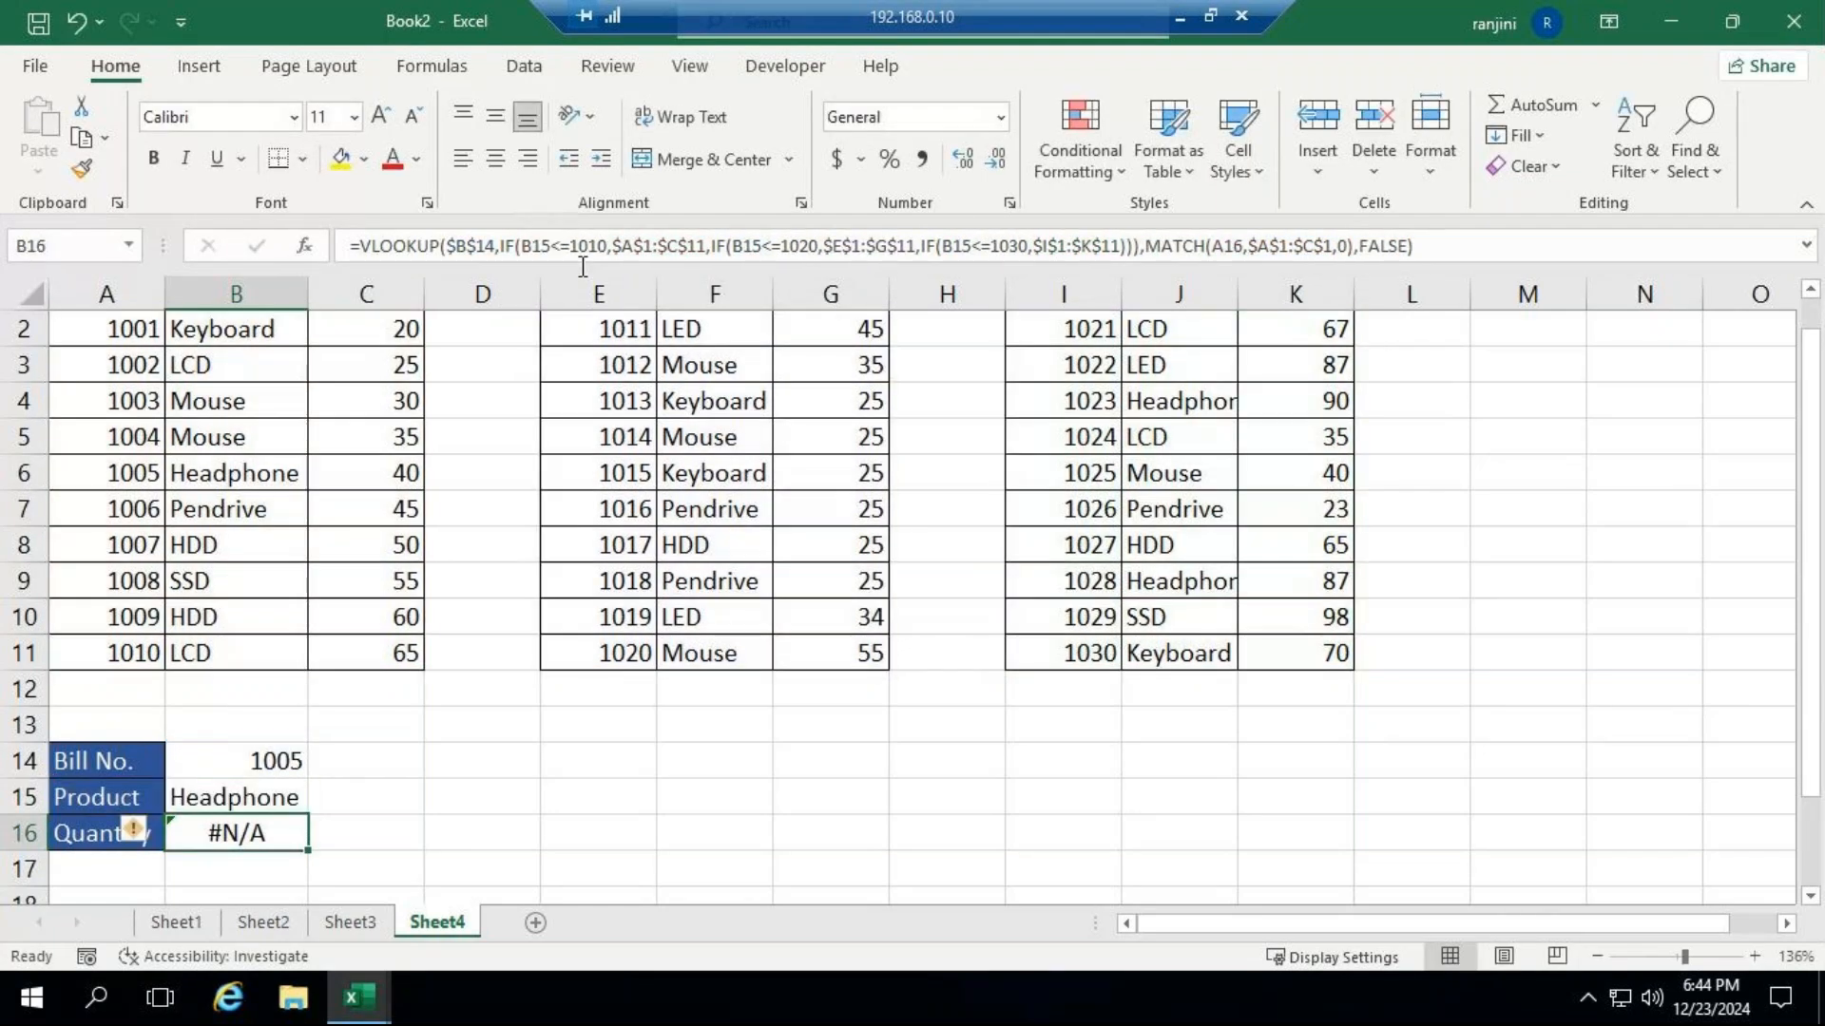
click(264, 794)
drag(313, 810, 316, 845)
click(226, 793)
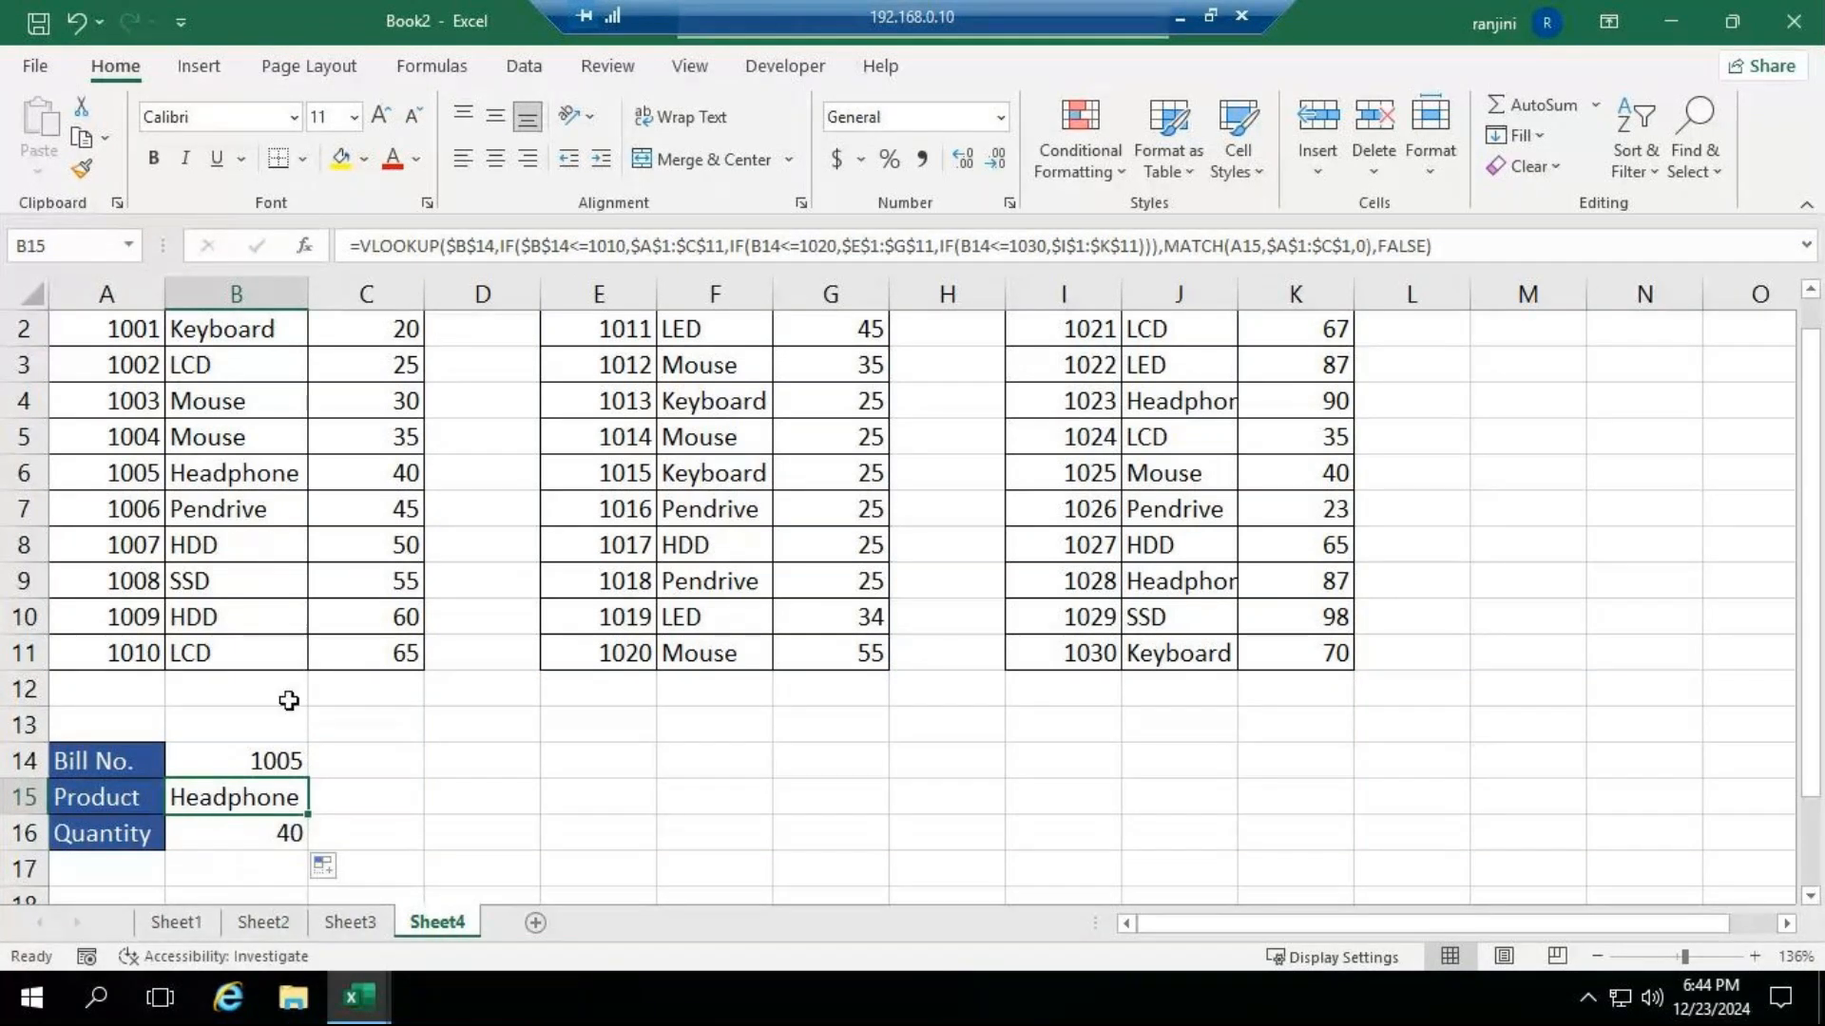
Check the GoTo Meeting window, return to the Excel session, and clear the Product and Quantity formulas in B15:B16.
click(1183, 14)
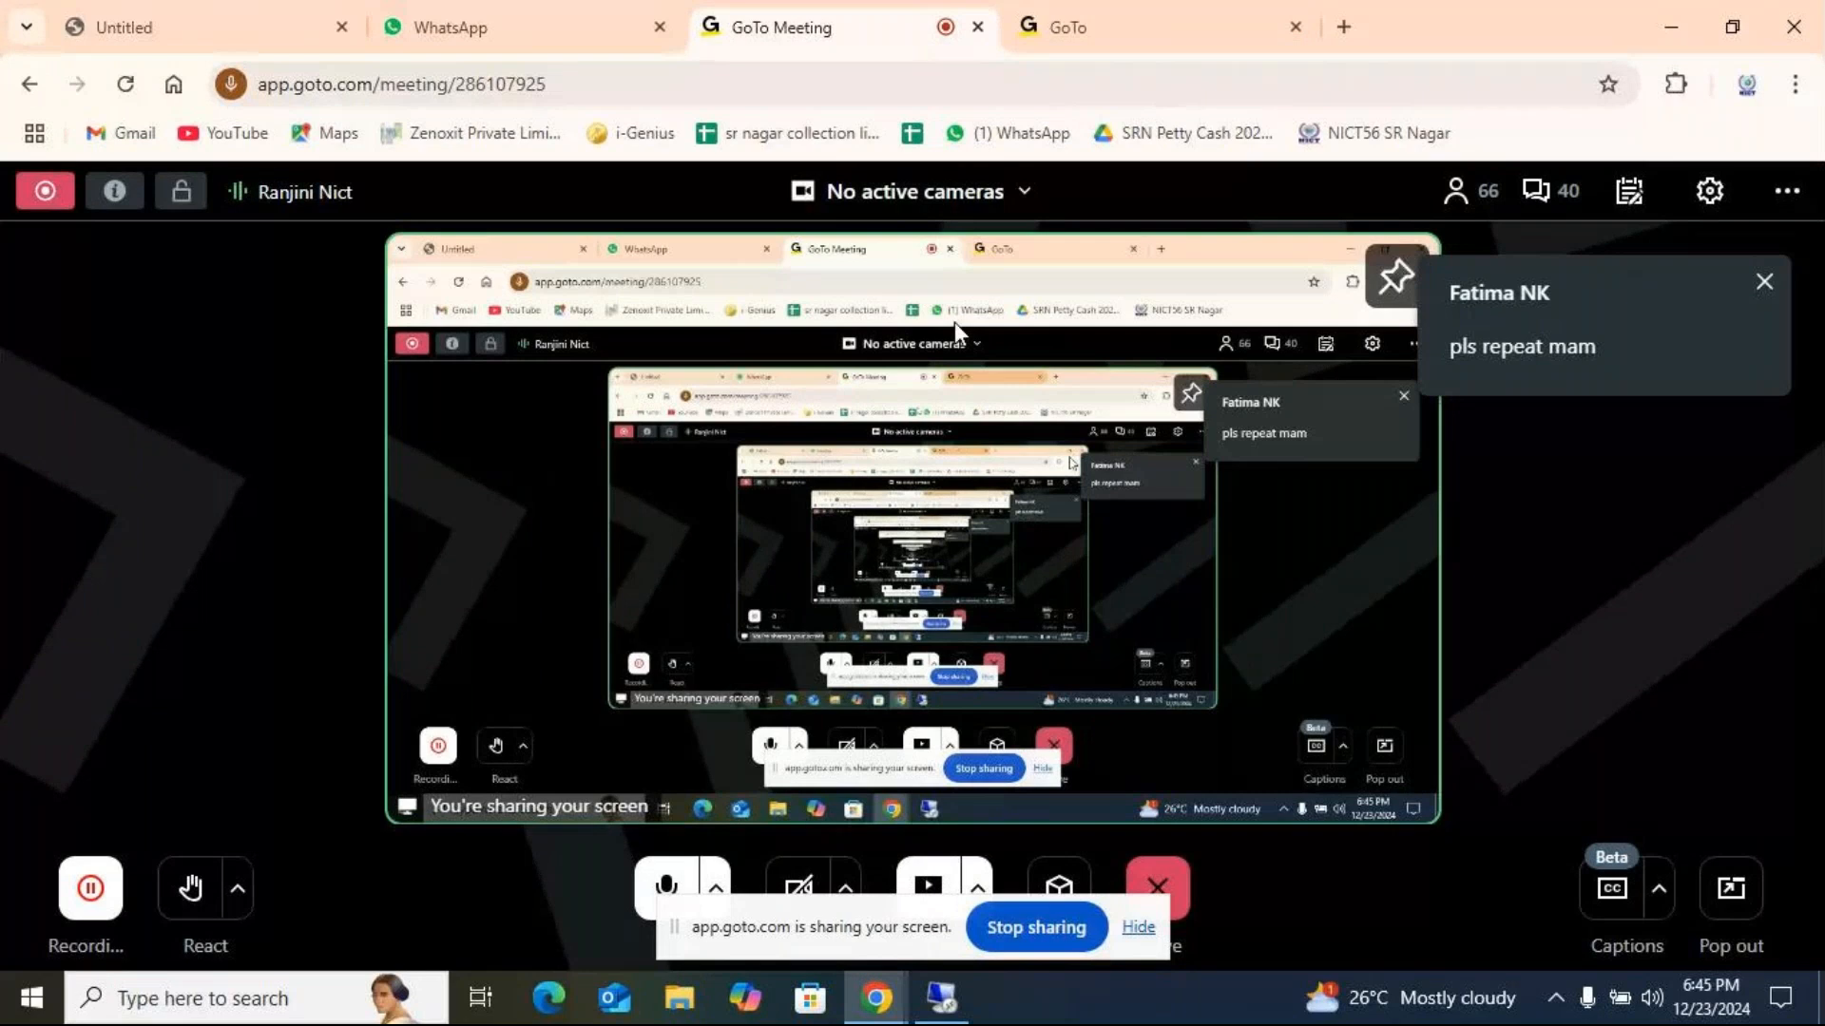
click(939, 997)
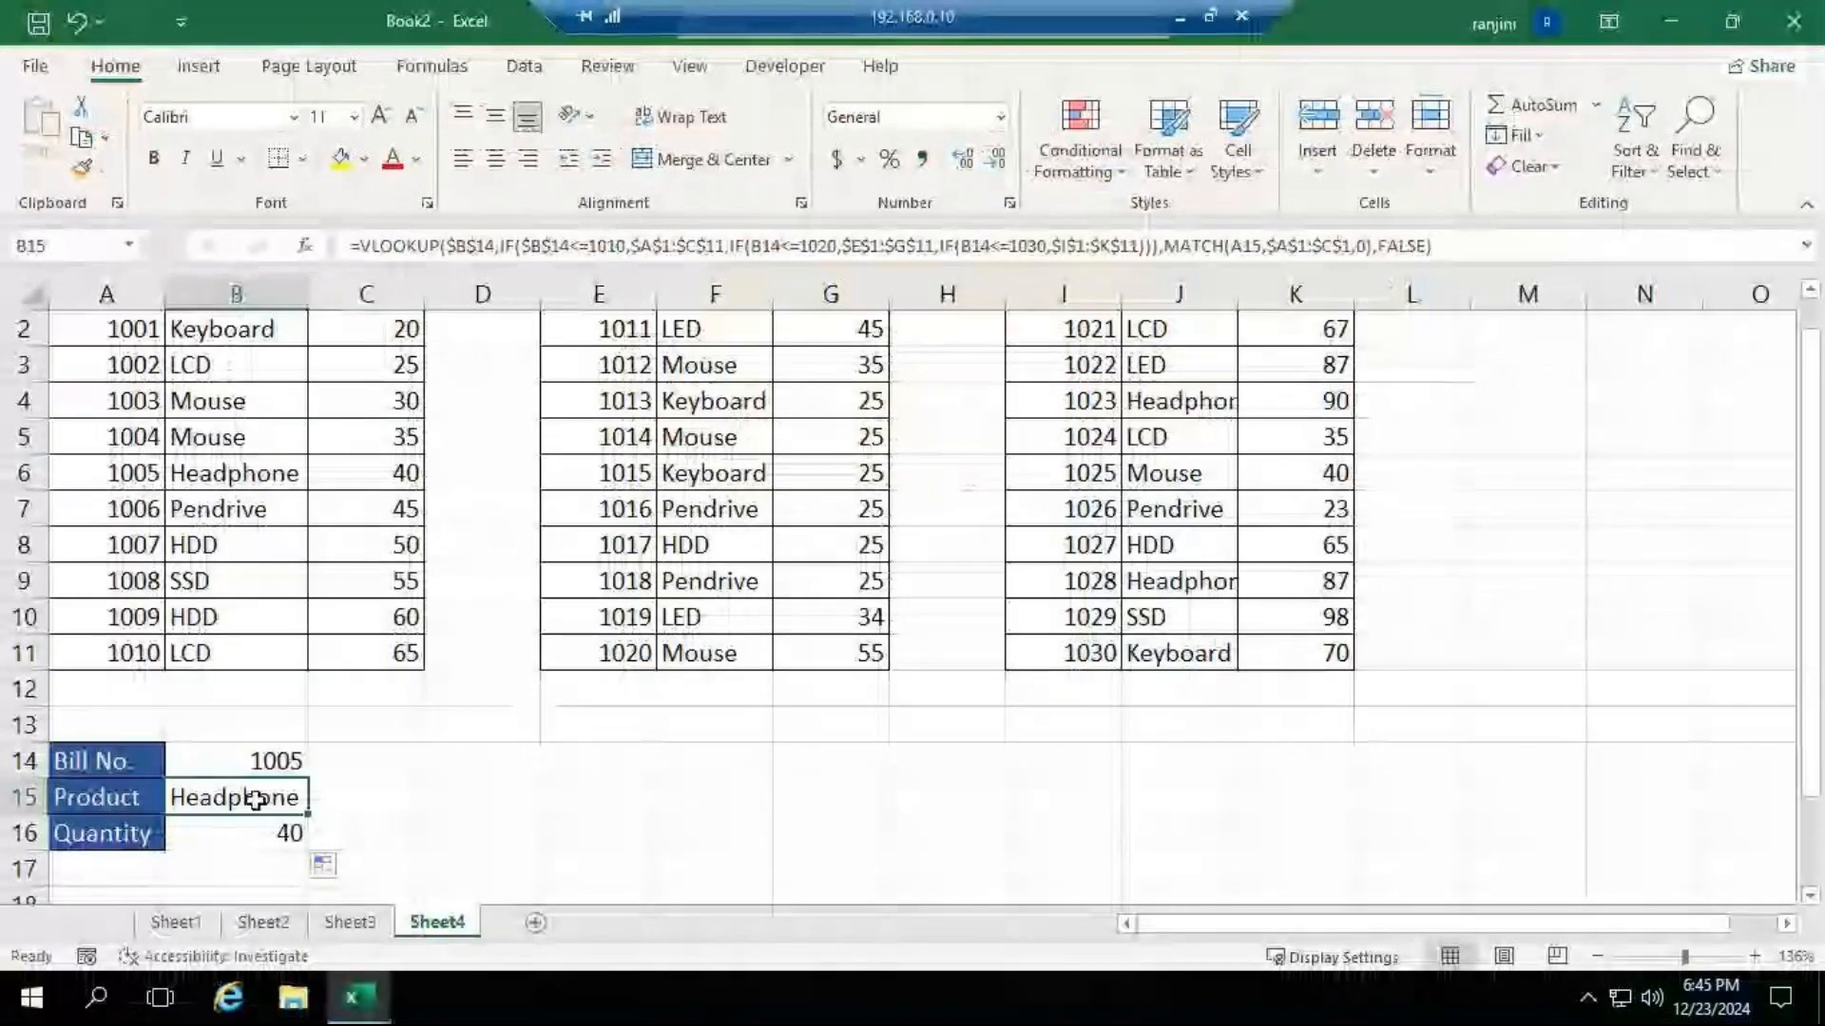
drag(259, 816, 259, 834)
key(Delete)
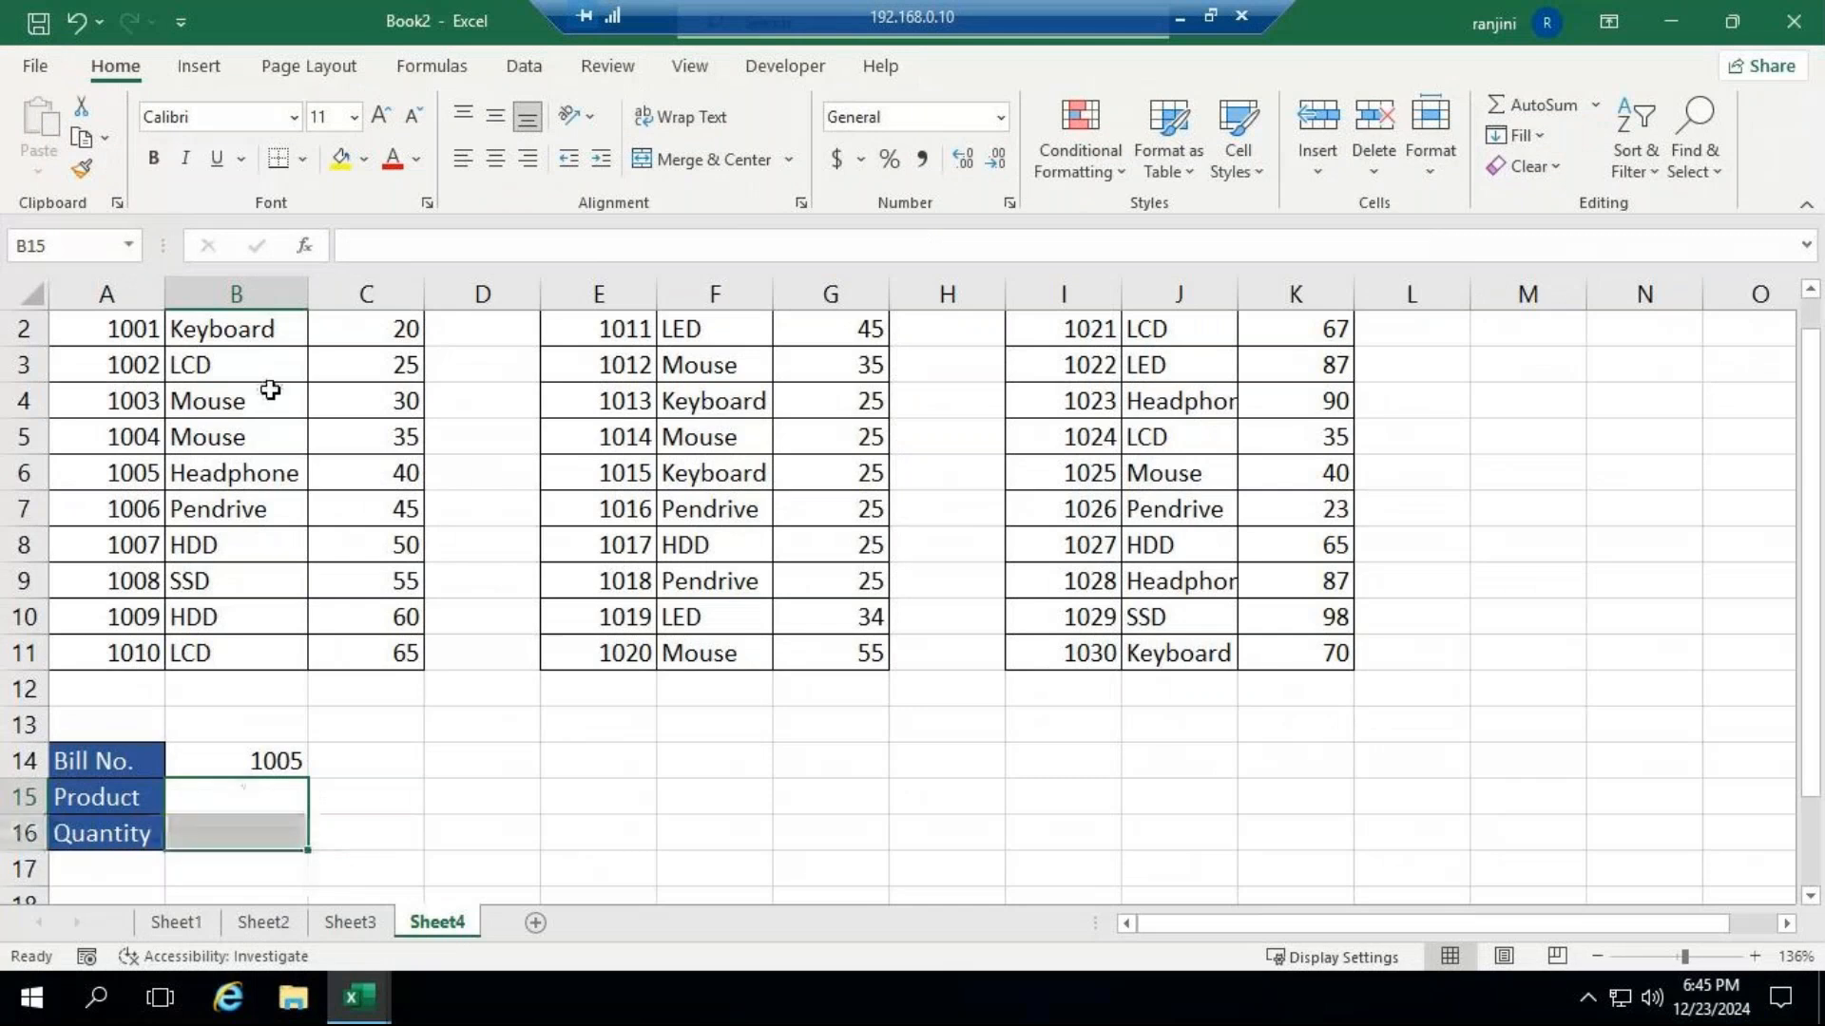
scroll(278, 469, up, 1)
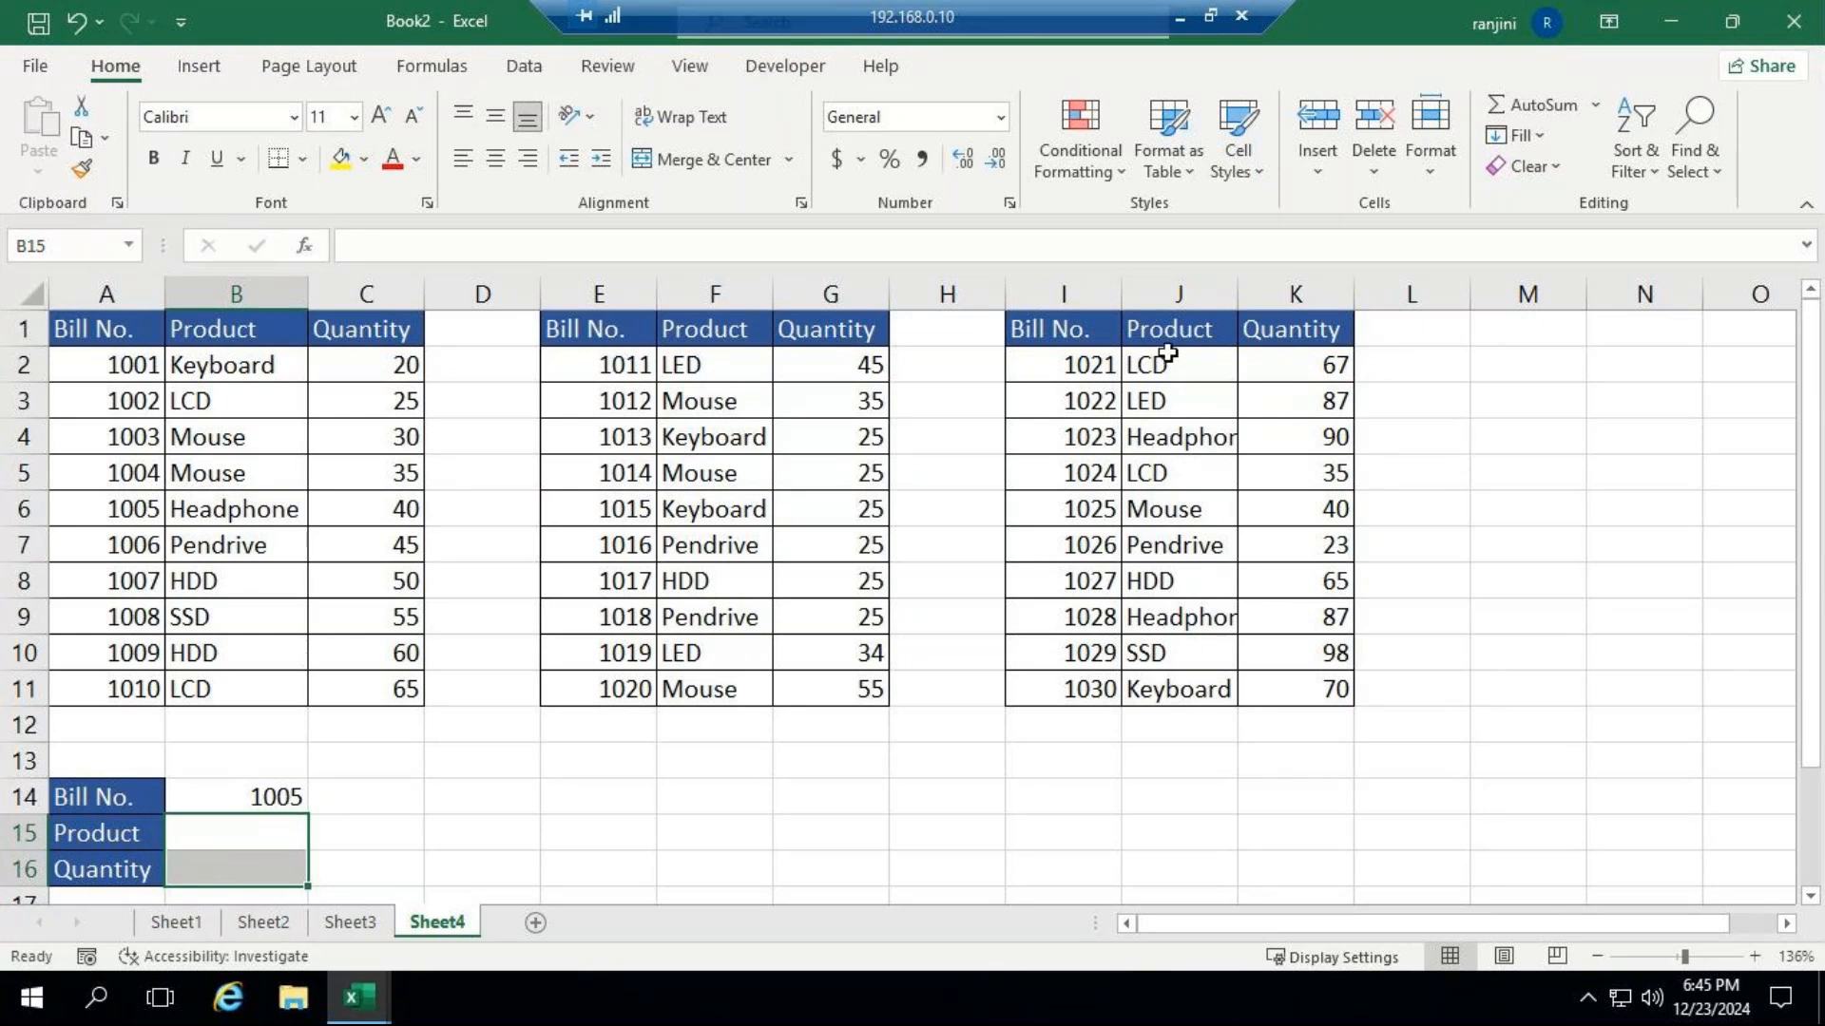
Try to start a new VLOOKUP formula in the Product cell B15.
click(276, 826)
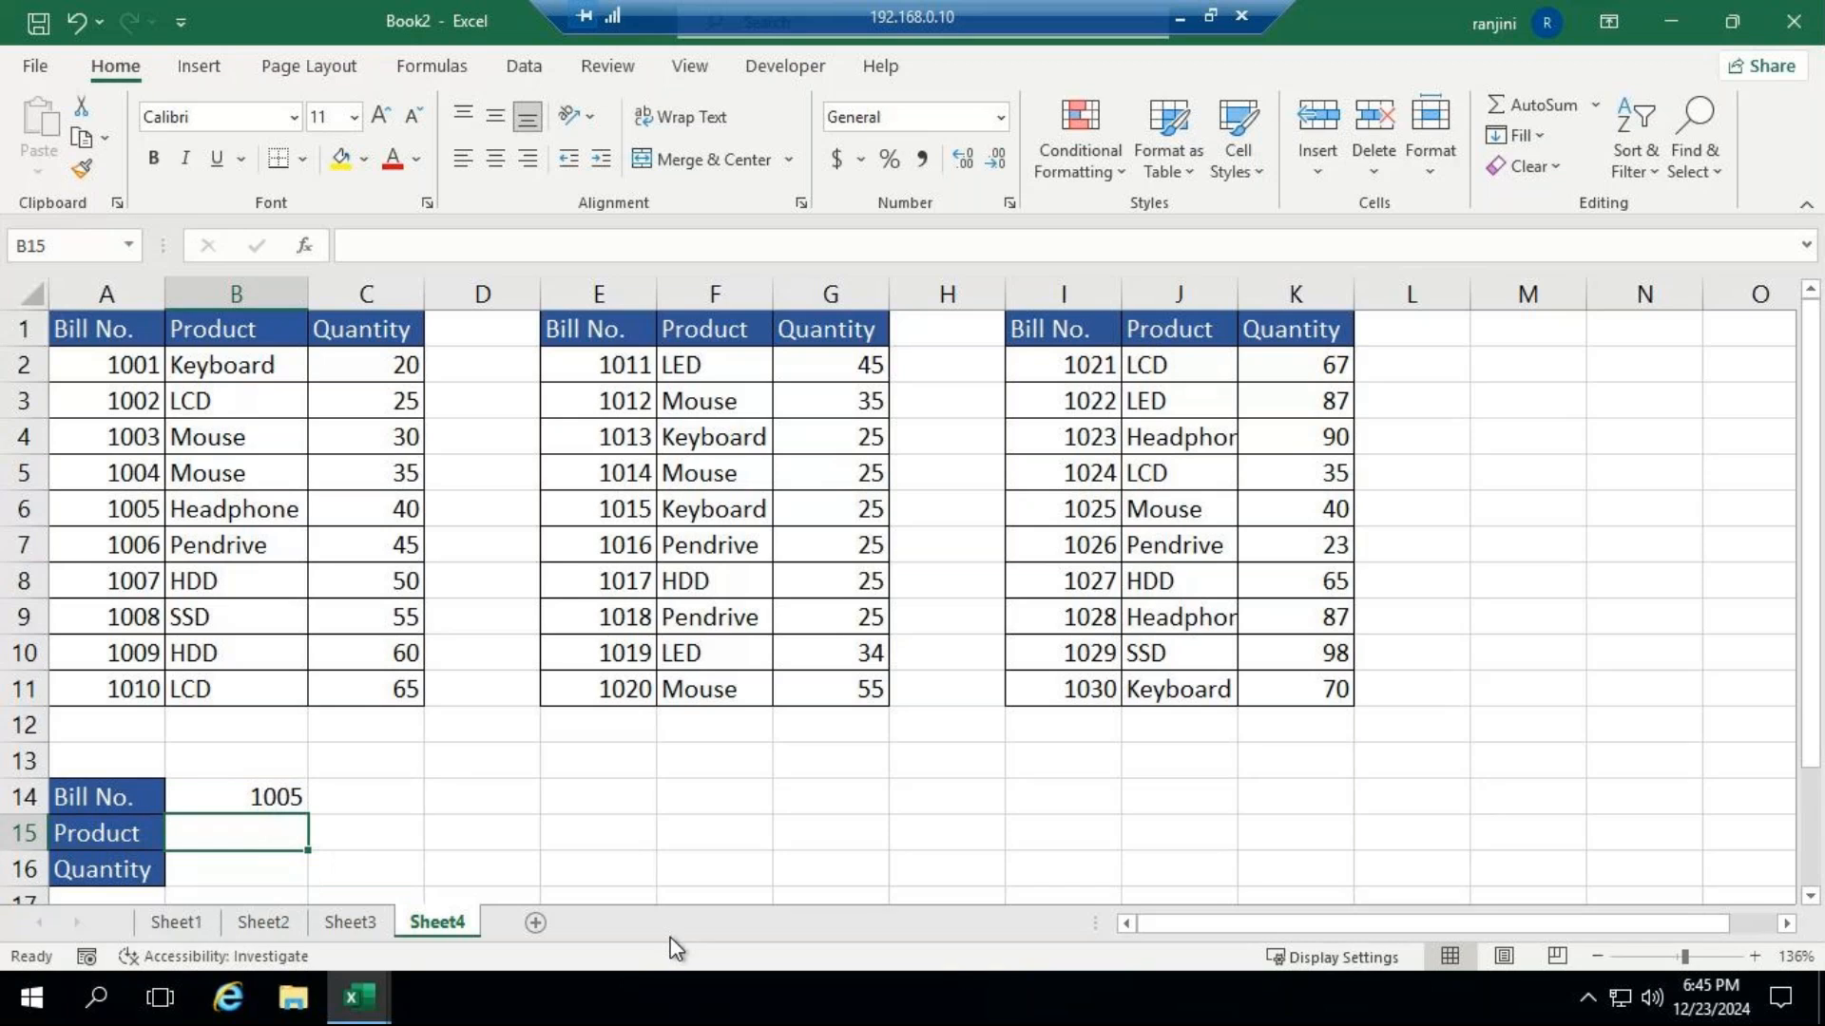
text(=)
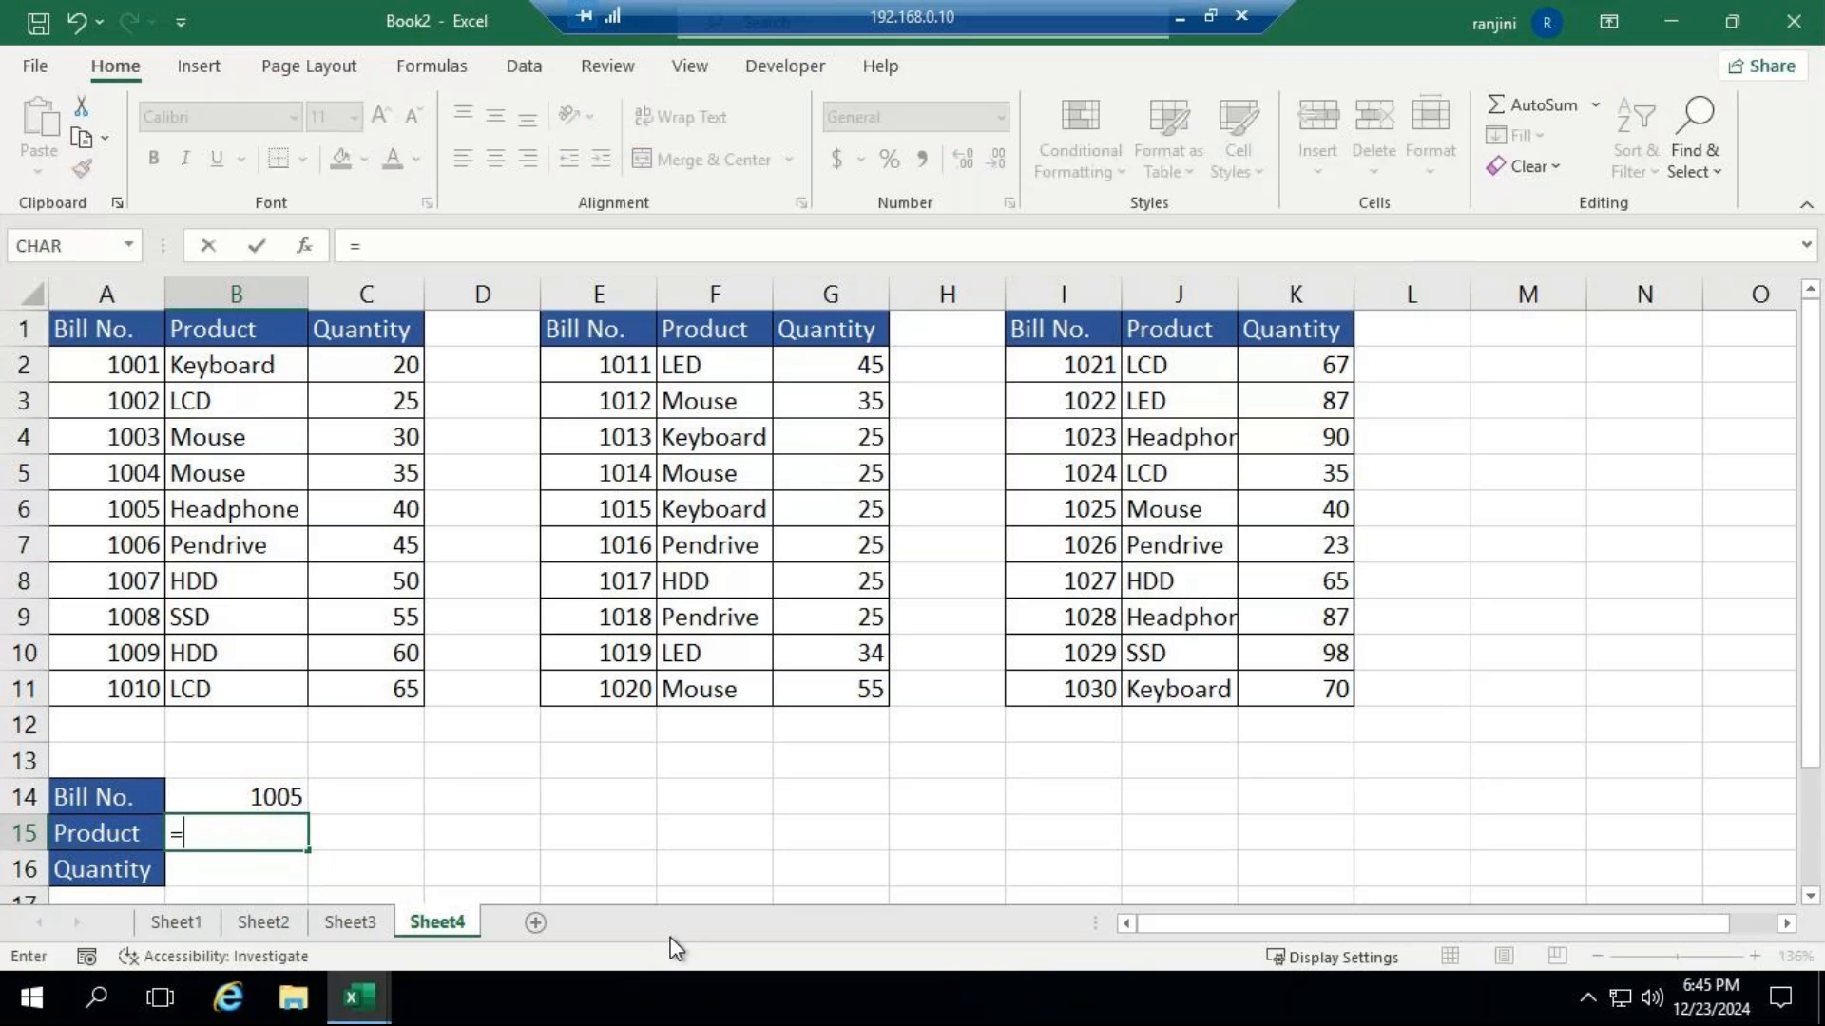
text(v)
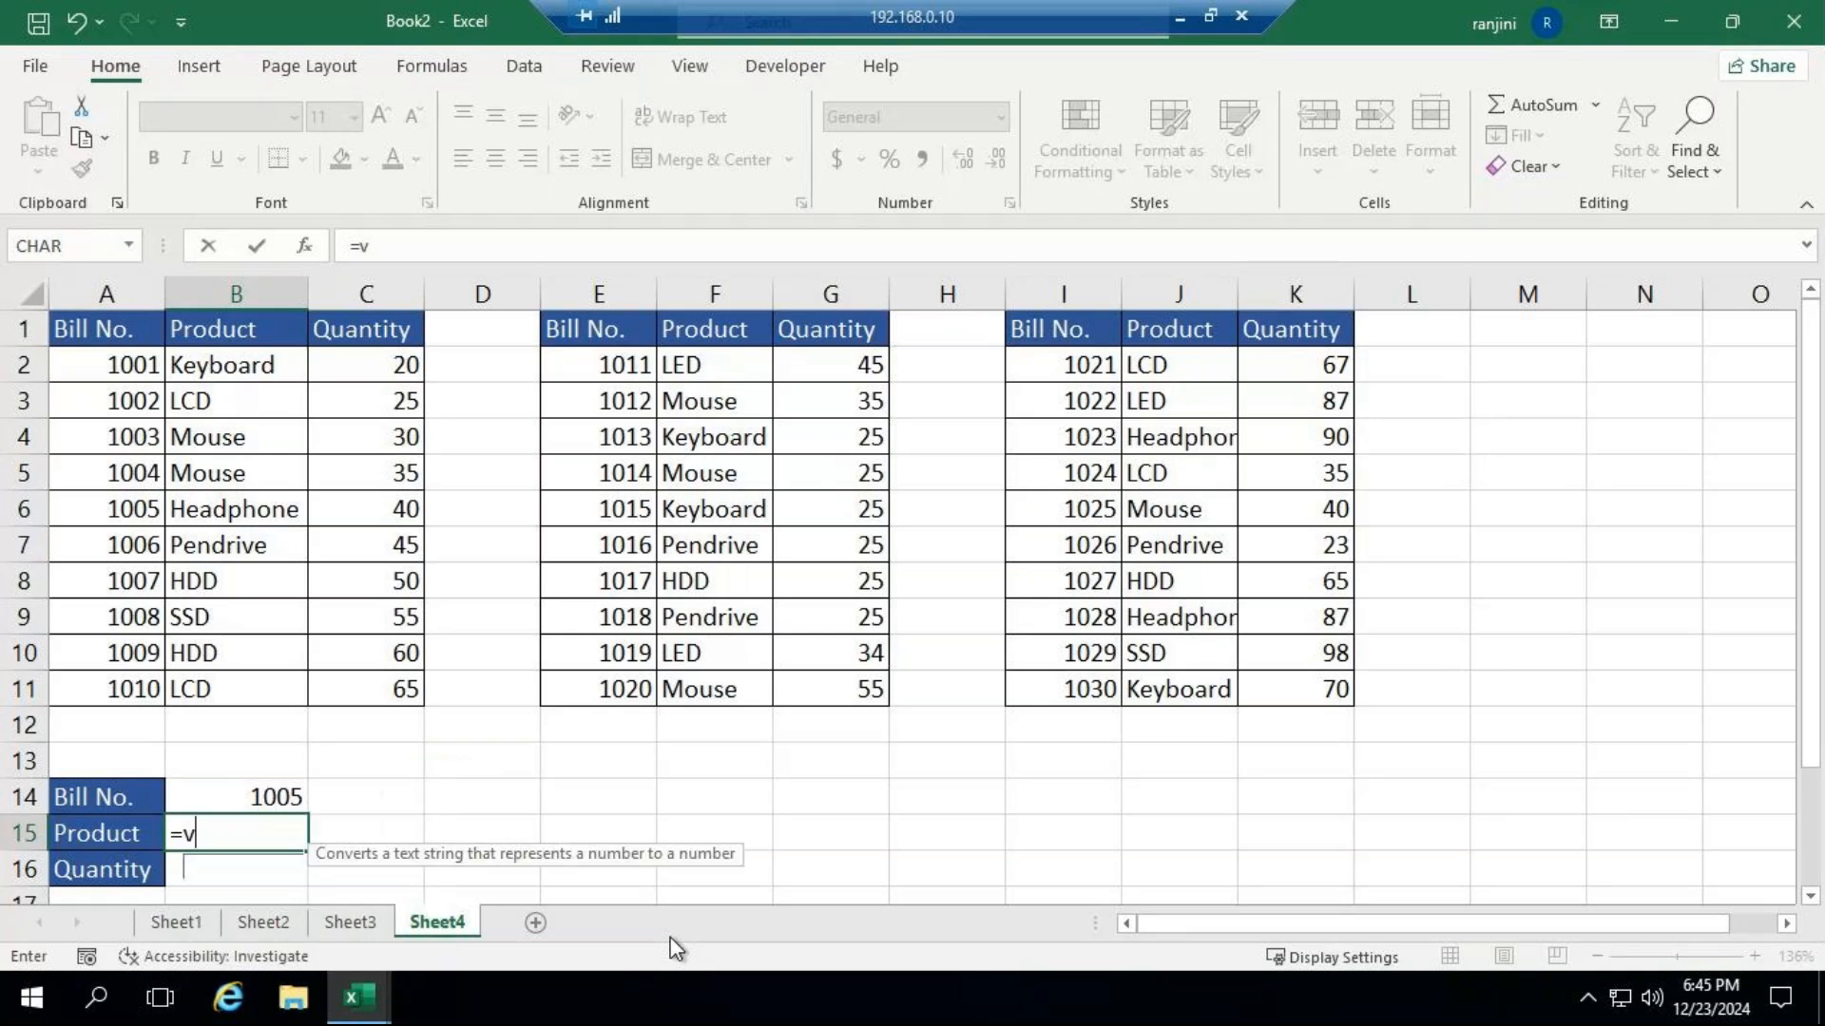
text(llo)
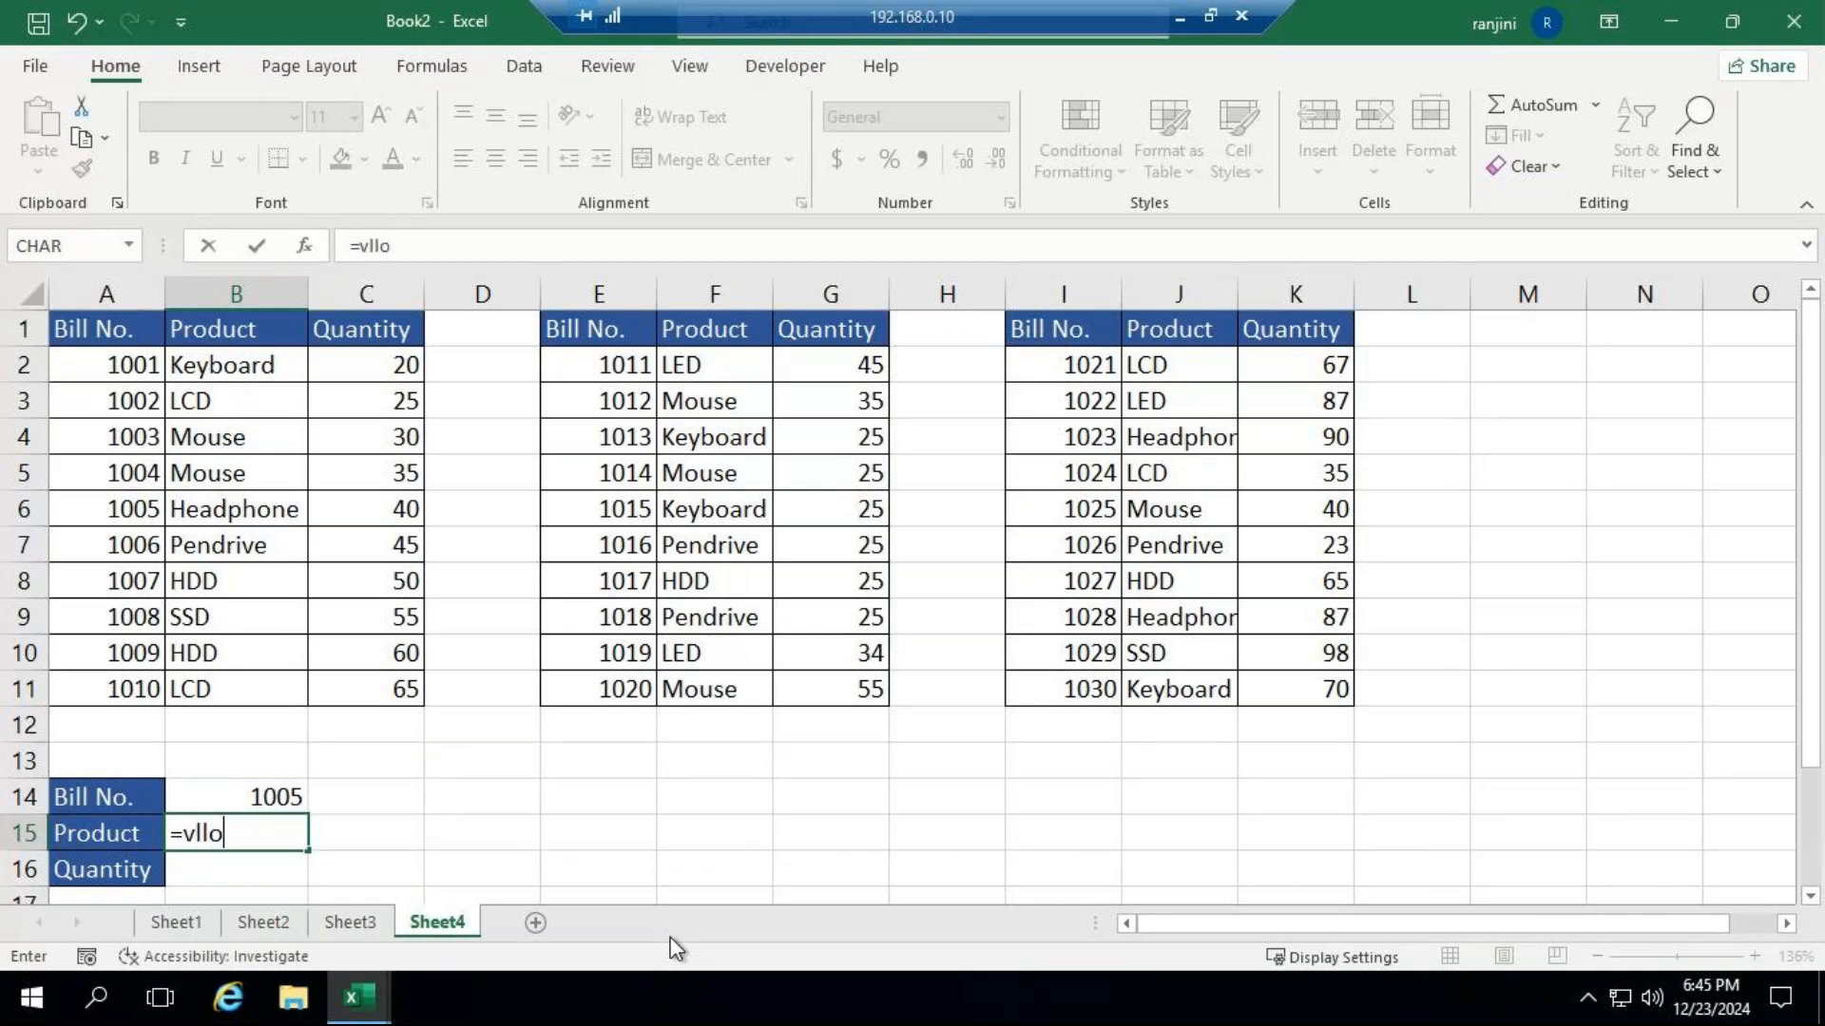
key(Tab)
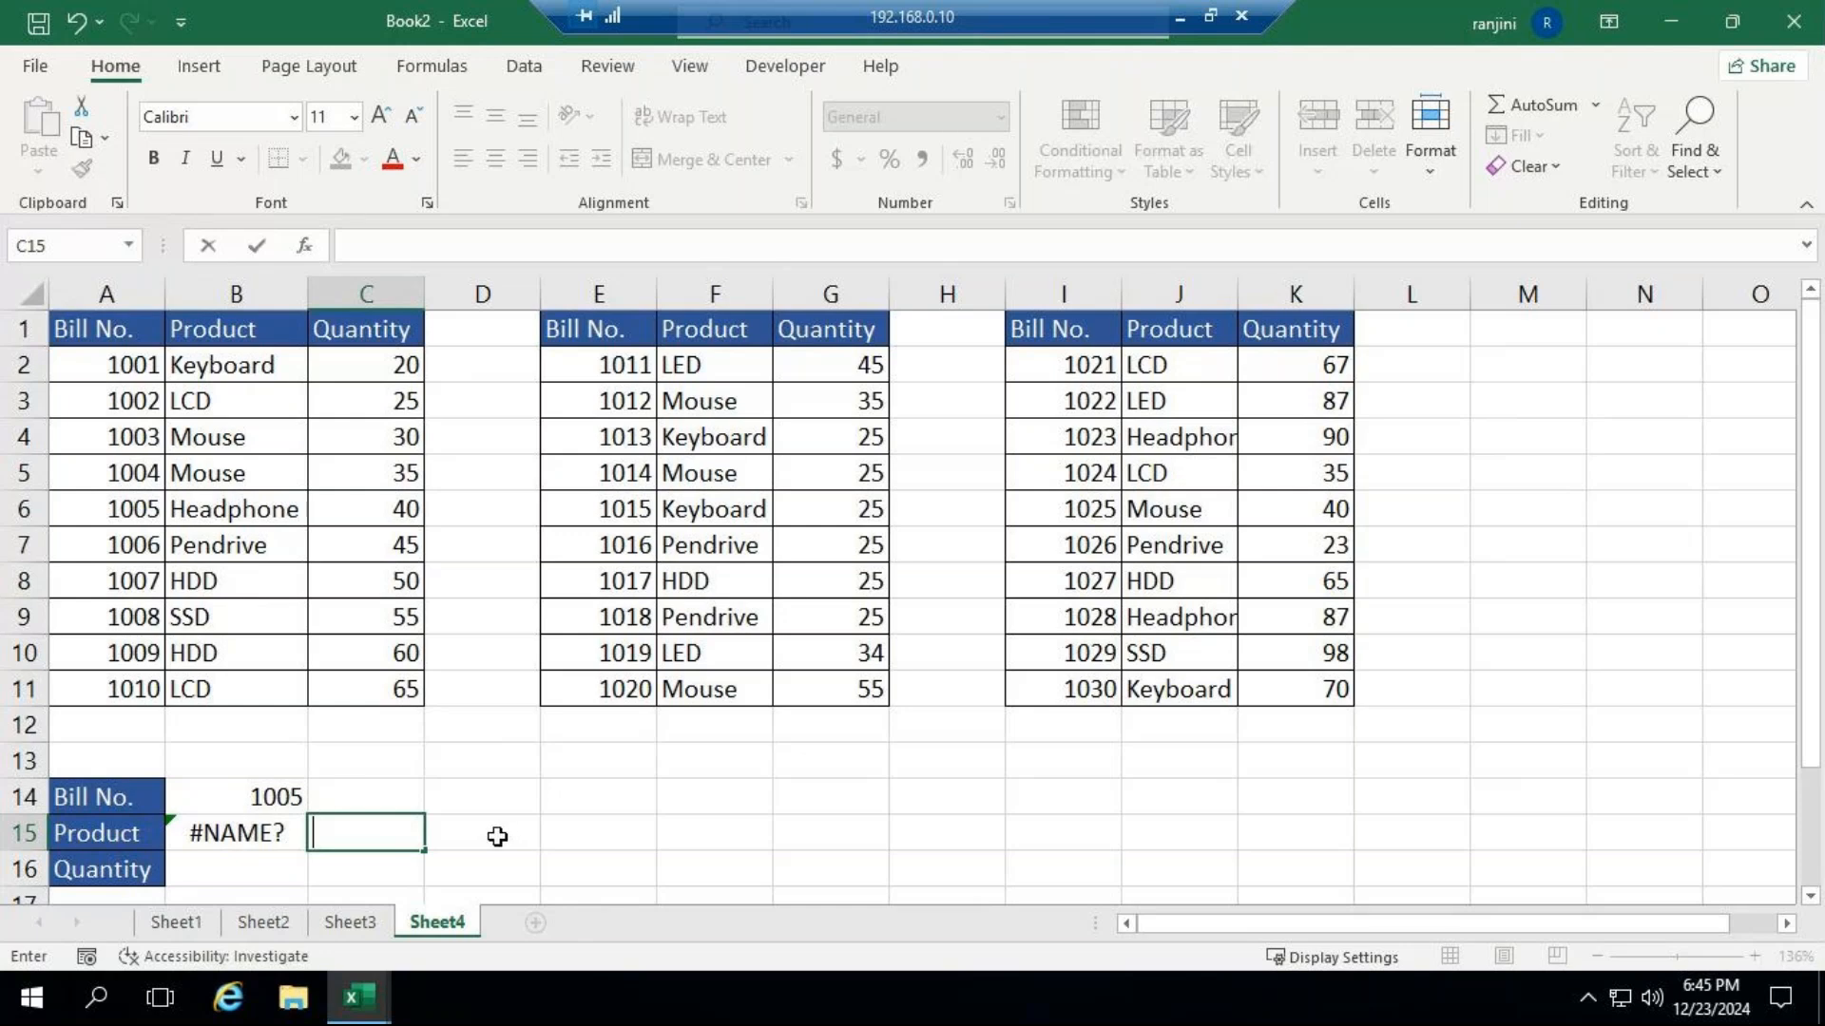
click(271, 801)
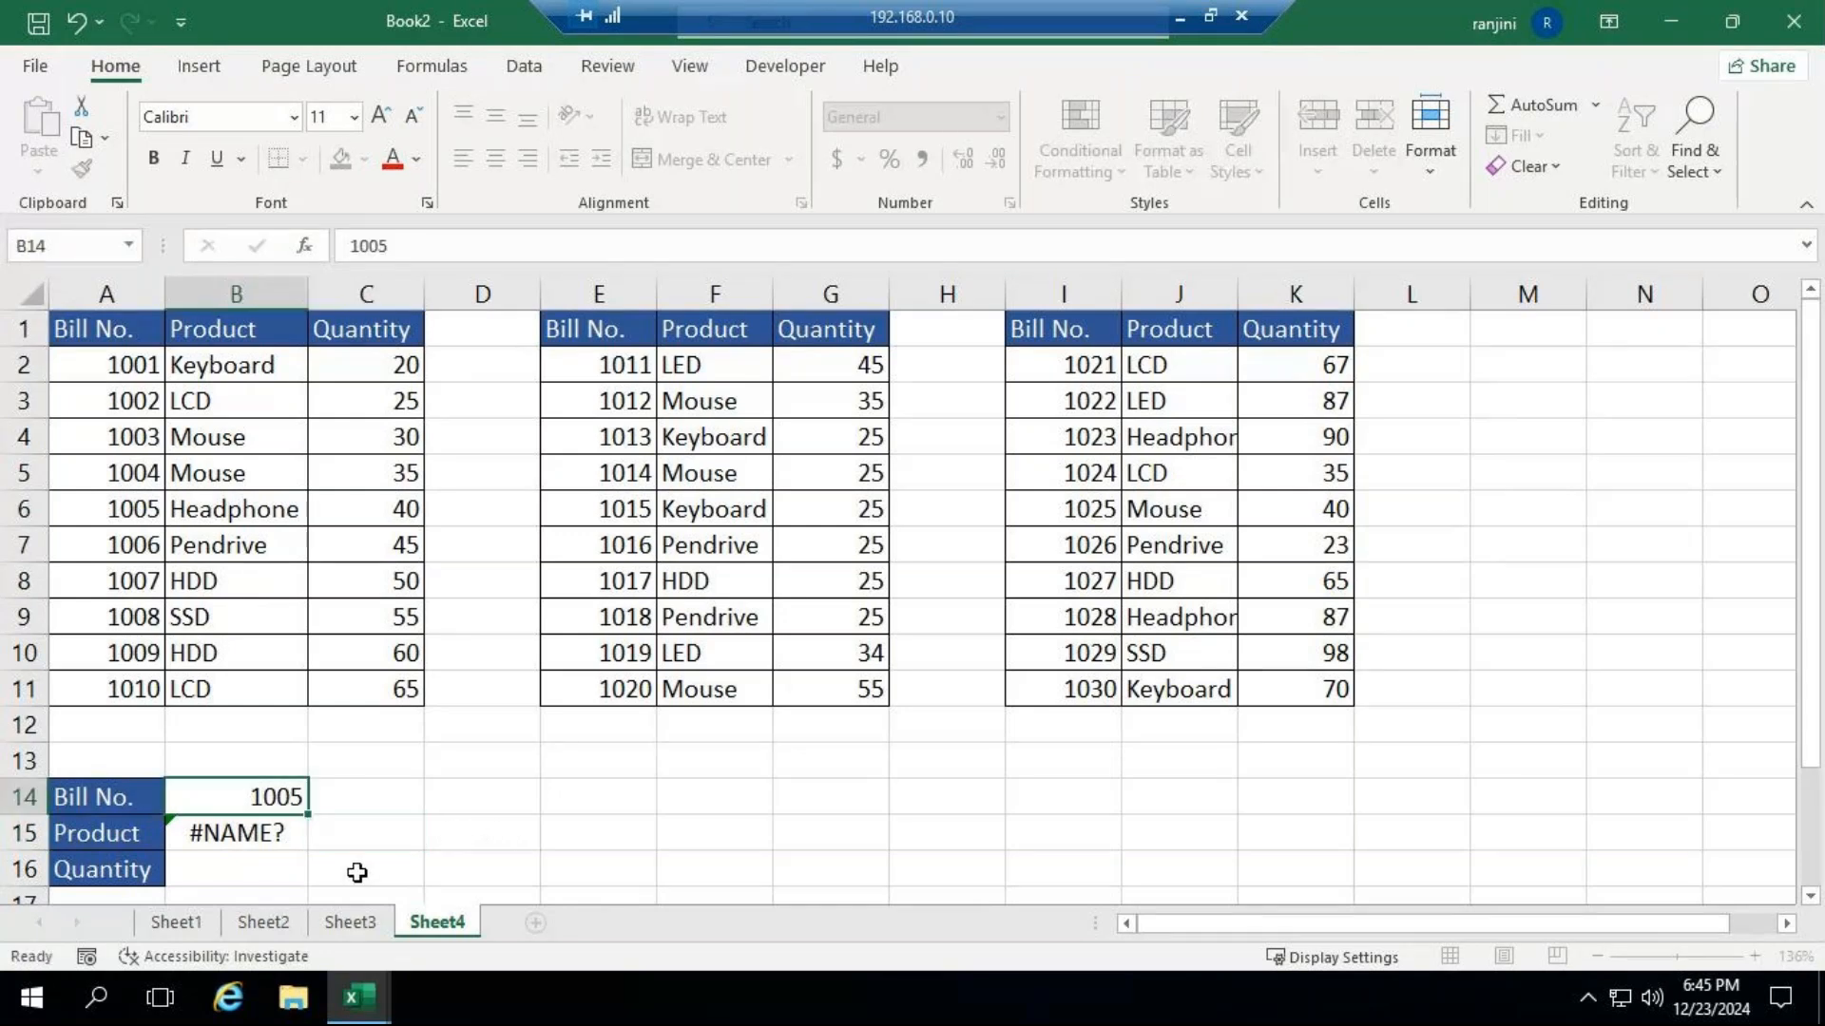
key(Right)
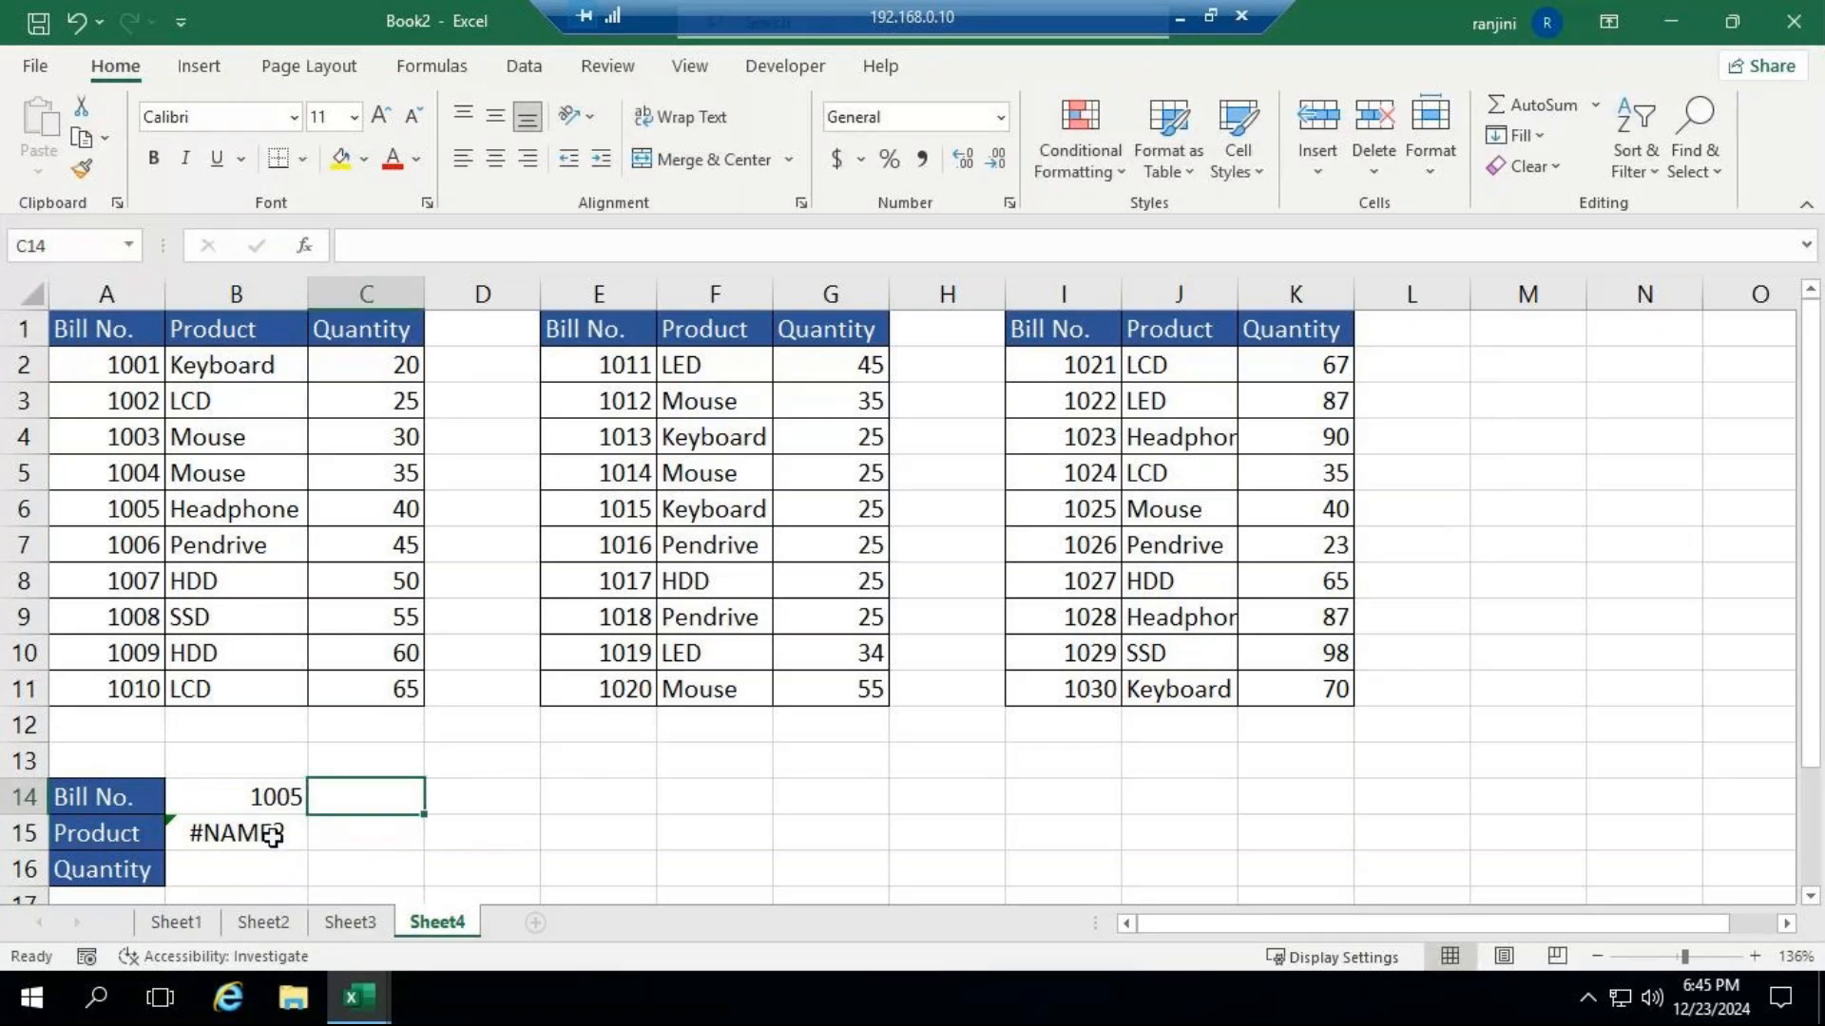
click(513, 829)
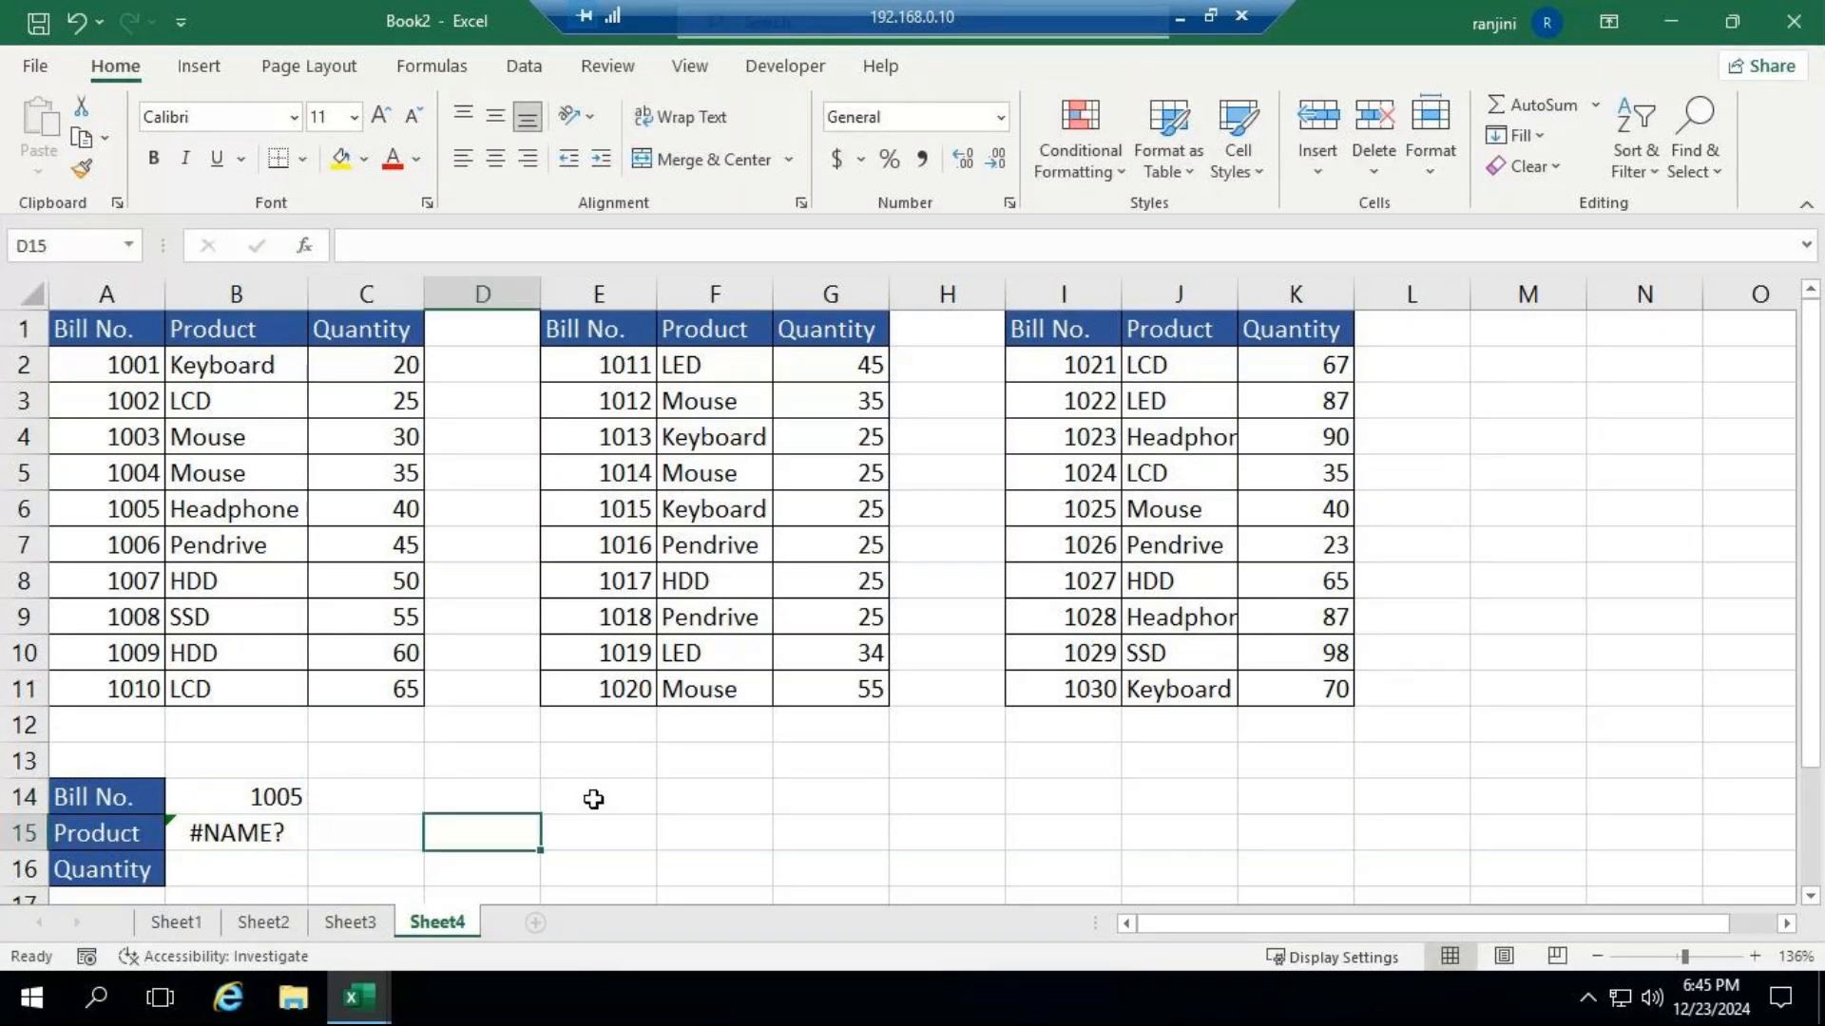
click(304, 833)
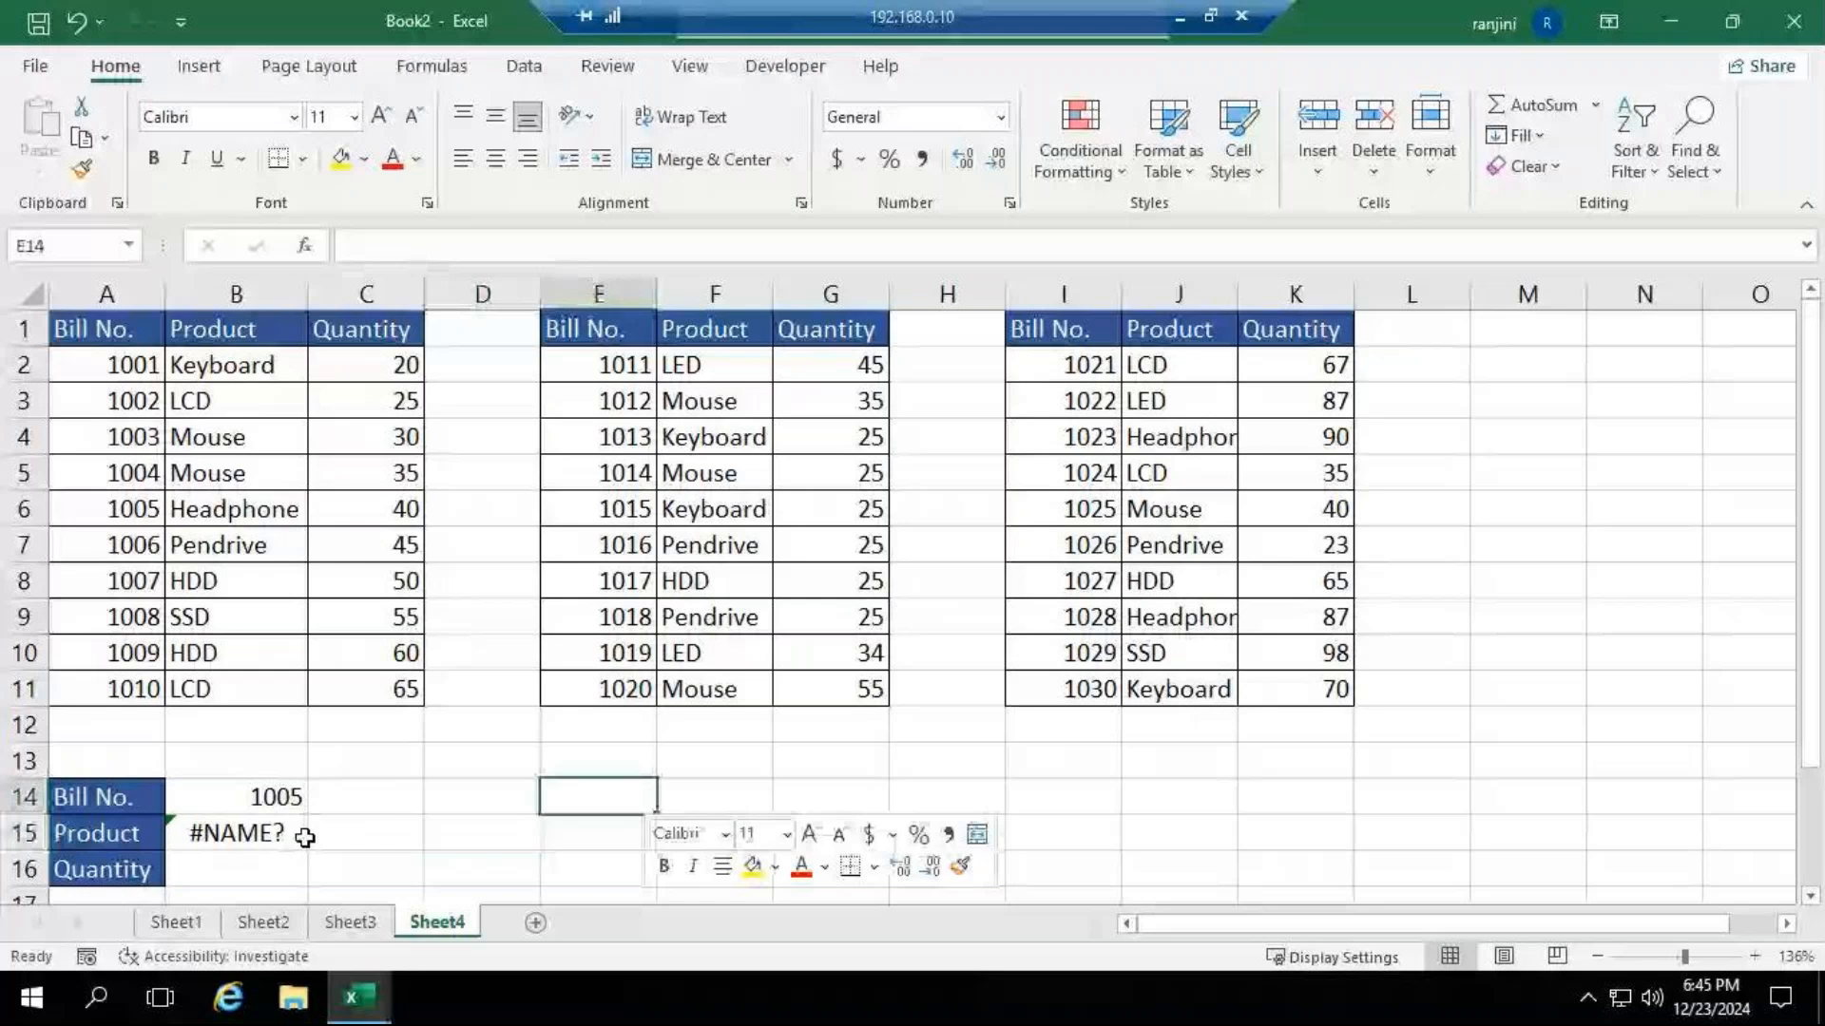
text(=)
click(302, 834)
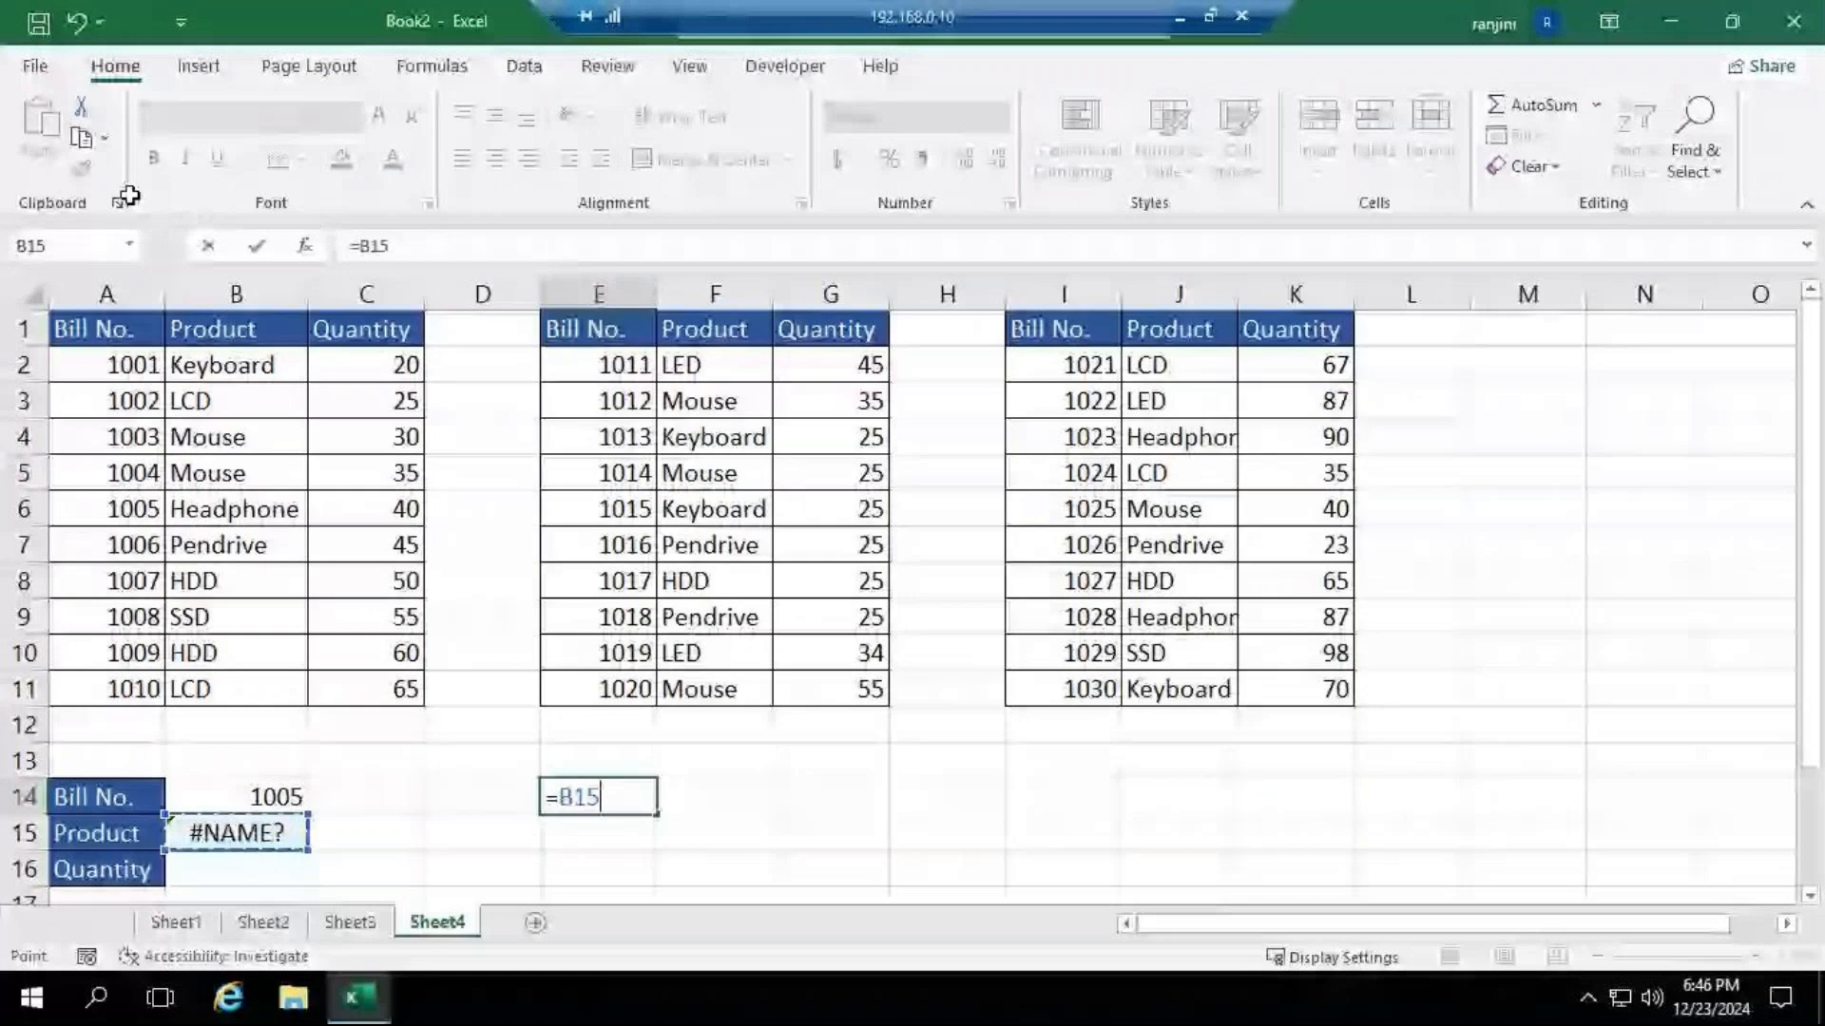
key(BackSpace)
key(BackSpace)
key(BackSpace)
key(BackSpace)
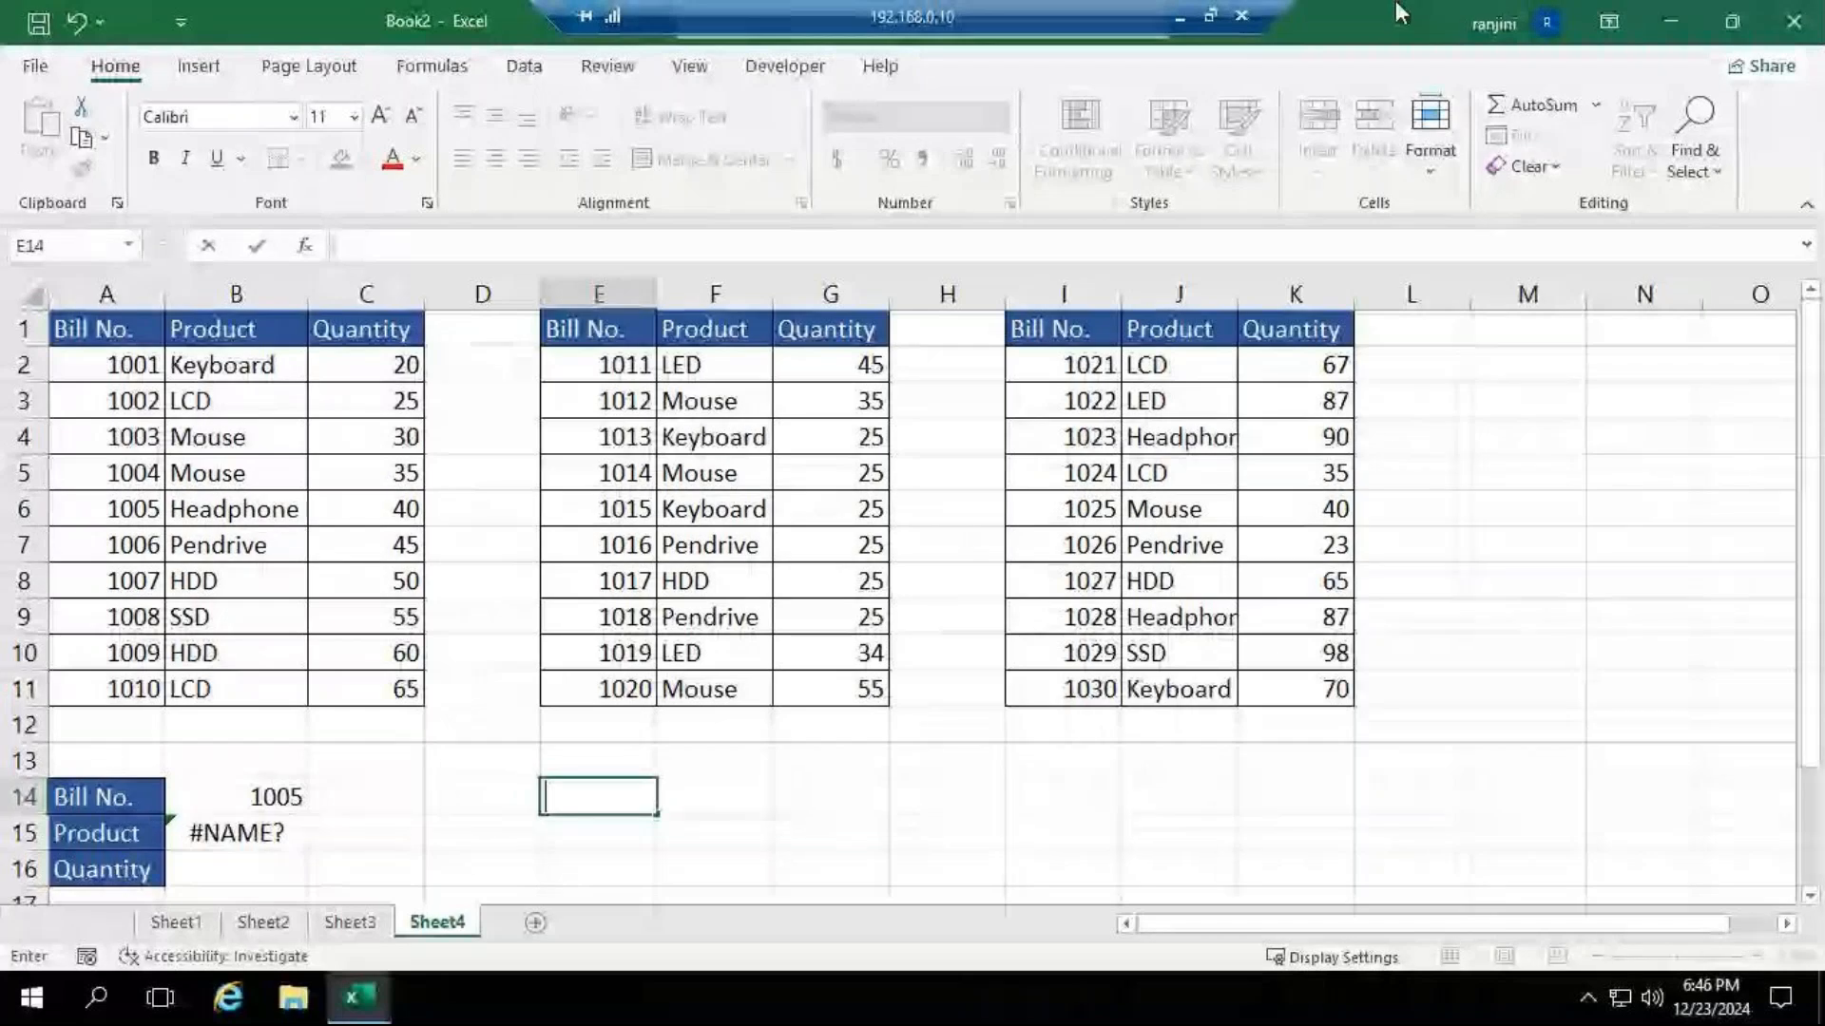
Switch to the GoTo Meeting window.
click(1180, 17)
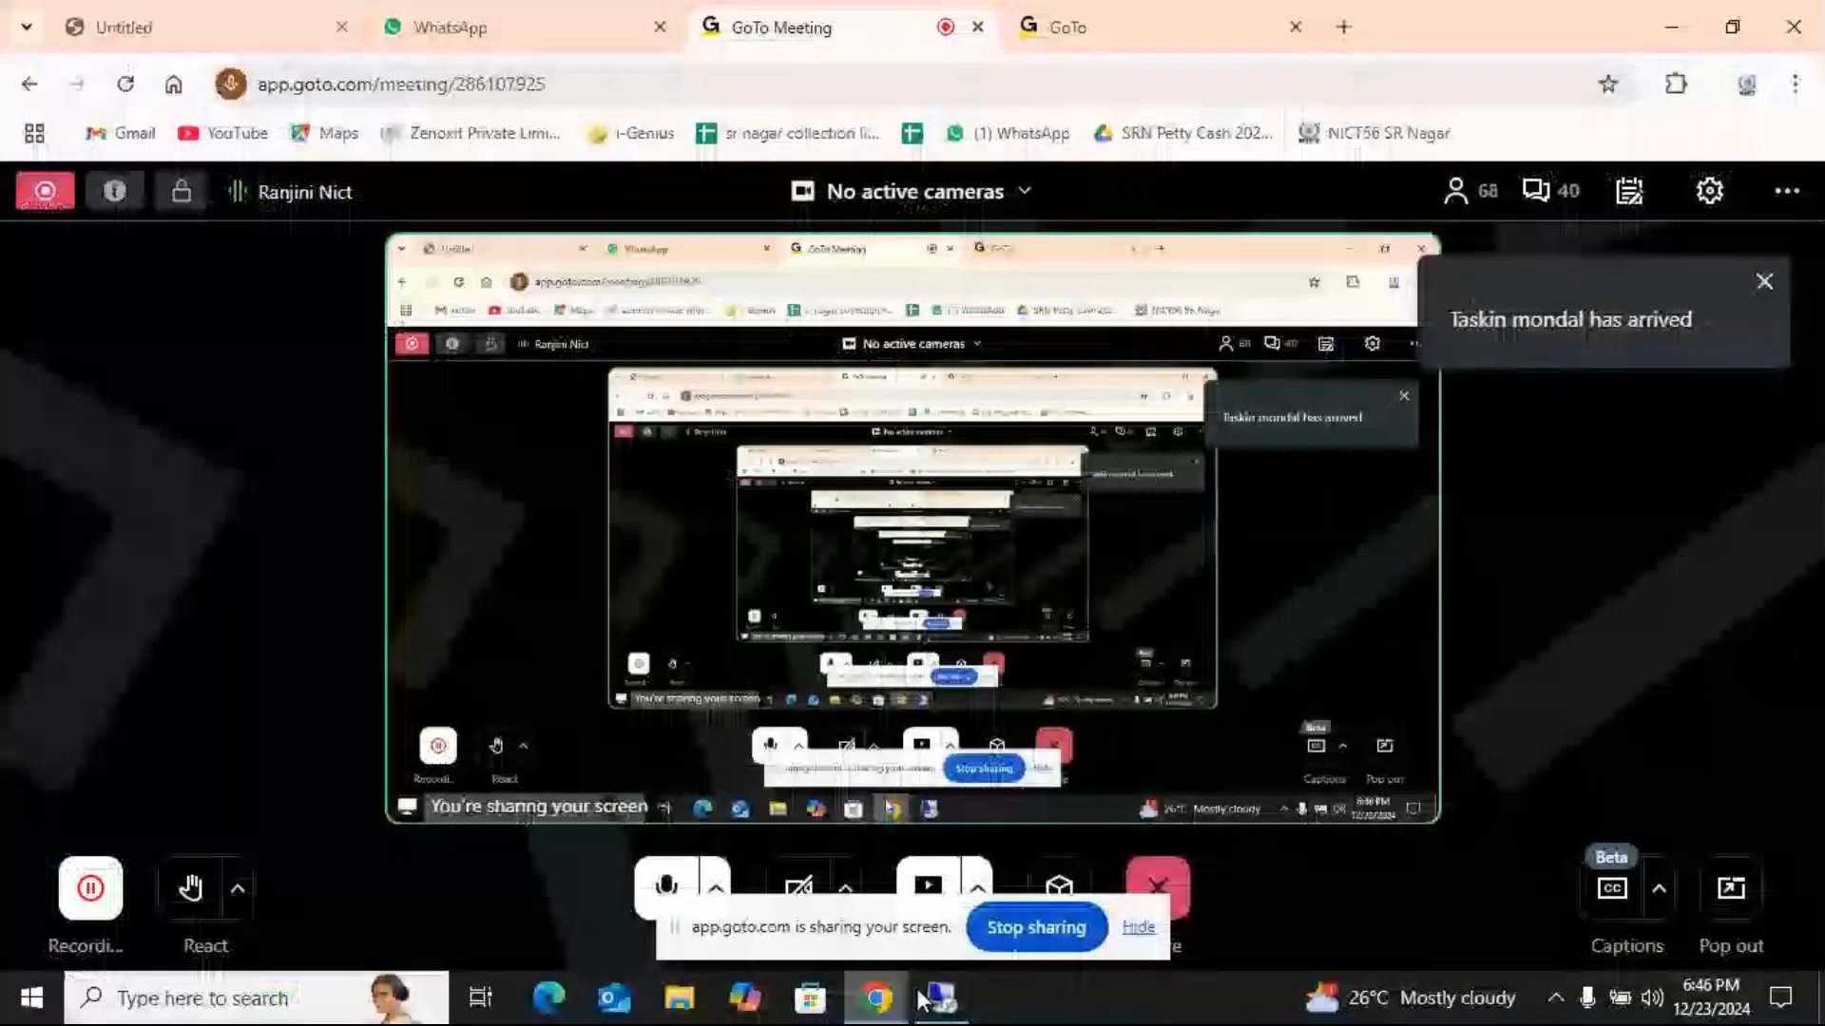
Switch back to the Excel session and start a VLOOKUP formula in Product cell B15 with $B$14 as the lookup value.
click(922, 997)
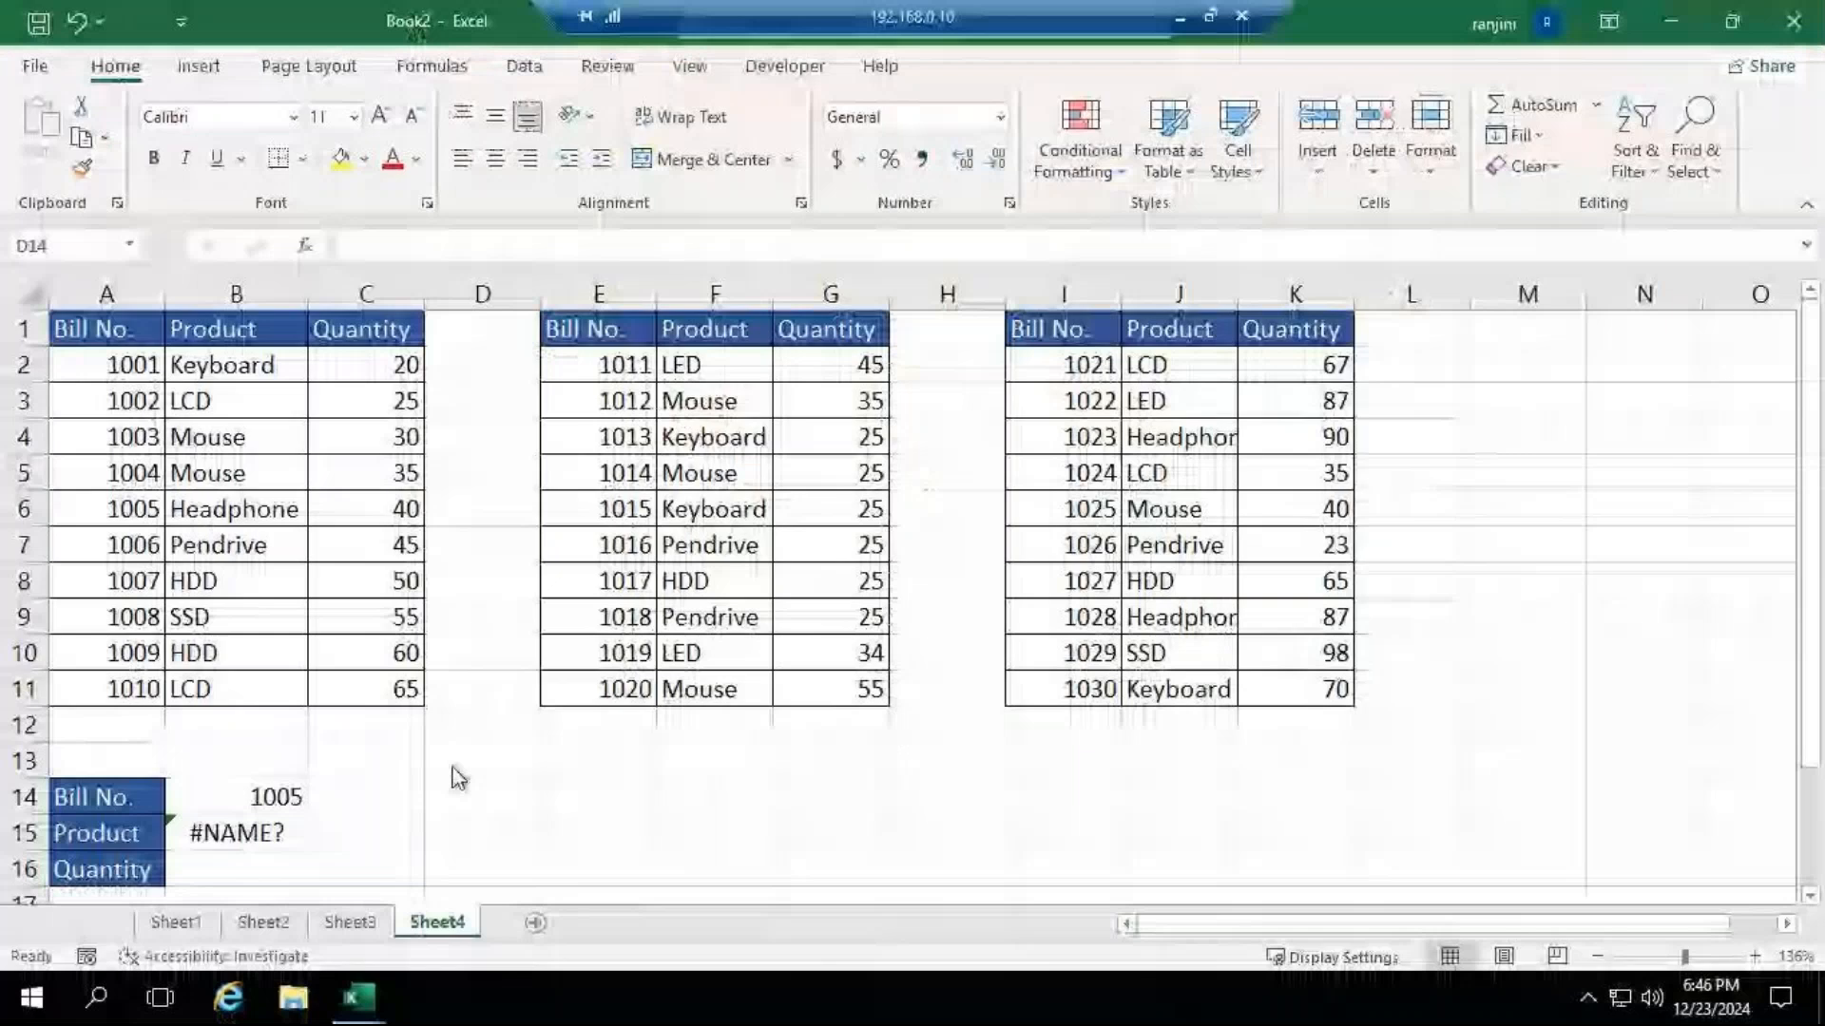
click(302, 837)
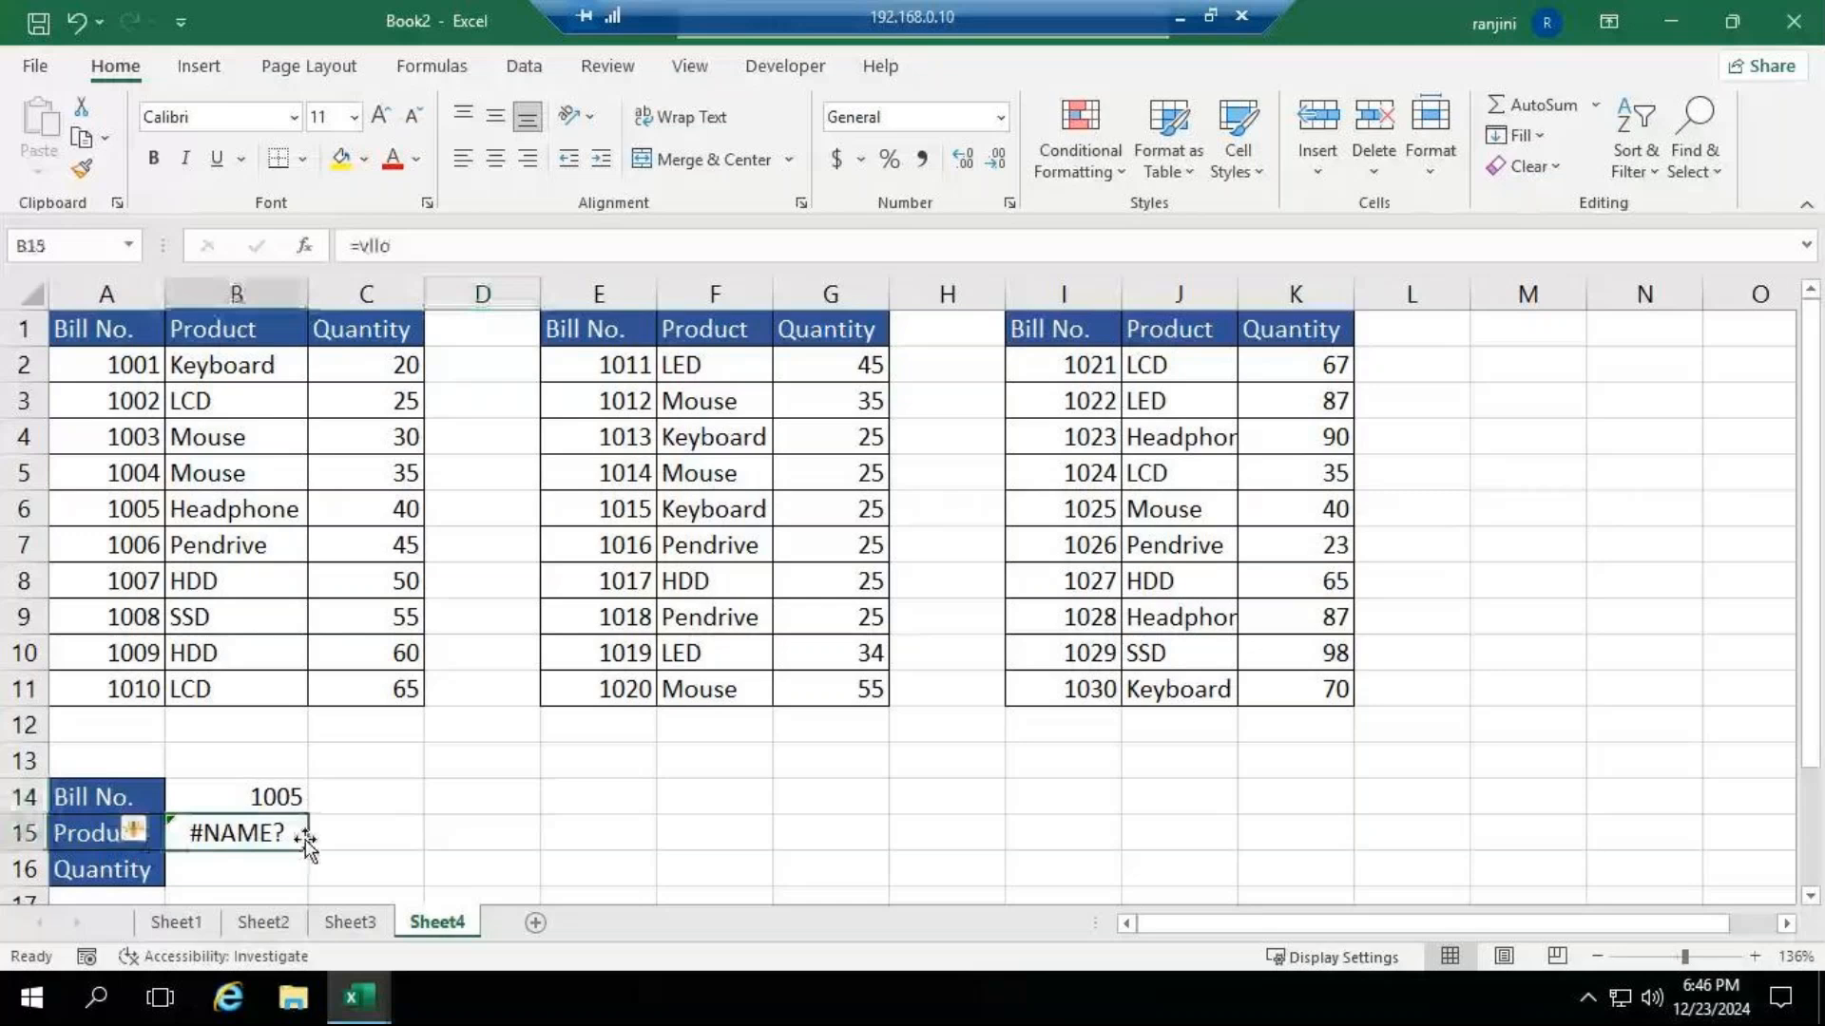
text(=)
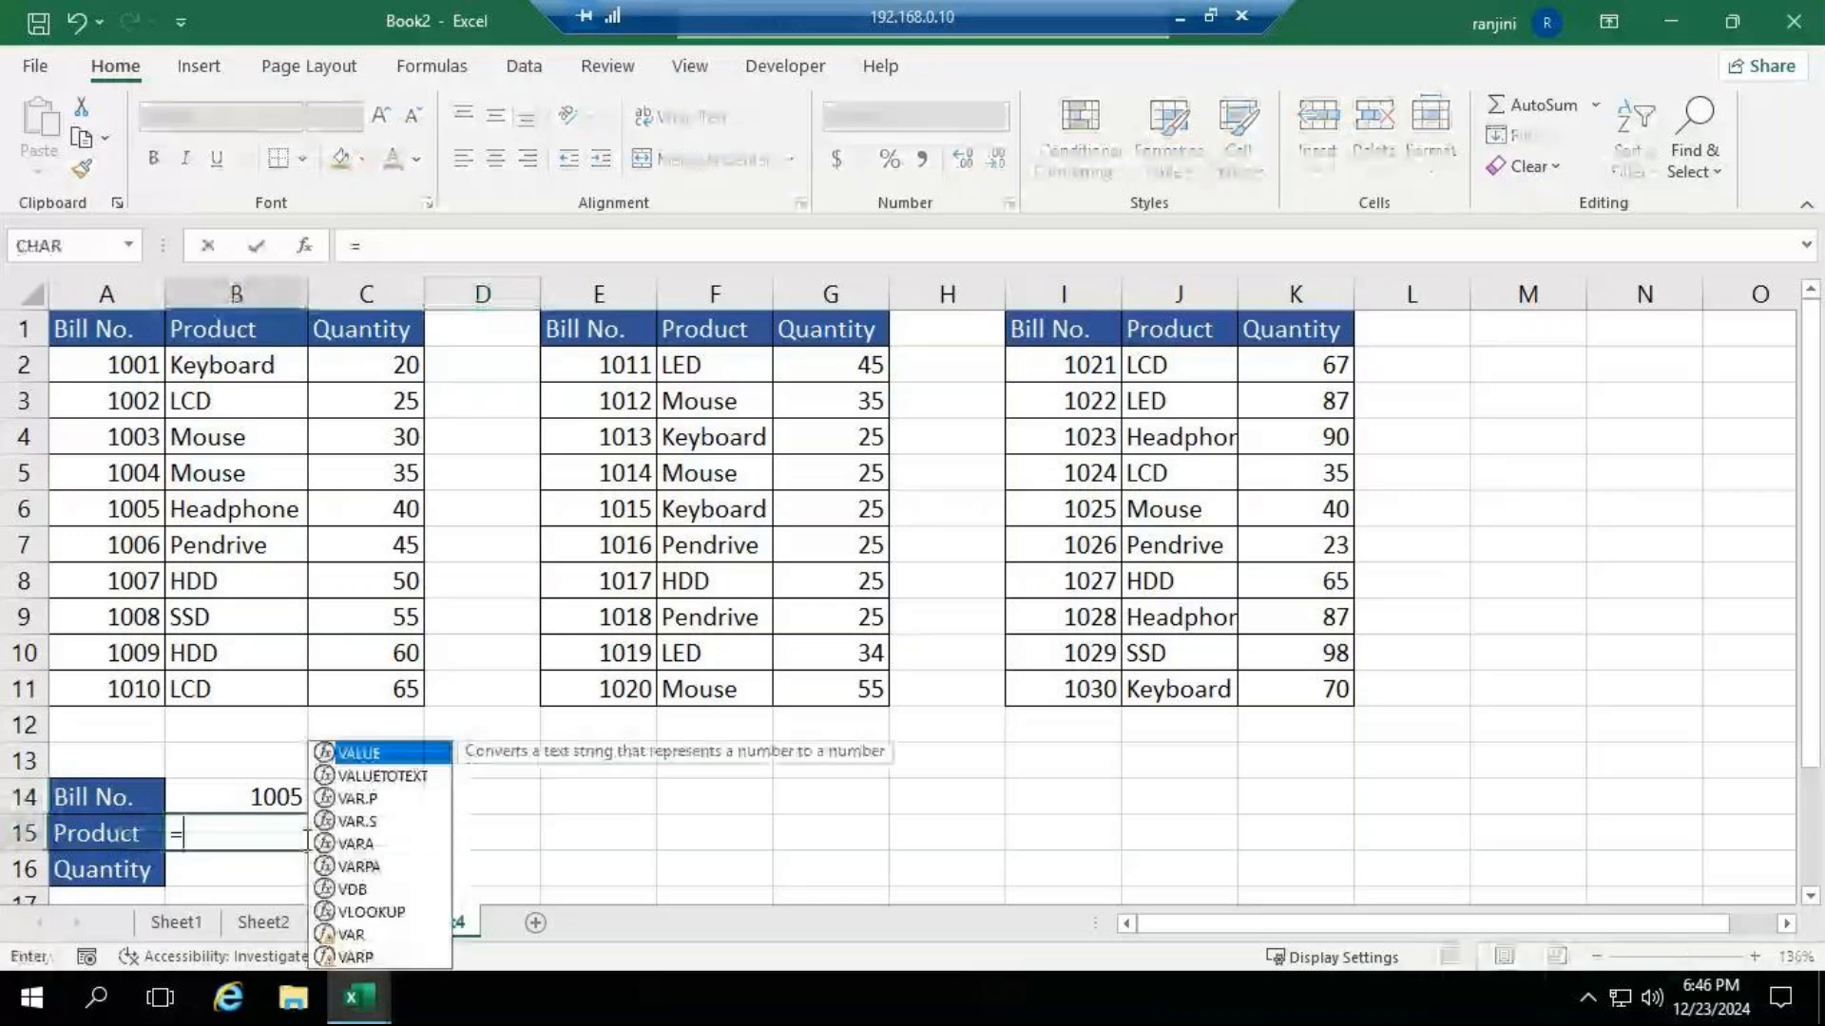
text(vl)
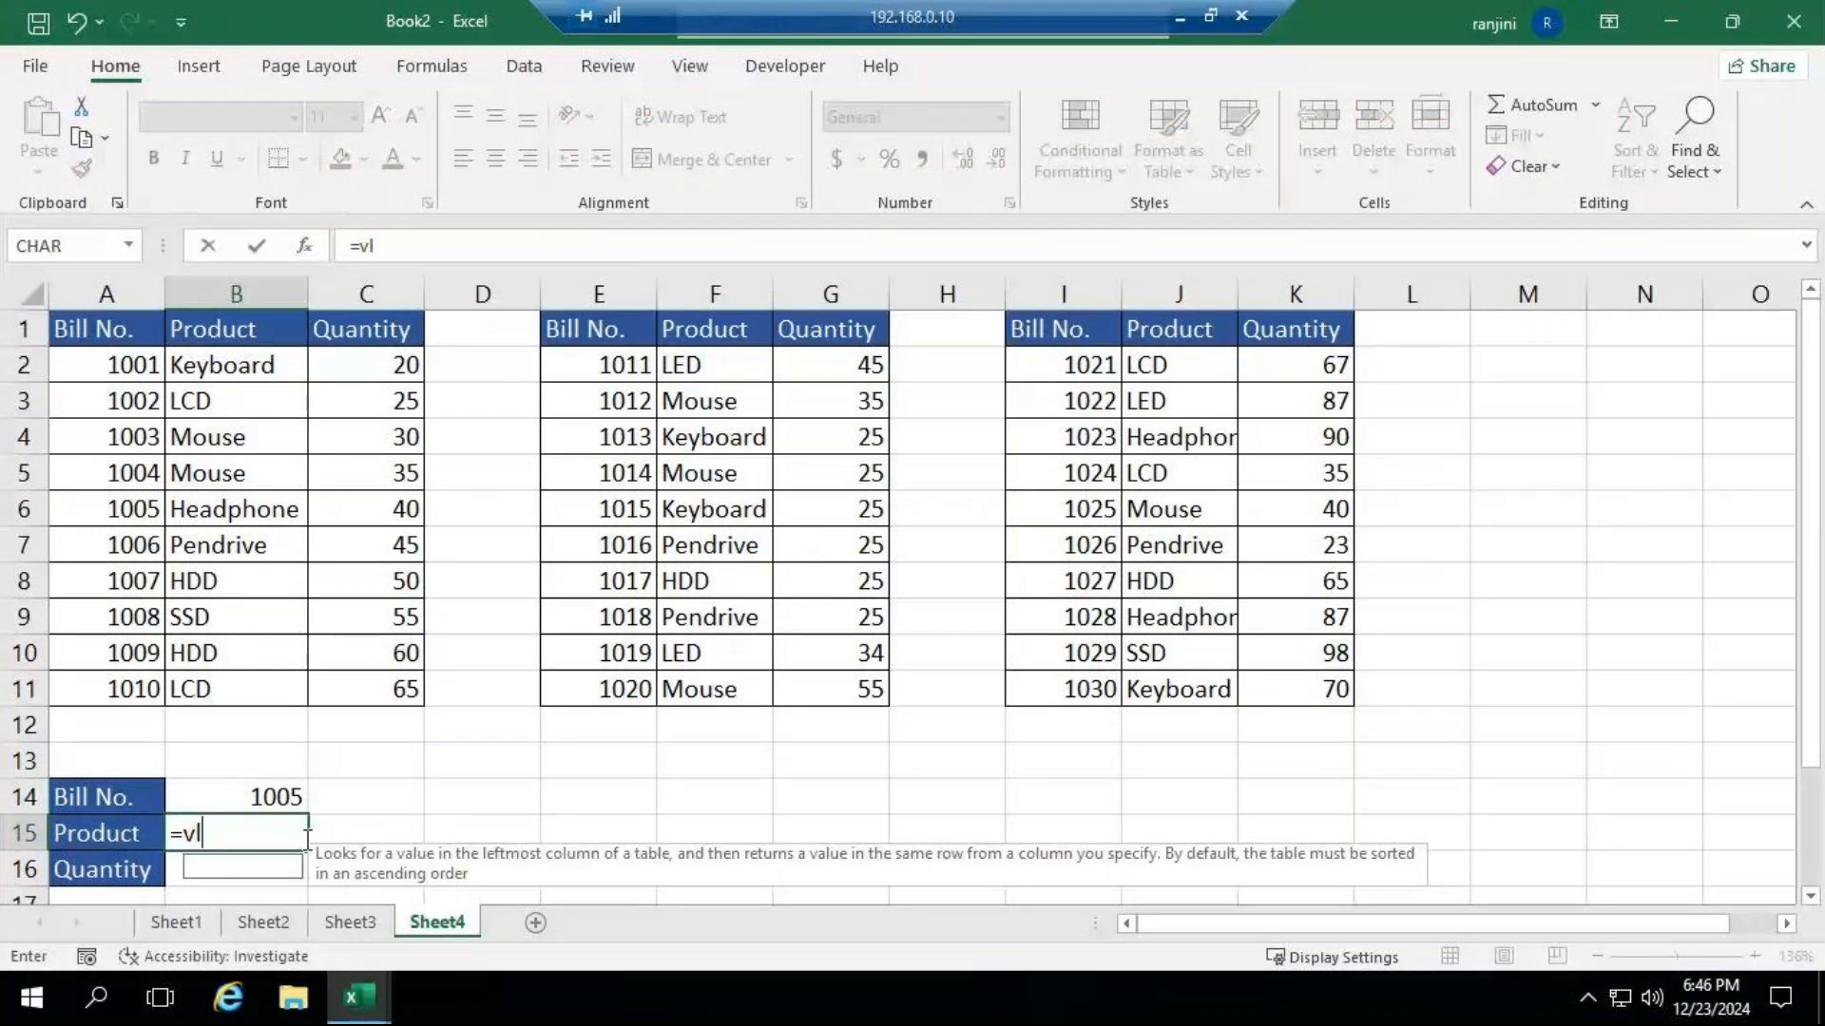
key(Tab)
click(218, 795)
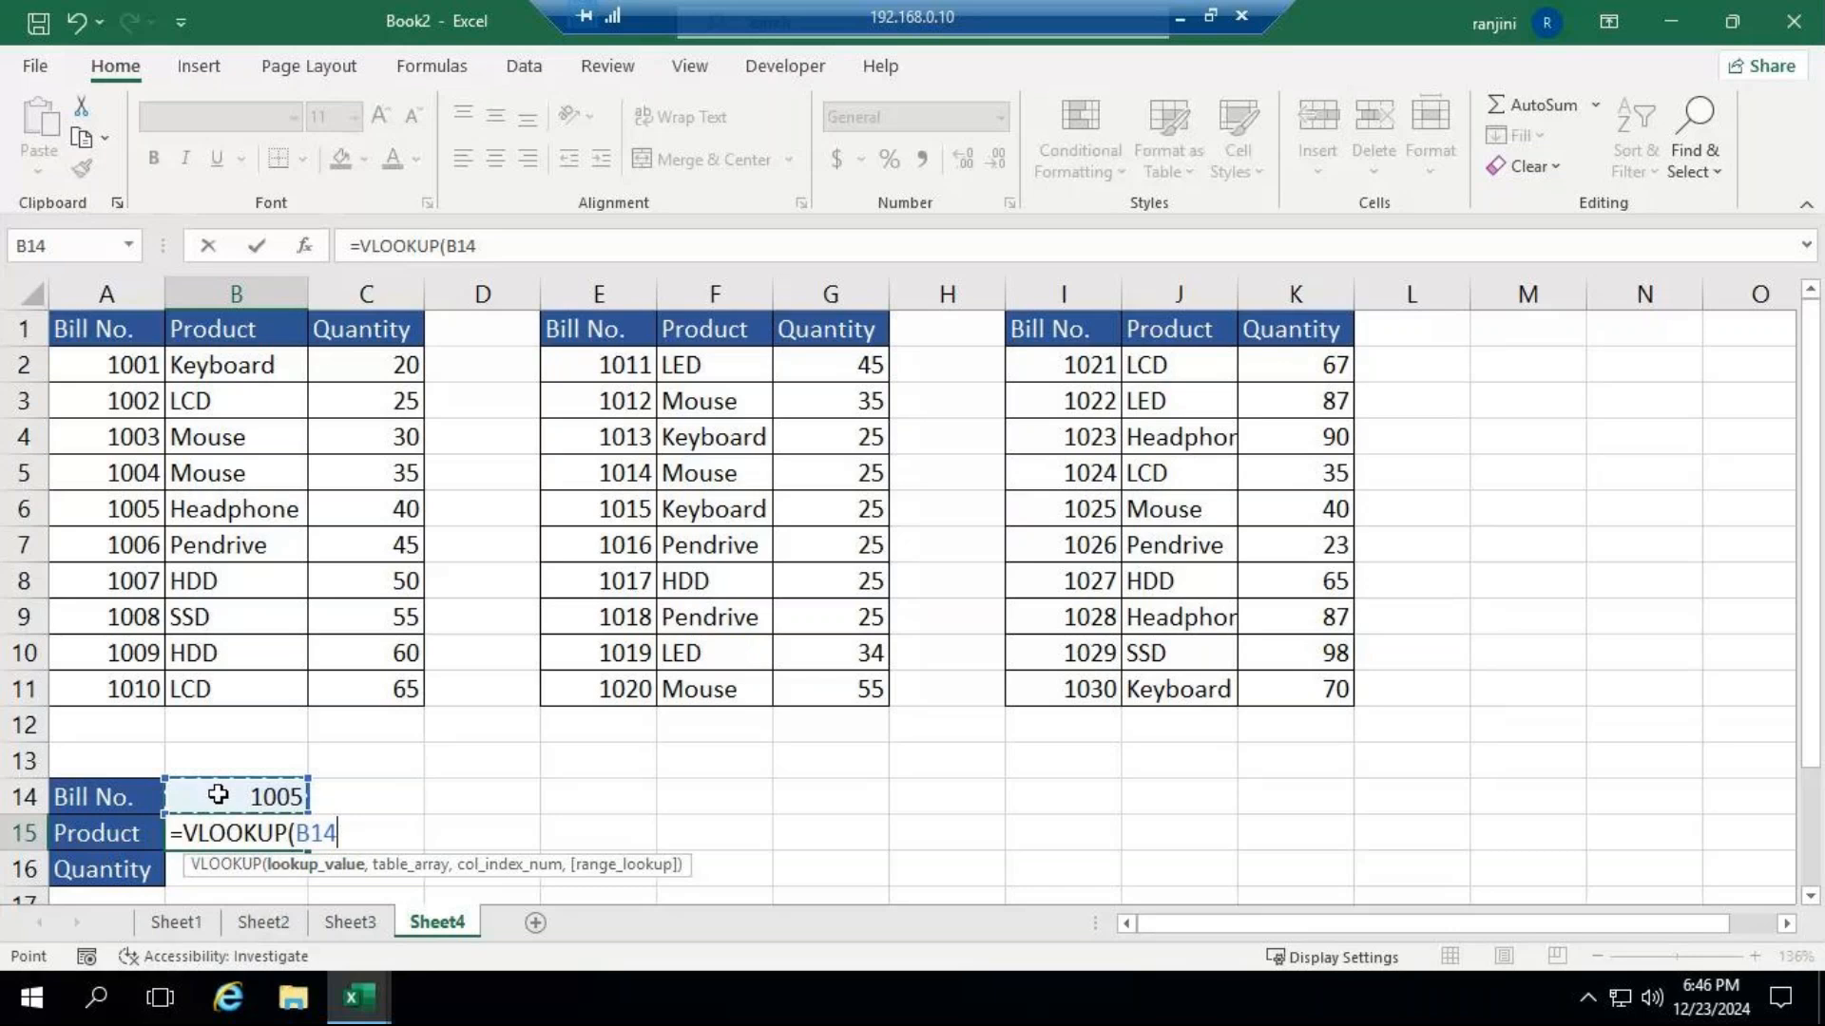
key(F4)
text(,)
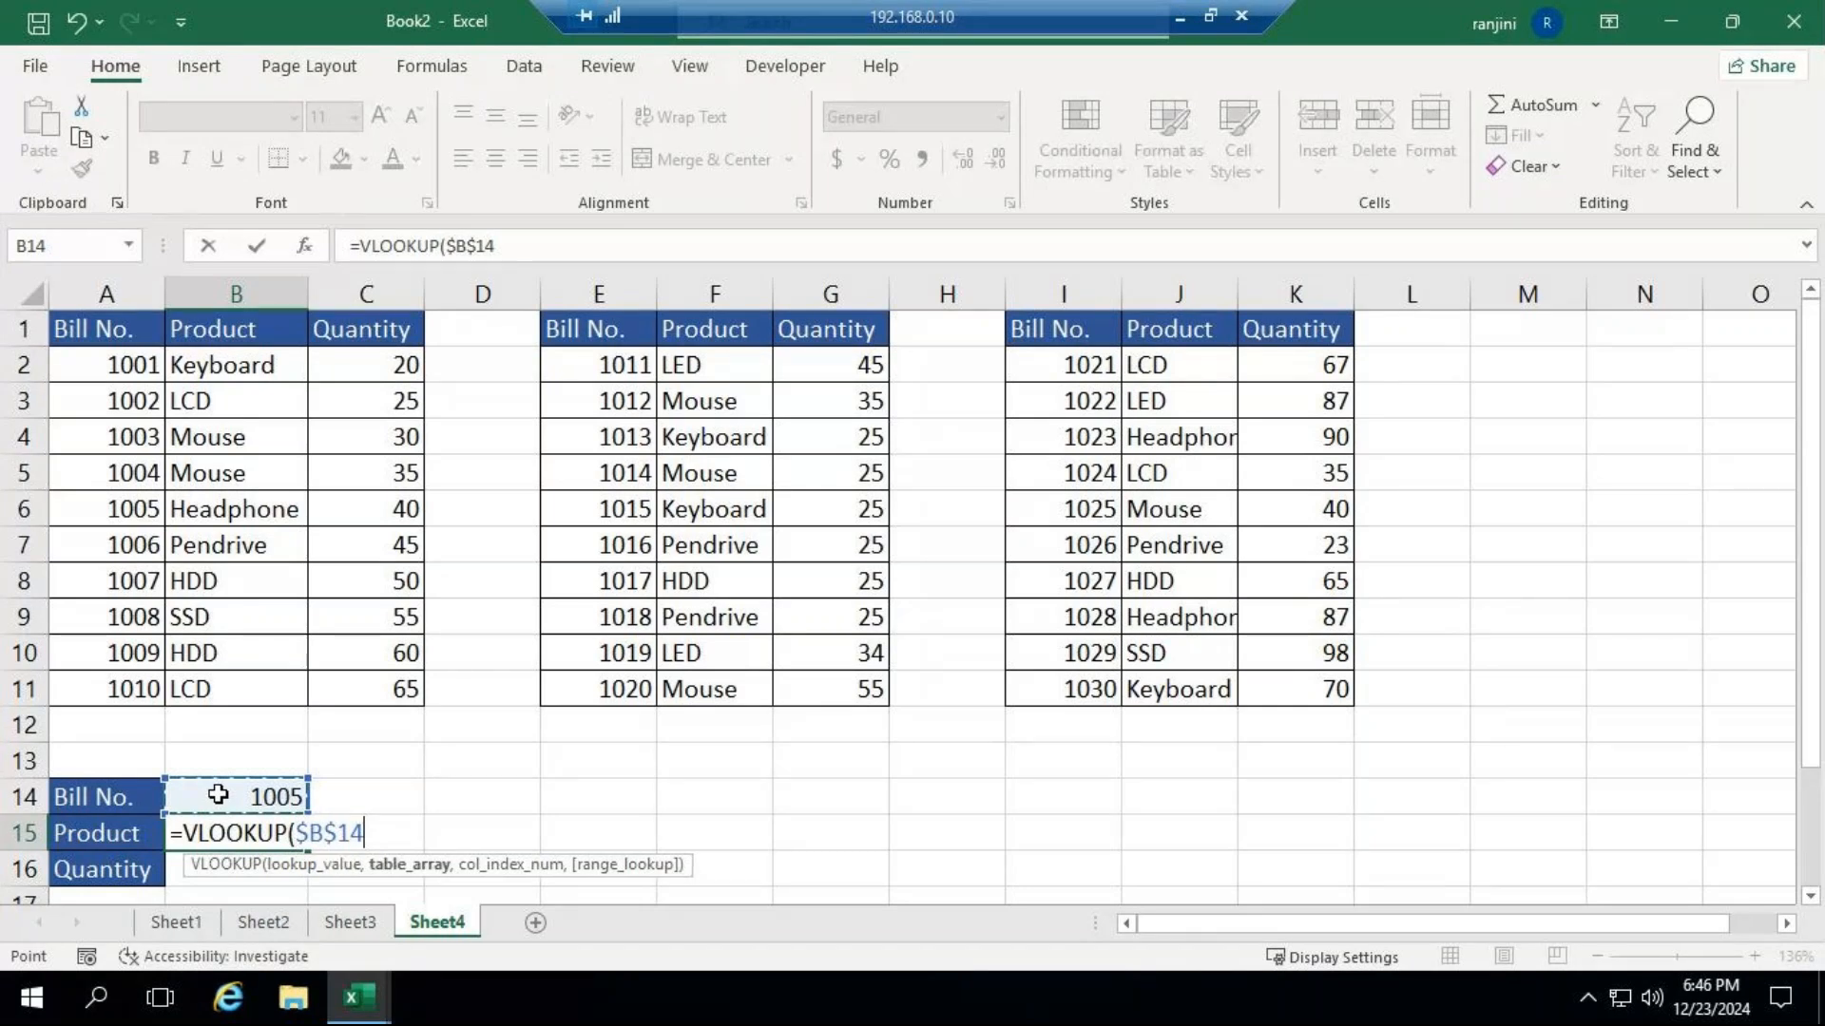
text(,)
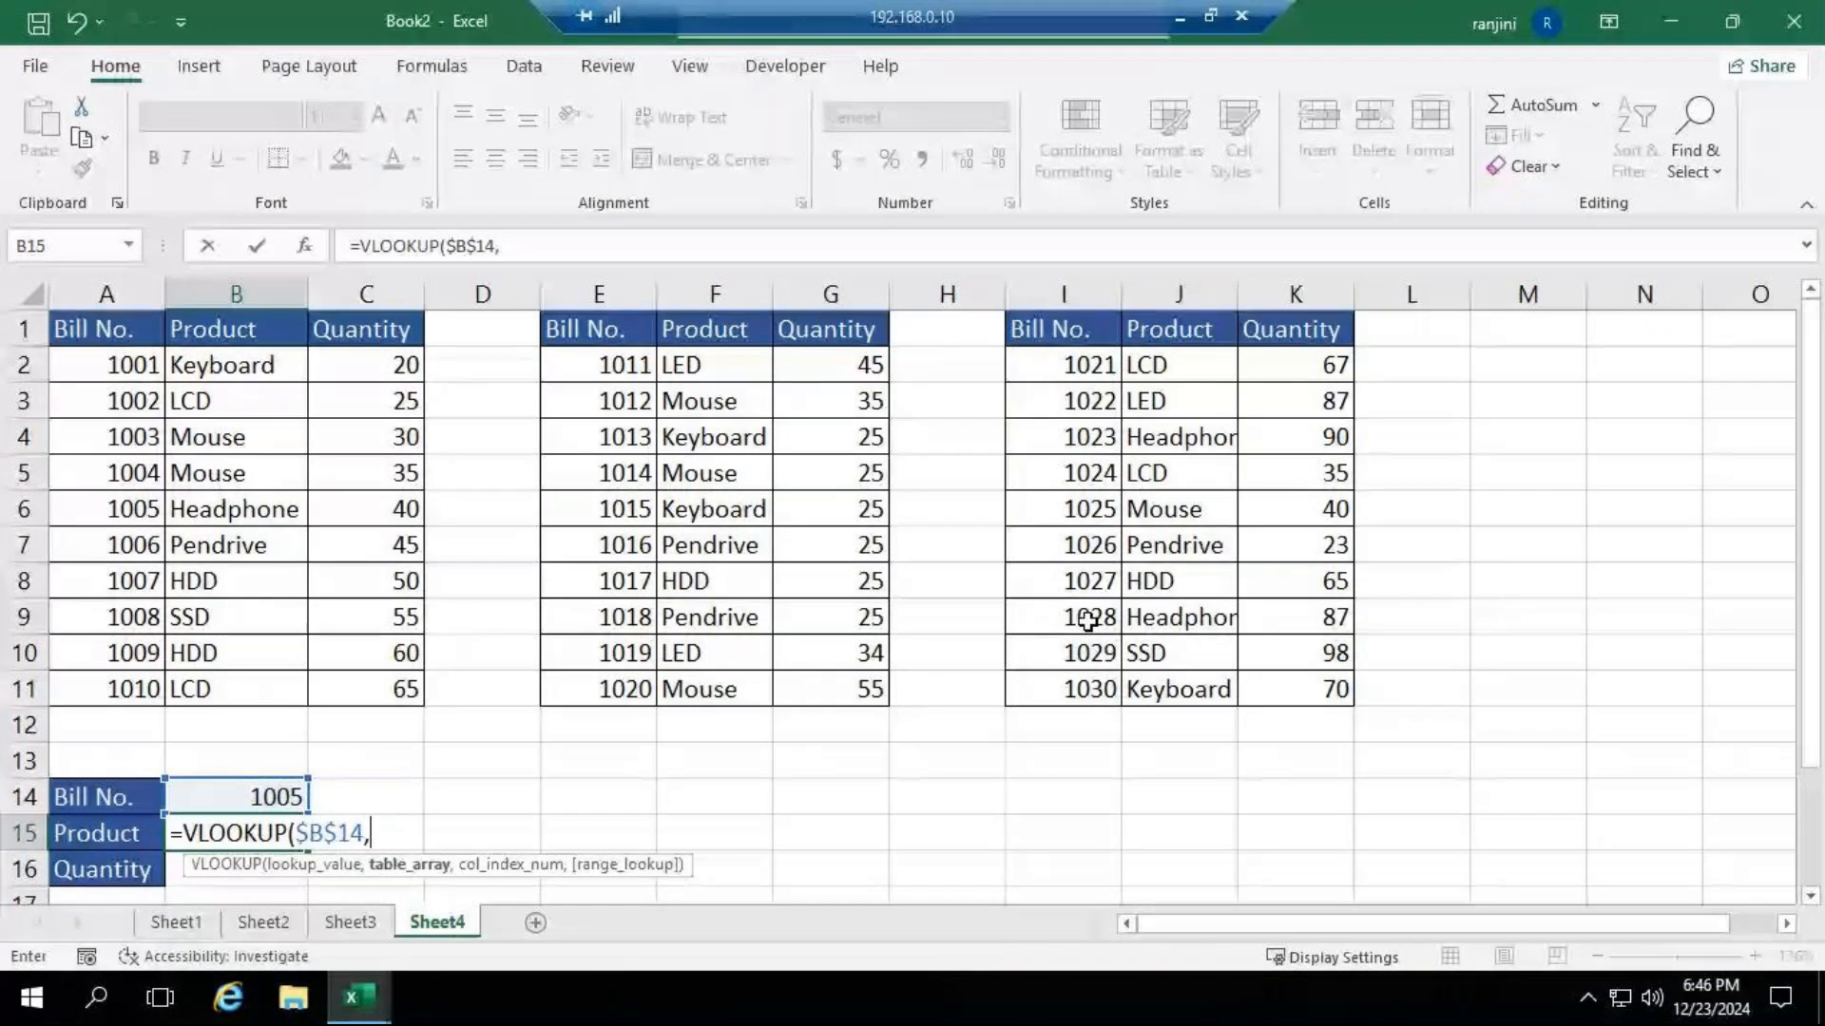
Add an IF as B15's table array that tests $B$14<=1010 and returns the first table, $A$1:$C$11.
text(if)
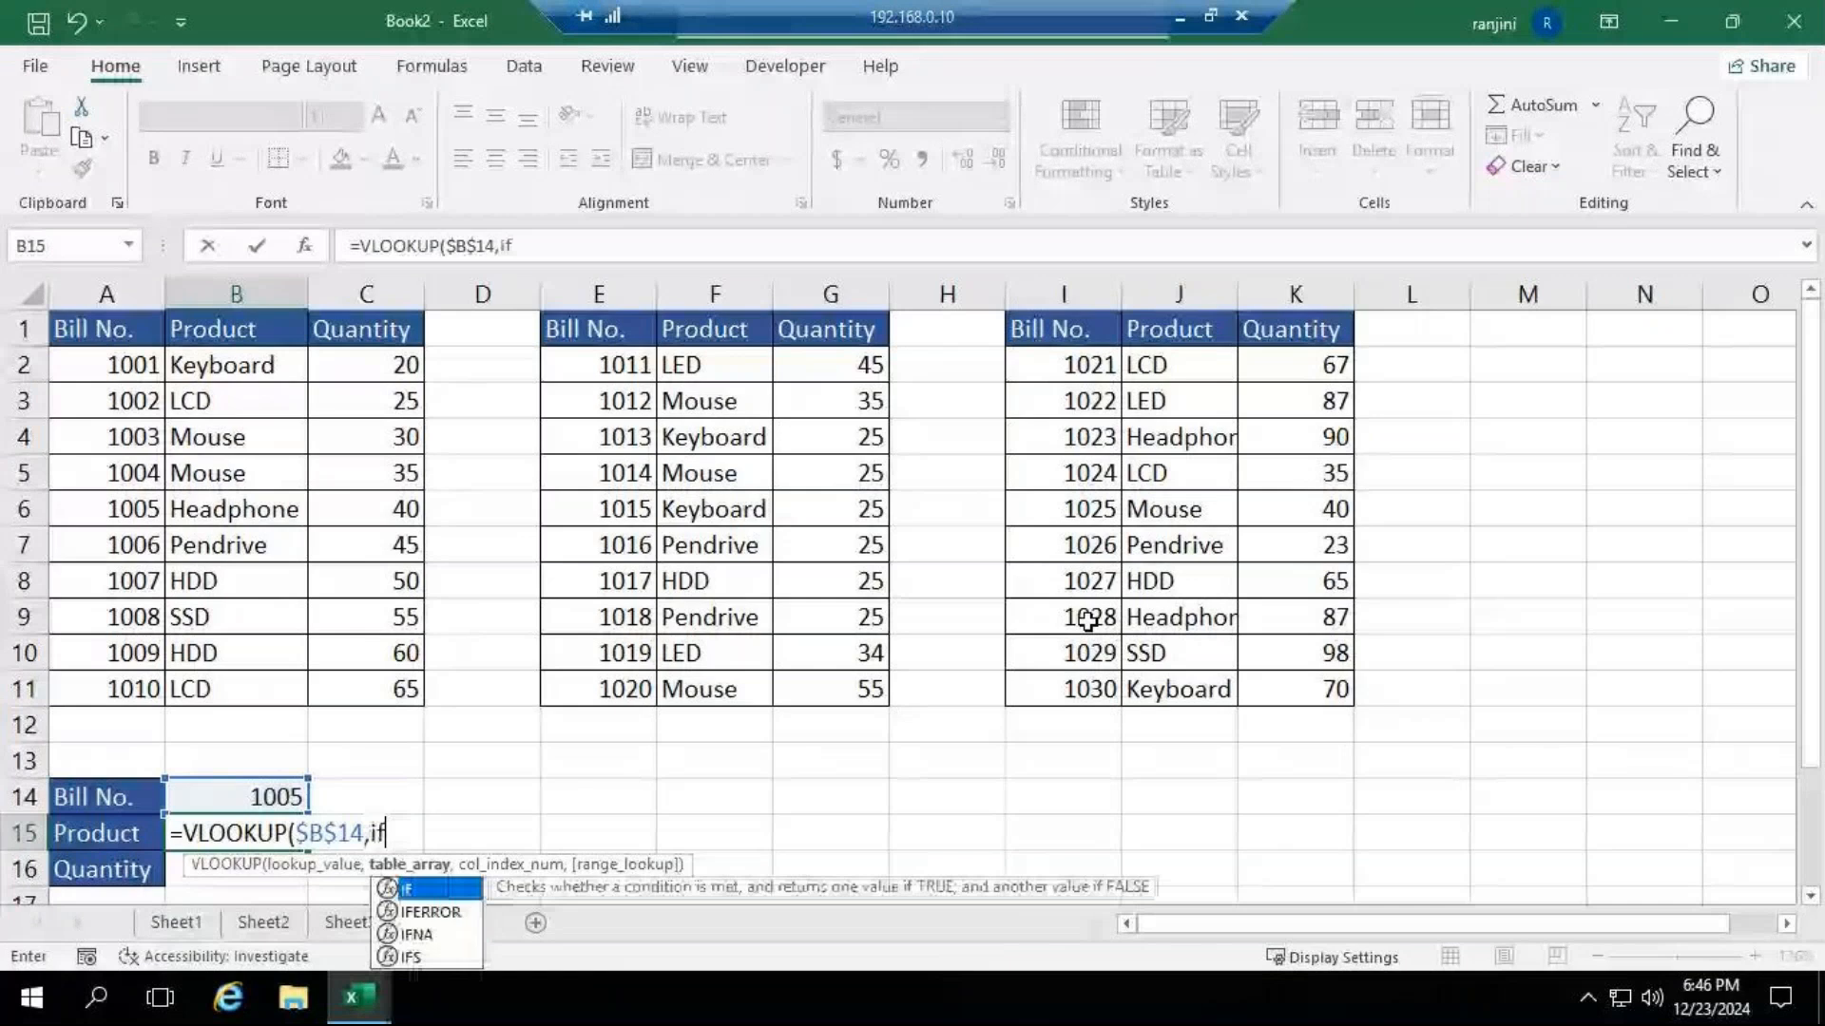
text(()
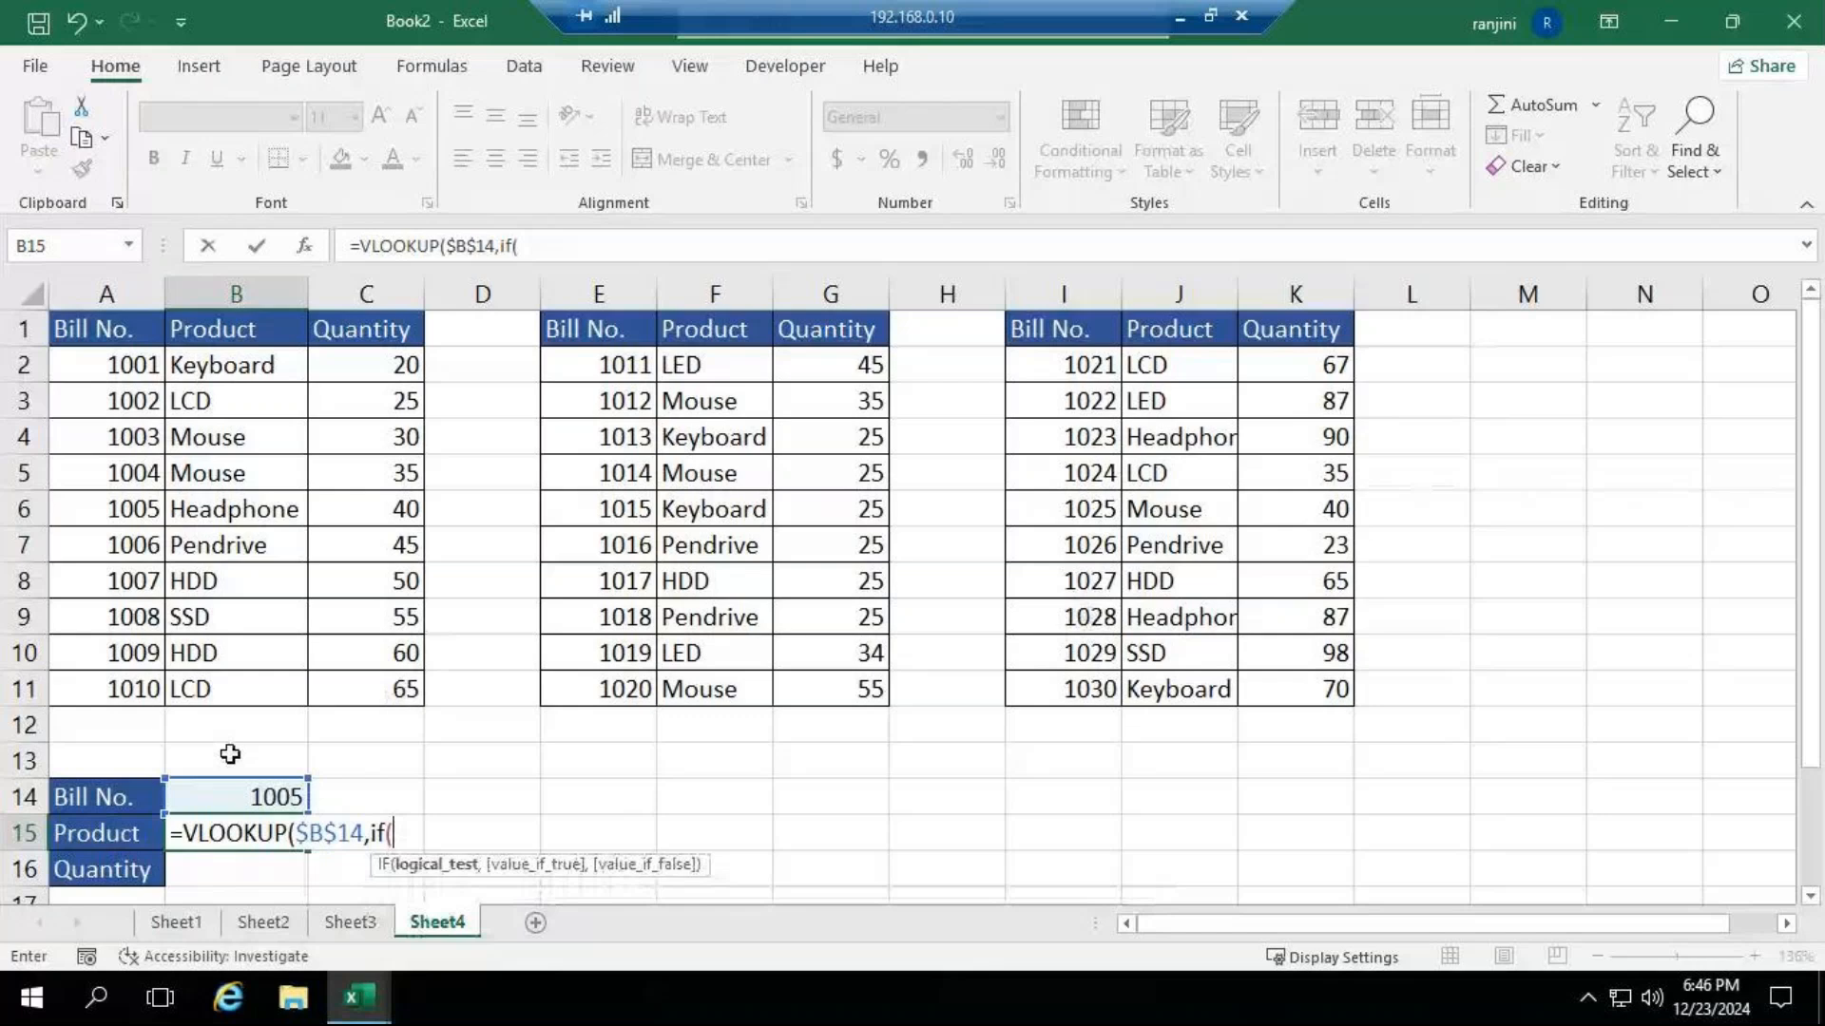
click(254, 796)
key(F4)
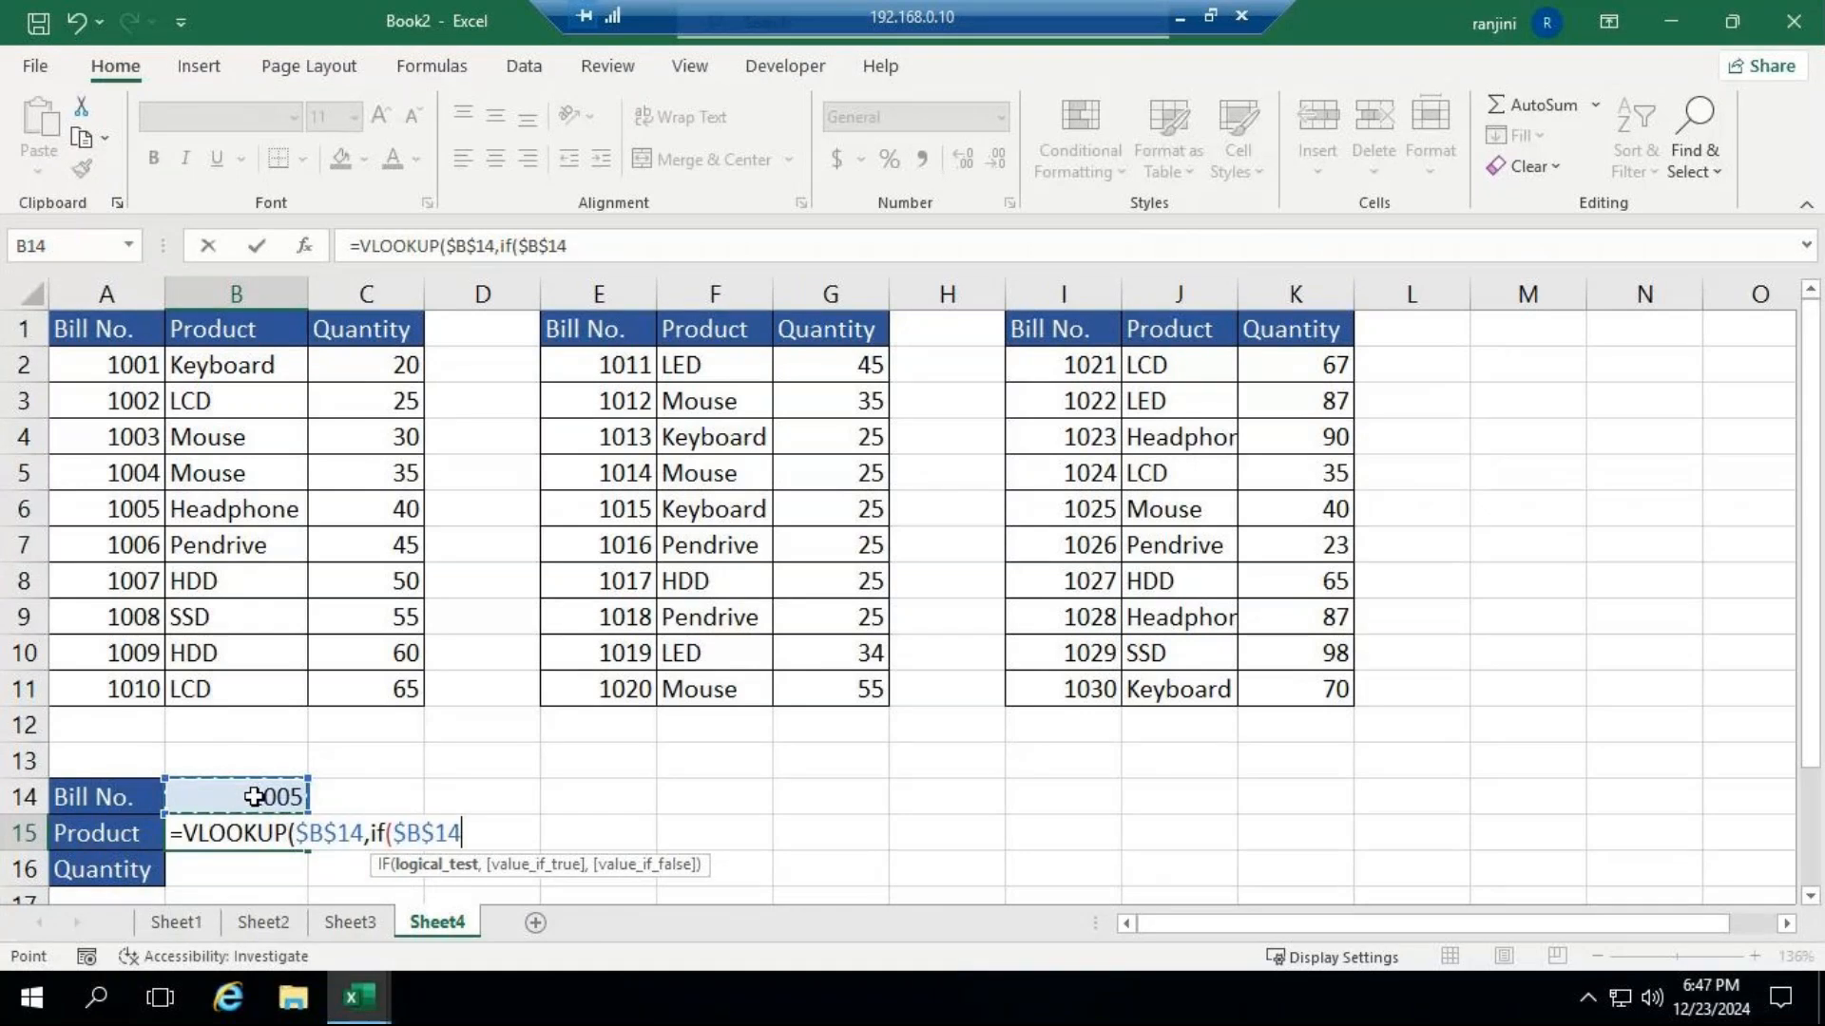
text(<=1010)
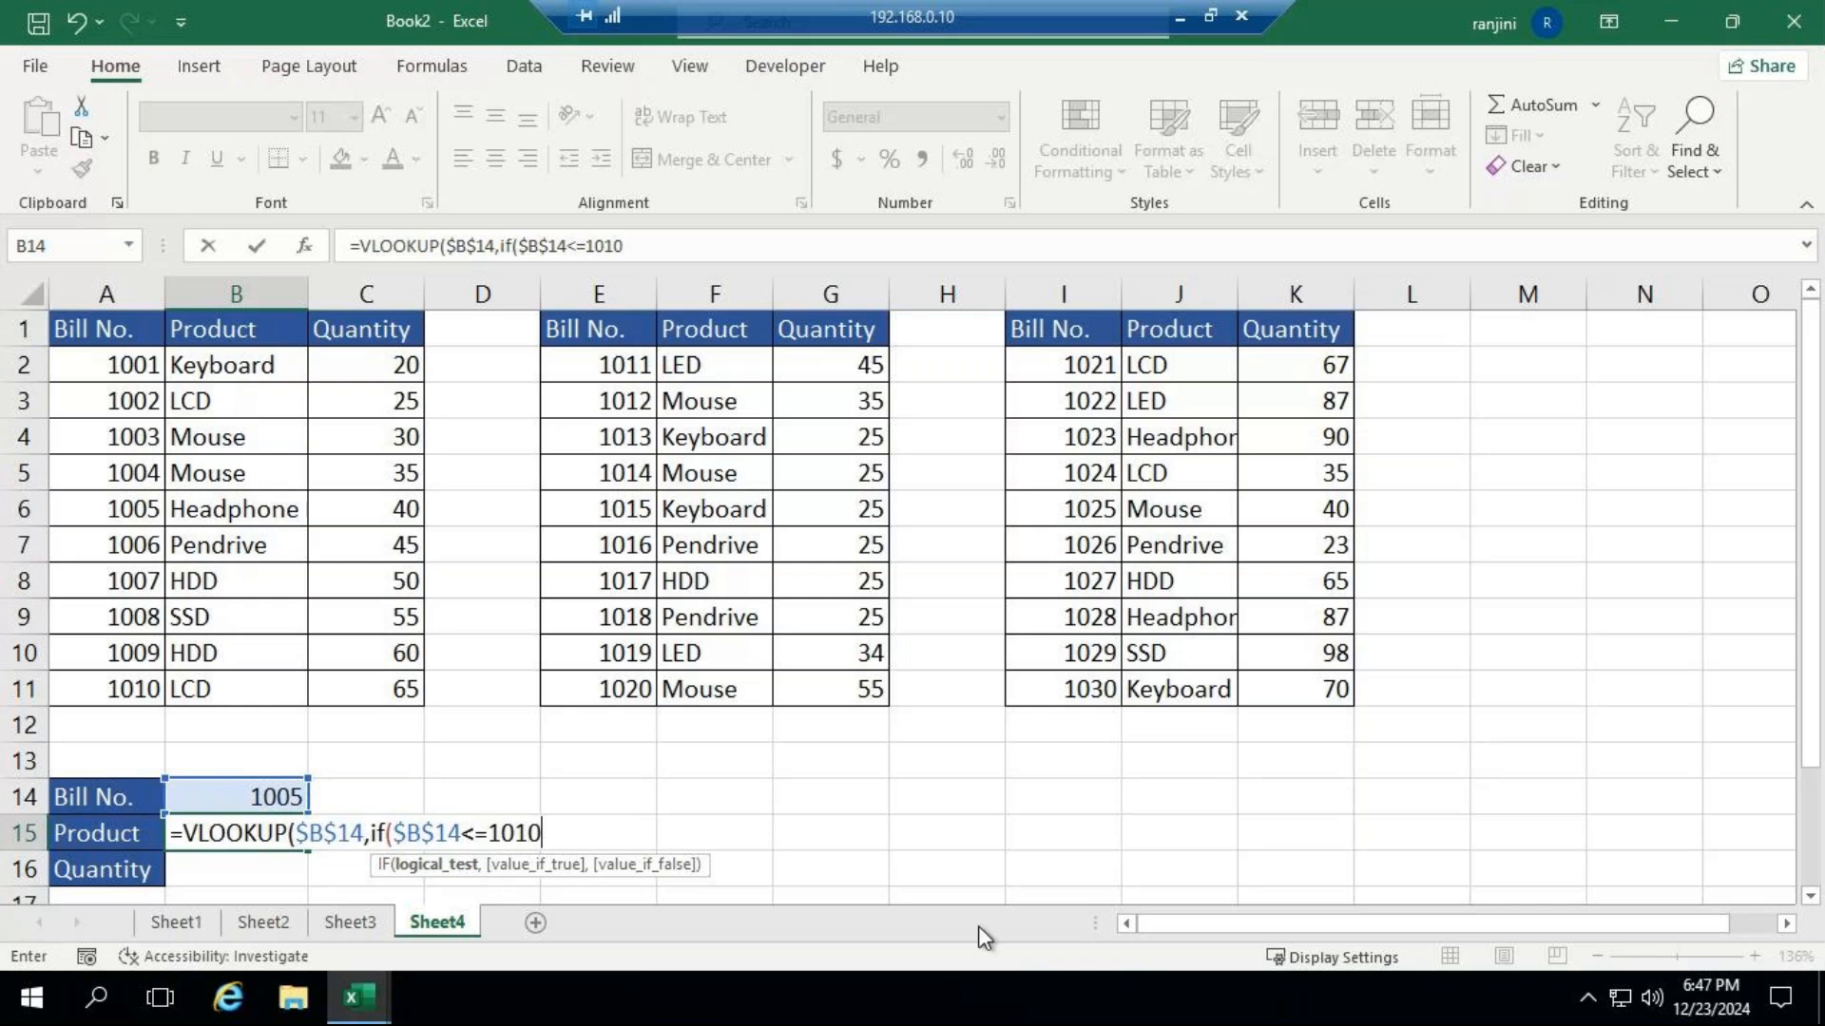
text(,)
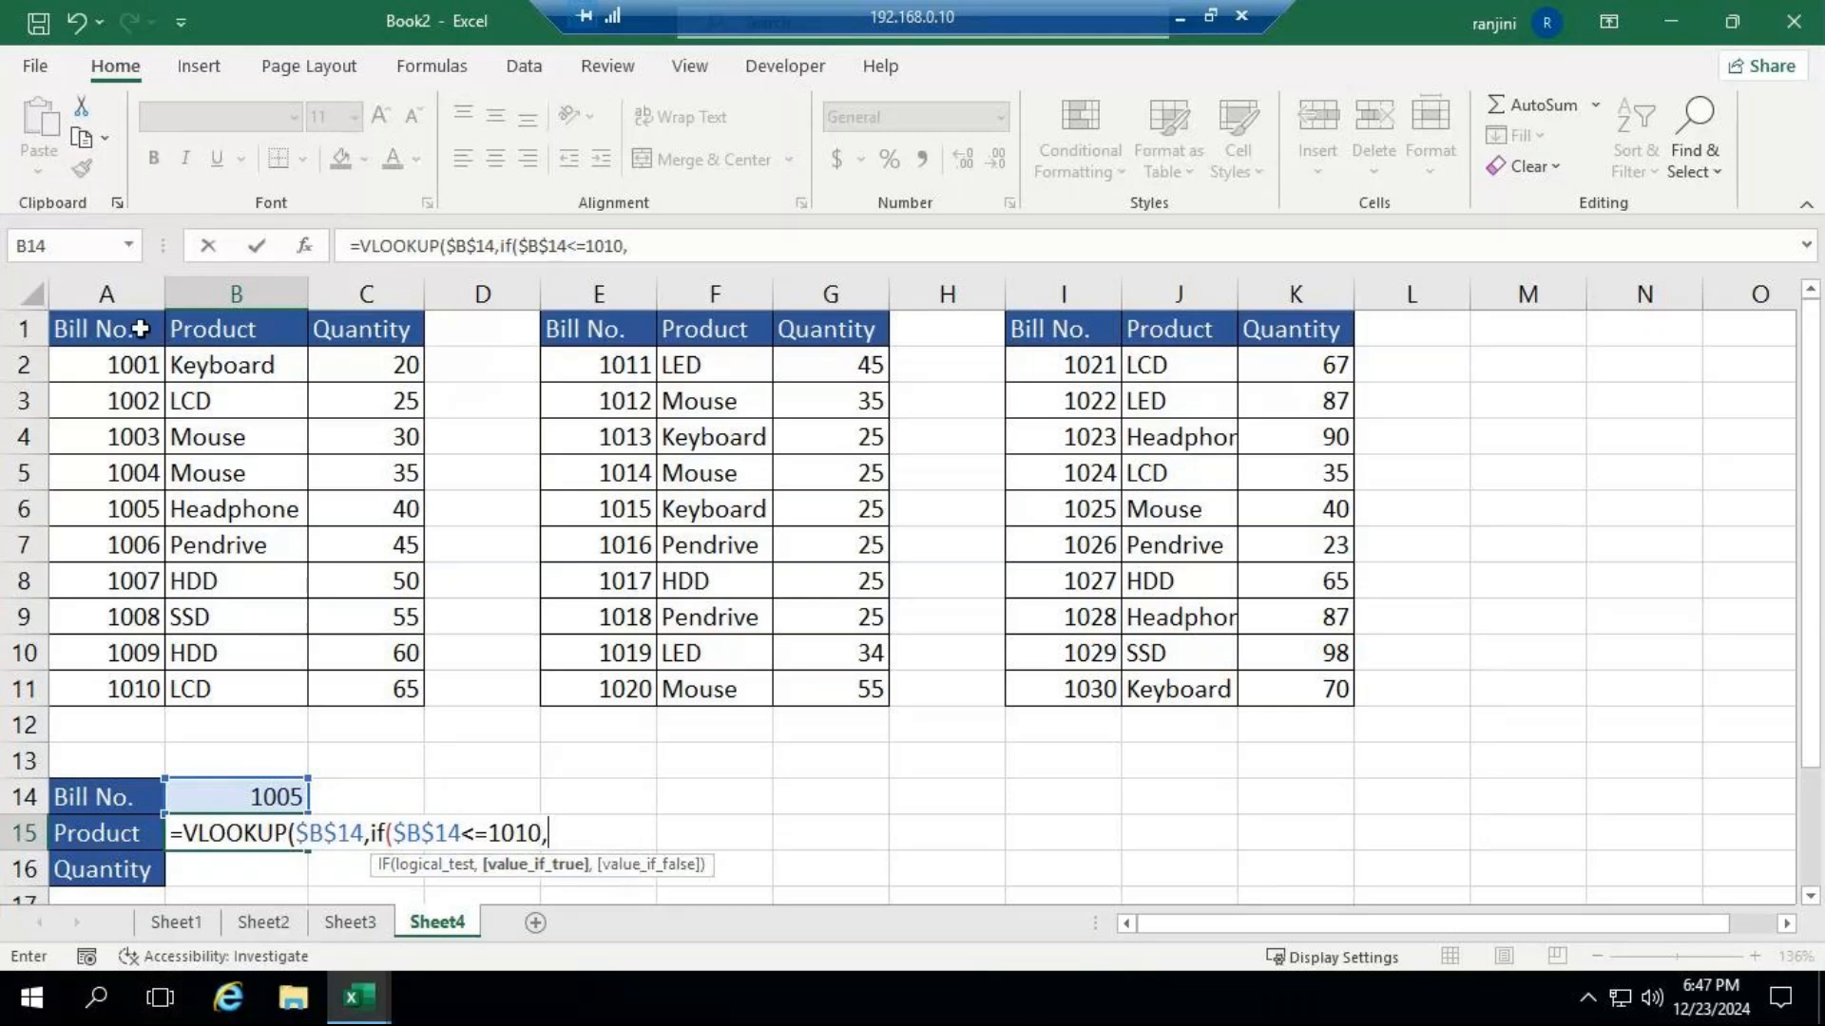
drag(140, 329, 404, 698)
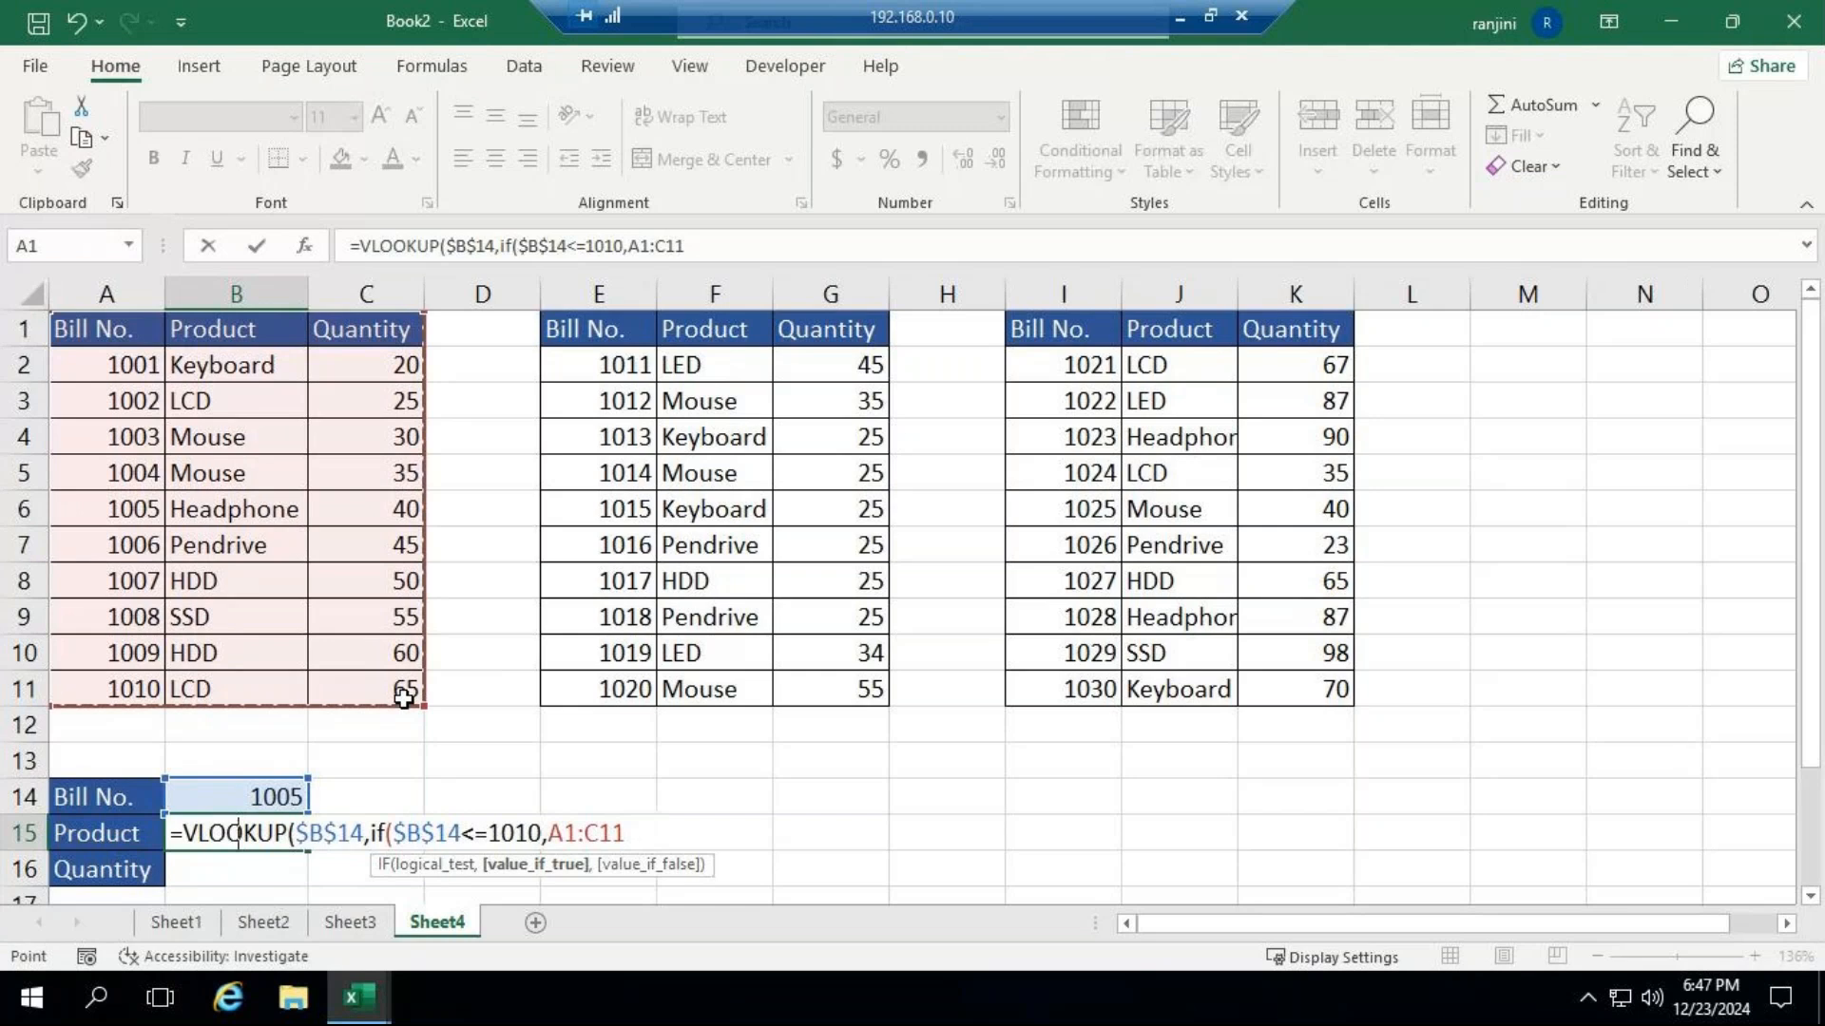
key(F4)
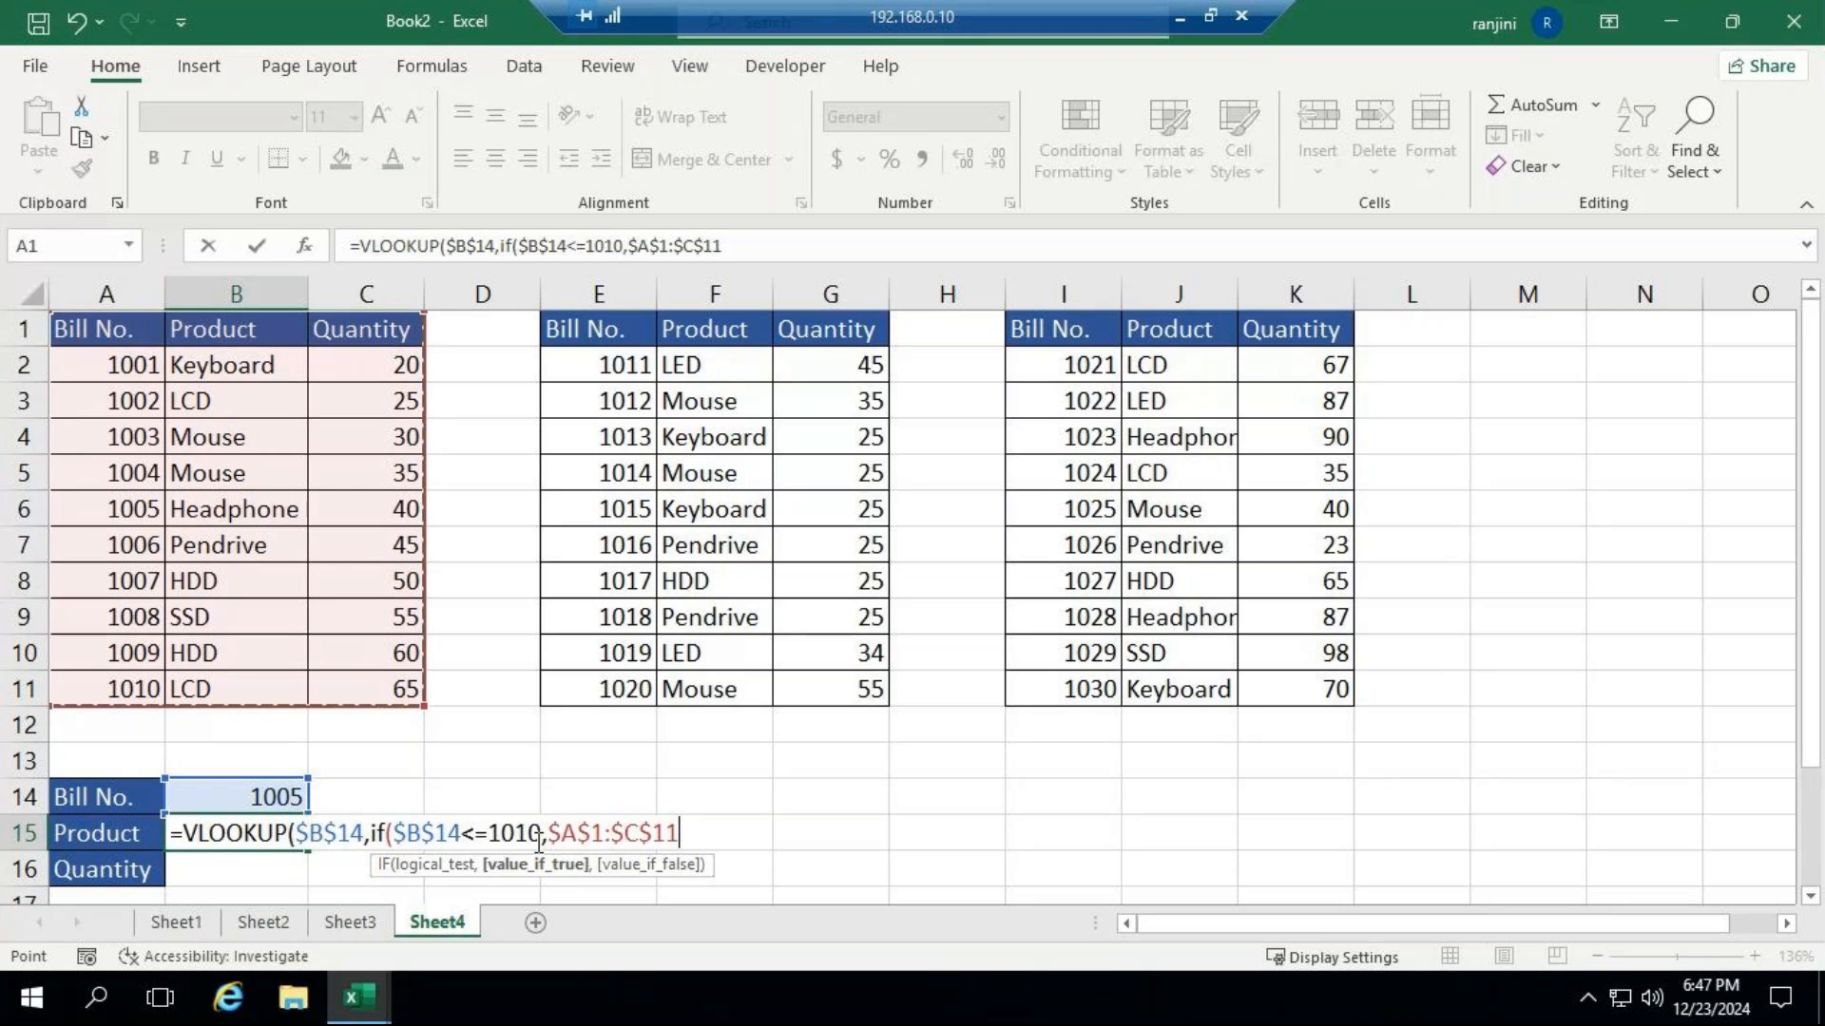
text(,)
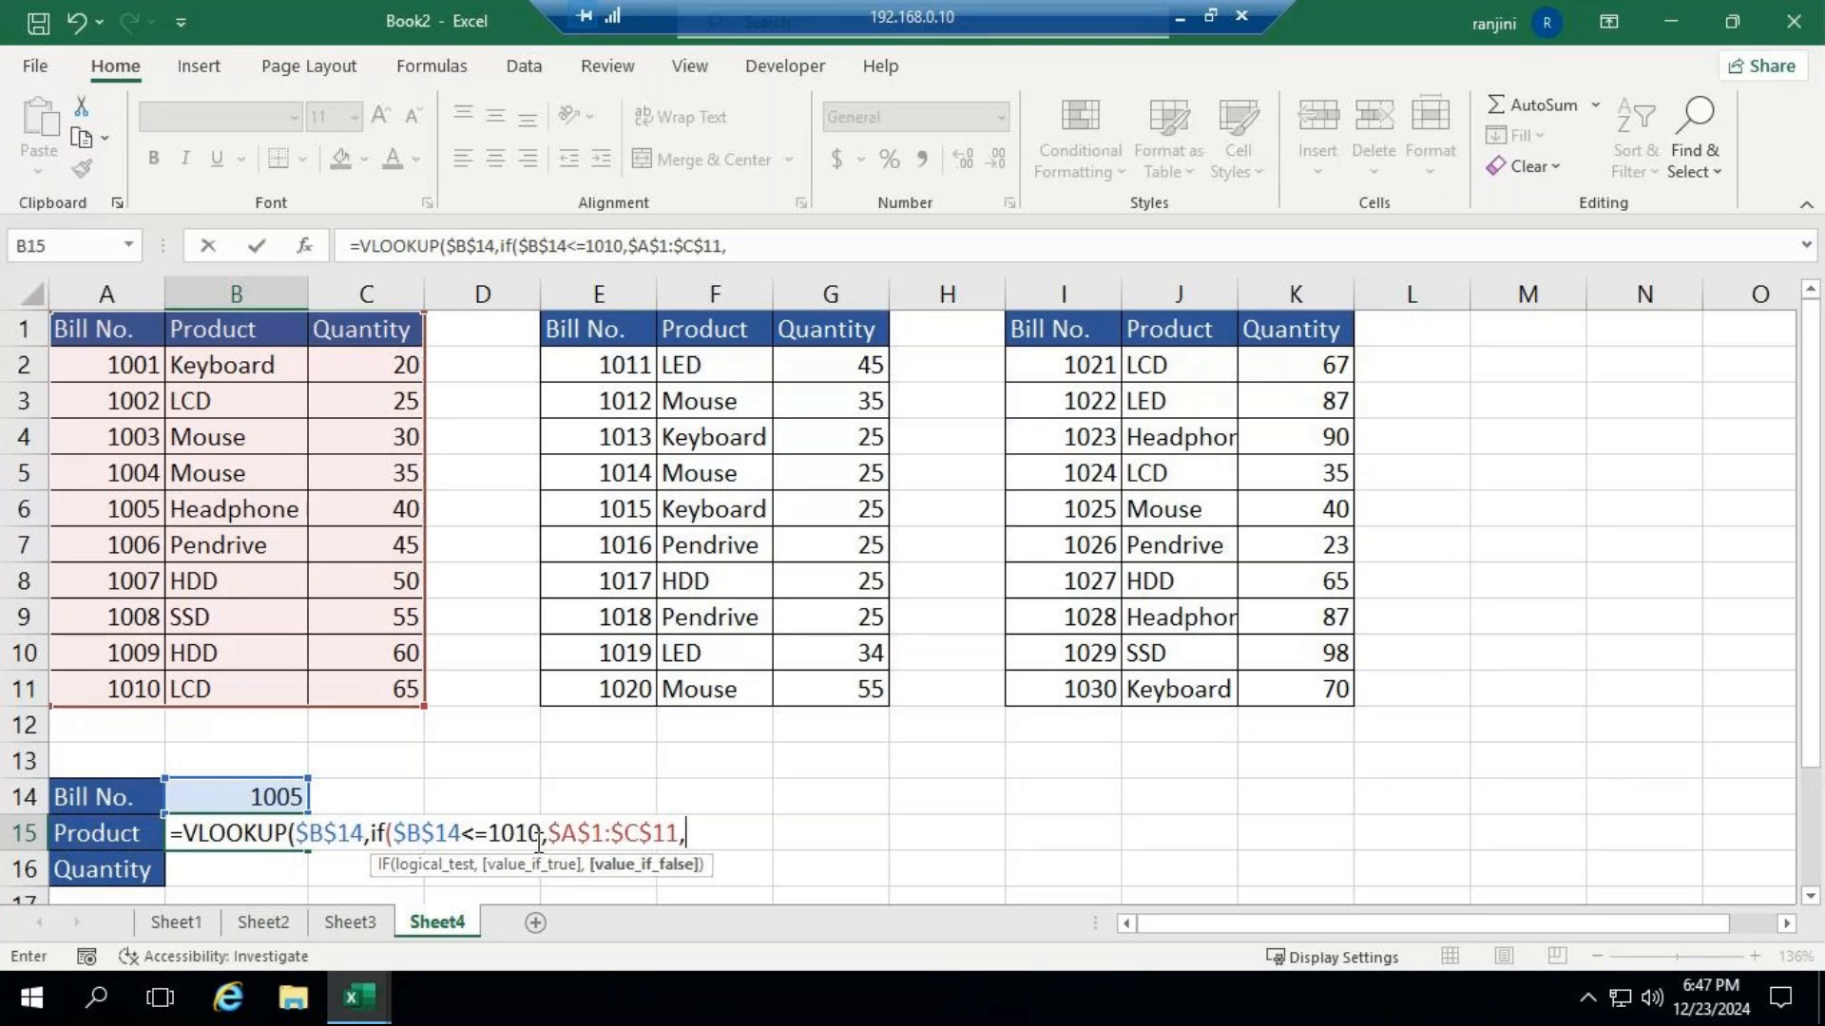
text(i)
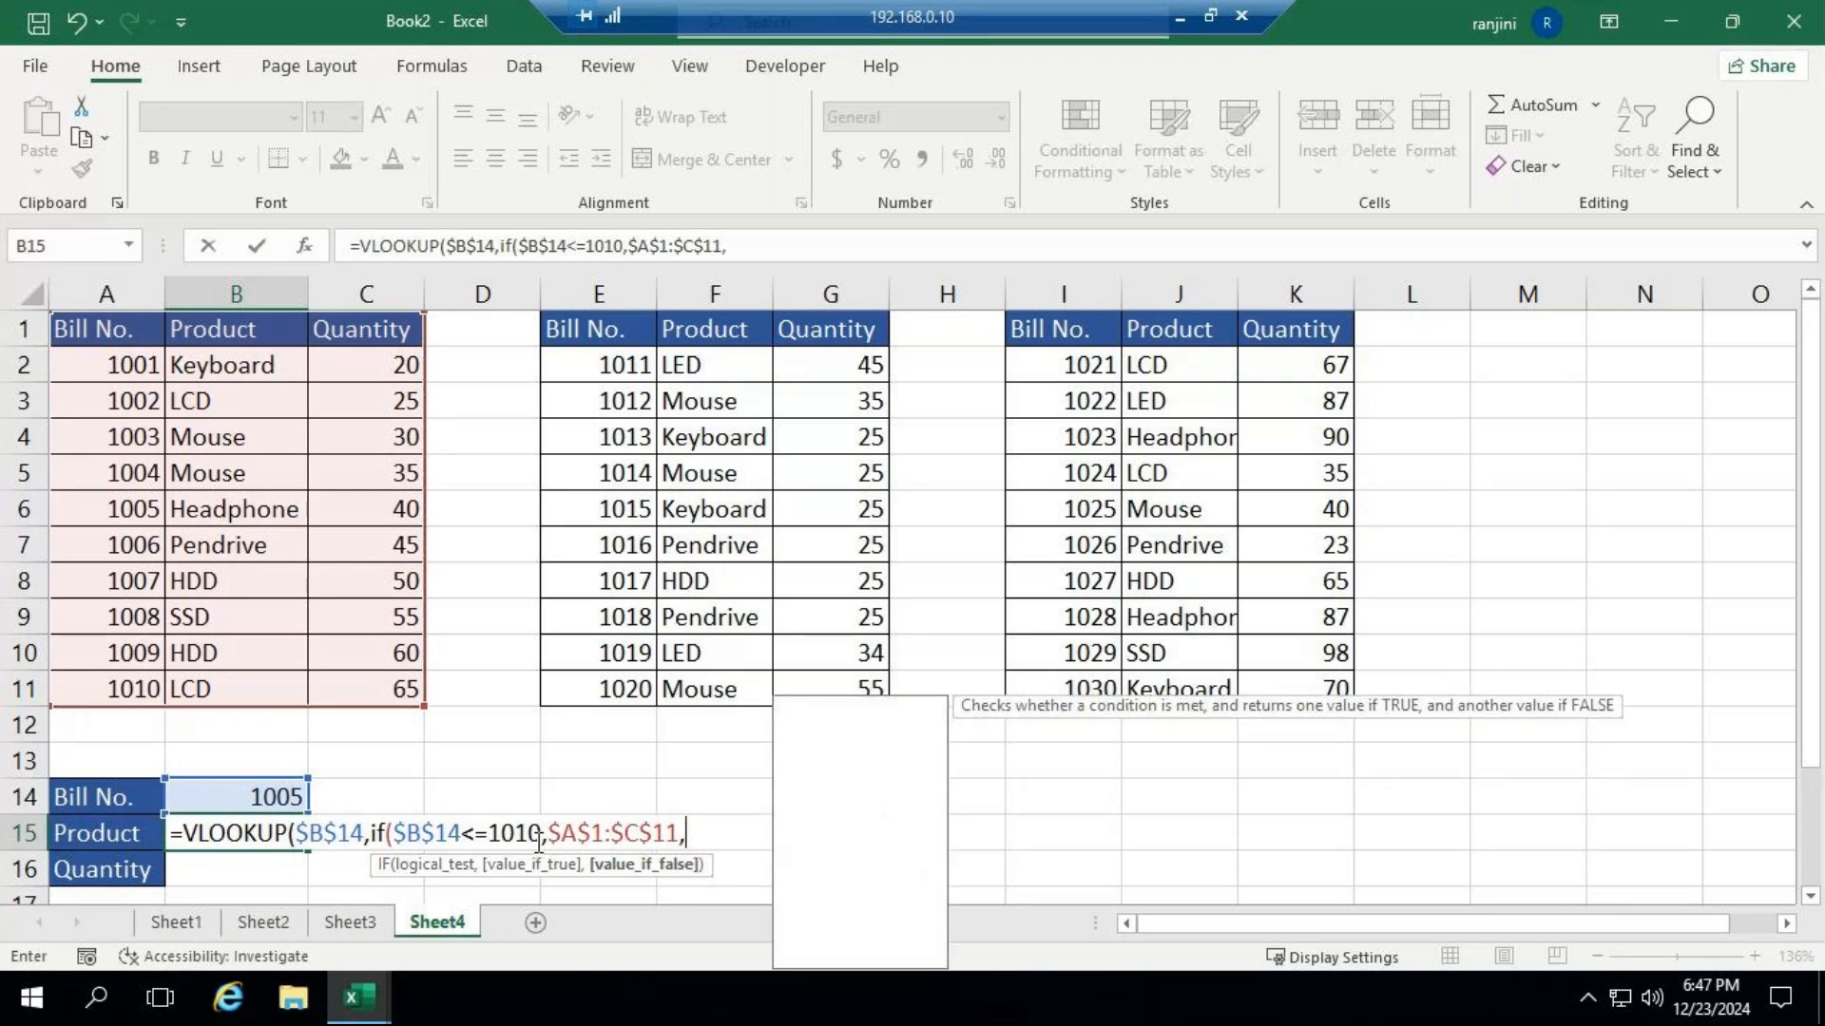
text(f)
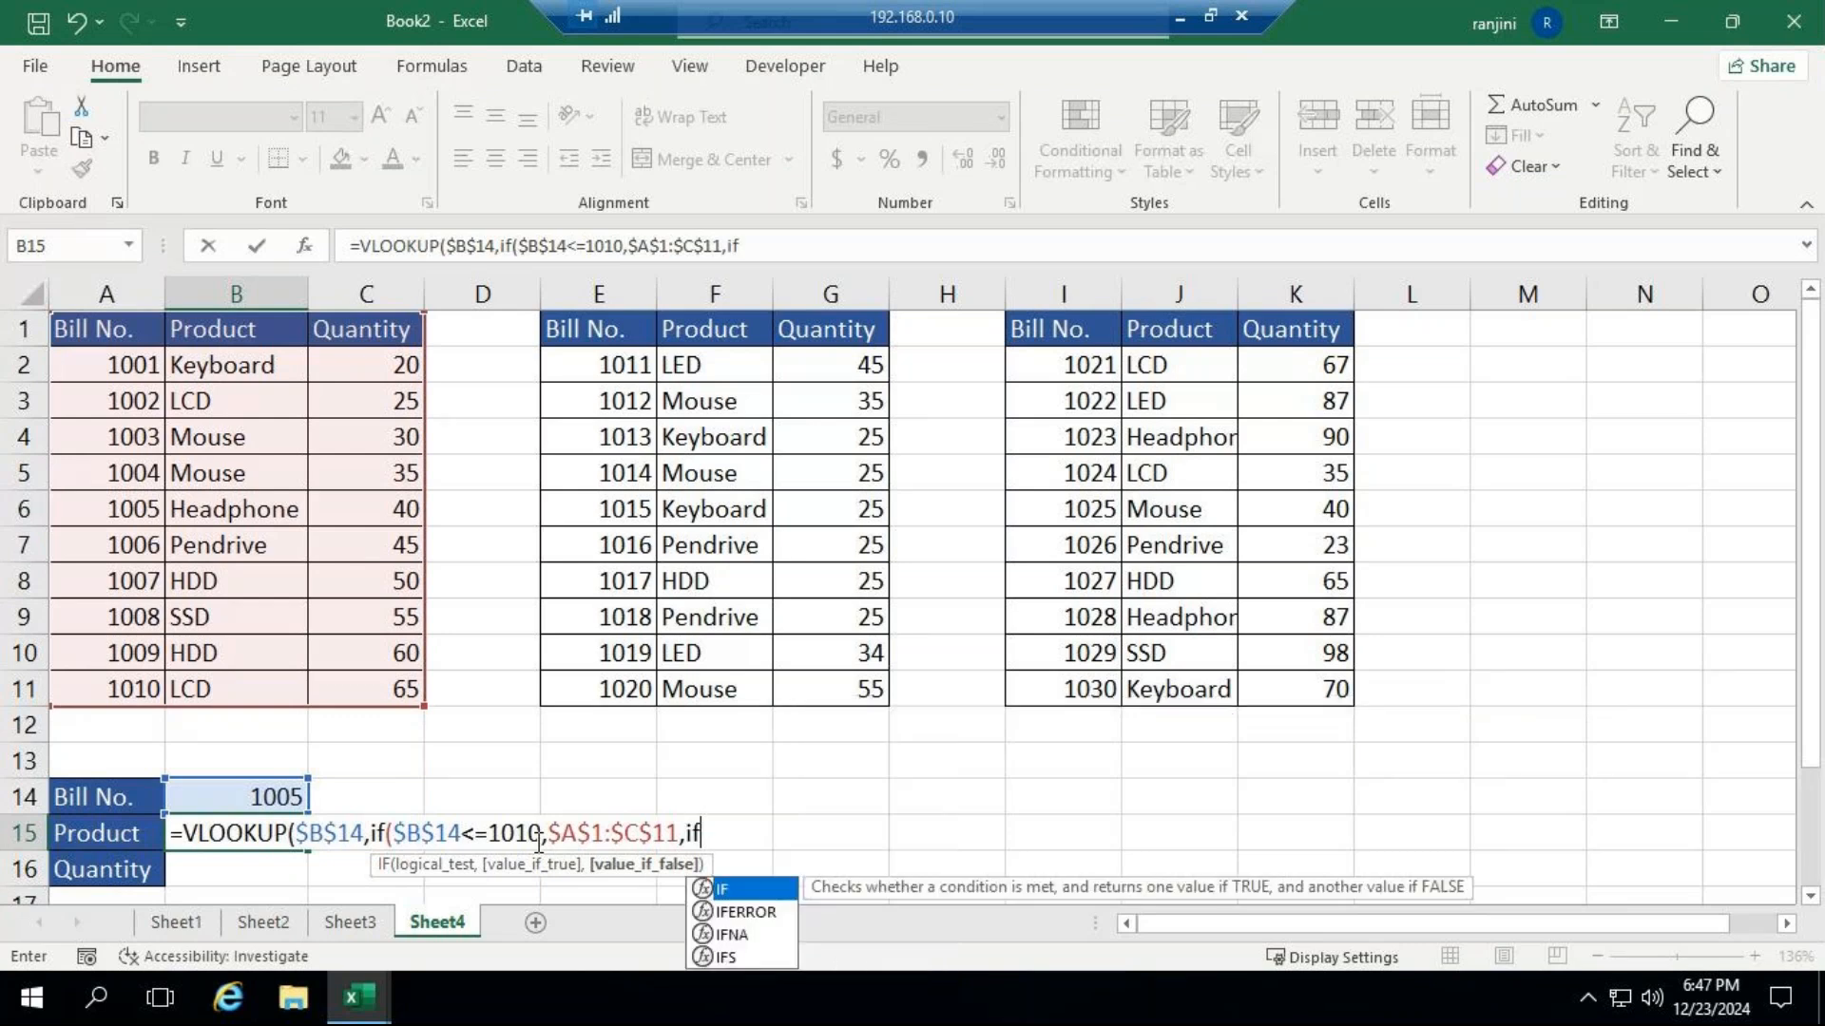
text(()
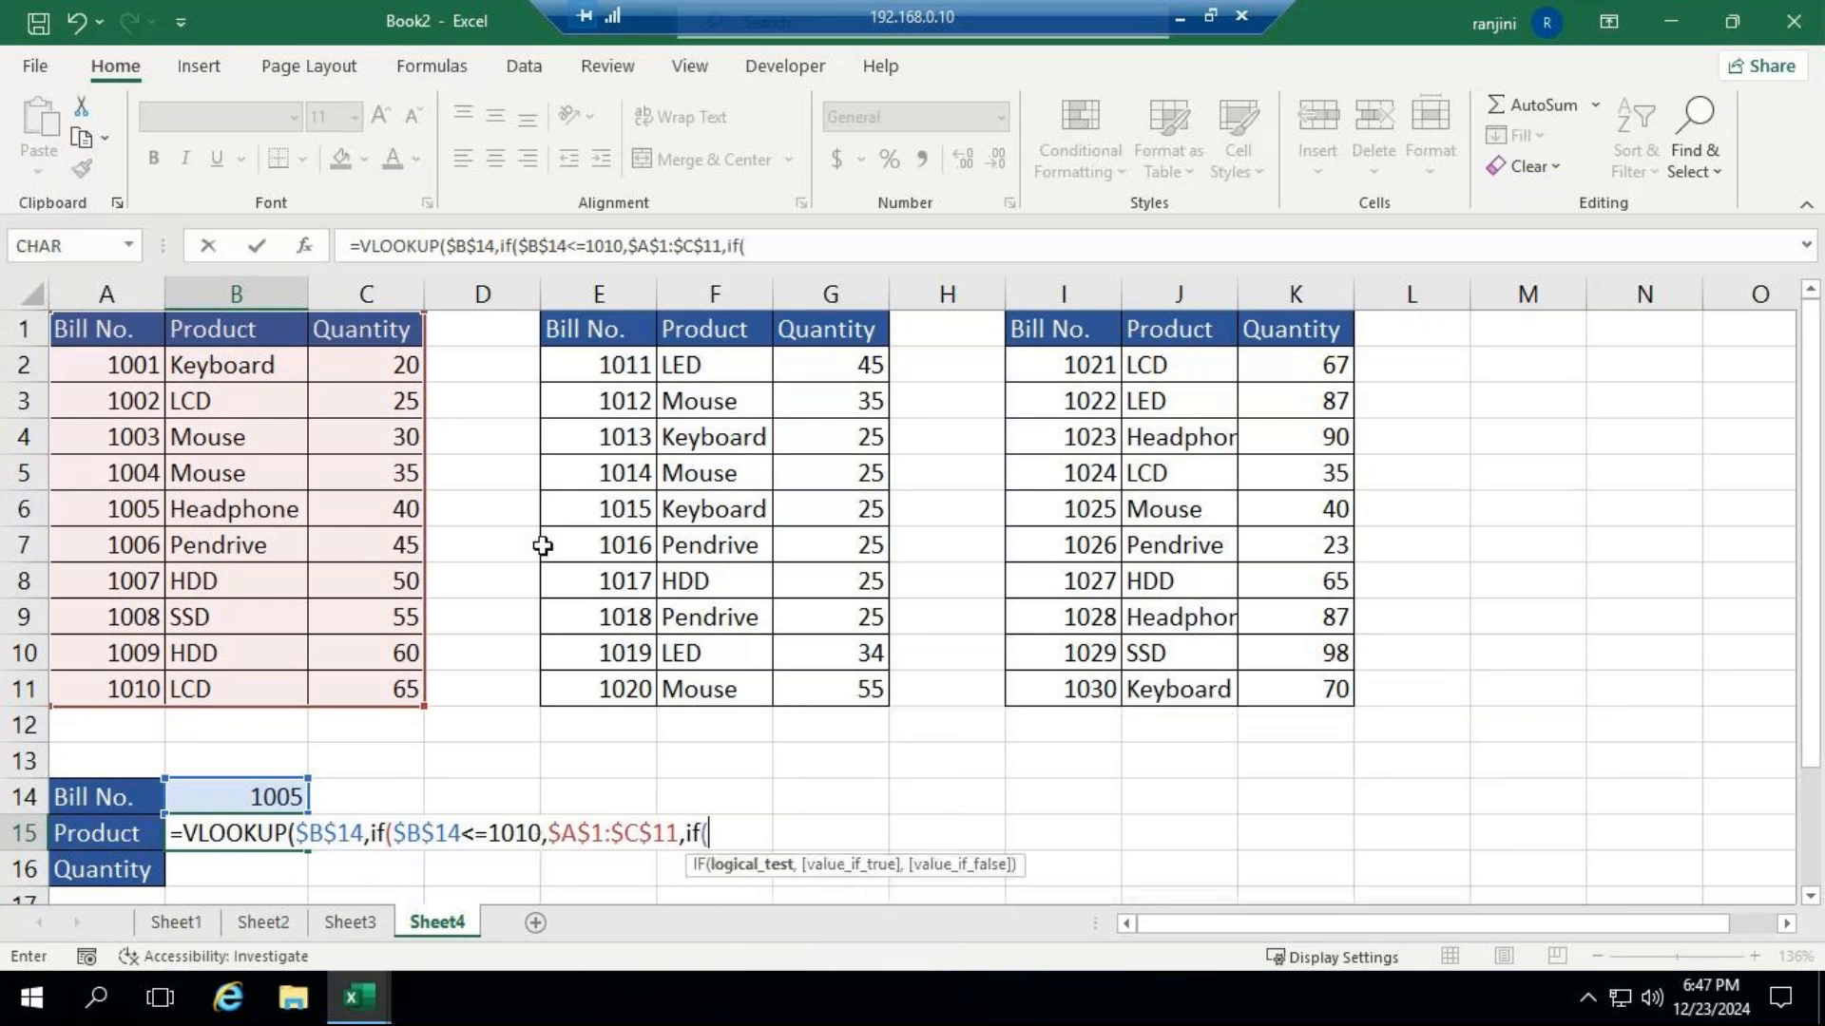
Nest a second IF in B15's formula that tests $B$14<=1020 and returns the second table, $E$1:$G$11.
click(236, 802)
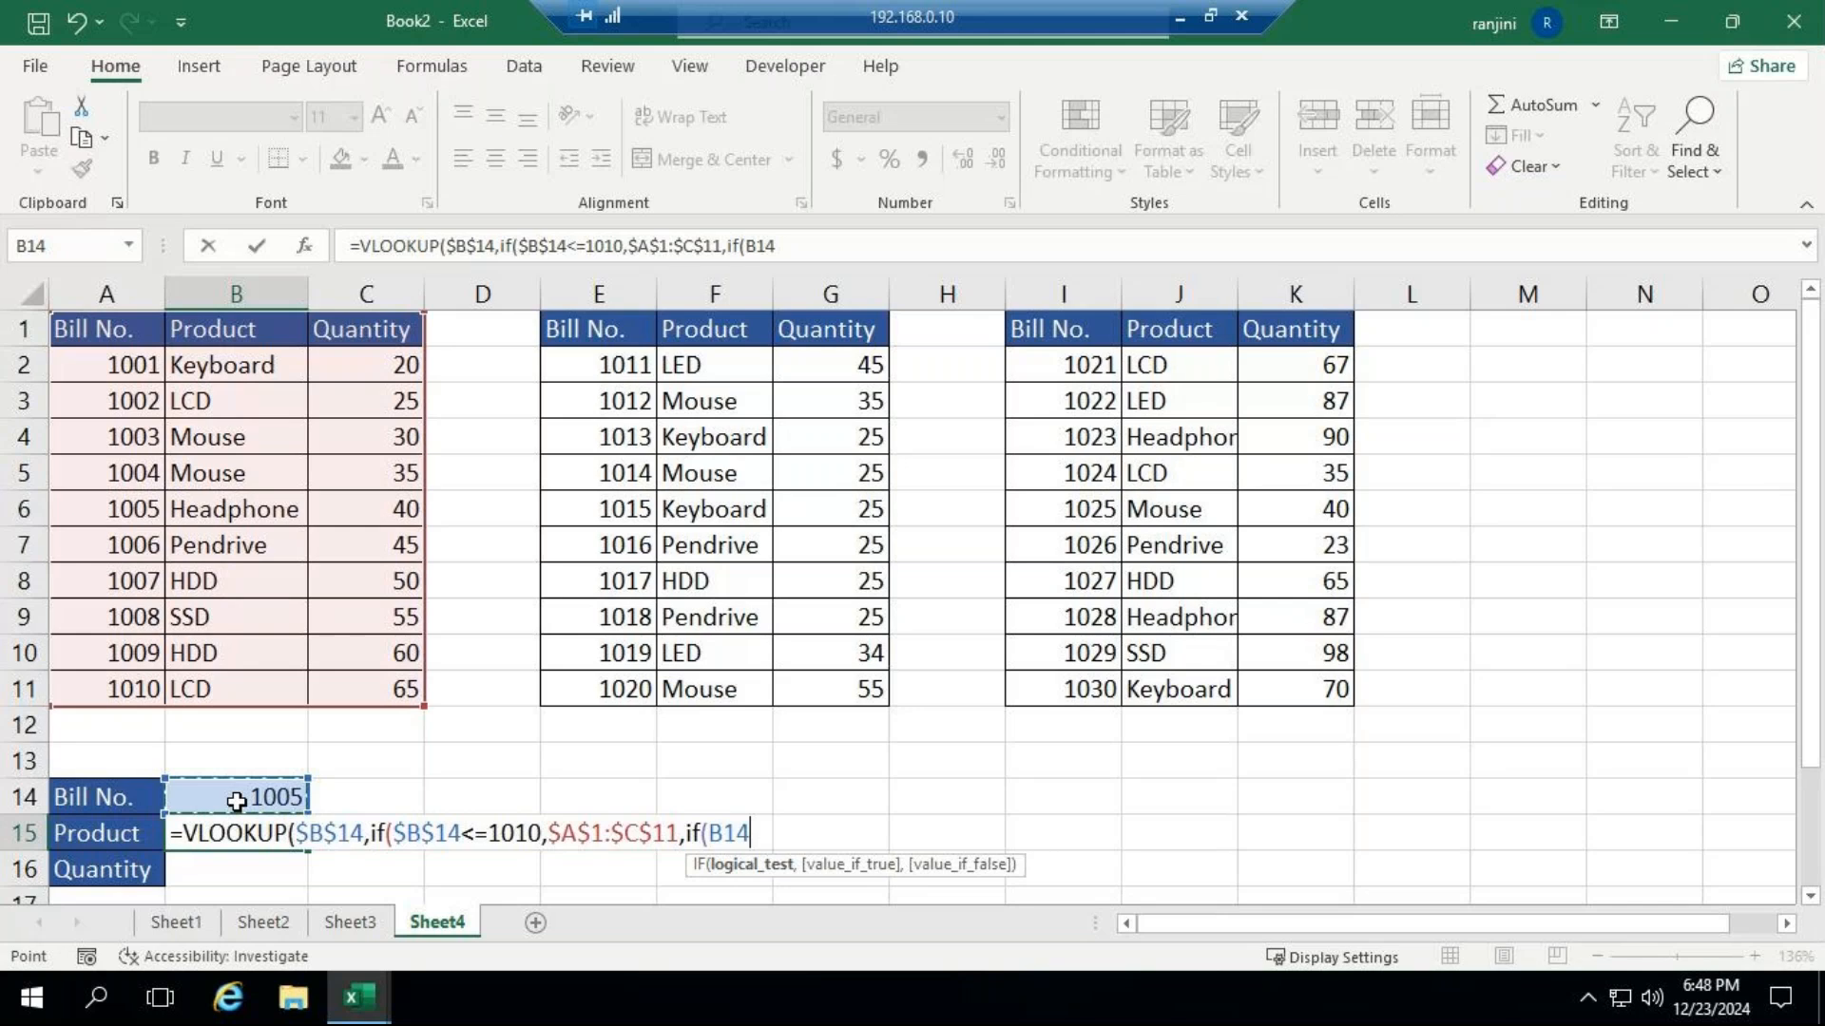
key(F4)
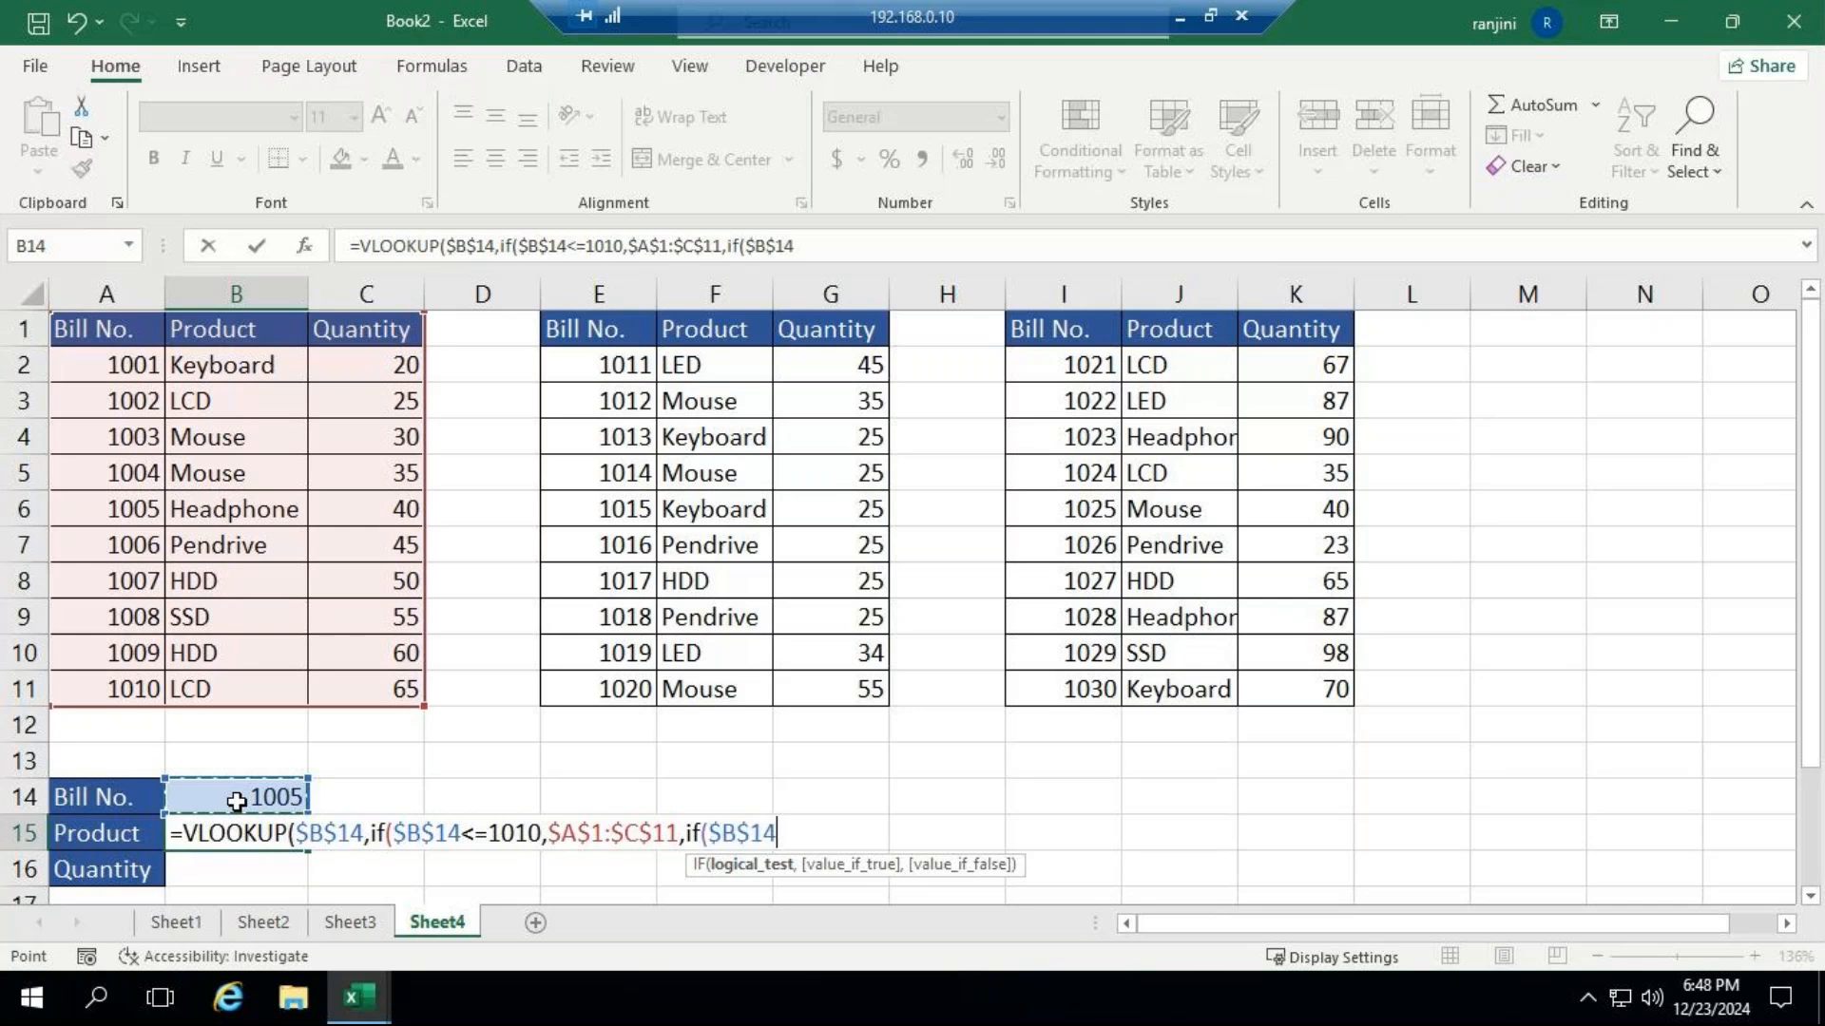
text(<=1020)
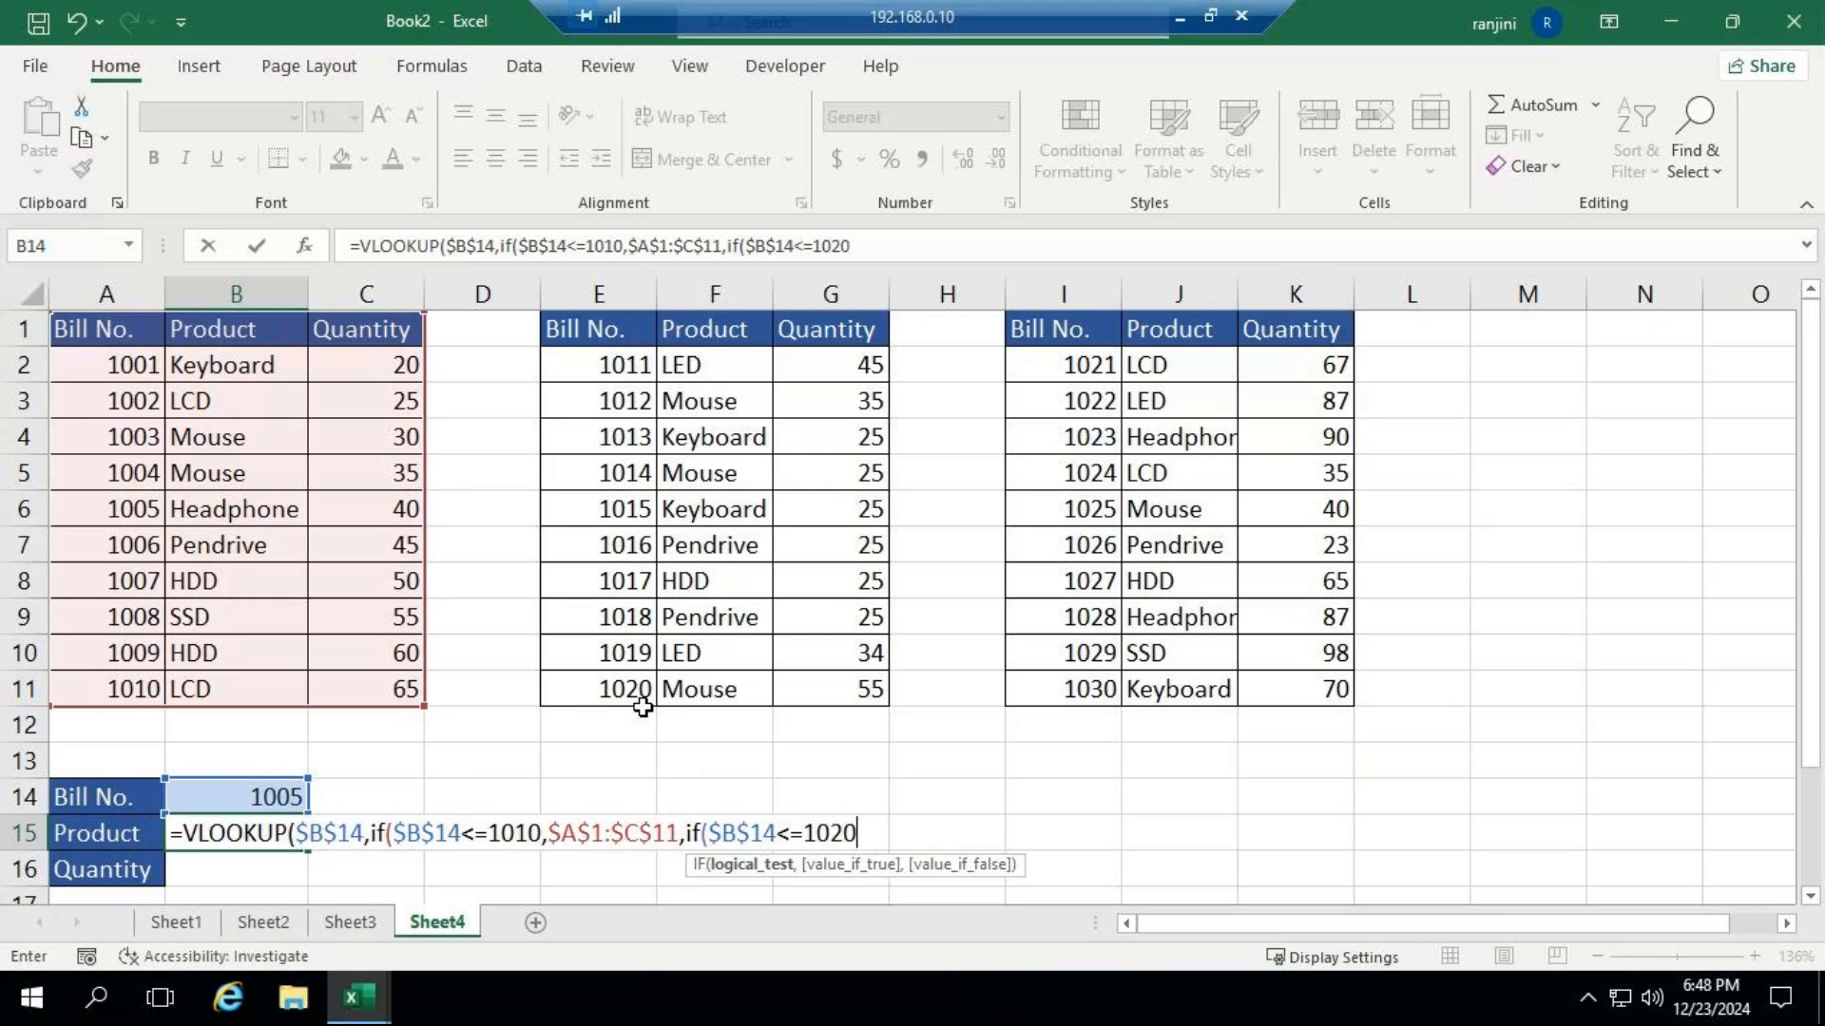
text(,)
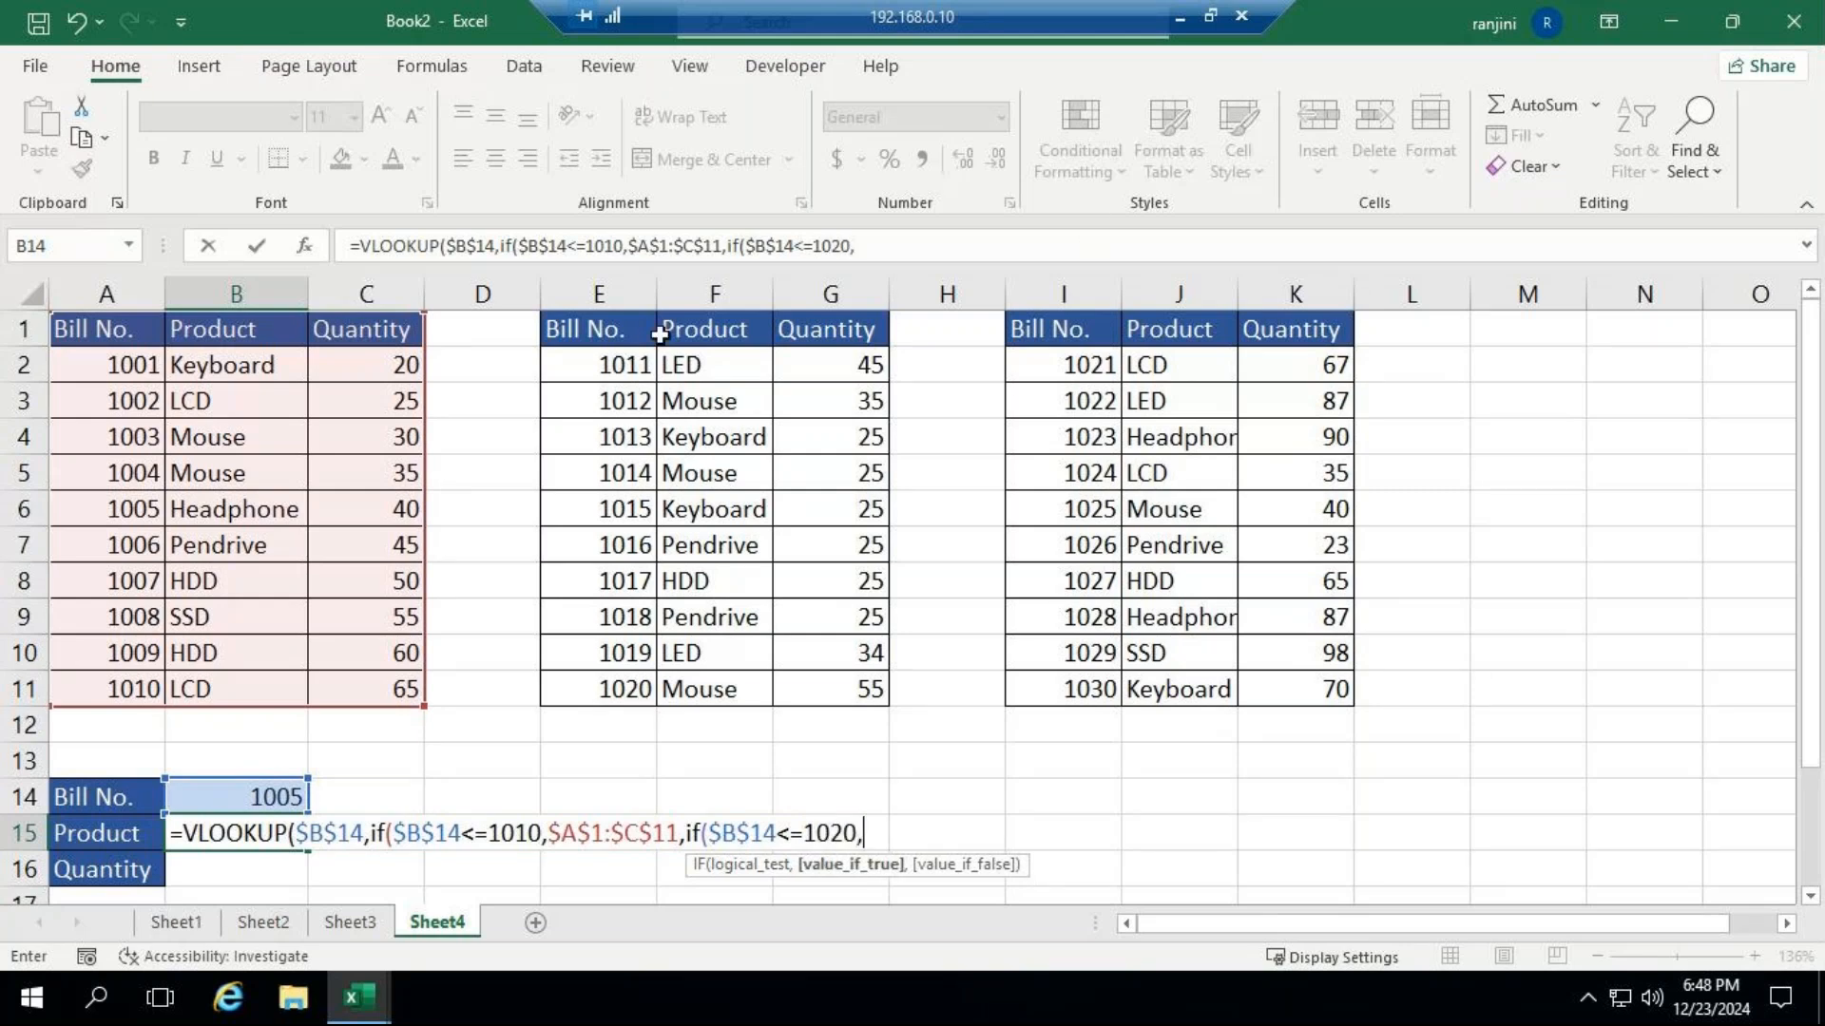
drag(602, 324, 843, 687)
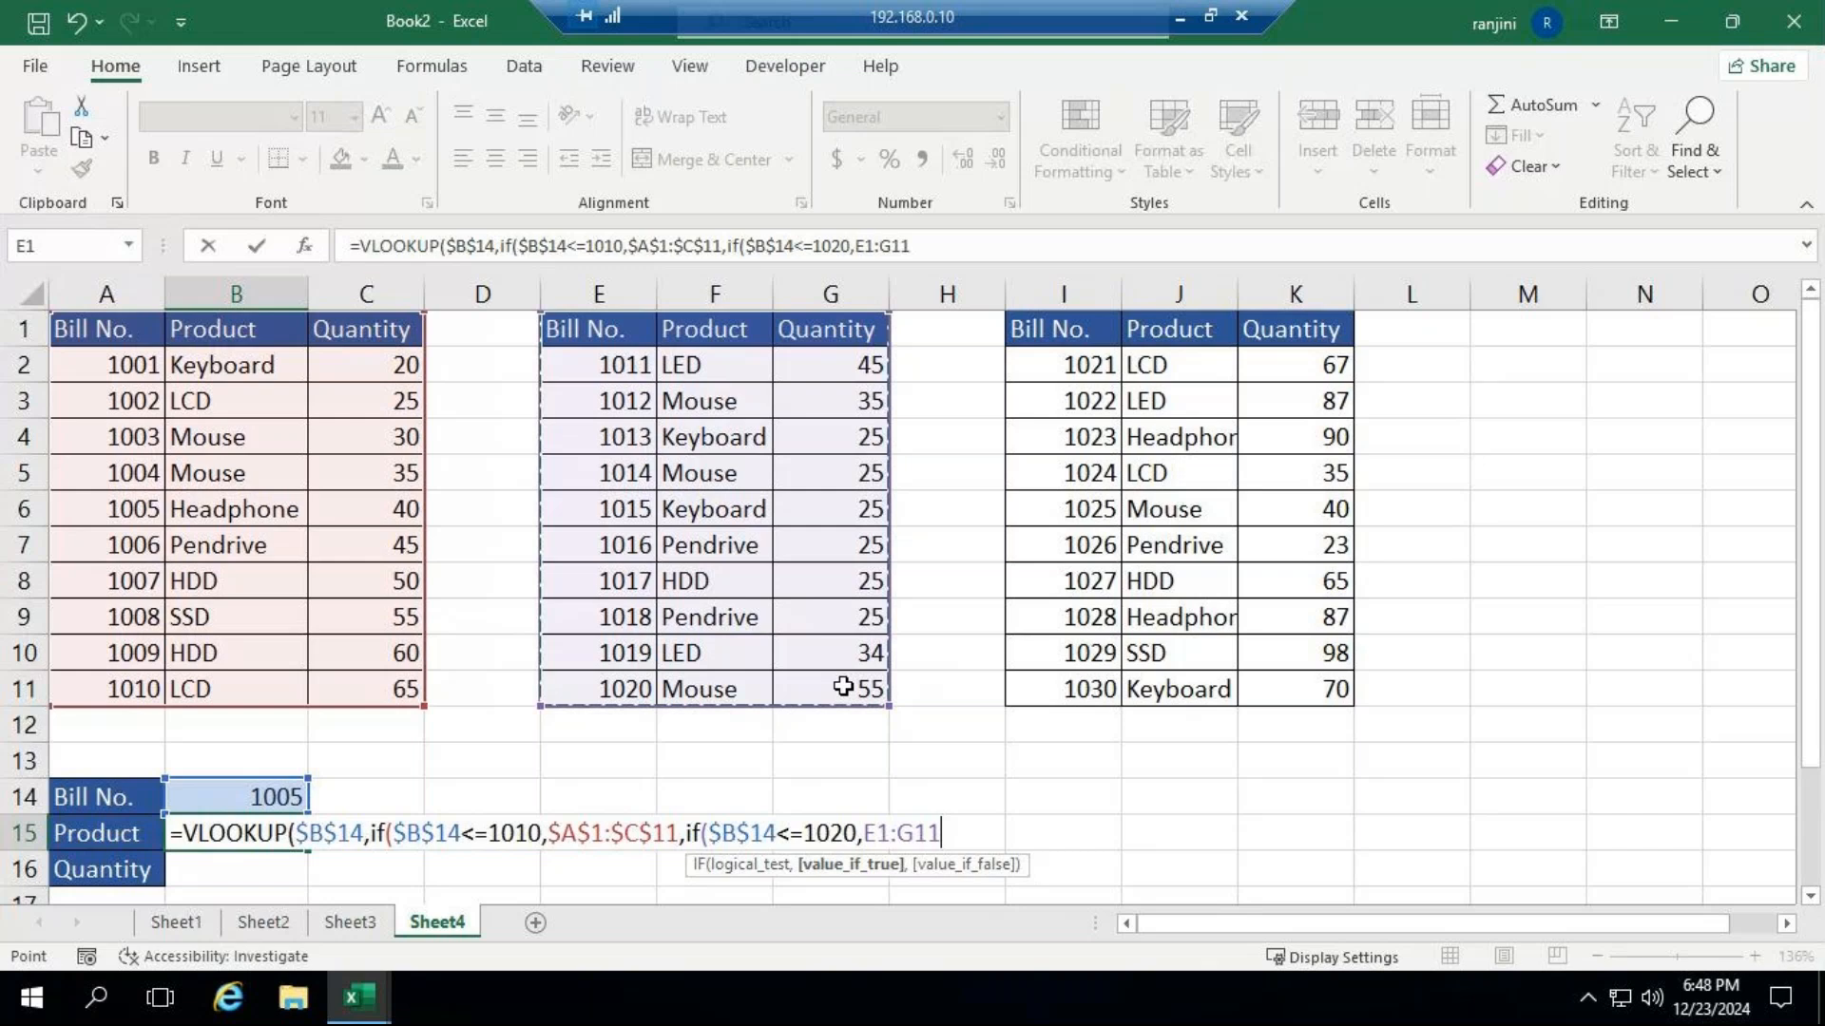
key(F4)
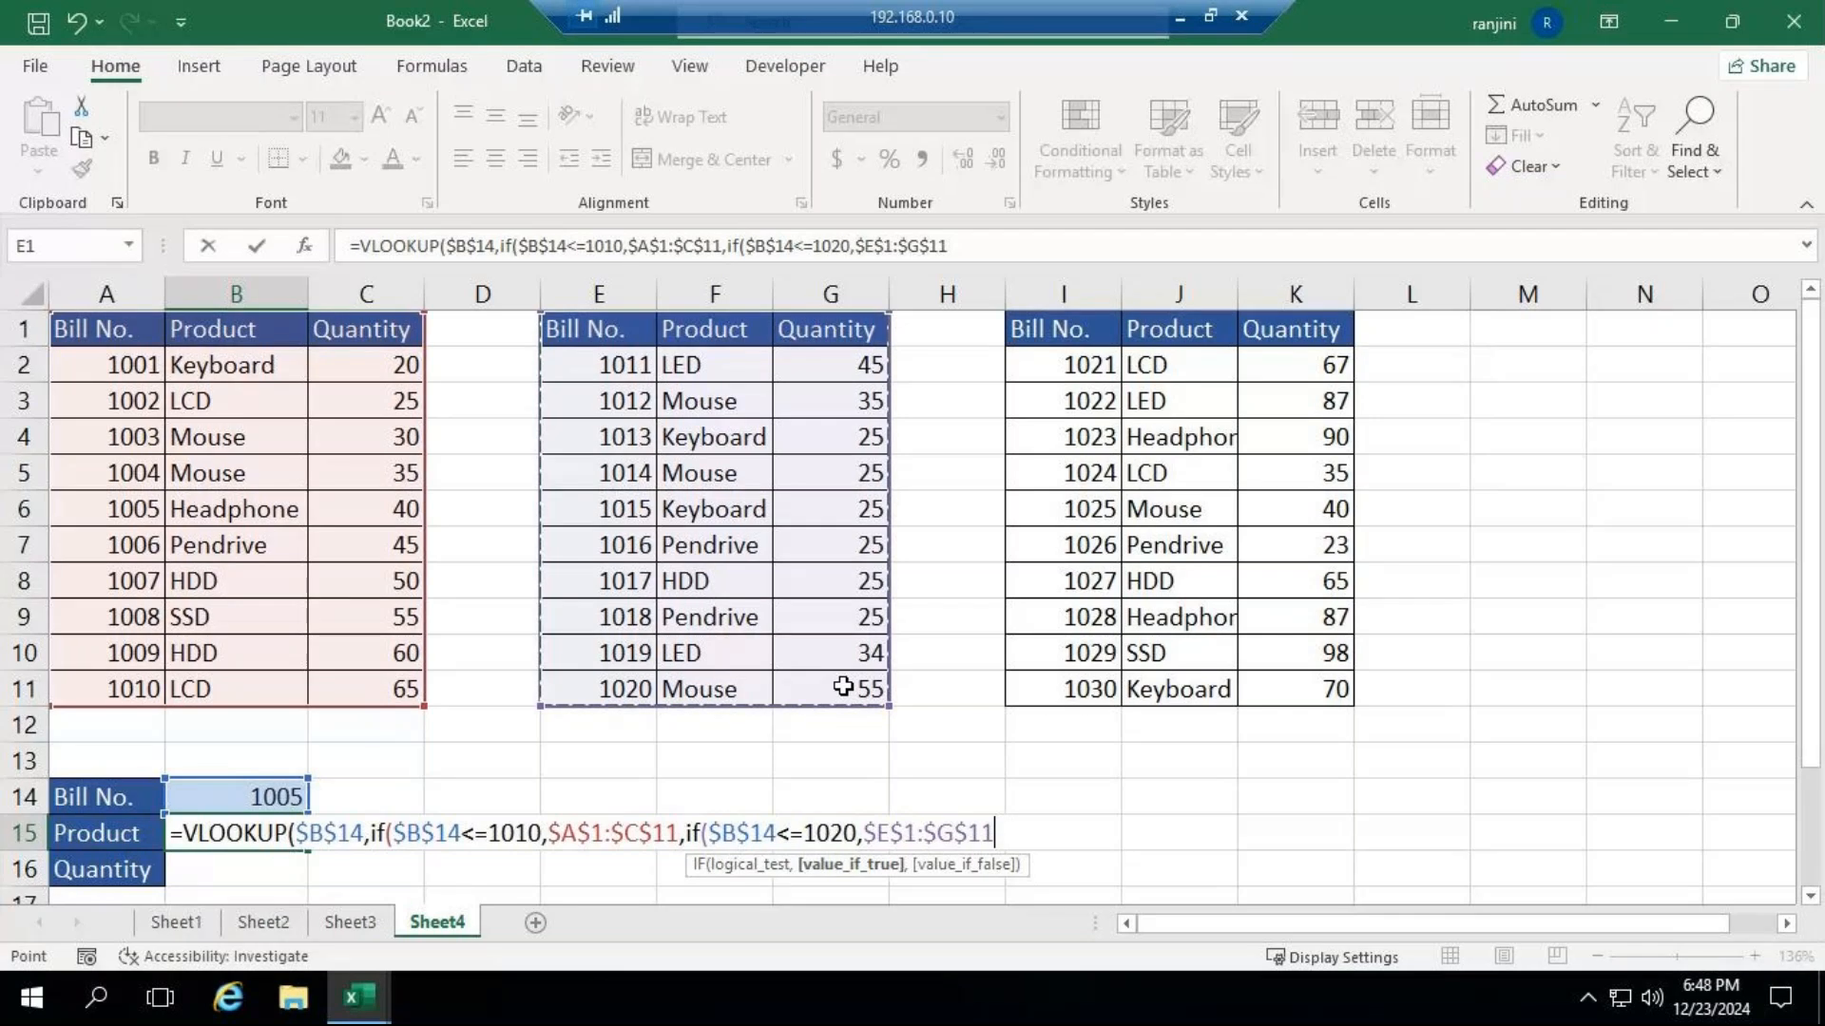
Nest a third IF in B15's formula testing $B$14<=1030 and returning $I$1:$K$11, and close all three IFs.
text(,if()
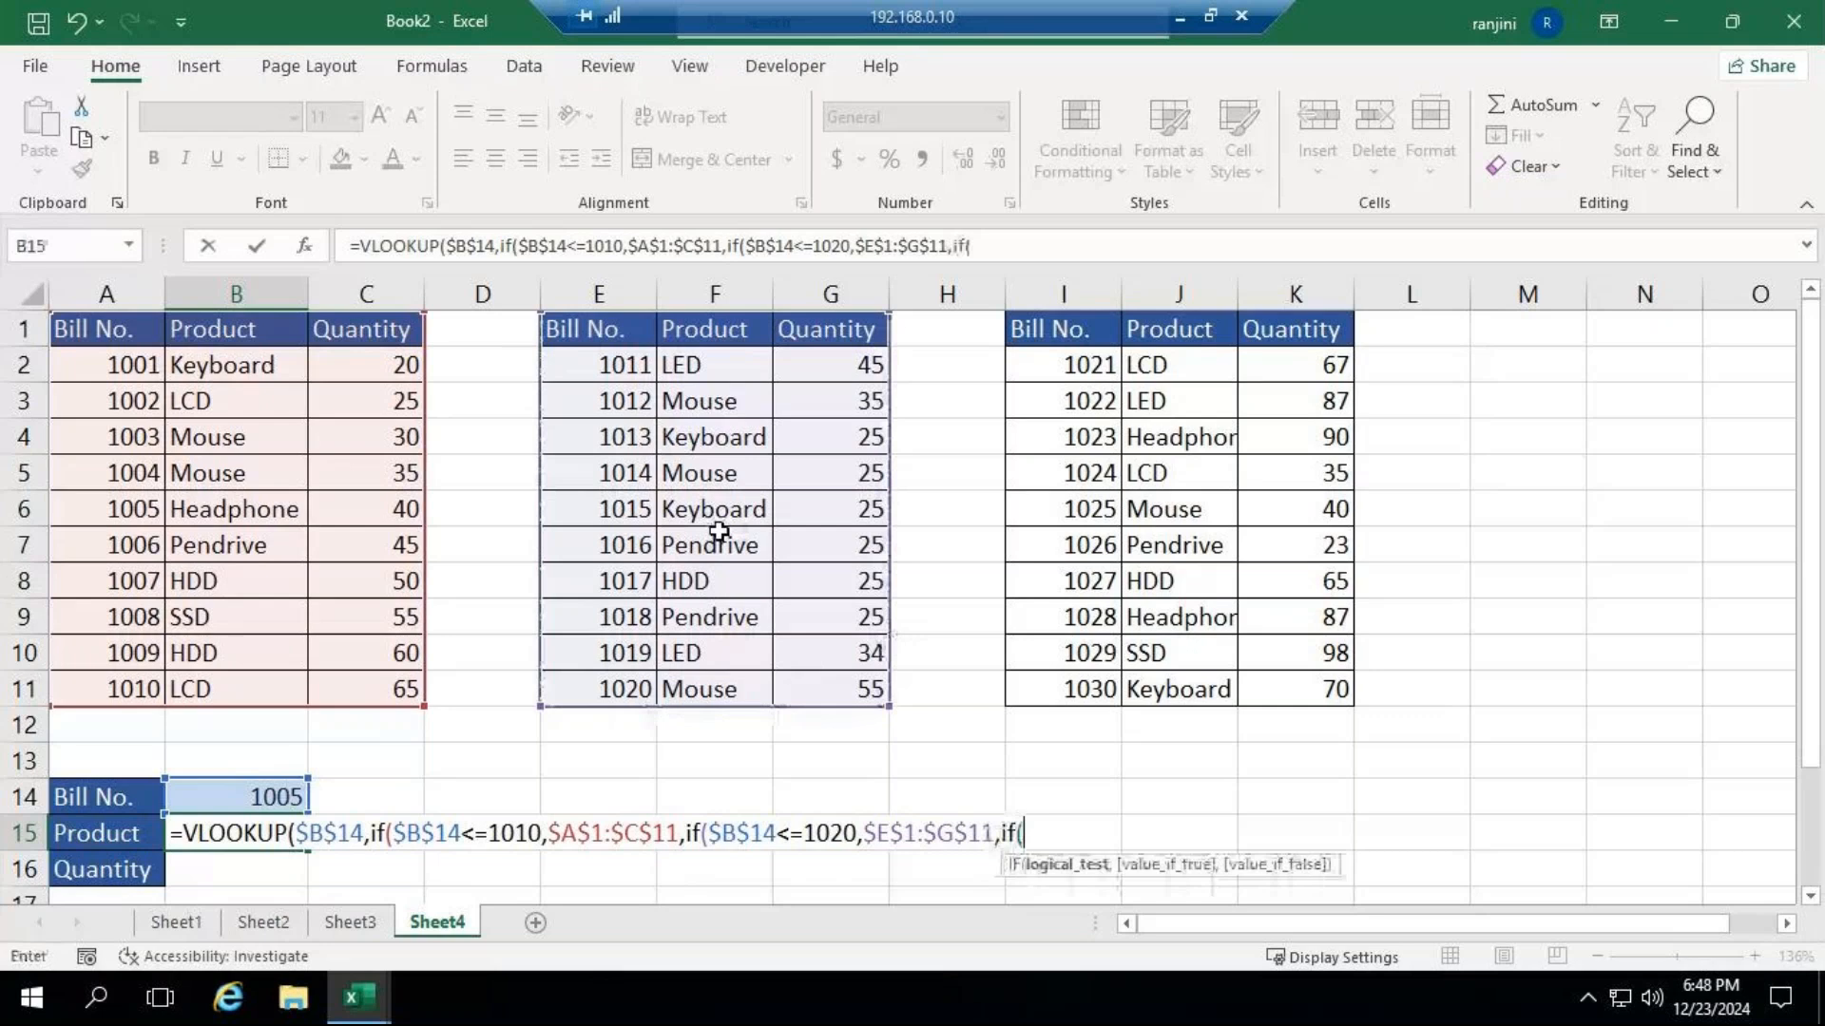
click(296, 788)
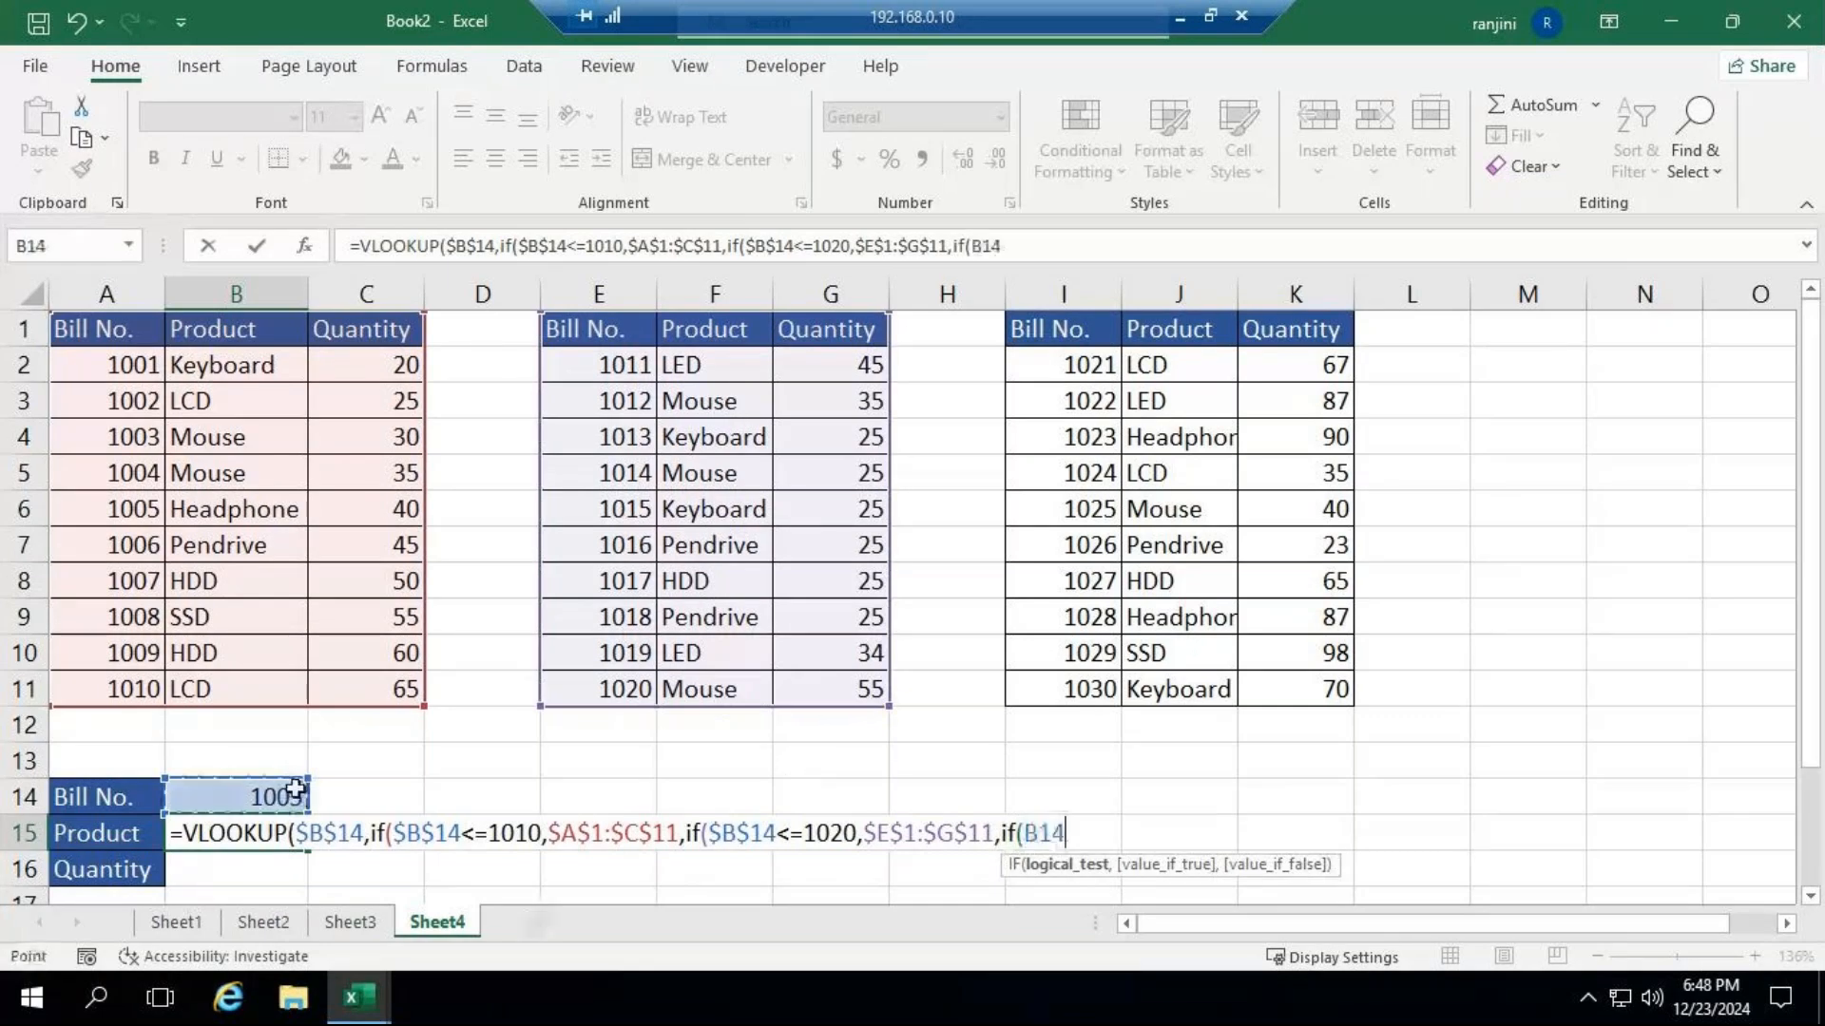
key(F4)
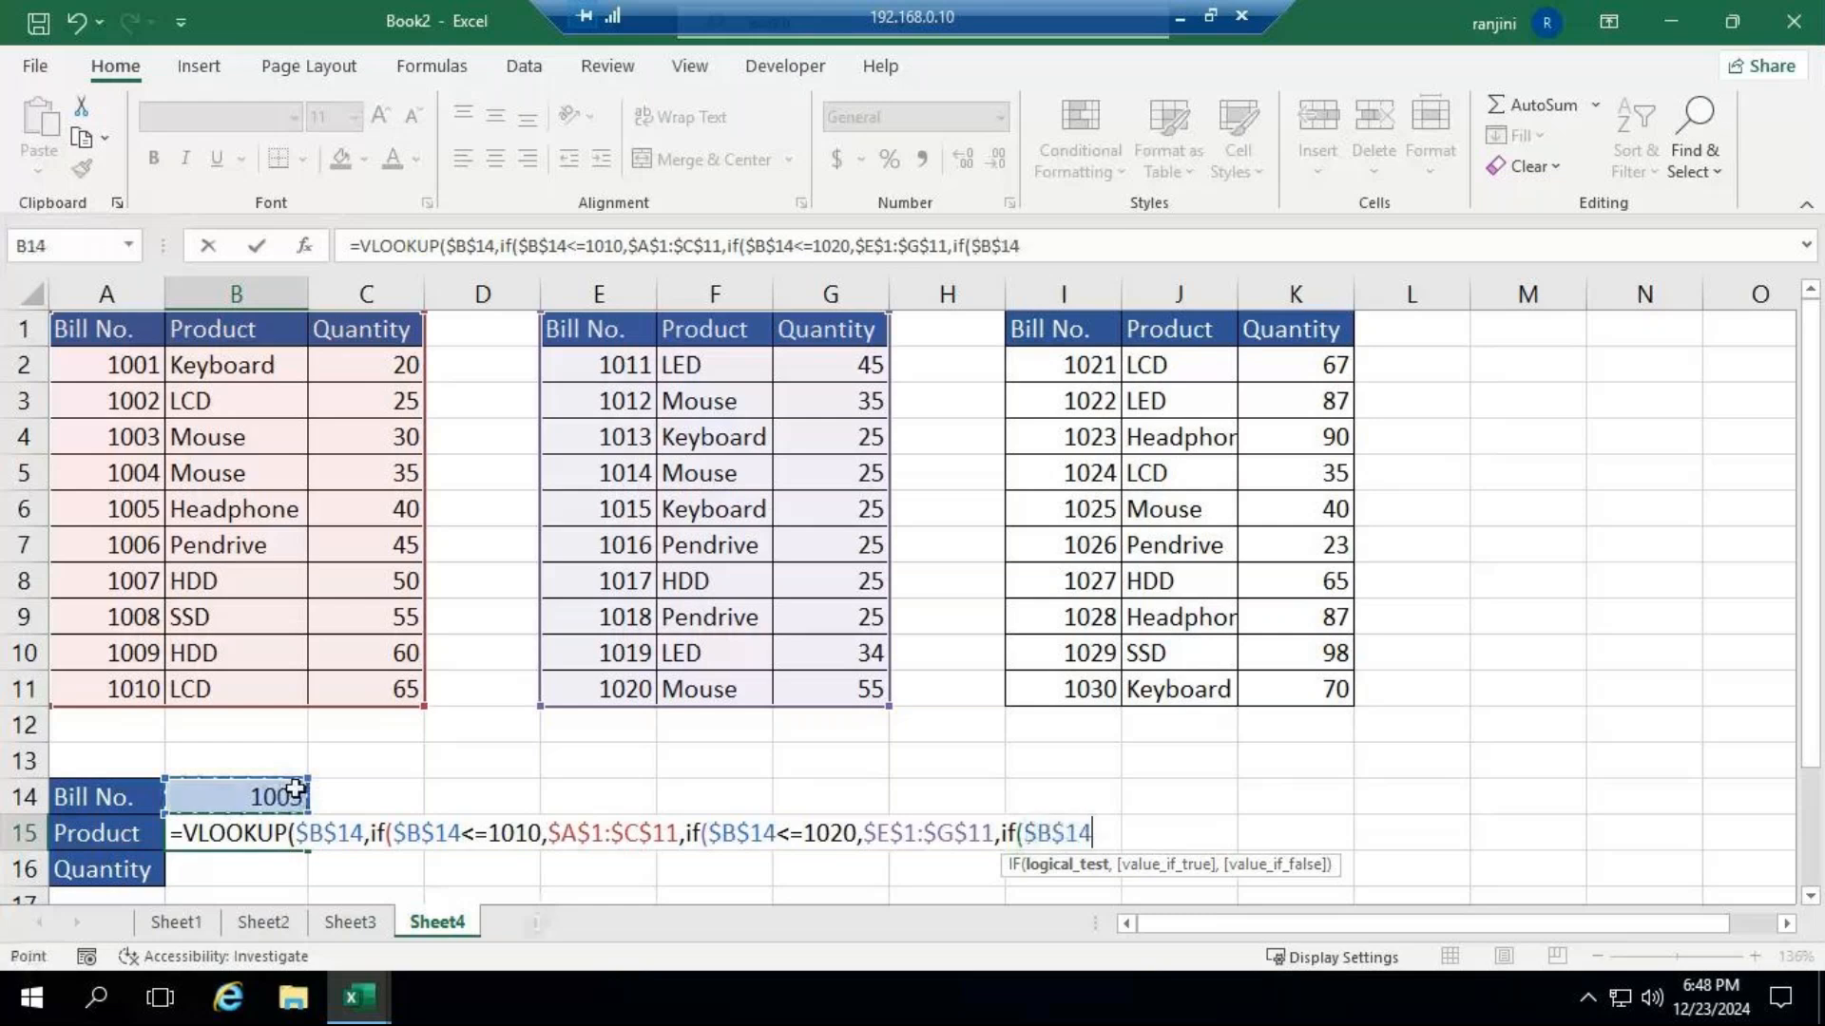
text(<=1)
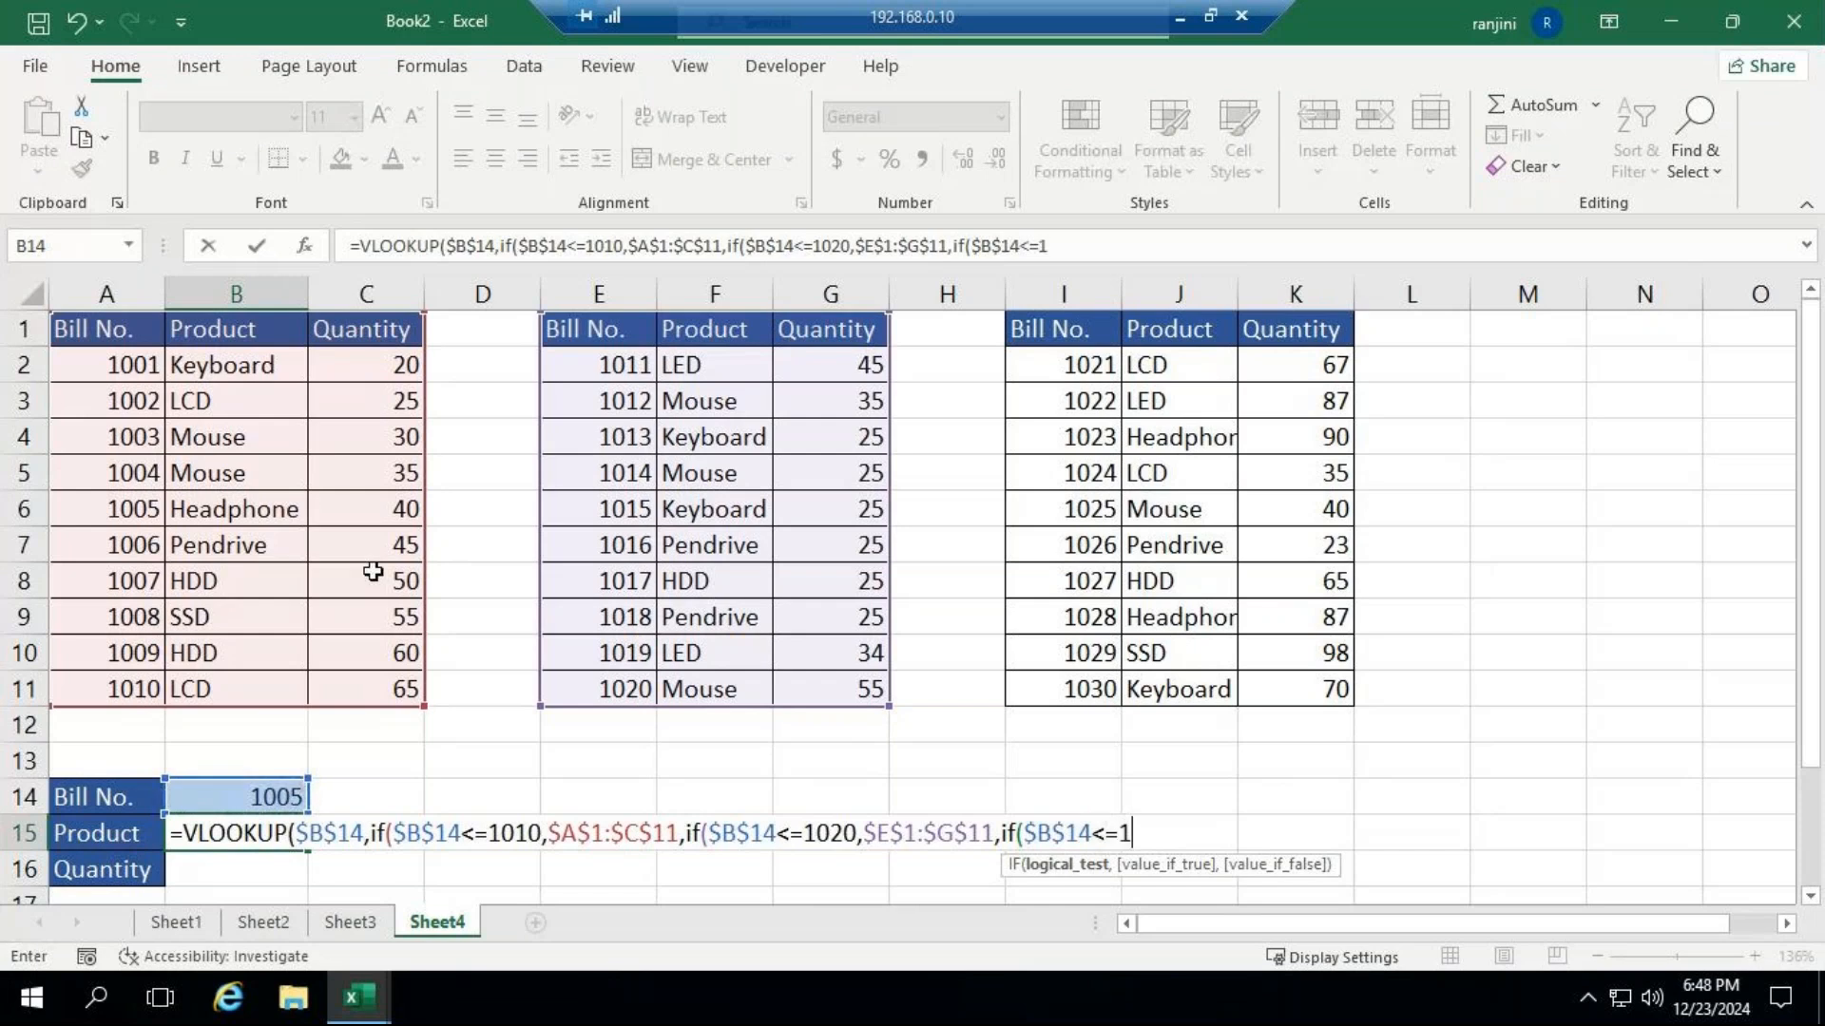
text(030,)
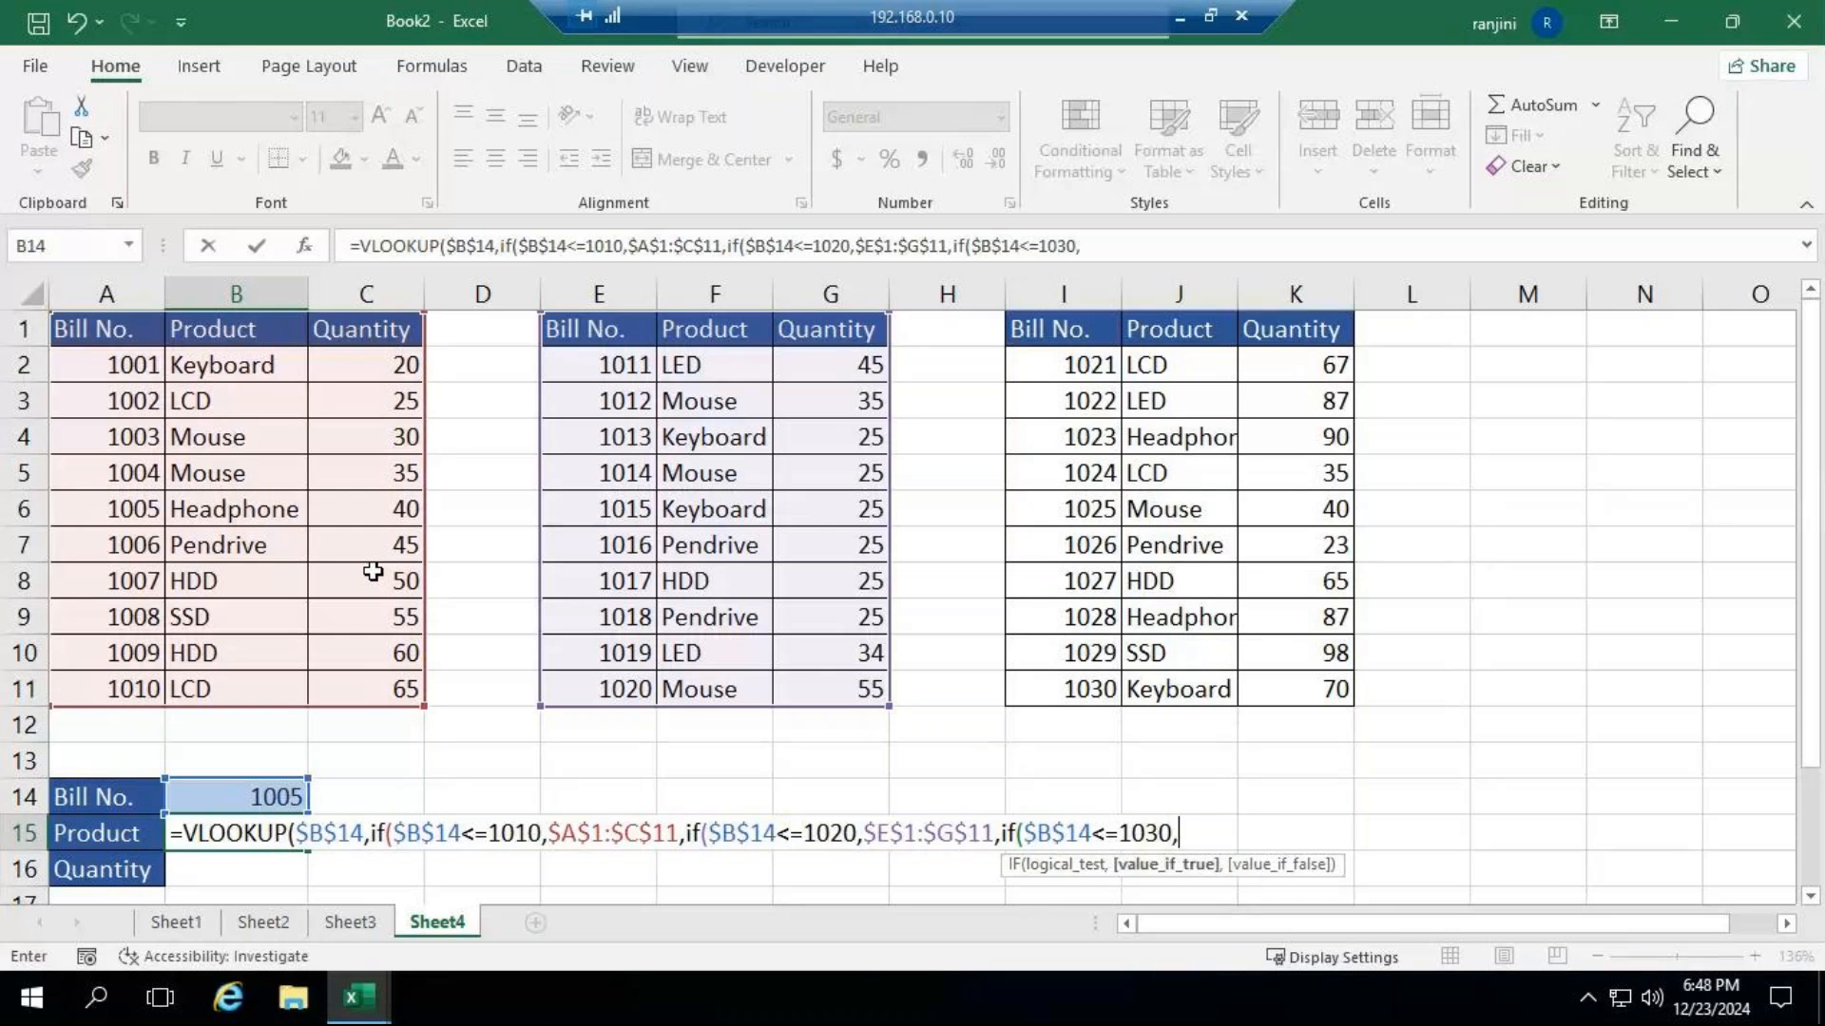
mouse_move(1069, 329)
mouse_down()
mouse_move(1093, 447)
mouse_move(1179, 546)
mouse_up()
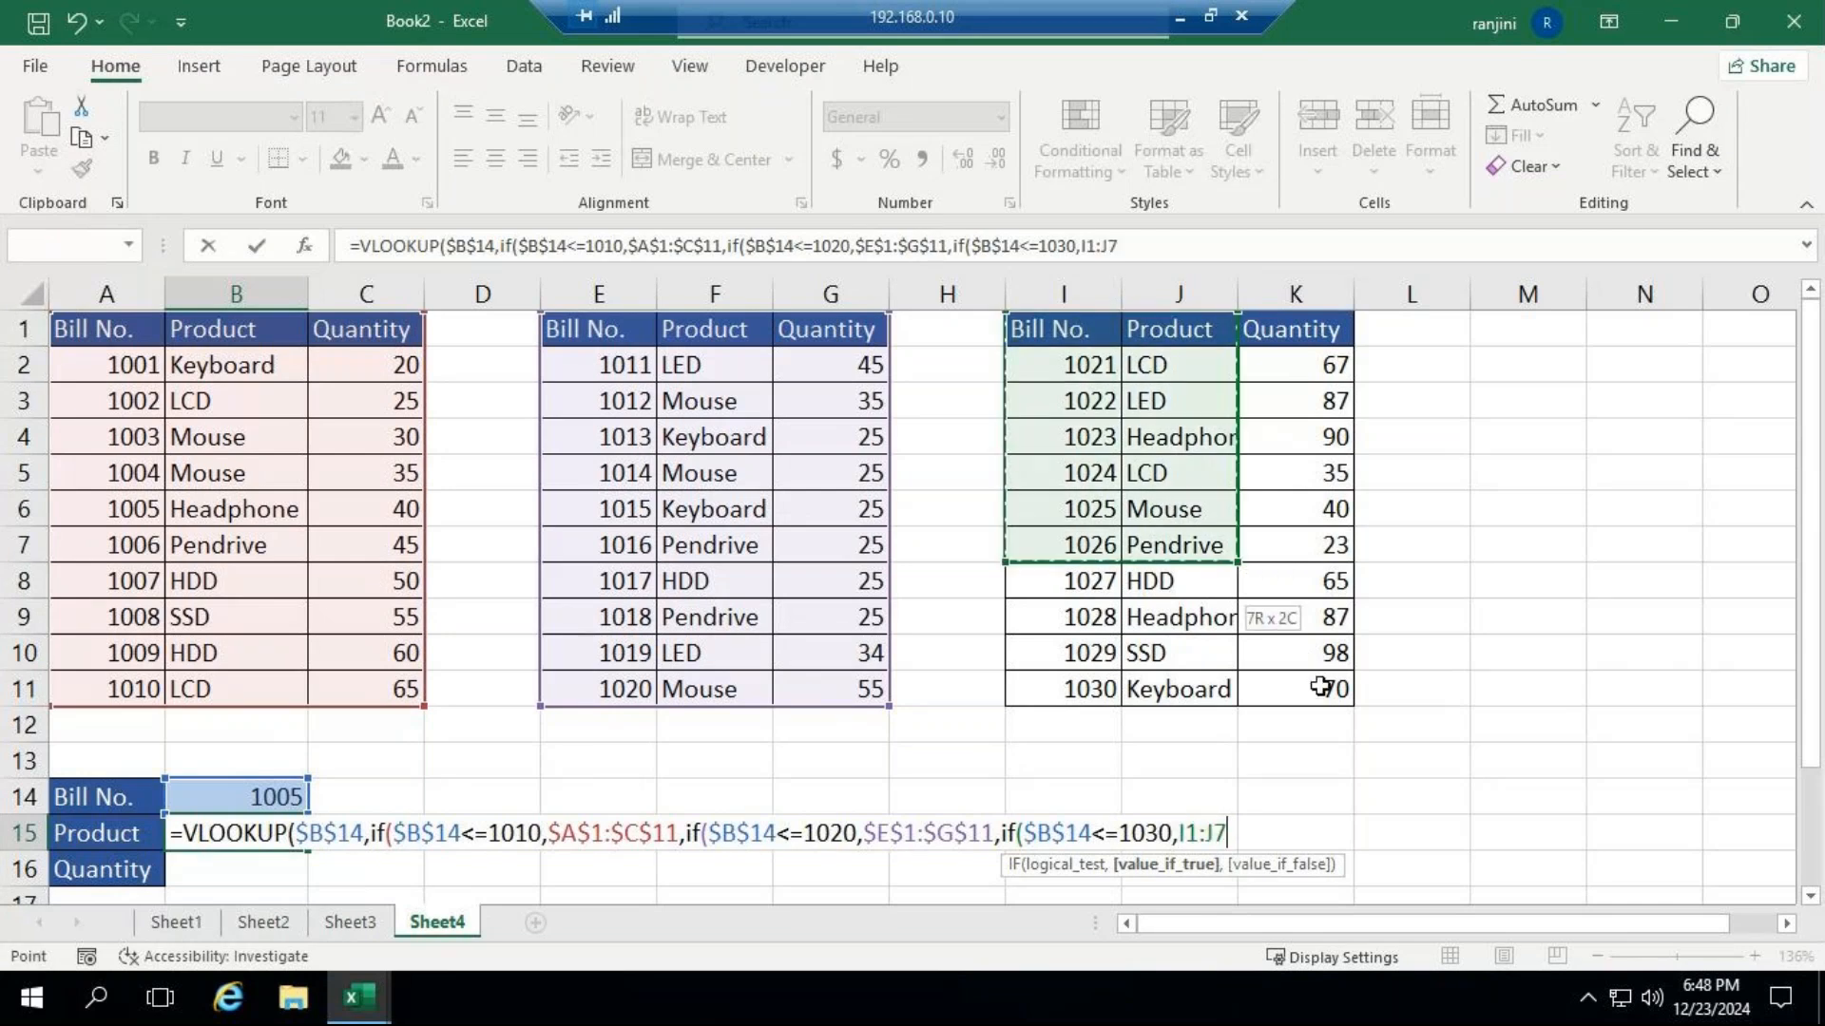
drag(1321, 686, 1327, 692)
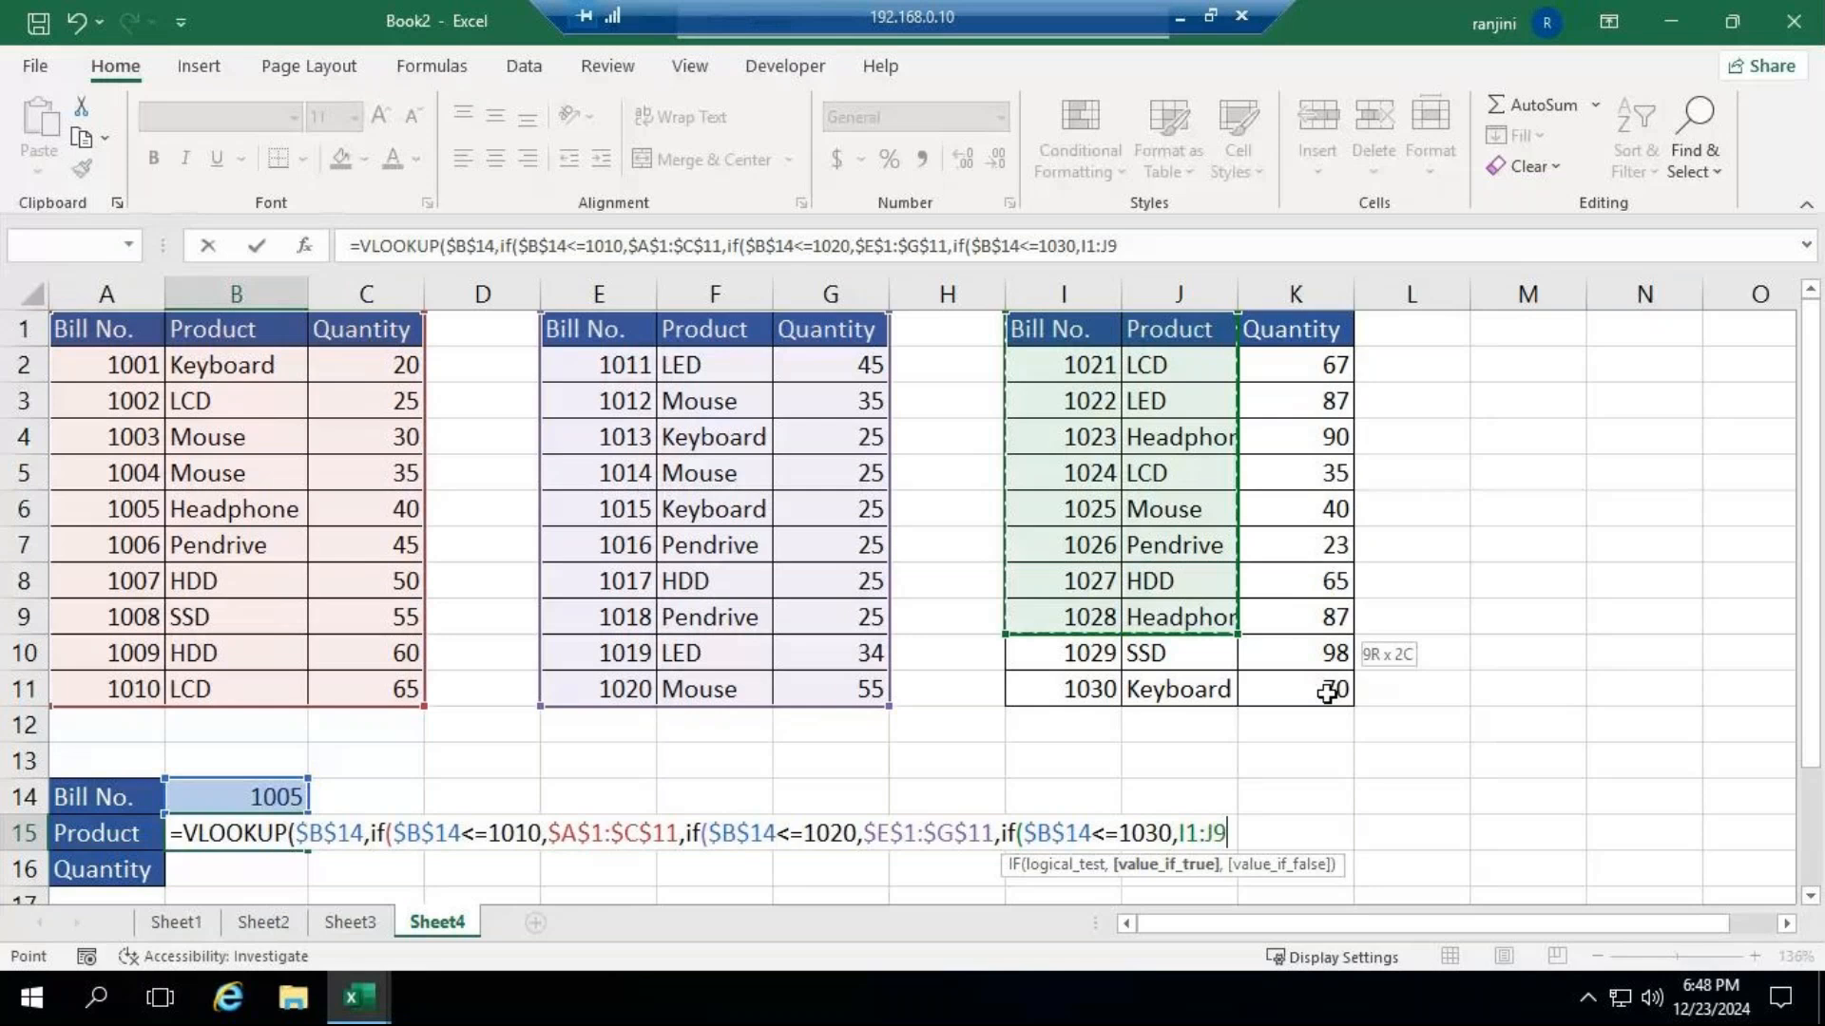
drag(1326, 691, 1328, 694)
key(F4)
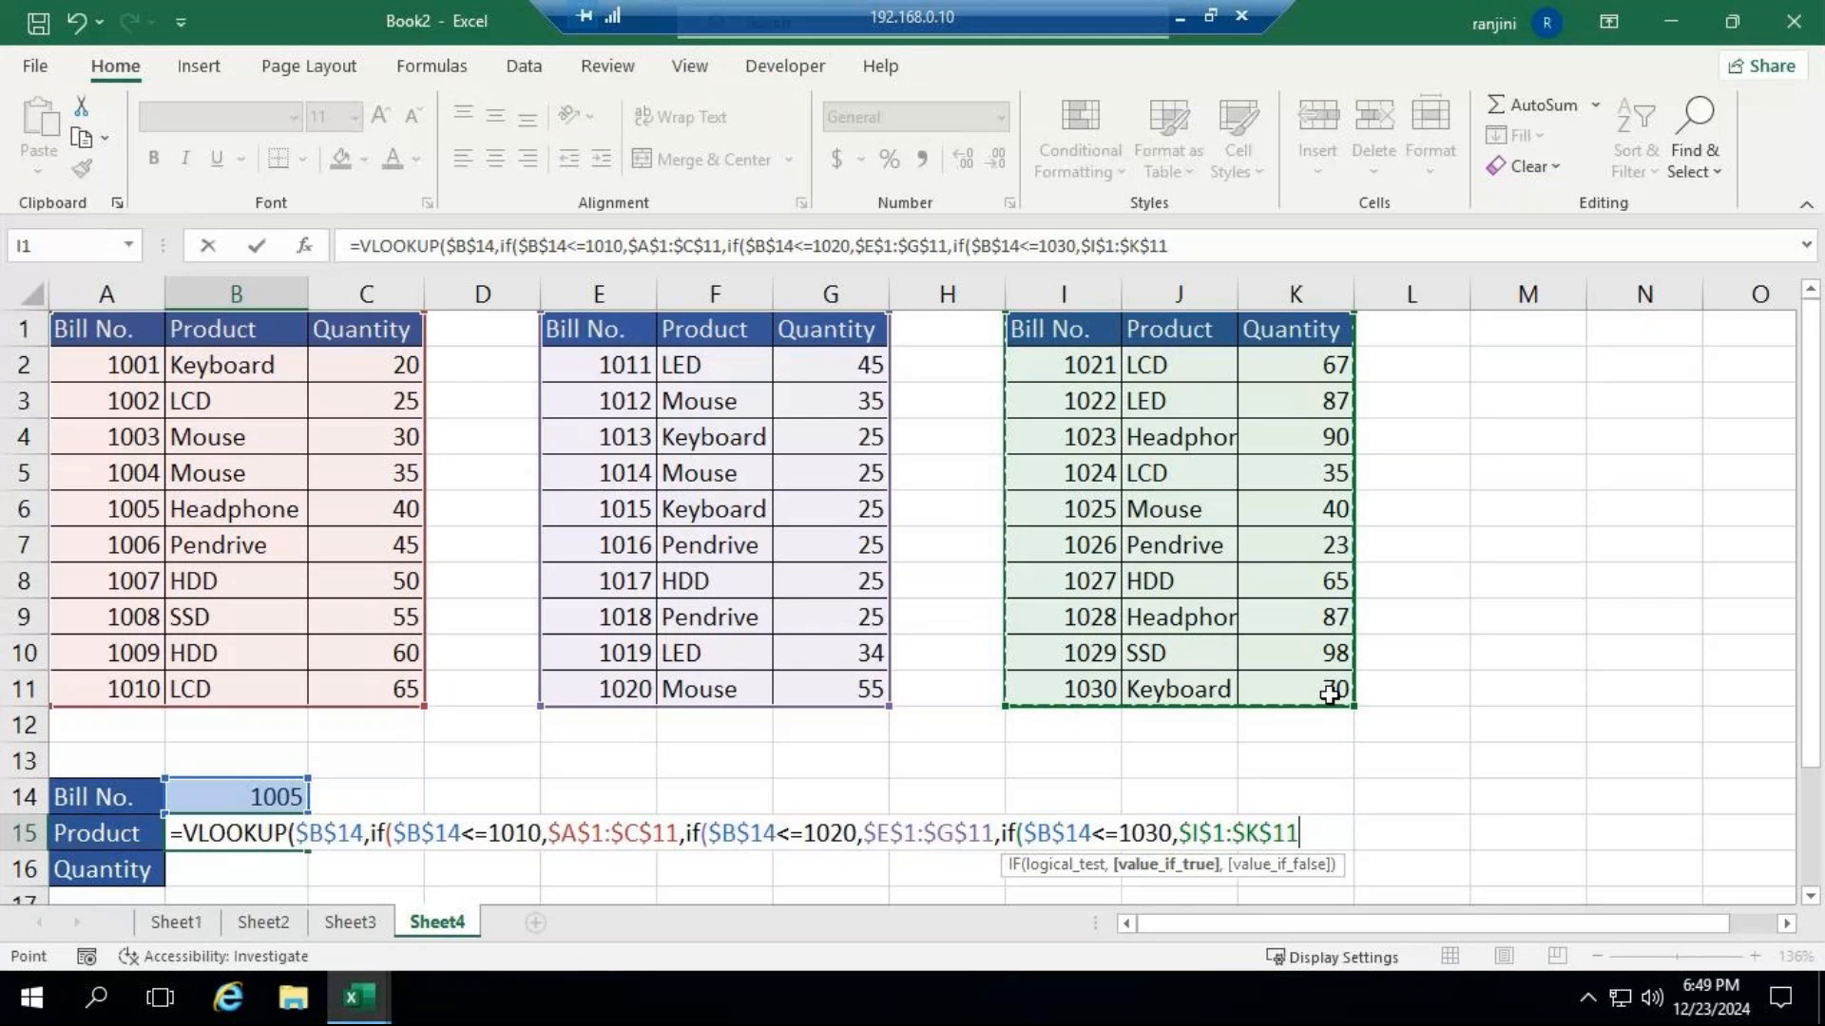
text())
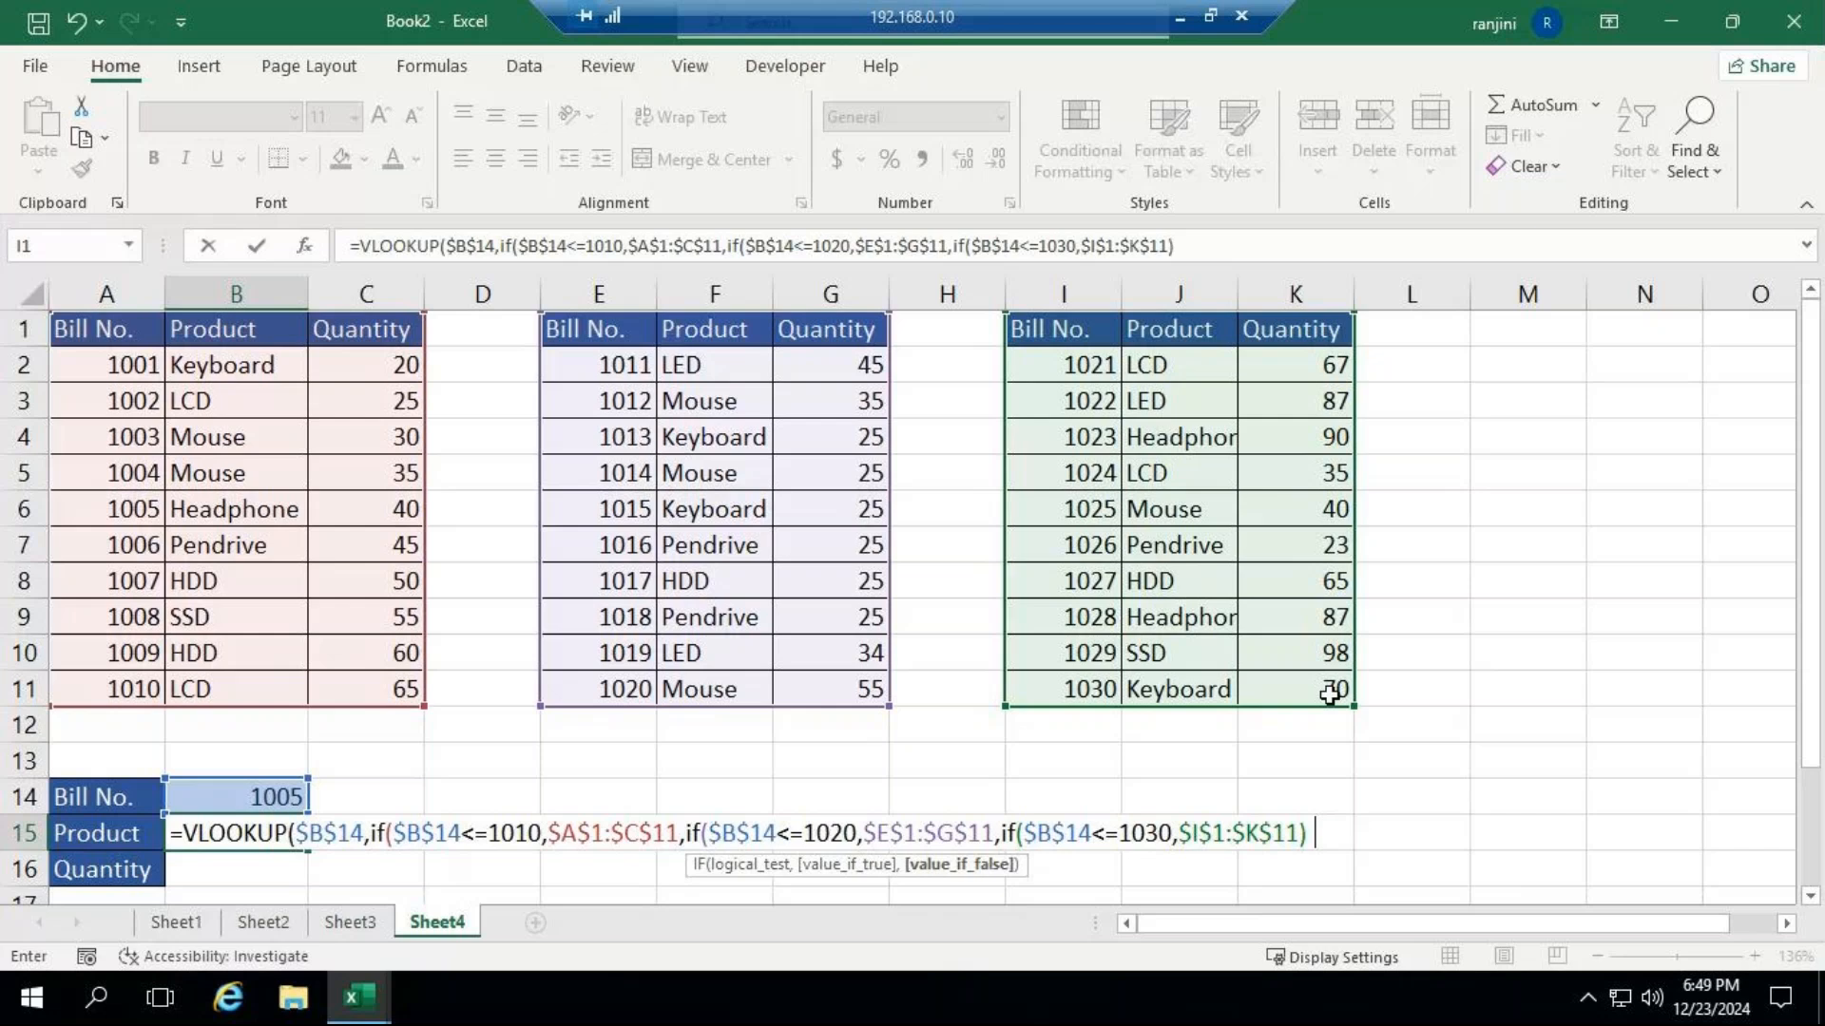
text()))
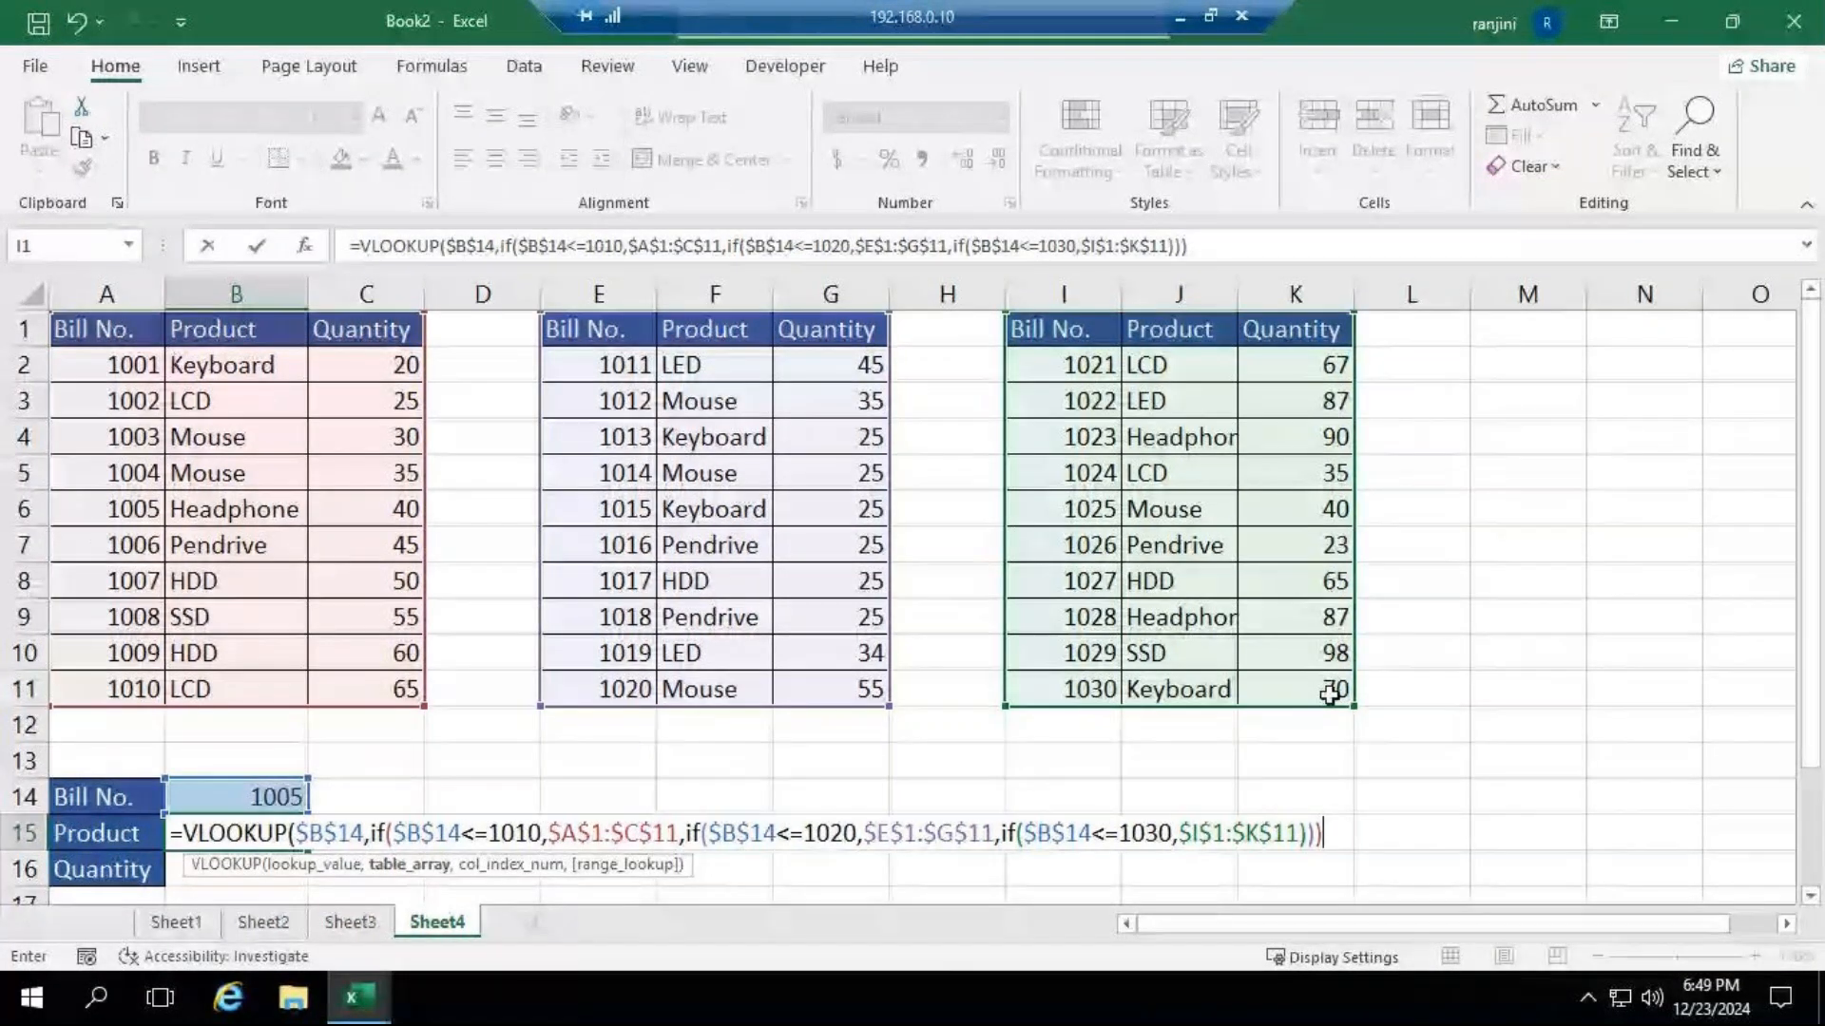
Start a MATCH function as the column index argument of the VLOOKUP formula in B15.
text(,mat)
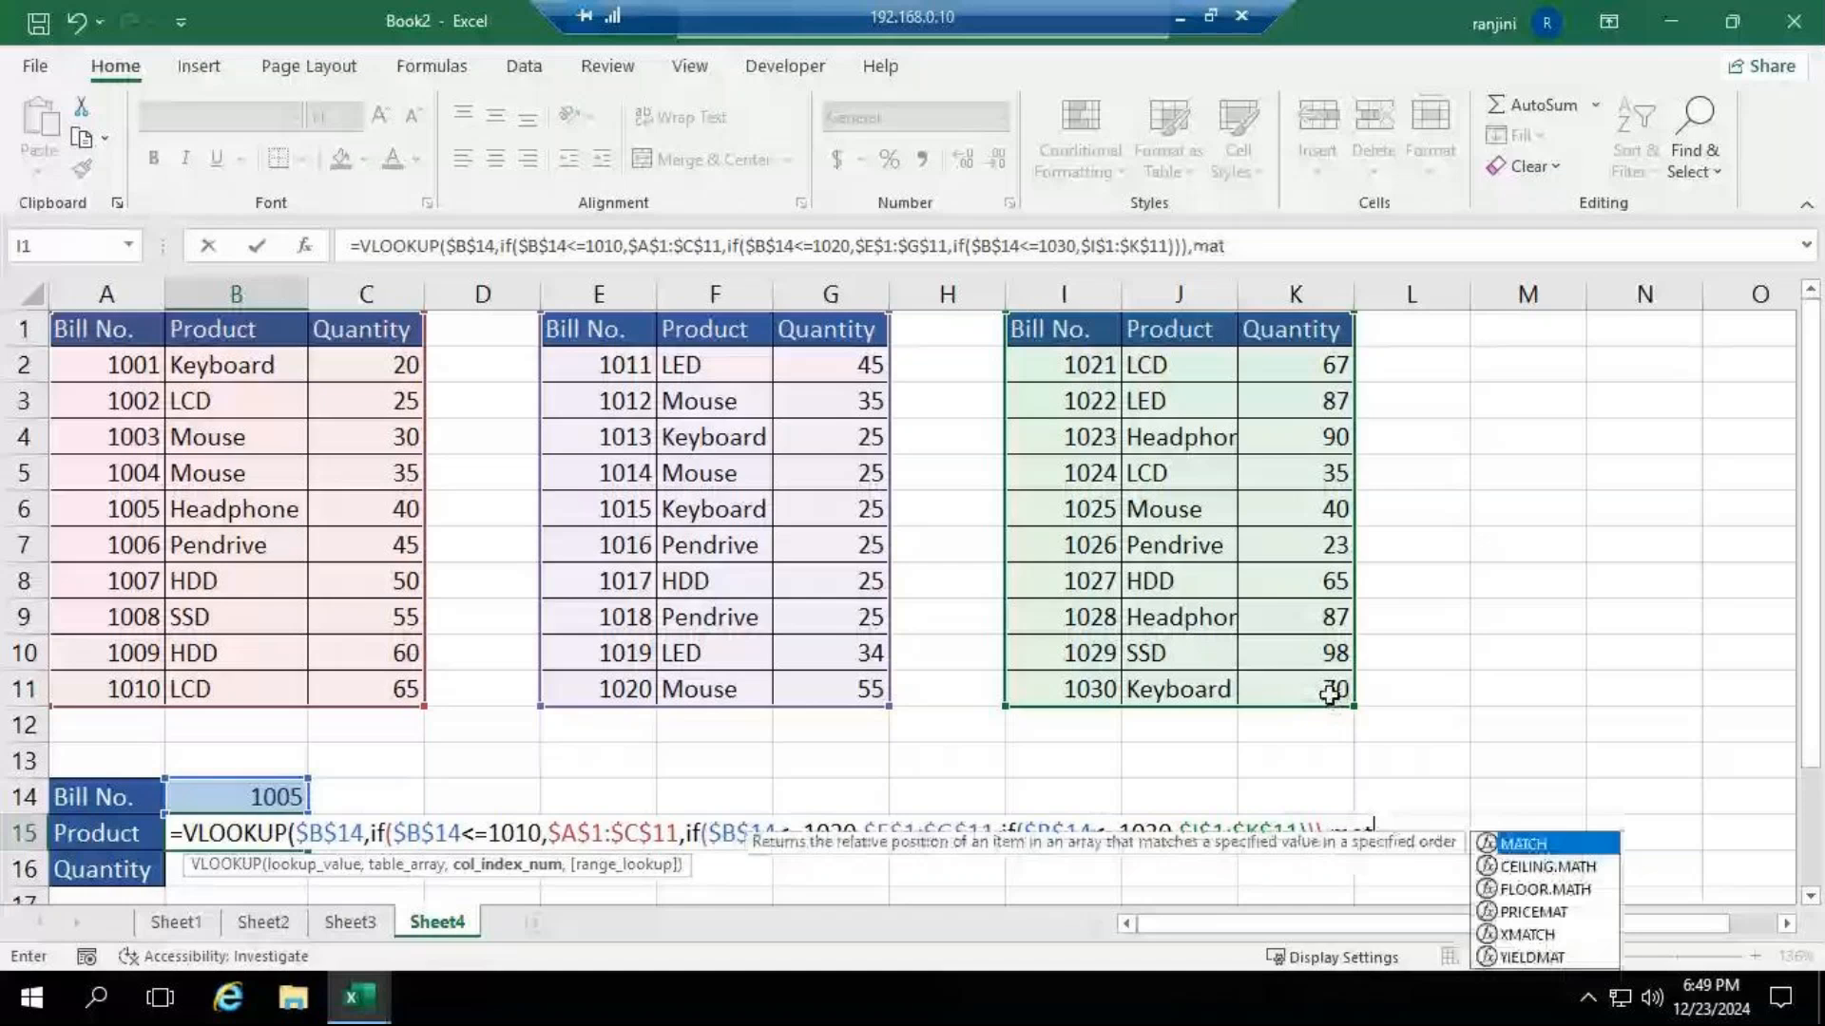
key(Tab)
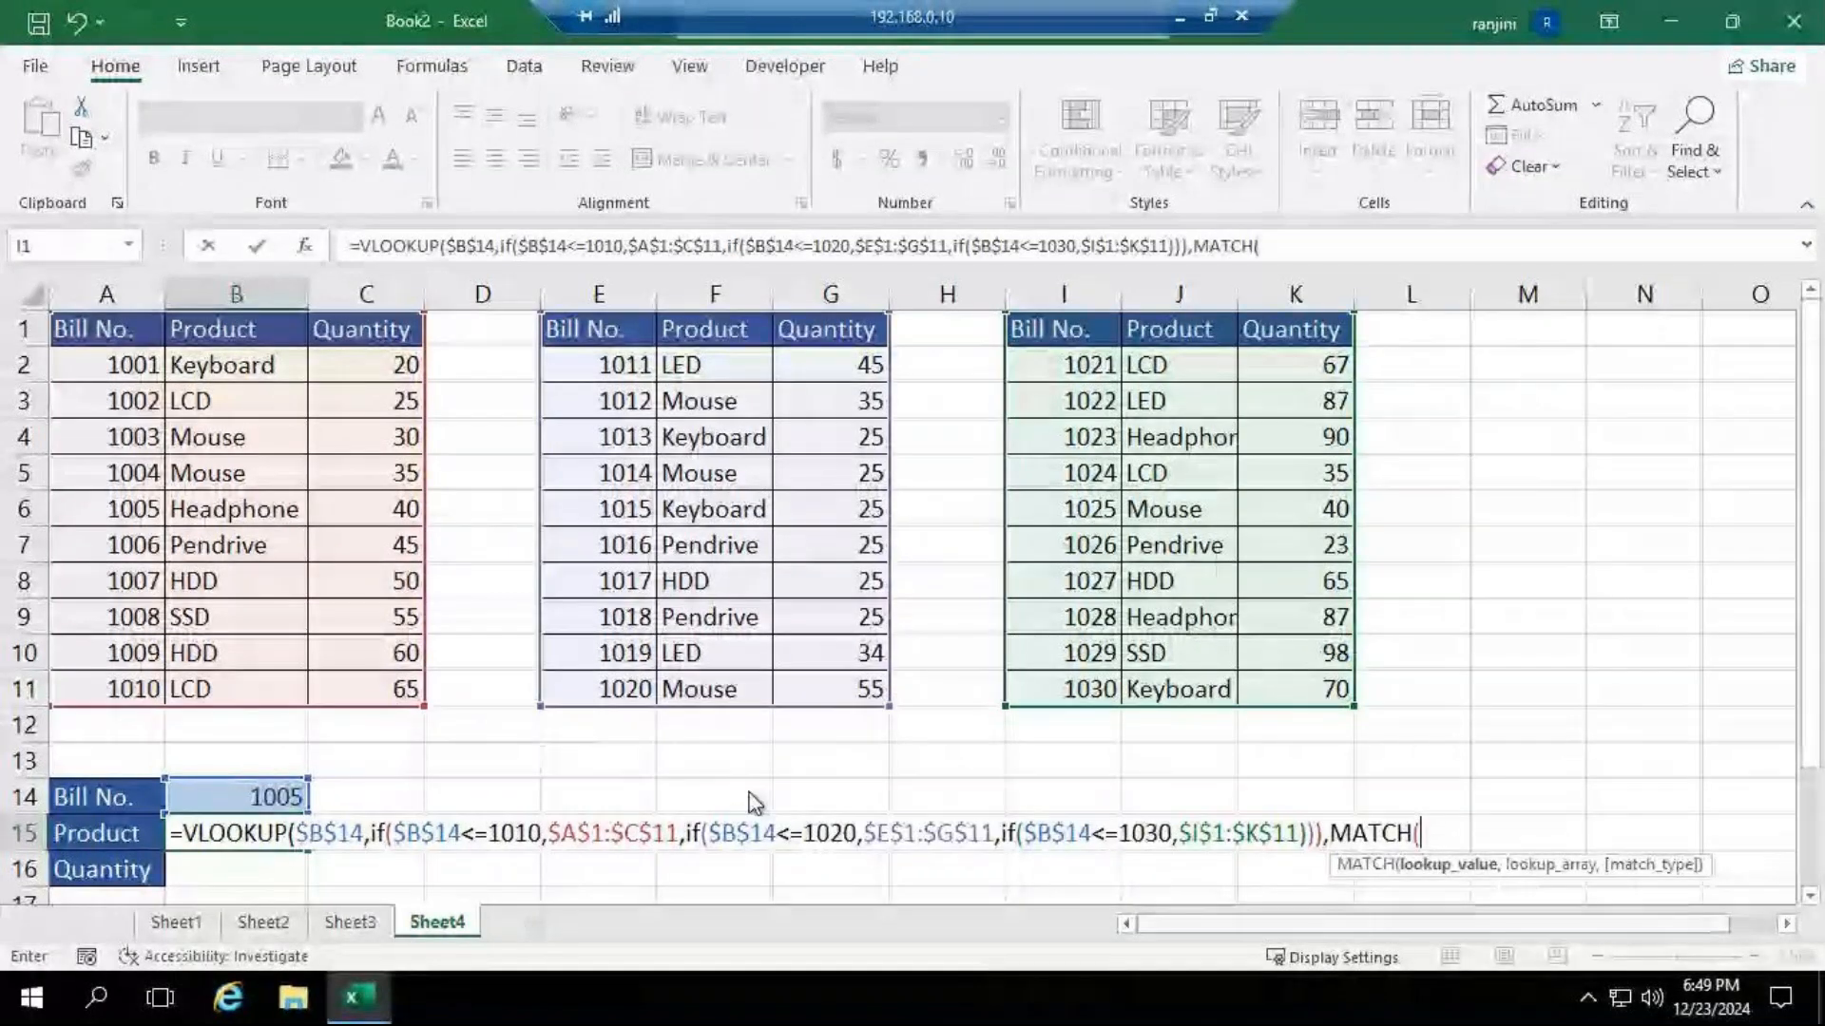
click(233, 795)
text(,)
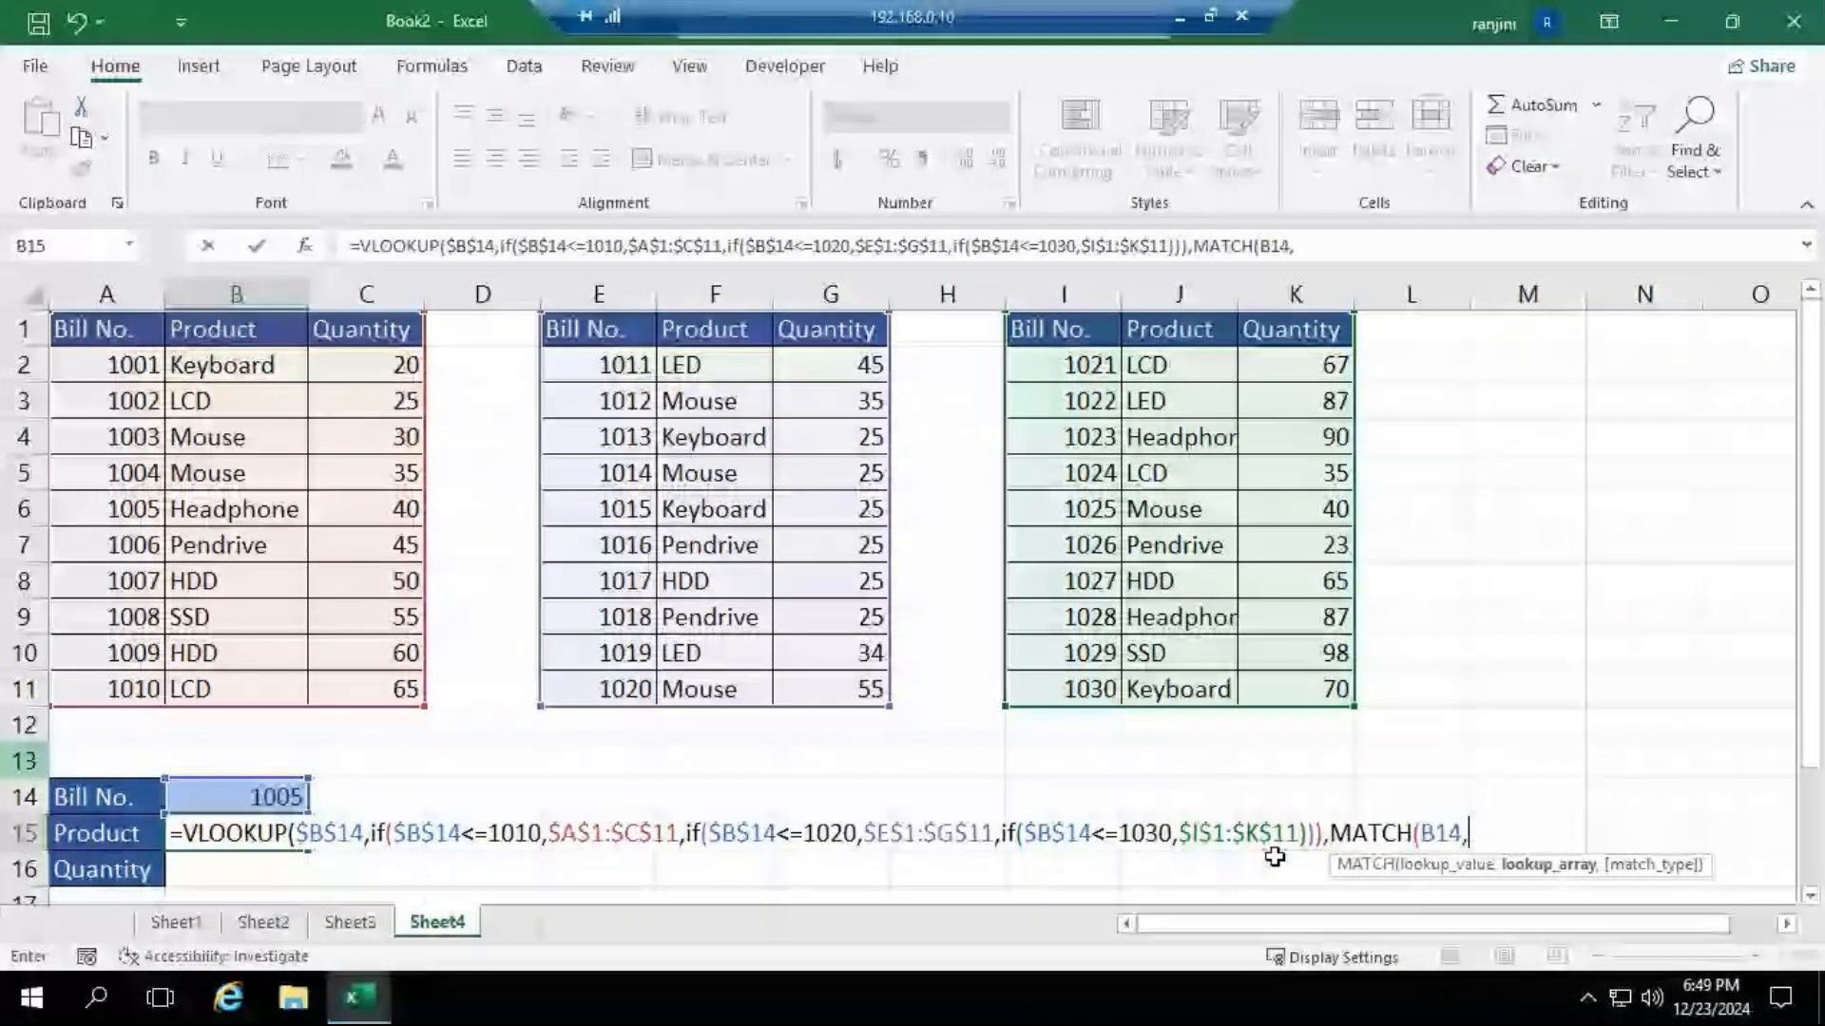
key(BackSpace)
key(BackSpace)
key(BackSpace)
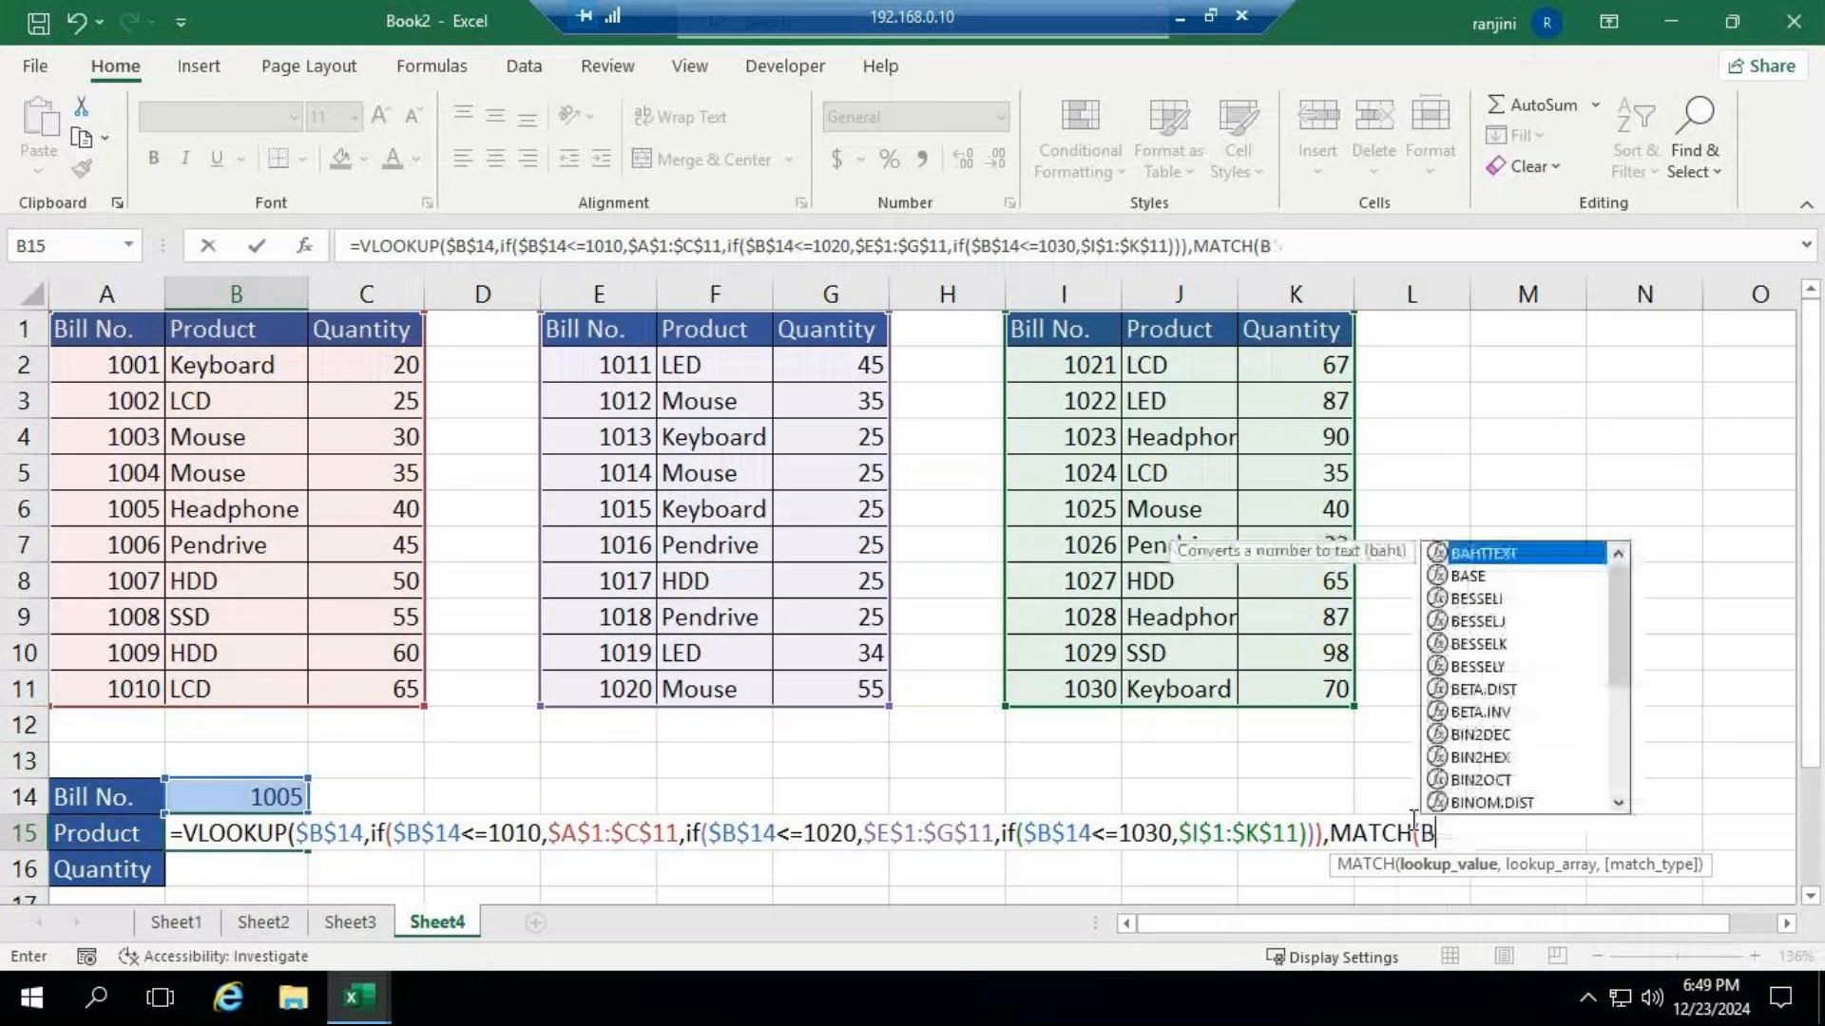
key(Escape)
key(BackSpace)
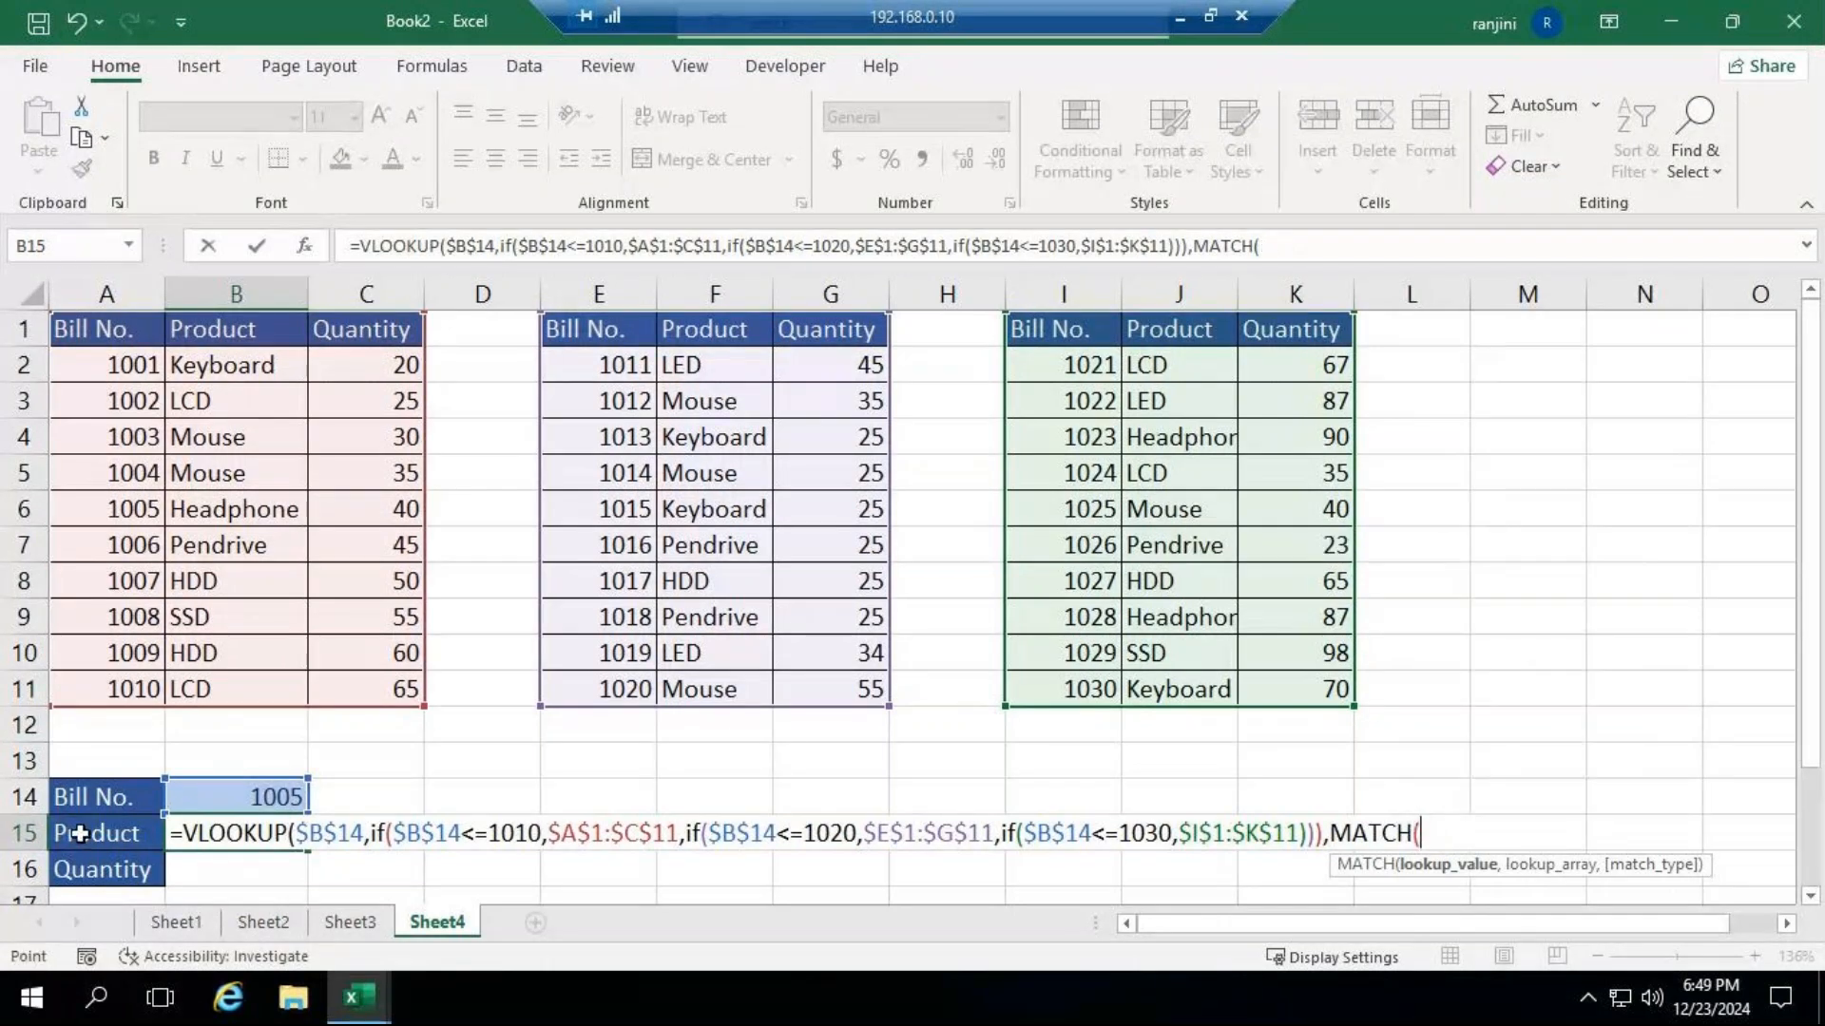
Complete B15's MATCH with lookup value A15, the absolute header range $A$1:$C$1 and match type 0, and close its parenthesis.
click(80, 833)
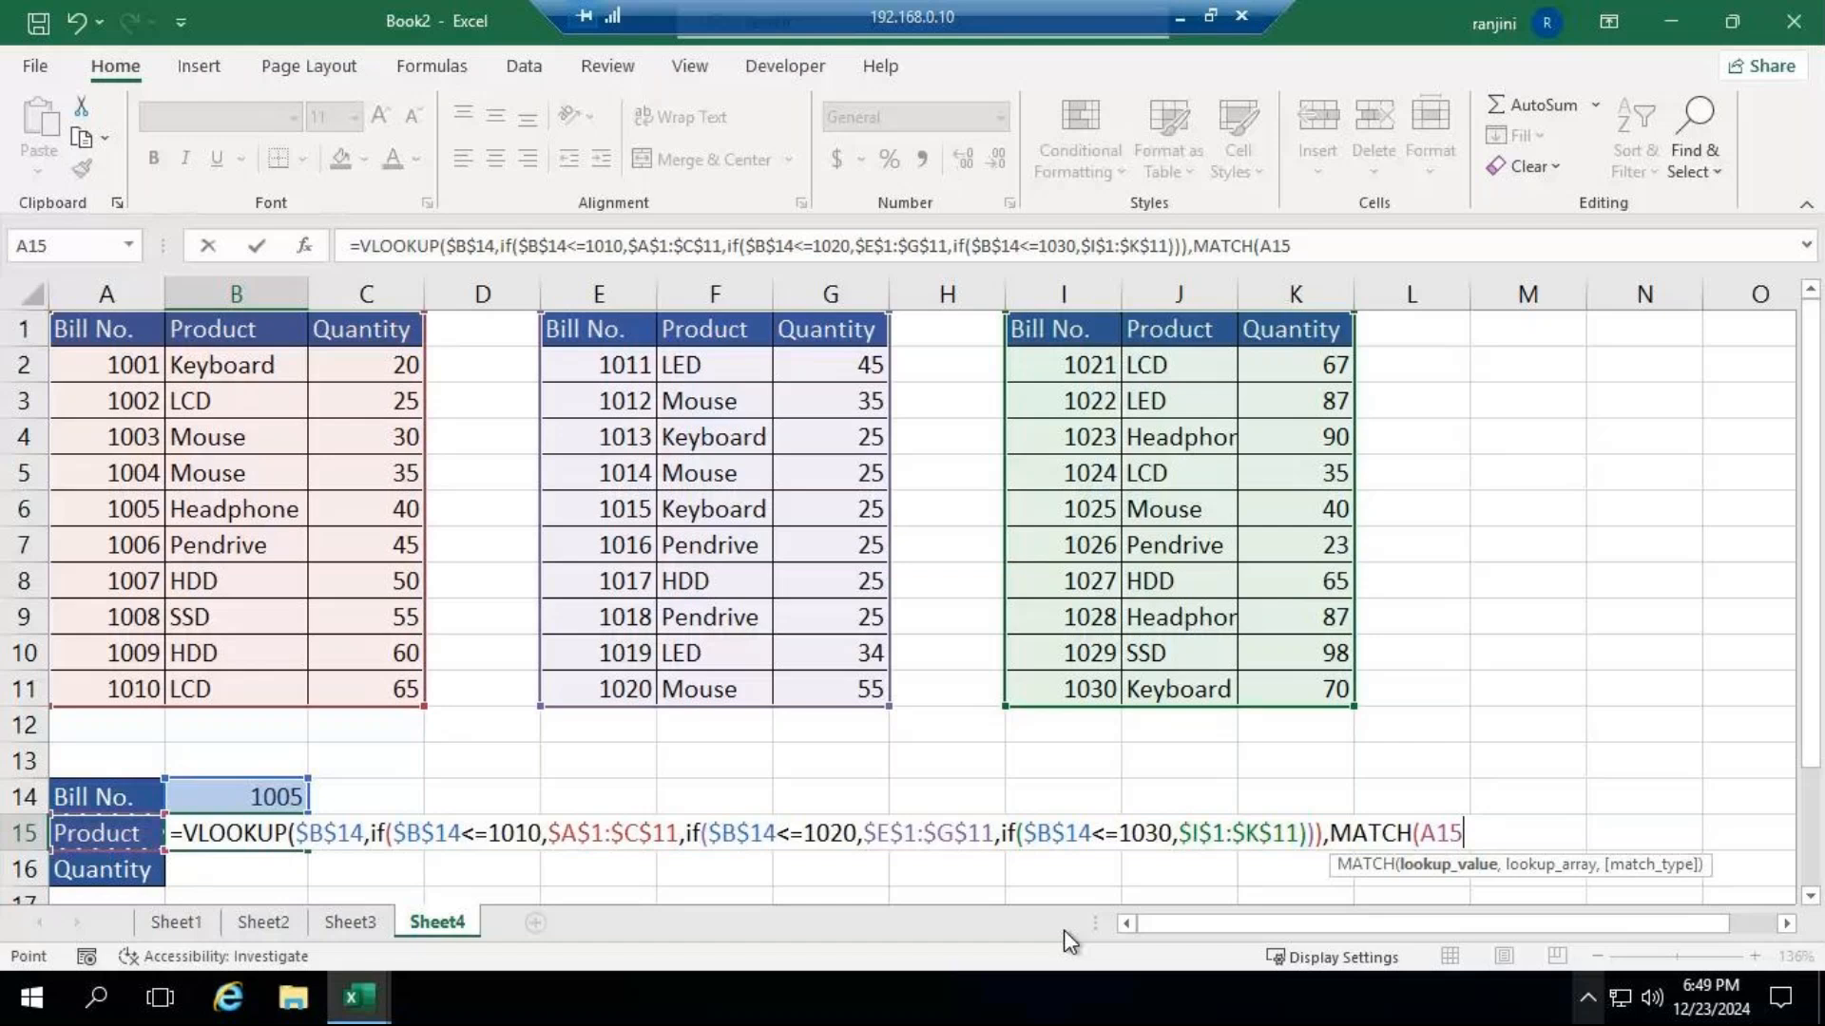
text(,)
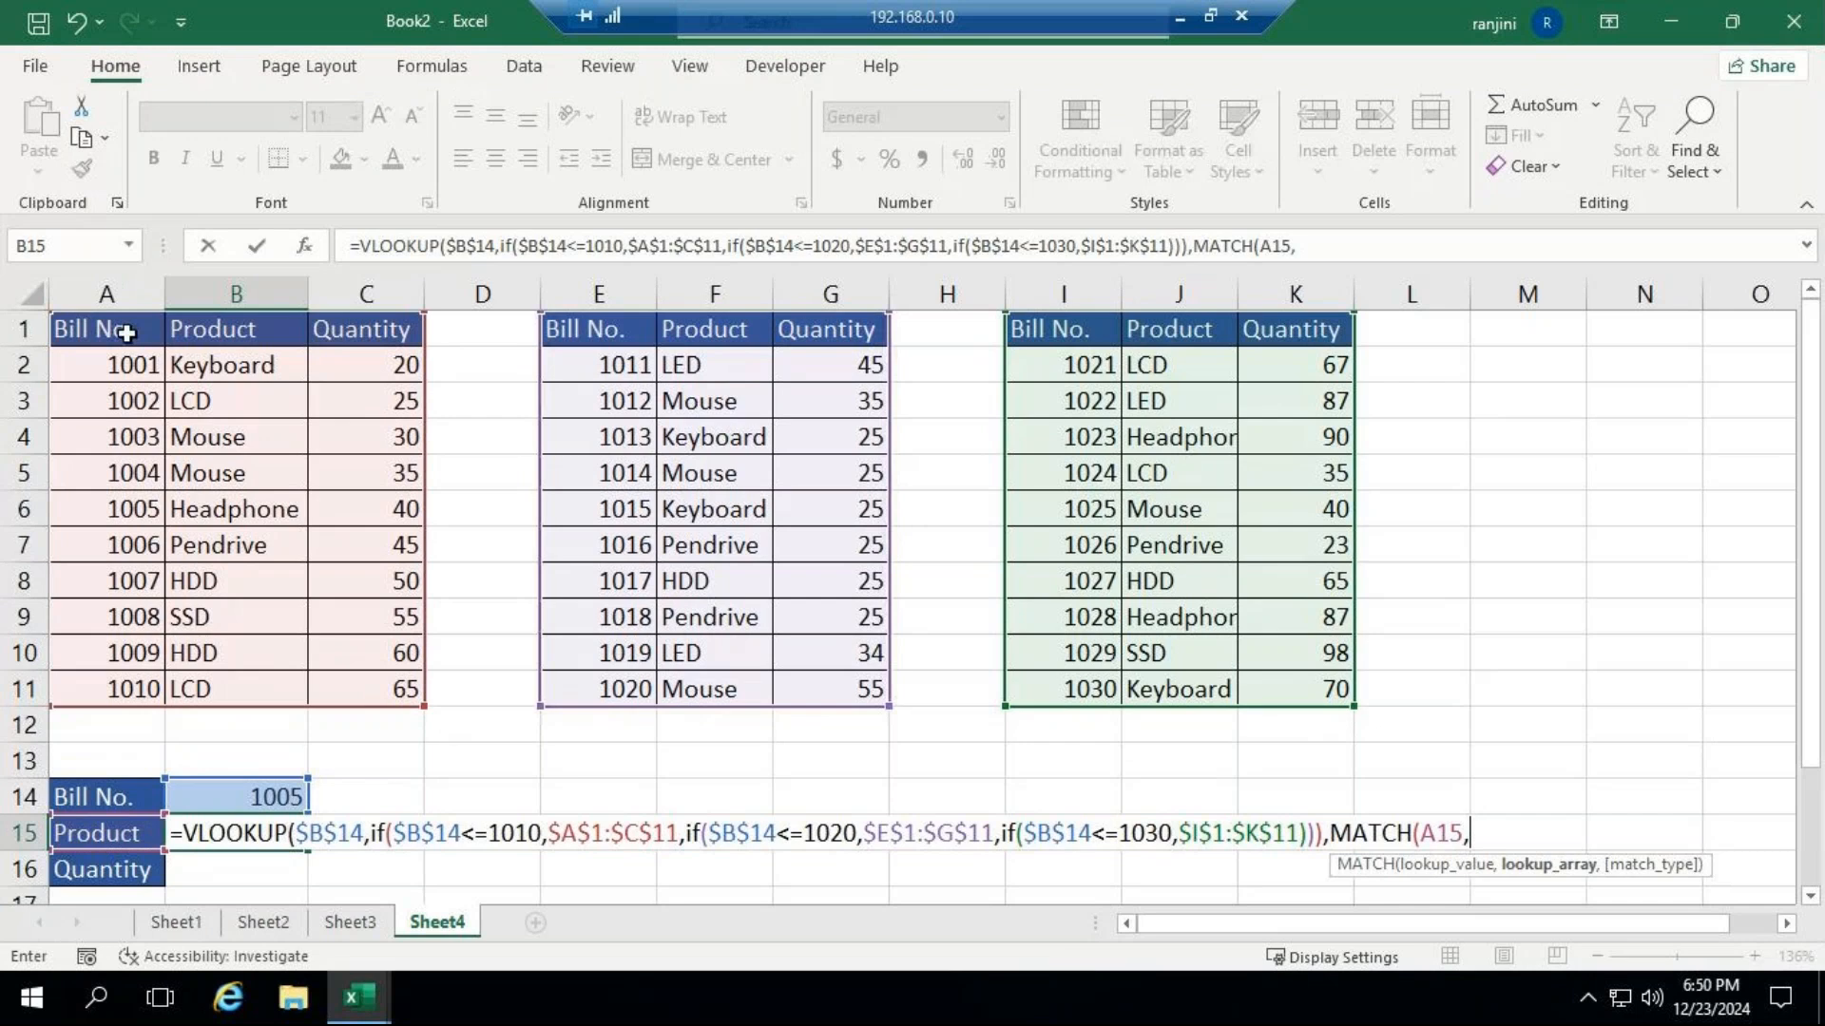
drag(126, 333, 380, 343)
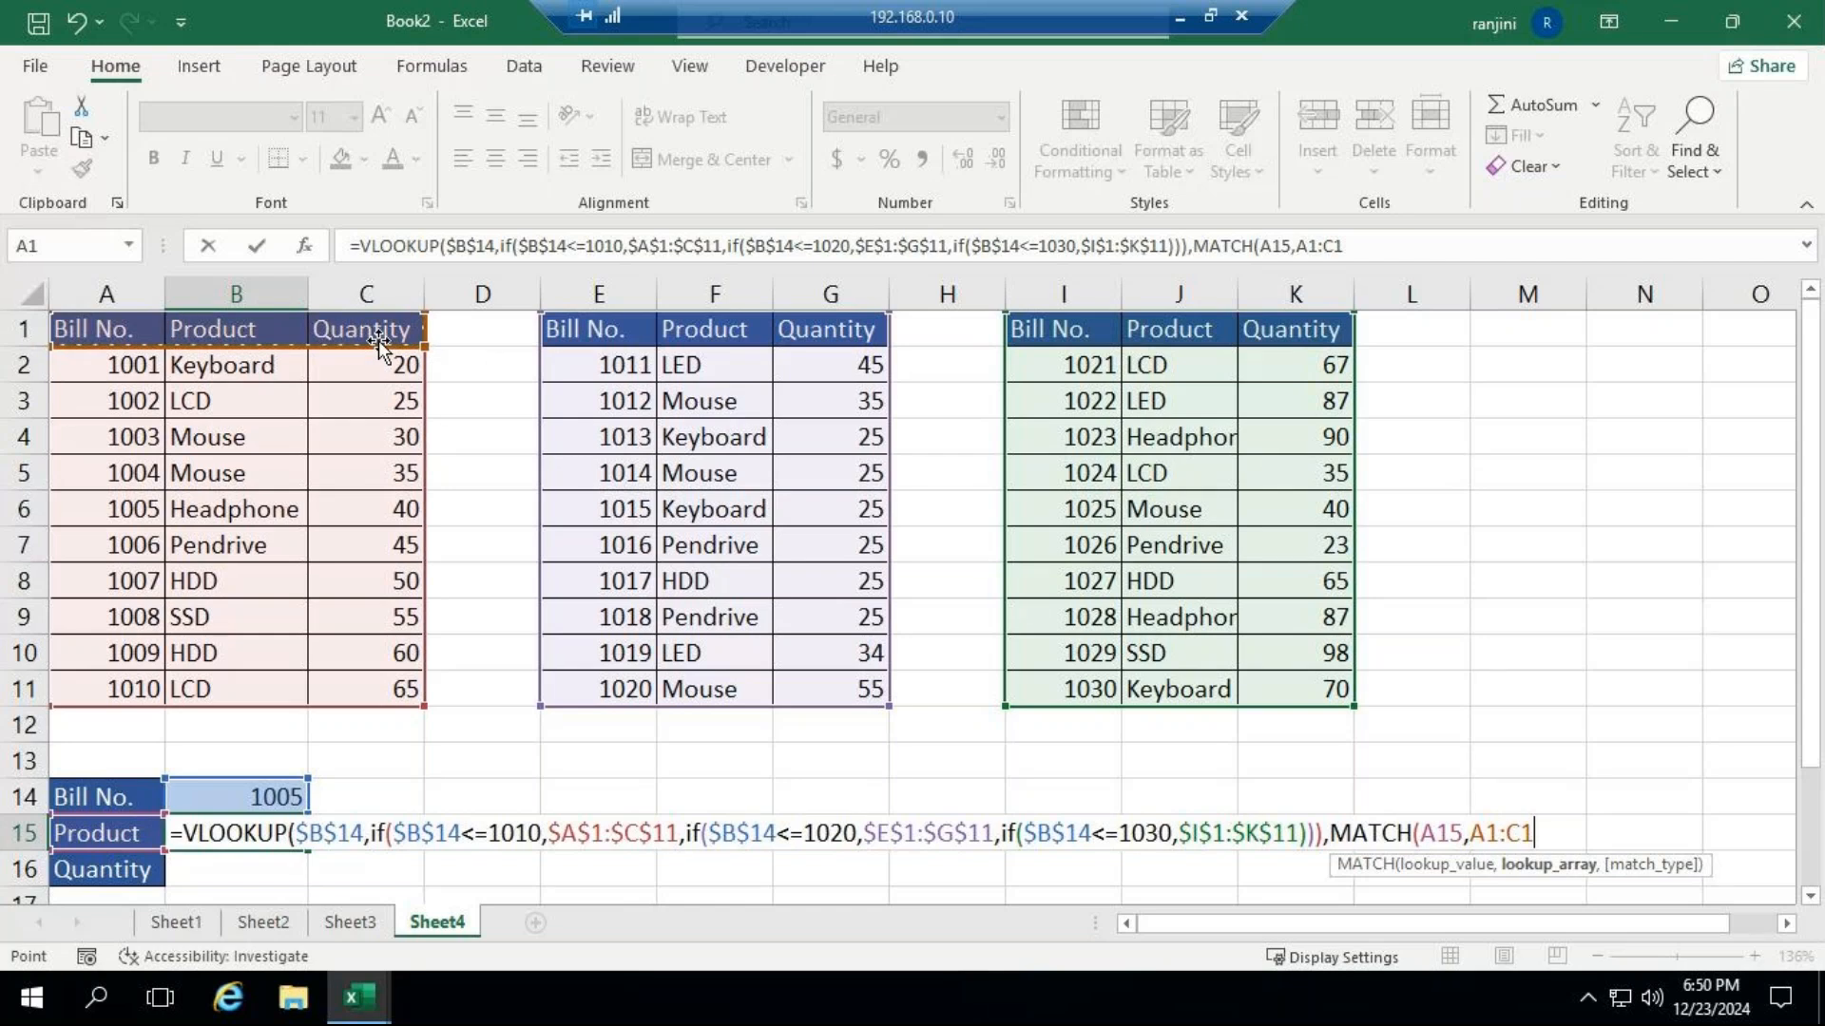
key(F4)
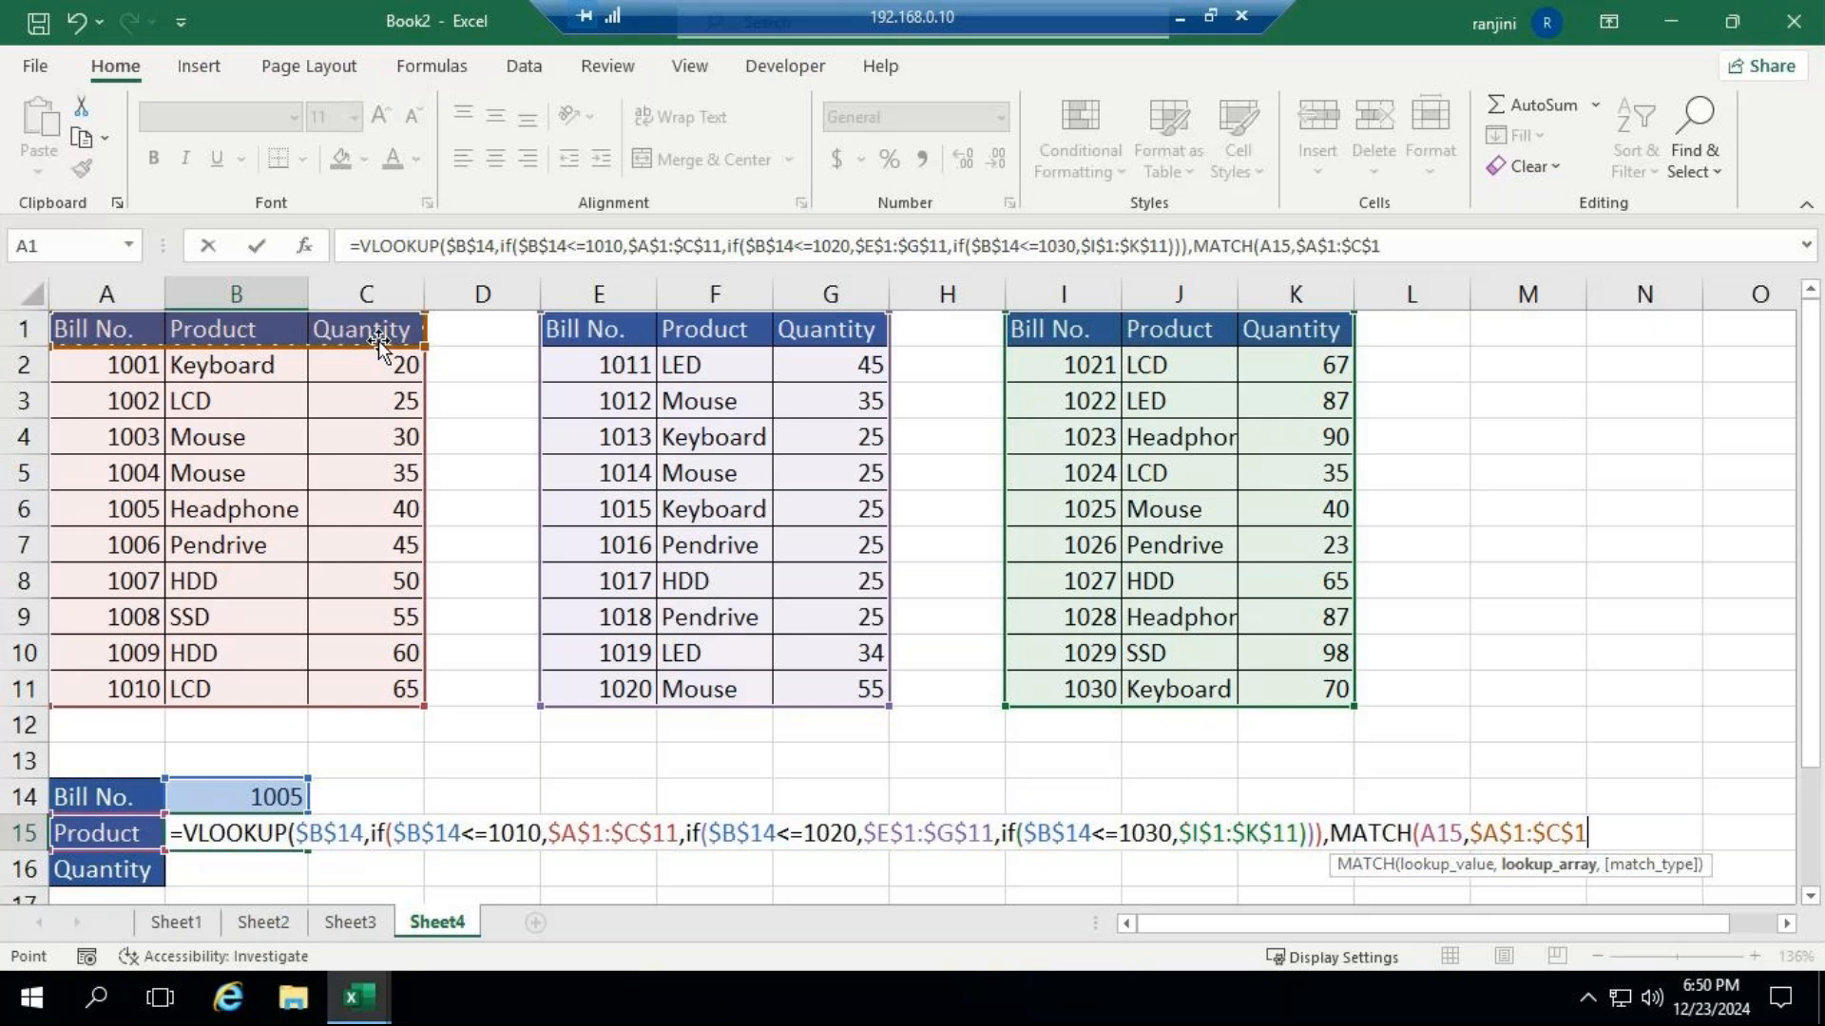
text(,)
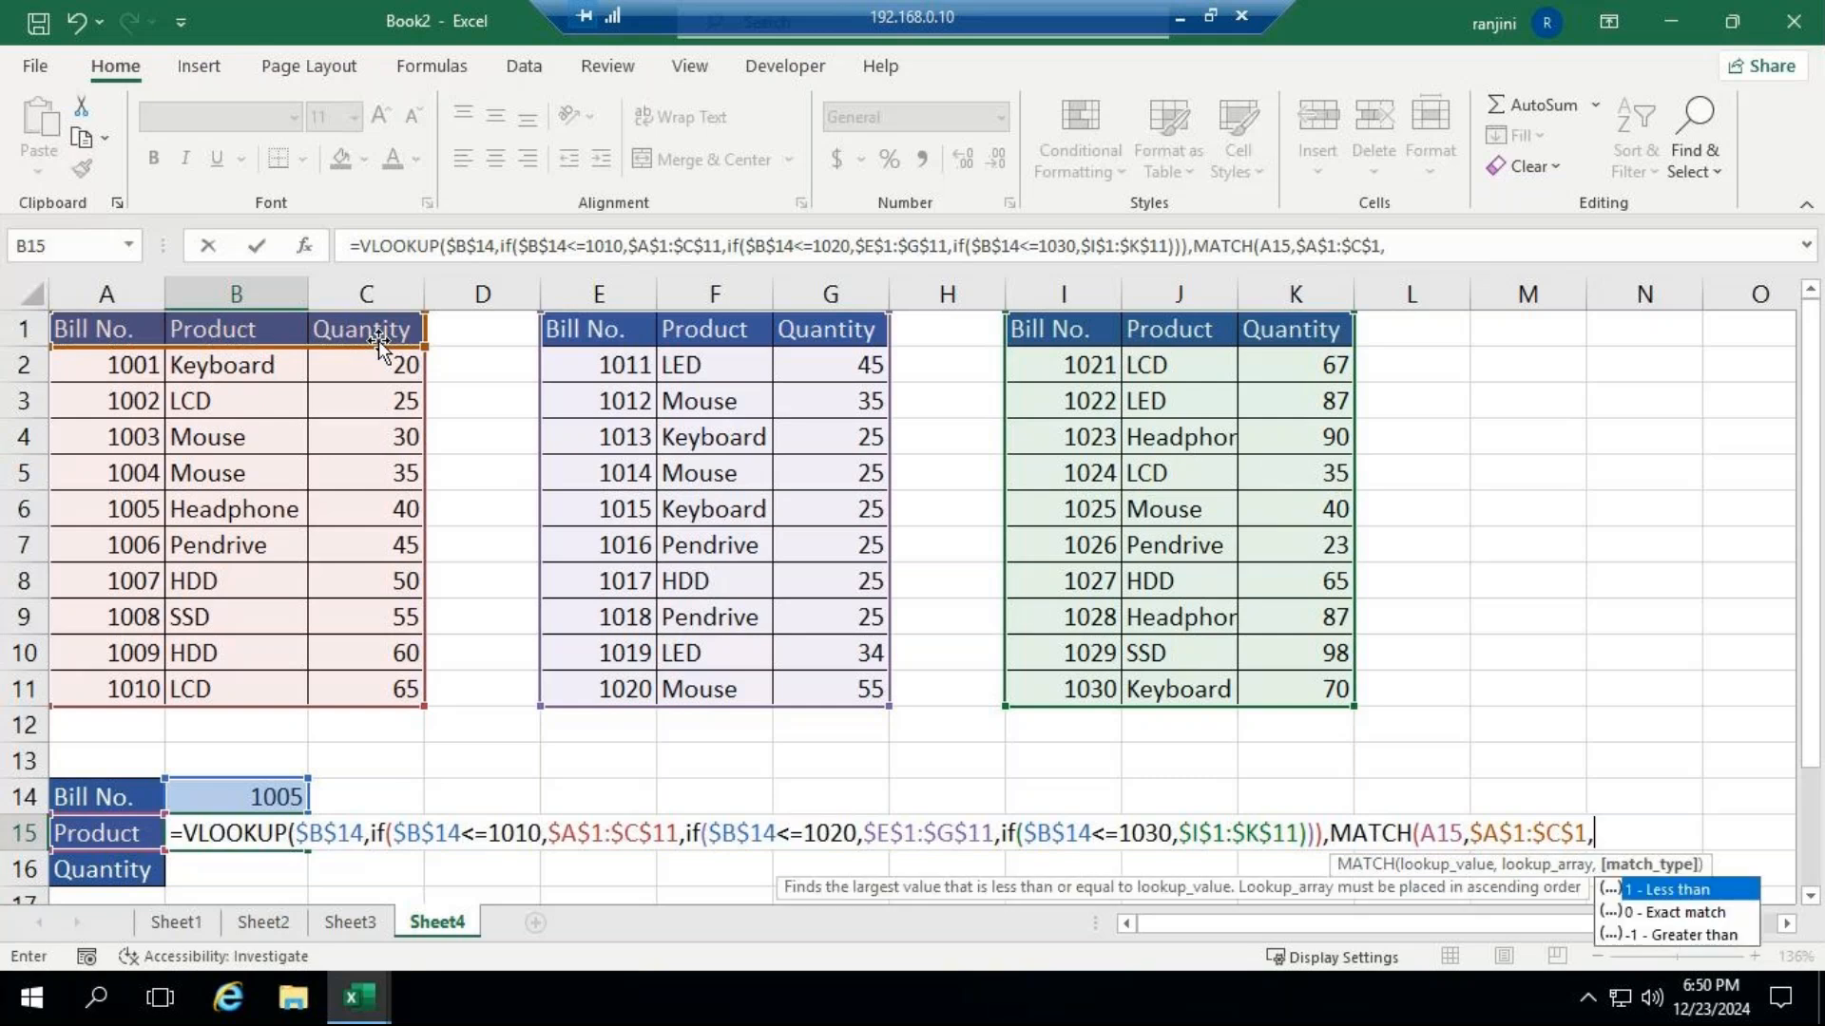
text(0)
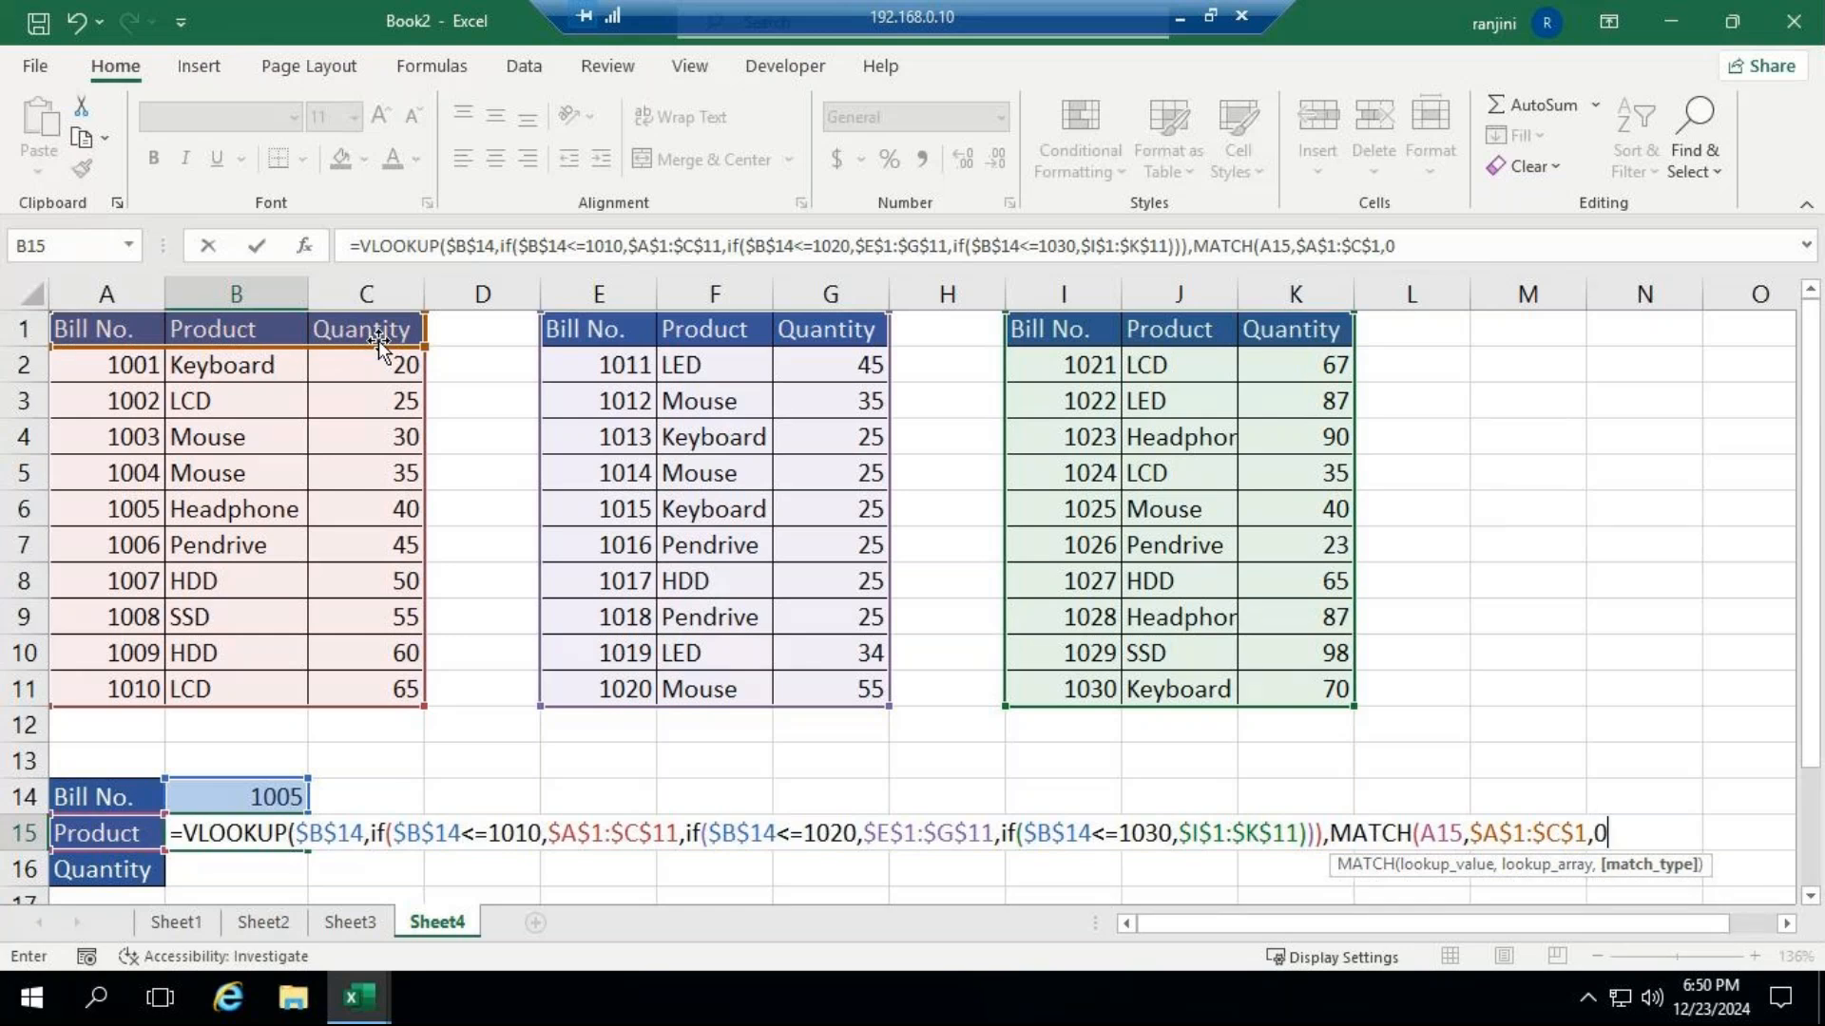
text())
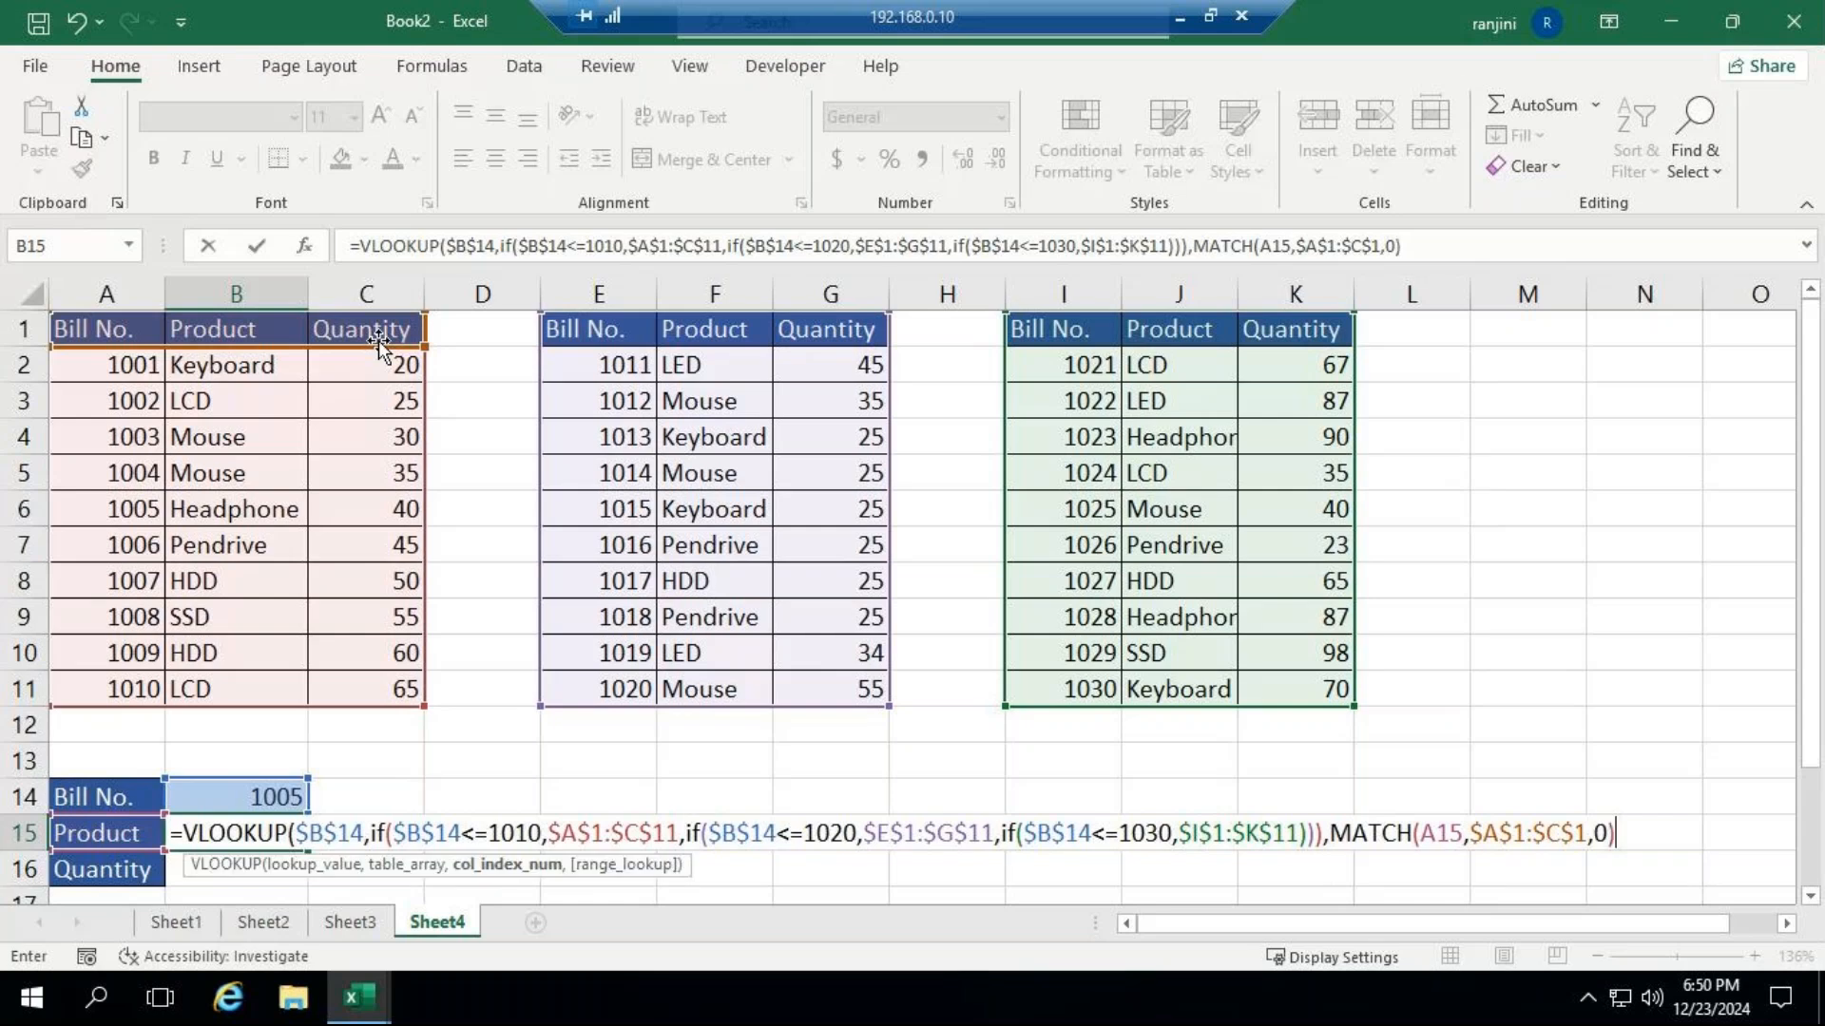
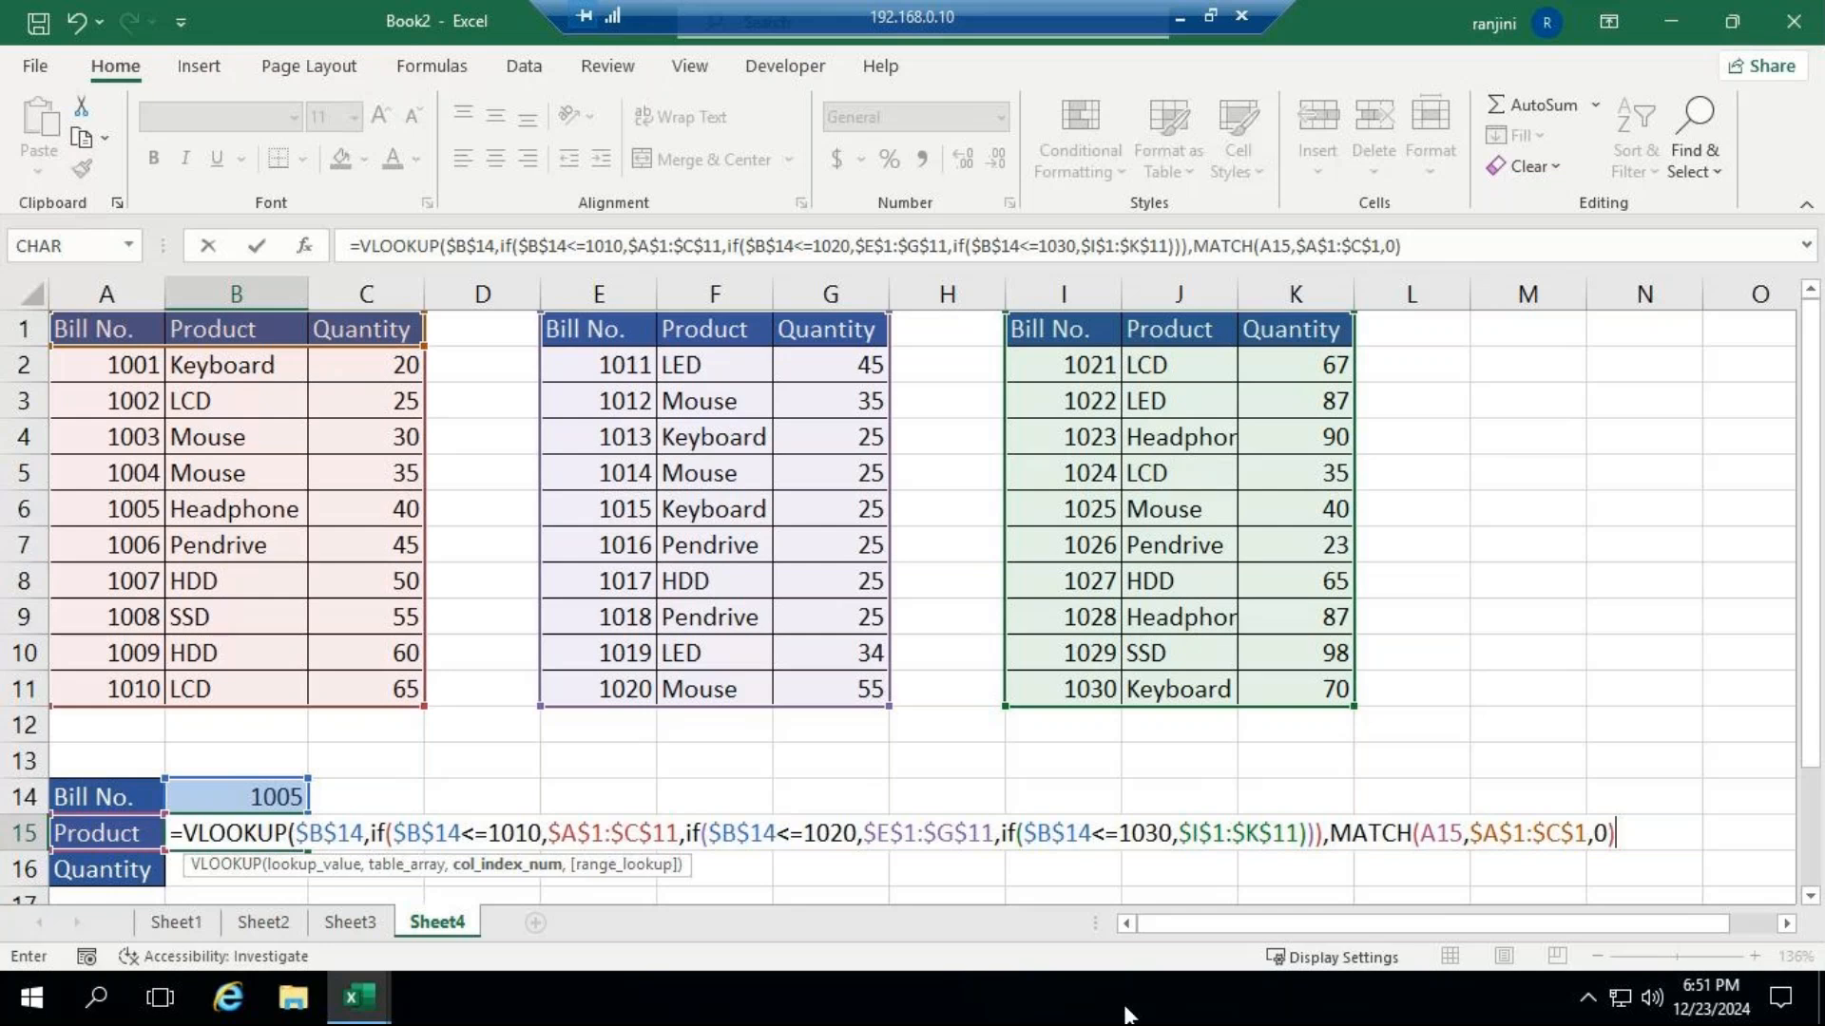
Finish B15's VLOOKUP with FALSE as the range lookup argument, close its parenthesis and enter the formula.
text(,FALSE)
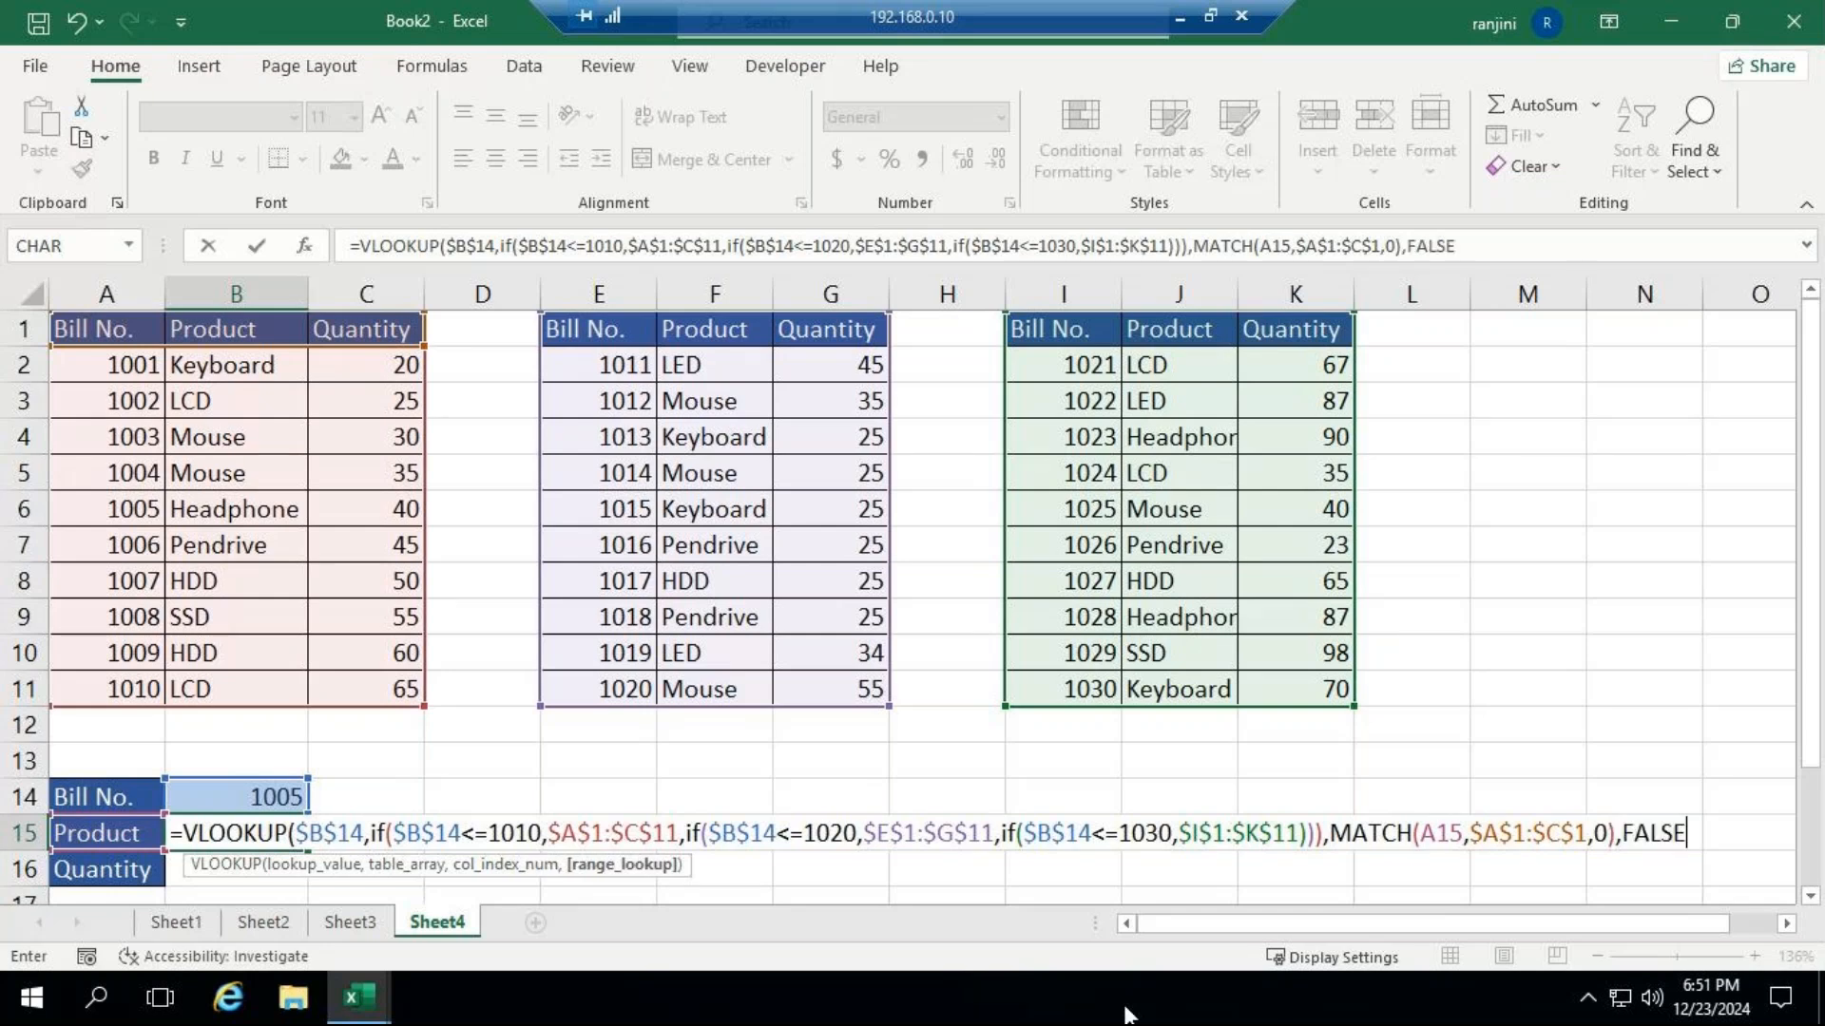
text())
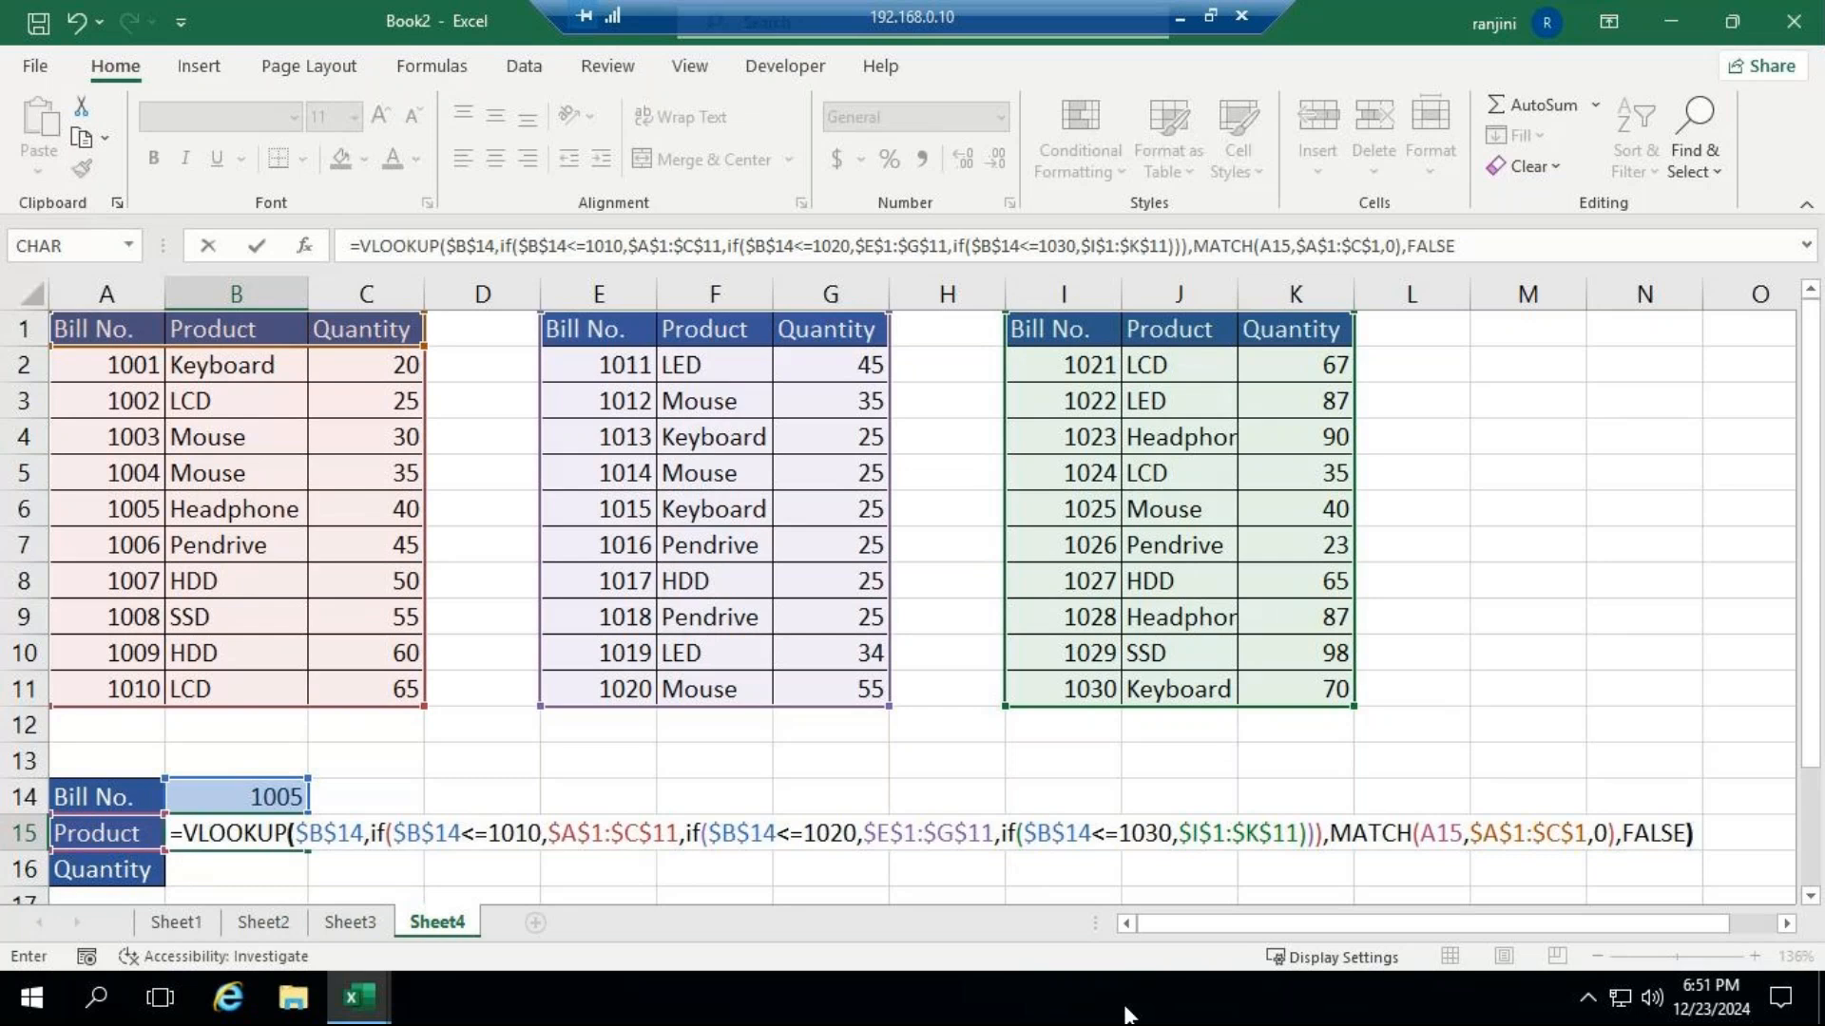
key(ctrl+Return)
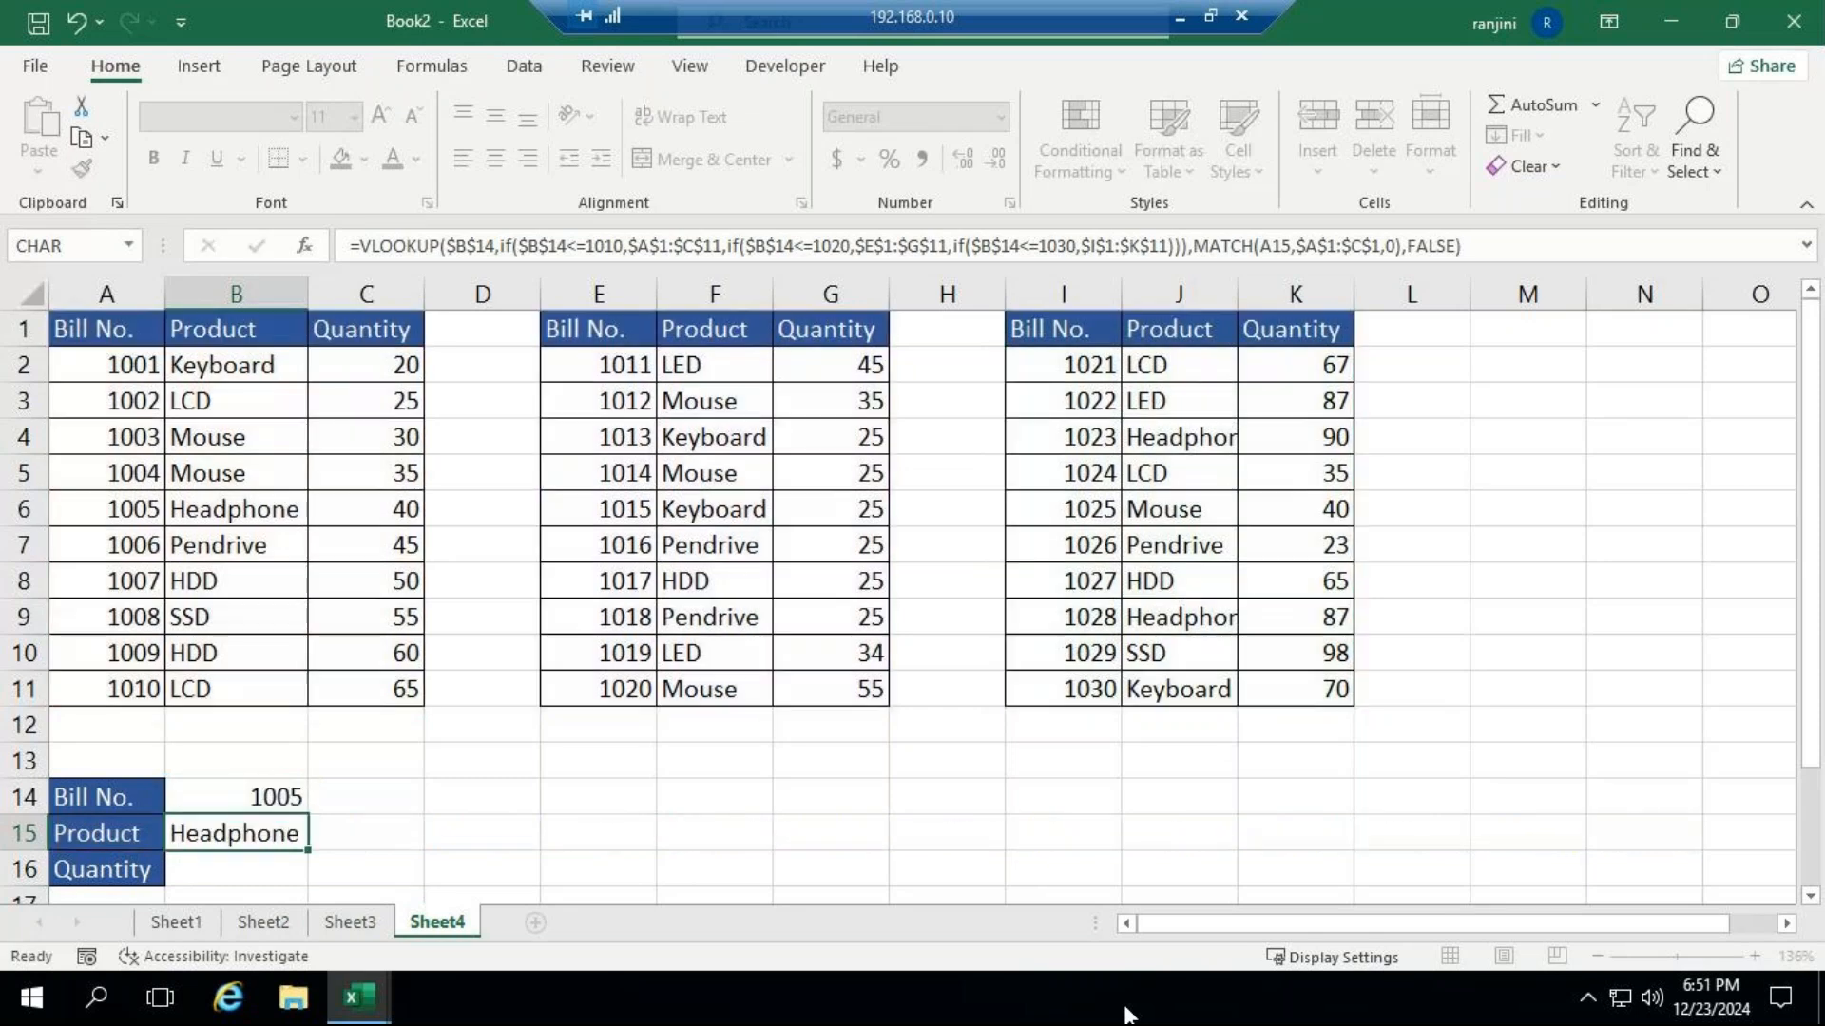
Fill B15's lookup formula down into the Quantity cell B16.
key(Down)
scroll(303, 826, down, 1)
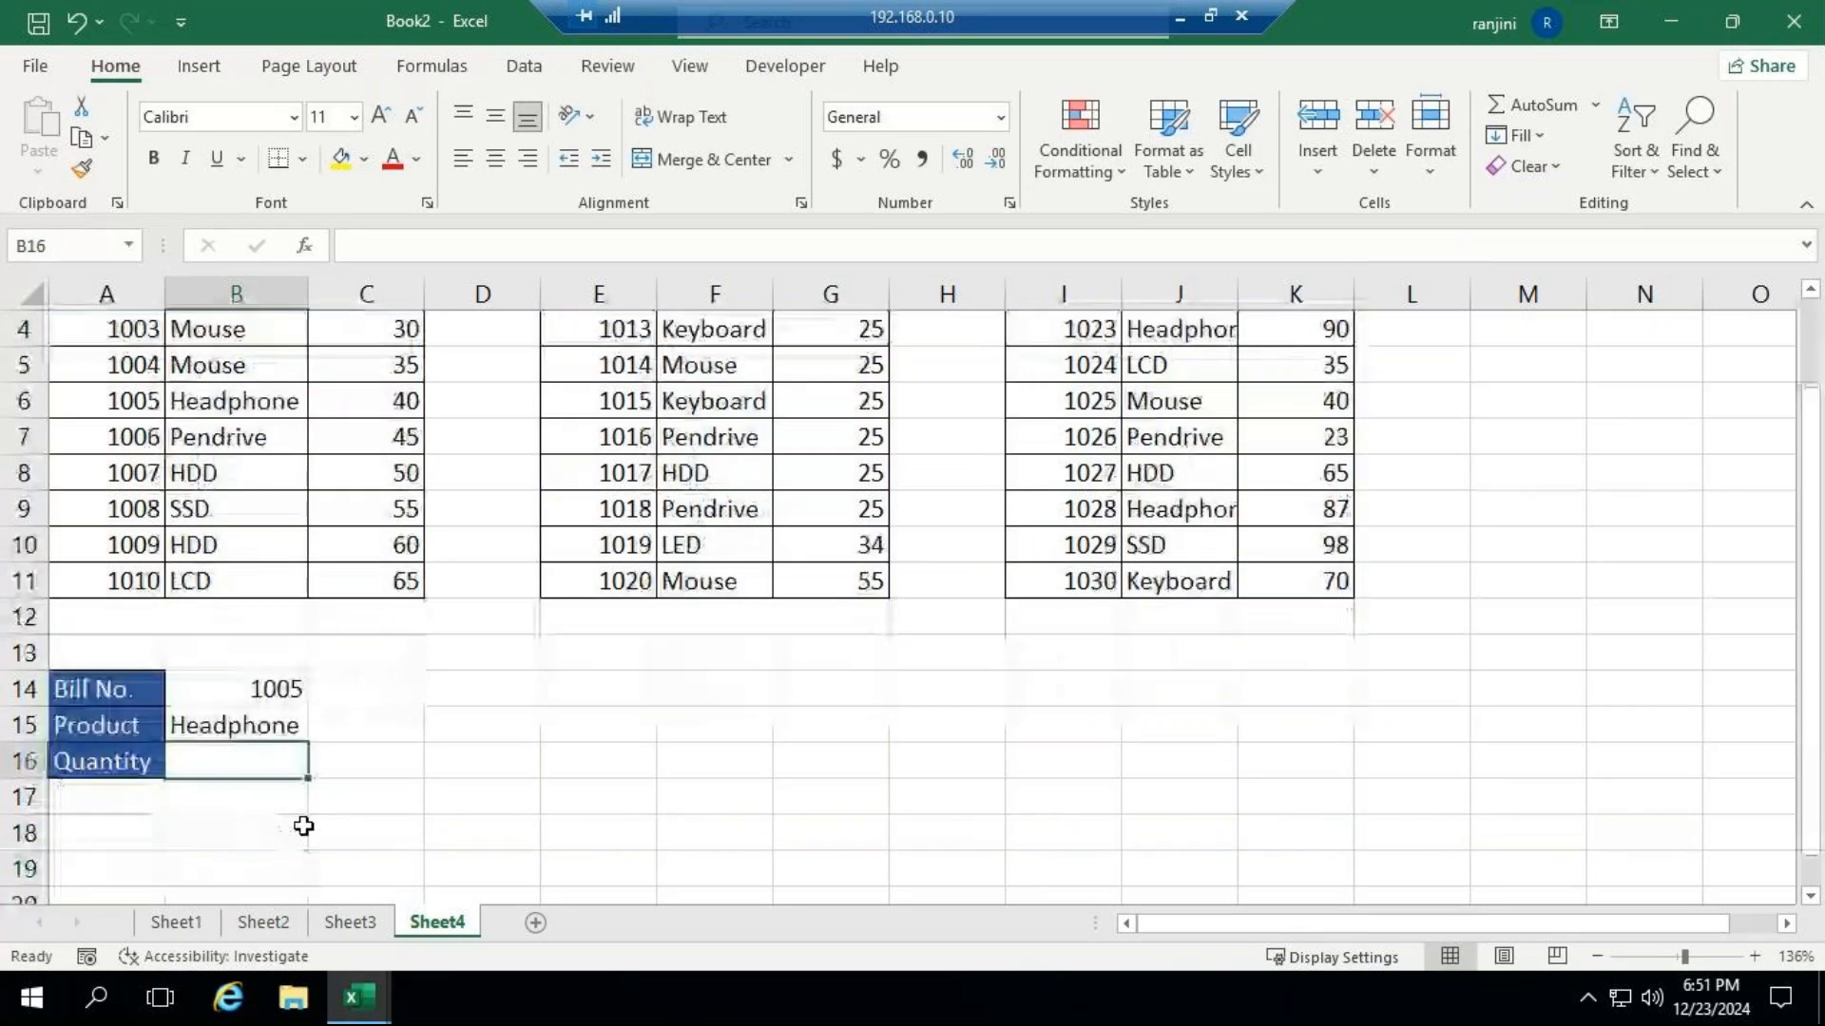
click(242, 729)
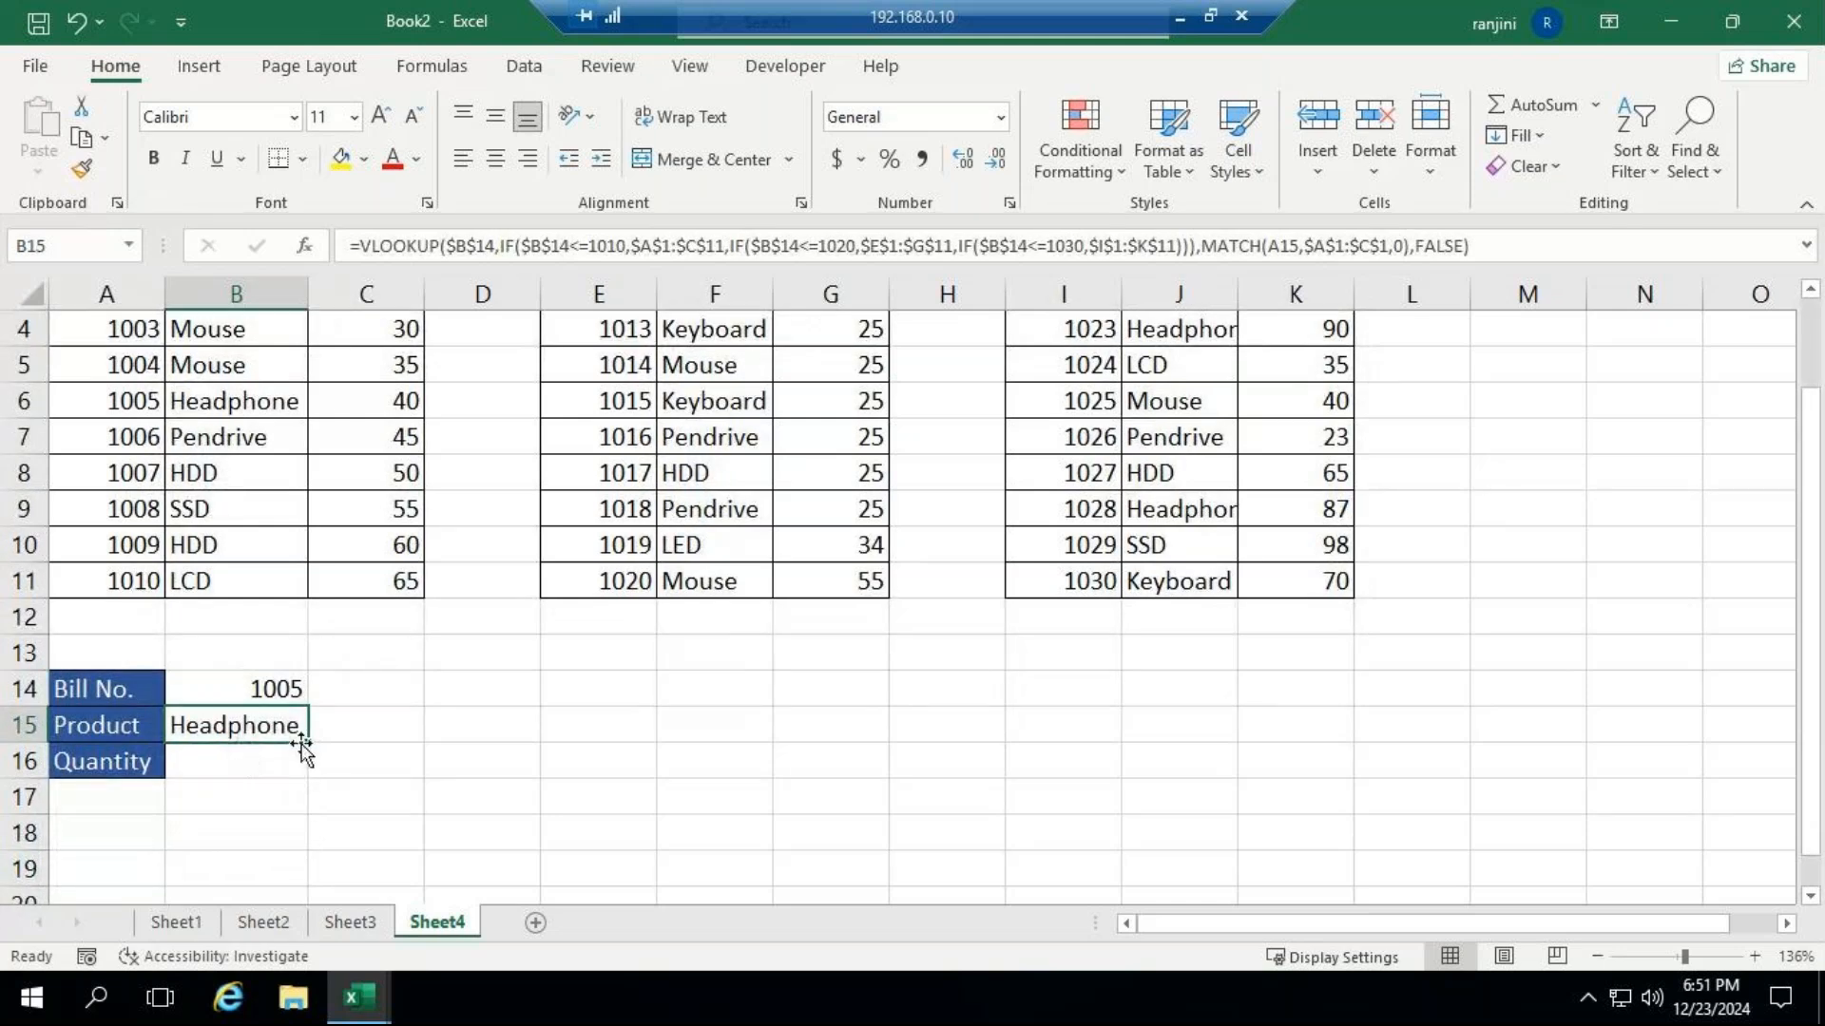
drag(306, 745, 259, 776)
click(259, 776)
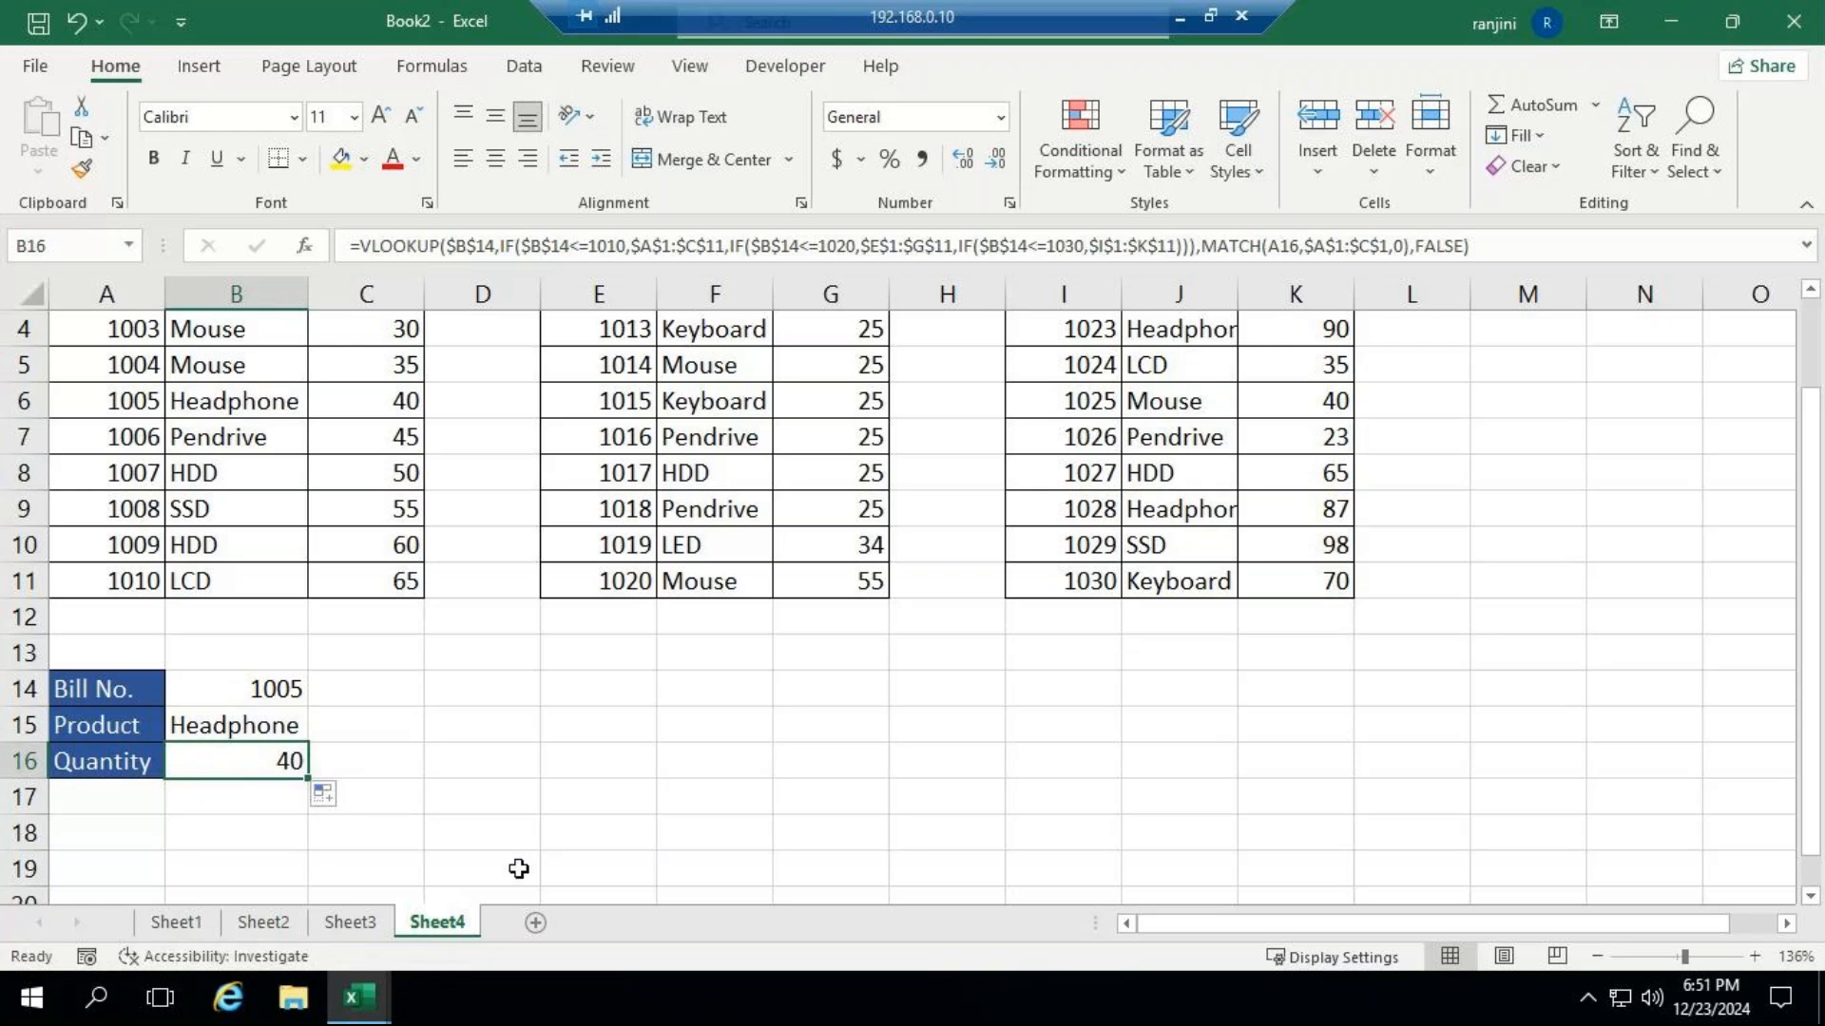
Set the bill number in B14 to 1015 to test the lookup against the second table.
key(Up)
key(Up)
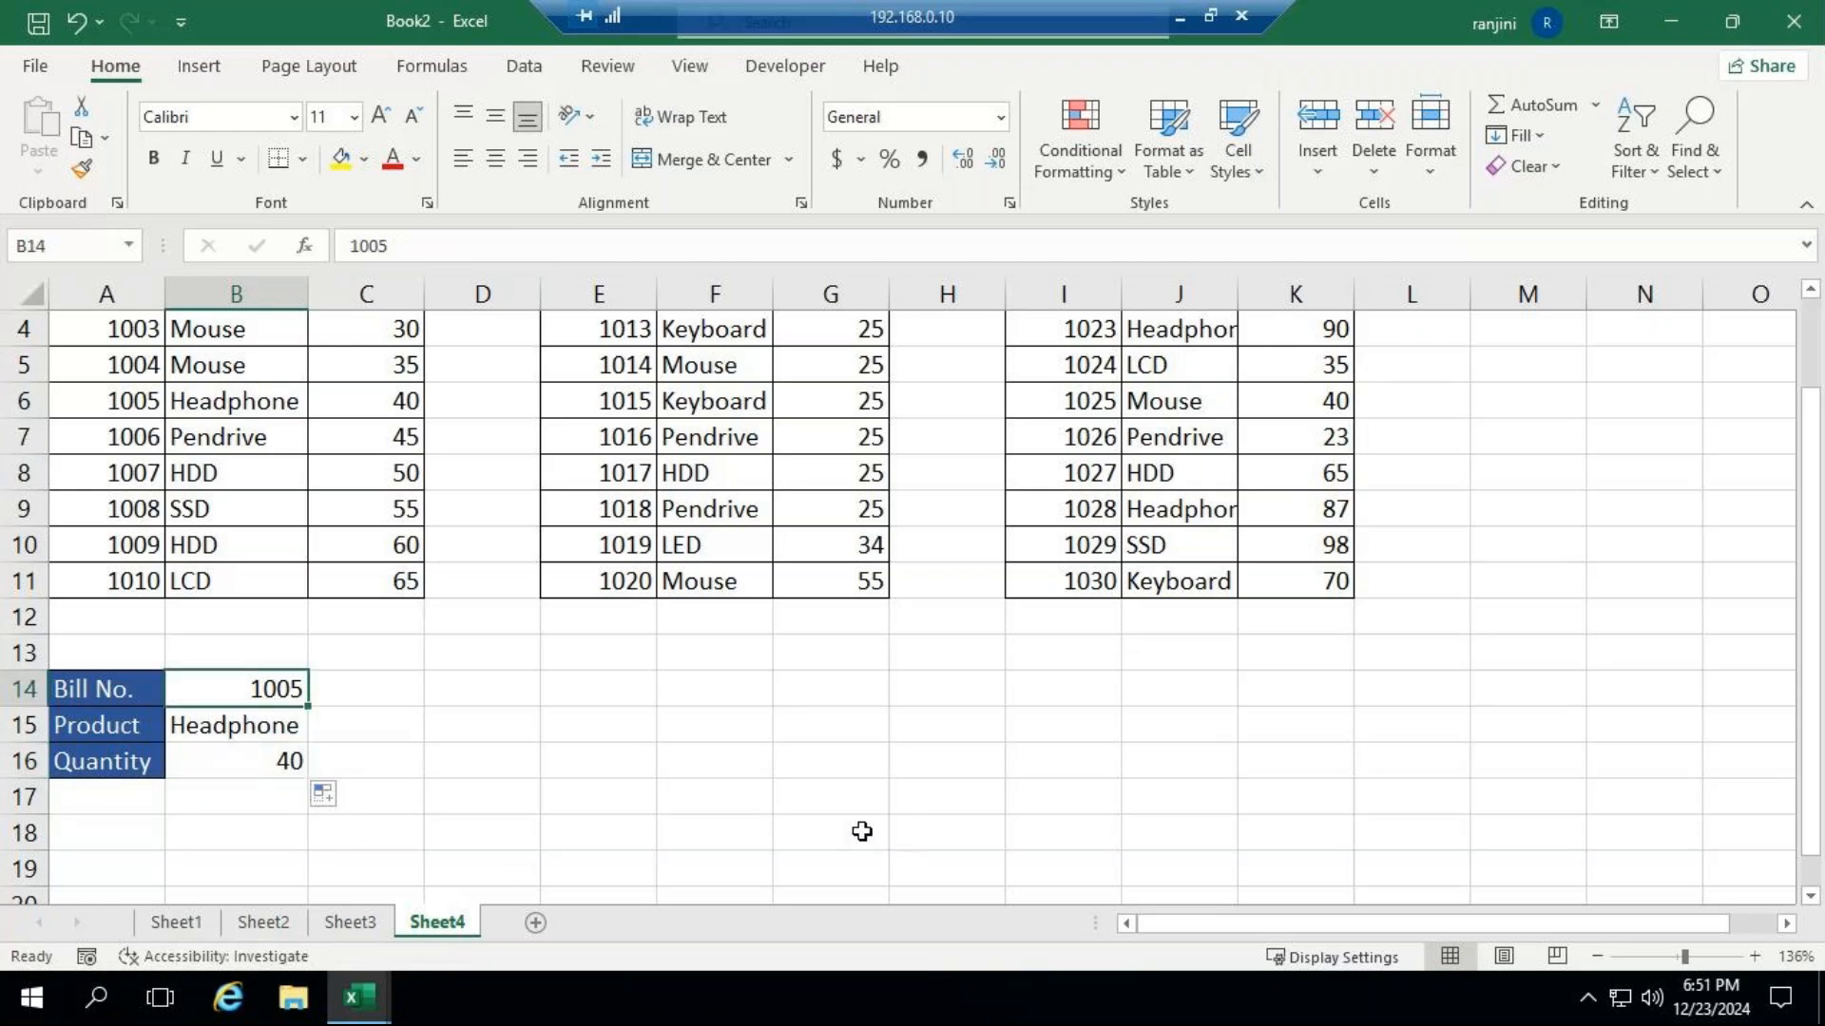
scroll(628, 766, up, 1)
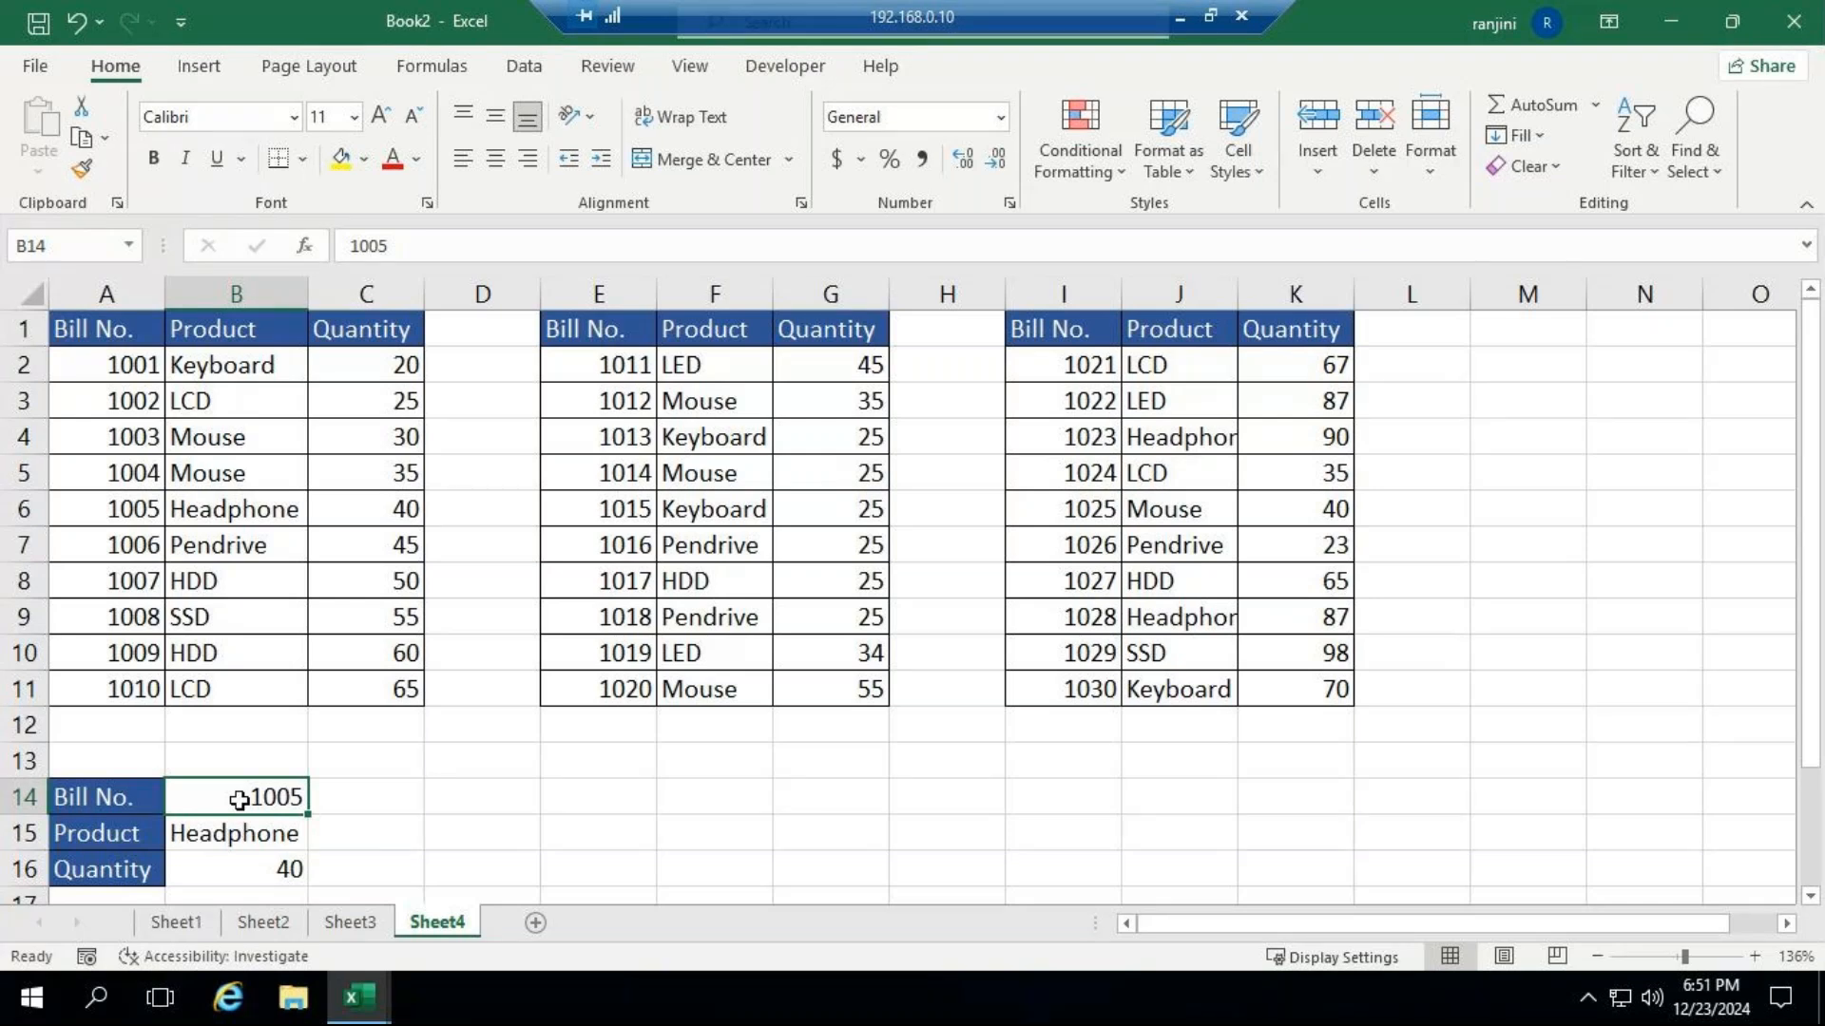
text(10)
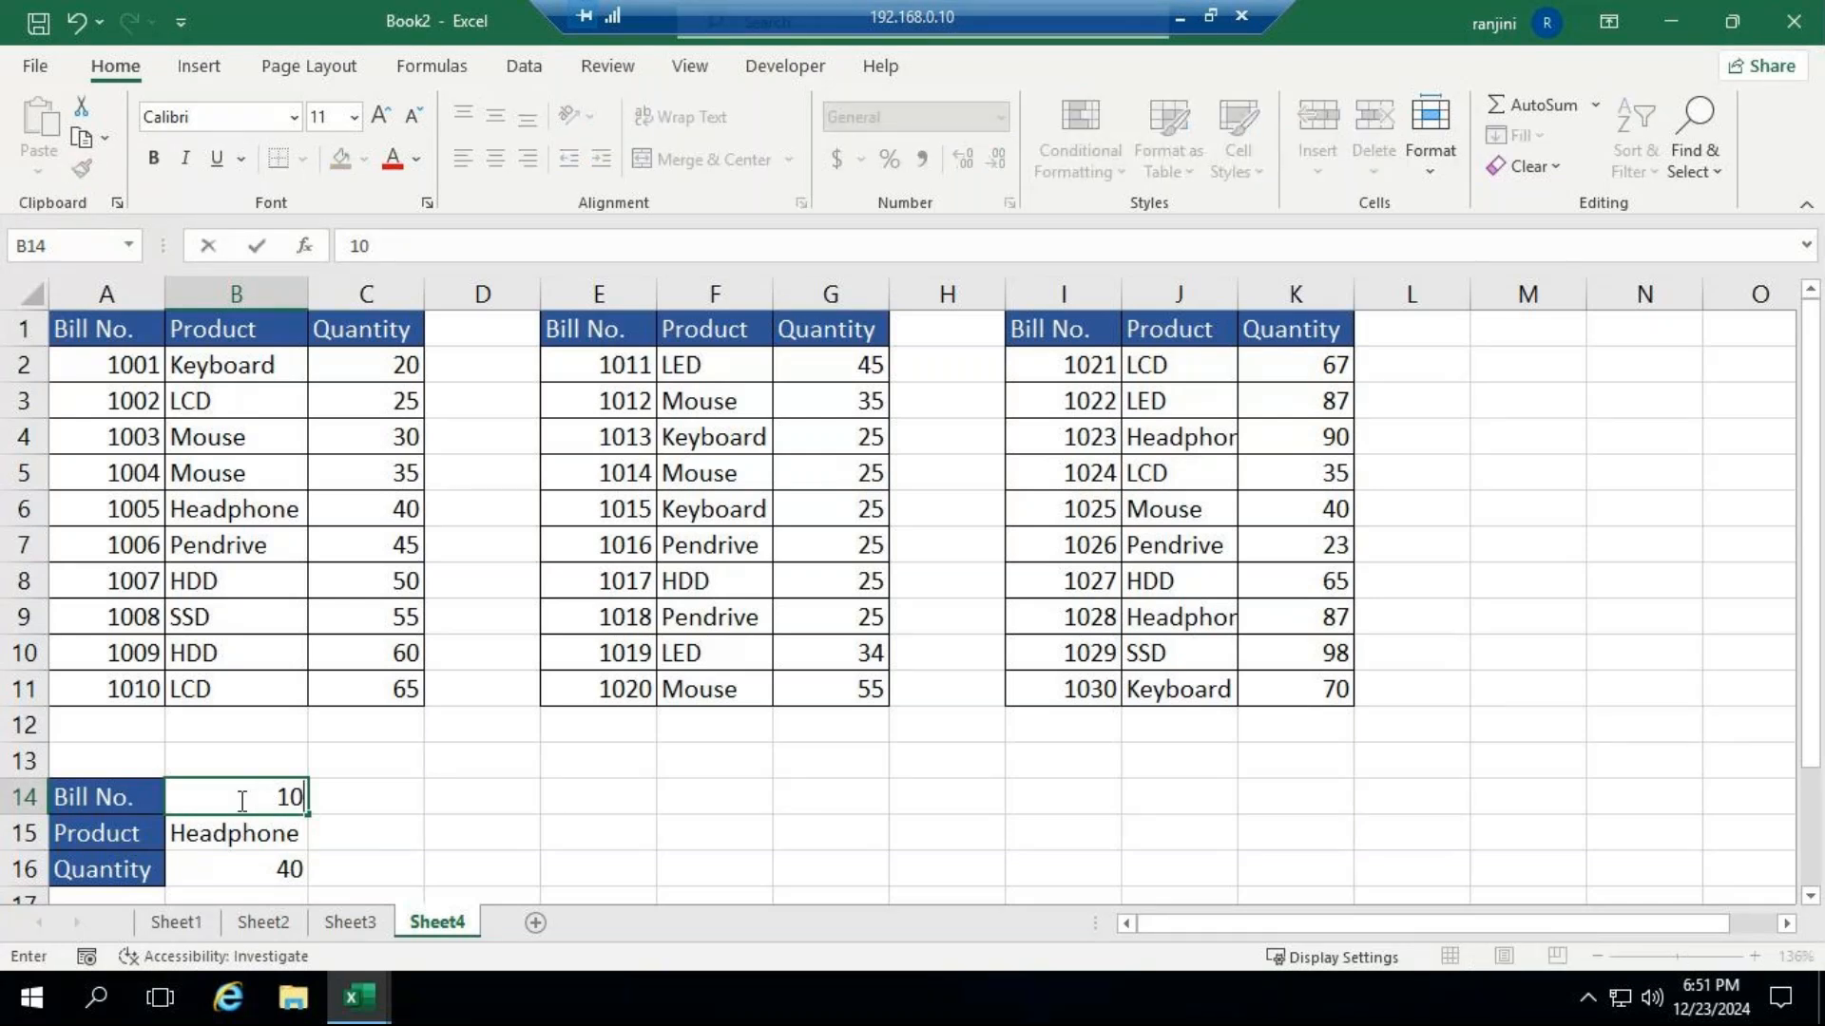
text(15)
key(Return)
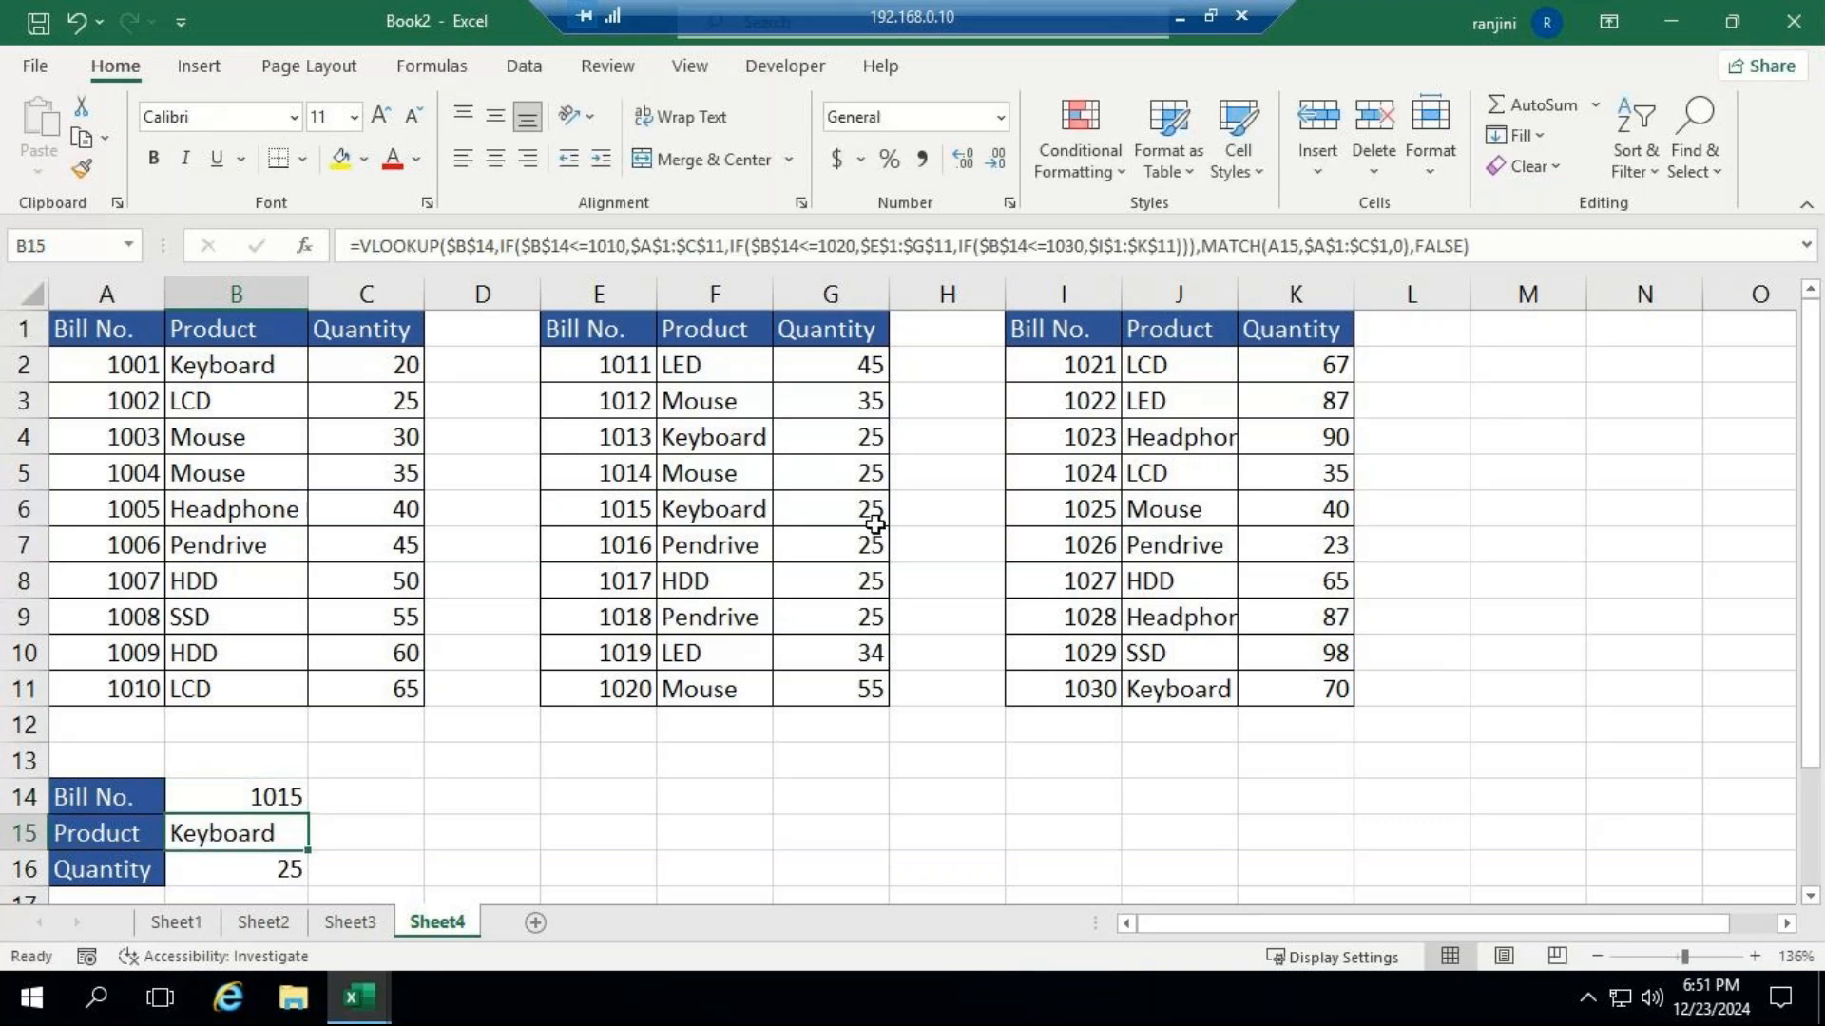
Set the bill number in B14 to 1029 to test the lookup against the third table.
click(250, 791)
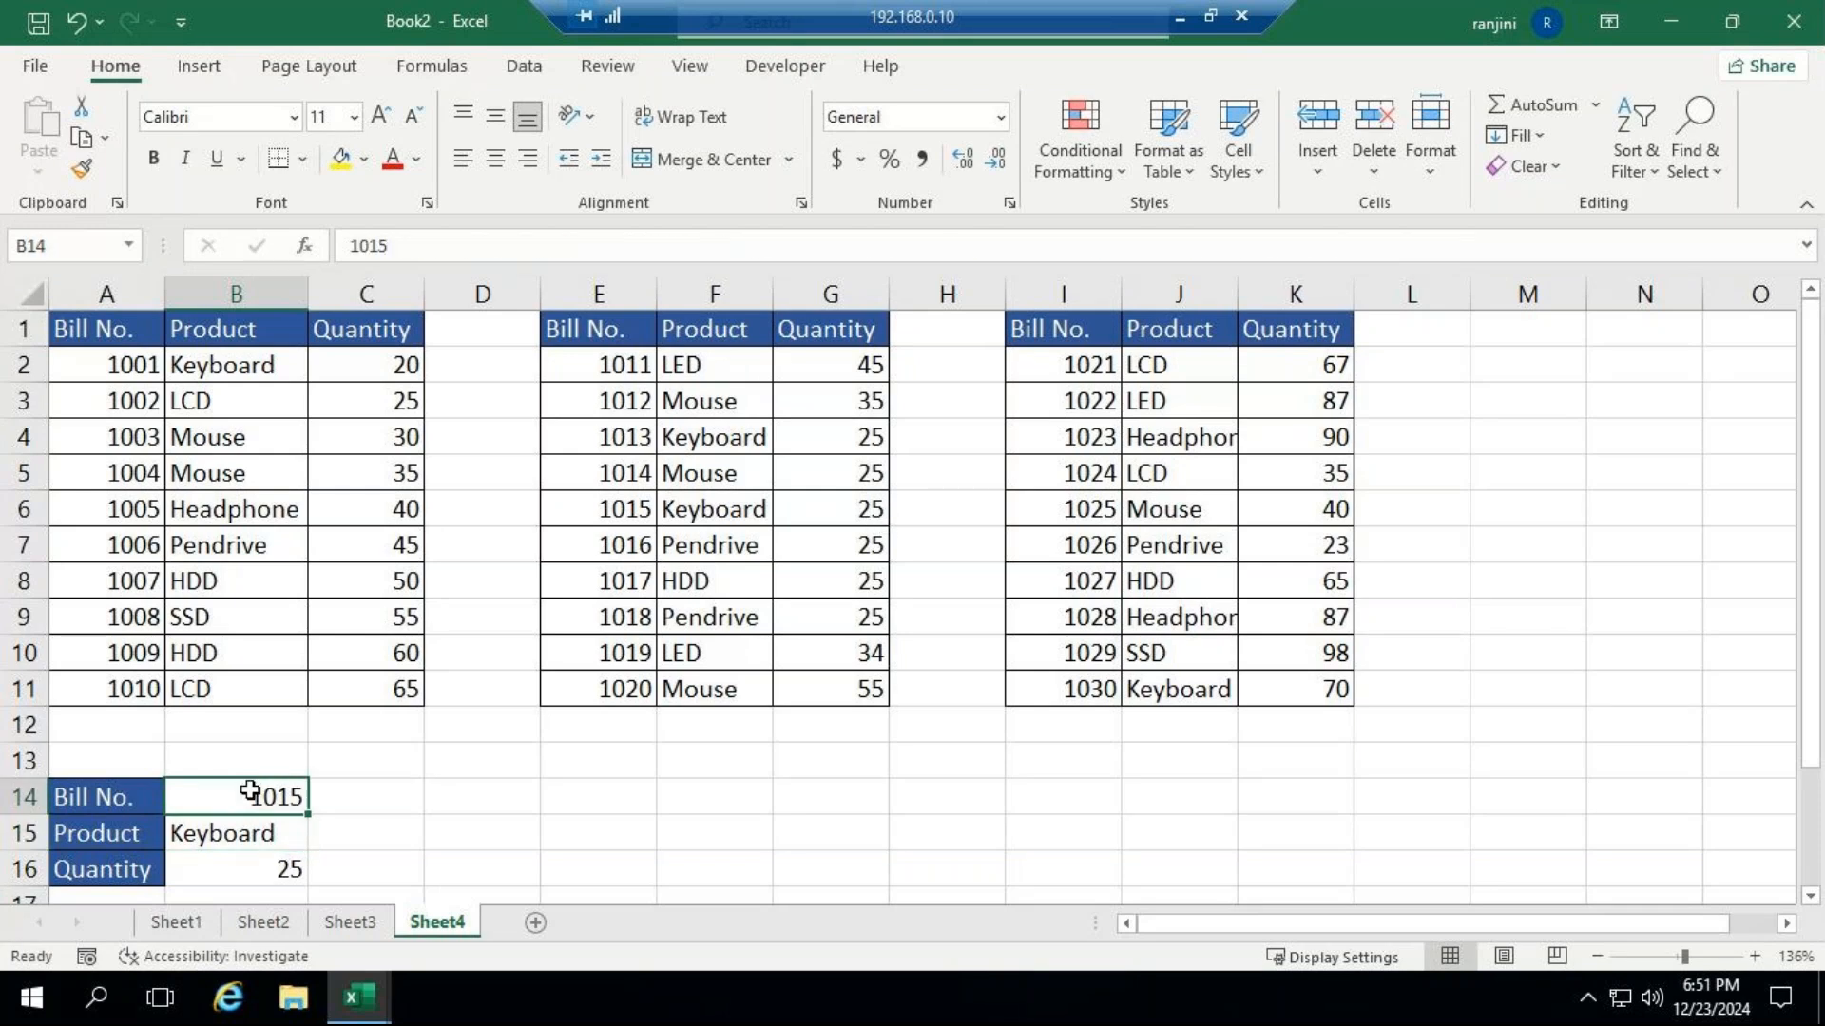
double_click(250, 791)
key(BackSpace)
key(BackSpace)
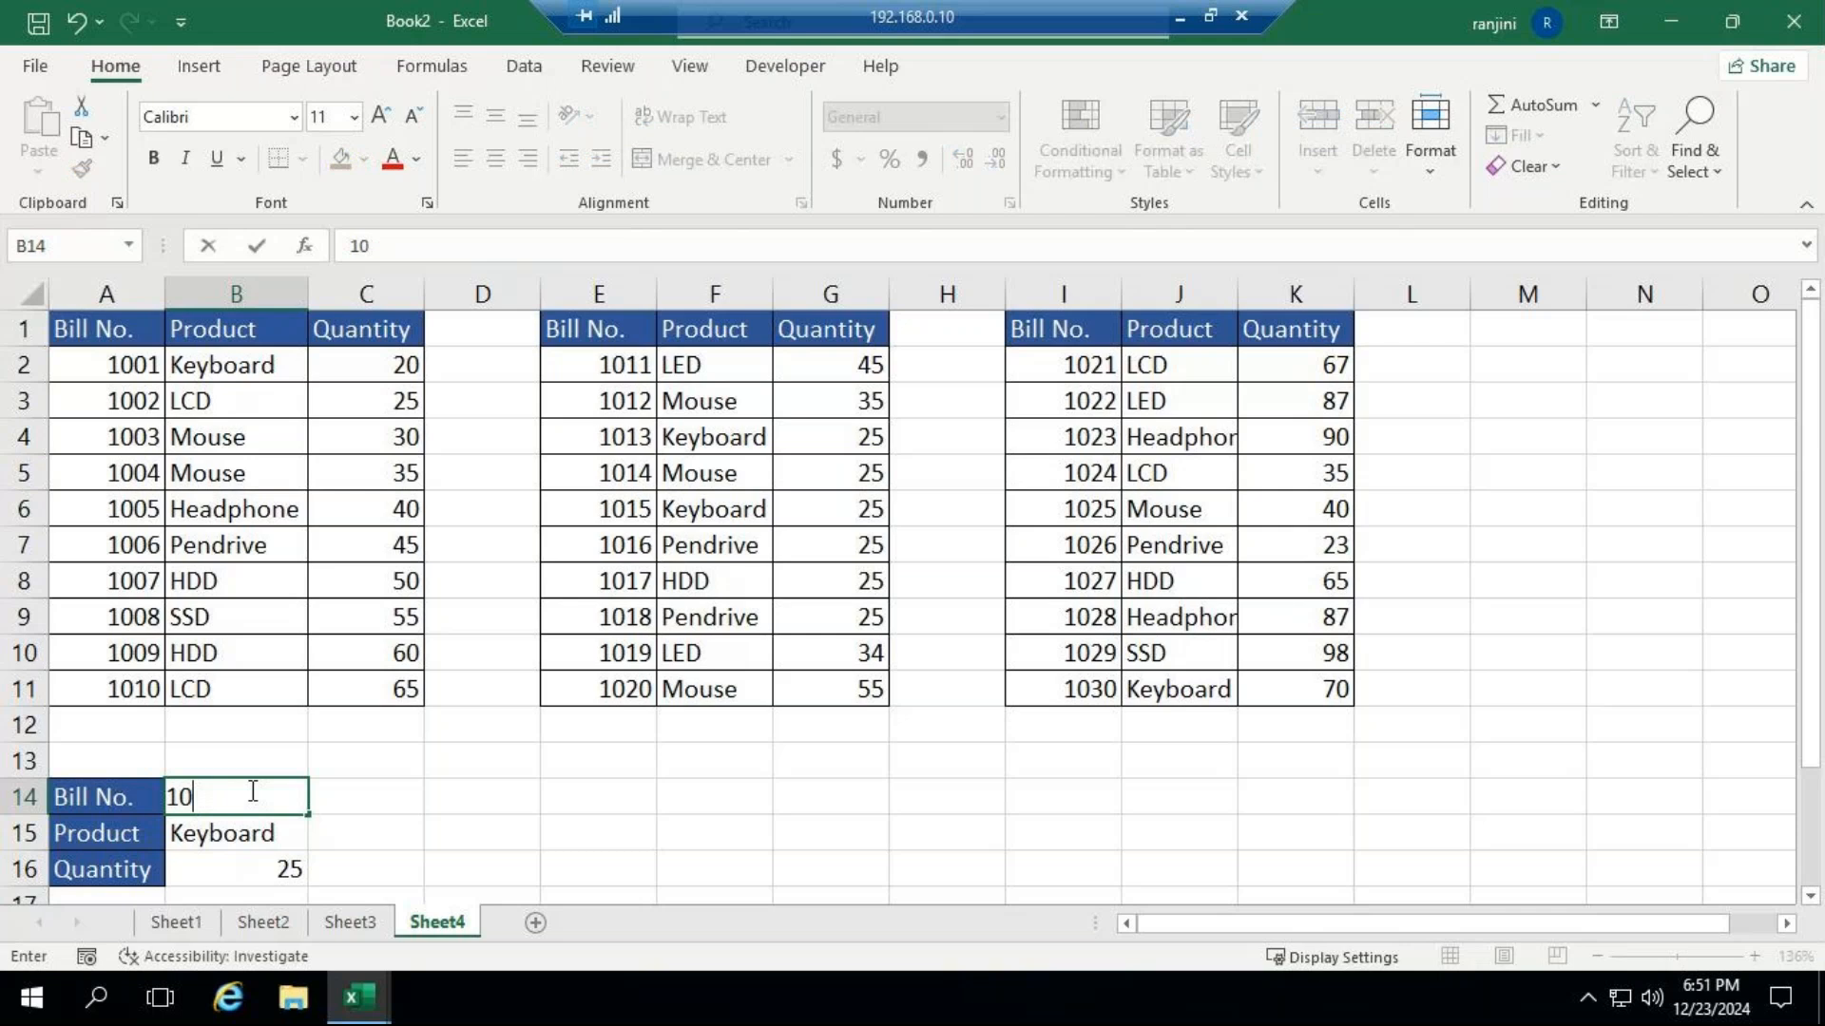
text(29)
key(Return)
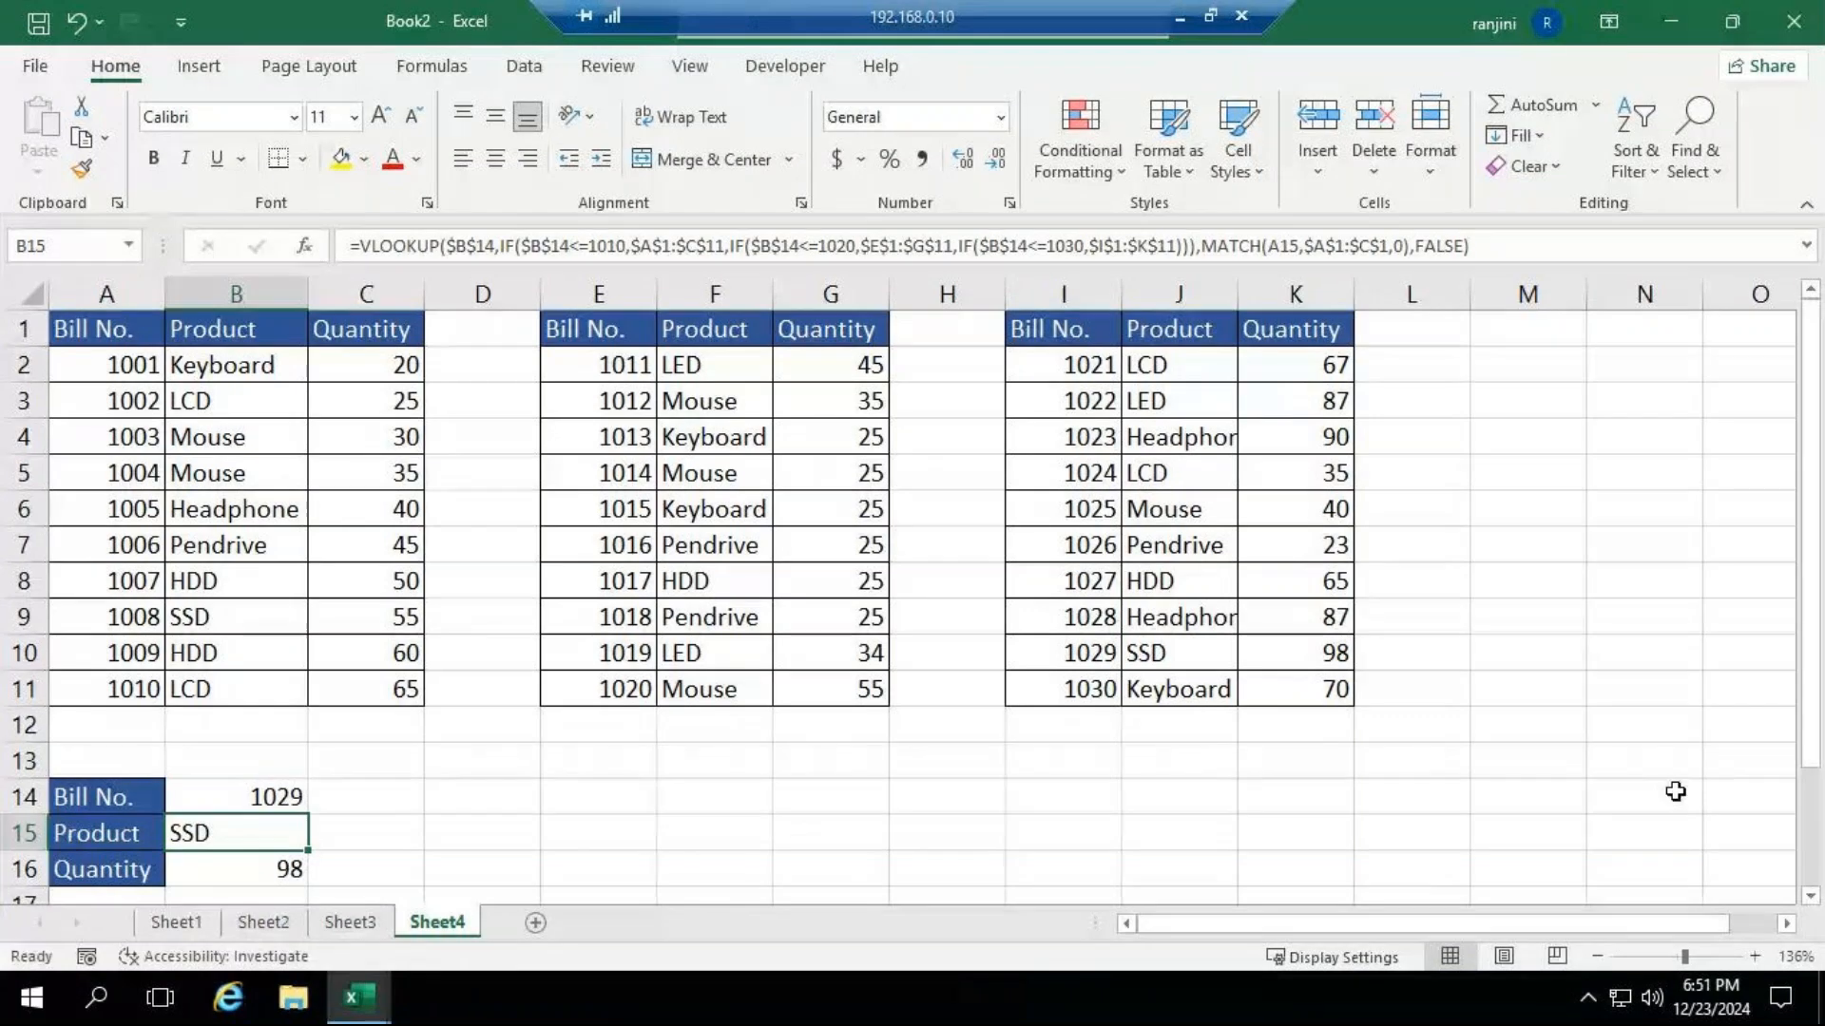
Switch to the GoTo Meeting window to check the attendees' chat, and return to the remote desktop session.
click(1179, 17)
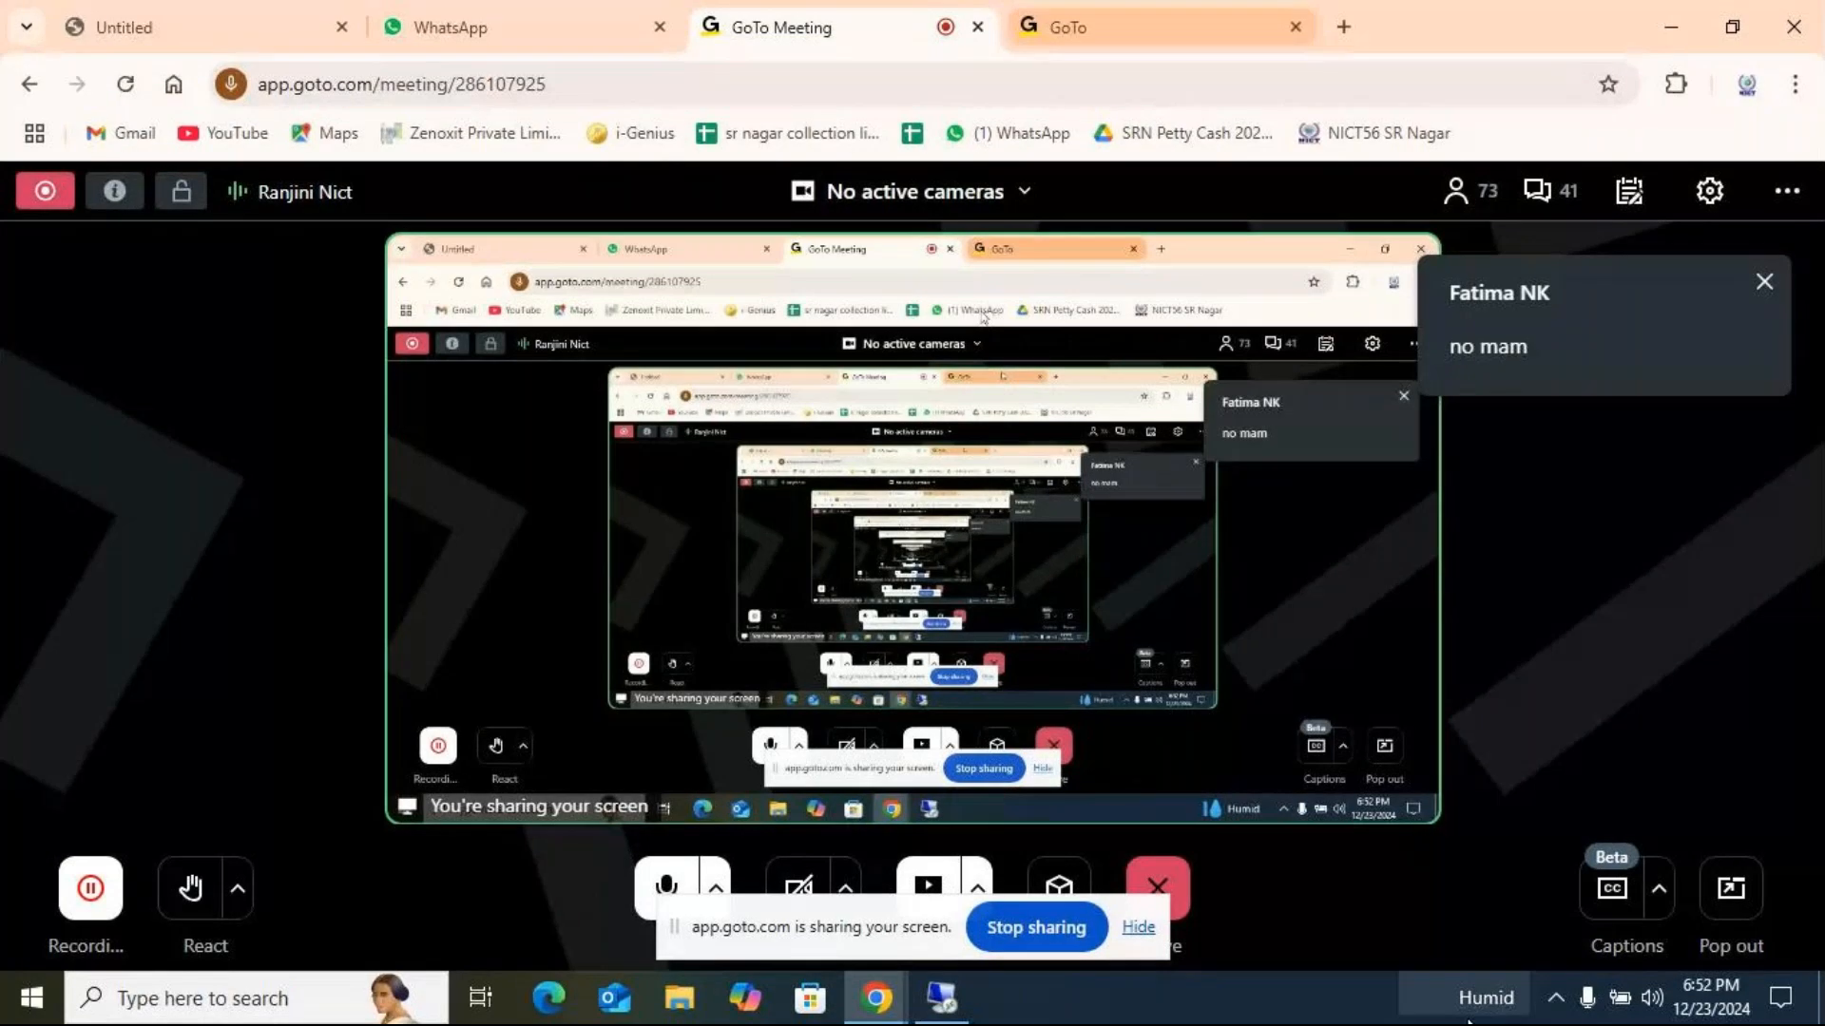
click(941, 1003)
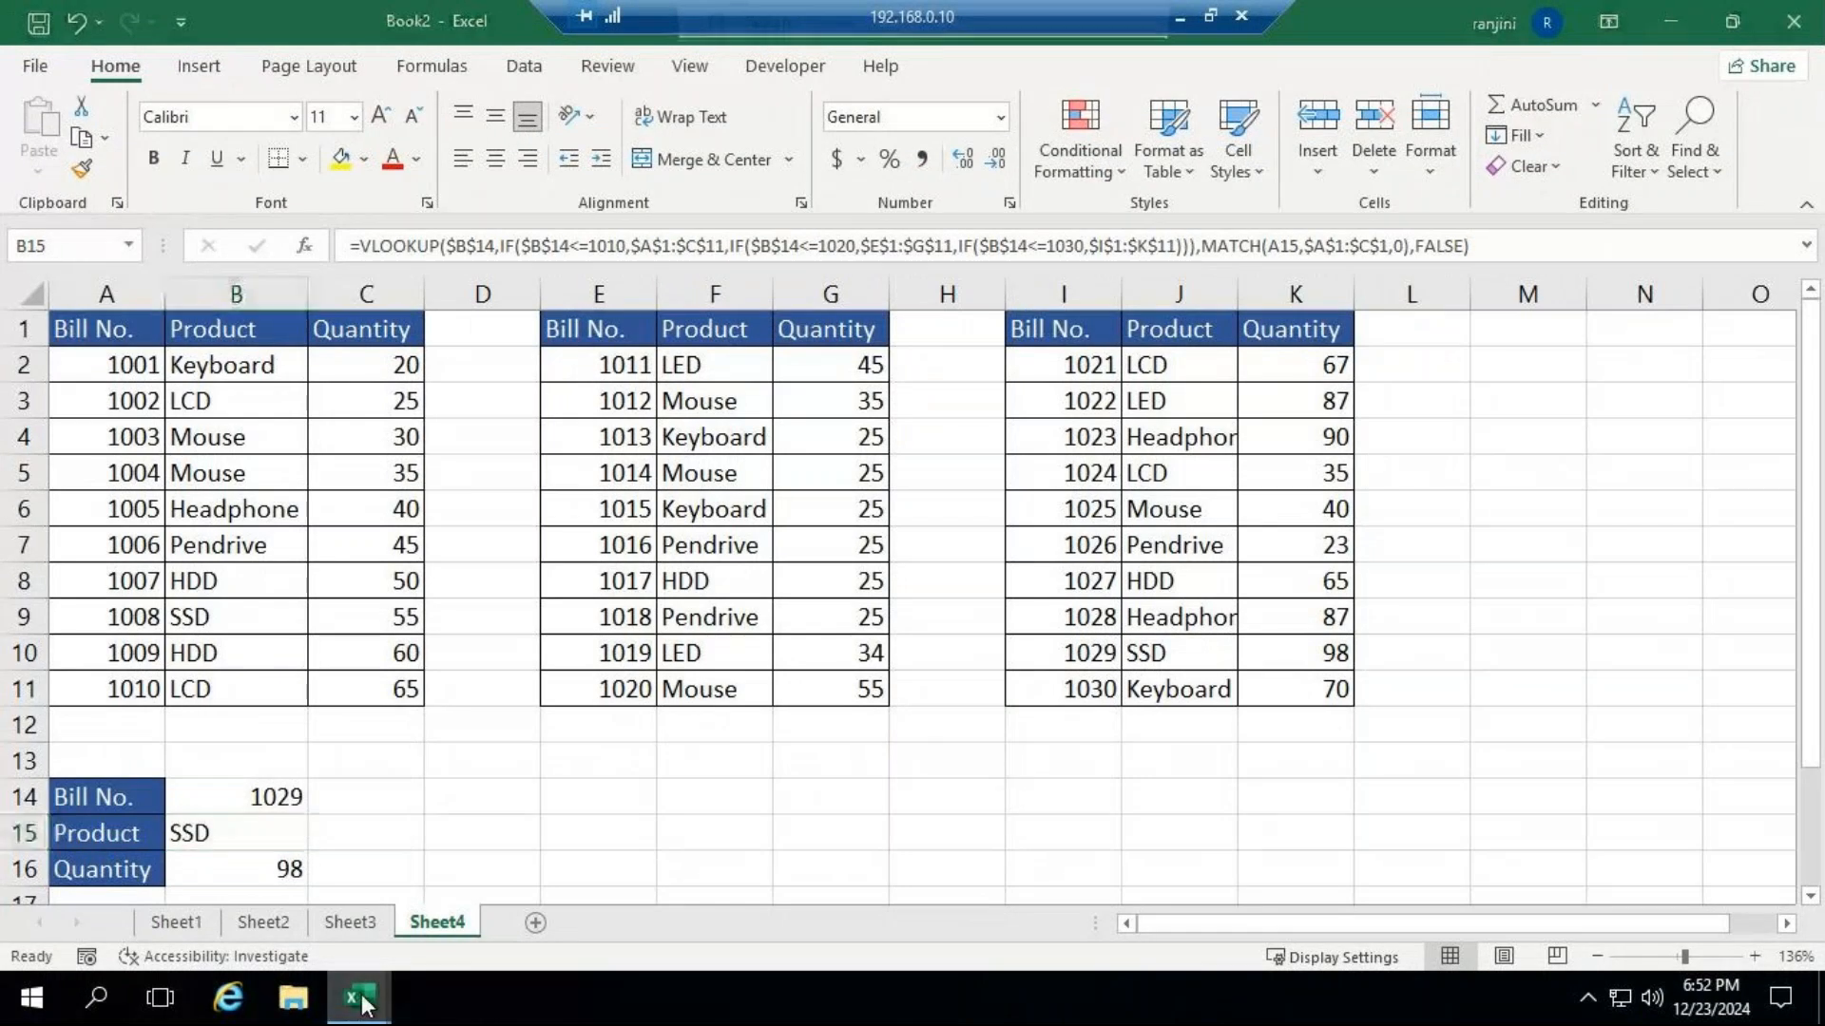
Switch to the lookup functions workbook and copy the NESTED VLOOKUP range A1:G11 from Sheet3.
mouse_move(356, 995)
click(256, 800)
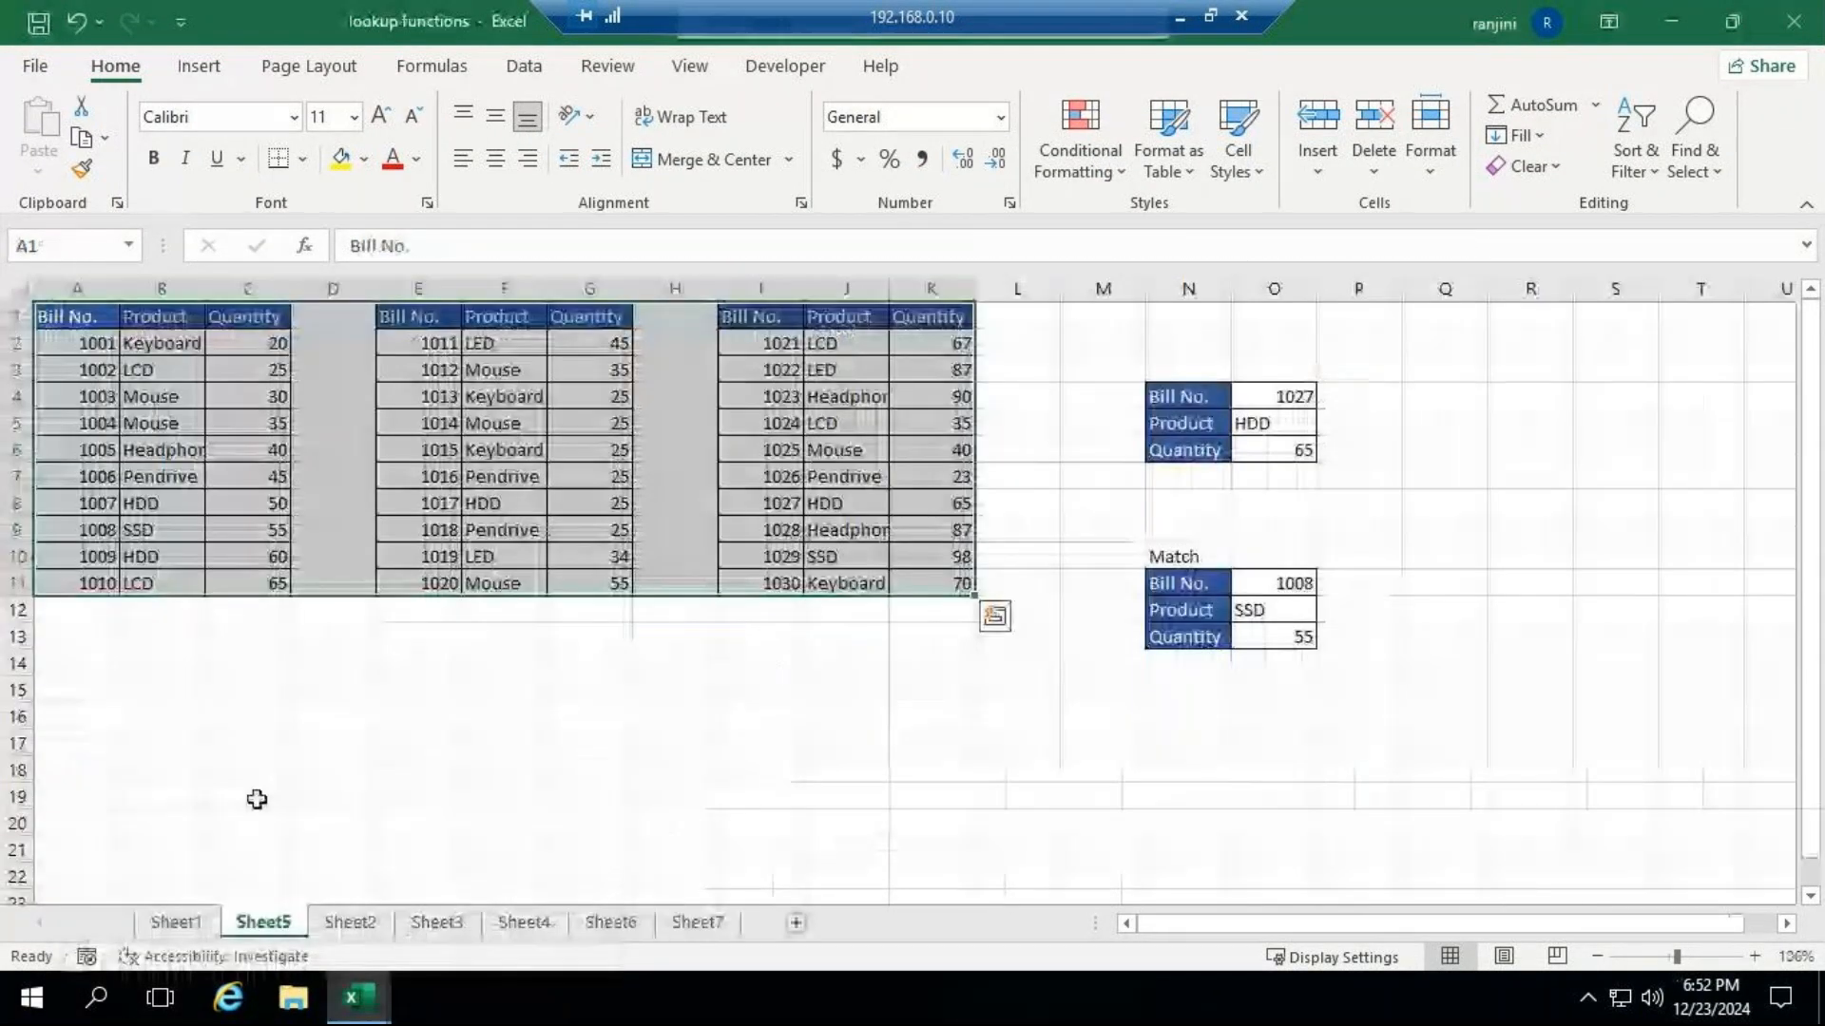
click(368, 928)
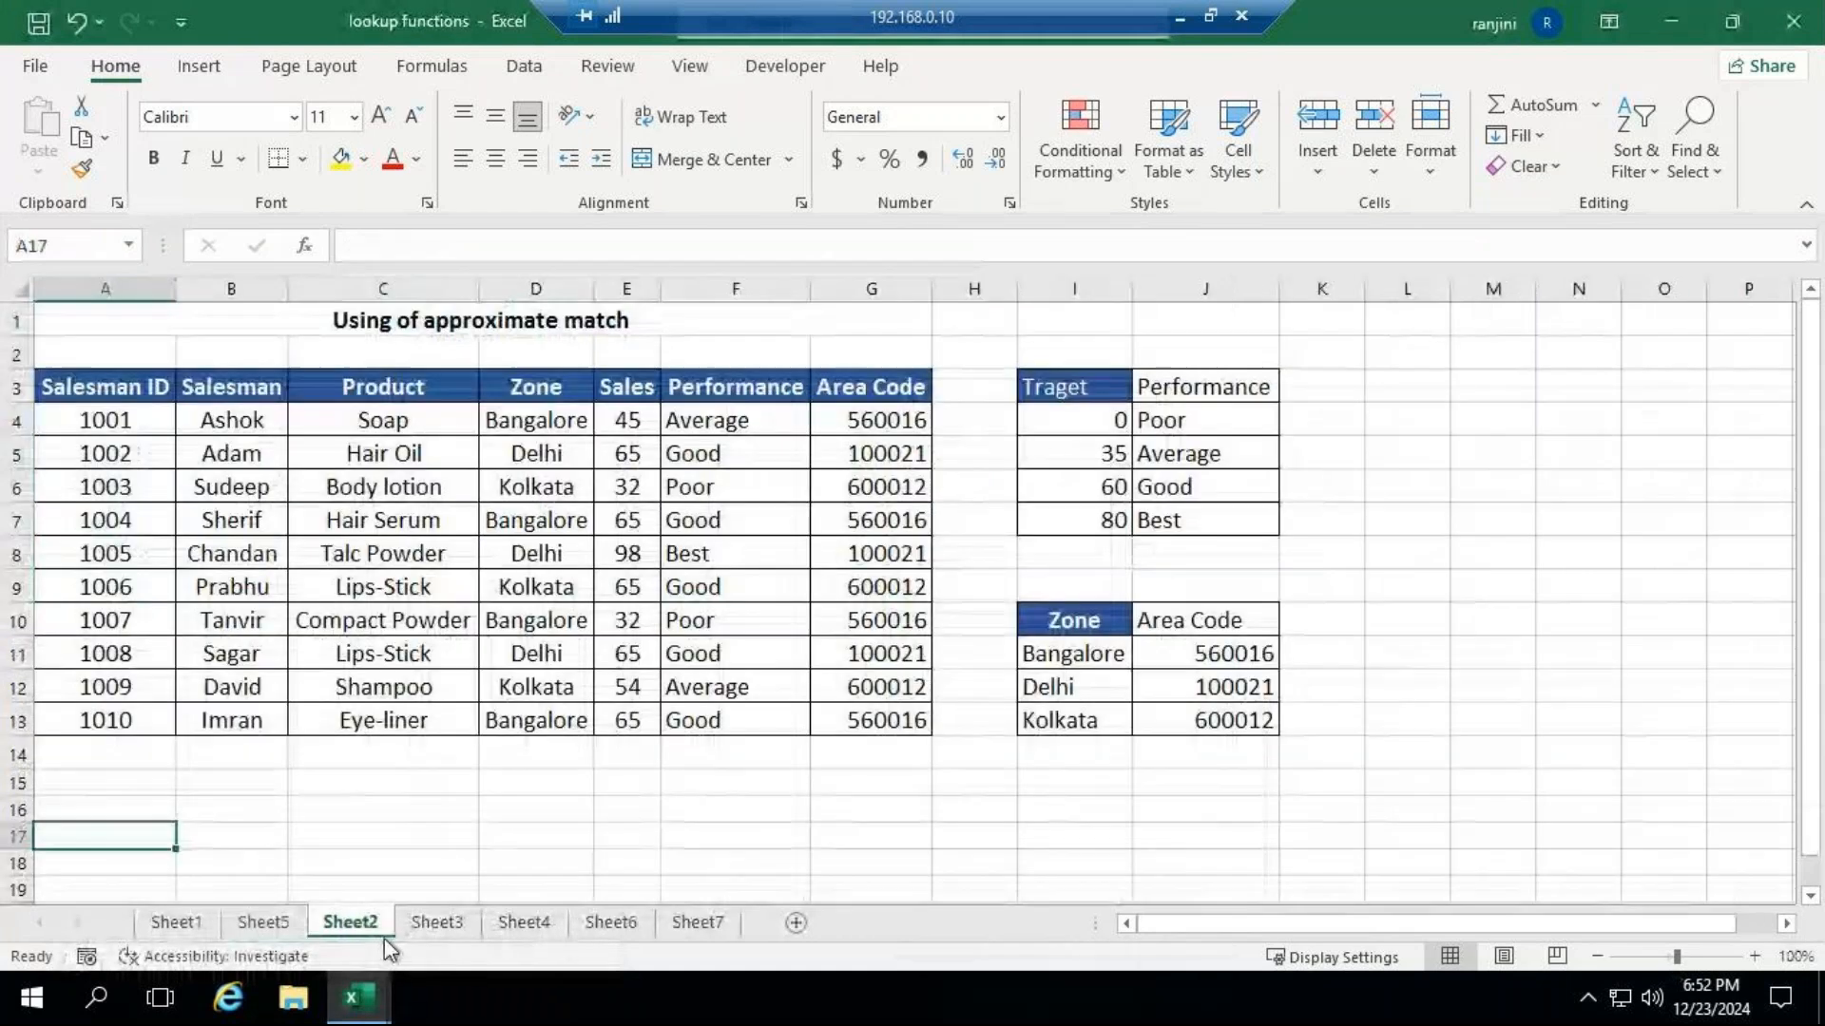
click(440, 929)
click(519, 927)
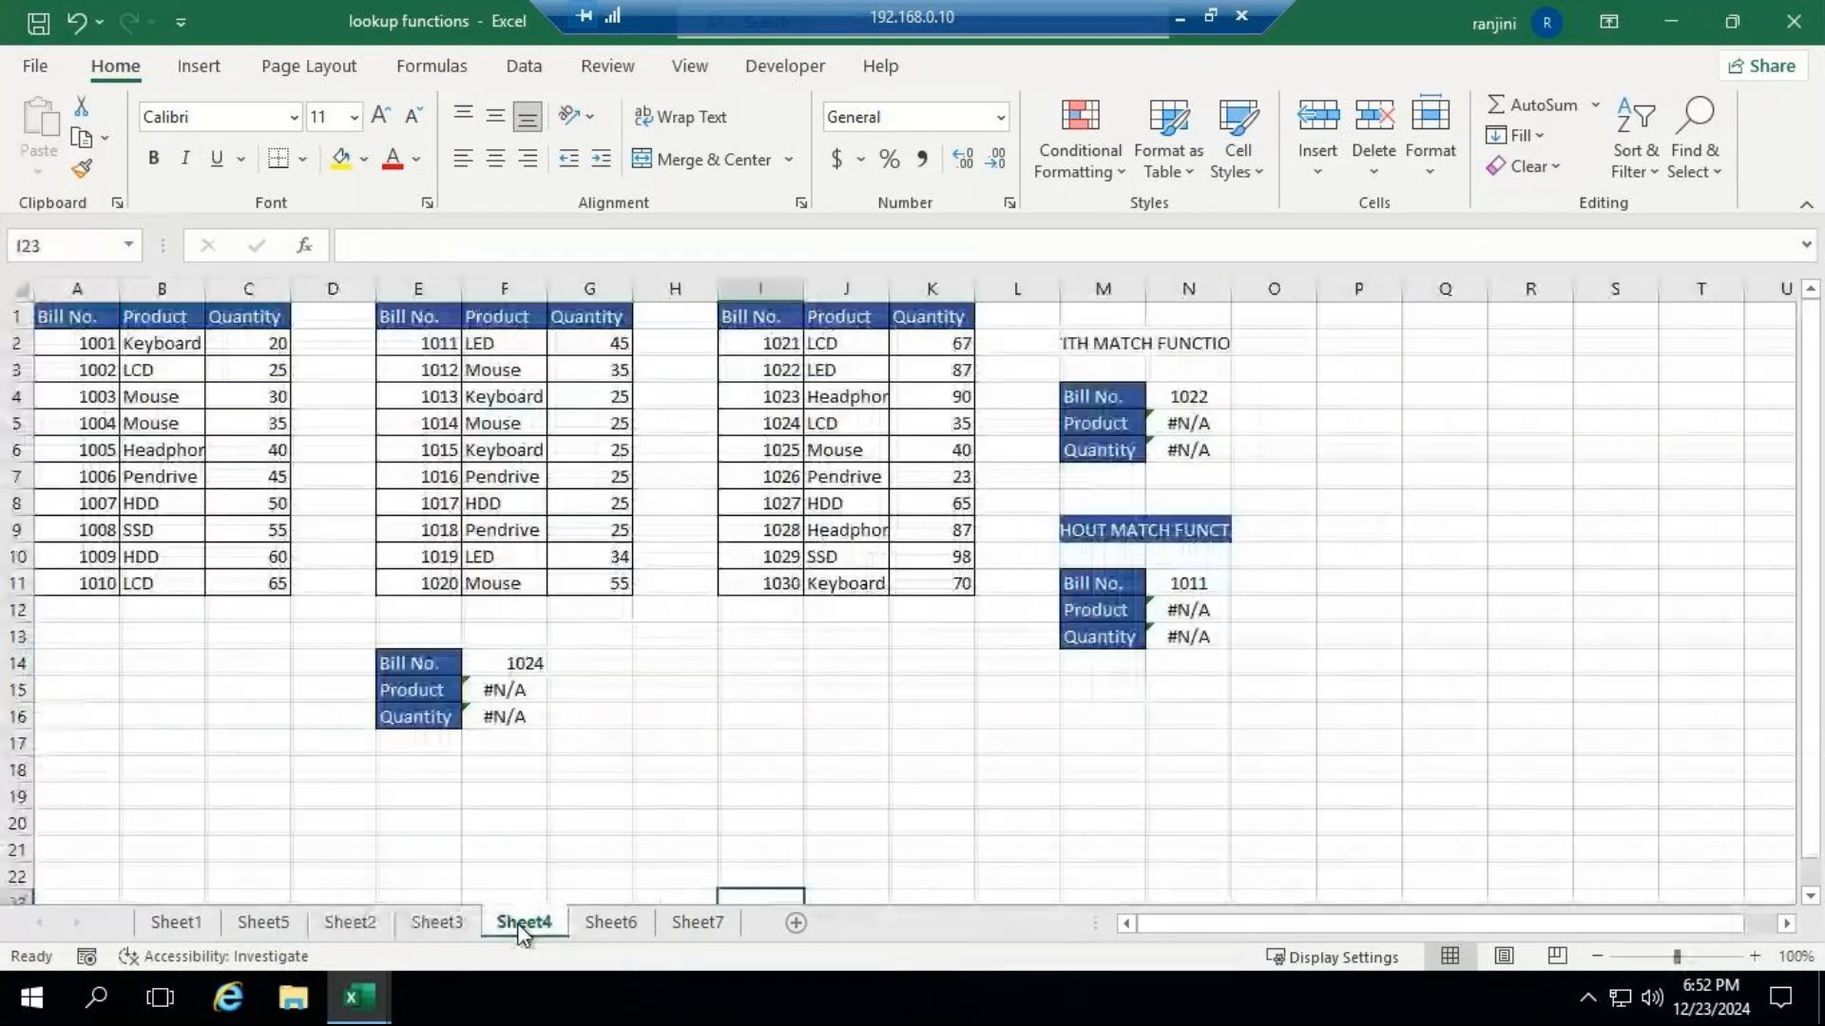
click(455, 926)
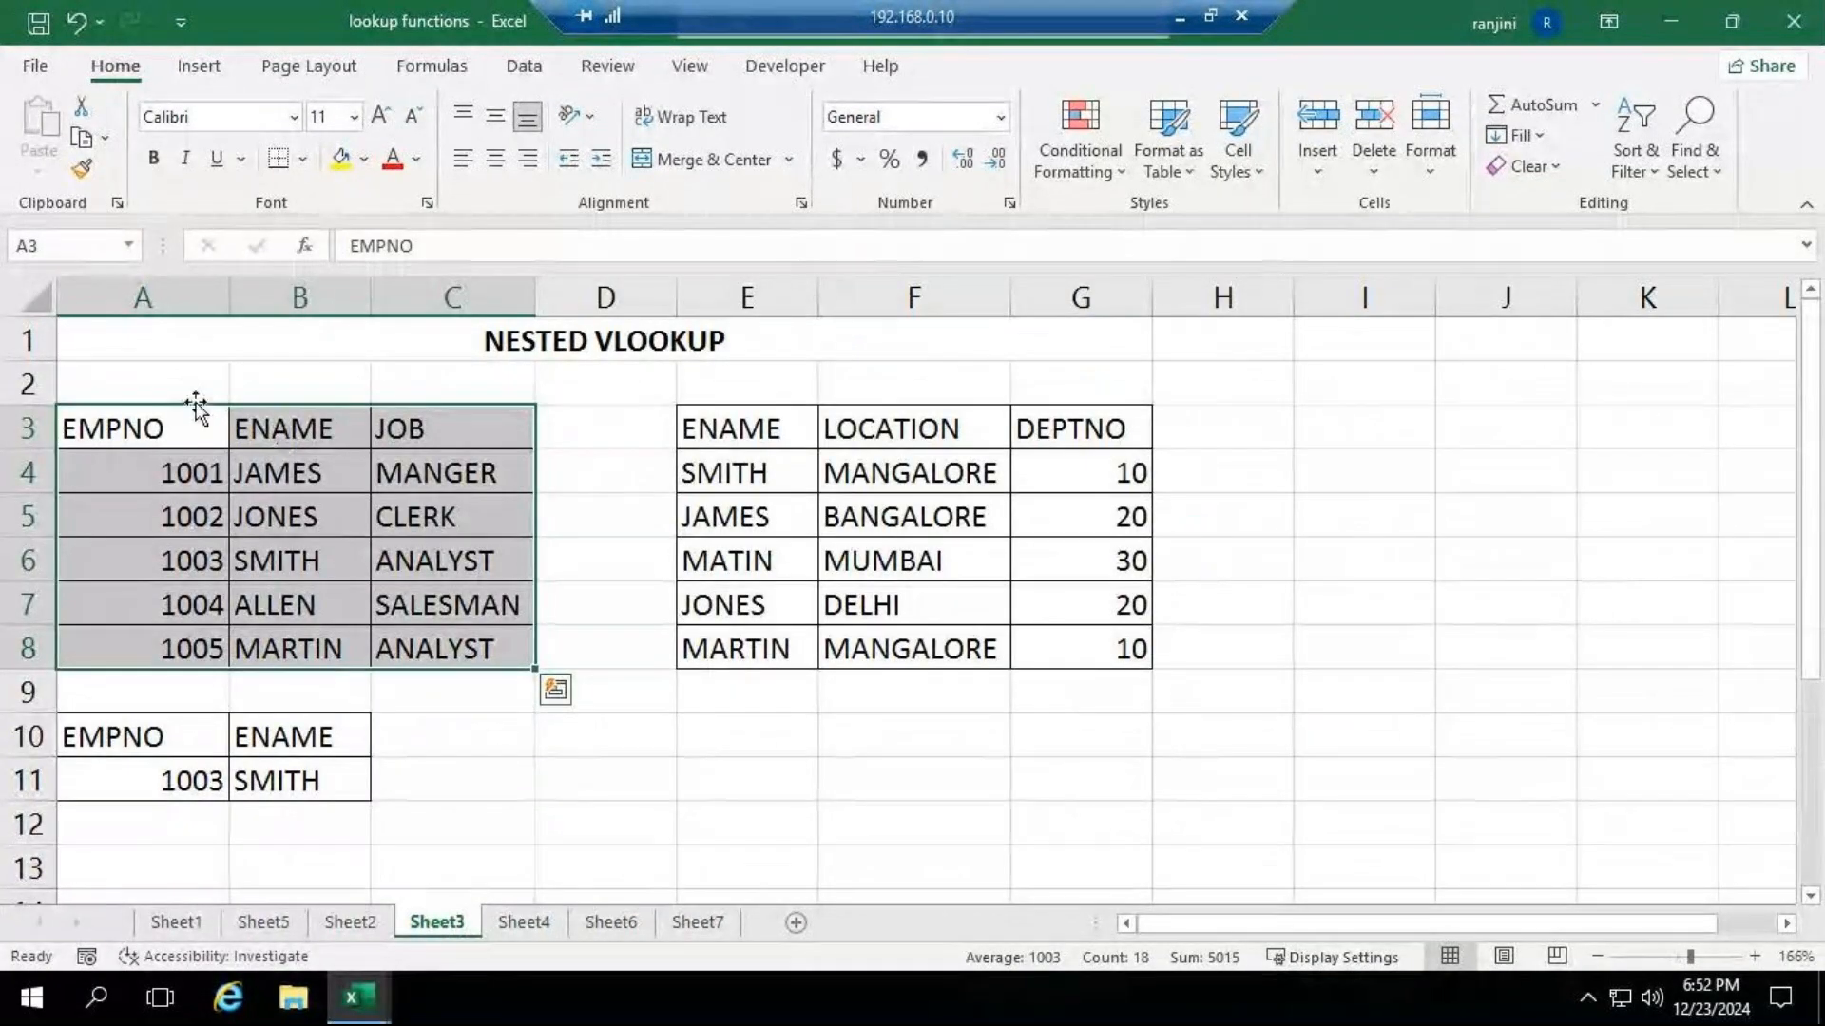
drag(134, 342, 871, 782)
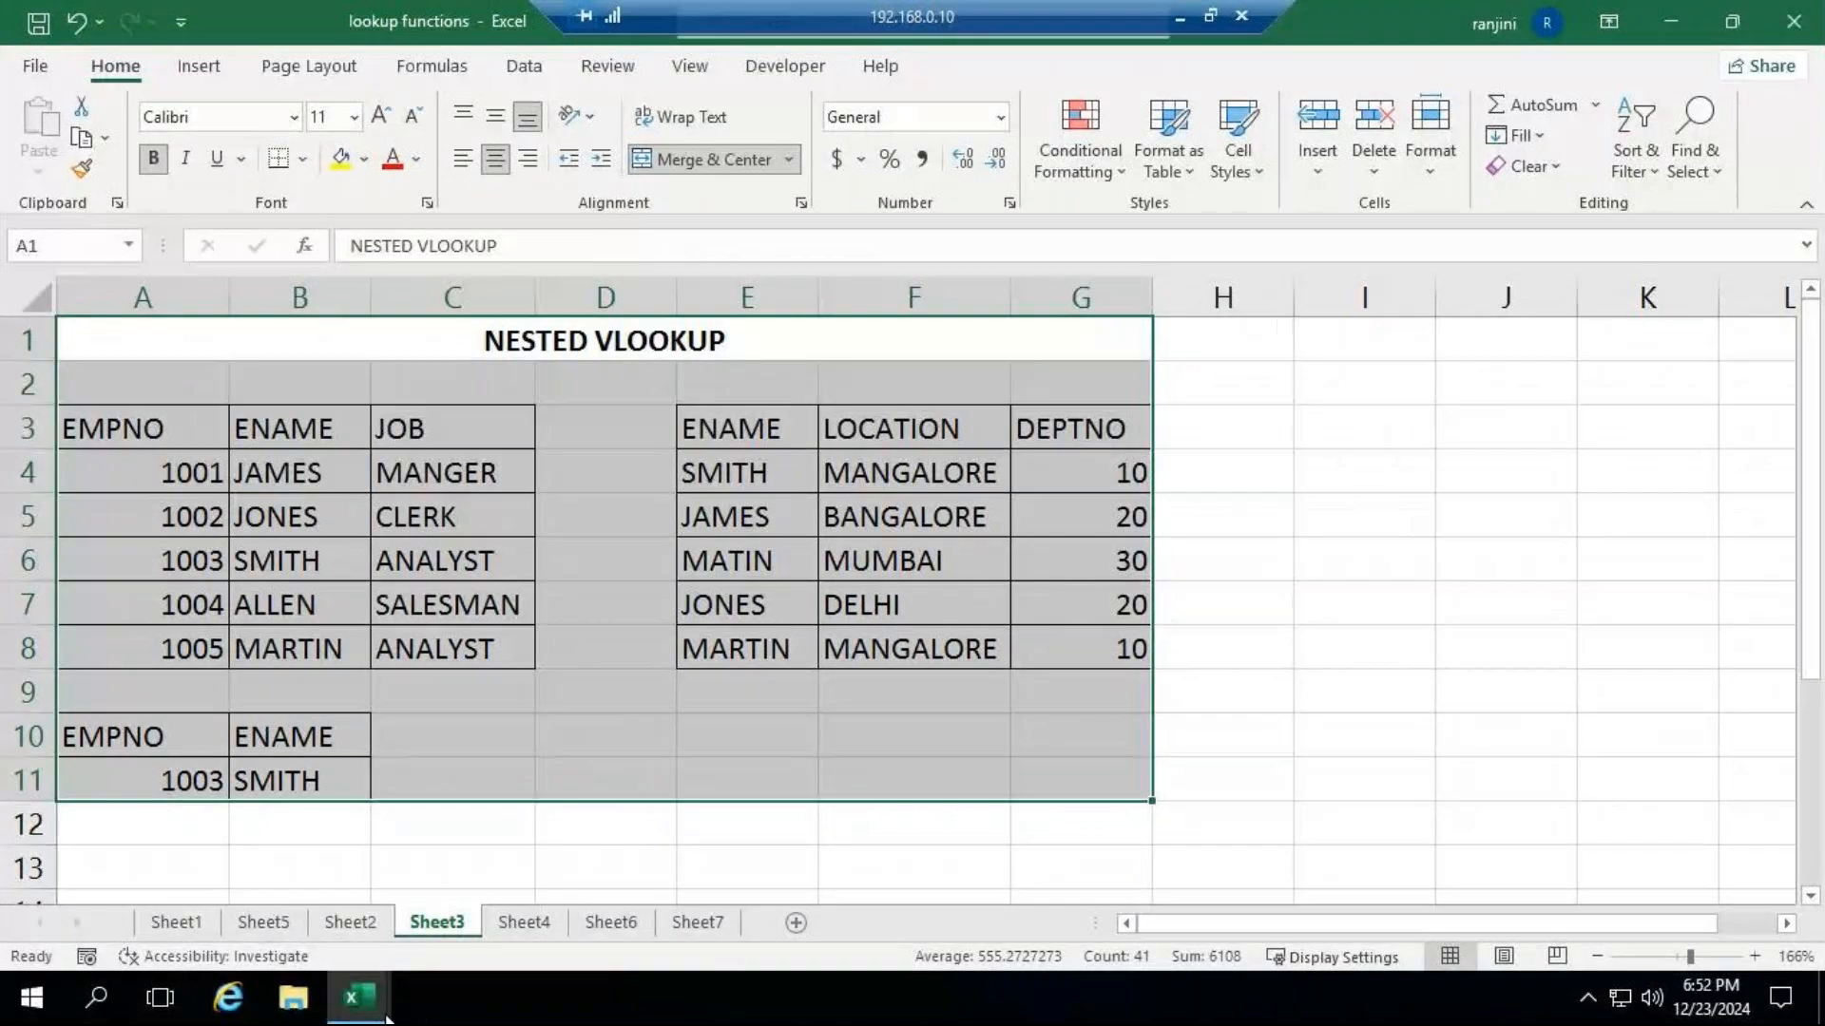
Add a new worksheet after Sheet4 in Book2 and paste the copied NESTED VLOOKUP tables at A1.
click(532, 970)
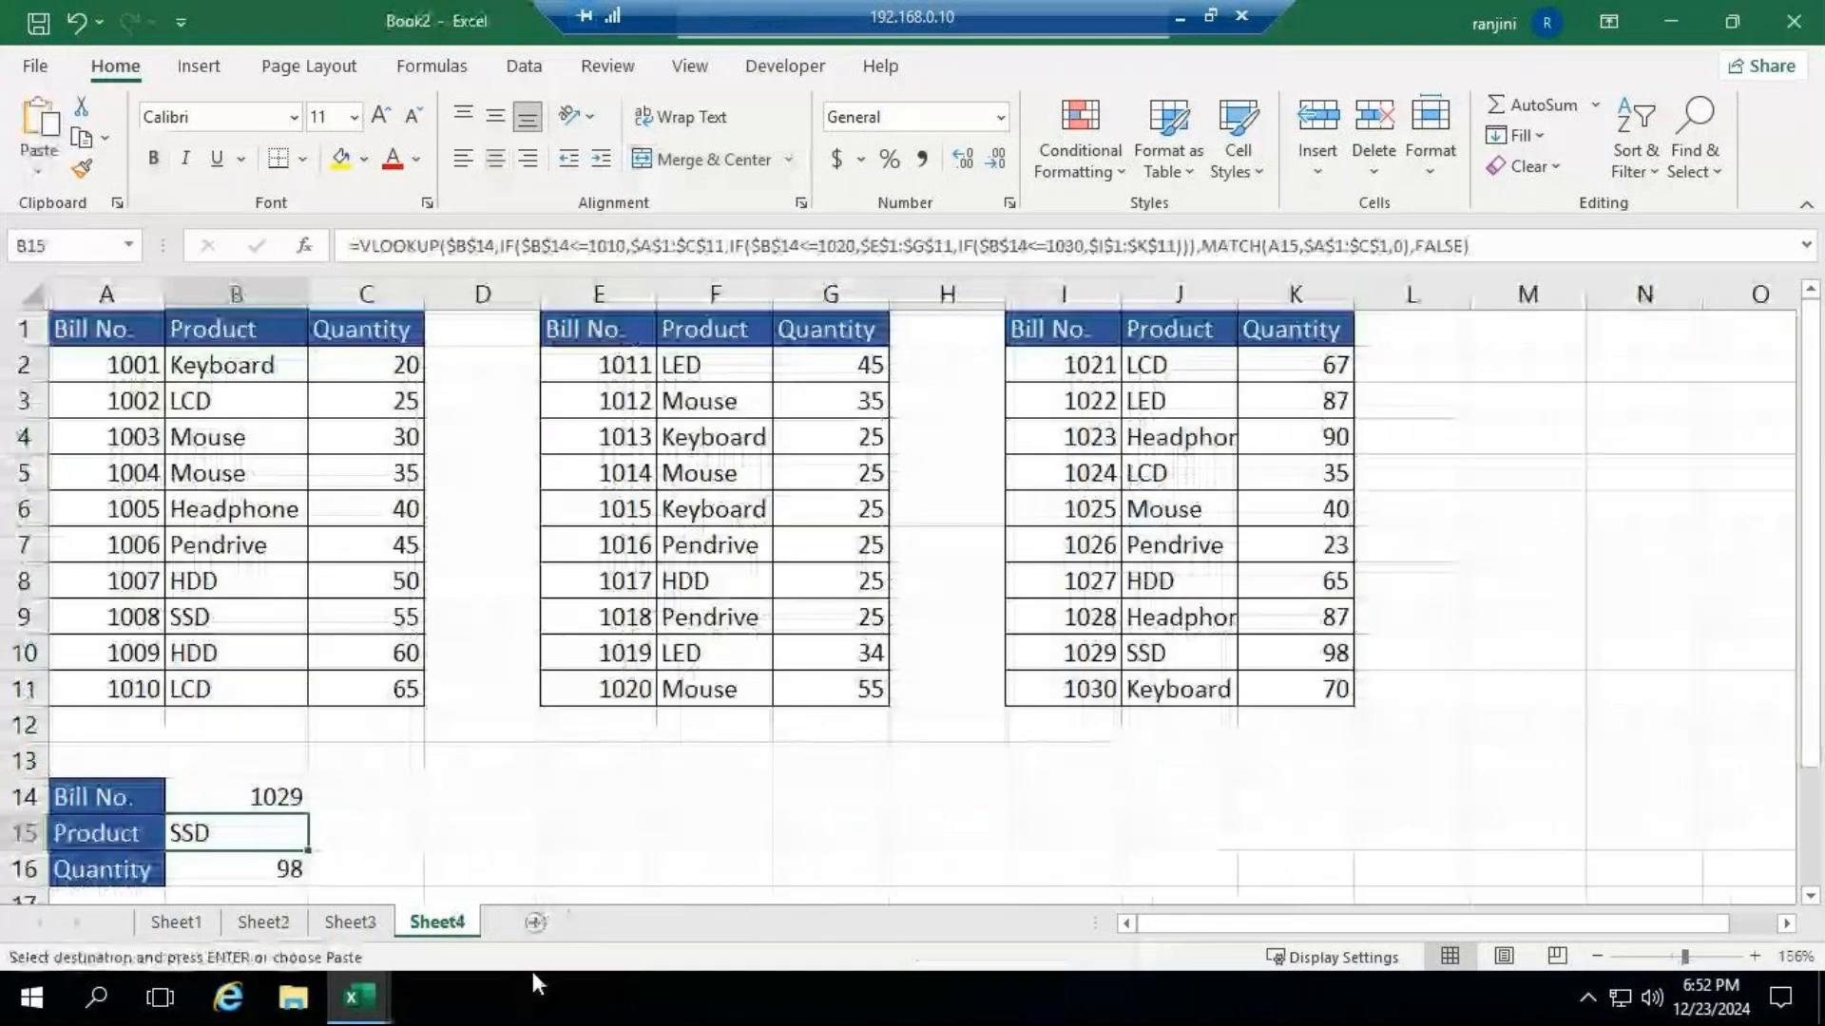
click(535, 923)
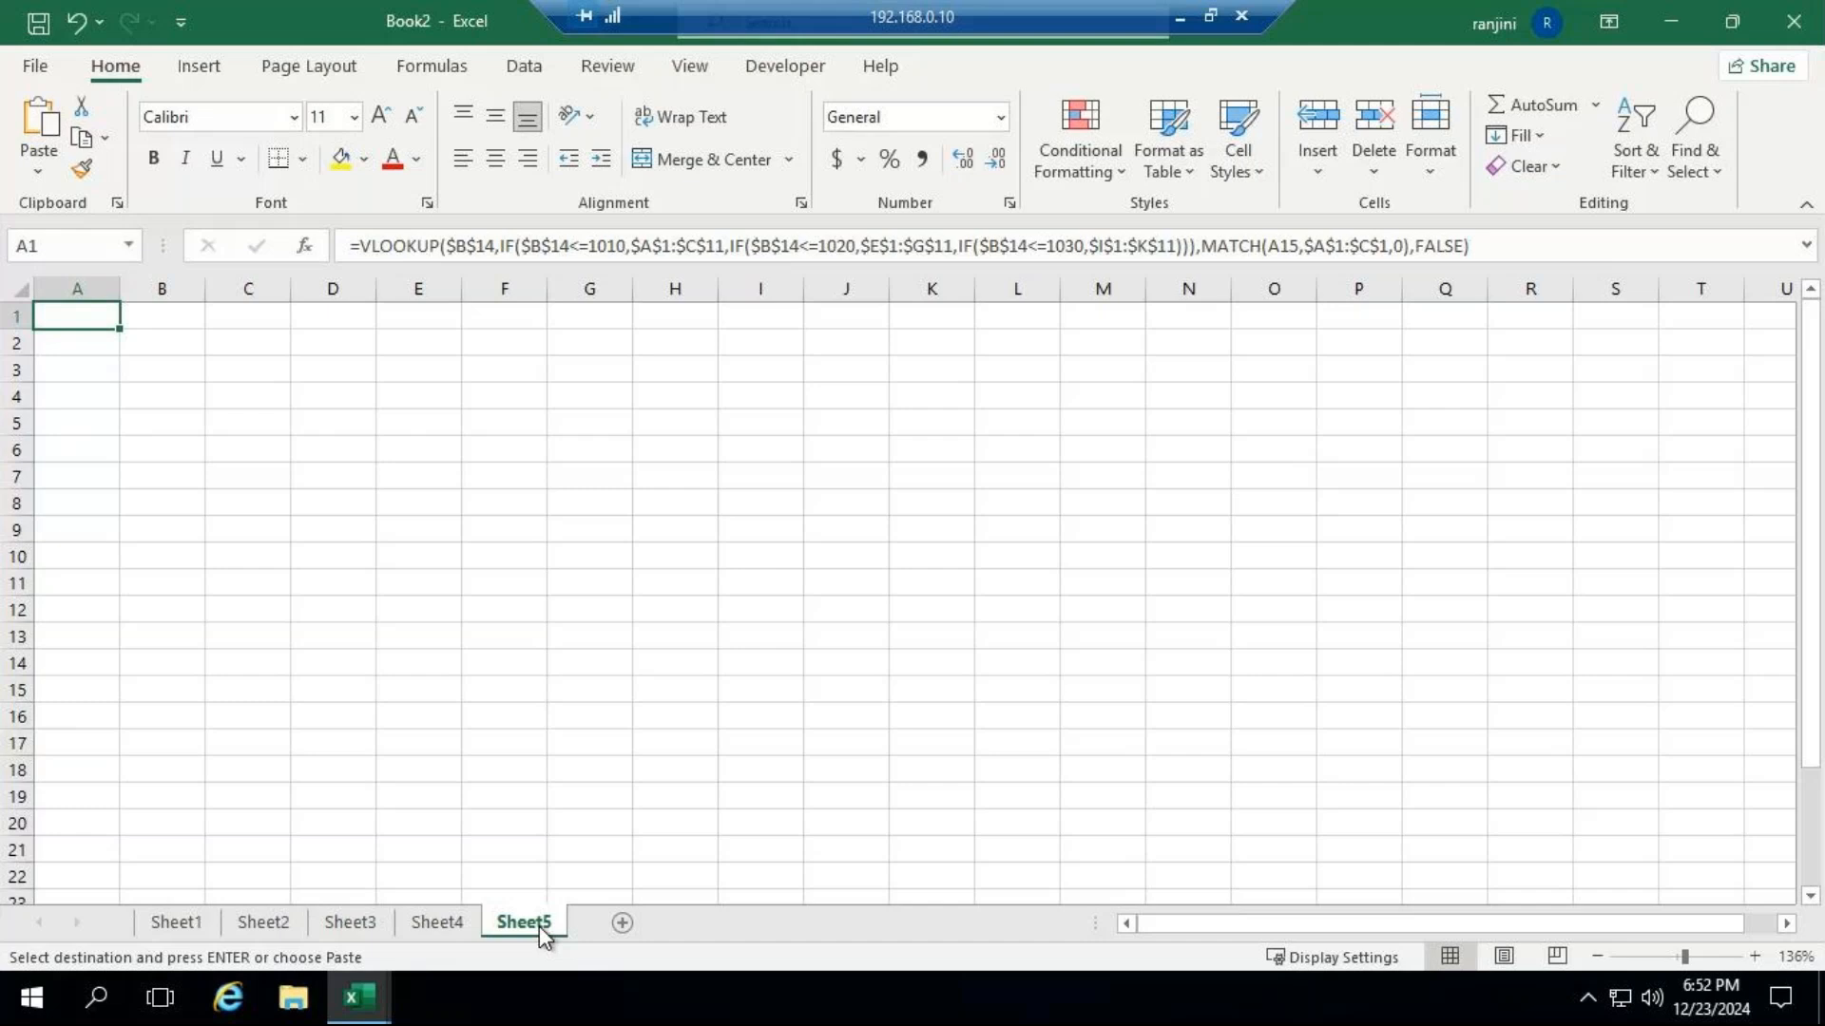
key(ctrl+v)
click(829, 521)
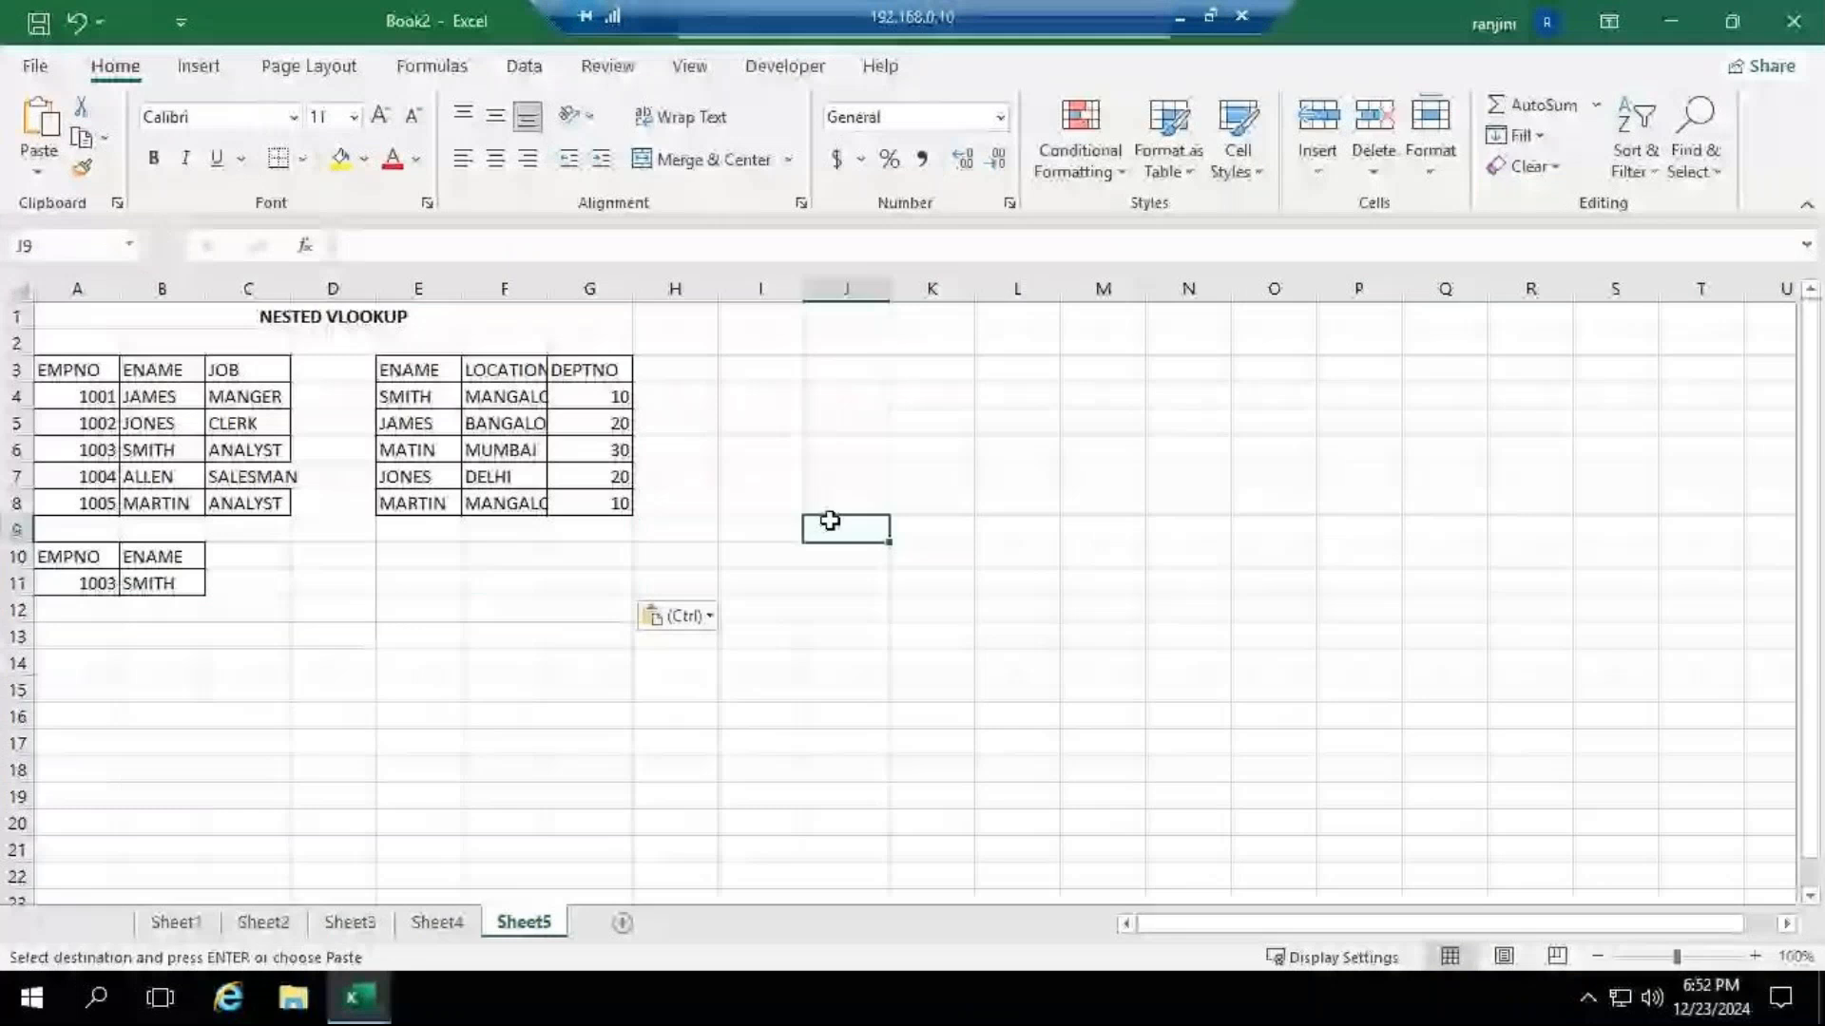
Widen columns C and F of the pasted tables so the JOB and LOCATION entries fit.
click(1688, 957)
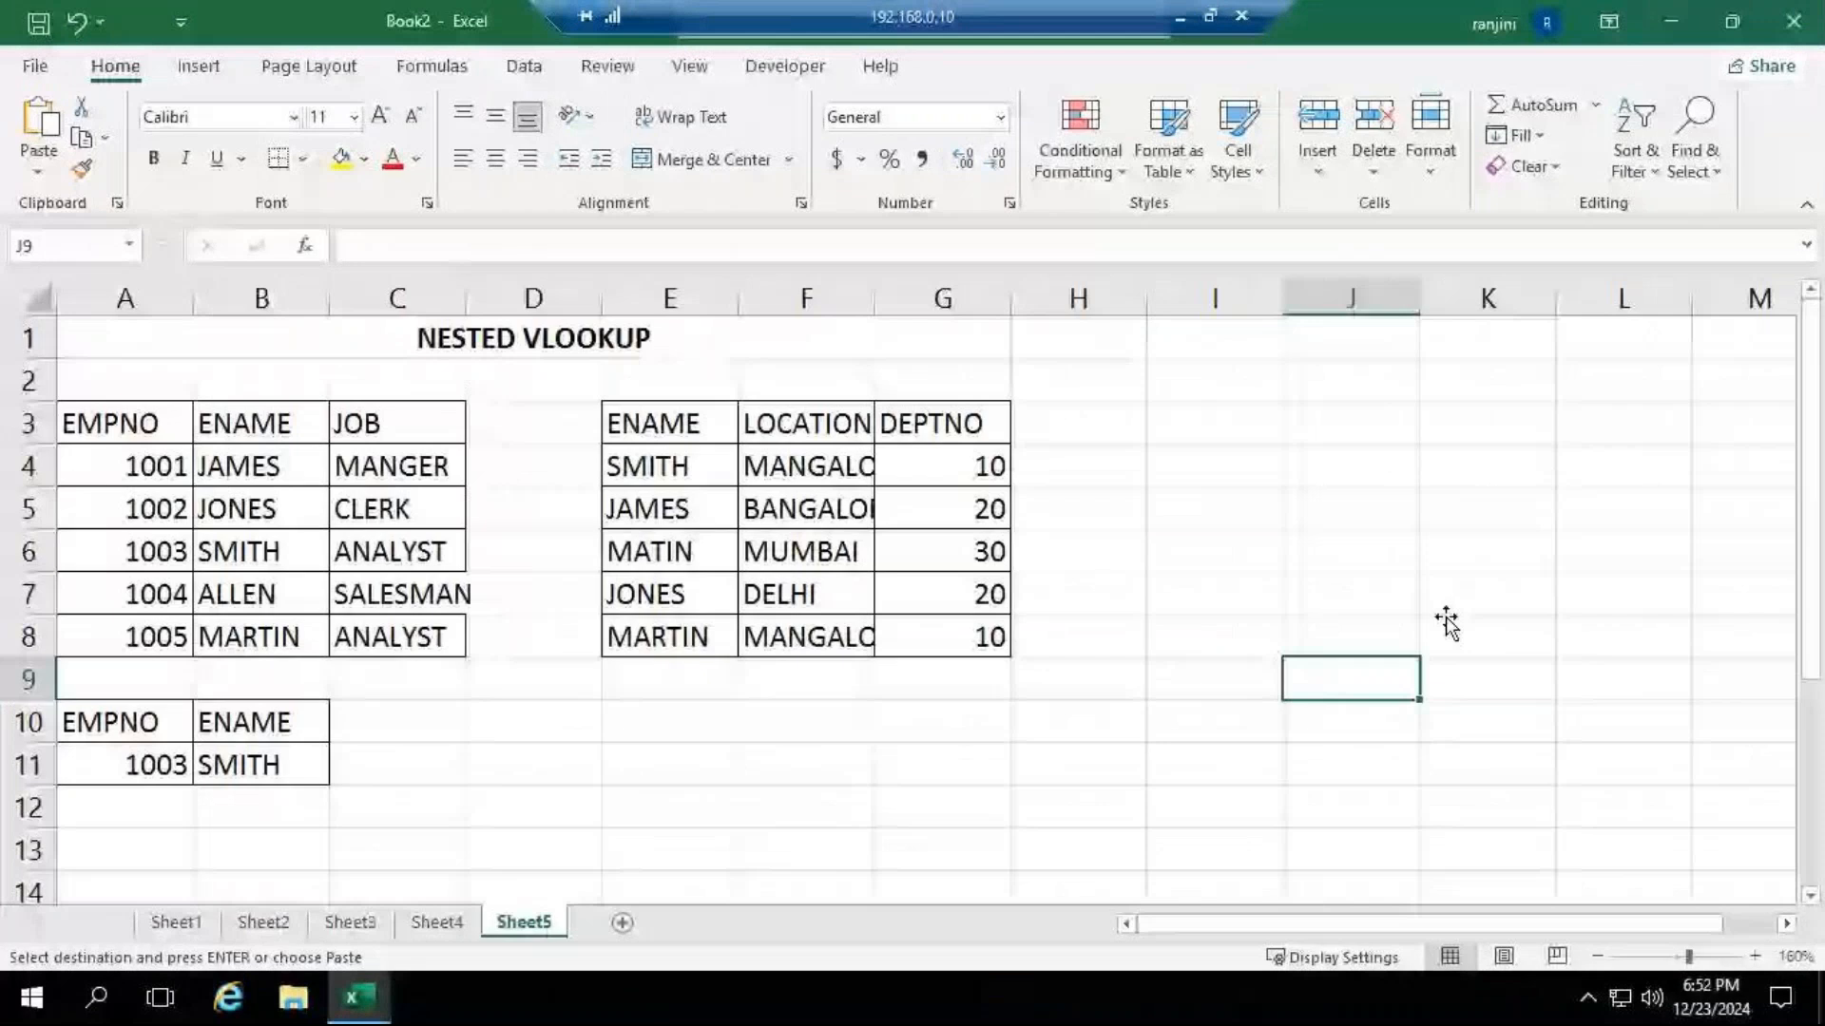
click(1446, 623)
click(1704, 957)
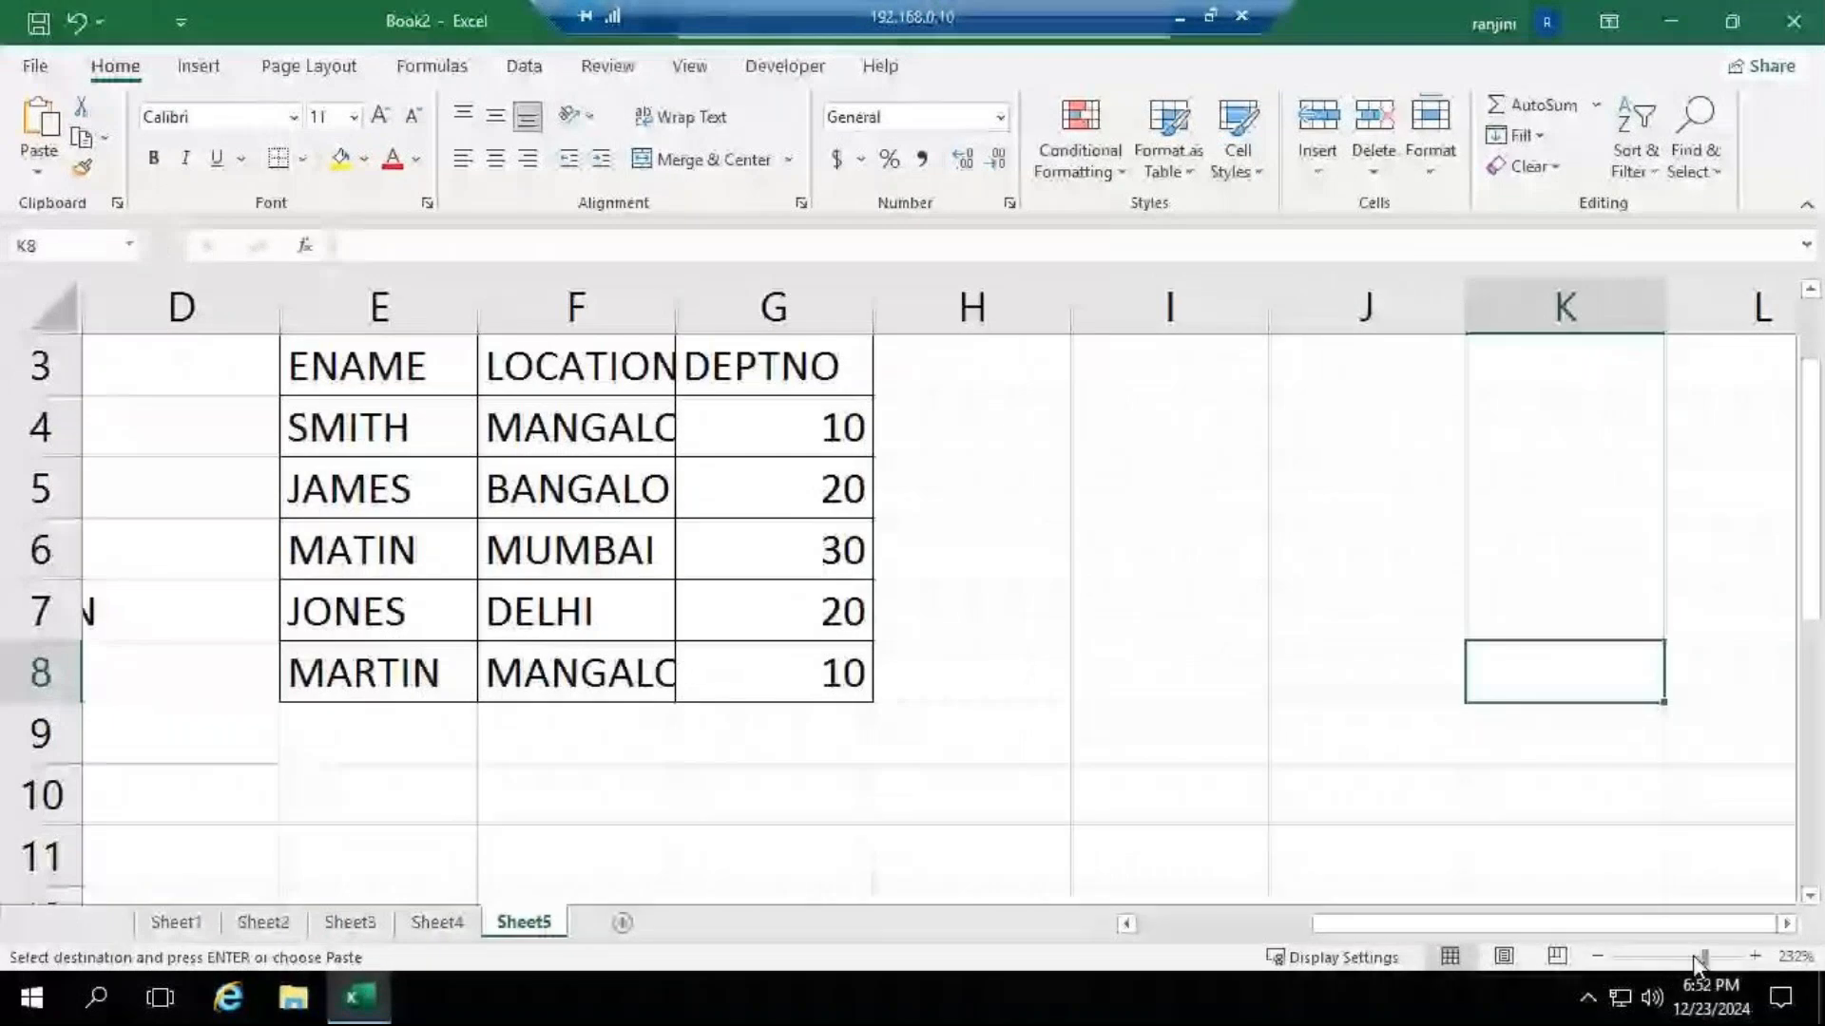
drag(1702, 958, 1692, 958)
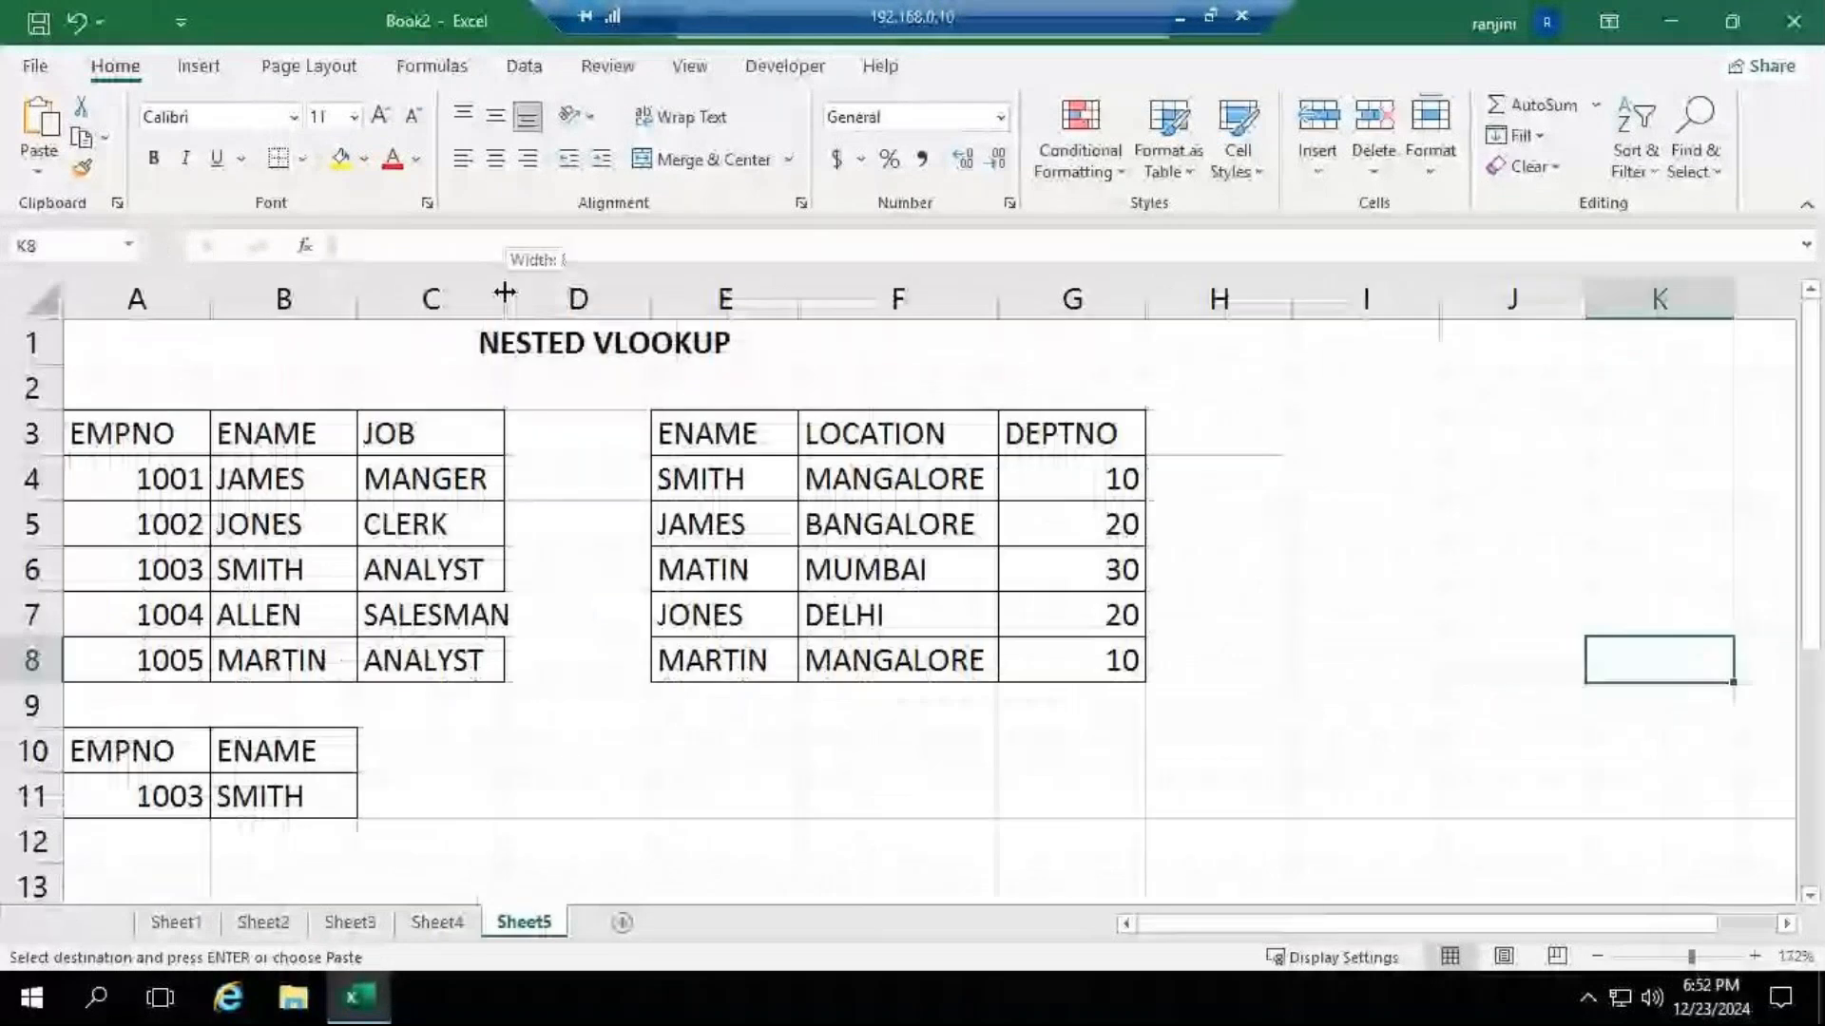
drag(505, 292, 527, 292)
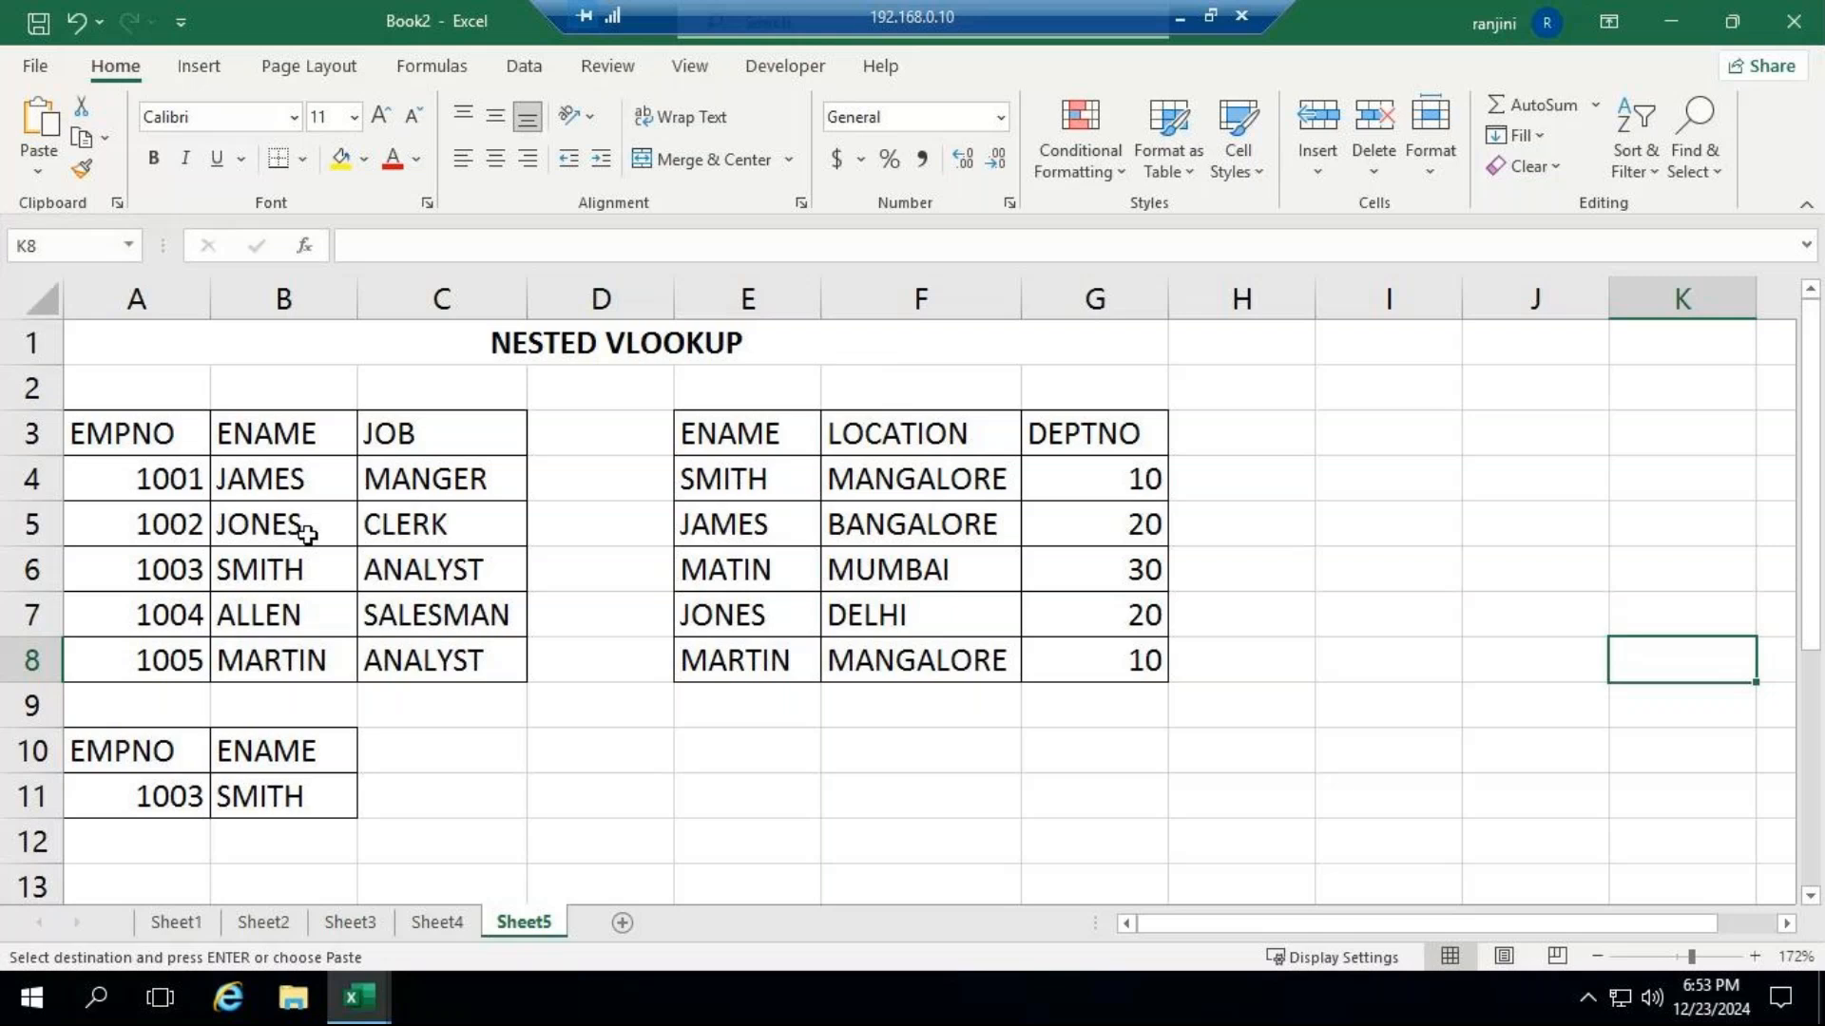
Check the attendees' answers in the GoTo Meeting window and go back to the remote session.
click(1178, 21)
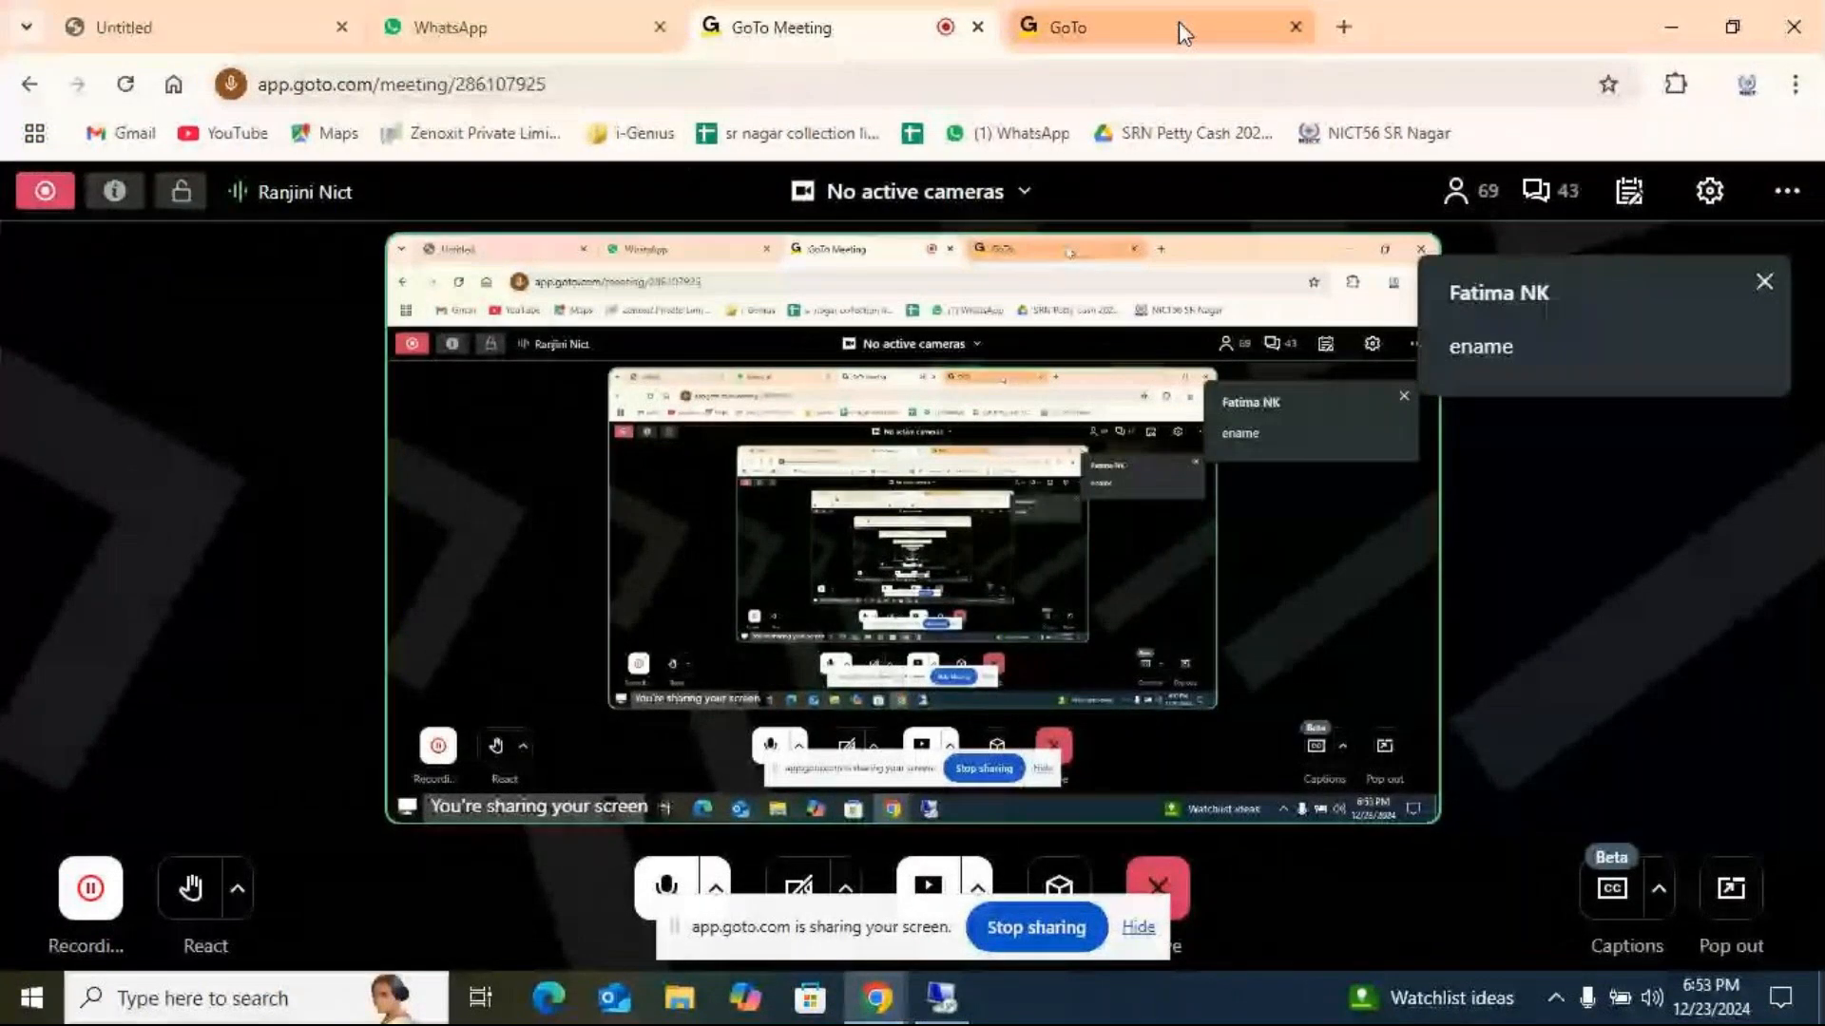
click(941, 998)
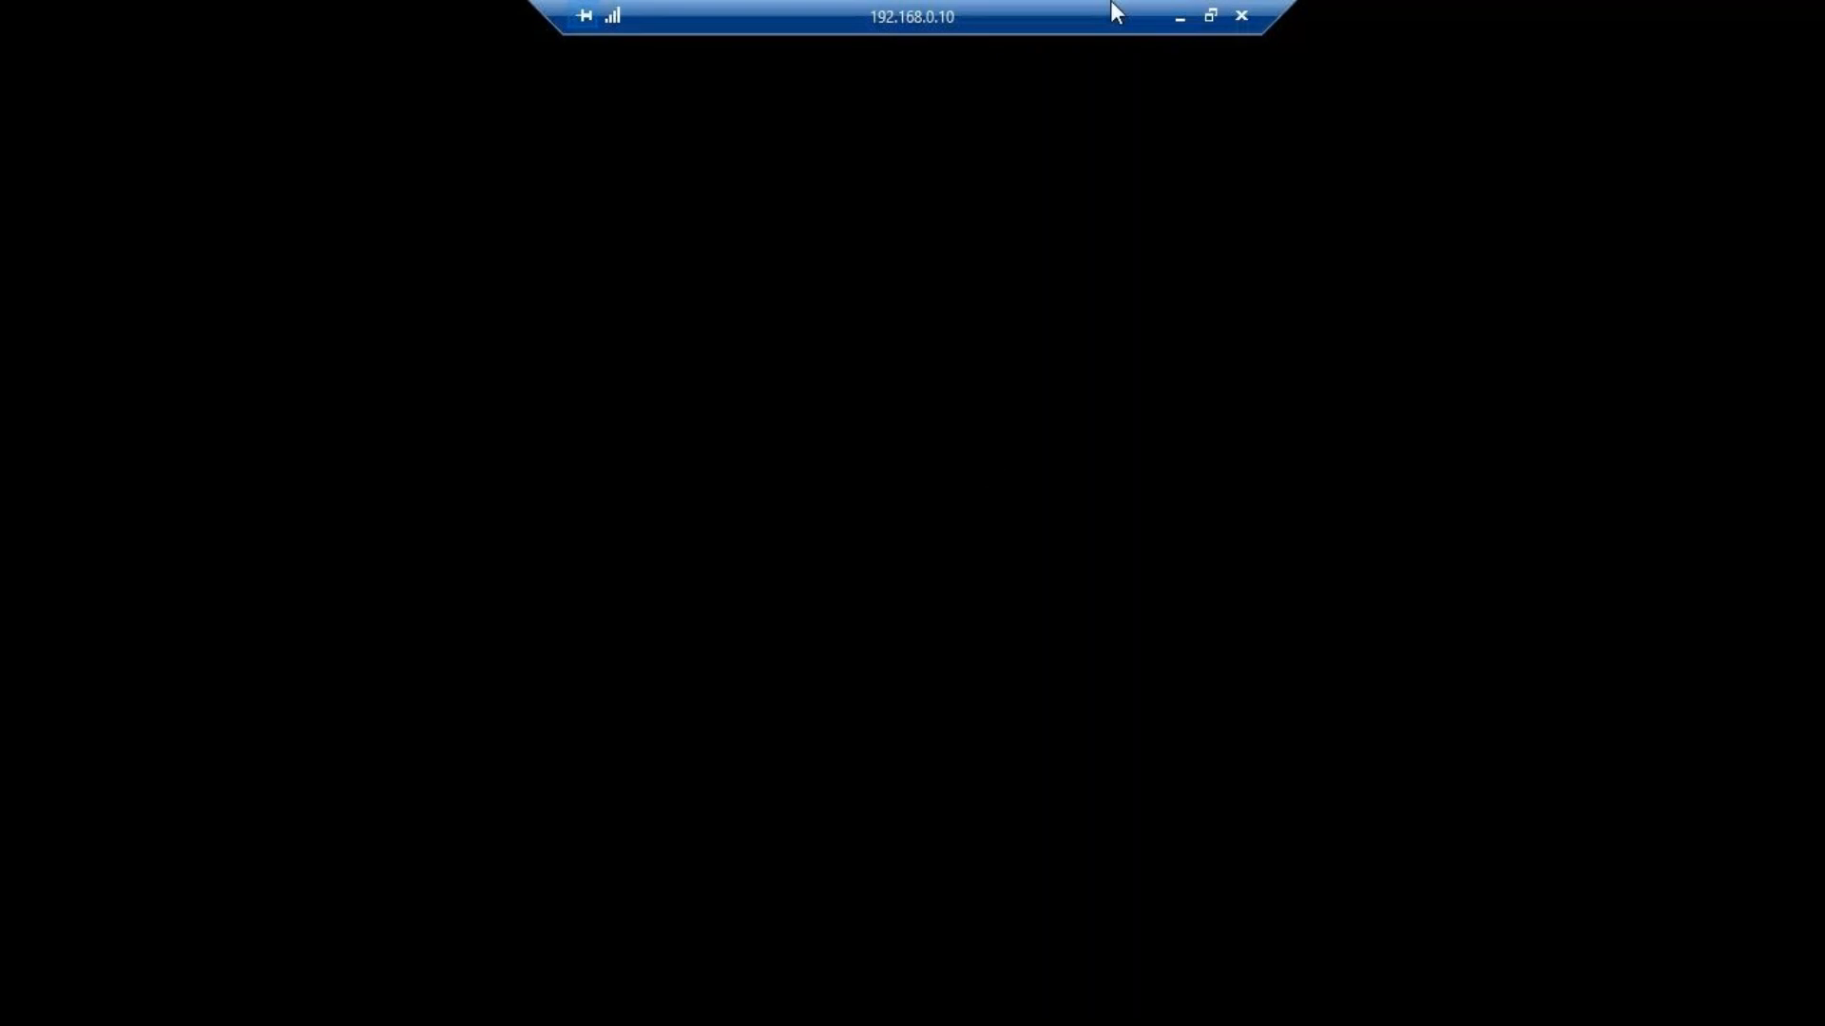
Cancel the lost remote session's reconnection attempt and open Remote Desktop Connection on the local computer.
click(1180, 19)
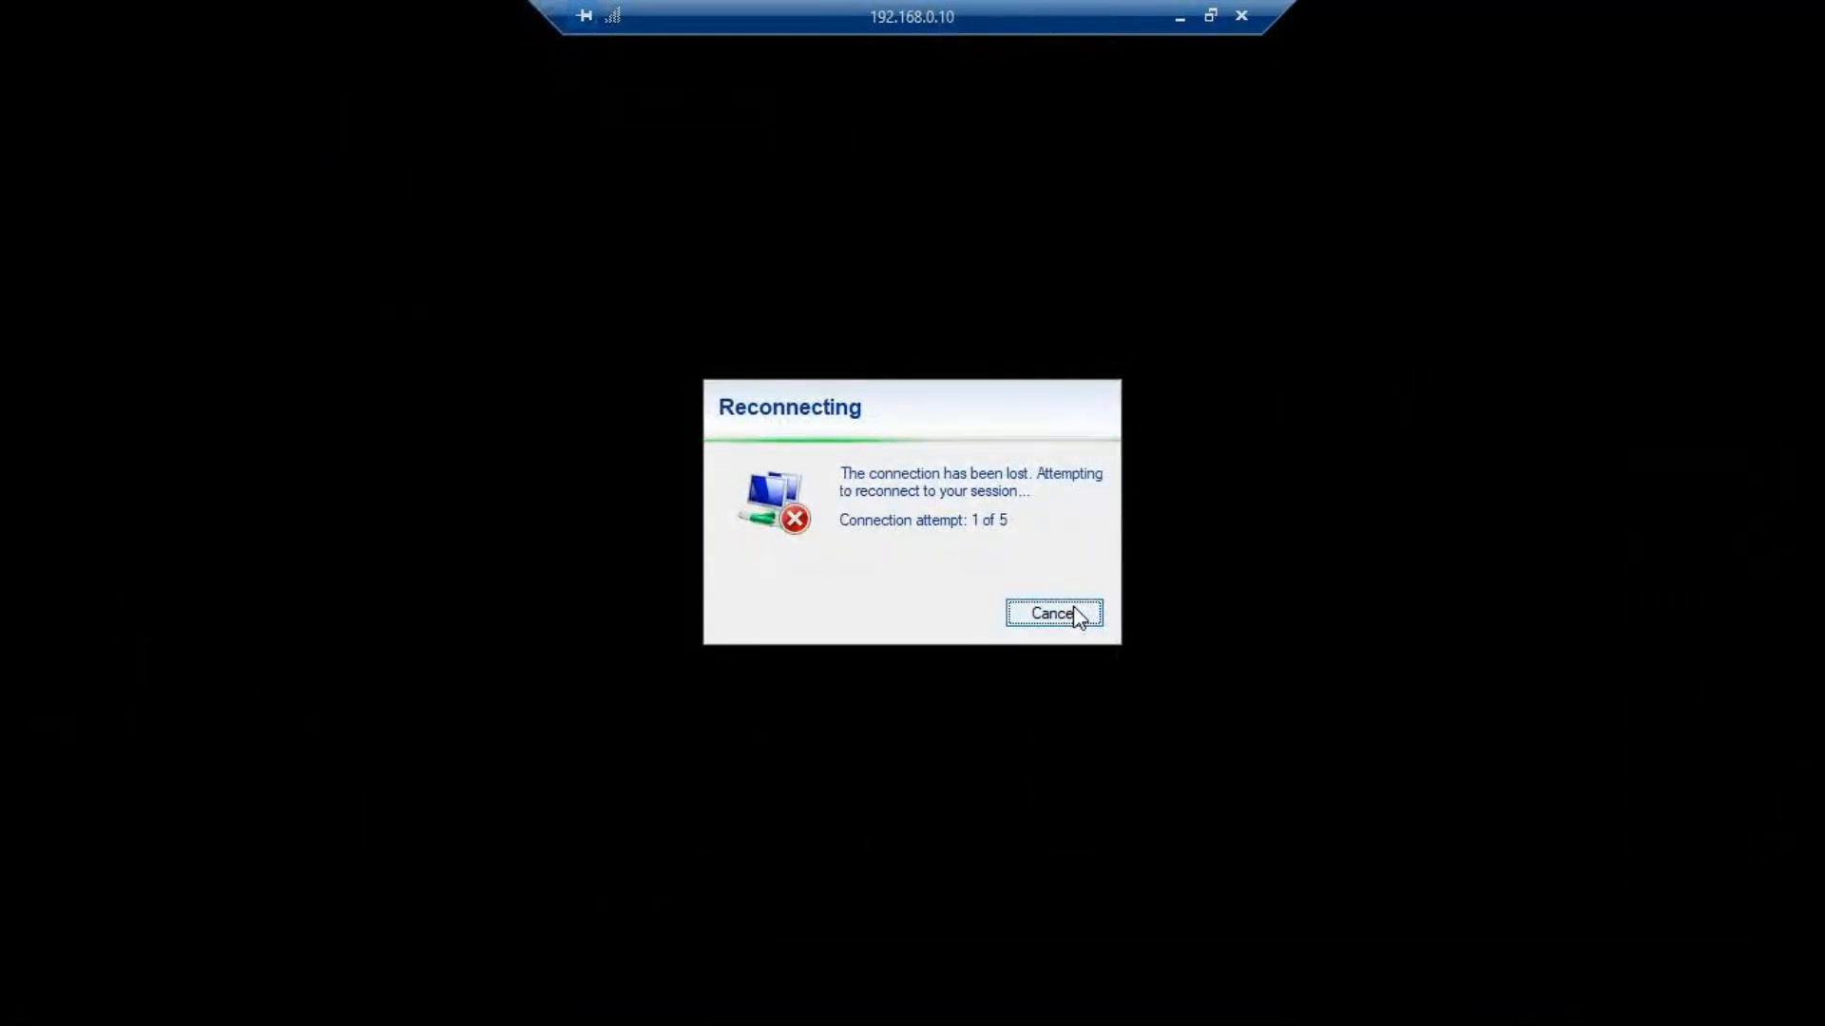
click(1074, 614)
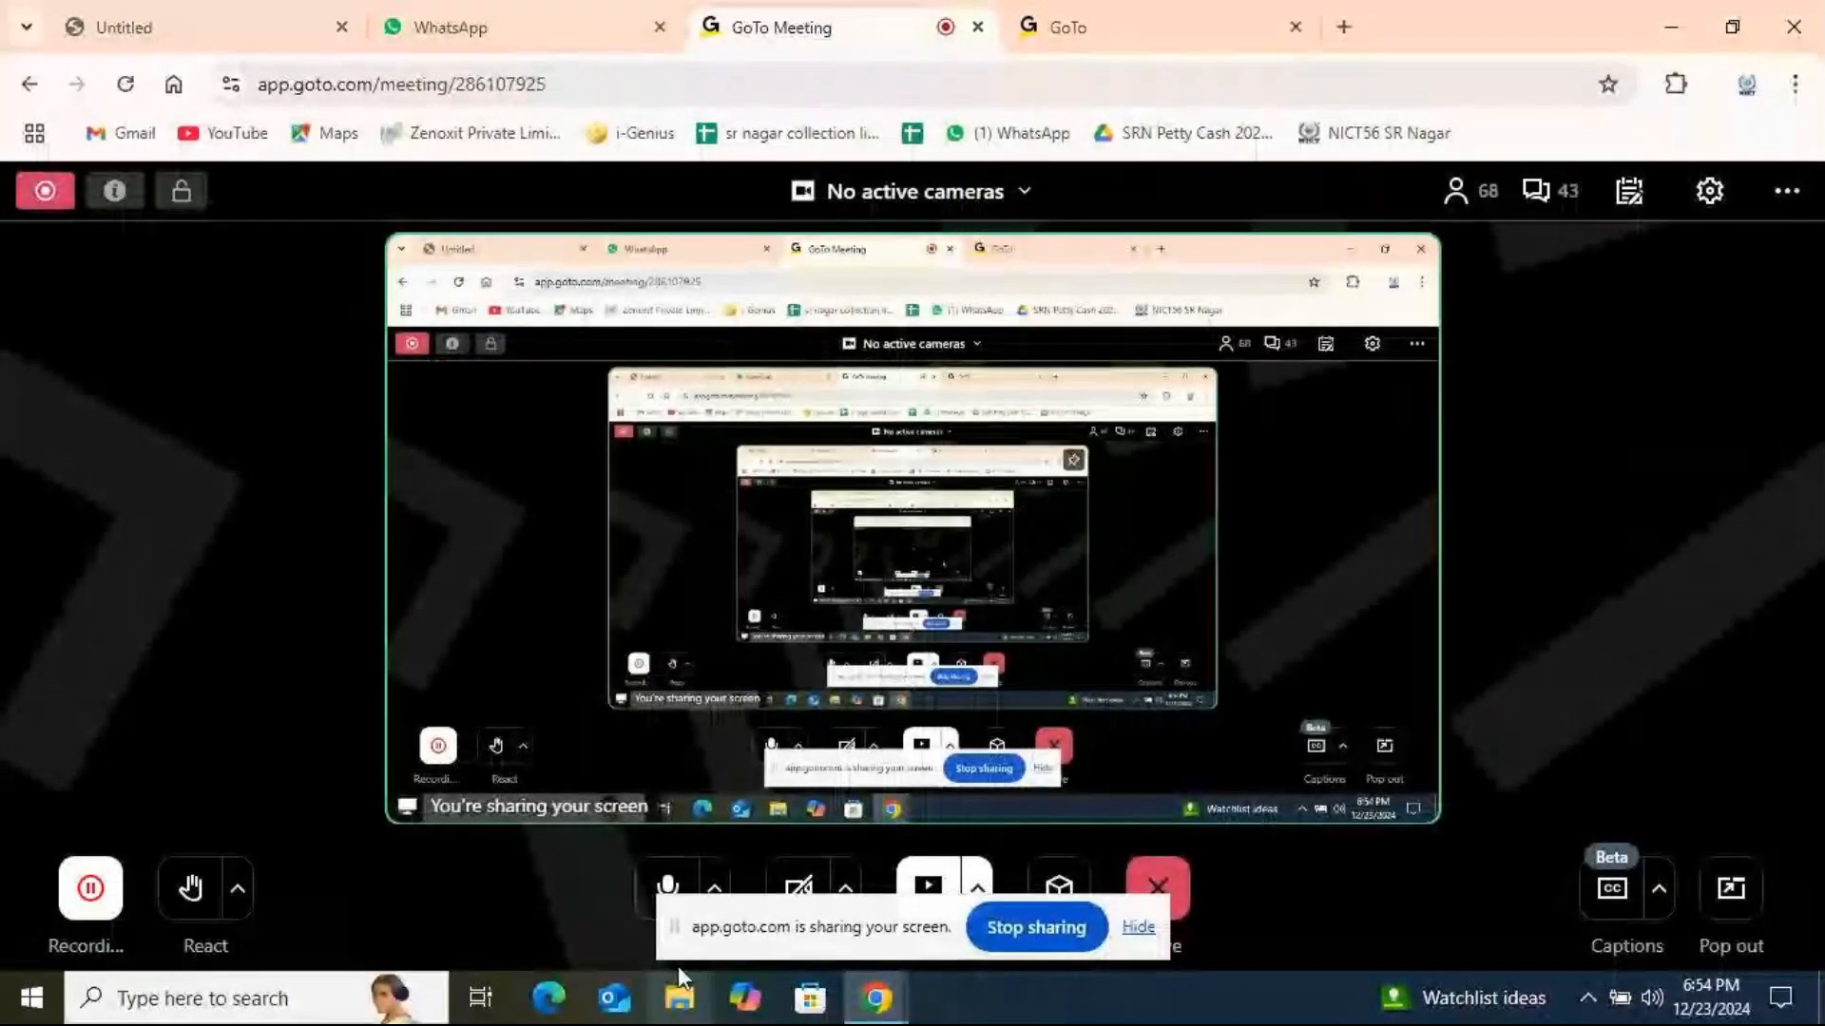
click(160, 993)
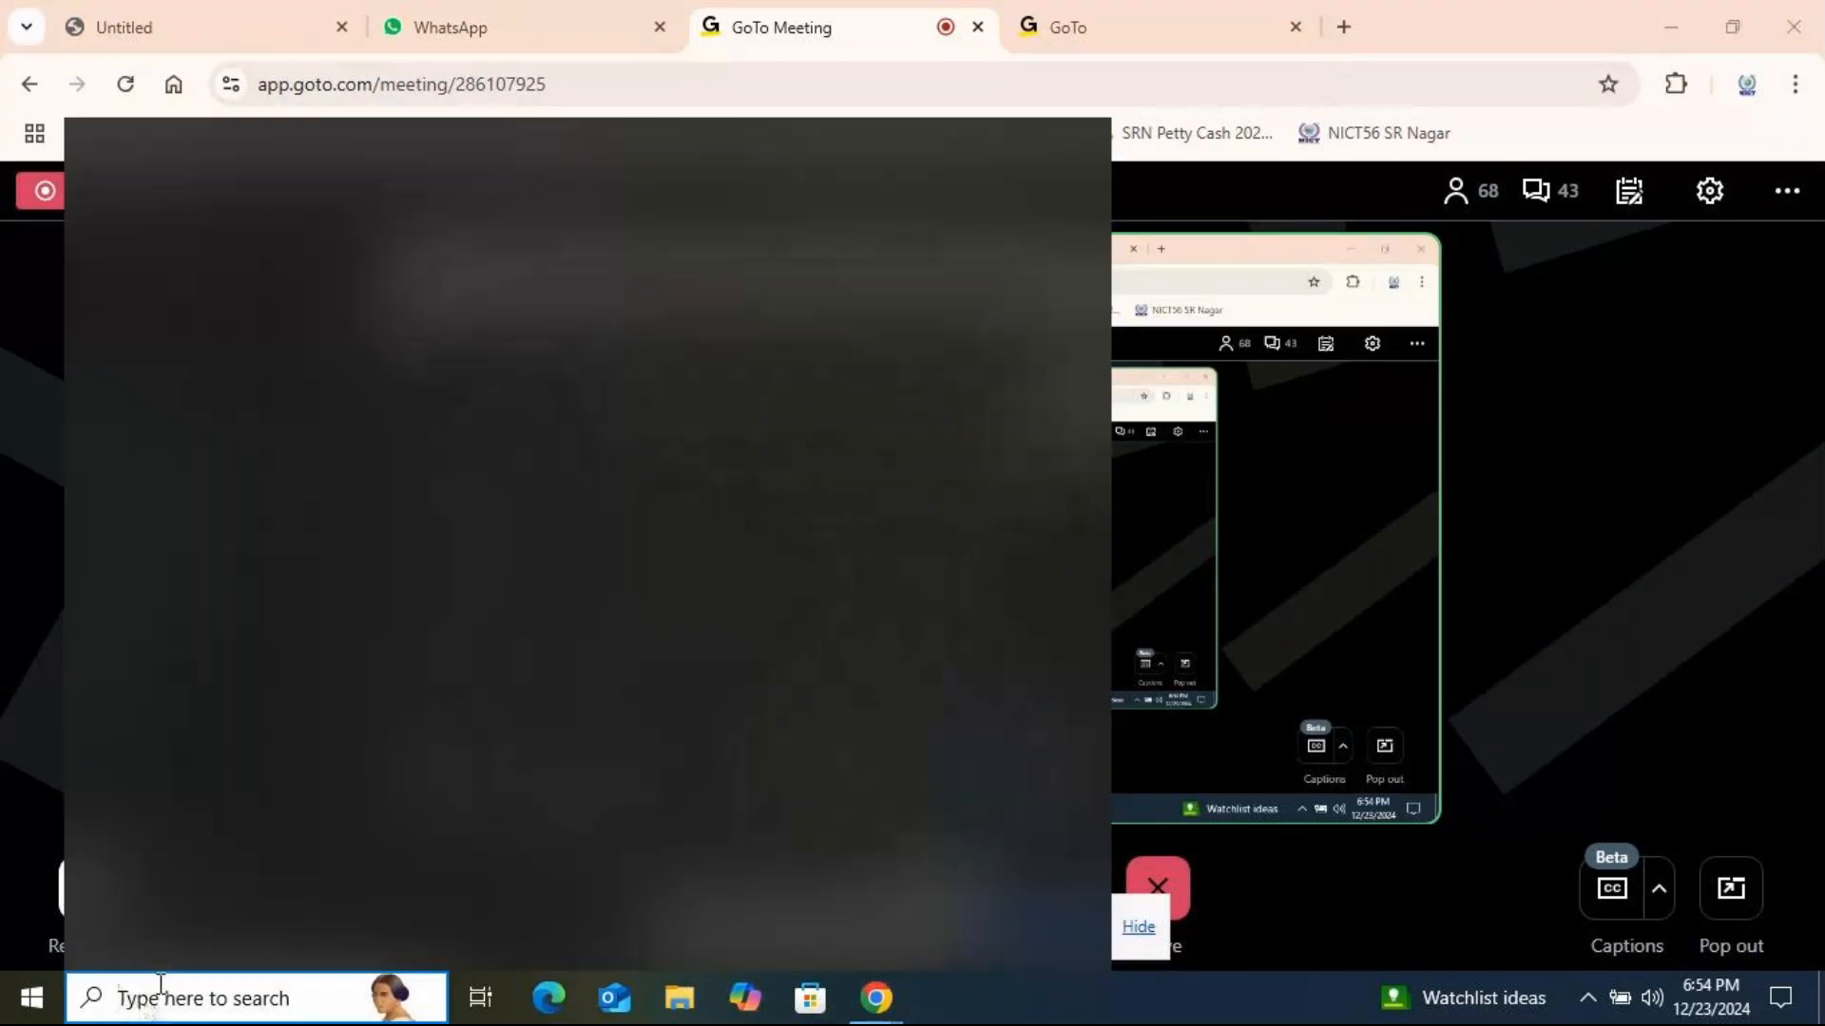
text(msts)
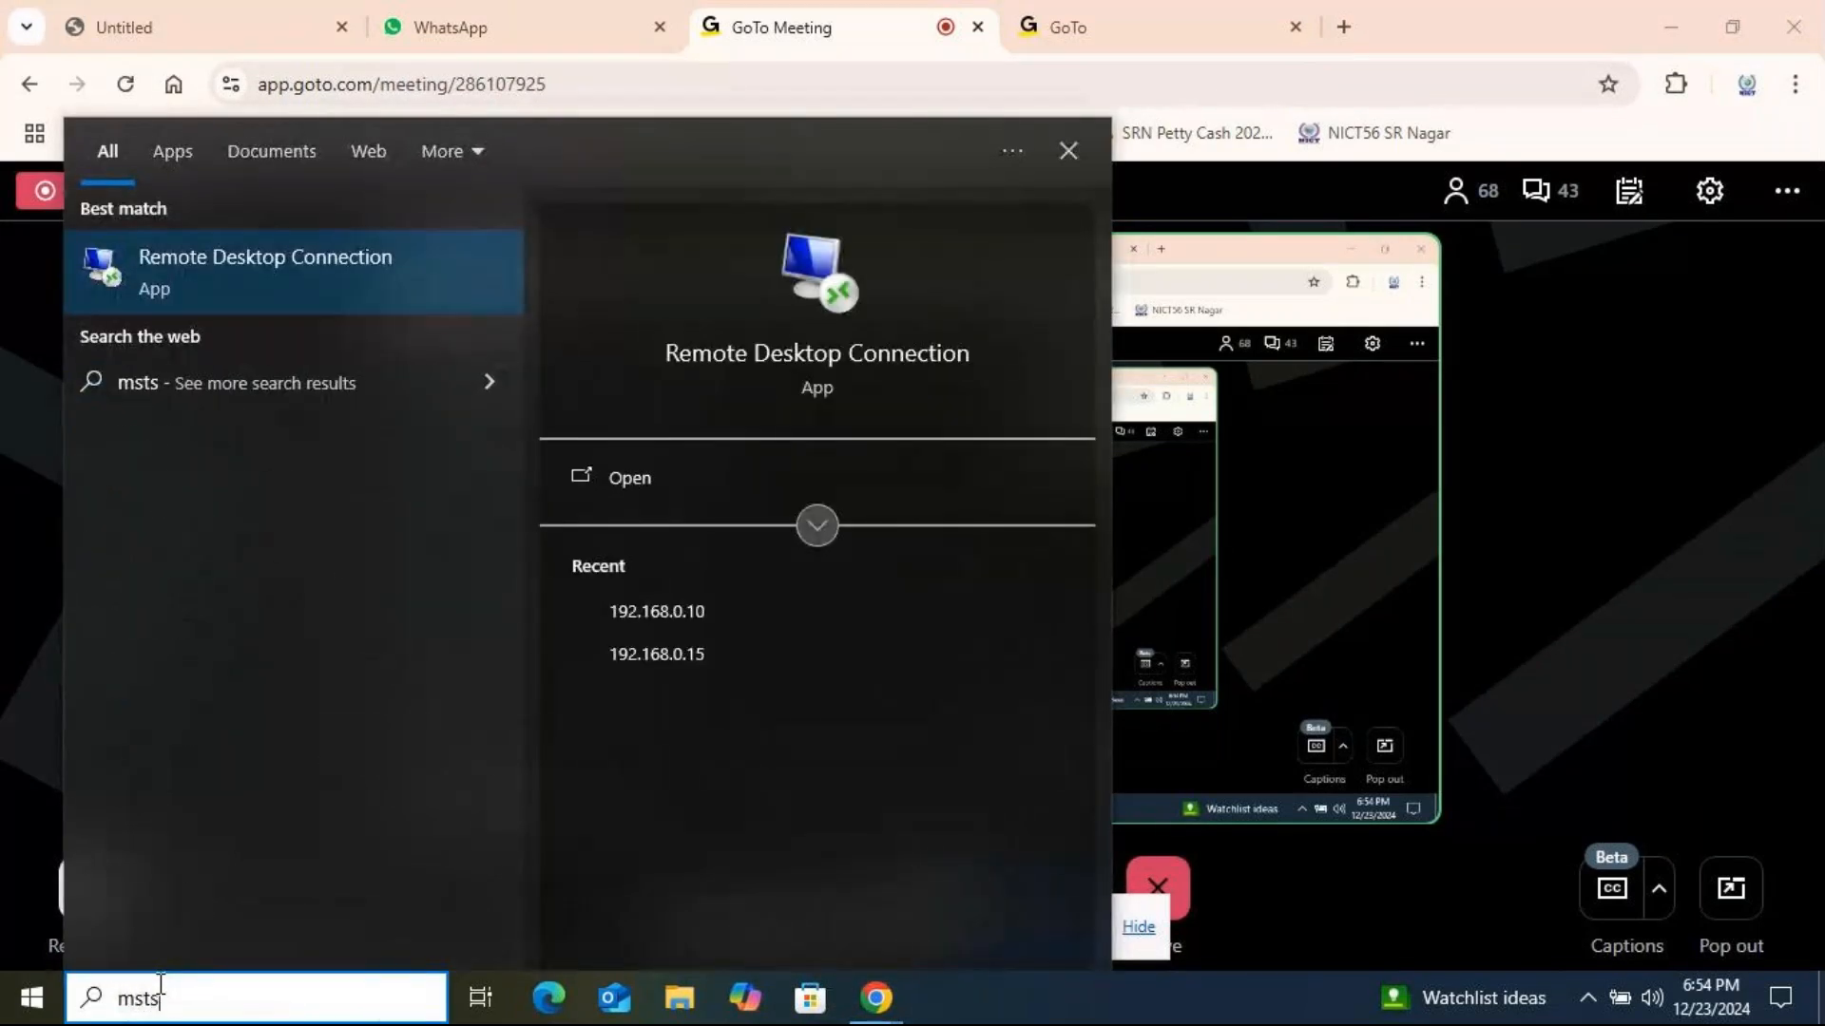
click(249, 283)
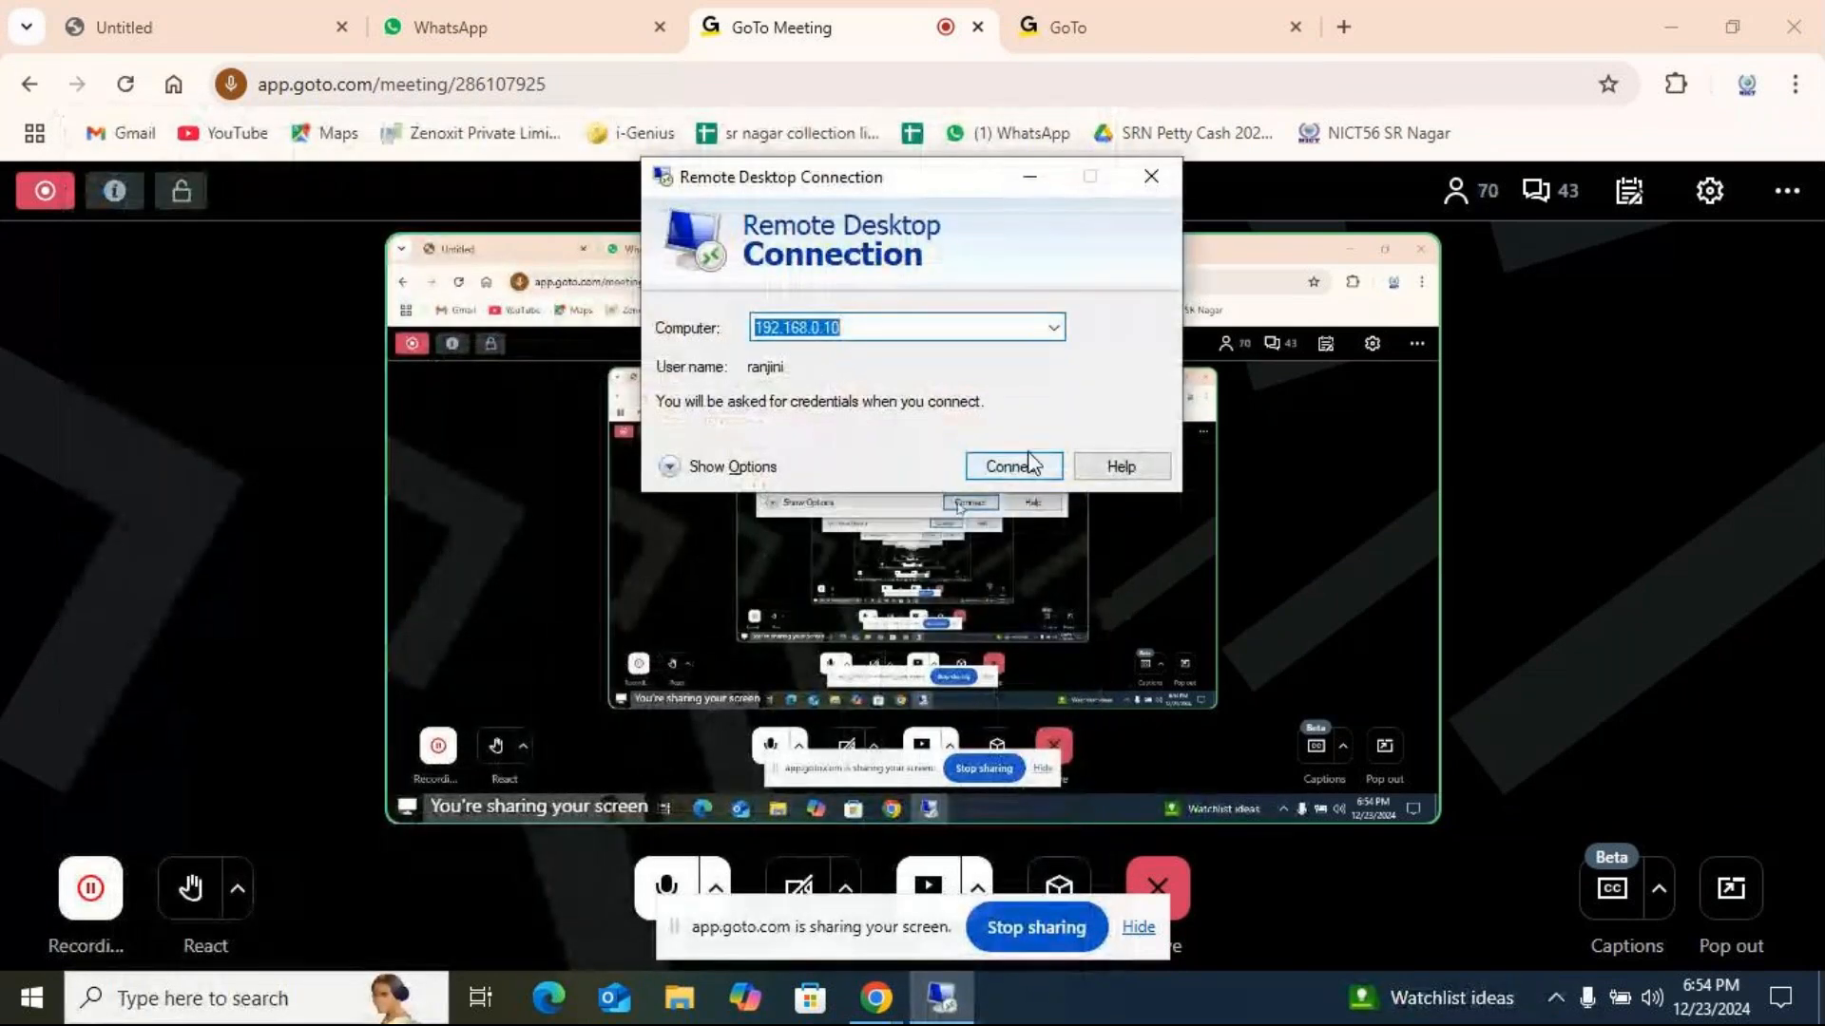
Connect to 192.168.0.10 by entering the account password and accepting the remote computer's untrusted certificate.
click(1044, 463)
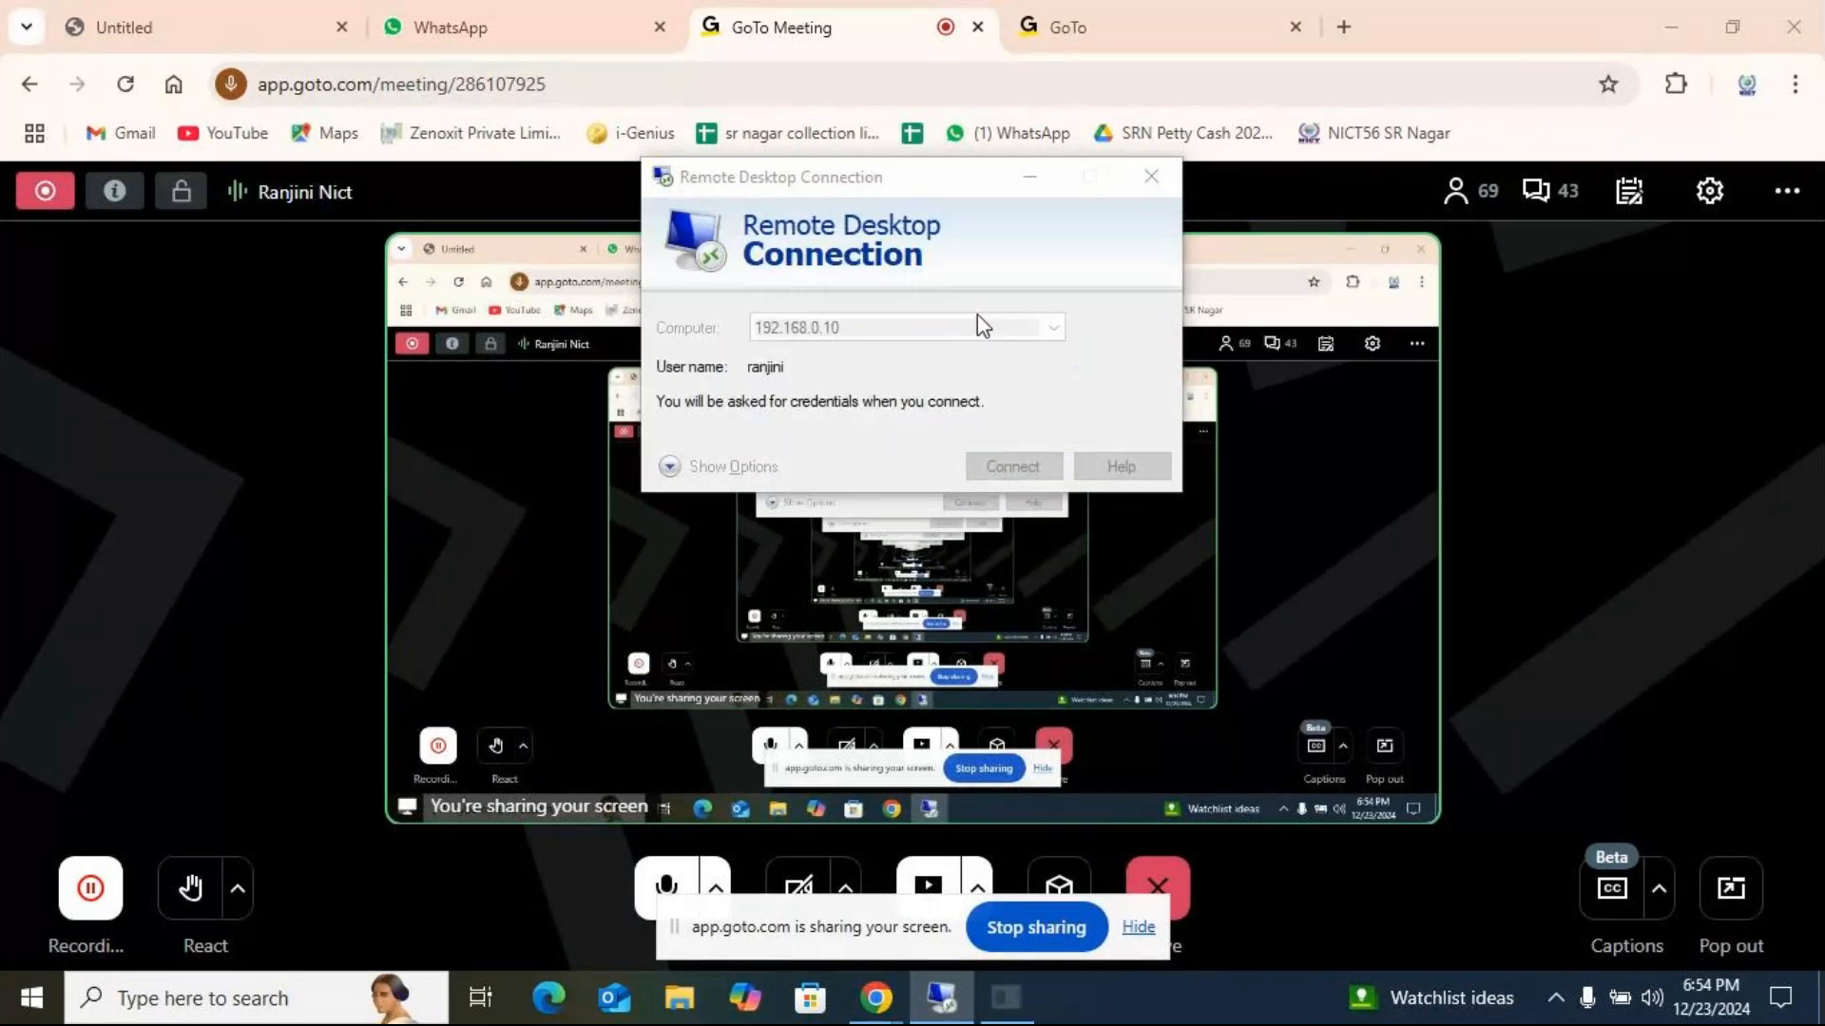
text(•••••••••)
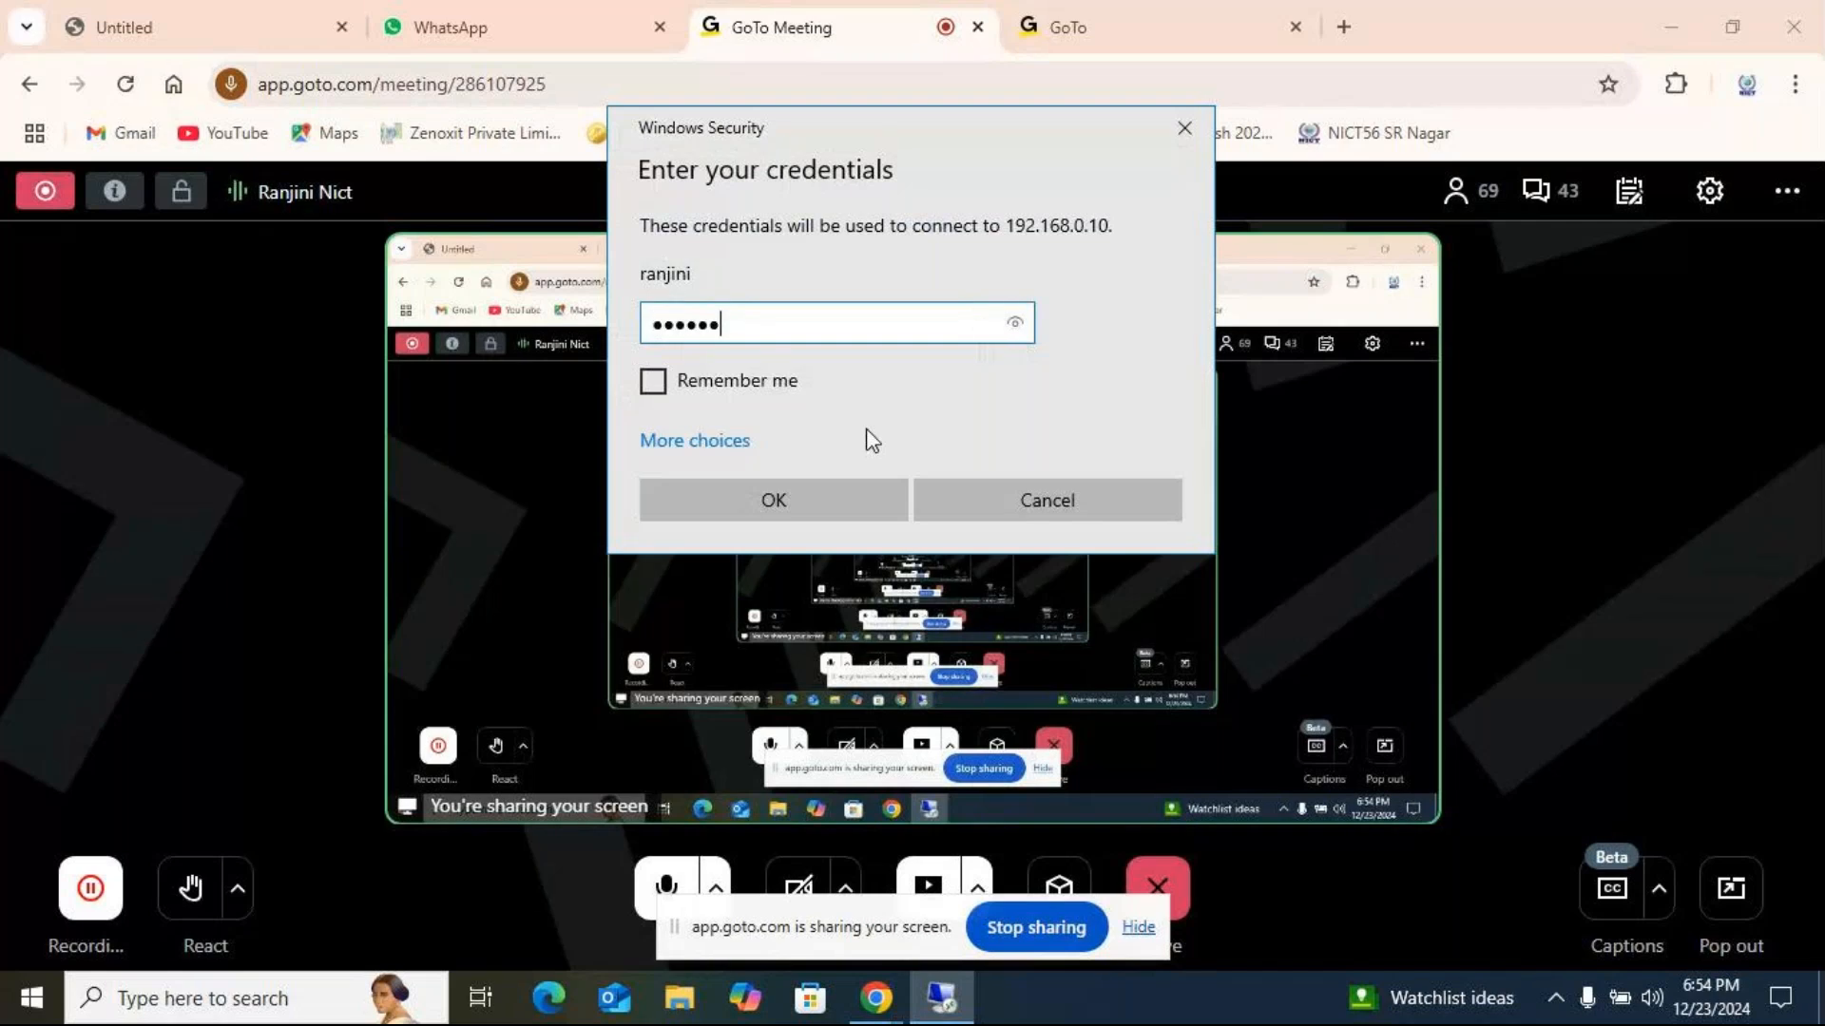
key(Return)
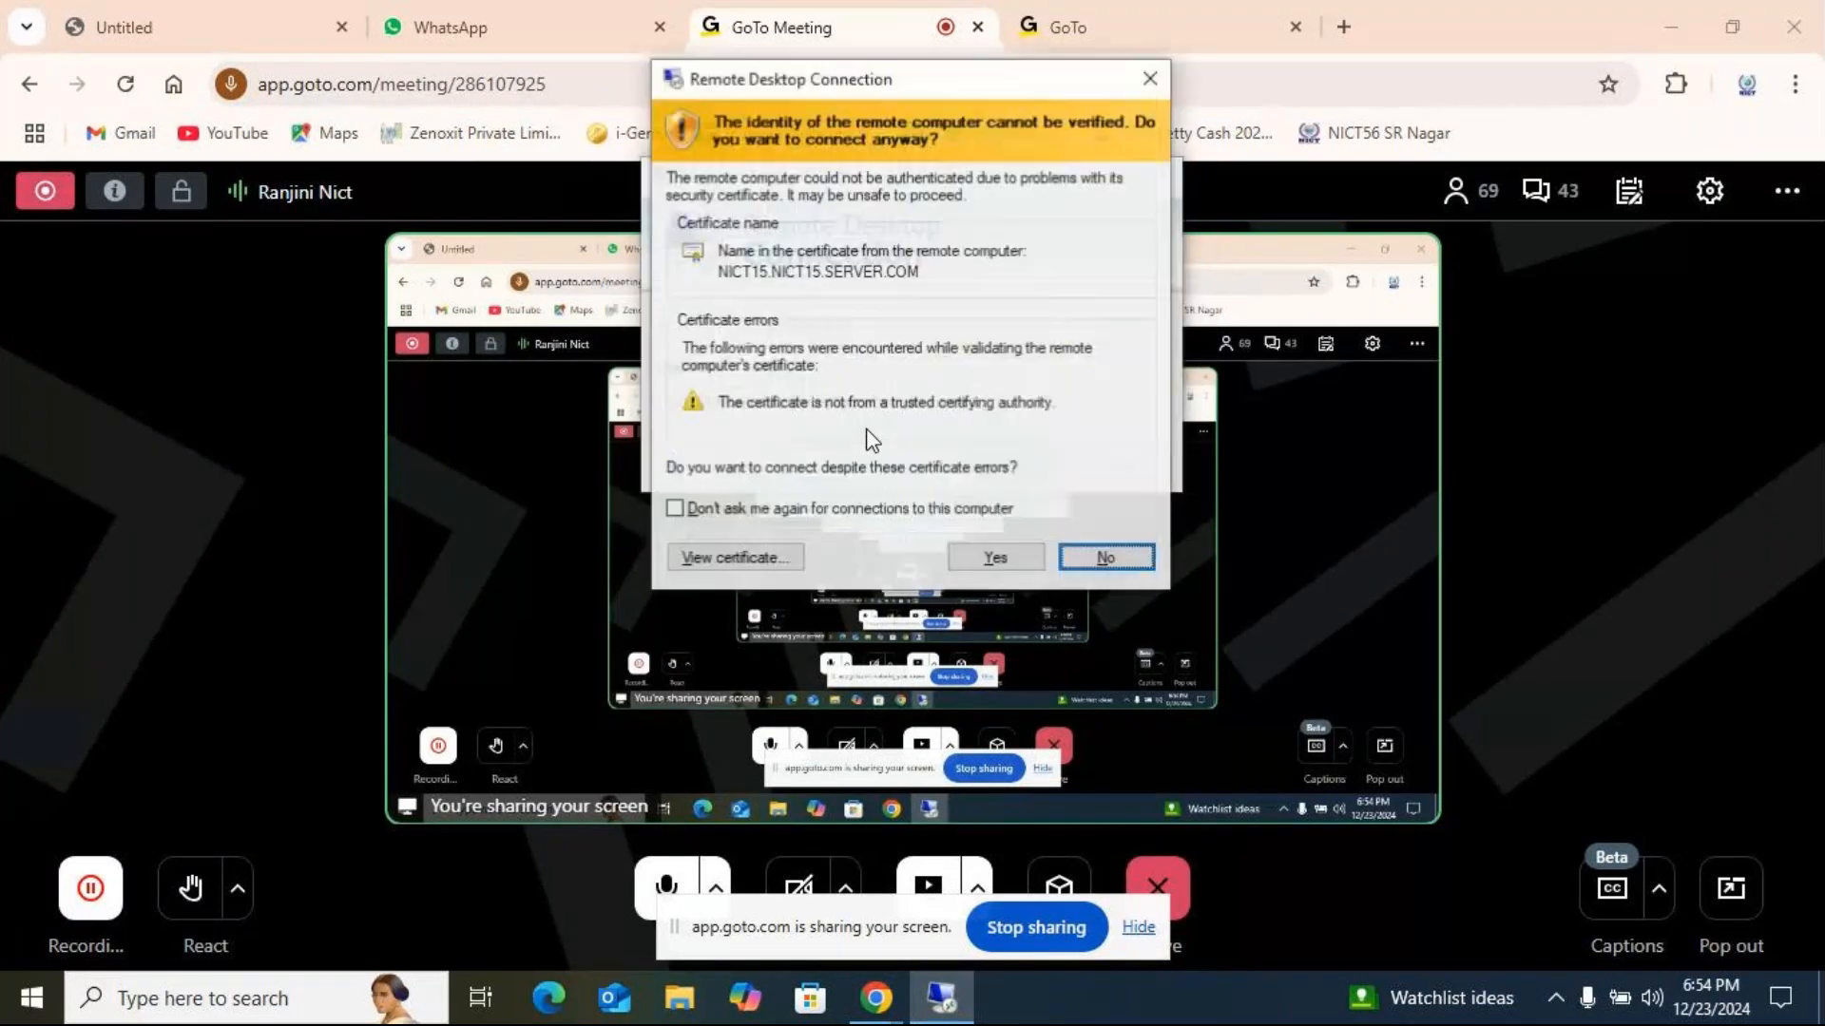
click(1034, 567)
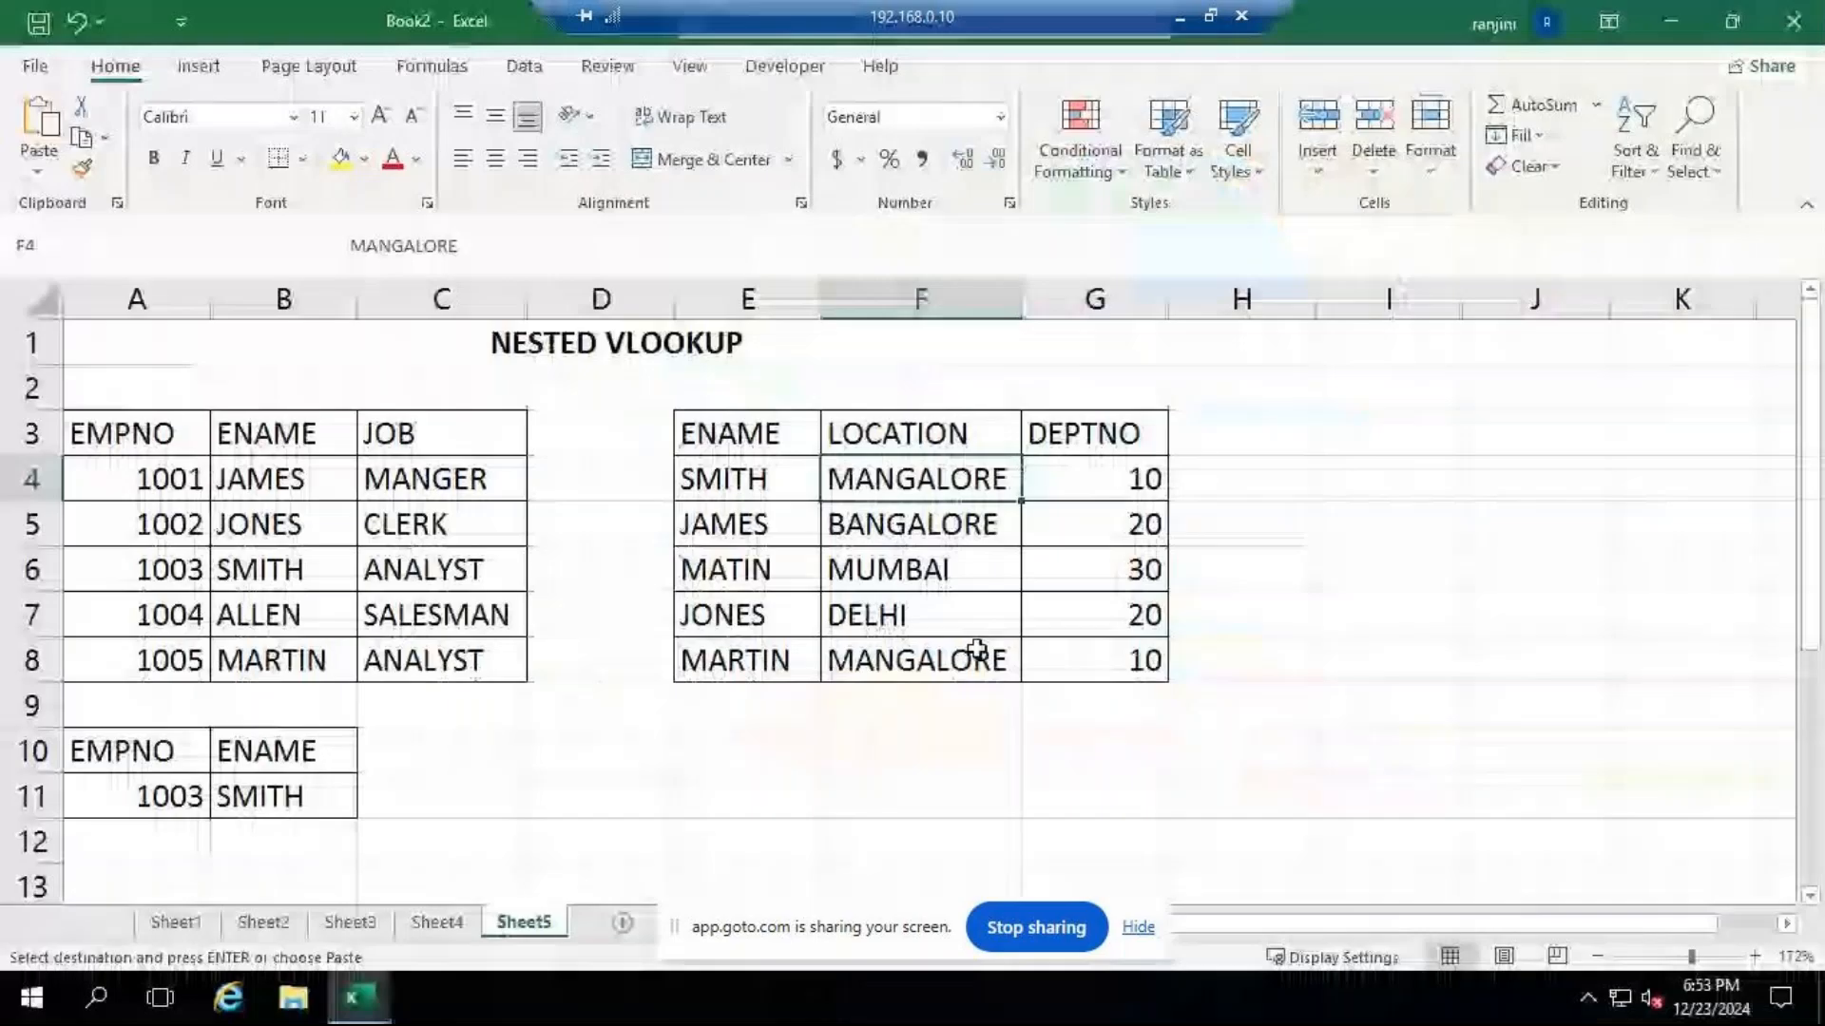
Review the existing nested VLOOKUP formula in B11 and enter the heading EMPNO in E10.
click(739, 781)
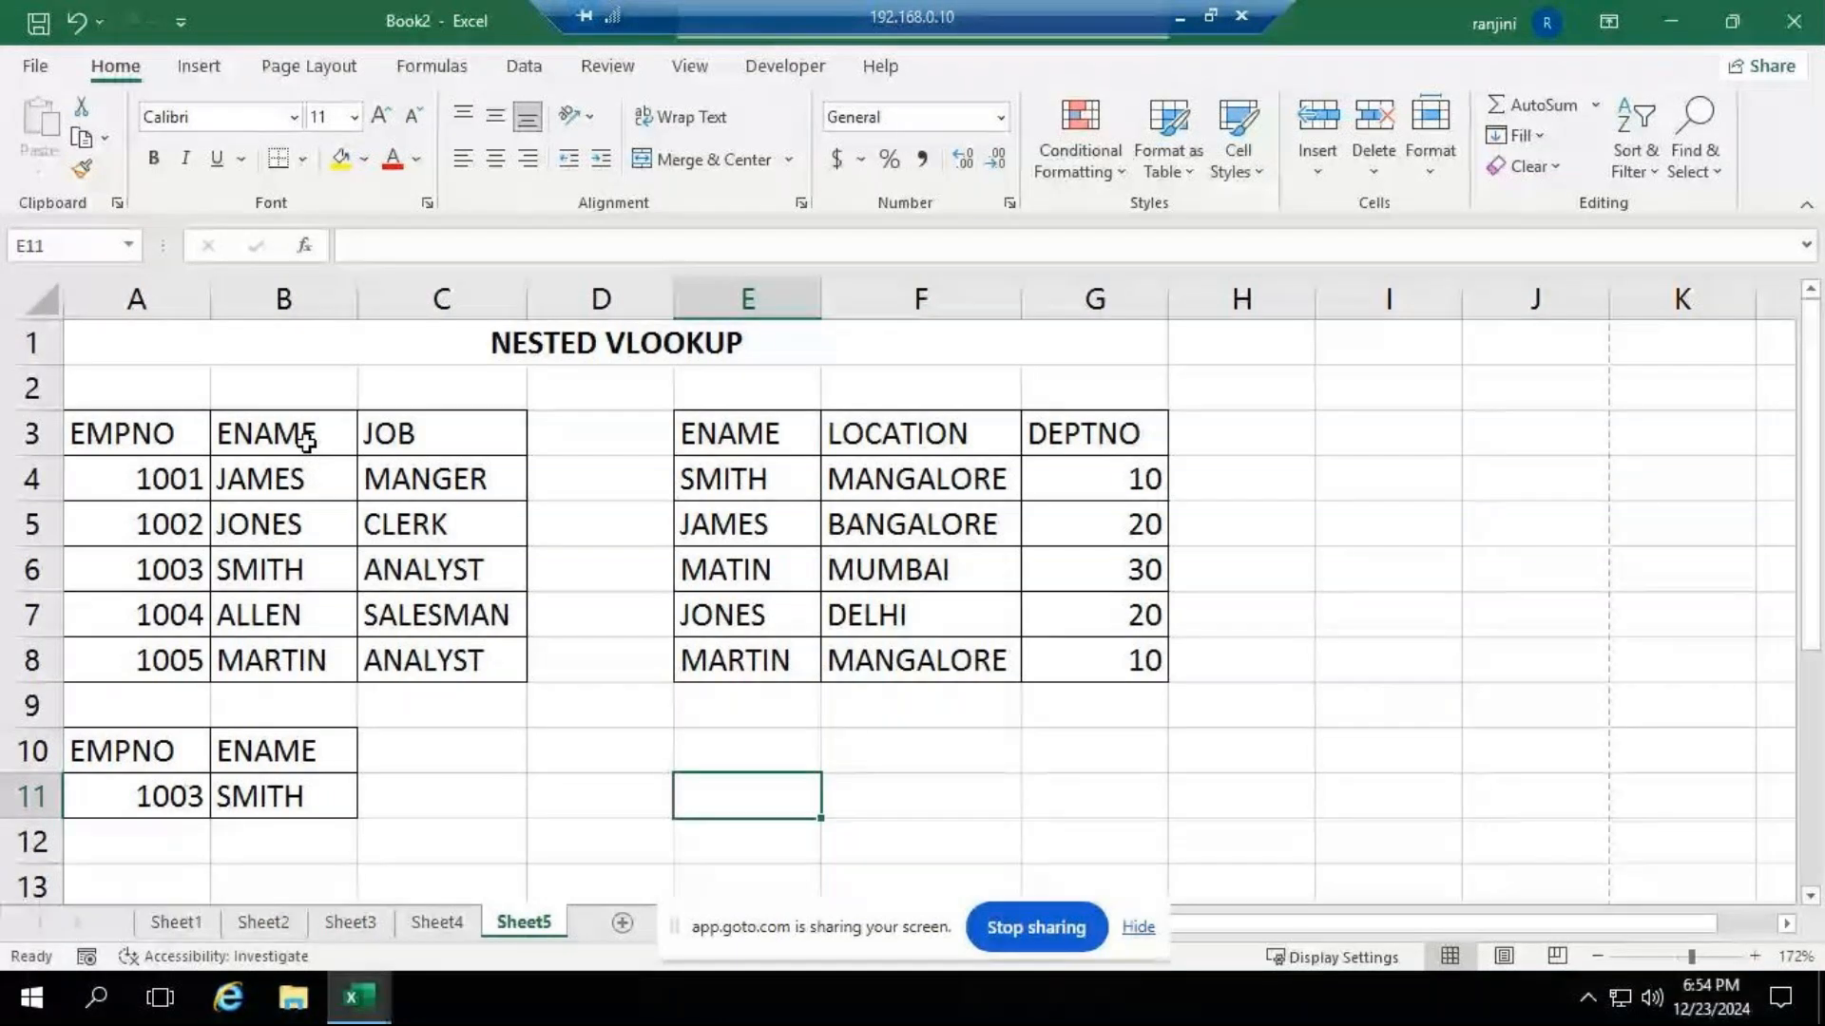
click(255, 798)
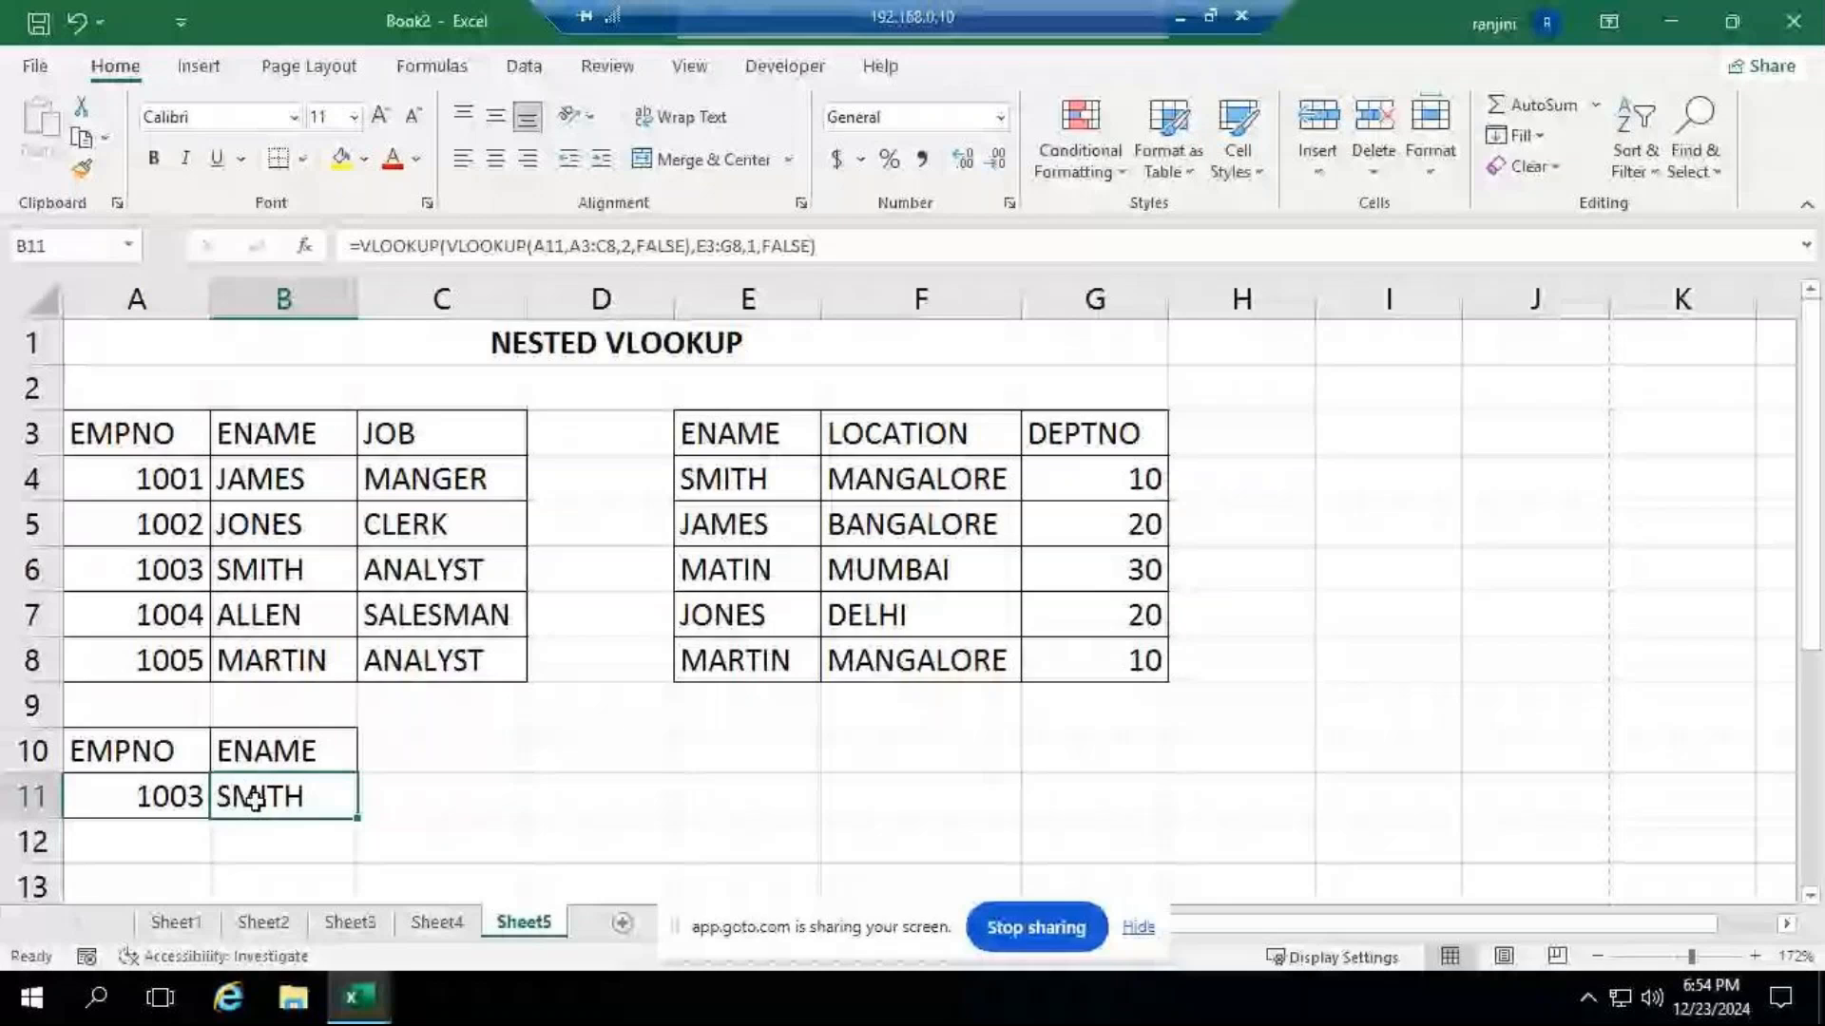
click(720, 755)
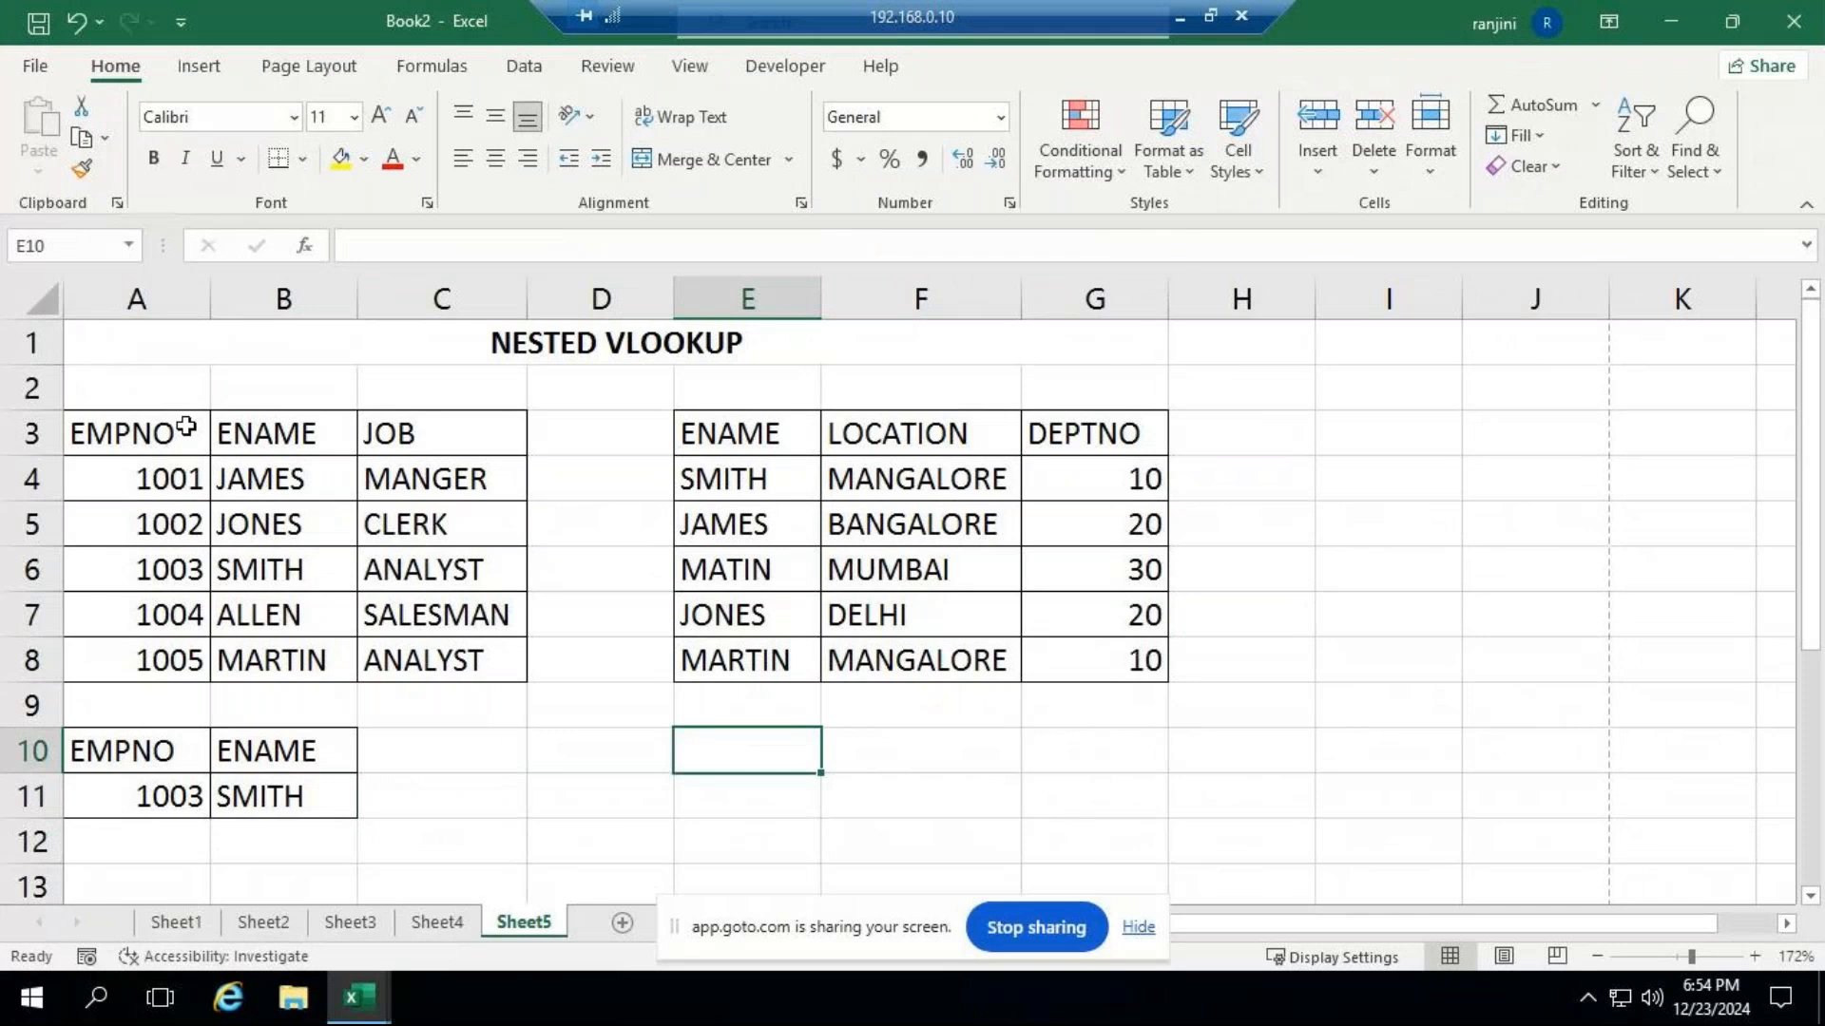
text(emp)
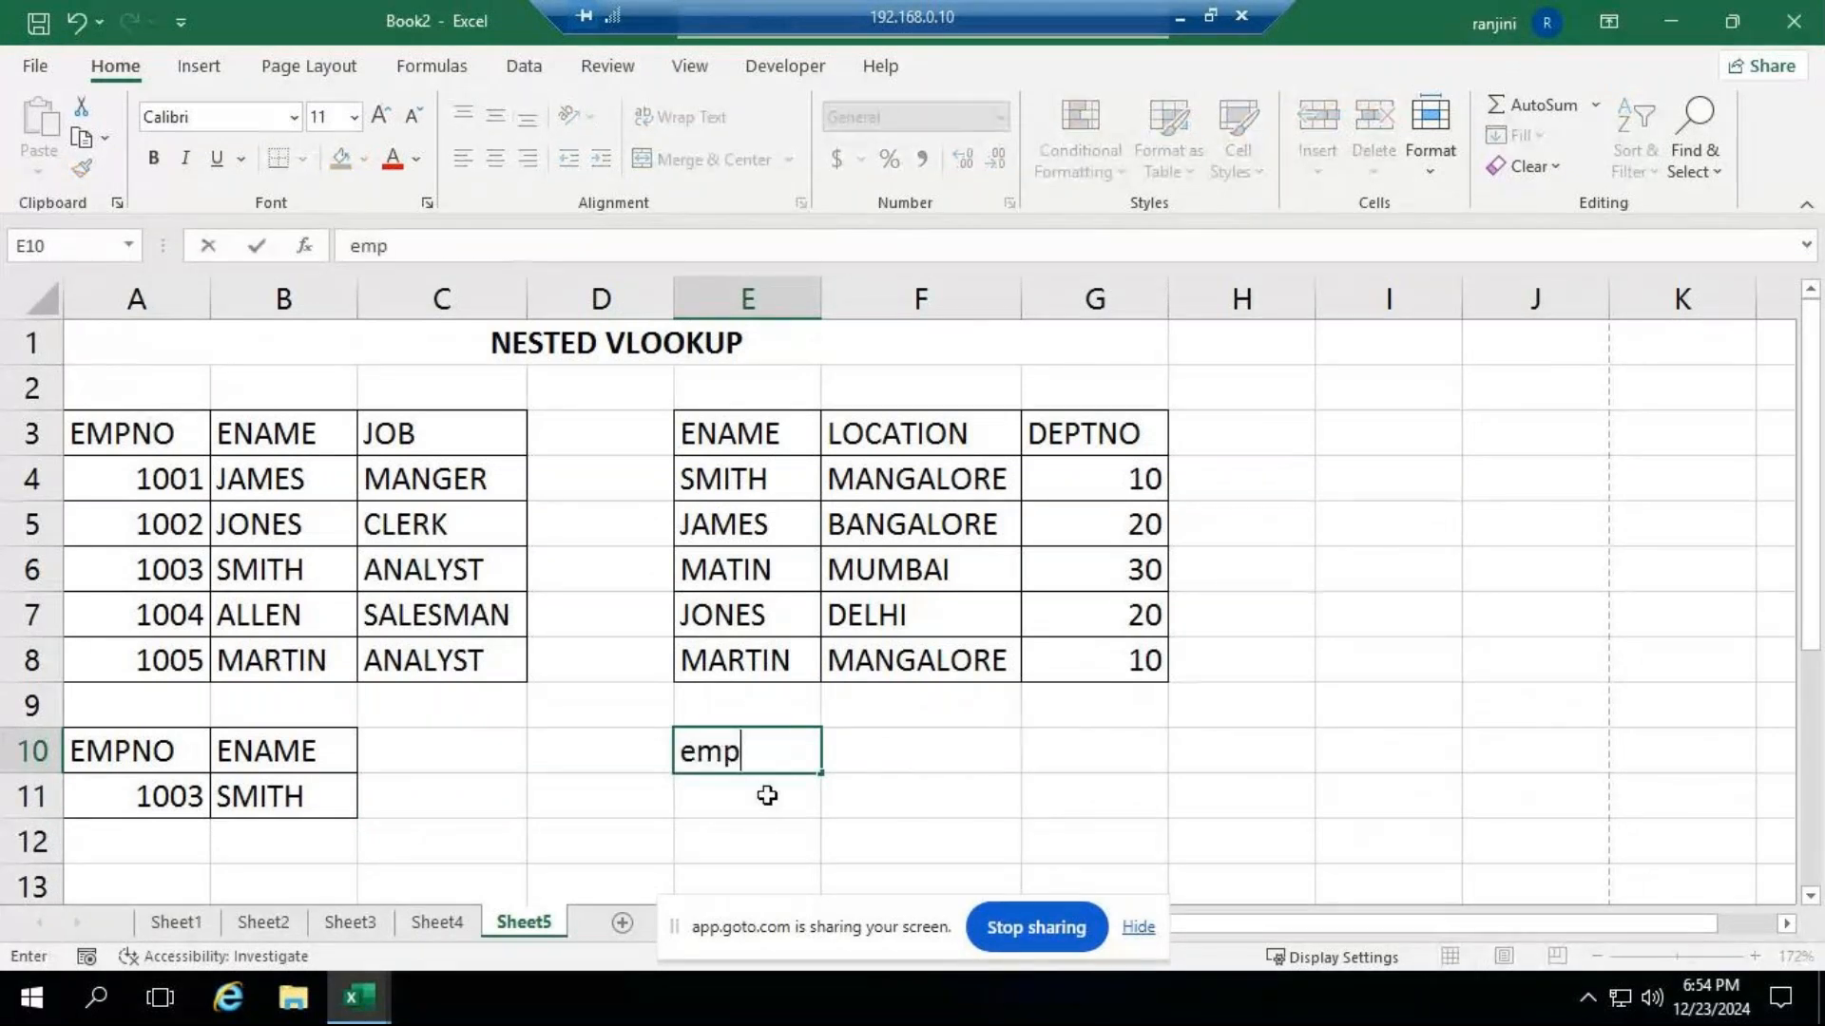
key(BackSpace)
key(BackSpace)
key(BackSpace)
text(E)
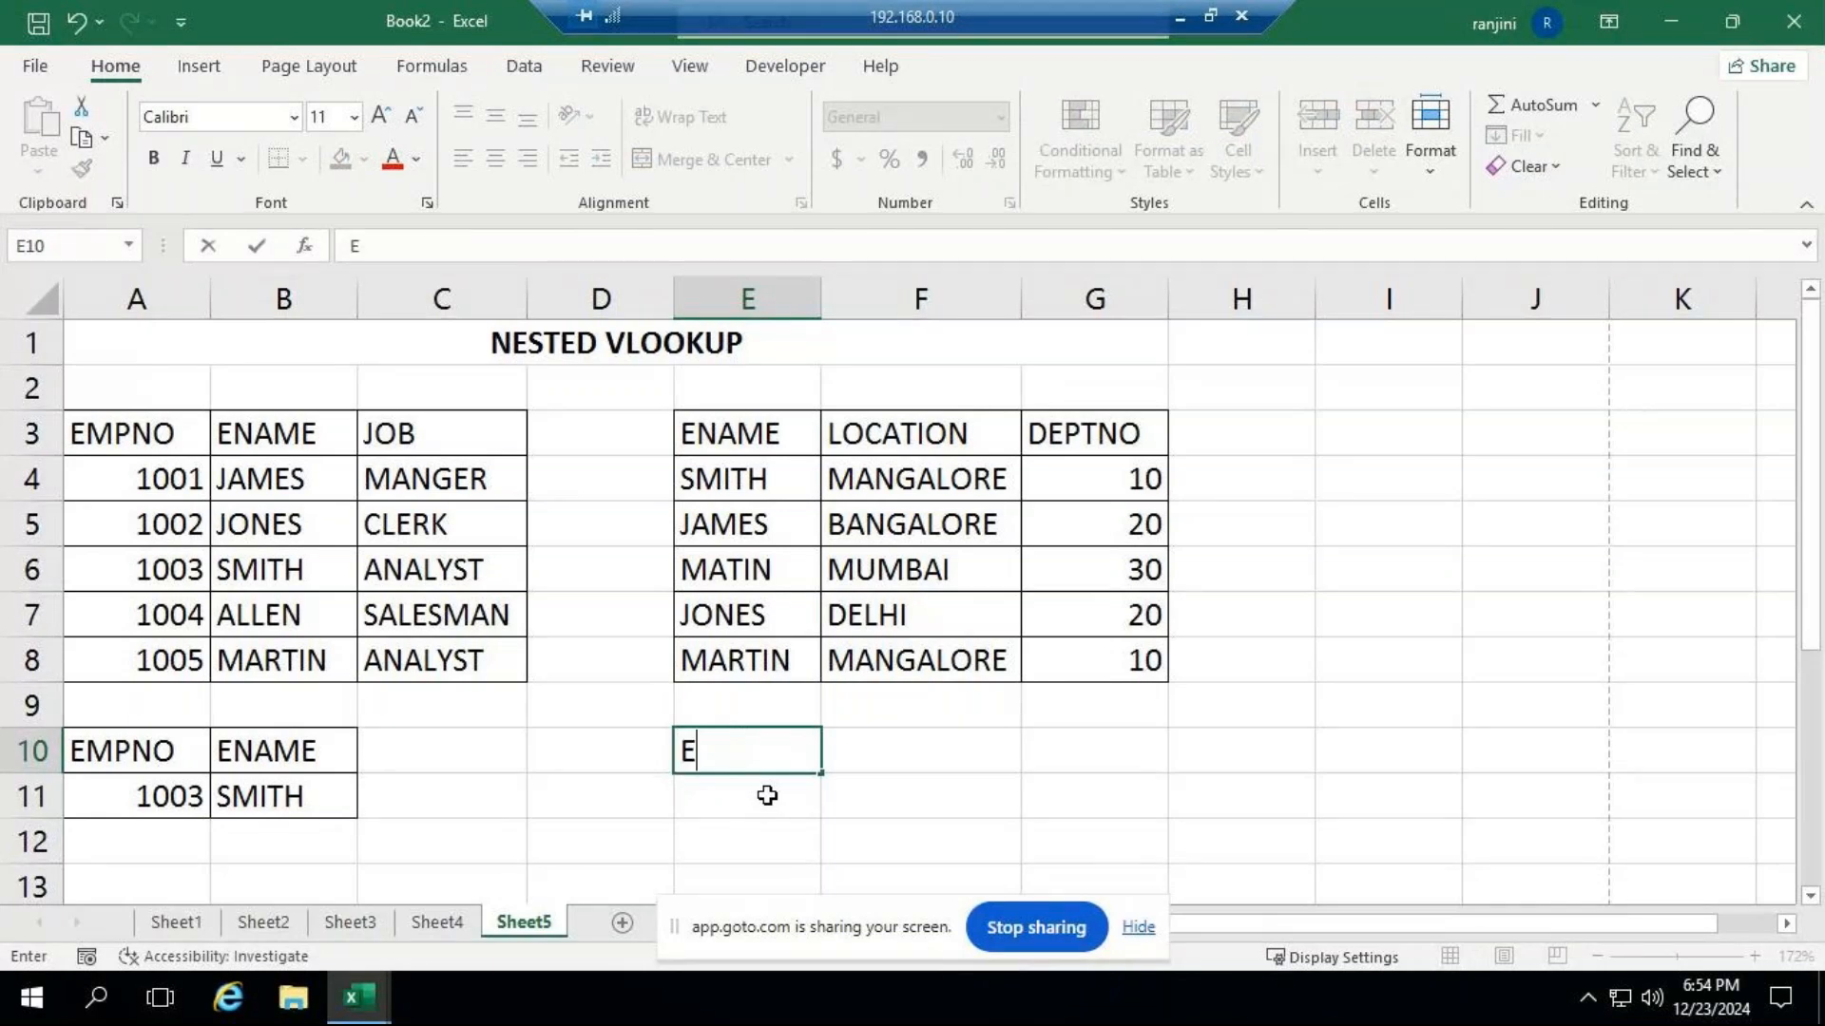
text(MPNO)
key(Return)
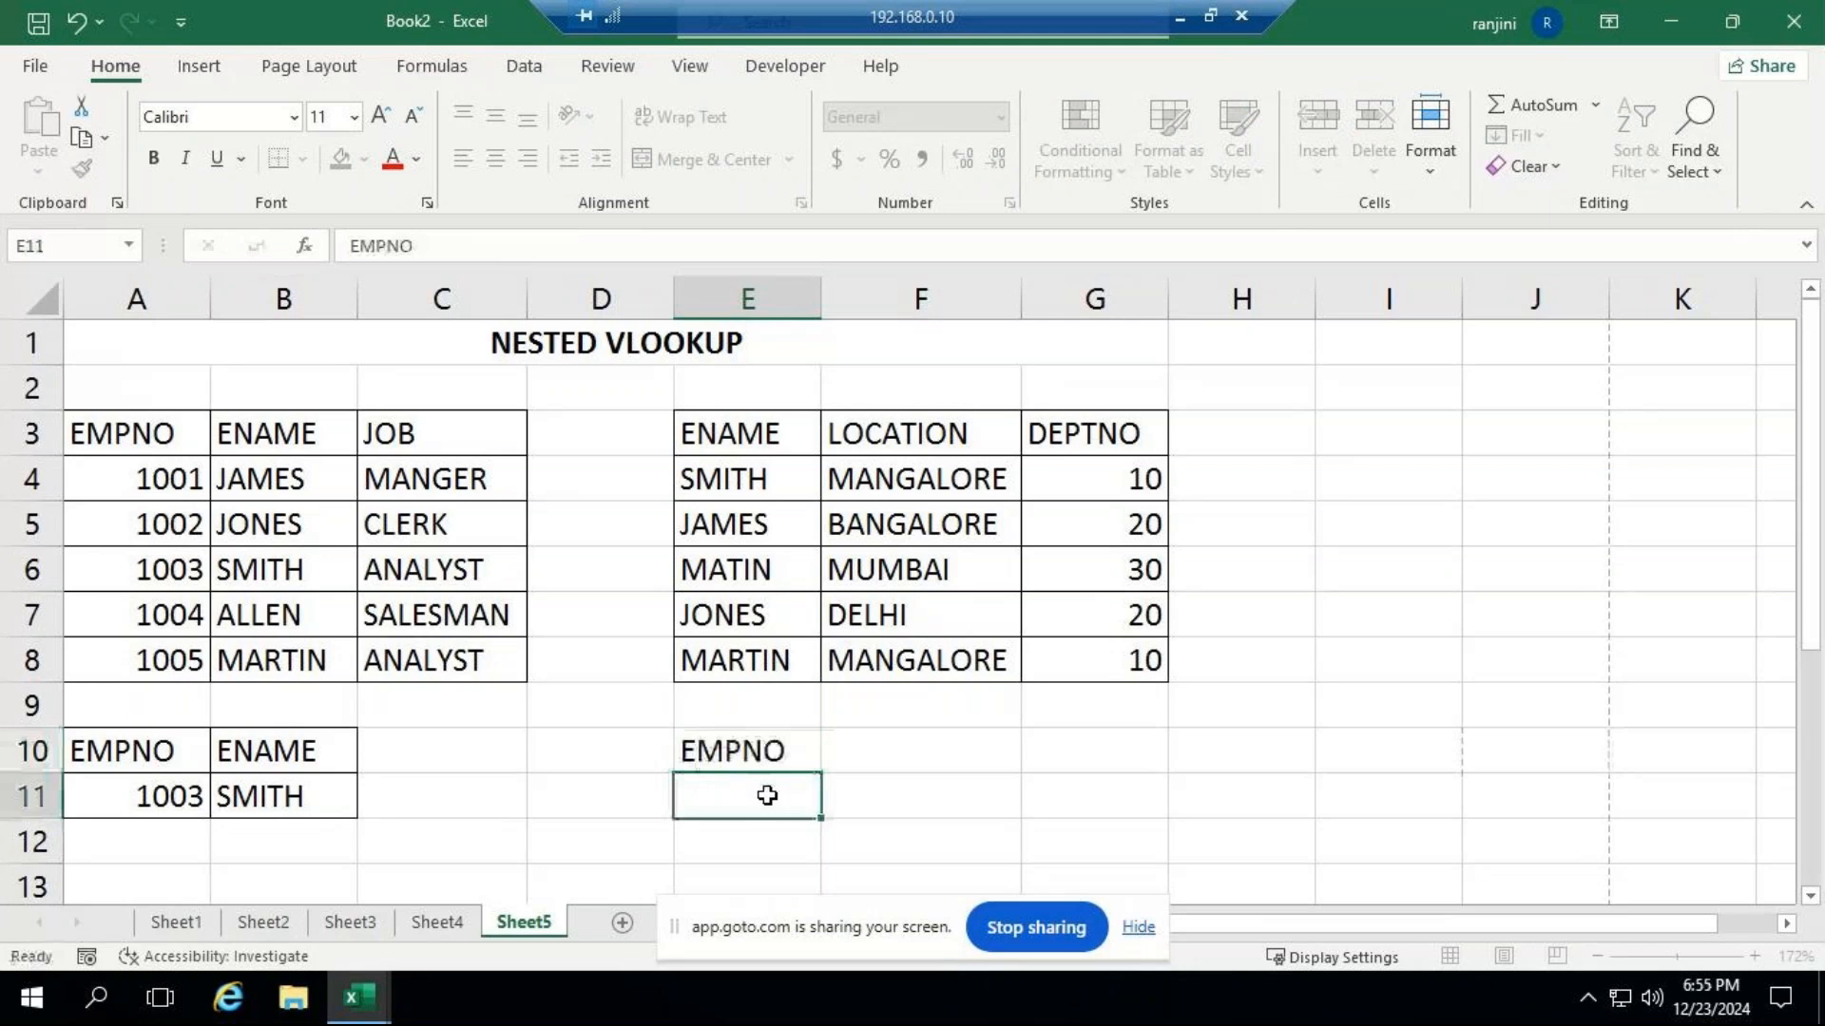
Enter 1005 in E11 beneath the EMPNO heading and add the heading ENAME in F10.
text(1005)
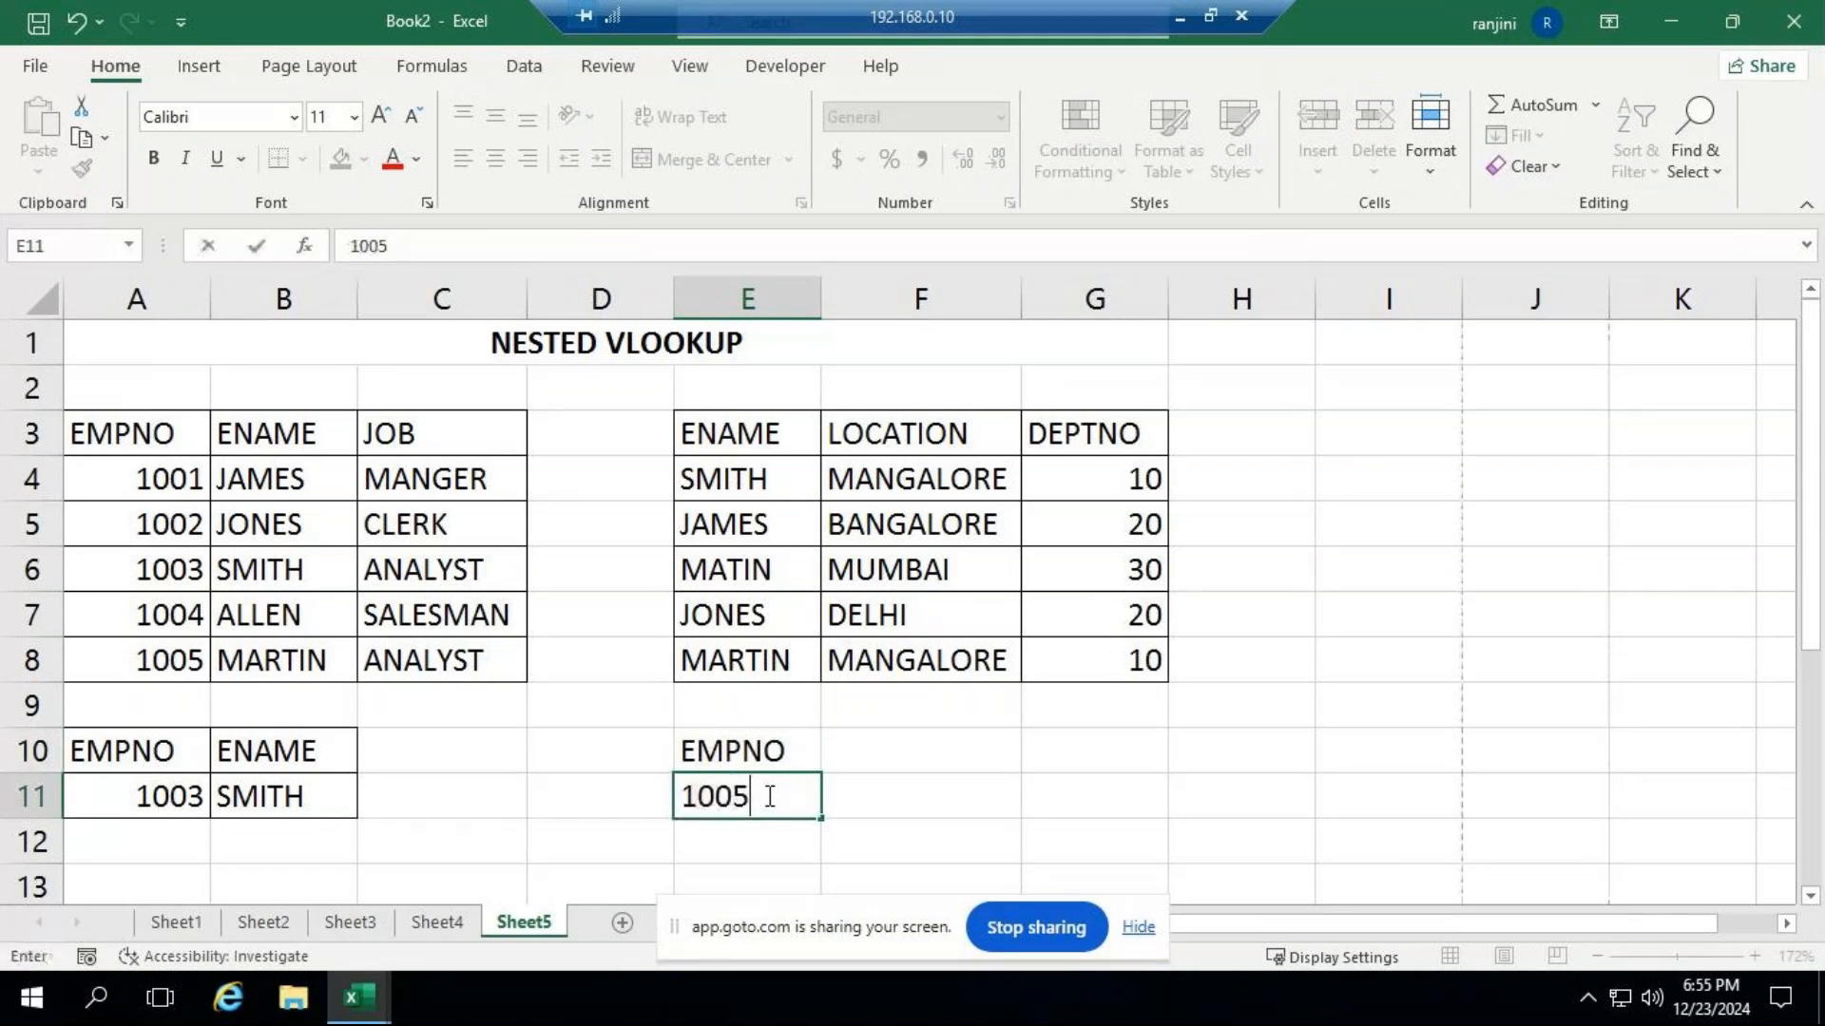
key(ctrl+Return)
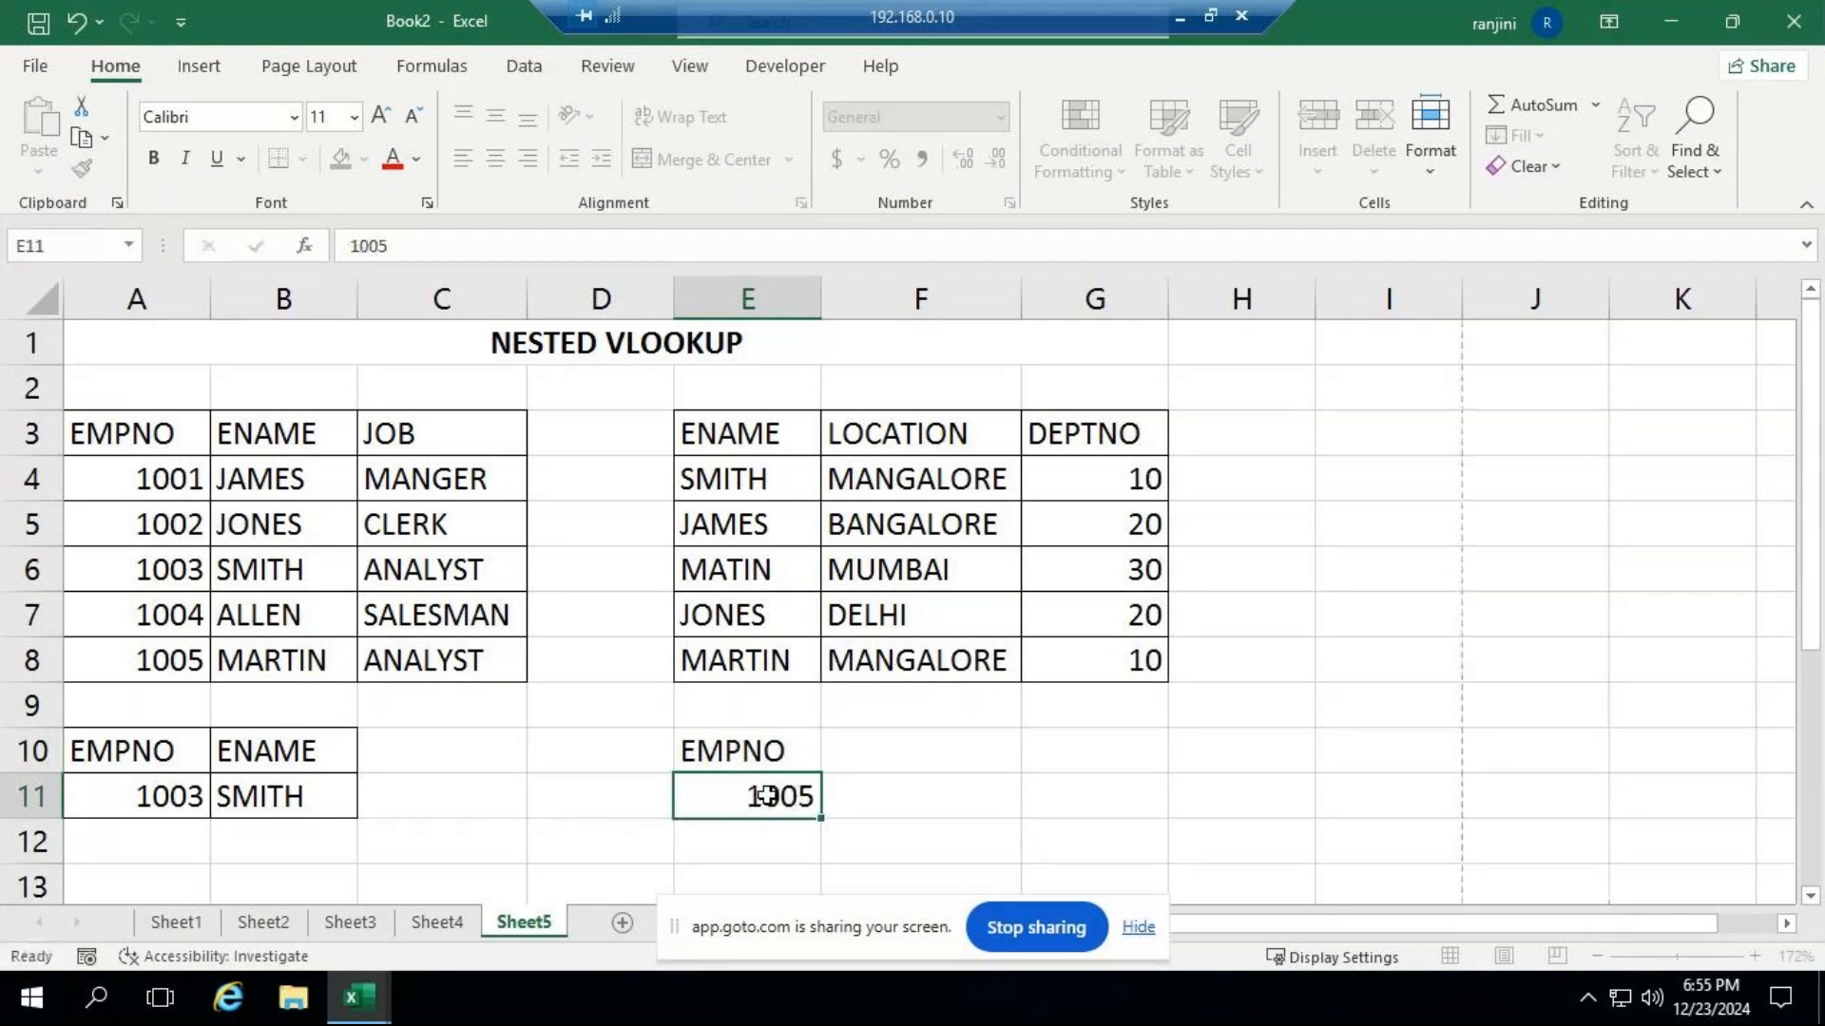
key(Return)
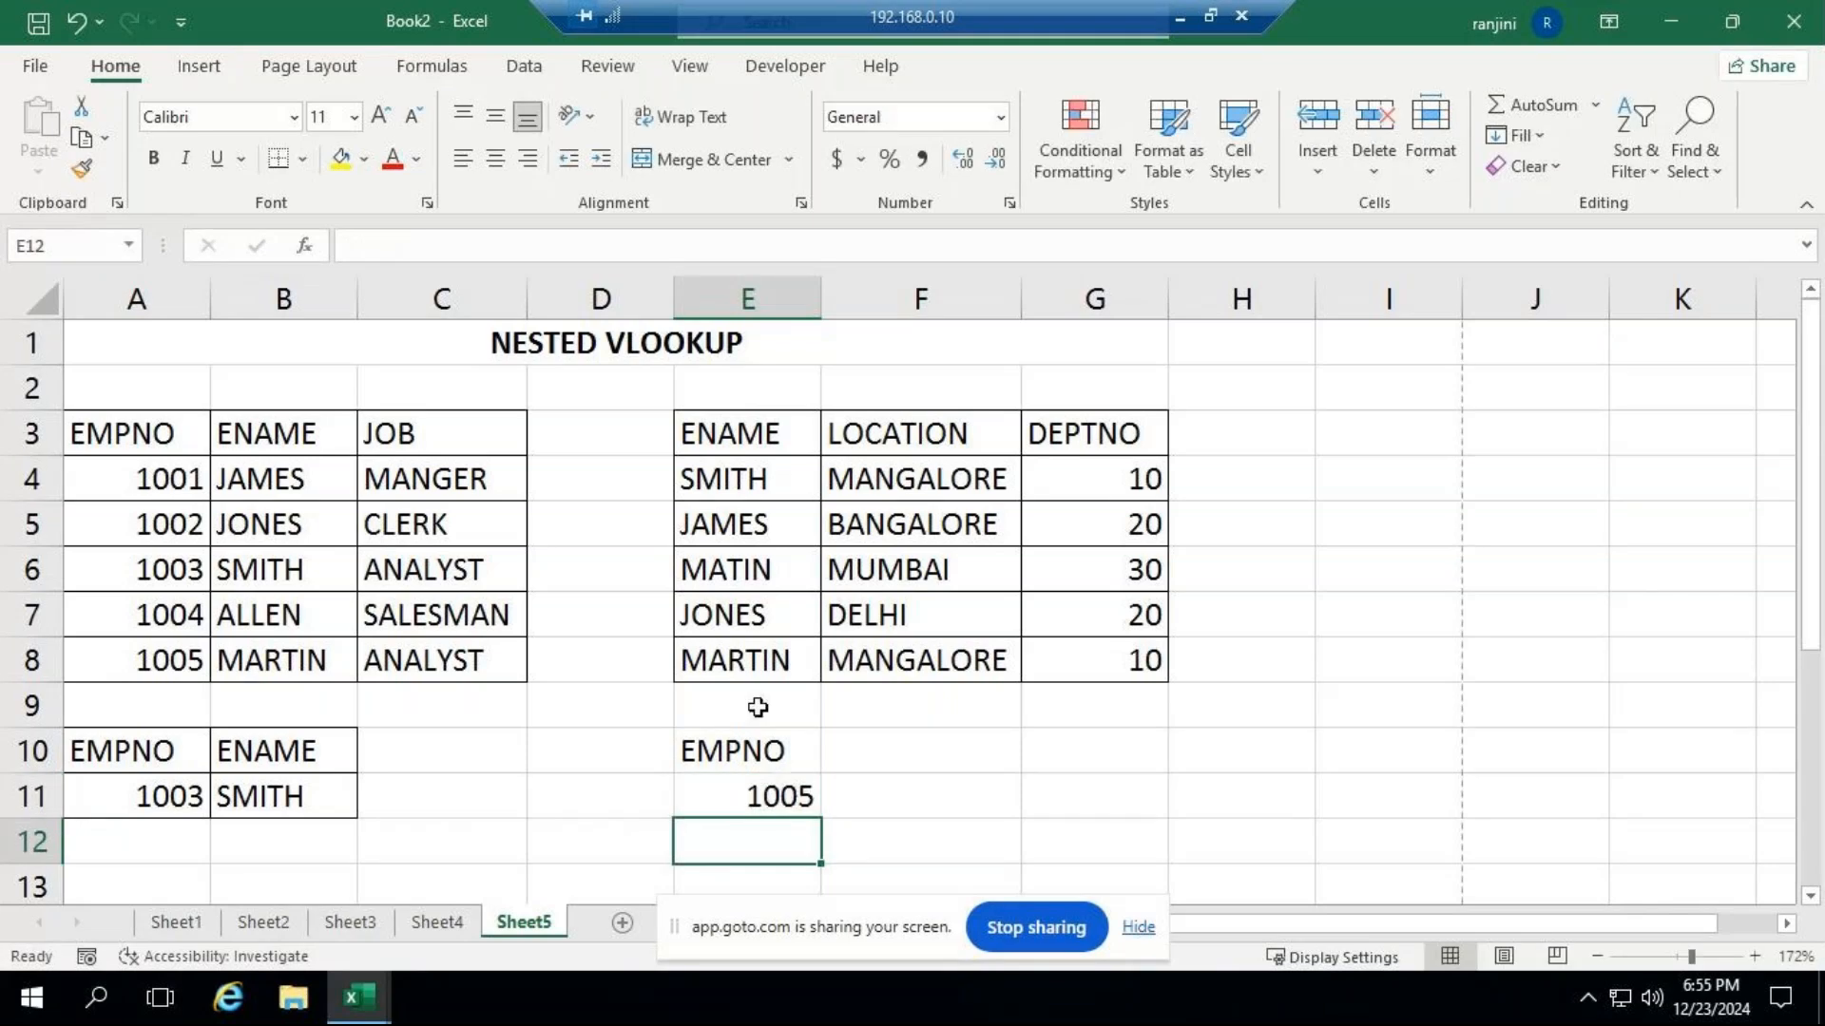
click(884, 751)
text(ENAME)
key(Return)
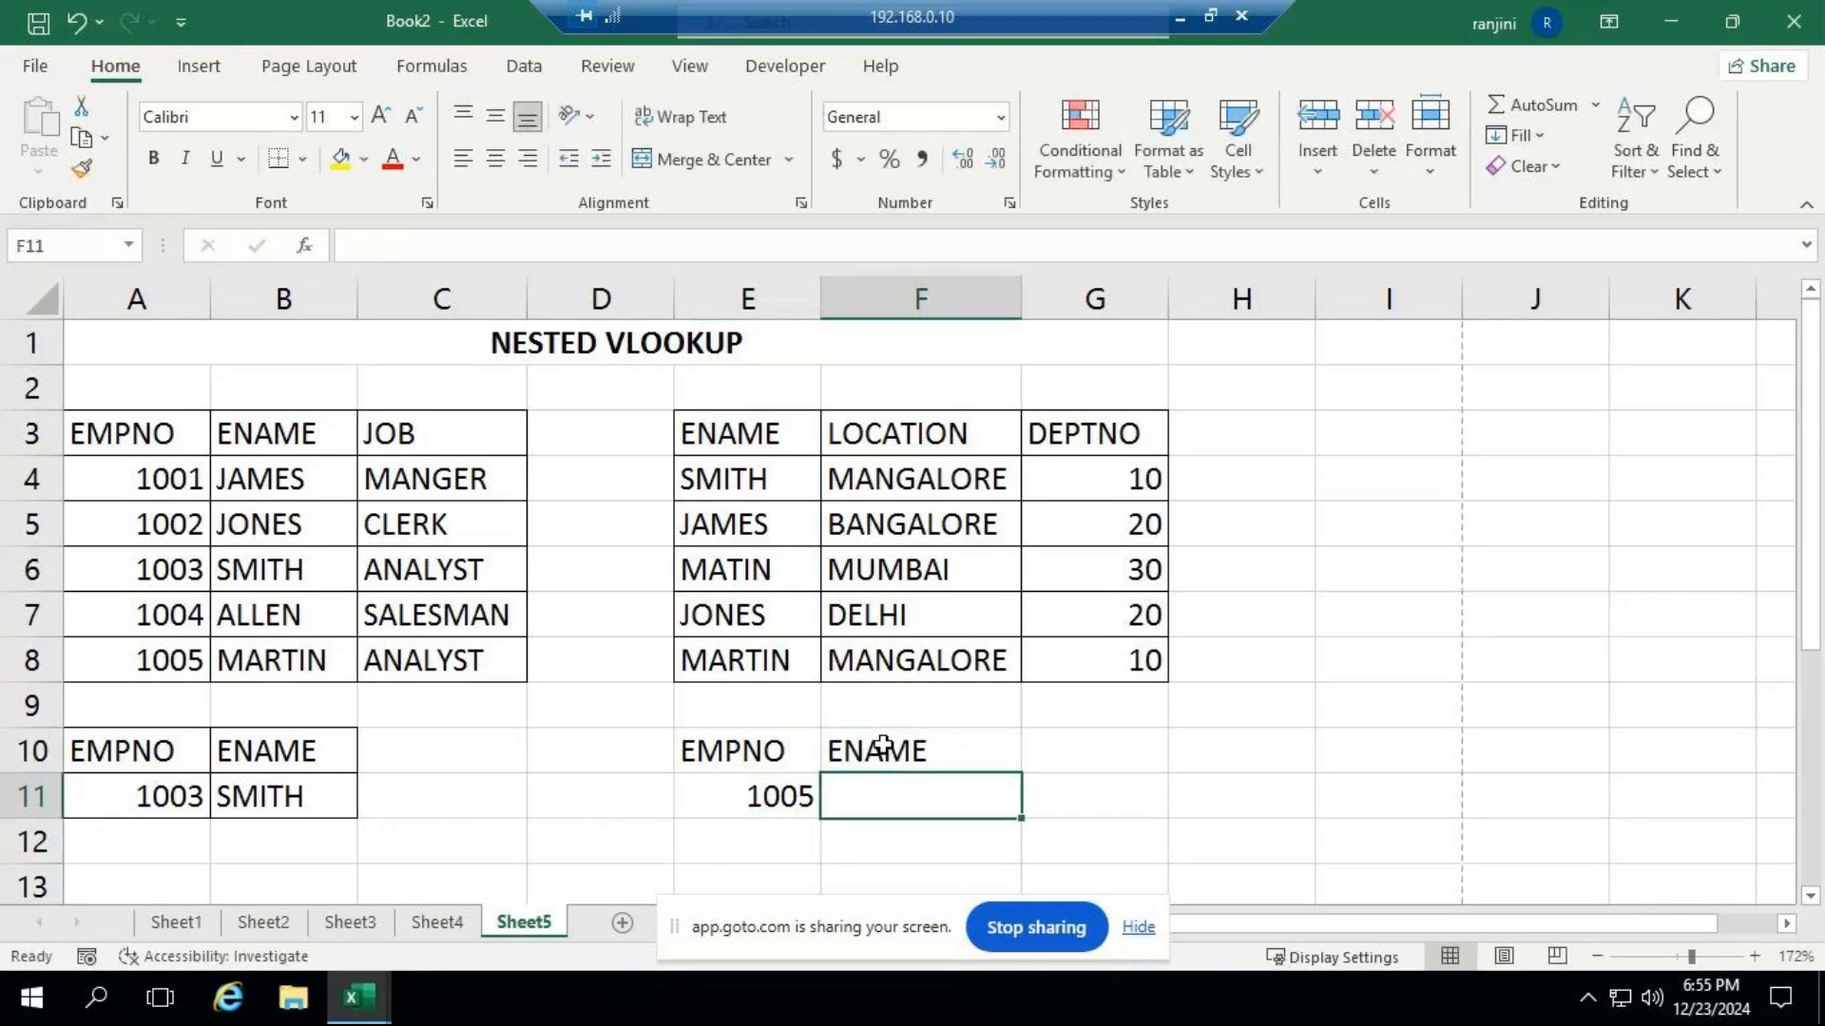
Start a VLOOKUP nested inside another VLOOKUP in F11, with A11 as the inner lookup value.
text(=V)
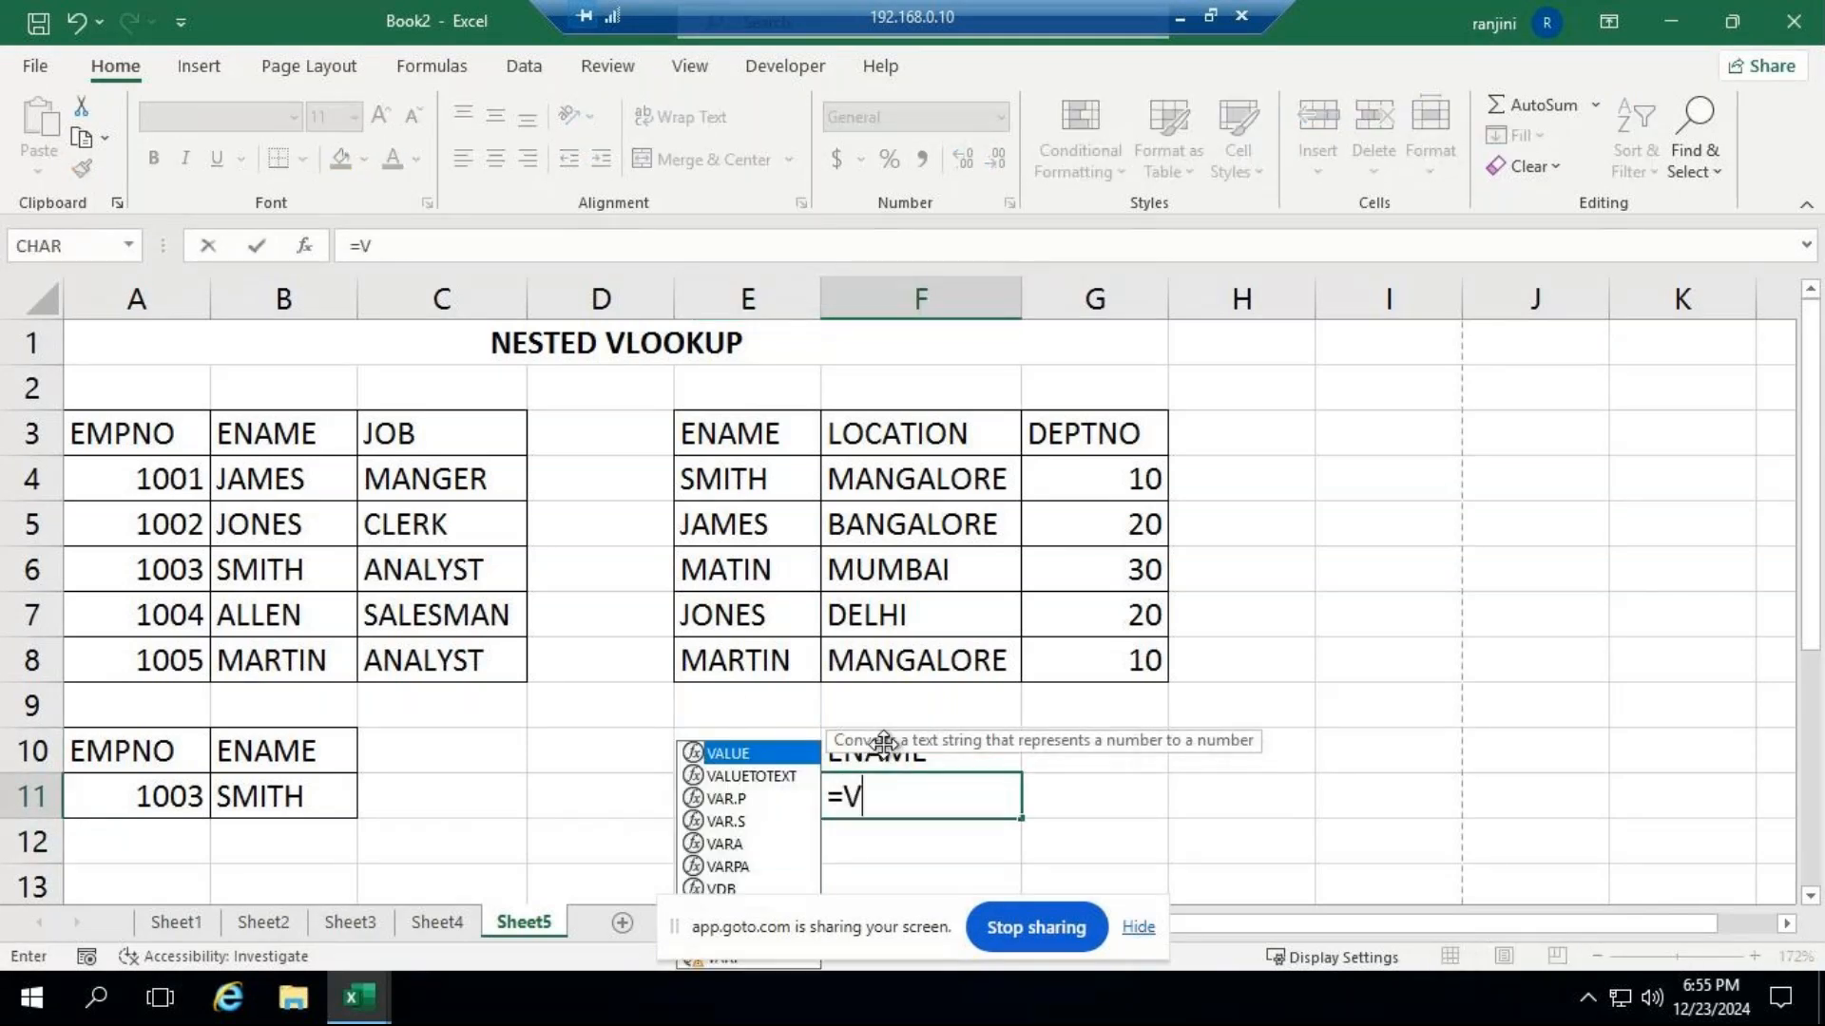
text(L)
key(Tab)
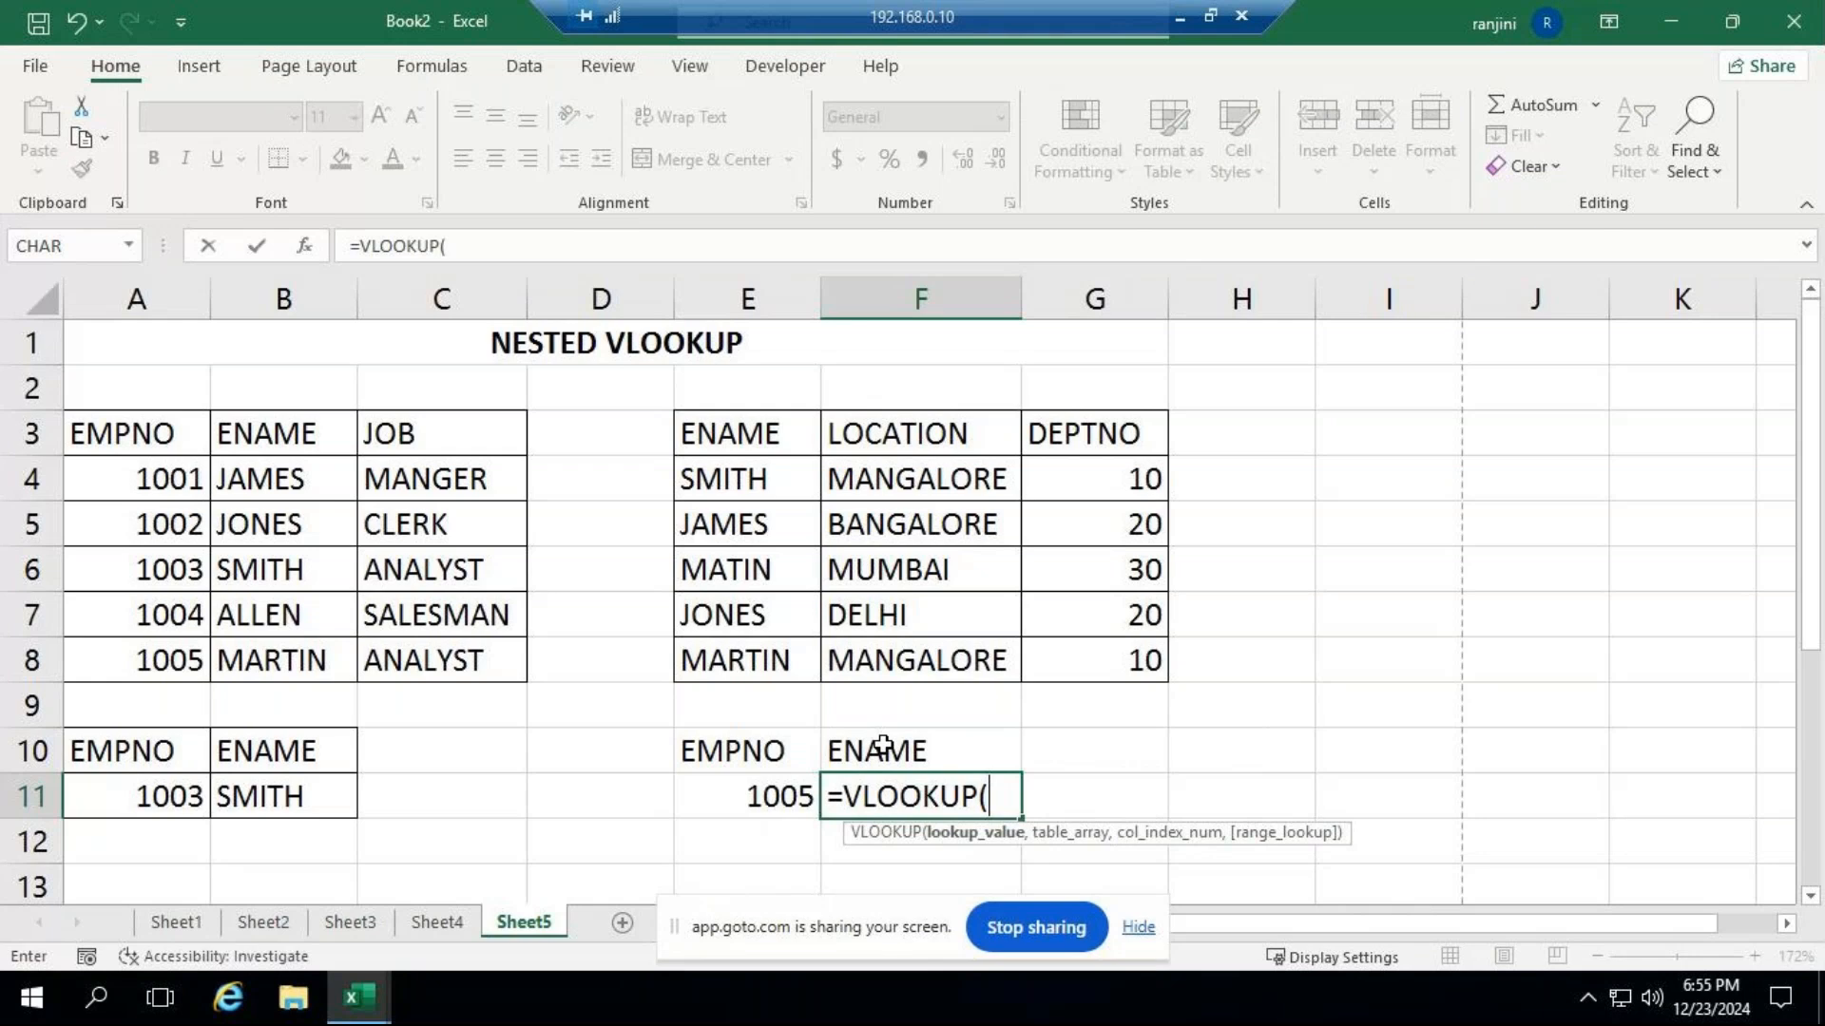
text(V)
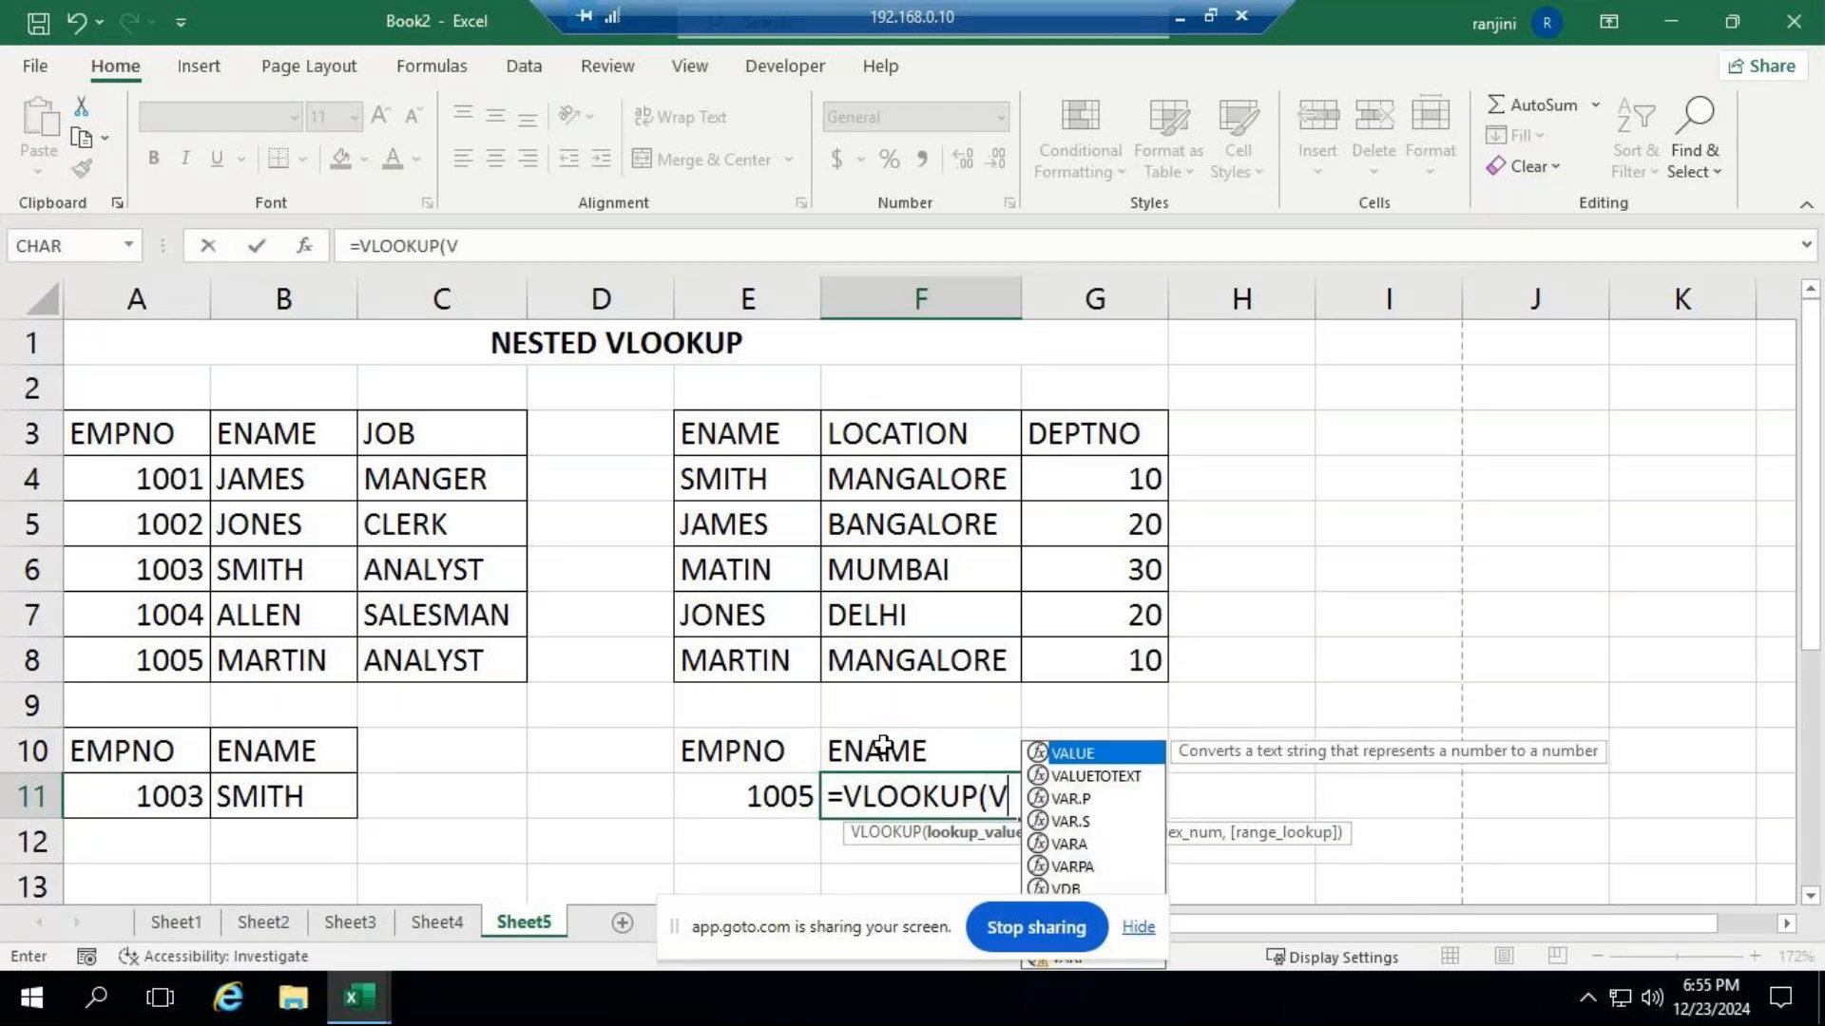
text(L)
key(Tab)
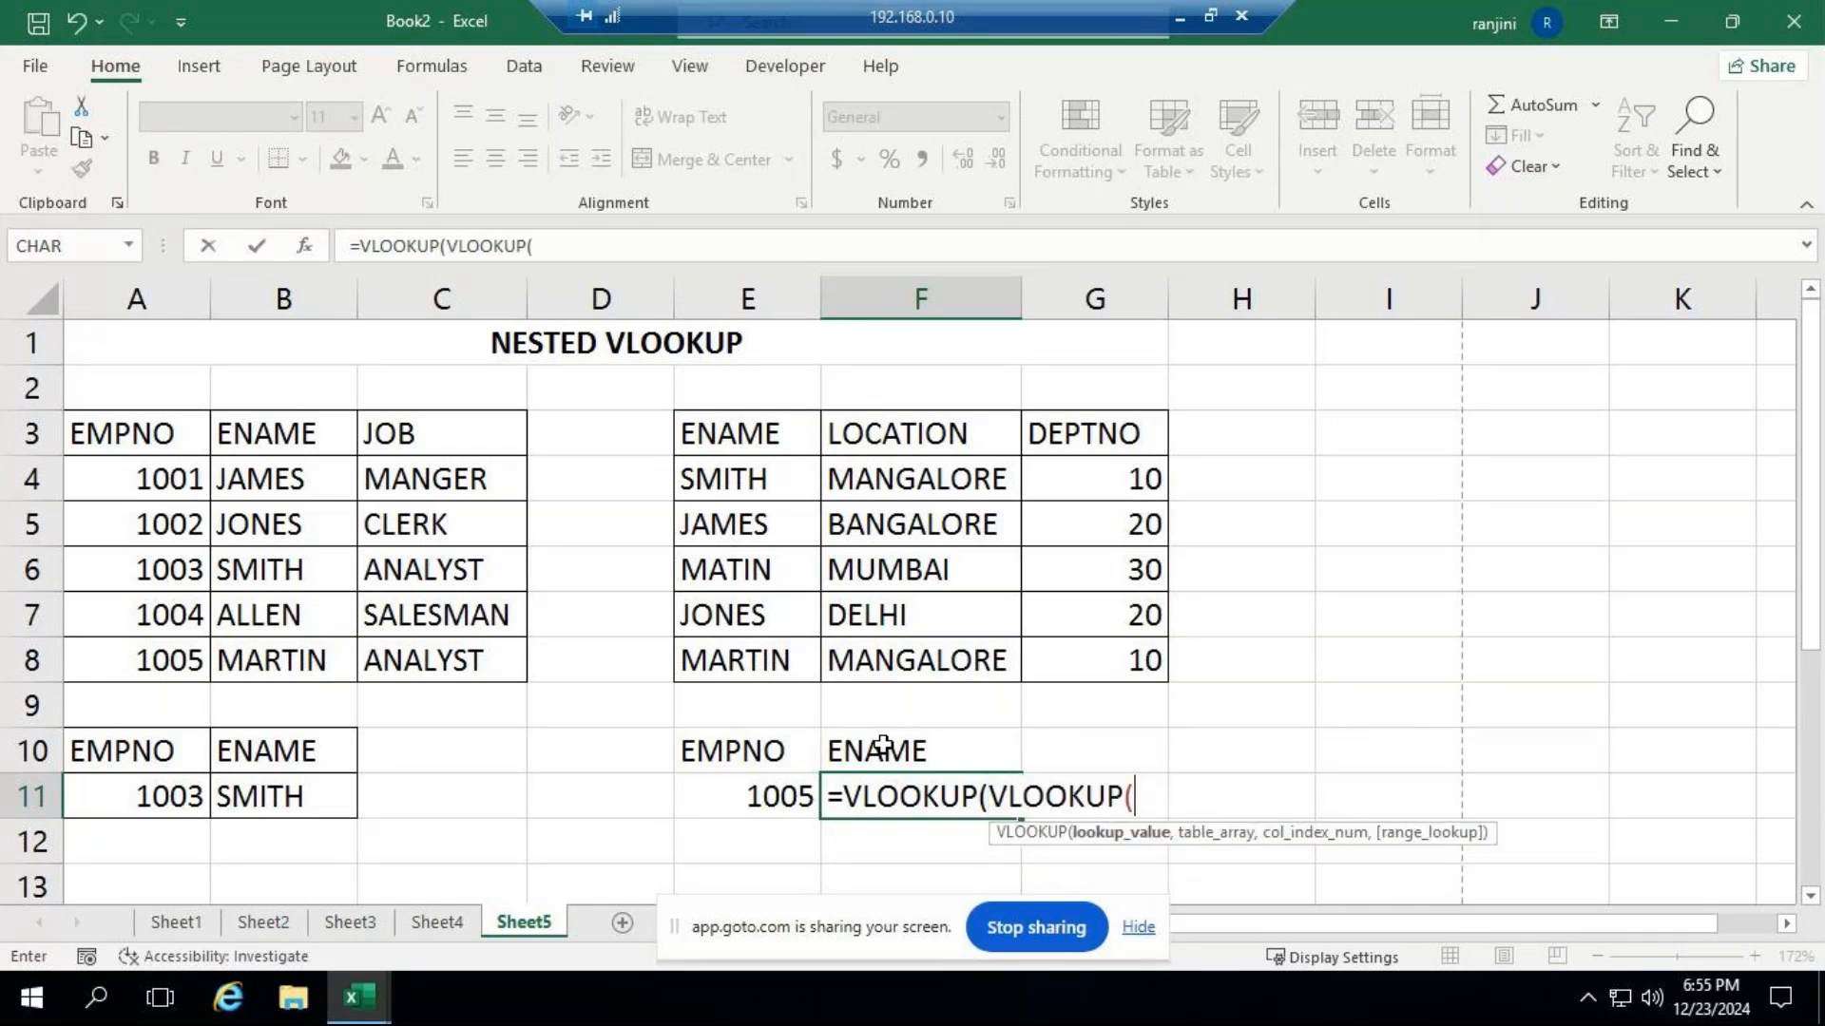
click(143, 798)
text(,)
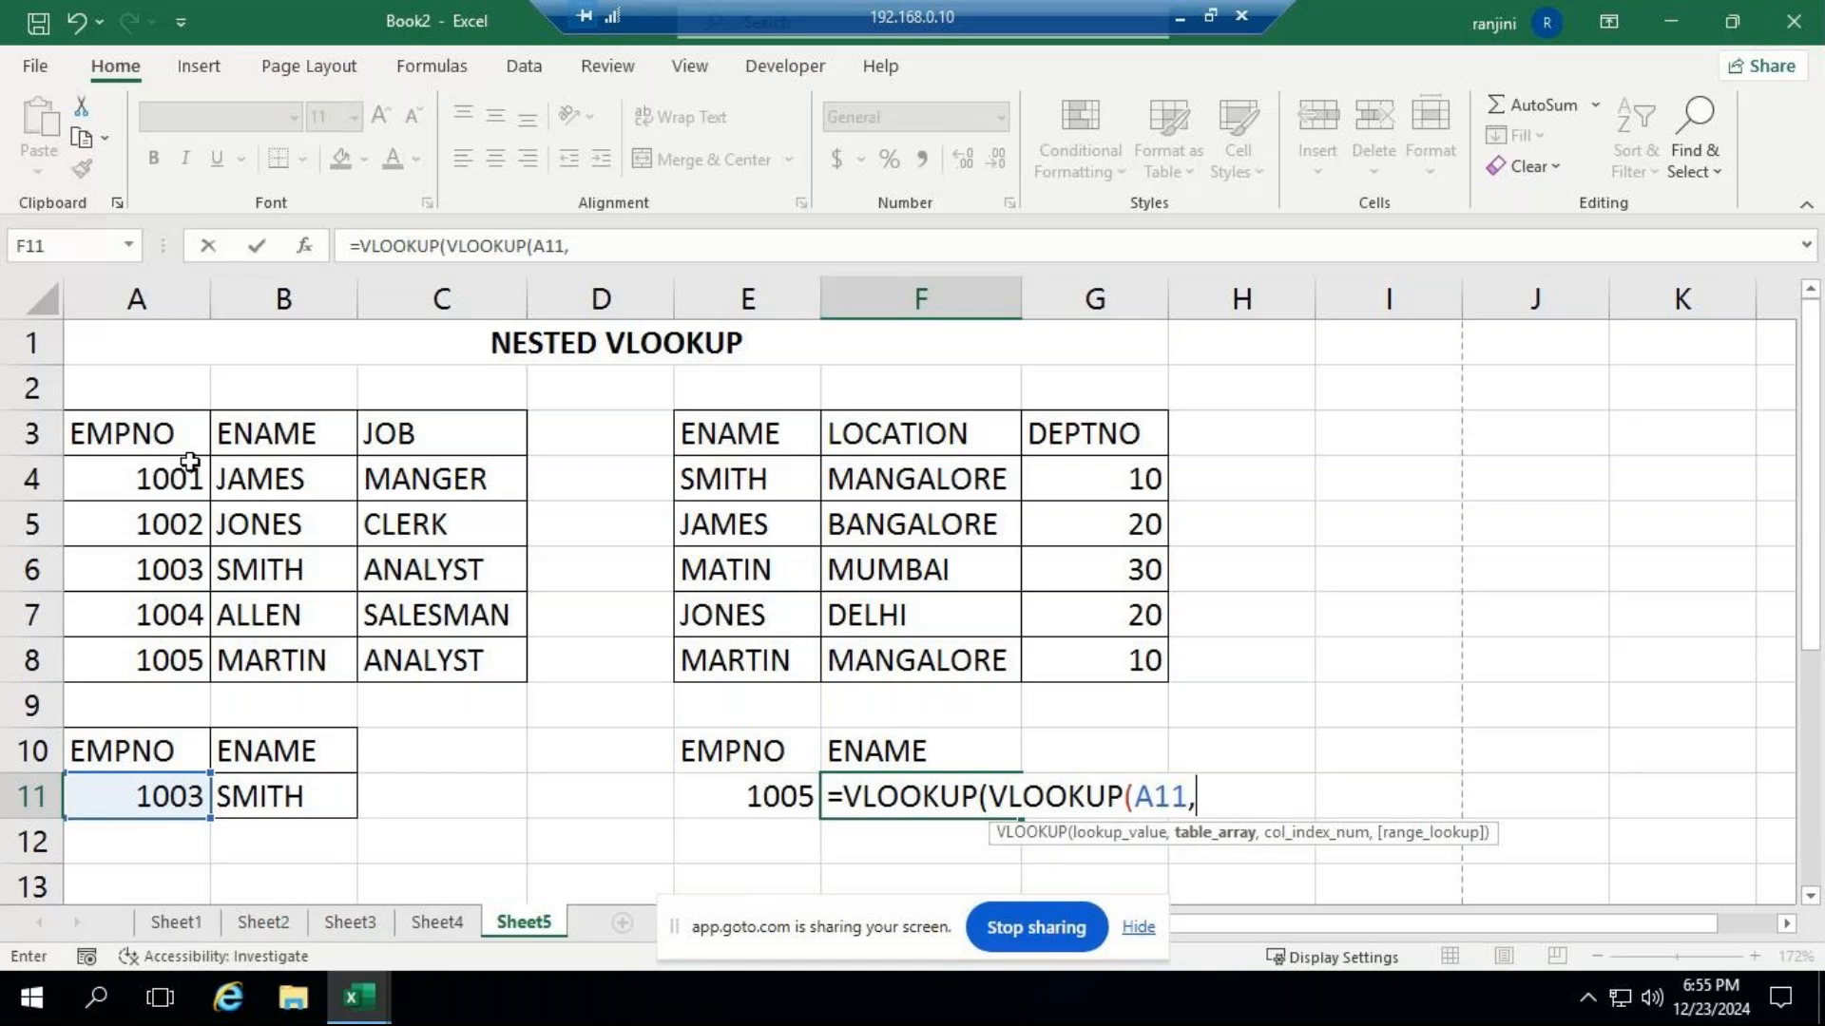
Complete the inner VLOOKUP in F11 with table A3:C8, column index 2 and FALSE for an exact match.
drag(164, 429, 441, 647)
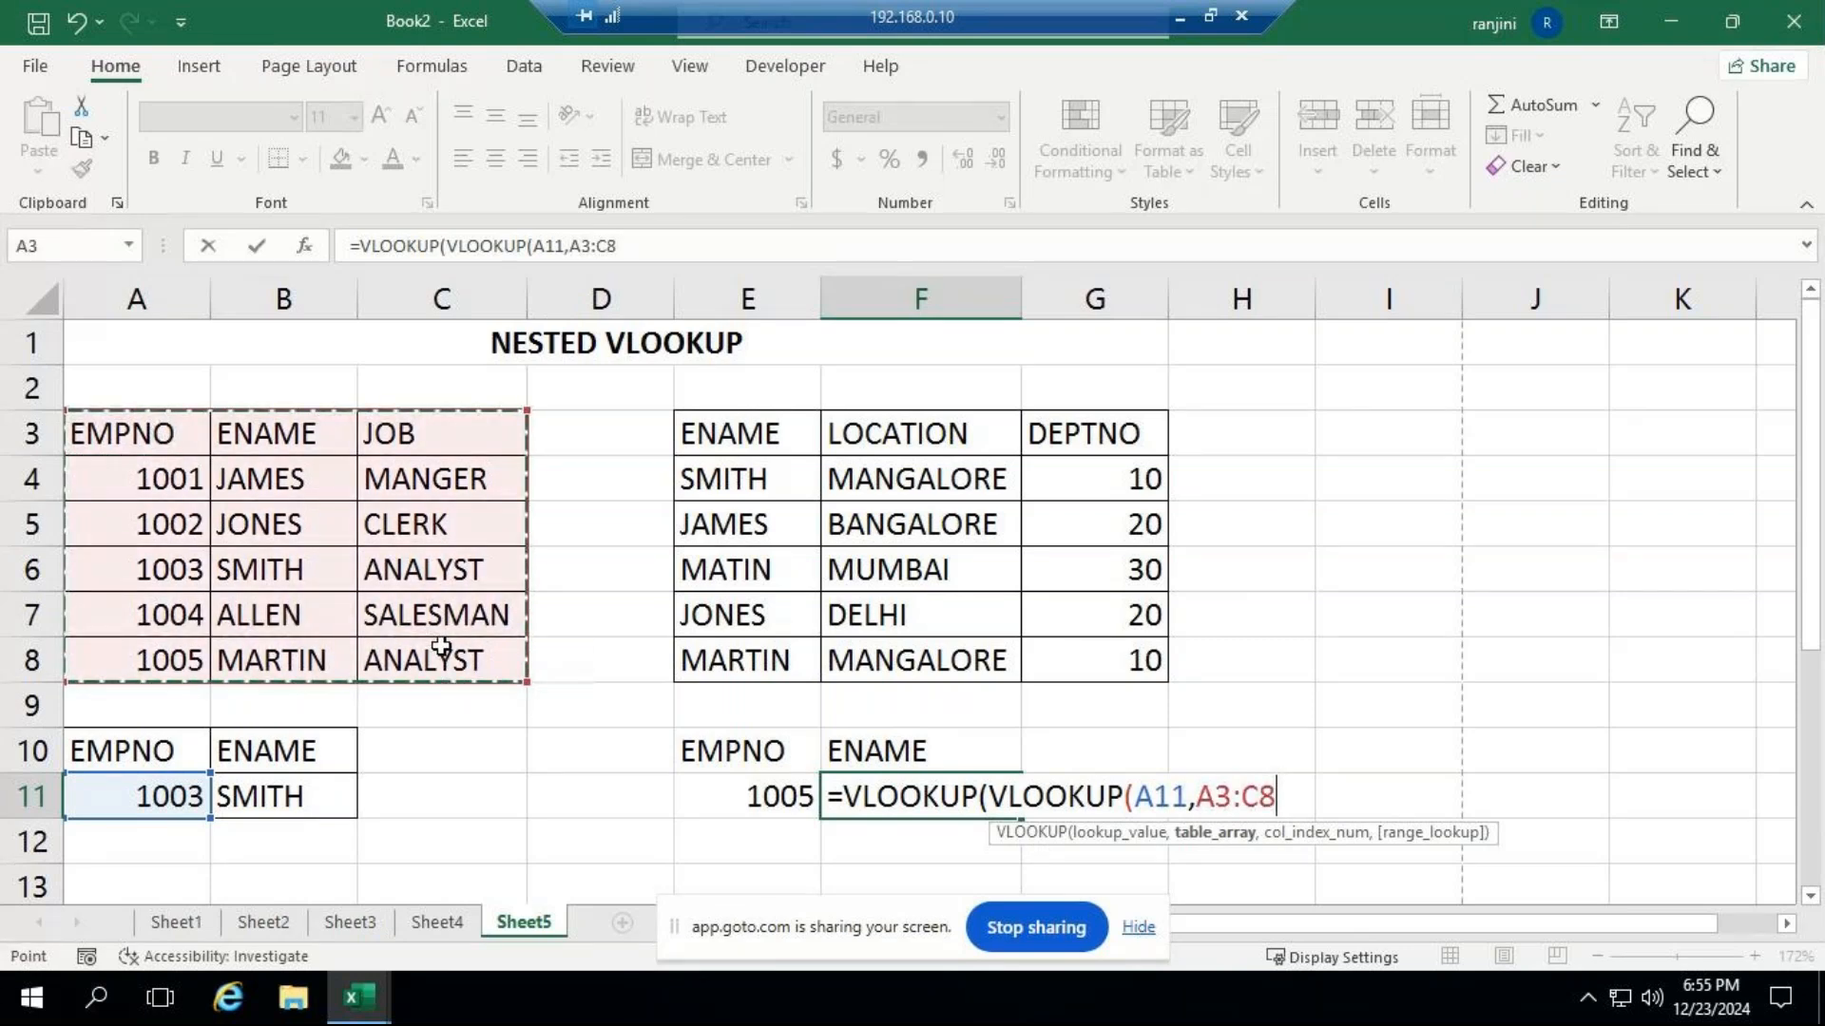
text(,)
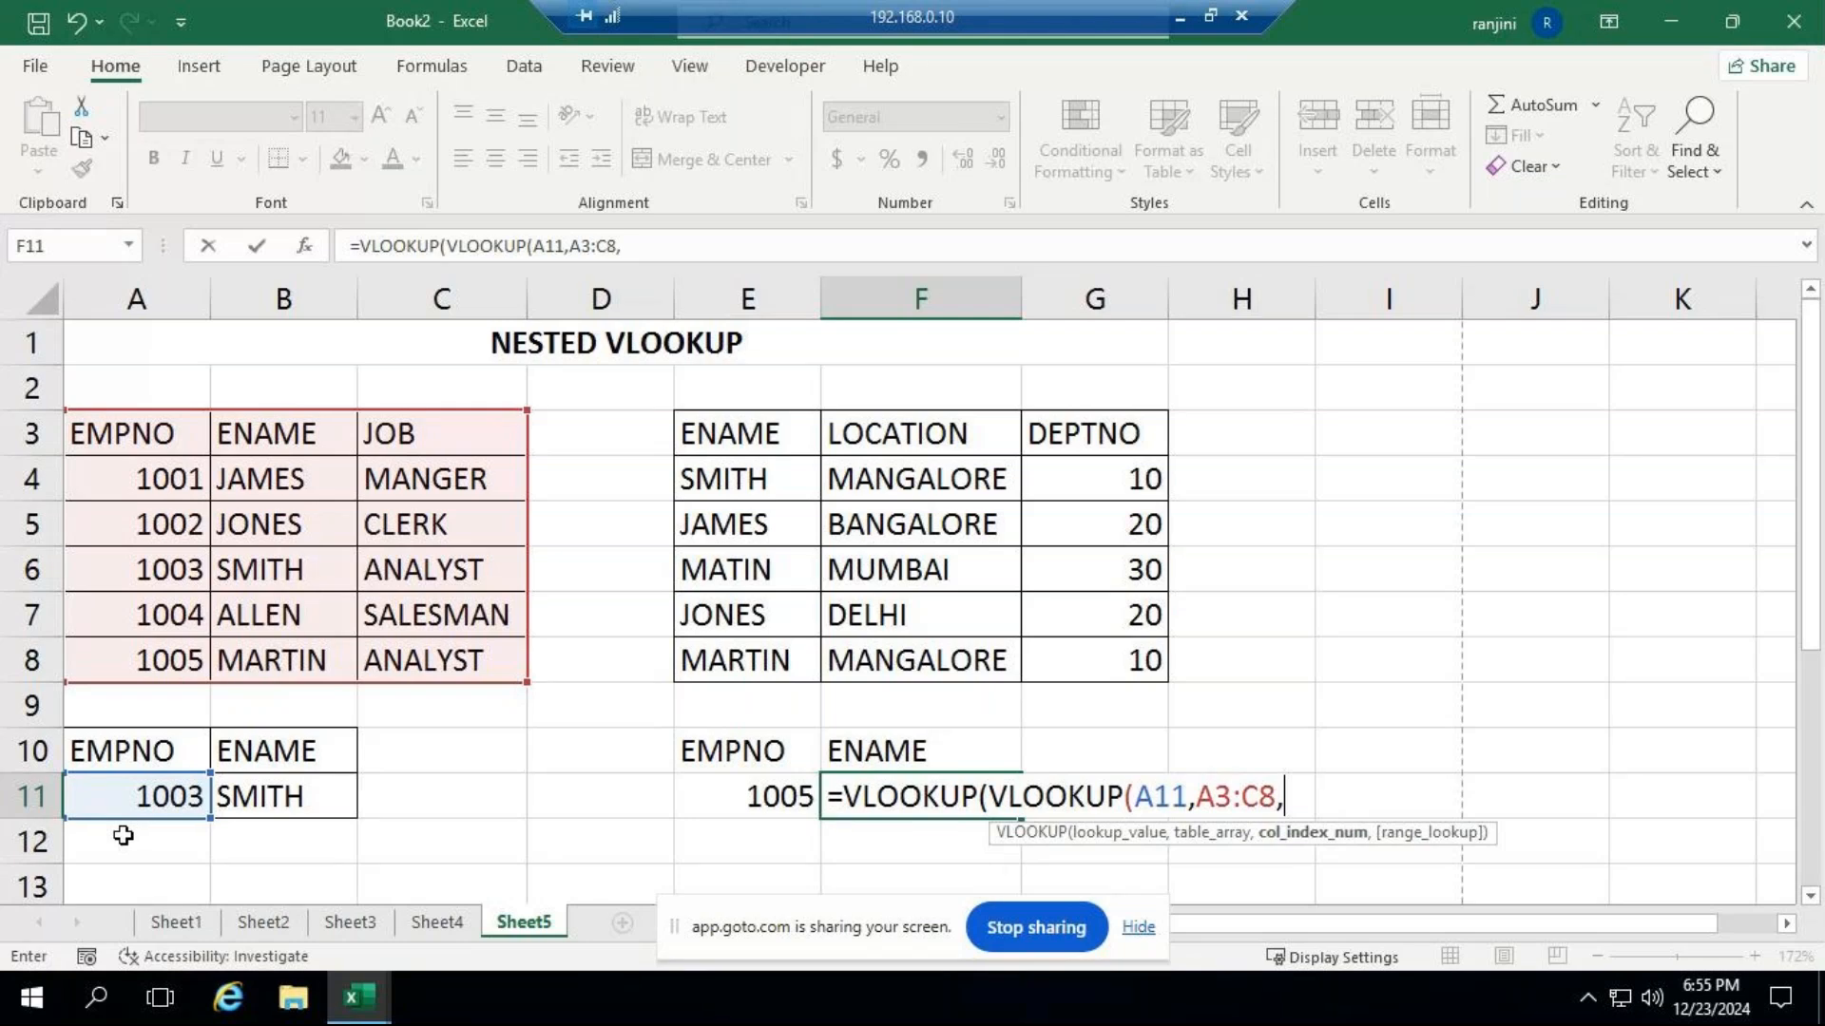
text(2,)
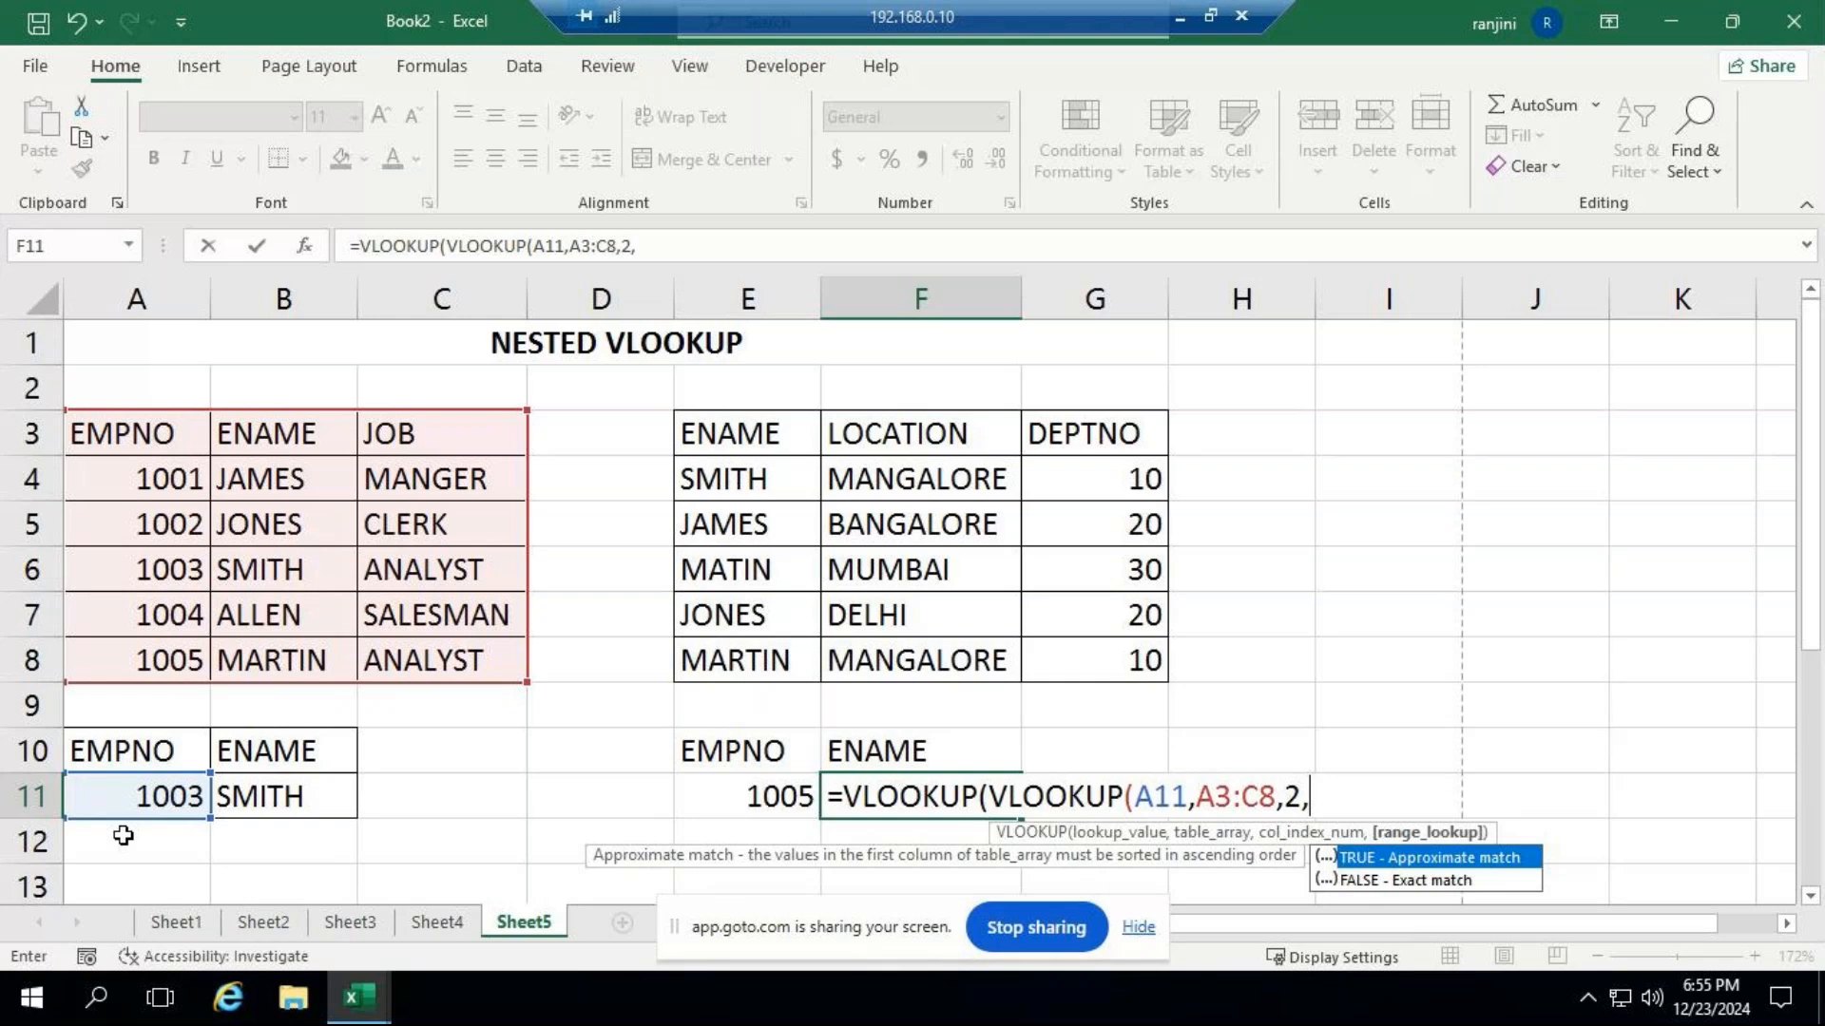
key(Down)
key(Tab)
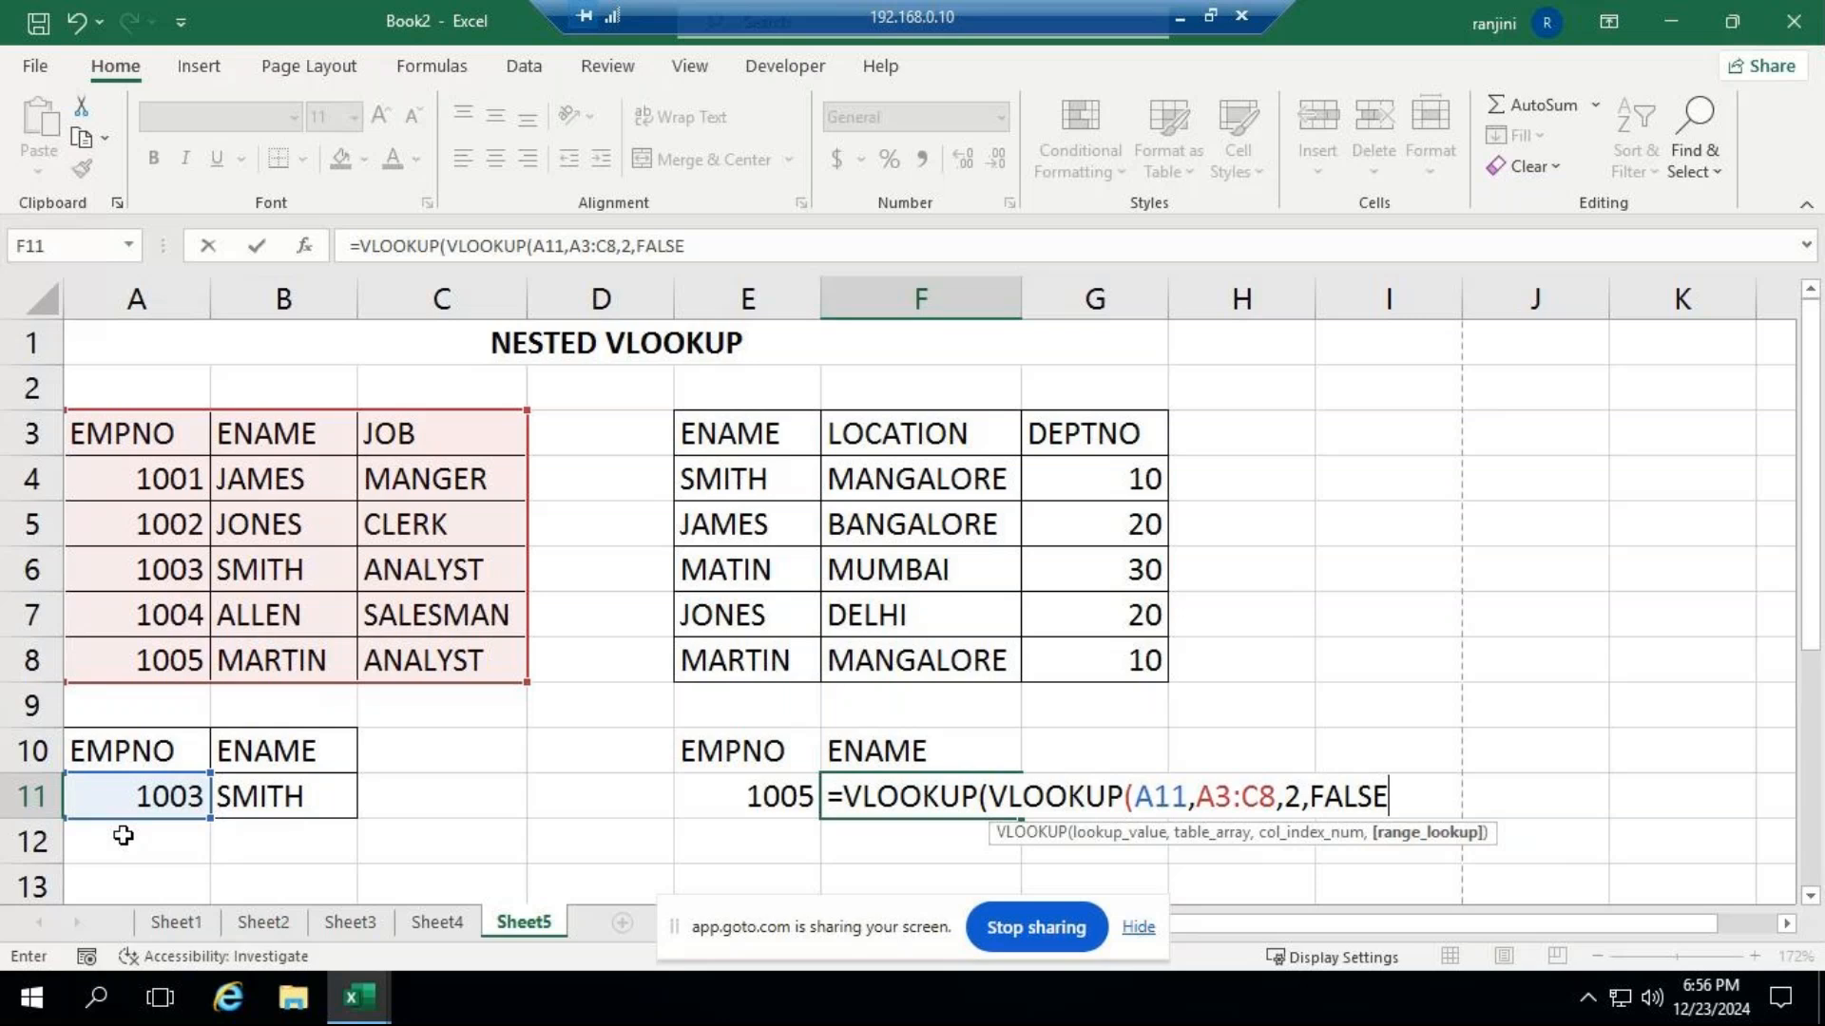
text())
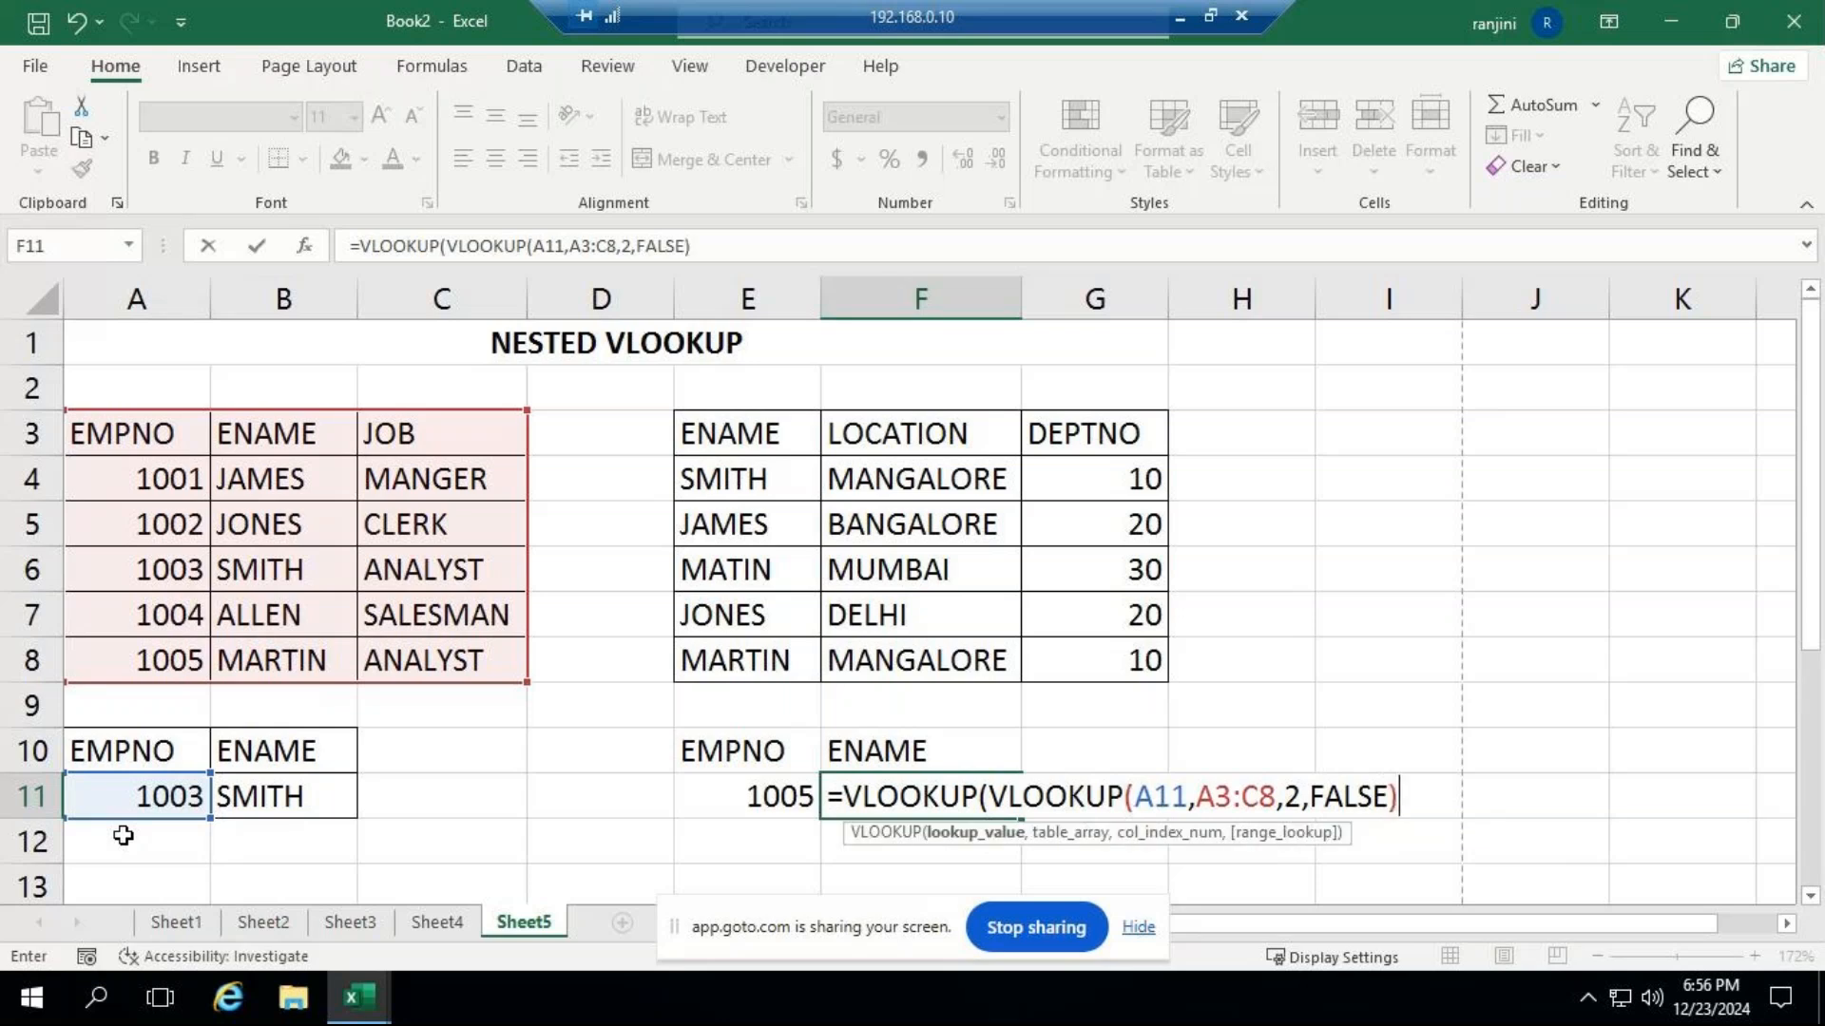
text(,)
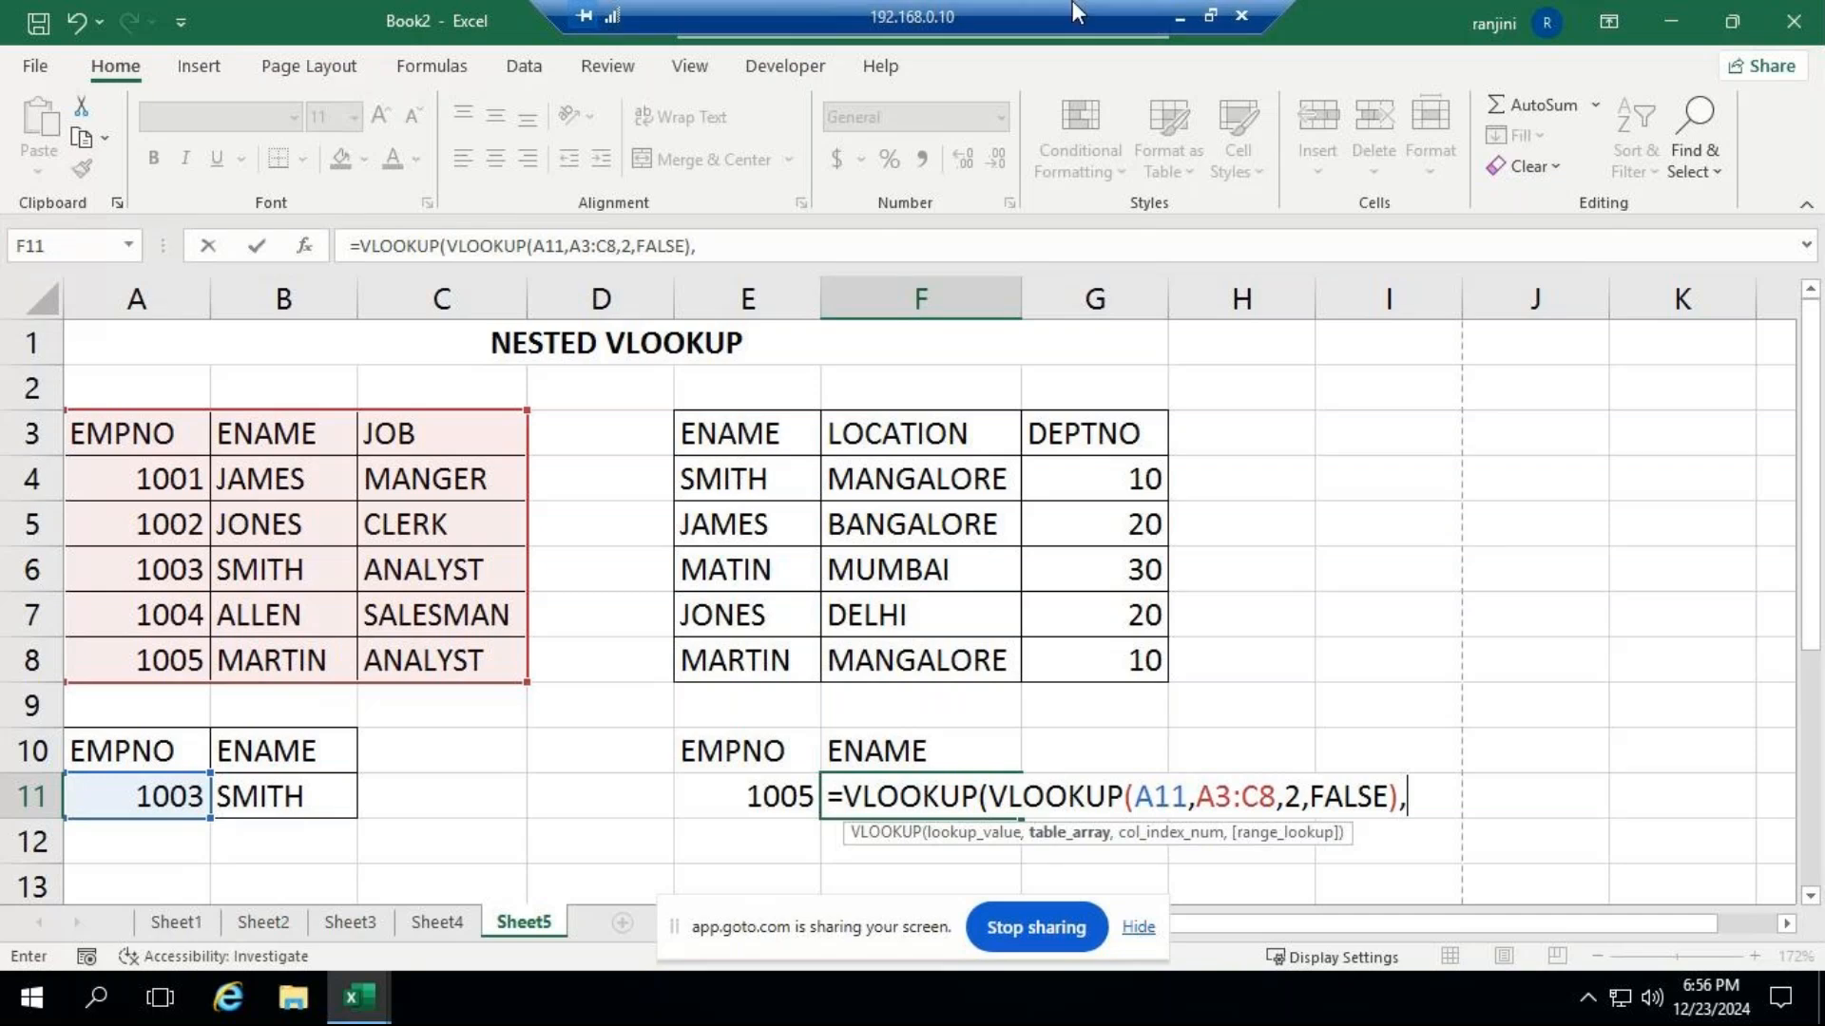
Check the attendees' chat replies in the GoTo Meeting window and return to the remote desktop session.
click(1183, 15)
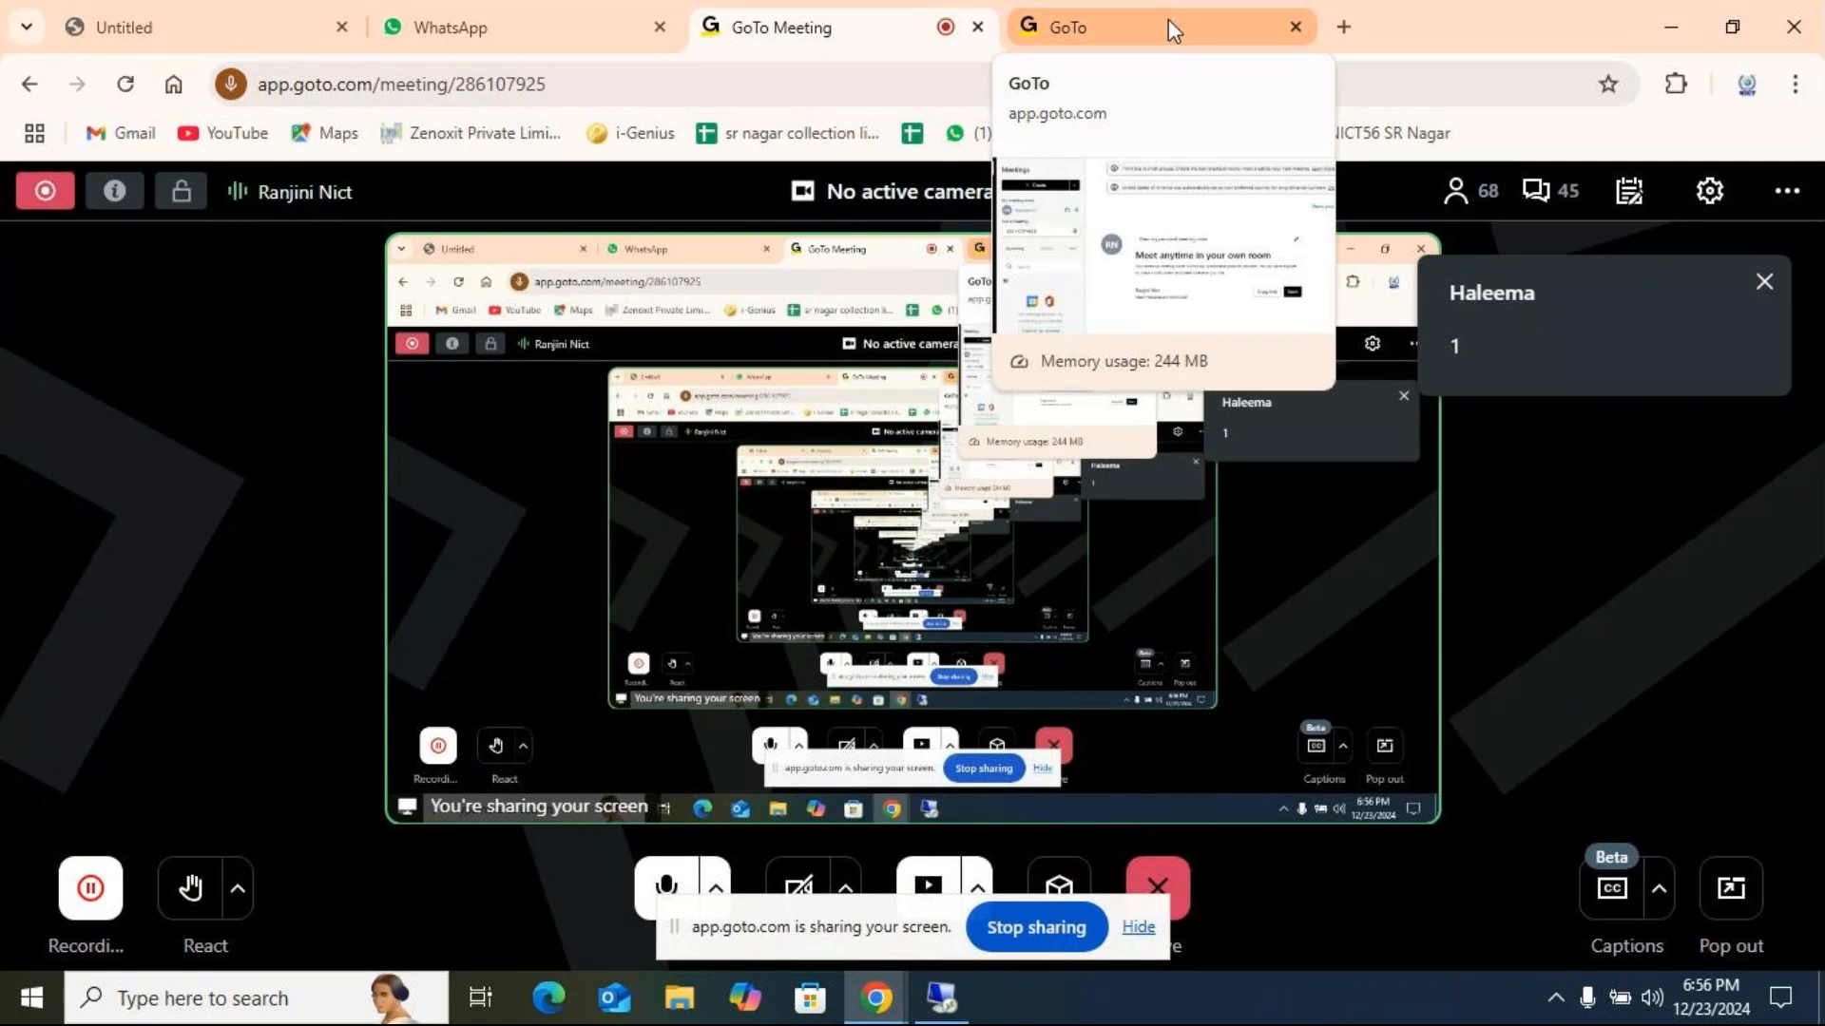
click(941, 998)
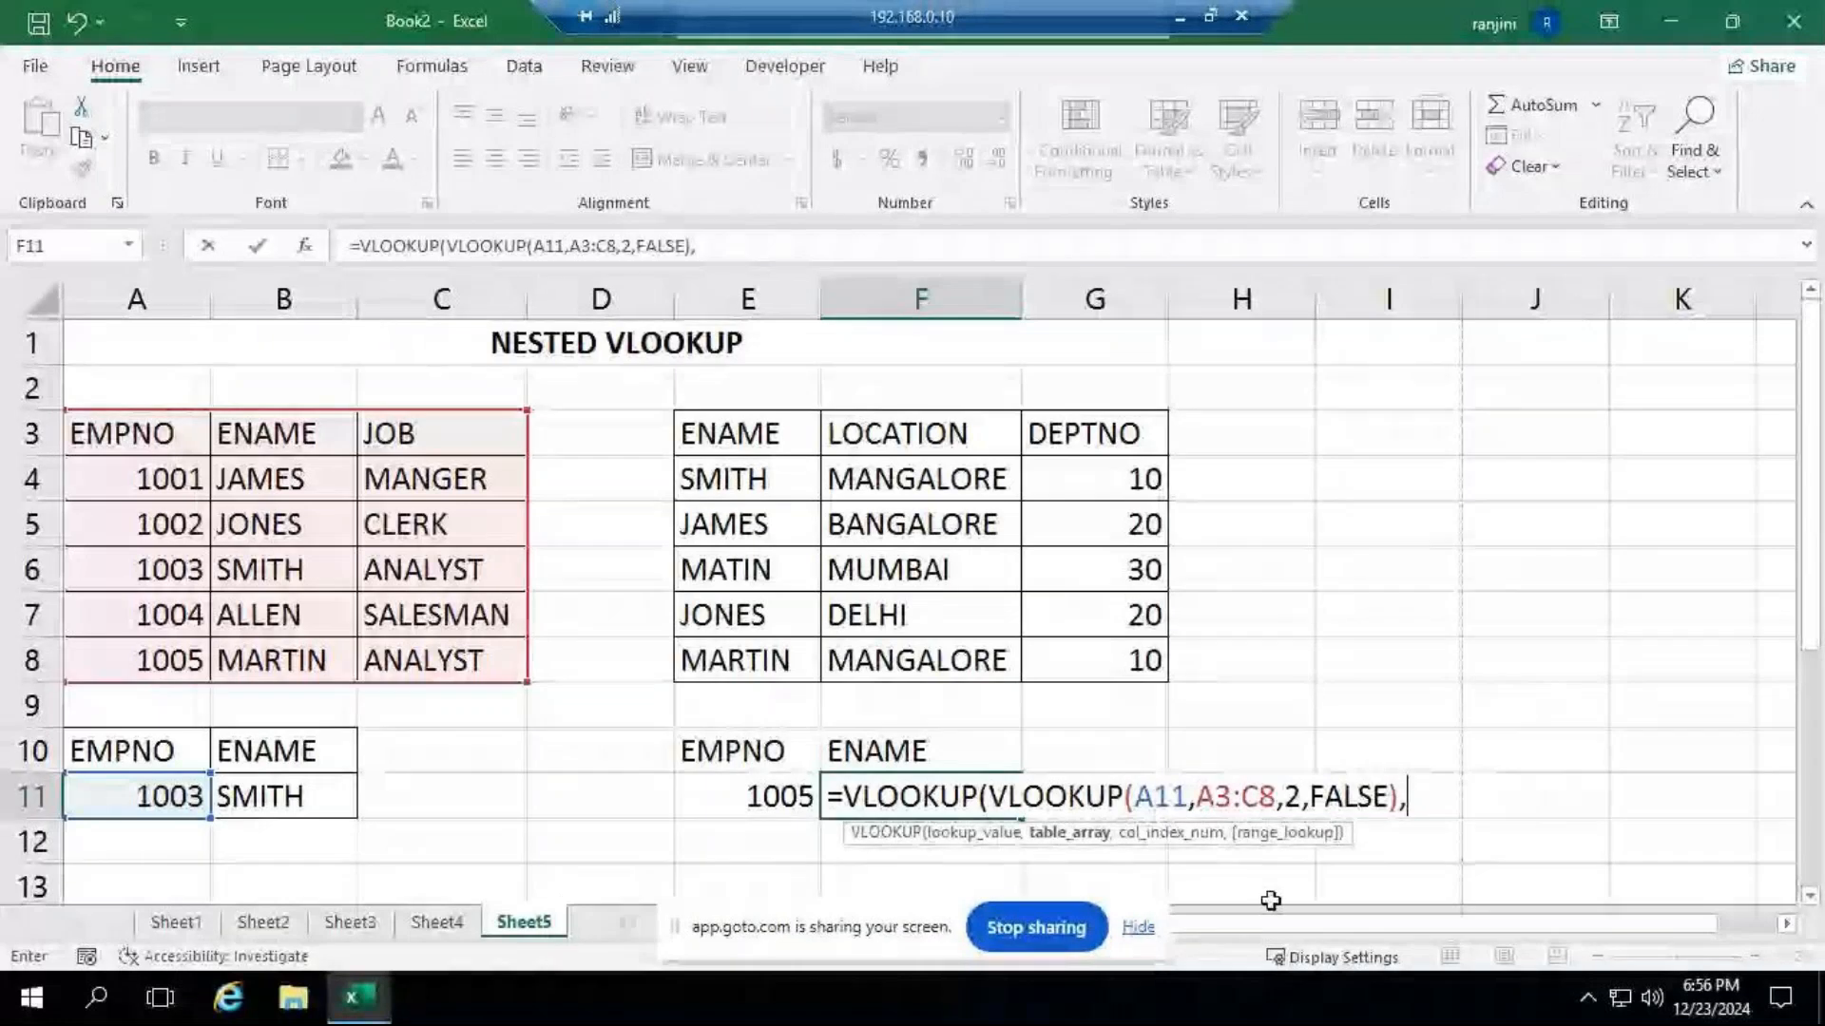
text(1,)
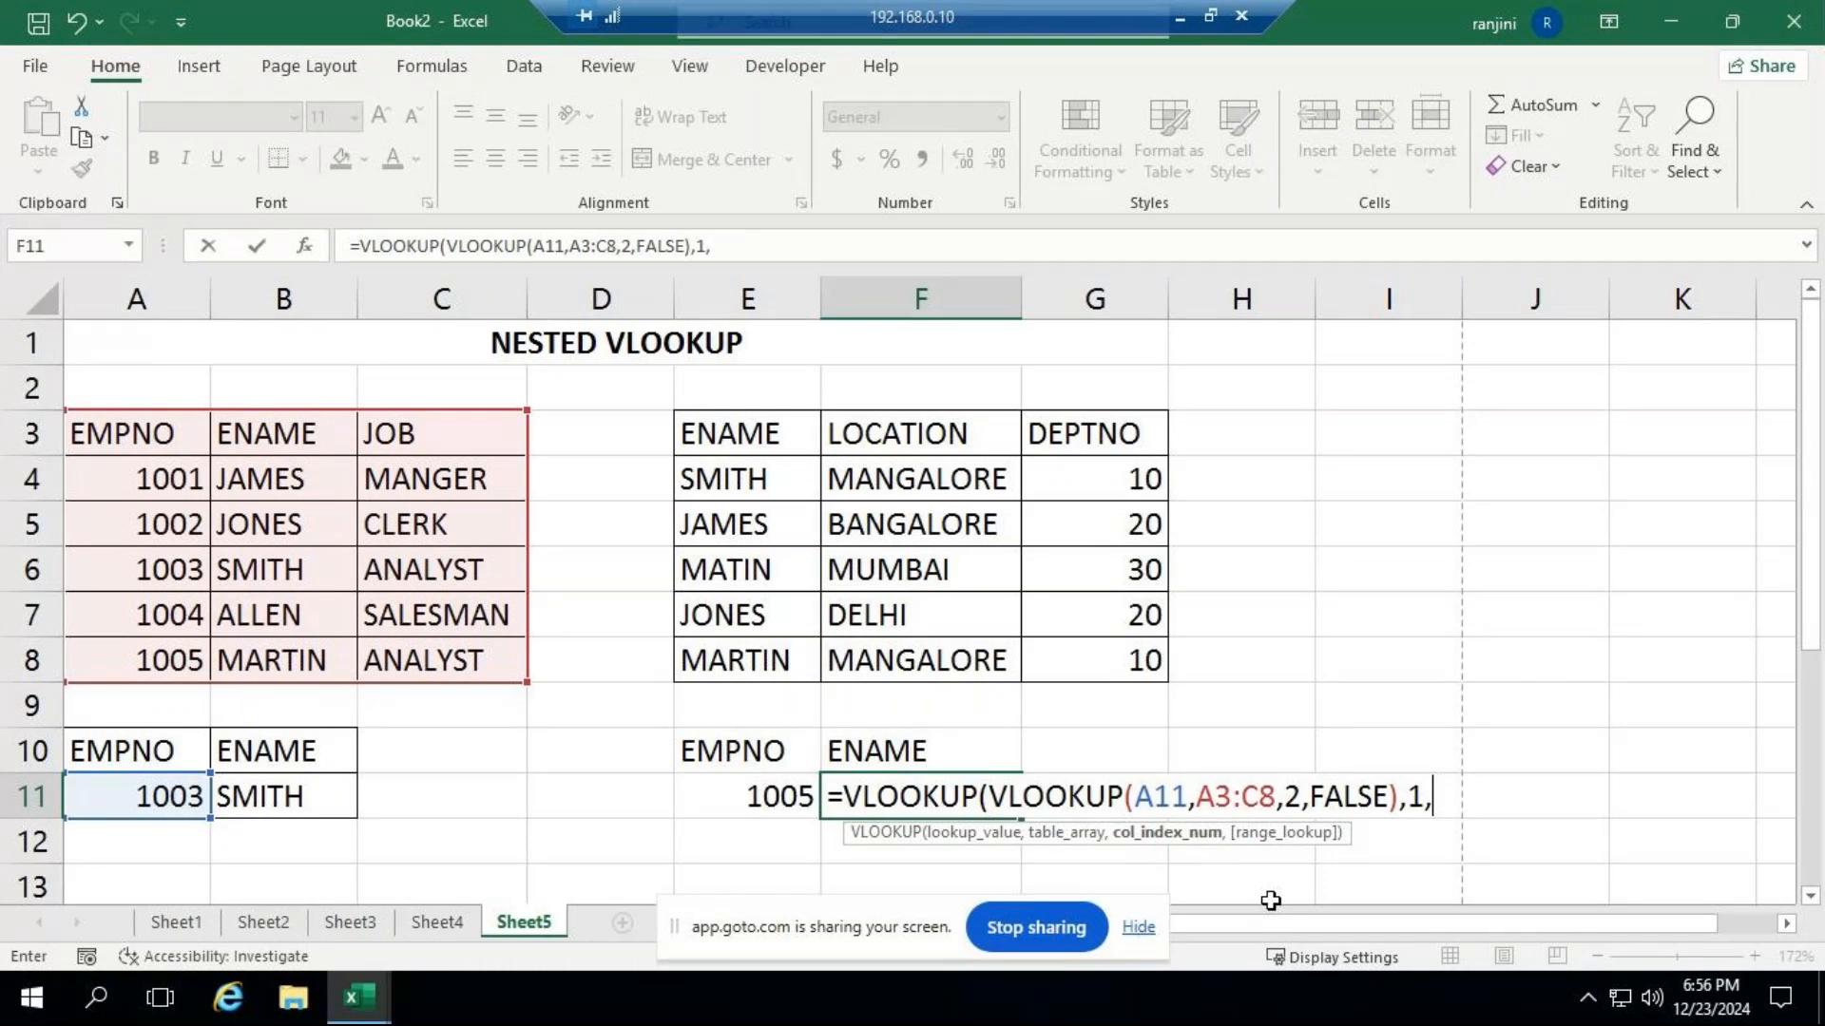
key(BackSpace)
key(BackSpace)
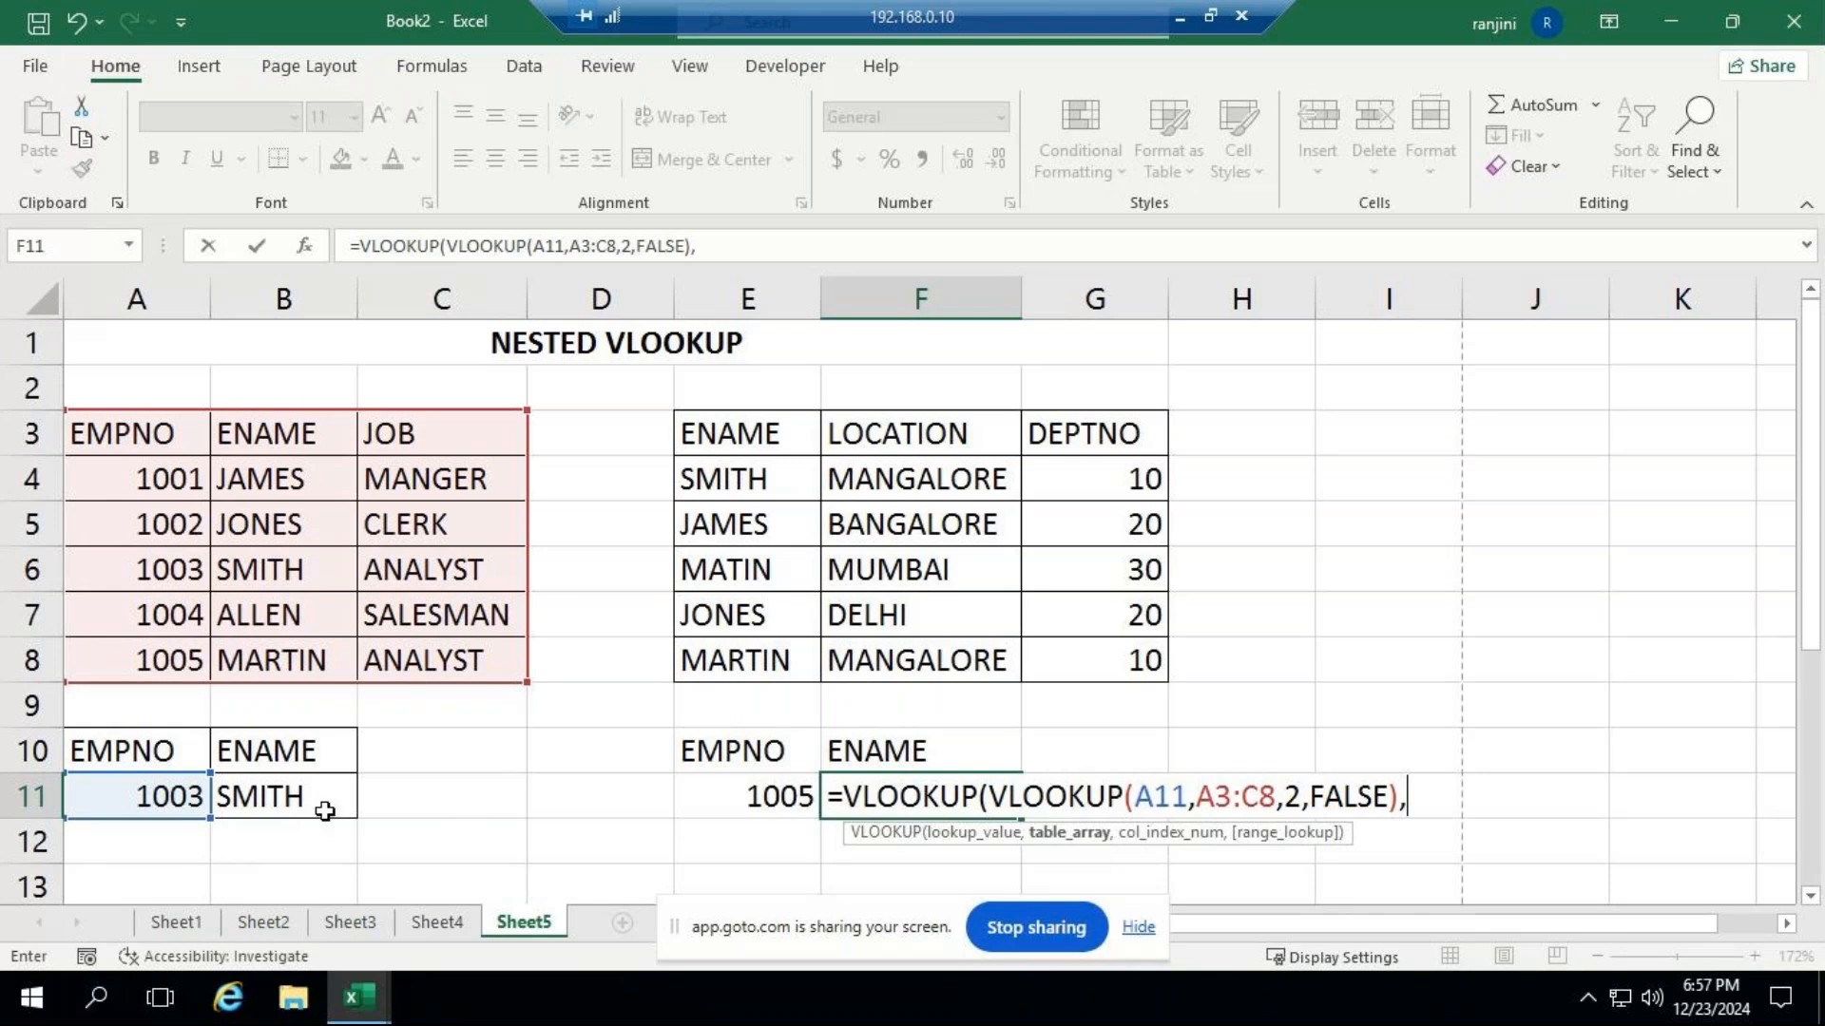
click(140, 796)
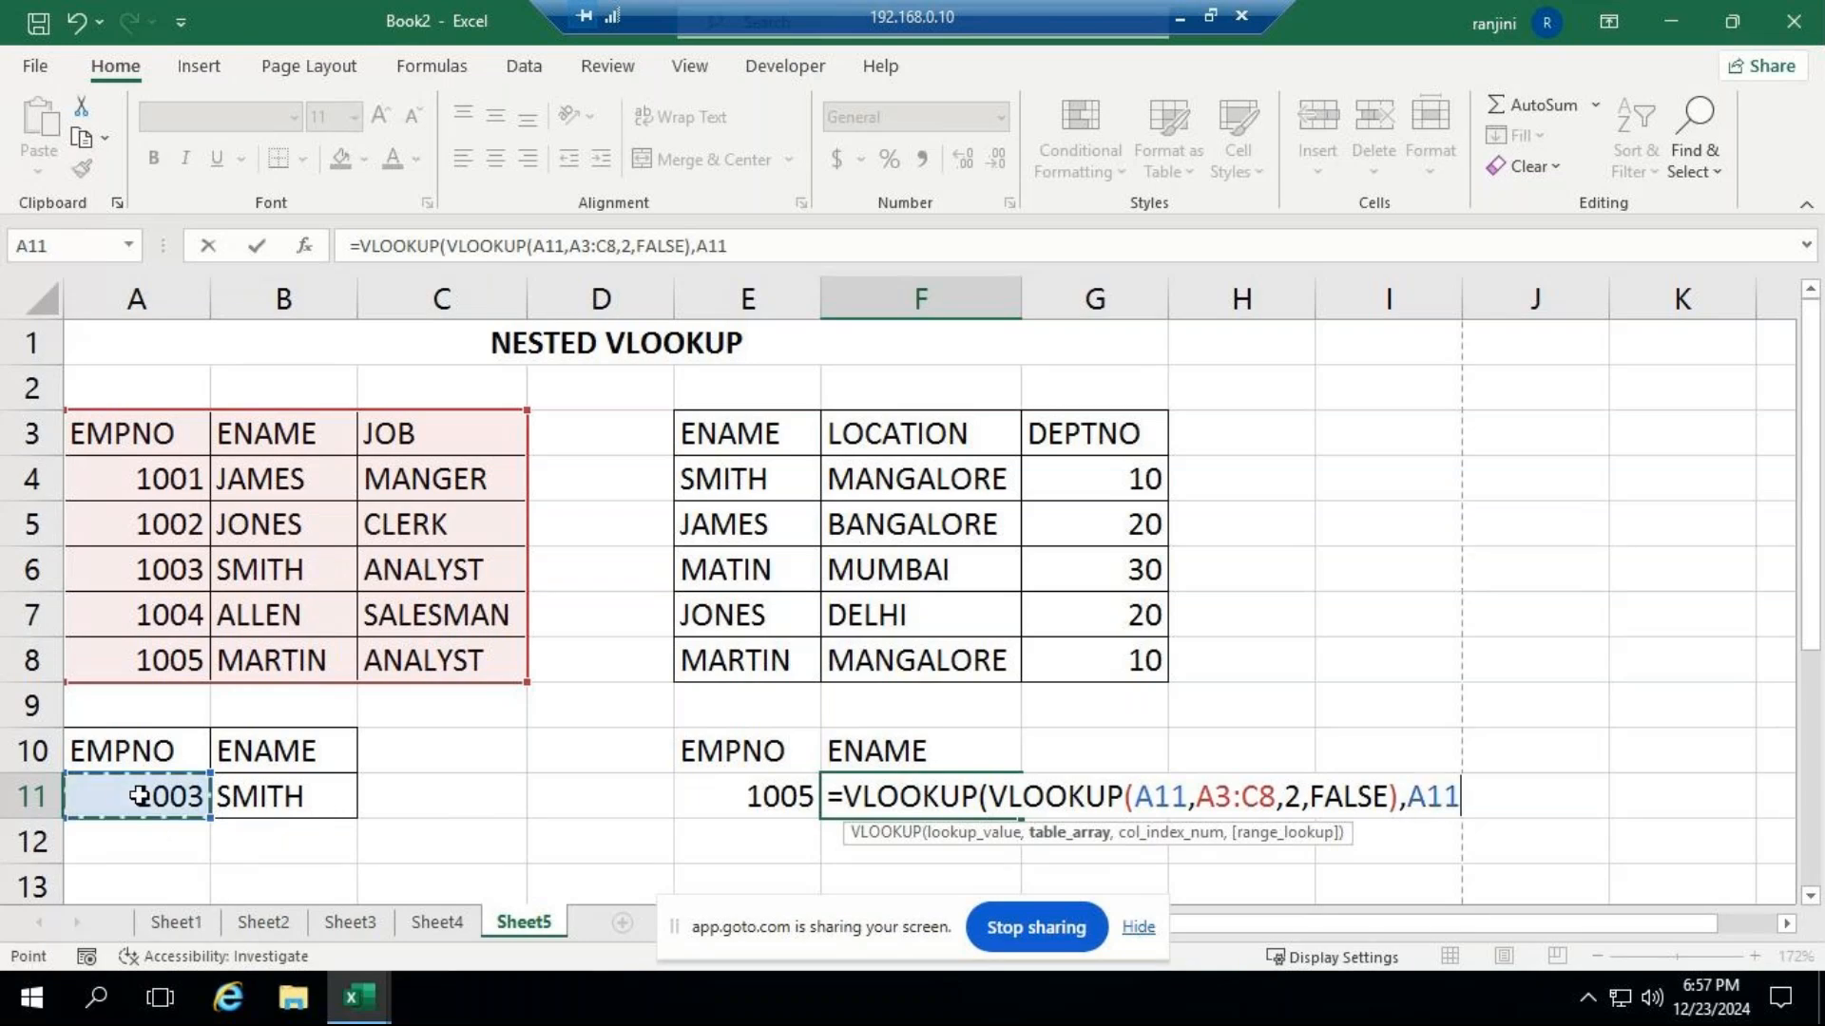
text(,)
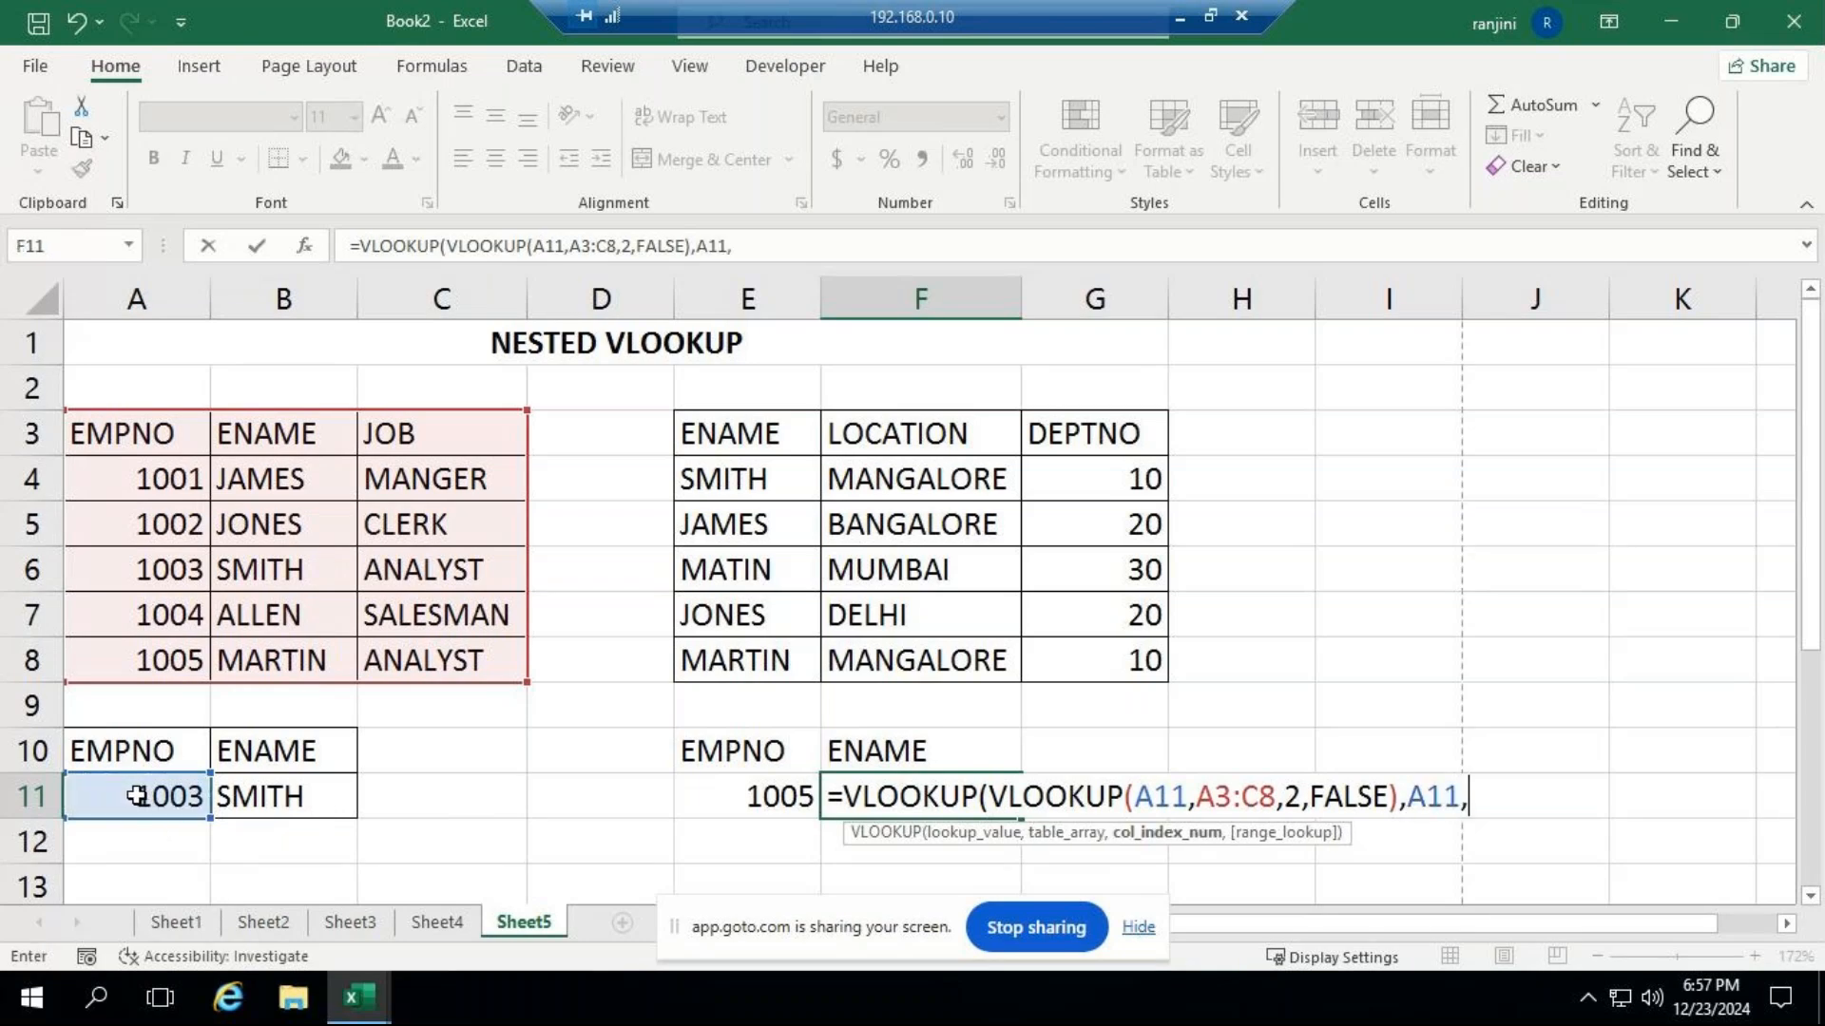
text(1)
key(BackSpace)
key(BackSpace)
key(BackSpace)
key(BackSpace)
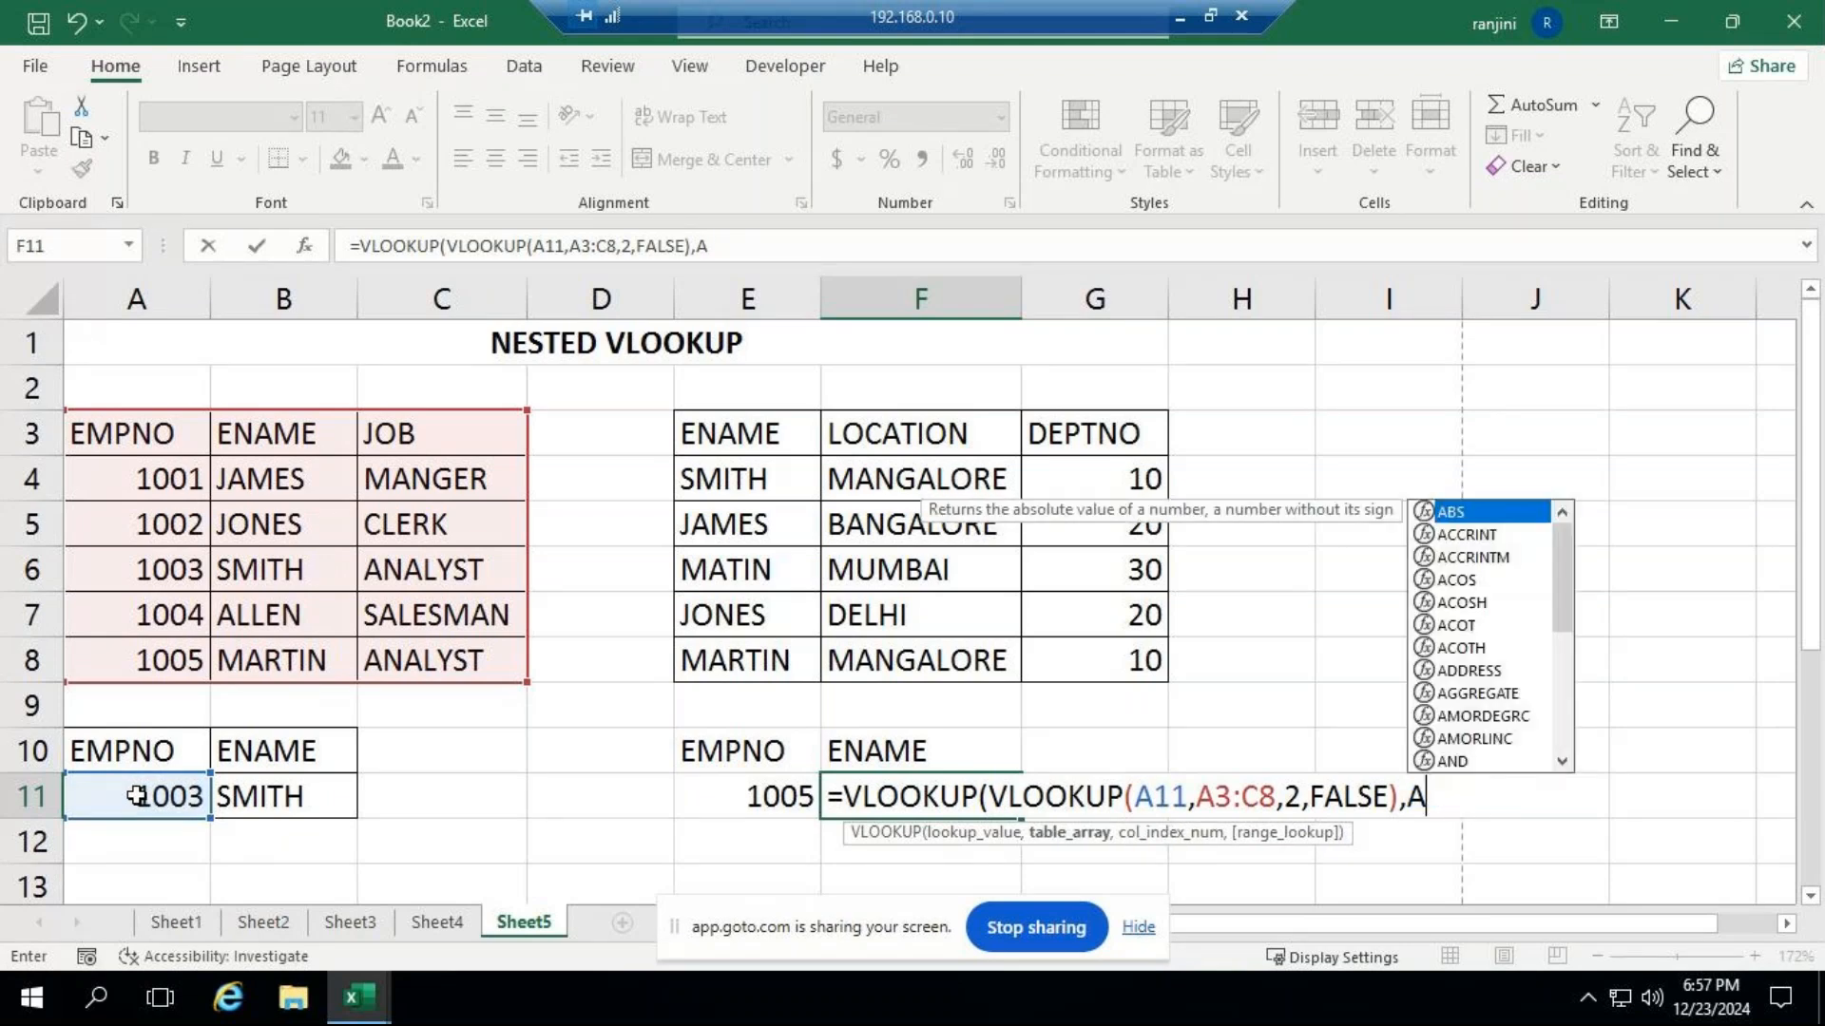
key(BackSpace)
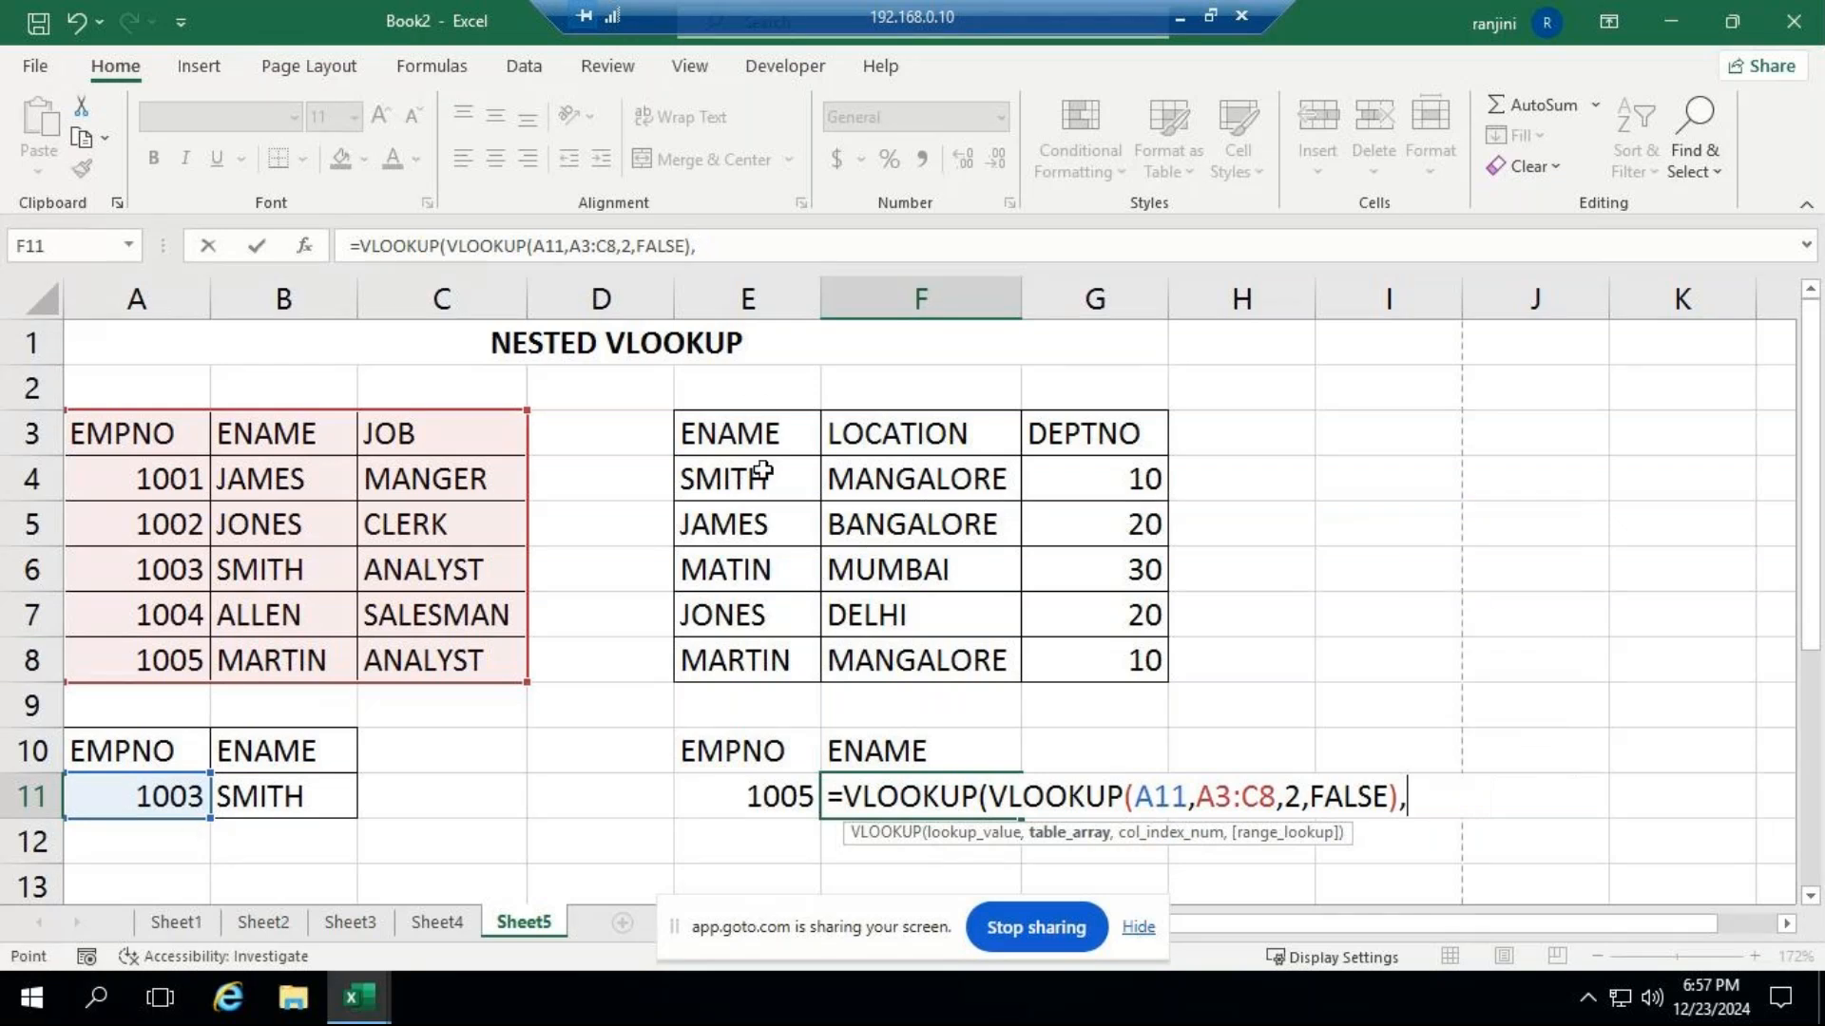
Complete the outer VLOOKUP in F11 with table E3:G8, column index 1 and FALSE for an exact match, and commit the formula.
drag(760, 445, 1083, 672)
text(,1)
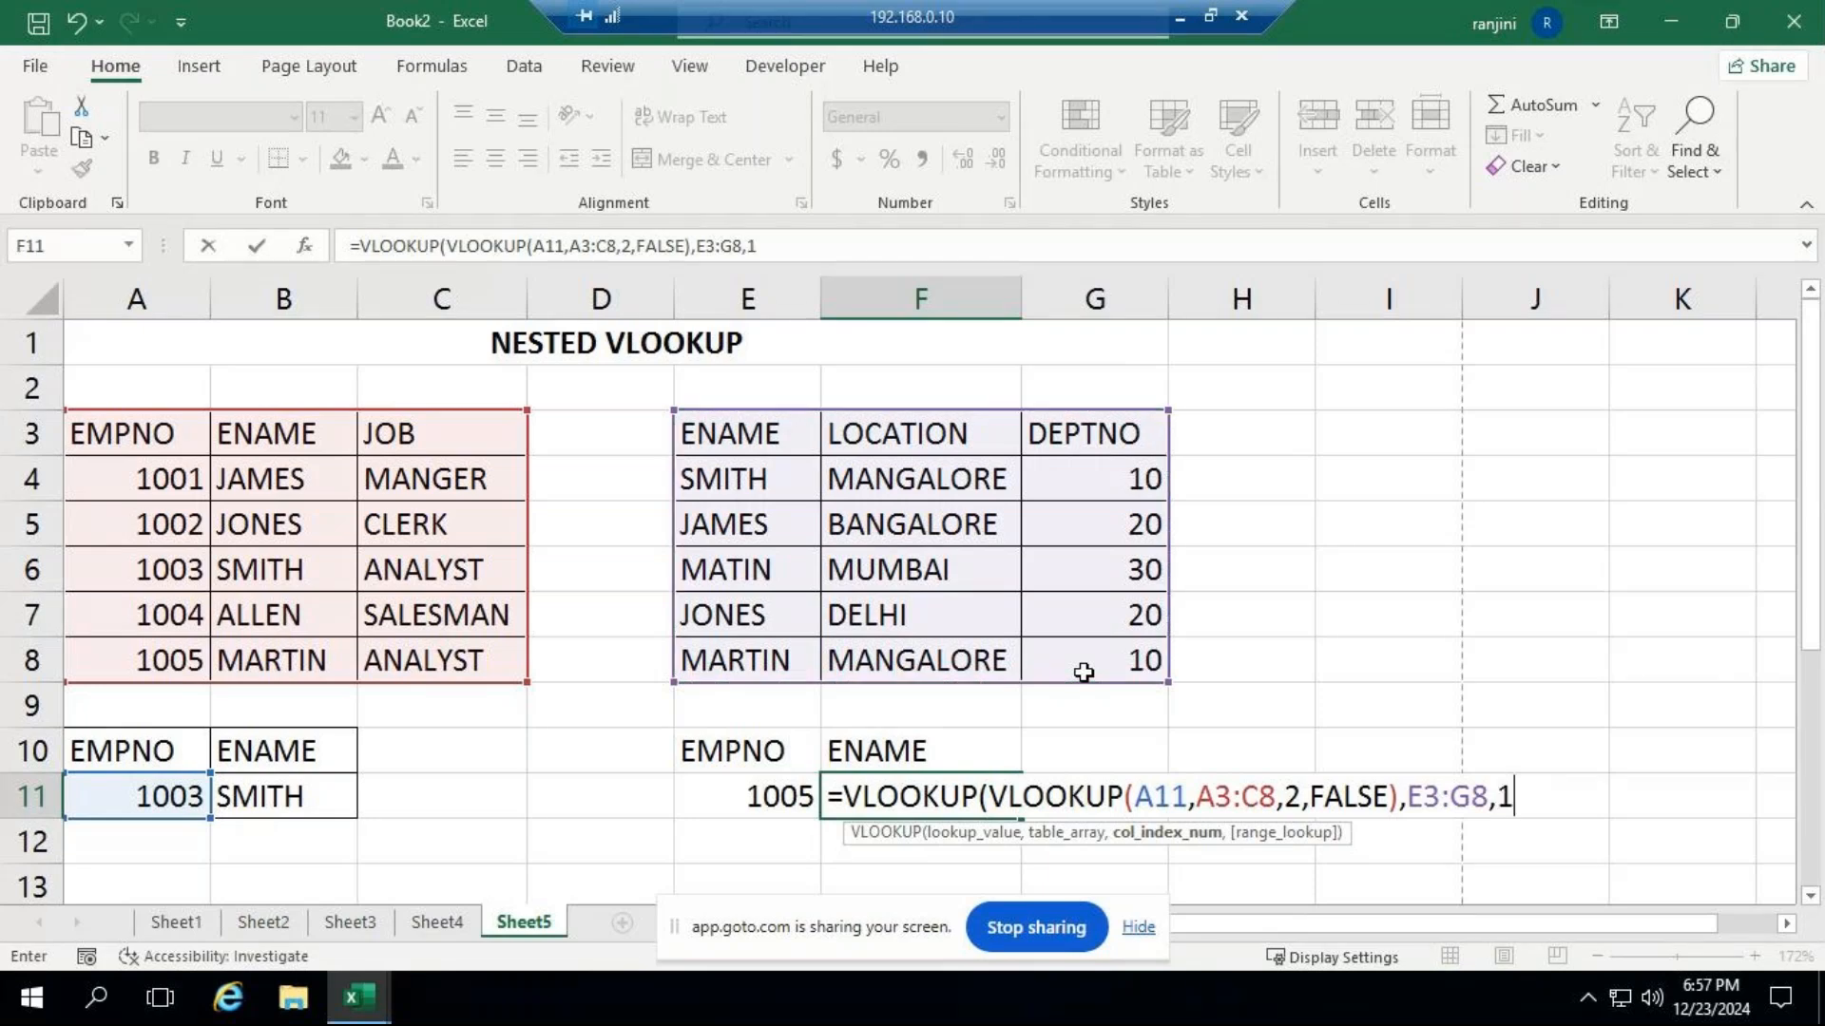
text())
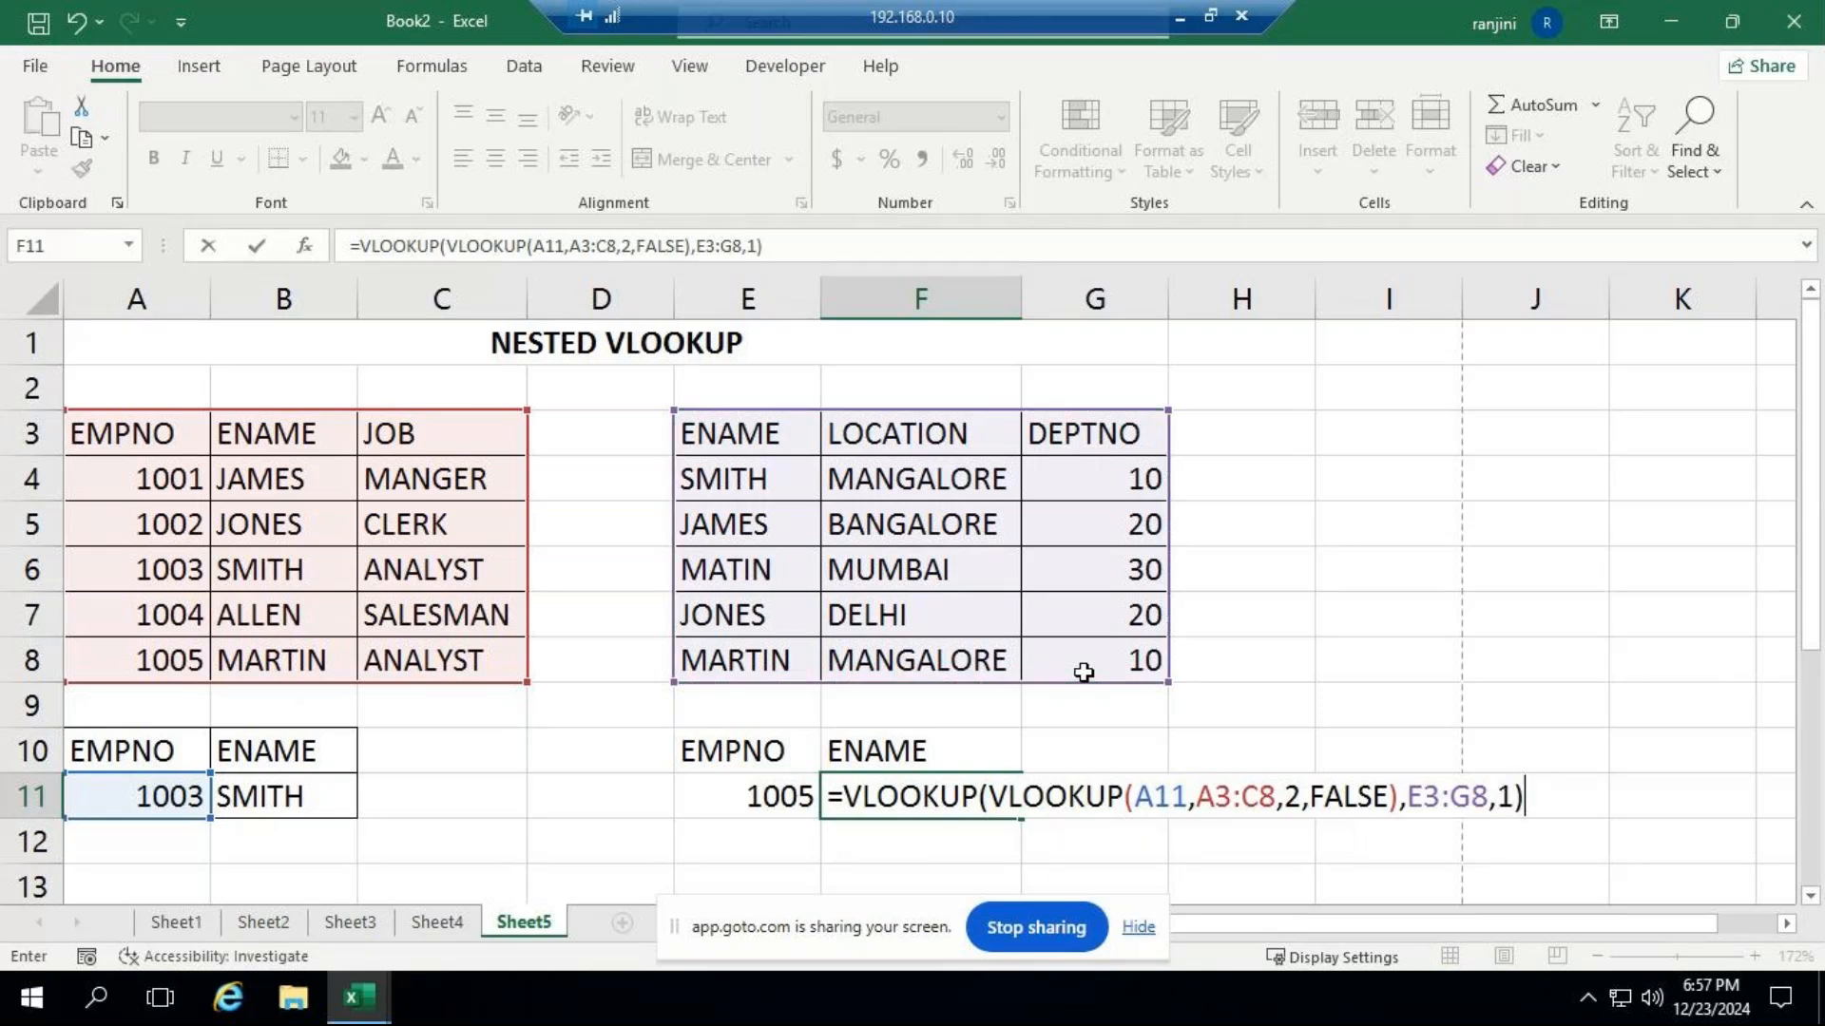
key(BackSpace)
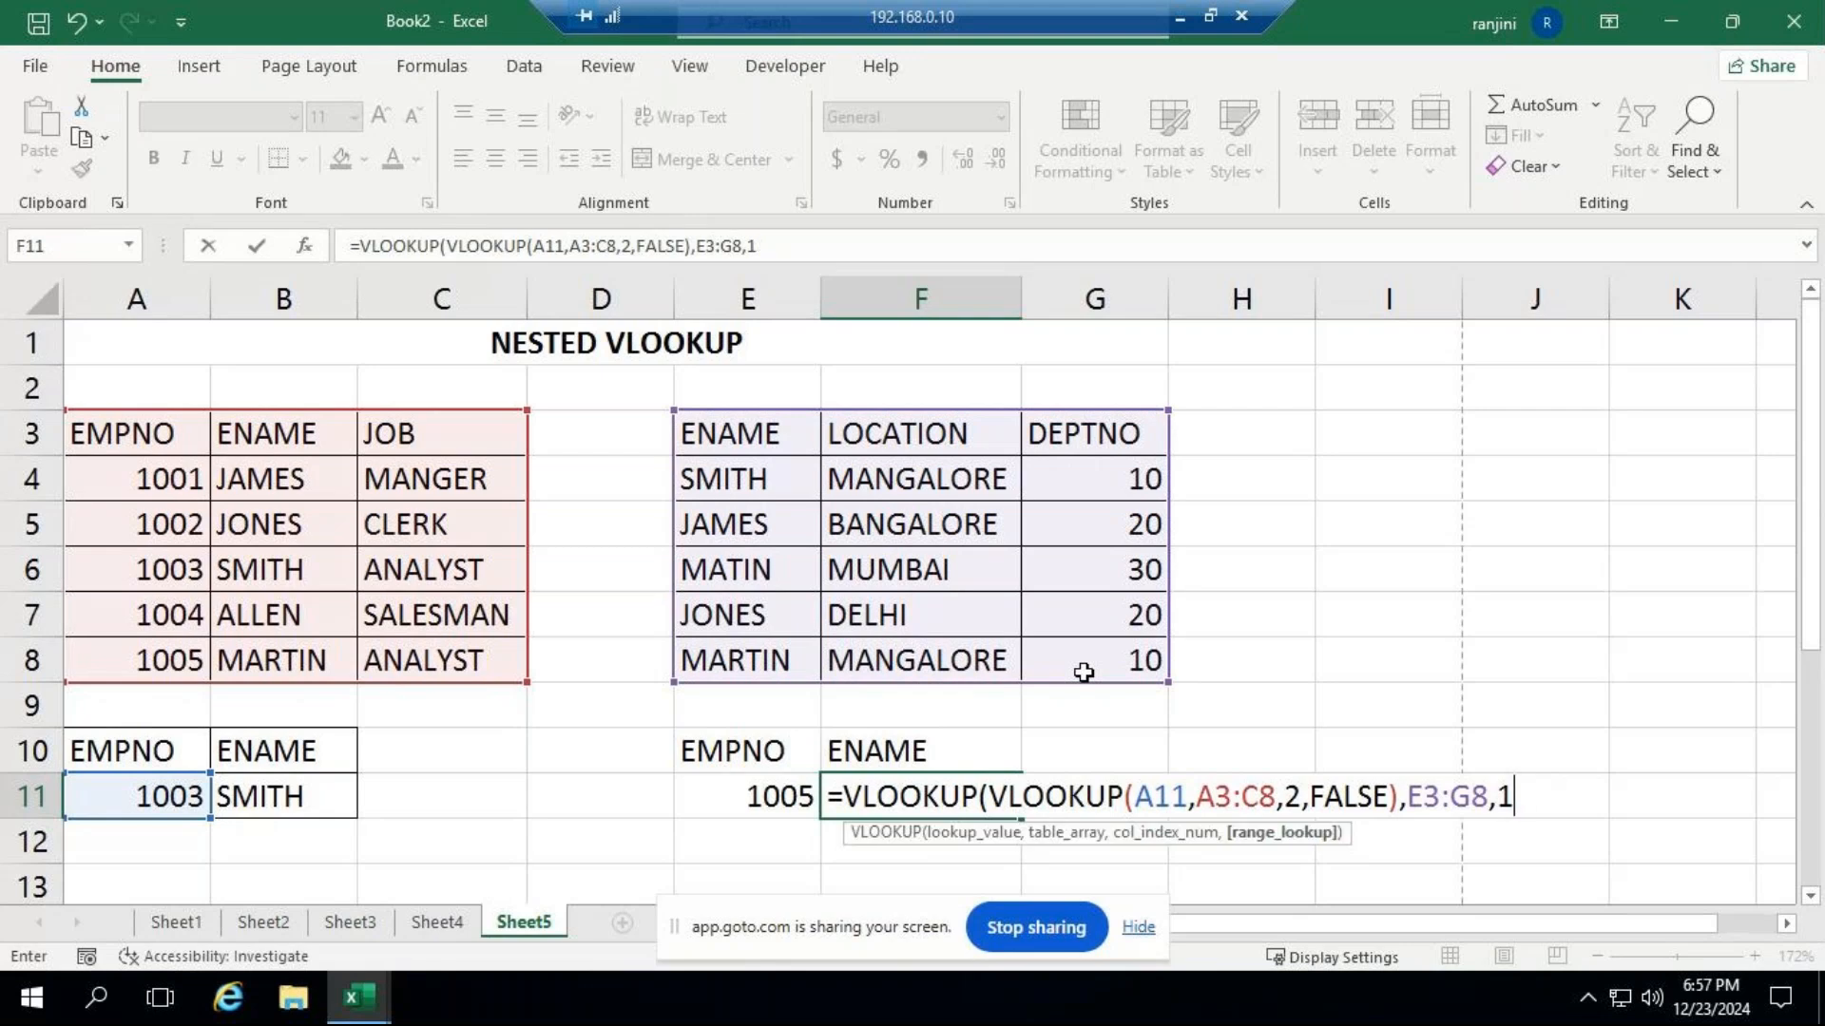
text(,)
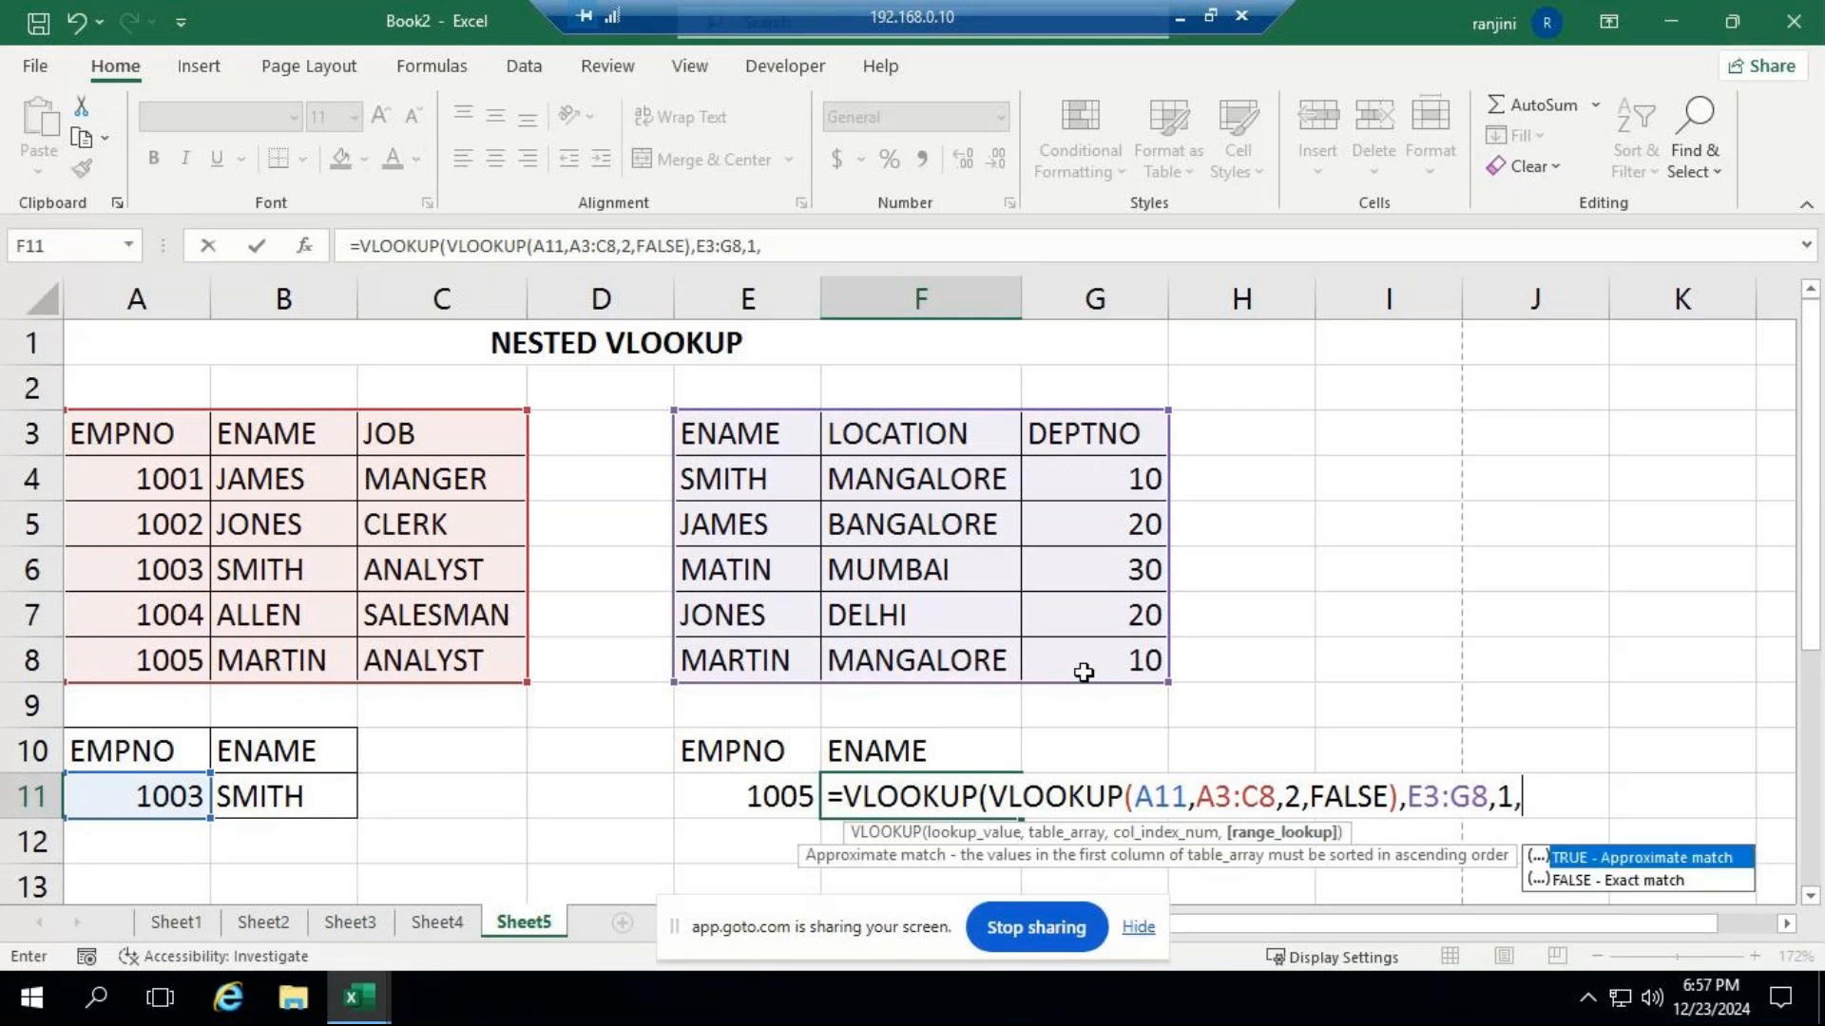
text(FALSE)
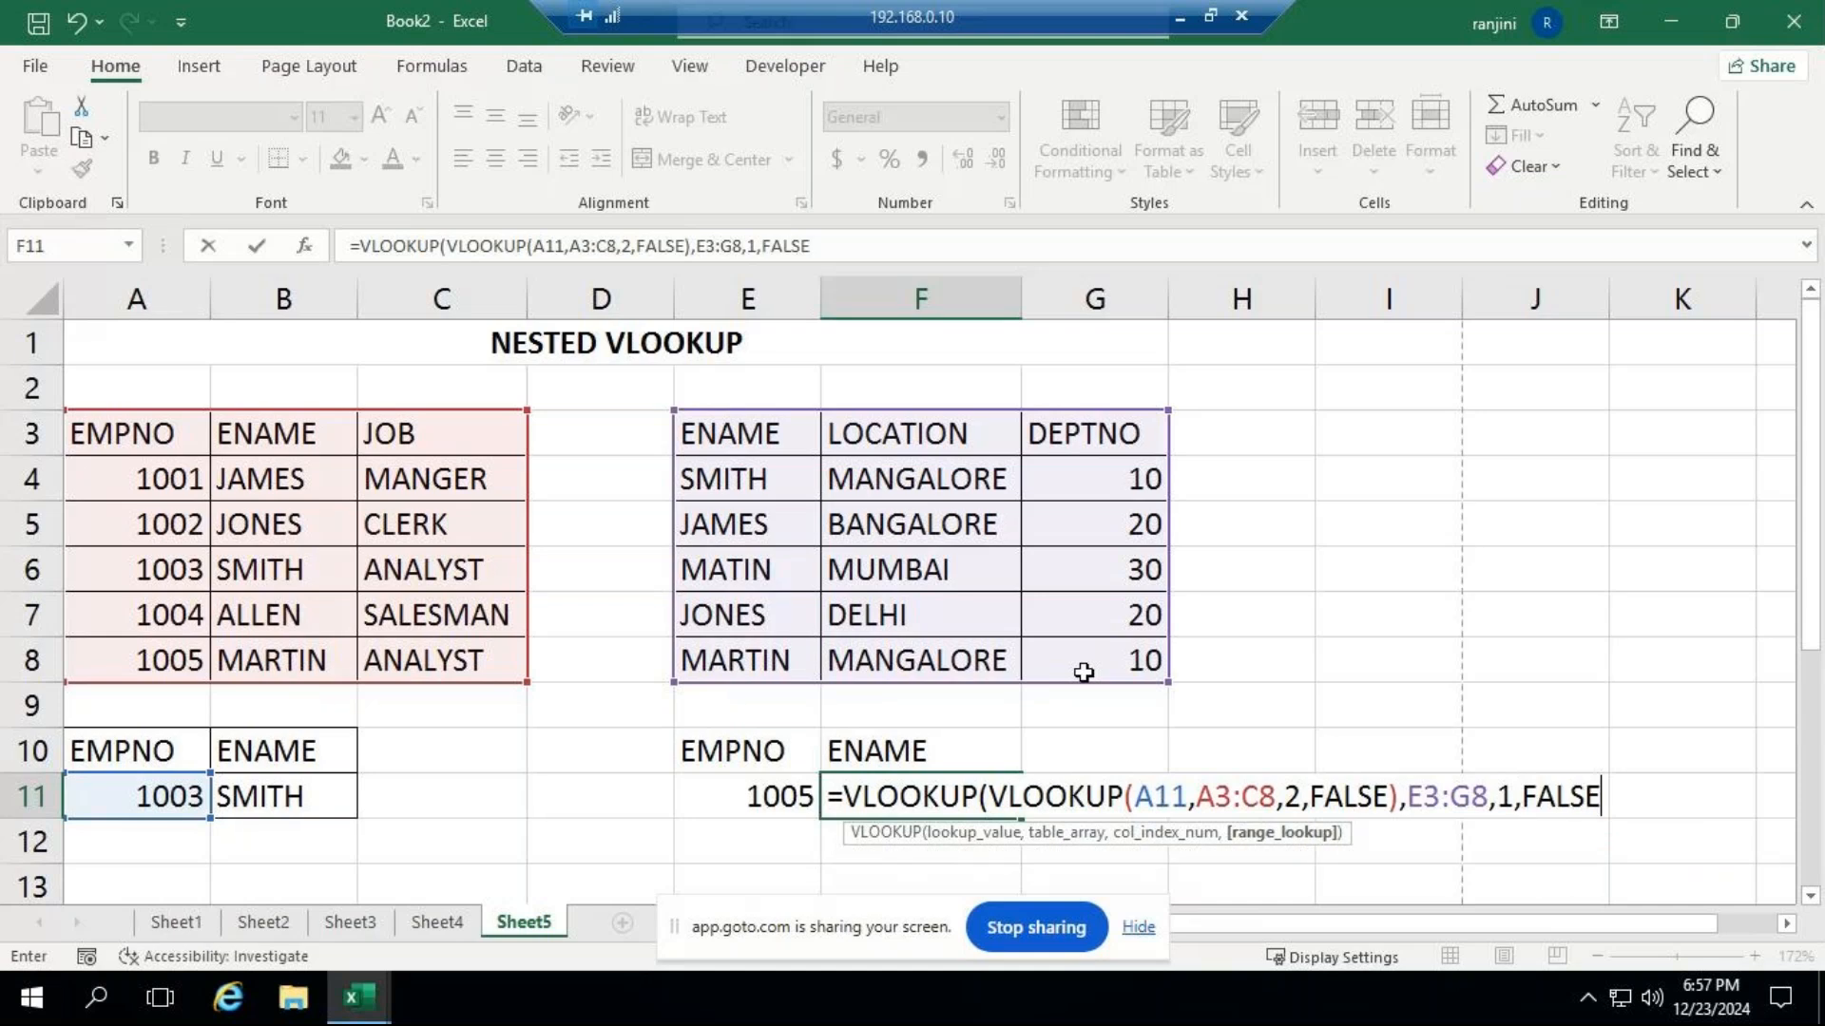
text()))
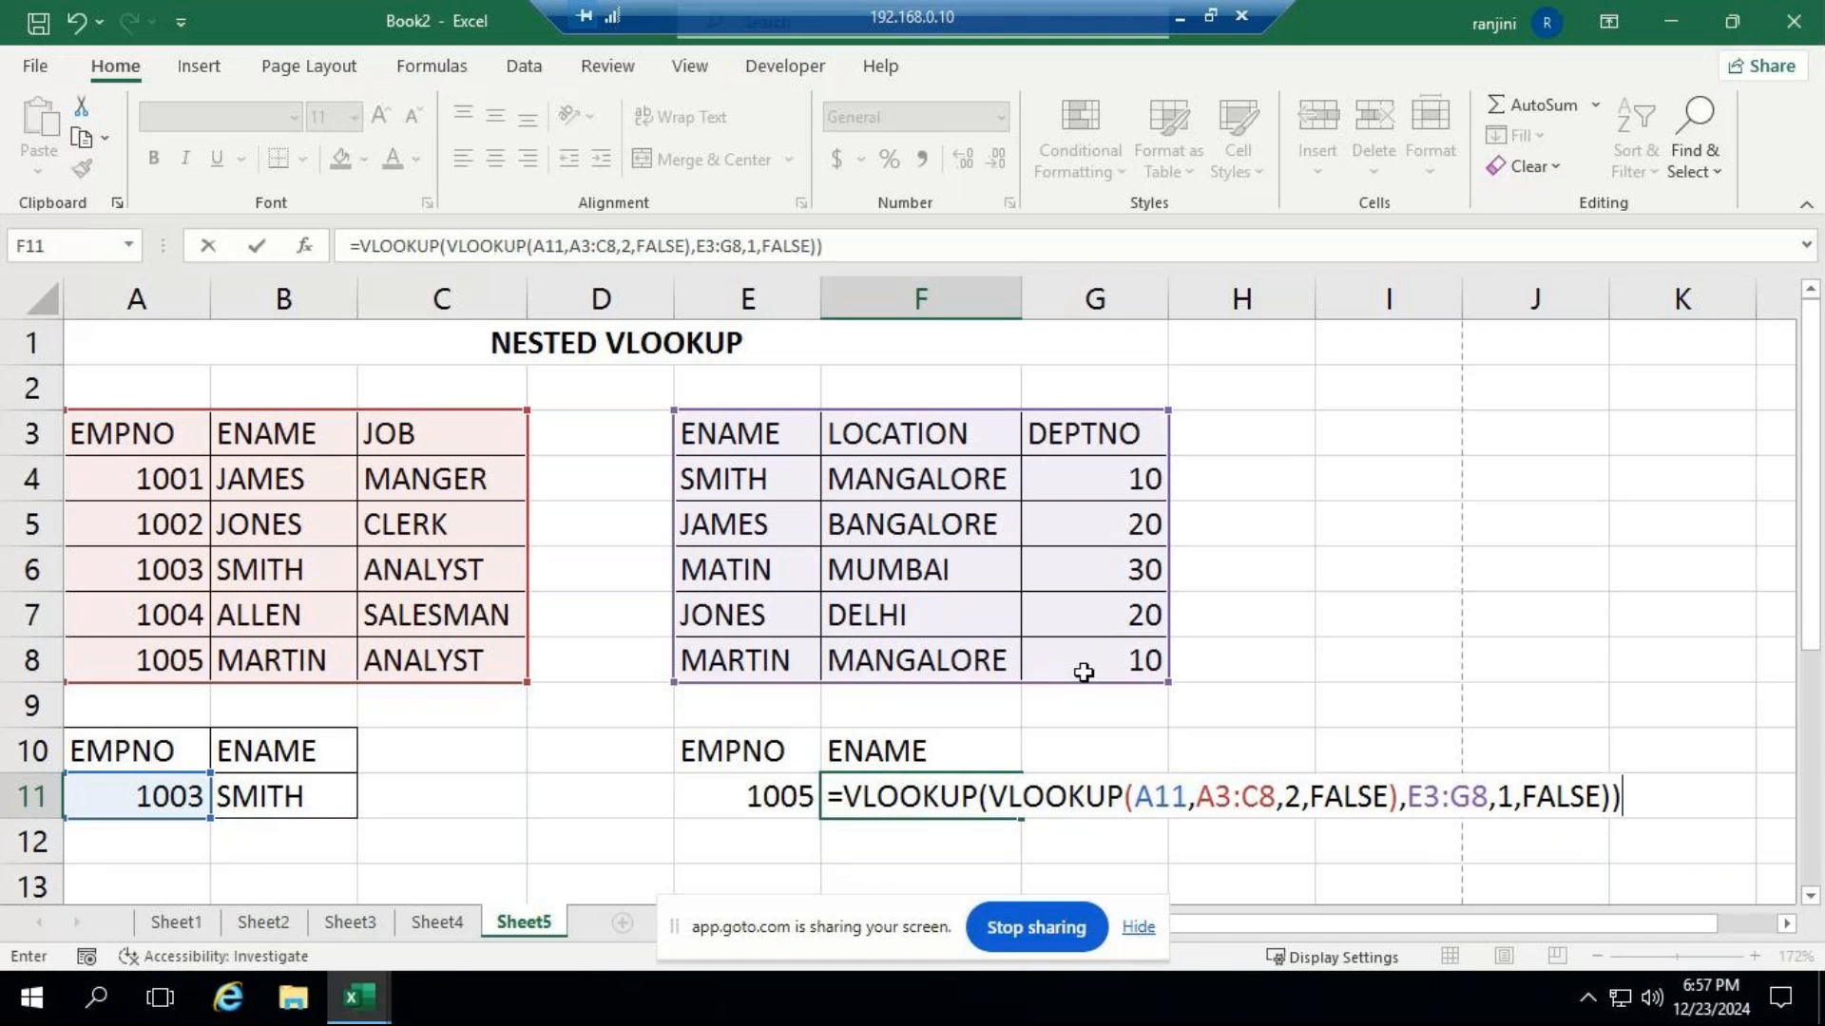
key(Return)
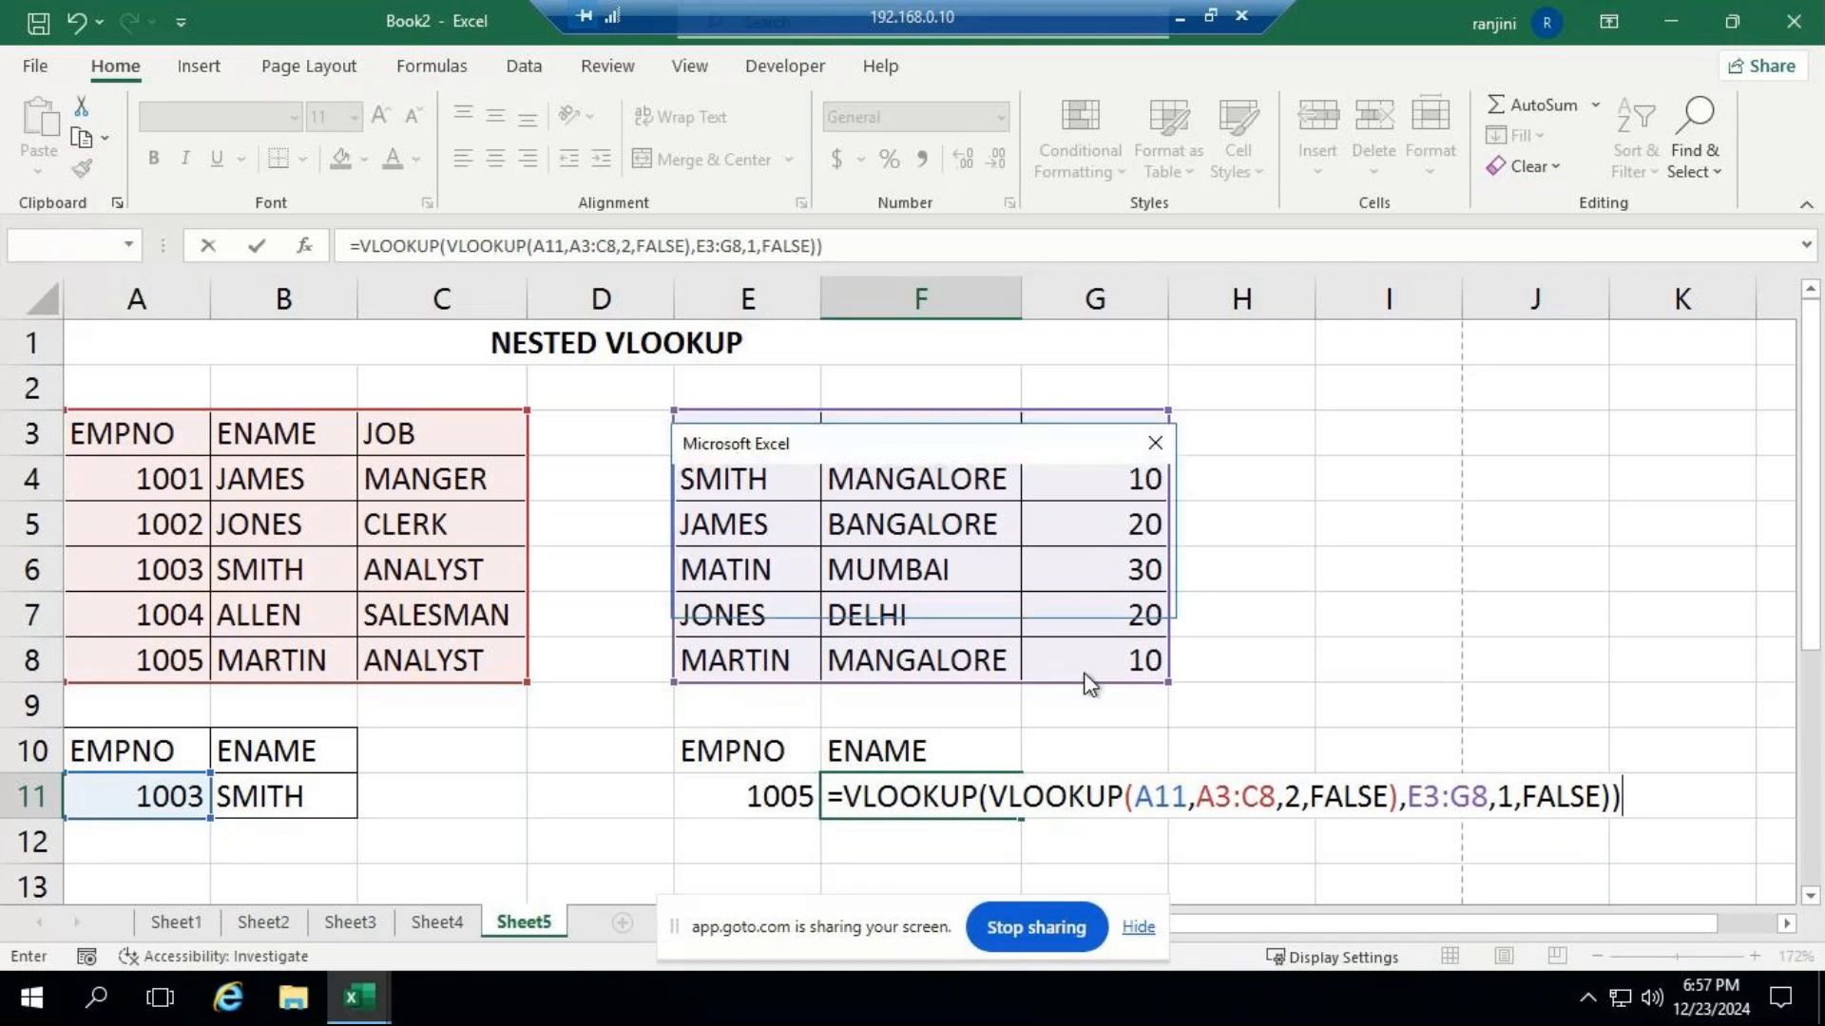
key(Return)
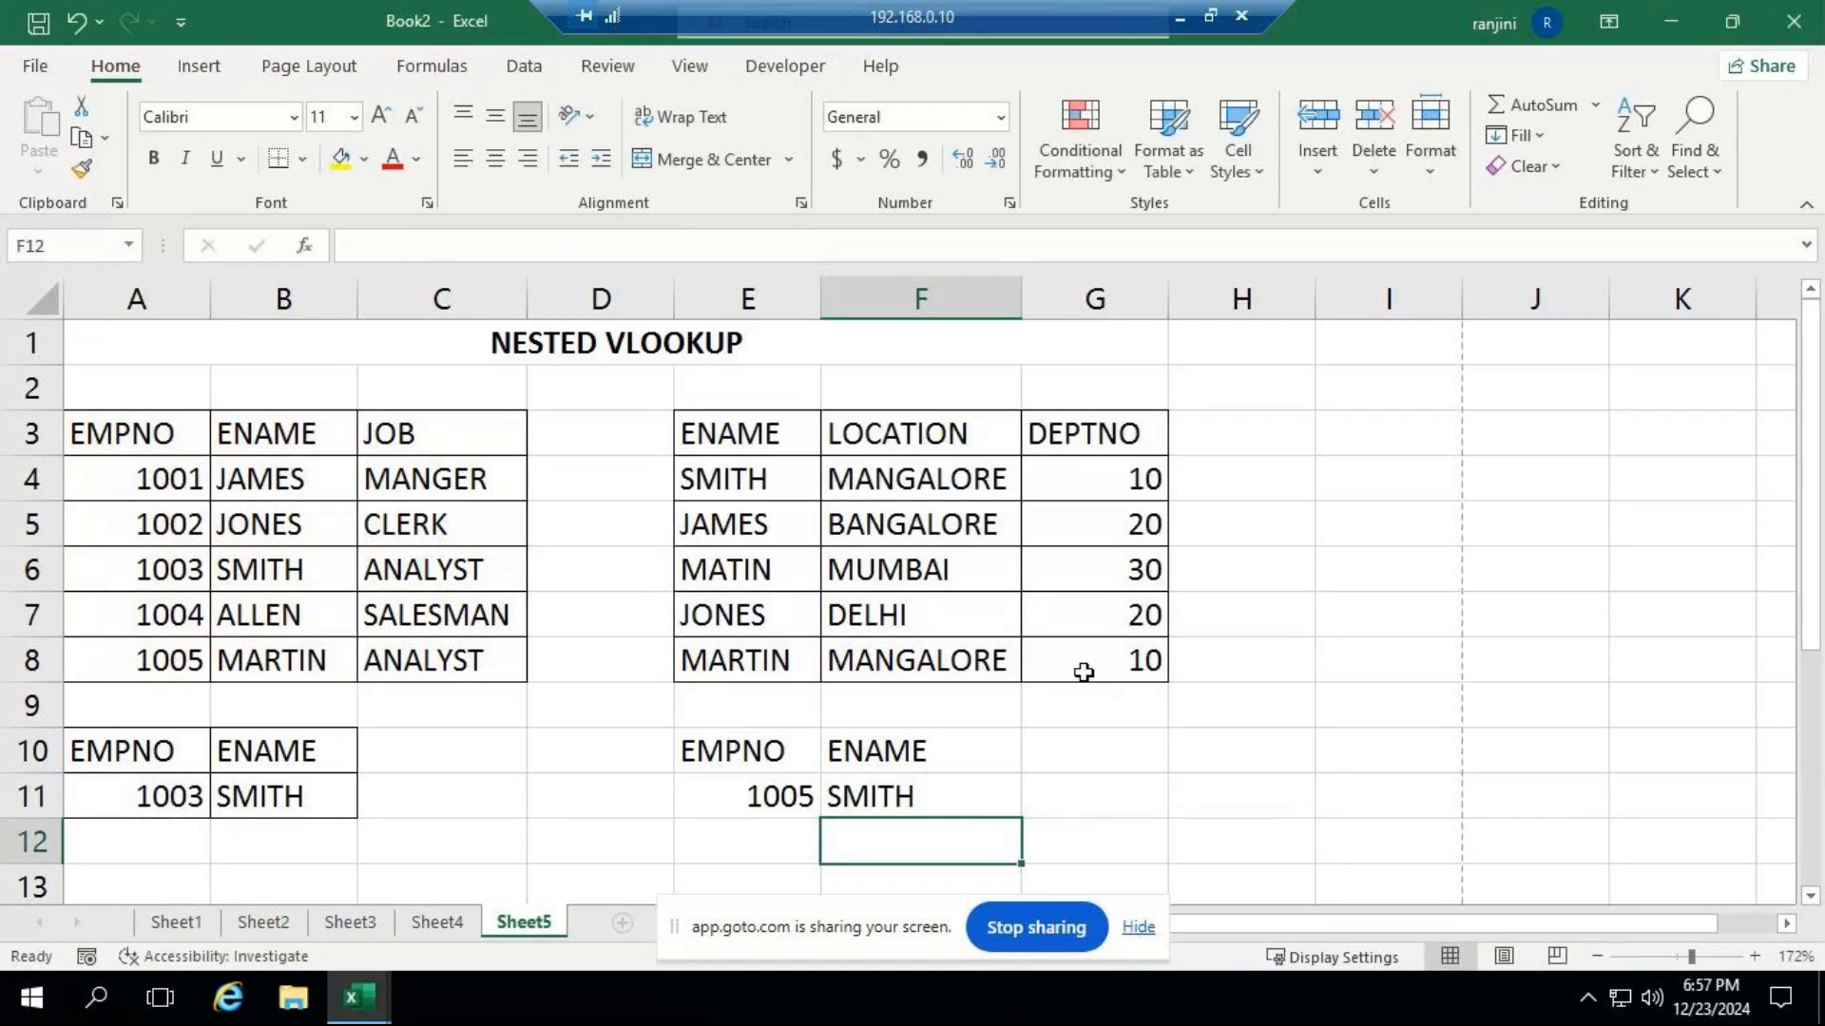
Review the nested formula in F11 and test it by changing the employee number in A11 to 1002.
click(834, 796)
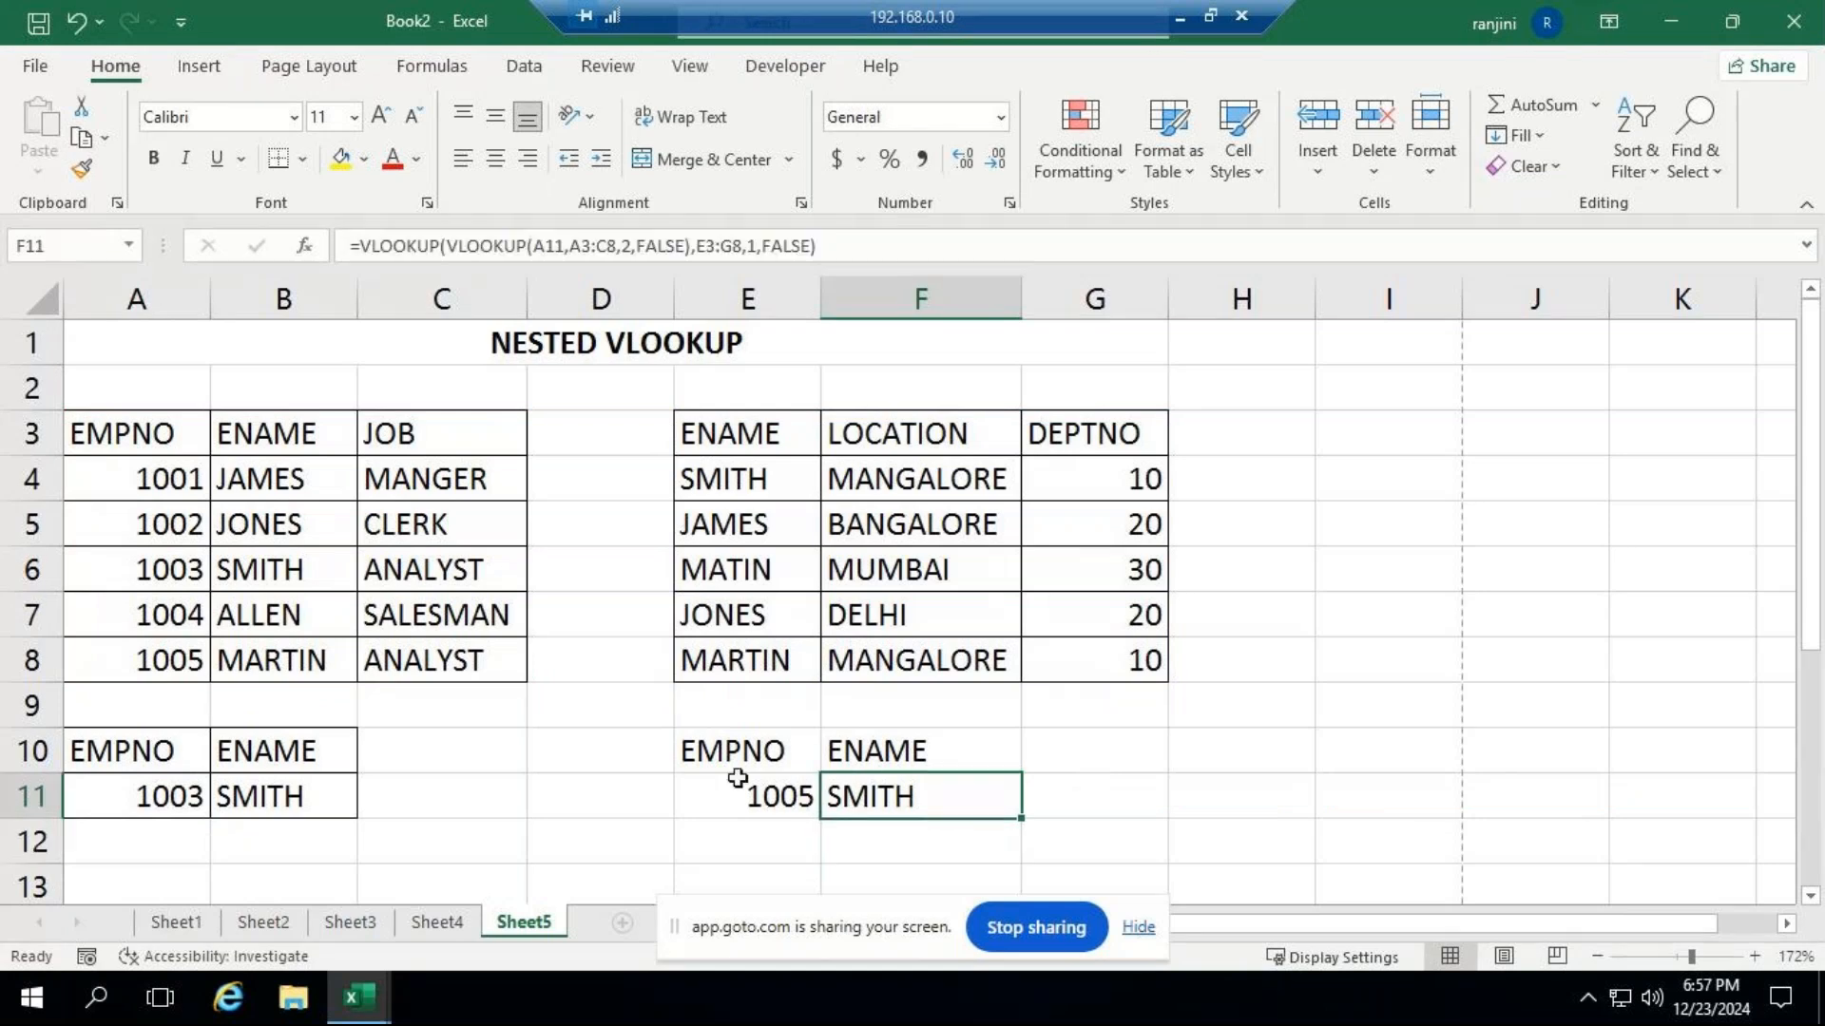
click(133, 793)
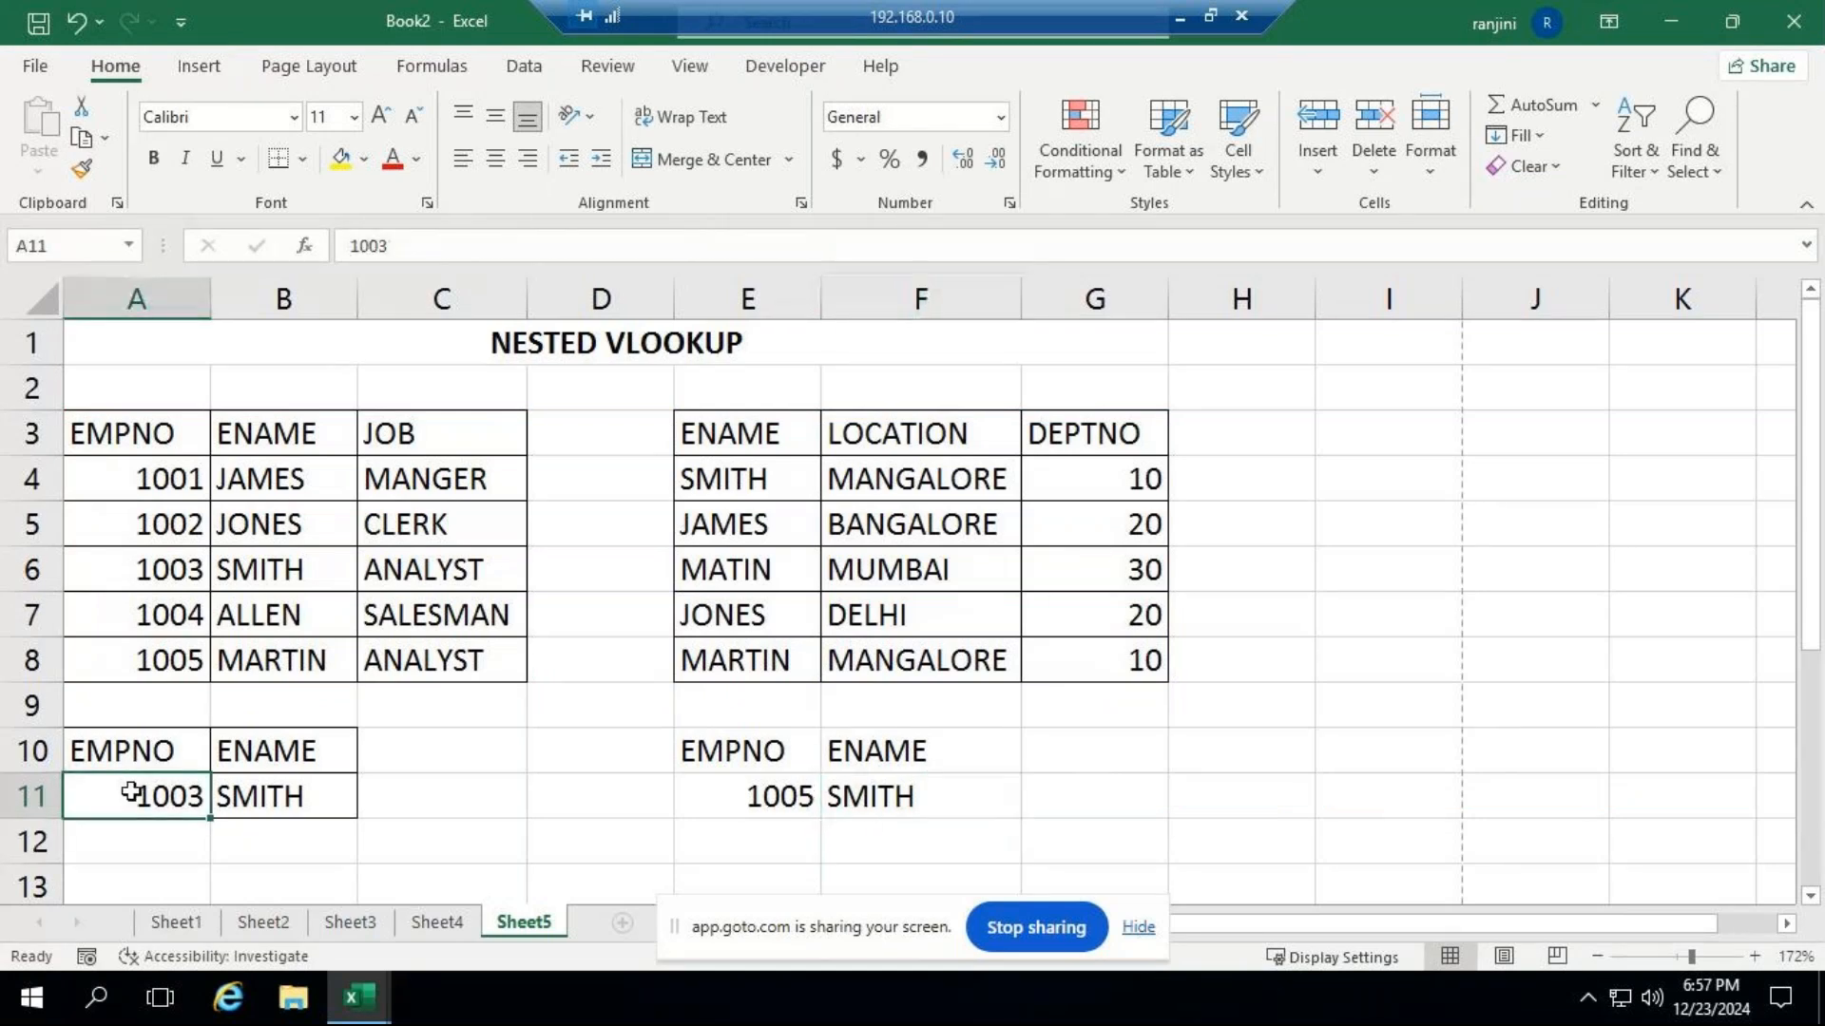
text(1002)
key(Return)
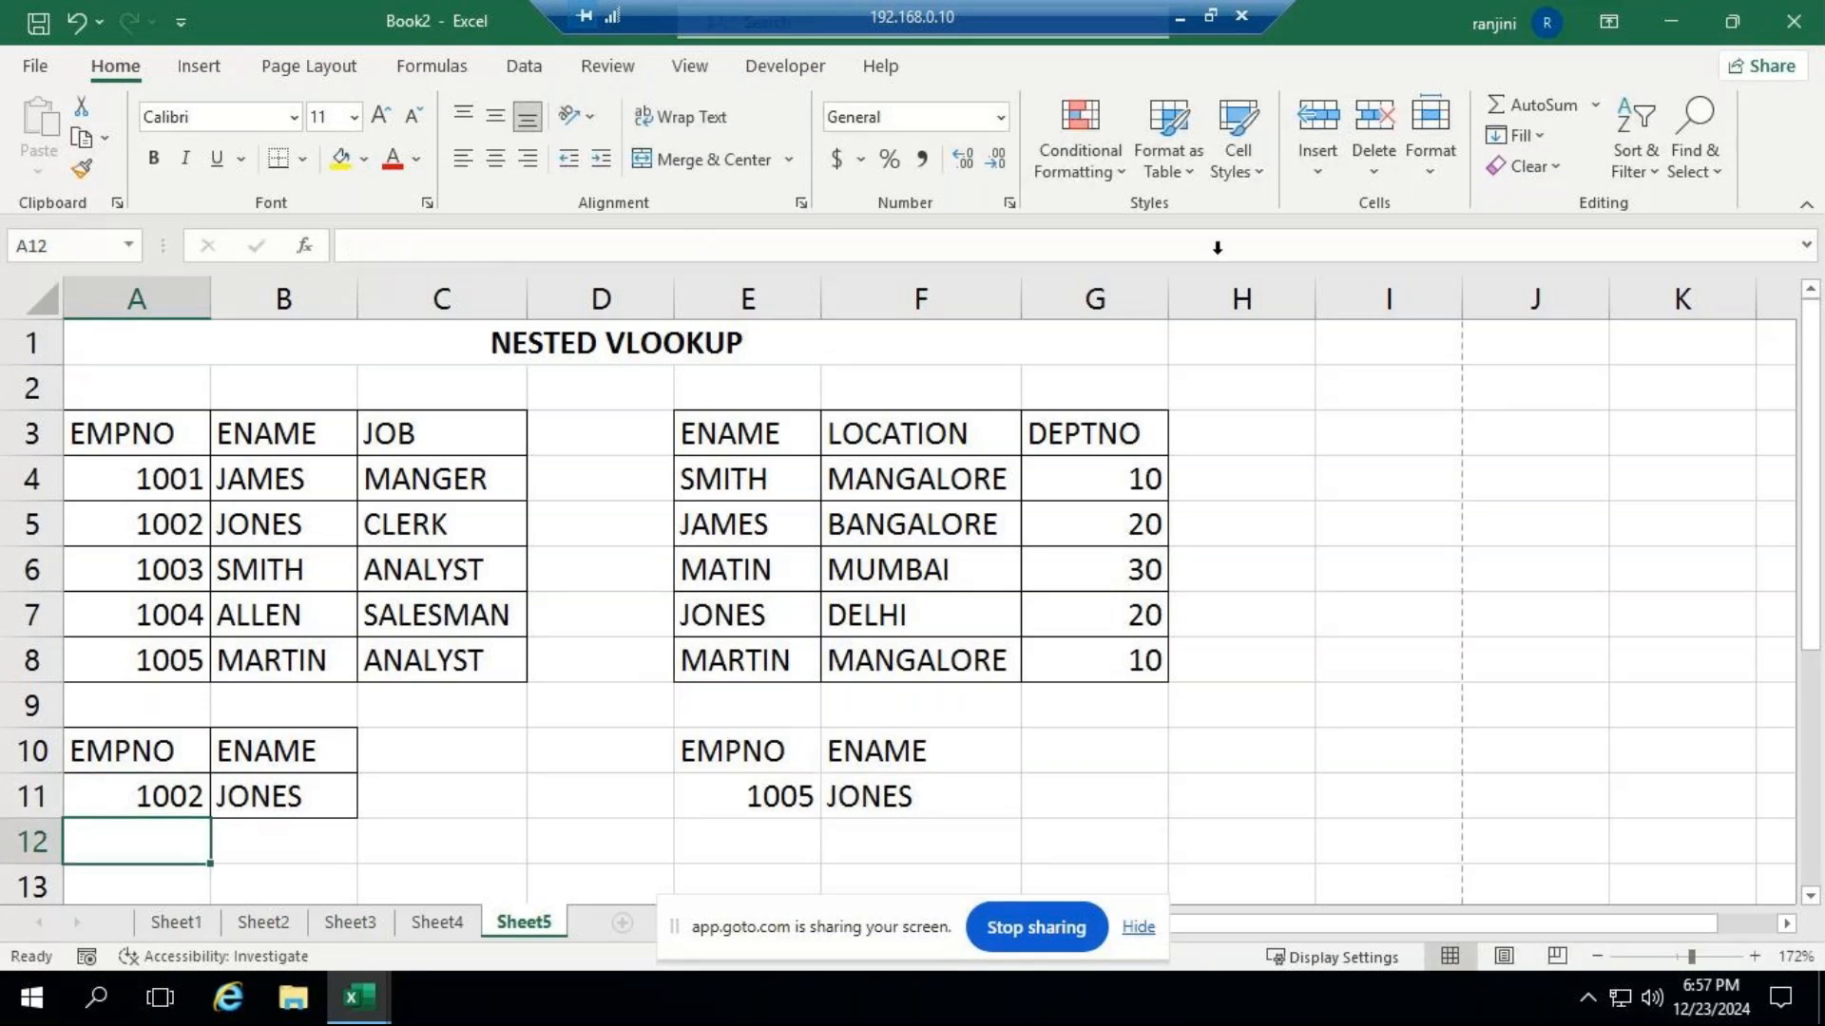
Switch to the GoTo Meeting window to check for attendees' chat replies, and return to the remote desktop session.
click(1184, 18)
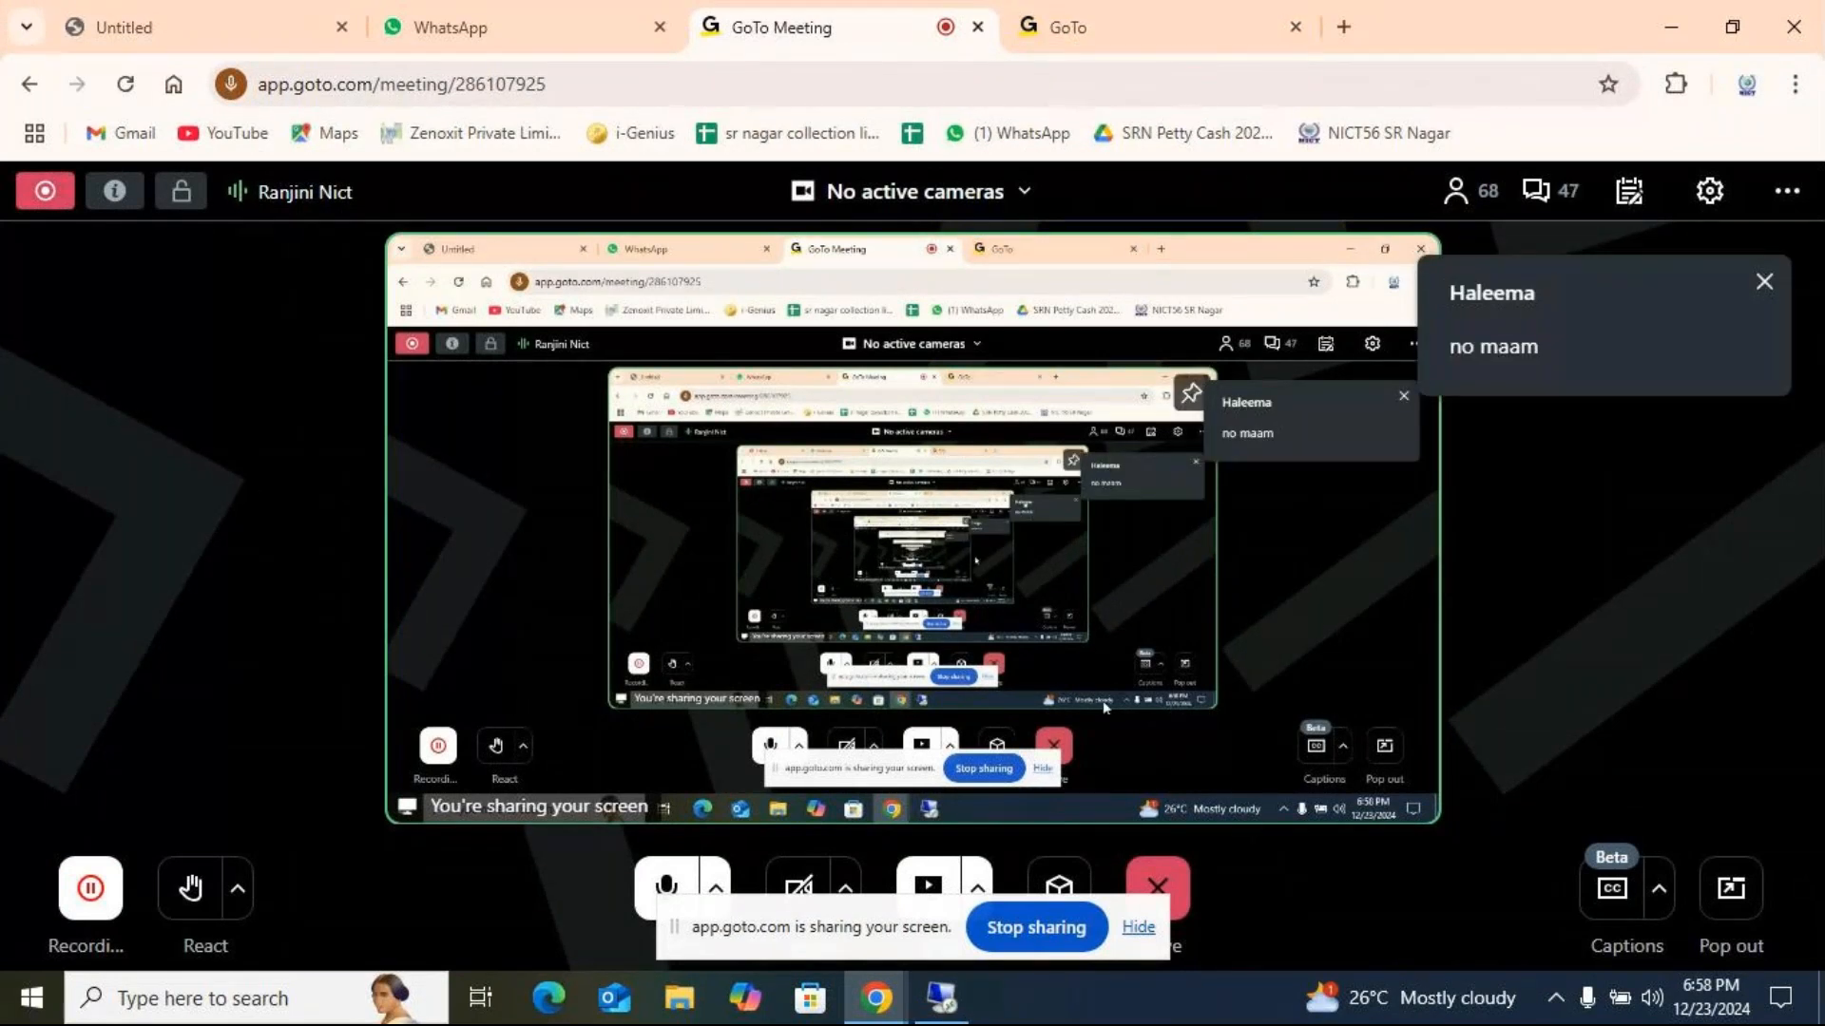
mouse_move(944, 1005)
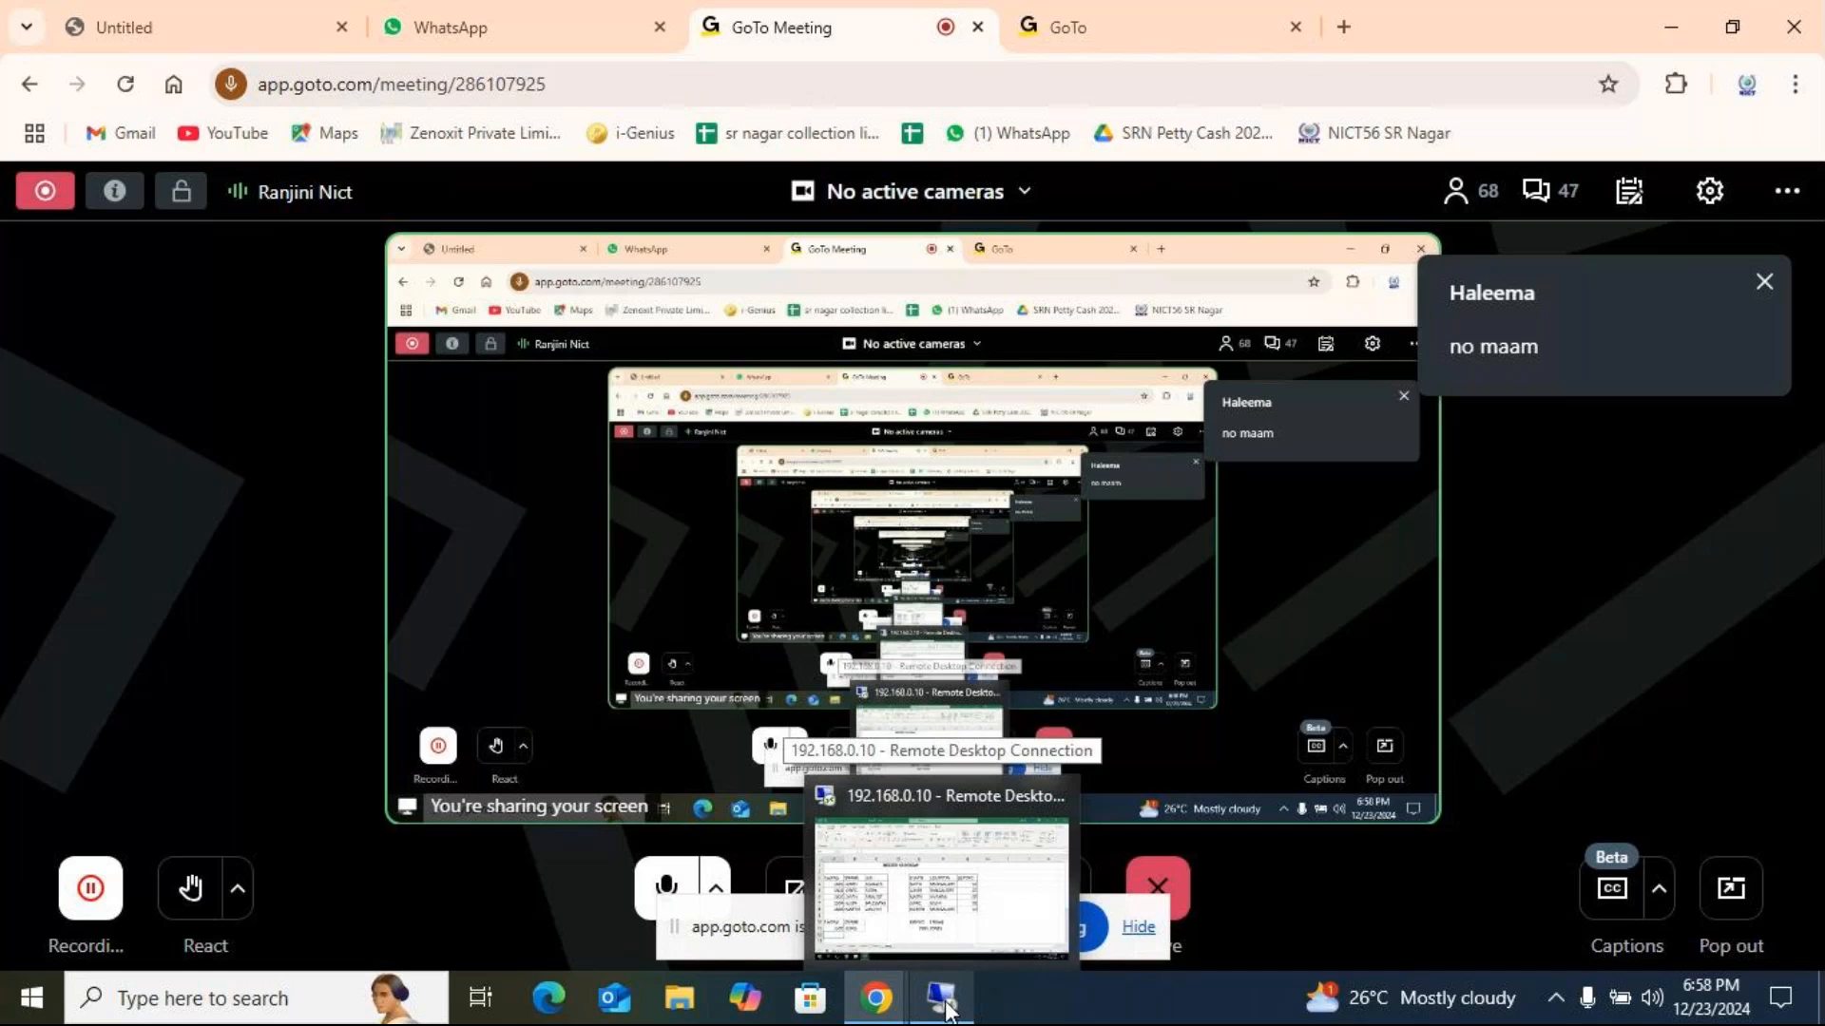
mouse_move(876, 999)
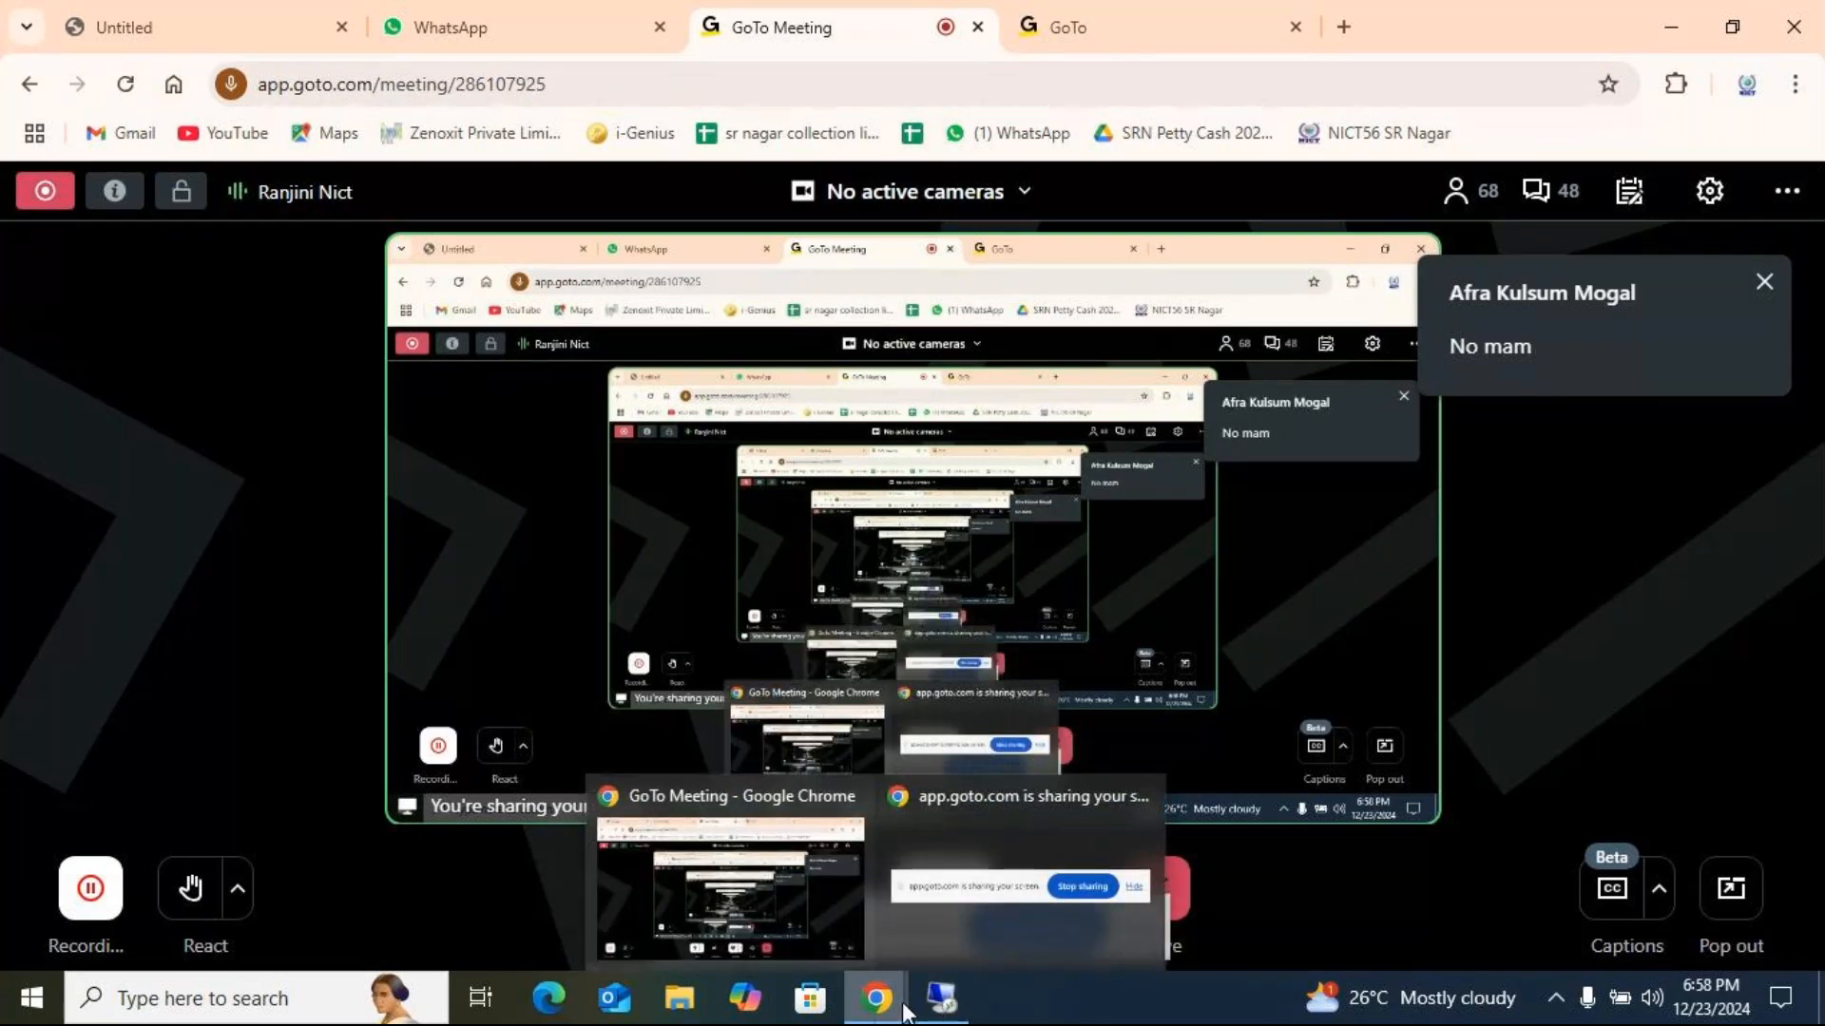
click(941, 1000)
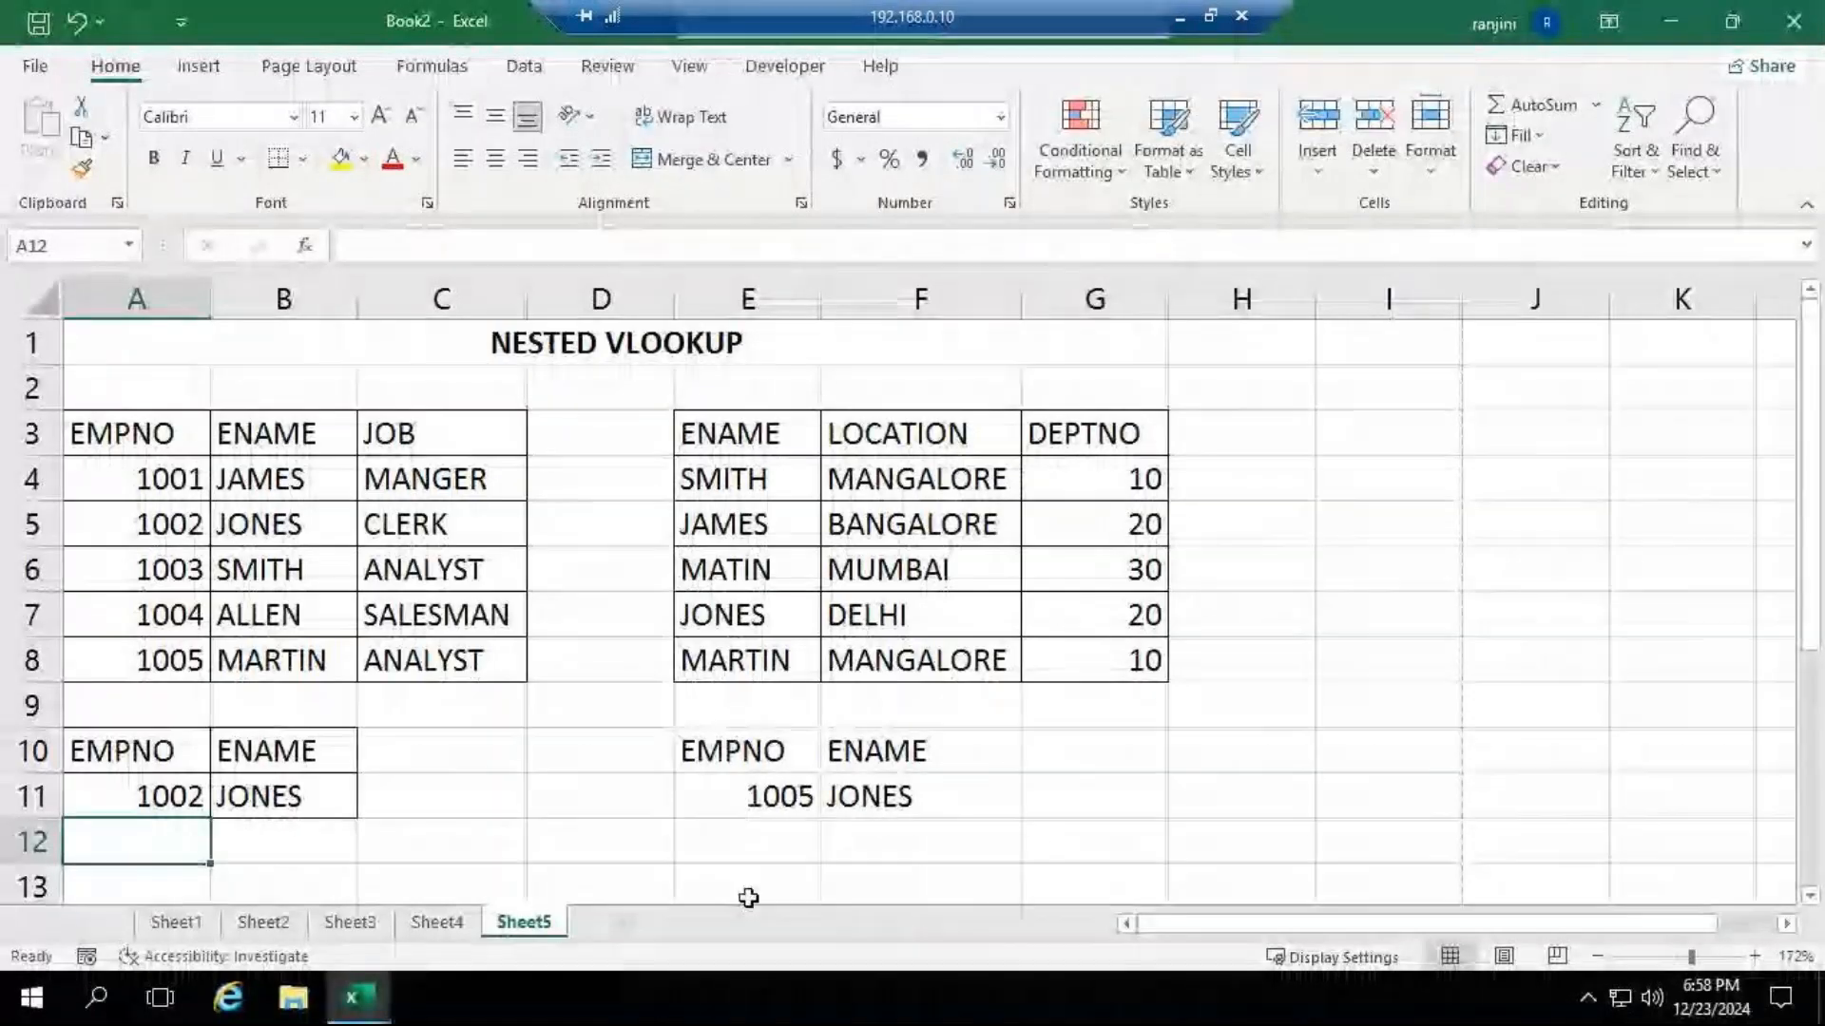
click(1177, 17)
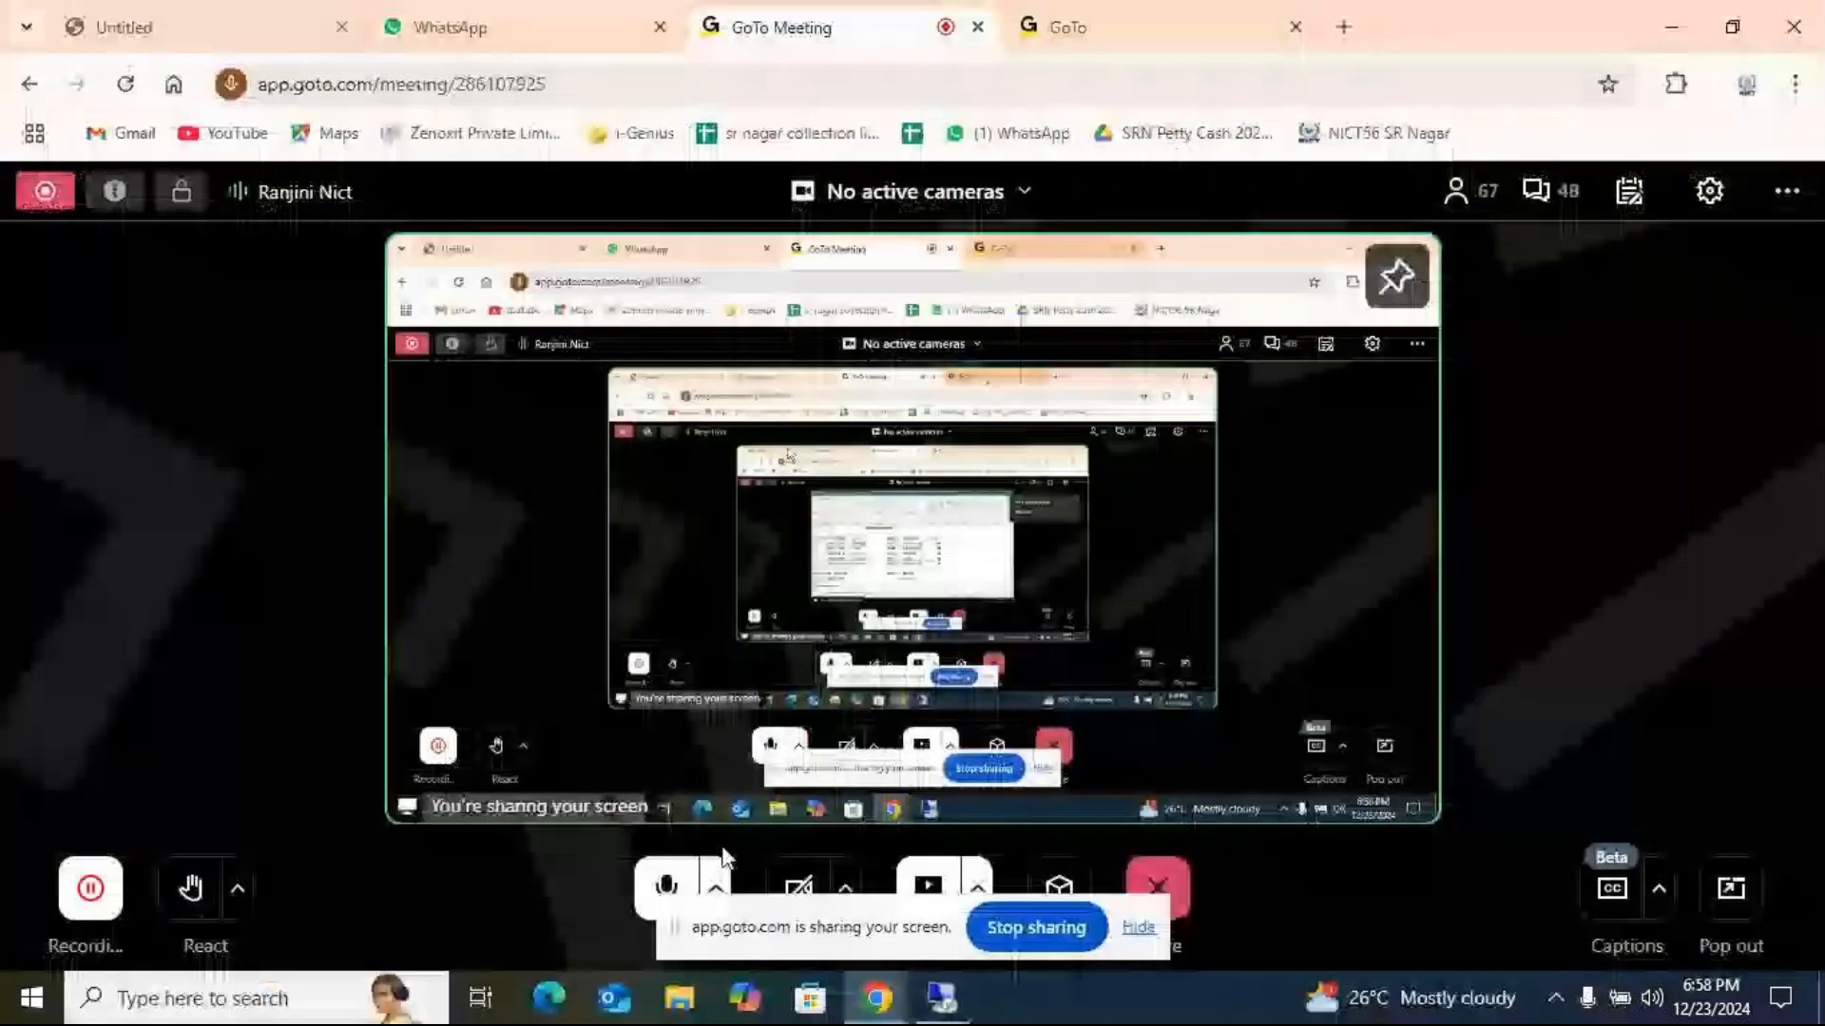
click(941, 1005)
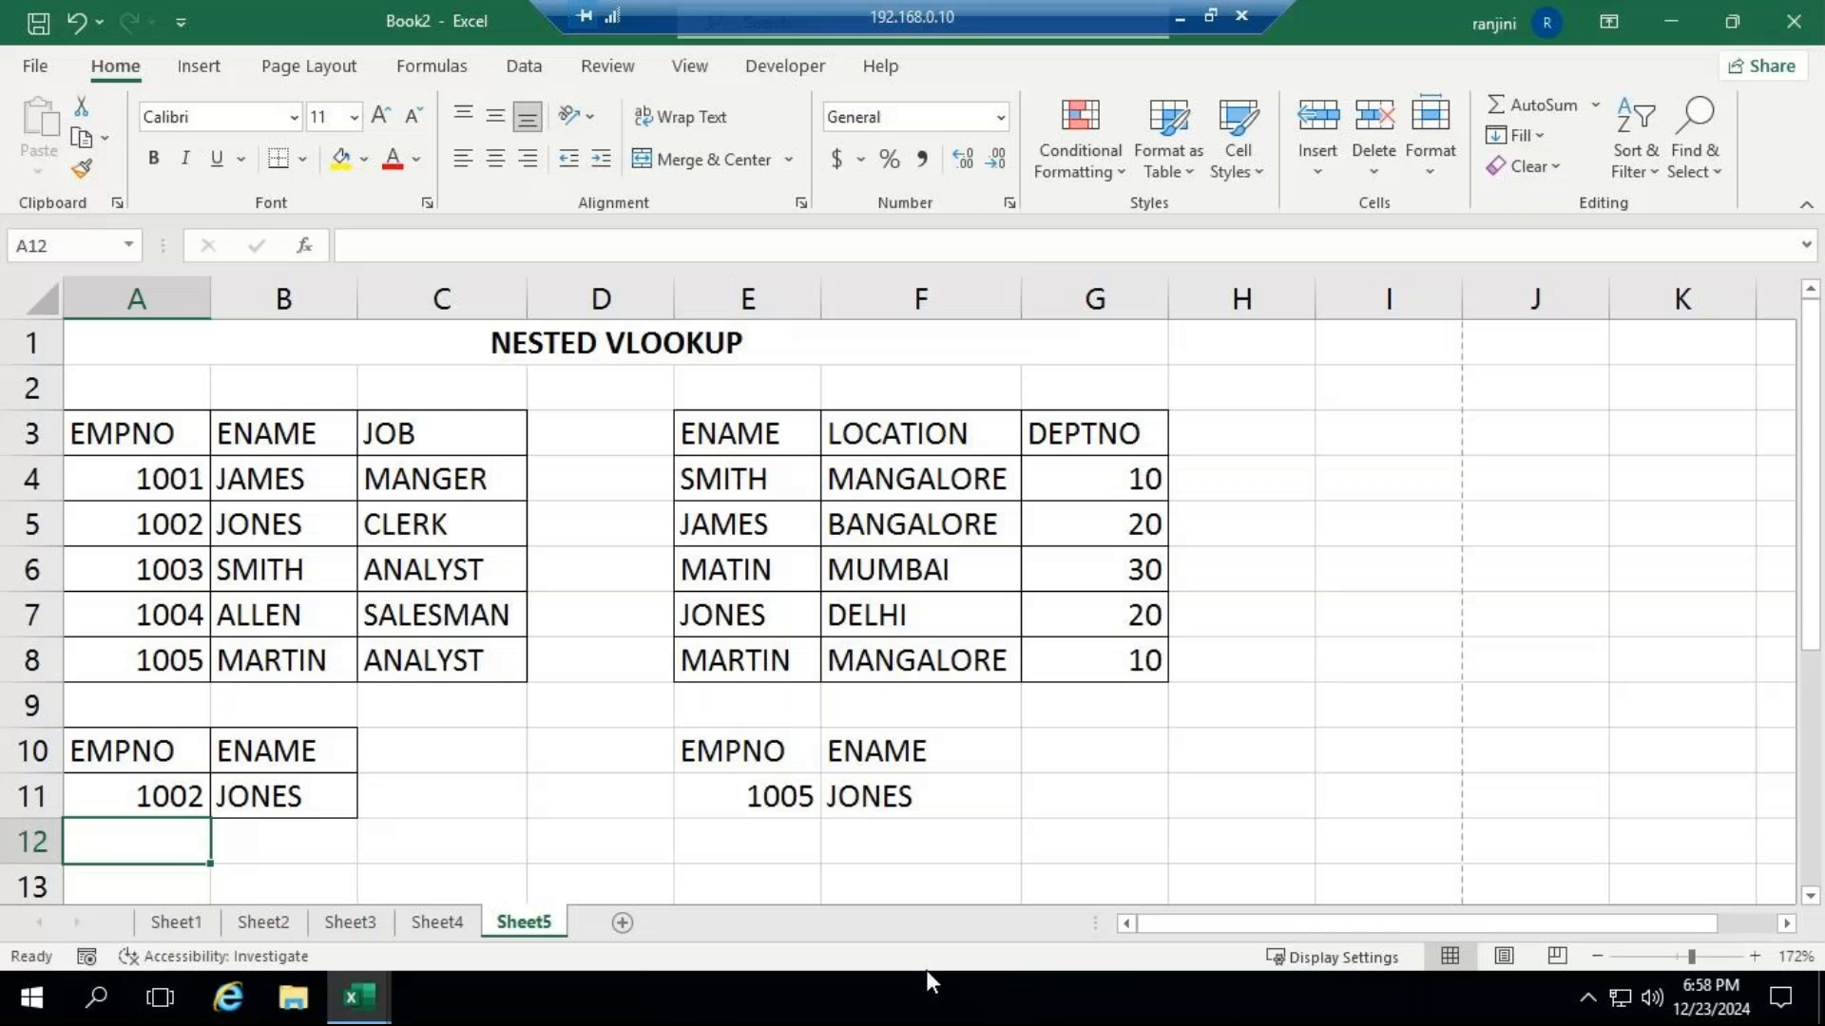
Switch to the lookup functions workbook and go through its sheets to open Sheet7.
mouse_move(352, 971)
mouse_move(357, 865)
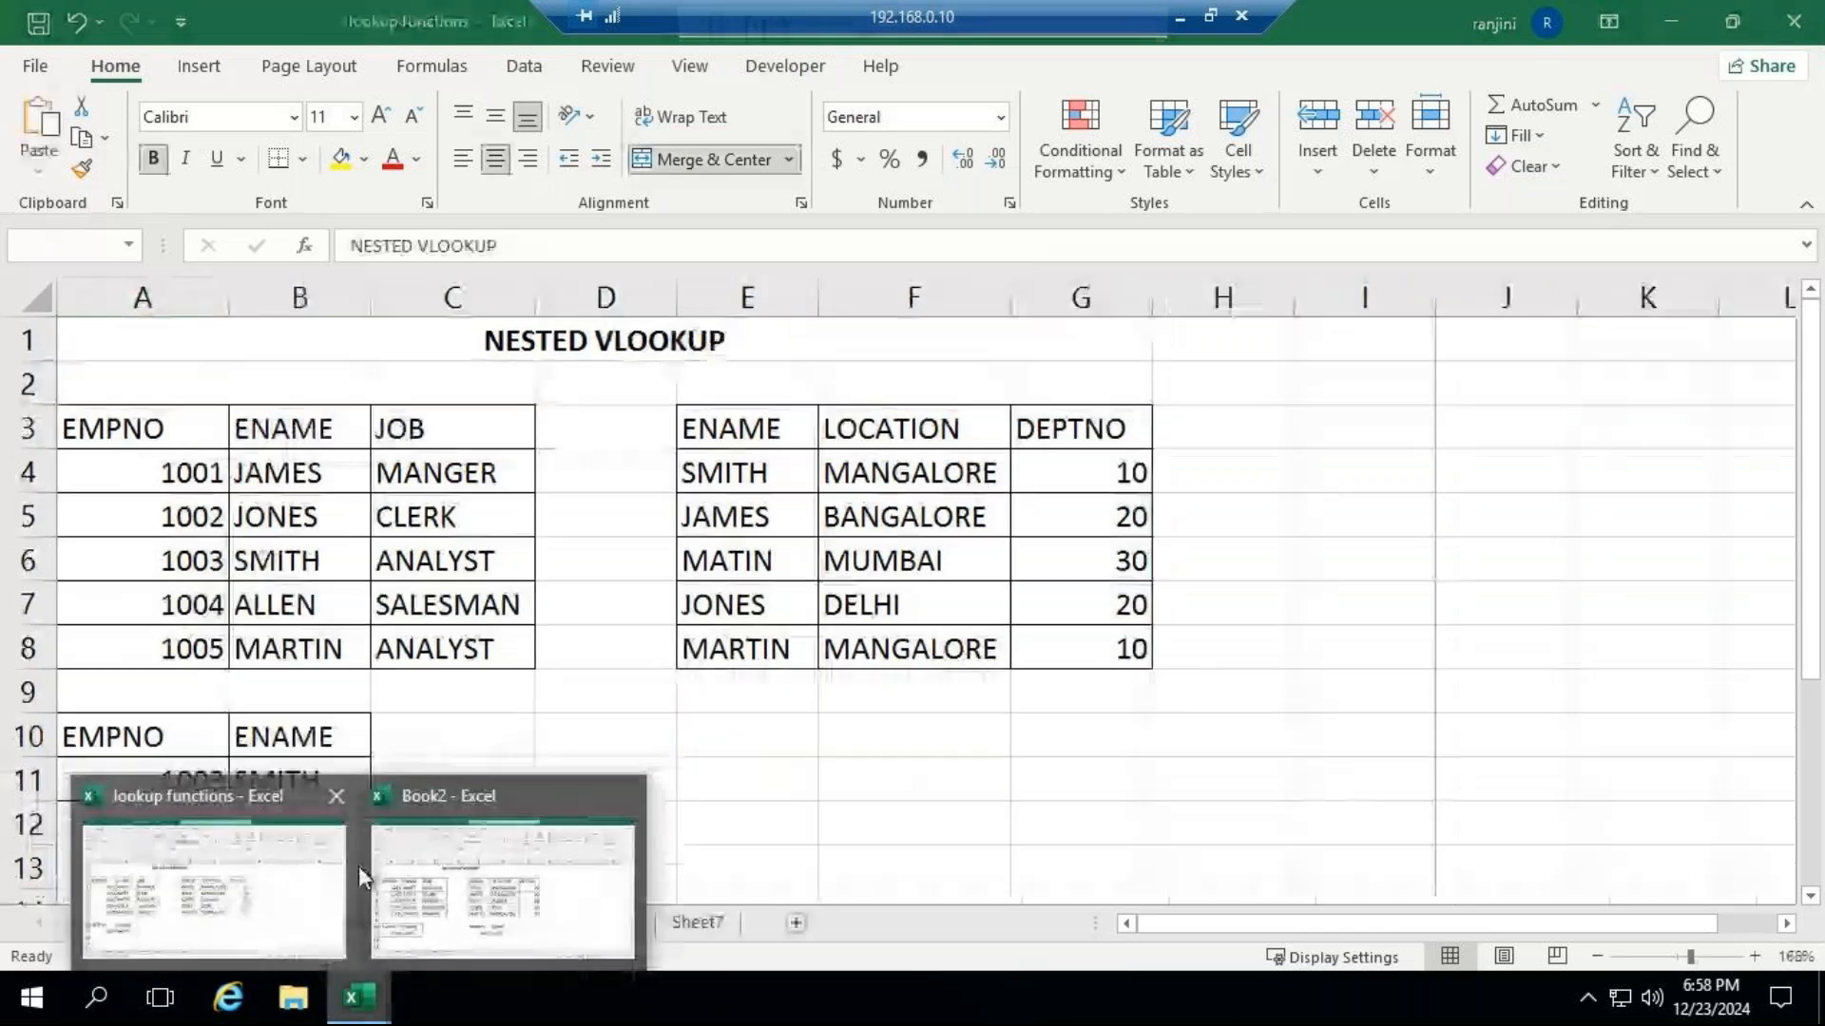
click(286, 880)
click(528, 927)
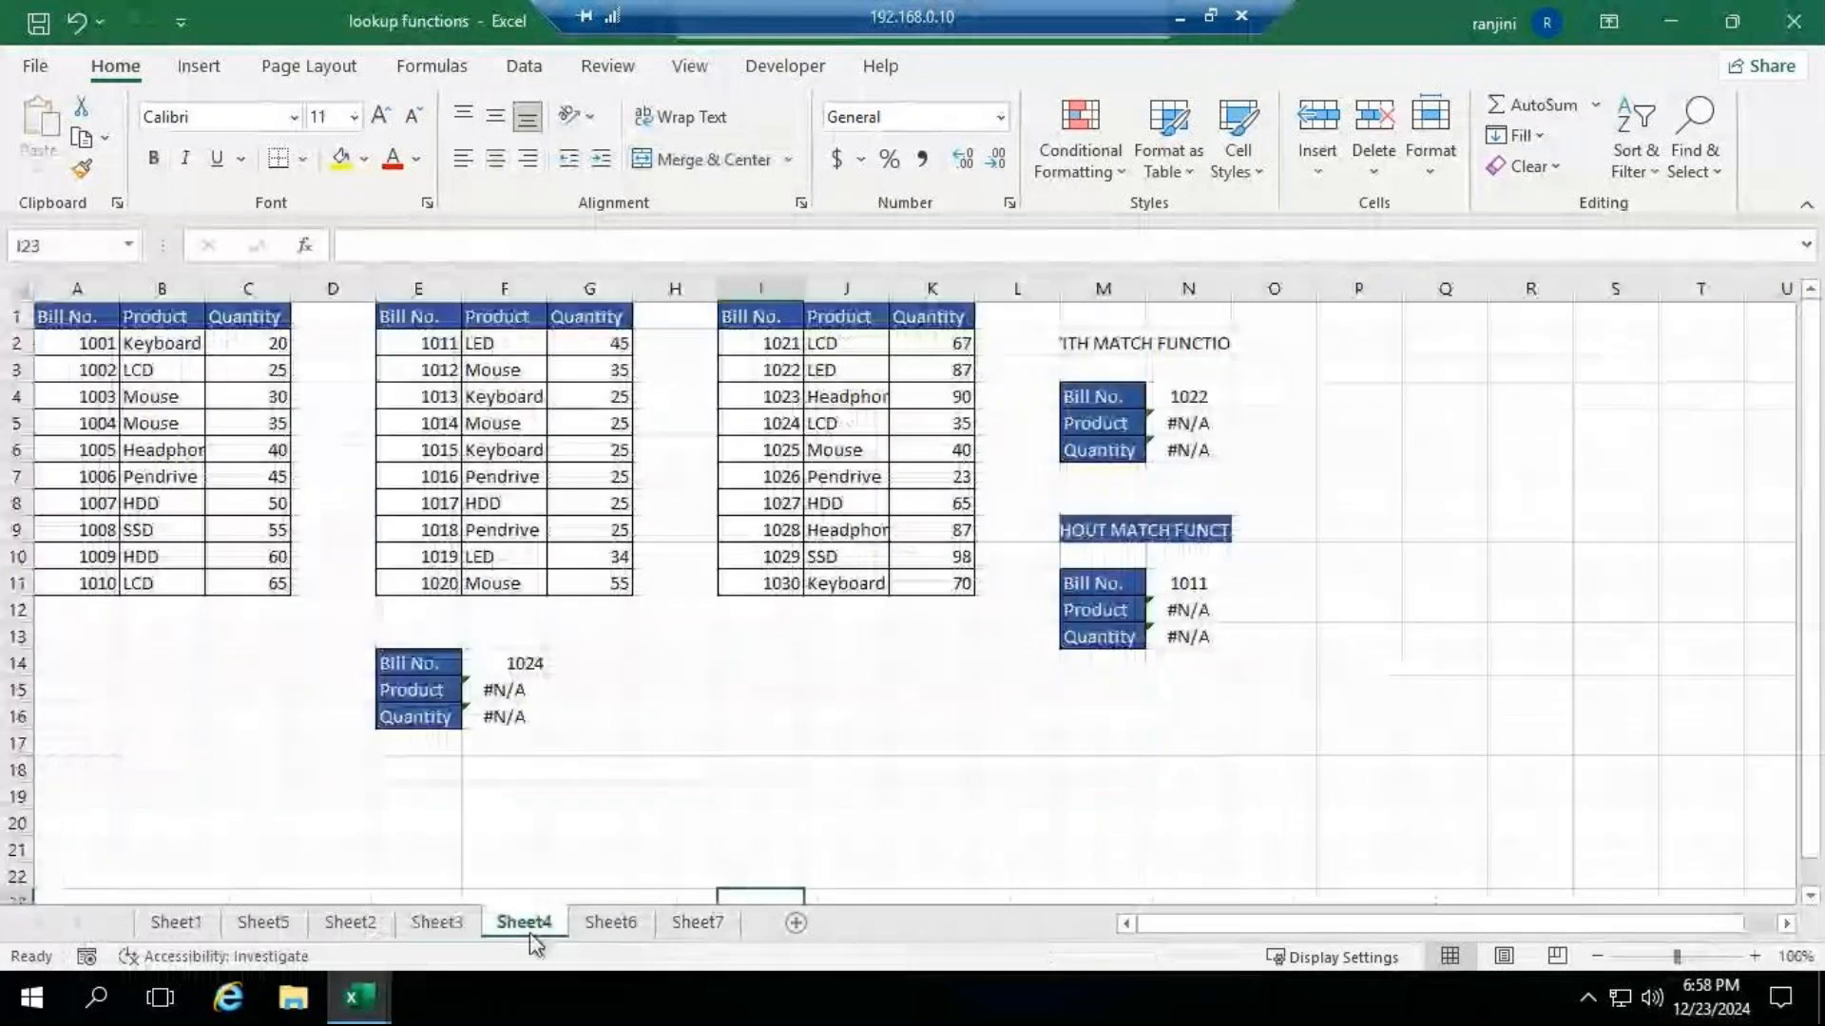
click(583, 930)
click(681, 922)
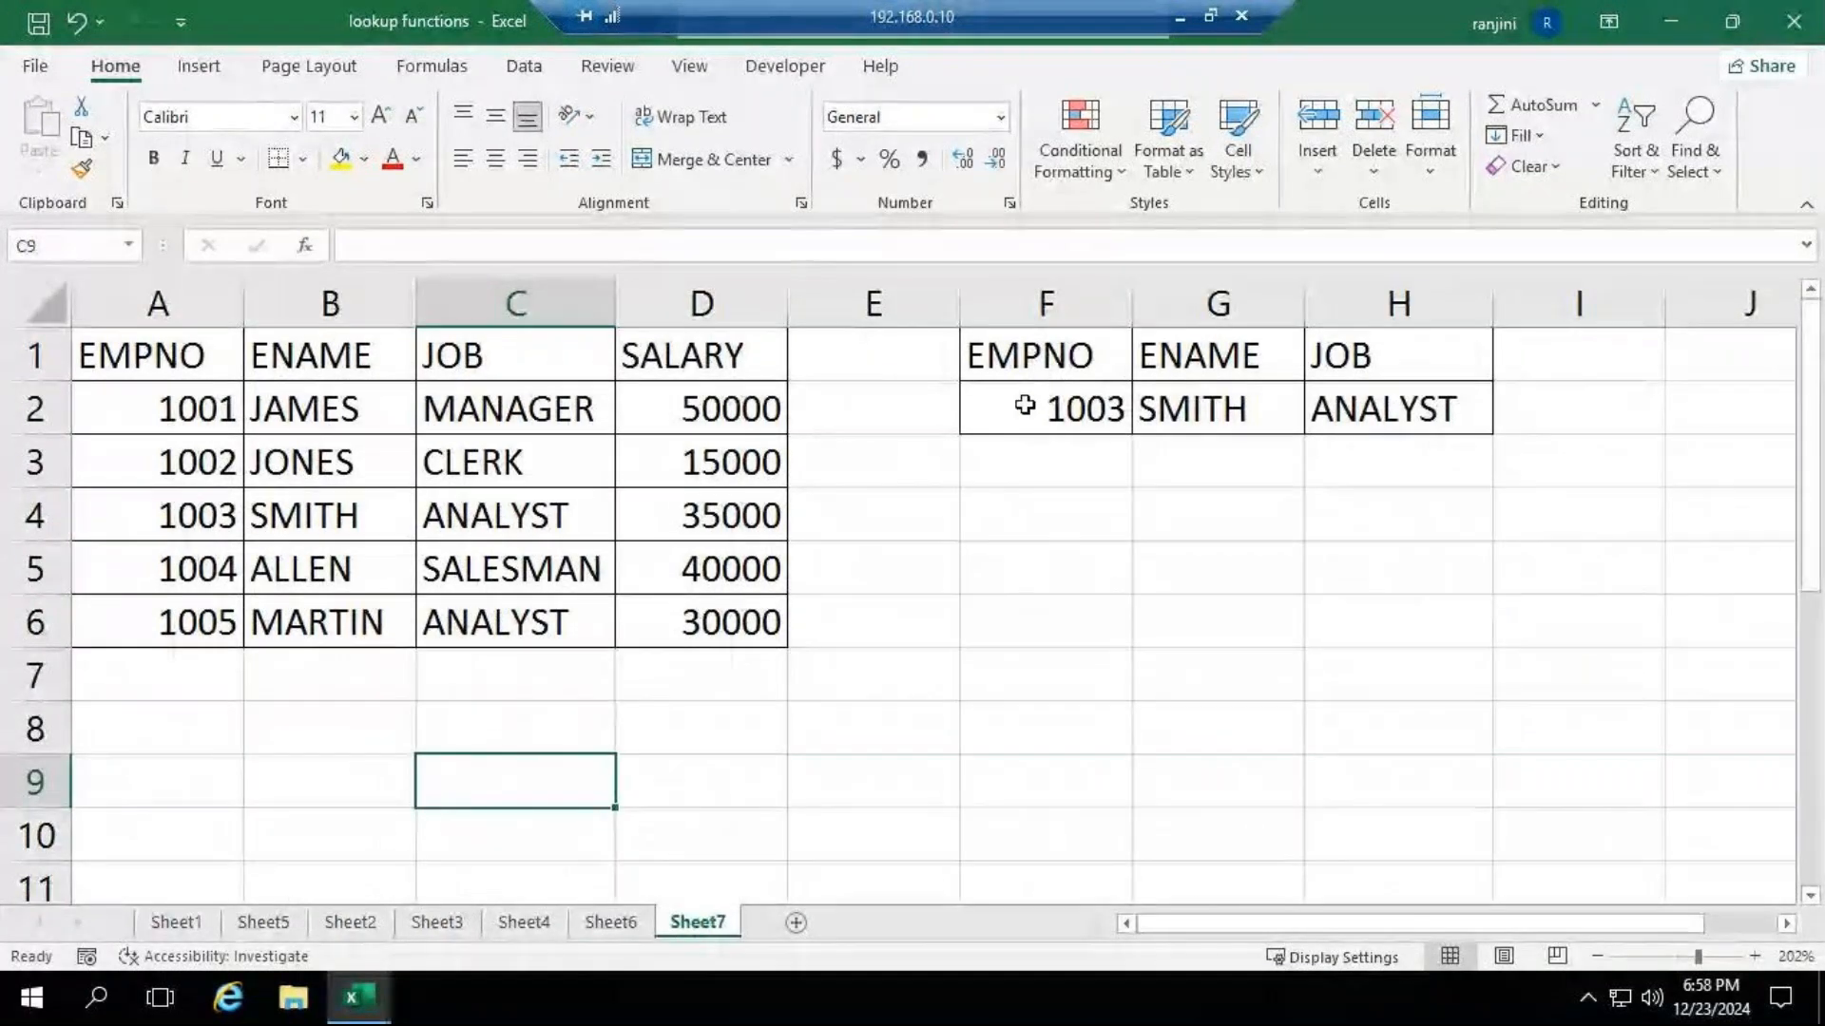
Inspect the EMPNO and ENAME lookup cells on Sheet7 and copy the range A1:H6 containing both tables.
click(1083, 406)
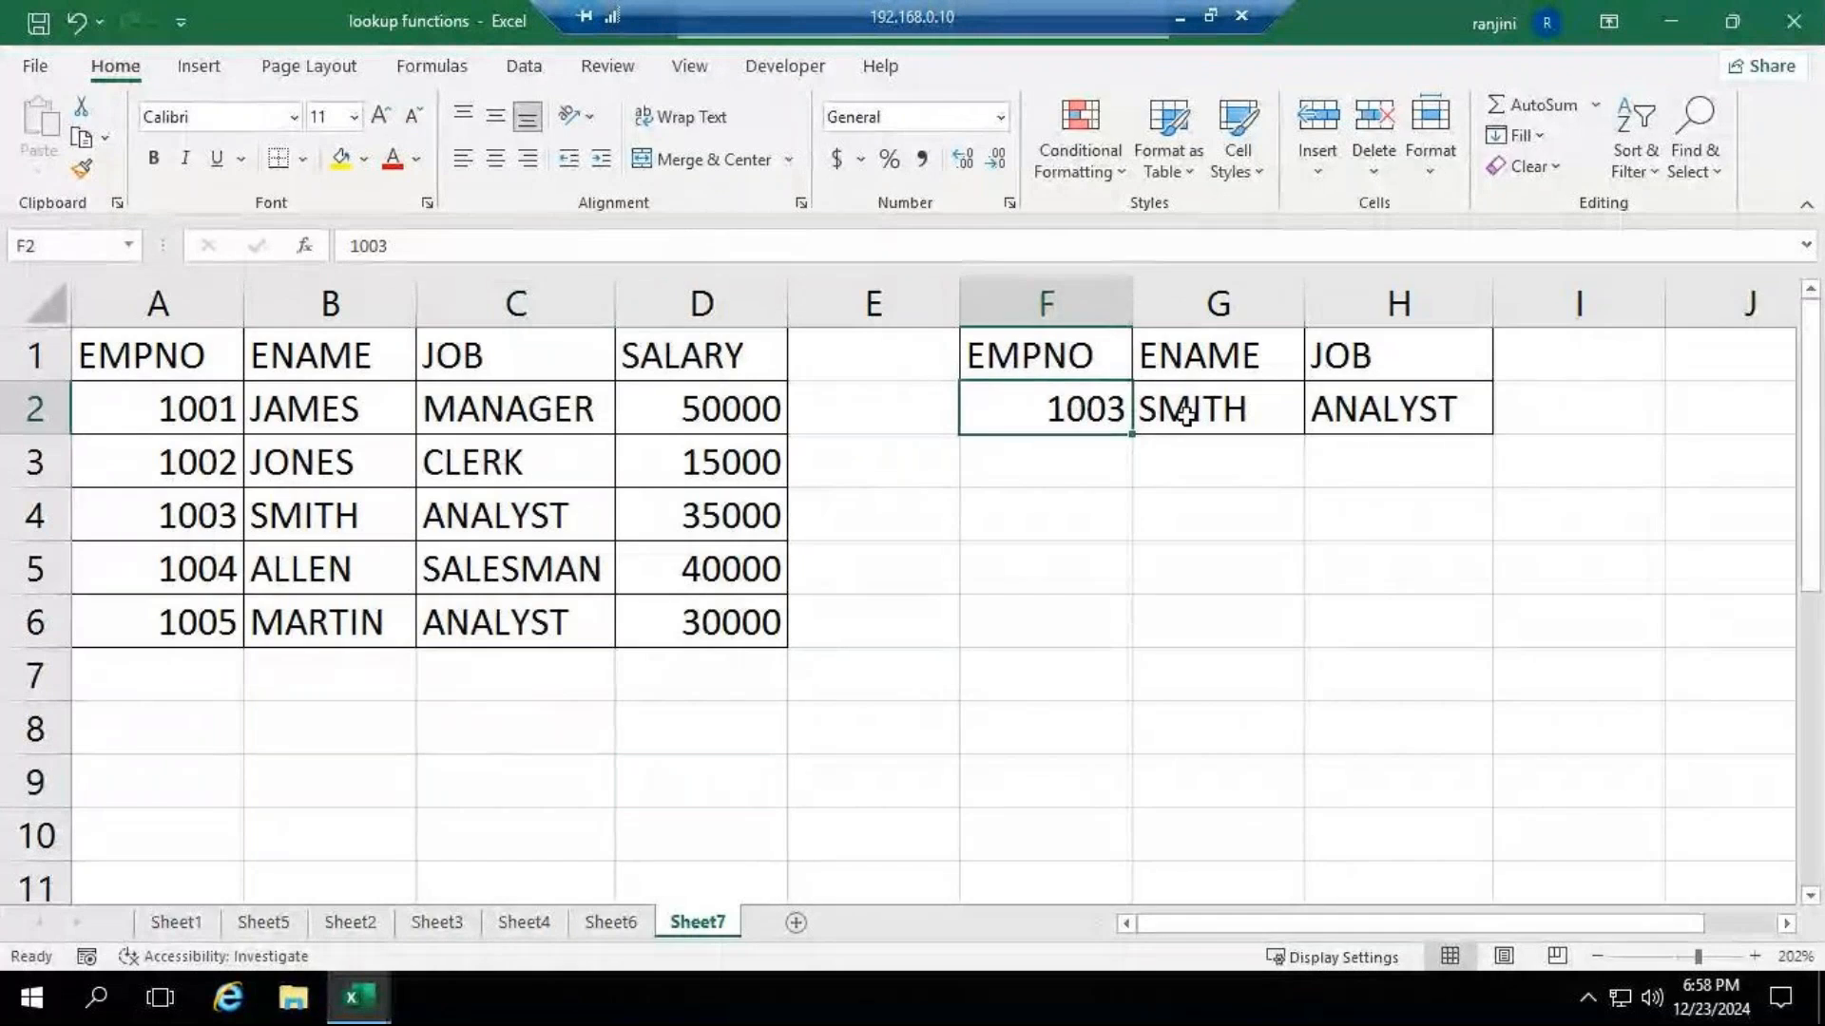
click(1186, 415)
click(1040, 591)
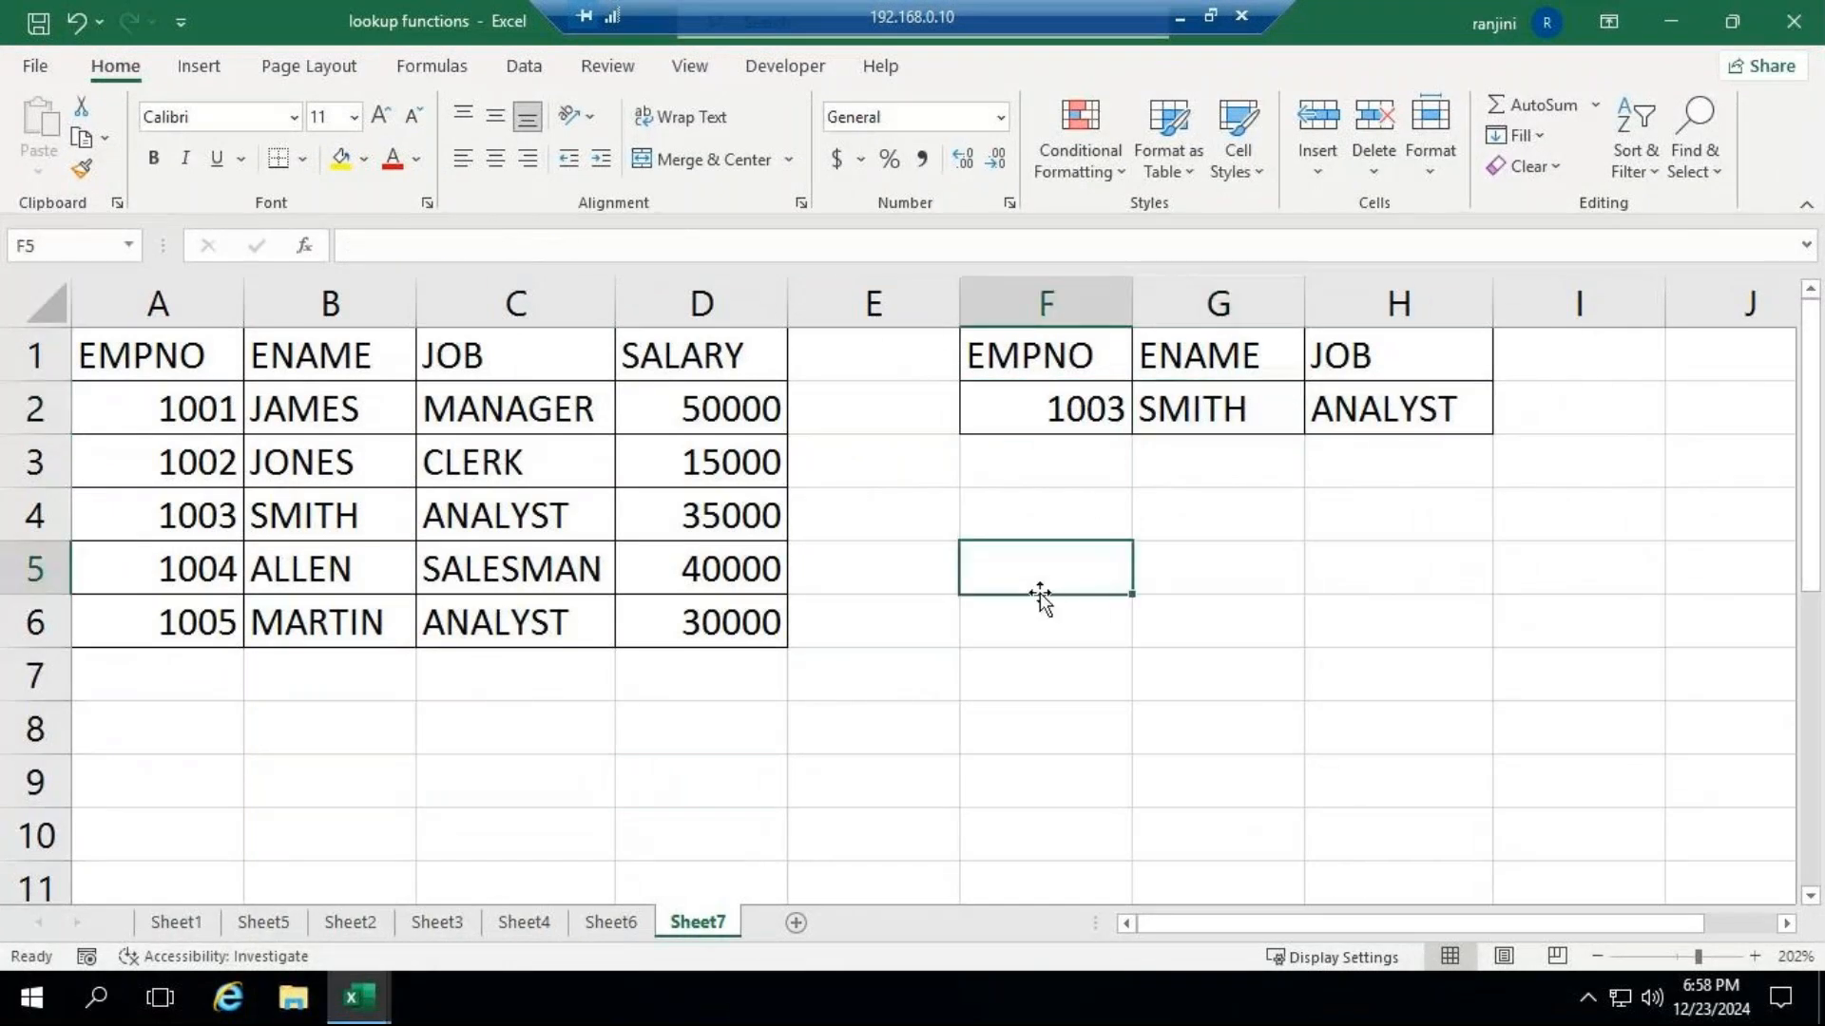
drag(180, 358, 380, 466)
drag(613, 508, 1445, 639)
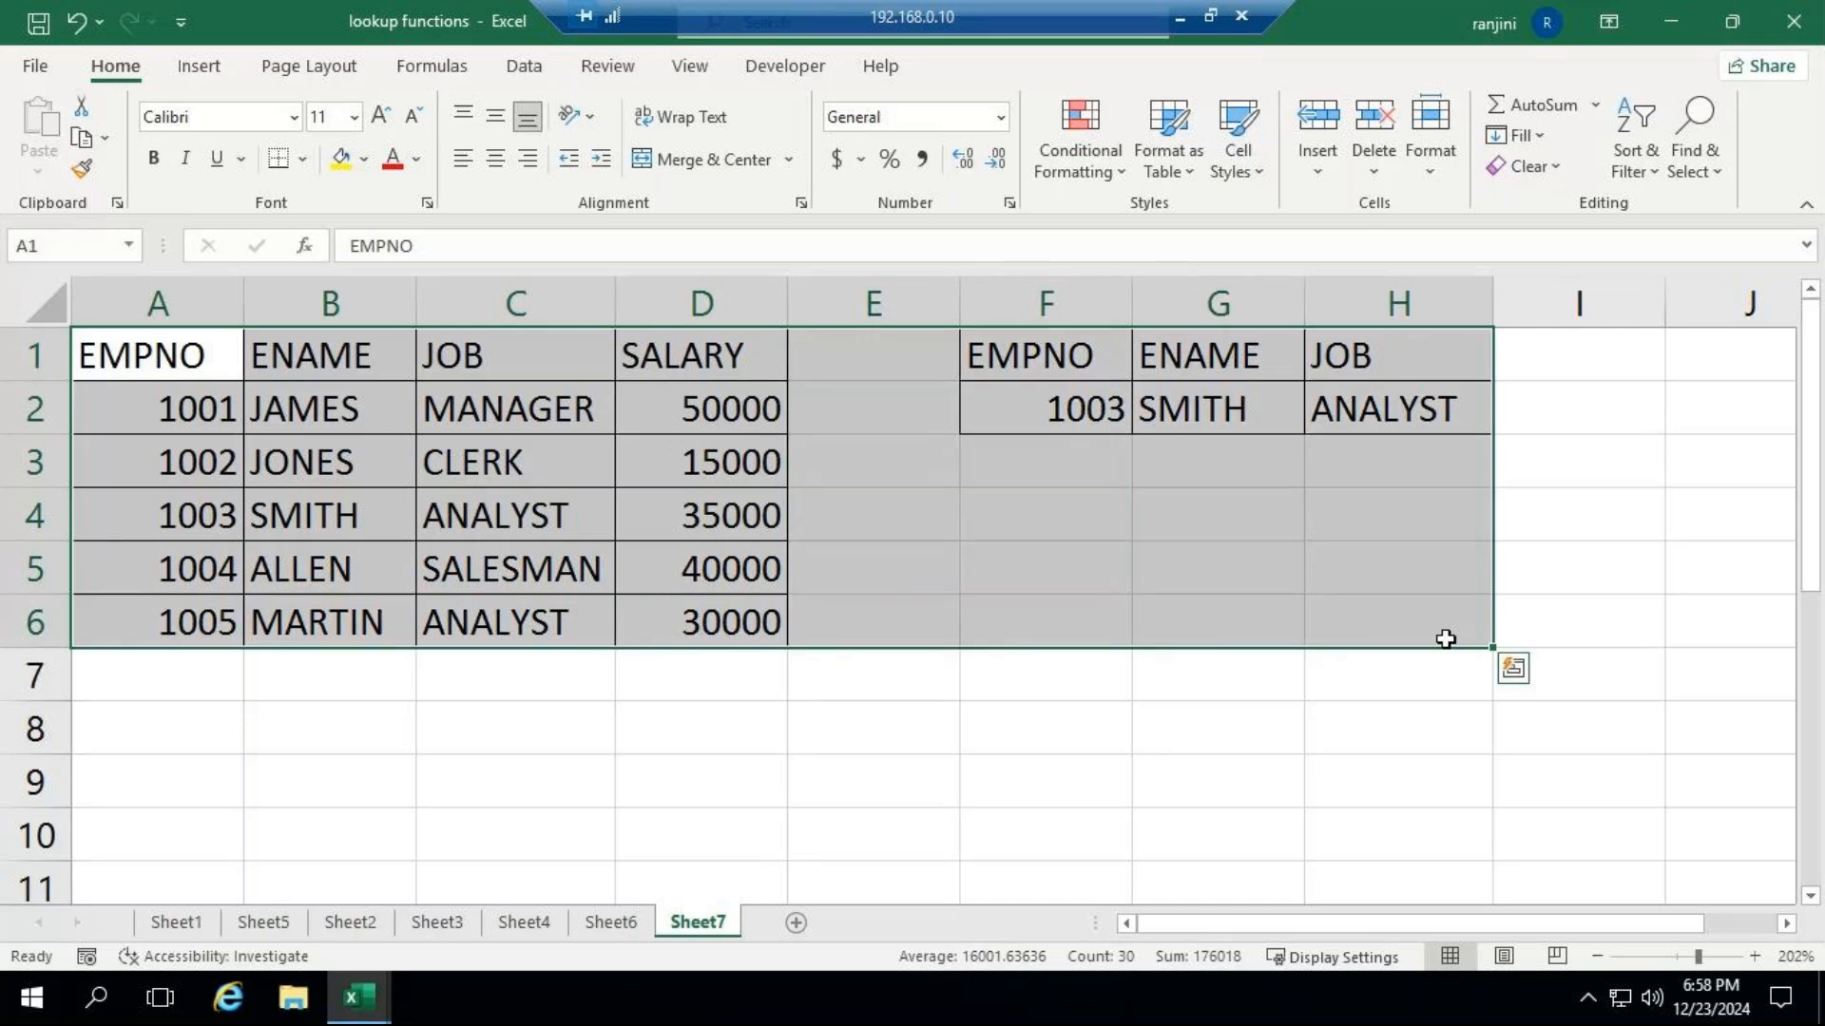
key(ctrl+c)
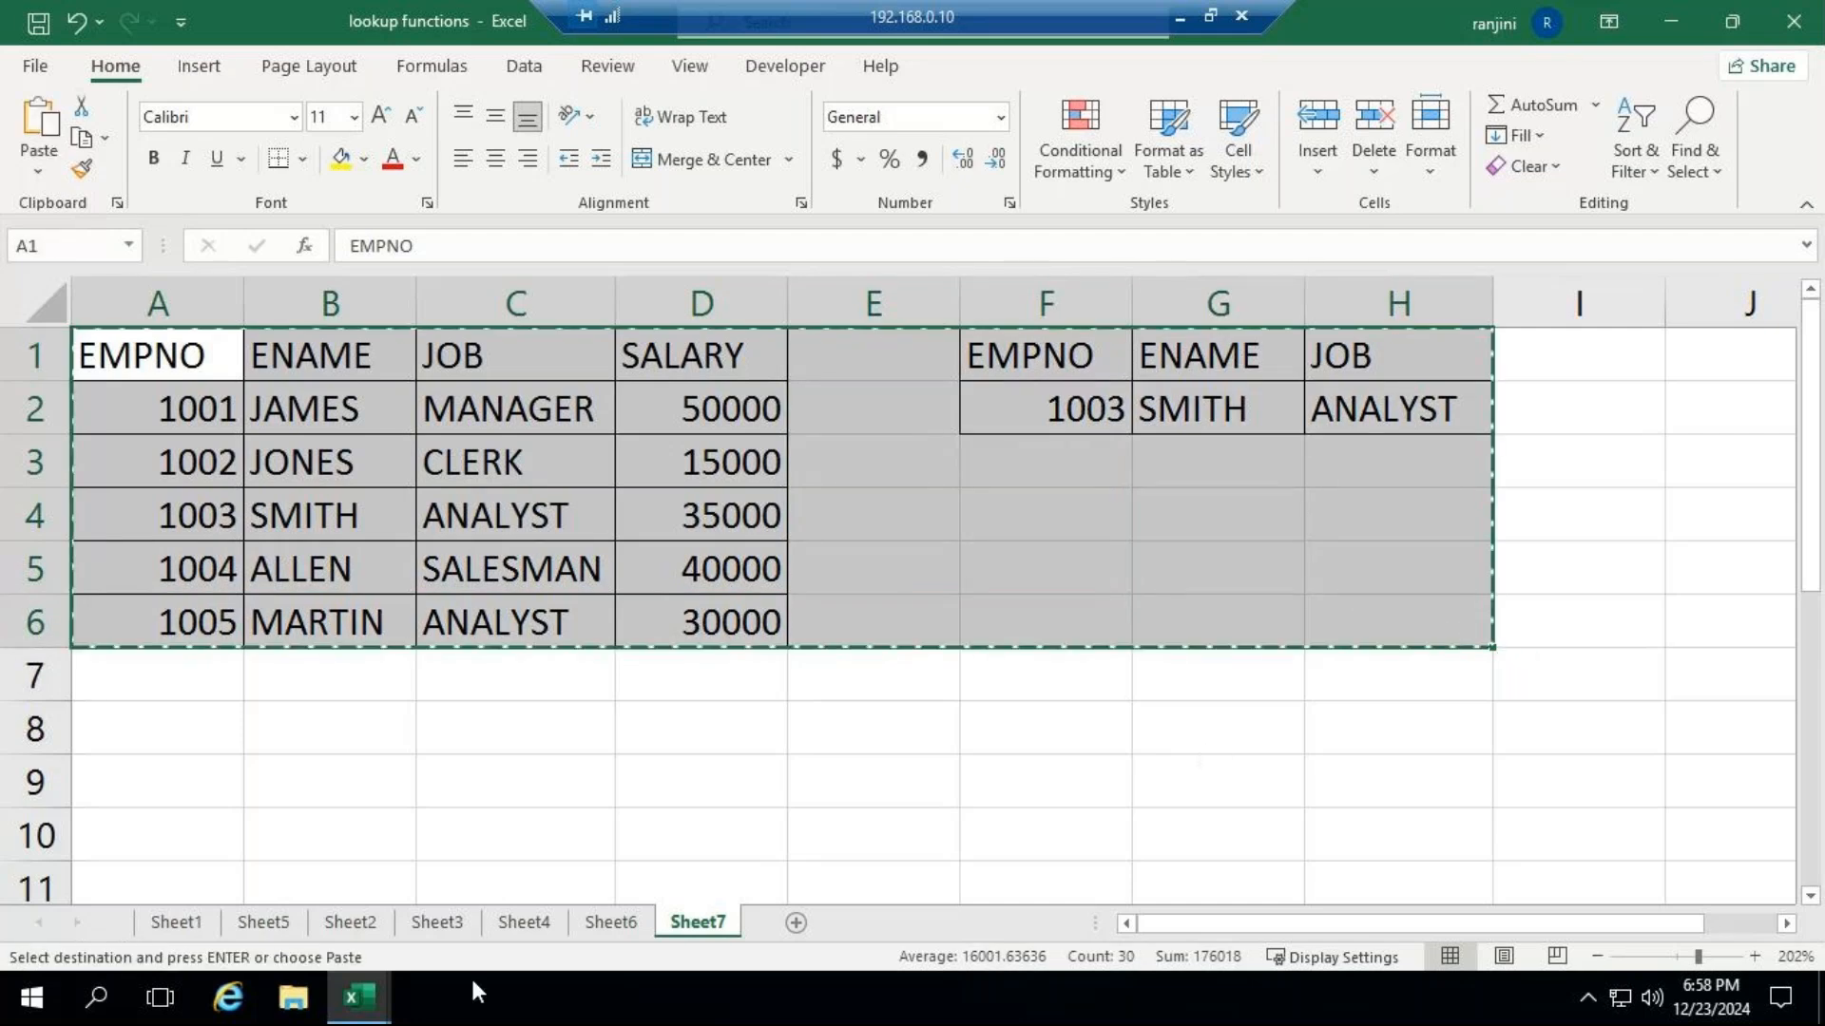
Add a new sheet to Book2 and paste the copied employee tables starting at A1.
click(389, 990)
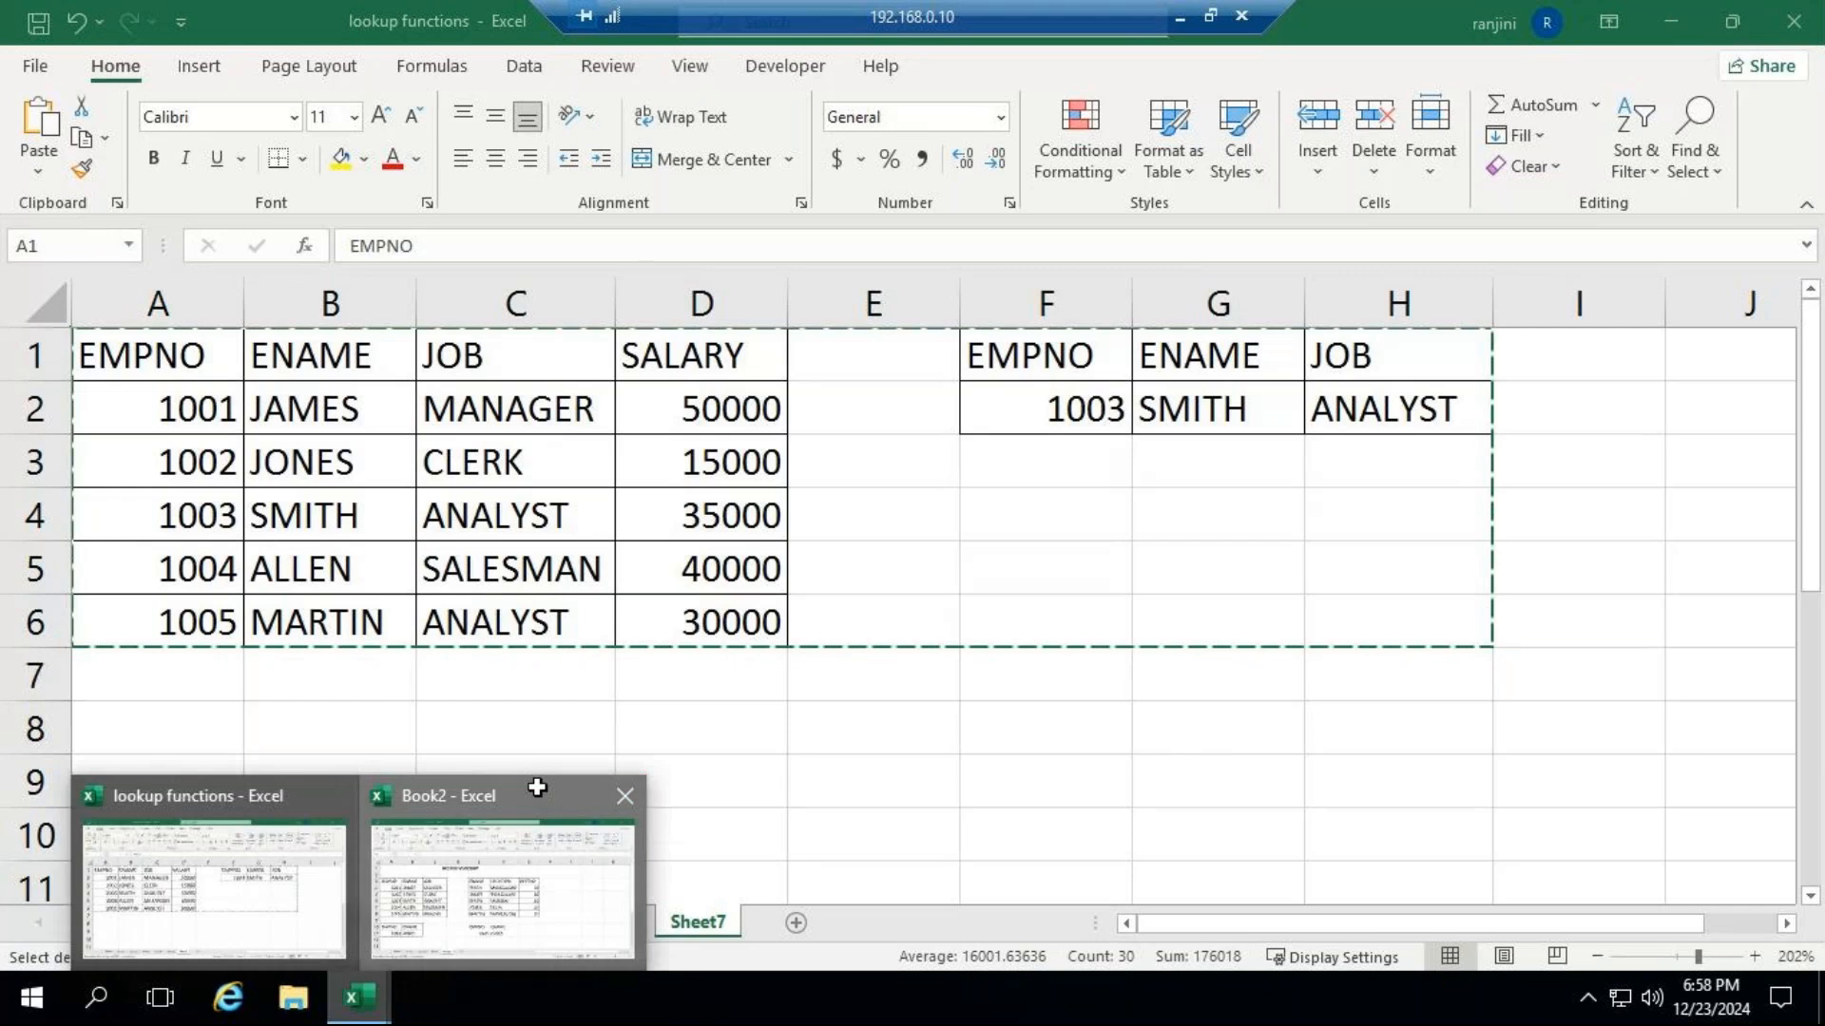
click(538, 789)
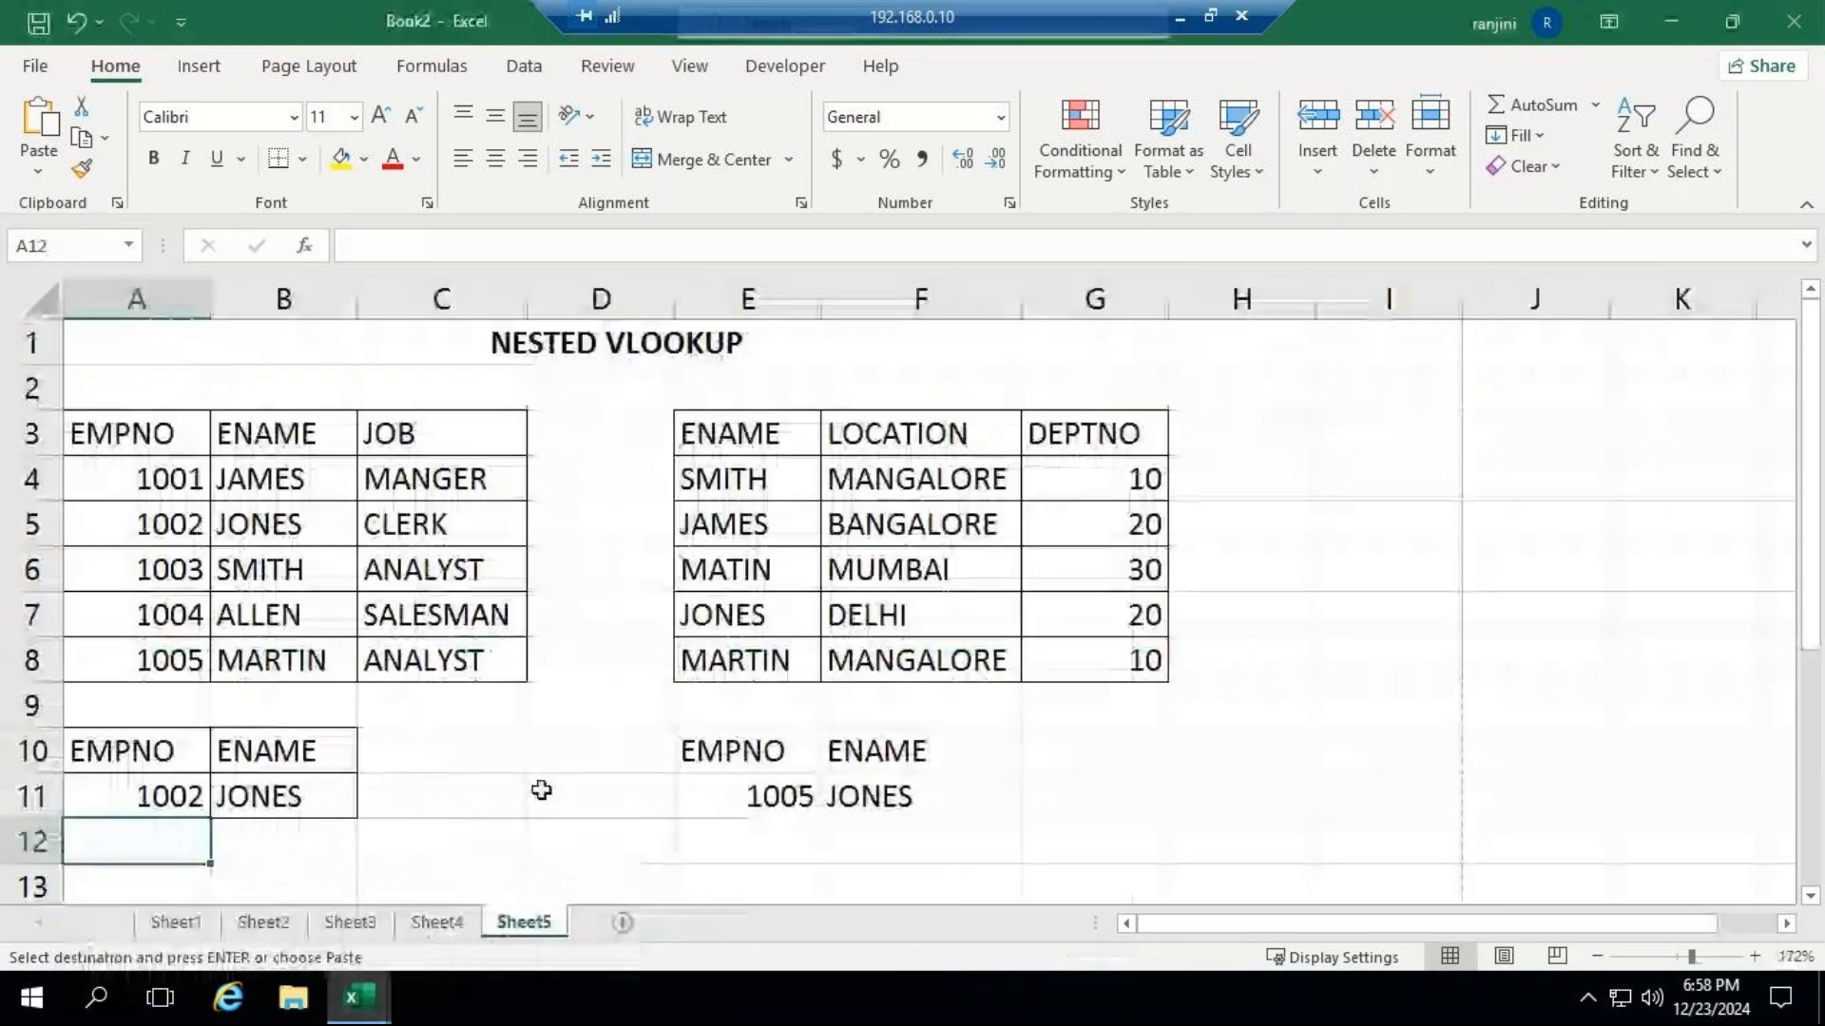
click(623, 923)
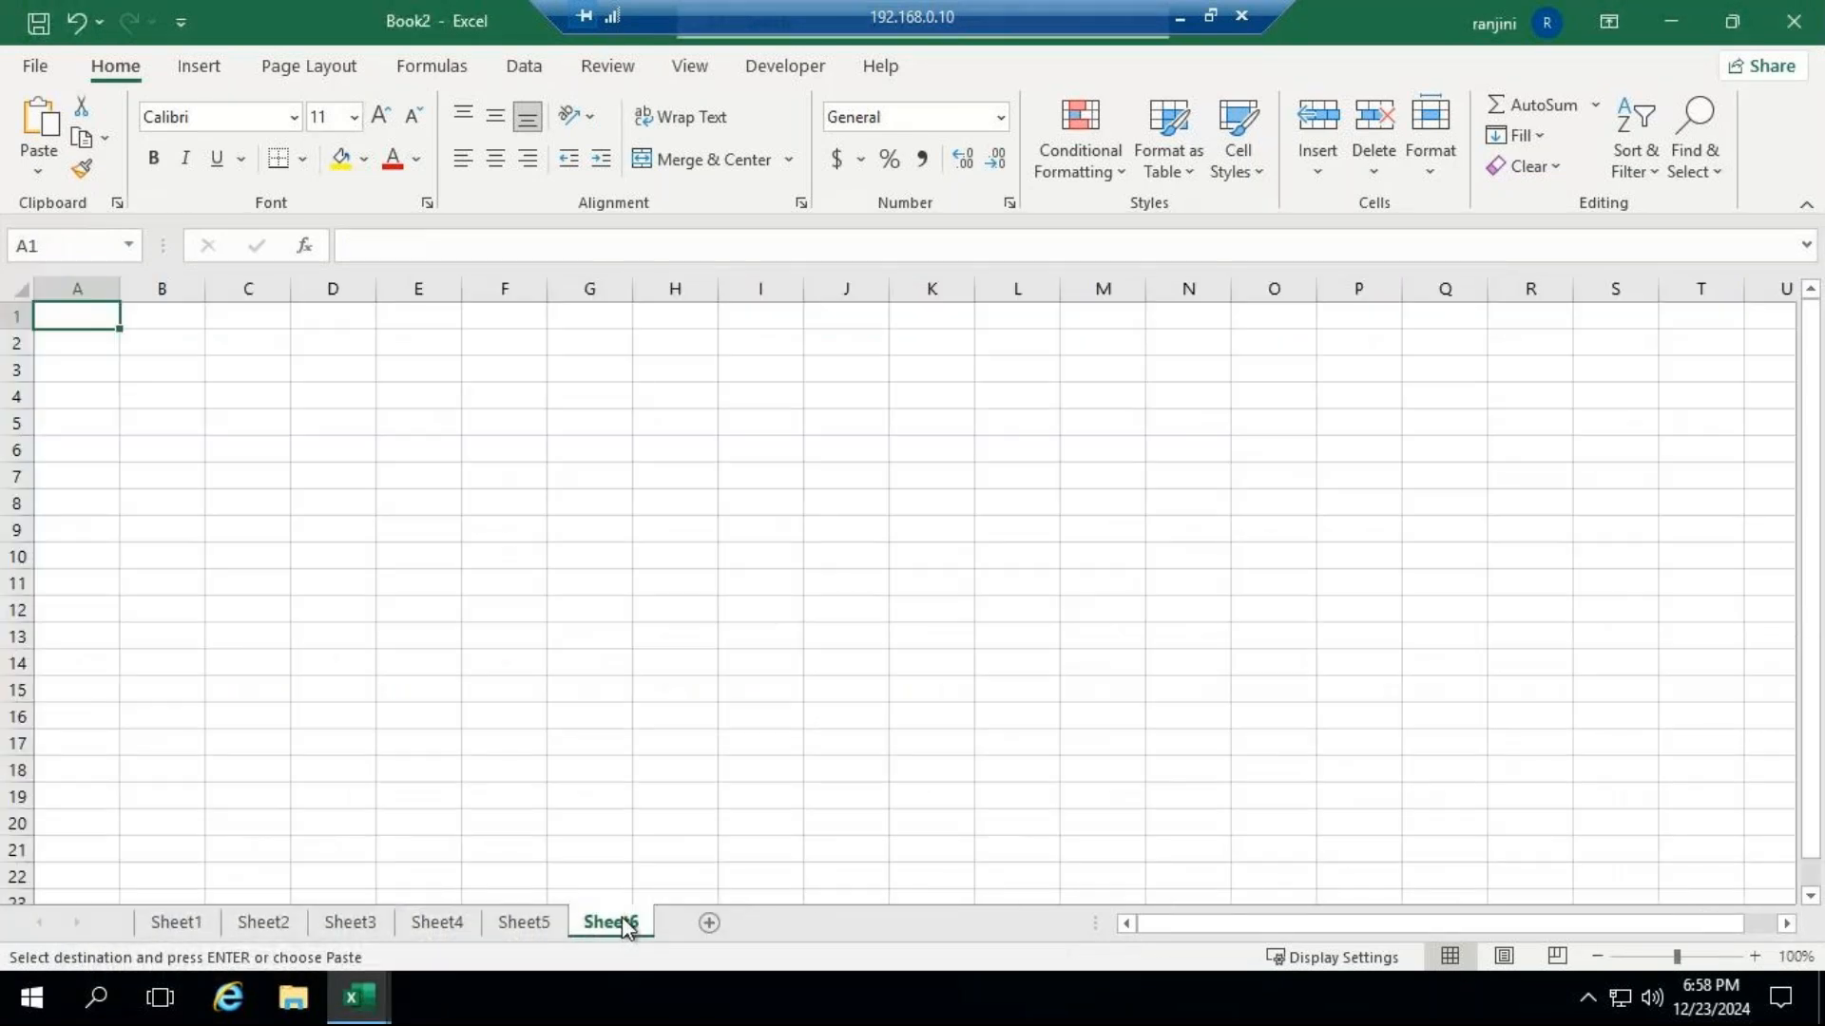
key(ctrl+v)
click(608, 542)
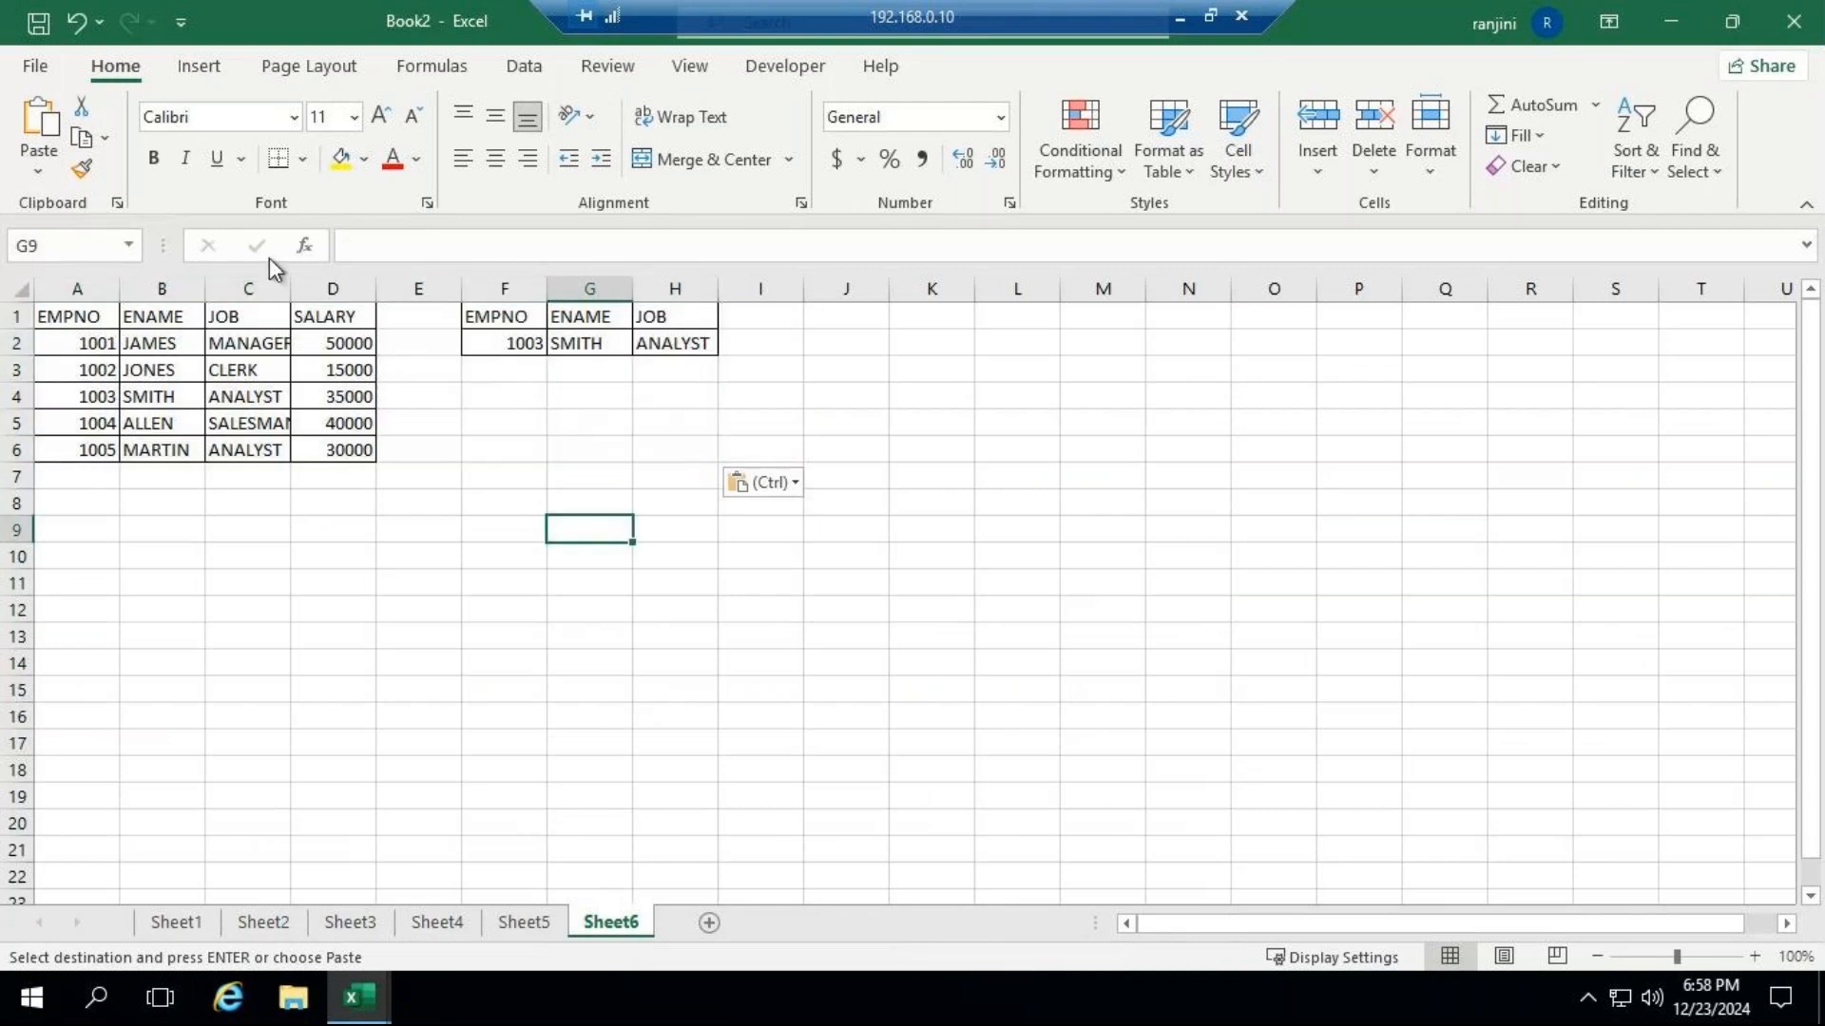
AutoFit the width of JOB column C and select the ENAME result in G2 to show its XLOOKUP formula.
double_click(290, 288)
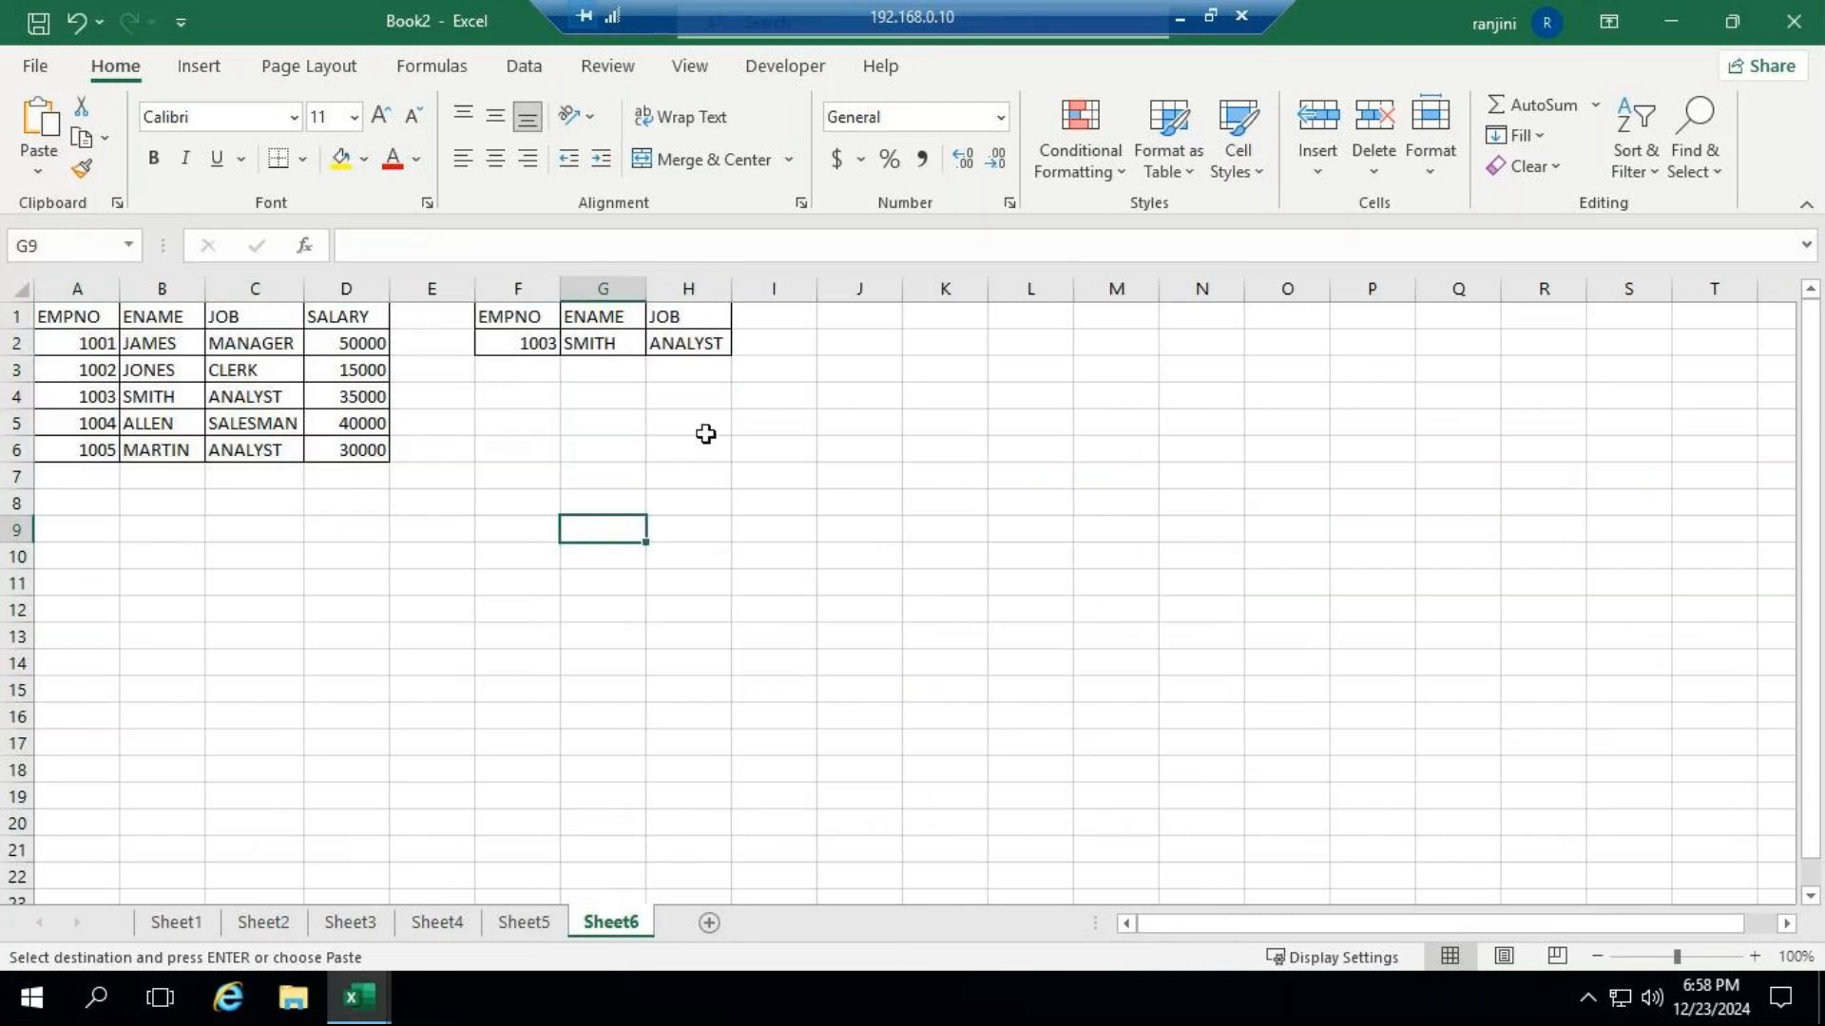
click(705, 431)
click(622, 349)
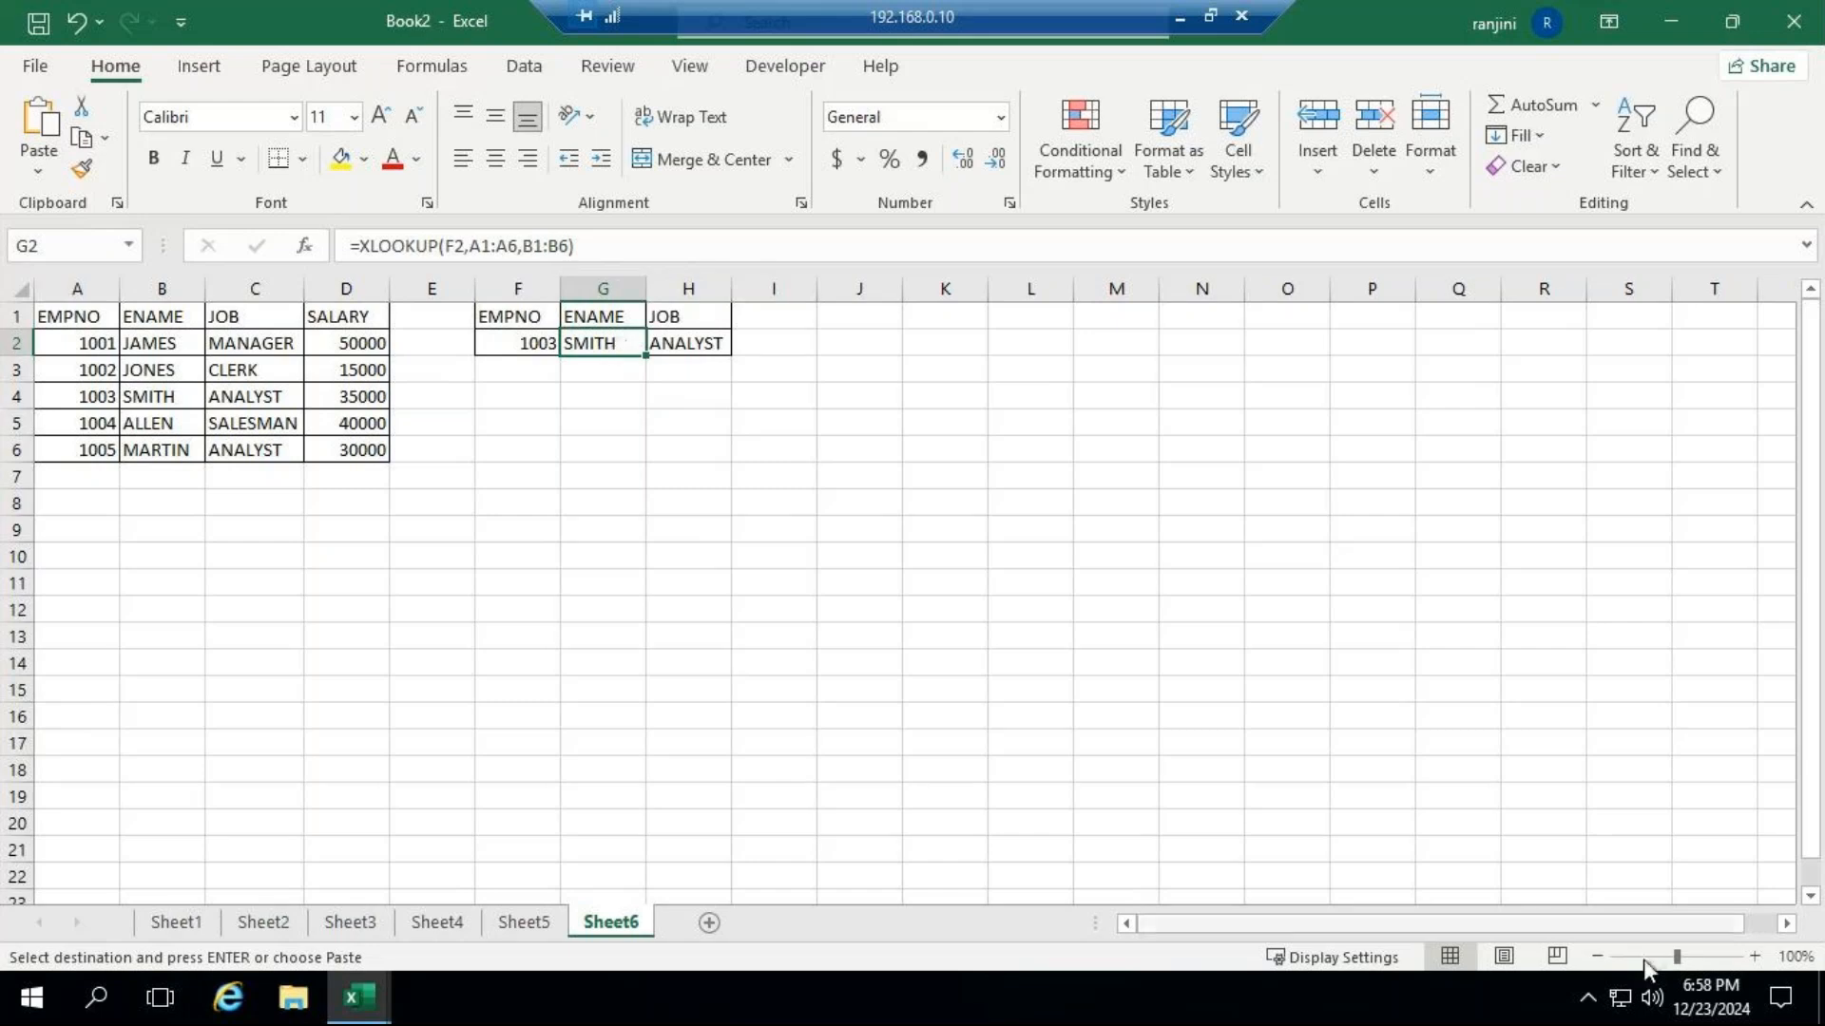
click(1695, 960)
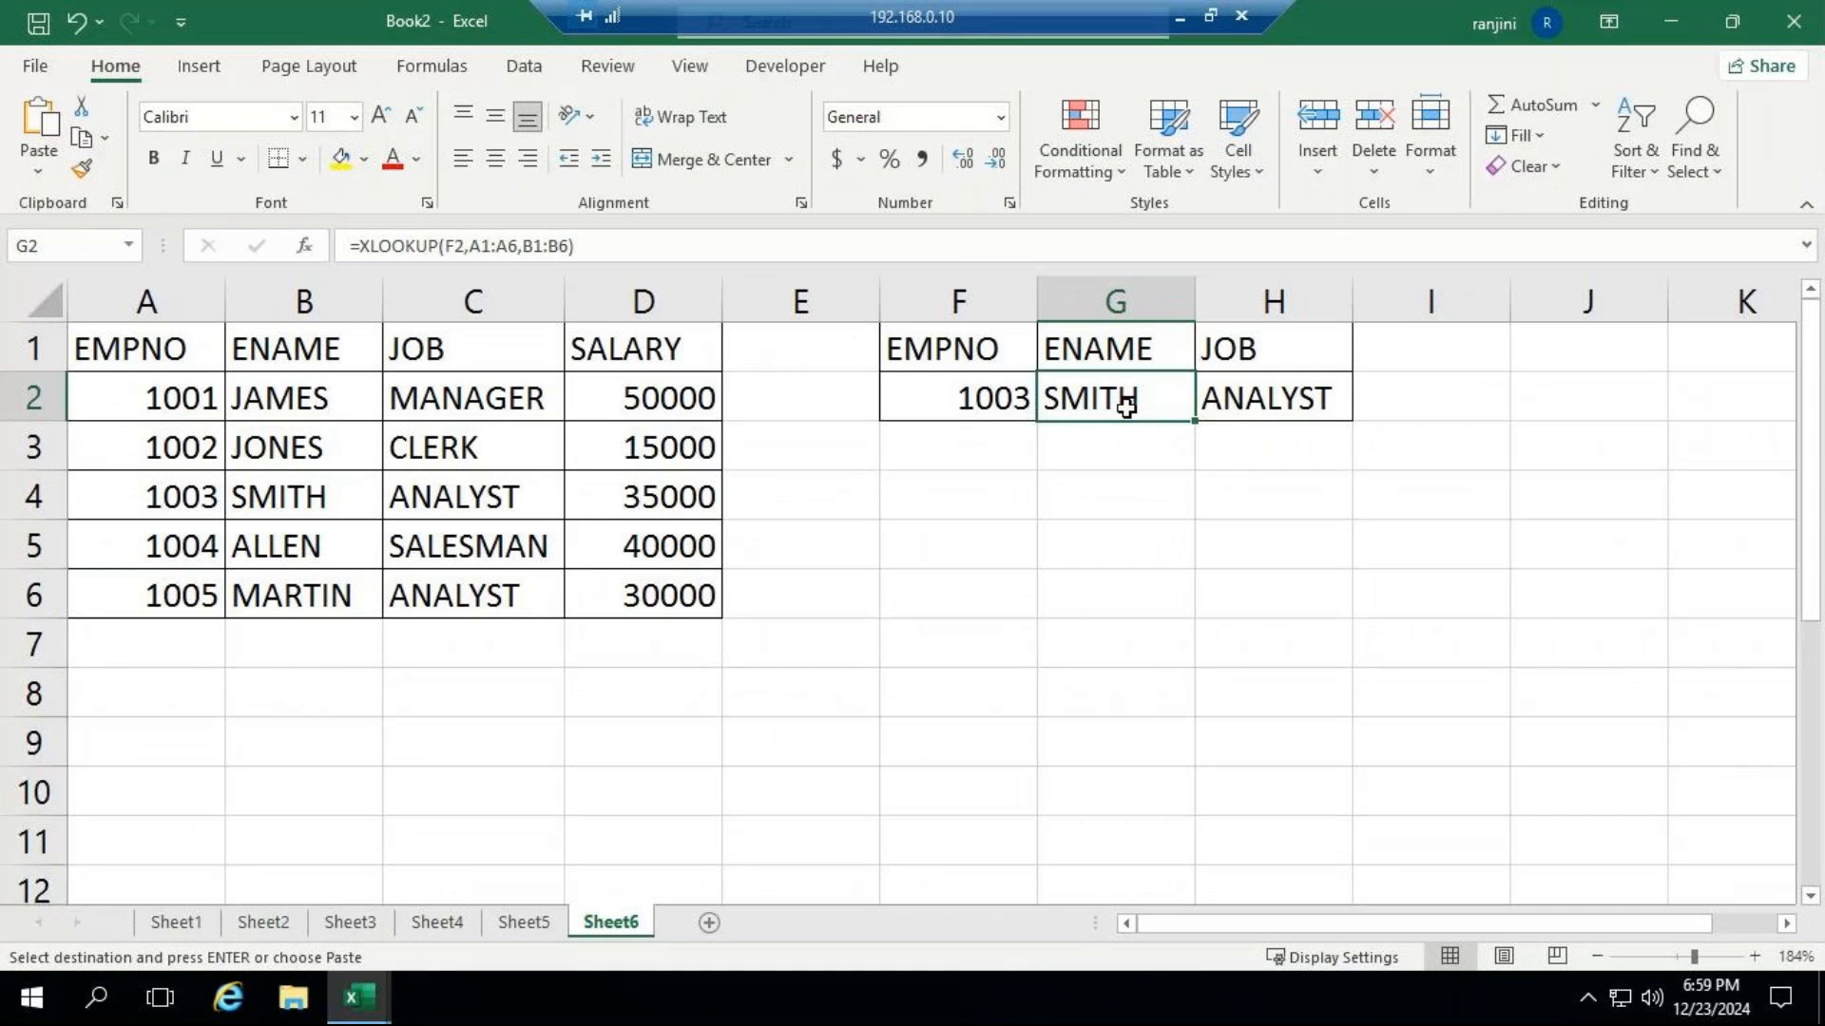
Clear the ENAME and JOB results in G2:H2 and start an XLOOKUP formula in G2 with F2 as the lookup value.
shift+click(1307, 418)
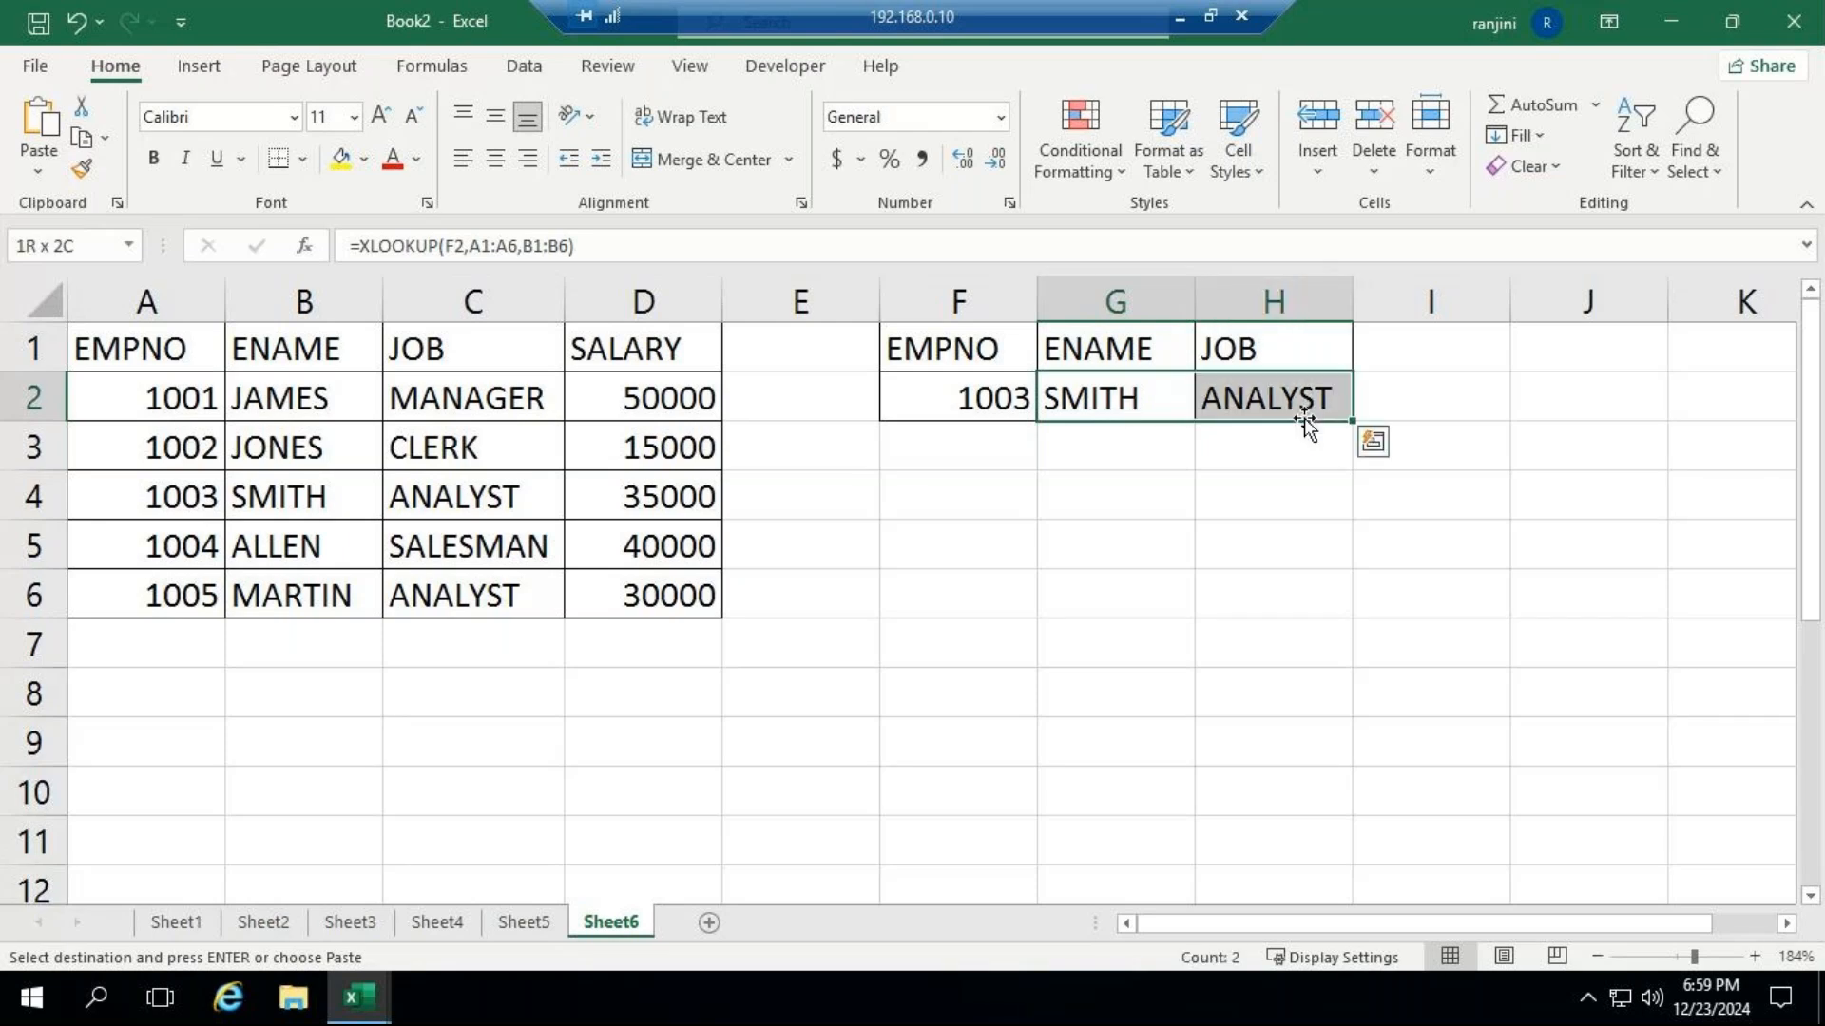
key(Delete)
click(1104, 400)
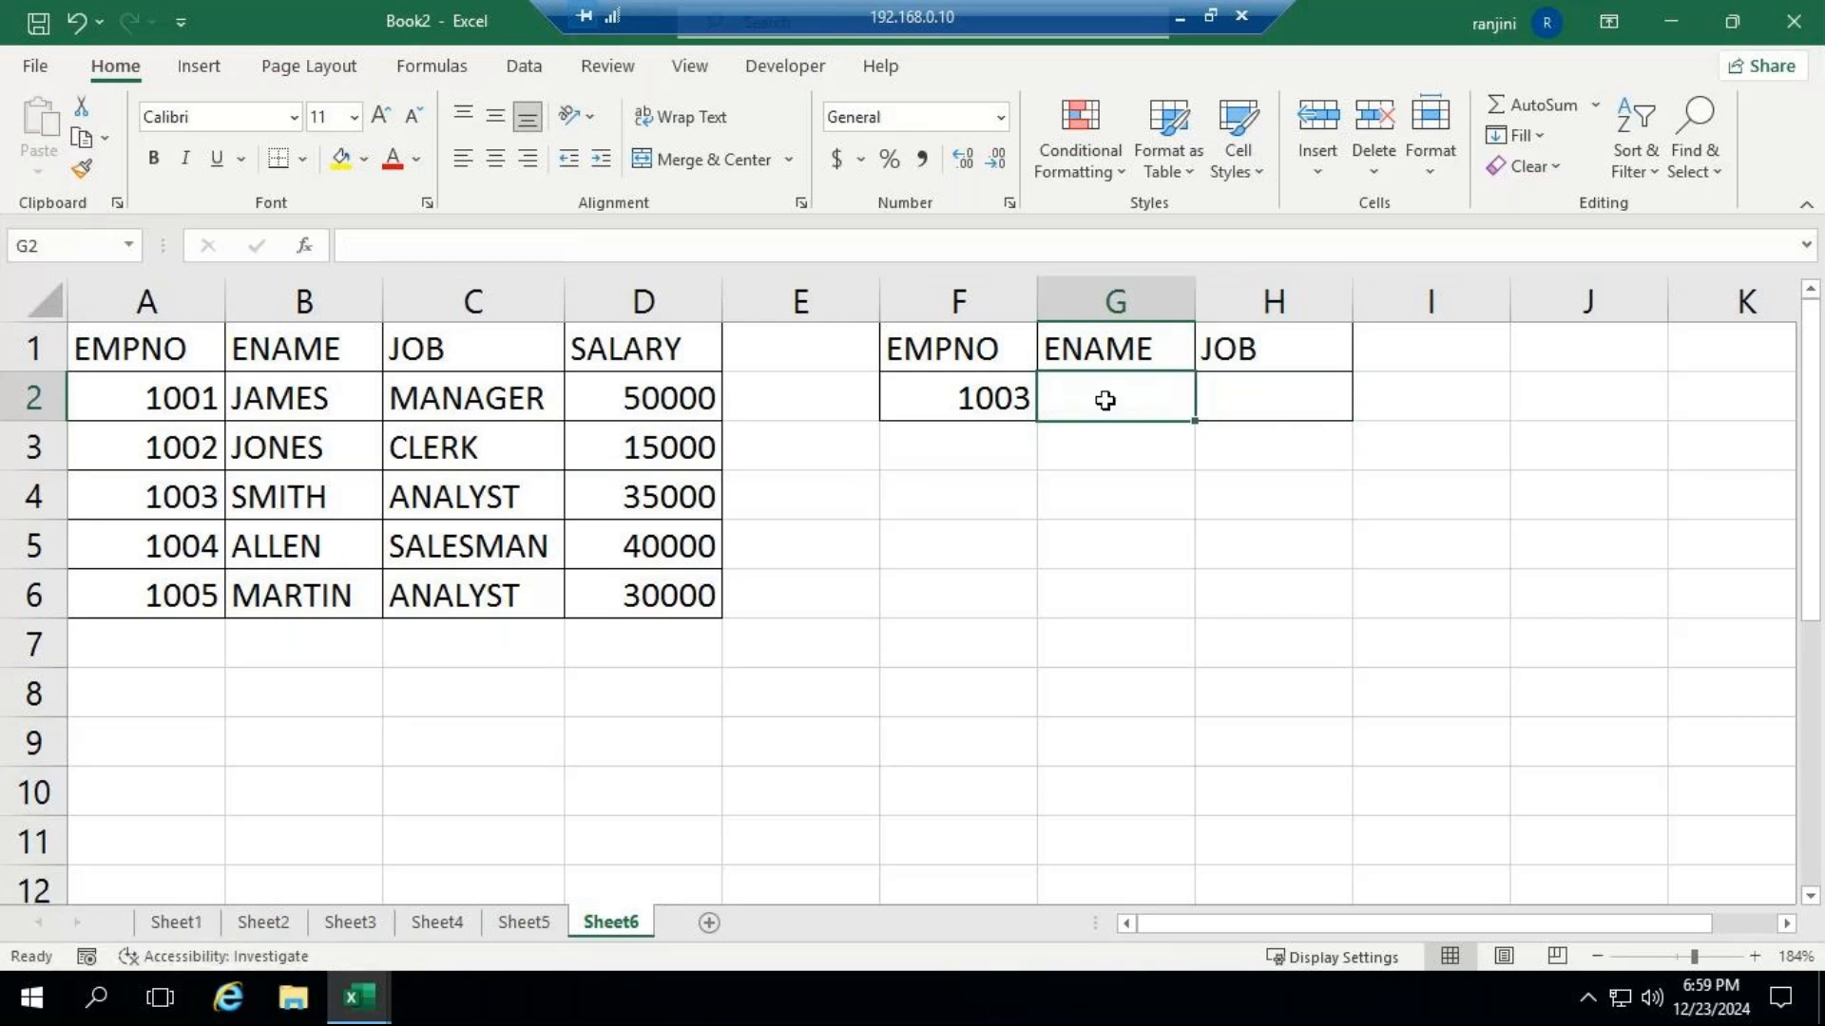
text(XL)
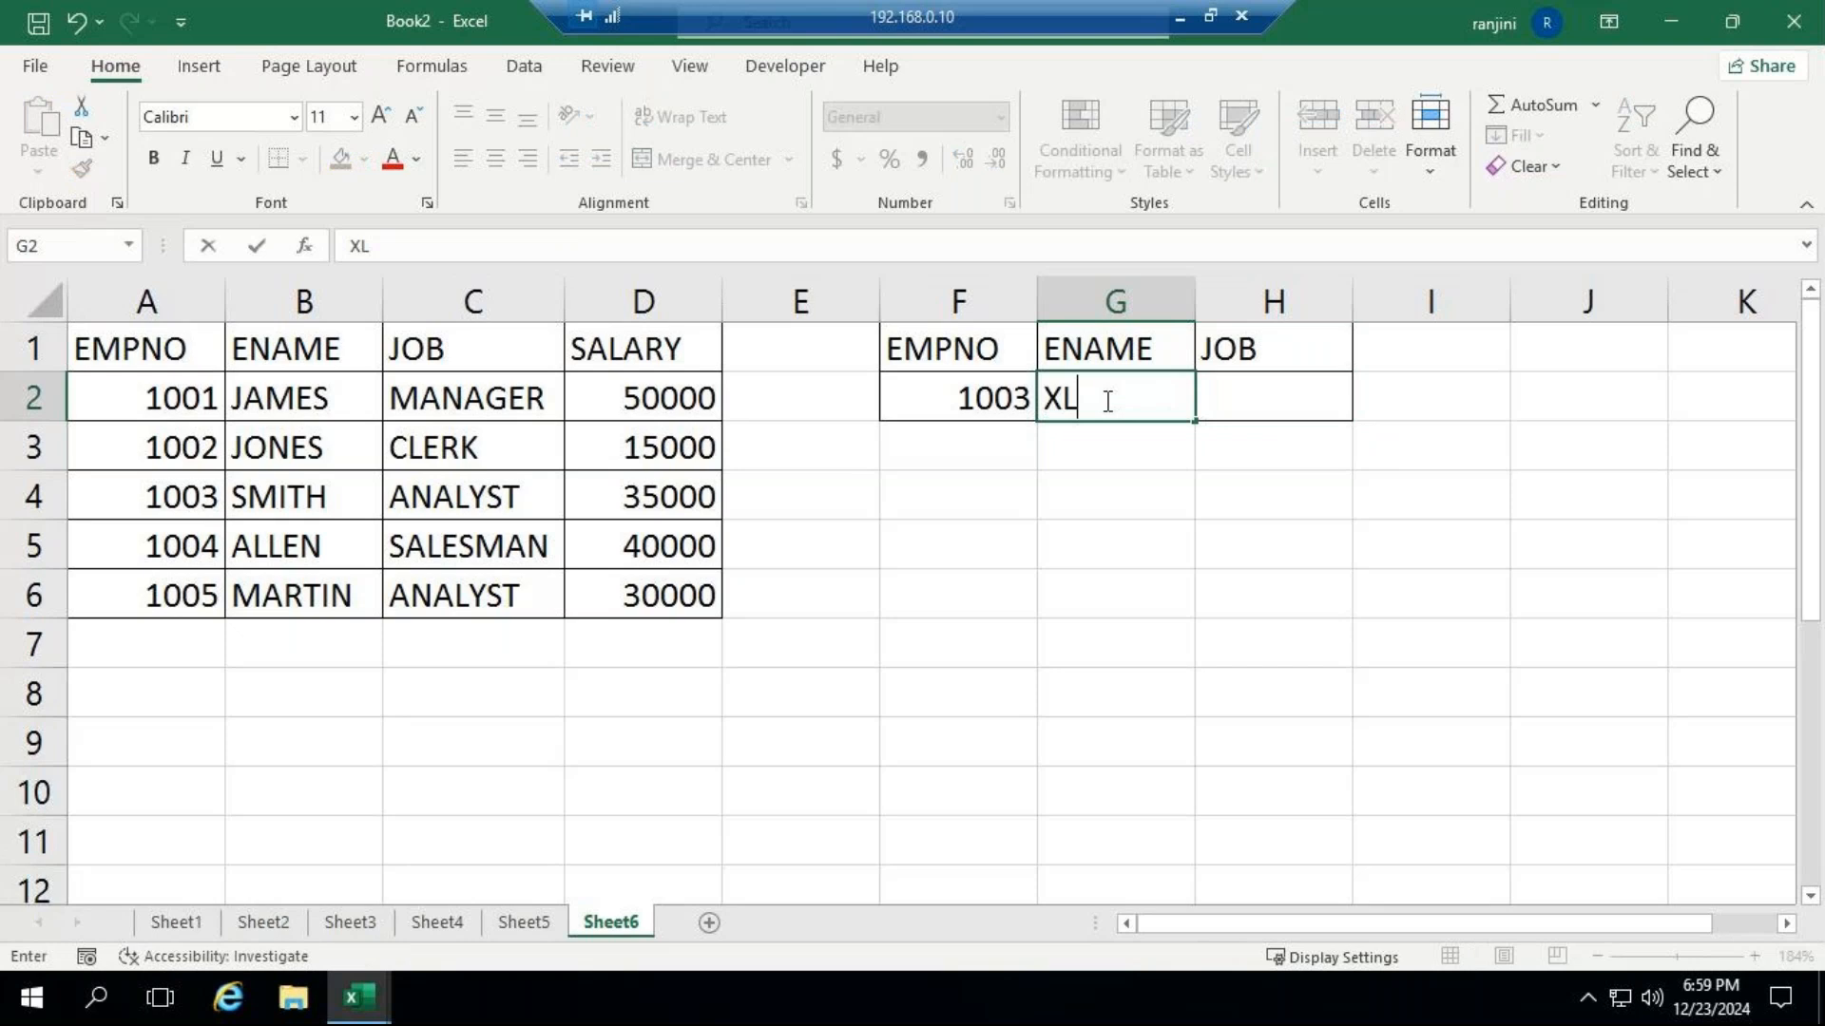
key(BackSpace)
key(BackSpace)
text(=X)
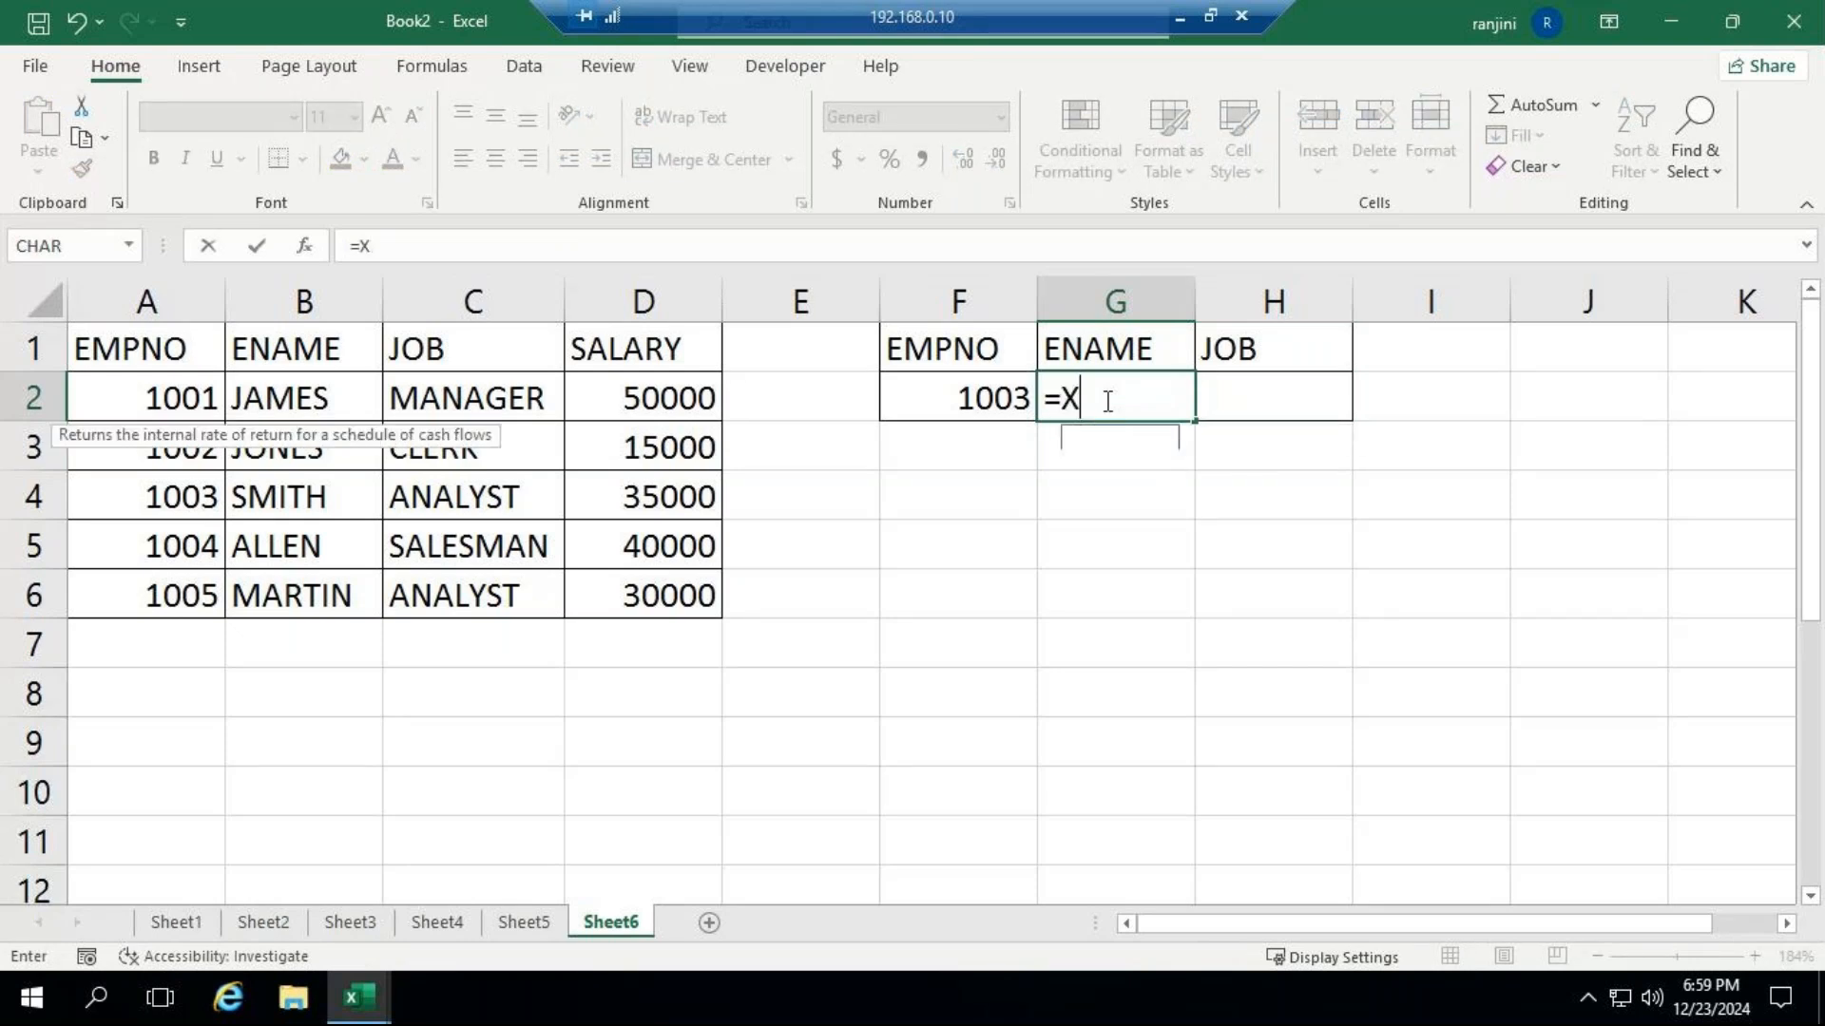
text(LO)
key(Tab)
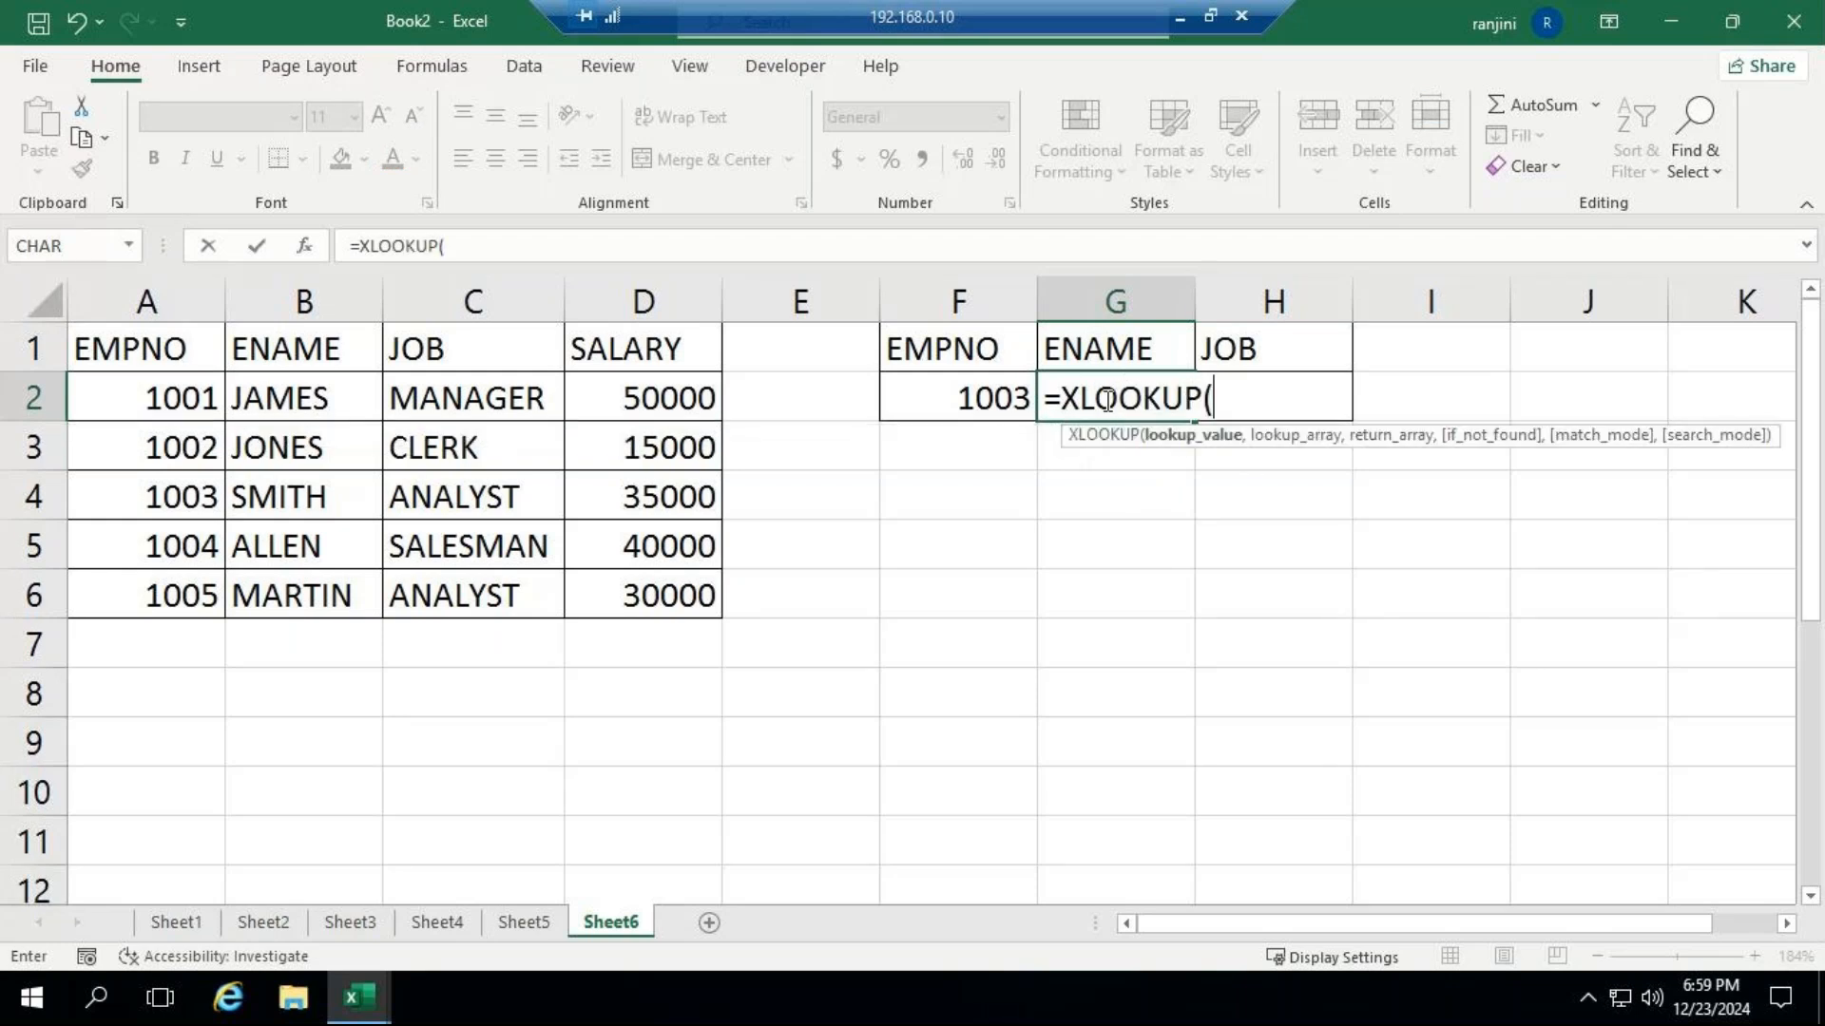
key(BackSpace)
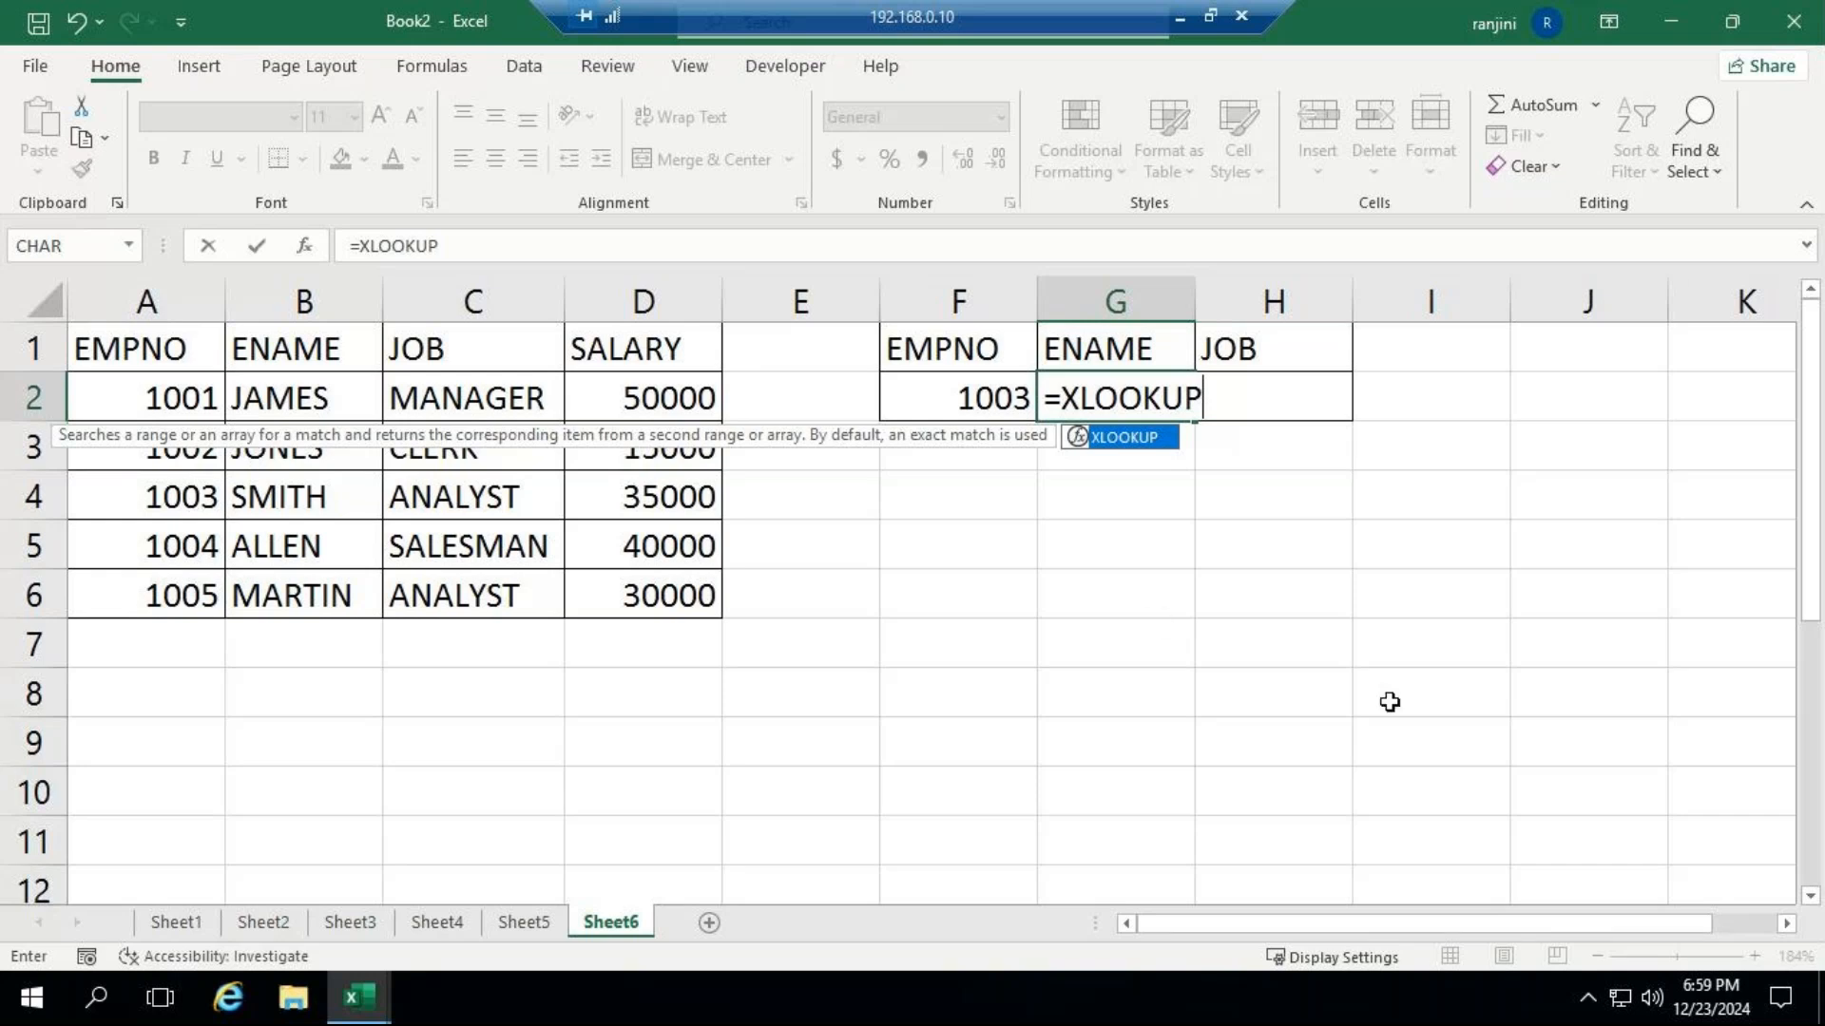
text(()
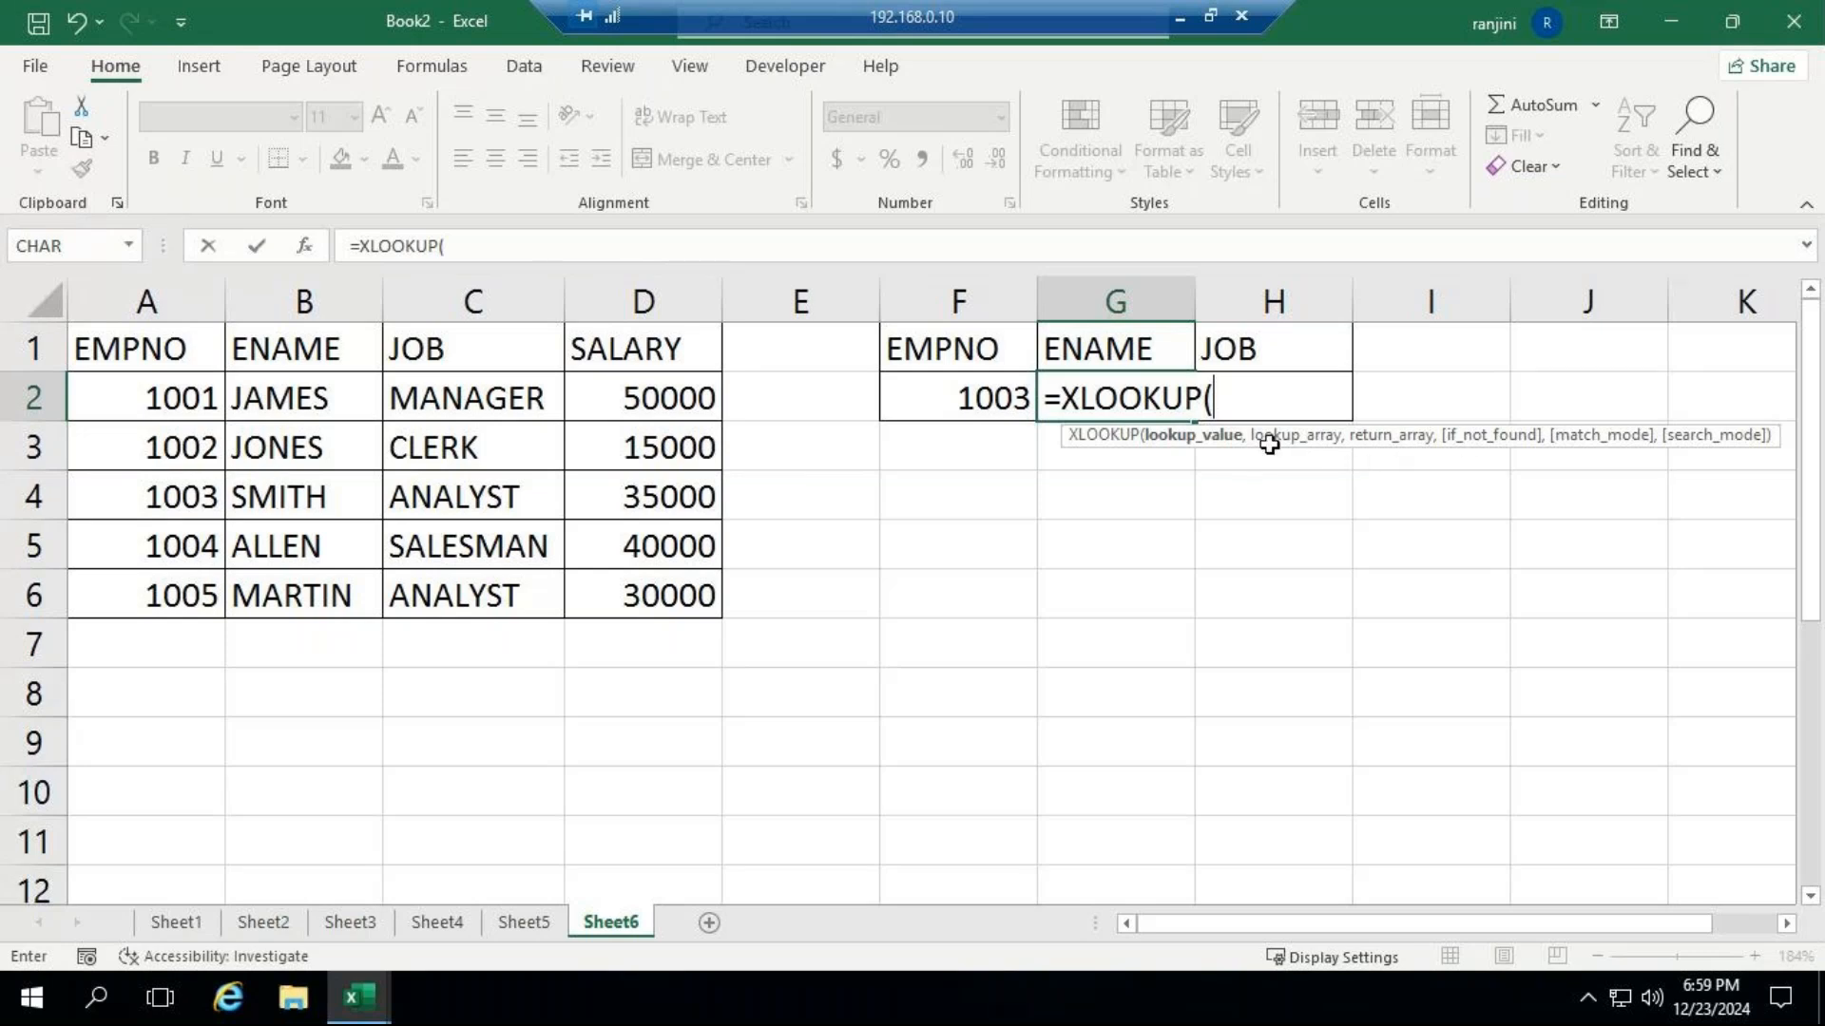
click(985, 398)
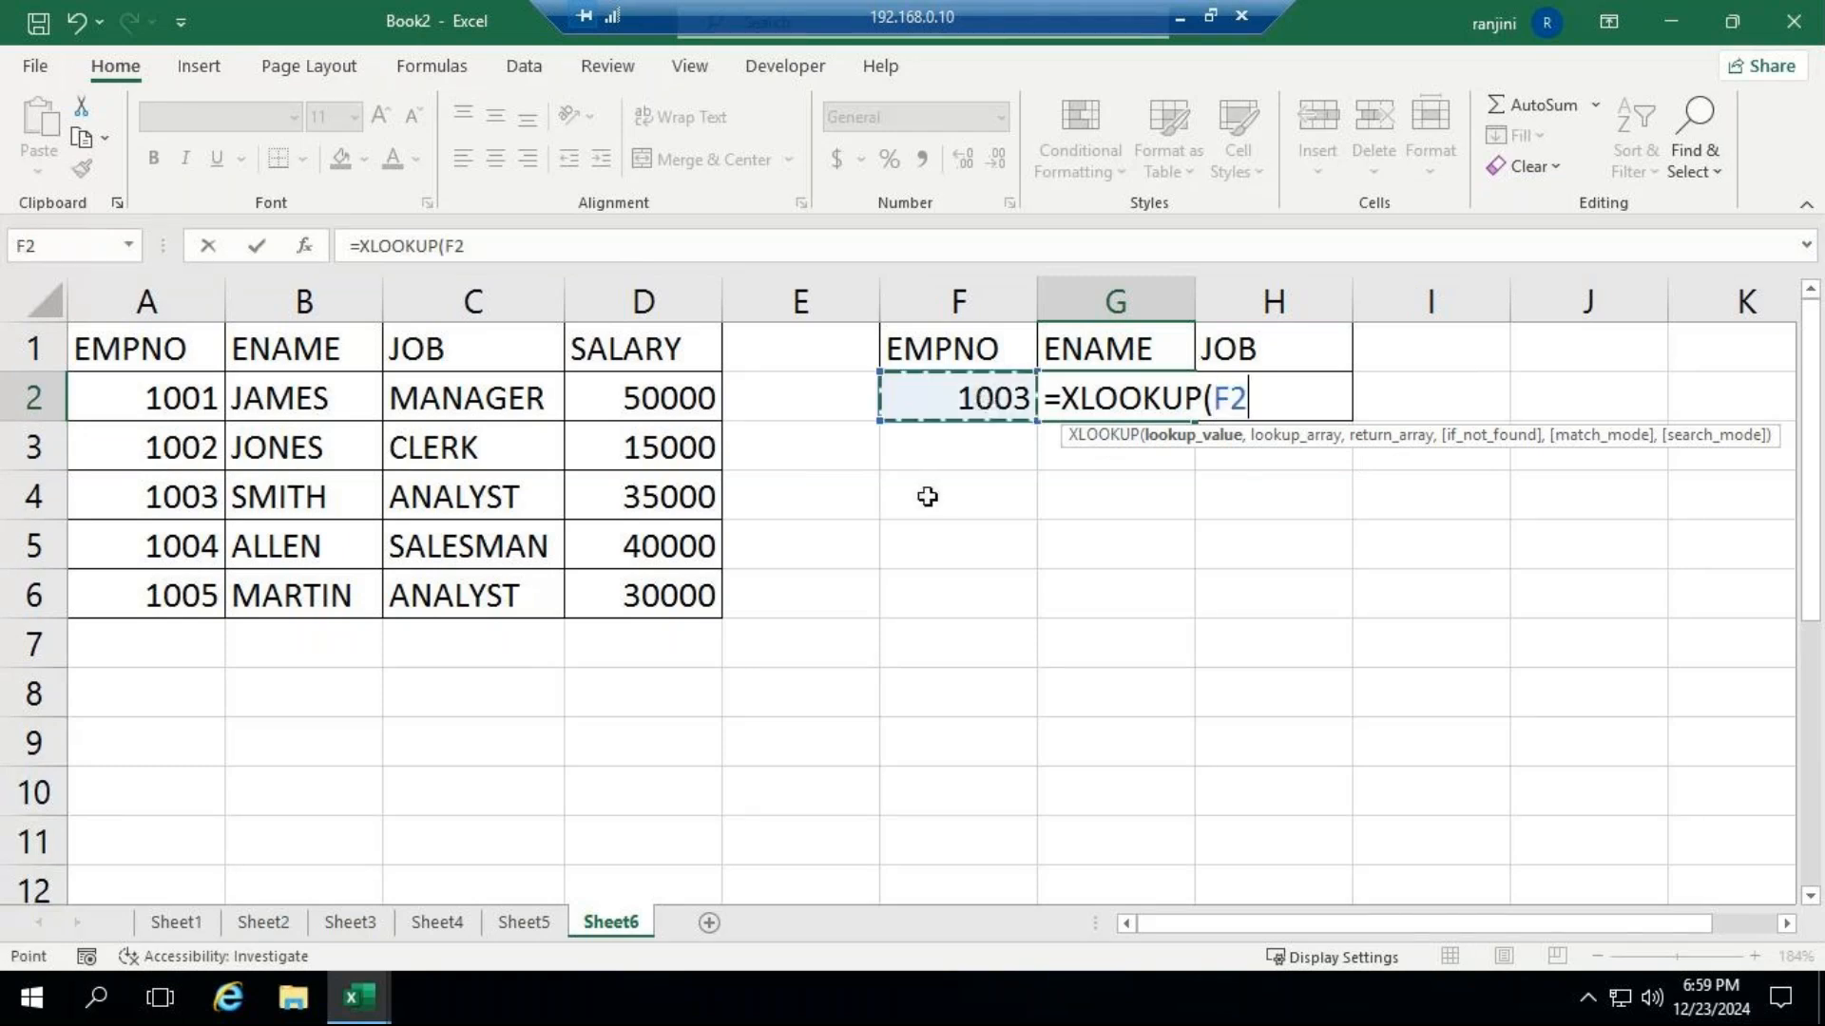
text(,)
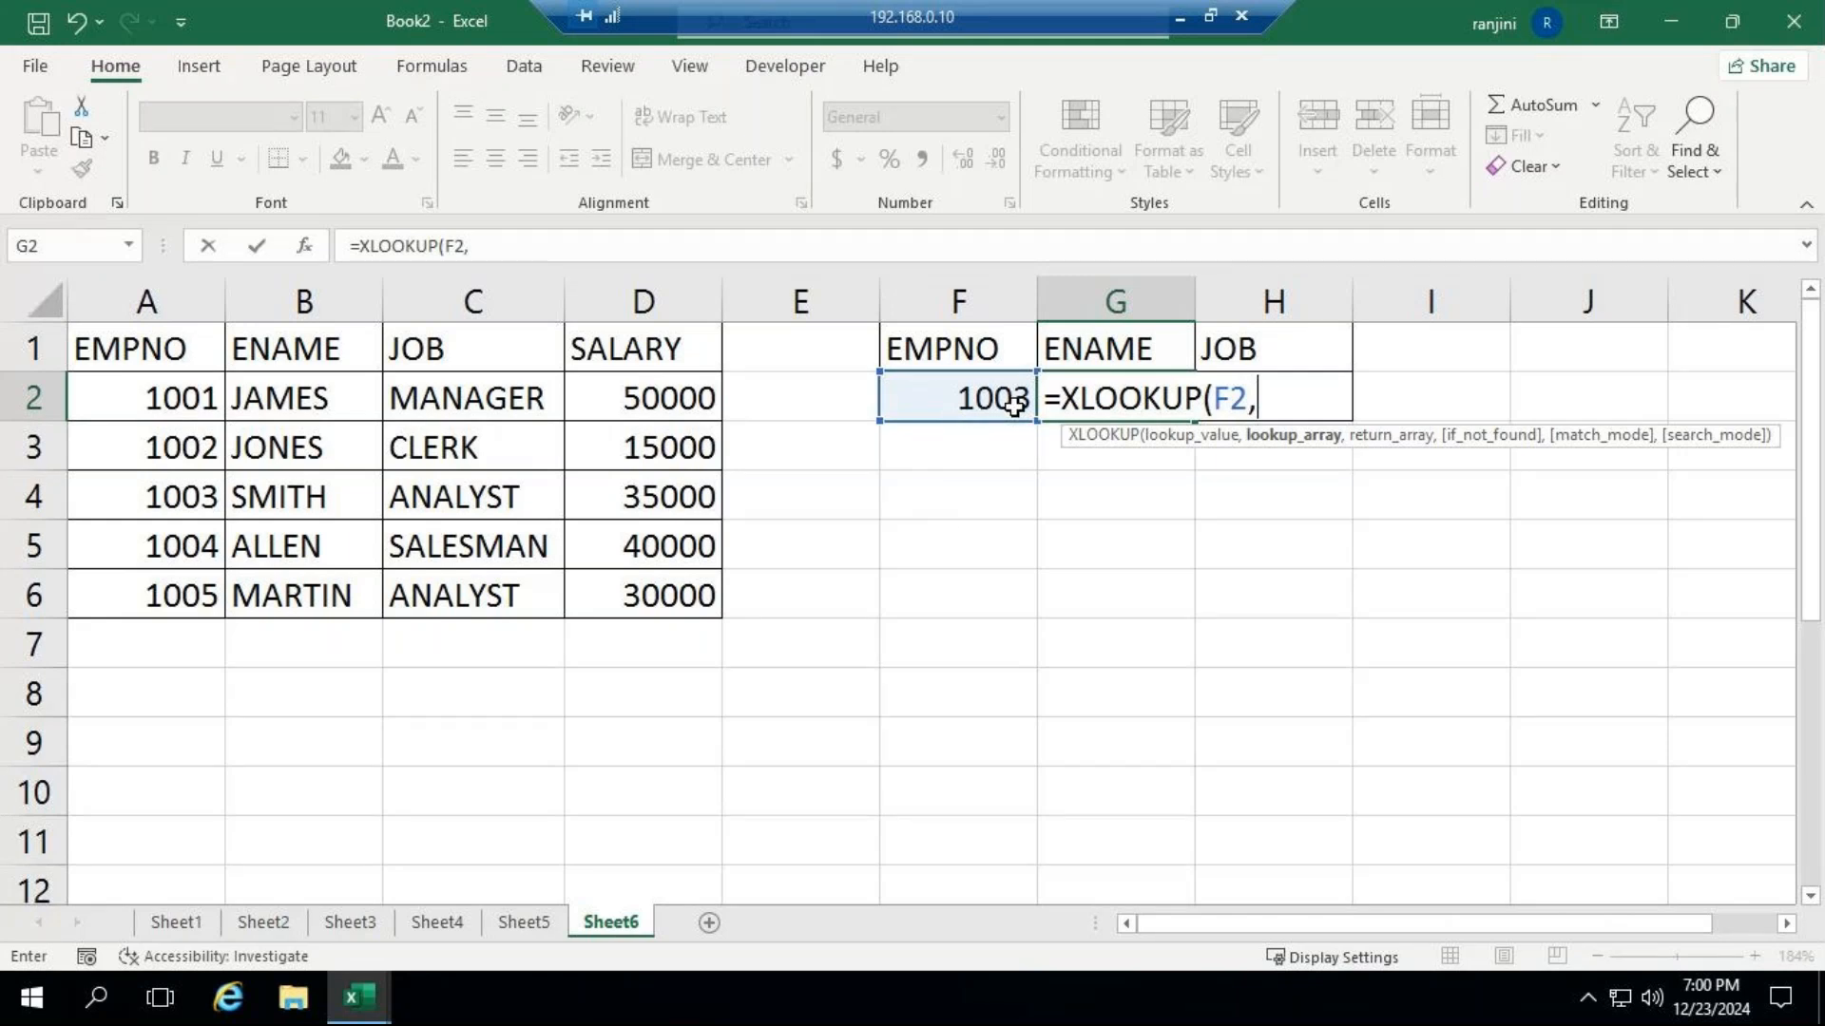
Check the GoTo meeting window, return to the workbook, and set A1:A6 as the XLOOKUP lookup array.
click(1177, 16)
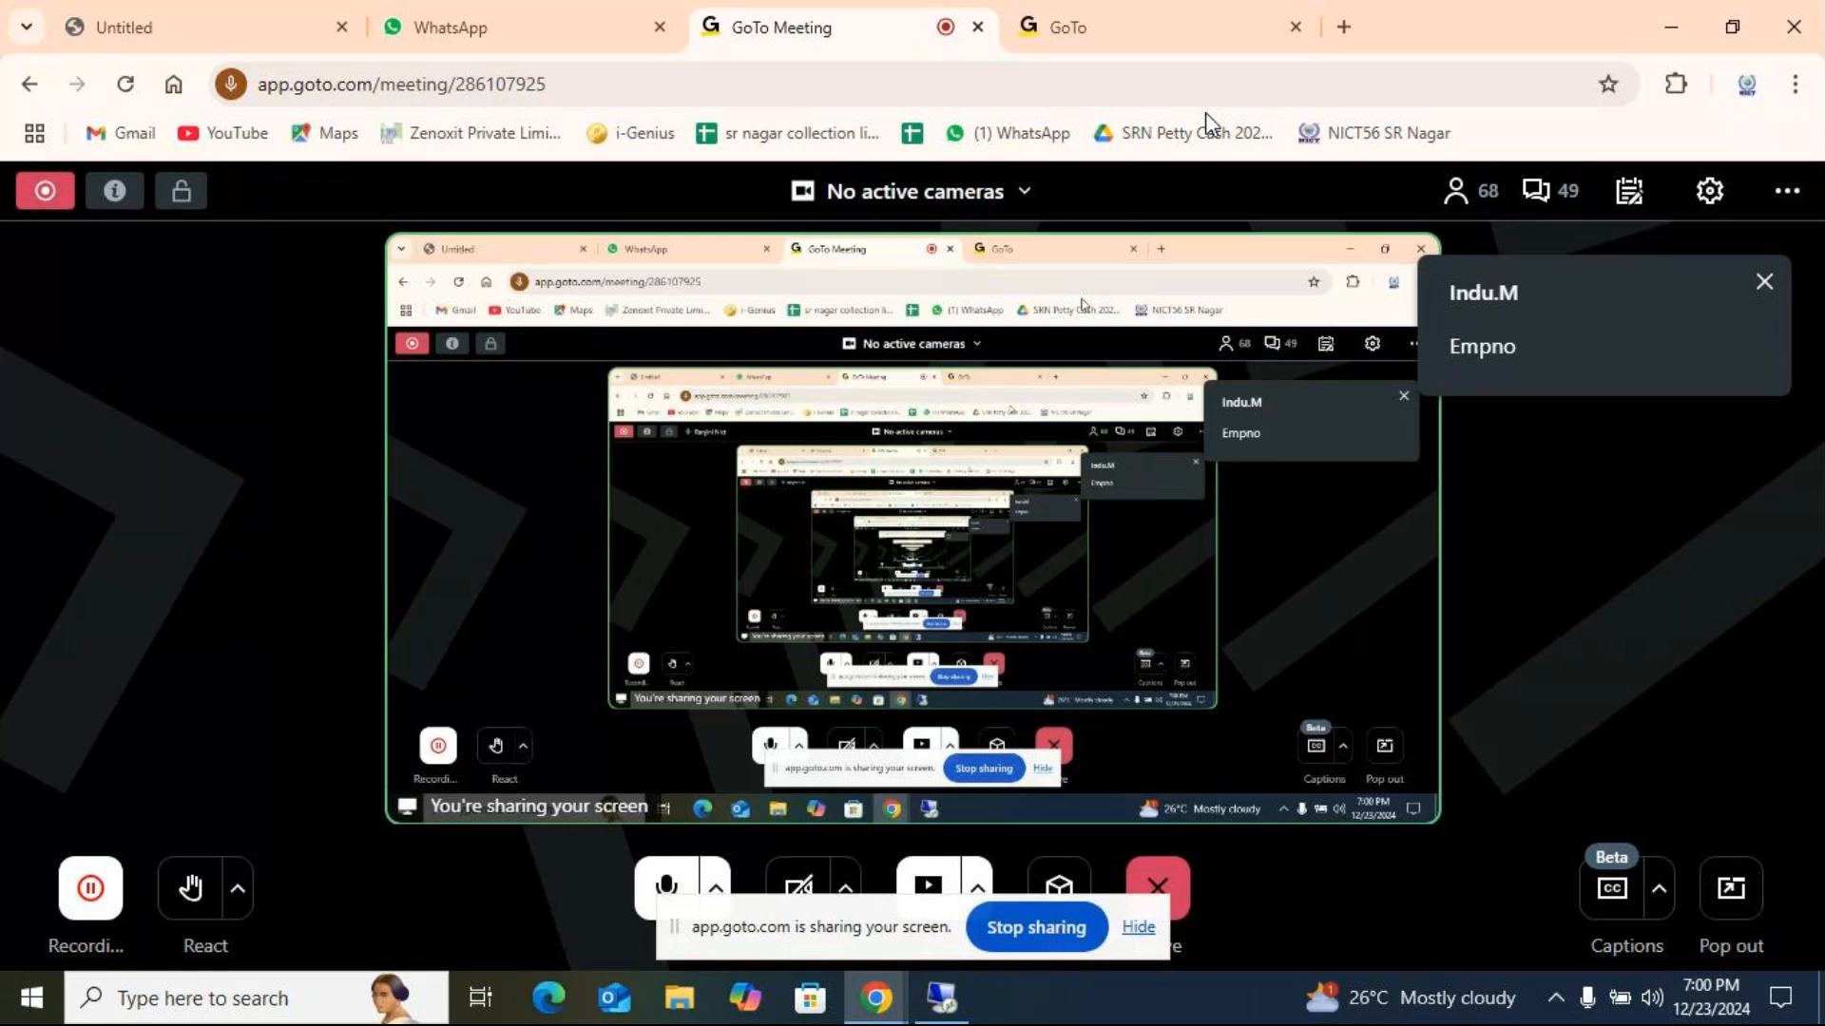
click(941, 997)
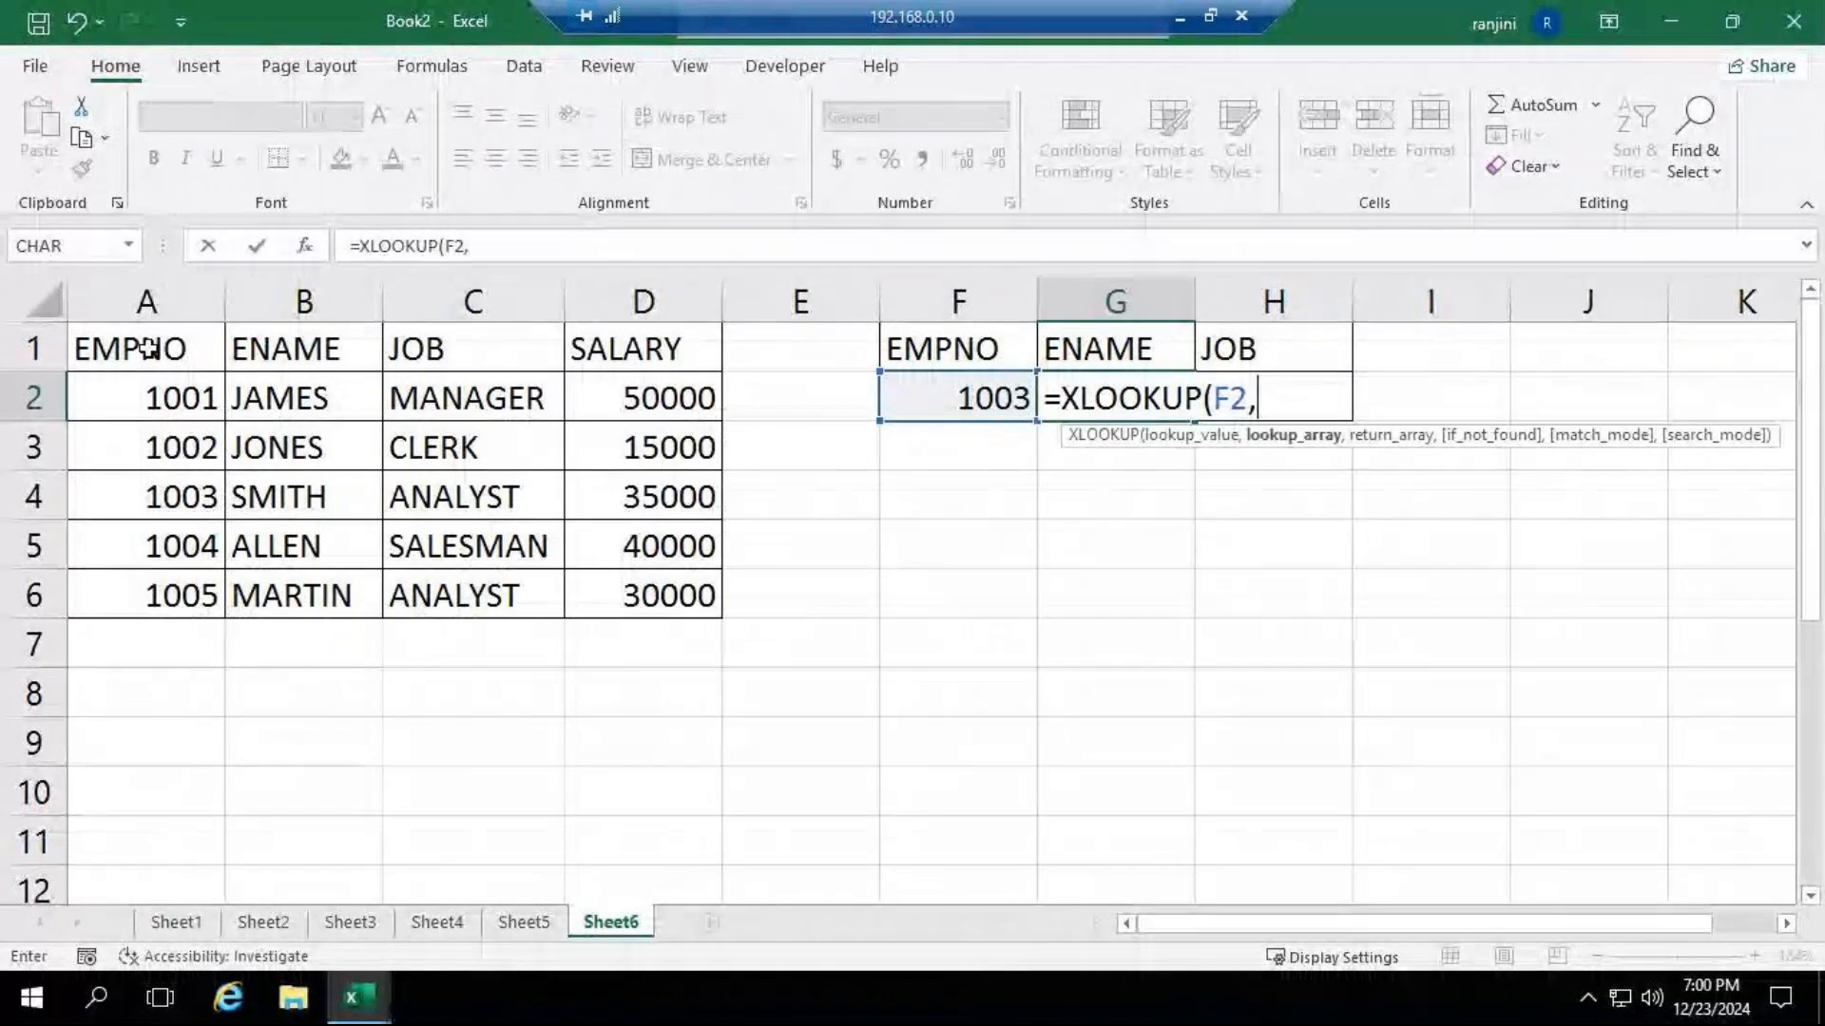
drag(148, 349, 163, 595)
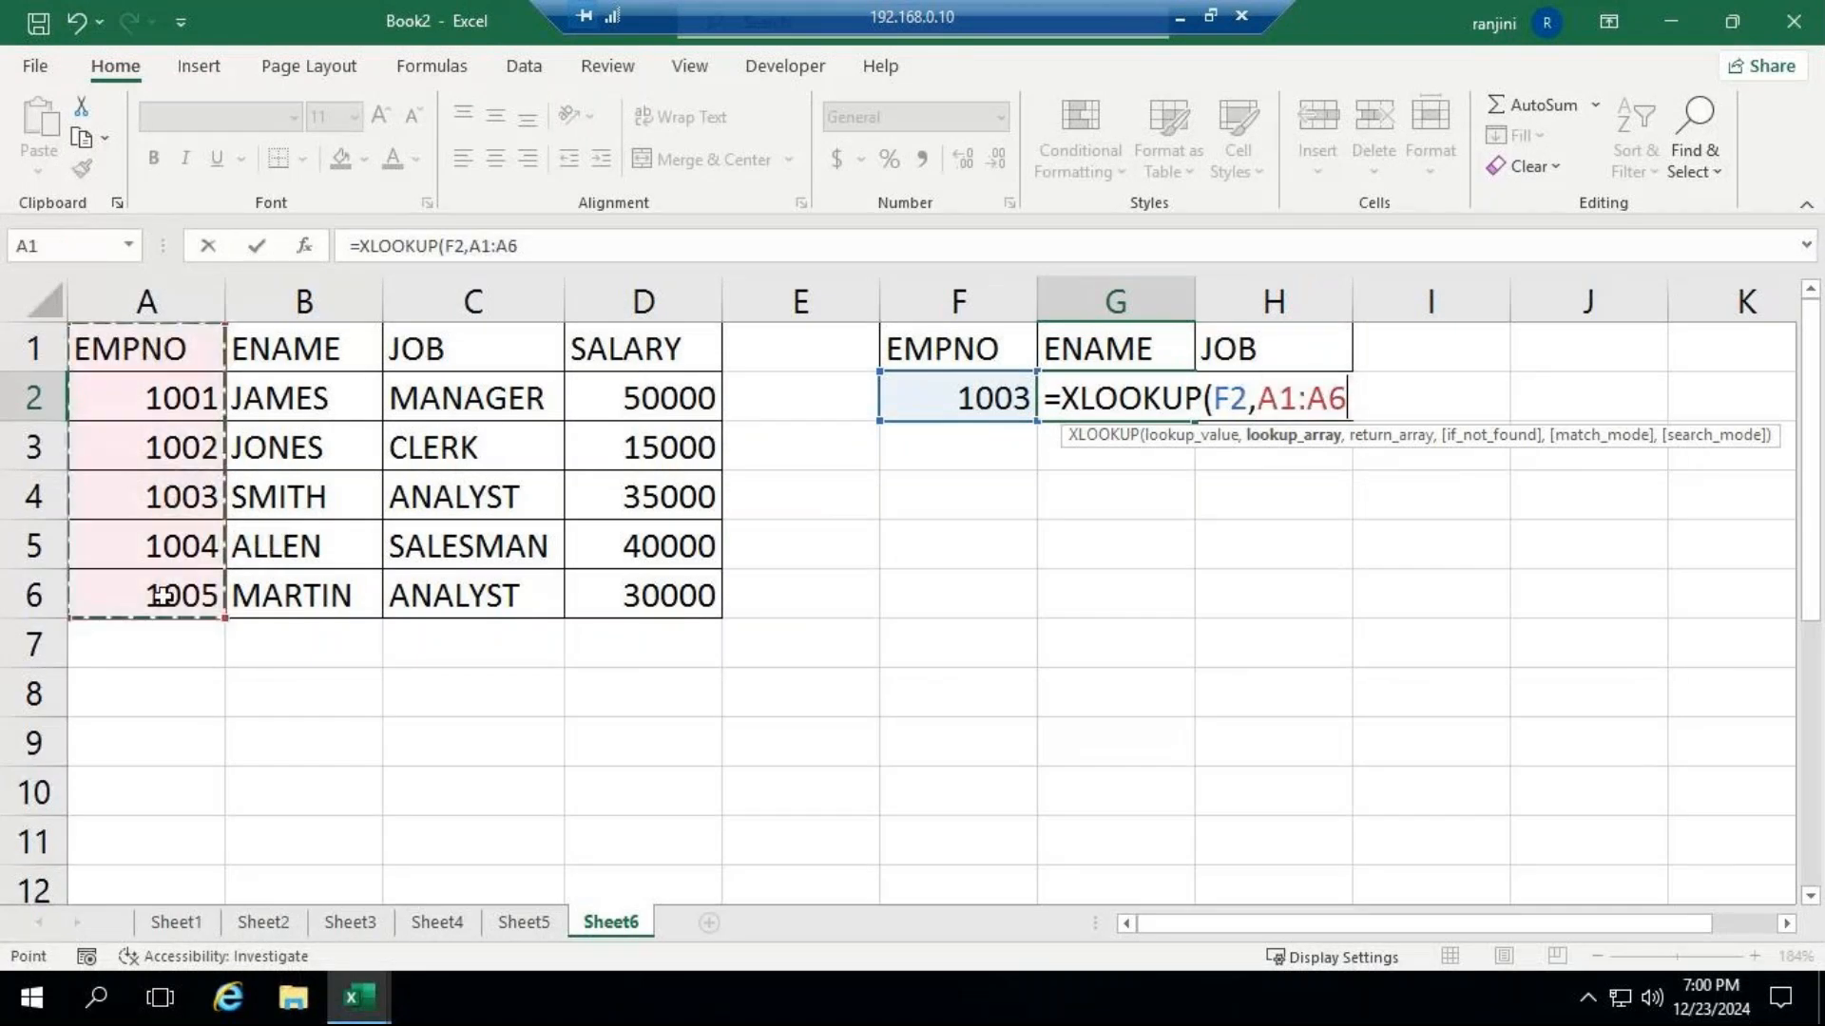
text(,)
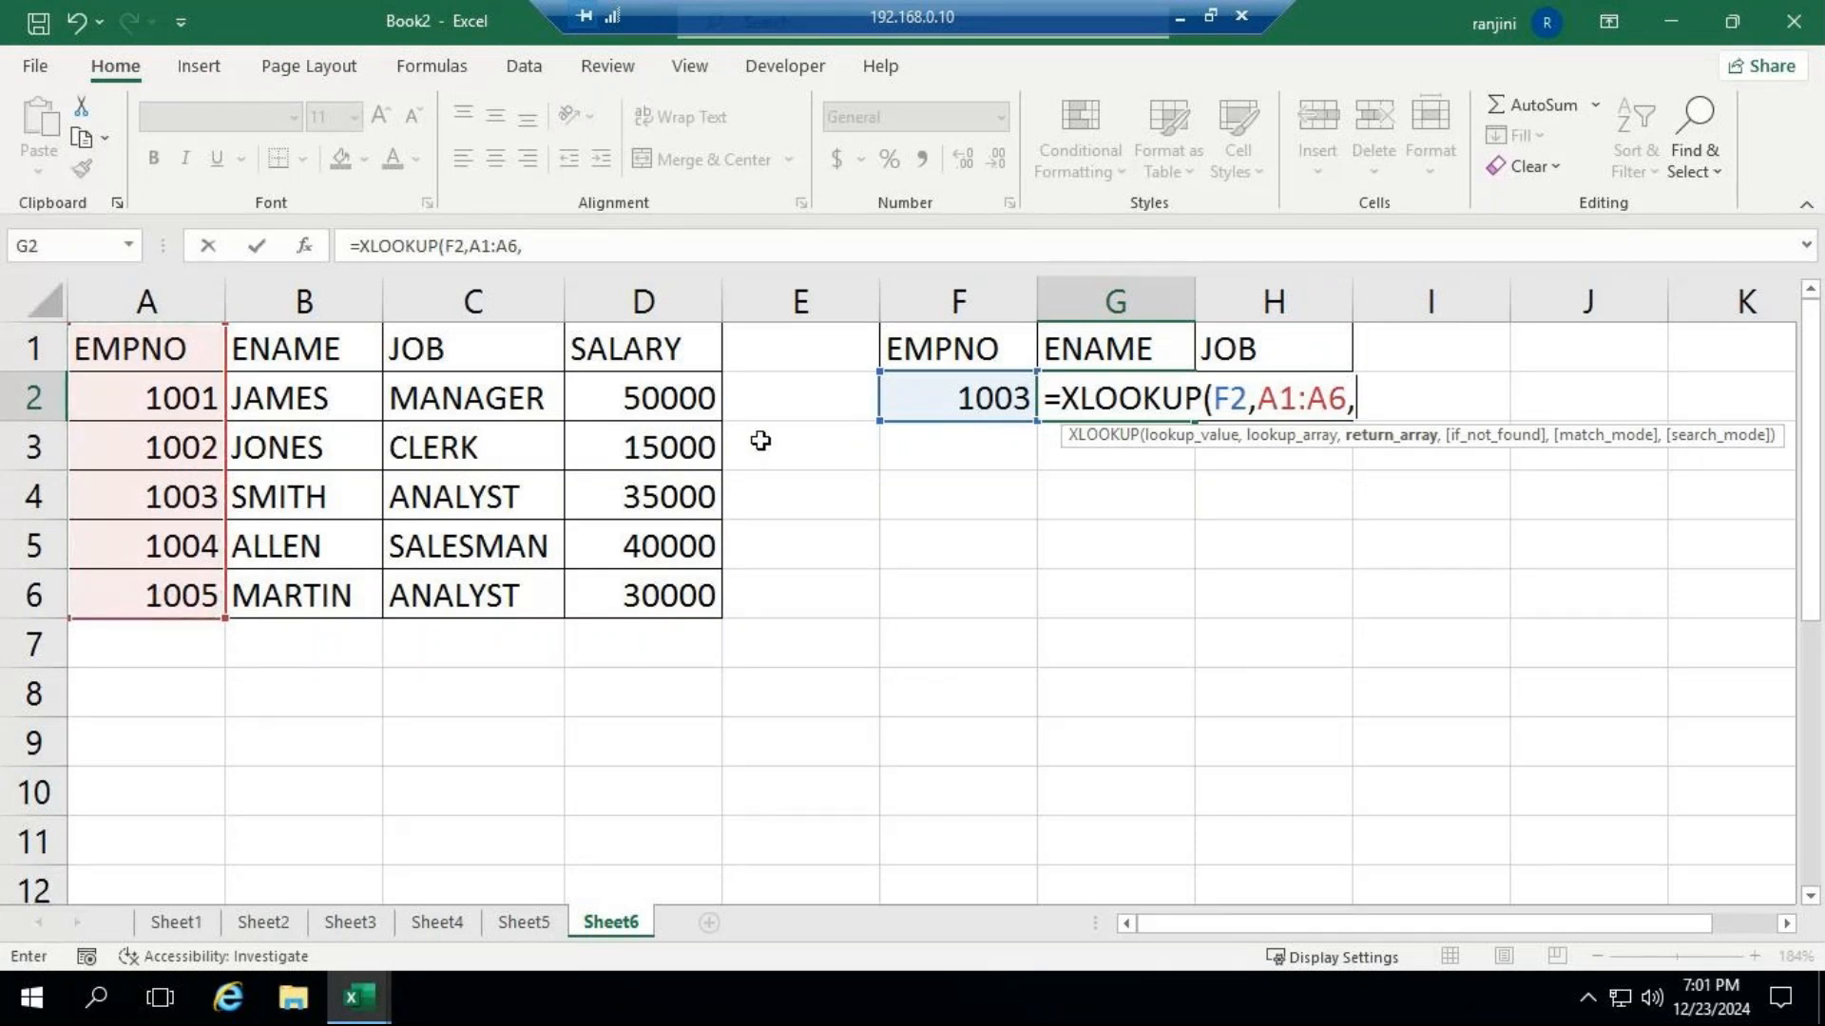
Look at the GoTo meeting again, return, and complete the G2 formula with B1:B6 as the return array.
click(1179, 17)
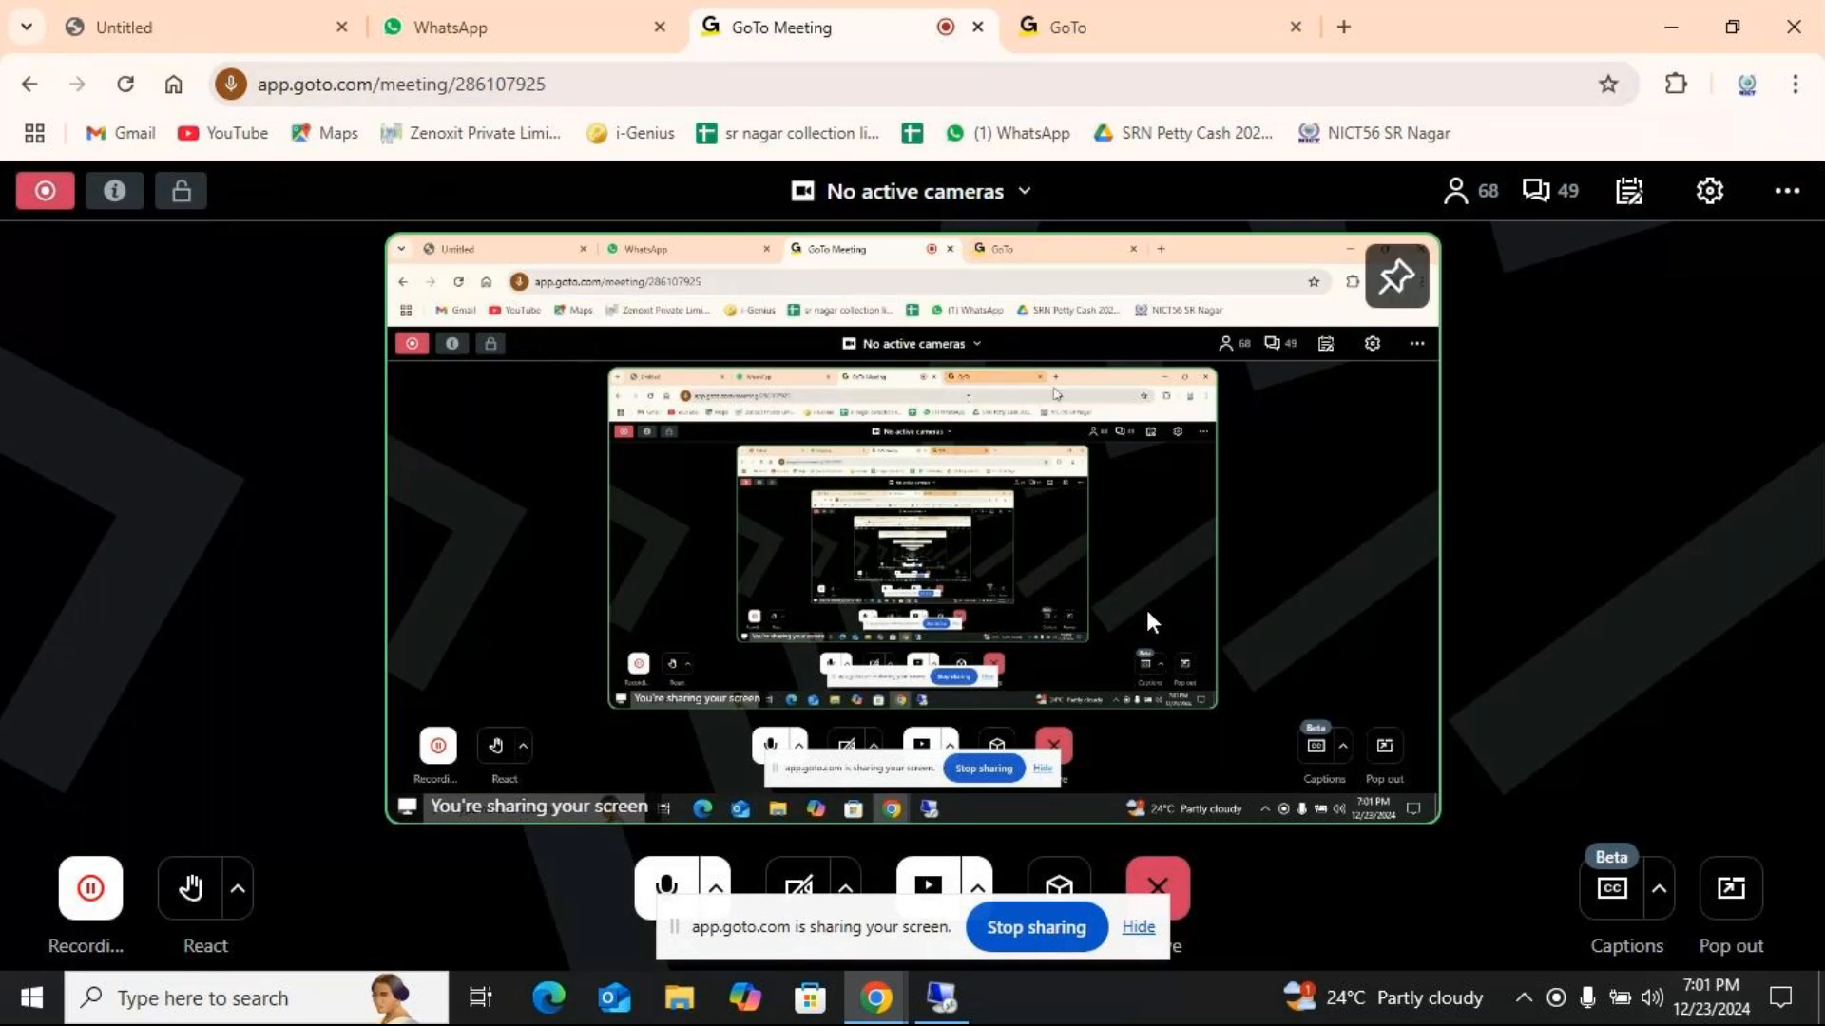
click(941, 998)
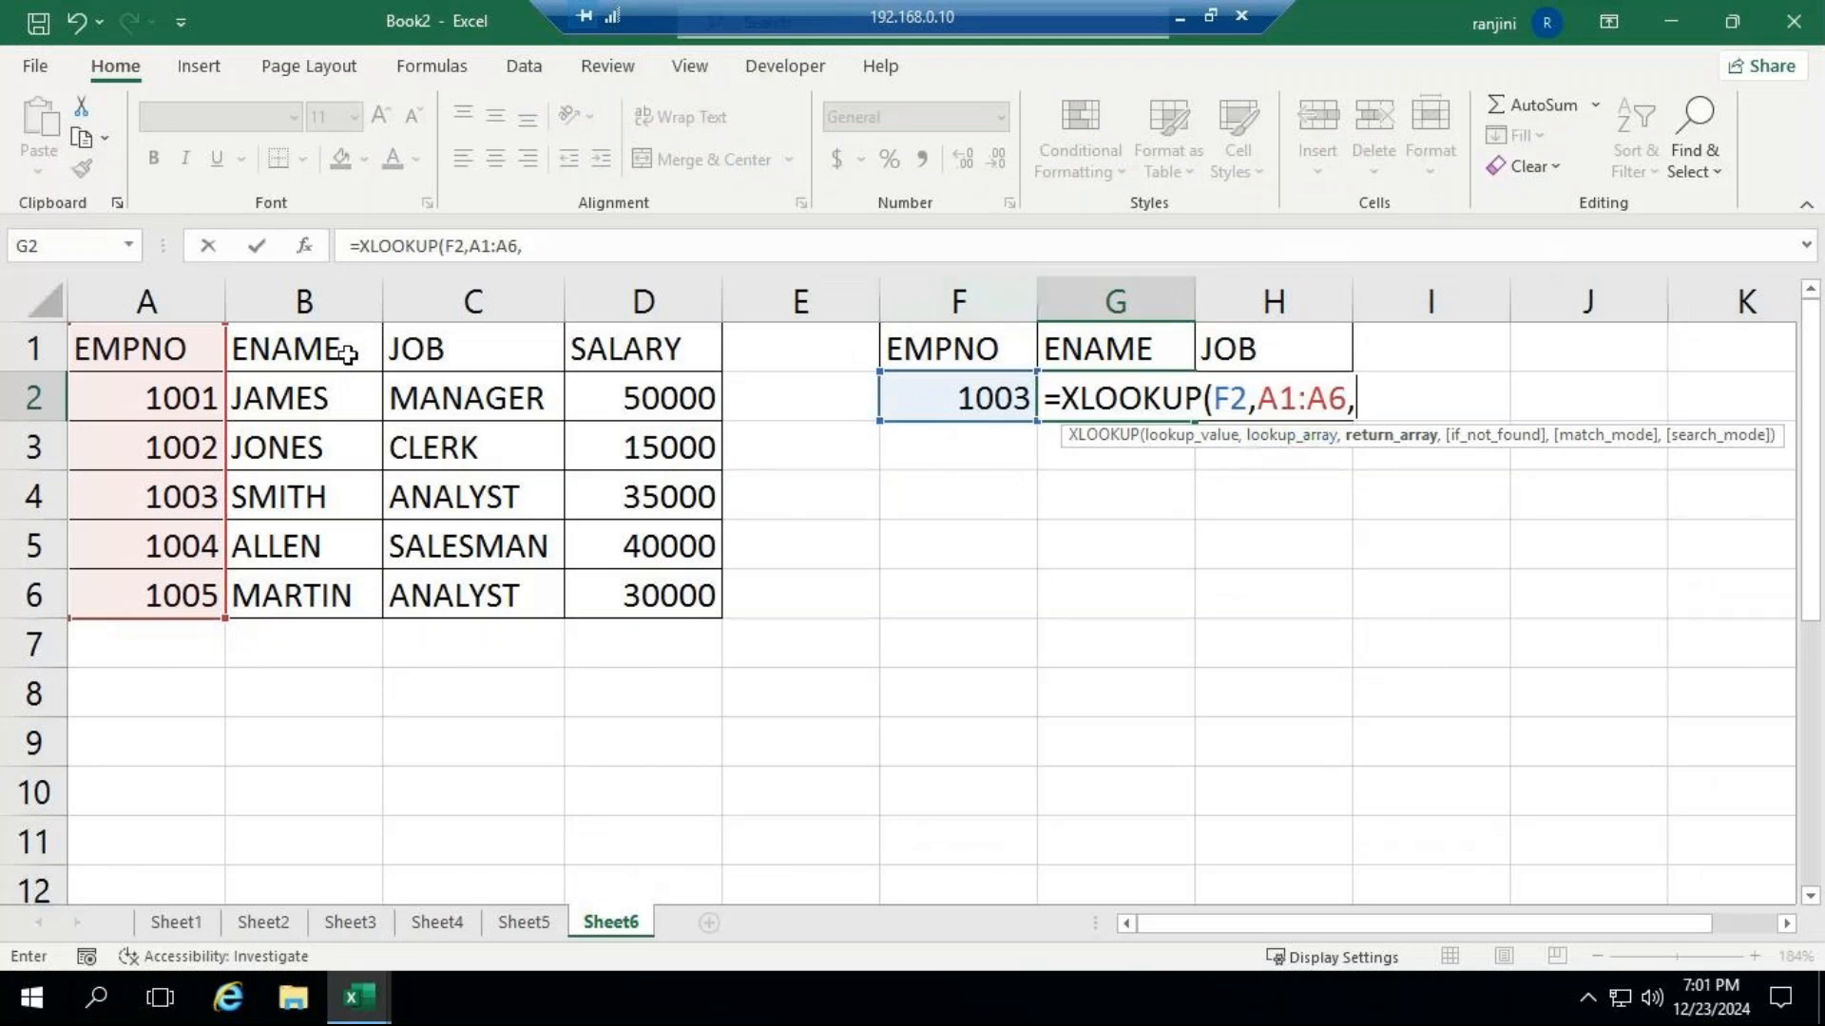
drag(348, 354, 324, 600)
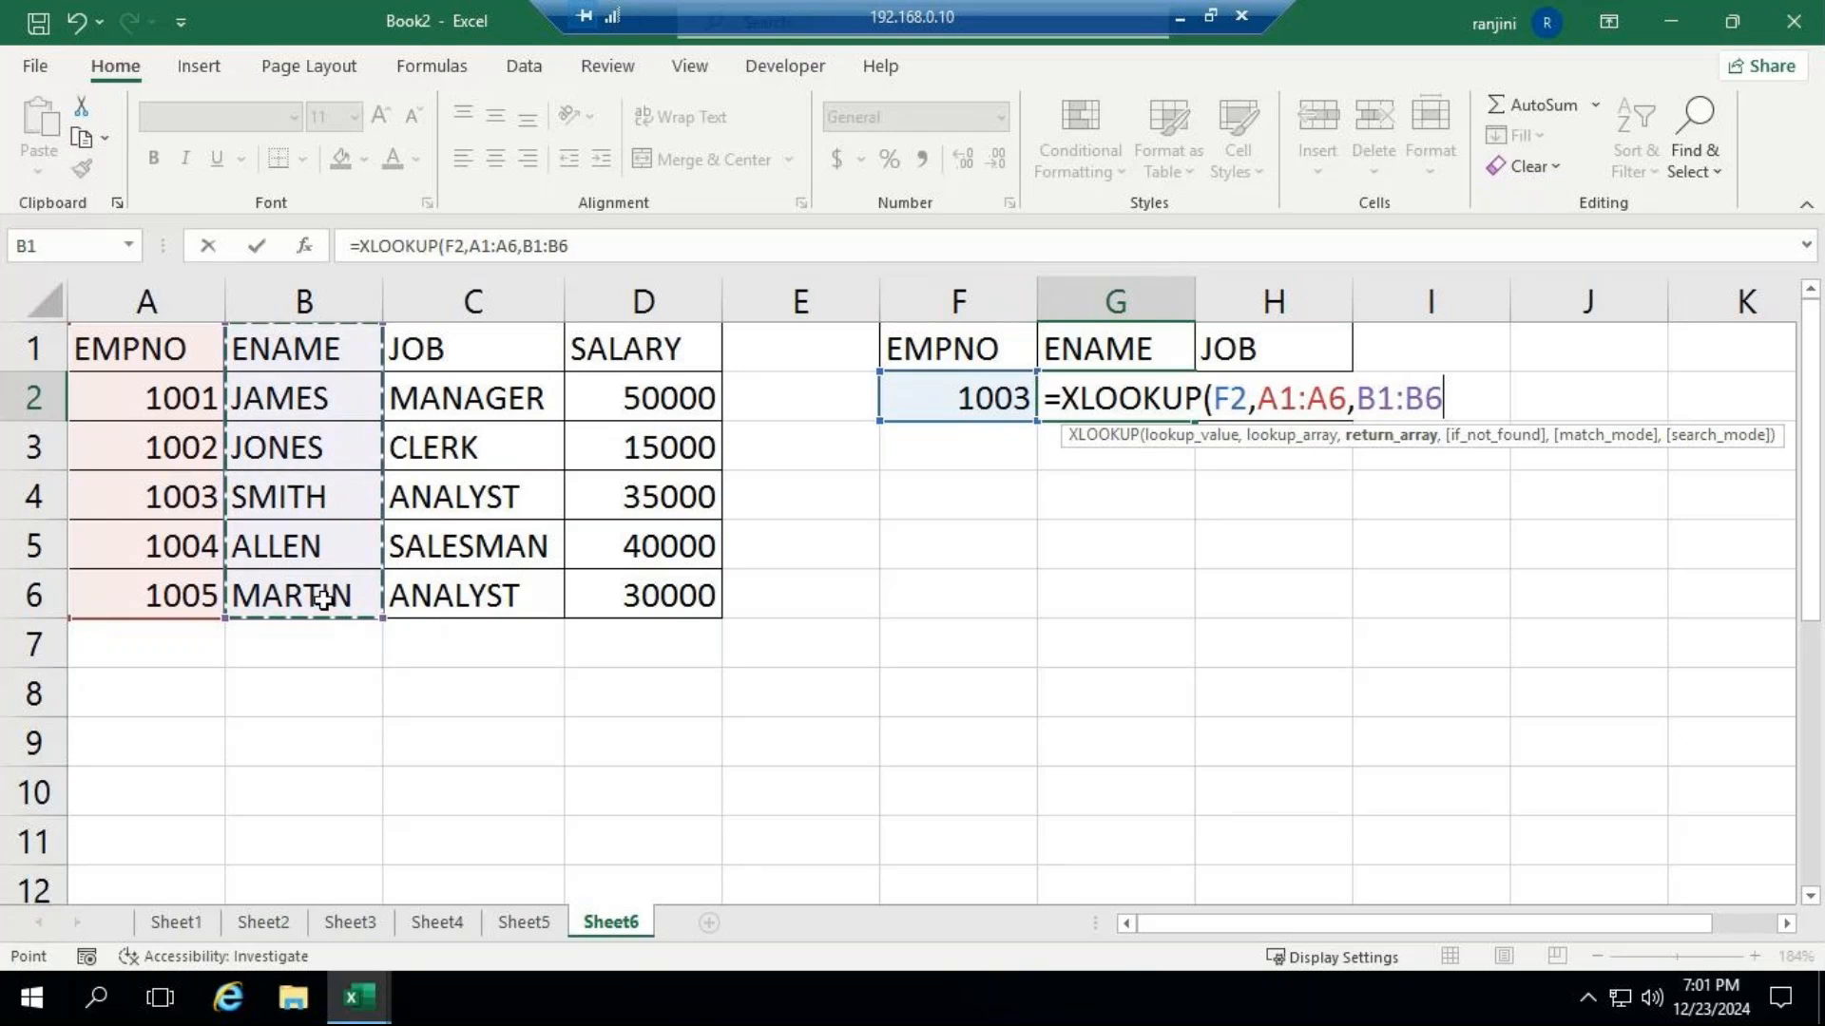
text())
key(Return)
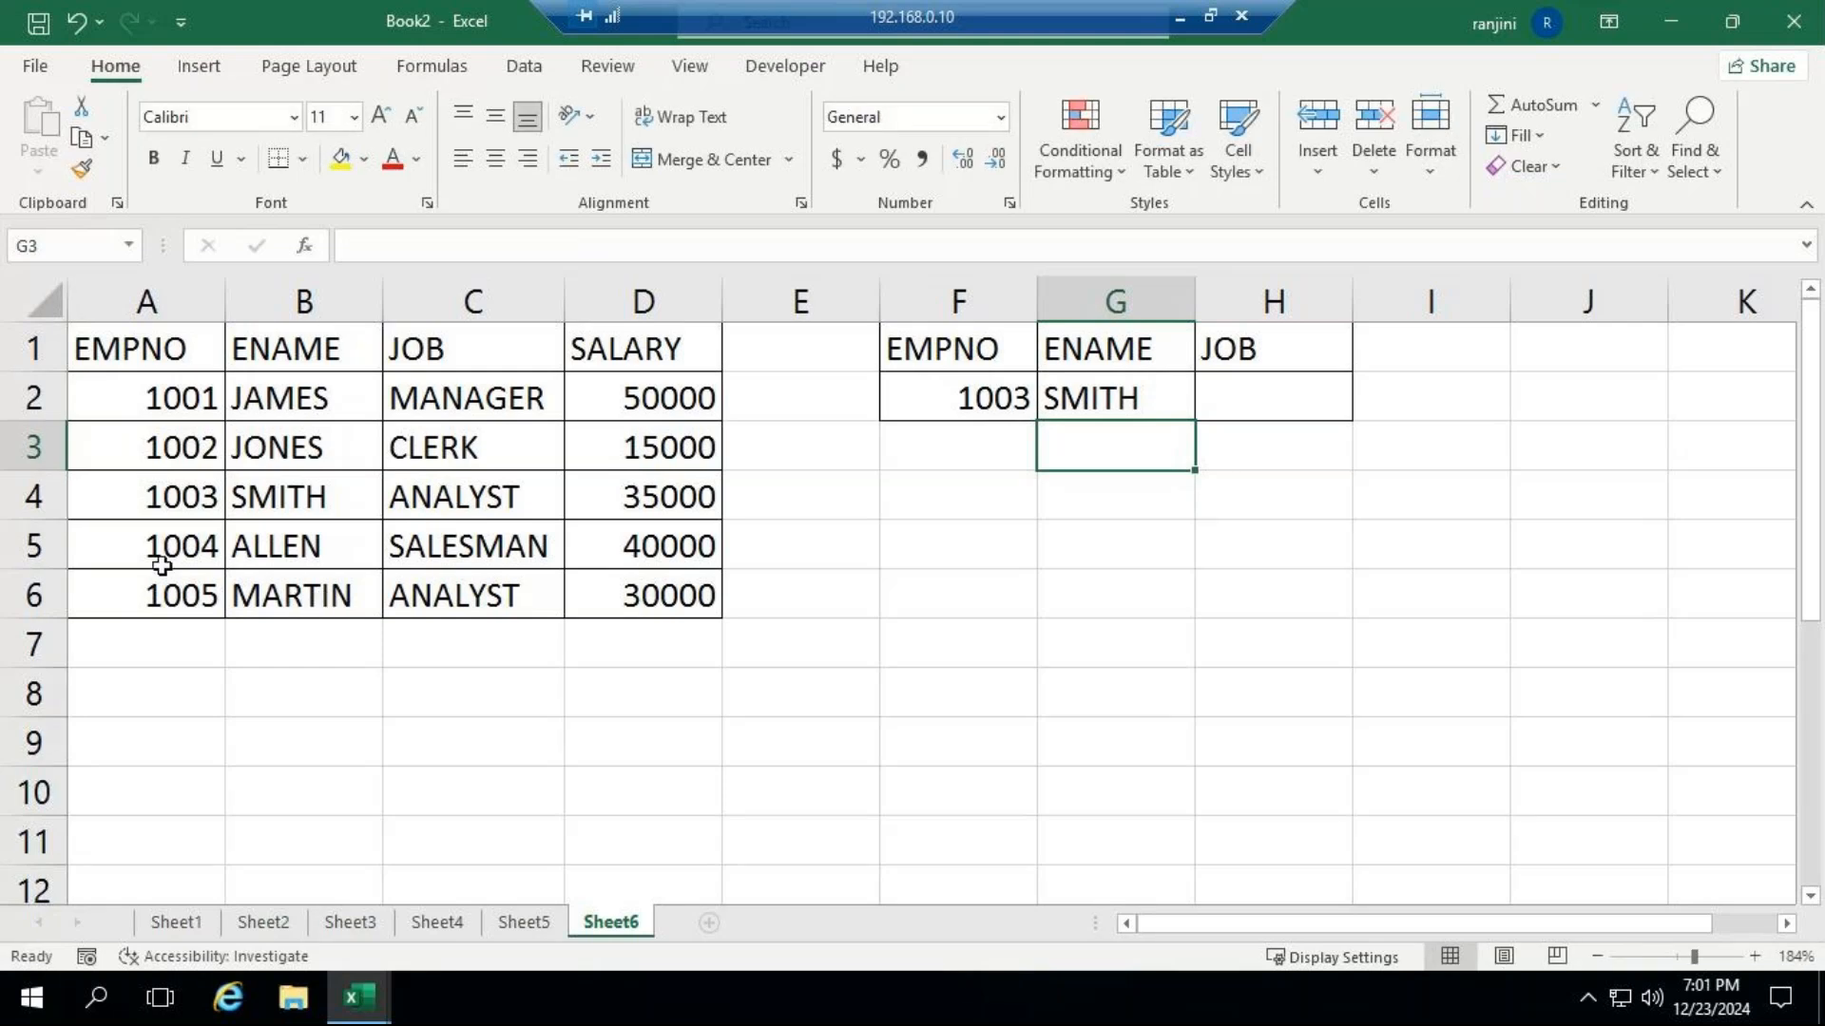
Insert a blank sheet column before the ENAME column and inspect how the ENAME result's XLOOKUP formula adapts.
click(1167, 395)
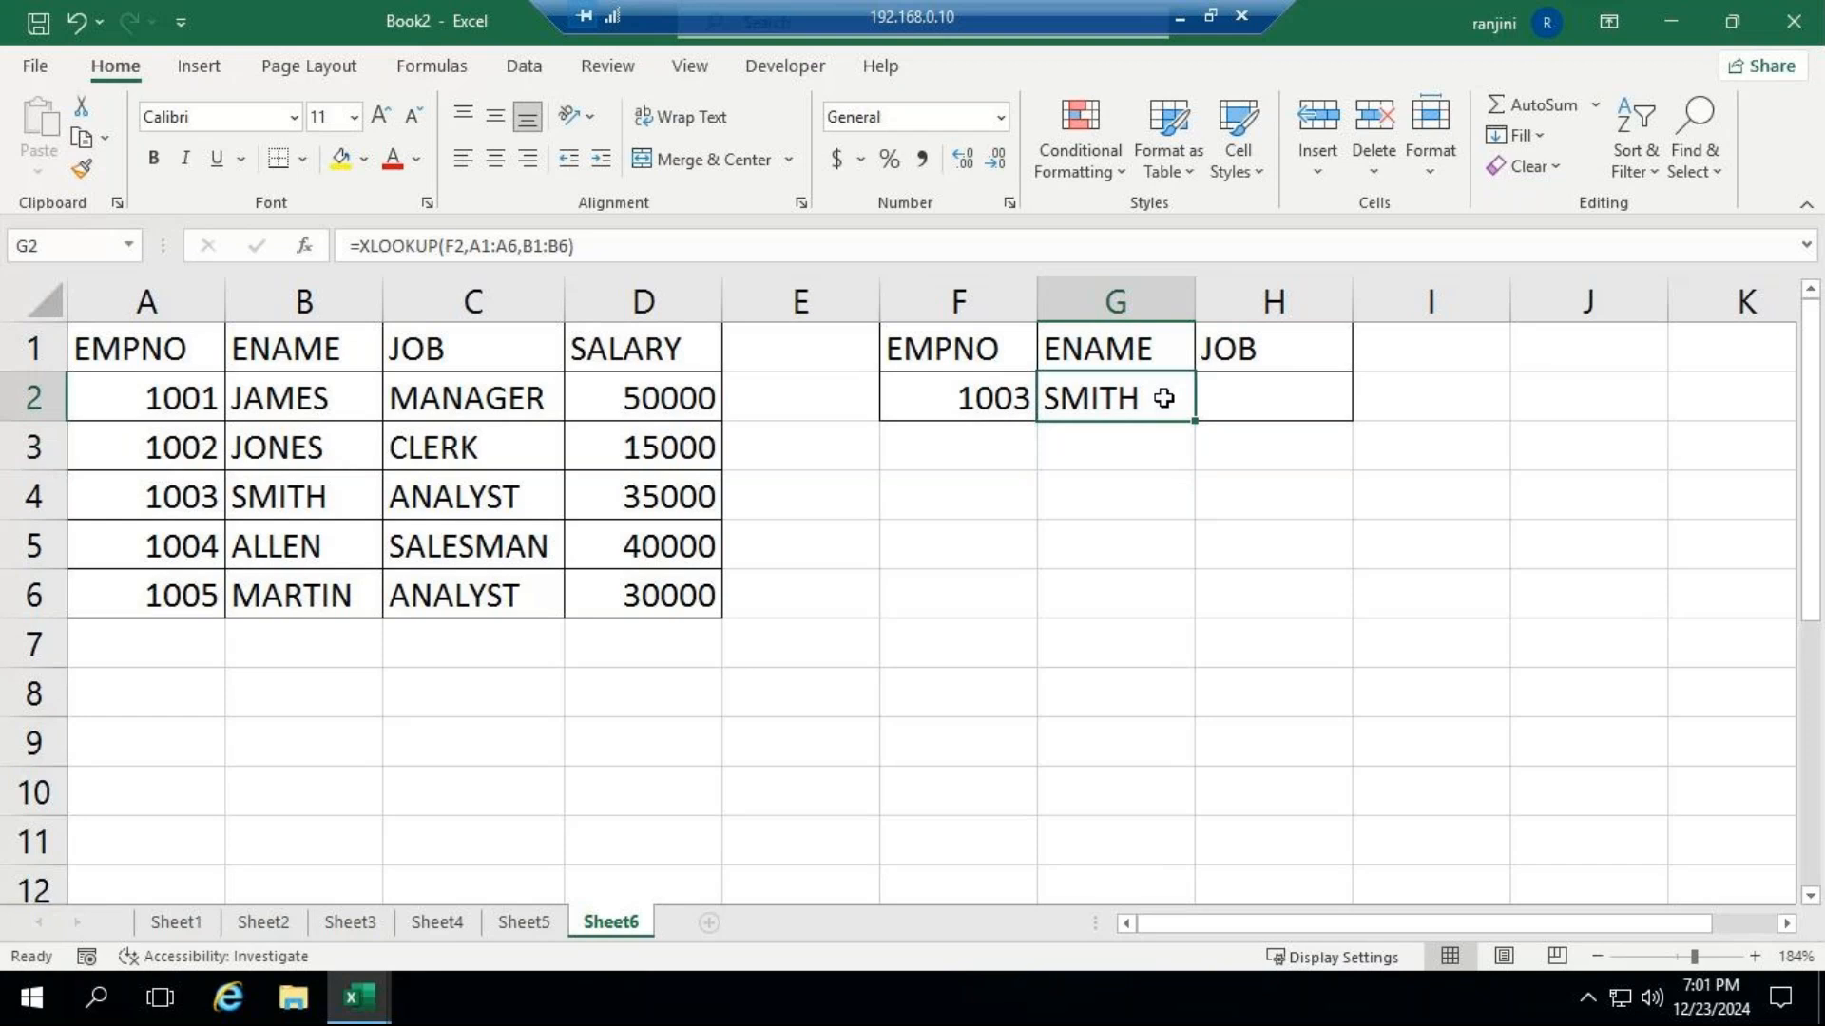
click(261, 302)
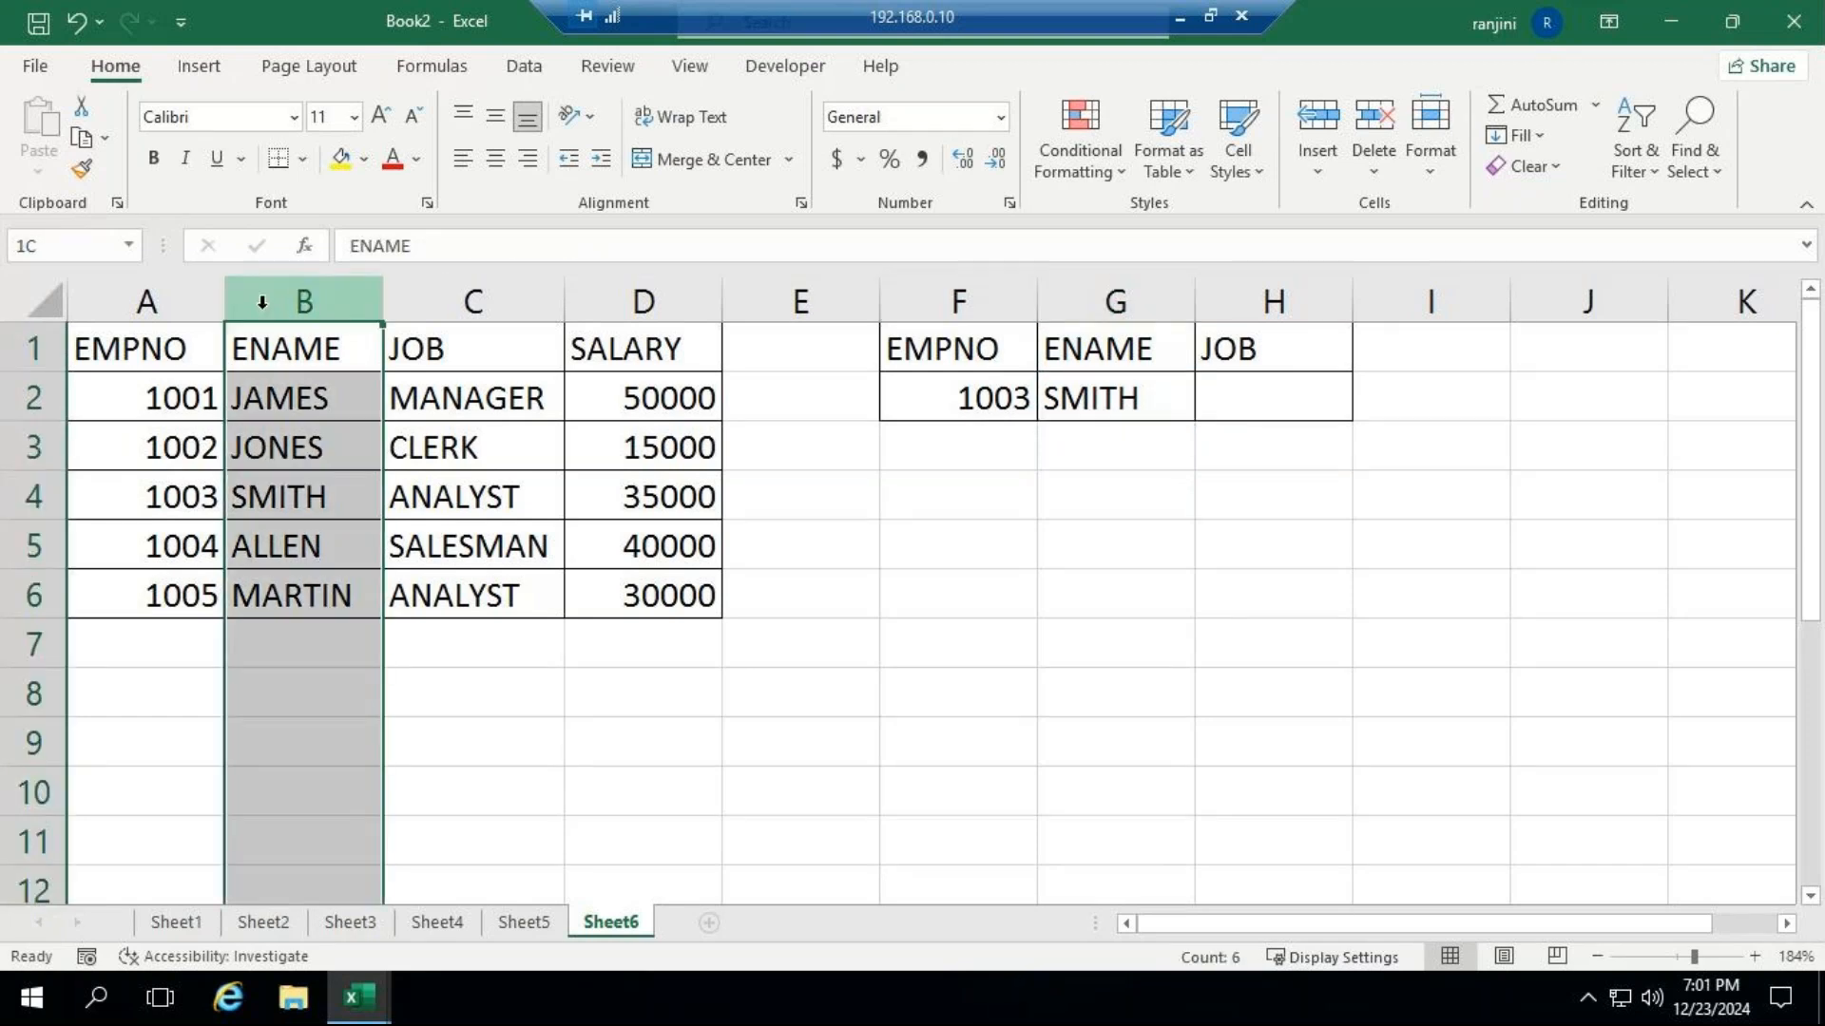
click(1416, 173)
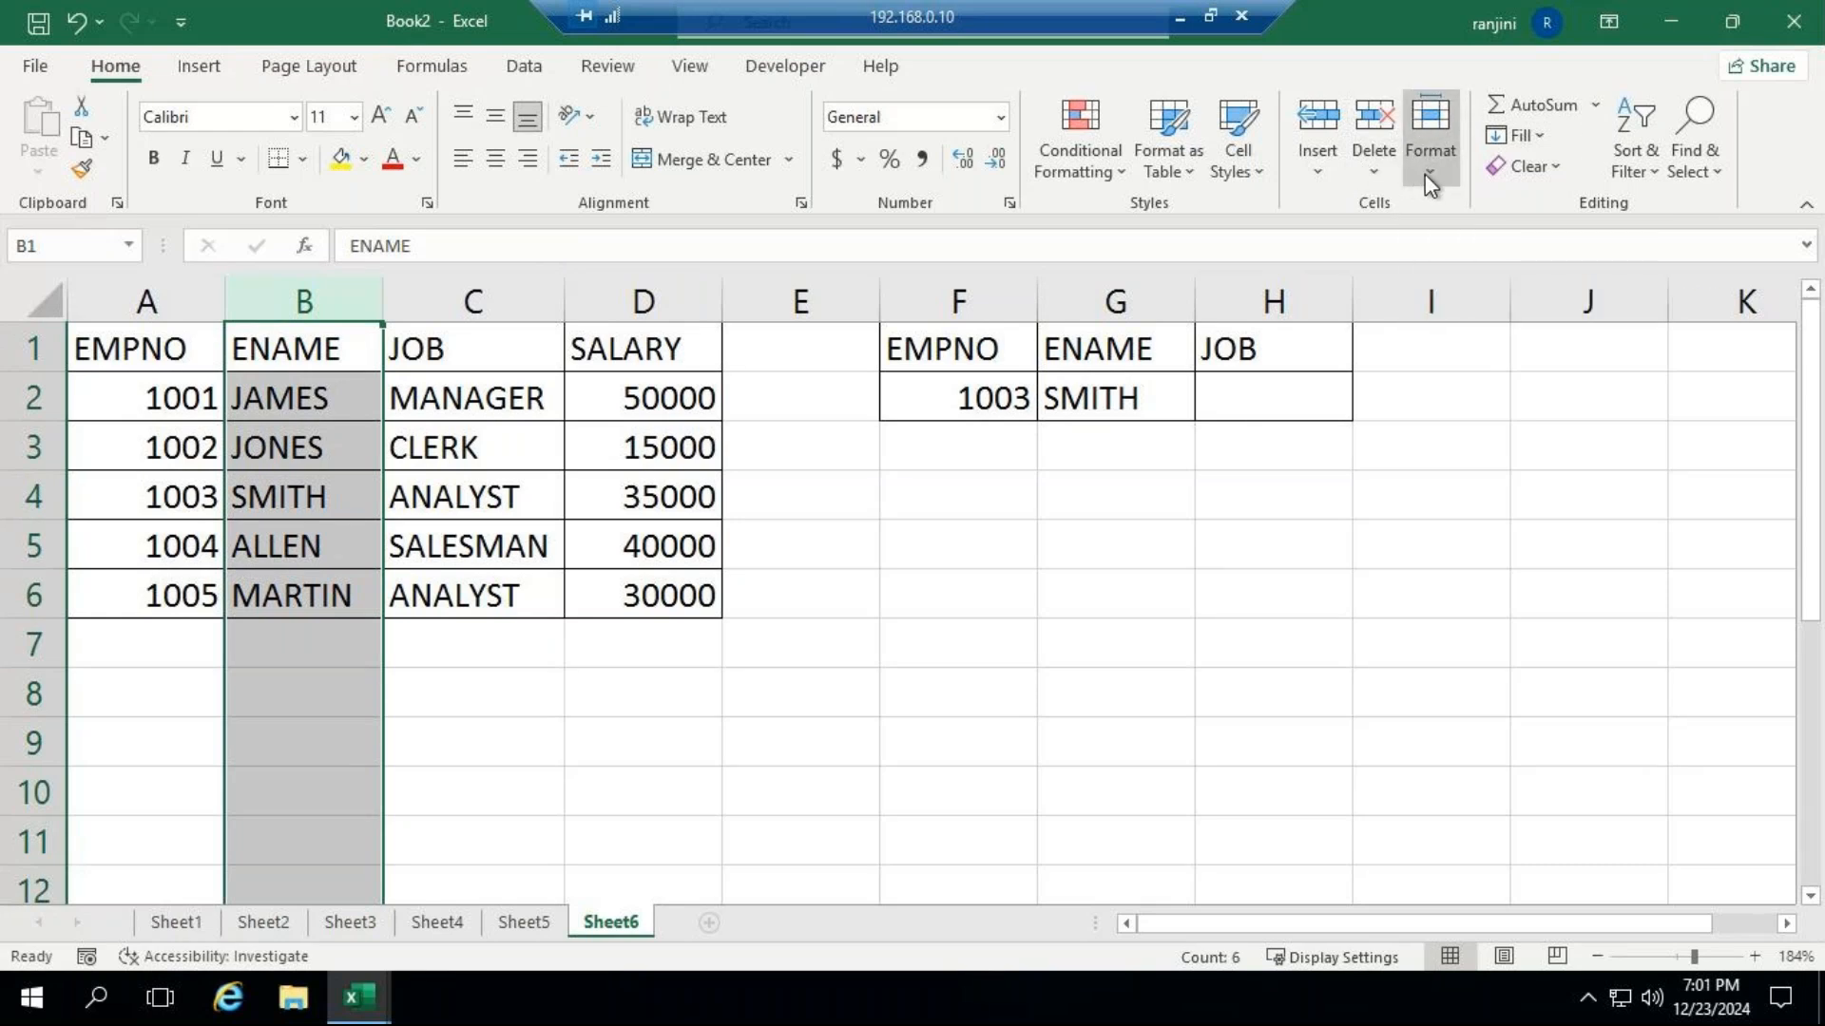
click(1338, 174)
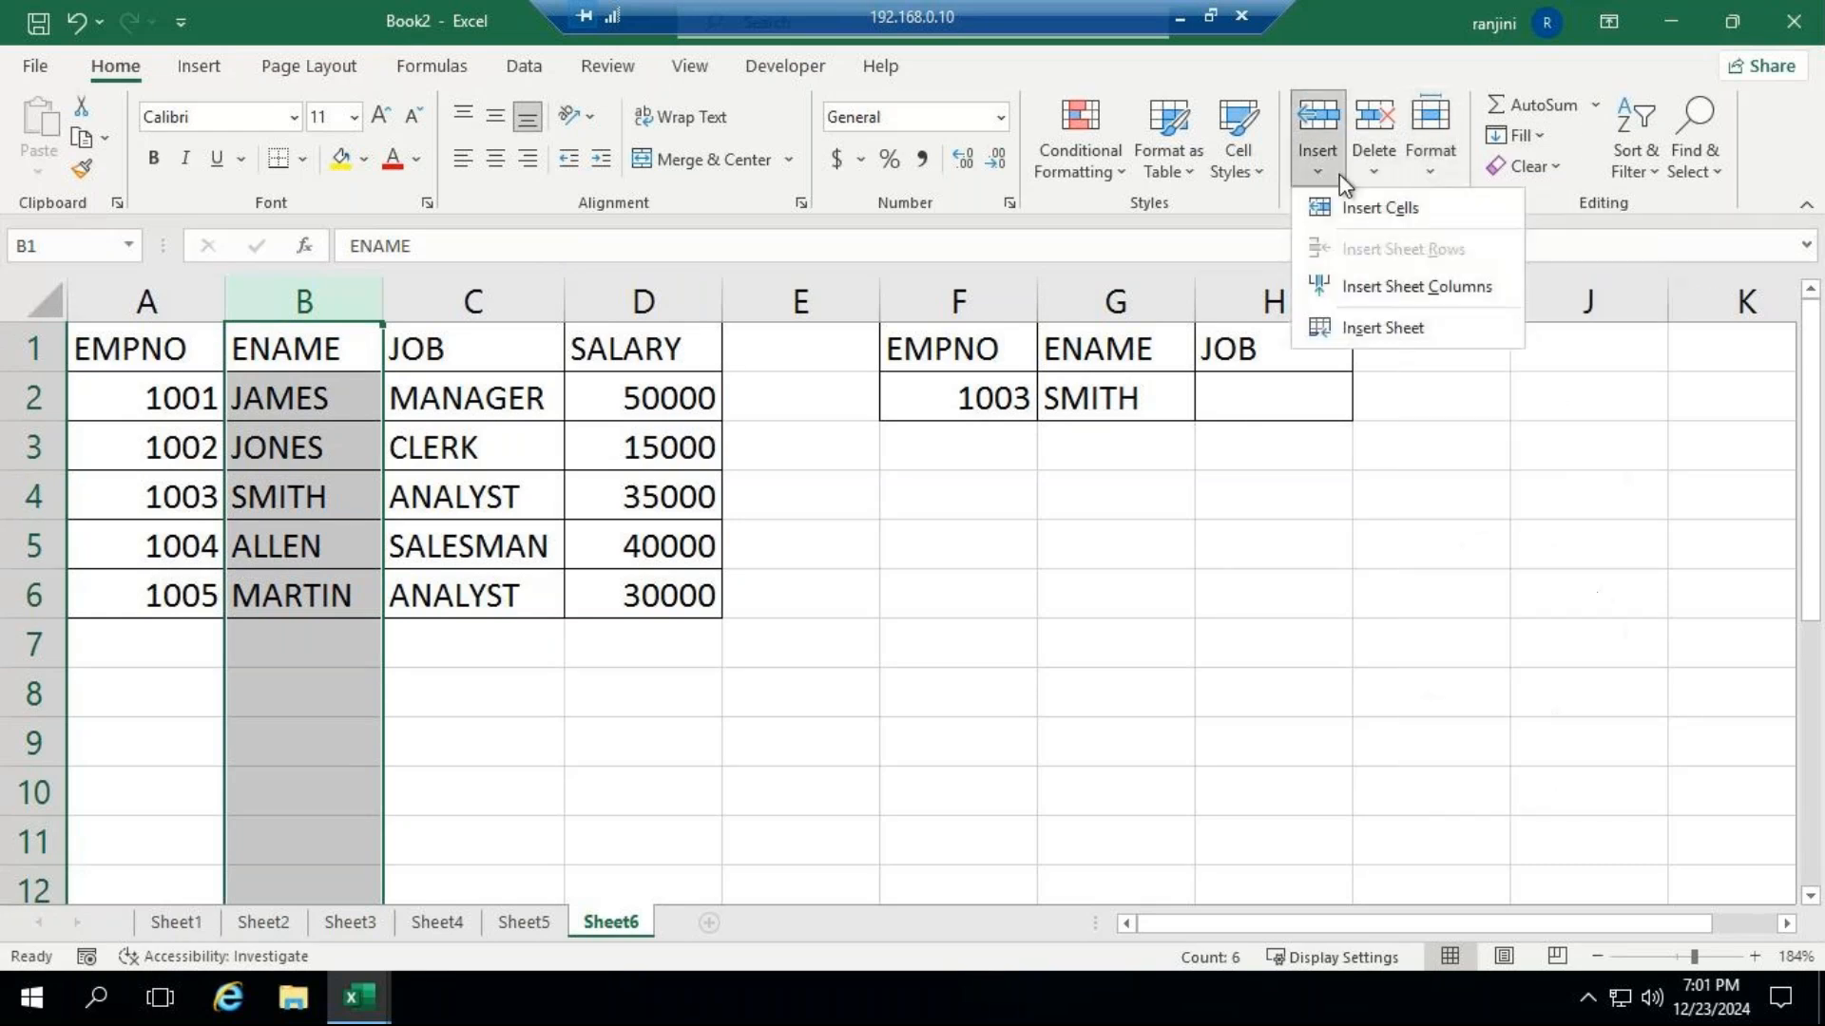
click(1405, 285)
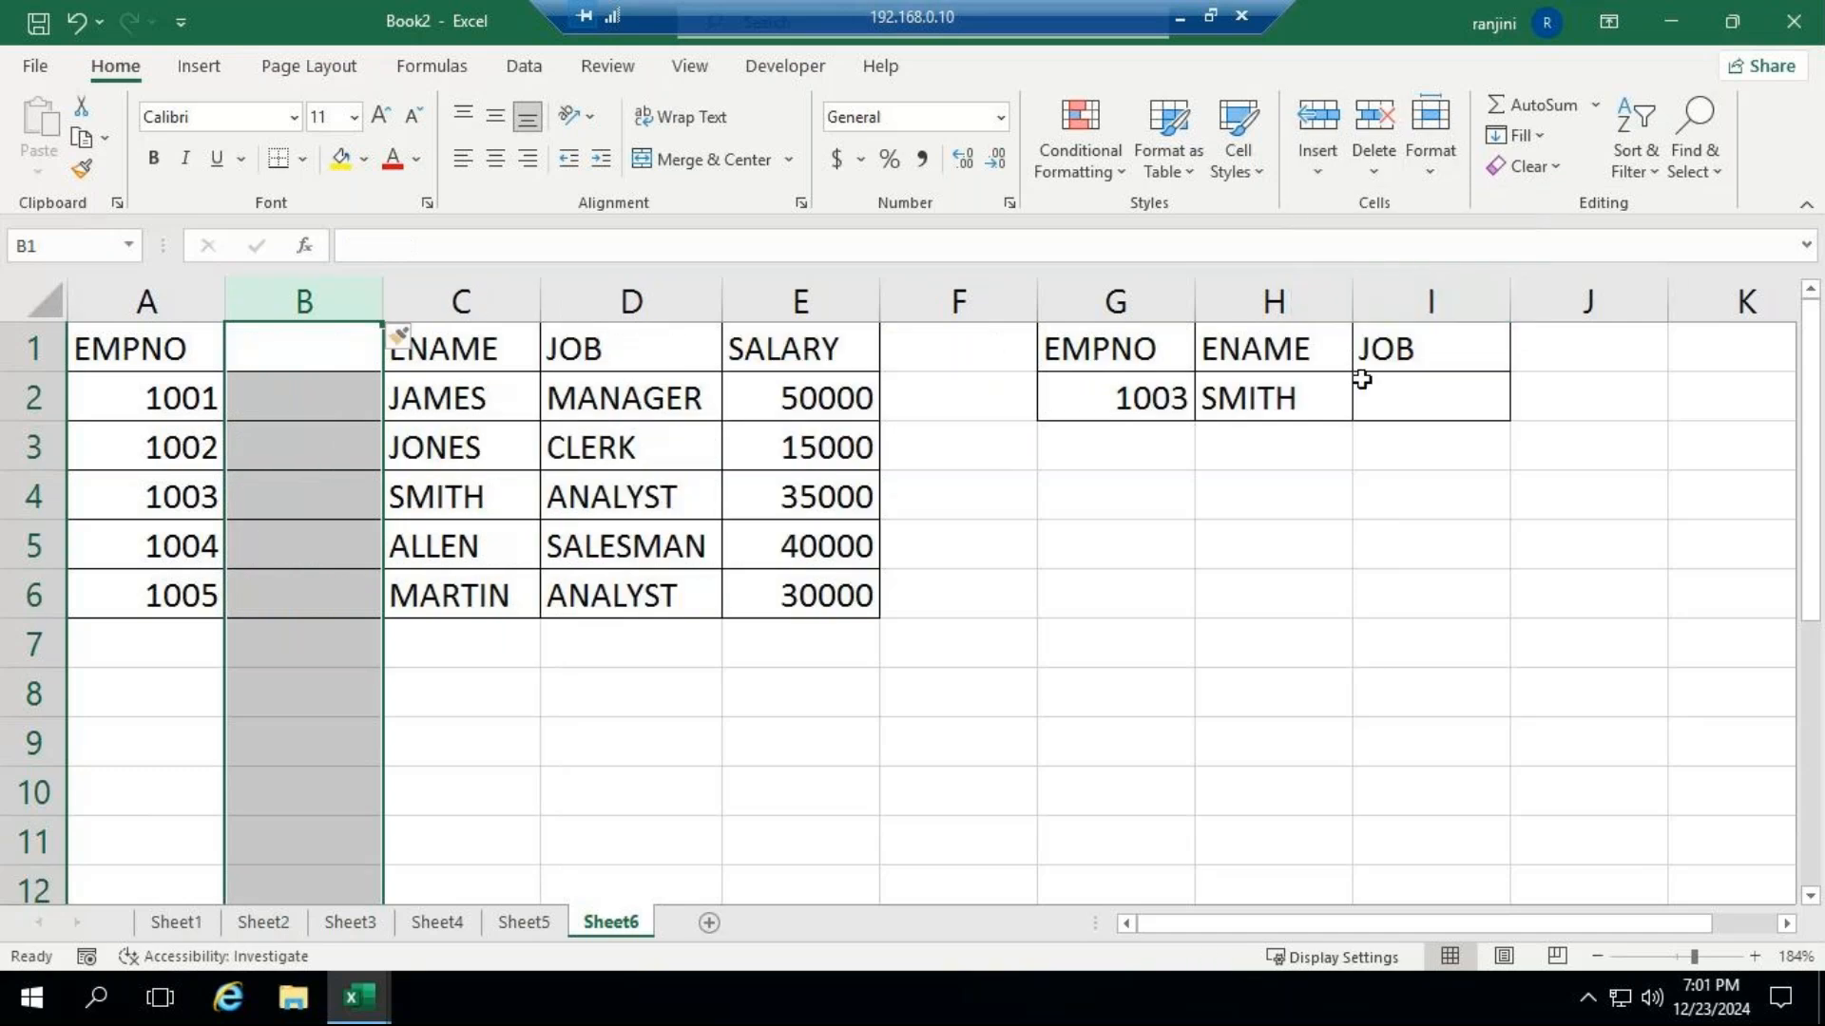
click(1318, 398)
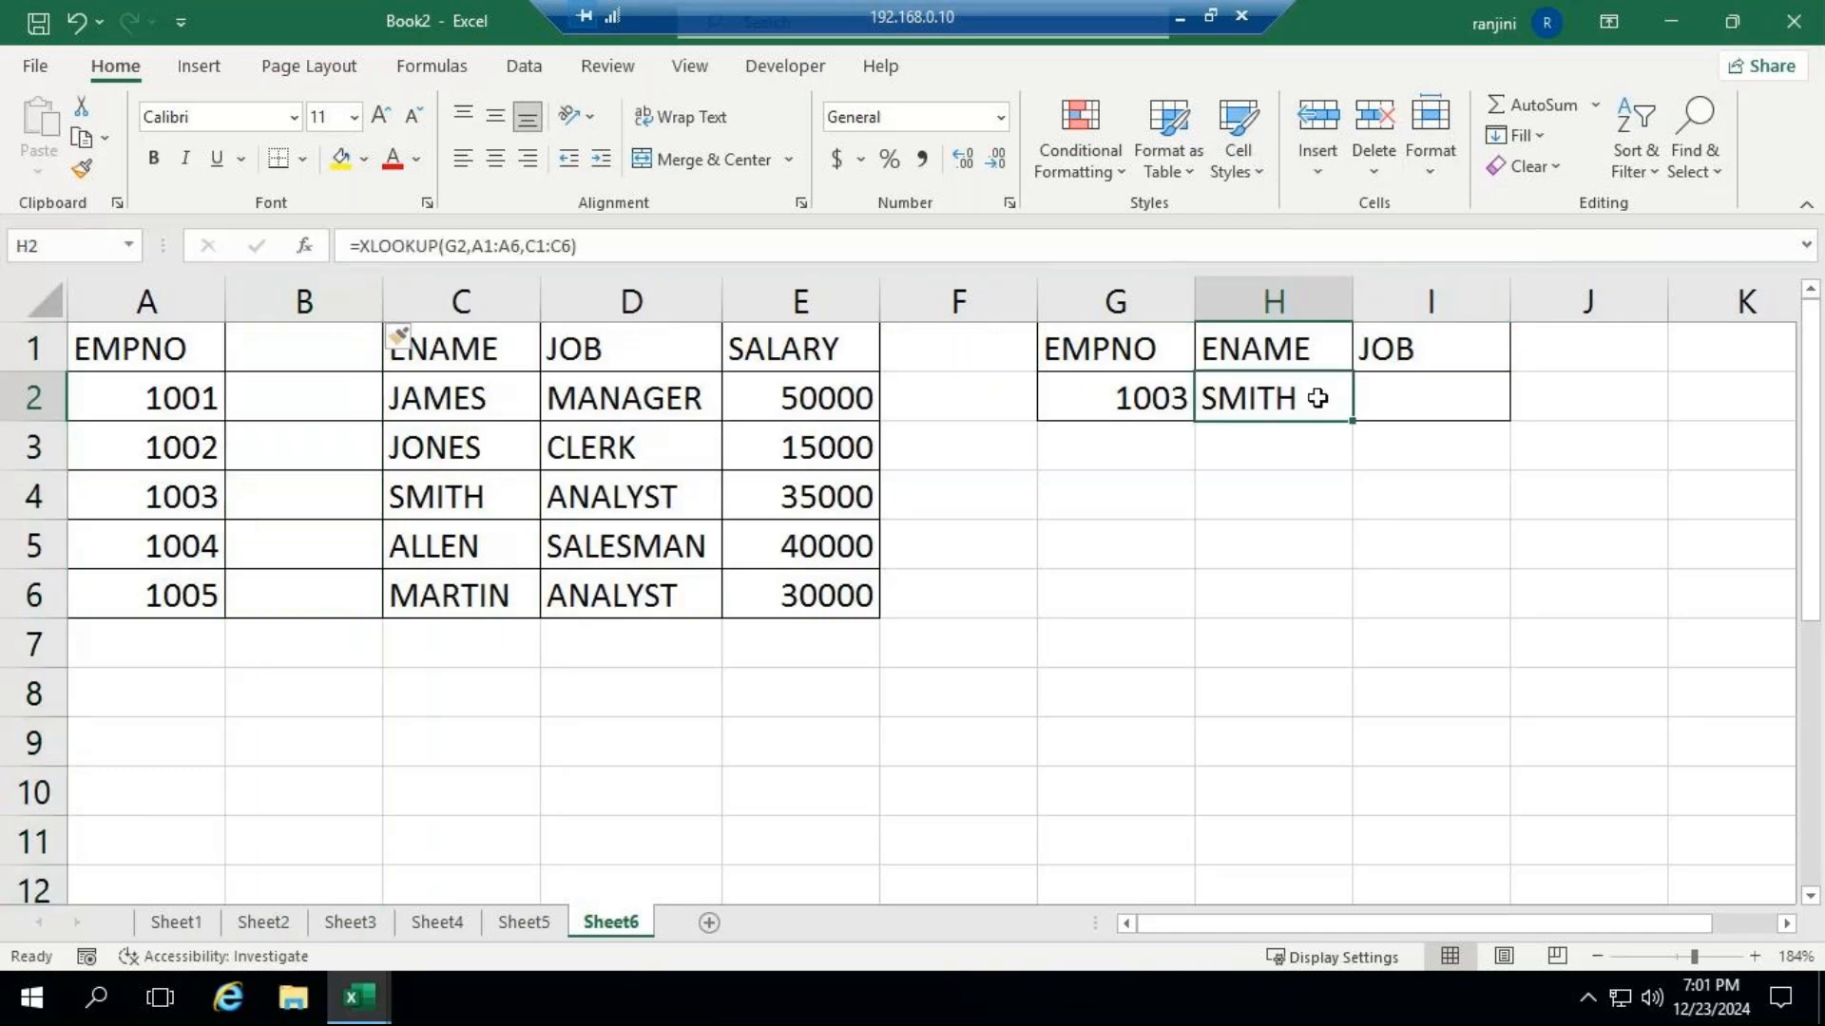
Set the EMPNO lookup value in G2 to 1005.
click(1116, 400)
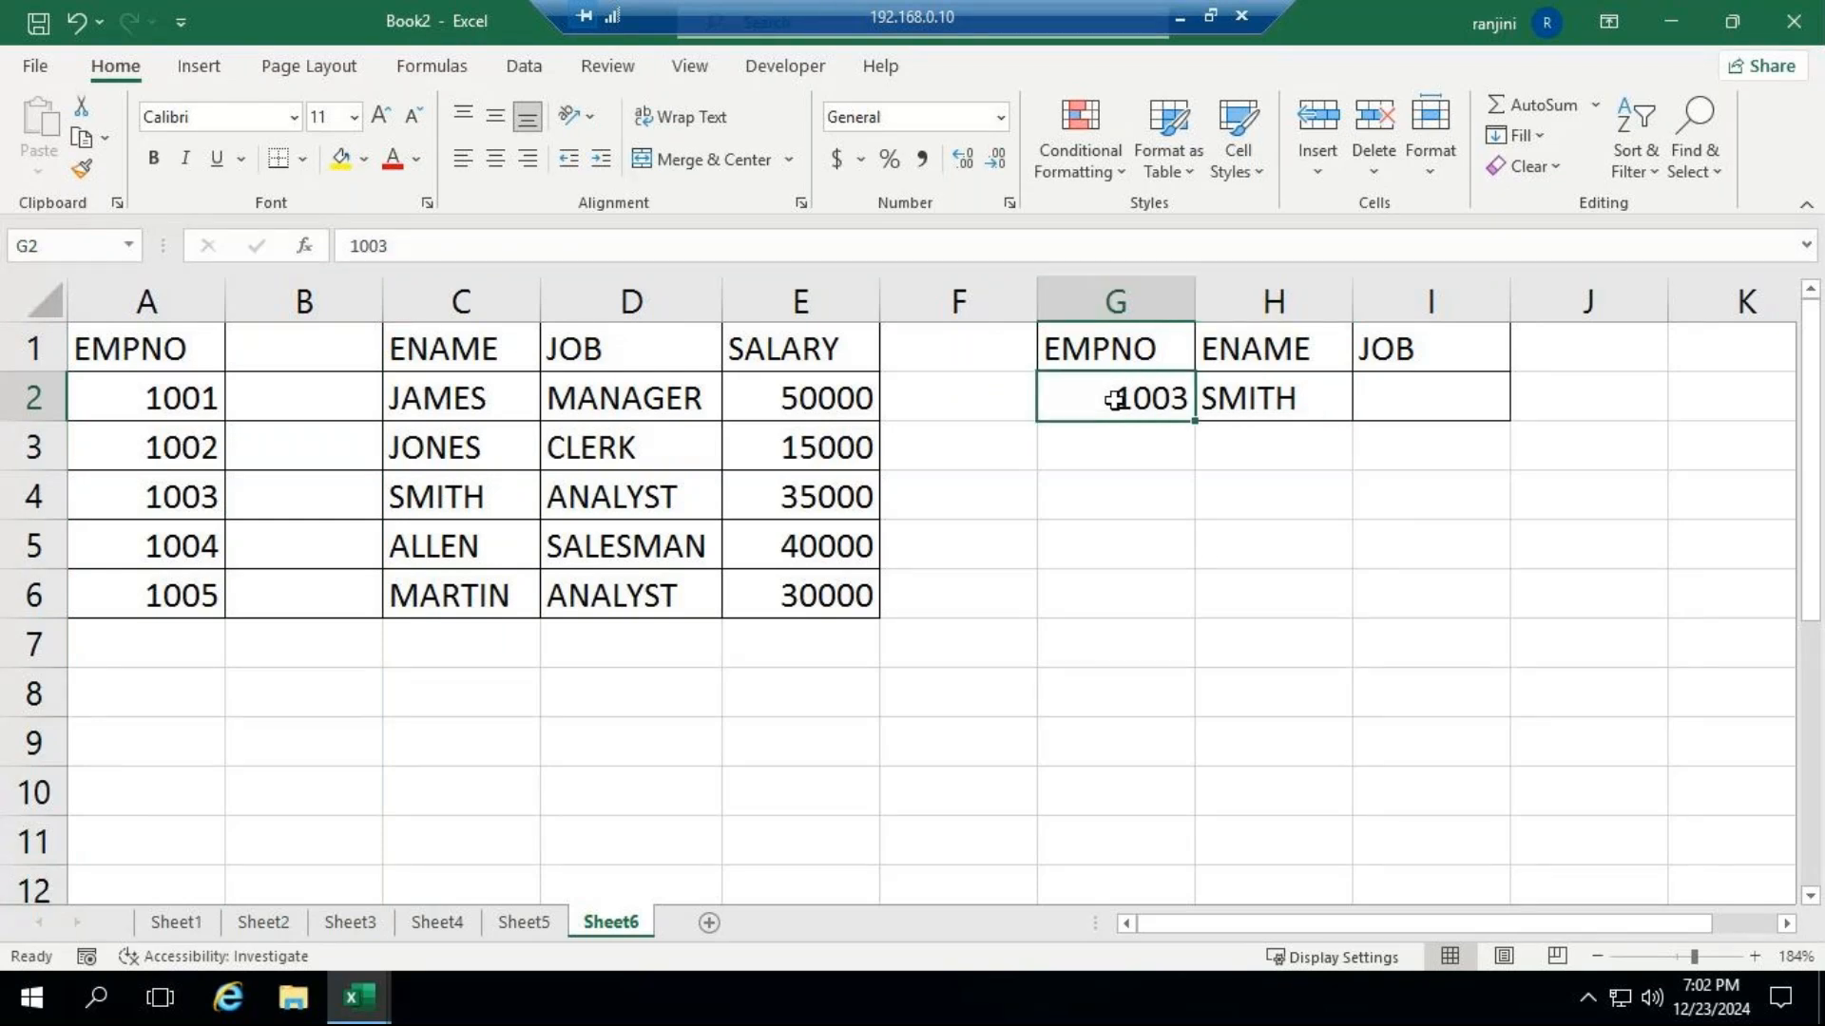
text(1005)
key(Return)
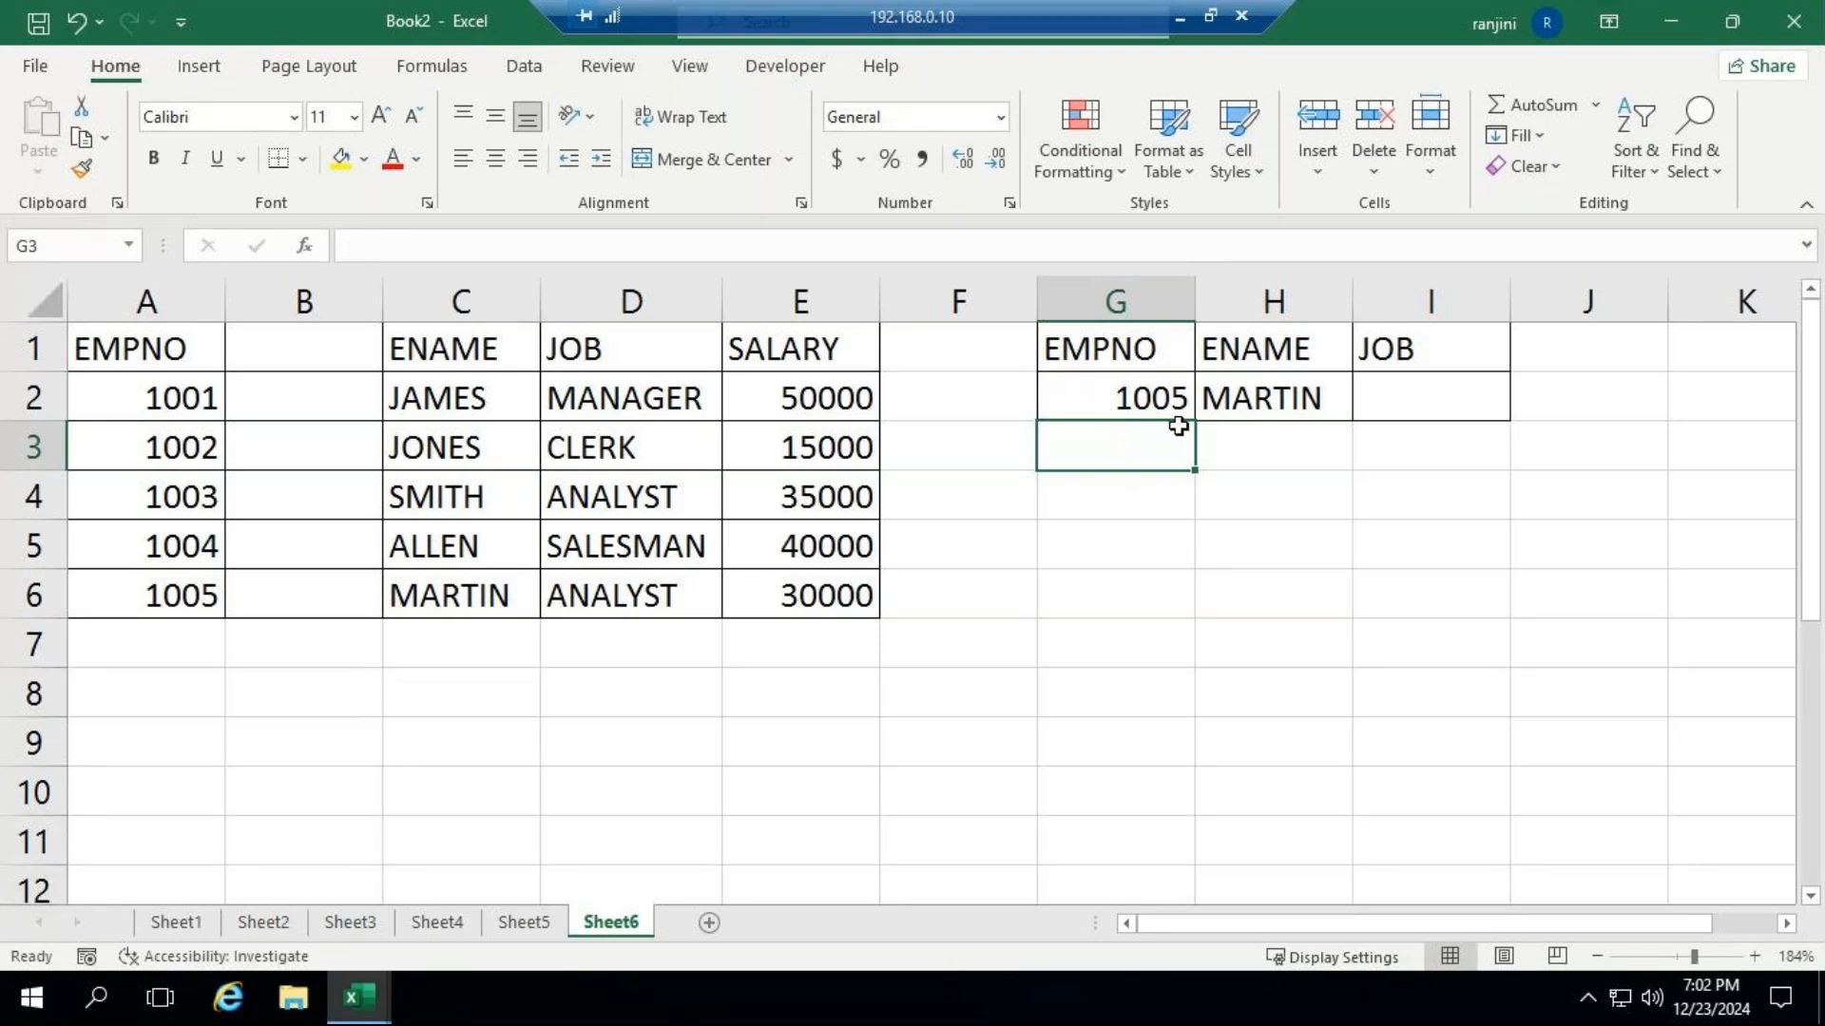
Delete the blank sheet column B between EMPNO and ENAME.
click(277, 301)
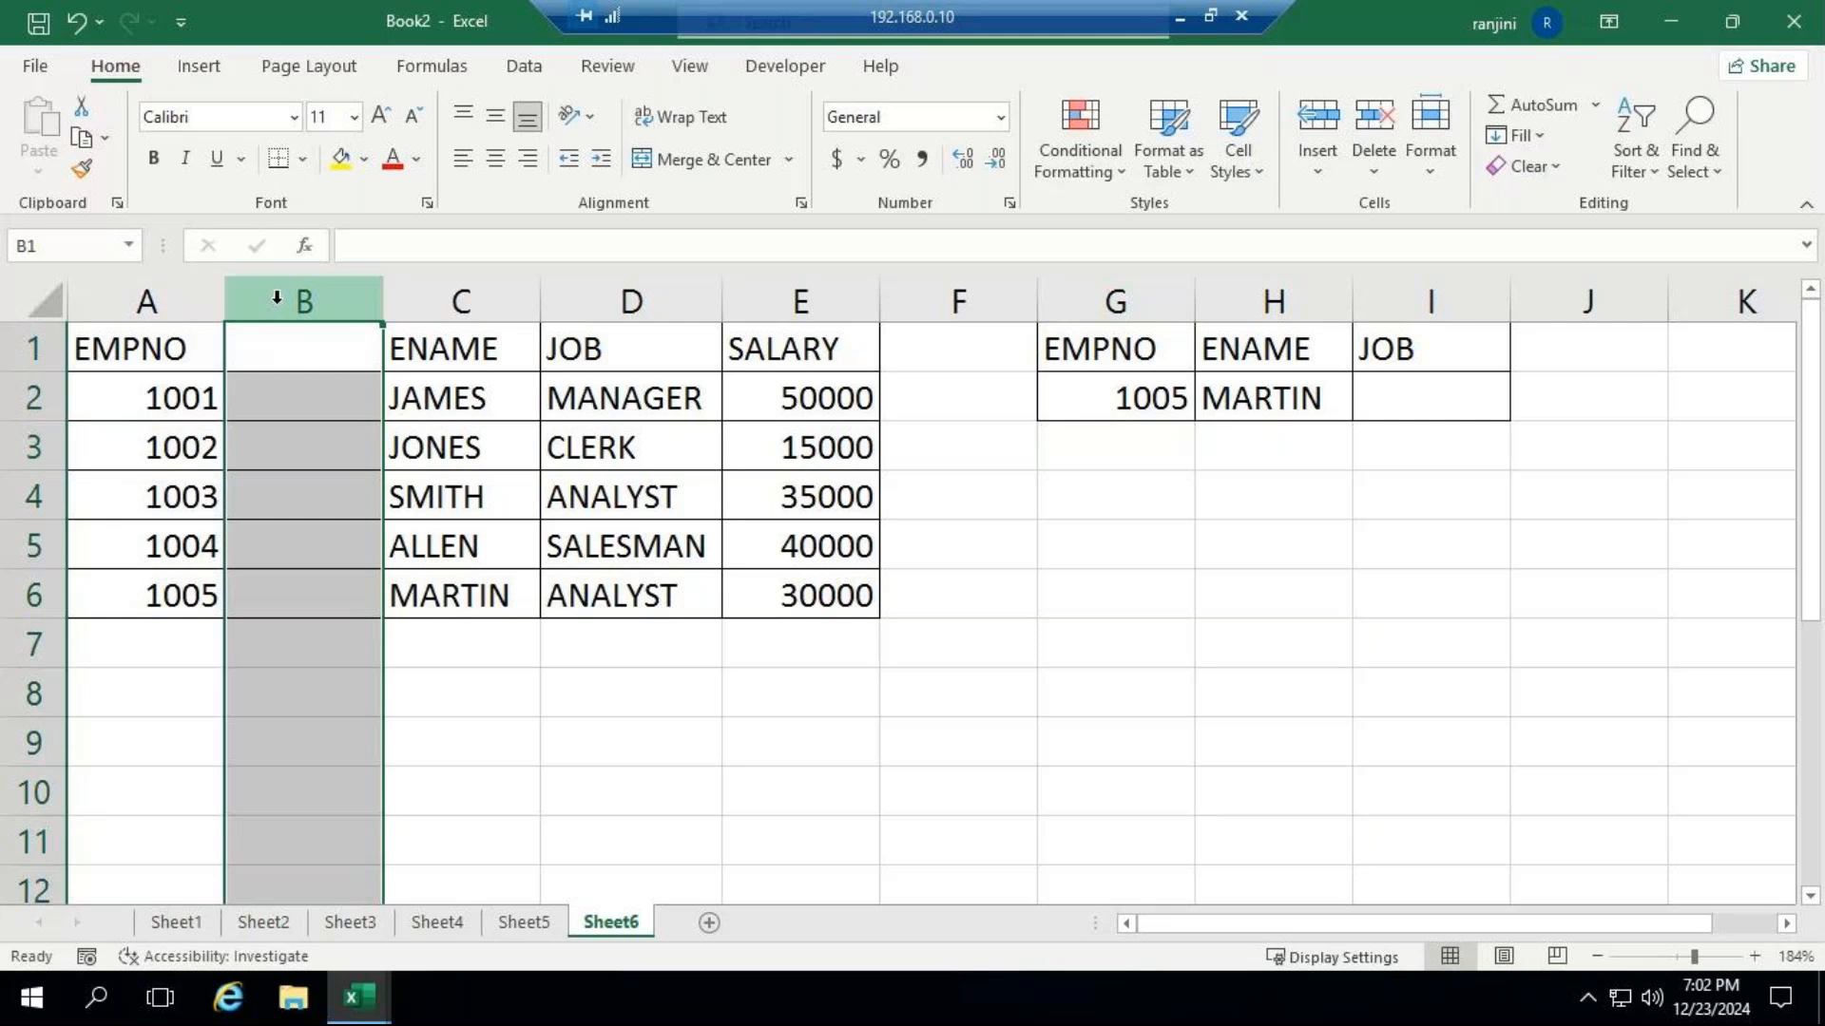
click(1372, 176)
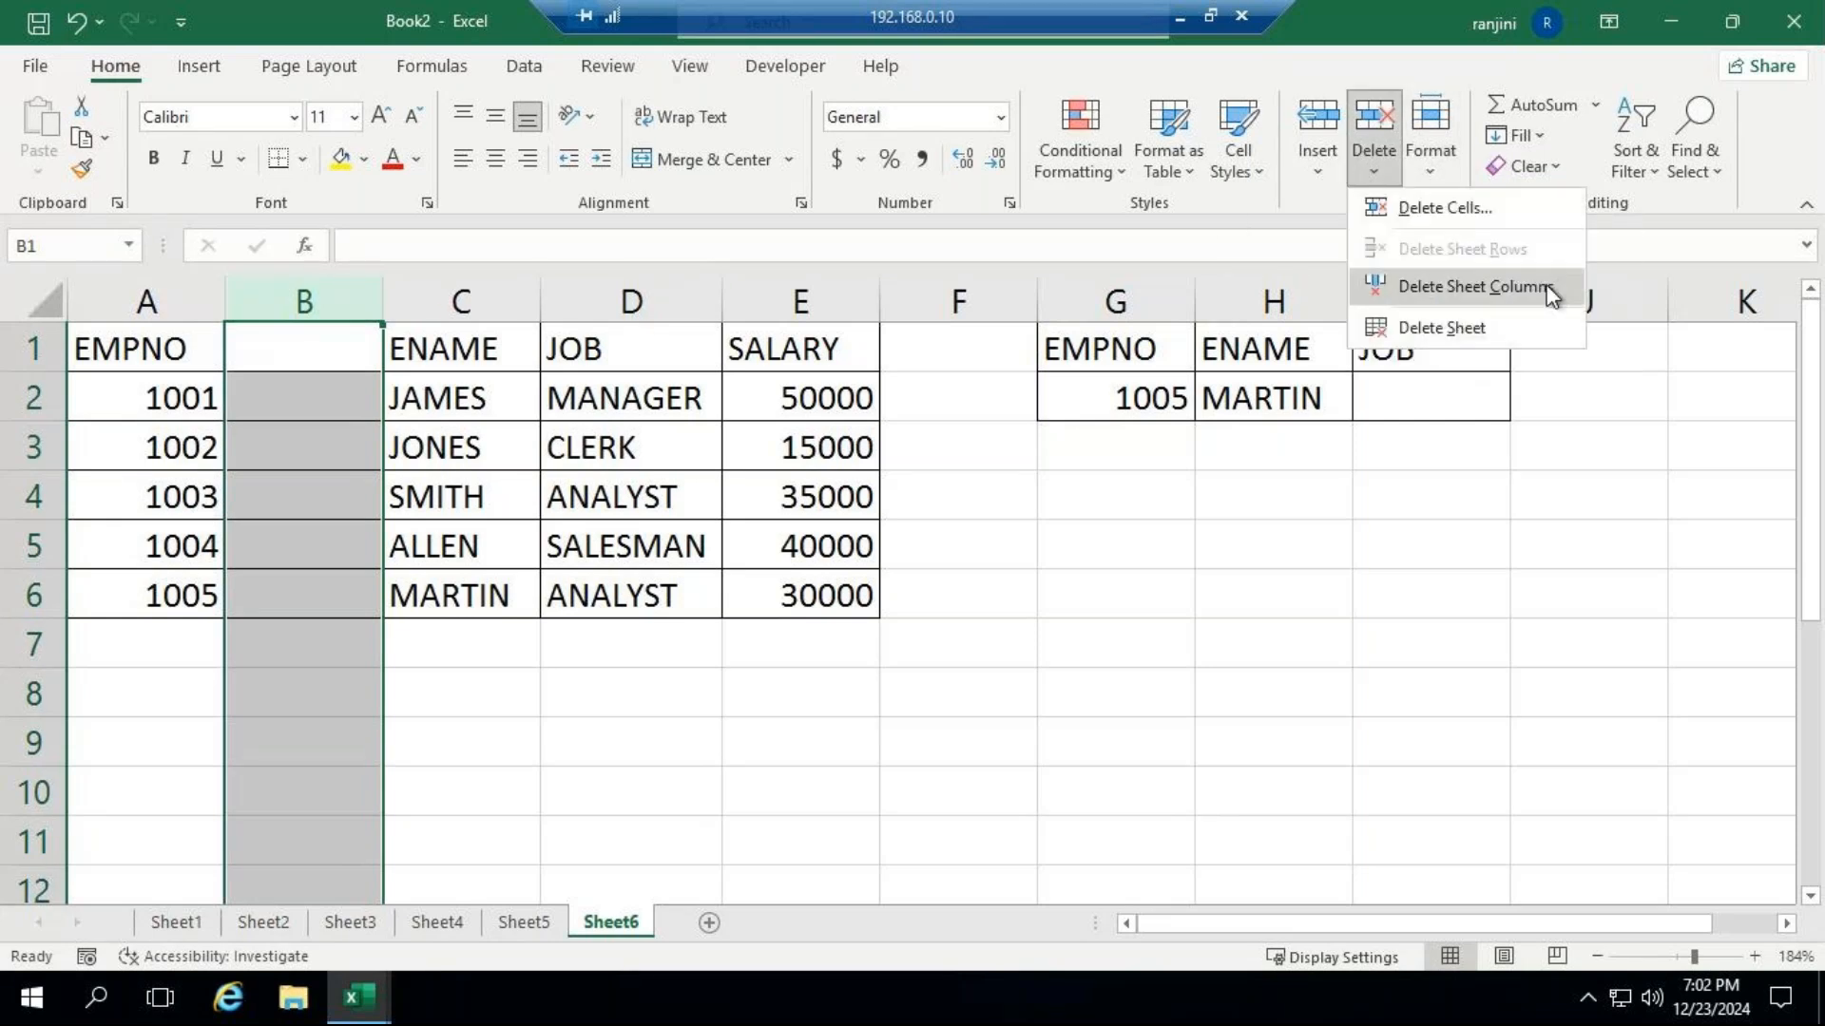
click(1546, 289)
Enter an XLOOKUP formula in H2 that returns JOB, using F2 as lookup value, A1:A6 as lookup array and C1:C6 as return array.
click(1246, 403)
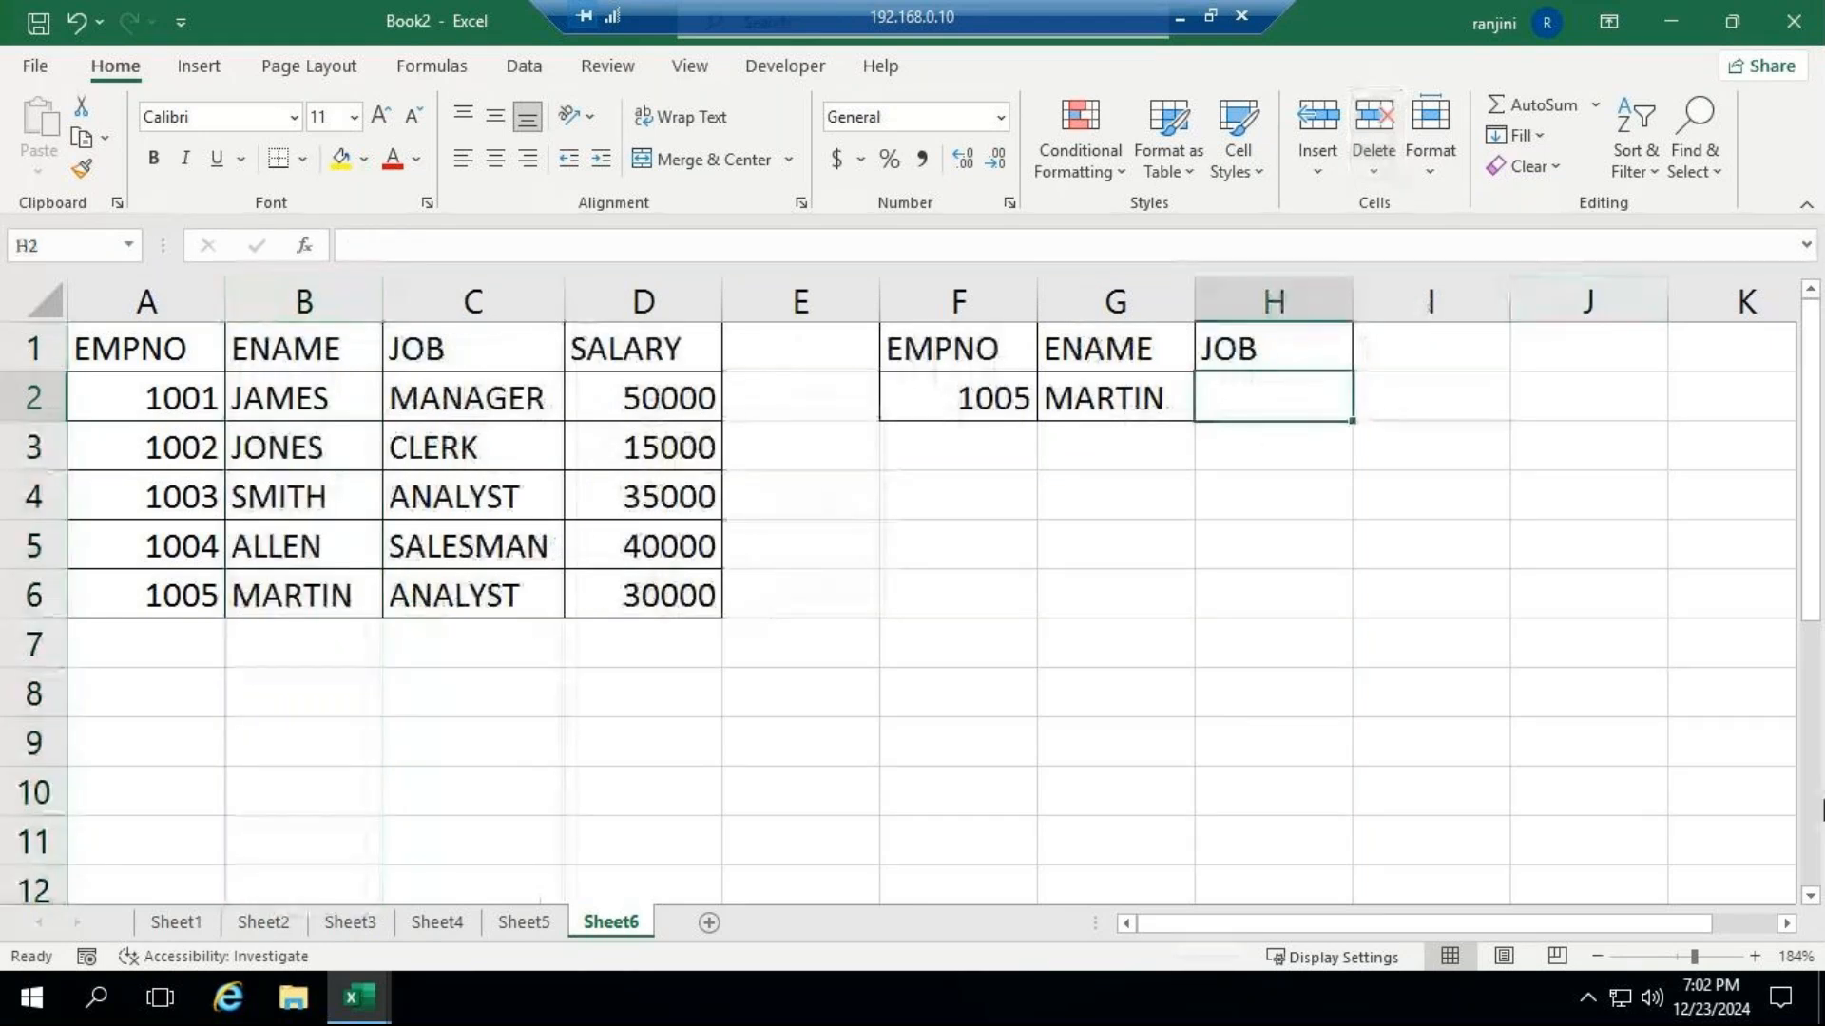
text(=)
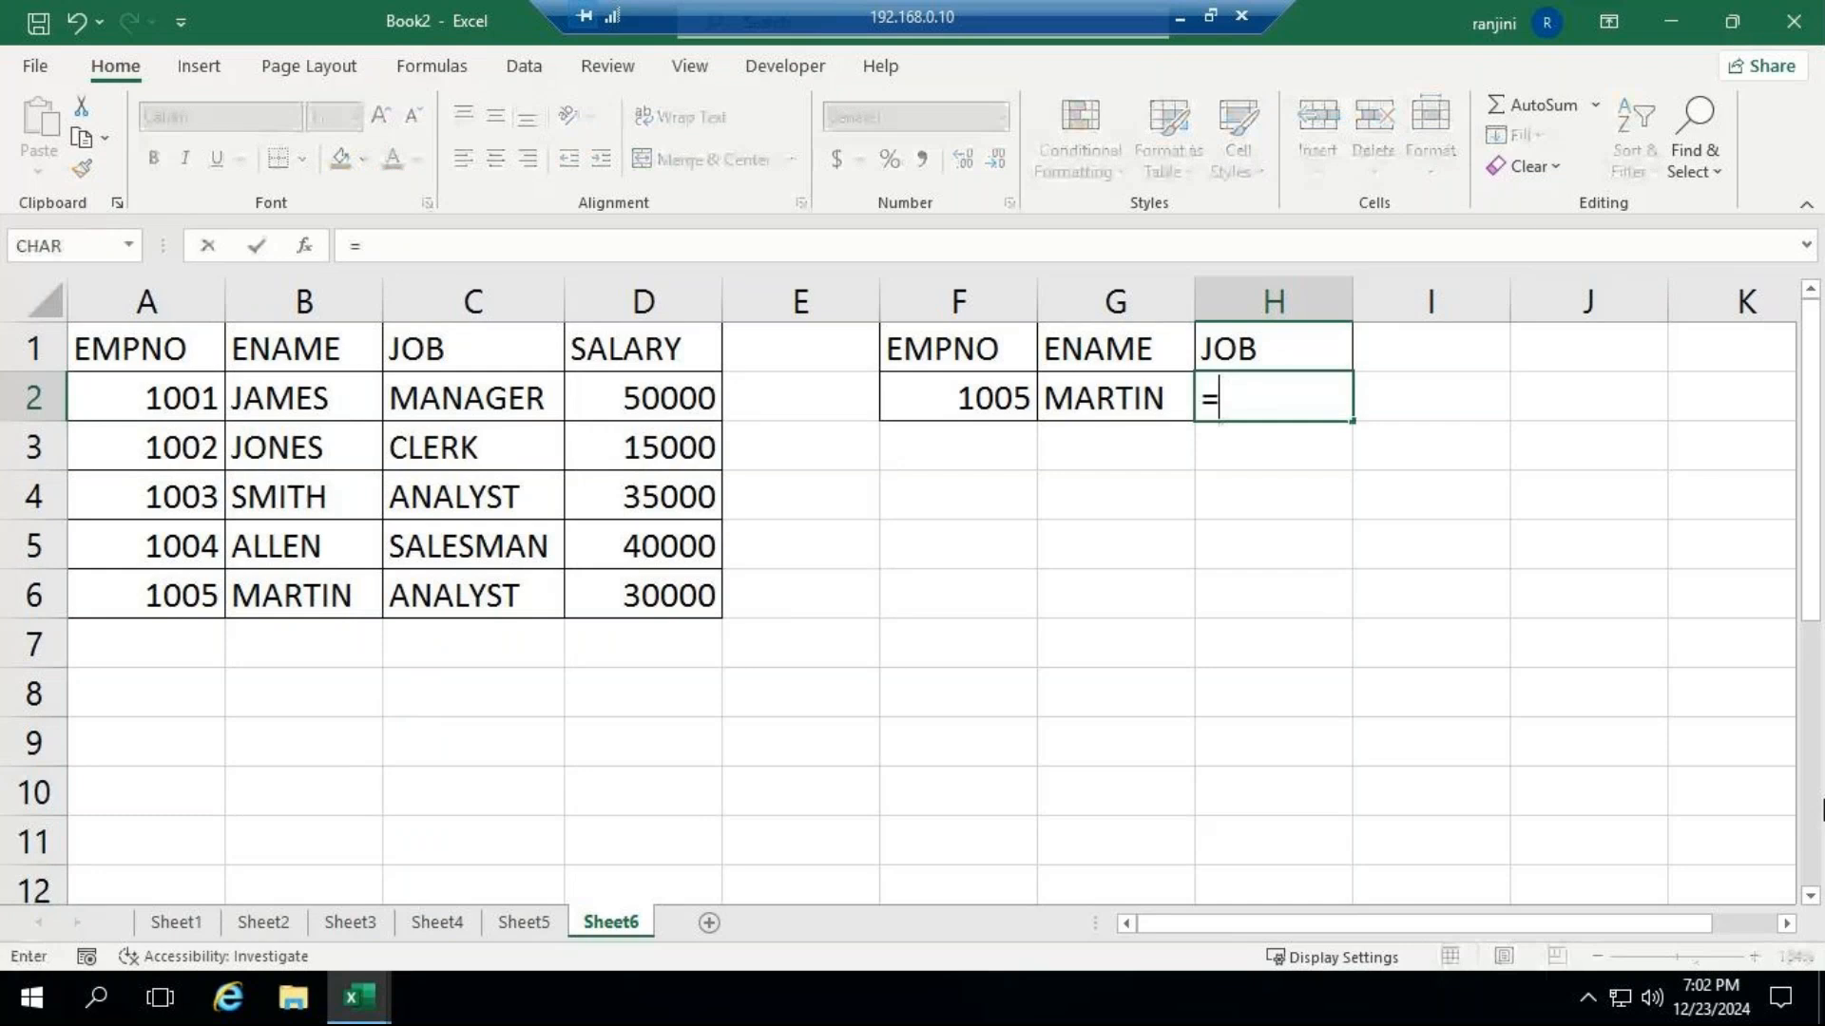
text(XL)
key(Tab)
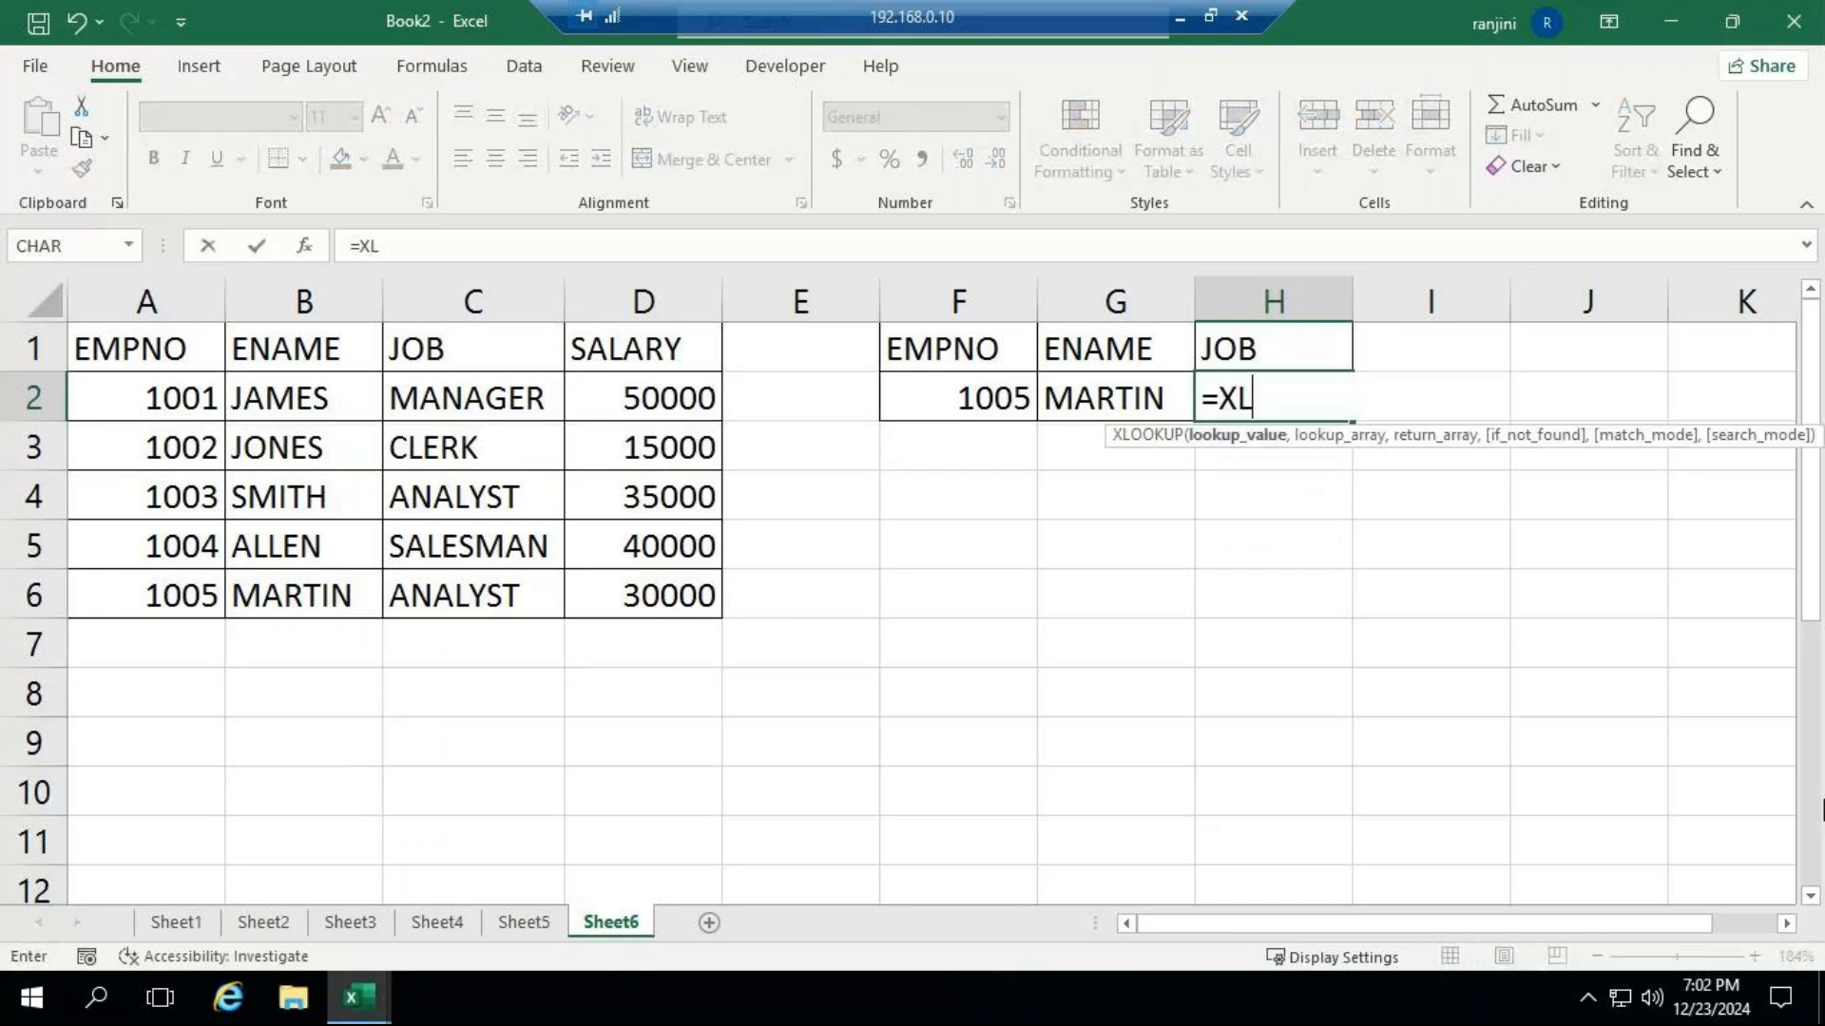
click(989, 407)
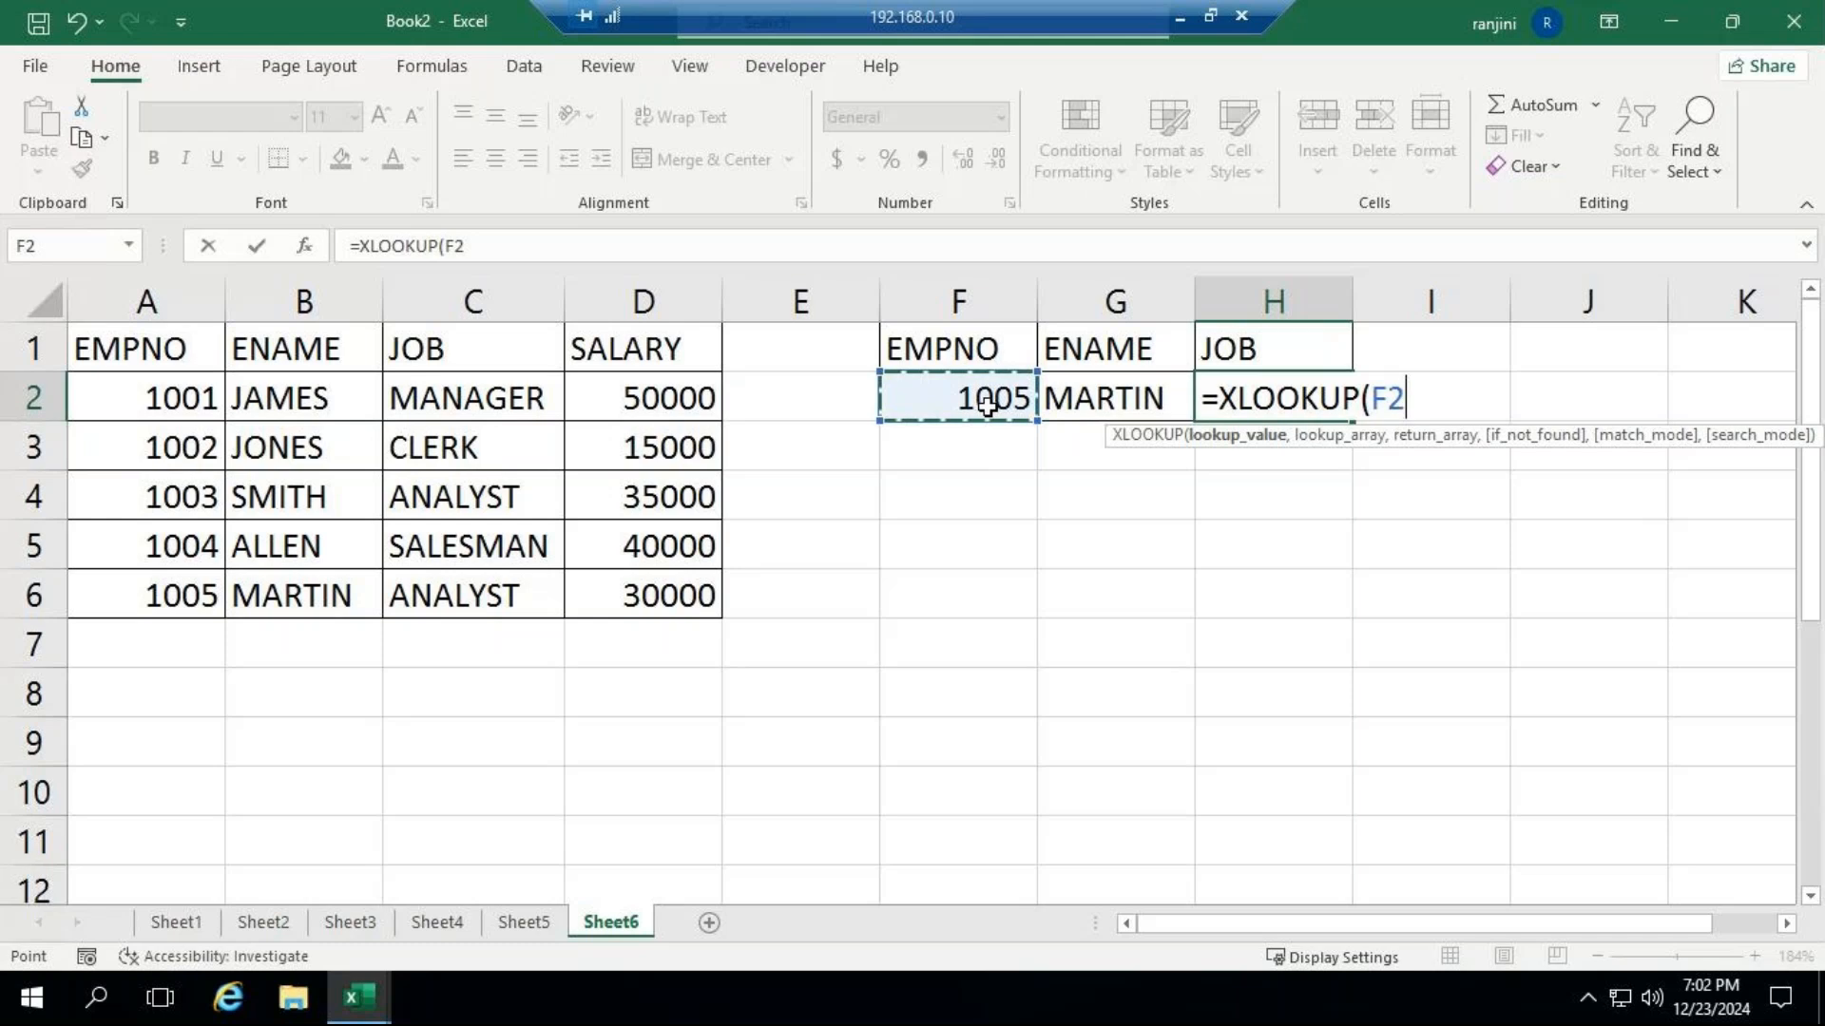
text(,)
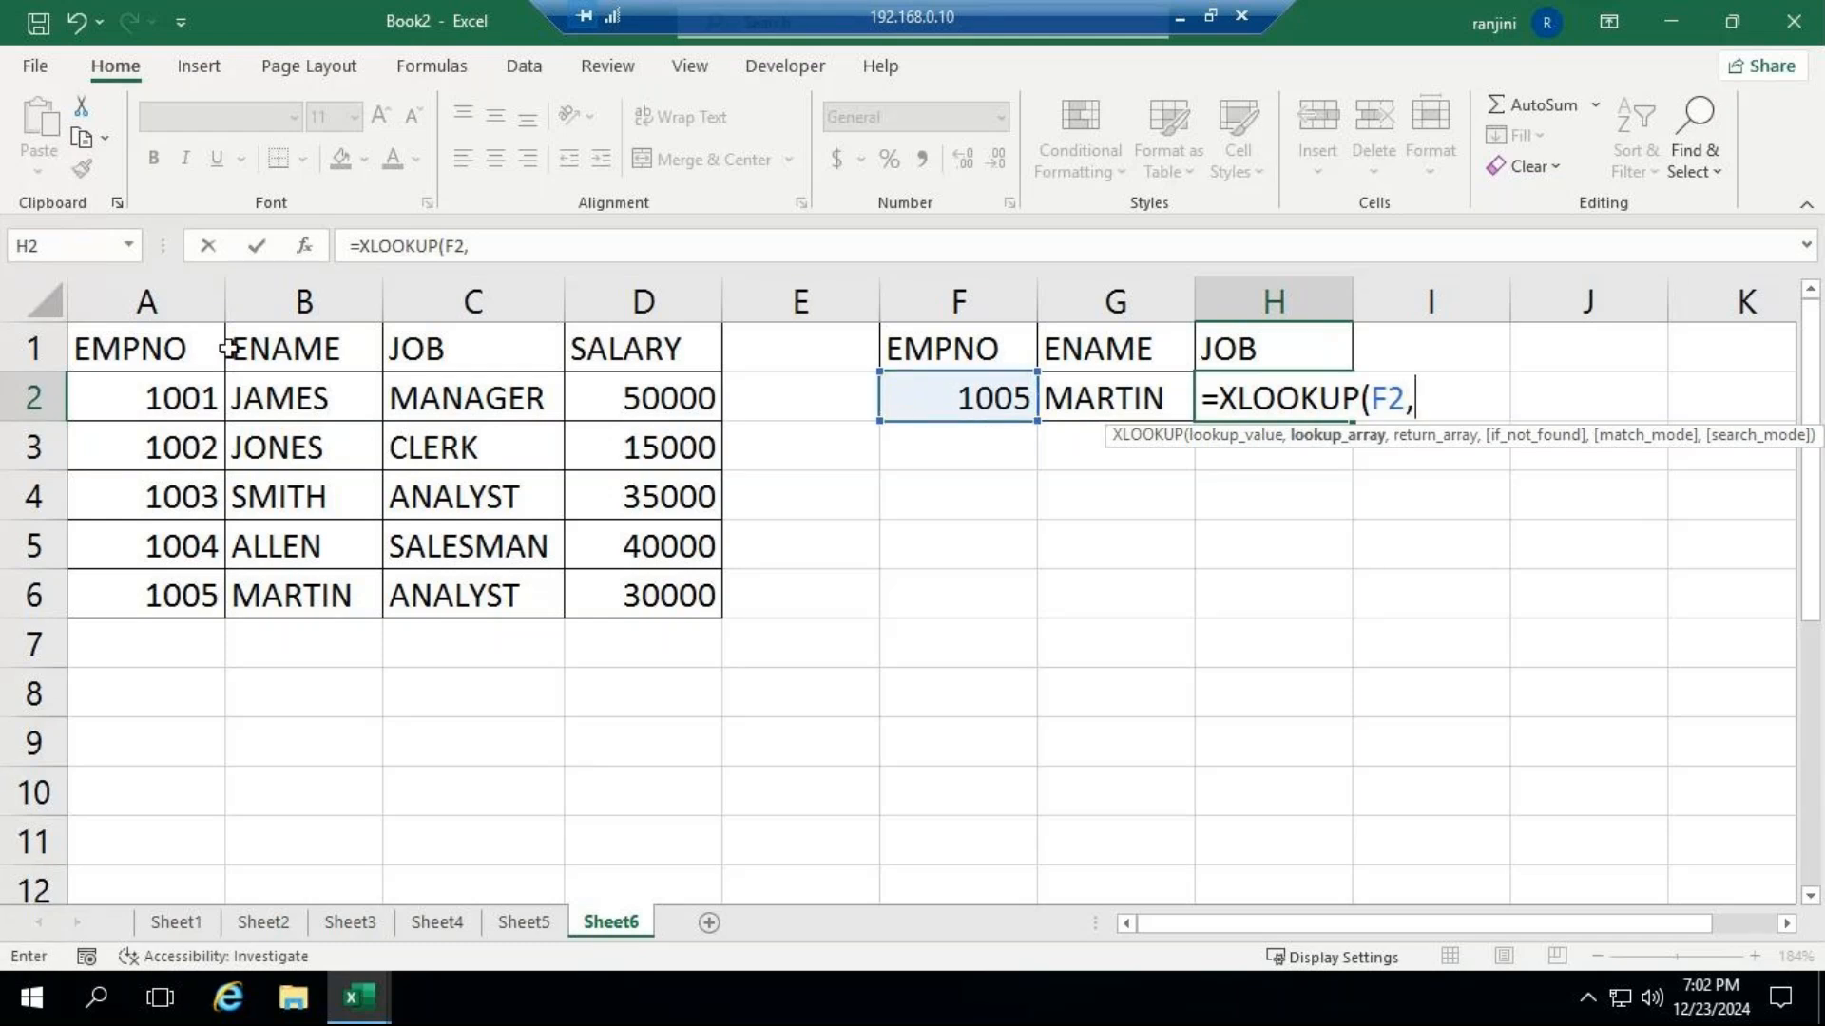
drag(195, 347, 184, 593)
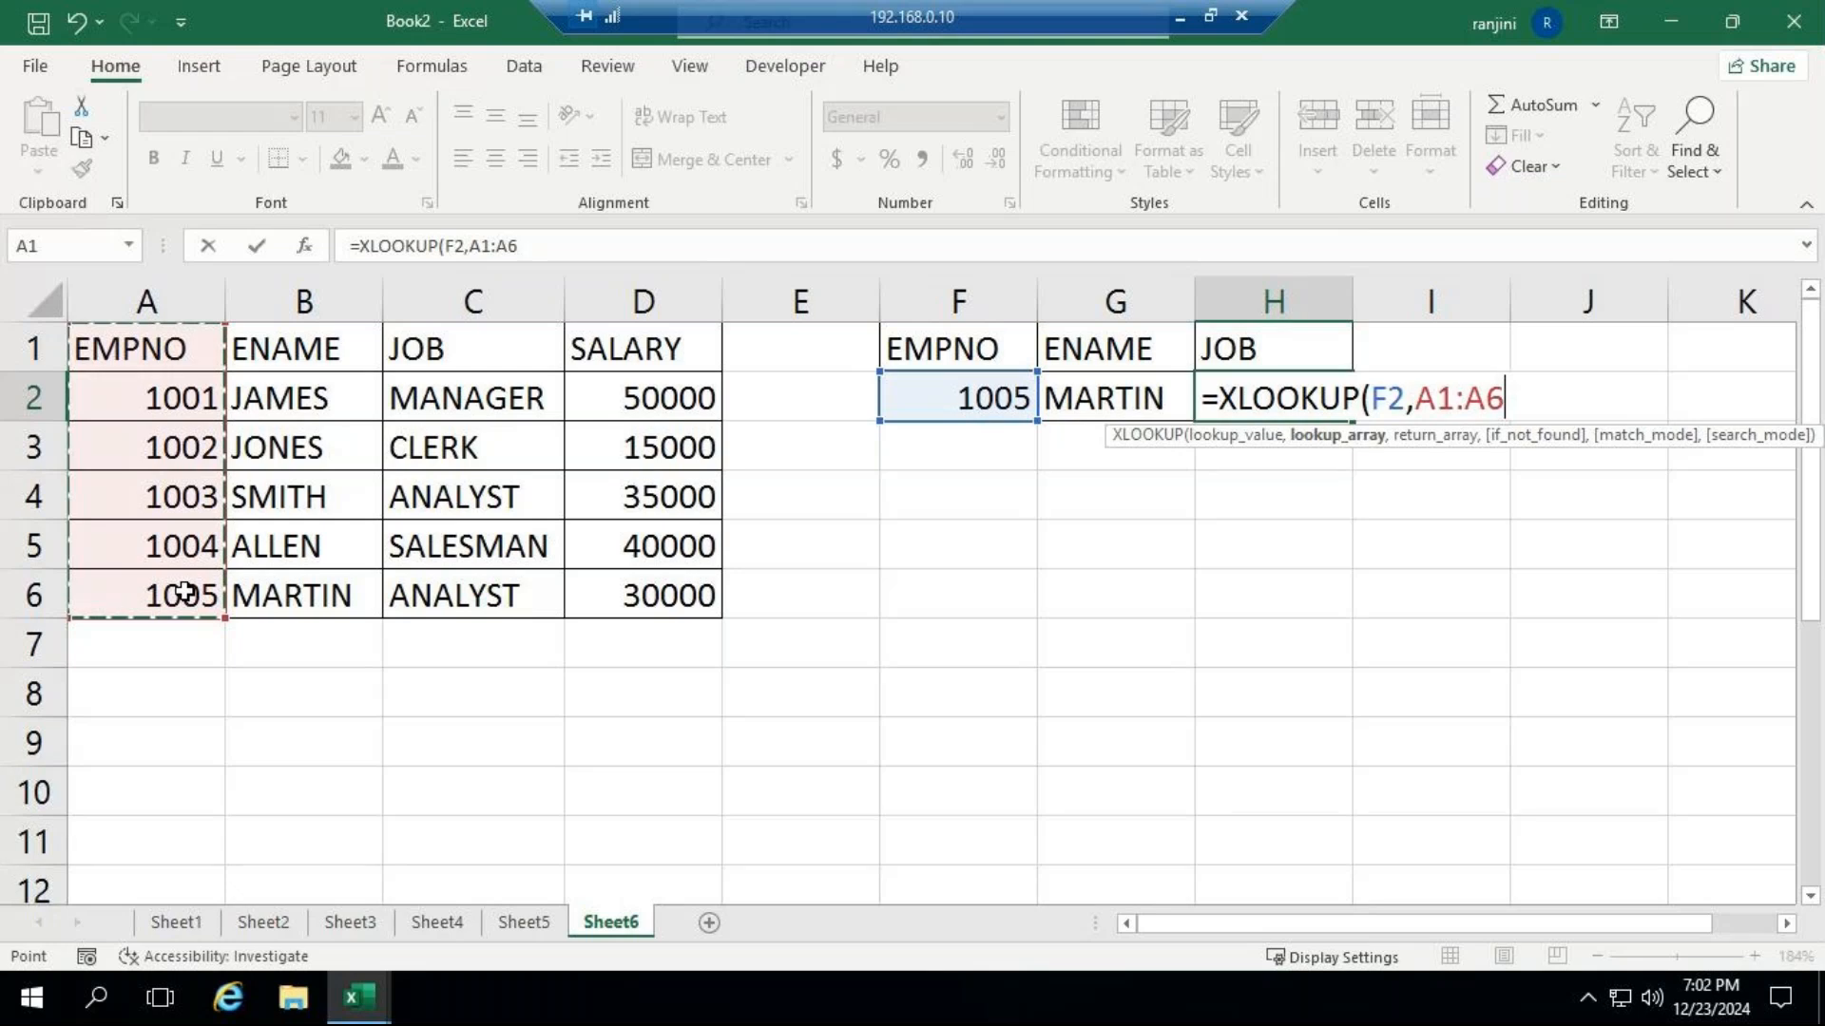
text(,)
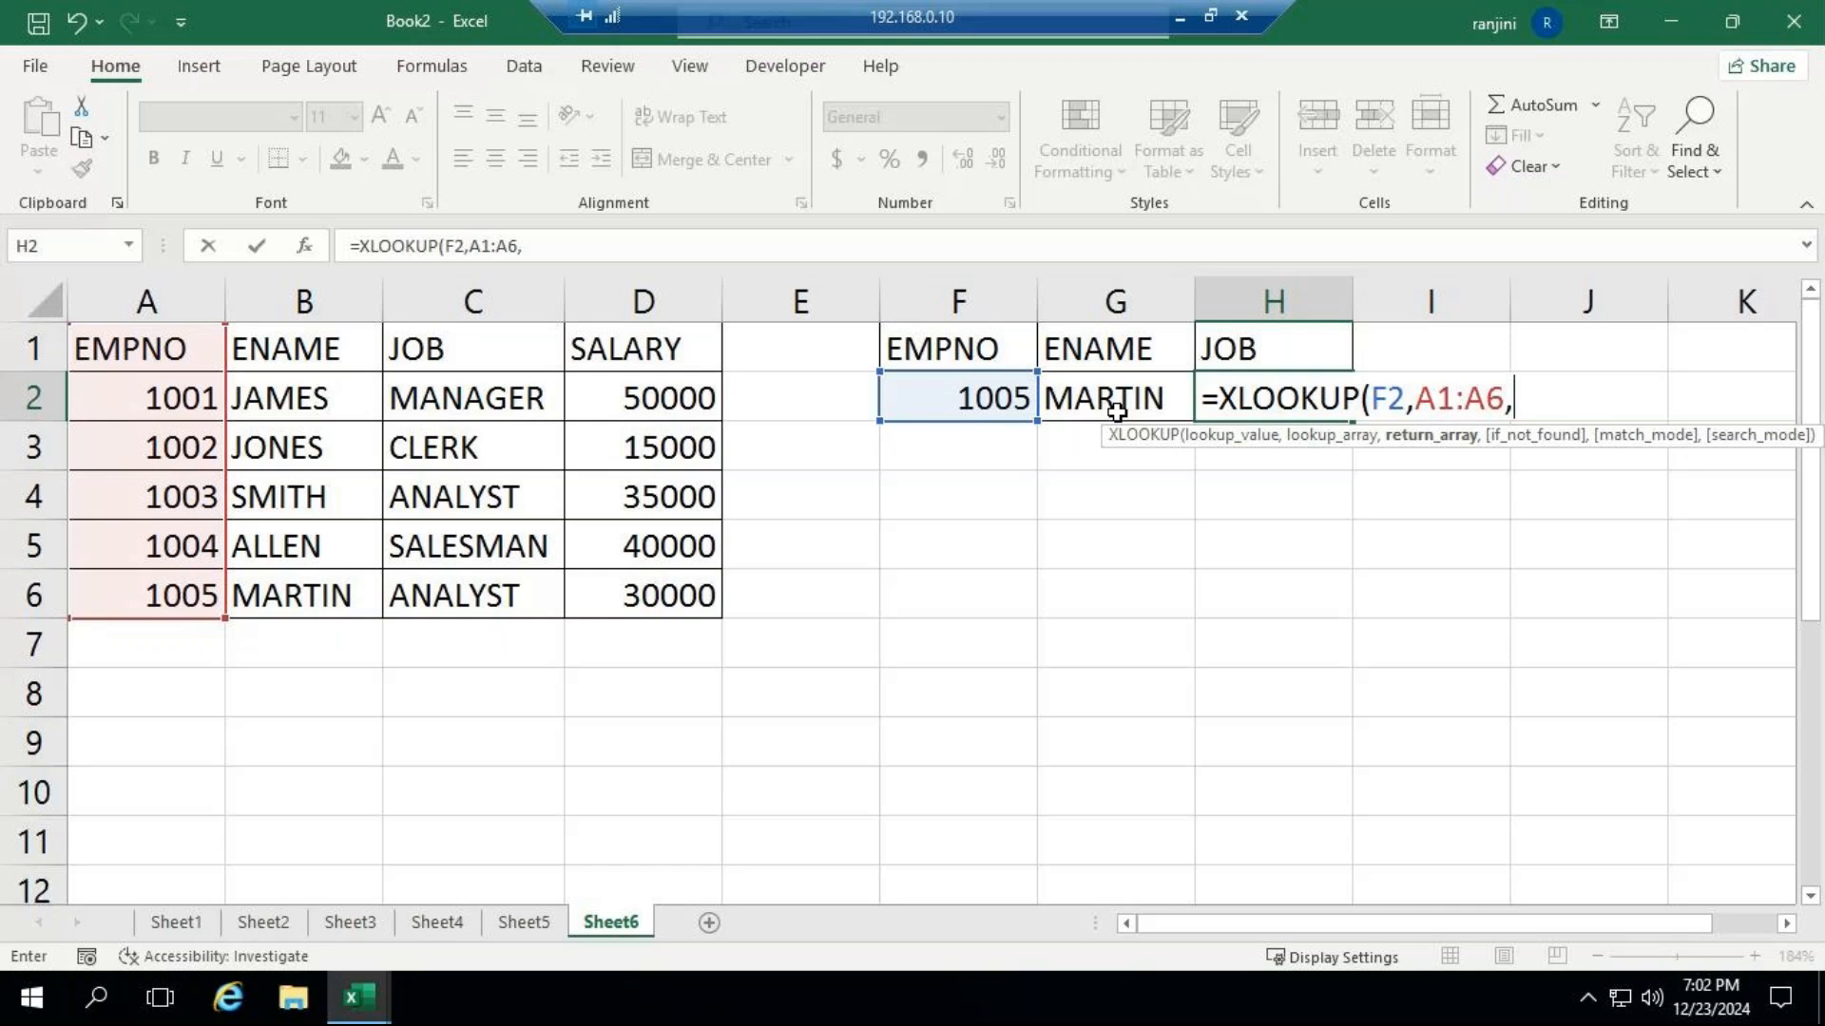
drag(494, 357, 509, 596)
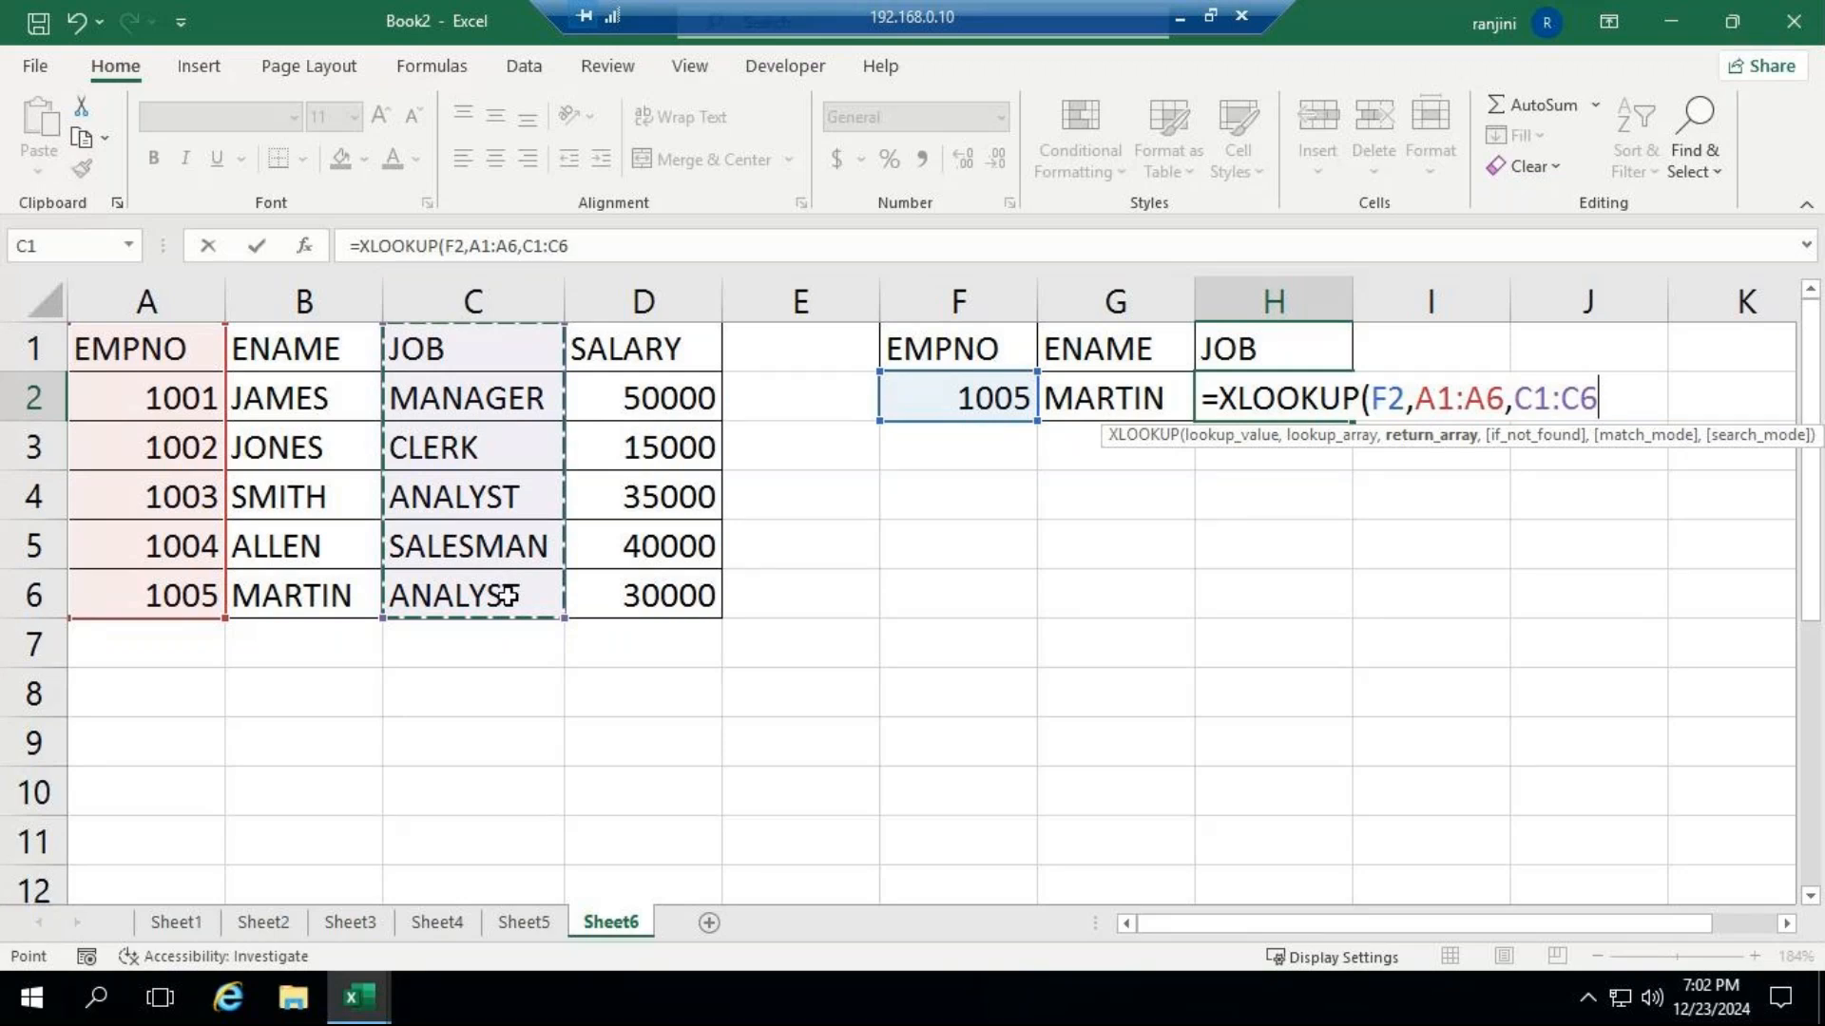
key(Return)
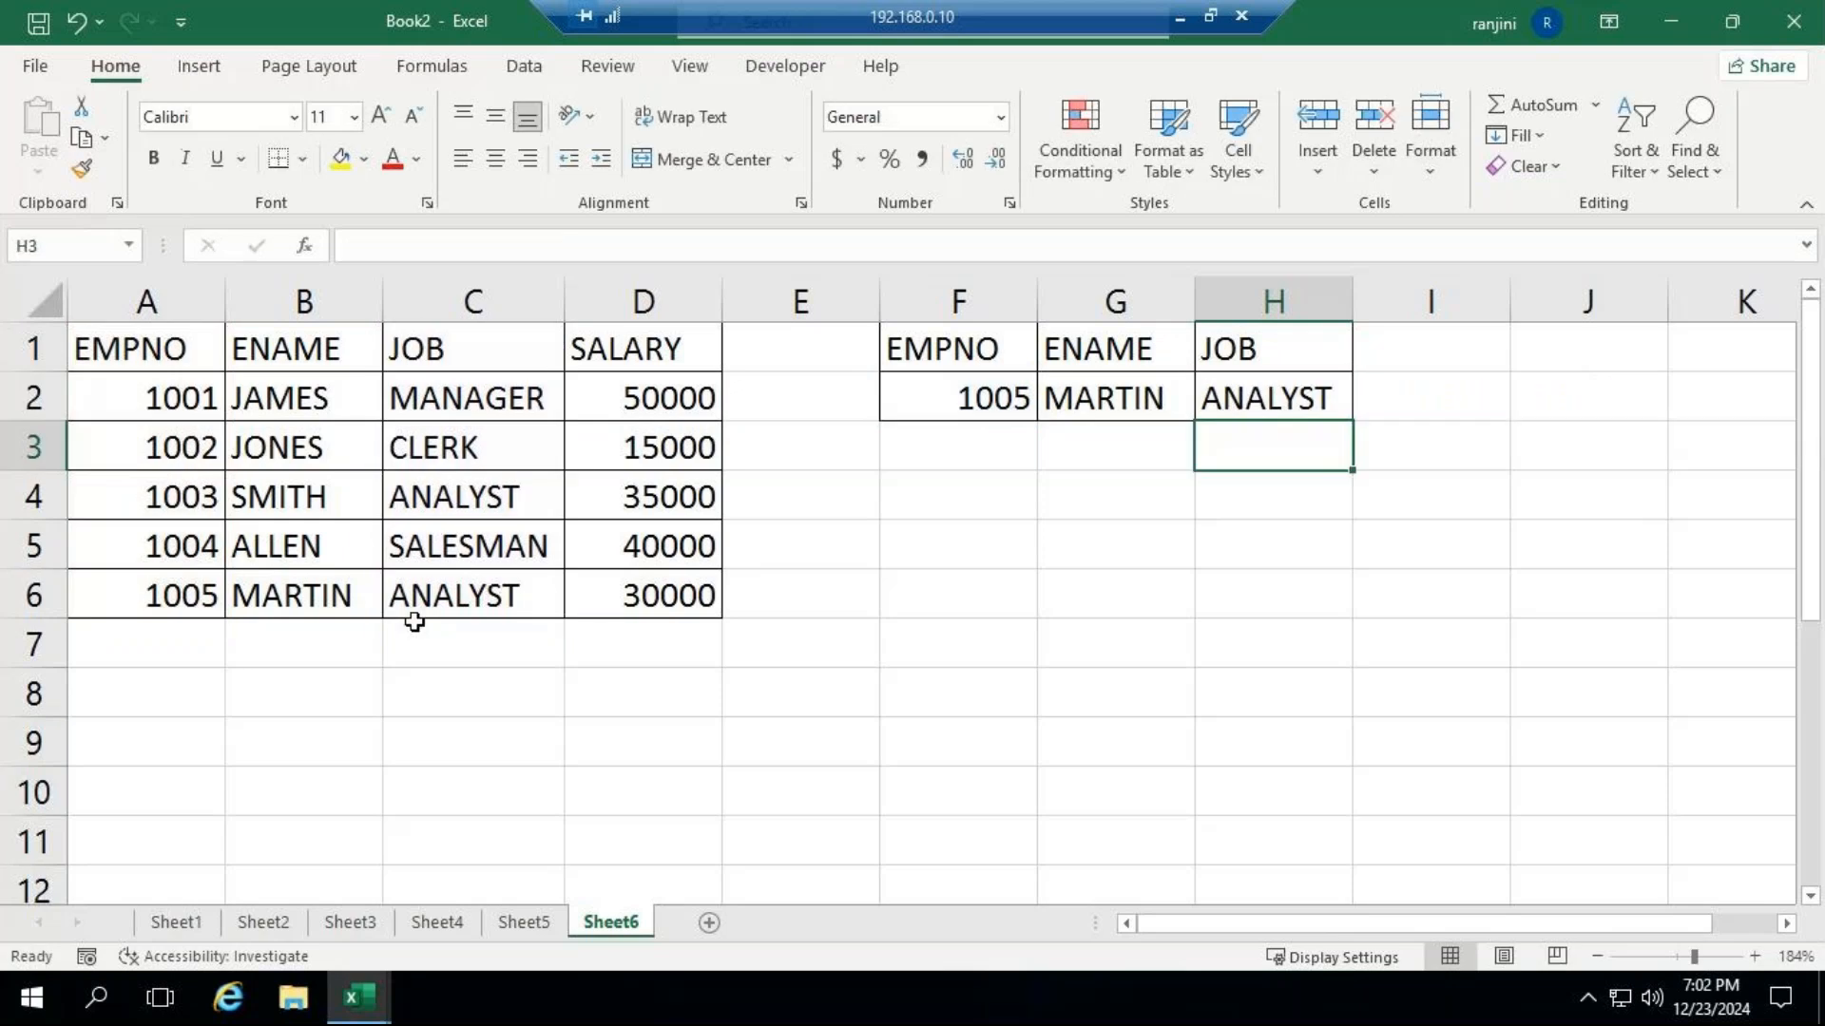
Set the EMPNO lookup value in F2 to 1003.
click(968, 389)
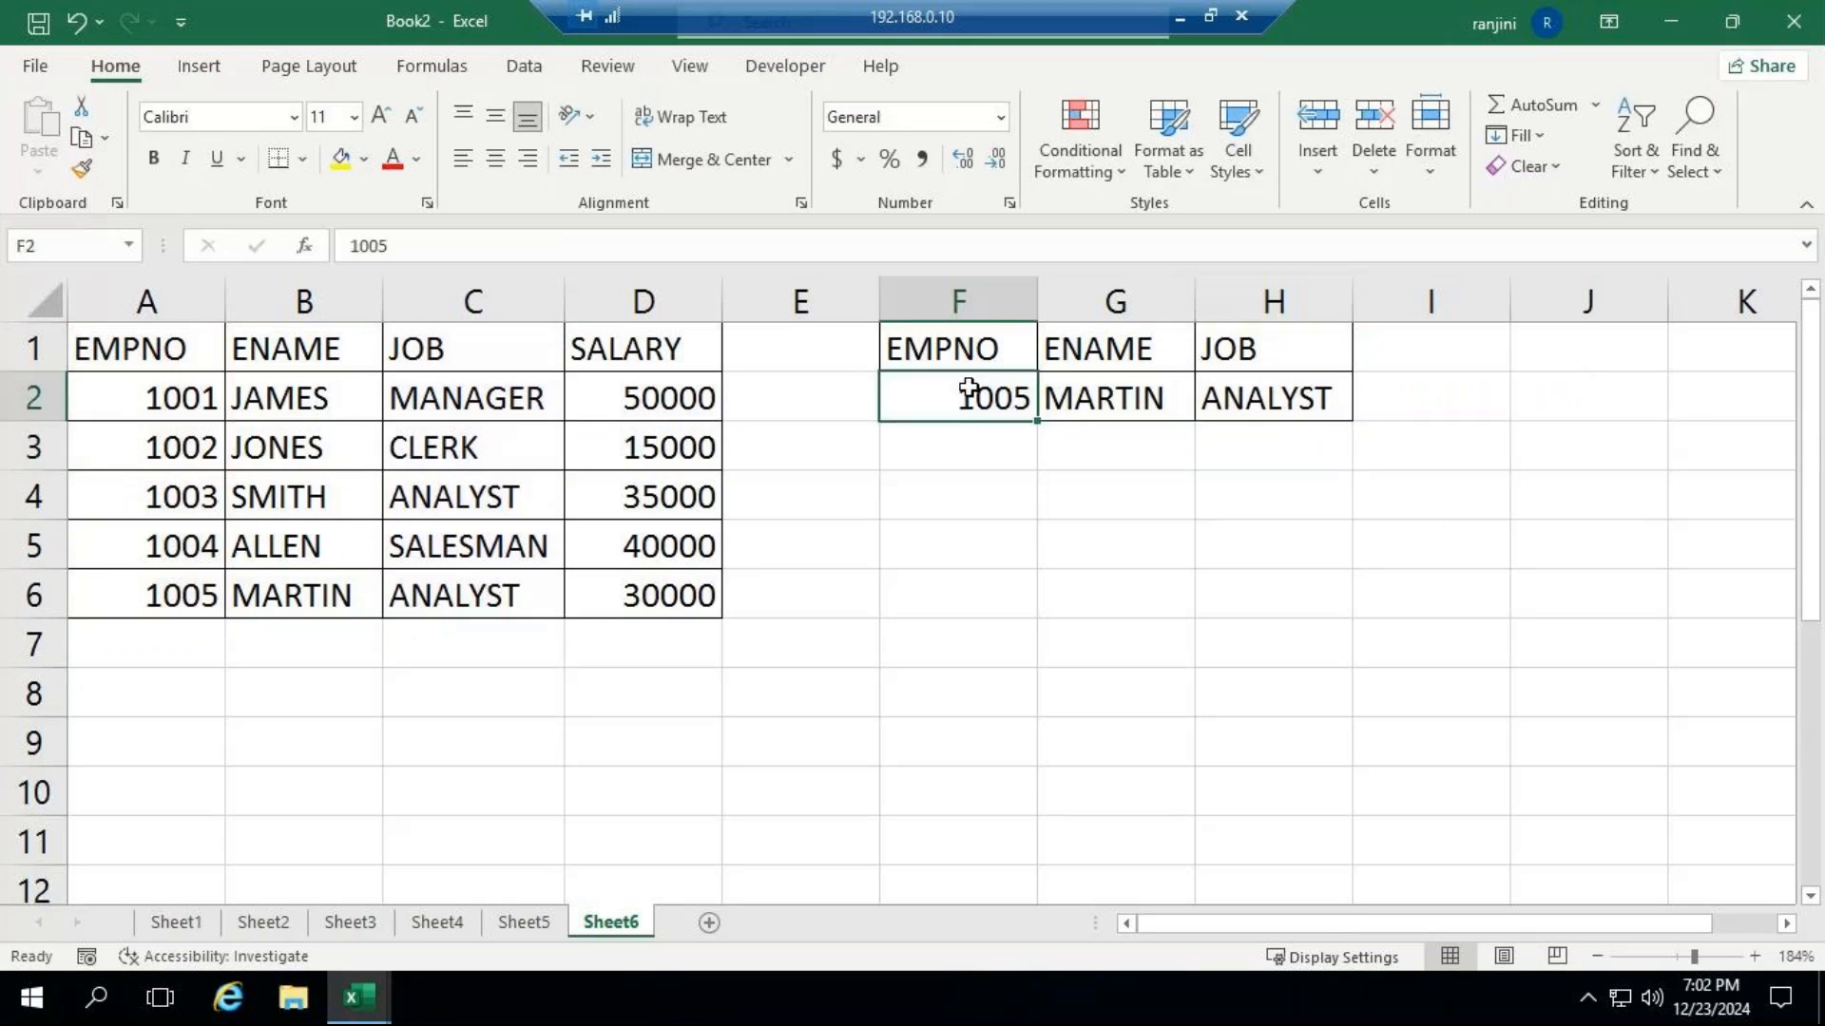
text(100)
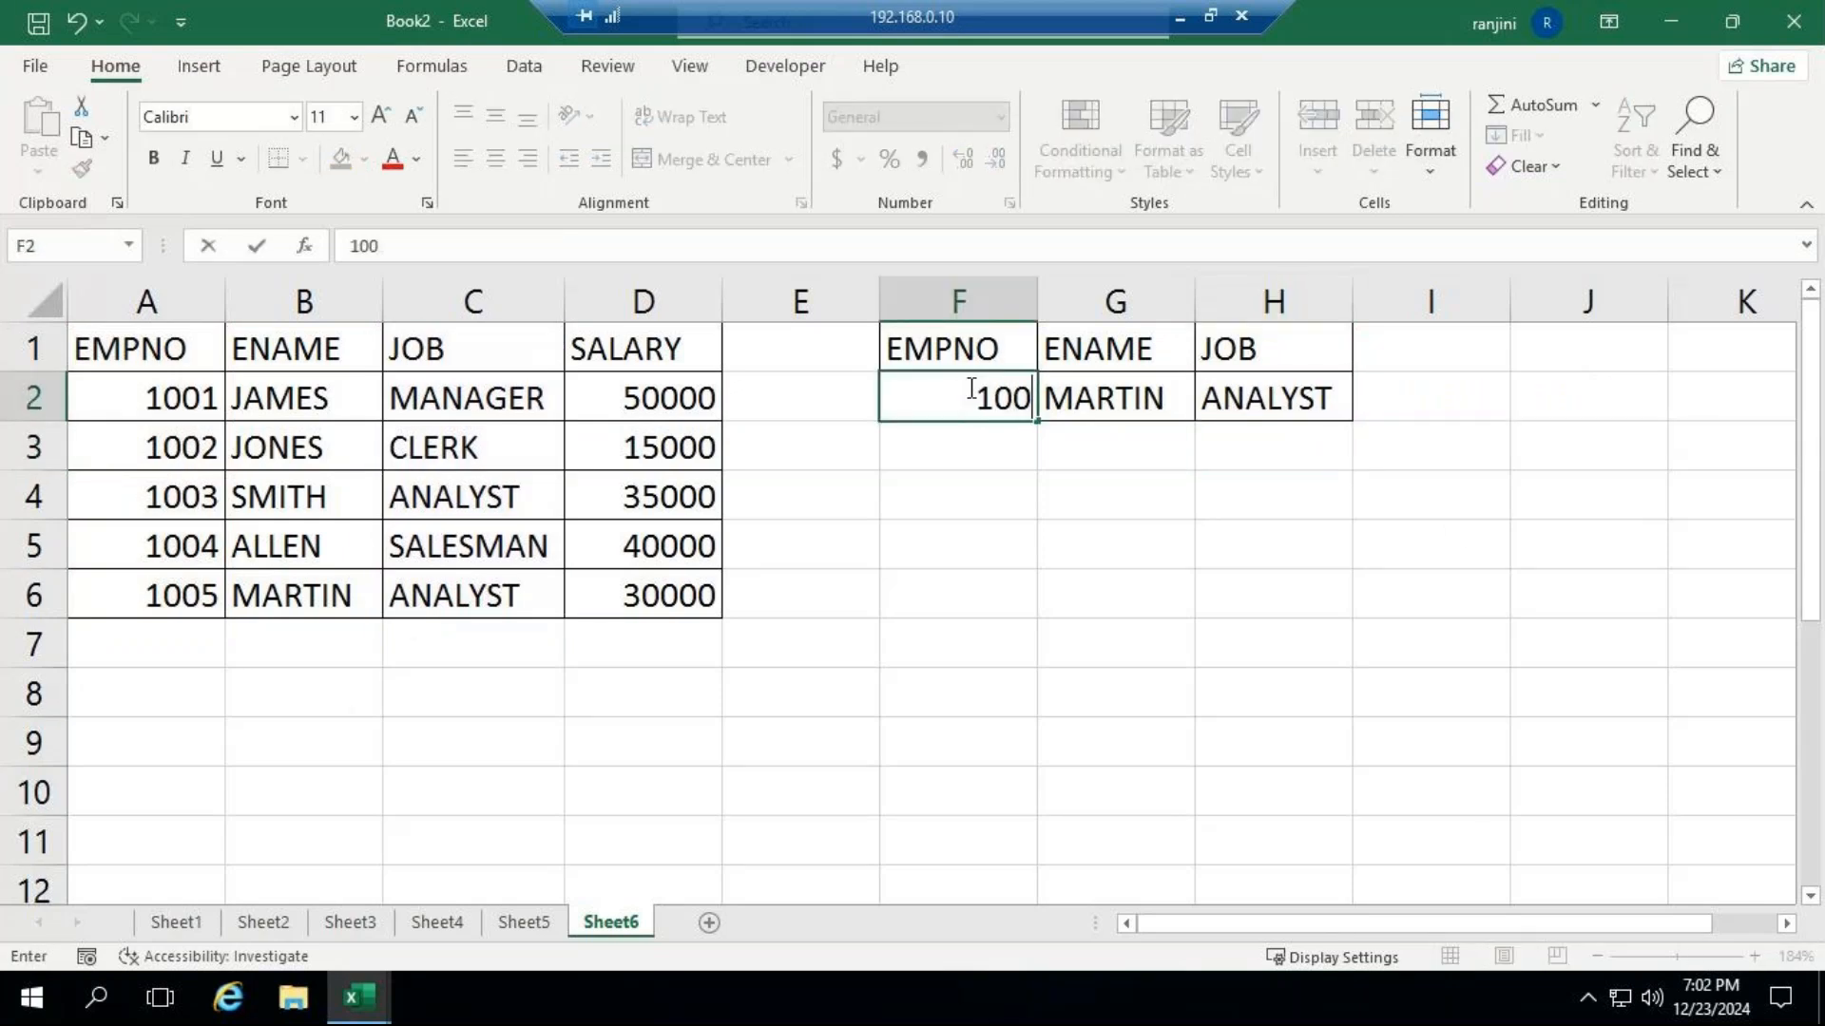
text(3)
key(Return)
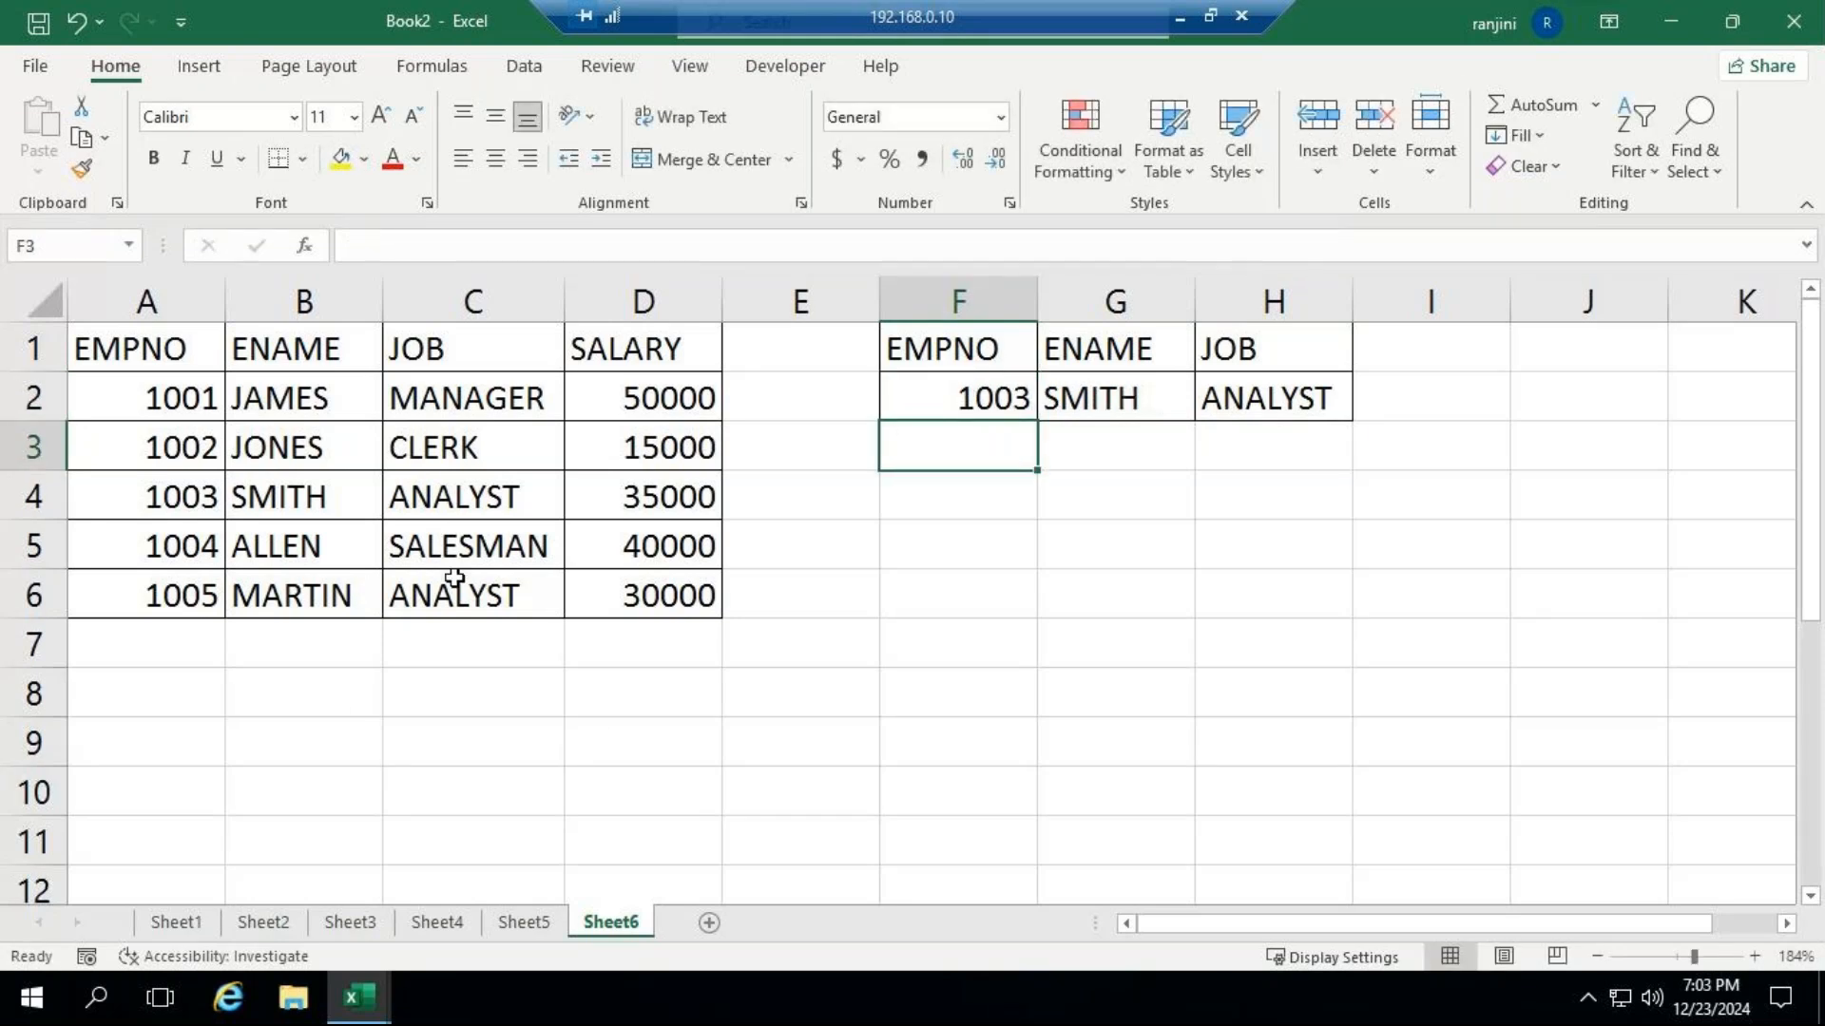
Set the EMPNO lookup value in F2 to 1001.
click(962, 398)
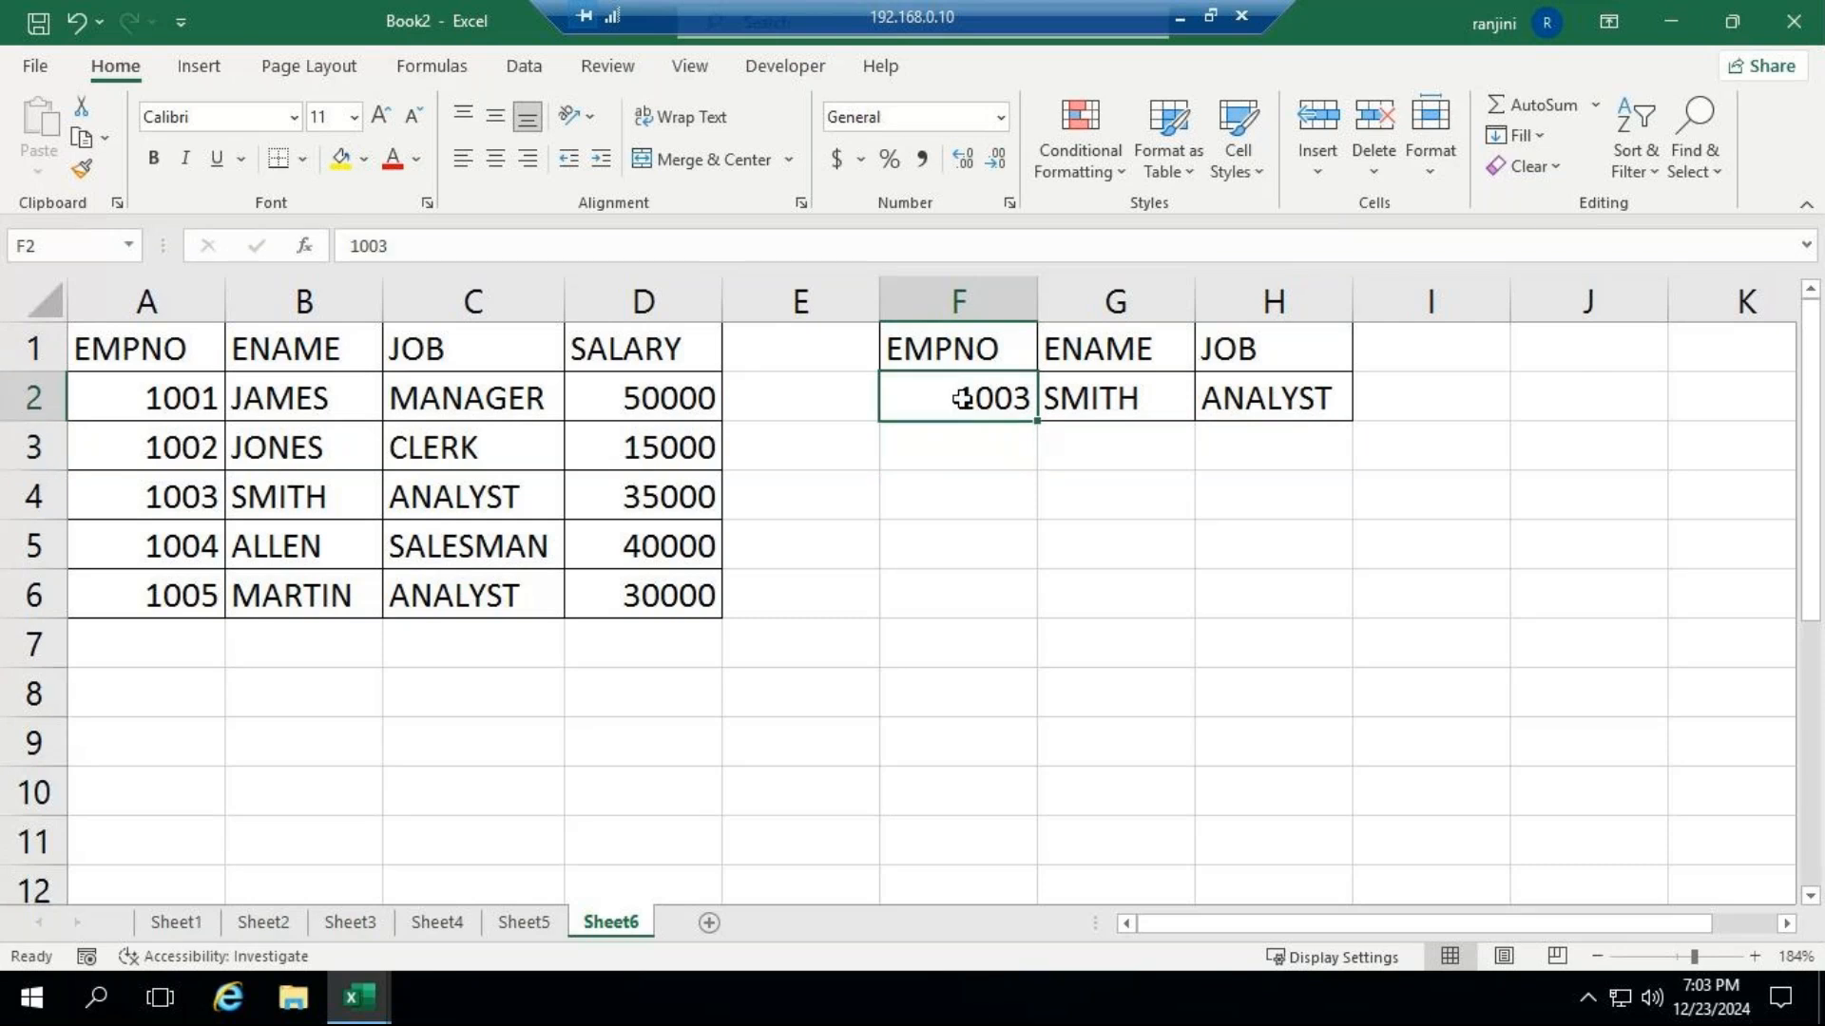
text(1000)
key(BackSpace)
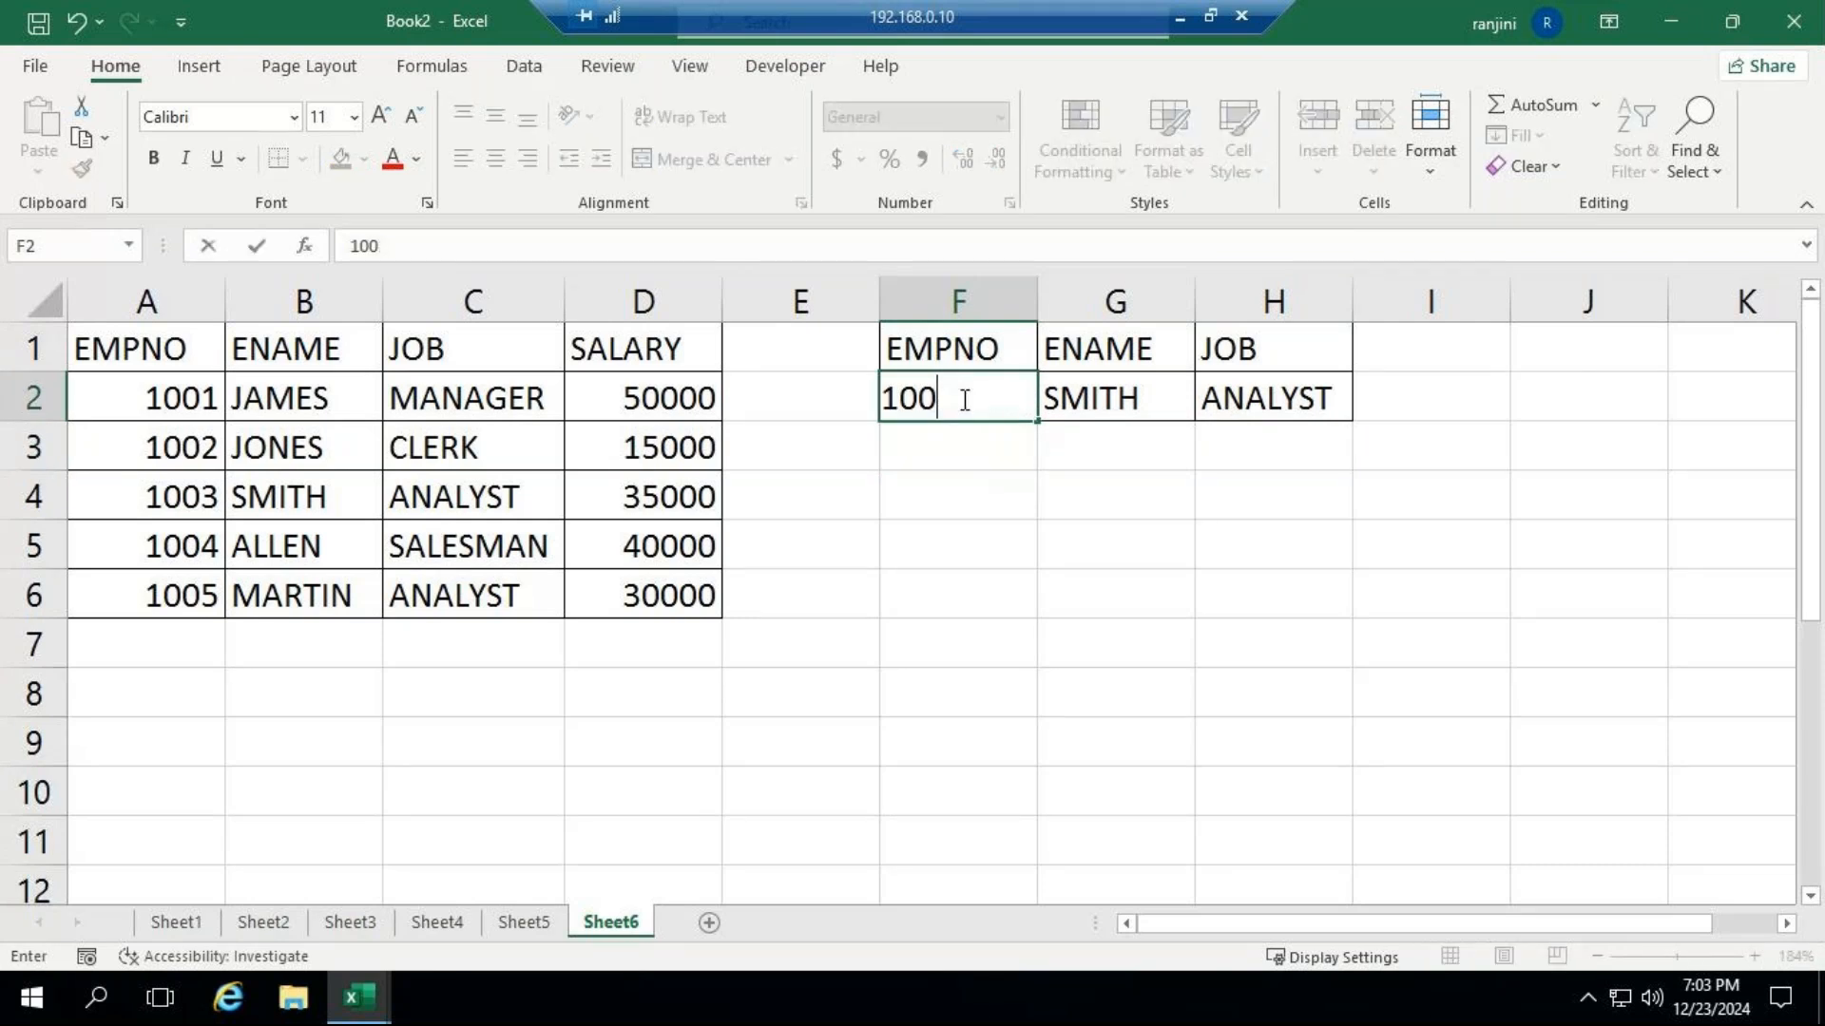
text(1)
key(ctrl+Return)
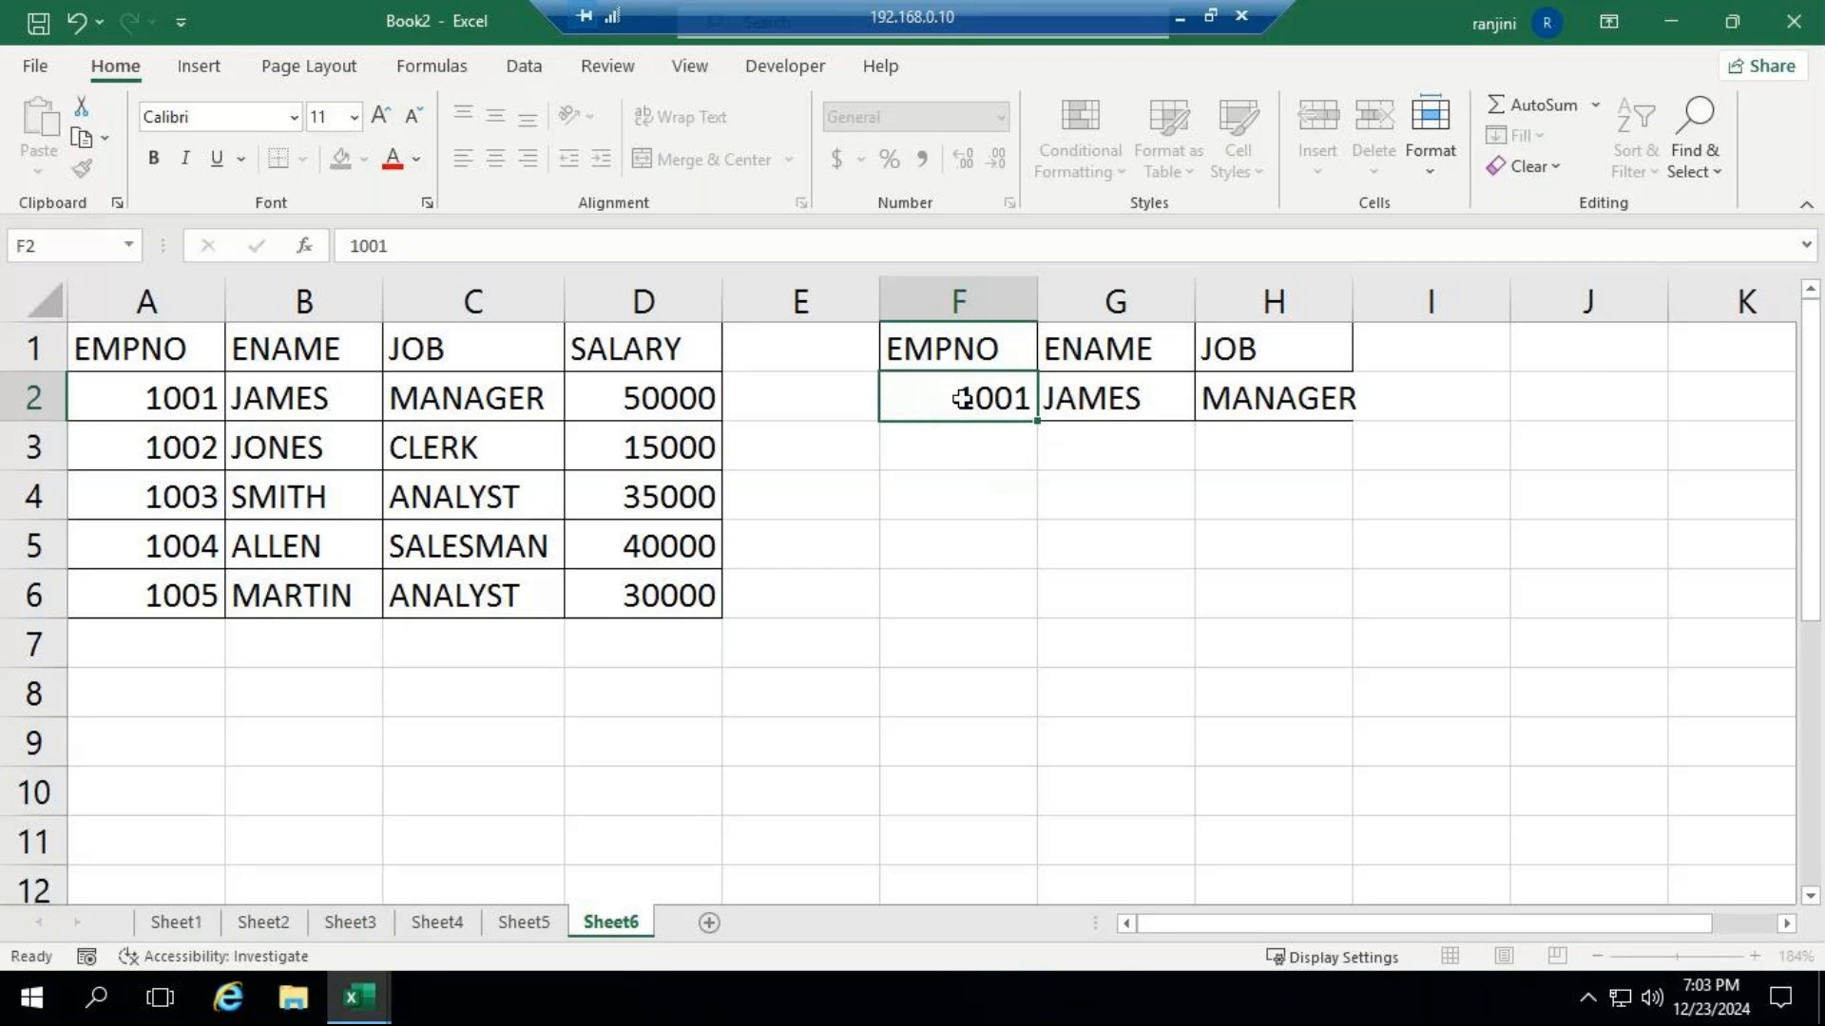
key(Return)
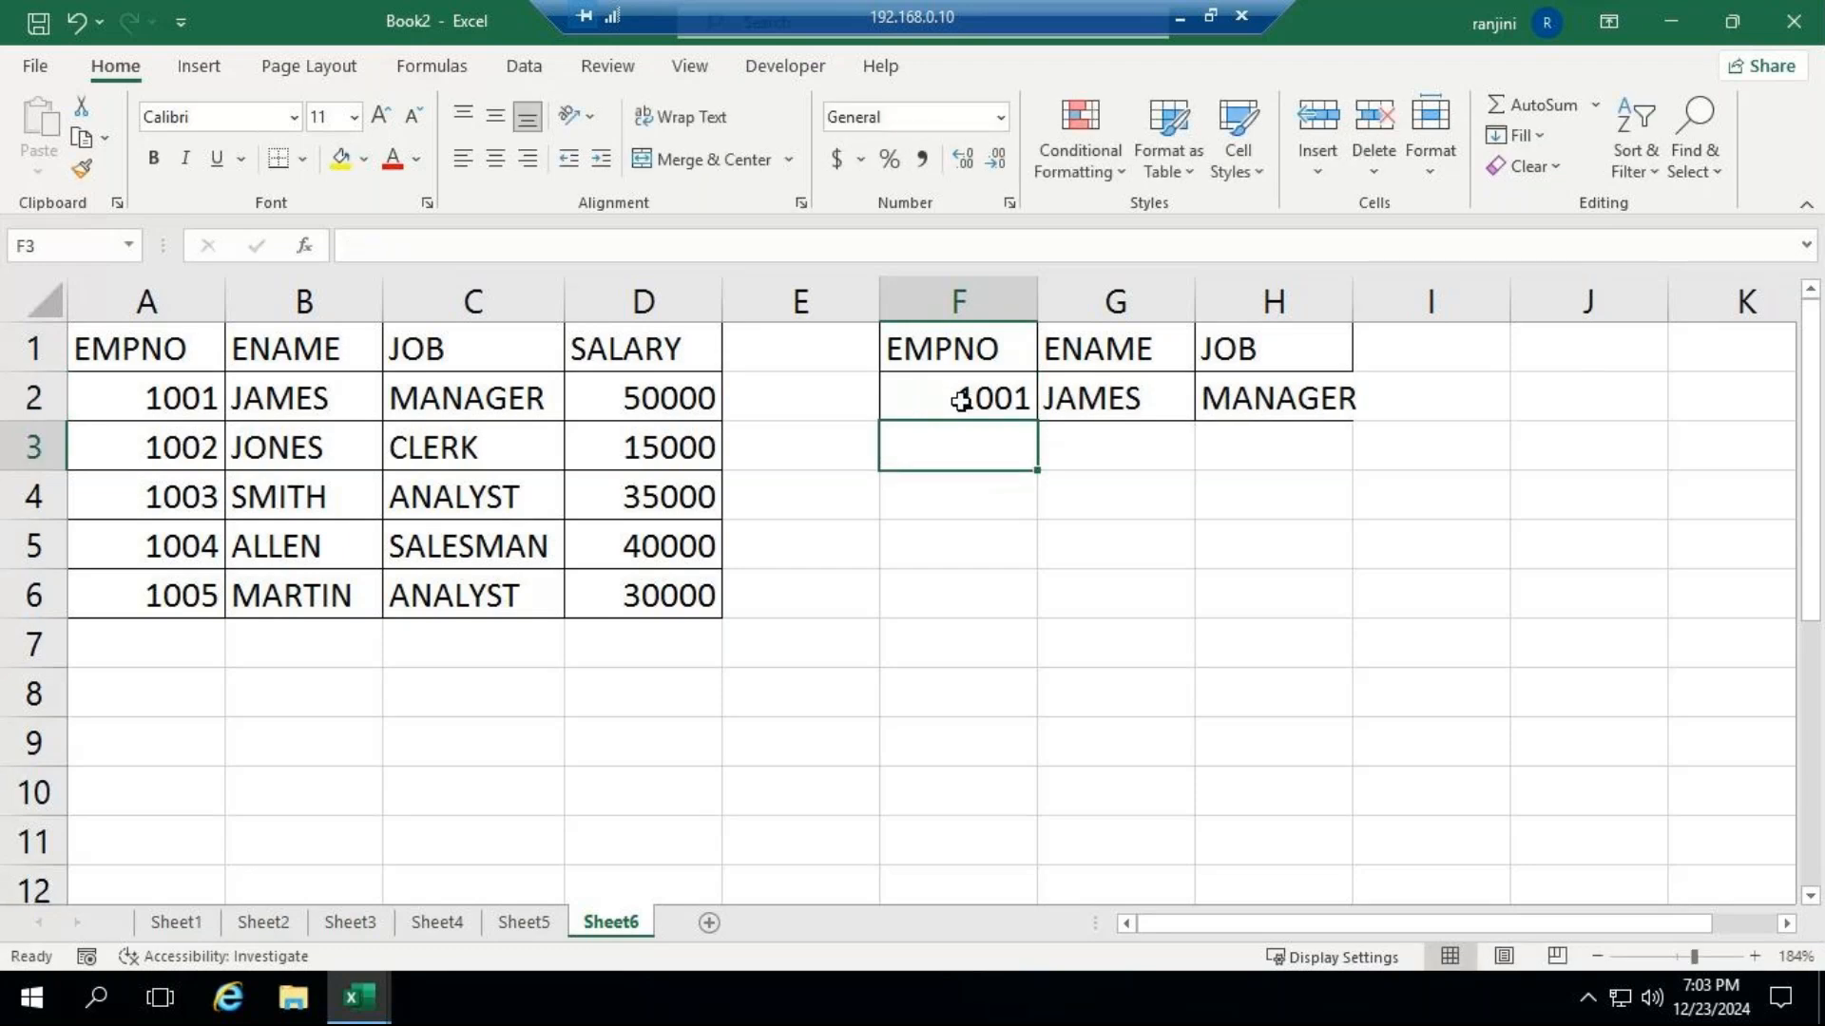
Check the GoTo meeting for participant replies and return to the Book2 workbook.
click(1179, 17)
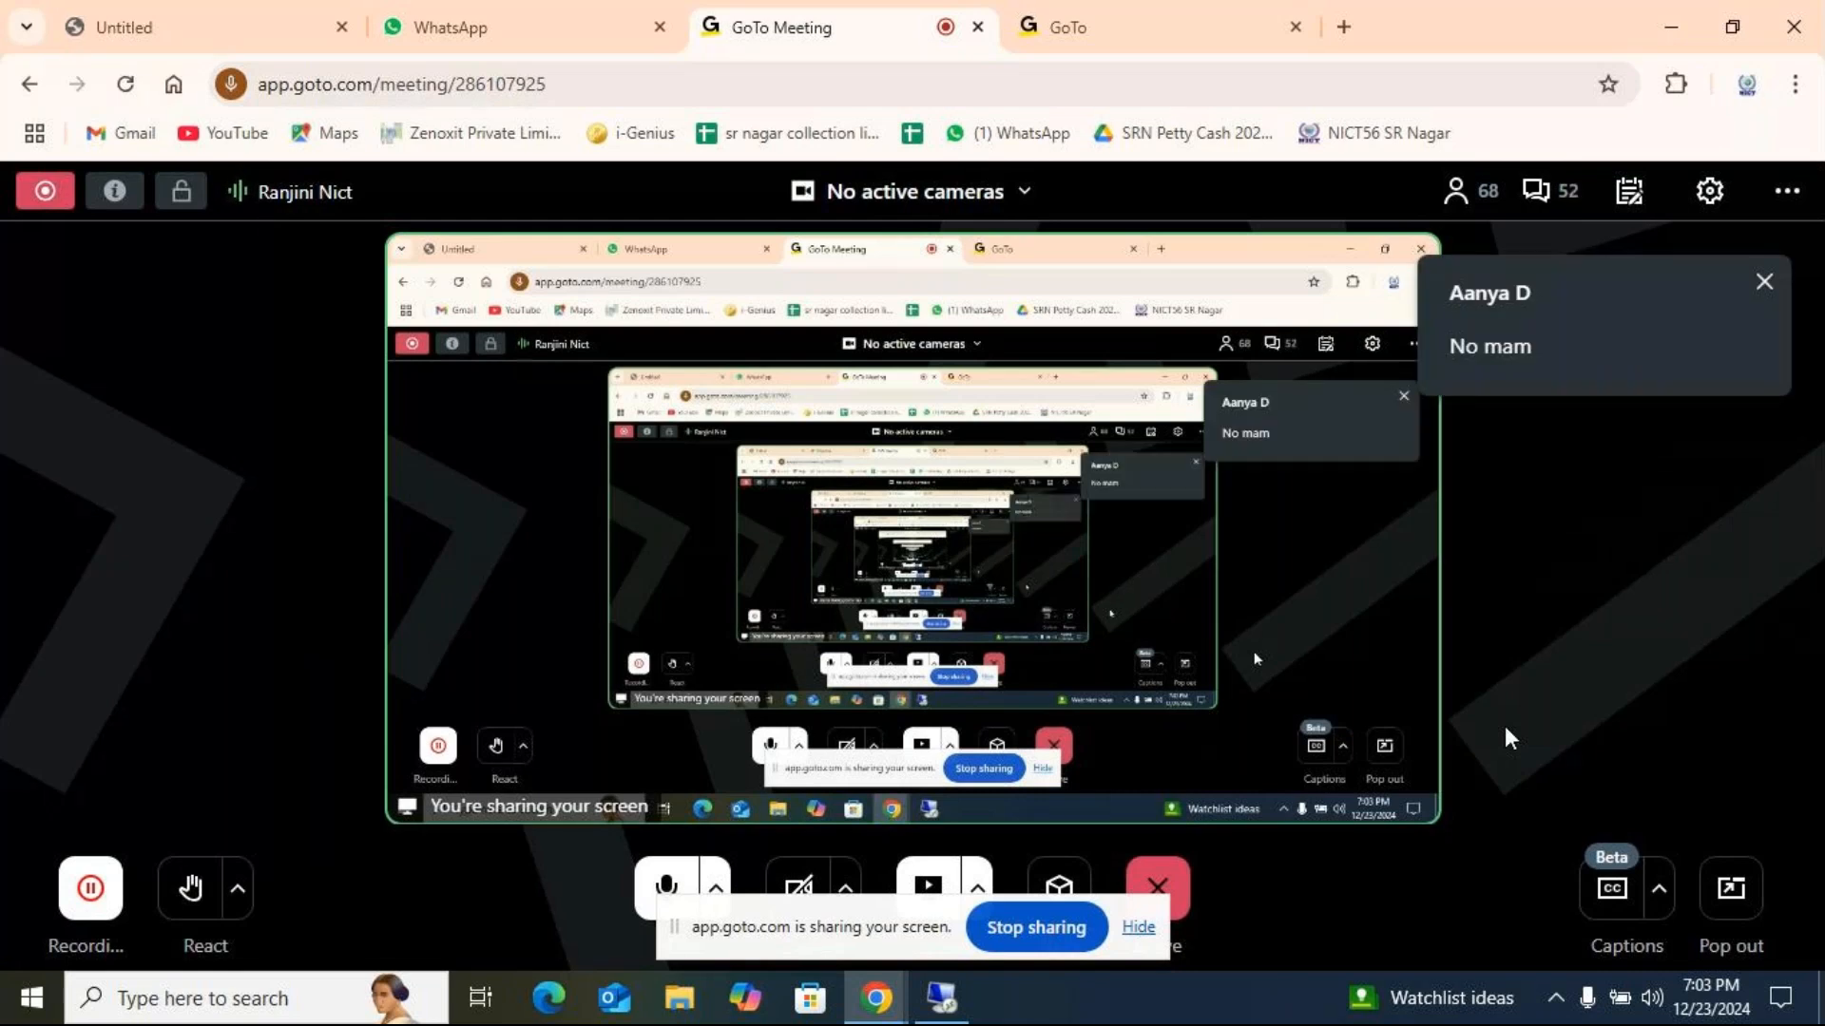
mouse_move(941, 998)
click(1055, 917)
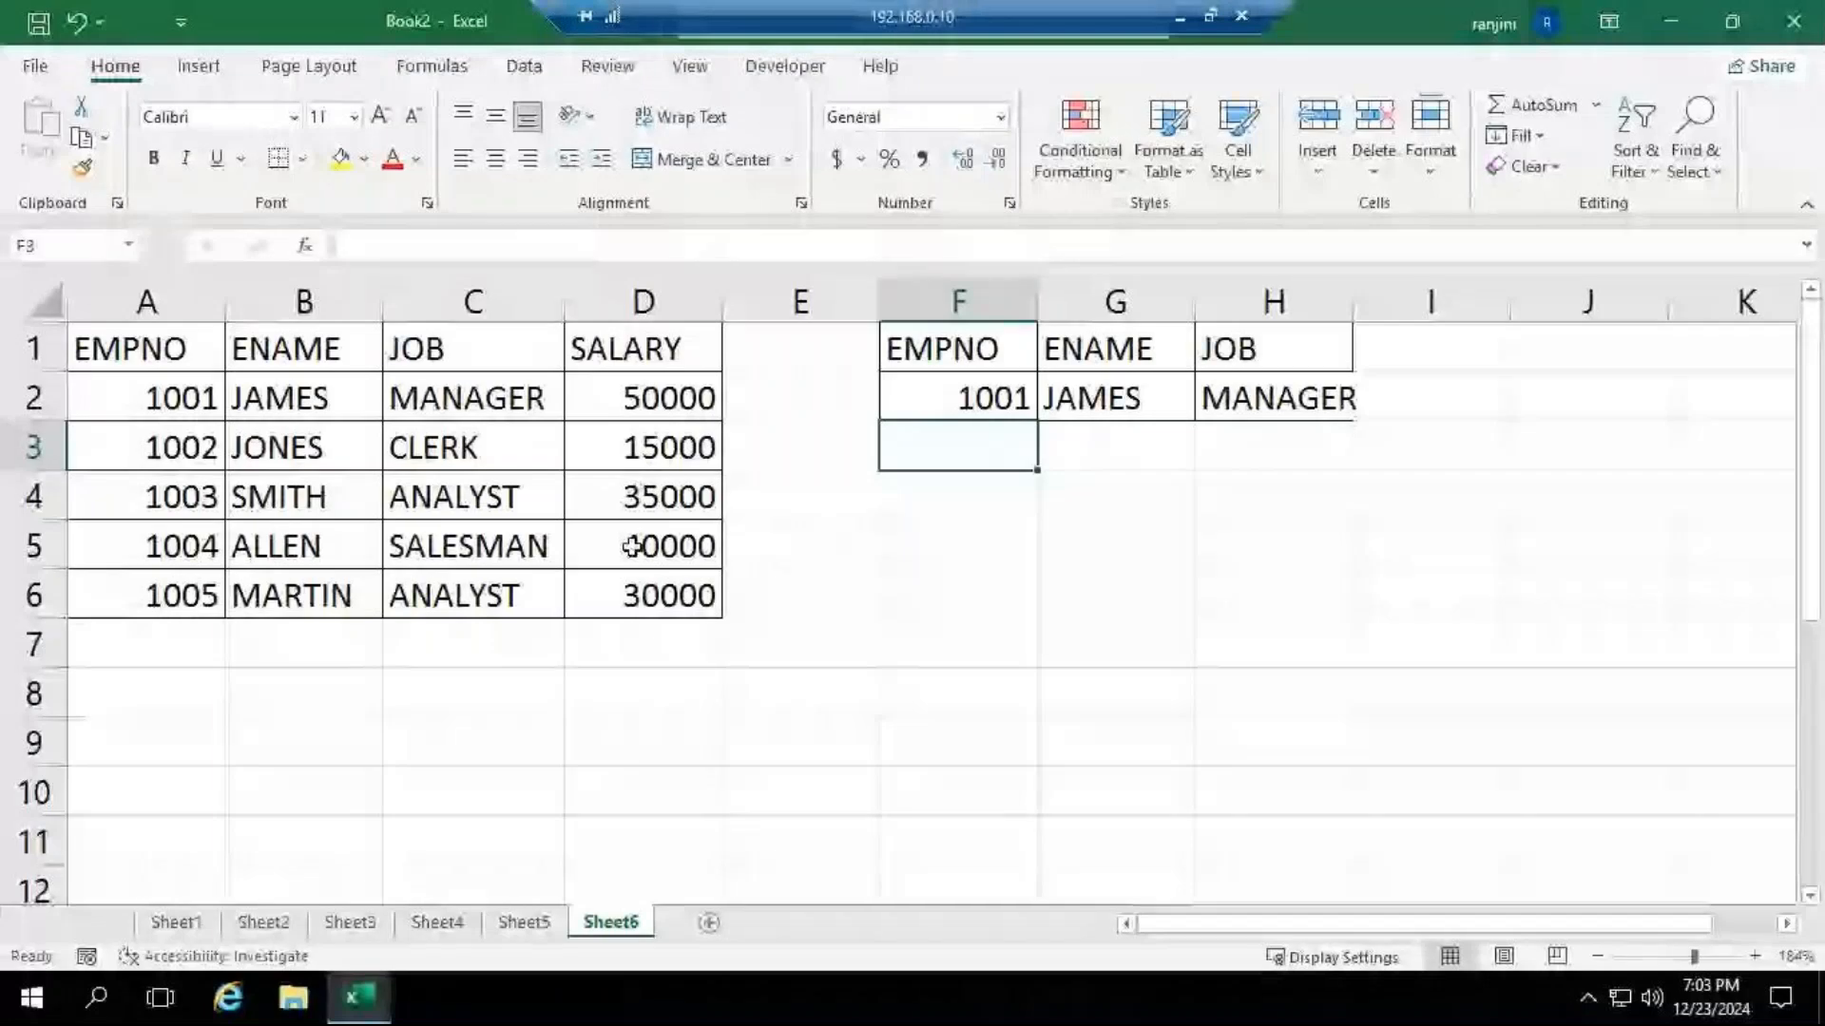
click(1182, 17)
click(942, 998)
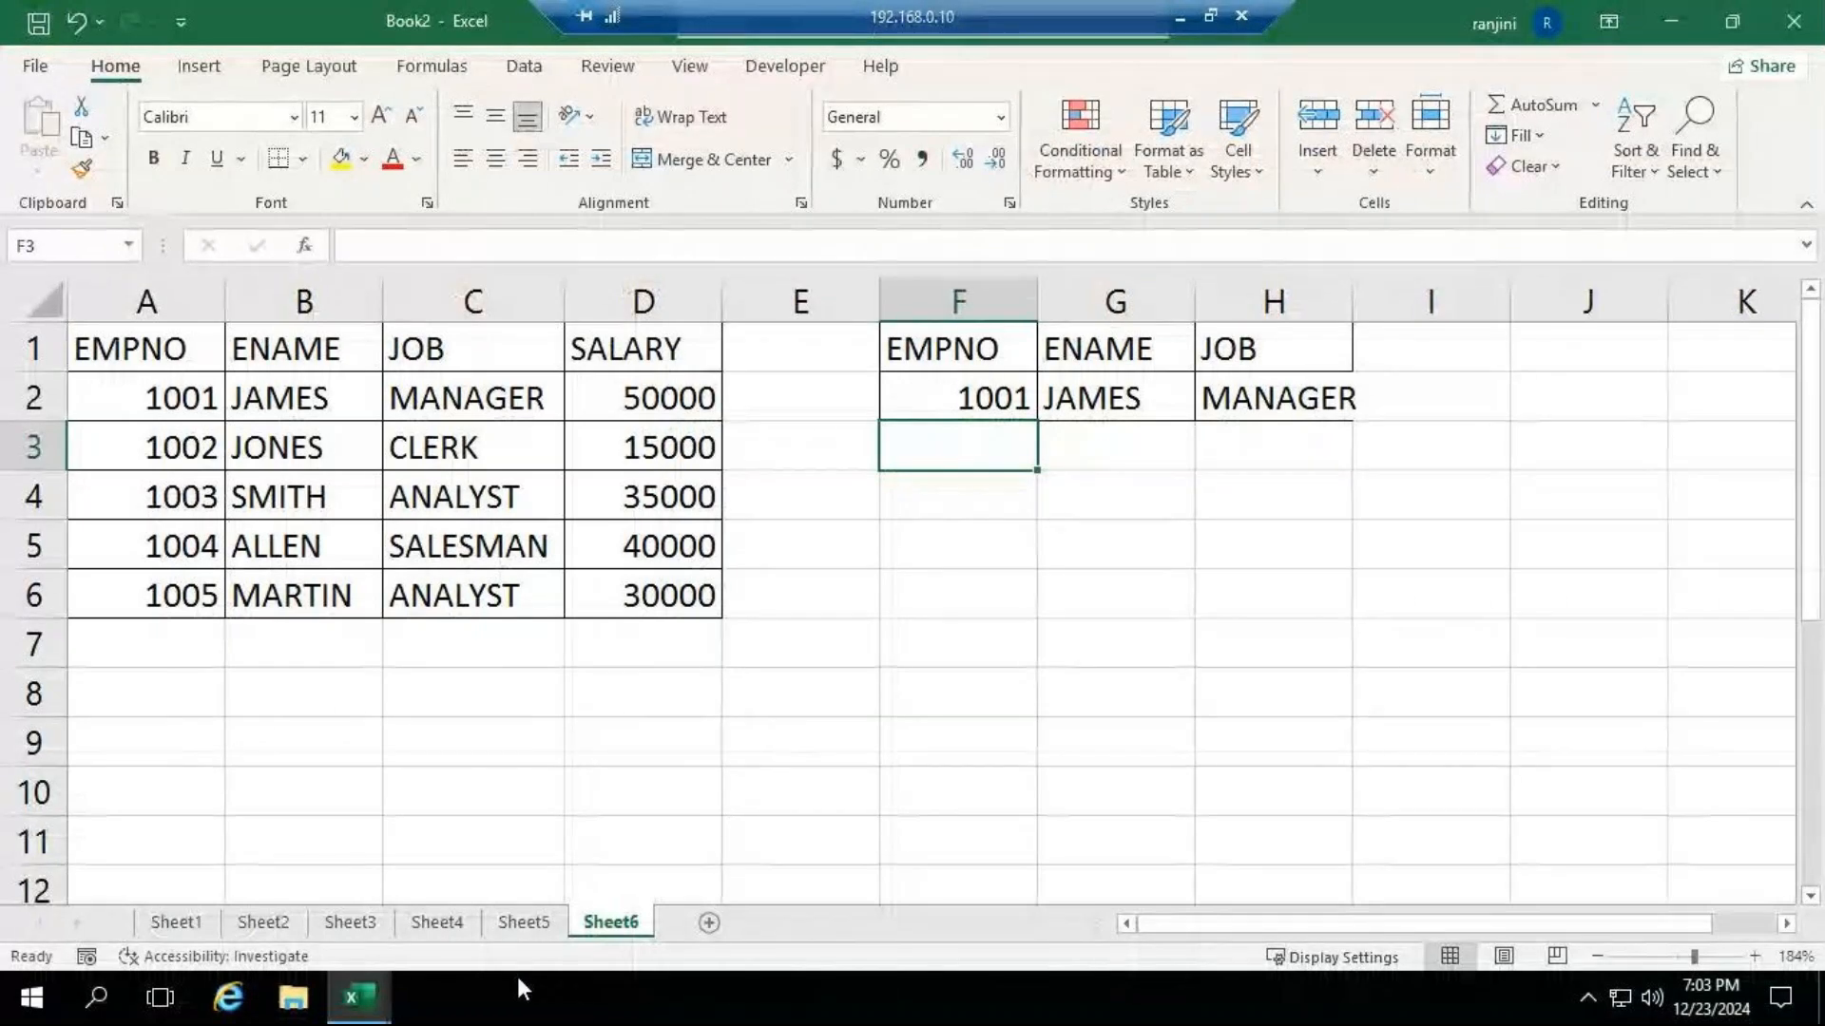
Switch to the lookup functions workbook and copy the salesman table A1:E11 from Sheet1.
mouse_move(359, 998)
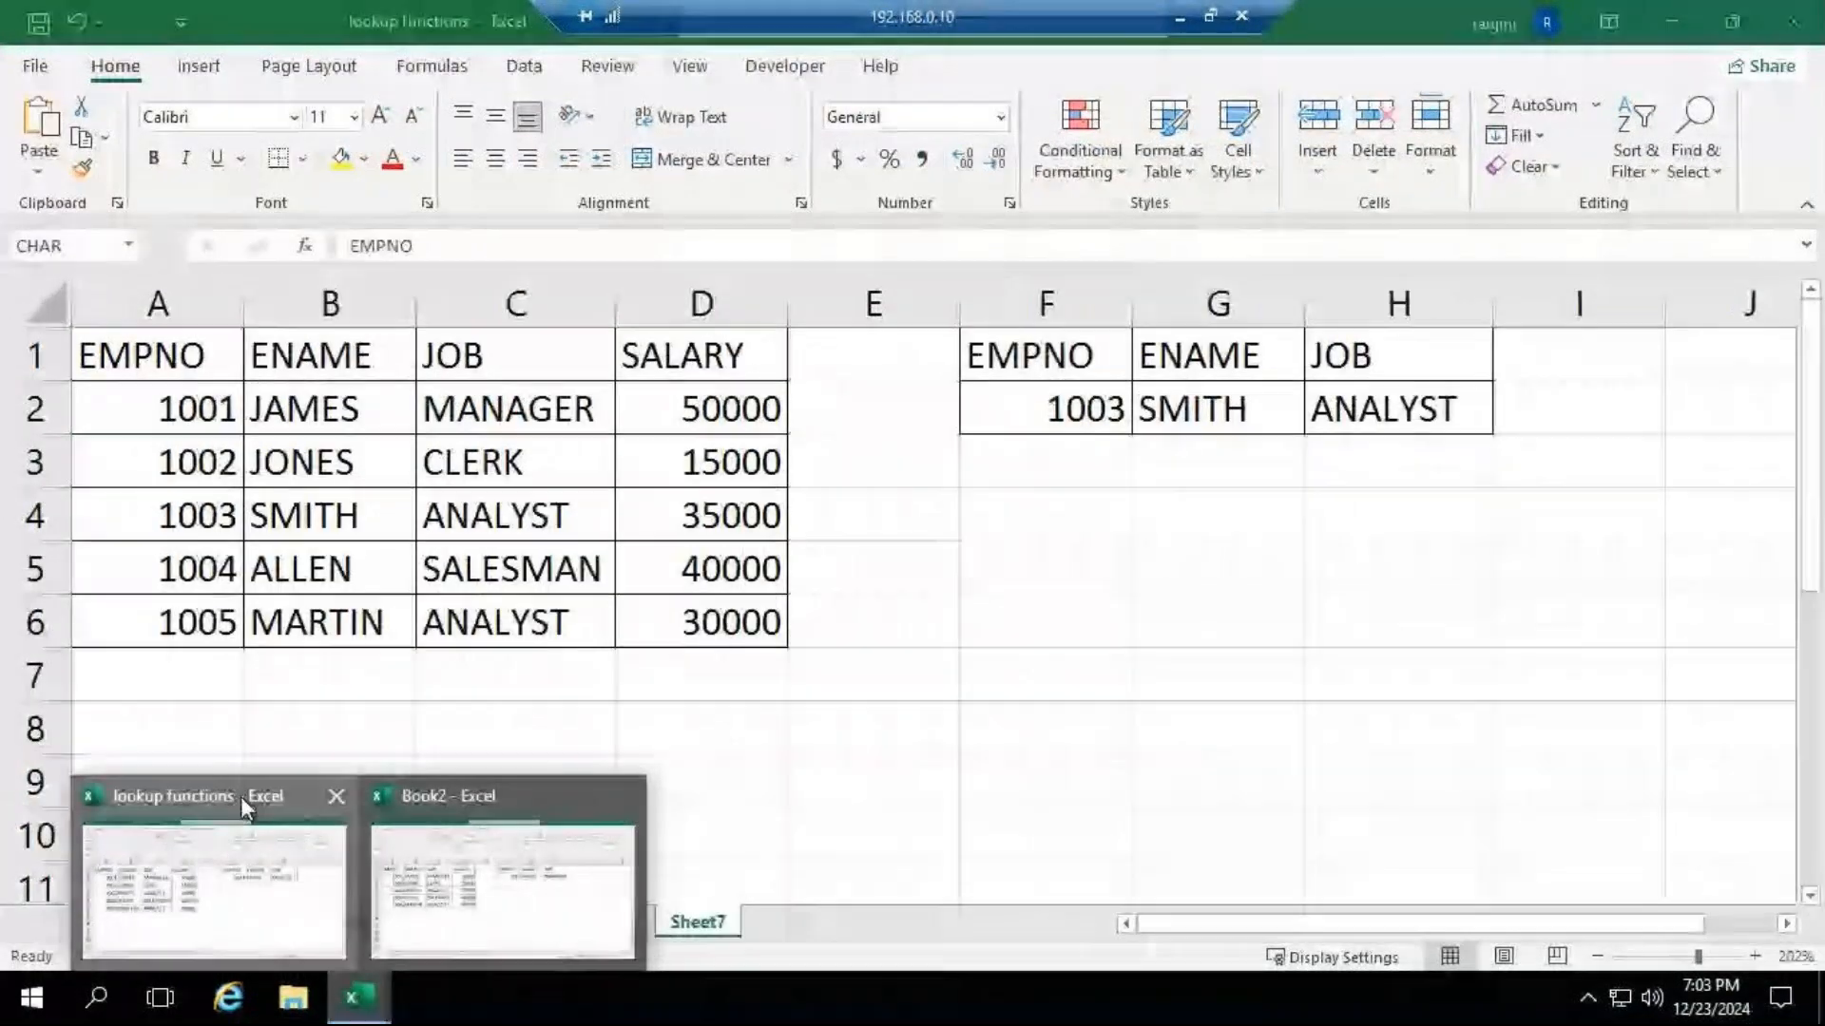
click(240, 796)
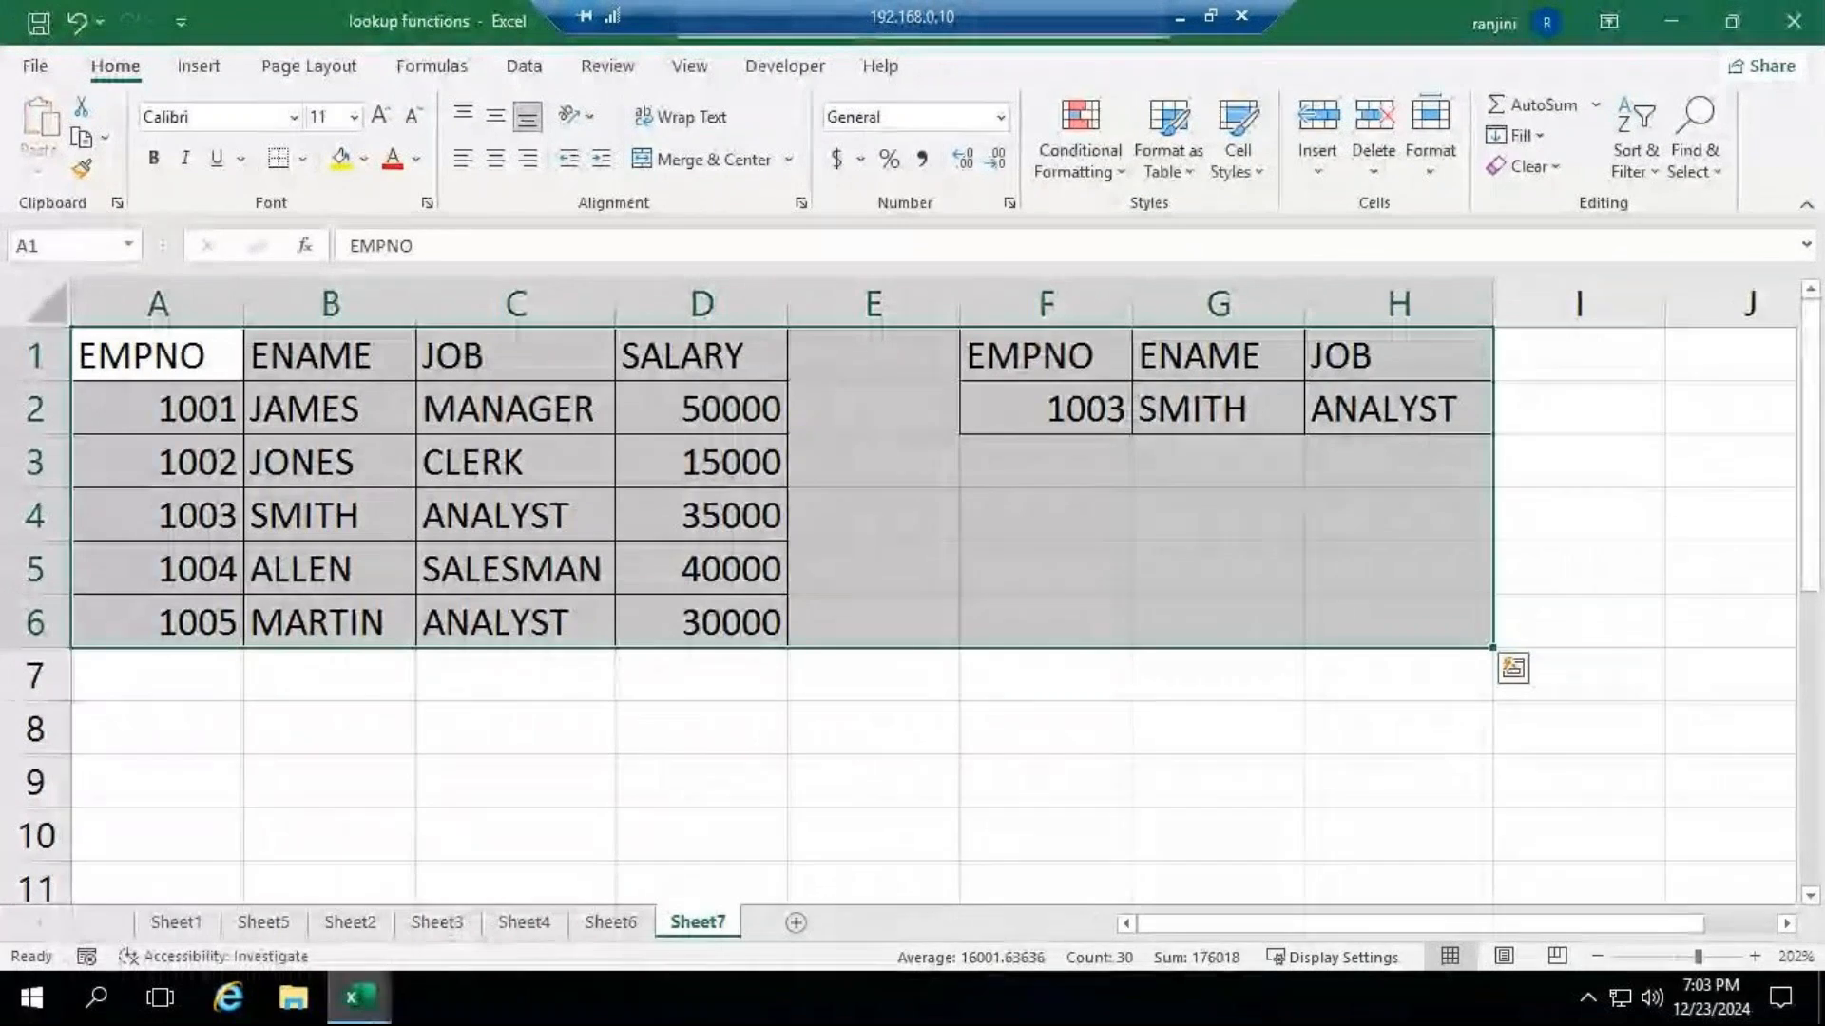
mouse_move(371, 1008)
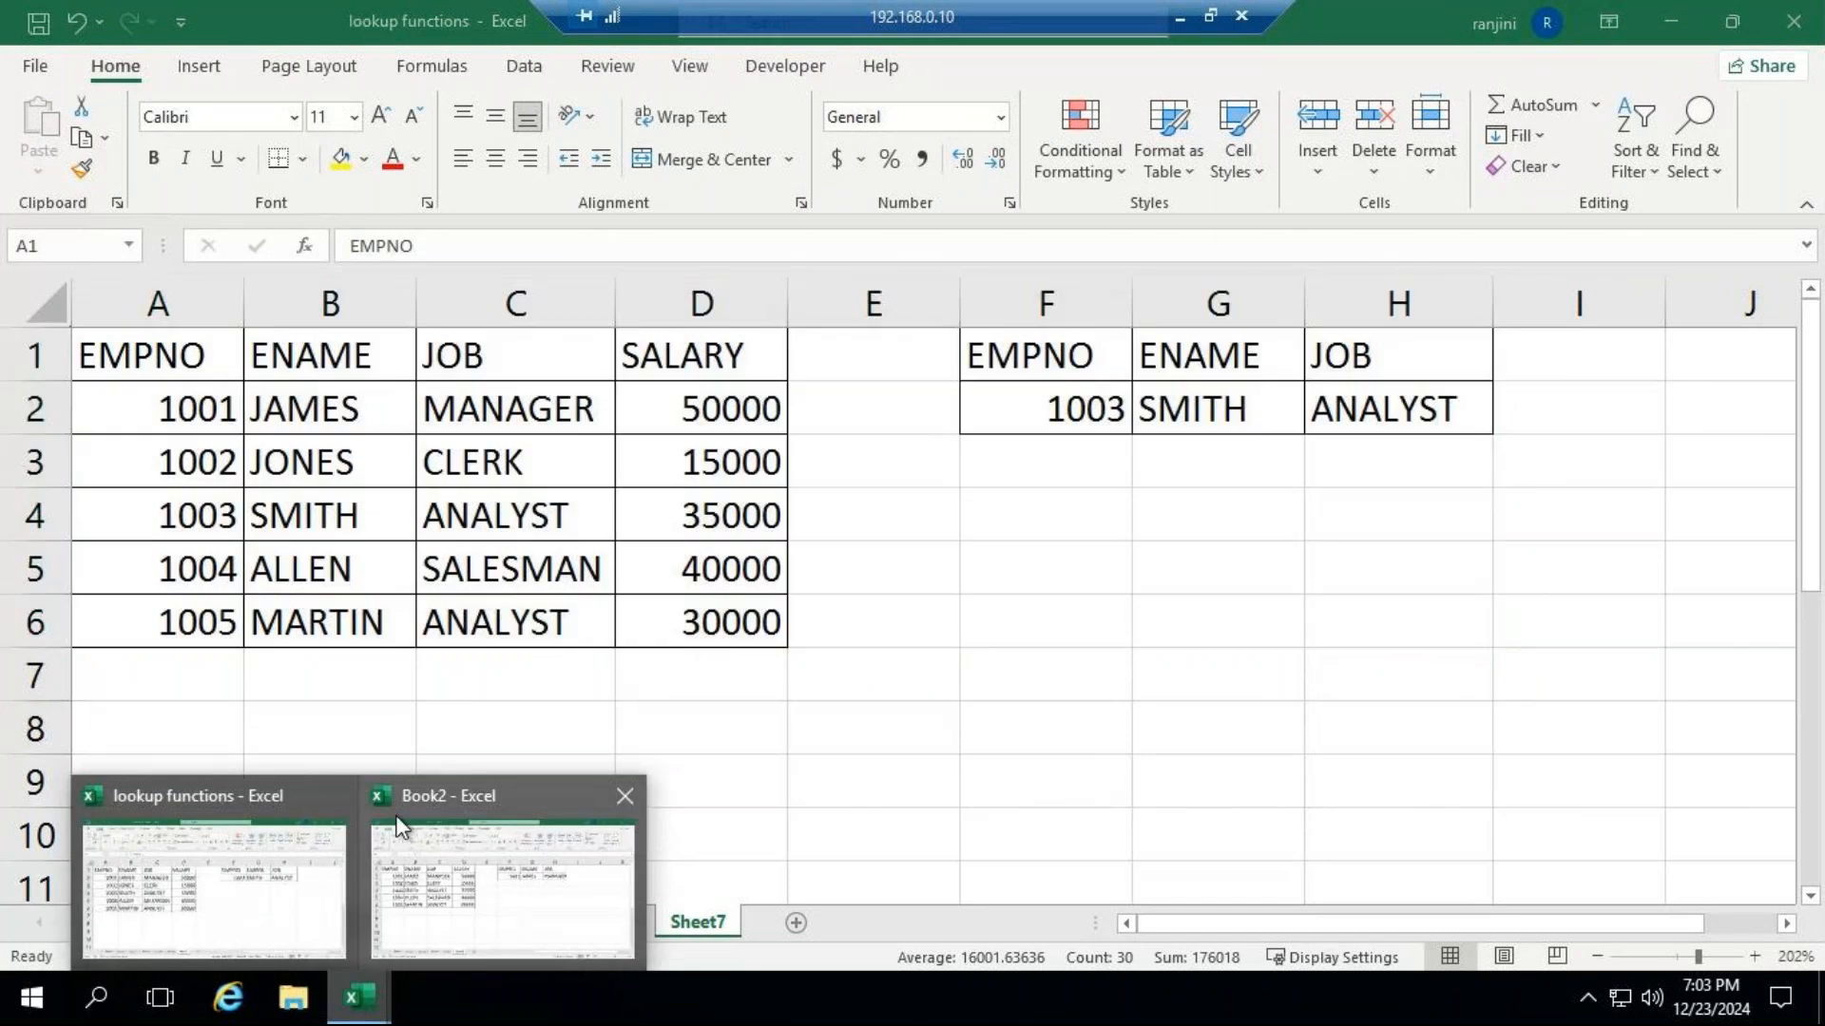
click(281, 788)
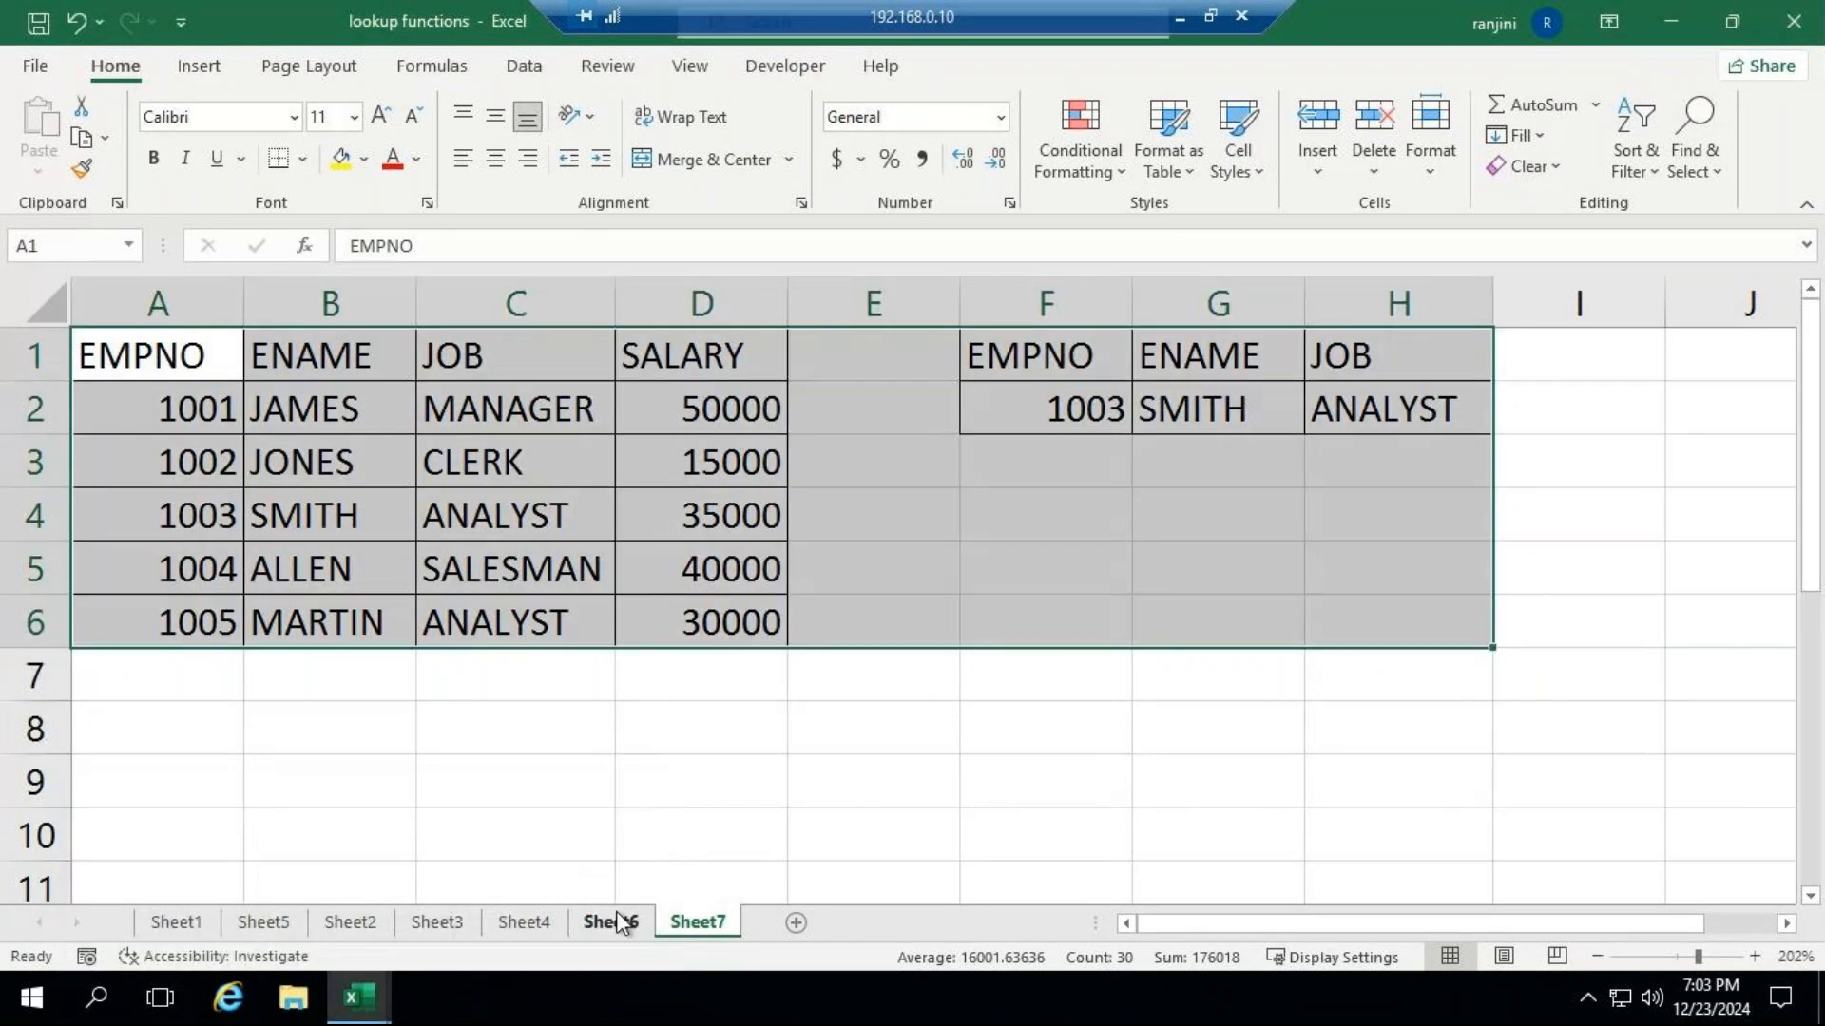
click(606, 922)
click(557, 926)
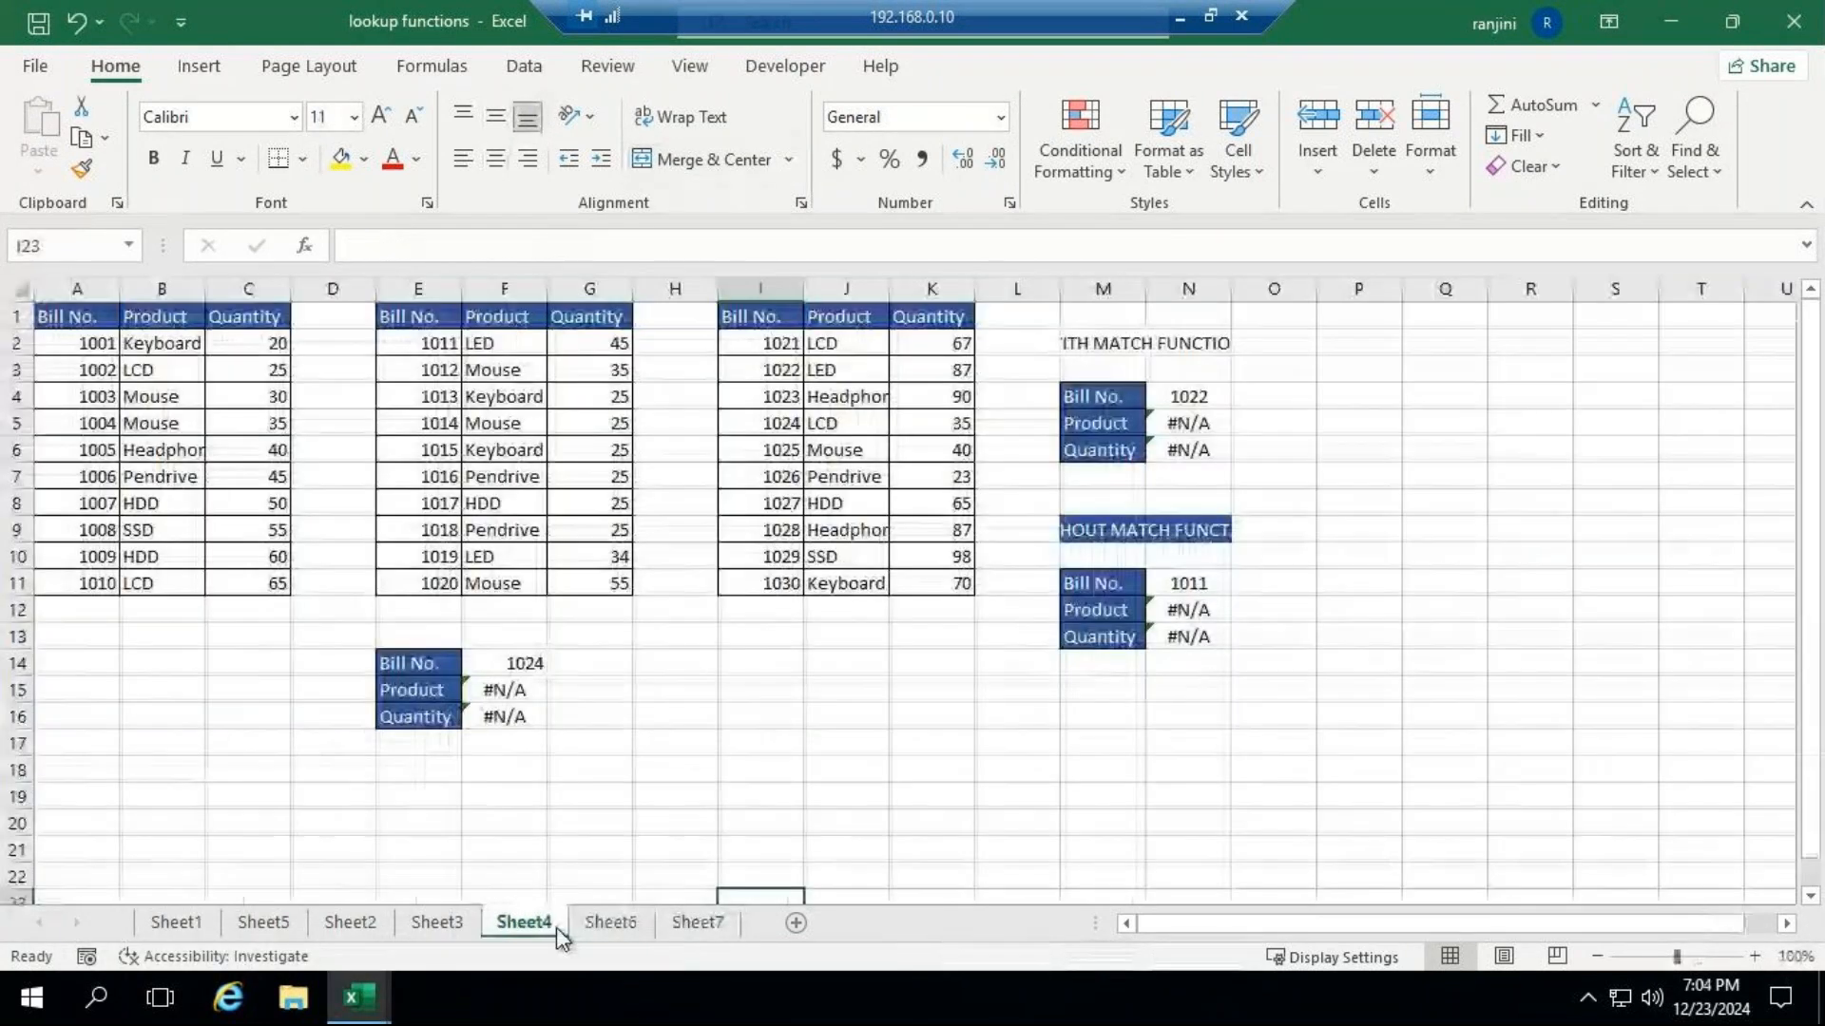
click(437, 922)
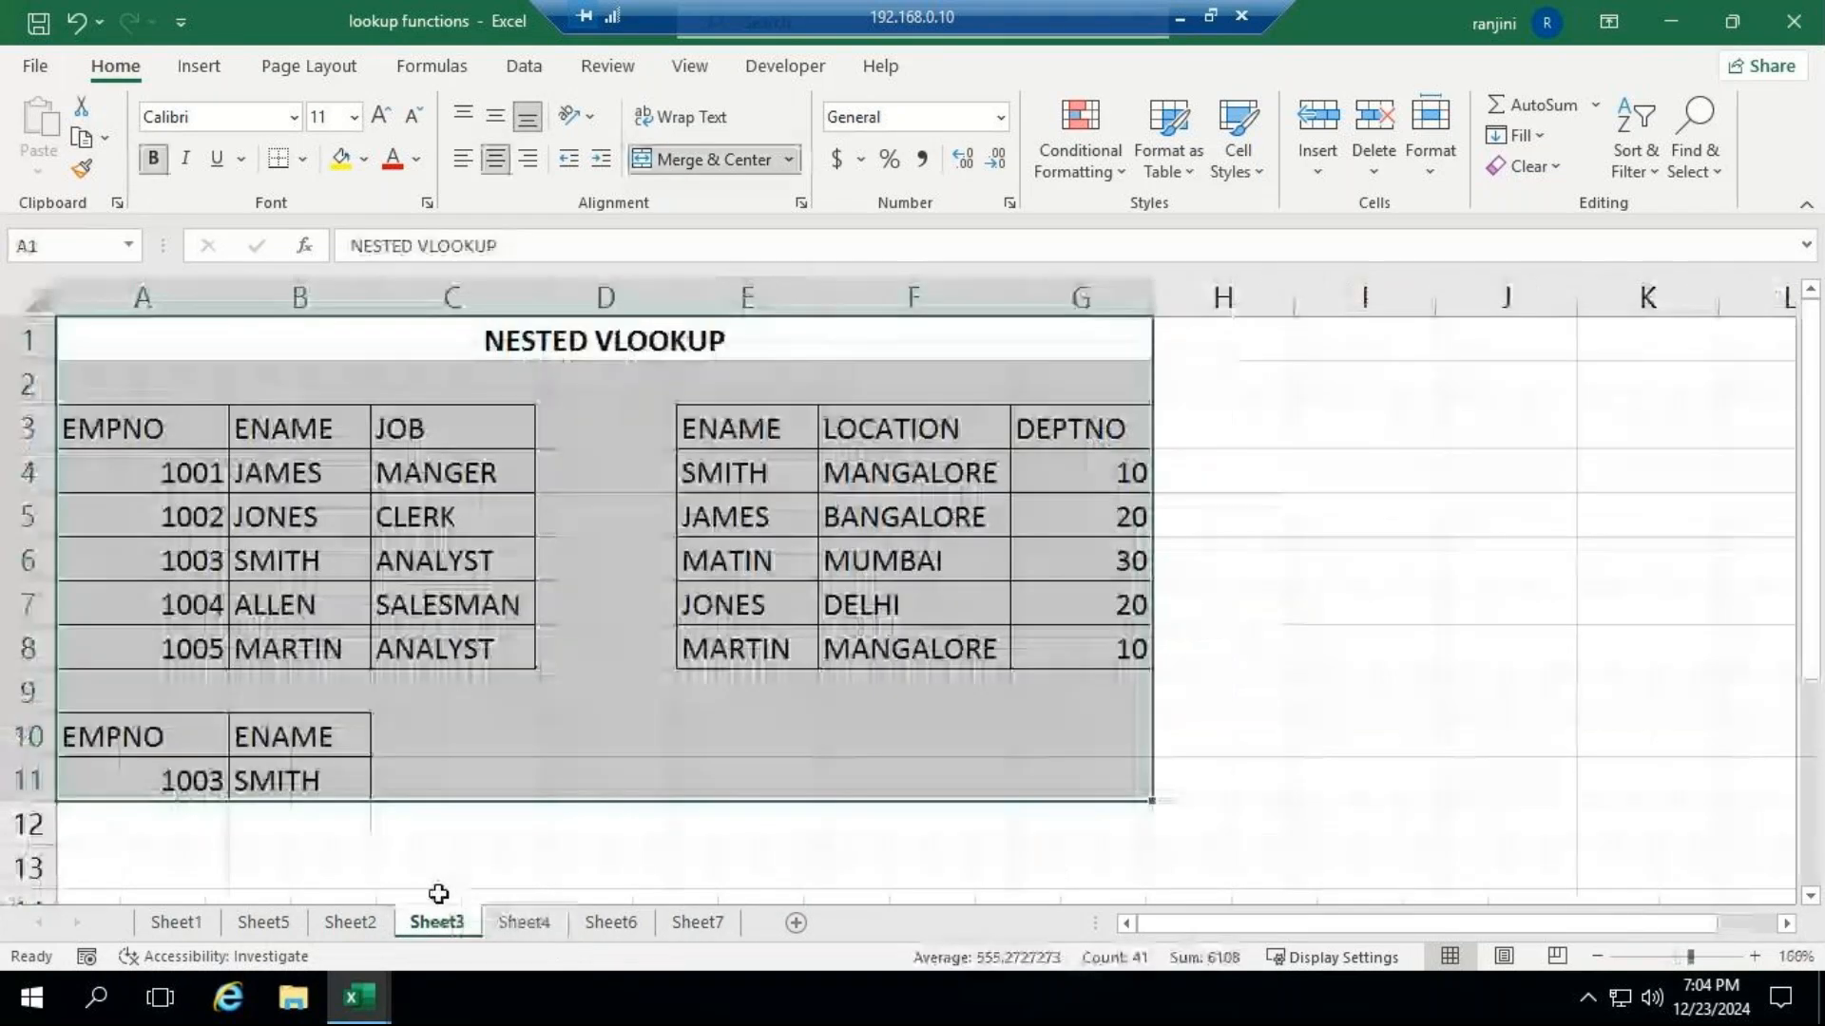
click(349, 922)
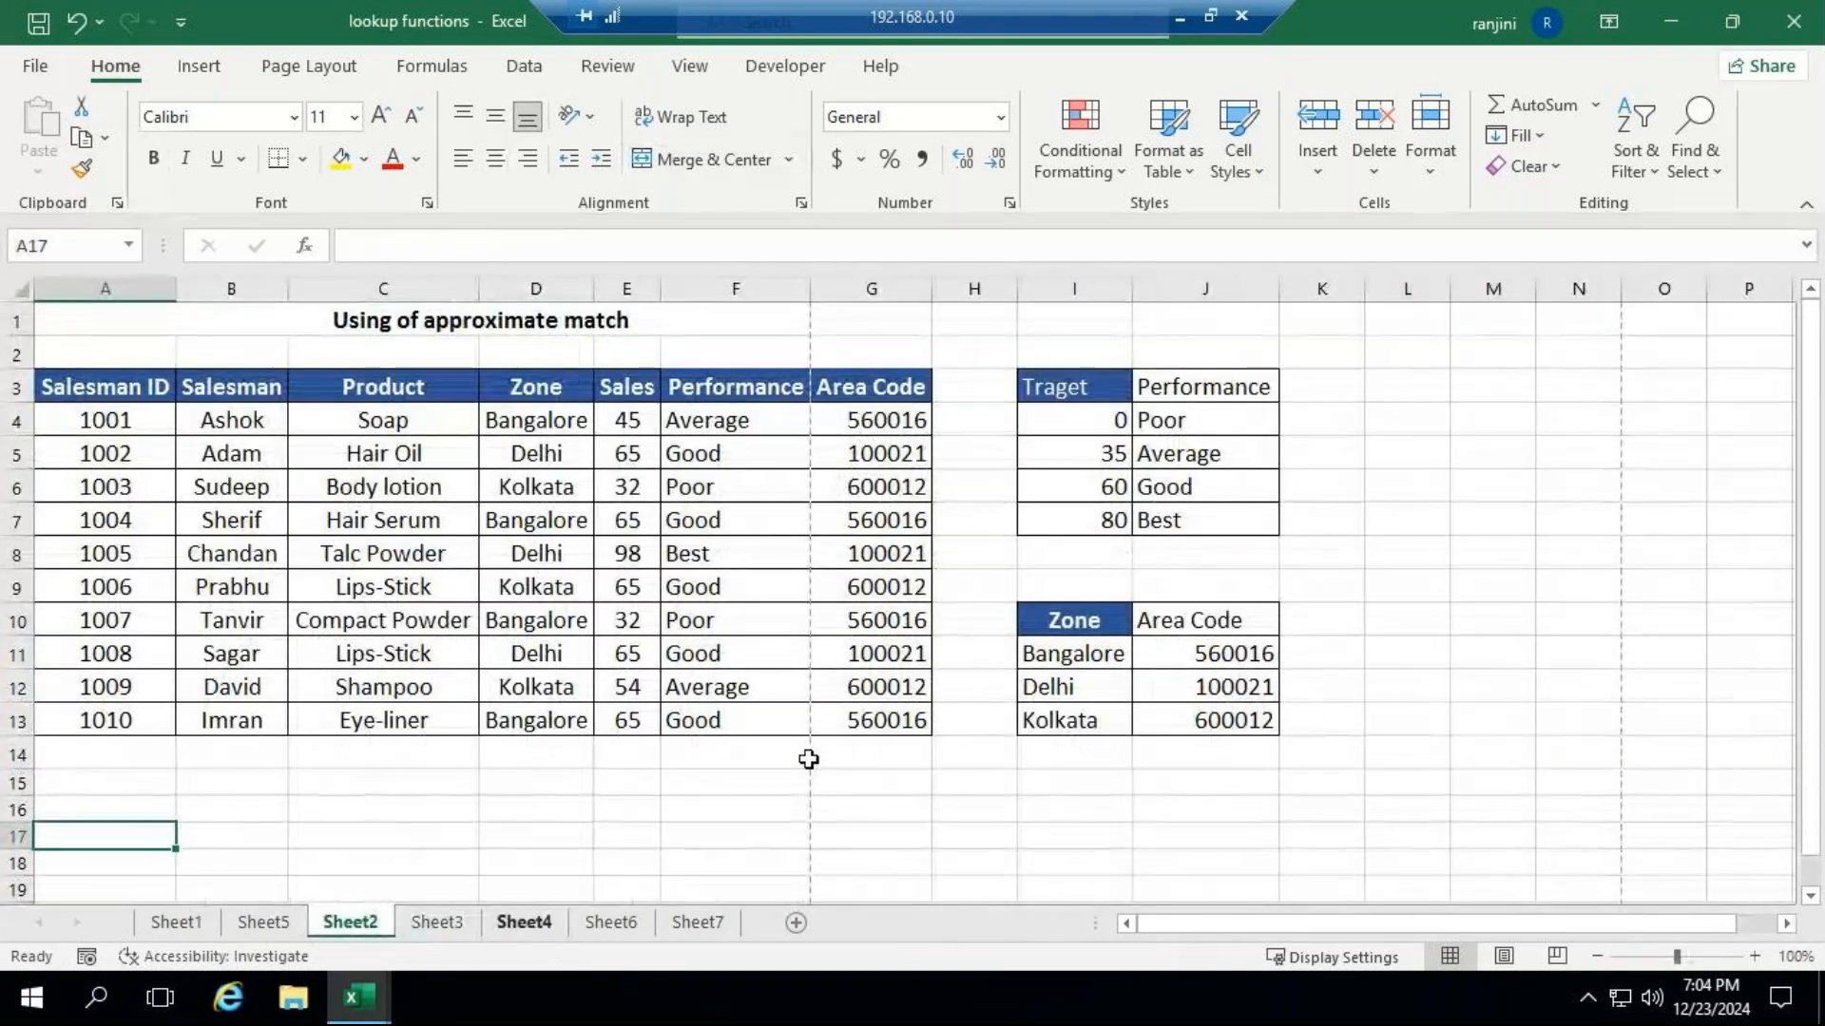
click(264, 922)
click(180, 922)
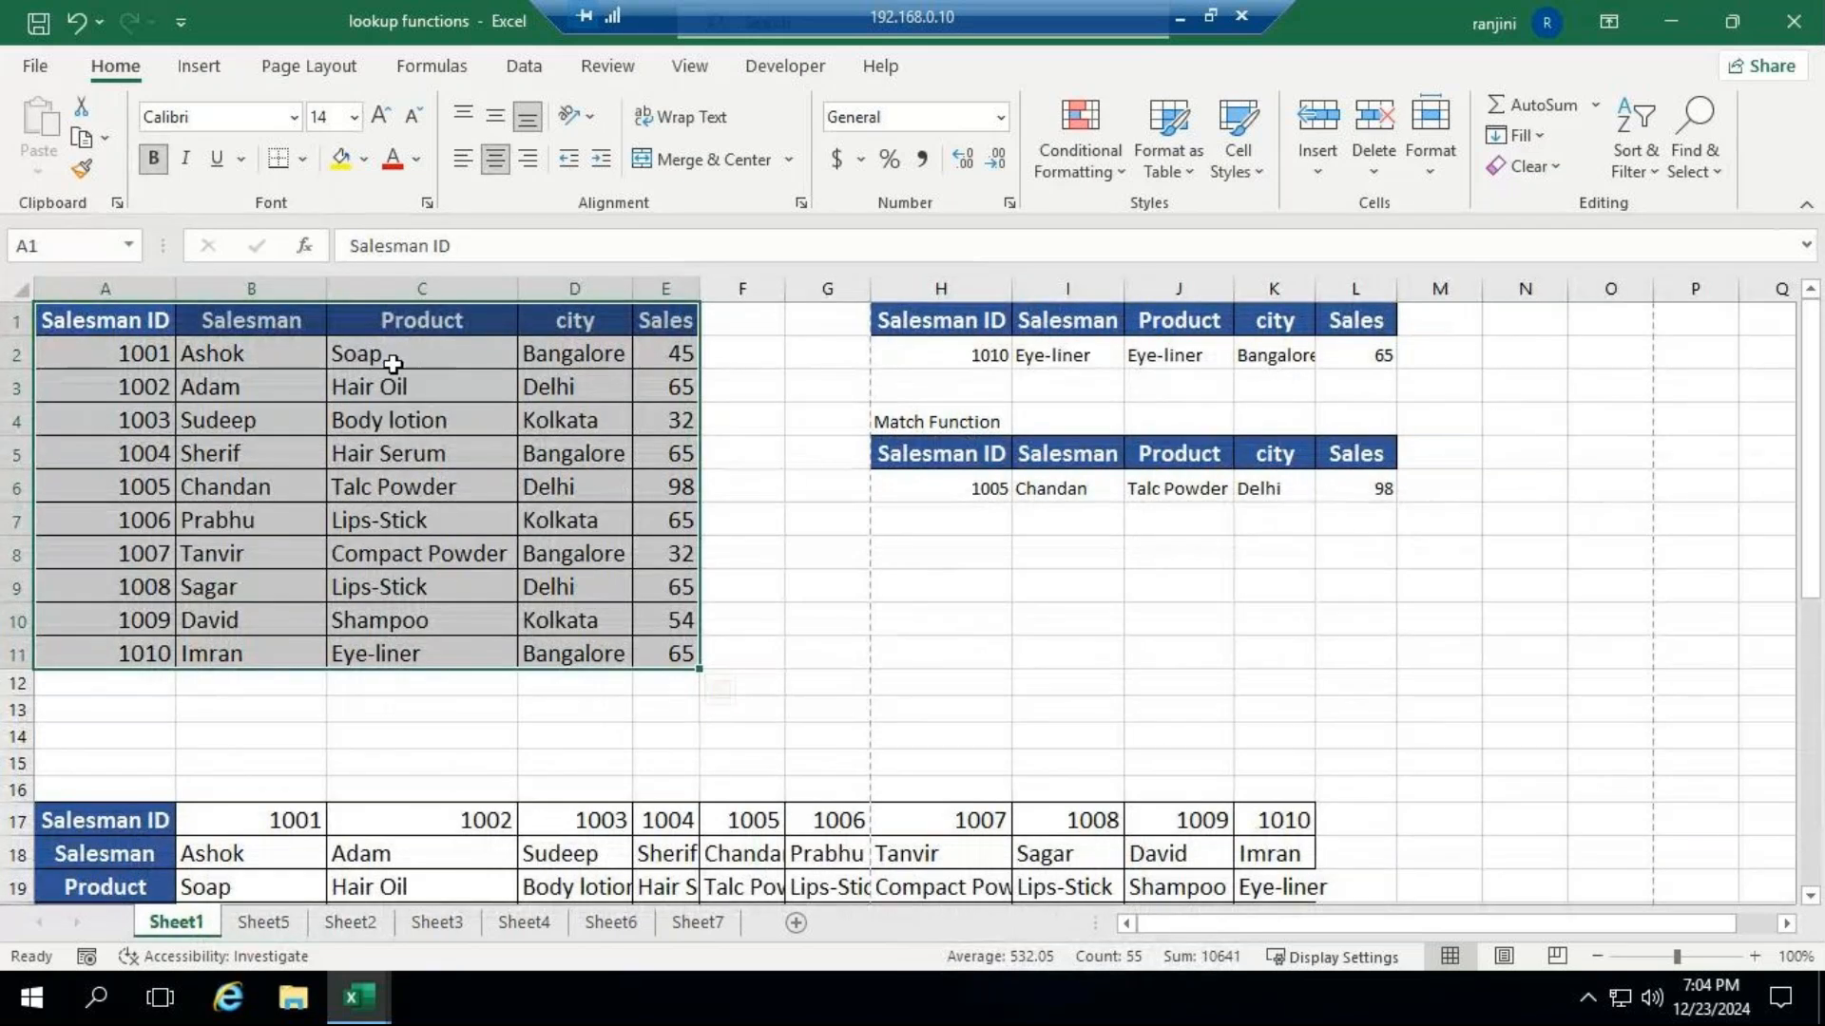
drag(105, 320, 662, 653)
key(ctrl+c)
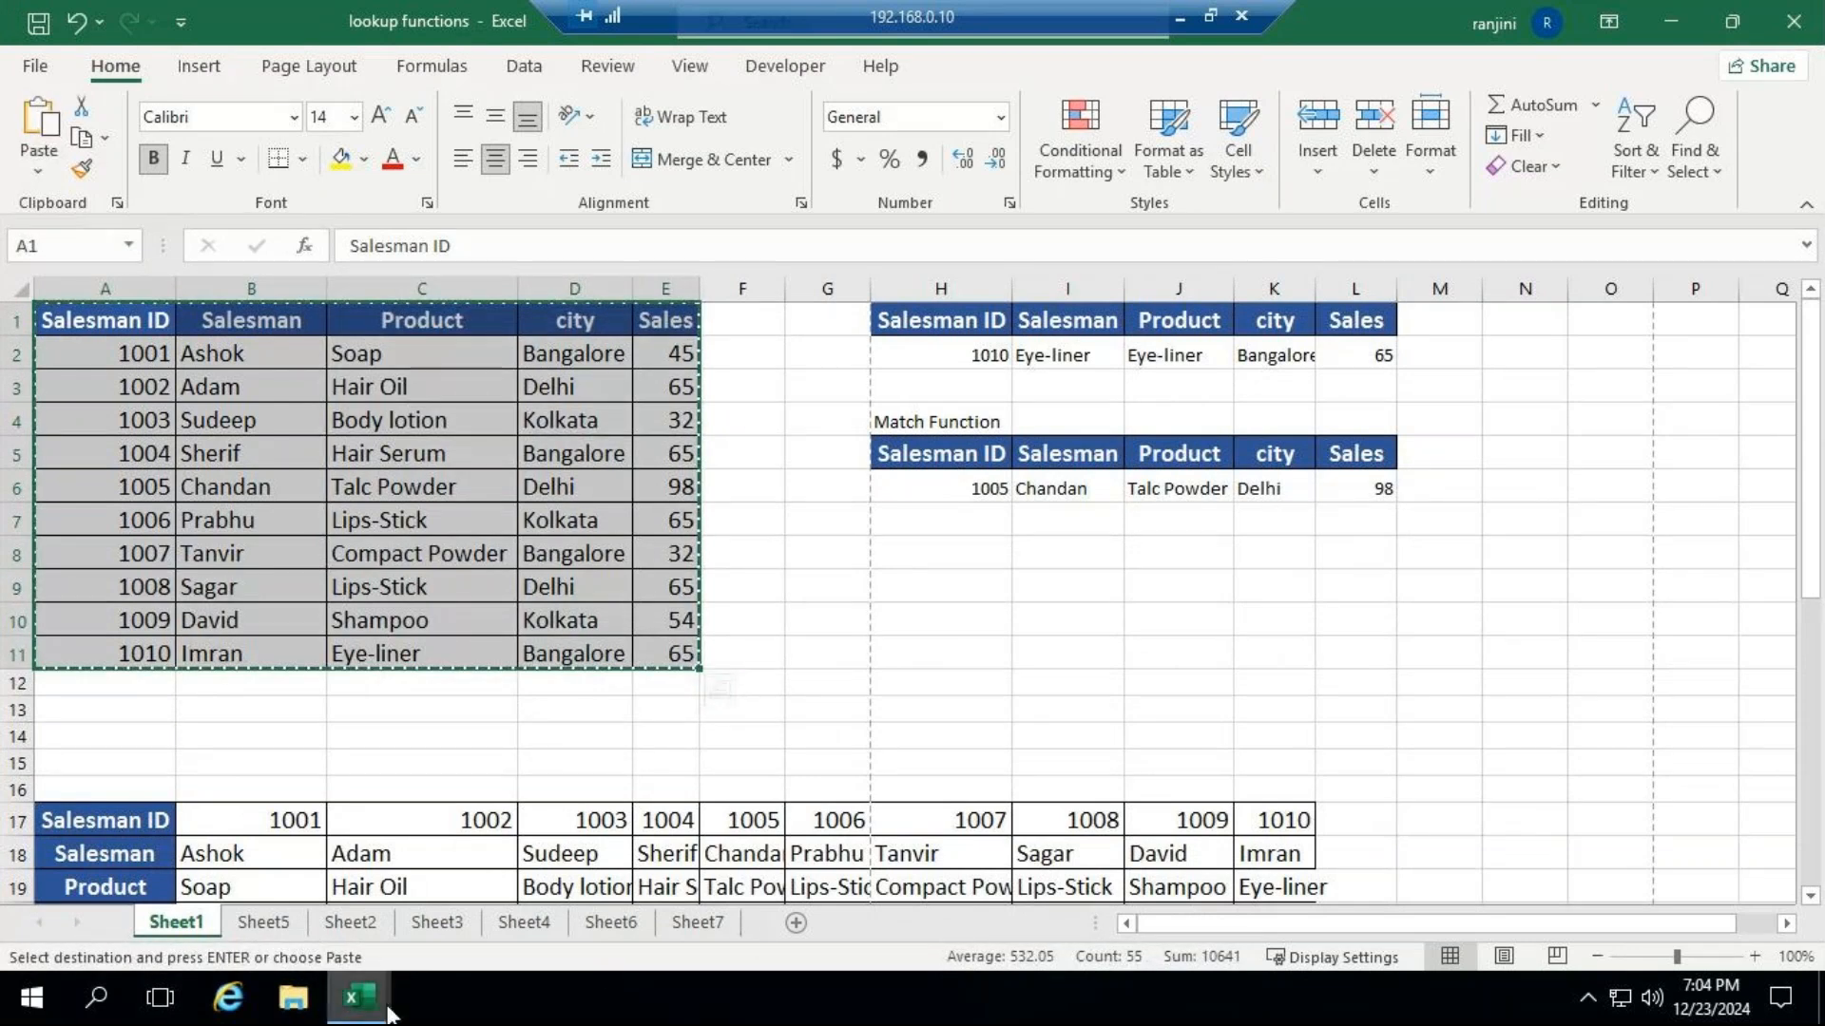
Add a new worksheet to Book2 and paste the copied salesman table at A1.
mouse_move(388, 1015)
click(523, 812)
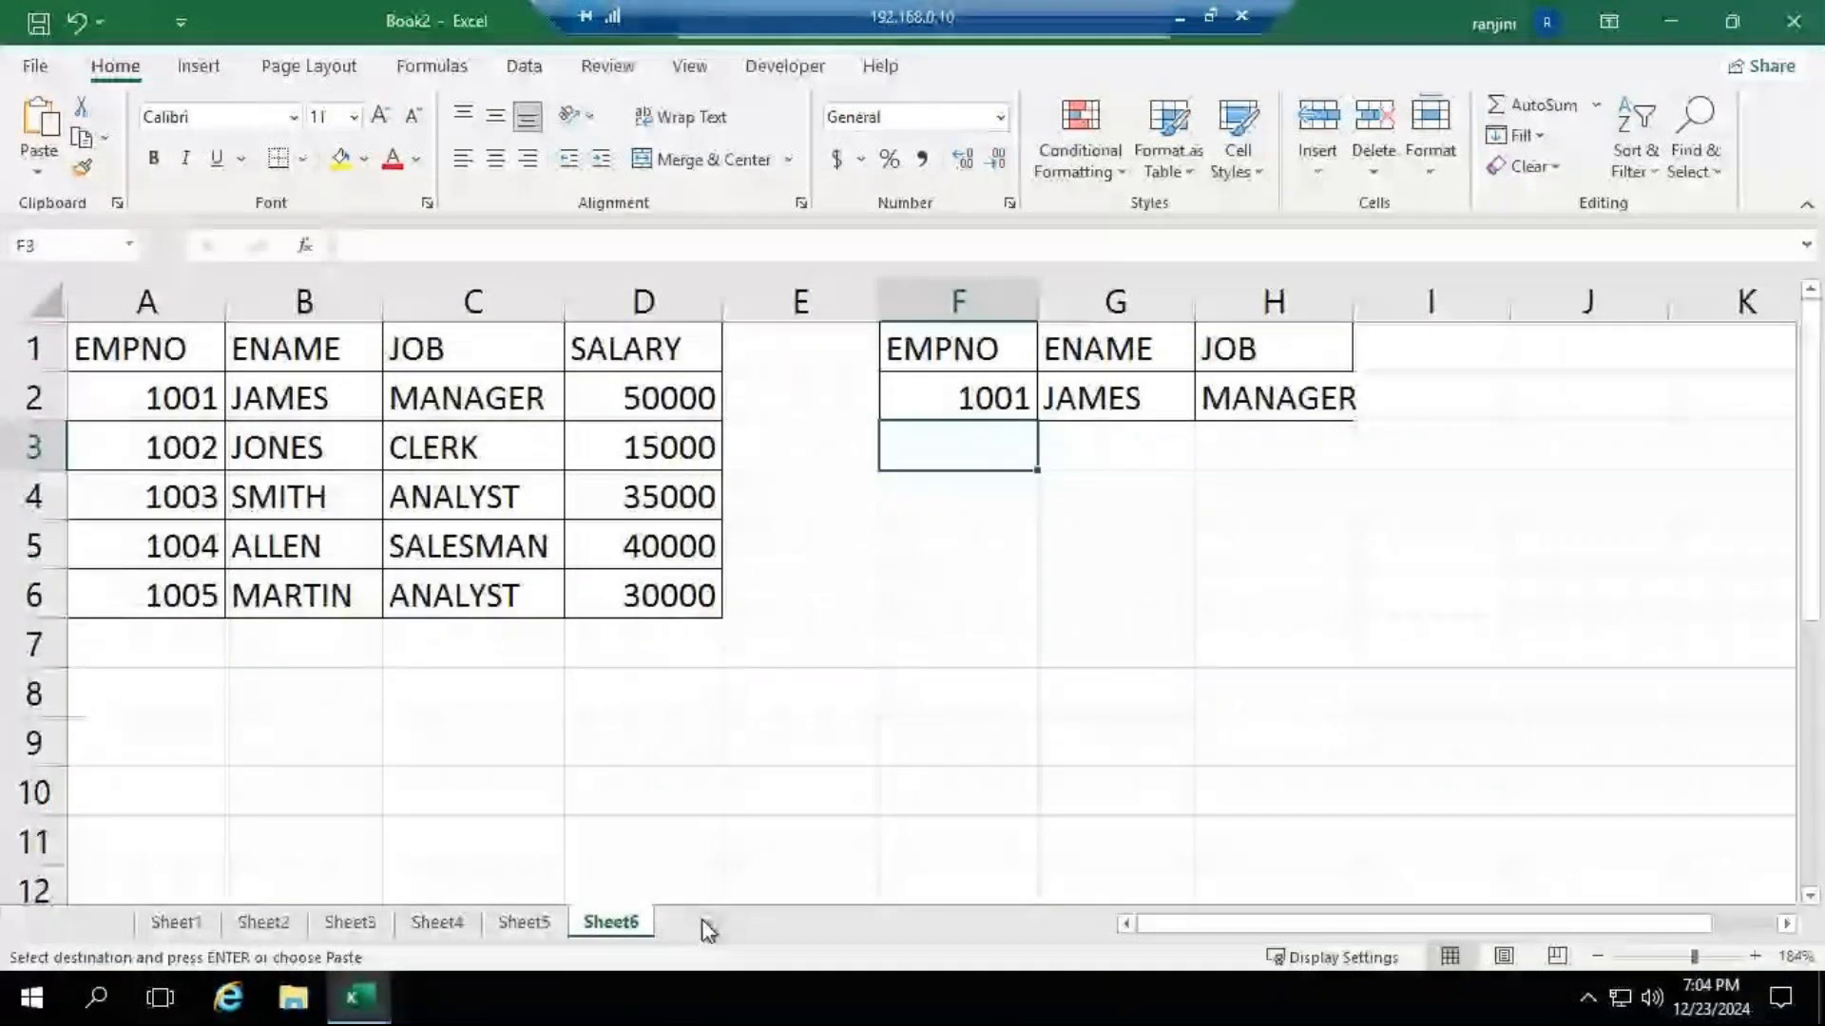
click(708, 926)
key(ctrl+v)
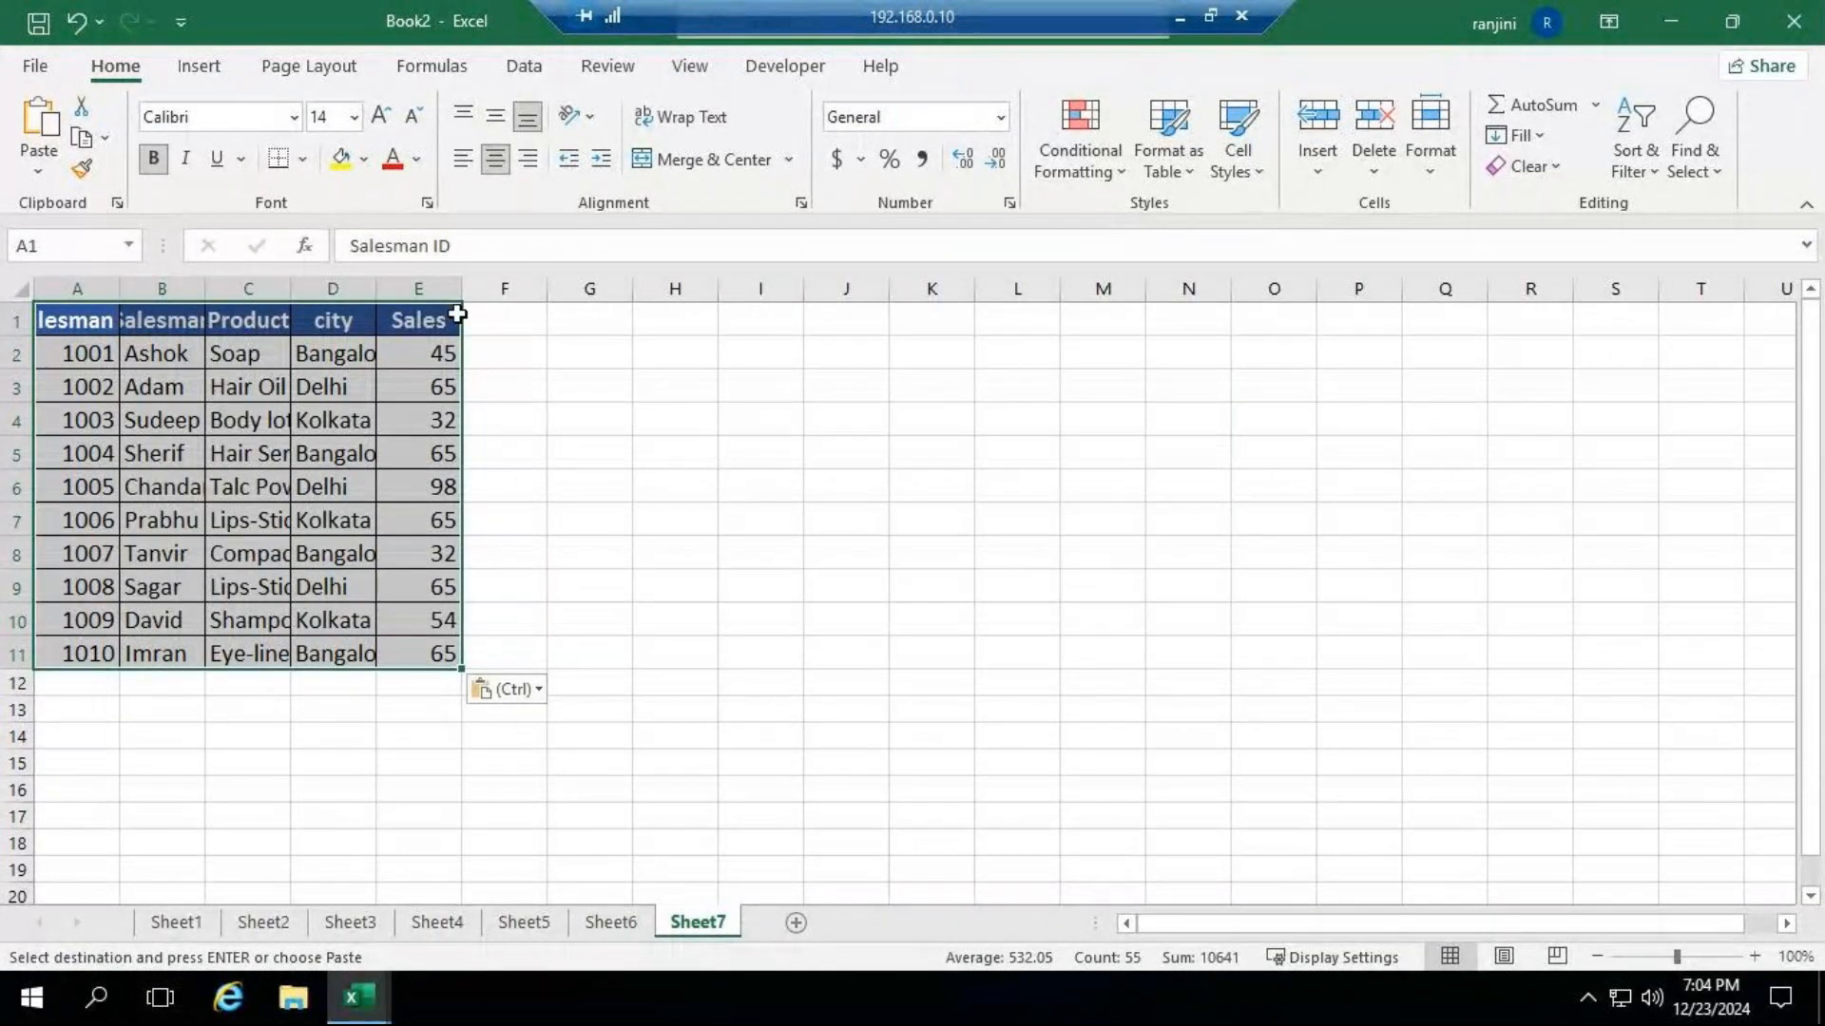
AutoFit the column widths of the pasted salesman table.
double_click(377, 288)
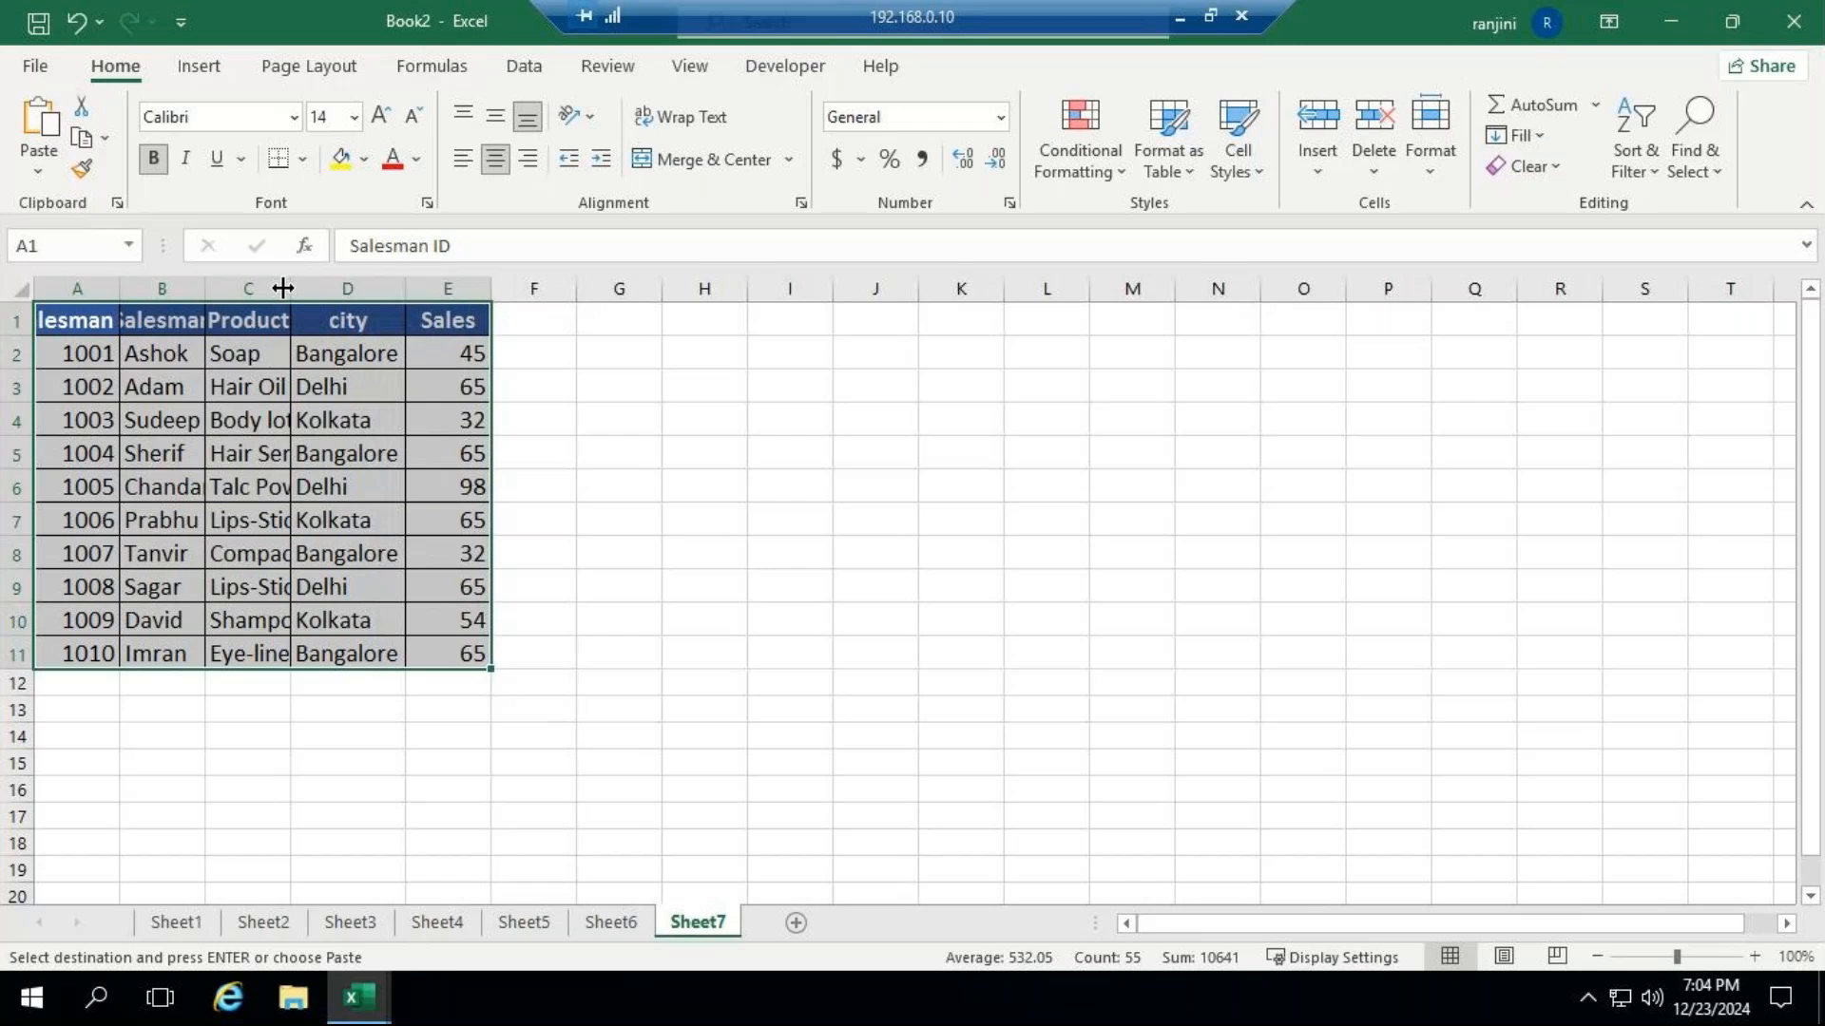
double_click(290, 288)
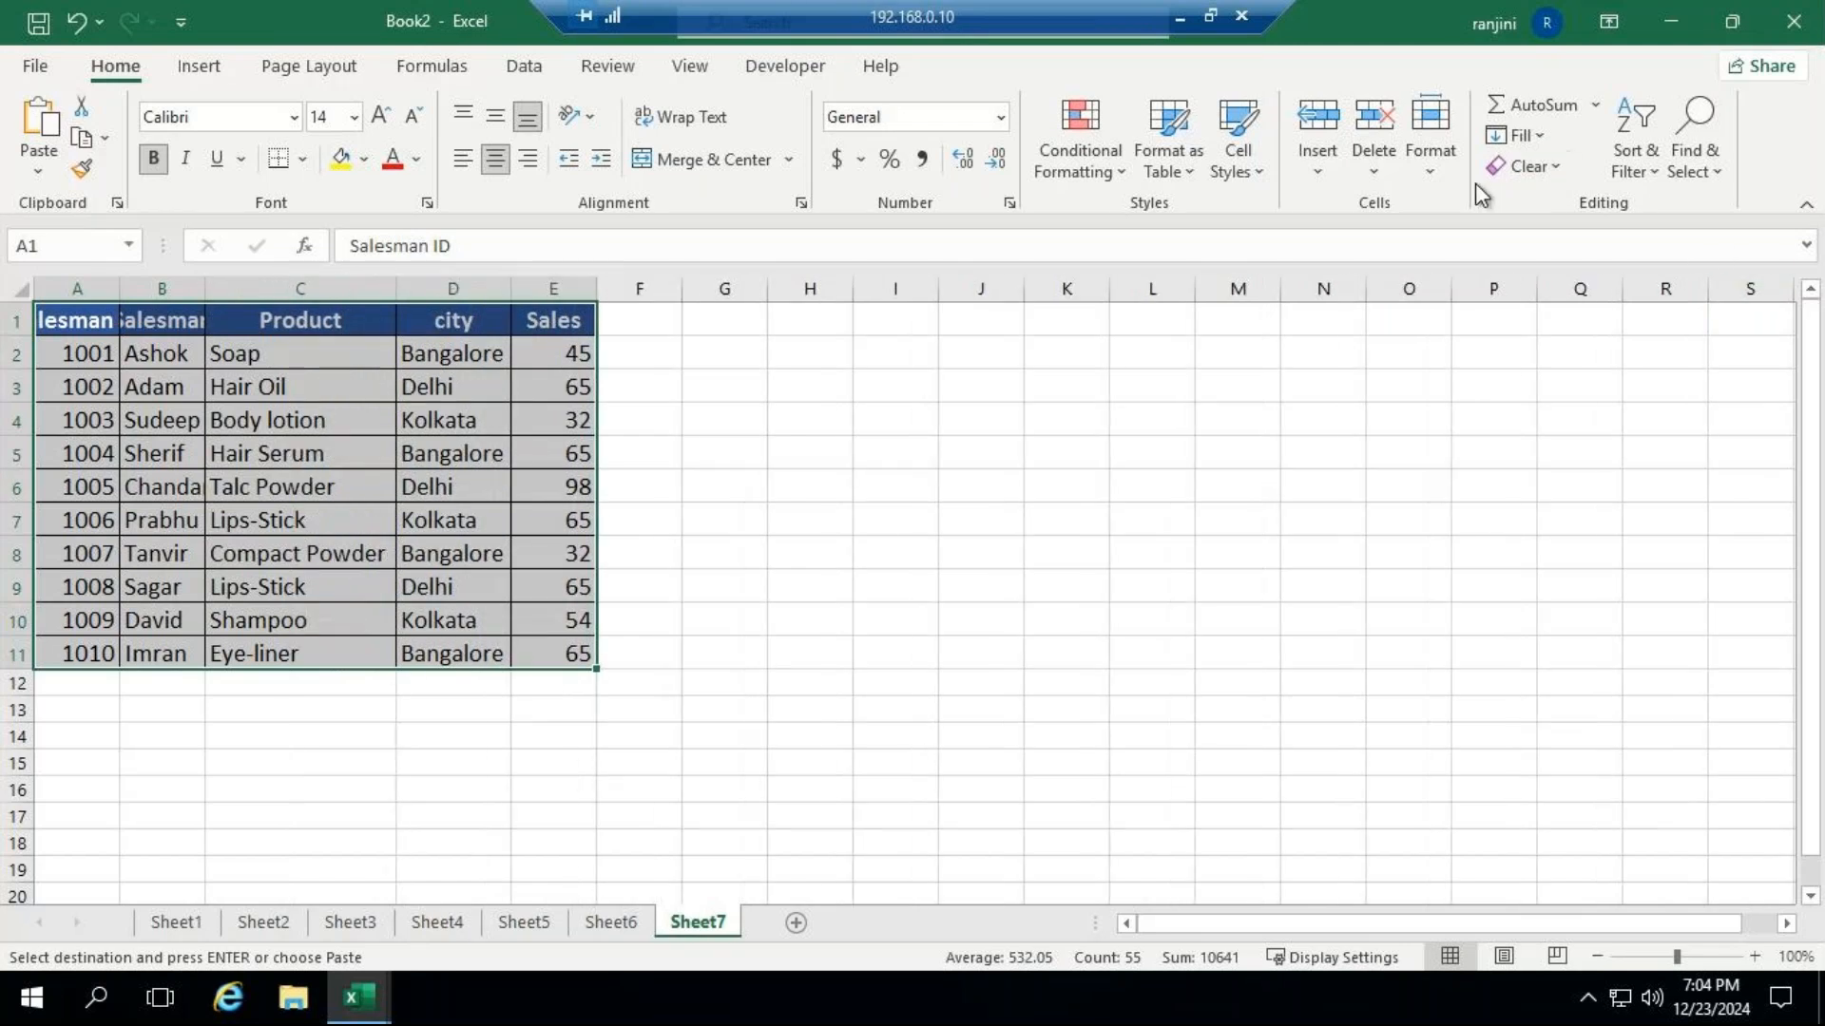
click(1430, 142)
click(1517, 371)
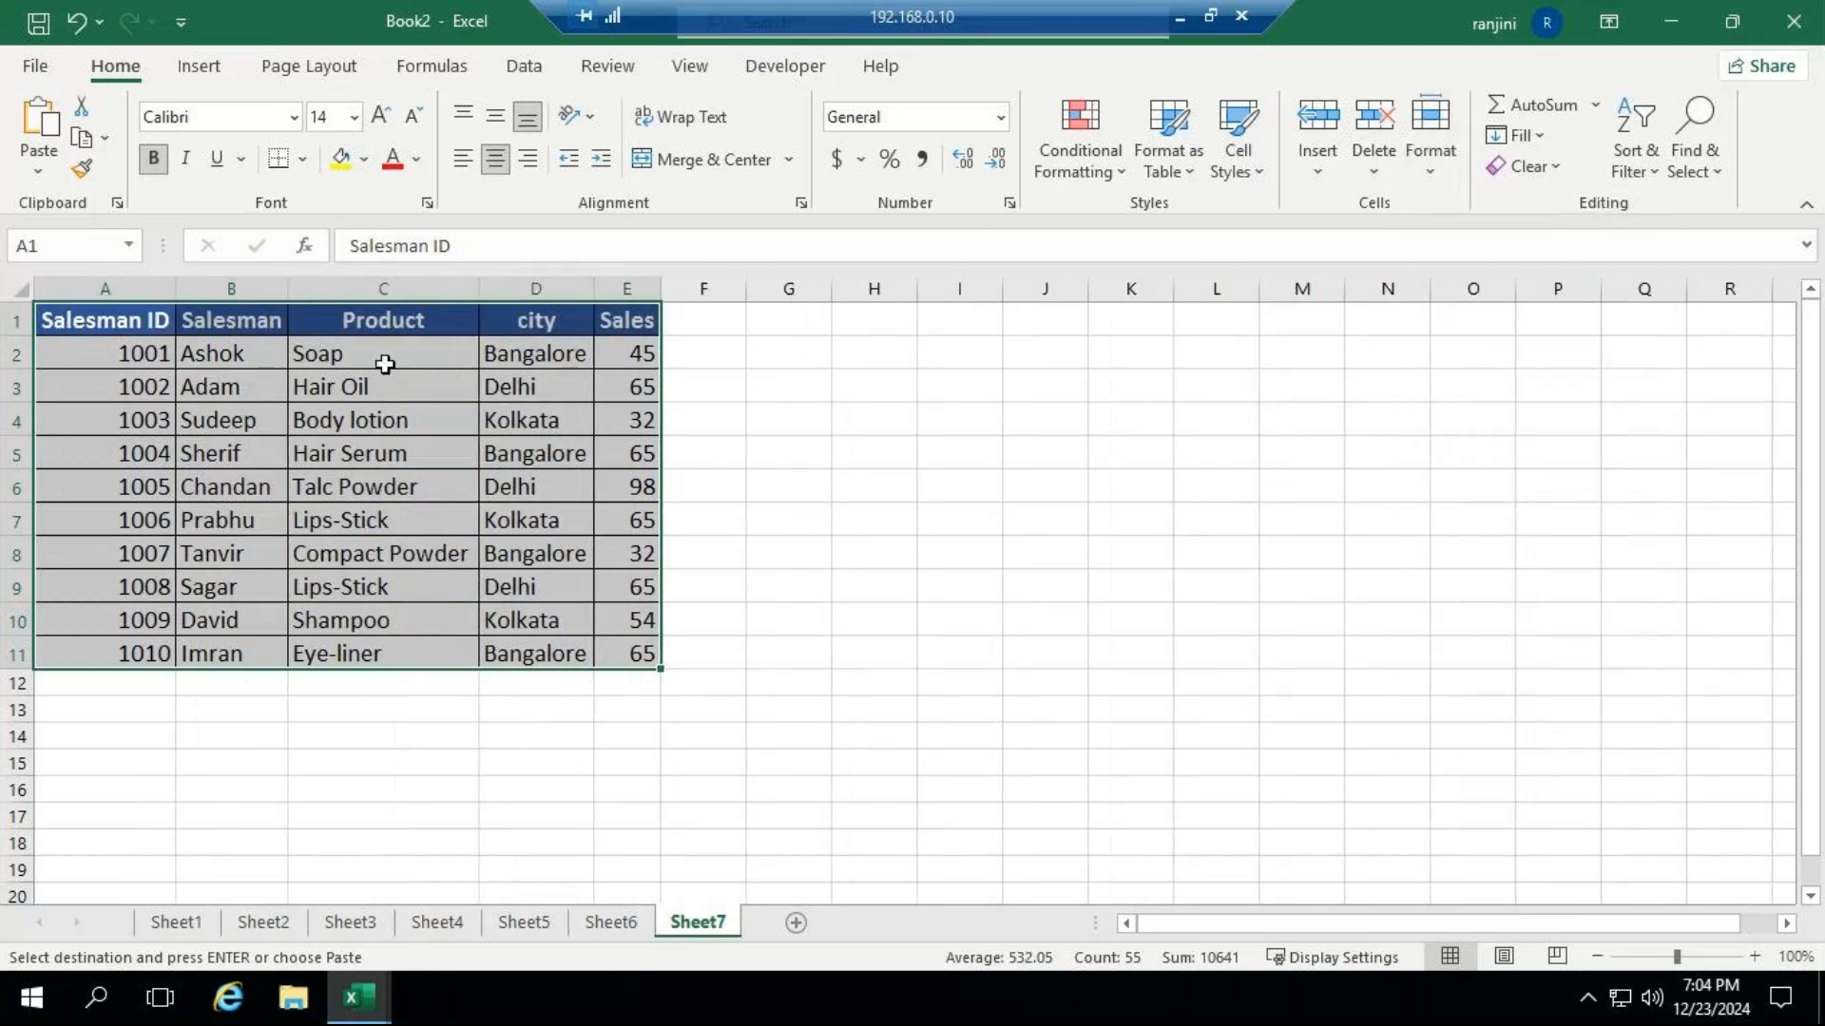
Copy the salesman table's header row A1:E1 and paste it starting at H1.
click(864, 331)
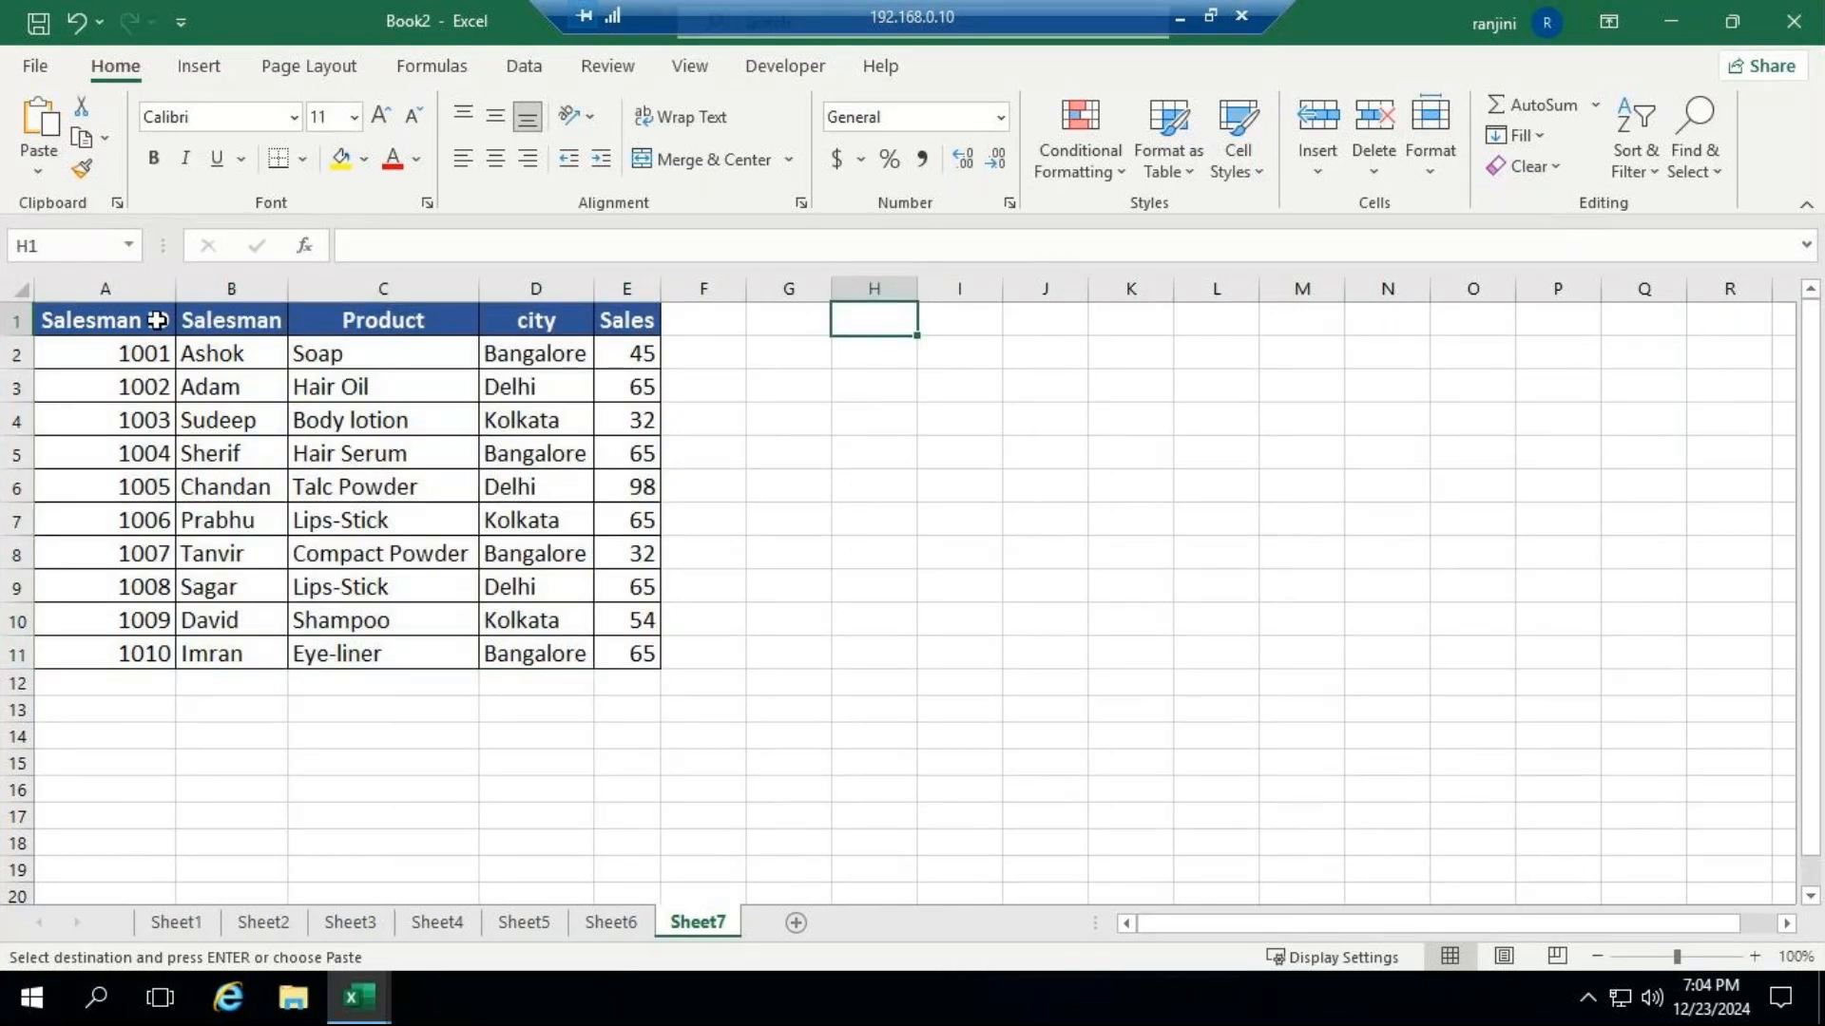
drag(155, 320, 583, 320)
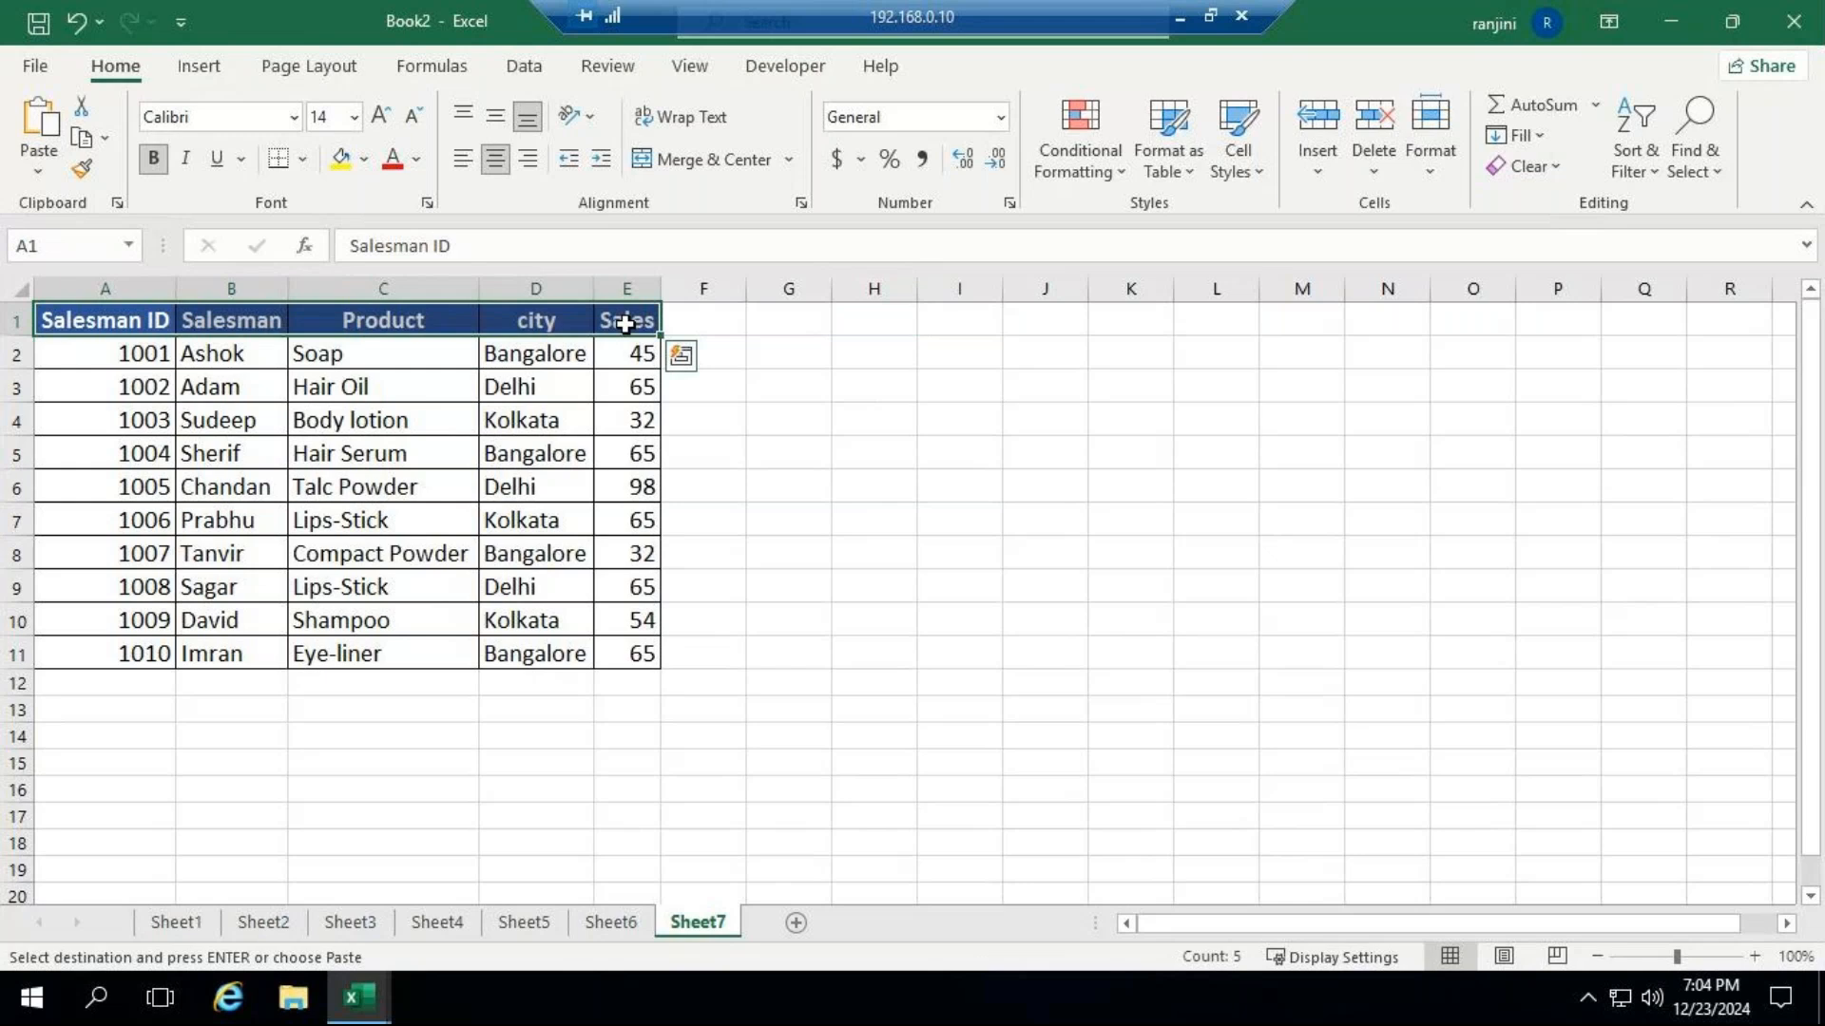
key(ctrl+c)
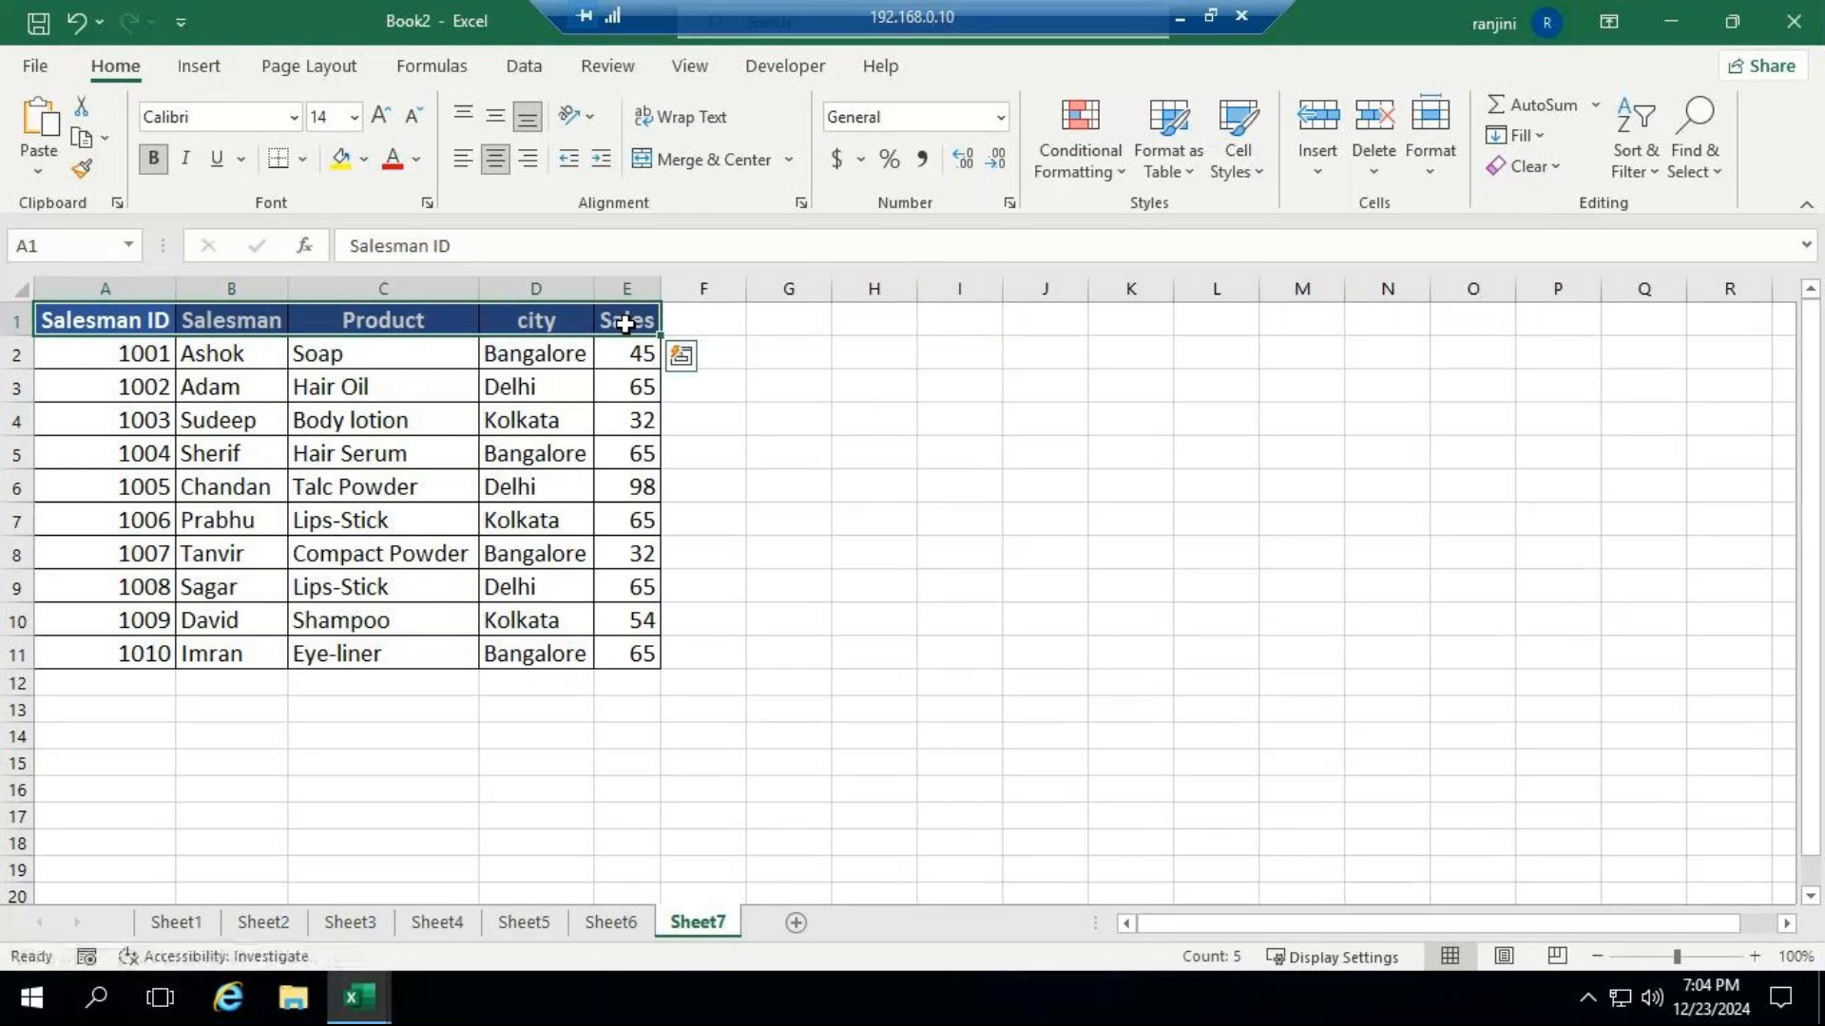
click(849, 319)
key(ctrl+v)
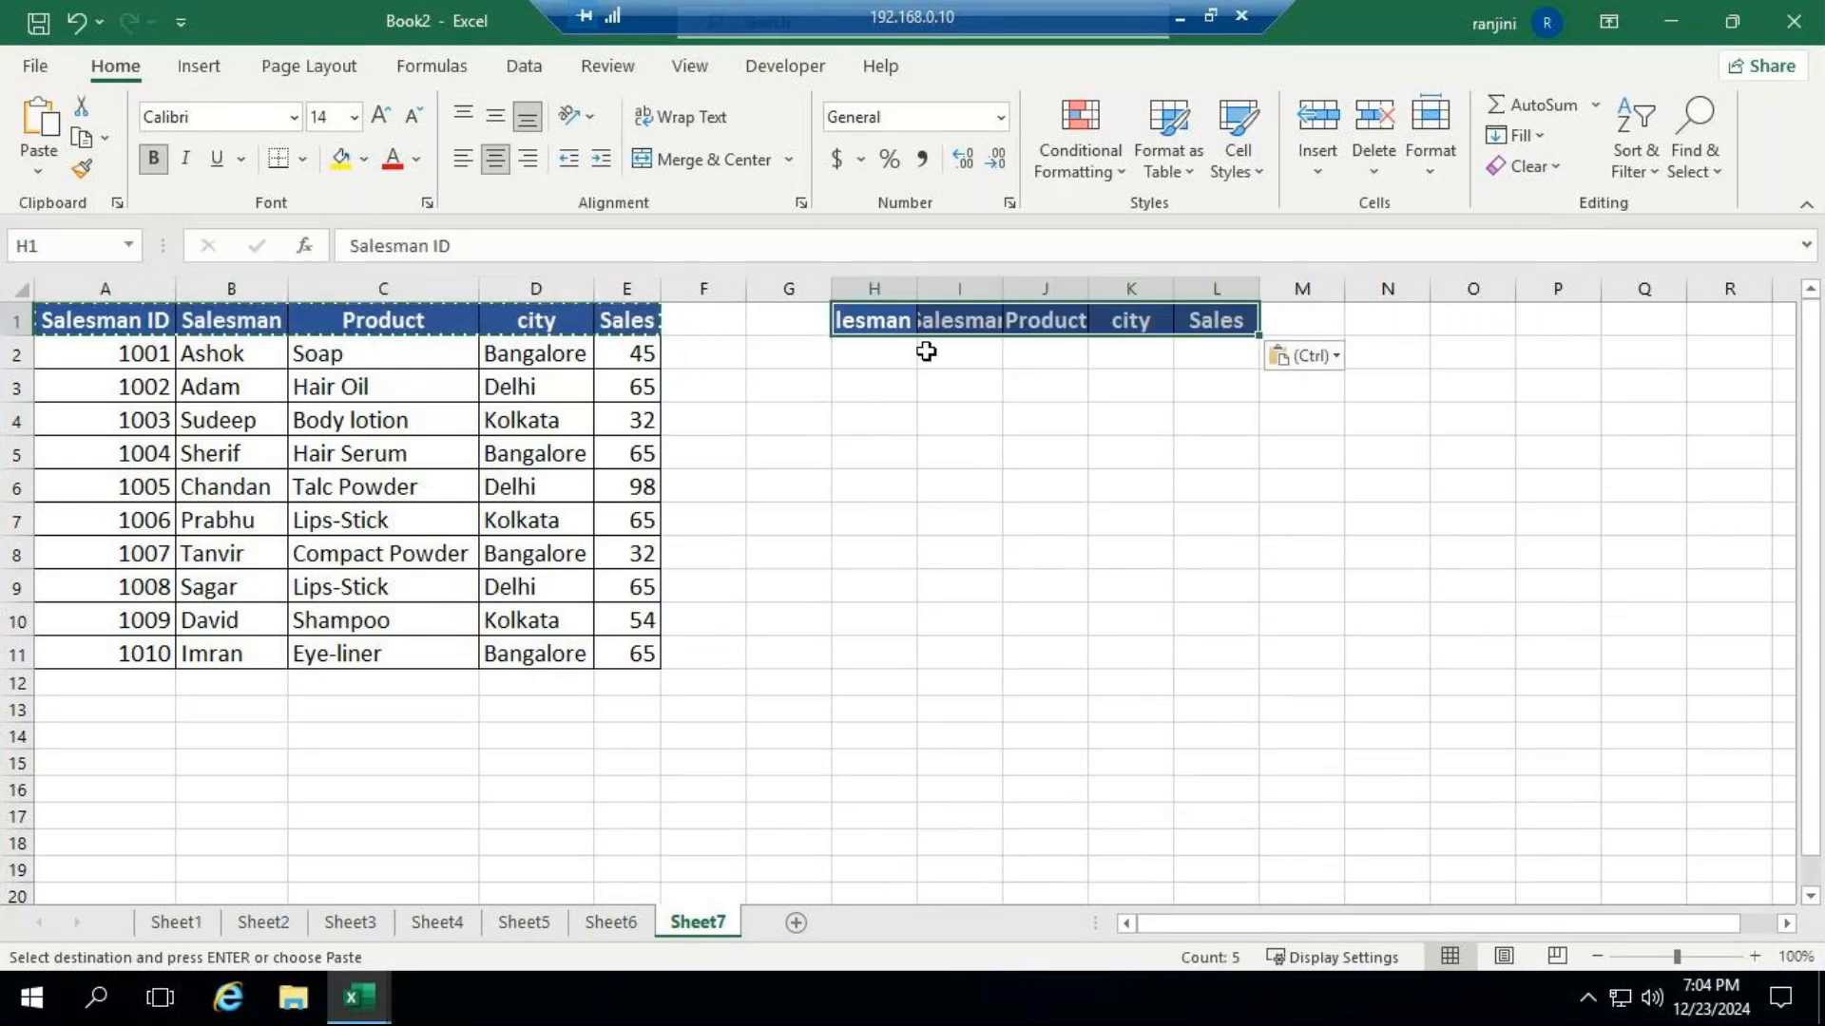
AutoFit the column widths of the pasted header cells H1:L1.
click(1431, 173)
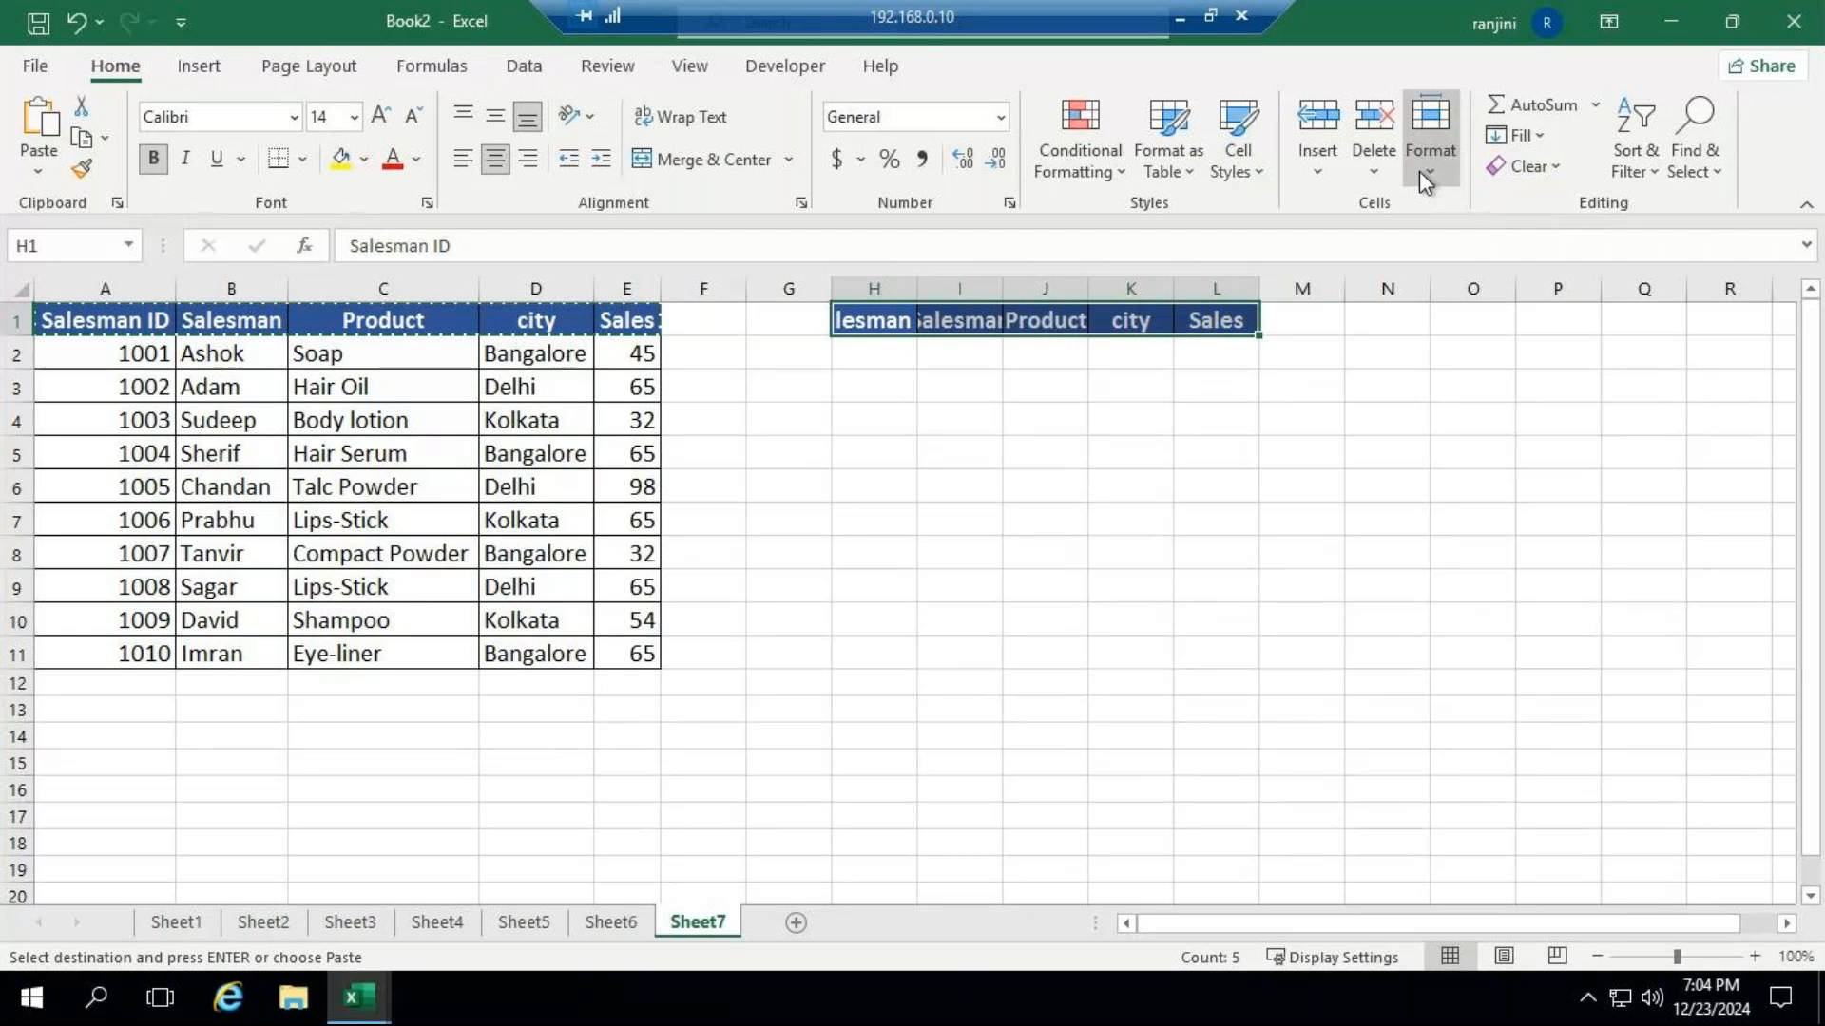
click(1479, 355)
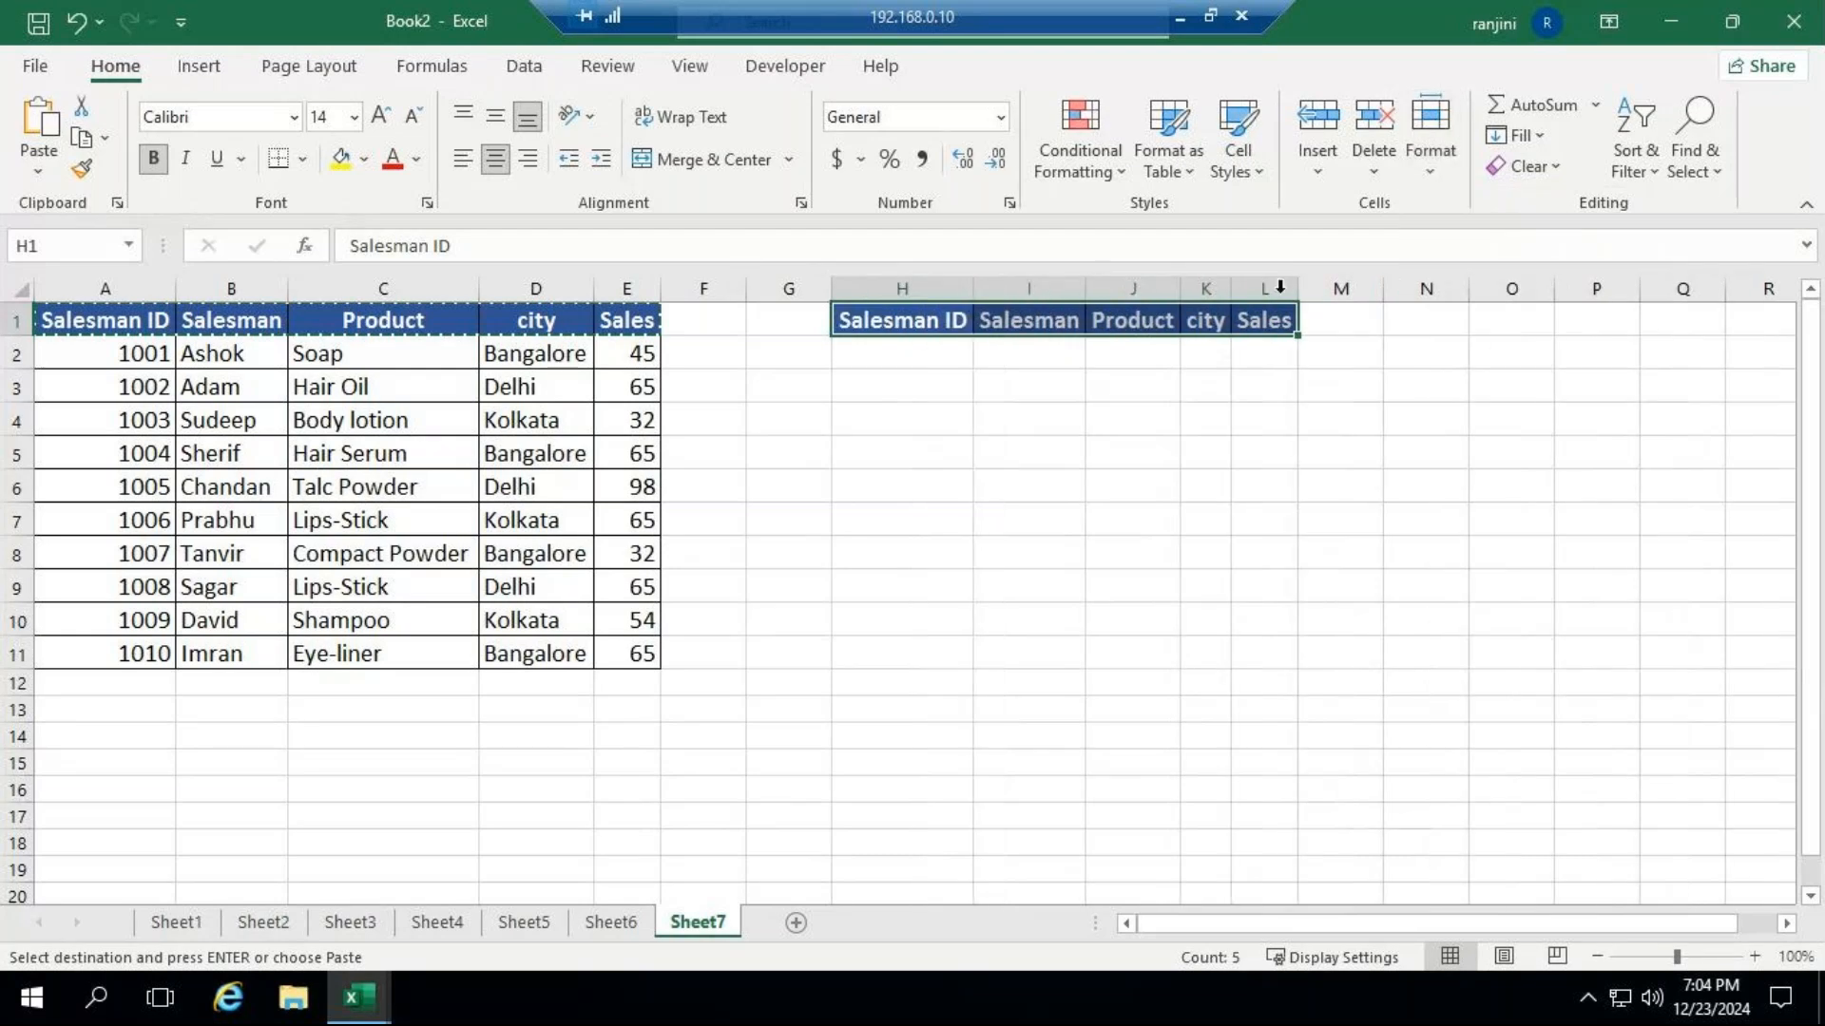
drag(1295, 287, 1295, 287)
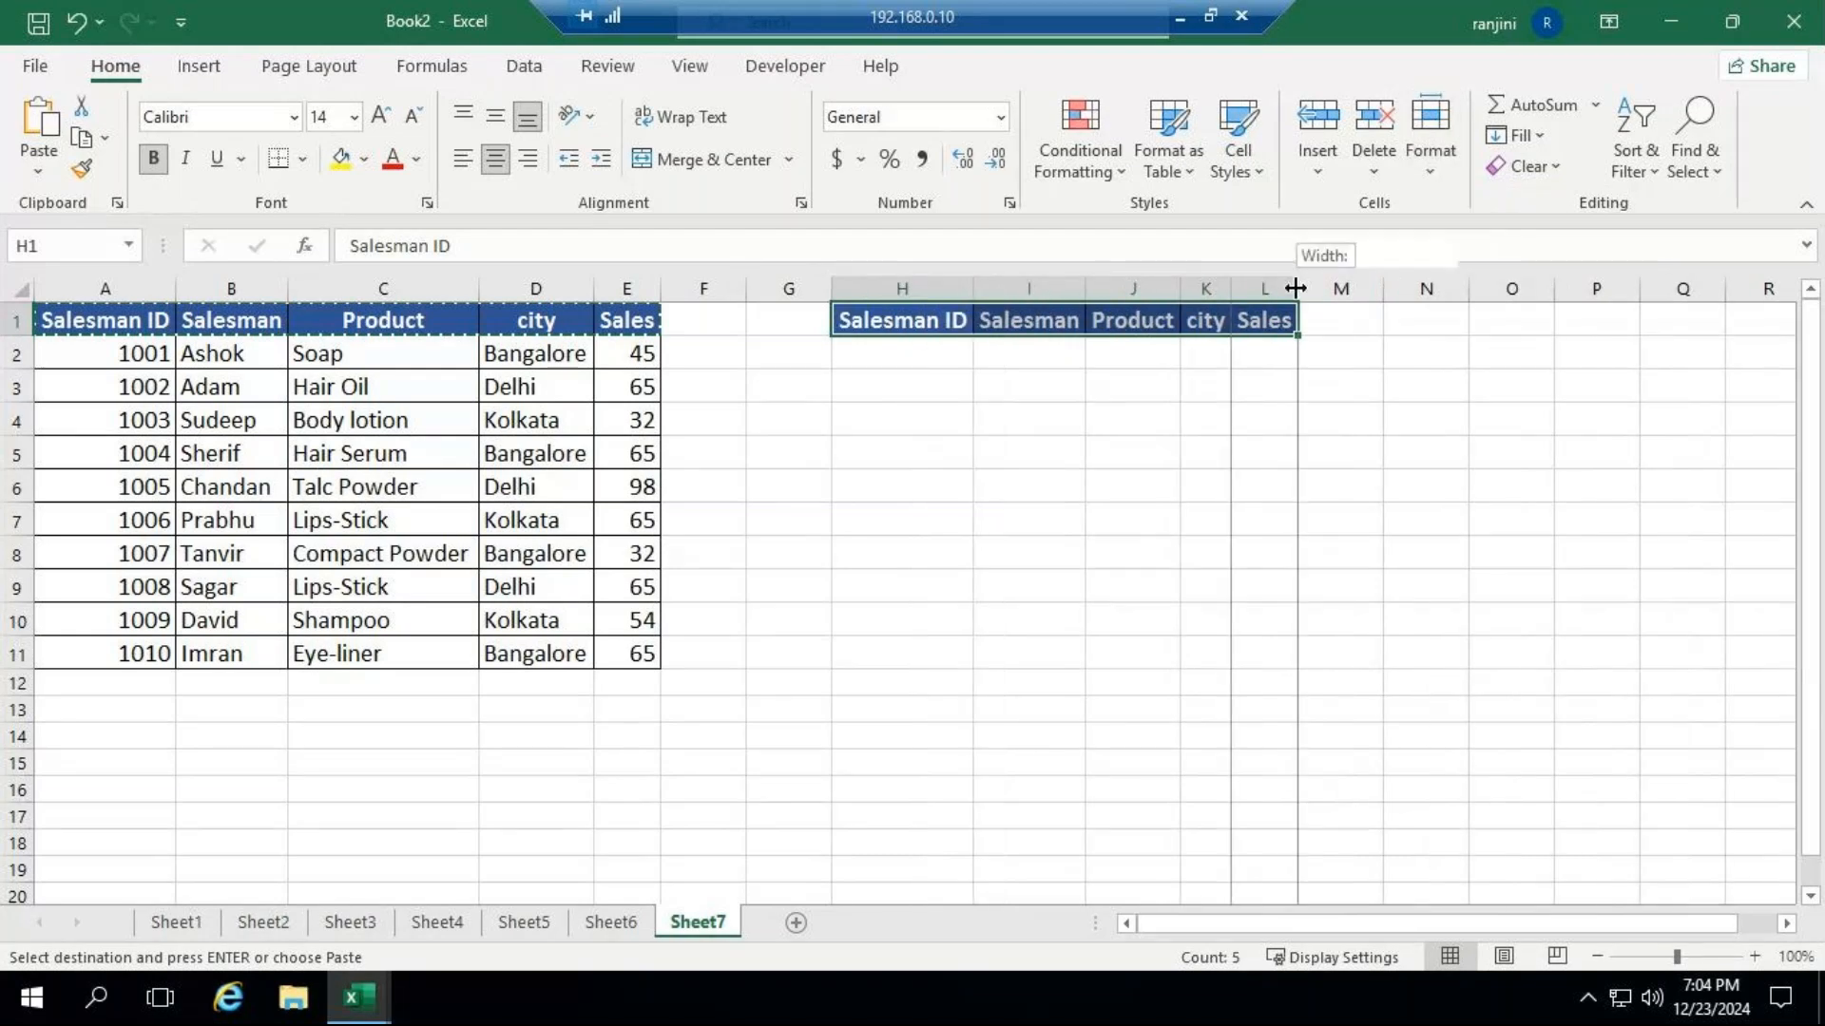
drag(1295, 287, 1295, 287)
Enter 1009 as the Salesman ID in H2 and select the Salesman result cell I2.
key(Down)
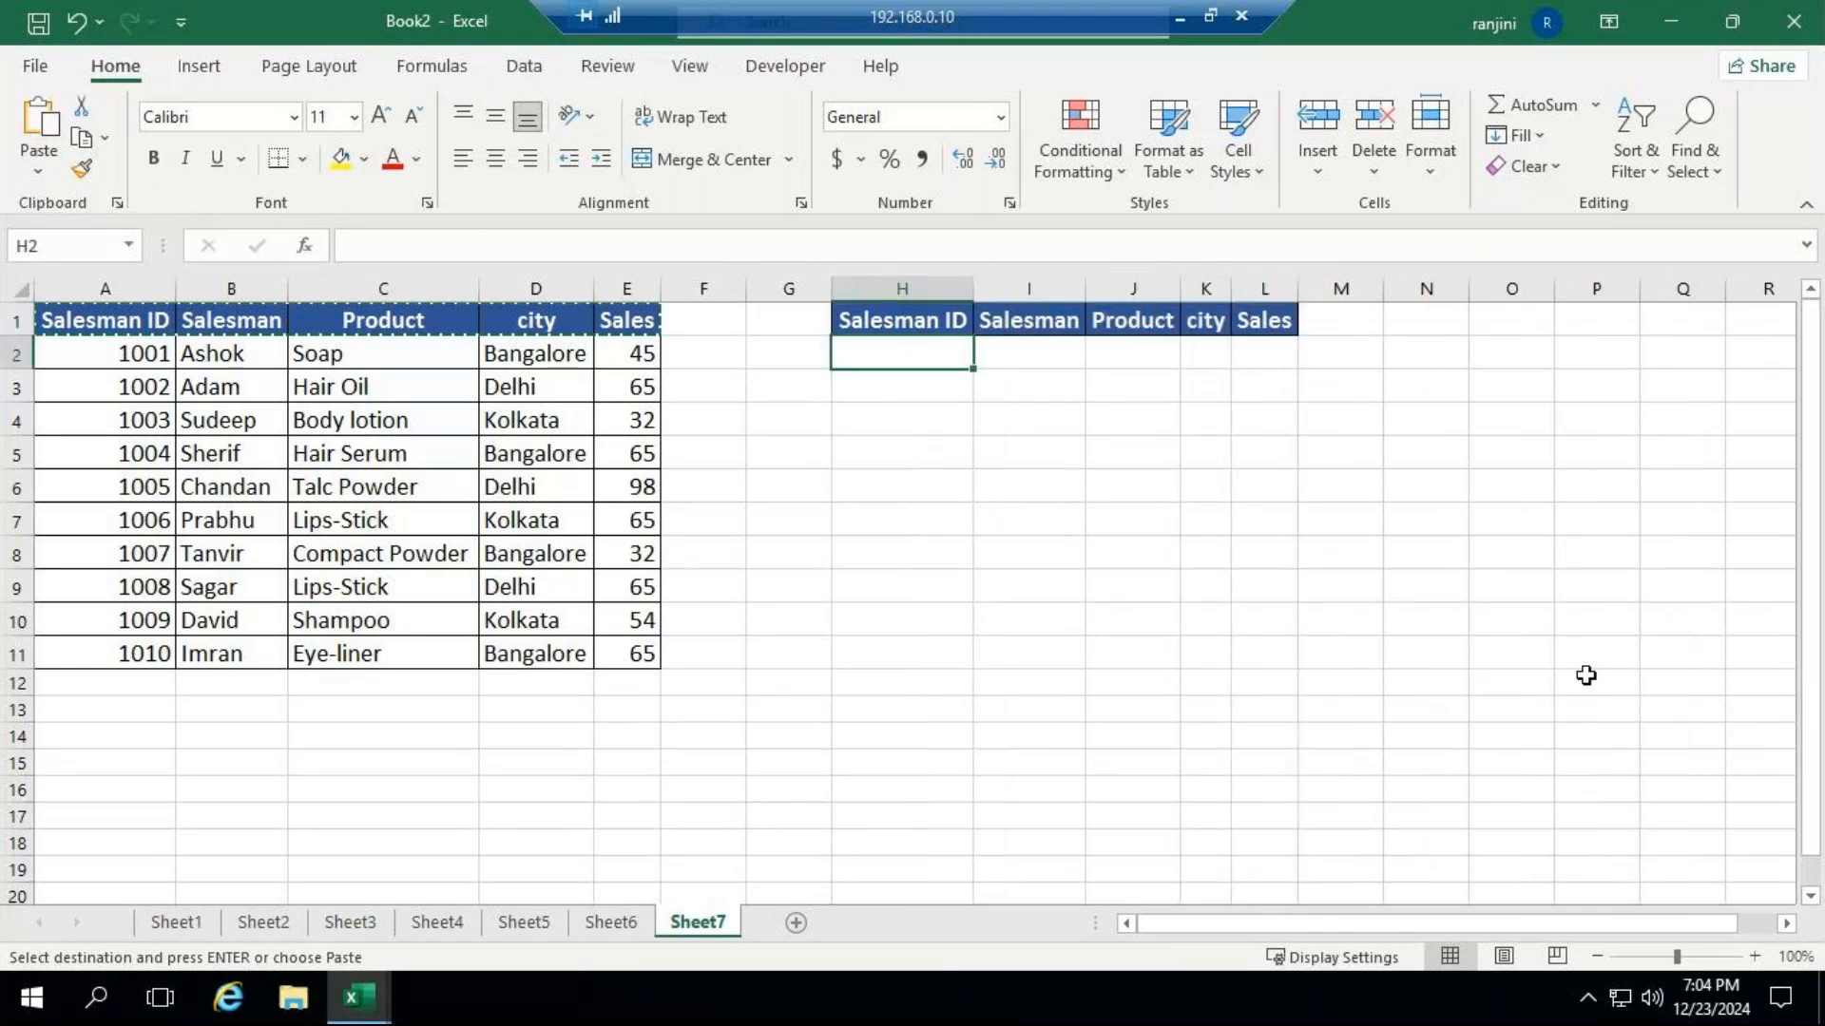
key(Escape)
text(1009)
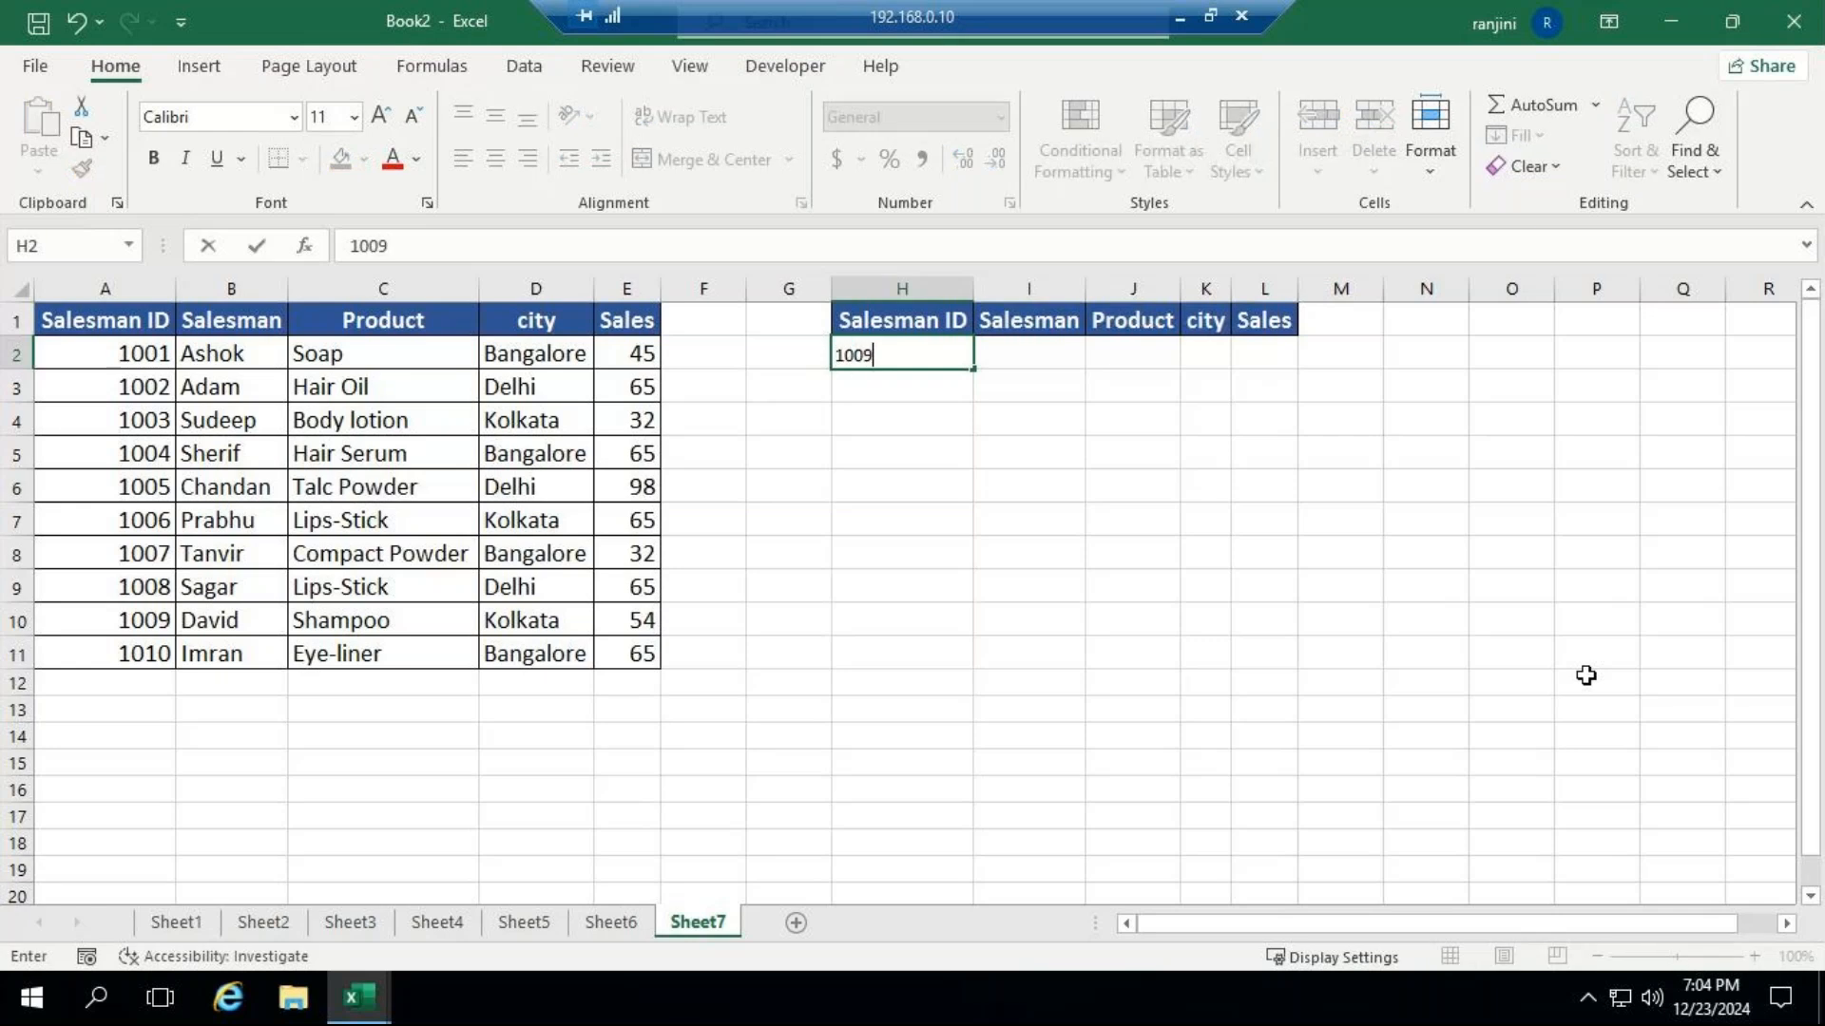
key(Return)
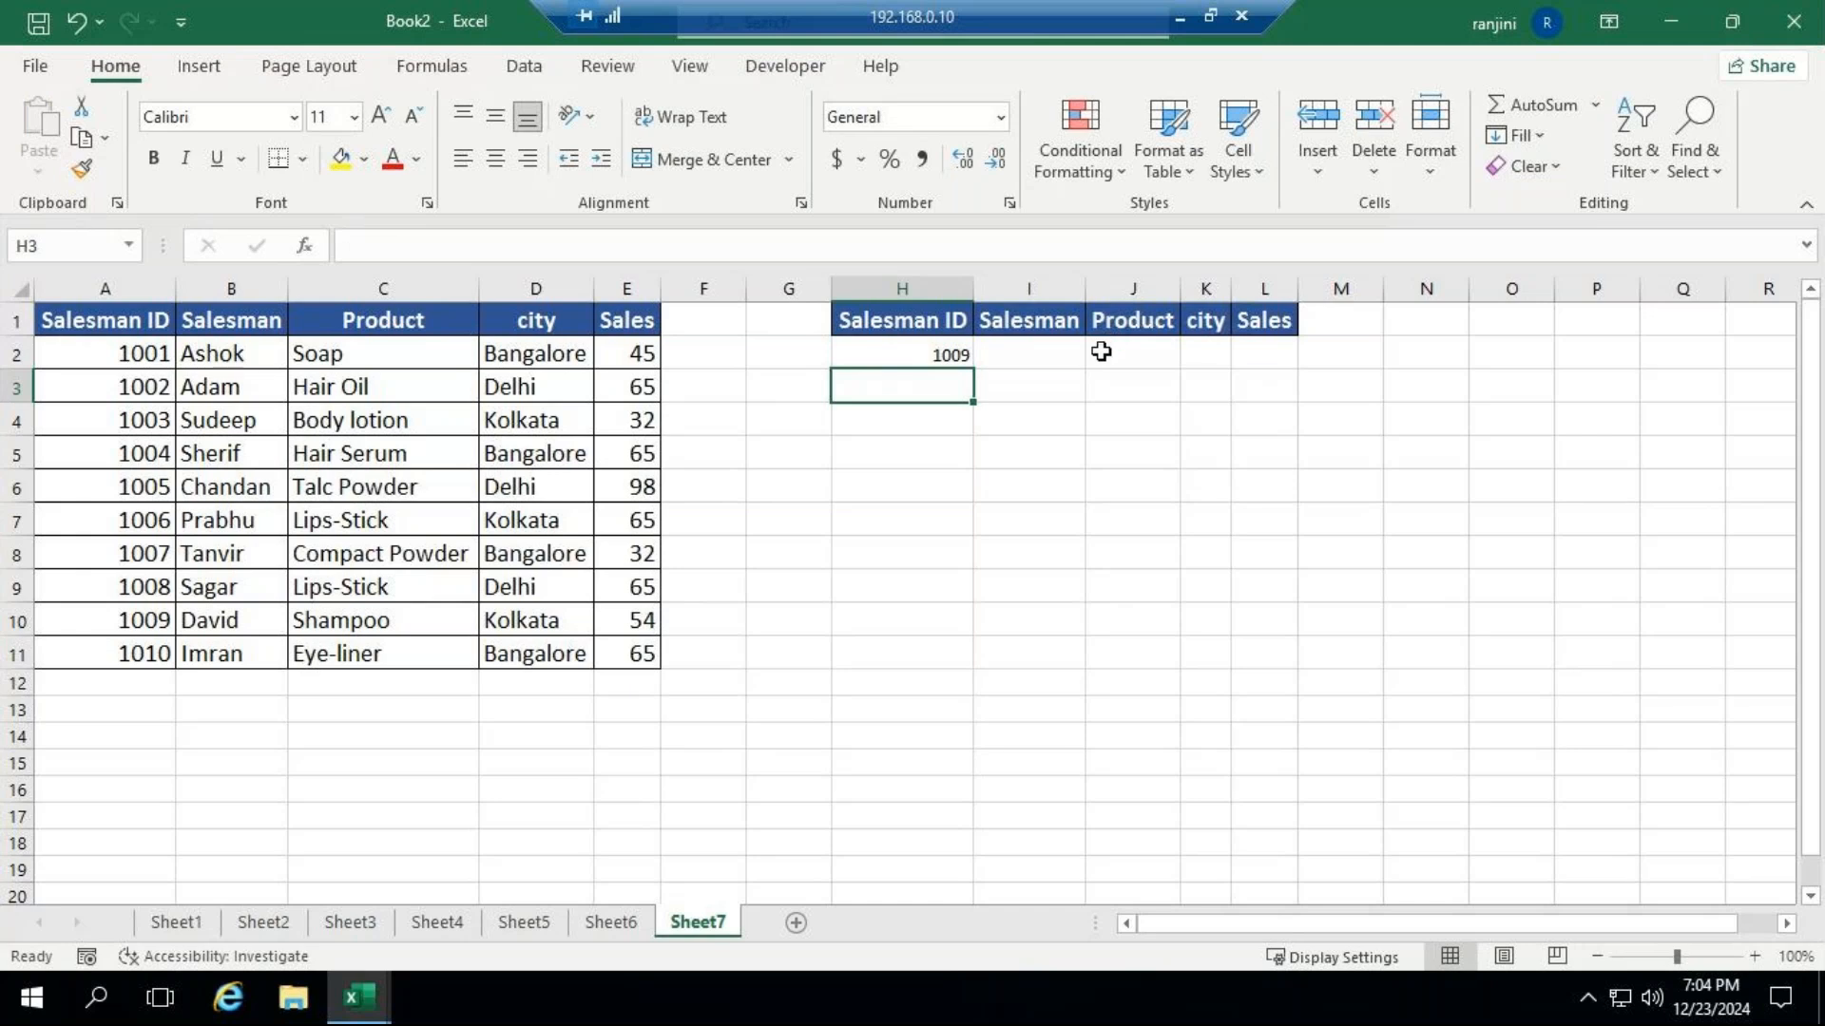
click(1039, 350)
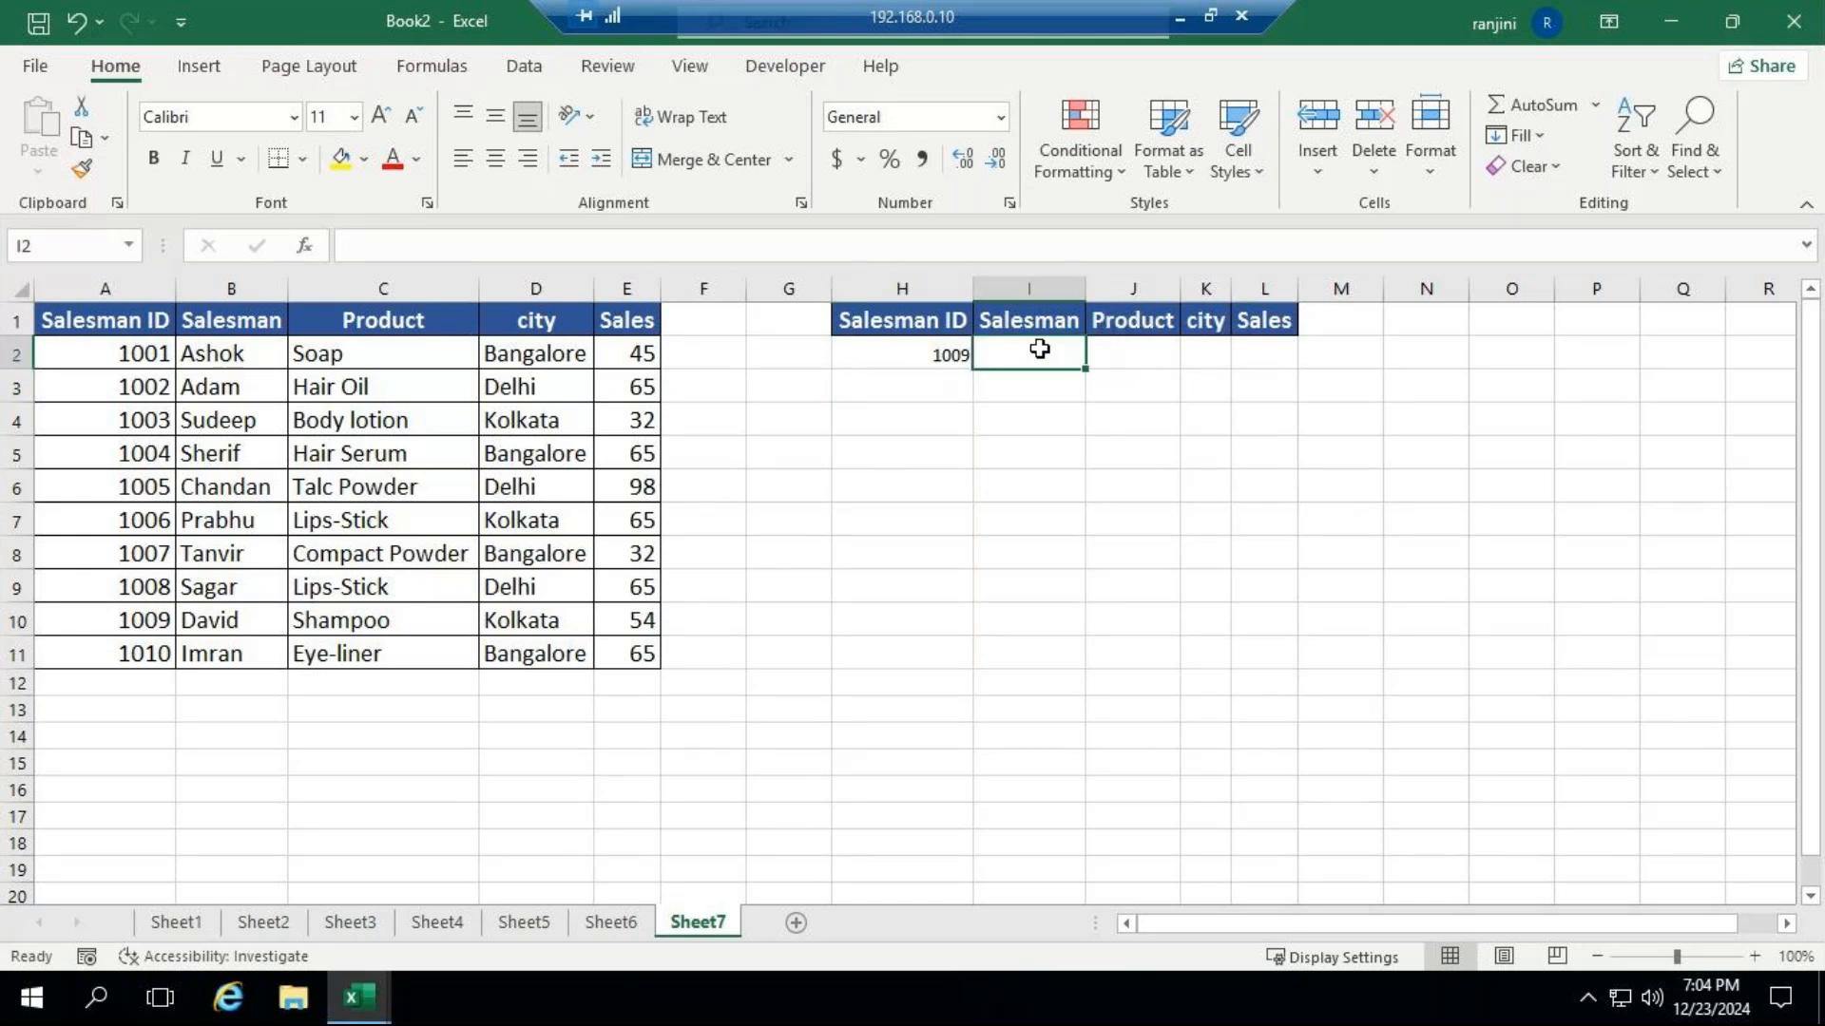
mouse_move(366, 1018)
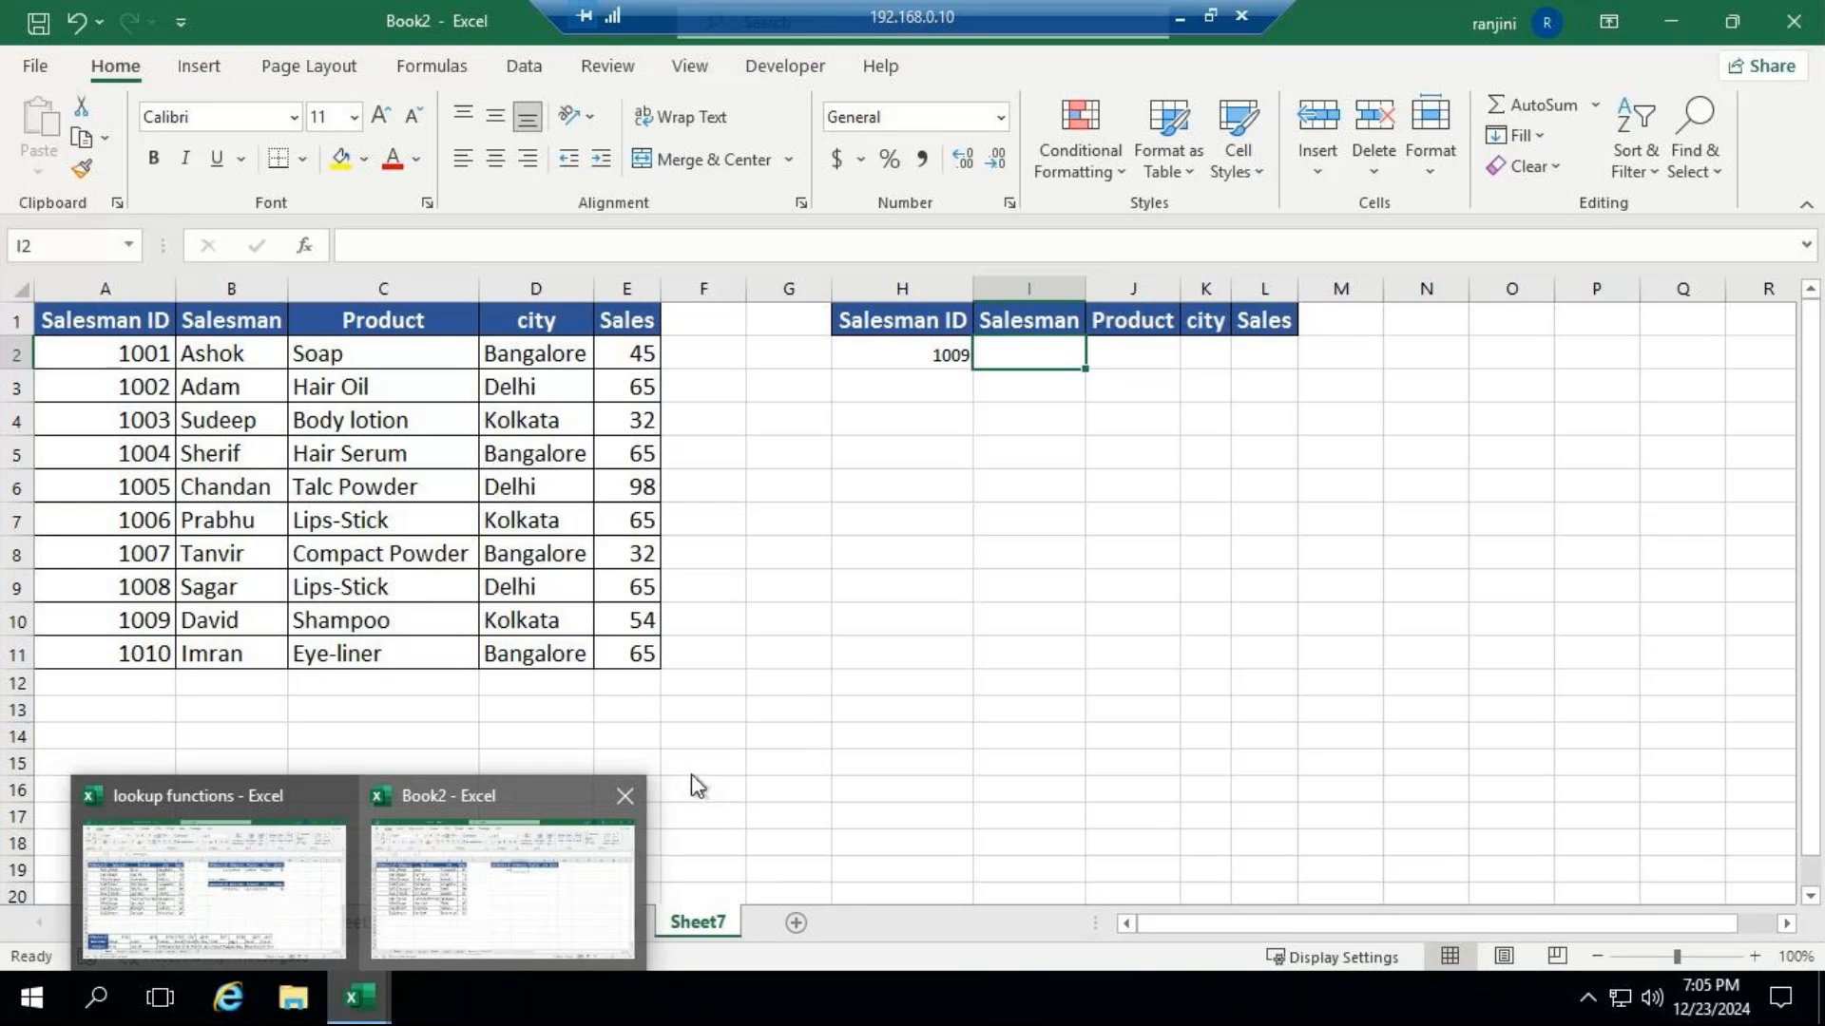
text(=IF)
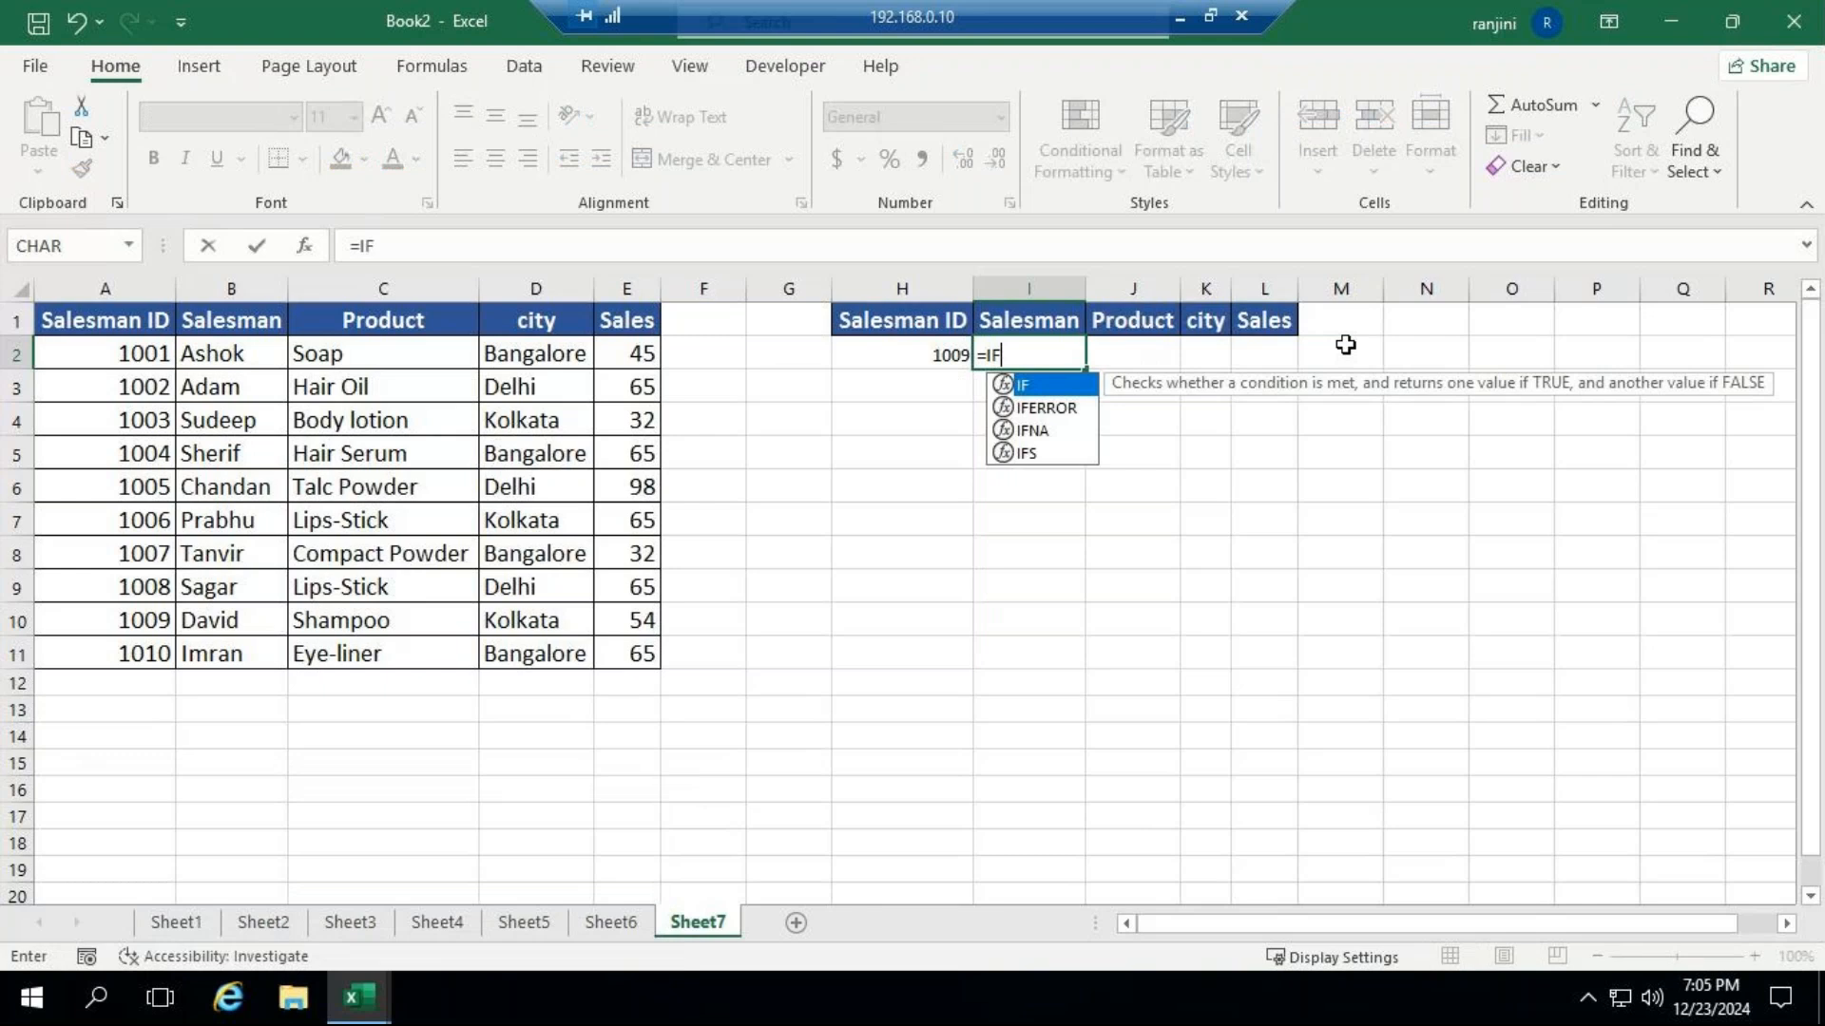
key(Down)
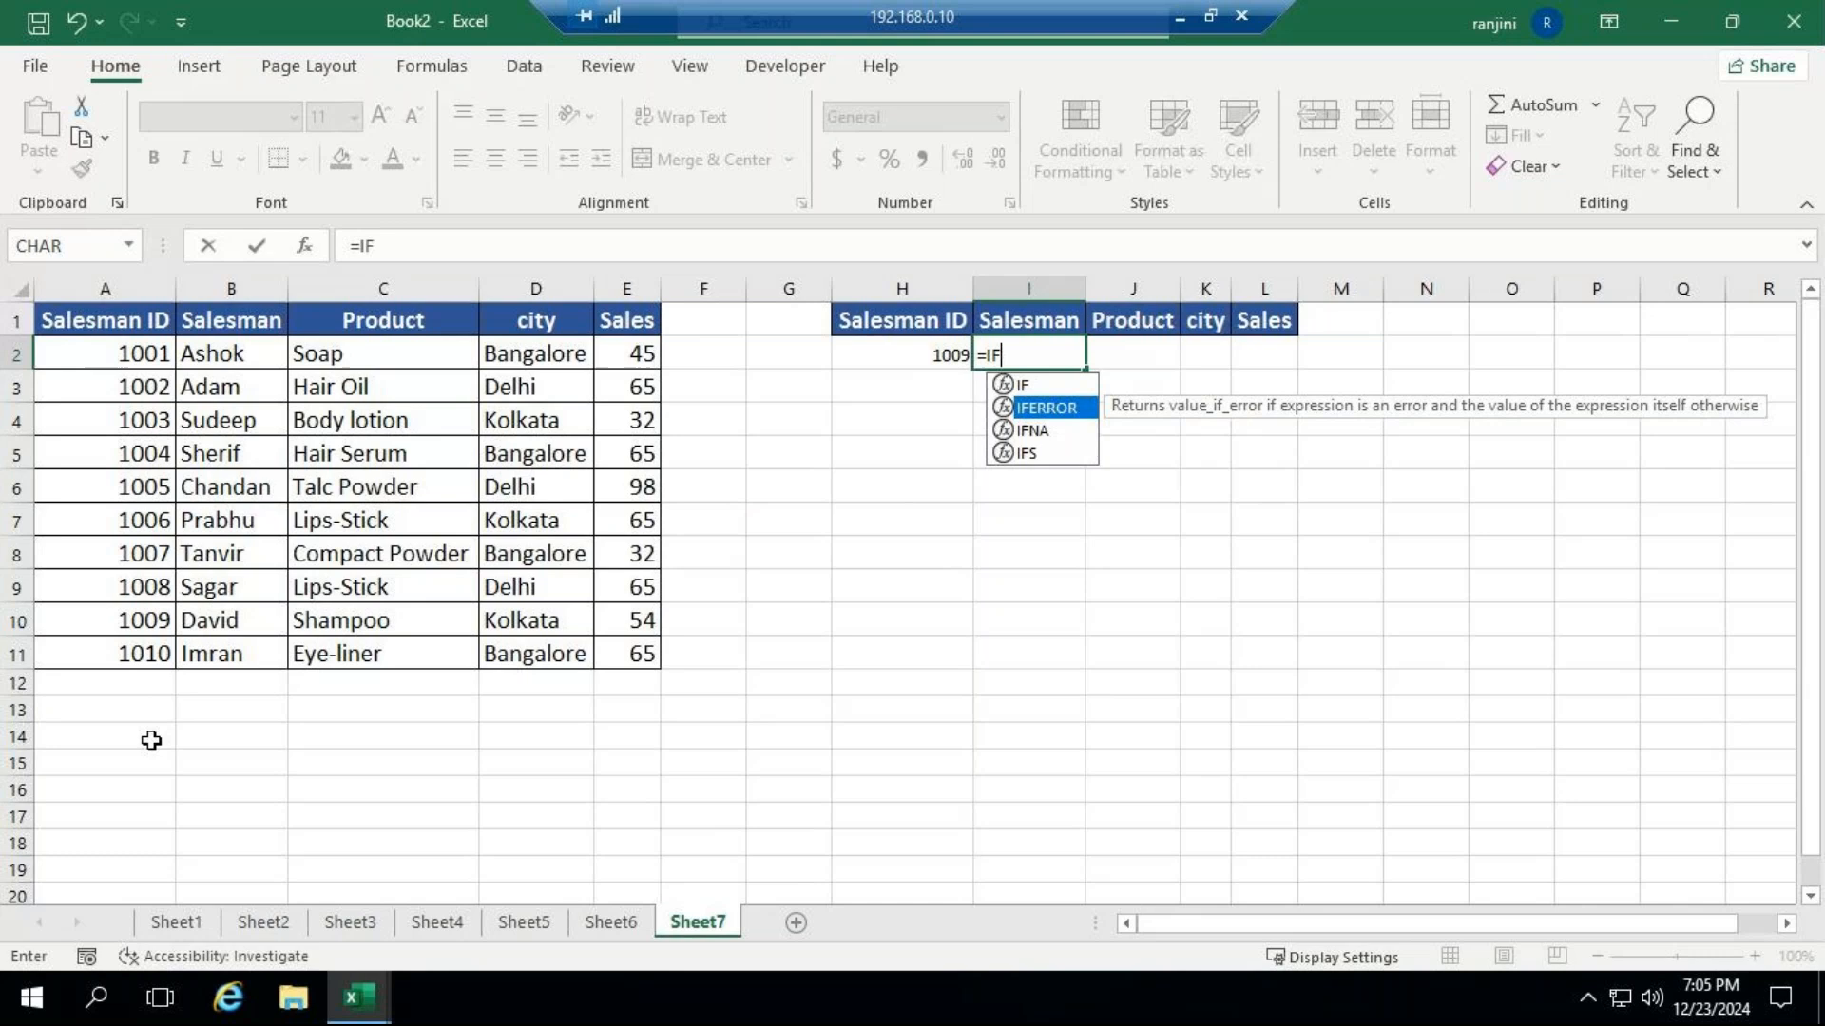
key(Tab)
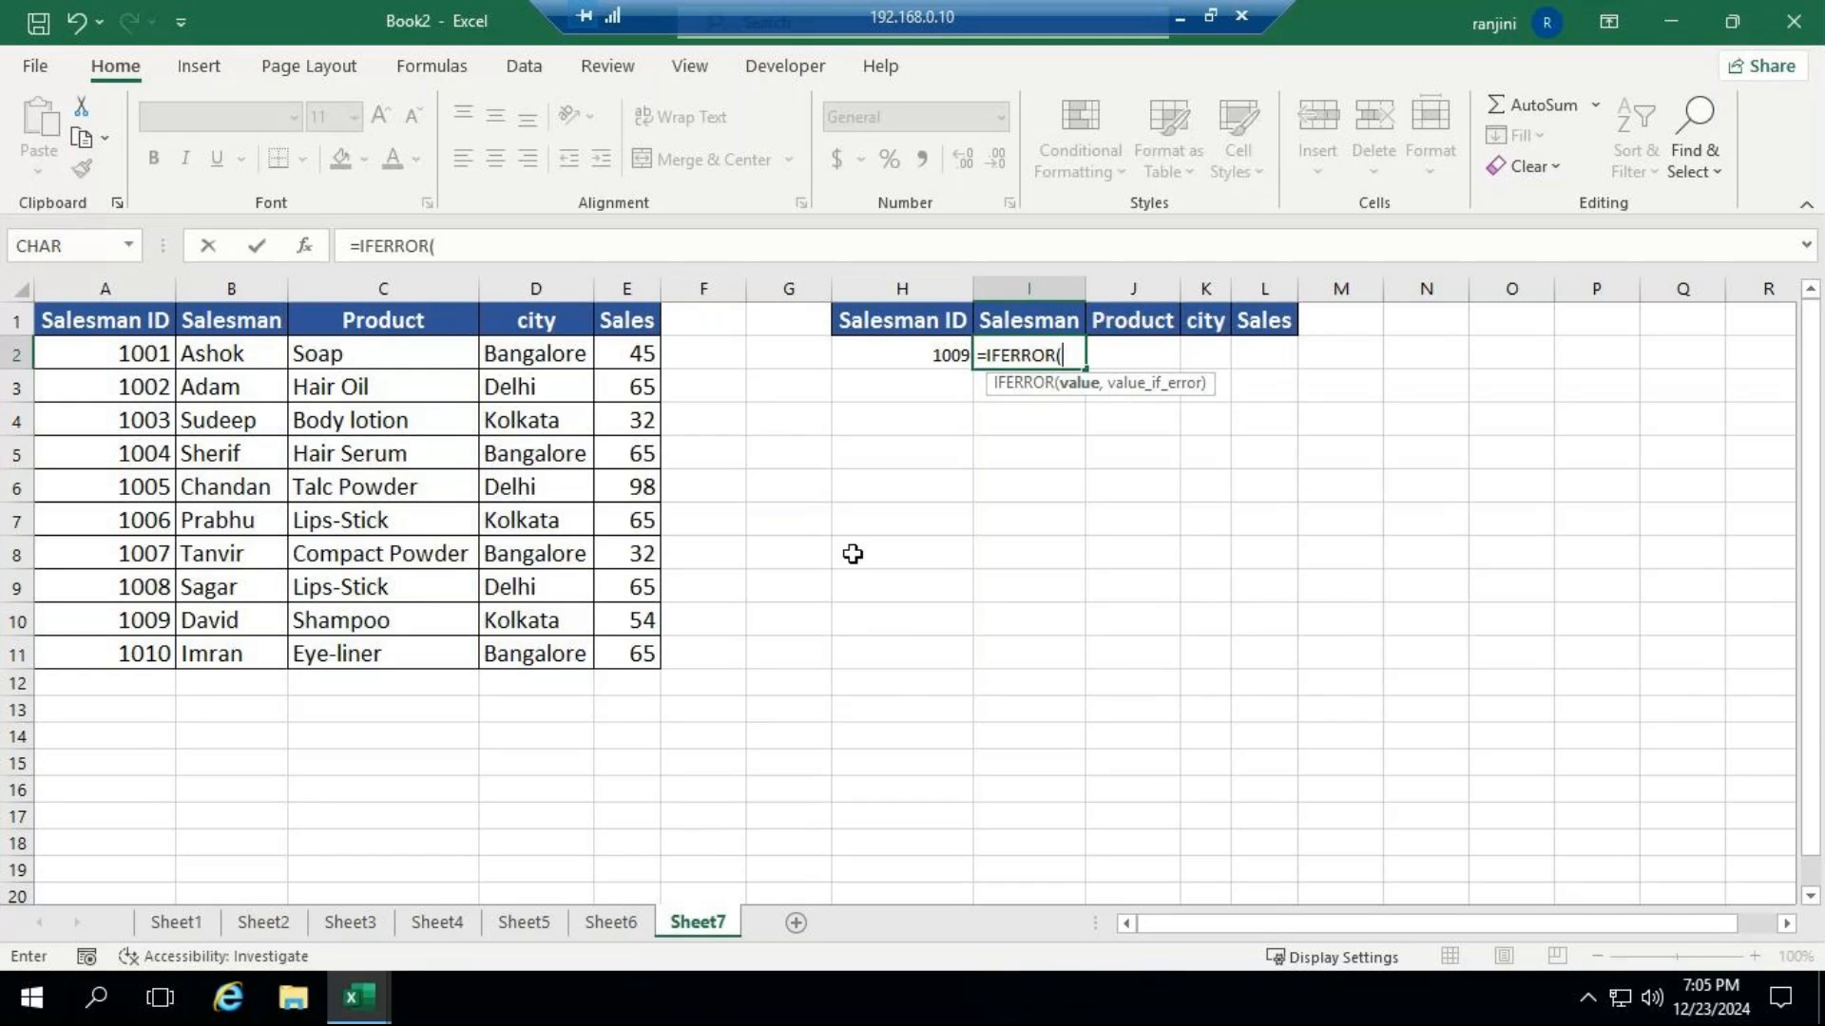
text(V)
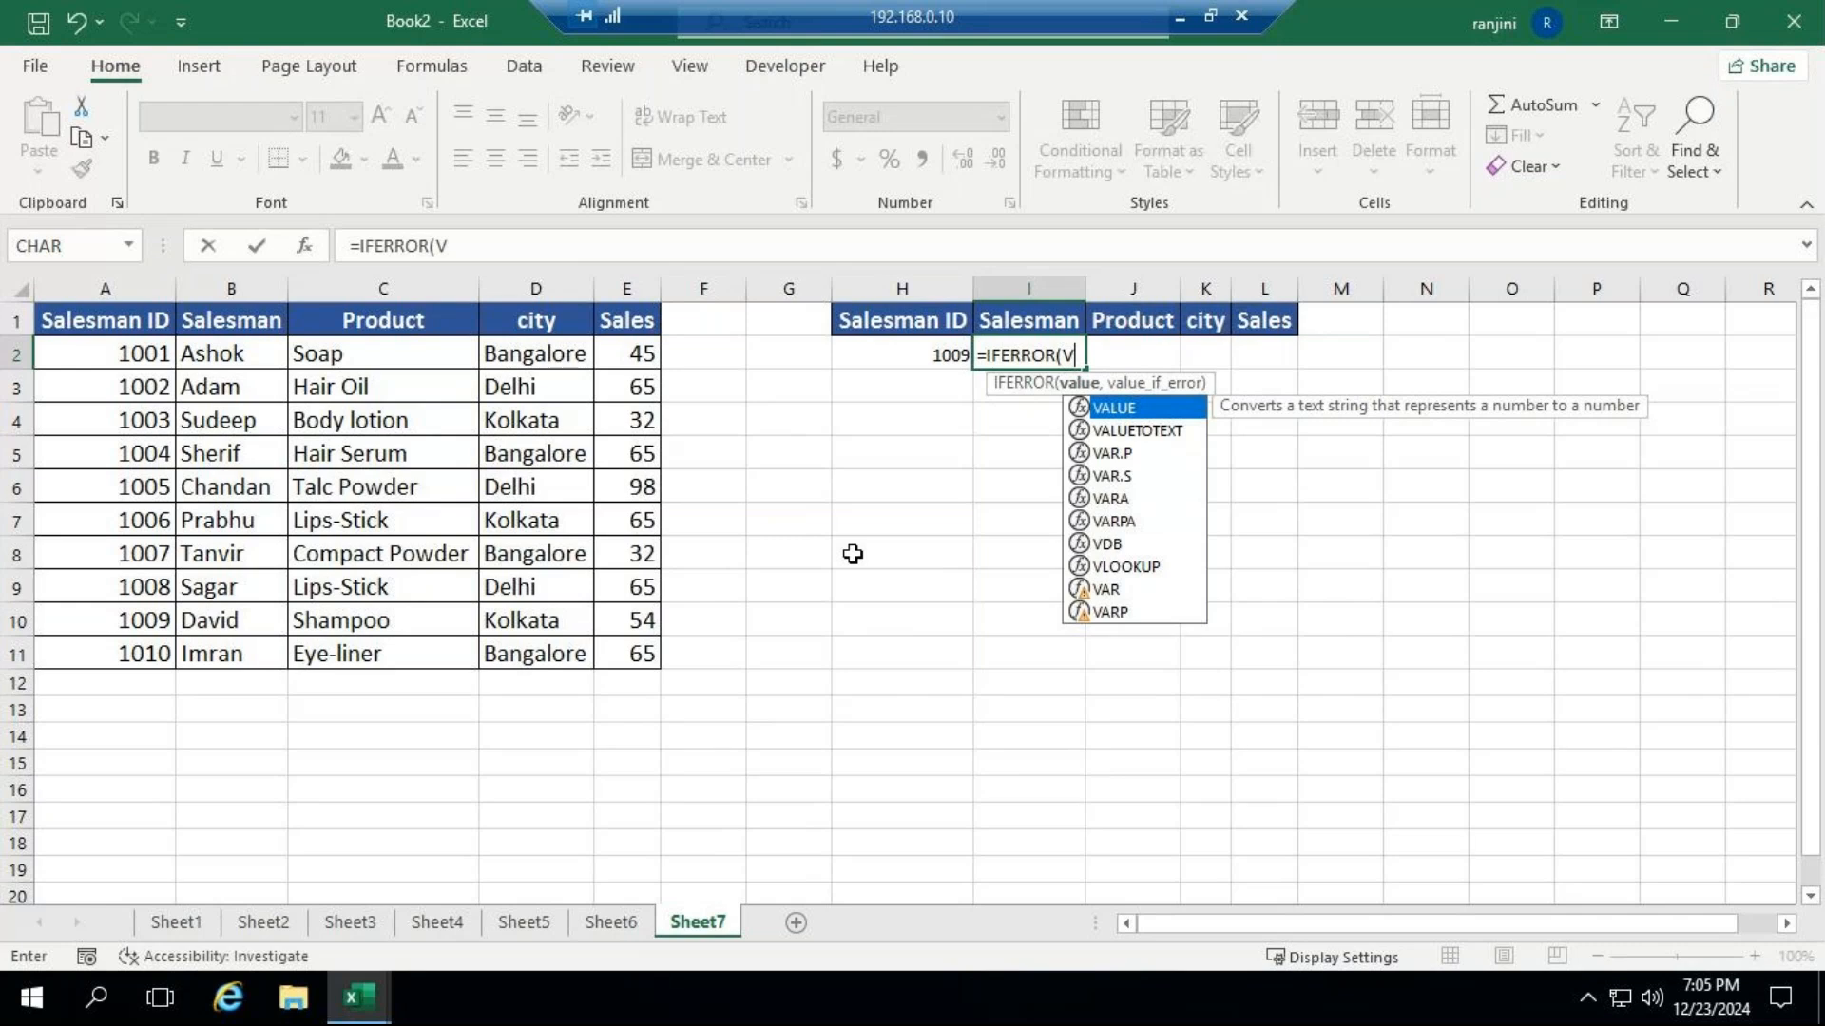
key(BackSpace)
key(BackSpace)
key(BackSpace)
key(BackSpace)
key(BackSpace)
key(BackSpace)
key(BackSpace)
key(BackSpace)
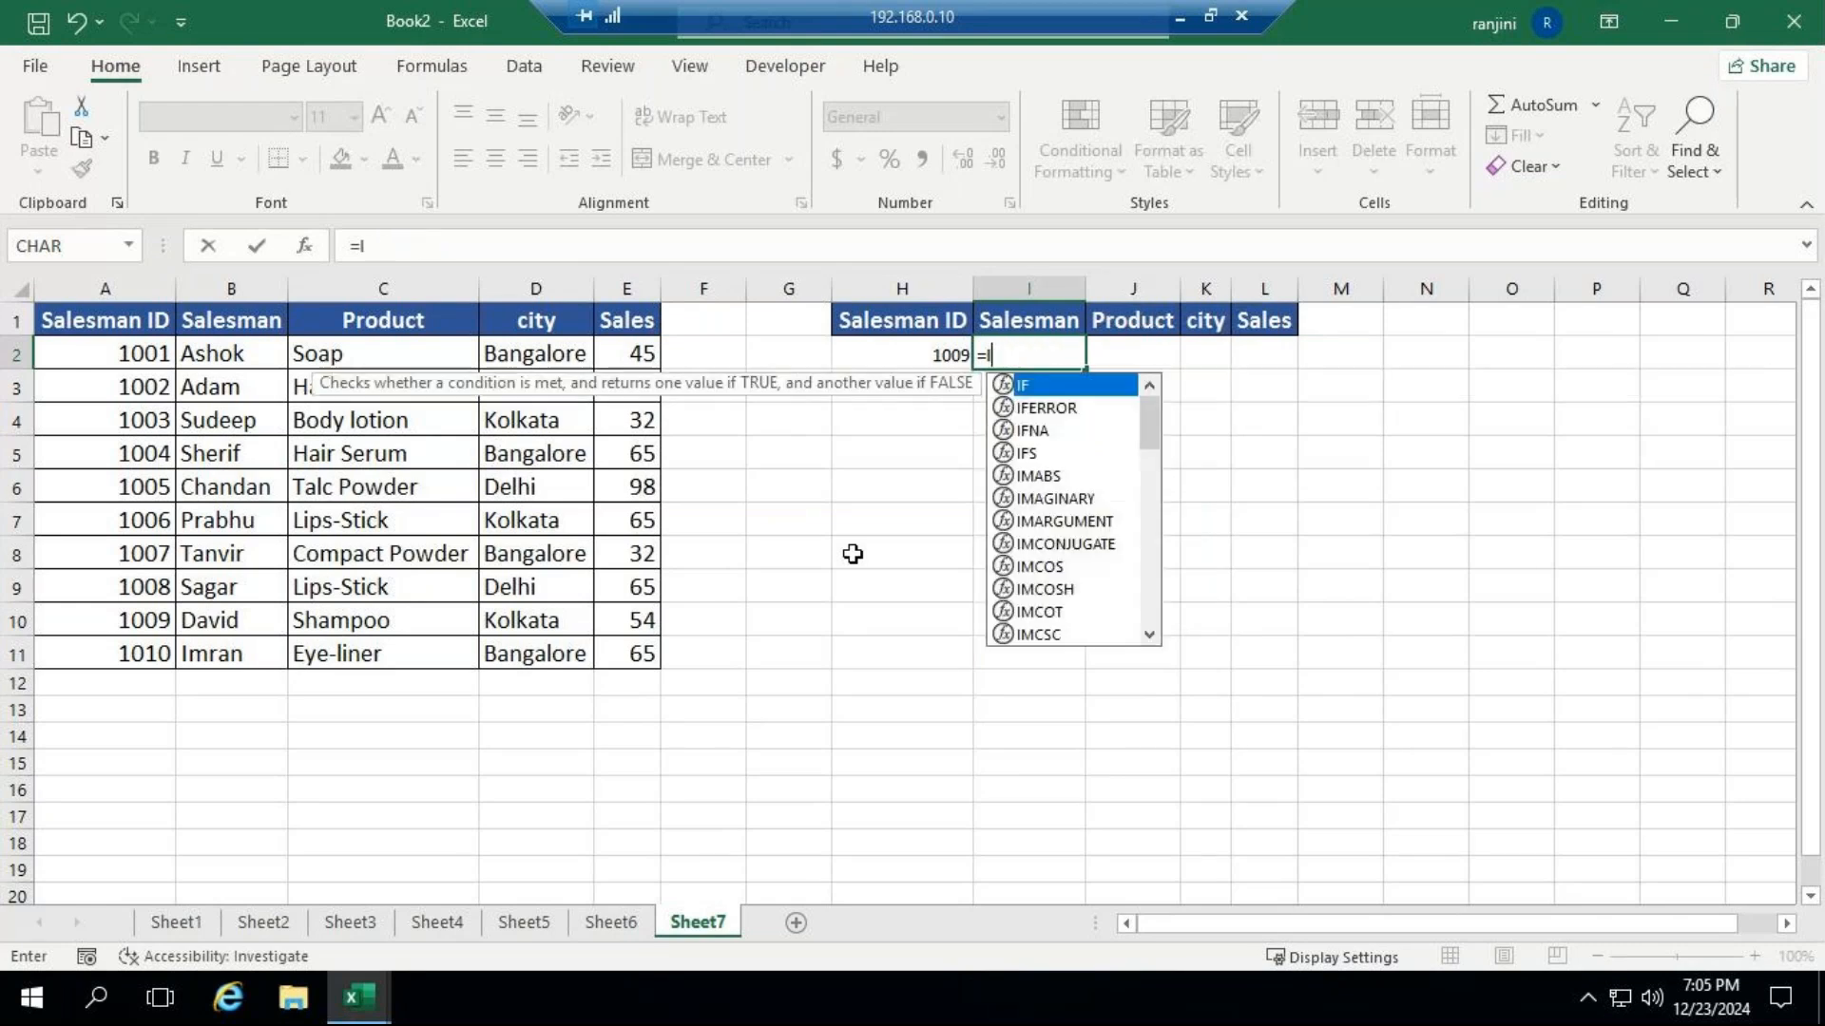
key(BackSpace)
key(BackSpace)
text(I)
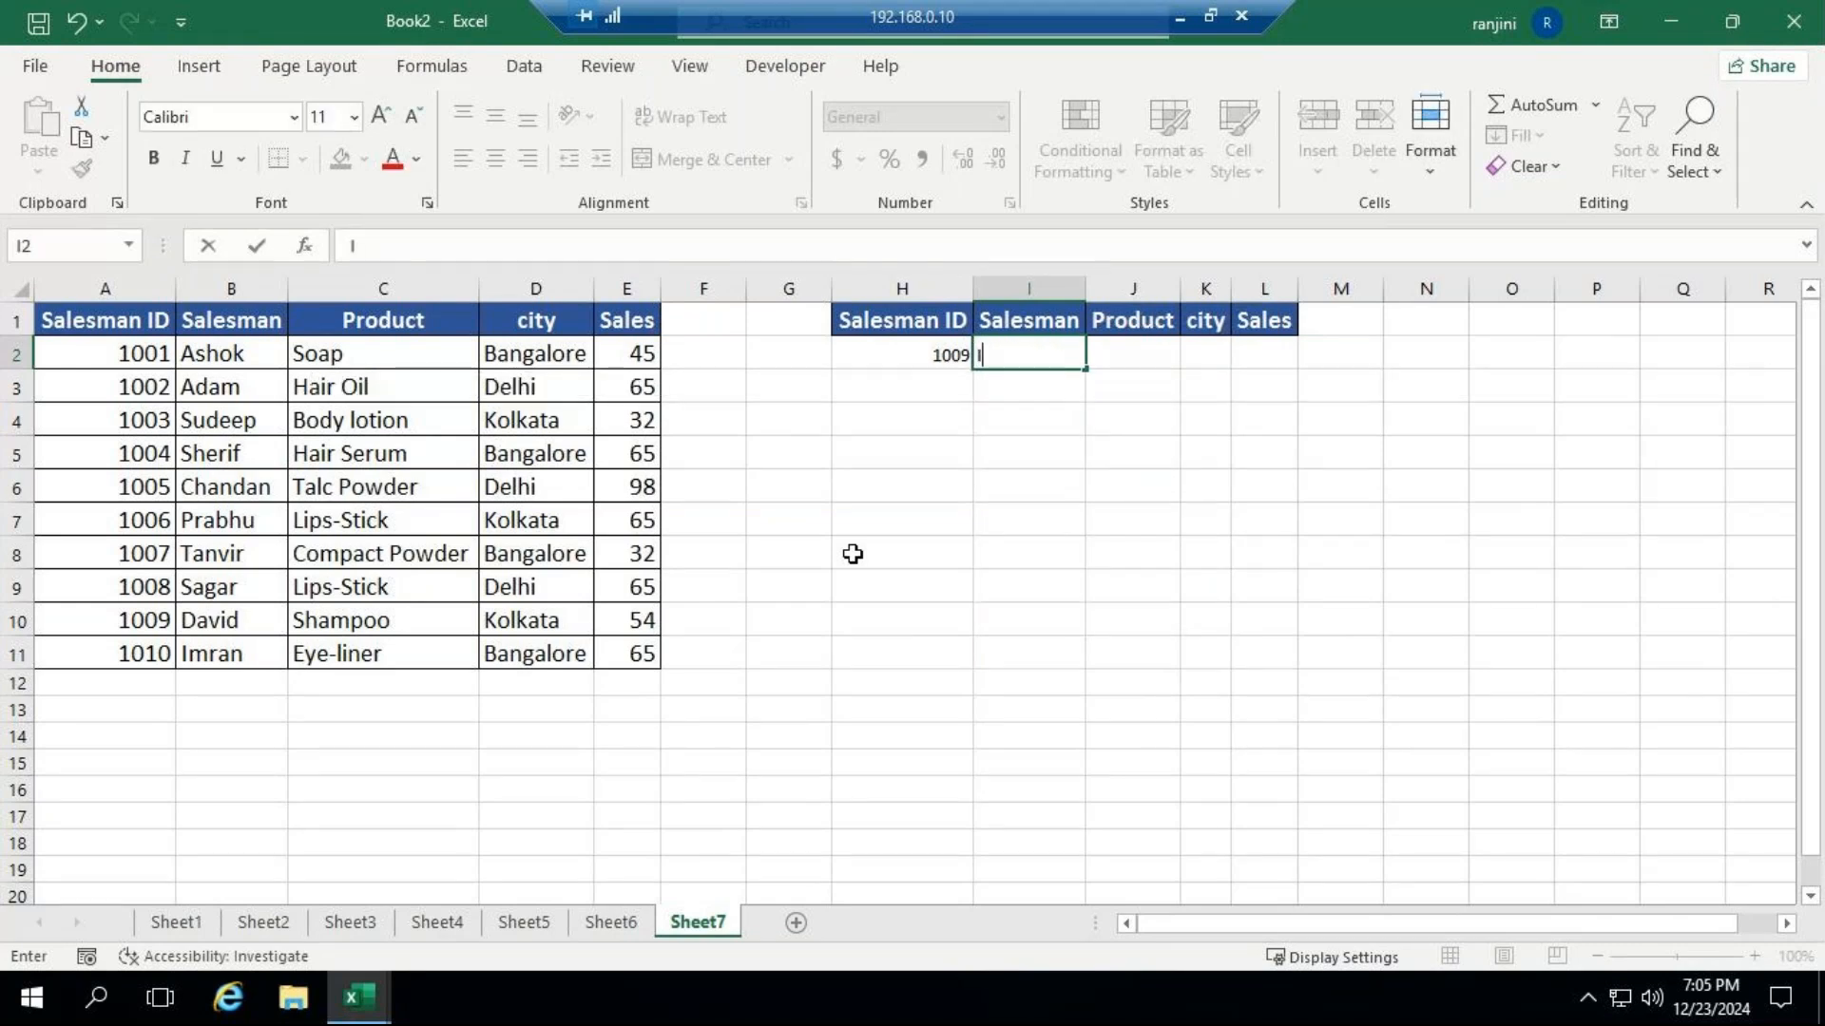
text(FE)
key(BackSpace)
key(BackSpace)
key(BackSpace)
Begin an IFERROR formula in I2 with a nested VLOOKUP that uses H2 as the lookup value.
text(=)
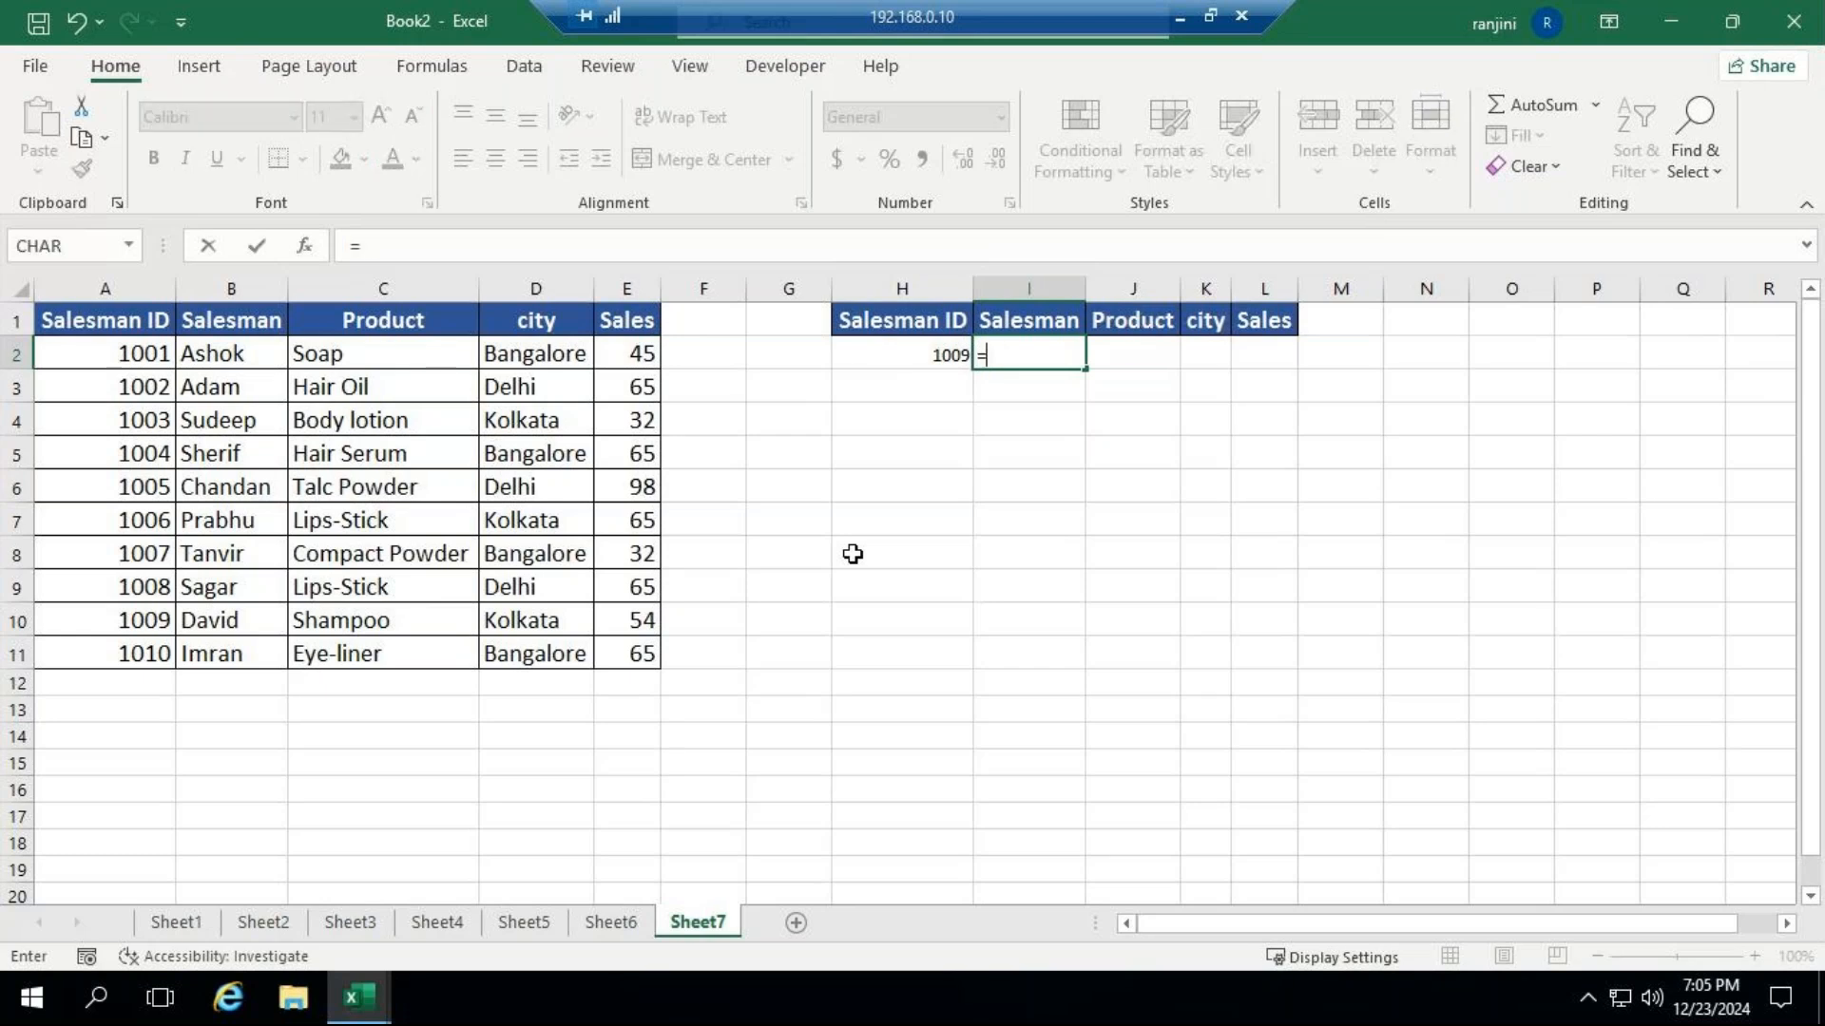
text(IF)
key(Tab)
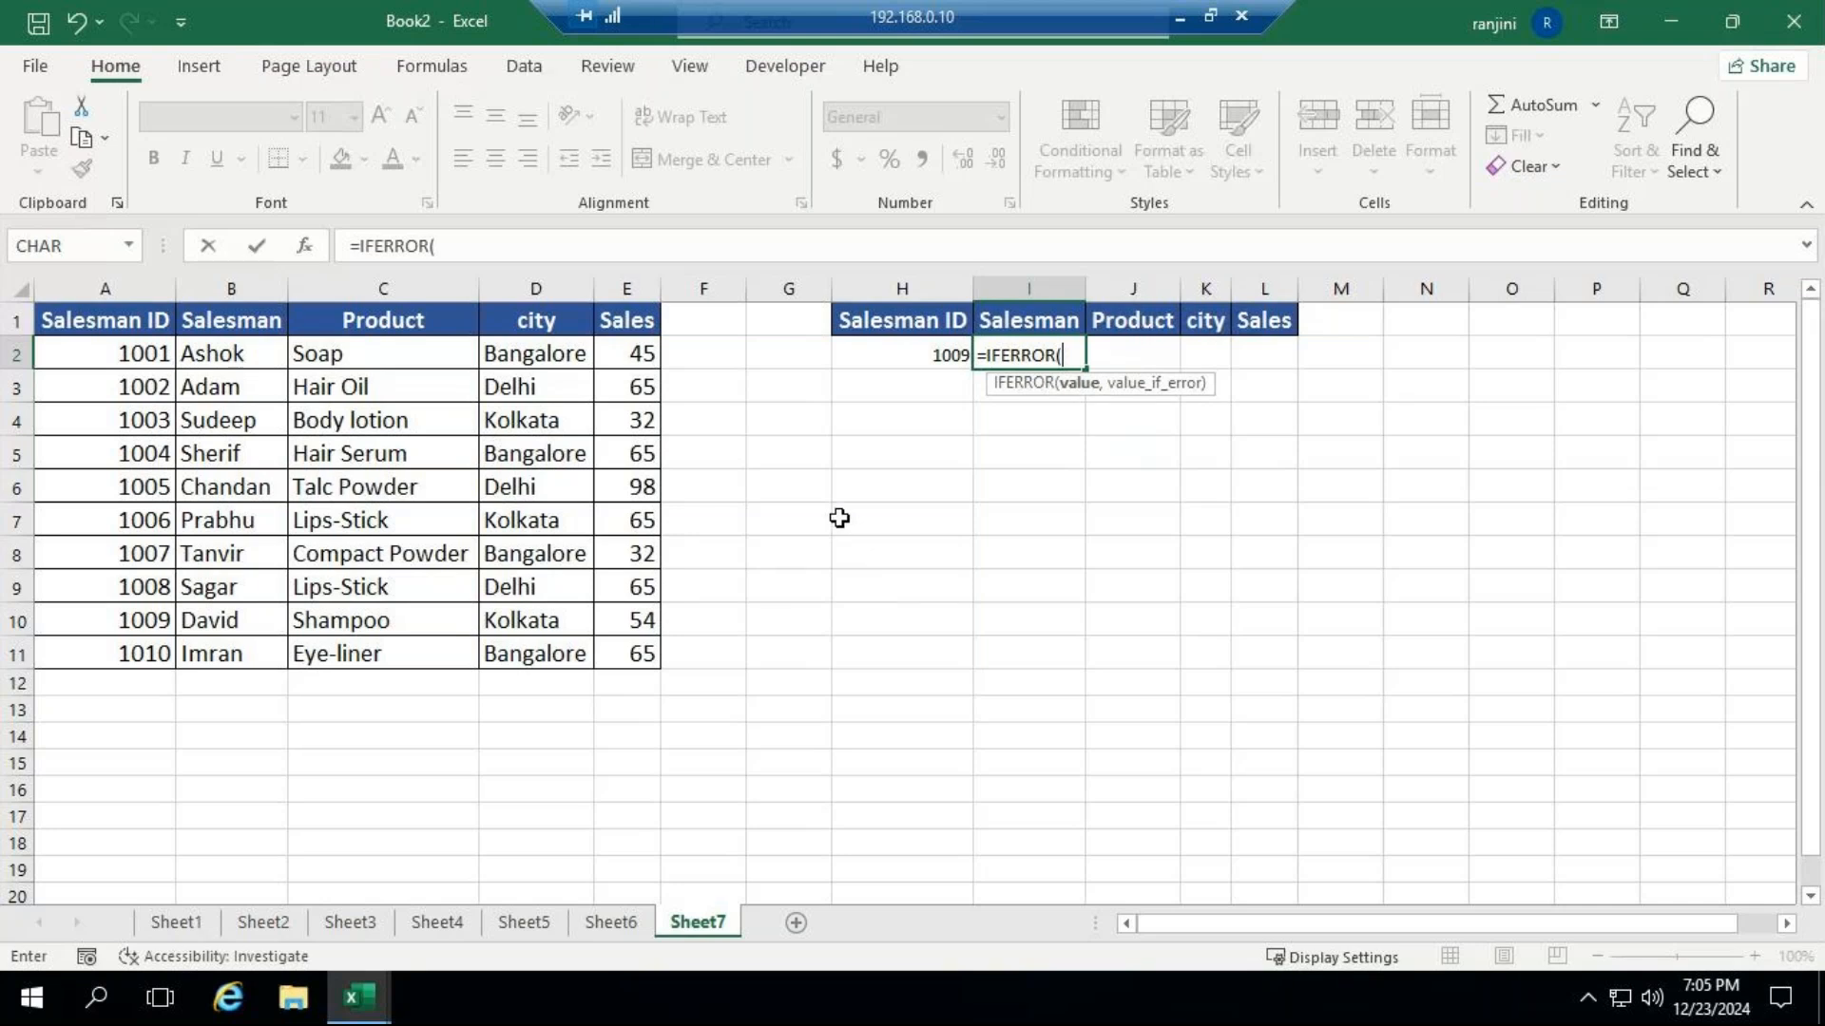
click(908, 357)
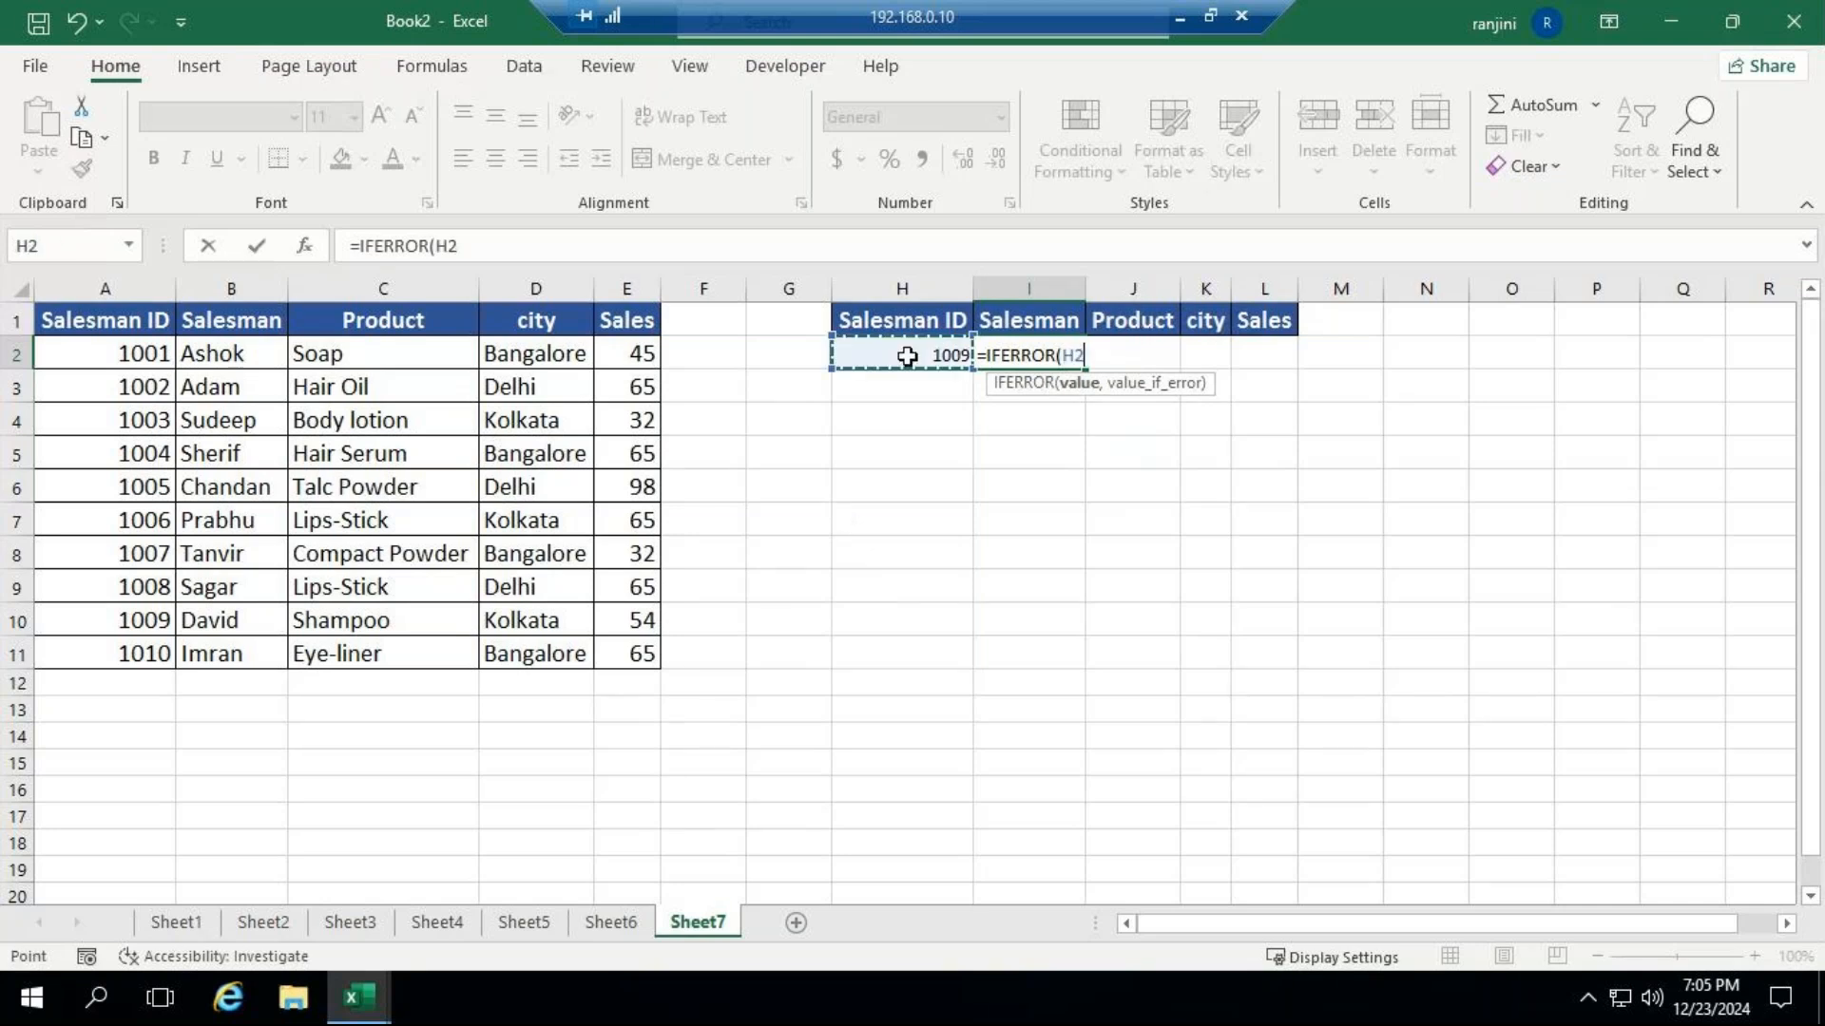
key(BackSpace)
key(BackSpace)
key(BackSpace)
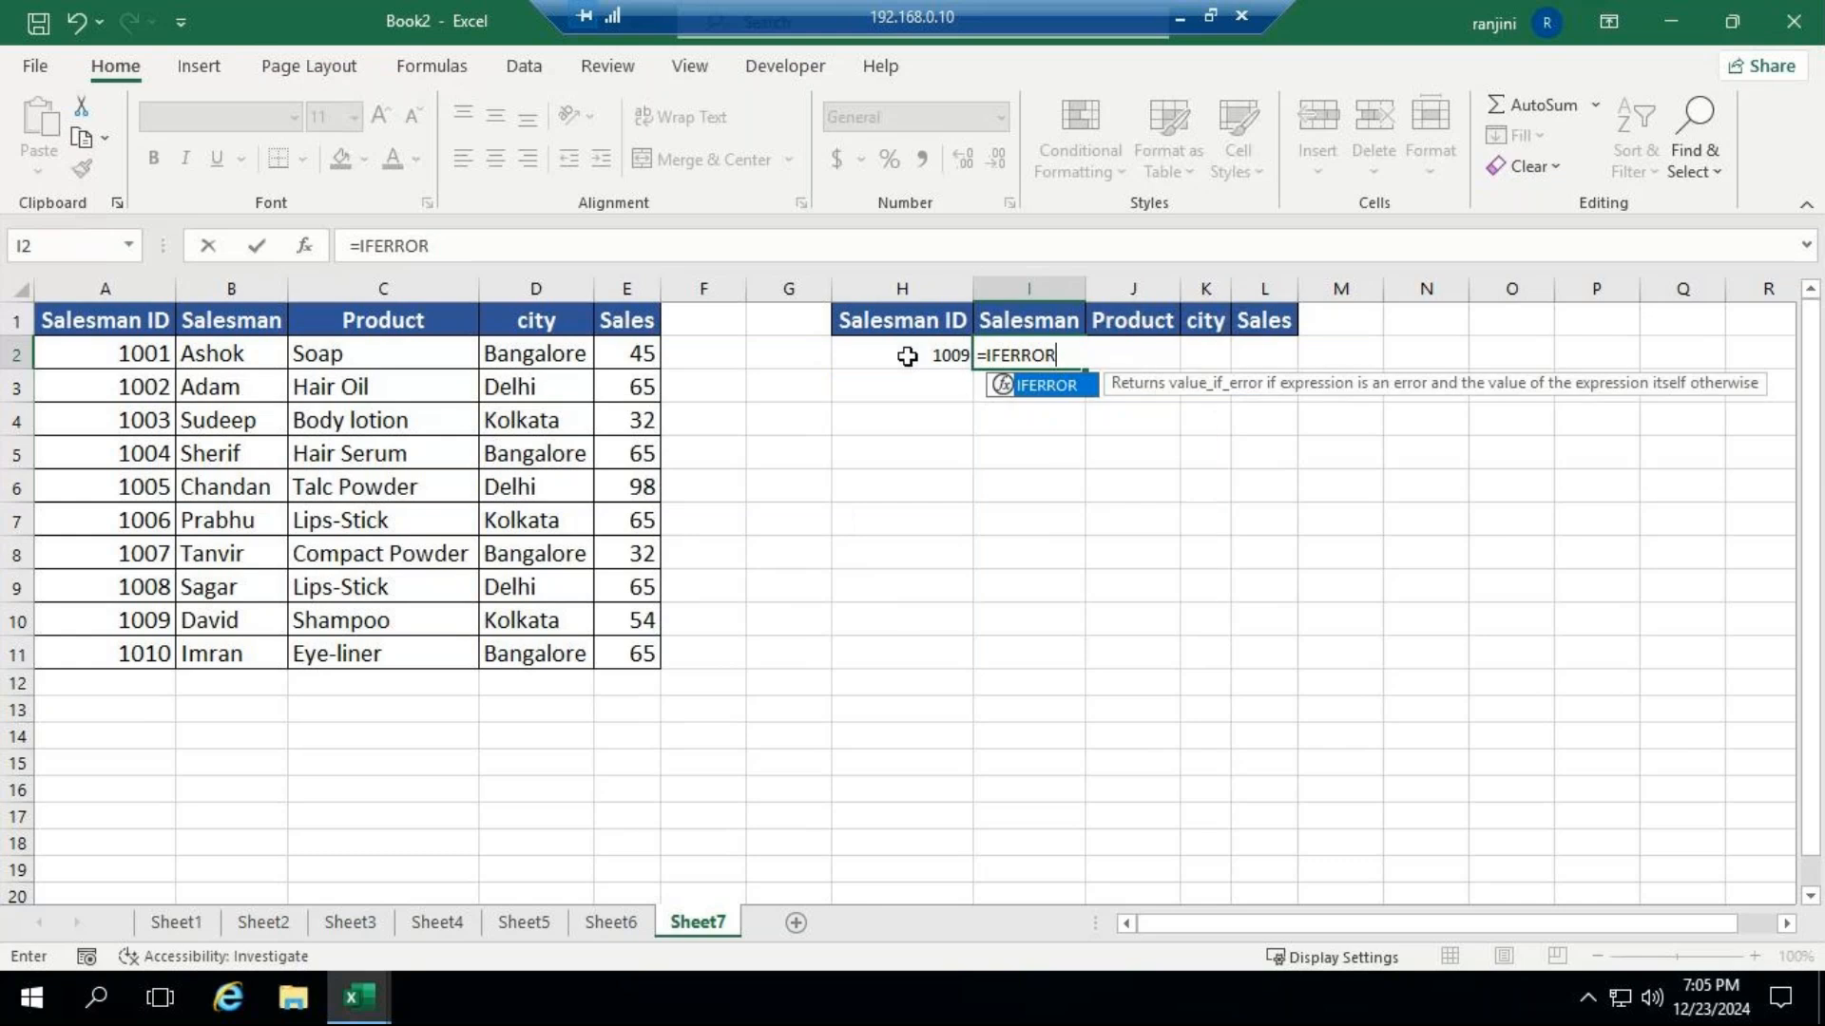
text((V)
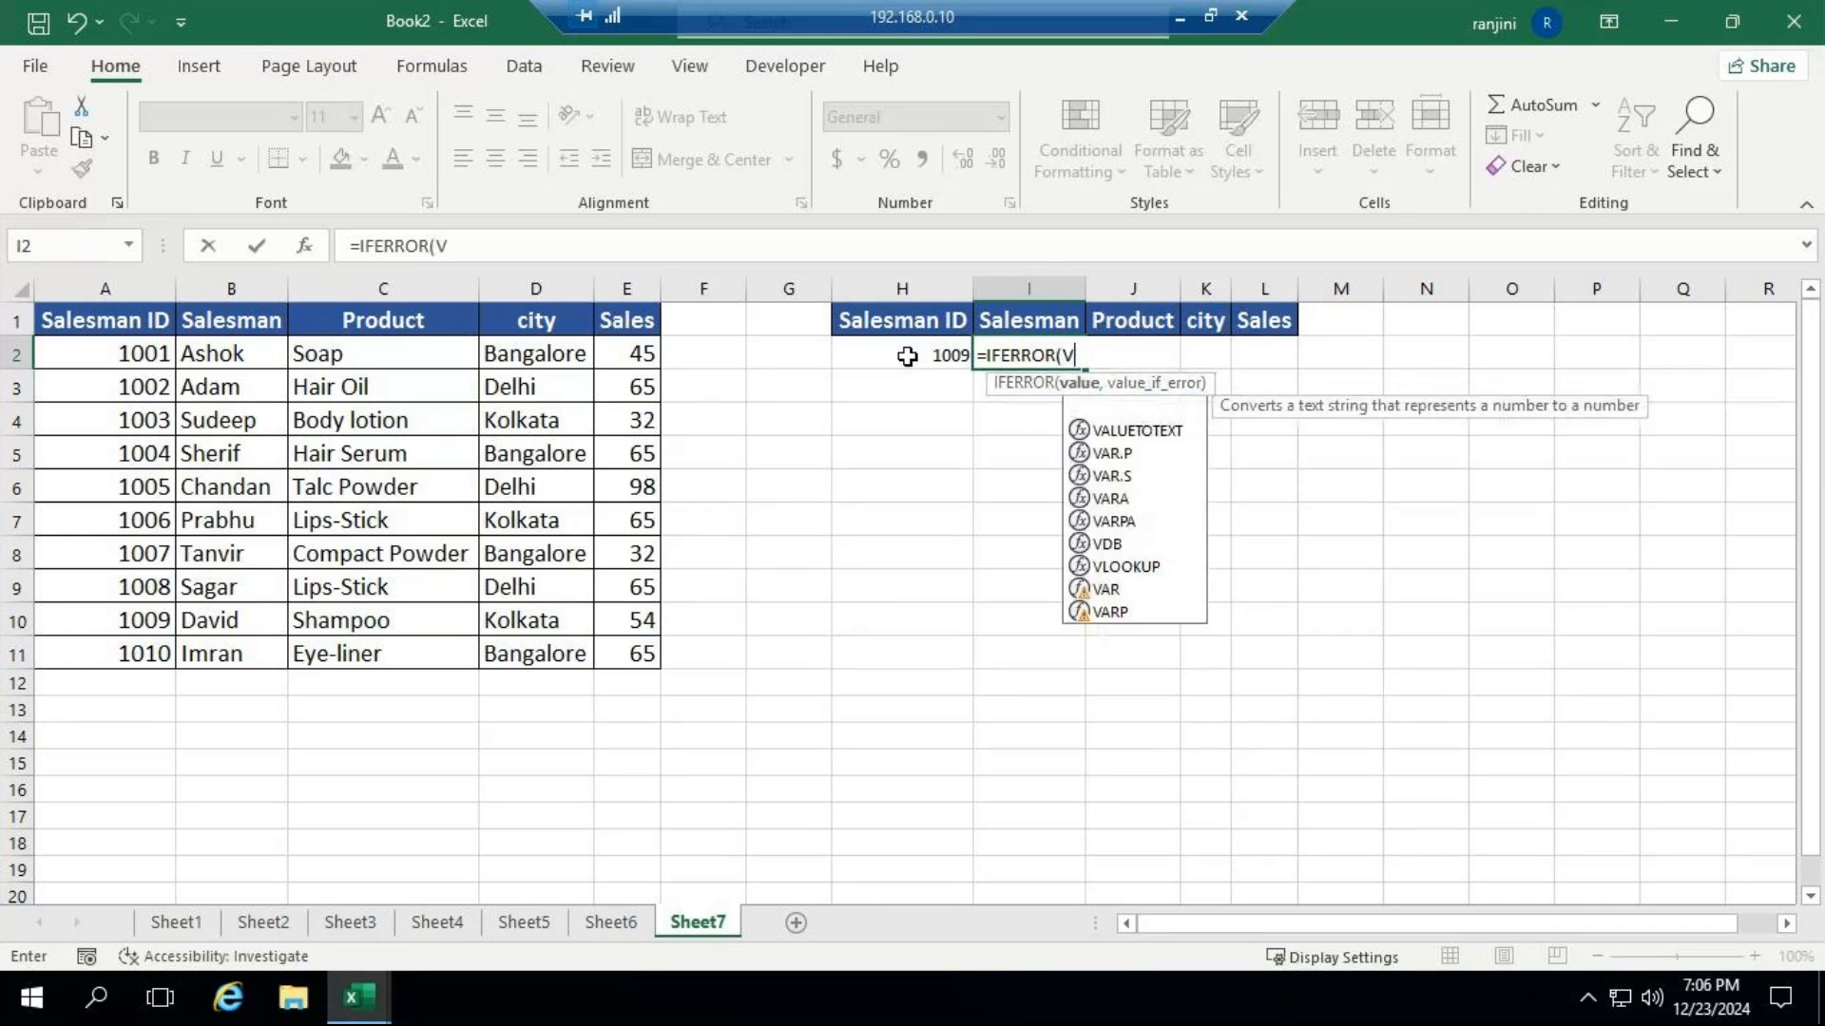
text(LOOKUP()
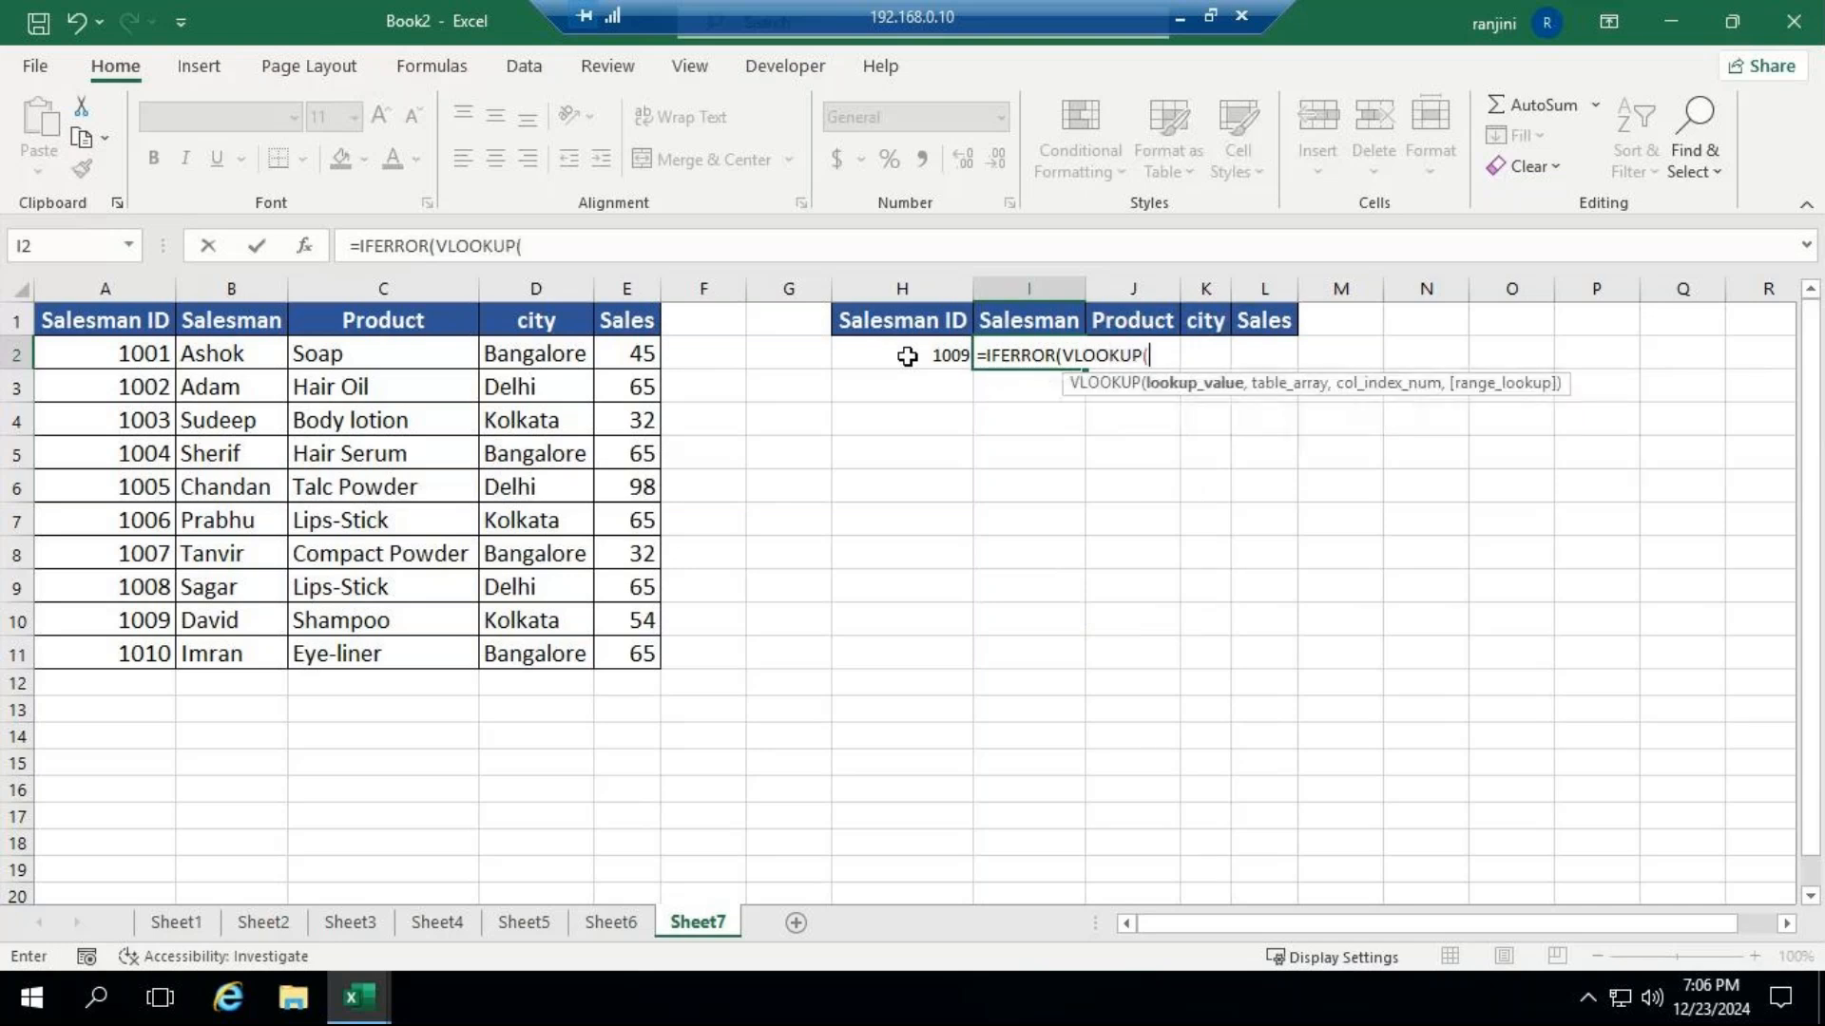
click(942, 350)
text(,)
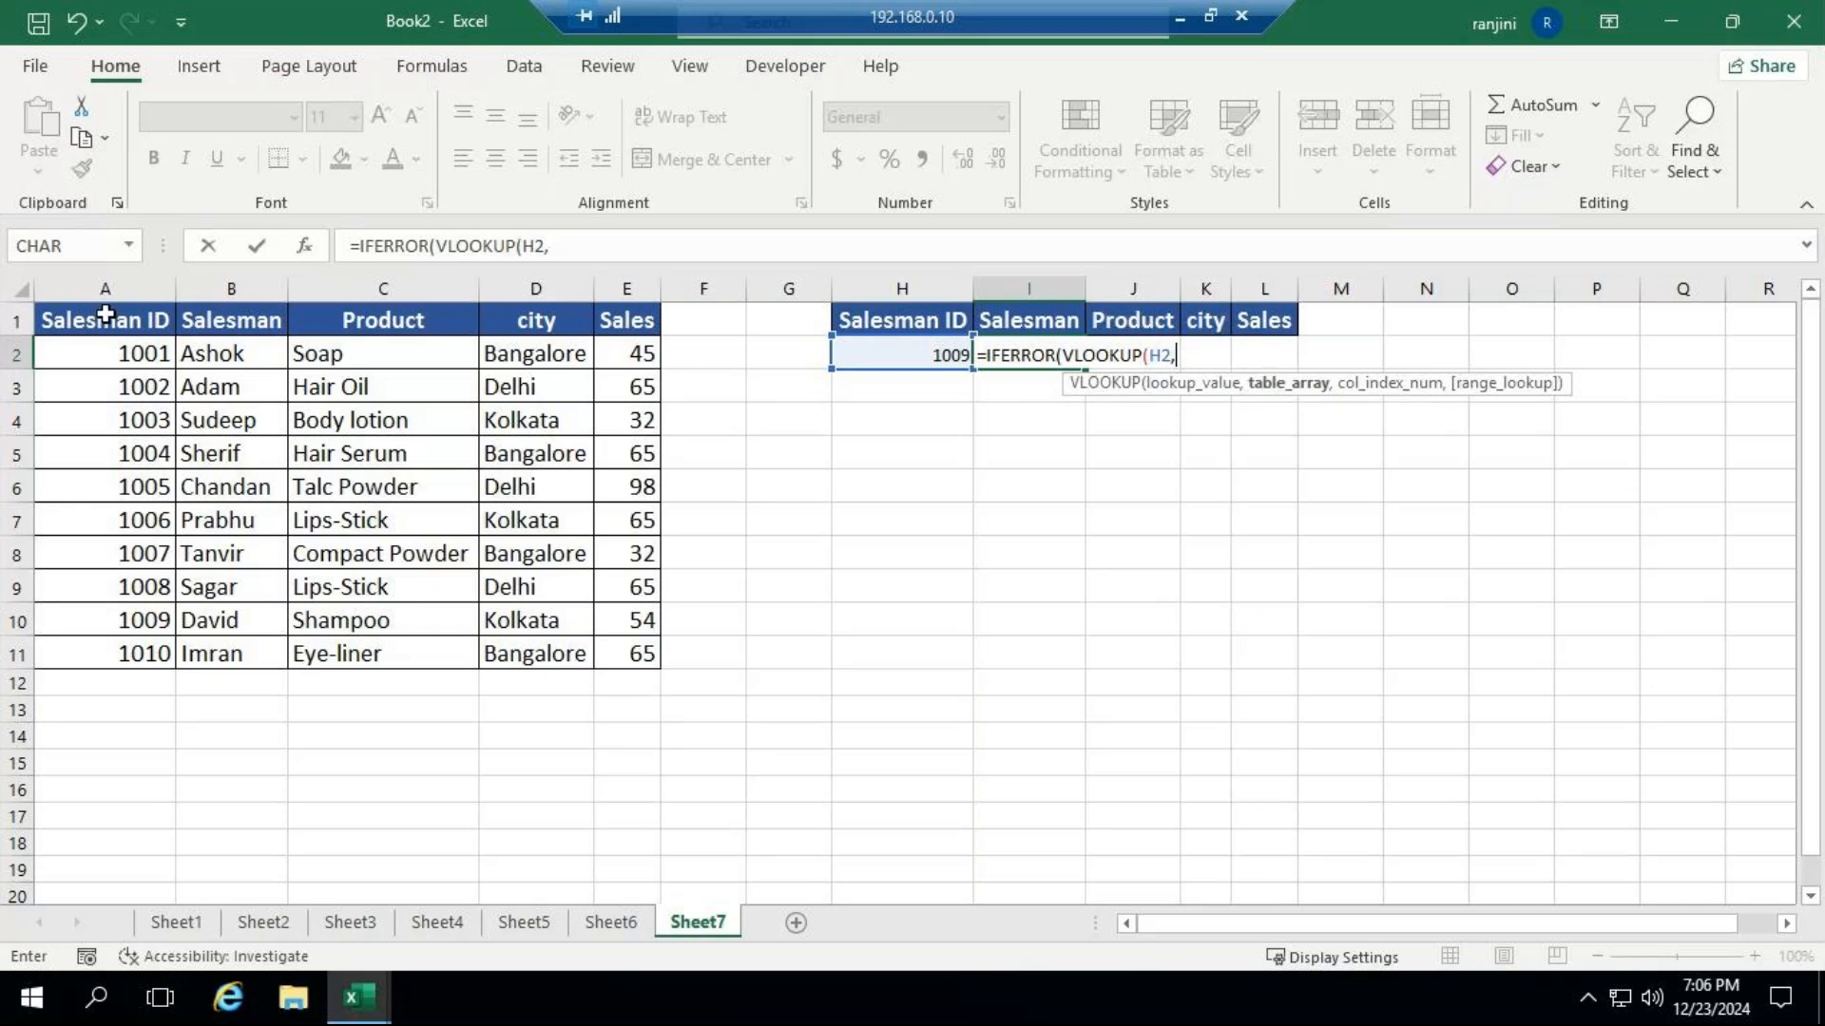
Complete the nested VLOOKUP with columns A:E as table array, column index 2 and FALSE for an exact match.
drag(106, 287, 639, 285)
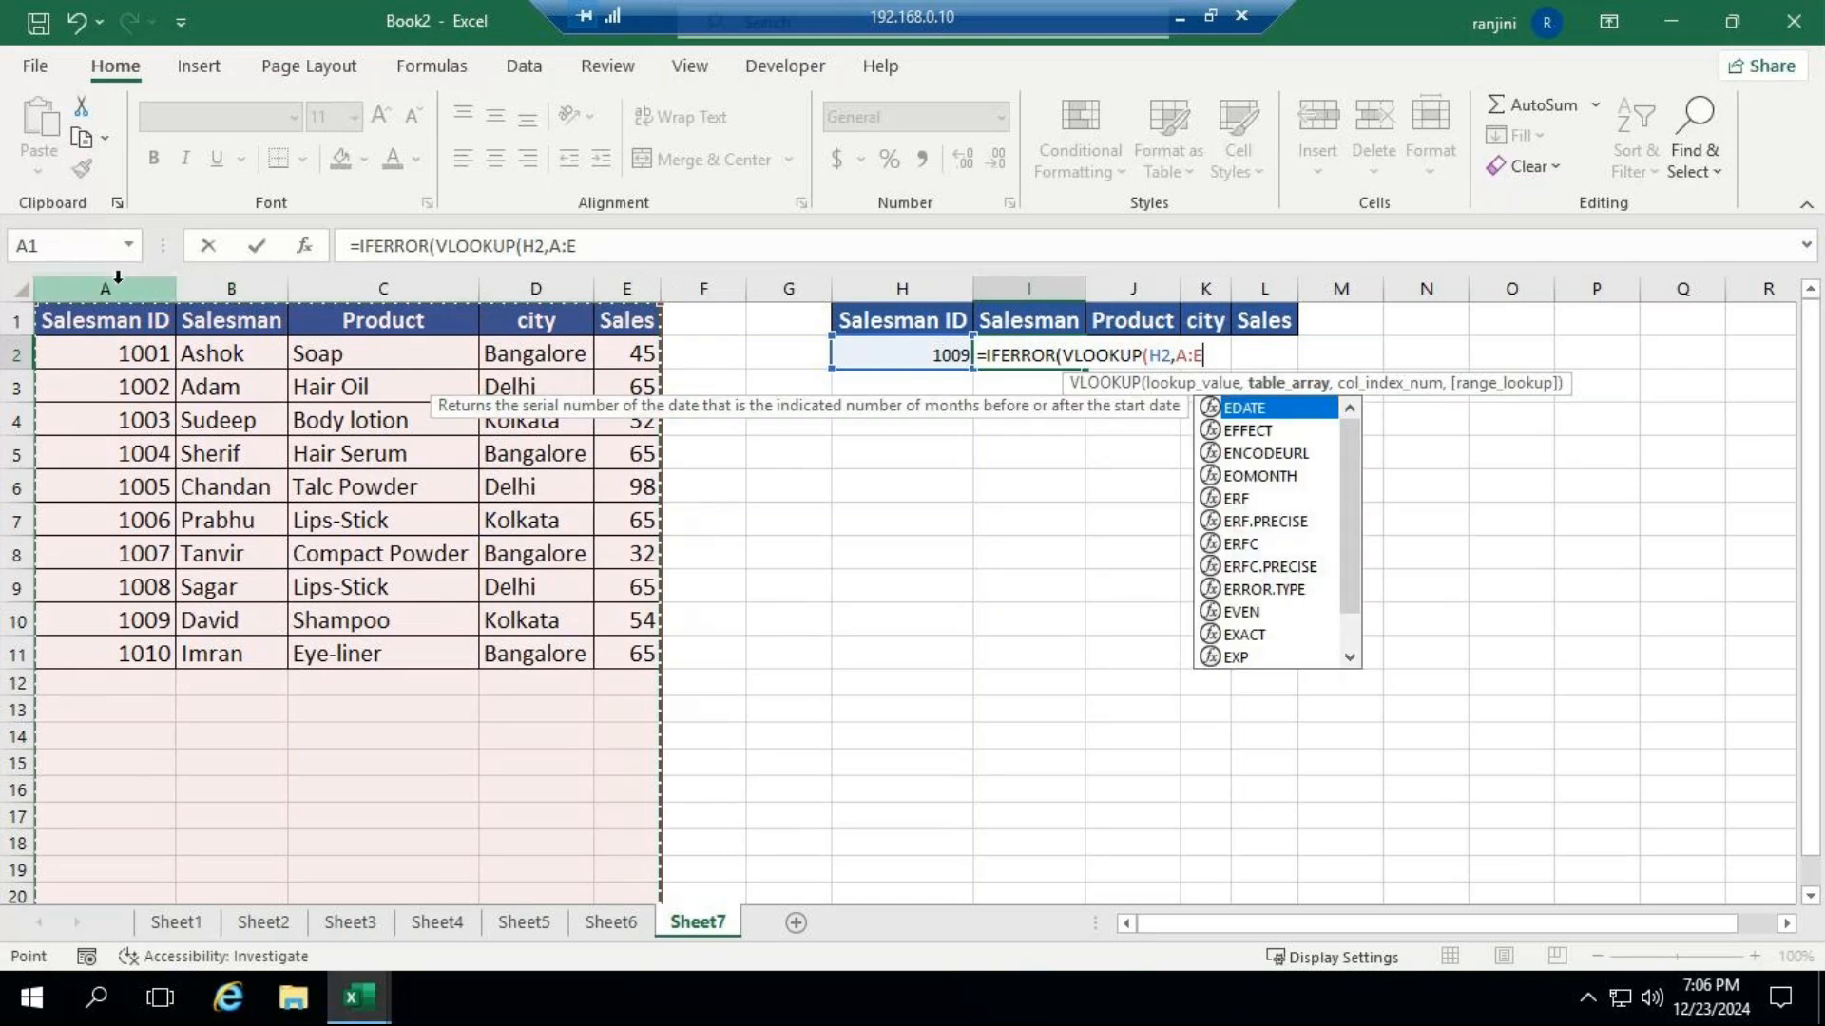
click(119, 292)
drag(120, 292, 626, 288)
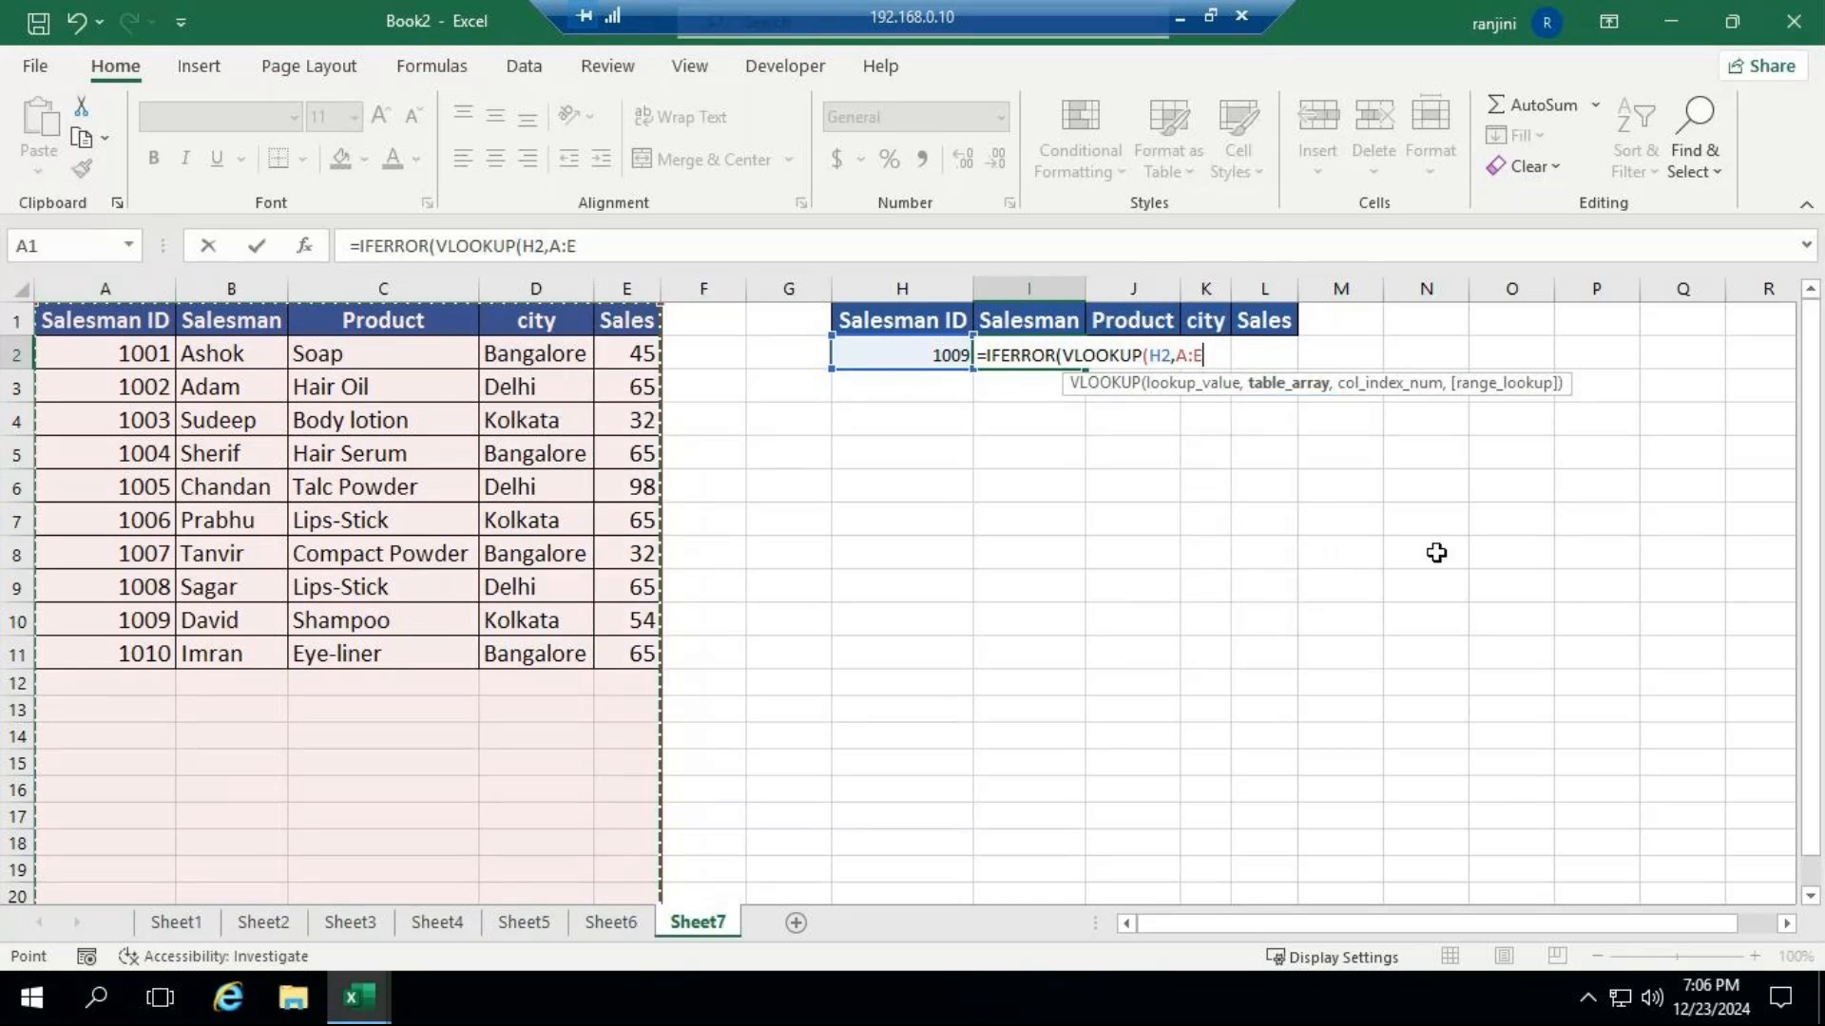
text(,)
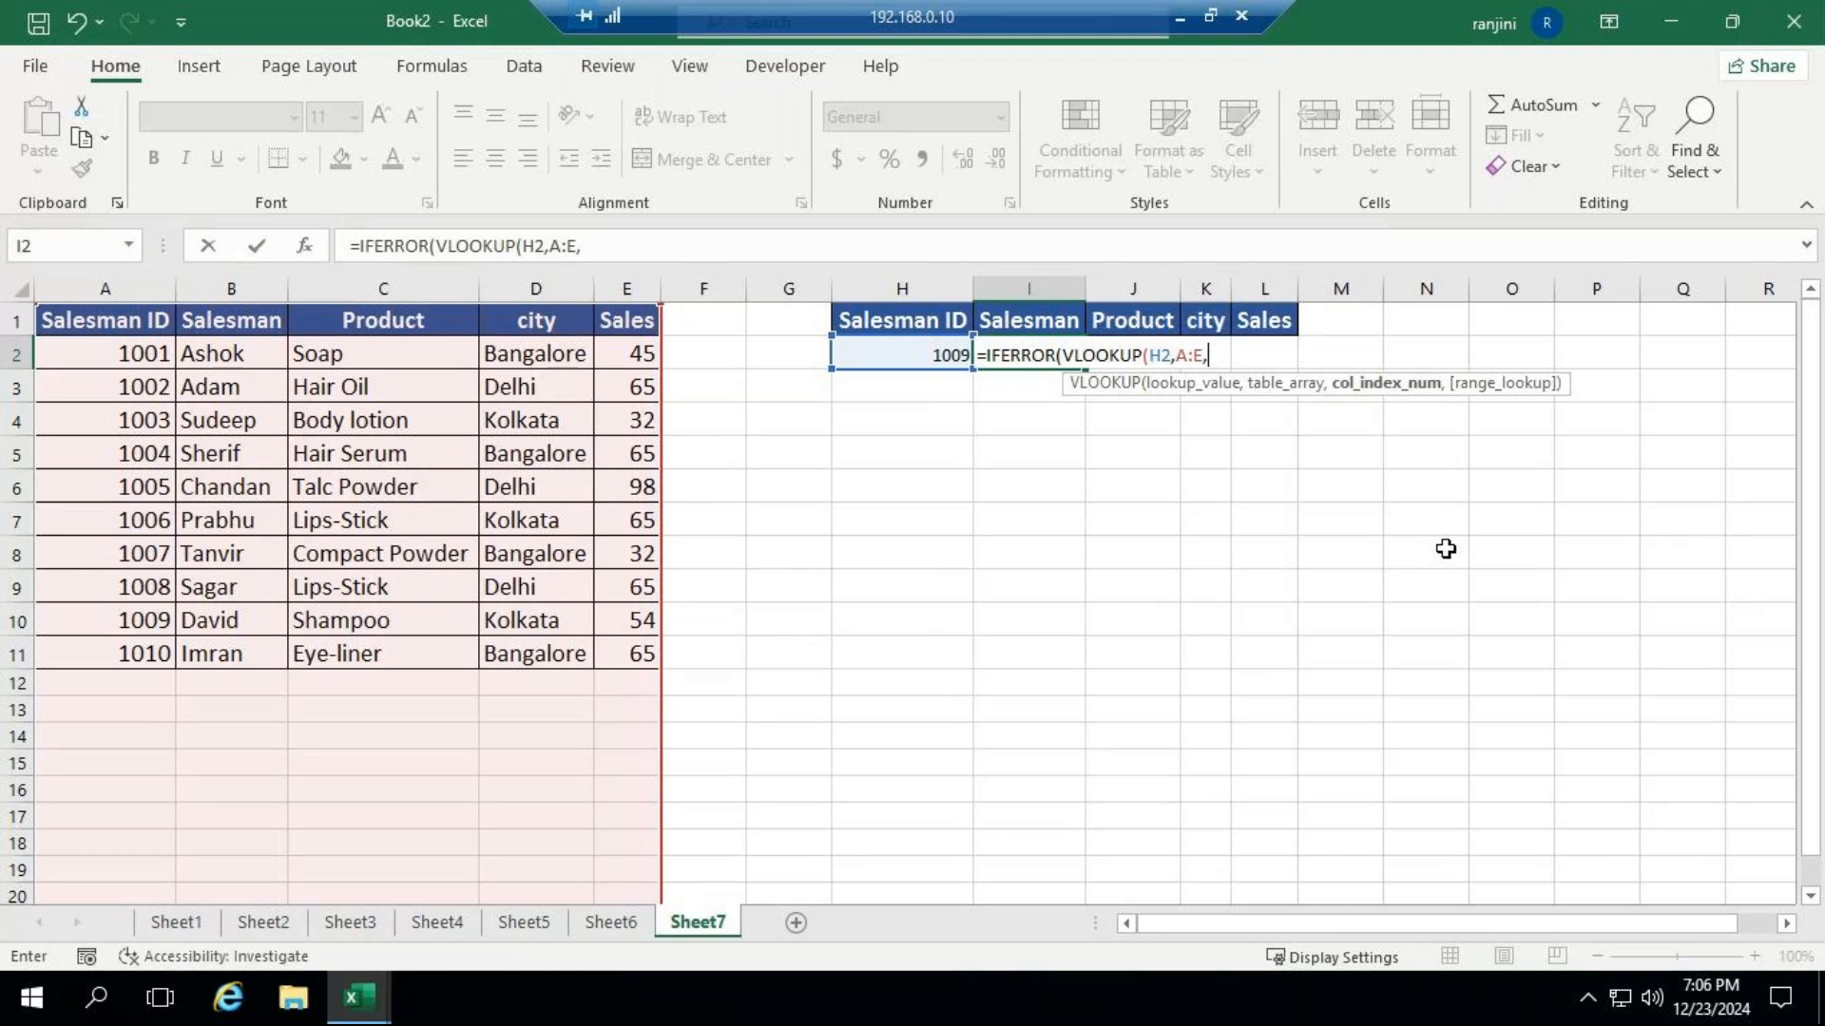
text(2,)
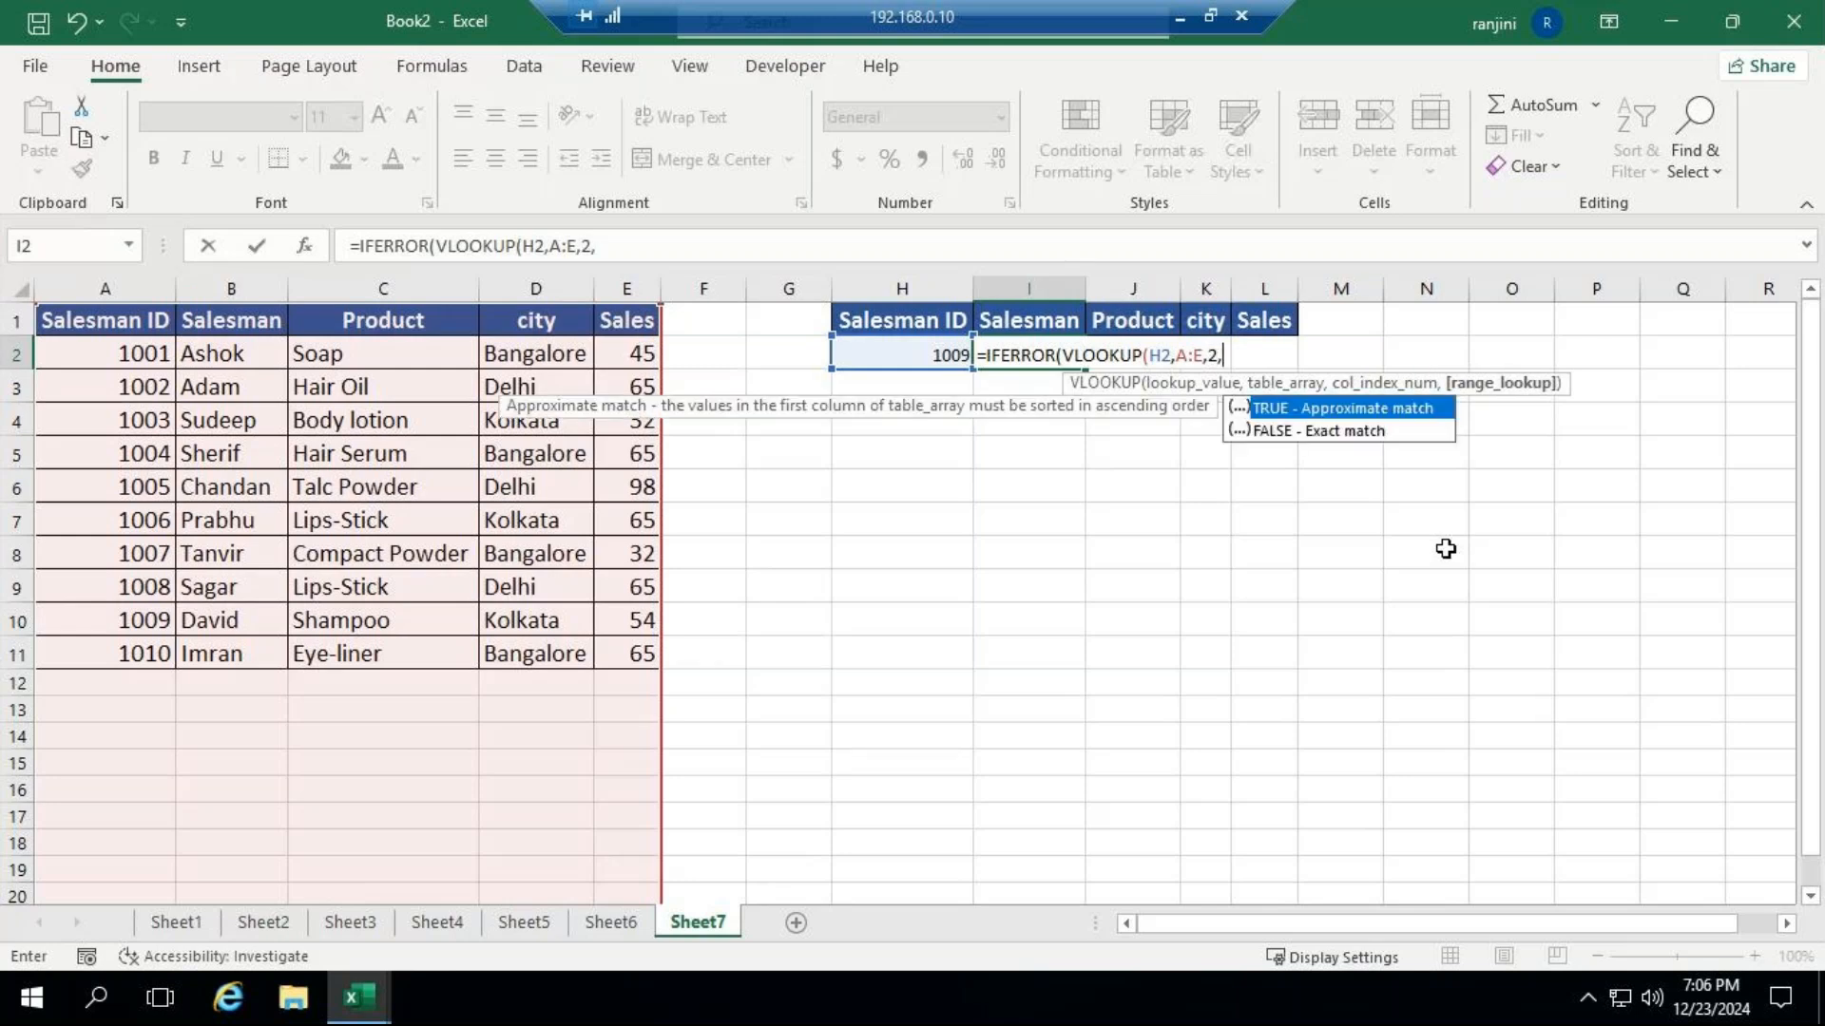
key(Down)
key(Tab)
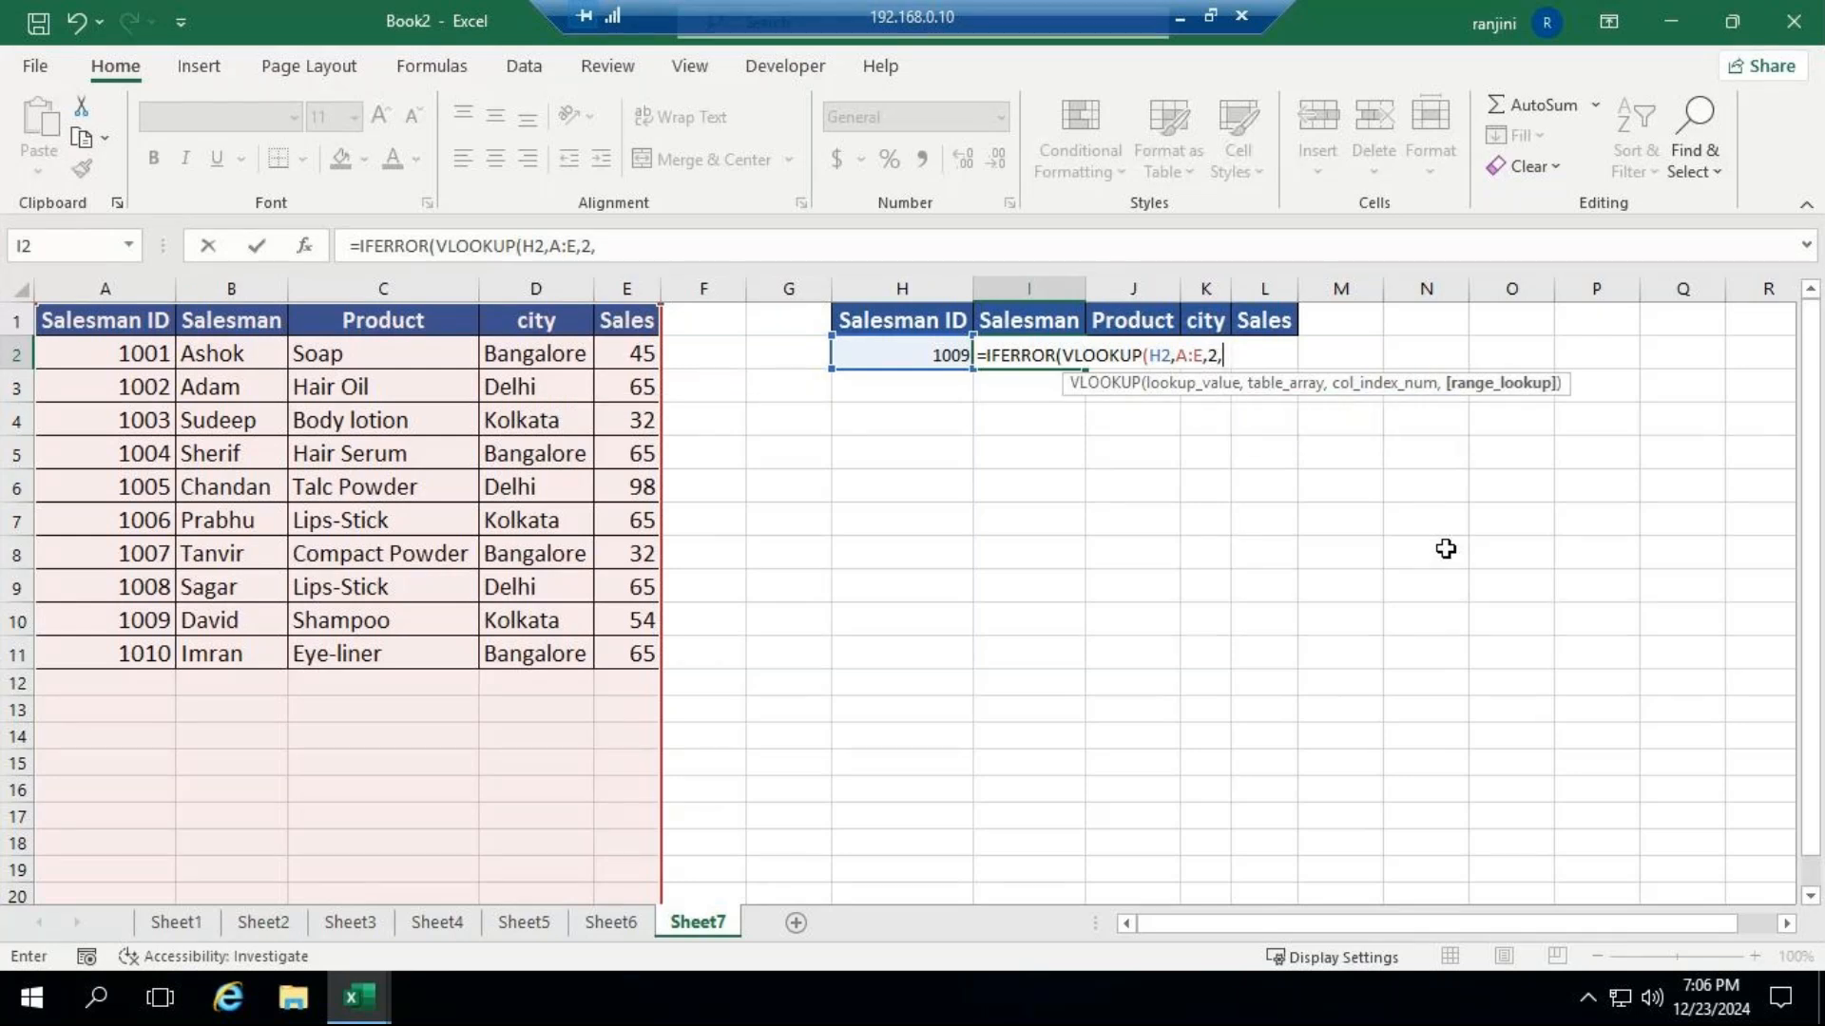
text())
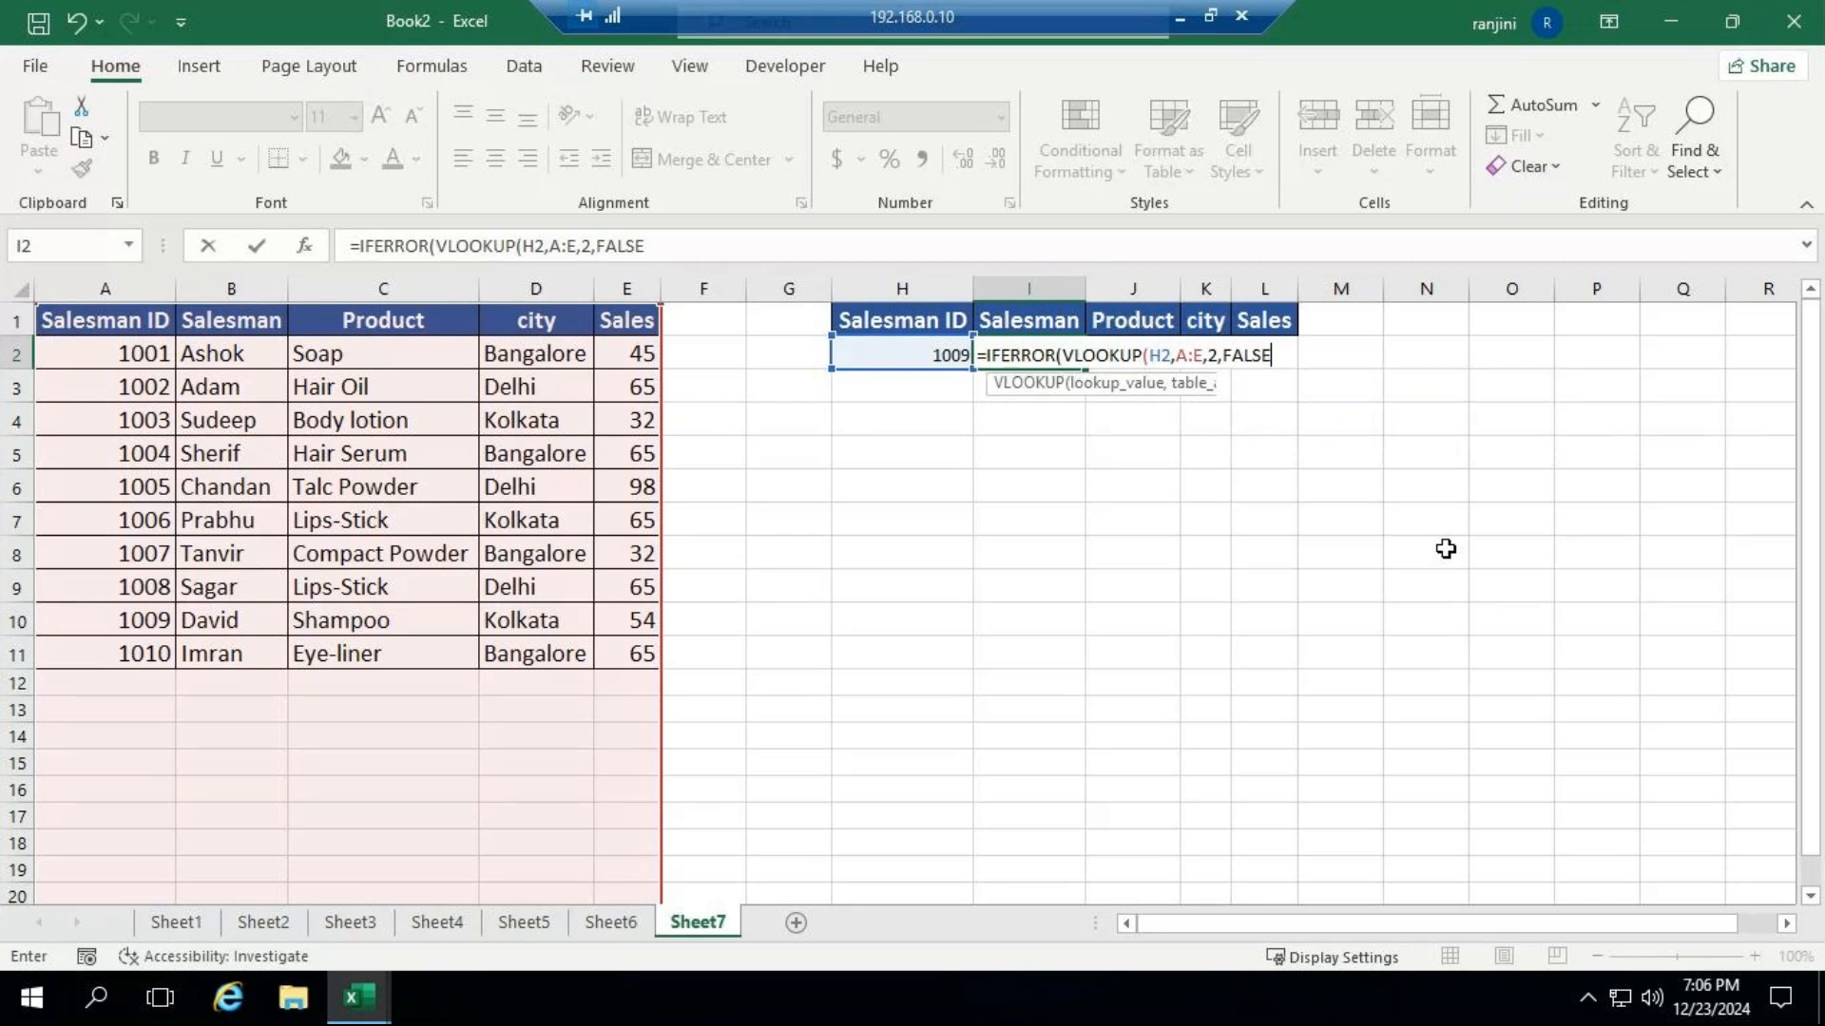
text(,)
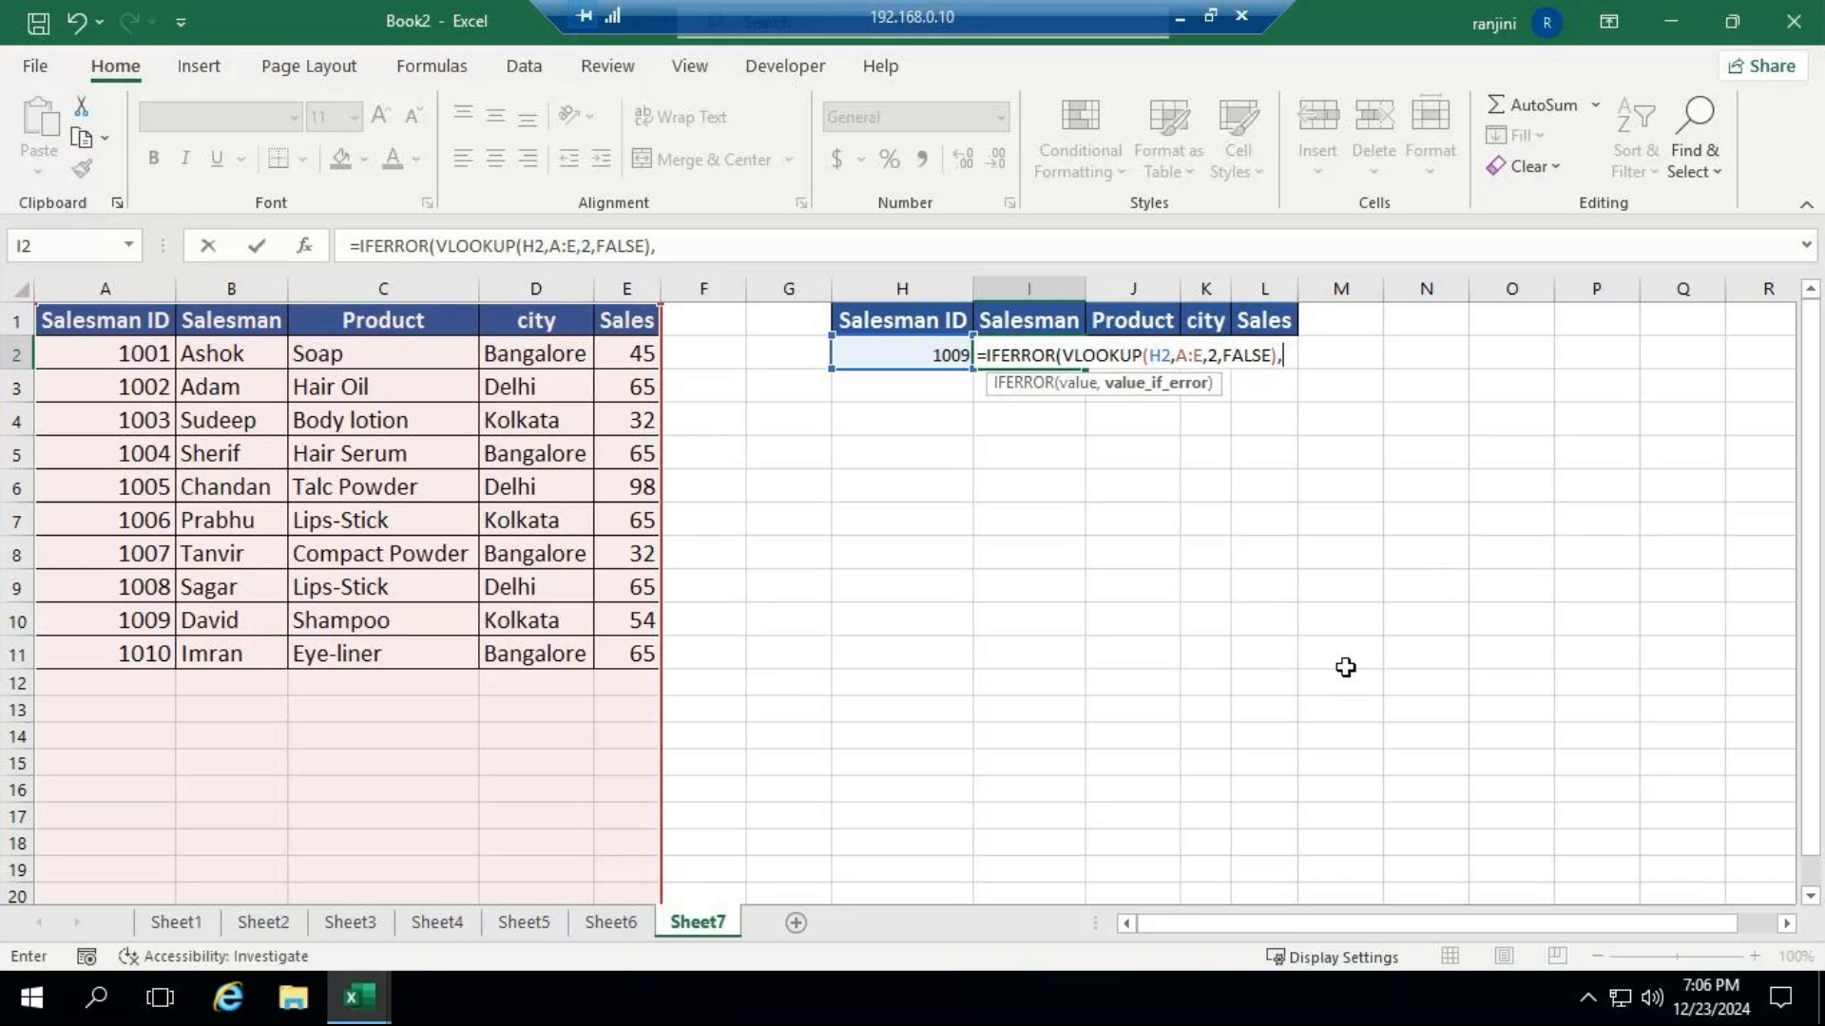
Add "No Employee with this number" as the value_if_error argument and complete the IFERROR formula in I2.
text("no)
key(BackSpace)
key(BackSpace)
text(no)
key(BackSpace)
text(o)
key(BackSpace)
key(BackSpace)
text(No Employee)
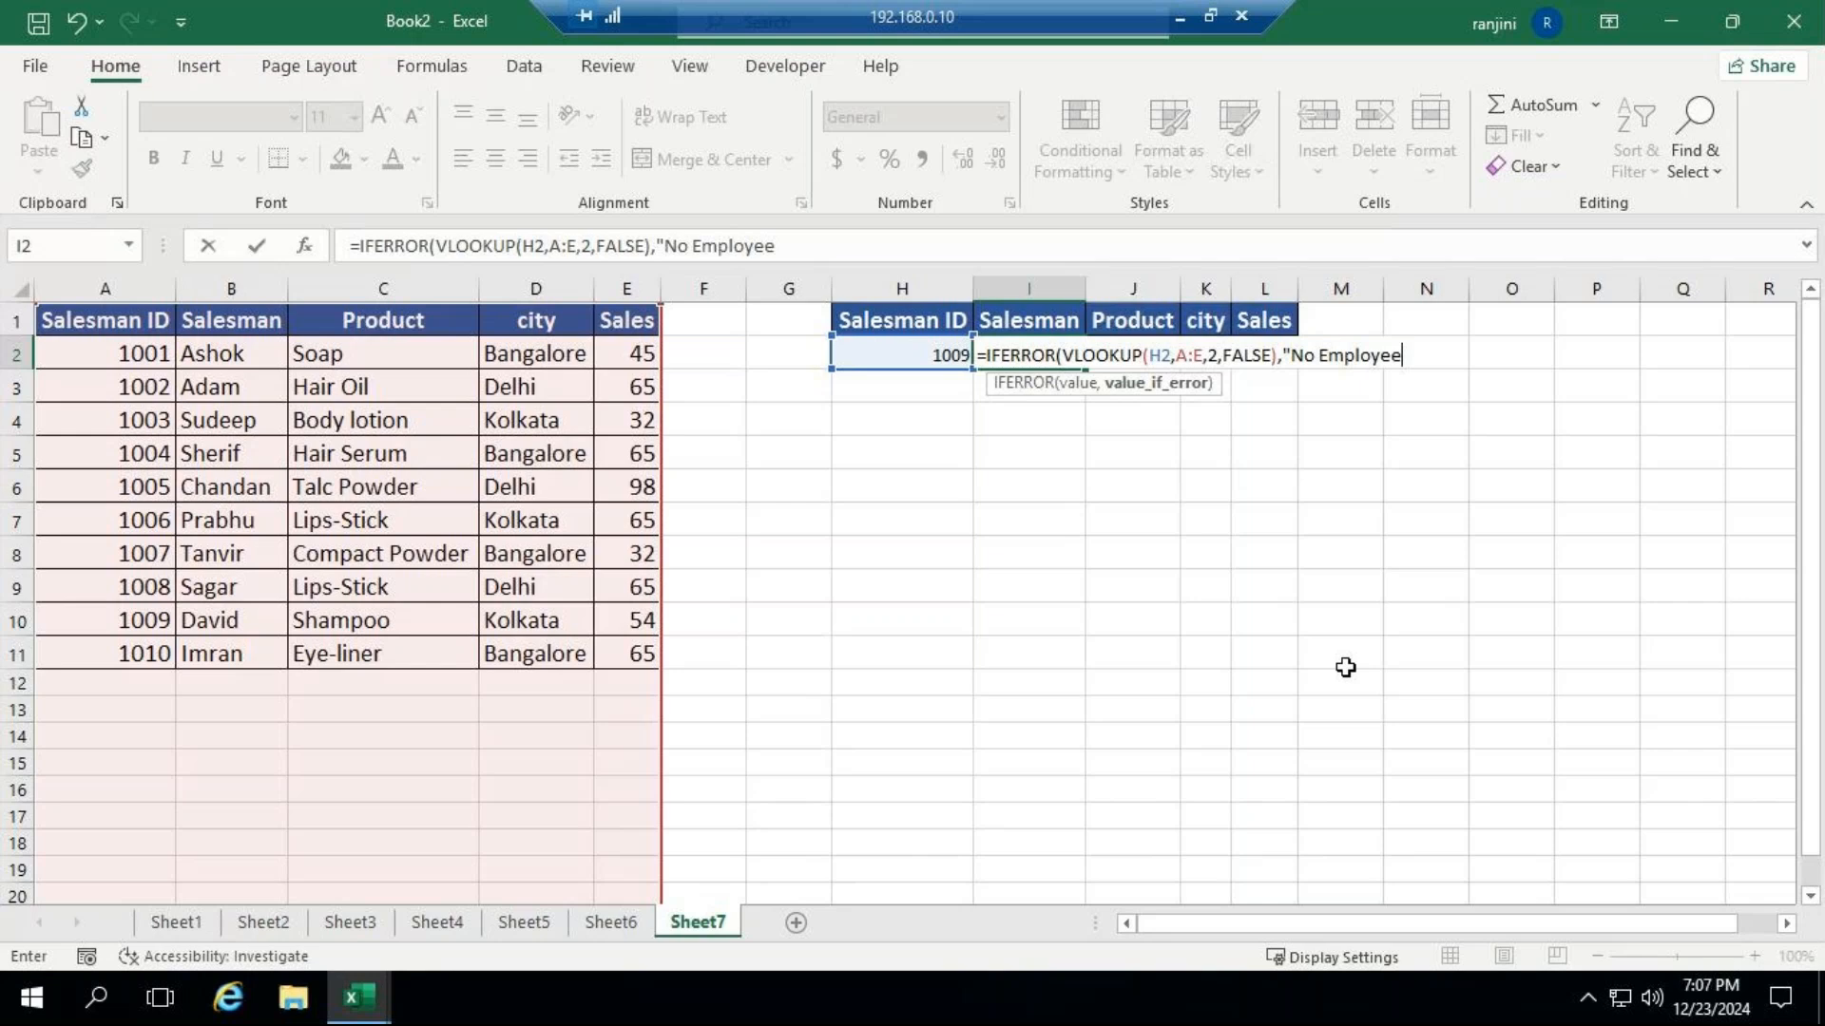
text( with this )
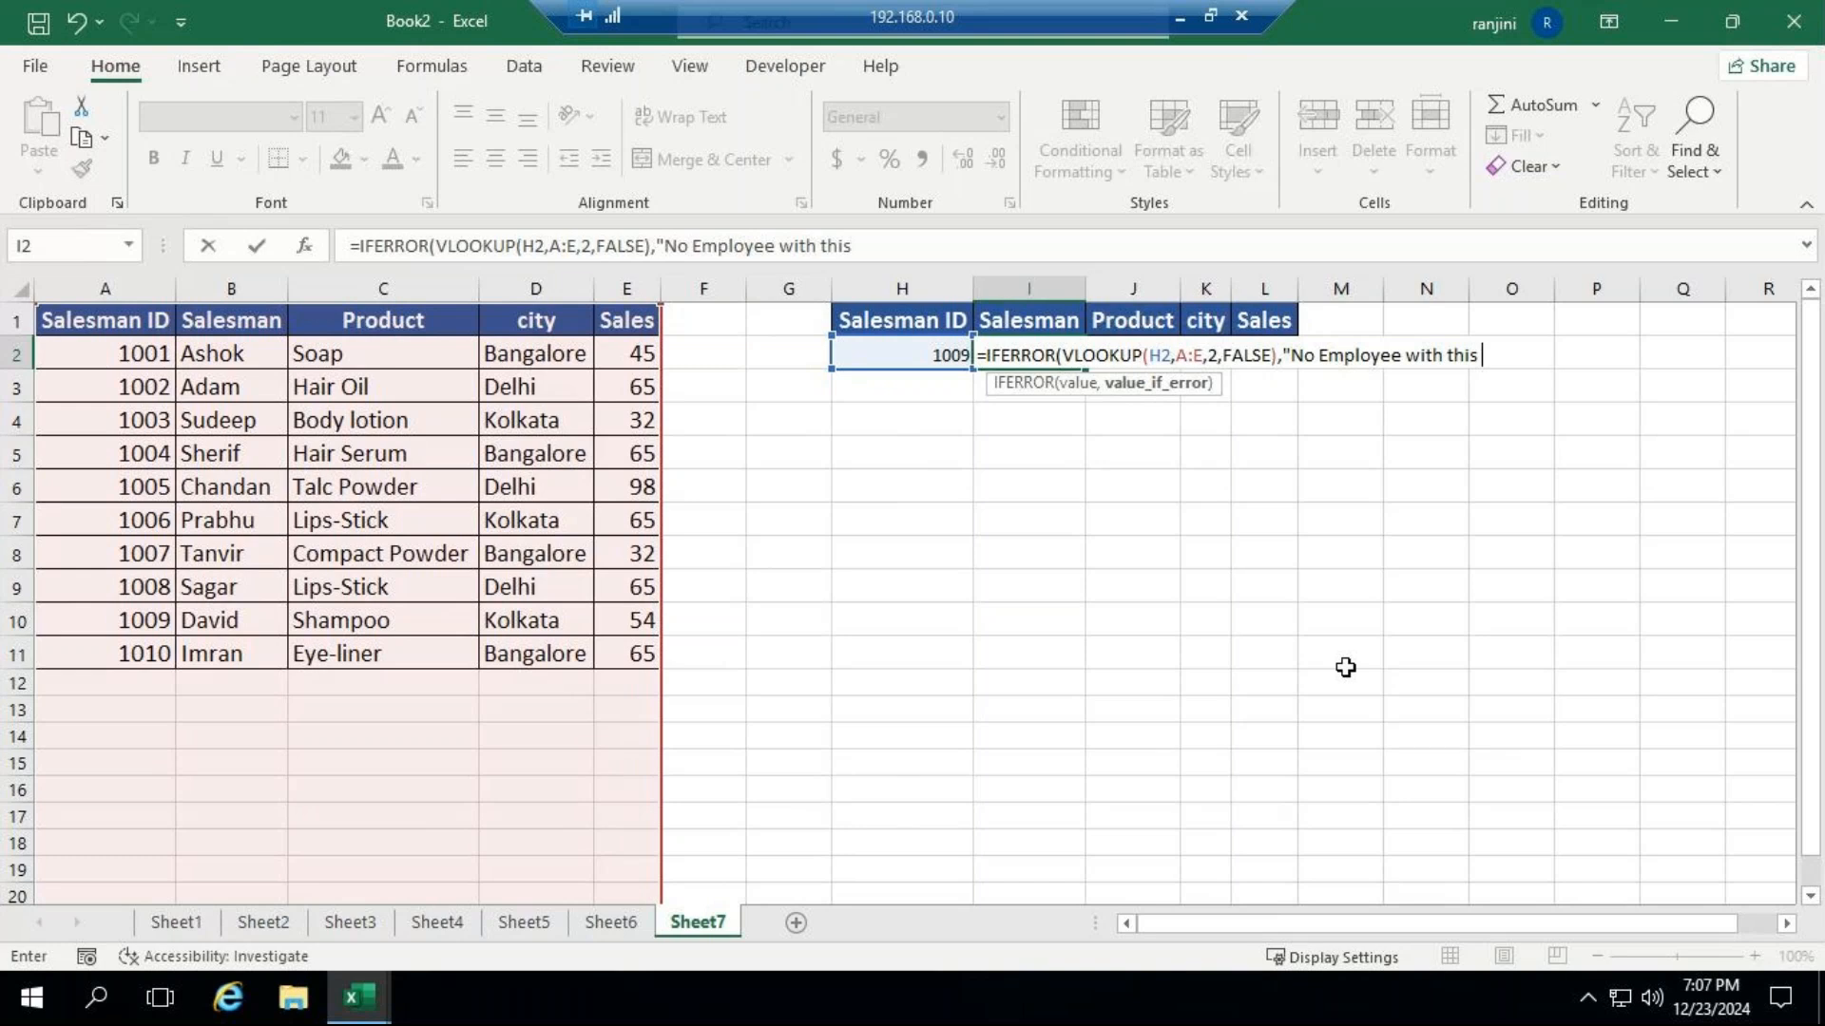
text(number))
key(Return)
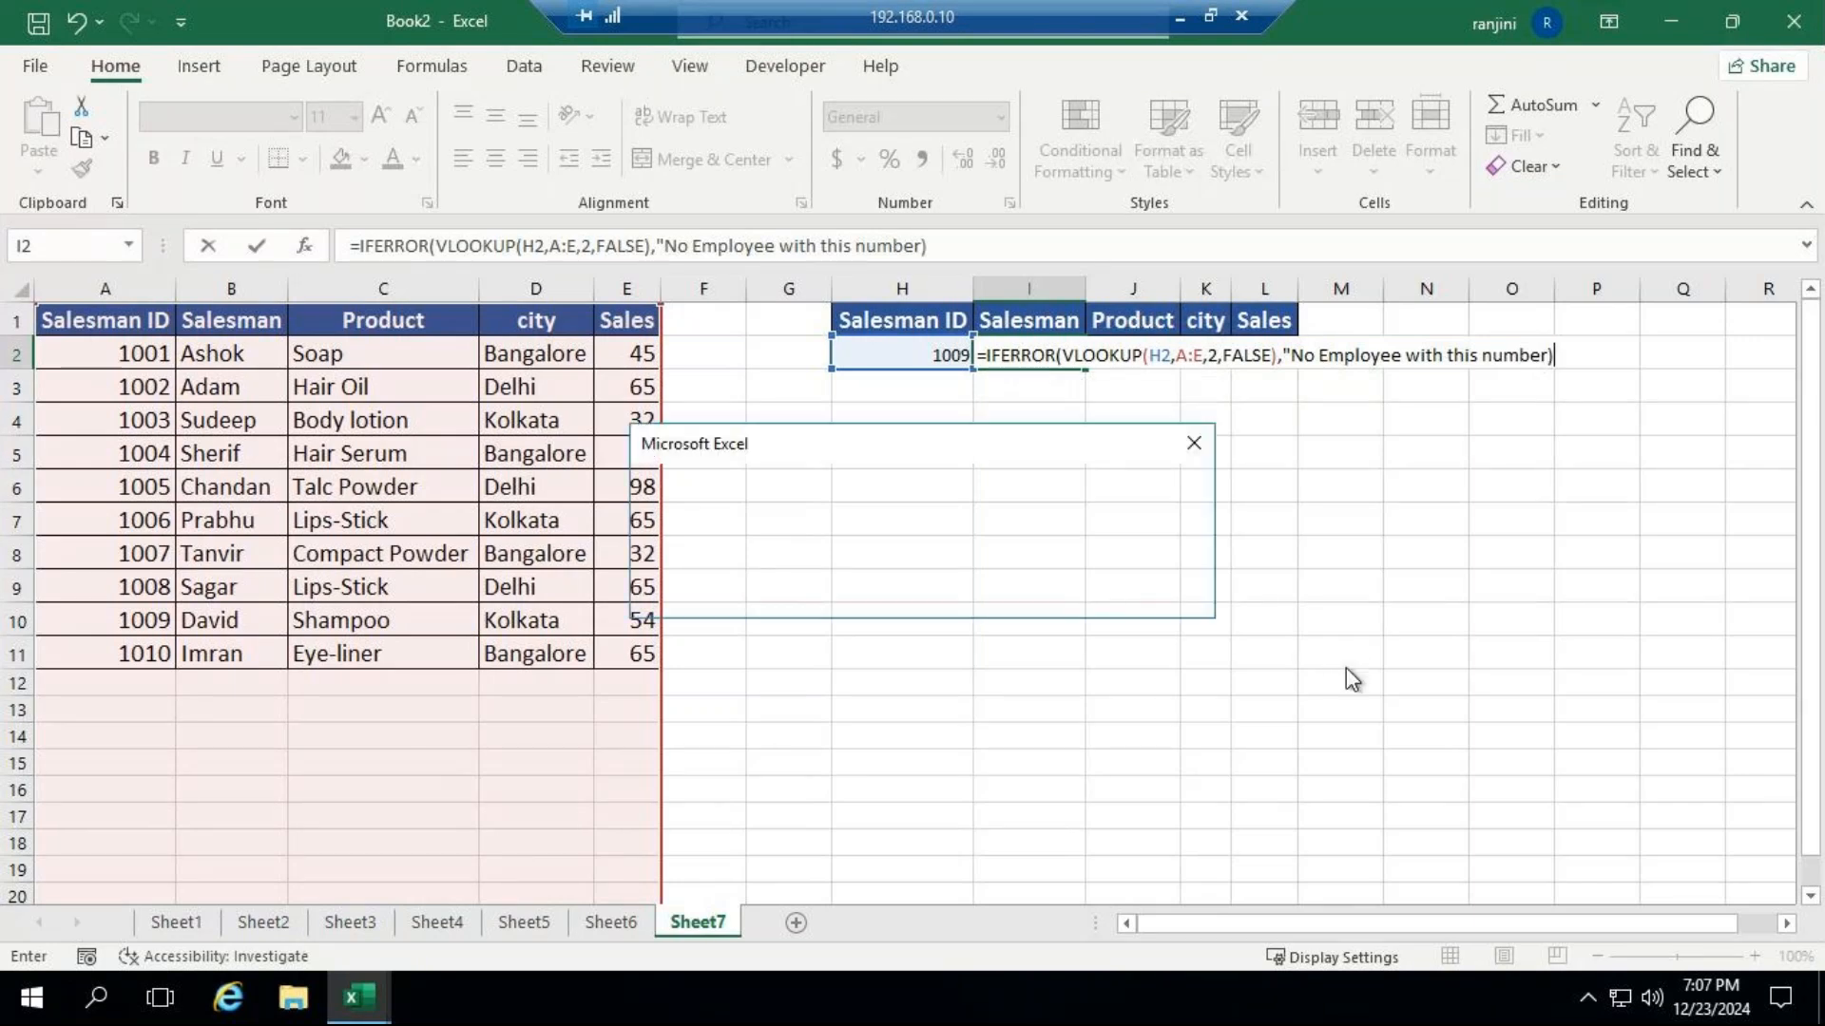
key(Return)
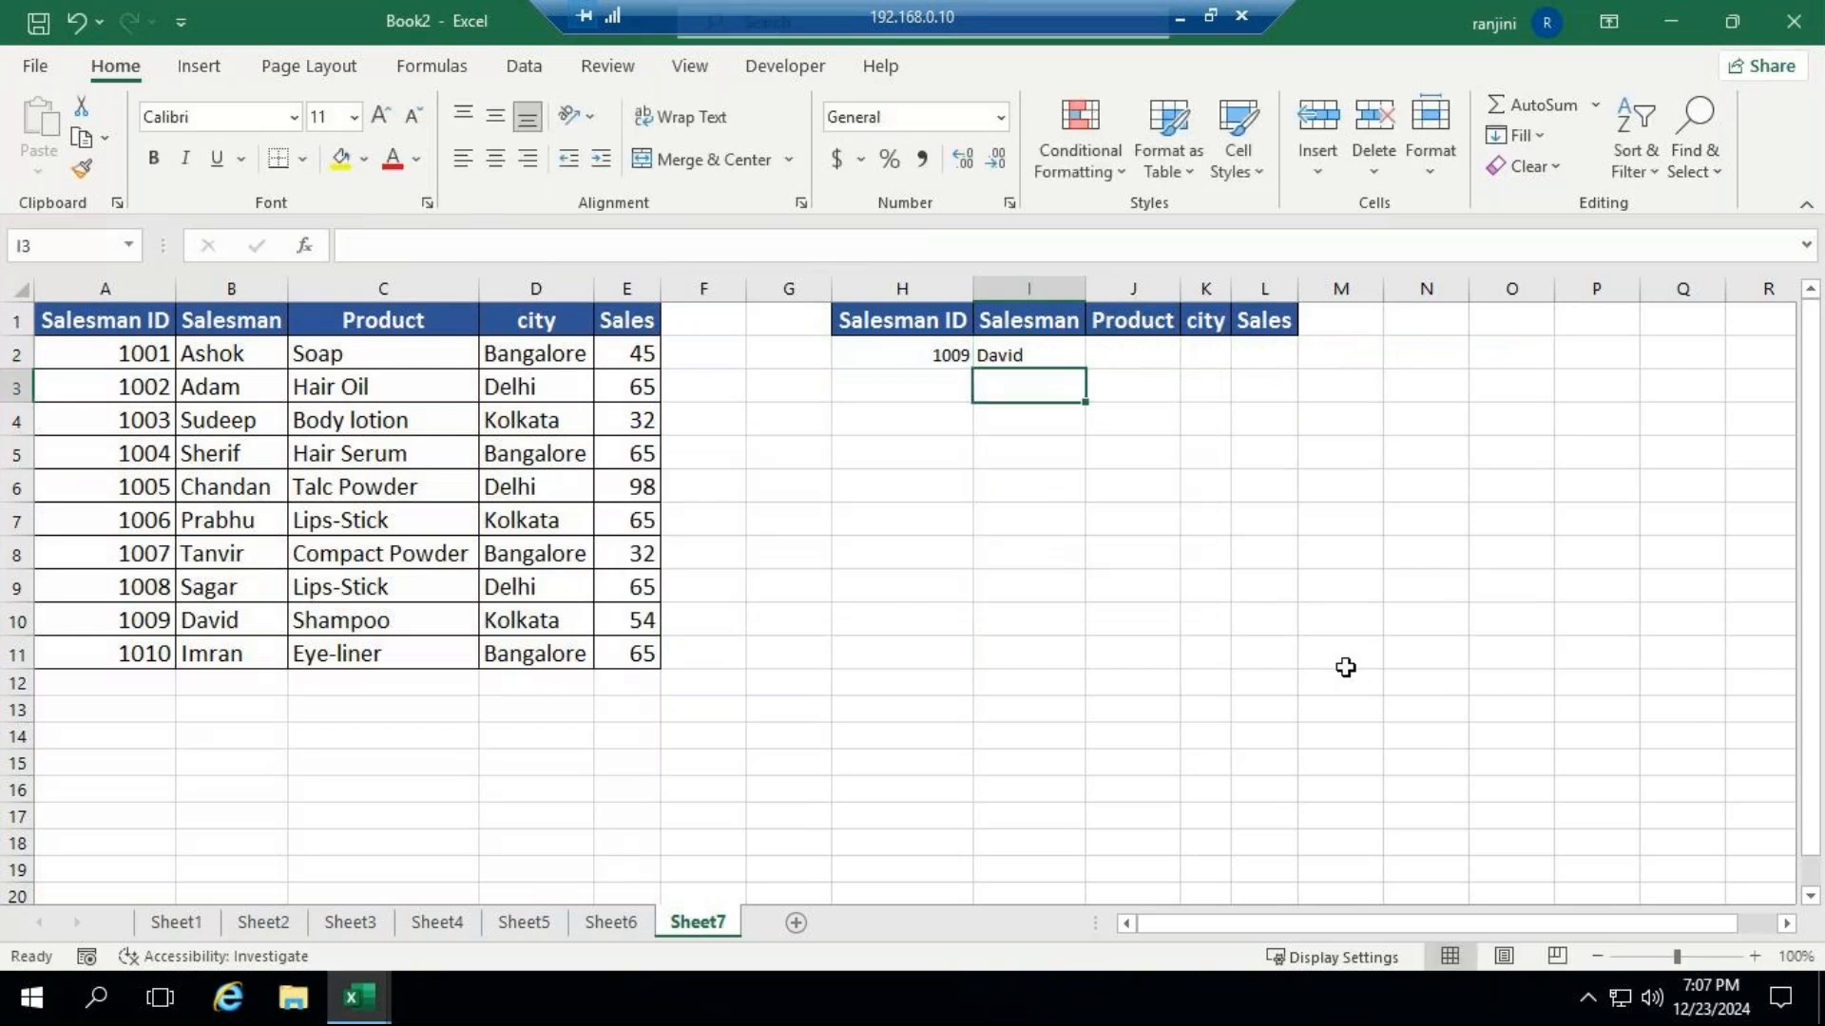
Test the error text by entering 1111 as the Salesman ID in H2, and AutoFit column I.
click(922, 356)
text(111)
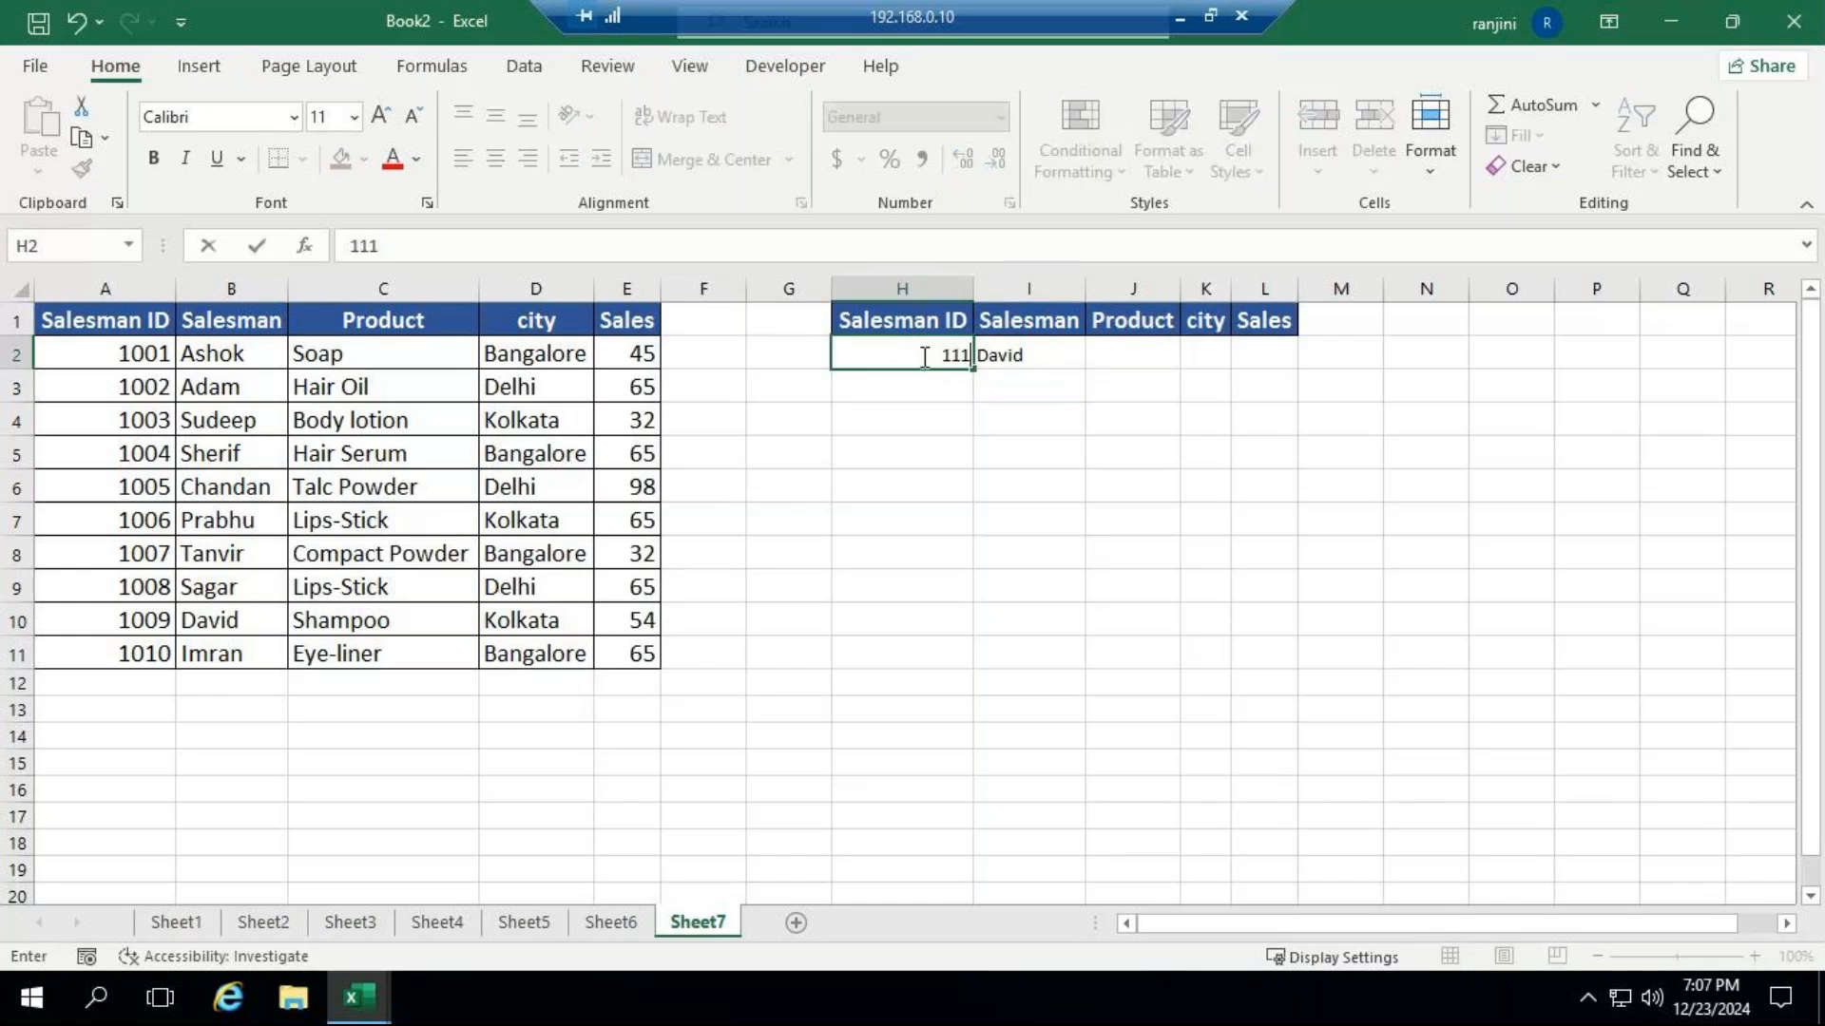
text(1)
key(Return)
double_click(1085, 285)
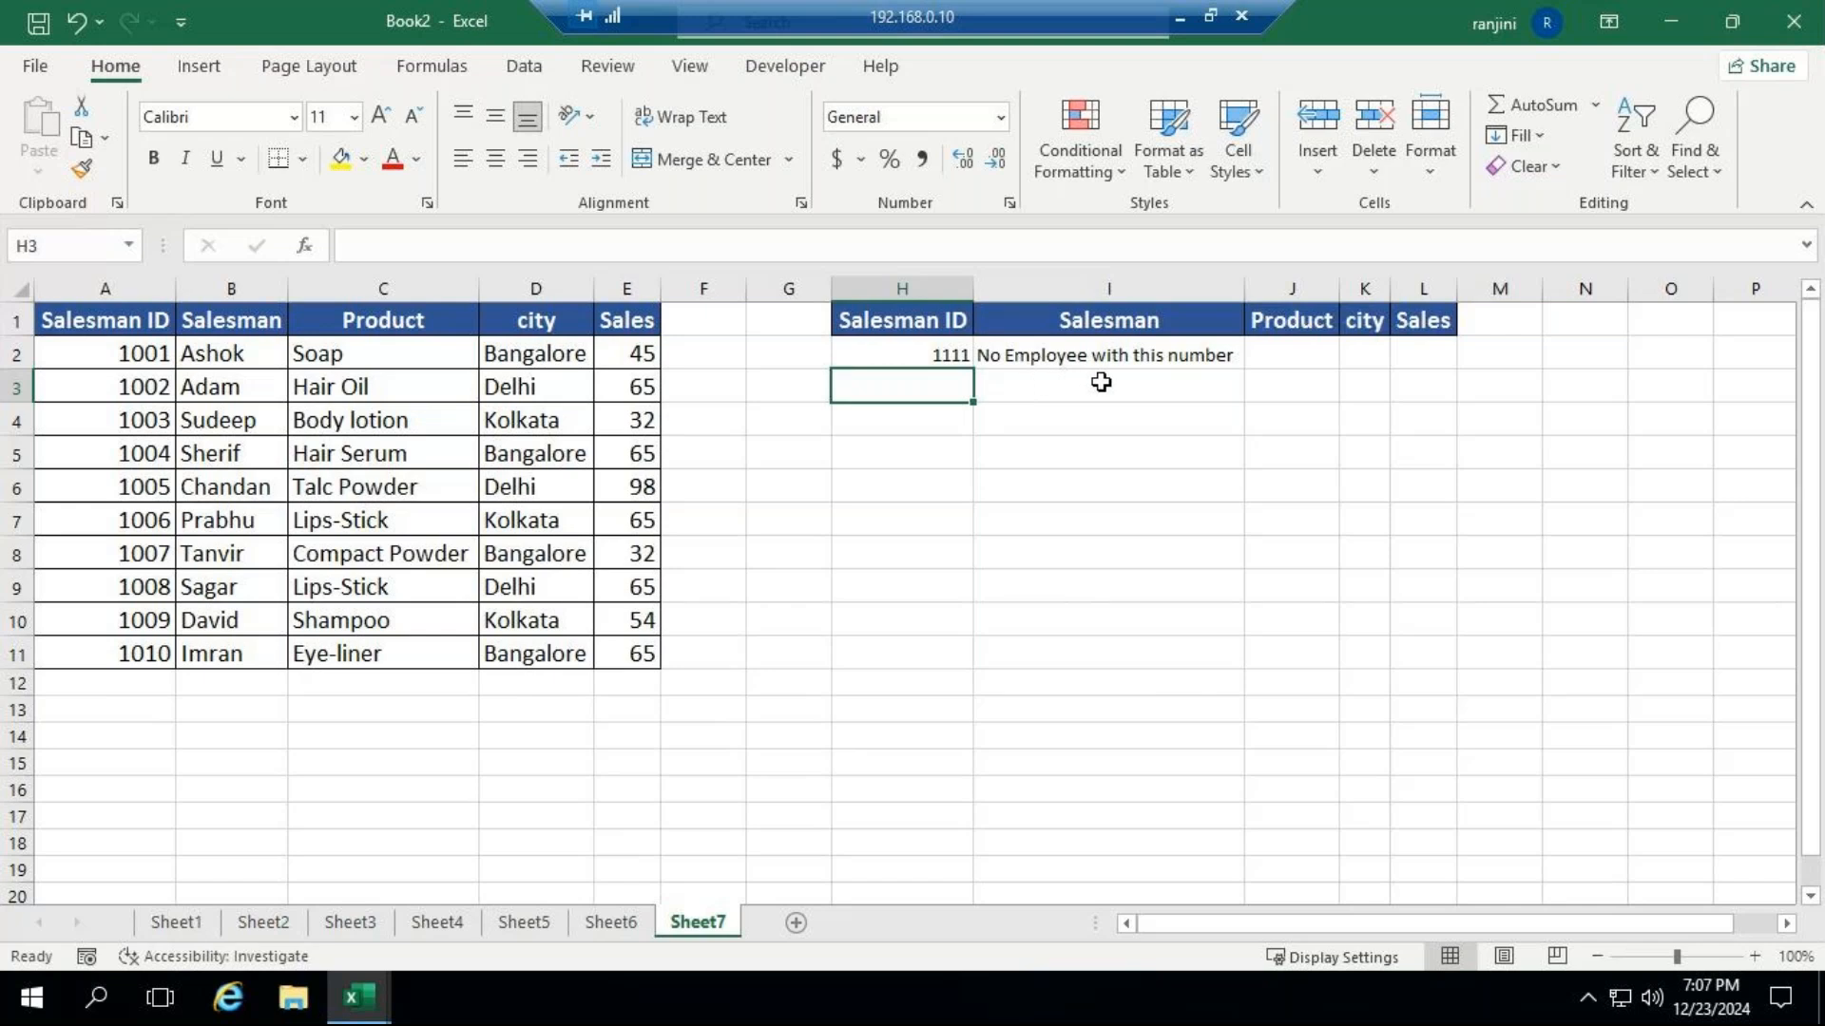
Replace the Salesman ID in H2 with the listed ID 1001.
click(933, 355)
text(10)
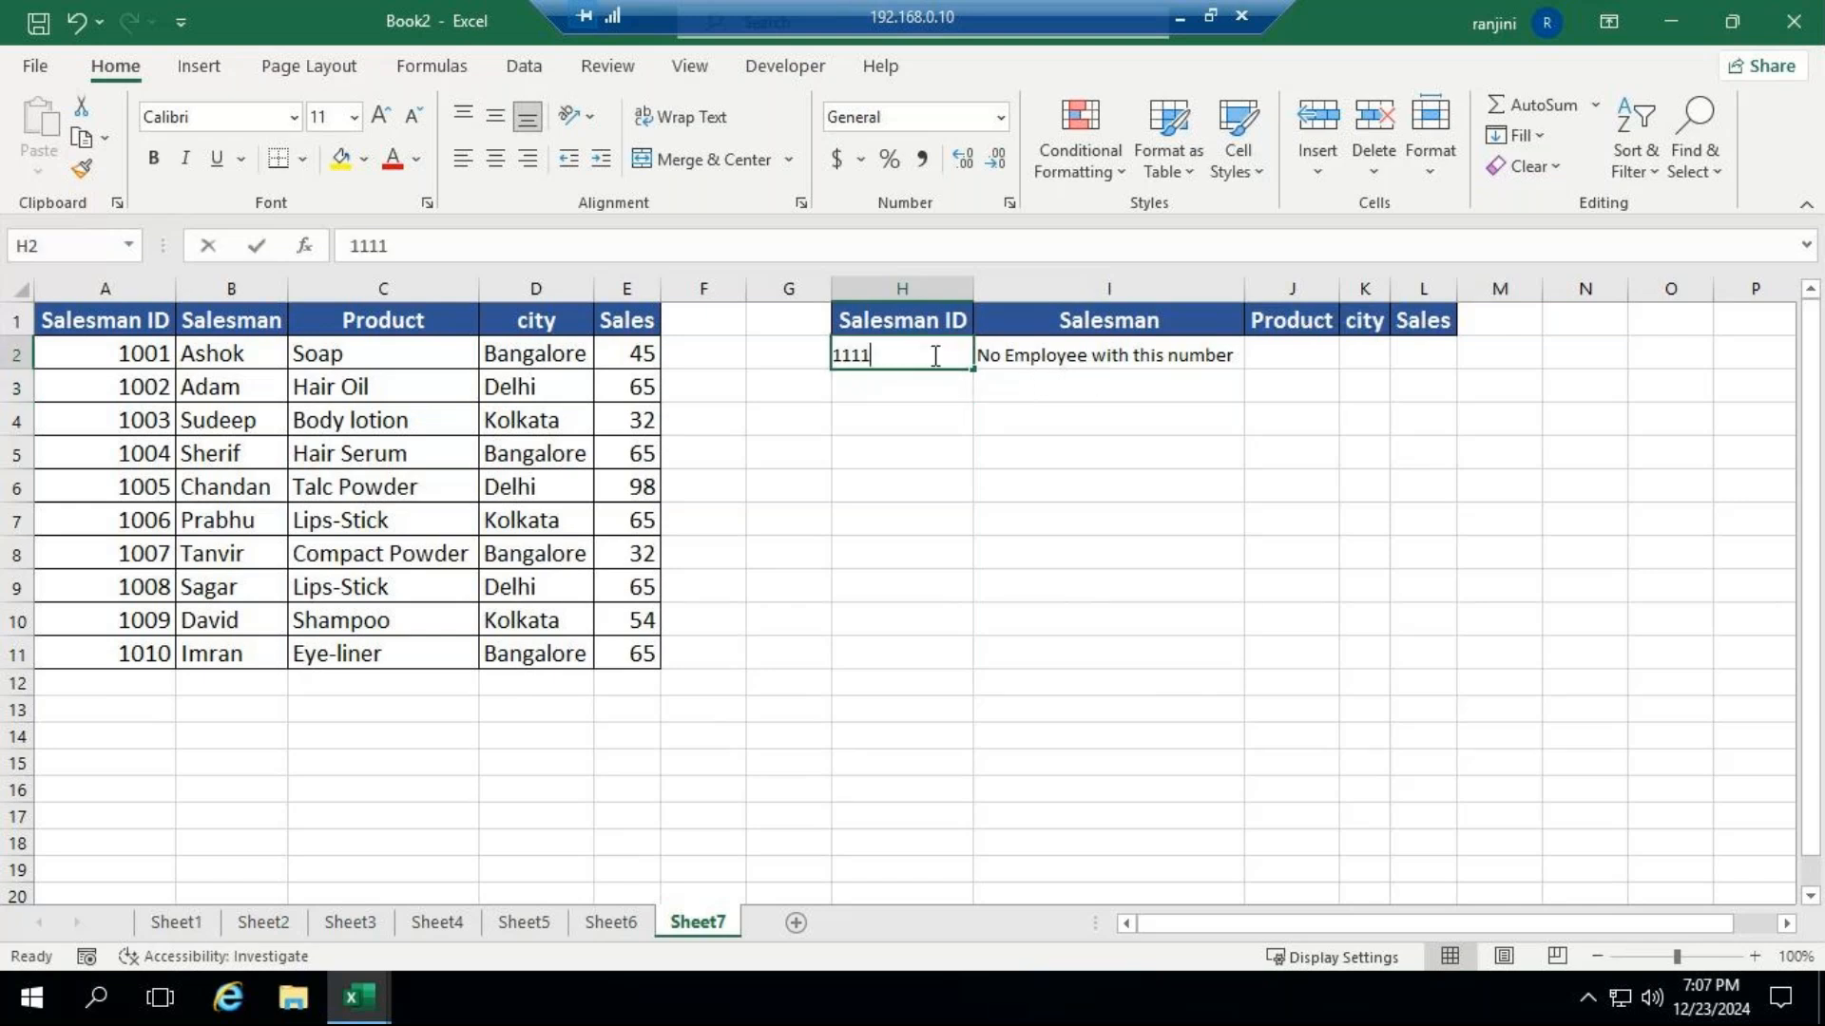
text(01)
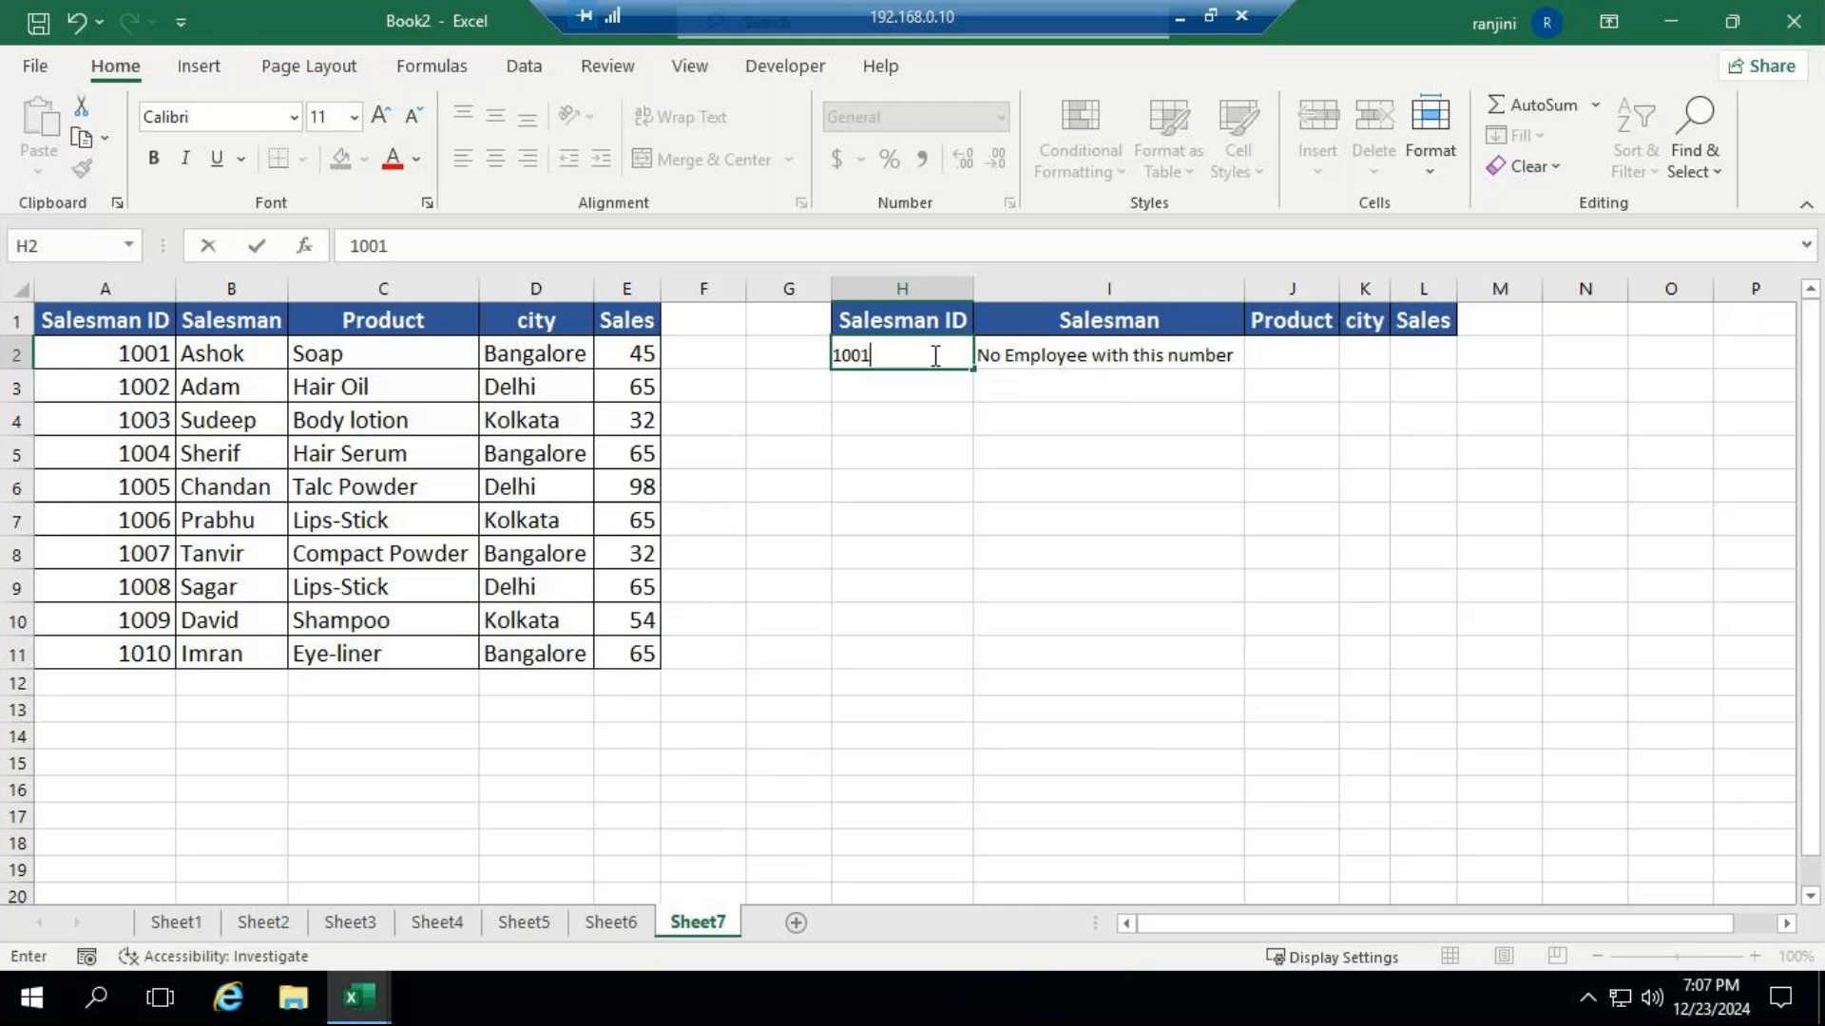
key(Return)
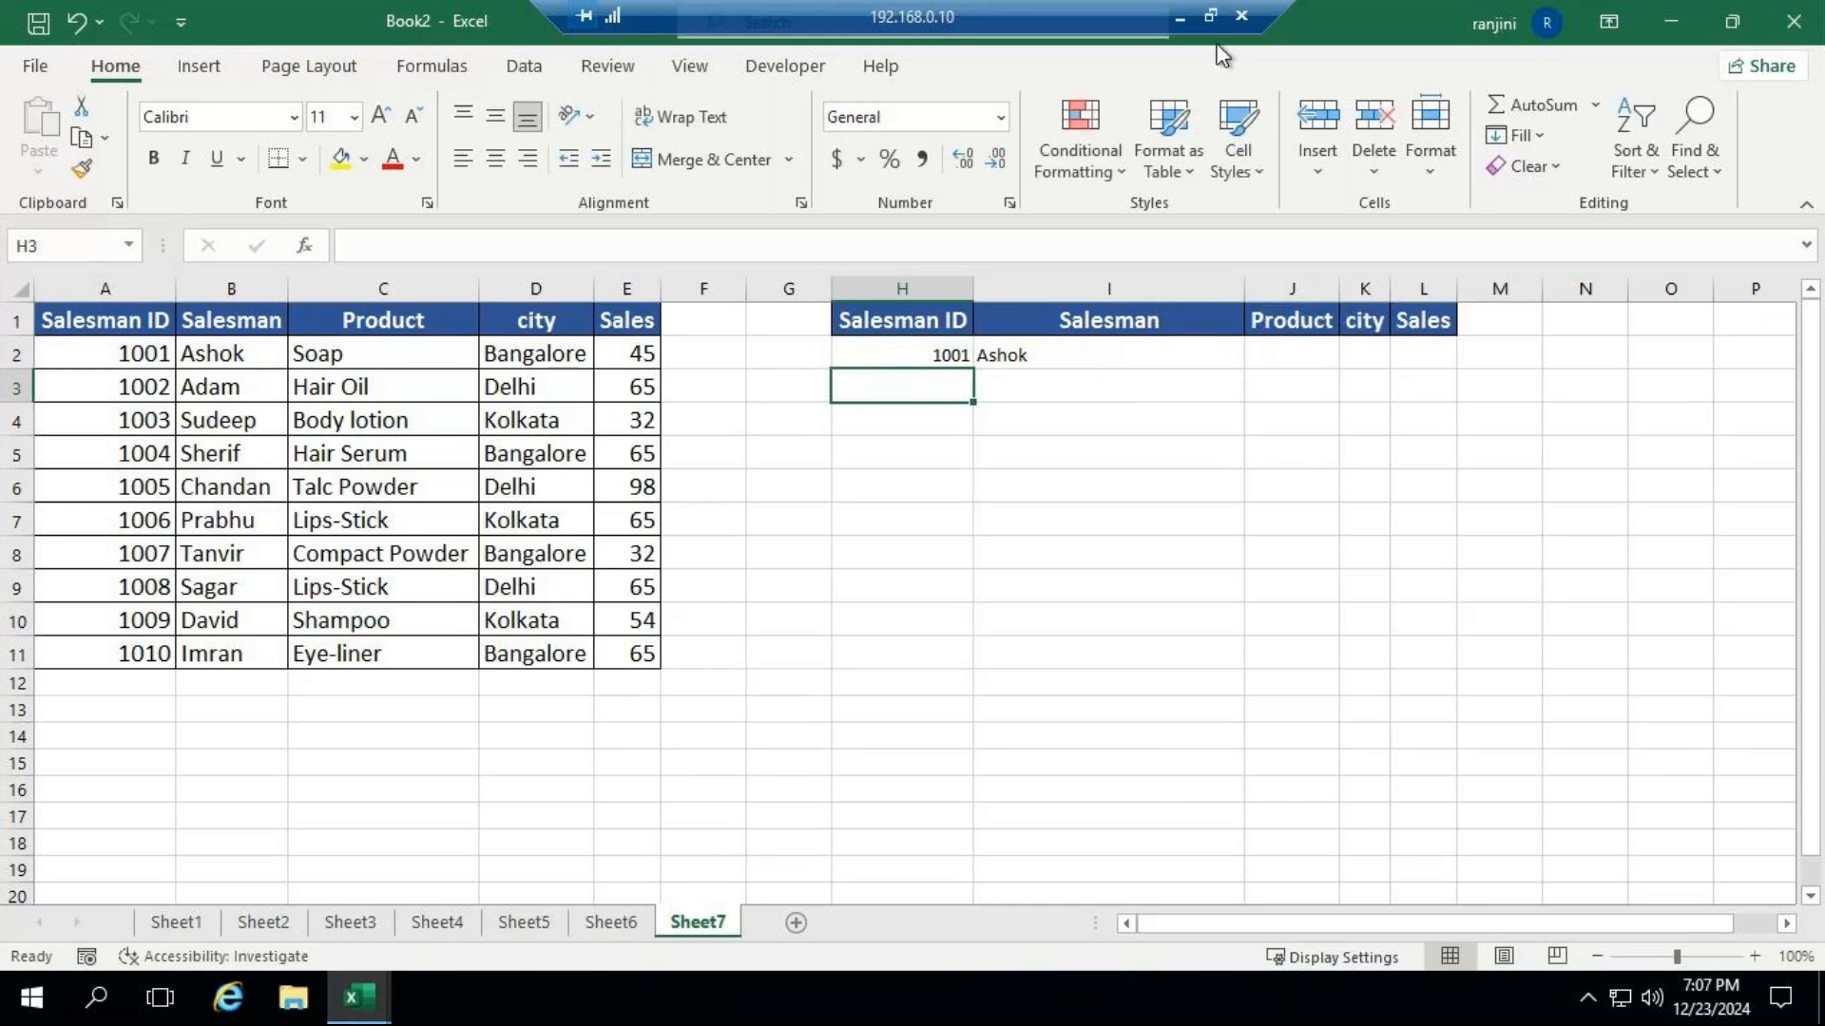
Check the GoTo Meeting window, then return to the Excel workbook and select I2 to review its formula.
click(1181, 21)
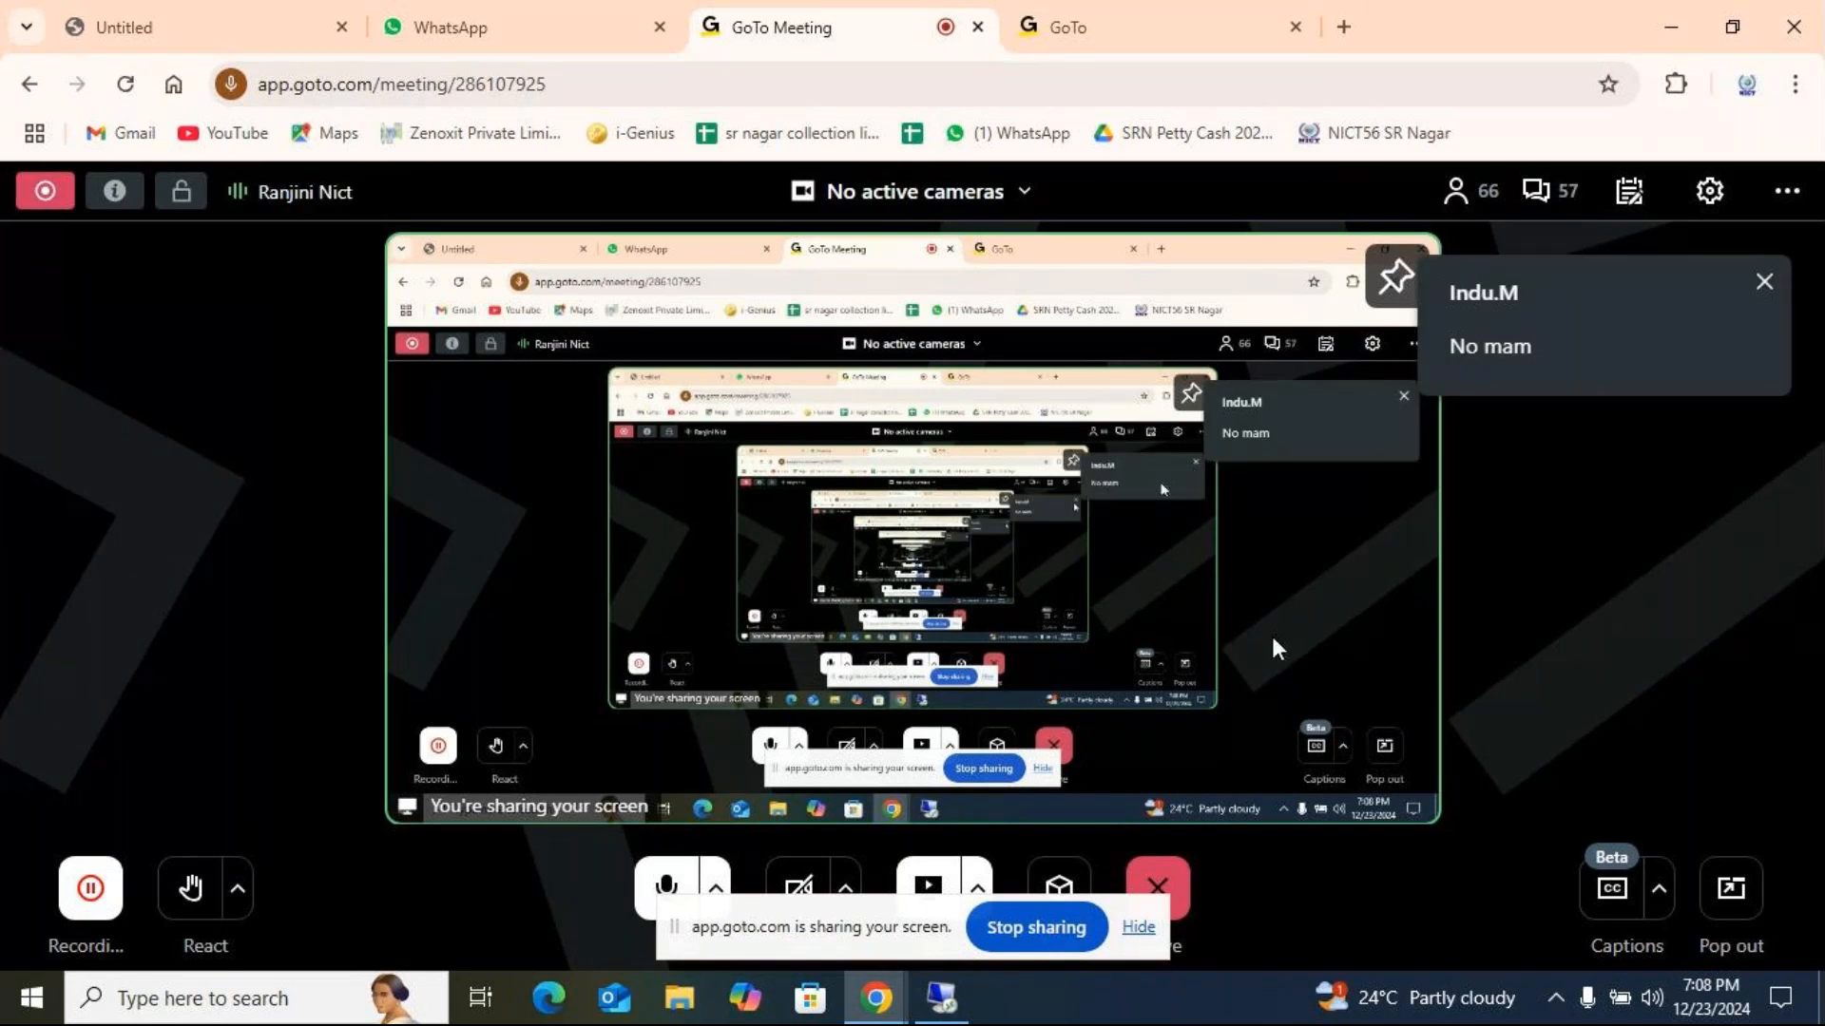
click(953, 1011)
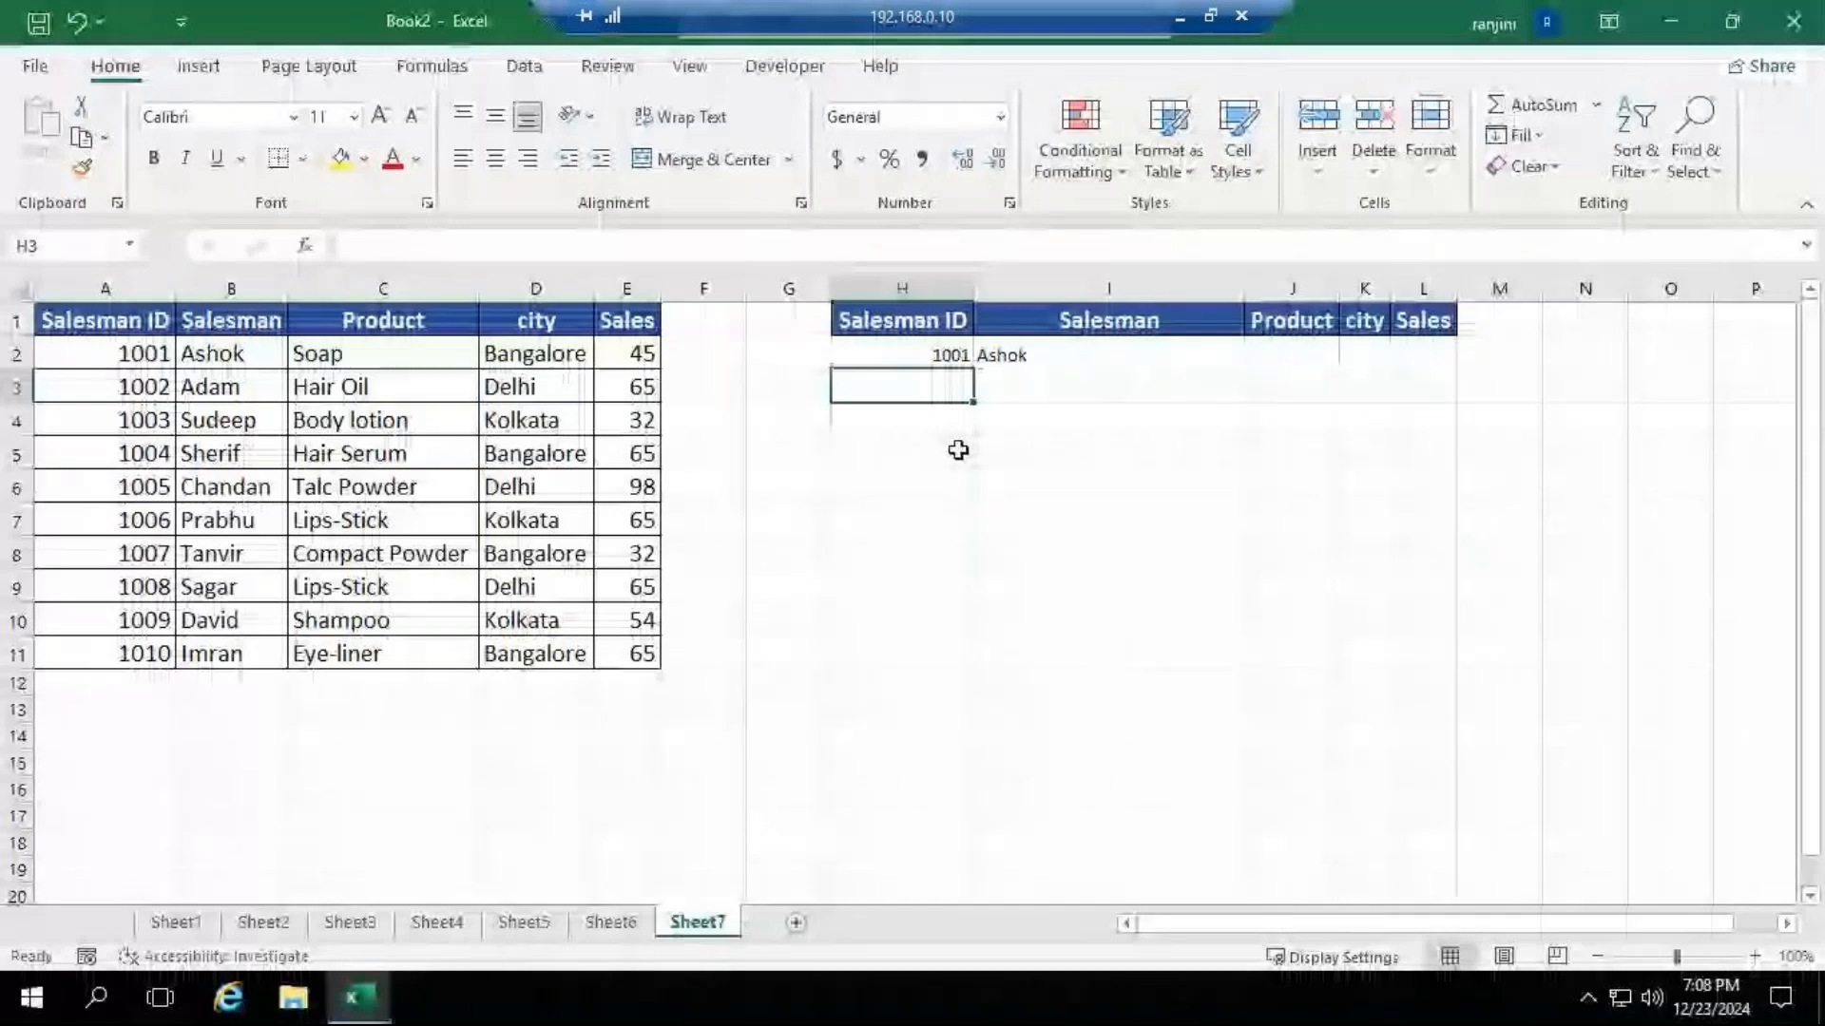
click(937, 352)
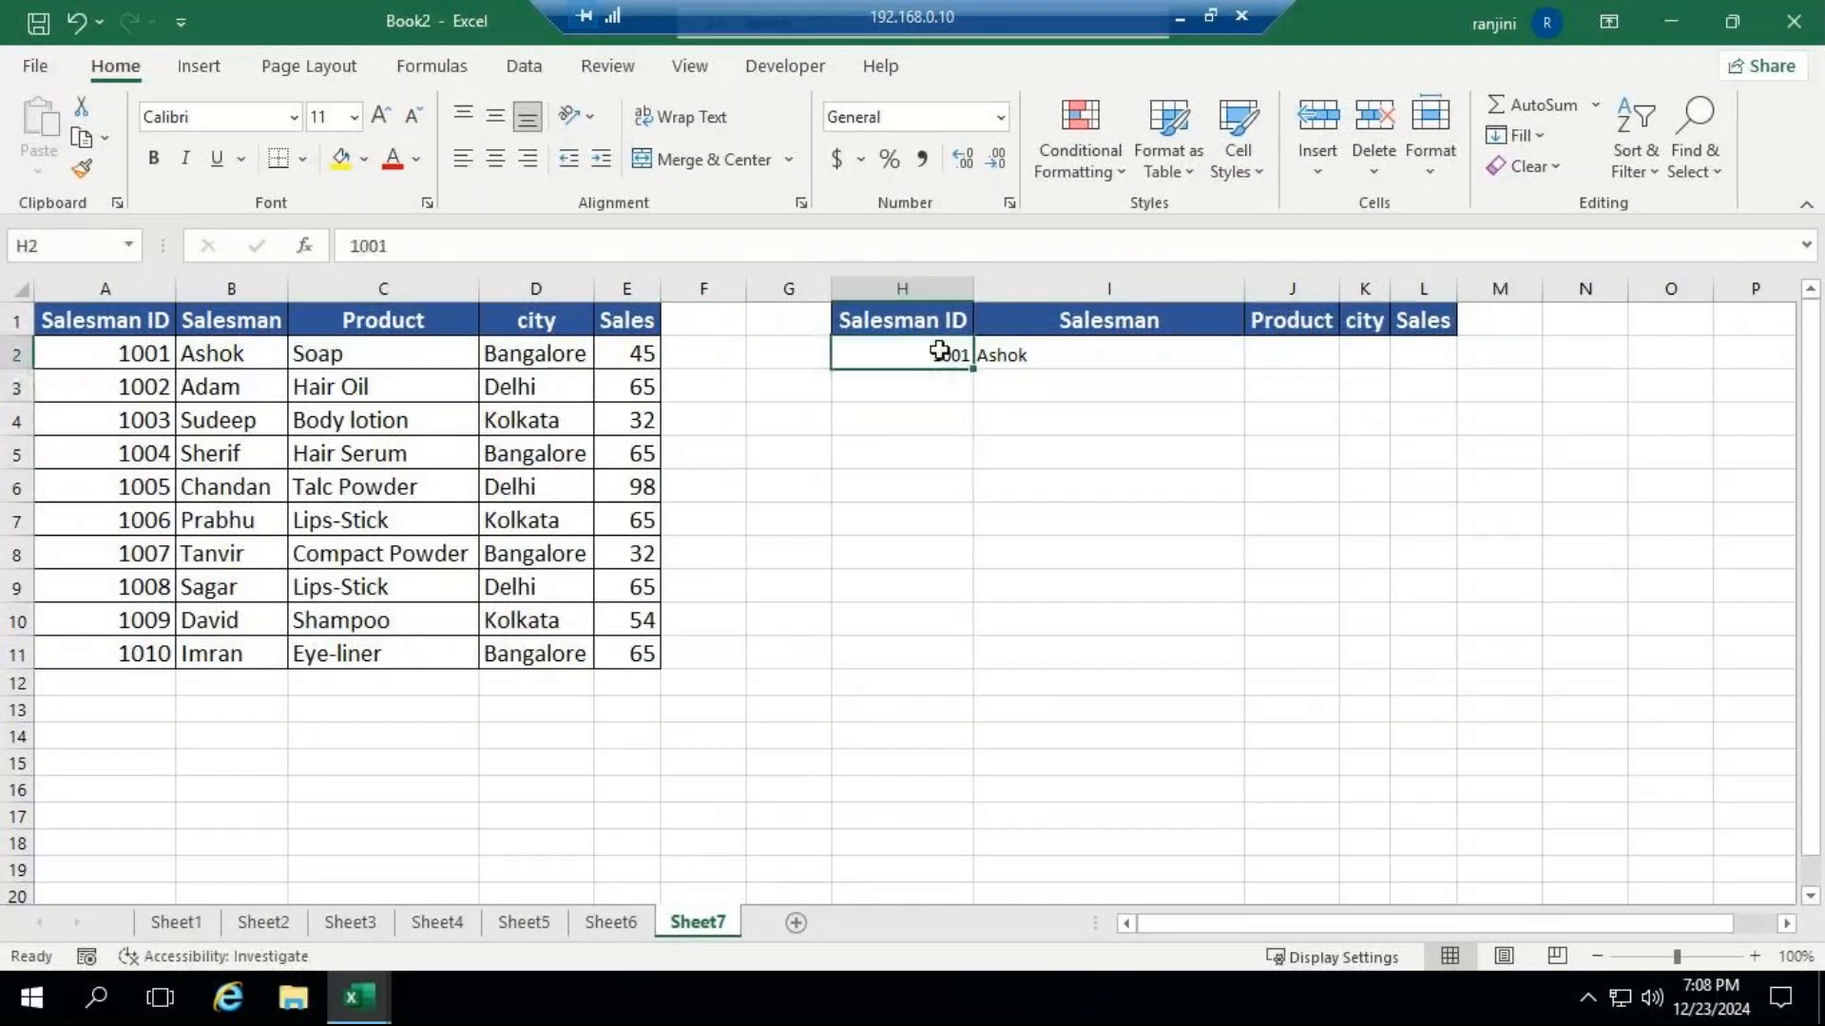
click(1048, 355)
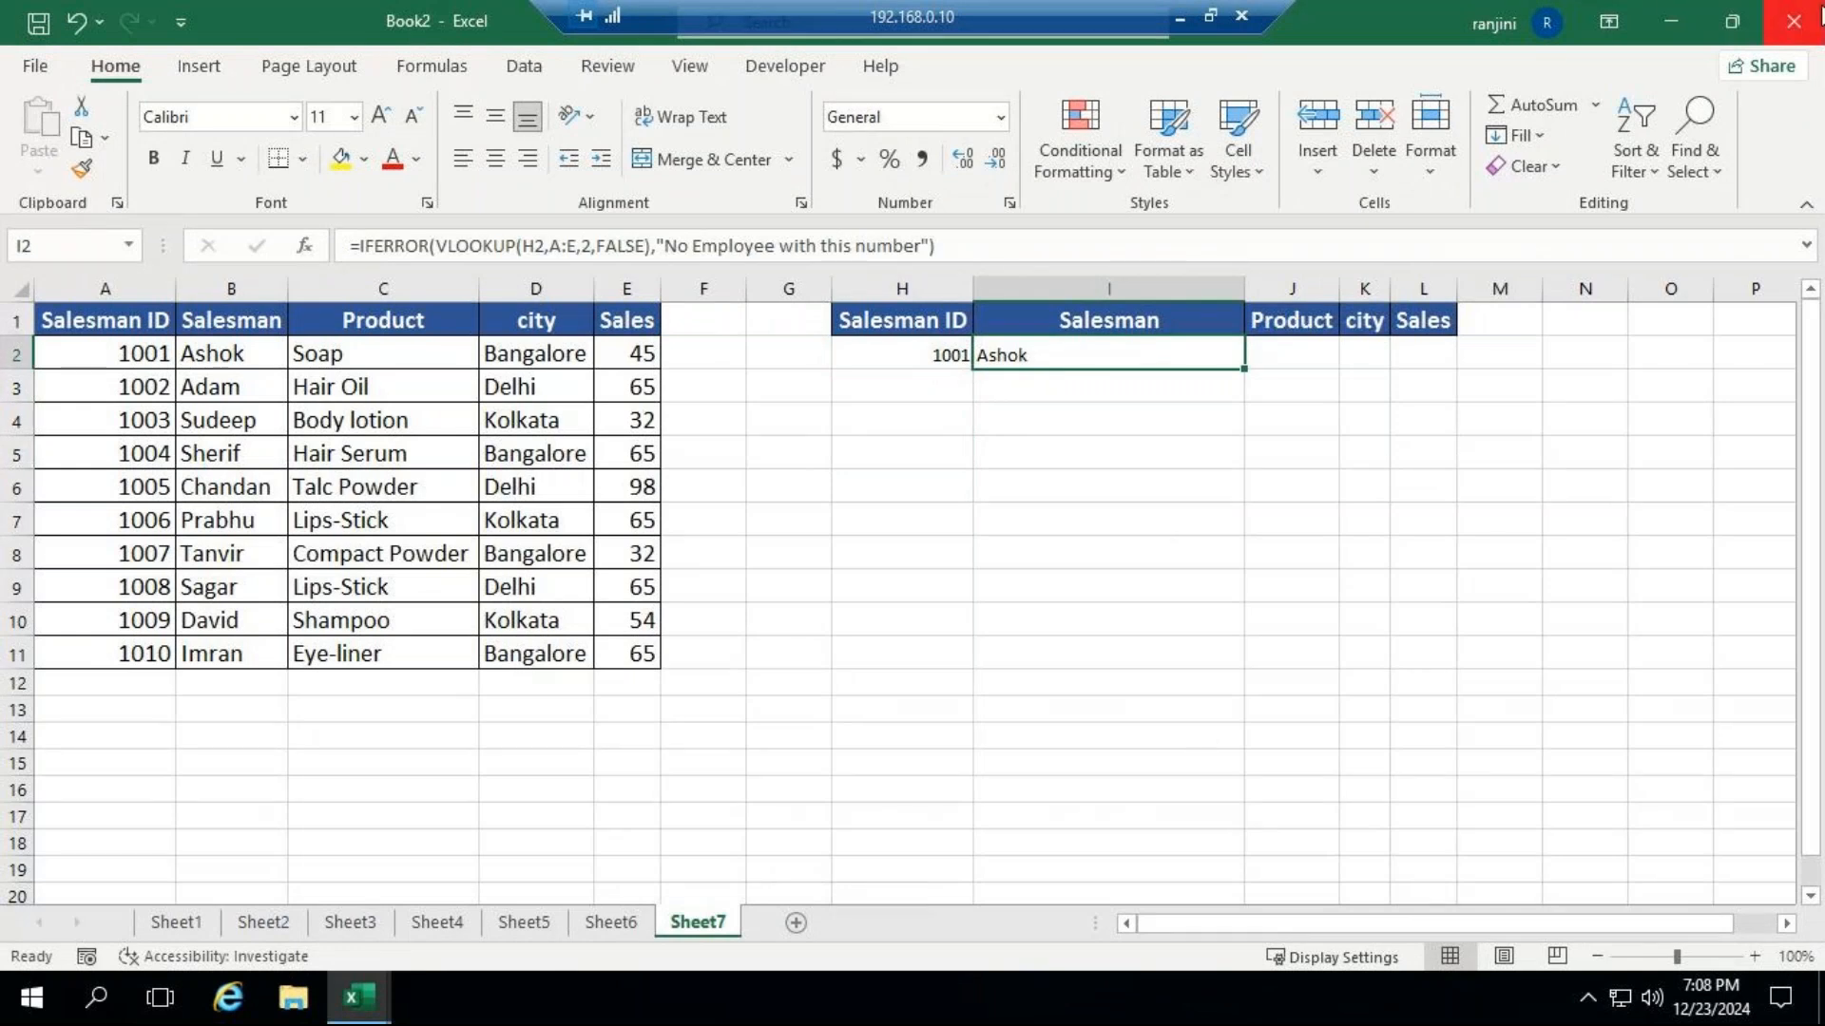
Switch to the GoTo Meeting window, open the participants list and mute the microphone.
click(1178, 17)
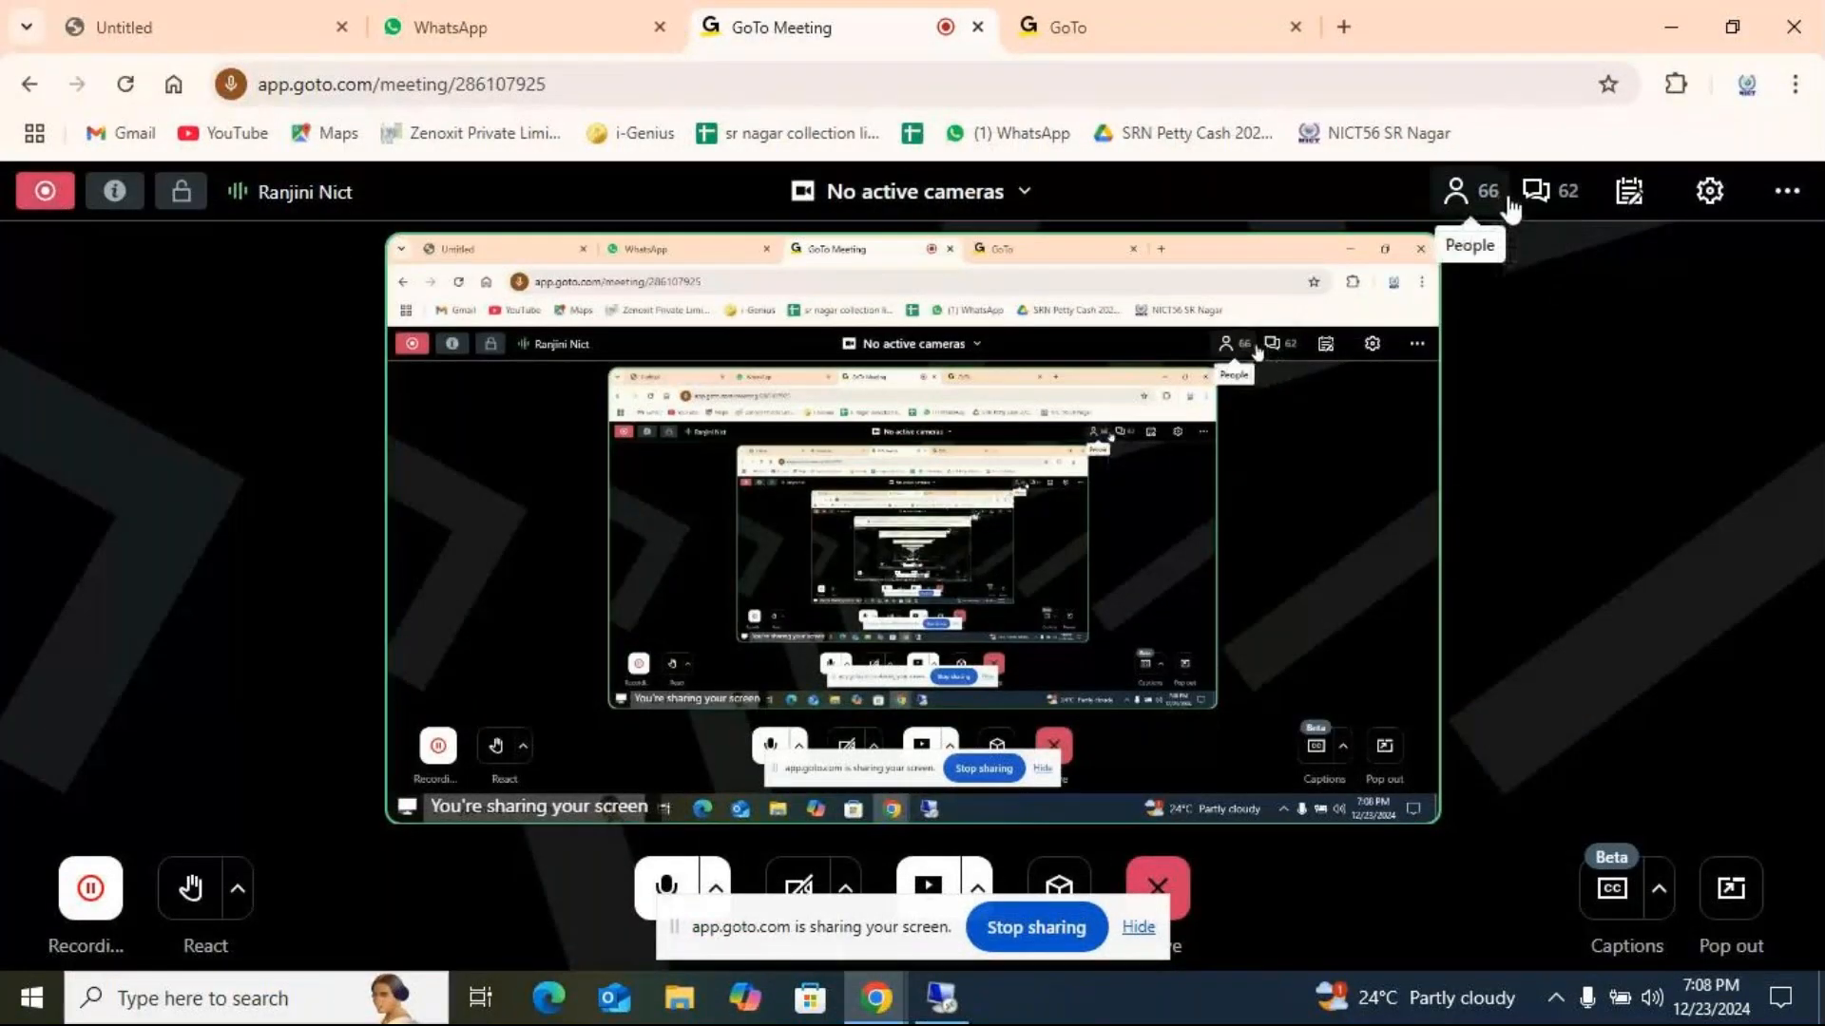
click(1511, 207)
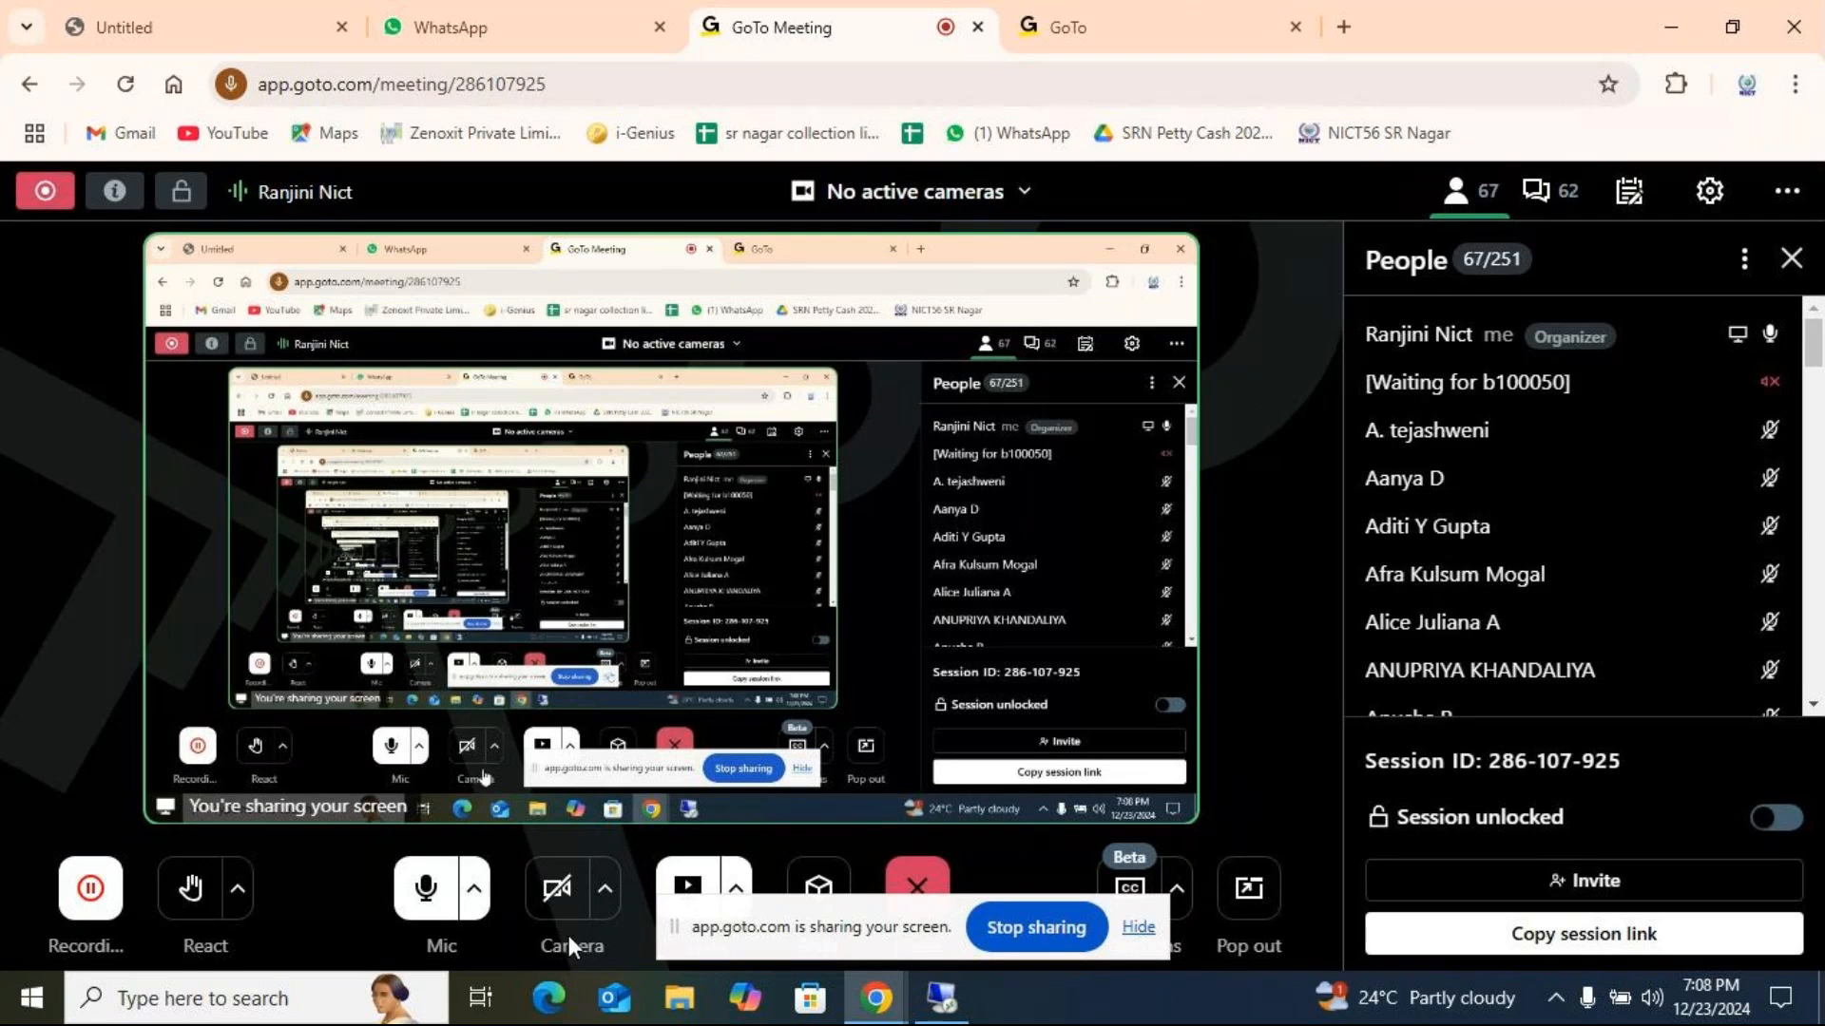
click(427, 890)
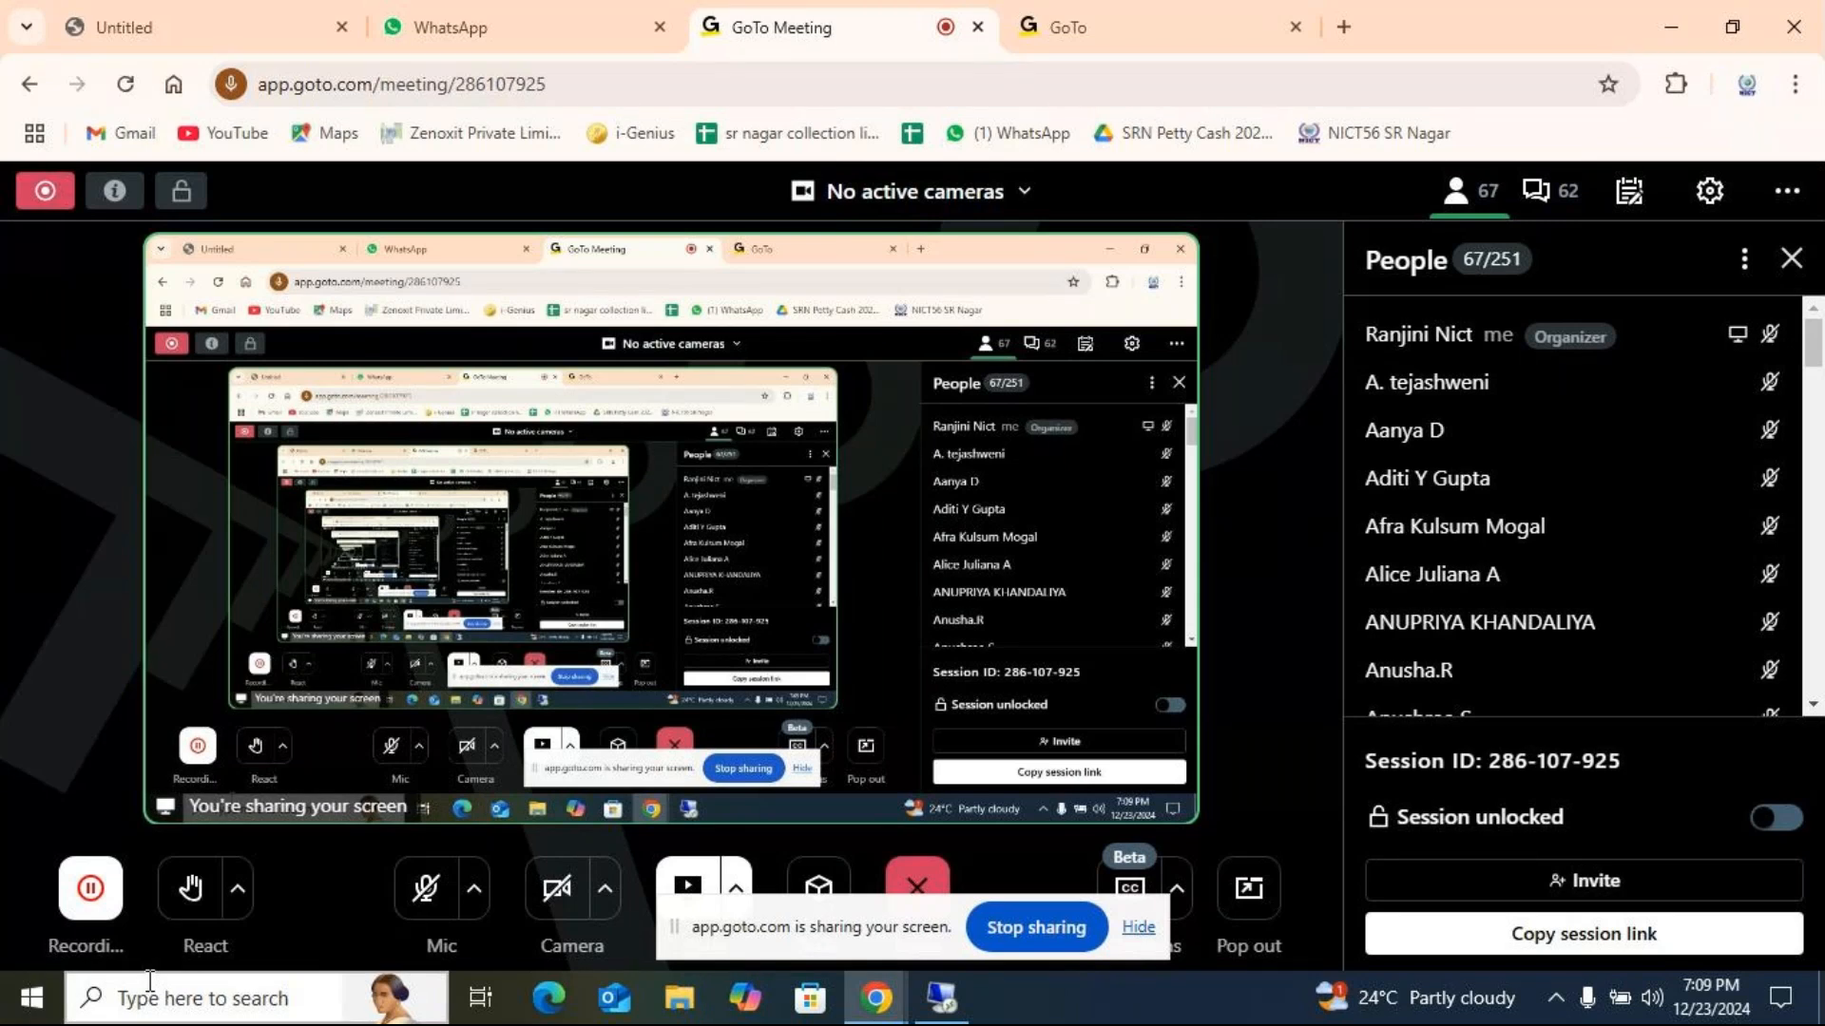
Read through the meeting's participants list down to its end.
scroll(1544, 638, down, 2)
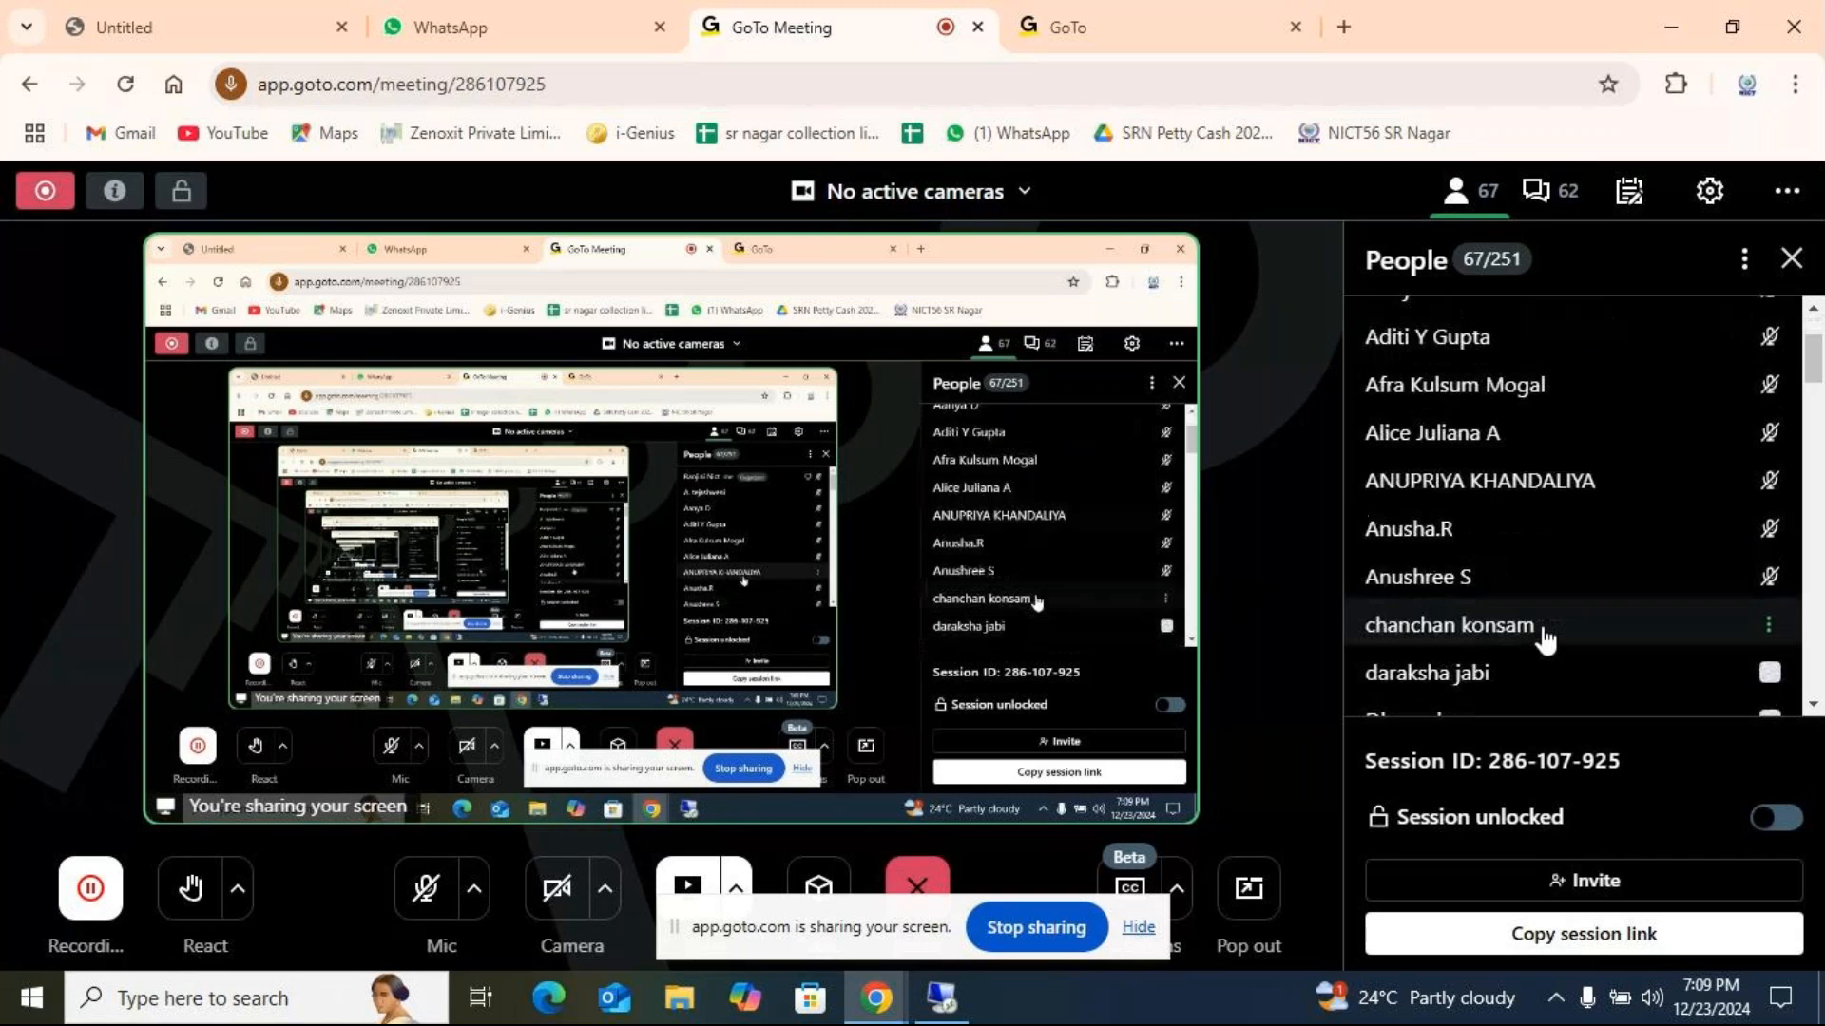
scroll(1544, 638, down, 2)
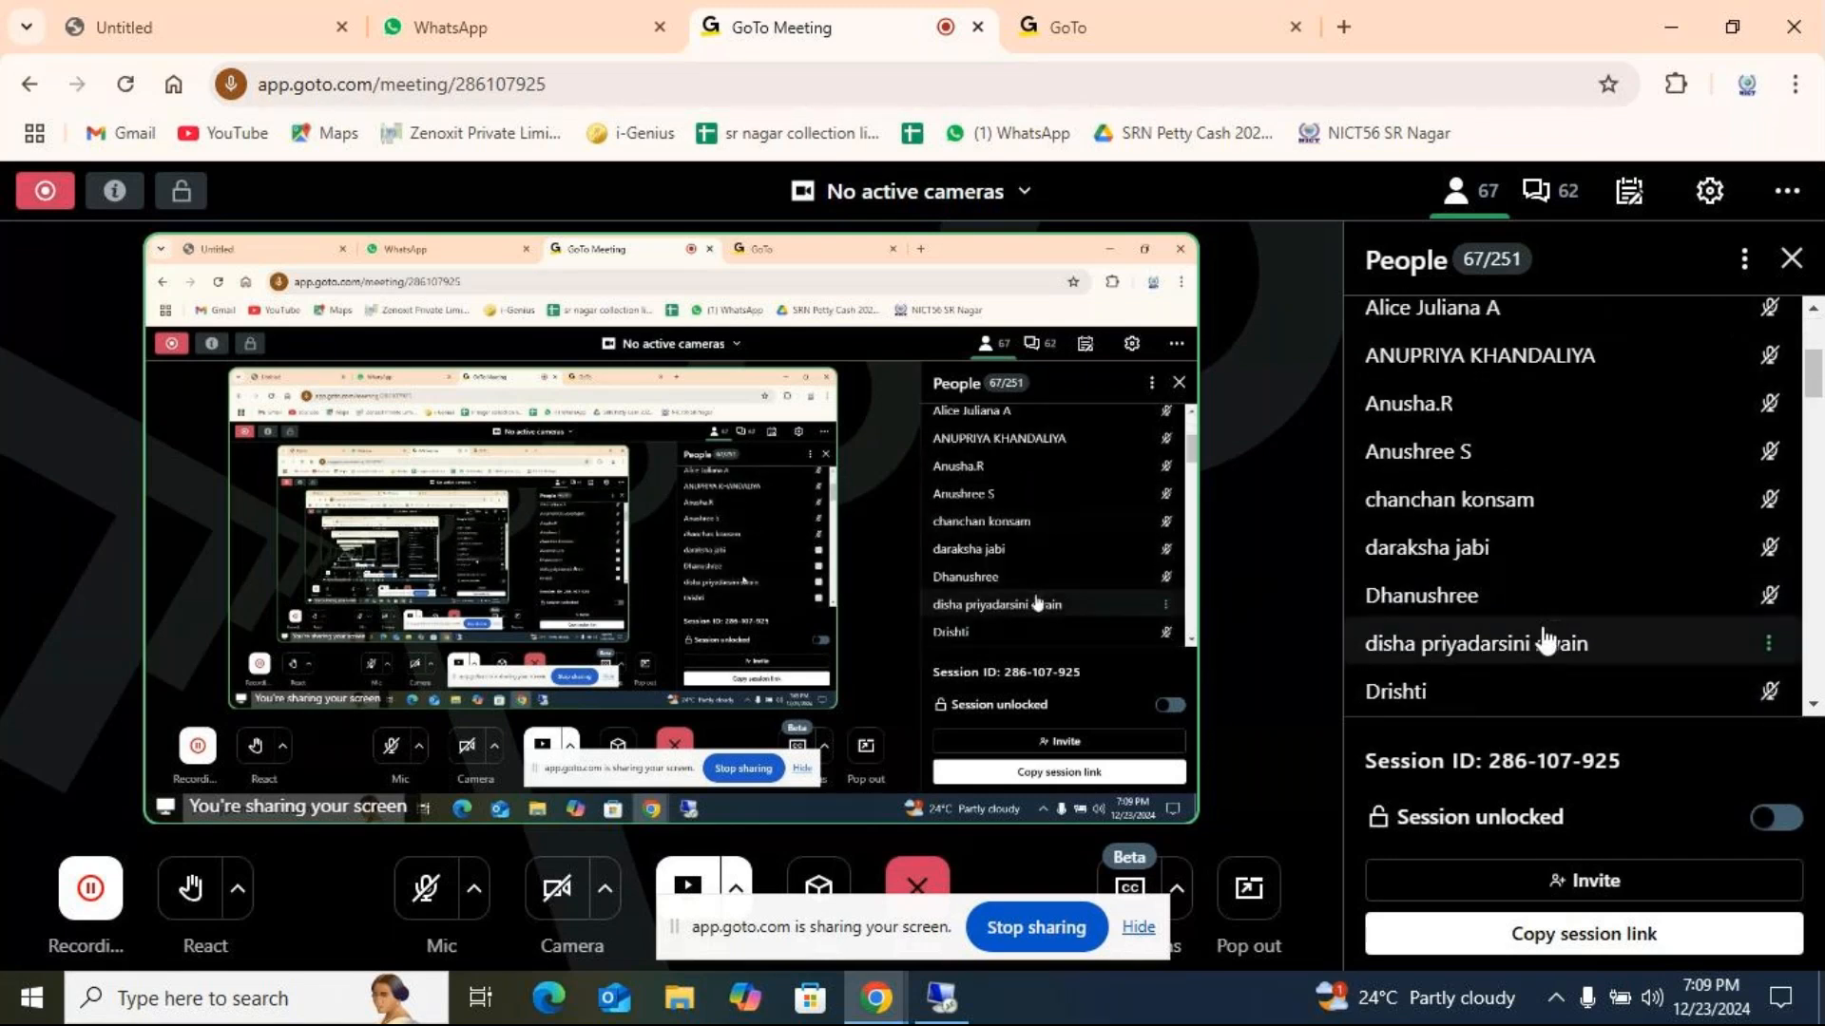
scroll(1546, 643, down, 4)
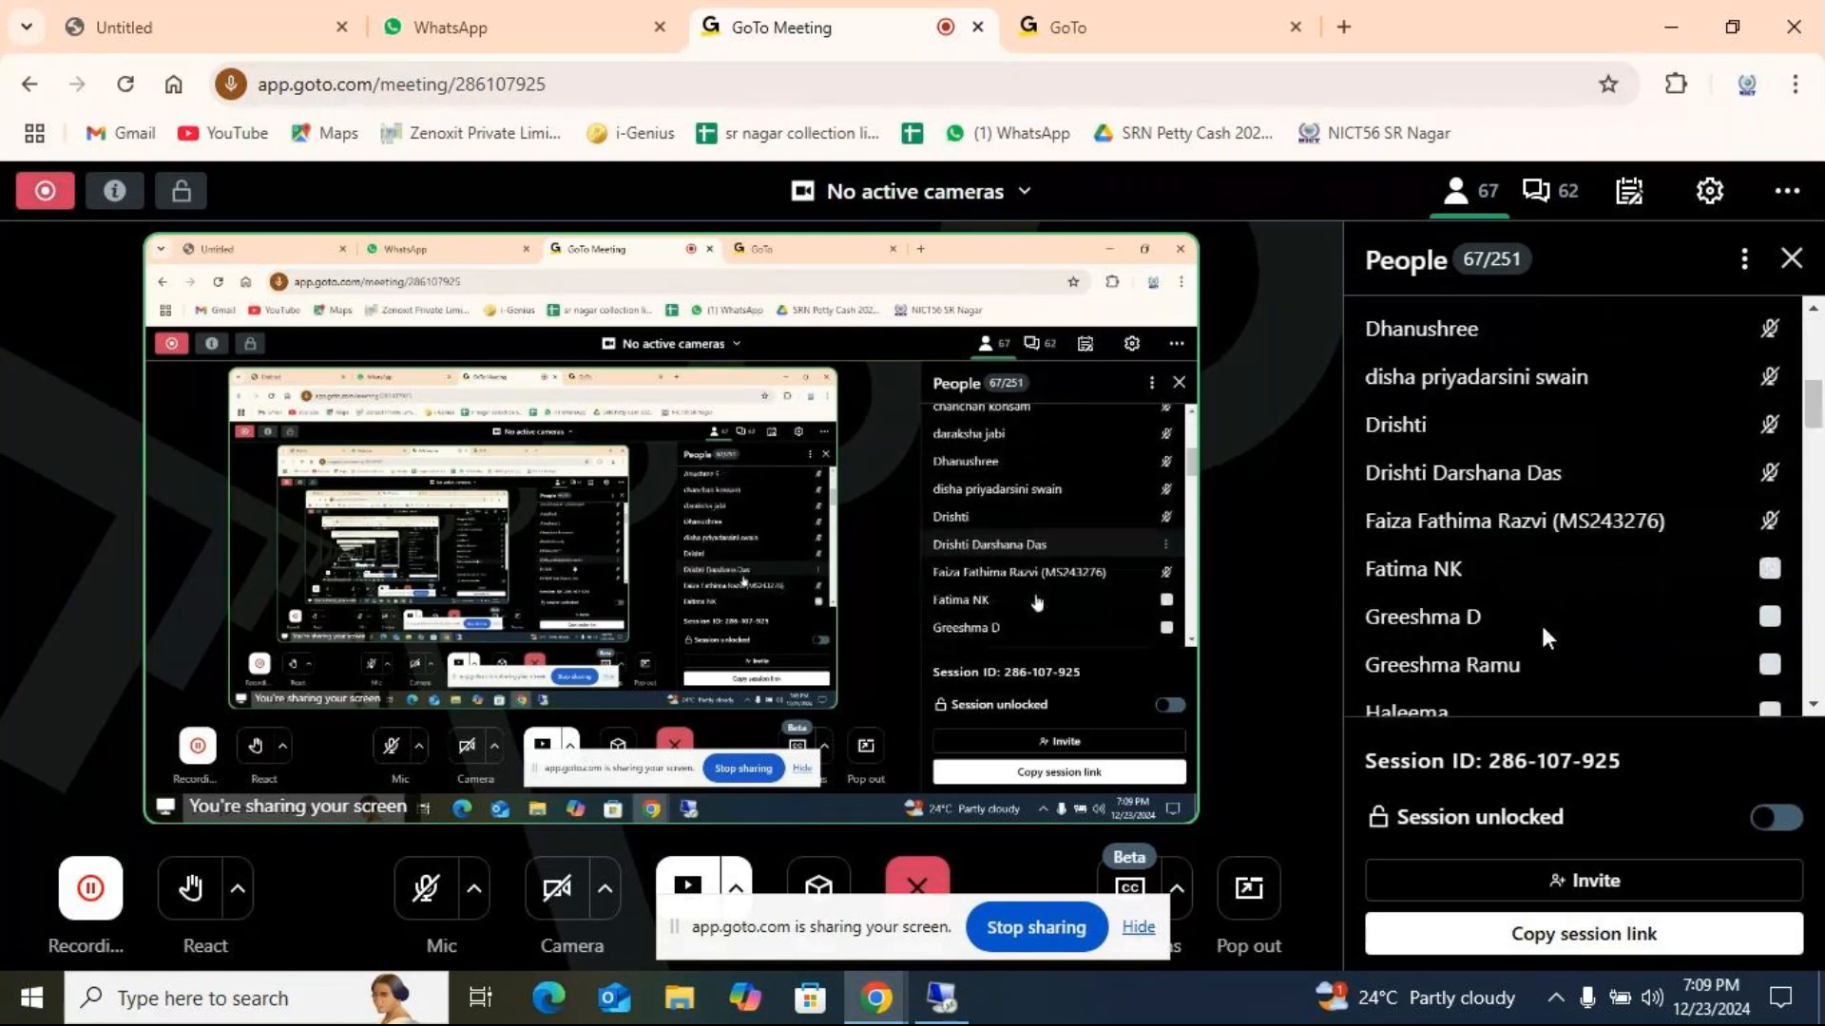
scroll(1541, 627, down, 3)
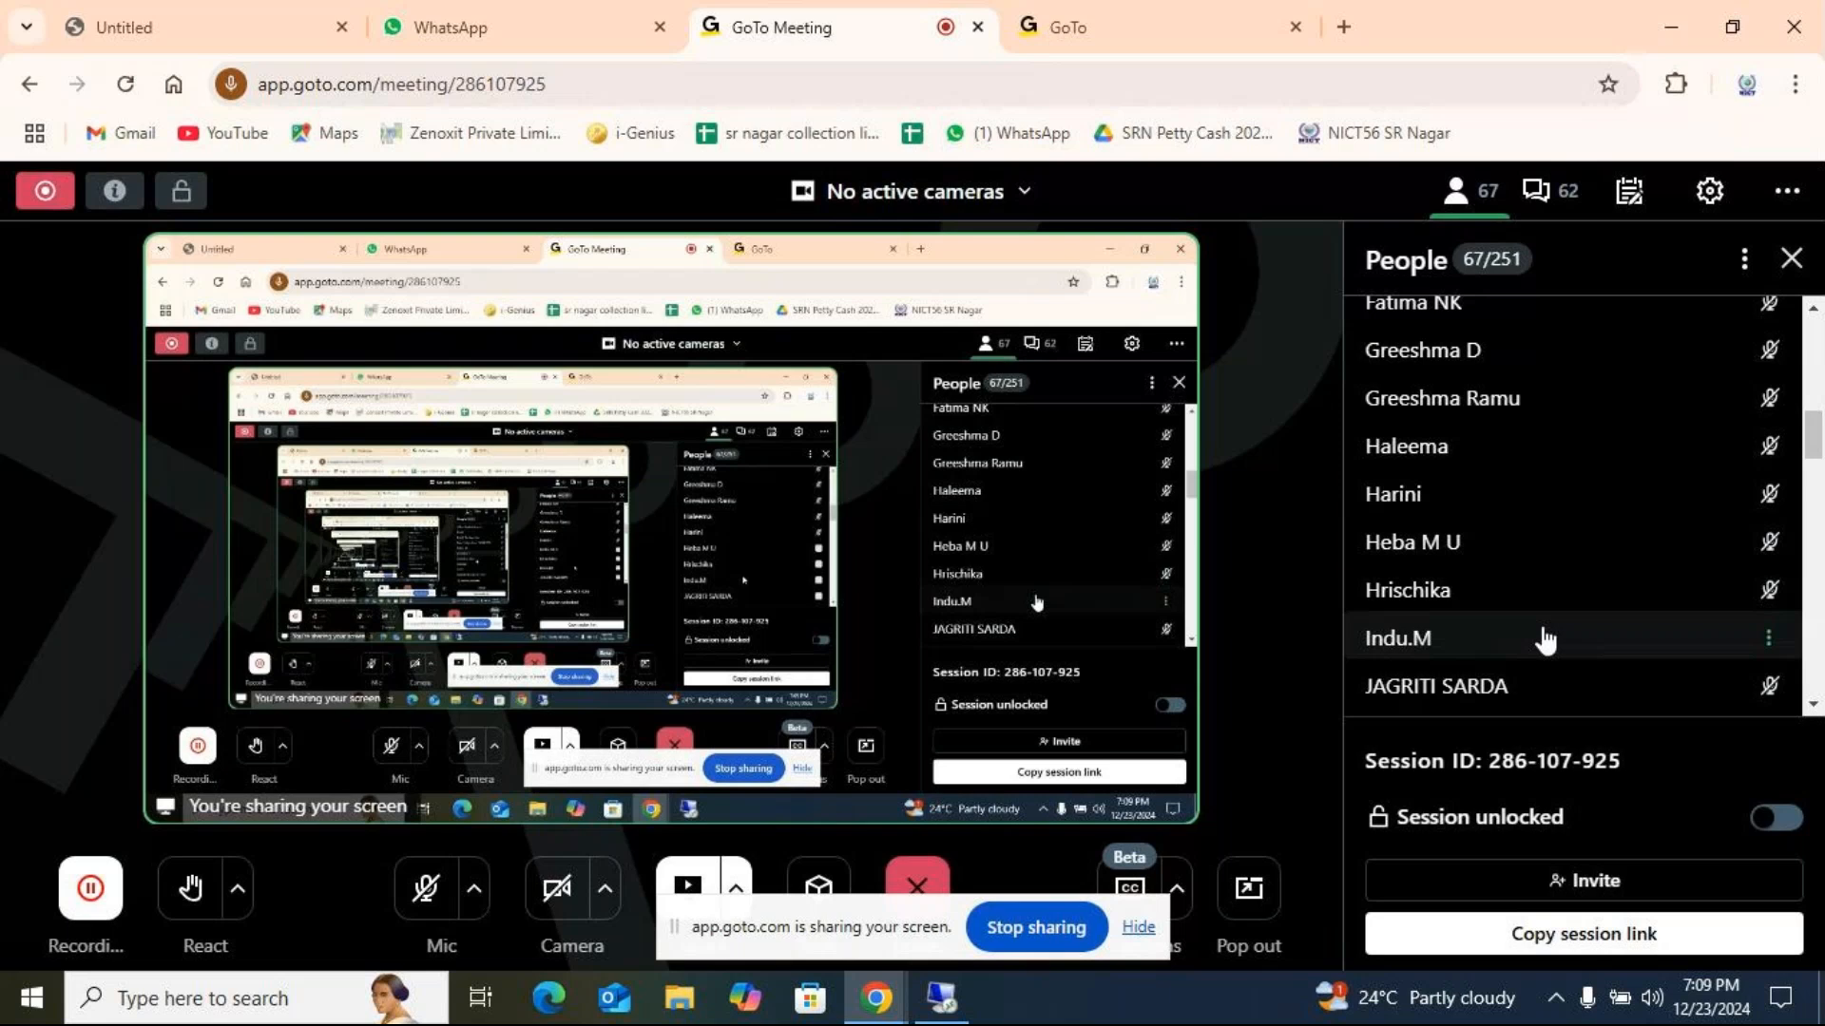
scroll(1544, 639, down, 2)
scroll(1545, 642, down, 3)
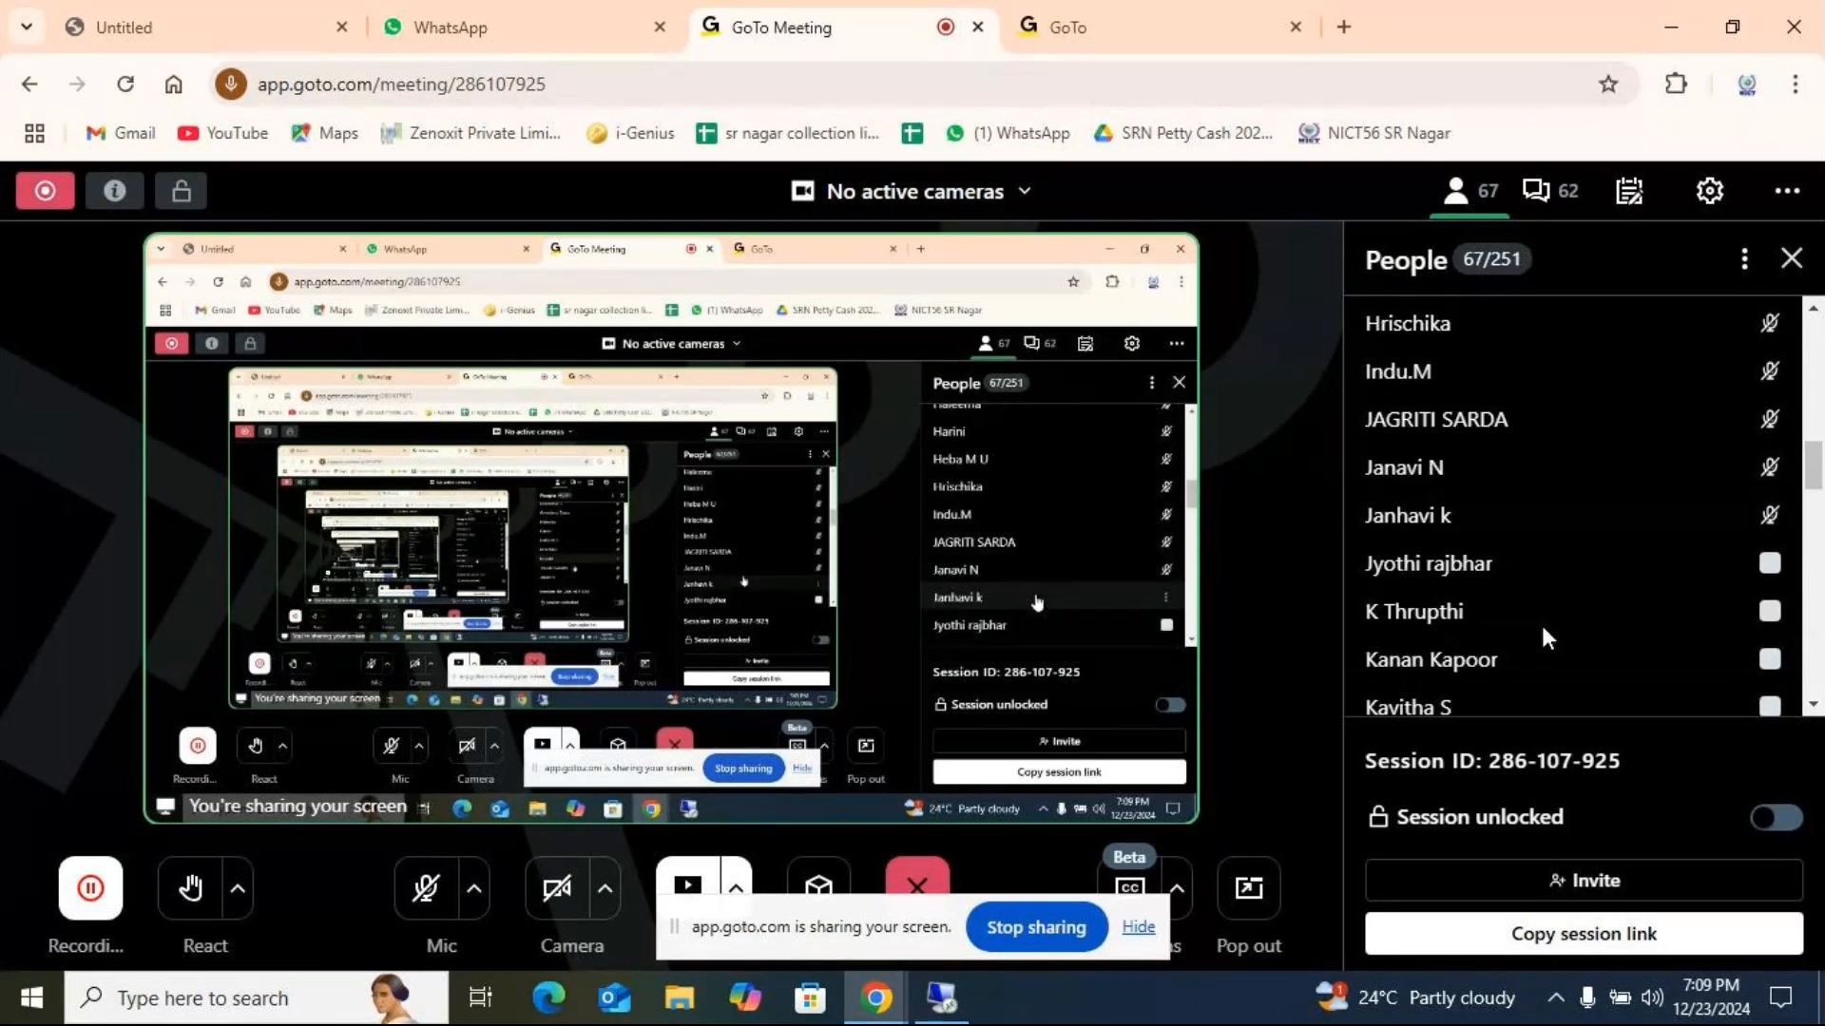
scroll(1546, 642, down, 3)
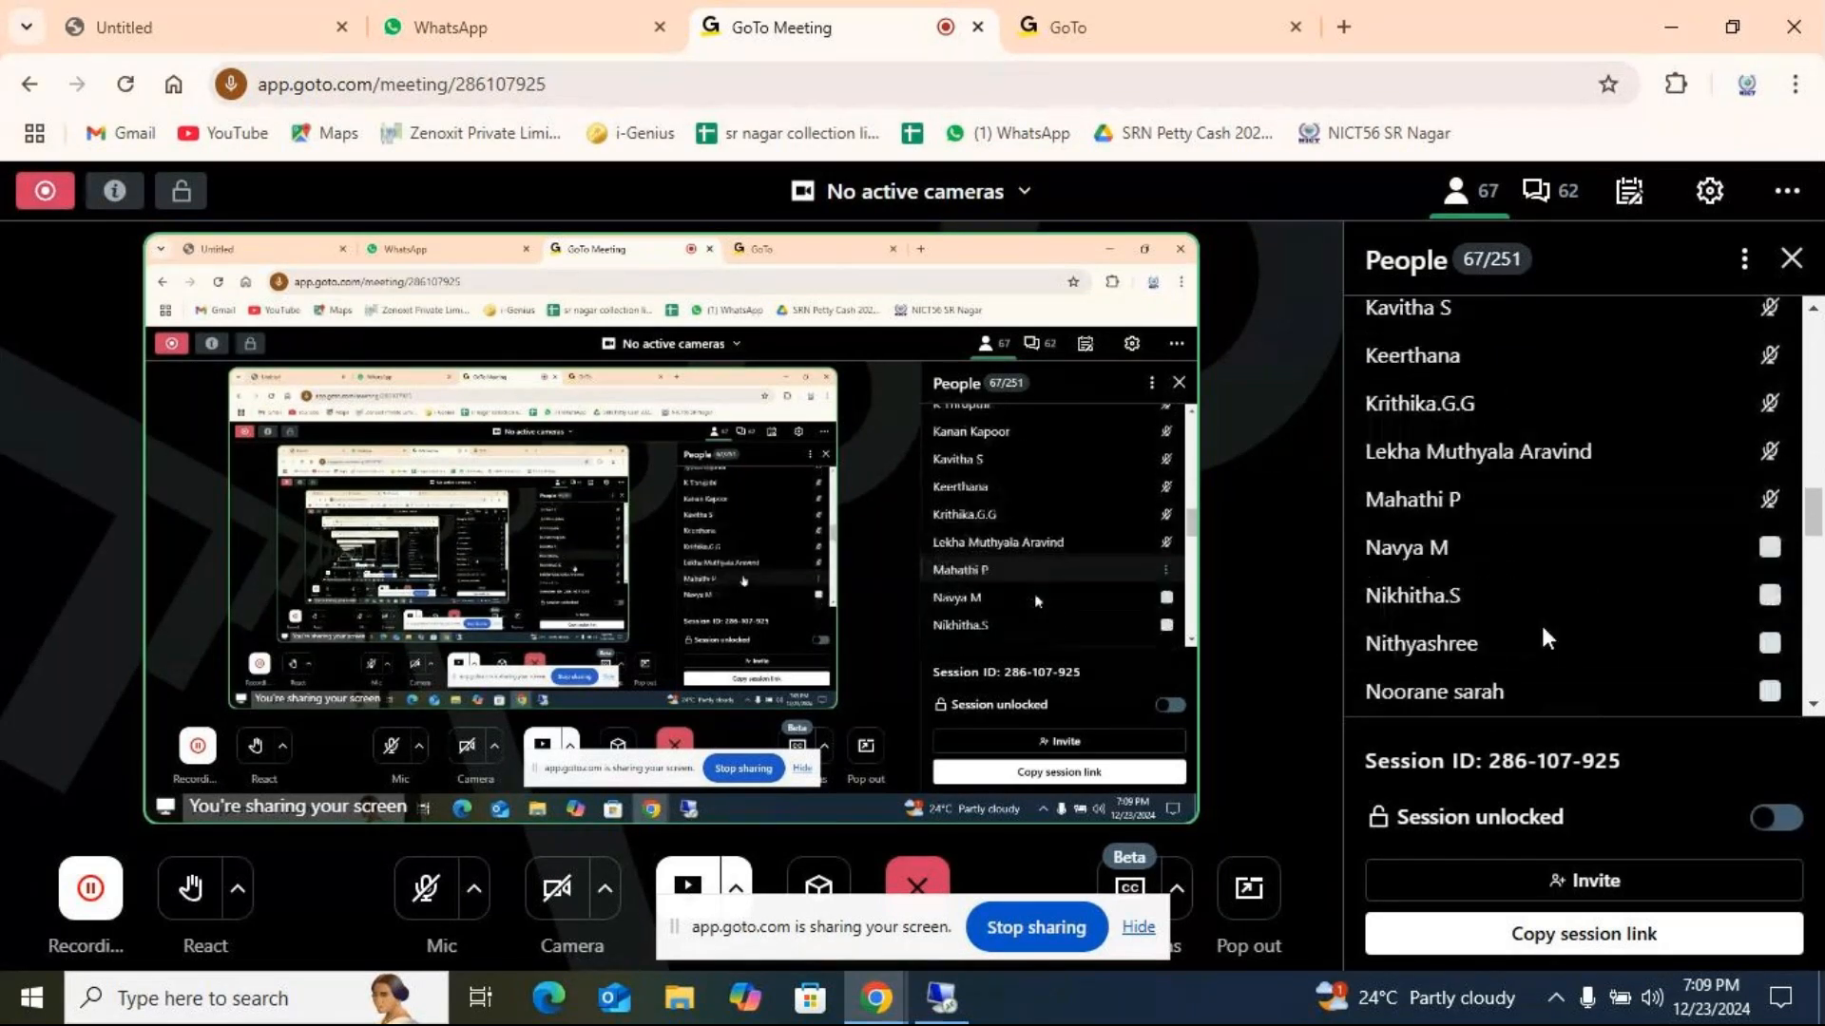
scroll(1545, 642, down, 3)
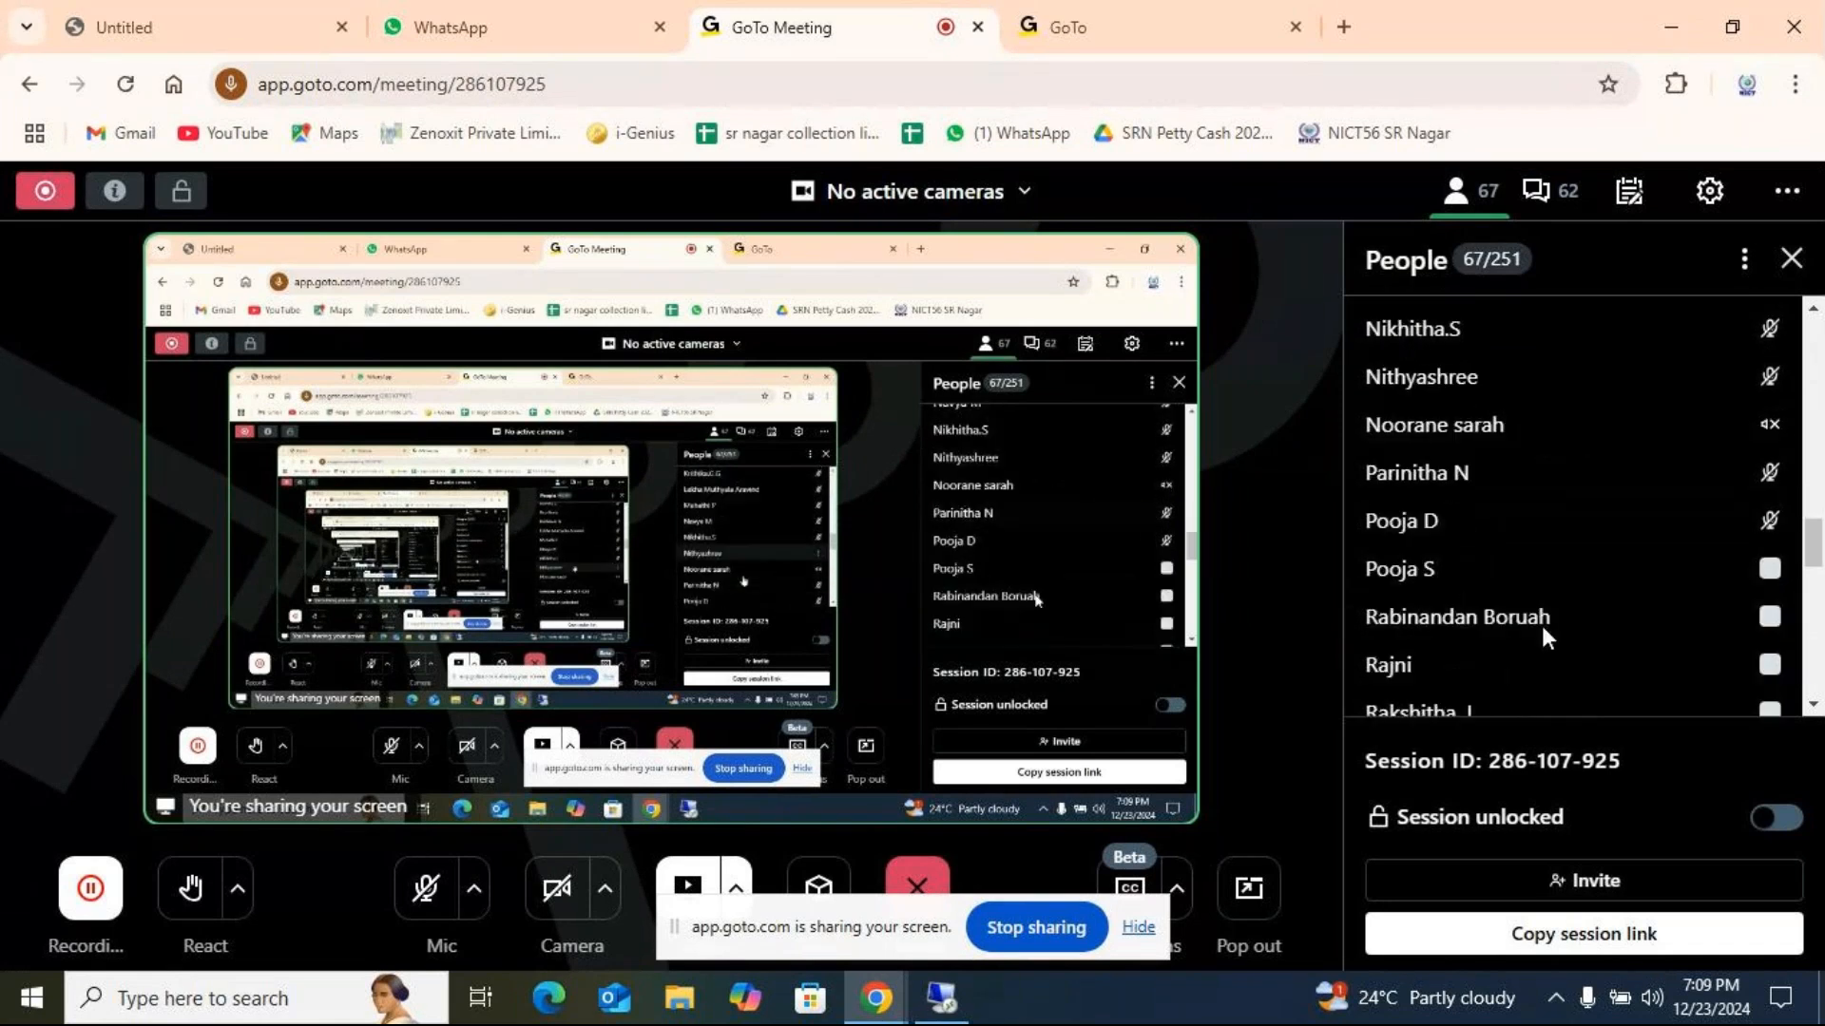
scroll(1545, 639, down, 3)
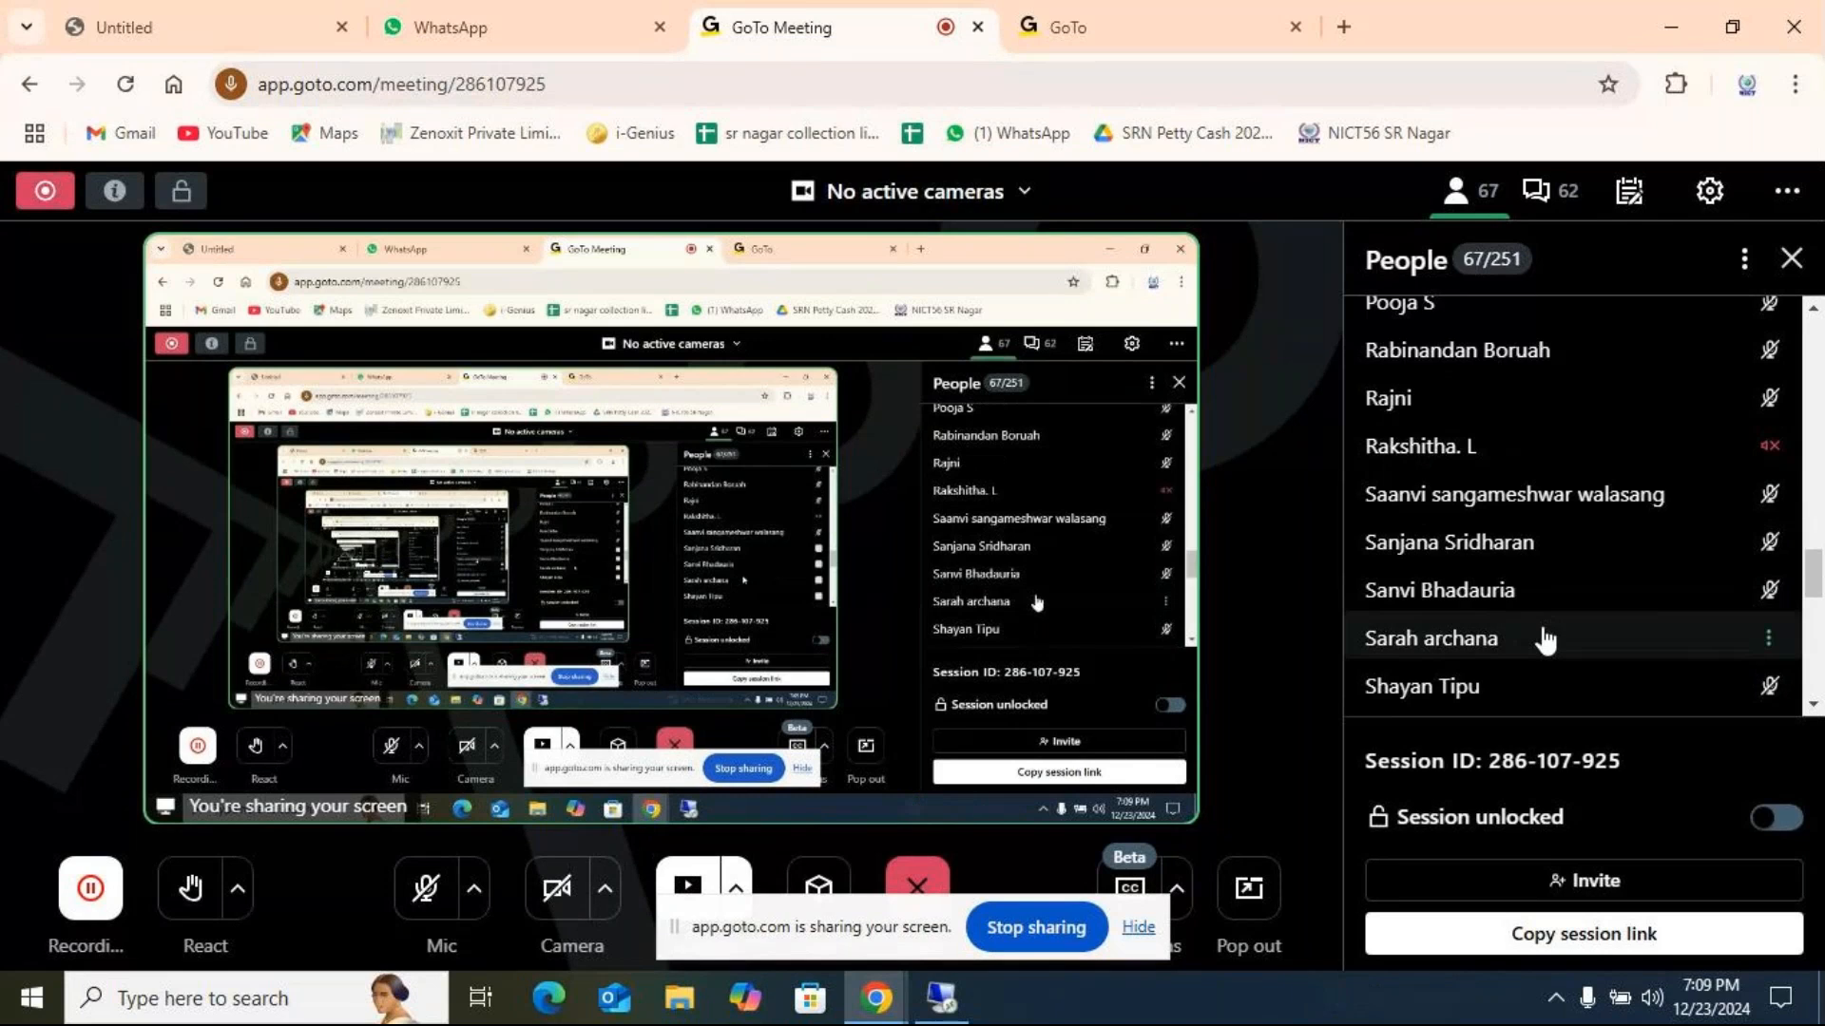
scroll(1546, 641, down, 3)
scroll(1545, 632, up, 1)
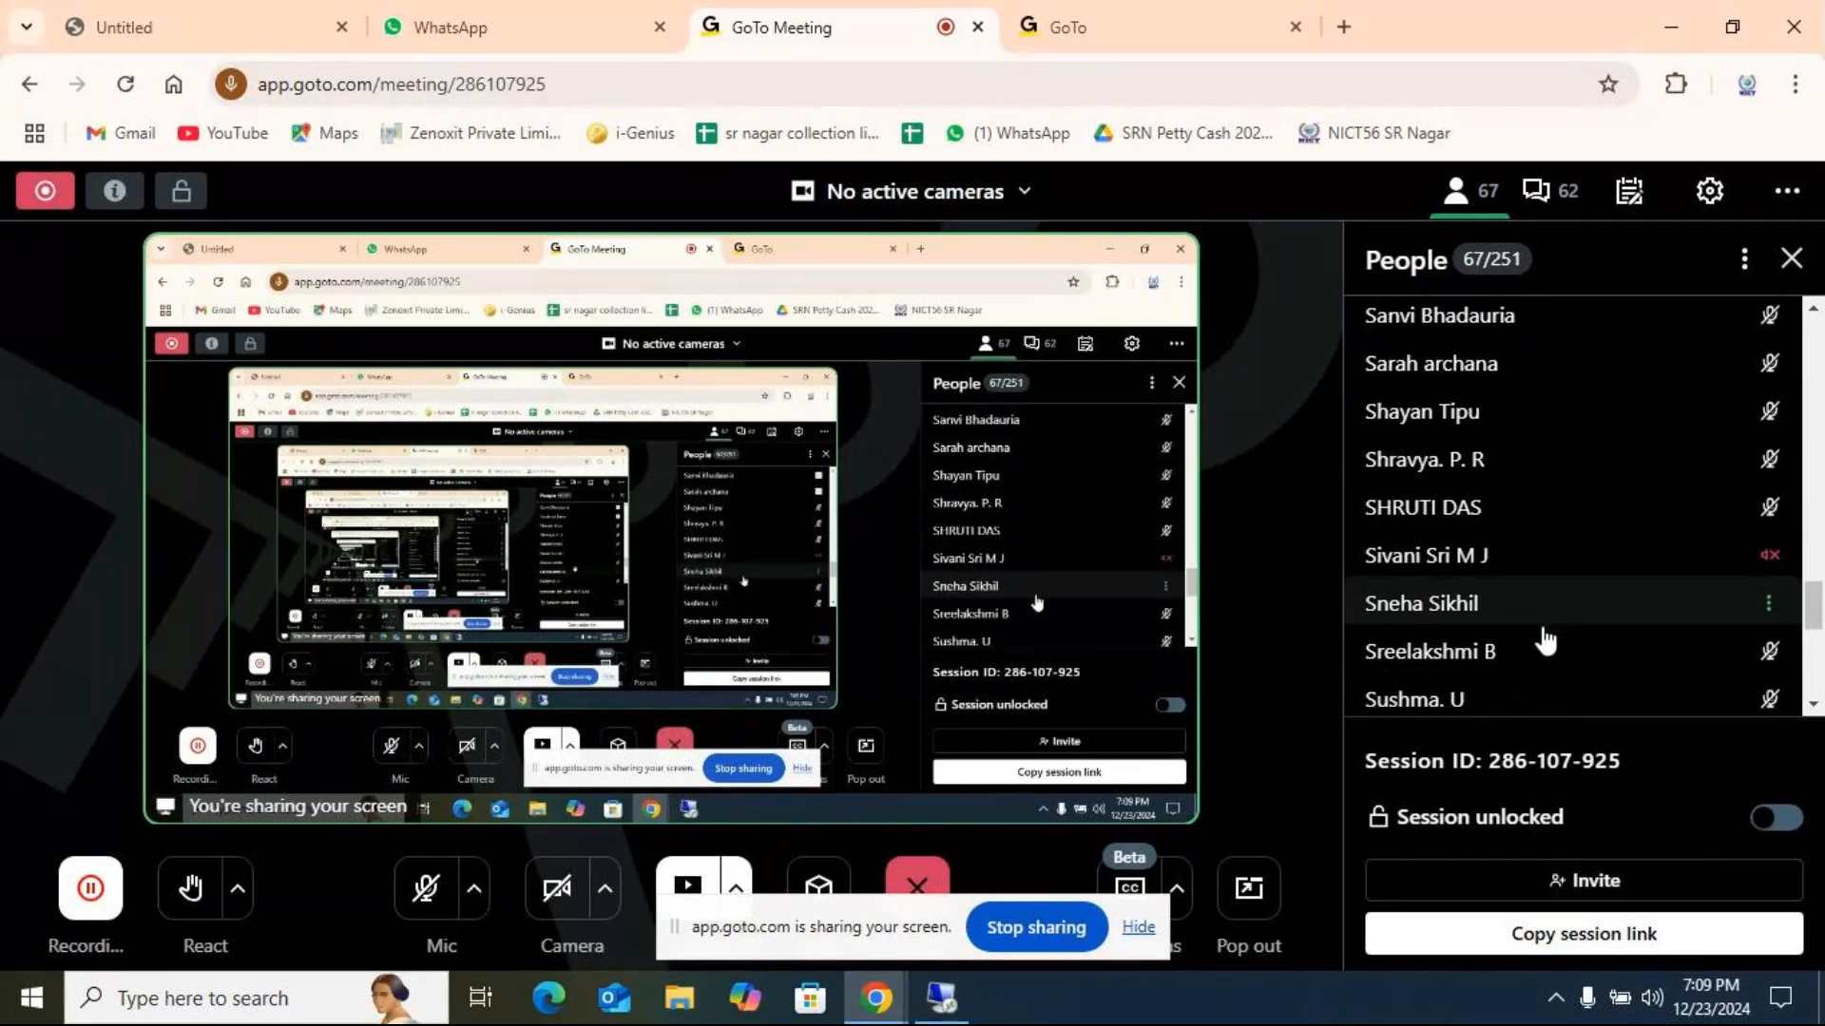
scroll(1545, 639, down, 4)
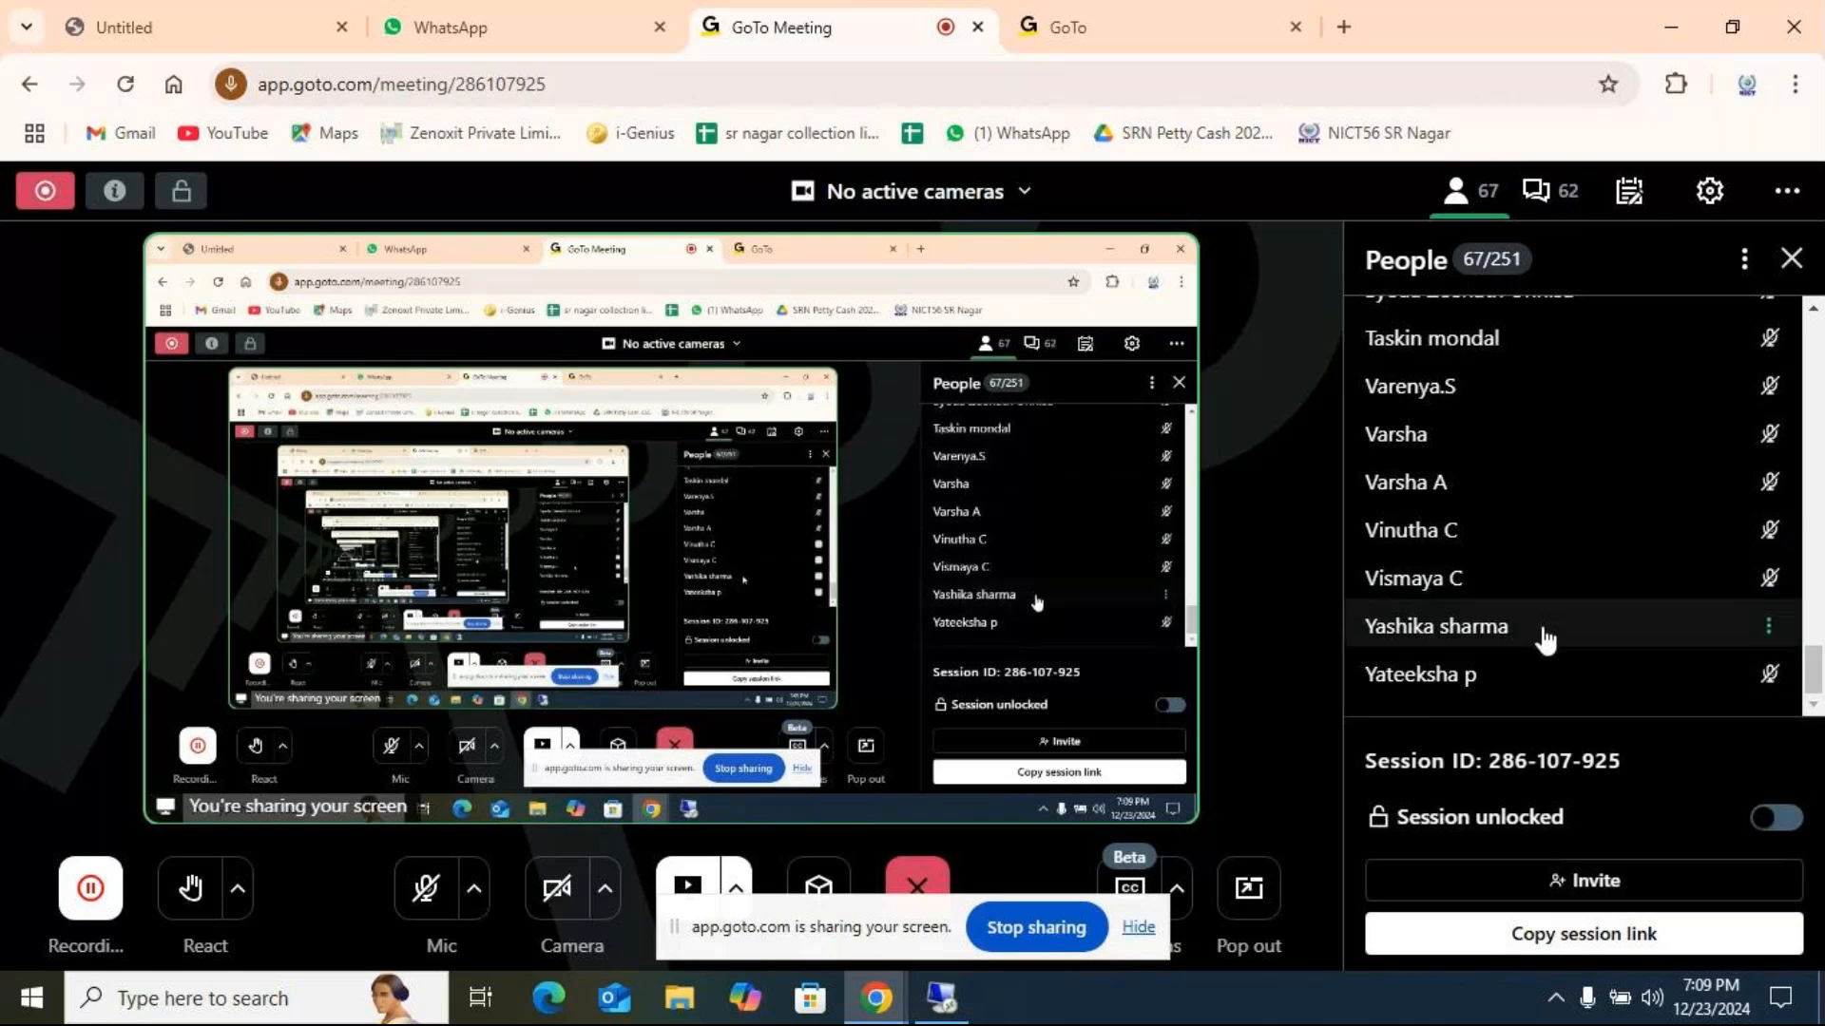
scroll(1543, 632, up, 1)
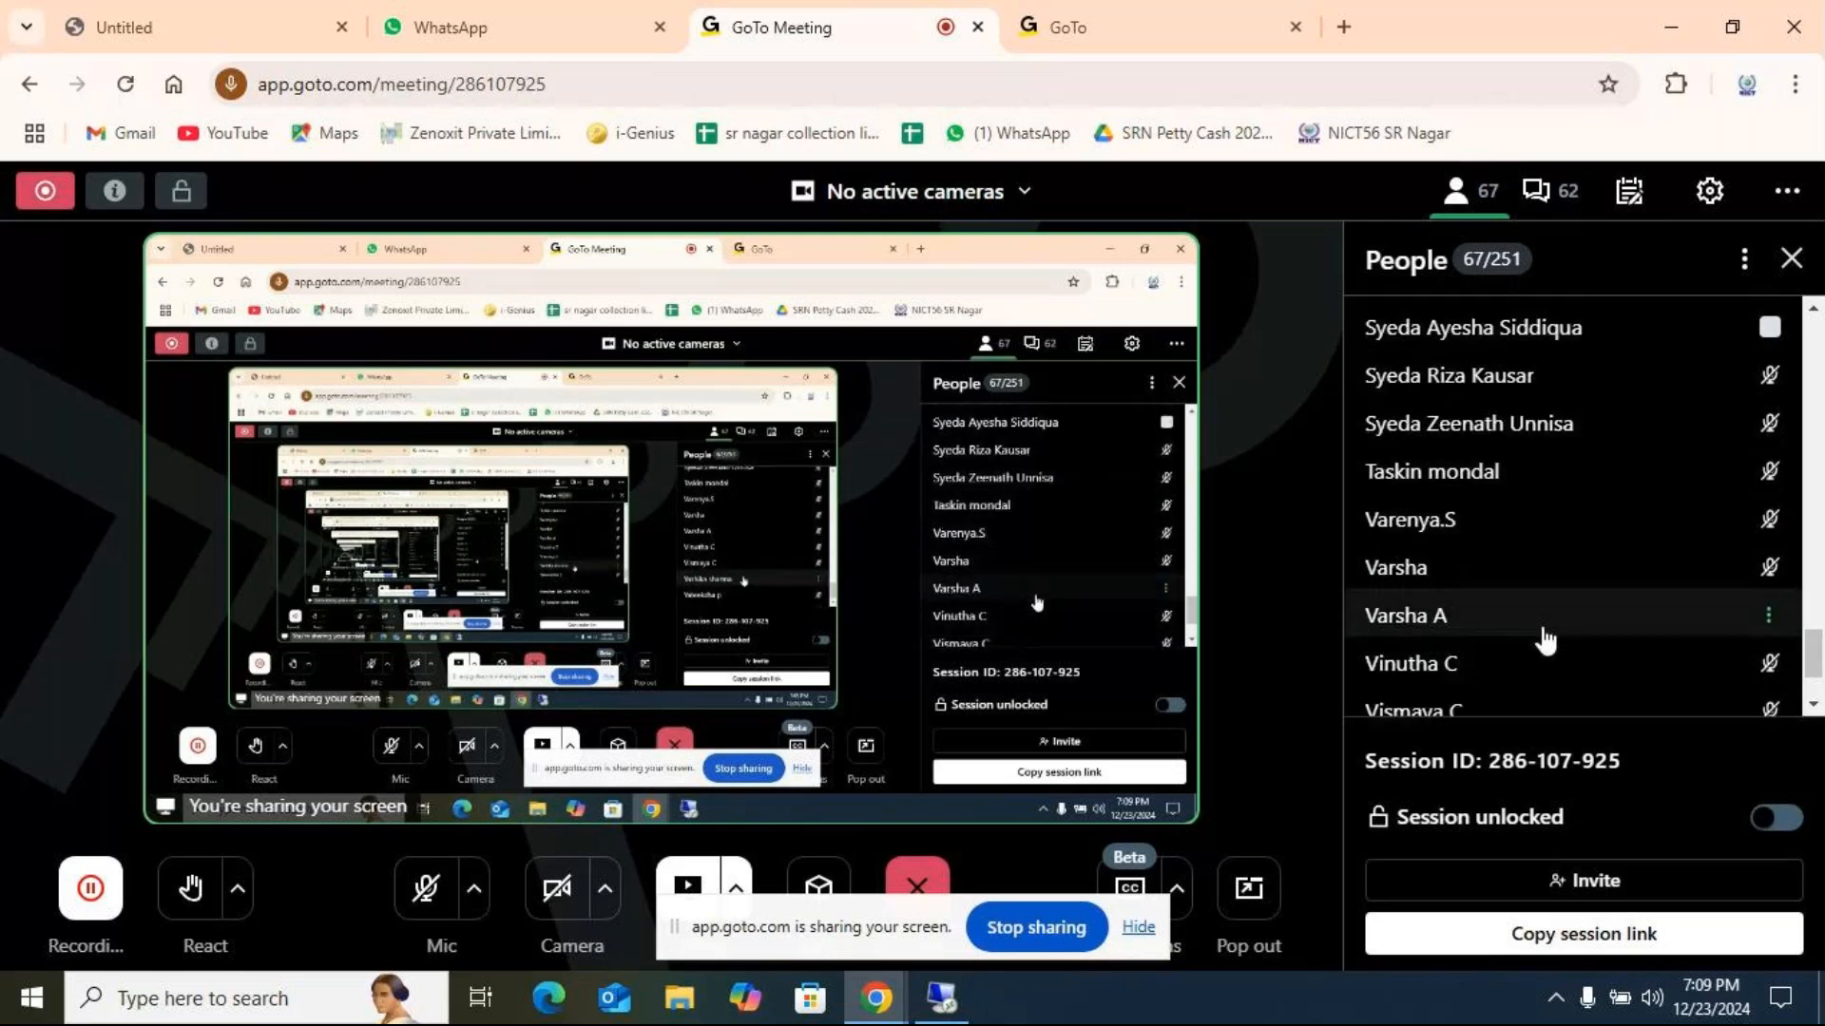
scroll(1545, 639, down, 1)
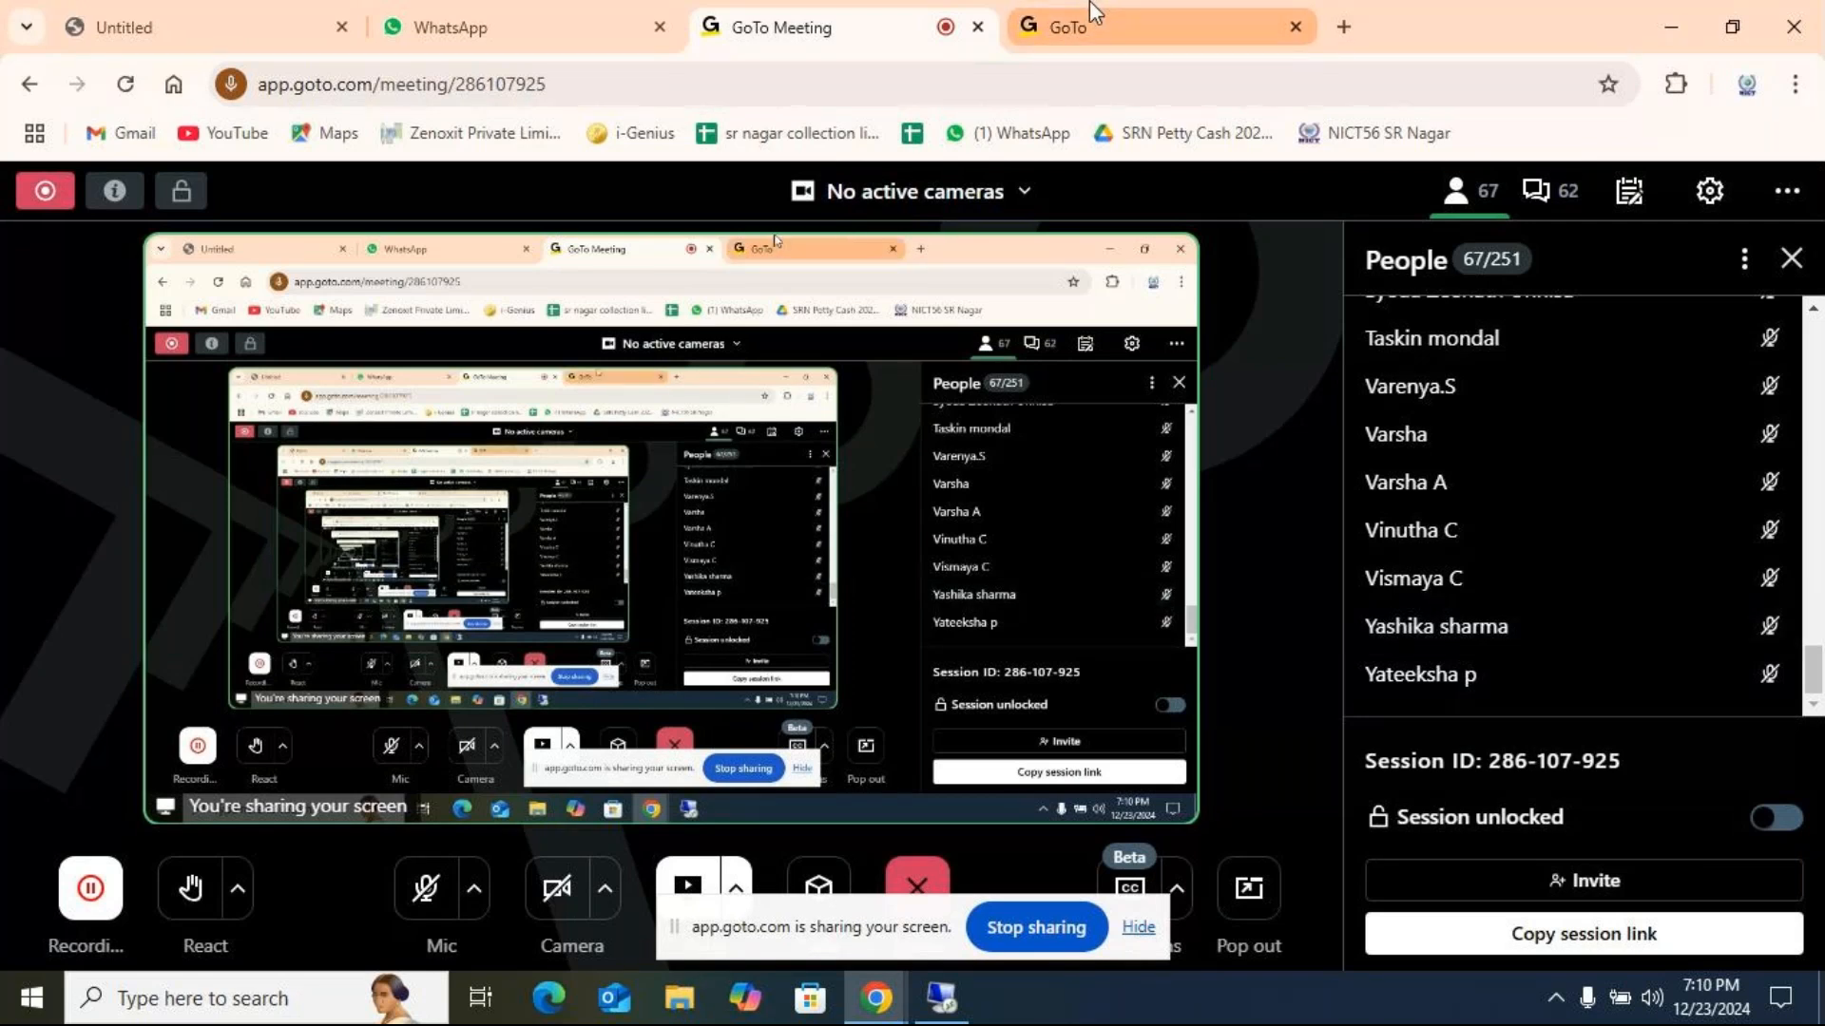
Unmute the microphone and briefly view the formula commands in the Excel workbook before returning to GoTo Meeting.
click(420, 915)
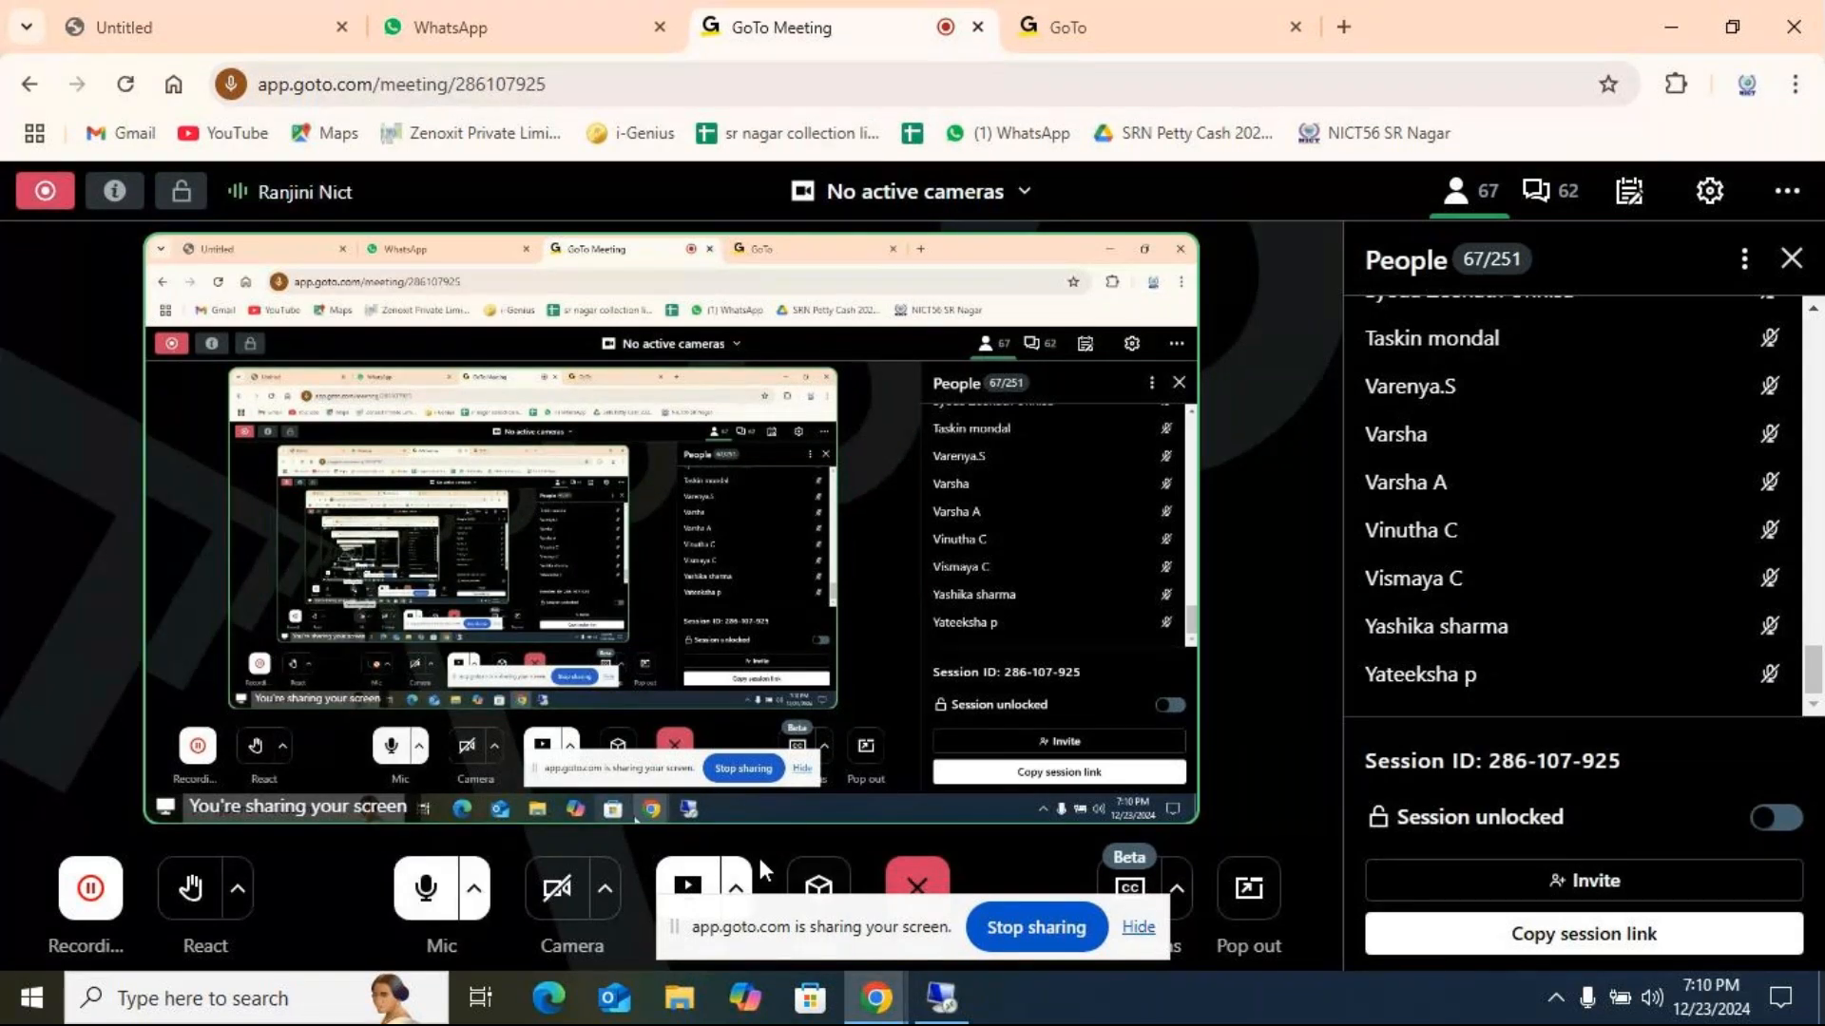
click(940, 997)
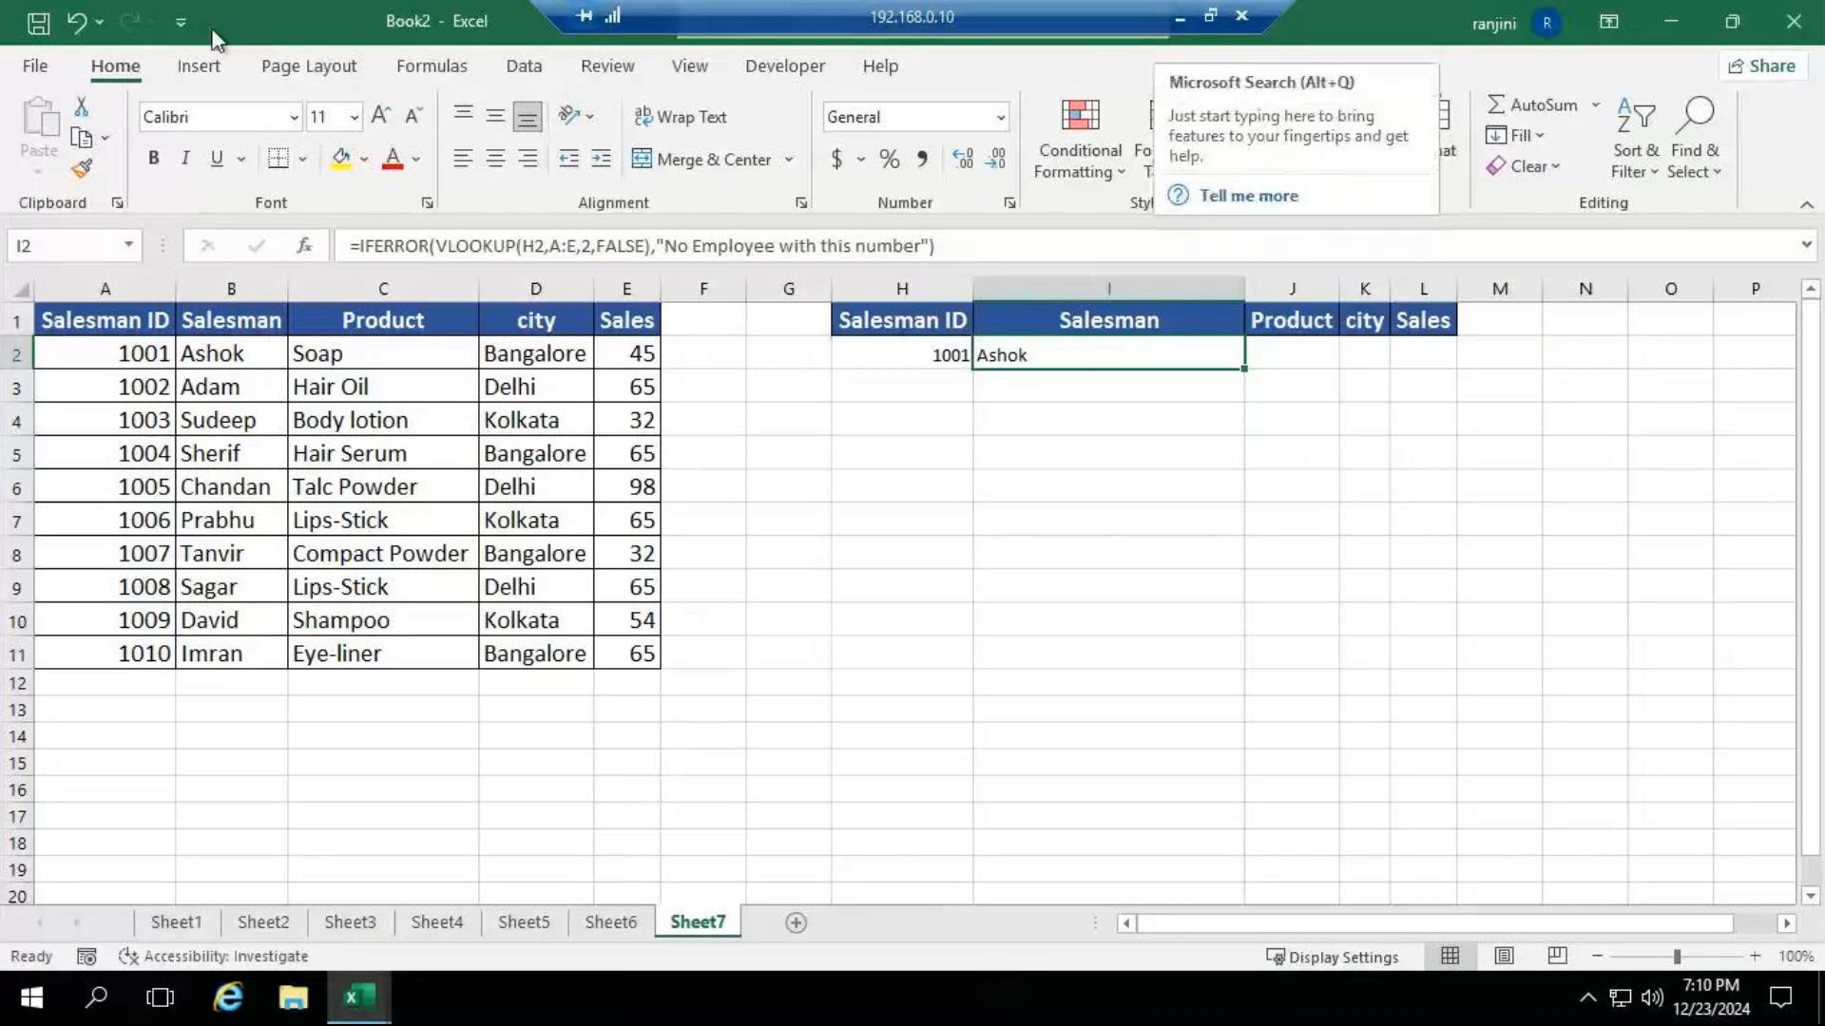
click(415, 70)
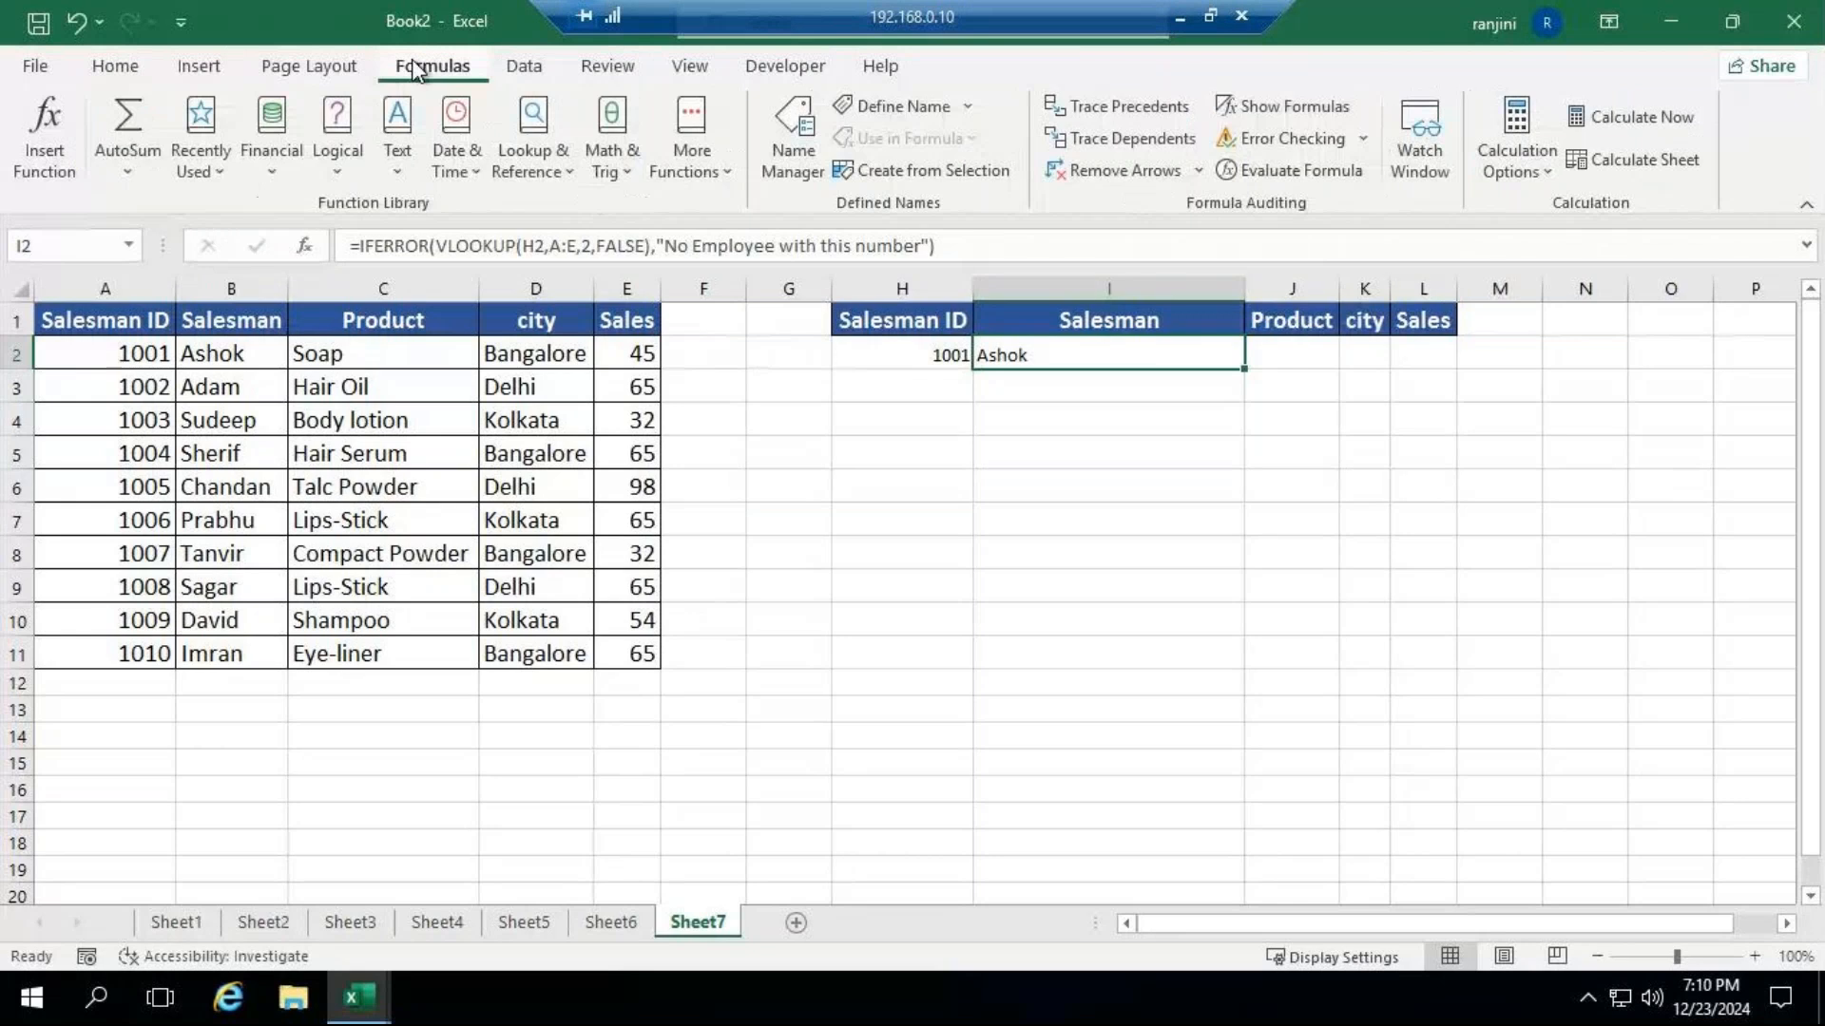
click(1179, 19)
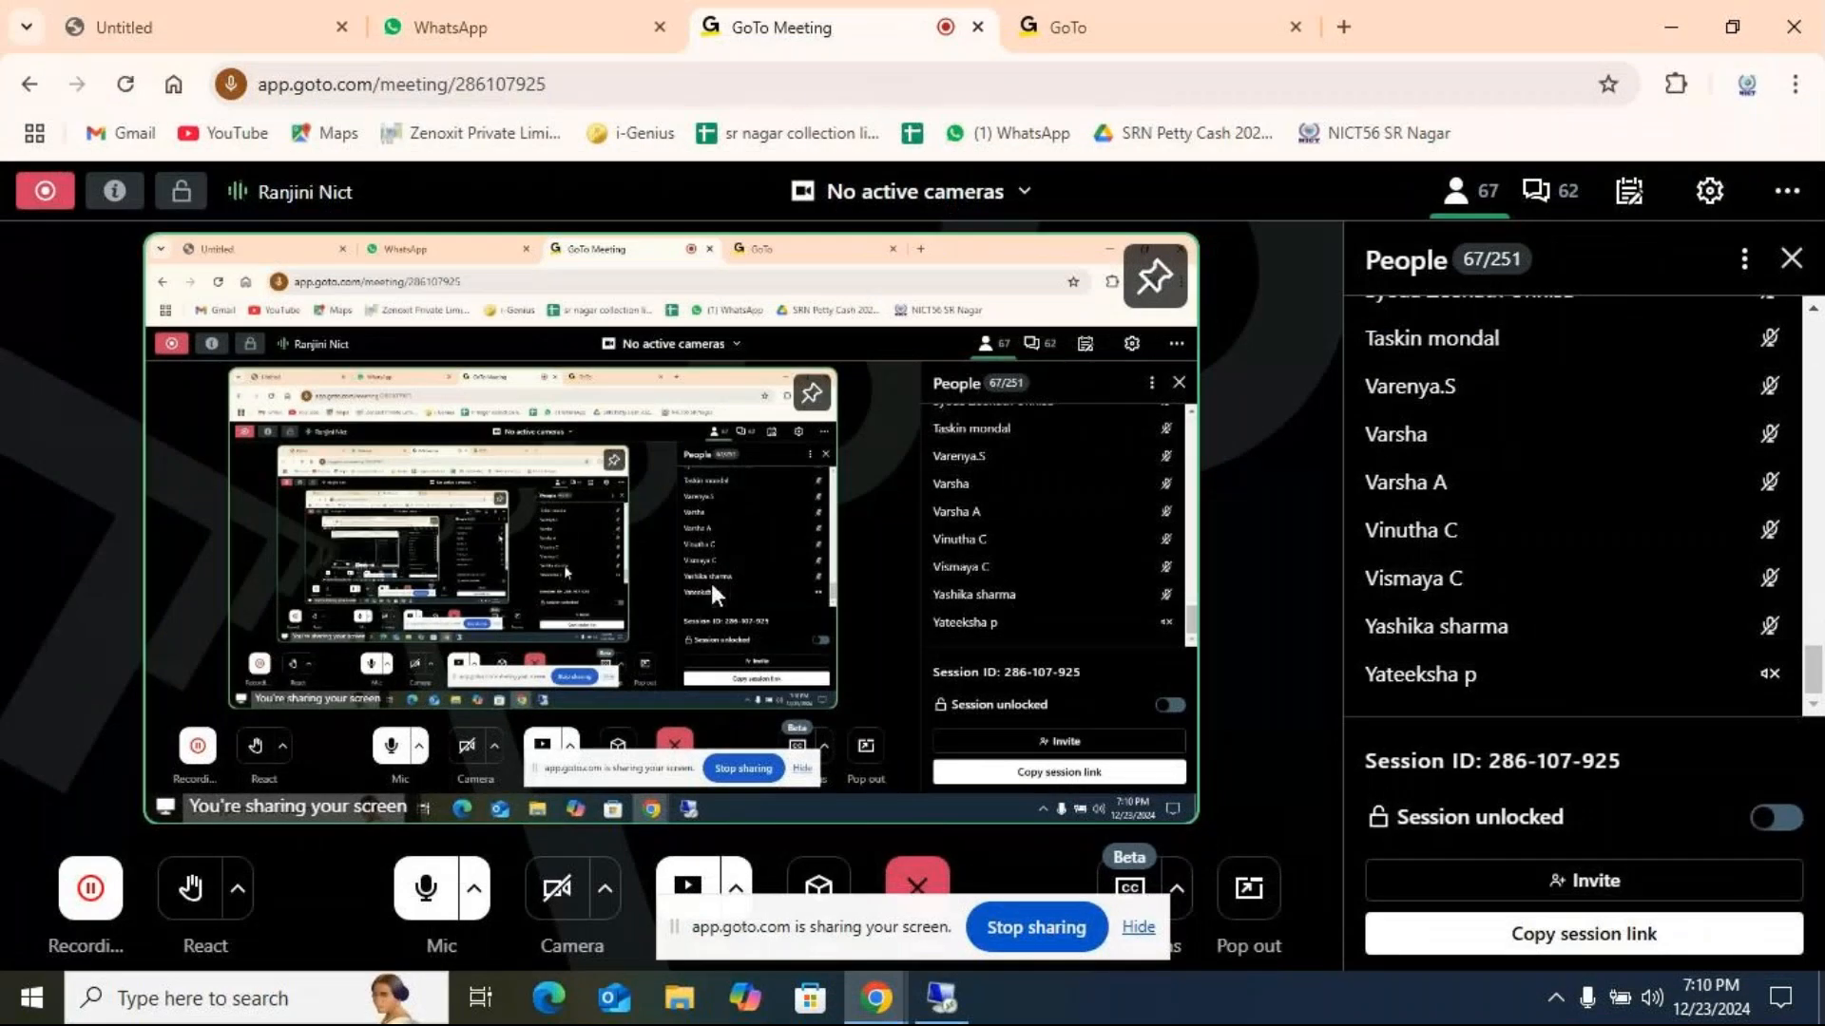
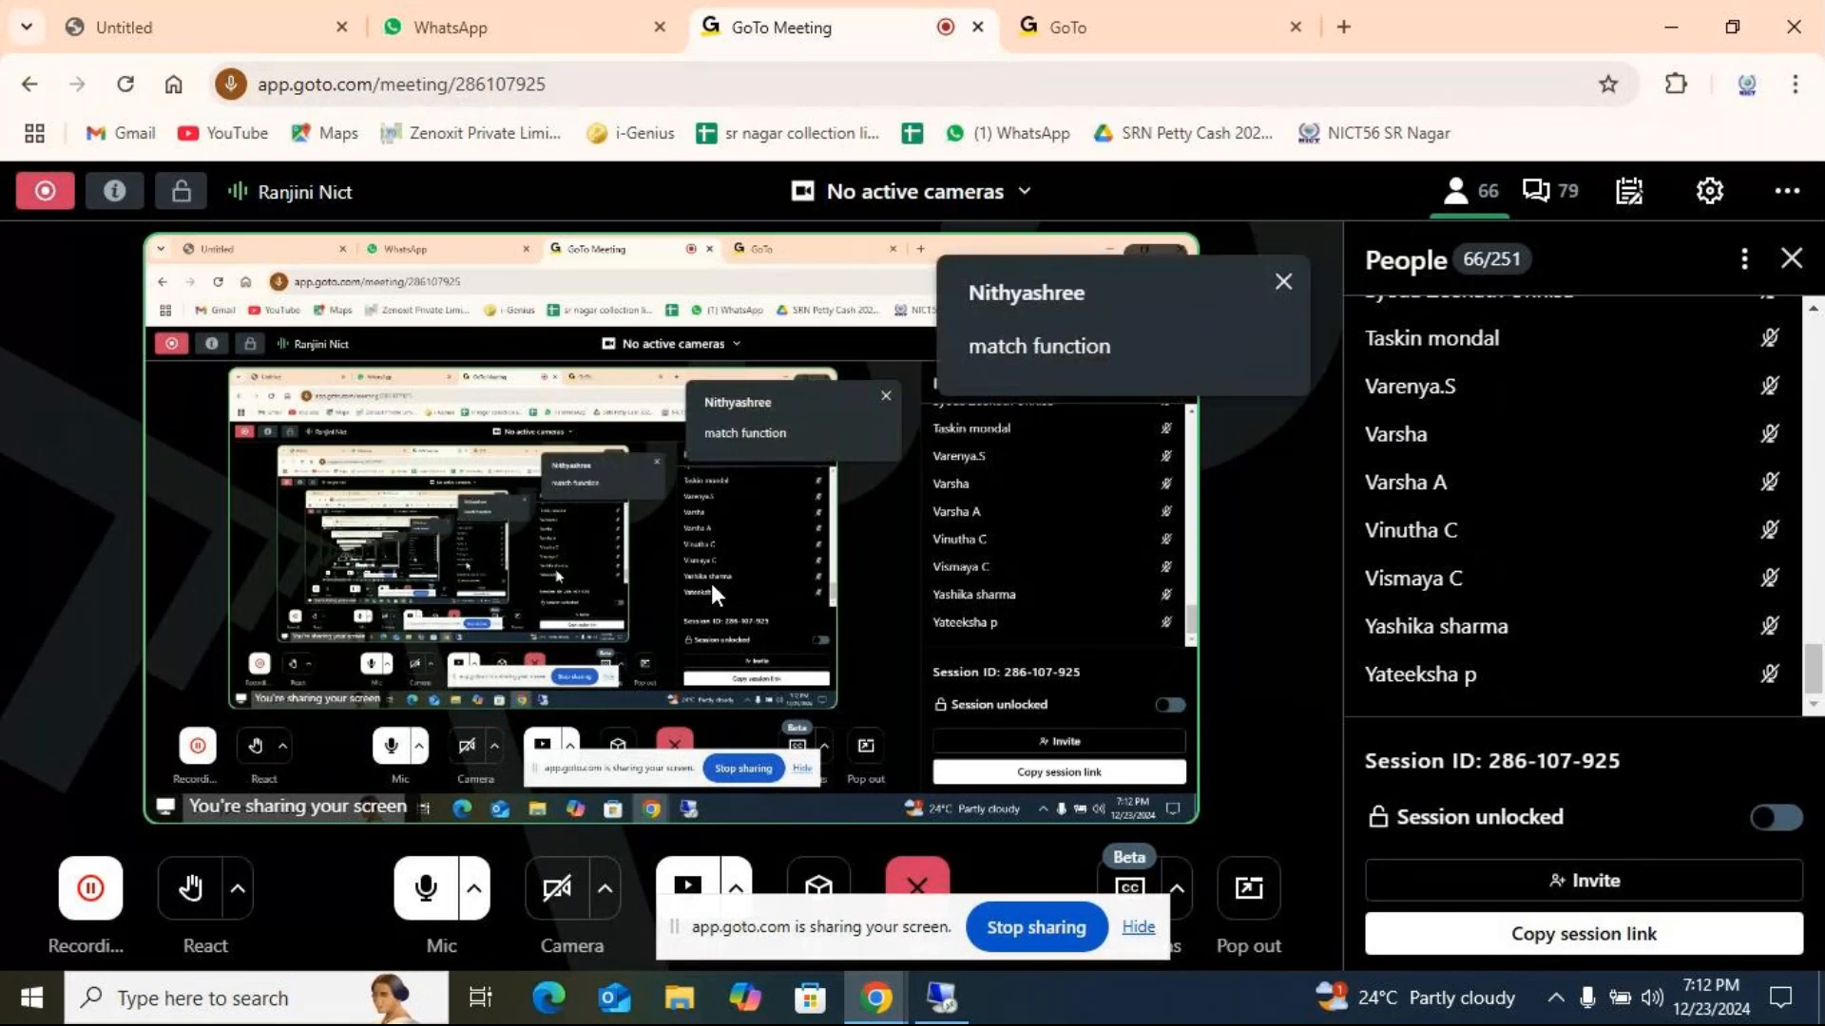
Switch between the Excel workbook and the GoTo Meeting window to check the class's chat replies, finishing in Excel.
click(940, 1013)
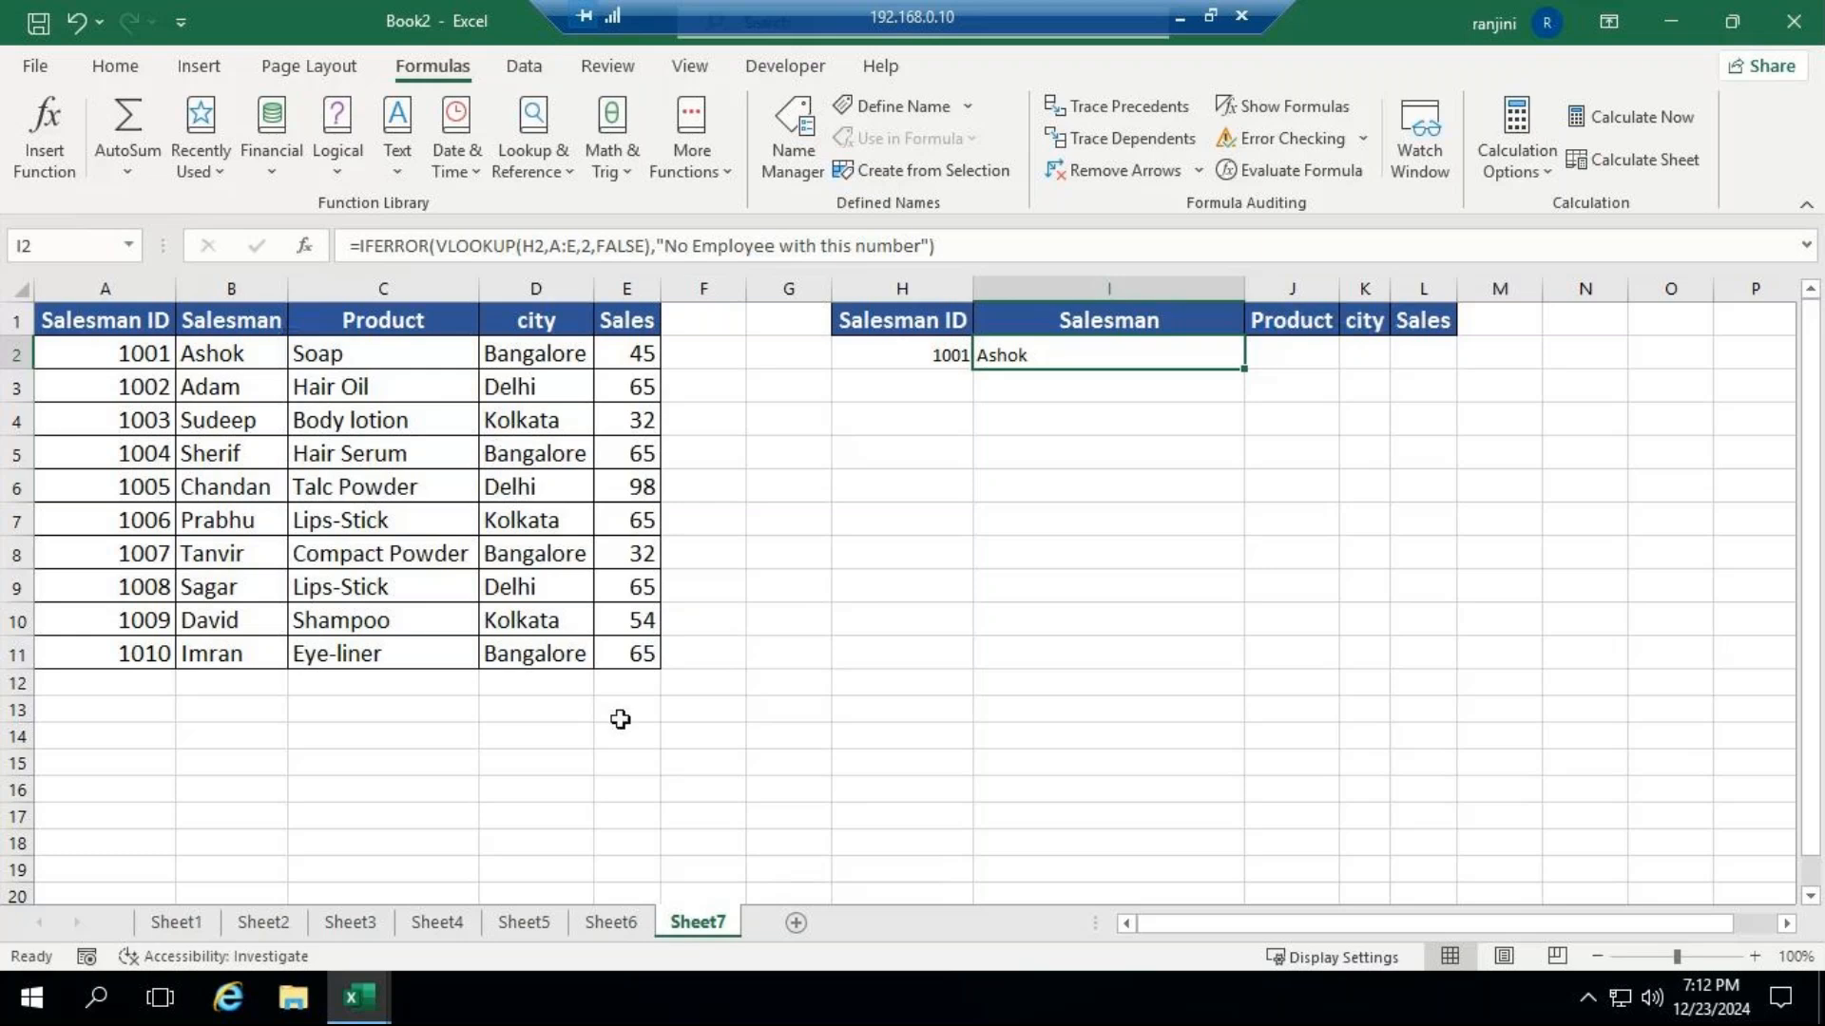
click(1179, 17)
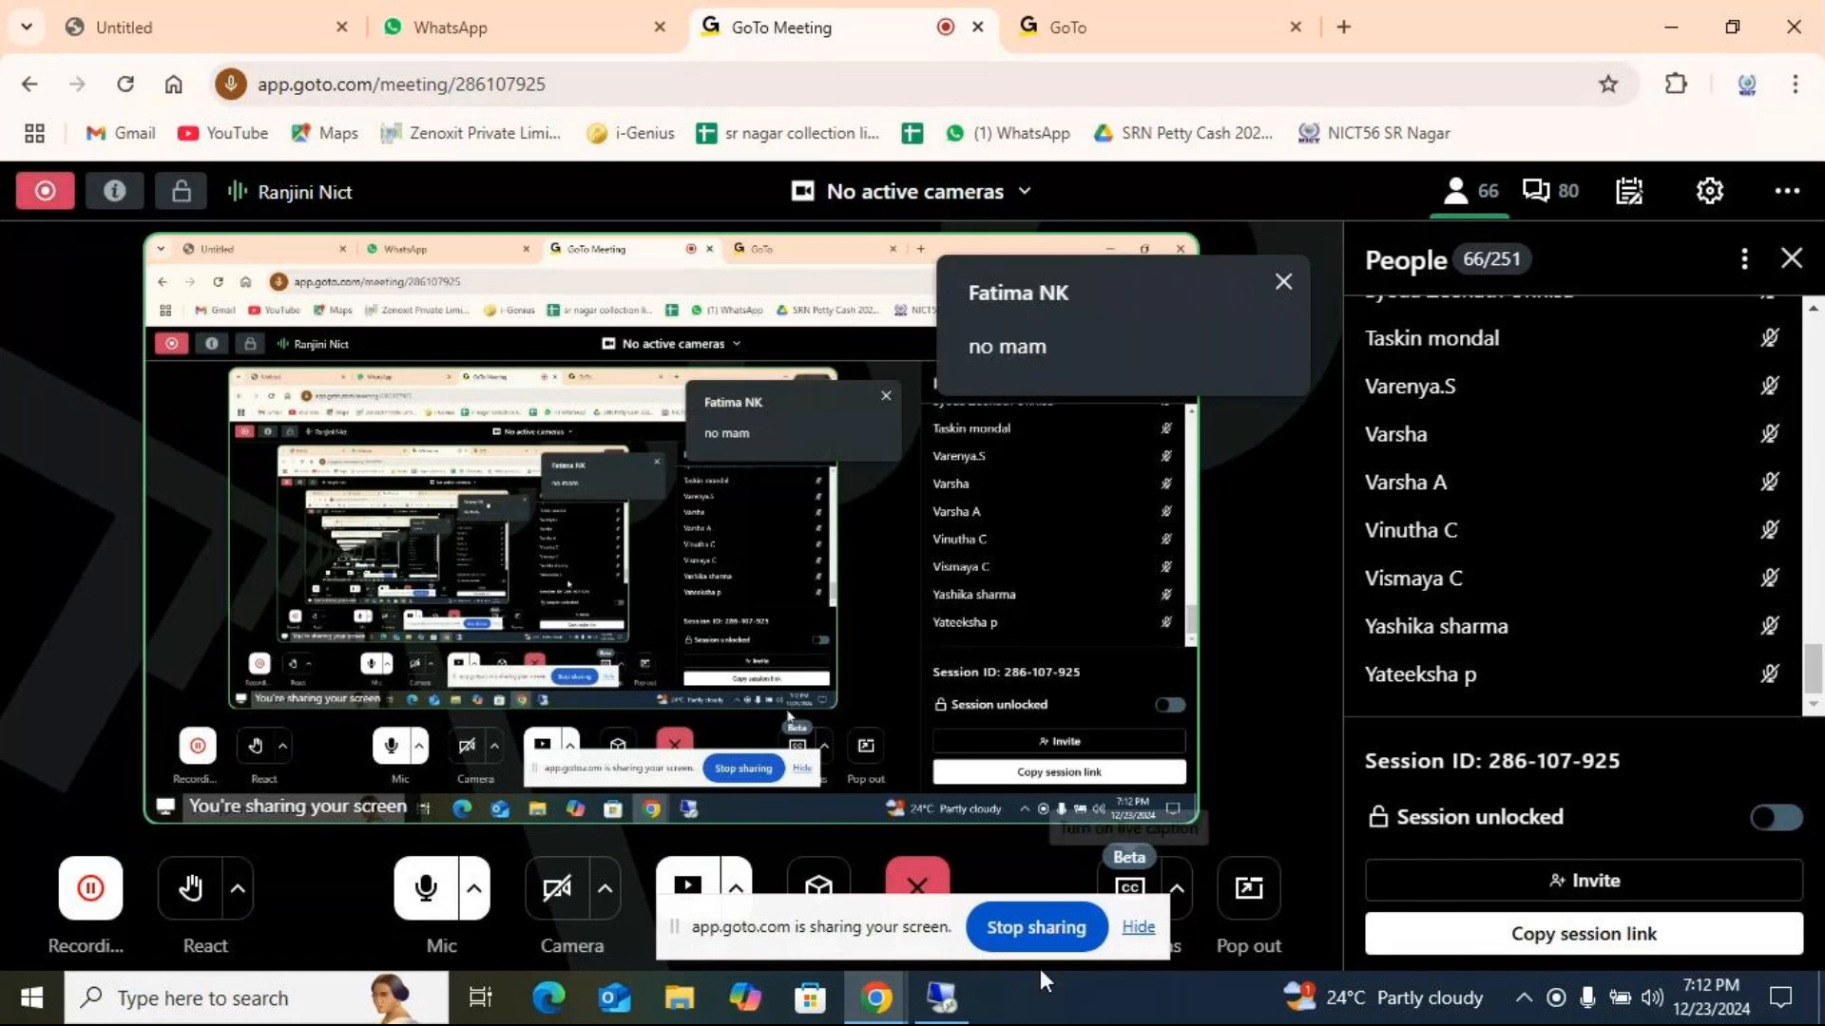
click(944, 1000)
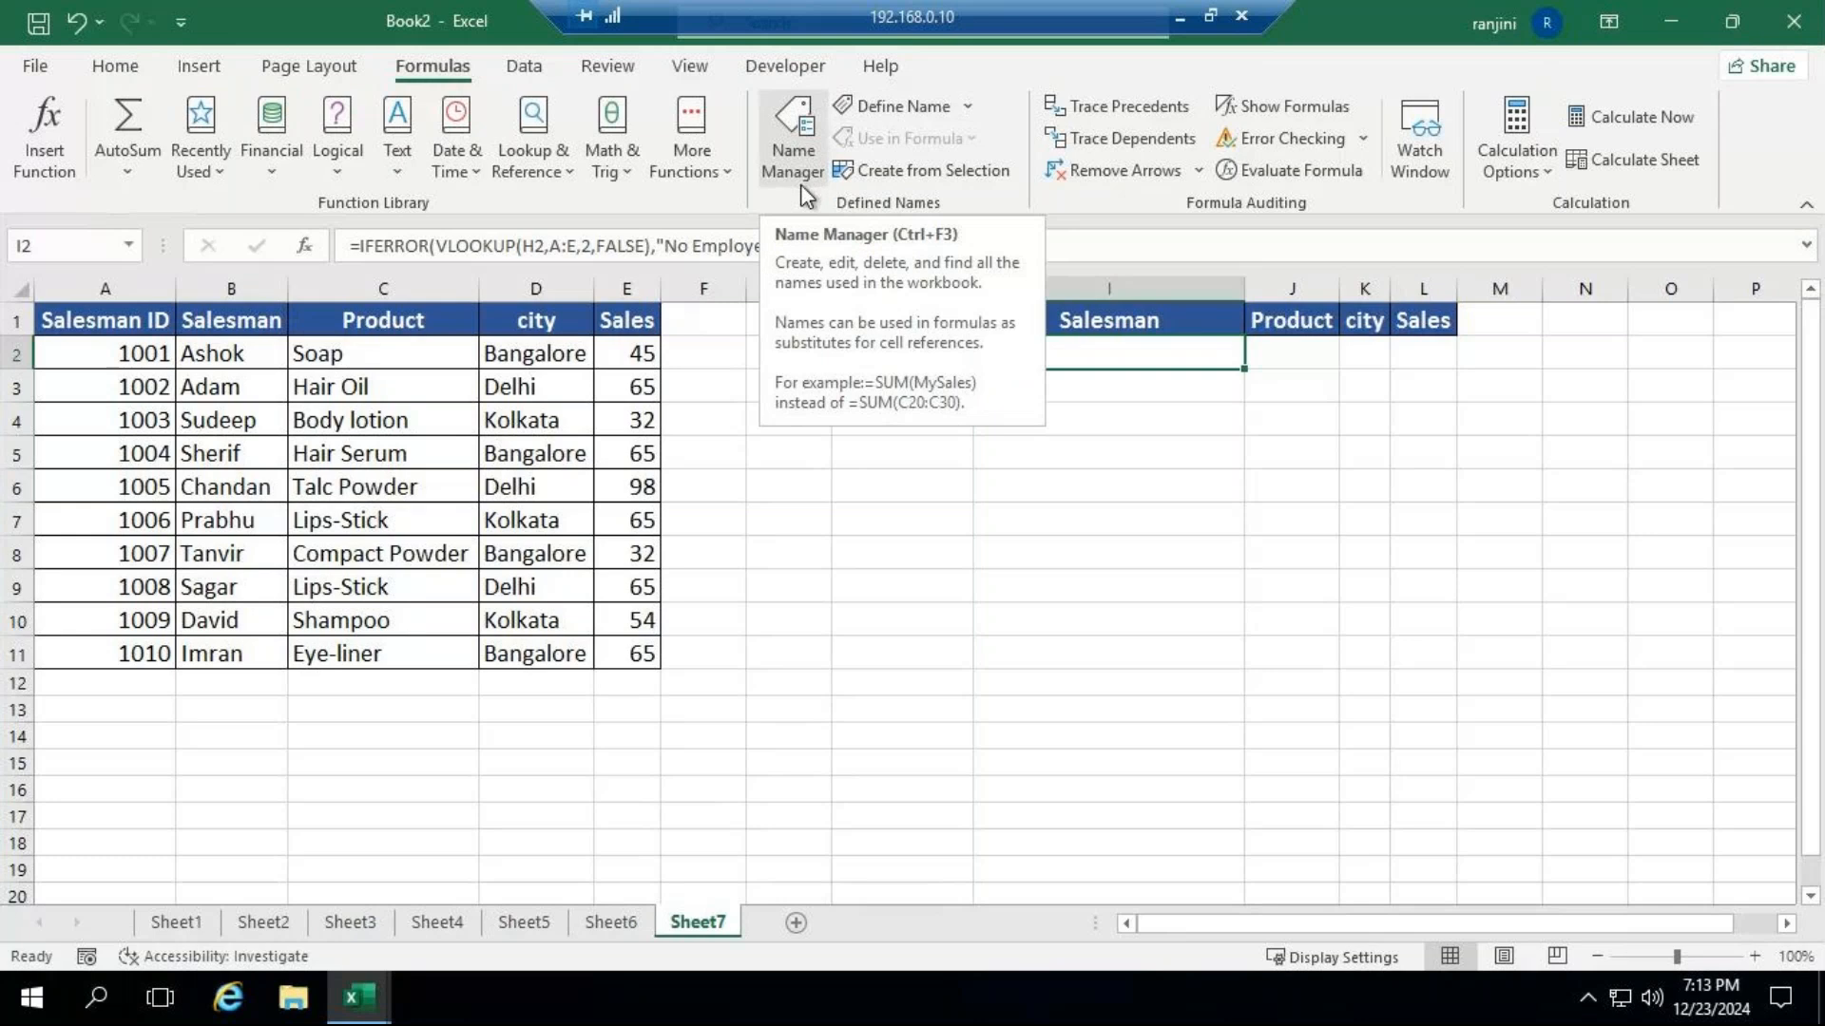
click(1181, 16)
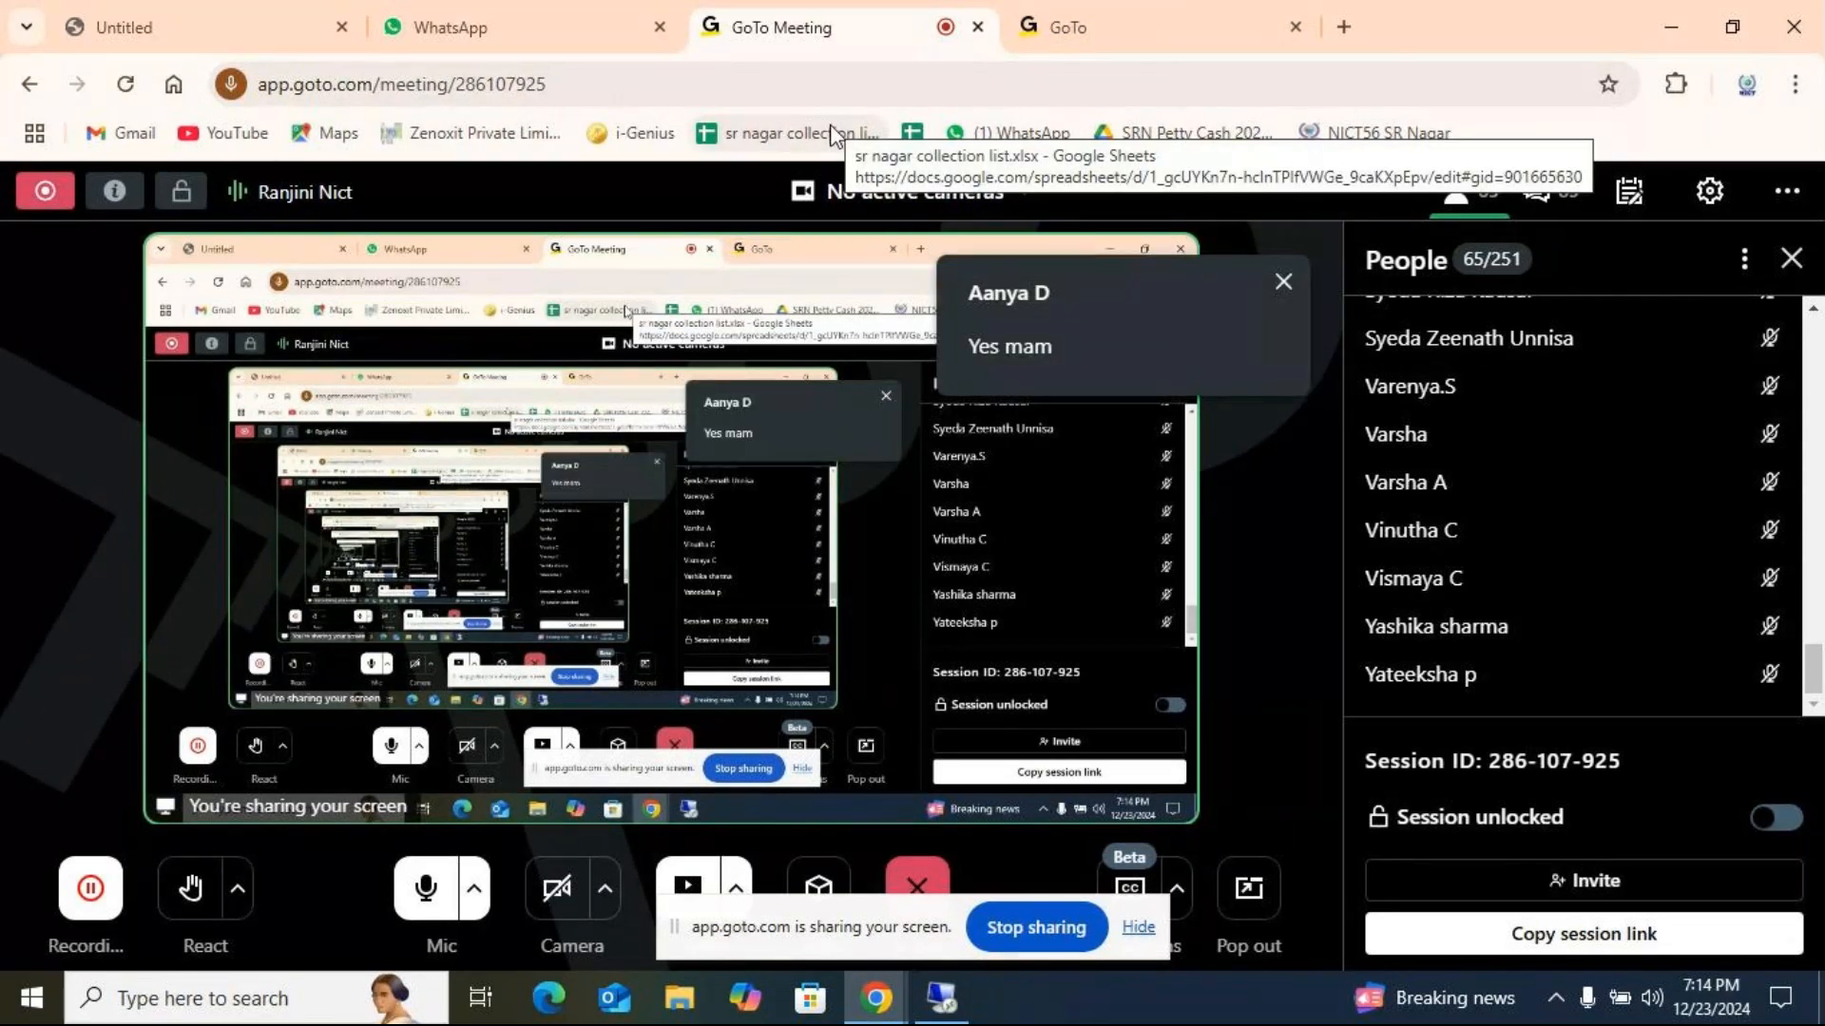
click(942, 998)
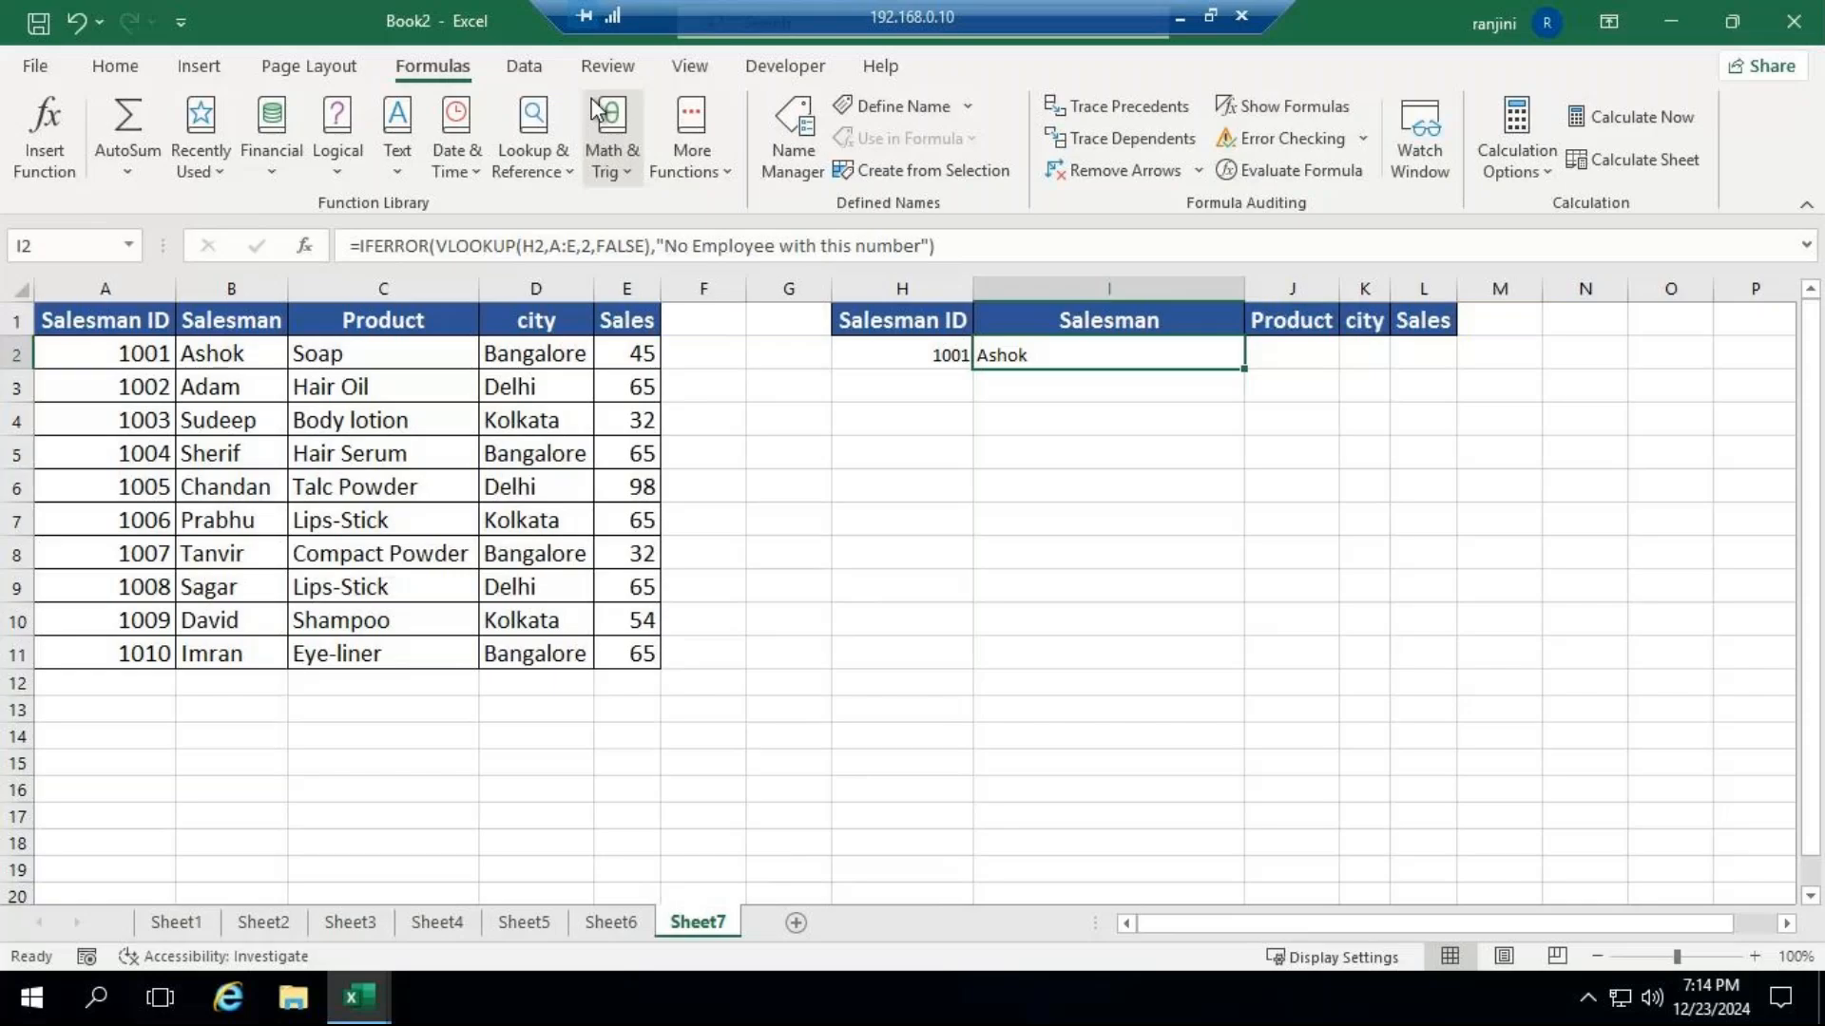
Look over the page layout, data, insert and formula commands, finishing on the proofing and review commands.
click(337, 73)
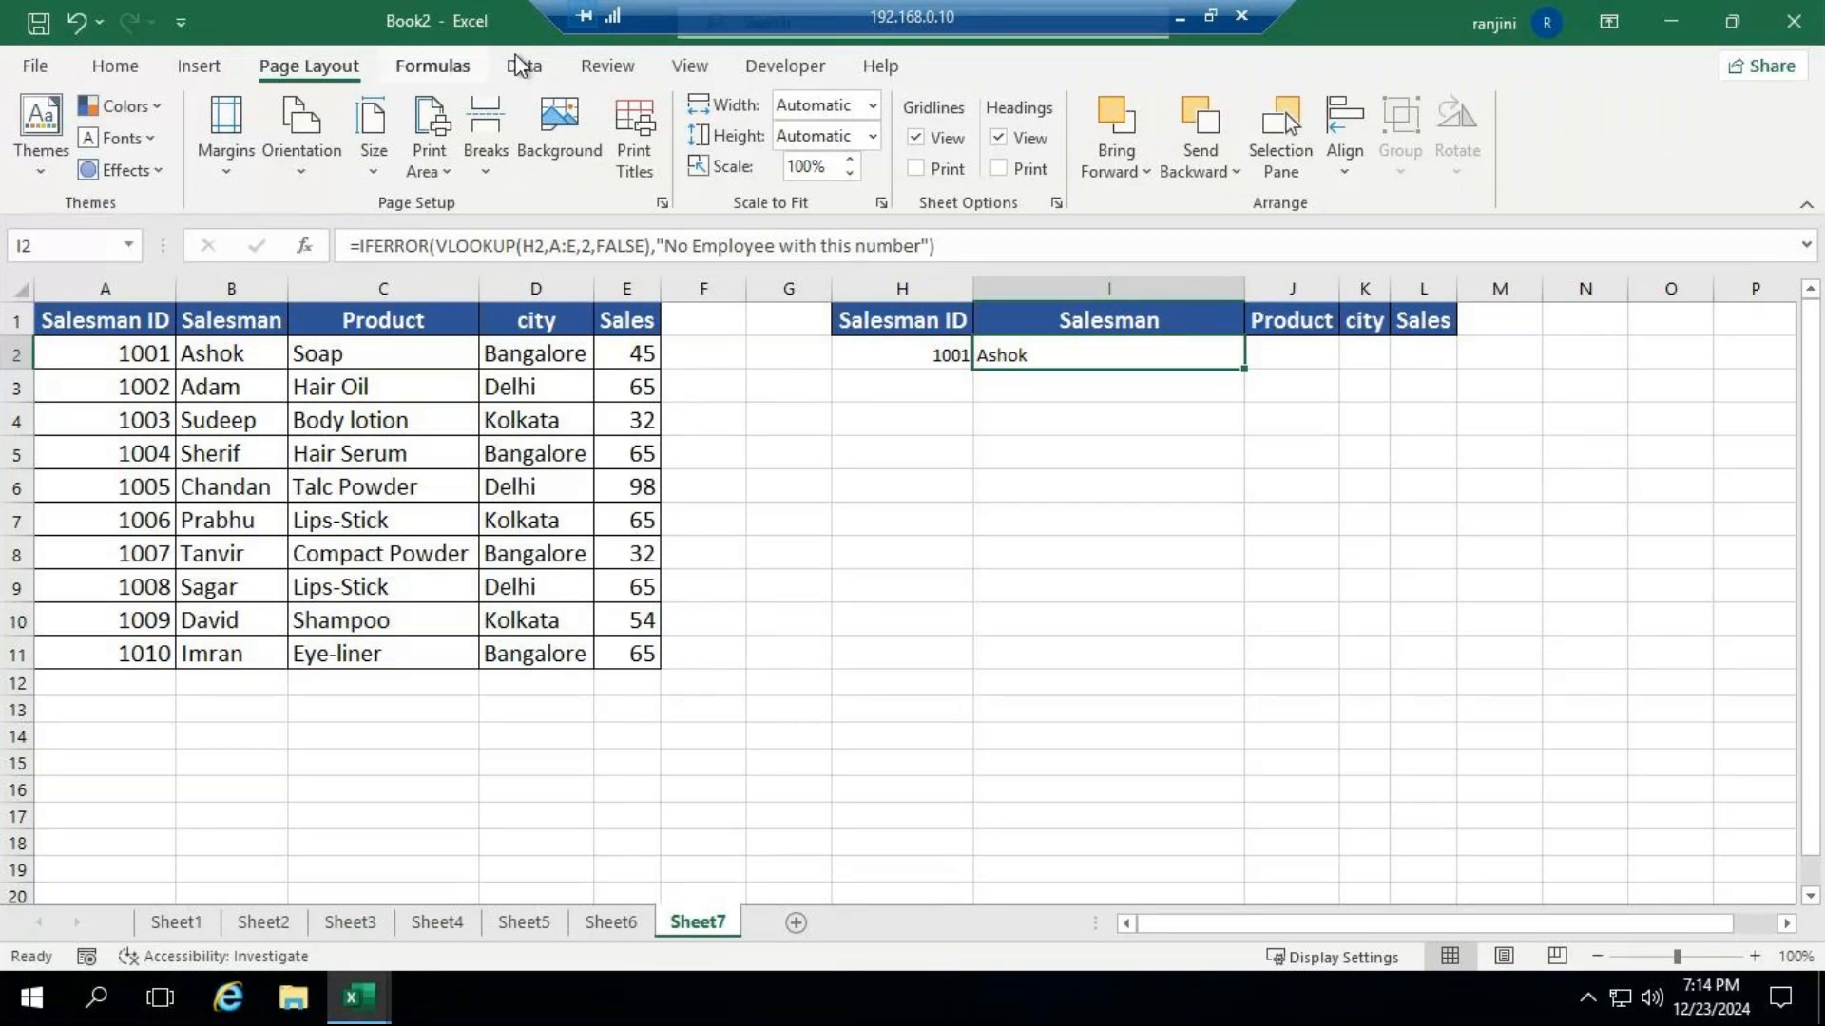
click(611, 76)
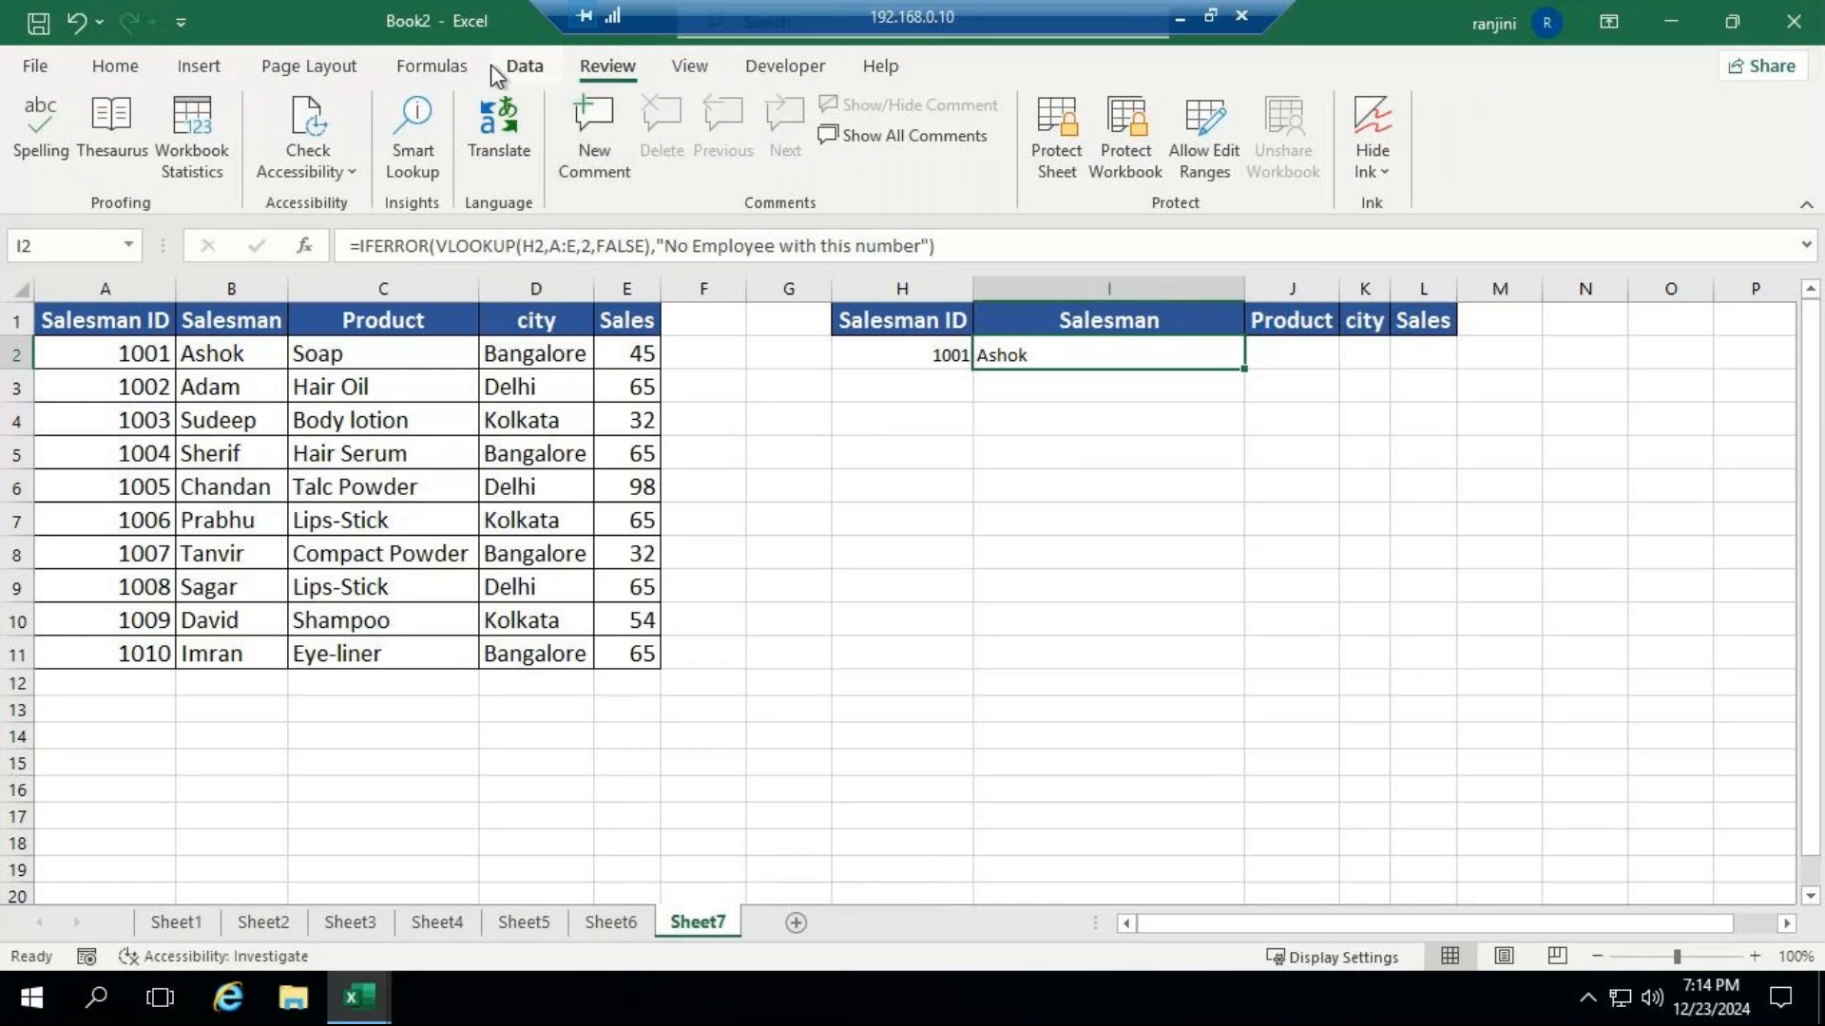
click(520, 70)
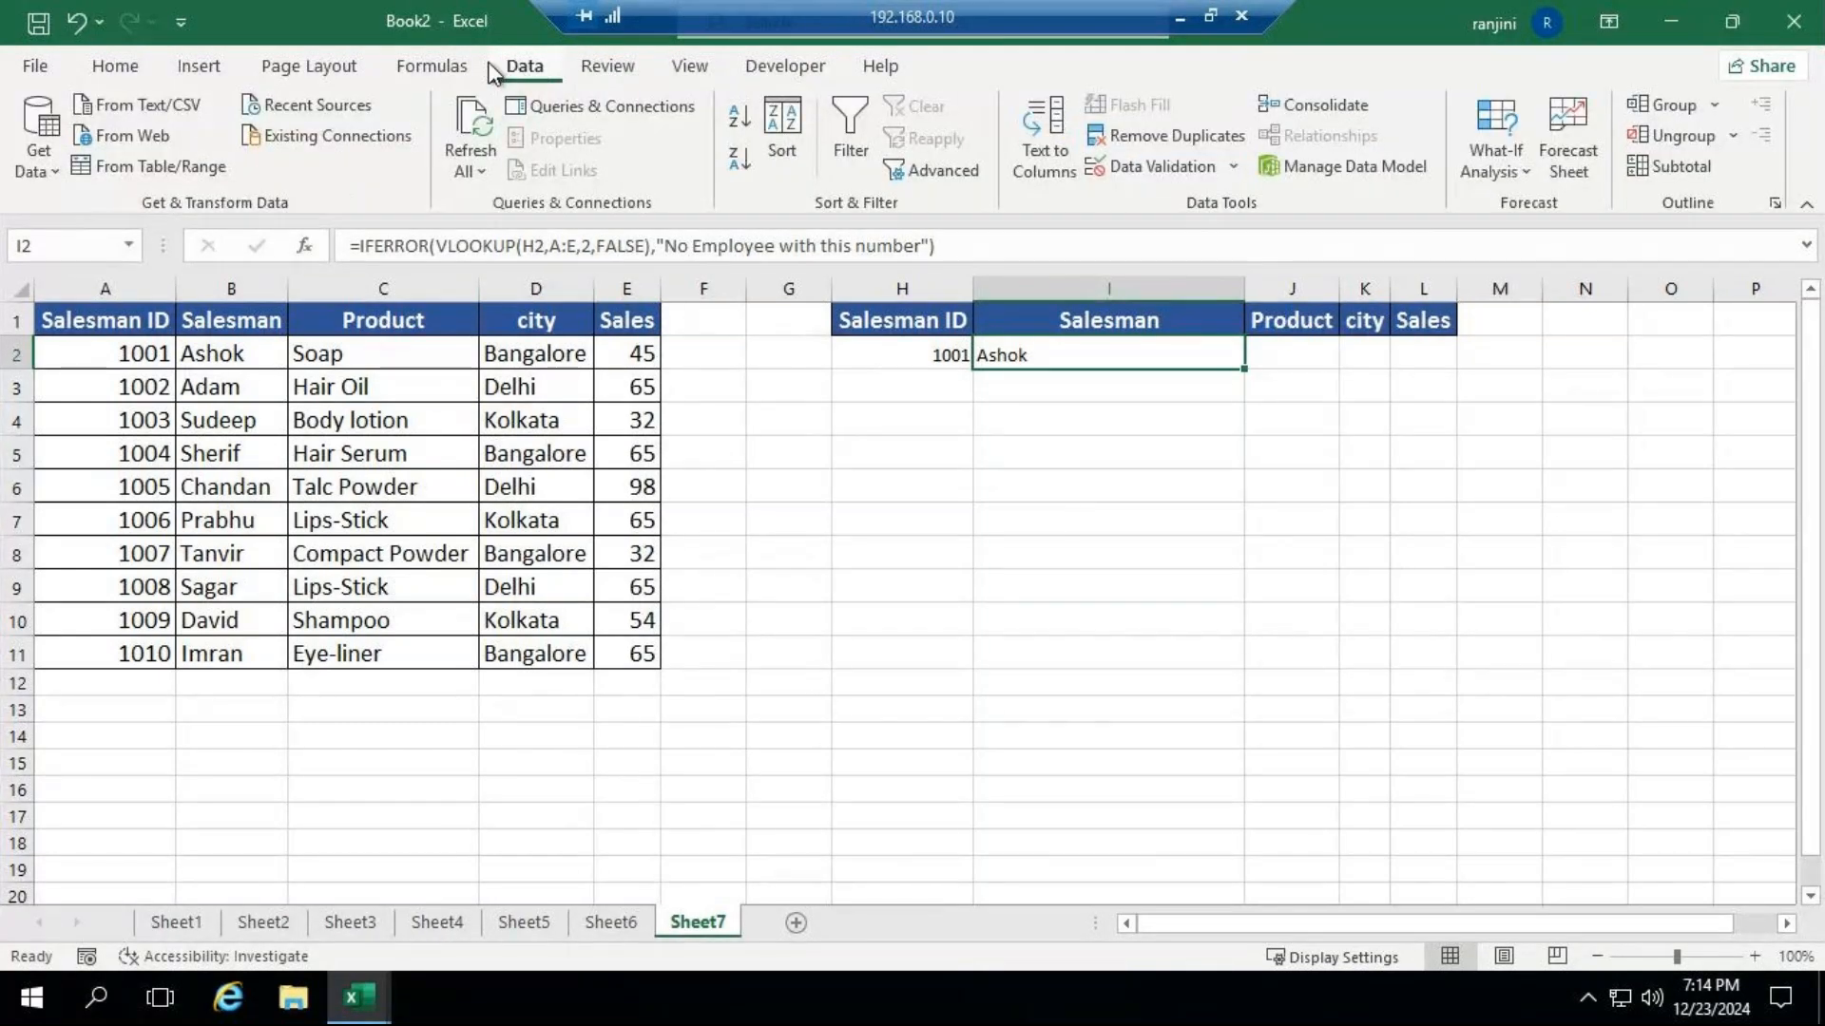
click(211, 70)
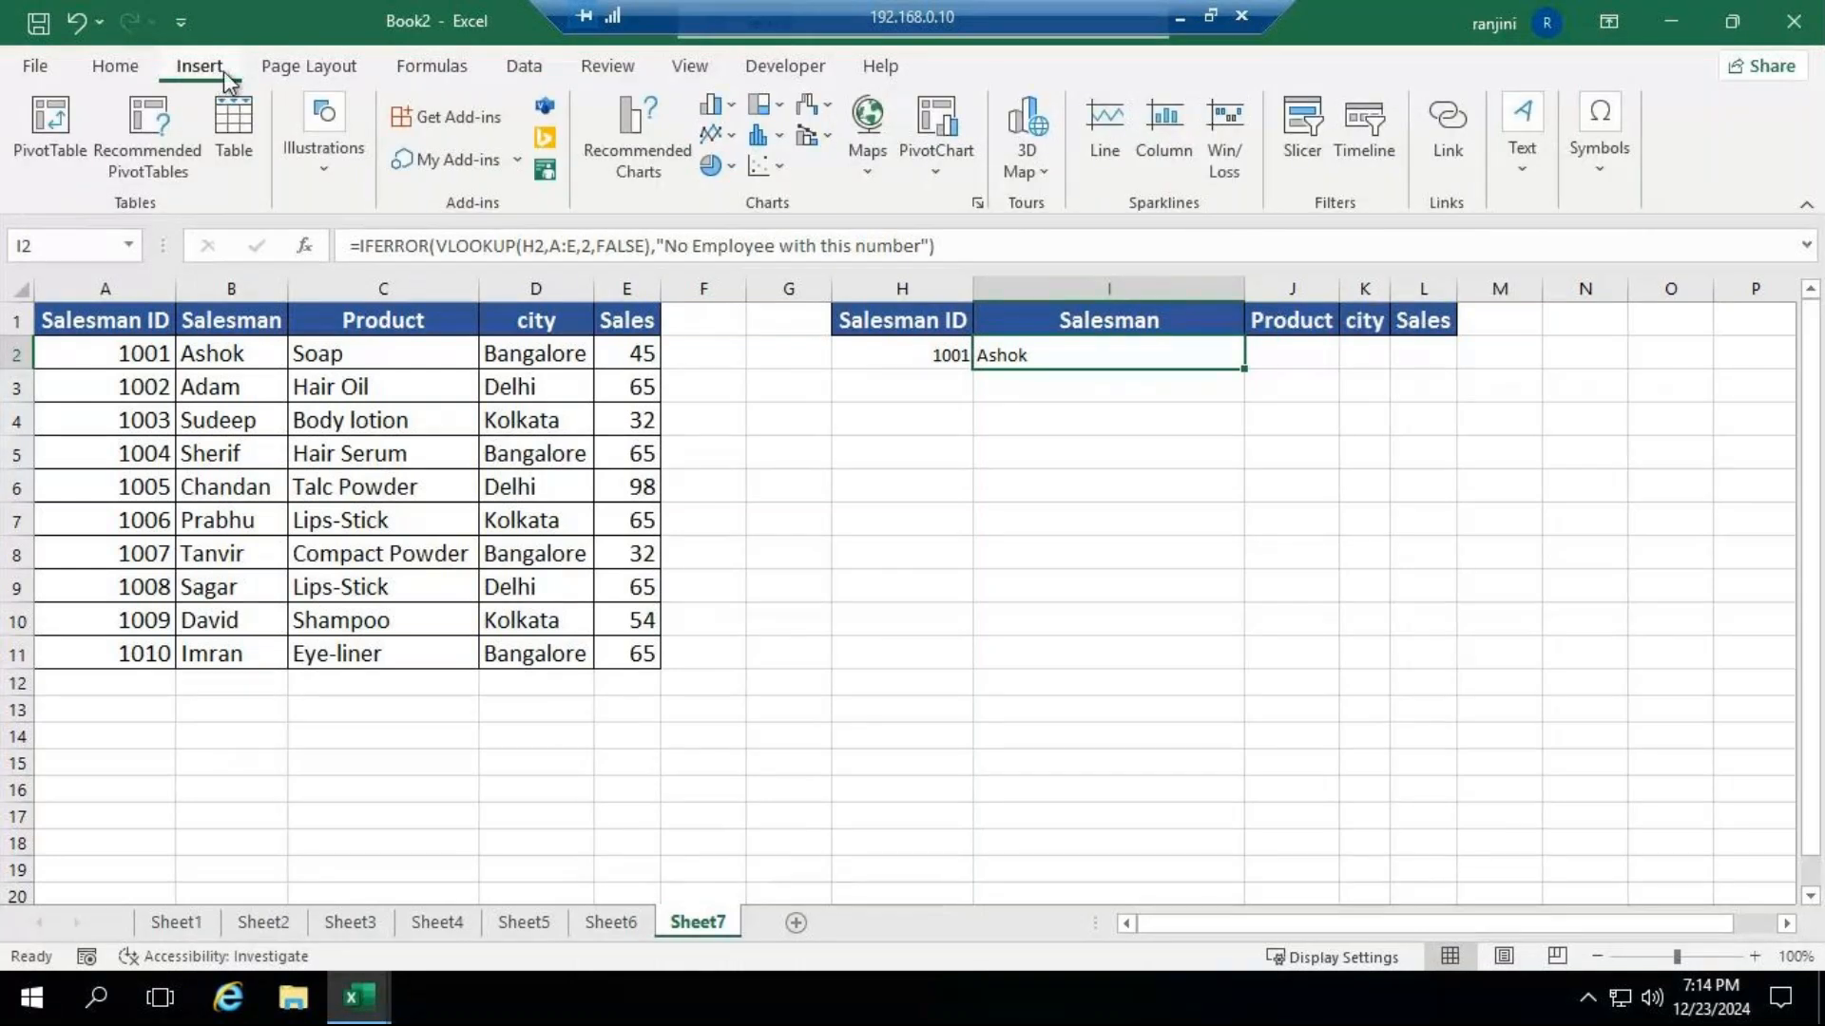
click(348, 73)
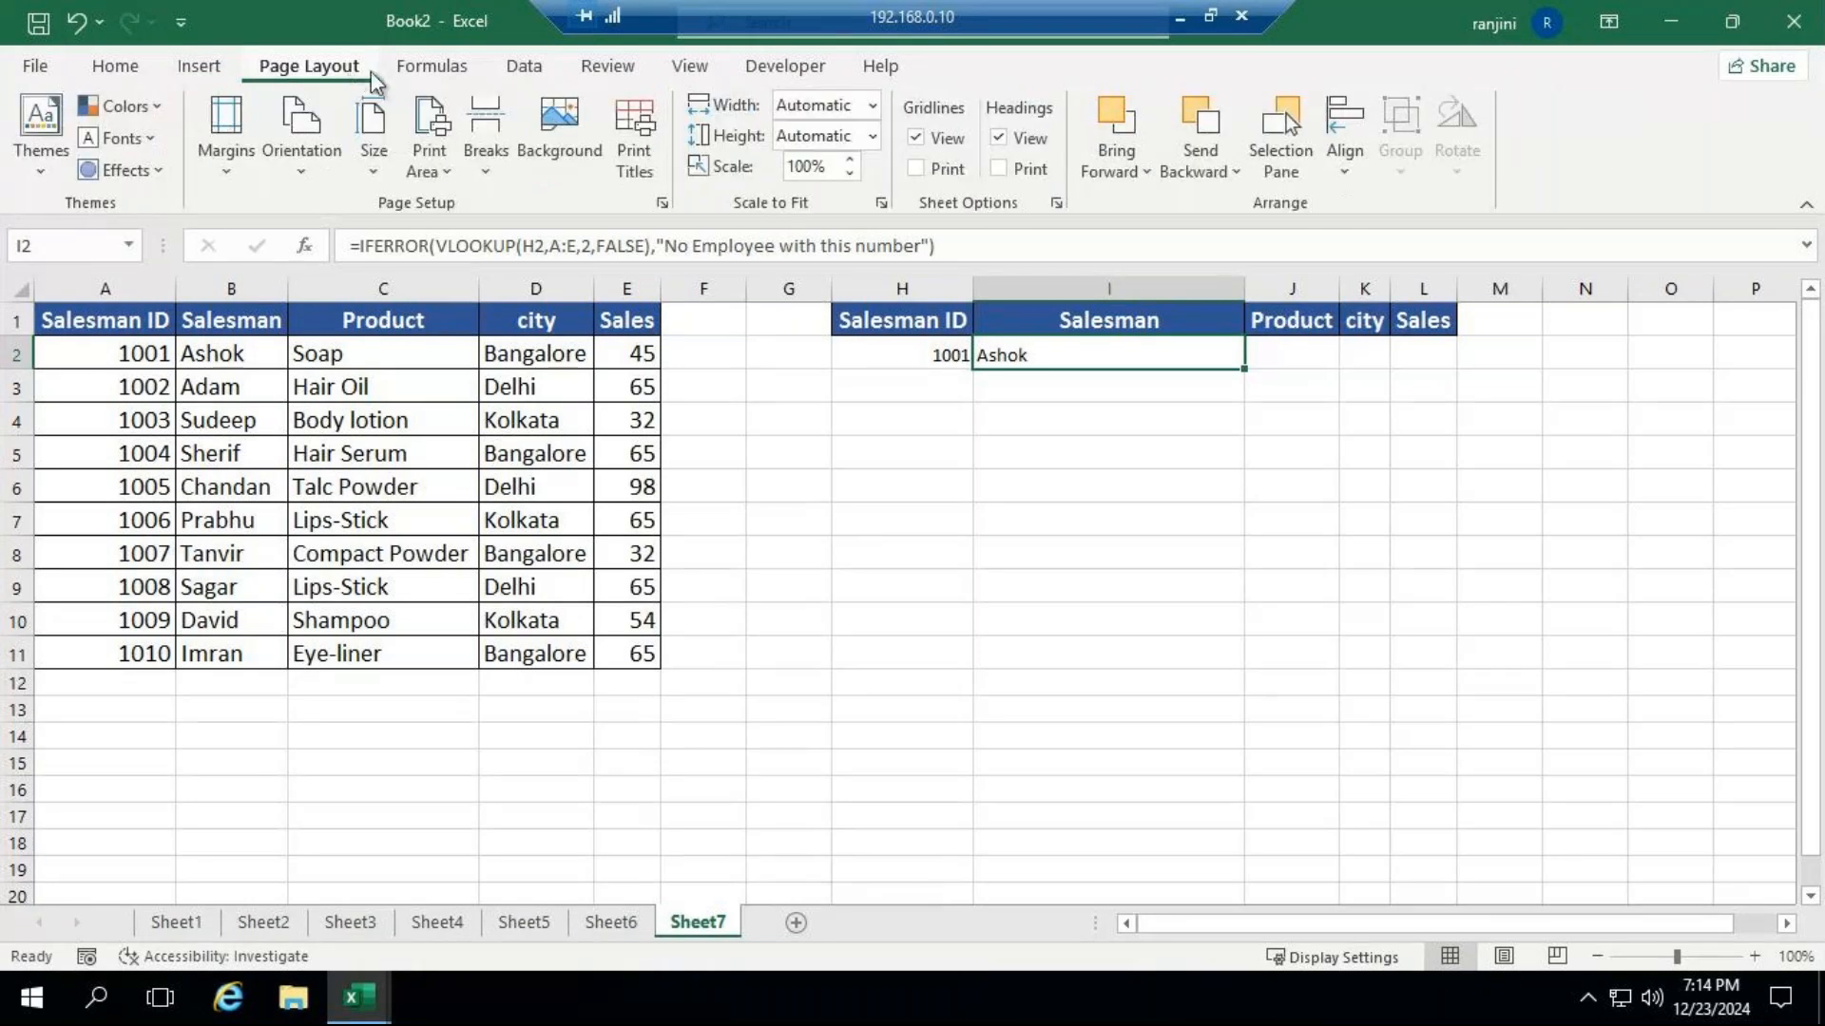
click(415, 80)
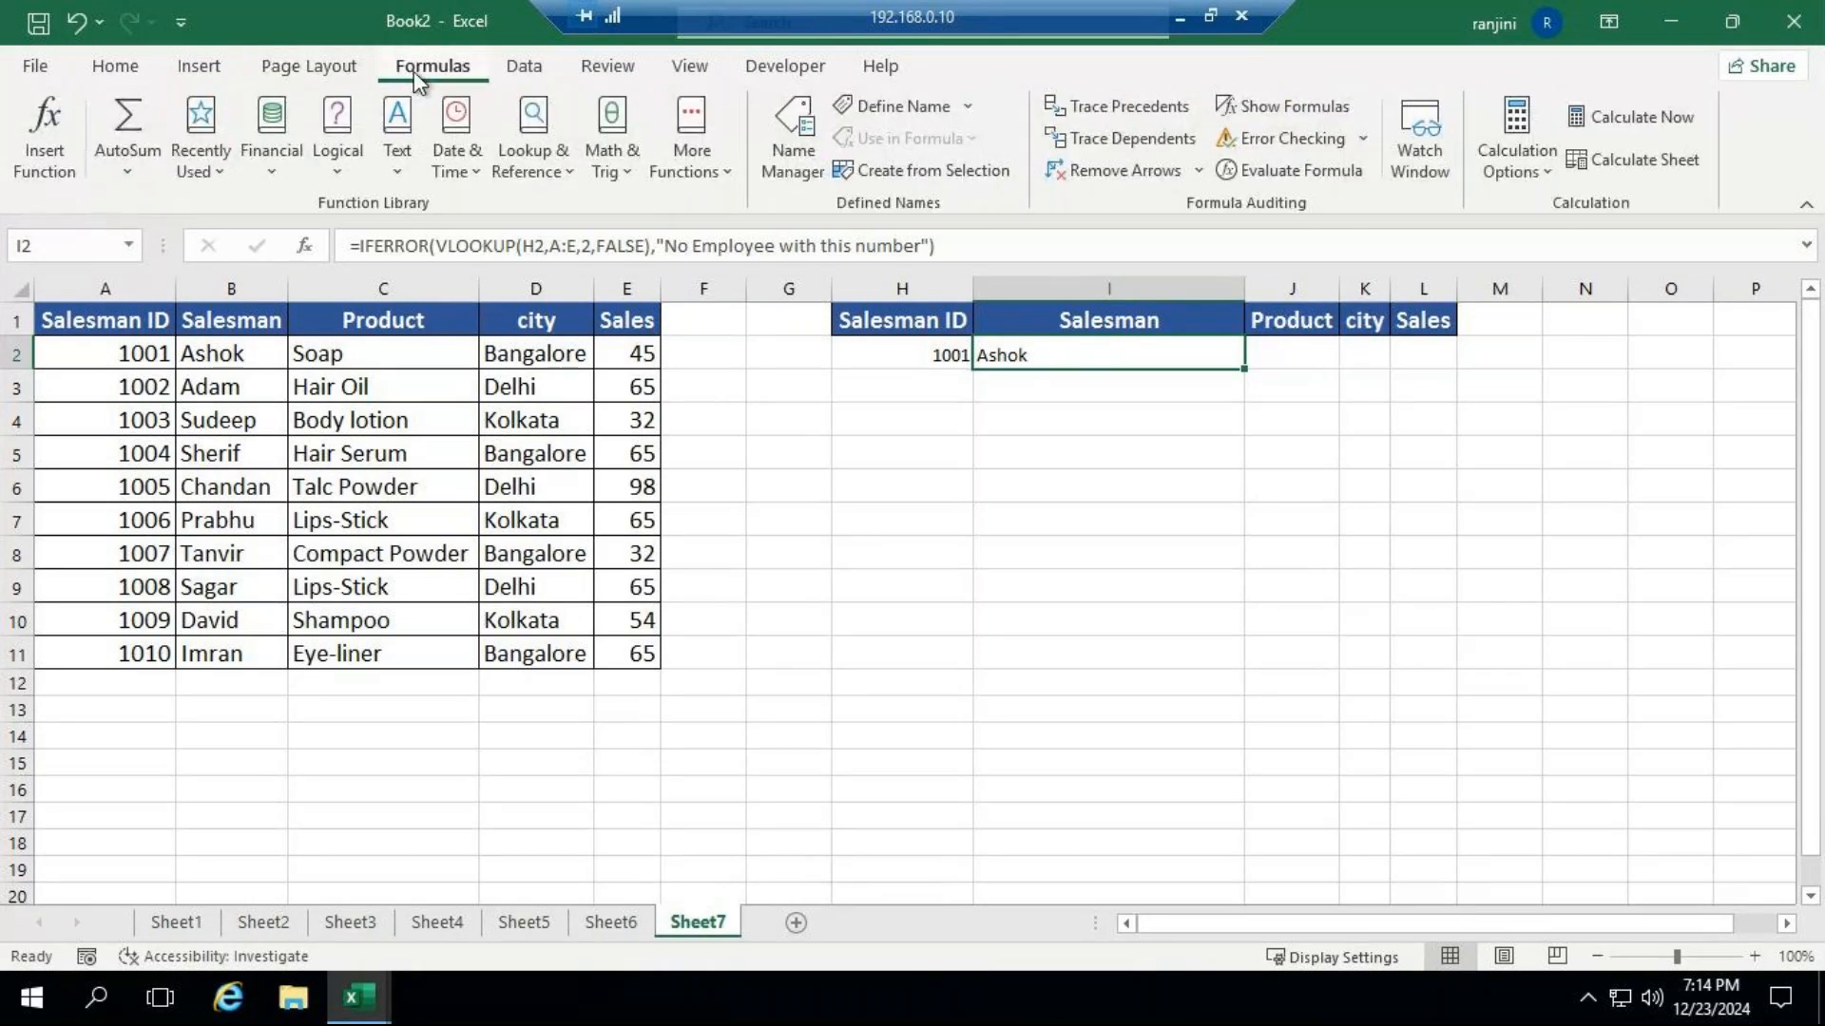
click(526, 74)
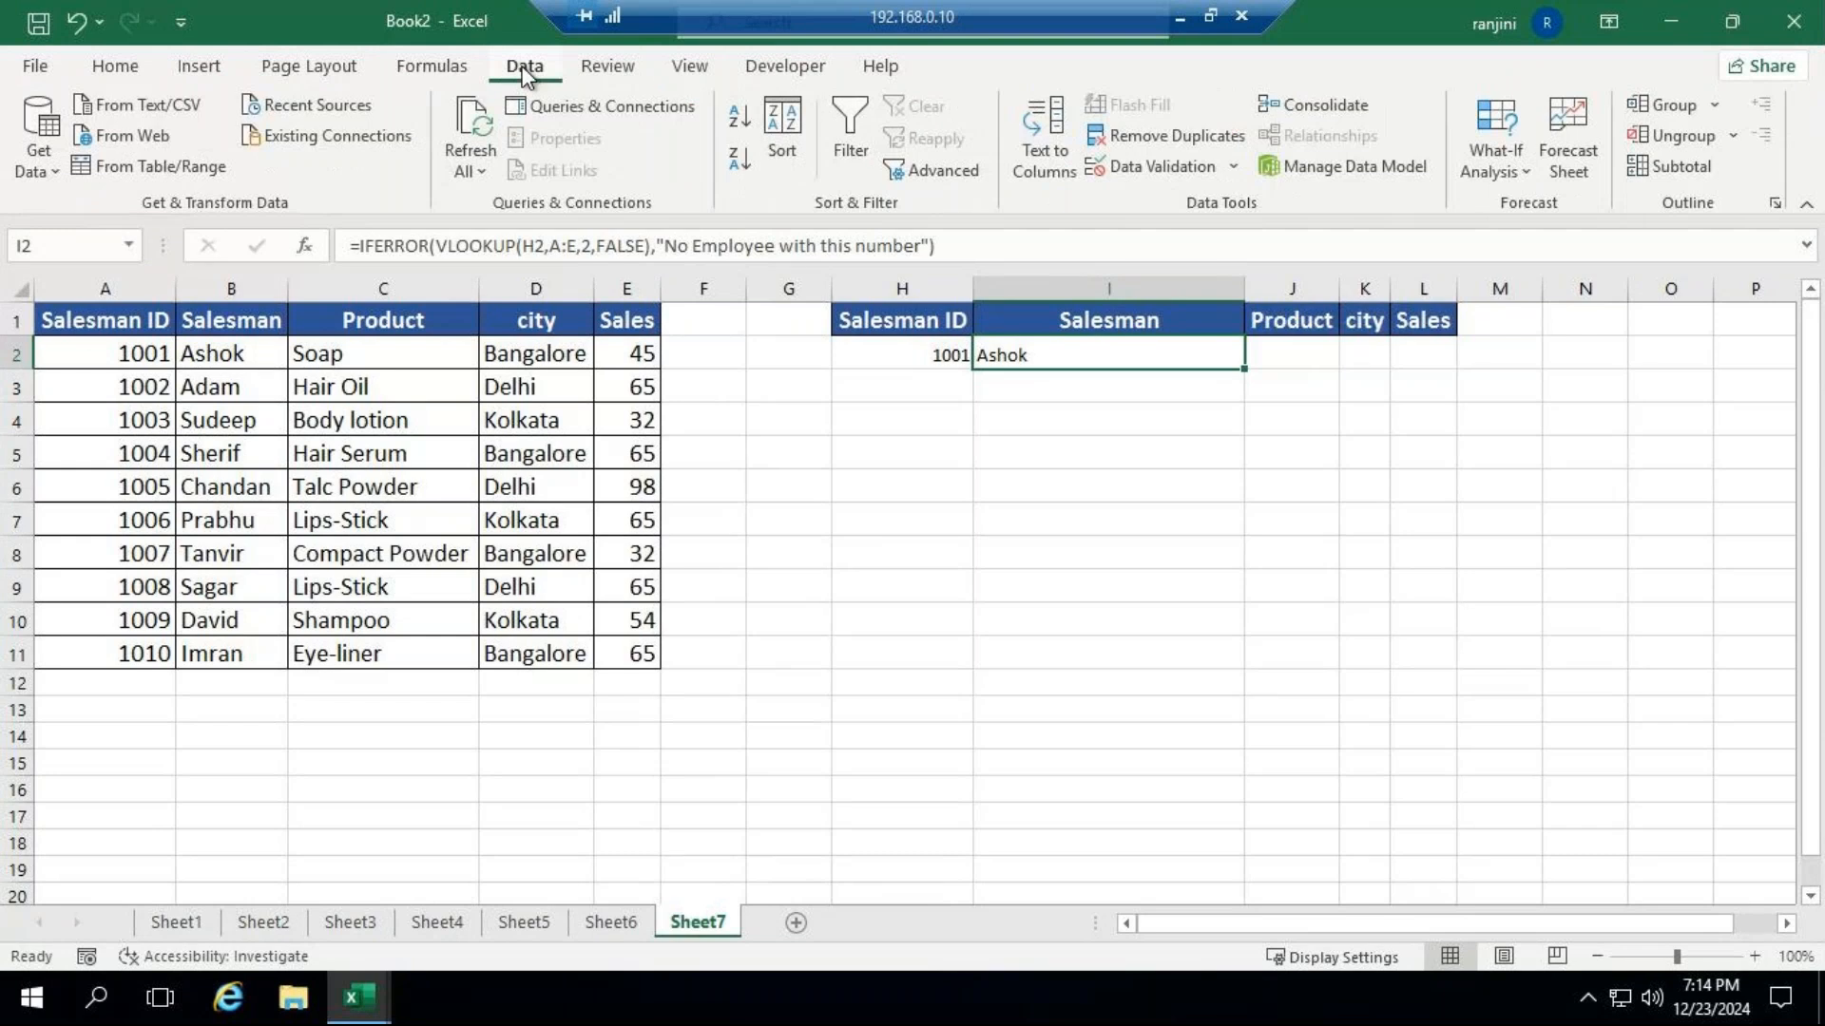
click(618, 74)
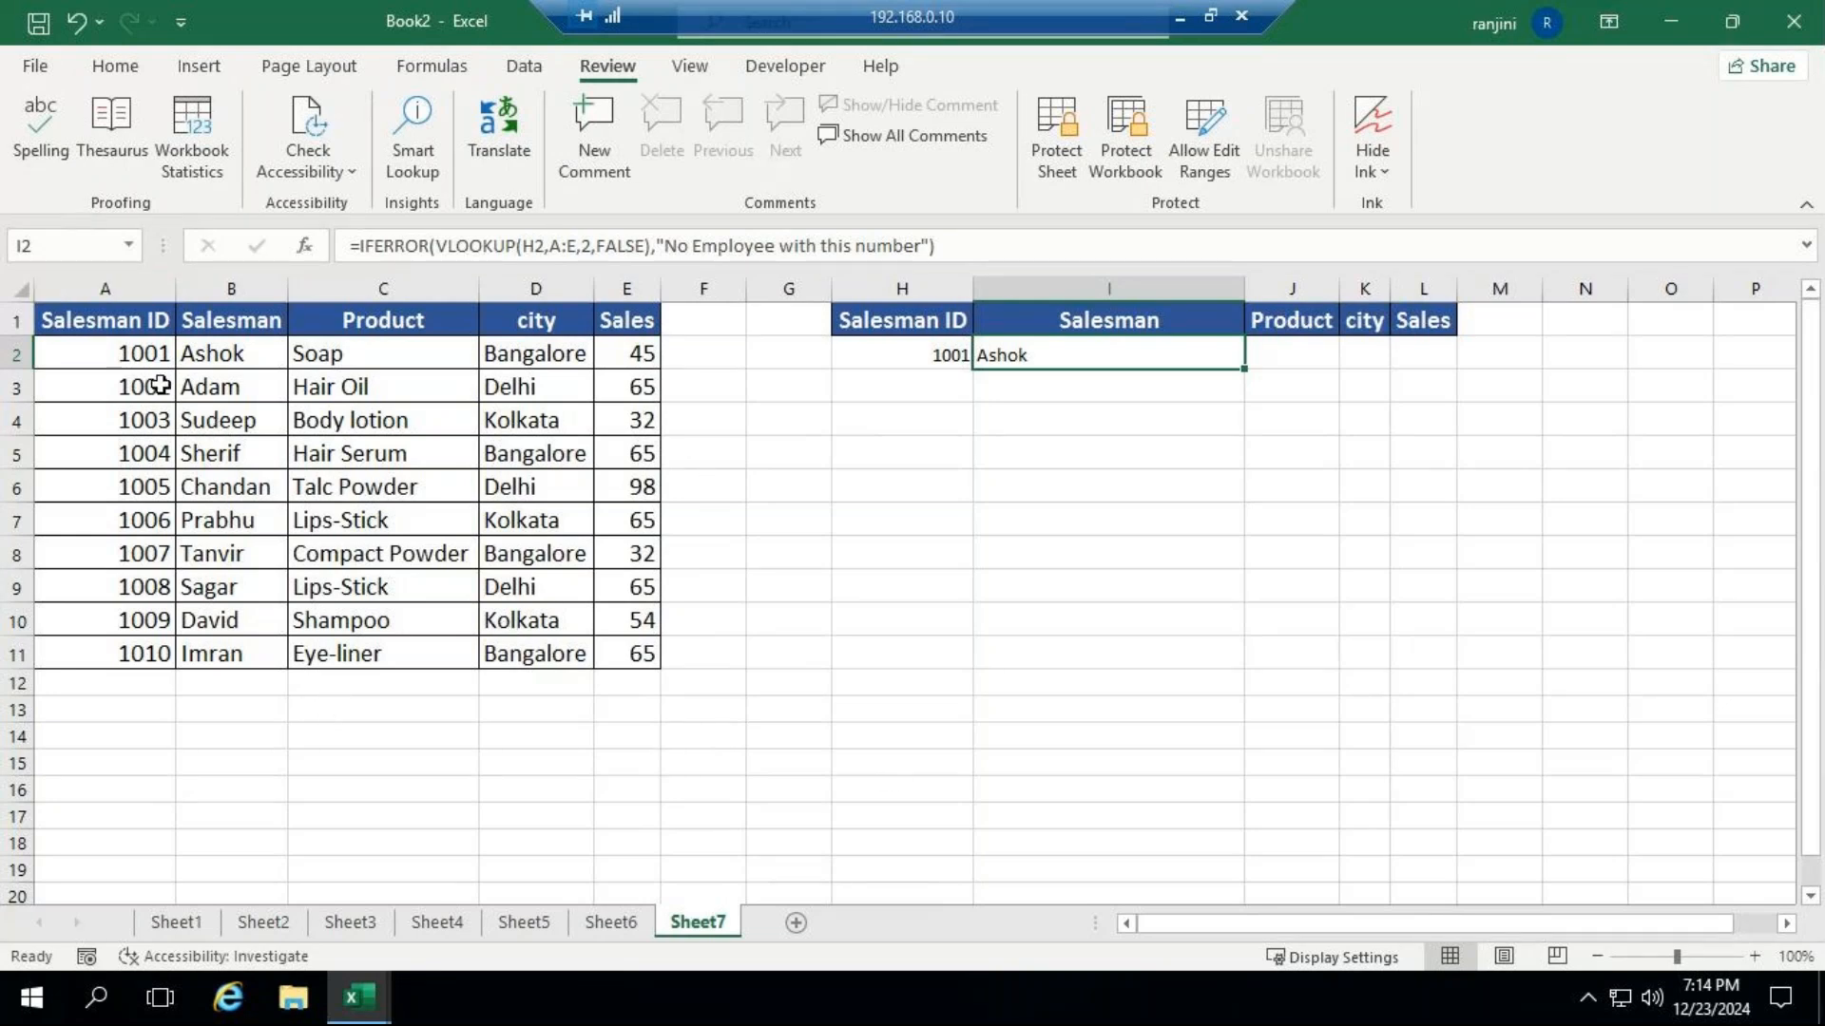
Enter the deliberately misspelled word "administratorr" in cell G14 of Sheet7.
drag(133, 323, 131, 342)
click(901, 652)
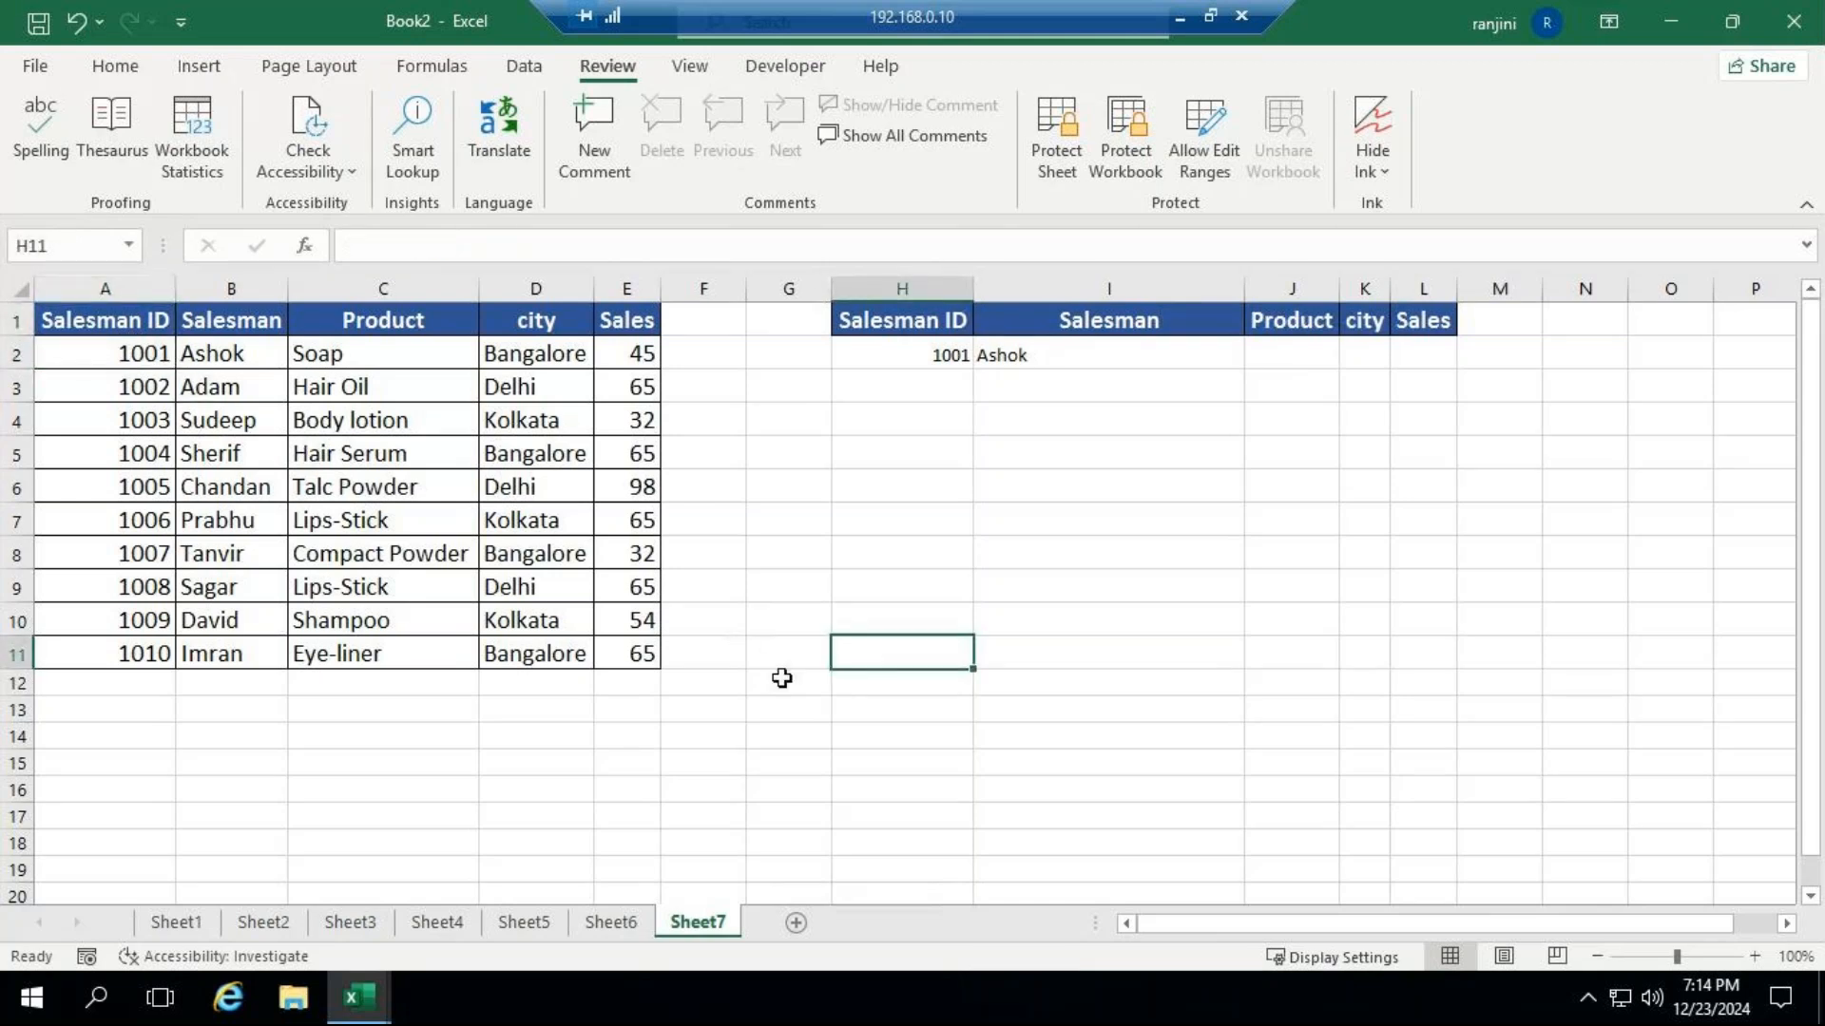
click(803, 735)
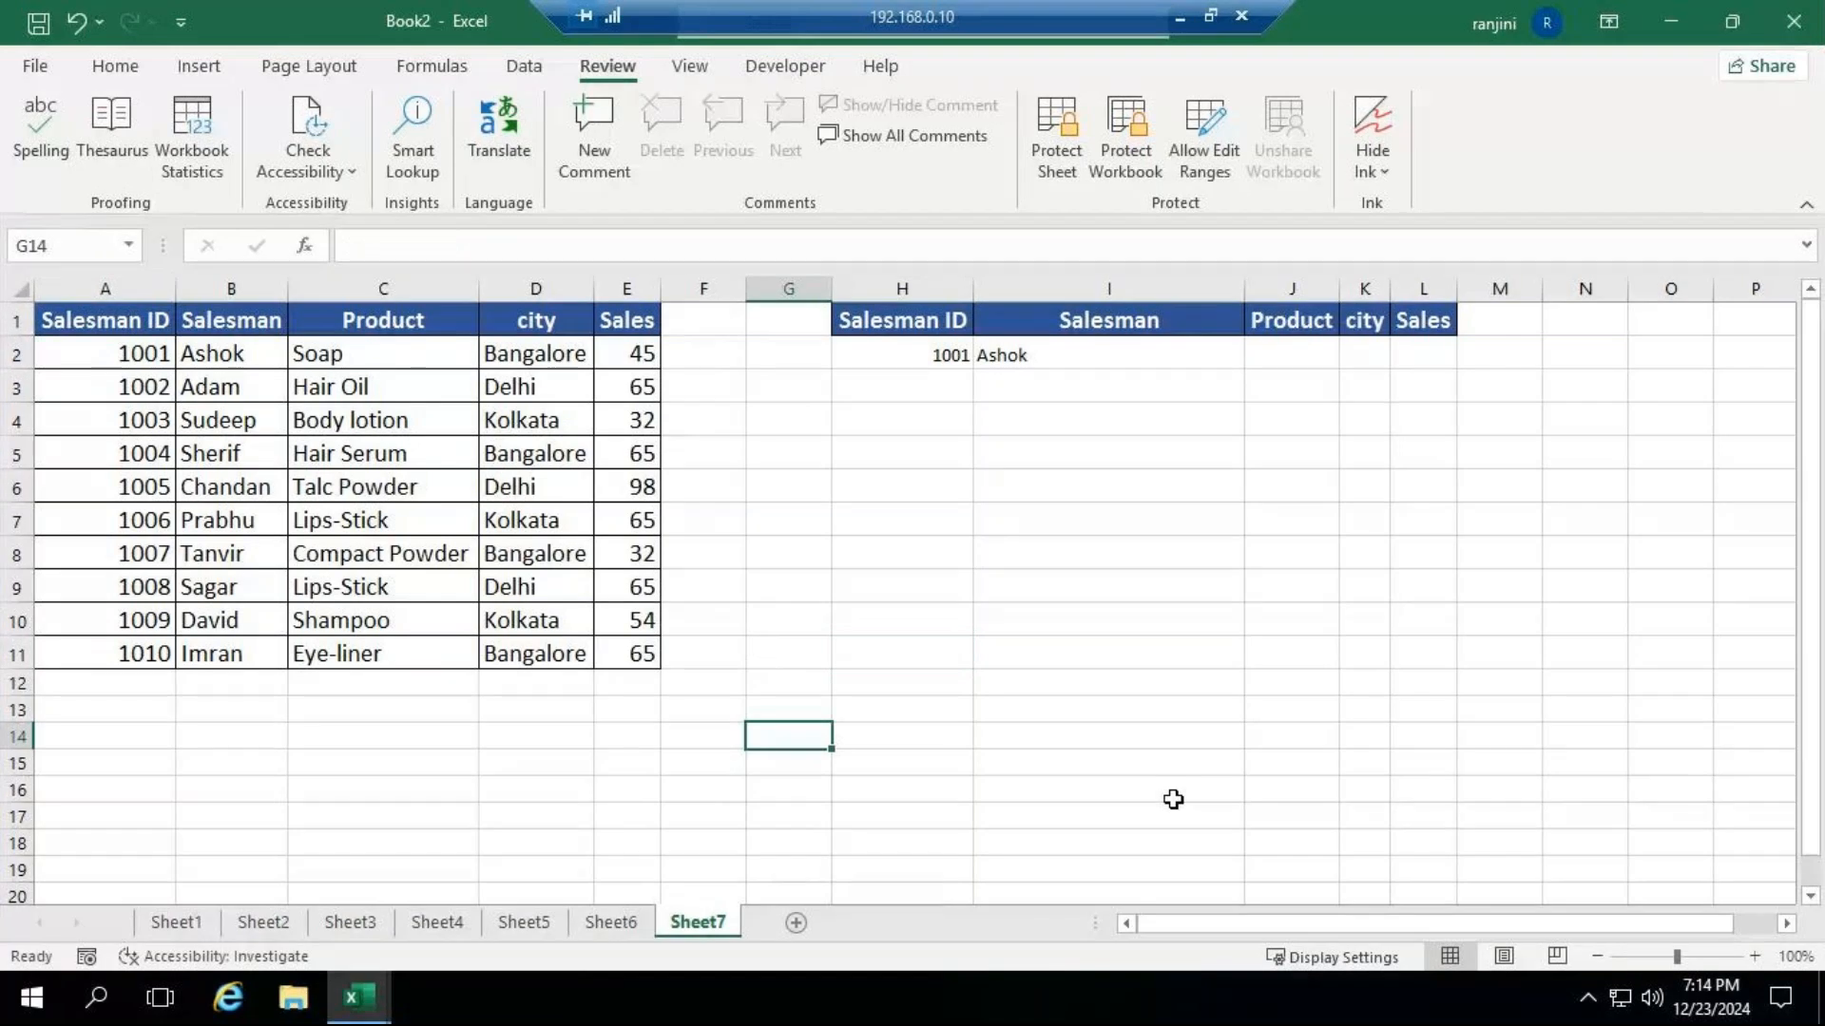
text(administratr)
key(BackSpace)
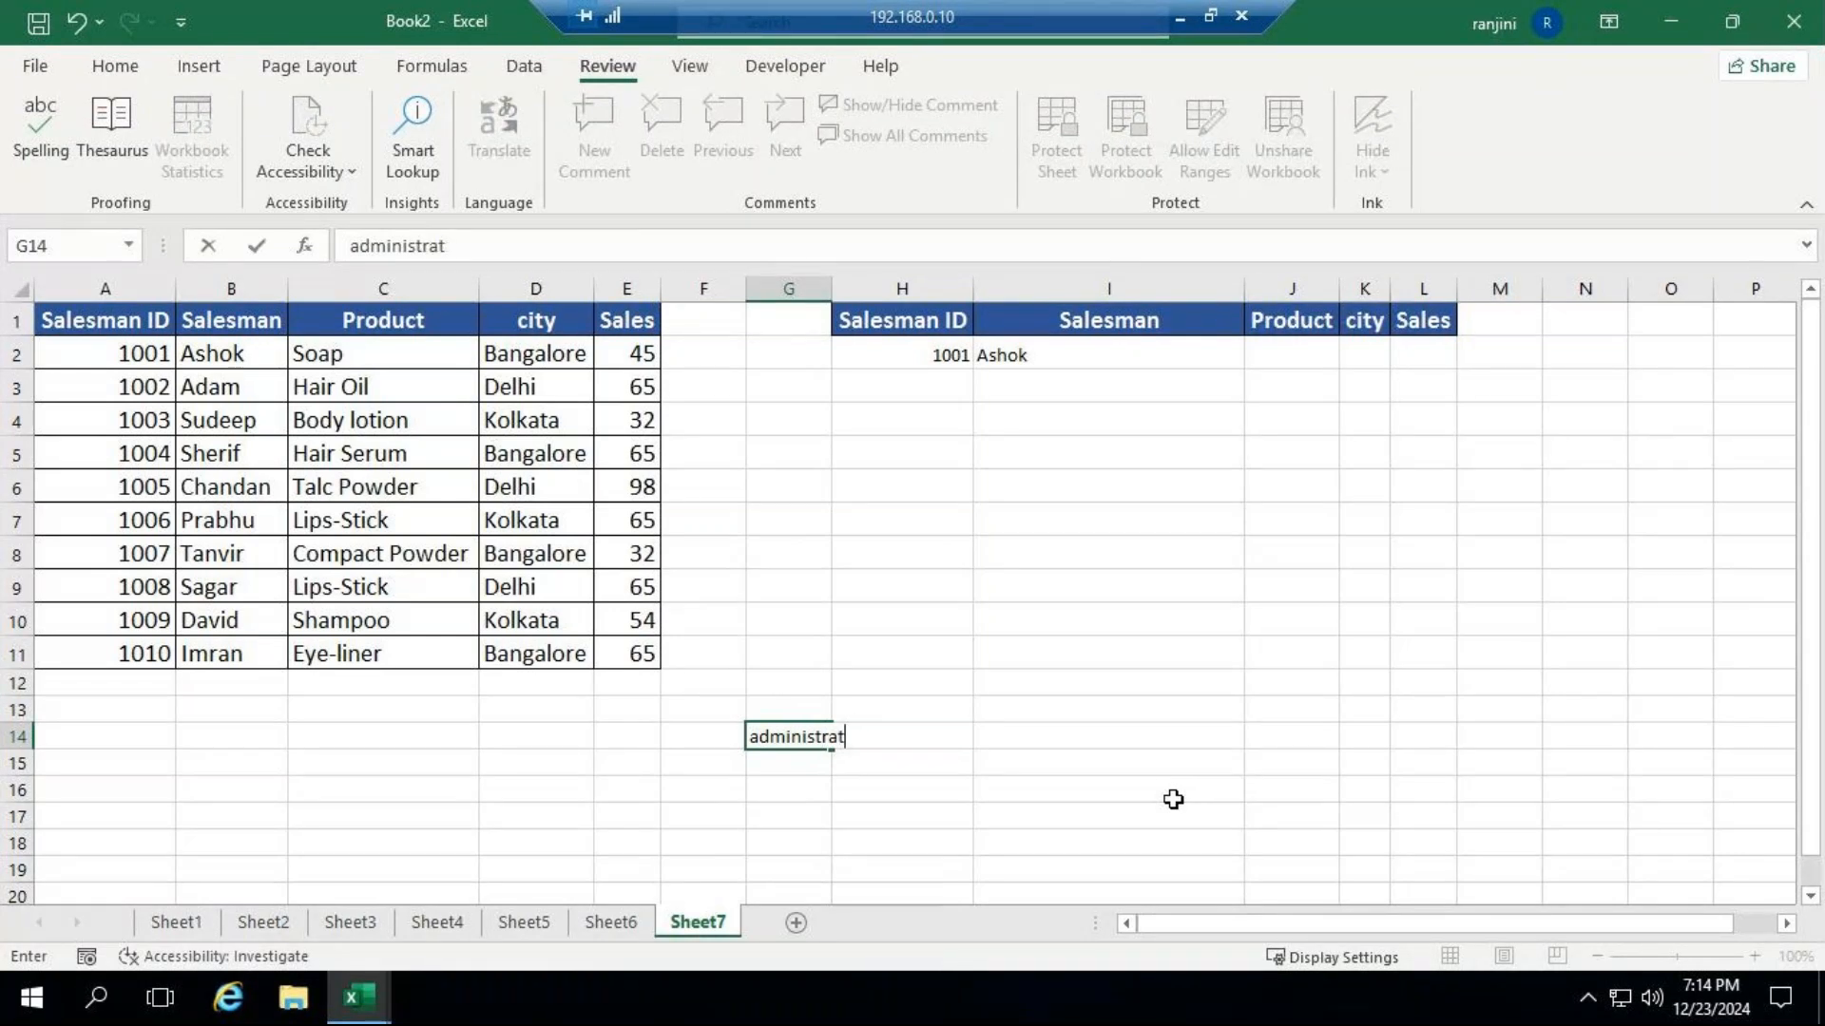
text(orr)
key(ctrl+Return)
key(Return)
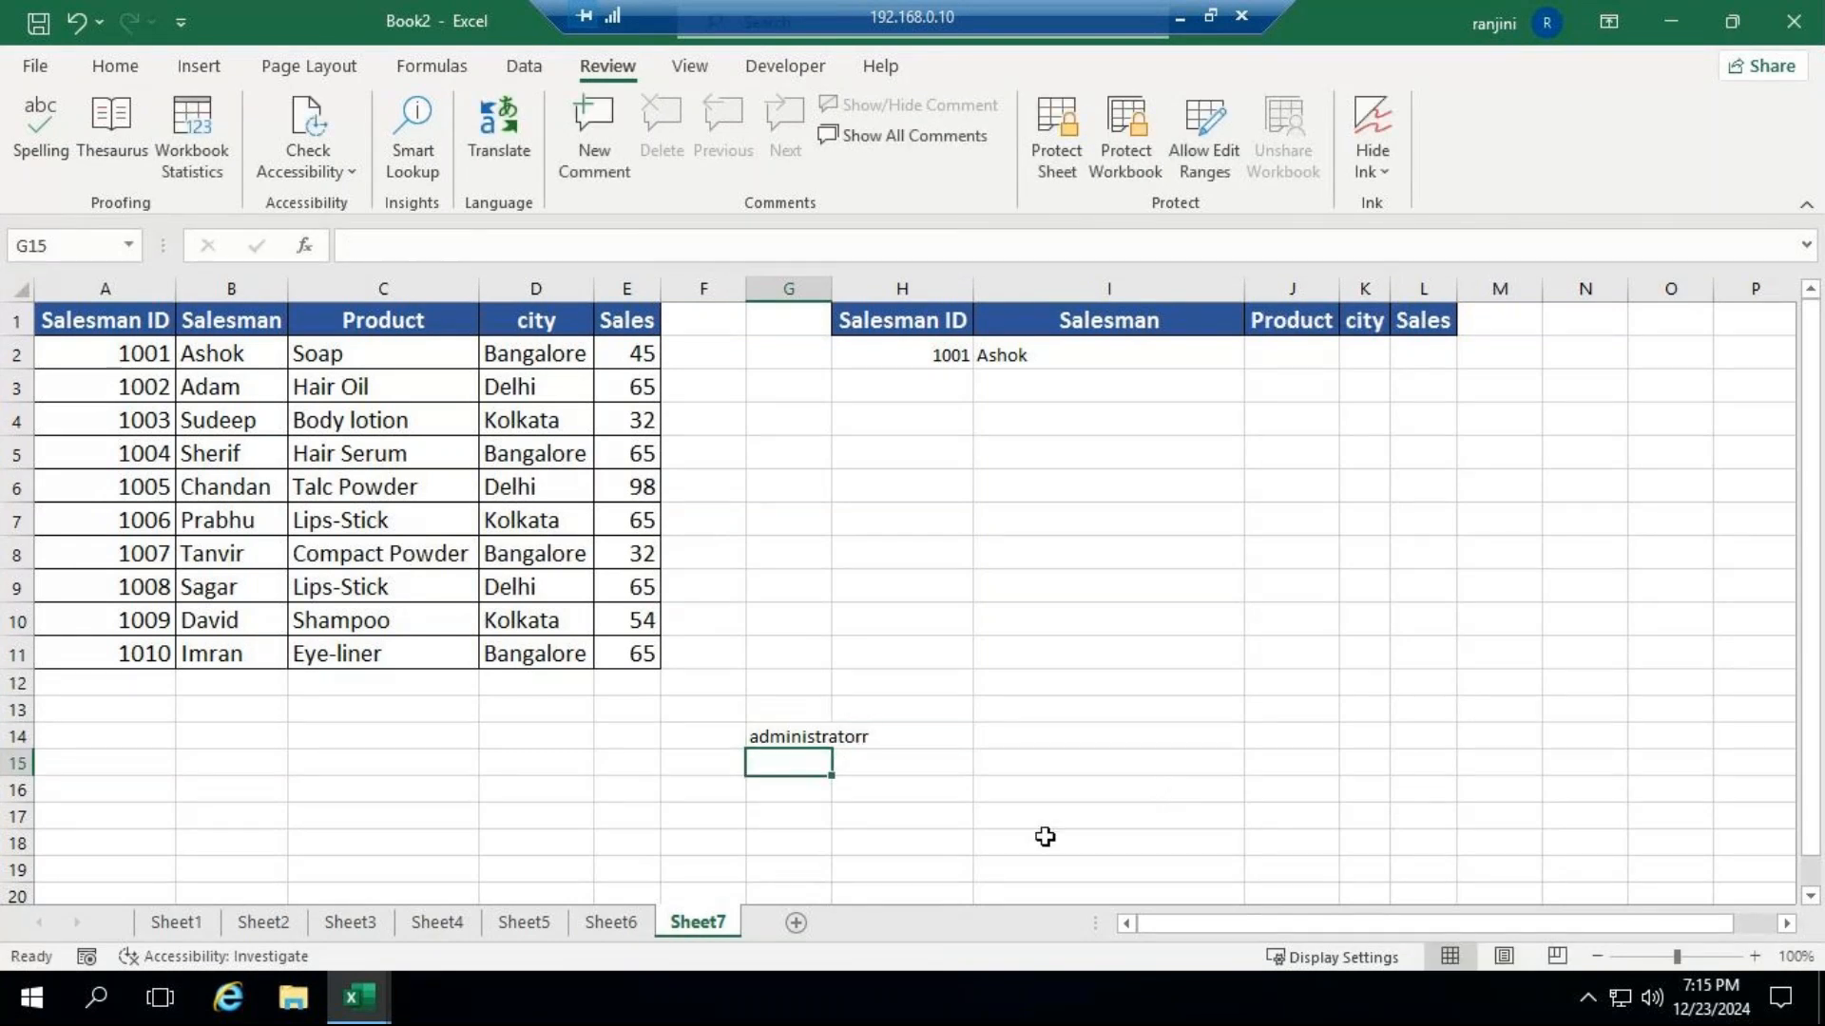
Spell-check from G14, change the misspelled word to "administrator", and end the check without altering the salesman names.
click(794, 733)
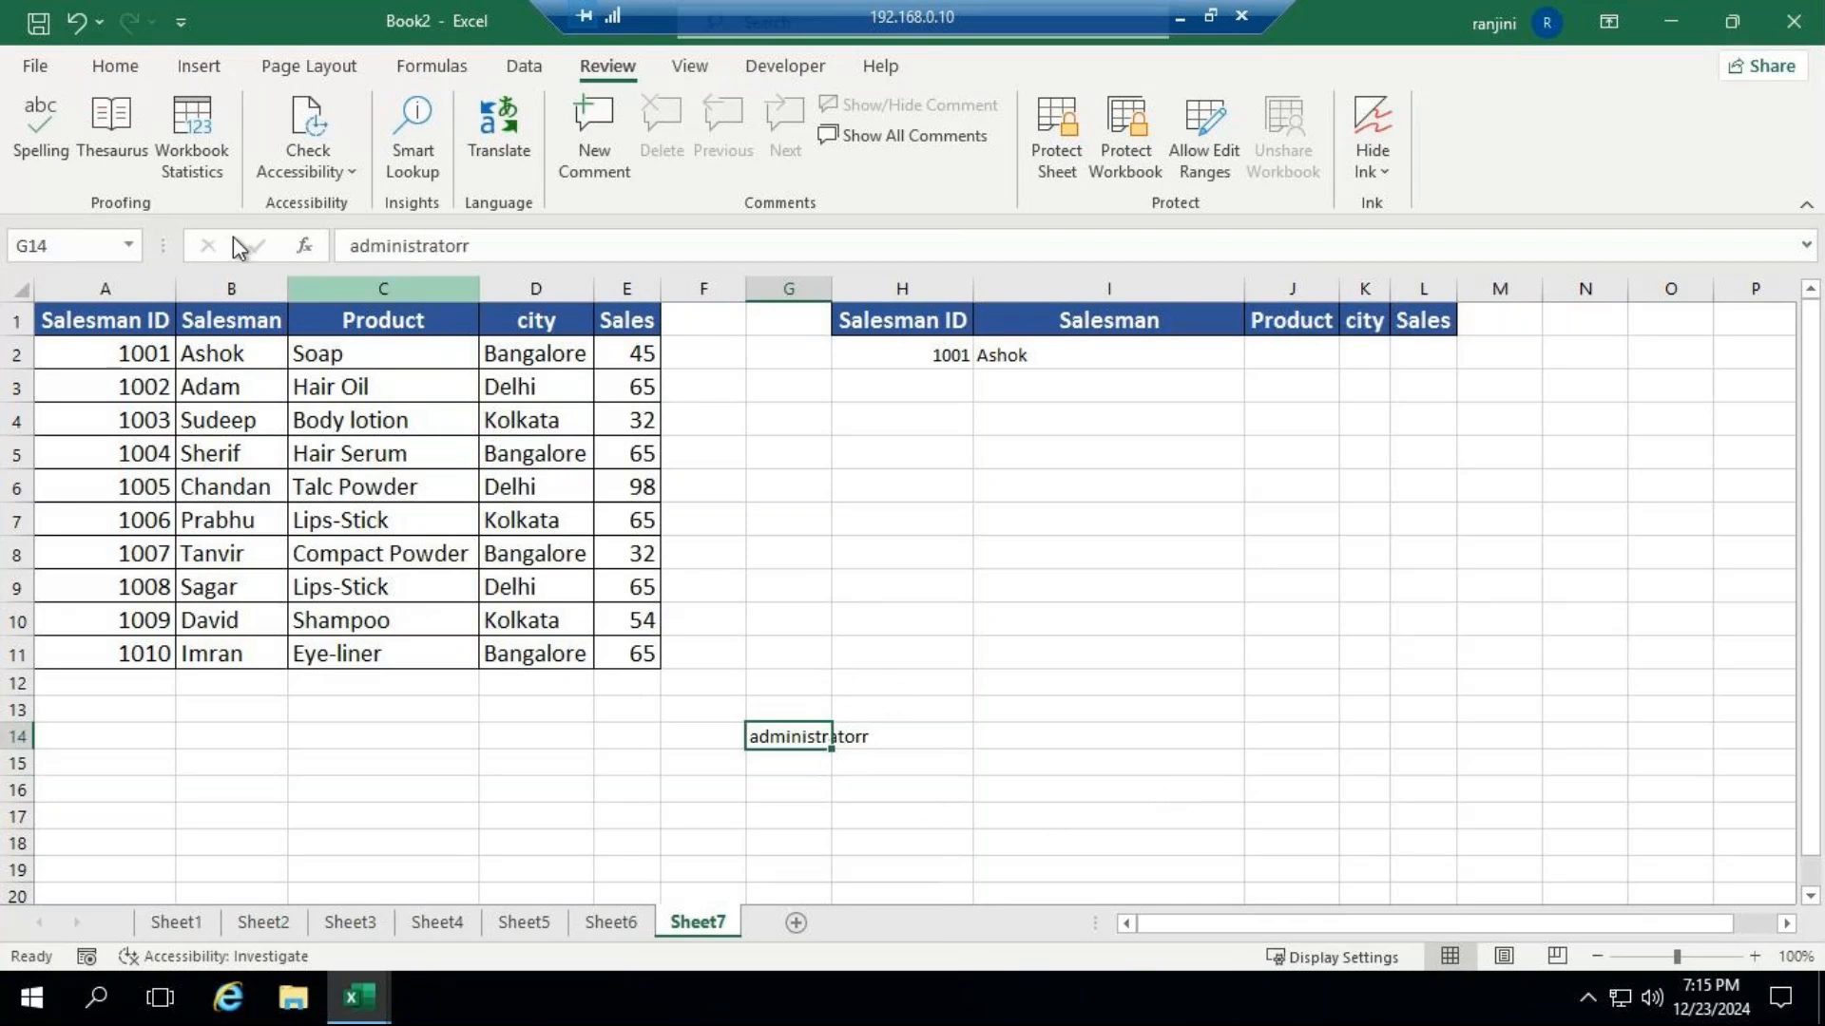
click(61, 146)
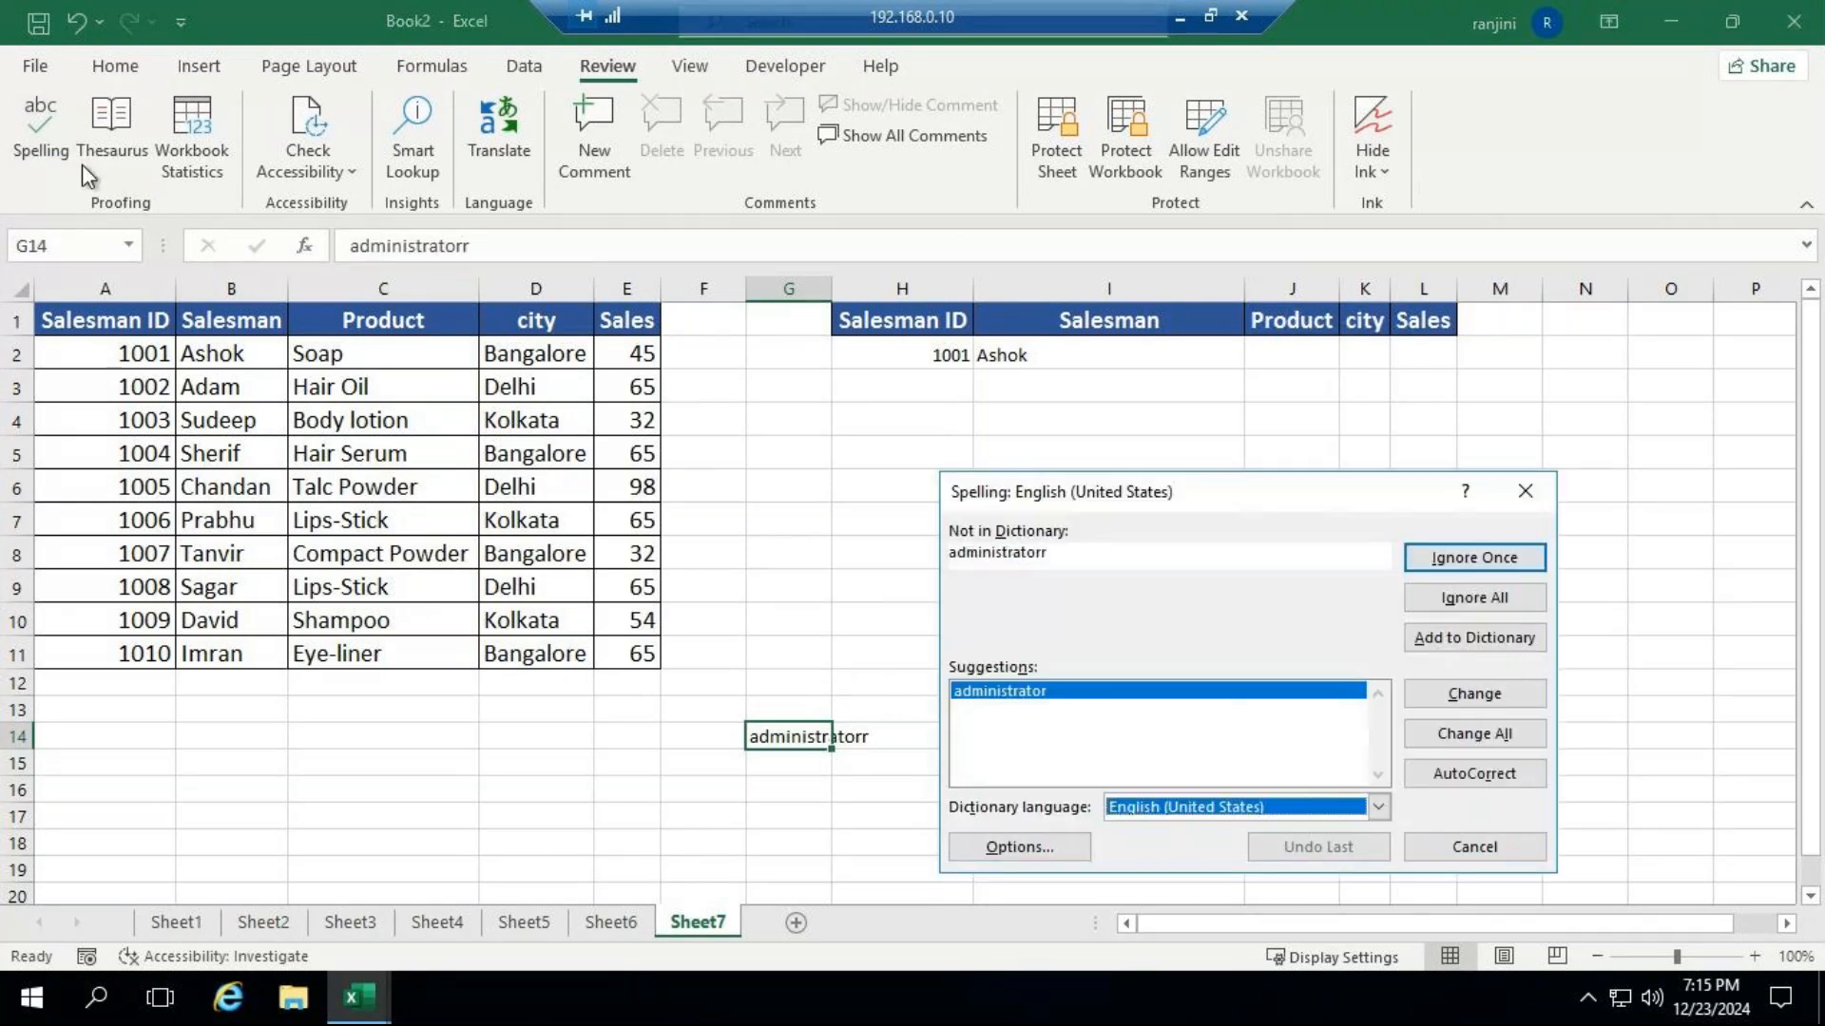
drag(1157, 490, 1163, 383)
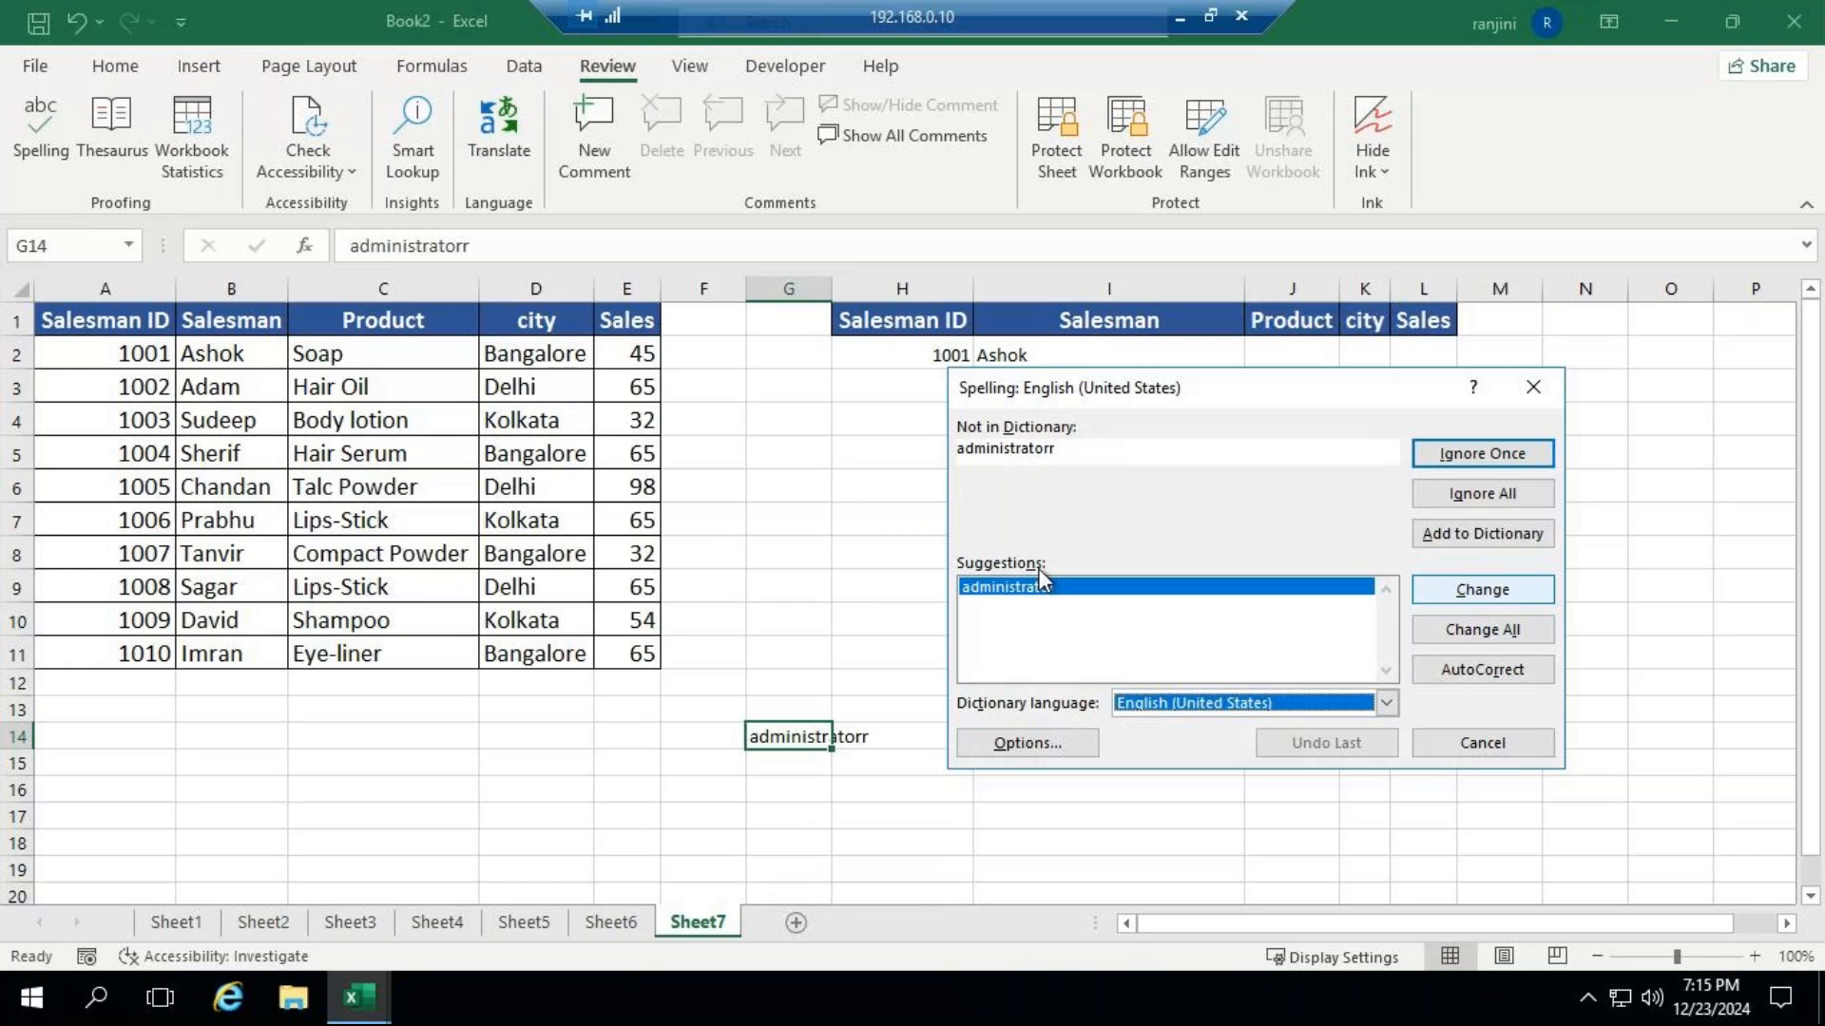
click(1458, 589)
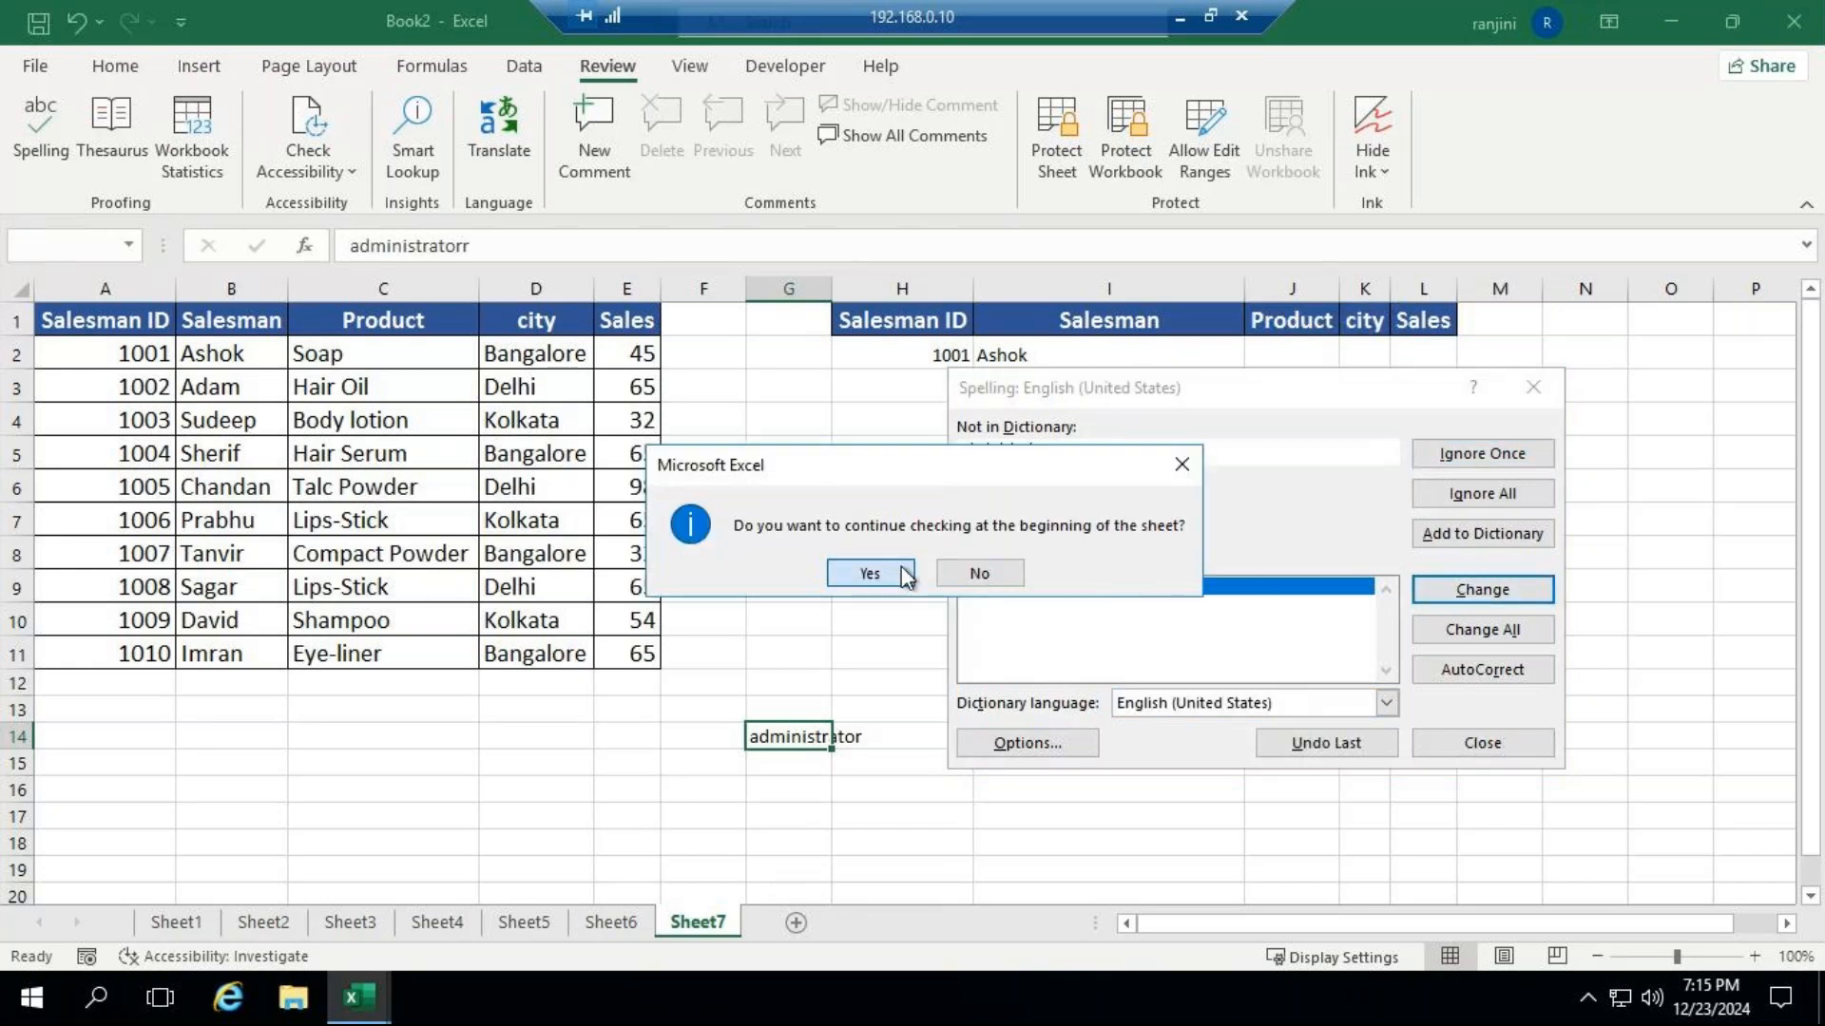
click(903, 574)
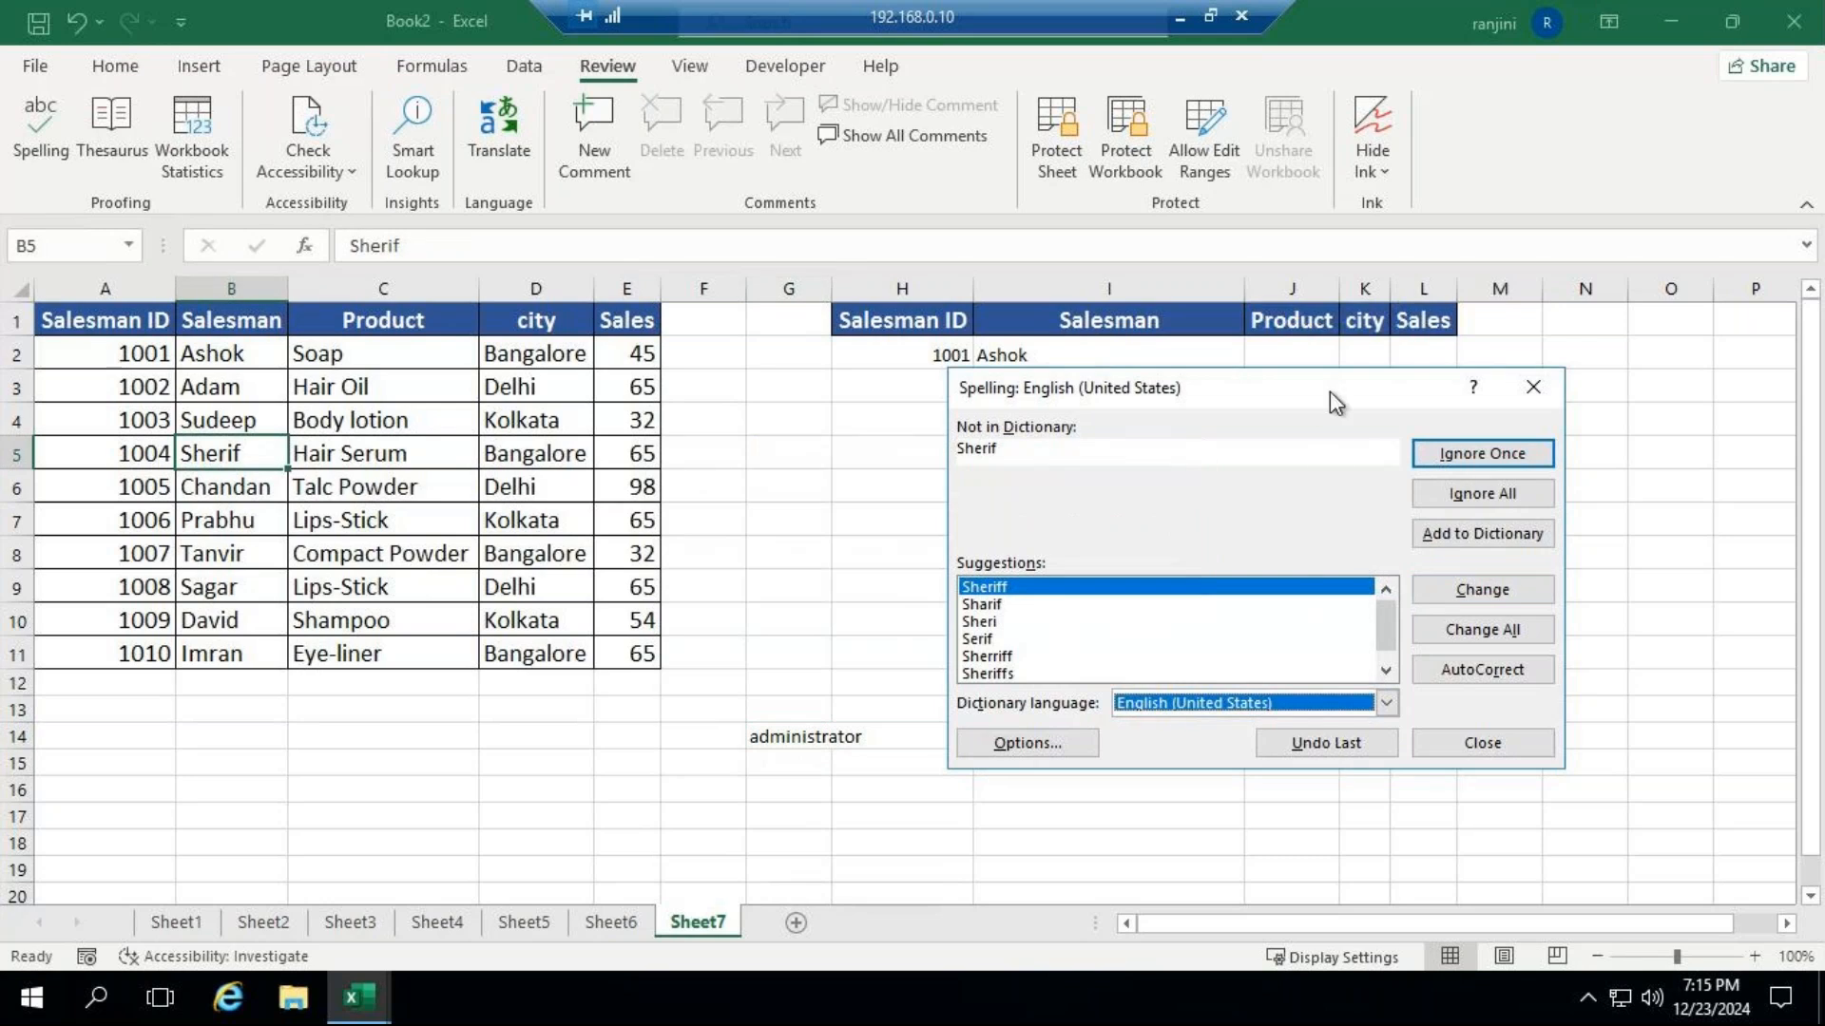
drag(1331, 390, 1400, 357)
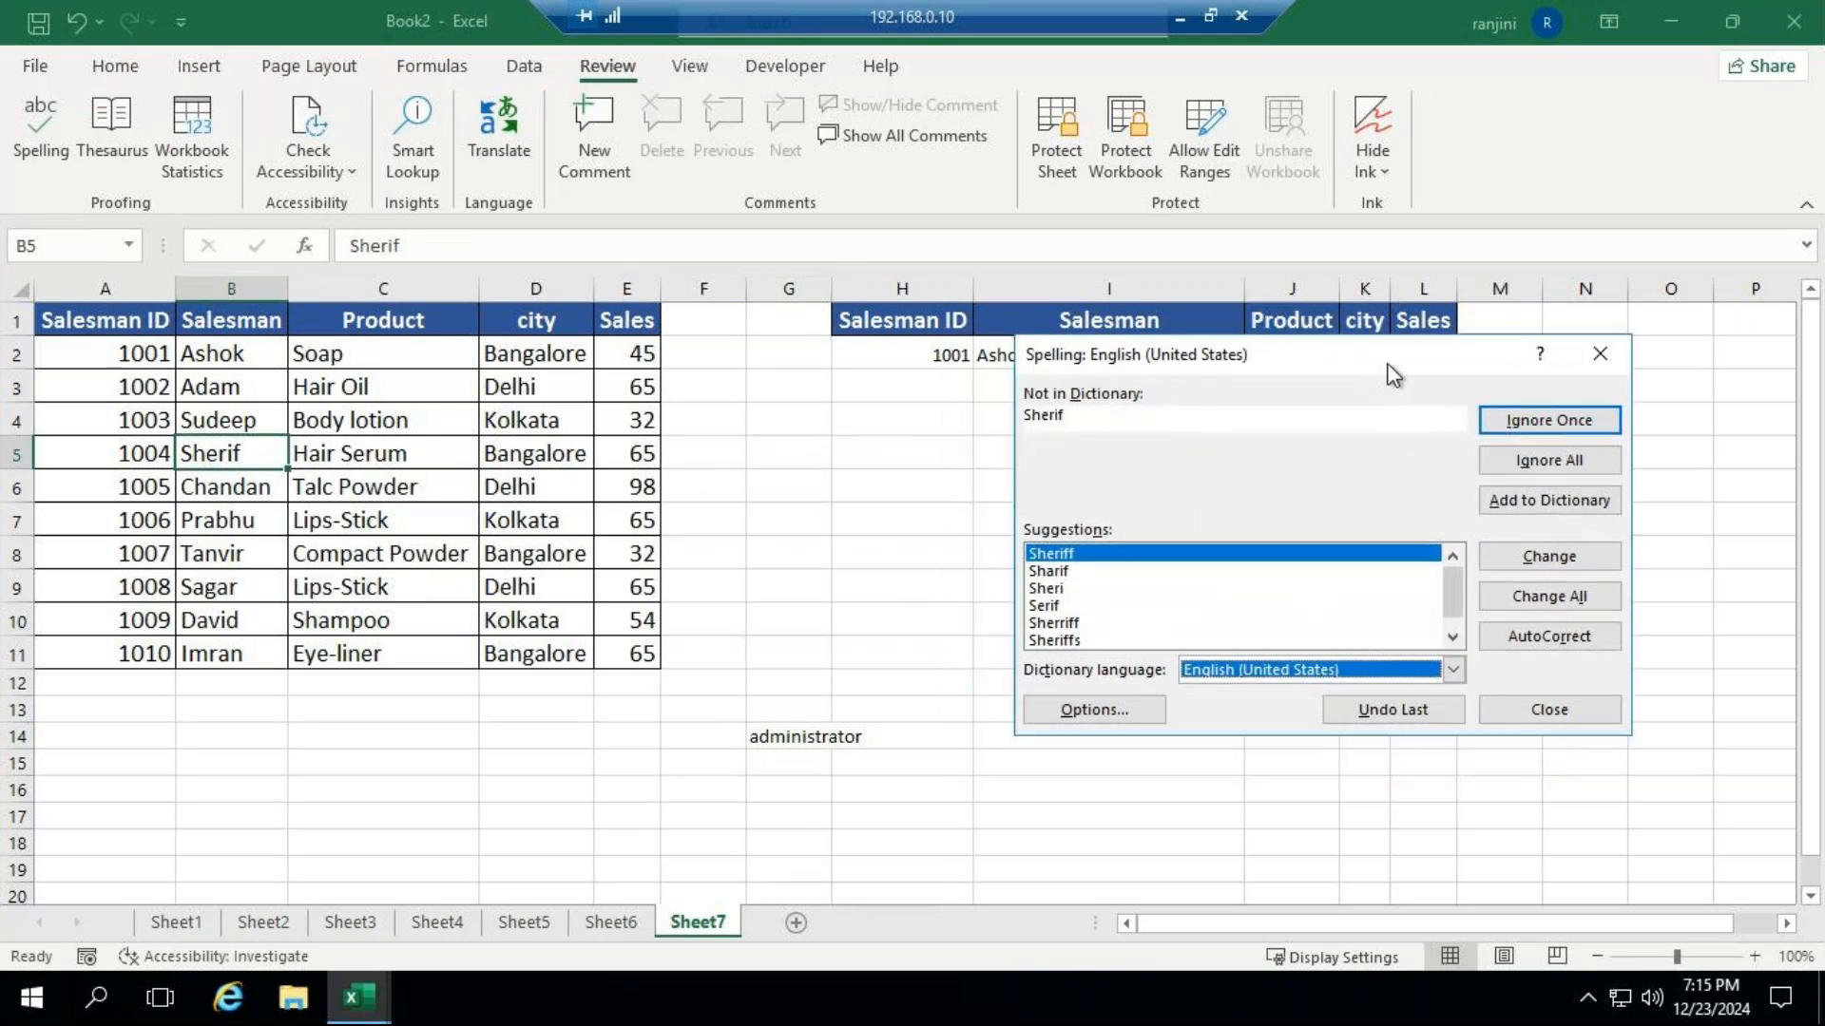
click(1610, 354)
click(948, 574)
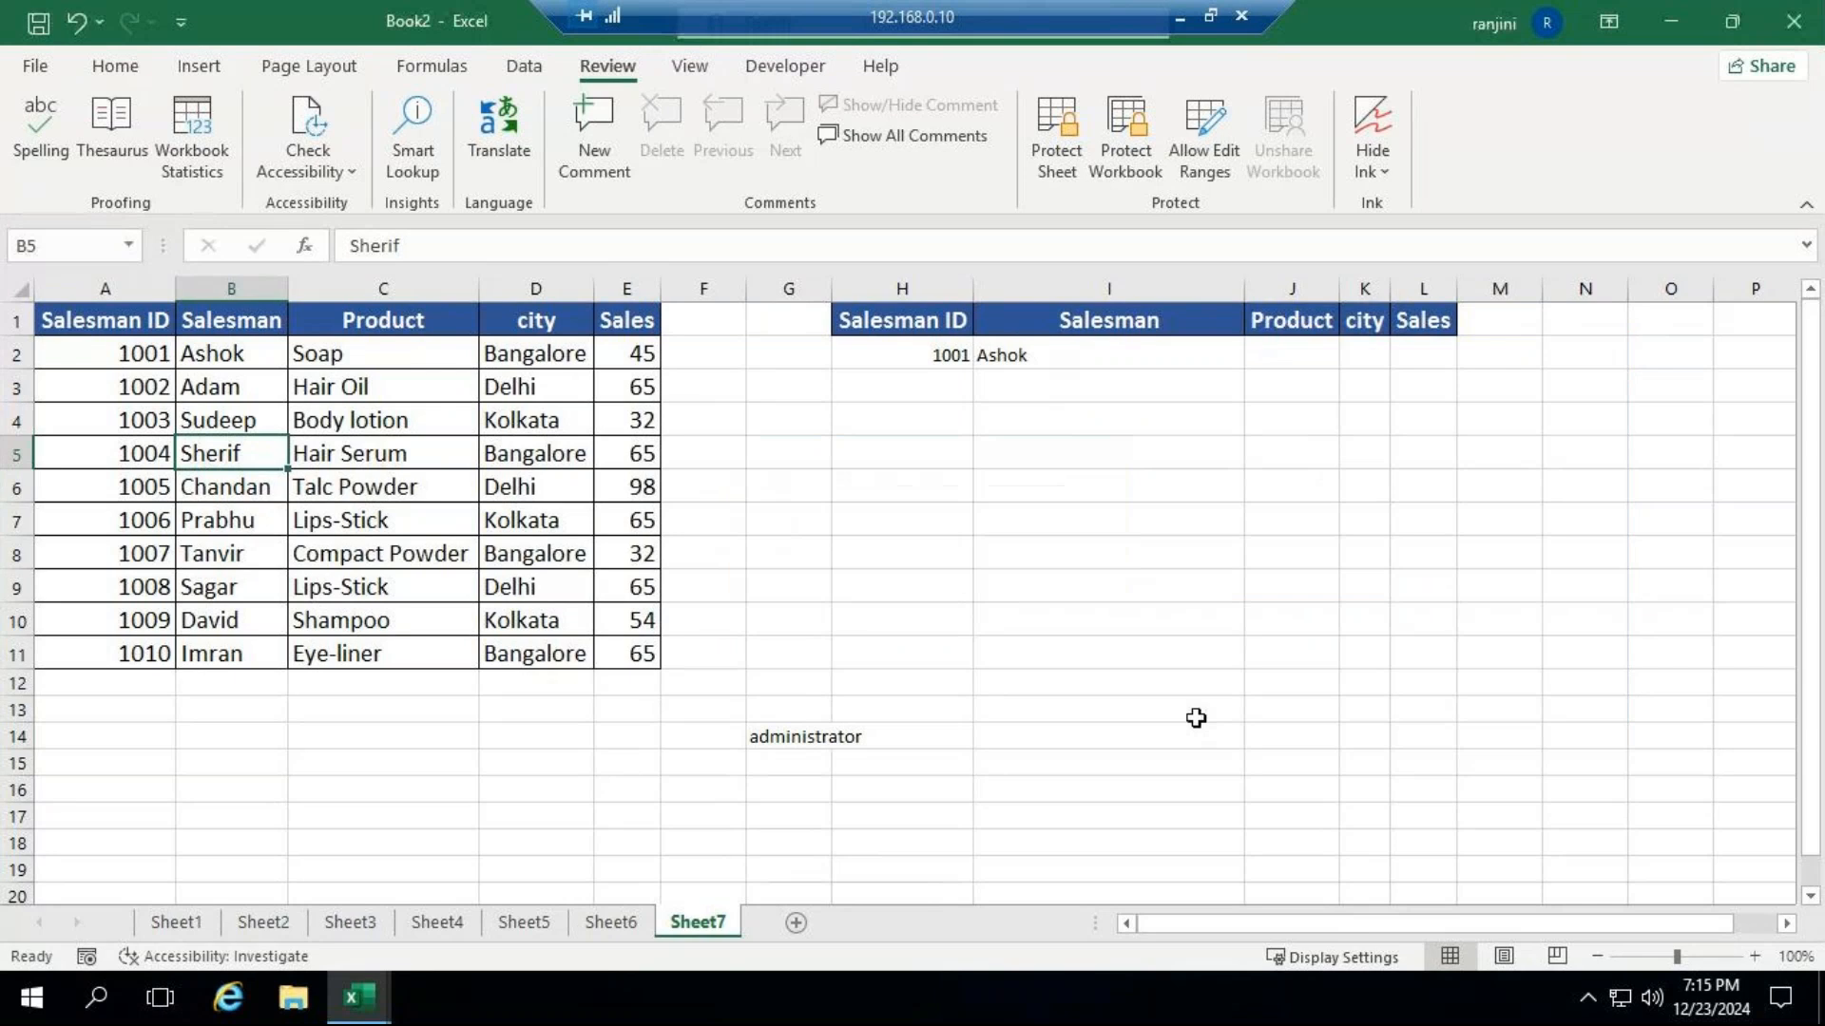
Add a new blank worksheet after Sheet7.
click(796, 923)
click(633, 439)
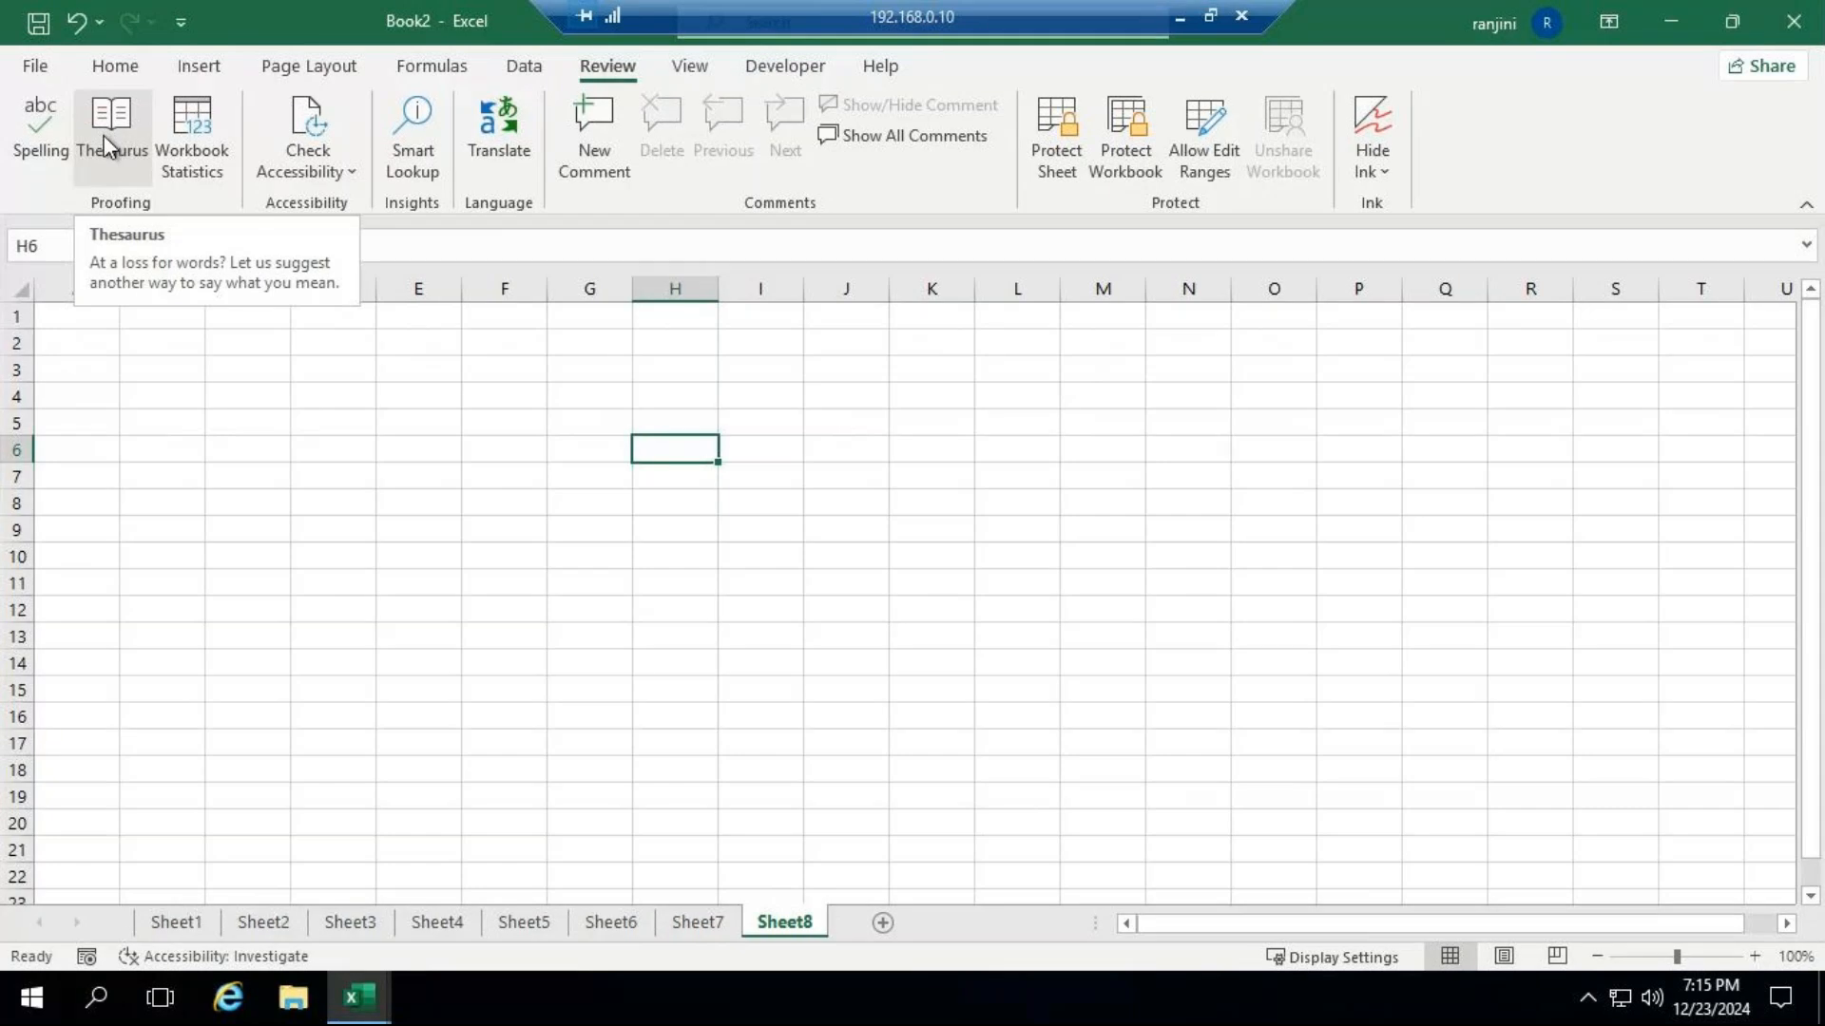
click(577, 445)
click(1691, 954)
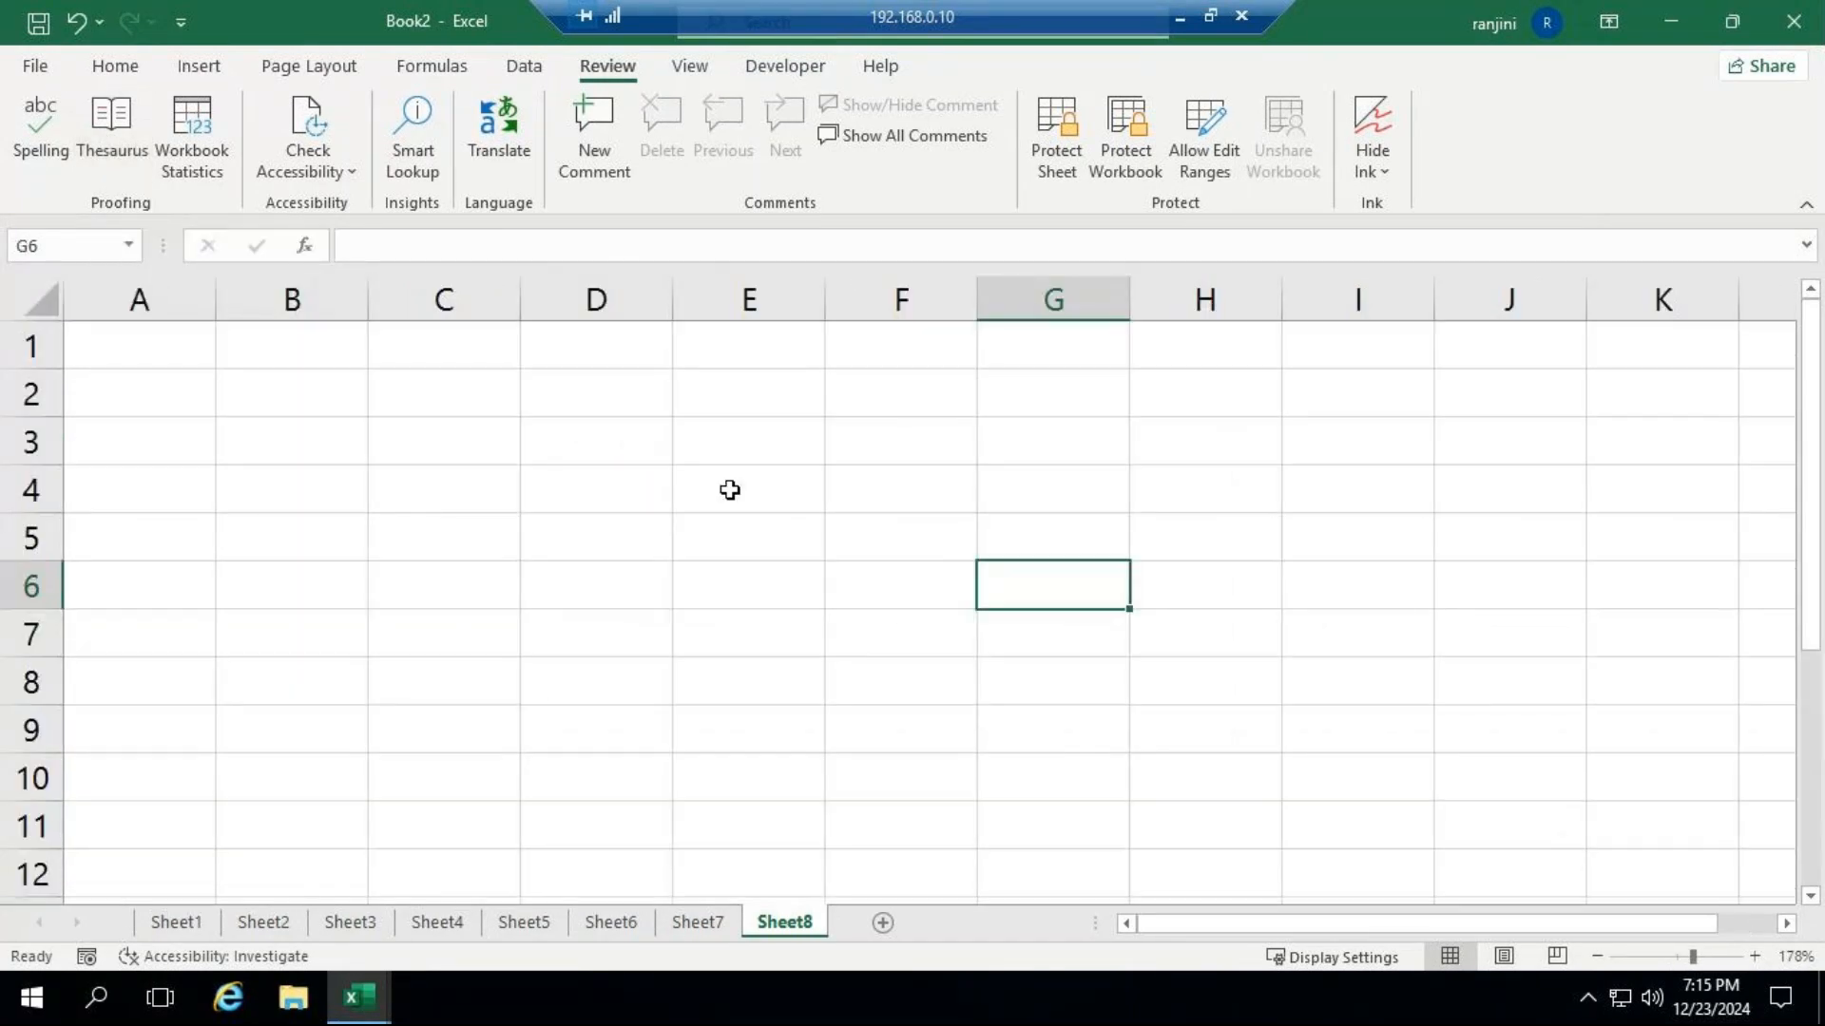
Enter "management" in D2 of the new sheet and autofit column D to the text.
click(611, 418)
text(management)
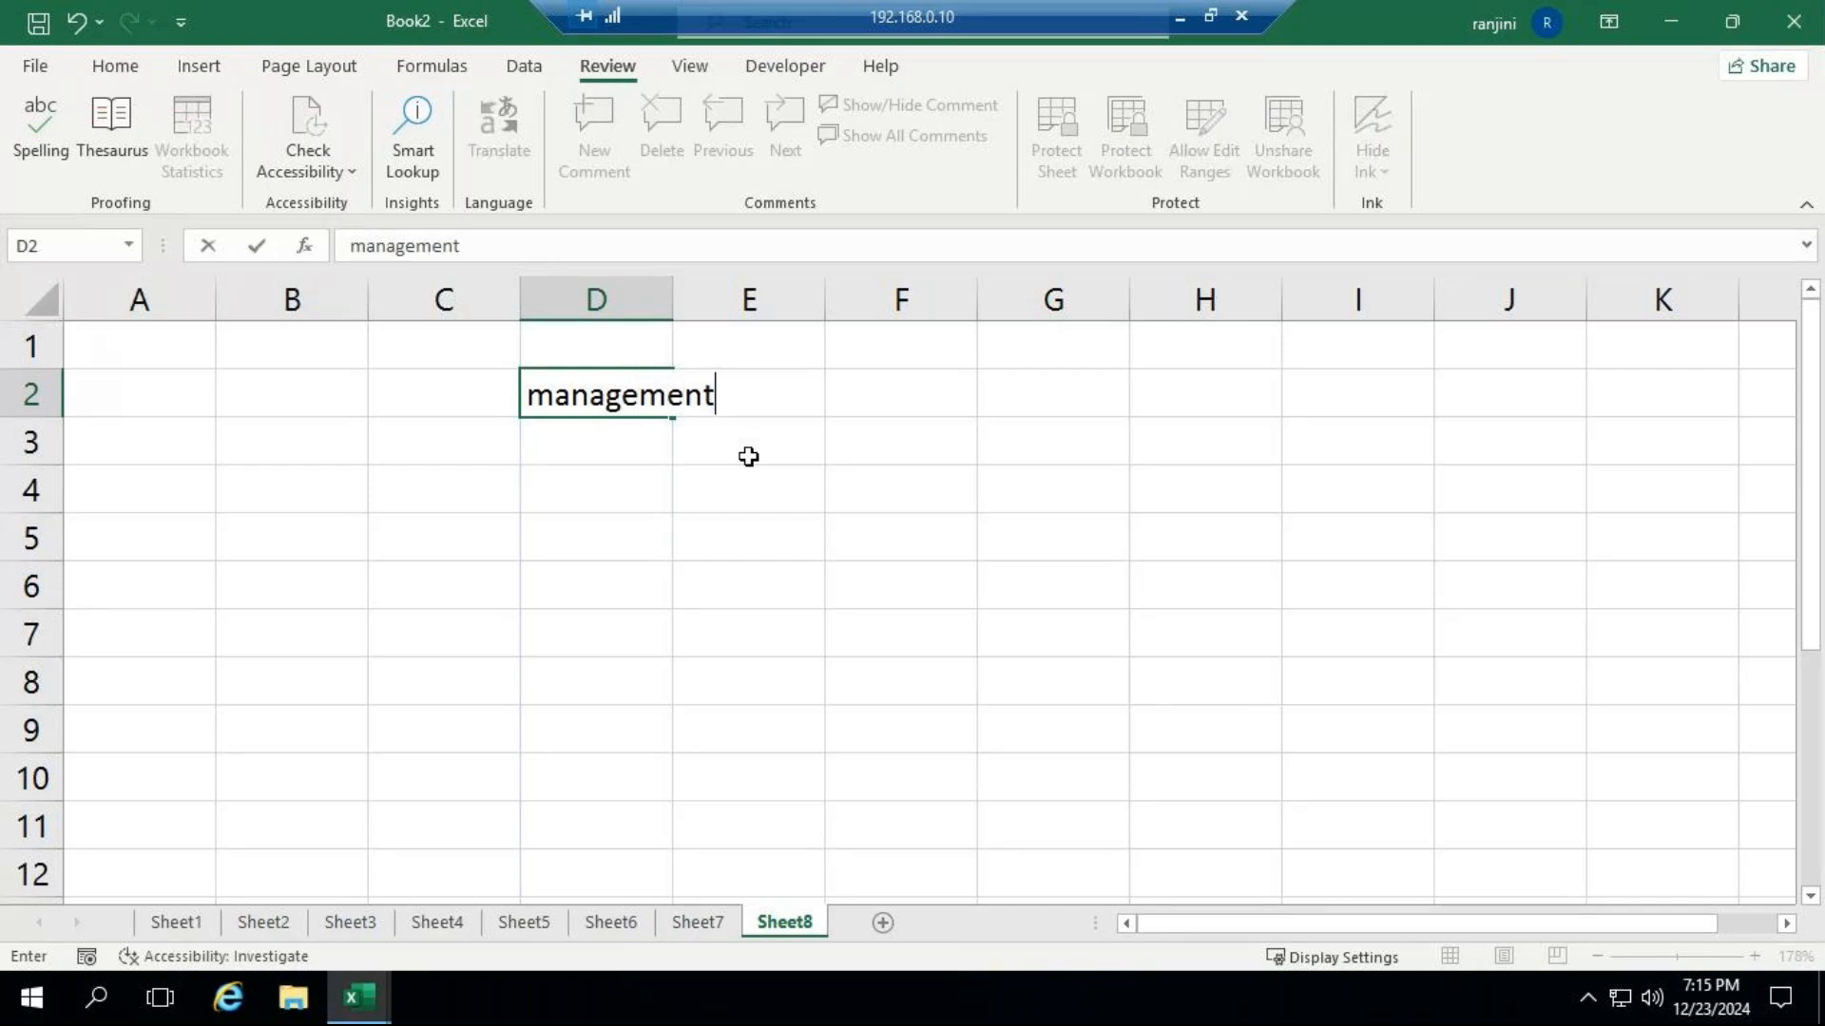
key(ctrl+Return)
key(Down)
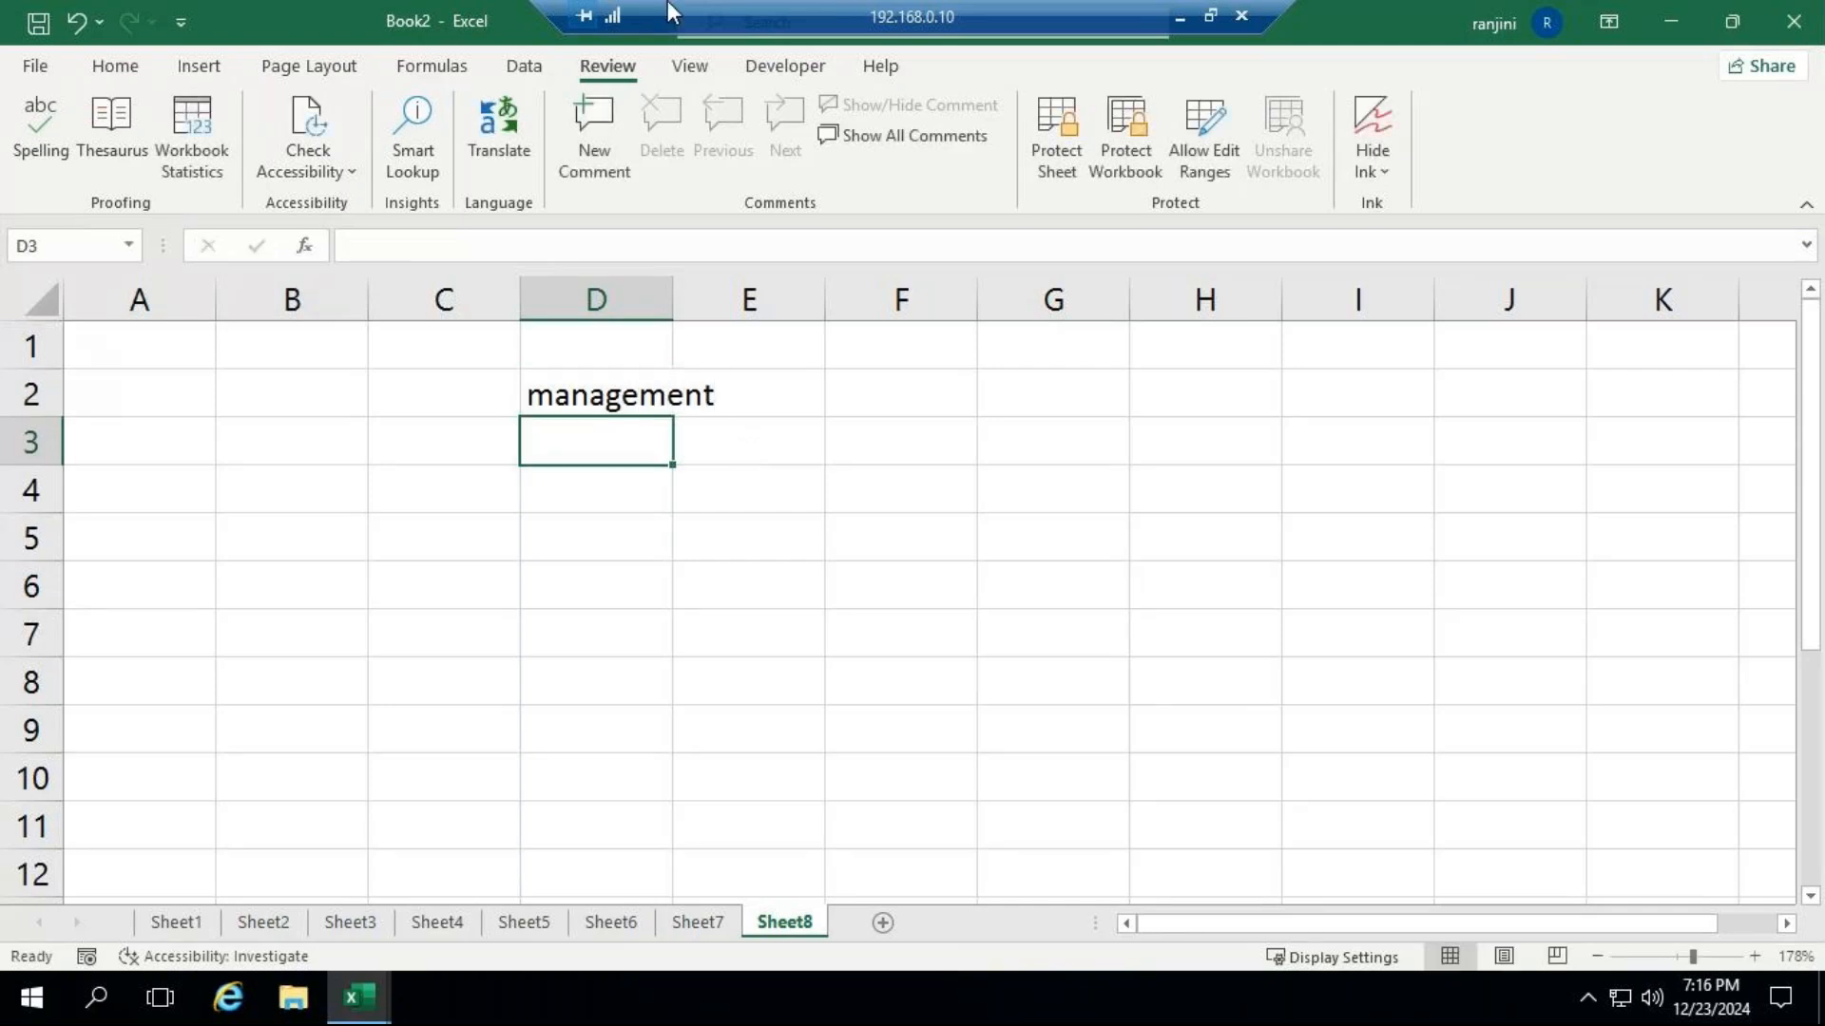
drag(679, 290, 679, 290)
double_click(680, 289)
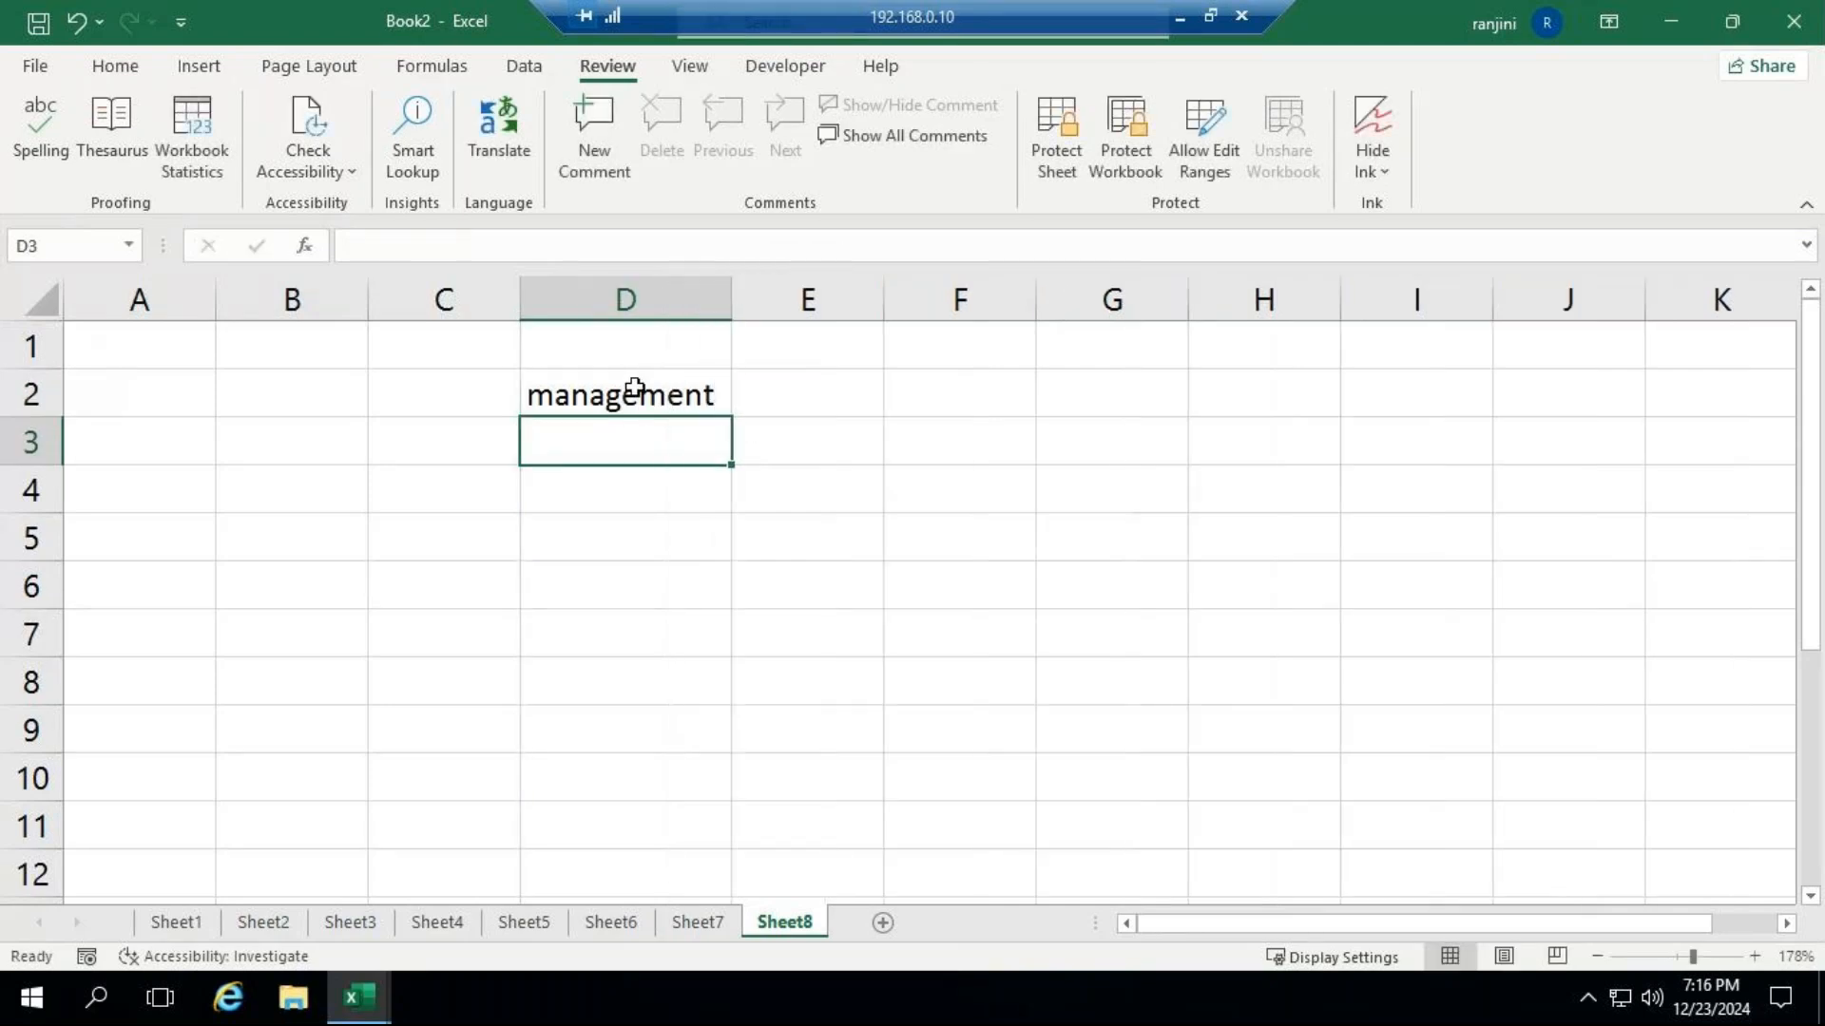
Replace the word in D2 with the Thesaurus synonym "organization" and close the Thesaurus.
click(631, 390)
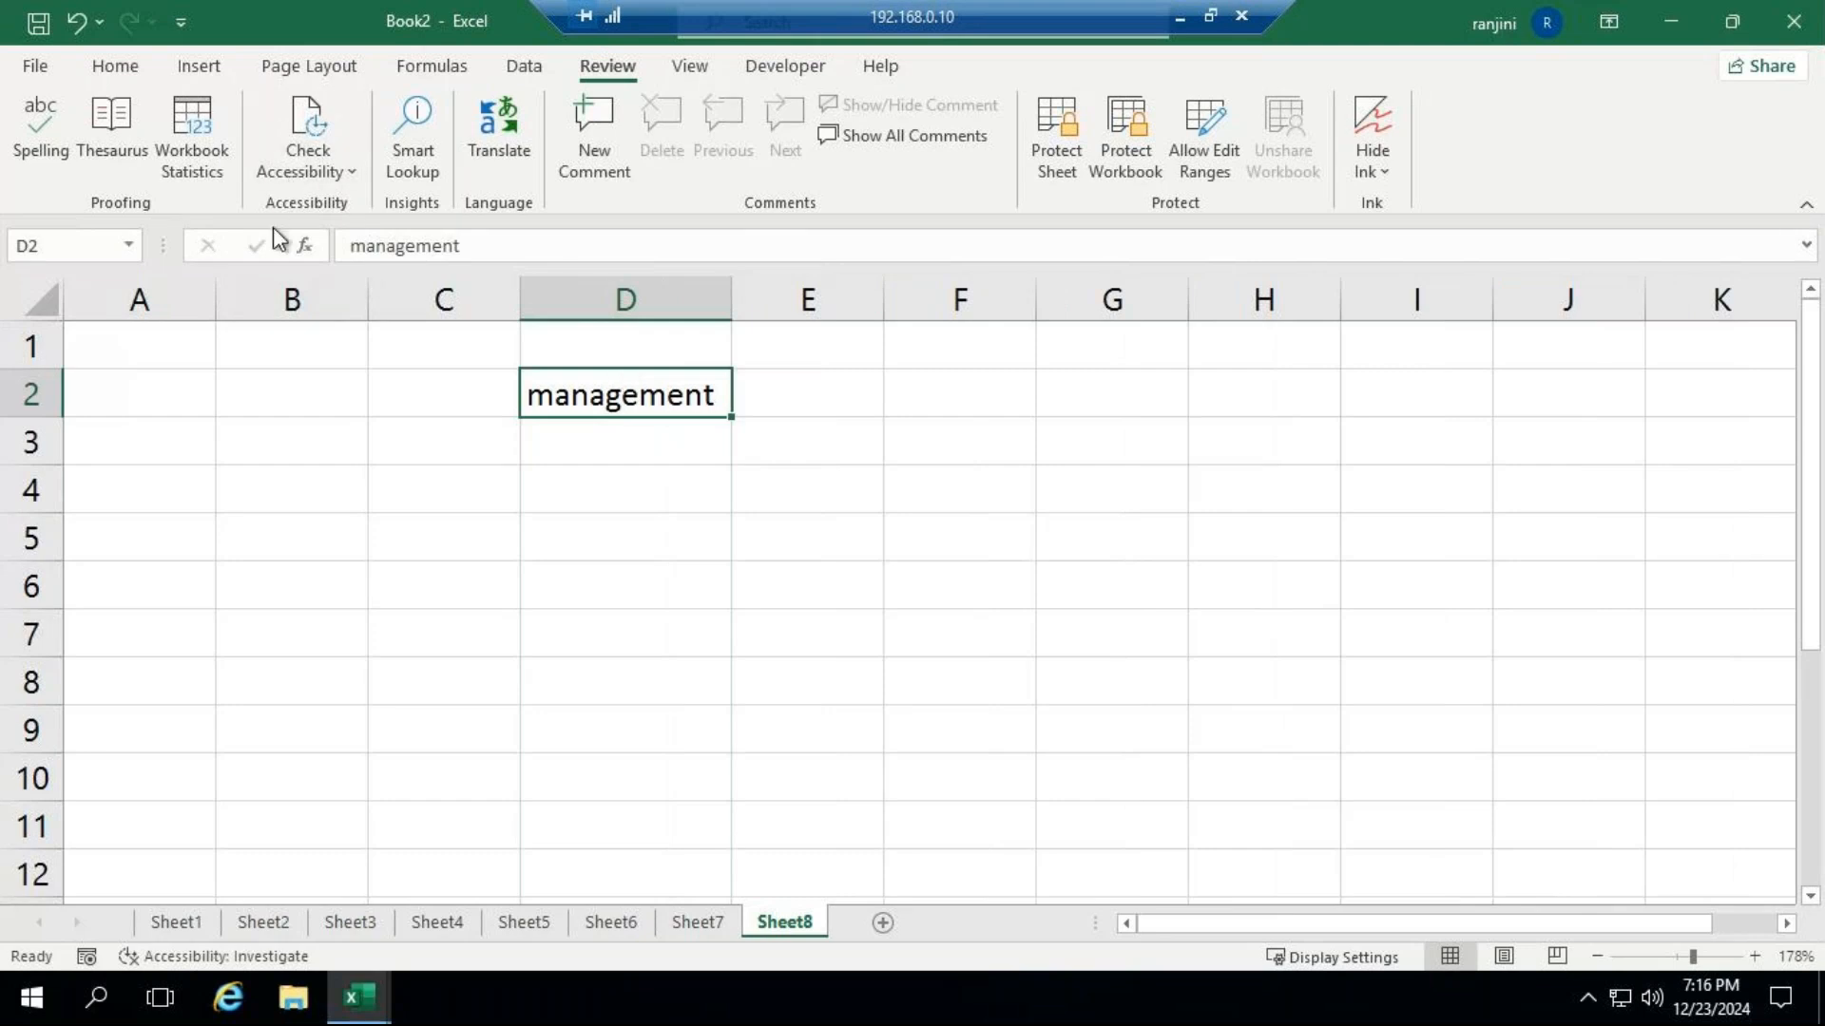
click(136, 157)
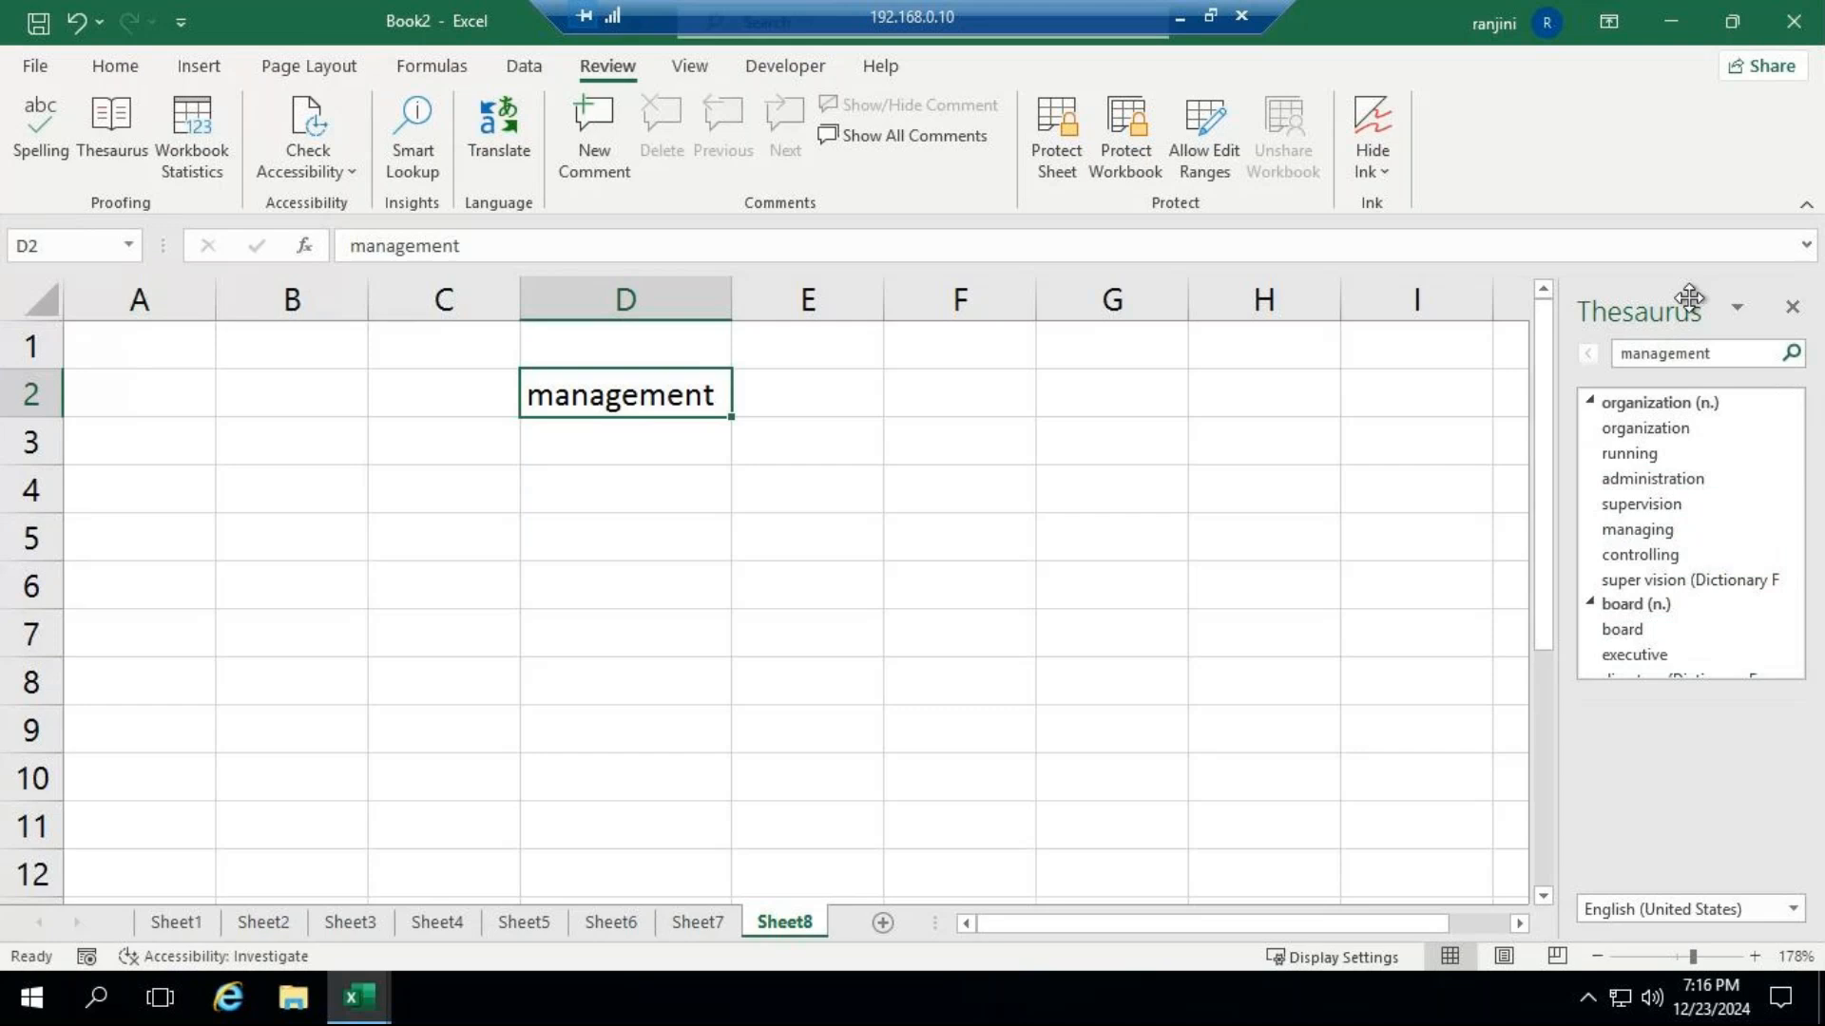
drag(1780, 562, 1799, 475)
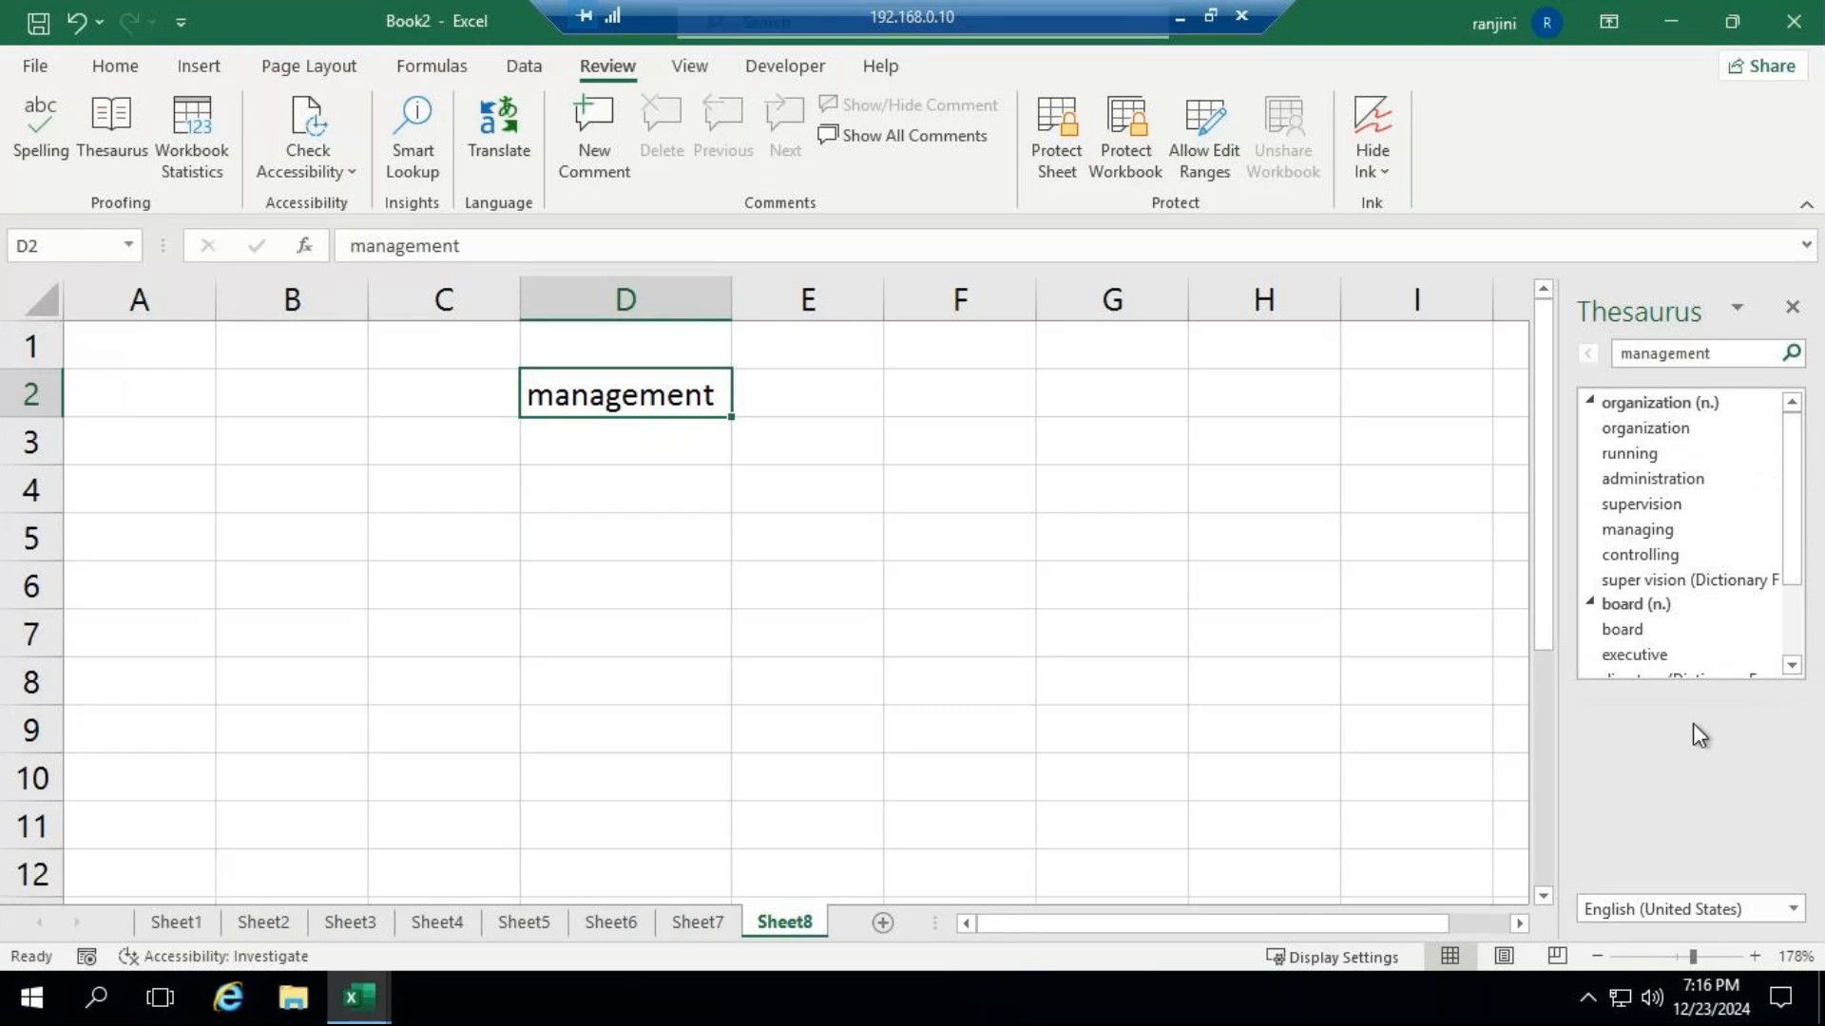
click(1769, 428)
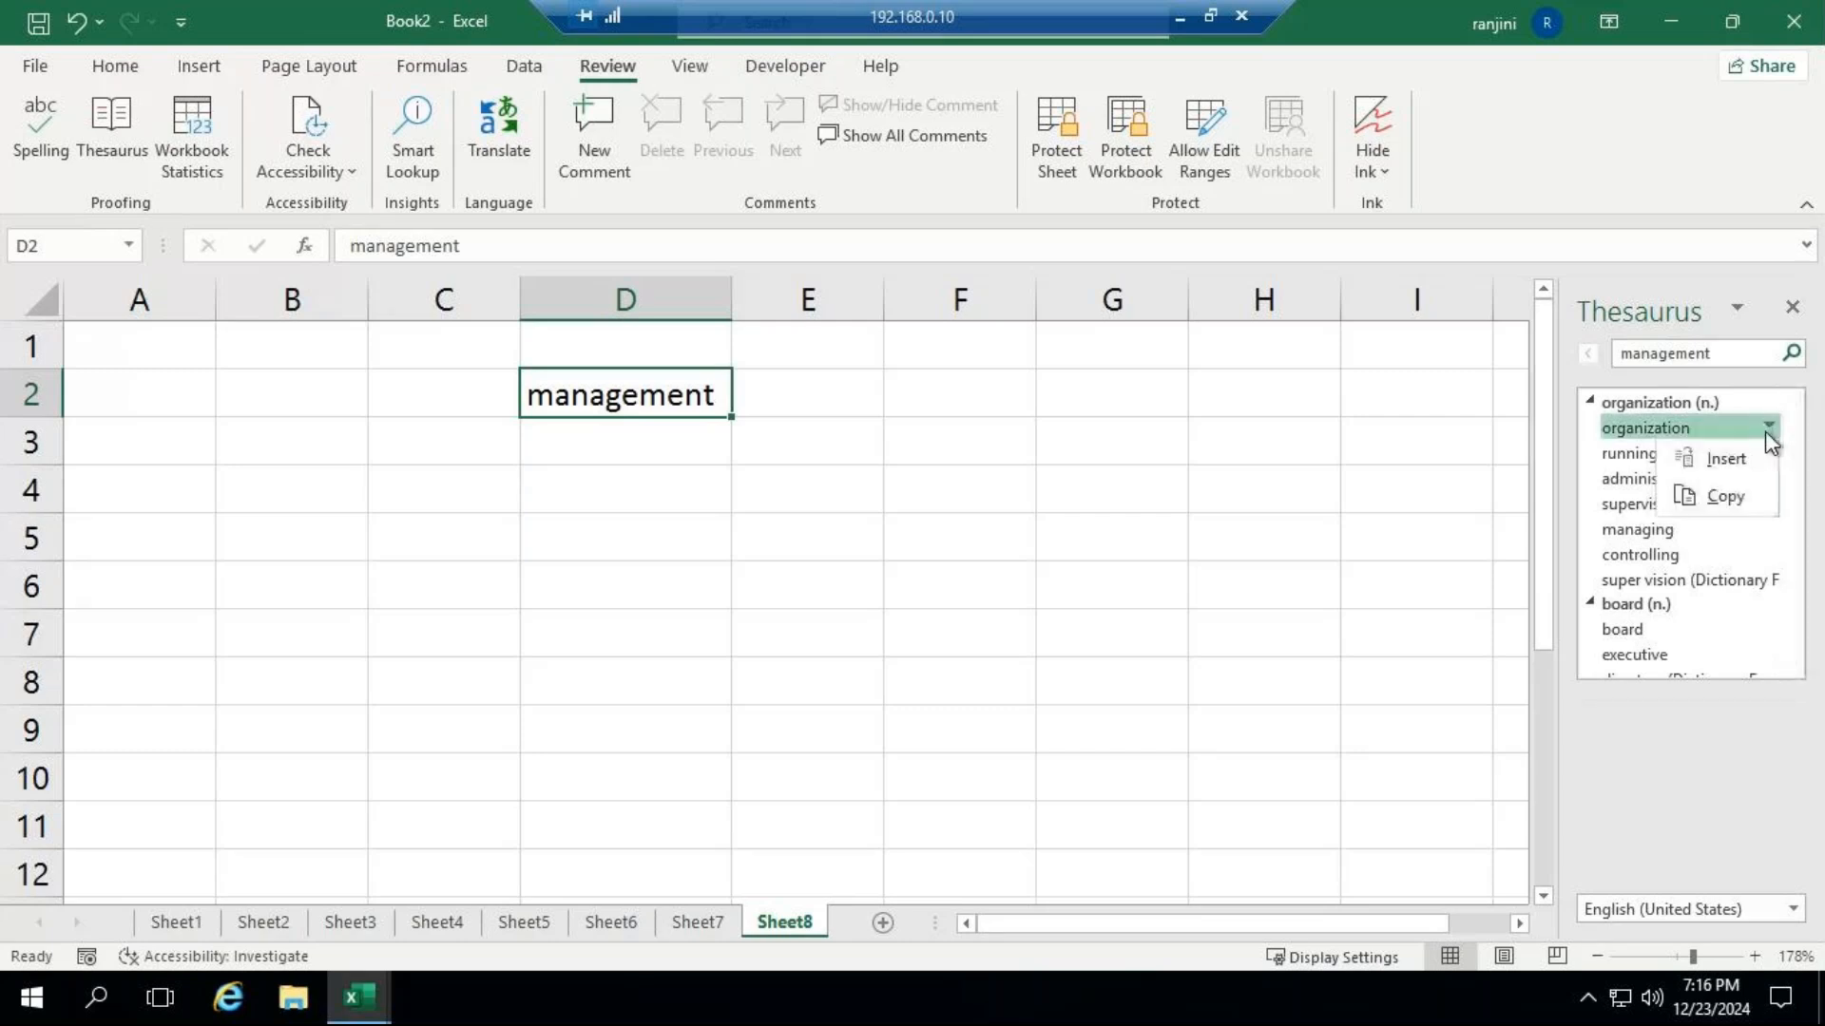
click(1720, 462)
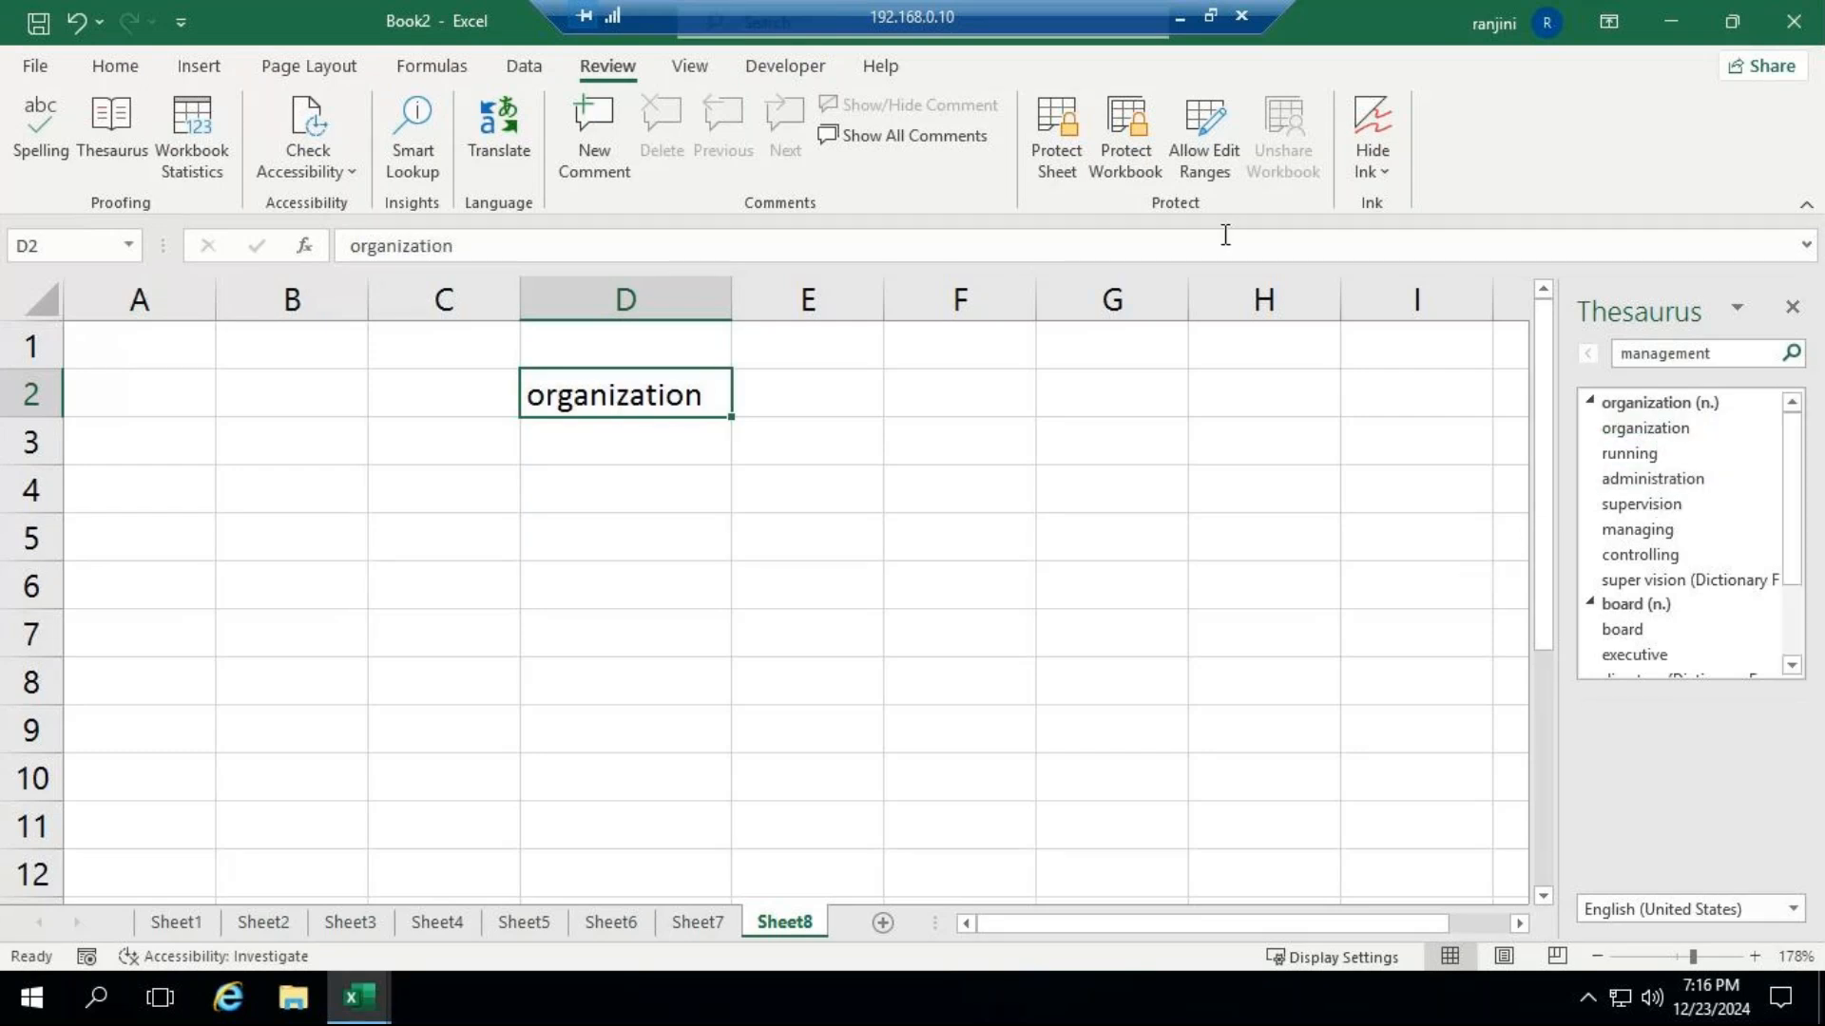
click(1791, 311)
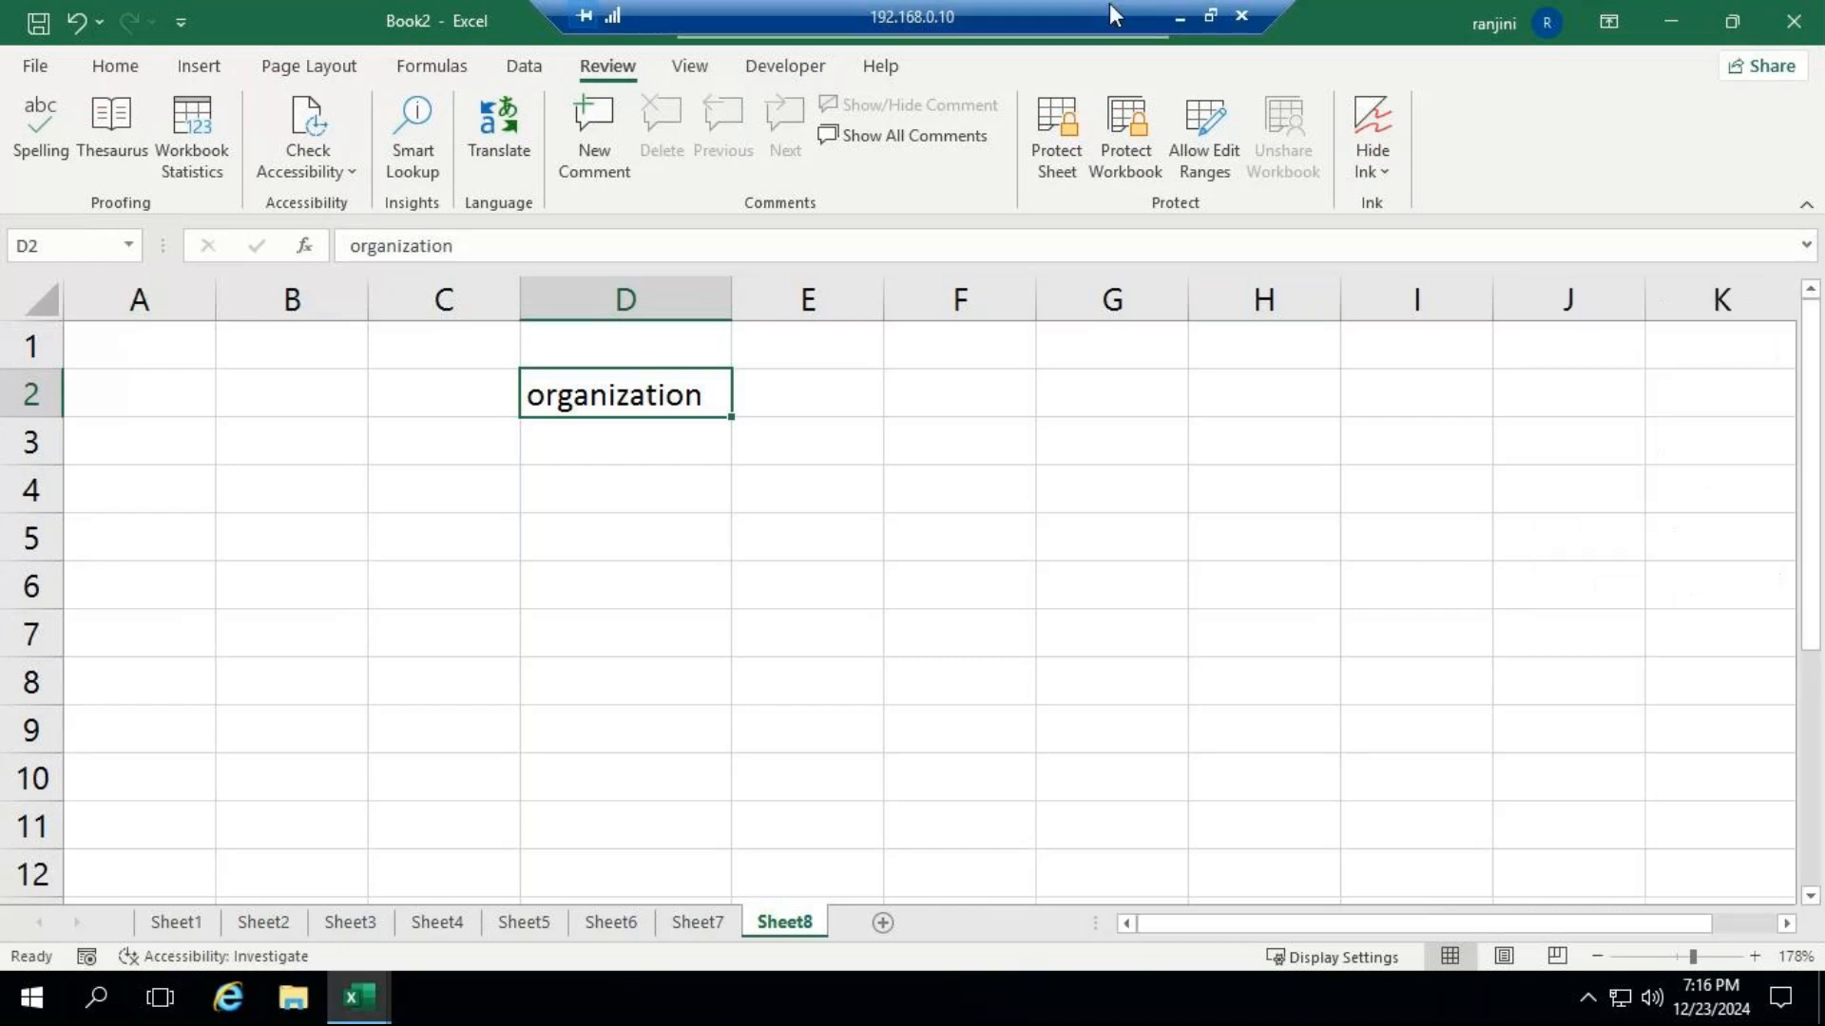
Switch to the GoTo Meeting window to check the participants' replies, and return to the Excel workbook.
click(1178, 16)
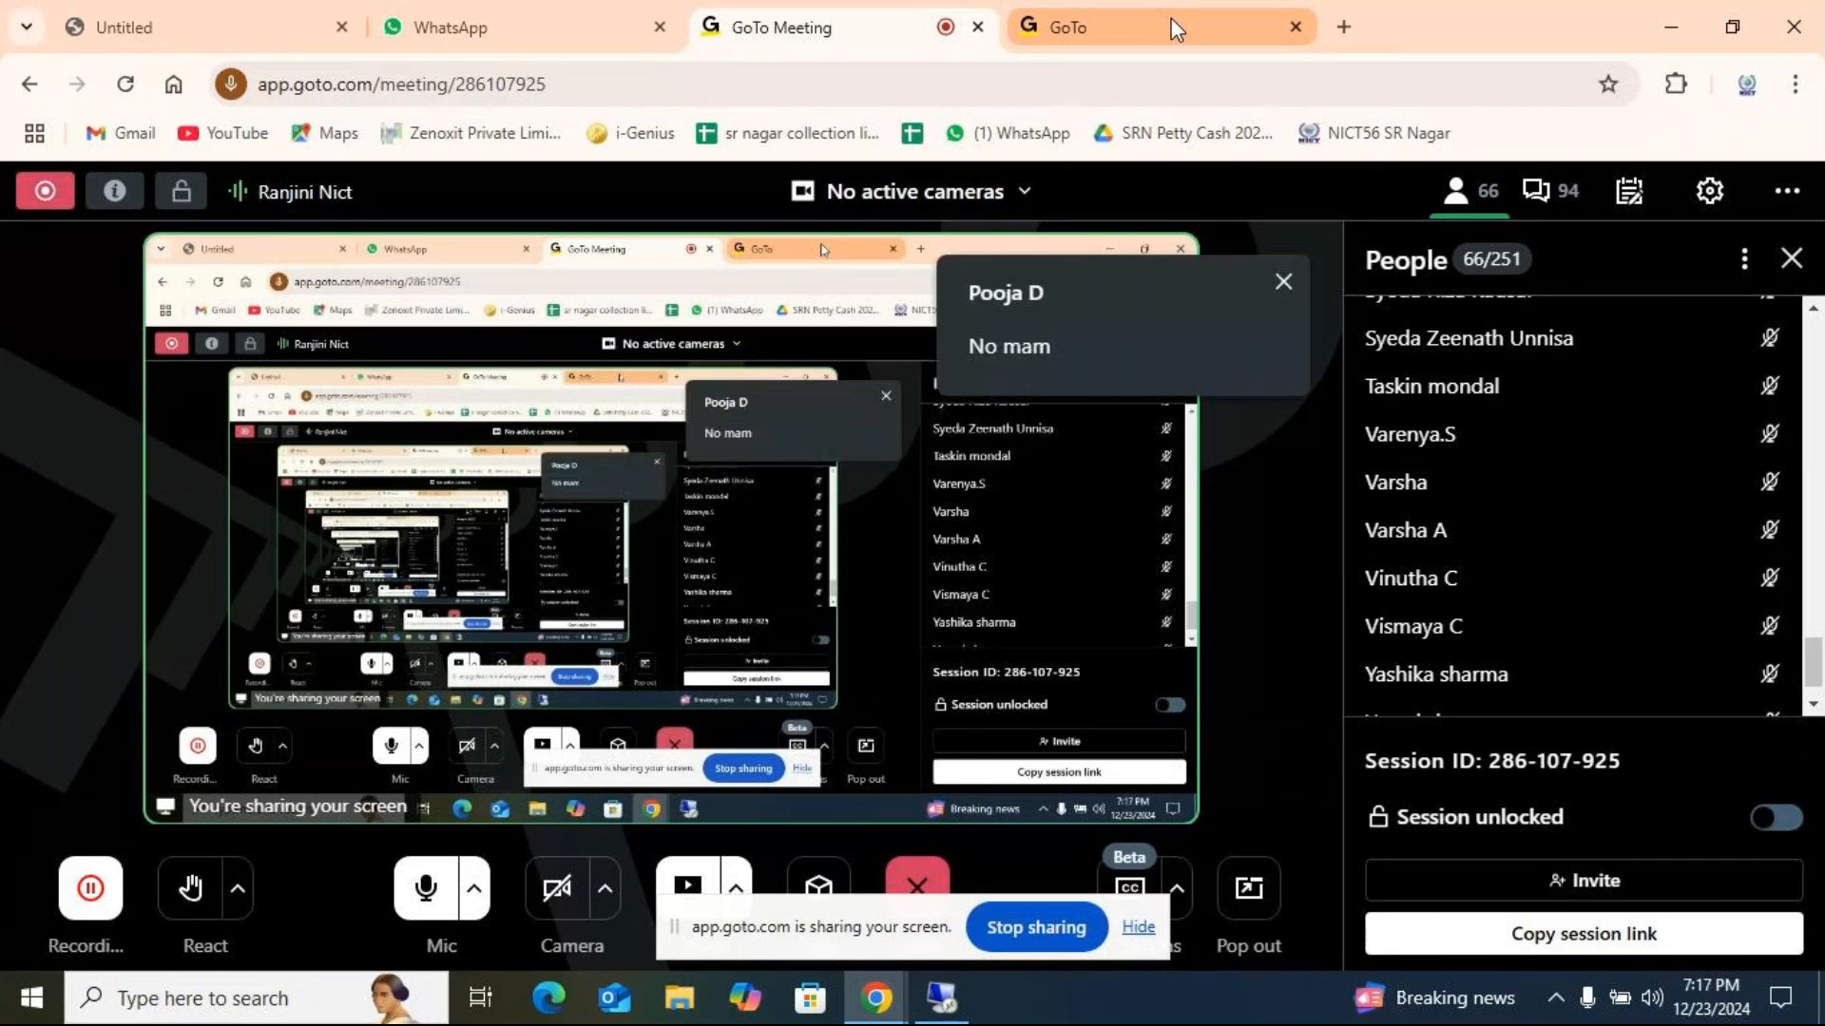
click(950, 1007)
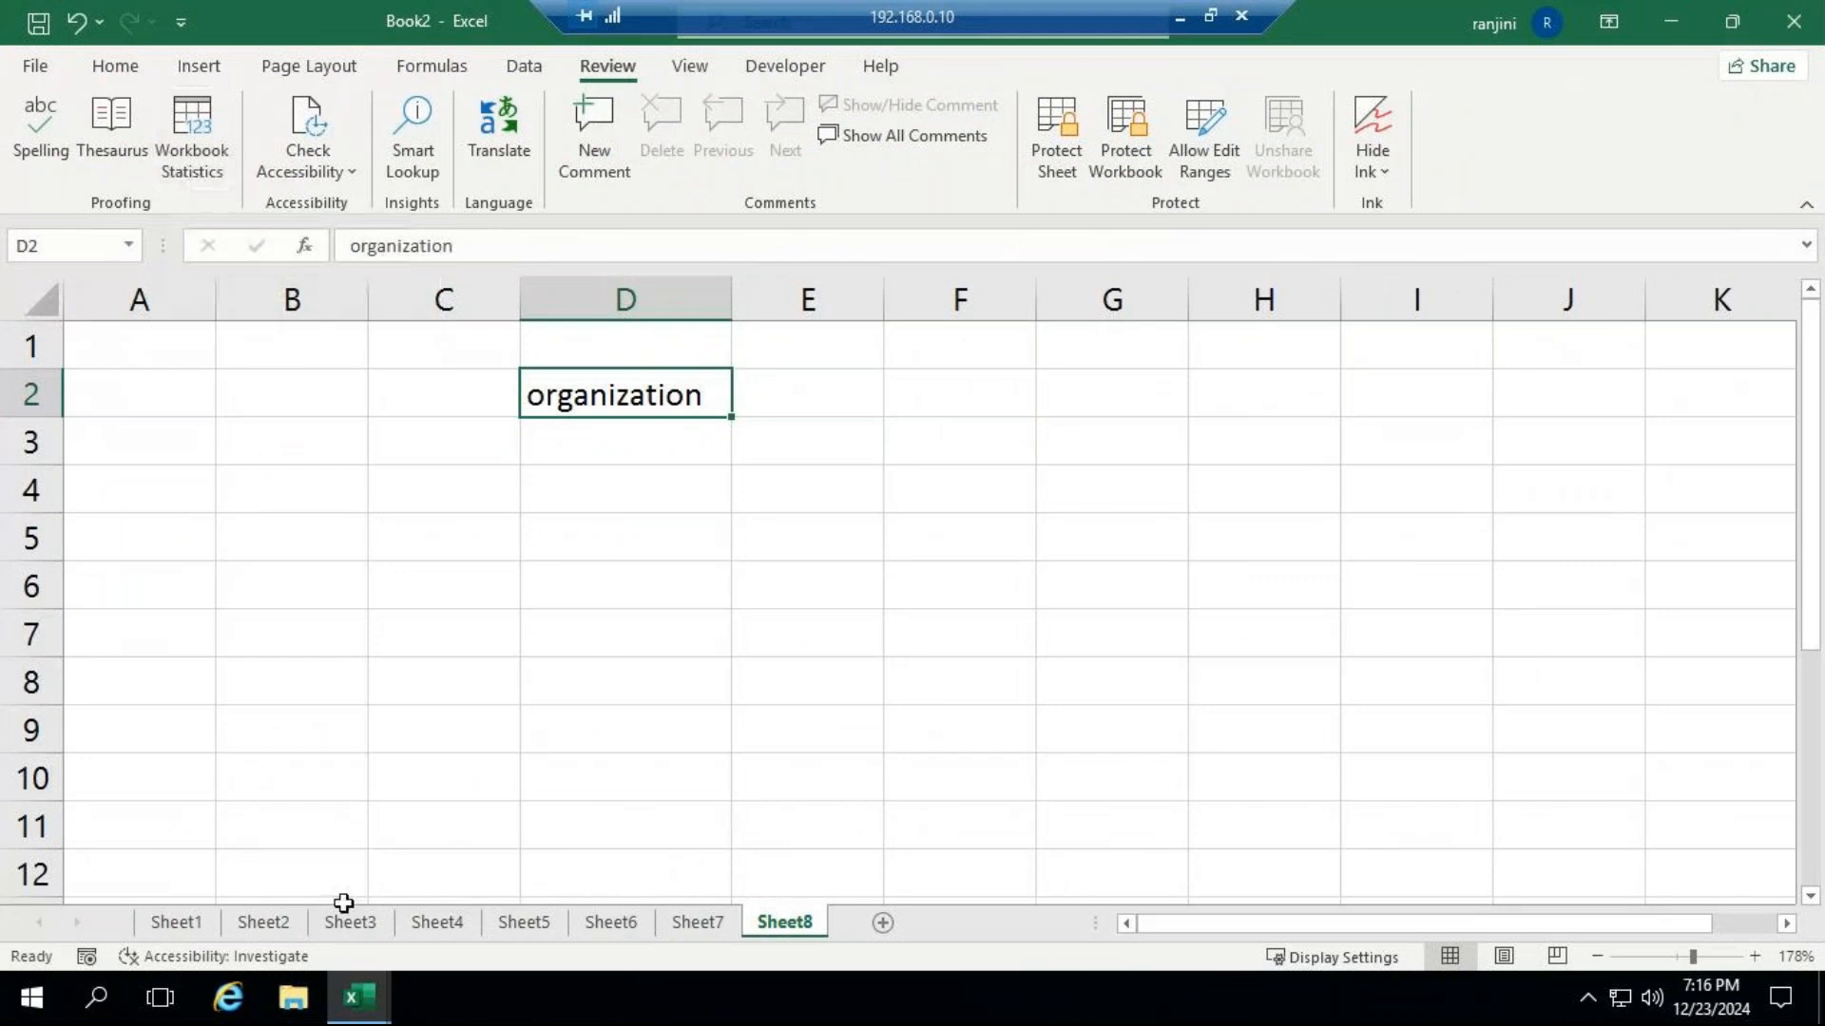
Review the Workbook Statistics from Sheet3, moving the dialog clear of the salary and grade table, and close it.
click(177, 923)
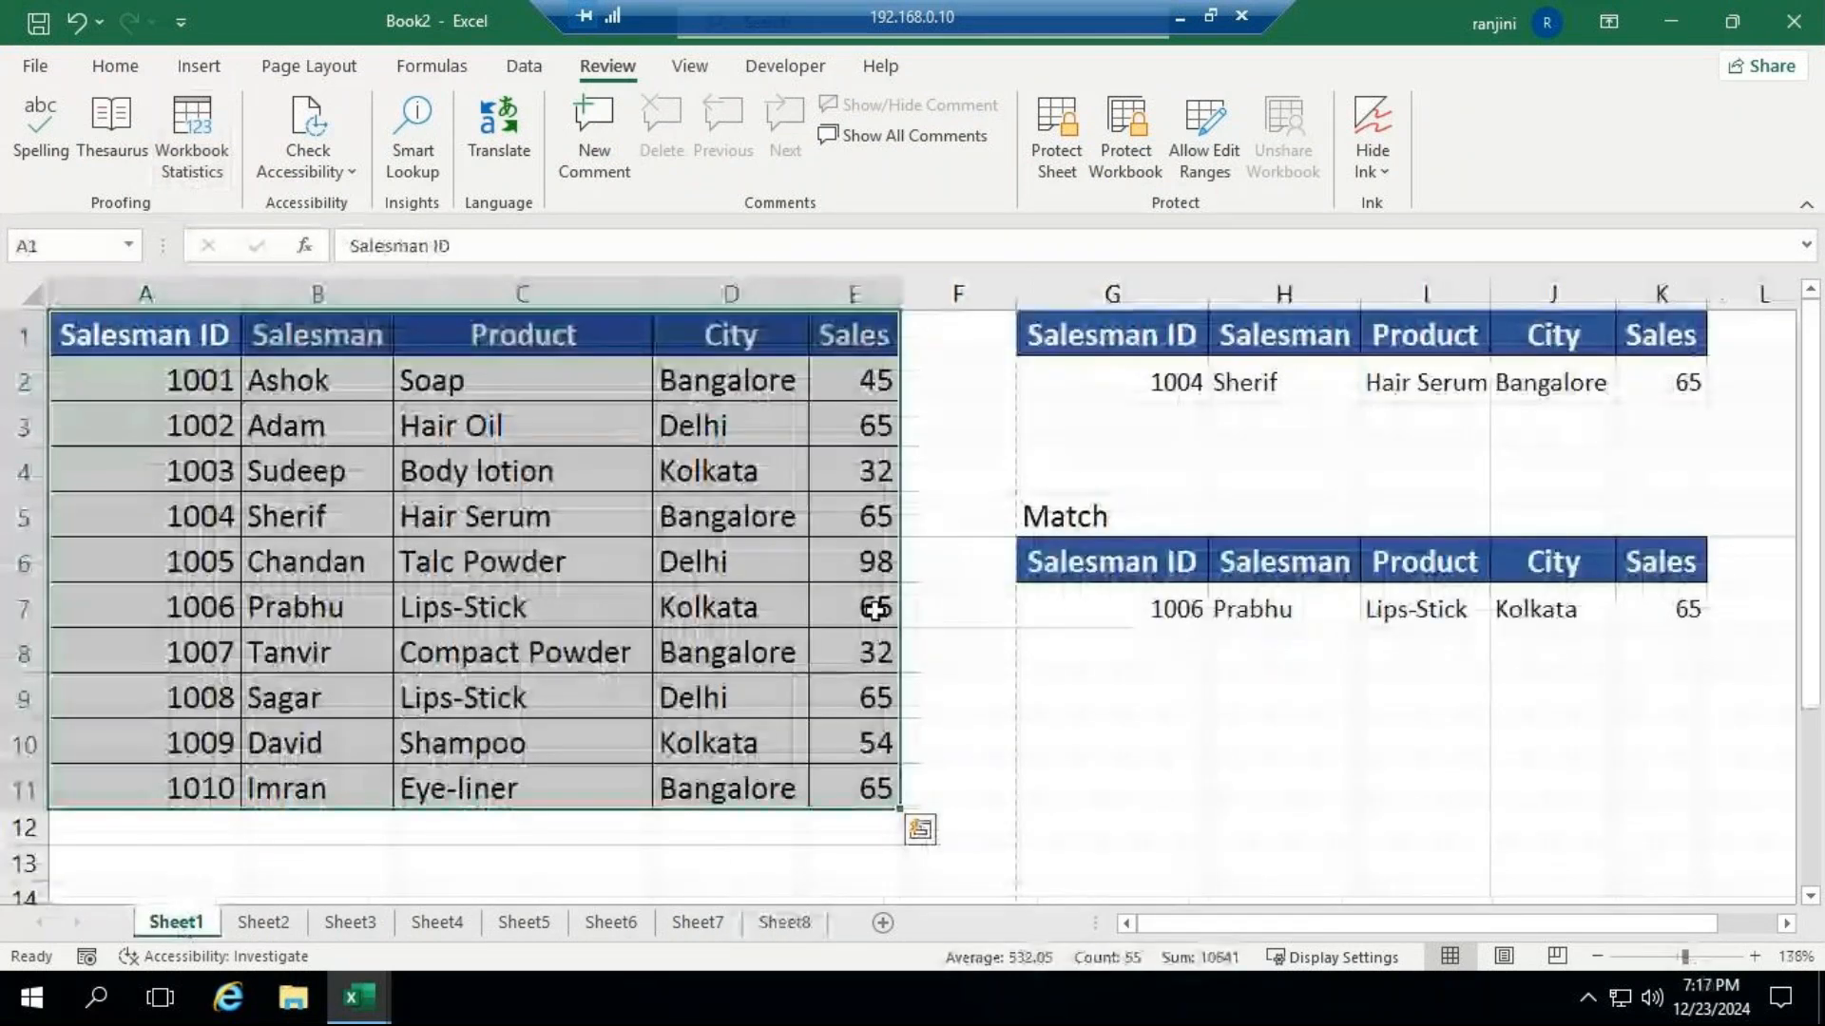
click(352, 923)
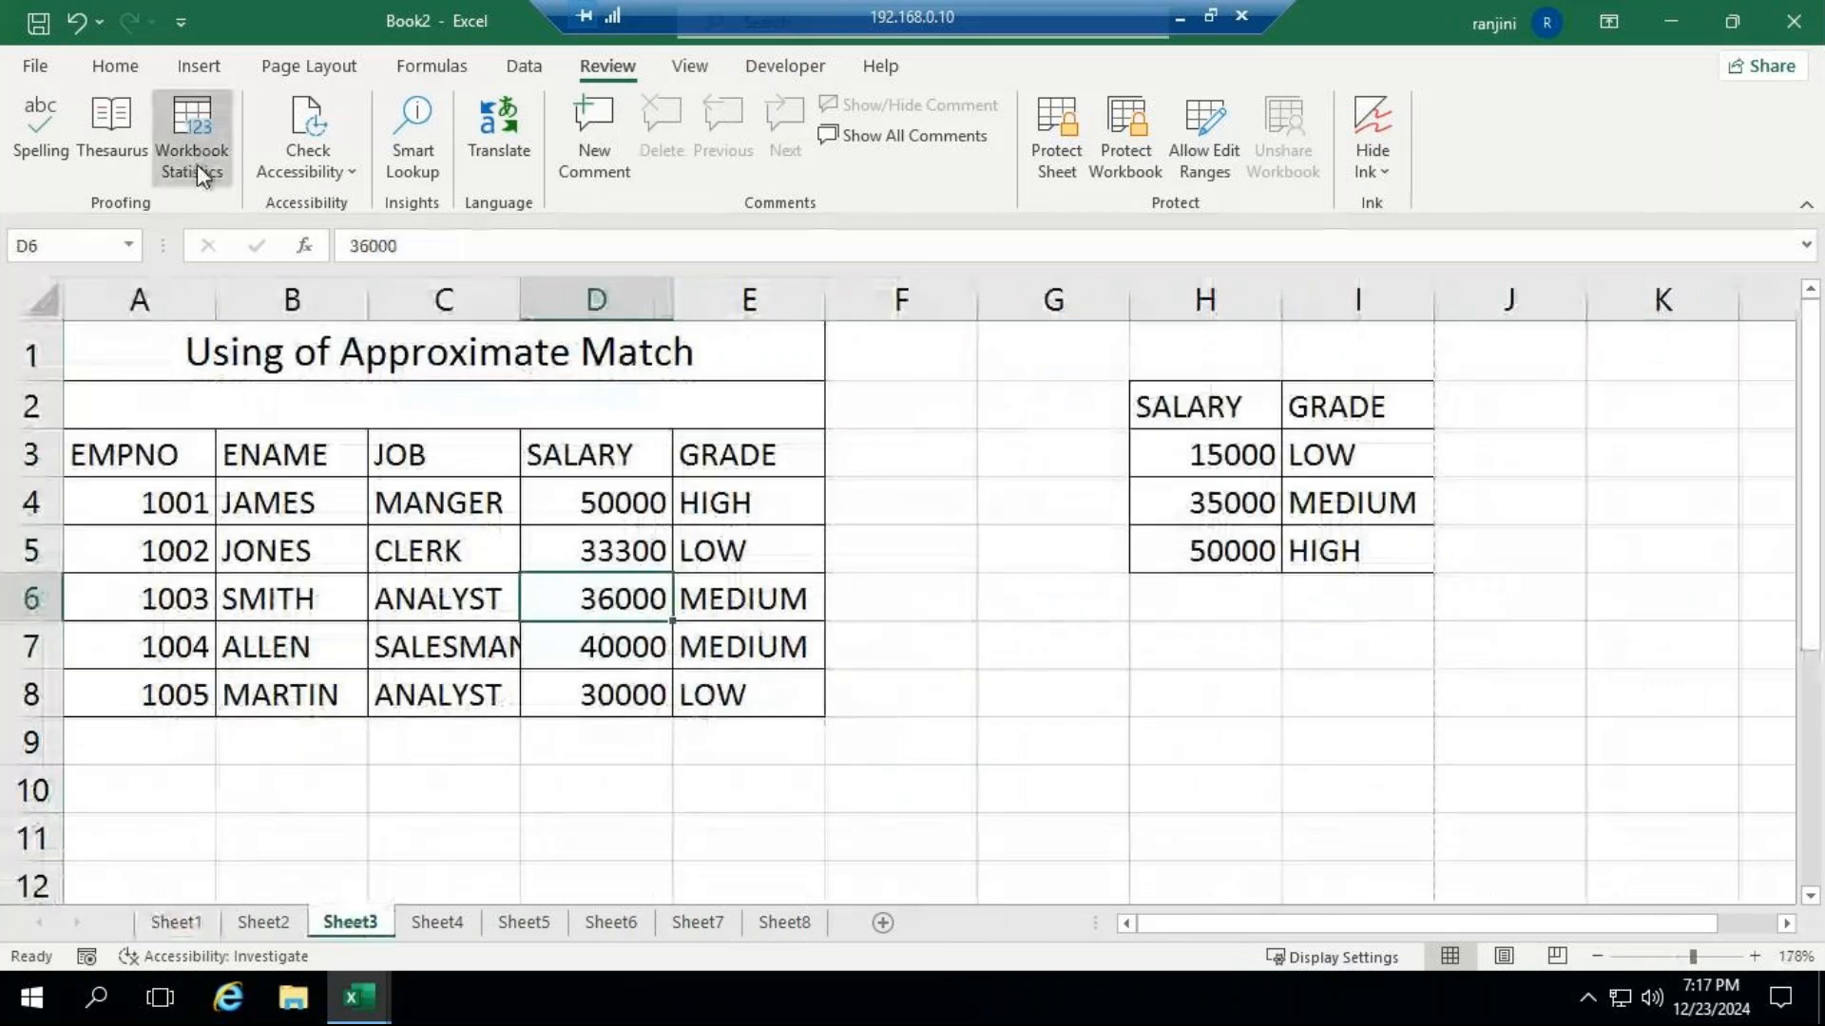
click(195, 160)
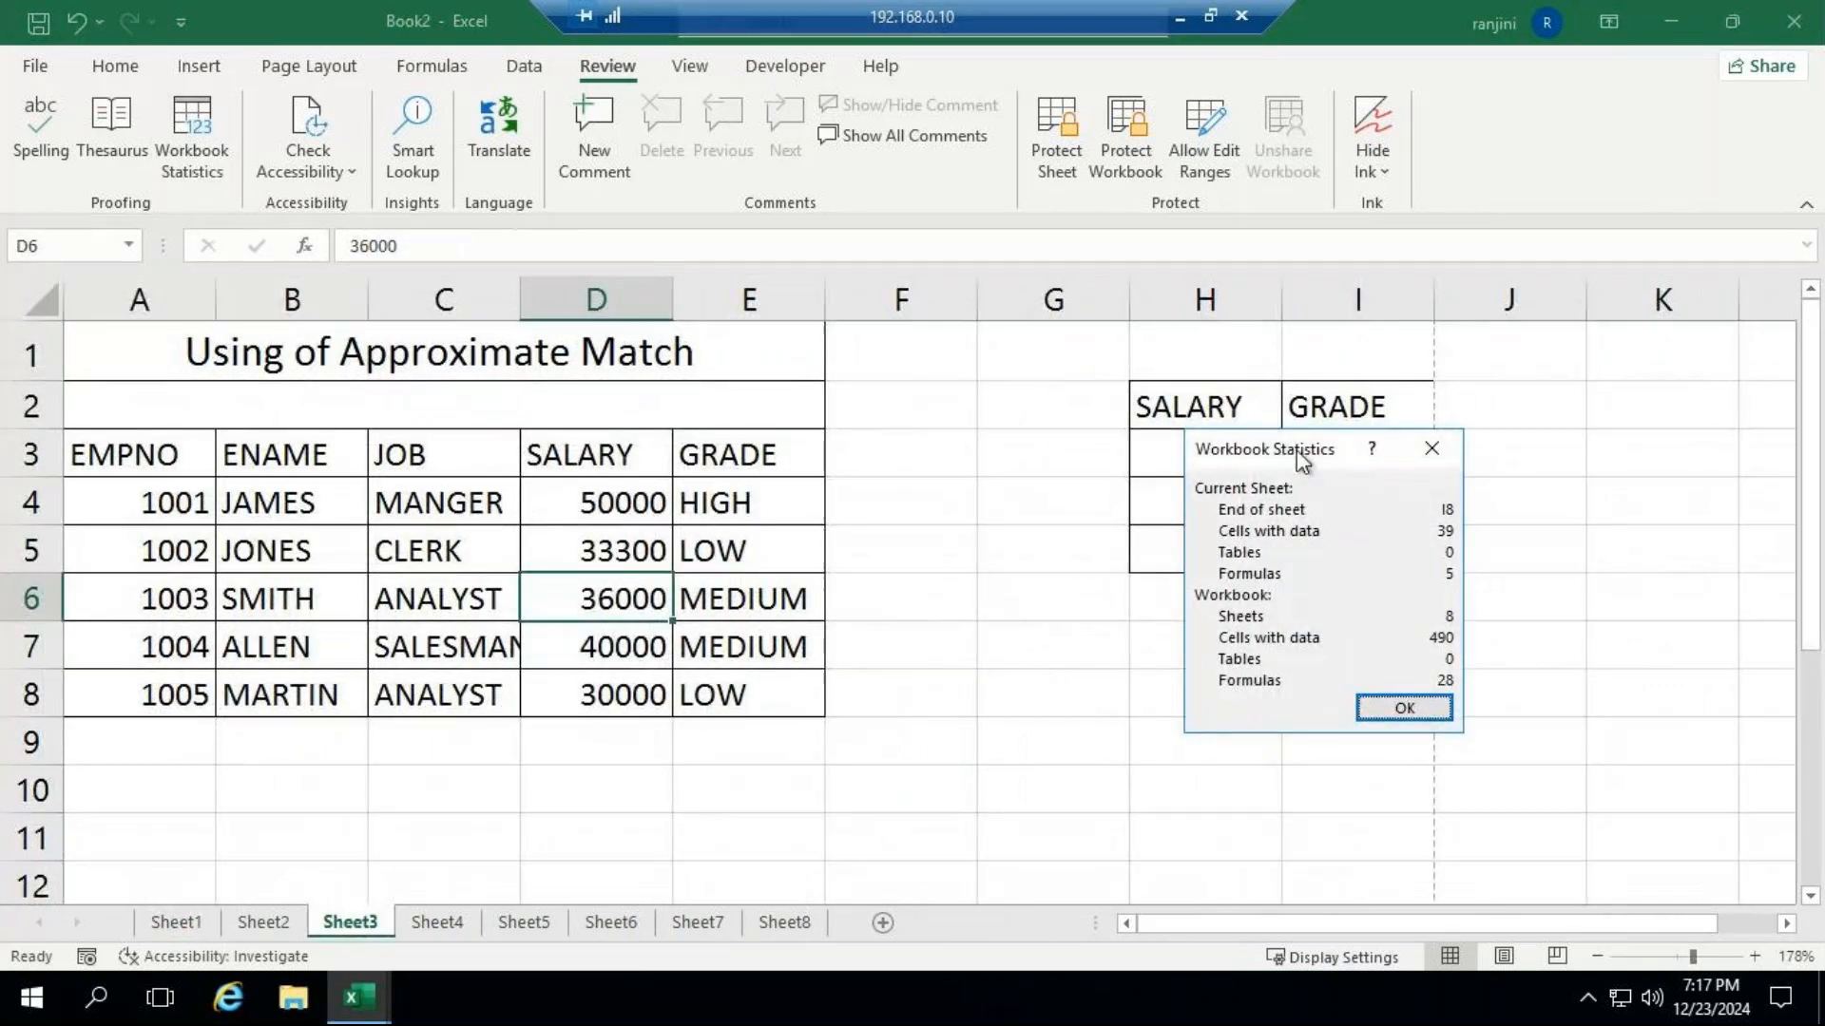
drag(1296, 448, 926, 366)
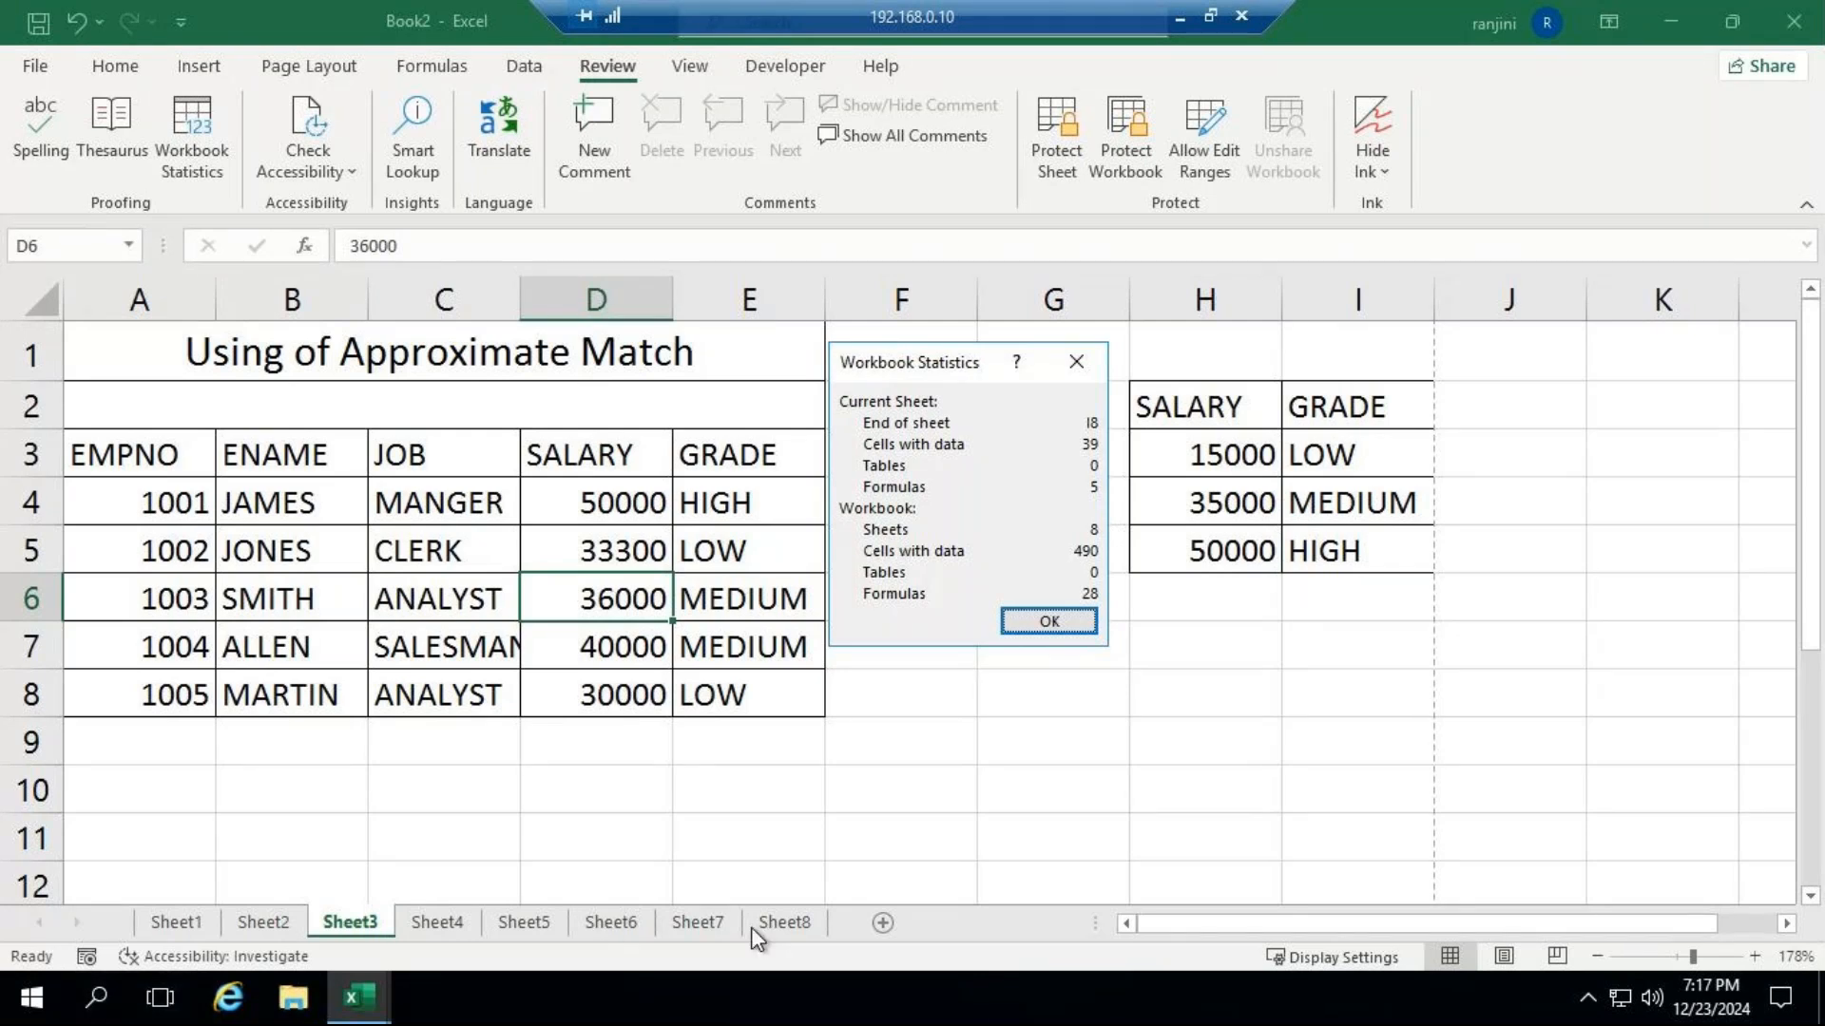
click(1061, 623)
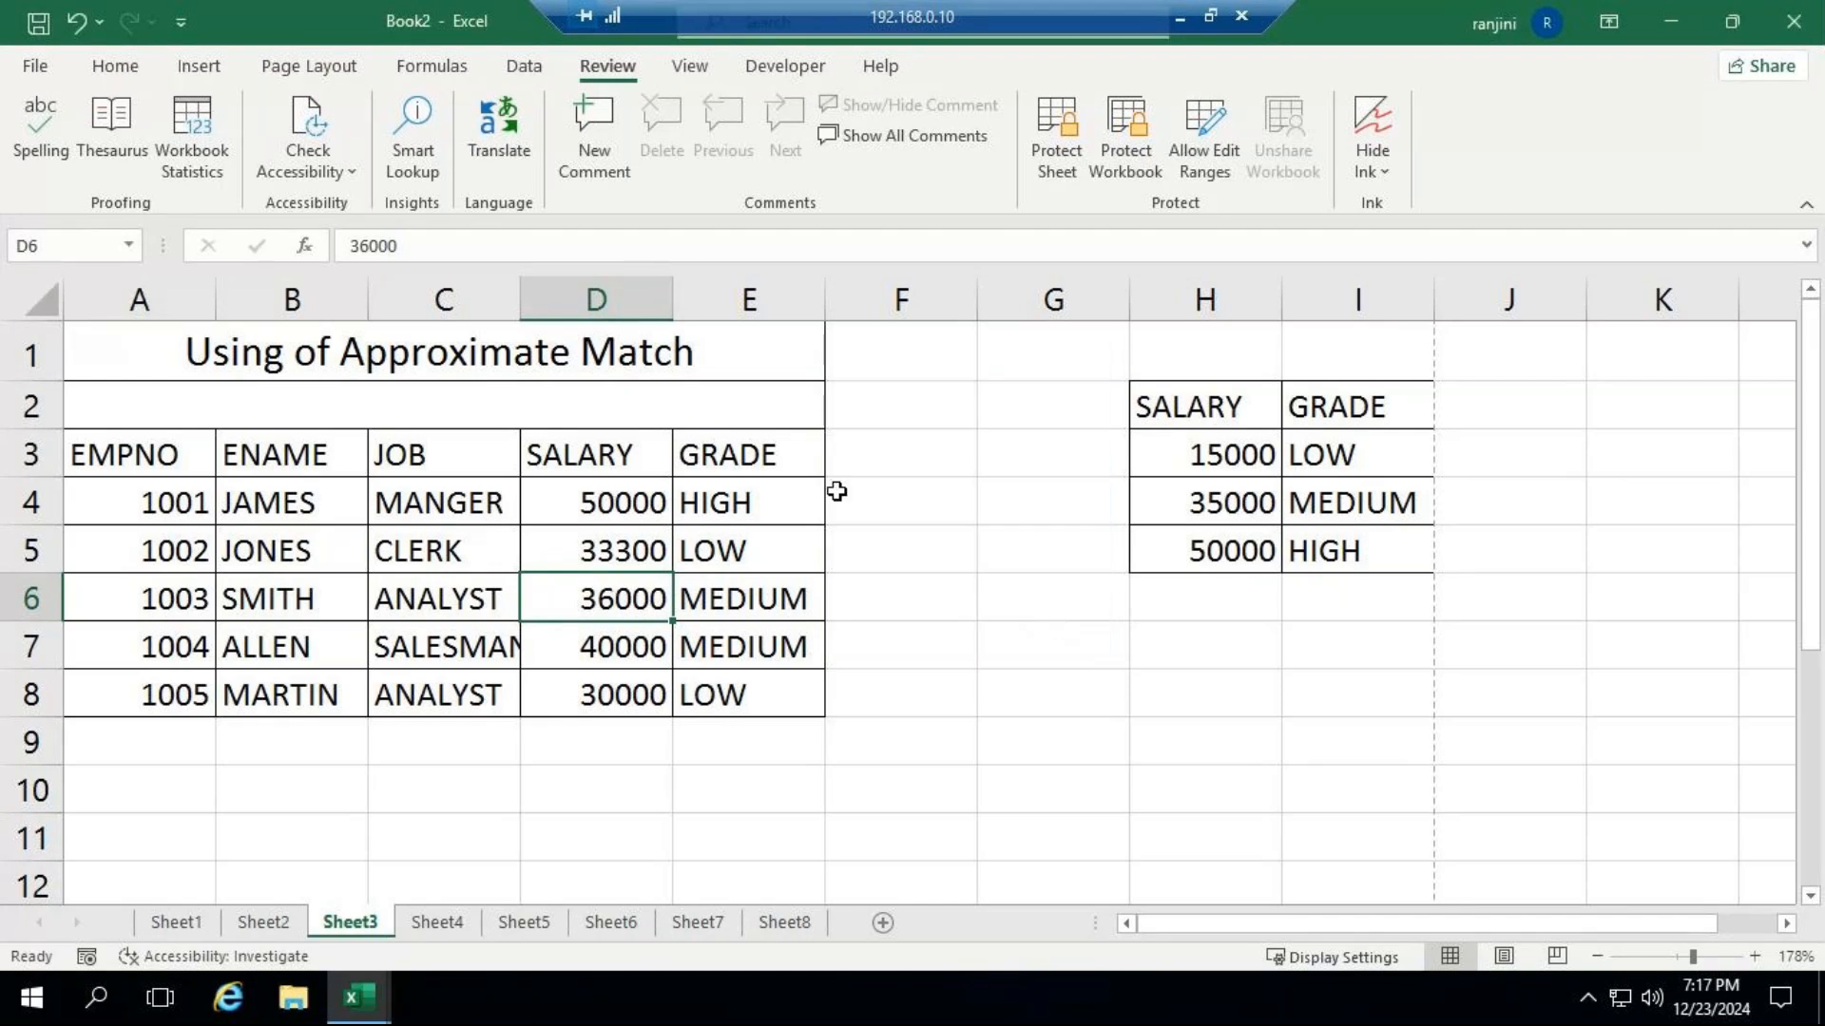
click(904, 455)
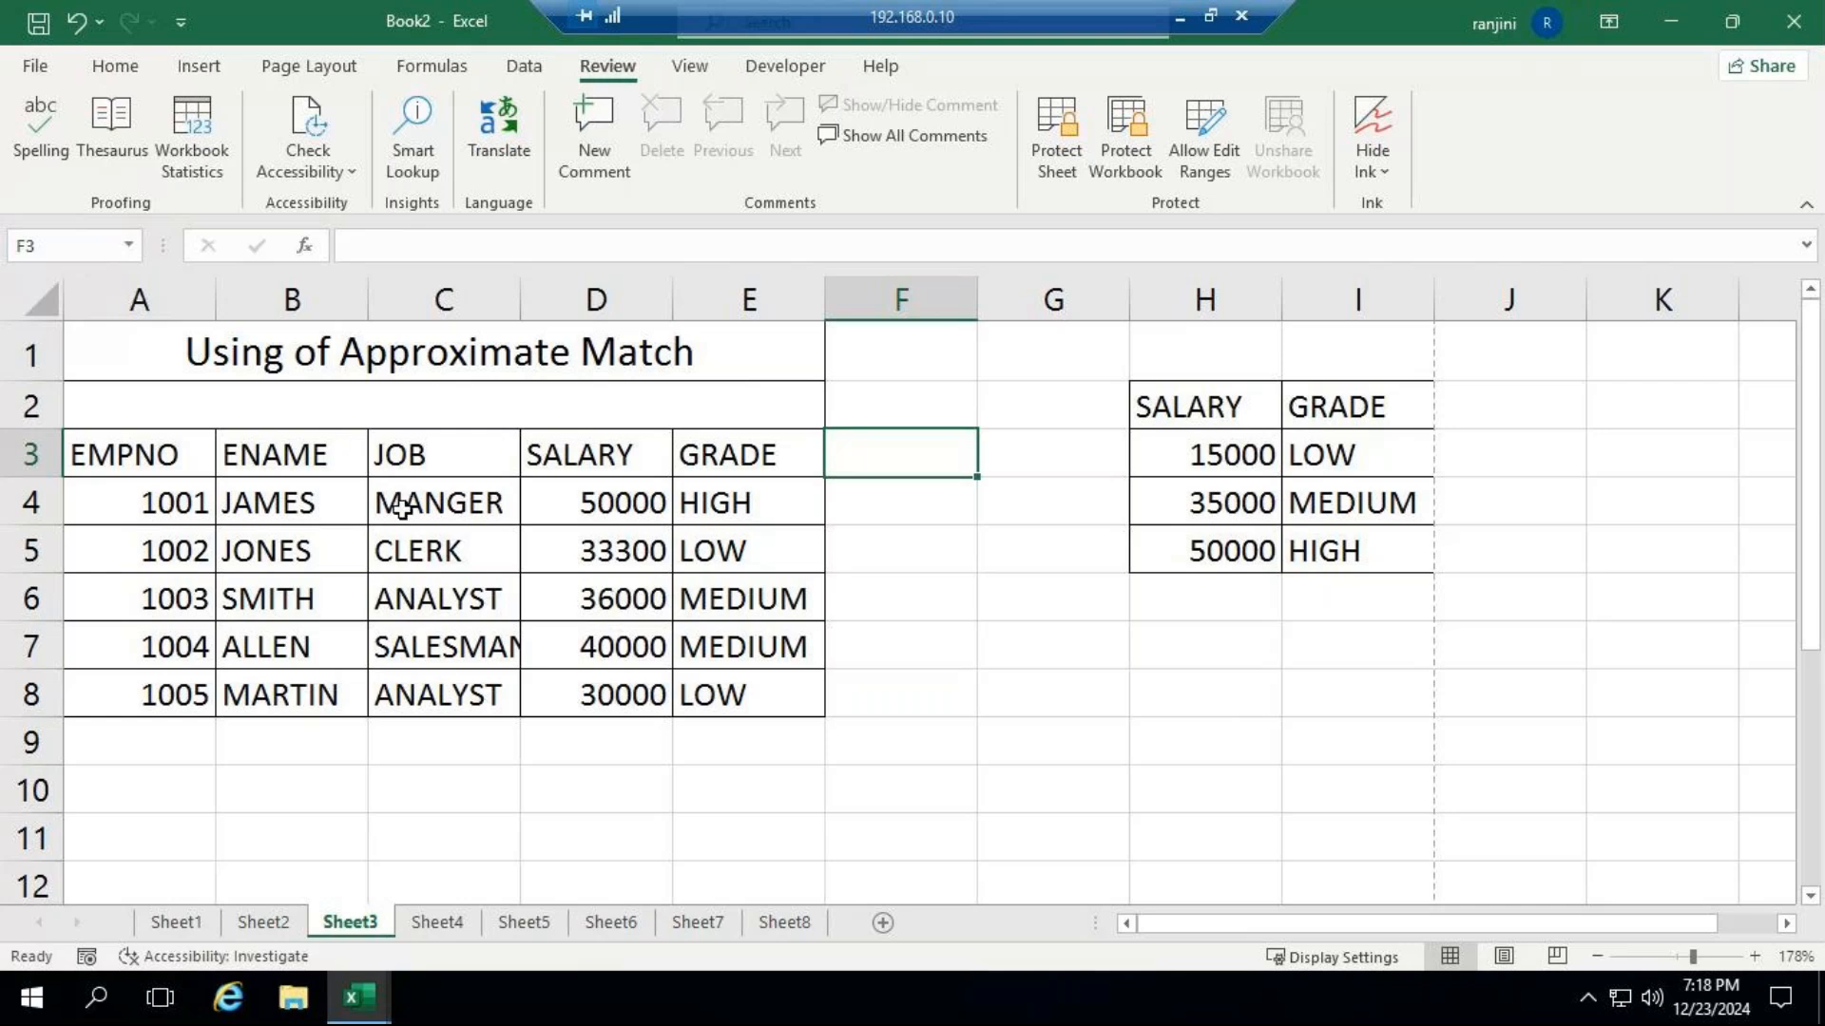
Correct the job title in C4 to "MANAGER" and autofit column C to its contents.
double_click(445, 502)
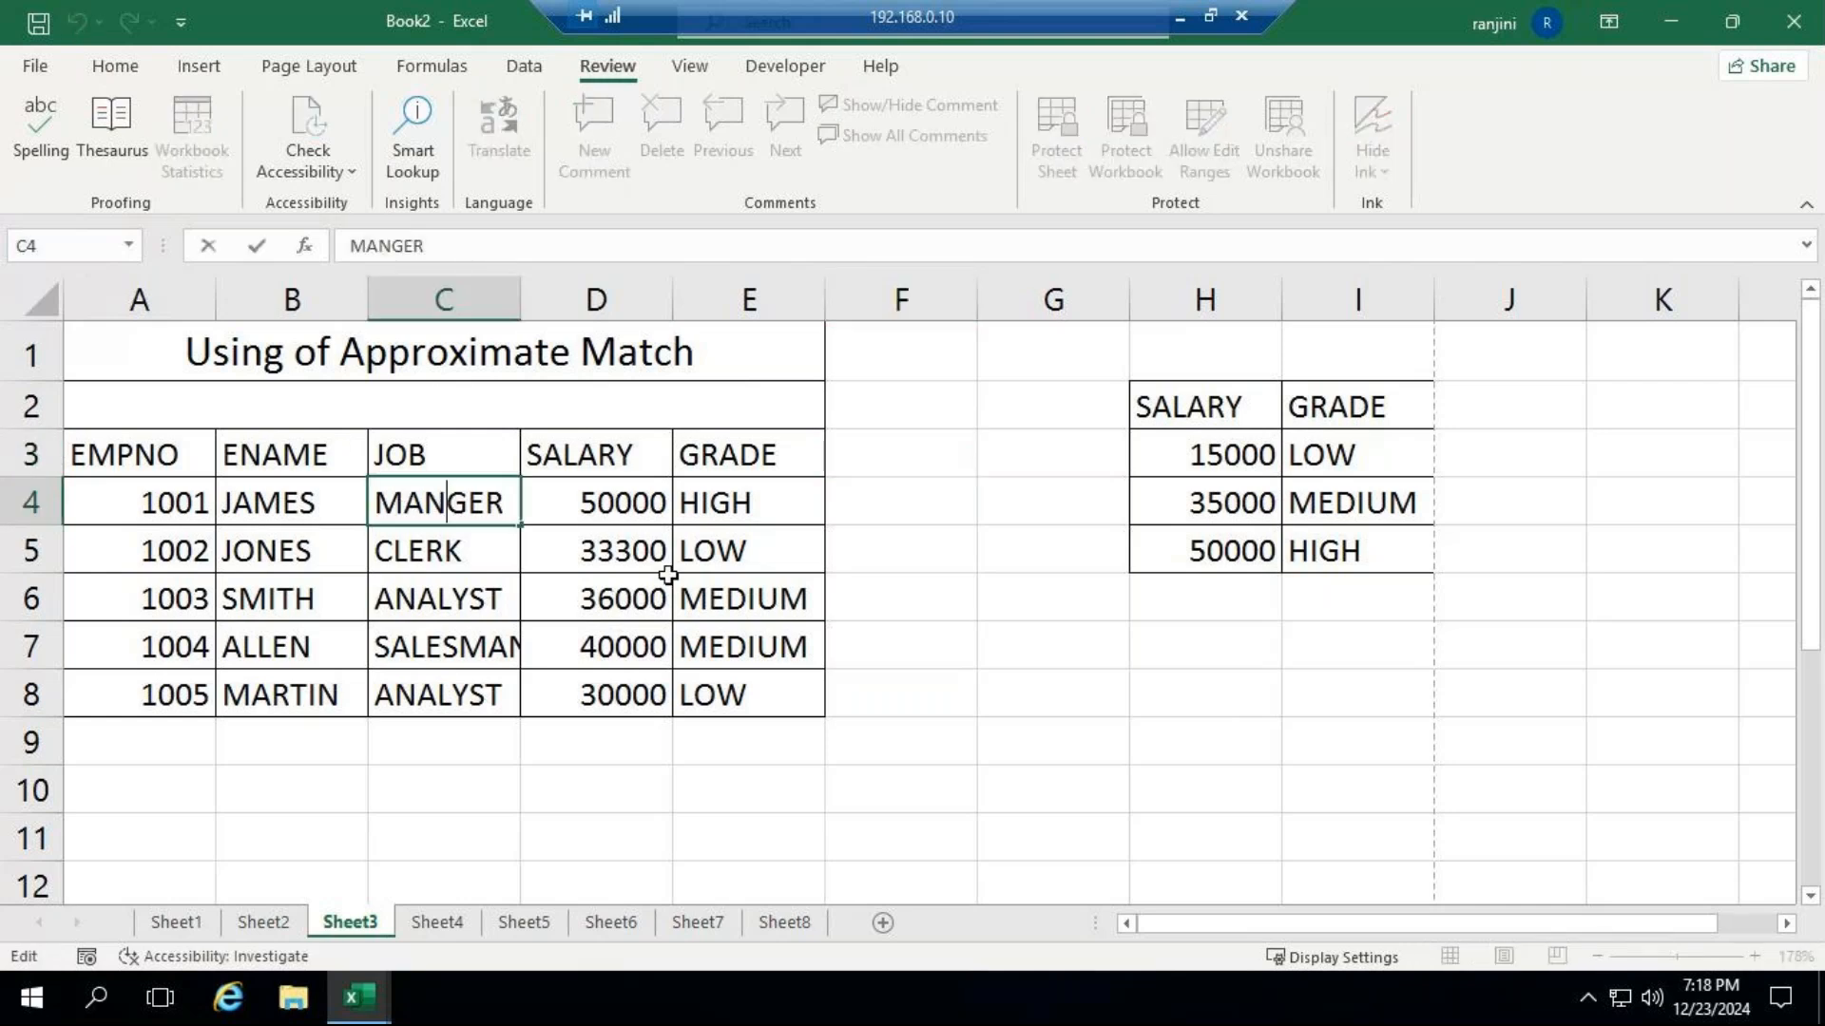
text(A)
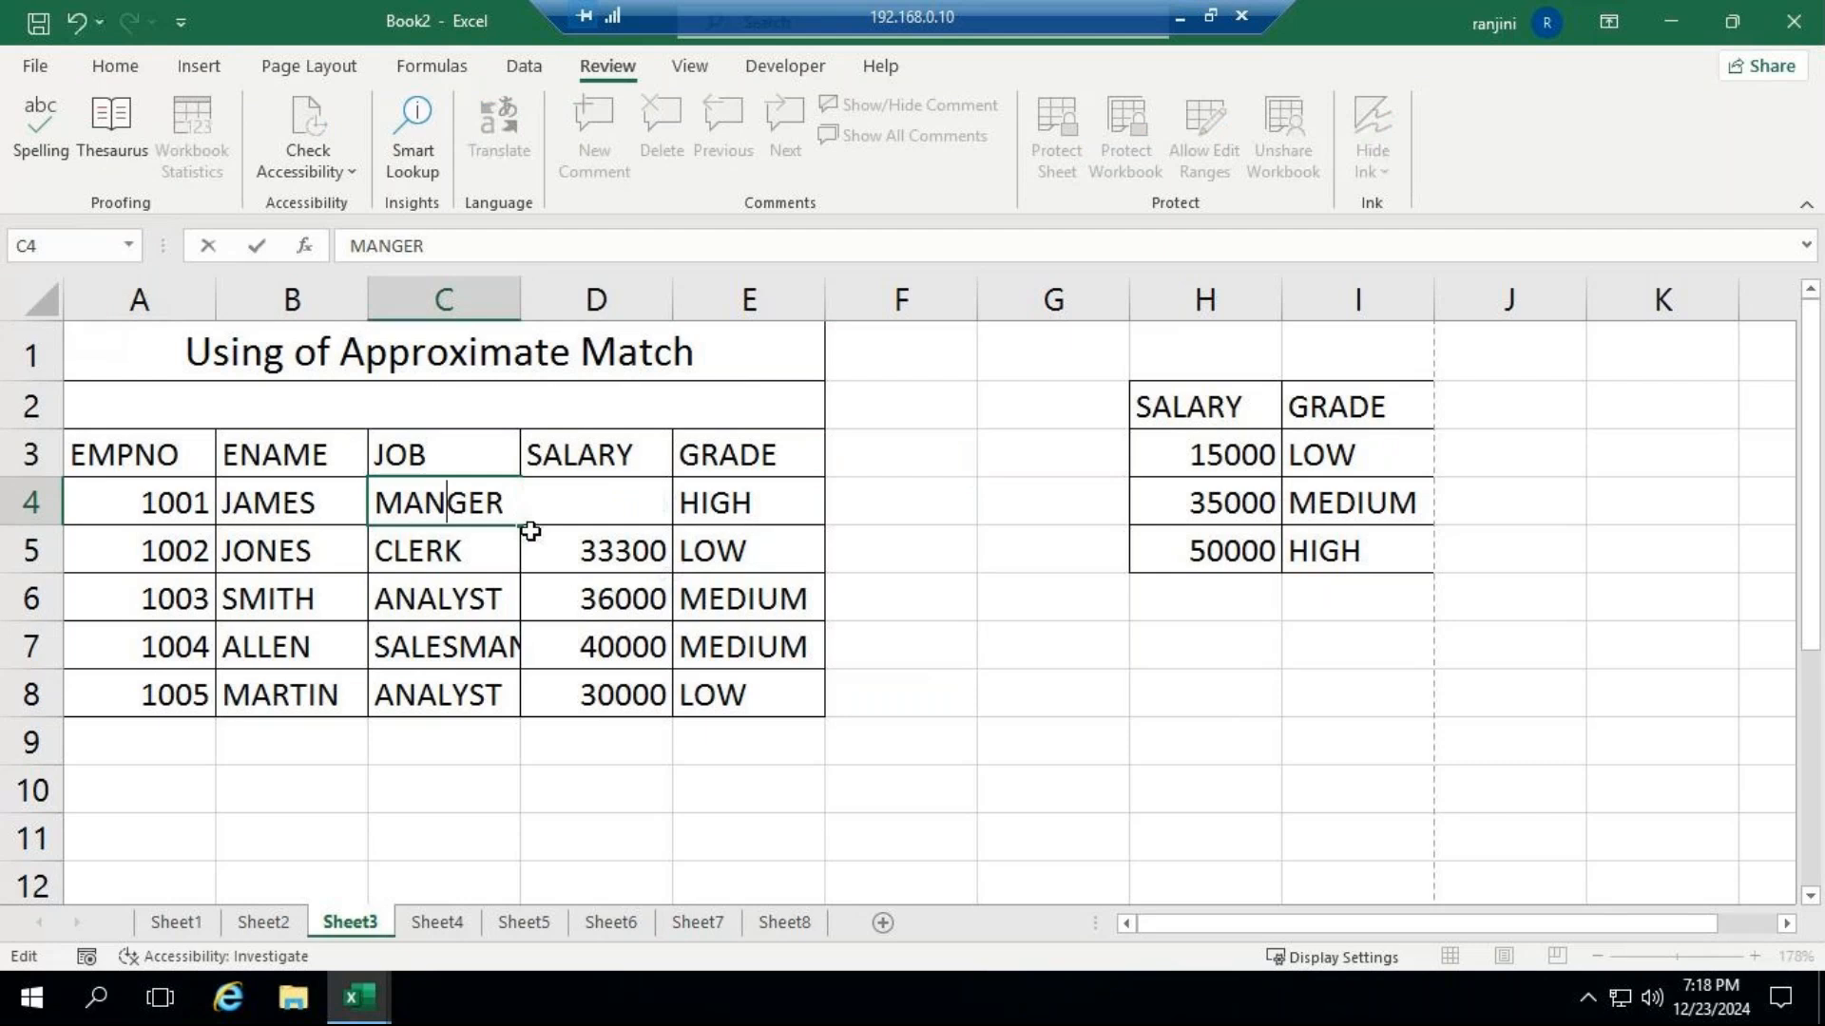
key(Return)
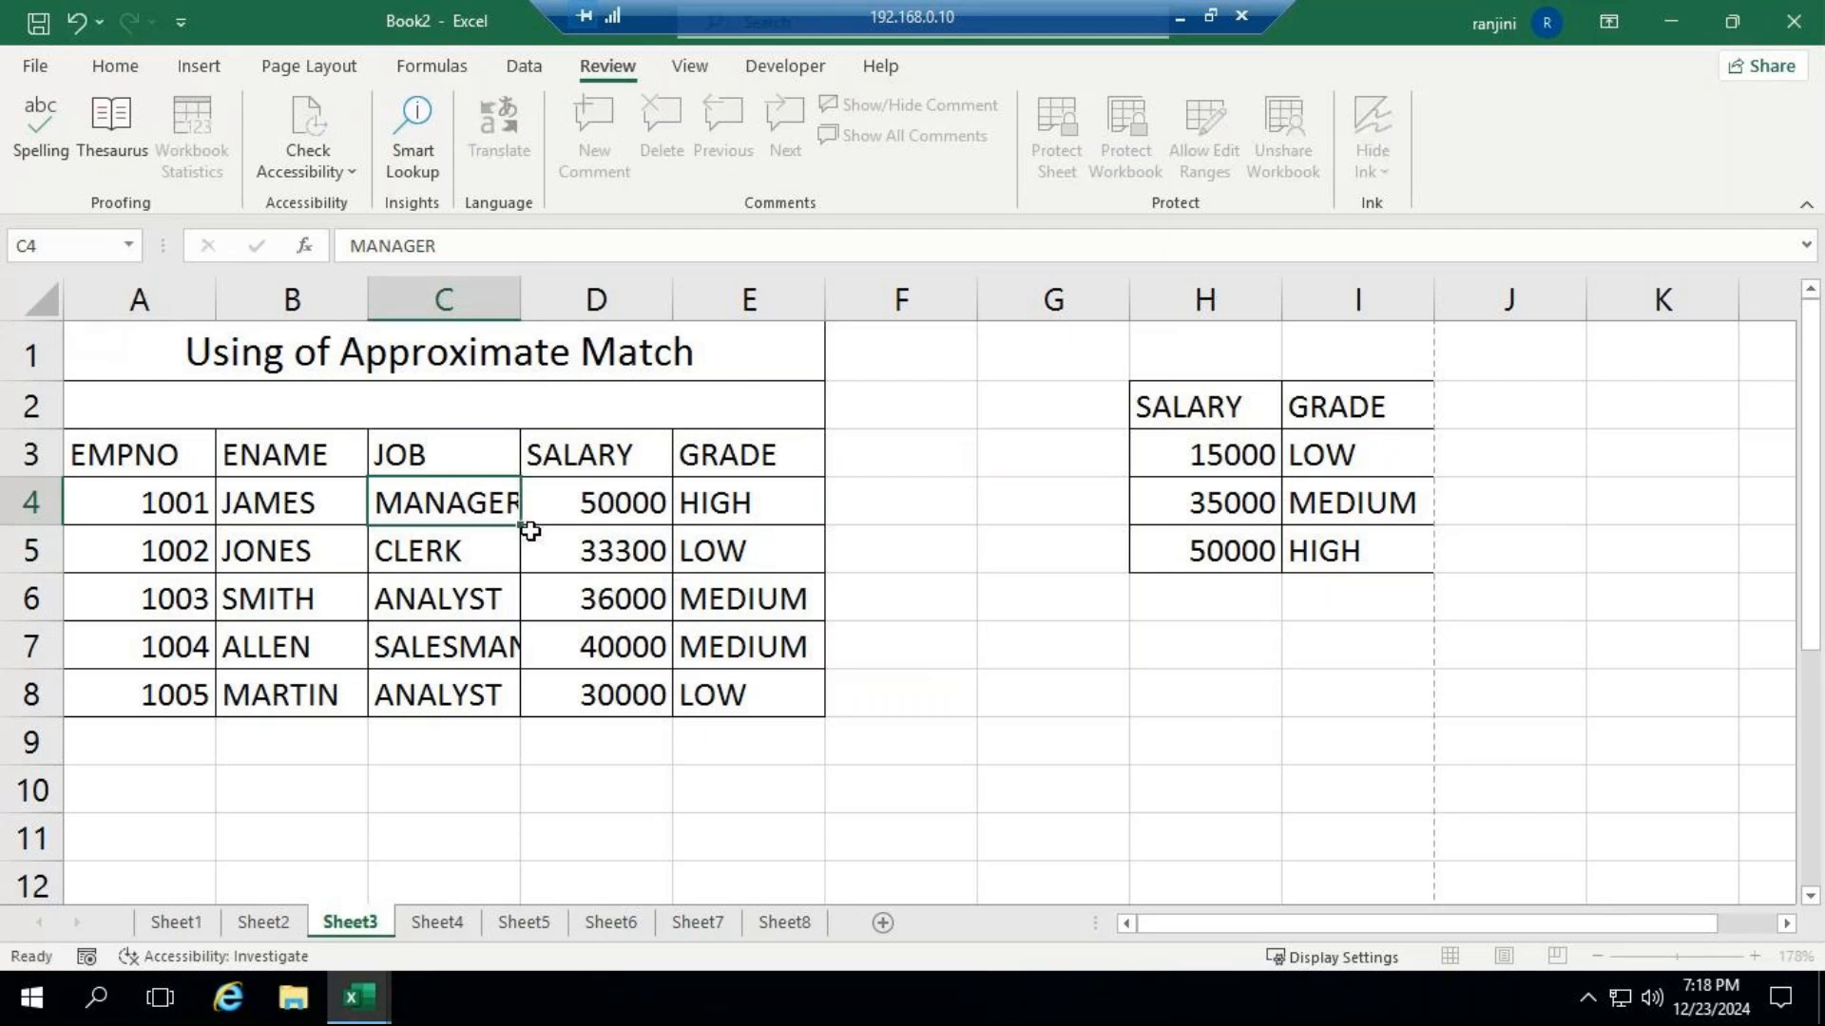
drag(522, 315, 522, 315)
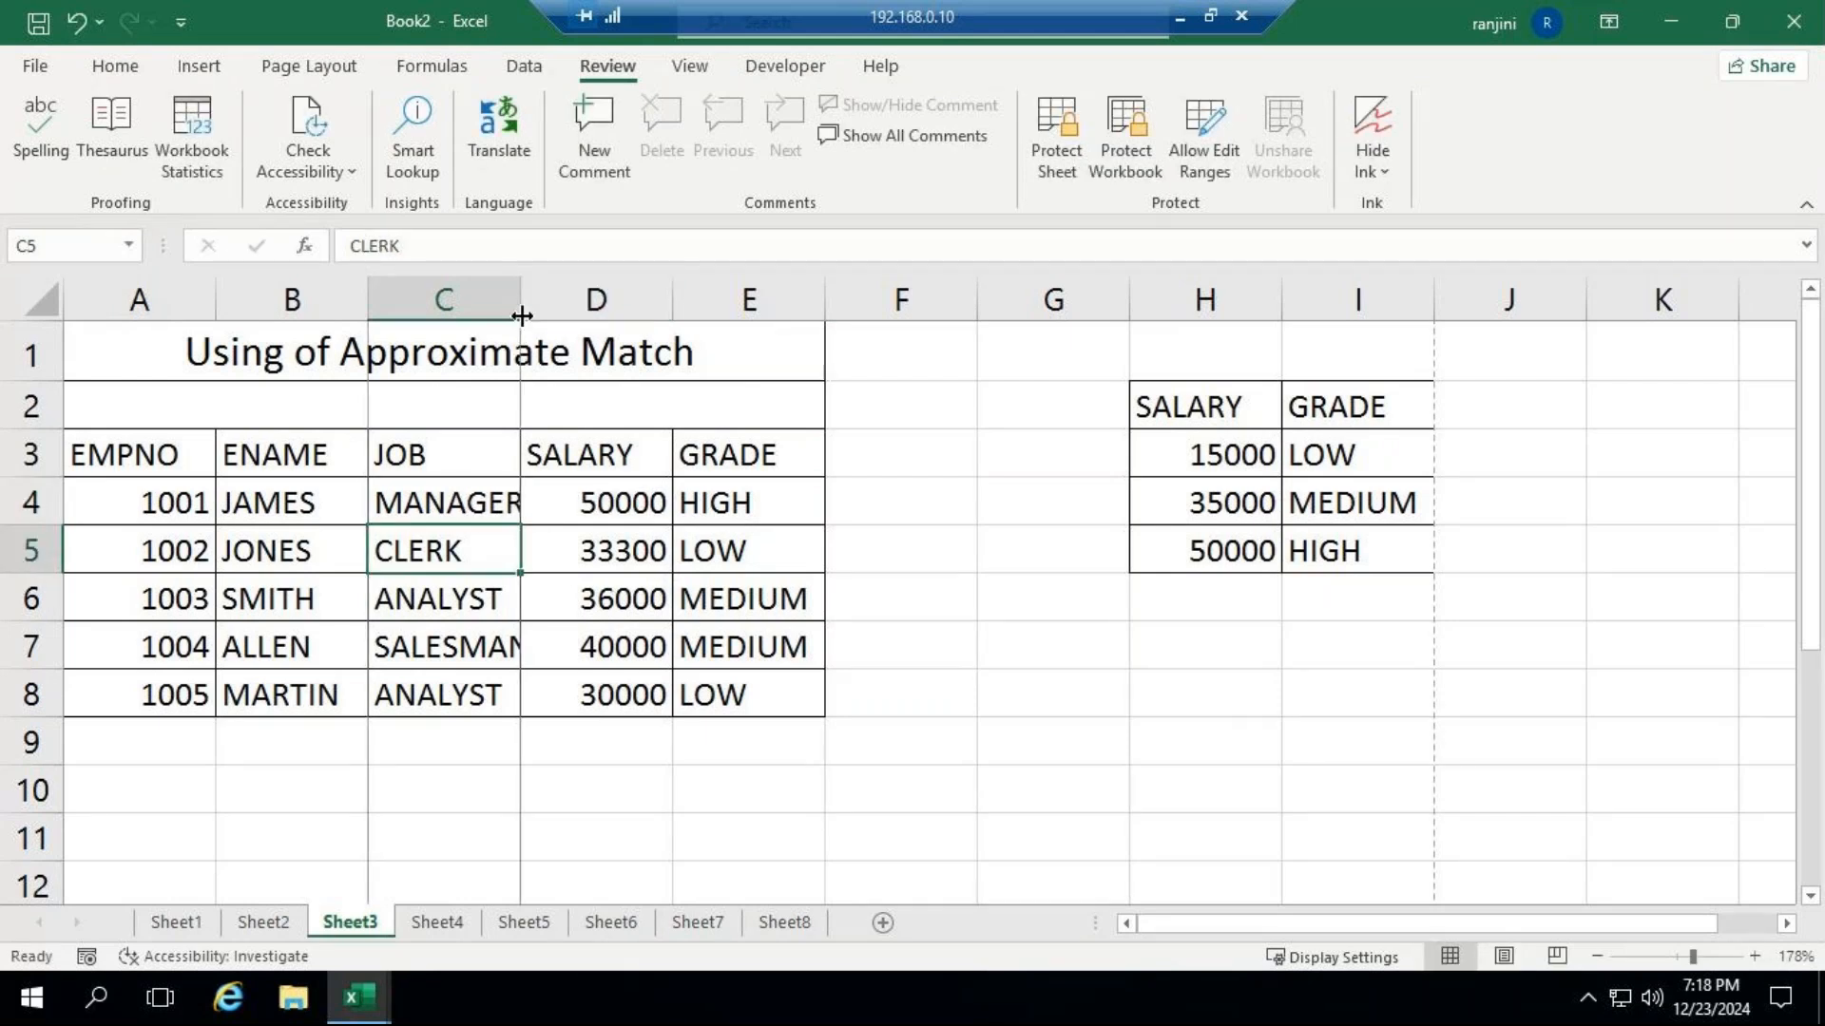
double_click(521, 315)
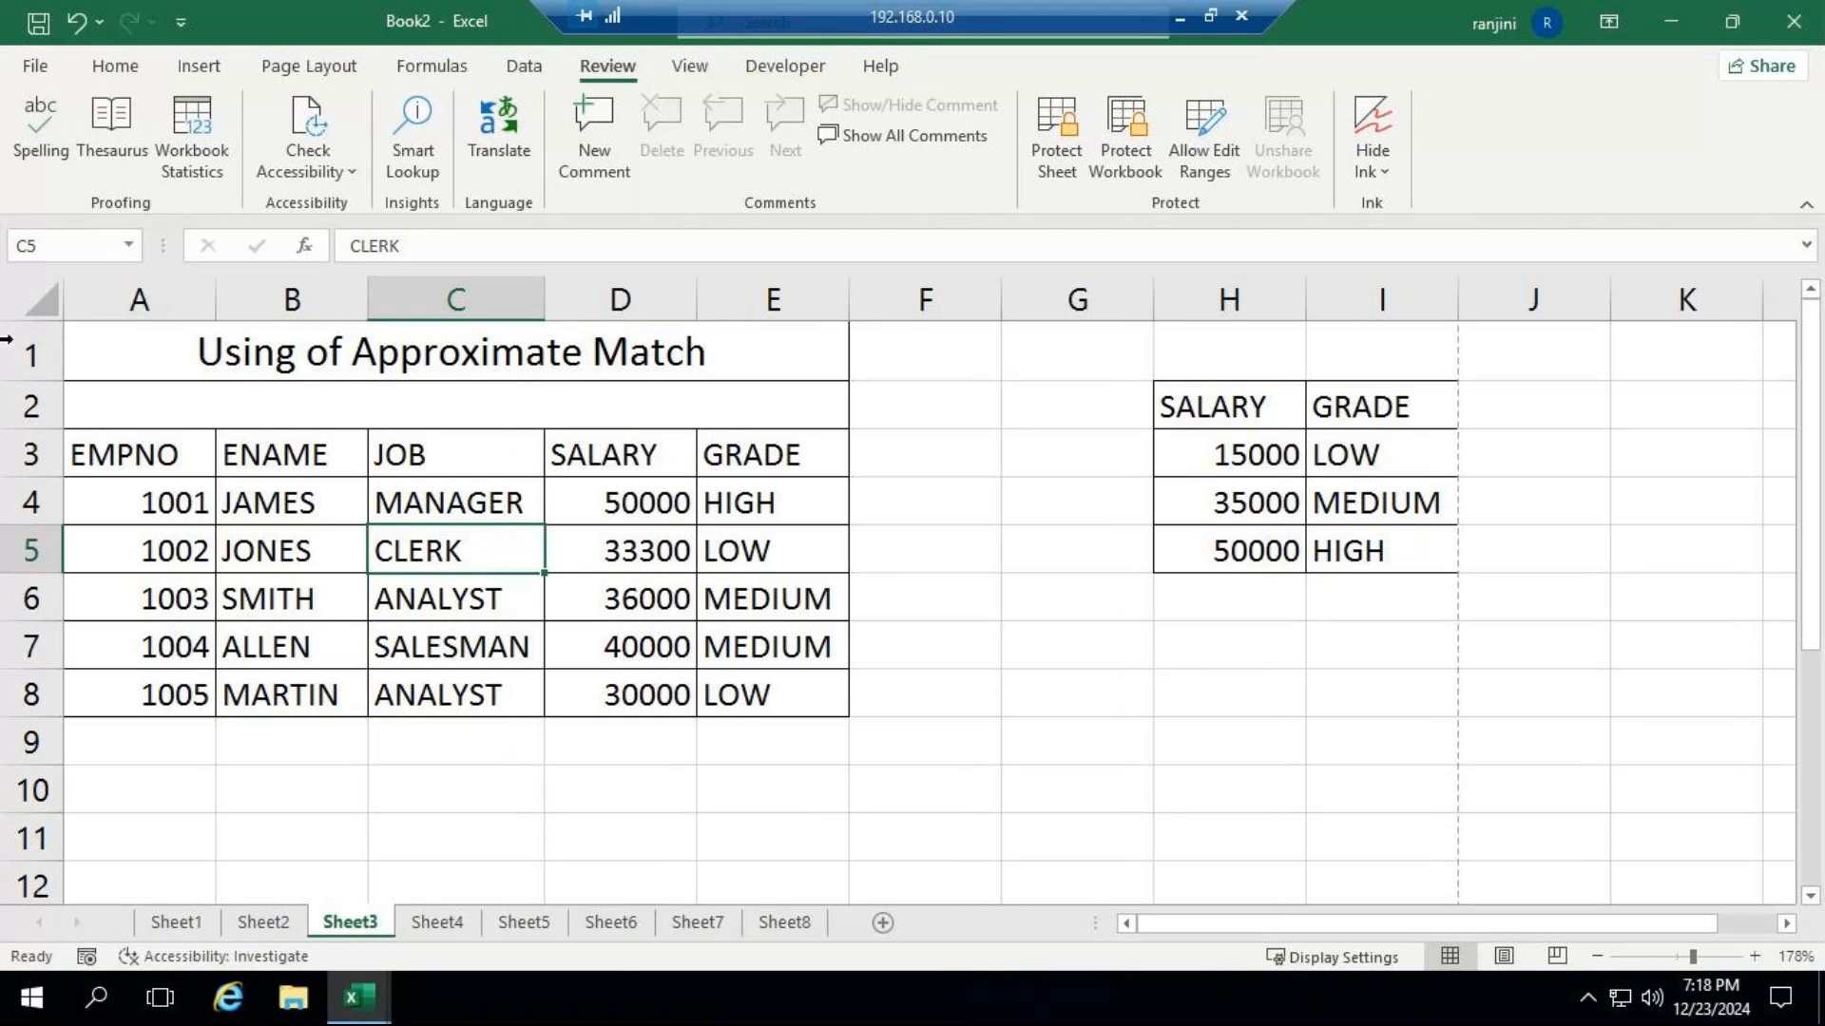
Add a comment to B4 reading "NEWLY JOINED EMPLOYEE", without the default author name.
click(294, 511)
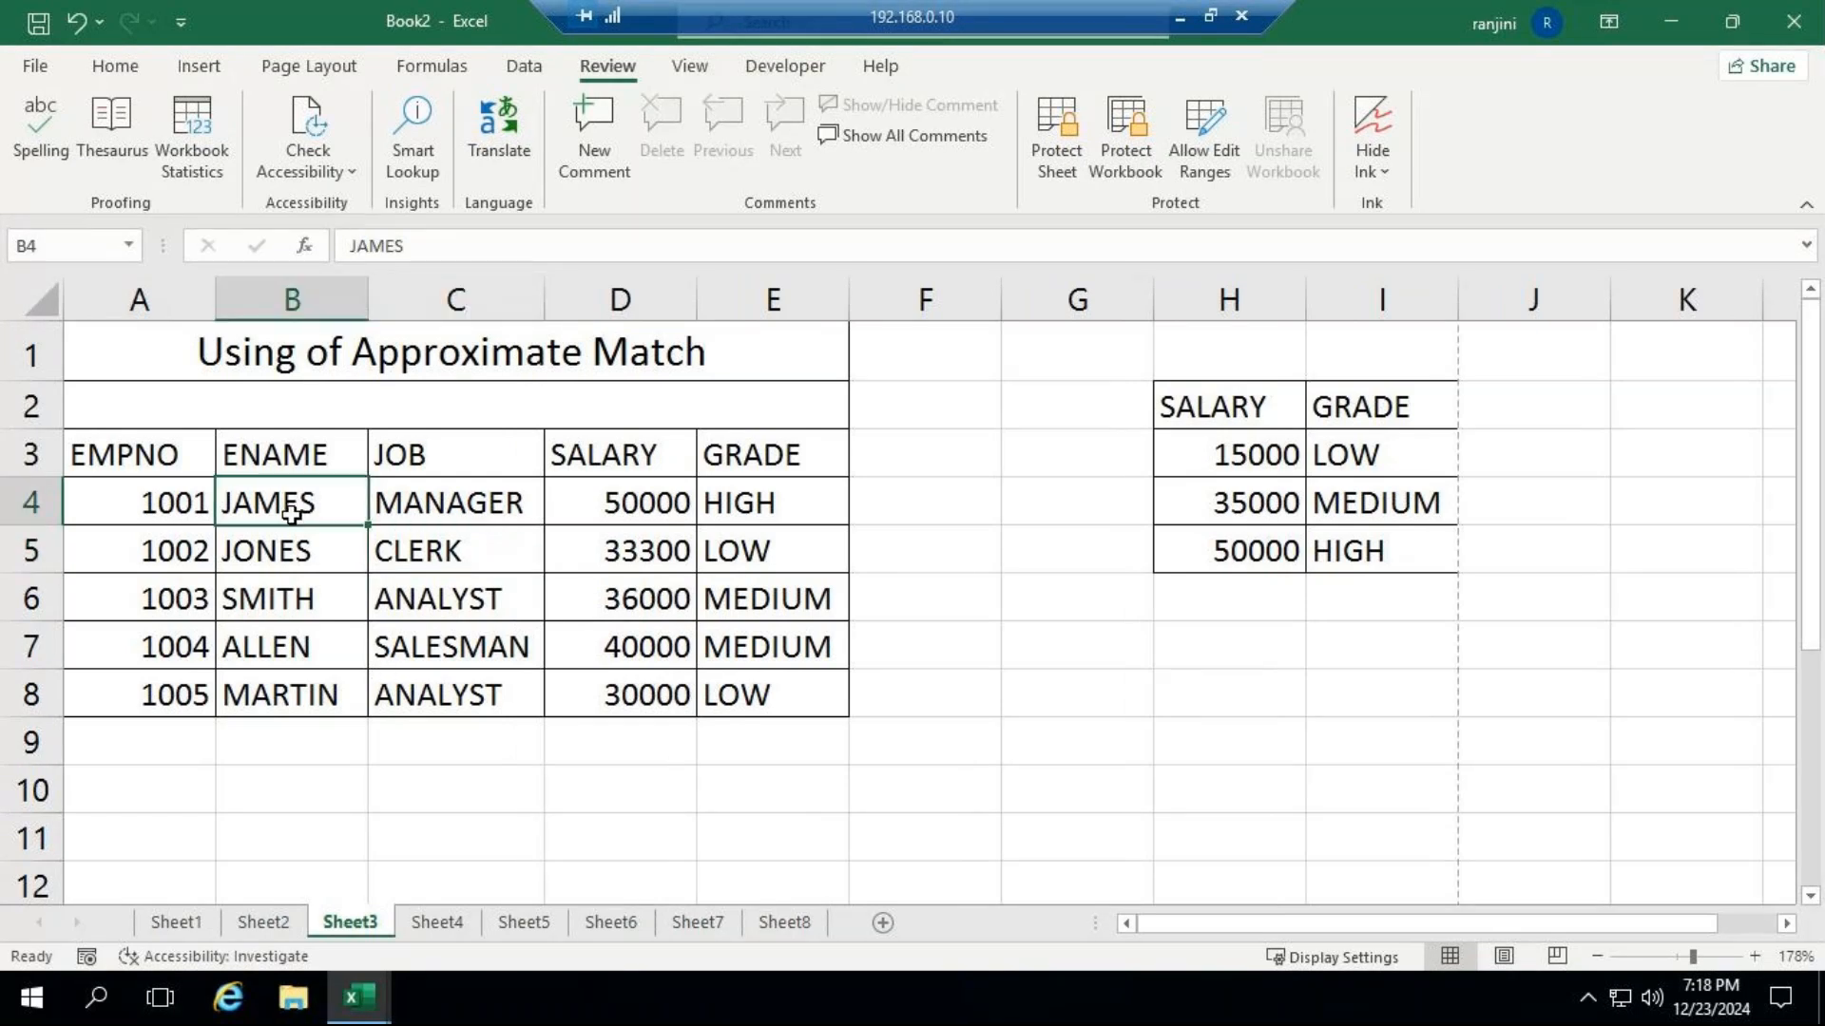
click(596, 173)
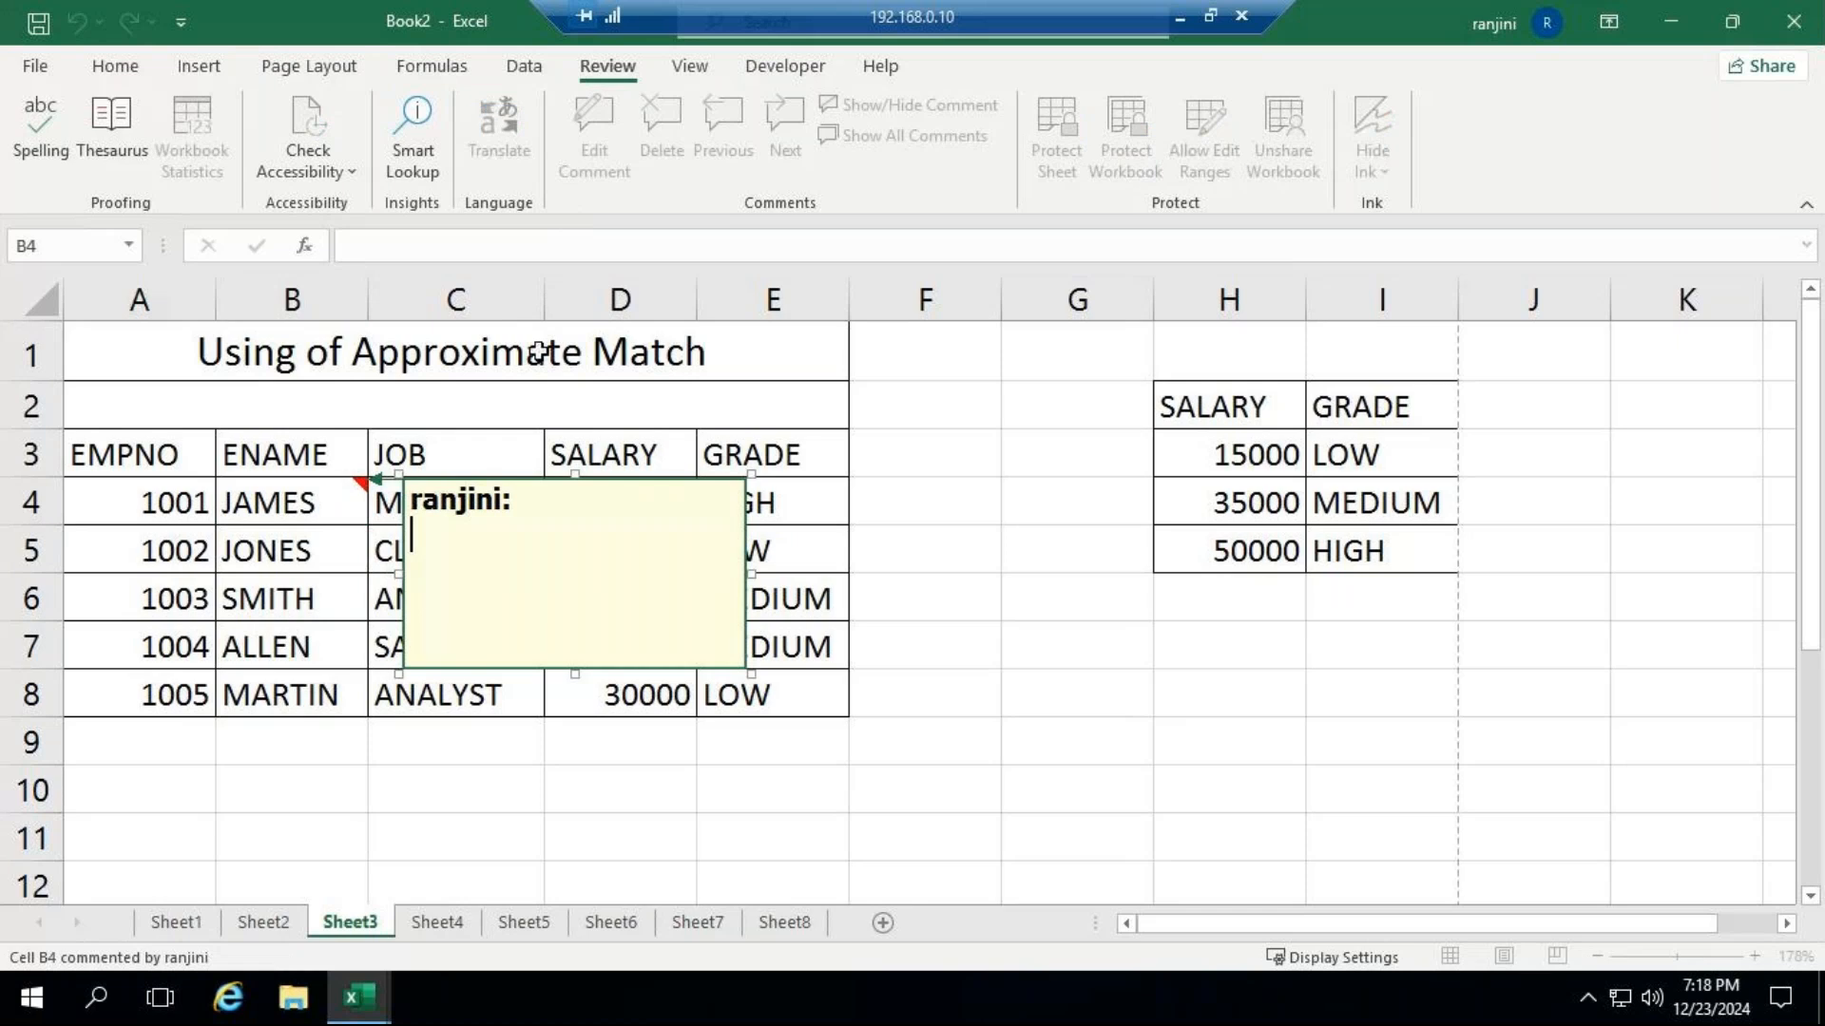
key(ctrl+a)
key(BackSpace)
text(n)
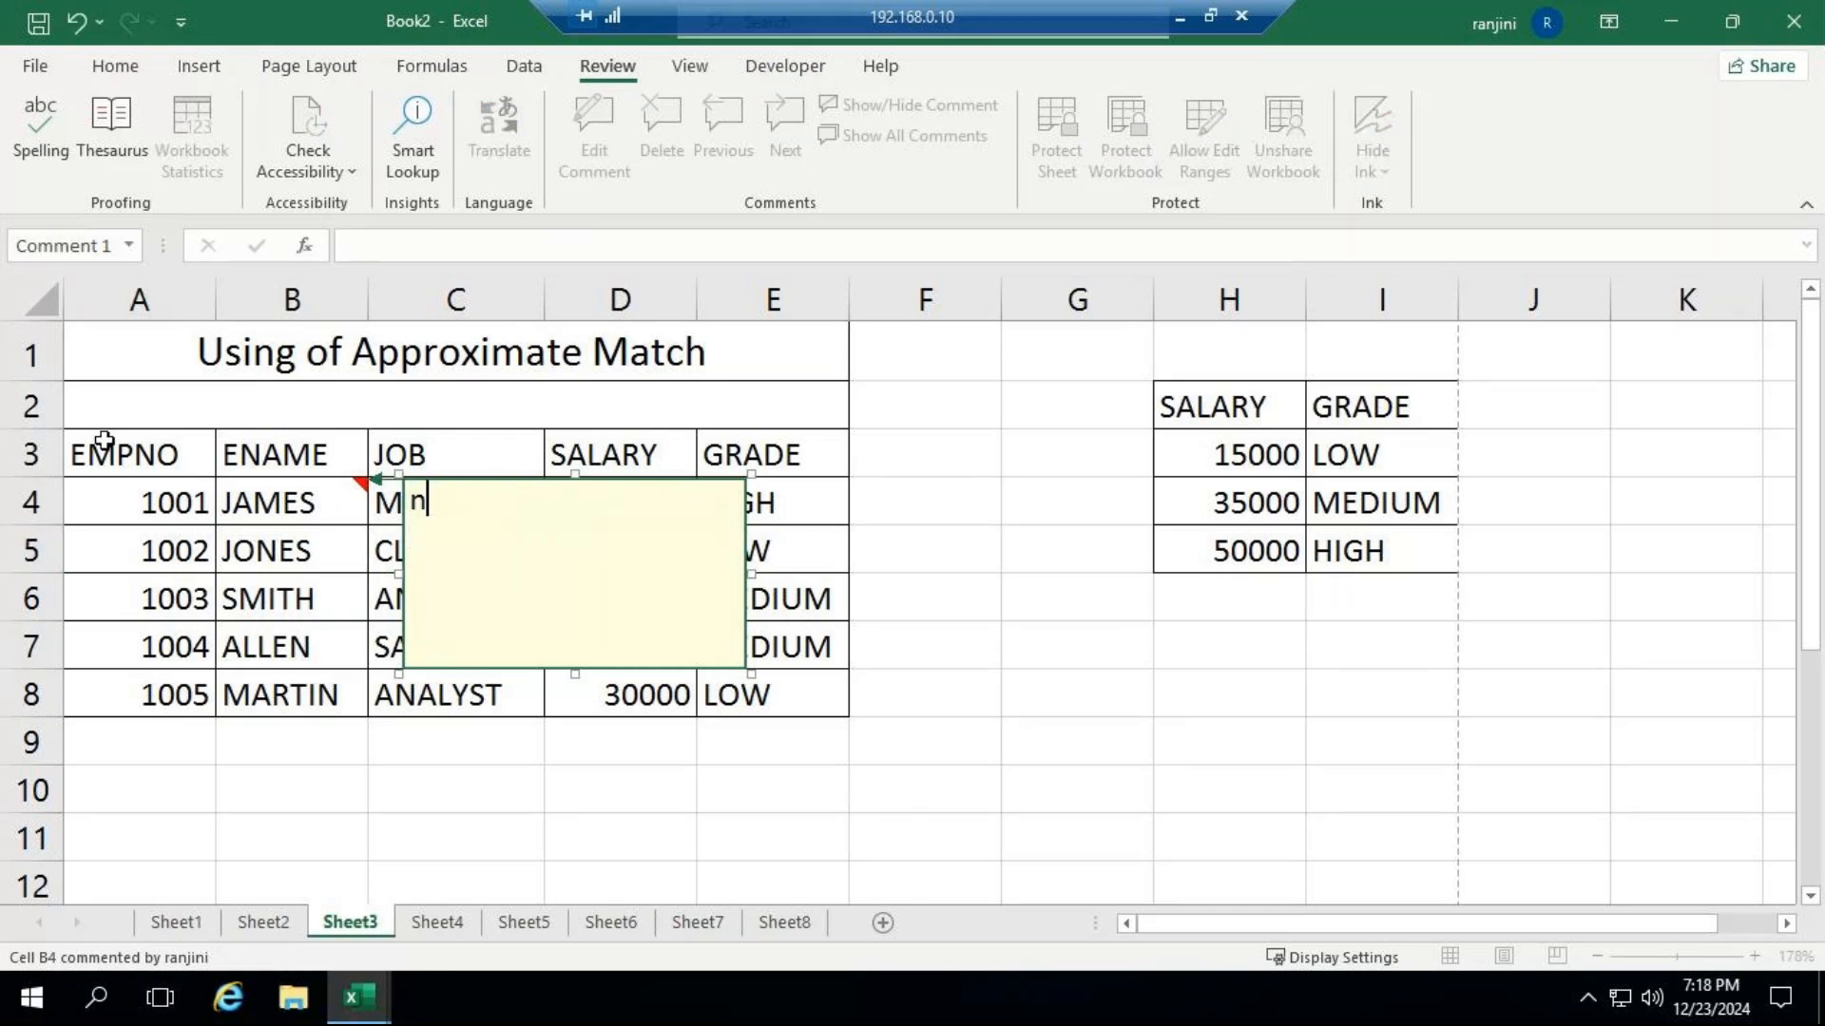
text(E)
key(BackSpace)
key(BackSpace)
text(NEWLY JOINED )
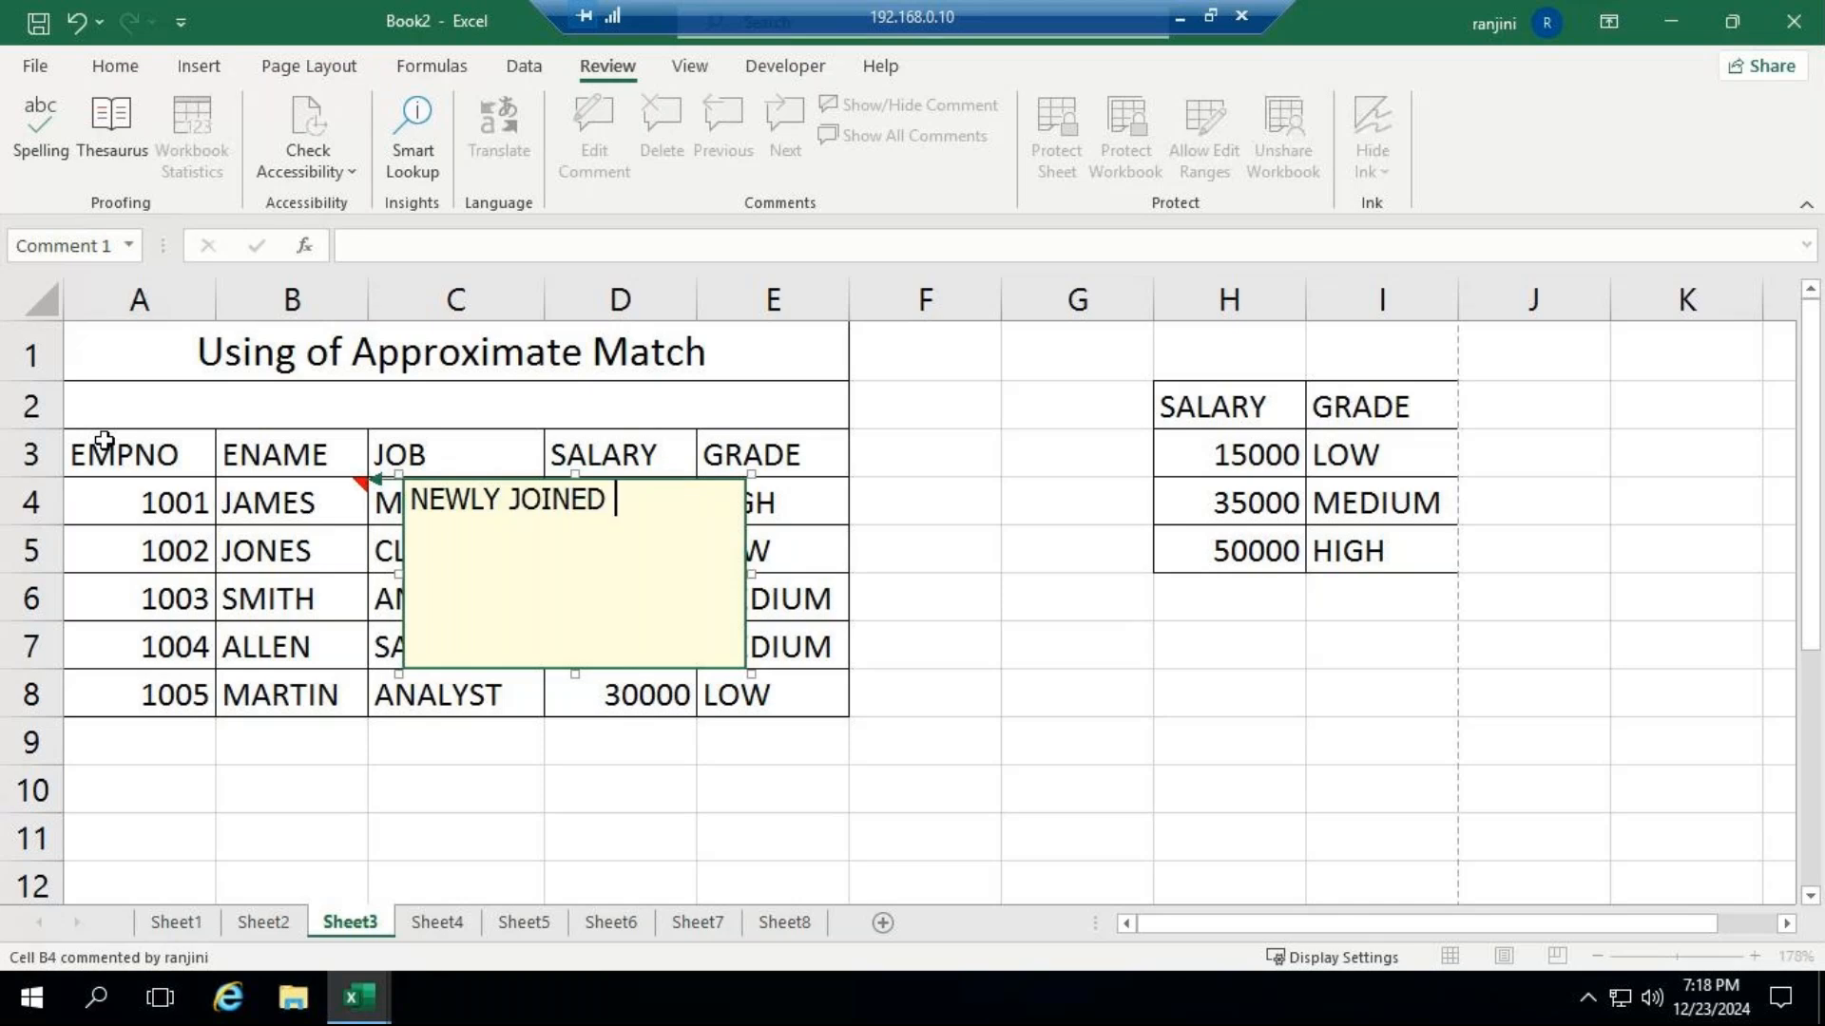
text(O)
key(BackSpace)
text(EMPLOYEE)
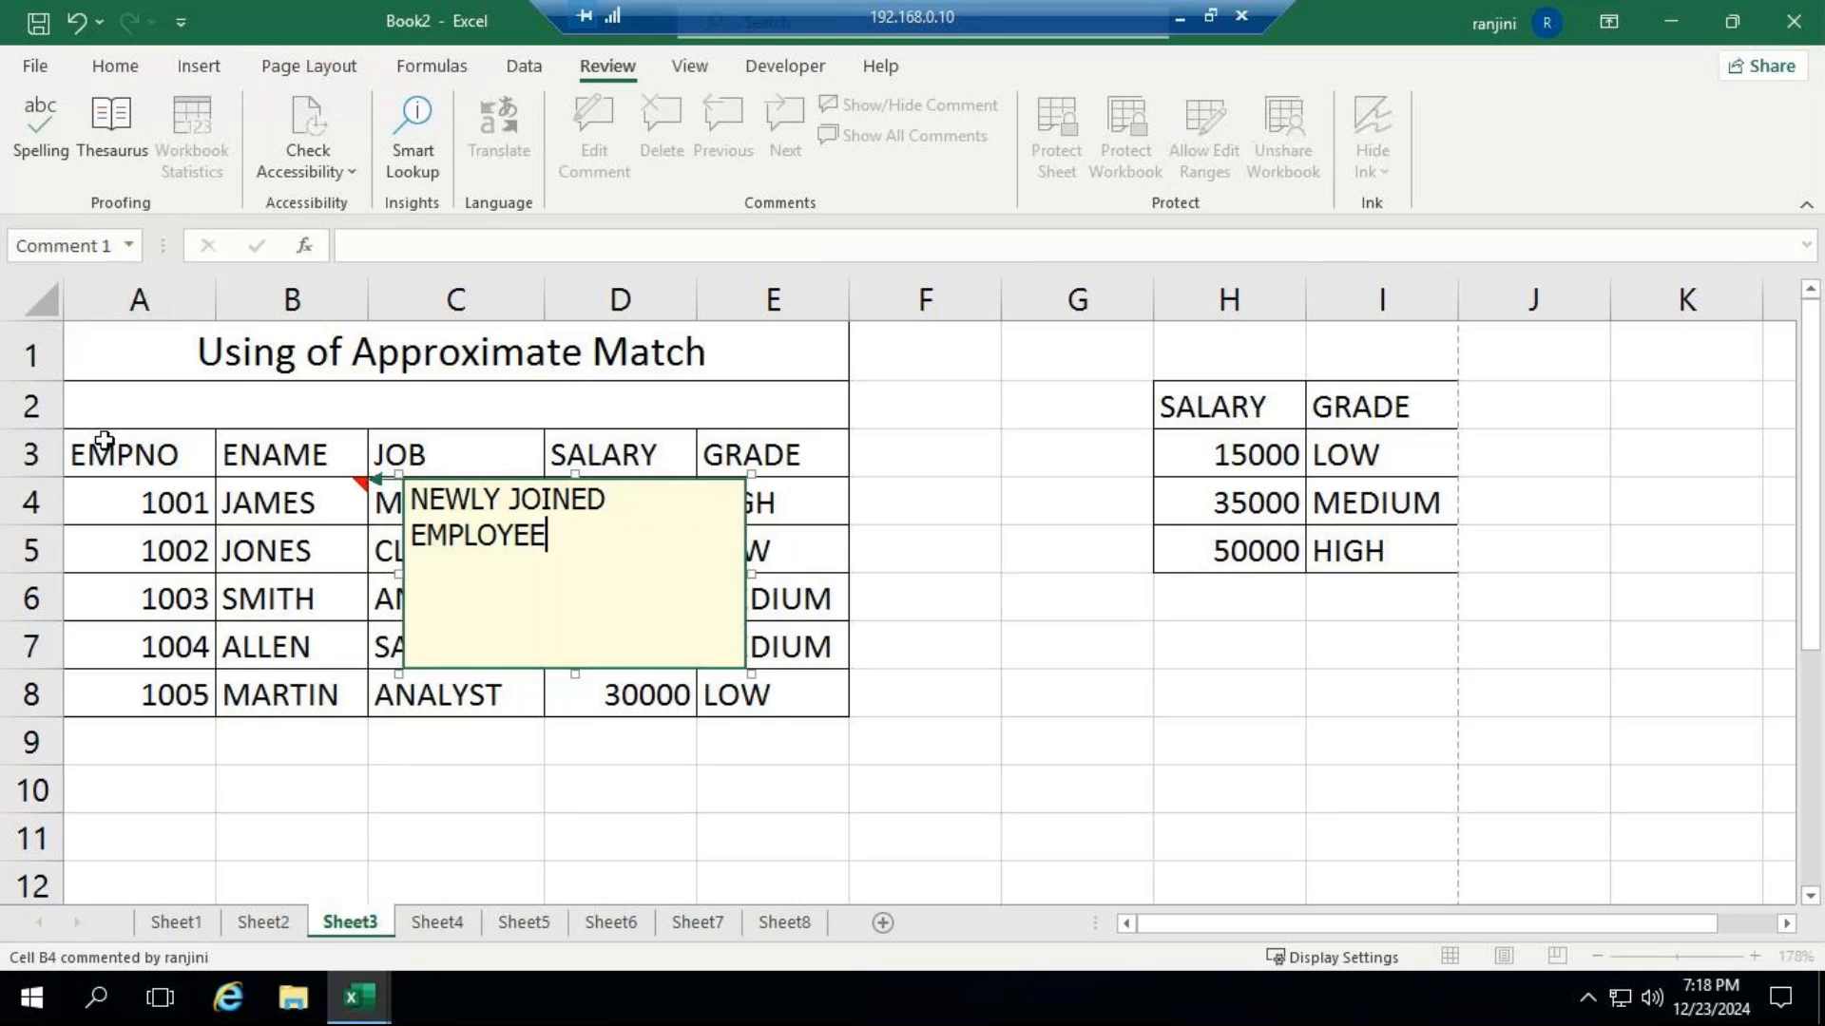
click(898, 513)
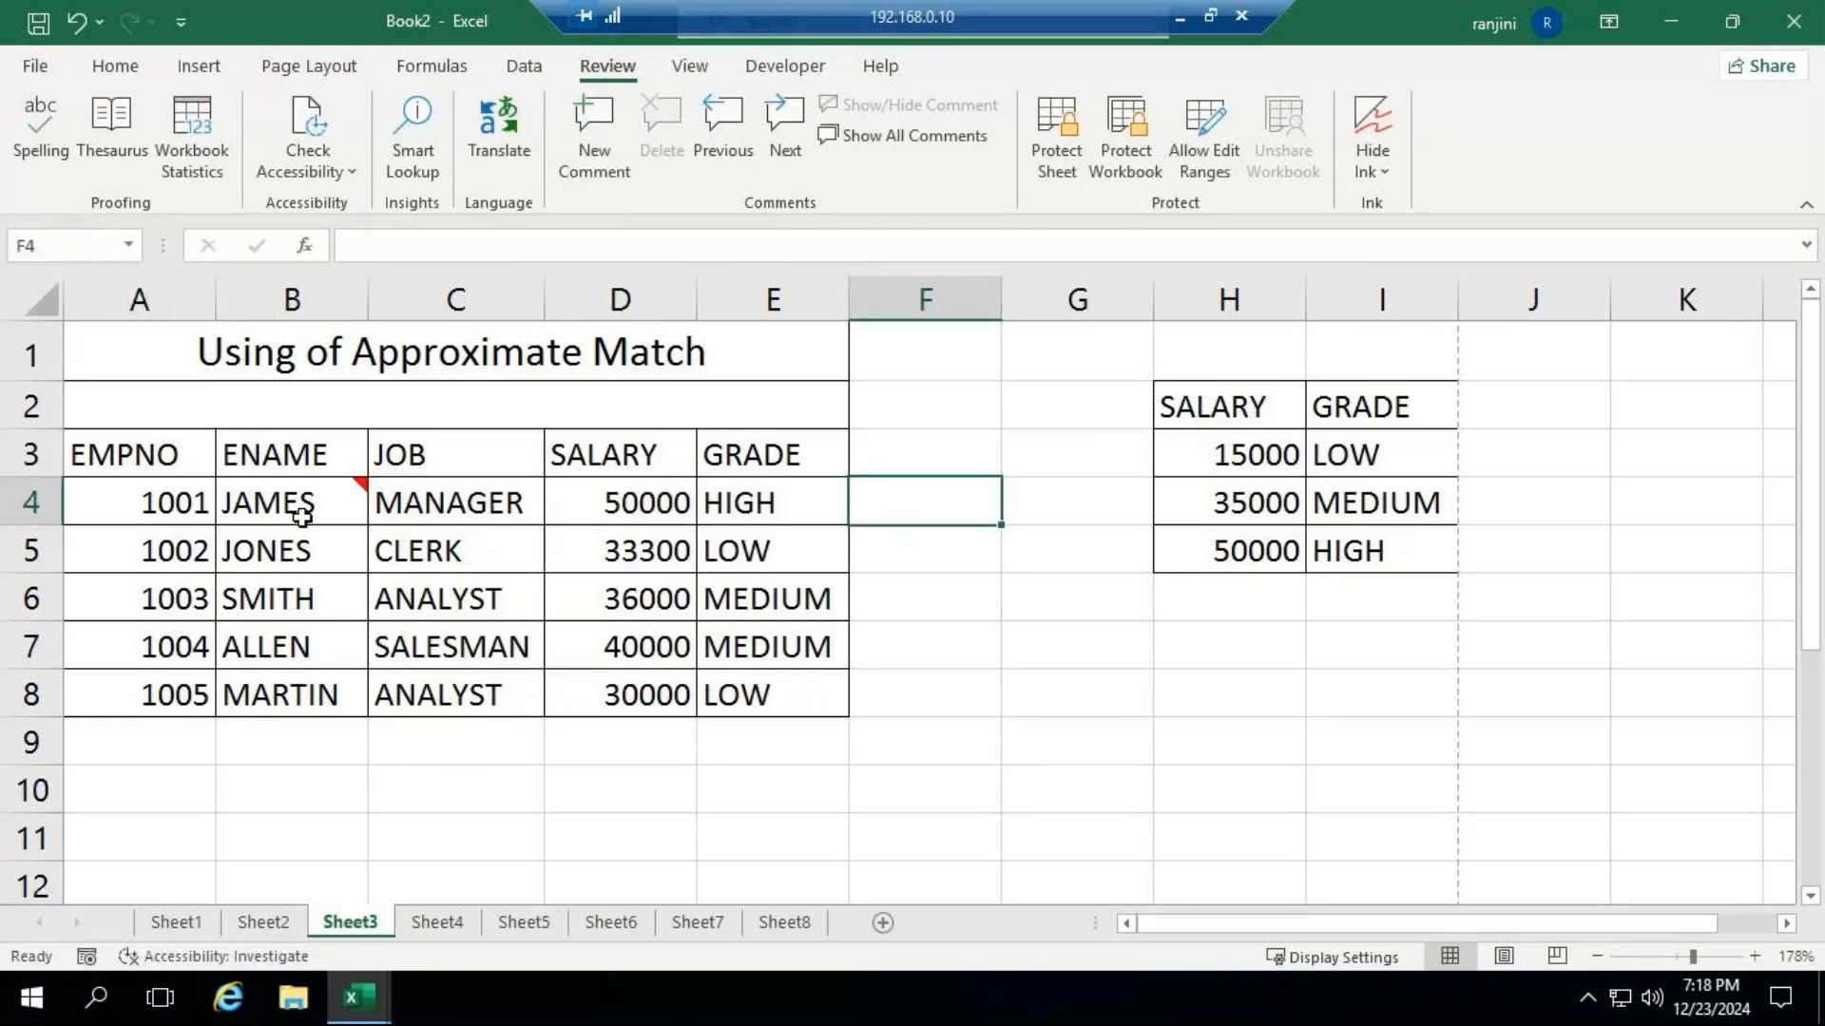
mouse_move(302, 504)
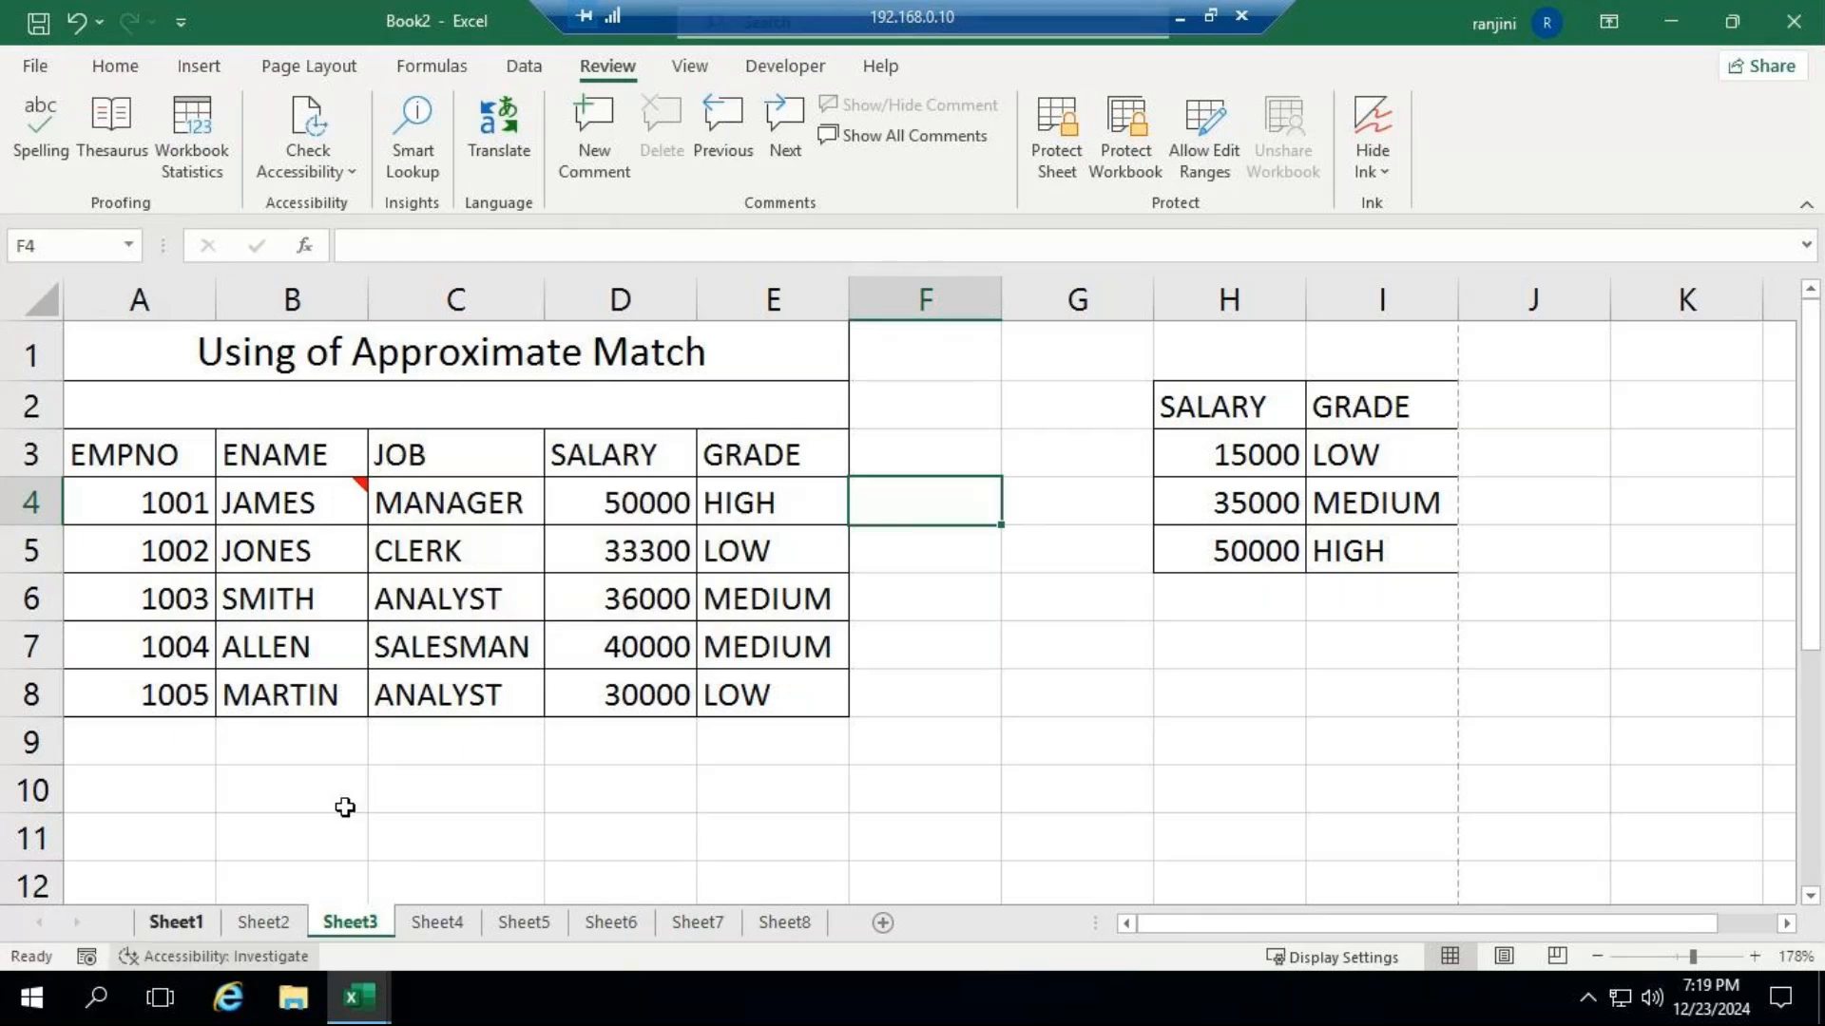
Add a comment to B7 reading "SENIOR EMPLOYEE", without the default author name.
click(328, 648)
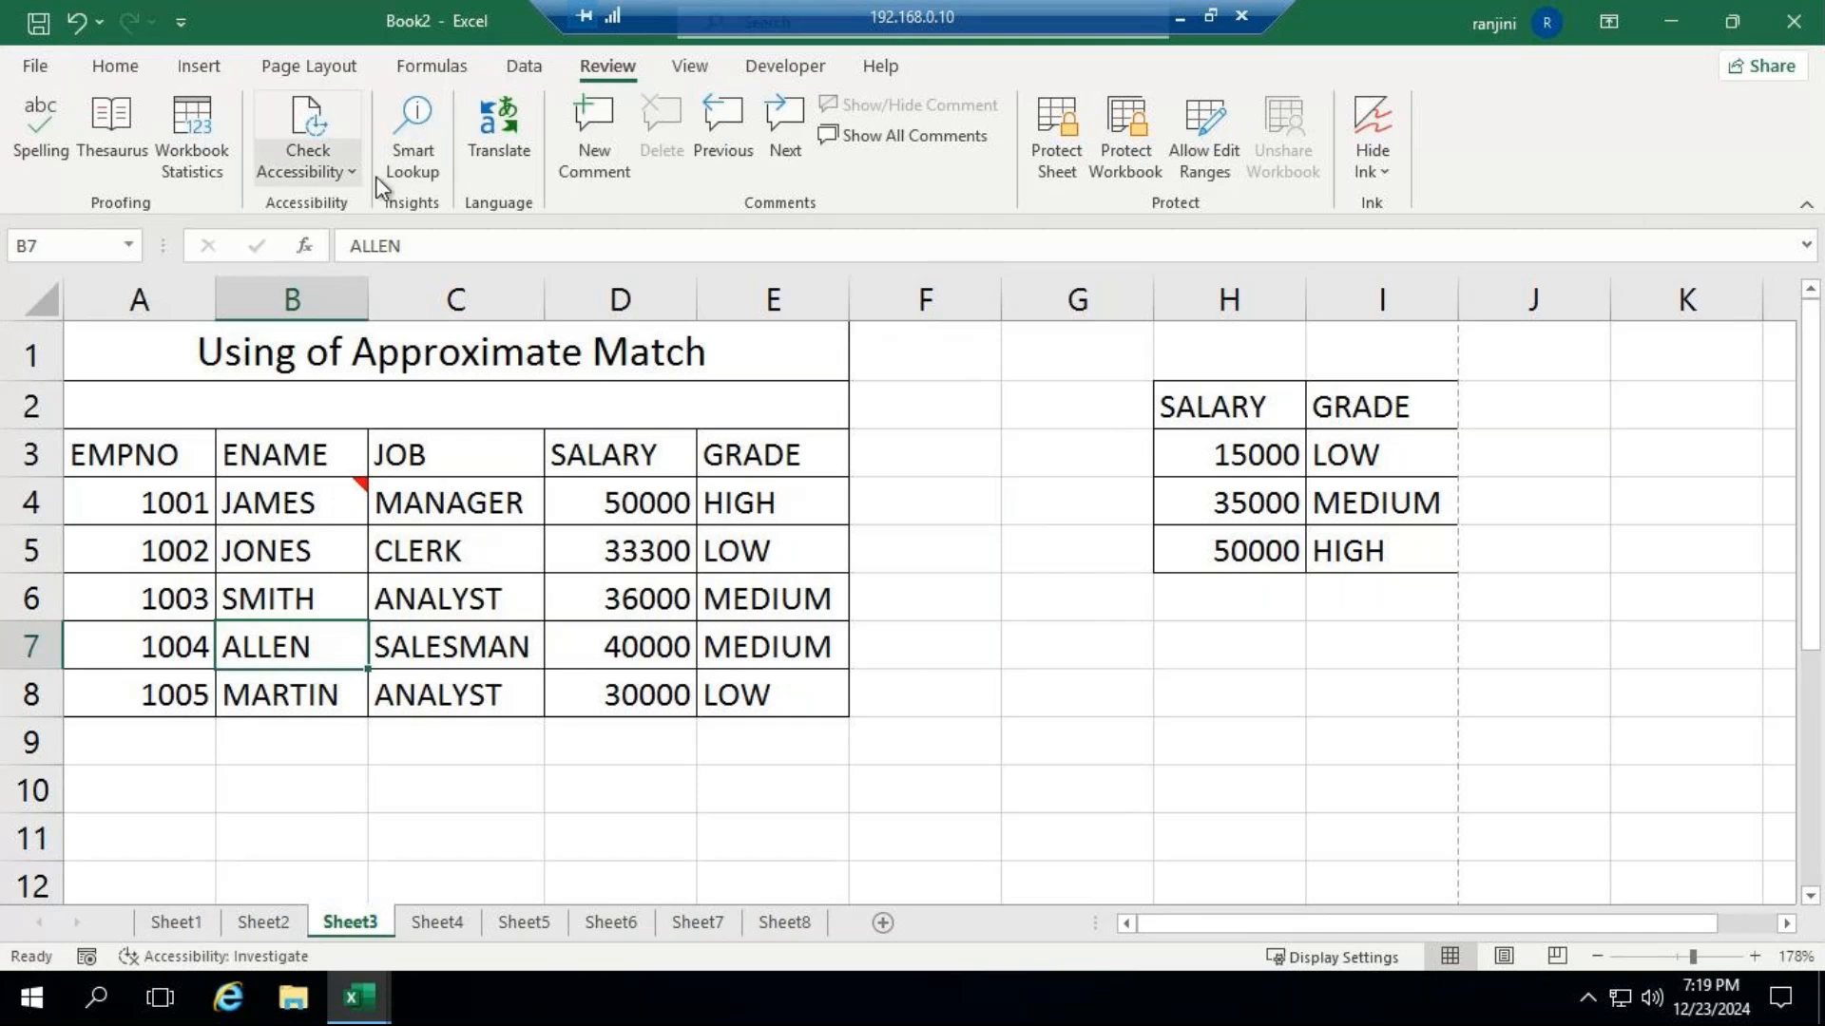
click(563, 171)
key(ctrl+a)
key(BackSpace)
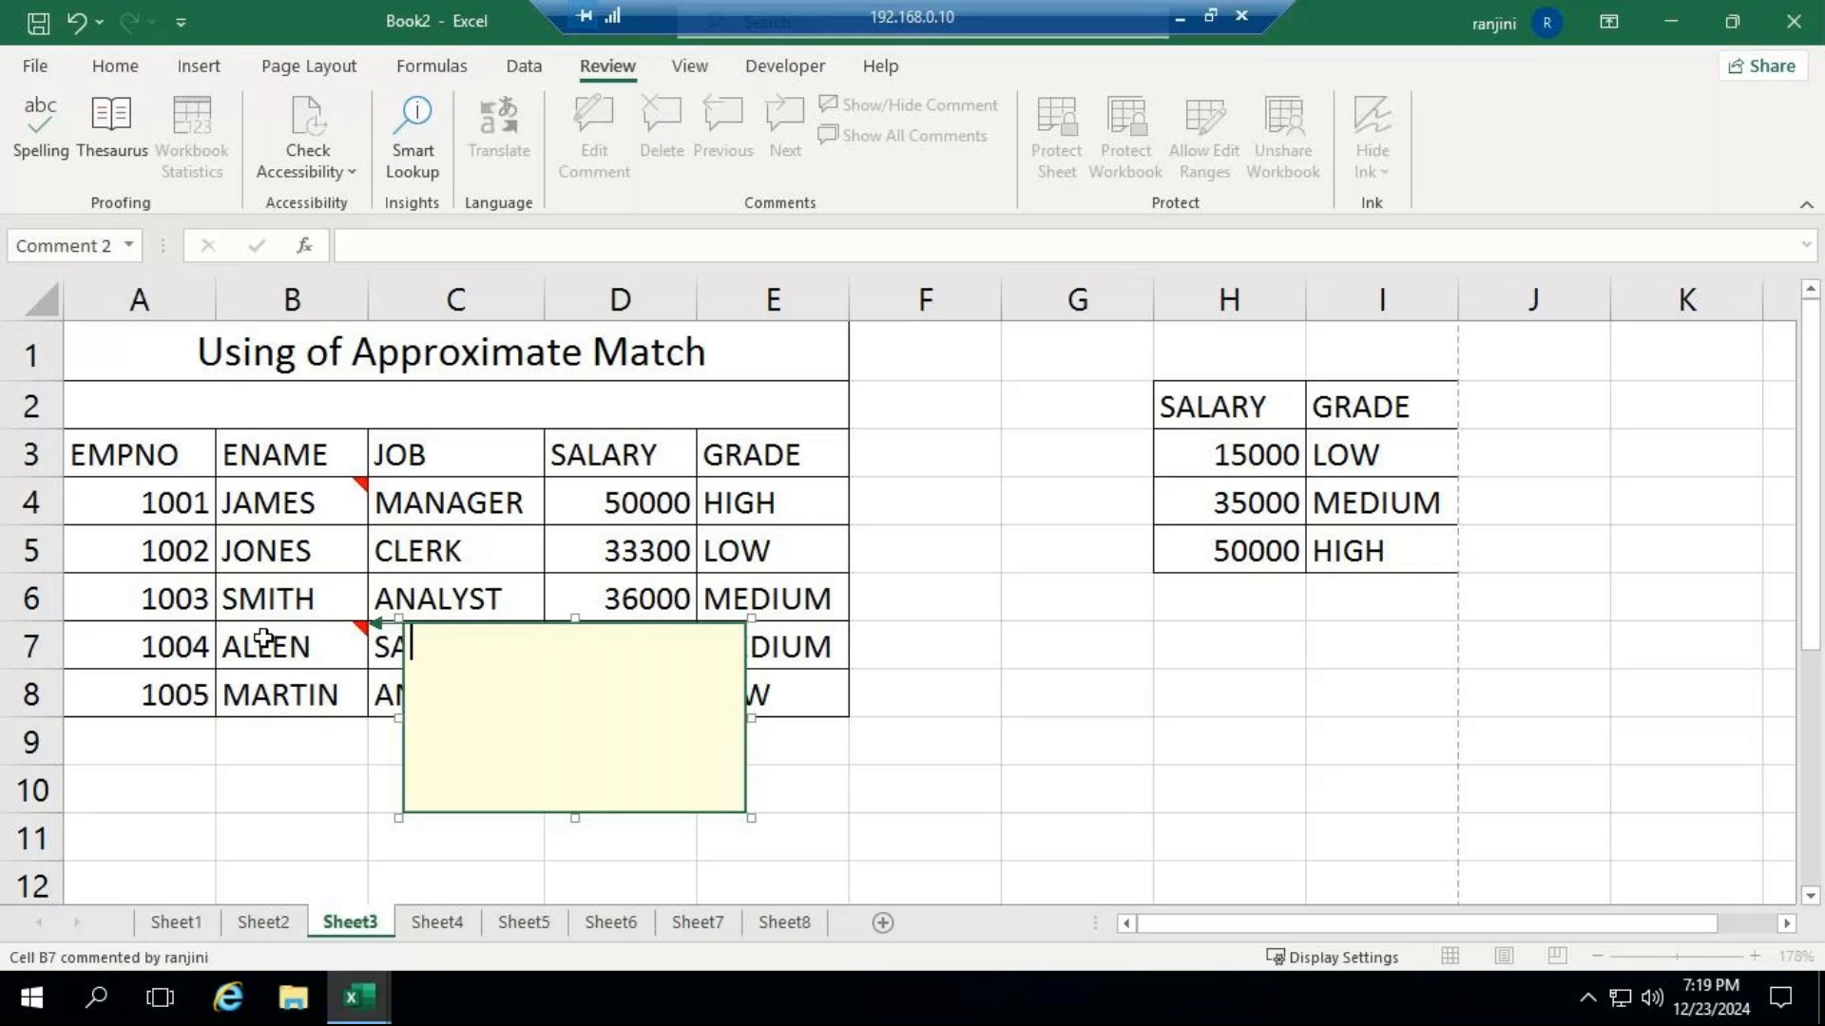
text(O)
key(BackSpace)
text(s)
key(BackSpace)
text(SENIOR E)
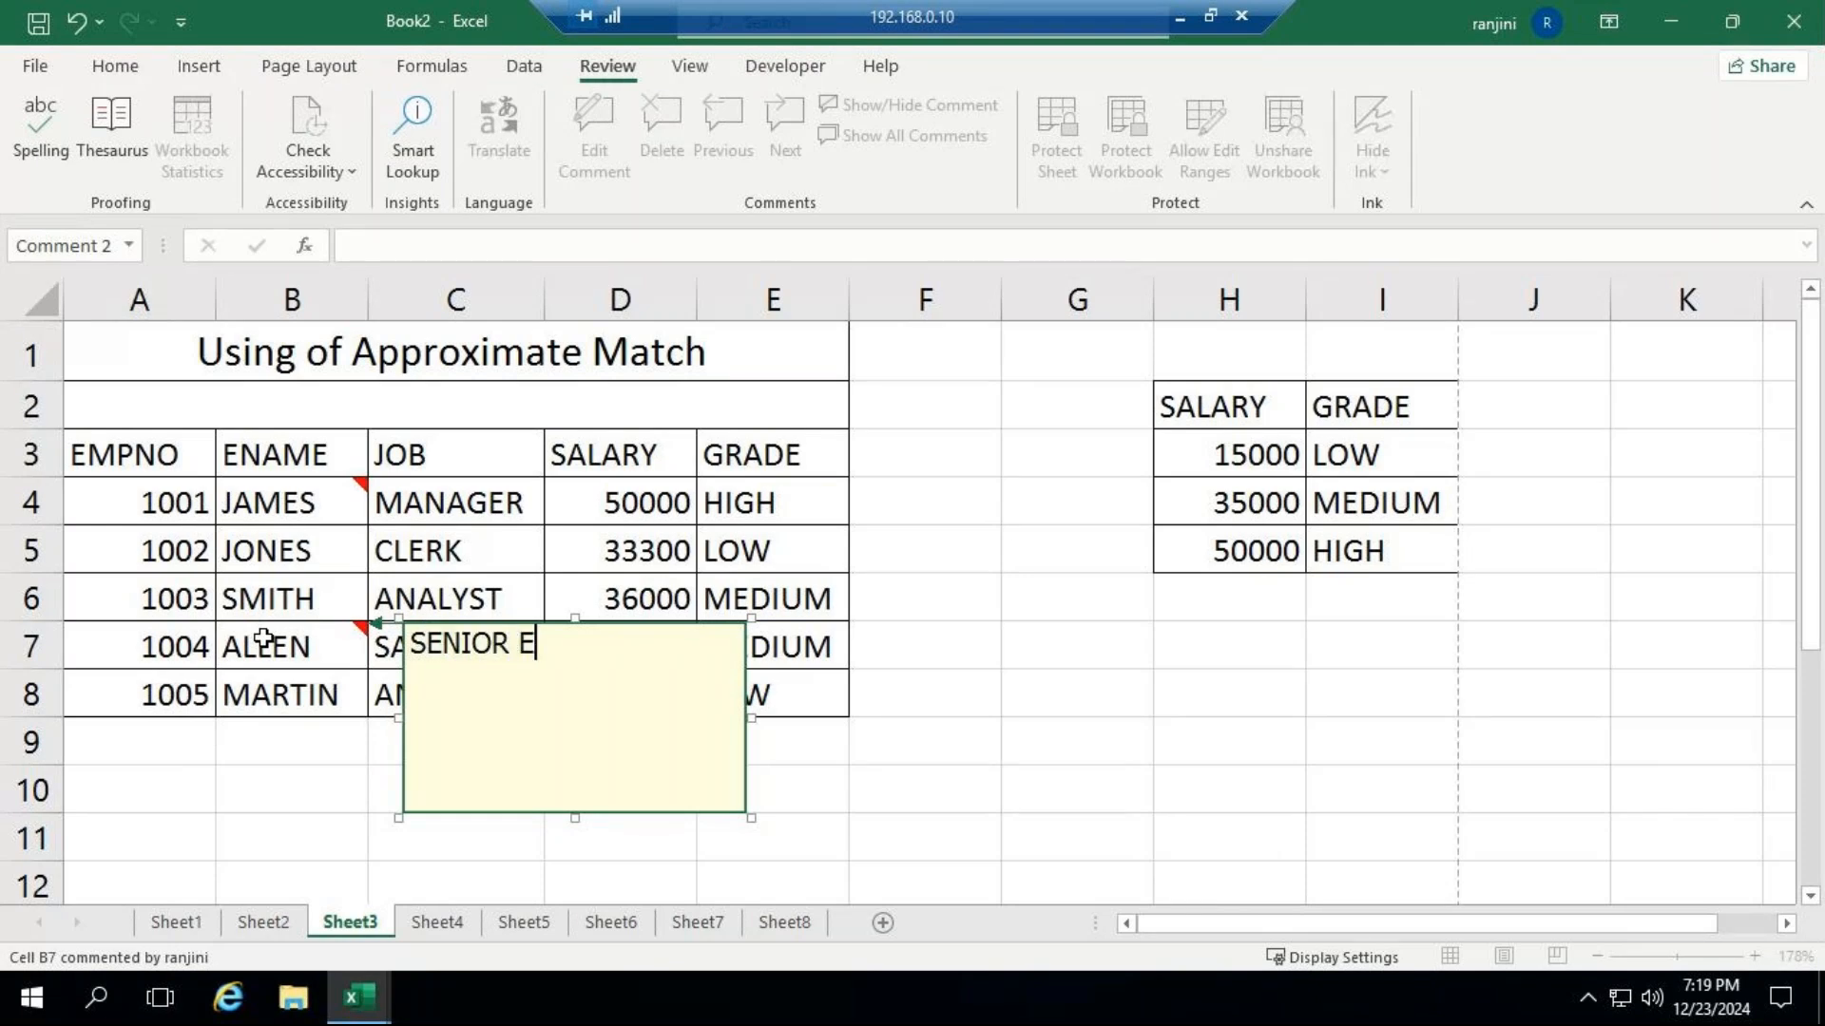
text(MPLOYEE)
click(969, 707)
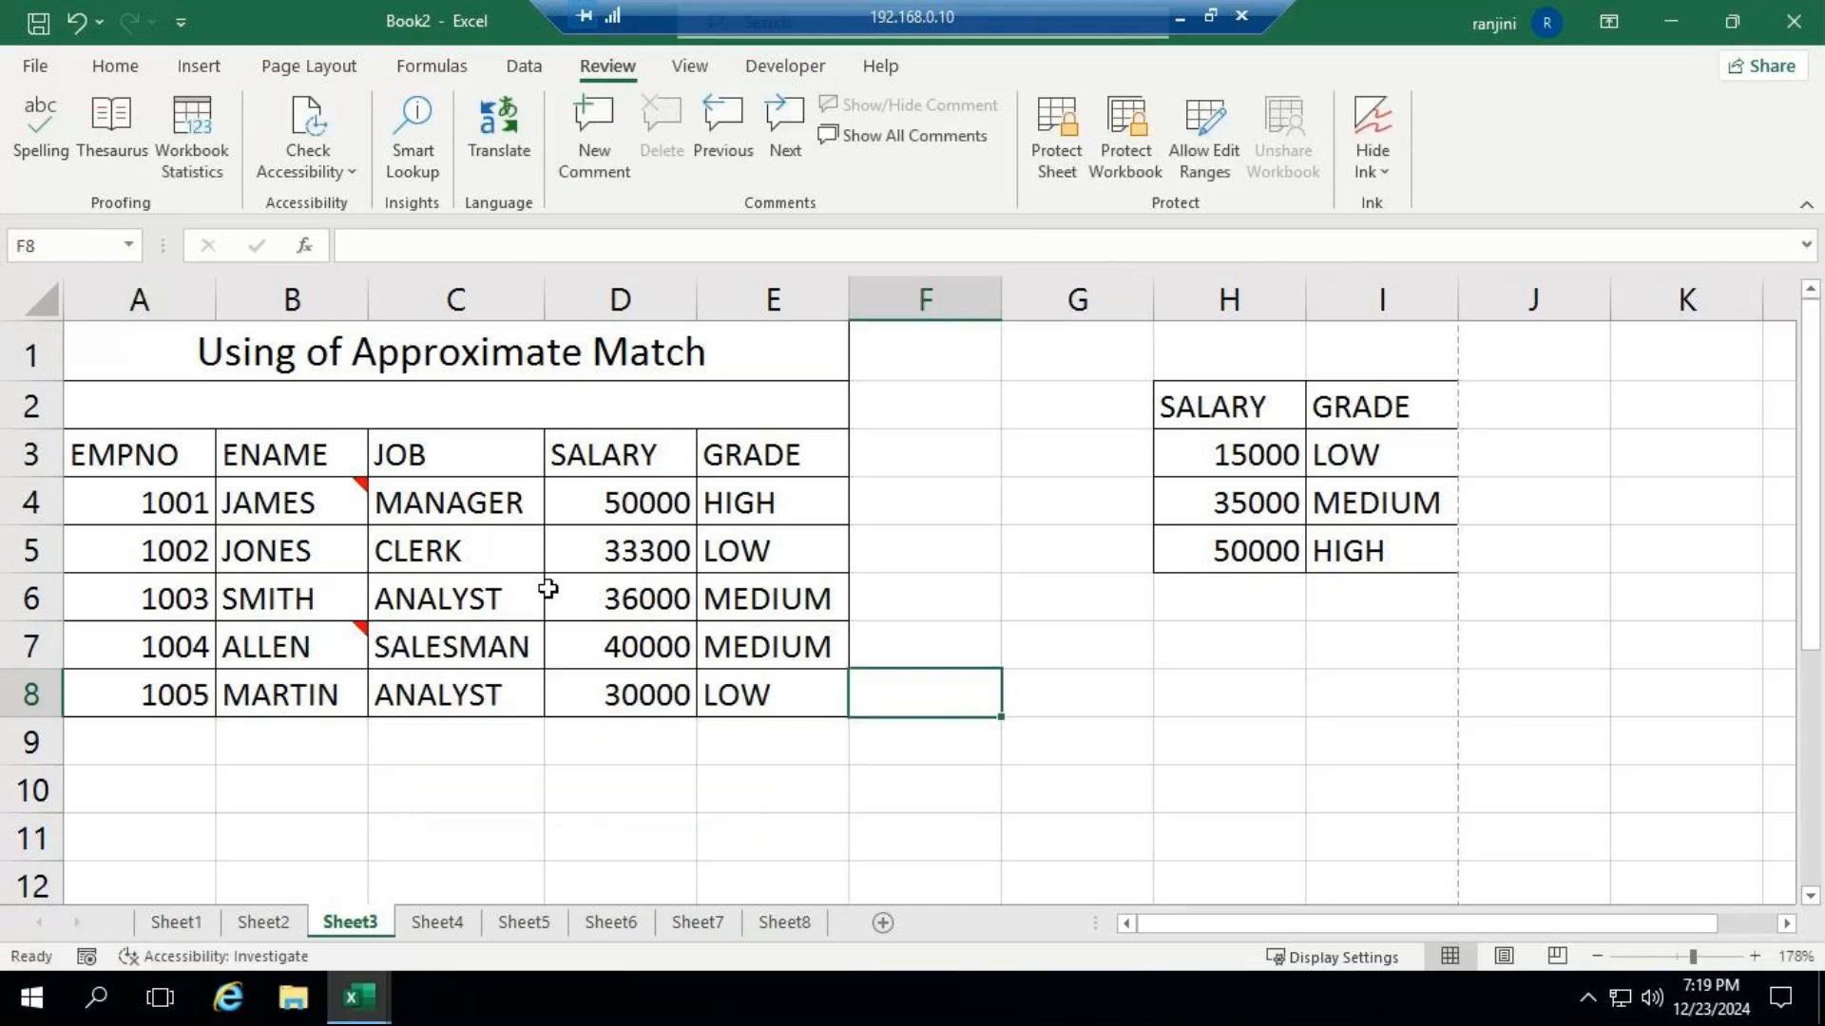
Add a comment to C4 reading "DESIGATION CHANGED FROM ANALYST TO MANAGER", without the default author name.
click(521, 510)
click(605, 171)
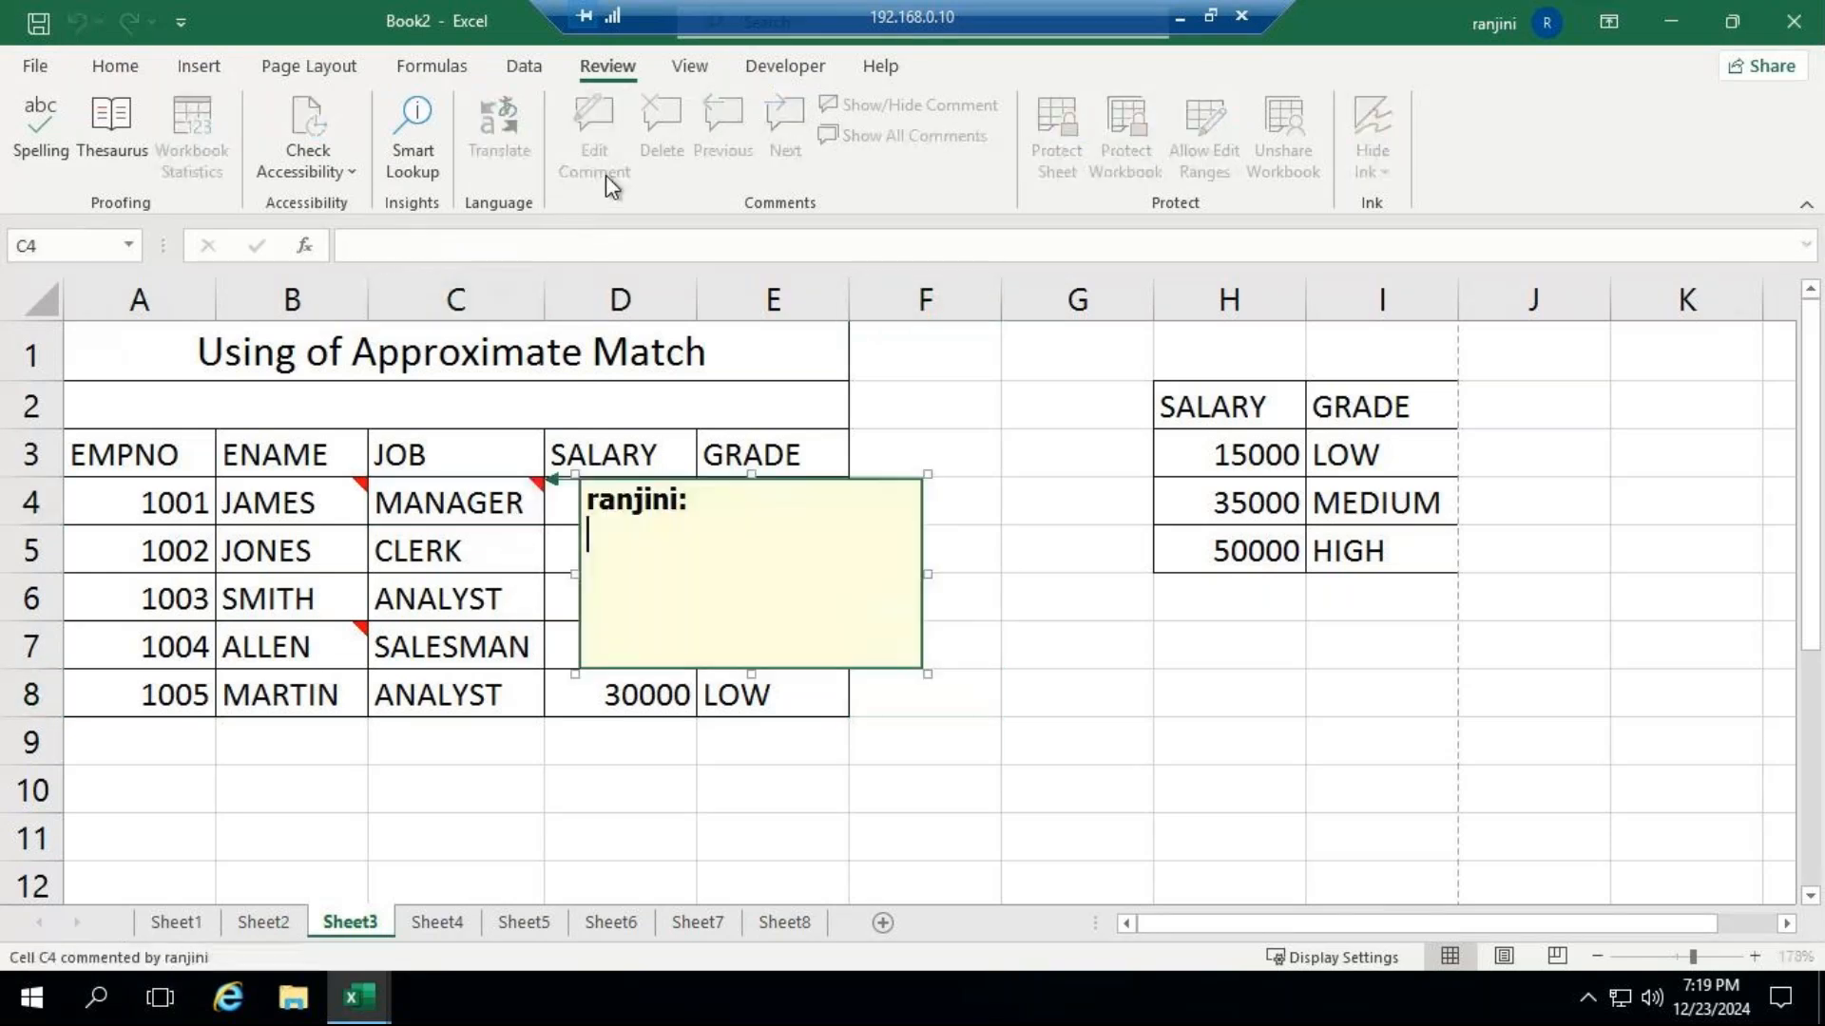
key(ctrl+a)
key(BackSpace)
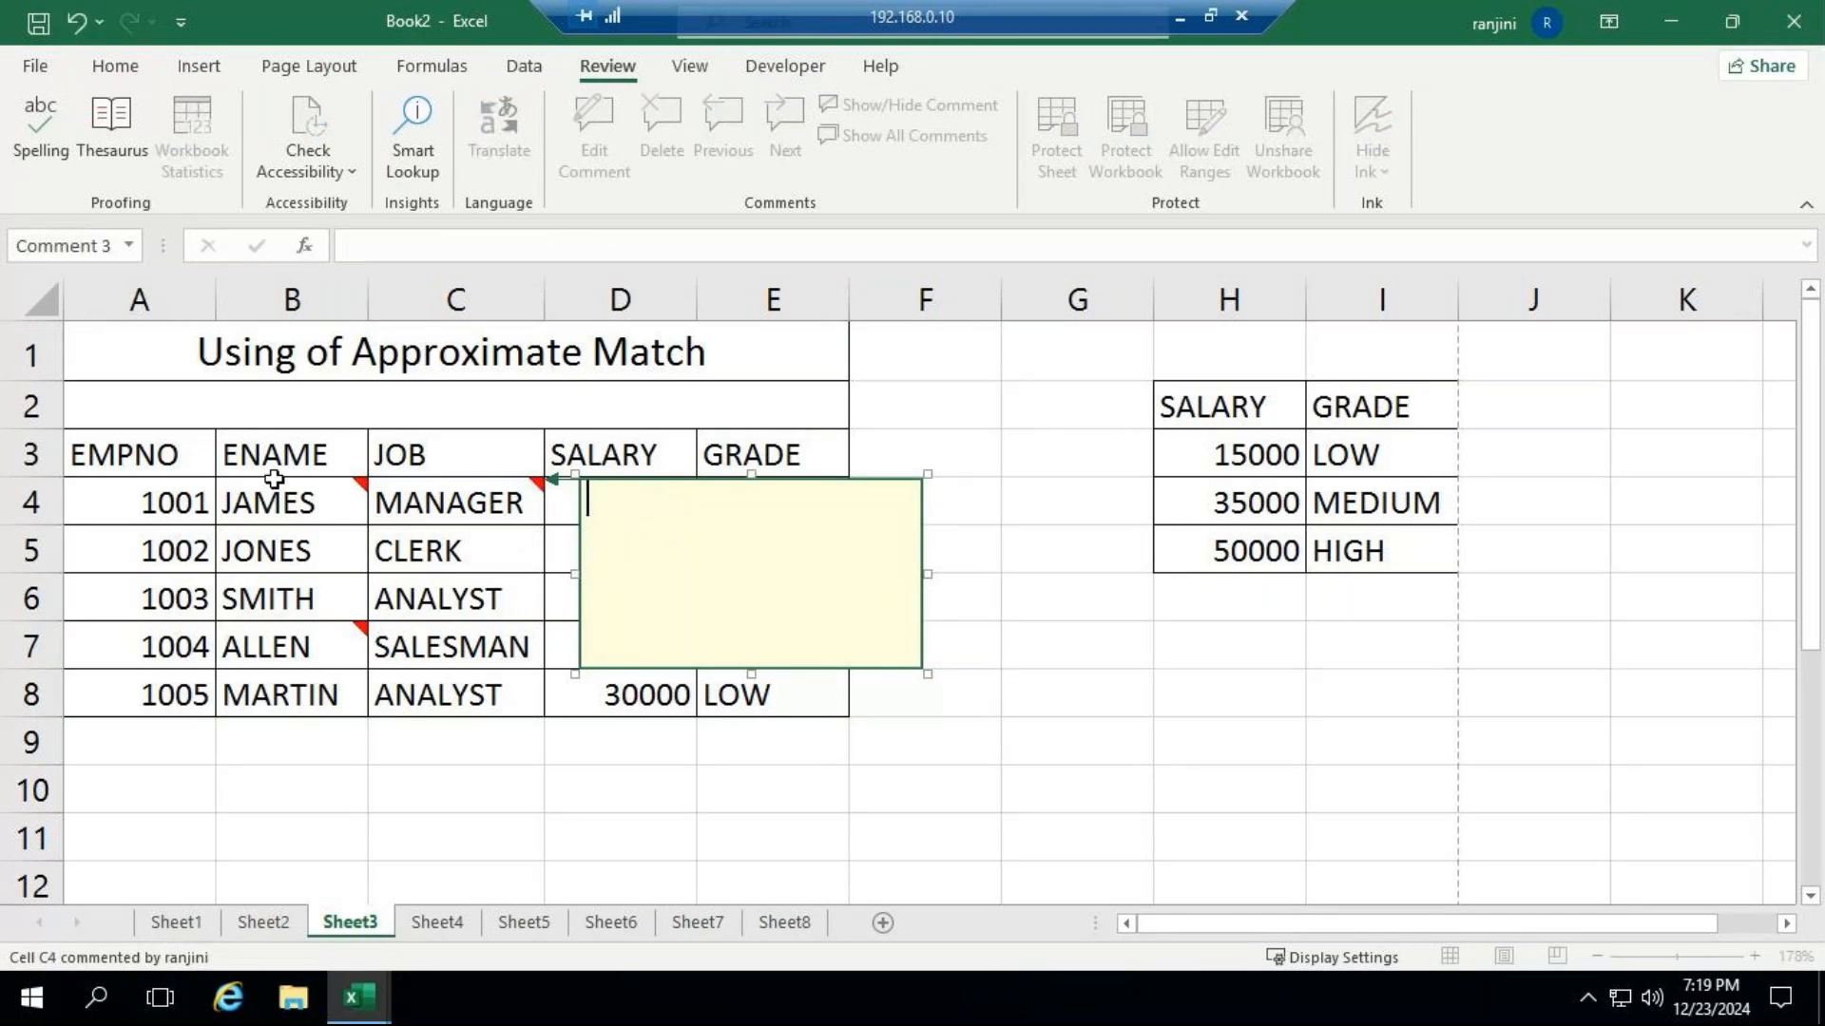
text(DESIGATION CHA)
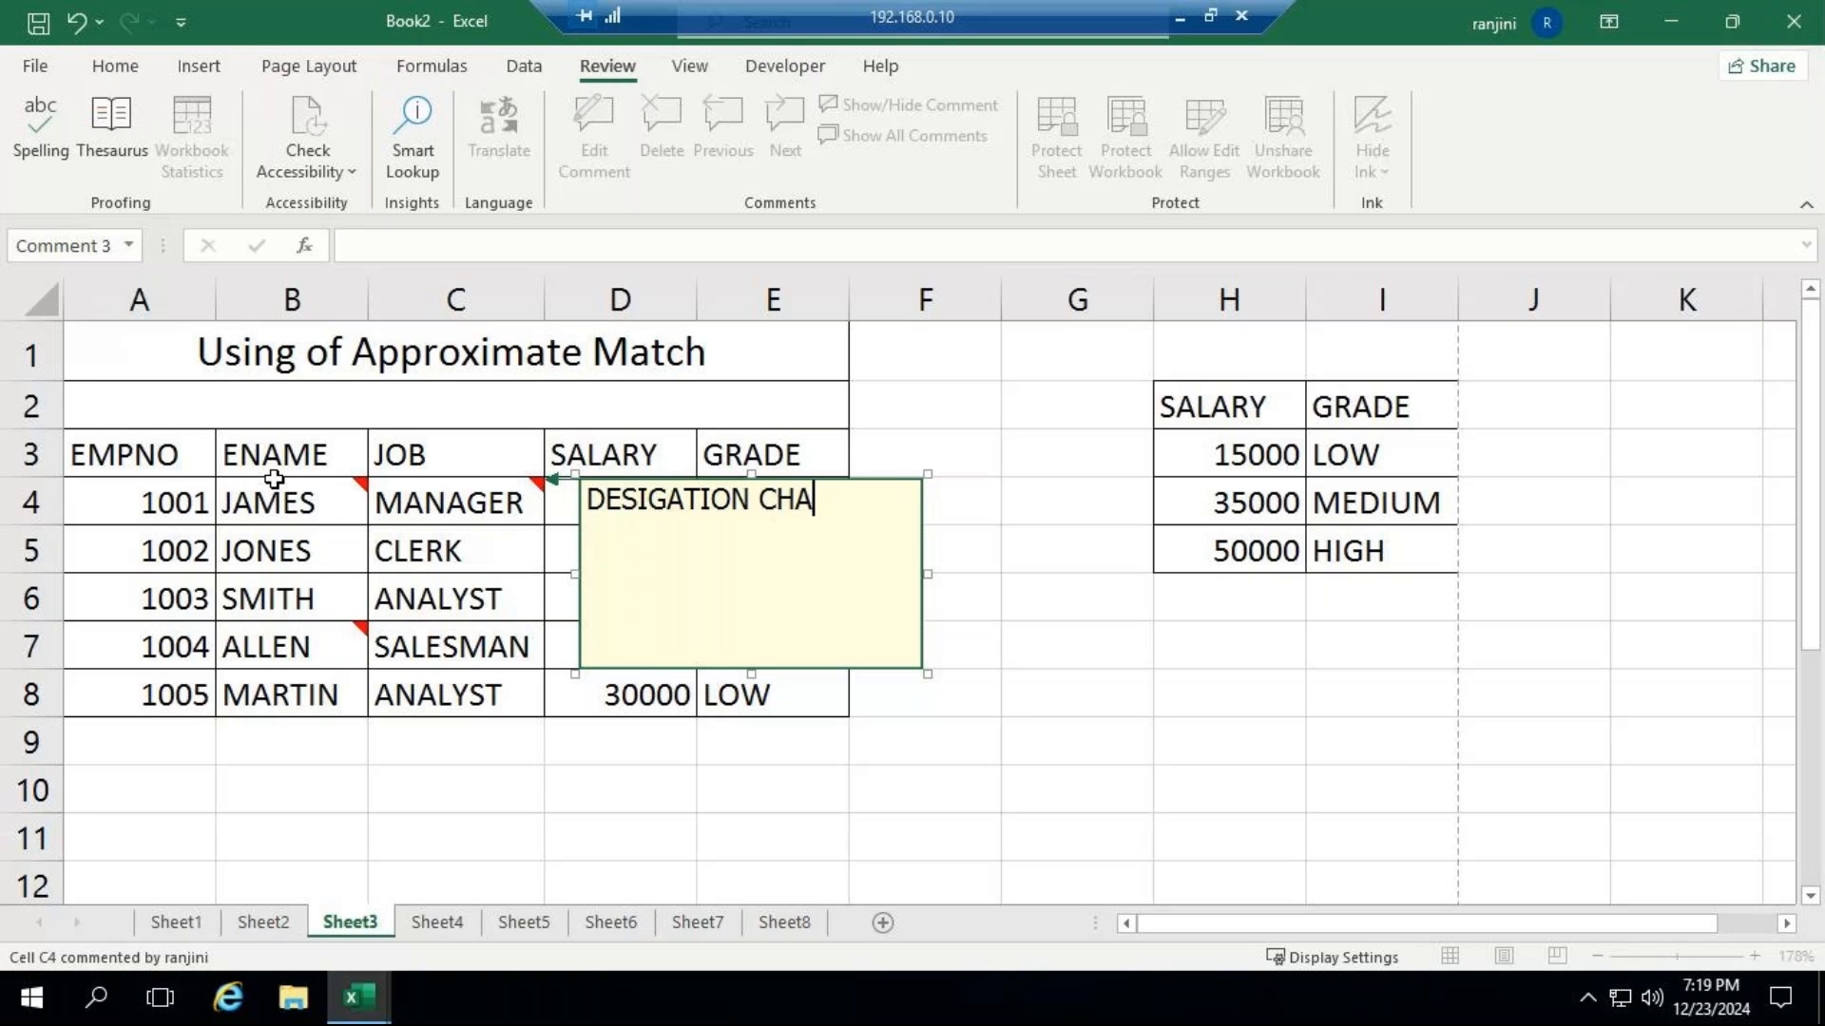
text(NGED FROM ANALYST TO MAN)
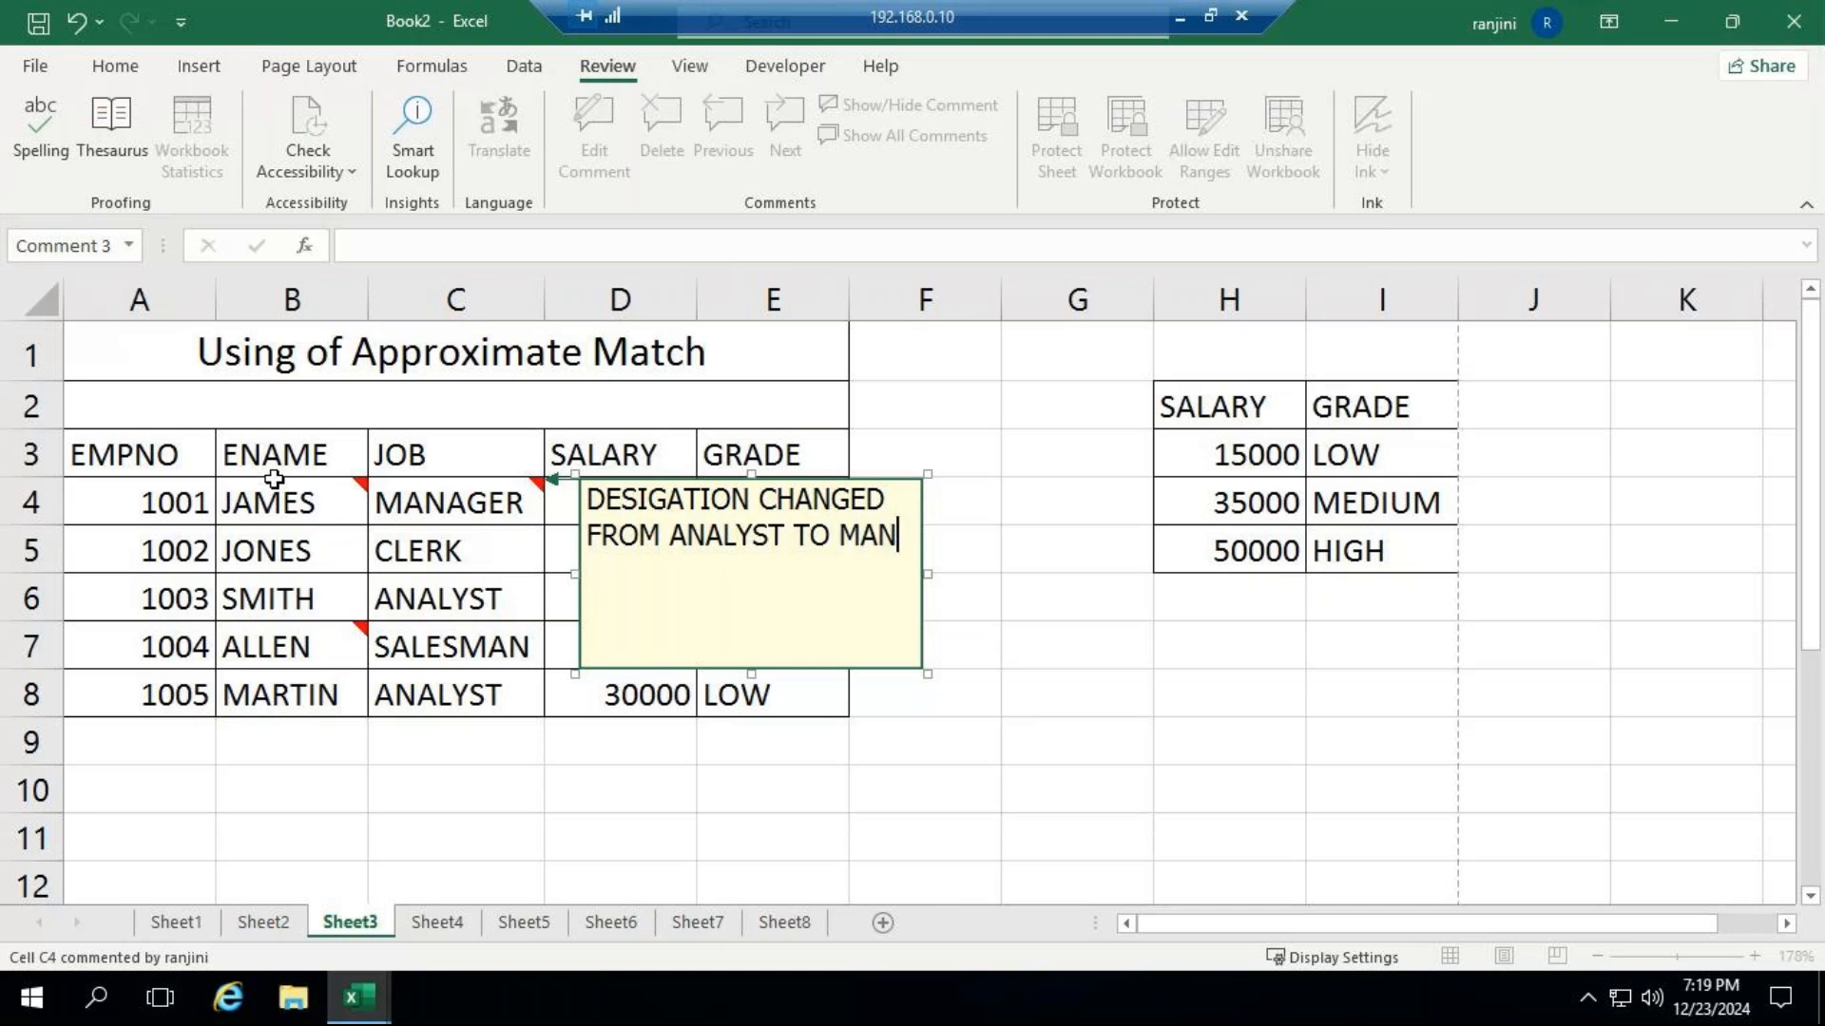
text(AGER)
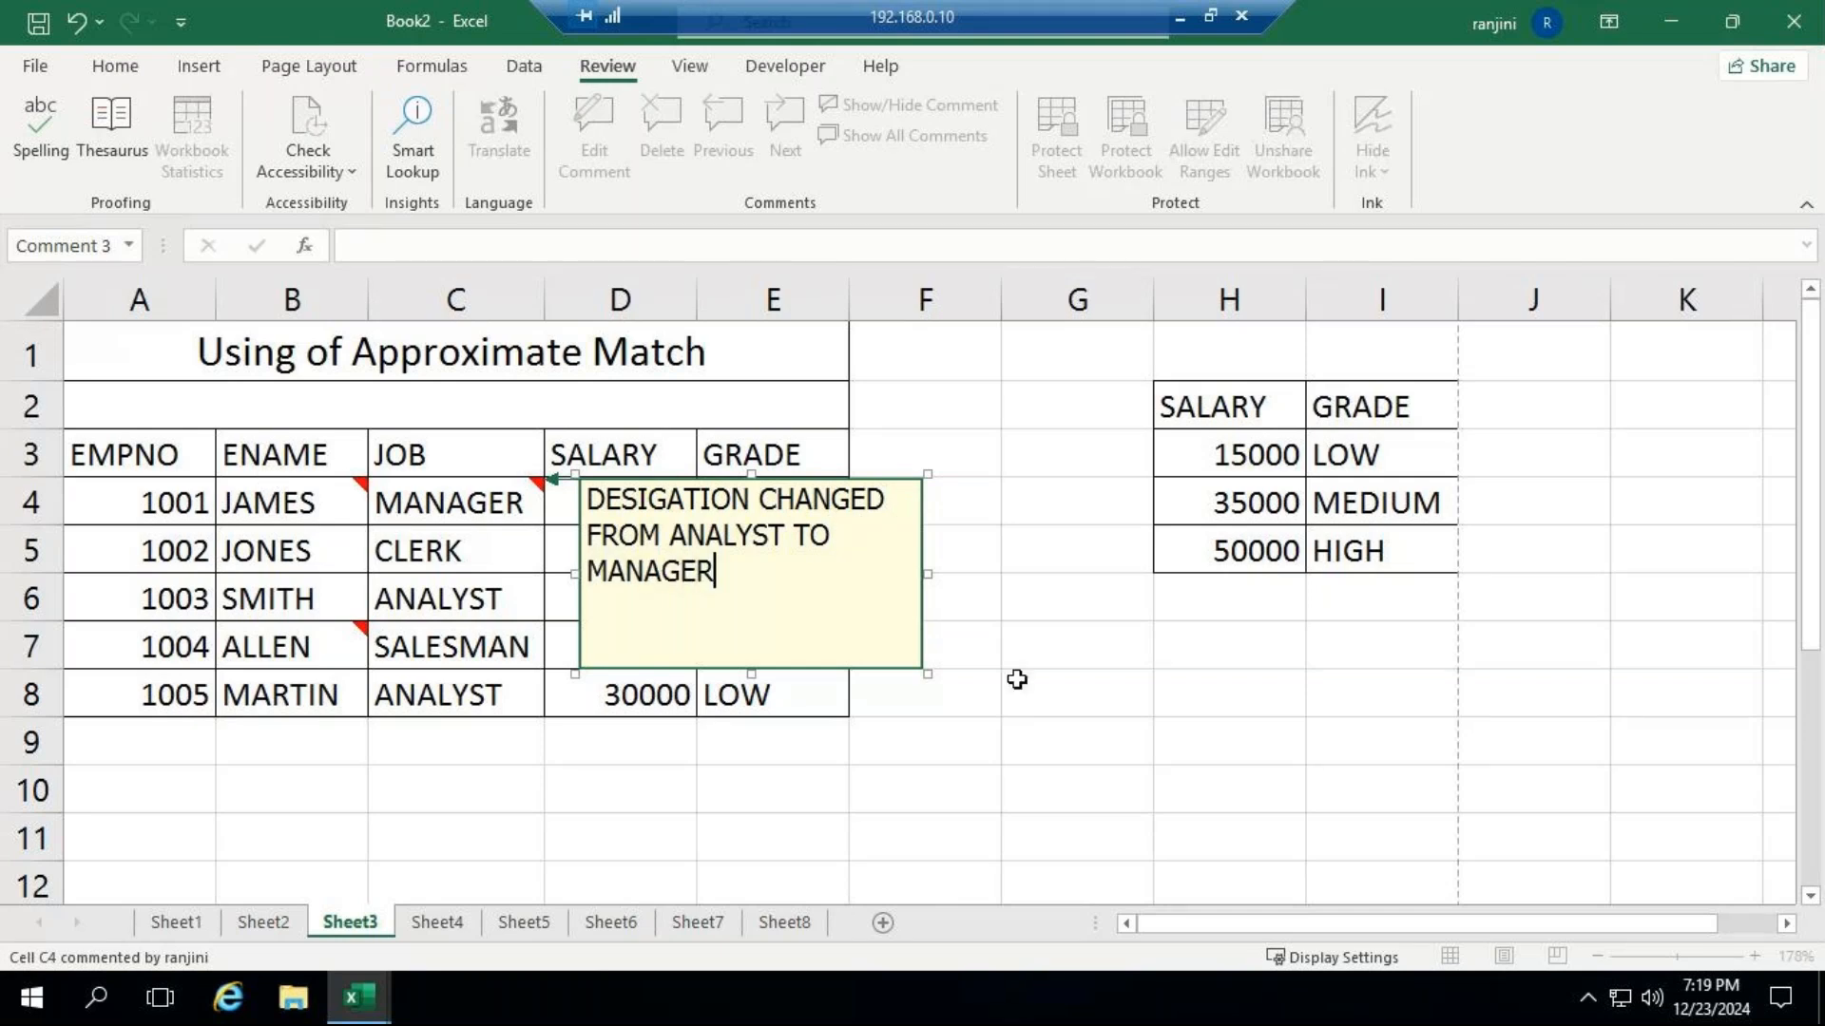
click(1020, 678)
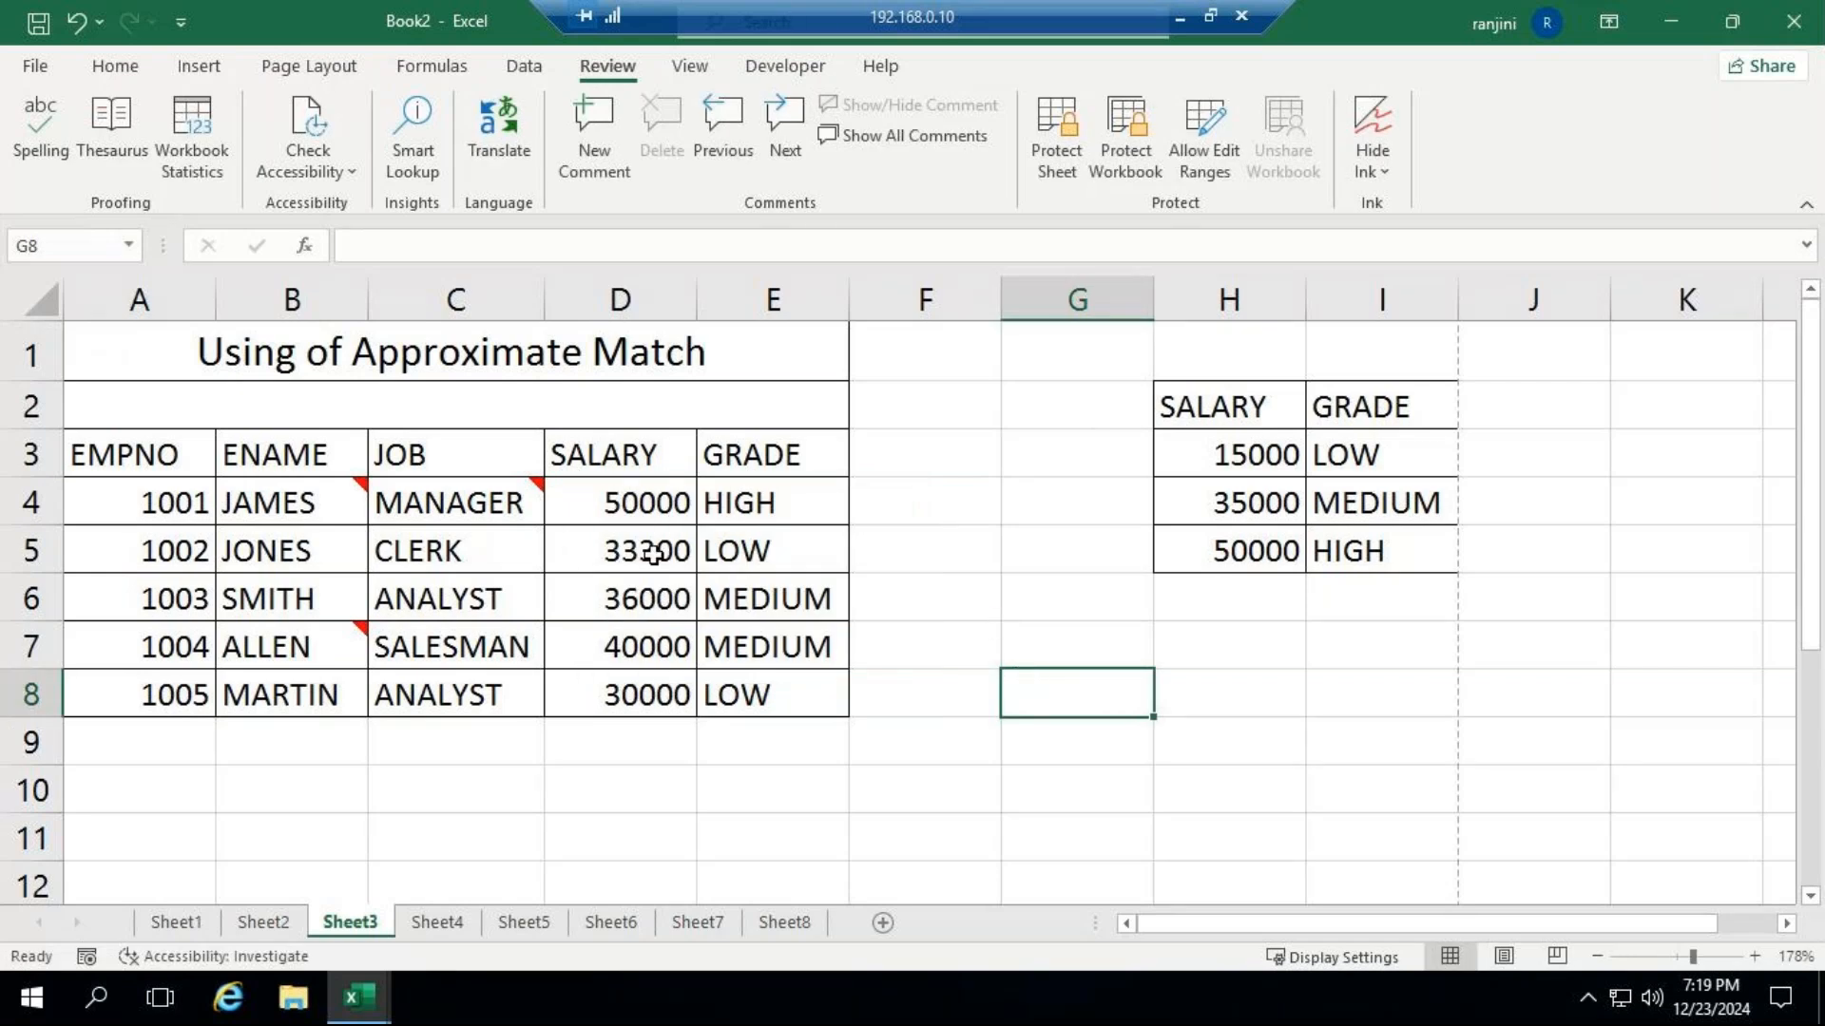
Add a comment to D6 reading "SALARY HIKED IN THE MONTH OF NOV 2024", without the default author name.
click(652, 599)
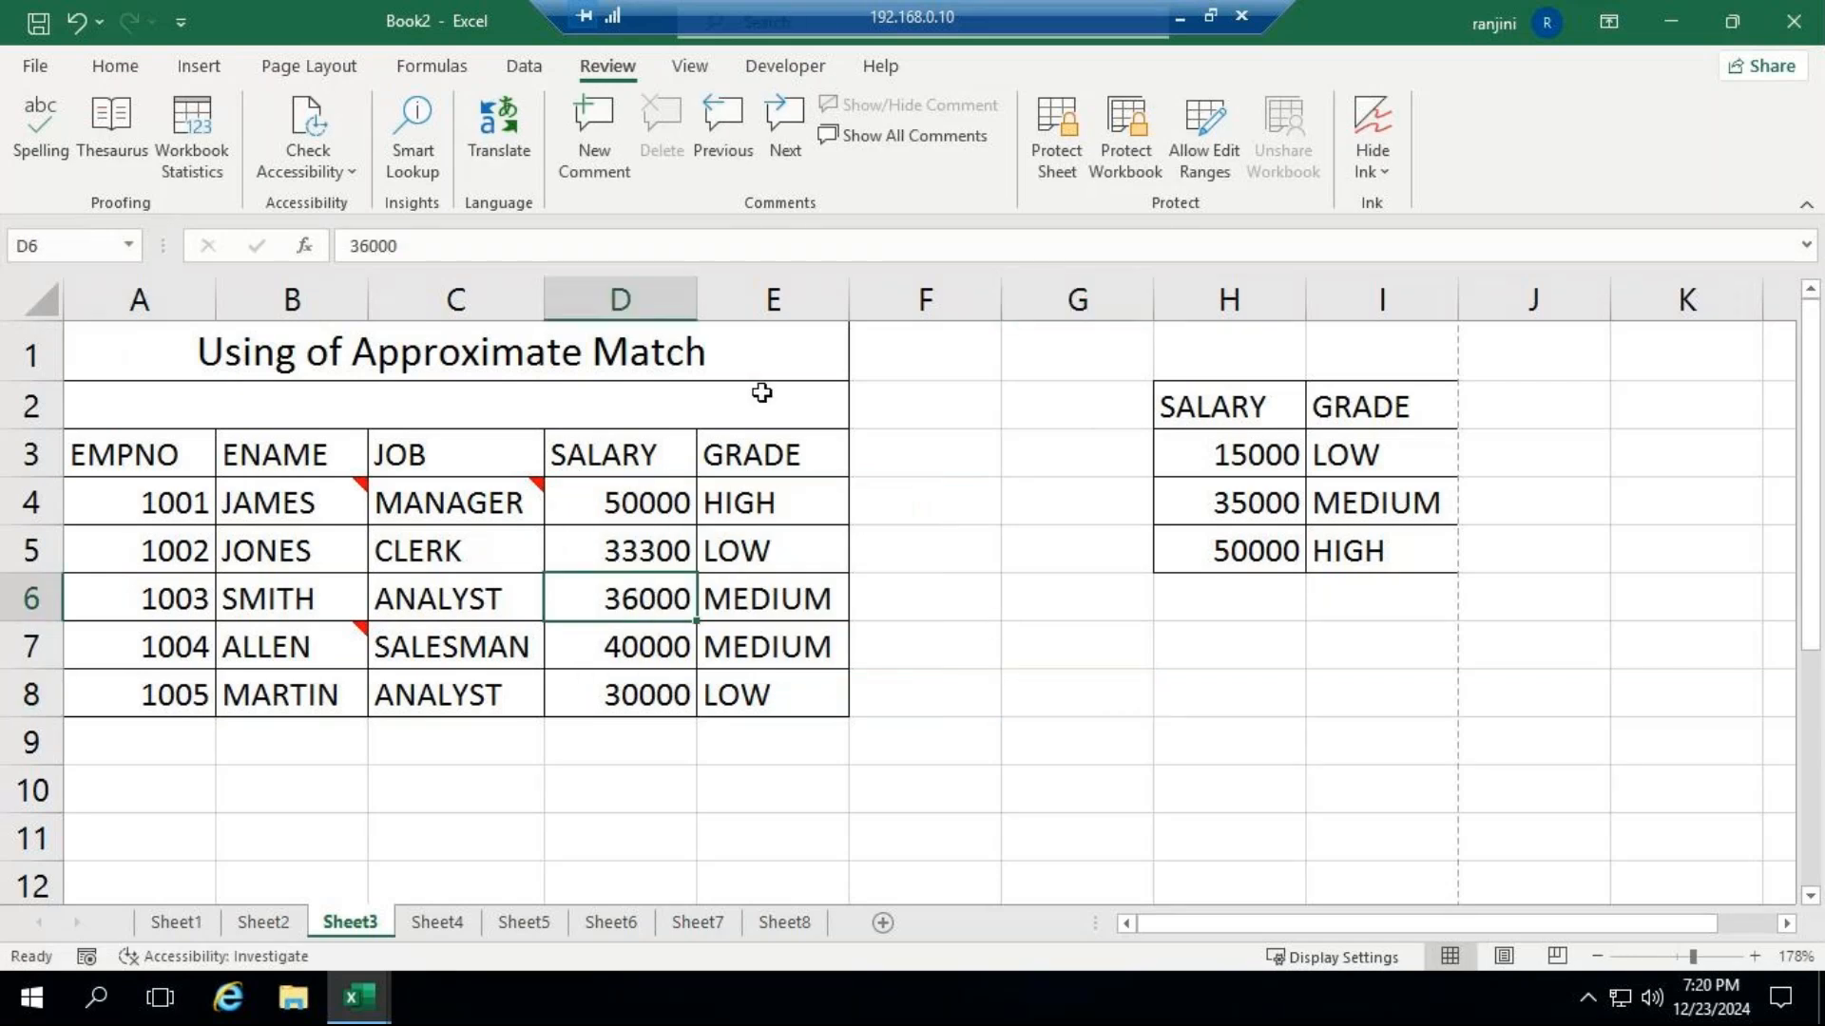
click(594, 166)
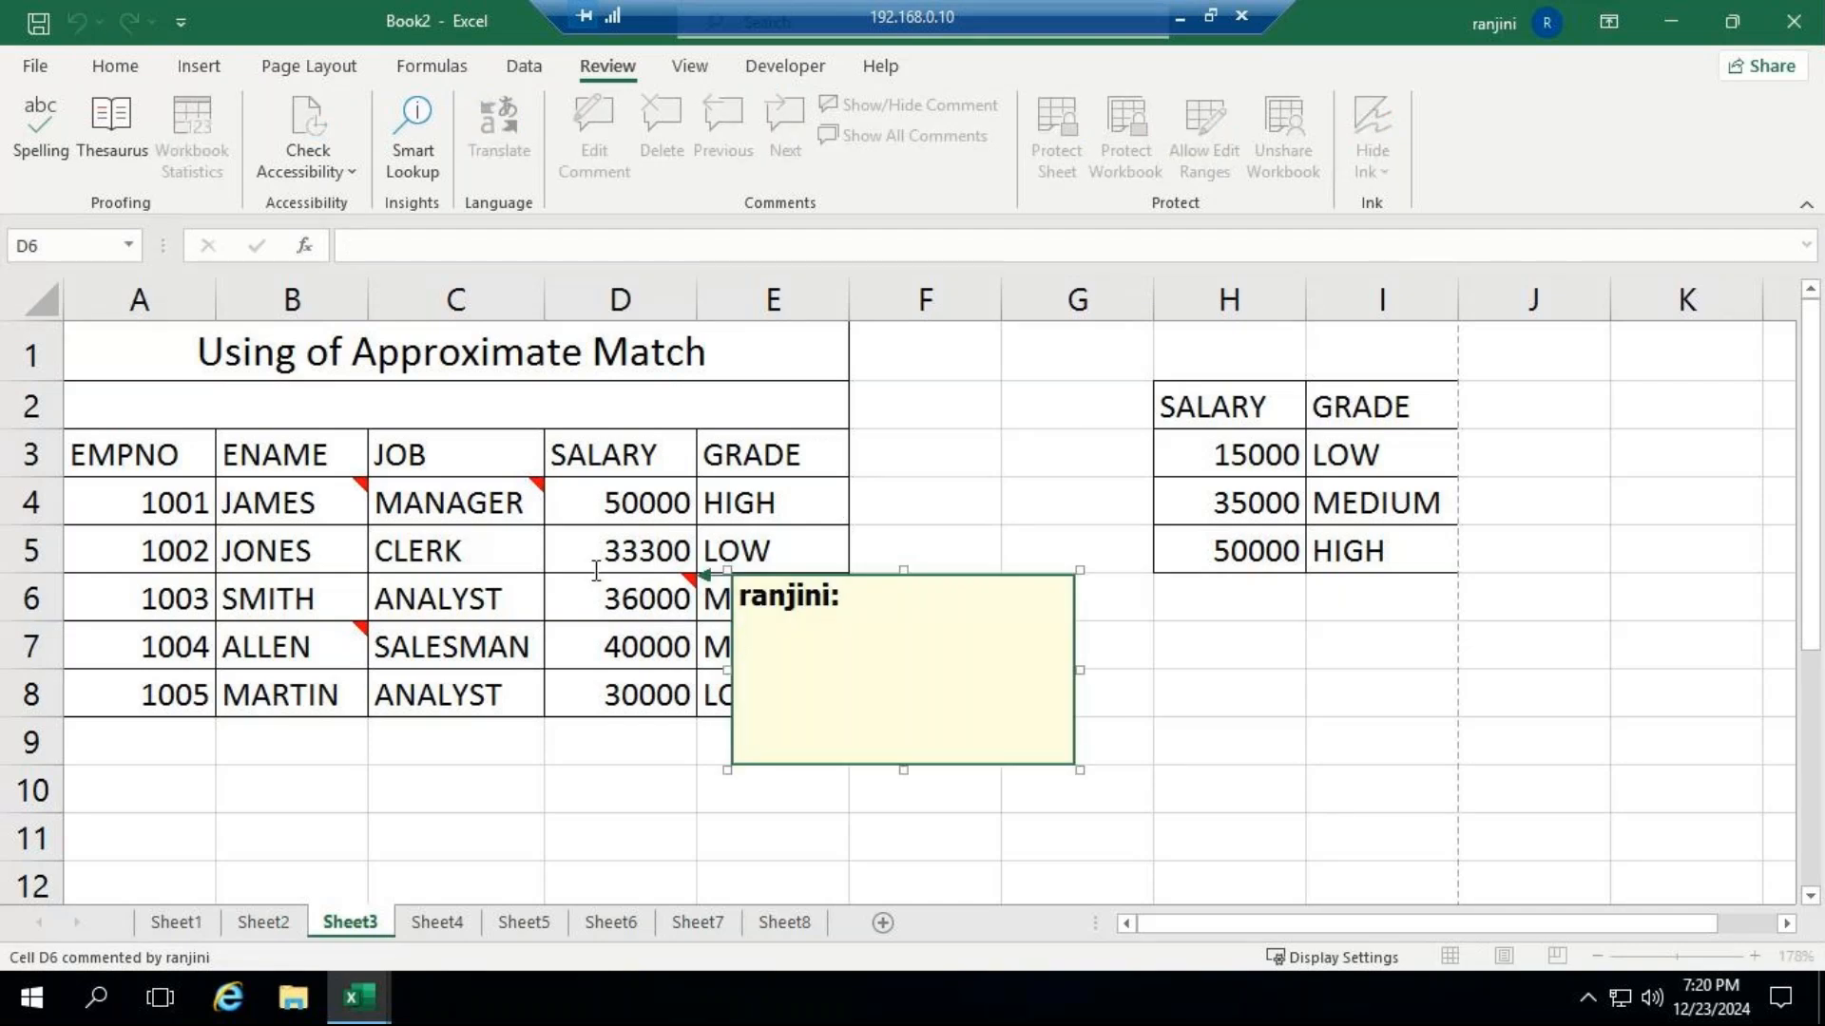
key(ctrl+a)
key(BackSpace)
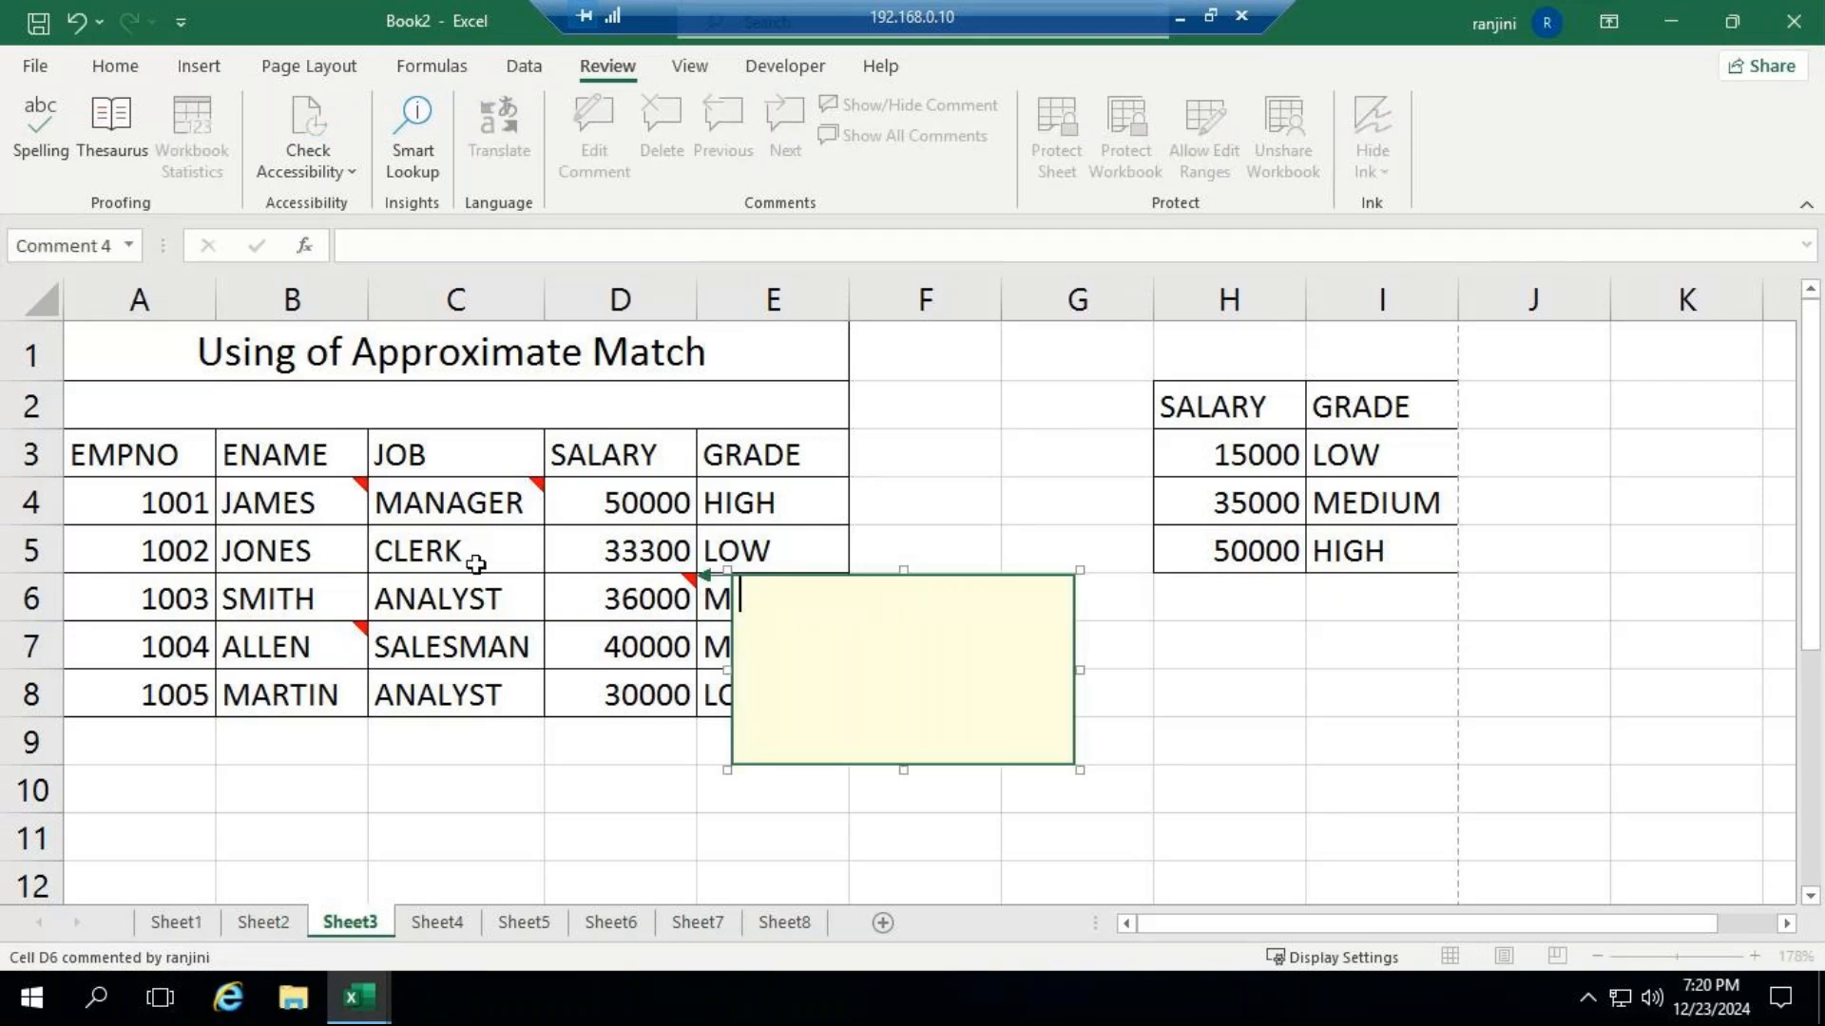
text(SALARY HIU=)
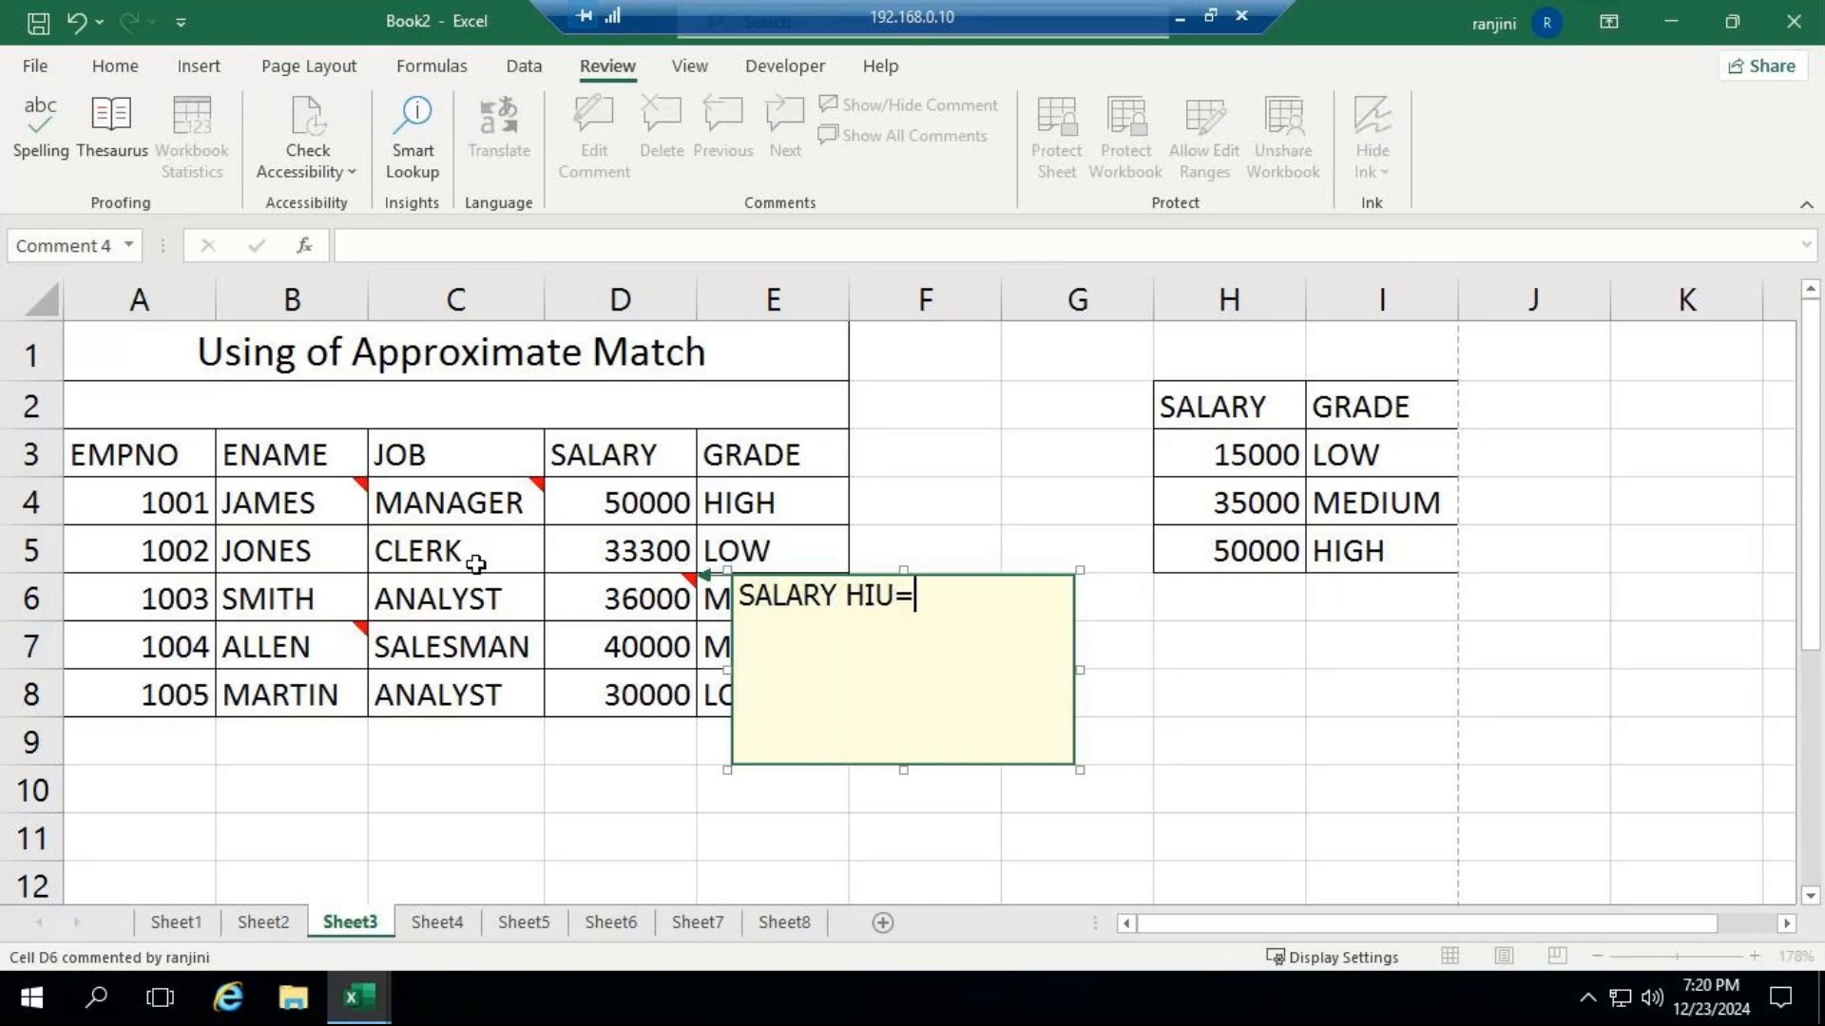
key(BackSpace)
key(BackSpace)
text(KED IN THE )
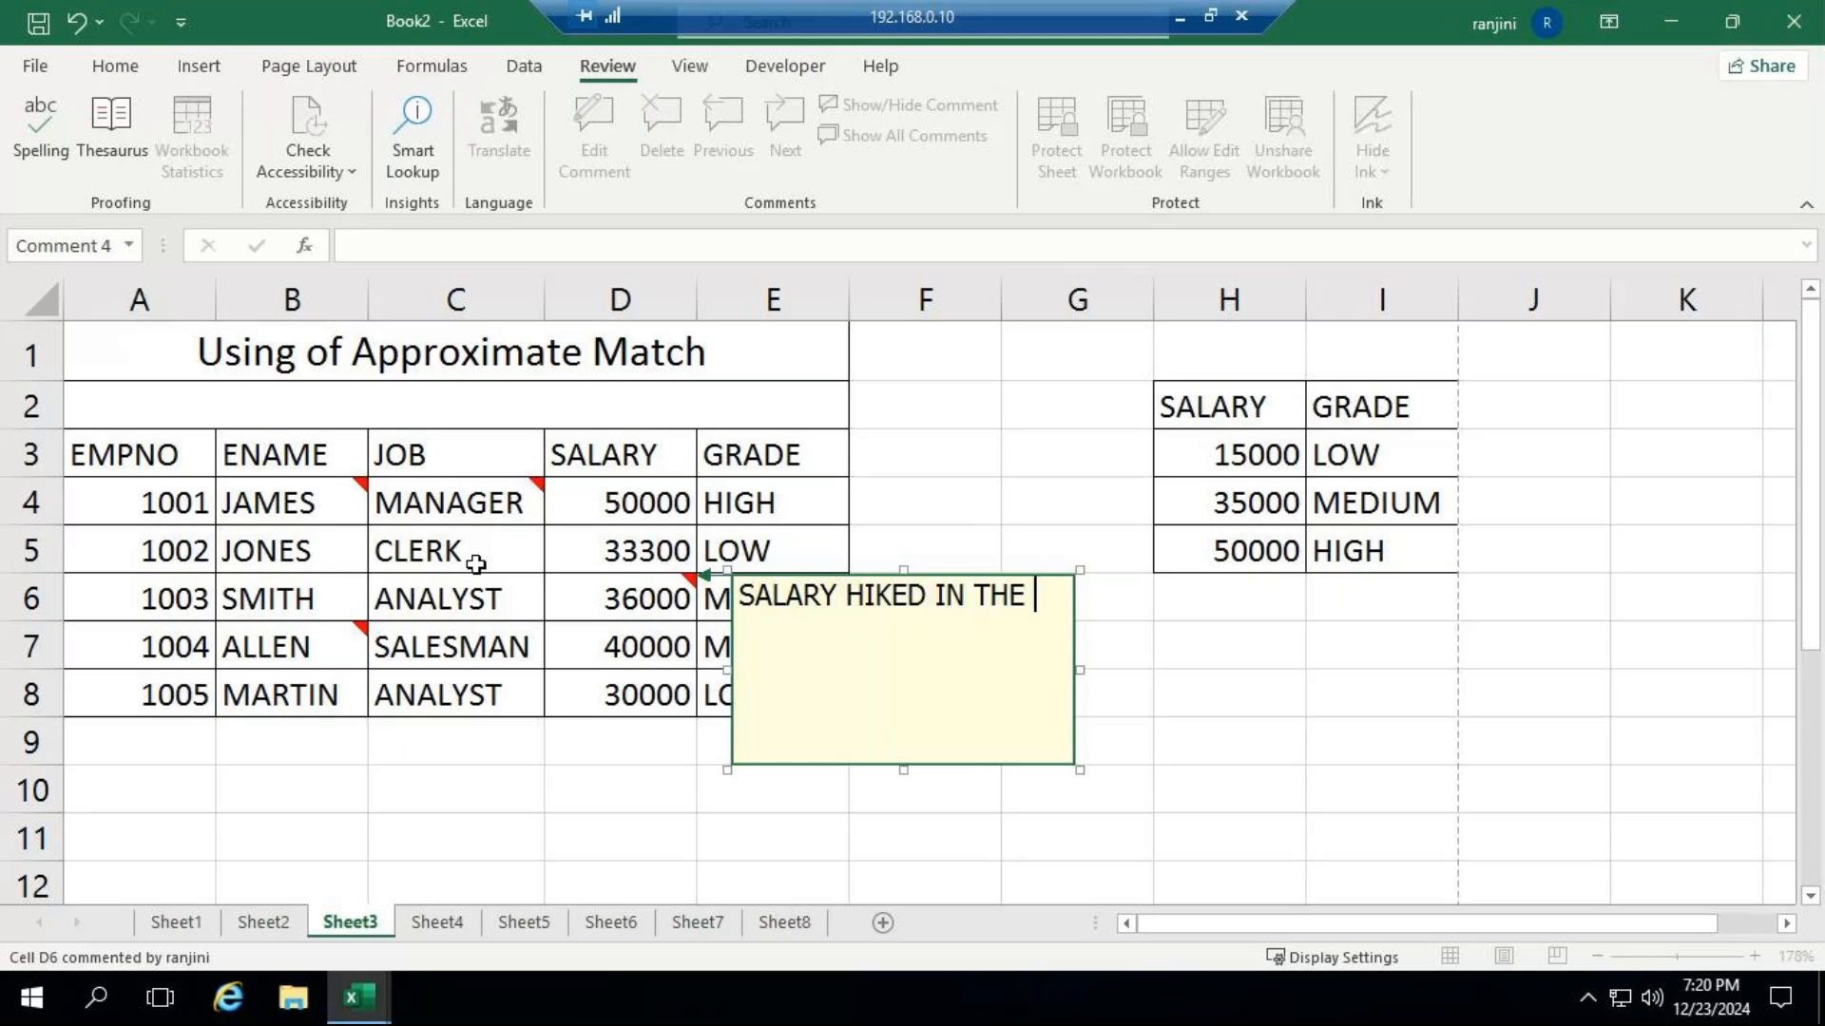
text(MONTH O)
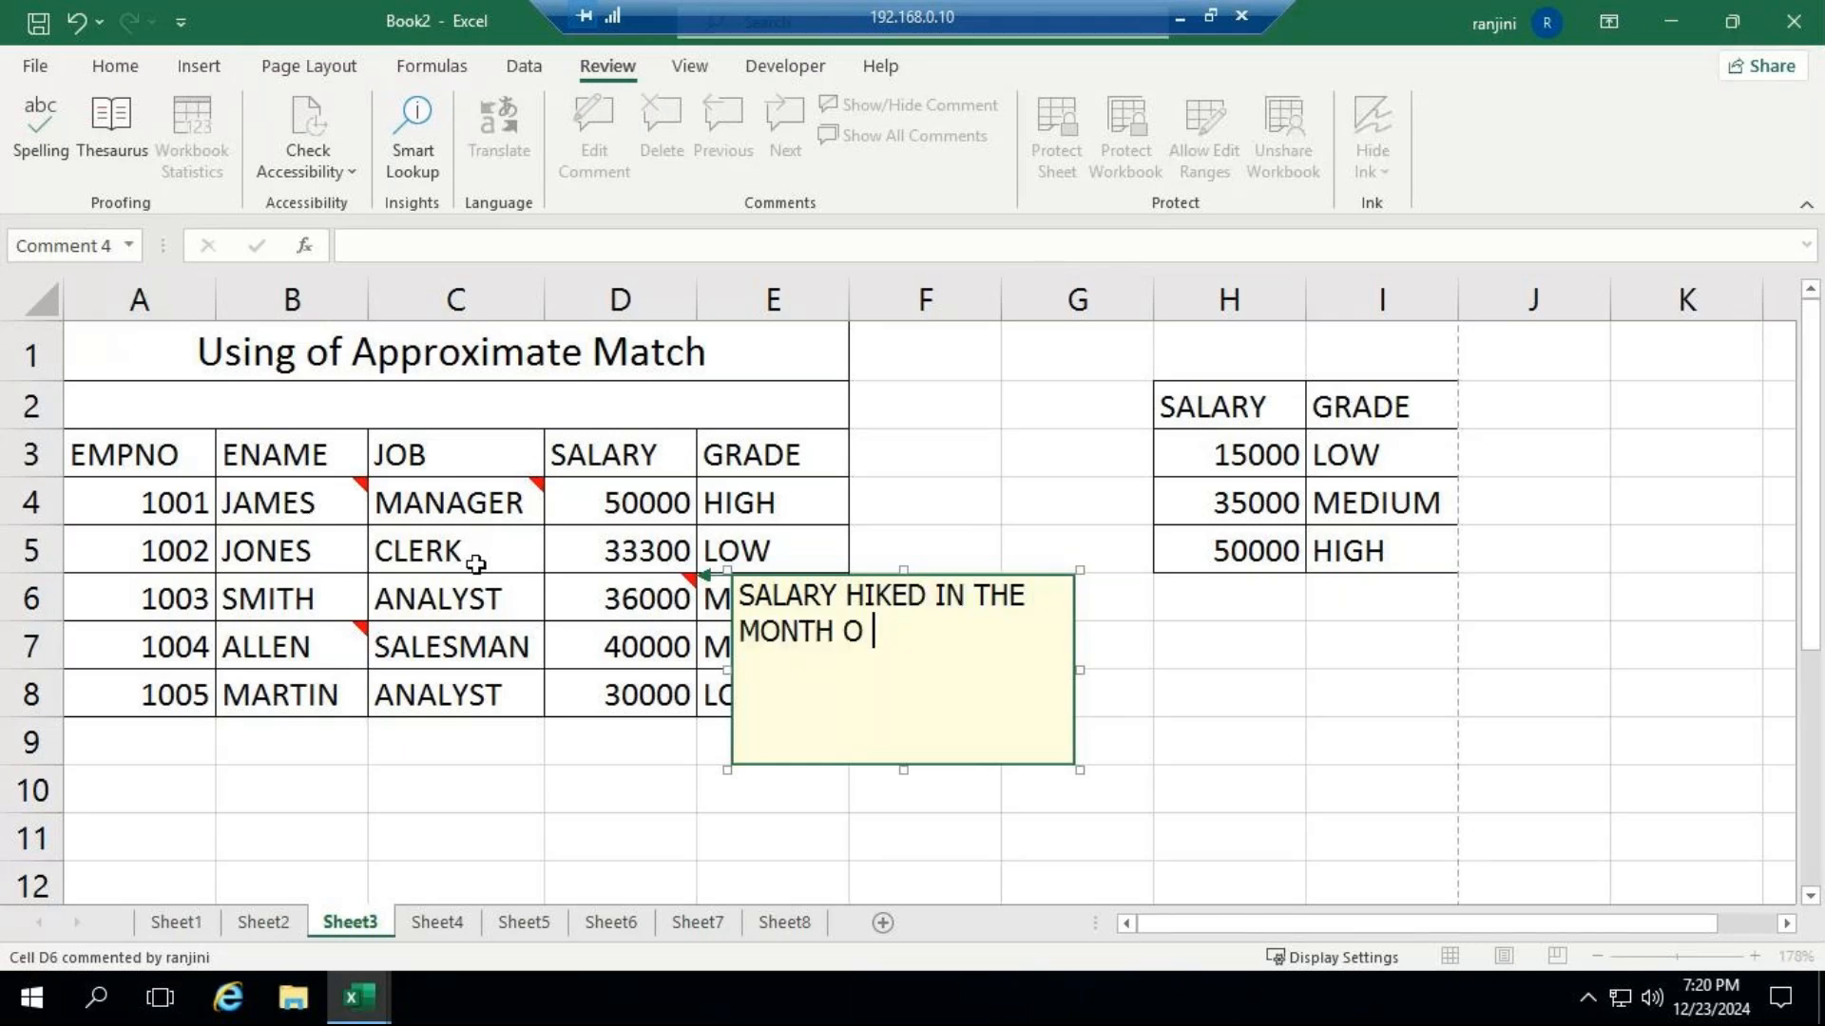
key(BackSpace)
text(F NI)
key(BackSpace)
text(OV 29)
key(BackSpace)
text(0)
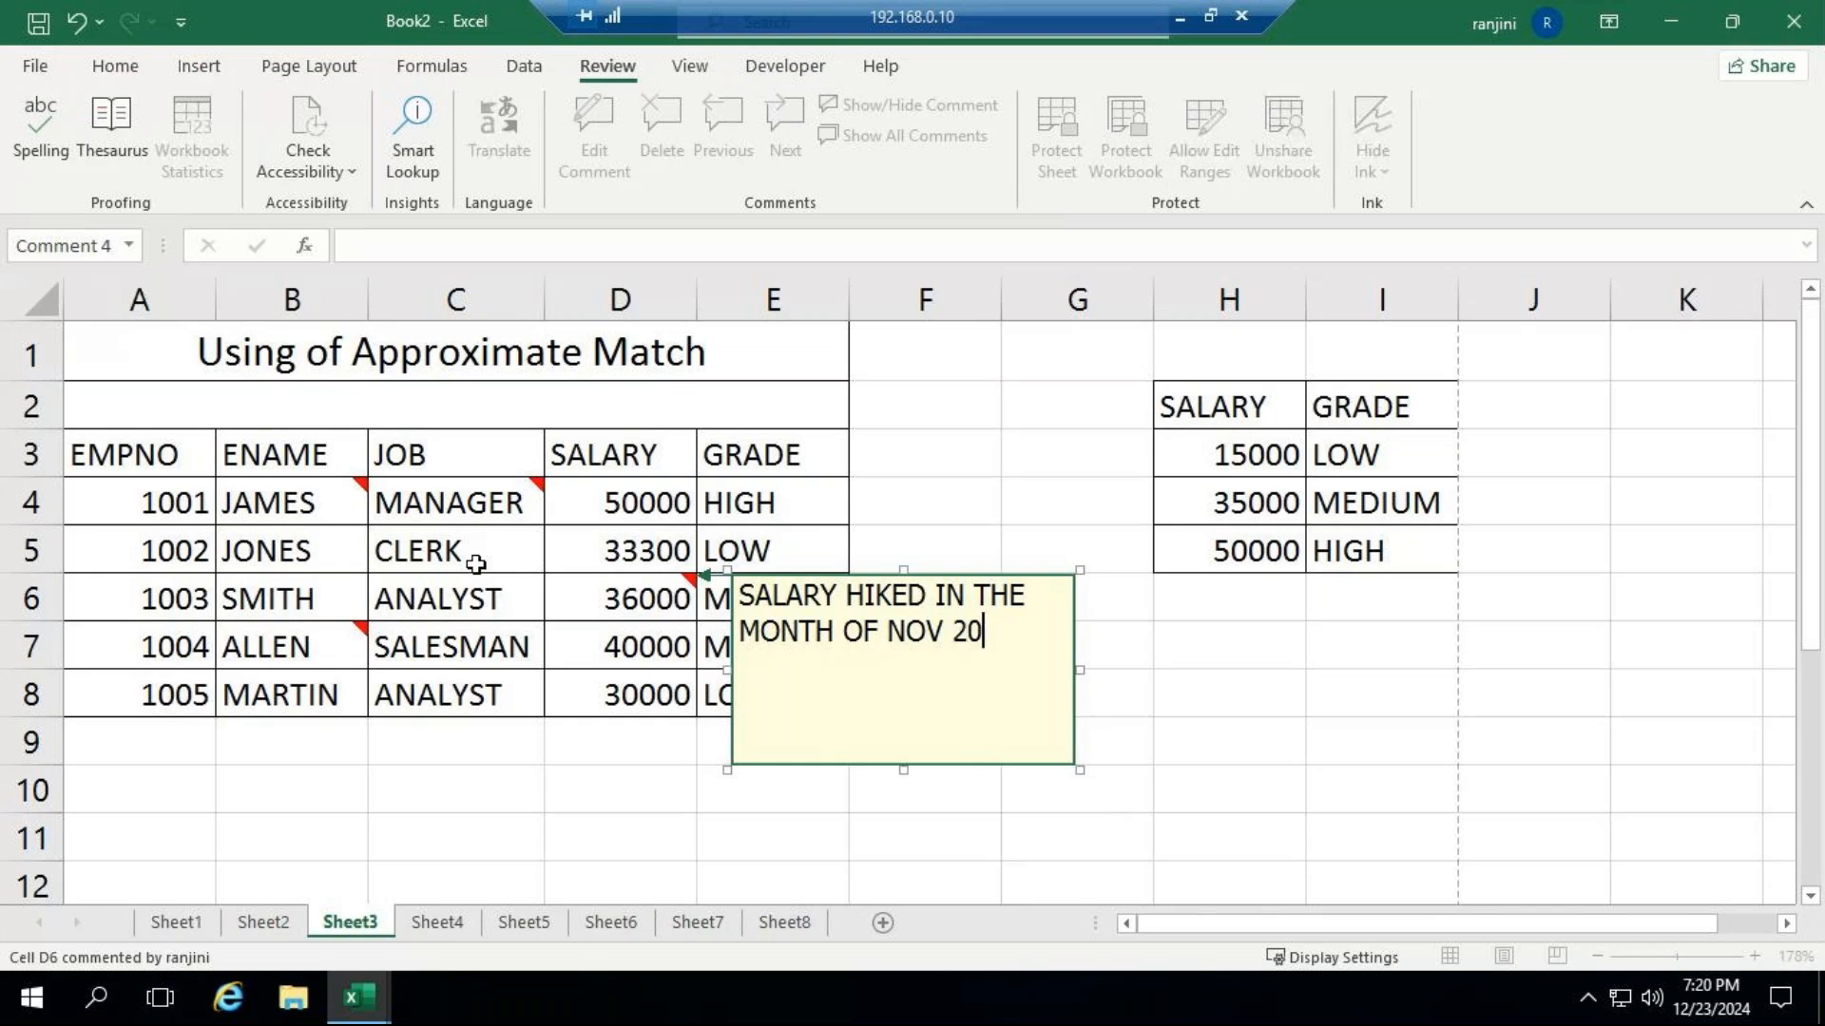
text(24)
click(857, 514)
mouse_move(666, 598)
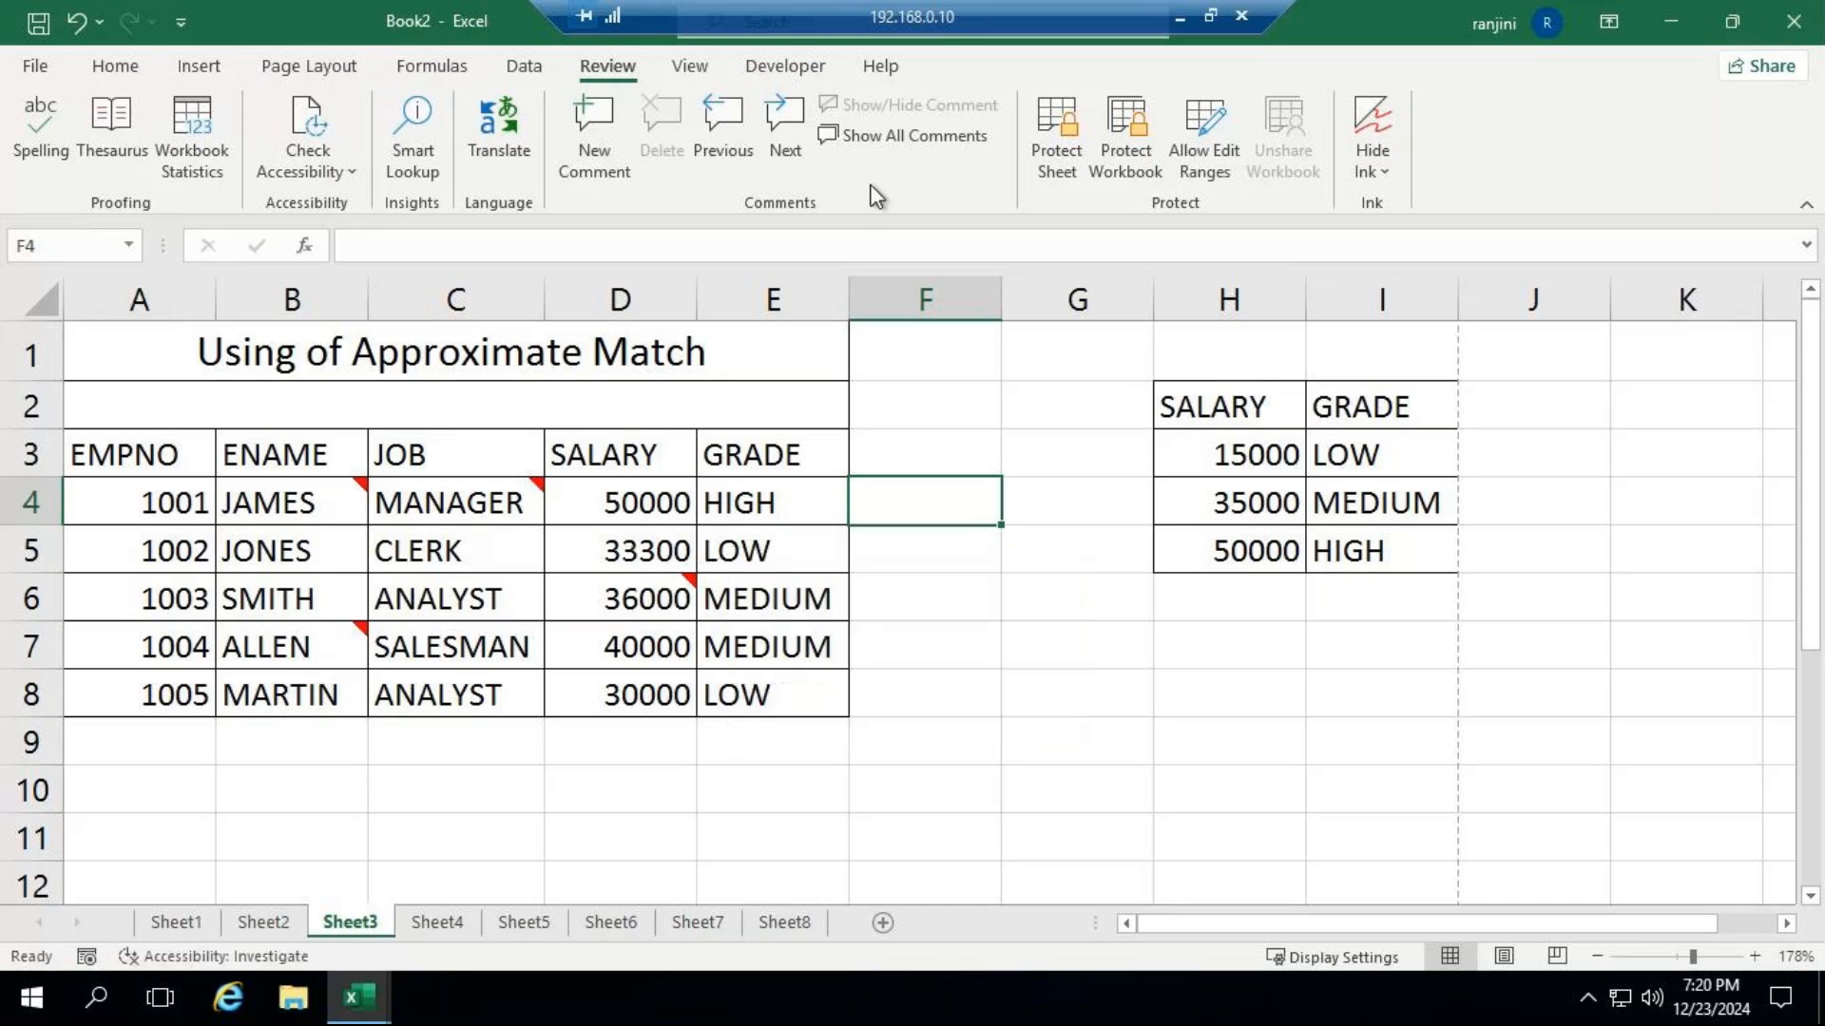
Step forward through the sheet's comments one by one, starting from cell B4.
click(309, 480)
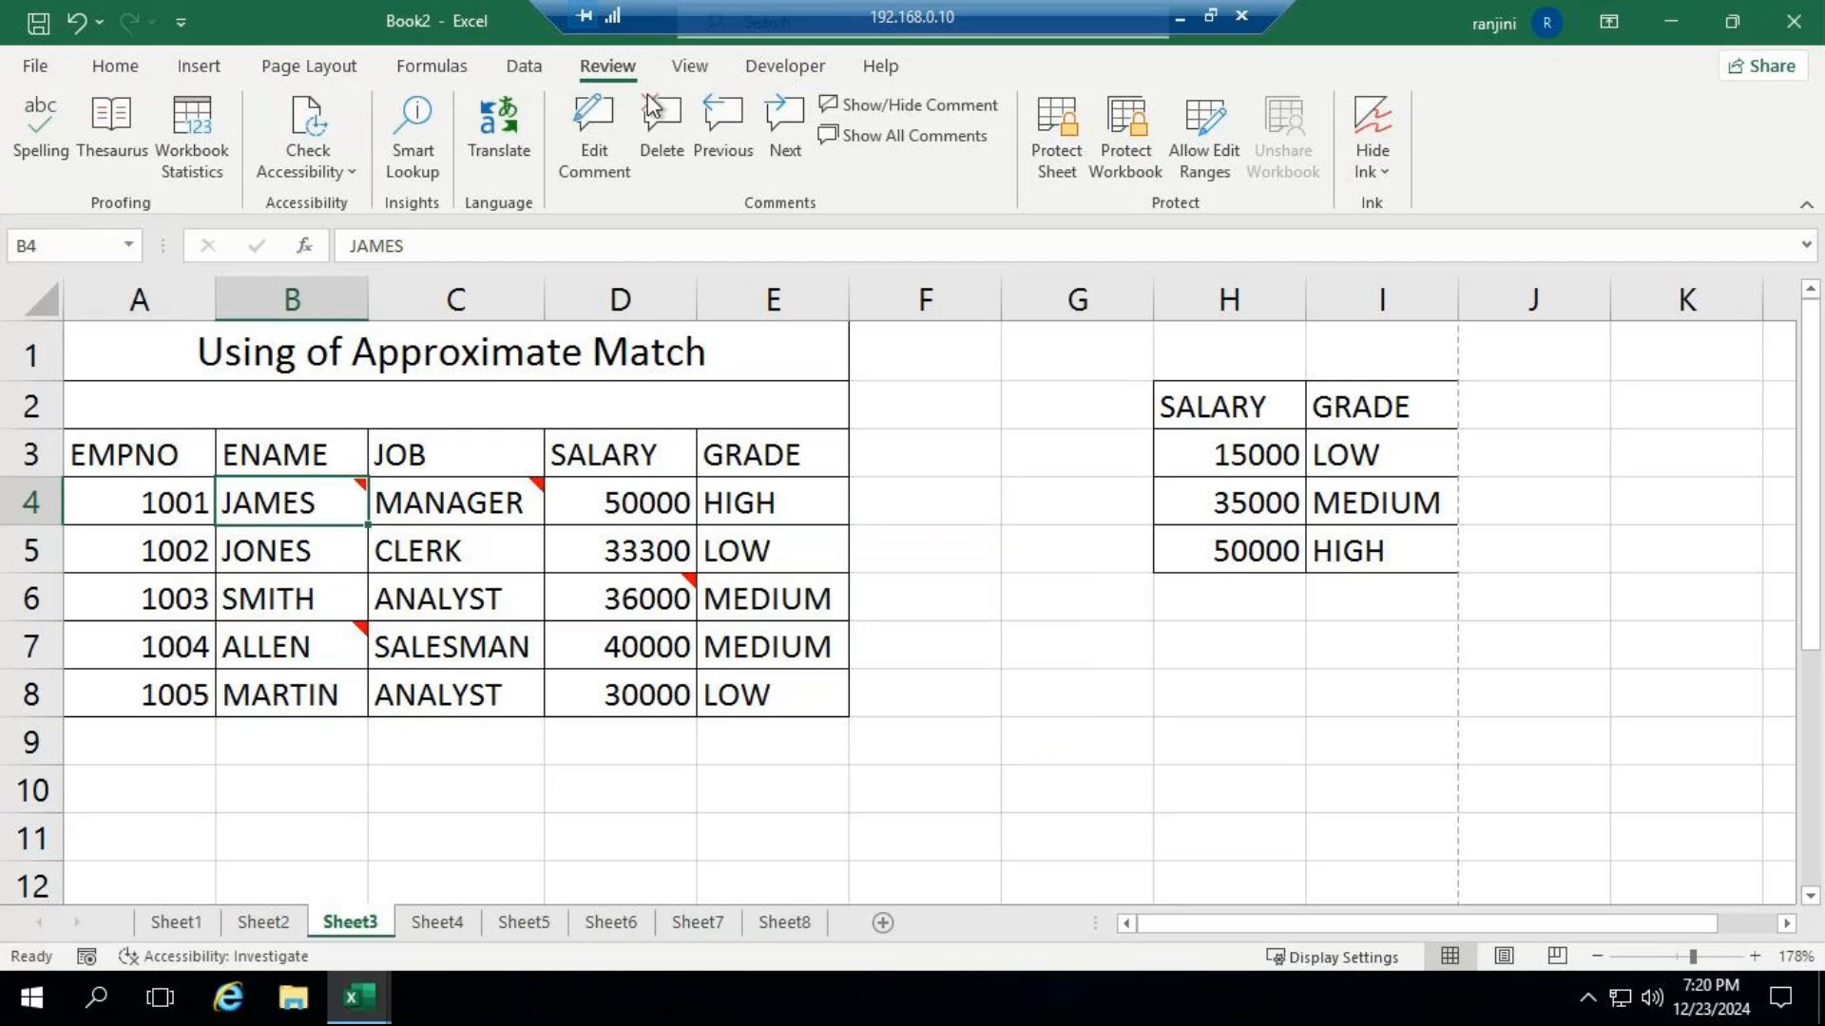
click(793, 145)
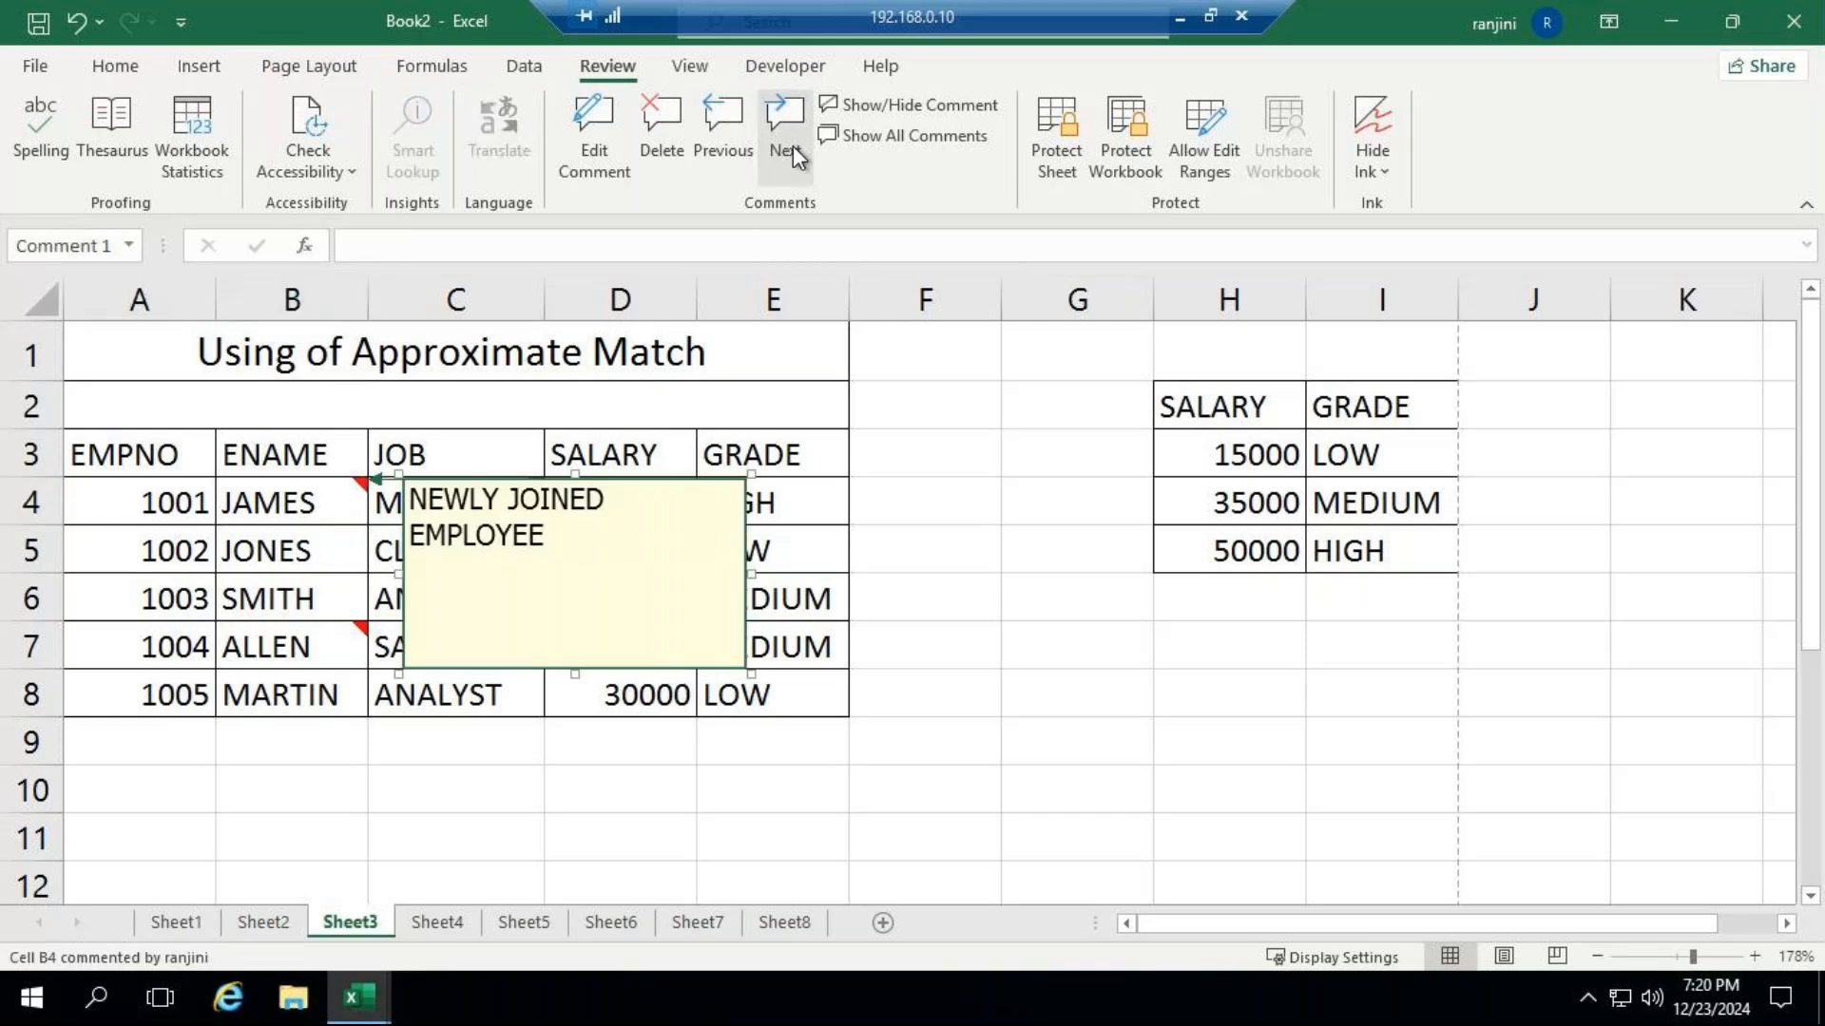
click(793, 152)
click(793, 145)
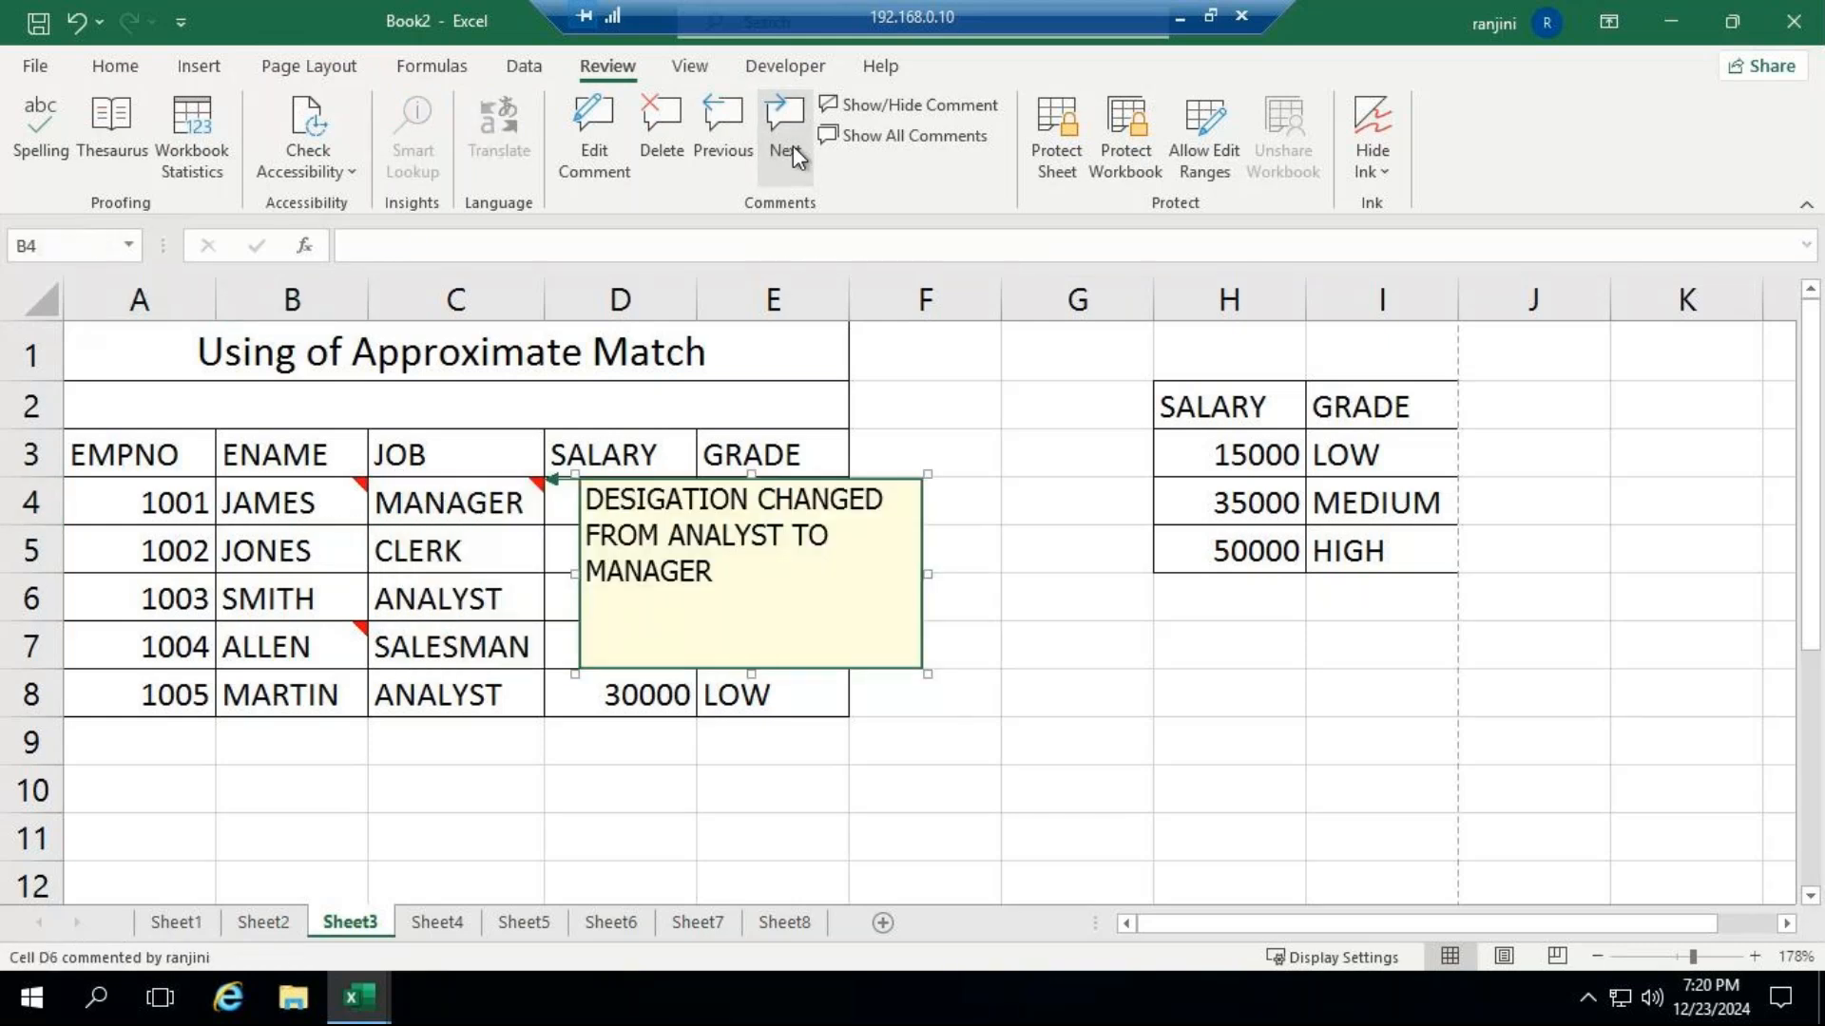
click(793, 145)
click(791, 152)
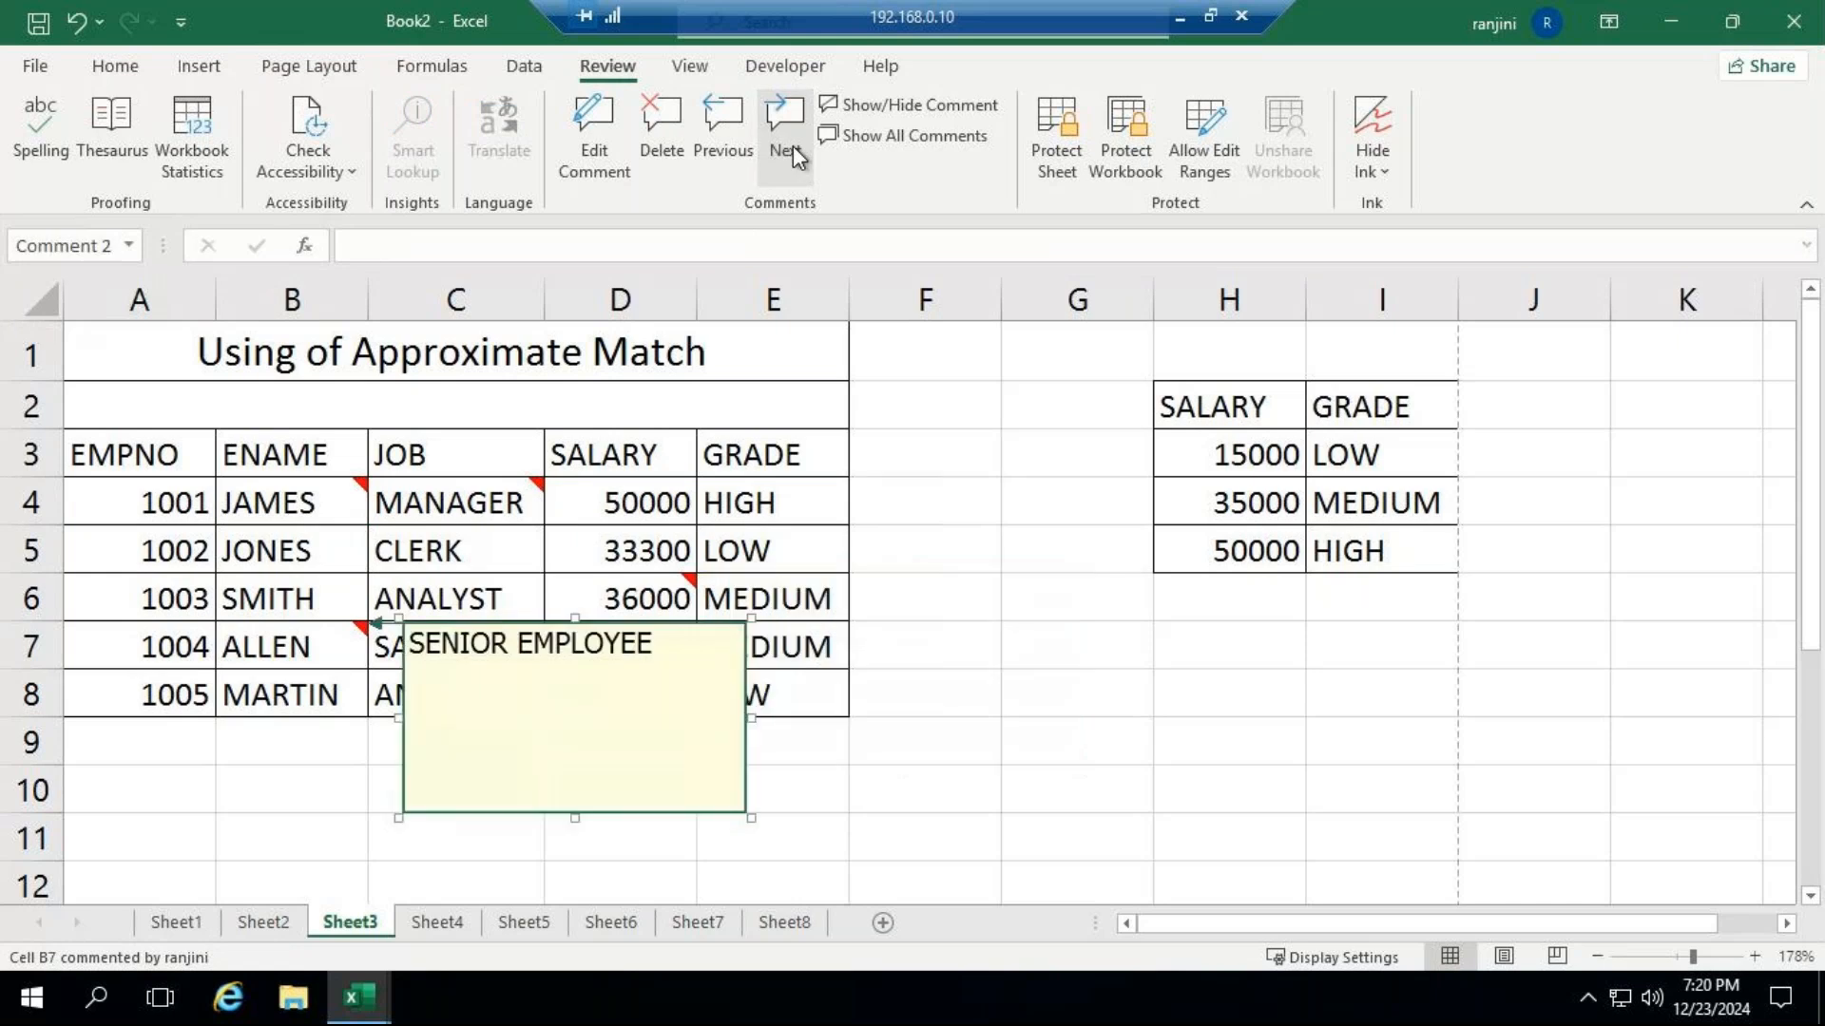
Step backward through the sheet's comments and continue reviewing around the end of the workbook.
click(737, 156)
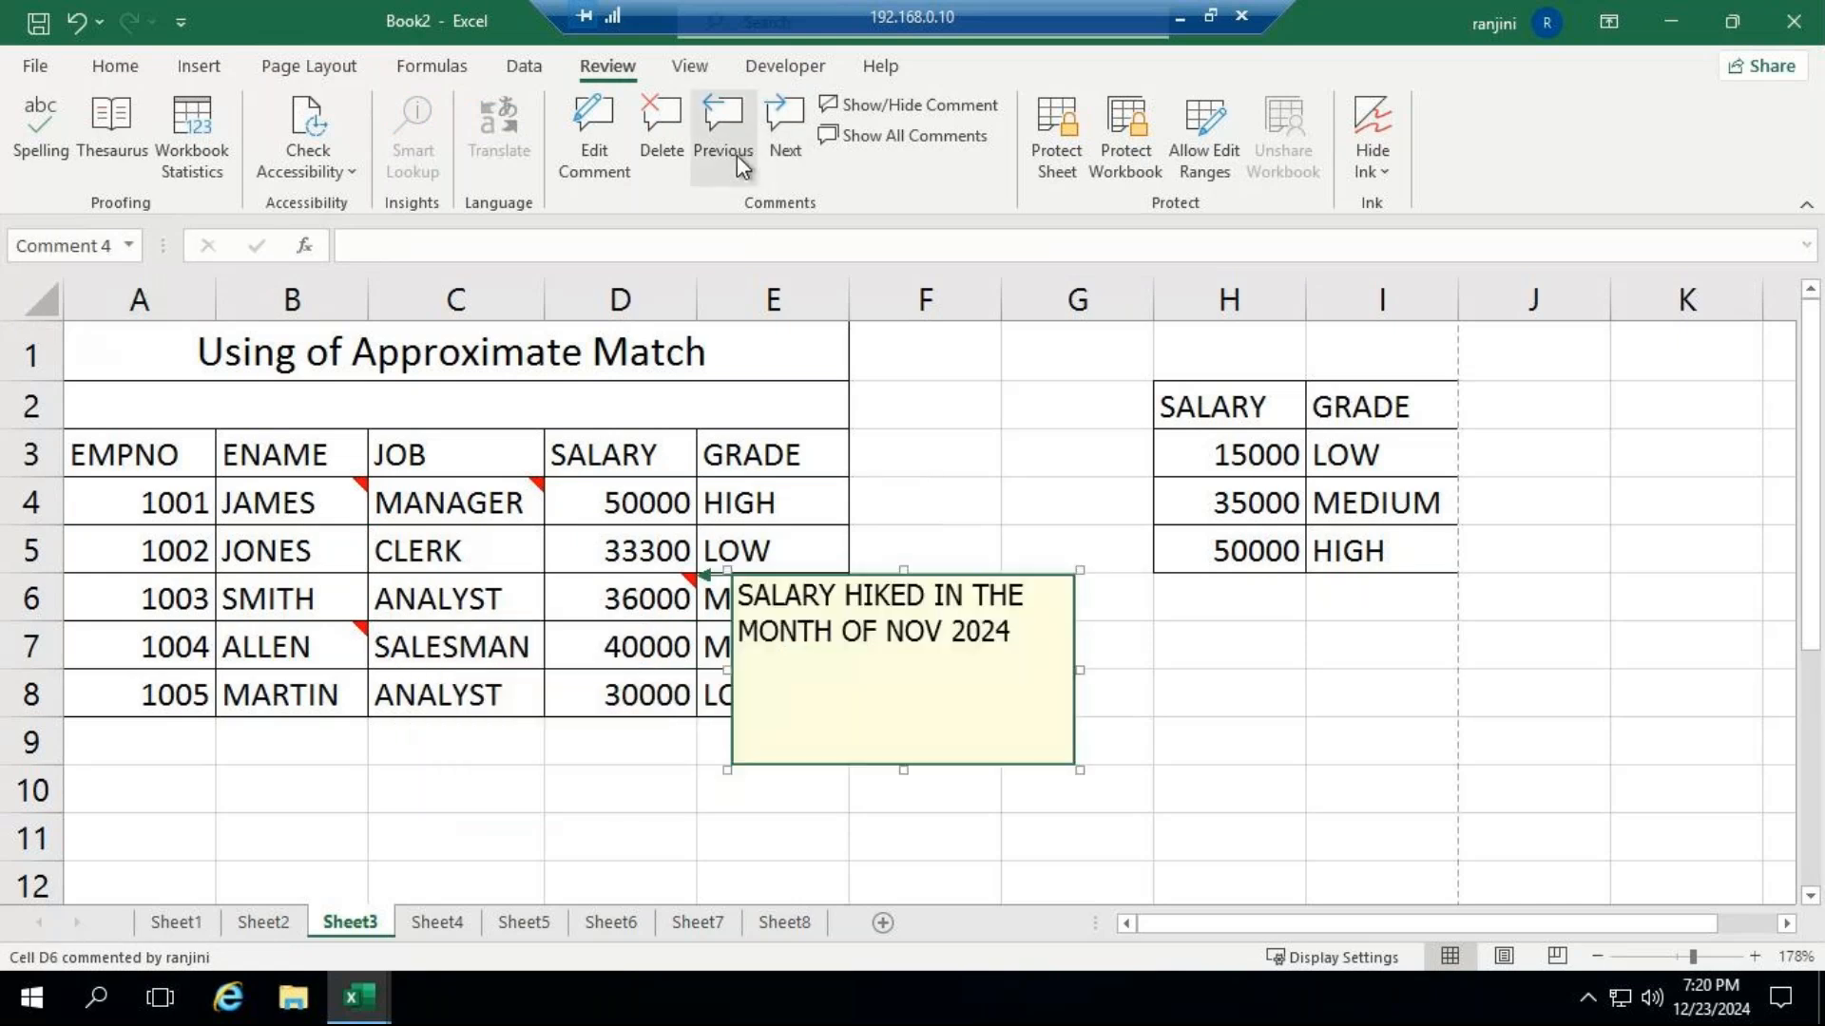
click(738, 156)
click(737, 156)
click(738, 156)
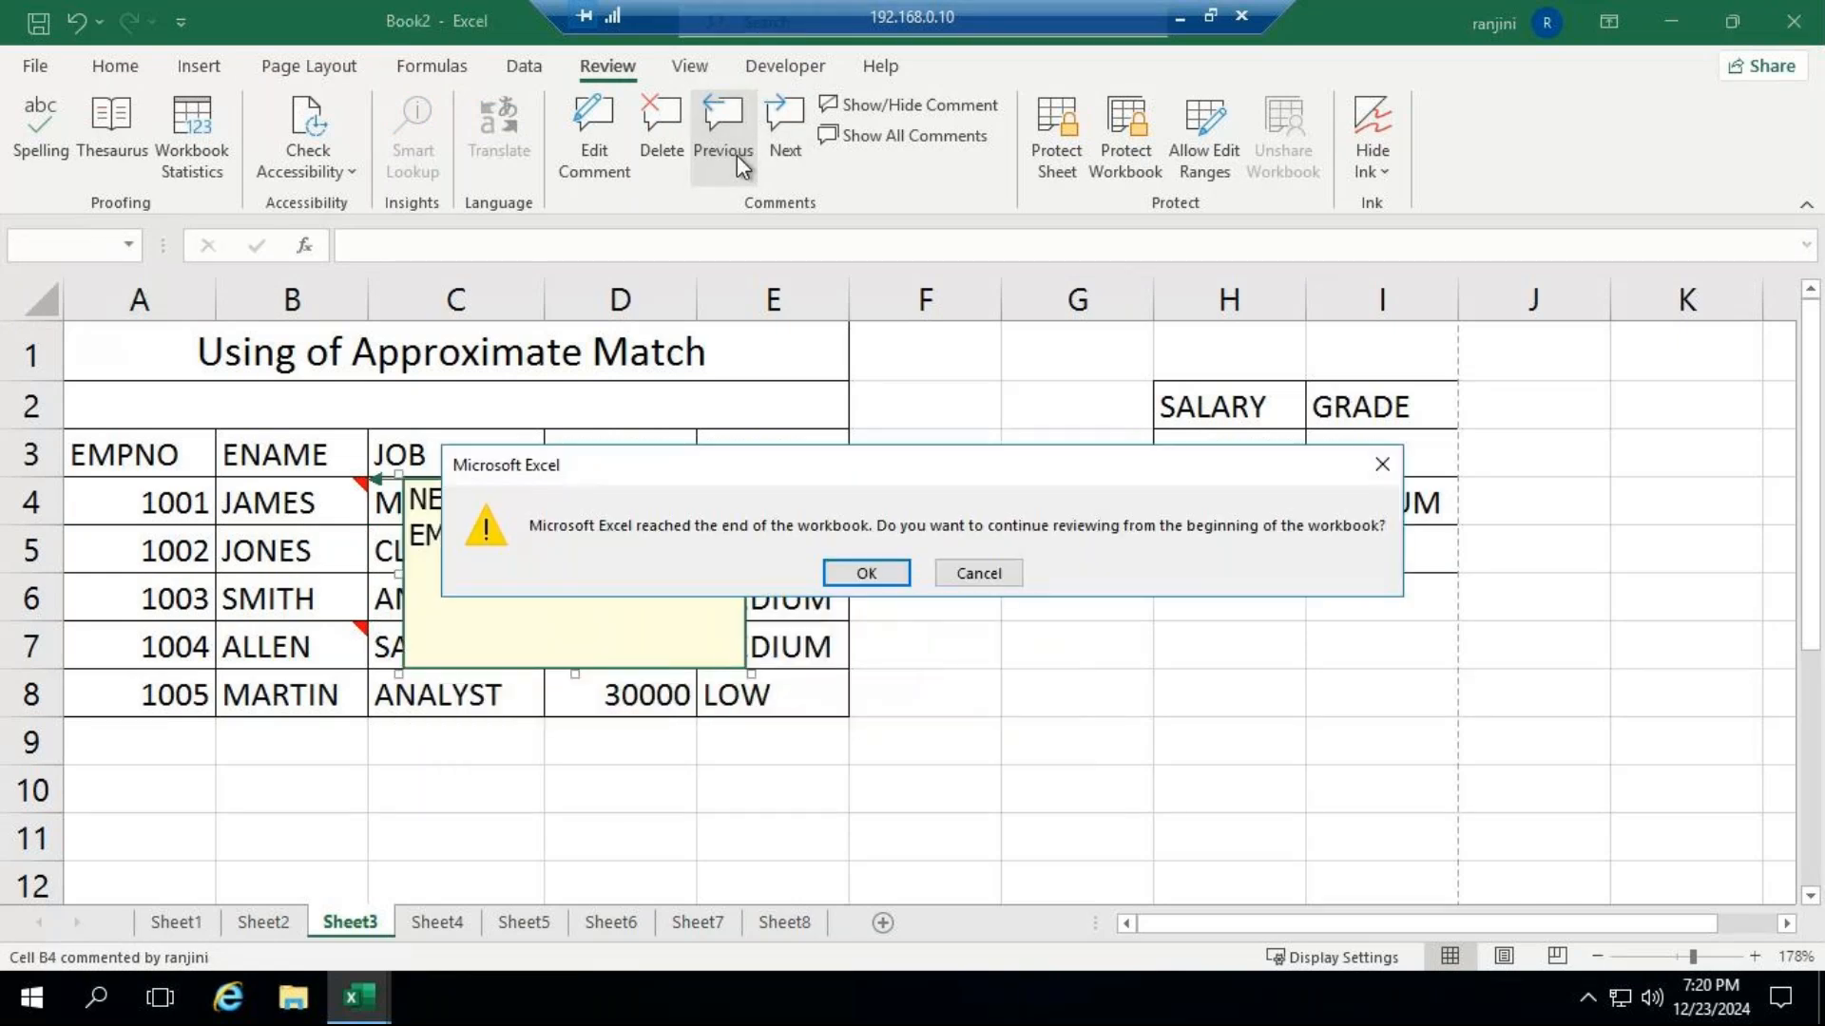
click(867, 573)
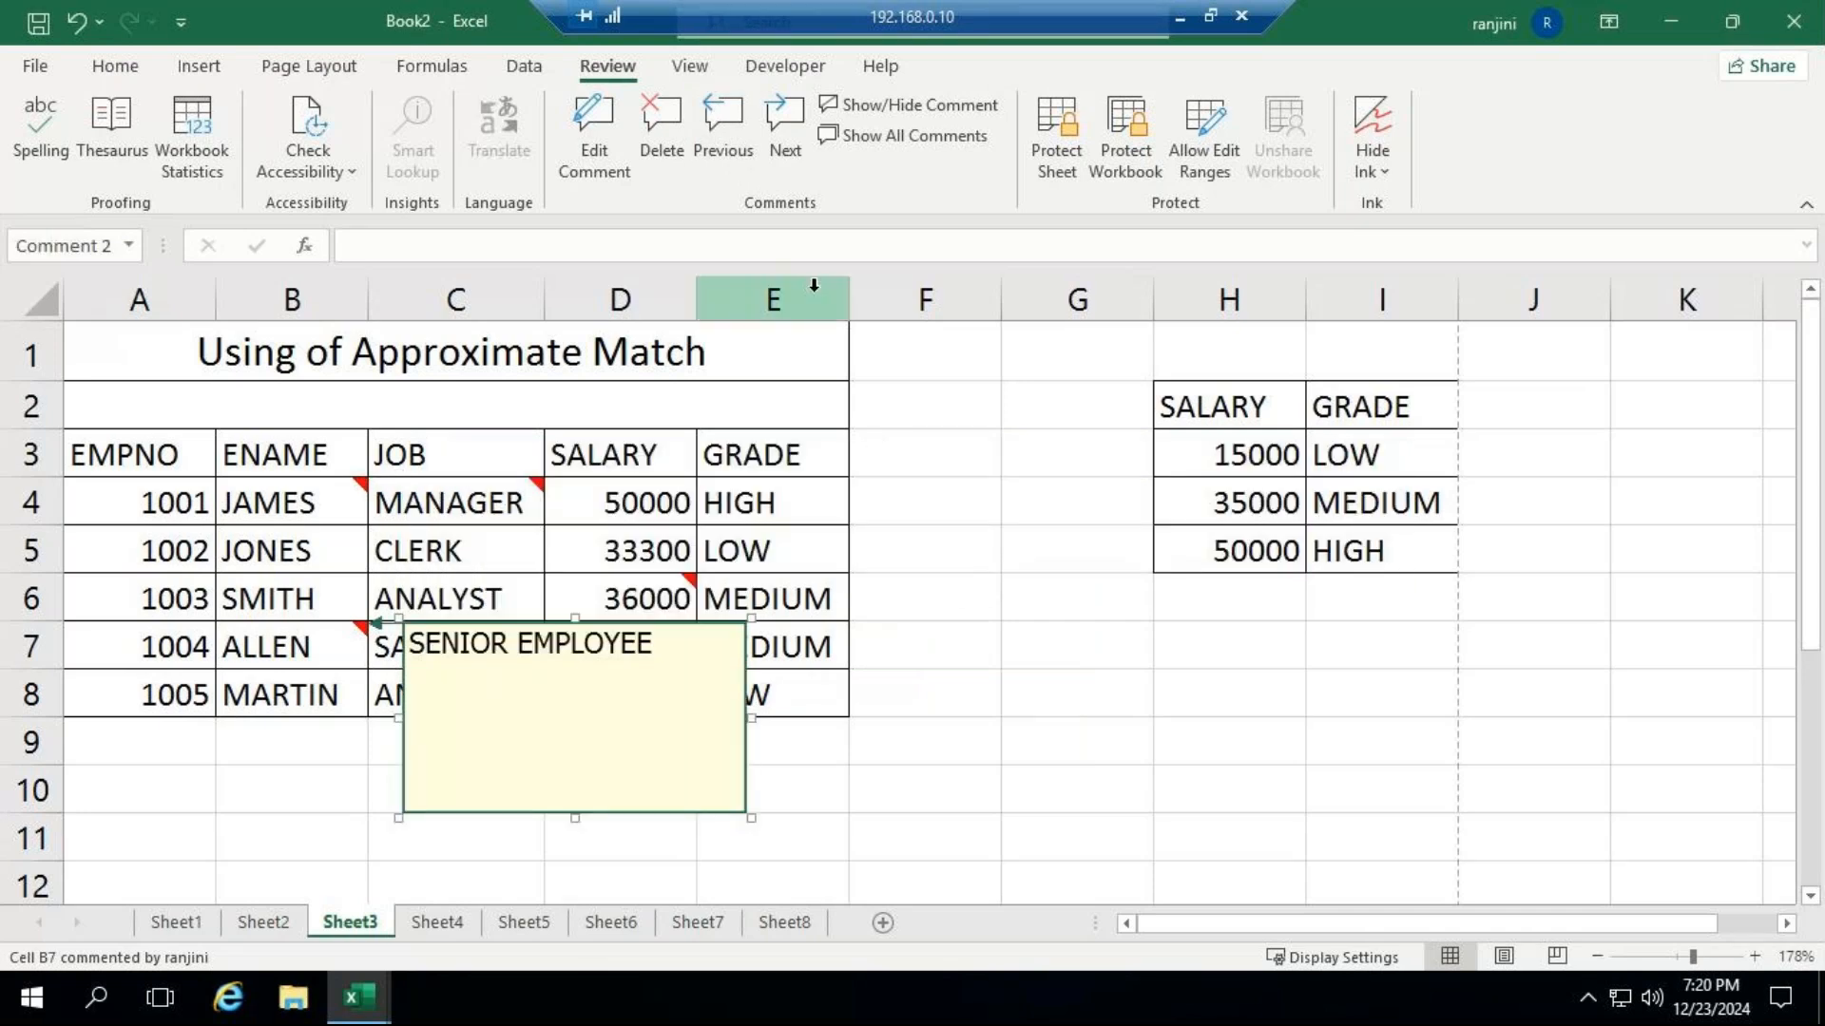
Show all comments on the sheet at once and hide them again, repeating the toggle.
click(940, 135)
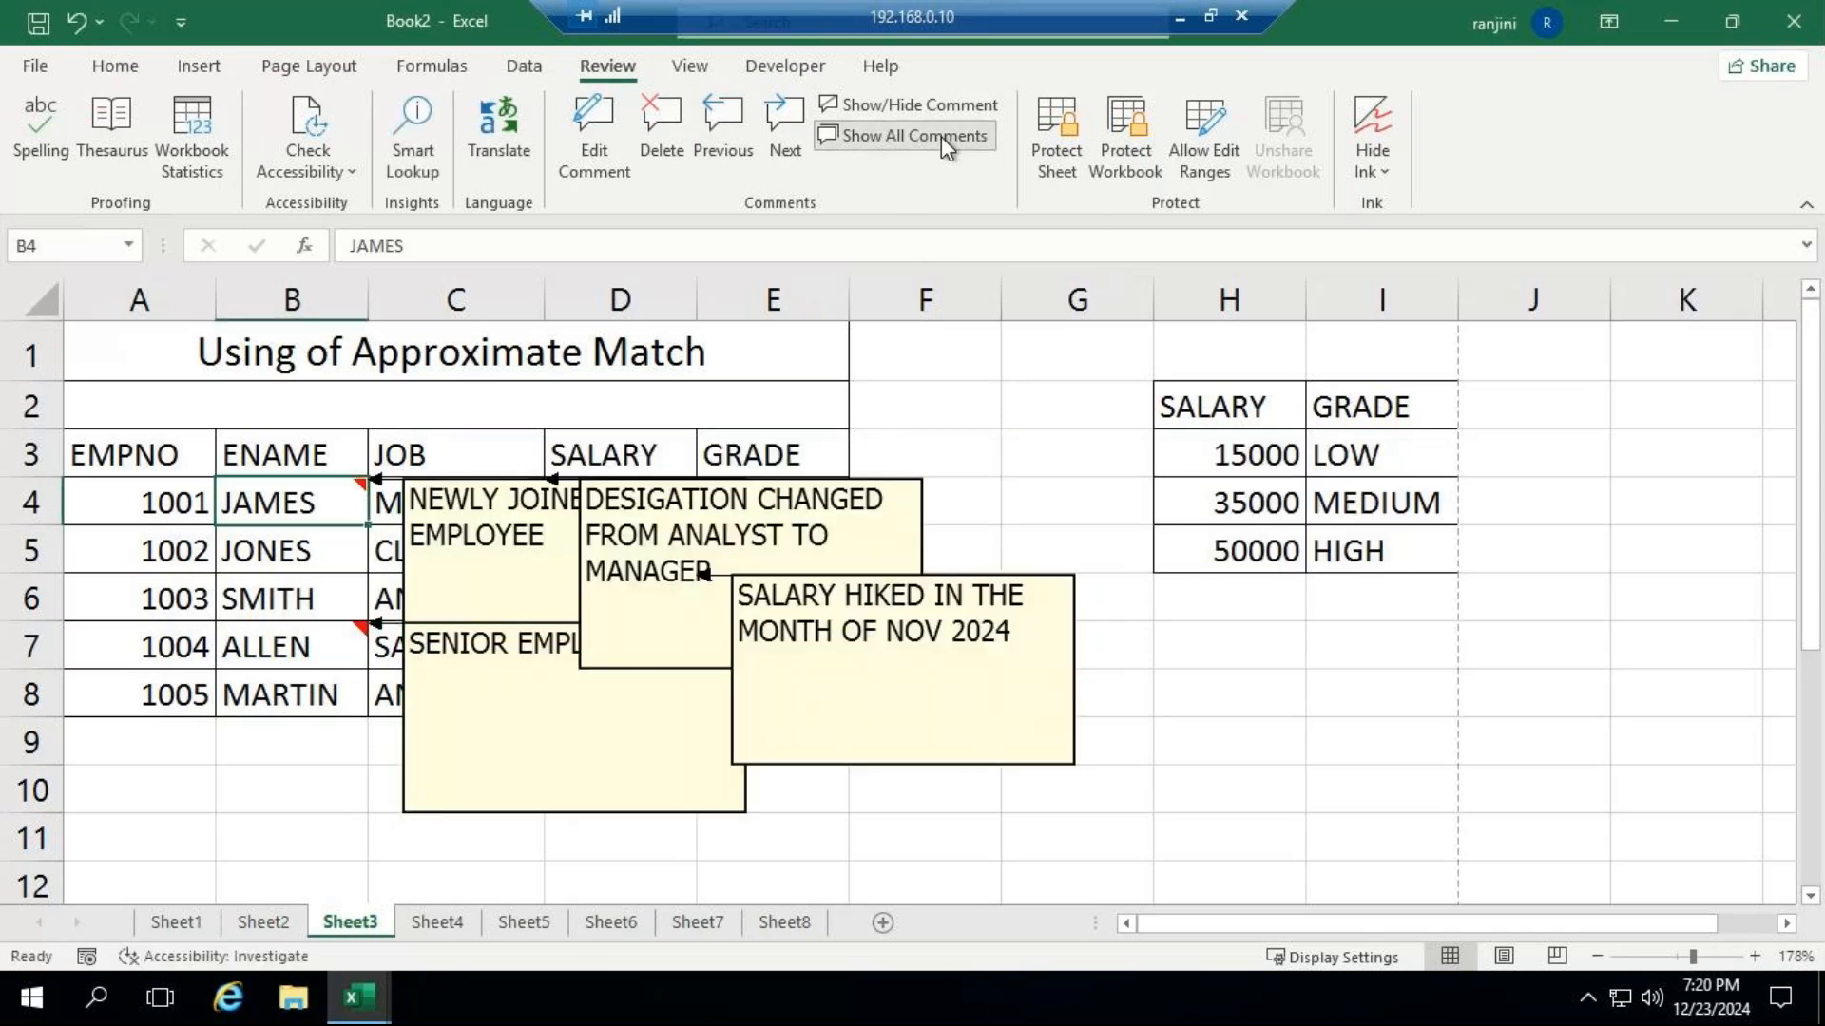
click(933, 135)
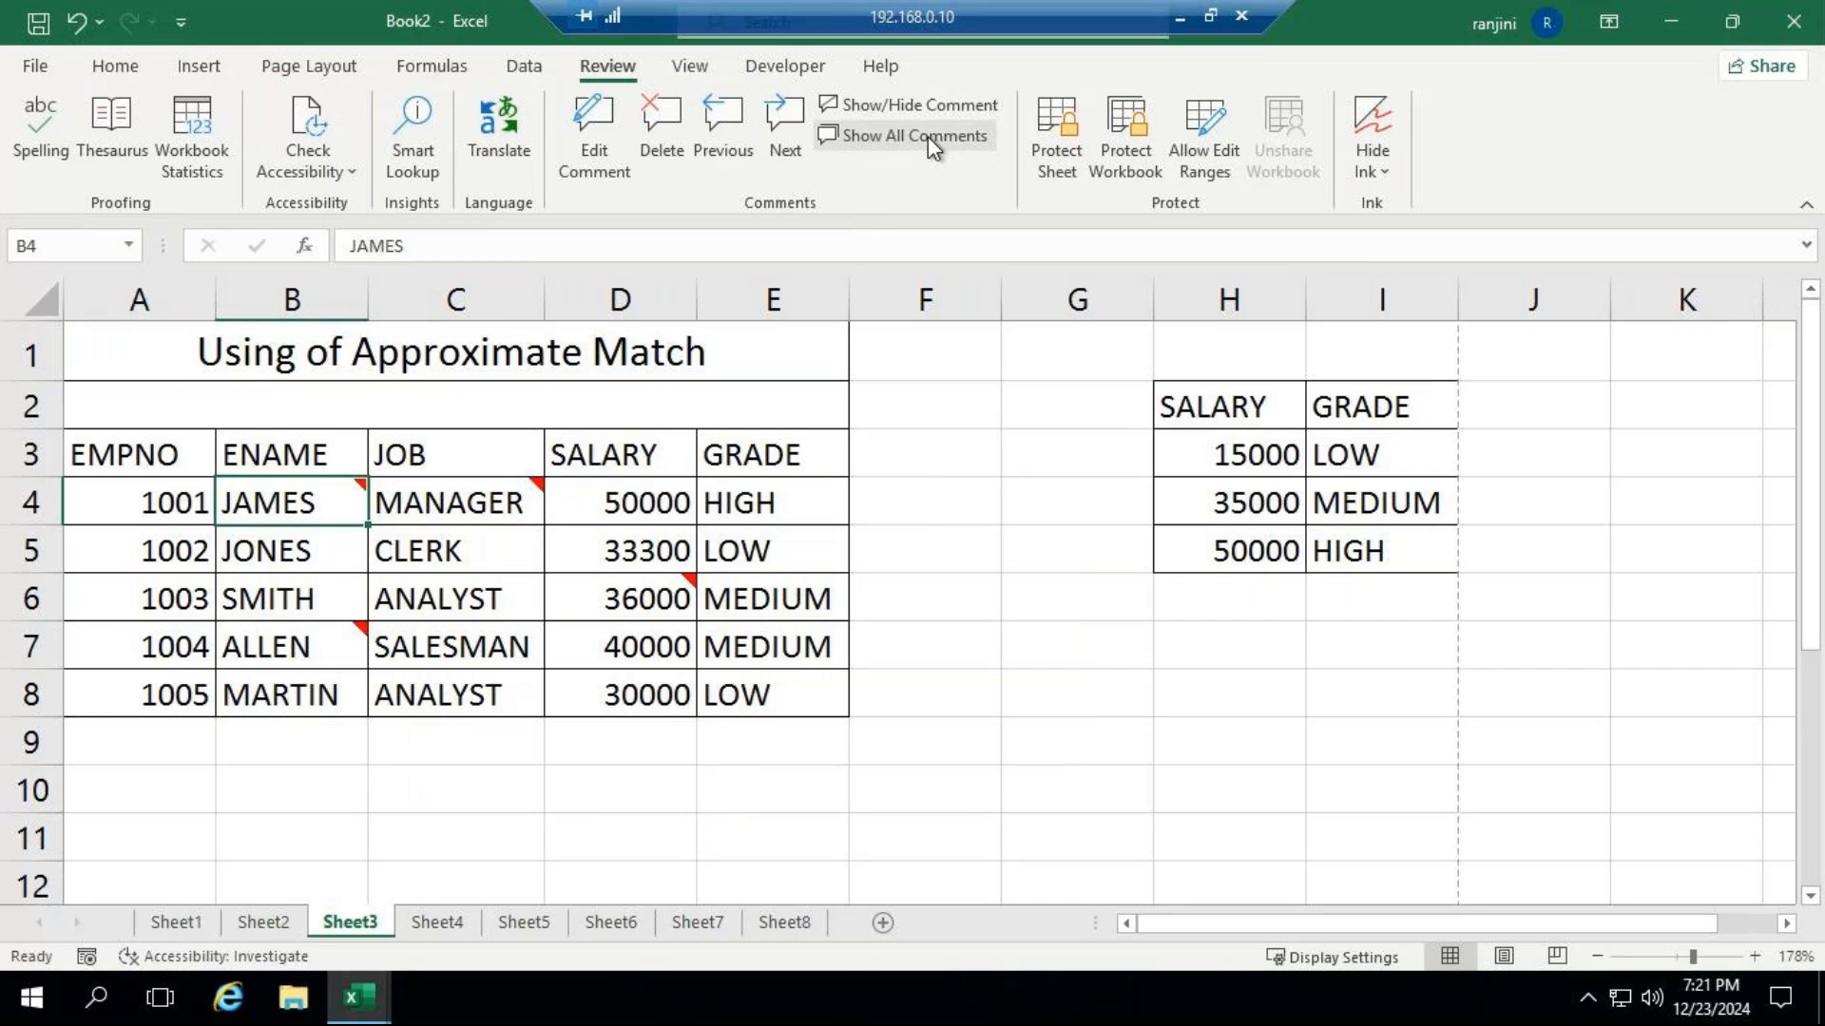
click(928, 135)
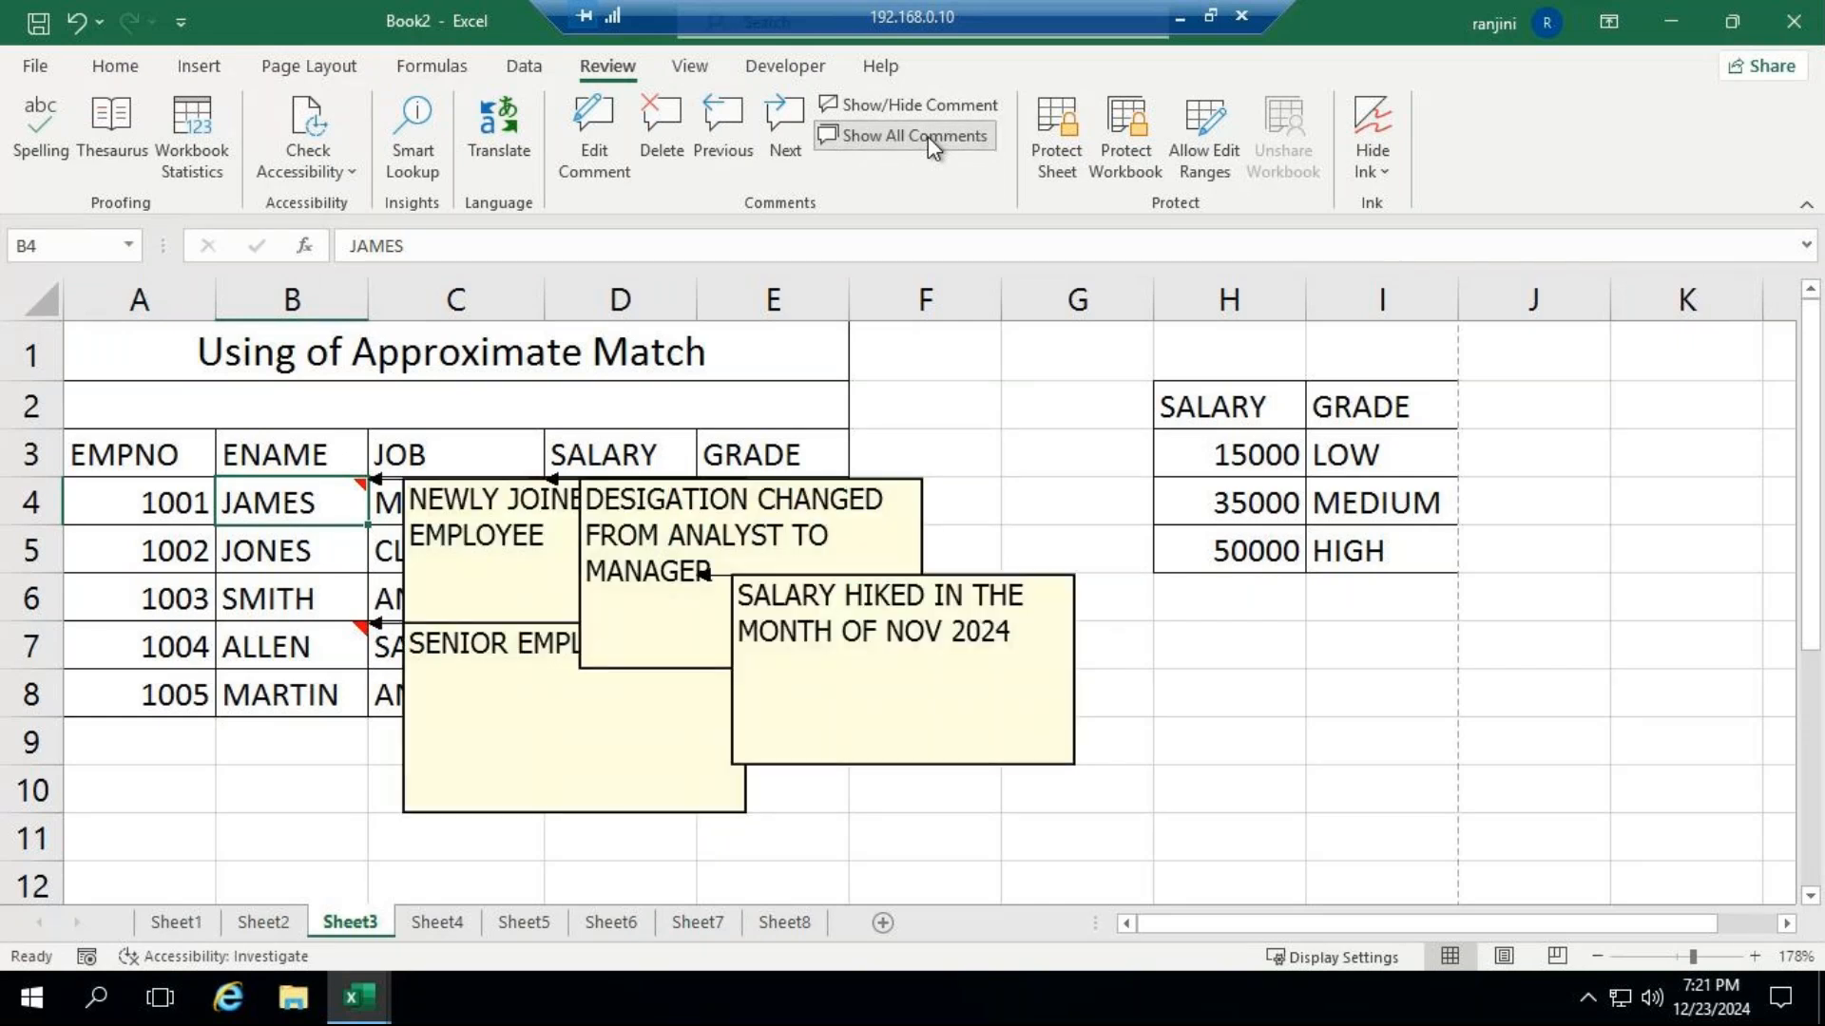
click(928, 135)
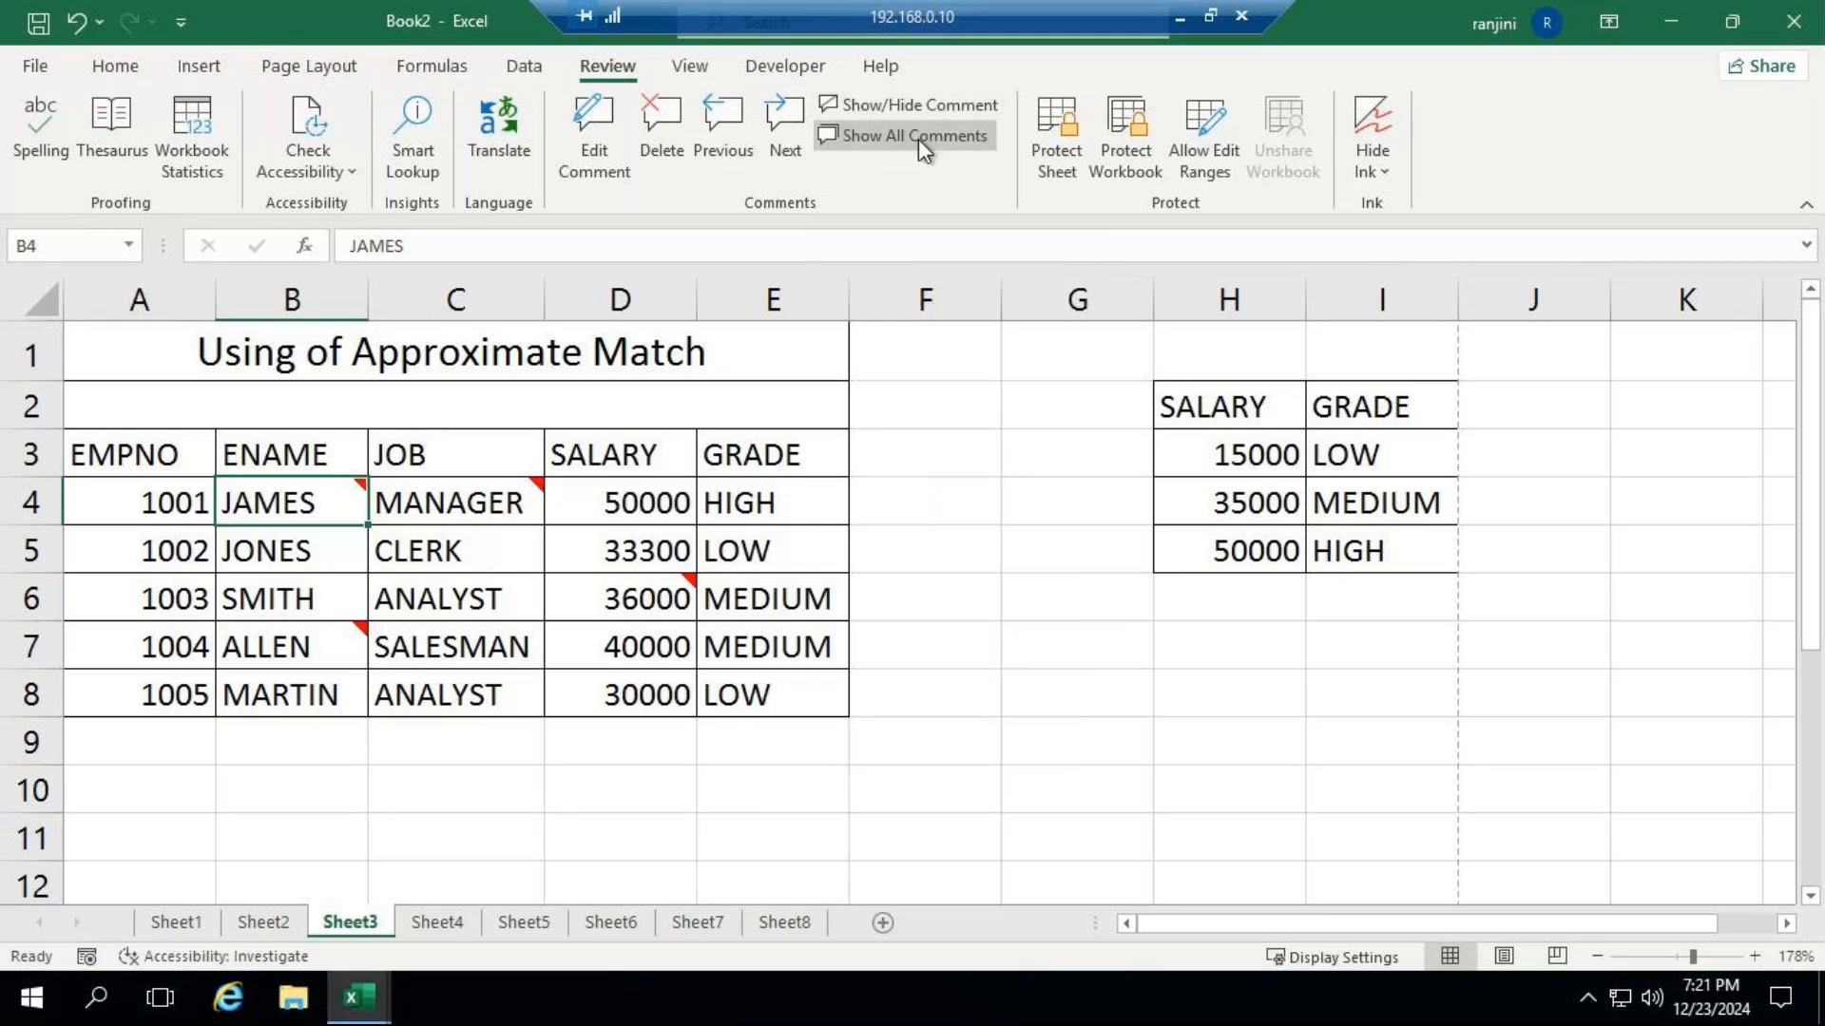
click(918, 139)
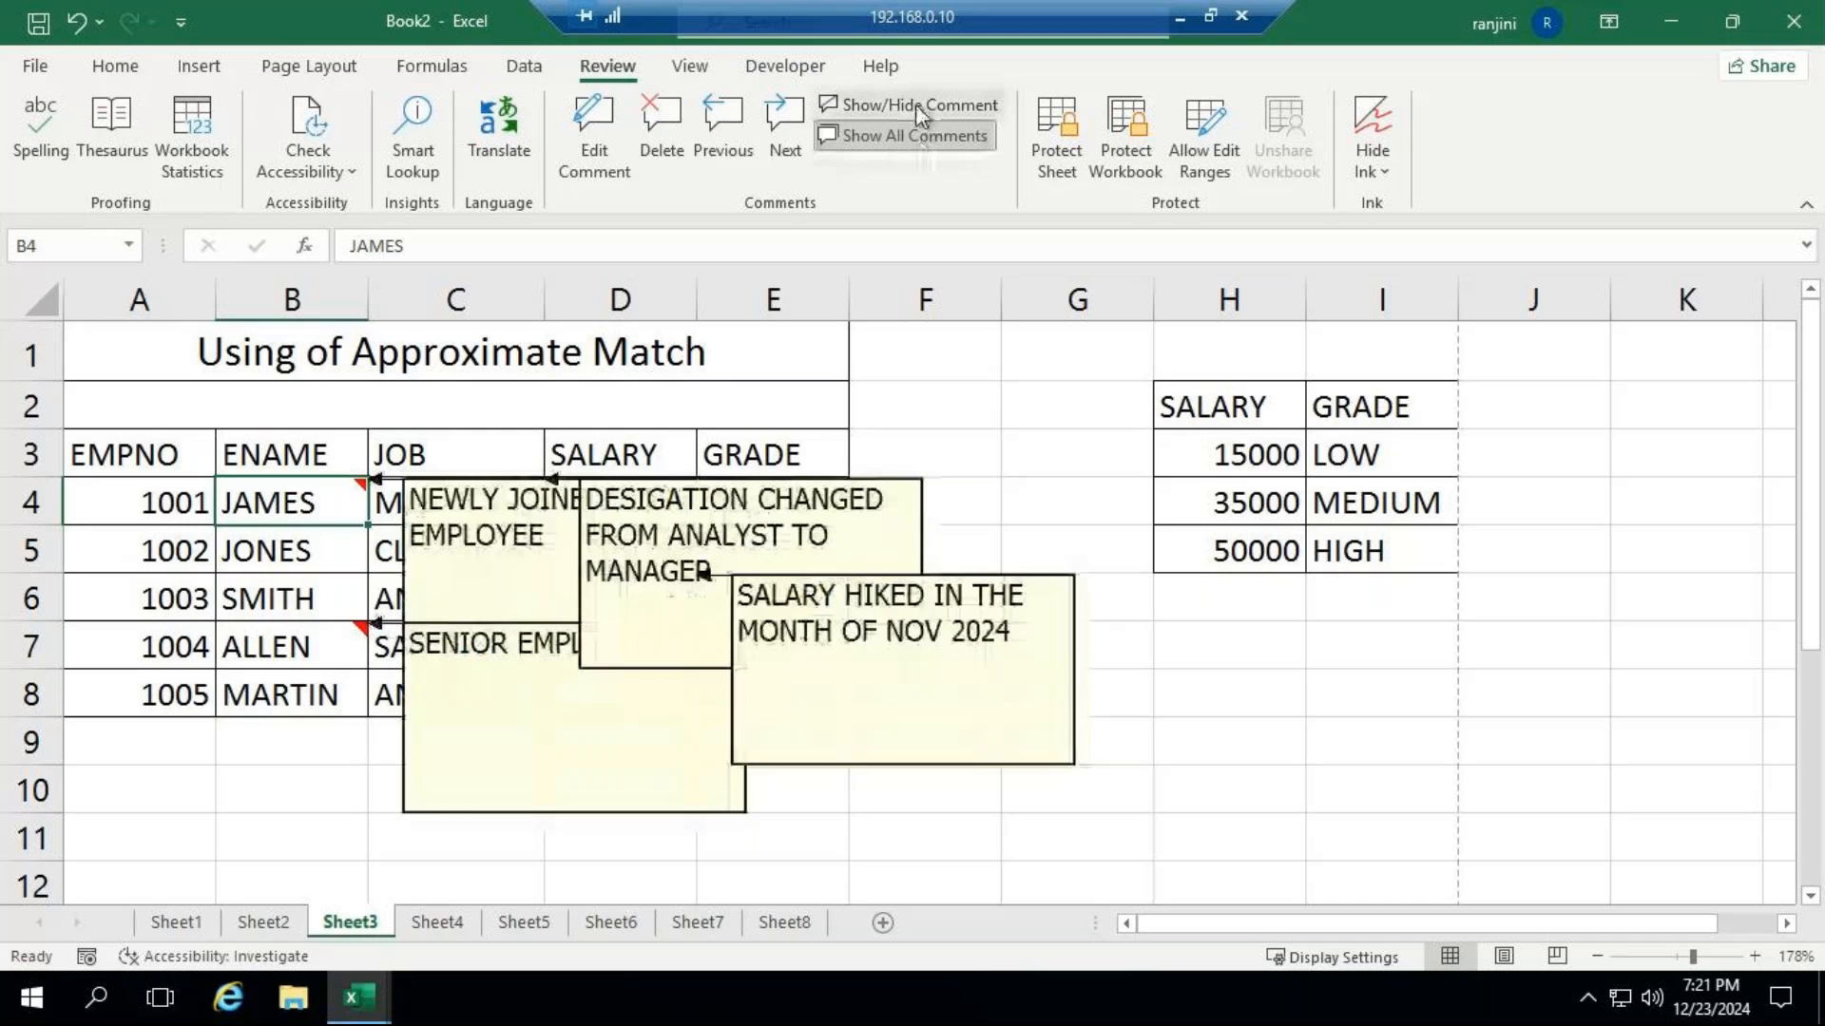
click(915, 105)
click(916, 133)
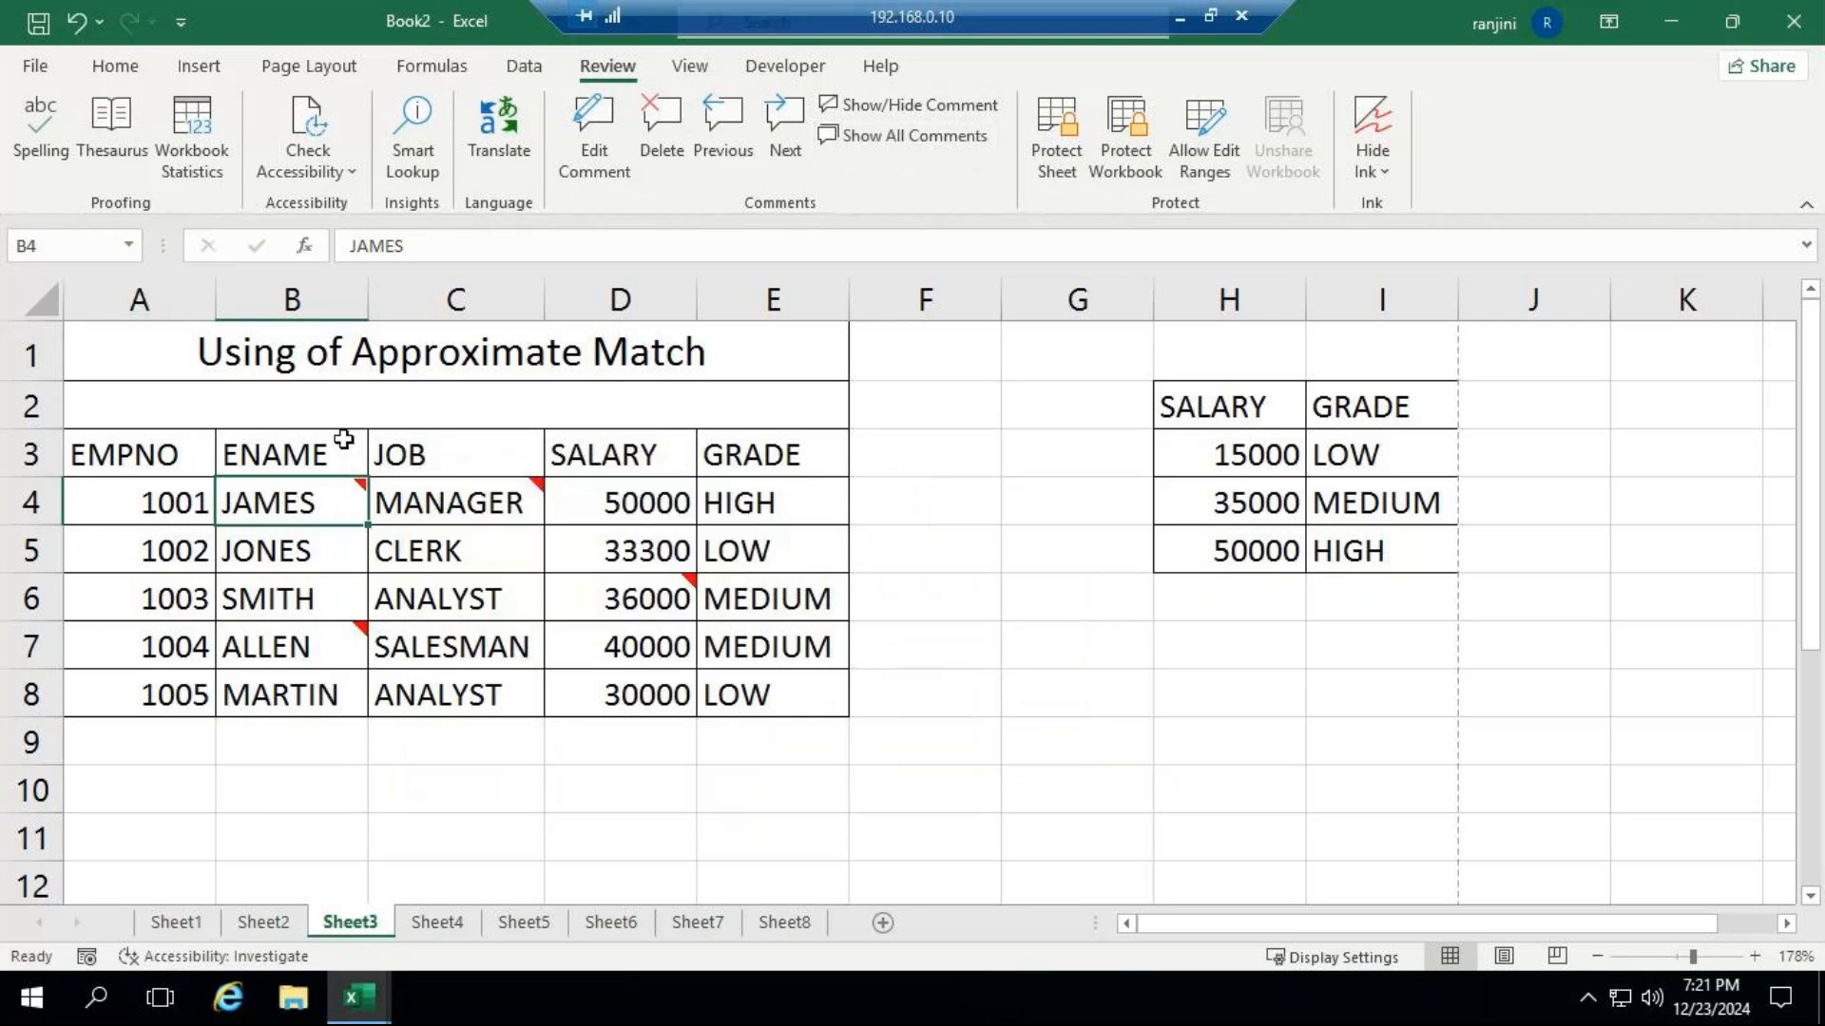
Delete all comments from the employee table in A3:E8.
drag(179, 450, 794, 693)
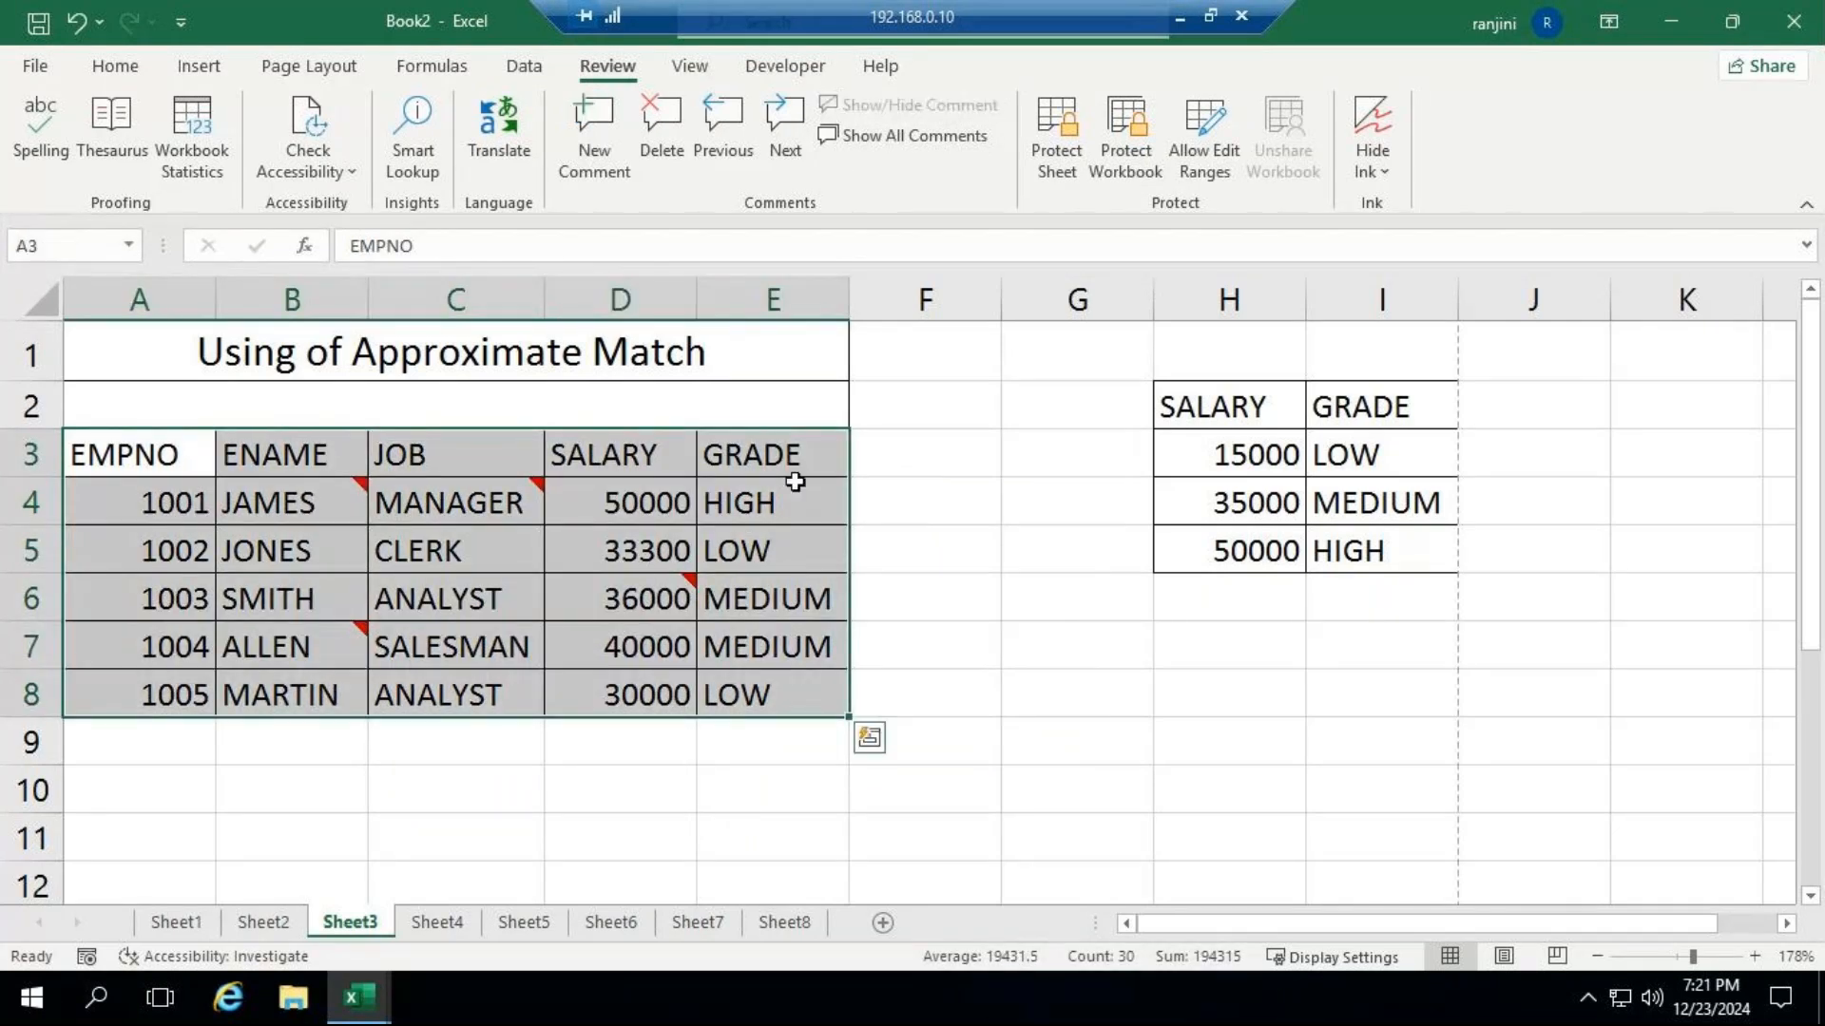
click(661, 152)
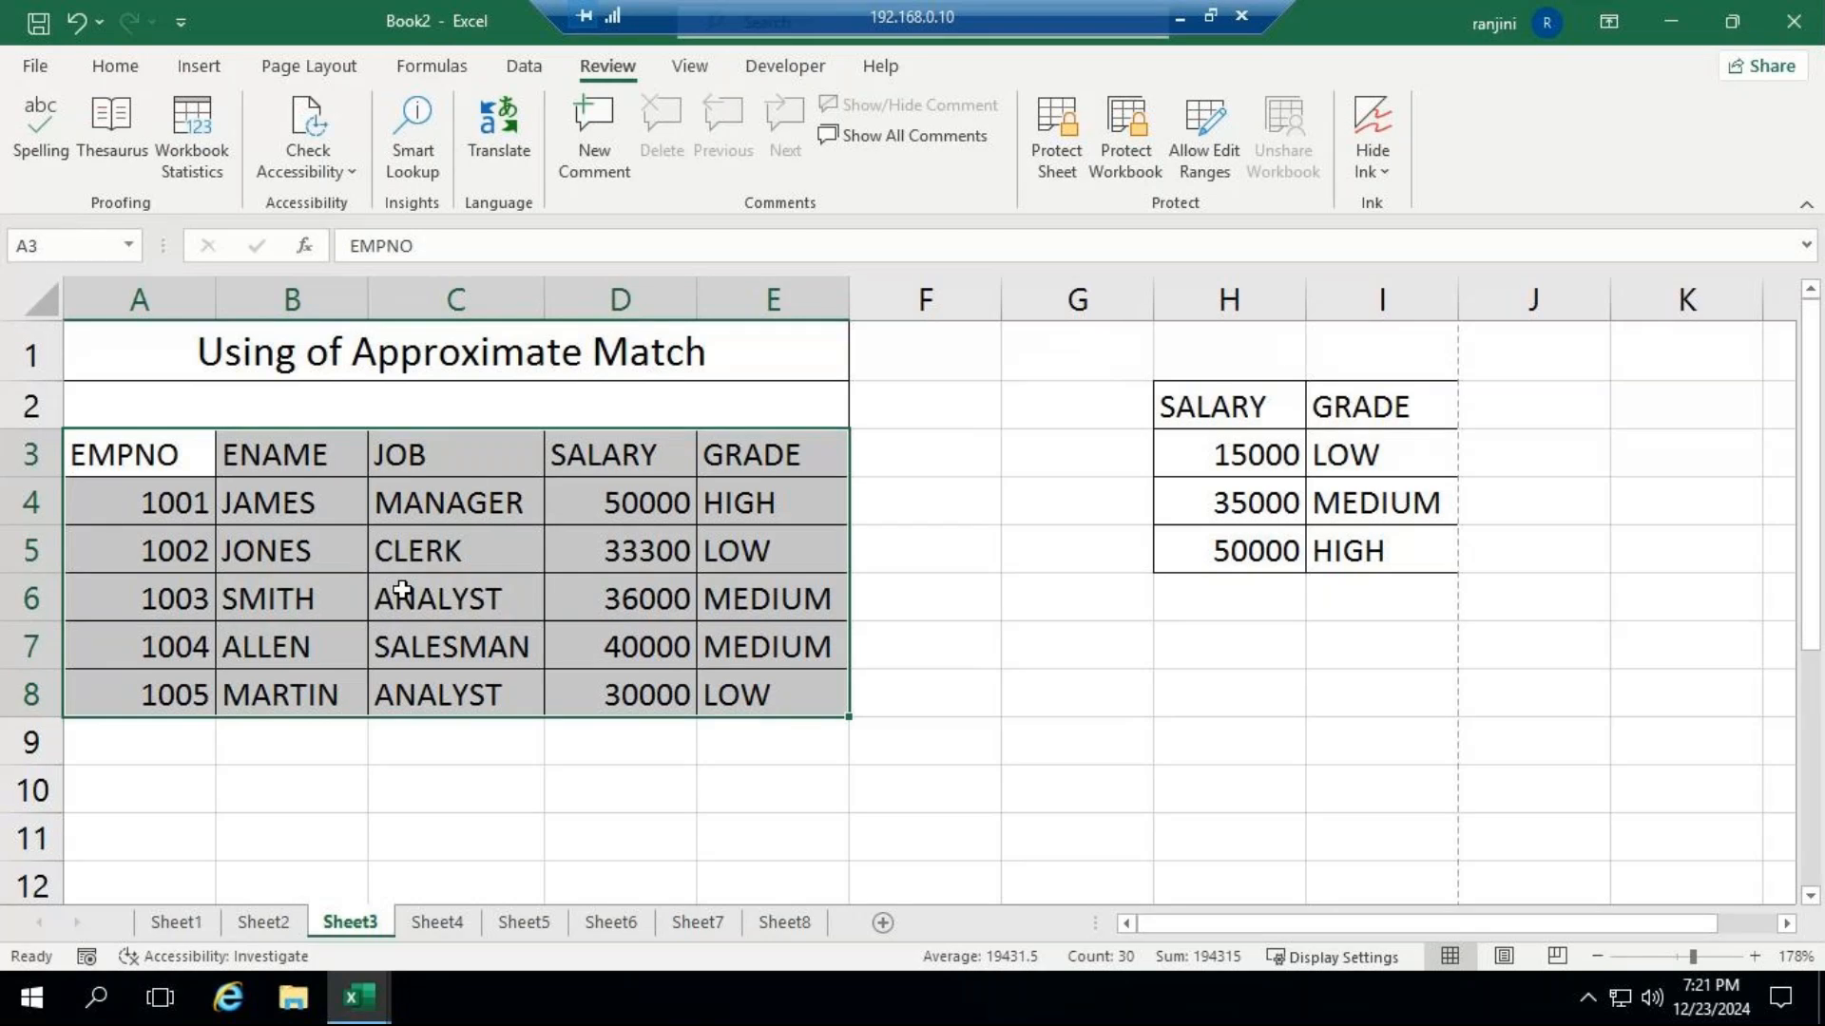
click(1001, 582)
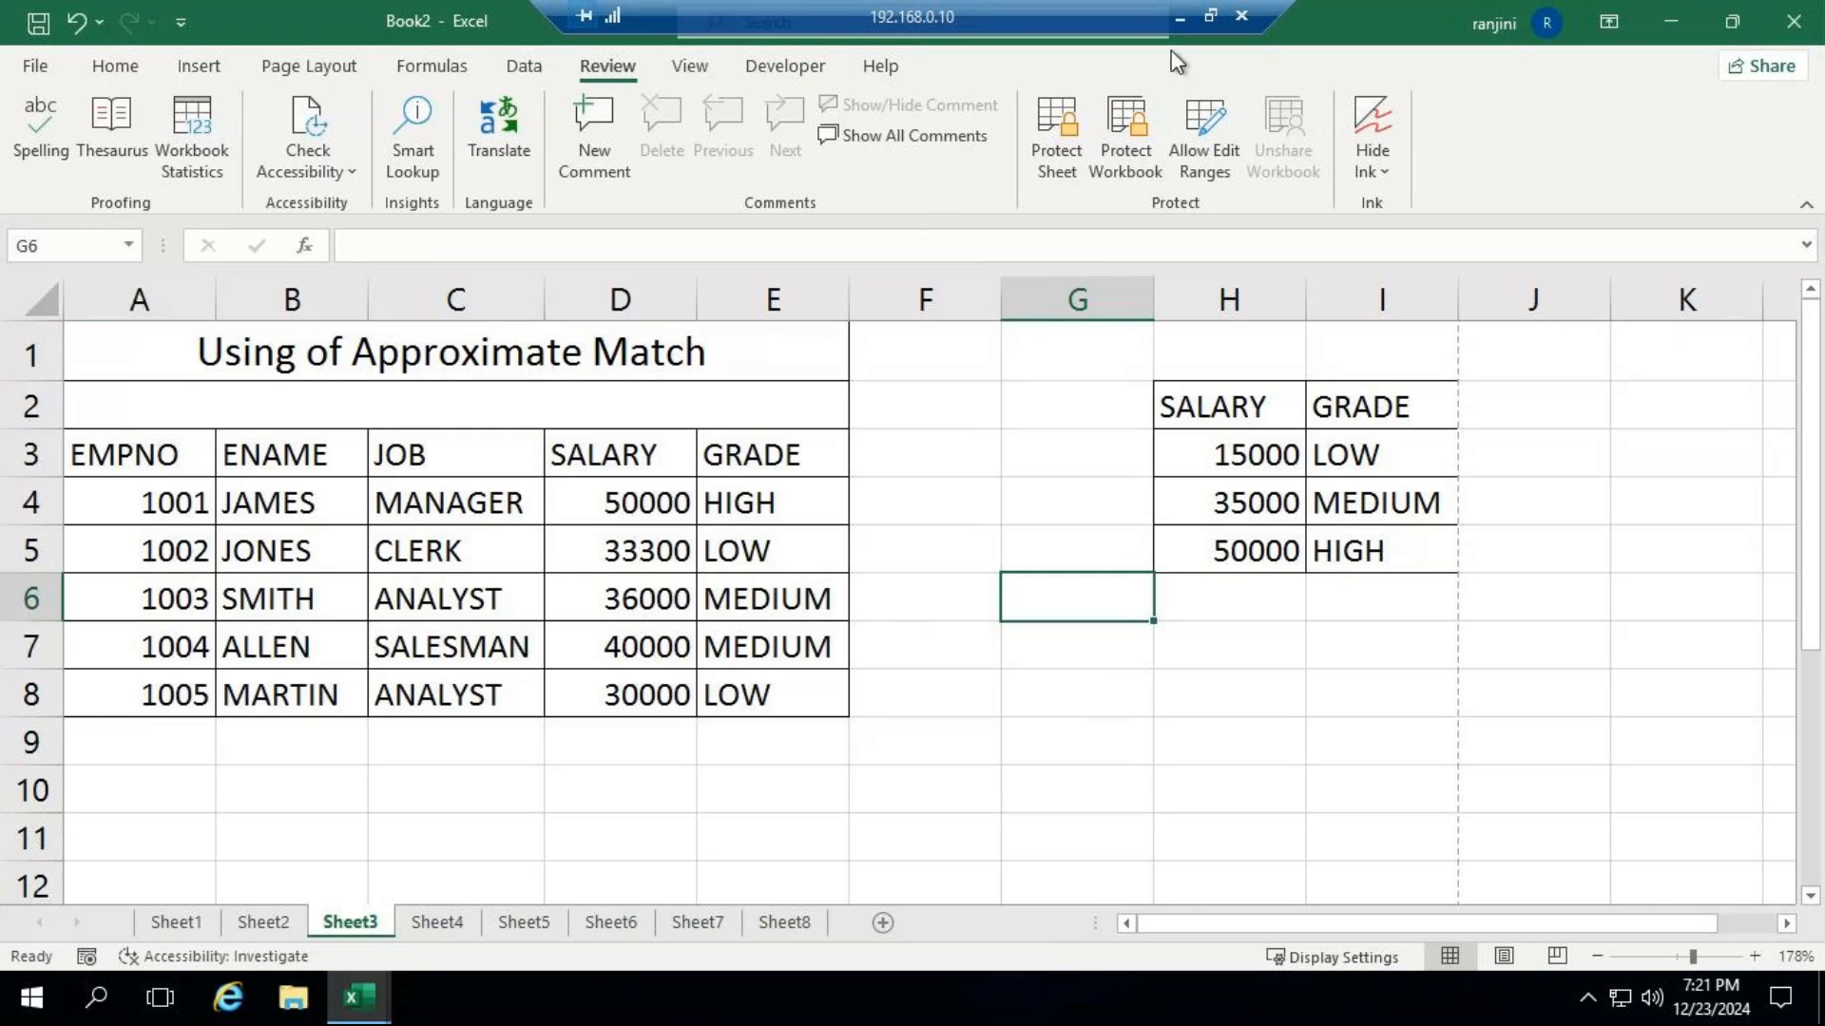
Check the GoTo Meeting window and return to the Excel workbook in the remote session.
click(1179, 18)
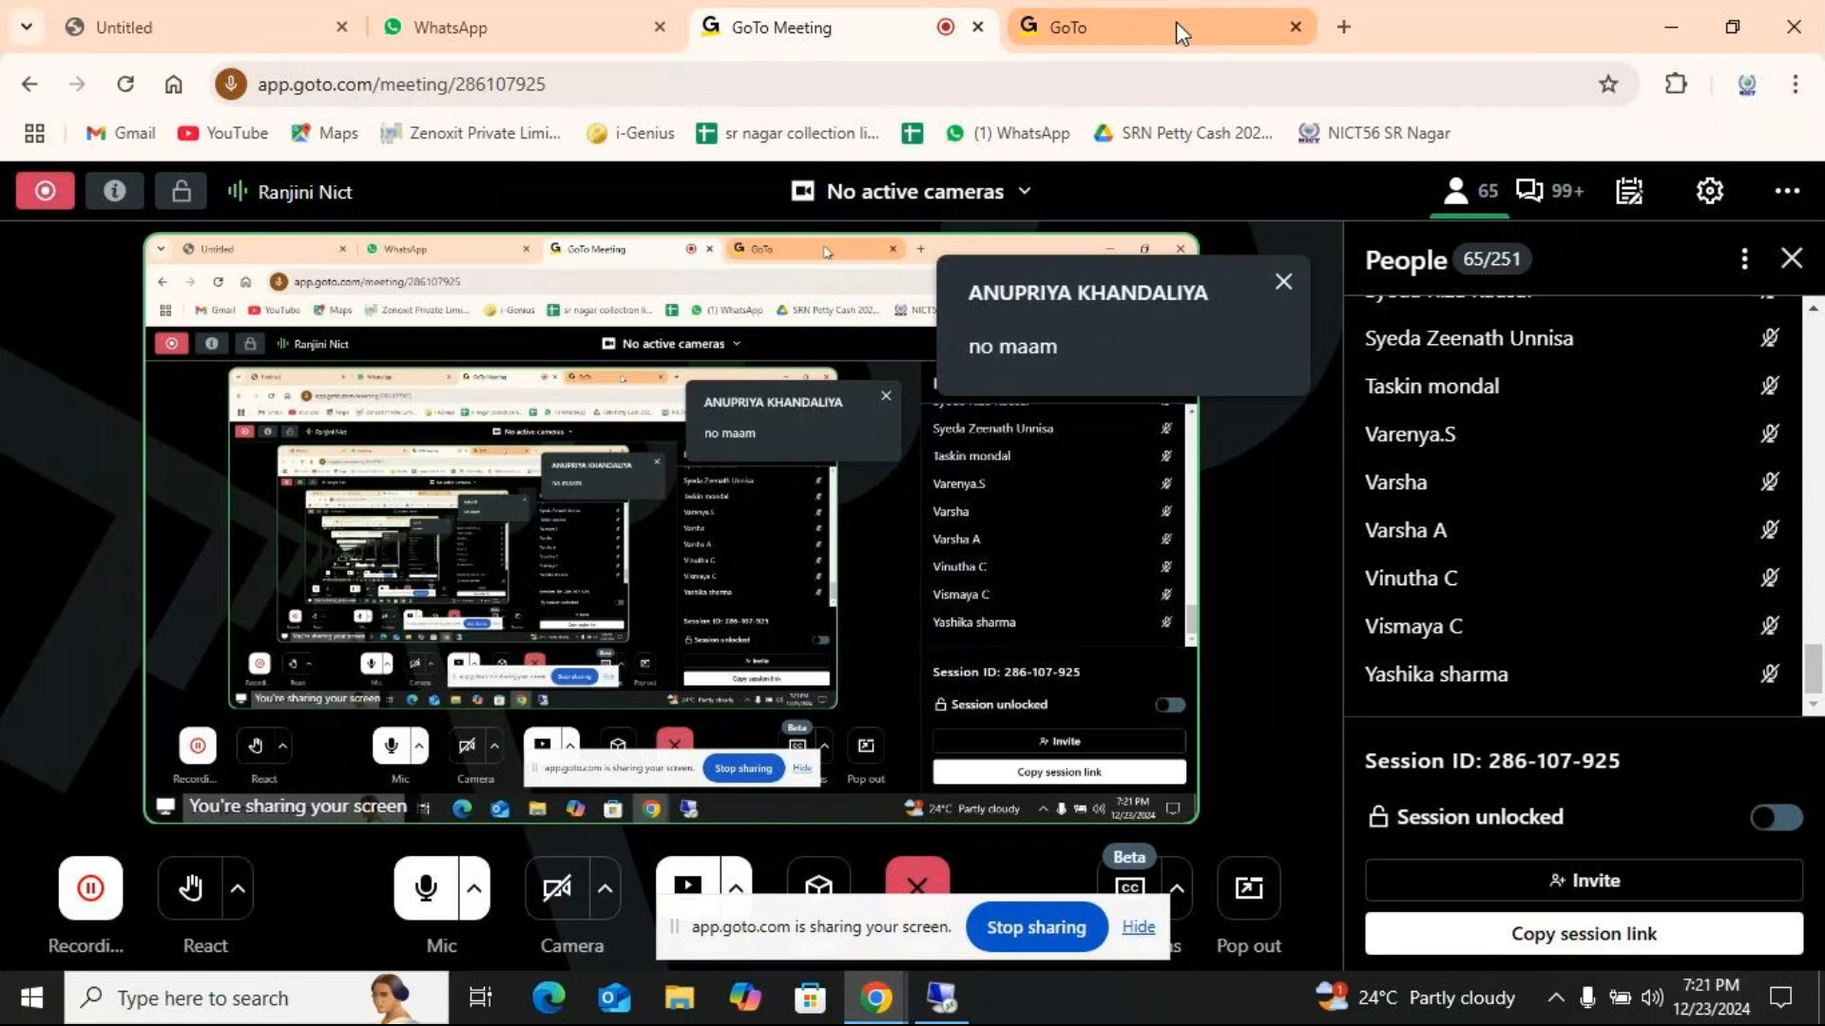
click(958, 1013)
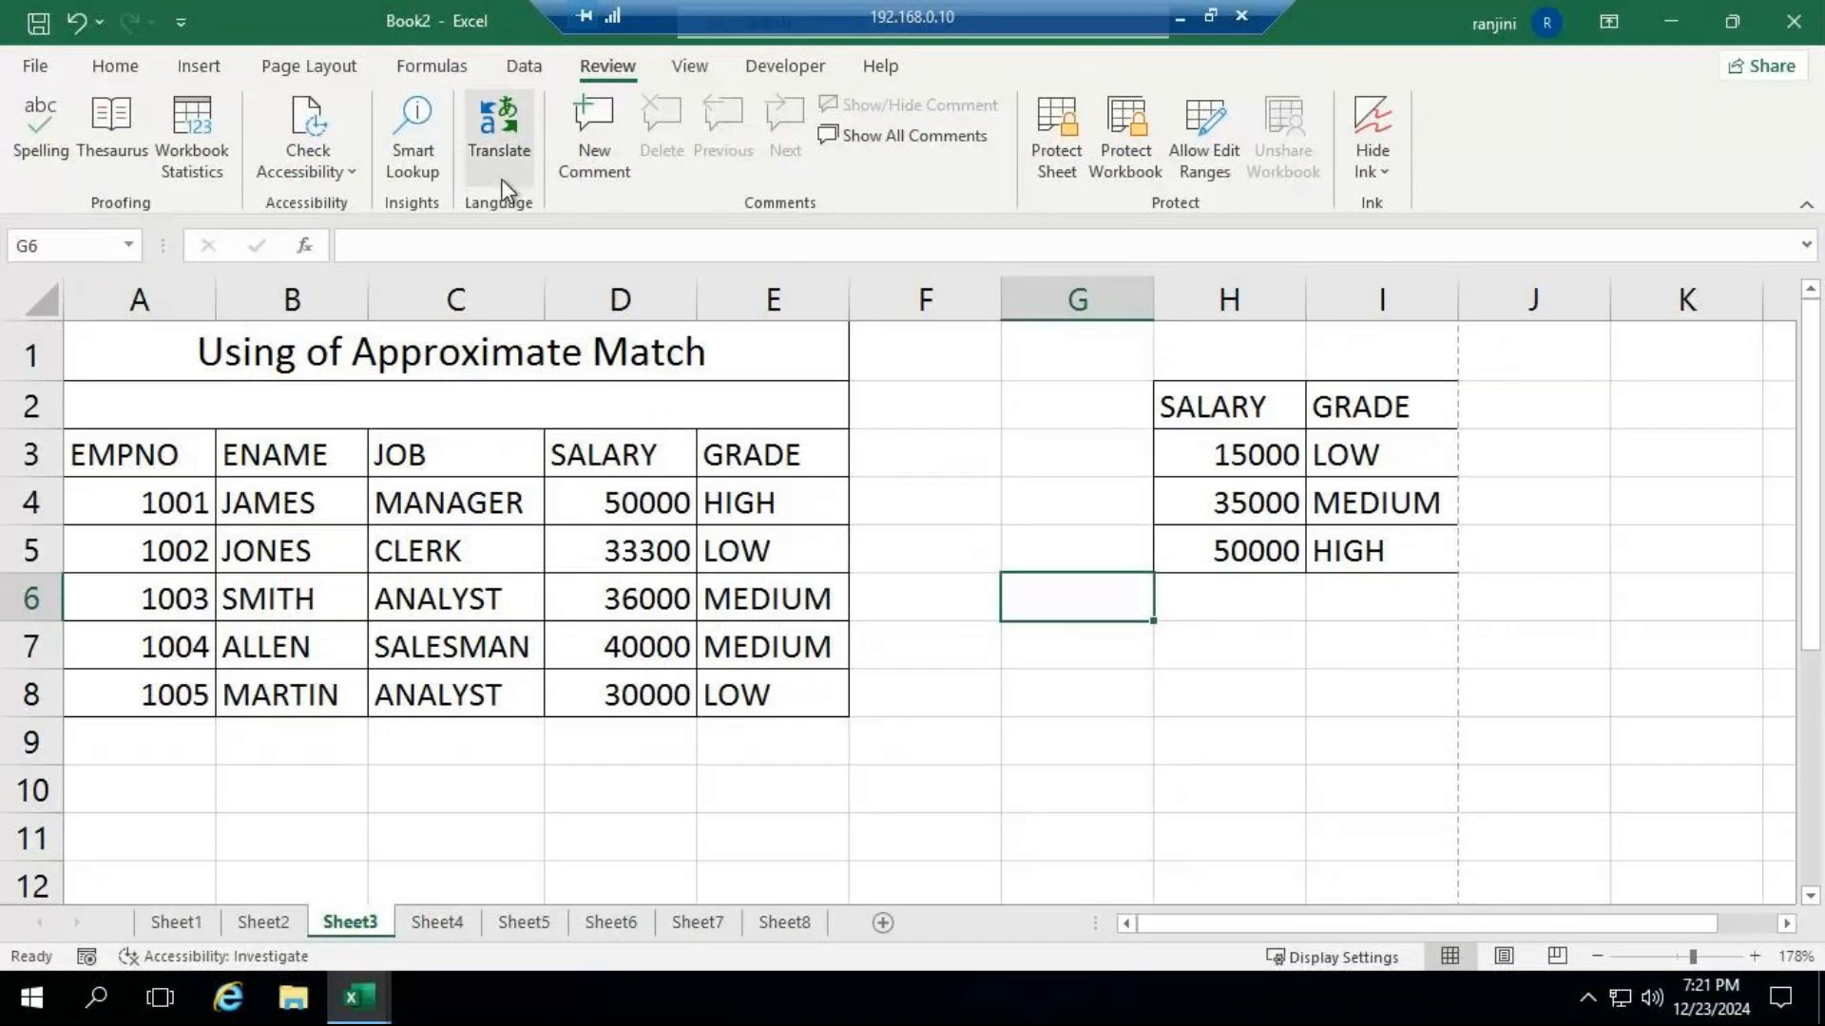
Enter the word "management" in cell F10.
click(920, 804)
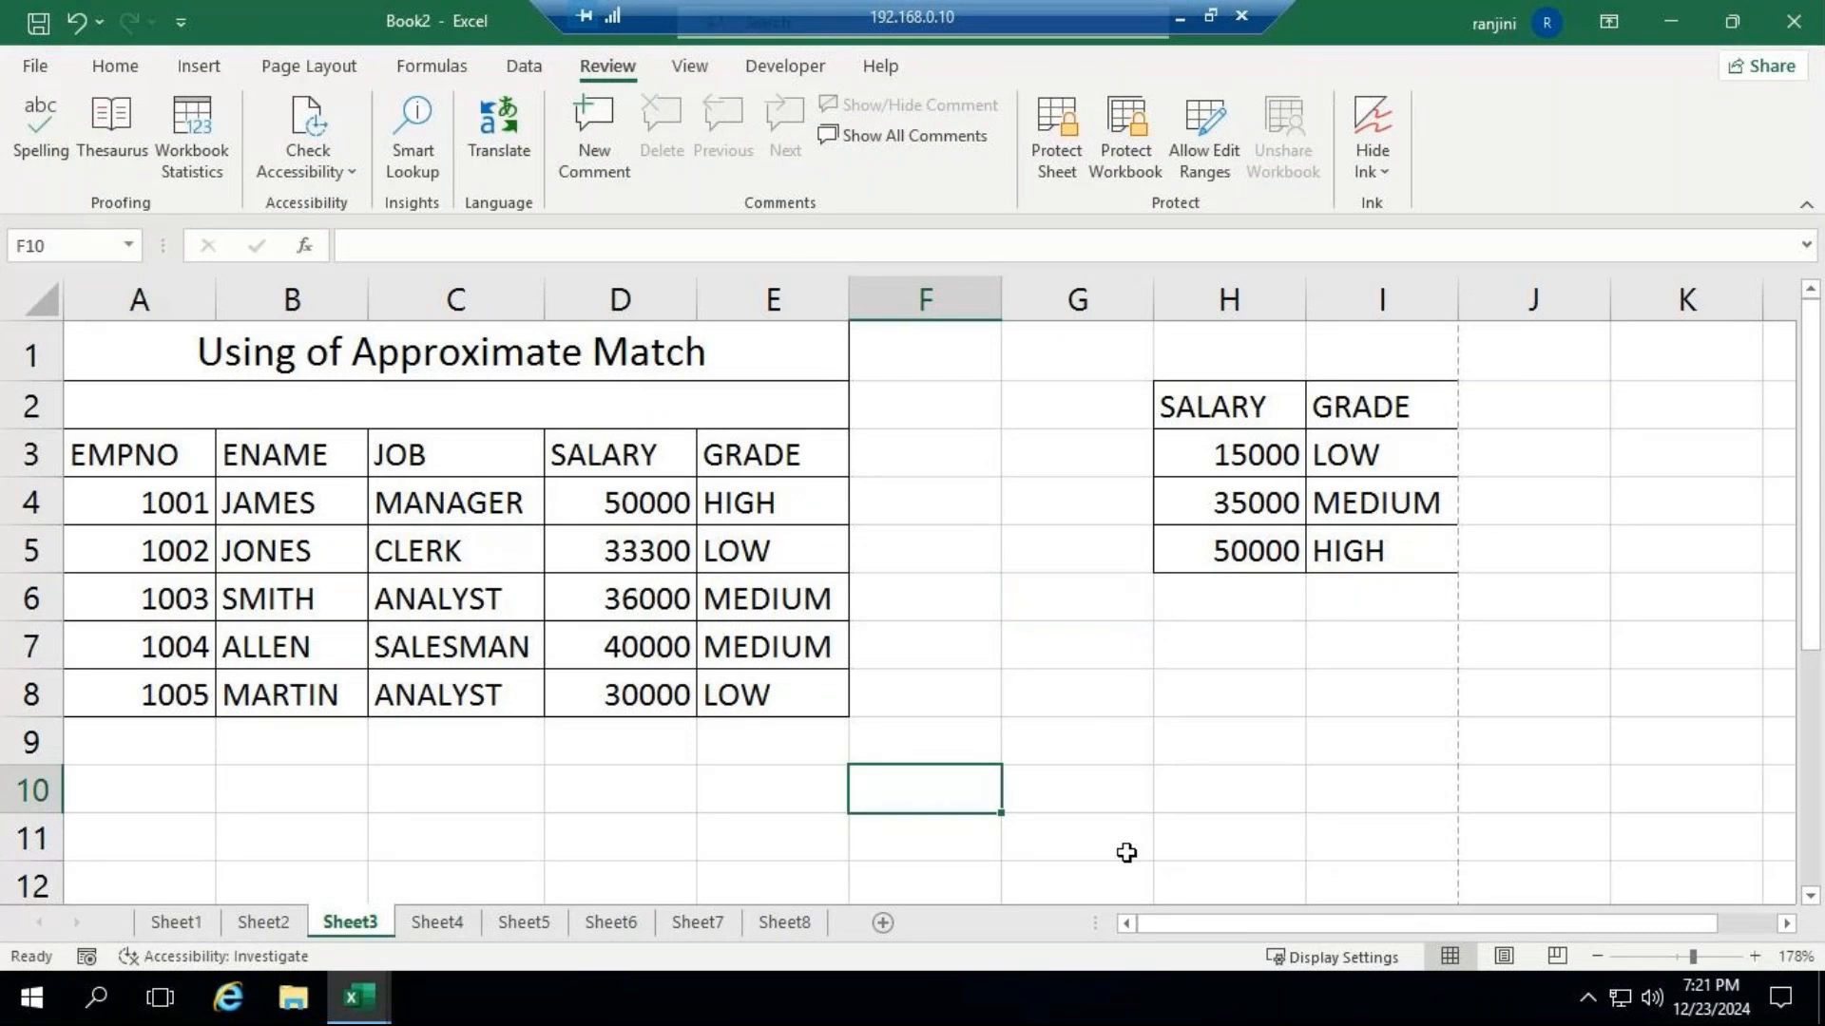
text(manage)
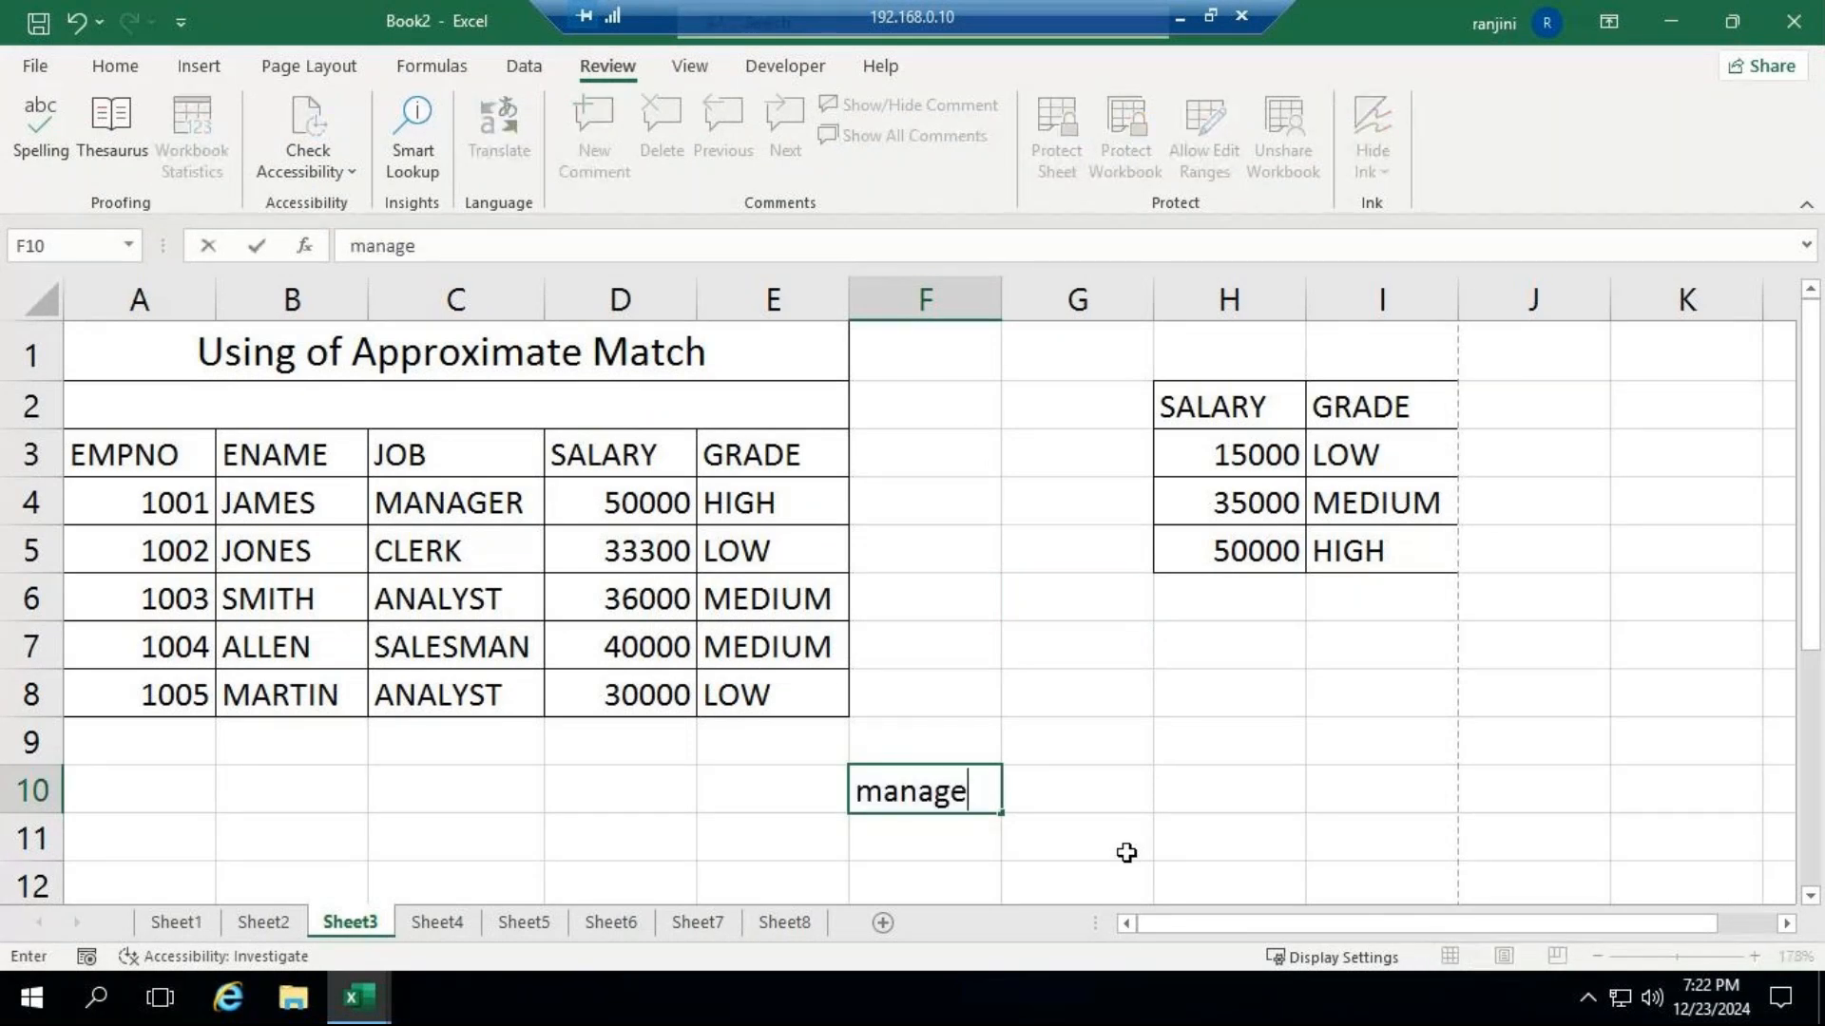
text(ment)
key(Return)
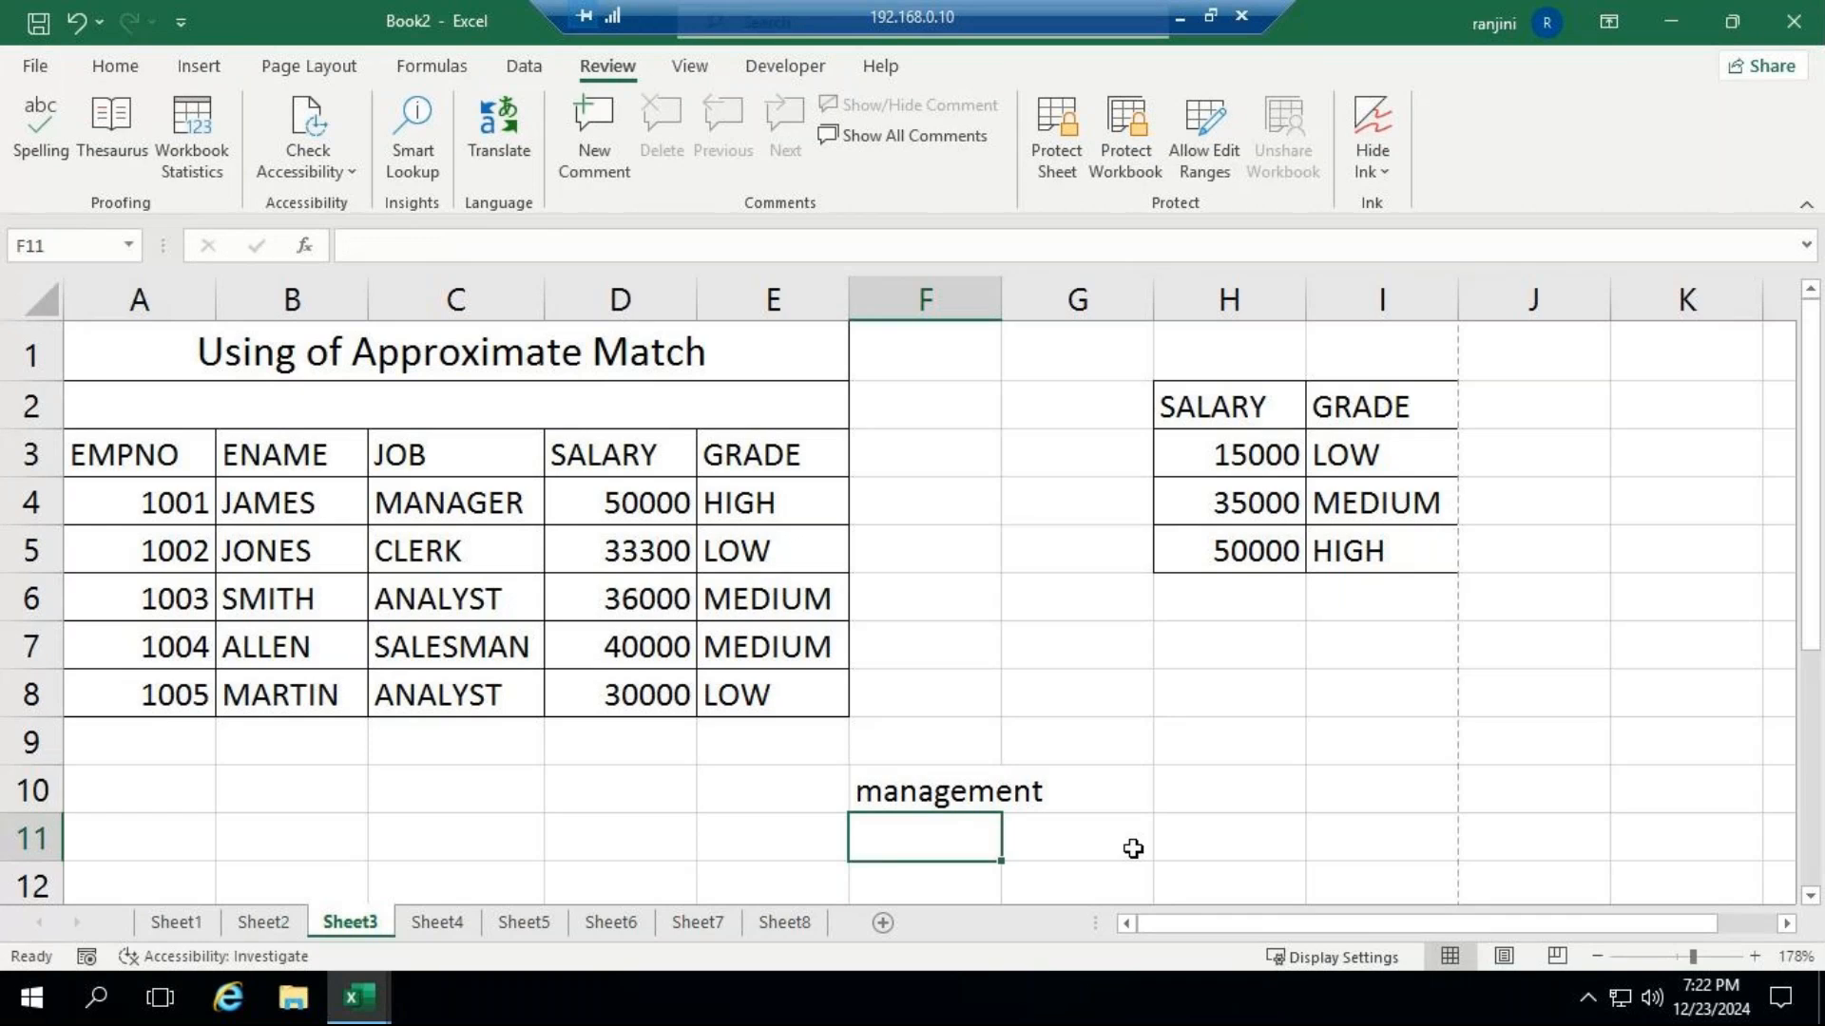
Translate the word in F10 from English to Hindi with the Translator.
click(994, 796)
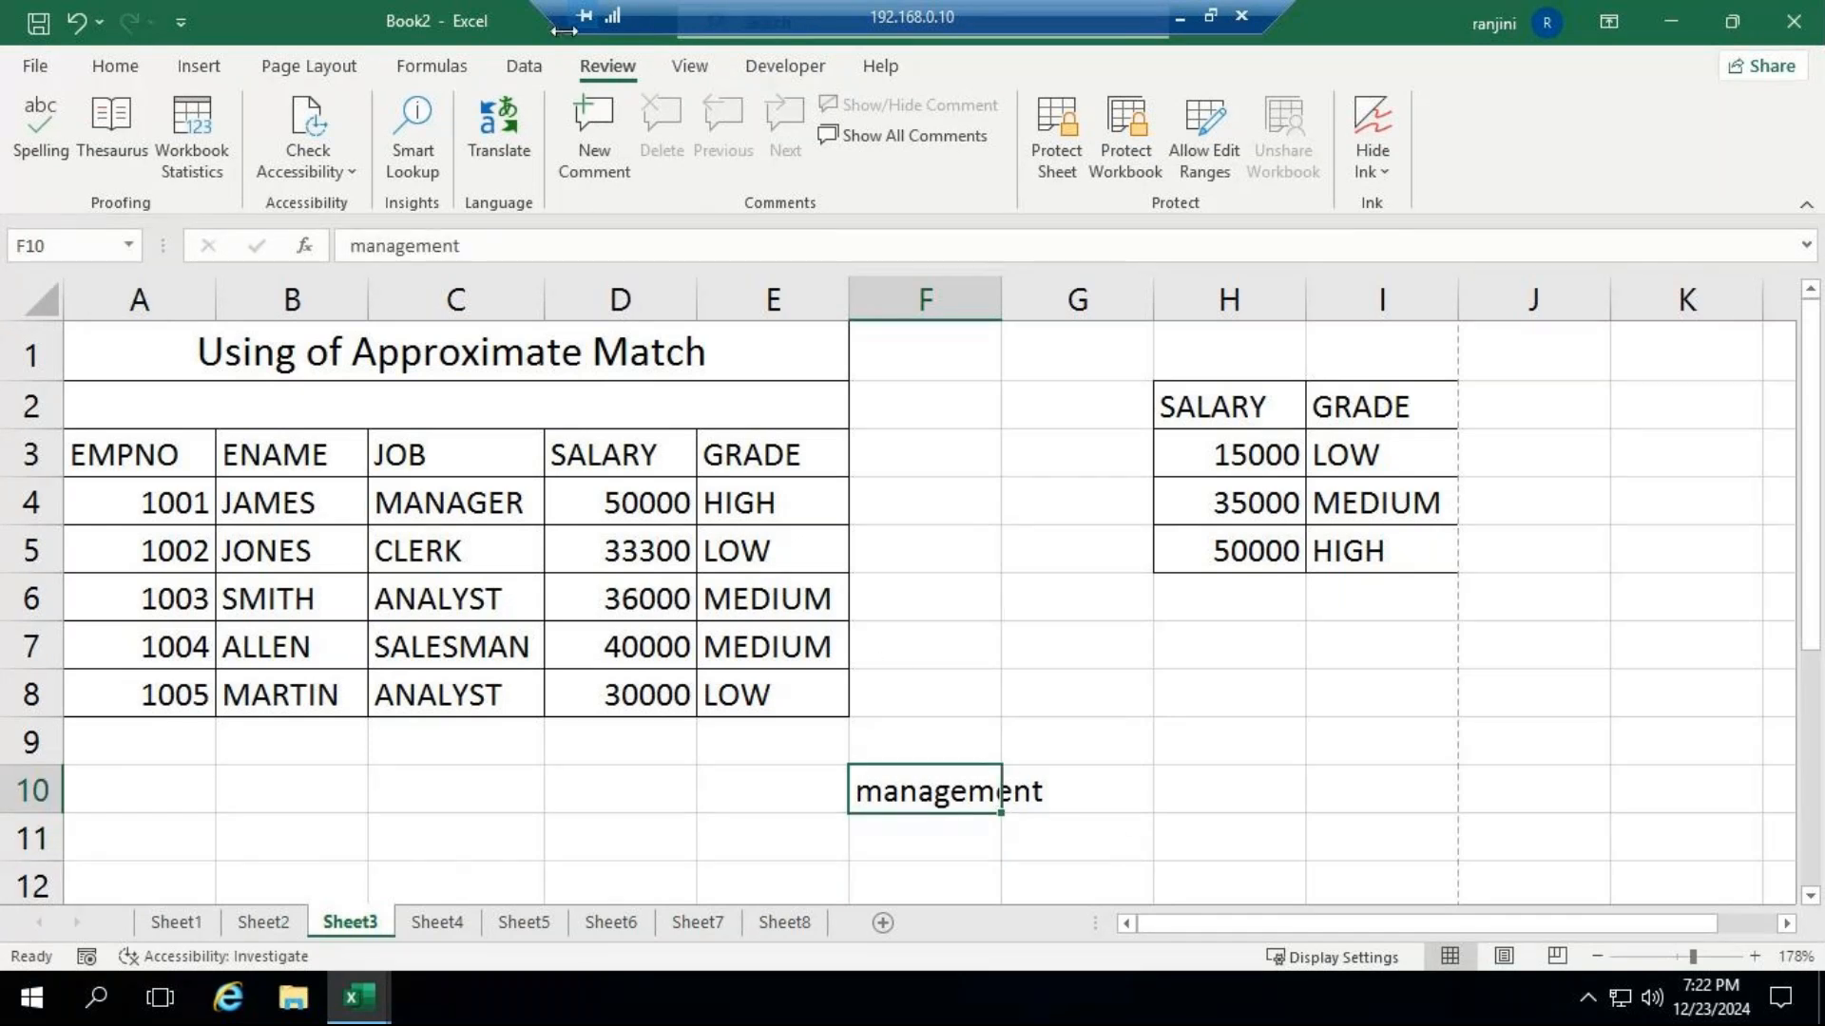
click(514, 131)
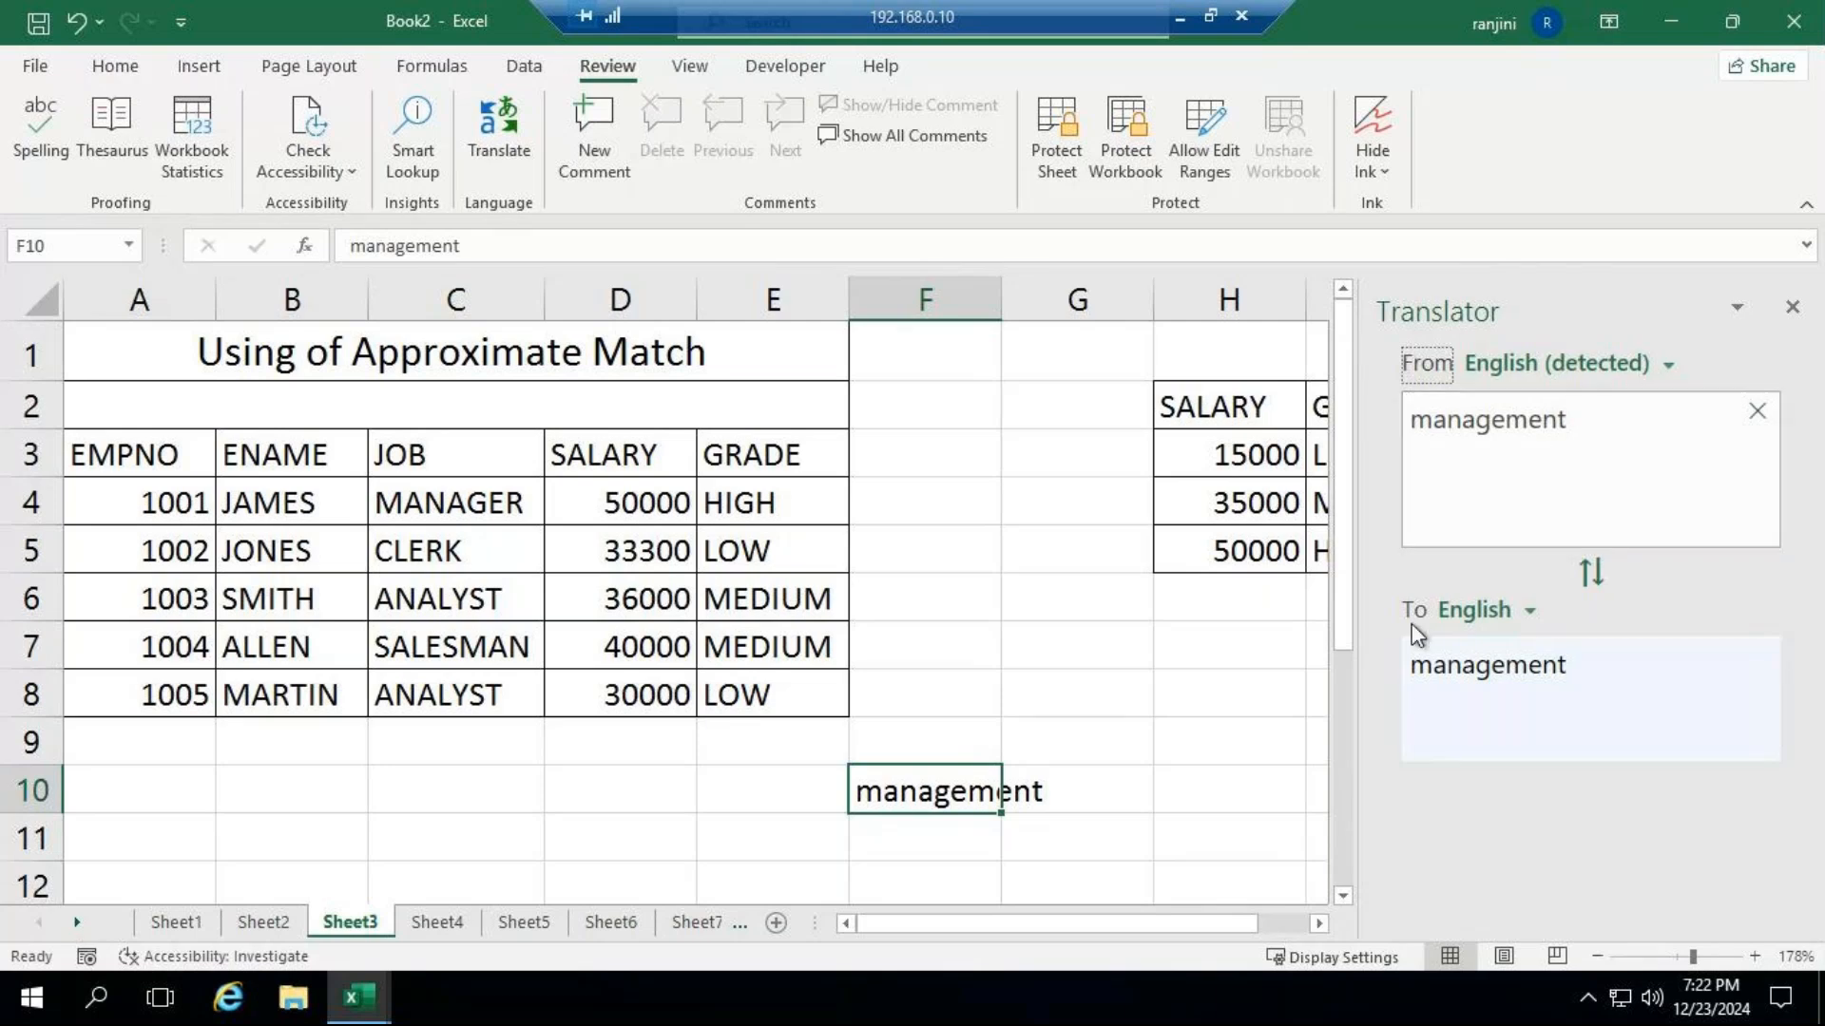
click(1530, 620)
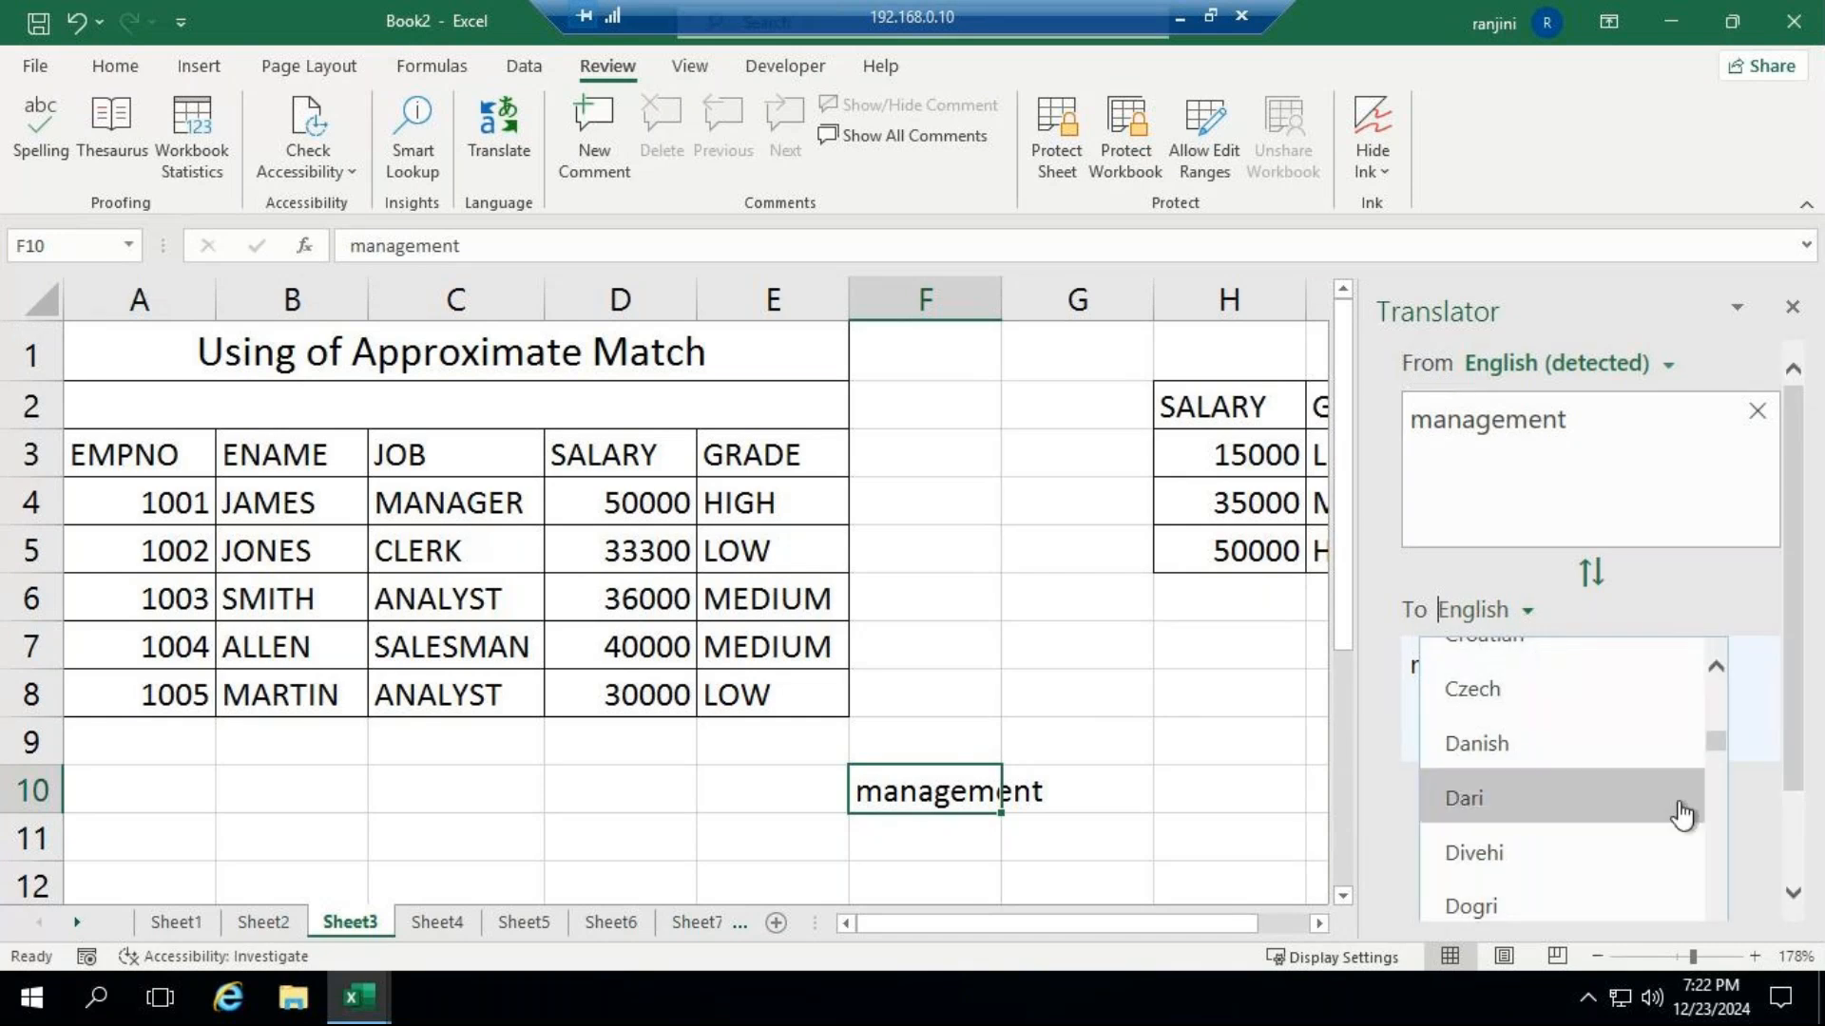
scroll(1573, 840, down, 1)
scroll(1573, 840, down, 1)
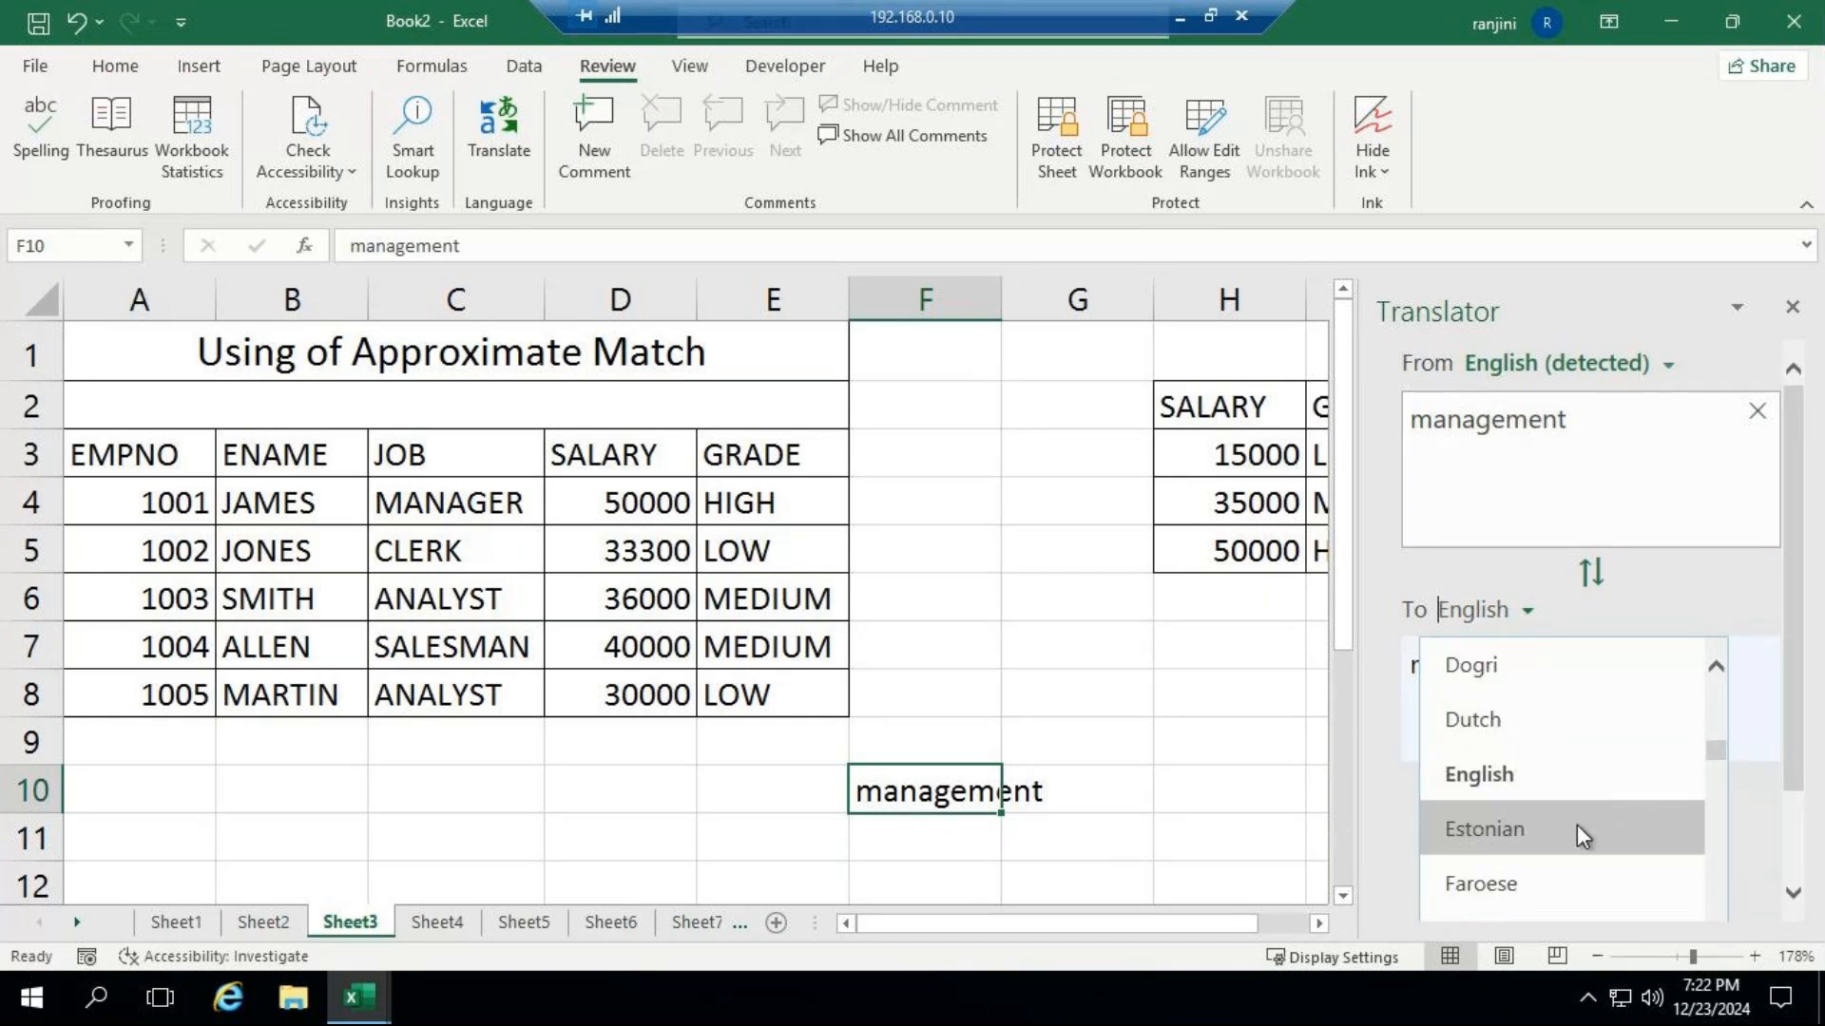
text(h)
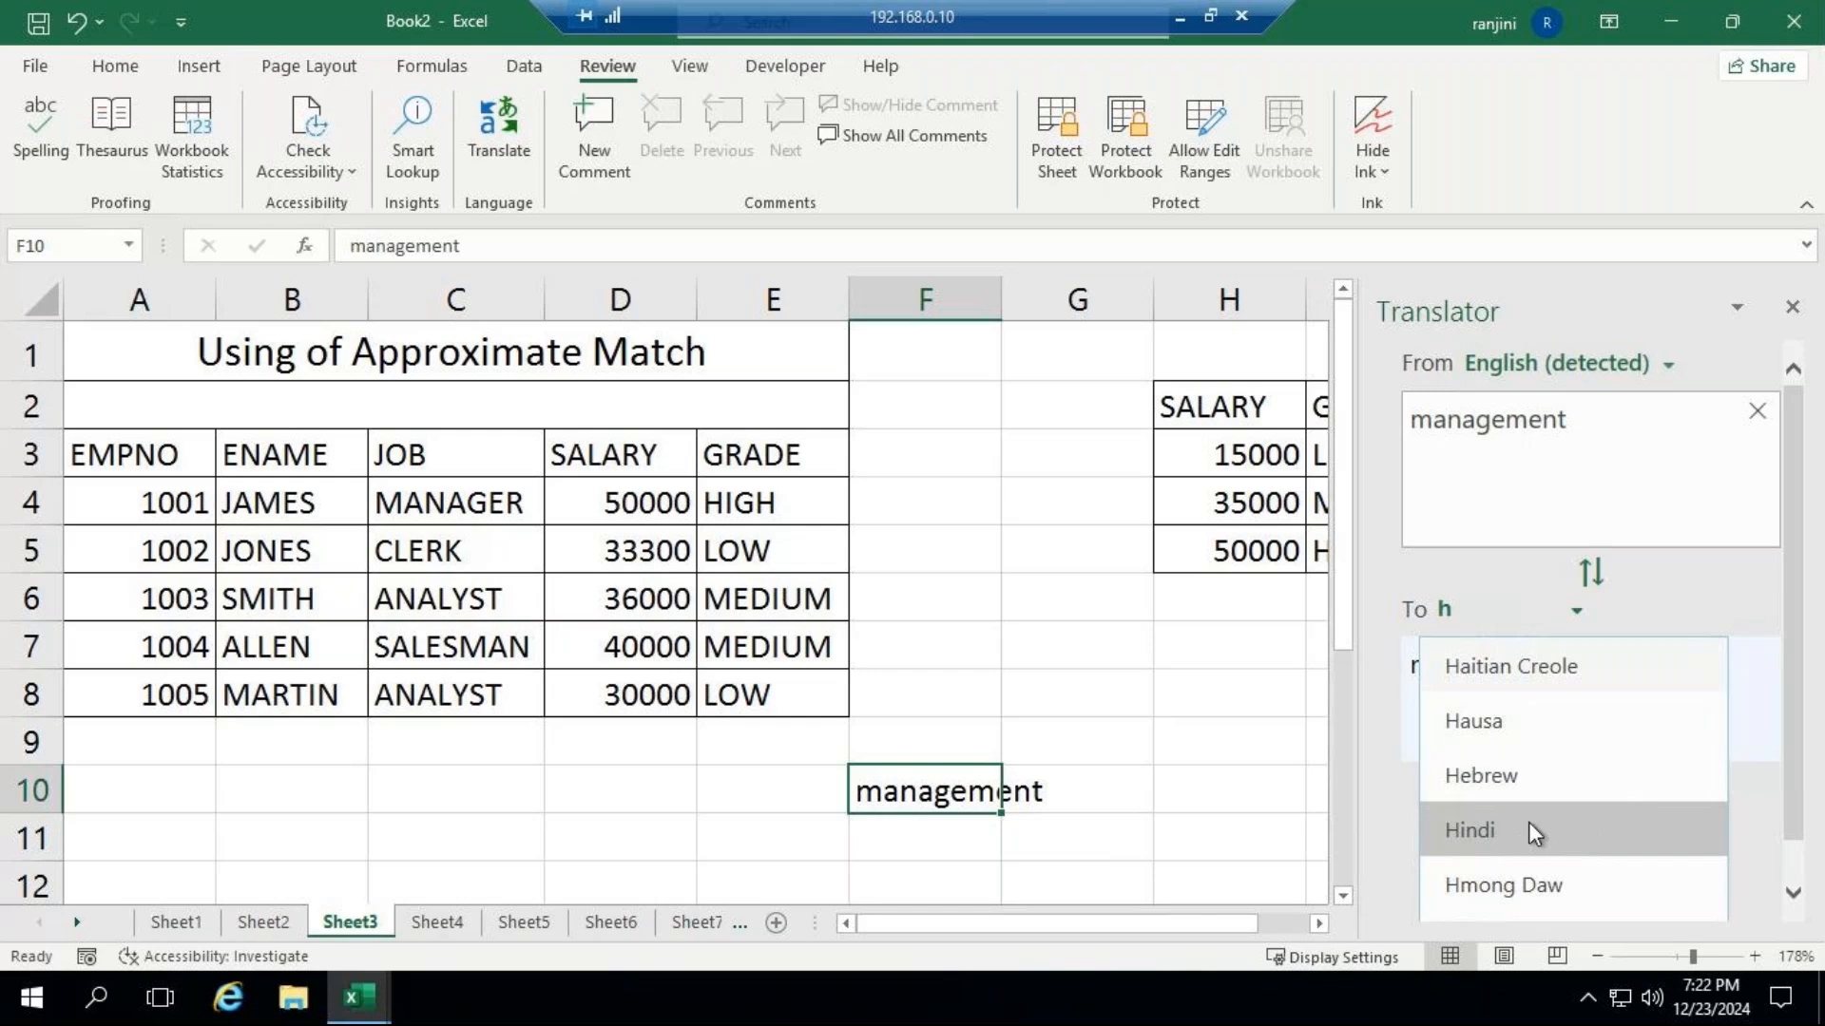
click(1530, 833)
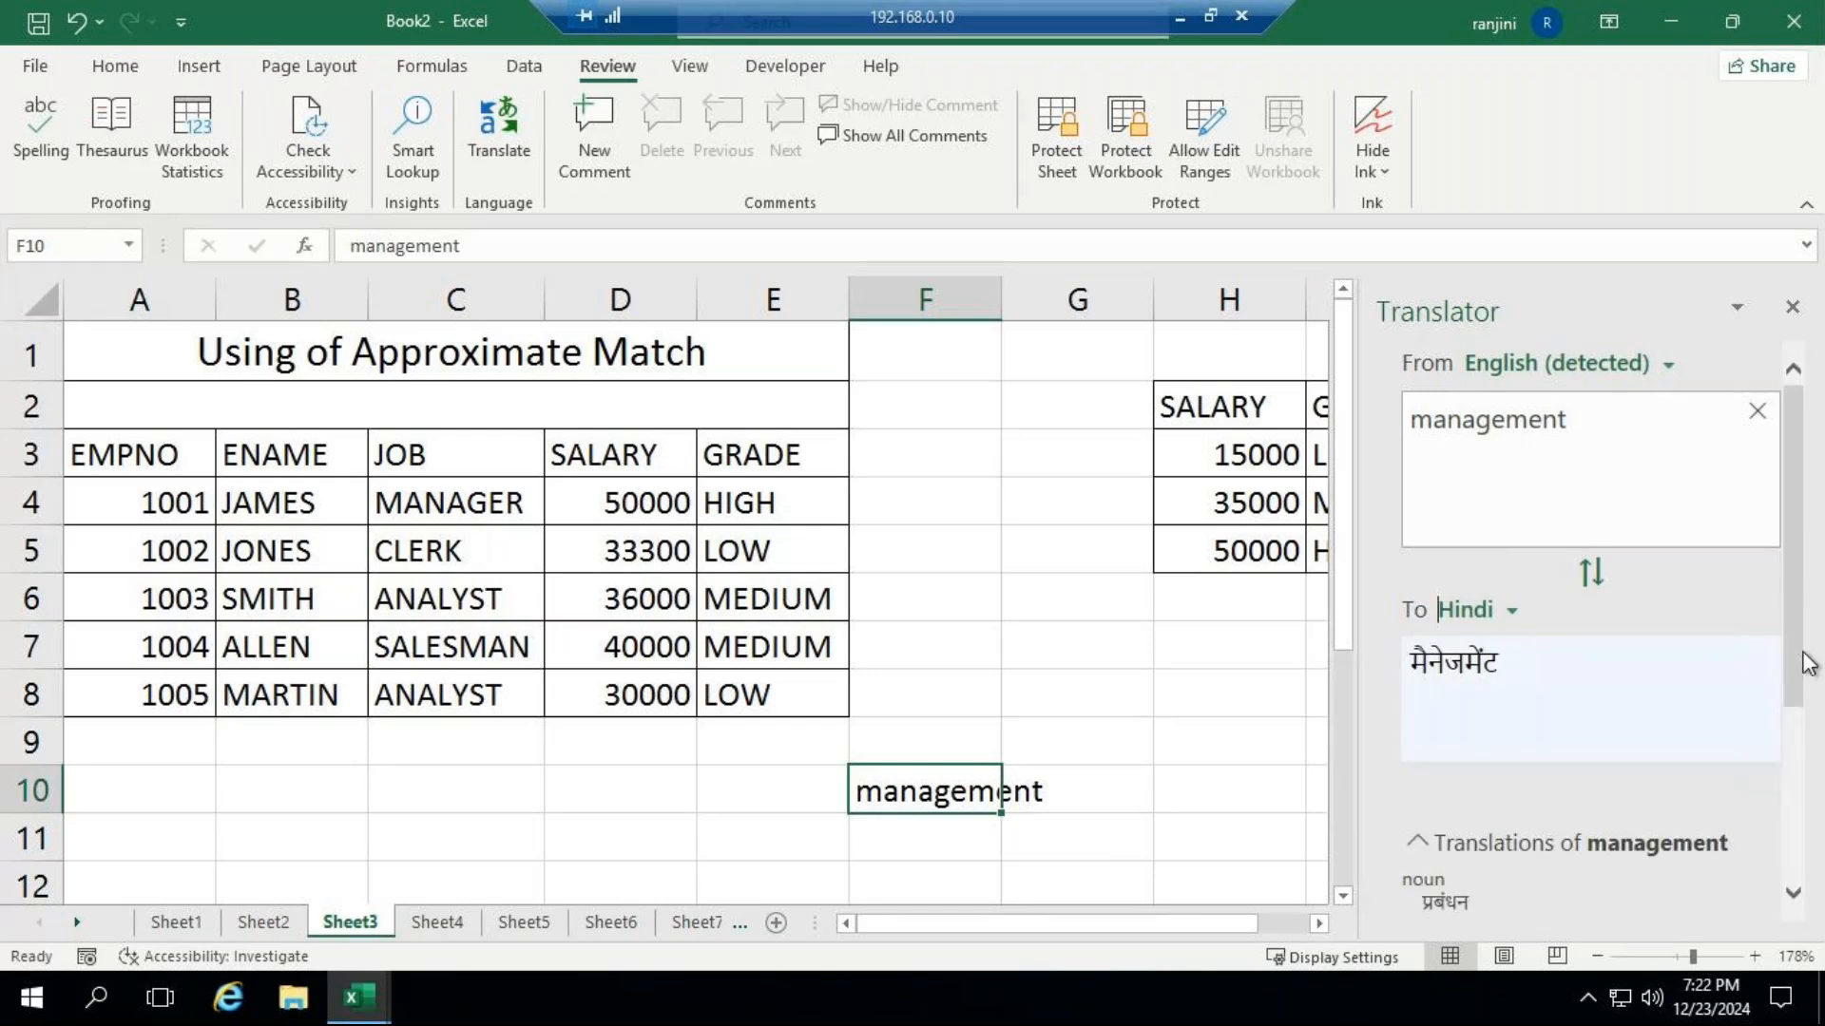
Review the alternative Hindi translations of "management" in the Translator and copy the मैनेजमेंट entry.
click(1502, 613)
click(1511, 617)
click(1793, 893)
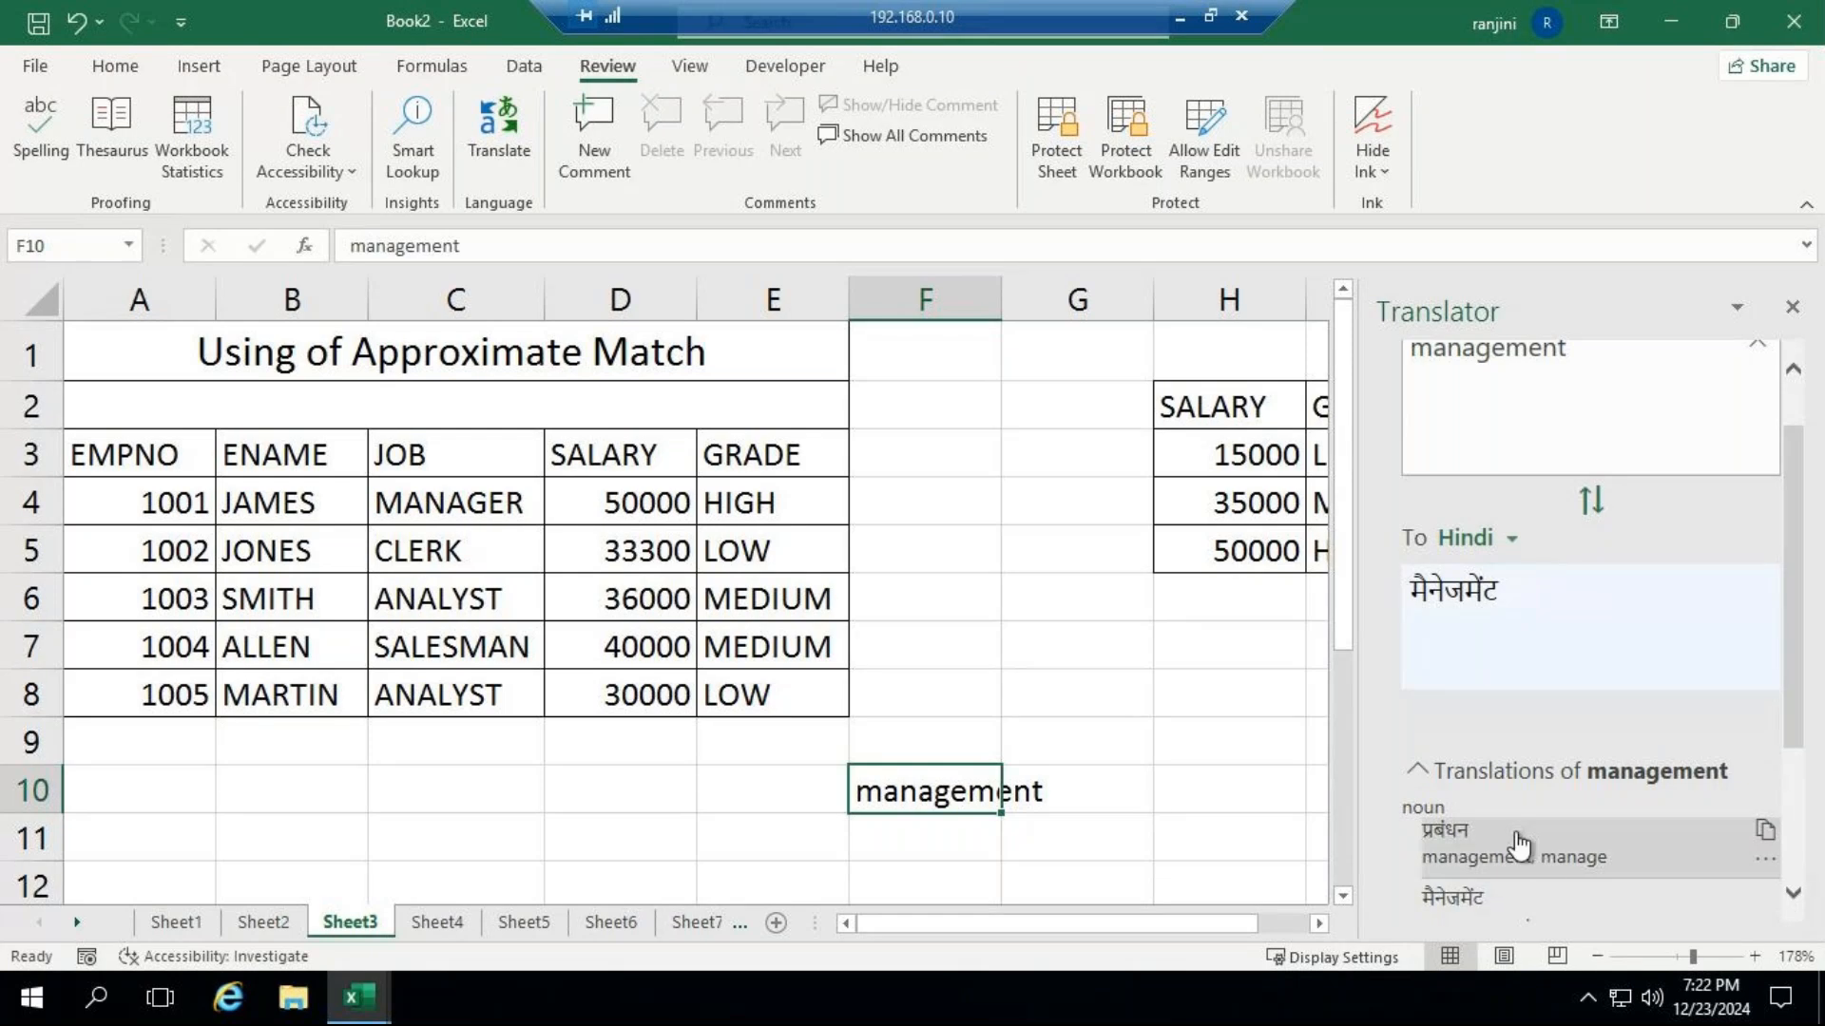
scroll(1521, 818, down, 2)
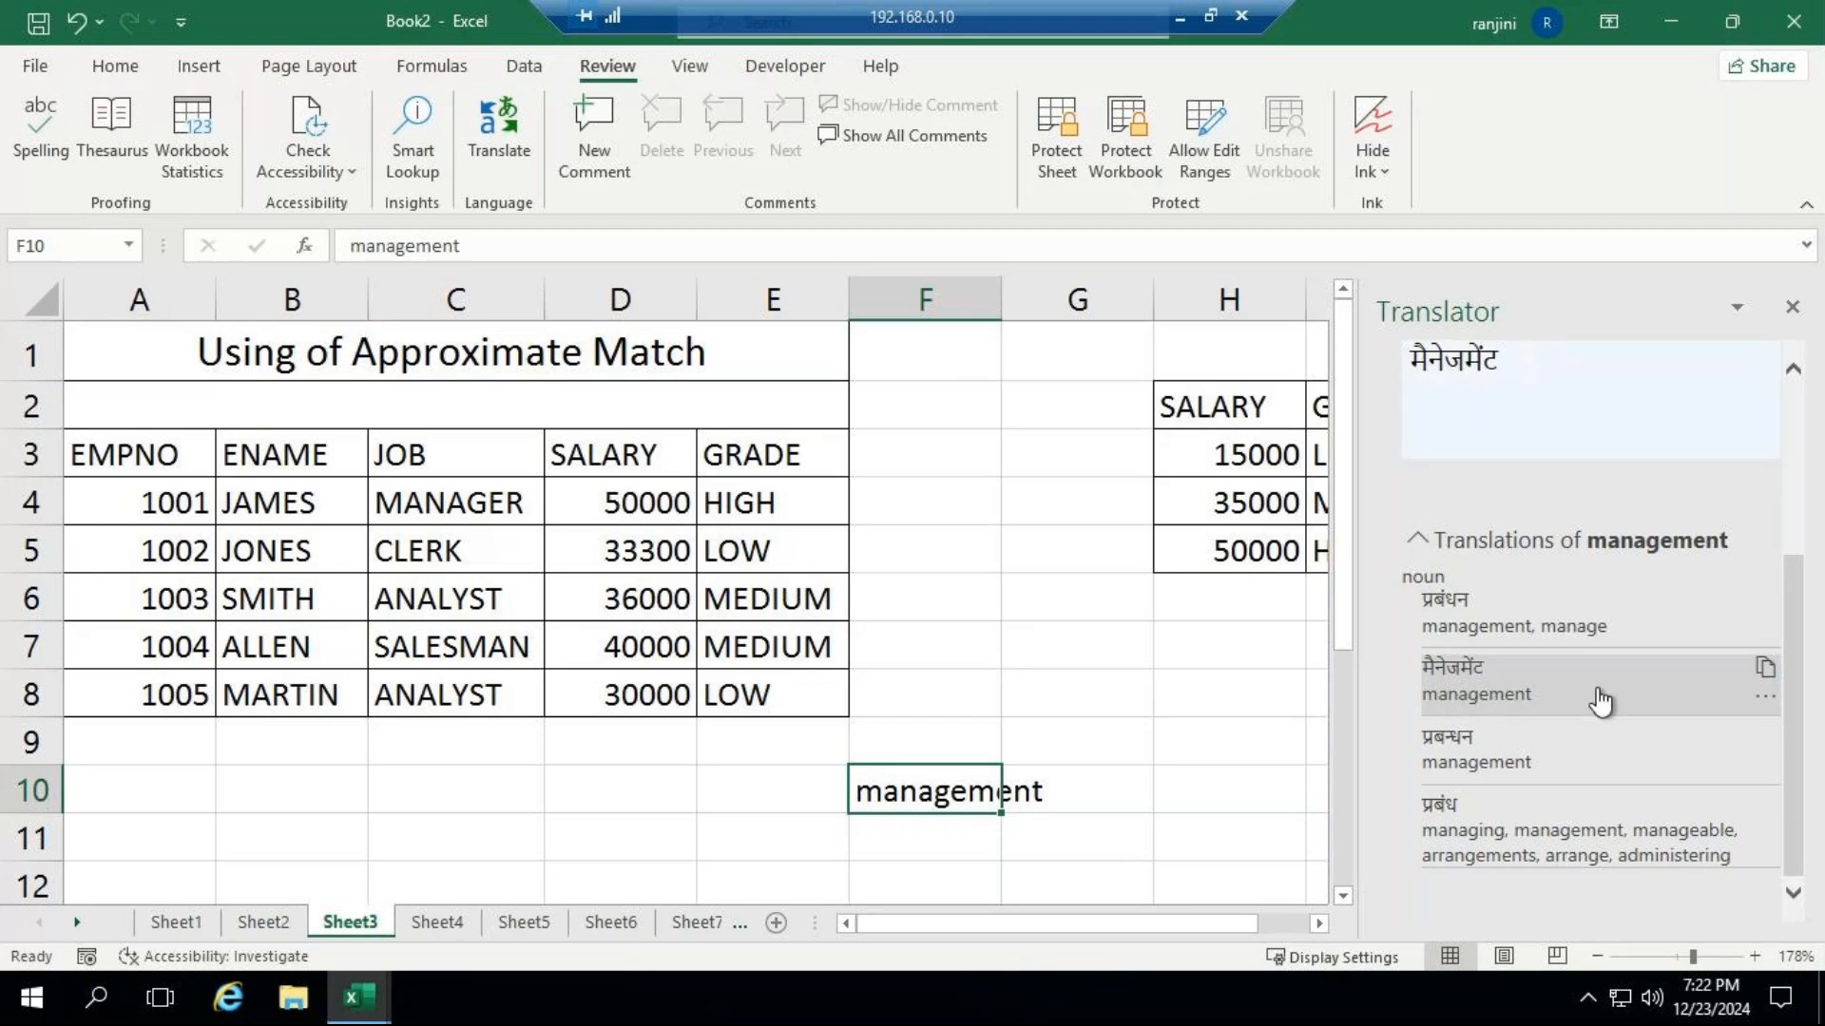
click(1765, 673)
right_click(1768, 686)
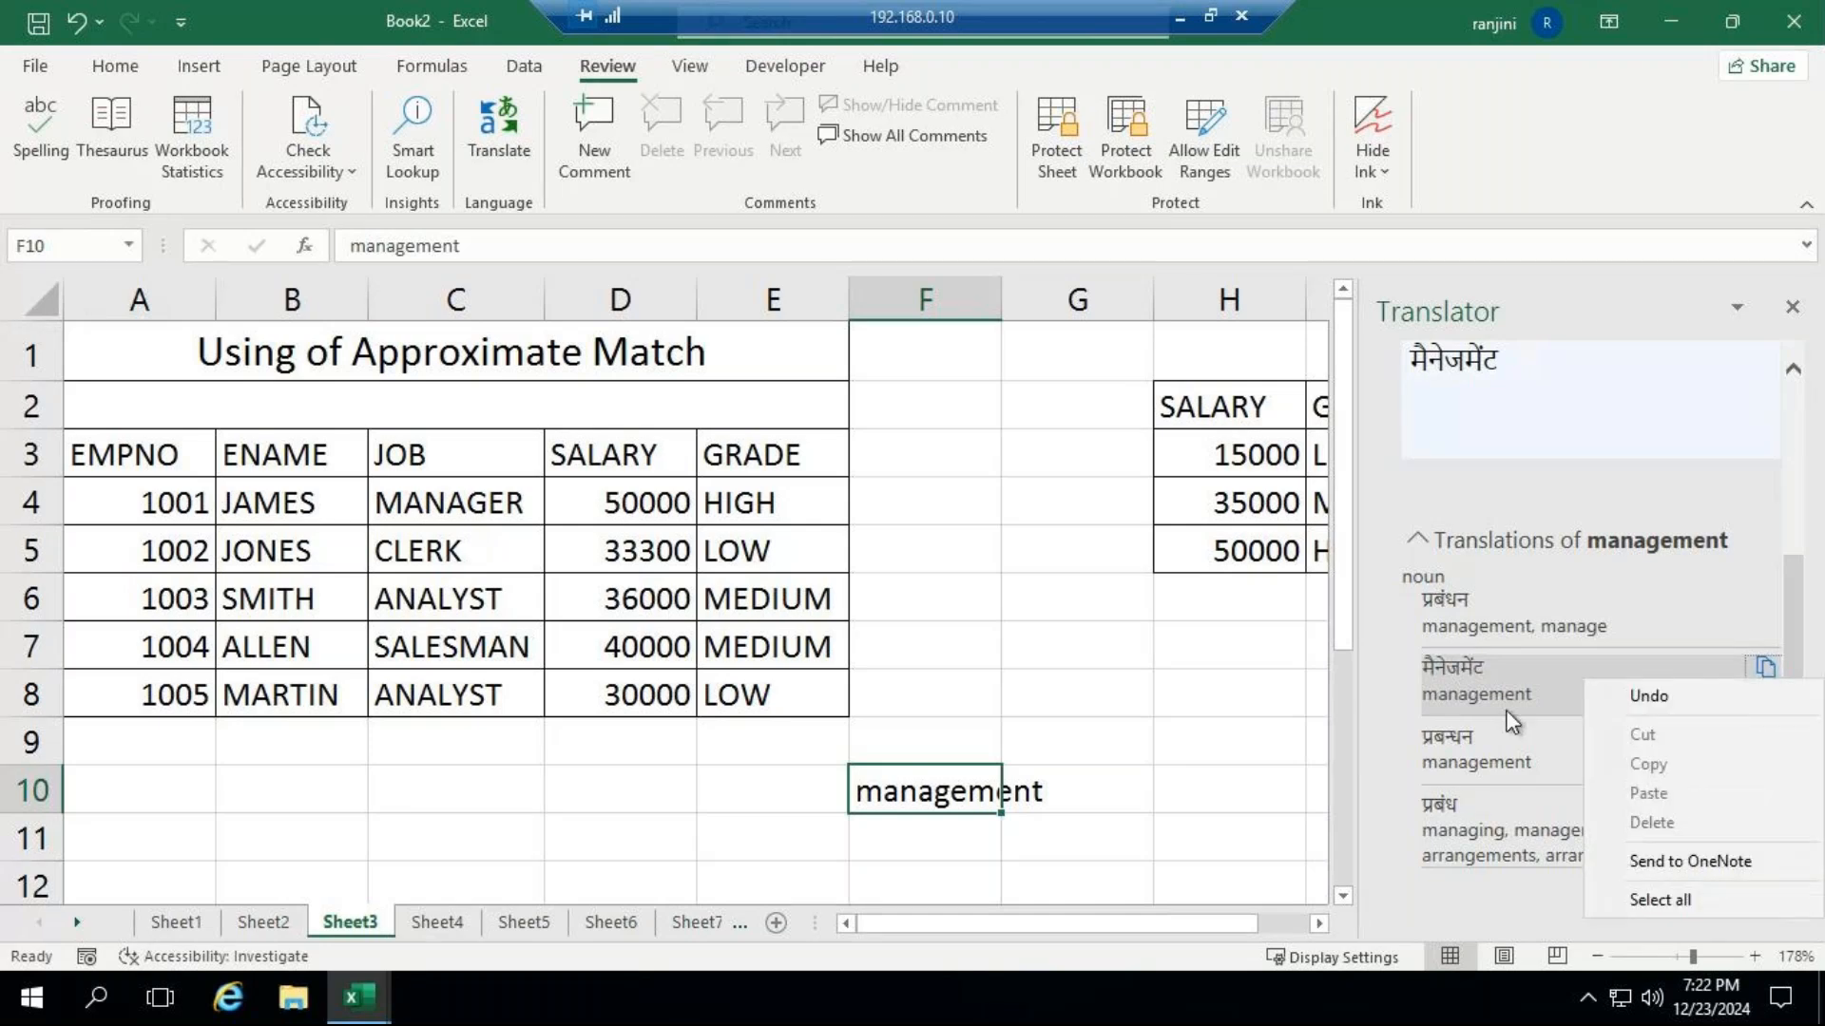
click(1477, 693)
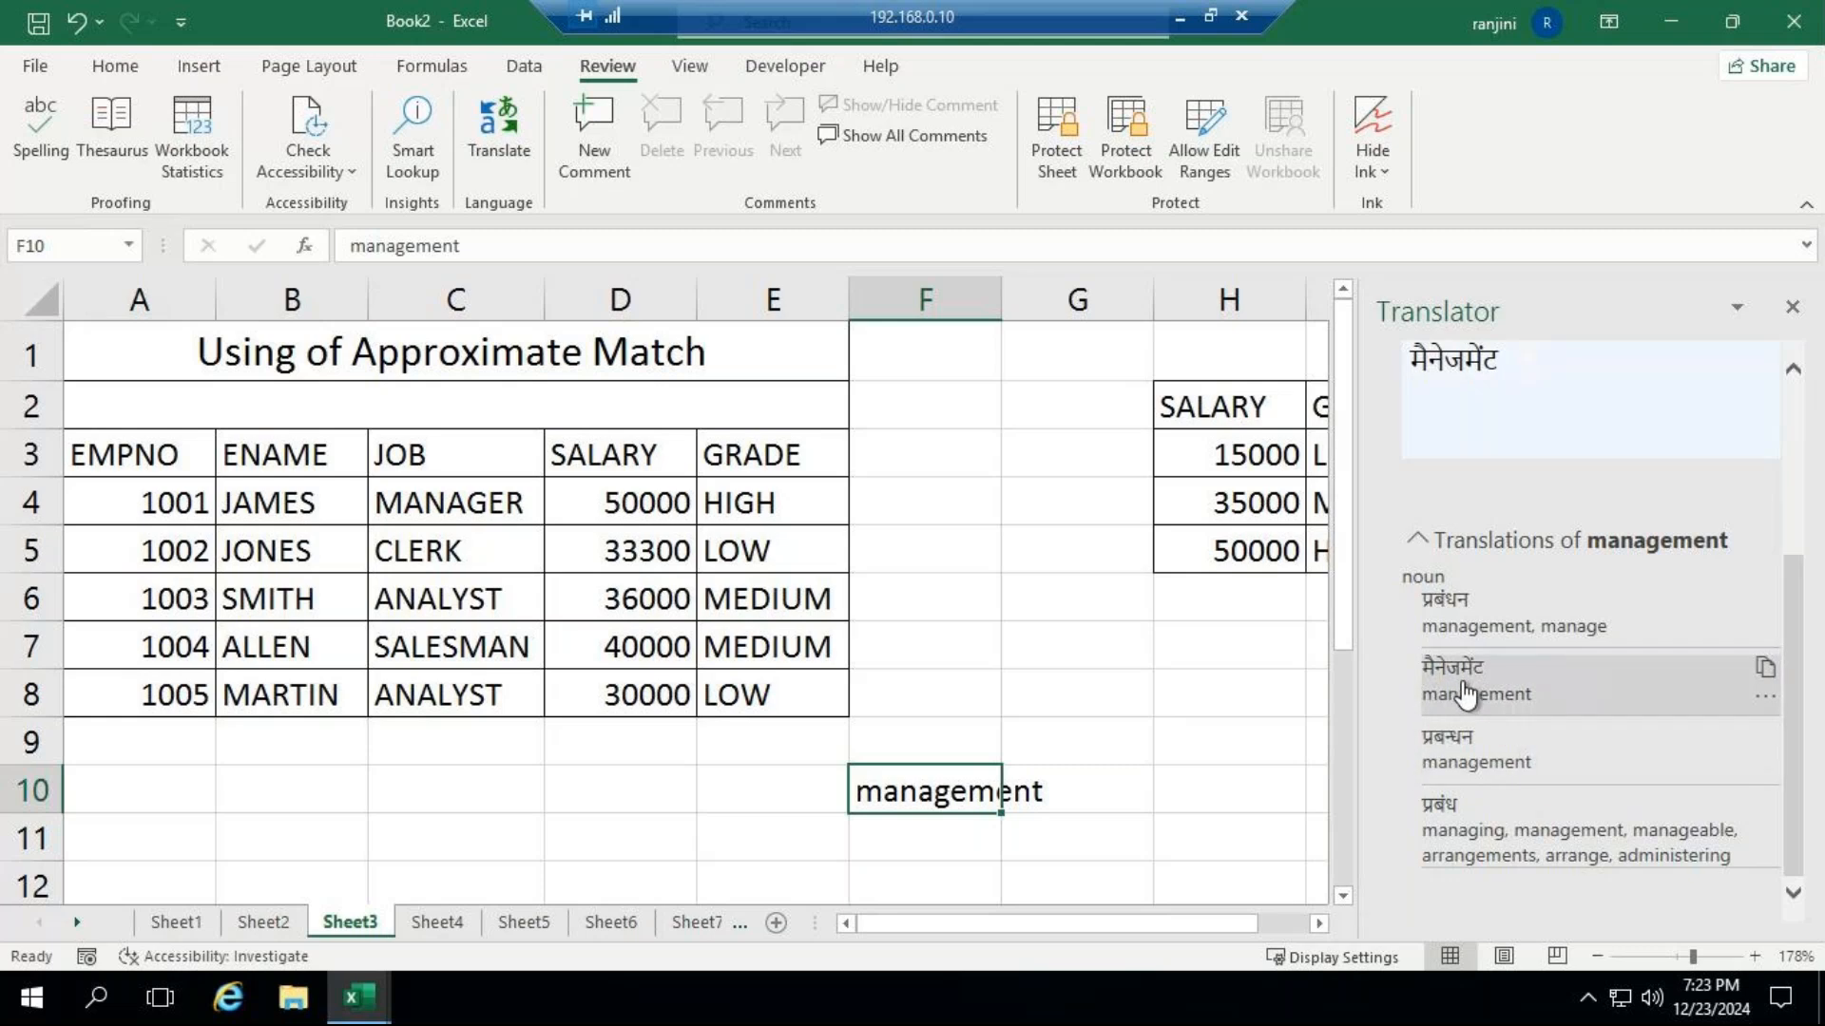
Expand the प्रबन्धन translation entry to read its usage example.
click(1735, 311)
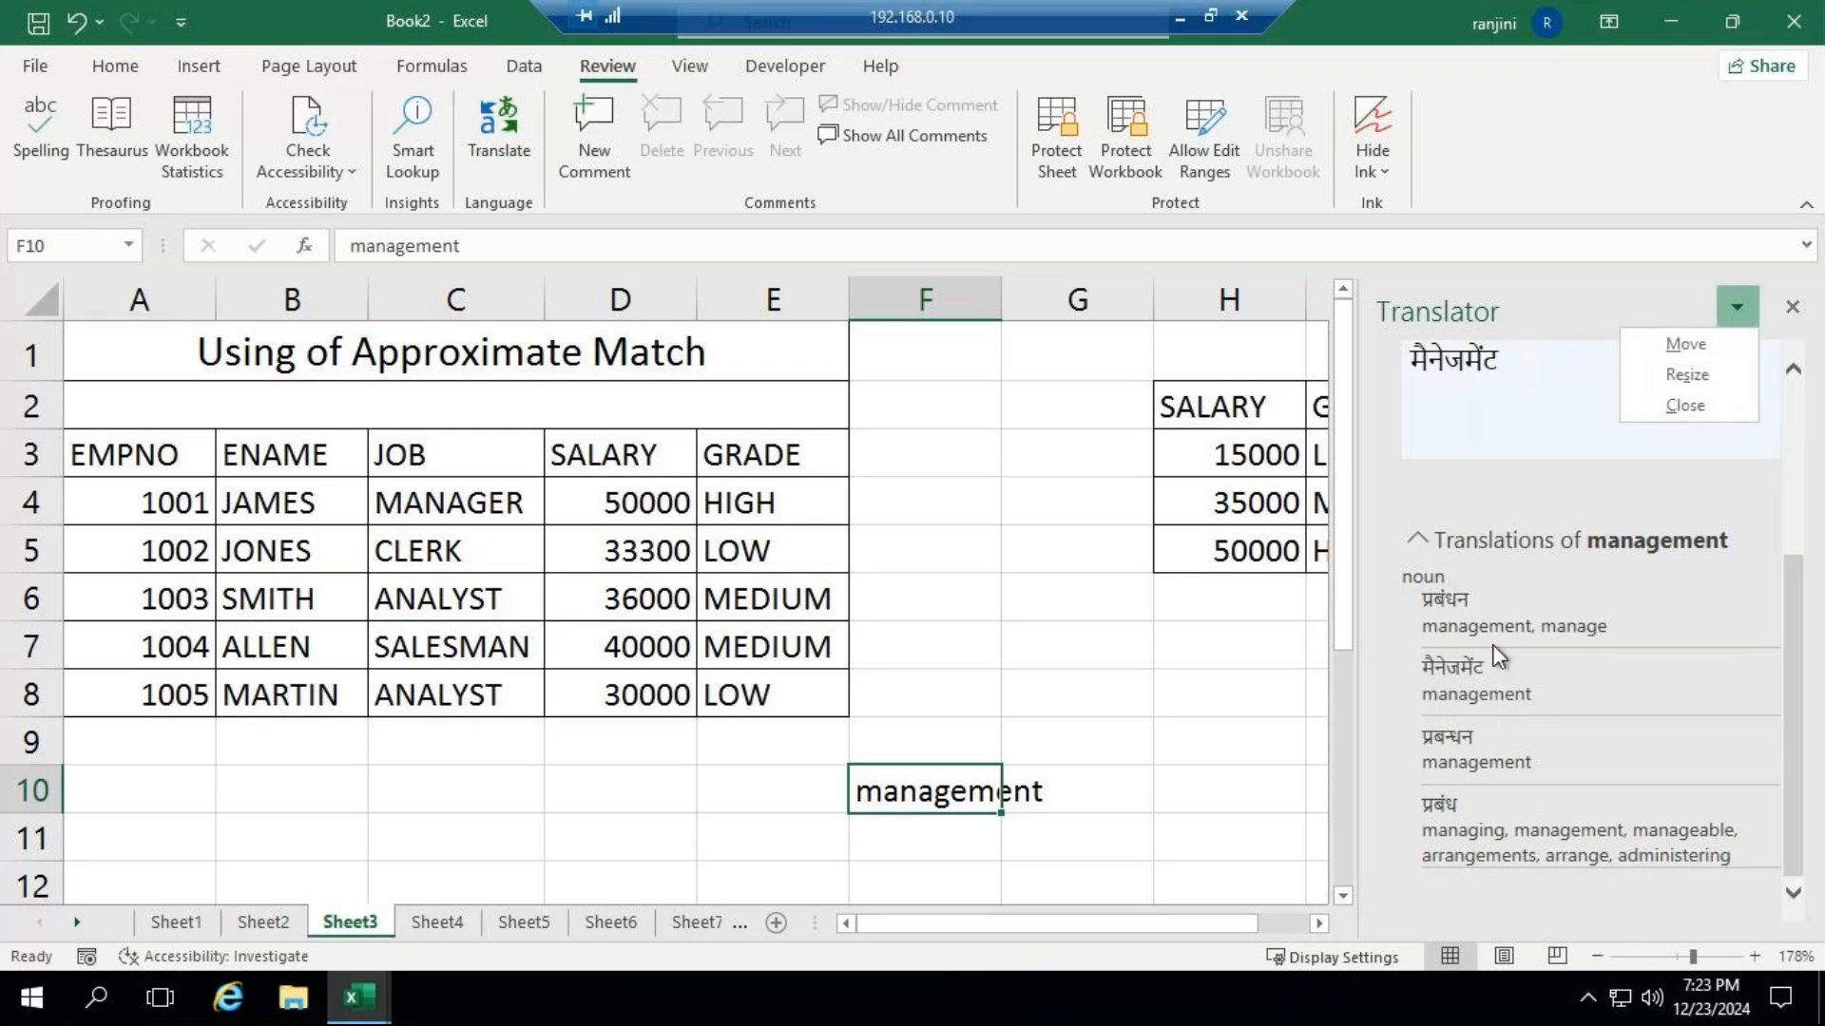
click(1480, 760)
click(1480, 765)
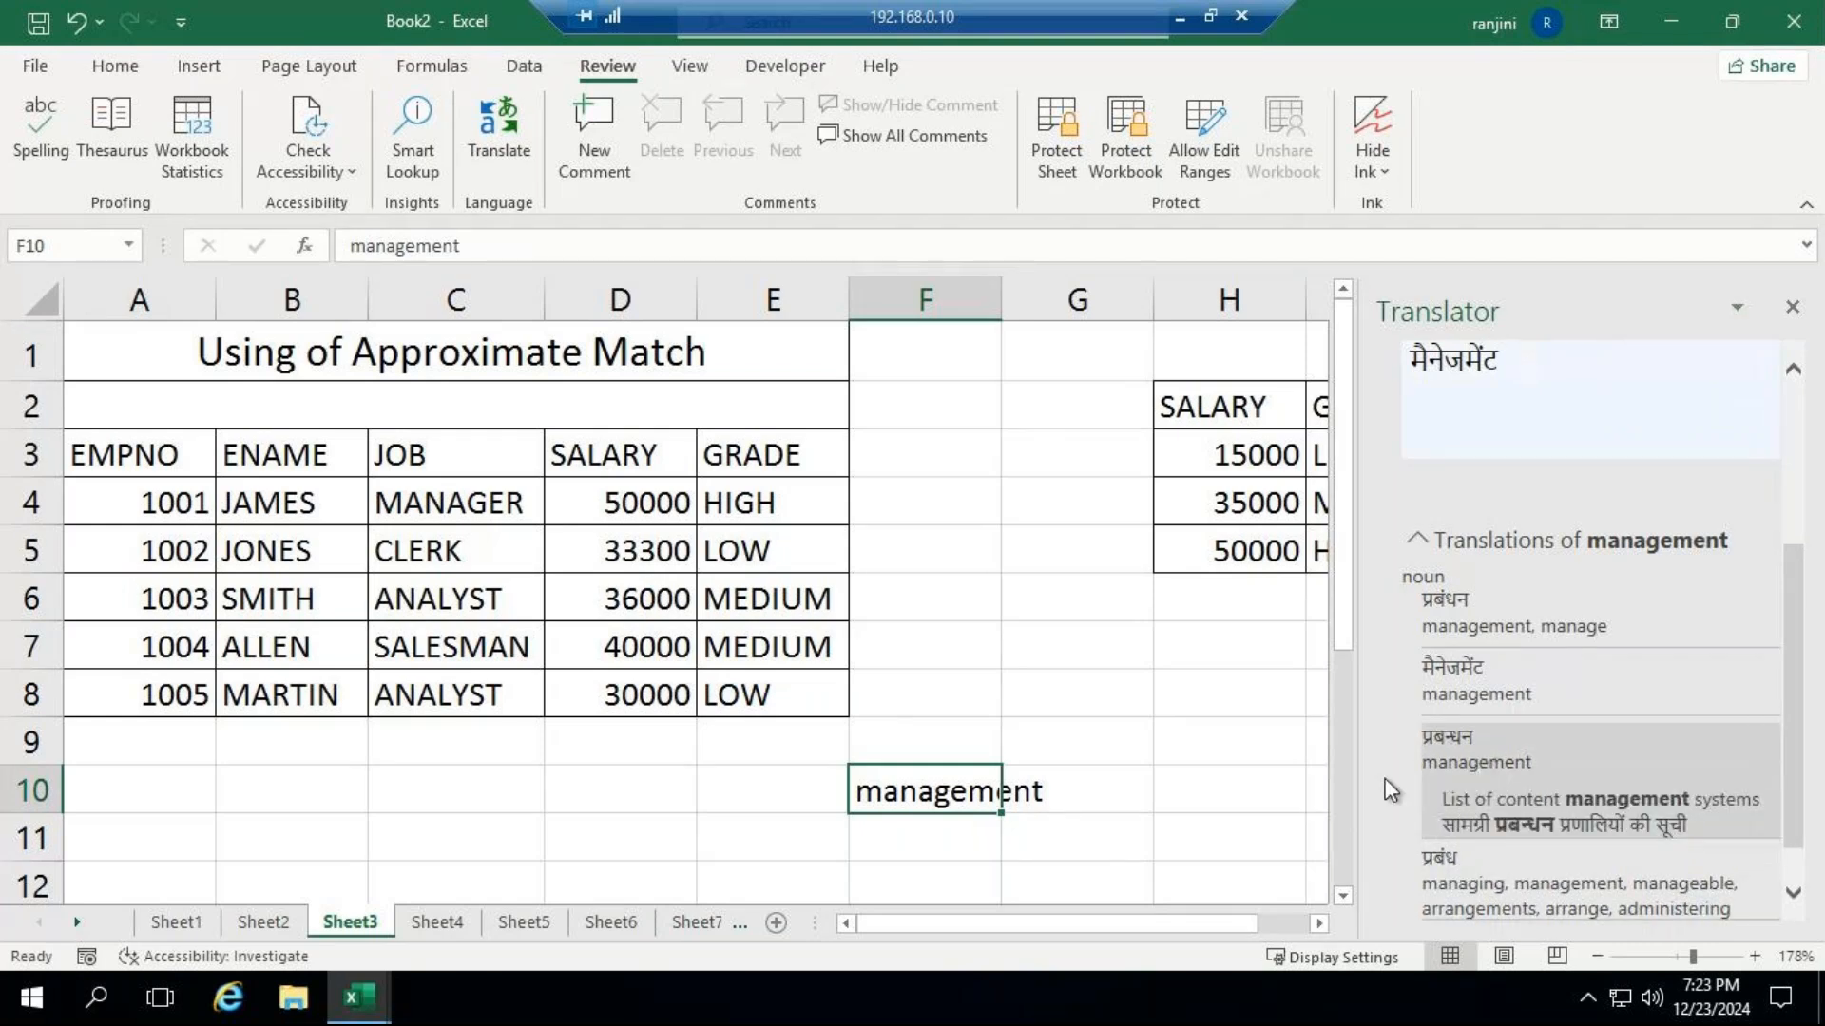
scroll(1402, 789, down, 1)
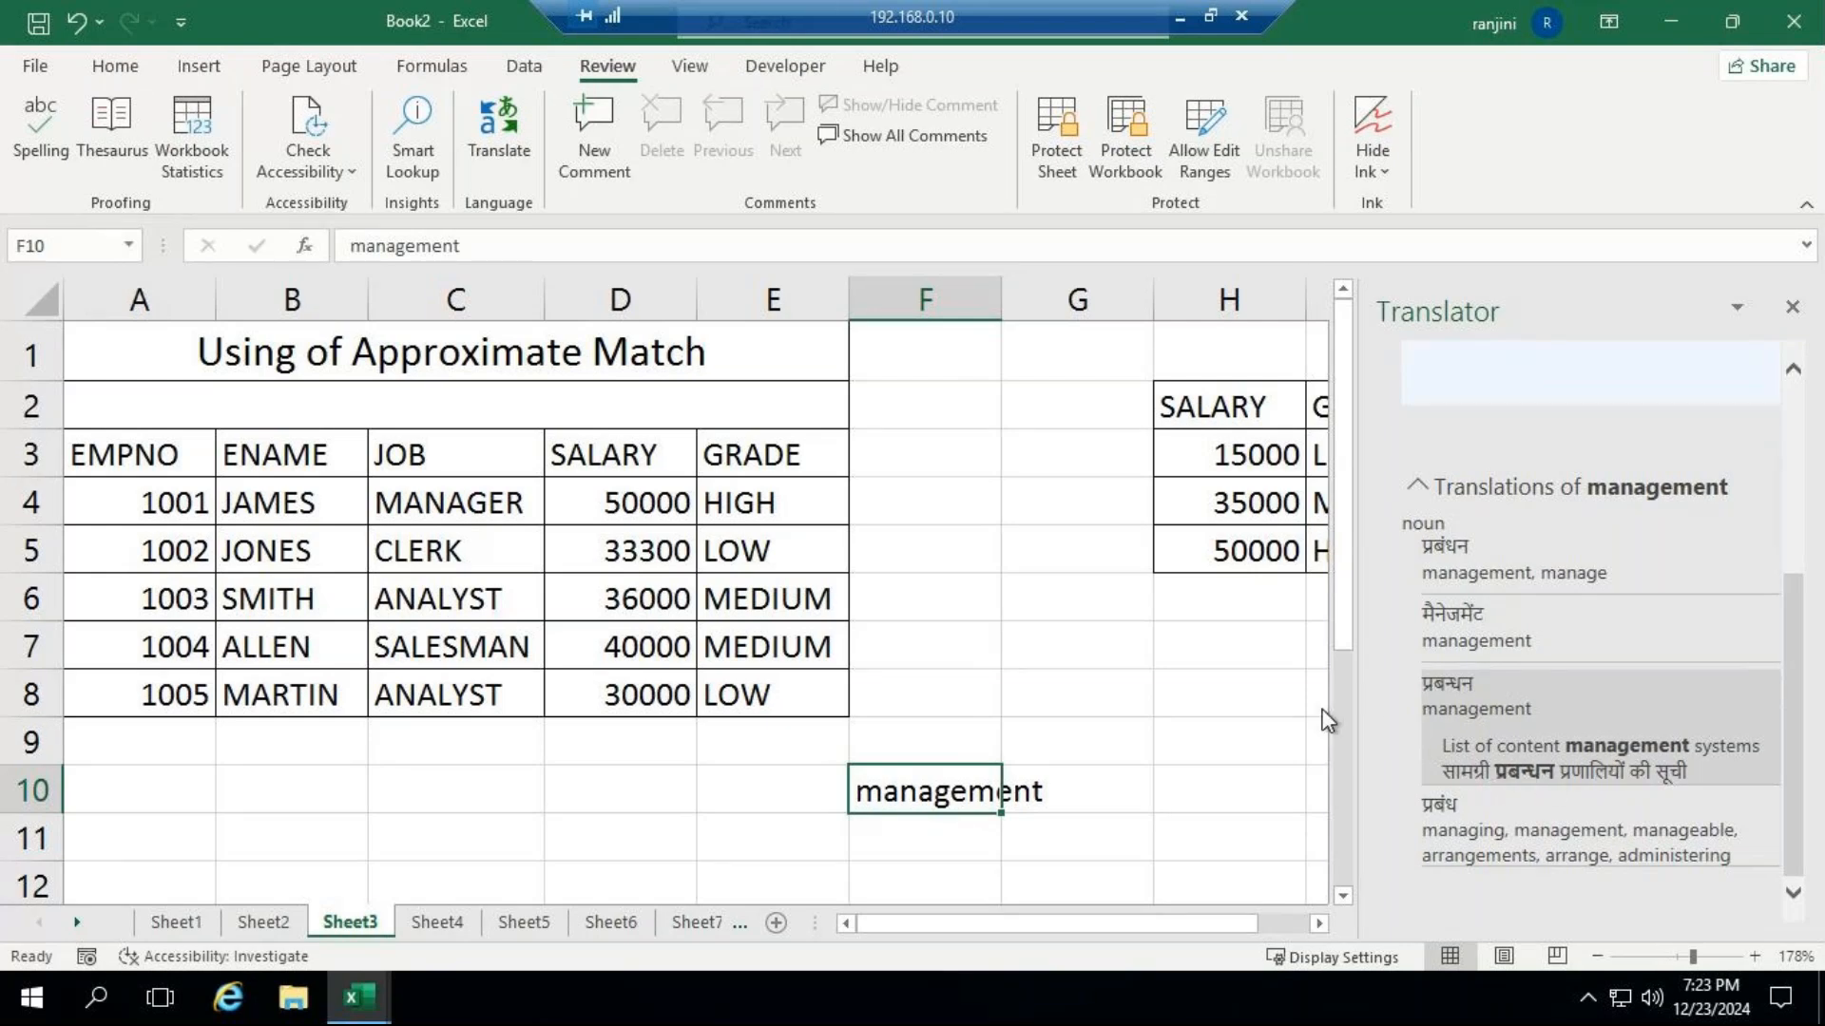
Reselect the word in cell F10 and review its Hindi translation in the Translator.
click(1275, 700)
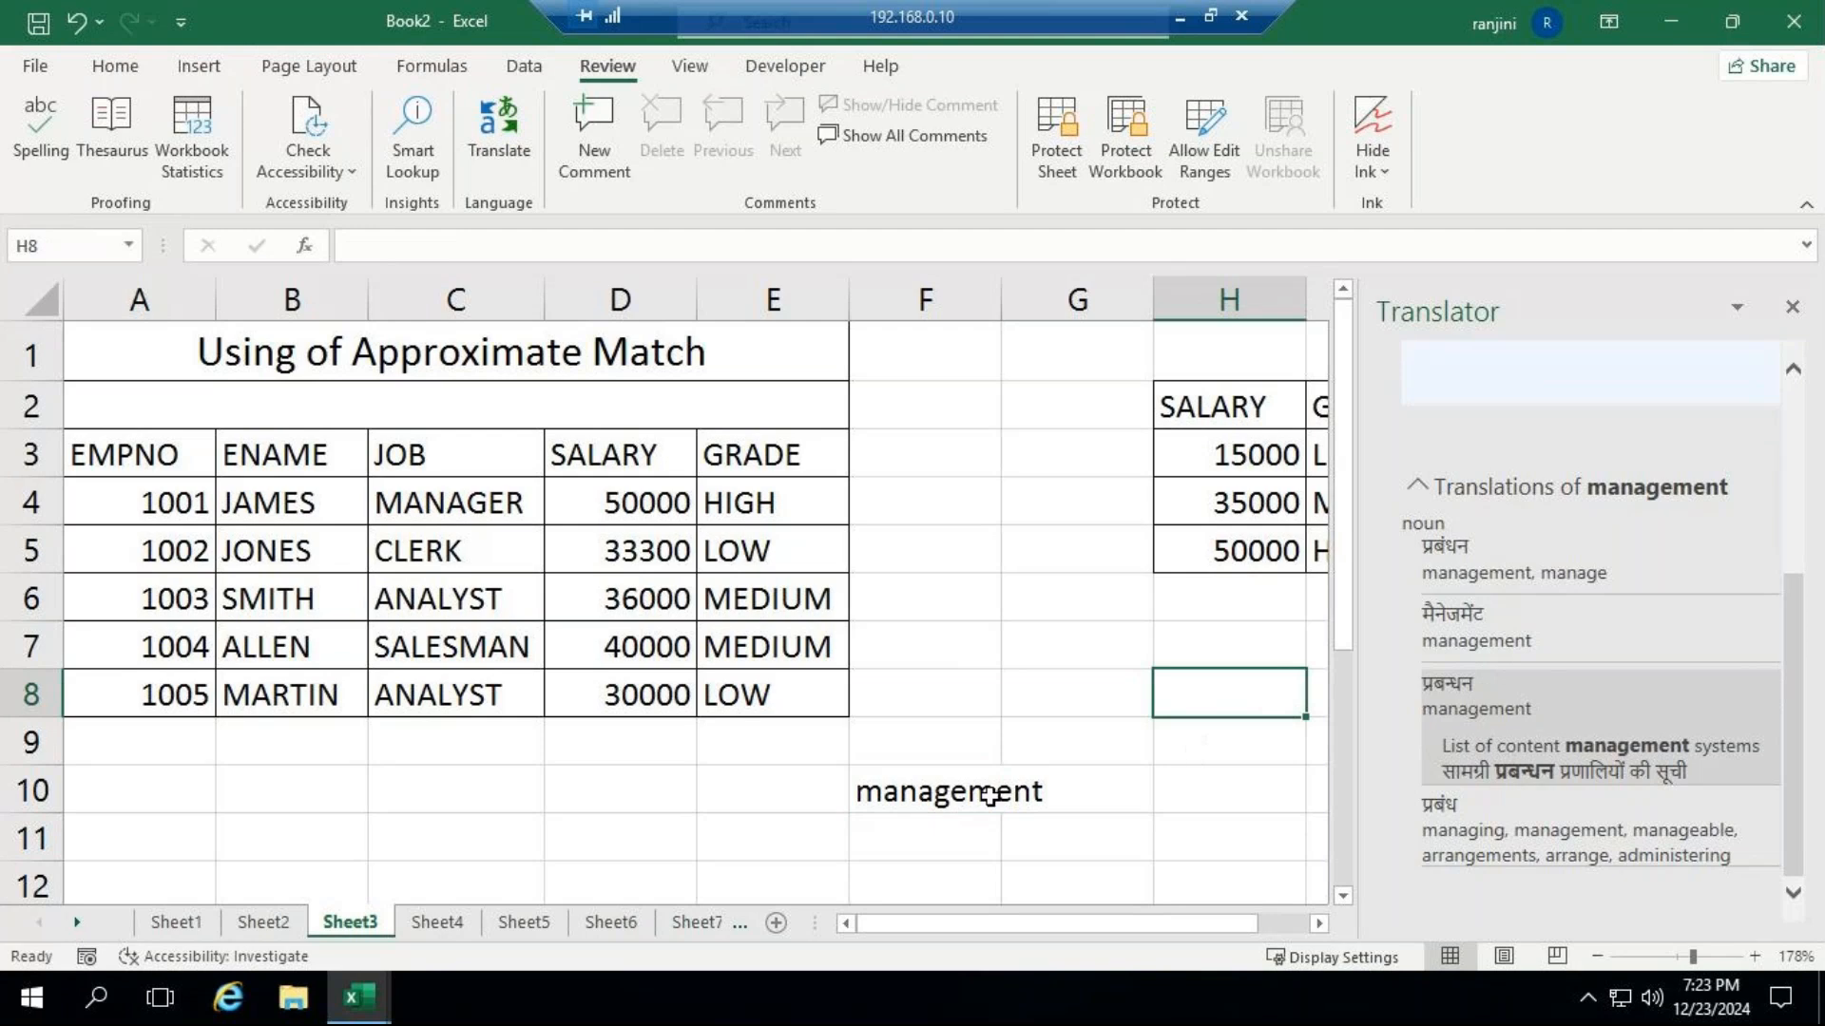
click(991, 796)
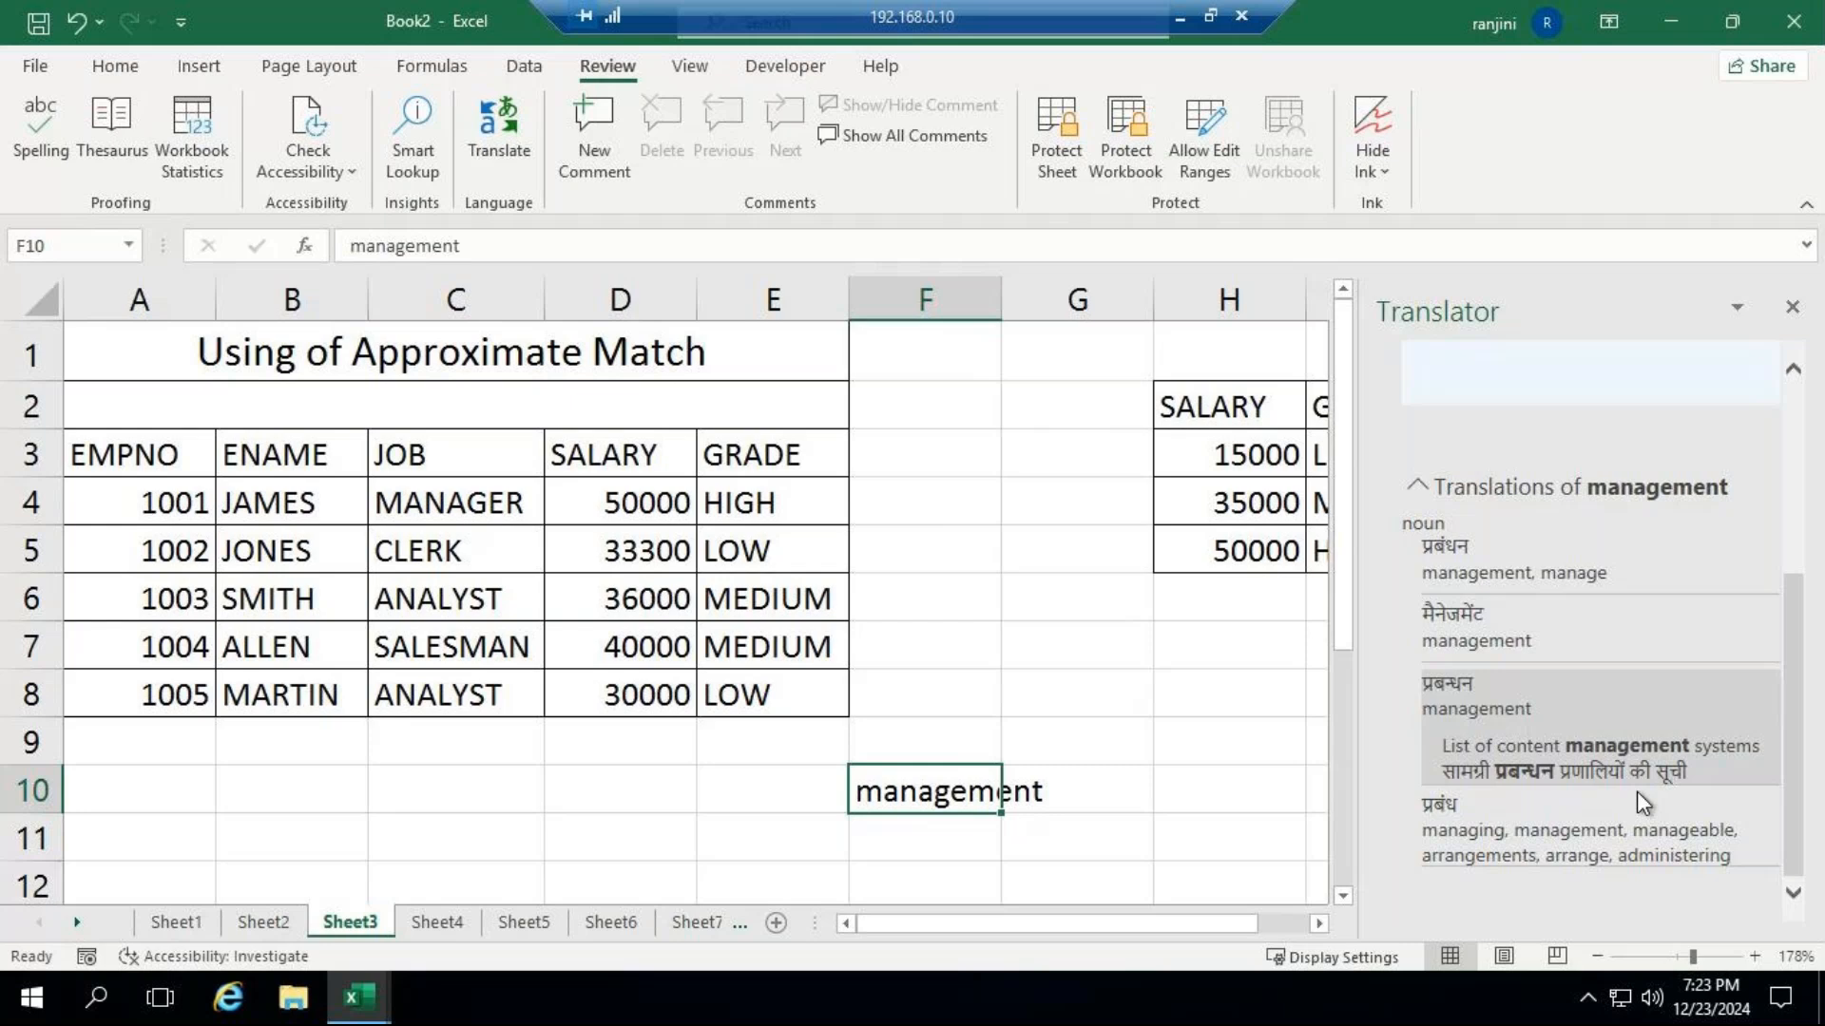
scroll(1636, 803, up, 1)
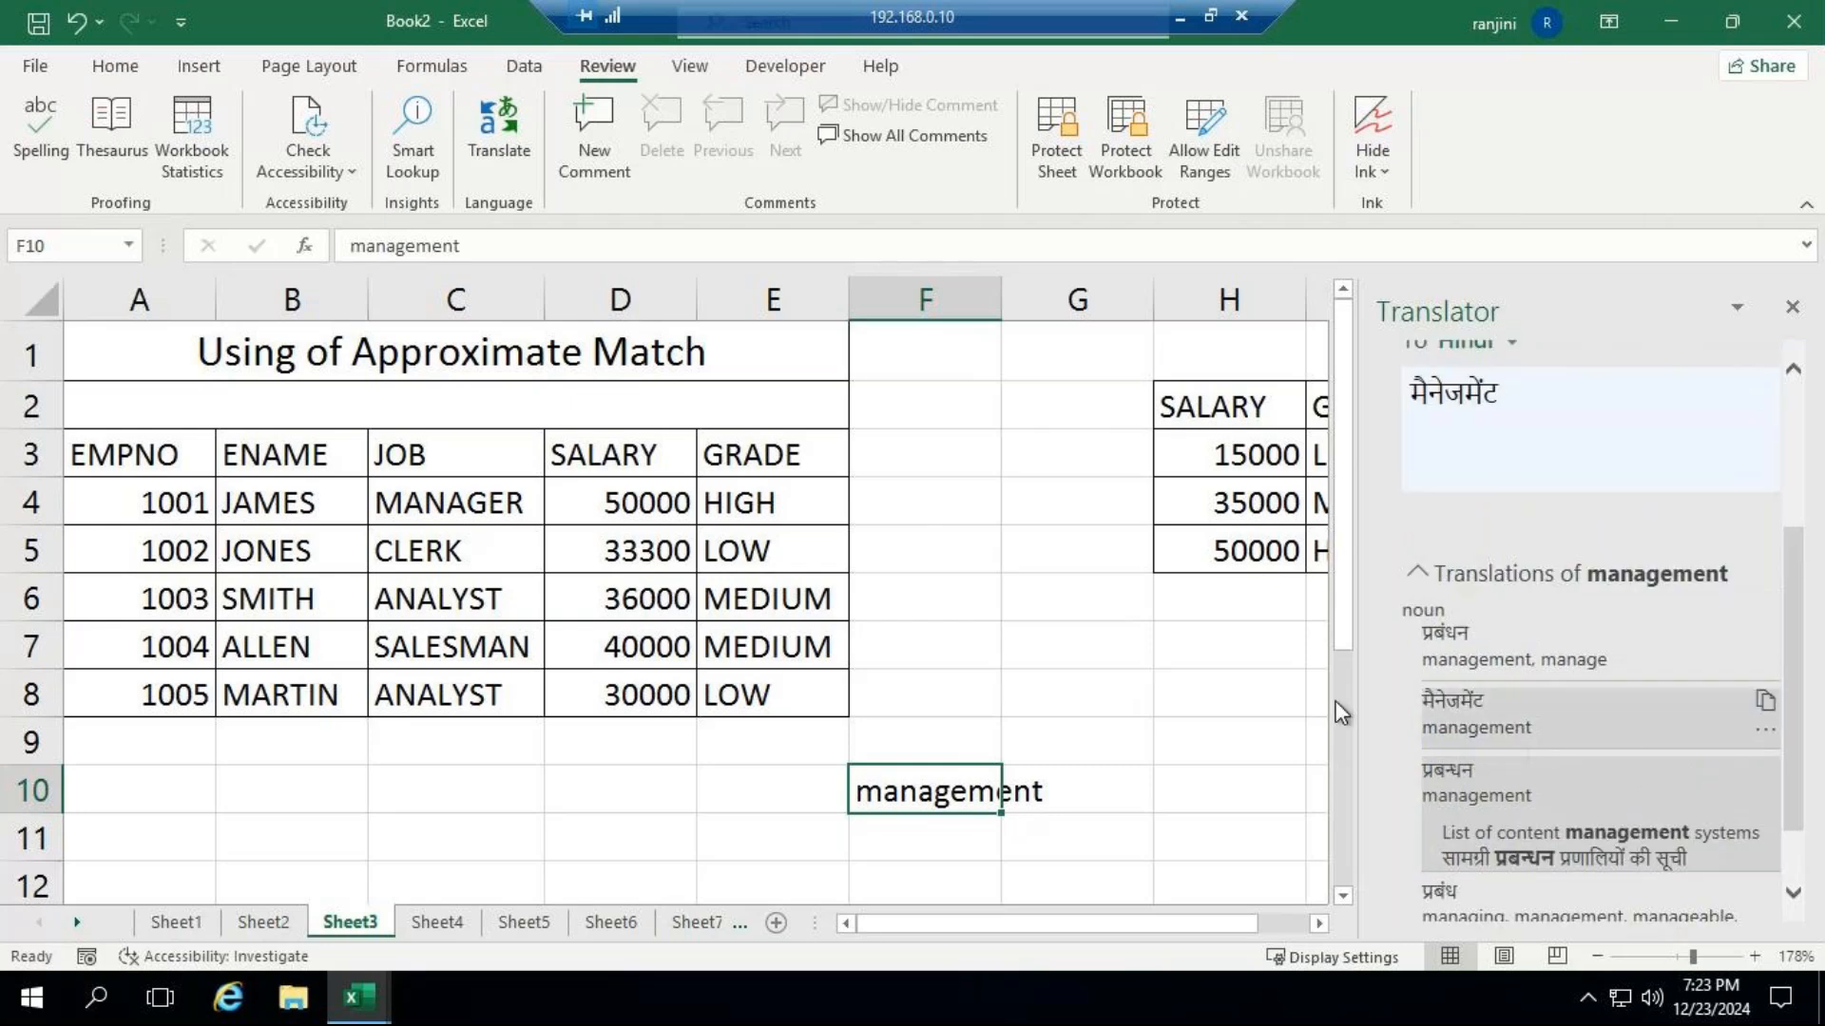
click(968, 654)
click(985, 790)
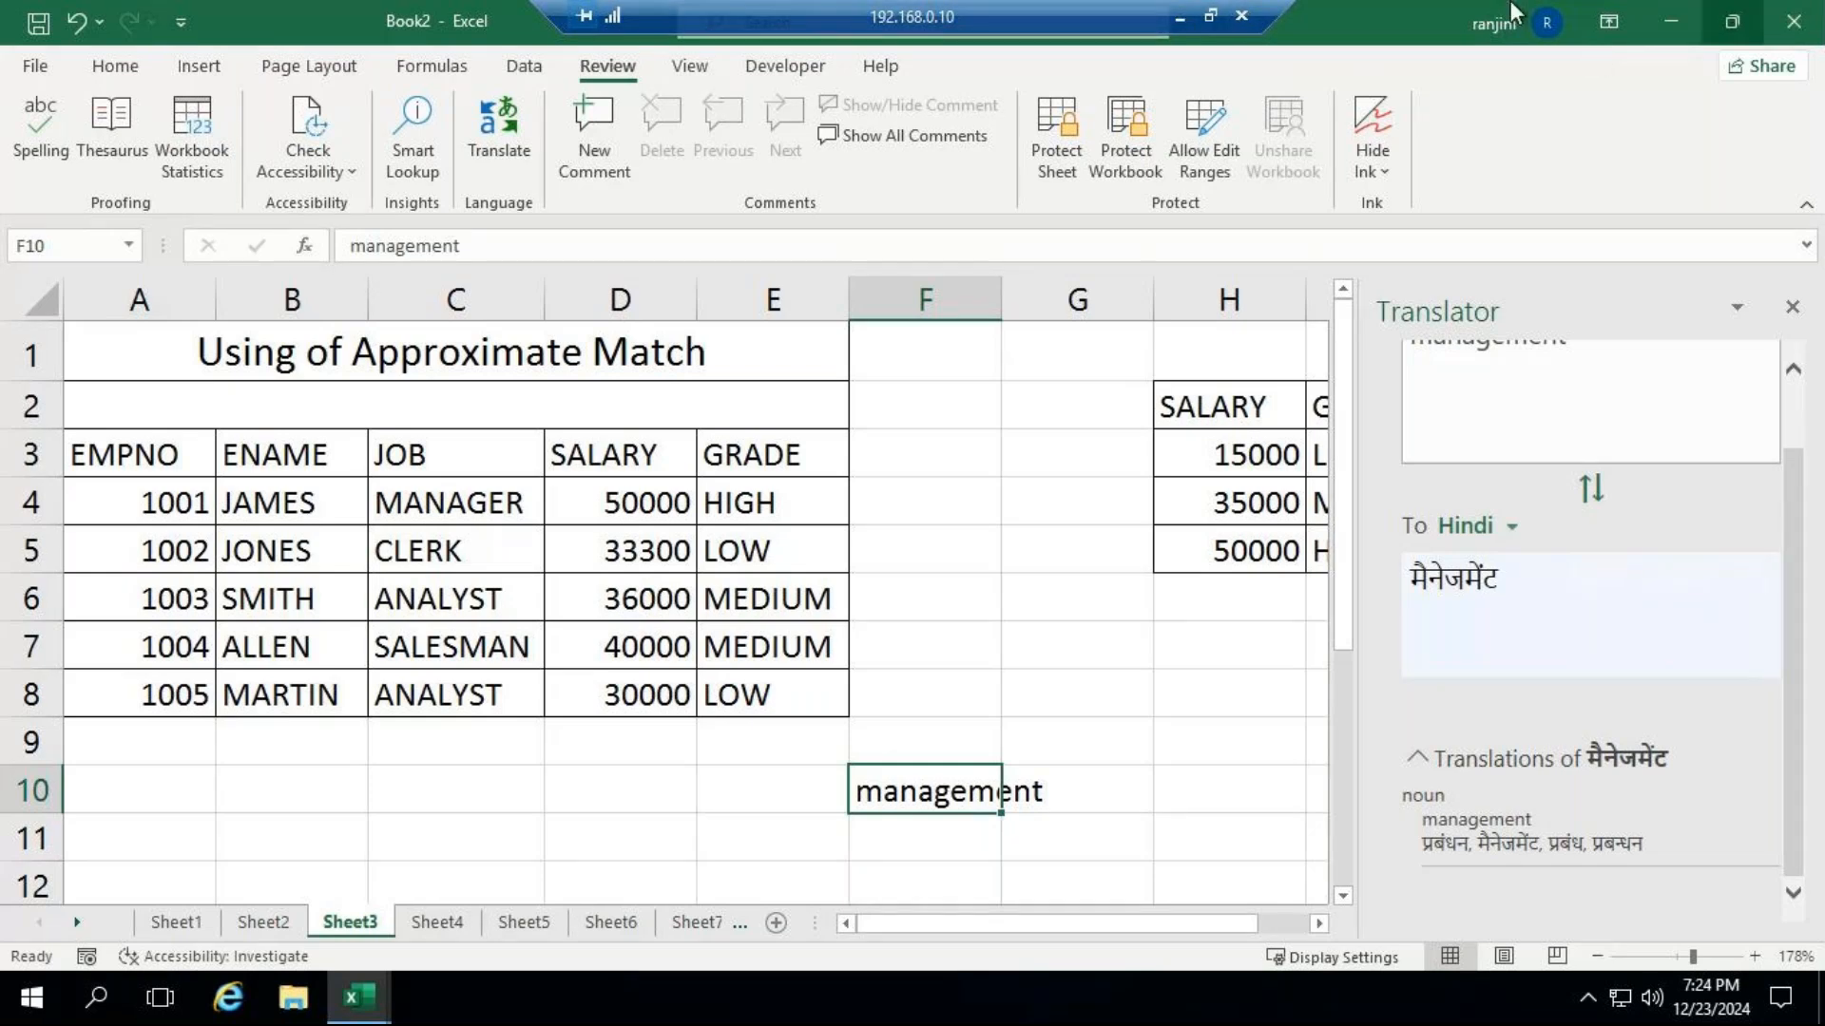
Minimize the remote Excel session and check the GoTo Meeting window.
click(1184, 17)
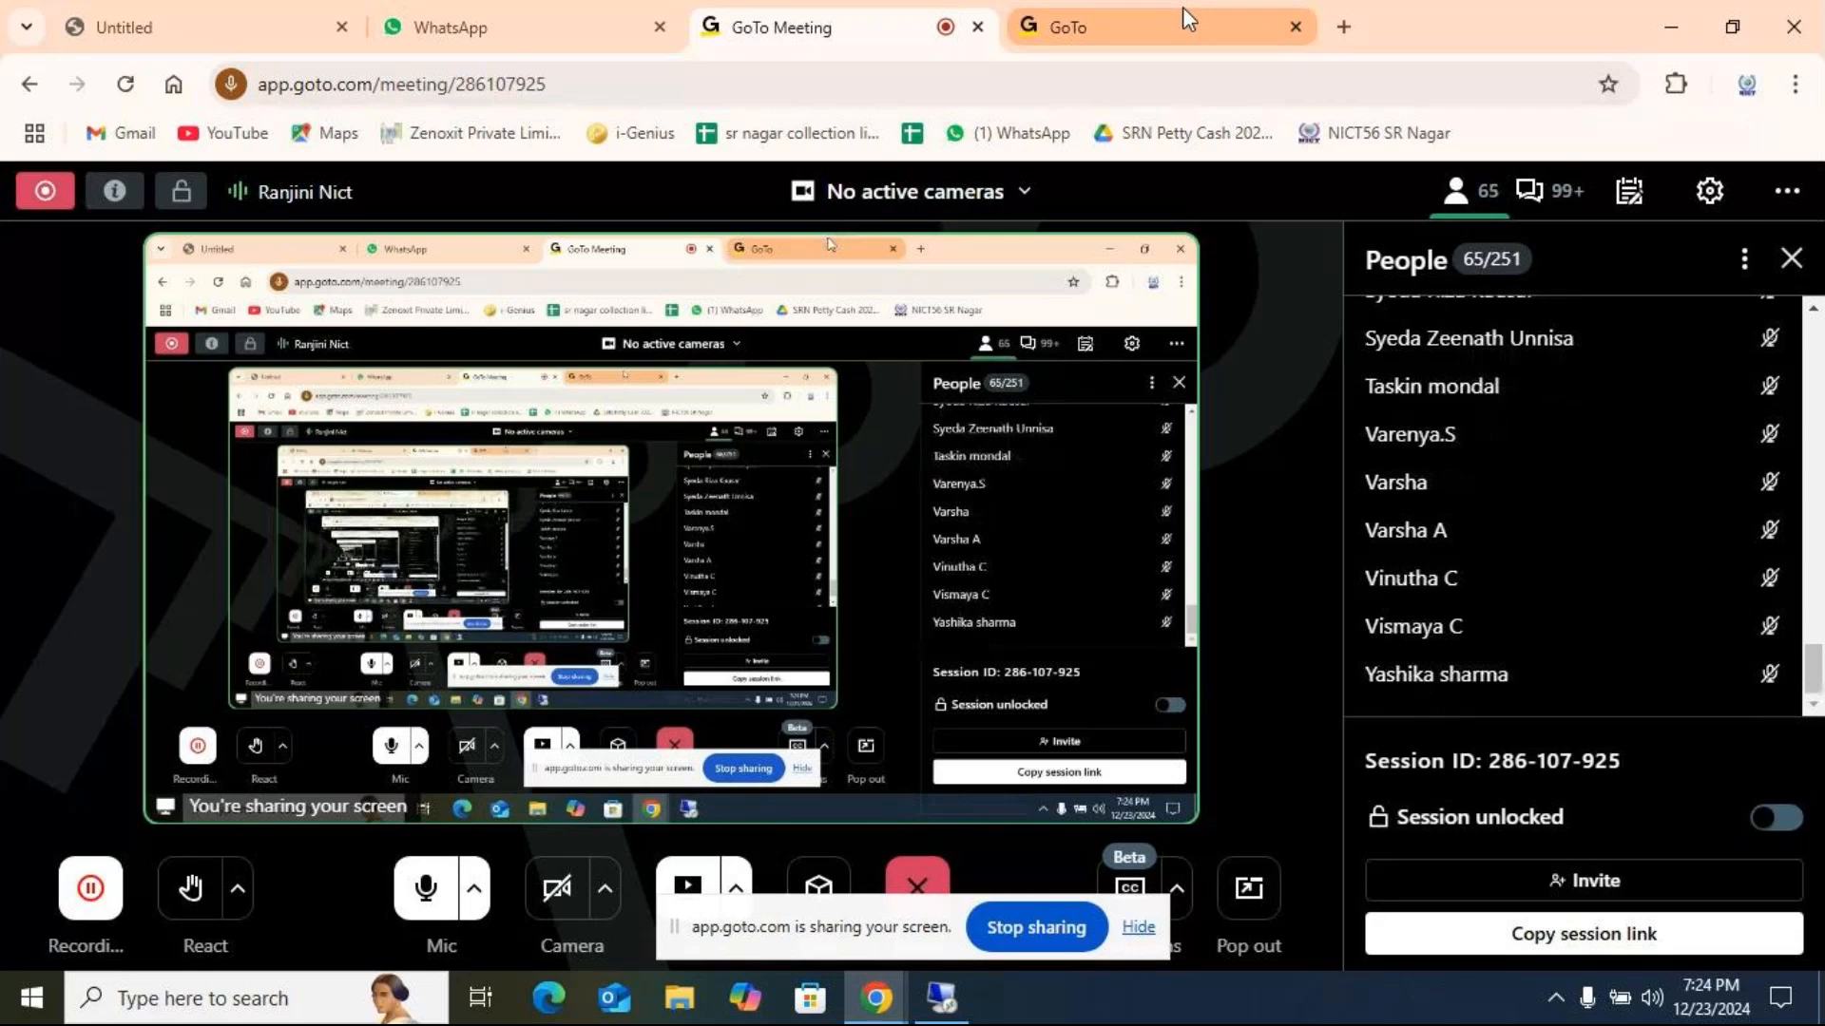
mouse_move(1113, 655)
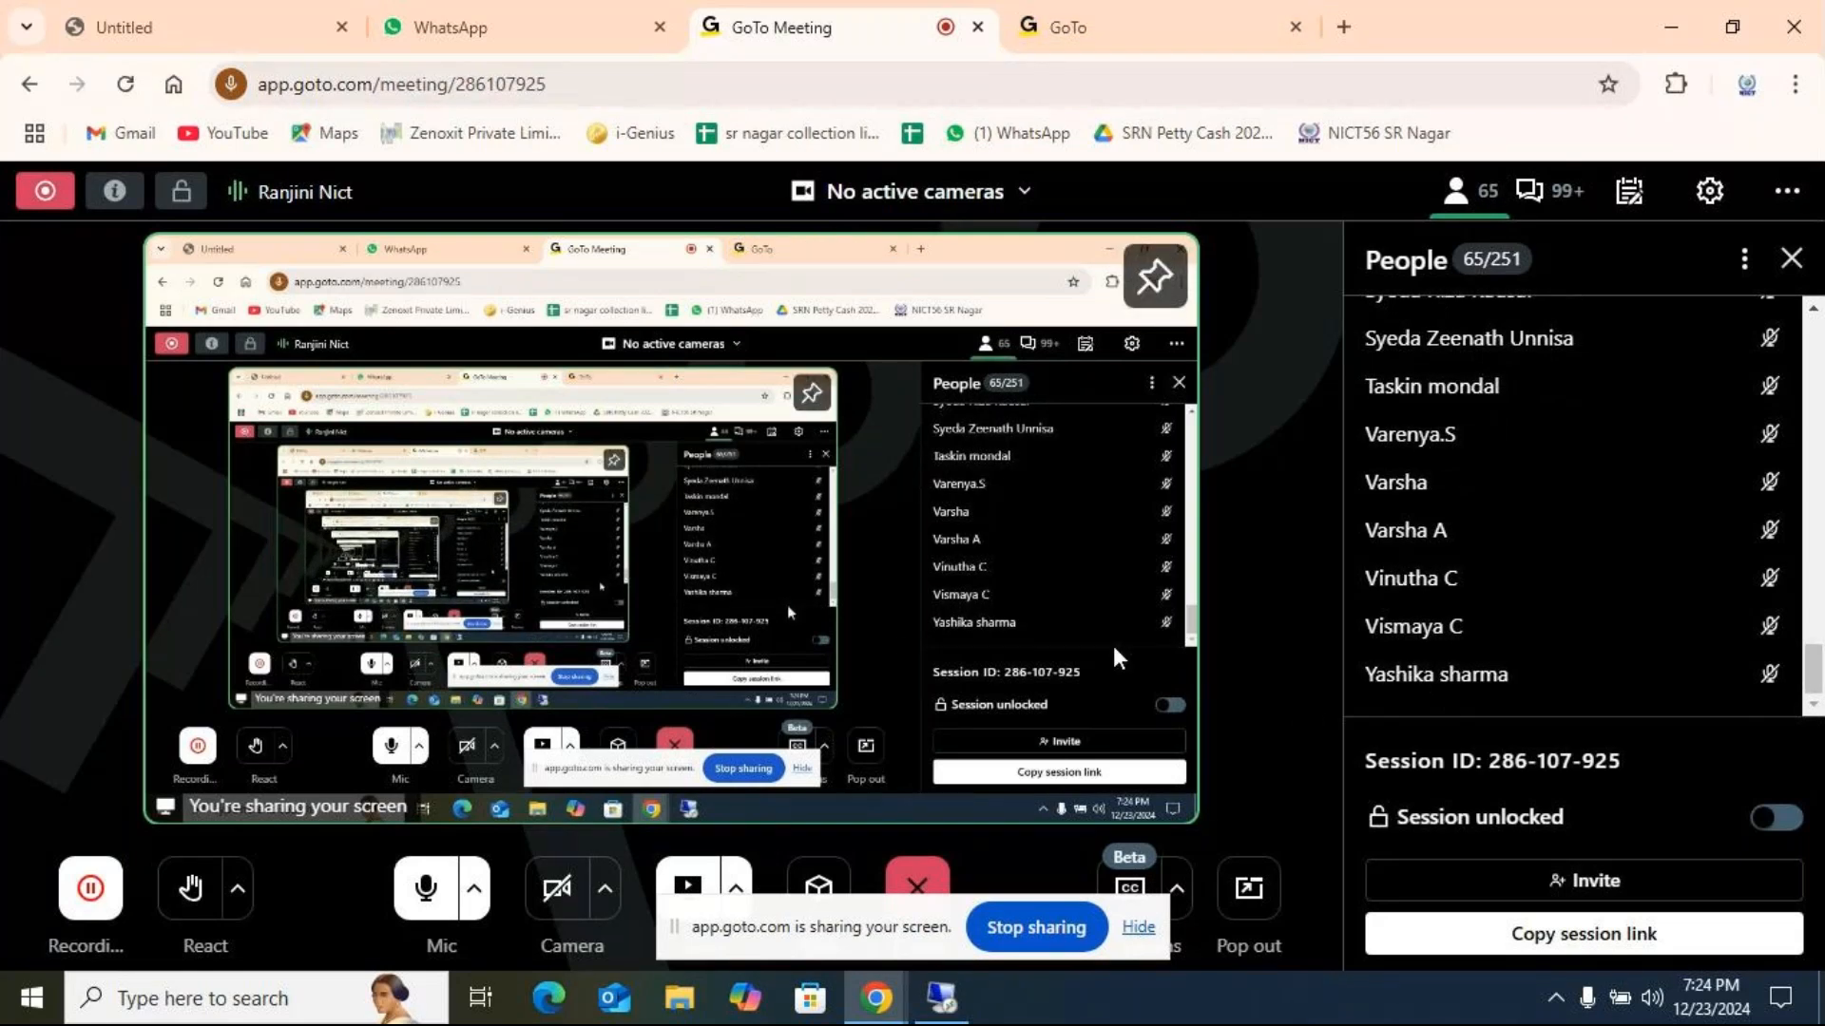